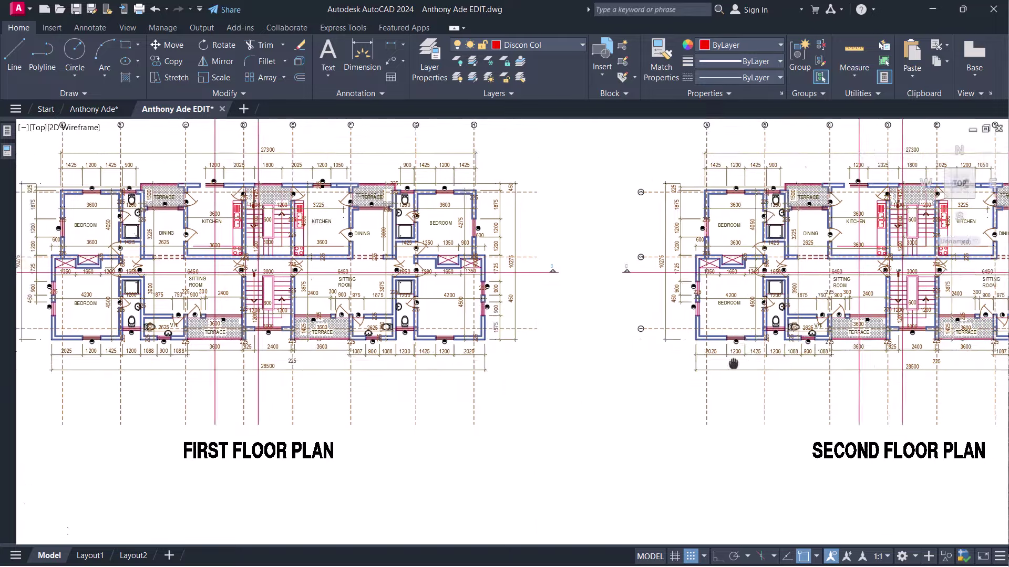
Step: Look over the architectural drawings, from the floor plans and roof plan to the elevations and building sections
middle_drag(725, 368, 500, 373)
middle_drag(834, 295, 622, 308)
middle_drag(776, 342, 484, 309)
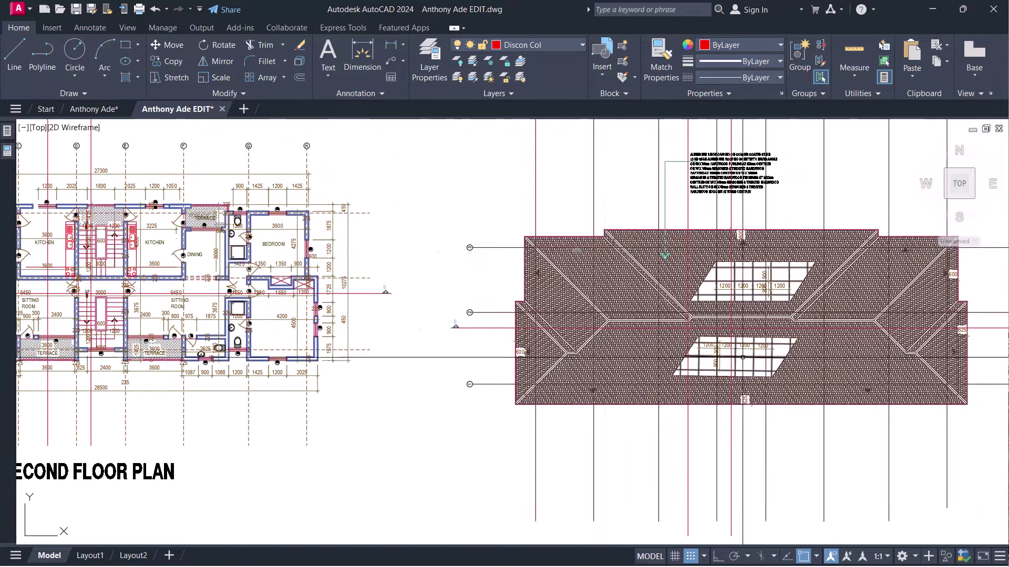
scroll(485, 308, down, 5)
middle_drag(294, 390, 491, 301)
scroll(549, 321, up, 5)
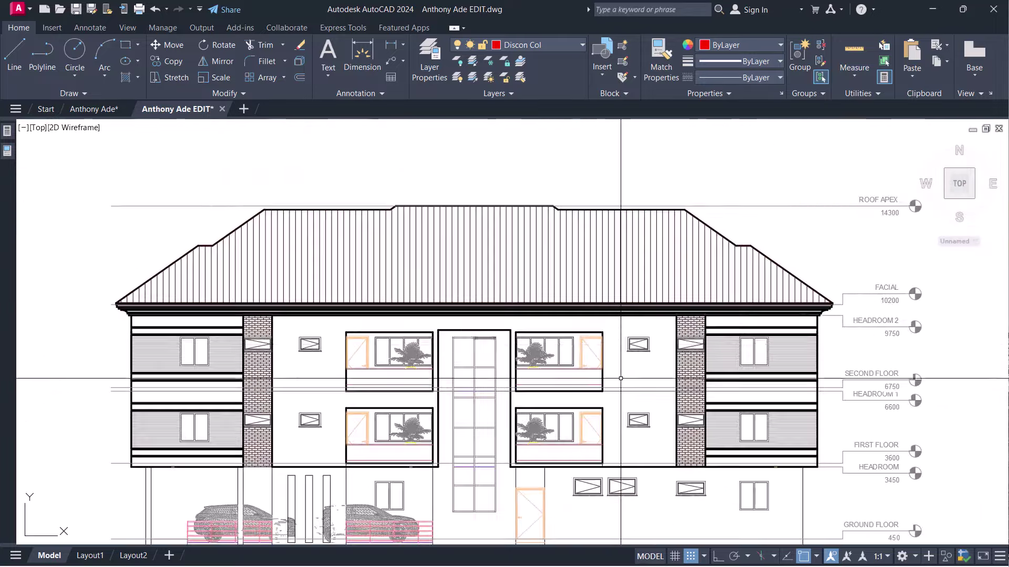
scroll(567, 315, down, 2)
middle_drag(982, 342, 390, 347)
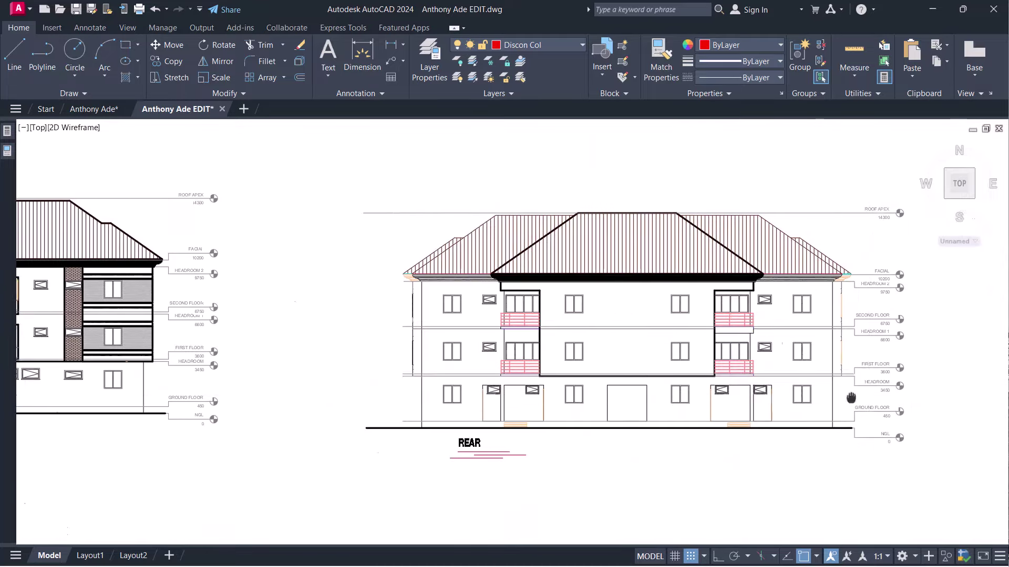
scroll(652, 316, down, 2)
mouse_move(859, 347)
middle_down()
mouse_move(554, 347)
mouse_move(651, 278)
middle_up()
scroll(652, 278, down, 3)
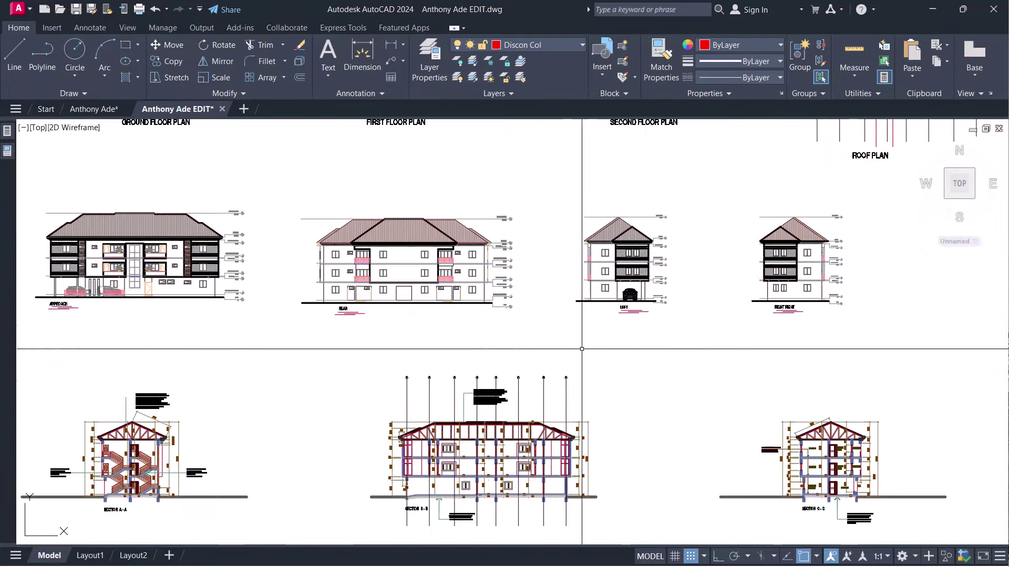
scroll(300, 305, up, 1)
scroll(788, 394, up, 2)
mouse_move(788, 394)
middle_down()
mouse_move(479, 408)
mouse_move(351, 370)
middle_up()
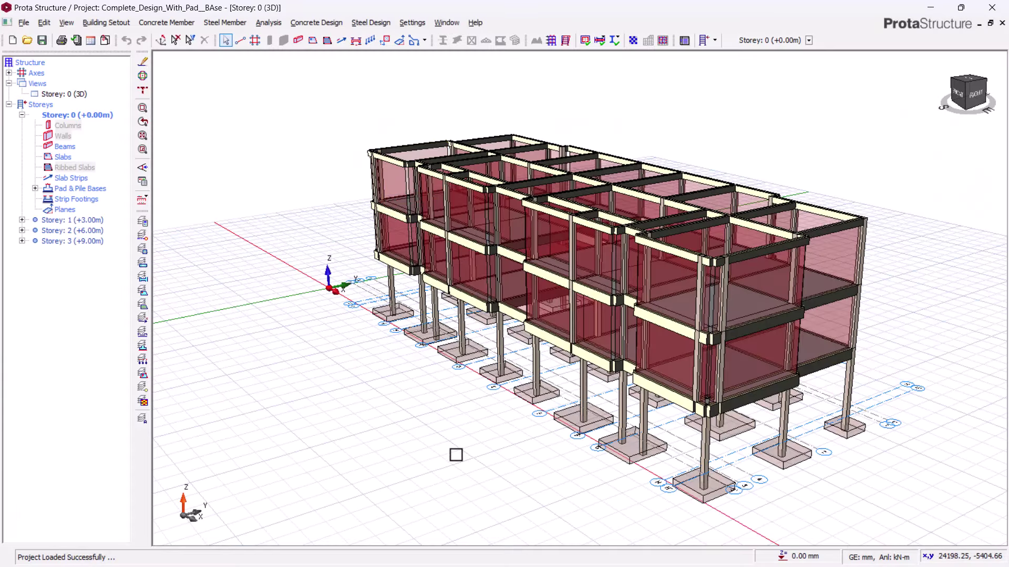
Step: Switch to ProtaStructure, recolour the 3D structural model by Design Status, and inspect it from different sides
middle_drag(473, 469, 226, 393)
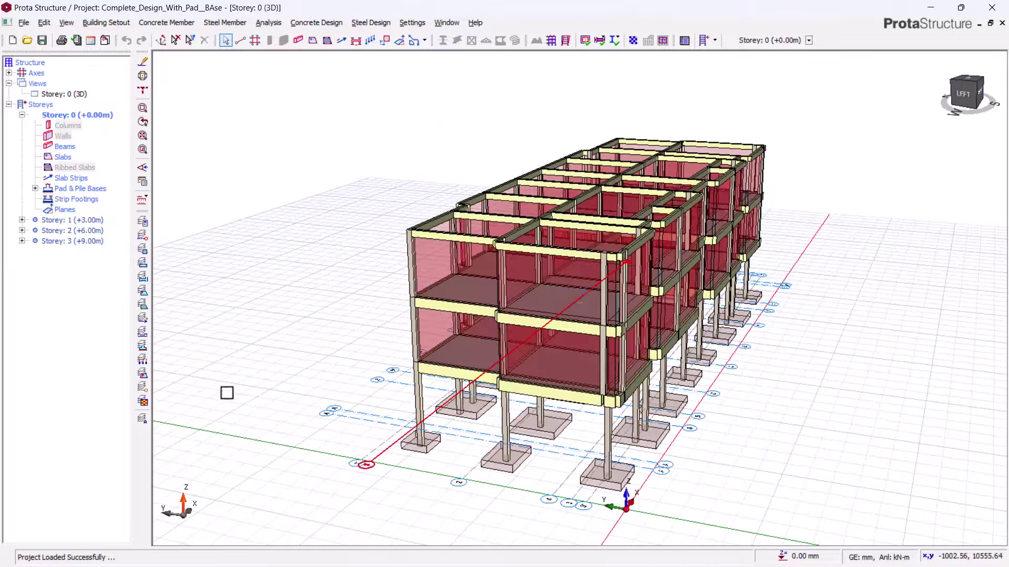
click(141, 182)
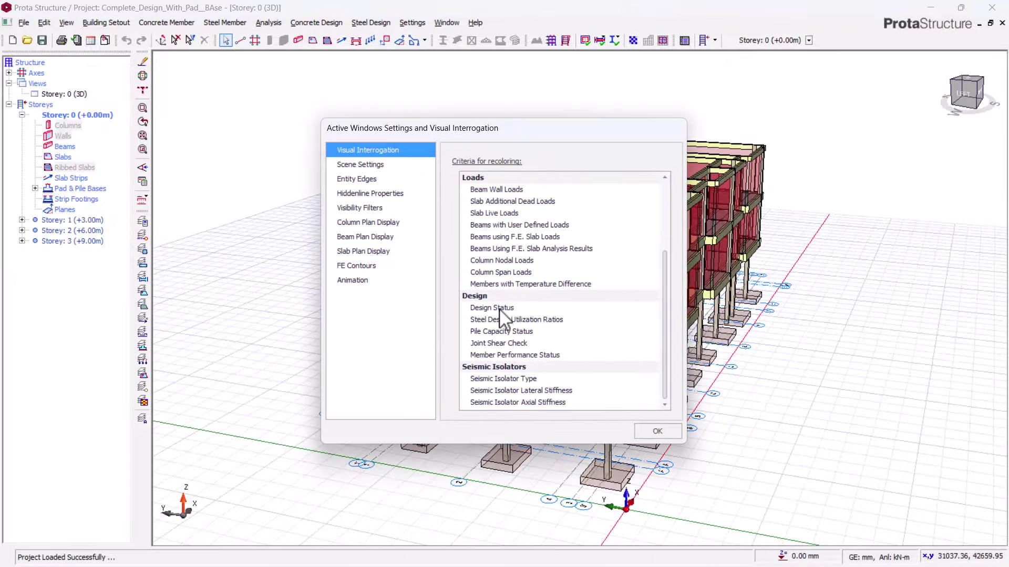
click(494, 309)
click(656, 432)
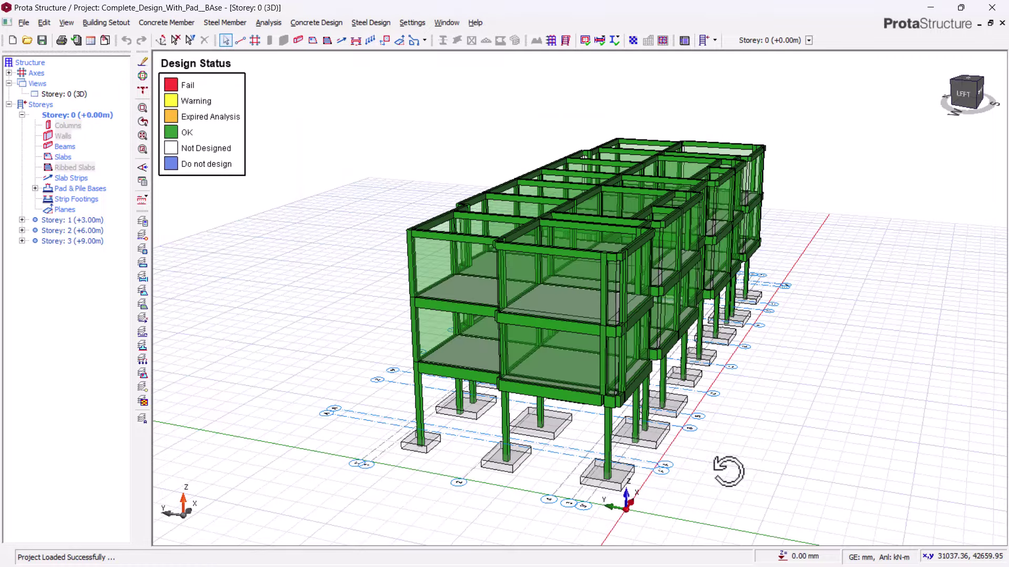
middle_drag(728, 471, 527, 402)
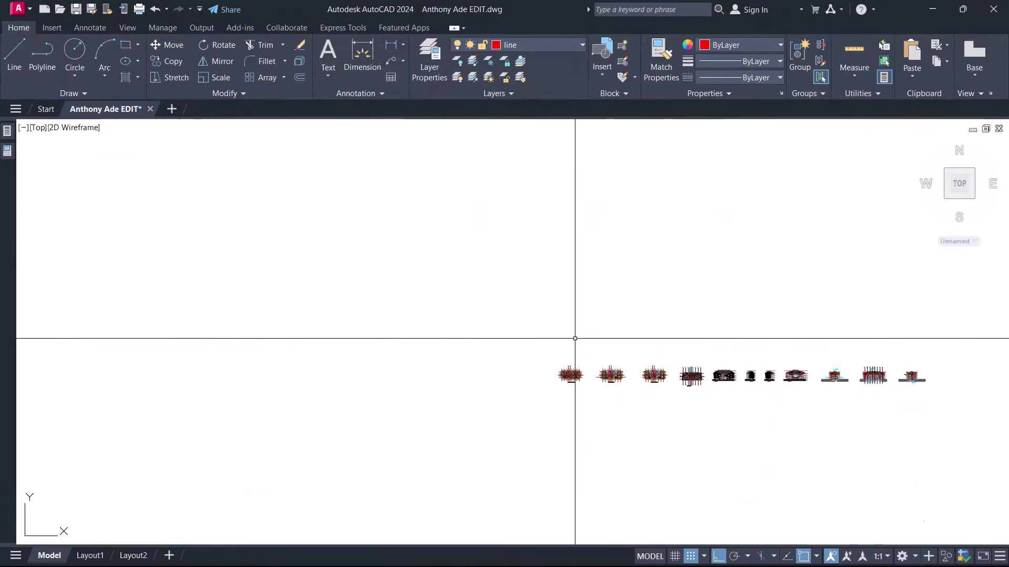
Step: Switch to AutoCAD and examine the ground, first and second floor plans in the row of drawings
middle_drag(801, 415, 656, 380)
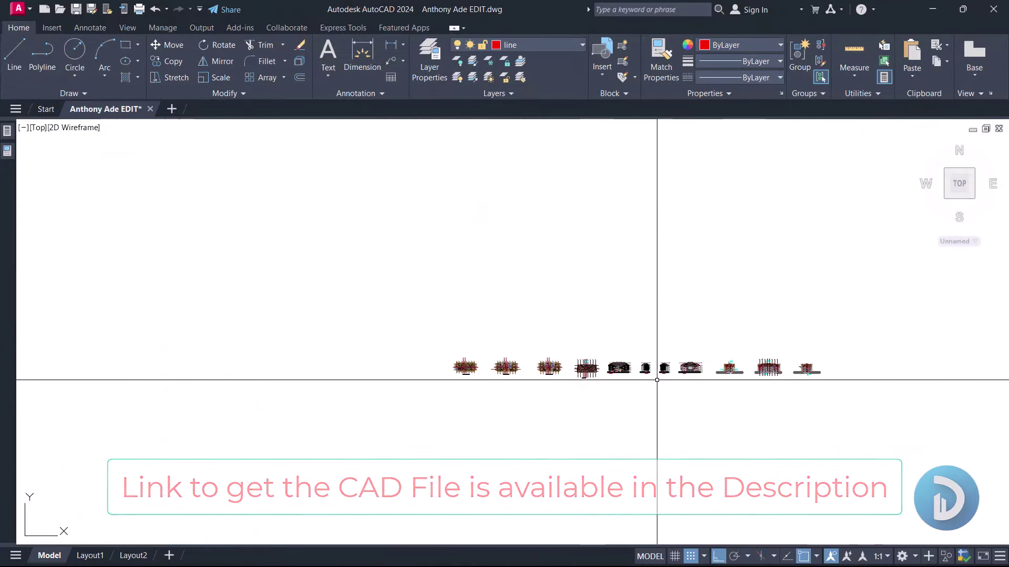
scroll(655, 381, up, 10)
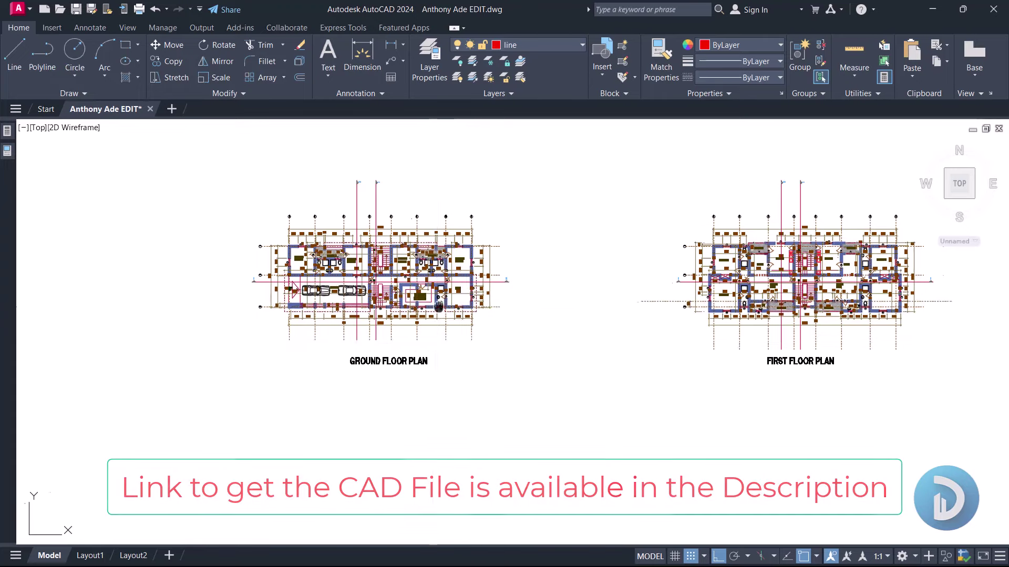
middle_drag(456, 340, 616, 361)
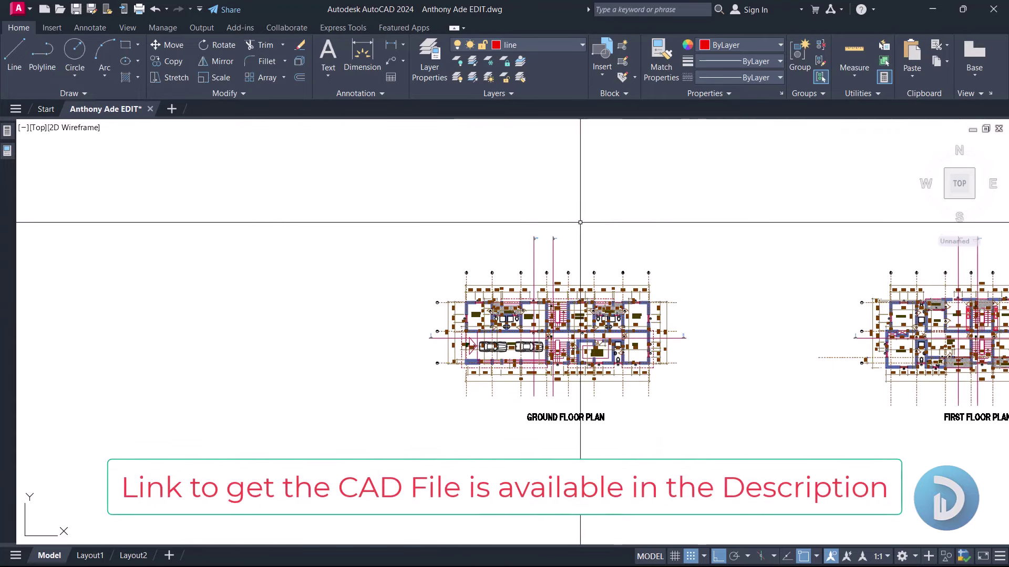
scroll(580, 222, down, 5)
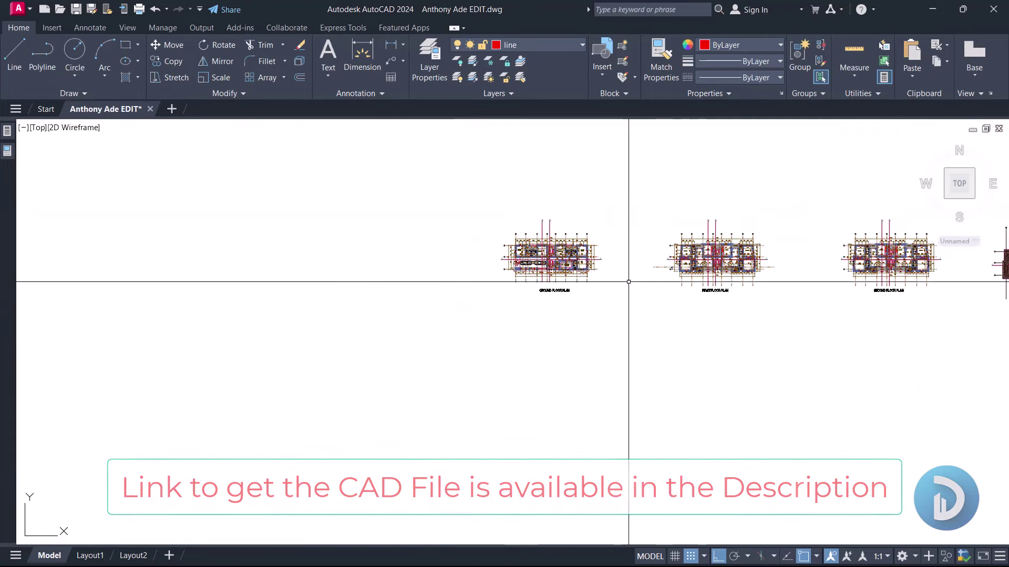
scroll(625, 278, up, 4)
scroll(677, 246, down, 3)
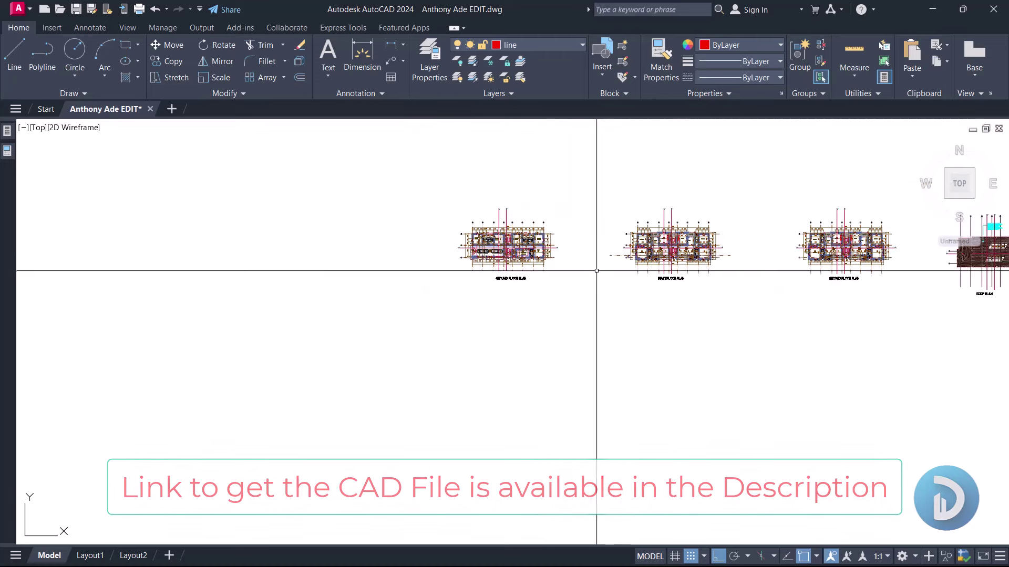
middle_drag(596, 270, 547, 293)
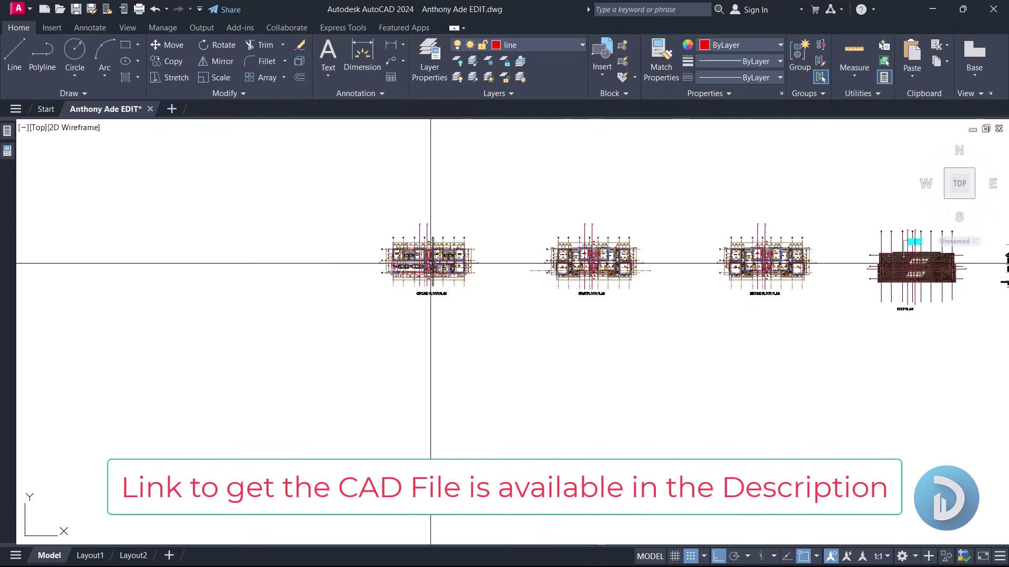
scroll(412, 303, up, 4)
scroll(422, 306, down, 2)
middle_drag(421, 307, 254, 267)
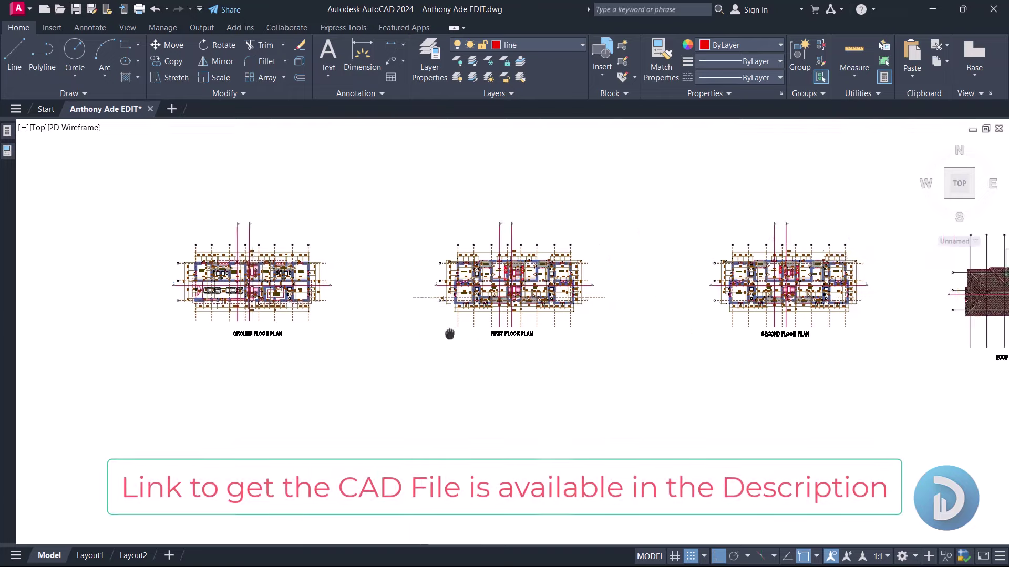
scroll(541, 336, up, 3)
scroll(681, 355, down, 3)
scroll(650, 310, up, 3)
scroll(563, 338, down, 5)
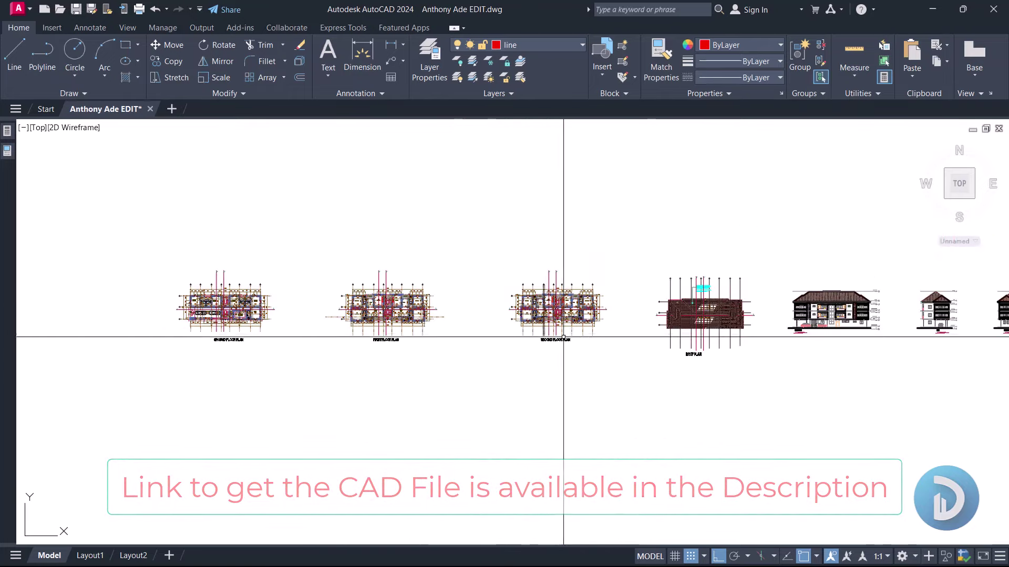
Step: Examine the roof plan, the approach, side and rear elevations, and the building sections
middle_drag(562, 338, 574, 361)
scroll(580, 348, up, 5)
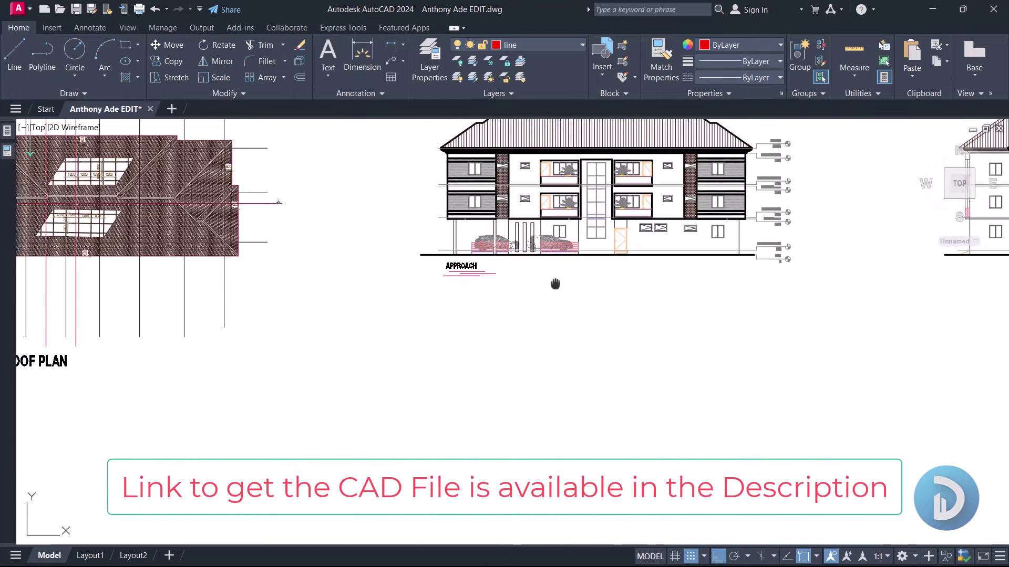
middle_drag(557, 284, 563, 365)
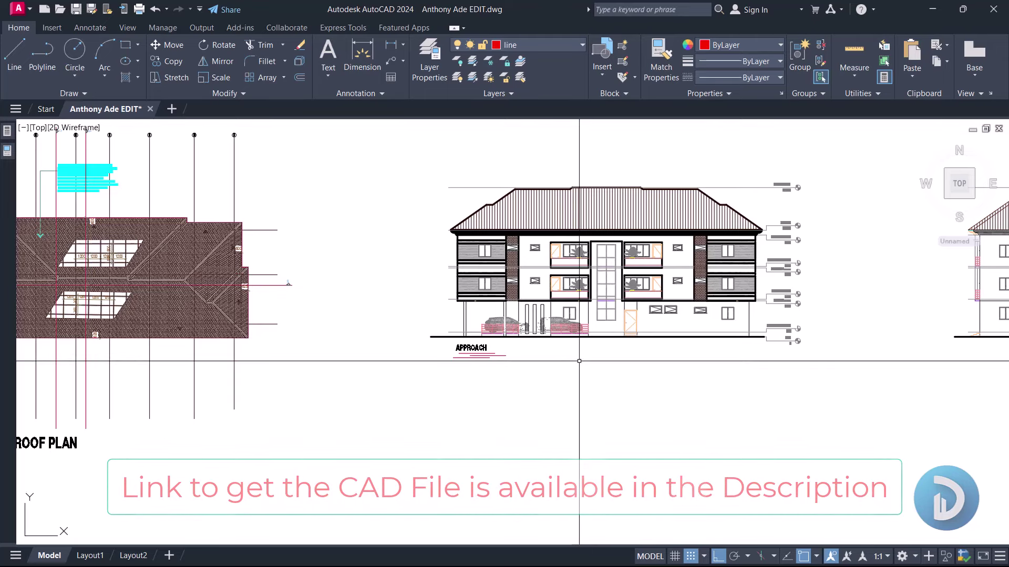
scroll(707, 336, down, 5)
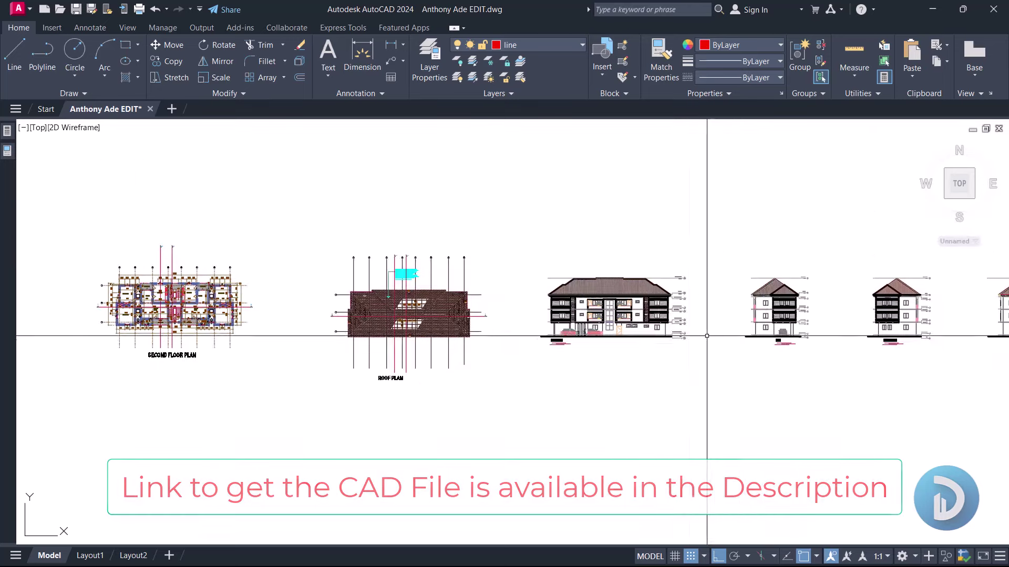
mouse_move(706, 336)
middle_down()
mouse_move(534, 326)
mouse_move(404, 282)
middle_up()
scroll(752, 300, down, 5)
scroll(751, 299, up, 5)
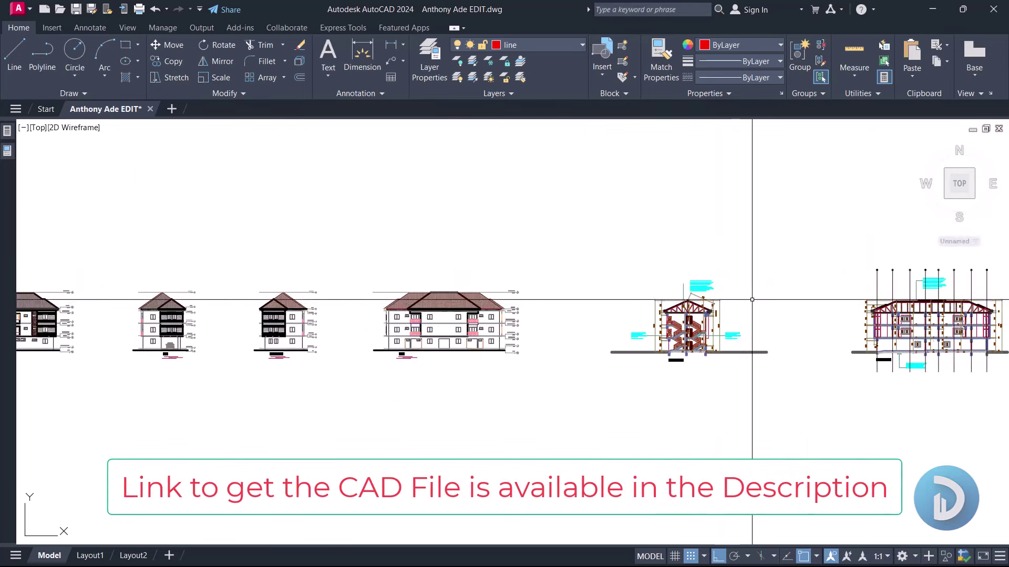
scroll(752, 299, down, 5)
mouse_move(507, 270)
middle_down()
mouse_move(735, 295)
mouse_move(593, 255)
mouse_move(672, 242)
middle_up()
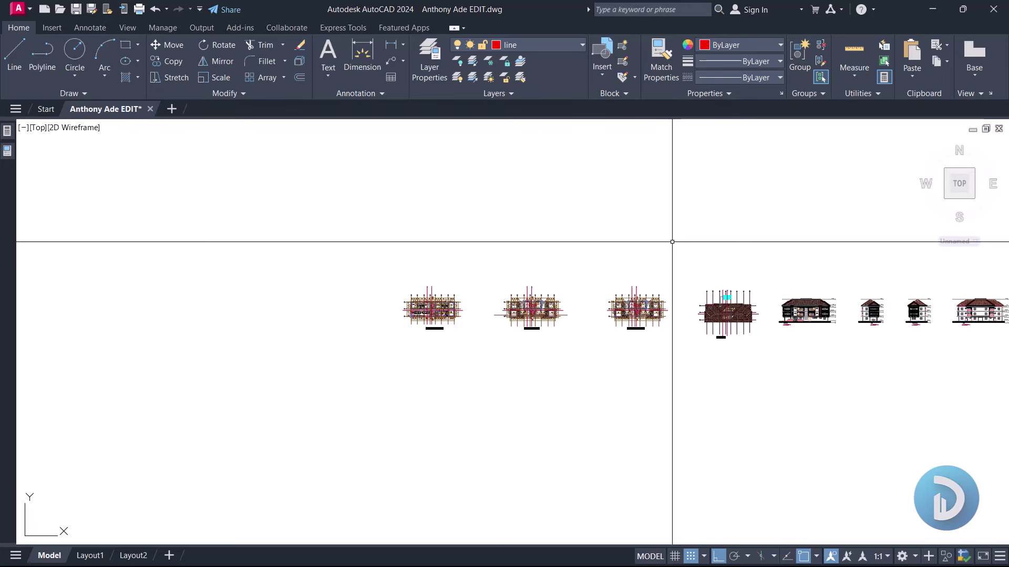
Step: Copy the ground, first and second floor plans together into the empty space straight above the originals
click(676, 389)
click(366, 208)
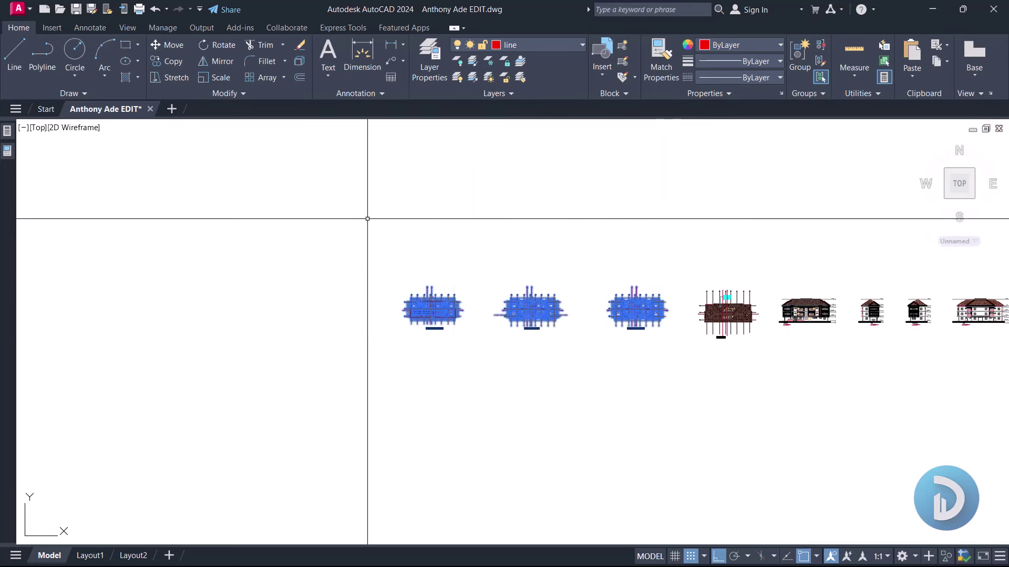
right_click(480, 198)
click(544, 298)
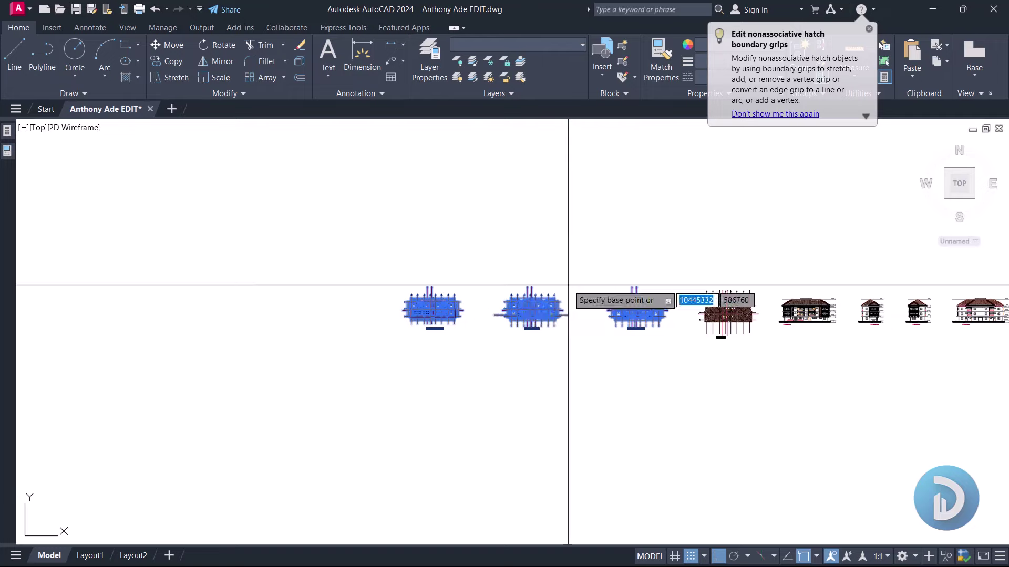
click(568, 284)
middle_drag(608, 219, 613, 263)
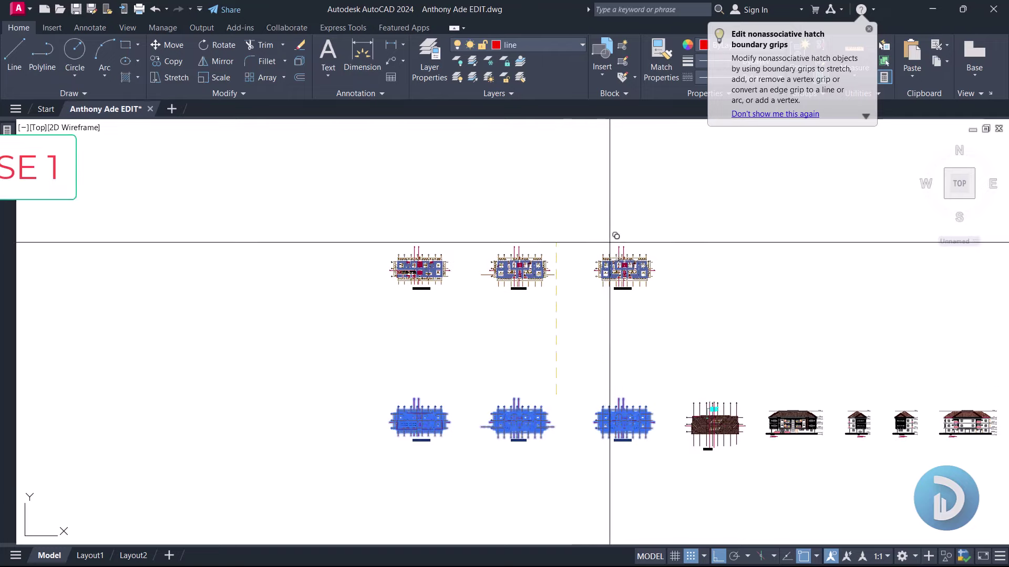
click(610, 242)
right_click(610, 202)
click(619, 206)
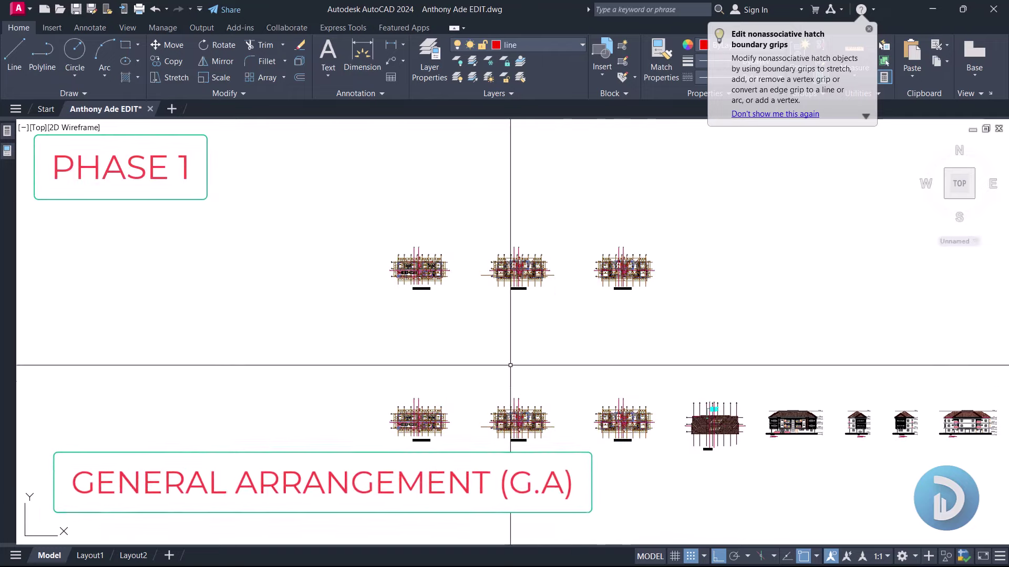
Step: Examine the original and copied floor plans, focusing on the ground floor's grid lines, walls and room layout
middle_drag(482, 405, 516, 331)
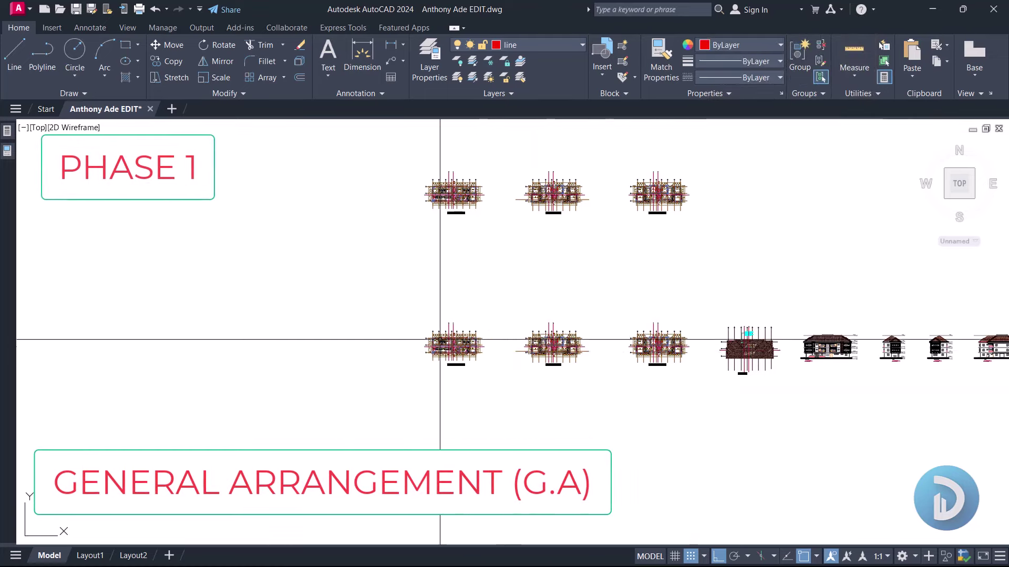
scroll(440, 340, up, 8)
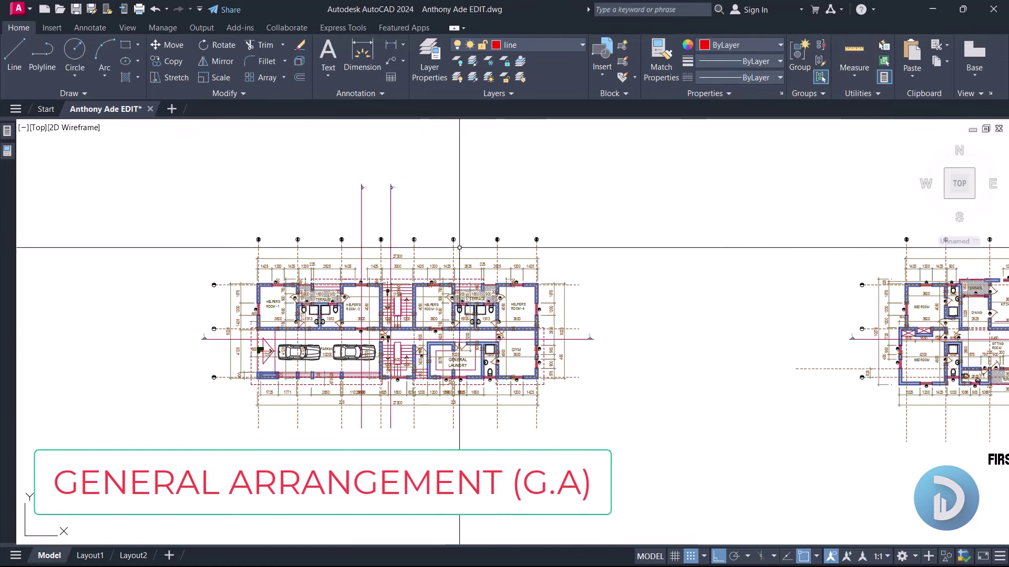
scroll(468, 308, down, 8)
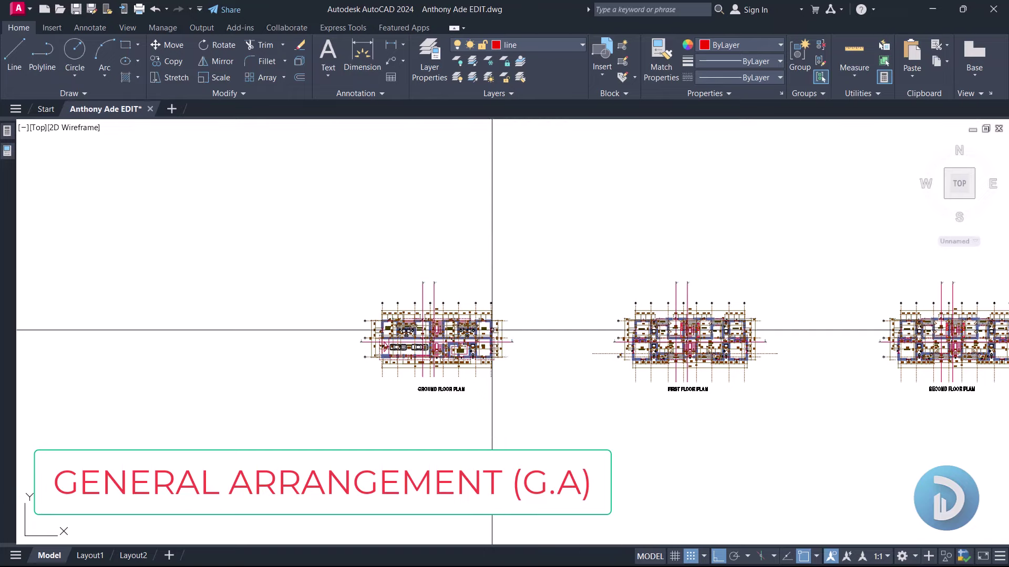
scroll(531, 299, down, 4)
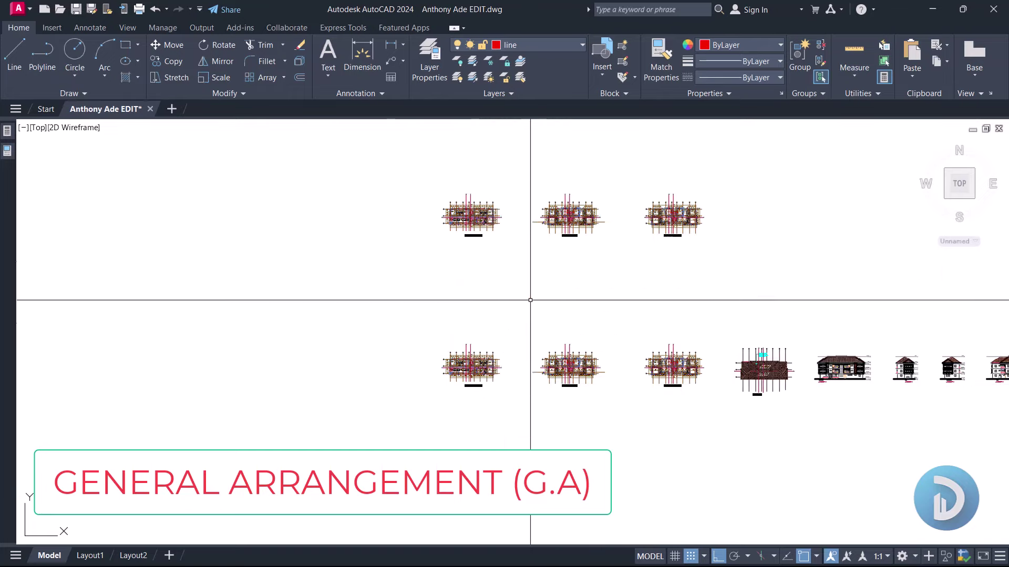
scroll(547, 279, up, 3)
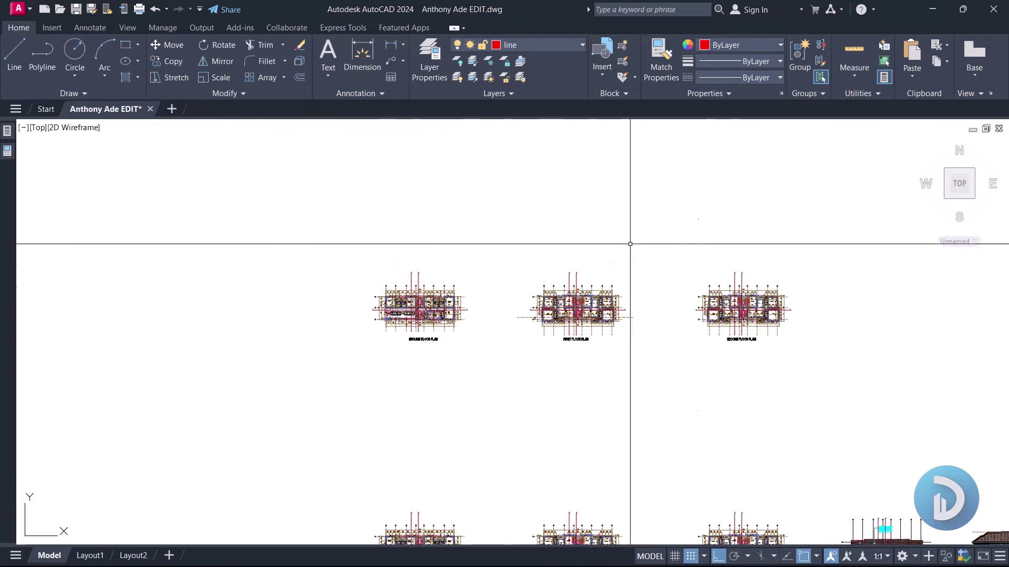
scroll(354, 308, up, 5)
mouse_move(390, 274)
middle_down()
mouse_move(519, 353)
mouse_move(585, 342)
middle_up()
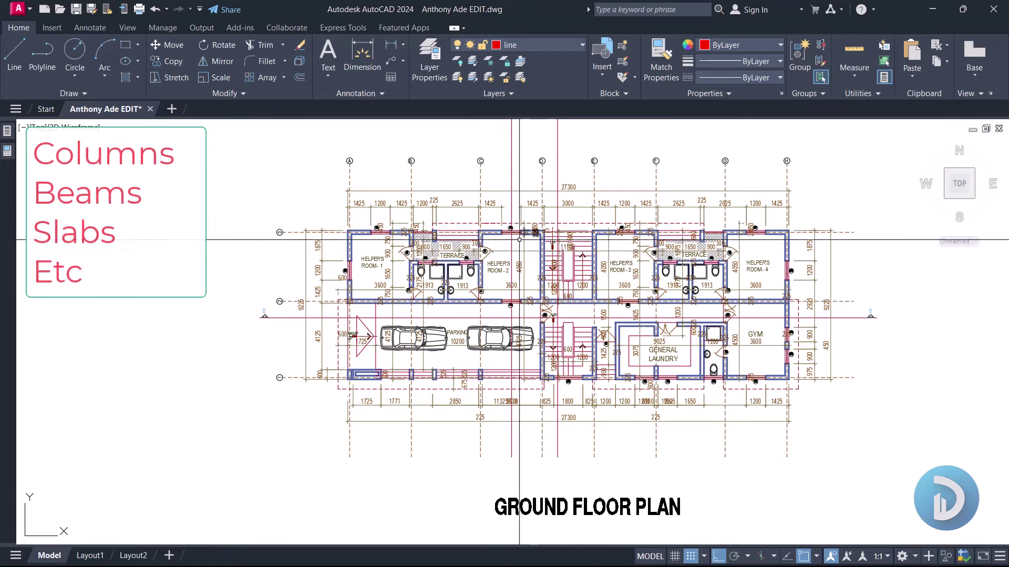
scroll(480, 280, down, 5)
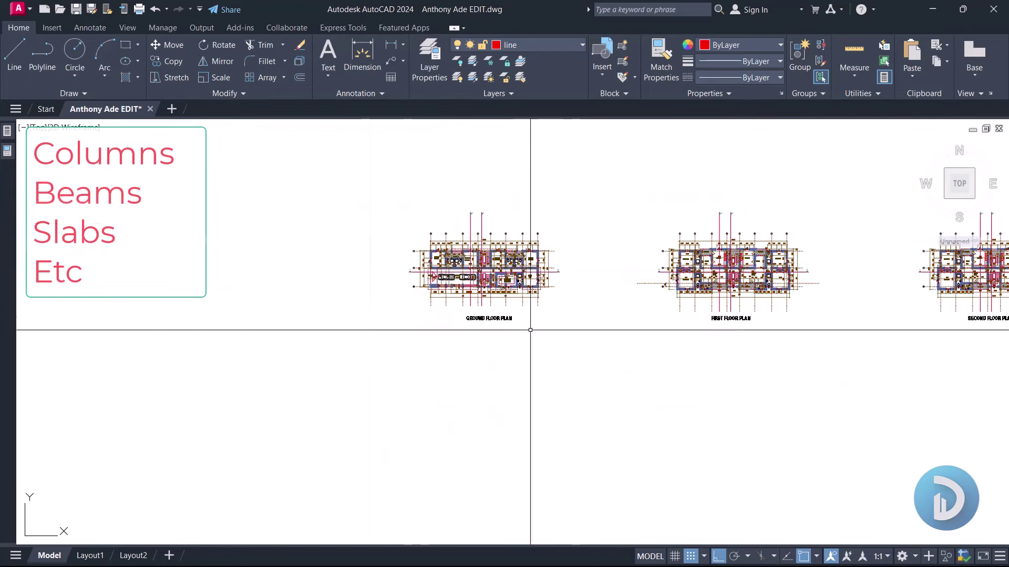
scroll(439, 257, up, 4)
middle_drag(496, 289, 429, 303)
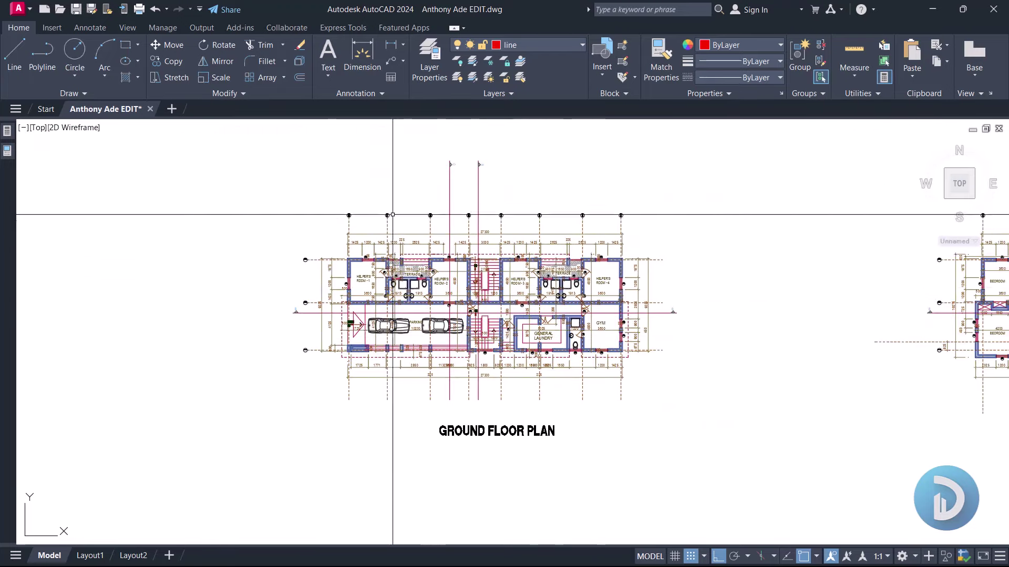
scroll(545, 331, down, 7)
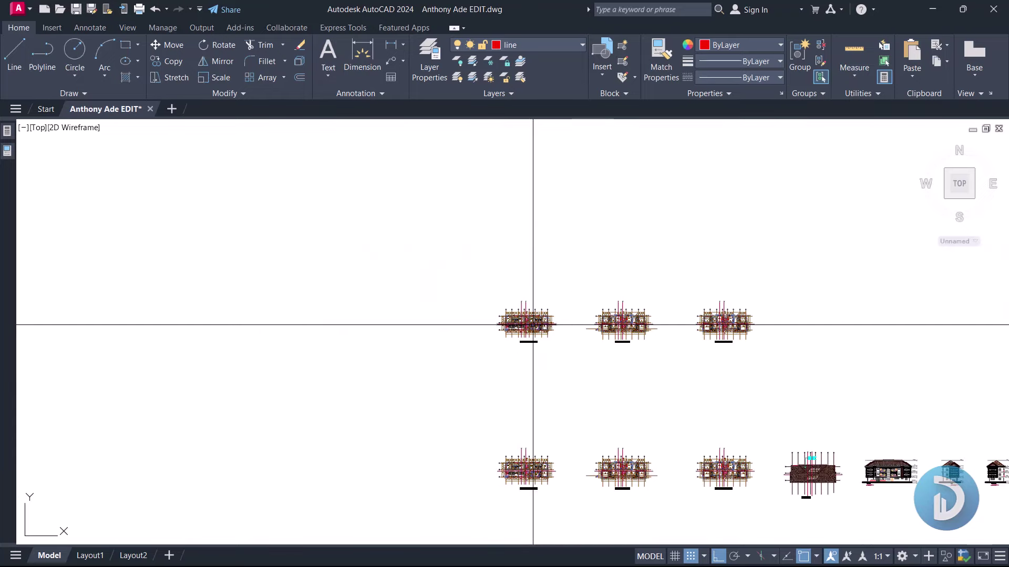
Step: Examine the approach elevation's storeys and level markers, and look over the ground and first floor plans
scroll(579, 383, up, 4)
scroll(579, 382, up, 4)
scroll(720, 322, down, 4)
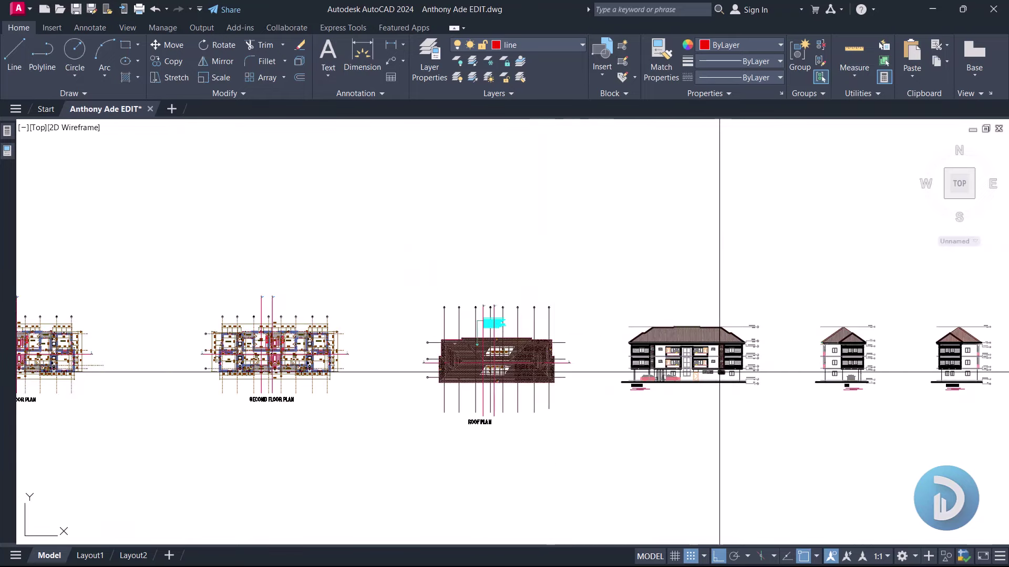
scroll(692, 418, up, 4)
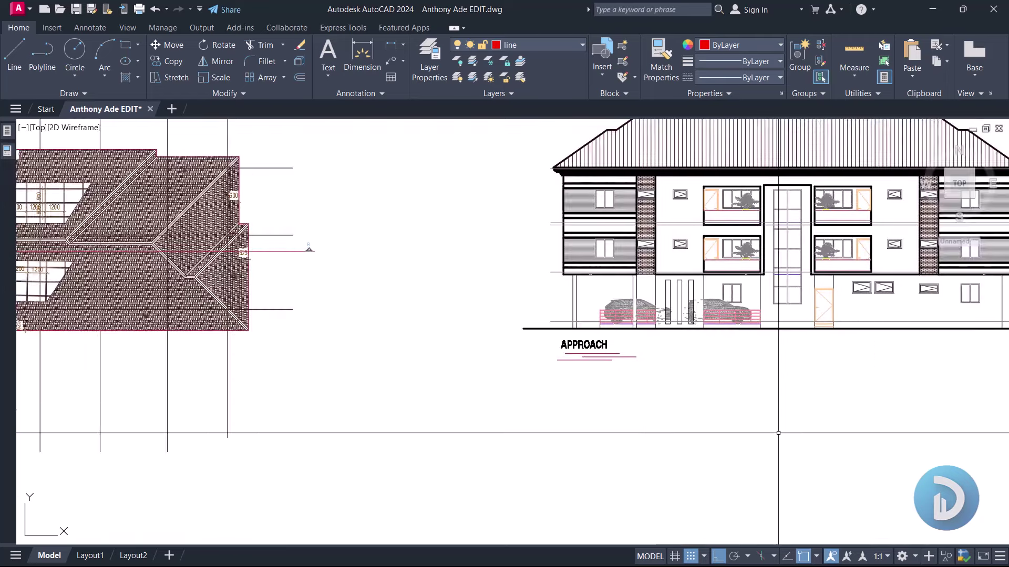
middle_drag(811, 407, 576, 424)
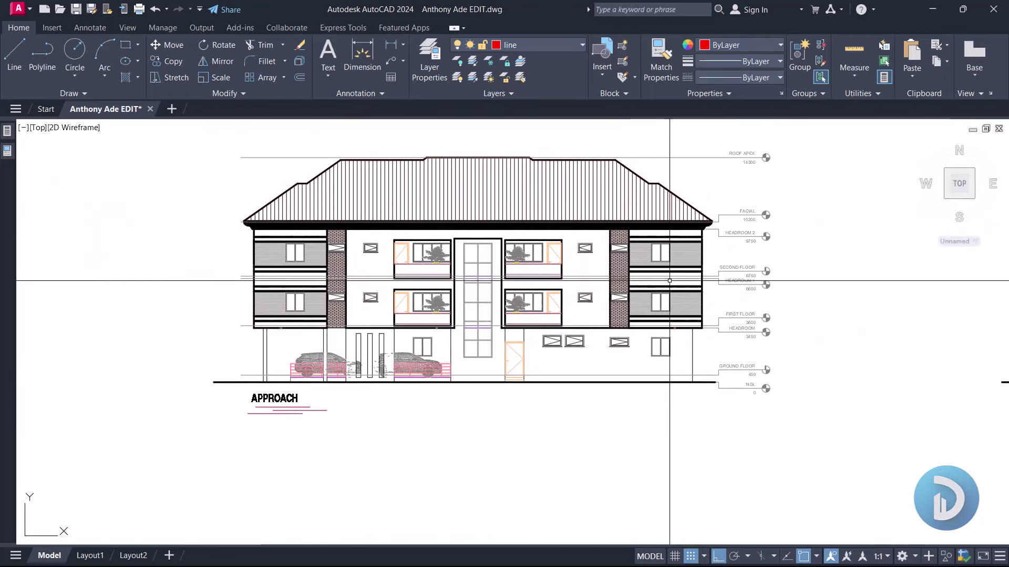
scroll(669, 281, down, 6)
scroll(279, 282, up, 5)
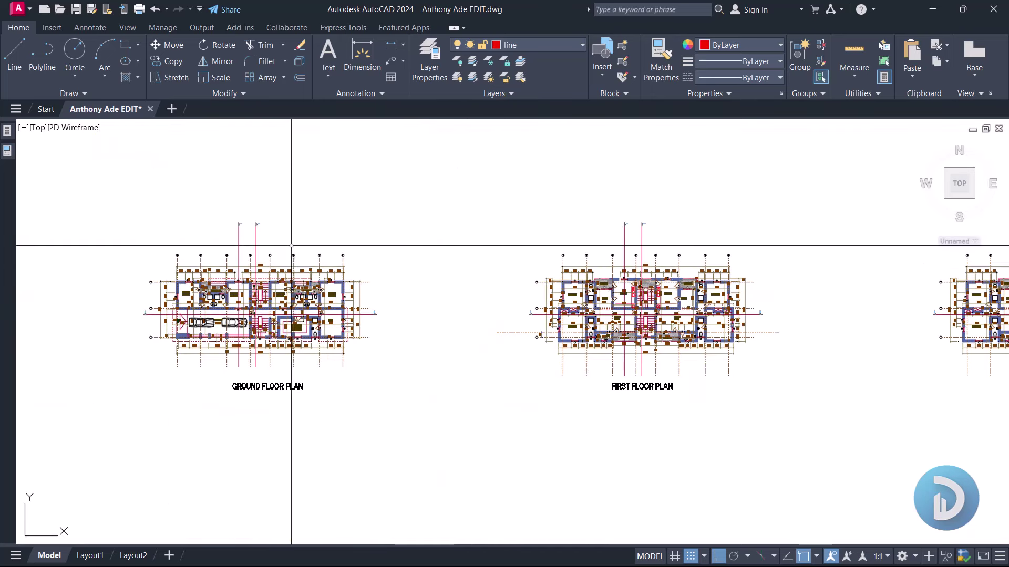
mouse_move(292, 245)
middle_down()
mouse_move(311, 247)
mouse_move(307, 231)
middle_up()
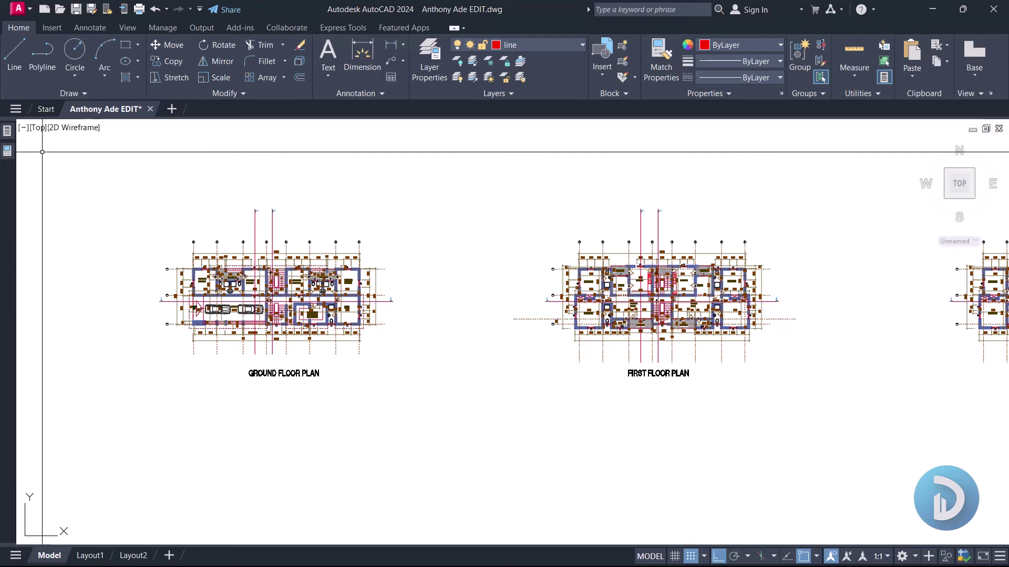
scroll(423, 275, down, 10)
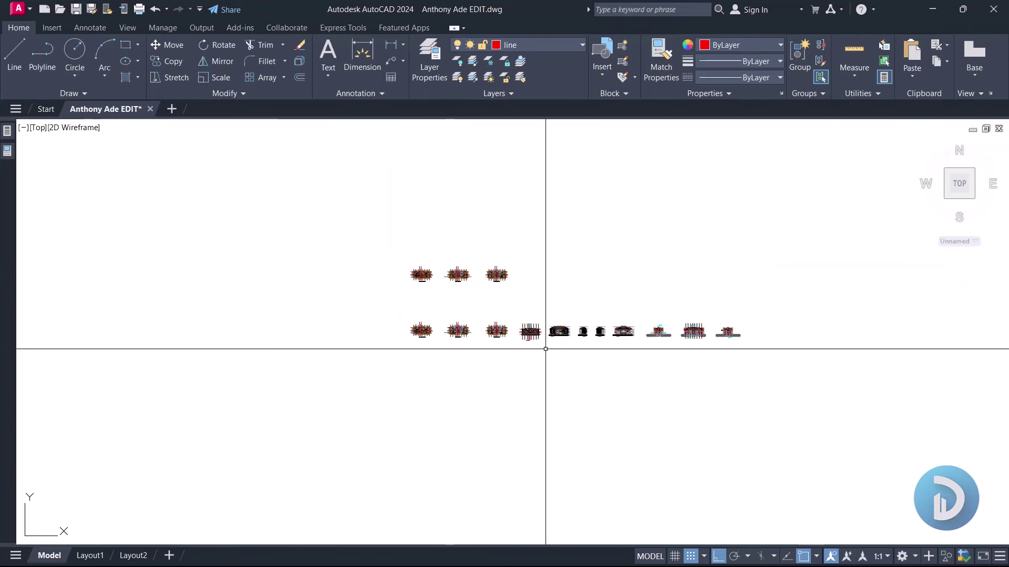
Step: Examine the approach elevation from roof to ground, focusing on the parking bay and the upper floors above it
scroll(546, 349, up, 10)
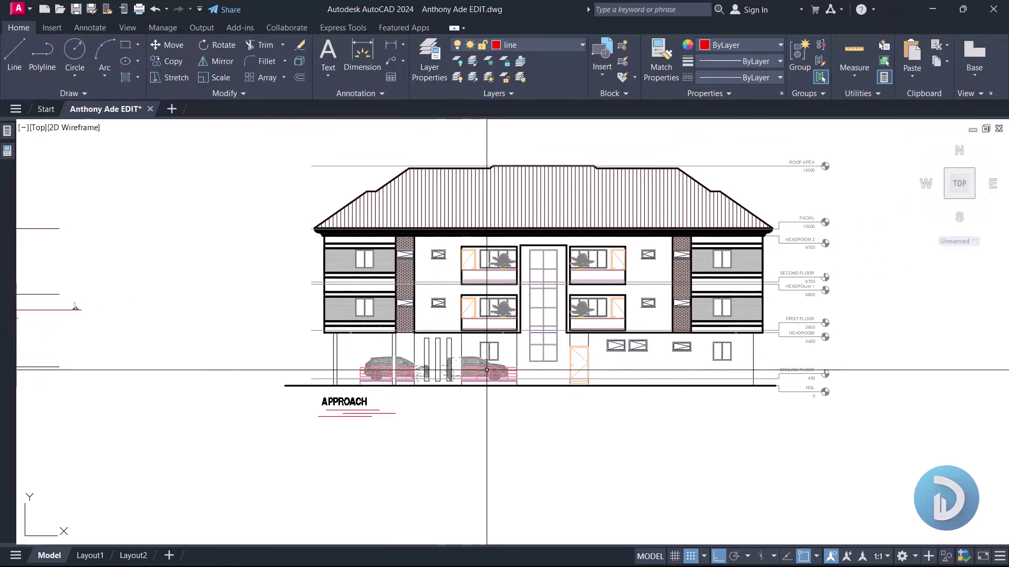
scroll(399, 337, up, 5)
scroll(316, 299, down, 4)
scroll(259, 274, up, 2)
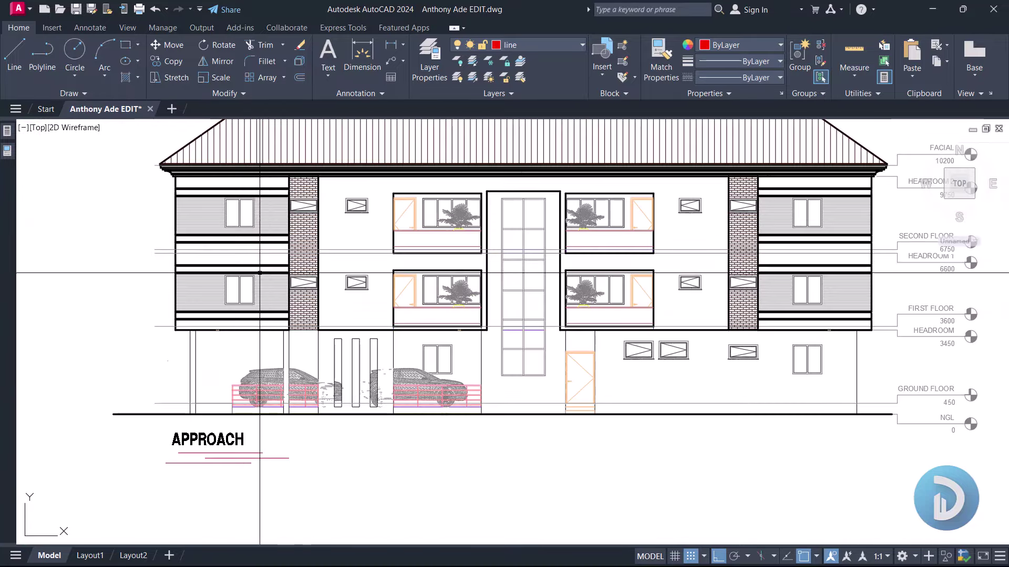
middle_drag(260, 273, 315, 313)
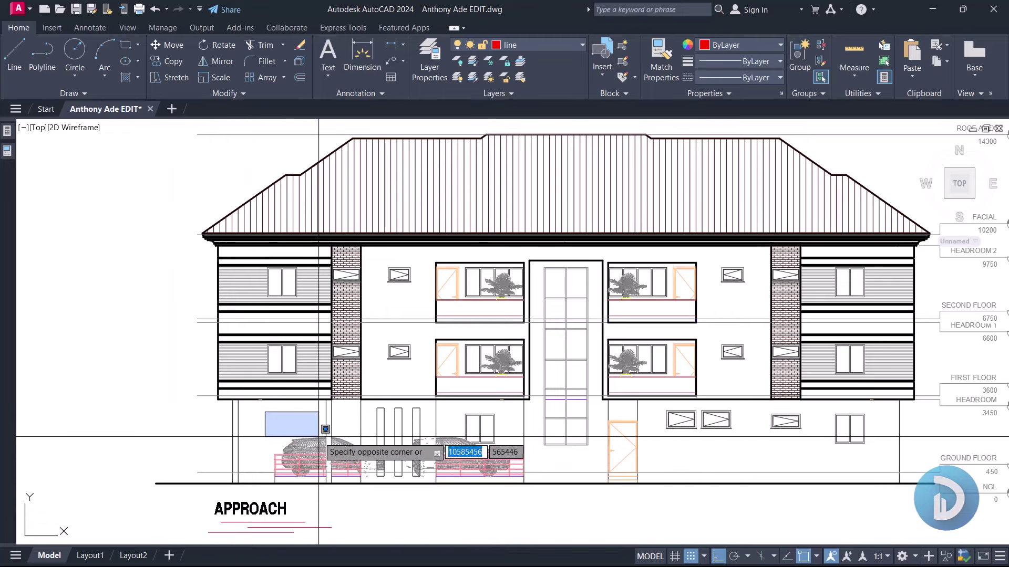
key(Escape)
click(158, 350)
key(Escape)
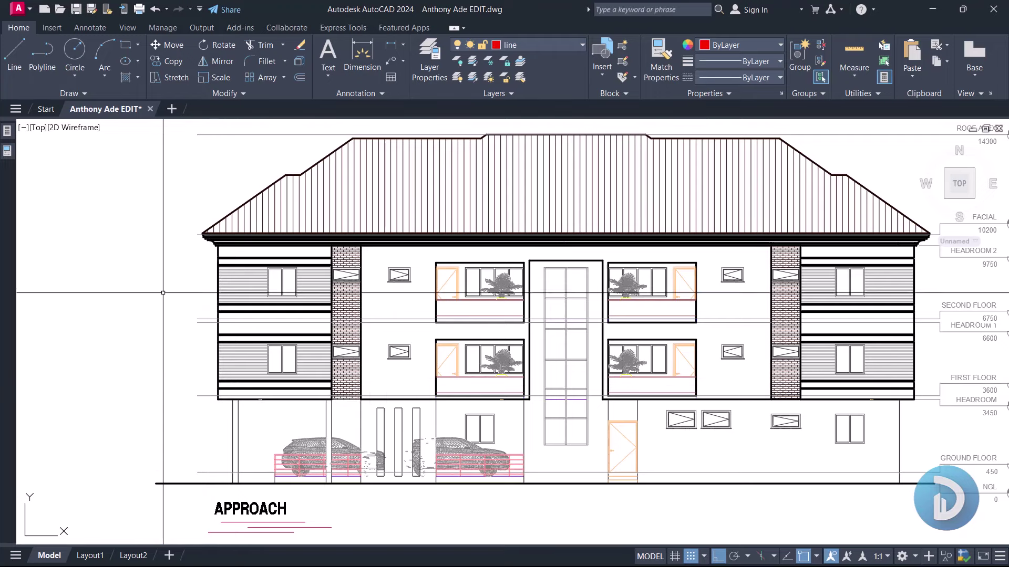
click(158, 257)
key(Escape)
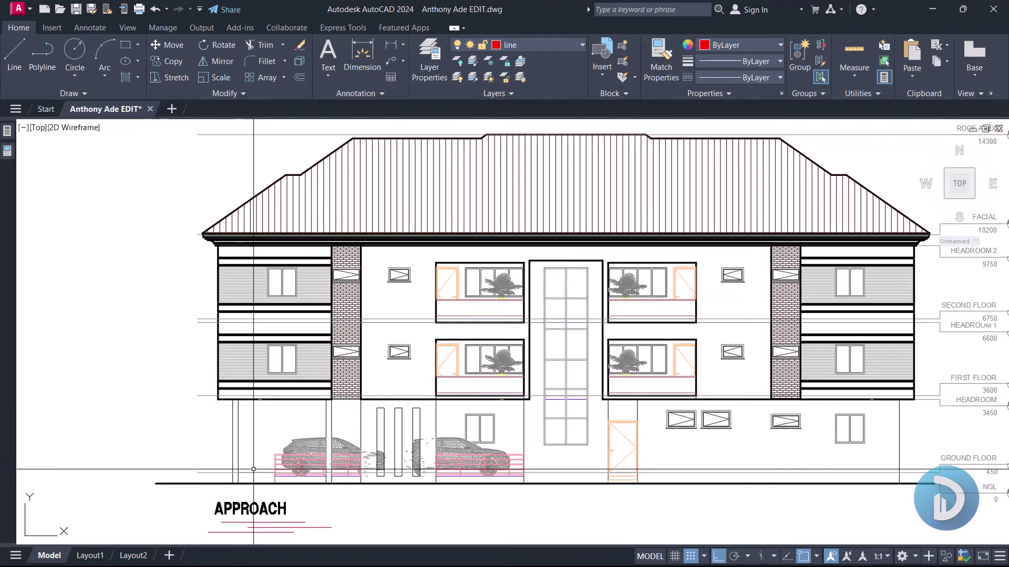
Step: Inspect the approach elevation's first floor edge against the ground floor columns, and check the floor and headroom levels
scroll(219, 400, up, 2)
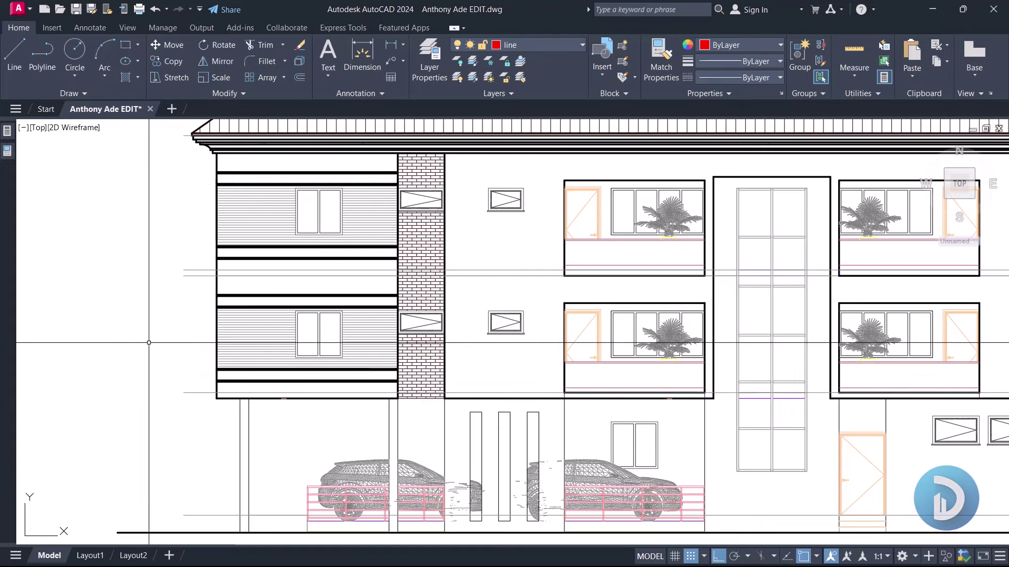
scroll(194, 329, down, 3)
scroll(200, 331, up, 5)
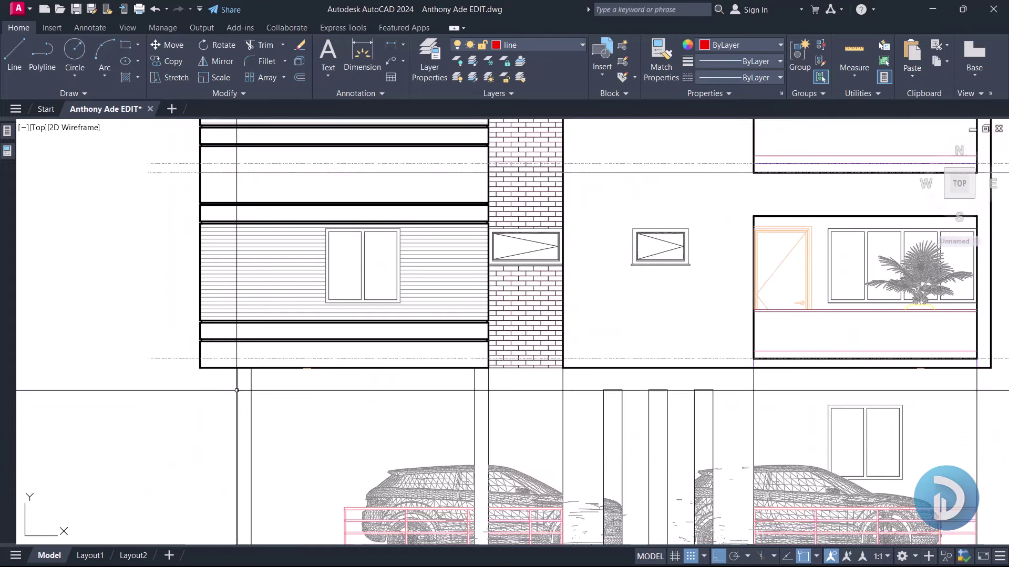
scroll(253, 266, down, 4)
scroll(253, 267, up, 2)
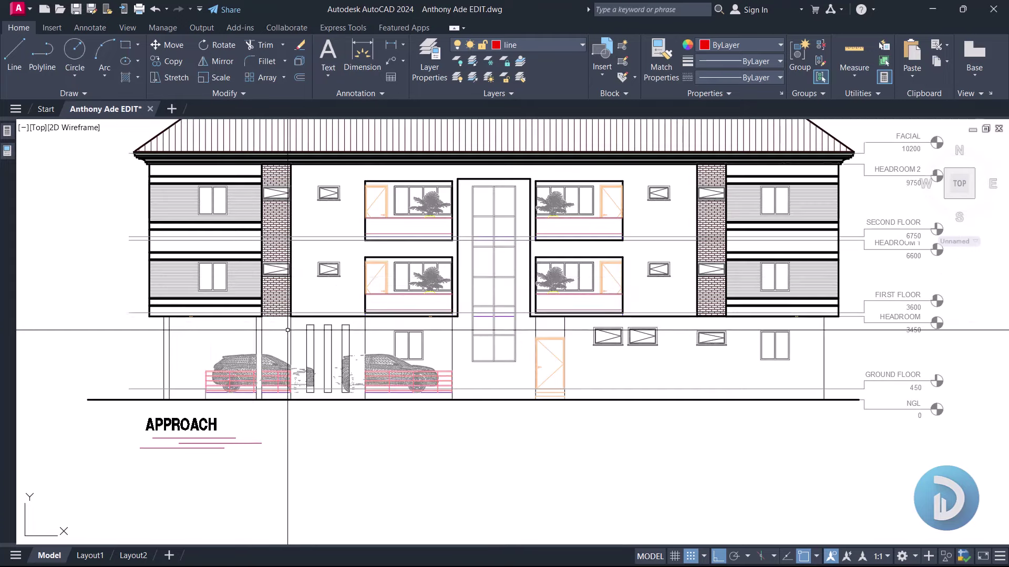
mouse_move(253, 267)
middle_down()
mouse_move(260, 308)
mouse_move(276, 304)
middle_up()
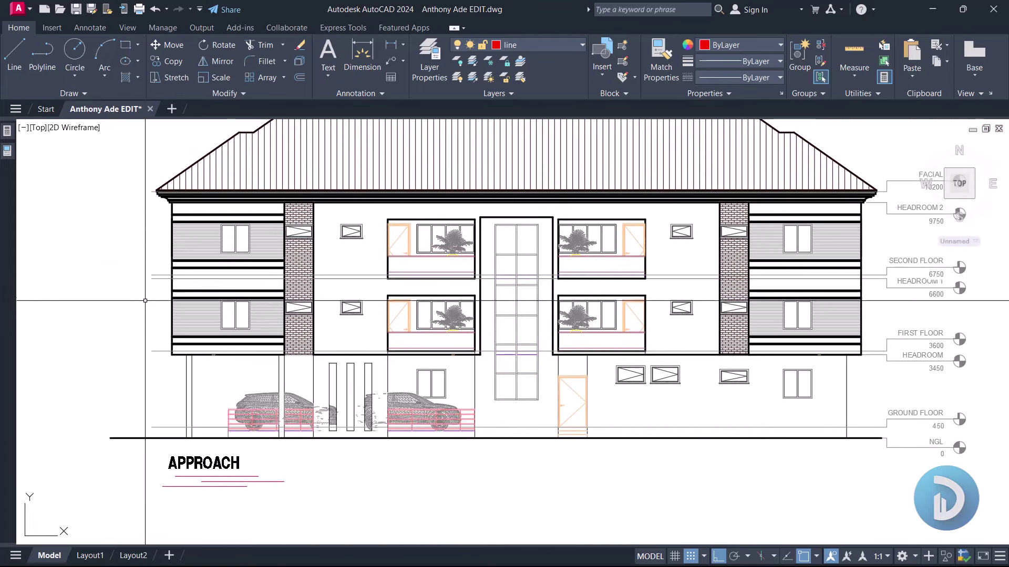
scroll(147, 297, down, 2)
scroll(461, 349, up, 5)
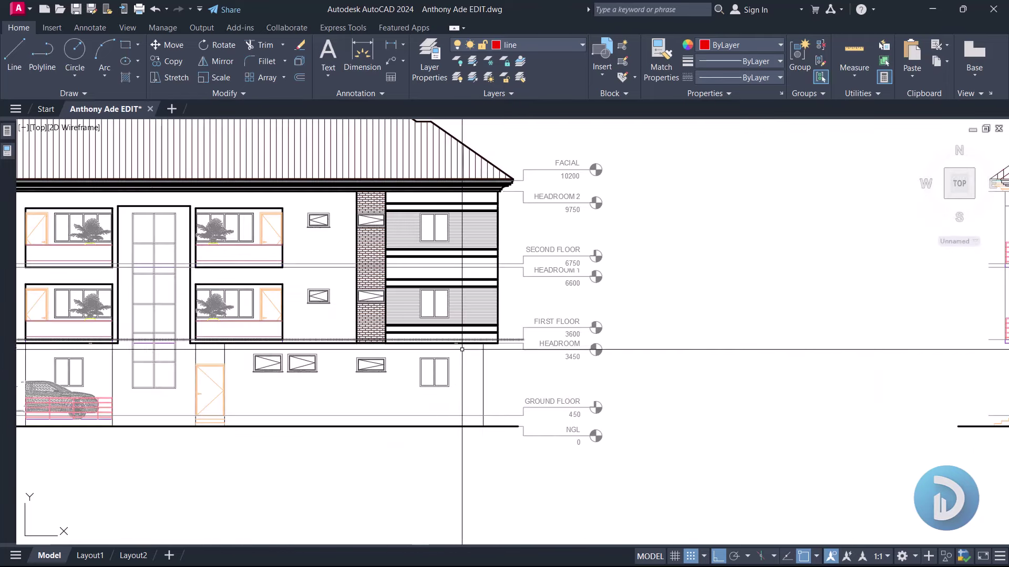
scroll(530, 348, down, 5)
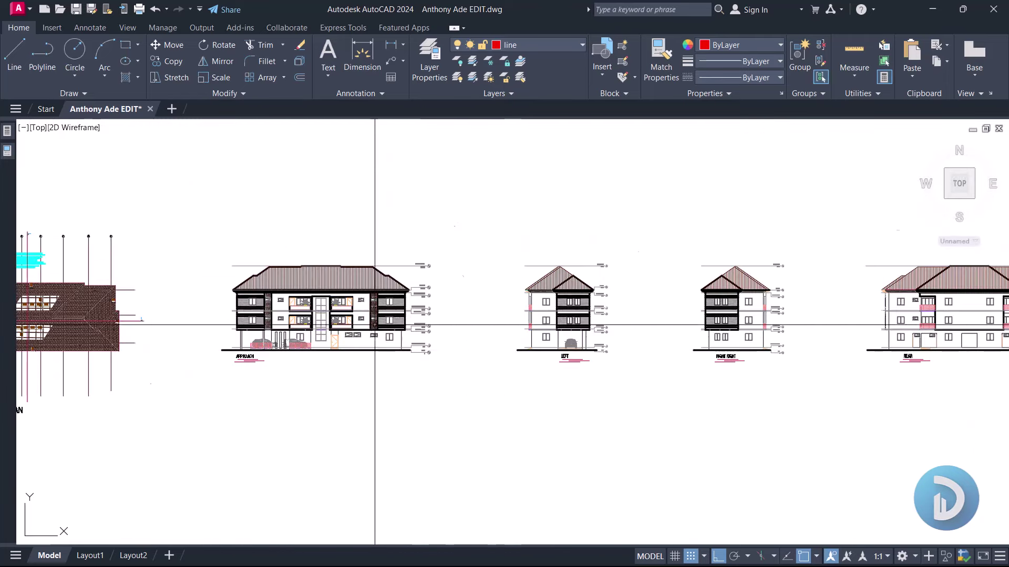
Step: Examine the left elevation, focusing on the balcony edge, the first floor overhang above the parking and the level markers
scroll(482, 350, up, 3)
scroll(409, 309, up, 6)
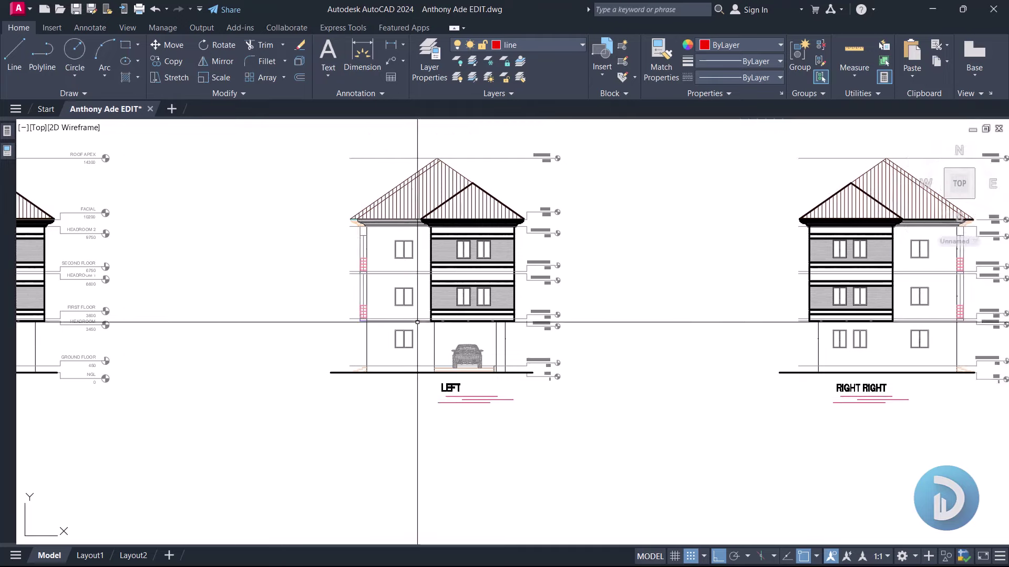
scroll(328, 333, down, 3)
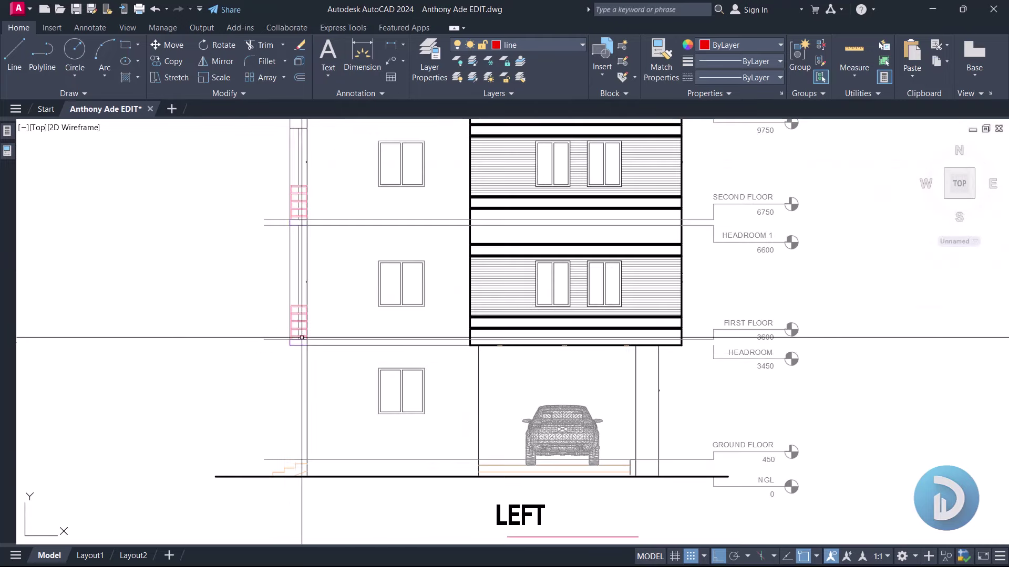
scroll(292, 388, up, 5)
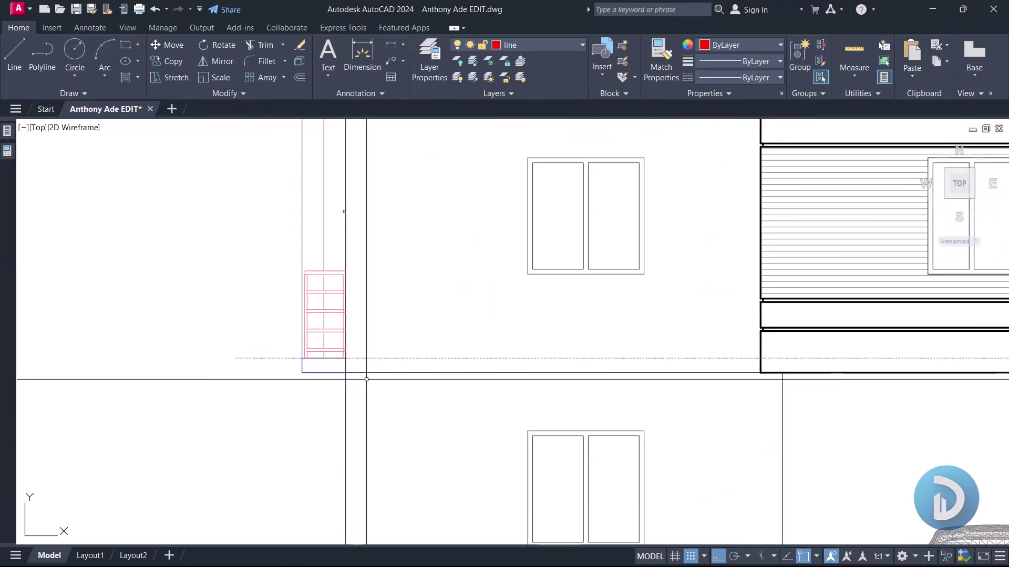
scroll(236, 343, down, 3)
scroll(396, 348, up, 5)
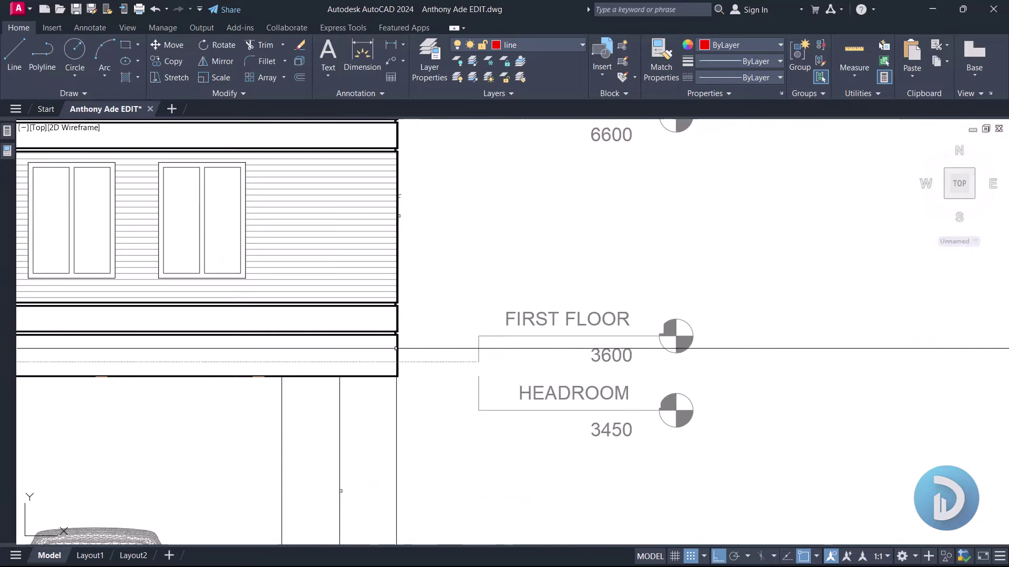
click(352, 349)
click(401, 385)
scroll(336, 318, down, 5)
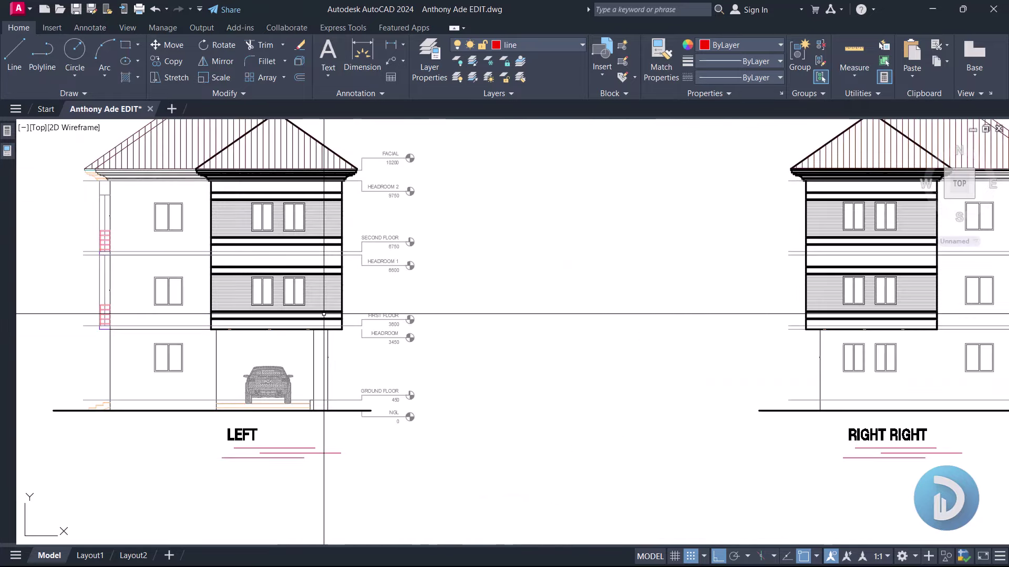
scroll(363, 331, down, 4)
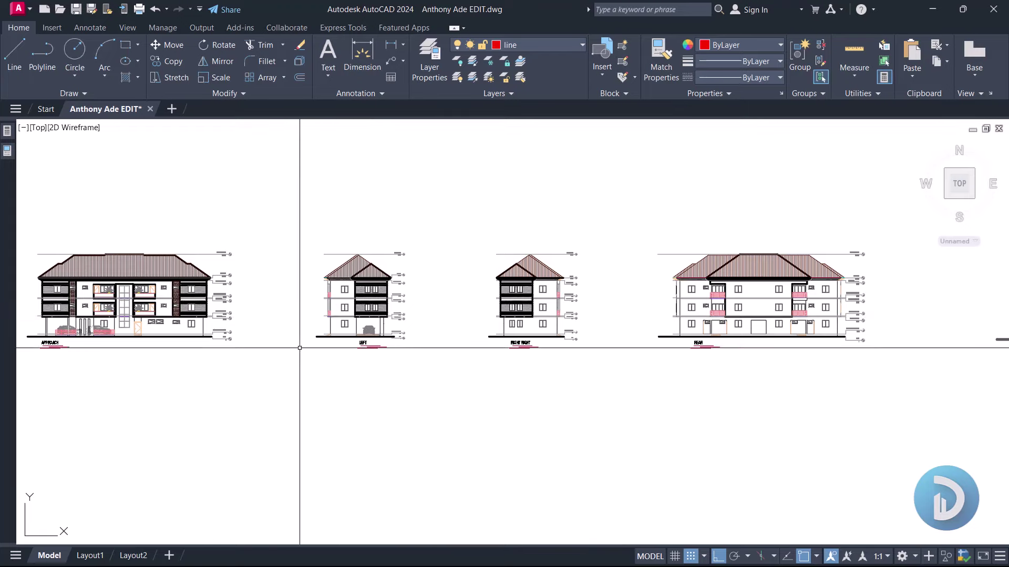
Step: Compare the row of elevations and re-examine the approach elevation's upper floors above the parking columns
mouse_move(339, 275)
middle_down()
mouse_move(462, 280)
mouse_move(498, 319)
middle_up()
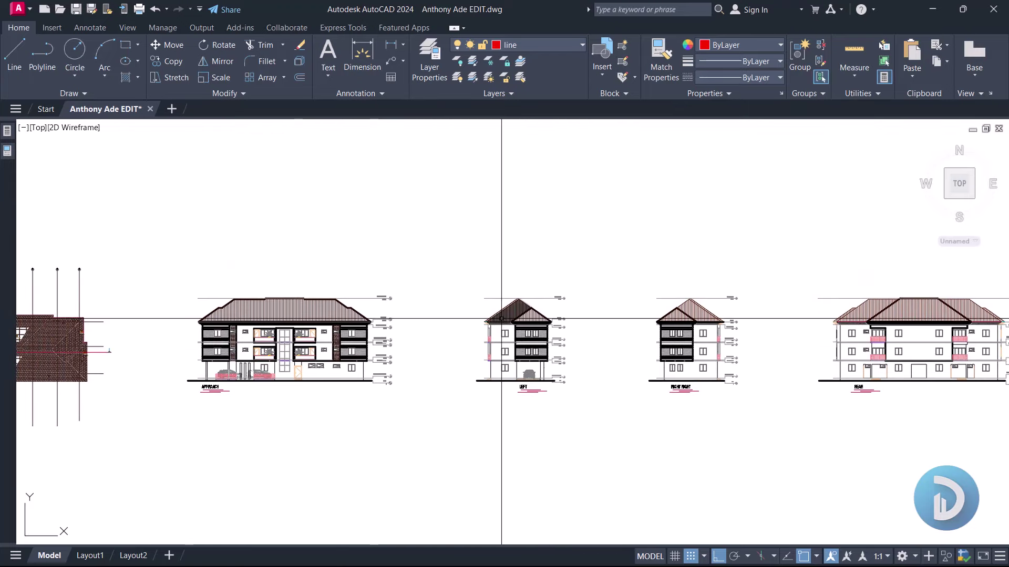
scroll(533, 328, down, 4)
scroll(481, 322, up, 5)
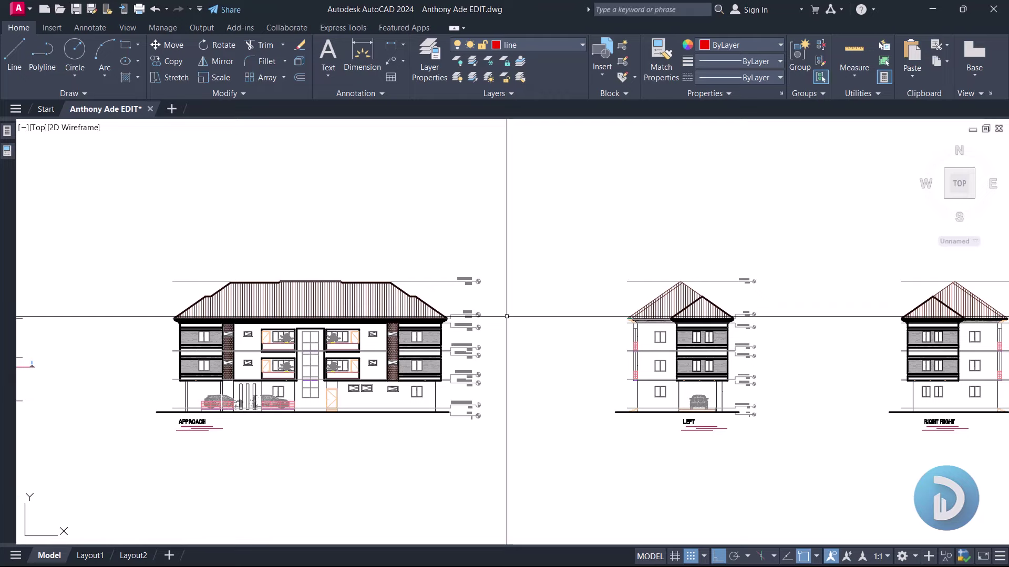
scroll(176, 386, up, 5)
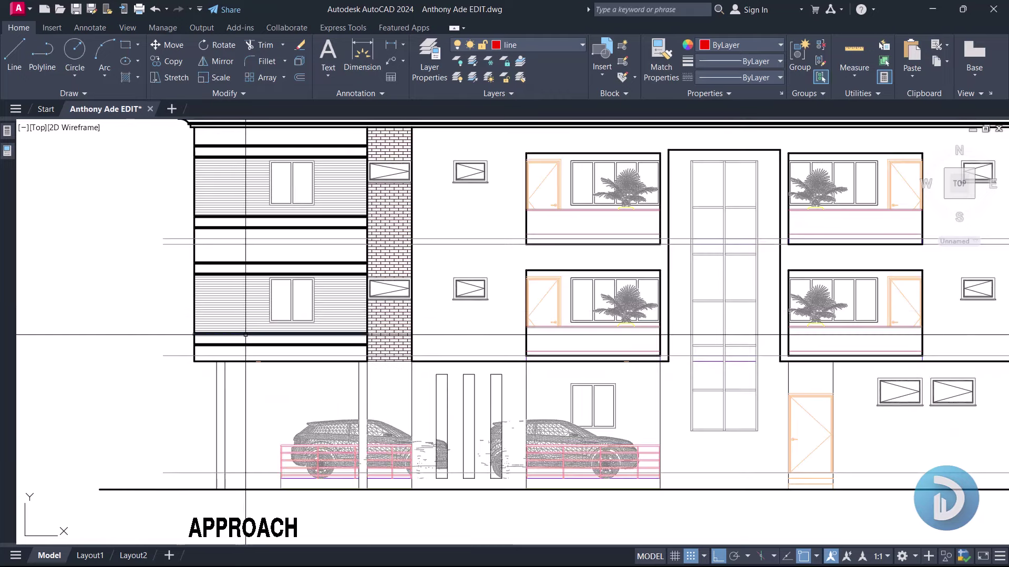
scroll(245, 335, down, 2)
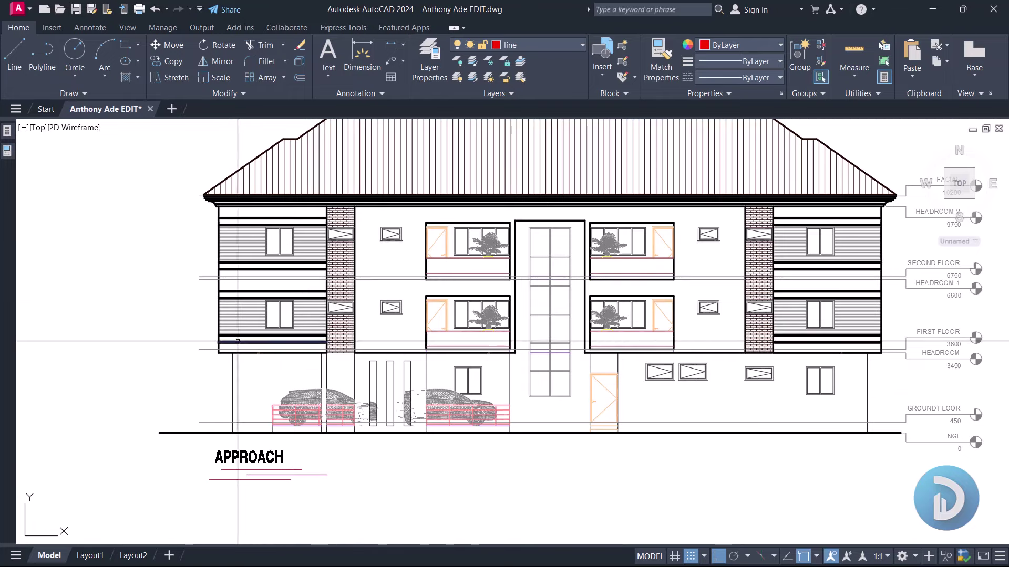
scroll(237, 340, down, 4)
scroll(502, 263, down, 2)
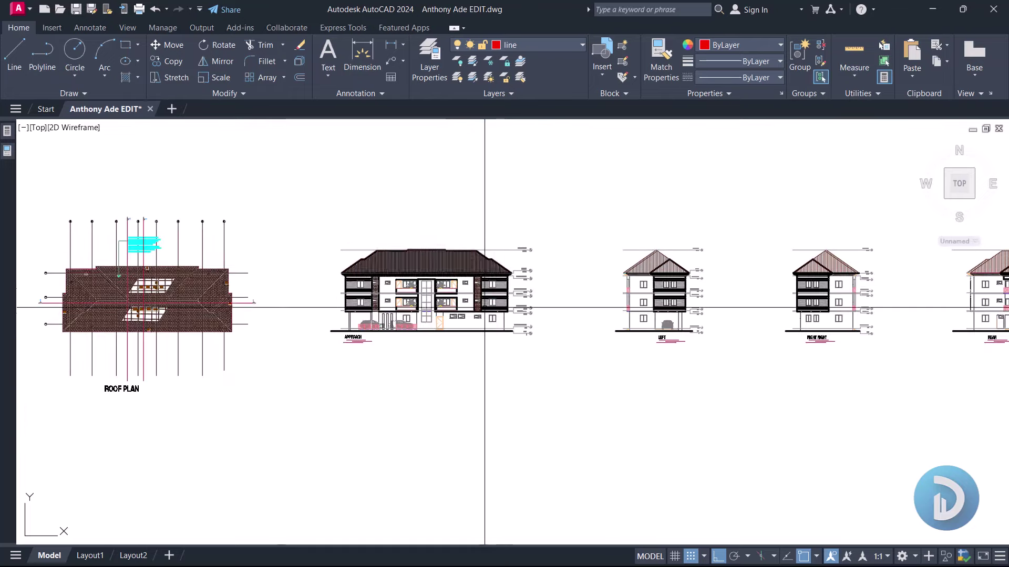
scroll(507, 362, down, 2)
Step: Examine the ground floor plan's grid lines, walls, parking and rooms, and view the first and second floor plans alongside it
scroll(472, 326, up, 5)
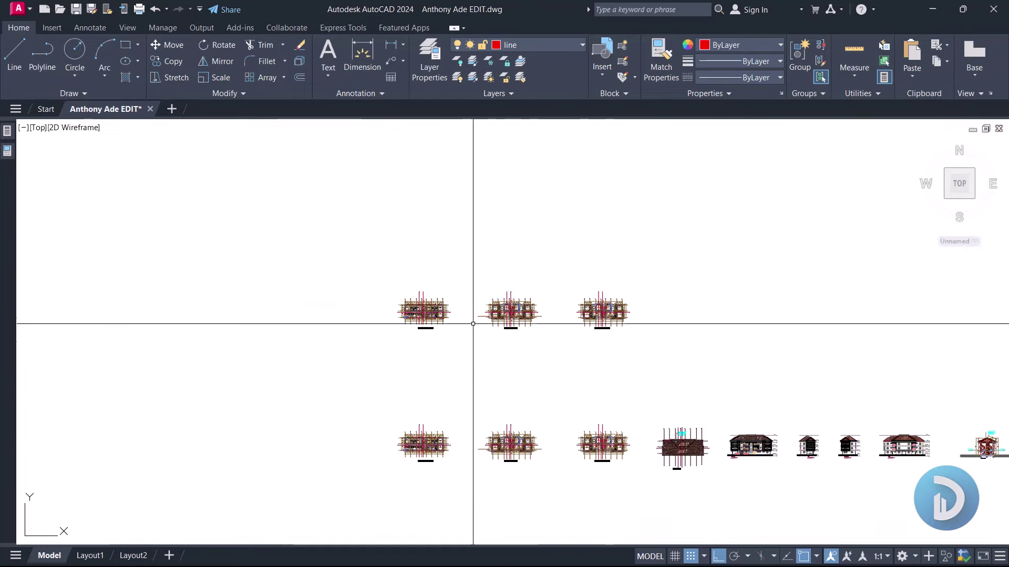
scroll(293, 310, up, 4)
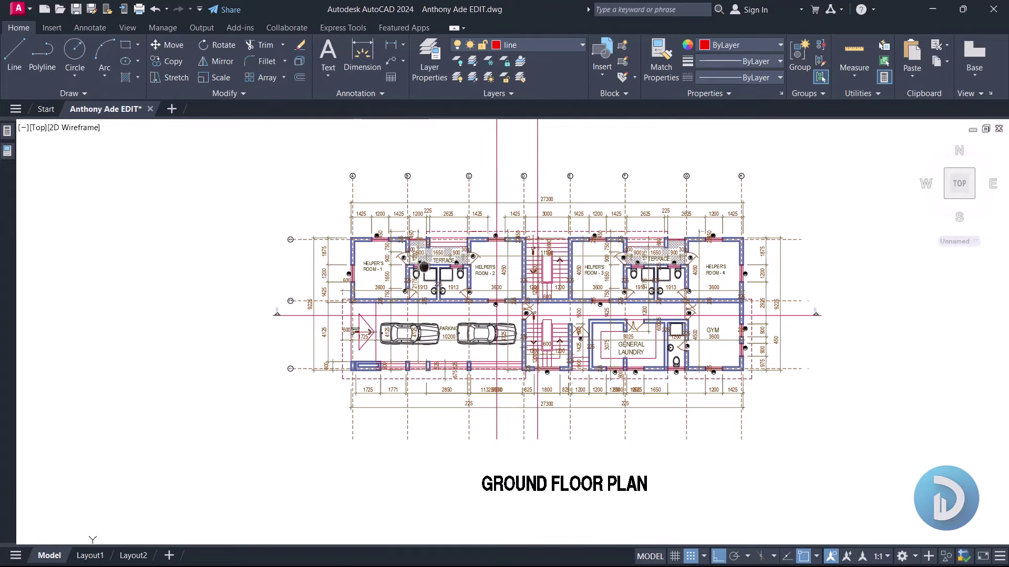
scroll(578, 287, up, 2)
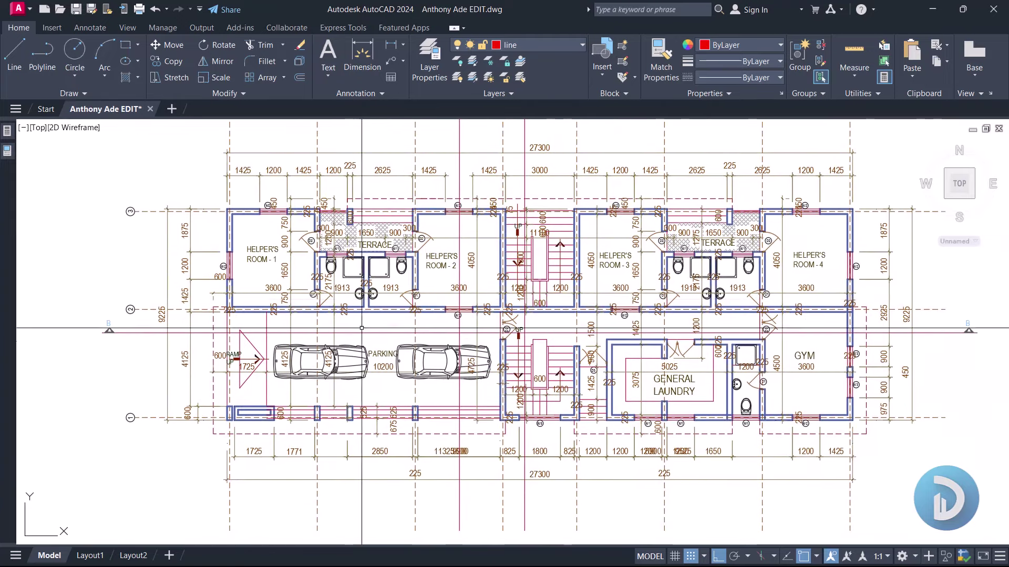
scroll(310, 282, down, 2)
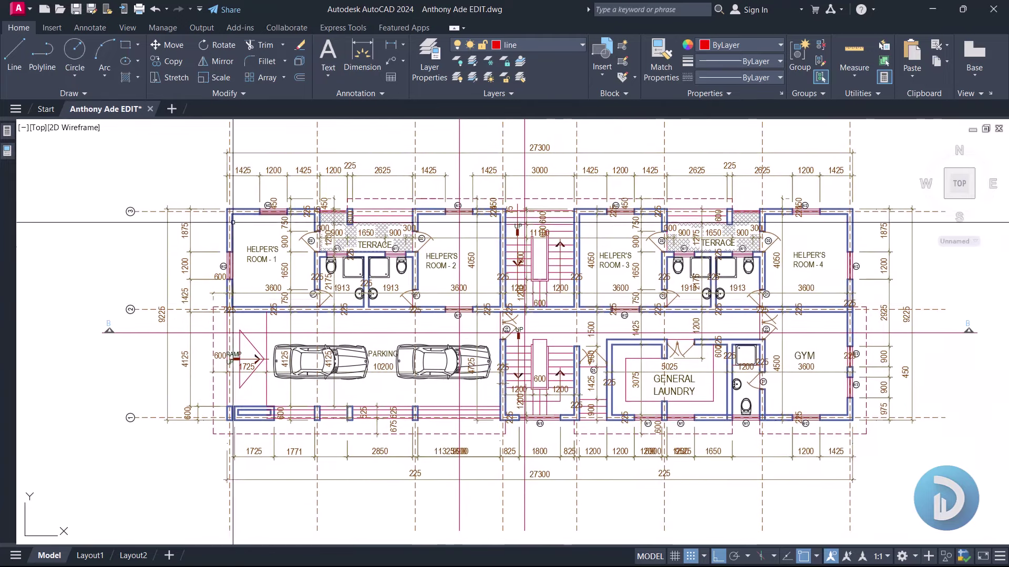
scroll(310, 285, down, 2)
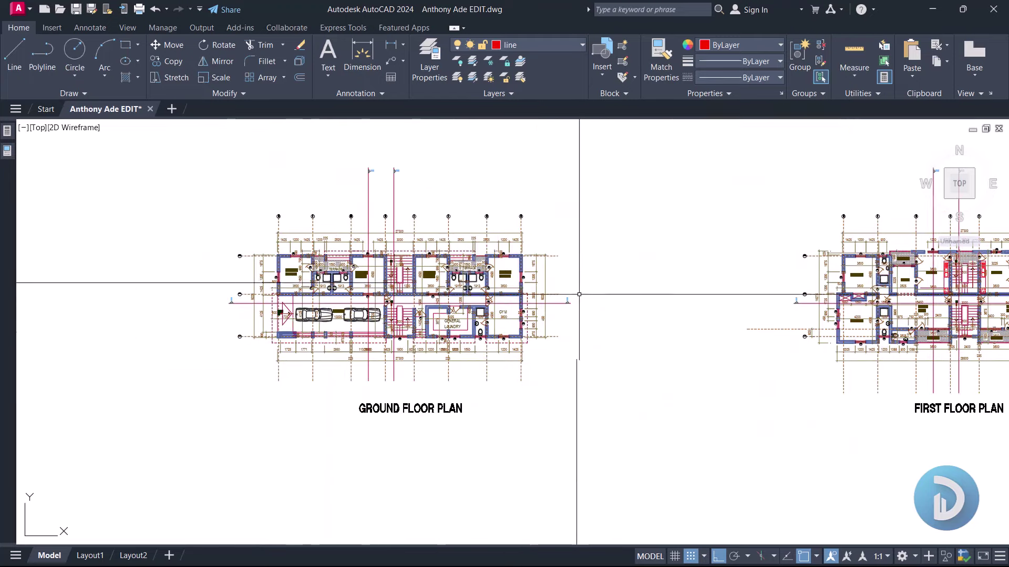
middle_drag(468, 205, 547, 237)
scroll(468, 273, up, 3)
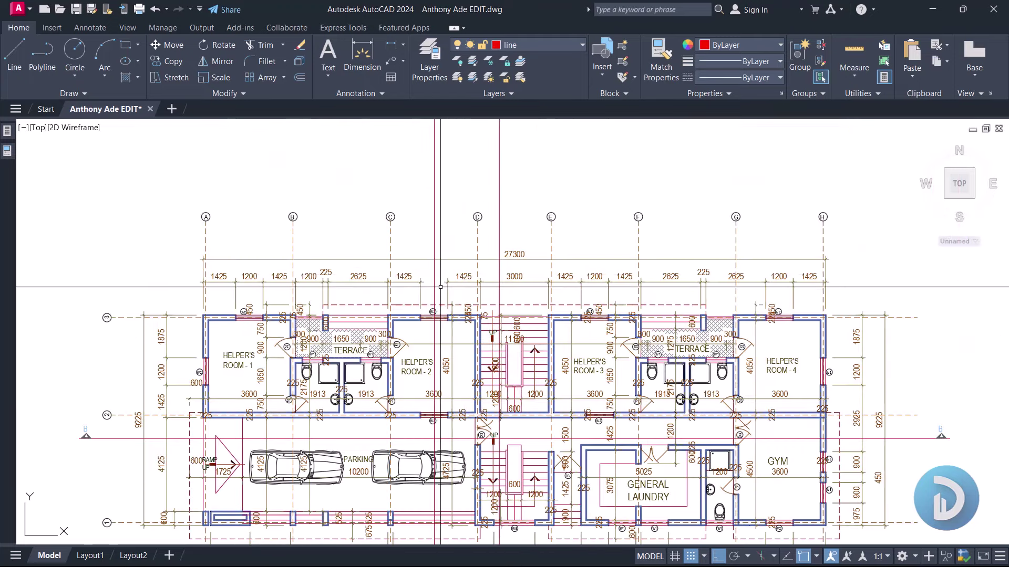
scroll(492, 316, down, 5)
middle_drag(648, 320, 315, 302)
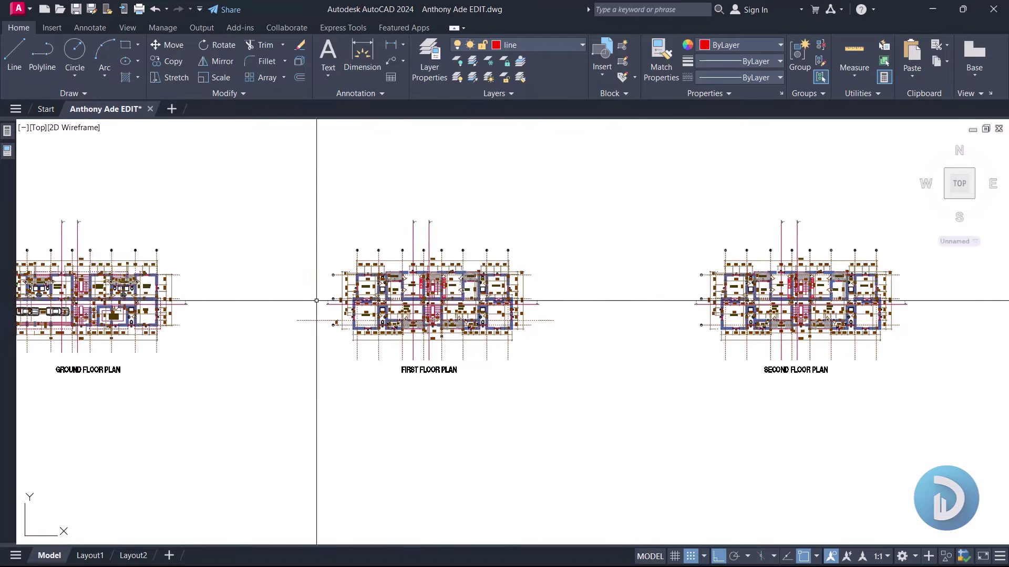
Step: Compare the copied first floor plan with the other copied plans and inspect the dimensions along its outer bedroom wall
scroll(417, 239, up, 5)
scroll(365, 324, up, 3)
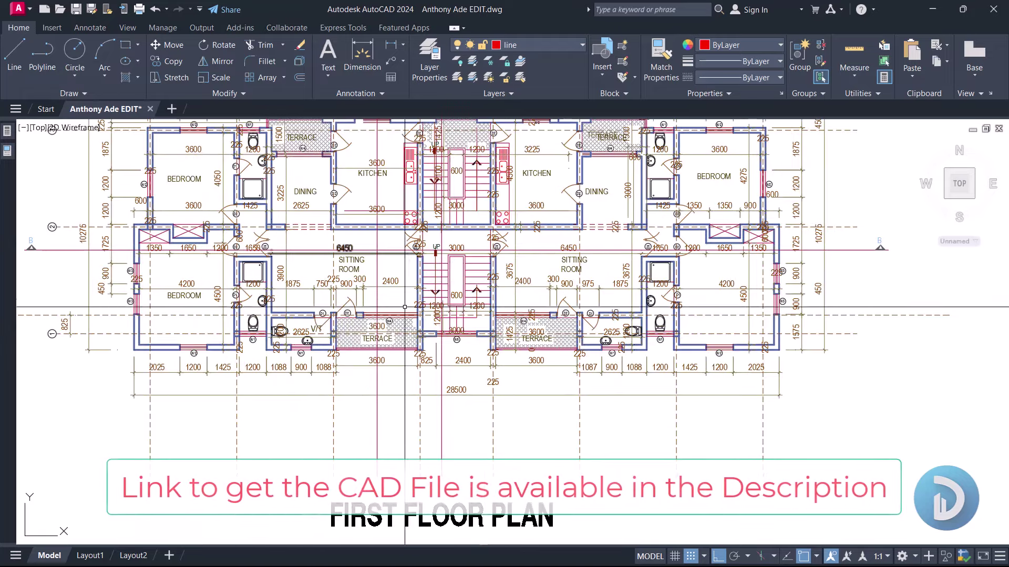
scroll(484, 302, down, 8)
scroll(473, 295, up, 2)
middle_drag(474, 295, 480, 317)
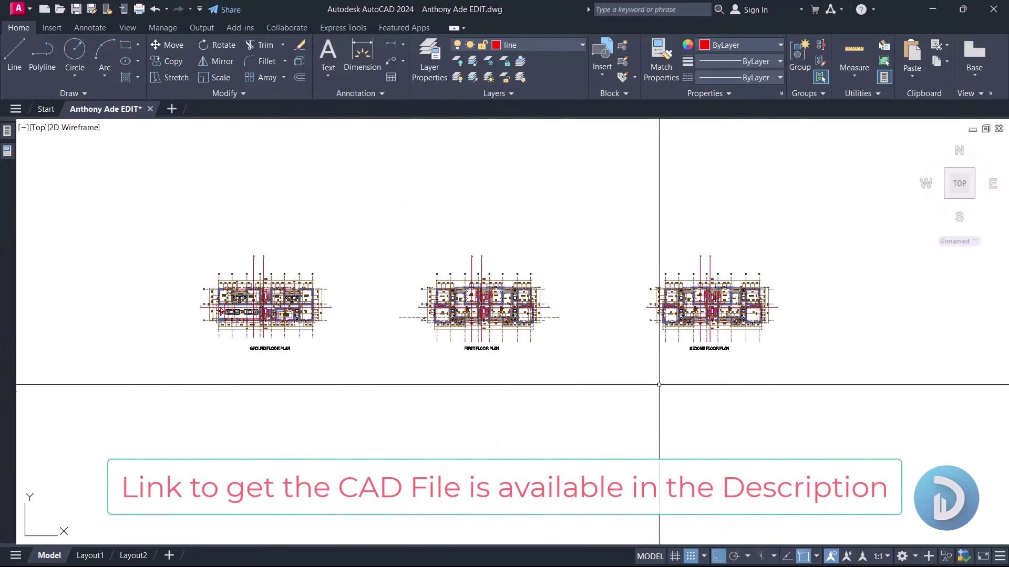
click(823, 438)
key(Escape)
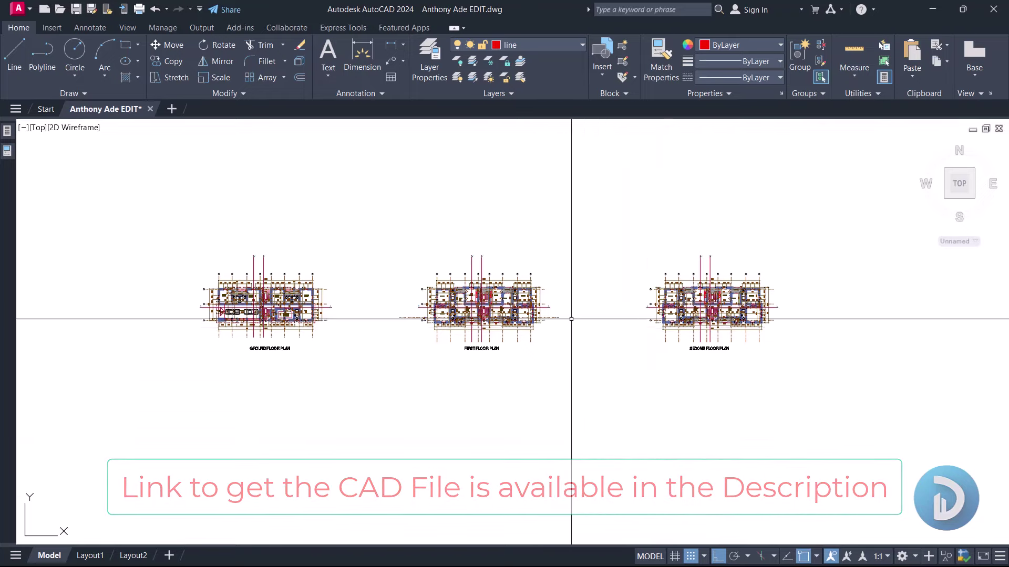
scroll(557, 320, up, 6)
scroll(575, 197, up, 4)
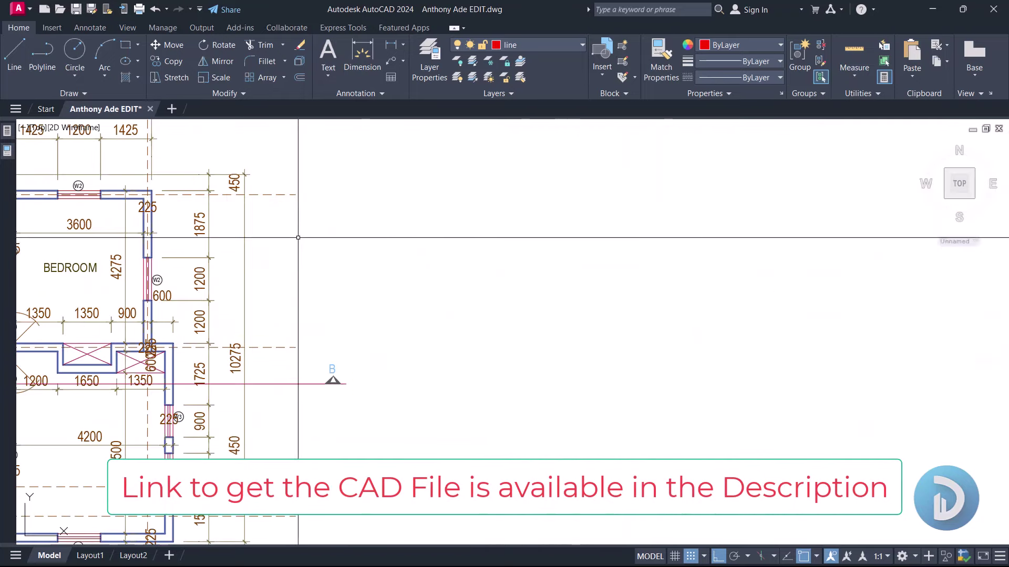
Step: Check the layer of a first floor plan dimension and select everything in the three copied floor plans
click(208, 226)
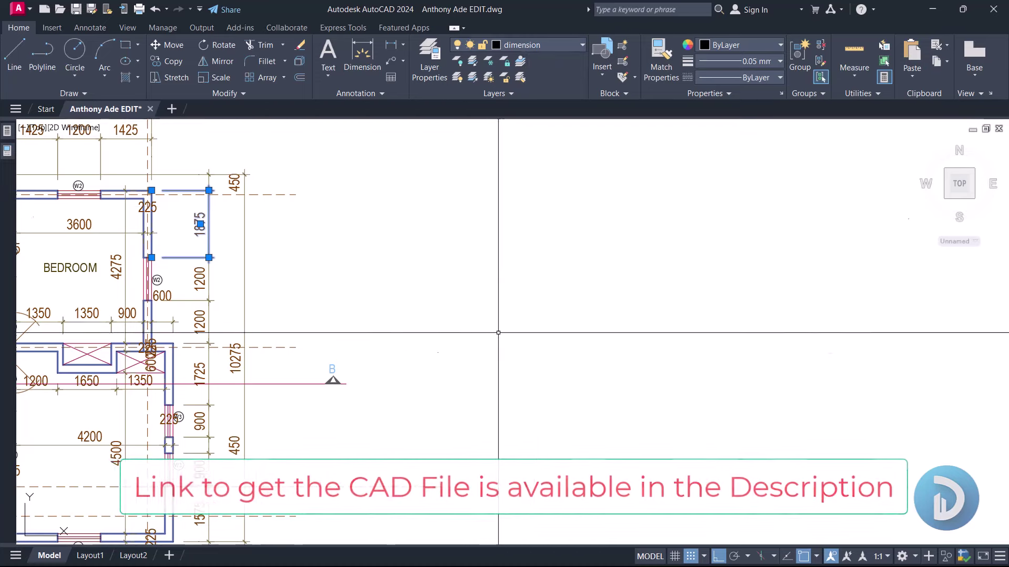
scroll(529, 333, down, 7)
click(664, 387)
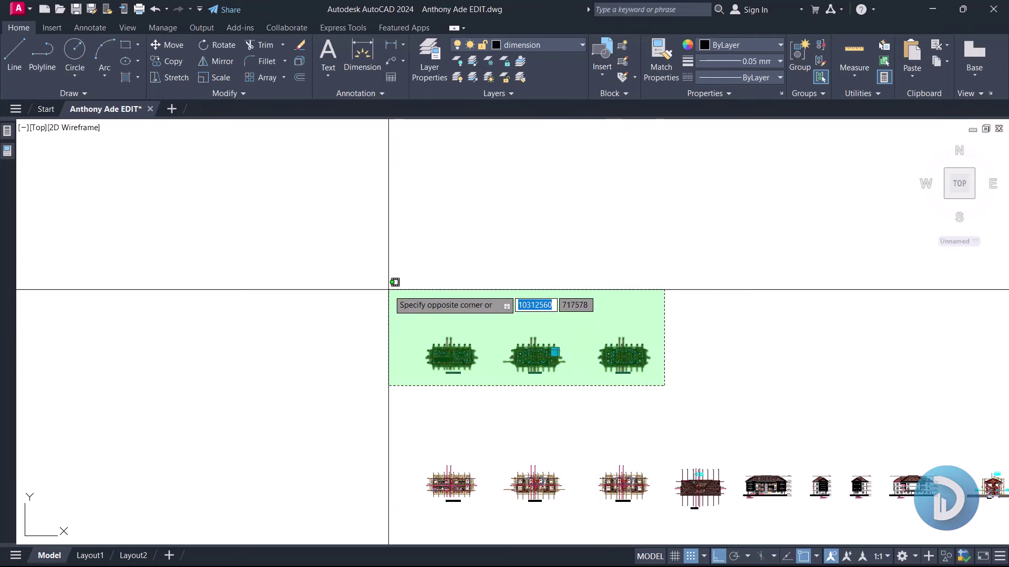
click(387, 289)
scroll(518, 380, up, 6)
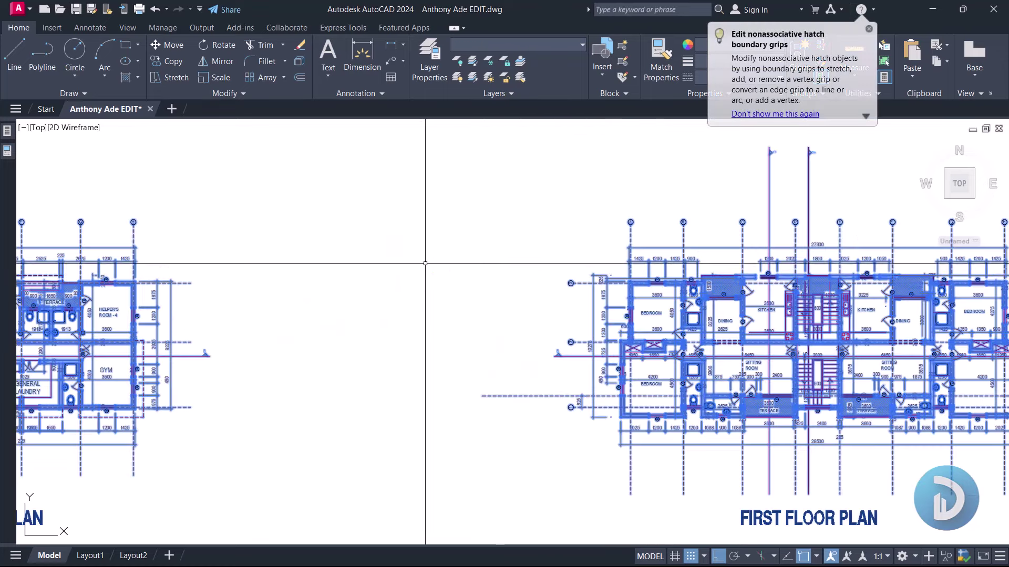
Step: Quick-select the Rotated Dimension objects on the dimension layer within the current selection and delete them
right_click(426, 265)
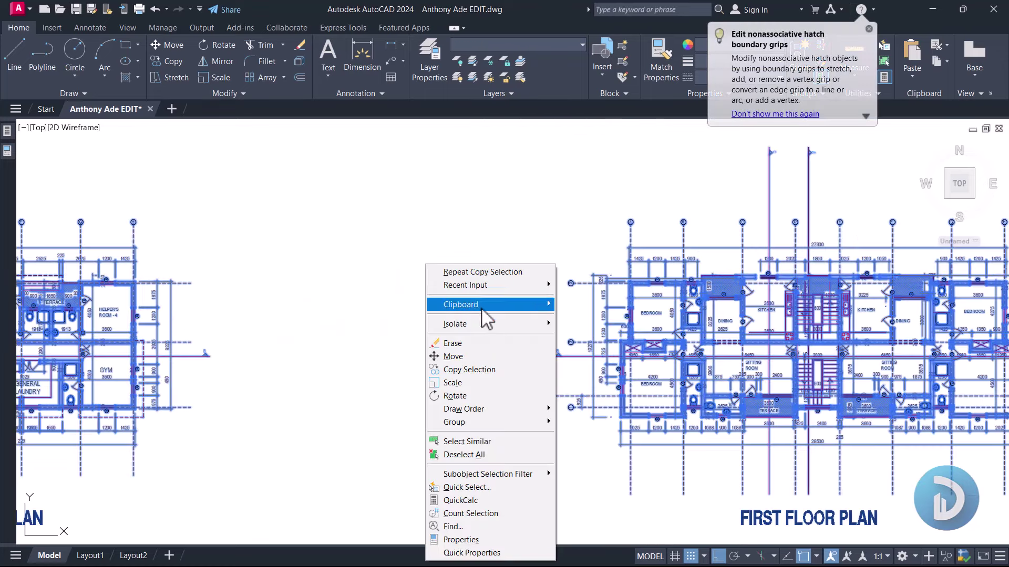
click(466, 488)
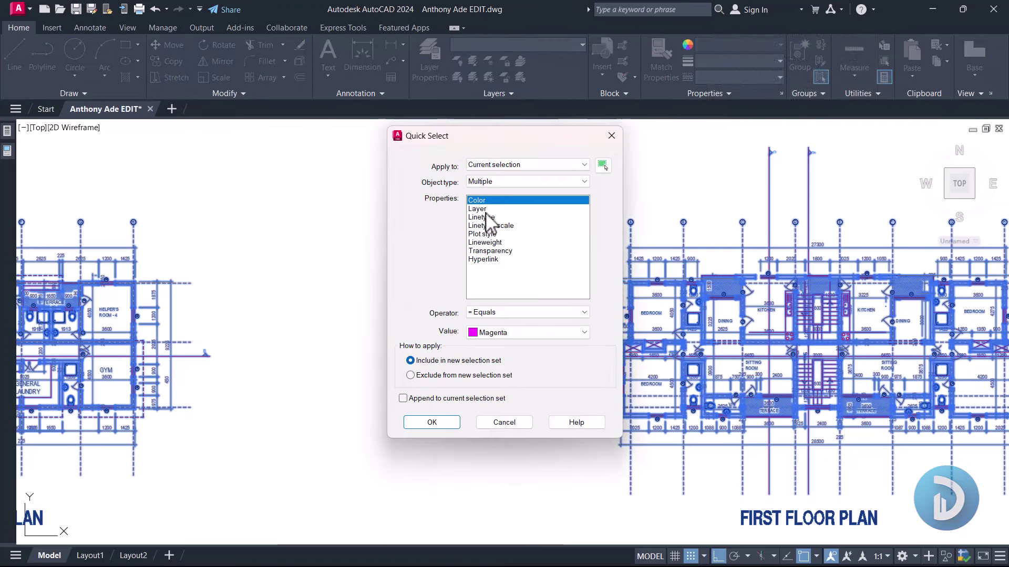
click(499, 338)
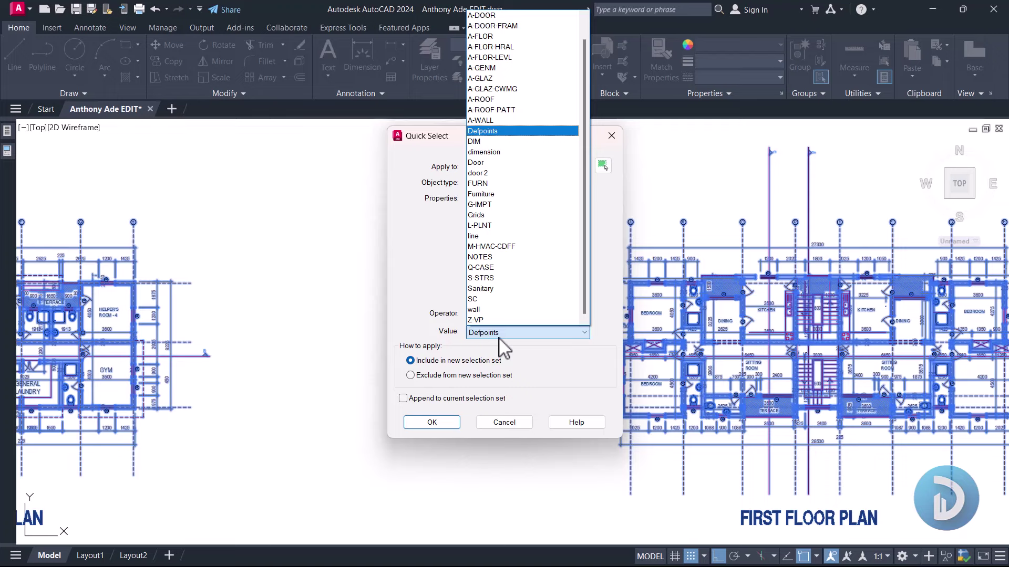
click(502, 152)
click(513, 182)
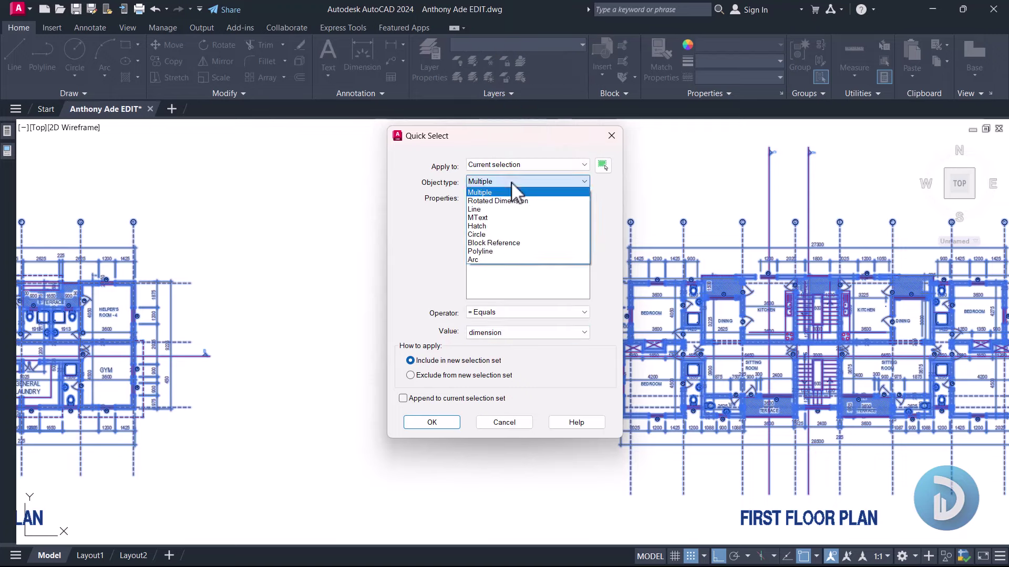
click(512, 202)
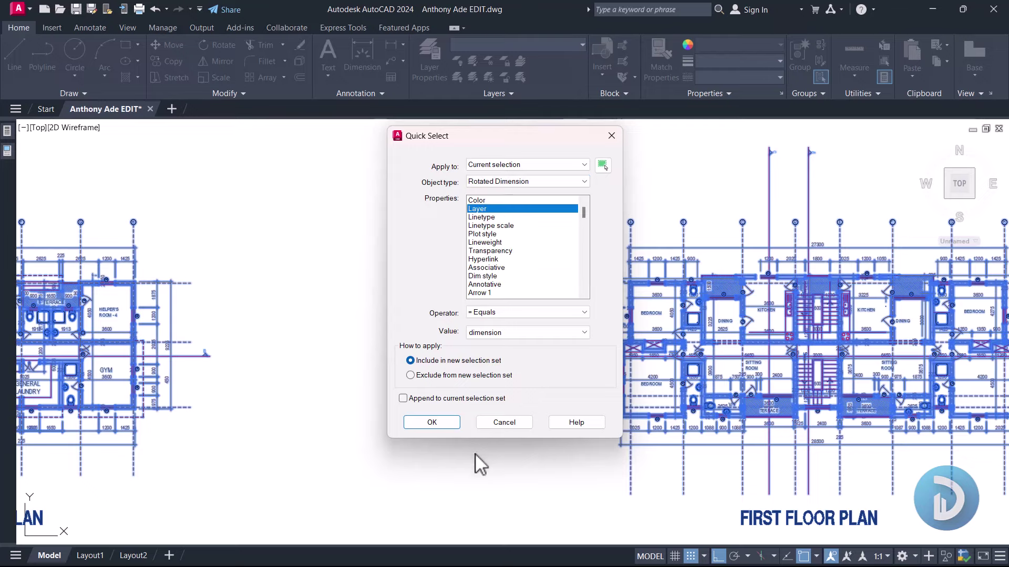
click(432, 423)
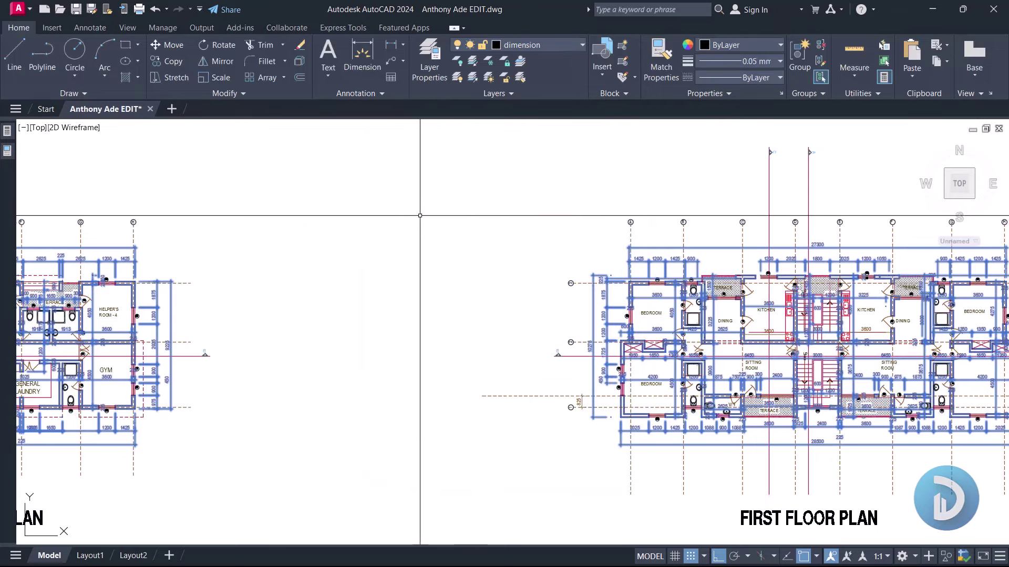
scroll(574, 226, down, 5)
middle_drag(320, 268, 463, 244)
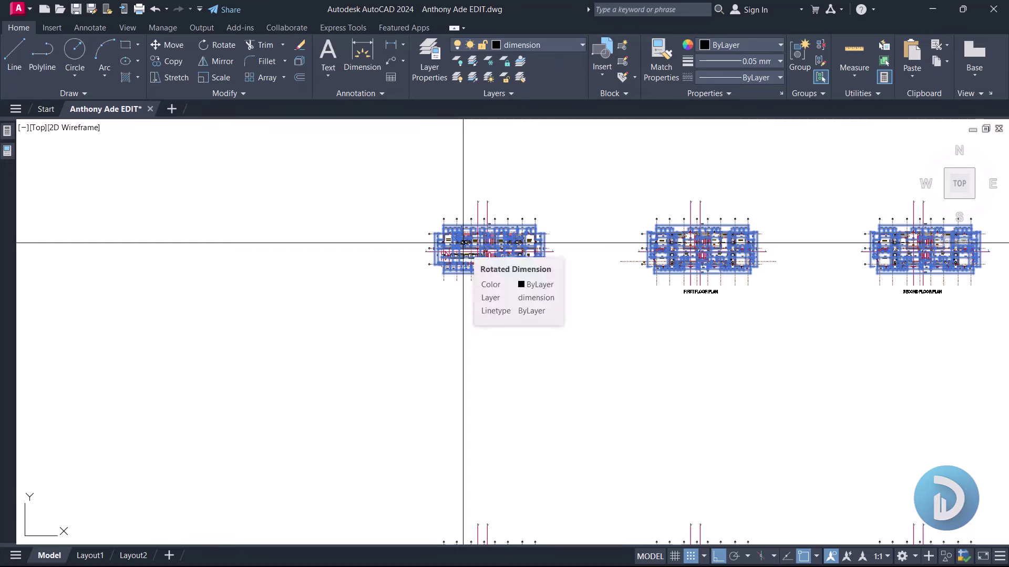
scroll(492, 229, up, 4)
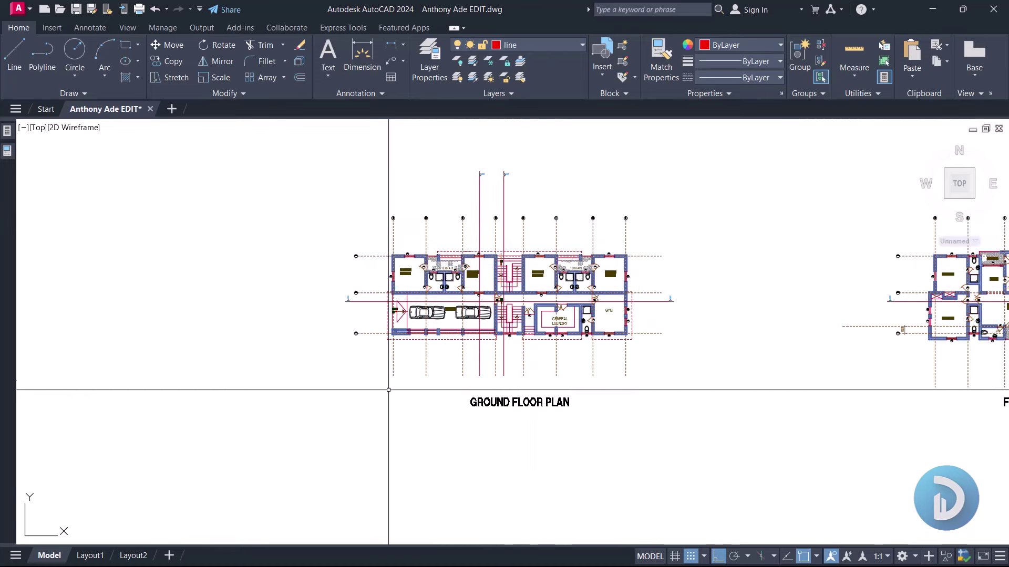
Step: Examine the copied ground floor plan's helper's rooms, stairs and parking without dimensions, and look across to the first floor plan
scroll(444, 368, up, 2)
scroll(465, 278, up, 4)
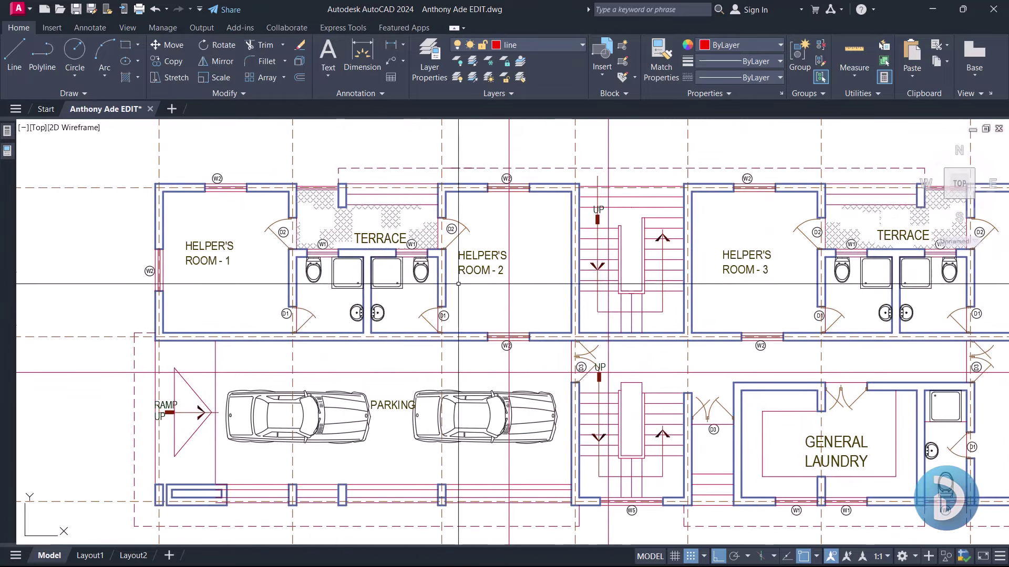
scroll(397, 262, down, 5)
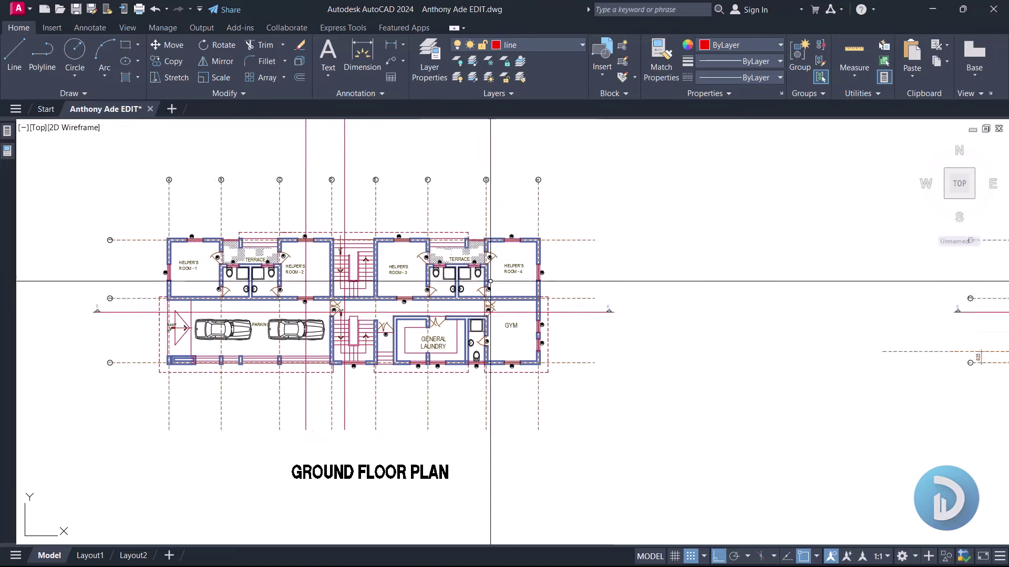
scroll(493, 273, up, 3)
scroll(494, 273, down, 5)
middle_drag(910, 288, 515, 299)
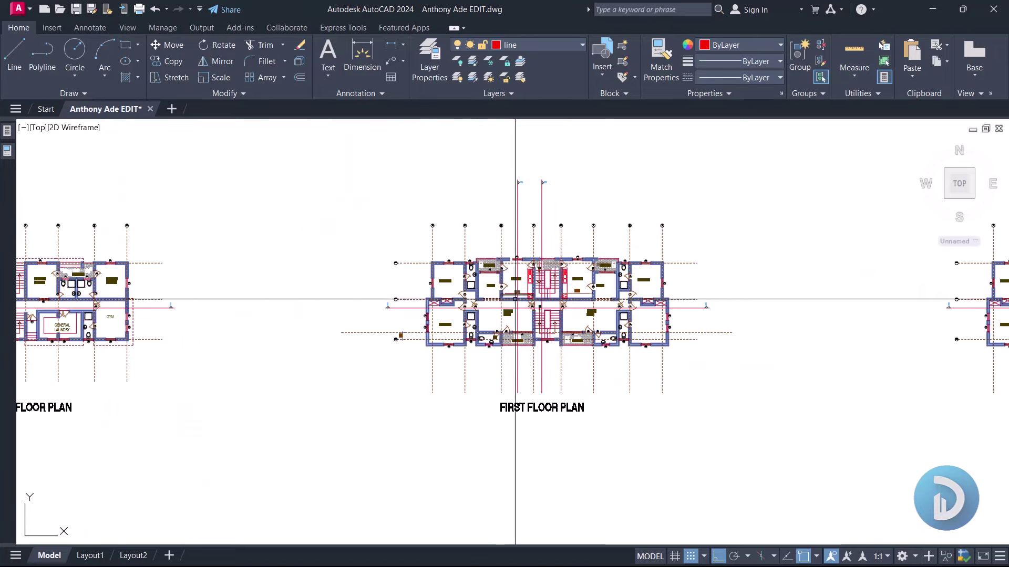
middle_drag(274, 270, 547, 279)
Step: Examine how the ground floor plan's walls and parking columns sit on gridlines A to H and 1 to 3
scroll(207, 241, up, 5)
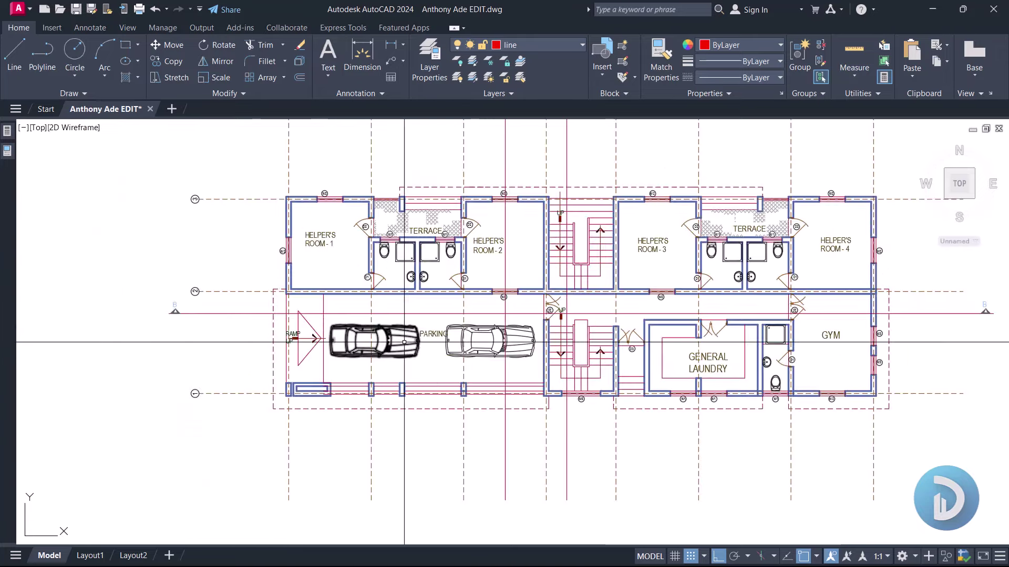
scroll(516, 342, up, 3)
scroll(472, 345, down, 2)
scroll(426, 350, up, 2)
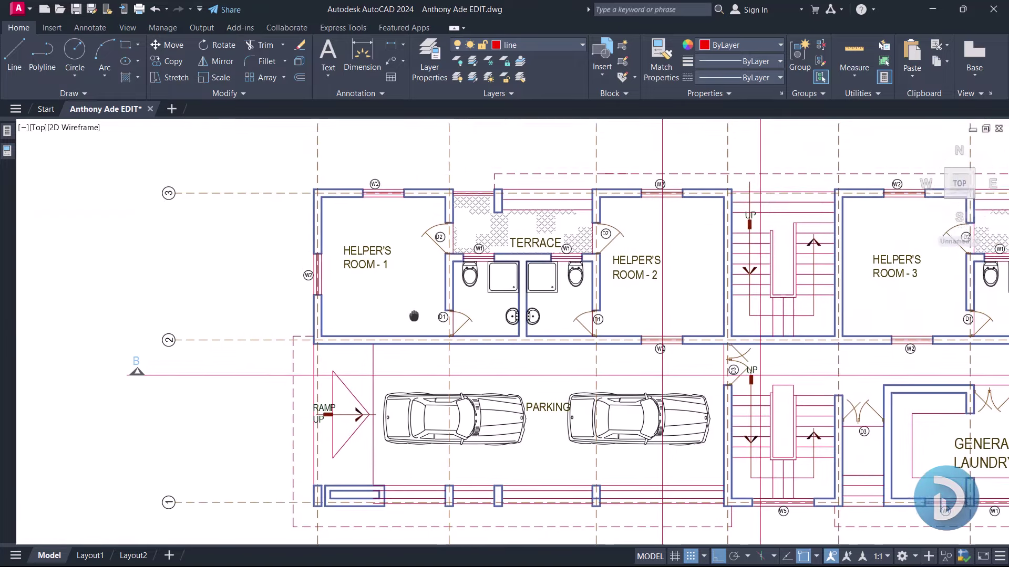
scroll(426, 349, down, 3)
scroll(363, 273, up, 1)
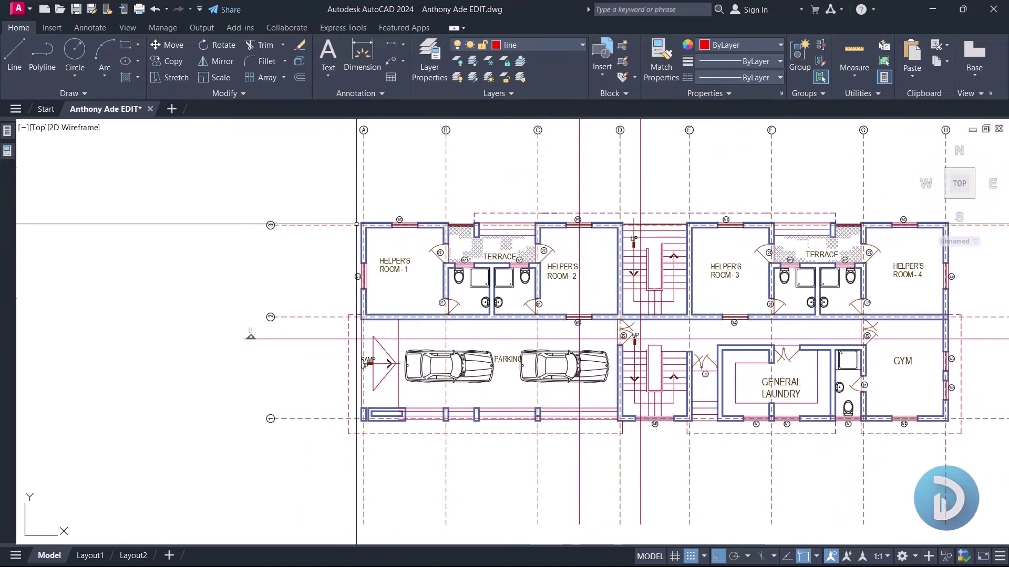
middle_drag(759, 384, 516, 402)
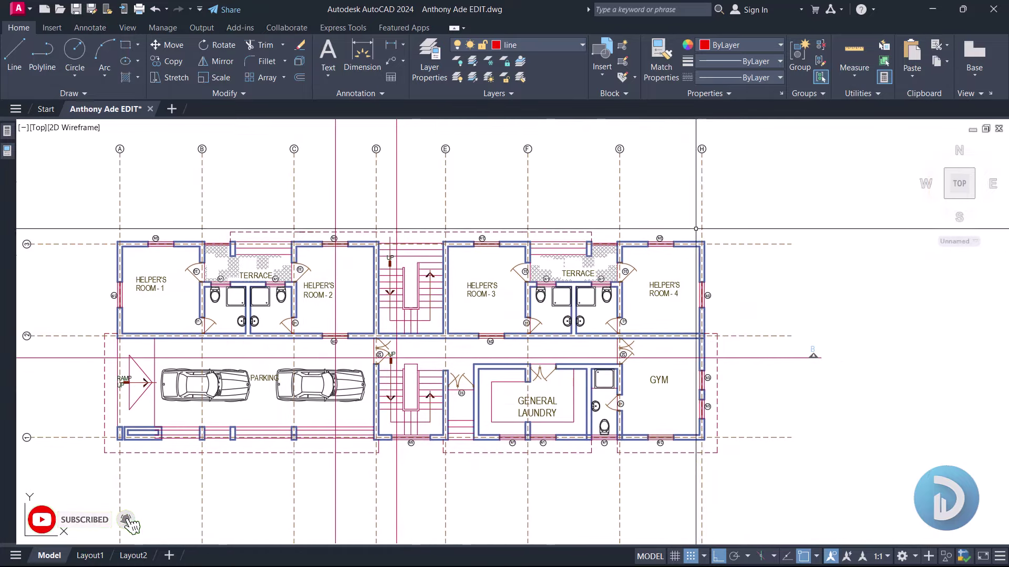
Step: Inspect the copied first floor plan around the bedroom walls that project beyond gridlines A and 1
scroll(538, 360, down, 5)
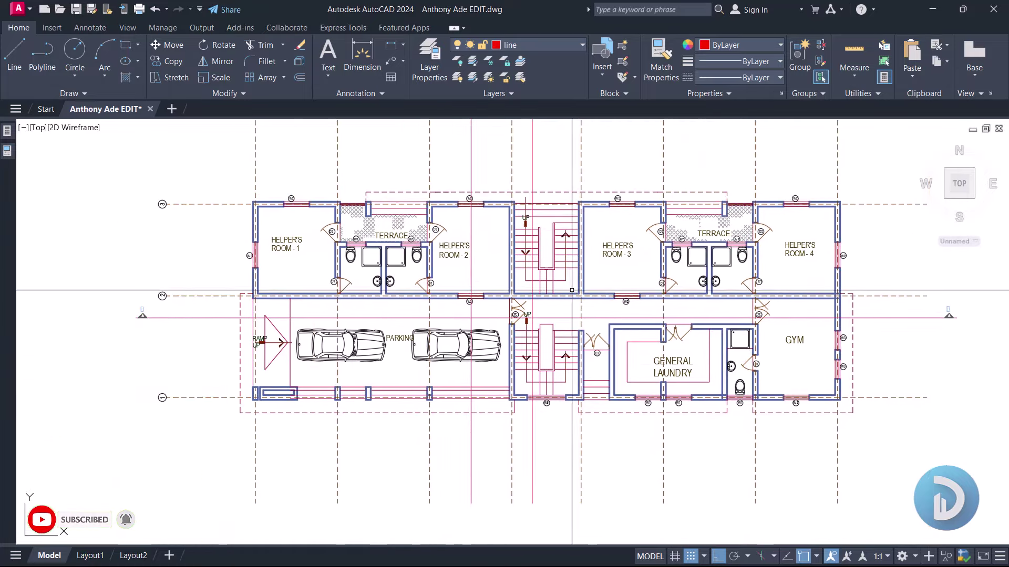
middle_drag(653, 323, 495, 324)
scroll(632, 319, up, 6)
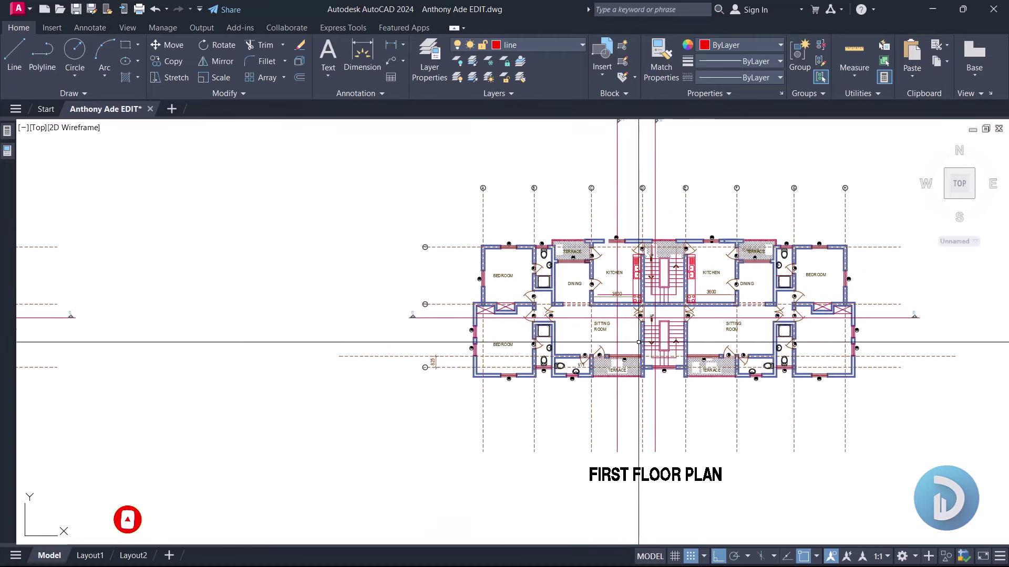
middle_drag(484, 256, 504, 298)
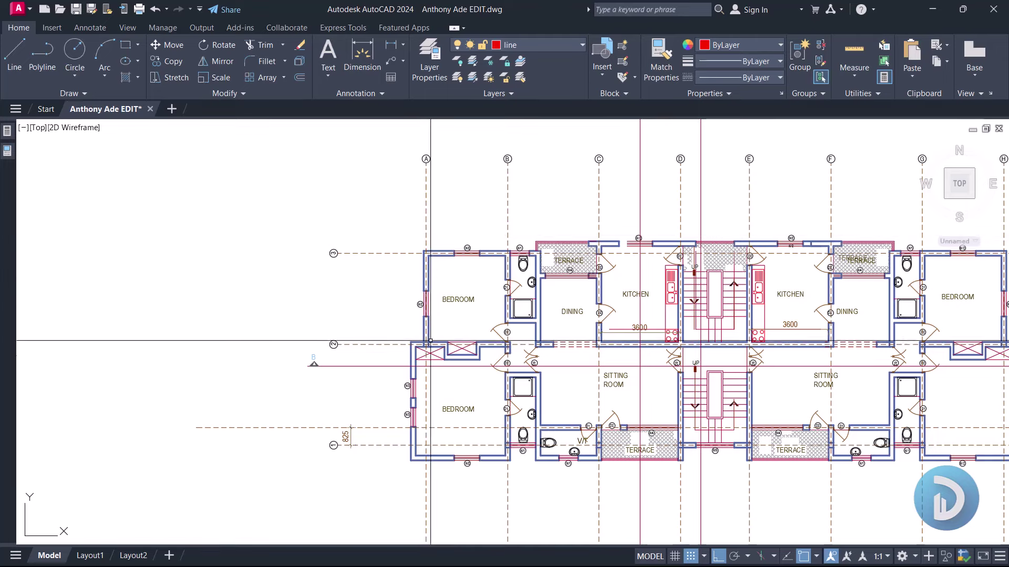
middle_drag(447, 434, 462, 379)
scroll(392, 247, up, 2)
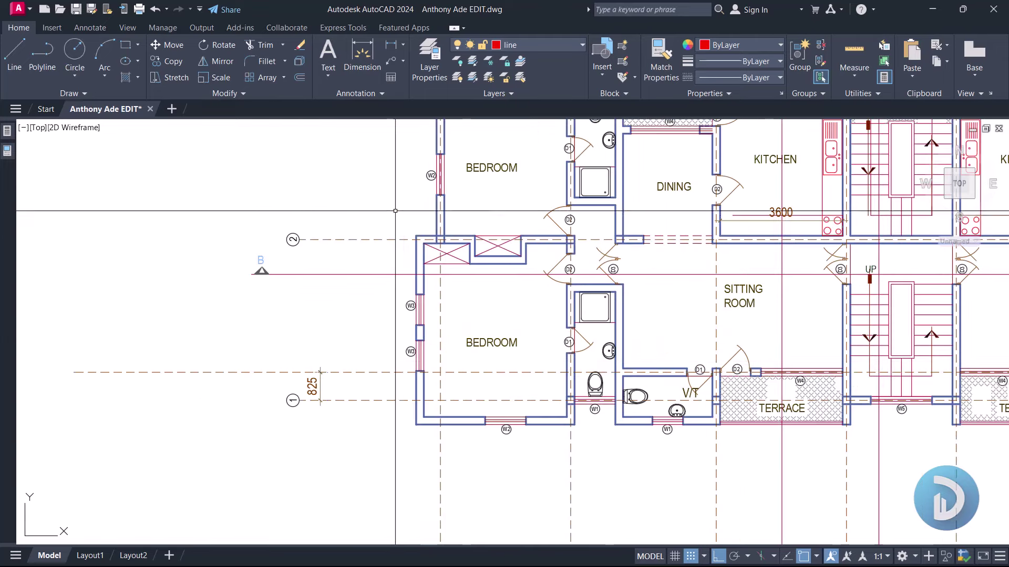
click(395, 211)
click(429, 431)
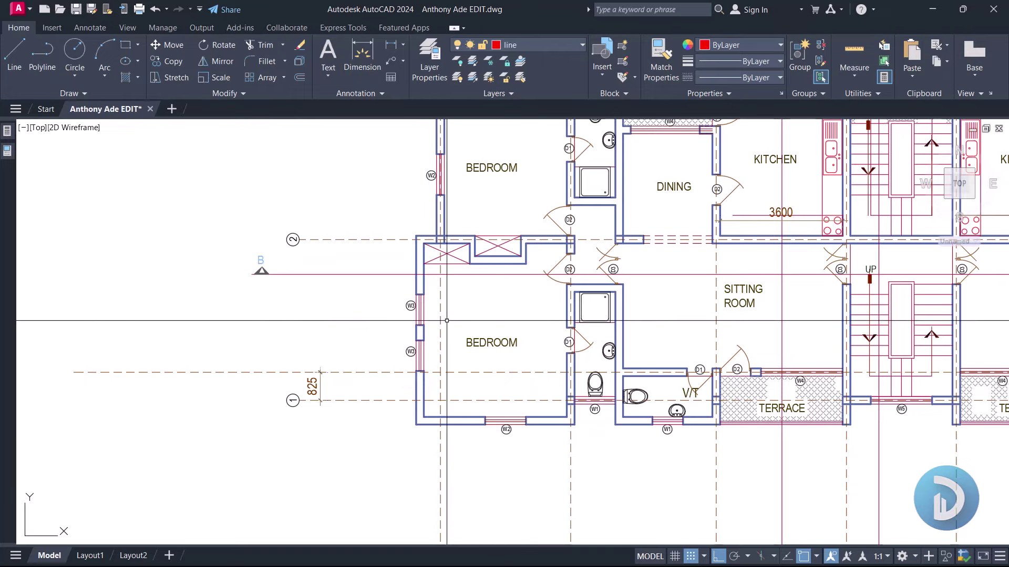
Step: Examine the first floor plan's bedroom corner in relation to the whole plan and view all the drawings together
scroll(446, 320, down, 3)
scroll(452, 294, up, 1)
scroll(451, 315, down, 3)
scroll(485, 293, up, 3)
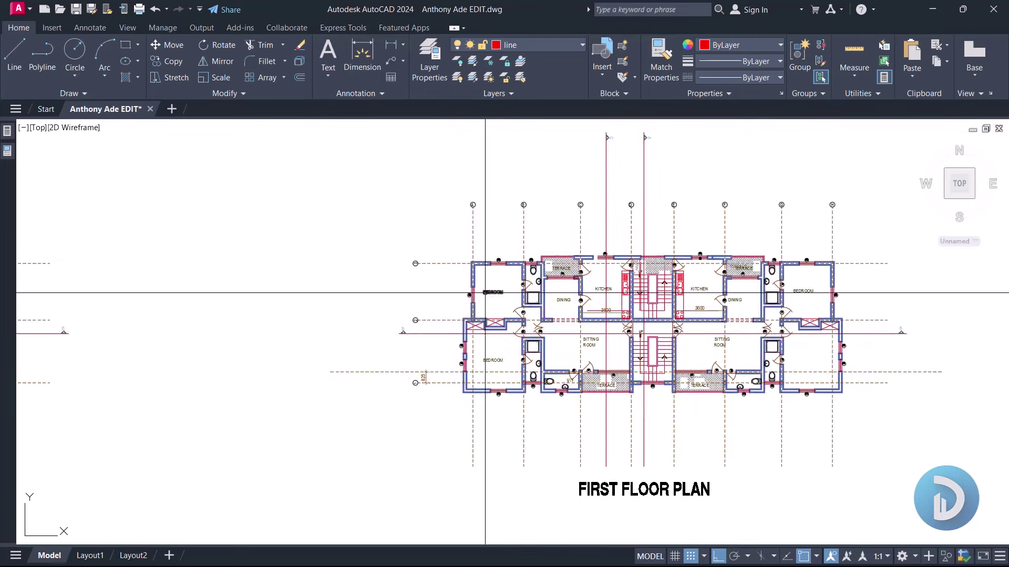
scroll(477, 358, up, 2)
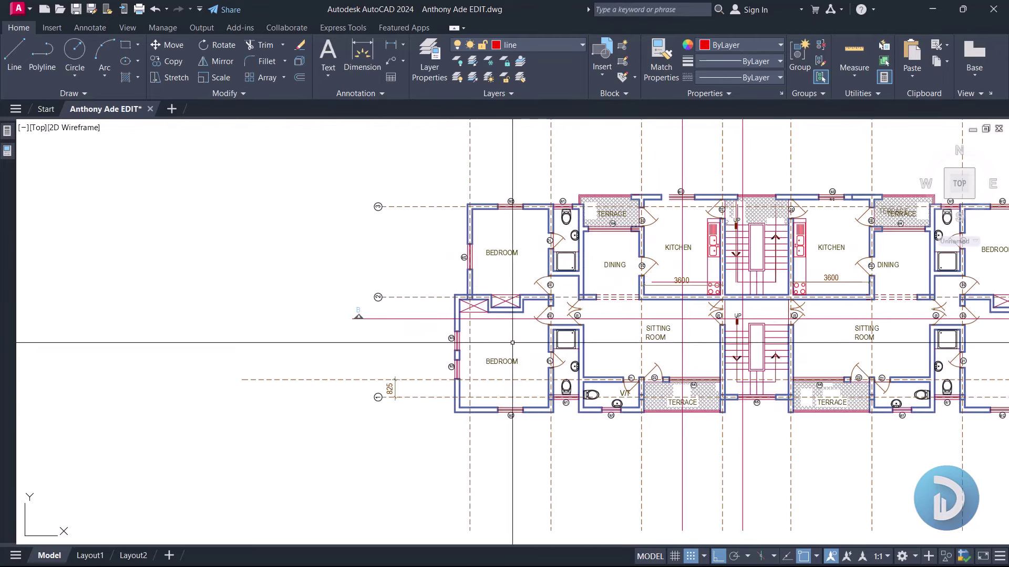
scroll(507, 338, down, 5)
scroll(506, 337, up, 5)
scroll(490, 315, down, 7)
middle_drag(491, 315, 647, 338)
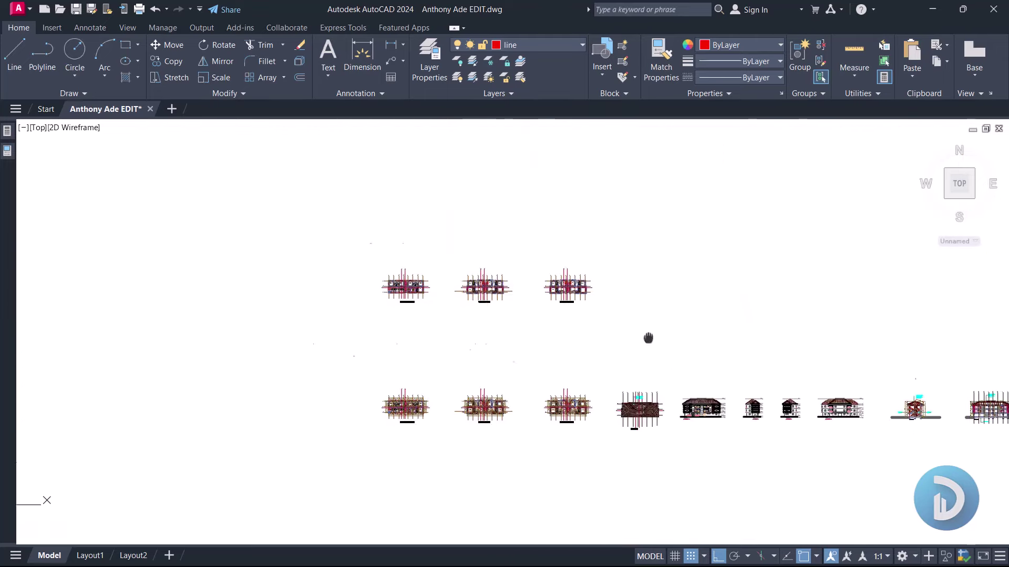
Step: Compare the first floor plan's outline with the first floor overhang on the approach elevation
scroll(578, 341, up, 1)
scroll(361, 219, up, 2)
scroll(410, 252, up, 3)
scroll(493, 292, up, 1)
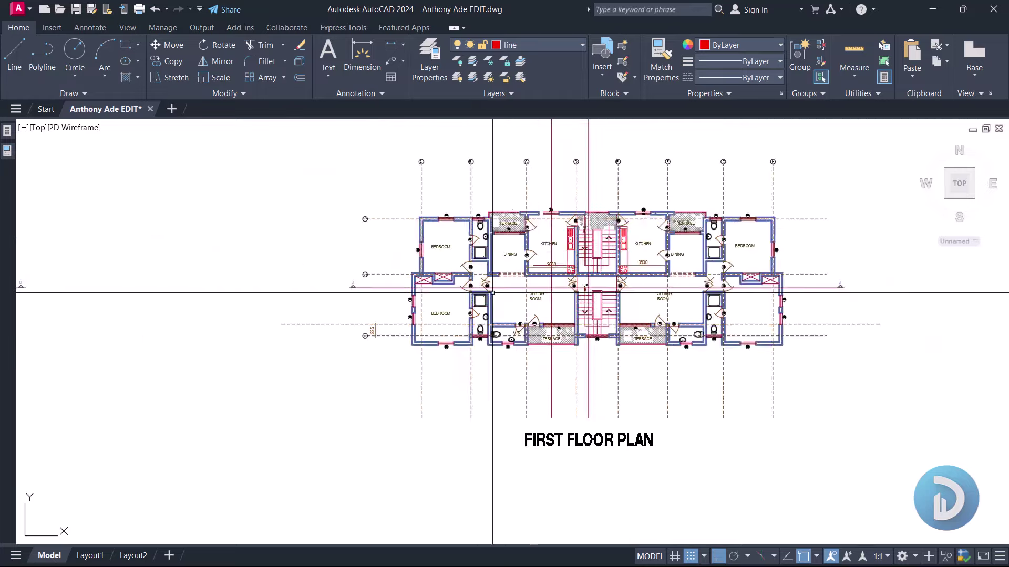
scroll(492, 292, down, 5)
scroll(545, 361, up, 5)
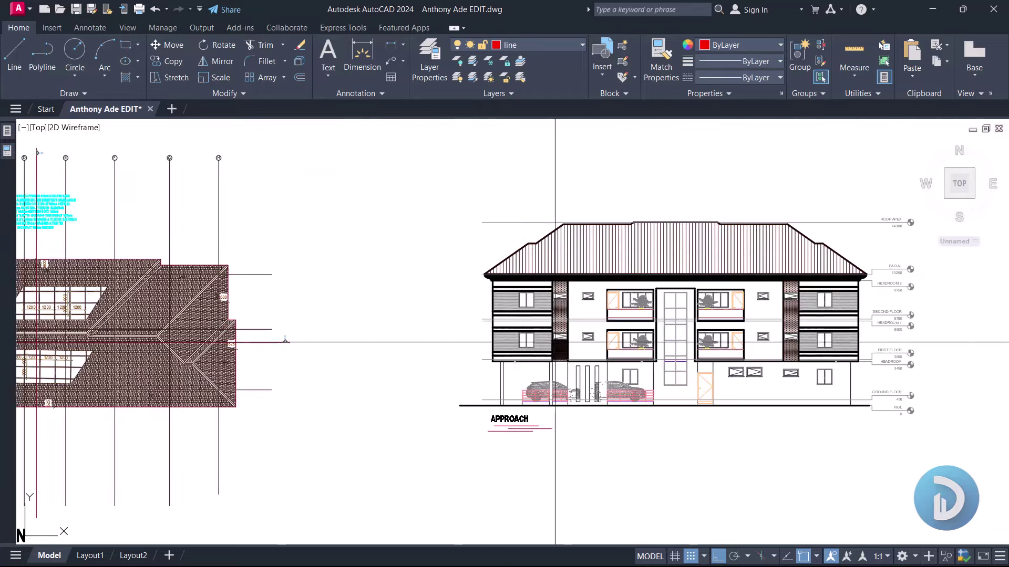
Step: Examine the copied second floor plan, focusing on the bedroom walls around gridlines A and 2
scroll(573, 377, down, 5)
scroll(500, 320, up, 2)
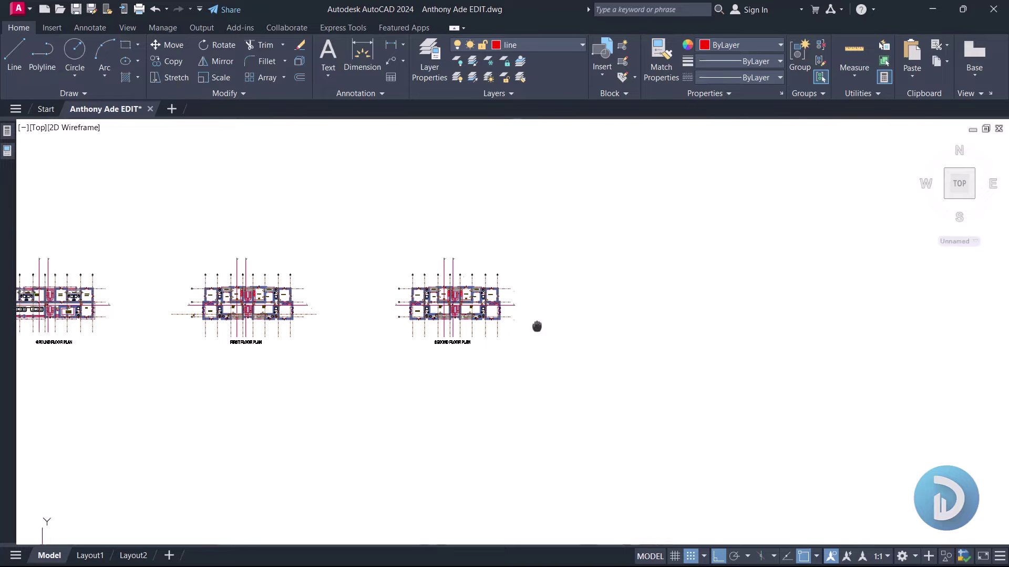
scroll(419, 303, up, 4)
scroll(420, 304, up, 4)
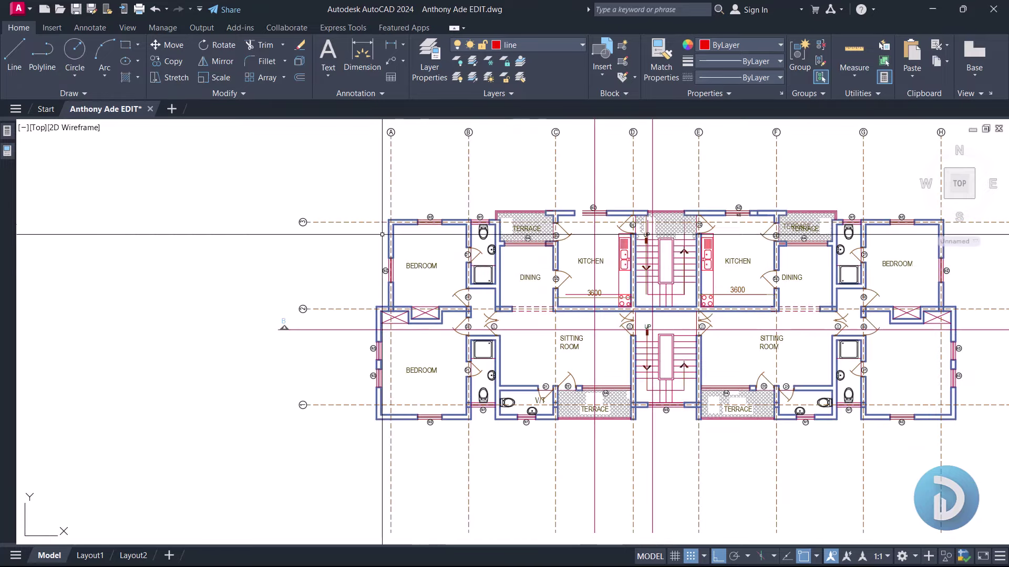
scroll(425, 302, up, 5)
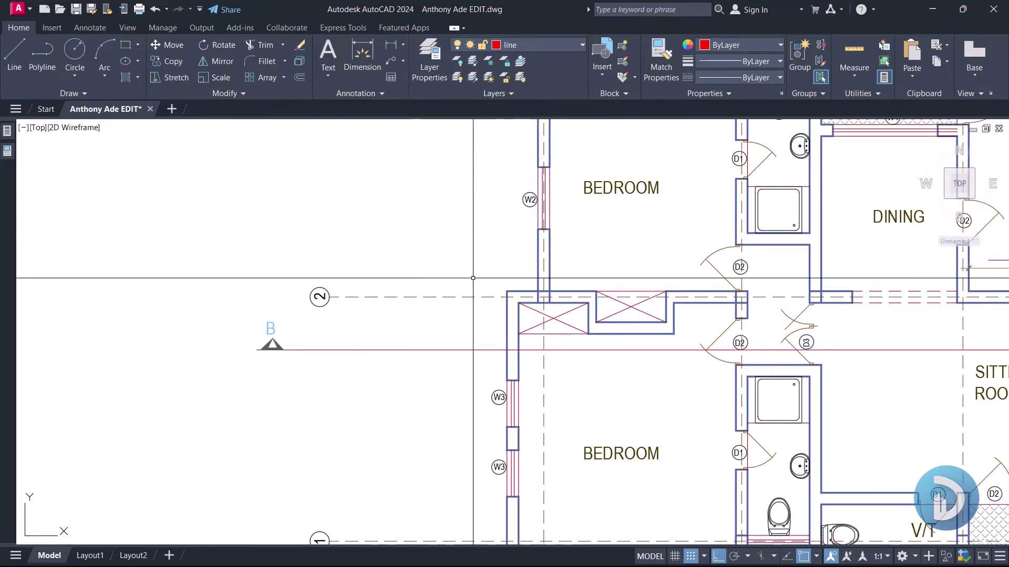
Step: Check the gridline 2 bubble beside the bedrooms on the copied second floor plan
click(283, 284)
click(336, 310)
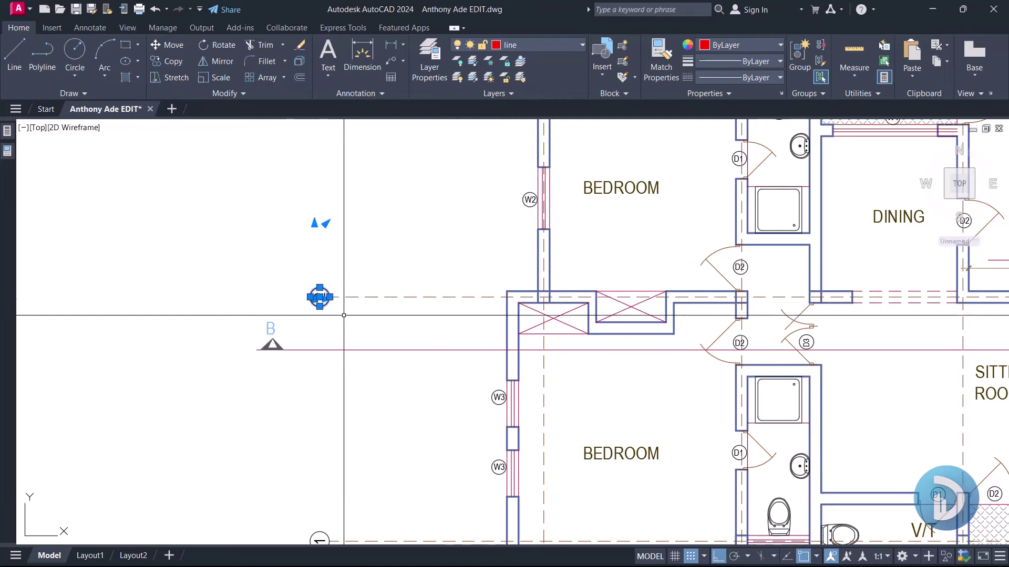
scroll(407, 259, down, 5)
key(Escape)
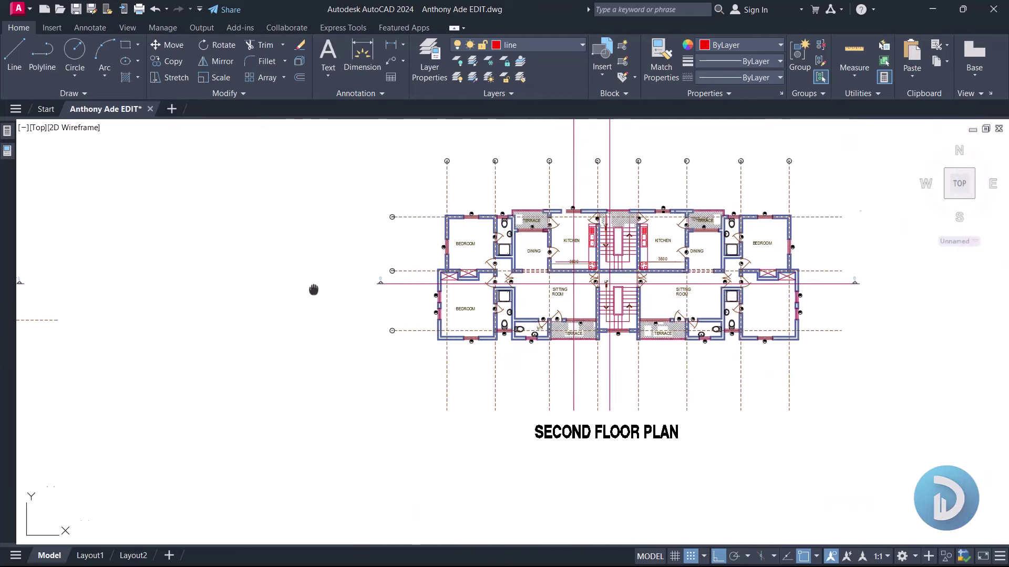
Step: Locate the copied ground floor plan's parking area and highlight the dashed outline around it
middle_drag(315, 286, 683, 289)
middle_drag(58, 315, 768, 292)
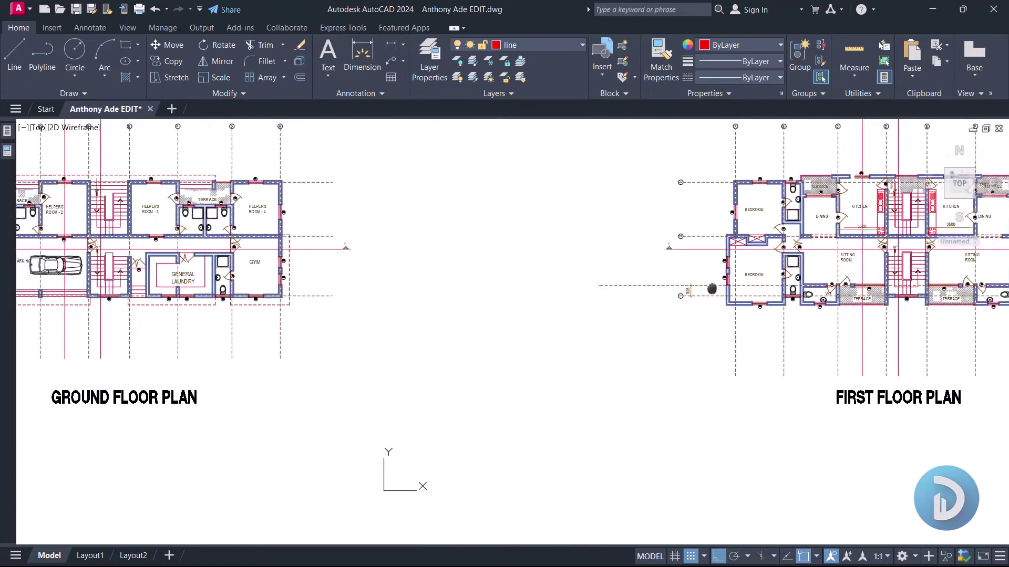
scroll(767, 291, down, 2)
middle_drag(468, 299, 624, 293)
scroll(342, 264, up, 4)
scroll(342, 263, up, 2)
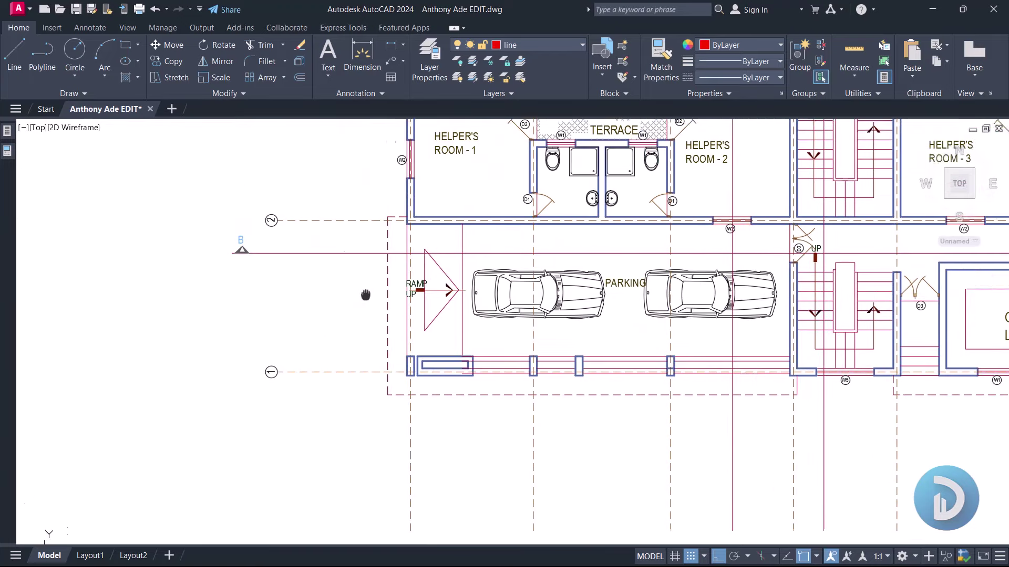
middle_drag(368, 292, 392, 331)
click(410, 330)
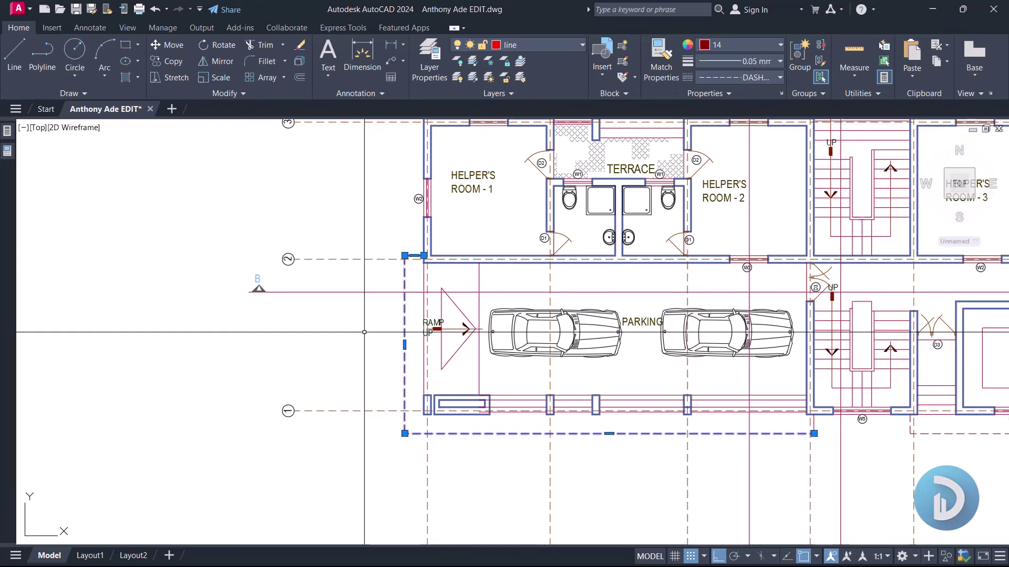
Step: Examine the parking area's dashed outline at its corner near gridlines A and 1 and against the whole ground floor plan
scroll(368, 305, down, 5)
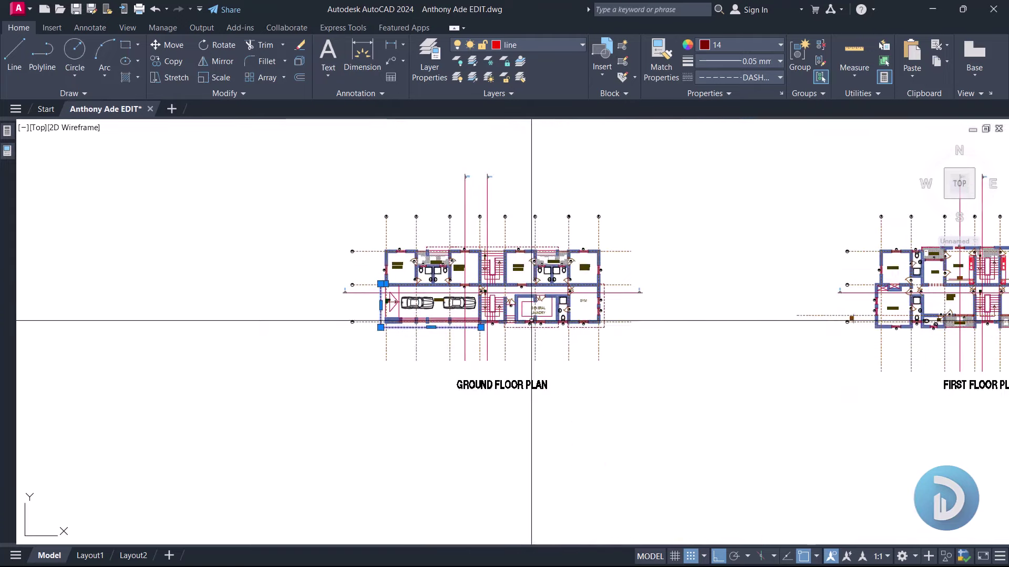
scroll(375, 341, up, 4)
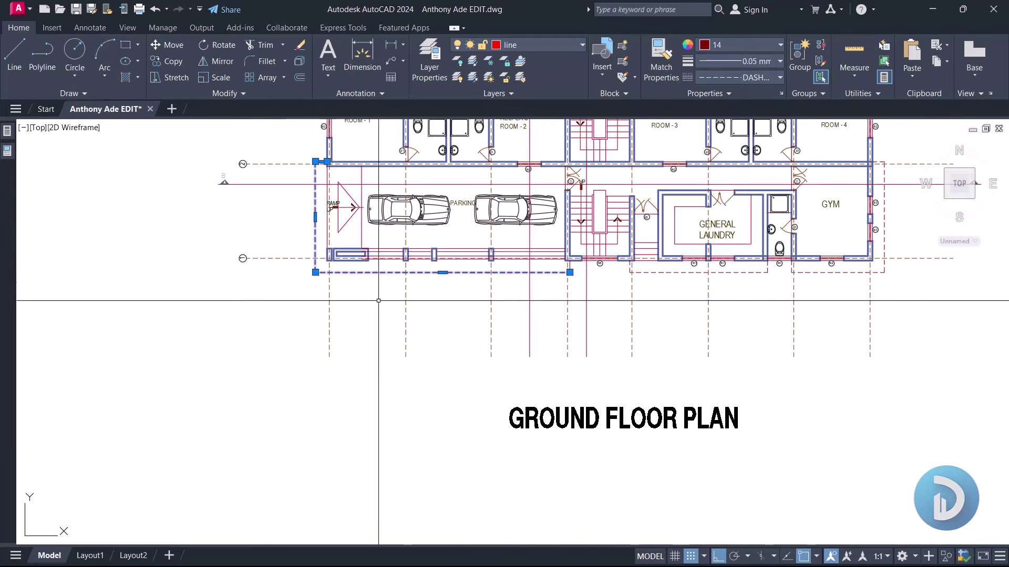
middle_drag(368, 263, 389, 302)
scroll(315, 307, up, 4)
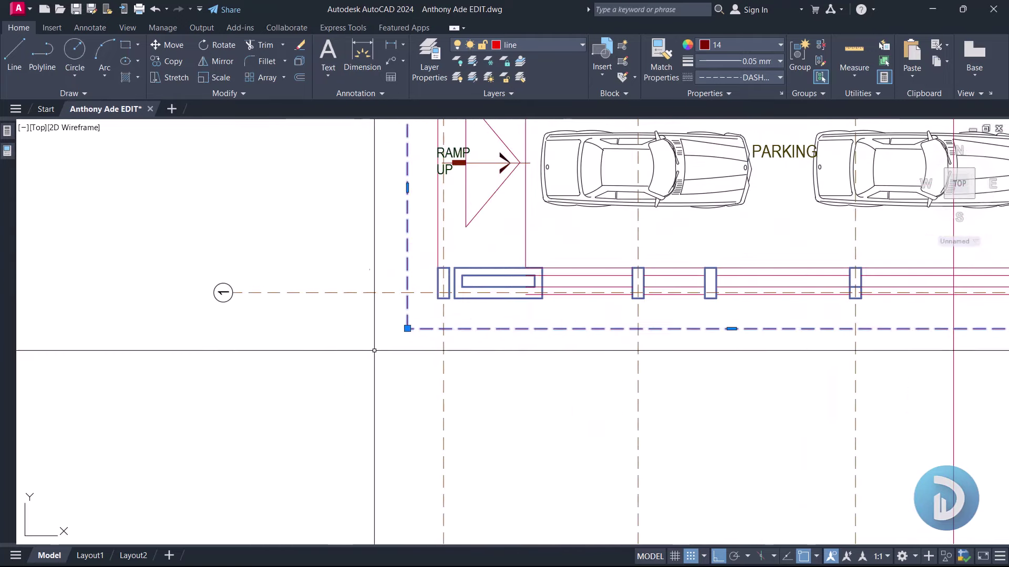
key(Escape)
click(411, 329)
click(373, 360)
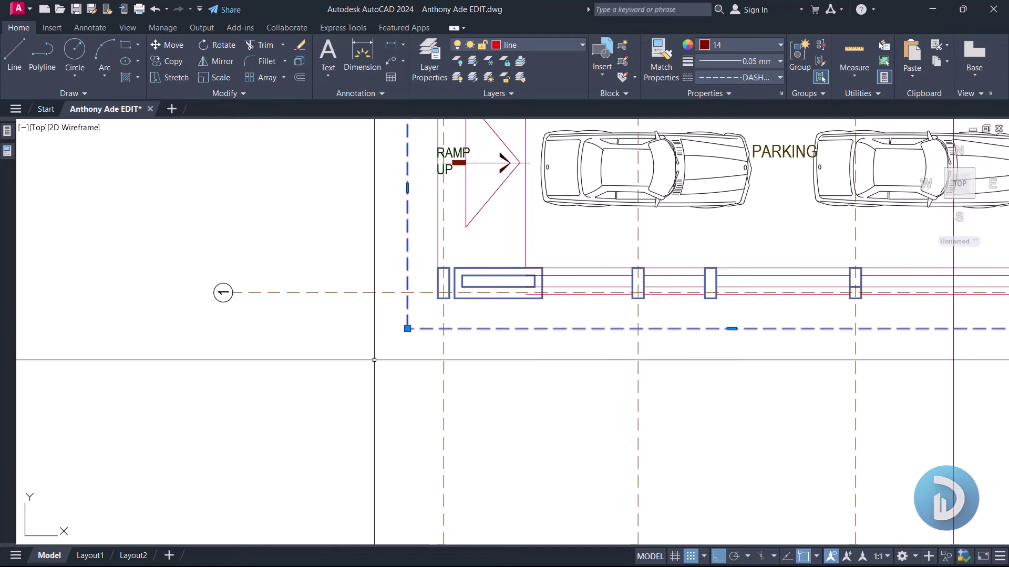
scroll(399, 336, down, 2)
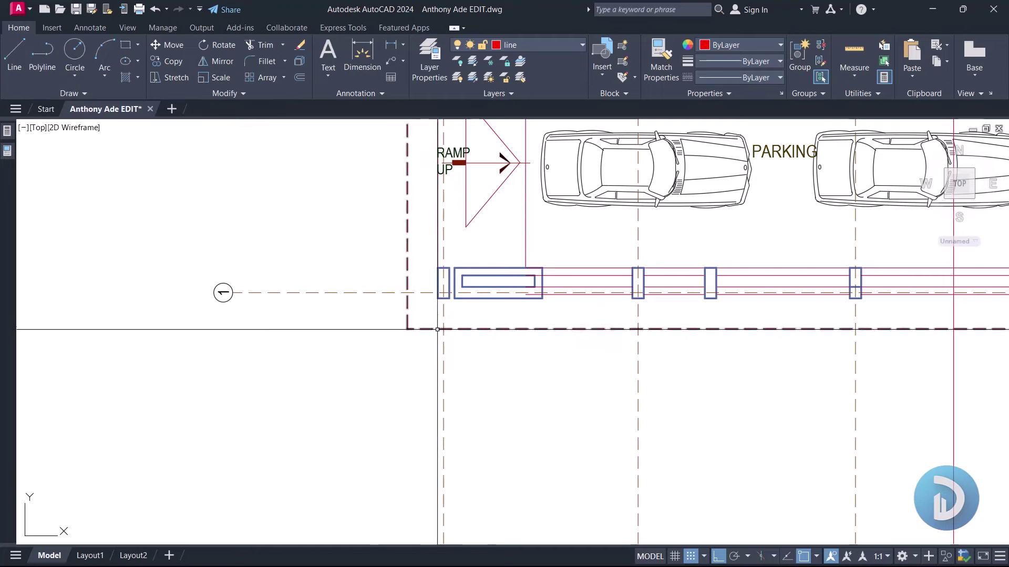
key(Escape)
Step: Compare the copied floor plans with the original dimensioned plans and return to the copied ground floor plan
scroll(510, 317, down, 4)
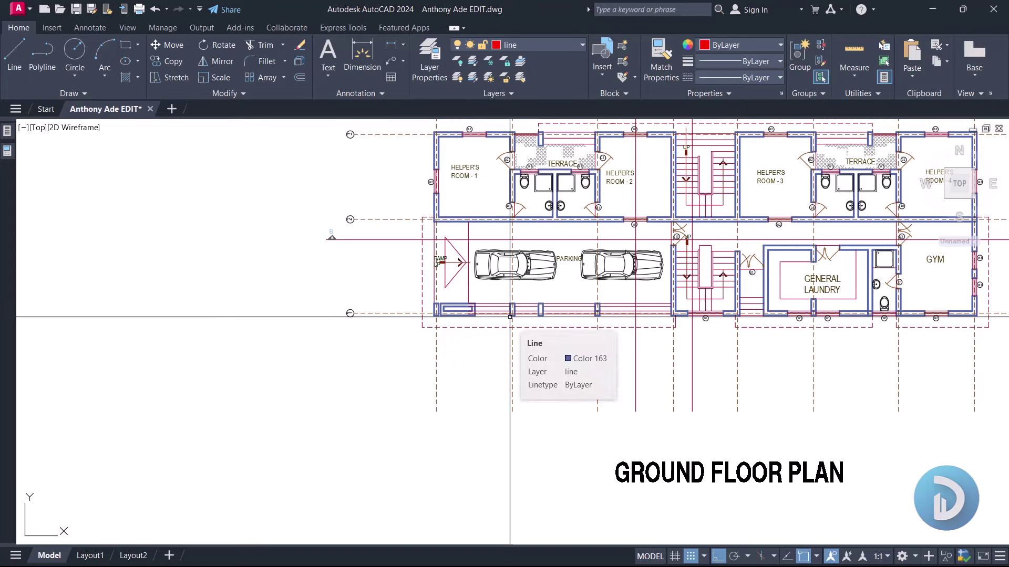
scroll(344, 336, down, 3)
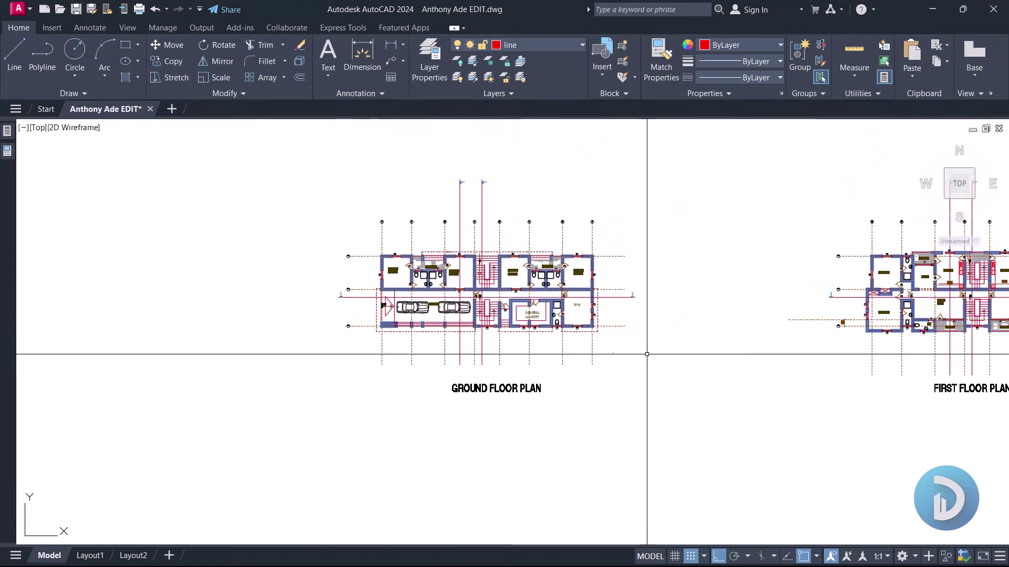
scroll(608, 241, up, 2)
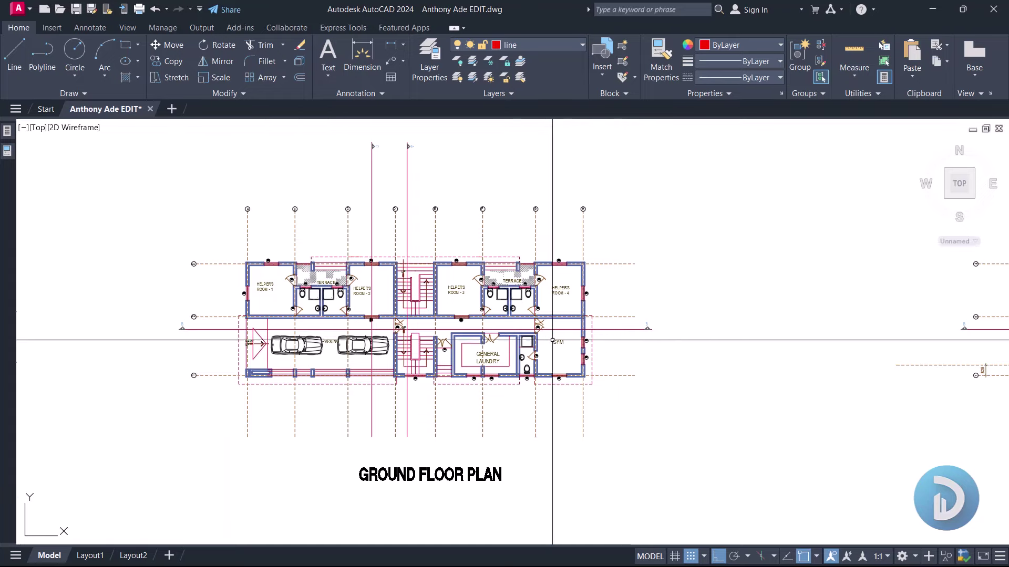
scroll(491, 342, down, 4)
scroll(519, 343, down, 4)
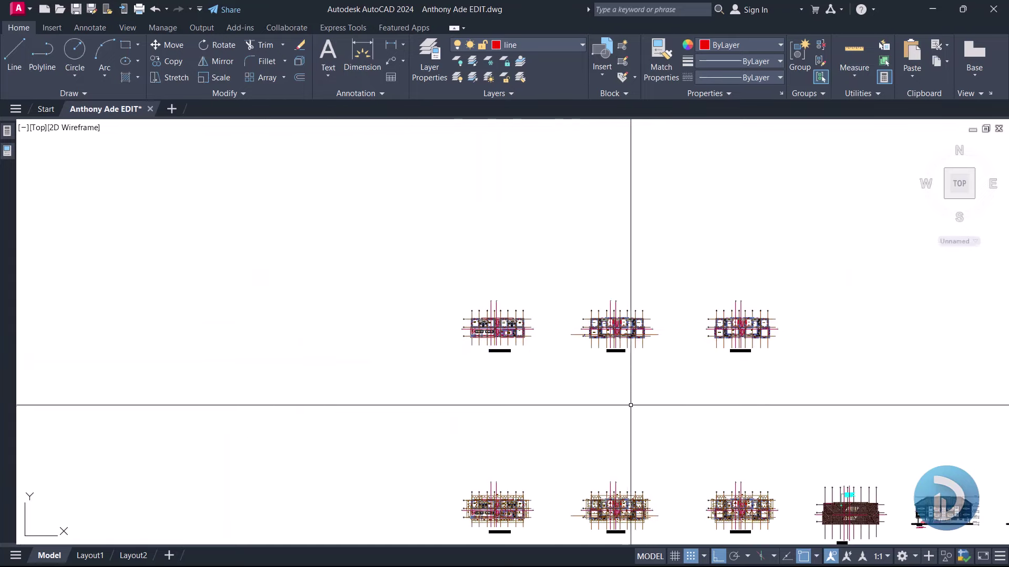
middle_drag(631, 405, 581, 304)
scroll(559, 435, up, 5)
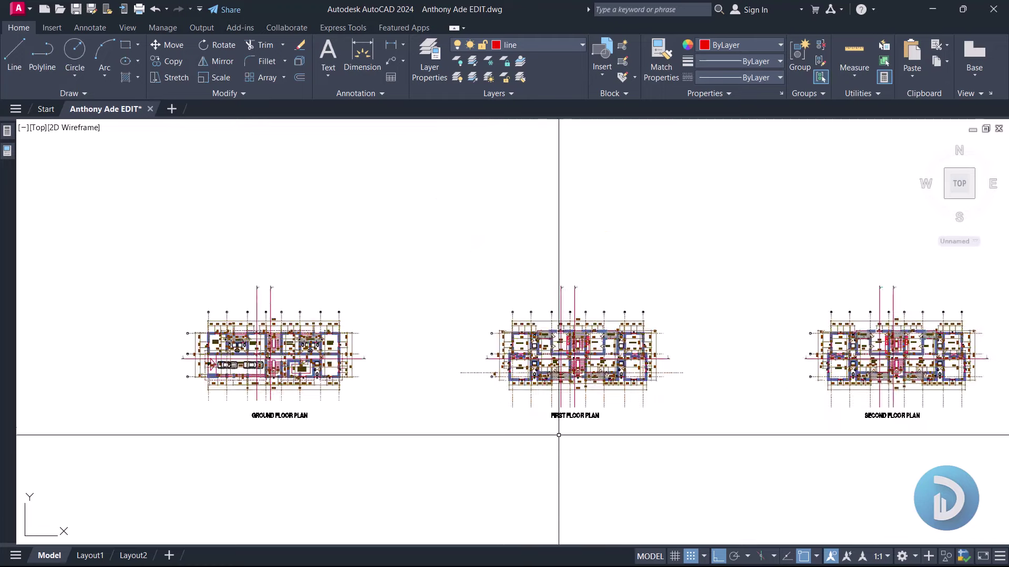
scroll(678, 394, down, 4)
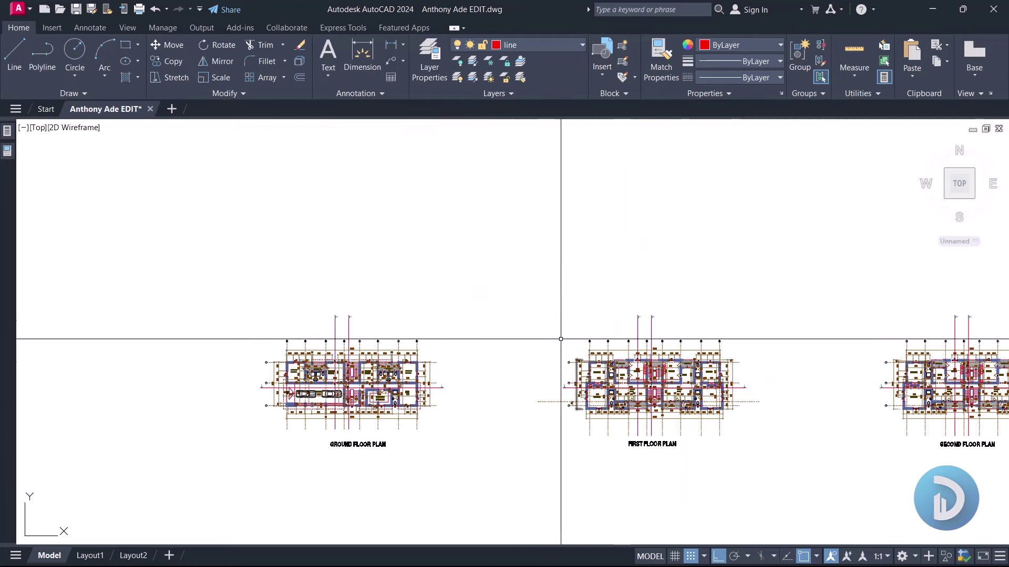
mouse_move(373, 184)
middle_down()
mouse_move(504, 321)
mouse_move(534, 417)
mouse_move(489, 405)
mouse_move(453, 446)
middle_up()
scroll(594, 258, up, 5)
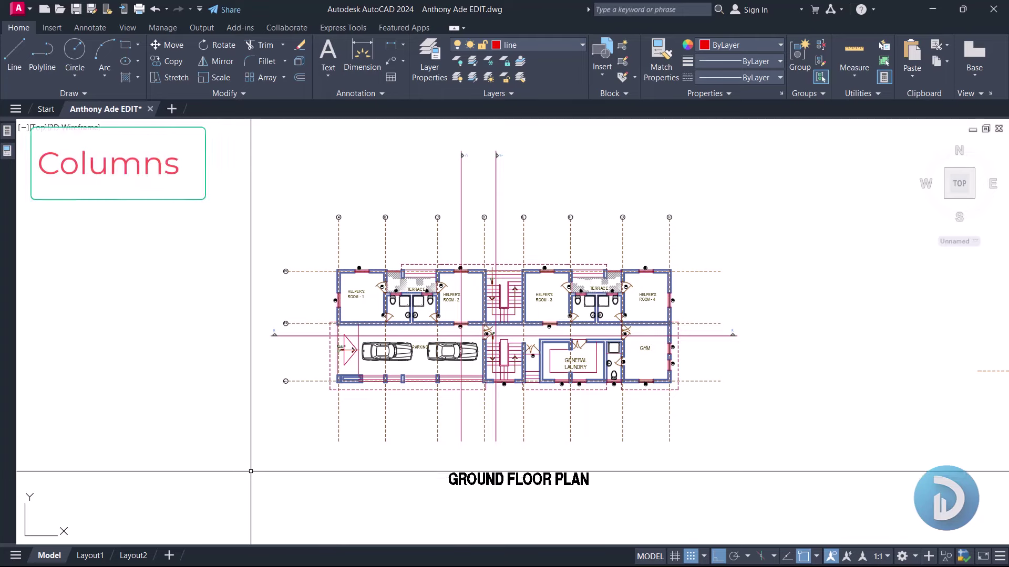
Step: Create a new layer named Columns for the ground floor plan's columns
scroll(266, 435, up, 2)
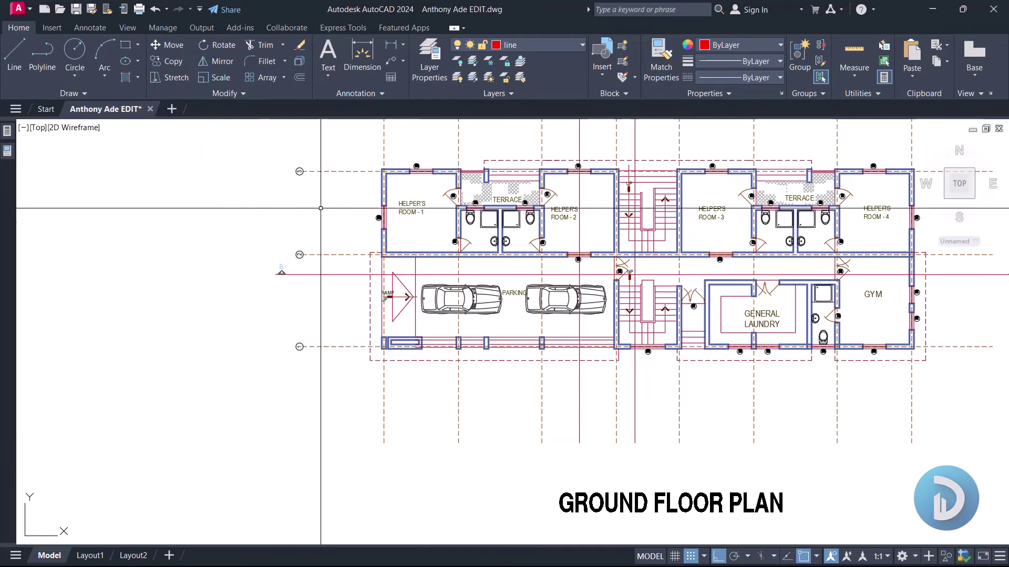
middle_drag(321, 208, 228, 277)
click(430, 59)
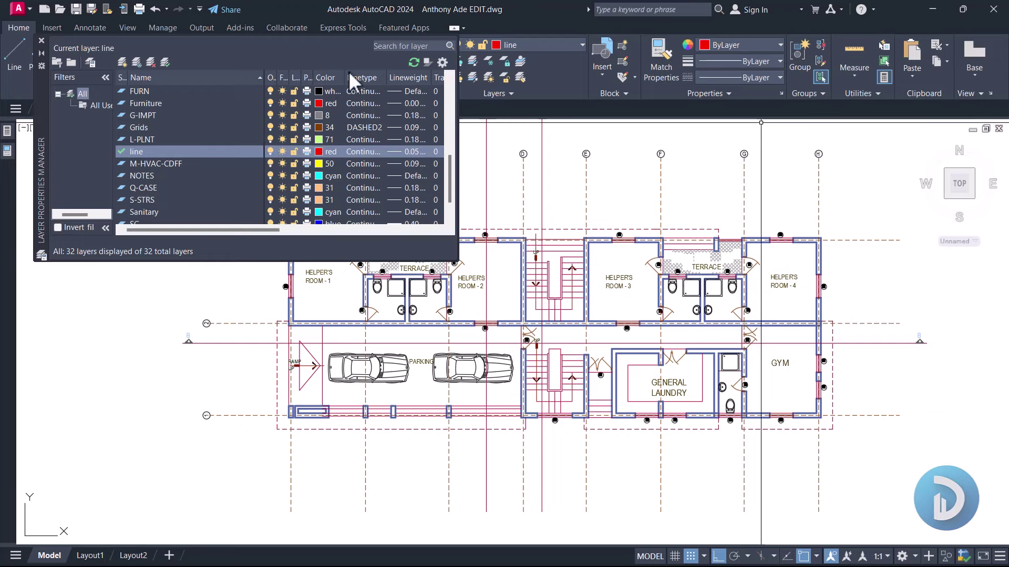
click(42, 42)
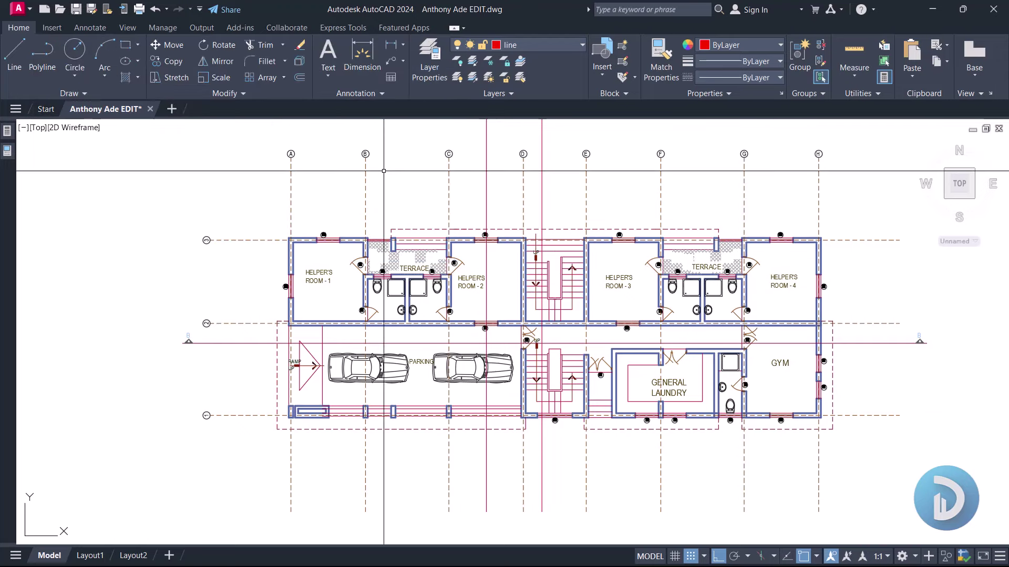
click(424, 72)
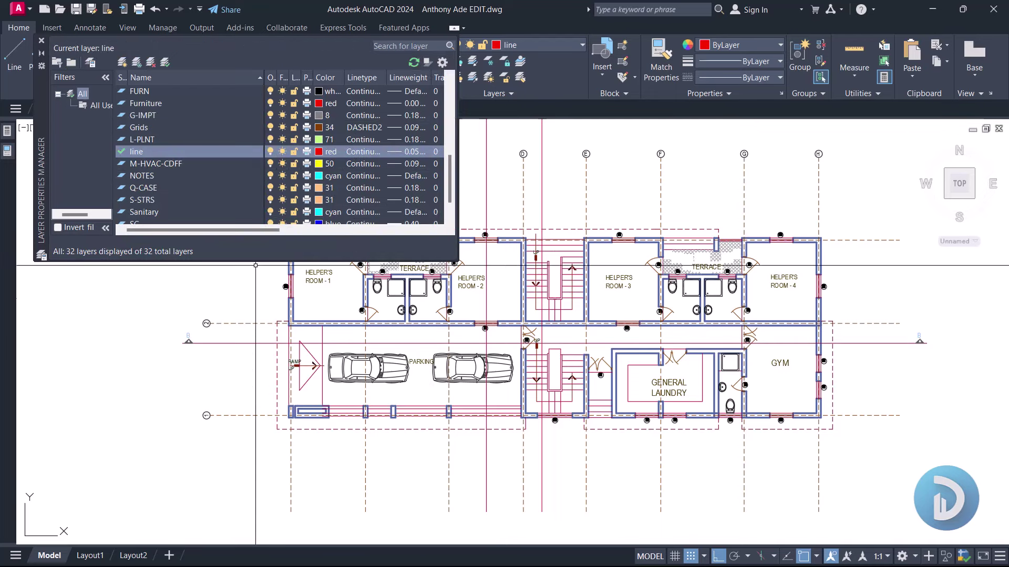
click(123, 62)
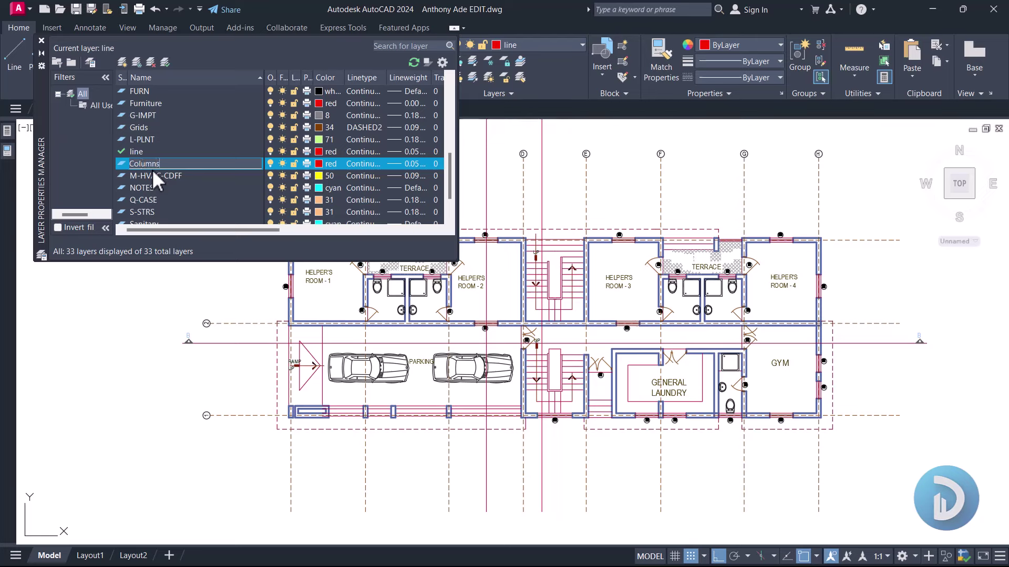
Step: Set the Columns layer's colour to blue
click(328, 165)
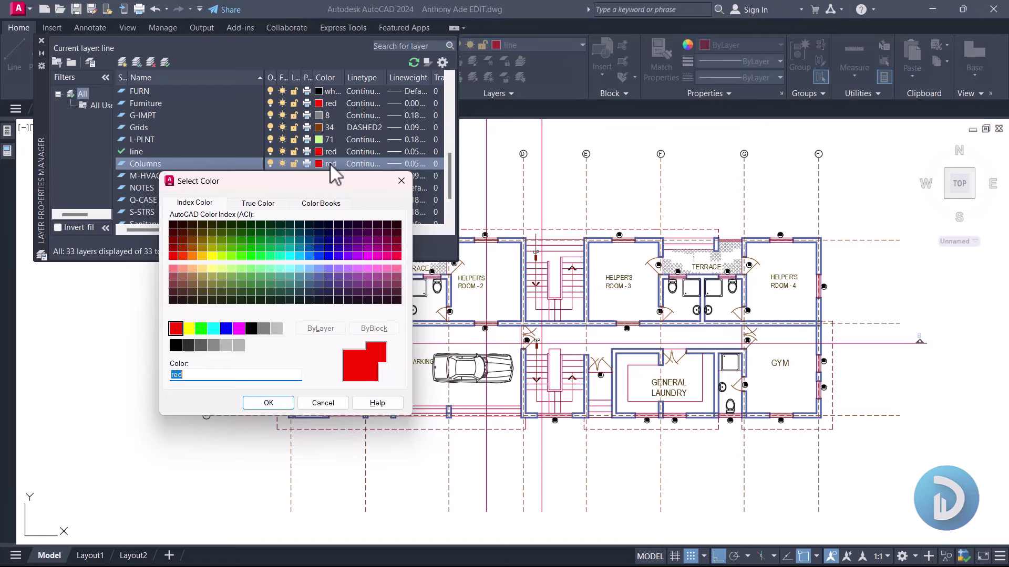
click(226, 328)
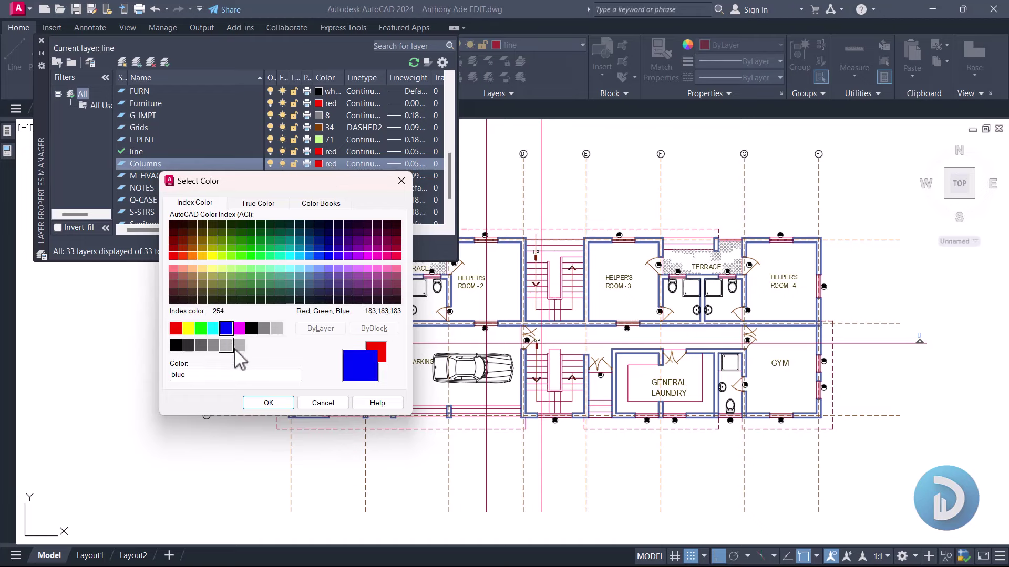
click(265, 404)
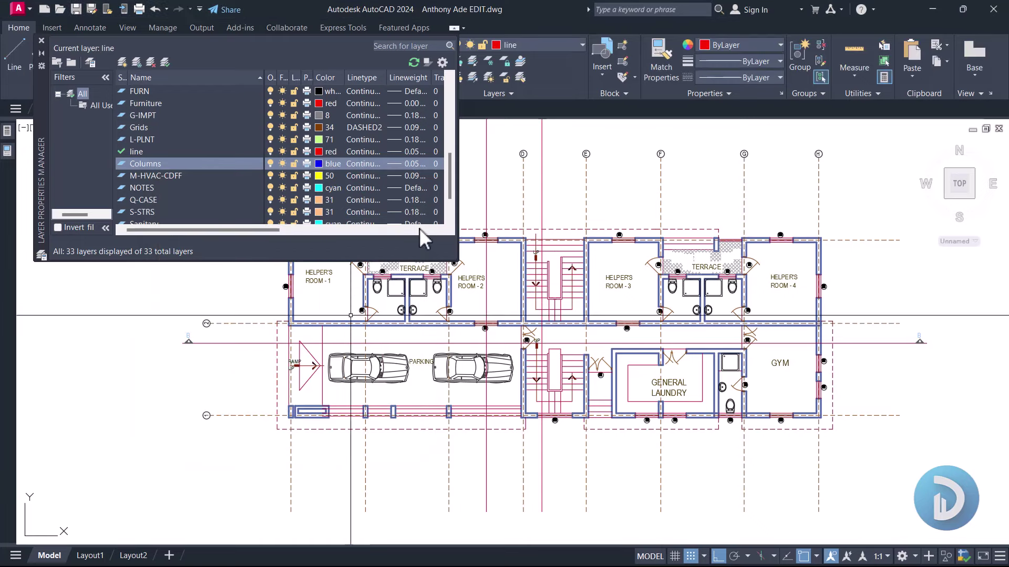
Step: Set the Columns layer's lineweight to 0.40 mm and make it the current layer
click(408, 164)
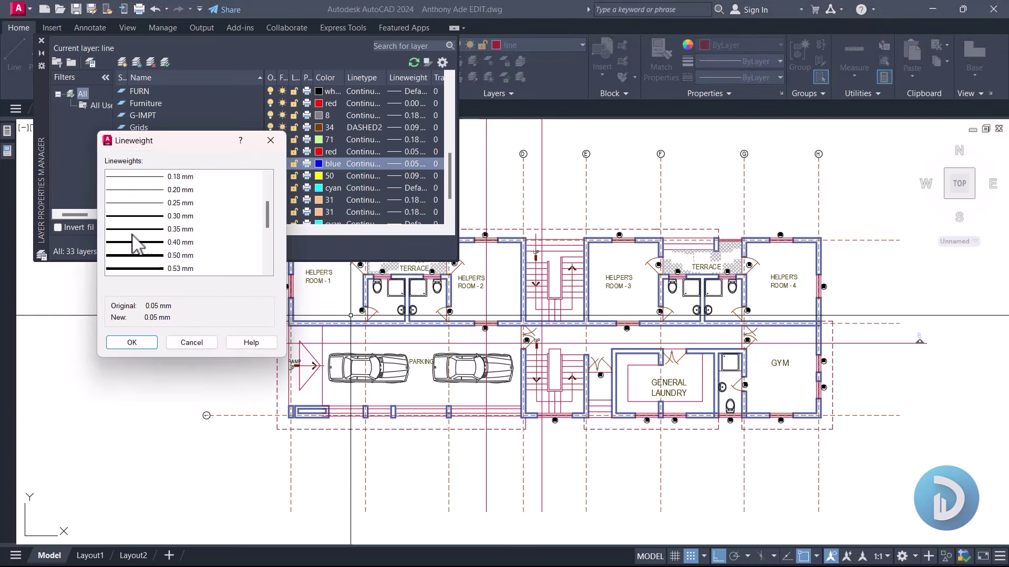
click(144, 342)
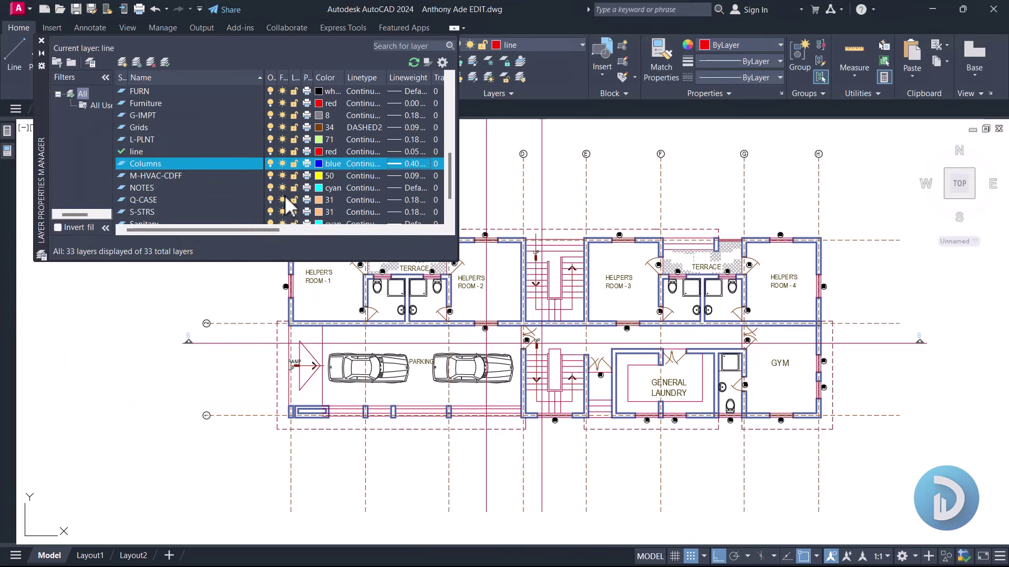
click(168, 62)
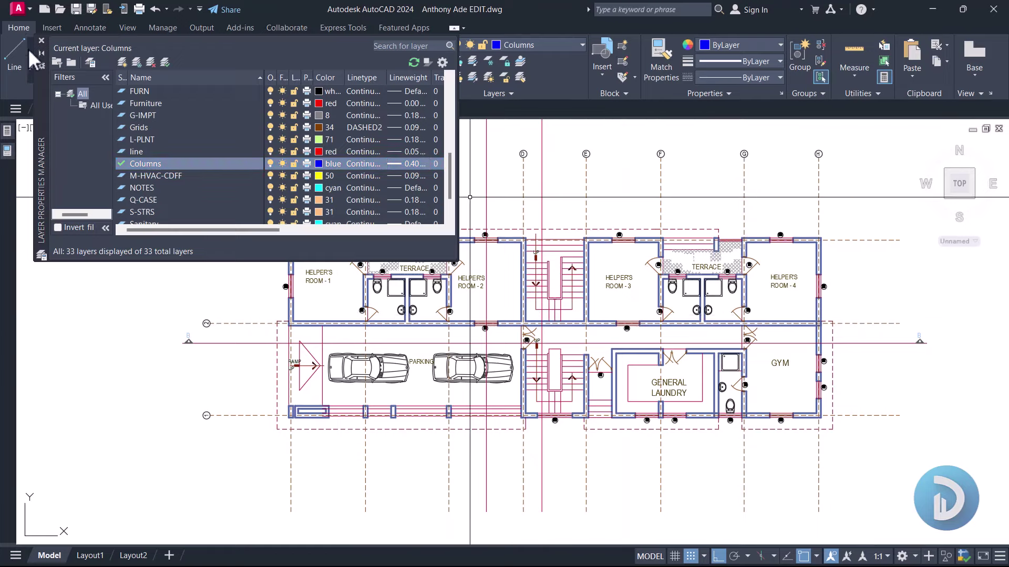
click(42, 40)
Step: Add a linear dimension across the thickness of Helper's Room 1's wall along gridline 3
scroll(353, 240, up, 8)
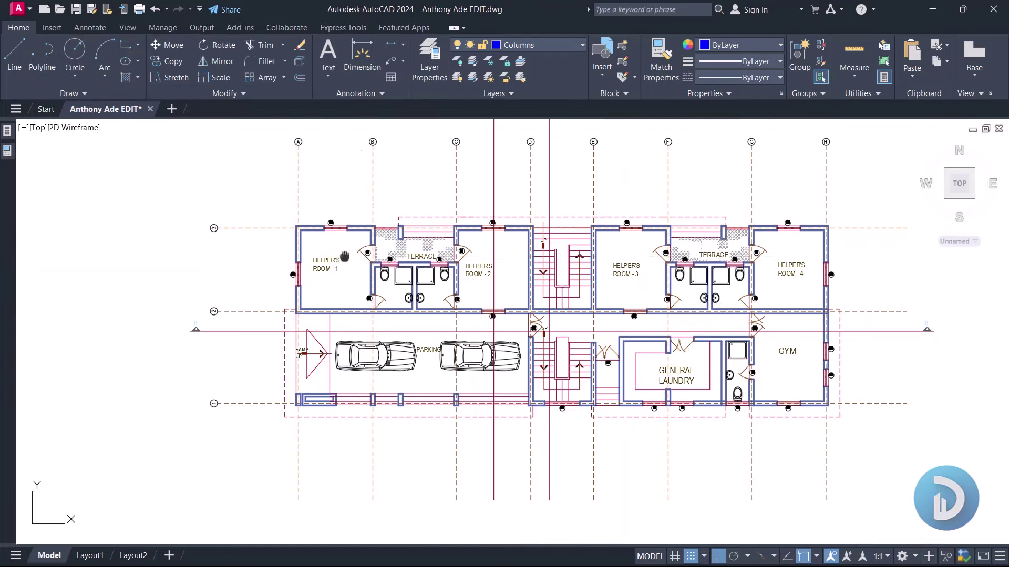
middle_drag(397, 181, 446, 256)
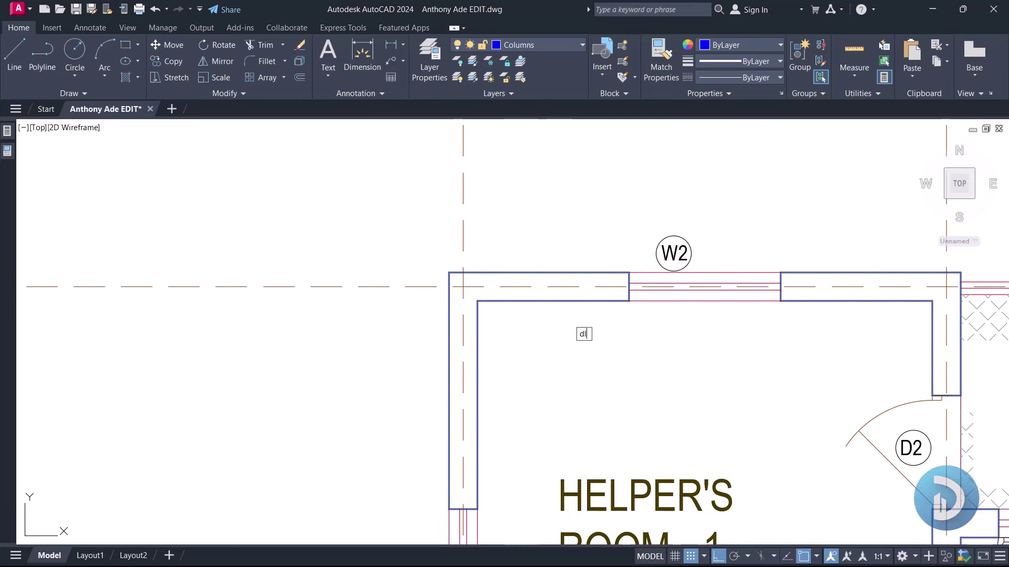
key(Return)
click(548, 274)
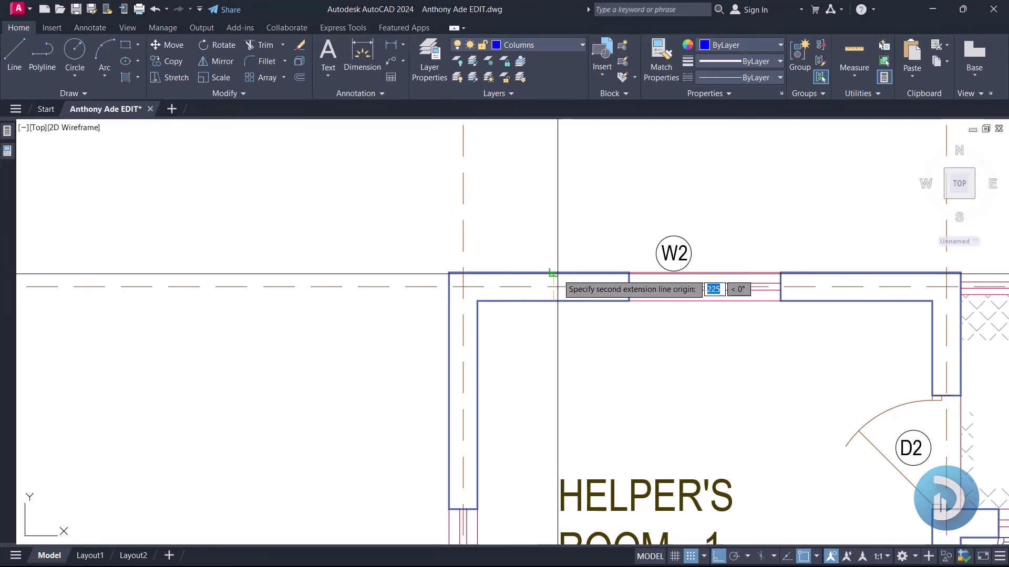
click(557, 301)
click(562, 317)
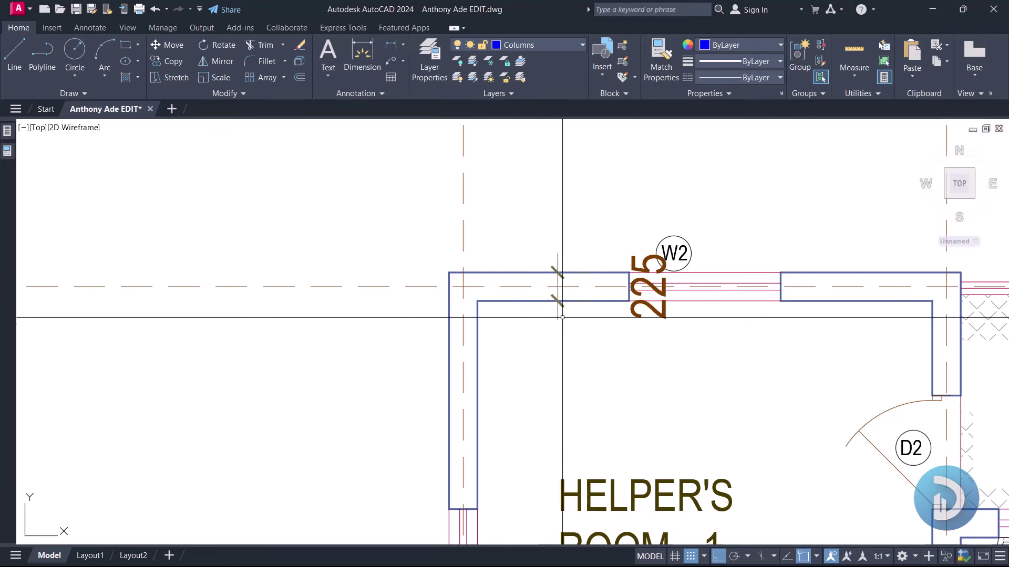
Step: Dimension the thickness of Helper's Room 1's wall along gridline A, and undo both wall thickness dimensions
key(Return)
click(450, 347)
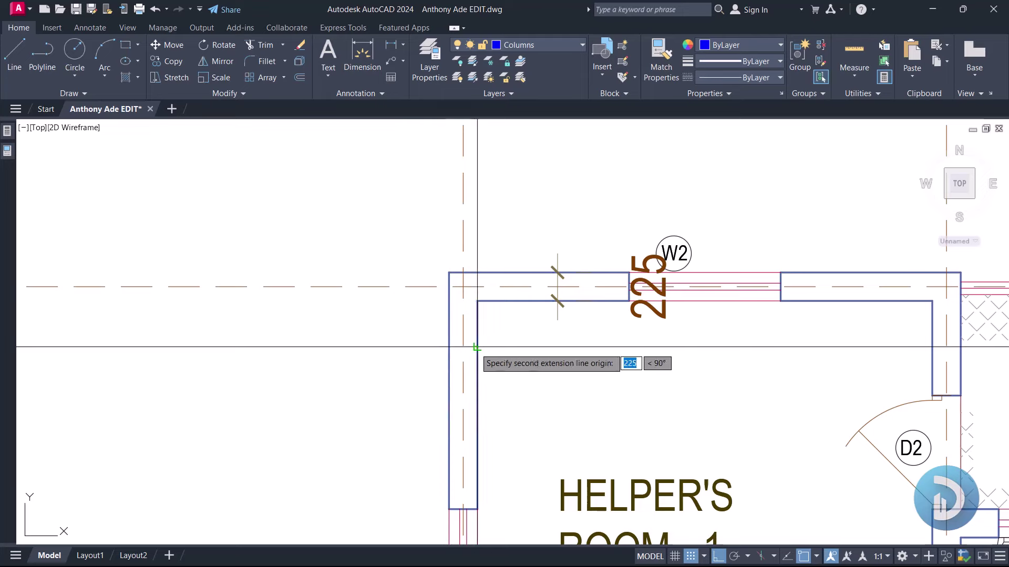
click(477, 347)
click(377, 348)
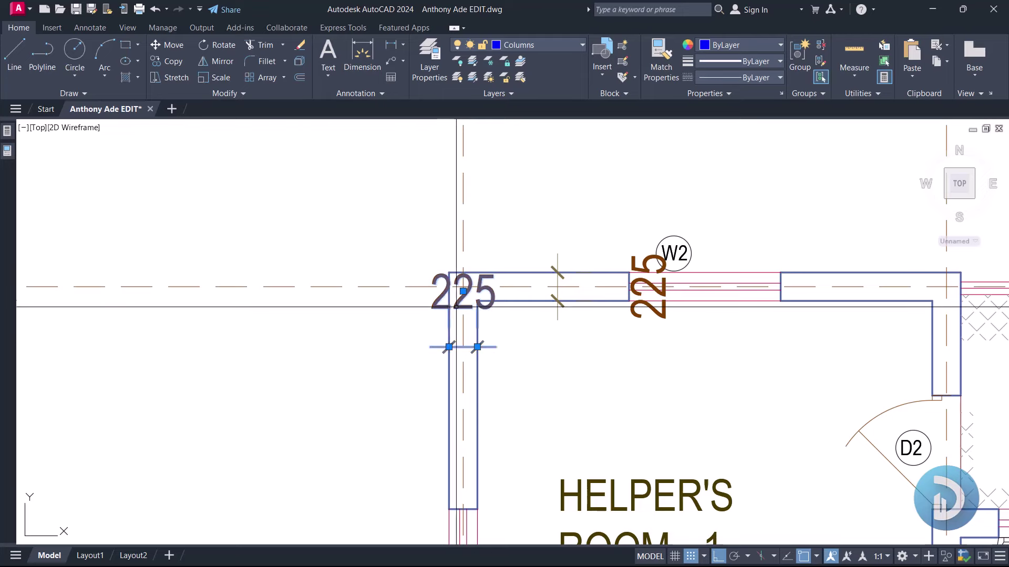
key(ctrl+z)
key(ctrl+z)
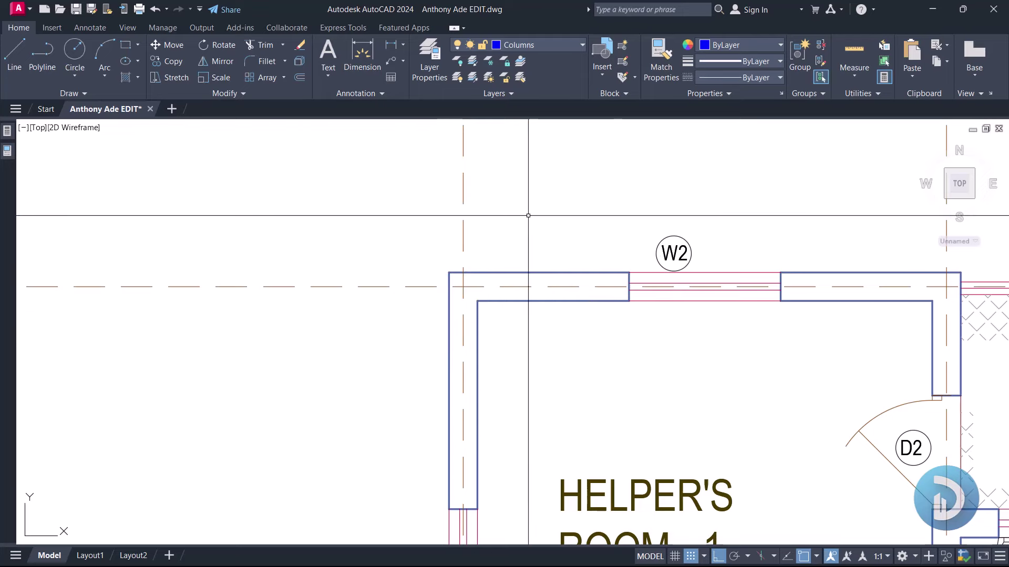
Step: Draw a 225 by 225 square column outline above gridline 3, outside Helper's Room 1's outer wall corner
scroll(528, 215, down, 4)
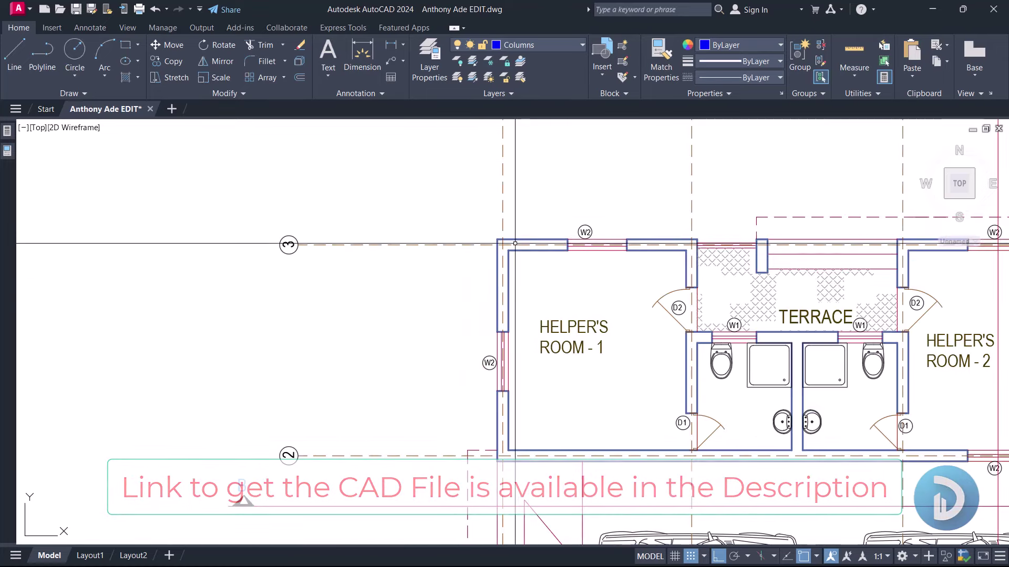
scroll(515, 243, up, 5)
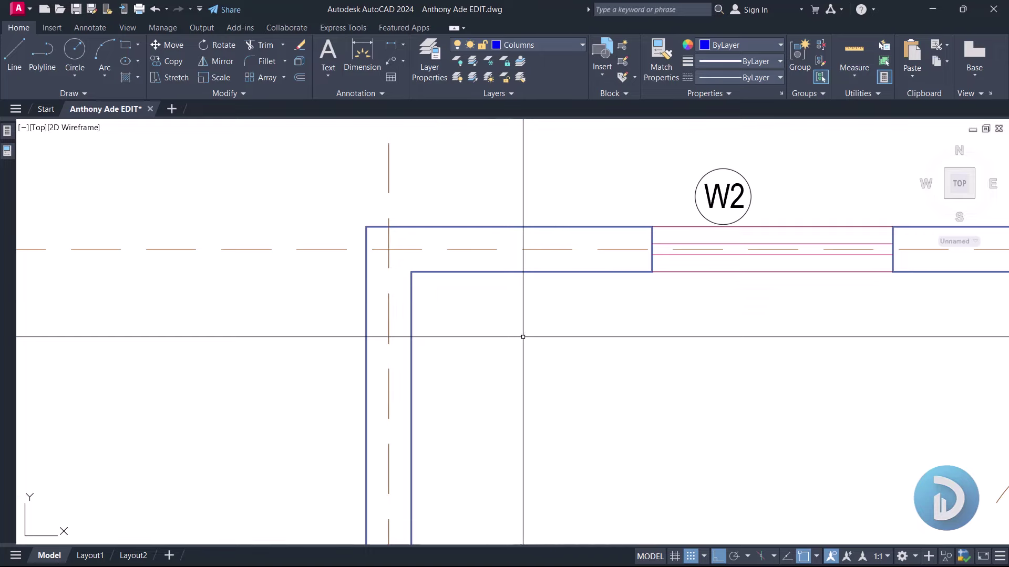
scroll(523, 339, down, 2)
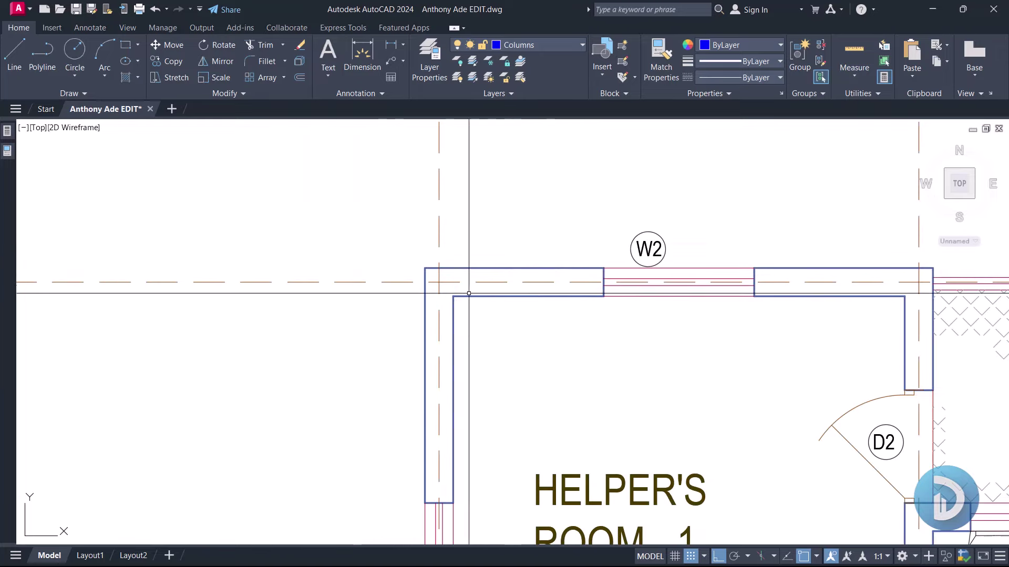
scroll(468, 293, down, 3)
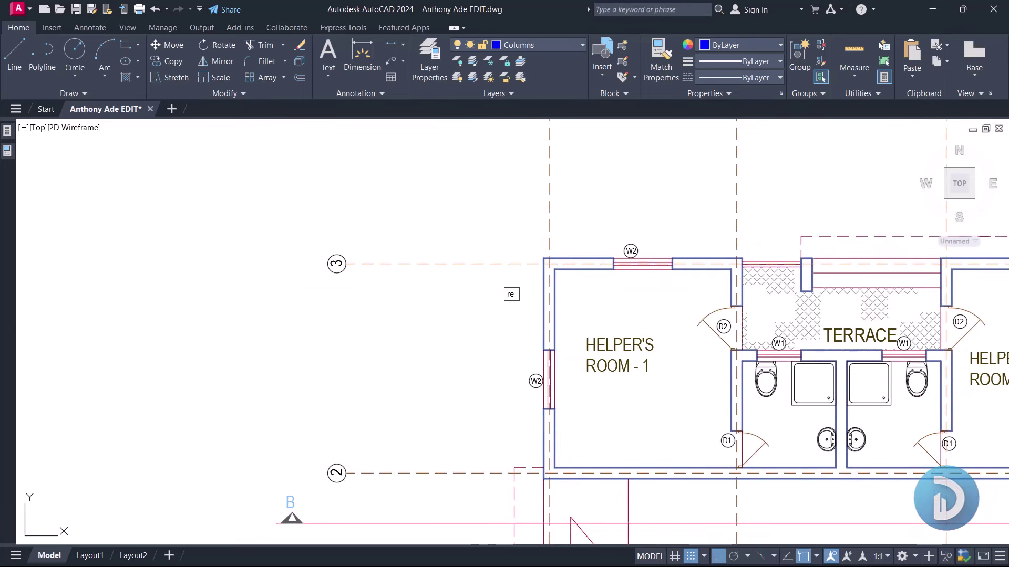
key(Return)
scroll(447, 262, up, 4)
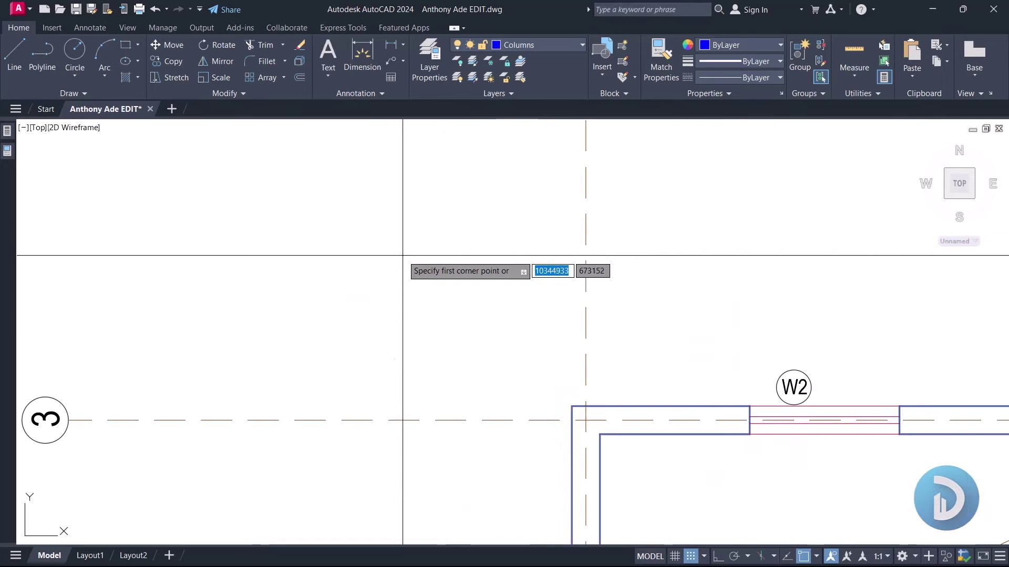
click(304, 312)
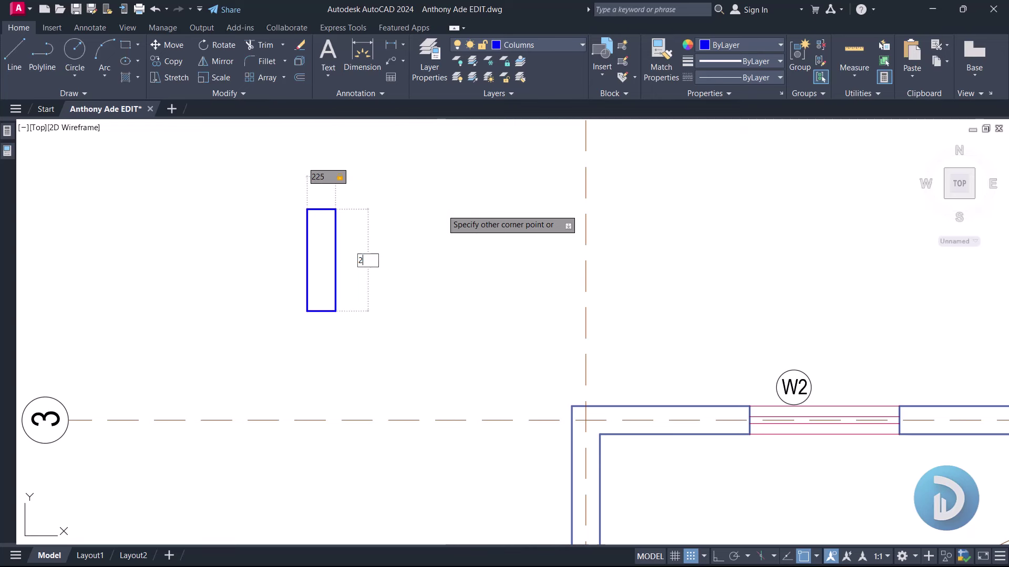
key(Return)
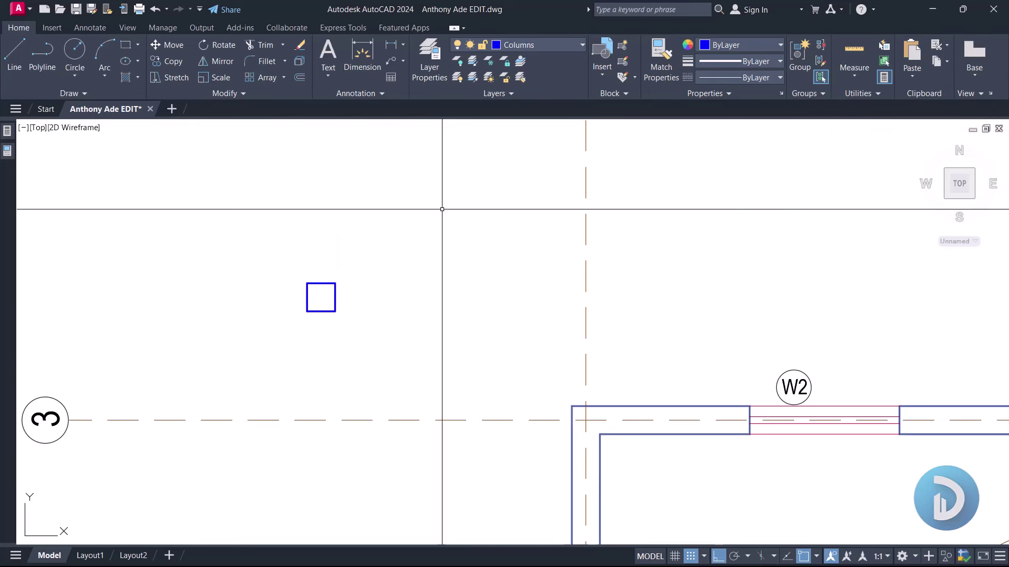
middle_drag(439, 323, 501, 287)
mouse_move(344, 329)
middle_down()
mouse_move(389, 316)
mouse_move(446, 323)
middle_up()
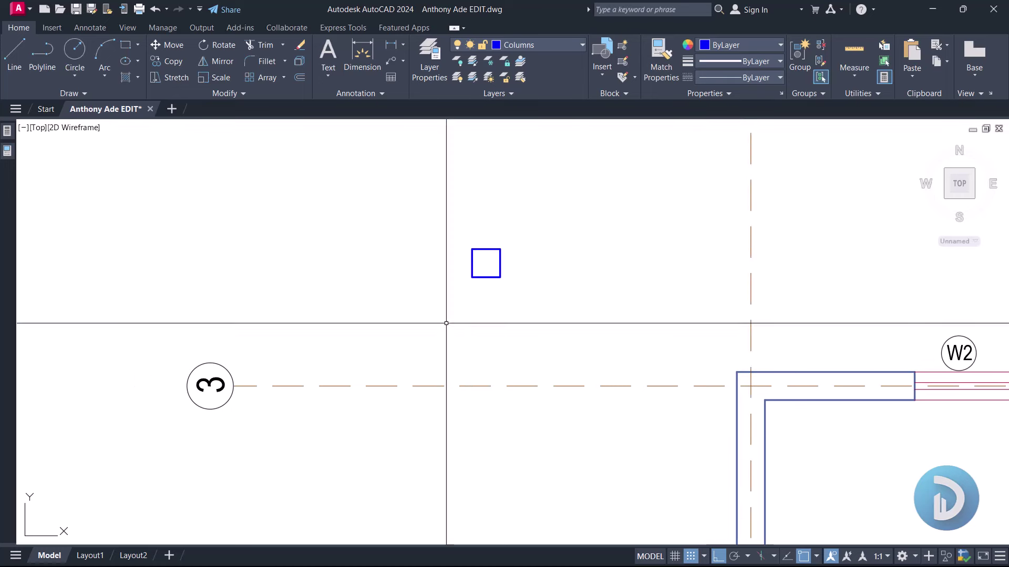
key(Escape)
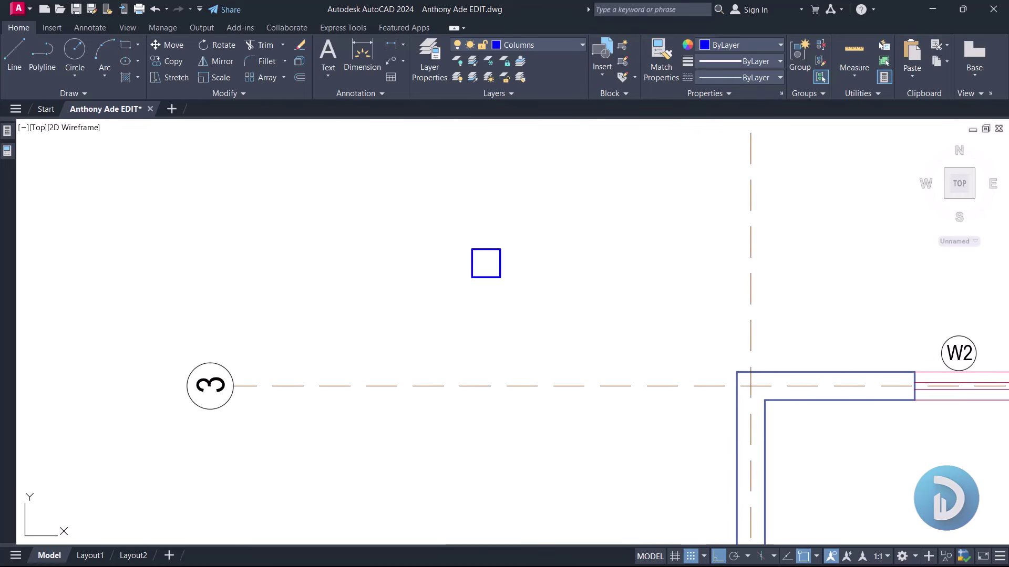
Step: Hatch the interior of the square column outline
text(h)
key(Return)
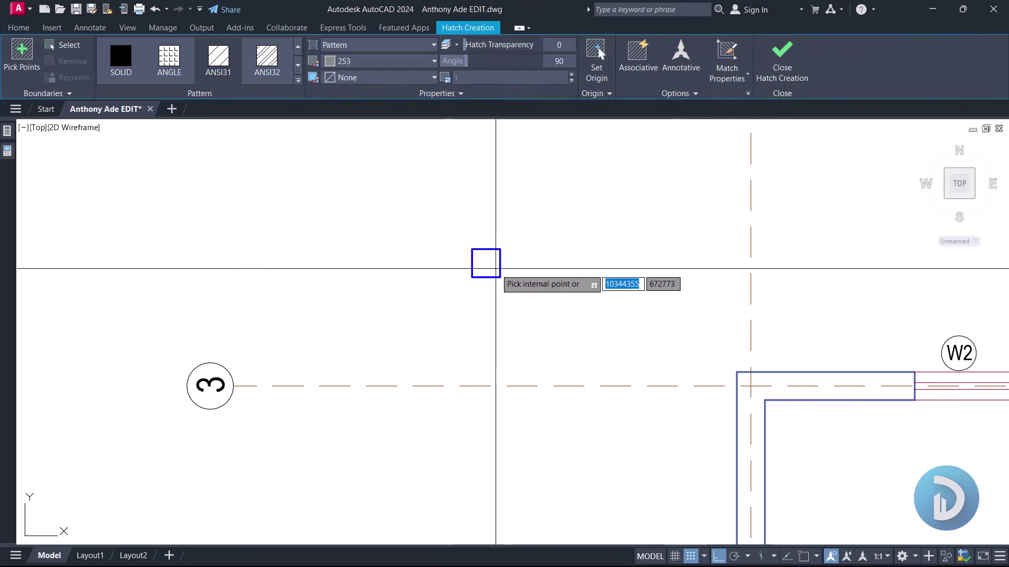
click(495, 270)
key(Return)
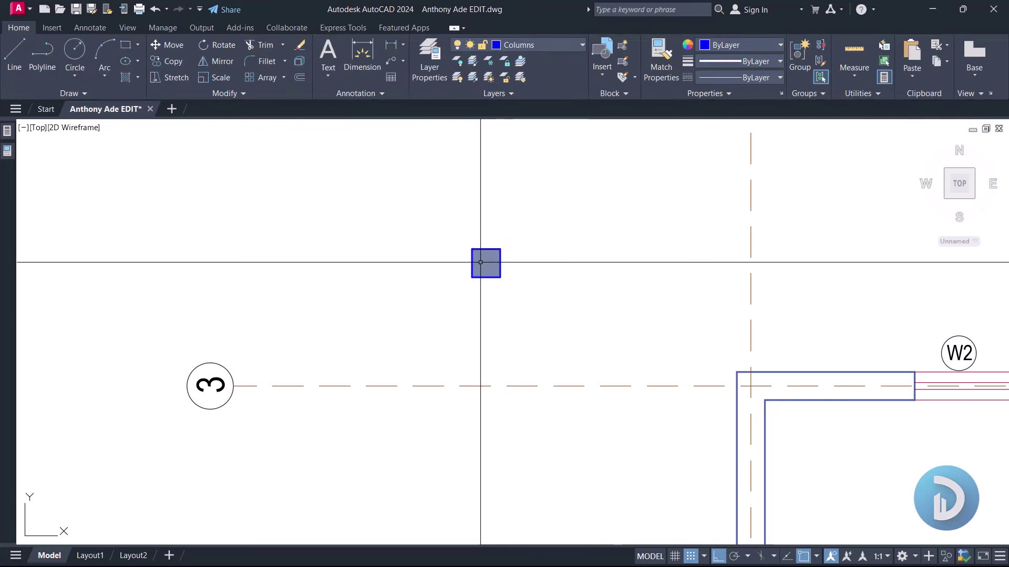
Step: Set the colour of the column's hatch to blue
click(481, 263)
click(23, 28)
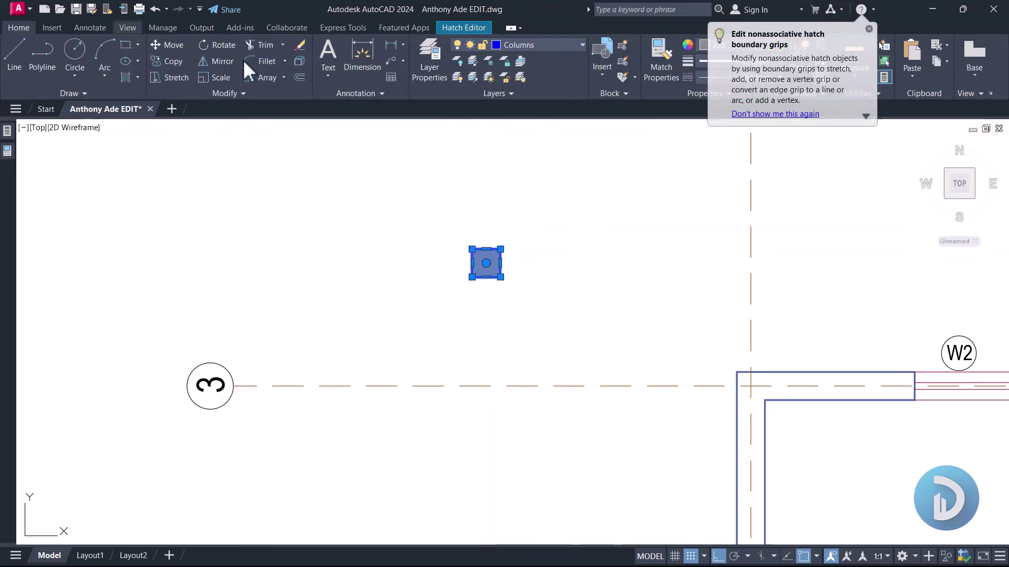
click(868, 29)
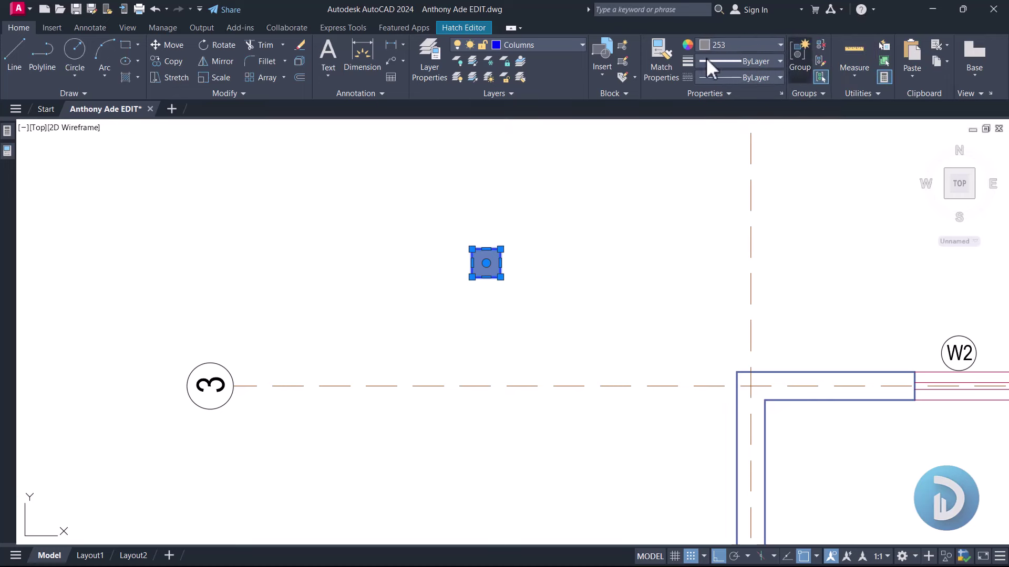
click(728, 48)
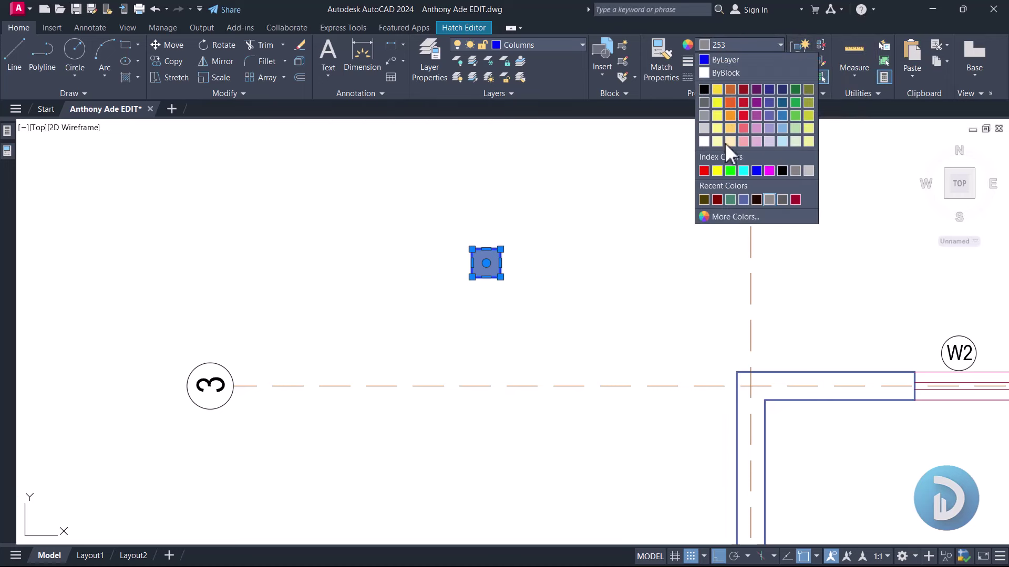
click(754, 169)
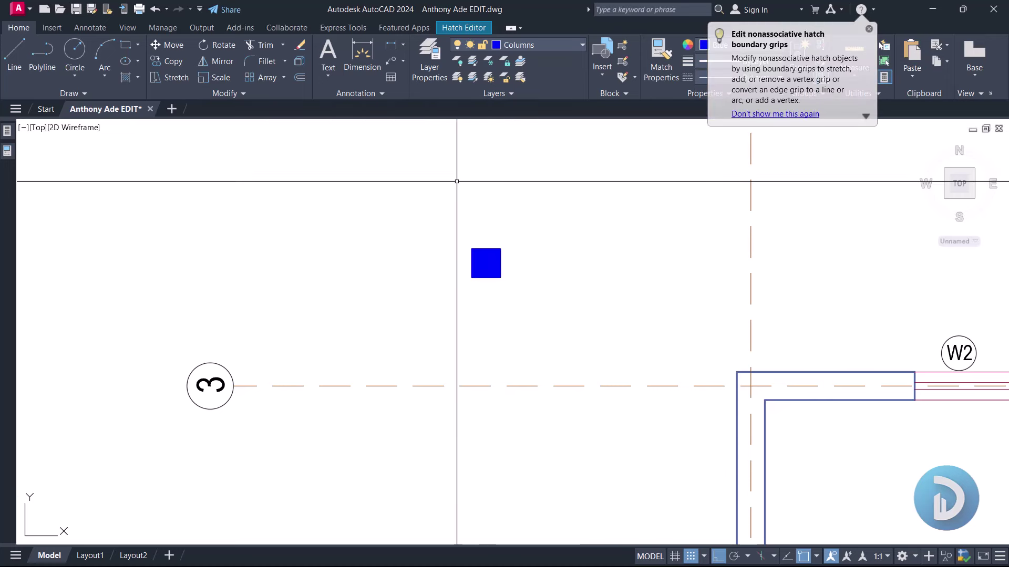
key(Escape)
Step: Examine the ground floor plan's walls and gridline intersections for possible column positions
scroll(468, 210, down, 6)
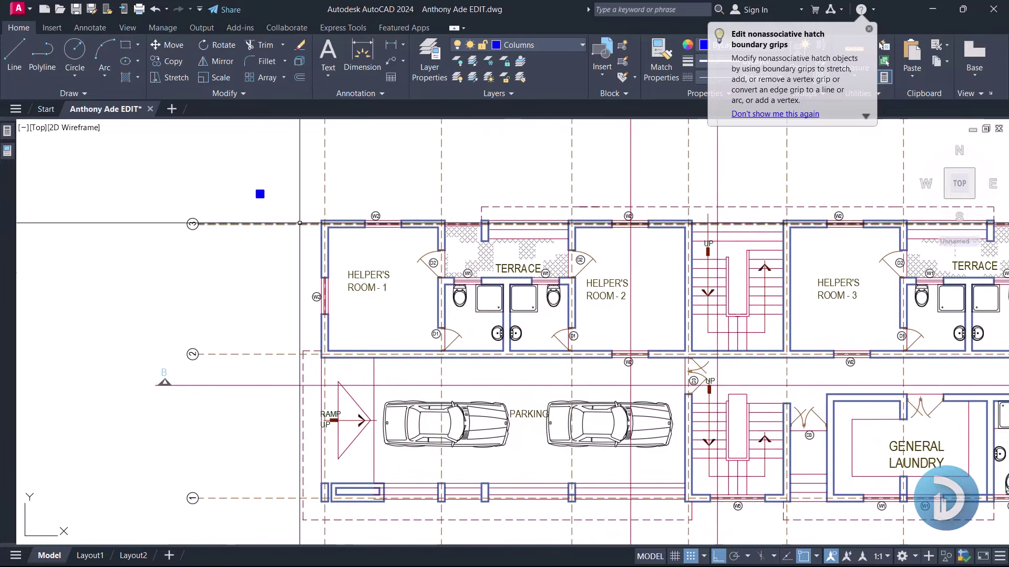
middle_drag(299, 223, 244, 213)
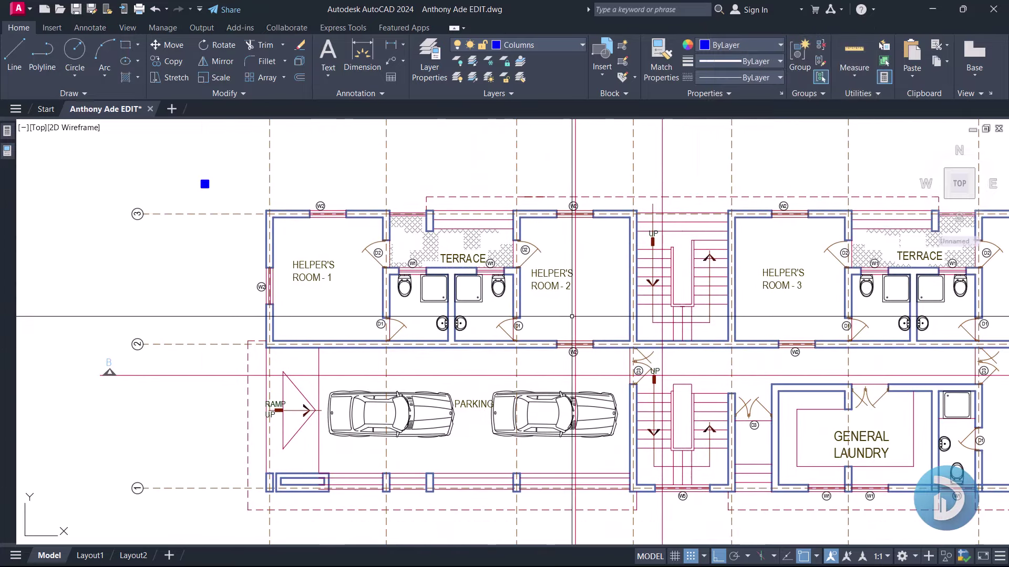
scroll(571, 317, down, 4)
middle_drag(490, 397, 480, 327)
middle_drag(469, 181, 465, 238)
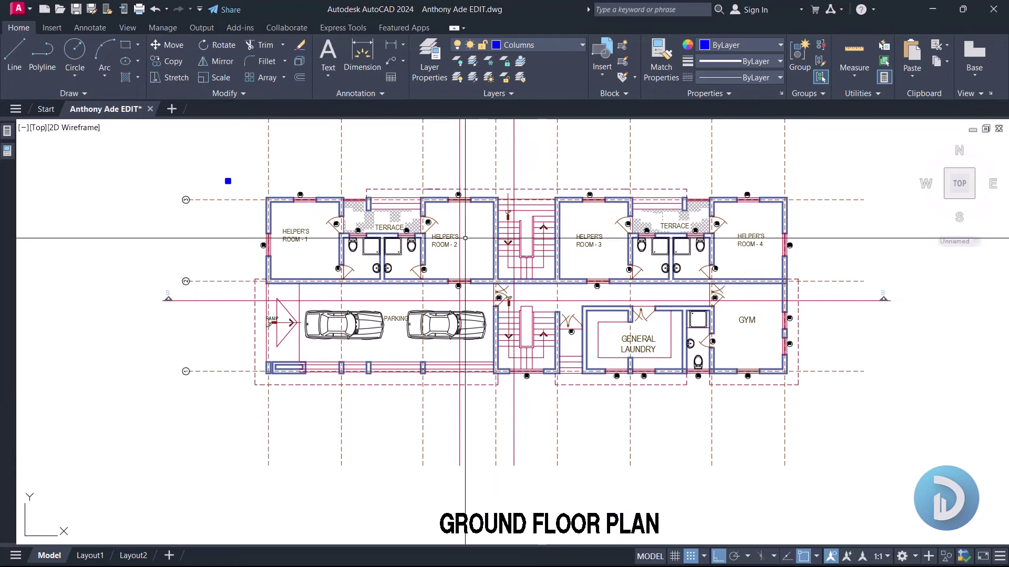
middle_drag(550, 315, 504, 345)
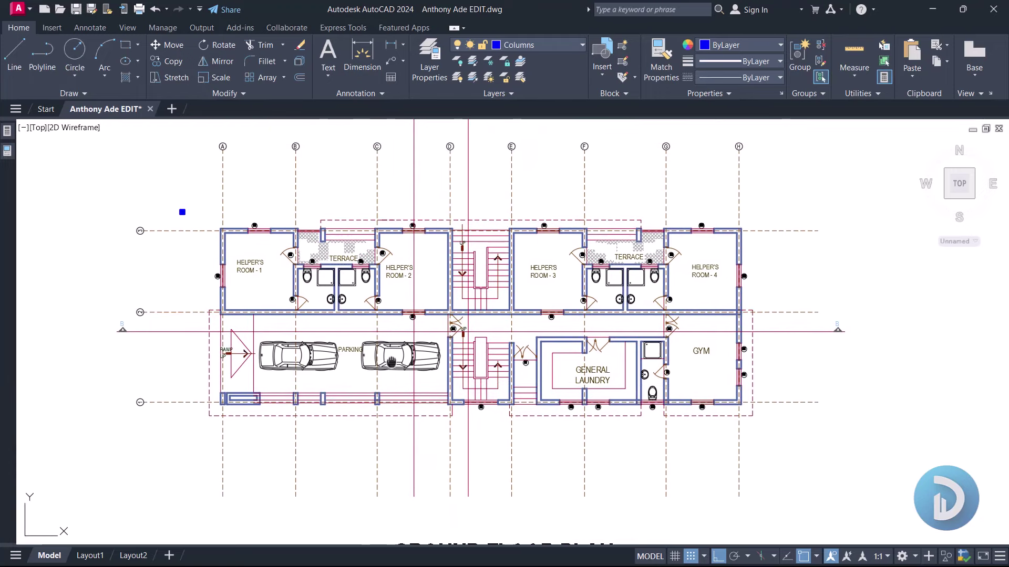
middle_drag(391, 362, 417, 349)
scroll(315, 295, up, 2)
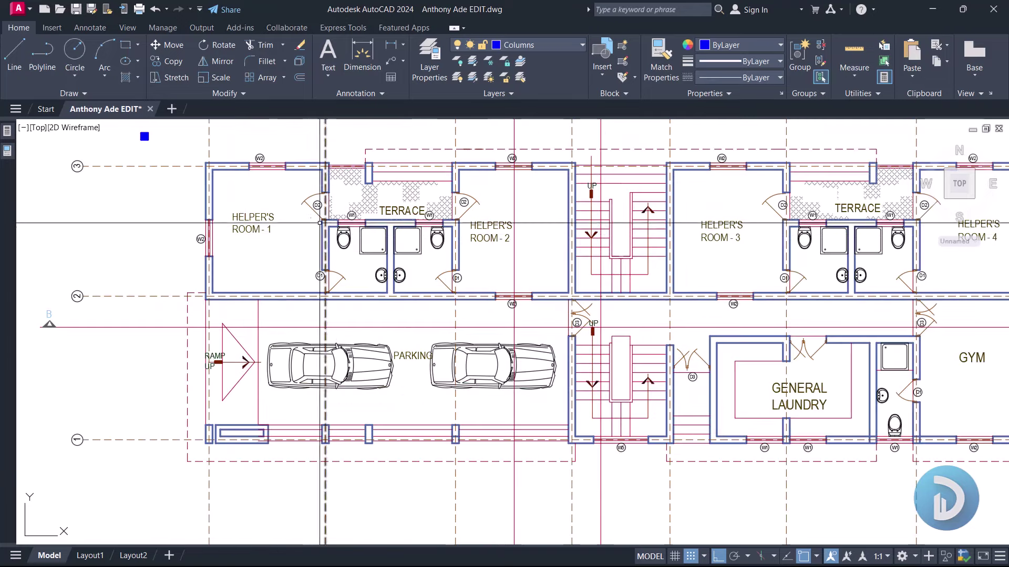
middle_drag(320, 222, 292, 255)
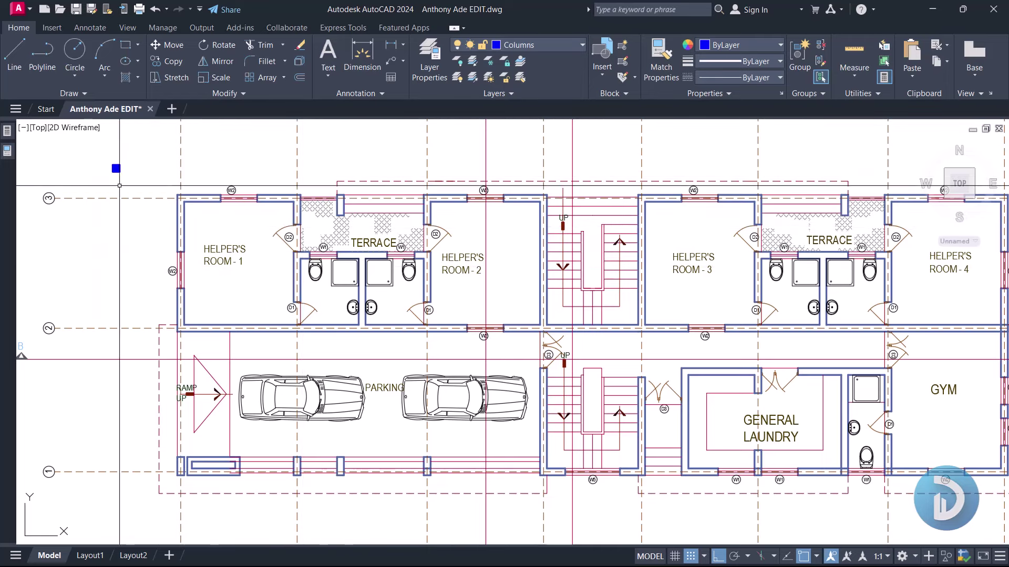
Step: Compare the first floor plan's wall and gridline layout with the ground floor plan
scroll(684, 290, down, 7)
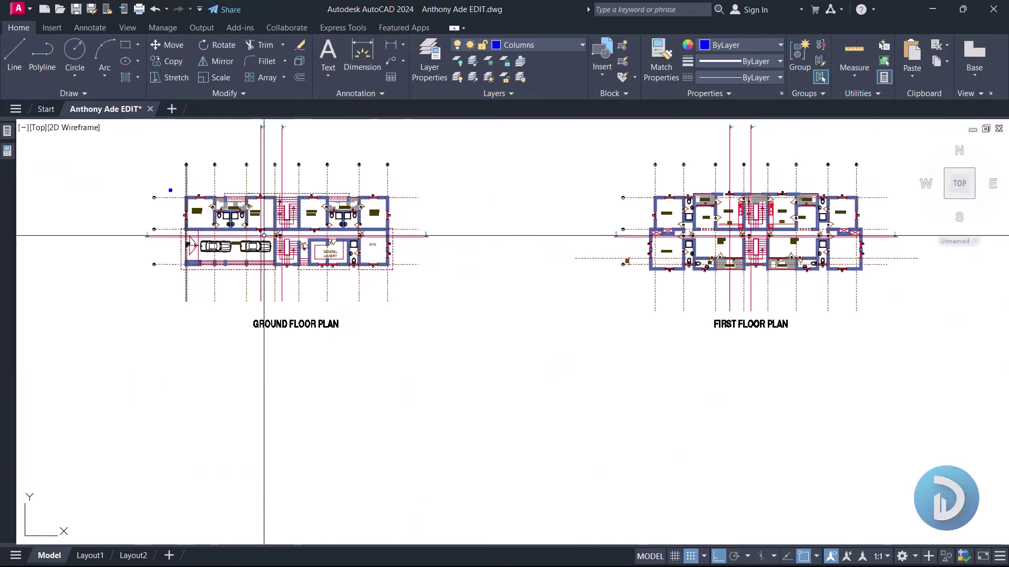
scroll(494, 239, up, 5)
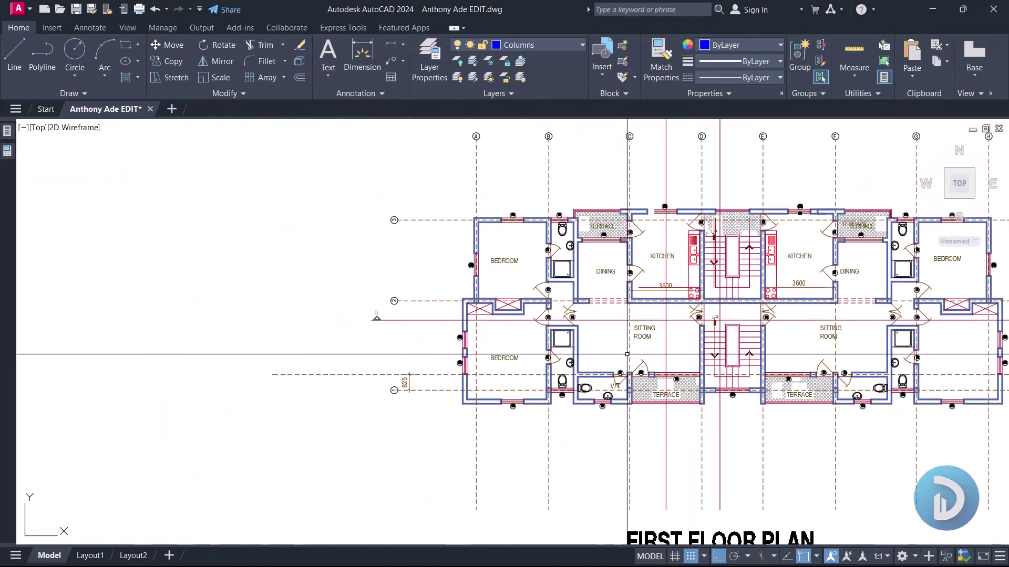
scroll(413, 292, down, 5)
scroll(284, 326, up, 3)
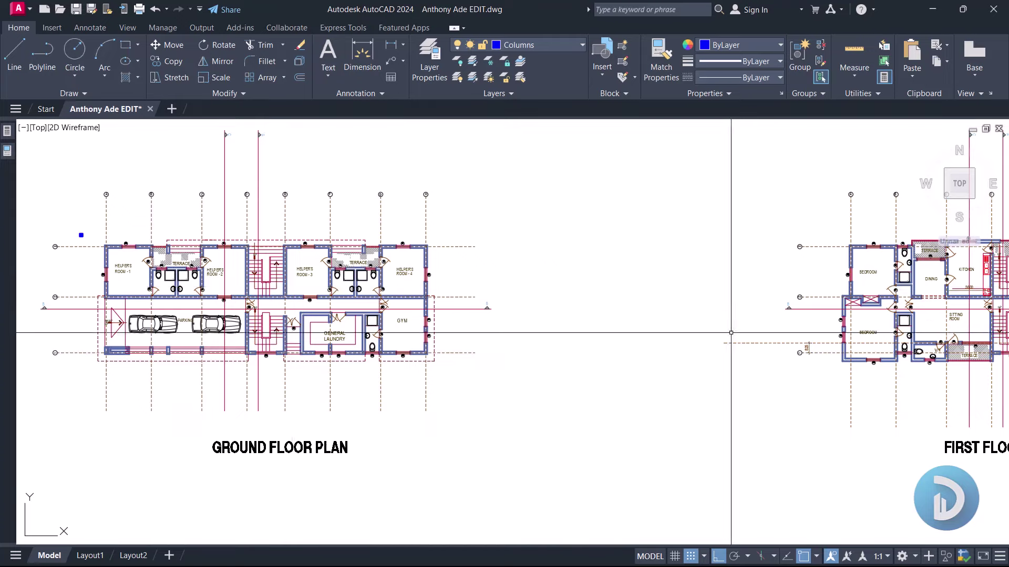
middle_drag(731, 333, 317, 327)
scroll(502, 302, up, 3)
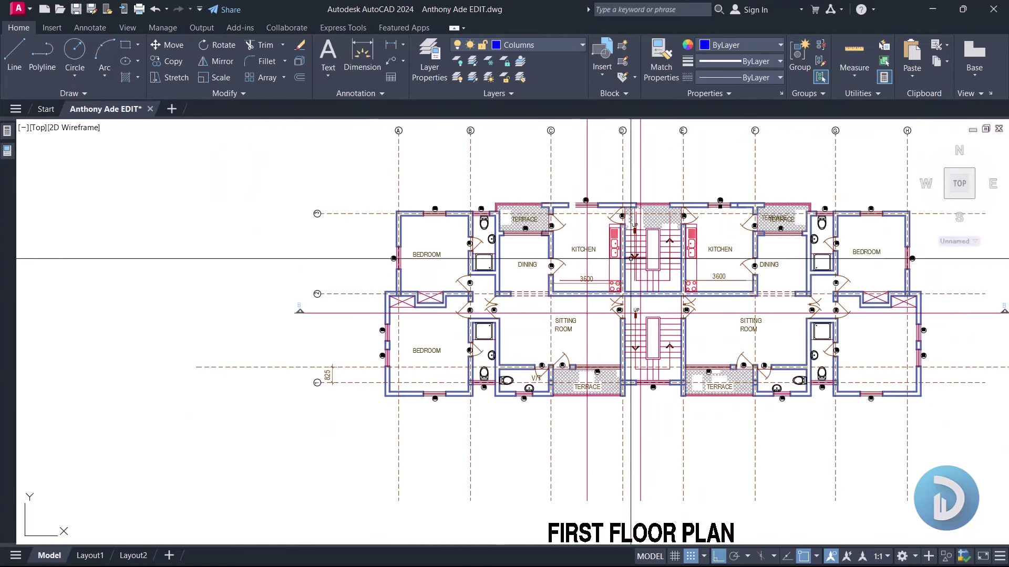
scroll(651, 277, down, 3)
mouse_move(399, 275)
middle_down()
mouse_move(581, 273)
mouse_move(1001, 314)
middle_up()
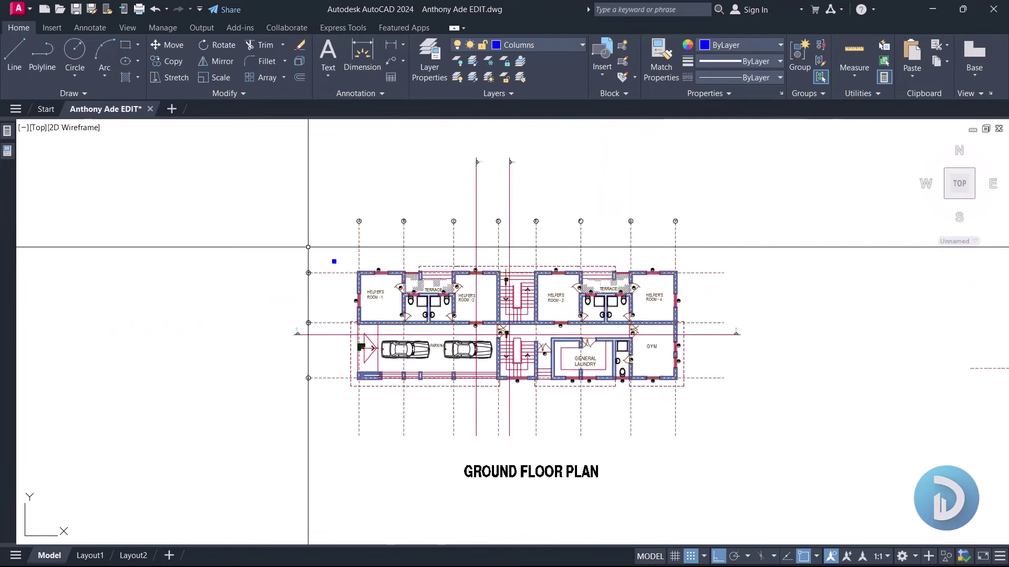
Step: Copy the hatched square column by its centre to the intersection of gridlines A and 3
scroll(308, 247, up, 6)
click(459, 403)
click(298, 235)
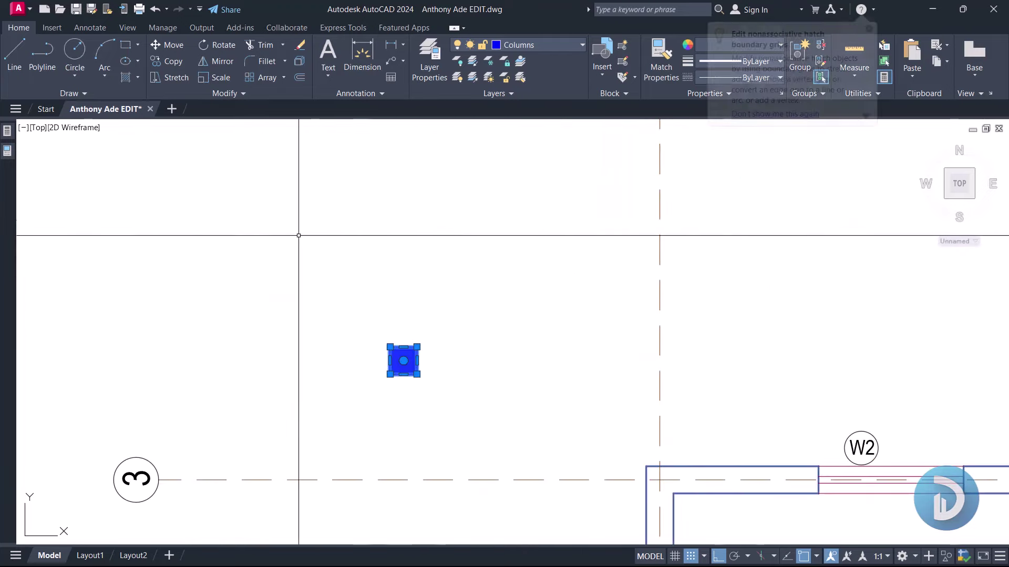
right_click(250, 182)
click(307, 285)
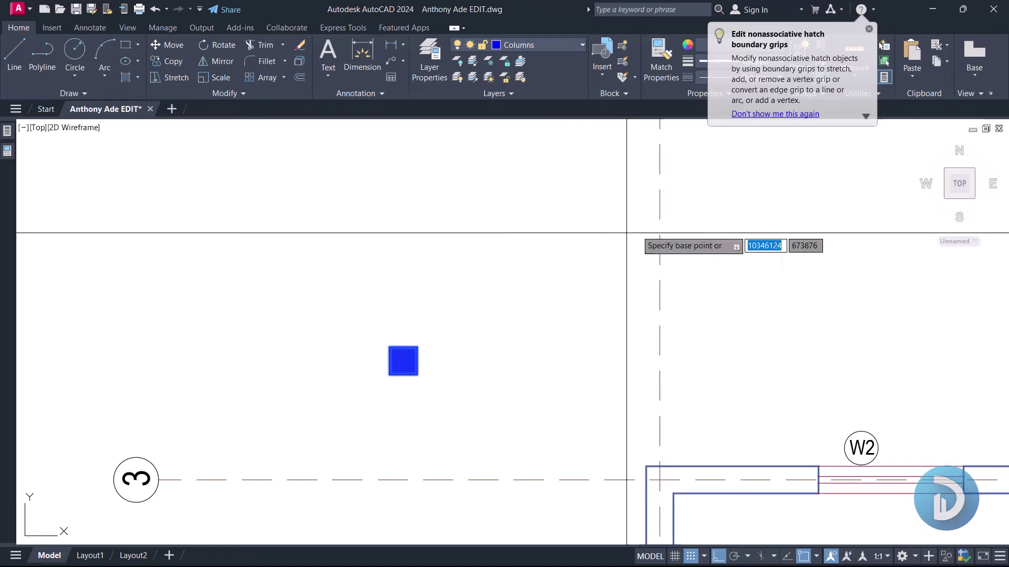
click(403, 361)
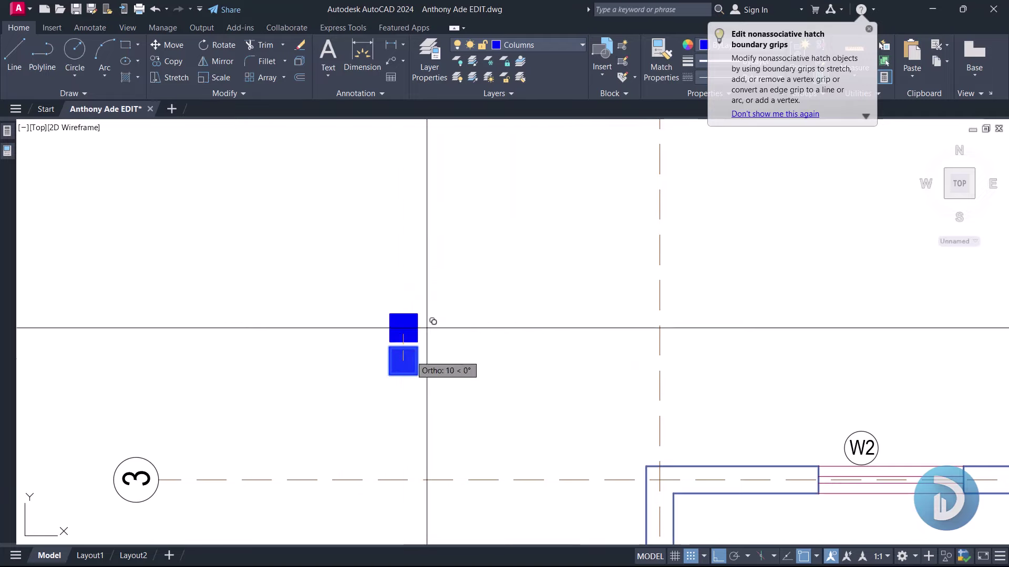
scroll(368, 210, down, 4)
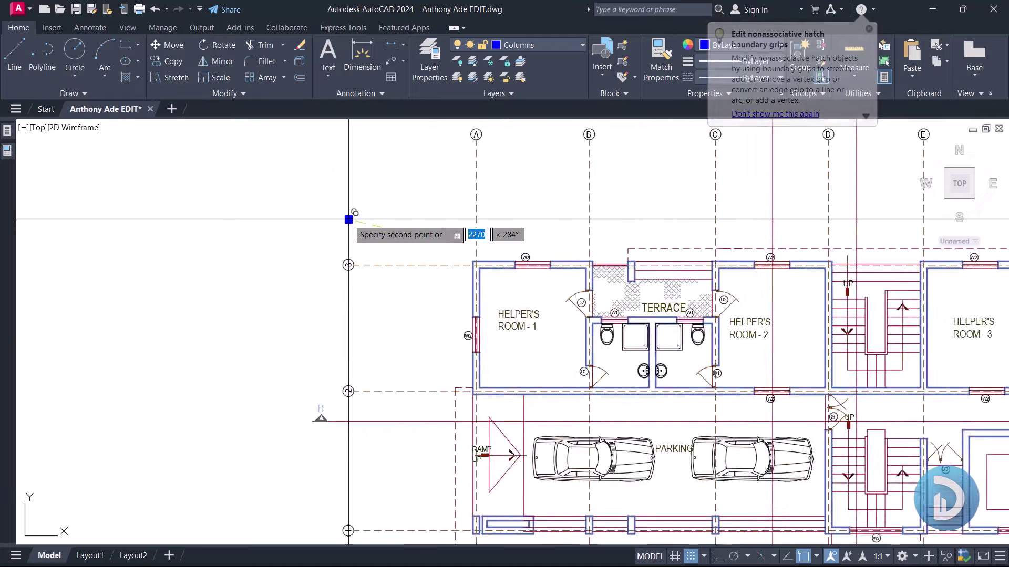
scroll(343, 198, up, 3)
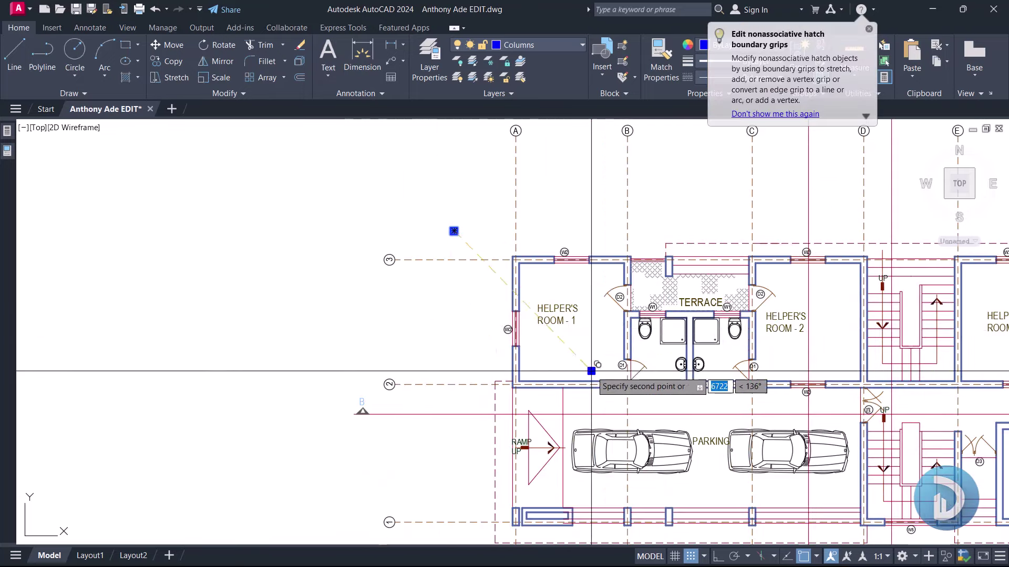
scroll(518, 326, up, 1)
scroll(413, 262, up, 4)
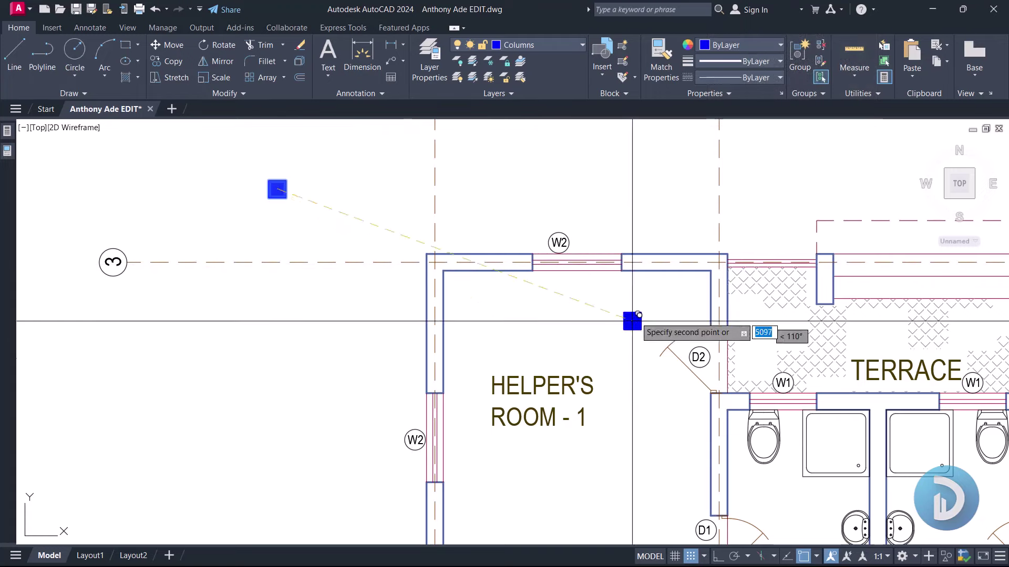
scroll(462, 249, up, 4)
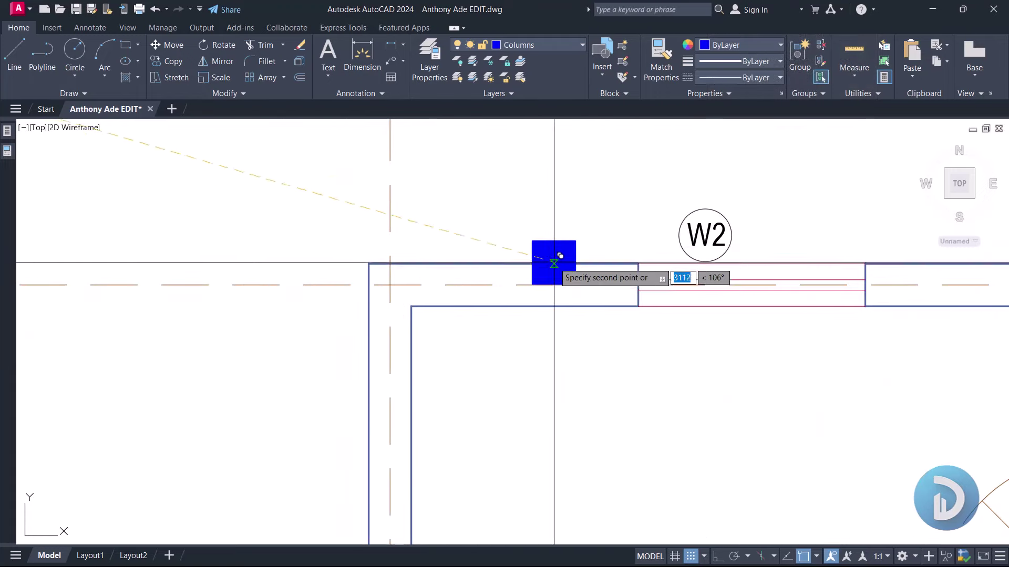
scroll(578, 273, down, 3)
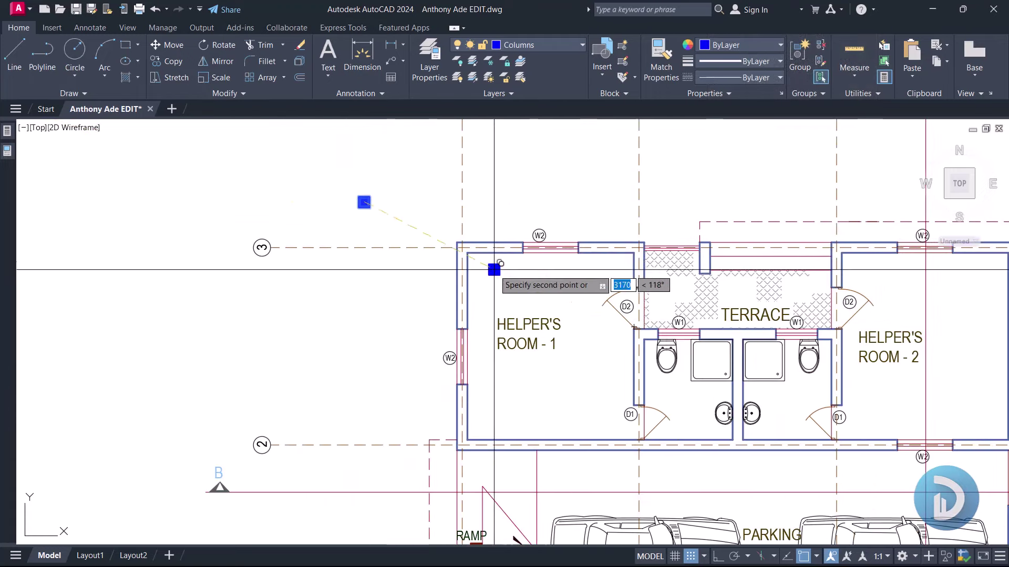
scroll(495, 257, up, 4)
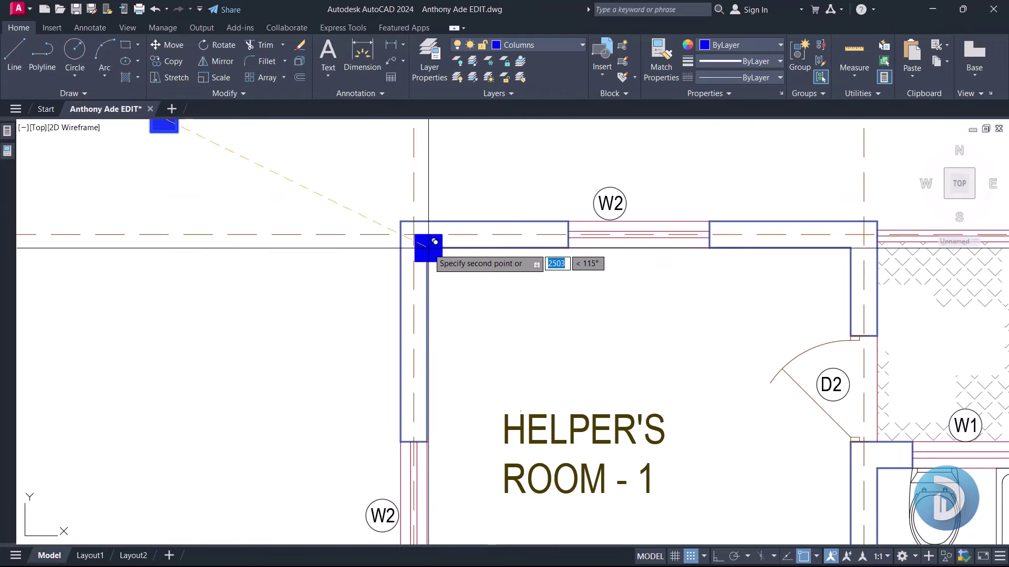
scroll(428, 249, down, 3)
middle_drag(524, 401, 380, 352)
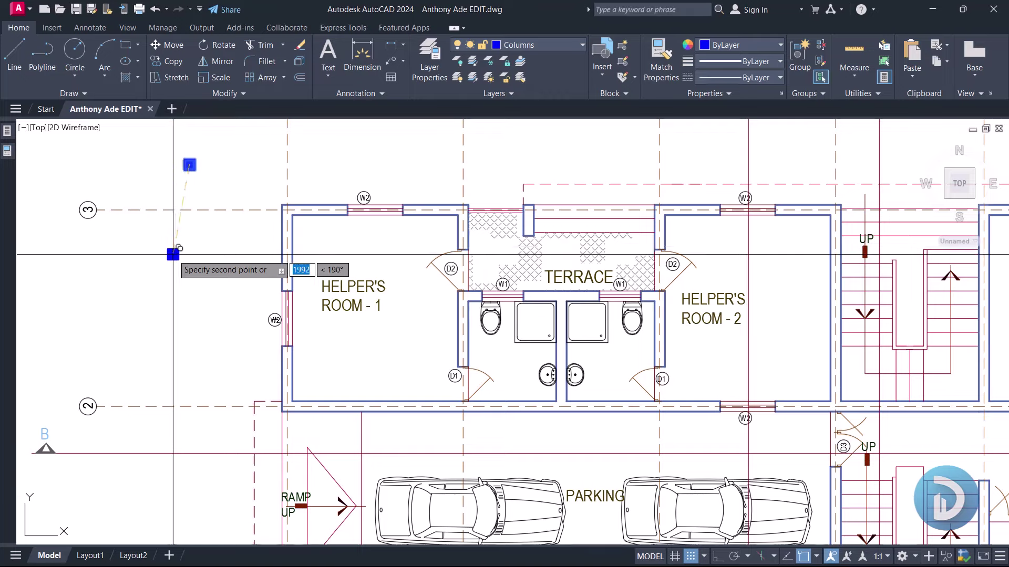
scroll(236, 317, up, 5)
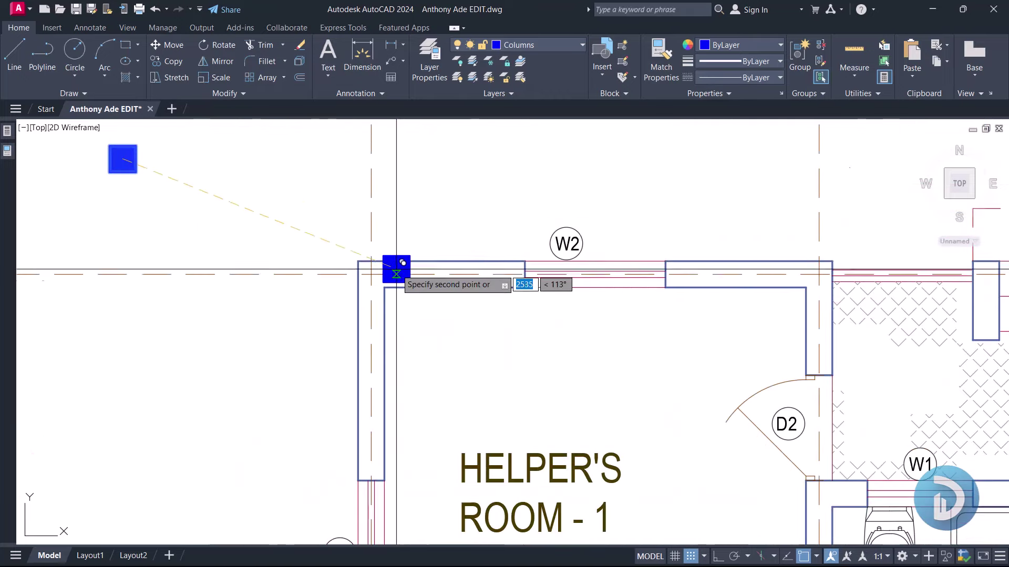
scroll(401, 271, up, 3)
scroll(236, 332, down, 8)
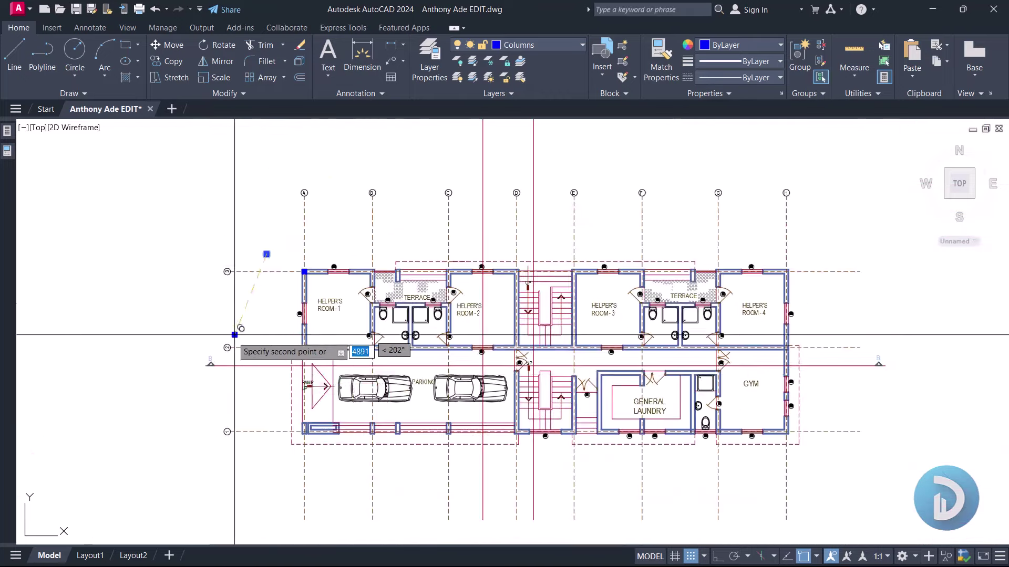
Step: Examine the walls and gridlines around Helper's Room 1 and the adjoining terrace for the next column position
scroll(282, 315, up, 4)
middle_drag(383, 289, 278, 323)
middle_drag(297, 219, 284, 366)
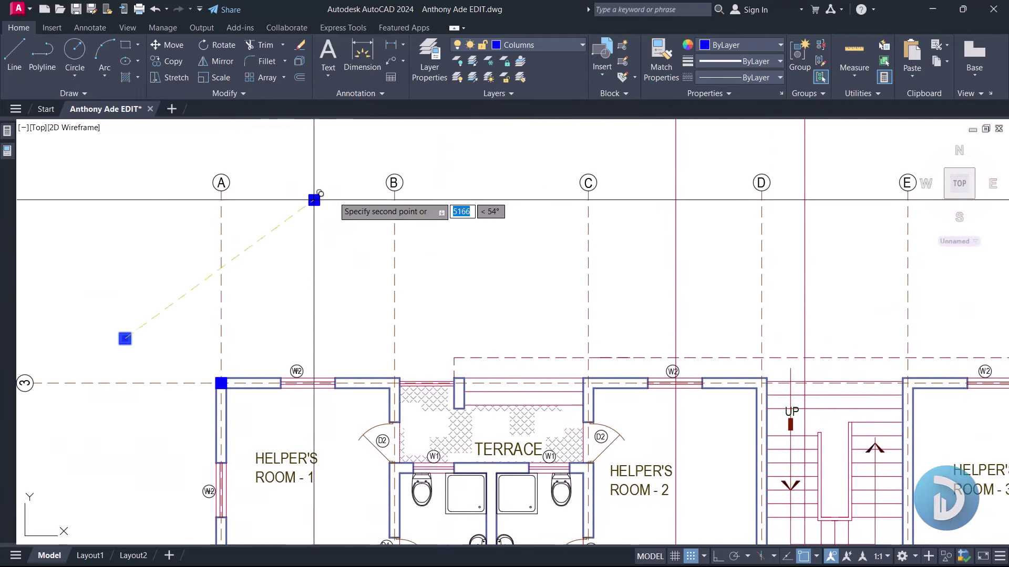
middle_drag(379, 388, 404, 305)
scroll(416, 215, up, 2)
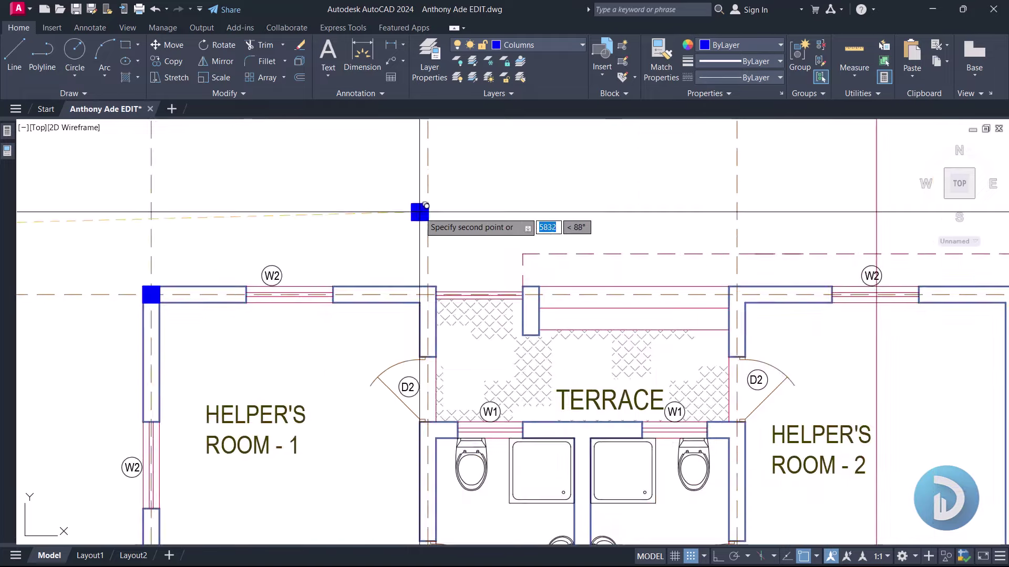
scroll(397, 227, down, 5)
scroll(396, 229, up, 5)
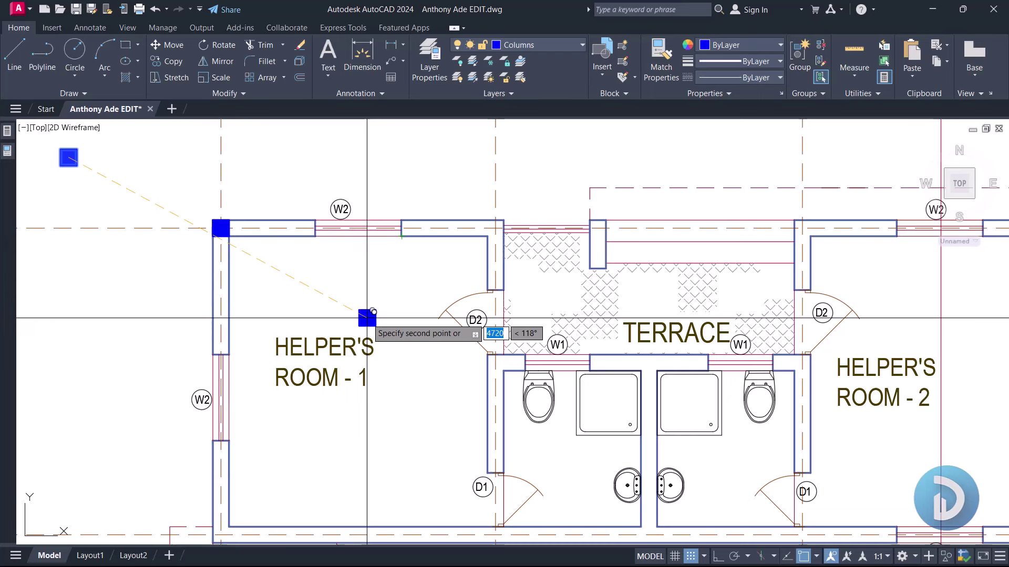
scroll(366, 318, down, 4)
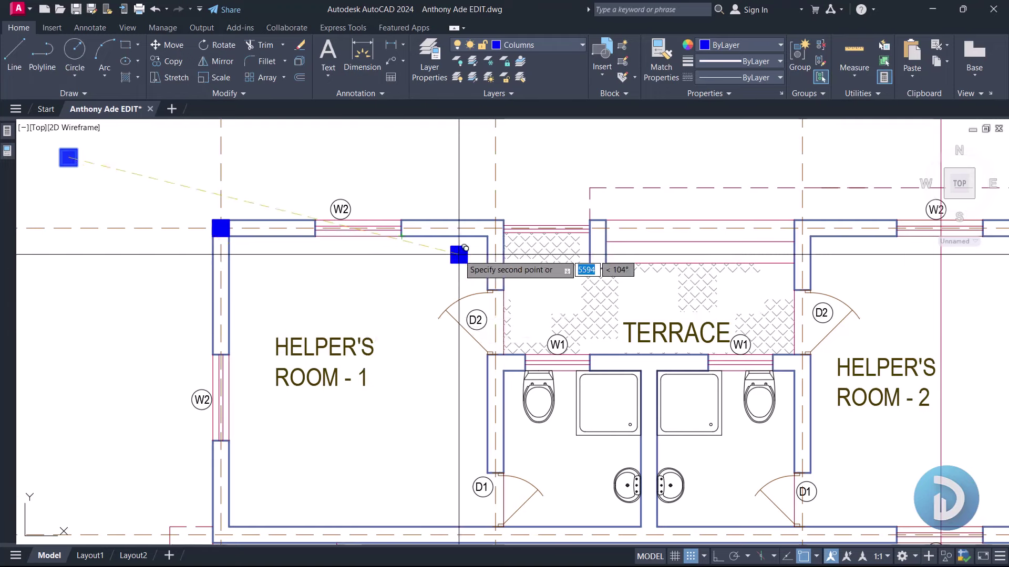
middle_drag(446, 242, 446, 329)
scroll(481, 318, up, 1)
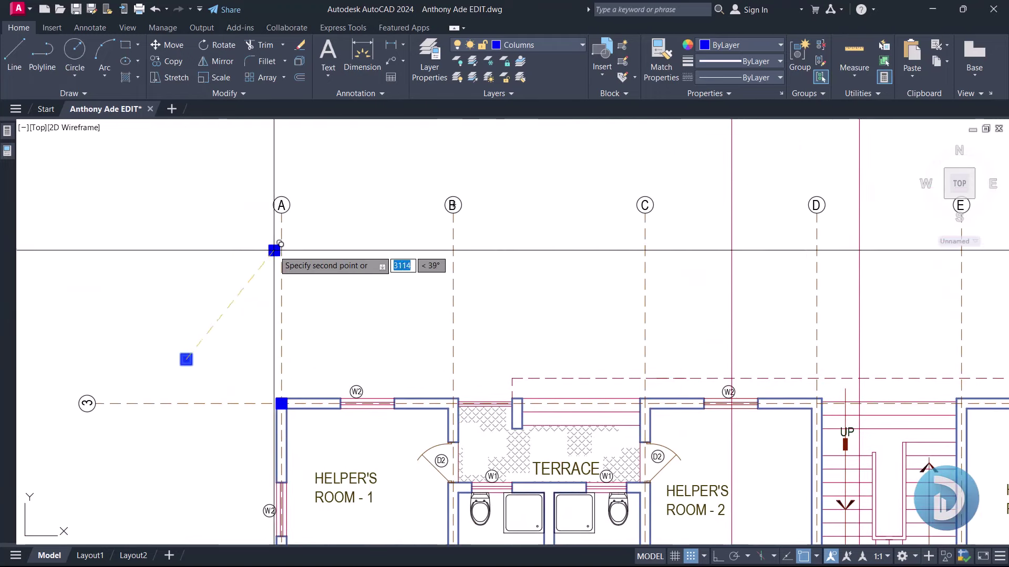
middle_drag(610, 385, 578, 340)
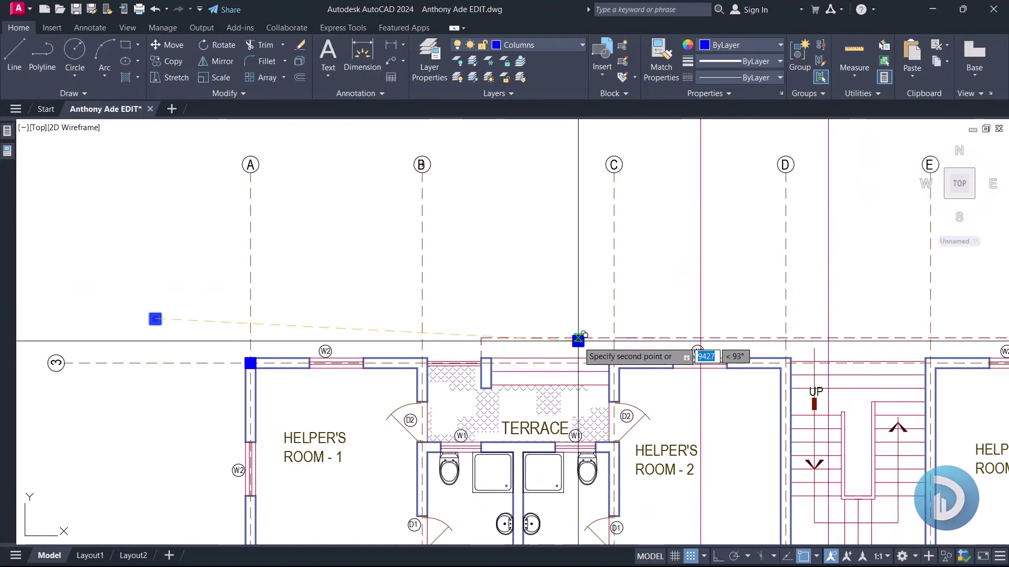
middle_drag(491, 356, 493, 318)
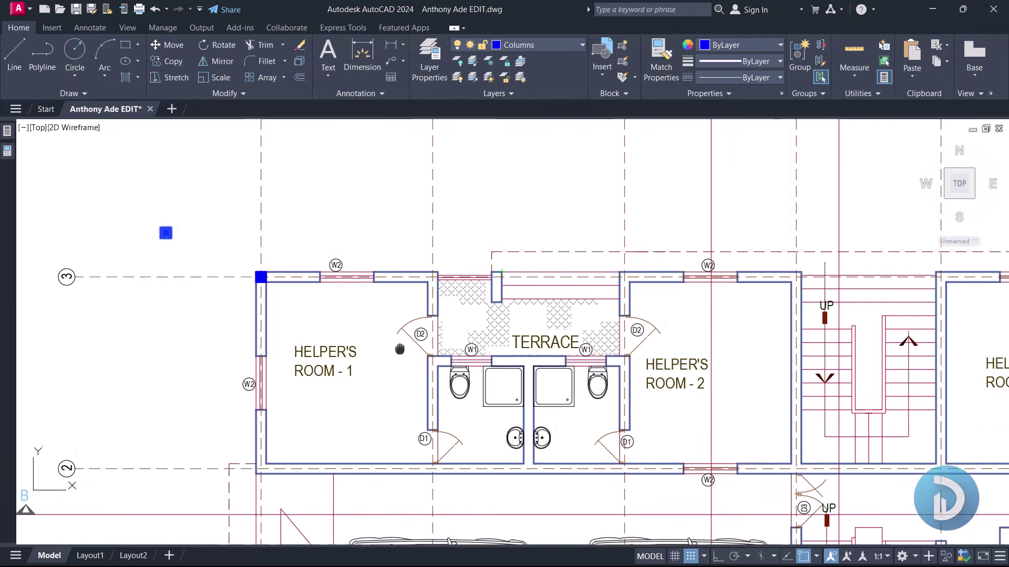
Step: Place a copy of the column at the intersection of gridlines B and 3 and end the copying
scroll(424, 227, up, 5)
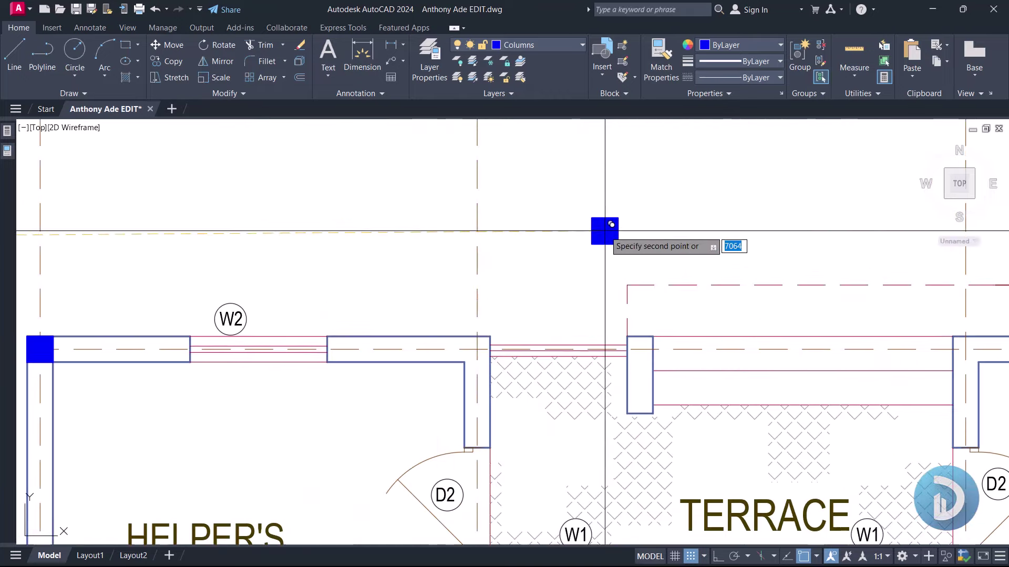
scroll(599, 210, down, 2)
scroll(523, 287, up, 4)
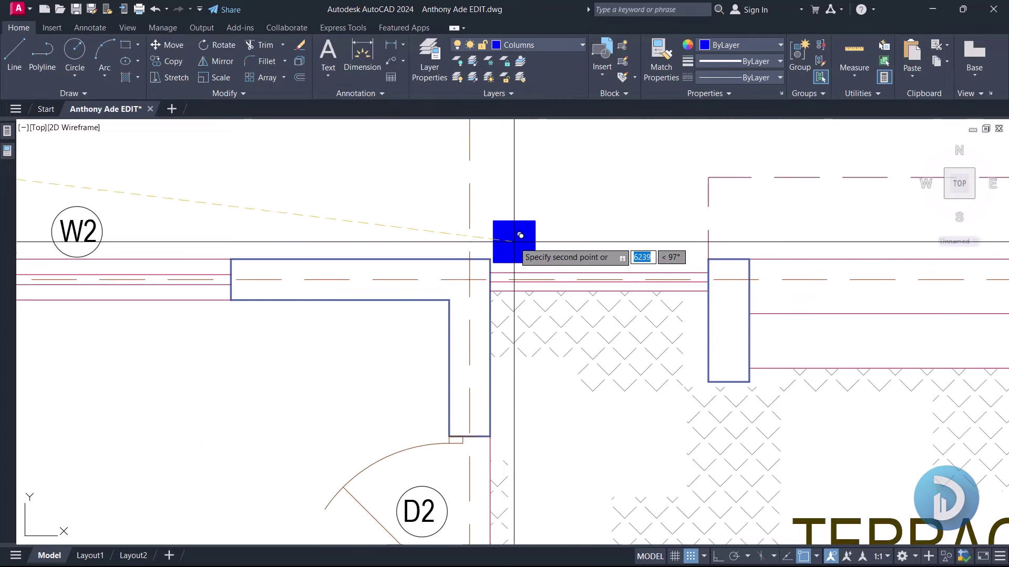
scroll(515, 220, down, 3)
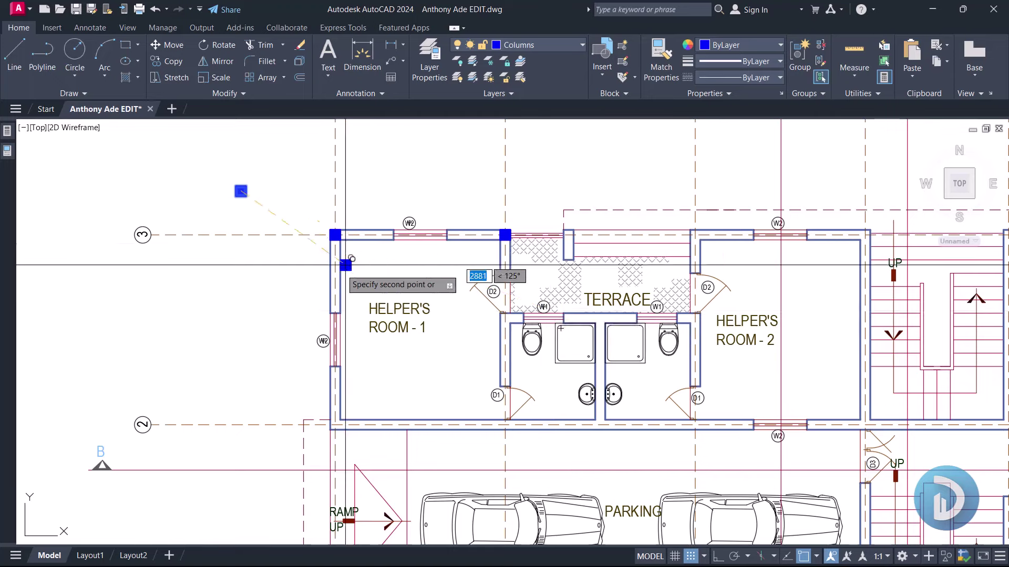
middle_drag(384, 341, 333, 365)
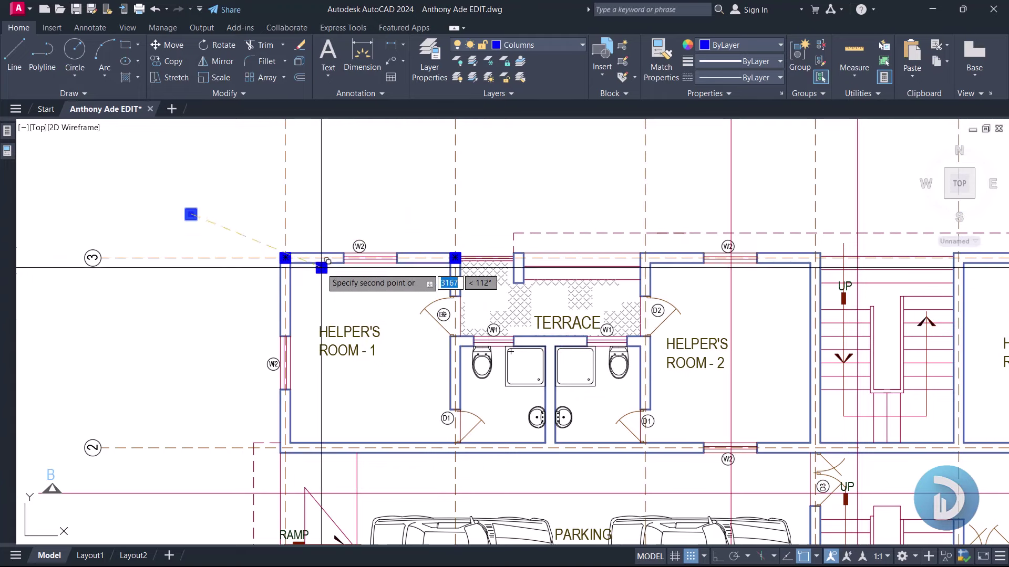
key(Escape)
Step: Measure the spacing between the columns at A-3 and B-3 with a temporary linear dimension, and erase it
text(d)
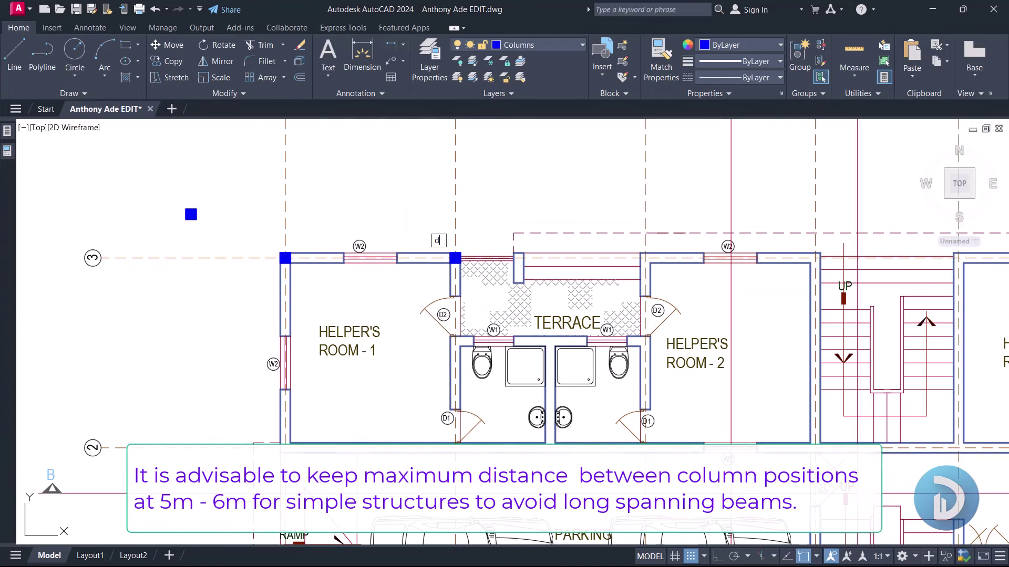
text(li)
key(Return)
click(190, 215)
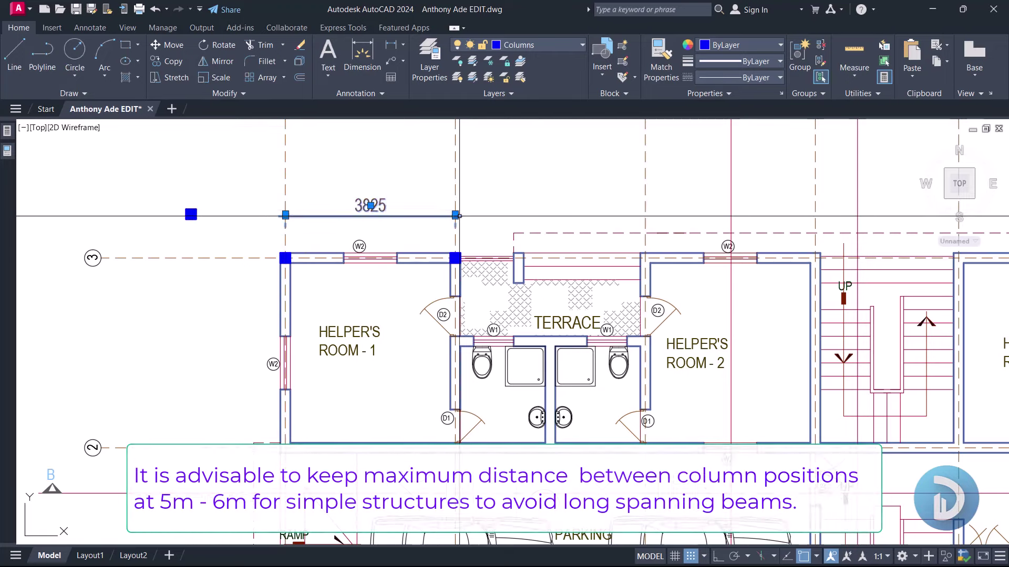
scroll(459, 216, up, 4)
scroll(391, 209, down, 4)
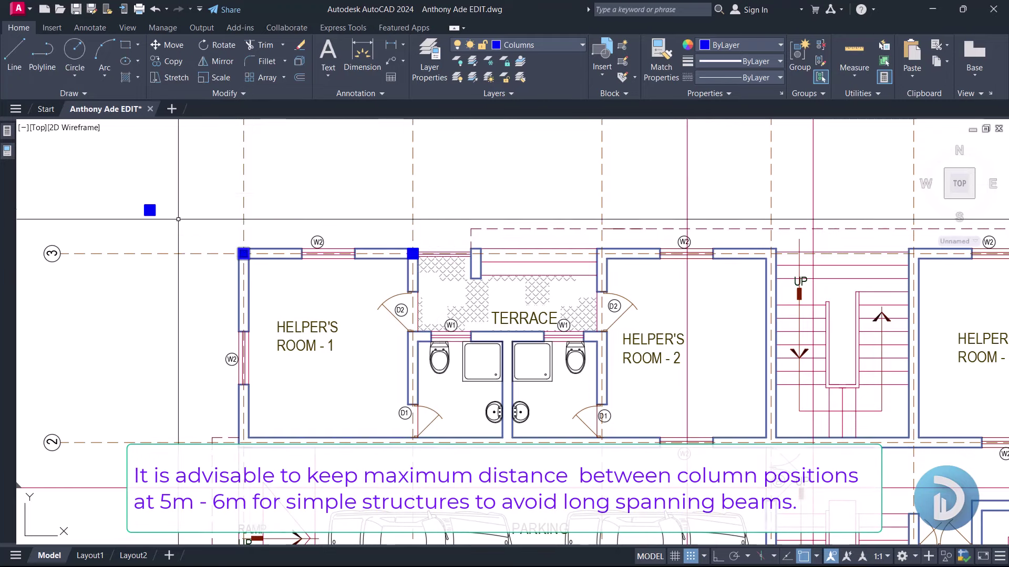
Step: Copy the loose source column by its centre to the intersection of gridlines C and 3
click(120, 174)
click(180, 239)
right_click(187, 166)
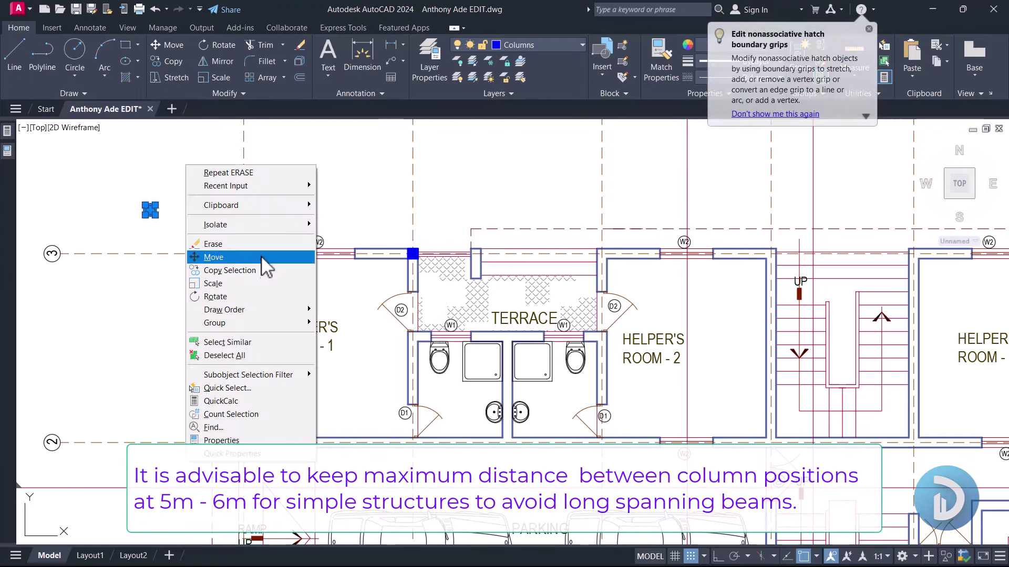
click(257, 271)
scroll(155, 169, up, 3)
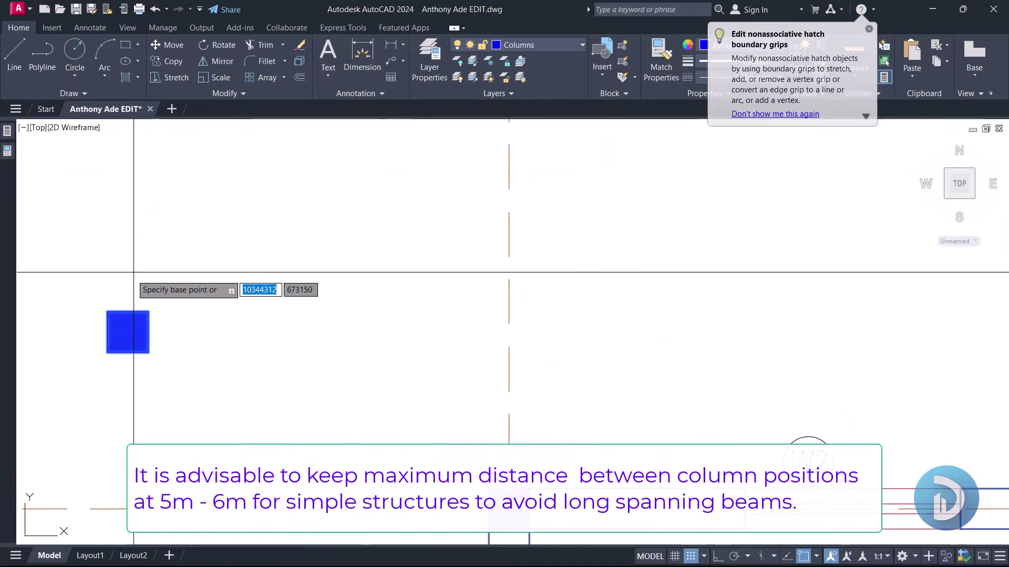
click(128, 332)
scroll(387, 241, down, 4)
scroll(399, 268, up, 4)
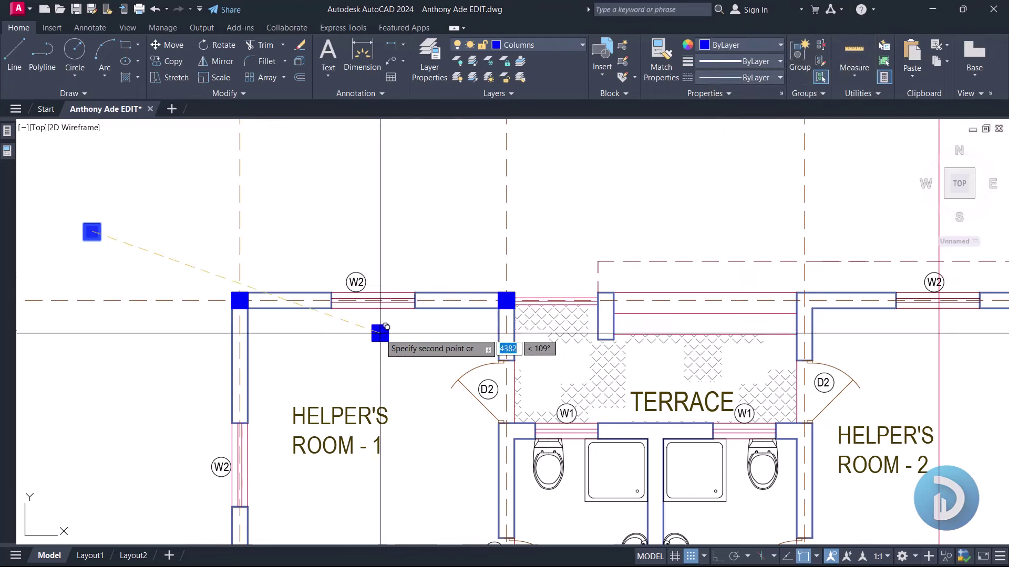
middle_drag(431, 357, 329, 354)
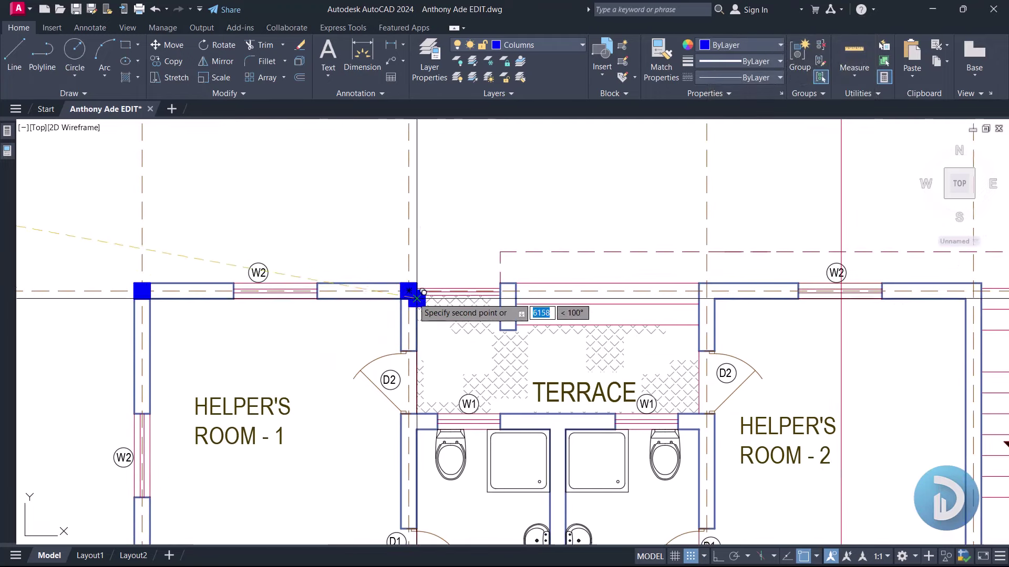
middle_drag(493, 309, 394, 330)
scroll(376, 260, down, 3)
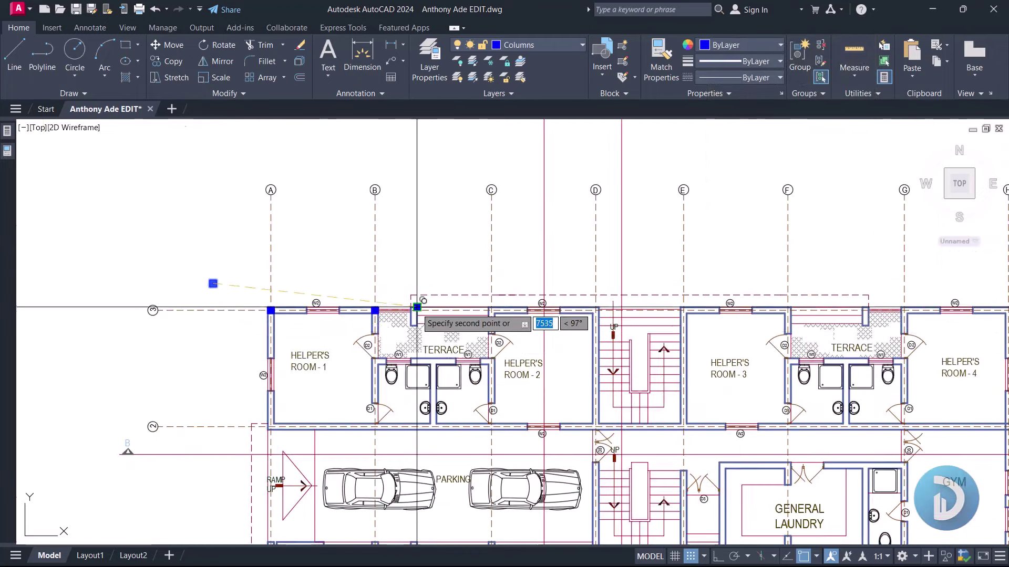
scroll(335, 316, up, 3)
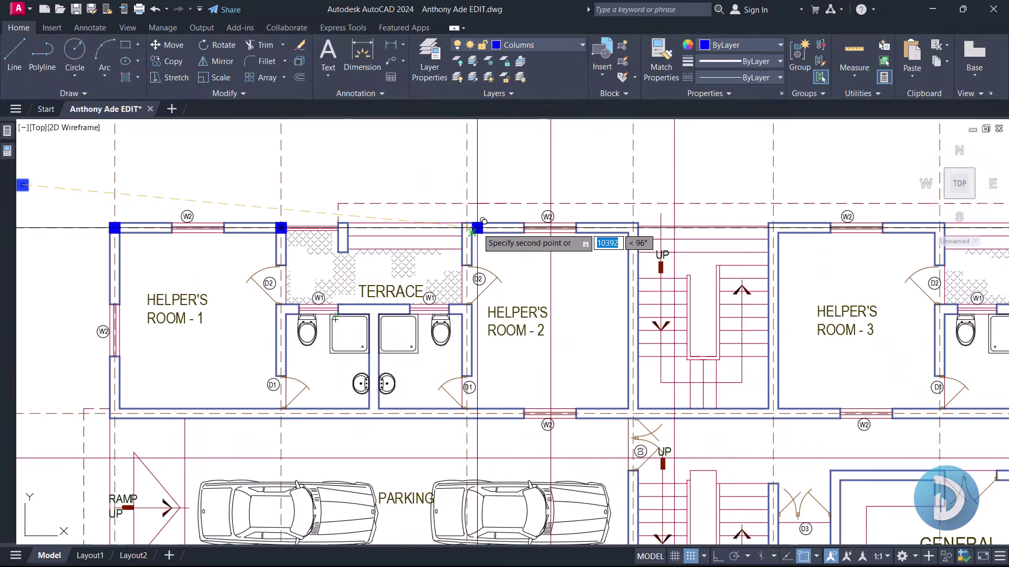
scroll(456, 208, up, 4)
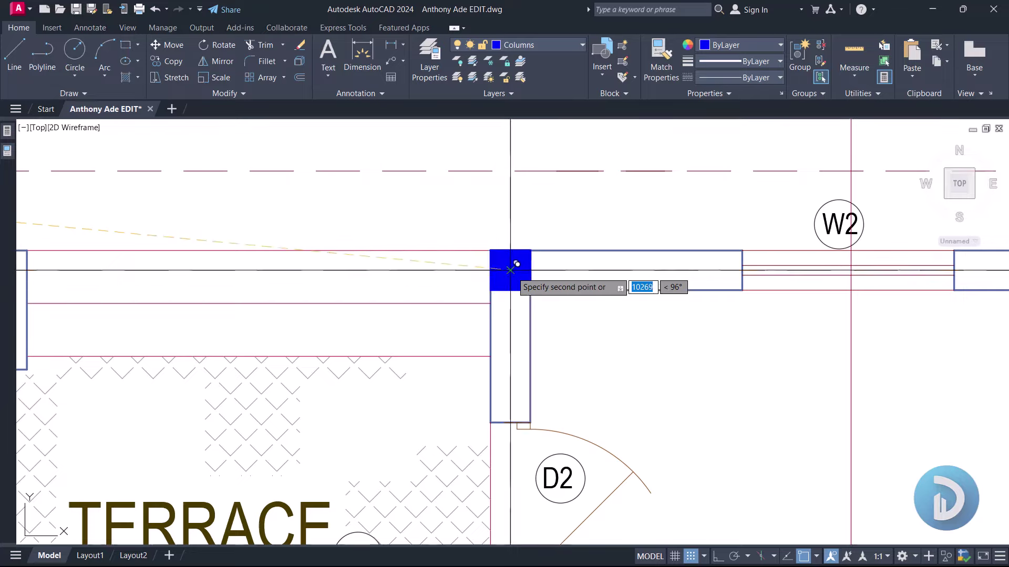
Step: Place another copy of the column at the intersection of gridlines D and 3, beside the staircase
scroll(510, 270, down, 4)
middle_drag(639, 399, 426, 354)
scroll(486, 196, up, 5)
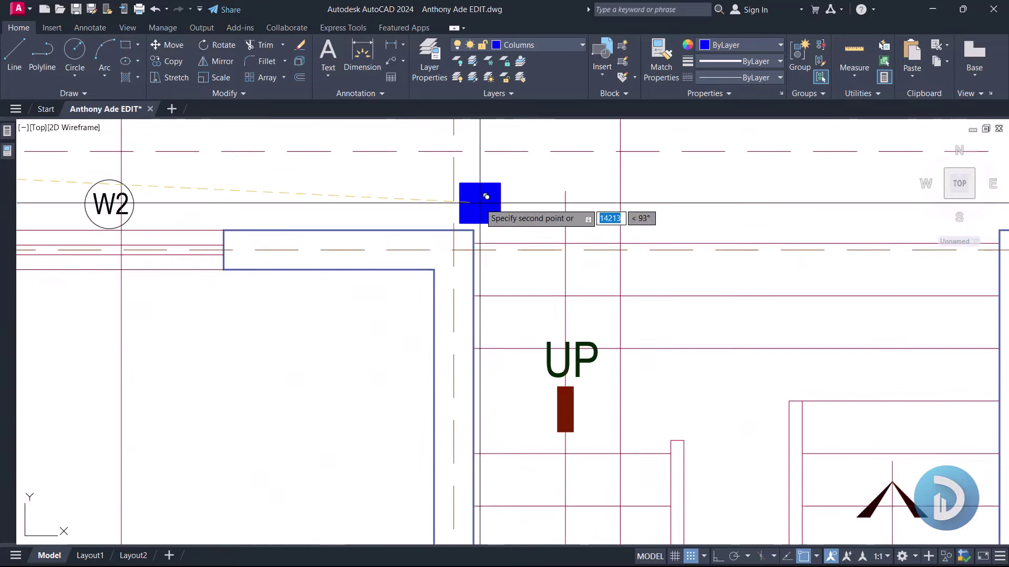
scroll(460, 243, down, 4)
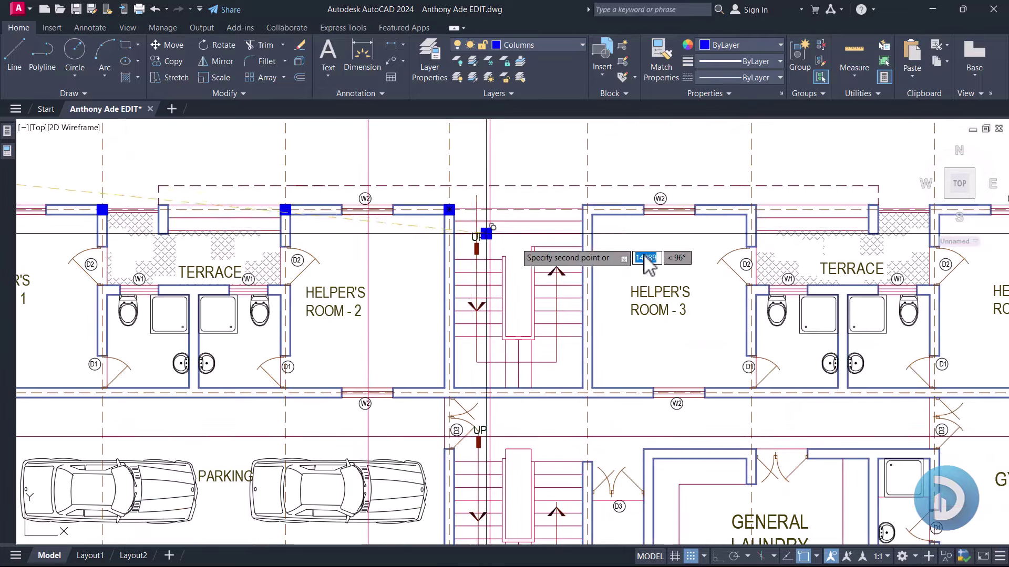
Step: Place column copies at the intersections of gridlines E-3, E-2 and D-2 around the upper staircase
scroll(574, 164, up, 5)
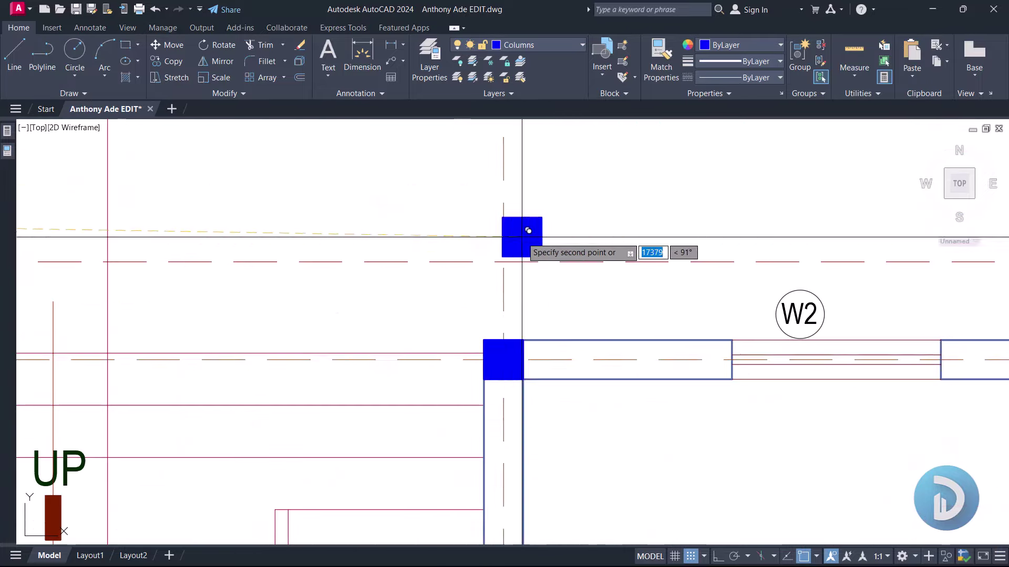
scroll(528, 231, down, 4)
scroll(522, 349, up, 4)
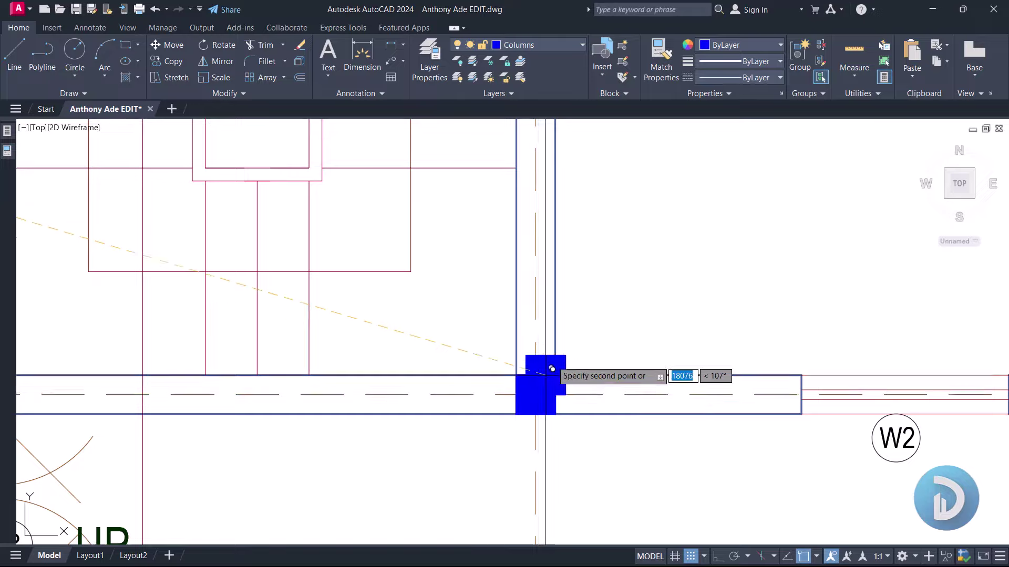
scroll(551, 369, down, 4)
scroll(485, 234, up, 4)
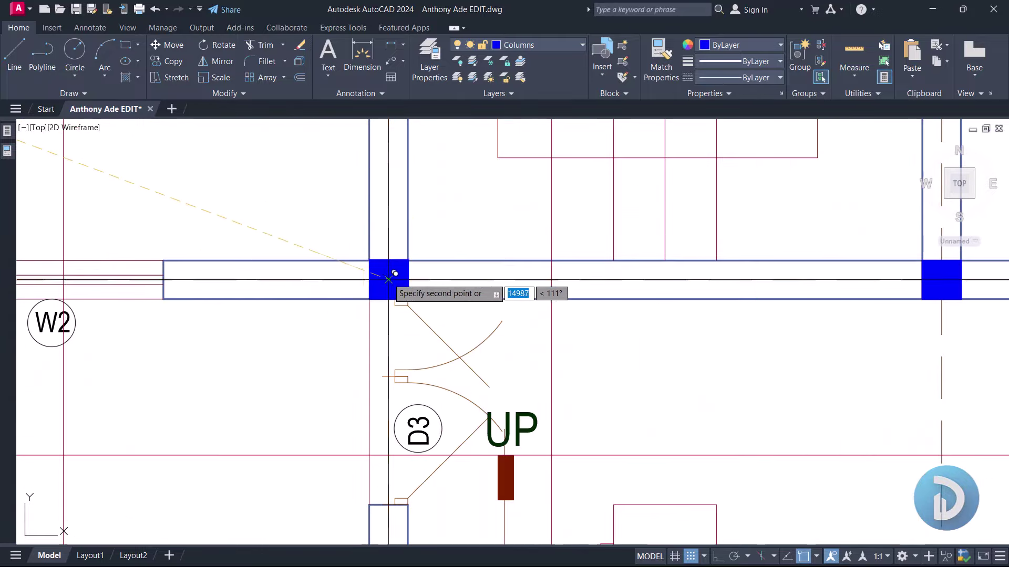
Step: Place column copies at the intersections of gridlines E-1 and D-1 around the lower staircase
scroll(491, 178, down, 4)
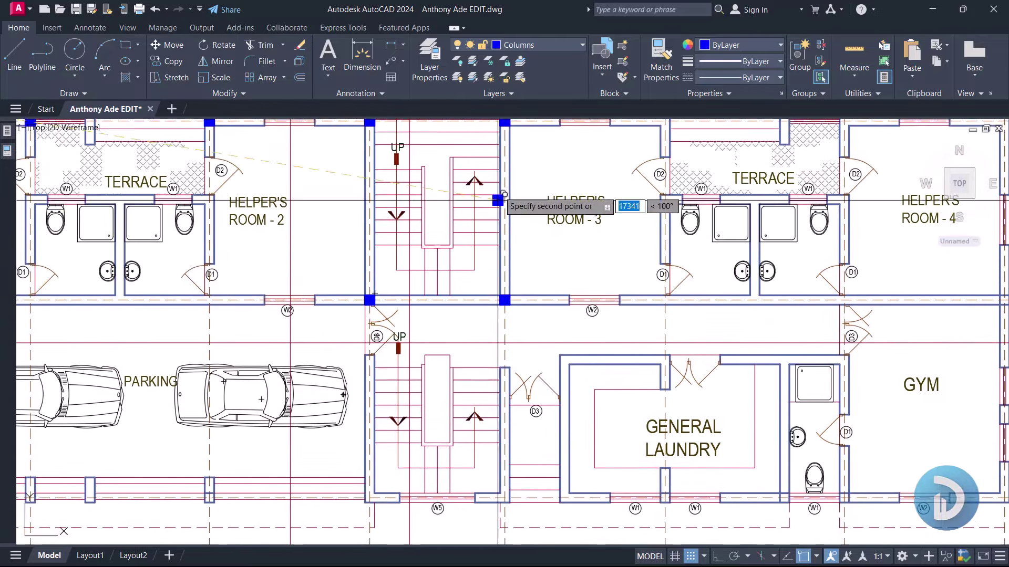
middle_drag(509, 190, 522, 412)
scroll(604, 323, up, 5)
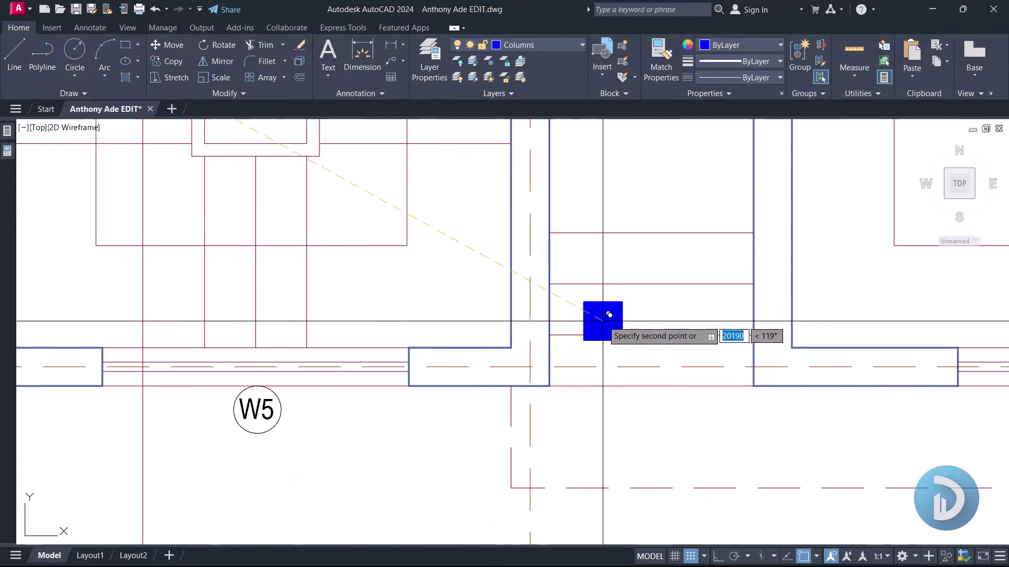
scroll(536, 361, down, 4)
scroll(618, 309, up, 5)
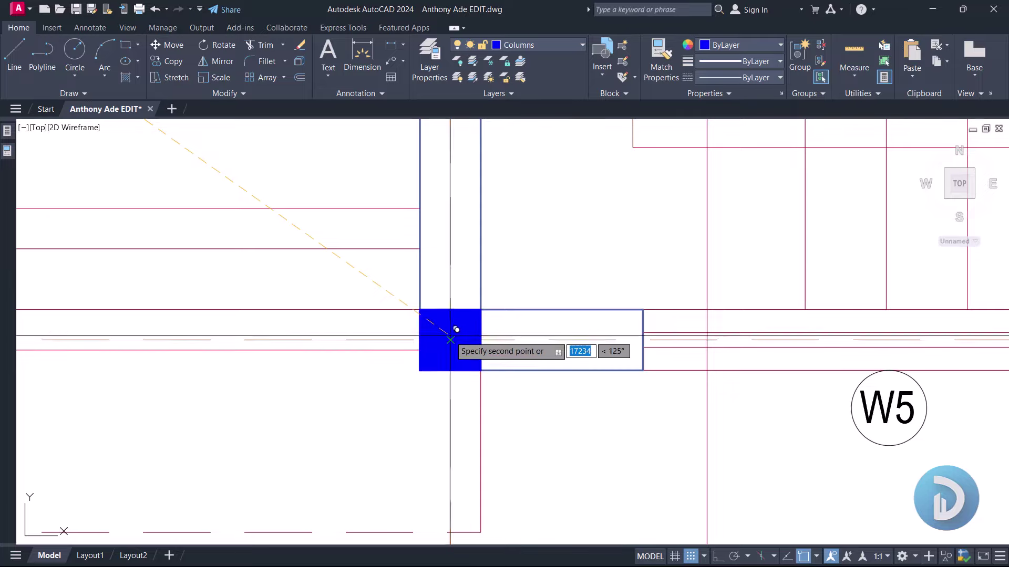
Step: Place column copies where gridline F meets gridlines 3 and 2, and end the copying
scroll(590, 299, down, 5)
middle_drag(475, 311, 437, 329)
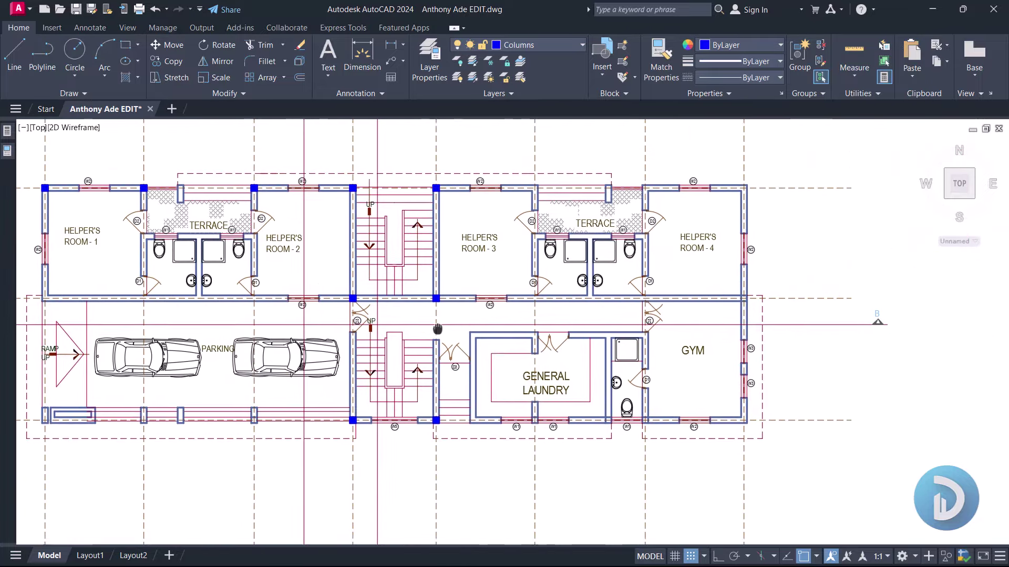
scroll(591, 218, up, 3)
middle_drag(592, 215, 589, 259)
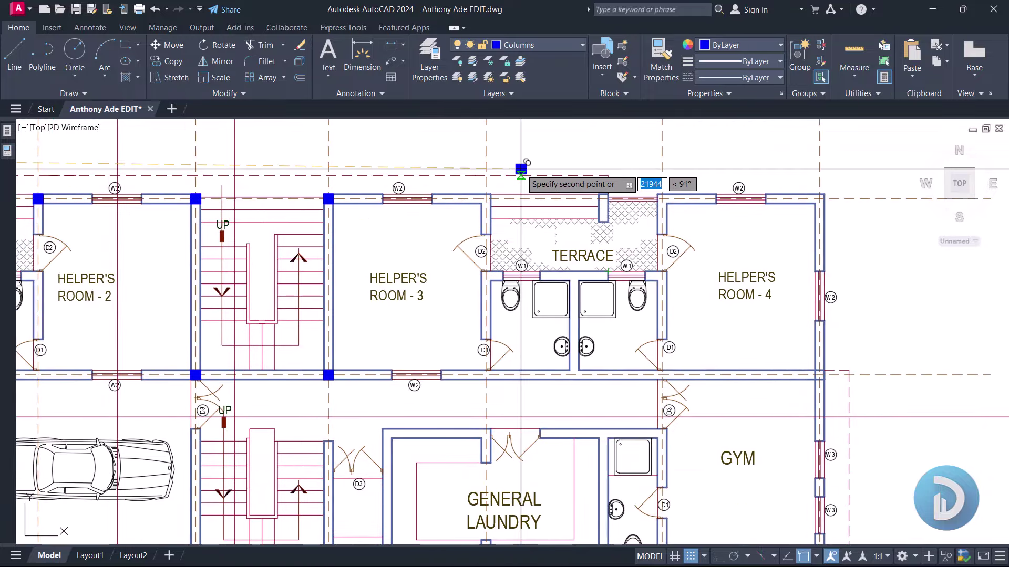
scroll(521, 168, up, 3)
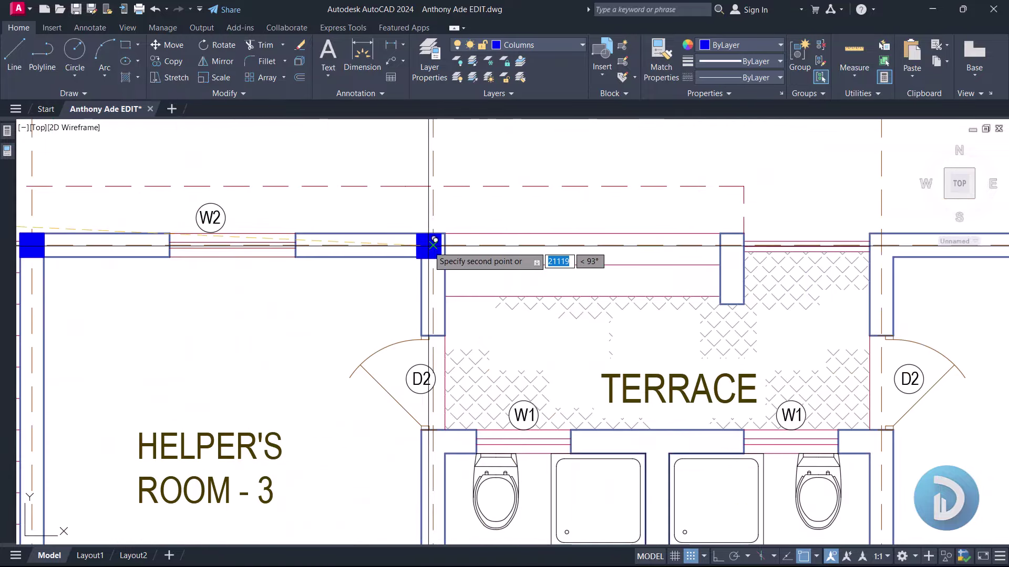
scroll(496, 171, down, 6)
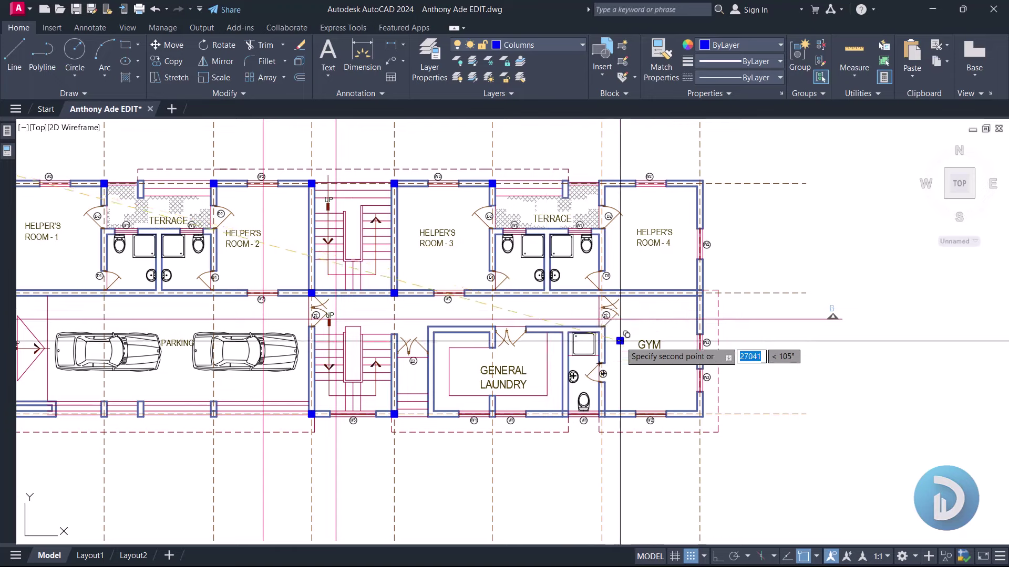
scroll(512, 284, up, 4)
scroll(511, 293, up, 3)
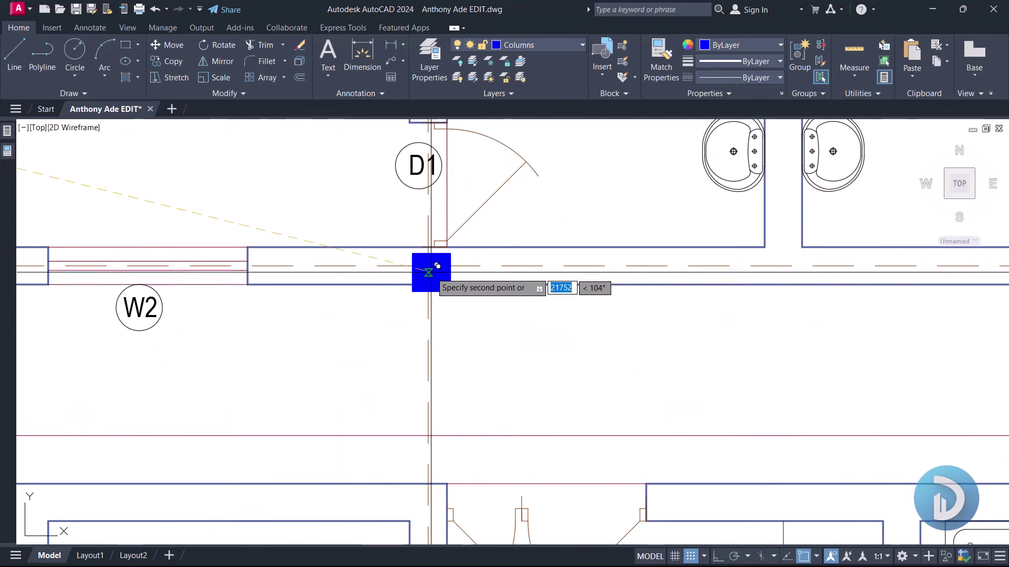
Step: Measure the spacing between gridlines E and F with a temporary linear dimension, and erase it
scroll(438, 264, down, 4)
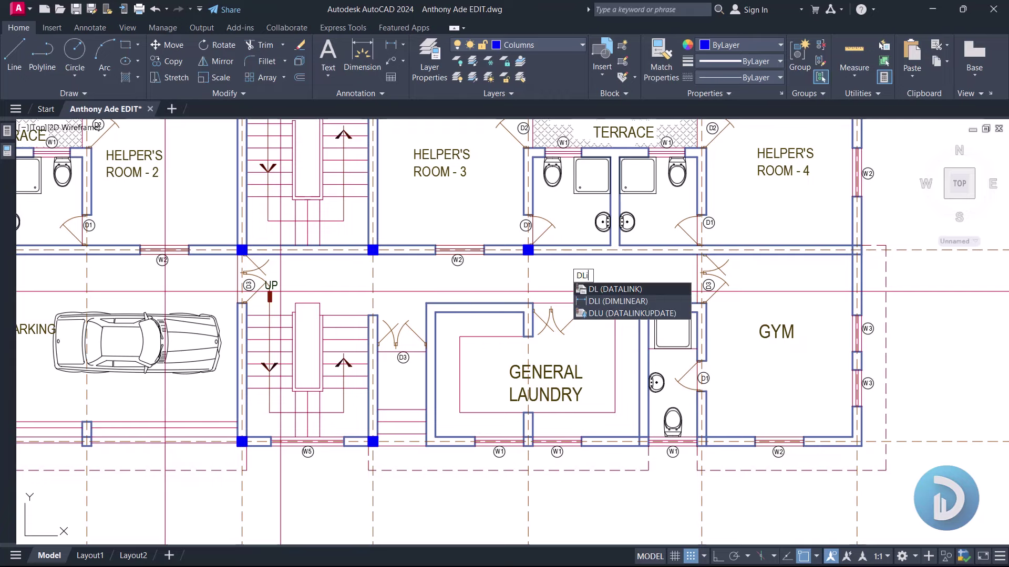
scroll(563, 278, down, 5)
scroll(481, 258, up, 7)
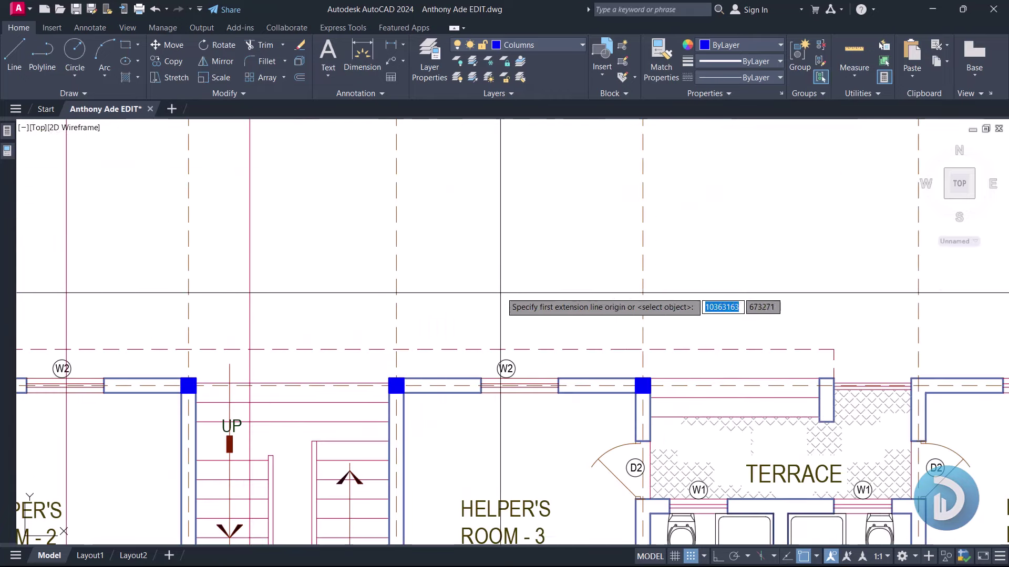
click(371, 267)
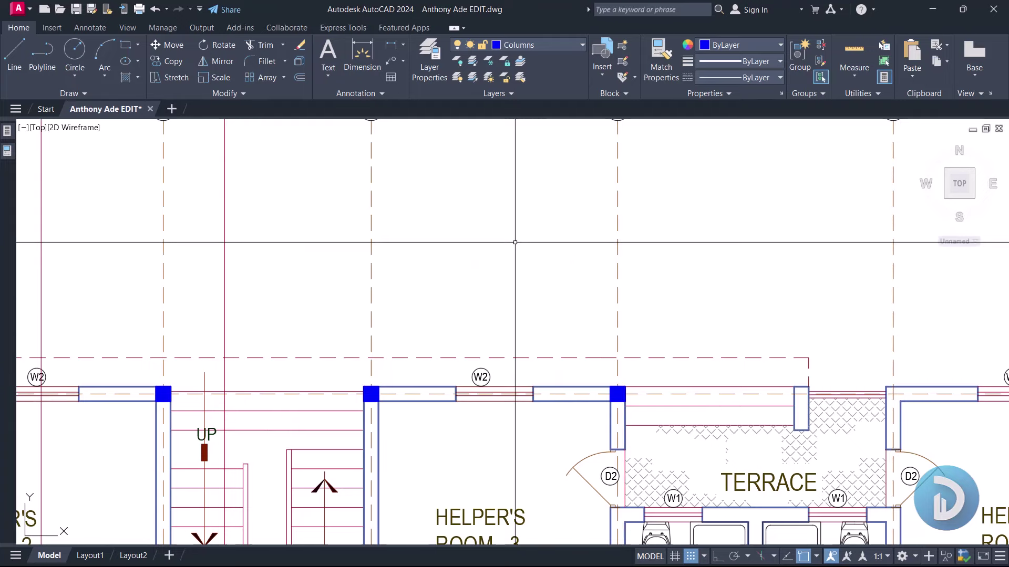
Step: Measure the spacing between gridlines F and G with a temporary linear dimension above the terrace, and erase it
key(Return)
scroll(604, 283, down, 3)
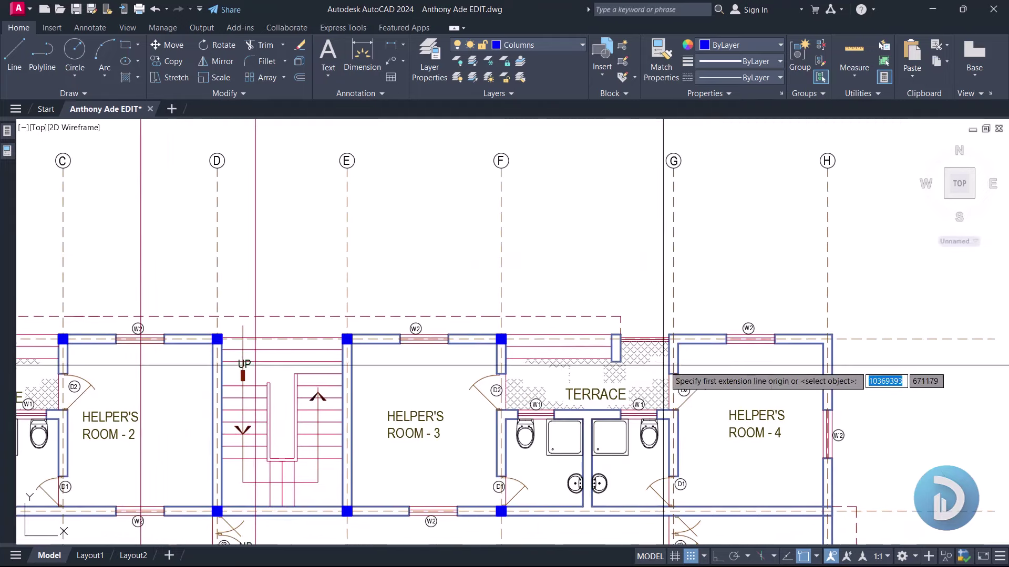
scroll(679, 335, up, 6)
middle_drag(347, 166, 311, 270)
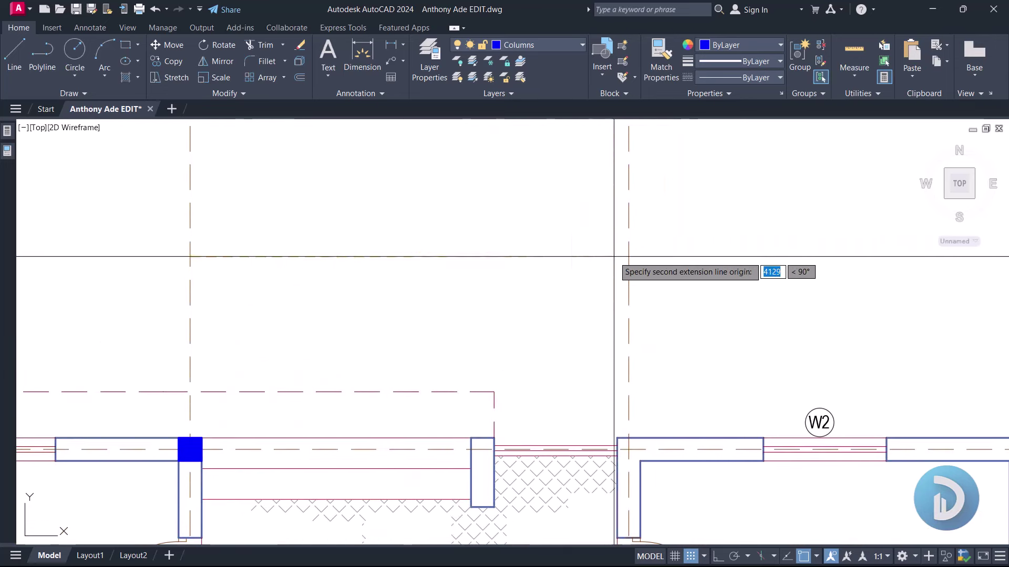
click(423, 235)
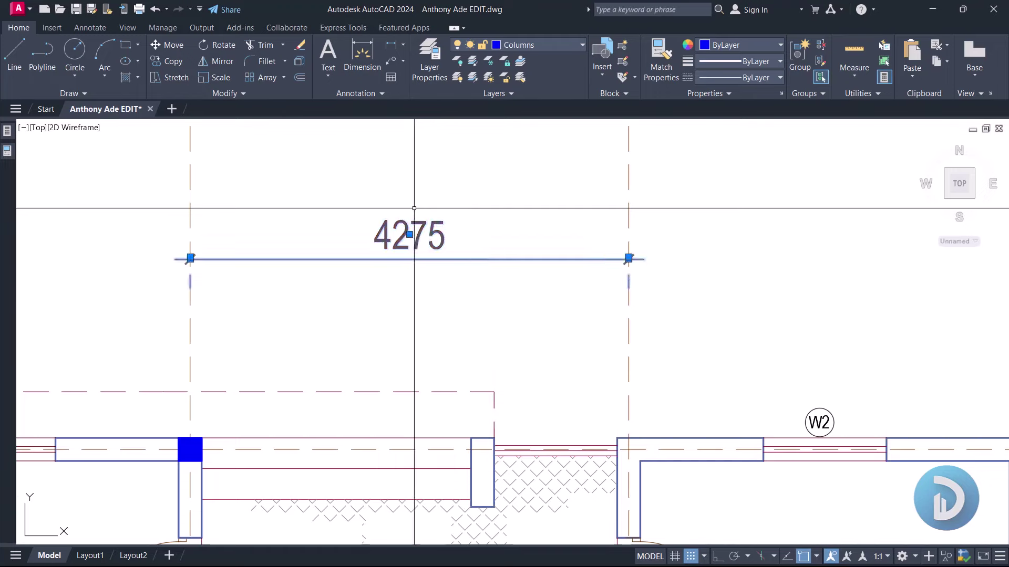
Step: Measure the spacing between gridlines G and H with a temporary linear dimension, and erase it
scroll(434, 256, down, 6)
text(dli)
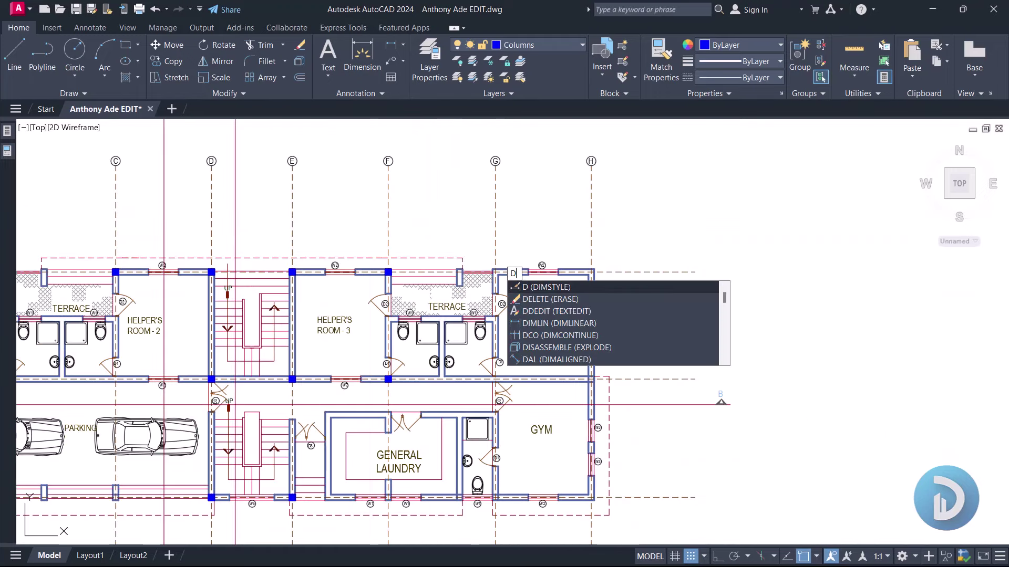
key(Return)
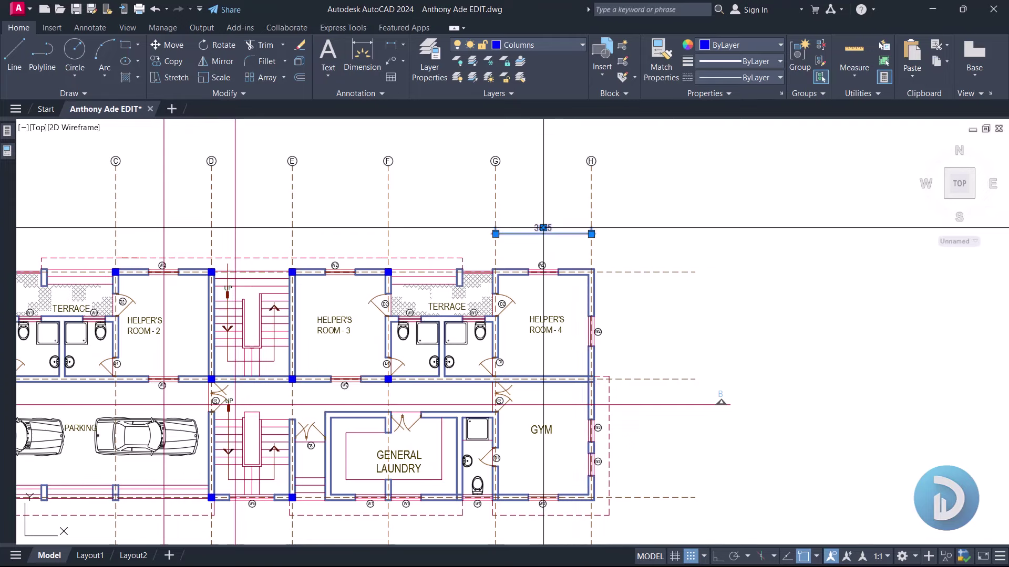
Step: Copy the loose source column by its centre to the intersection of gridlines G and 3
scroll(473, 252, down, 3)
click(211, 230)
scroll(231, 239, up, 5)
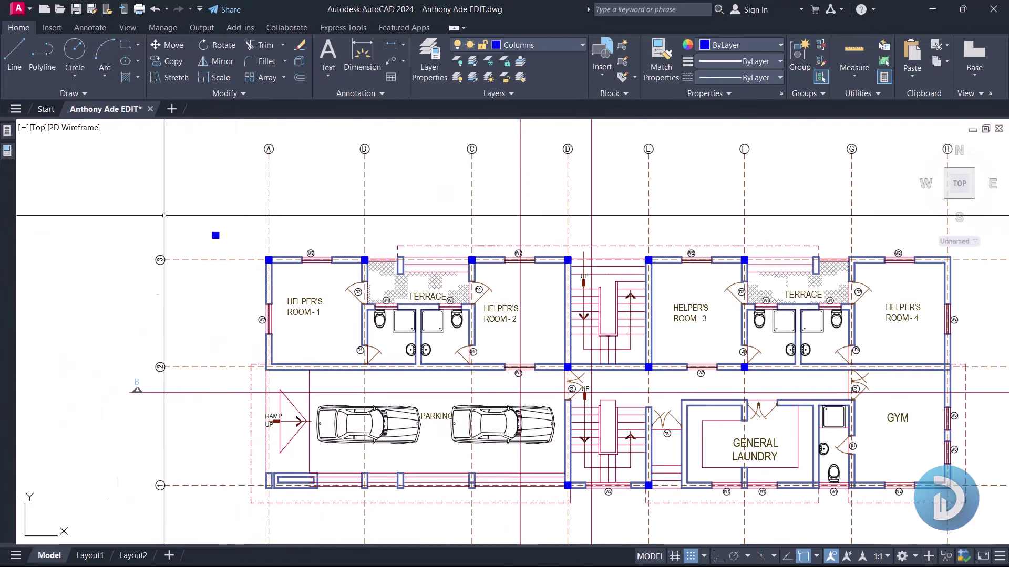
right_click(247, 247)
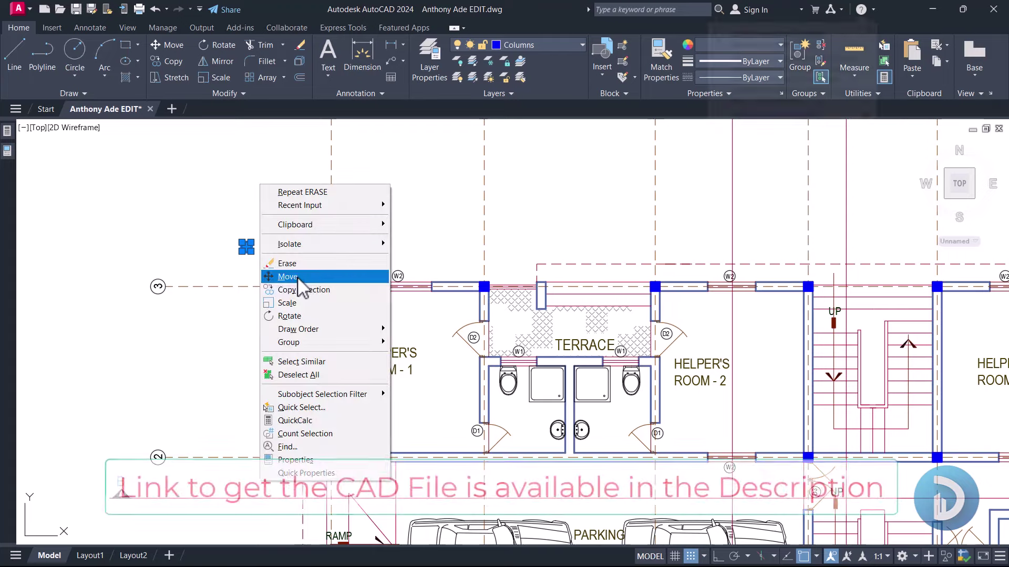
click(286, 281)
scroll(257, 232, up, 5)
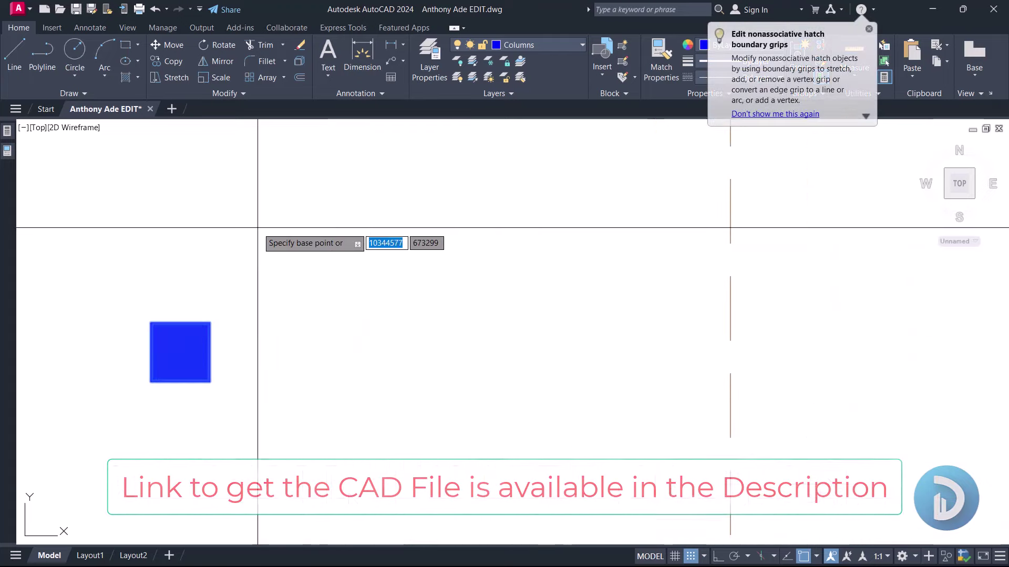
click(180, 351)
scroll(372, 237, down, 10)
middle_drag(590, 298, 382, 312)
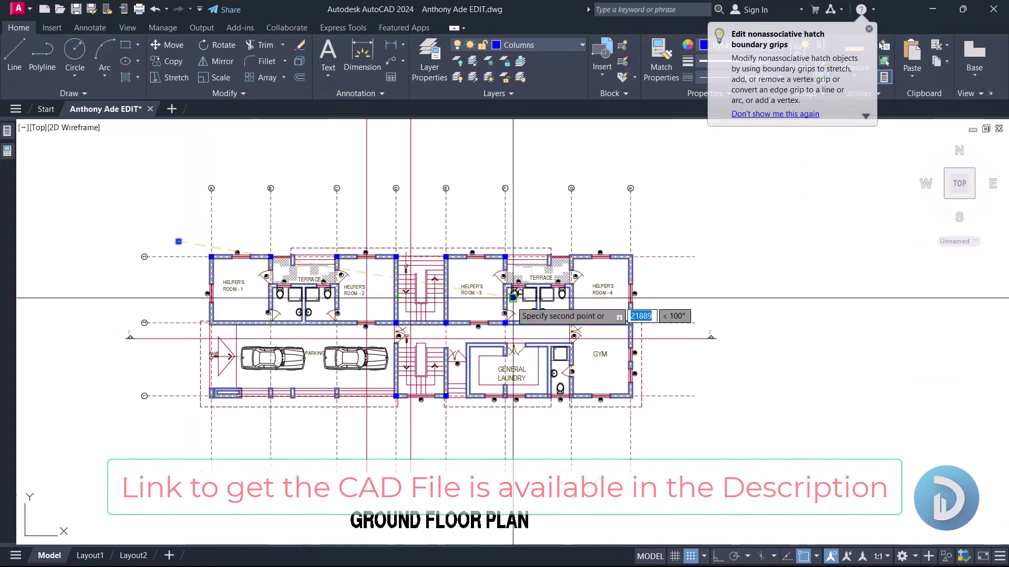
scroll(504, 302, up, 5)
middle_drag(455, 221, 472, 282)
scroll(490, 269, up, 5)
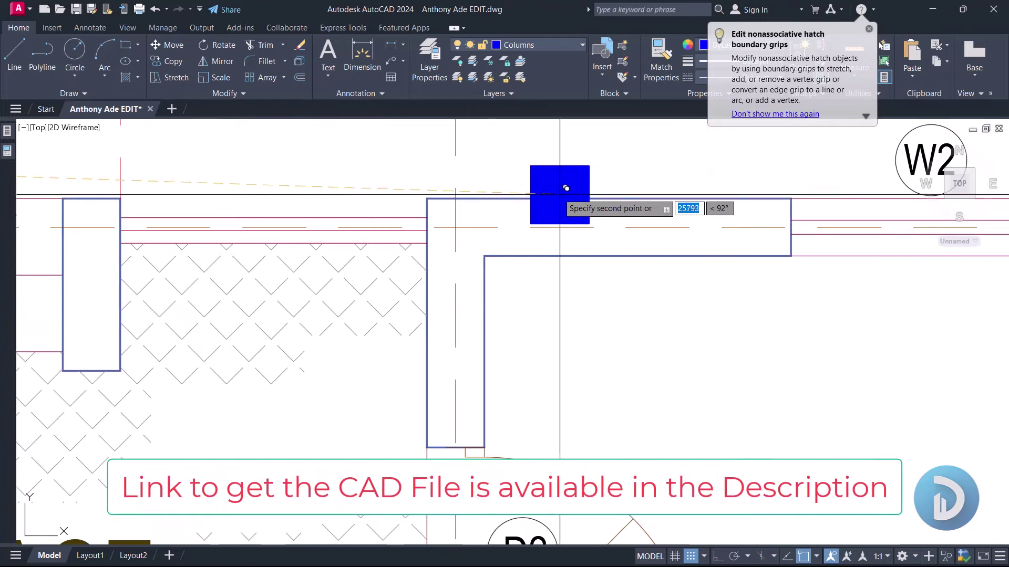
Step: Place another copy of the column at the intersection of gridlines H and 3, at the corner of Helper's Room 4
scroll(462, 225, down, 5)
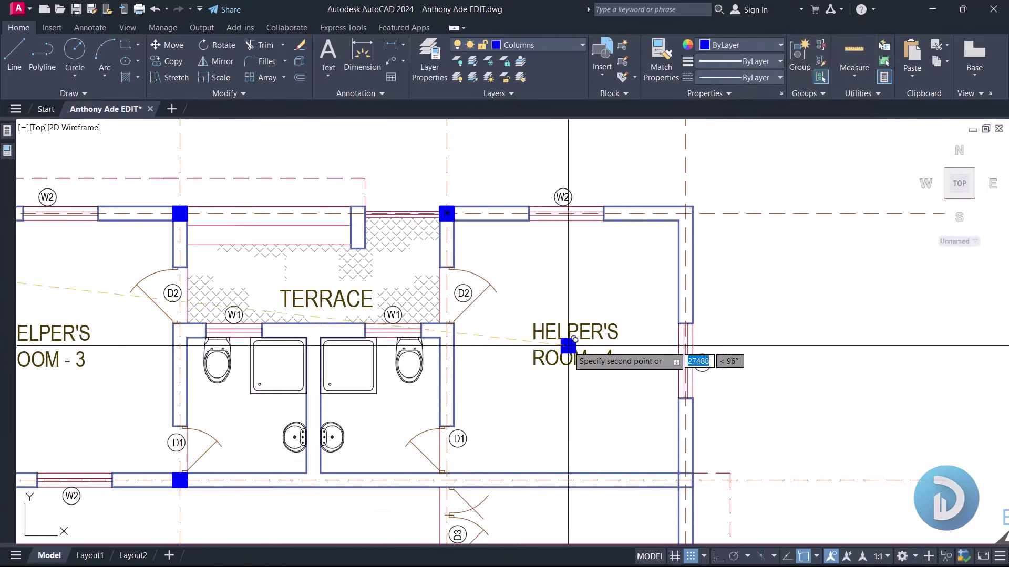
middle_drag(568, 346, 476, 323)
scroll(562, 199, up, 5)
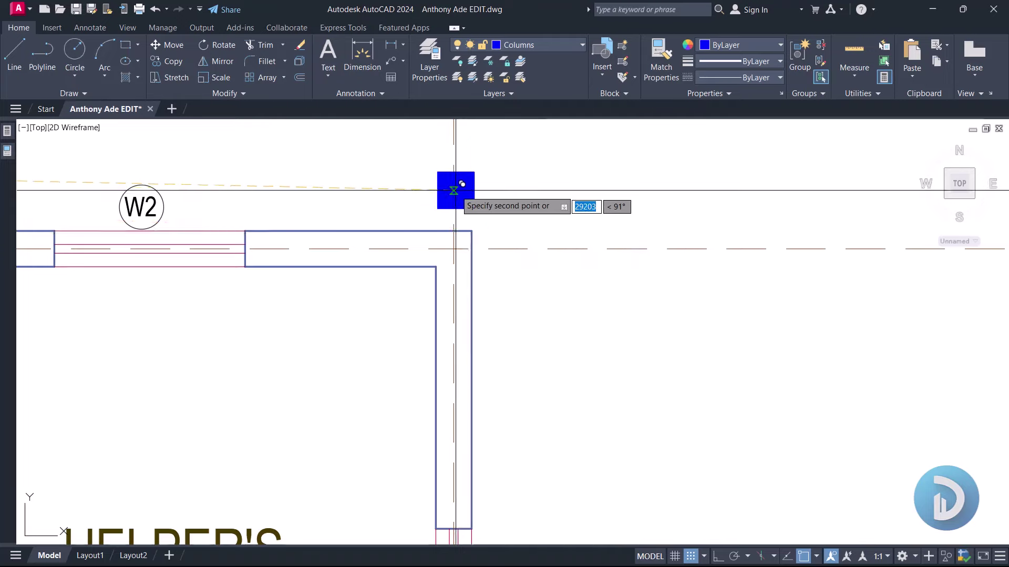
scroll(462, 184, up, 6)
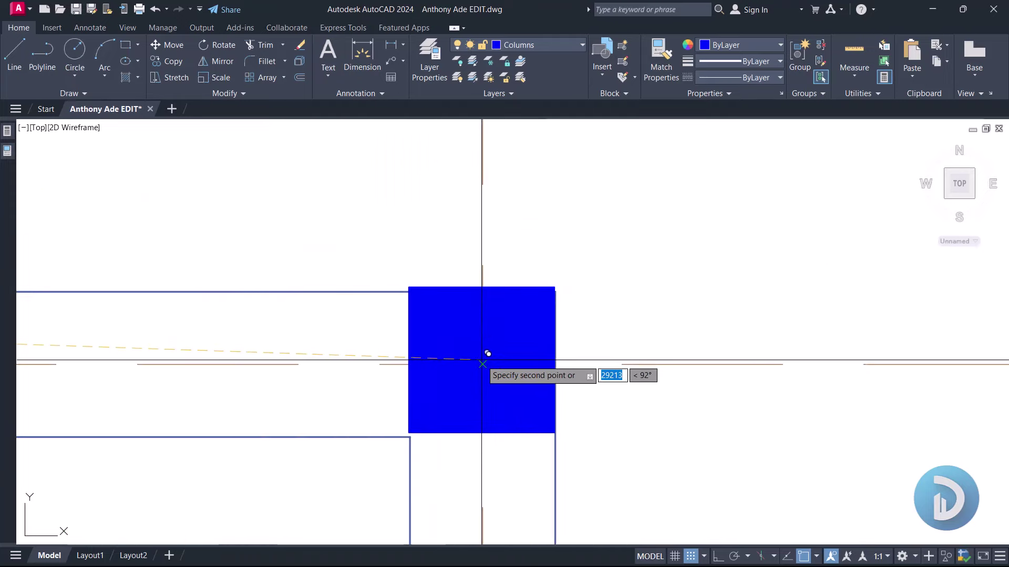
Step: Place a copy of the column at the intersection of gridlines H and 2 and end the copying
scroll(487, 354, down, 10)
middle_drag(683, 398, 825, 335)
scroll(675, 333, down, 1)
scroll(710, 215, up, 1)
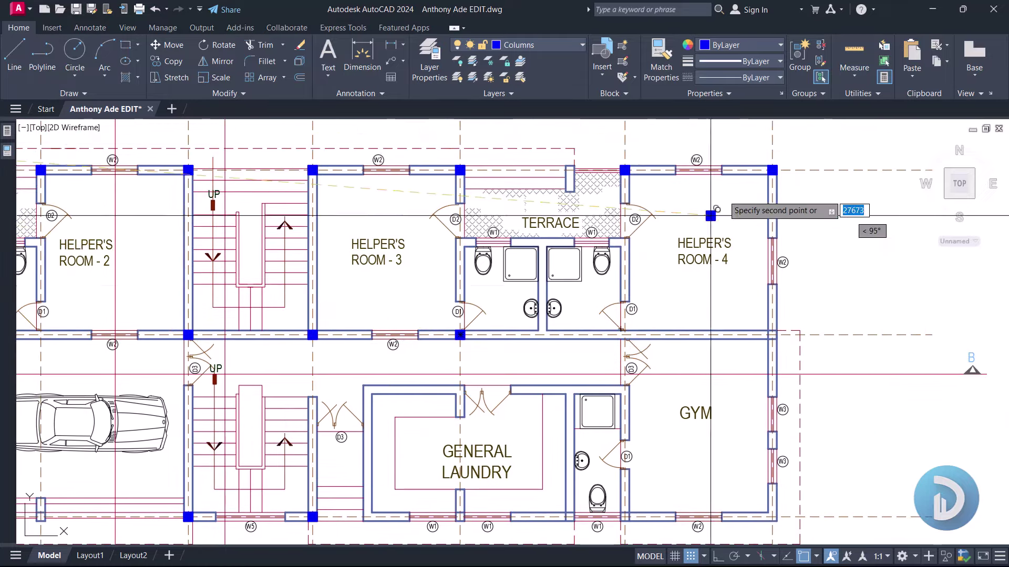
scroll(851, 376, down, 4)
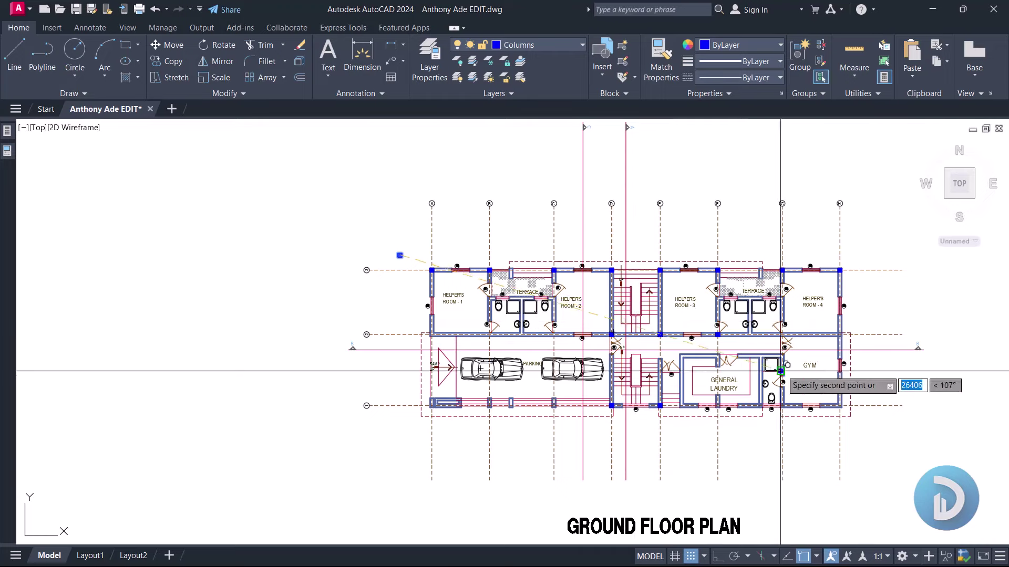
scroll(804, 320, up, 2)
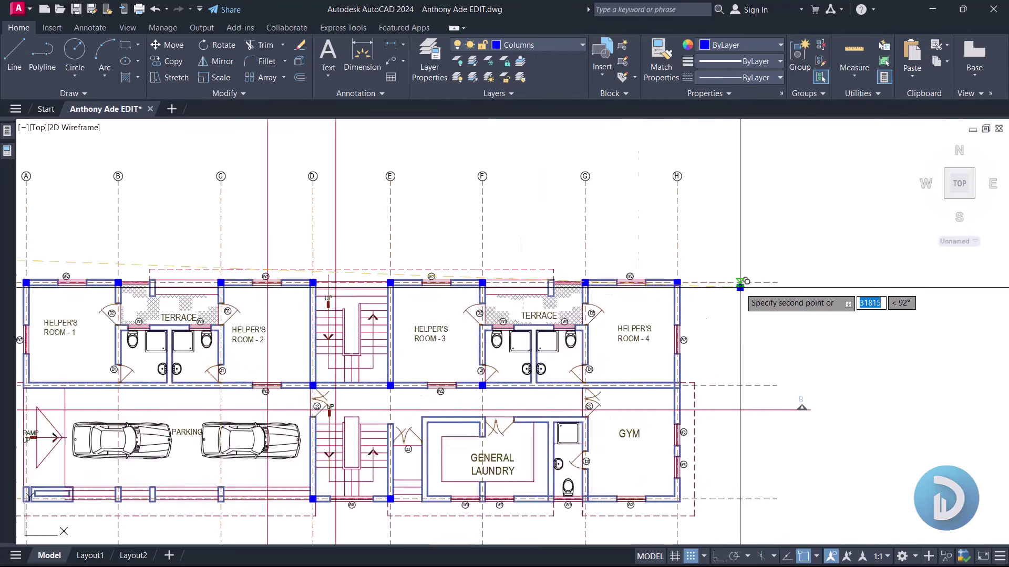
scroll(625, 439, up, 2)
scroll(497, 383, down, 2)
scroll(507, 415, up, 4)
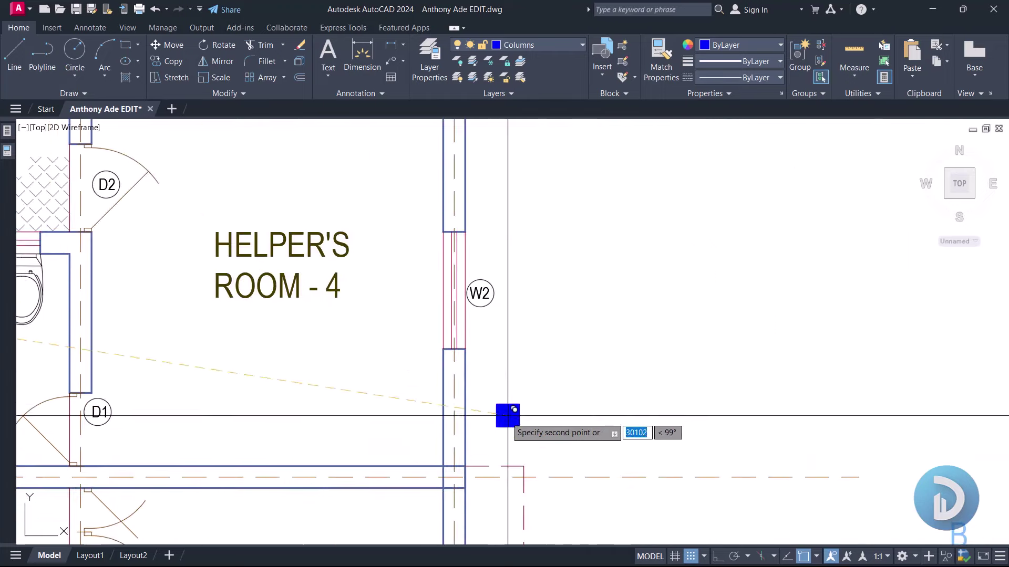
middle_drag(508, 416, 653, 304)
scroll(628, 362, up, 2)
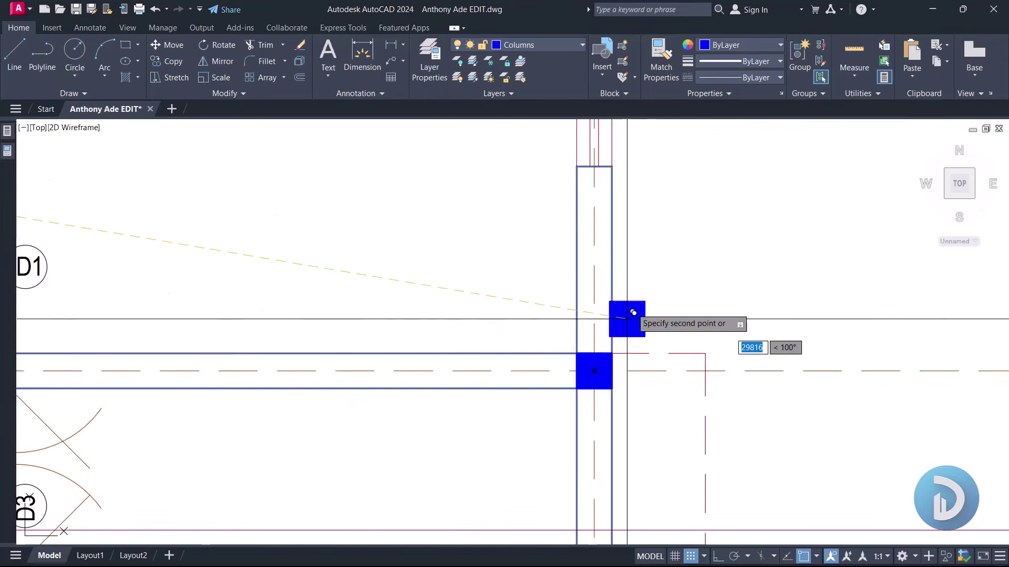
scroll(633, 313, down, 4)
scroll(675, 293, up, 4)
click(654, 303)
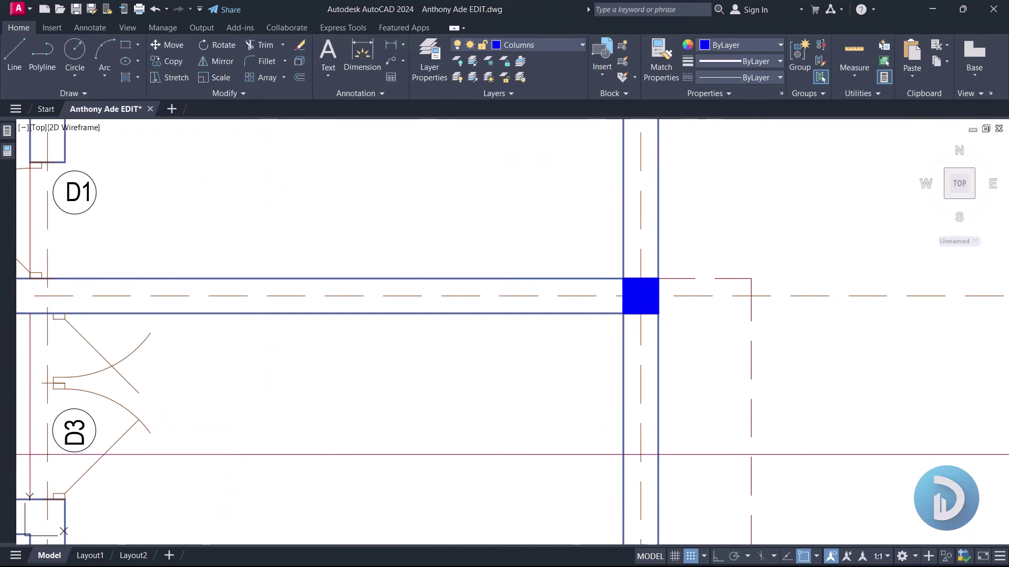
middle_drag(711, 306, 582, 315)
scroll(522, 263, down, 4)
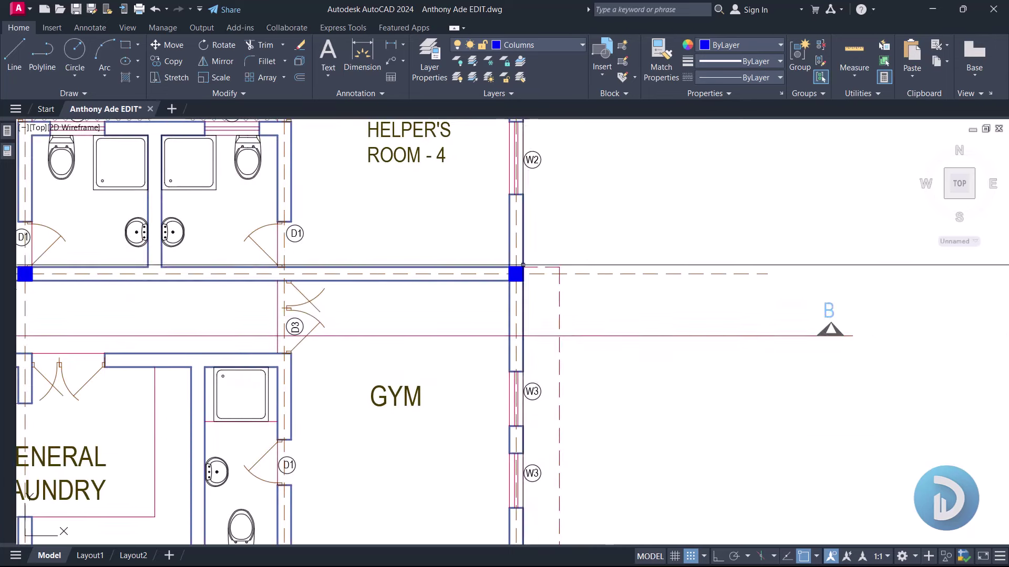
click(568, 298)
click(555, 281)
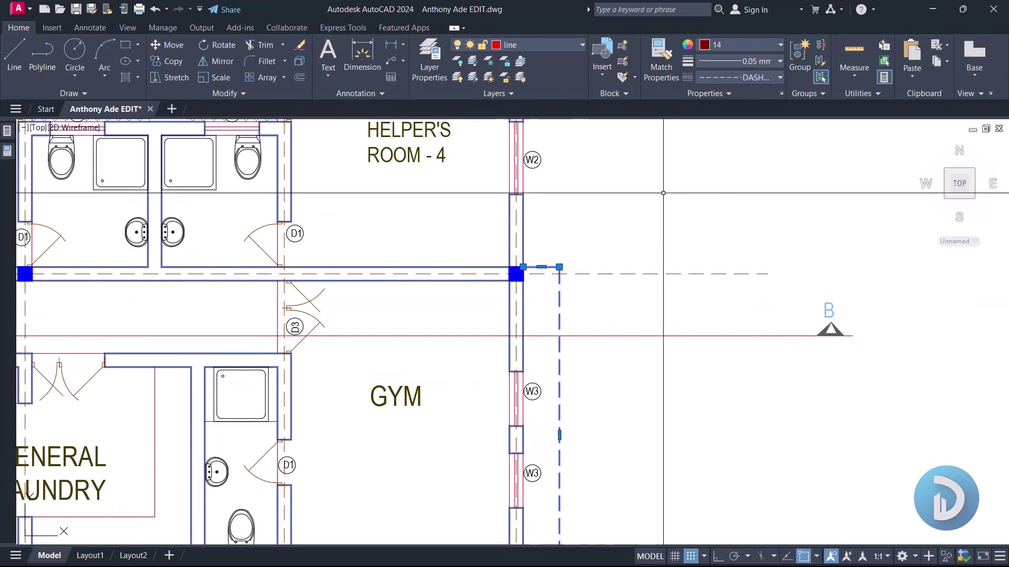
scroll(522, 270, up, 4)
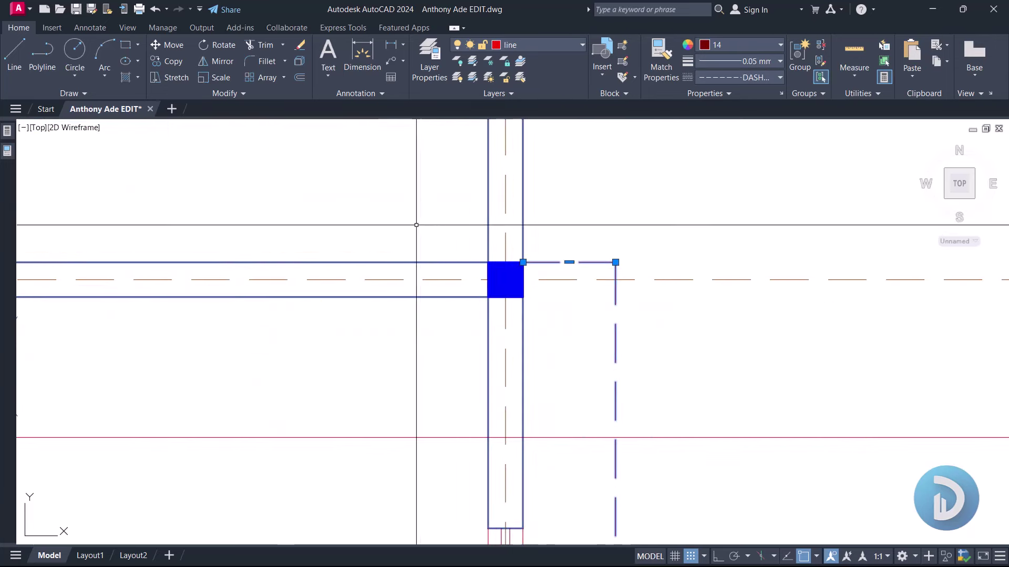
key(Escape)
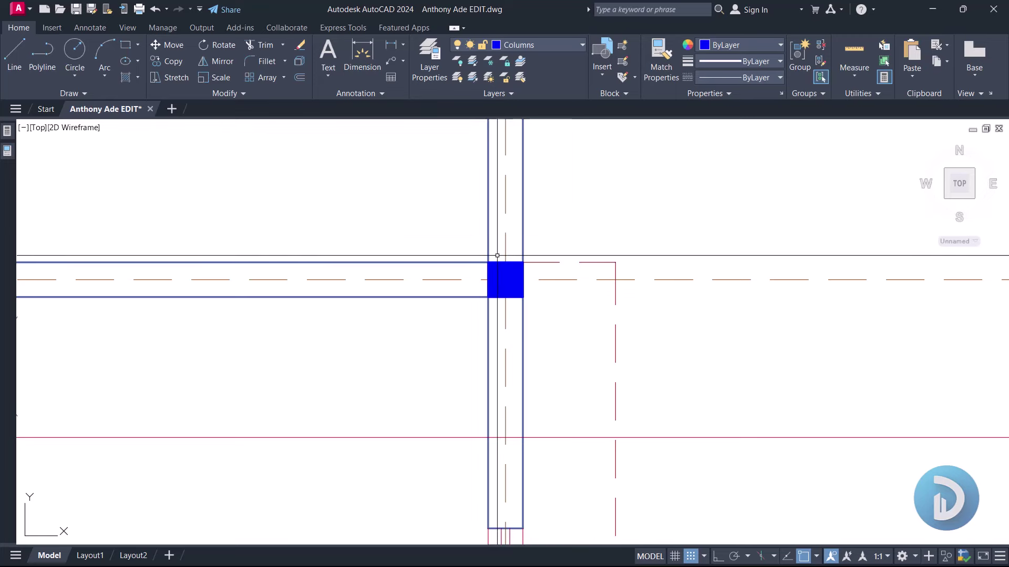
Step: Copy the column at gridlines H and 2 by its centre to the intersection of gridlines G and 2
click(405, 207)
click(545, 308)
right_click(591, 188)
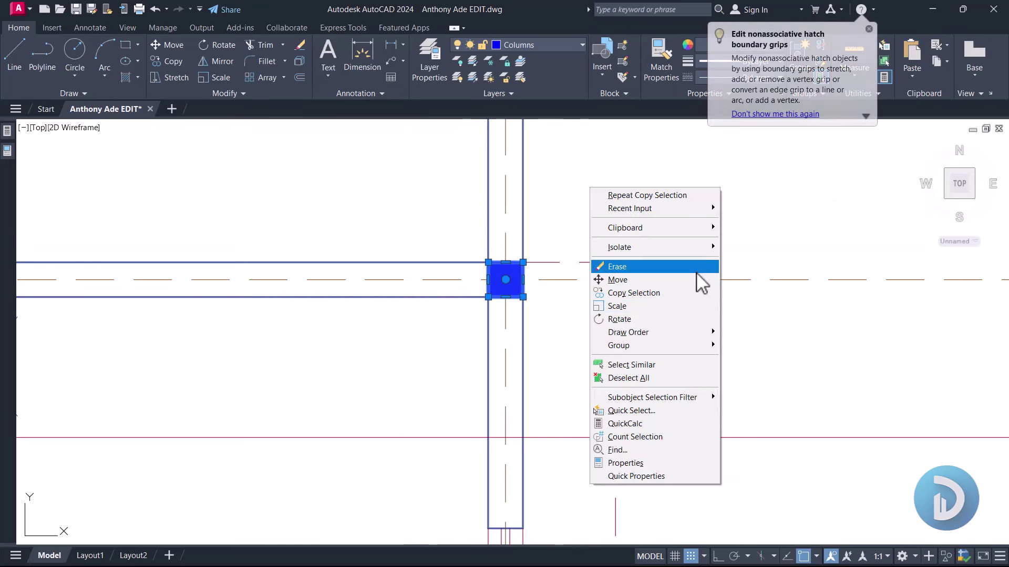
click(672, 292)
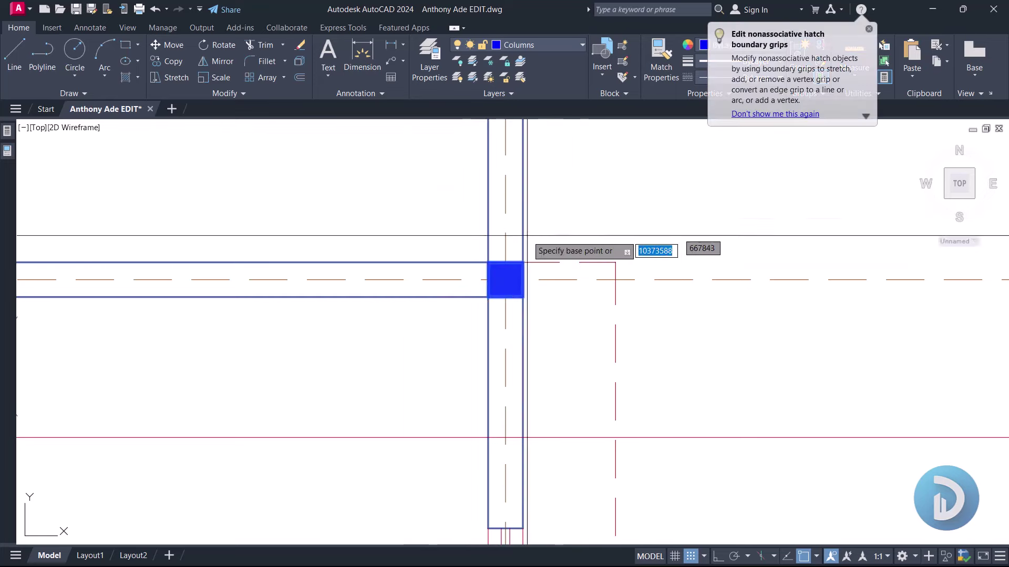
click(506, 279)
scroll(505, 279, down, 1)
scroll(636, 226, down, 5)
middle_drag(563, 264, 578, 358)
scroll(573, 310, up, 10)
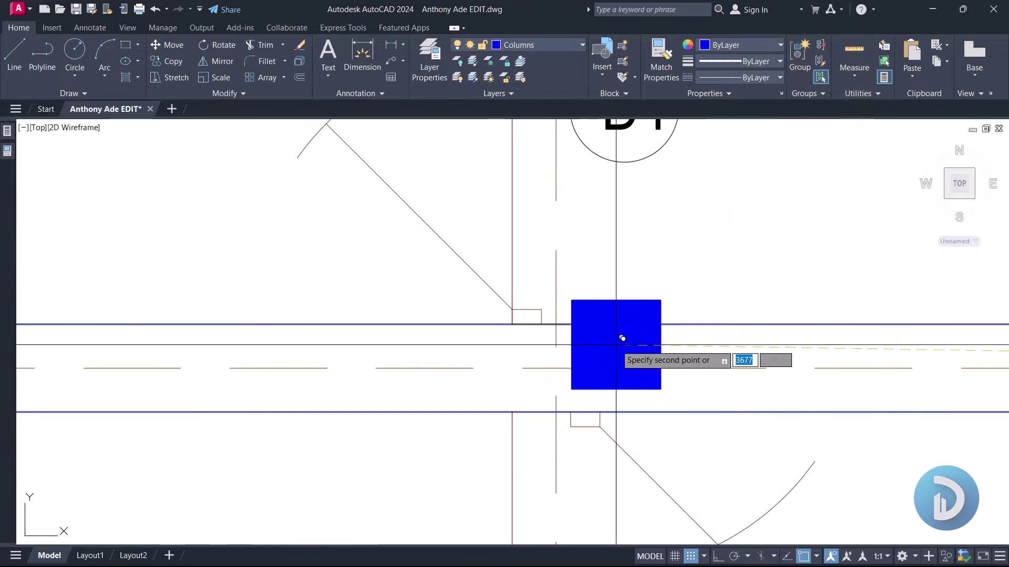
scroll(639, 334, down, 6)
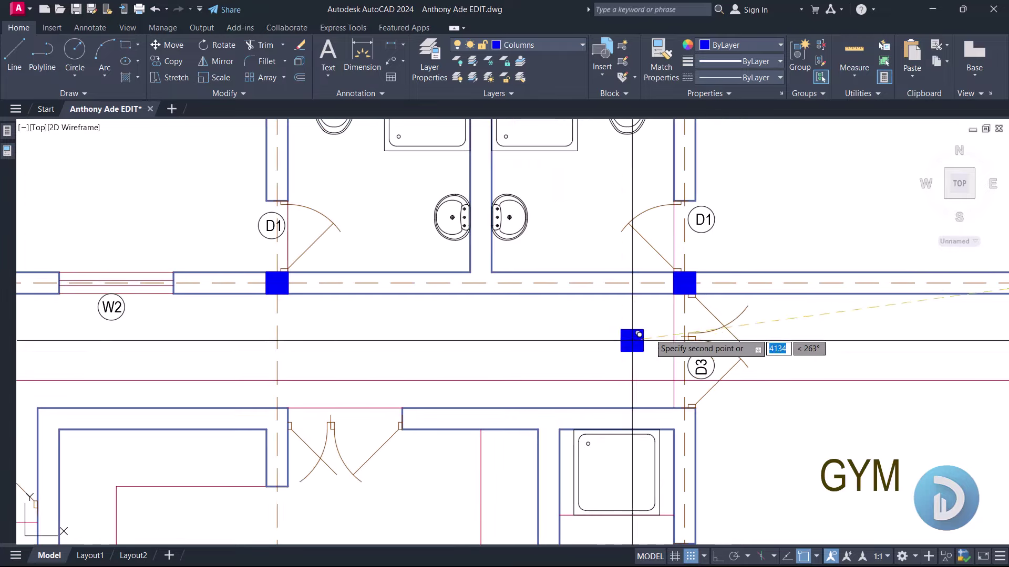
Step: Place another copy of the column at the intersection of gridlines C and 2, at the corner of Helper's Room 2's bathroom
scroll(405, 354, down, 5)
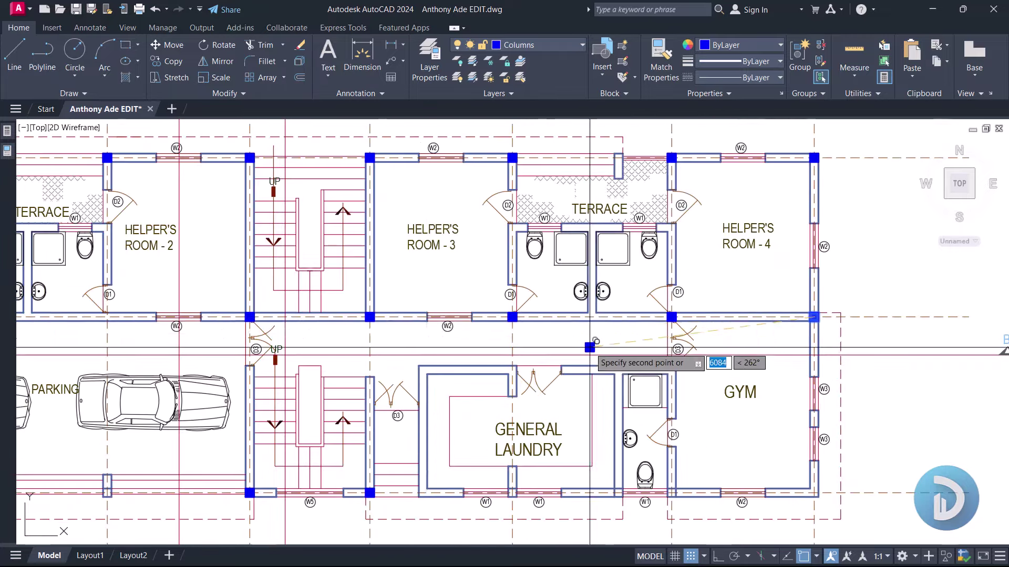
middle_drag(590, 346, 568, 361)
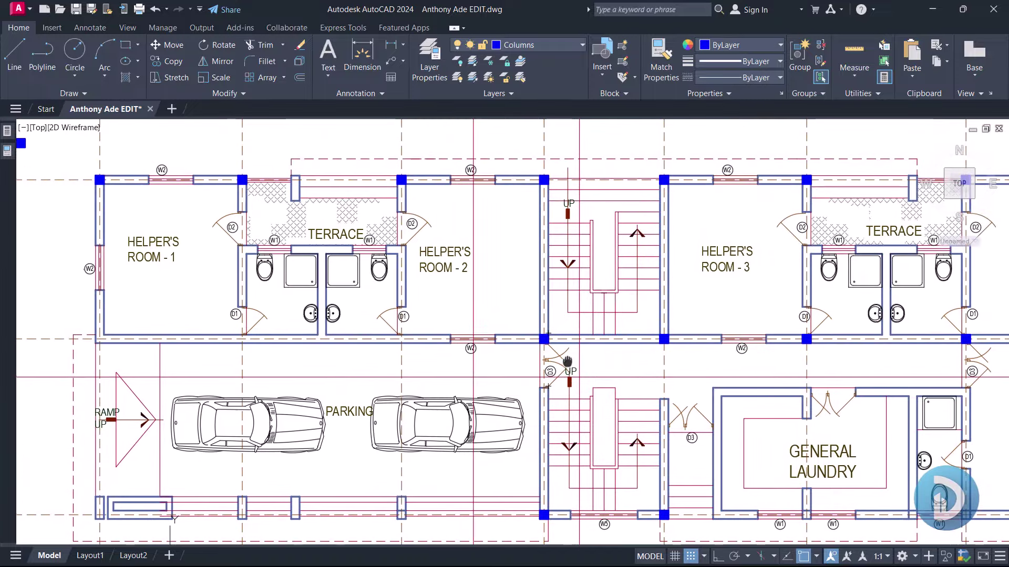
scroll(404, 342, up, 9)
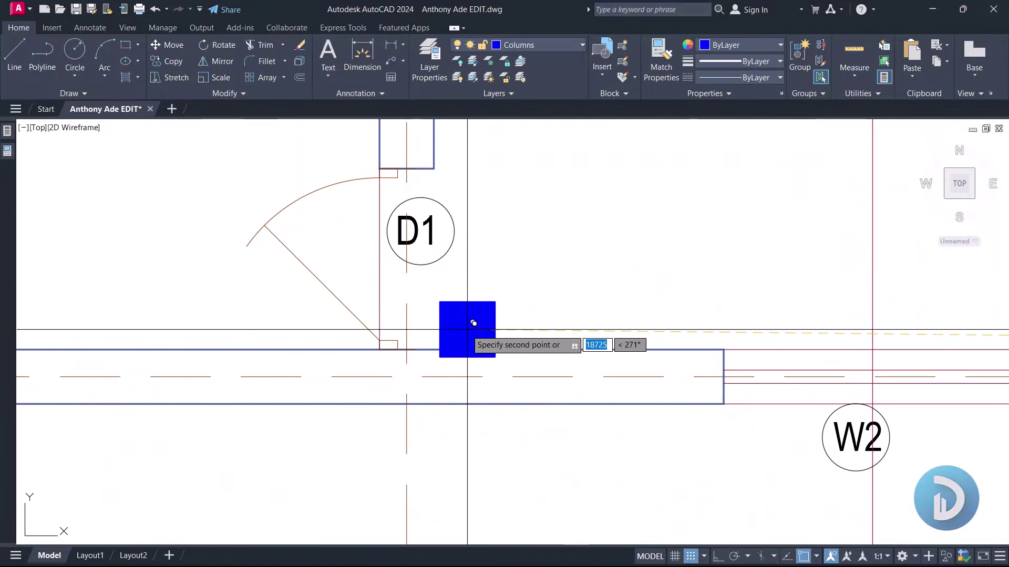
scroll(415, 377, down, 5)
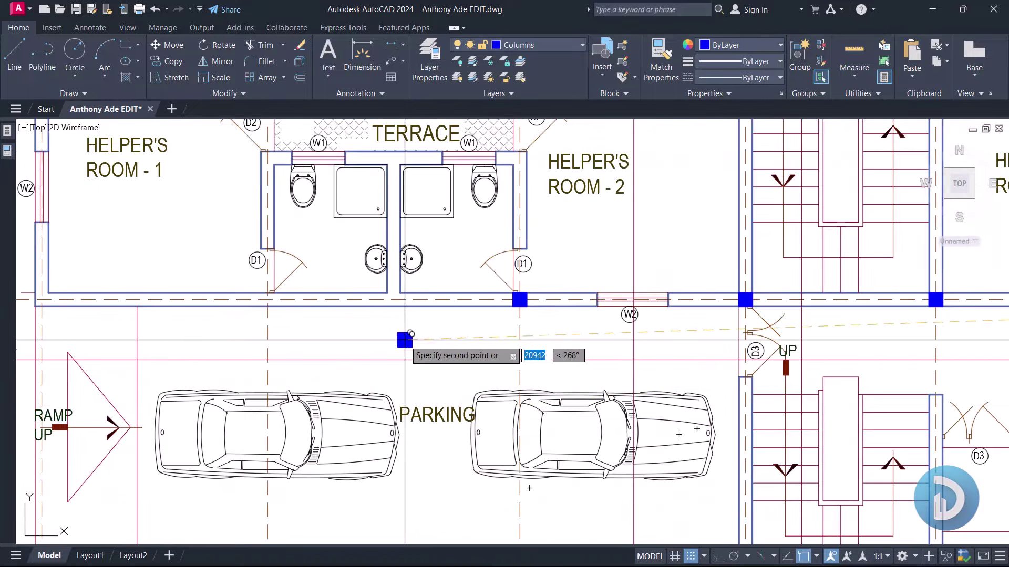
Step: Place copies of the column at the intersections of gridlines B and A with gridline 2, at Helper's Room 1's two lower corners
mouse_move(406, 338)
middle_down()
mouse_move(462, 375)
mouse_move(462, 427)
mouse_move(478, 394)
middle_up()
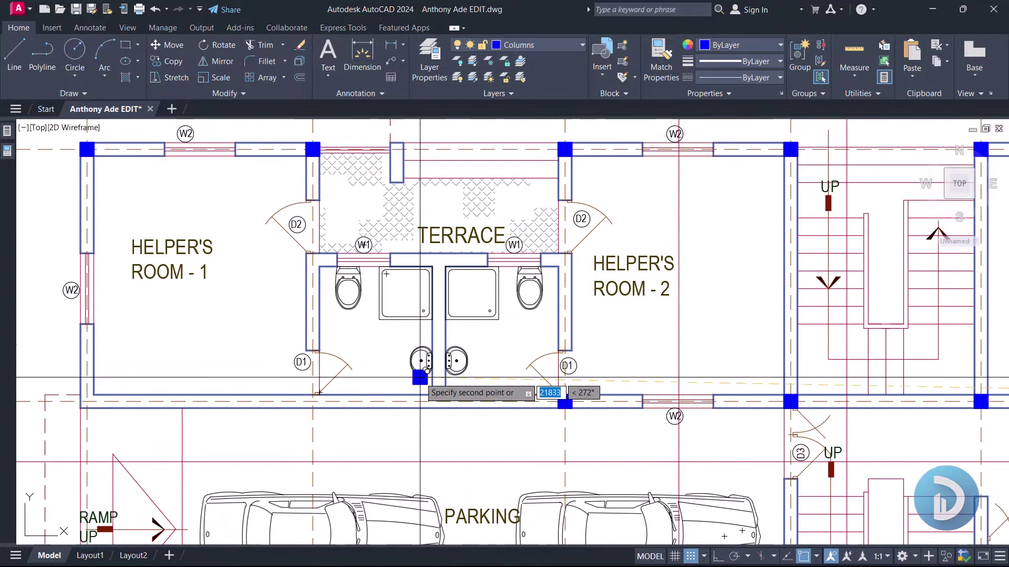
scroll(318, 399, up, 8)
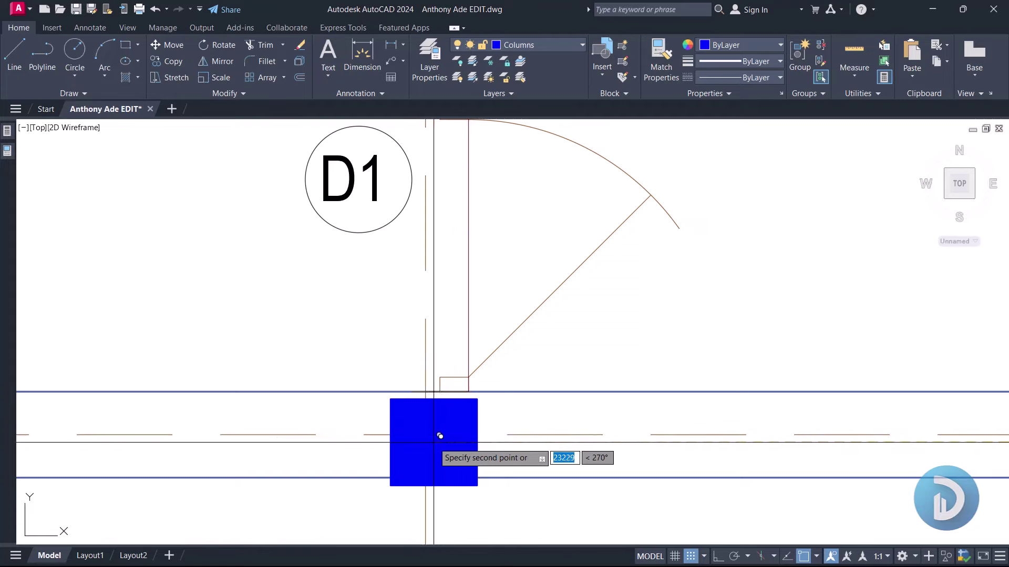
scroll(487, 365, down, 6)
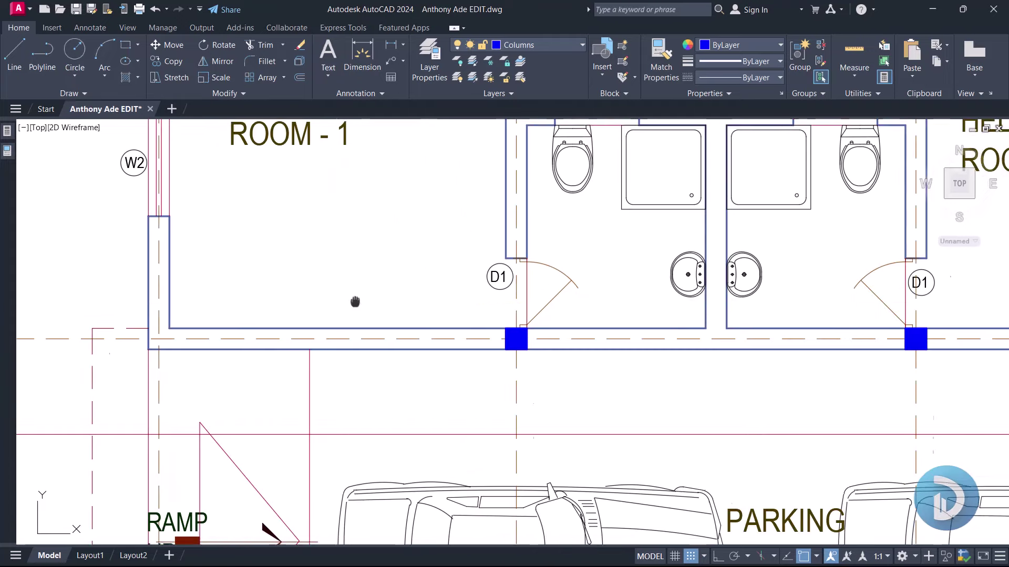
scroll(407, 344, up, 5)
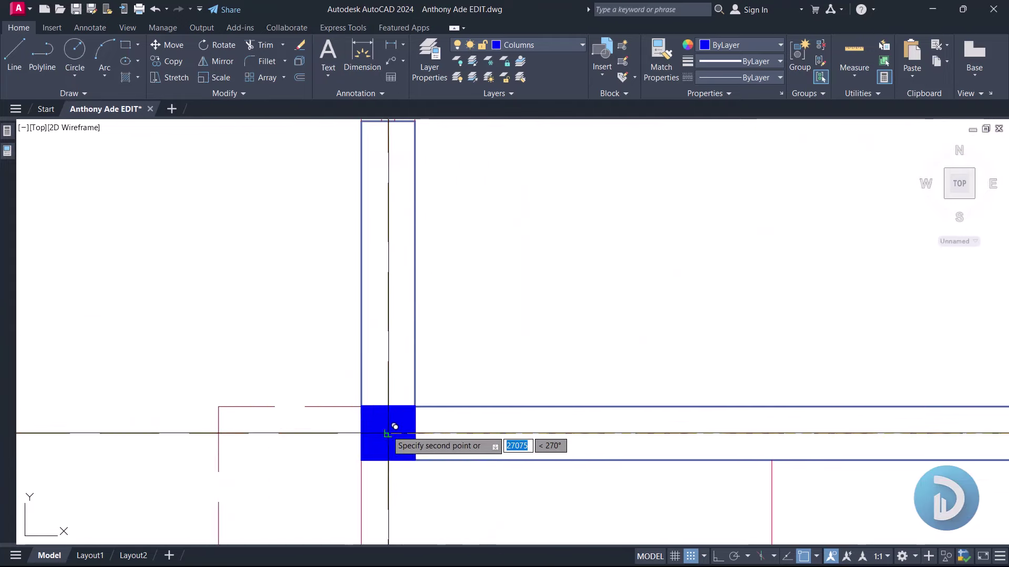
scroll(473, 336, down, 8)
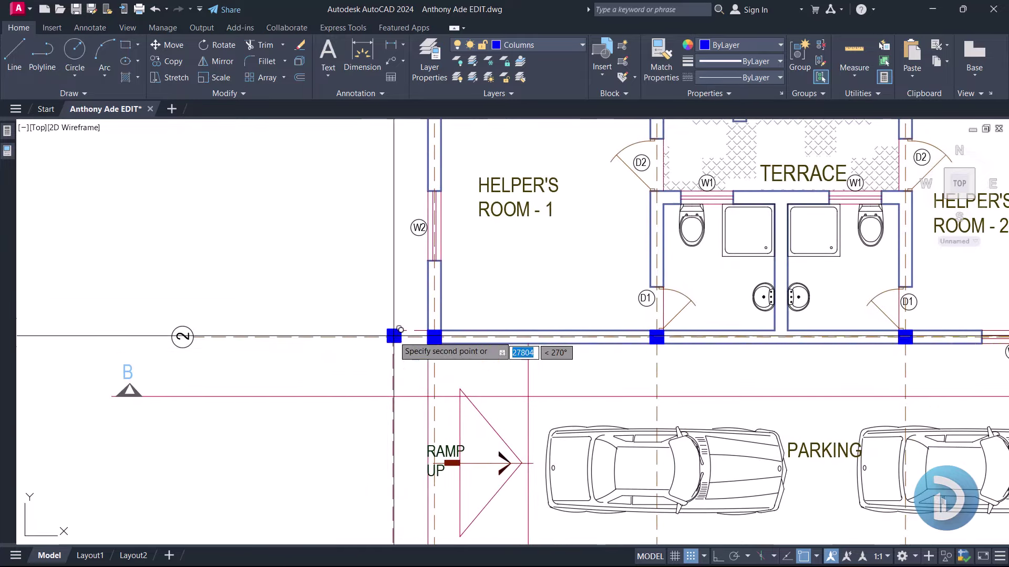
Step: Examine the short wall piers along gridline 1 beside the parking area, and end the column copying
scroll(470, 326, right, 10)
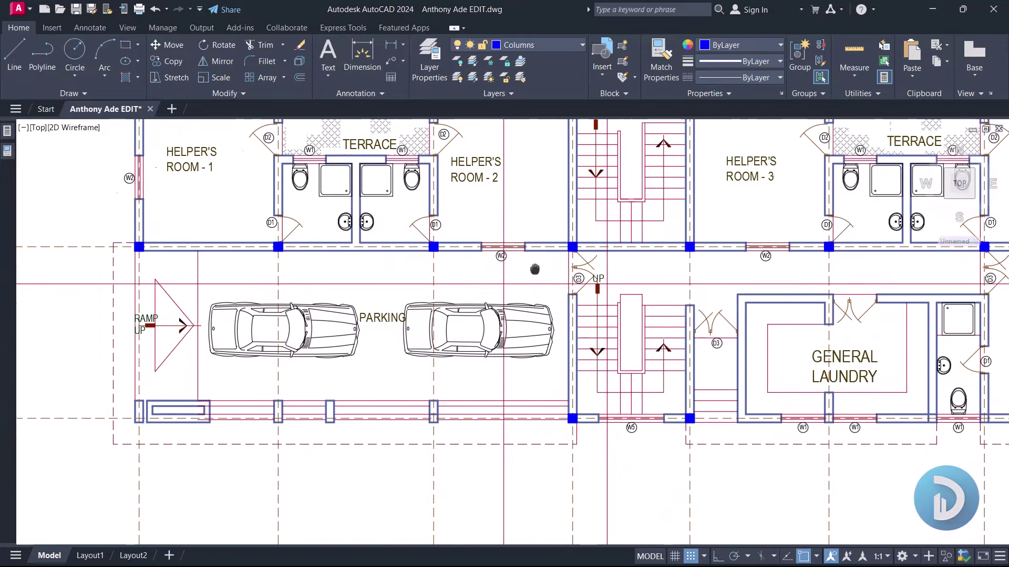
scroll(462, 221, left, 8)
scroll(371, 263, up, 5)
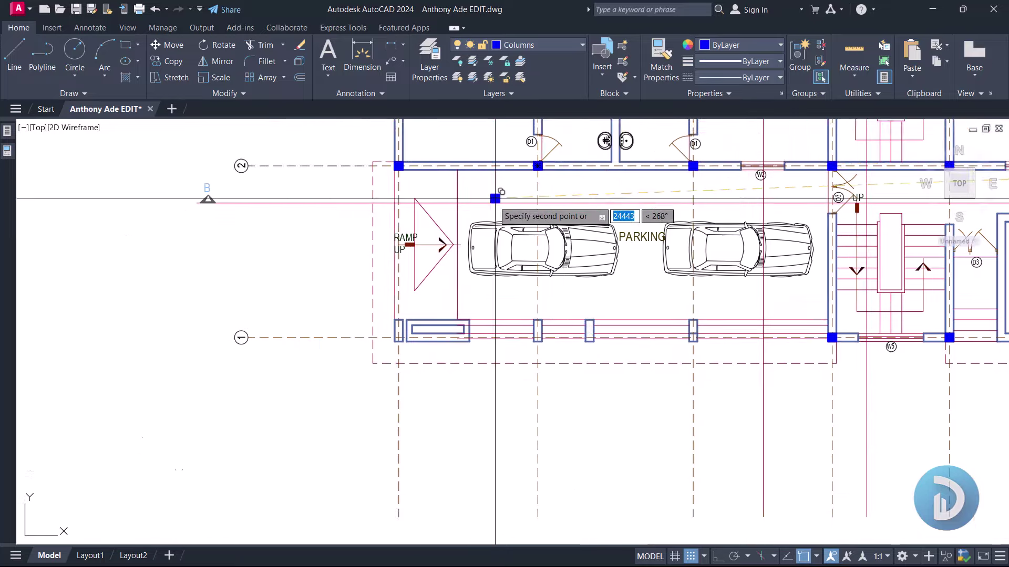
scroll(371, 263, down, 5)
scroll(416, 306, up, 3)
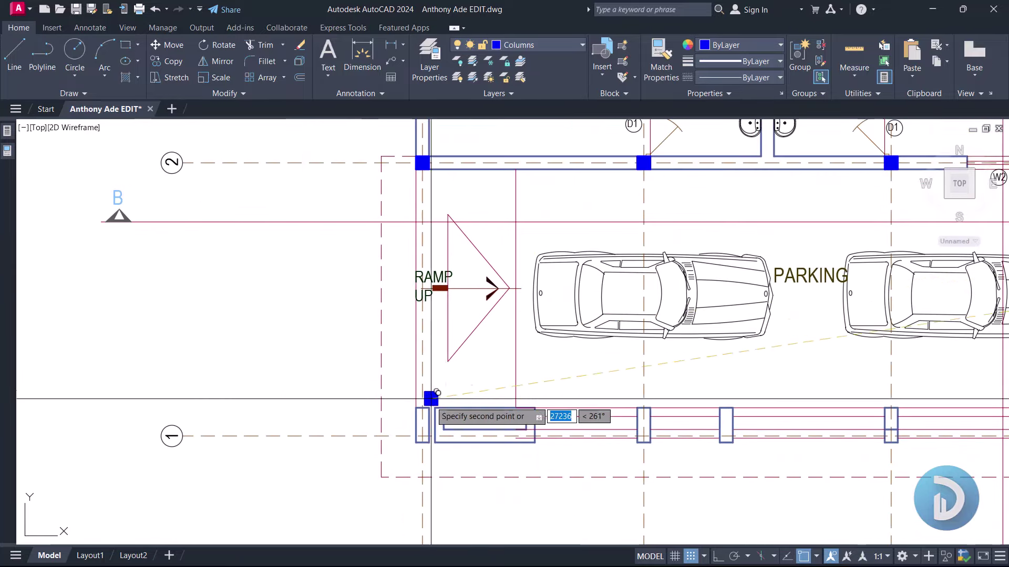
scroll(430, 398, up, 8)
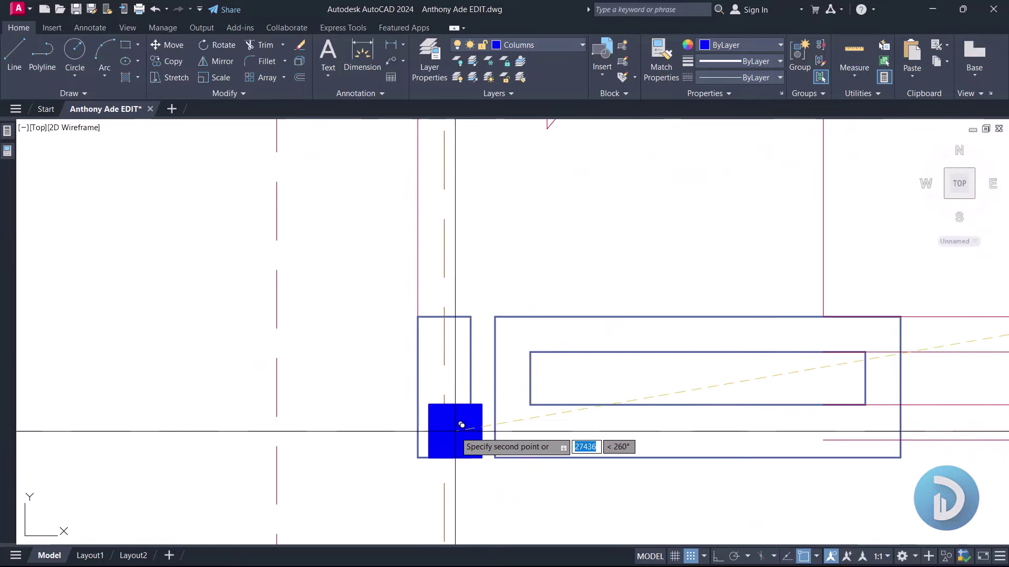
scroll(405, 333, down, 6)
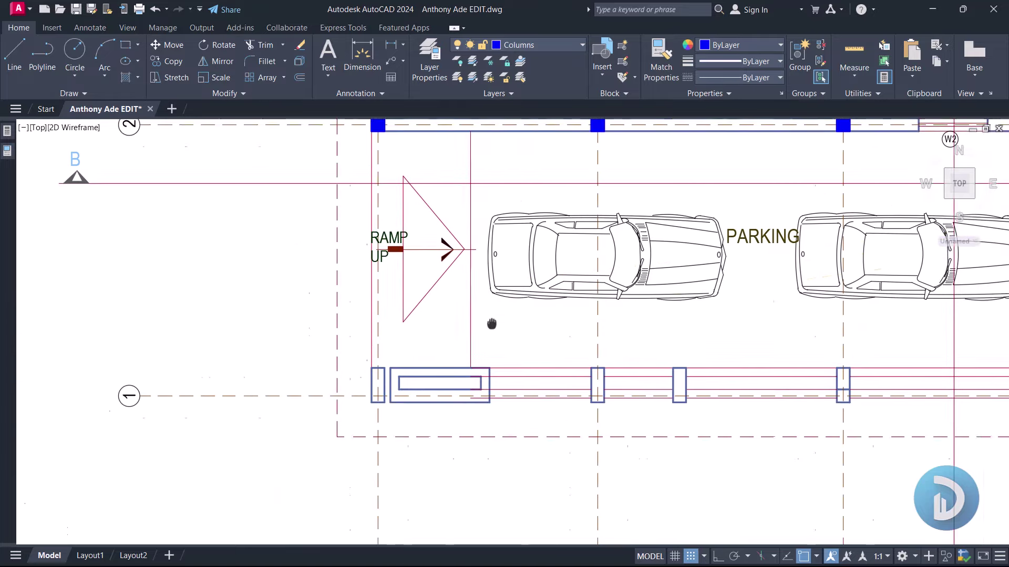
middle_drag(491, 322, 441, 338)
middle_drag(502, 216, 423, 277)
right_click(322, 146)
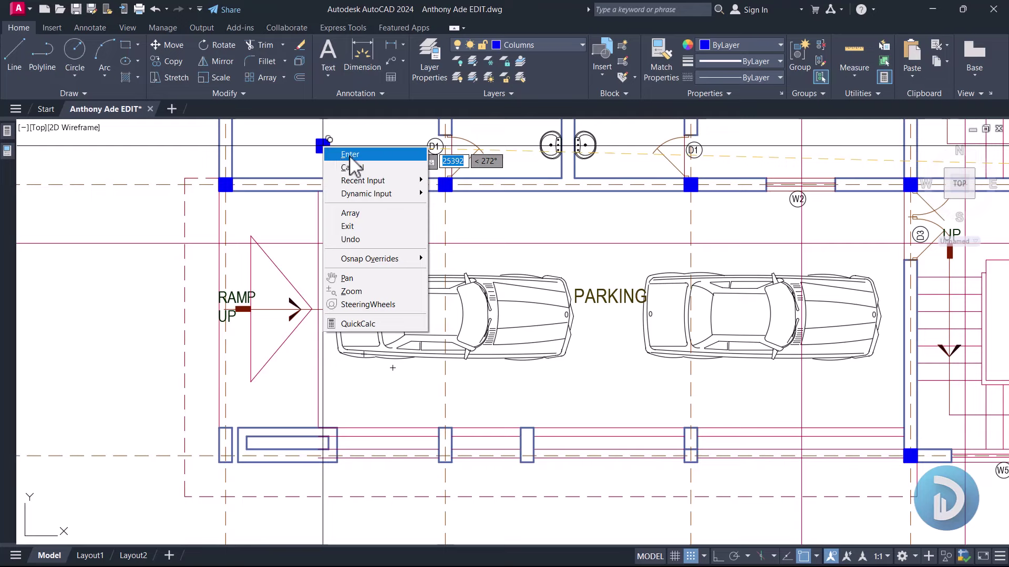
click(352, 154)
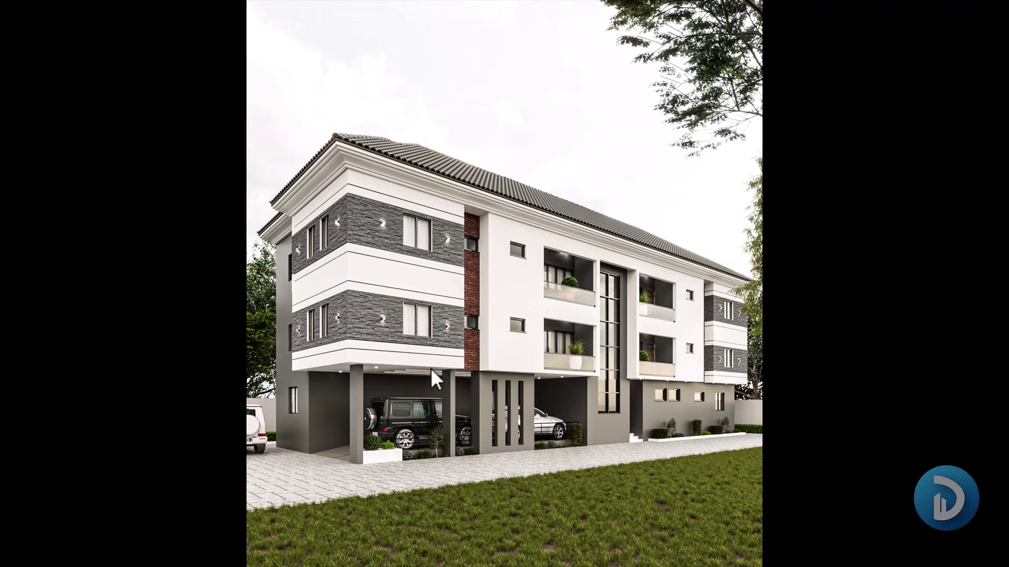
Step: Inspect the ground-floor columns and parking front in the building's exterior rendering, and return to the AutoCAD drawing
scroll(326, 457, up, 5)
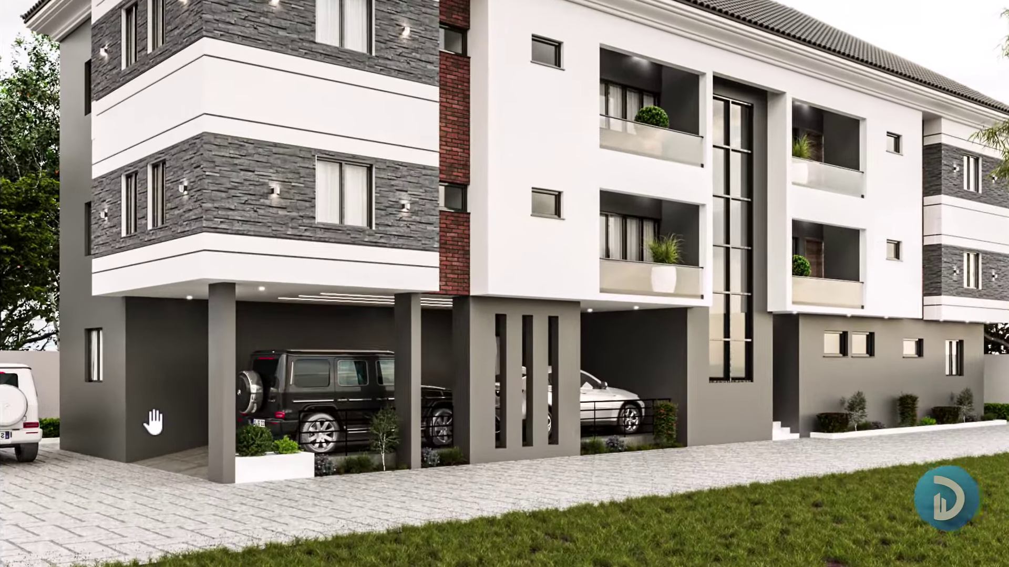
scroll(265, 487, up, 3)
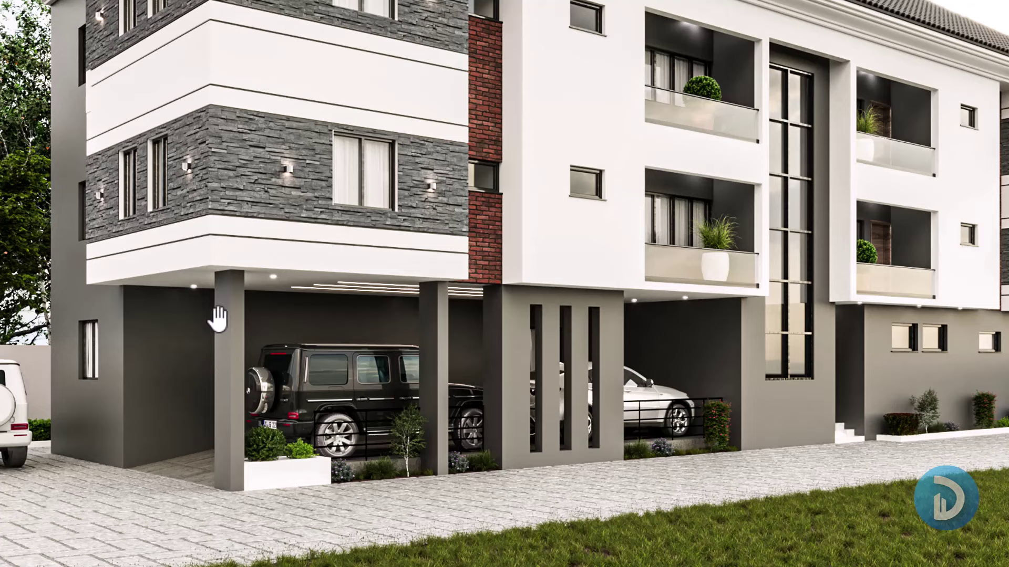
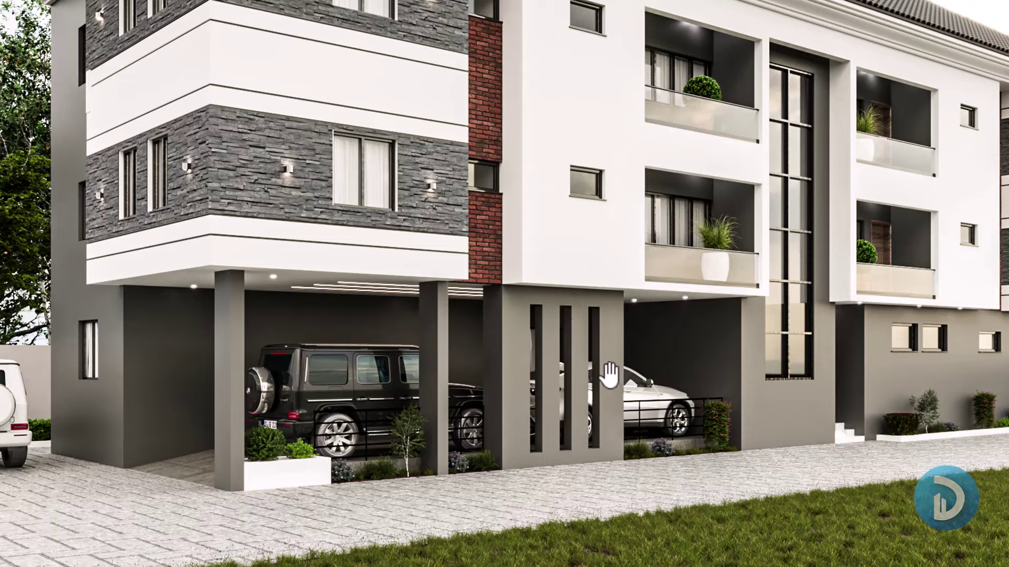
scroll(437, 307, down, 5)
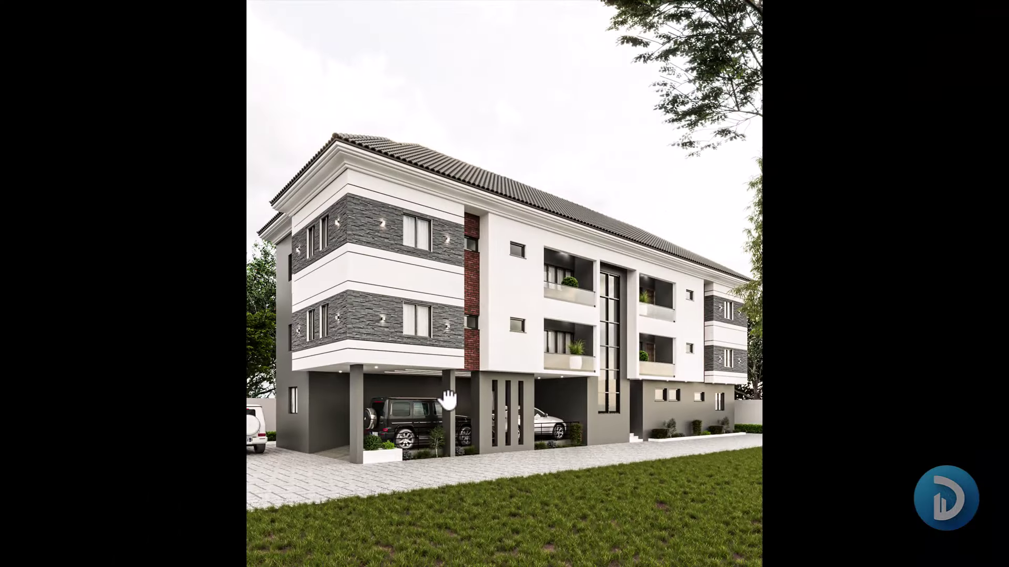
click(918, 7)
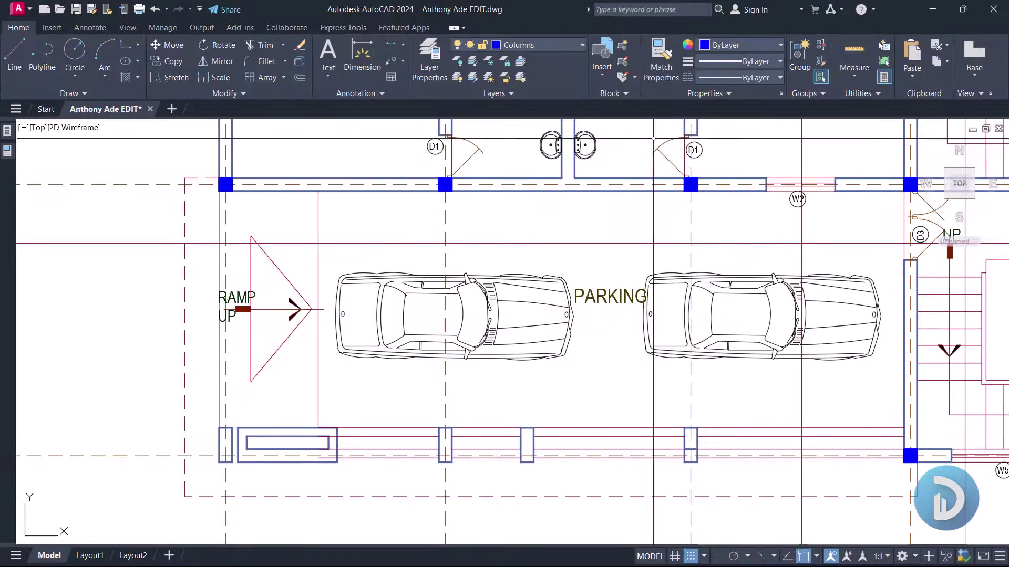
Step: Copy the loose source column above gridline 3 by its centre to the intersection of gridlines A and 1, beside the ramp
middle_drag(290, 281, 399, 335)
scroll(398, 335, down, 4)
scroll(270, 180, up, 4)
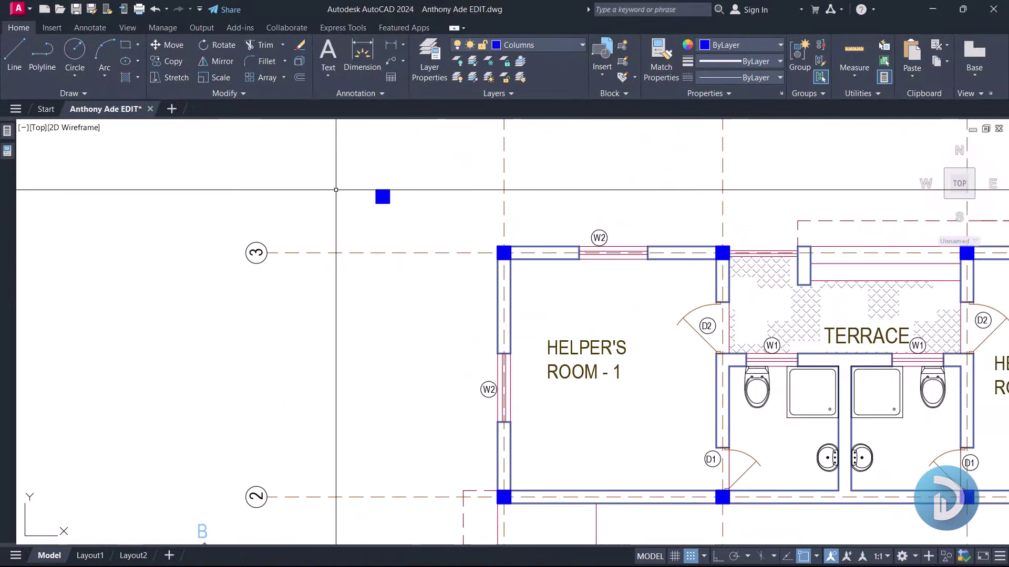
click(333, 153)
click(397, 209)
right_click(444, 170)
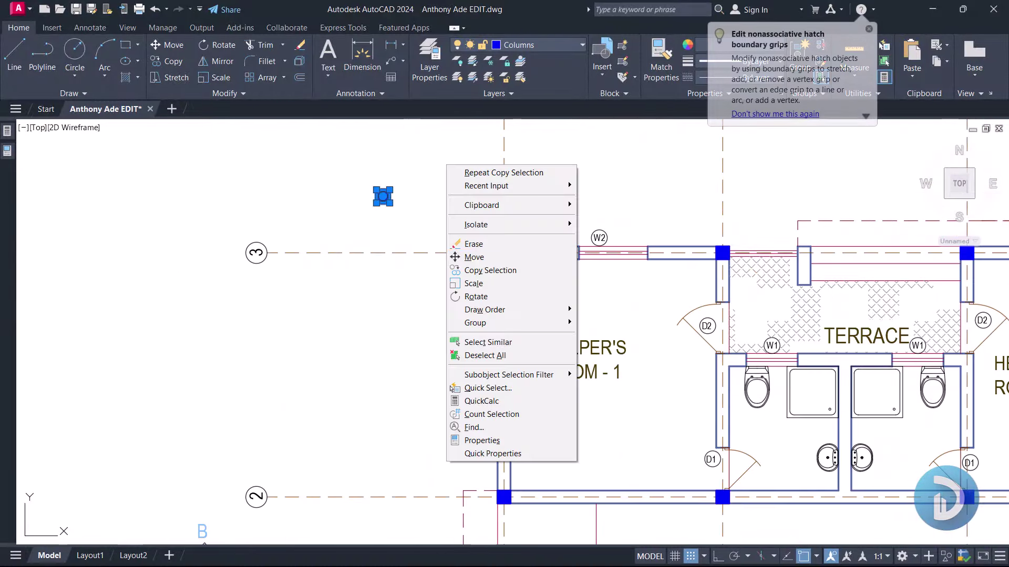
click(546, 281)
scroll(382, 194, up, 2)
click(382, 198)
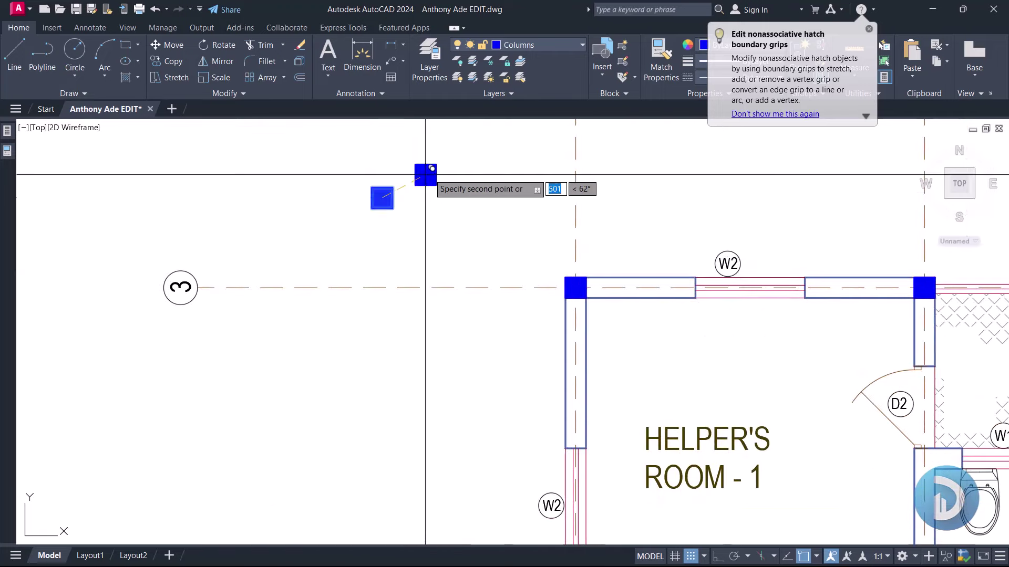
scroll(436, 161, down, 5)
scroll(495, 423, up, 8)
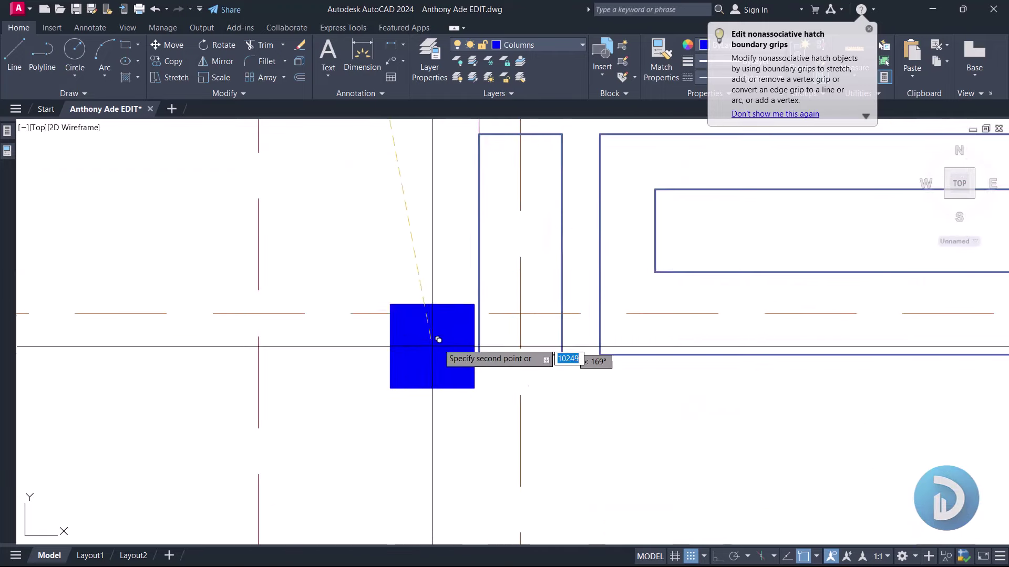
scroll(560, 267, down, 3)
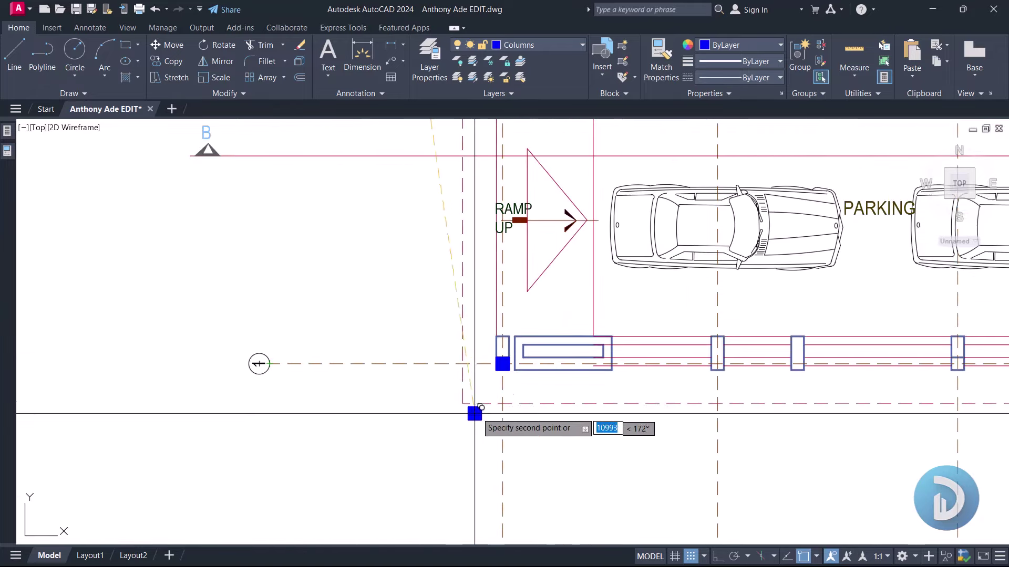
scroll(483, 405, down, 2)
scroll(502, 397, up, 5)
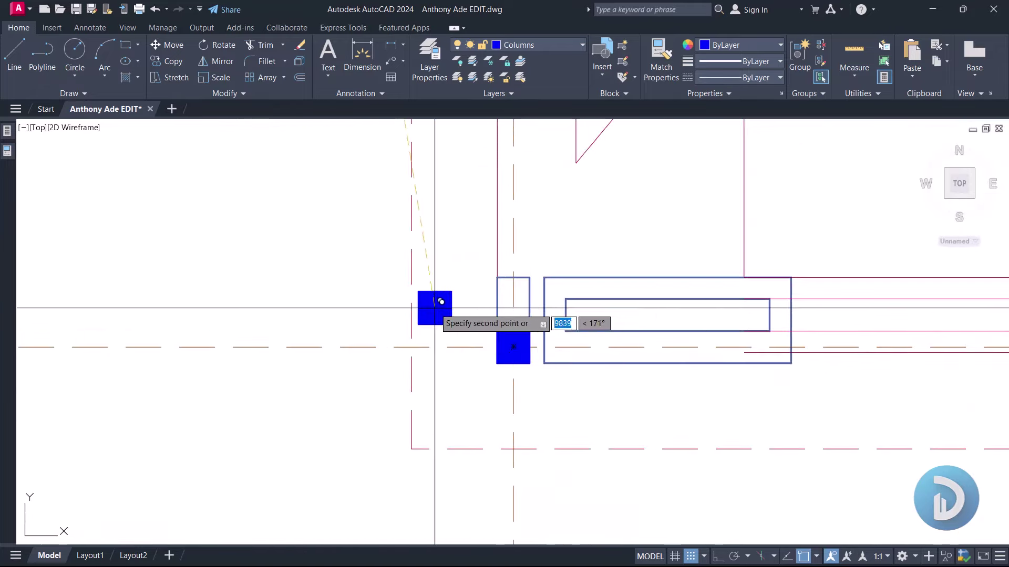
Step: Measure the length of the wall pier at gridlines A and 1 with a linear dimension, and remove the dimension
key(Escape)
text(dl)
key(Return)
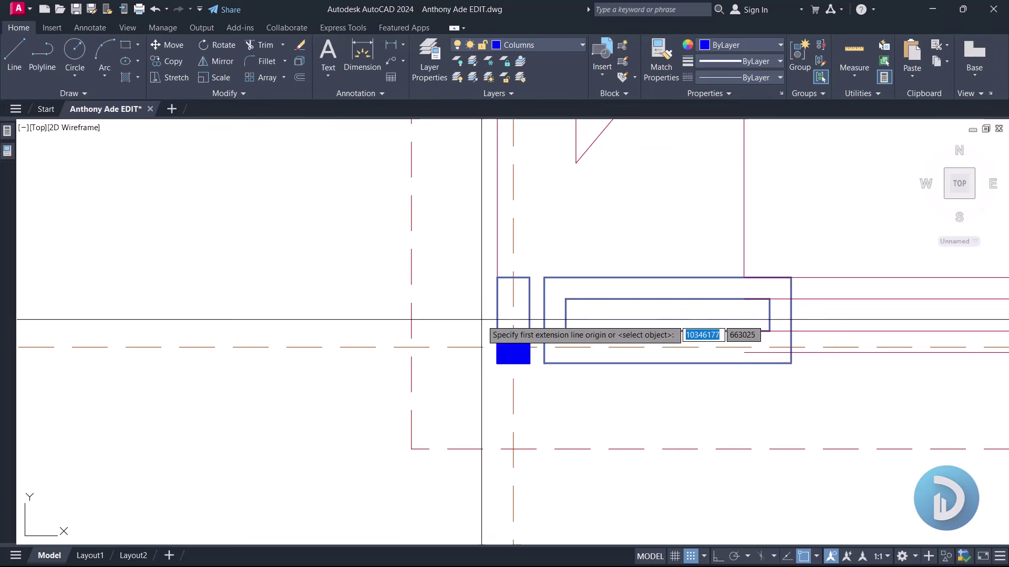
click(530, 363)
click(496, 363)
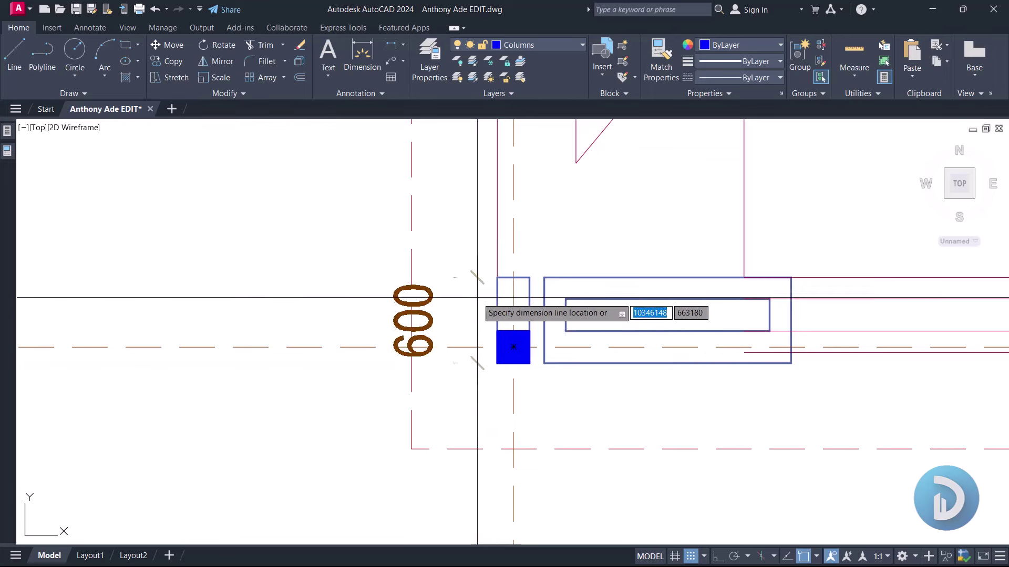
click(455, 310)
click(393, 322)
click(339, 273)
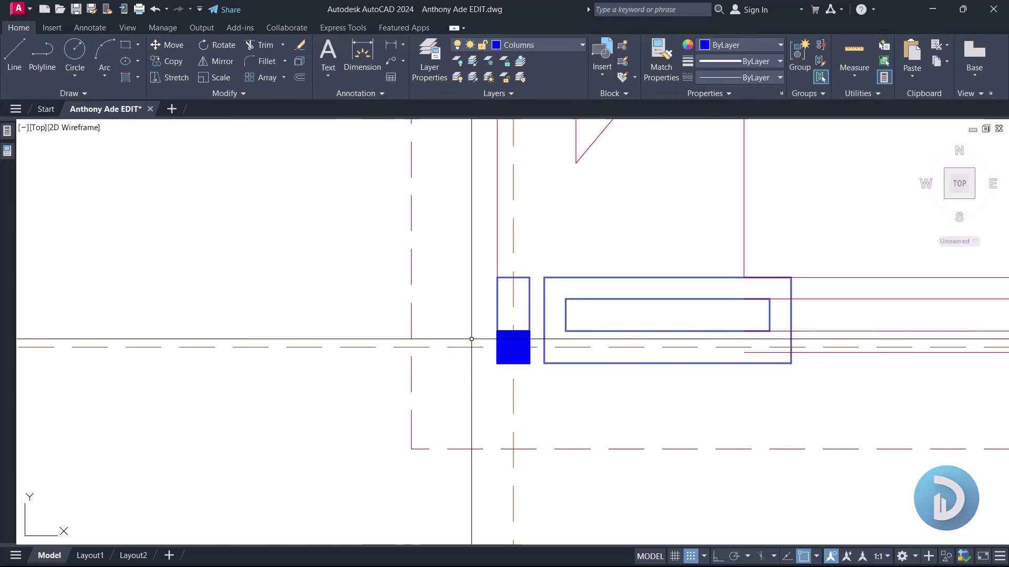
click(471, 310)
click(534, 375)
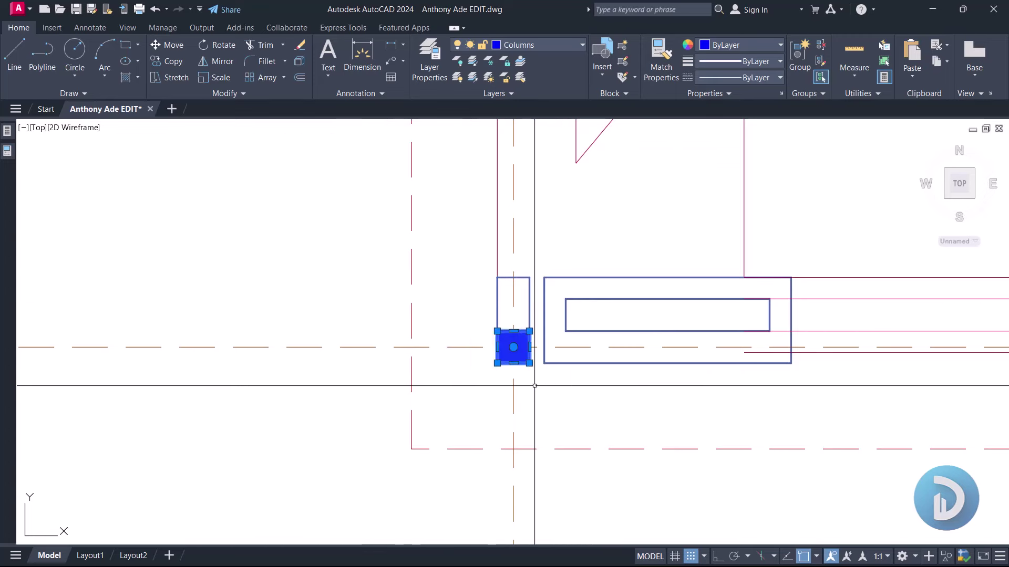
right_click(452, 213)
click(519, 320)
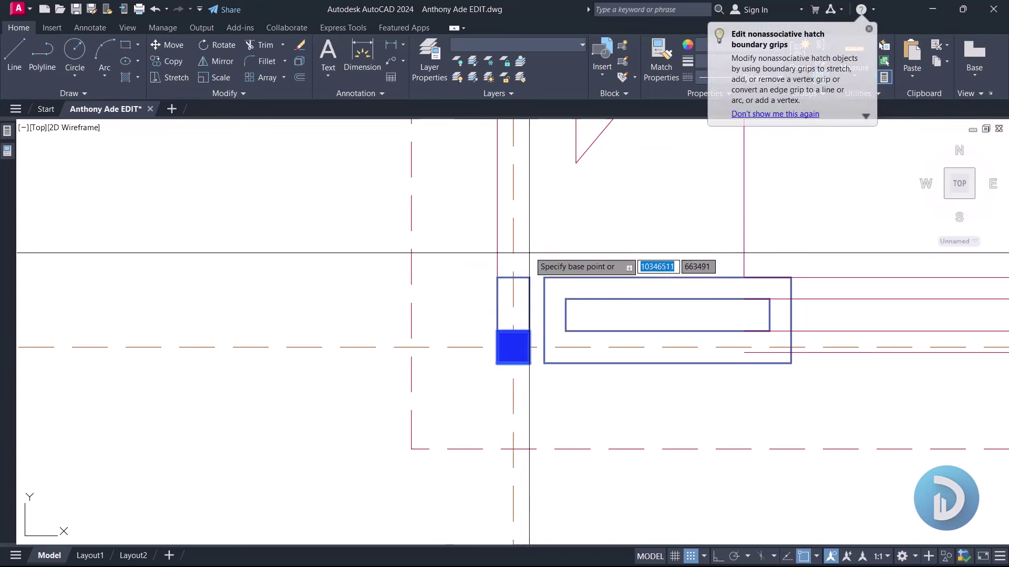
scroll(458, 402, down, 2)
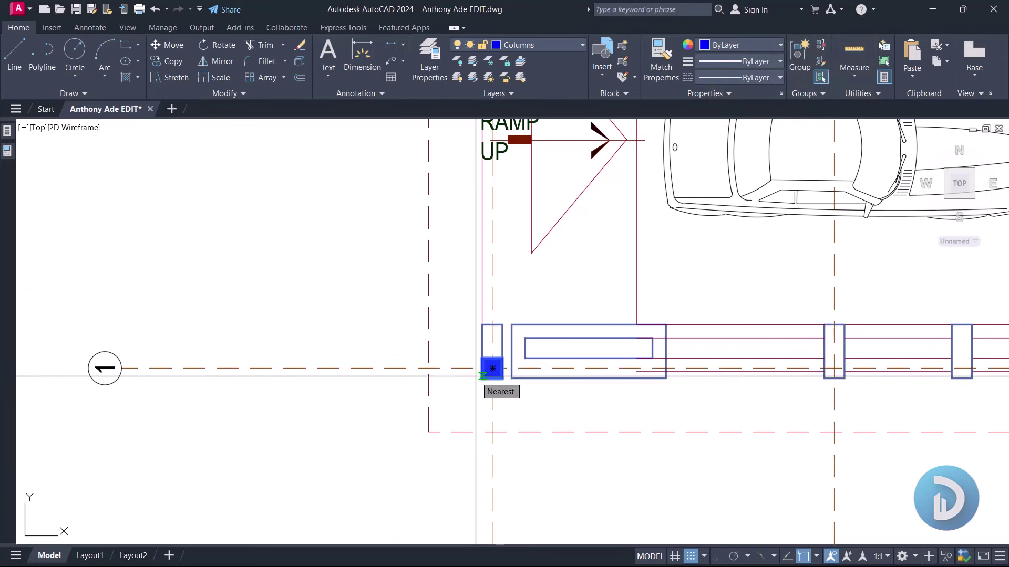
scroll(476, 376, up, 5)
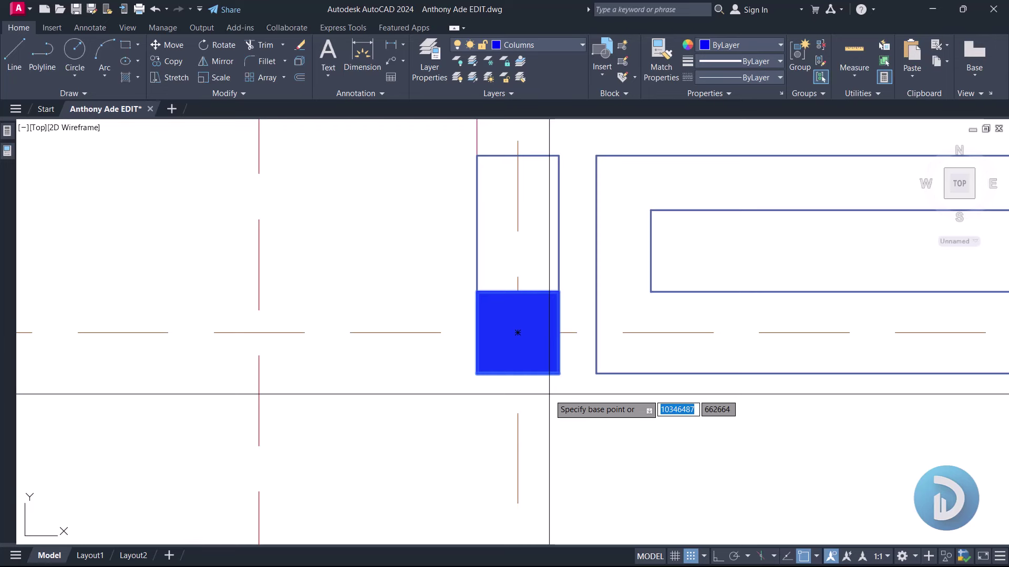
scroll(549, 394, down, 2)
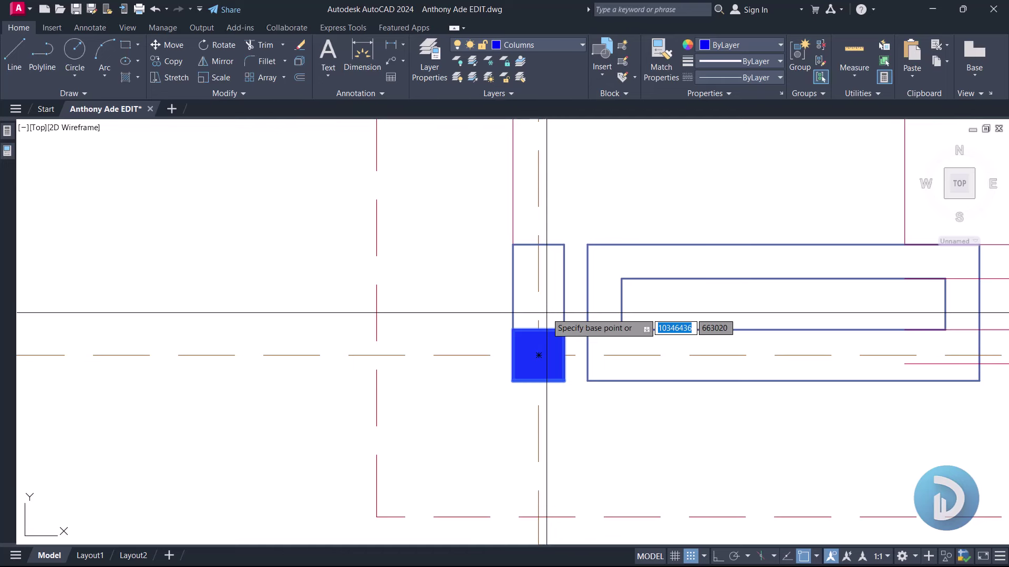
key(Escape)
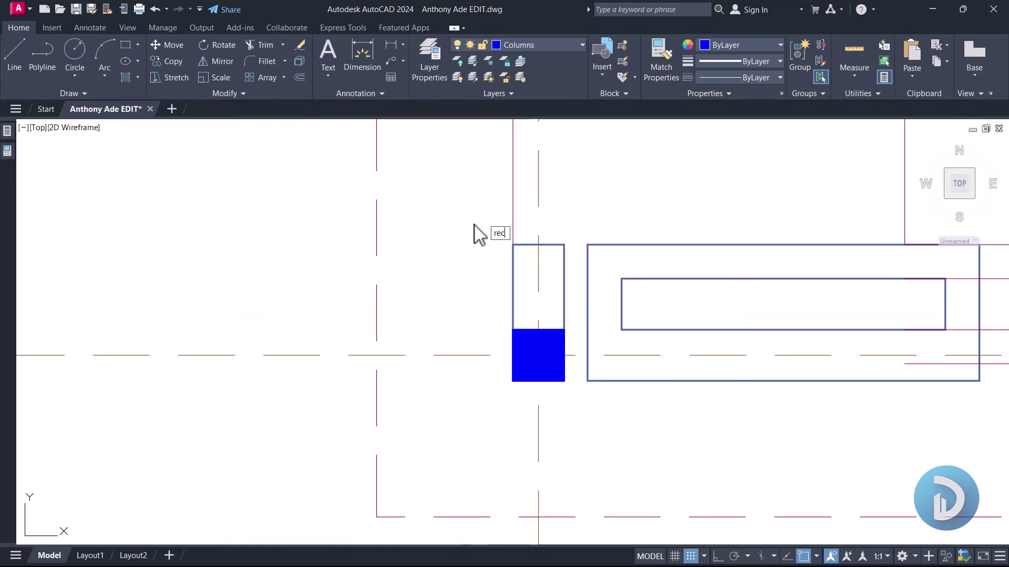
Step: Draw a trial rectangle over the upper part of the pier at gridlines A and 1, and delete it
click(576, 314)
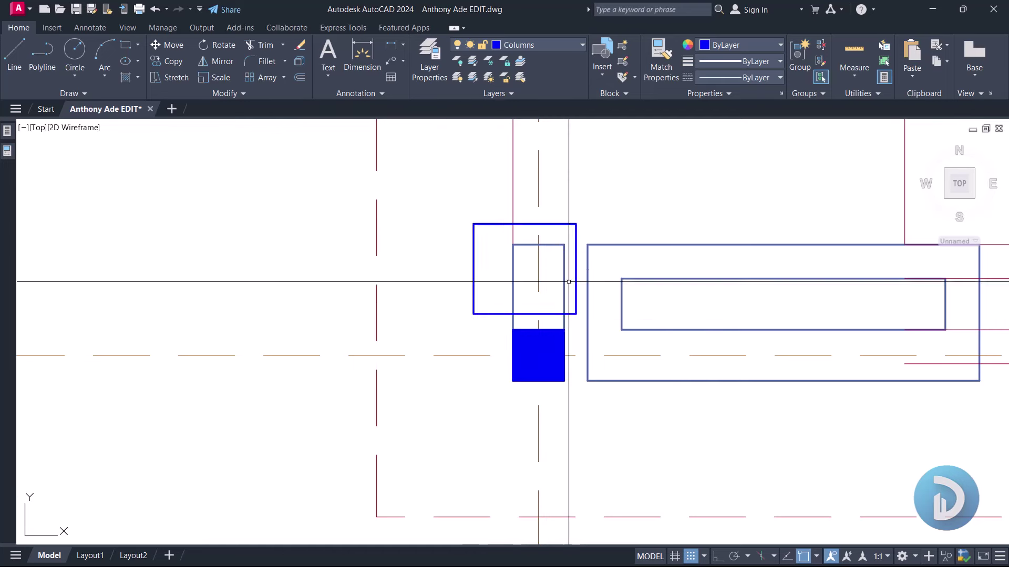
click(474, 226)
key(Delete)
scroll(494, 274, down, 8)
scroll(513, 281, up, 5)
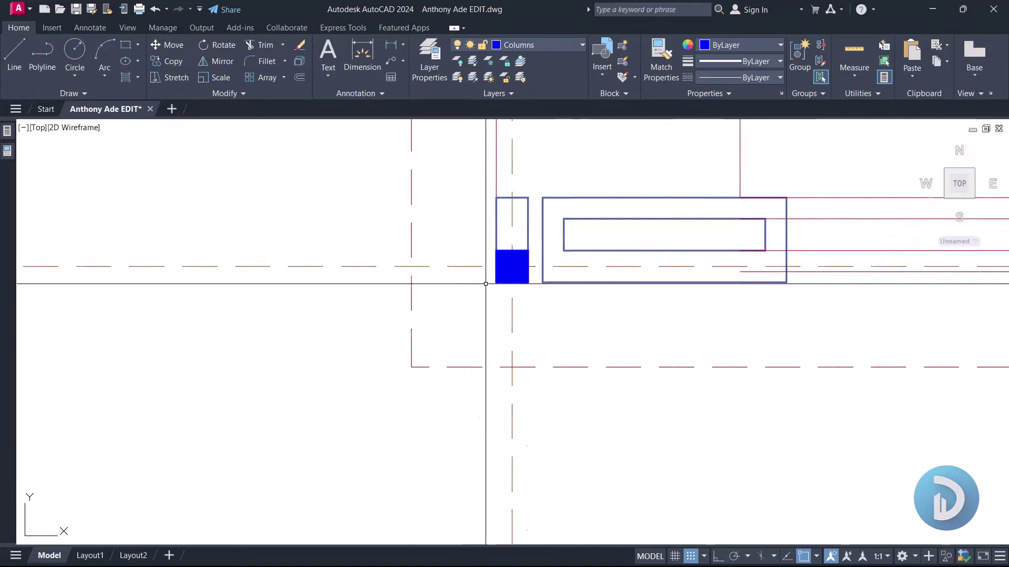
Step: Copy the loose source column above gridline 3 by its centre to the intersection of gridlines B and 1, below the parking area
scroll(536, 333, down, 4)
scroll(536, 333, down, 2)
middle_drag(462, 157, 400, 358)
scroll(347, 200, up, 2)
click(380, 254)
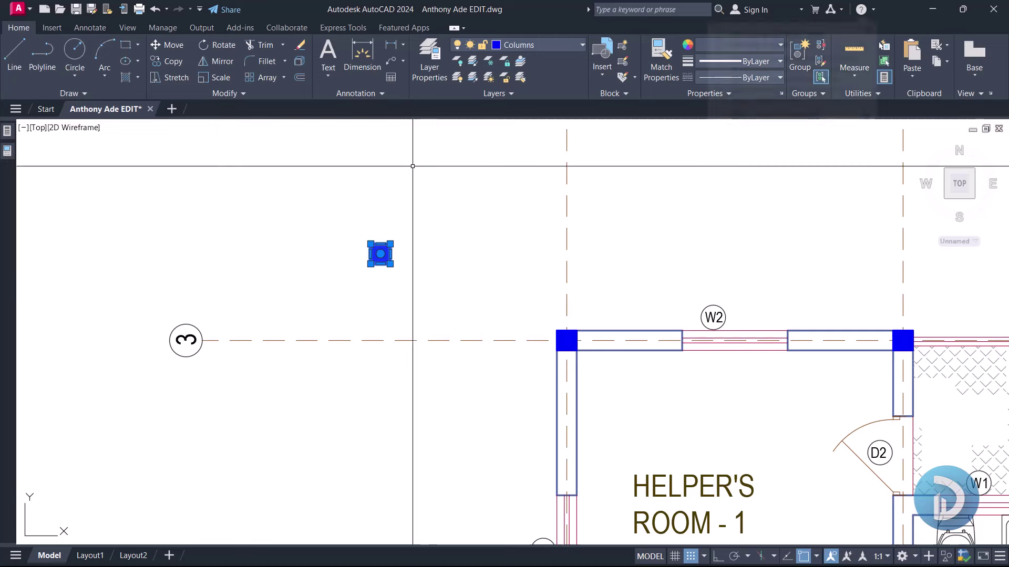
right_click(413, 168)
click(489, 281)
scroll(384, 236, up, 3)
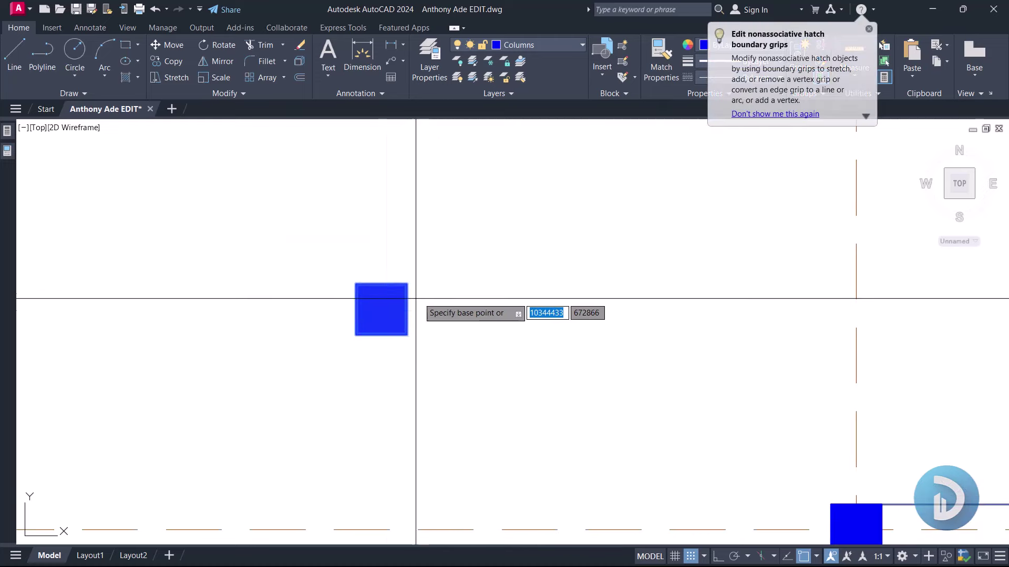
click(387, 300)
scroll(513, 202, down, 5)
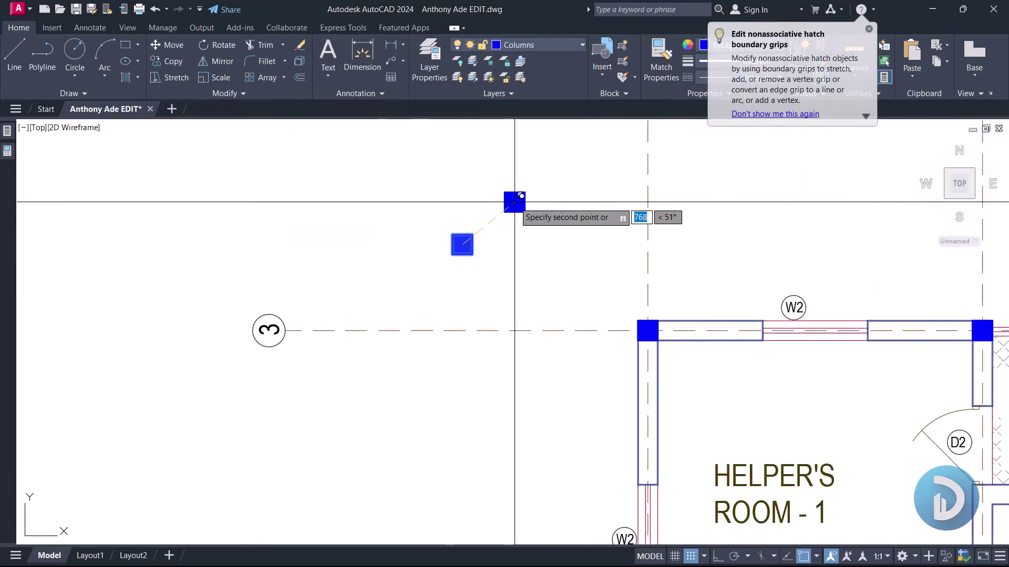
mouse_move(484, 202)
middle_down()
mouse_move(455, 203)
mouse_move(380, 166)
mouse_move(377, 145)
middle_up()
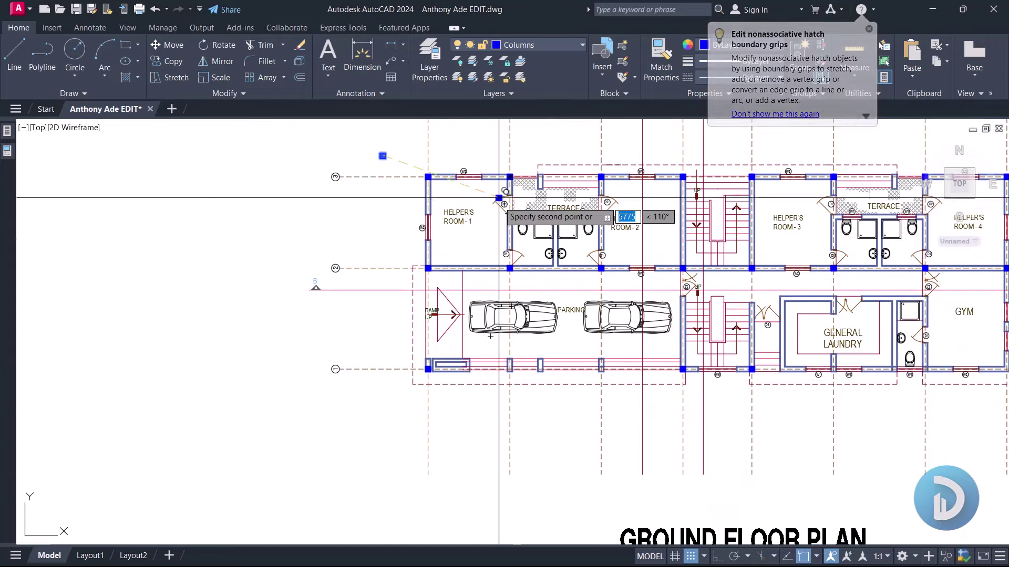
scroll(508, 371, up, 5)
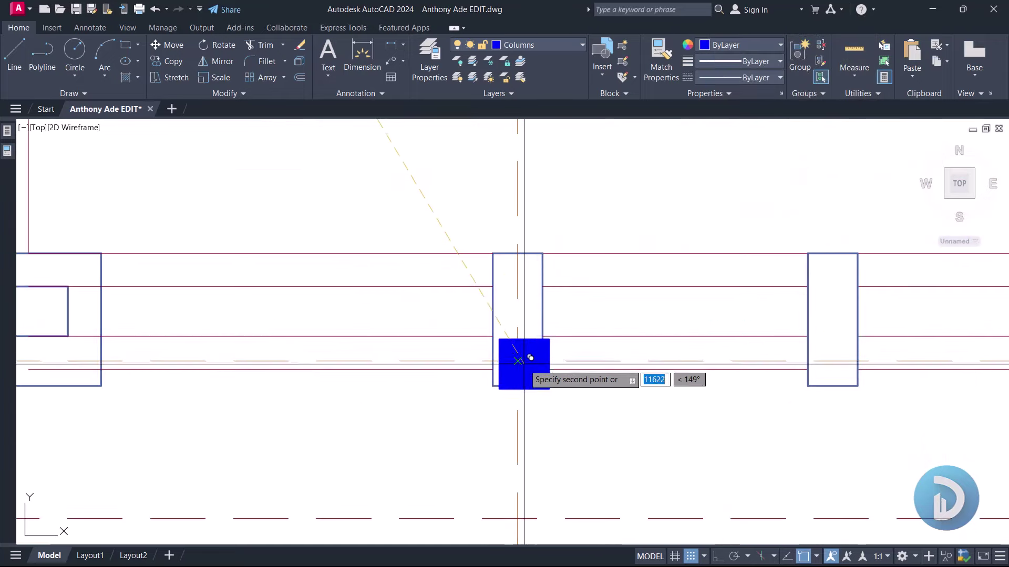
Step: Place a copy of the column at the intersection of gridlines C and 1, on the pier below the second car
scroll(523, 356, down, 5)
scroll(574, 378, up, 3)
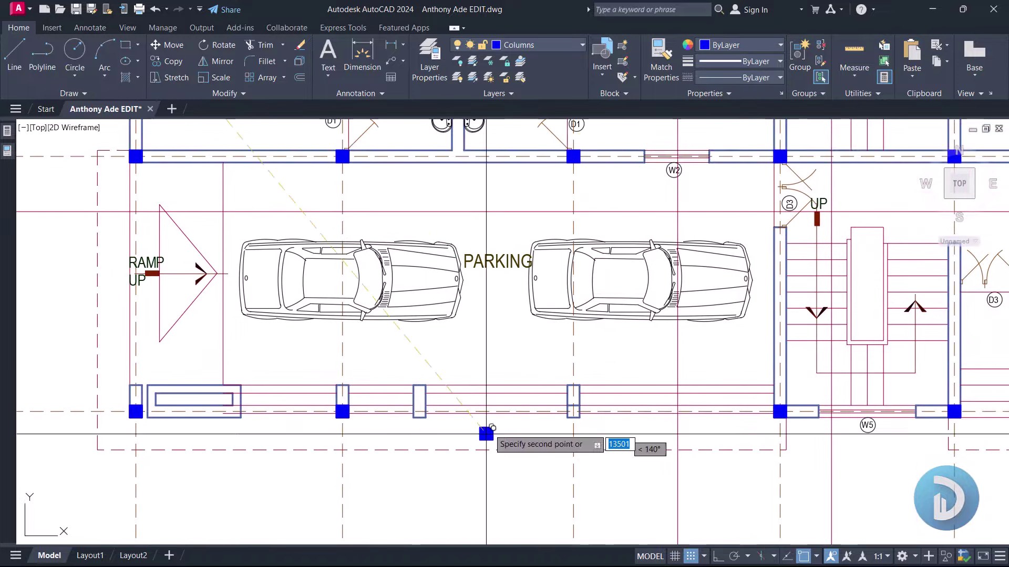
scroll(591, 430, up, 4)
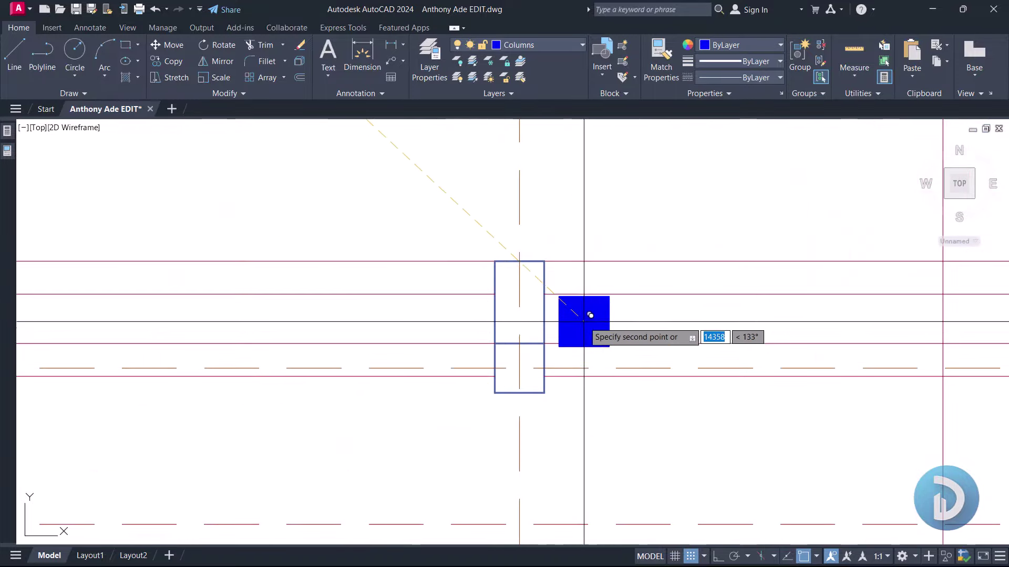
scroll(473, 348, down, 5)
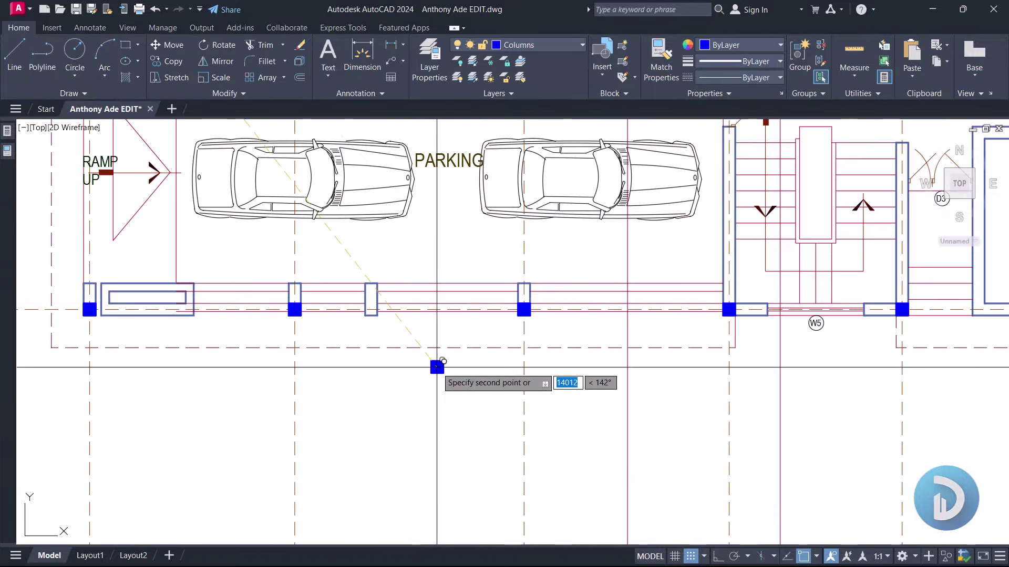
Step: Place a copy of the column at the intersection of gridlines F and 1, between the General Laundry's two W1 windows
scroll(467, 356, down, 4)
middle_drag(641, 373, 498, 399)
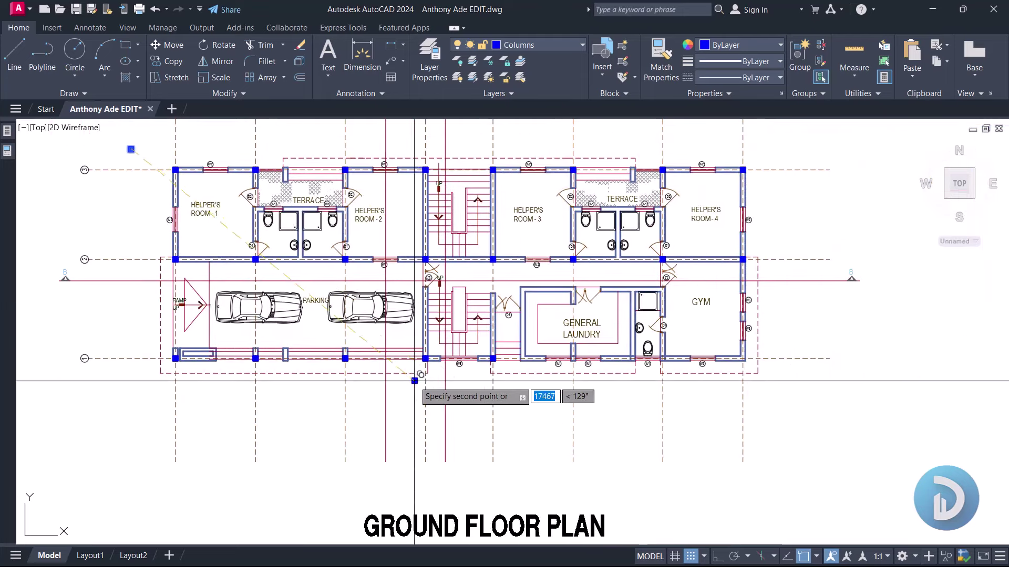
scroll(415, 381, up, 2)
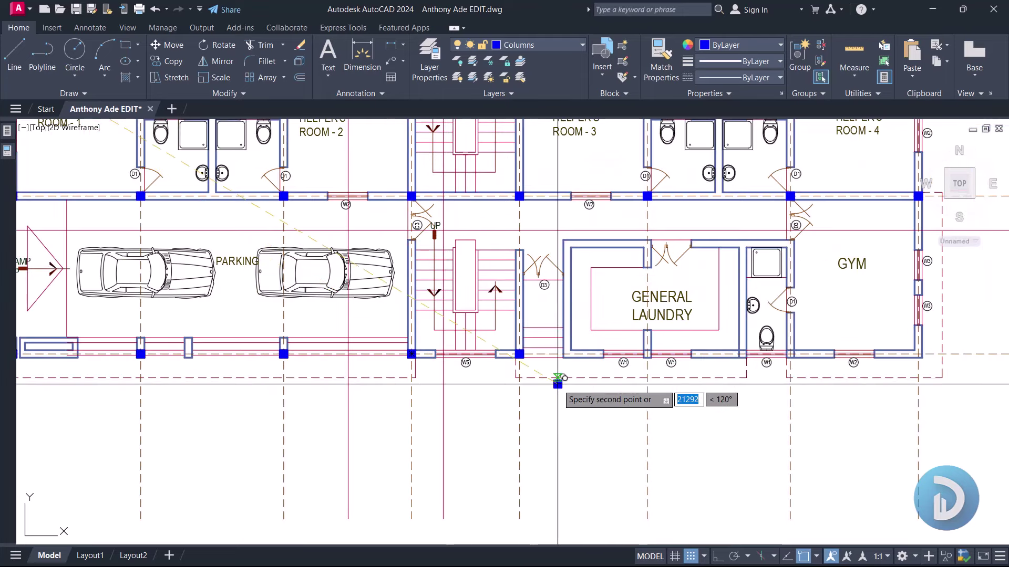
middle_drag(557, 383, 444, 423)
scroll(443, 423, up, 9)
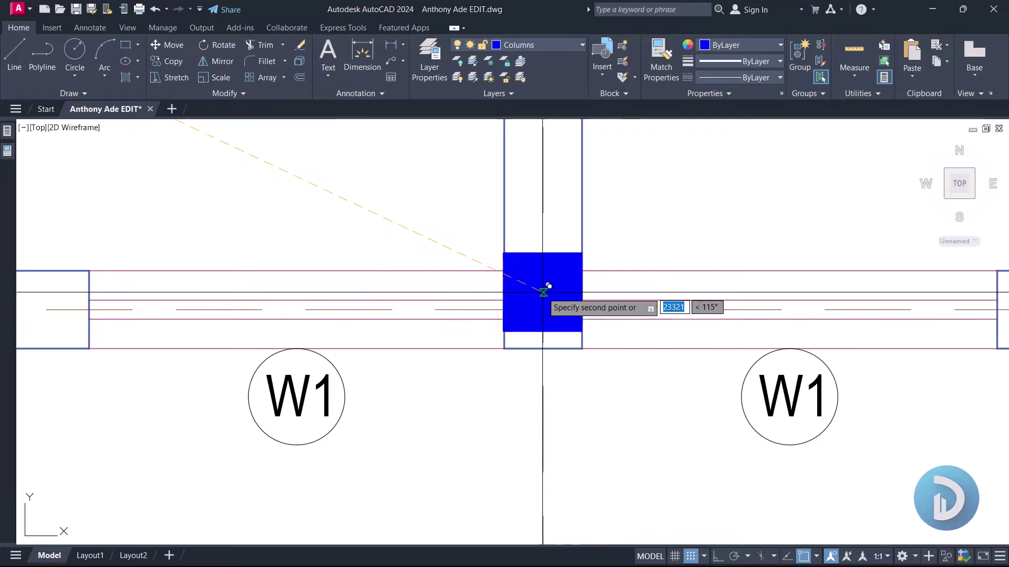
scroll(550, 304, down, 10)
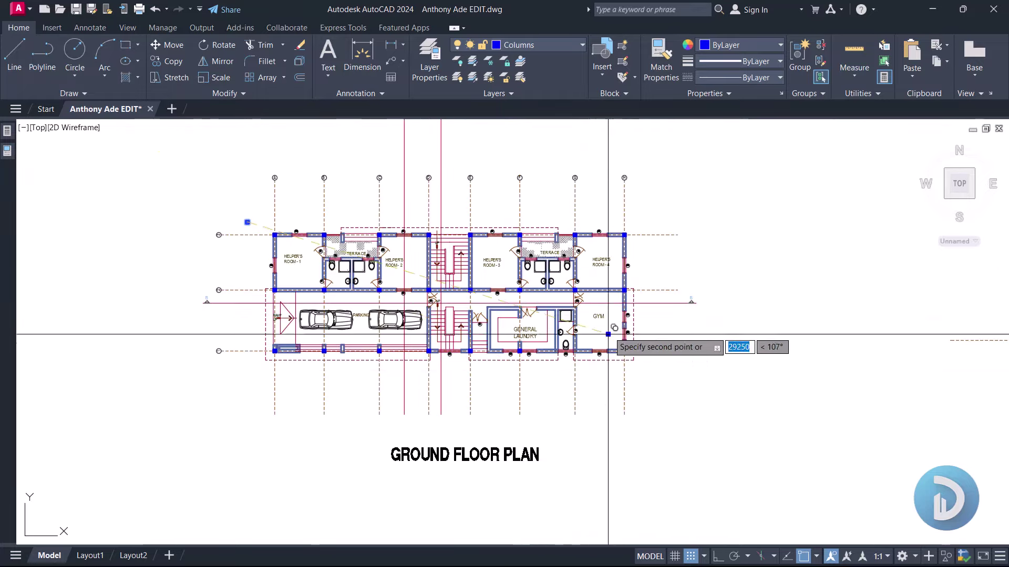
Step: Place copies of the column at the intersections of gridlines G and H with gridline 1, at the Gym's lower corners, and end the copying
scroll(591, 316, up, 3)
scroll(562, 423, up, 6)
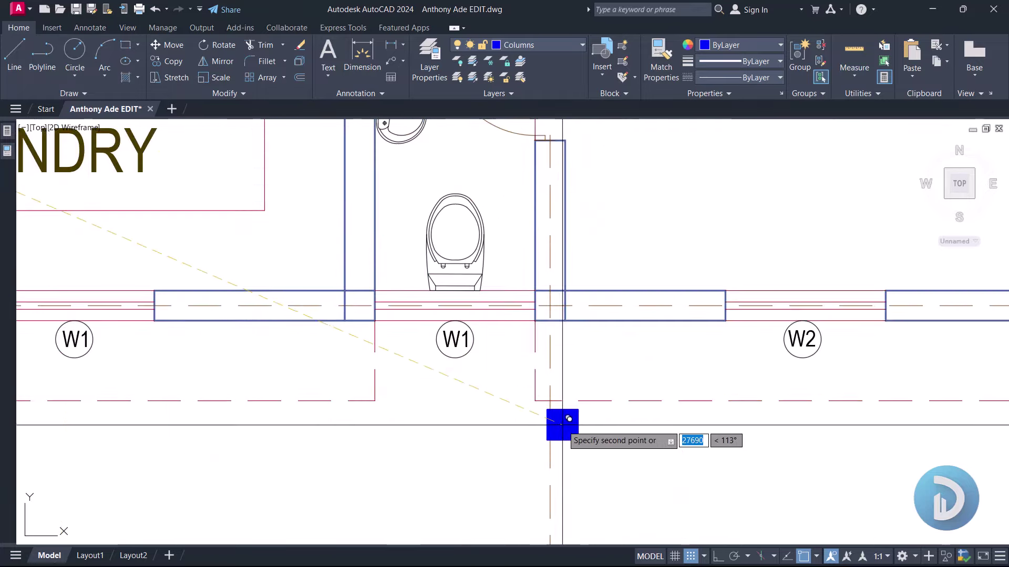
scroll(564, 274, up, 2)
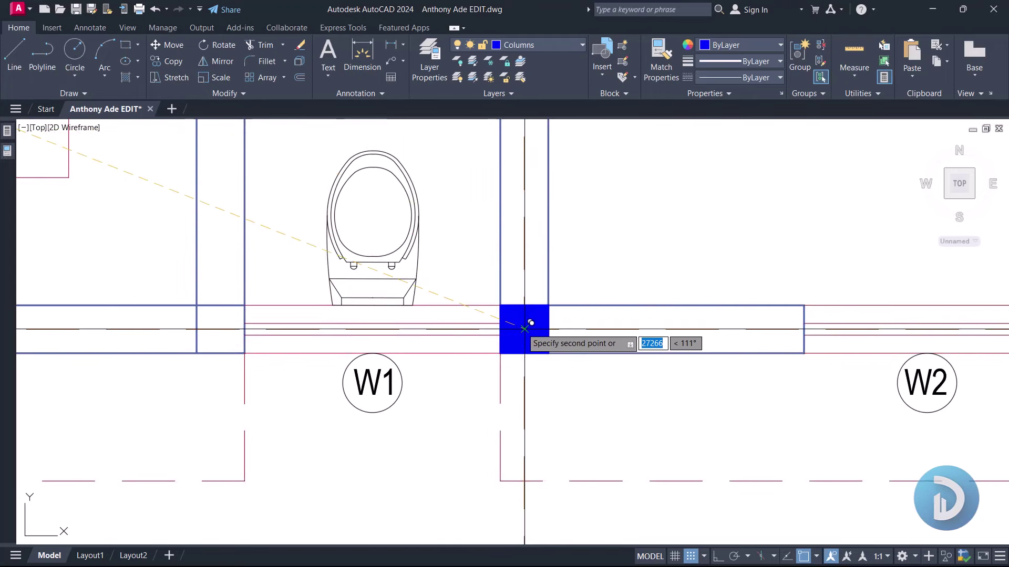
scroll(524, 329, down, 8)
middle_drag(590, 253, 531, 368)
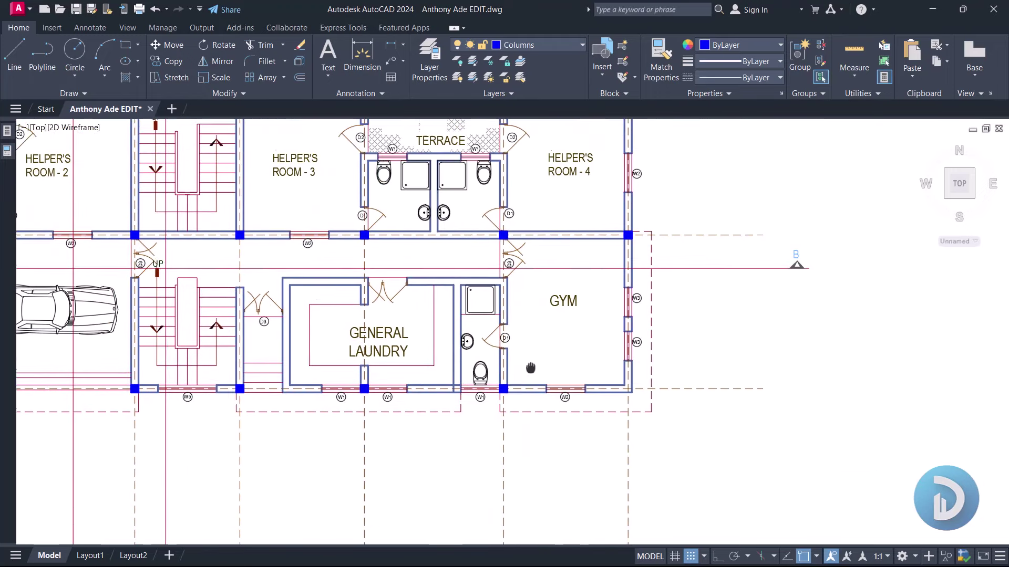
middle_drag(464, 342, 542, 353)
scroll(730, 395, up, 6)
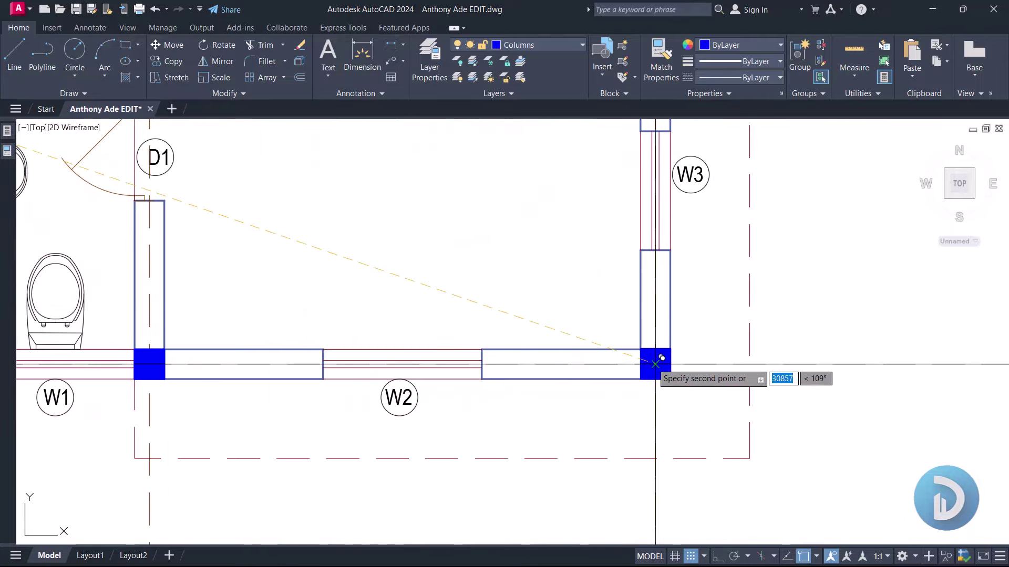
scroll(656, 364, down, 8)
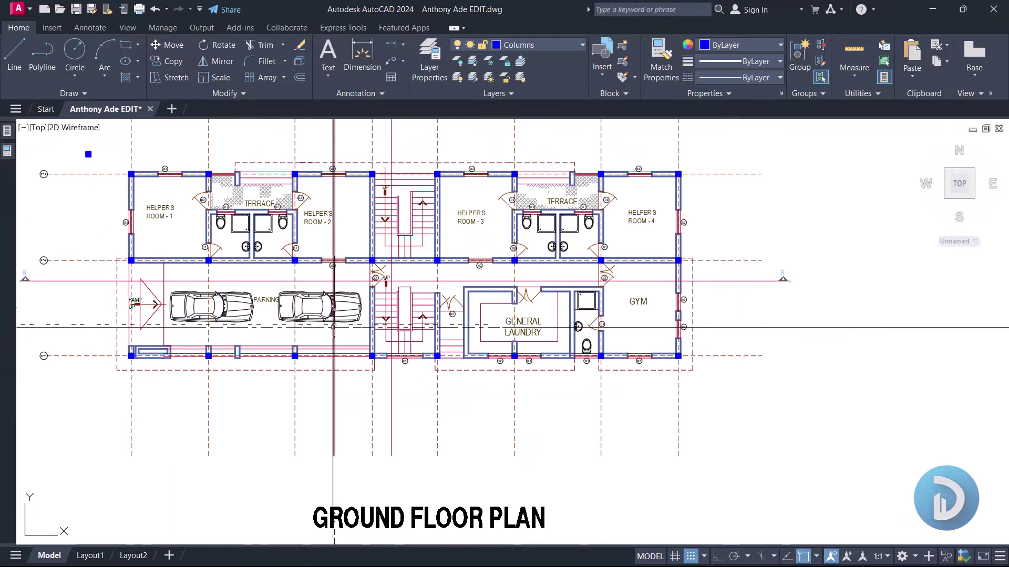
Step: Examine the columned ground floor plan alongside the first floor plan in preparation for superimposing them
middle_drag(333, 326, 429, 389)
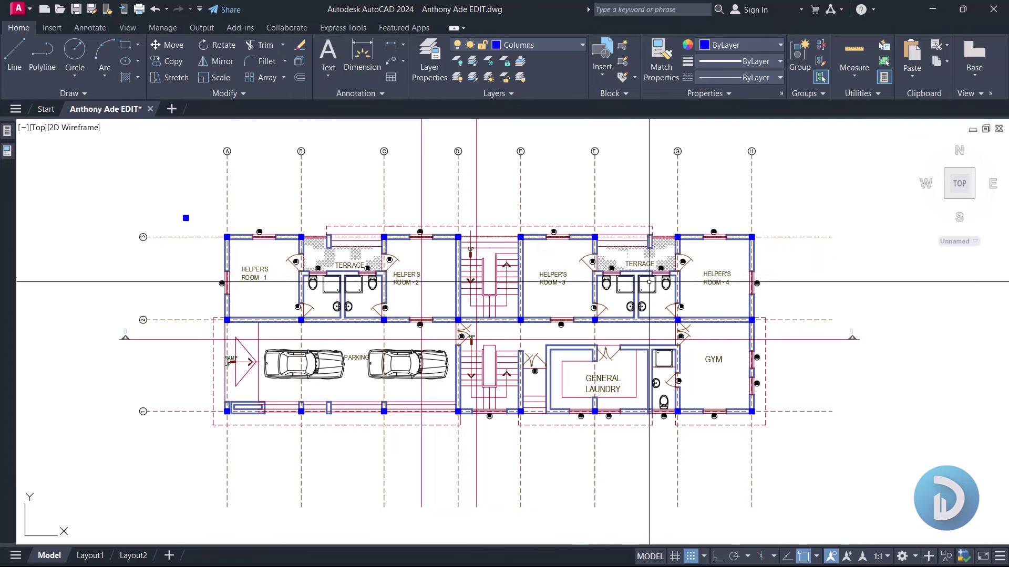
scroll(294, 273, down, 2)
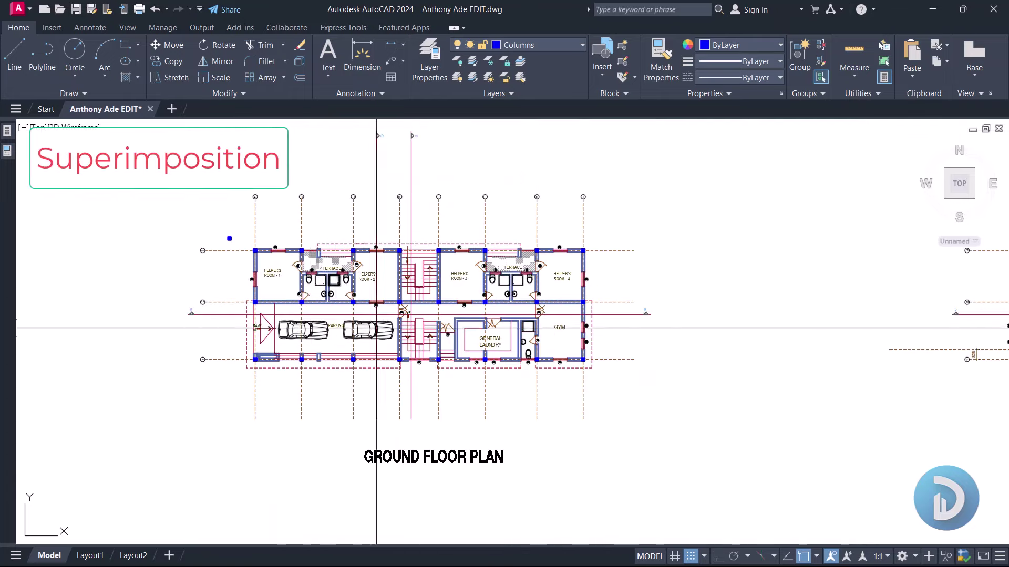
middle_drag(574, 286, 457, 296)
scroll(523, 315, down, 3)
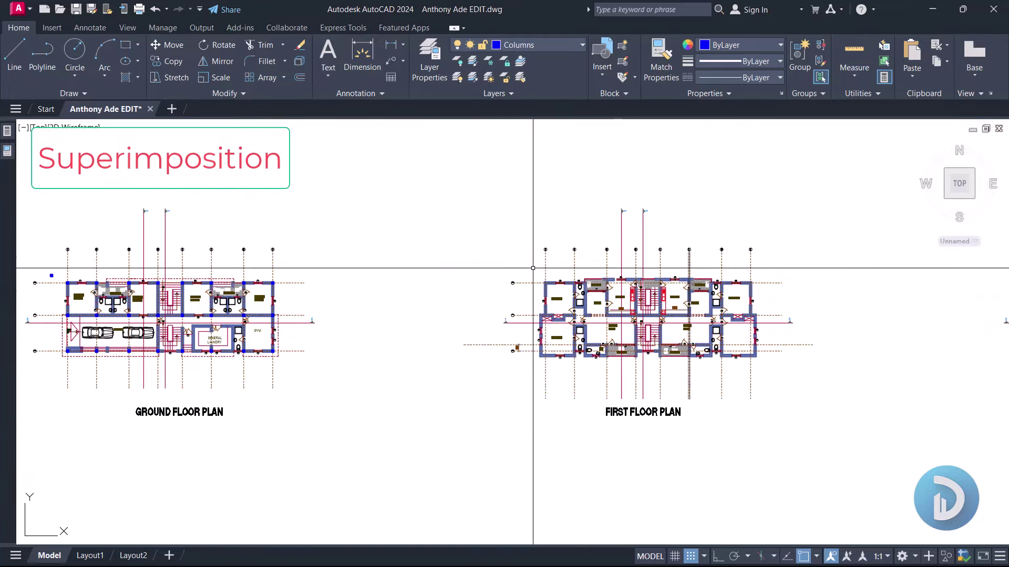
middle_drag(289, 320, 247, 333)
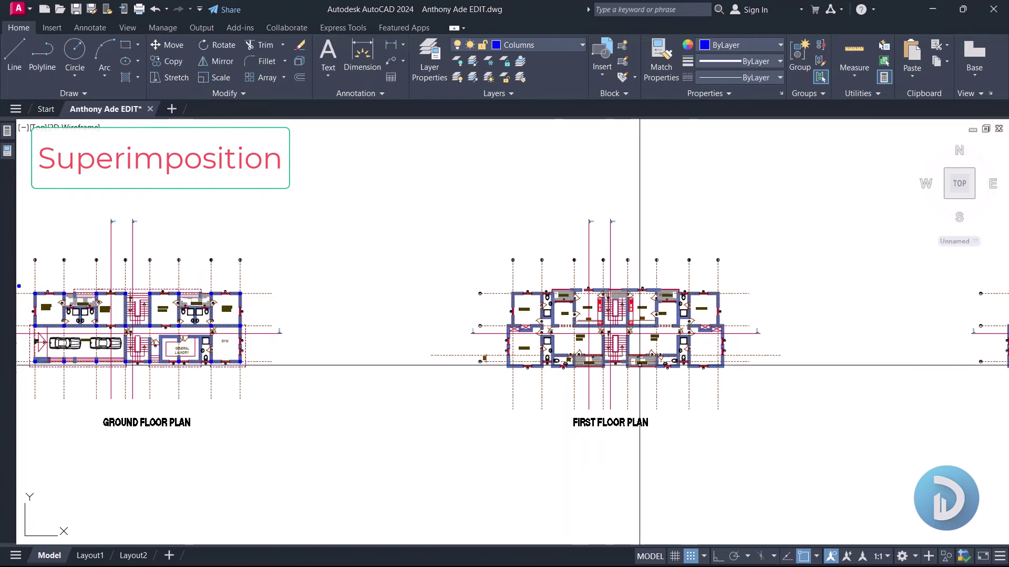
middle_drag(122, 333, 359, 358)
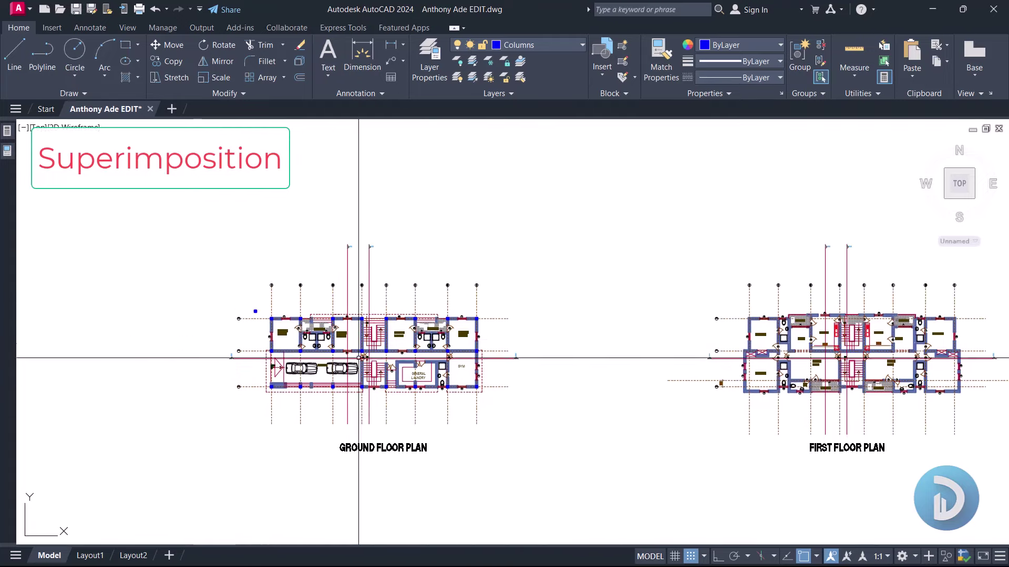
Step: Select the whole ground floor plan and filter the selection with Quick Select to objects whose layer equals Columns
scroll(358, 358, up, 5)
middle_drag(613, 453, 725, 464)
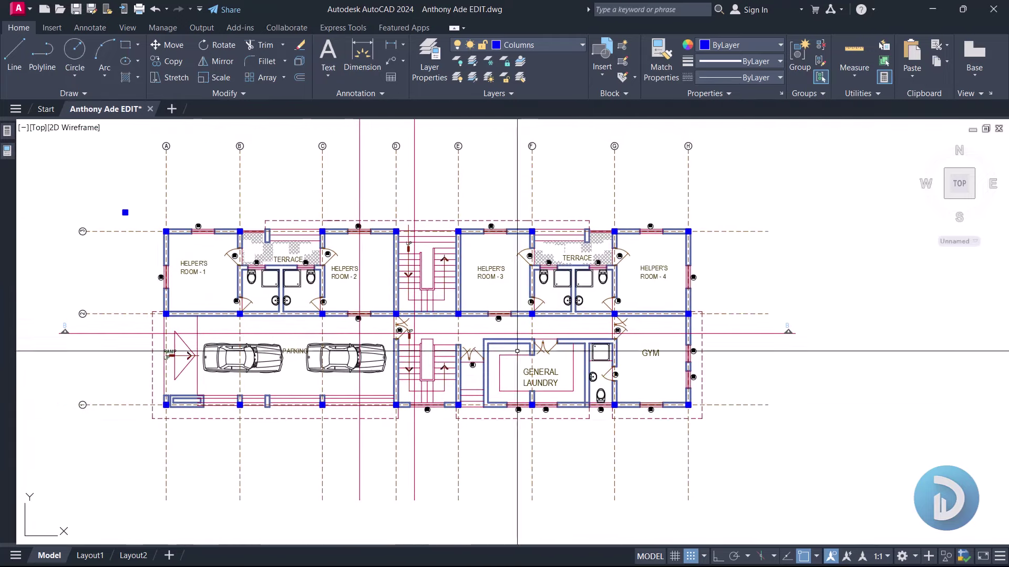
click(725, 464)
click(149, 200)
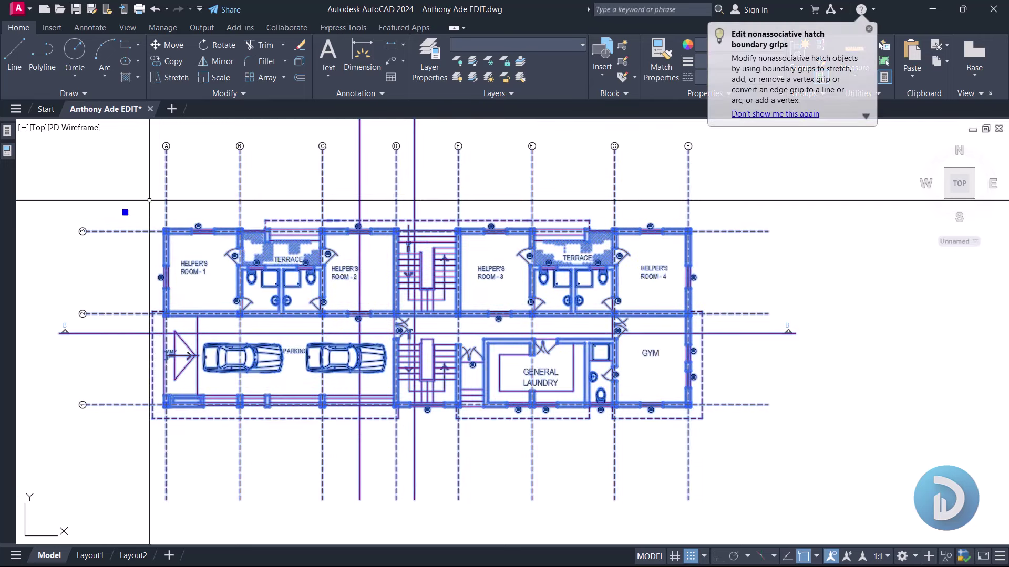
right_click(750, 187)
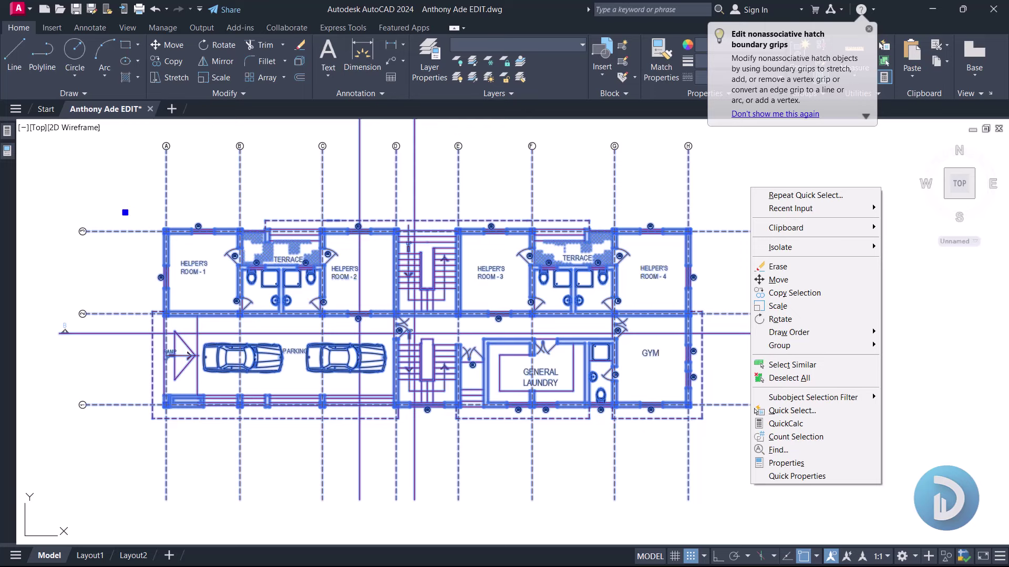
click(788, 411)
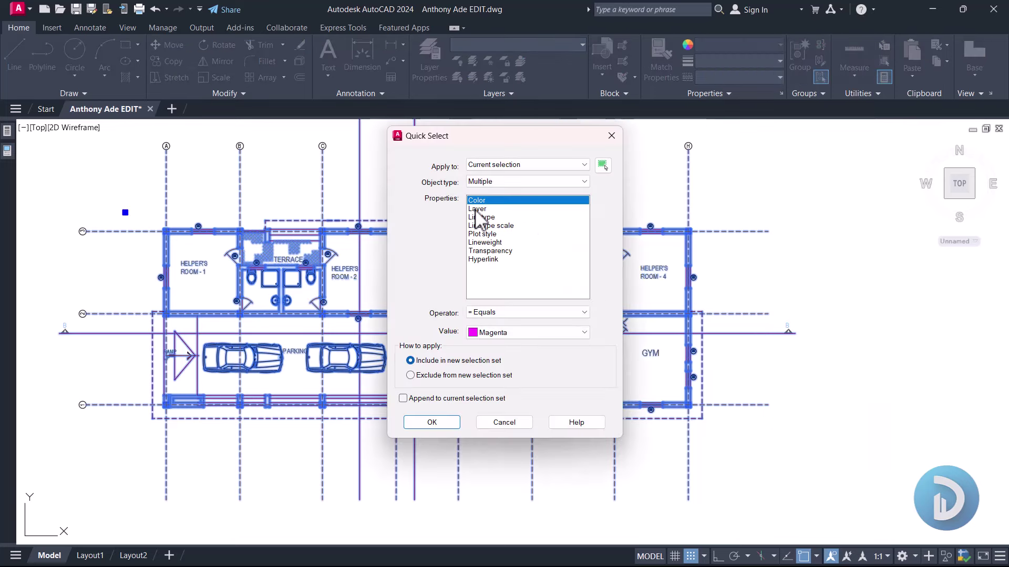
click(516, 333)
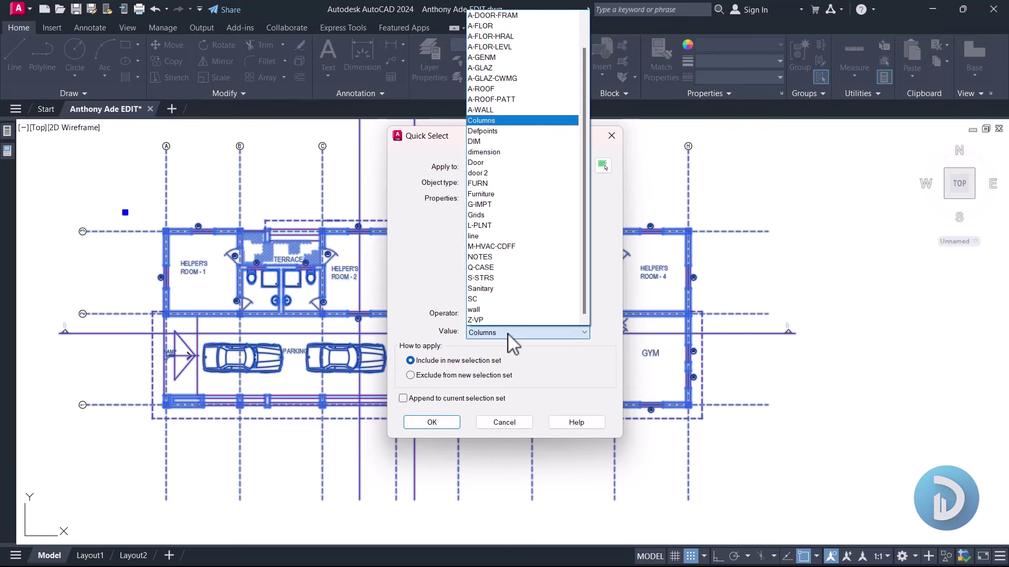
key(Escape)
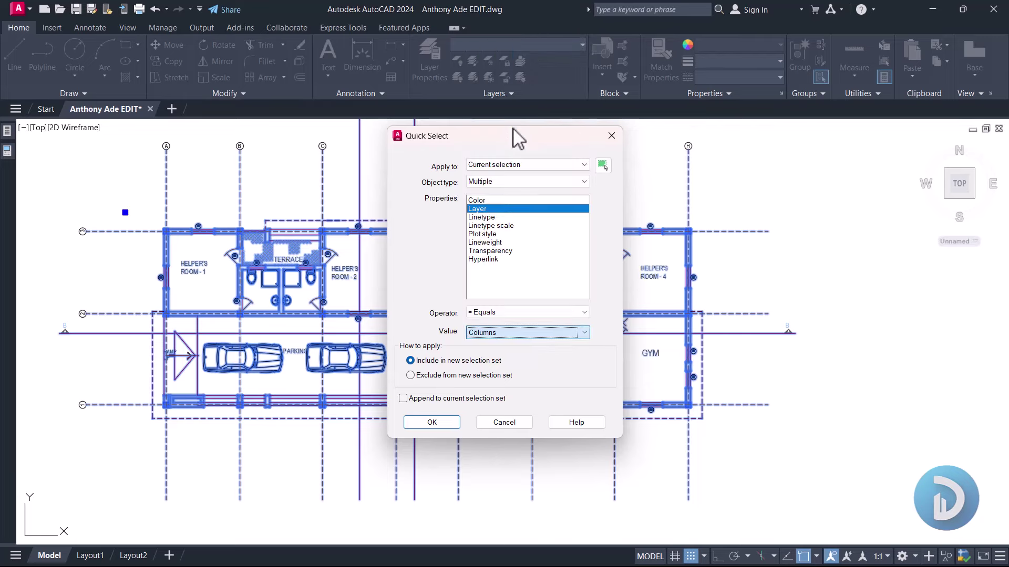
click(450, 425)
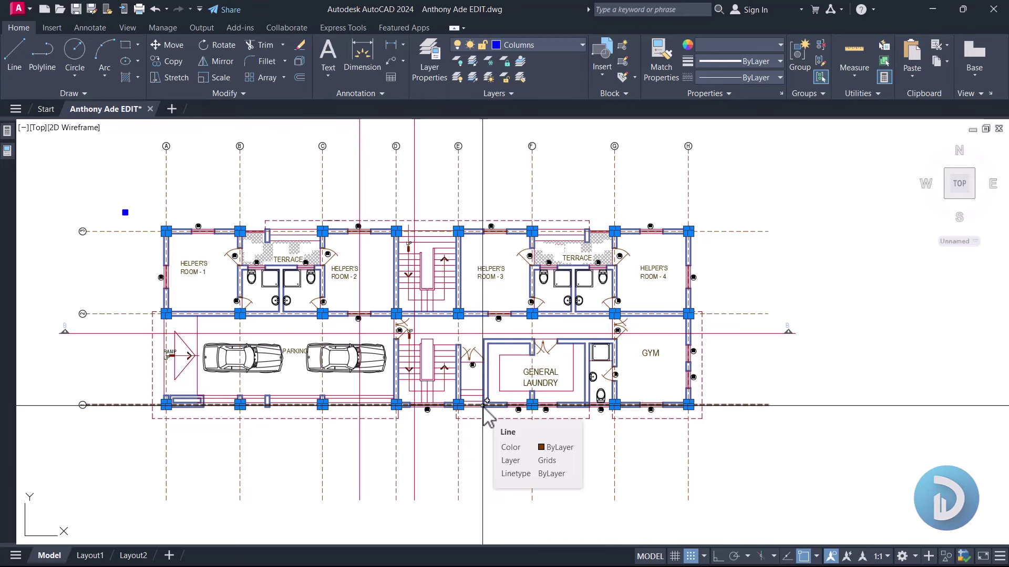
Step: Start copying the selected columns, with the centre of the column at gridlines A and 3 as base point
drag(485, 409, 486, 415)
key(Return)
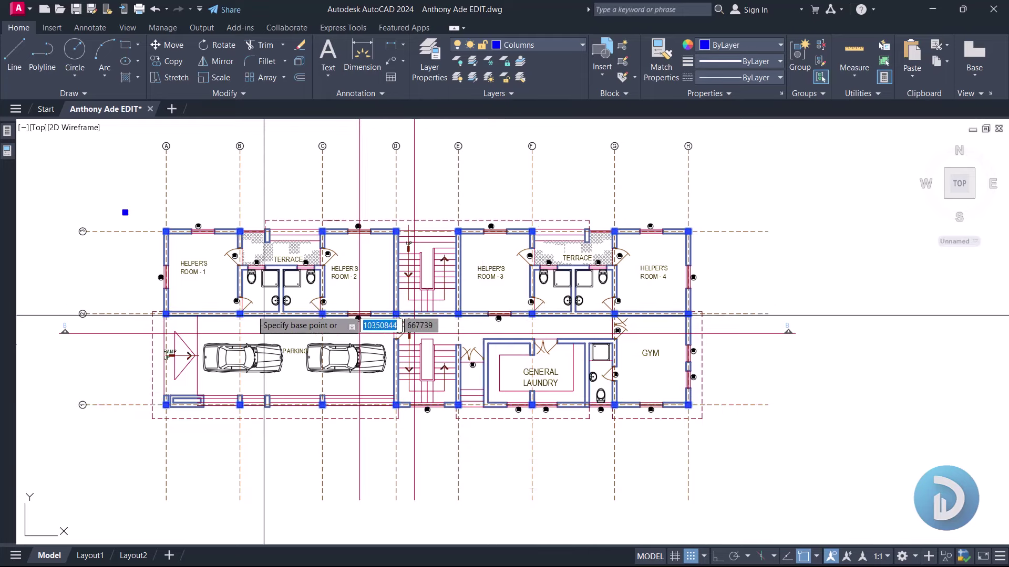
scroll(79, 192, up, 4)
middle_drag(190, 253, 230, 338)
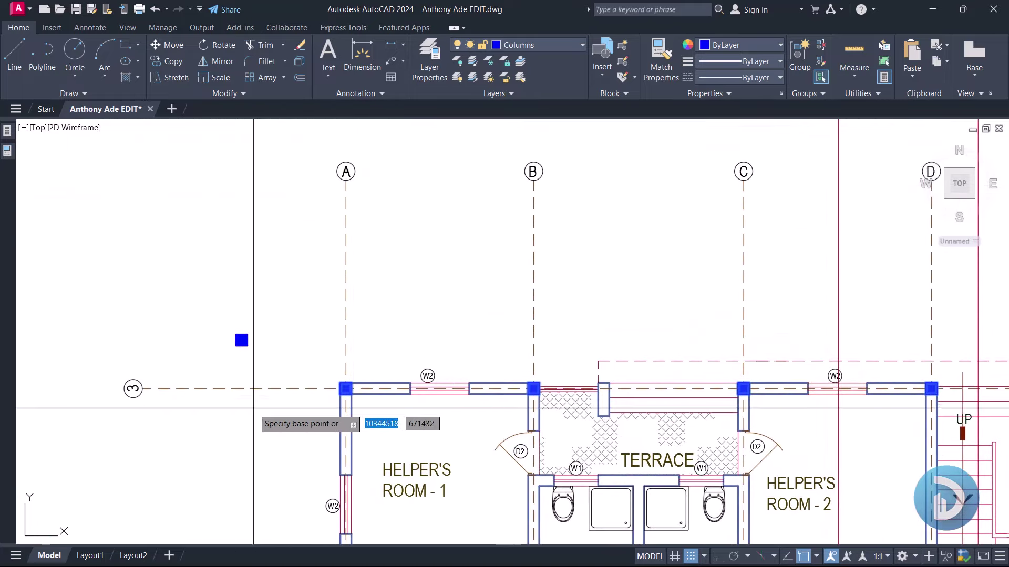
scroll(336, 395, up, 5)
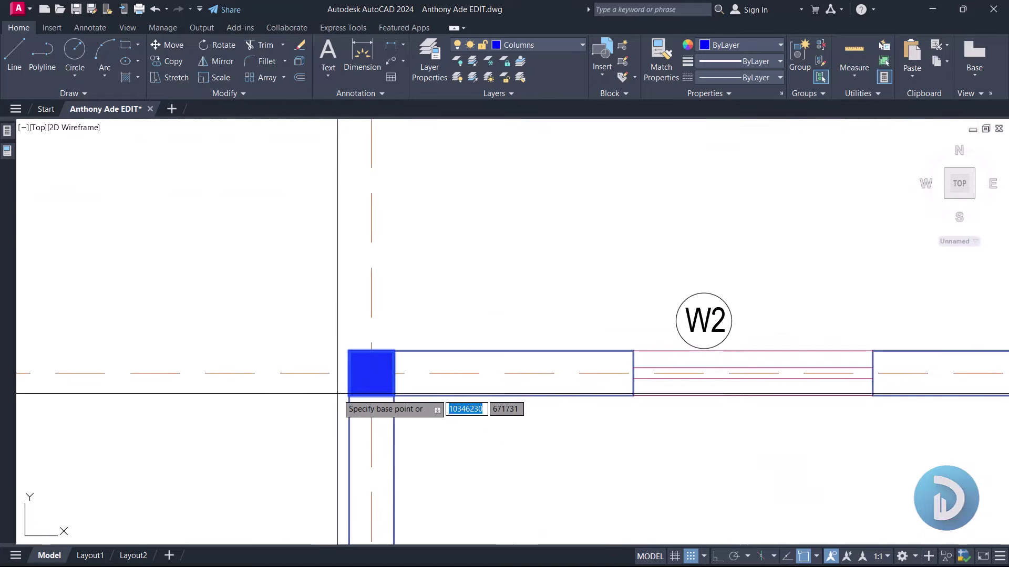
click(371, 373)
Step: Place the copied columns on the First Floor Plan at the intersection of gridlines A and 3, and end the copying
scroll(525, 237, down, 10)
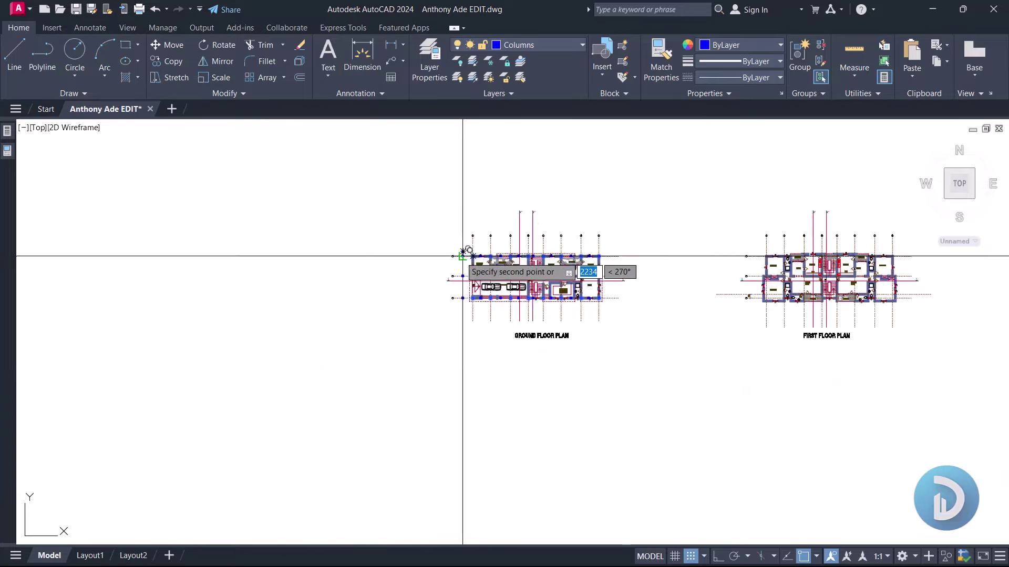
scroll(550, 270, up, 10)
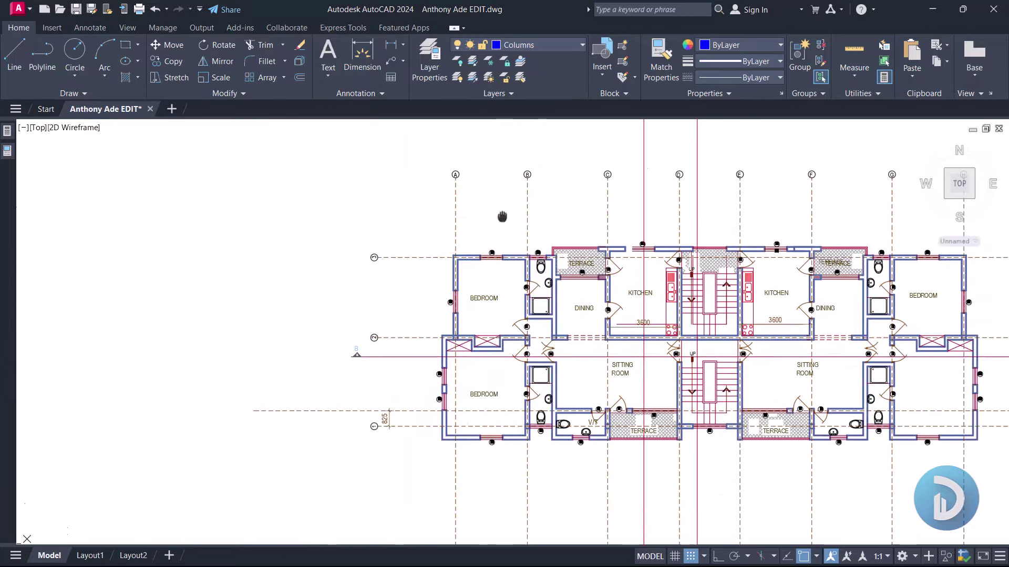
scroll(470, 197, down, 5)
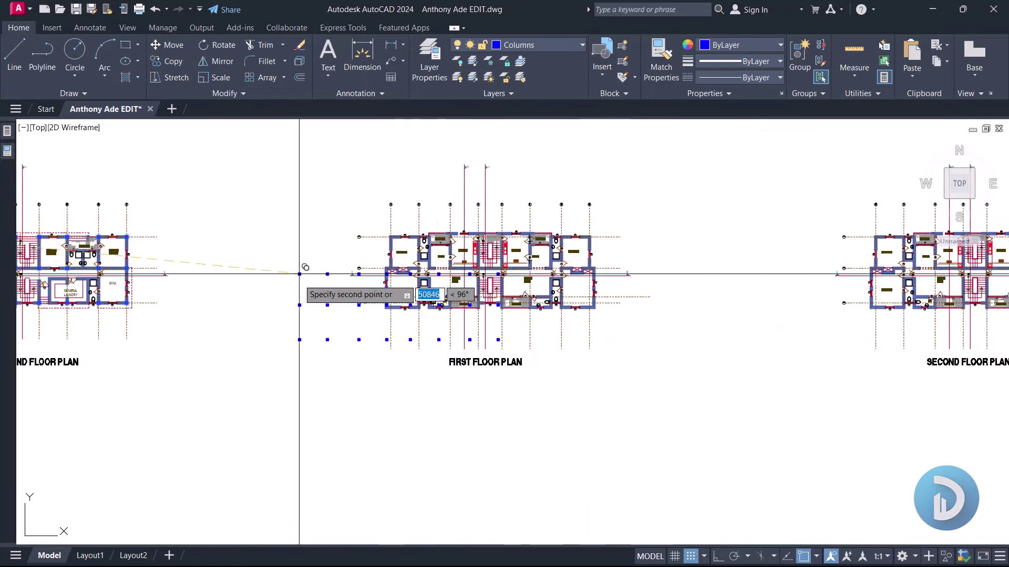
scroll(397, 248, up, 5)
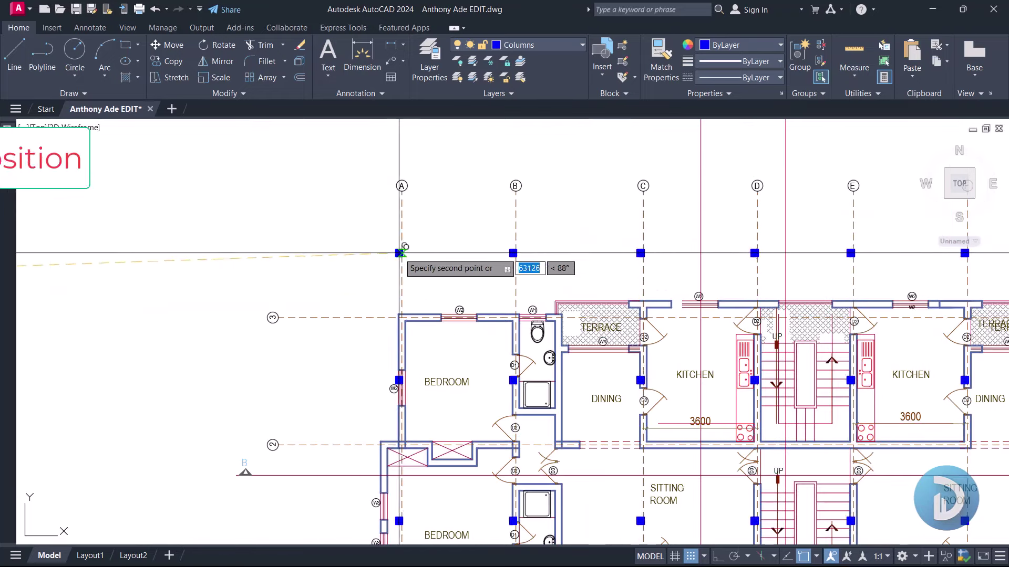
scroll(391, 330, up, 7)
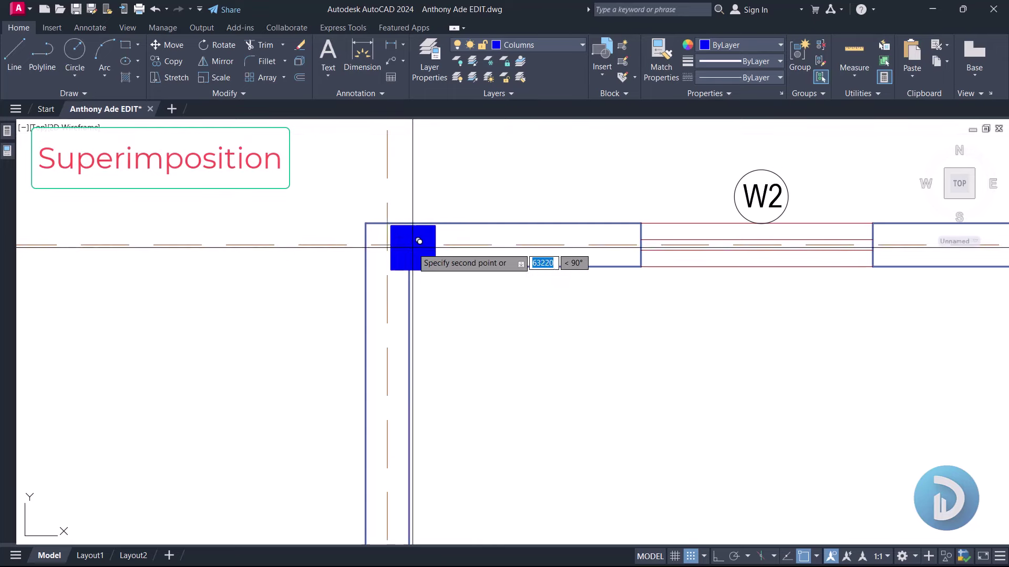
scroll(420, 220, down, 4)
text(b)
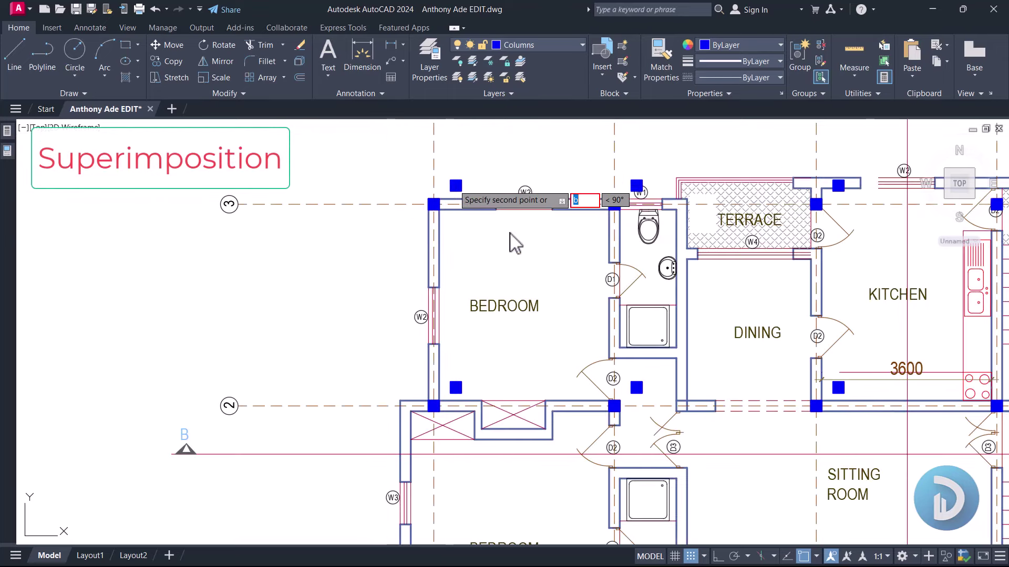
key(Escape)
Step: Examine how the copied ground floor columns sit across the whole First Floor Plan
scroll(588, 313, down, 5)
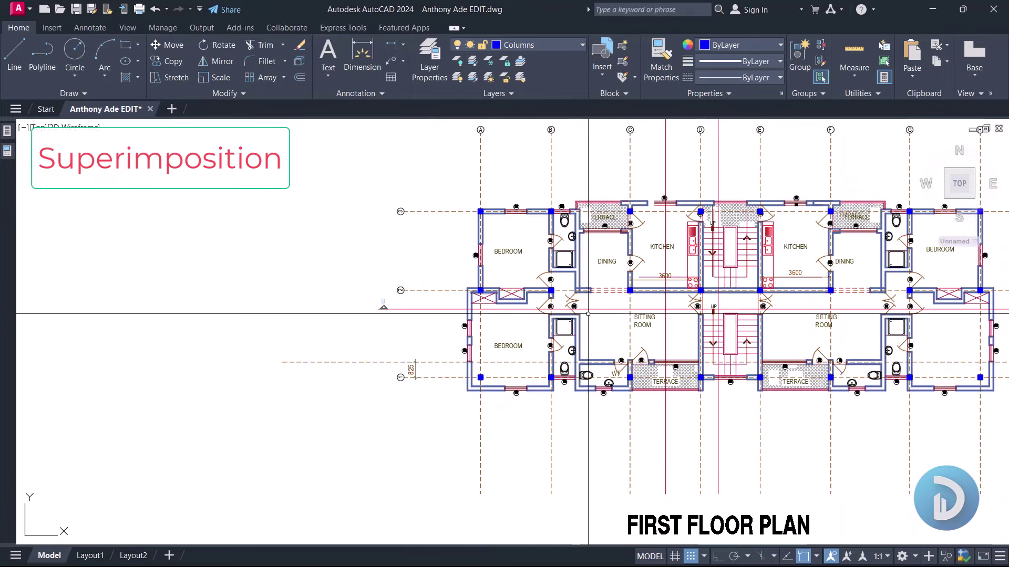
middle_drag(678, 268, 459, 261)
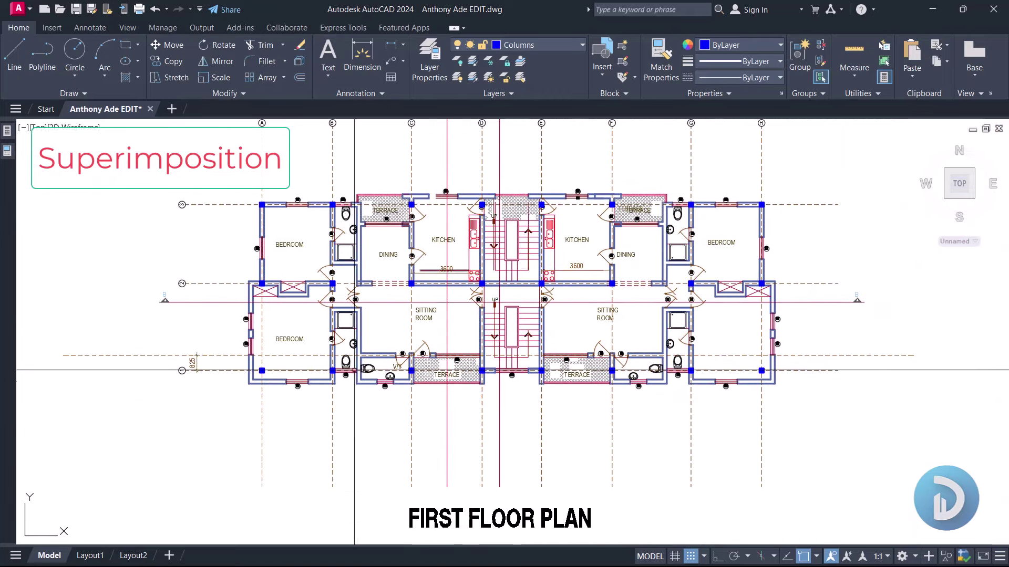
middle_drag(354, 370, 496, 358)
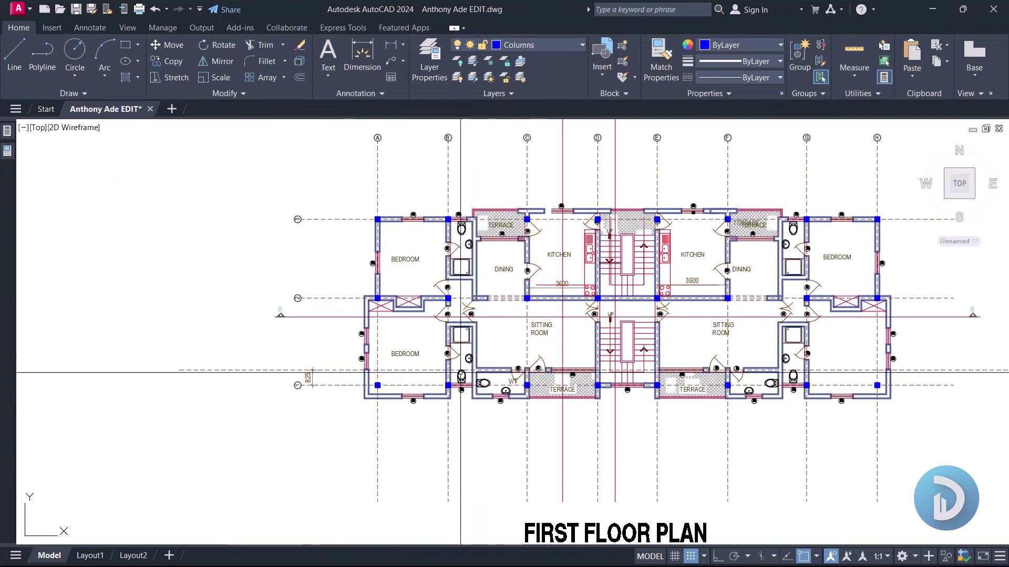
middle_drag(538, 313, 483, 357)
scroll(524, 310, up, 4)
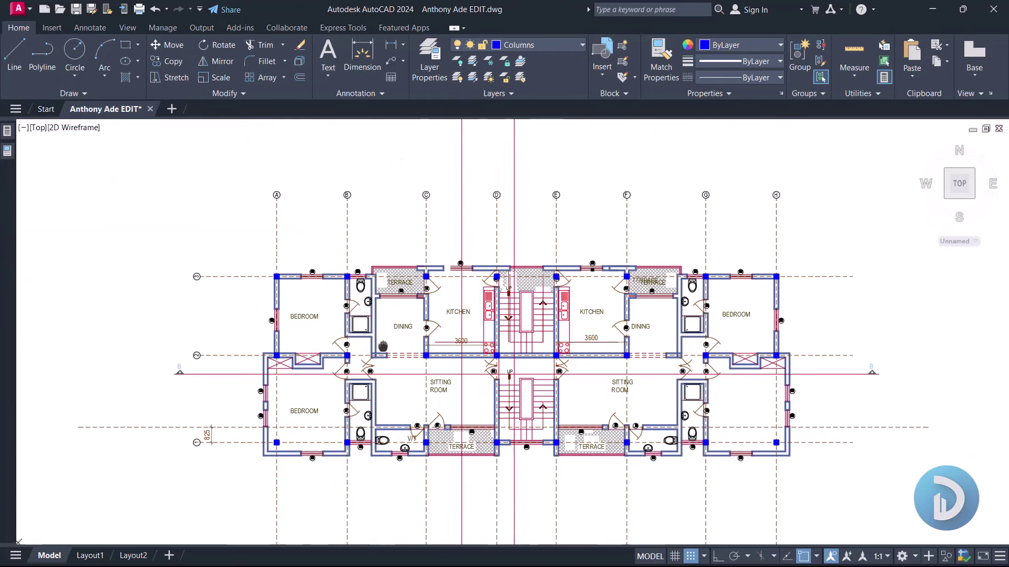
middle_drag(524, 310, 436, 322)
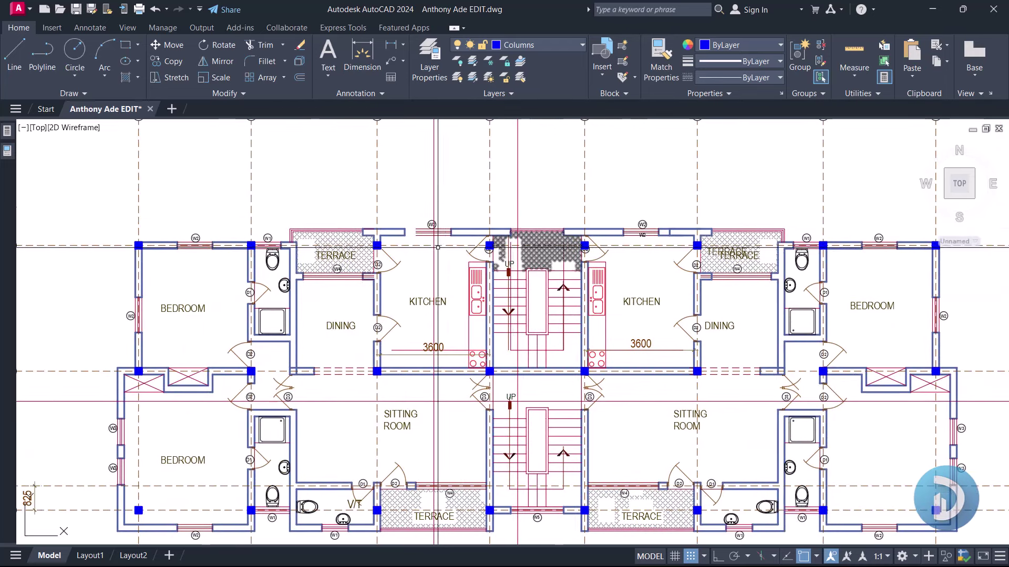
Step: Examine the superimposed columns on gridline 3 at gridlines A and B against the first floor bedroom walls
scroll(273, 297, up, 6)
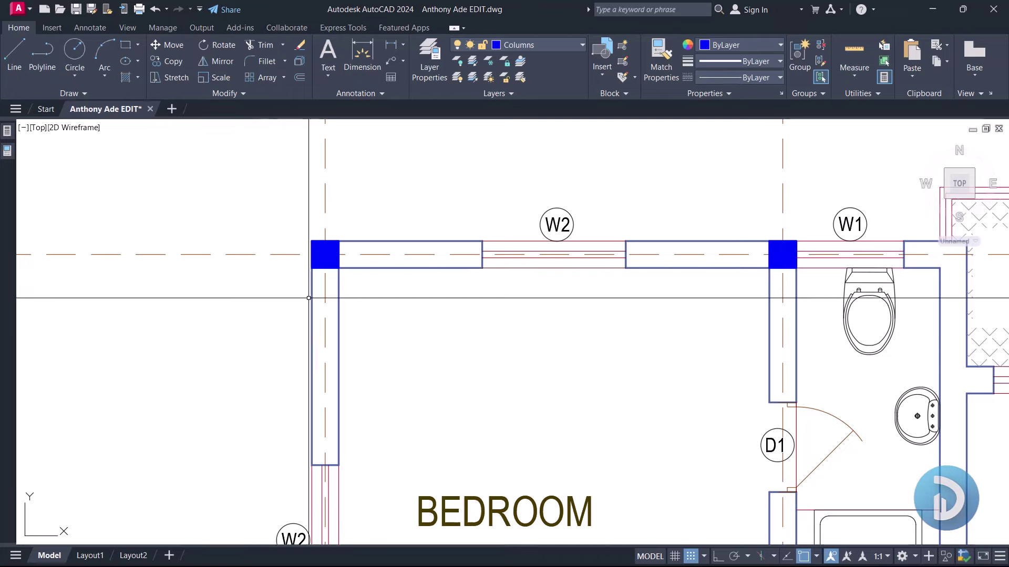
scroll(354, 244, down, 6)
scroll(342, 263, up, 4)
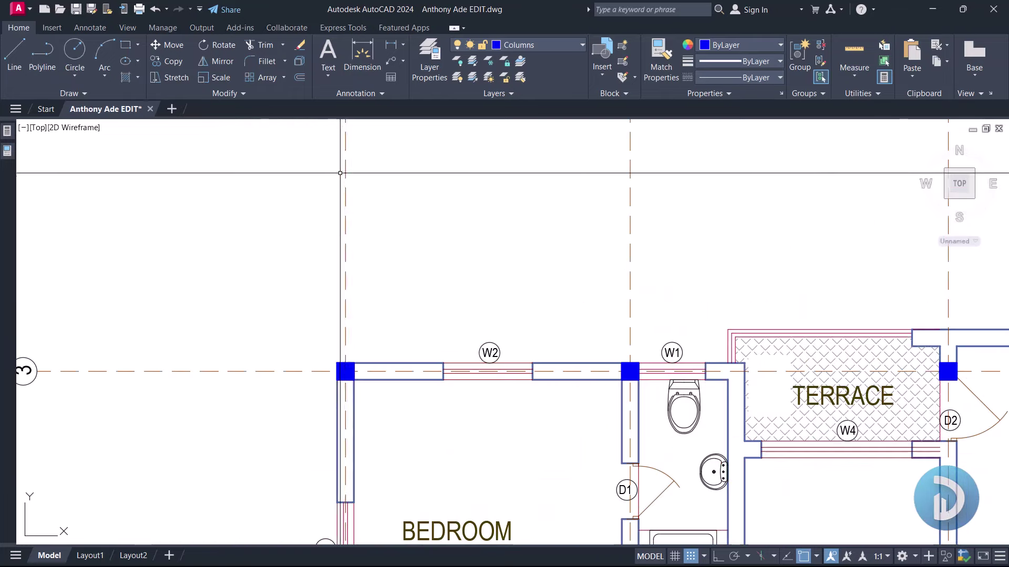
middle_drag(355, 388, 406, 307)
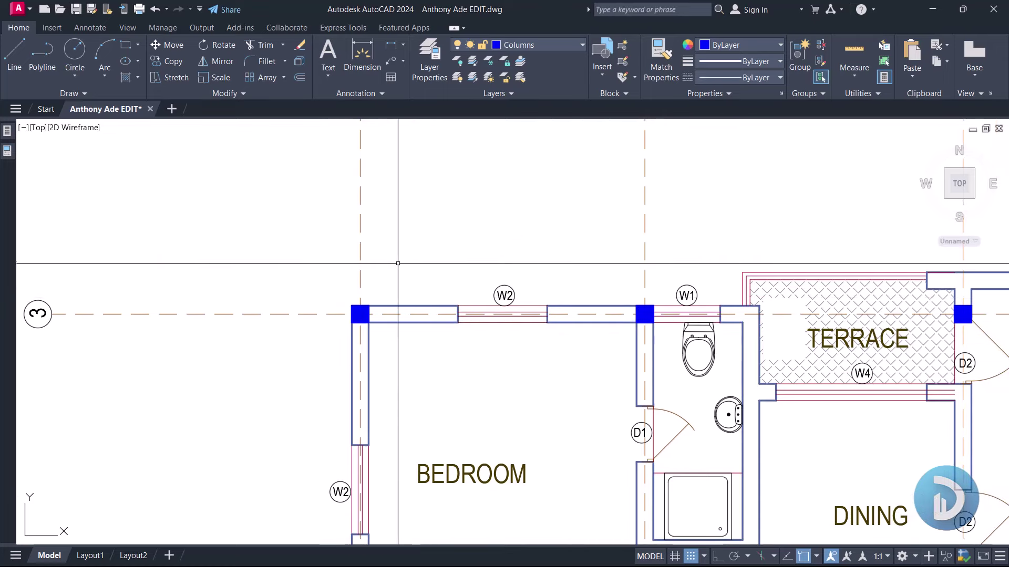
scroll(352, 324, up, 2)
scroll(403, 322, down, 3)
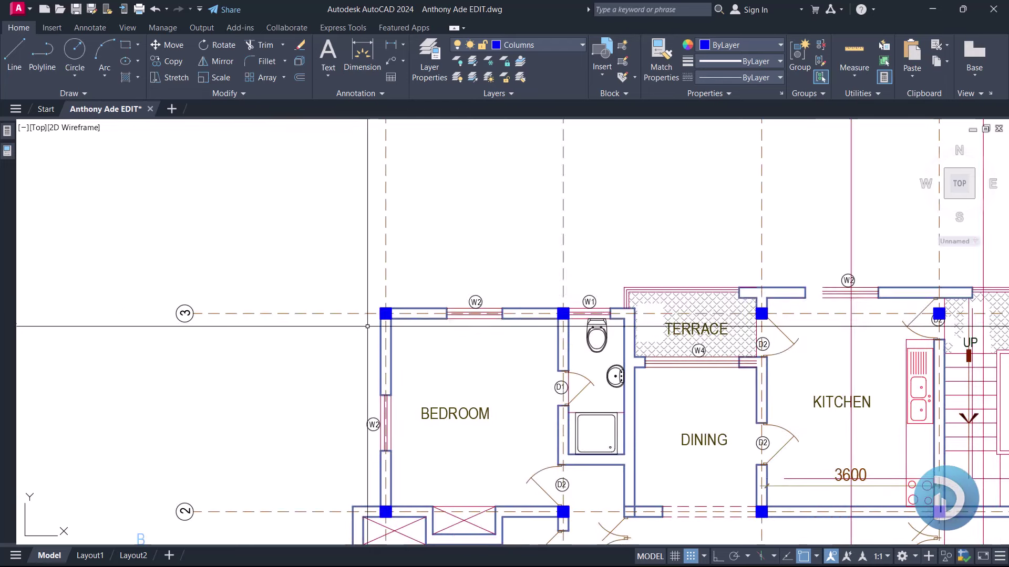
middle_drag(397, 321, 373, 333)
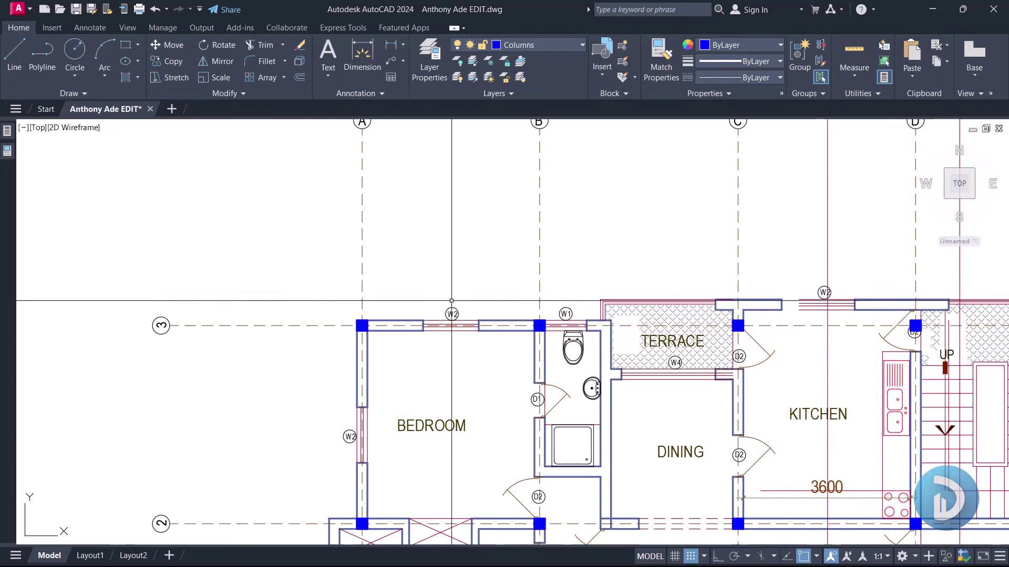
middle_drag(451, 301, 315, 319)
middle_drag(403, 200, 360, 213)
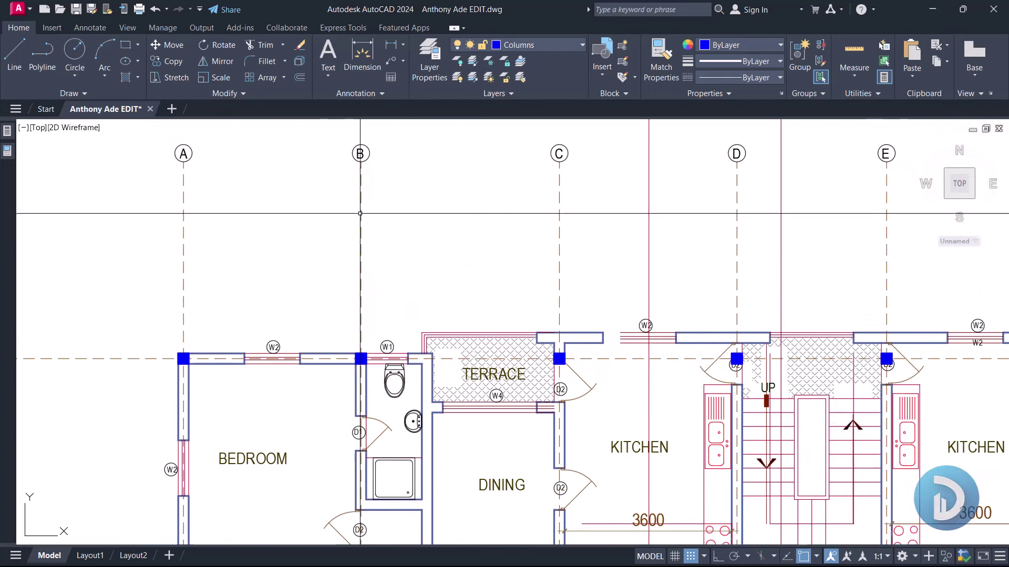
scroll(337, 378, up, 2)
scroll(371, 330, down, 2)
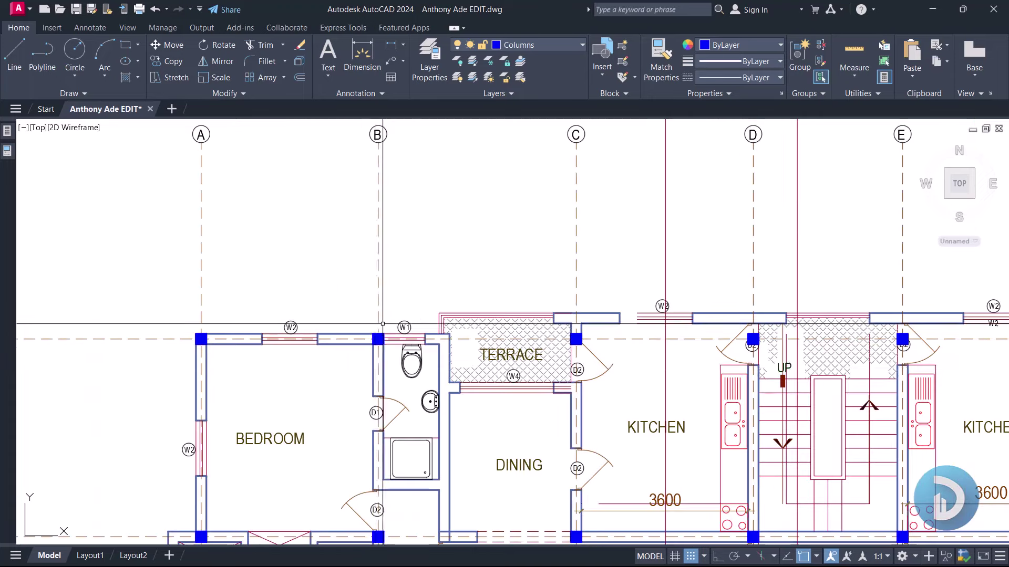
middle_drag(376, 363, 390, 310)
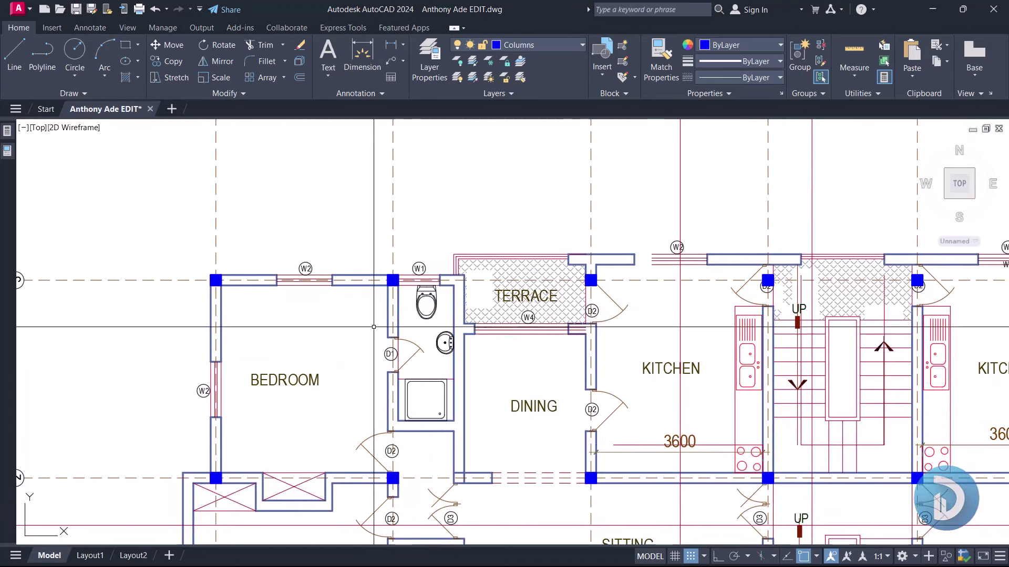
scroll(373, 327, down, 2)
middle_drag(295, 328, 257, 359)
scroll(341, 326, up, 2)
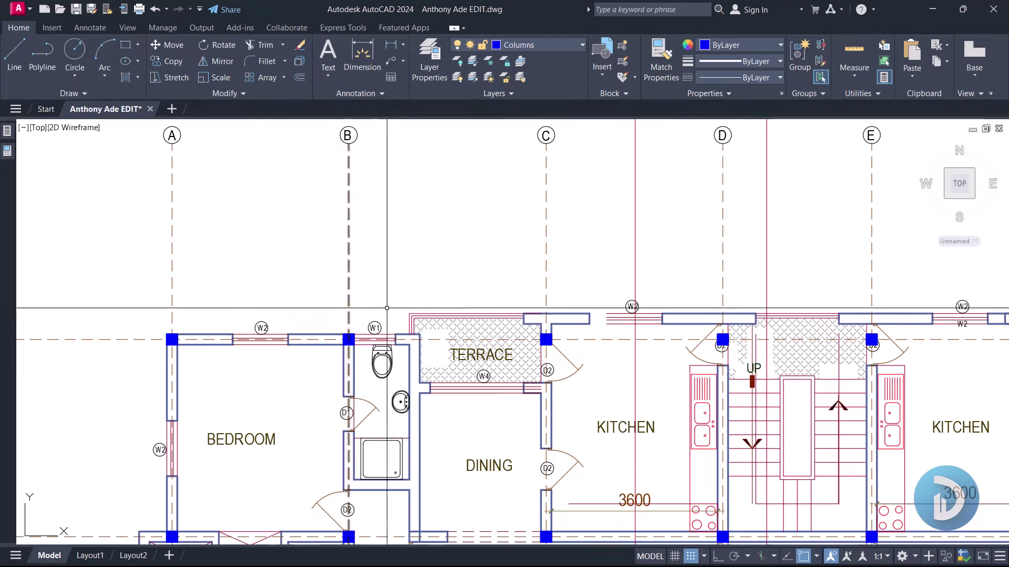
Step: Examine the superimposed column at gridlines C and 3 against the walls and door D2 between the terrace and kitchen
middle_drag(387, 309, 374, 326)
middle_drag(433, 380, 426, 306)
scroll(391, 352, up, 4)
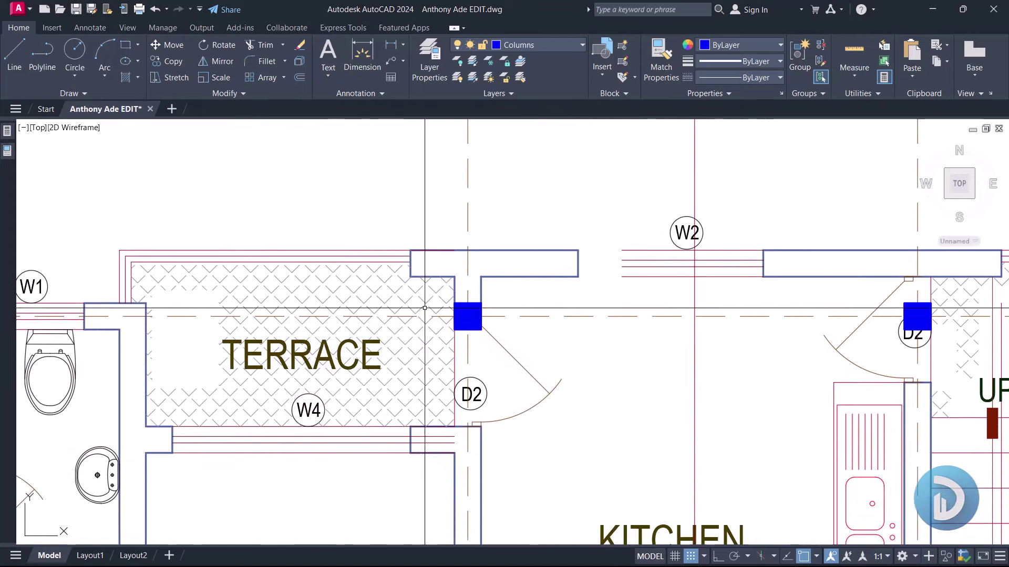
scroll(418, 331, down, 4)
middle_drag(463, 379, 478, 397)
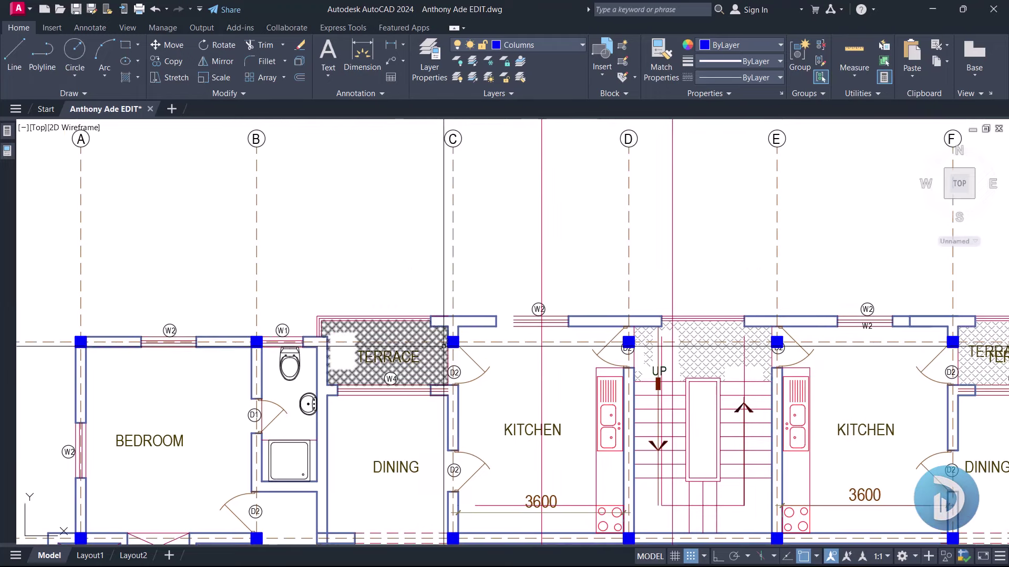
scroll(493, 357, up, 4)
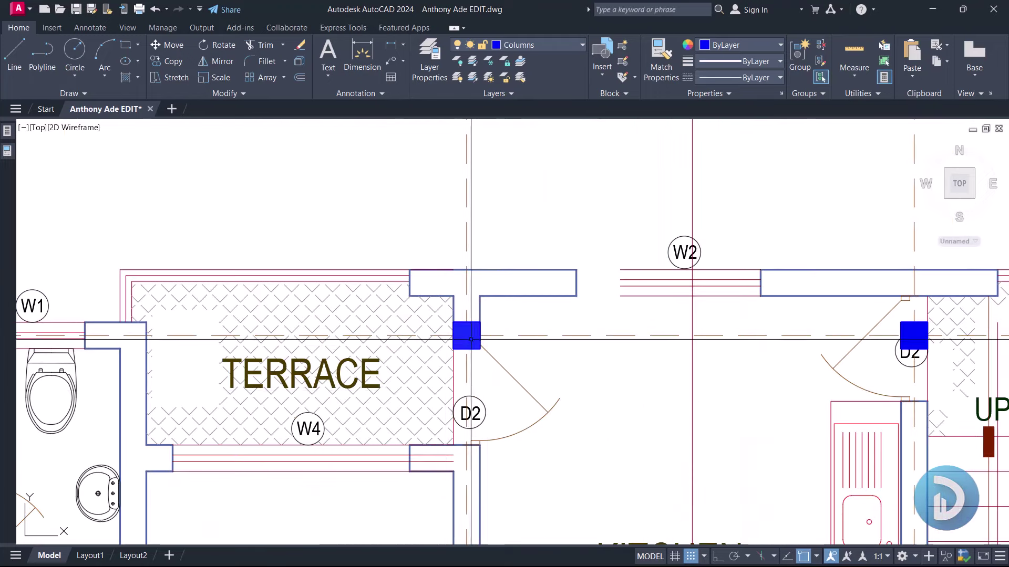
scroll(475, 317, down, 5)
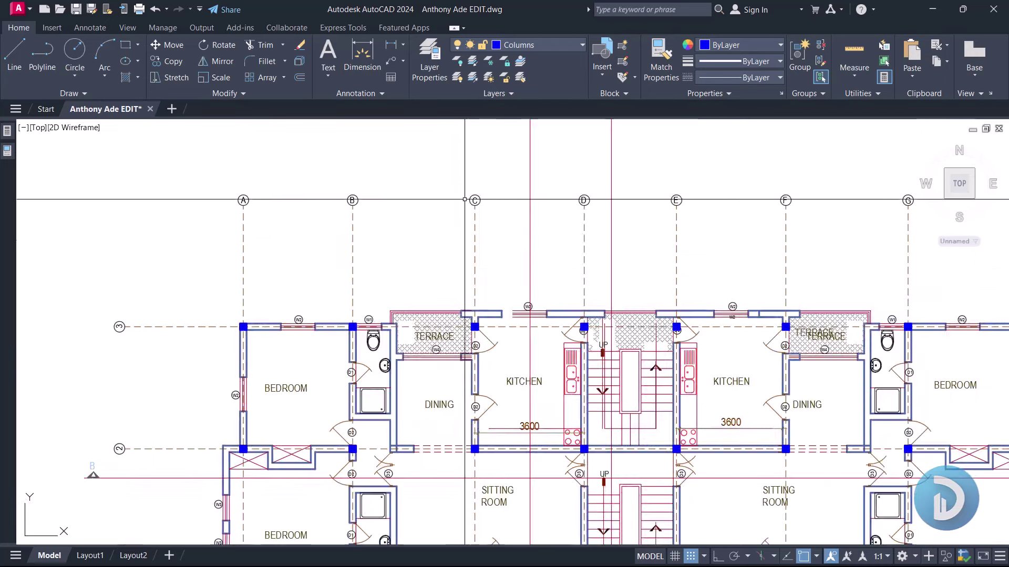
scroll(466, 340, up, 3)
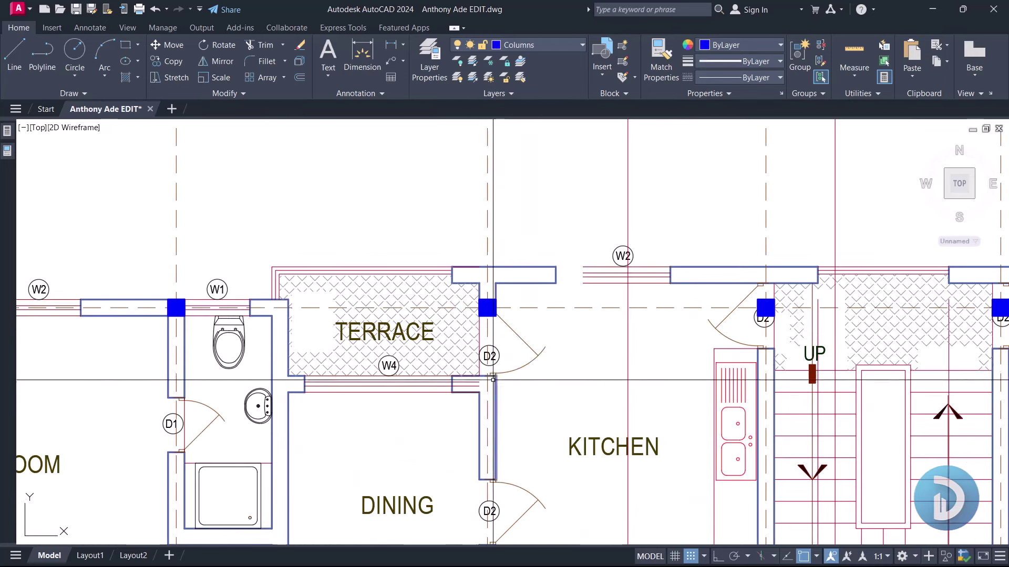
Step: Delete the hatch from the first floor terrace between gridlines B and C, next to the dining room
middle_drag(479, 309, 505, 297)
scroll(412, 286, down, 5)
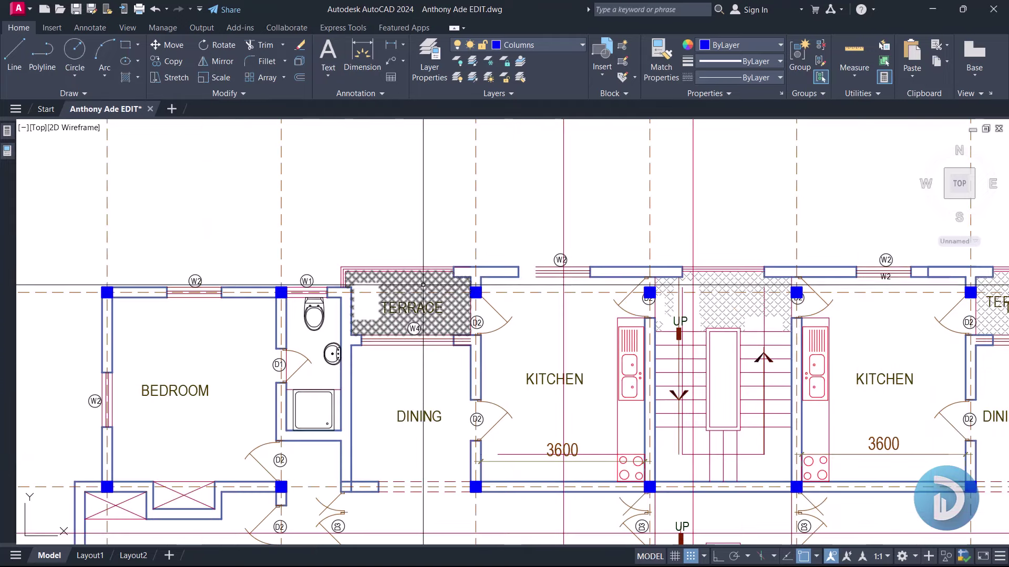
scroll(452, 308, up, 4)
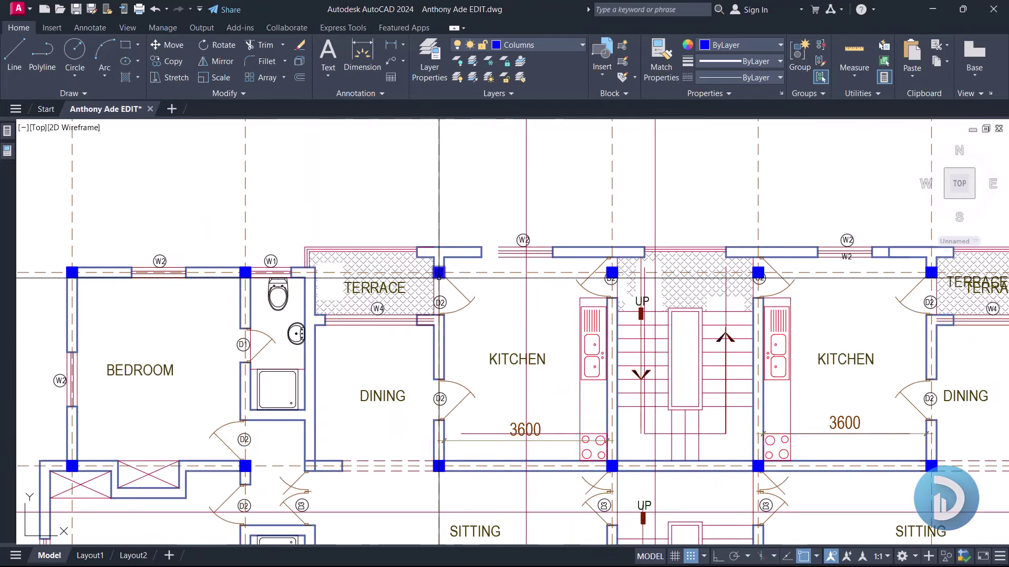
scroll(445, 287, up, 2)
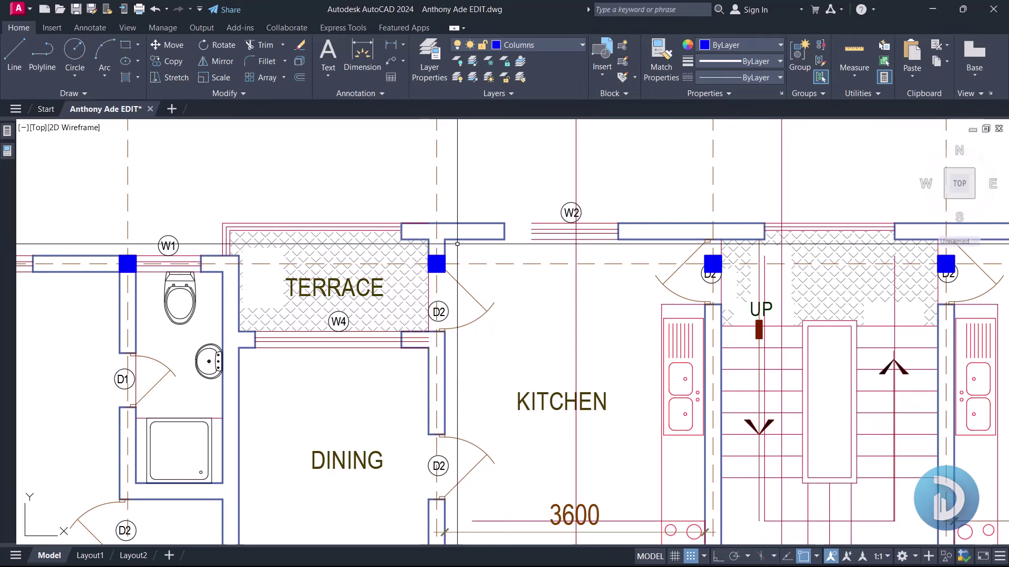
scroll(158, 179, up, 3)
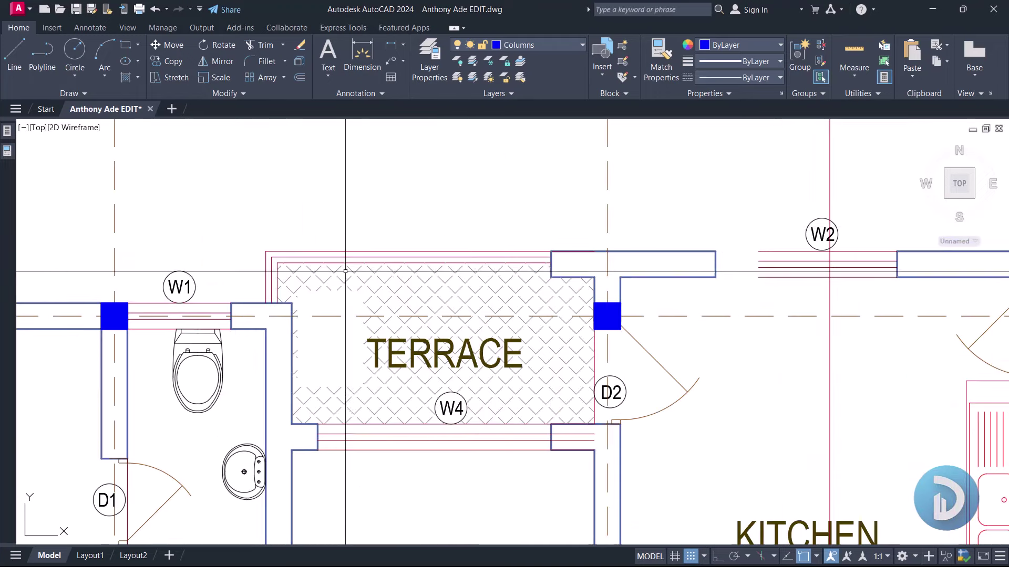
click(467, 219)
click(327, 281)
scroll(467, 223, down, 5)
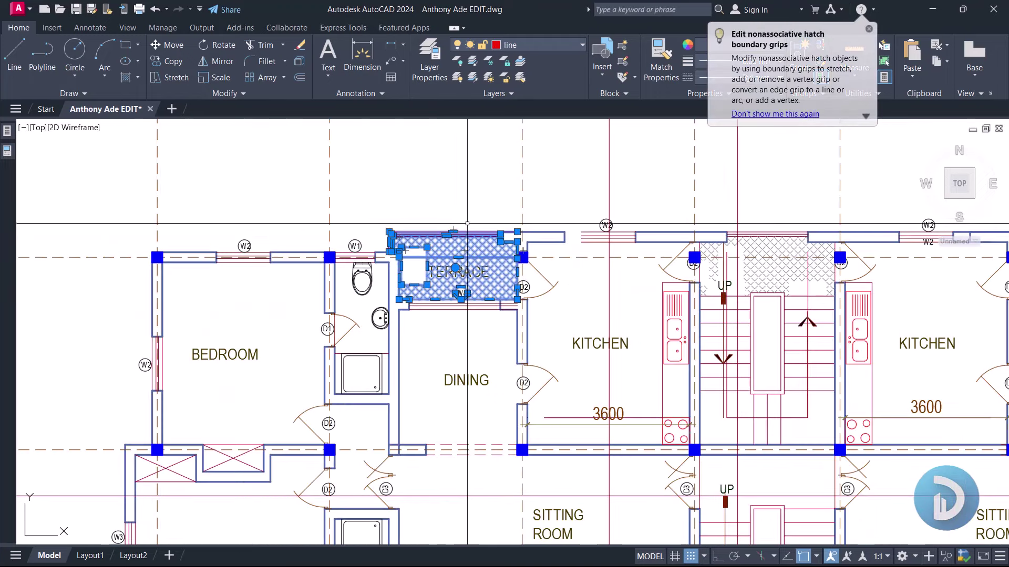
key(Escape)
click(452, 286)
key(Delete)
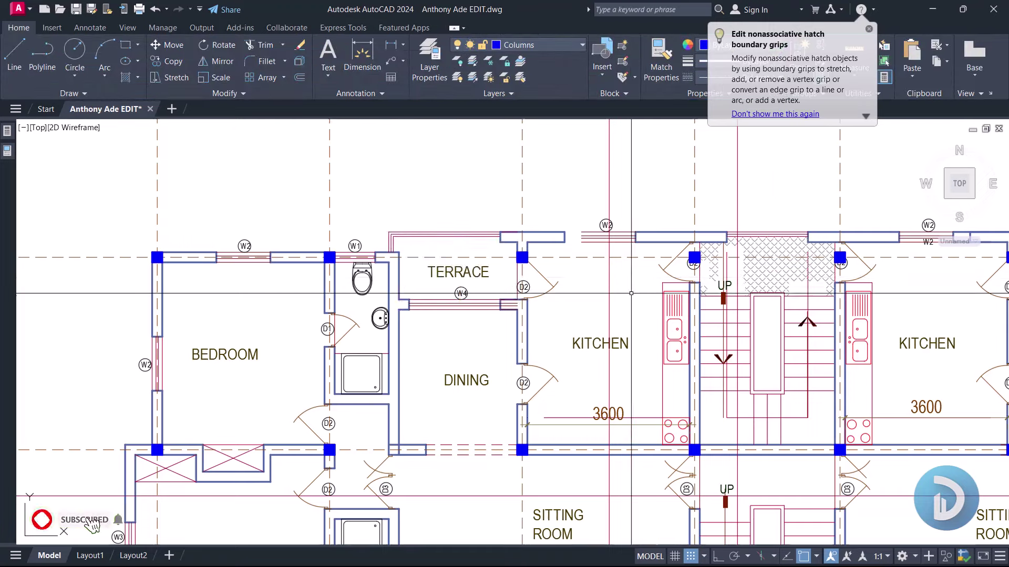
Step: Delete the hatches above the staircase between gridlines D and E and in the upper terrace between gridlines F and G
click(767, 265)
click(620, 306)
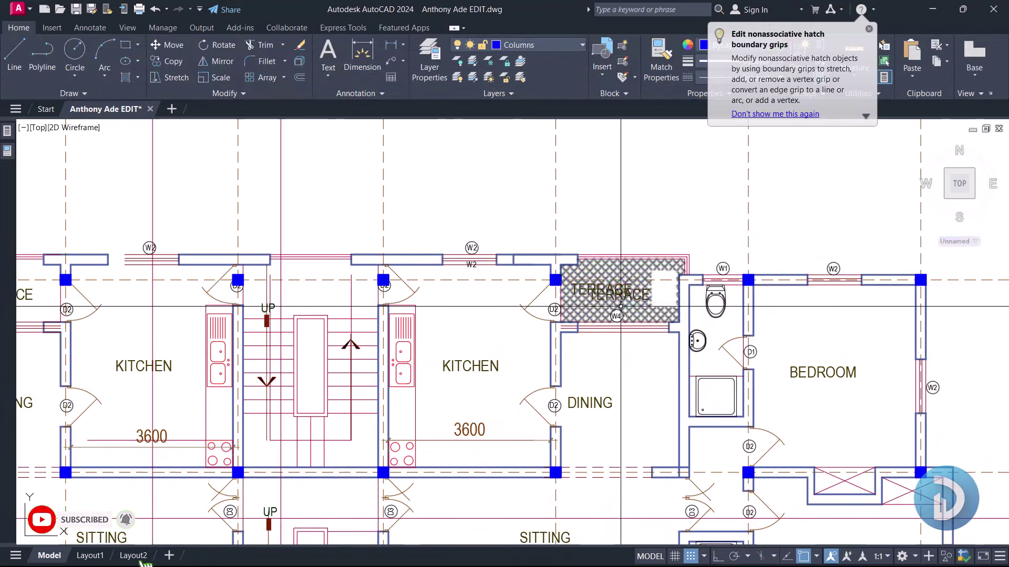
click(620, 307)
key(Delete)
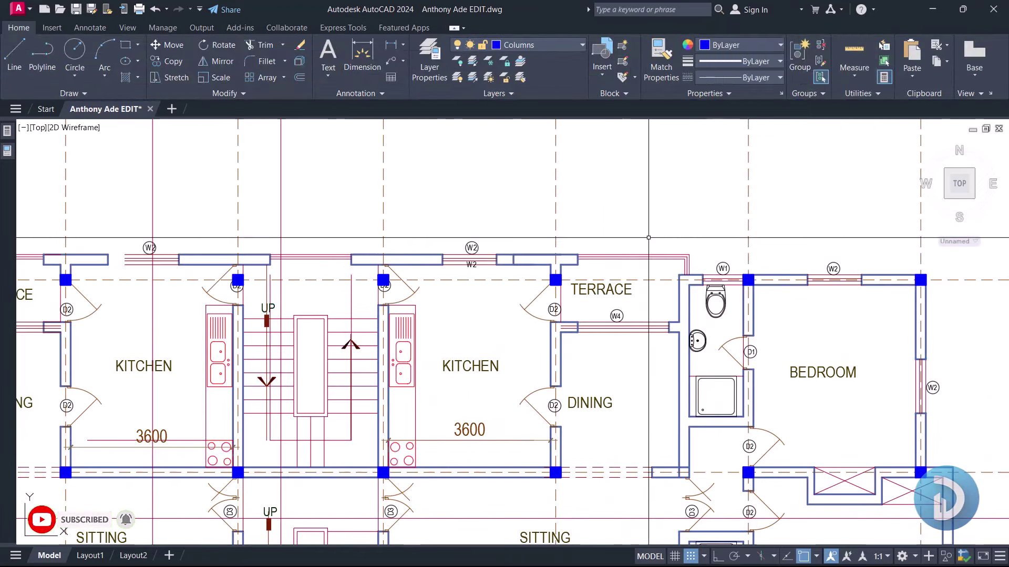
Step: Delete the hatches from the two terraces along gridline 1, on both sides of the staircase
scroll(648, 237, down, 5)
scroll(468, 500, up, 3)
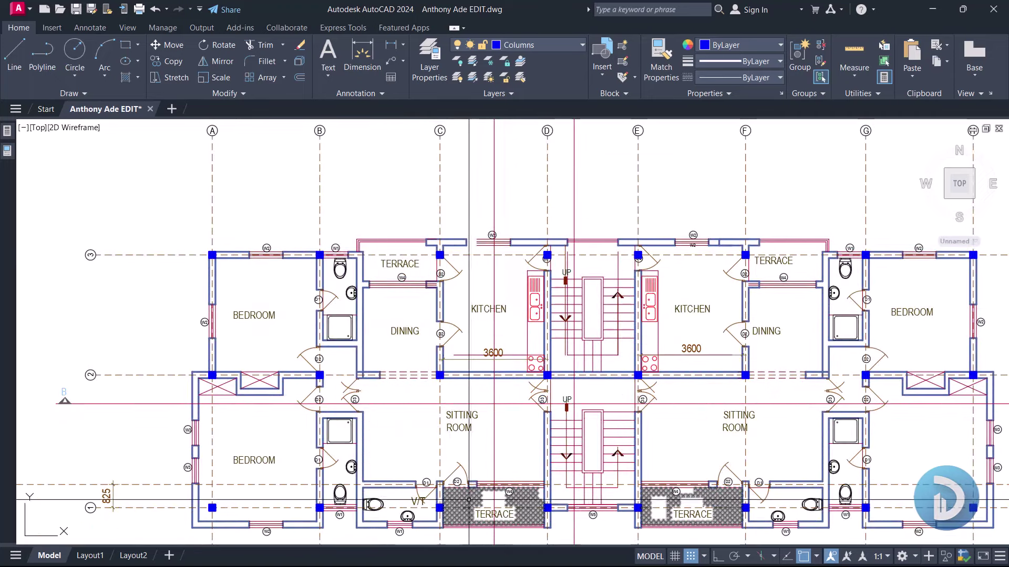
click(469, 500)
key(Delete)
middle_drag(469, 500, 429, 423)
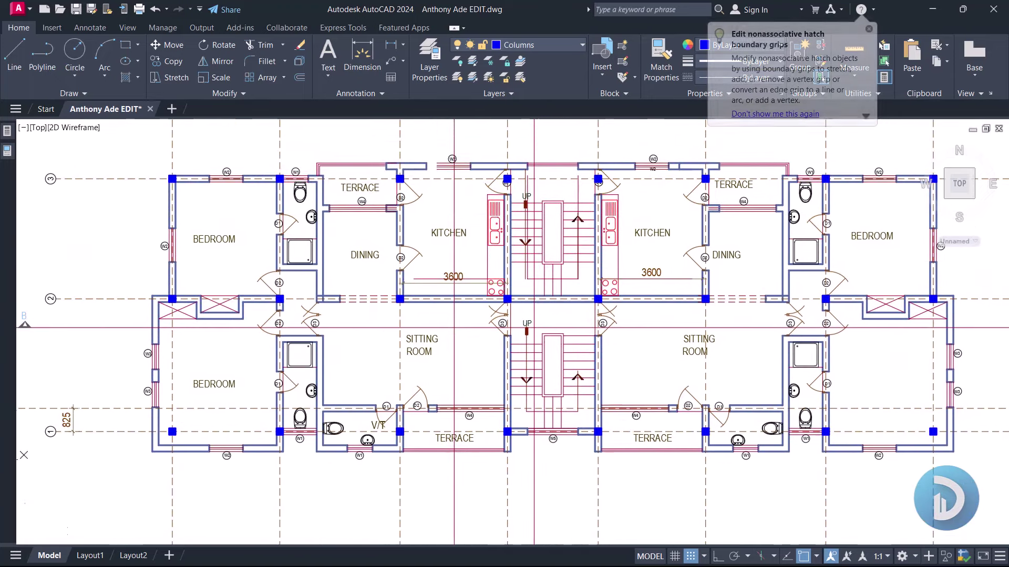
scroll(392, 169, up, 5)
middle_drag(489, 292, 464, 317)
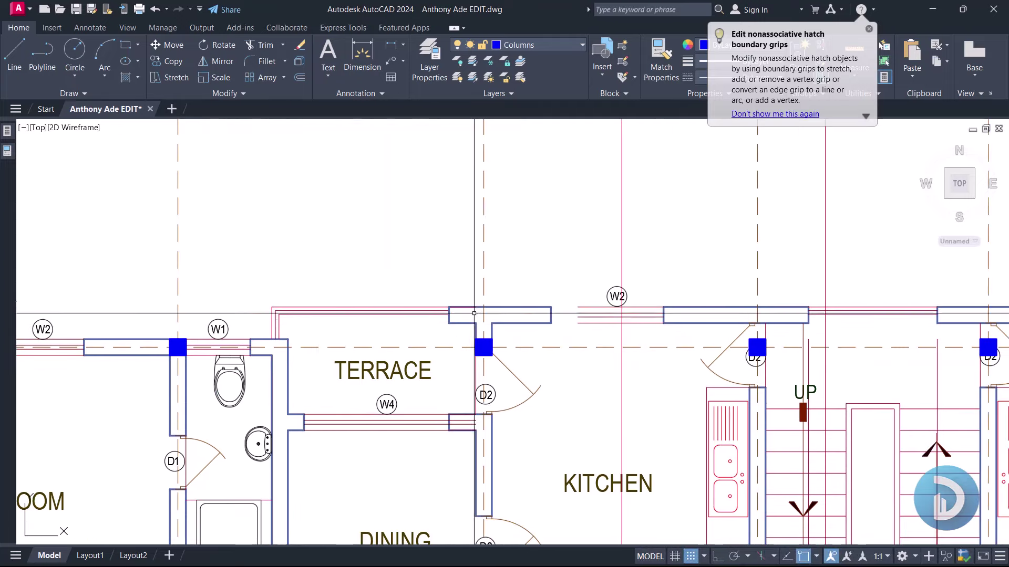
middle_drag(402, 402, 440, 374)
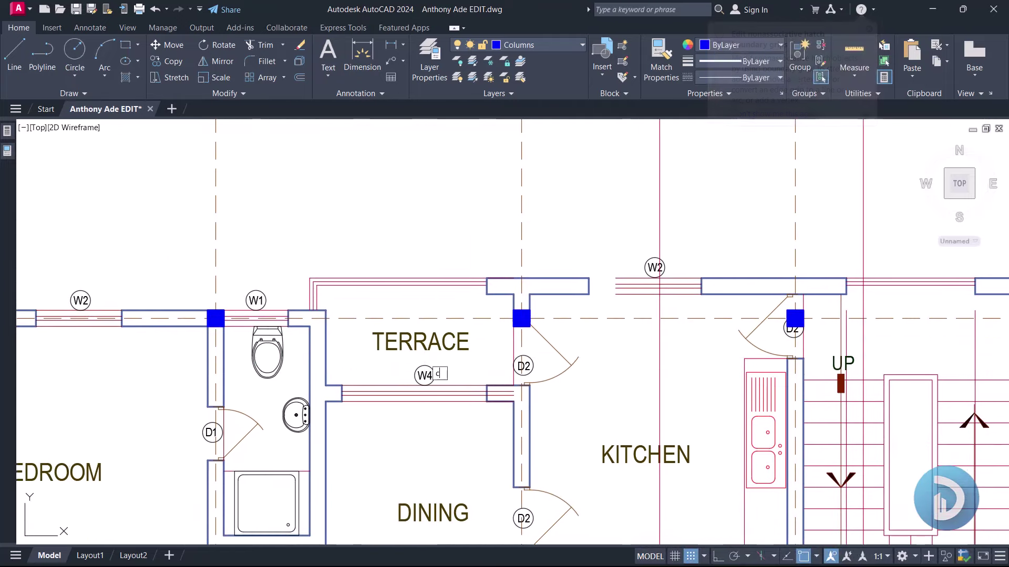
key(Return)
scroll(523, 320, up, 4)
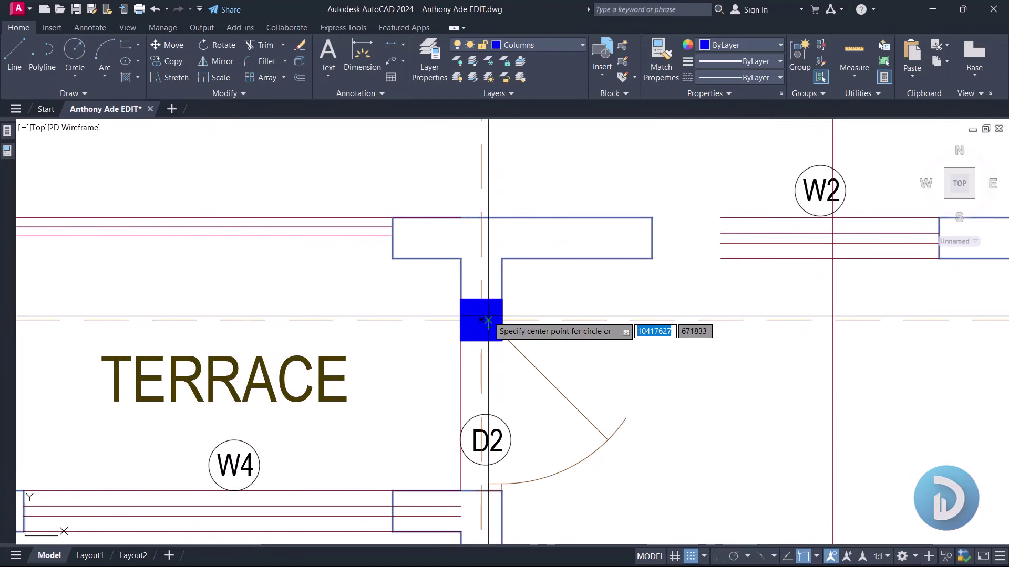
click(488, 321)
key(Escape)
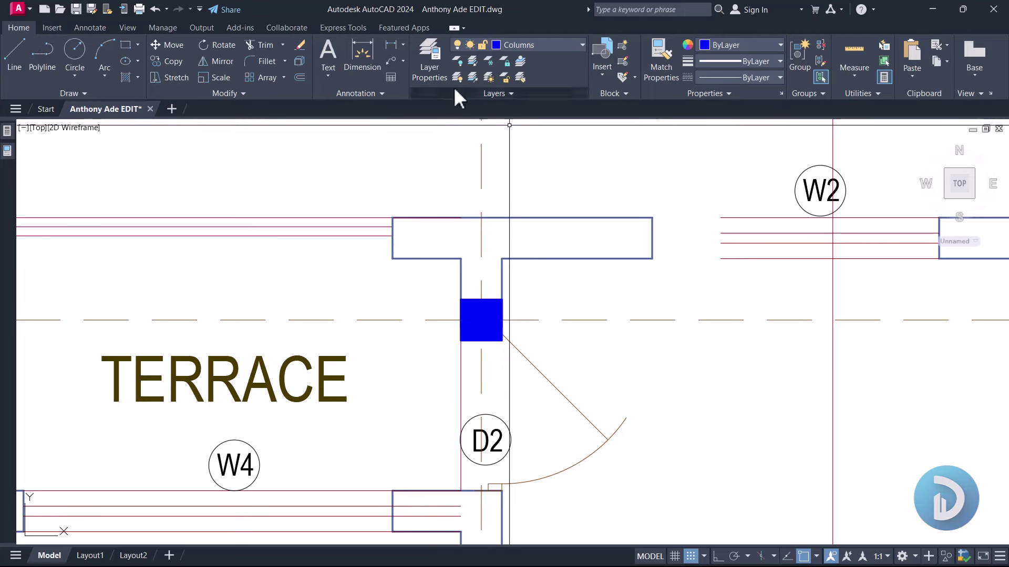
Step: Create a layer named Discon Col and set its colour to red
click(429, 59)
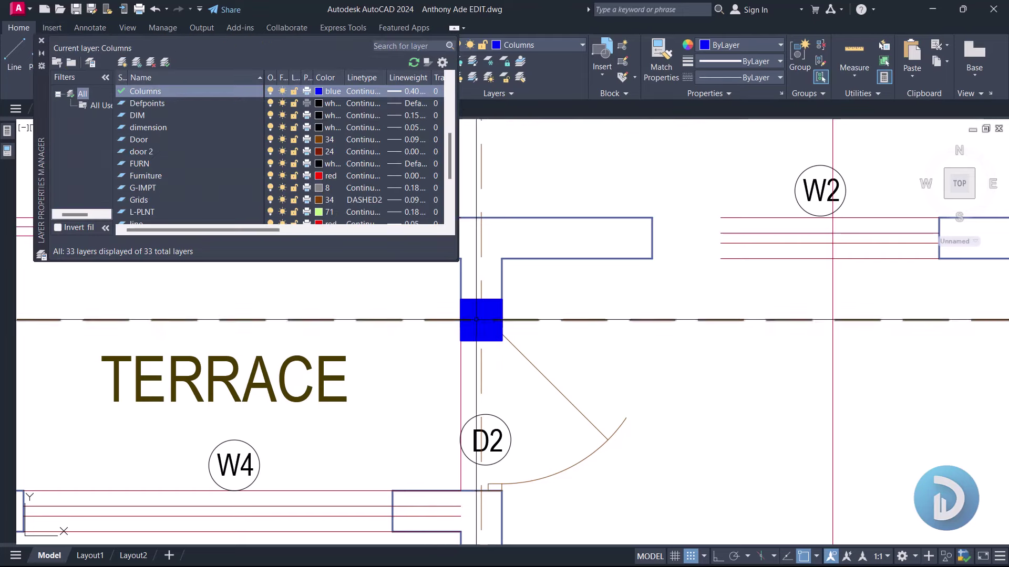
click(125, 65)
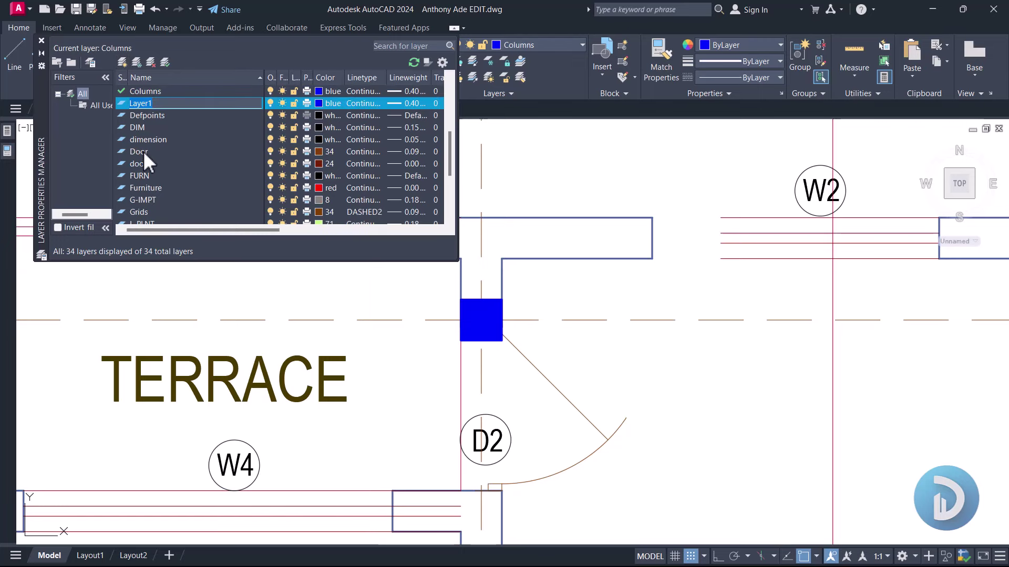
text(Discon)
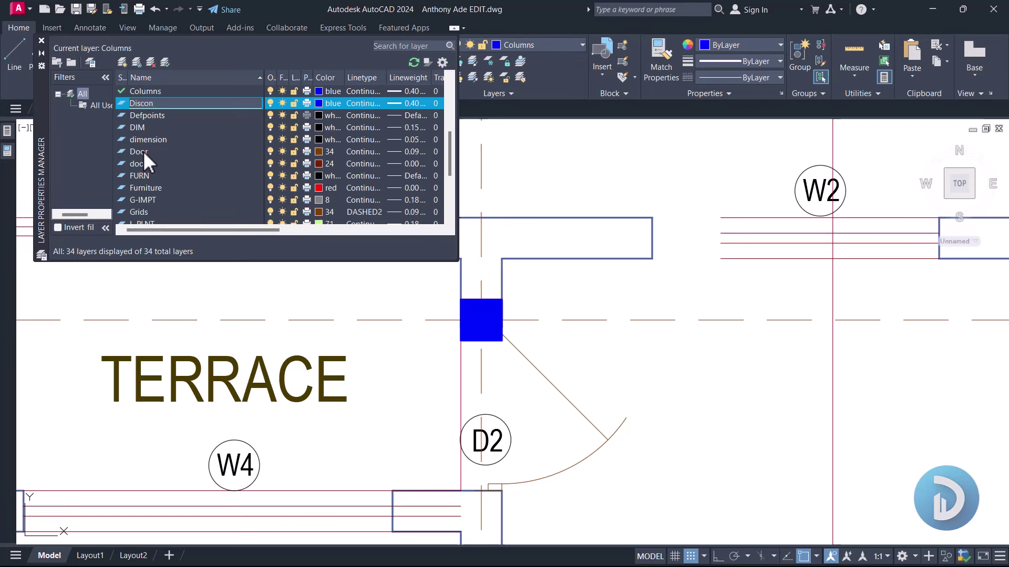
text( Col)
click(332, 104)
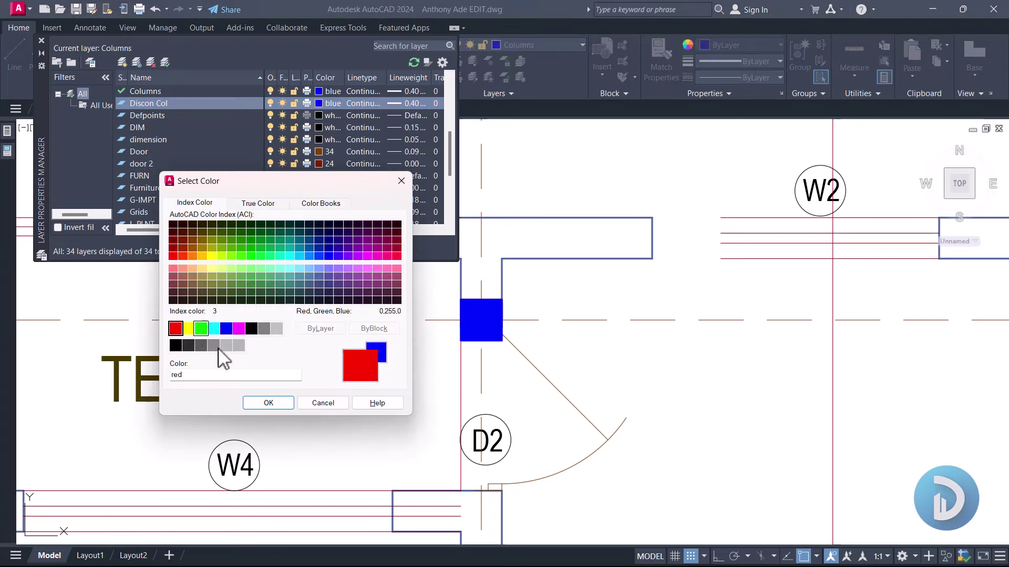
click(287, 400)
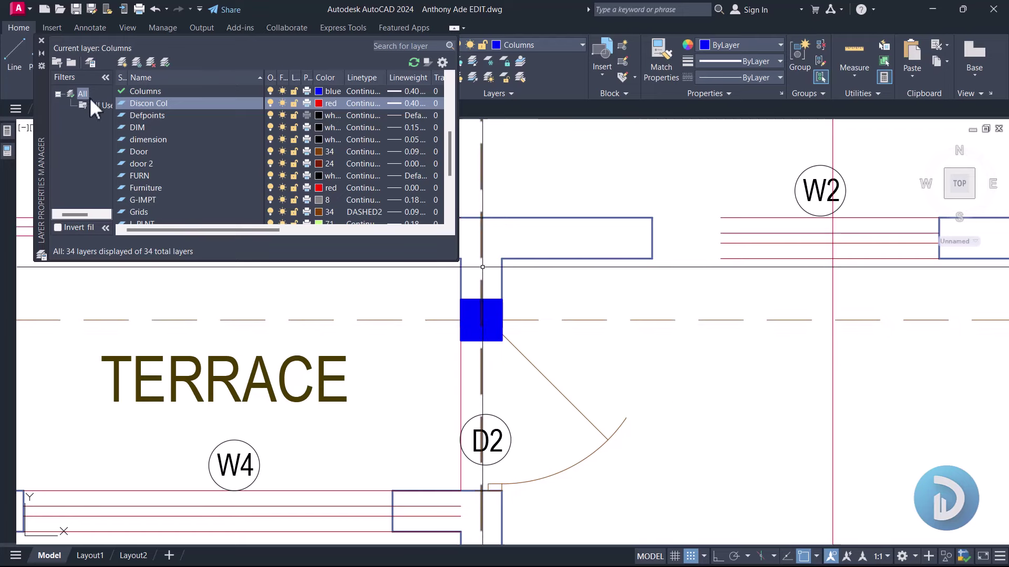
click(42, 42)
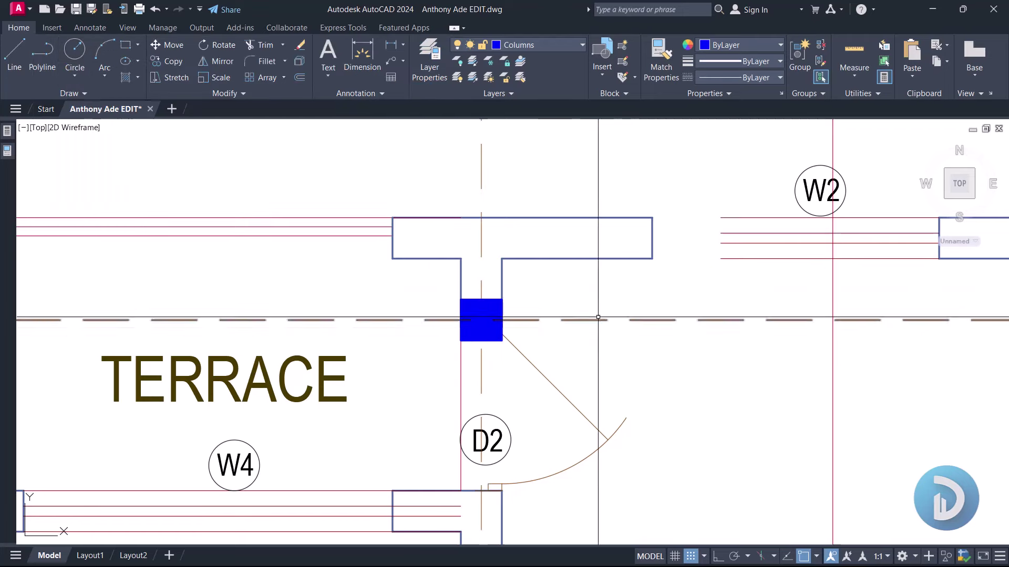
Step: Make Discon Col the current layer
click(549, 49)
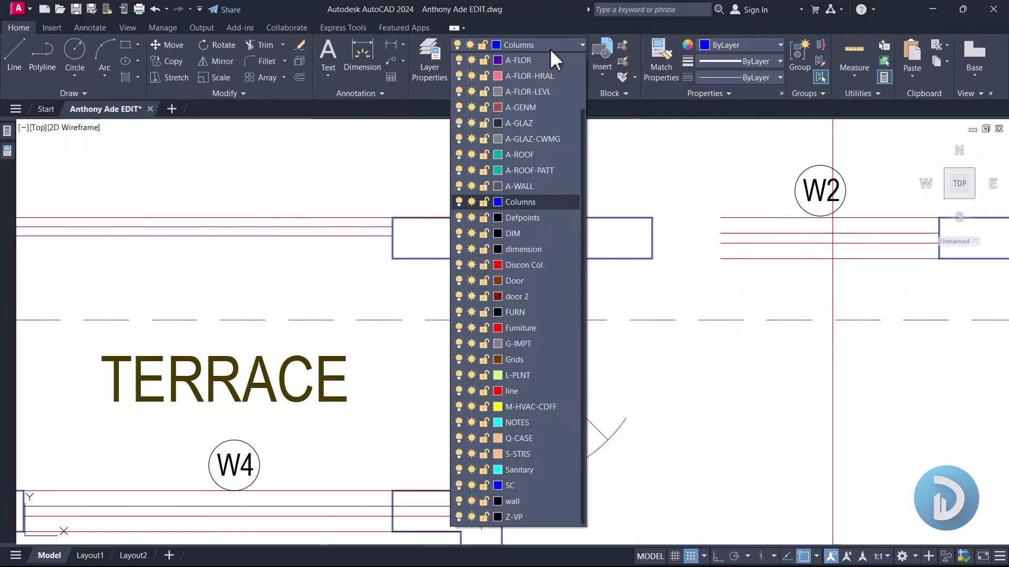
click(550, 47)
click(549, 48)
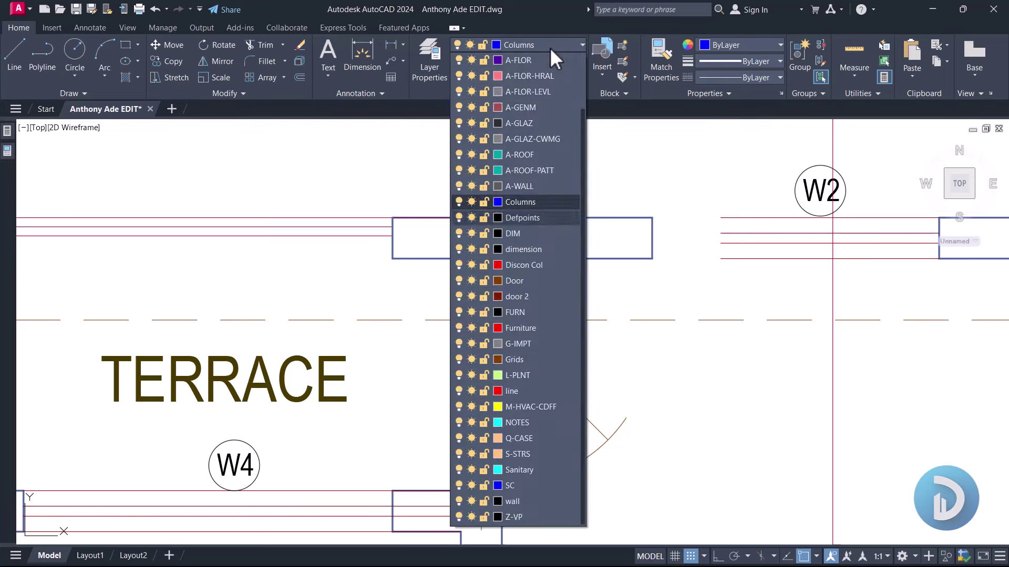
click(523, 267)
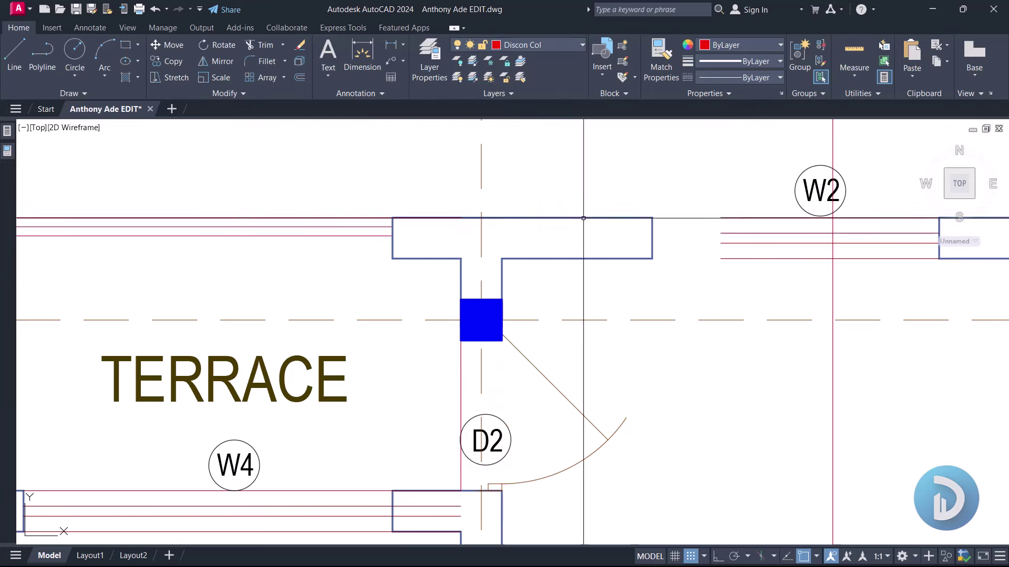
Step: Draw a circle around the column at gridlines C and 3, centred on the column, to mark it as discontinued
key(Return)
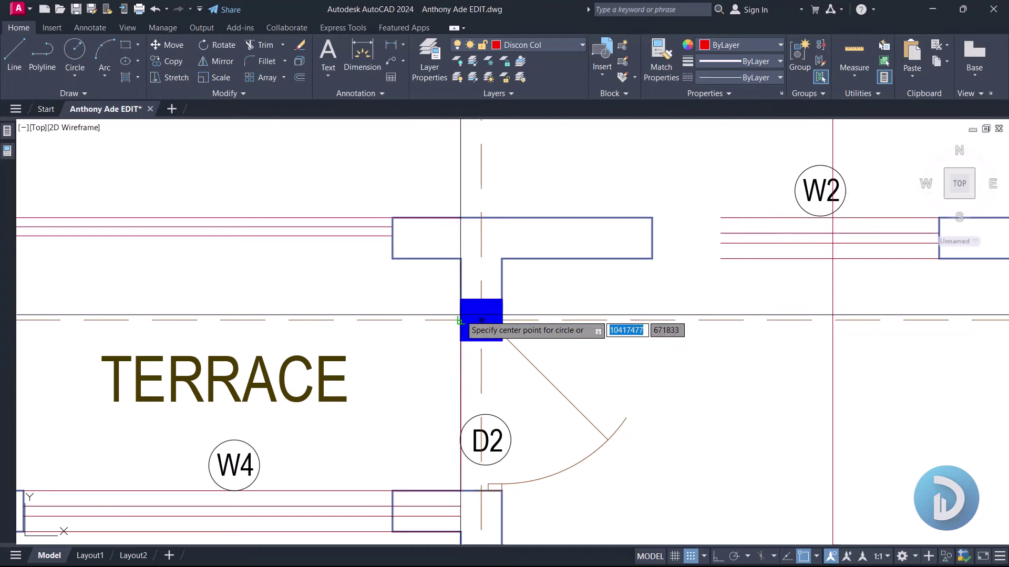
click(481, 320)
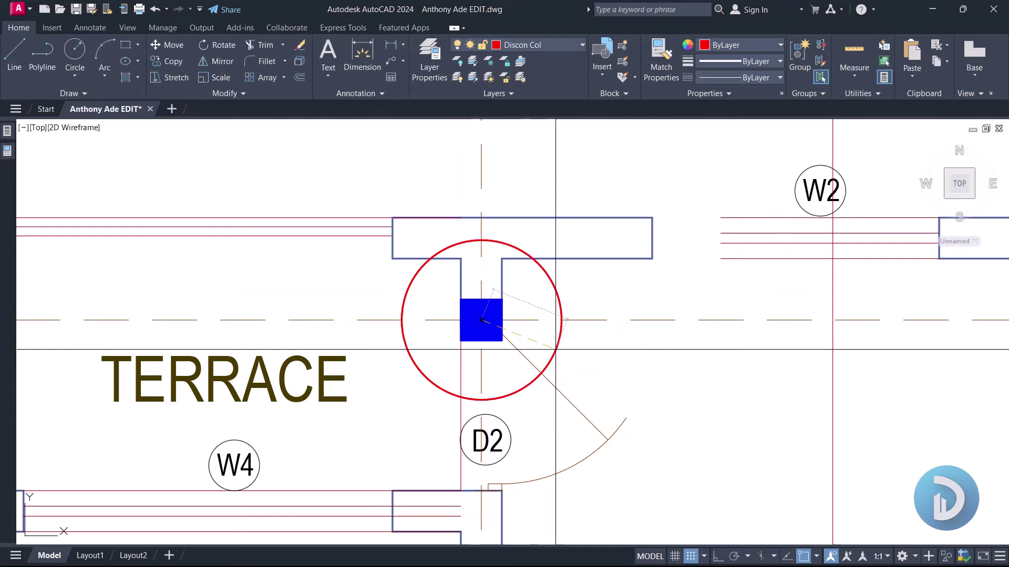
click(556, 350)
Step: Examine the superimposed column at gridlines D and 3 against door D2 and the kitchen and staircase walls
scroll(555, 349, down, 6)
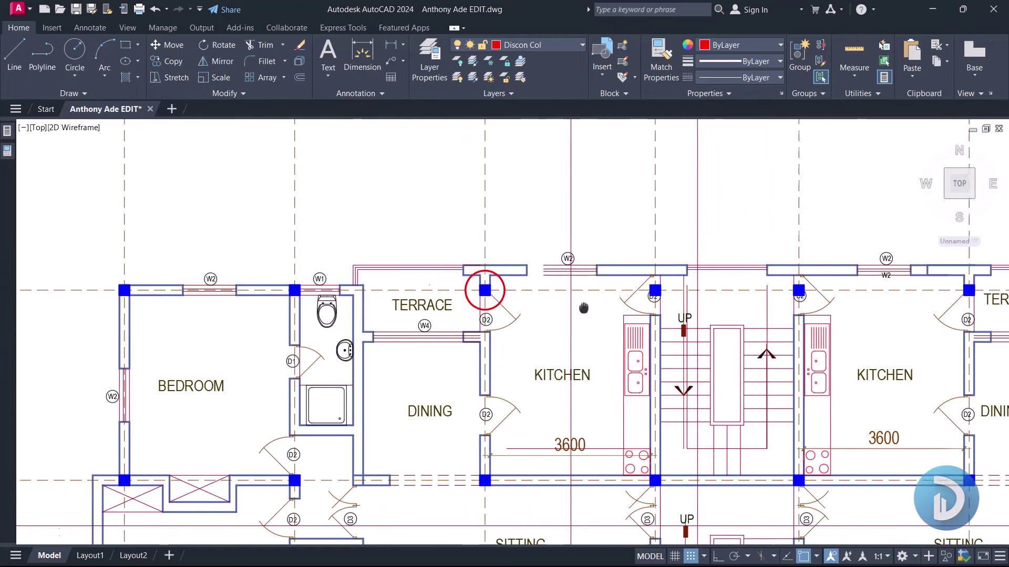
middle_drag(583, 309, 499, 292)
scroll(417, 285, up, 5)
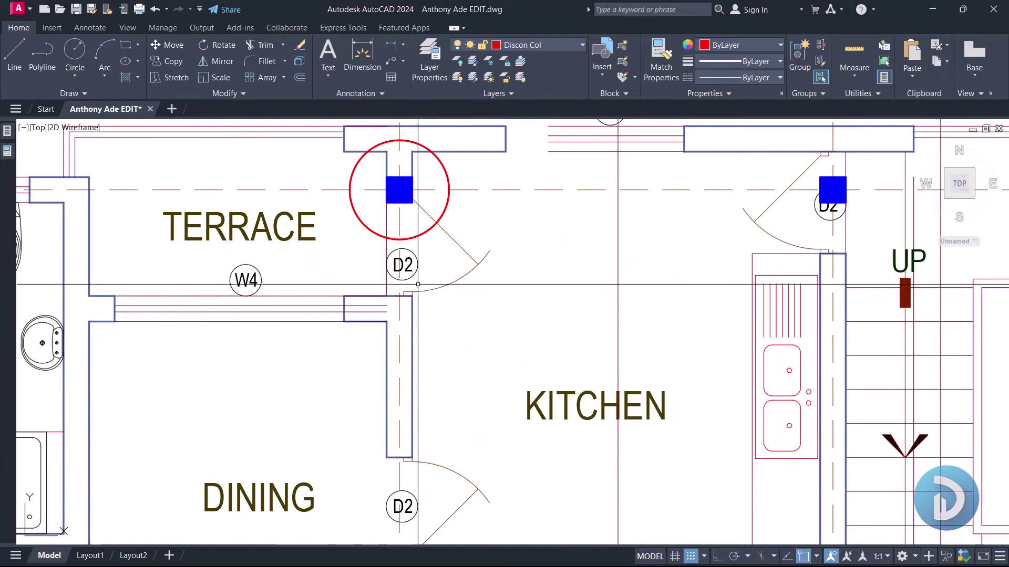
middle_drag(418, 284, 406, 346)
scroll(383, 270, down, 2)
scroll(731, 260, up, 5)
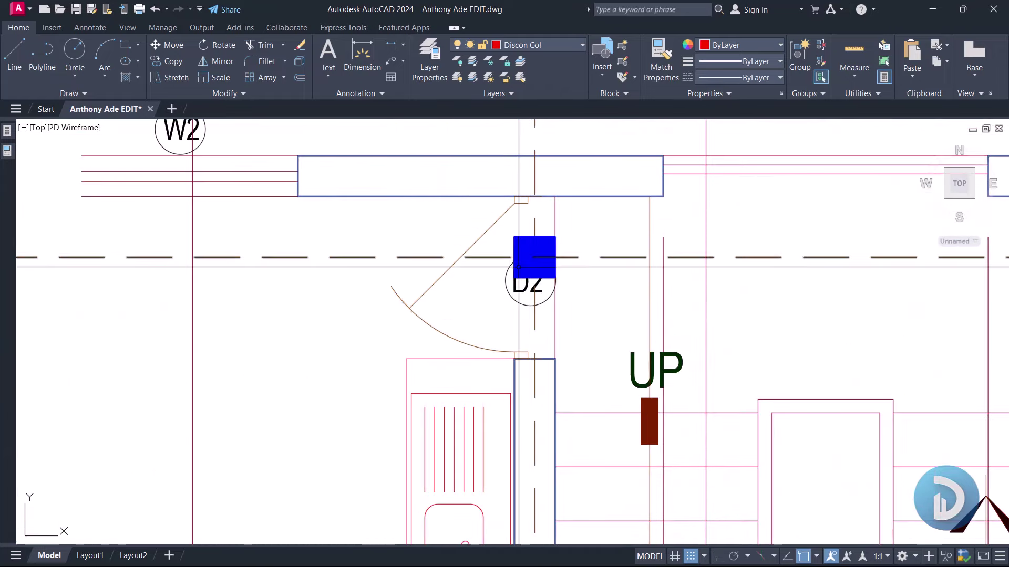
scroll(518, 267, down, 4)
mouse_move(505, 286)
middle_down()
mouse_move(500, 251)
mouse_move(497, 291)
middle_up()
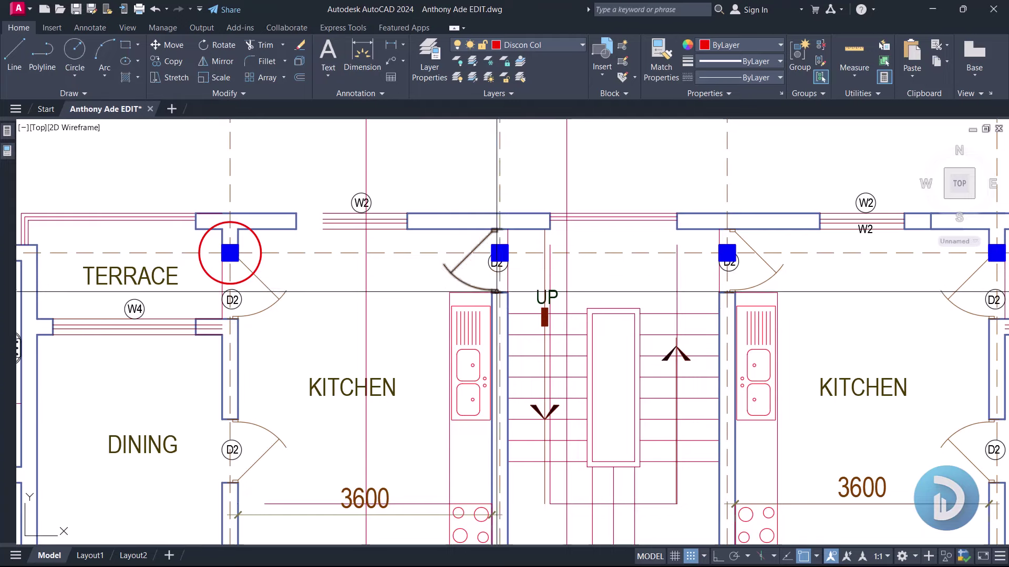
scroll(496, 266, up, 2)
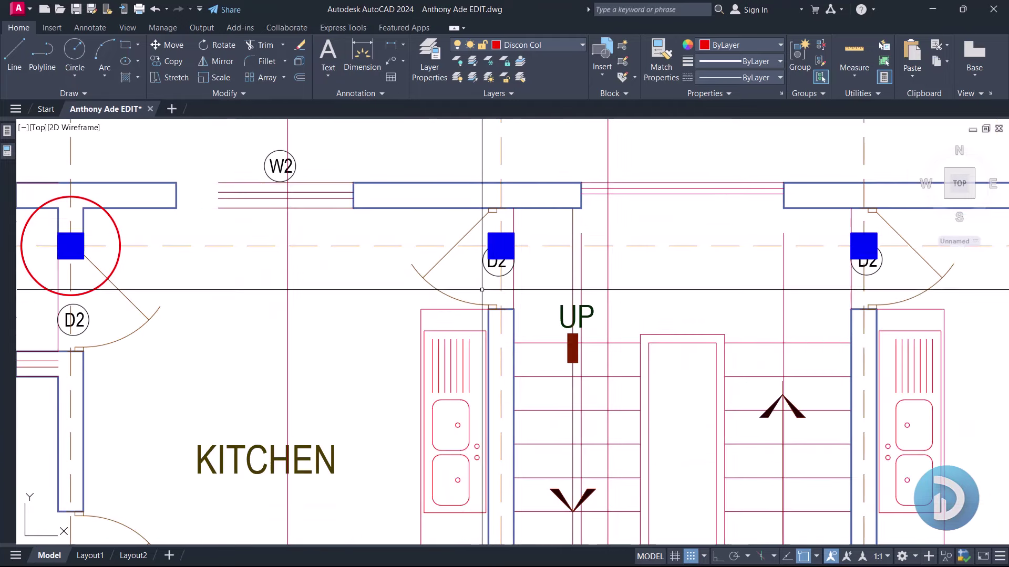
Step: Mark the column on grid D beside the staircase, in the row through the terraces, with a circle centred on it
scroll(504, 253, down, 4)
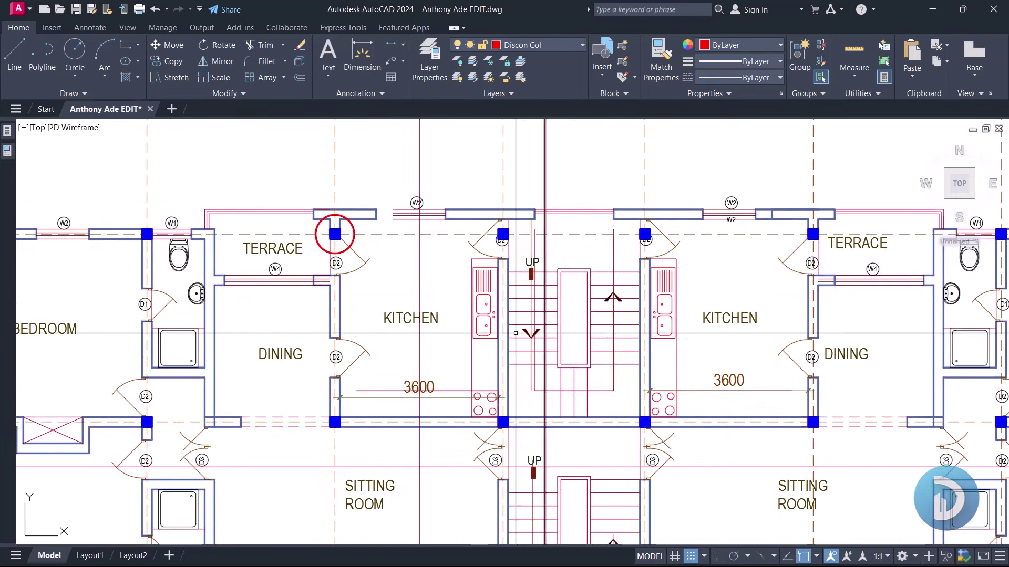
middle_drag(485, 280, 521, 317)
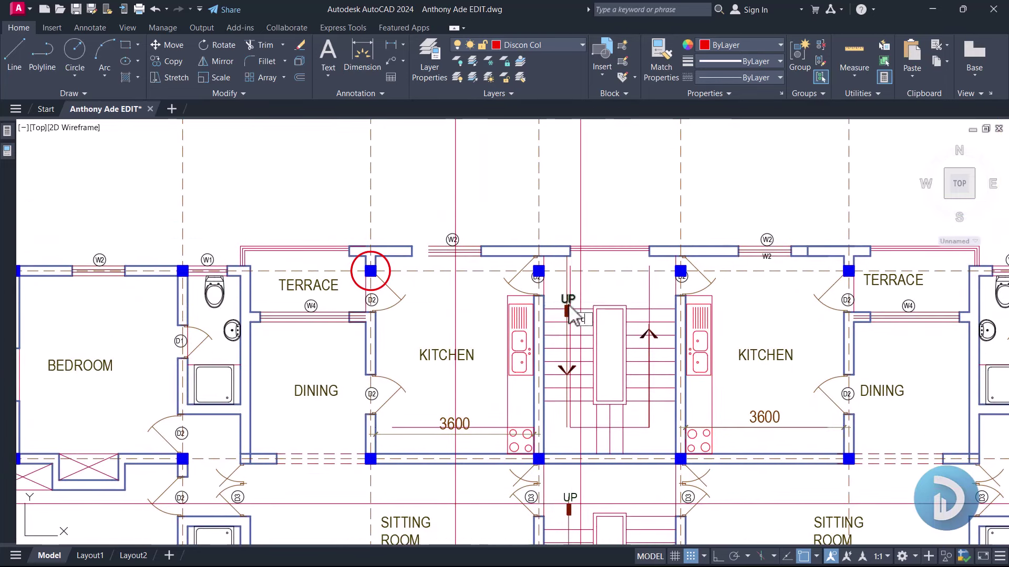
key(Return)
scroll(551, 254, up, 4)
scroll(527, 247, down, 2)
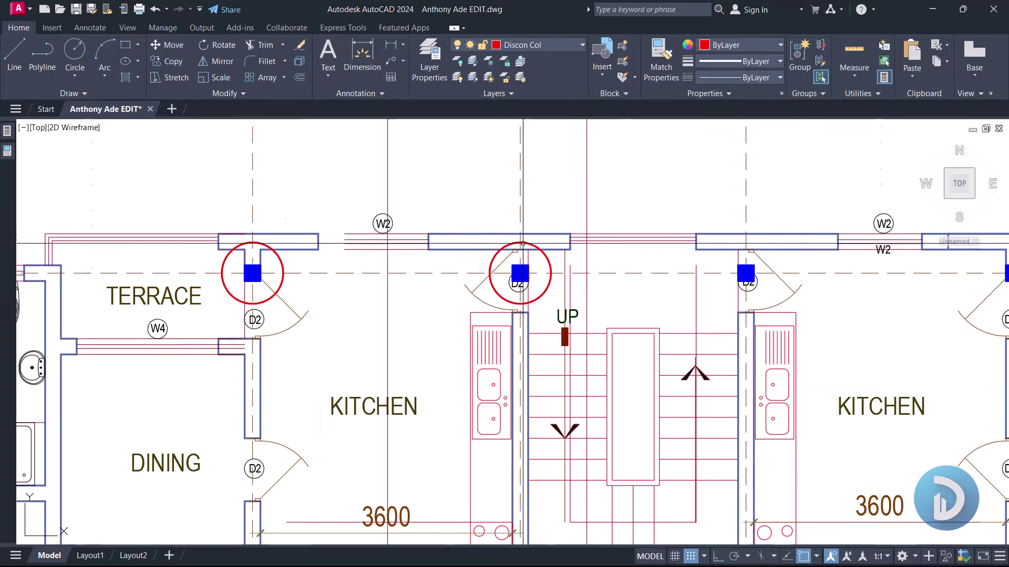
Step: Draw a same-sized marker circle centred on the grid E column, across the staircase in the same row
middle_drag(320, 286, 411, 294)
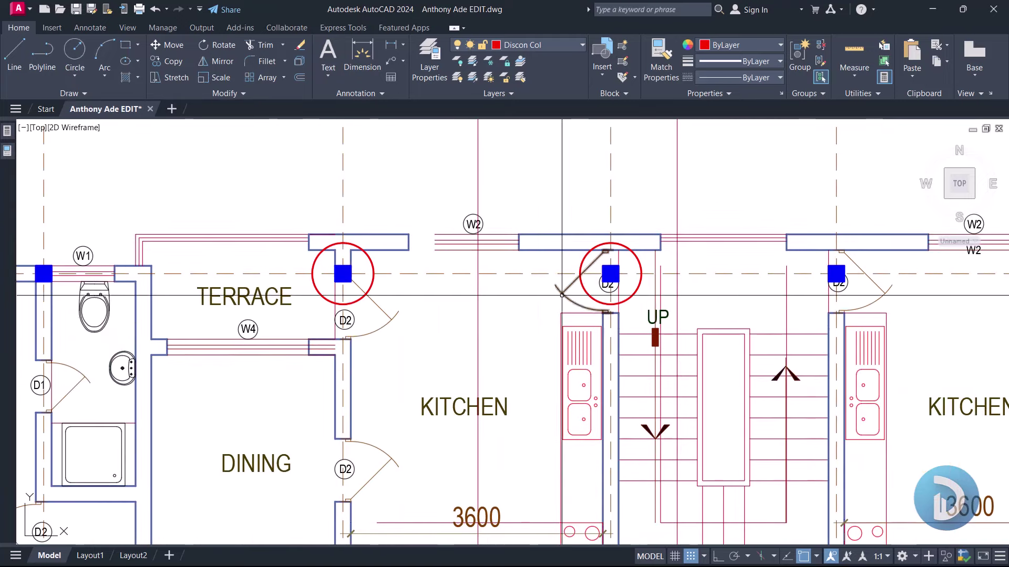
scroll(538, 256, down, 2)
middle_drag(628, 217, 541, 222)
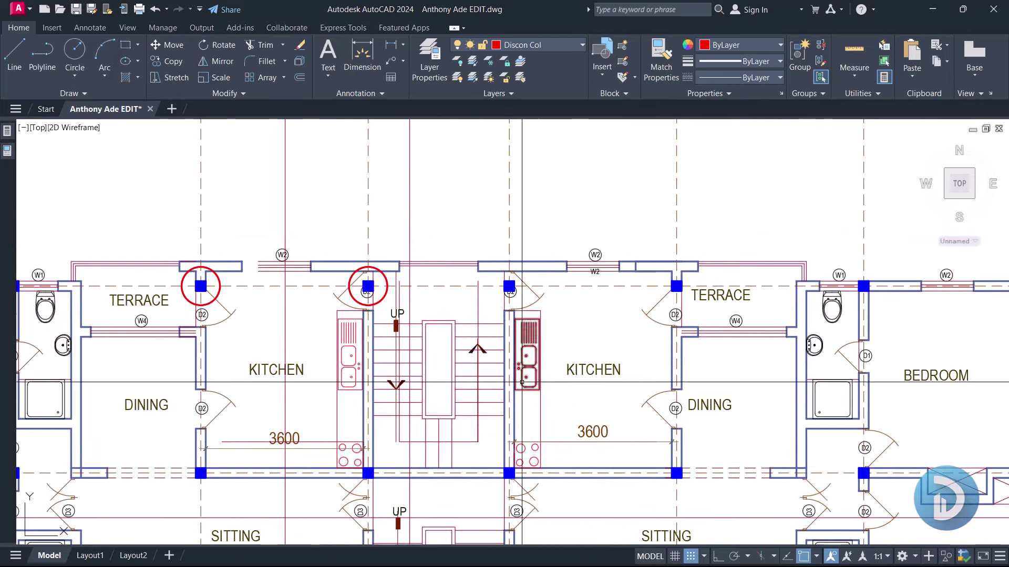
key(c)
key(Return)
scroll(520, 326, up, 6)
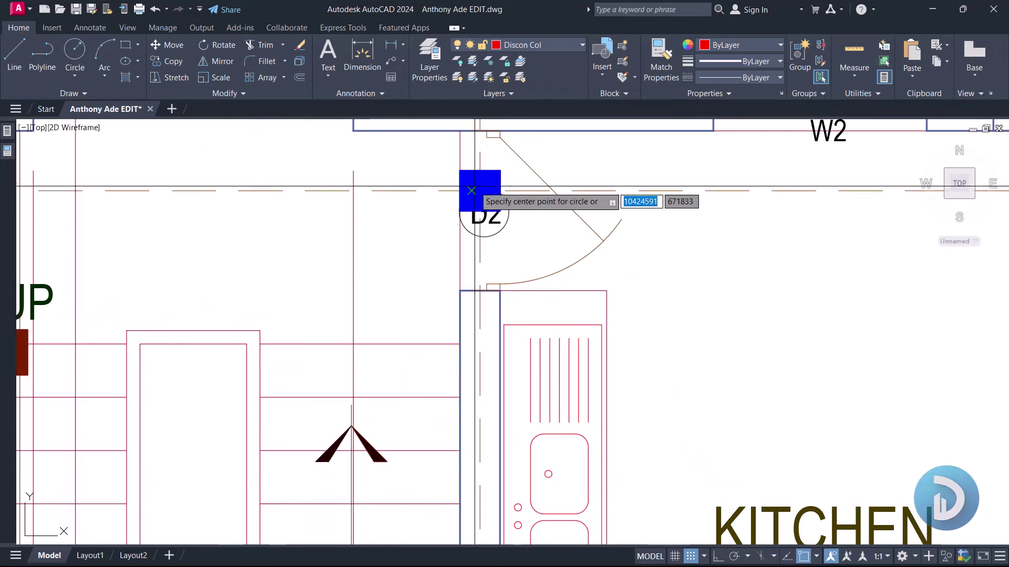
click(479, 191)
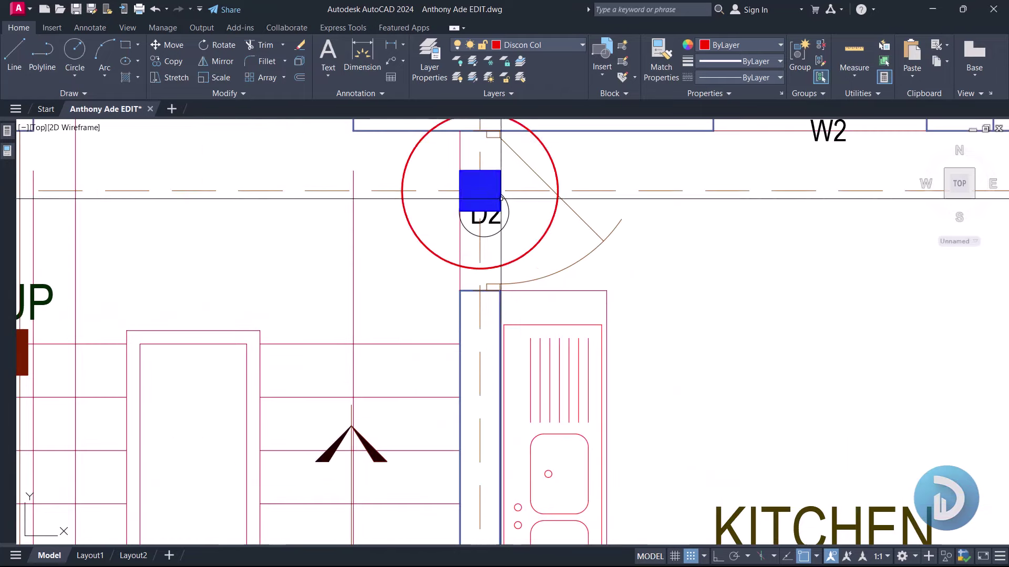
Step: Draw another marker circle centred on the grid F column between the kitchen and the terrace
scroll(499, 210, down, 4)
middle_drag(774, 215, 529, 383)
scroll(535, 182, up, 2)
scroll(528, 178, down, 4)
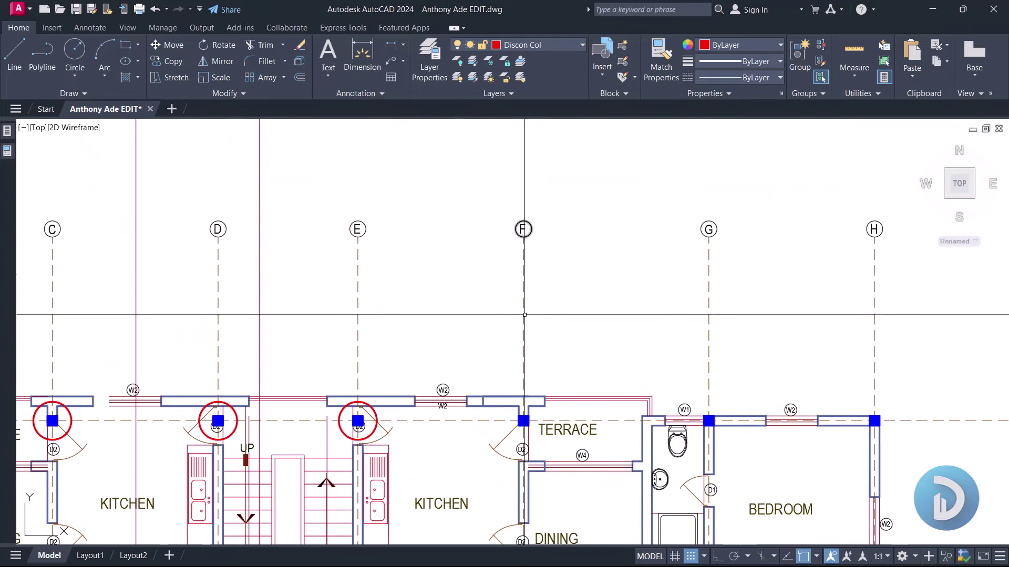
middle_drag(525, 315, 525, 279)
scroll(523, 359, up, 4)
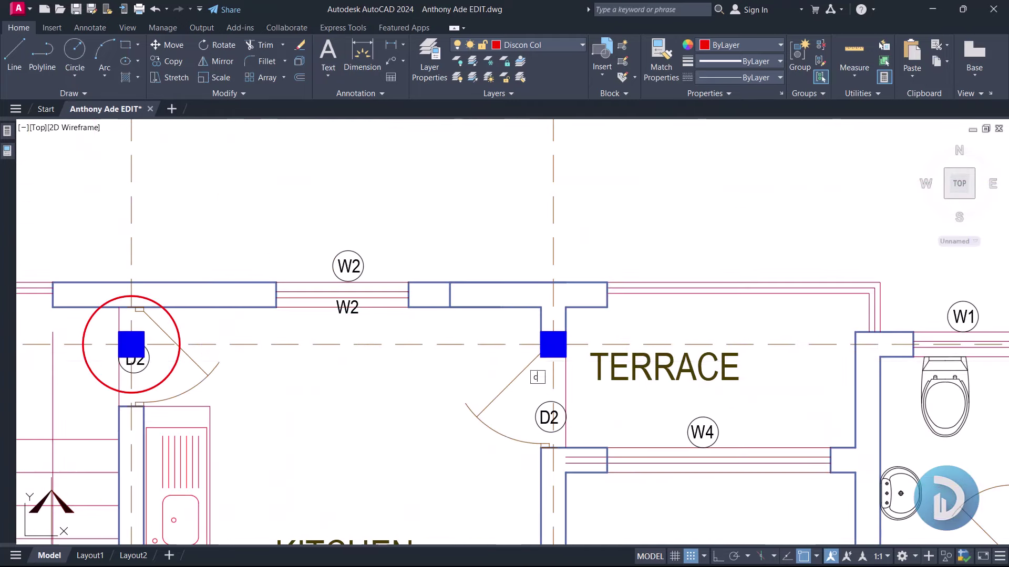
scroll(537, 377, up, 2)
Step: Examine the grid G and H columns of the same row, including the W1 window lines adjoining the G column
scroll(580, 286, down, 4)
middle_drag(688, 335, 435, 412)
scroll(435, 412, down, 2)
middle_drag(571, 399, 523, 402)
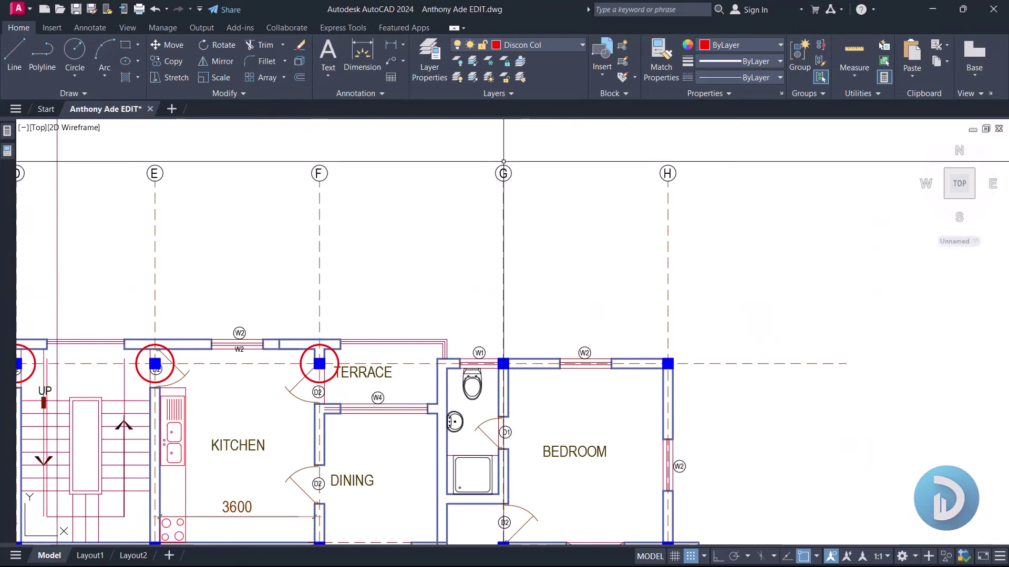
scroll(512, 379, up, 6)
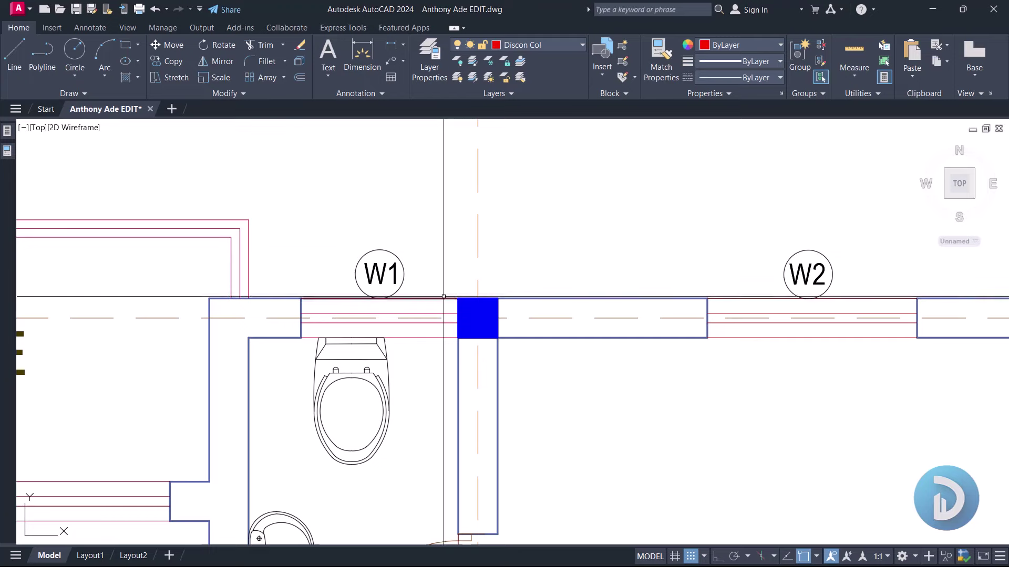
click(286, 292)
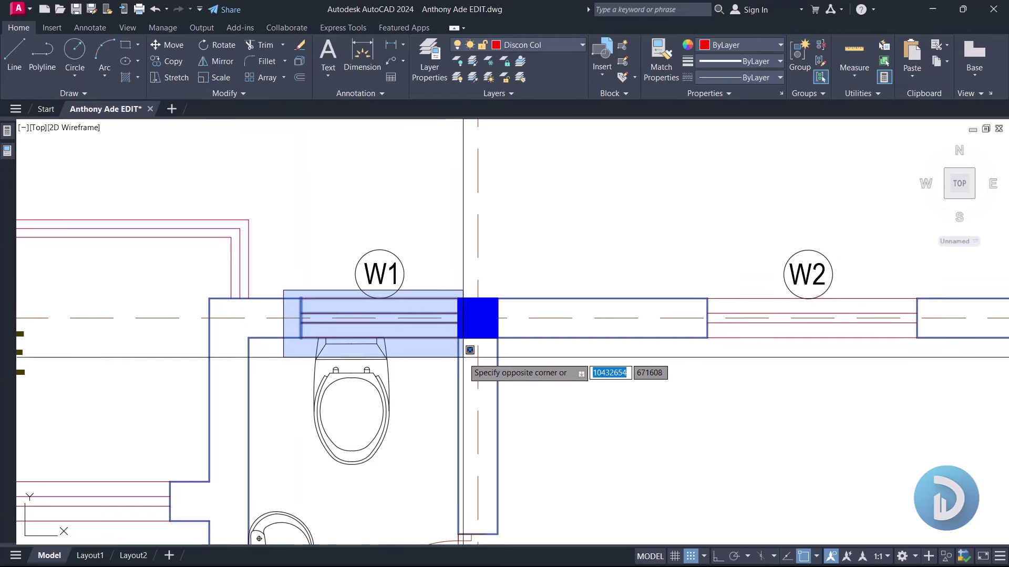
click(465, 318)
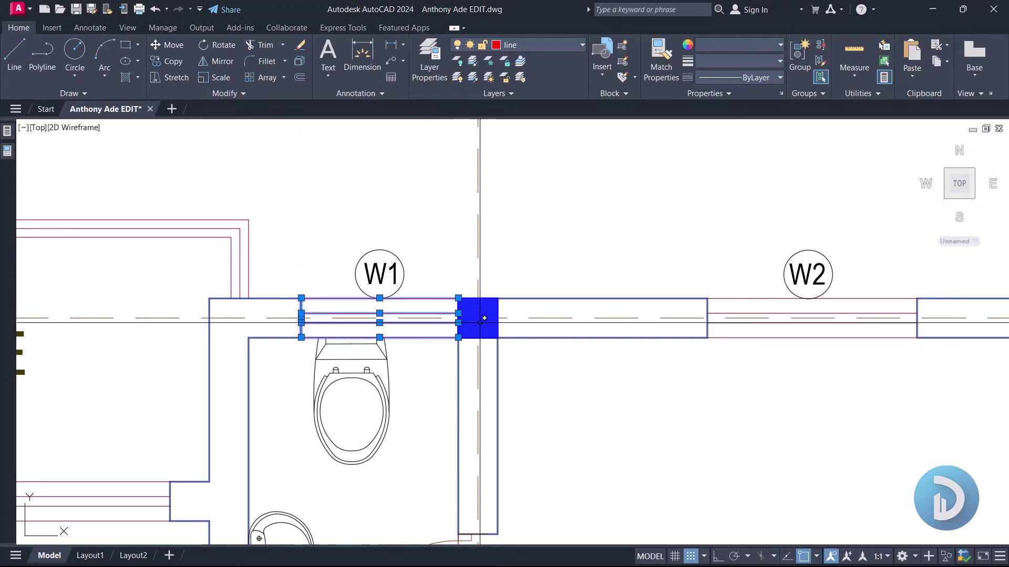
scroll(484, 301, down, 4)
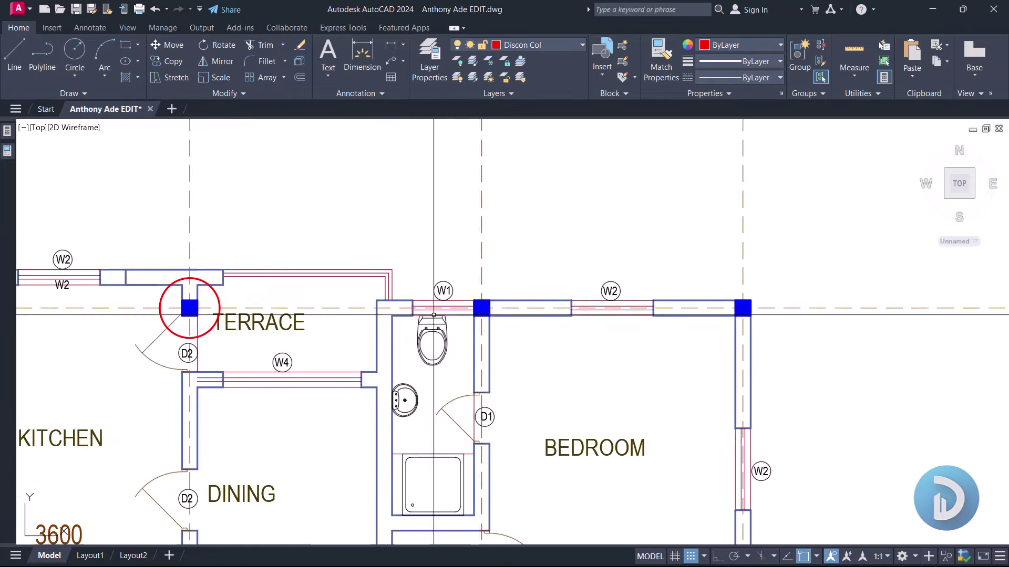
scroll(481, 308, down, 4)
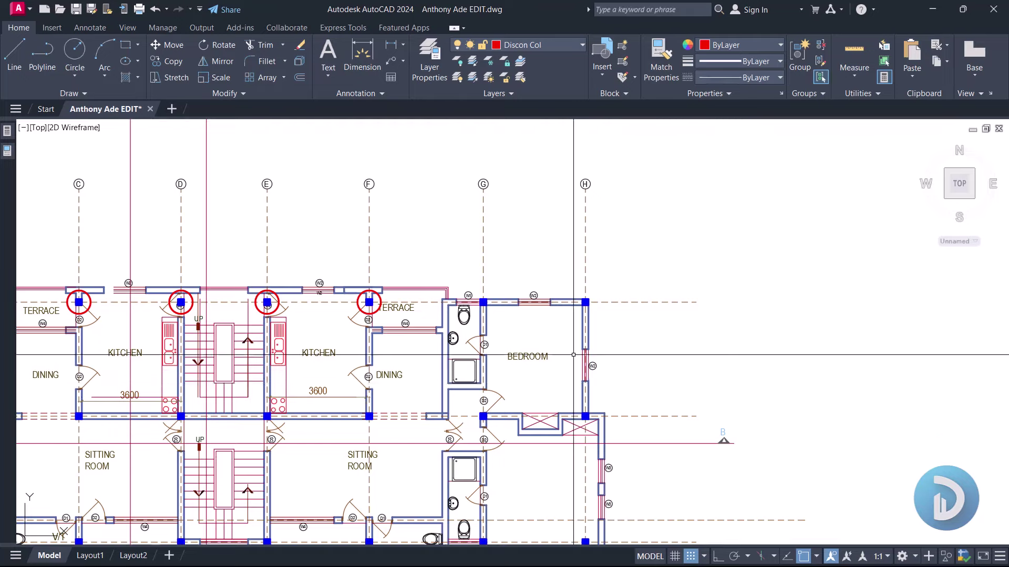
middle_drag(567, 384, 571, 350)
scroll(599, 283, up, 2)
click(537, 224)
click(622, 293)
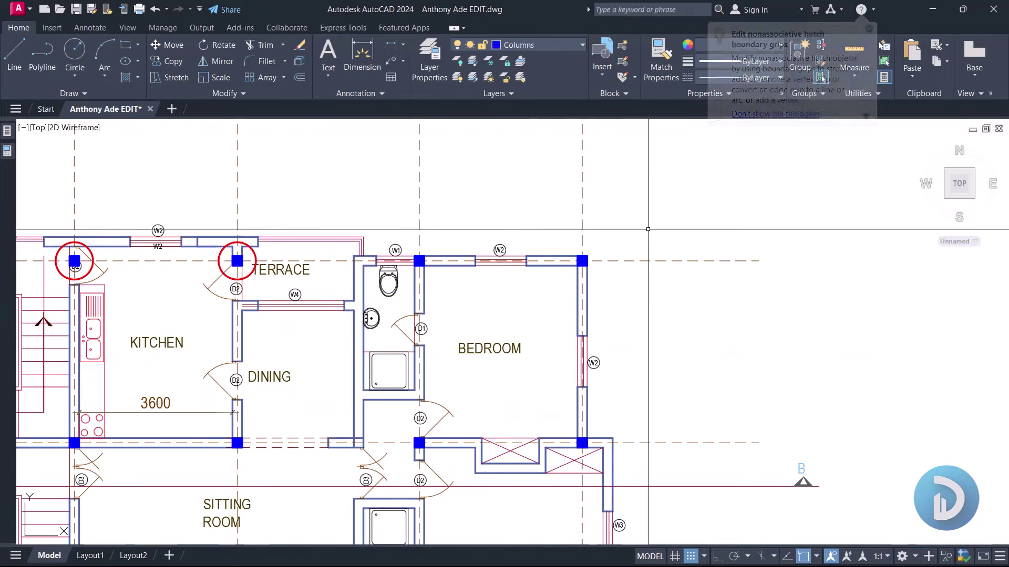
Step: Examine how each column along grid line 2 sits within the walls, from one end bedroom to the other
scroll(680, 240, down, 4)
scroll(189, 315, up, 6)
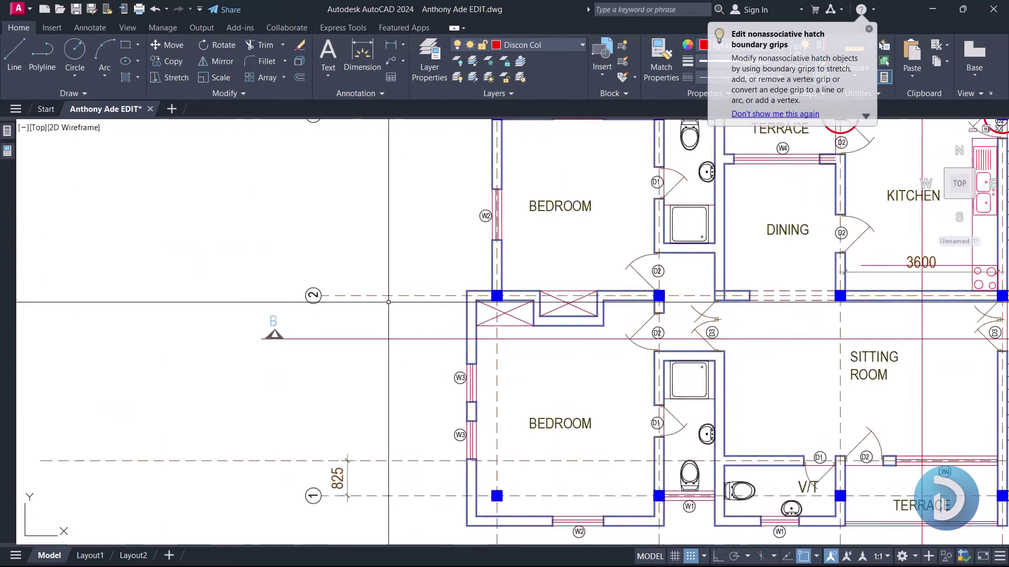
middle_drag(393, 342, 233, 345)
scroll(242, 339, up, 2)
middle_drag(459, 345, 398, 343)
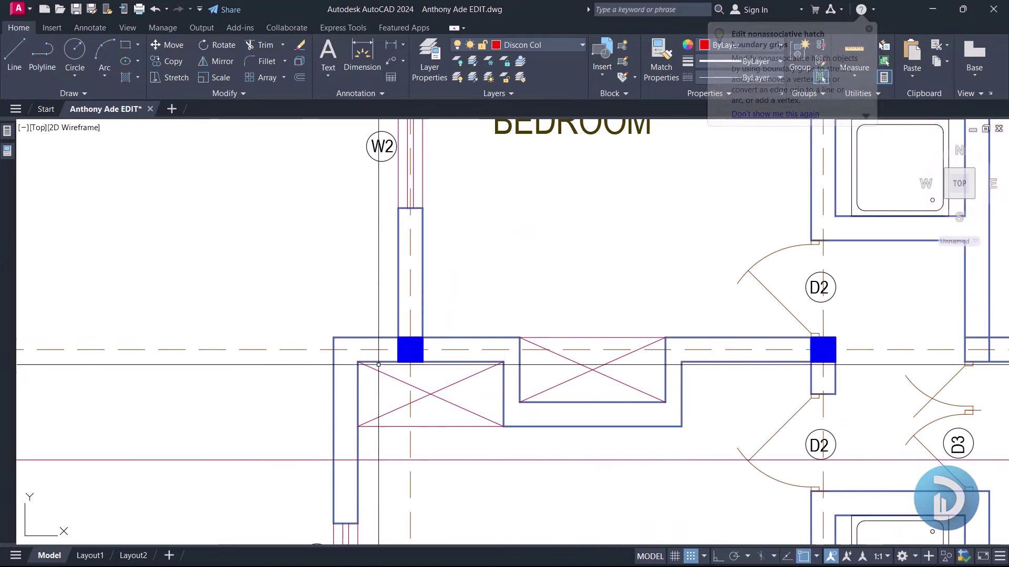
scroll(421, 318, down, 2)
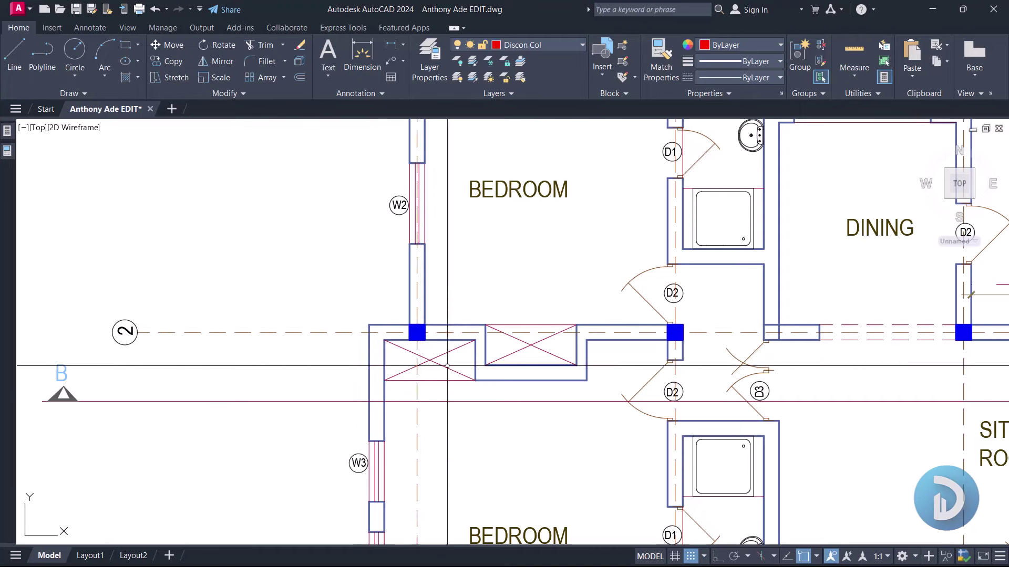
scroll(451, 326, right, 5)
scroll(451, 326, up, 1)
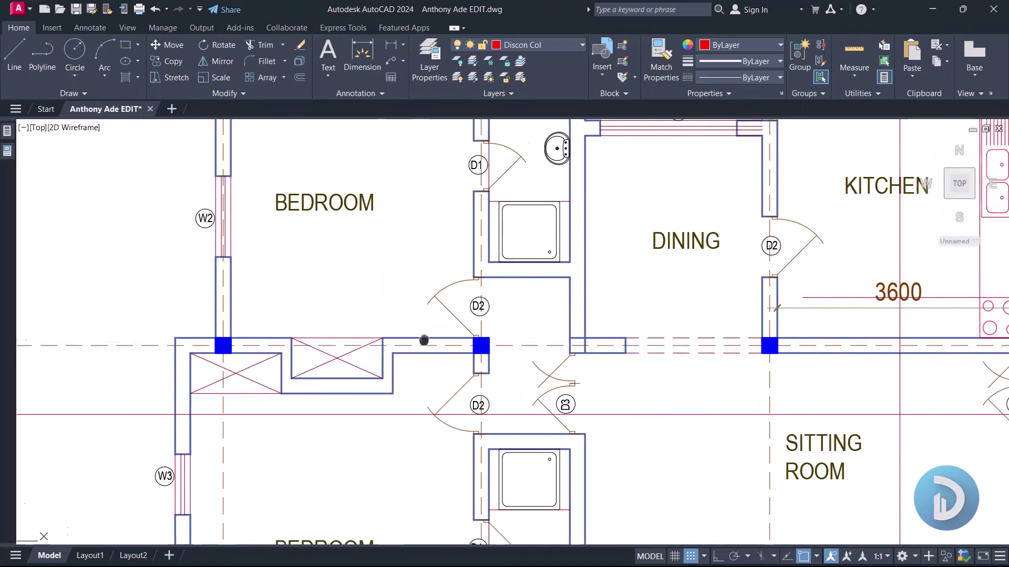
scroll(519, 366, right, 8)
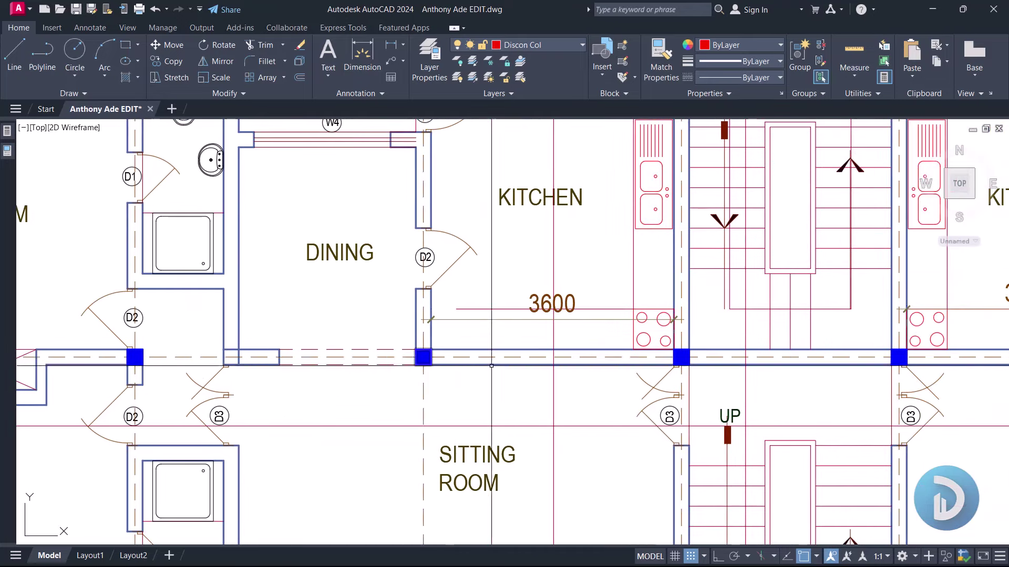
scroll(491, 365, right, 18)
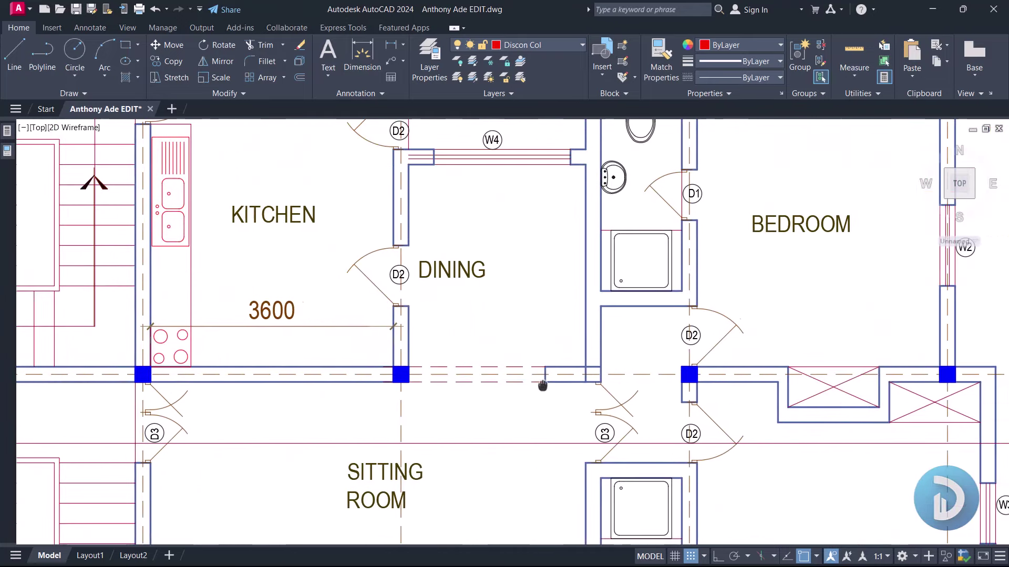
scroll(543, 385, right, 9)
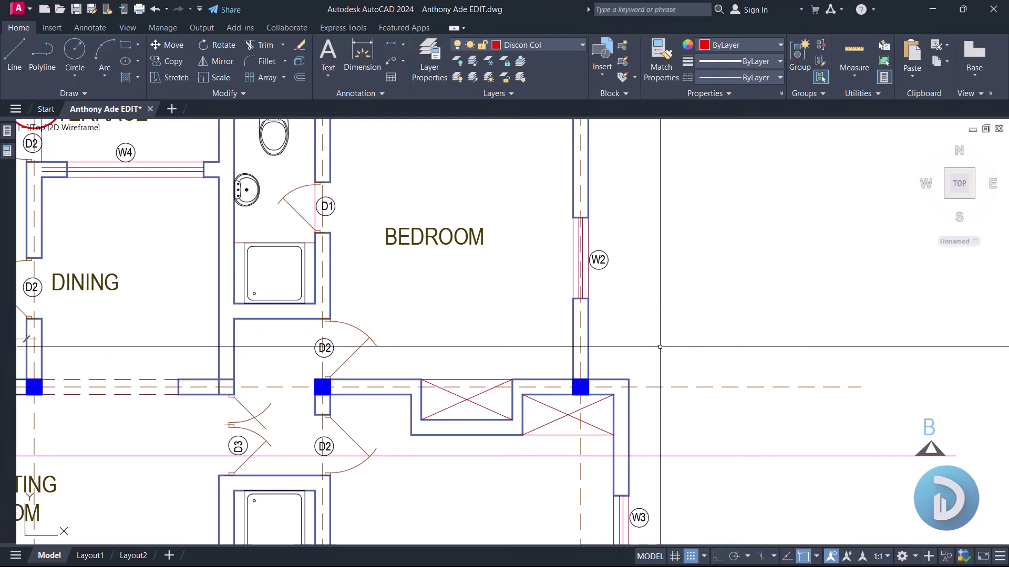
scroll(660, 347, down, 2)
scroll(639, 374, left, 1)
scroll(538, 385, left, 2)
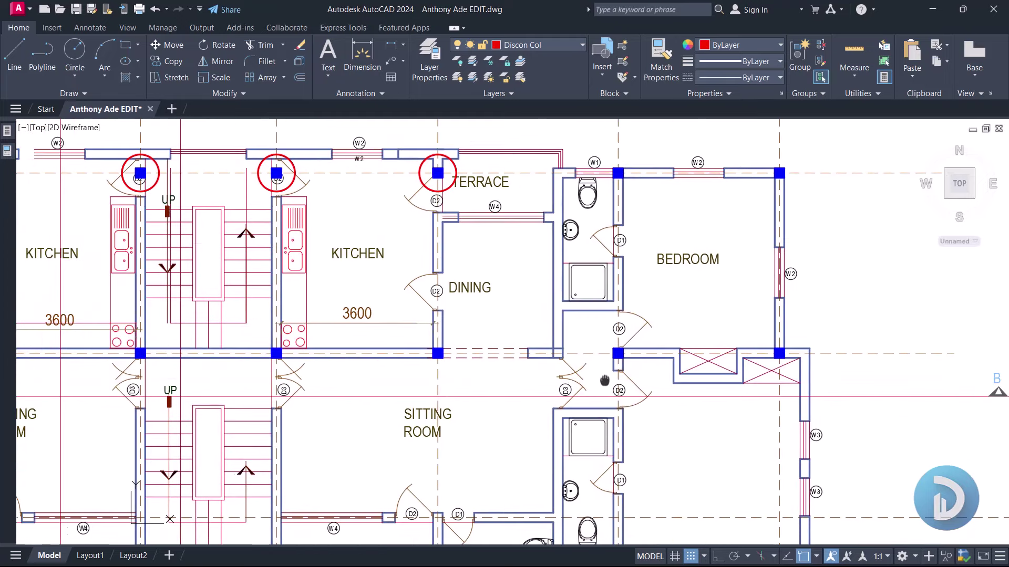
scroll(639, 320, up, 4)
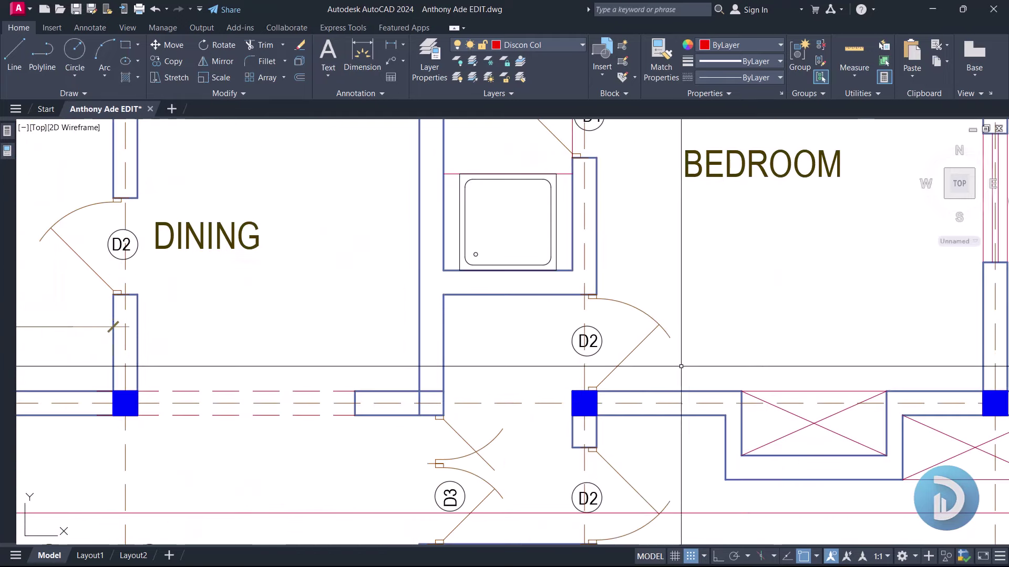
scroll(554, 278, down, 2)
scroll(625, 304, down, 2)
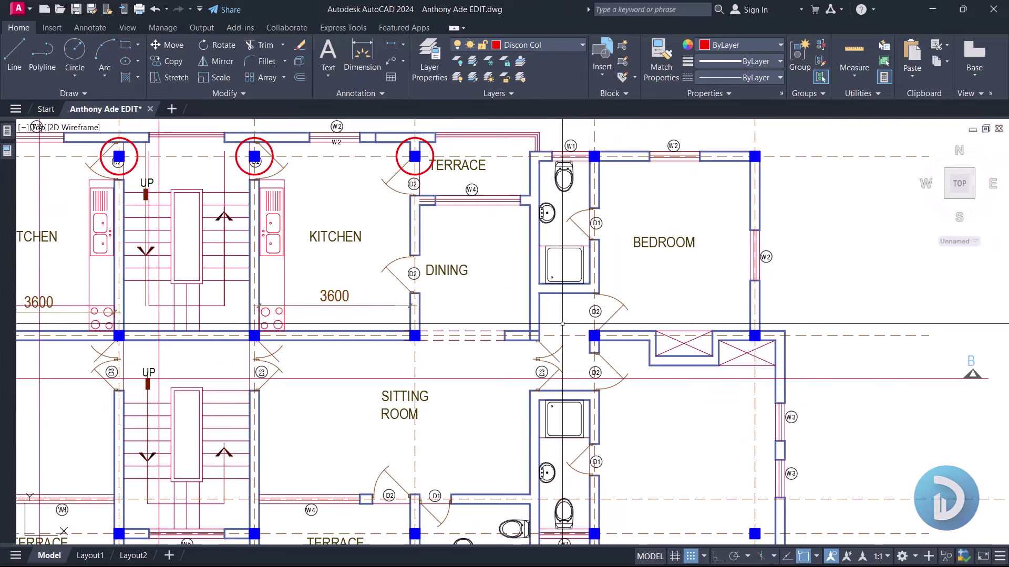
Step: Delete the extra dashed line between grids 1 and 2 together with its 825 dimension
middle_drag(459, 339, 638, 336)
middle_drag(482, 437, 658, 402)
scroll(504, 287, down, 2)
middle_drag(129, 395, 543, 313)
scroll(422, 336, up, 2)
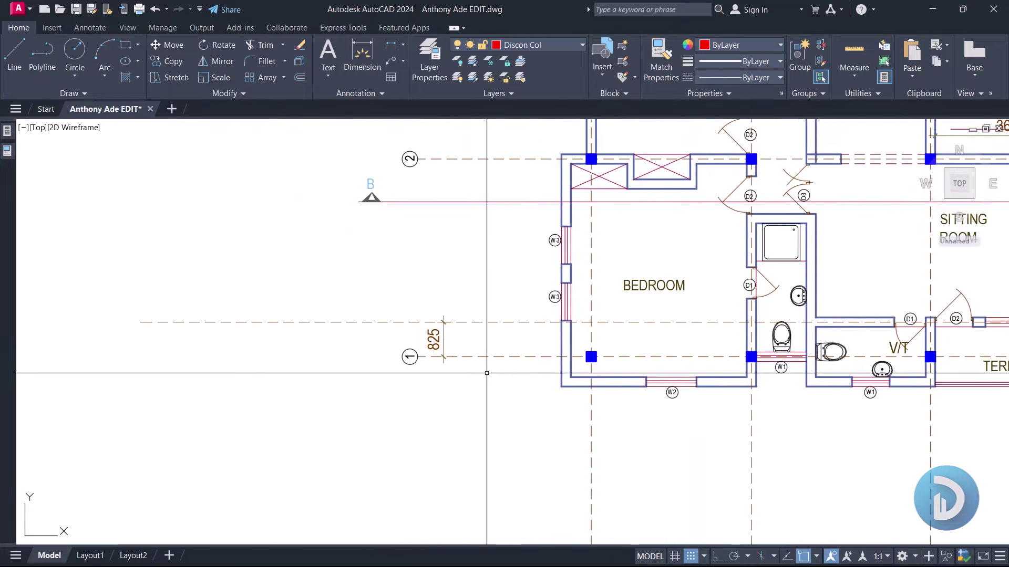
middle_drag(586, 421, 514, 406)
scroll(478, 406, down, 2)
scroll(439, 350, up, 2)
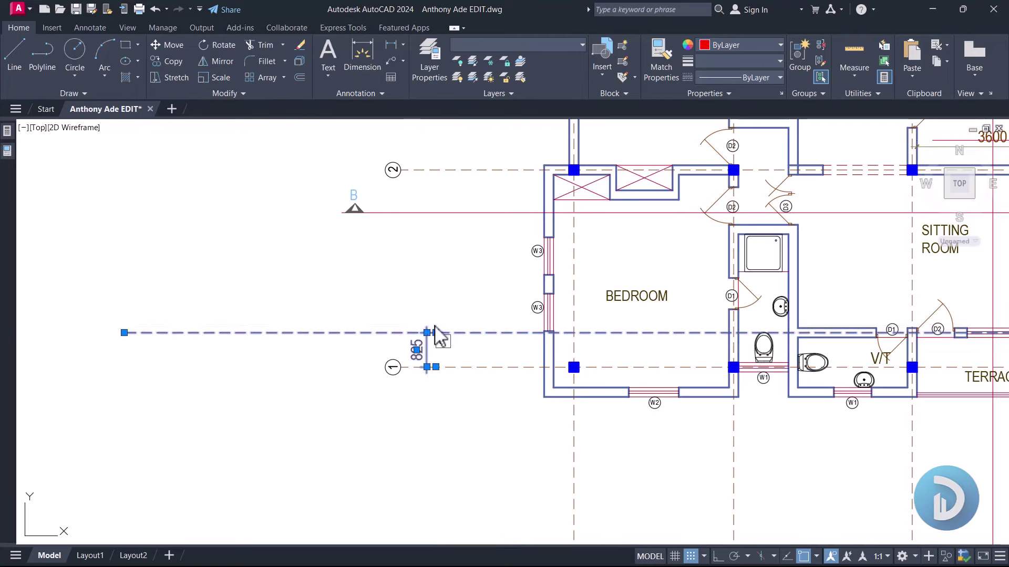
Step: Examine the bedroom column on grid line 1 of the first floor plan and compare its position with the ground floor plan
scroll(435, 324, down, 4)
middle_drag(788, 327, 725, 336)
scroll(420, 316, up, 4)
middle_drag(415, 295, 560, 403)
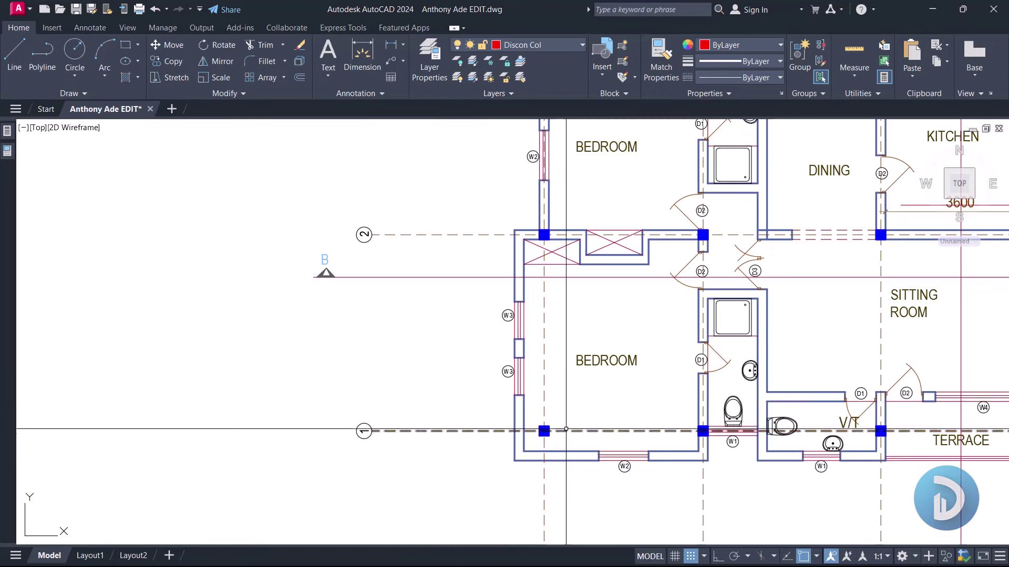
middle_drag(525, 444, 512, 411)
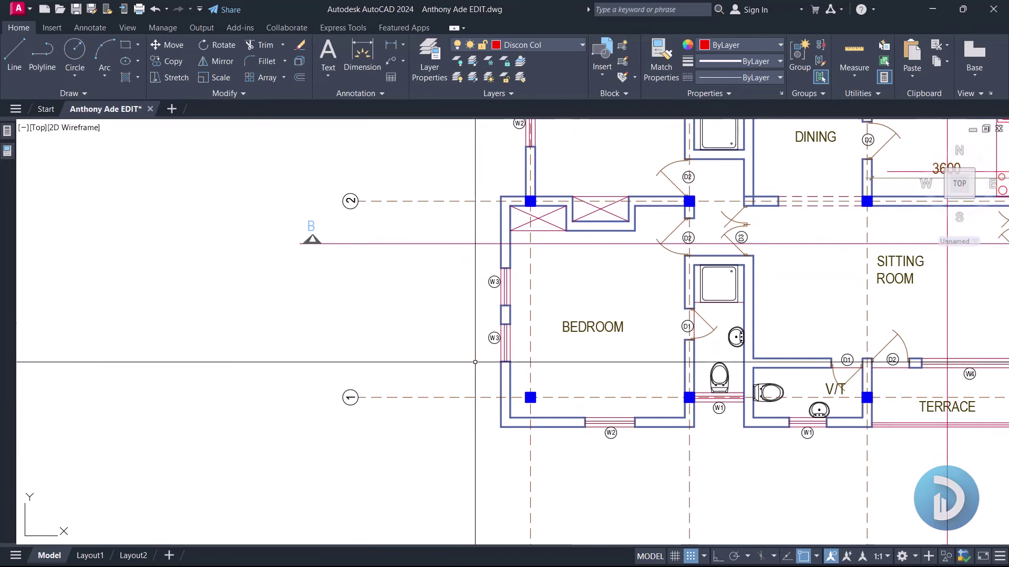
middle_drag(577, 429, 541, 391)
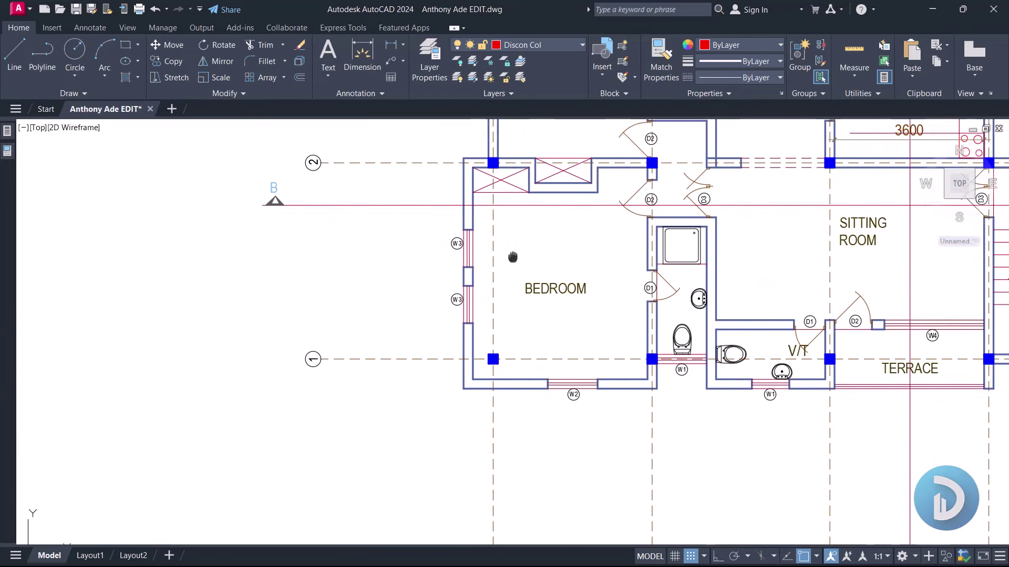
scroll(507, 357, up, 2)
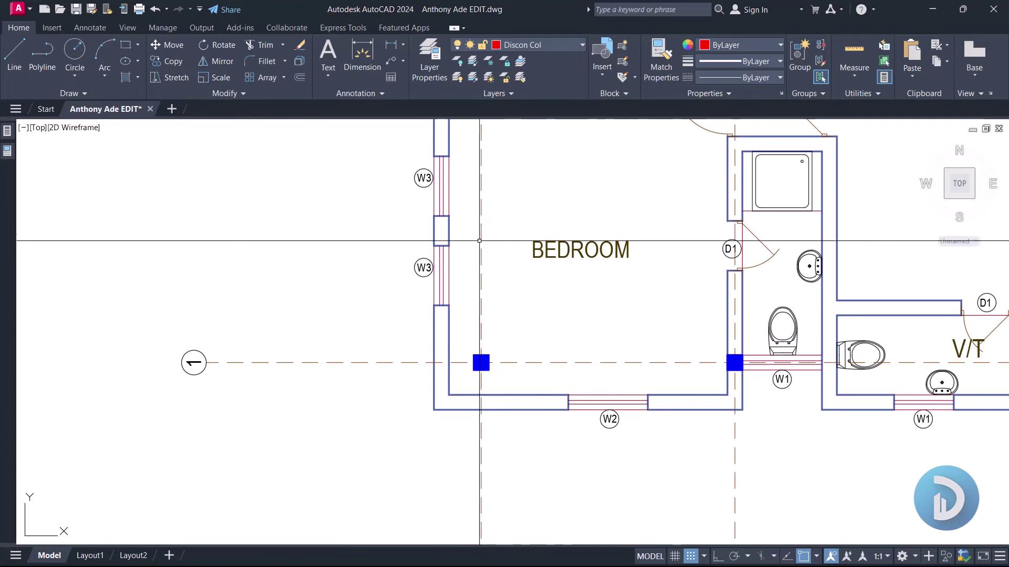
scroll(552, 306, down, 5)
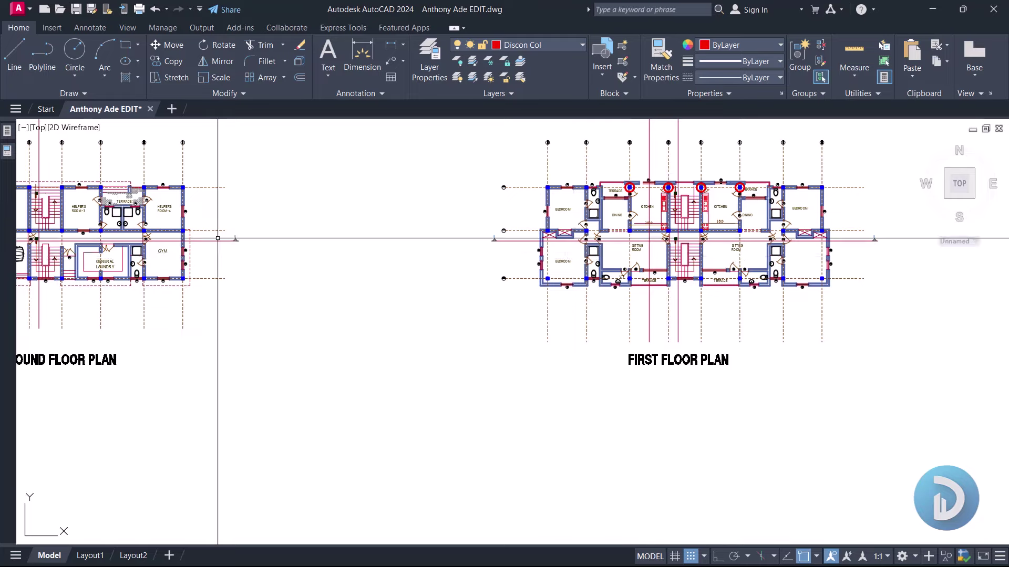
middle_drag(581, 217, 969, 227)
scroll(331, 261, up, 5)
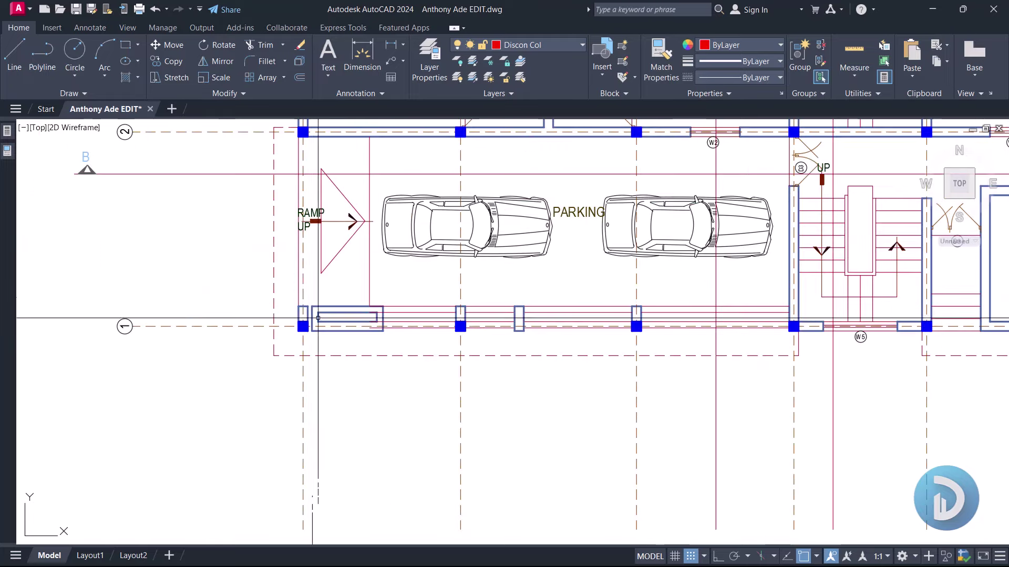
scroll(329, 290, down, 7)
scroll(513, 285, up, 12)
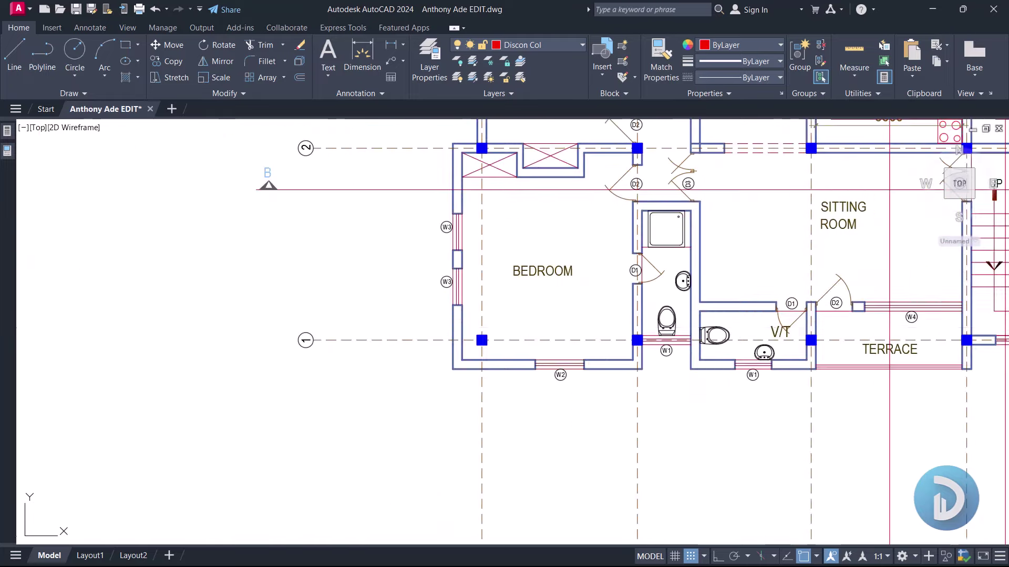
Step: Circle the discontinuous column inside the bedroom corner at grid A-1 of the first floor plan on the Discon Col layer
scroll(439, 320, down, 2)
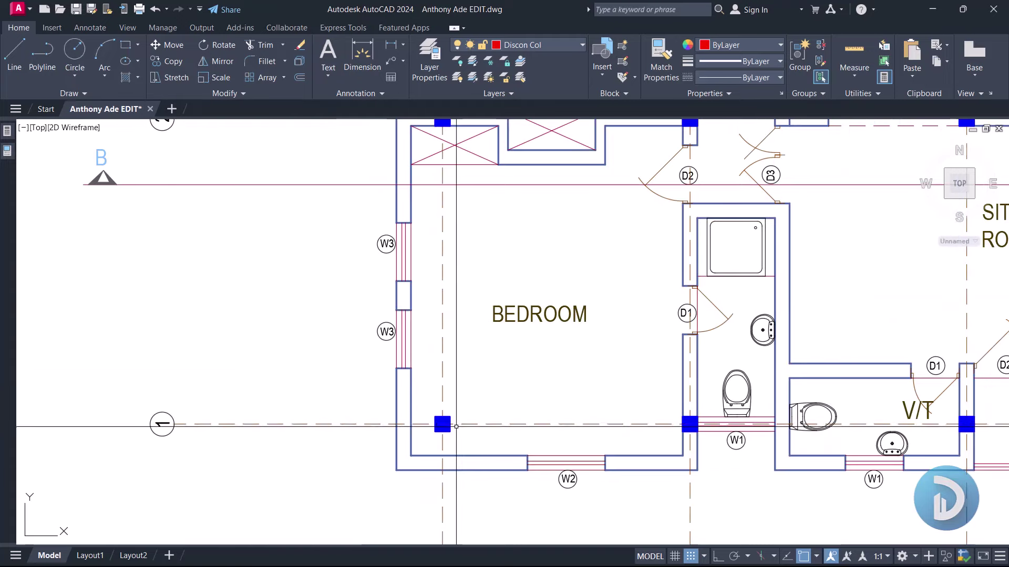
middle_drag(518, 389, 574, 354)
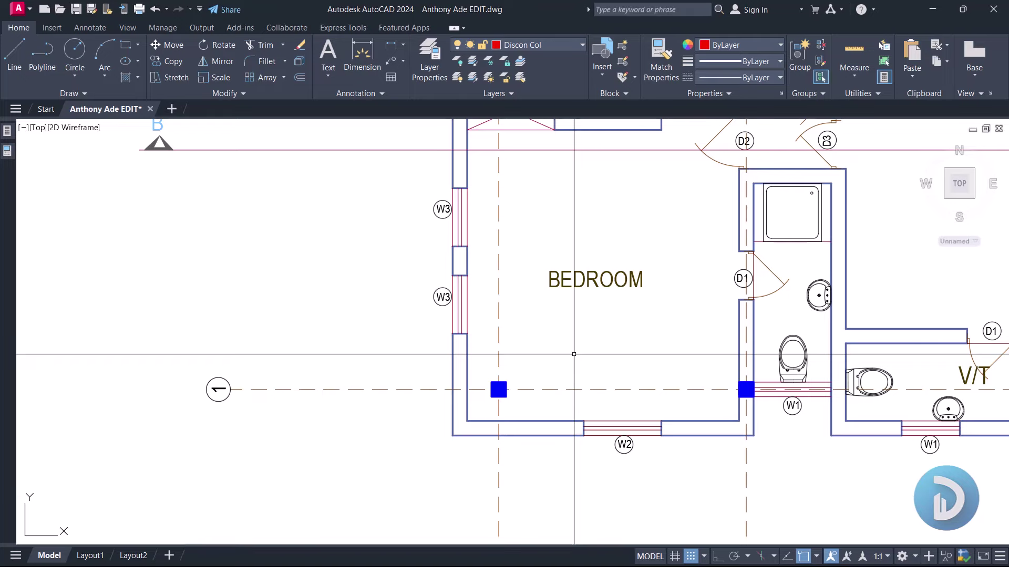
key(Return)
scroll(499, 389, up, 4)
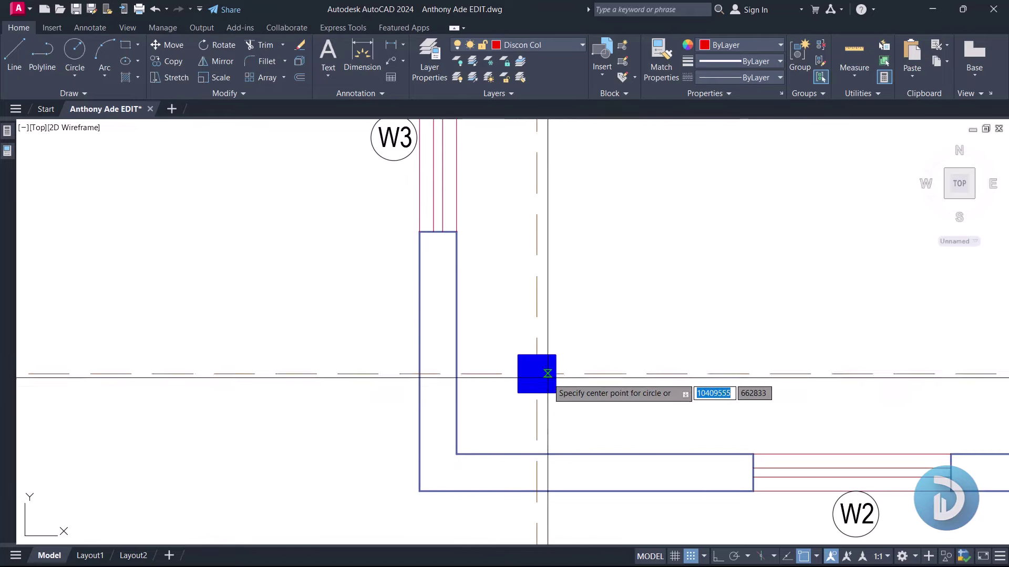
click(536, 374)
click(486, 325)
scroll(498, 337, down, 3)
scroll(510, 362, up, 2)
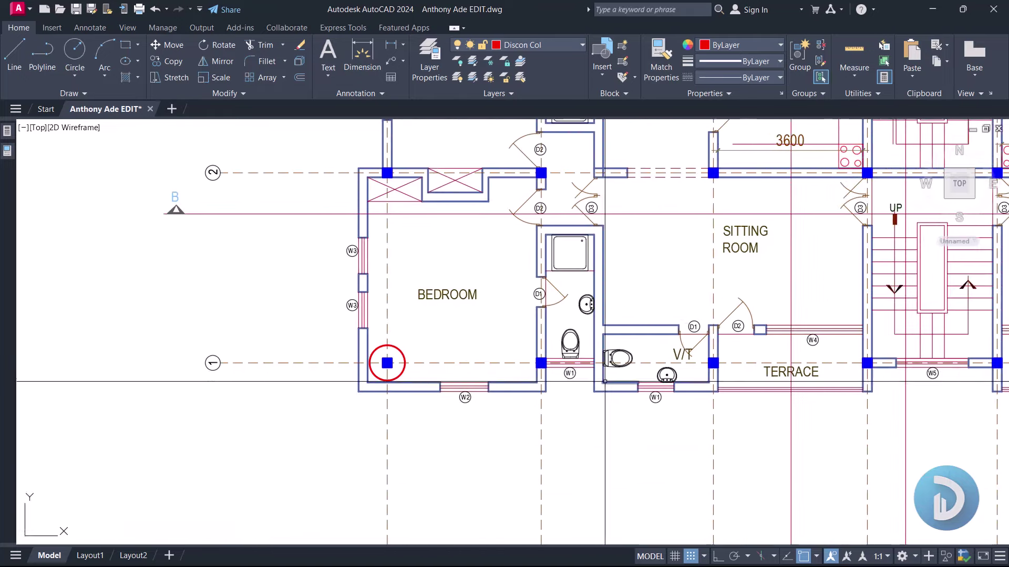
Step: Examine the columns along grid line 1 against the walls, from the grid B column past the terraces and stair to the opposite end bedroom
mouse_move(537, 305)
middle_down()
mouse_move(536, 340)
mouse_move(489, 349)
middle_up()
scroll(542, 326, down, 2)
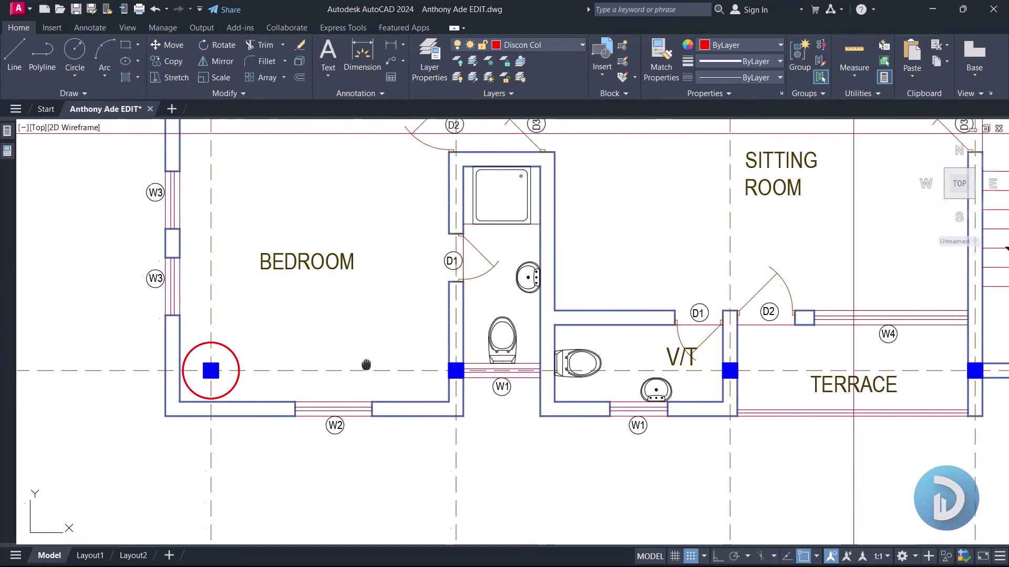
middle_drag(365, 362, 394, 355)
middle_drag(529, 381, 310, 375)
middle_drag(408, 352, 380, 362)
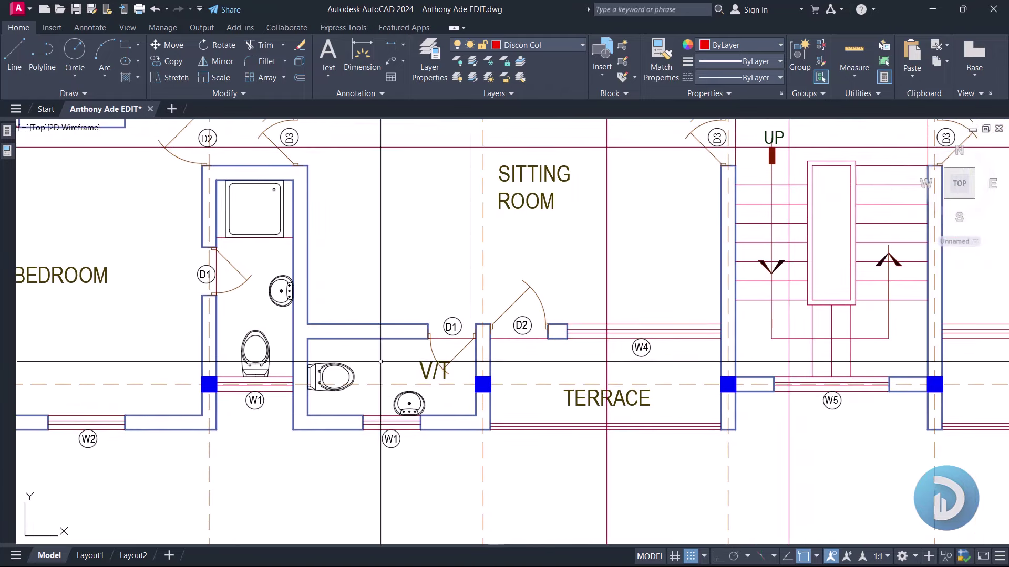
middle_drag(667, 383, 429, 380)
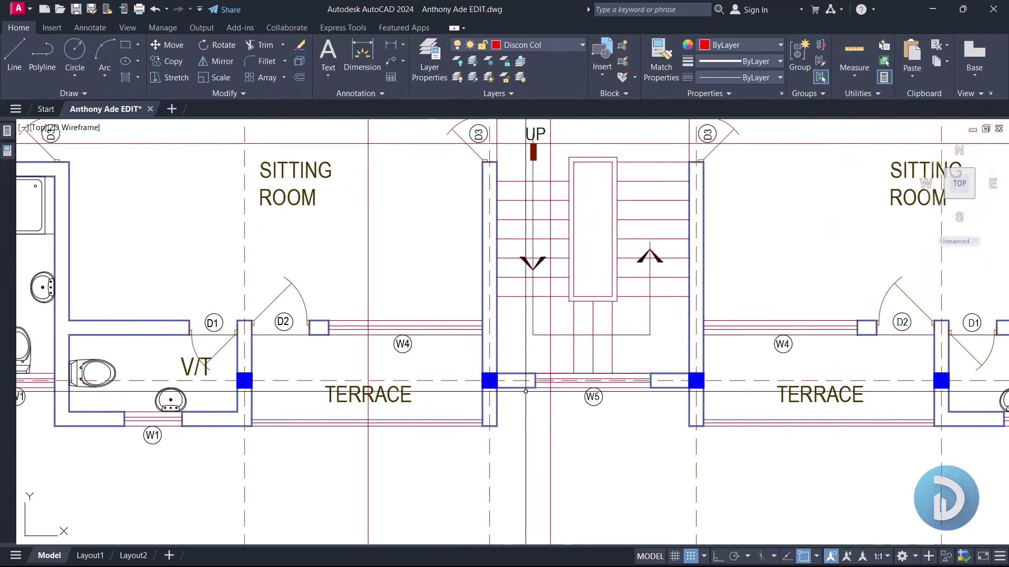
middle_drag(525, 392, 487, 413)
middle_drag(685, 425, 416, 413)
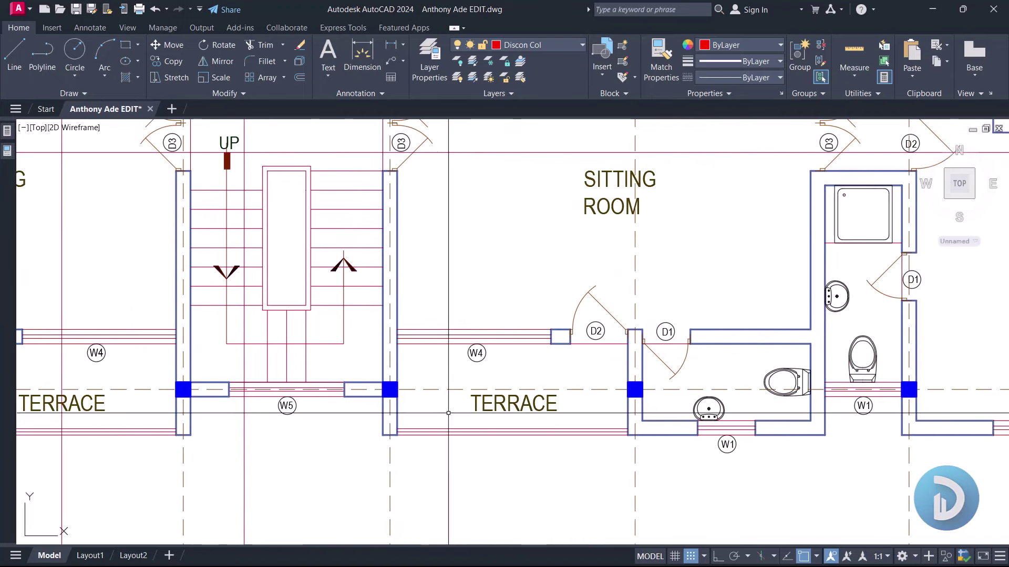
mouse_move(610, 405)
middle_down()
mouse_move(499, 405)
mouse_move(590, 405)
middle_up()
middle_drag(890, 398, 523, 397)
middle_drag(651, 398, 582, 396)
Step: Circle the discontinuous column inside the opposite end bedroom at grid H-1 on the Discon Col layer
text(c)
key(Return)
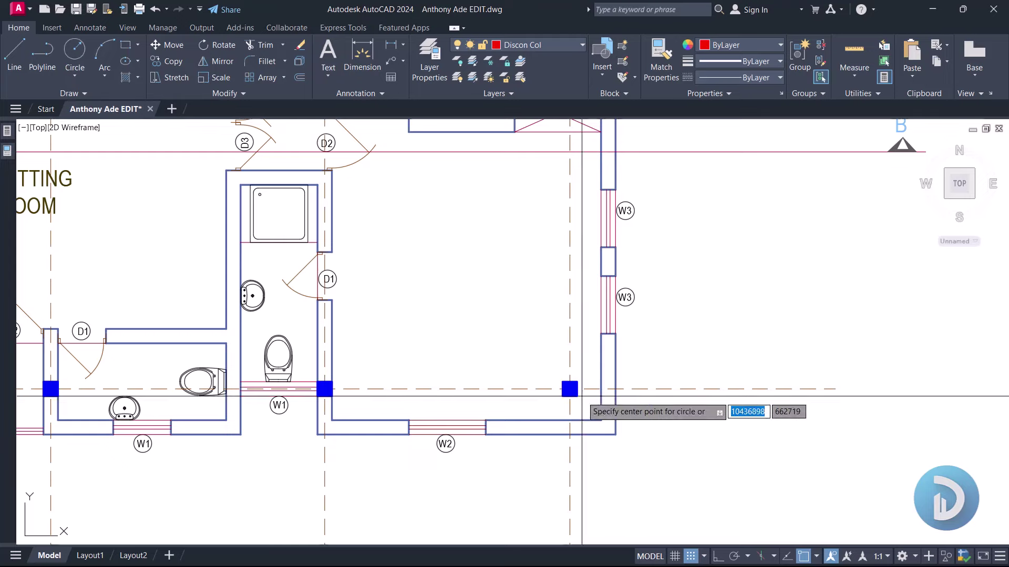
scroll(582, 395, up, 4)
click(568, 372)
click(626, 331)
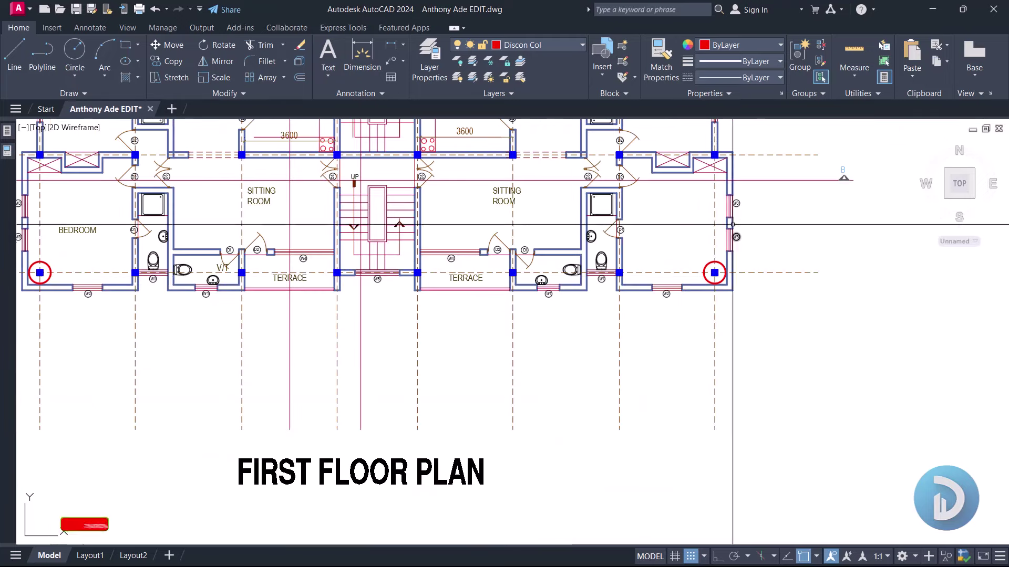
Step: Review all circled columns across the first floor plan, looking closely at the A-1 bedroom column and its surrounding walls
scroll(704, 330, up, 2)
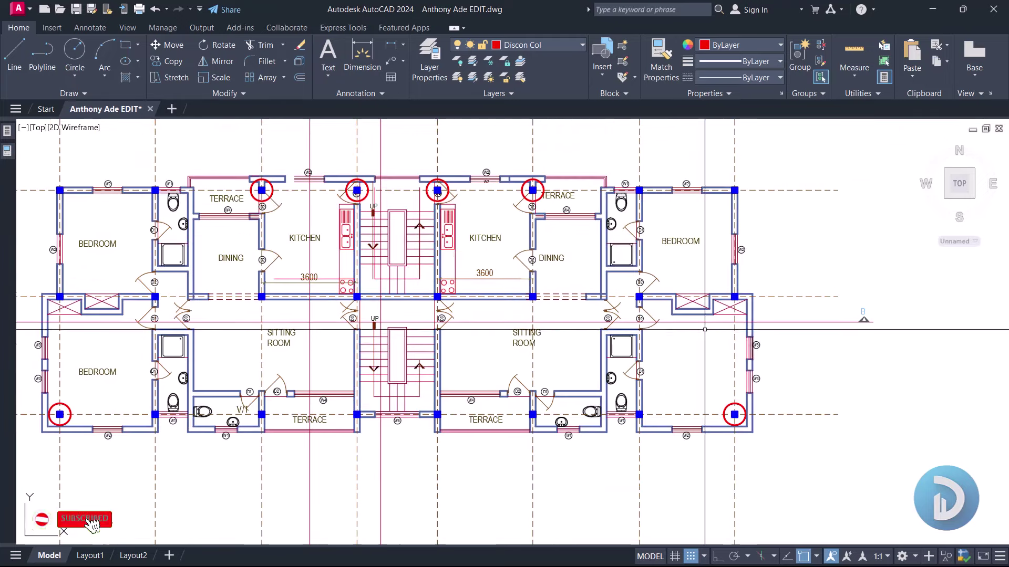
middle_drag(705, 329, 748, 325)
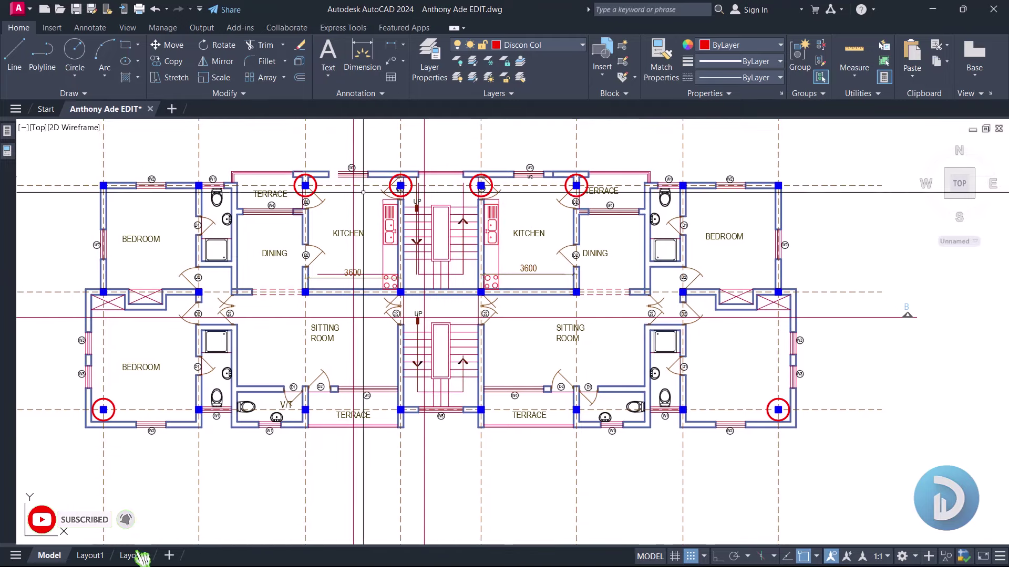
middle_drag(363, 245, 511, 288)
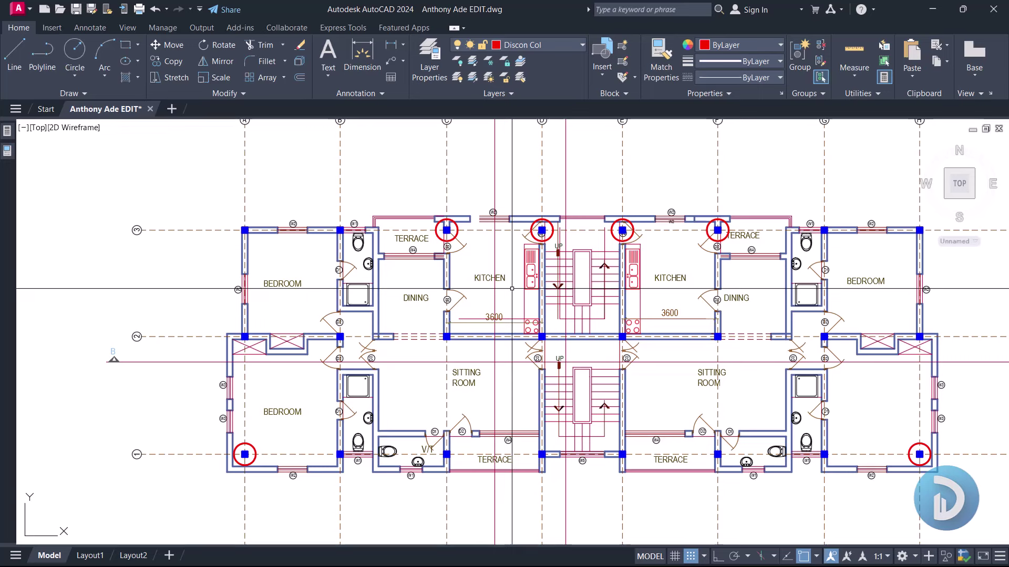
scroll(294, 420, up, 4)
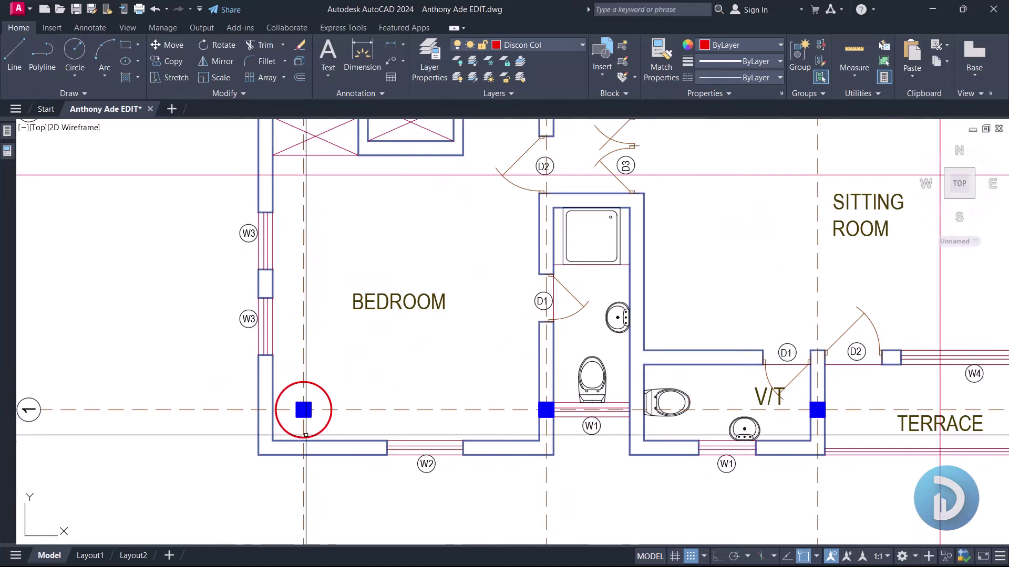
middle_drag(305, 435, 326, 424)
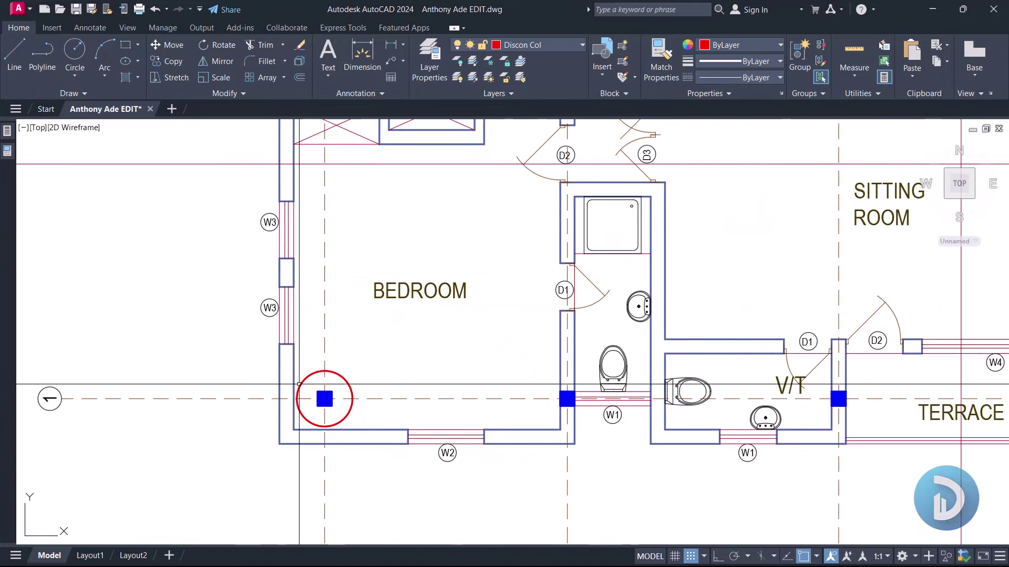
scroll(299, 384, down, 3)
middle_drag(475, 235, 403, 297)
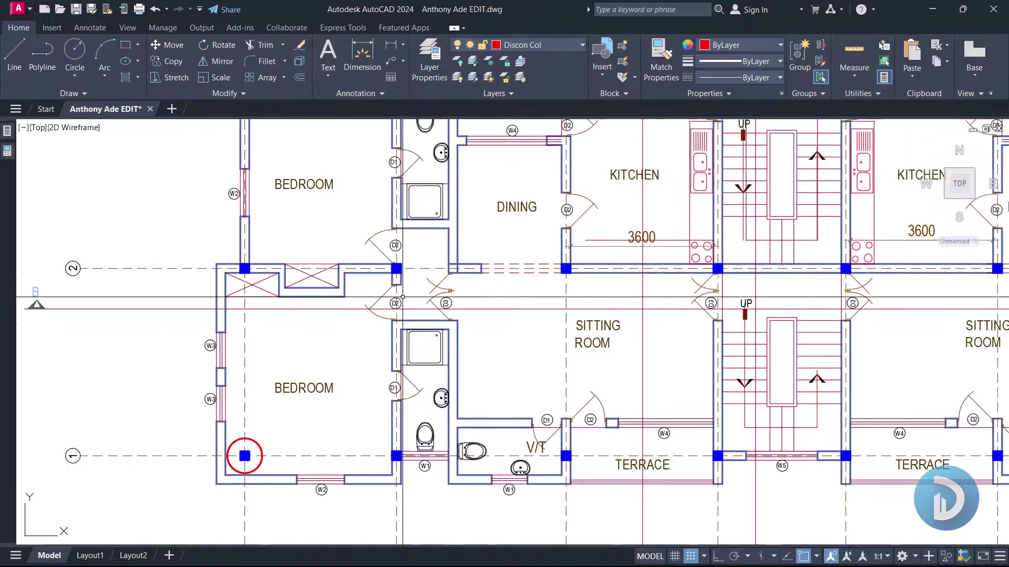
scroll(403, 298, down, 5)
scroll(415, 288, up, 4)
scroll(425, 290, down, 4)
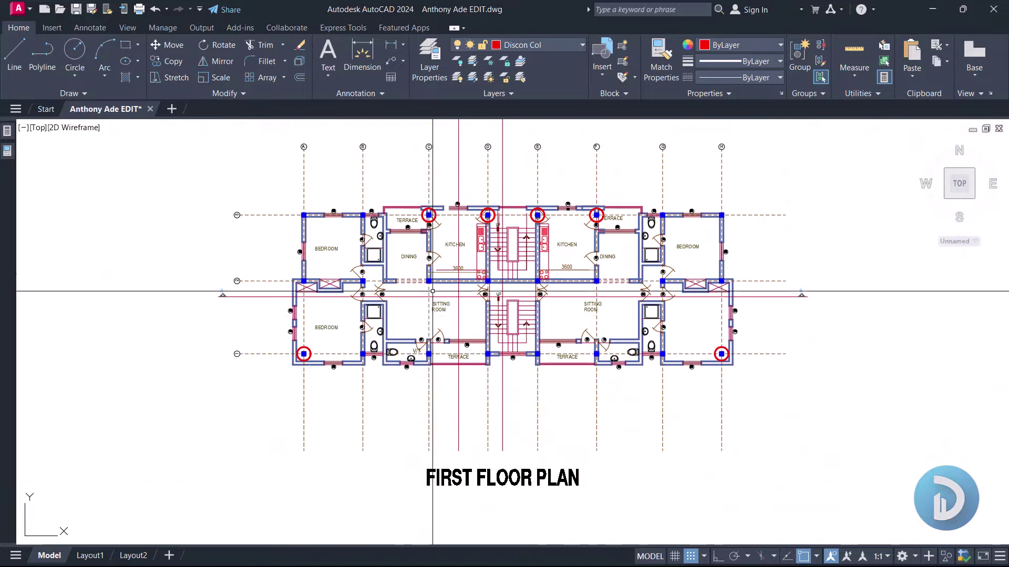
scroll(315, 310, up, 4)
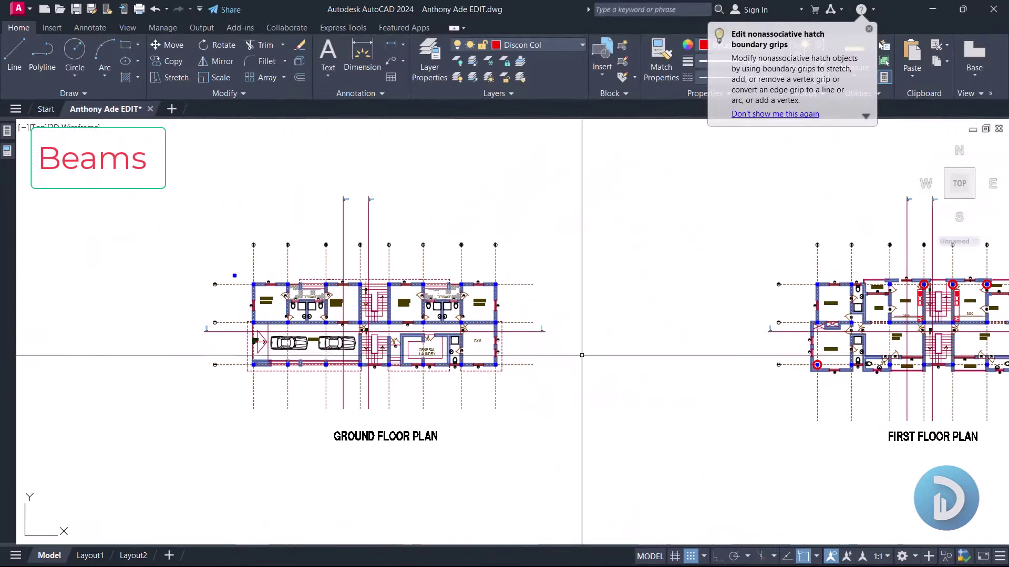
Step: Split the model space into two vertical viewports
scroll(287, 284, up, 2)
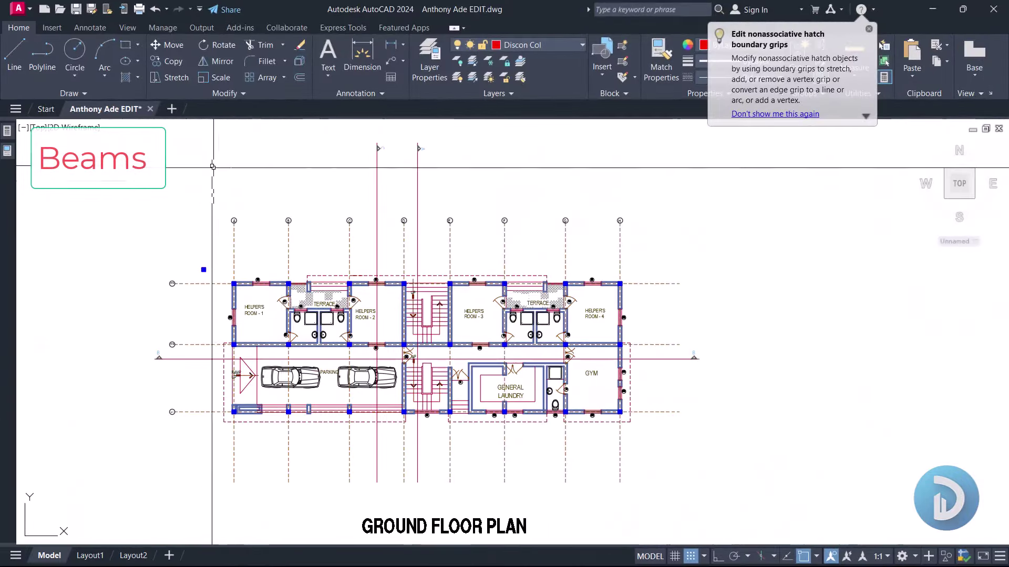
scroll(228, 259, up, 2)
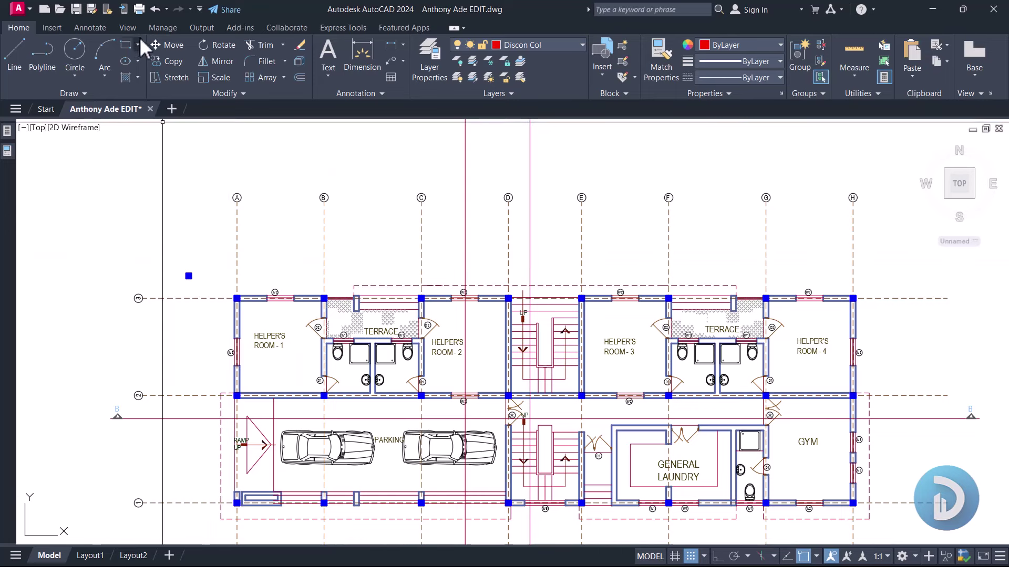
click(127, 28)
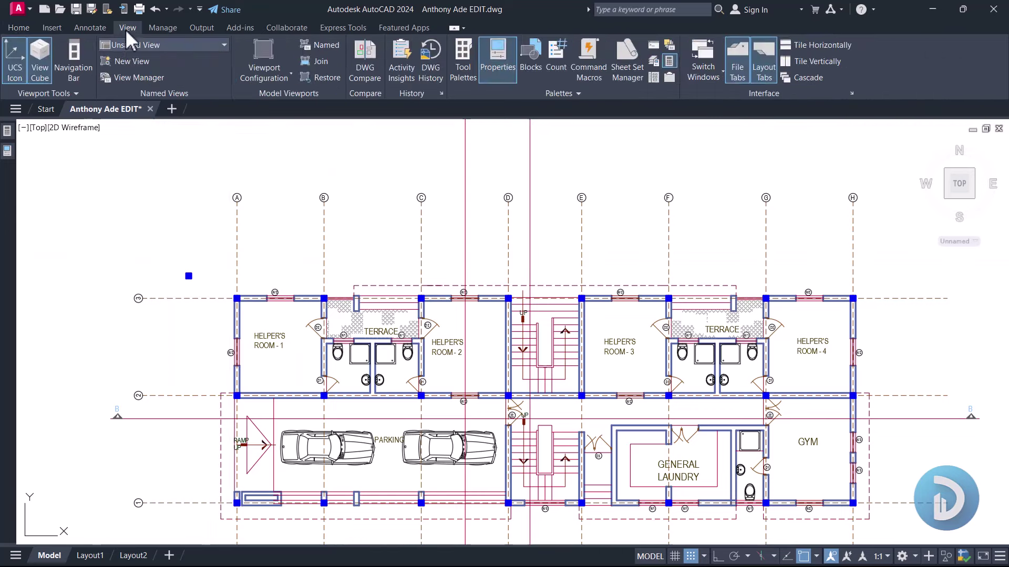
click(259, 82)
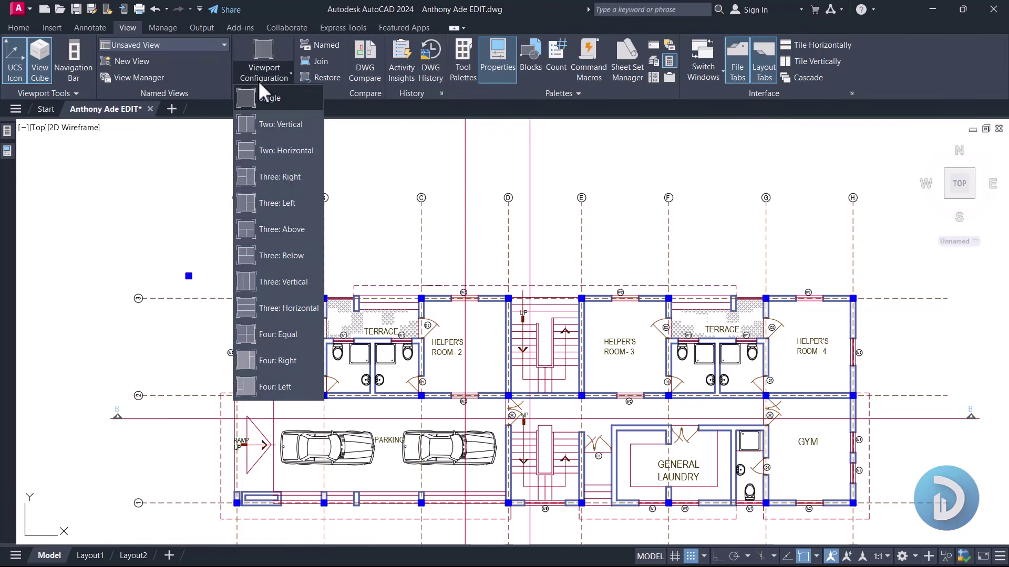
click(283, 129)
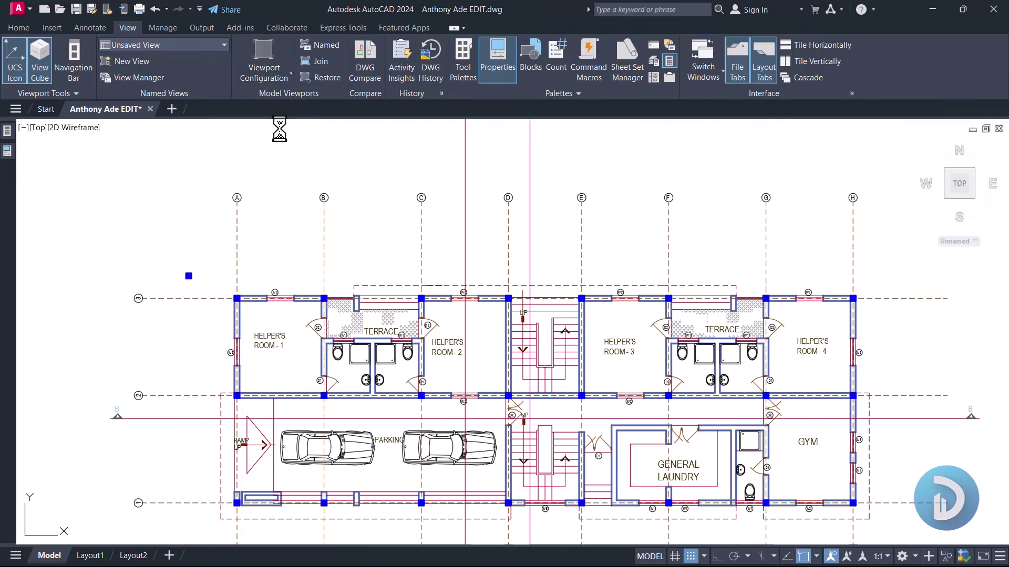
Step: Frame the whole ground floor plan with its title in the first viewport
click(315, 337)
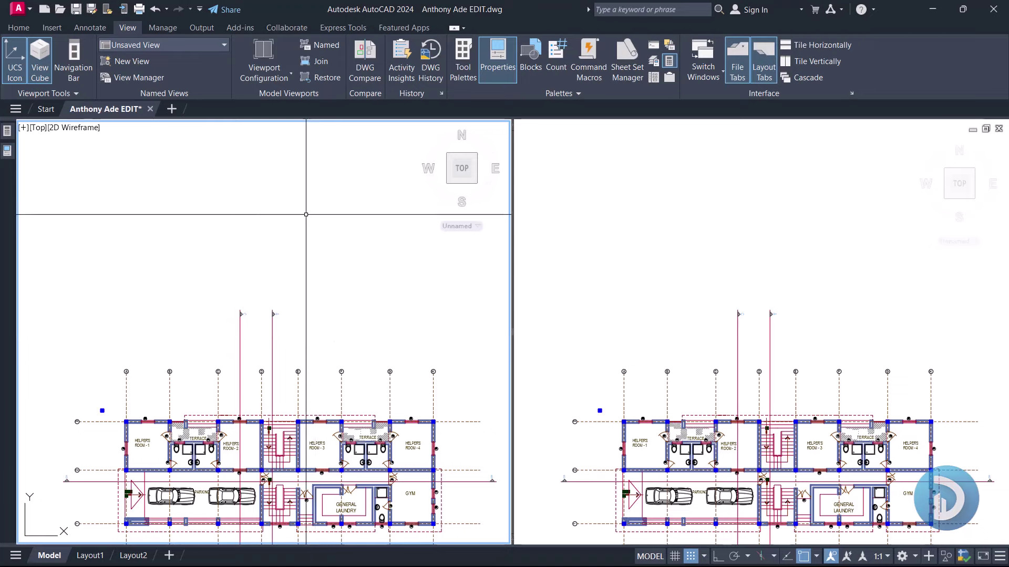
scroll(306, 214, down, 4)
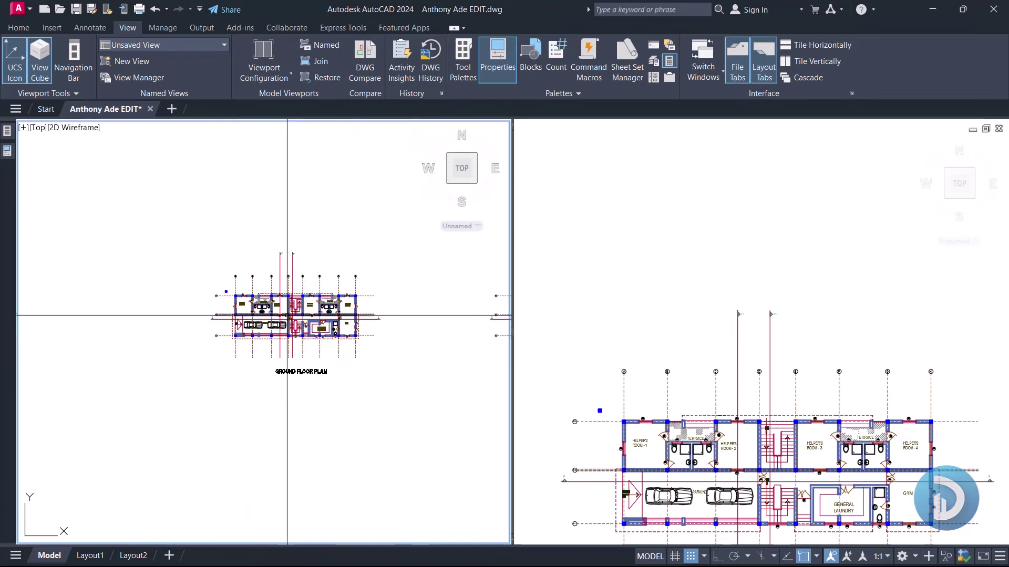
scroll(321, 312, up, 2)
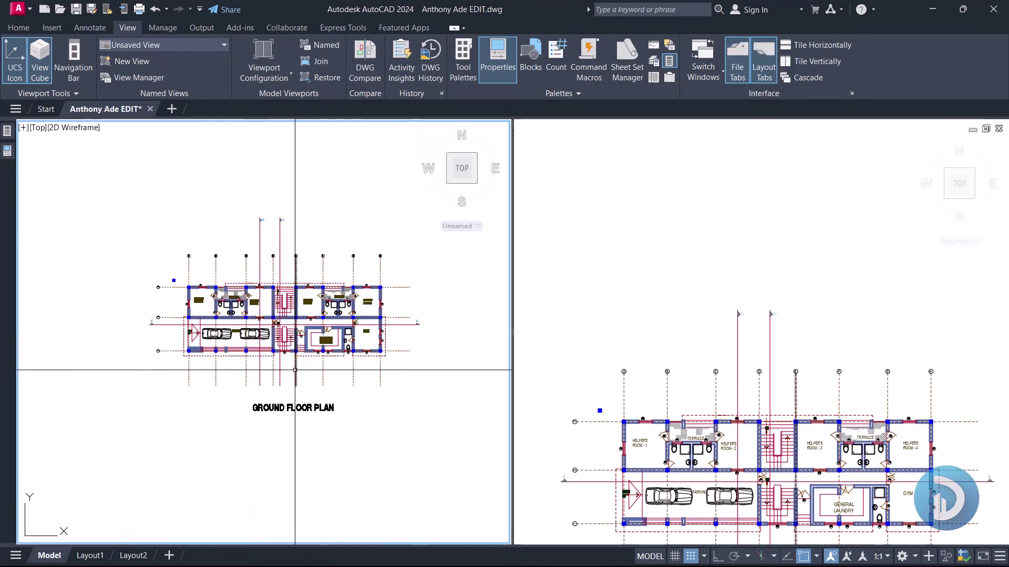
scroll(294, 386, down, 1)
scroll(308, 357, up, 1)
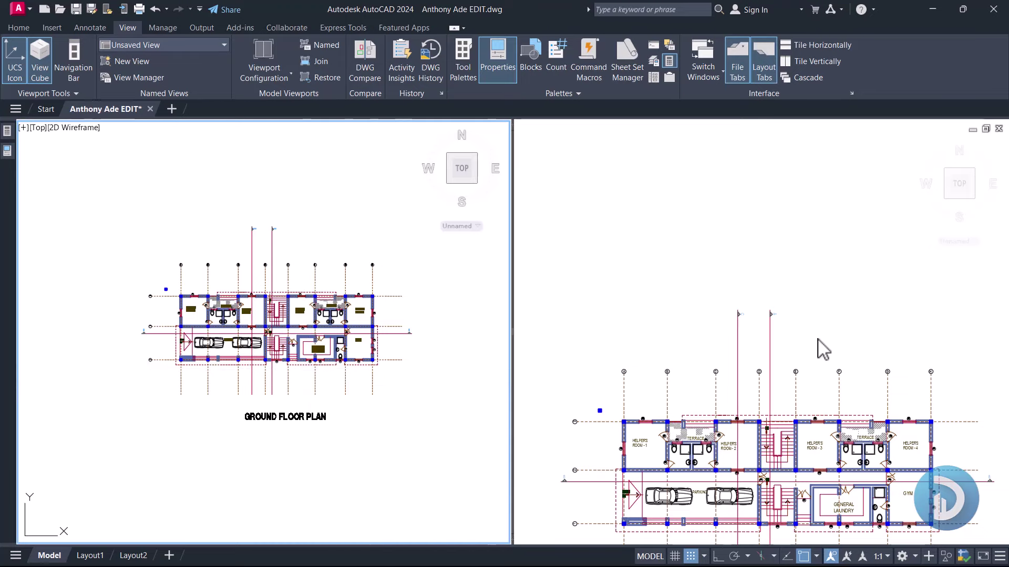
scroll(288, 367, up, 2)
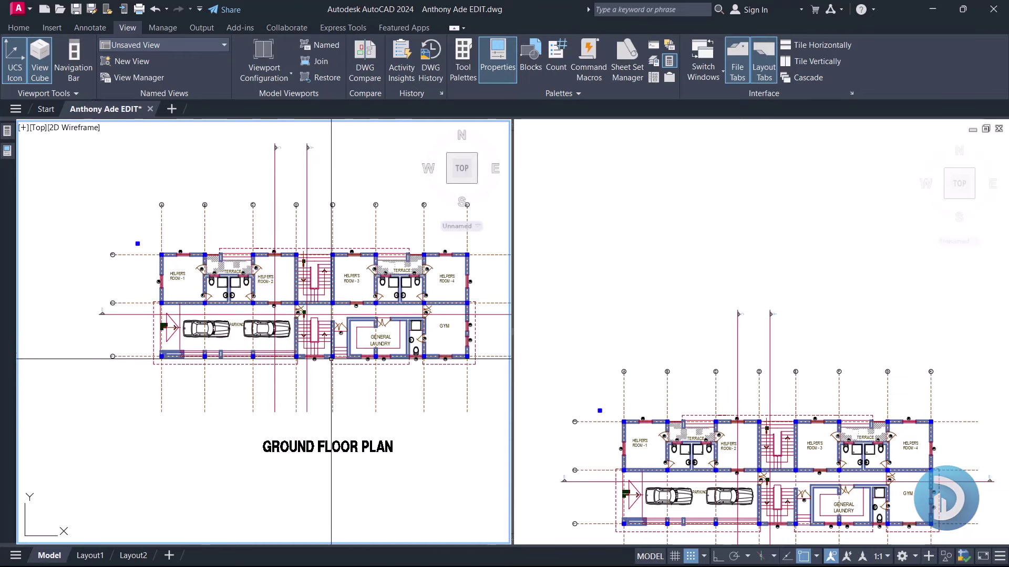
middle_drag(287, 367, 272, 362)
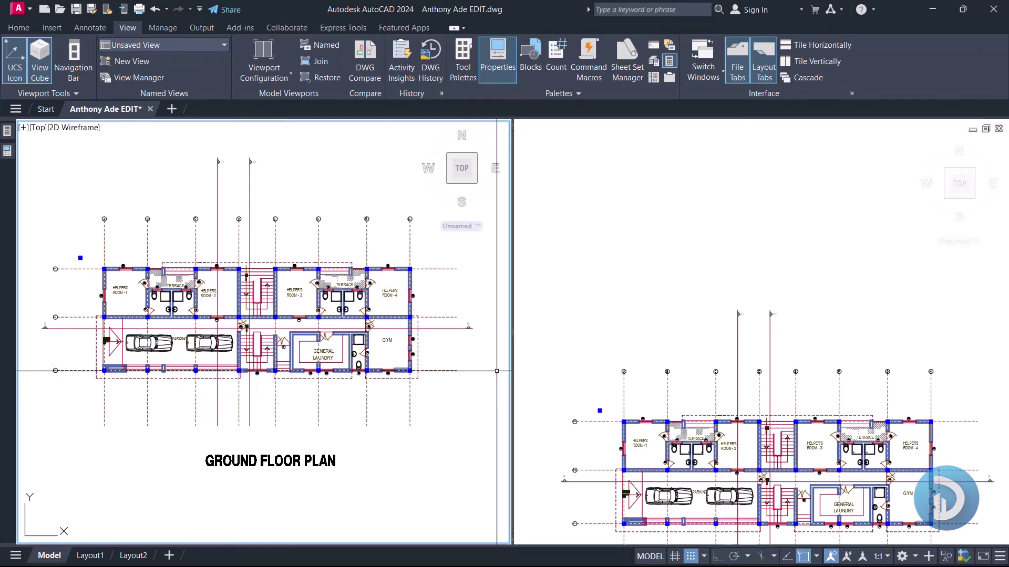
Step: Frame the first floor plan in the second viewport, showing its grid labels and the circled columns from grid A onward
click(669, 299)
scroll(678, 336, down, 5)
scroll(686, 363, up, 4)
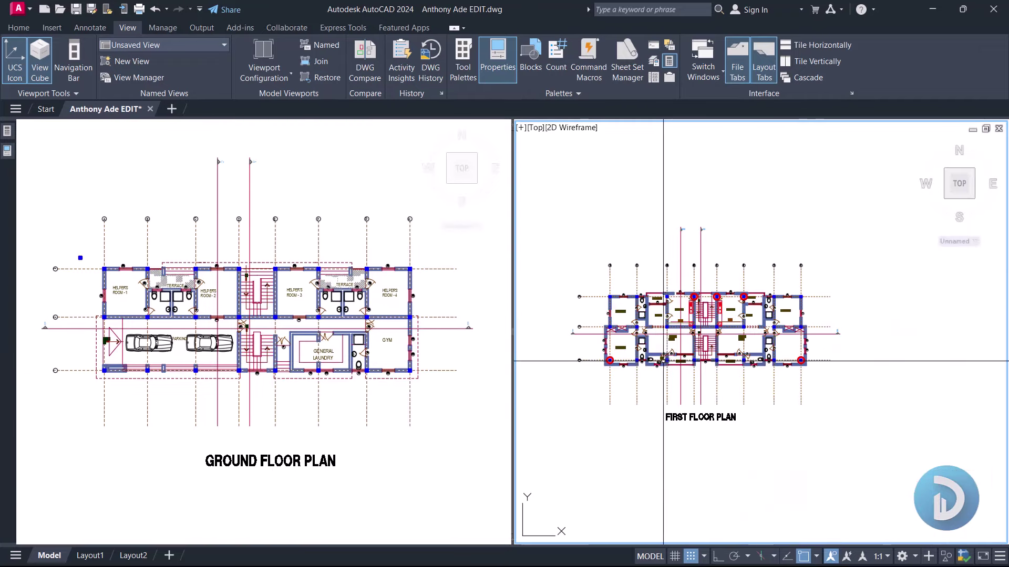
scroll(663, 361, up, 4)
middle_drag(589, 230, 703, 284)
Step: Examine the walls and columns around Helper's Room 1 and the adjoining terrace on the ground floor plan
click(145, 265)
scroll(145, 265, up, 4)
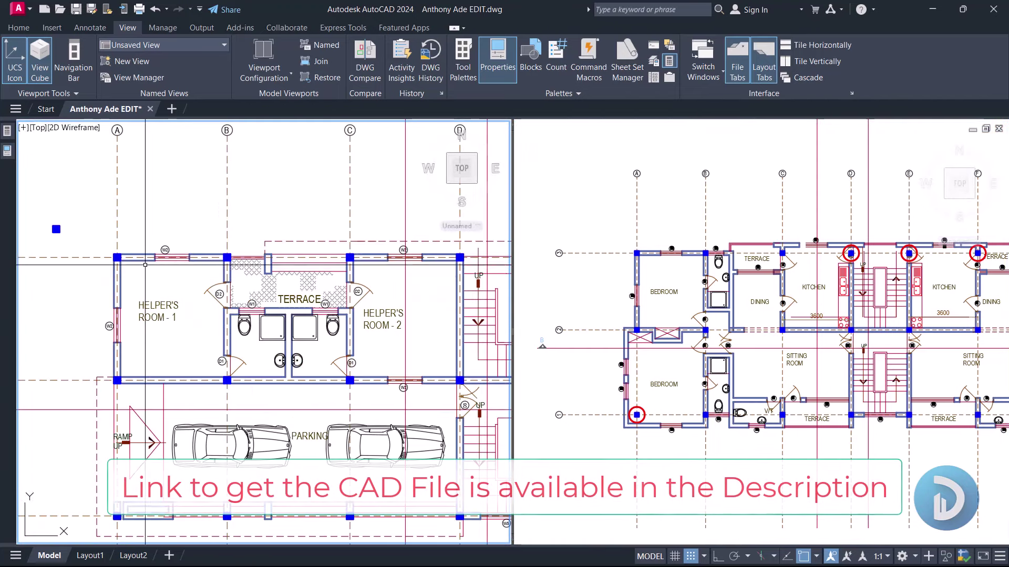
scroll(145, 265, up, 2)
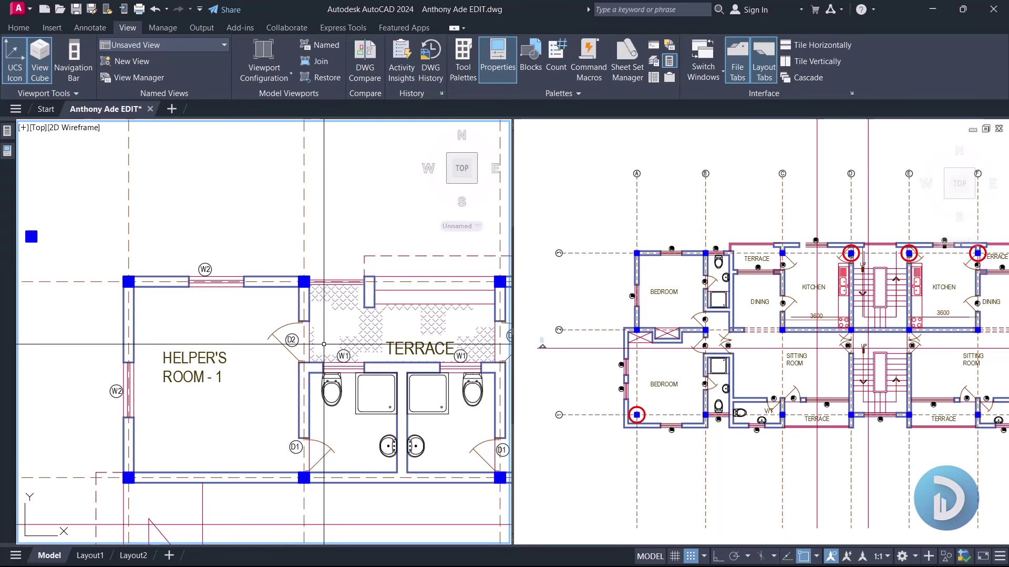
drag(163, 210, 258, 316)
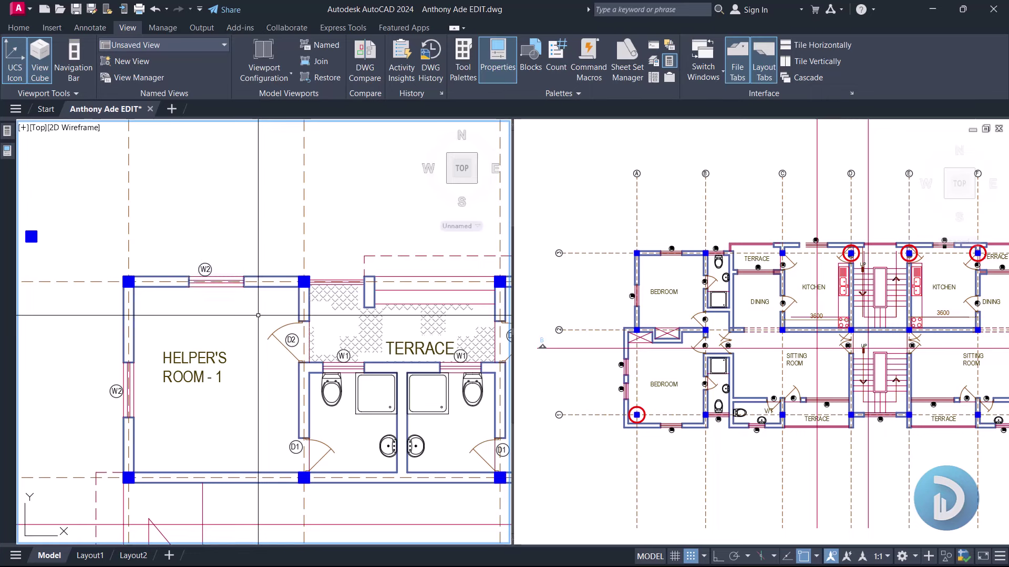
click(162, 235)
click(258, 304)
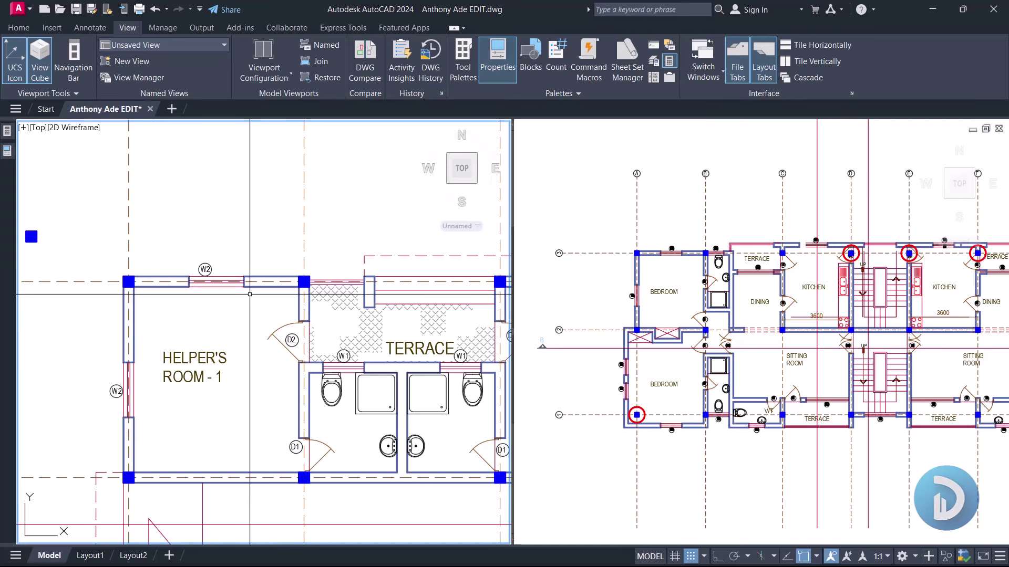
scroll(210, 304, down, 3)
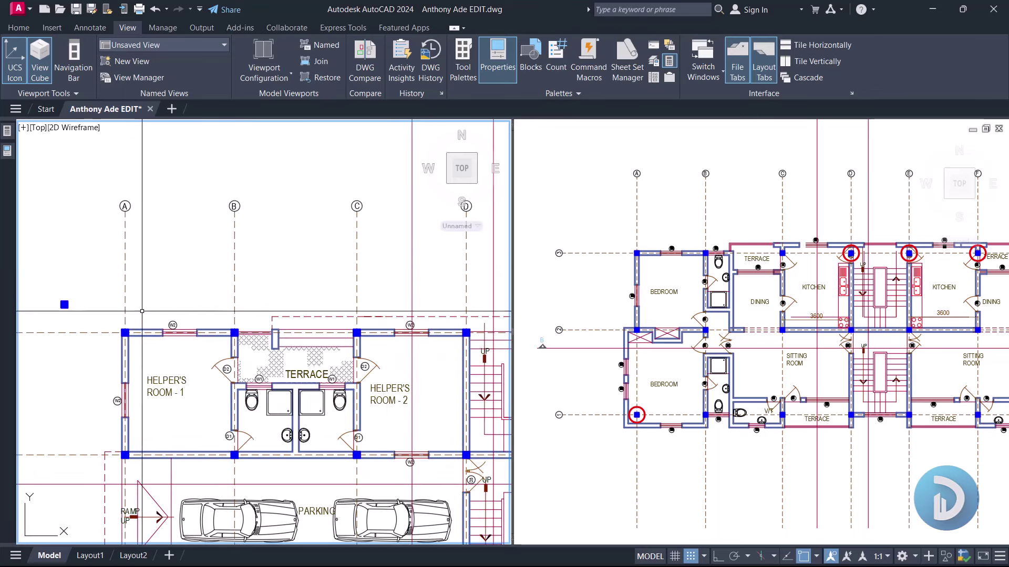
Step: Remove the W2 window from Helper's Room 1's outer wall between grids A and B, and close the wall gap
click(206, 333)
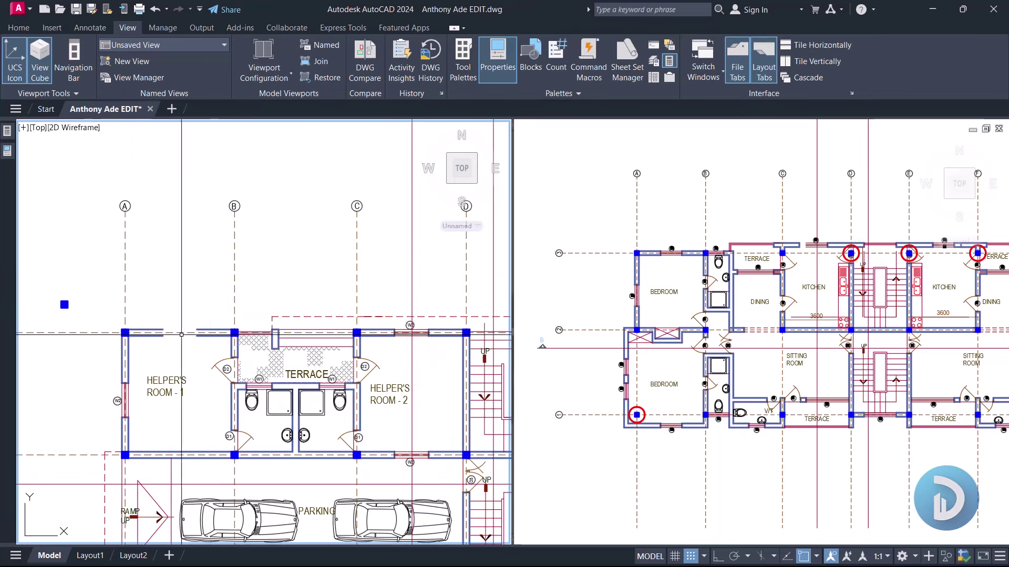
scroll(182, 334, up, 2)
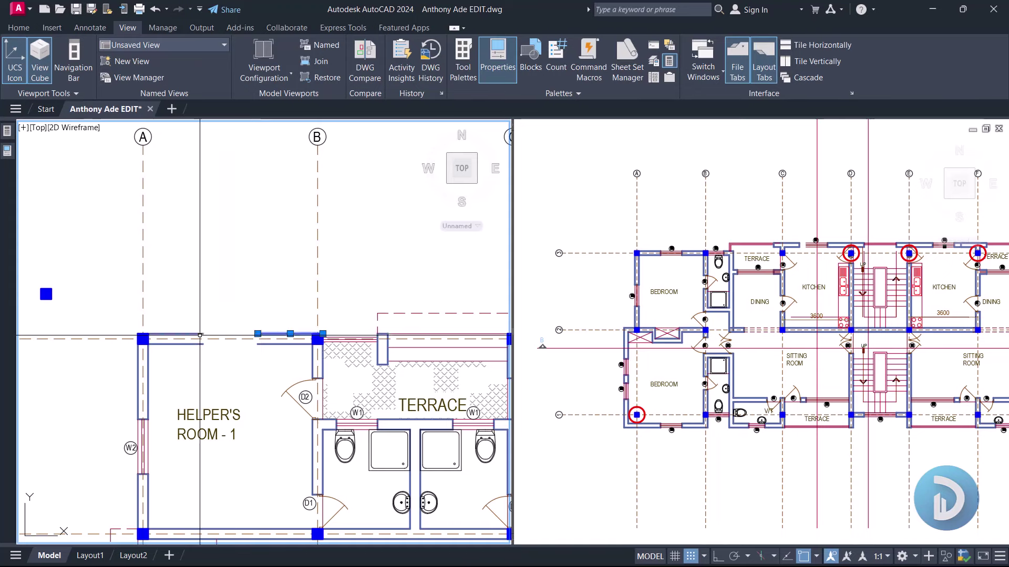
click(263, 346)
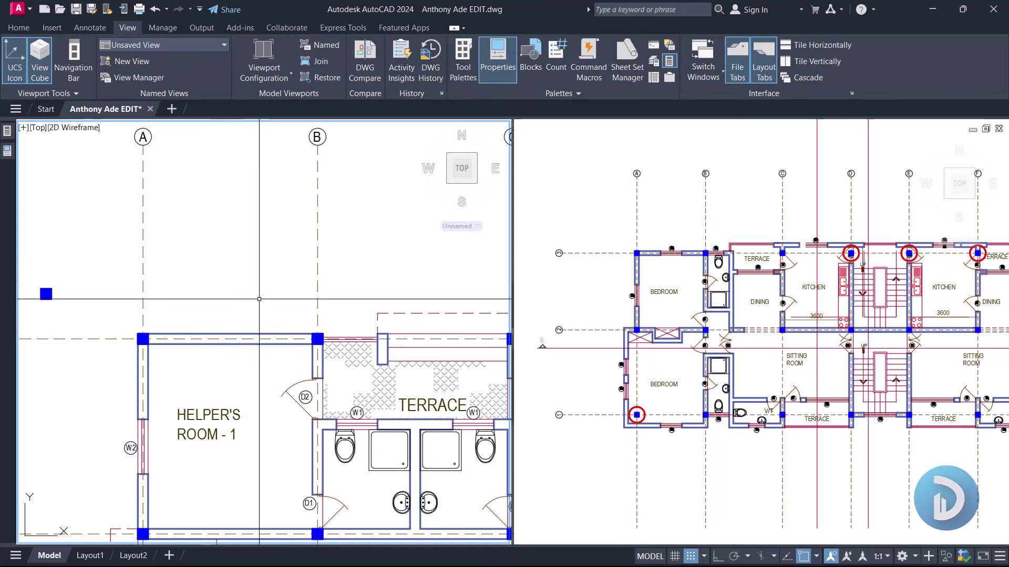
scroll(295, 321, down, 2)
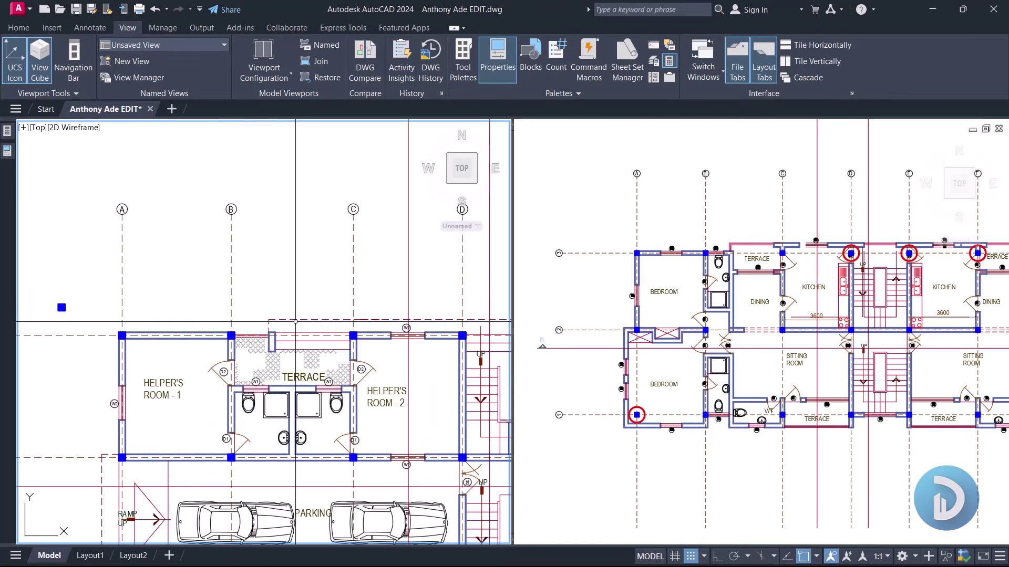
Step: Circle the end of the short wall stub on the ground floor terrace between grids B and C
middle_drag(296, 322, 263, 321)
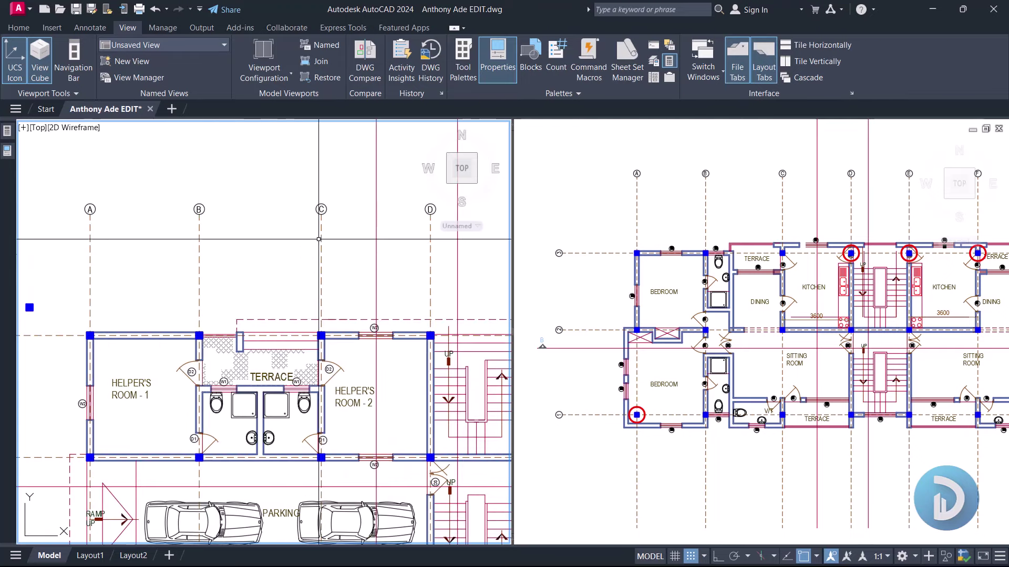
scroll(326, 330, up, 2)
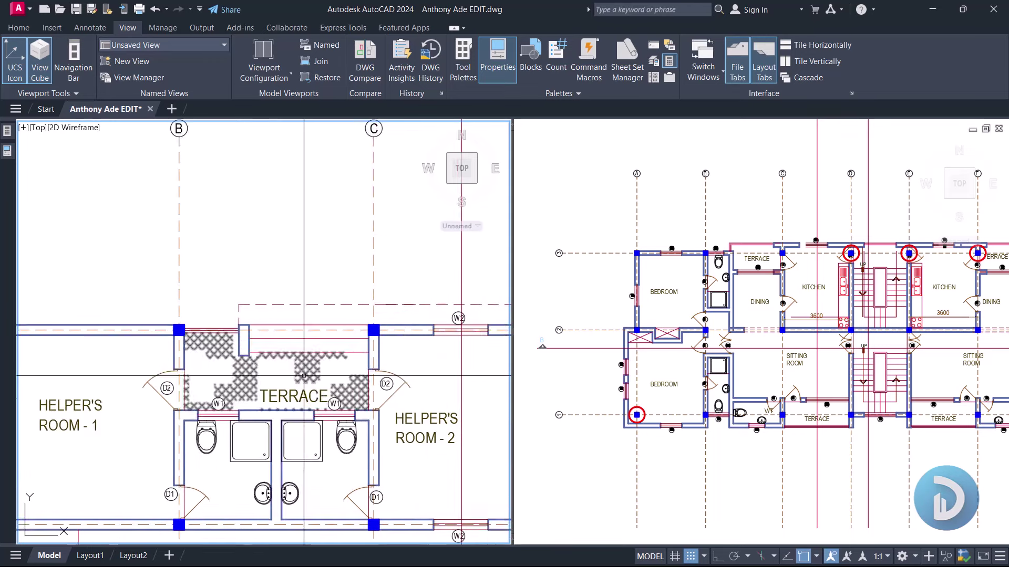
mouse_move(325, 417)
middle_down()
mouse_move(329, 359)
mouse_move(315, 394)
mouse_move(292, 405)
mouse_move(292, 431)
middle_up()
click(267, 326)
click(236, 289)
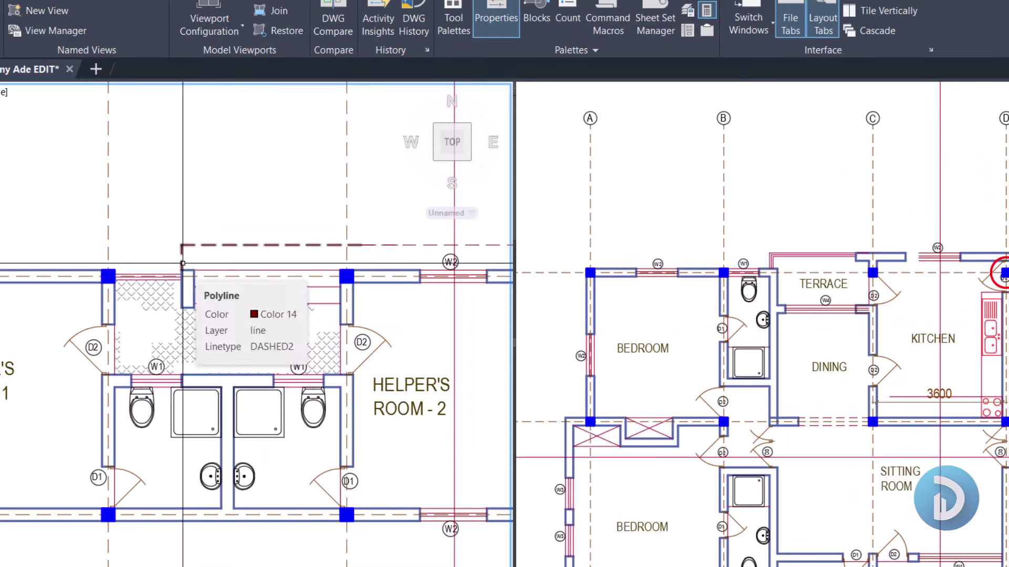
click(179, 253)
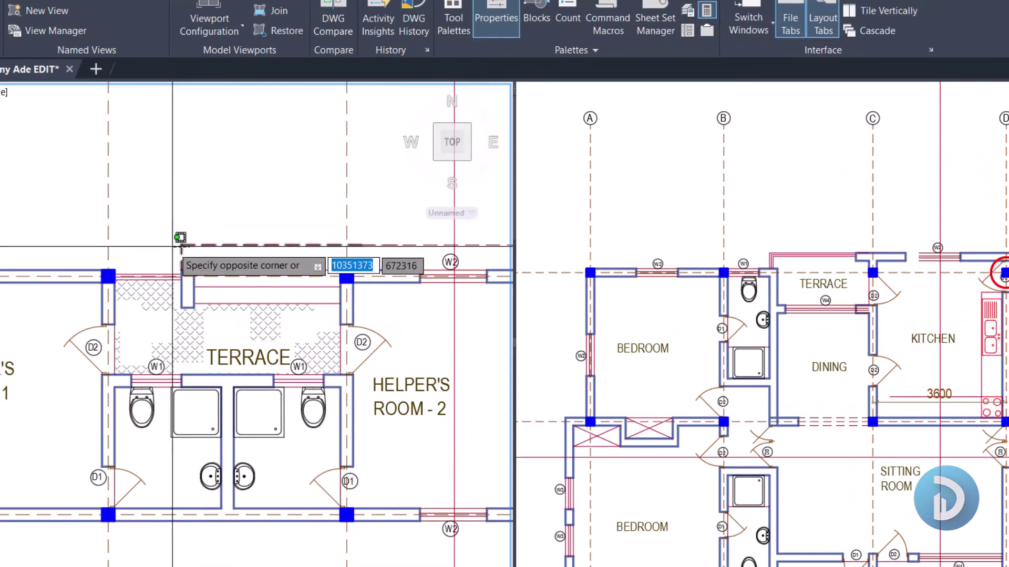
click(223, 226)
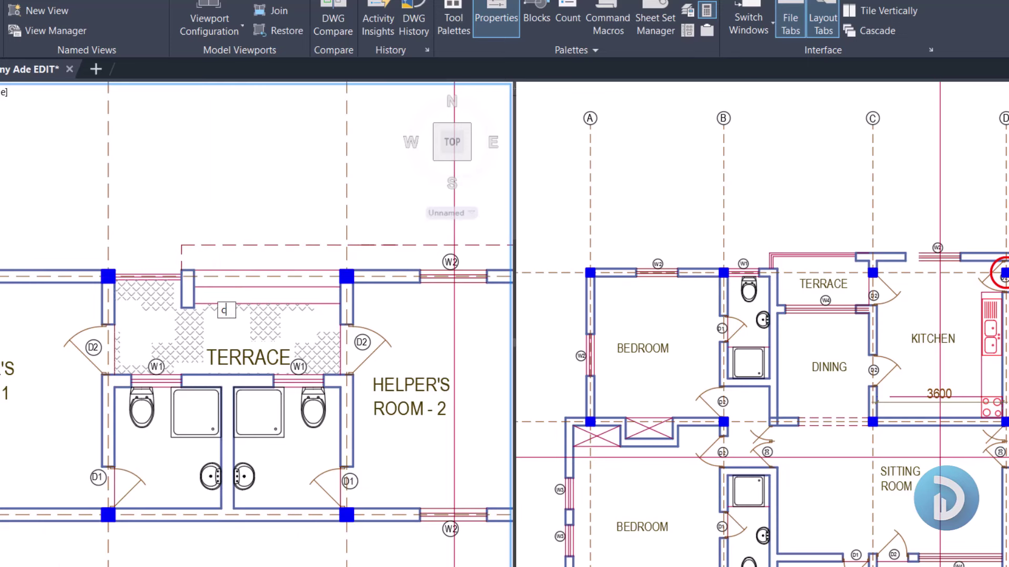
key(Return)
scroll(193, 288, up, 2)
click(187, 268)
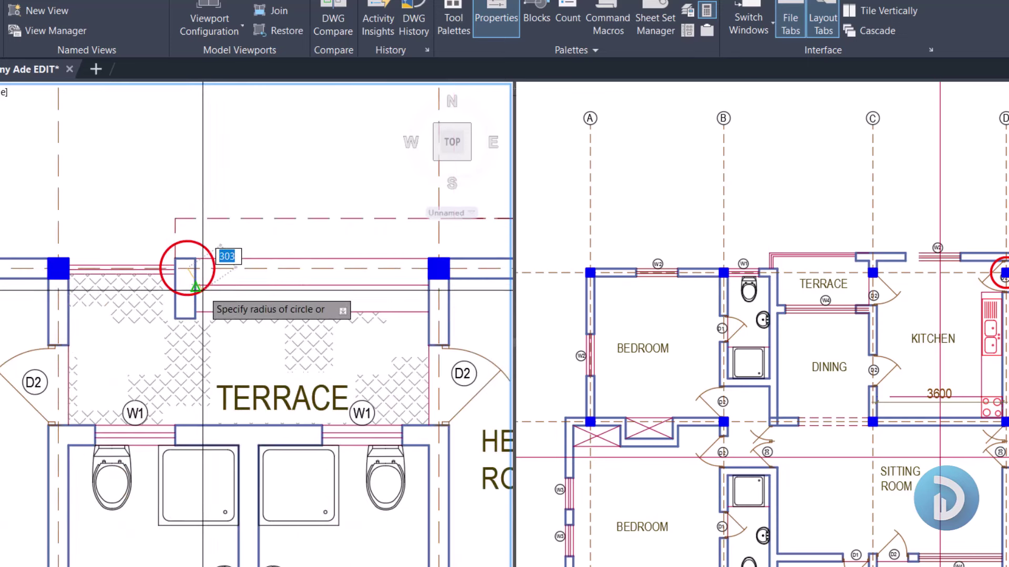
click(200, 250)
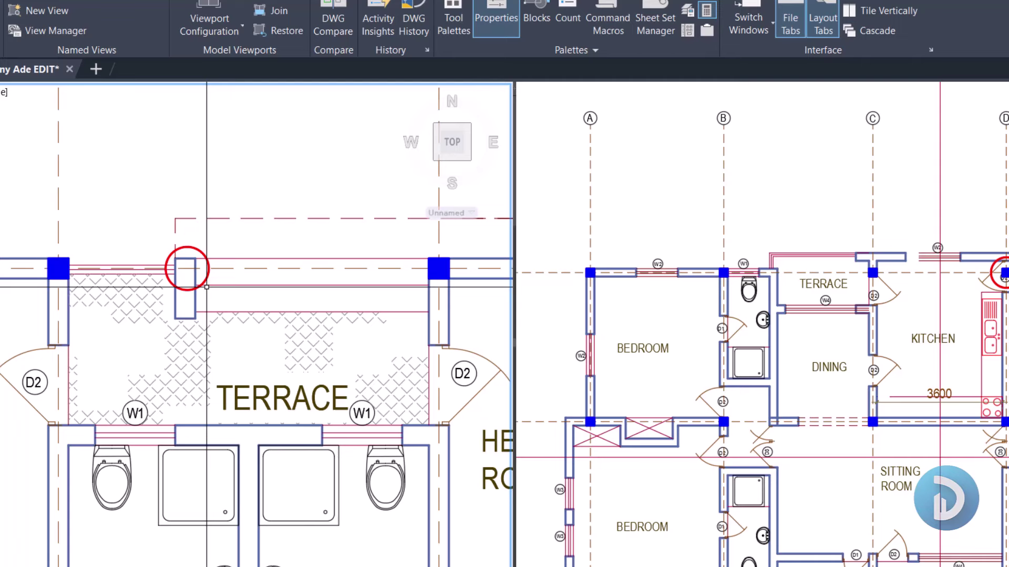
click(200, 250)
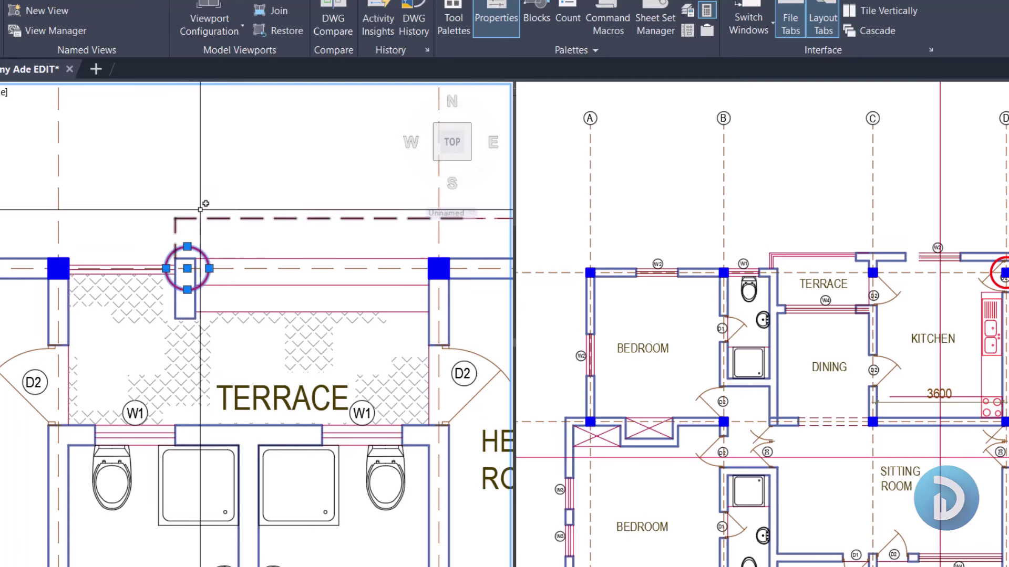
Step: Examine the first floor wall separating the bathroom from the terrace and dining room between grids B and C
click(788, 211)
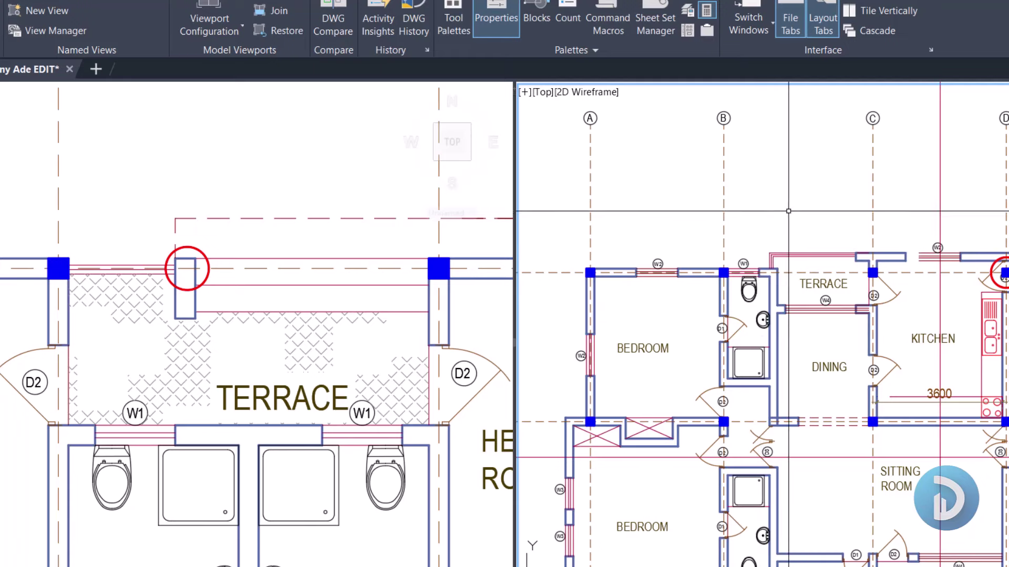
scroll(788, 210, down, 4)
scroll(762, 220, up, 4)
click(702, 232)
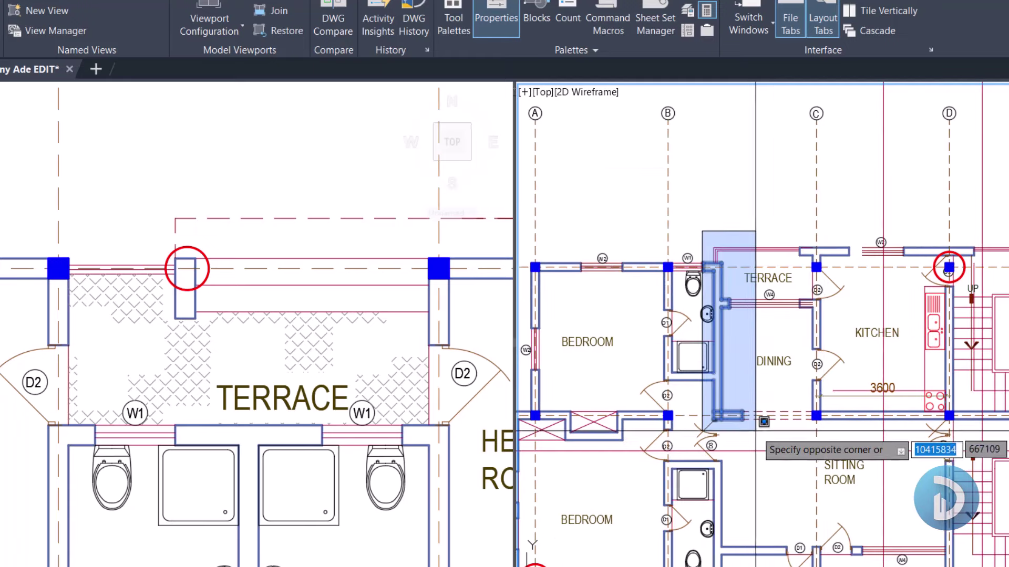
click(756, 430)
key(Escape)
scroll(709, 278, up, 2)
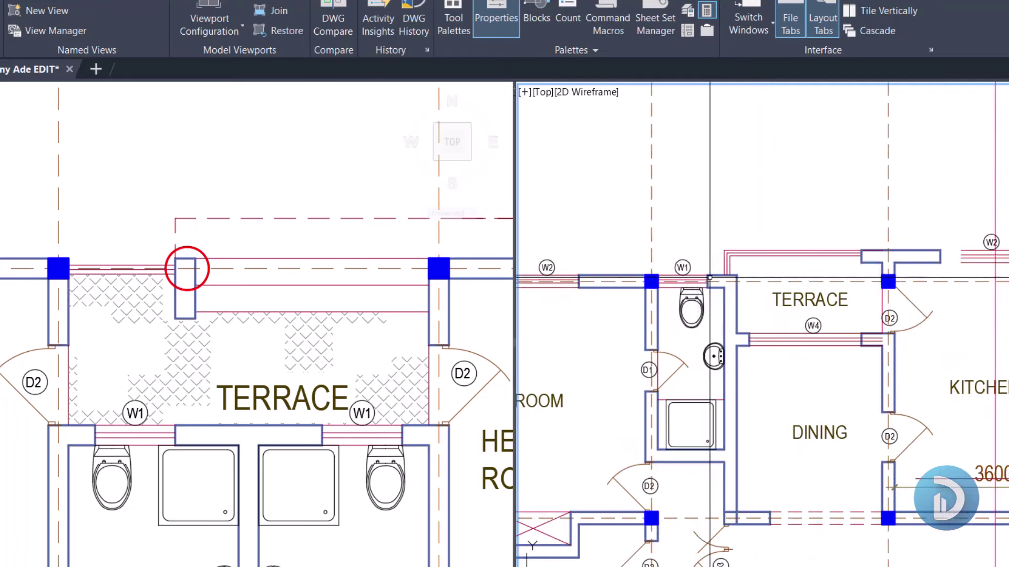
scroll(709, 278, up, 4)
click(705, 246)
key(Escape)
scroll(753, 225, down, 4)
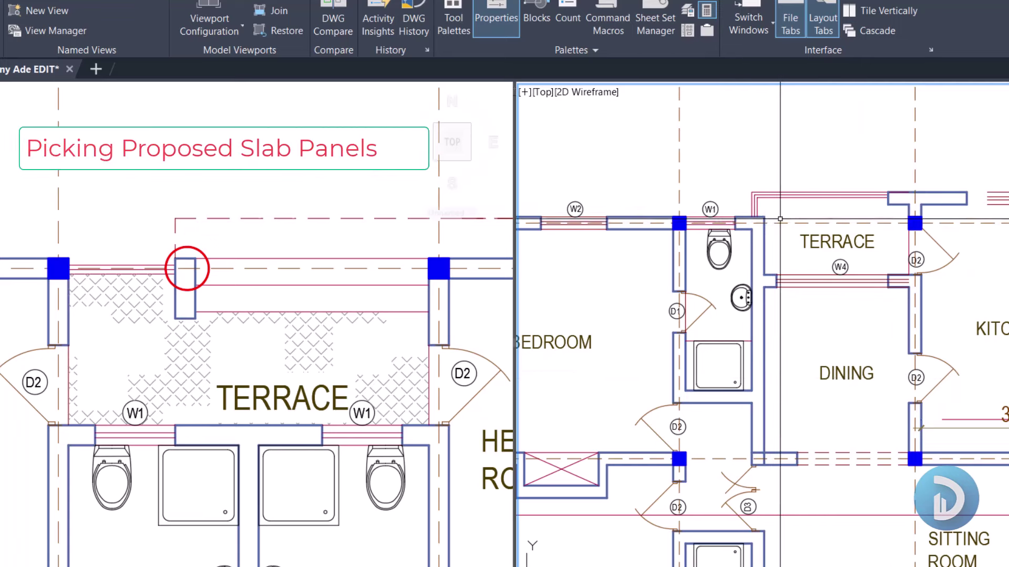
Step: Check the proposed slab panel over the first floor terrace and dining room against the grid B column on both plans
click(768, 218)
click(908, 471)
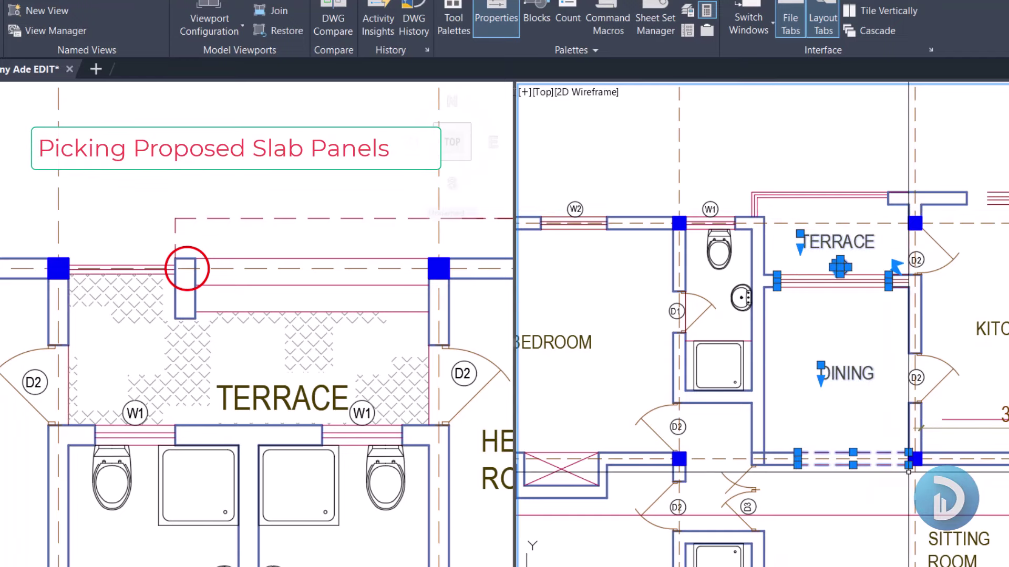
key(Escape)
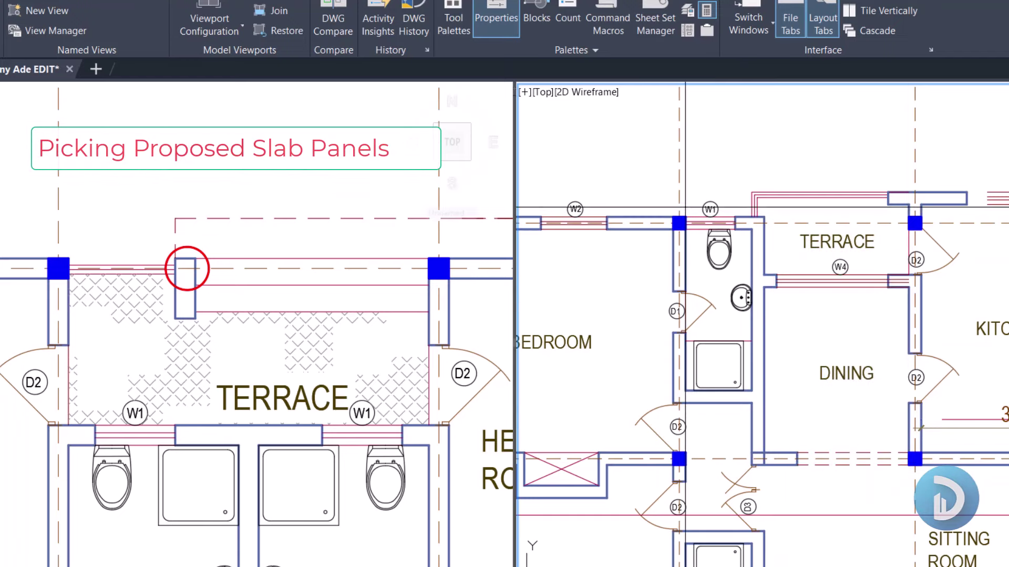
click(678, 215)
key(Escape)
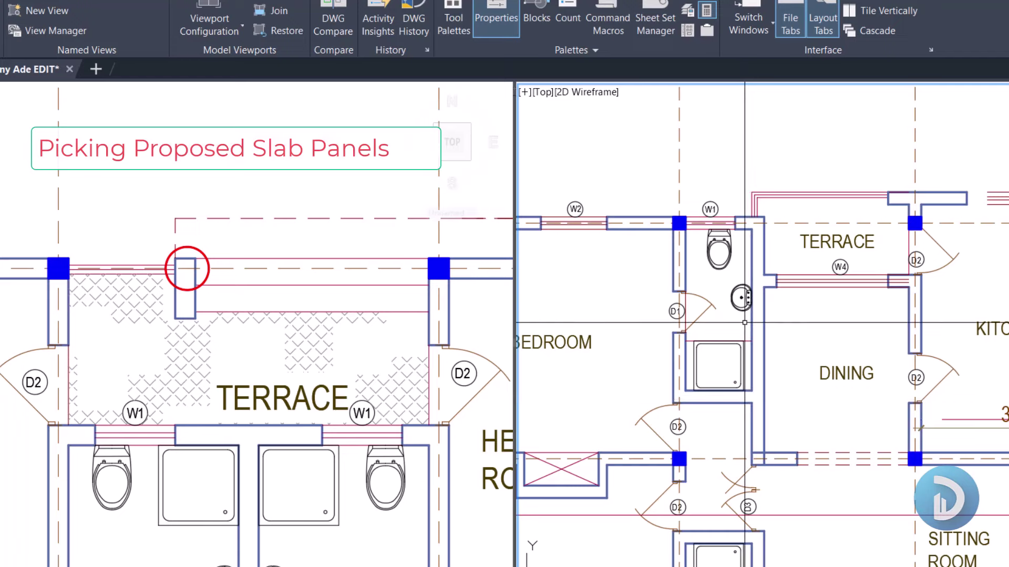
click(229, 218)
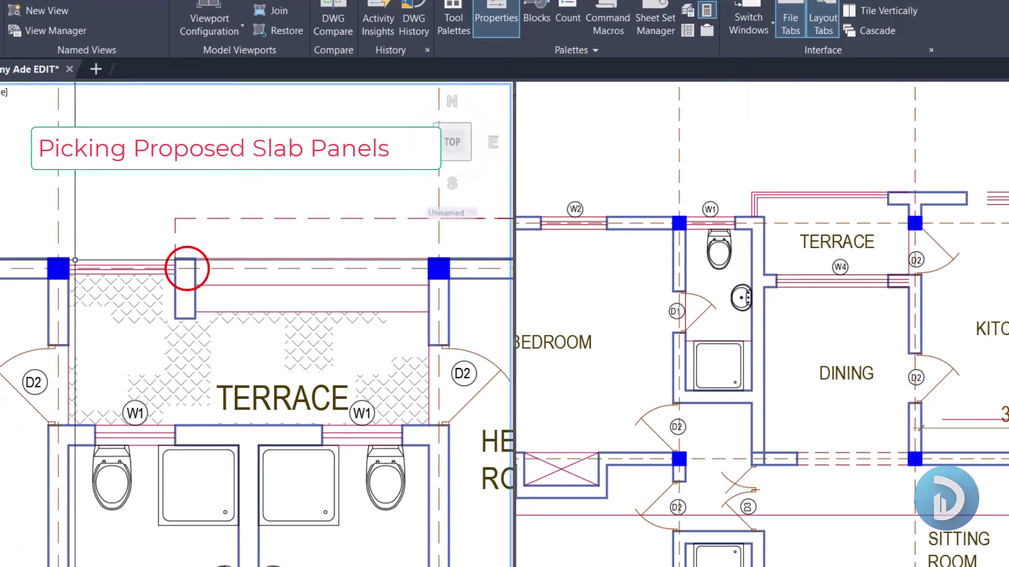
click(39, 248)
click(81, 300)
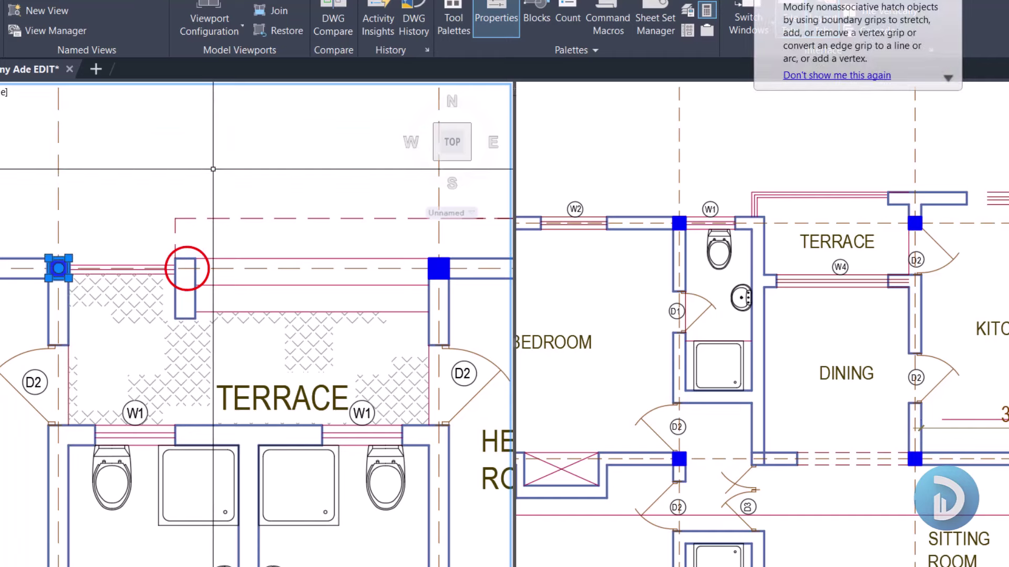
Step: Compare the ground floor and first floor plans side by side from grid A to grid F
scroll(212, 169, down, 6)
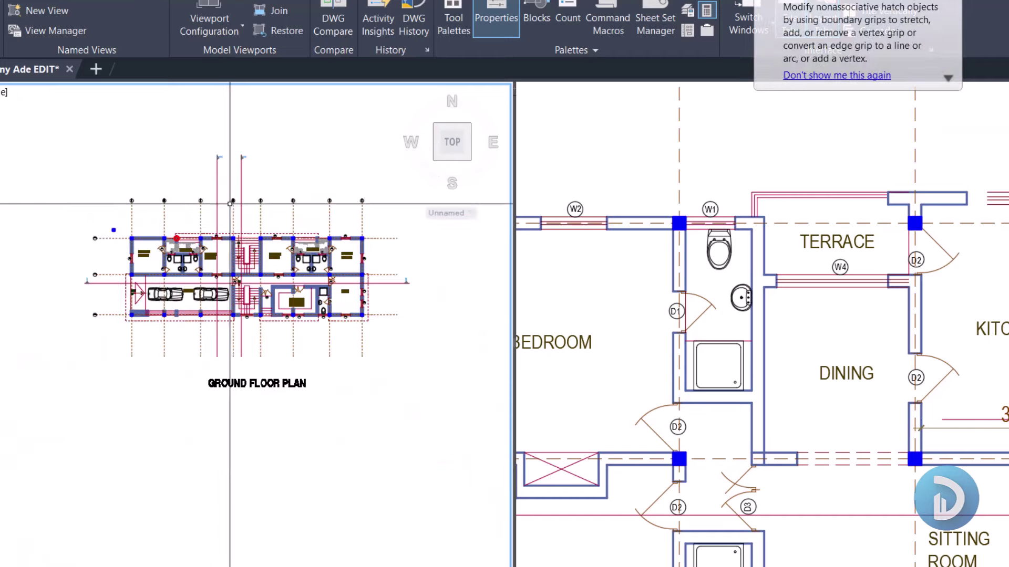
scroll(230, 204, up, 4)
scroll(171, 267, up, 4)
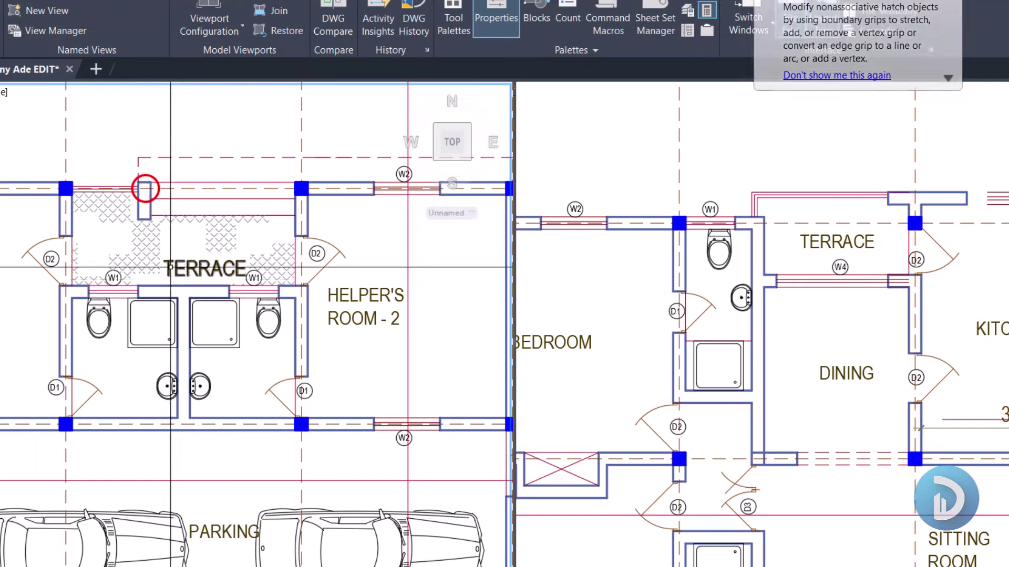
scroll(171, 267, down, 4)
click(855, 300)
scroll(854, 300, down, 6)
scroll(854, 300, up, 2)
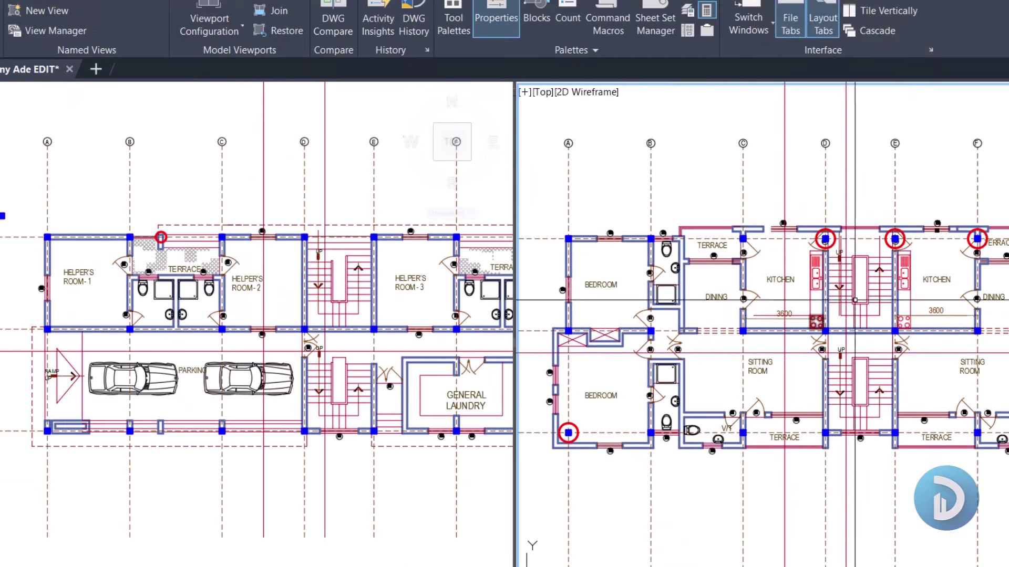
Step: Draw a vertical line from the centre of the circled terrace wall stub down past grid 1 to the grid lines' lower ends
click(282, 326)
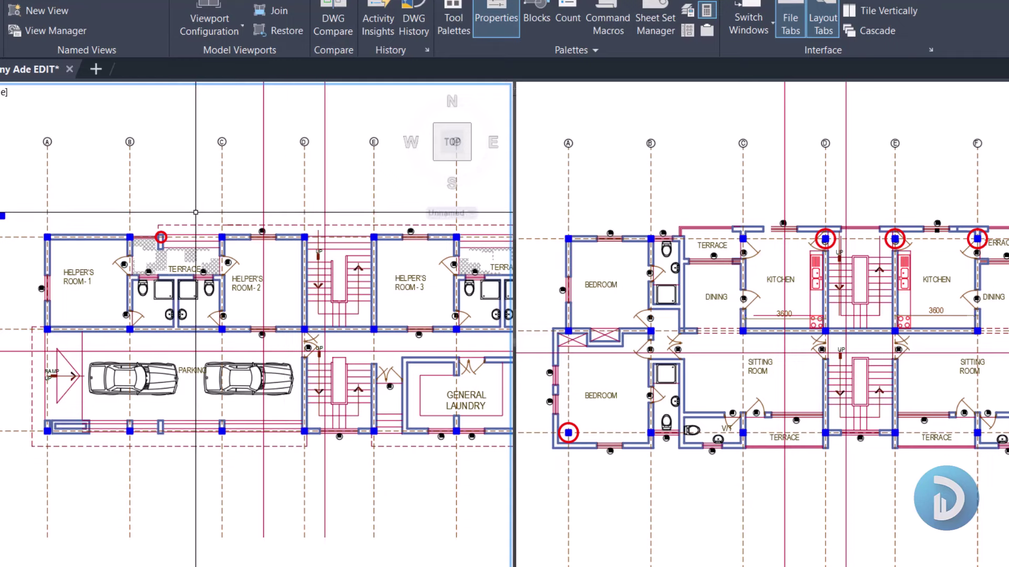
scroll(161, 237, up, 6)
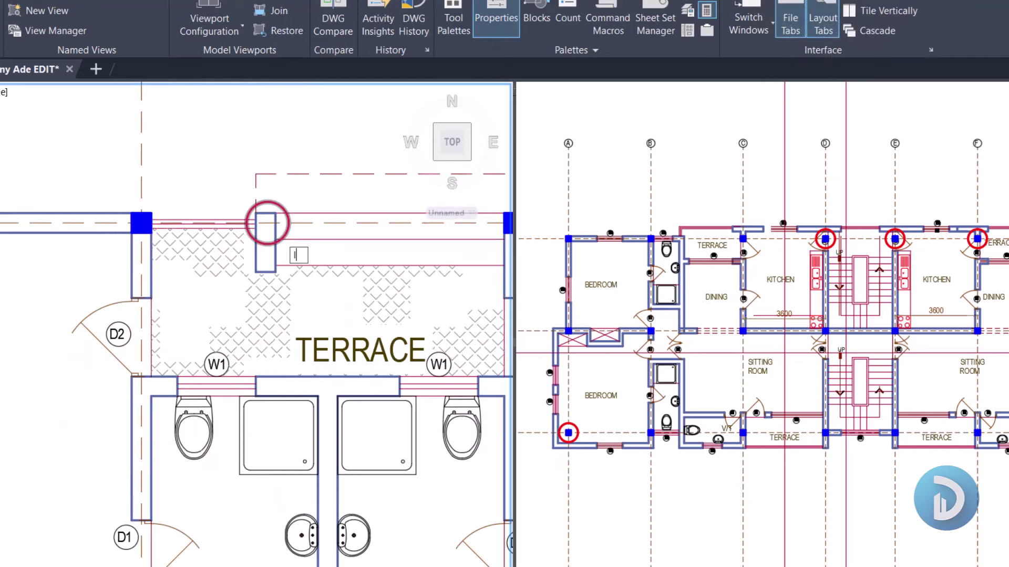
shift+right_click(268, 223)
click(338, 182)
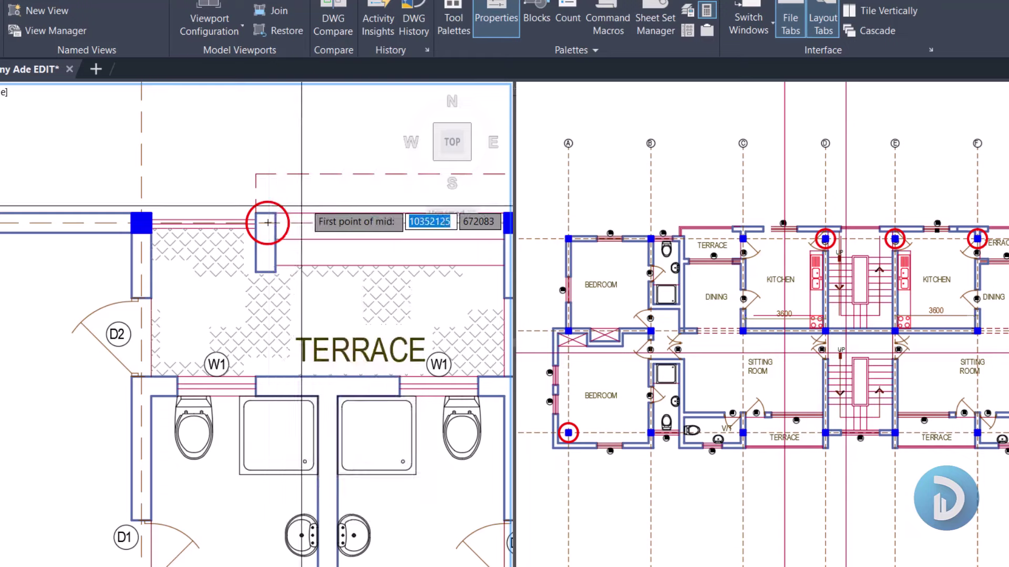
scroll(245, 205, up, 3)
click(266, 284)
click(215, 278)
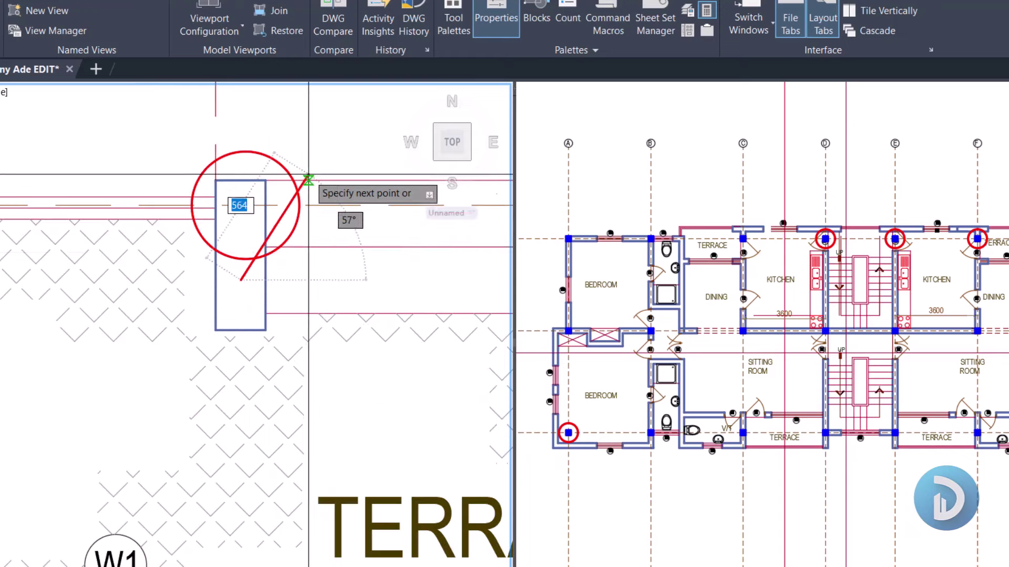
scroll(307, 176, down, 4)
scroll(315, 262, down, 3)
scroll(320, 409, up, 3)
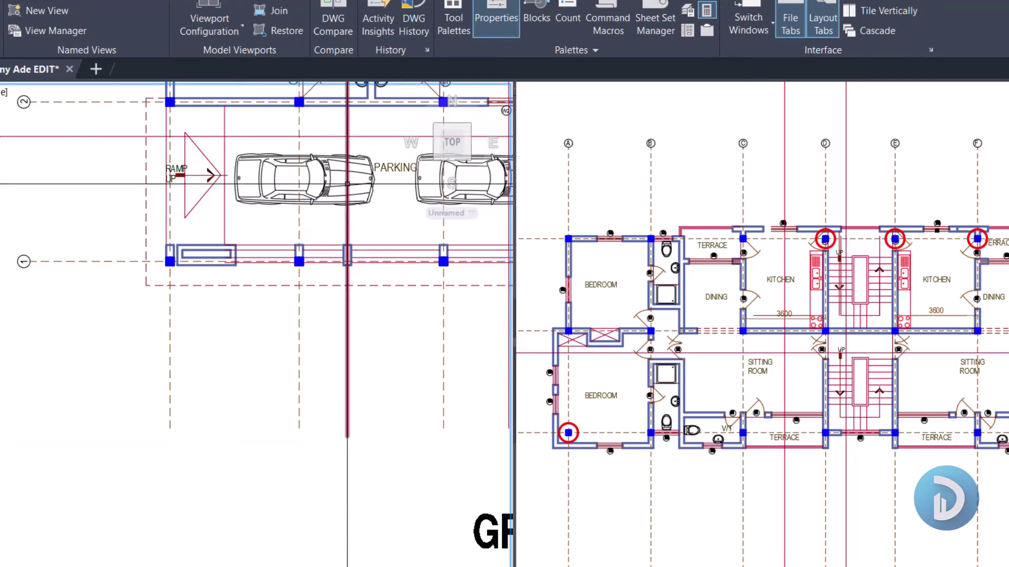
scroll(331, 446, down, 4)
scroll(324, 357, up, 4)
Step: Stretch the new line's upper end up near the grid bubbles and match its properties to the grid B line
scroll(318, 358, up, 4)
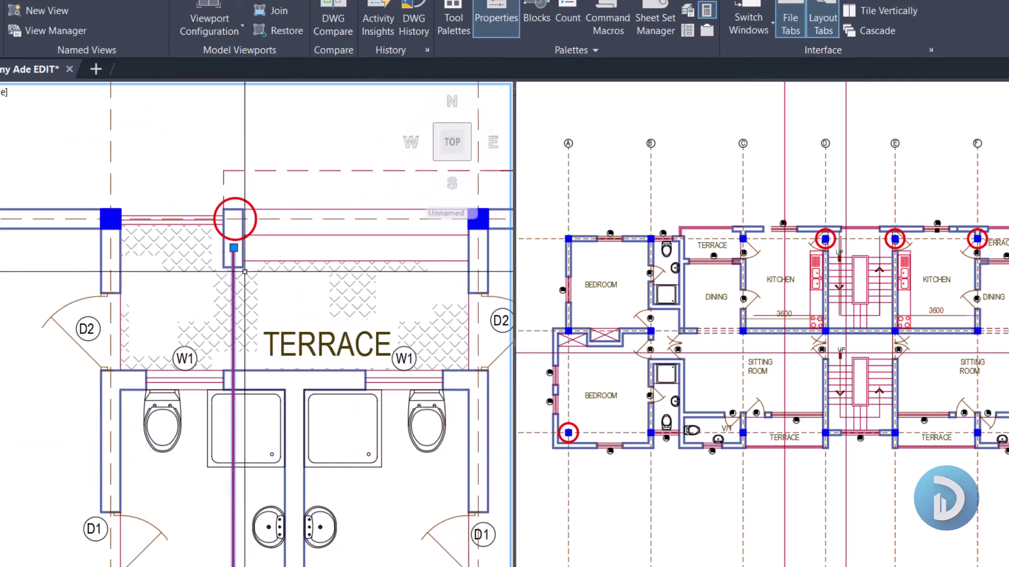
click(234, 247)
click(282, 134)
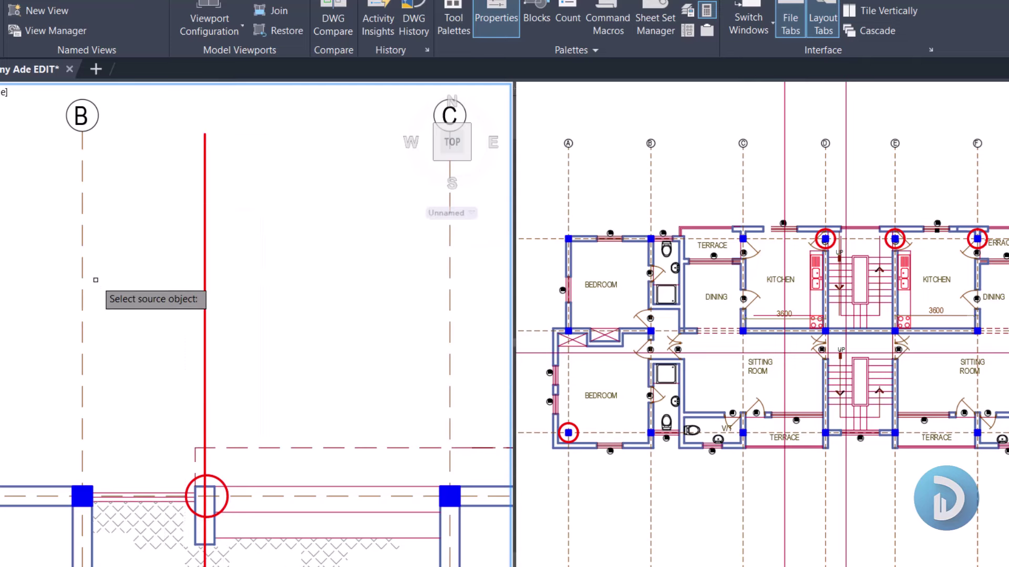
click(82, 292)
click(255, 311)
click(151, 266)
scroll(270, 203, down, 2)
key(Return)
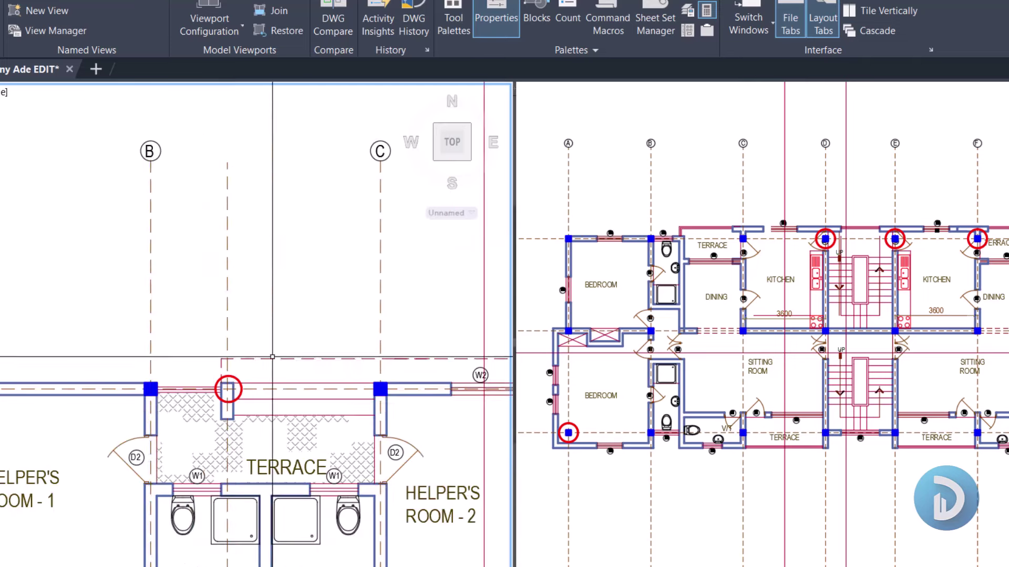
Step: Delete the floor hatch from the ground floor terrace between Helper's Room 1 and Helper's Room 2
middle_drag(273, 357, 294, 290)
scroll(270, 319, down, 3)
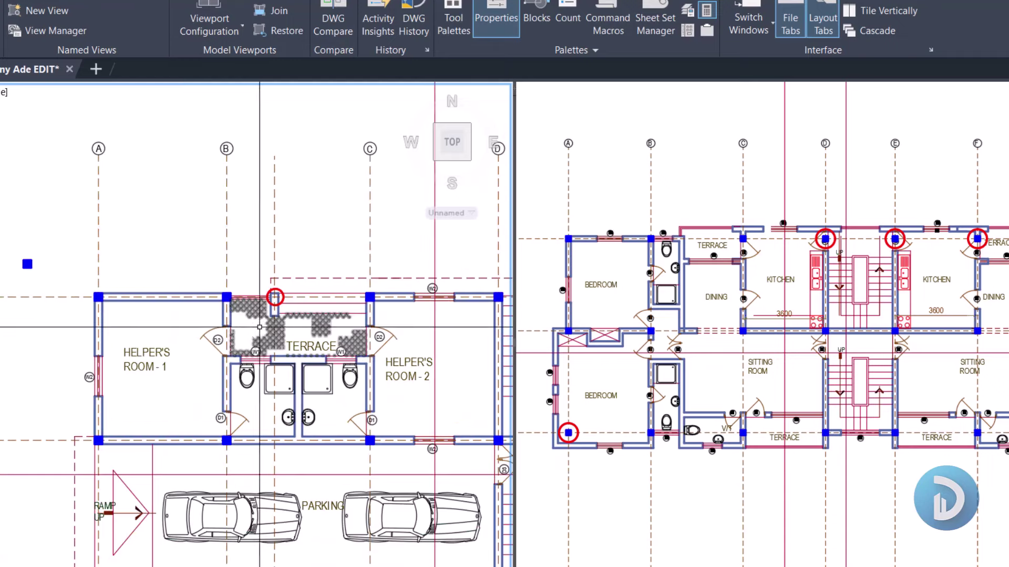
click(257, 327)
click(270, 318)
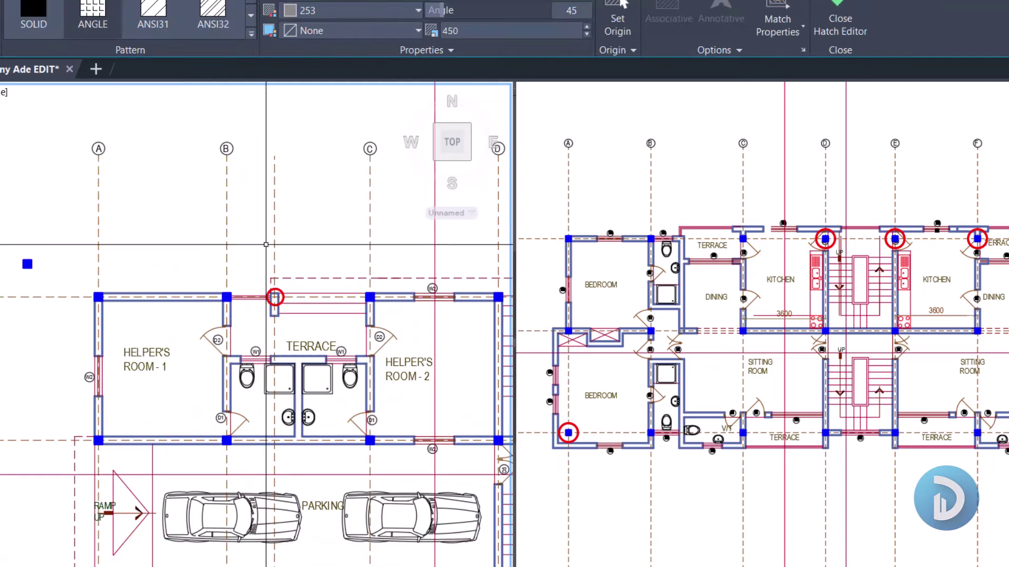
key(Delete)
scroll(326, 341, down, 2)
middle_drag(325, 341, 294, 275)
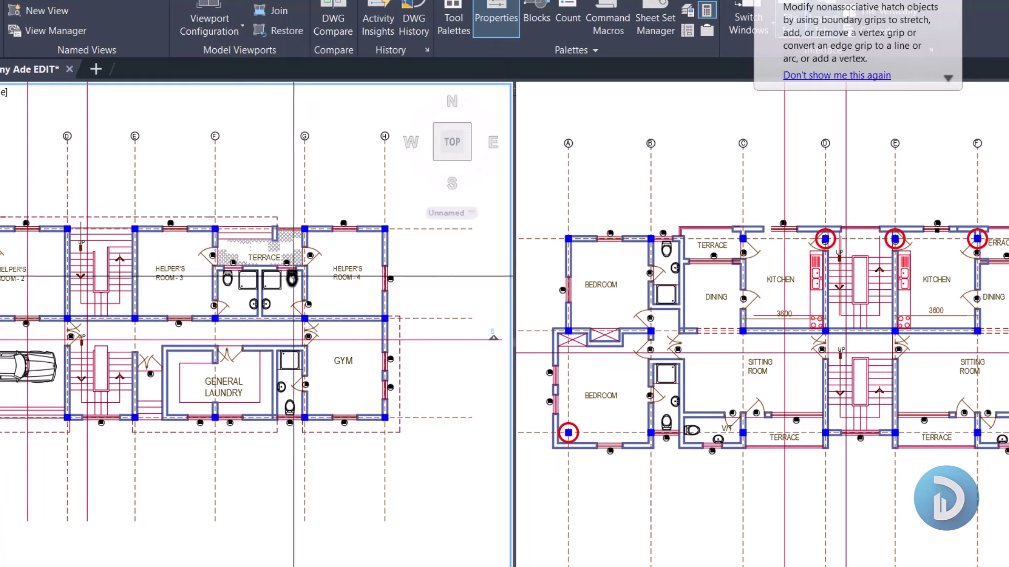
Step: Copy the blue column at grids B and 1 onto the terrace wall stub on the new grid line of the ground floor
scroll(273, 244, down, 3)
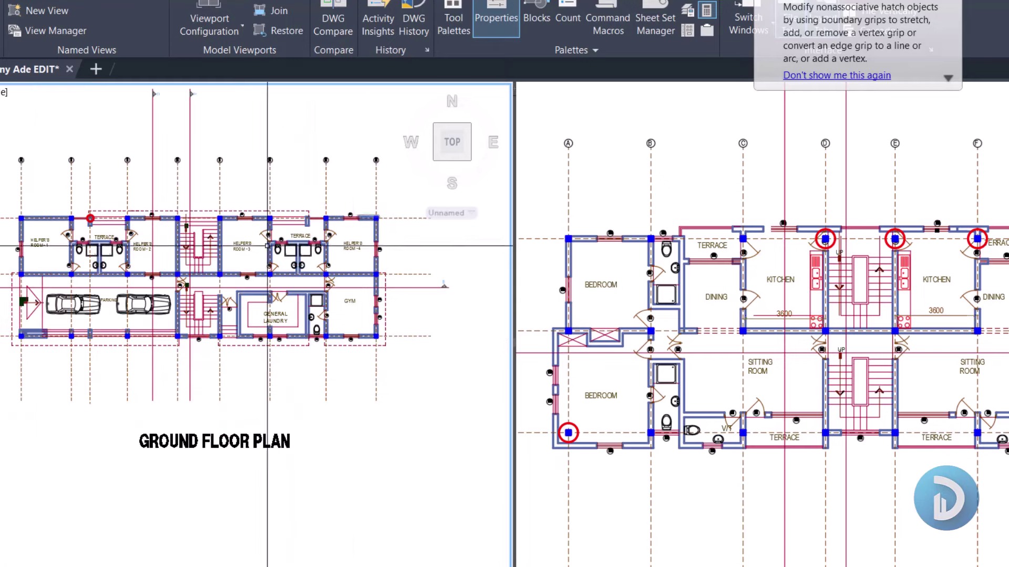
scroll(335, 198, up, 6)
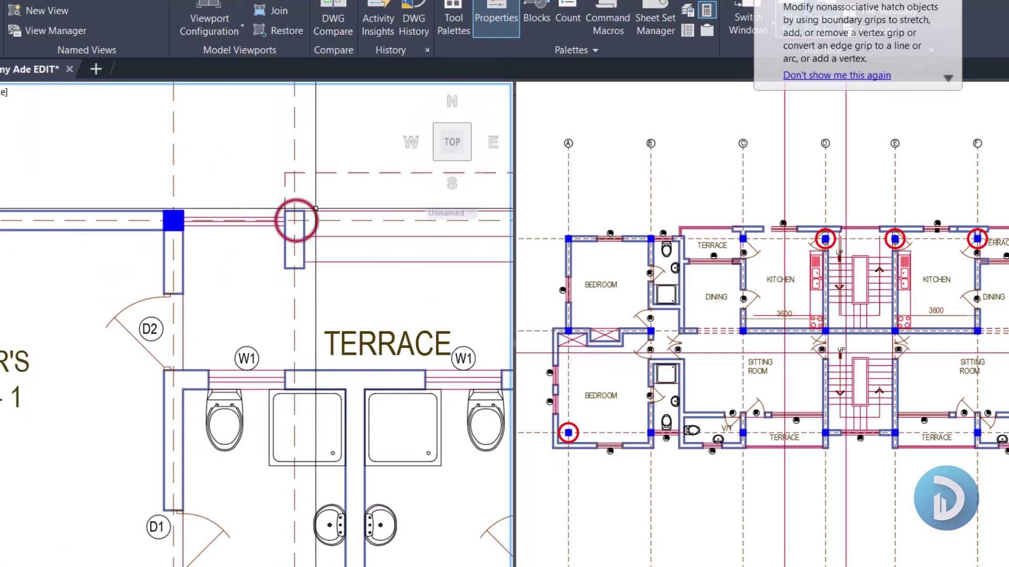
scroll(189, 199, up, 3)
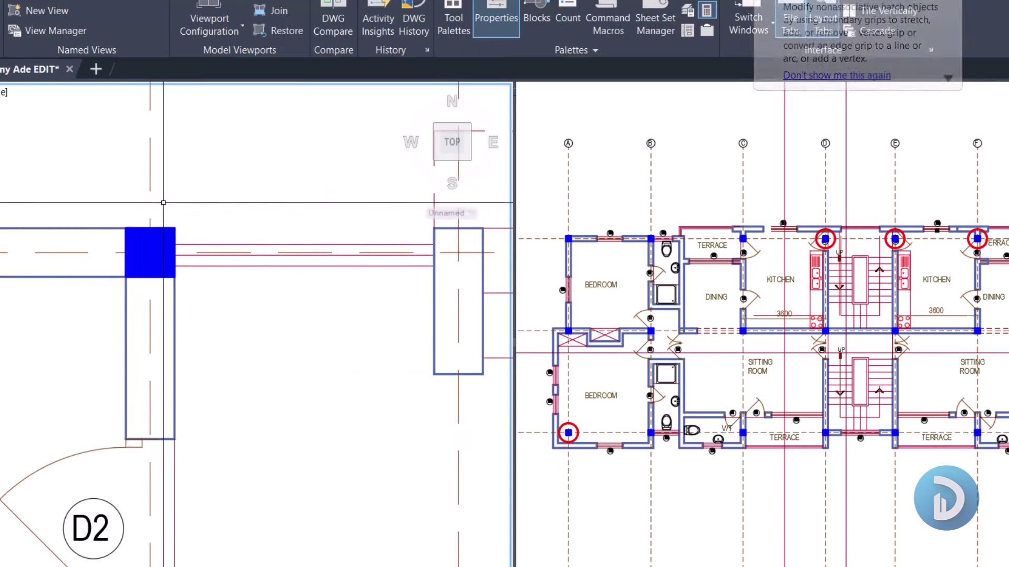
click(71, 192)
click(257, 324)
right_click(228, 181)
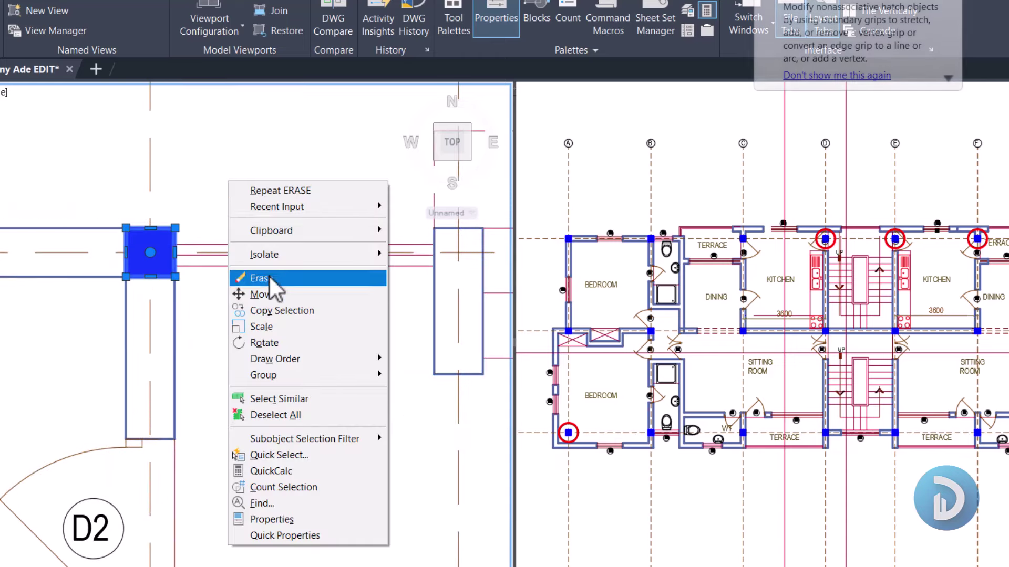
click(273, 311)
scroll(155, 247, down, 2)
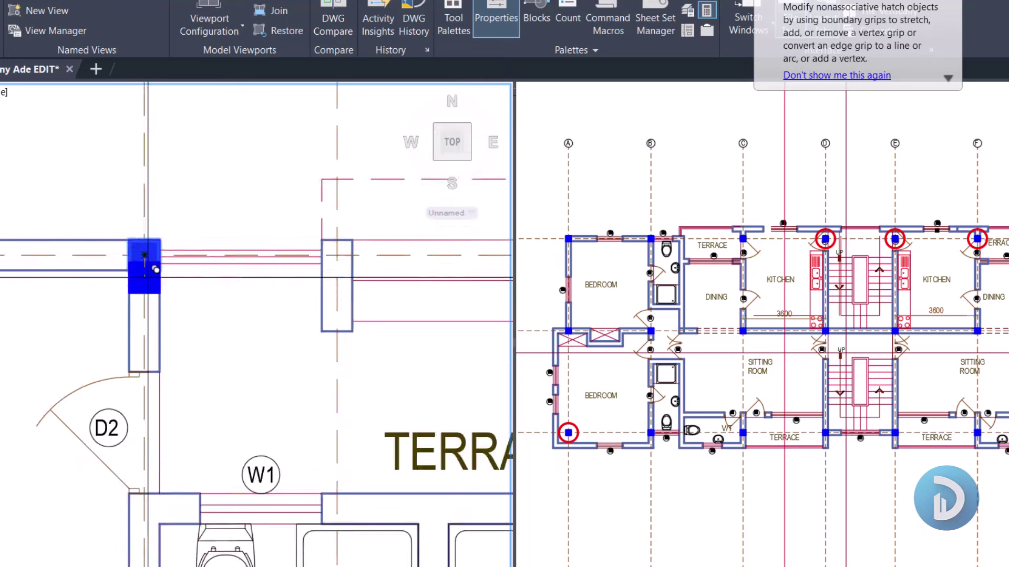
scroll(357, 241, up, 2)
click(353, 248)
scroll(227, 302, down, 3)
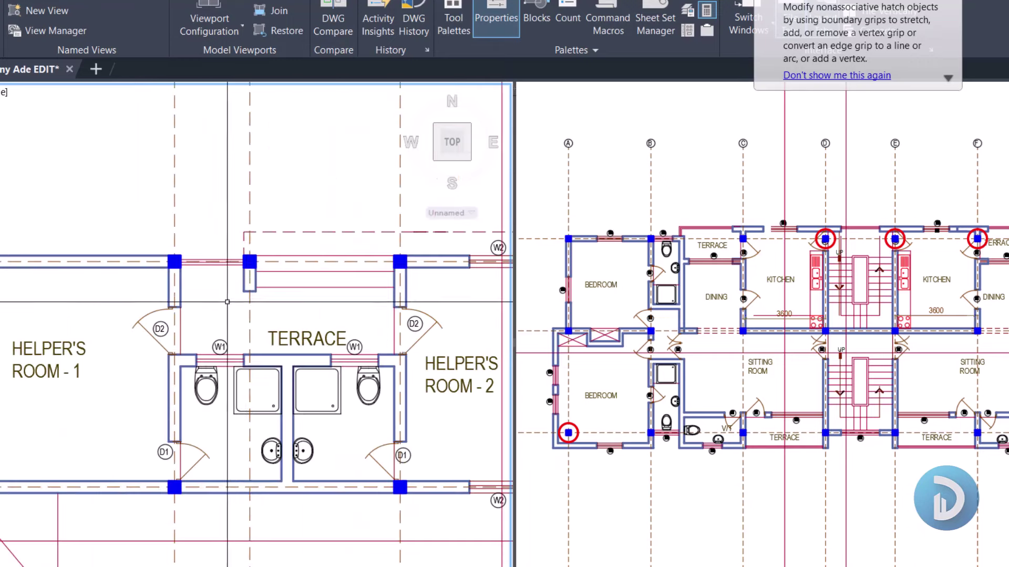
Step: Examine the beam line along grid 1 past the copied column, from grid A to grid D on the ground floor
scroll(239, 360, up, 3)
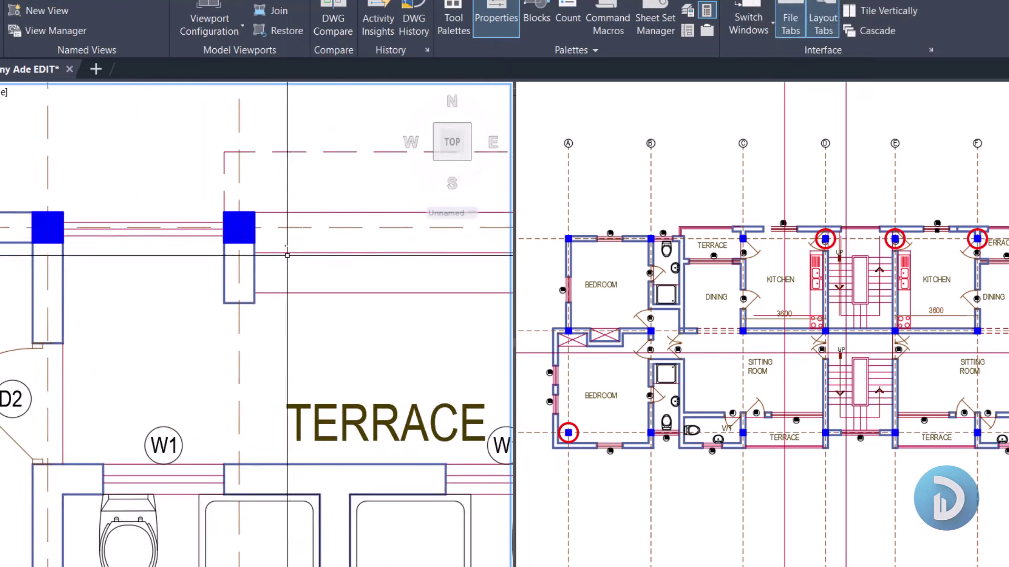
scroll(199, 215, down, 3)
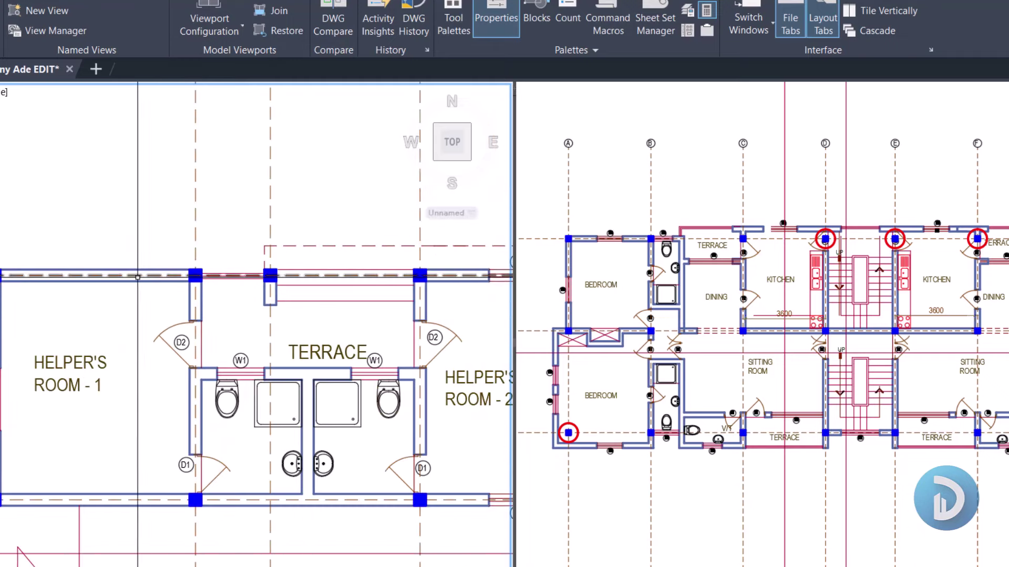
middle_drag(456, 277, 395, 290)
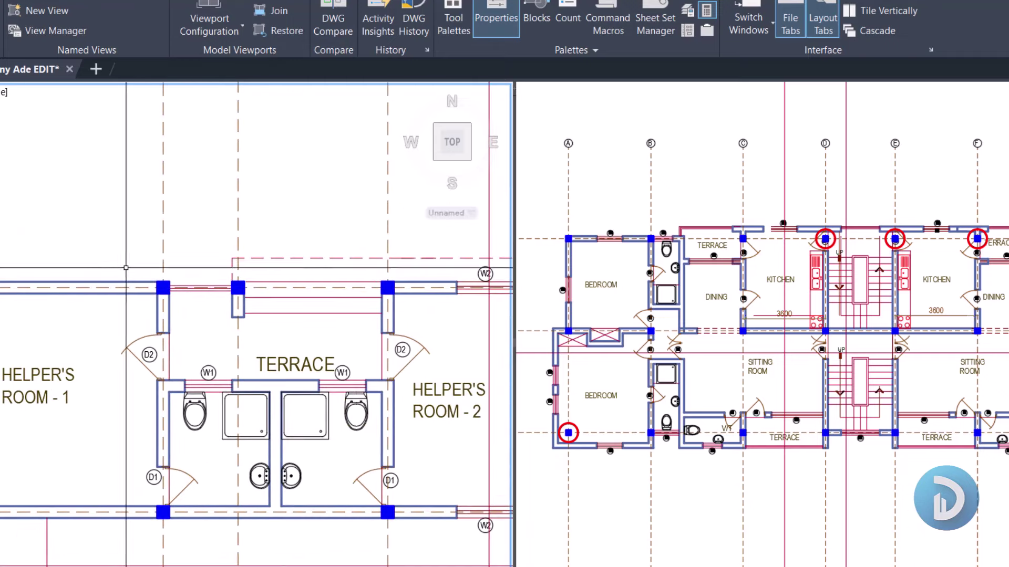
scroll(103, 279, up, 2)
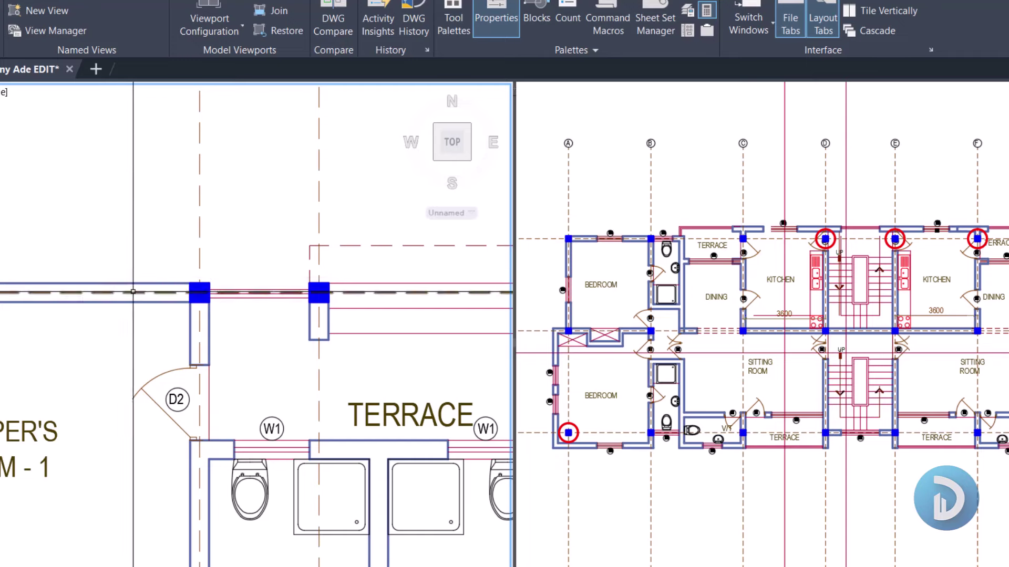
scroll(145, 305, down, 3)
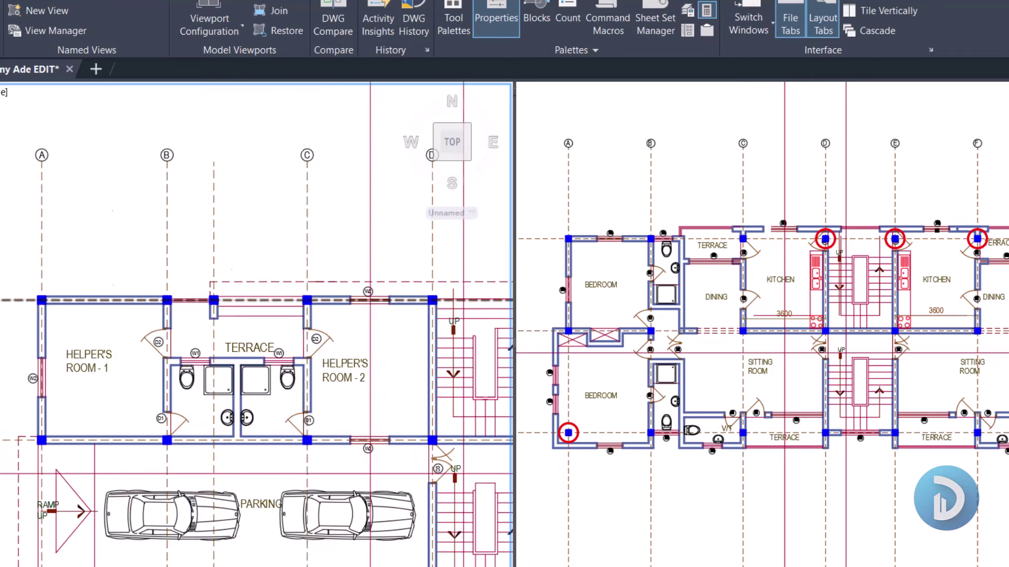
scroll(216, 290, up, 5)
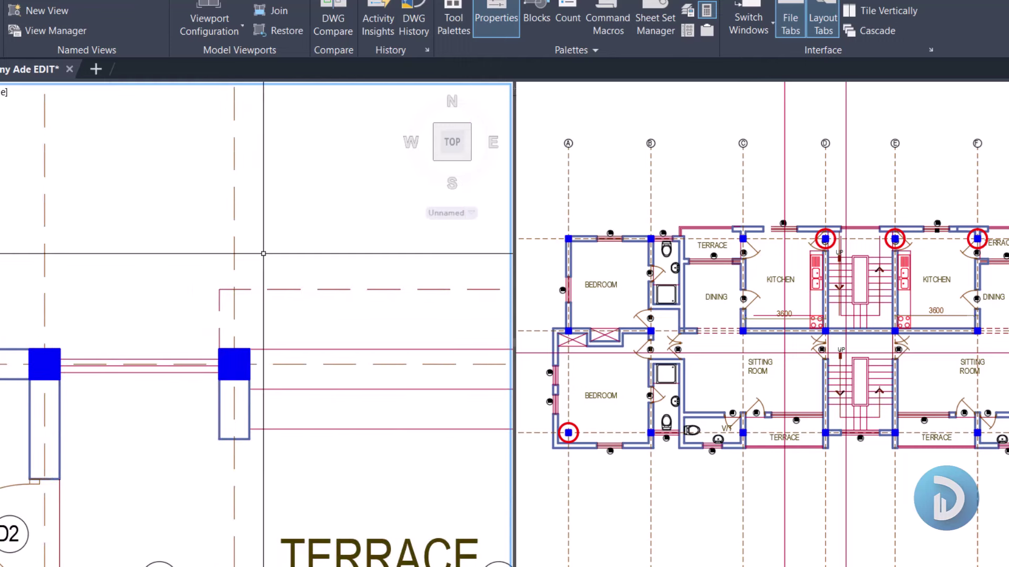
Step: Draw a red rectangle around the outer corner of the first floor terrace railing near window W1
click(693, 265)
scroll(692, 265, up, 6)
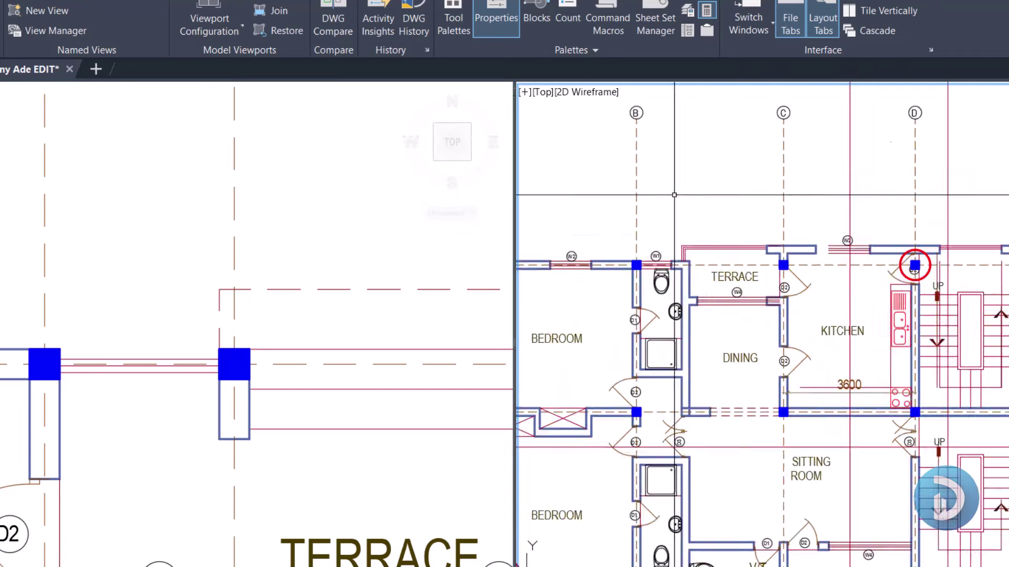
scroll(693, 267, up, 4)
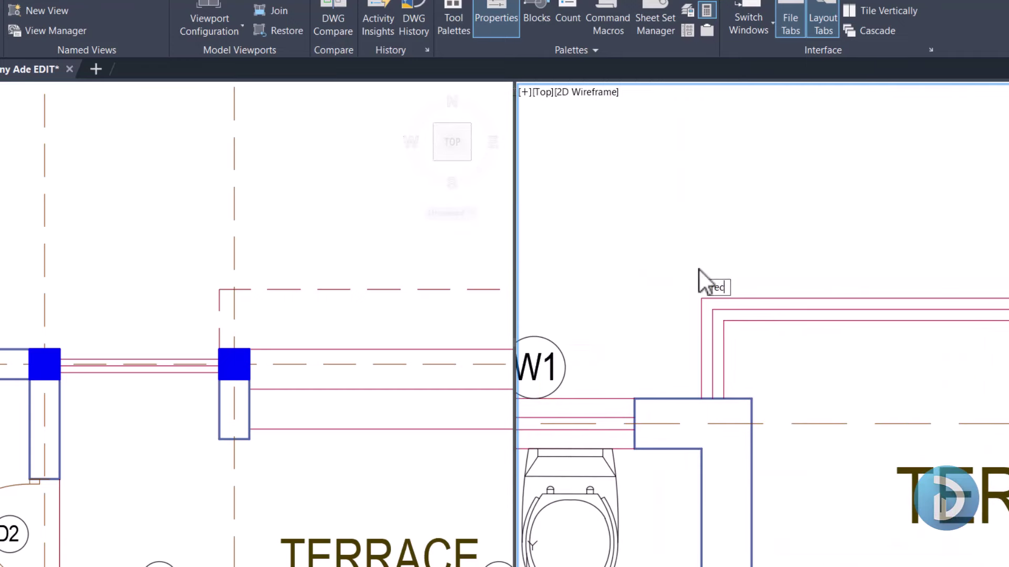
key(Return)
click(653, 239)
click(774, 348)
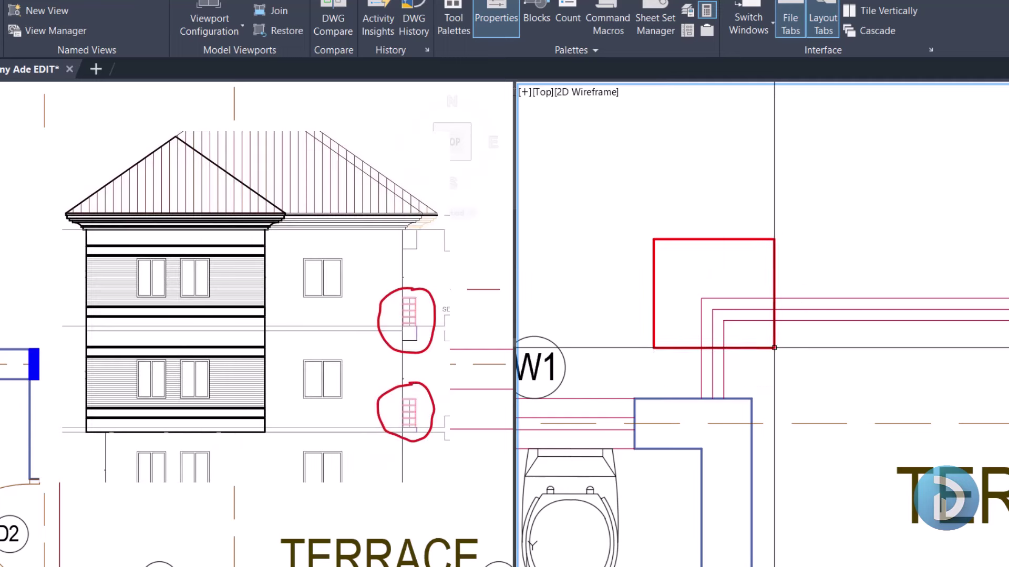
Step: Outline the strip projecting beyond the first floor terrace with a rectangle about 2.8 m long, from the railing's outer corner to the grid C column
key(ctrl+r)
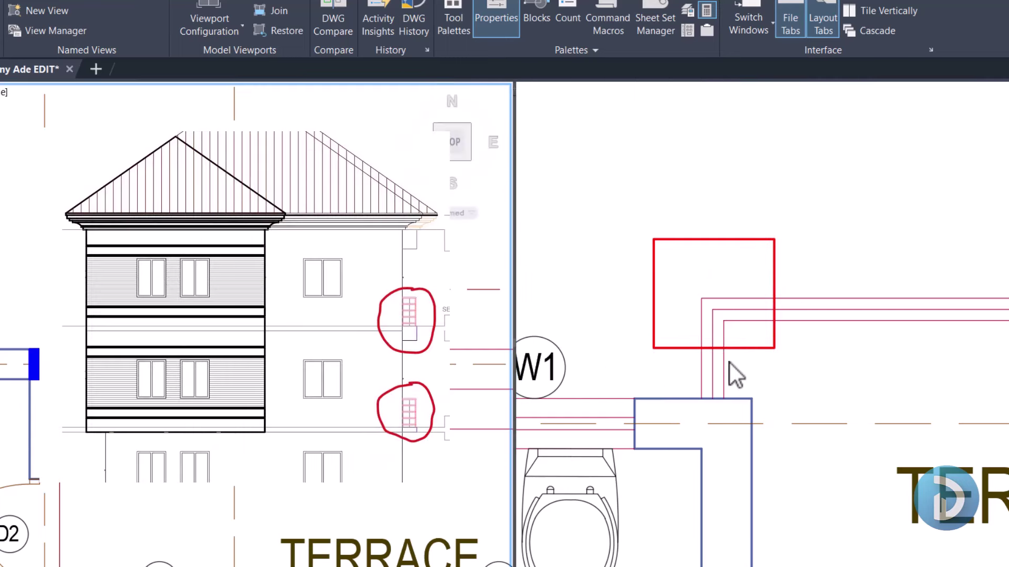
key(ctrl+r)
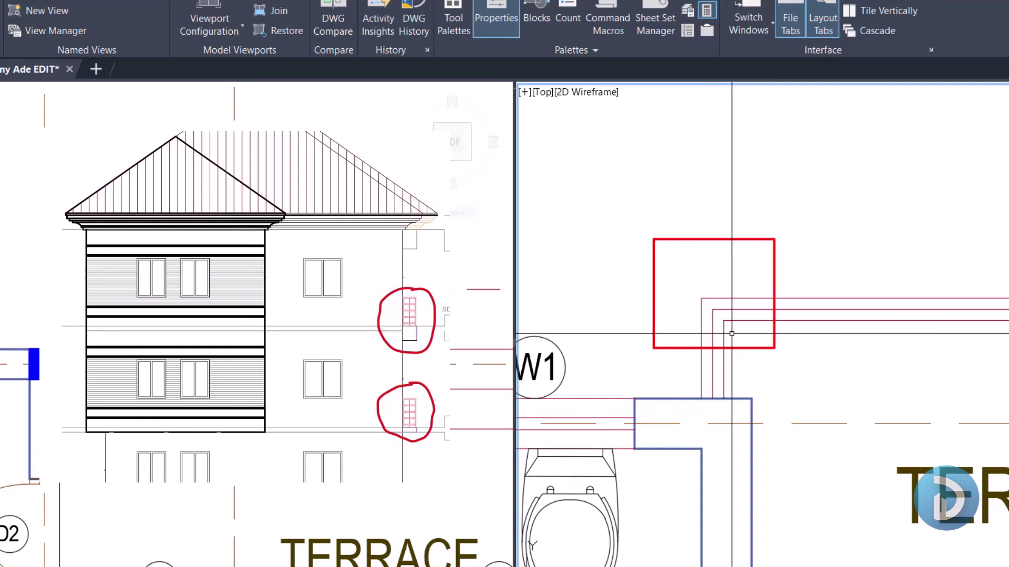
key(Return)
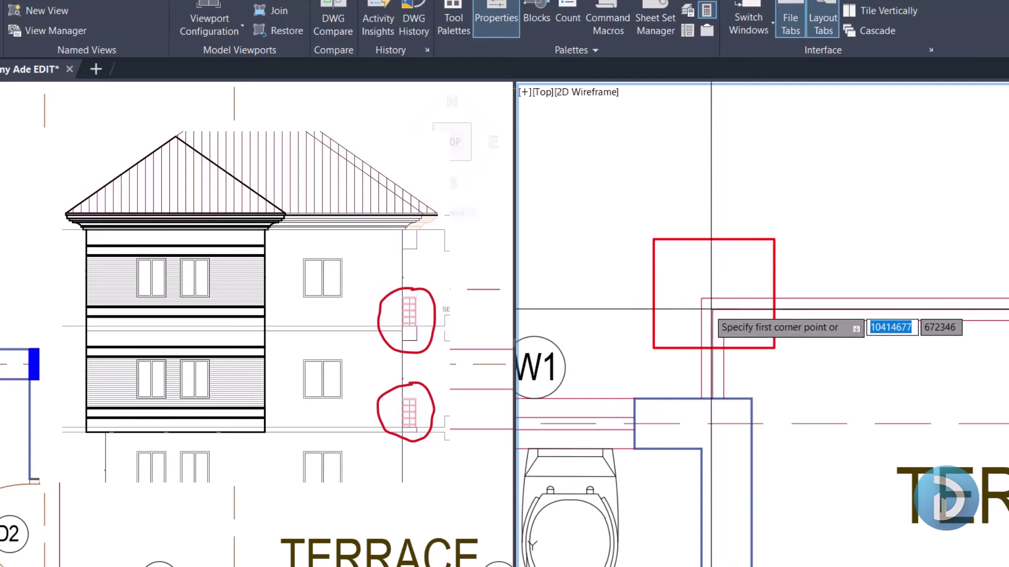
click(702, 299)
scroll(701, 298, down, 3)
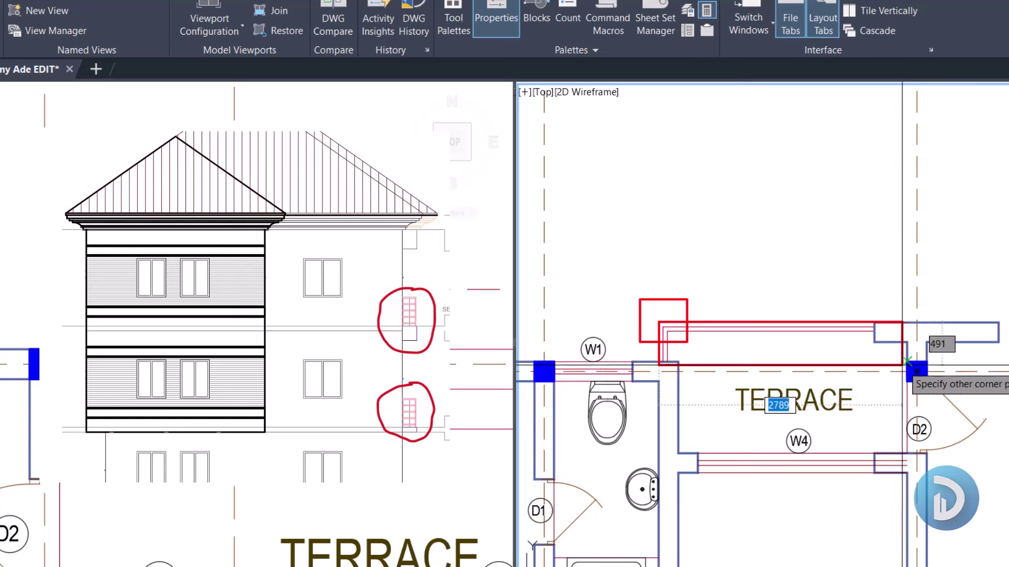
click(907, 363)
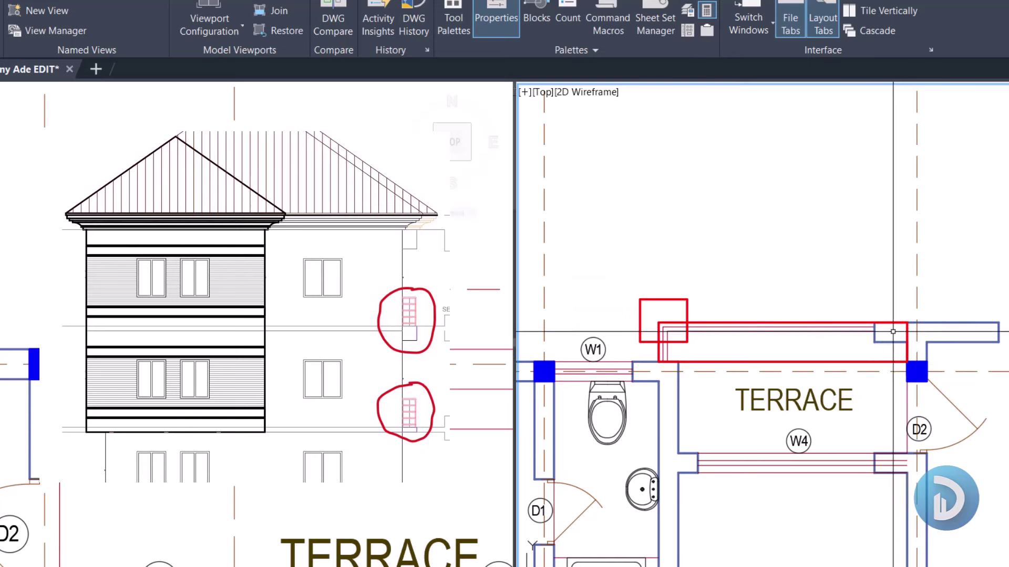
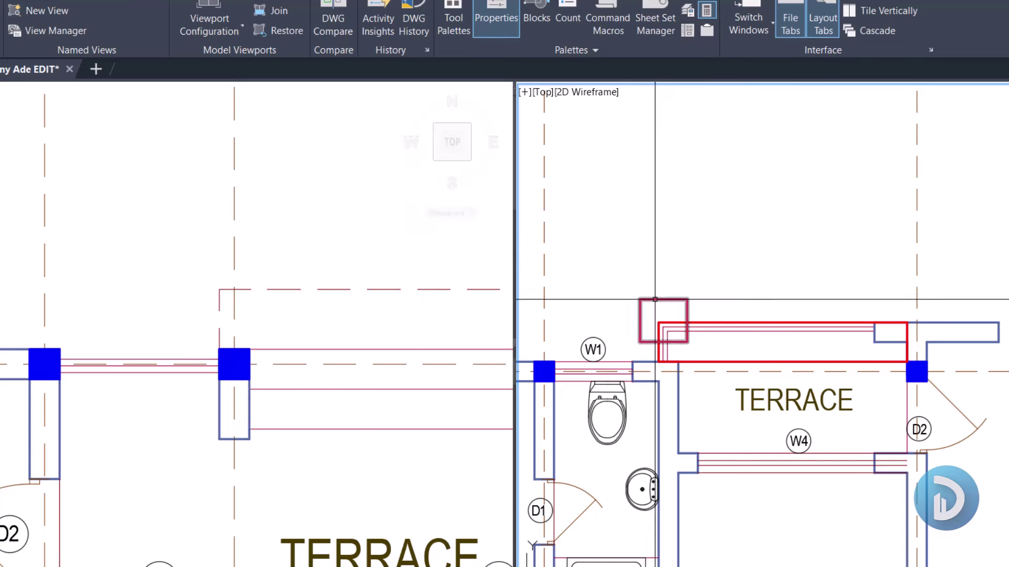
Step: Outline the matching projection on the ground floor with a 2850 by 450 rectangle, from the dashed line's corner to the grid C column
click(255, 297)
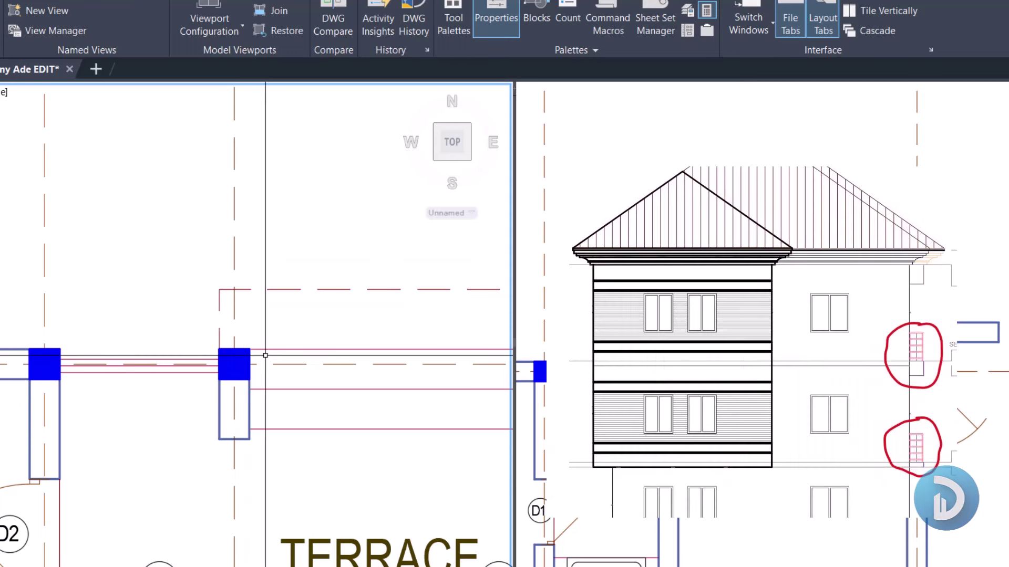
text(rec)
key(Return)
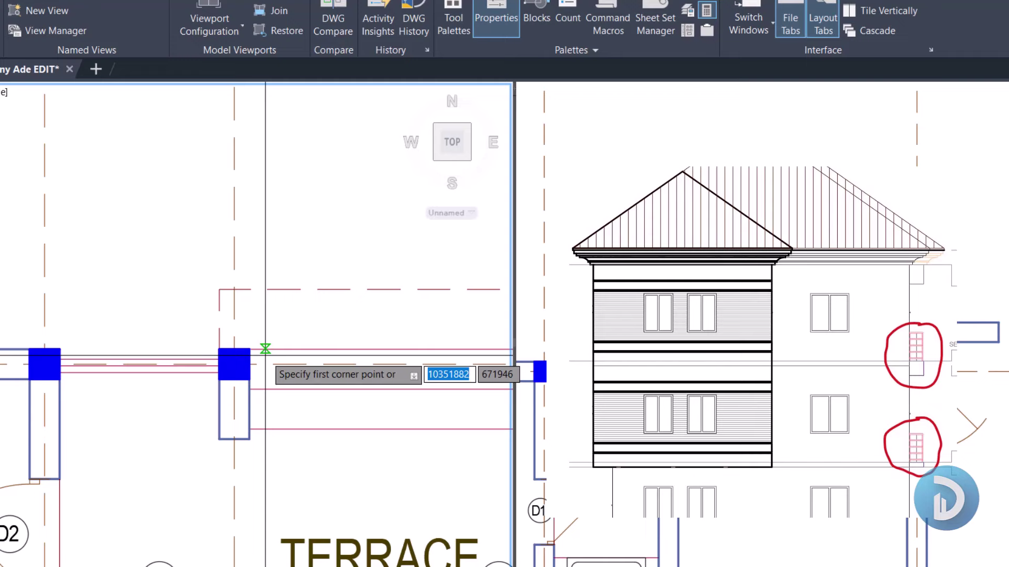
click(219, 289)
middle_drag(297, 336, 68, 322)
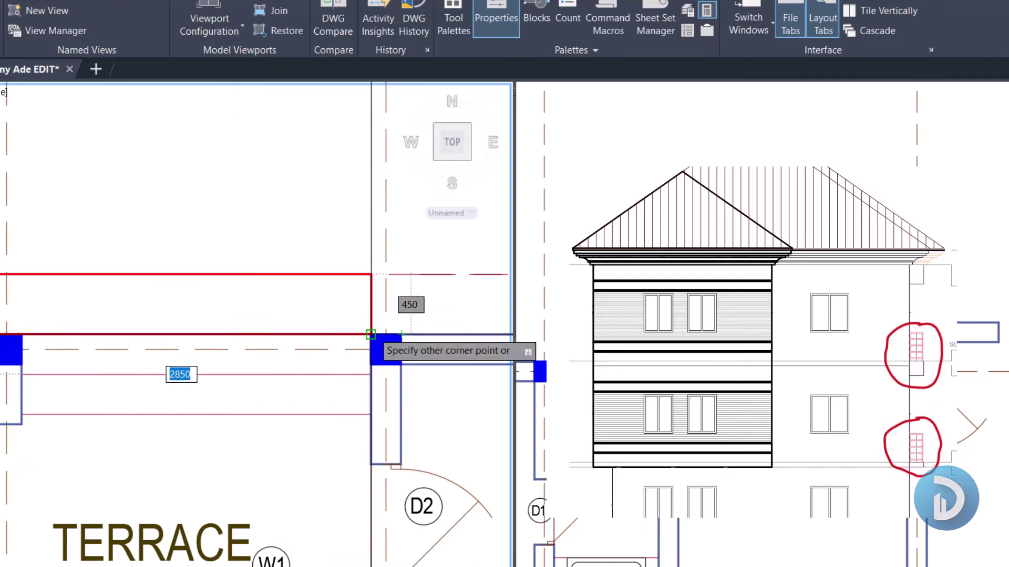
click(371, 335)
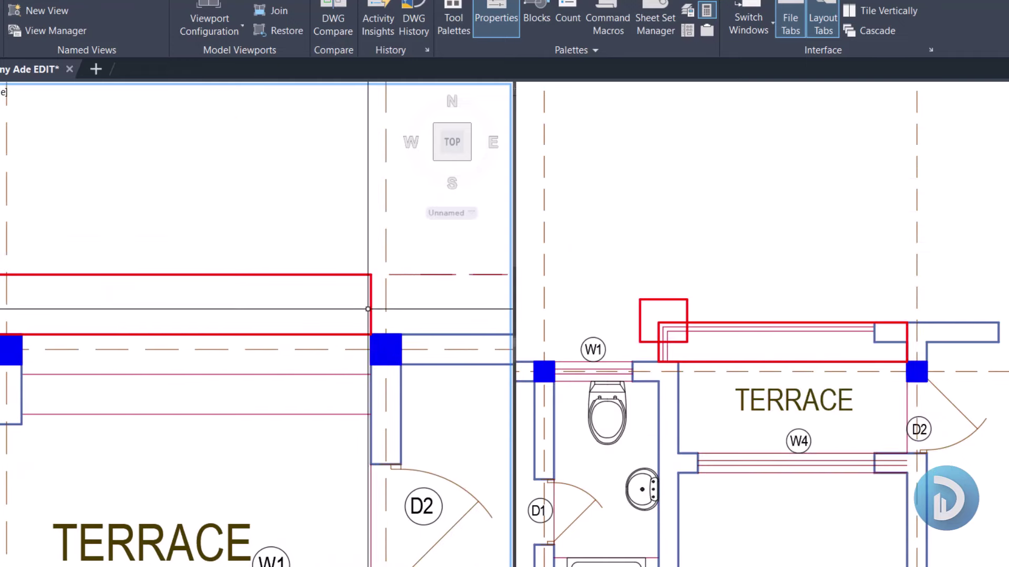
Step: Delete the red markup rectangles from the ground floor and first floor terraces
click(372, 308)
key(Delete)
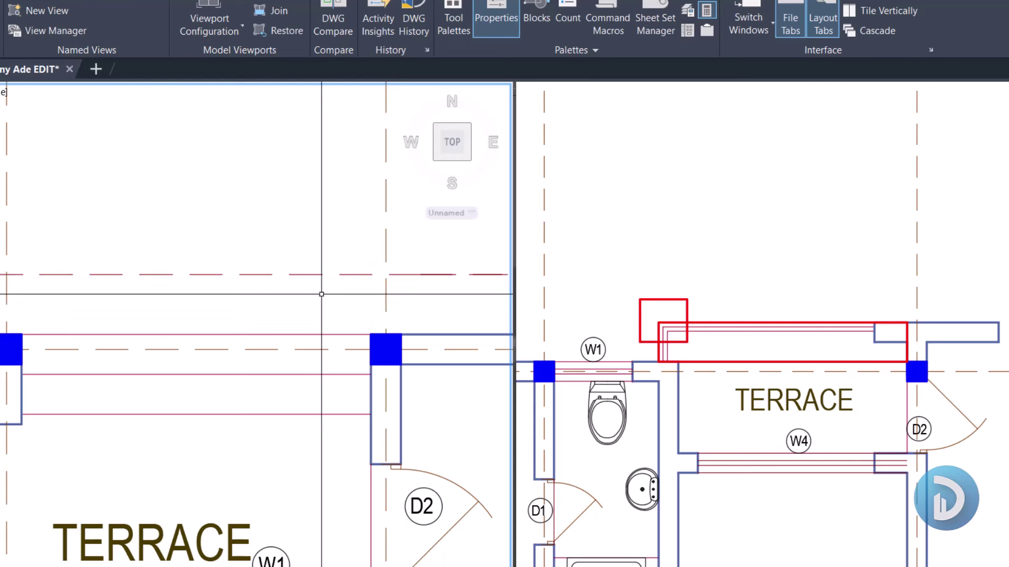
click(700, 294)
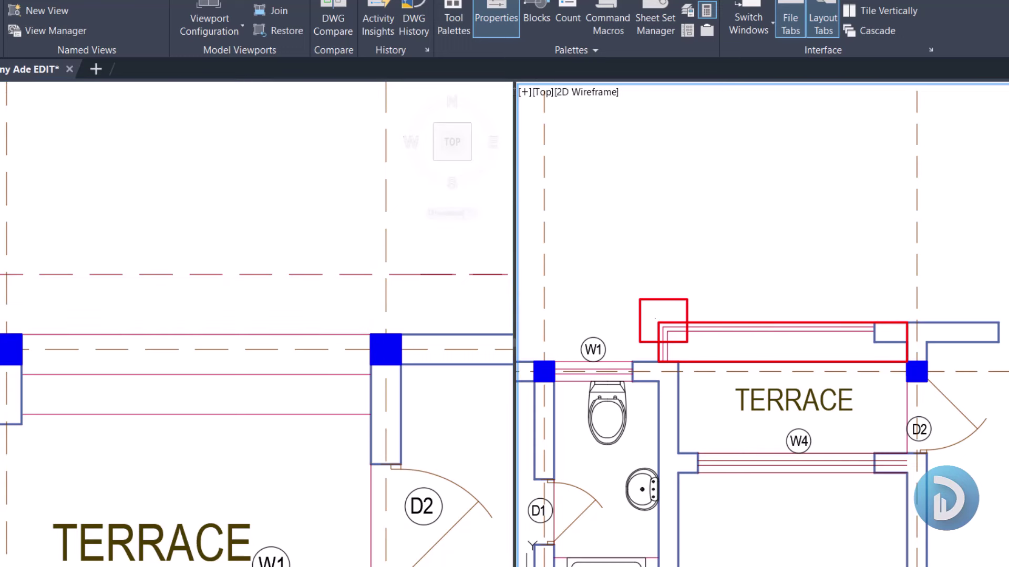
click(715, 321)
key(Delete)
click(688, 299)
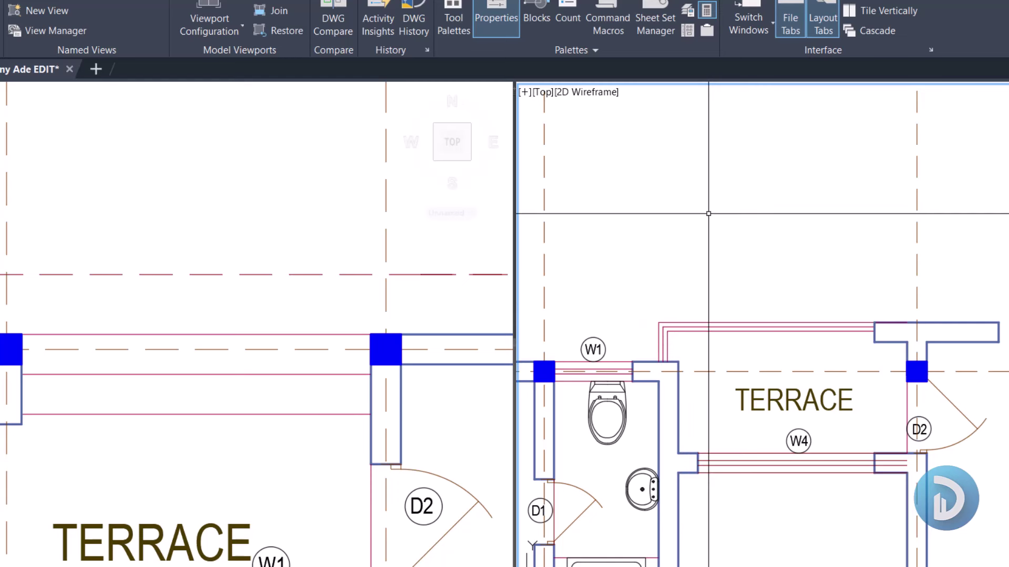
Step: Delete the toilet fixtures, W1 windows, middle wall pieces and terrace label between Helper's Room 1 and Helper's Room 2 on the ground floor
click(261, 266)
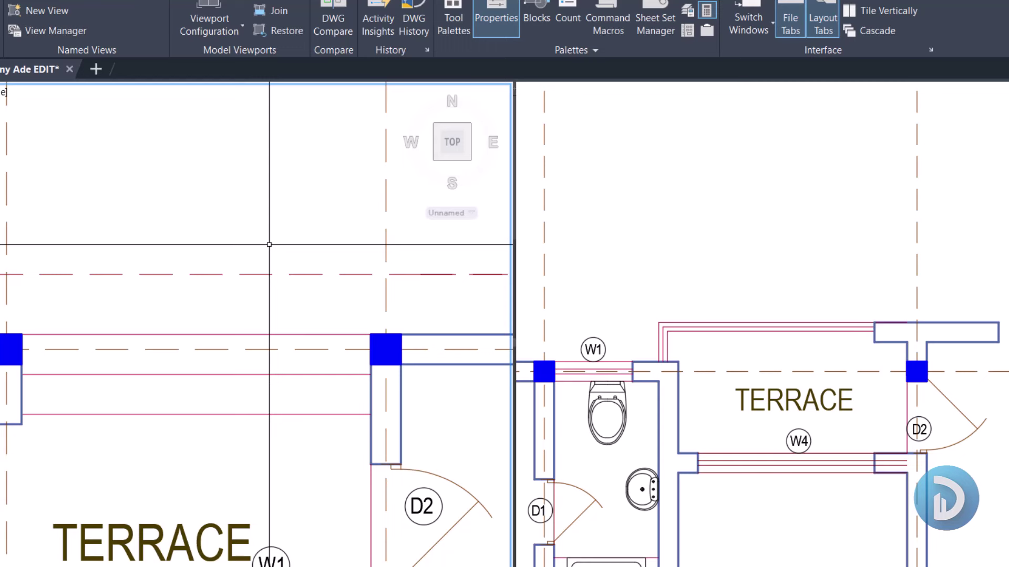
scroll(79, 224, down, 3)
middle_drag(47, 370, 209, 210)
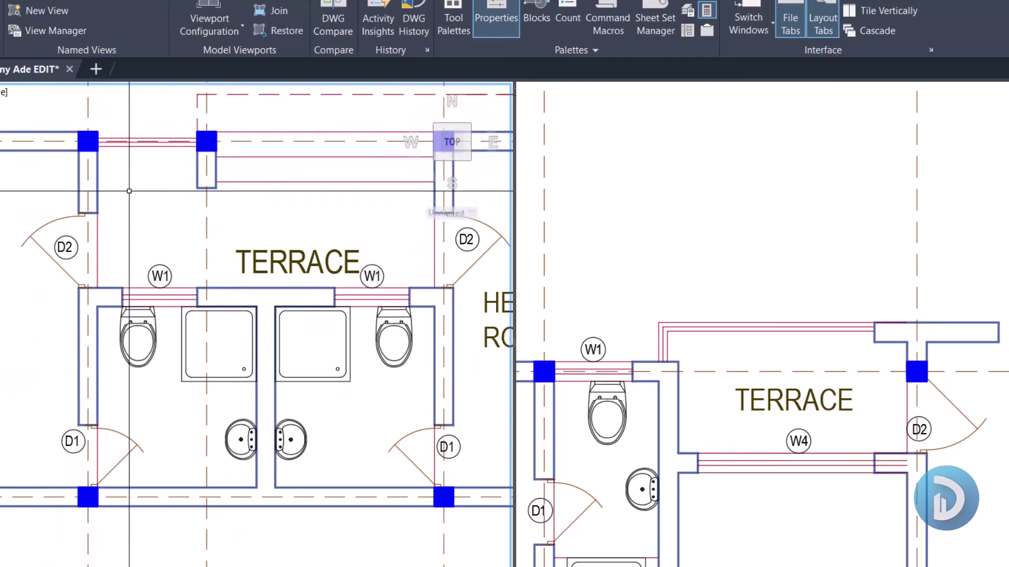
click(120, 156)
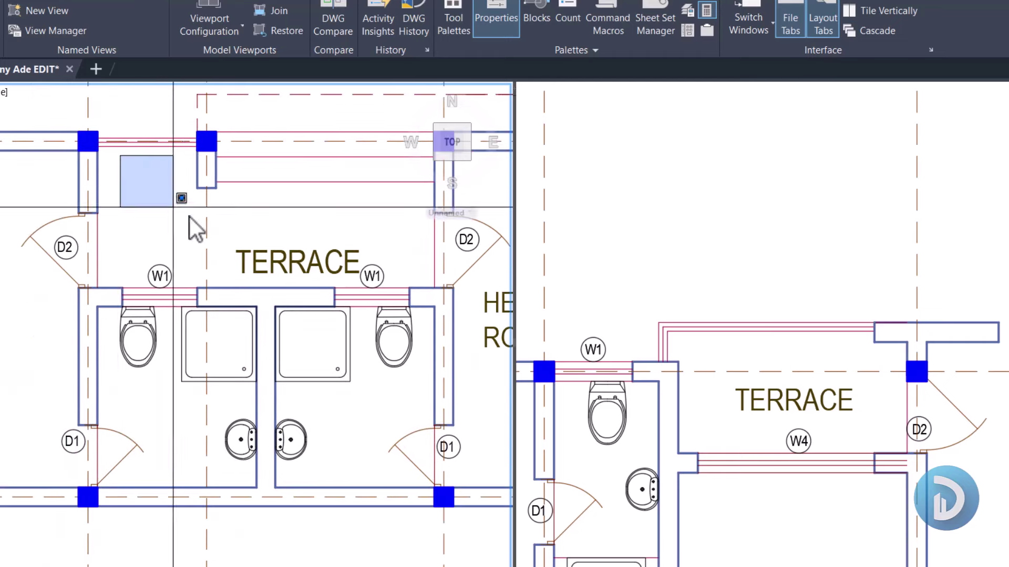
click(406, 450)
key(Delete)
scroll(315, 321, down, 2)
middle_drag(107, 330, 137, 322)
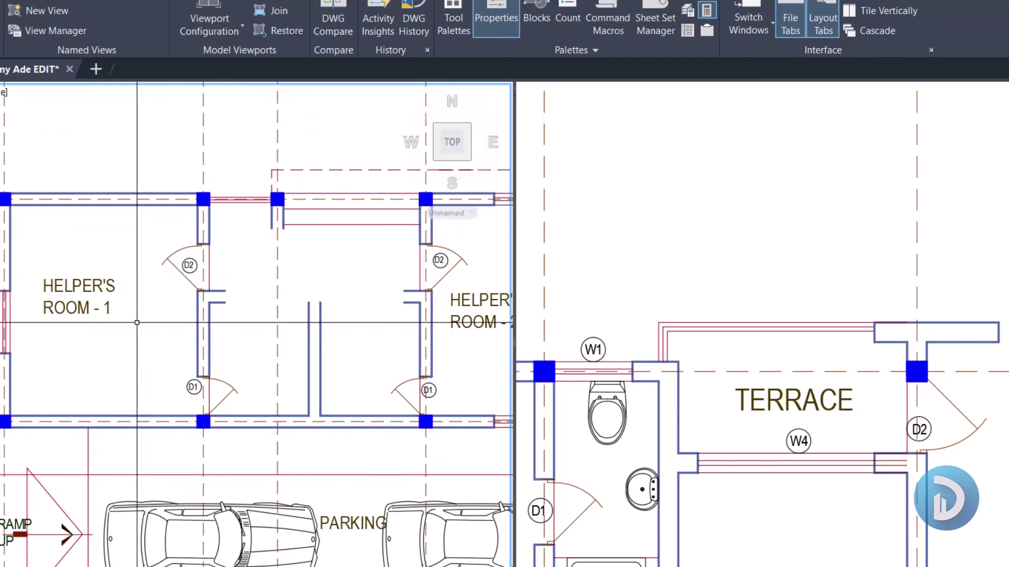
Step: Delete the innermost horizontal line of the ground floor terrace edge between the copied column and the grid C column
middle_drag(261, 295, 236, 305)
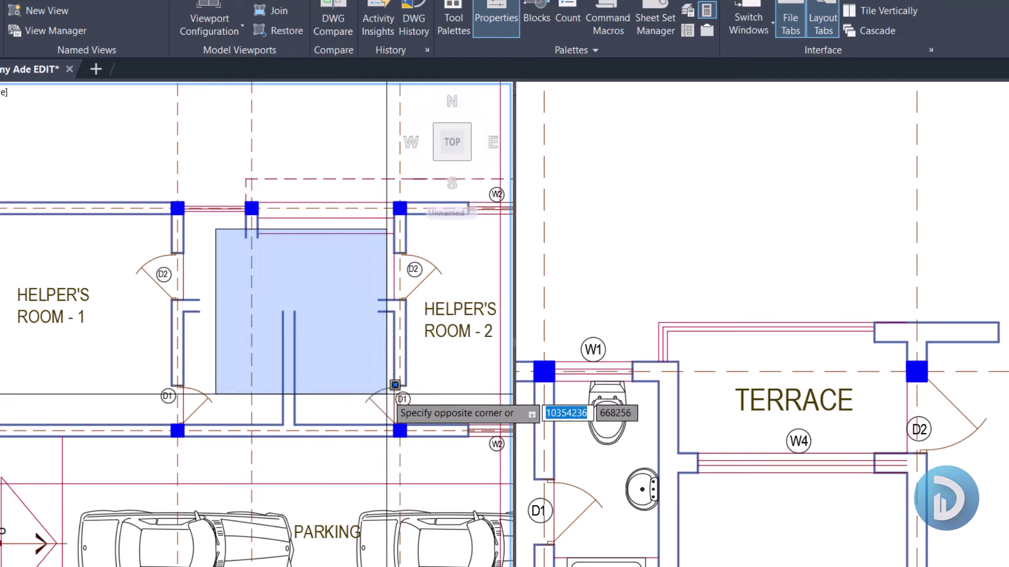
key(Escape)
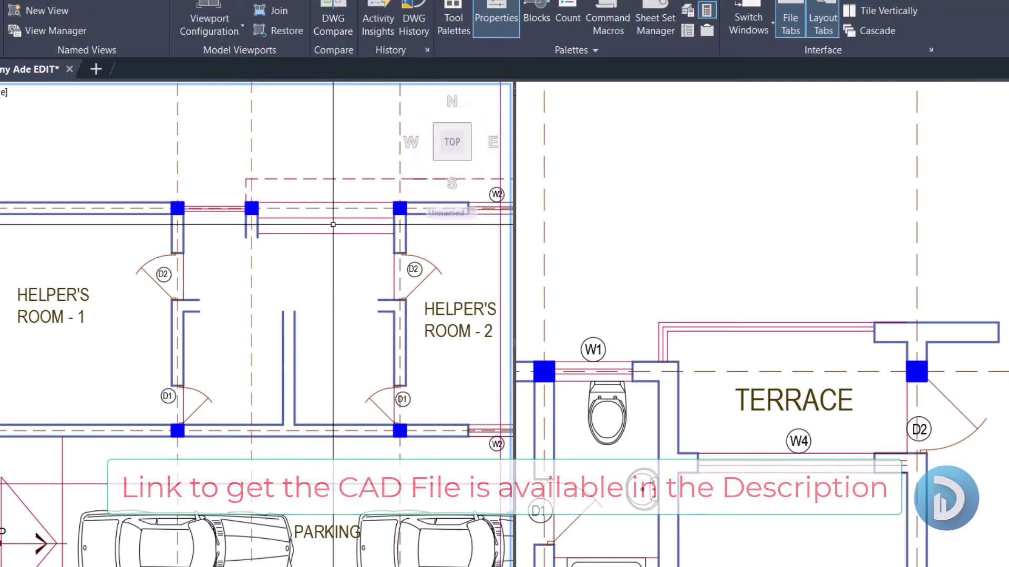
scroll(333, 225, up, 2)
click(336, 240)
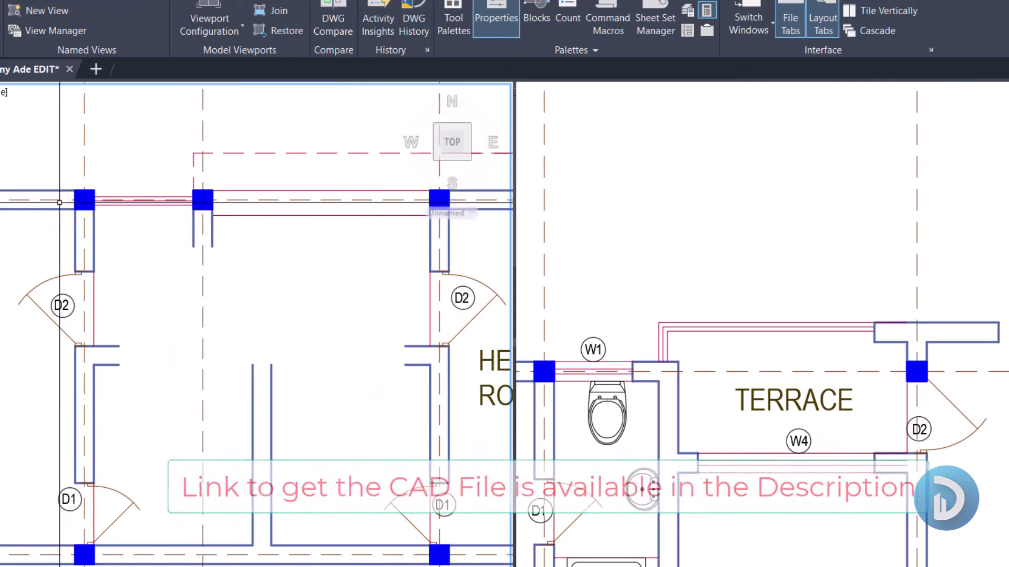
Step: Extend the ground floor's outer wall lines across the terrace opening between the copied column and the grid C column
key(Delete)
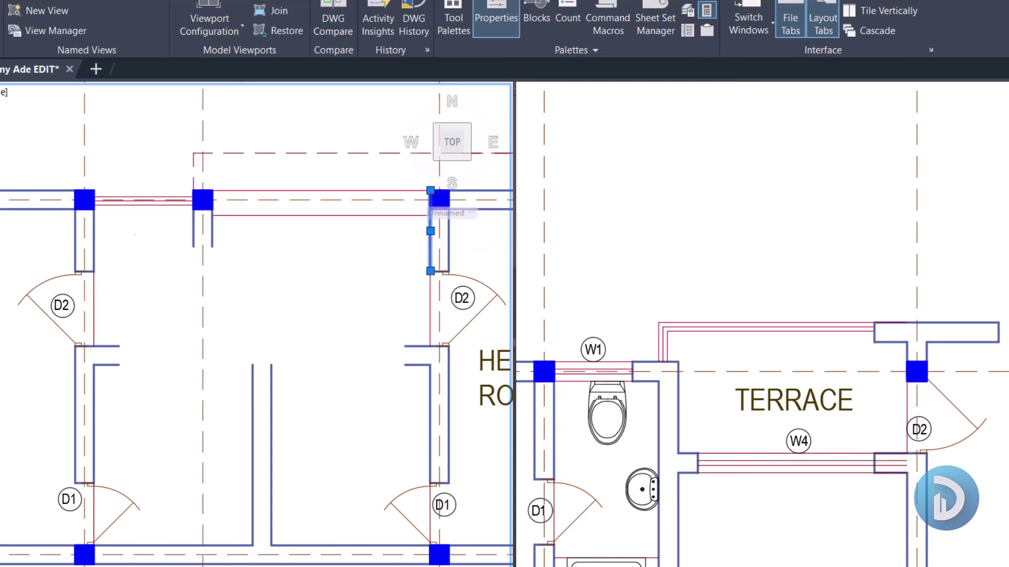
text(ex)
key(Return)
click(11, 192)
click(5, 236)
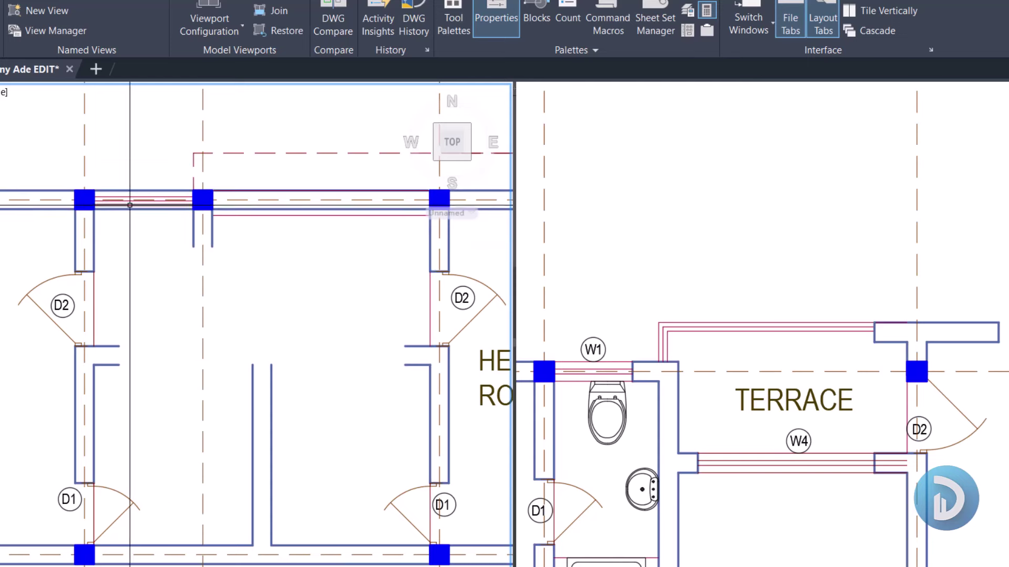
Step: Match the dashed projection line at the copied column's end to the solid blue wall line properties
text(ma)
key(Return)
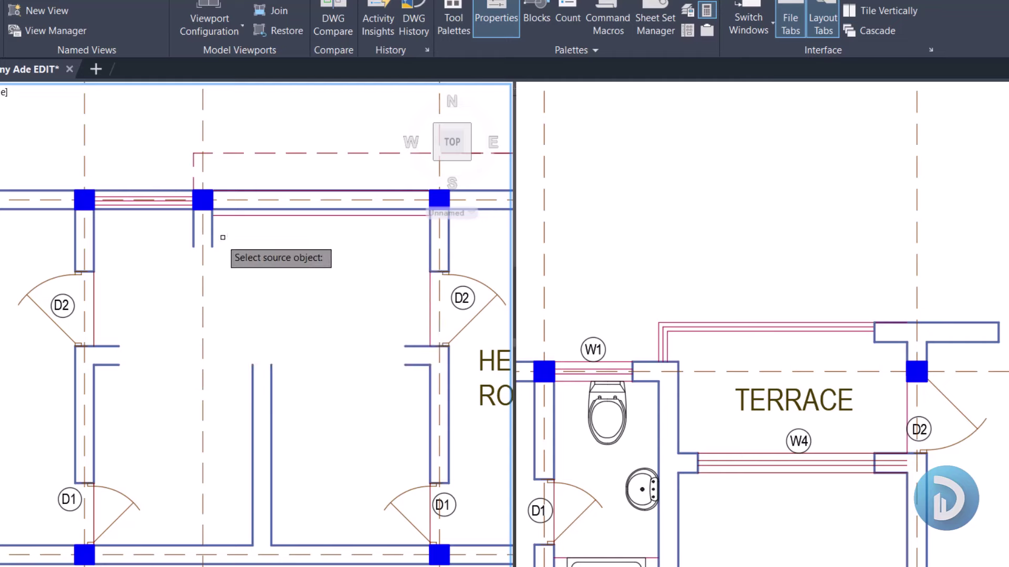
middle_drag(225, 236, 216, 248)
scroll(179, 119, up, 3)
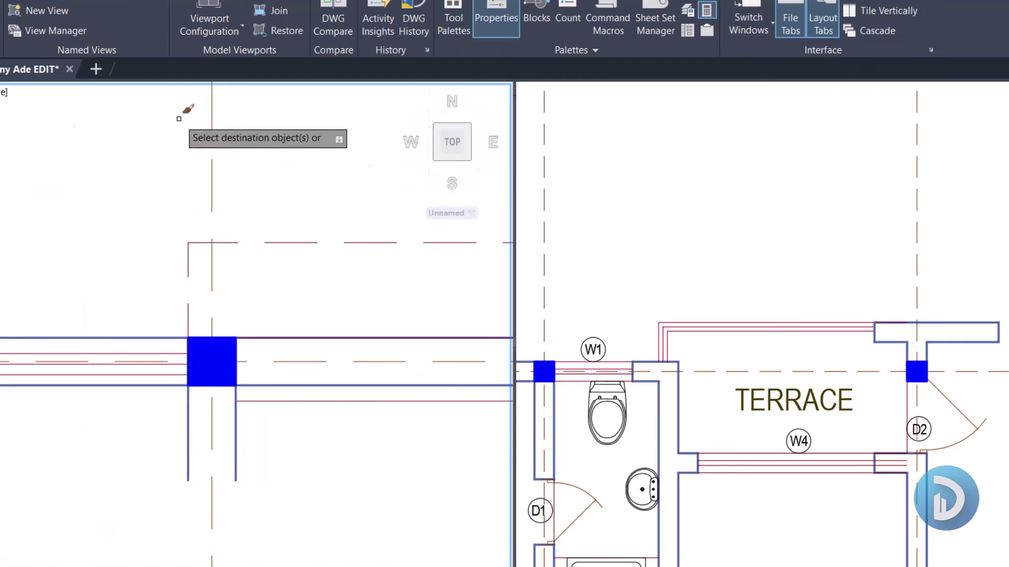
click(196, 272)
click(179, 221)
Step: Match the remaining dashed projection lines, up to the corner at the Helper's Room 3 terrace, to the solid wall line properties
scroll(144, 200, down, 5)
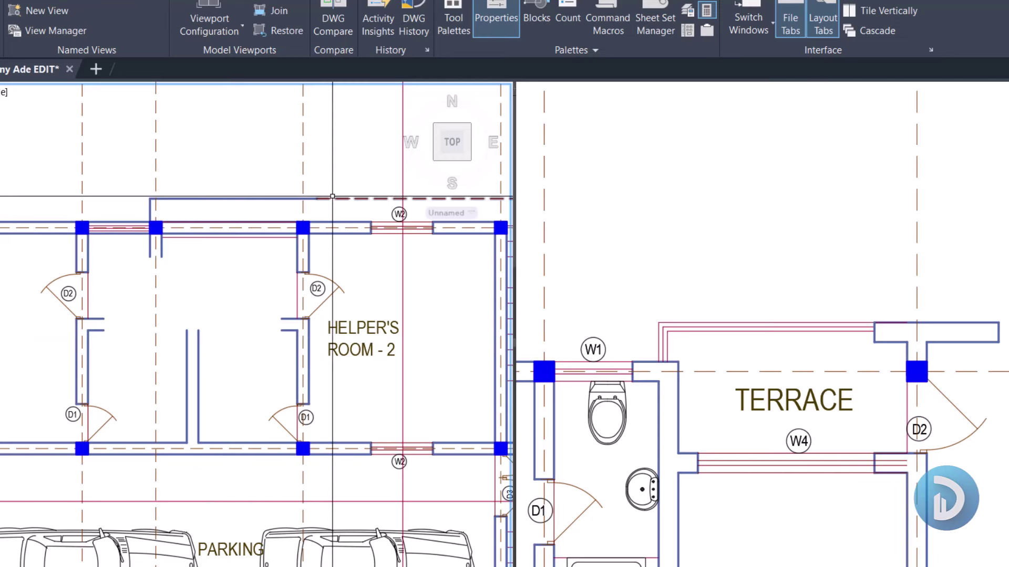
text(ma)
key(Return)
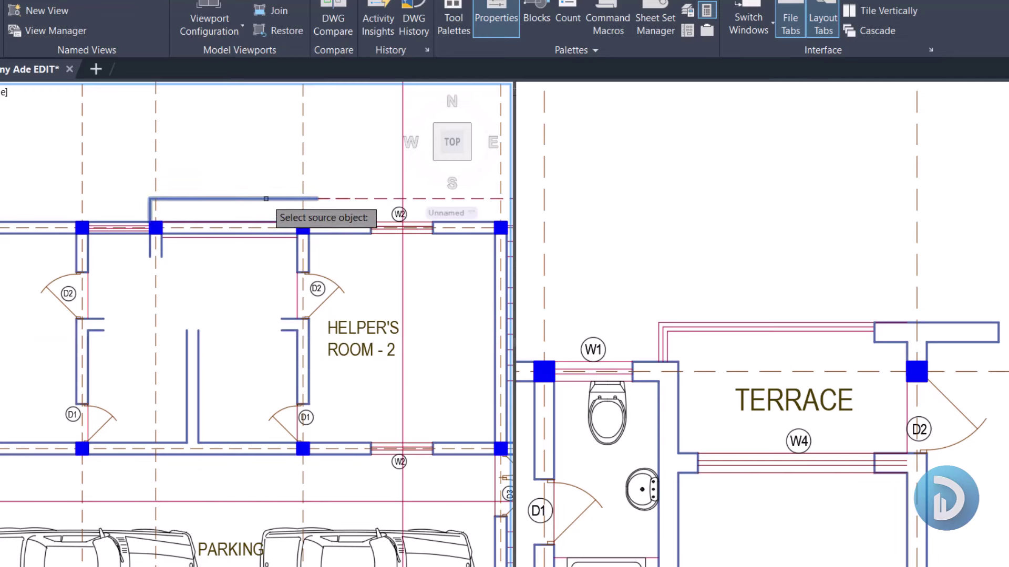
mouse_move(325, 196)
middle_down()
mouse_move(211, 226)
mouse_move(146, 206)
mouse_move(33, 207)
middle_up()
middle_drag(376, 225, 146, 218)
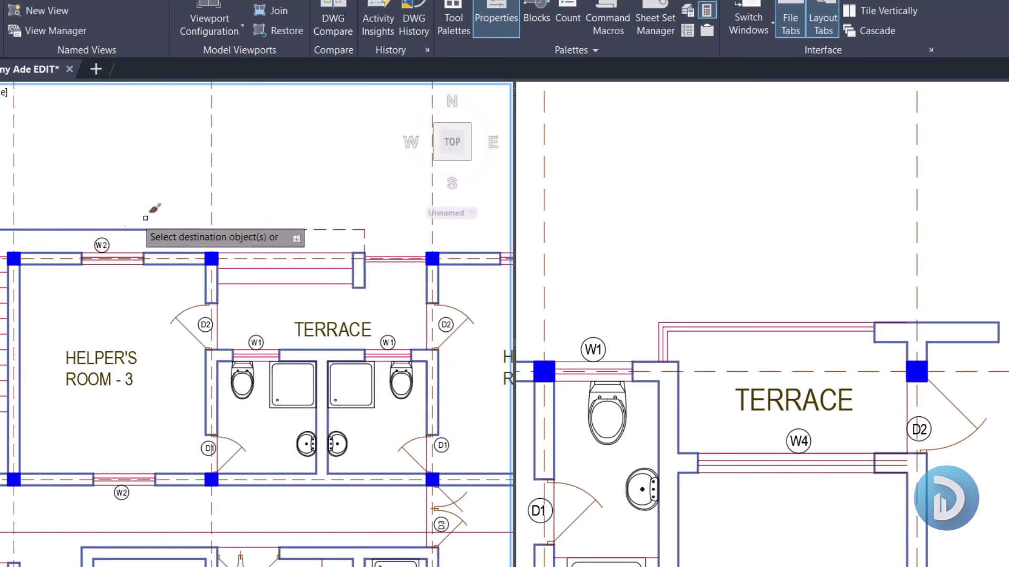
scroll(403, 235, up, 4)
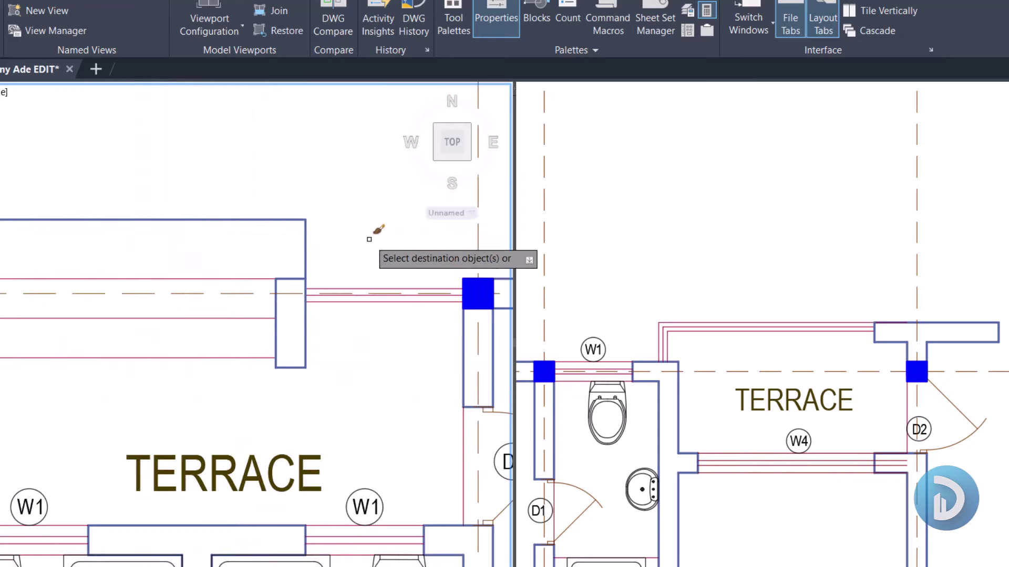
click(226, 178)
click(232, 196)
Step: Extend the inner line of the stub wall at the copied column up to the projection outline
scroll(232, 196, down, 3)
scroll(204, 244, up, 2)
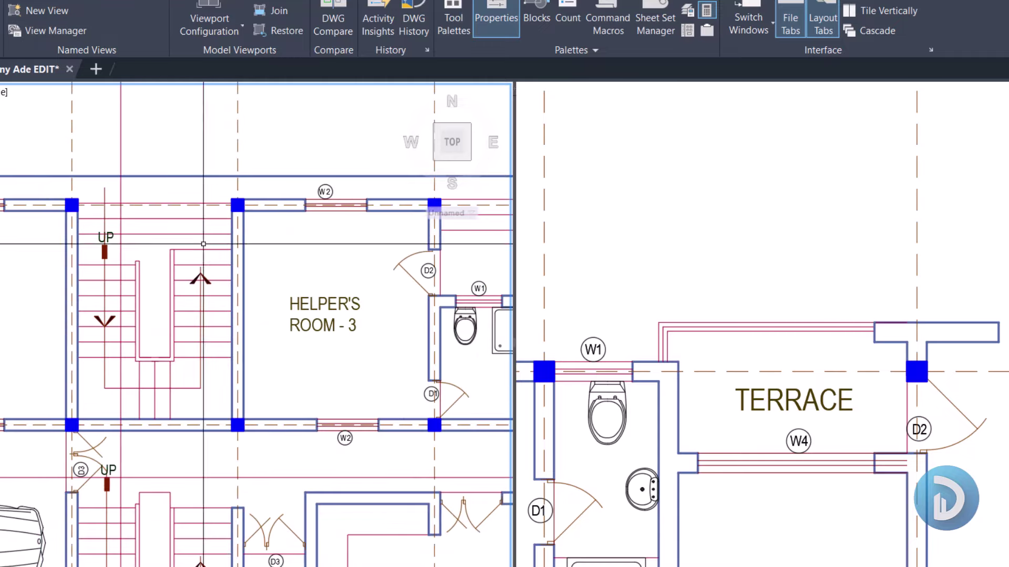
middle_drag(204, 244, 187, 218)
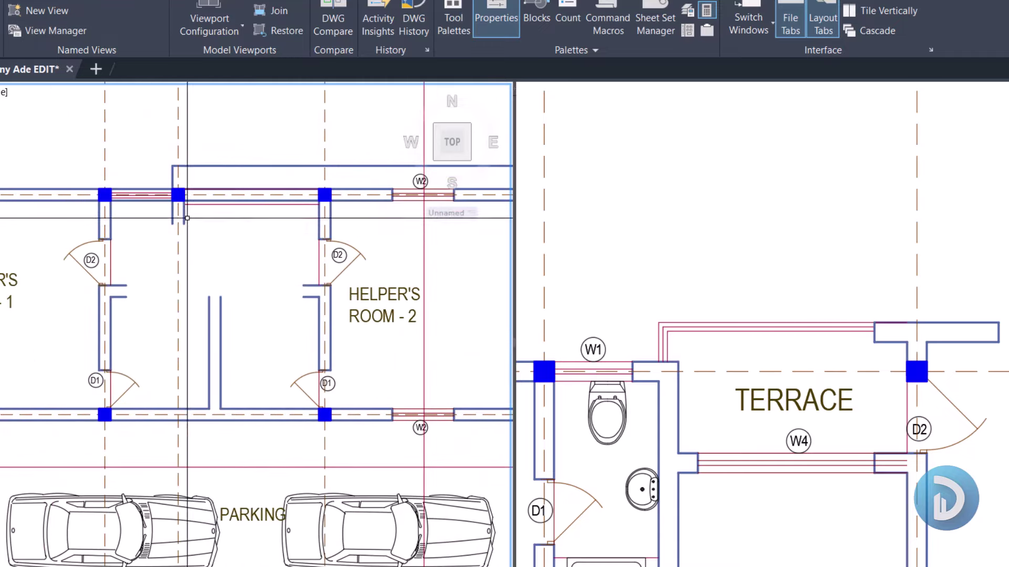
scroll(187, 218, up, 2)
scroll(192, 237, up, 2)
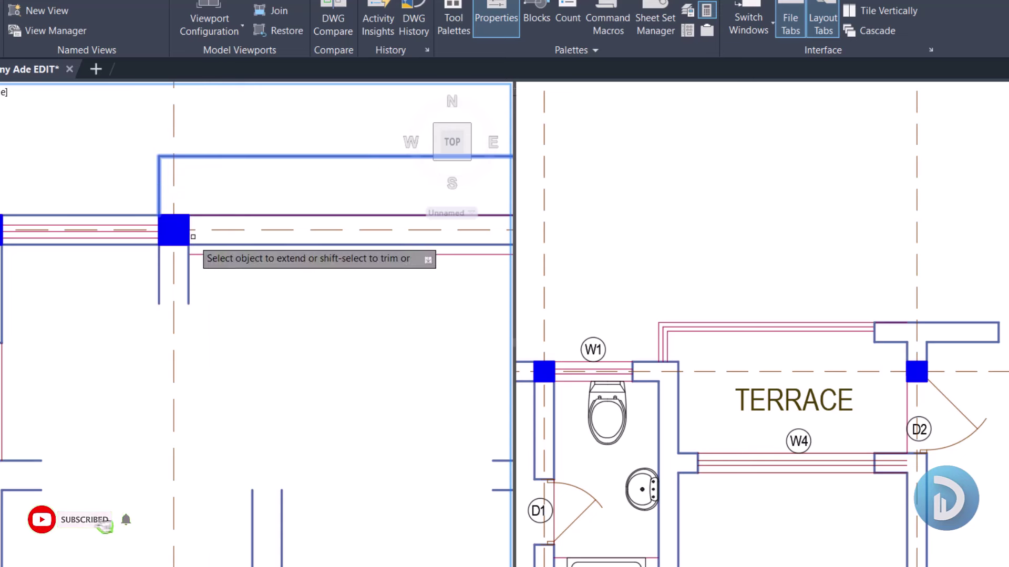
click(177, 243)
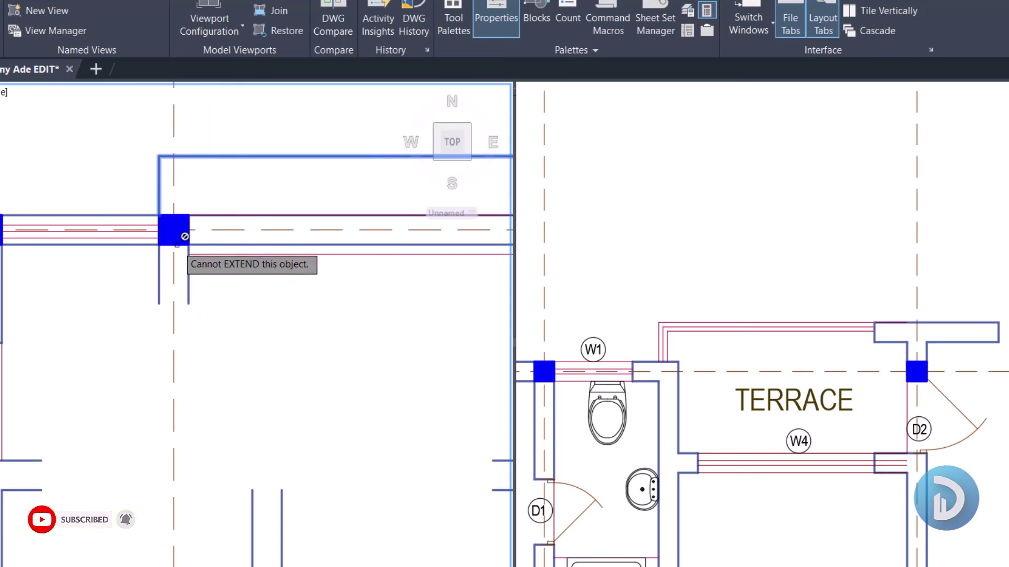
key(Escape)
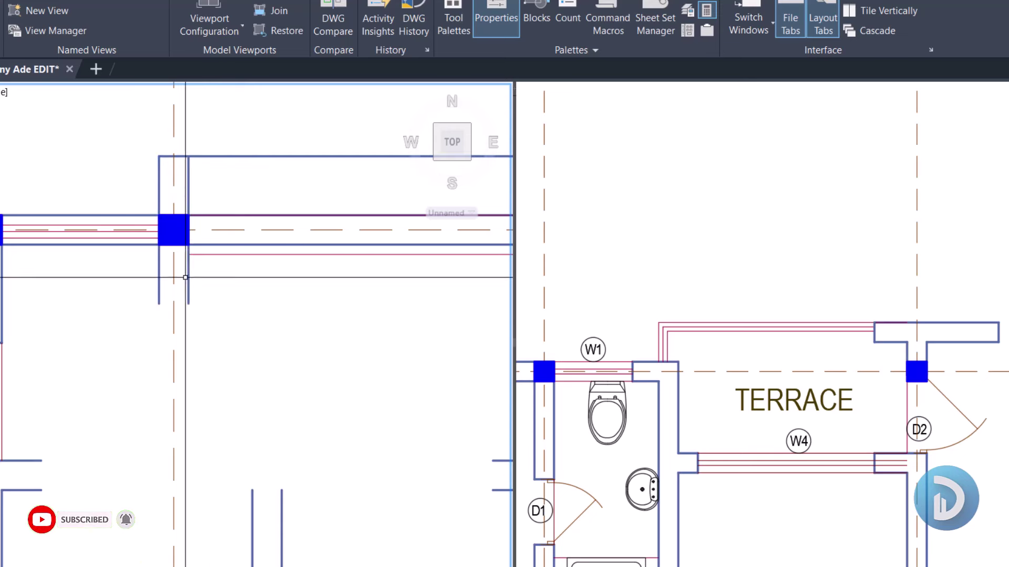
Step: Trim the stub wall lines below the copied column, using the outer wall's inner line as the cutting edge
click(239, 245)
text(tr)
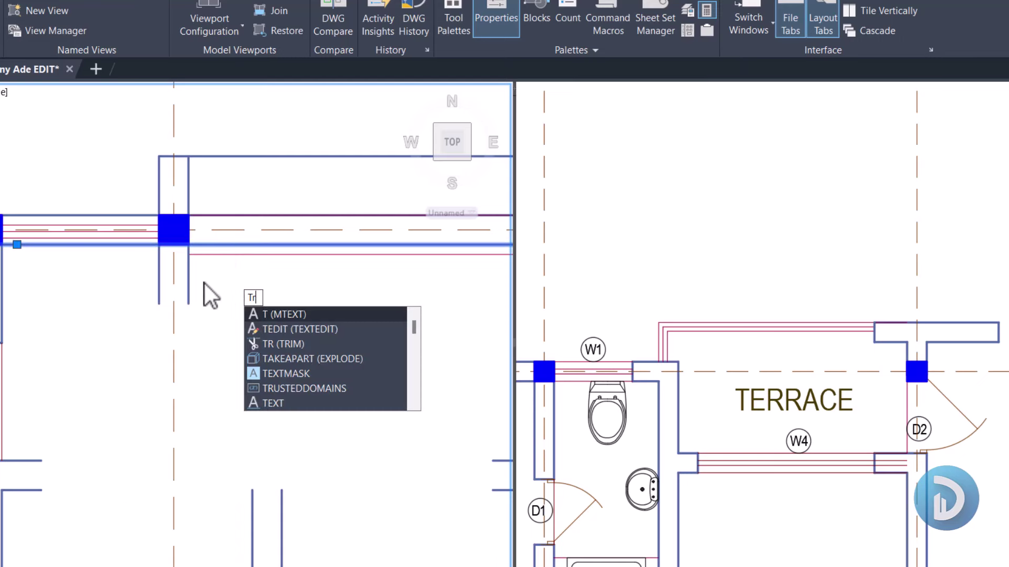
key(Return)
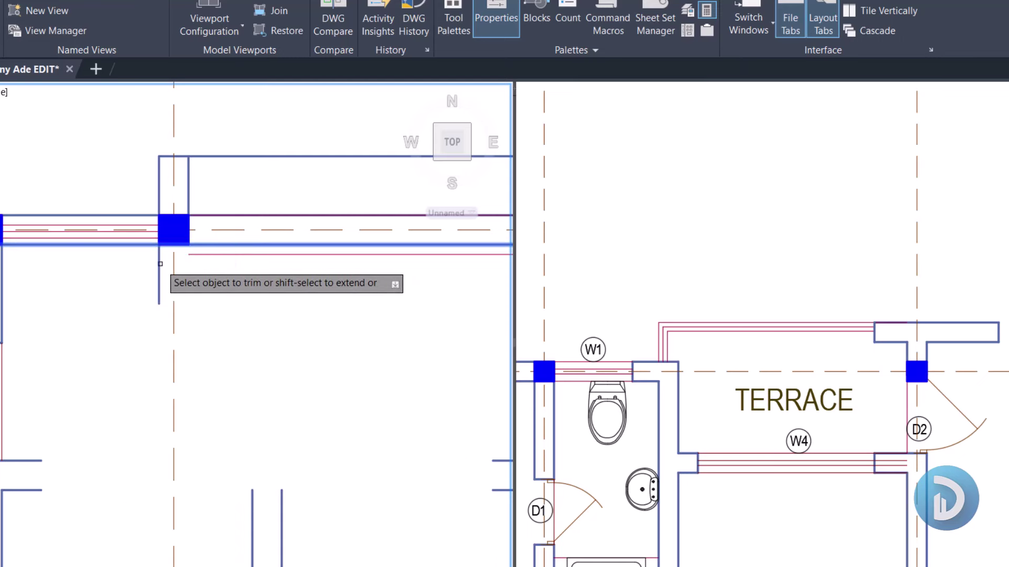
click(161, 263)
key(Escape)
Step: Delete the D1 and D2 doors, their tags and the wall pieces on the grid B side of Helper's Room 1
scroll(124, 326, down, 5)
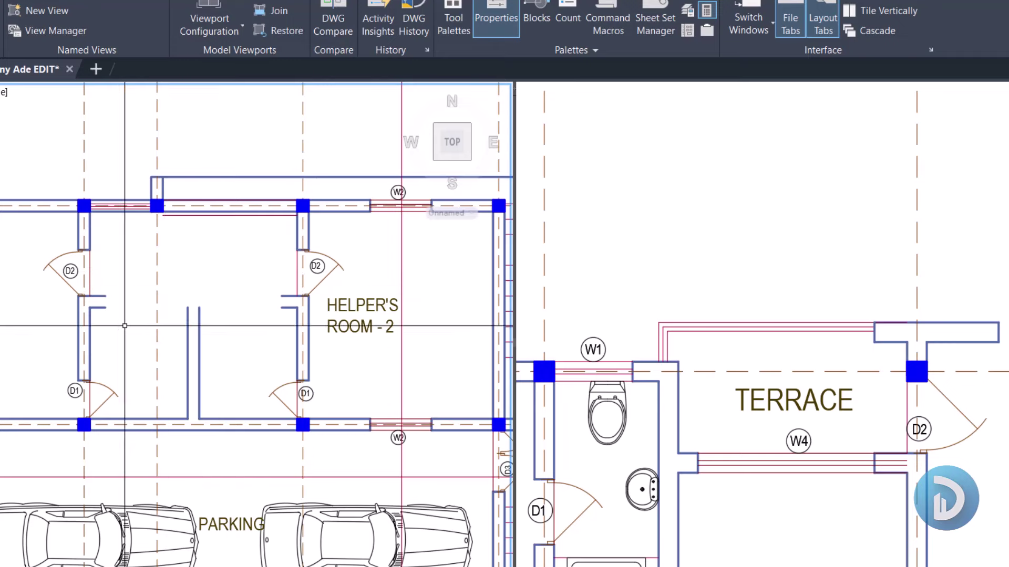
middle_drag(125, 326, 231, 294)
click(147, 210)
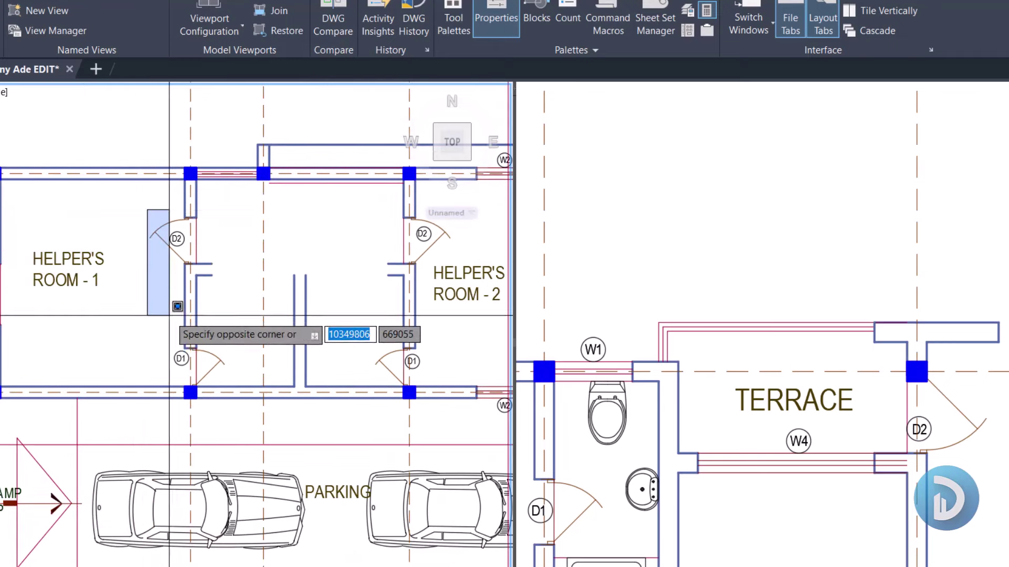
click(226, 363)
key(Delete)
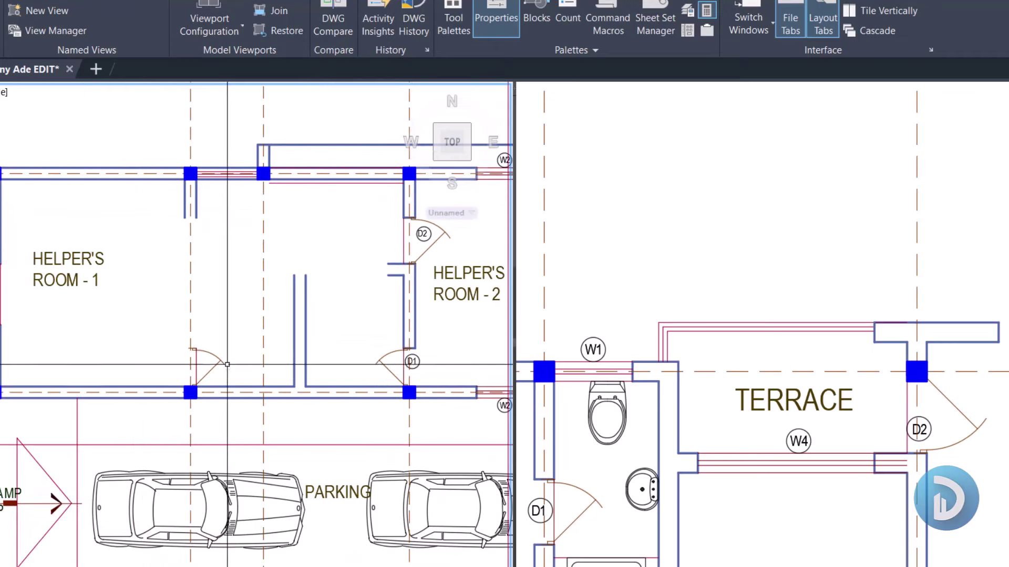
click(227, 365)
key(Delete)
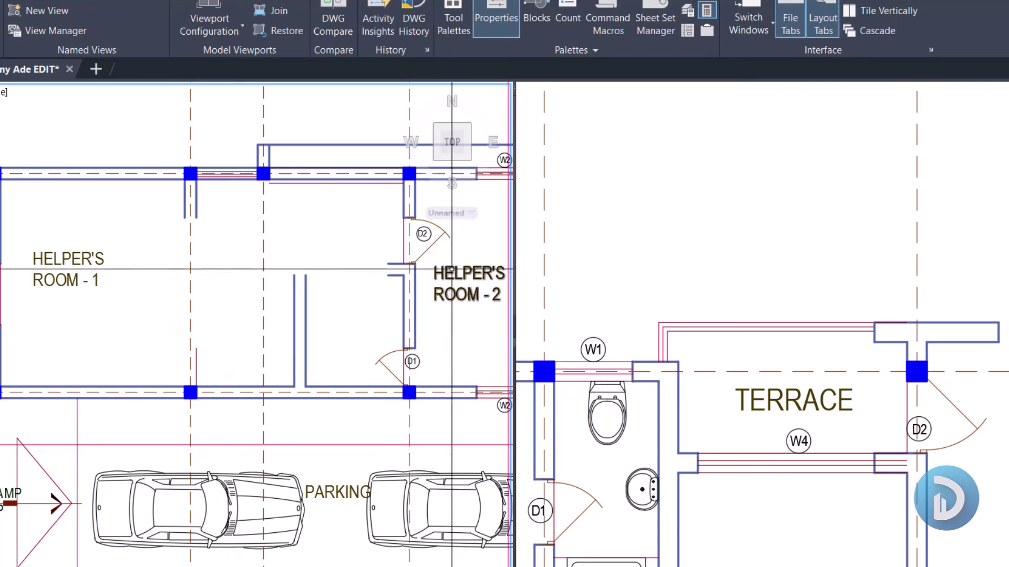
Step: Extend both grid B wall lines down to the lower wall of Helper's Room 1, closing the door openings
click(237, 385)
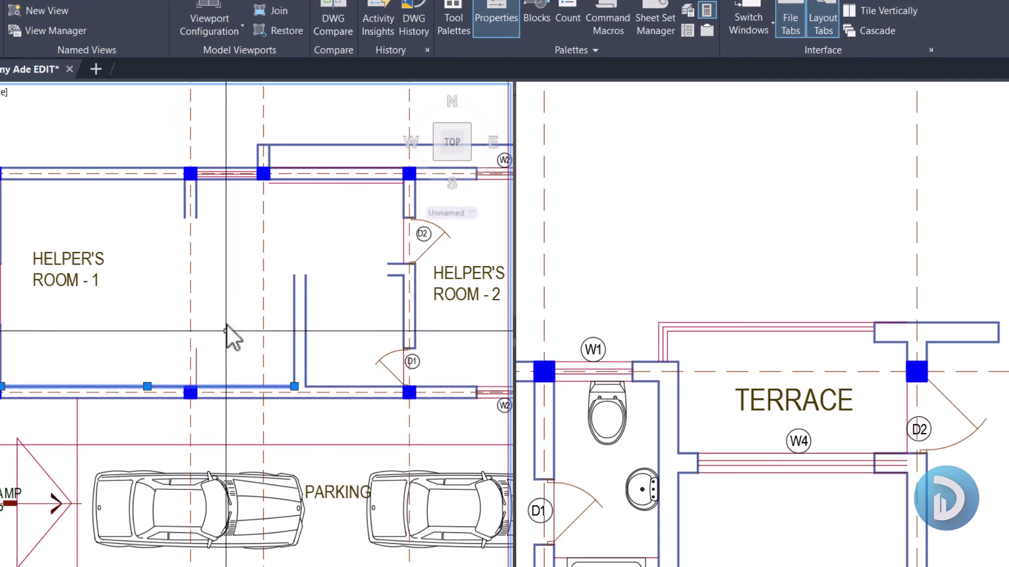
text(ex)
key(Return)
drag(232, 236, 161, 209)
key(Escape)
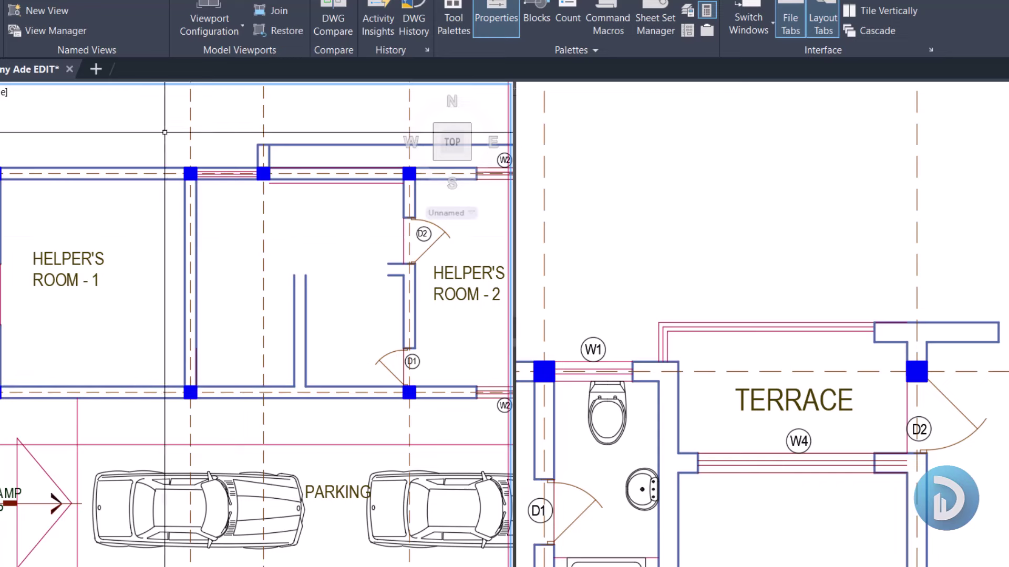
Step: Delete the two partition wall lines in the middle of the former toilet area between grids B and C
middle_drag(231, 240, 174, 243)
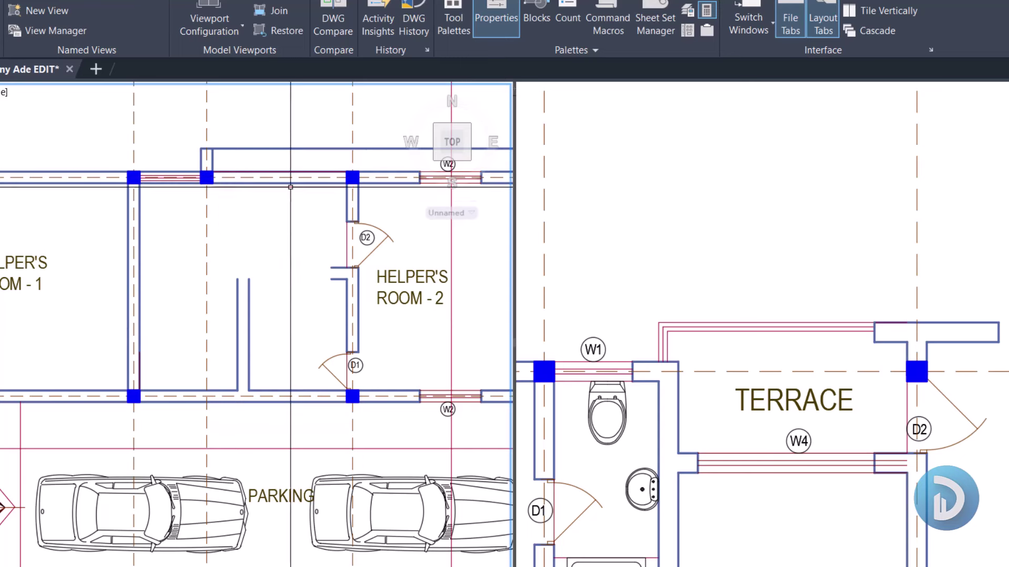
click(258, 330)
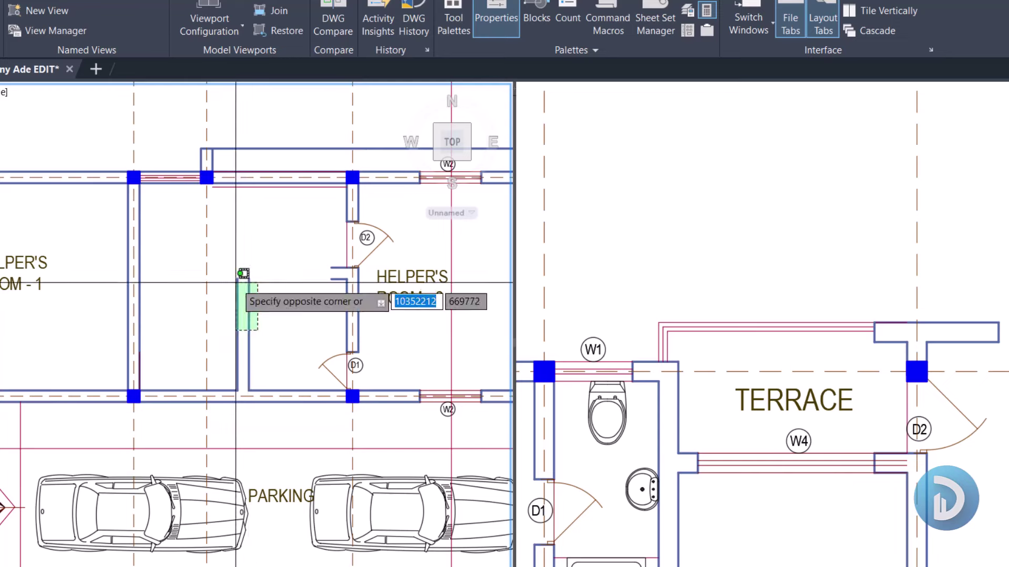
click(243, 273)
key(Delete)
Step: Copy the grid B bubble and its label onto the head of the grid line through the copied column
scroll(249, 260, down, 3)
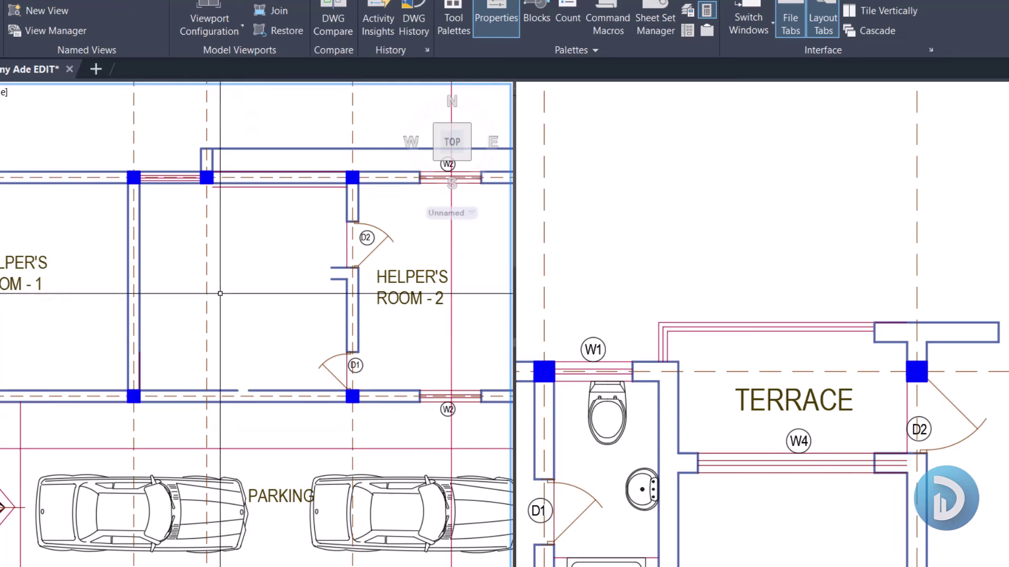
scroll(189, 295, up, 3)
click(86, 168)
click(187, 252)
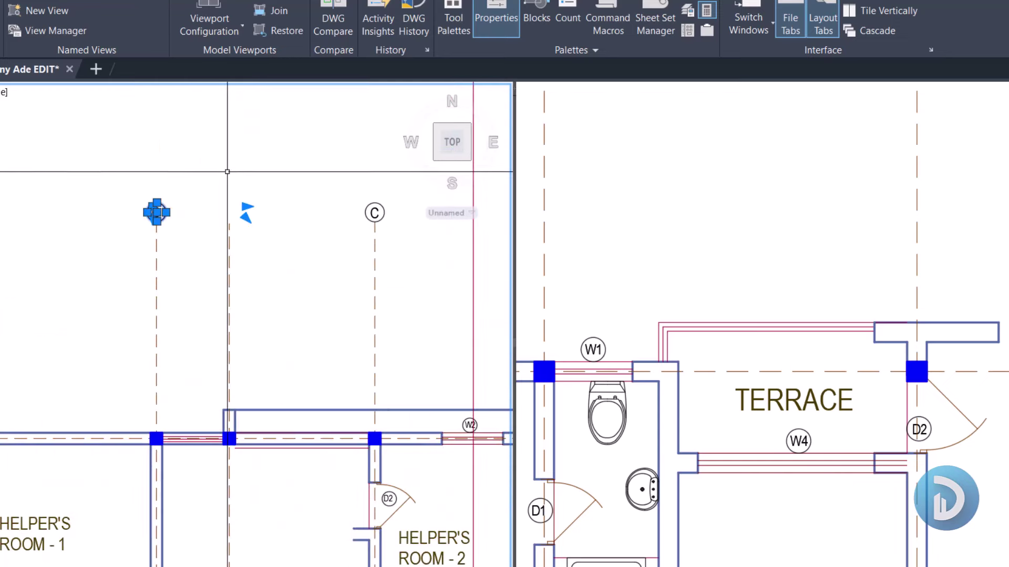
right_click(227, 172)
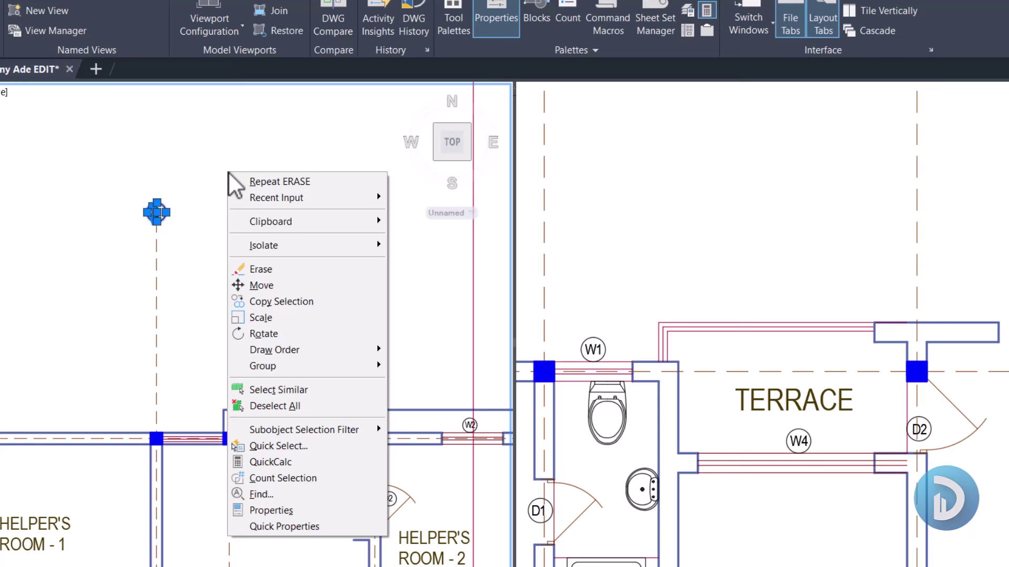
click(280, 302)
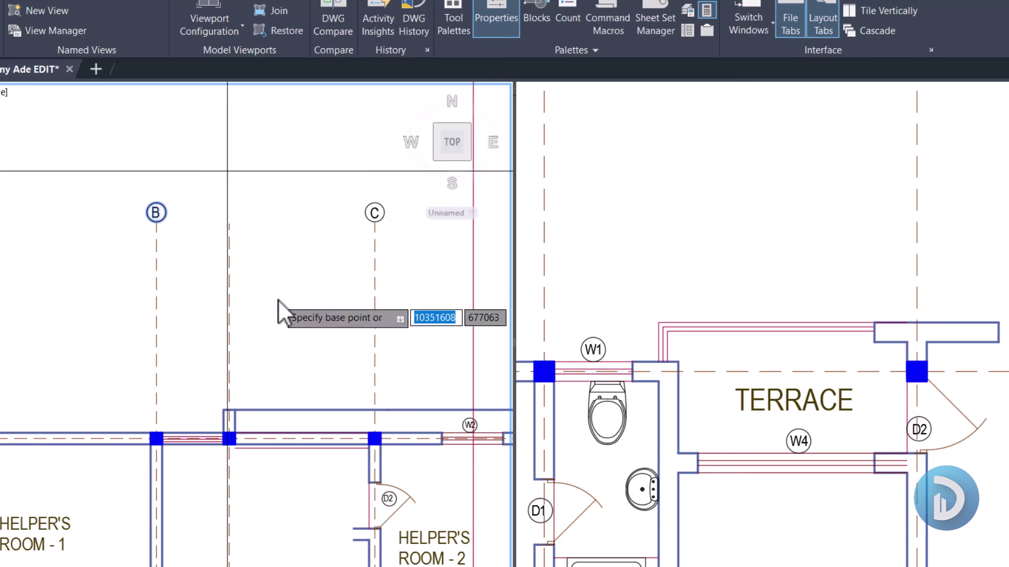
click(156, 284)
click(229, 279)
key(Return)
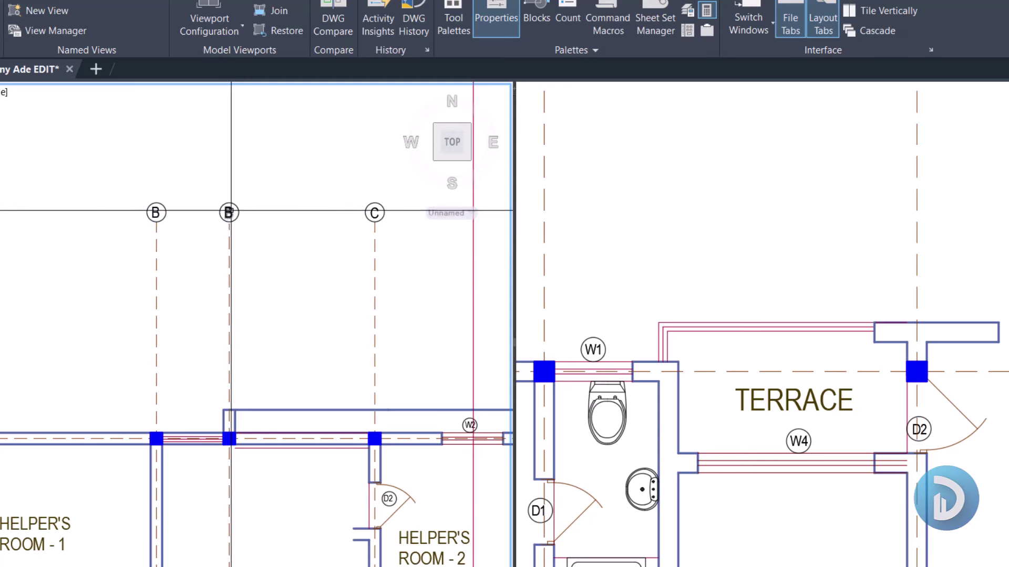
Step: Change the copied grid bubble's label to B'
double_click(227, 213)
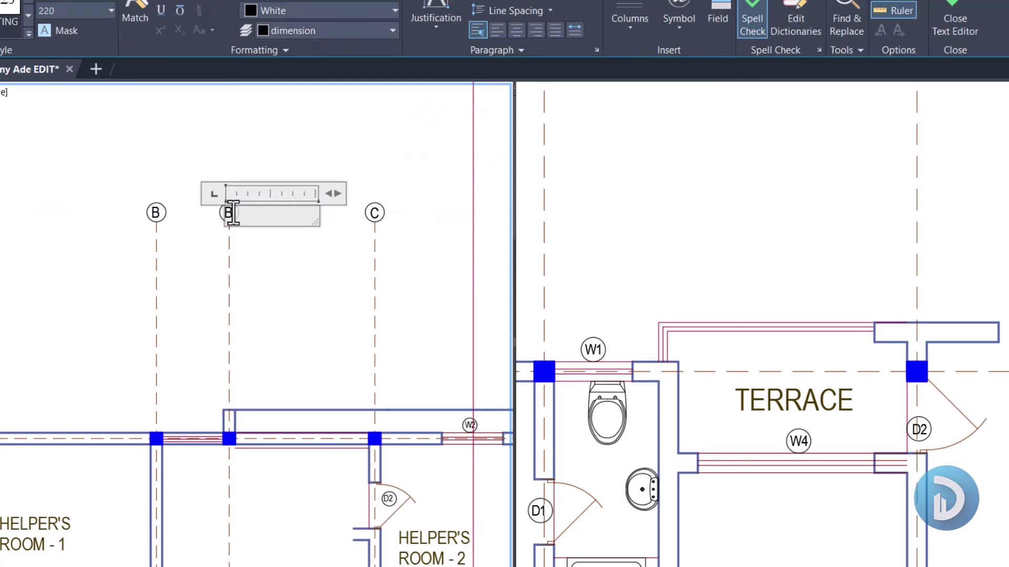
click(260, 250)
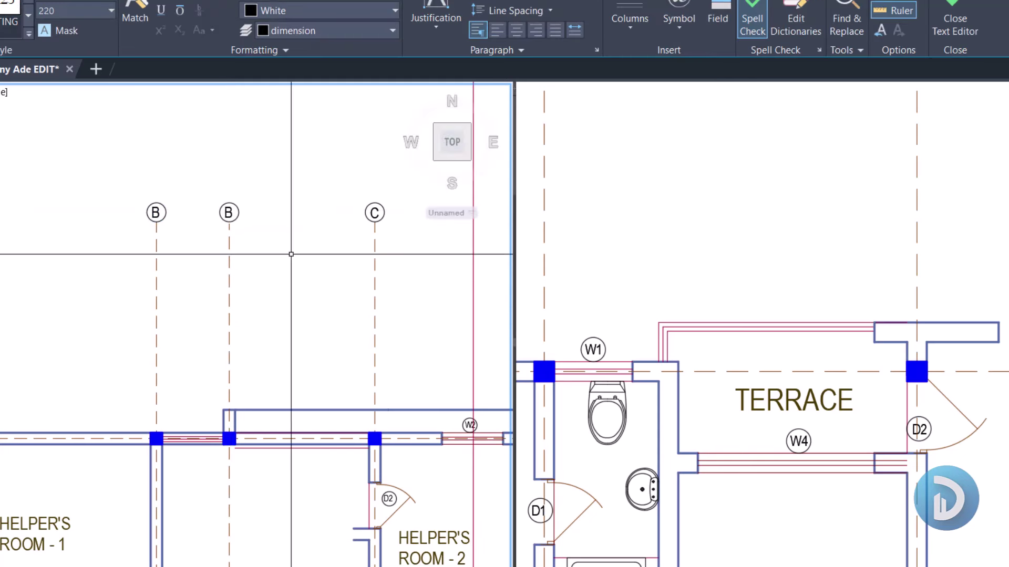
double_click(227, 213)
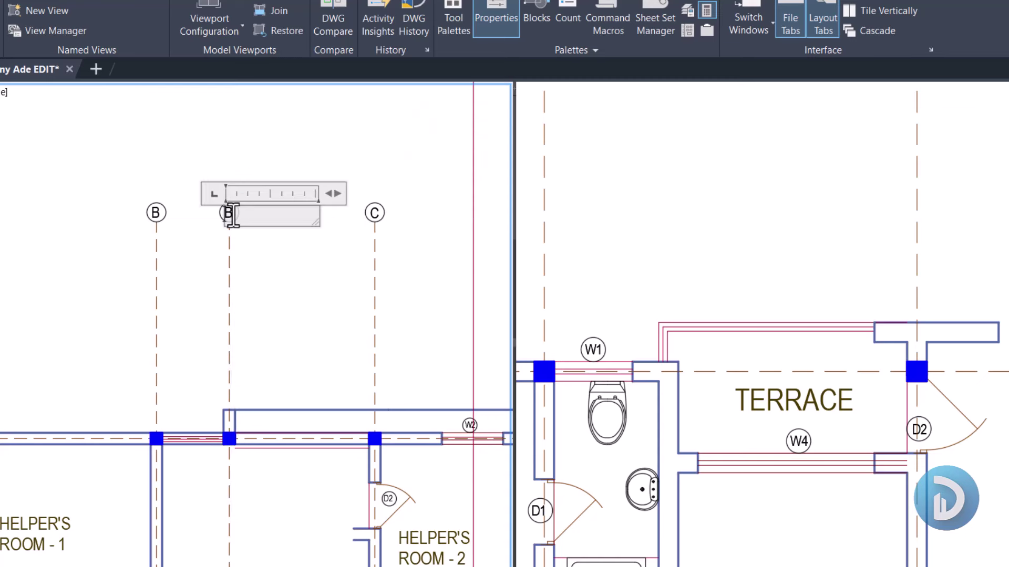
scroll(232, 214, up, 3)
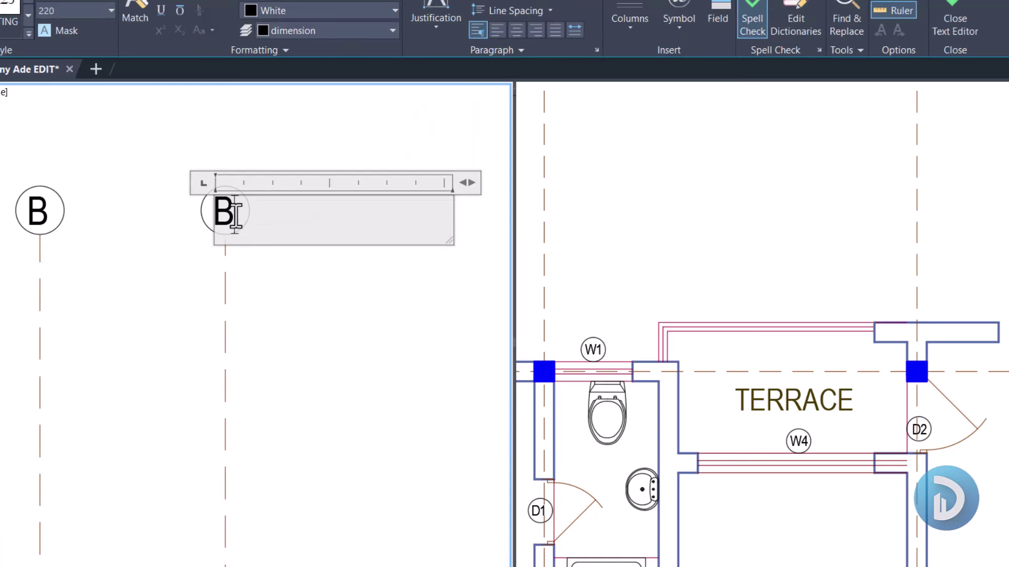
click(268, 277)
scroll(269, 246, down, 2)
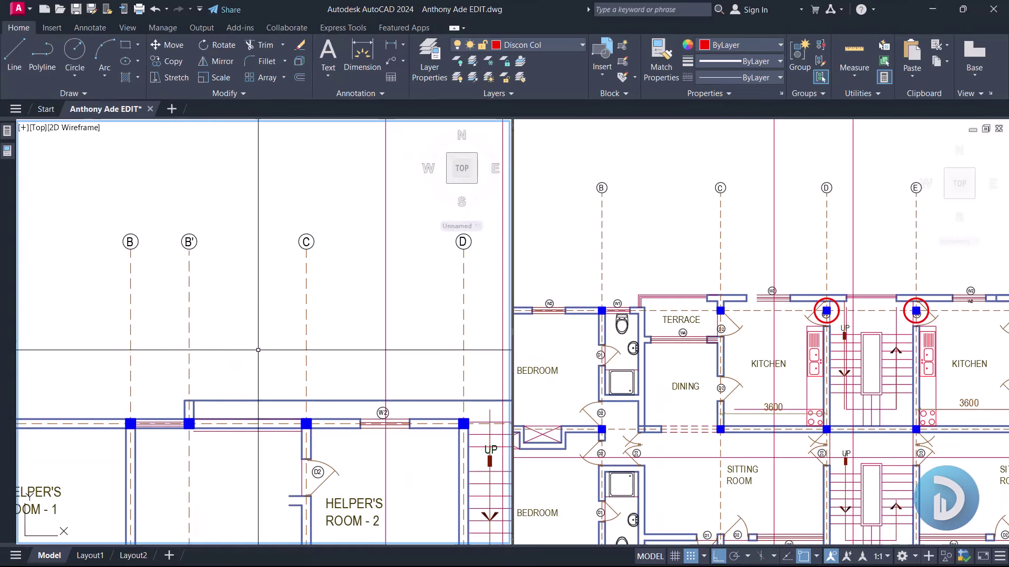
middle_drag(258, 350, 287, 299)
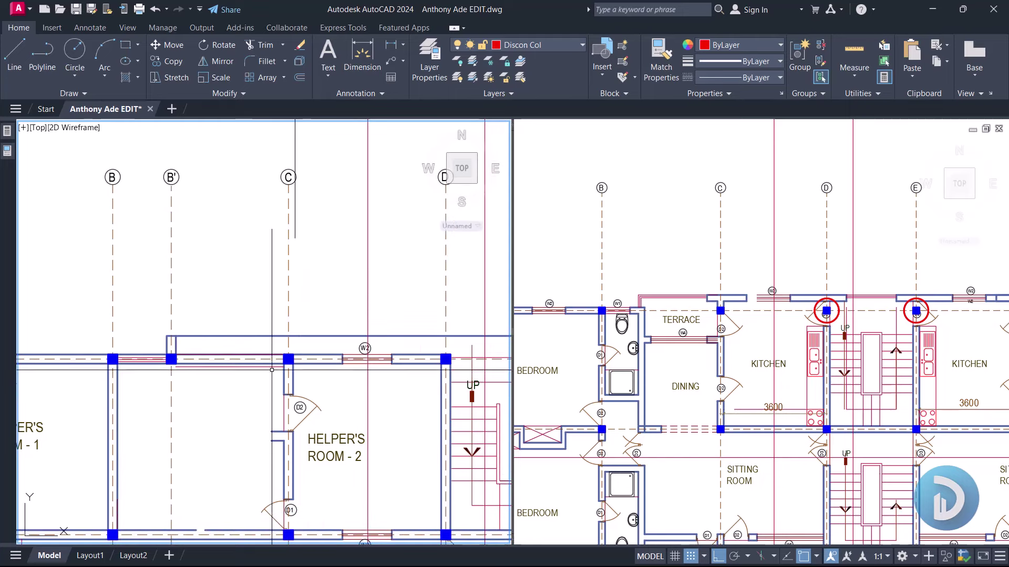
middle_drag(294, 379, 294, 352)
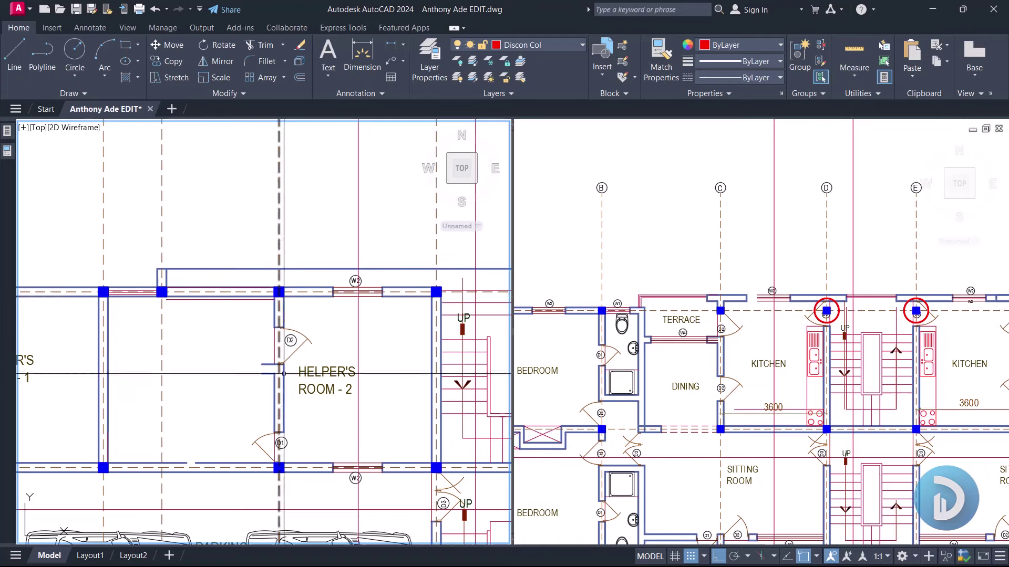
Step: Compare Helper's Room 2's grid C wall with the first-floor column and offset wall at grid C between the terrace and kitchen
middle_drag(297, 386, 248, 394)
middle_drag(694, 351, 706, 316)
mouse_move(731, 475)
middle_down()
mouse_move(712, 315)
mouse_move(728, 457)
middle_up()
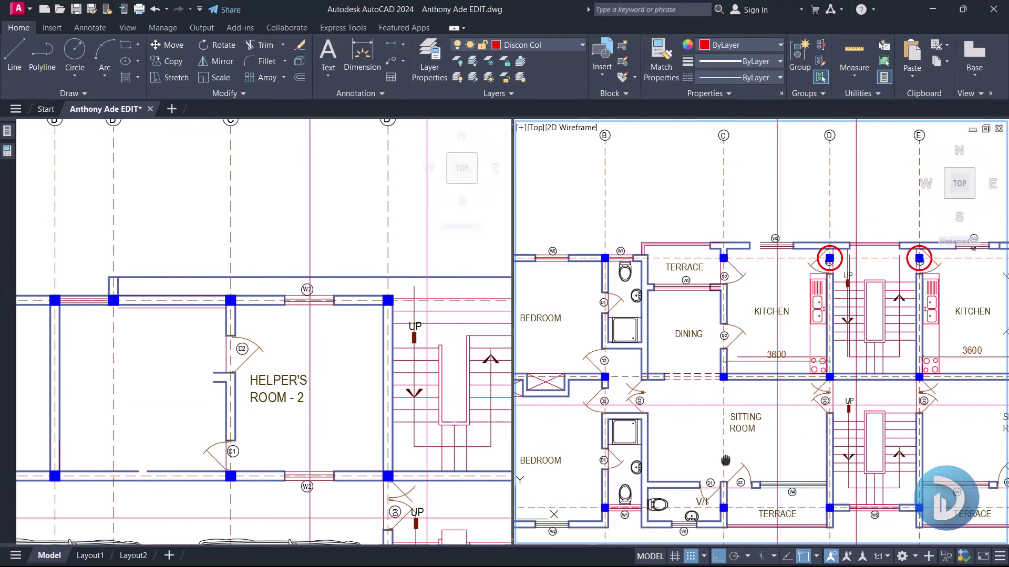
scroll(715, 309, up, 3)
scroll(715, 309, up, 4)
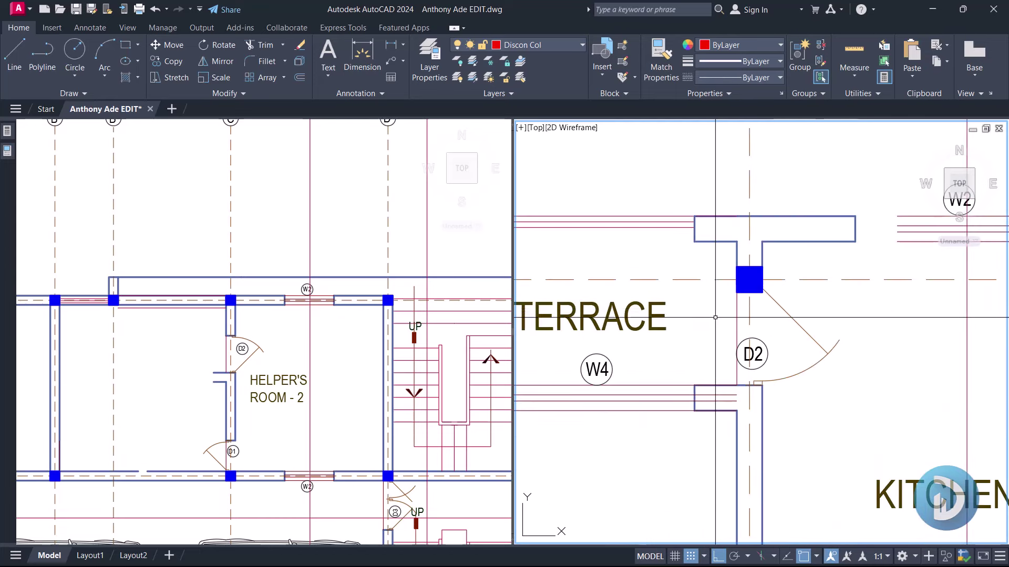
scroll(720, 349, down, 4)
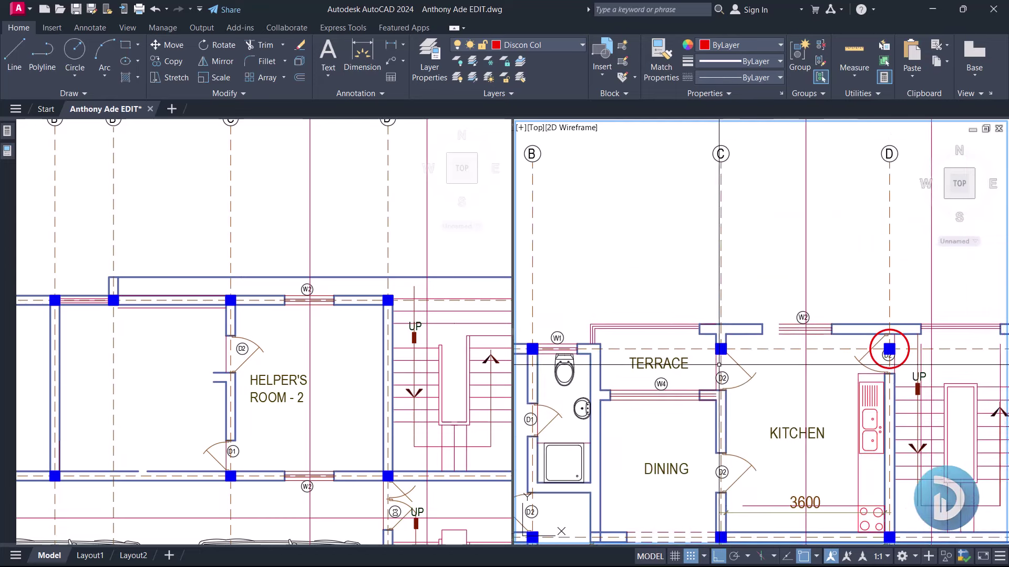
scroll(708, 339, up, 4)
click(678, 324)
click(748, 381)
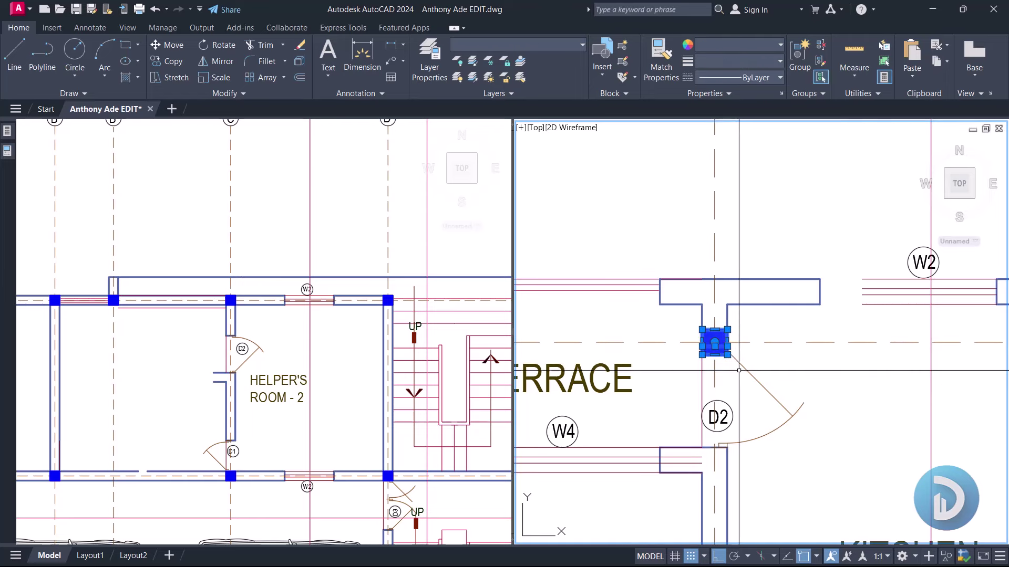
key(Escape)
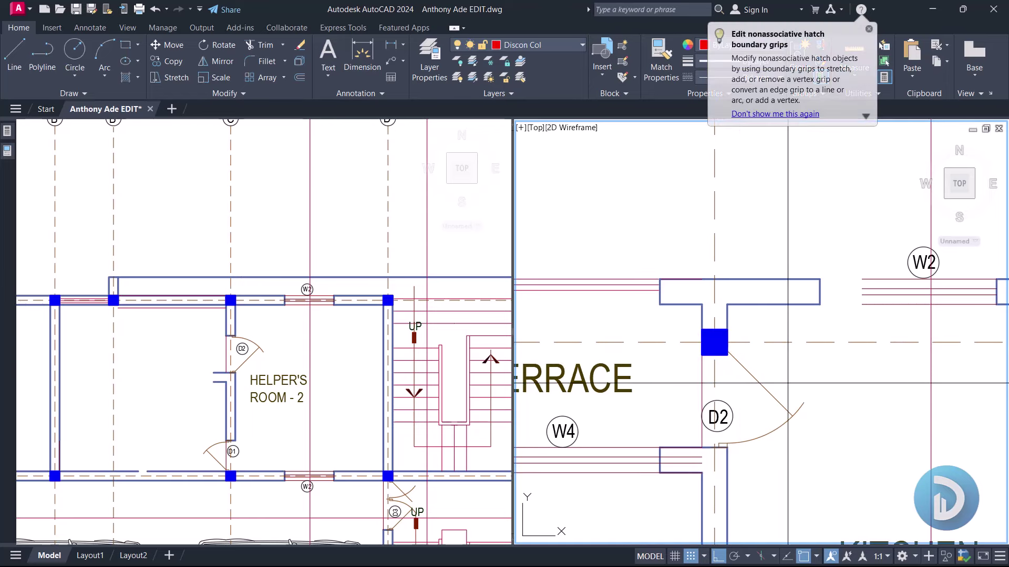
click(756, 383)
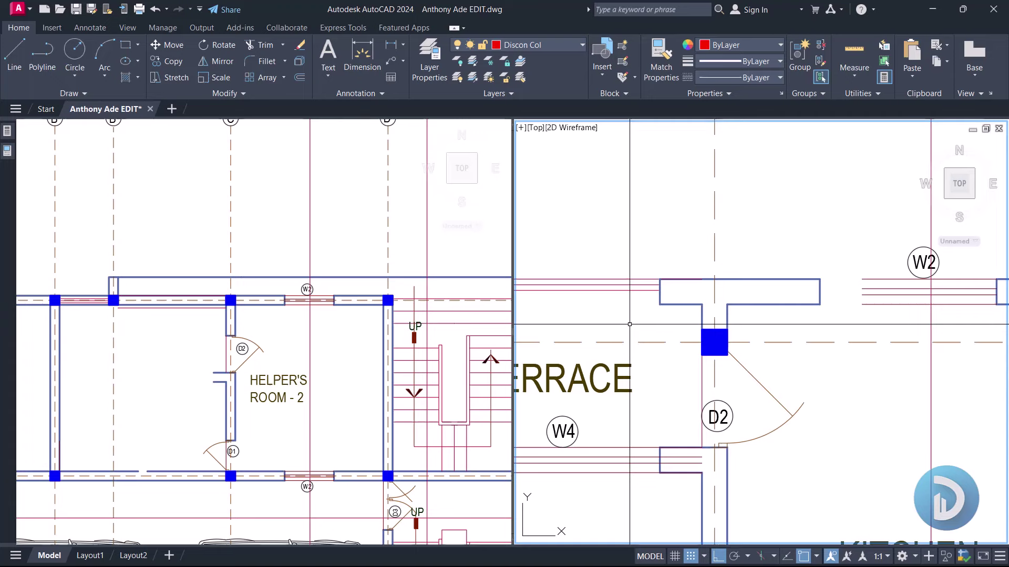
click(681, 320)
click(731, 361)
right_click(760, 257)
mouse_move(773, 297)
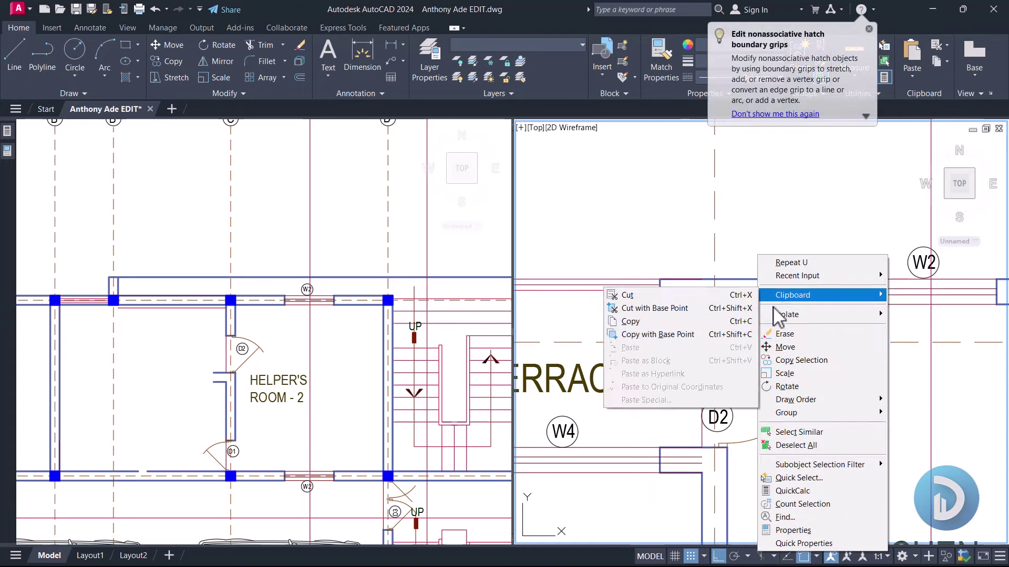
click(793, 368)
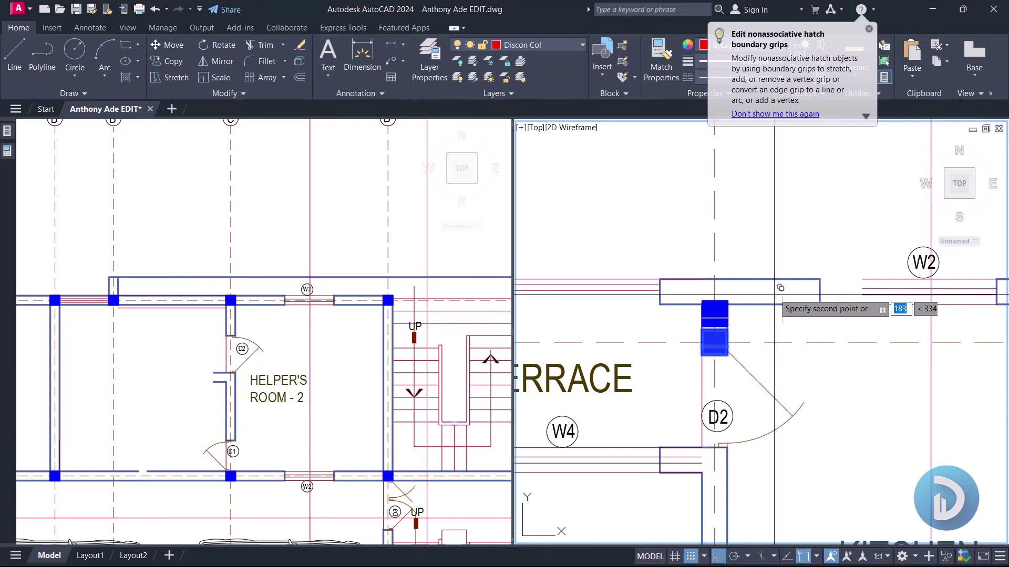
click(782, 318)
scroll(780, 259, up, 4)
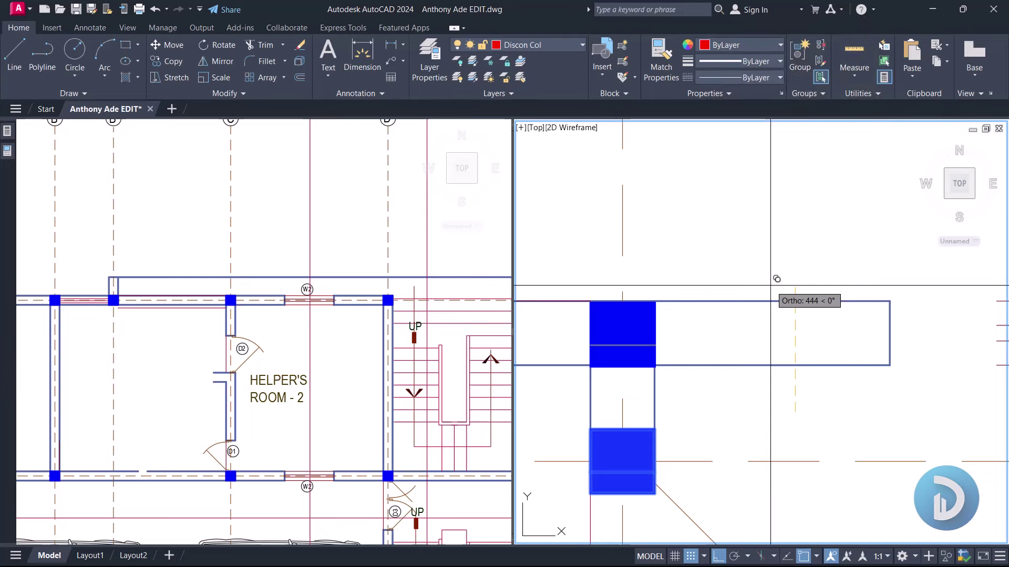
key(Escape)
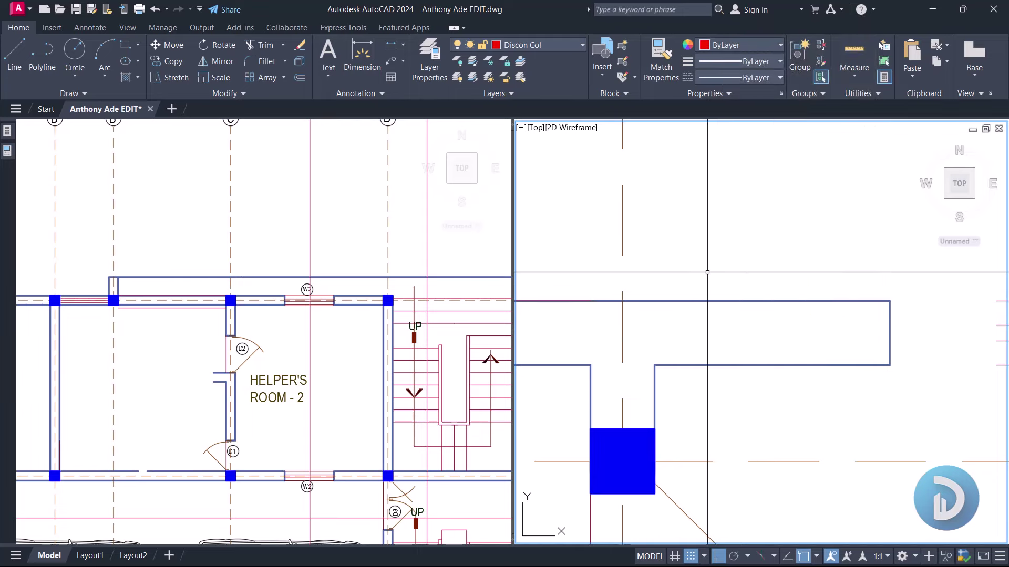
scroll(686, 324, down, 4)
Step: Delete door D2 with its jamb lines and the short wall stub lines on Helper's Room 2's grid C wall
click(243, 357)
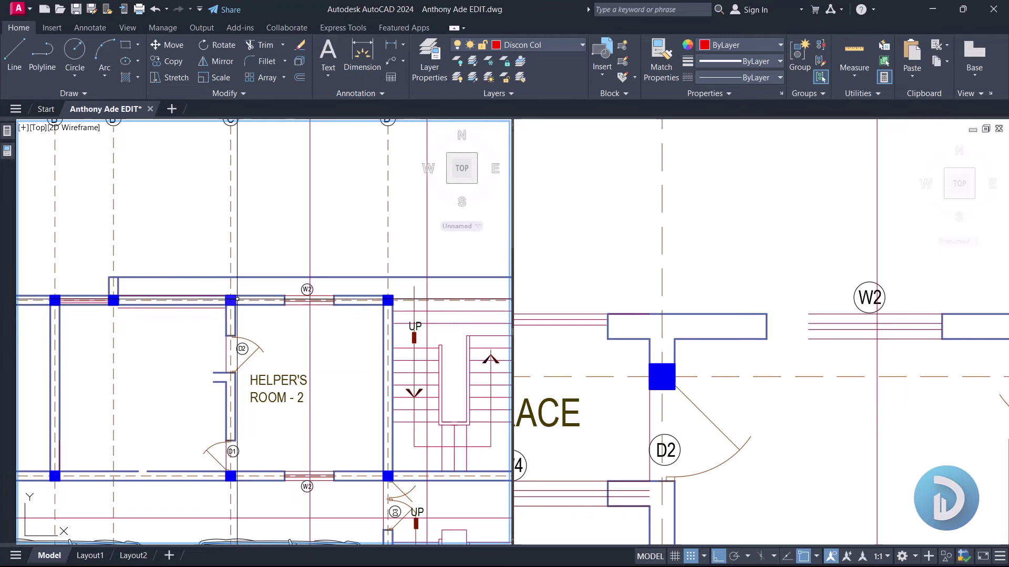
scroll(237, 299, up, 4)
scroll(229, 340, down, 5)
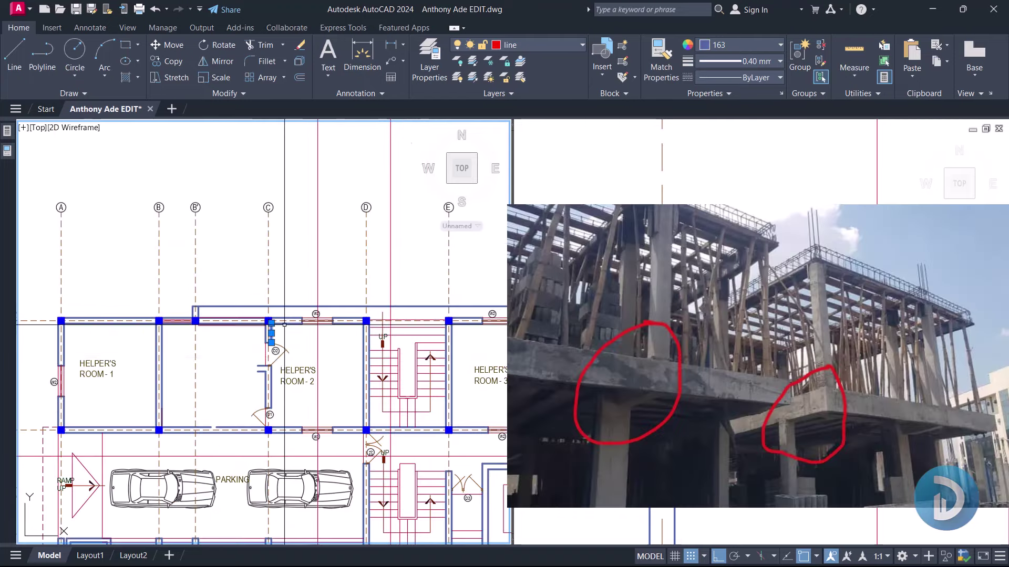
scroll(265, 415, up, 3)
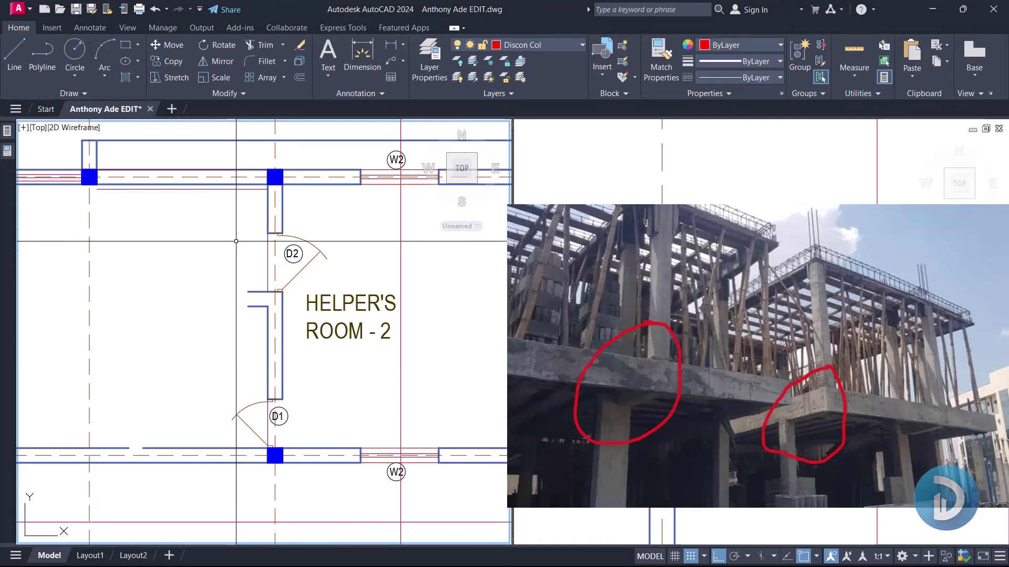
click(228, 225)
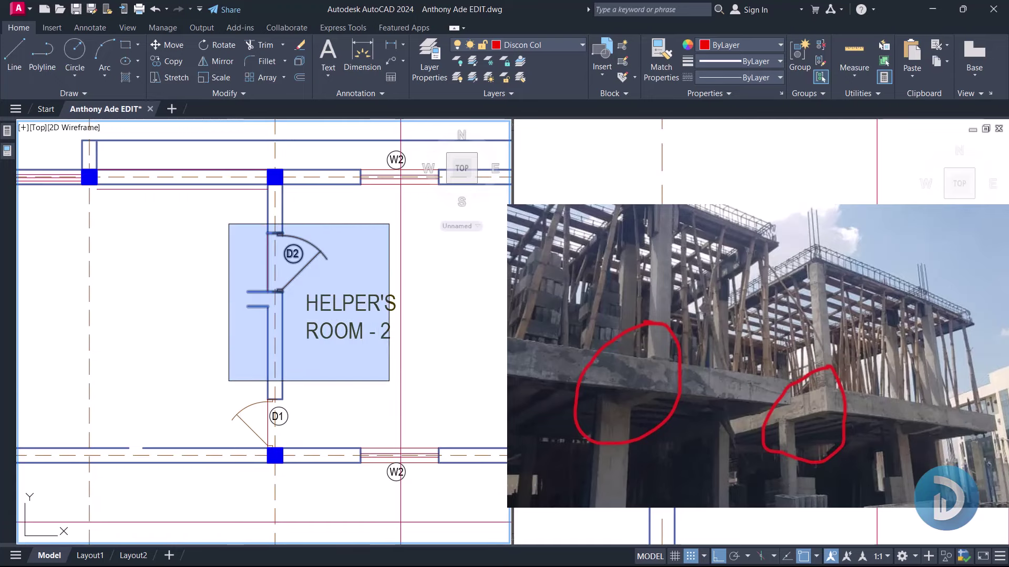
click(390, 381)
key(Delete)
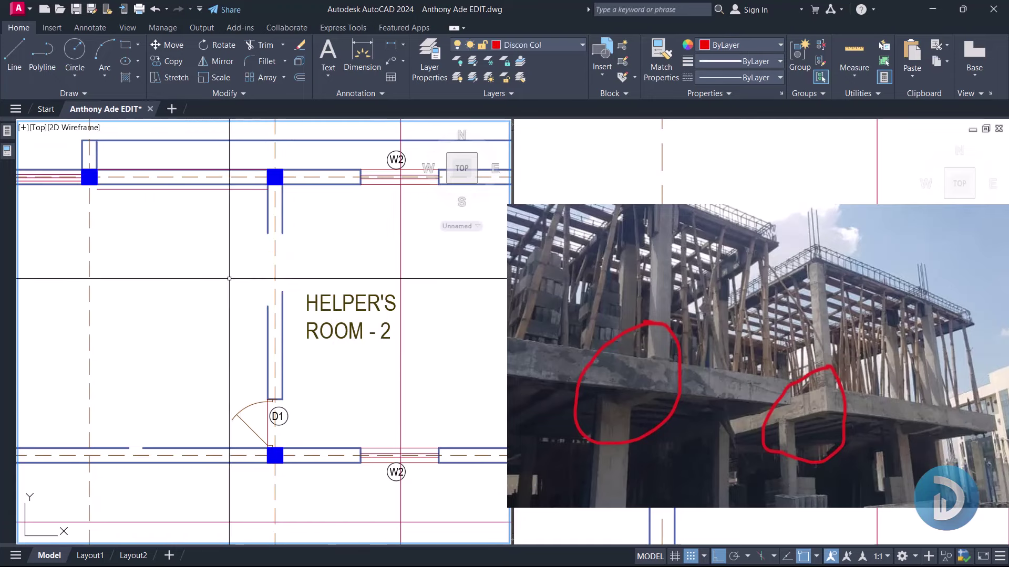
Step: Delete the wall segment below the former D2 opening and door D1 with its tag along grid C
click(230, 278)
click(294, 426)
key(Delete)
click(251, 422)
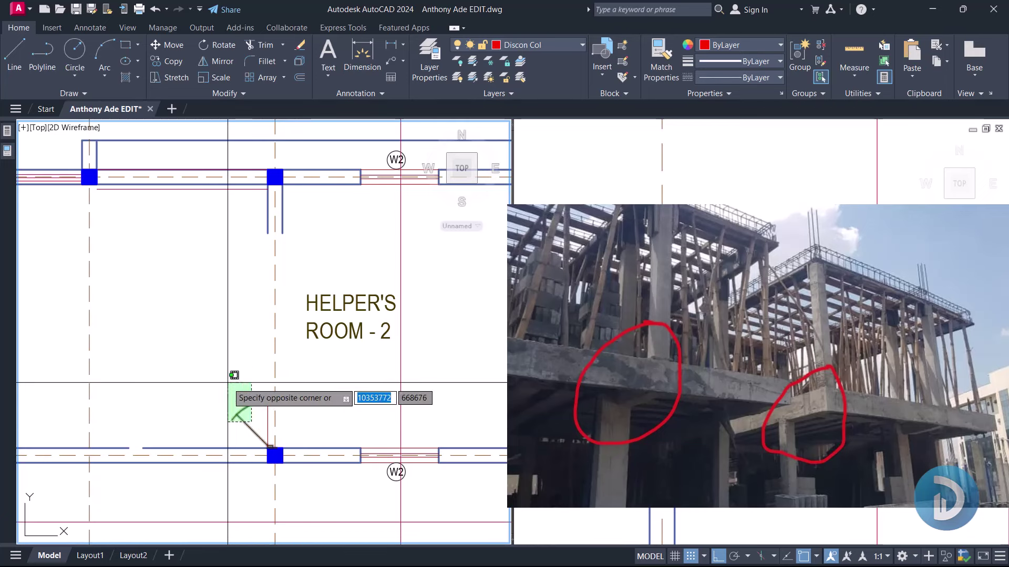
click(228, 383)
Step: Extend both grid C wall lines down to the lower wall of Helper's Room 2, closing the door openings
text(e)
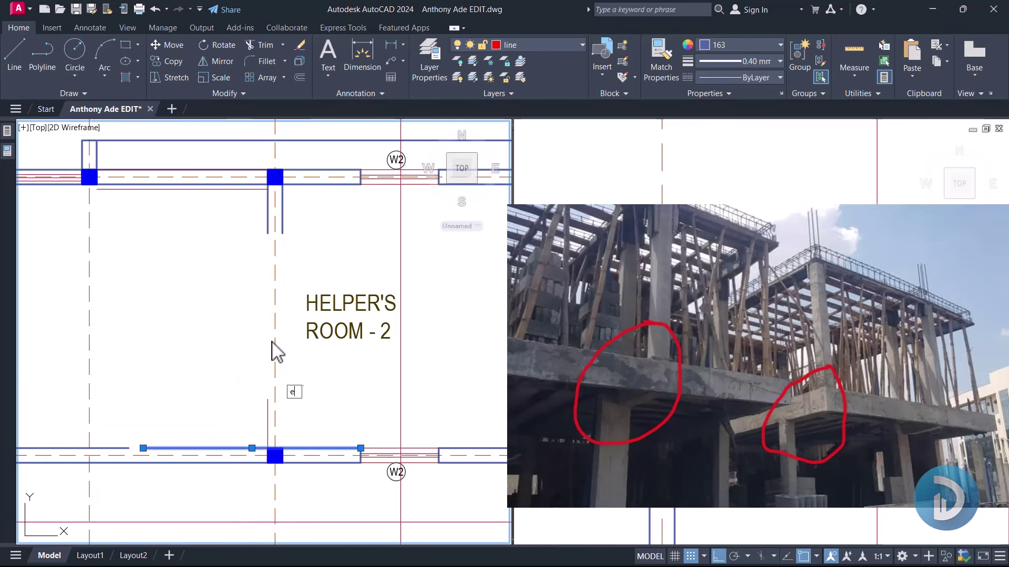
text(x)
key(Return)
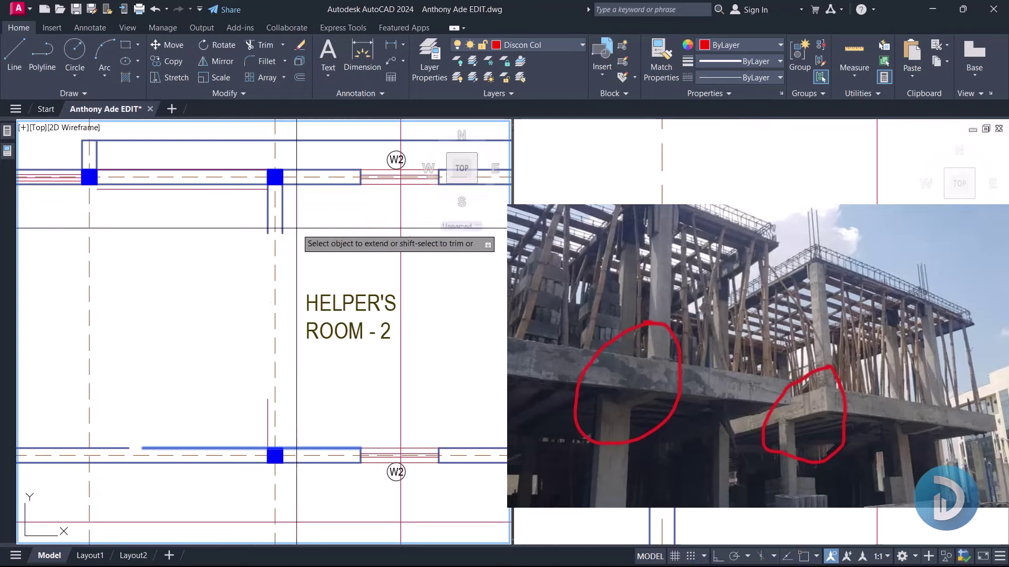
click(282, 231)
click(268, 230)
key(Escape)
scroll(289, 324, down, 2)
middle_drag(278, 328, 285, 380)
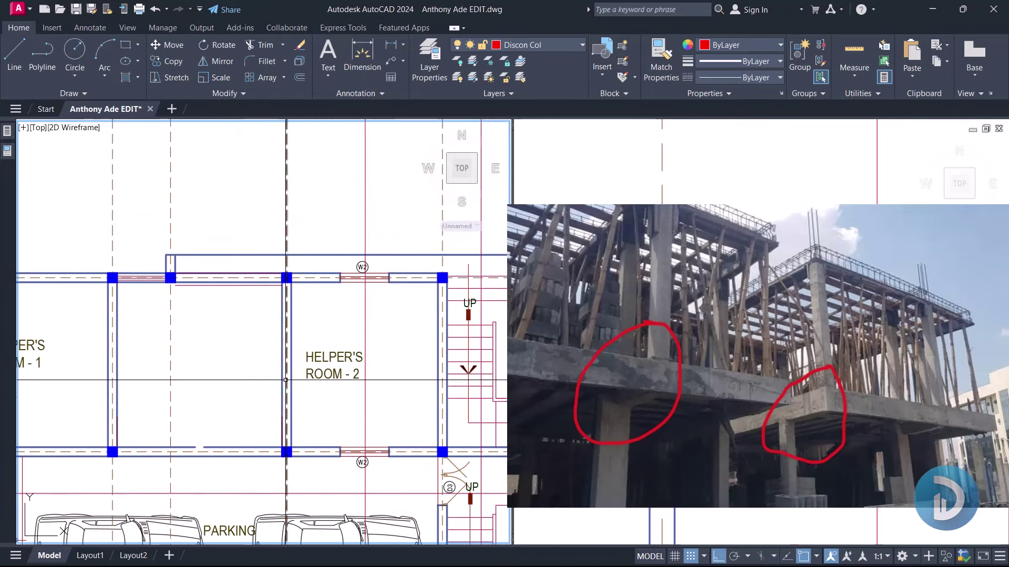
Step: Extend both grid C wall lines up from the column at the upper wall to the outer line above it
scroll(289, 430, down, 3)
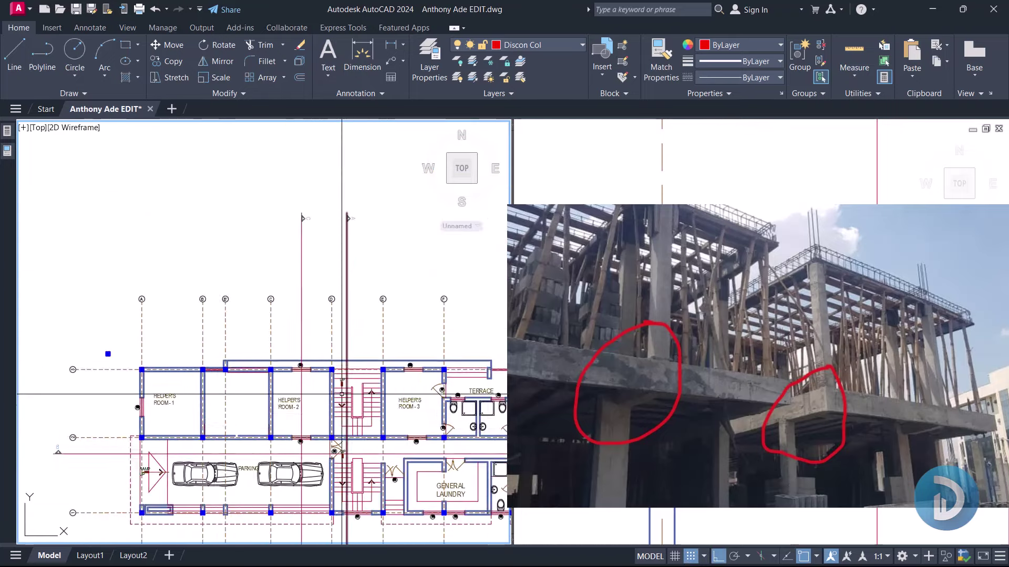
scroll(208, 375, up, 4)
scroll(208, 374, up, 3)
middle_drag(147, 331, 207, 361)
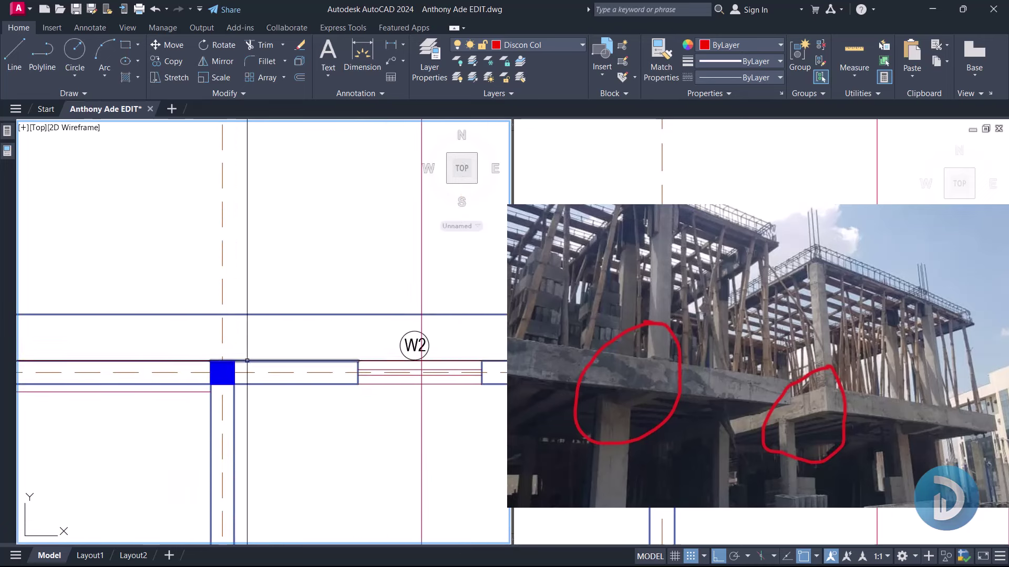
click(289, 315)
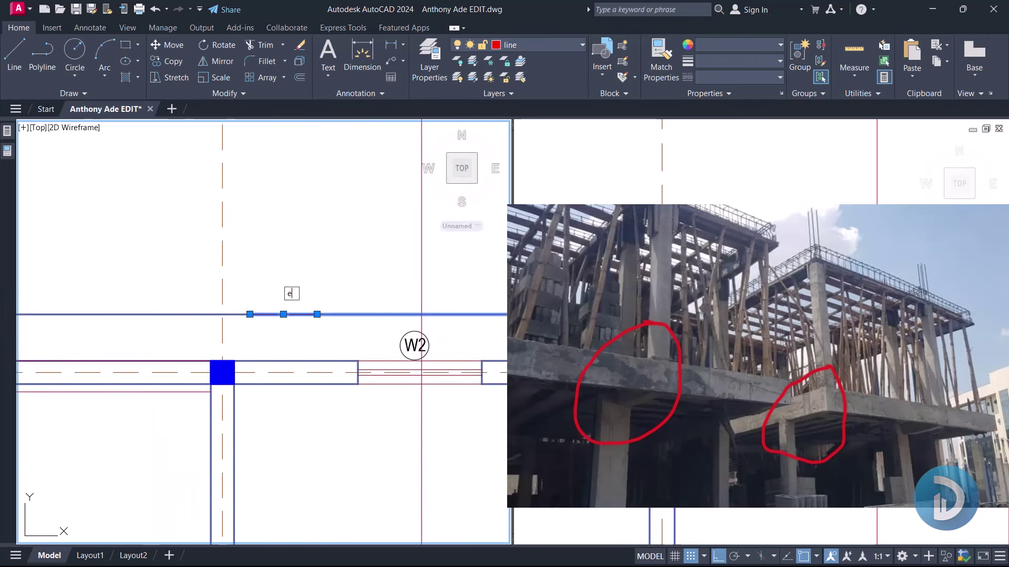
key(Return)
key(Return)
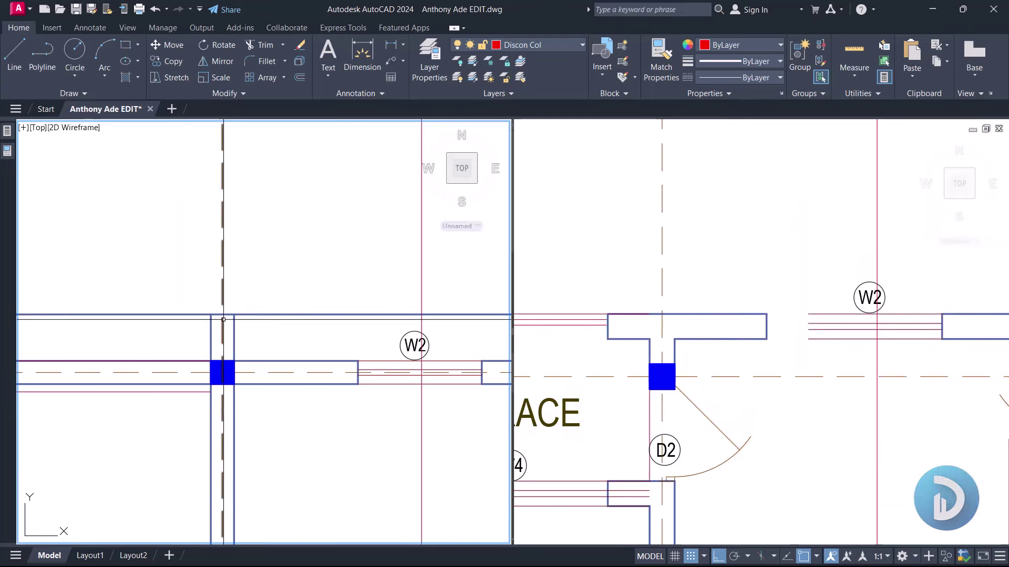
click(665, 337)
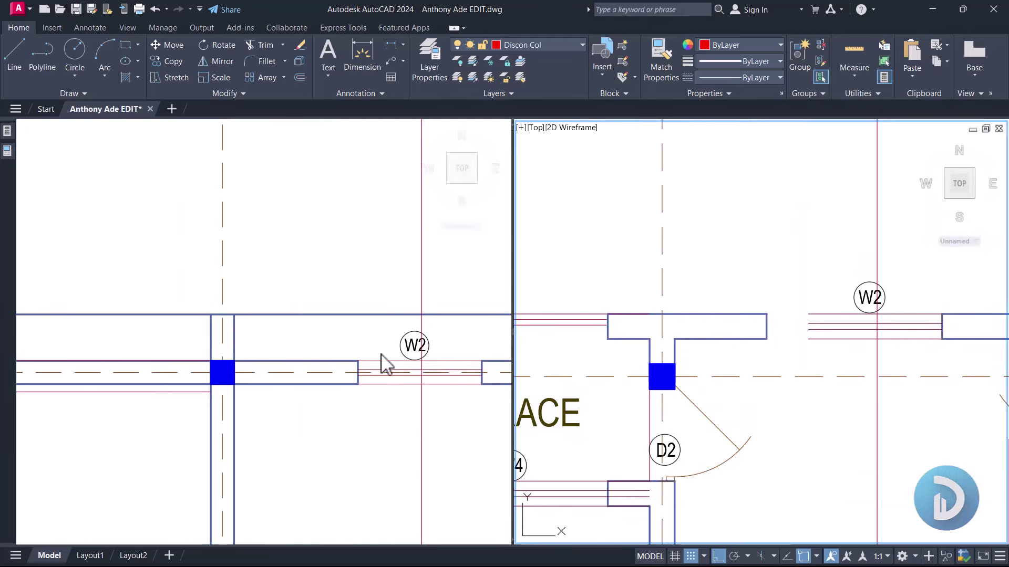
click(252, 329)
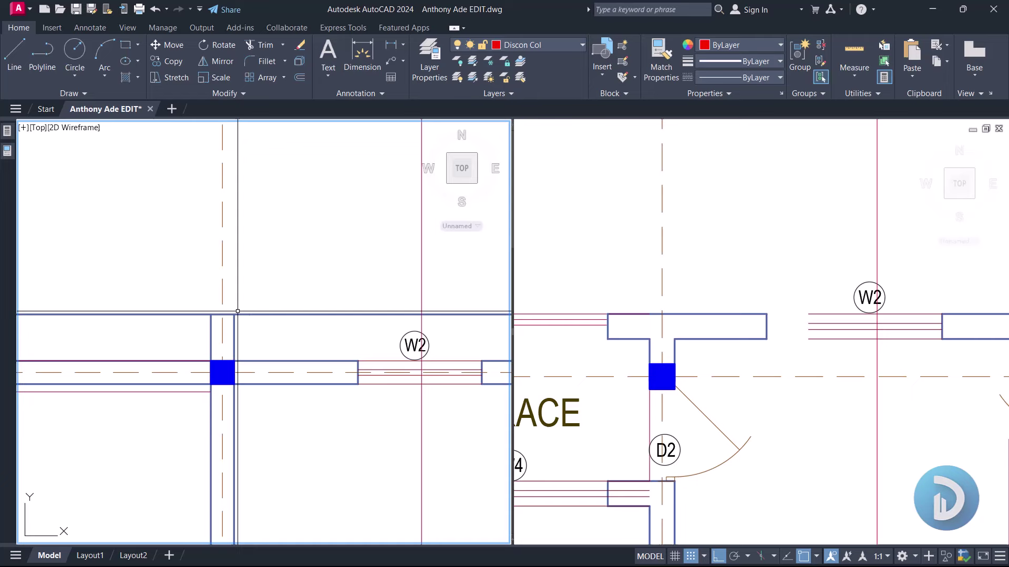
text(rec)
key(Return)
click(210, 314)
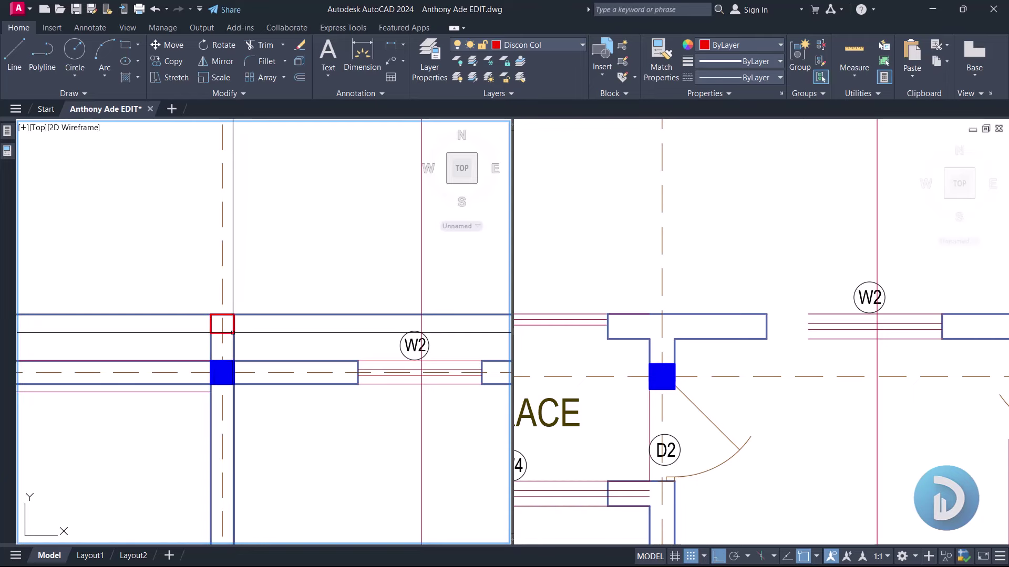
click(194, 294)
click(259, 335)
key(Delete)
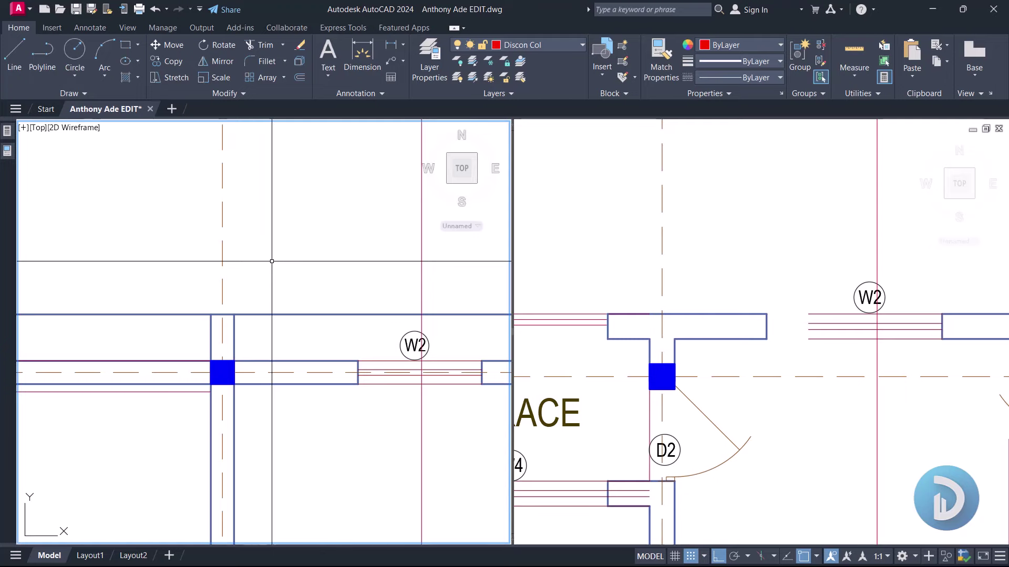
click(639, 339)
click(614, 346)
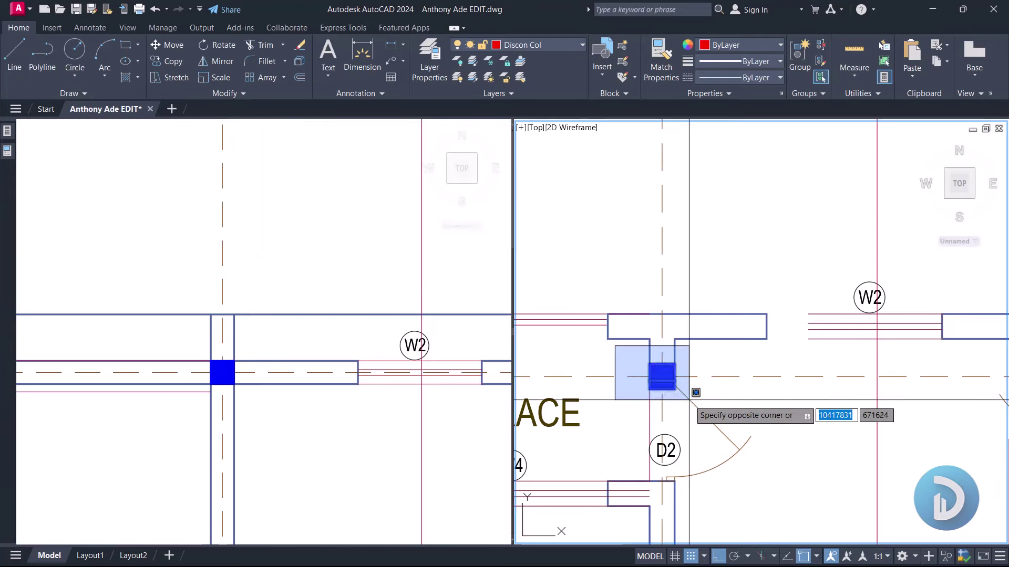
click(692, 400)
right_click(712, 227)
key(Escape)
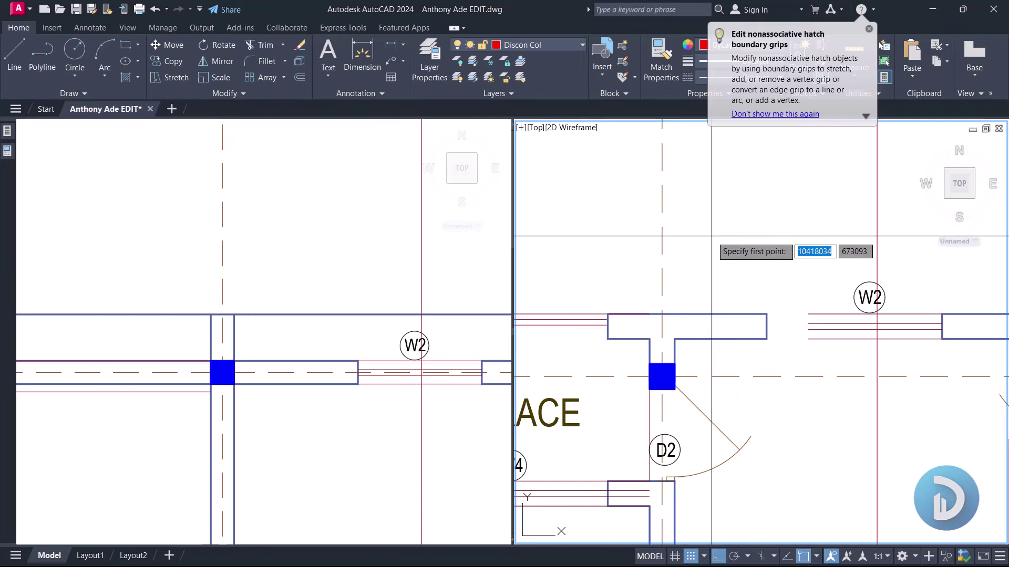
Step: Draw a horizontal line from the mid-thickness of the first-floor offset wall above grid C to beyond grid A, near the grid 3 bubble
shift+right_click(718, 231)
click(752, 263)
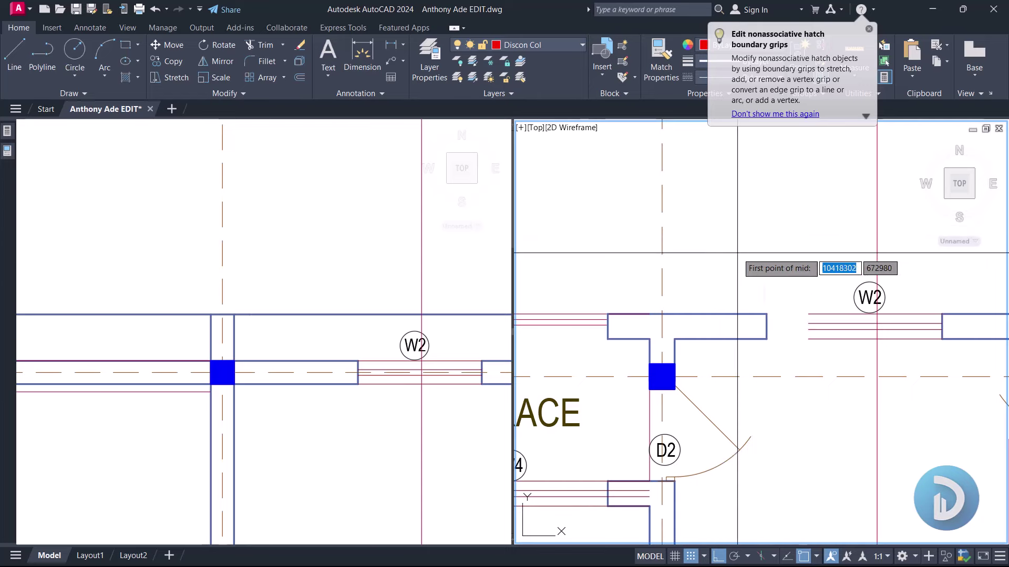
click(708, 315)
click(709, 339)
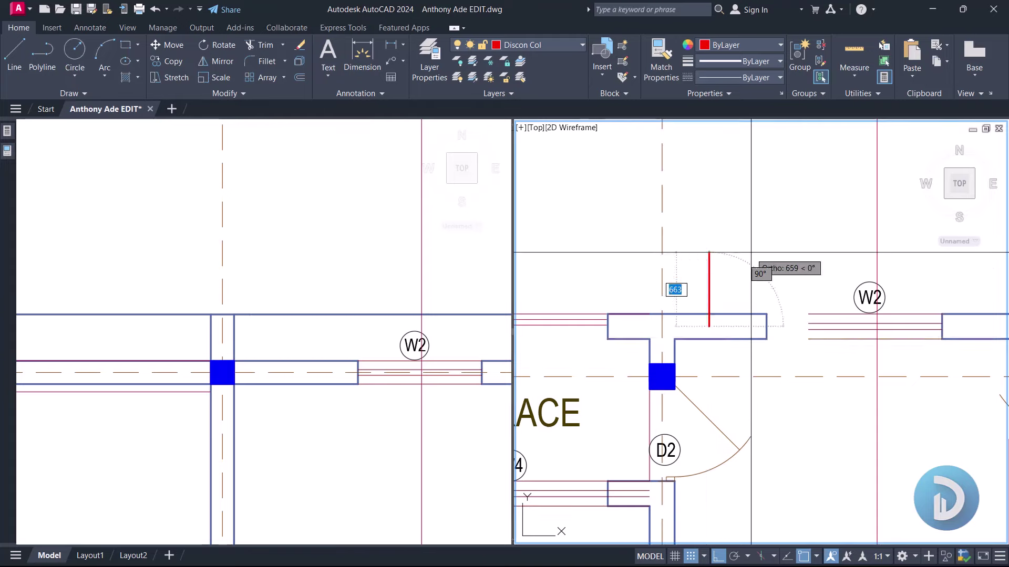
scroll(651, 305, down, 5)
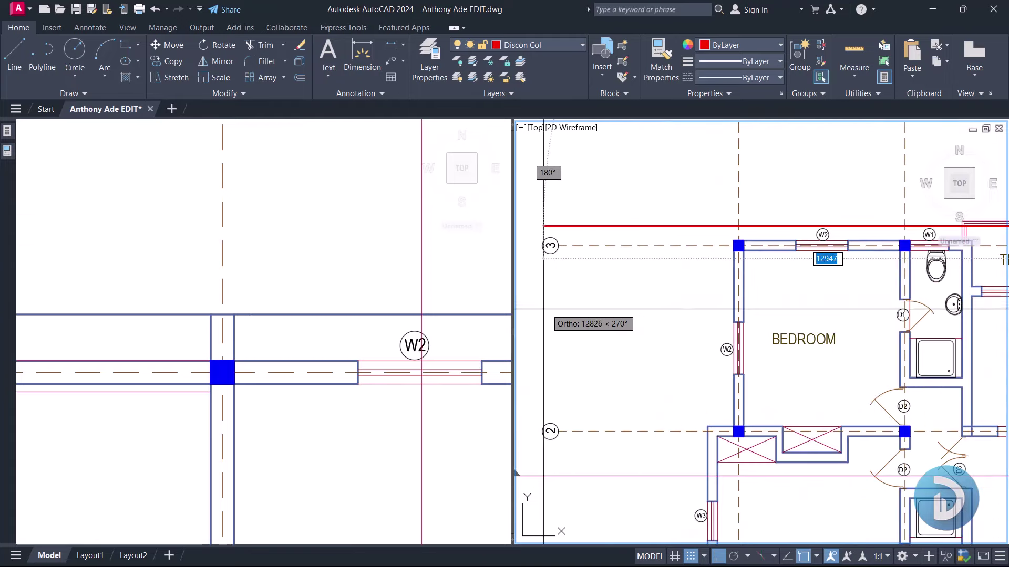
scroll(677, 266, down, 3)
Step: Stretch the new horizontal line's other end along the offset wall to beyond grid H
scroll(764, 249, up, 5)
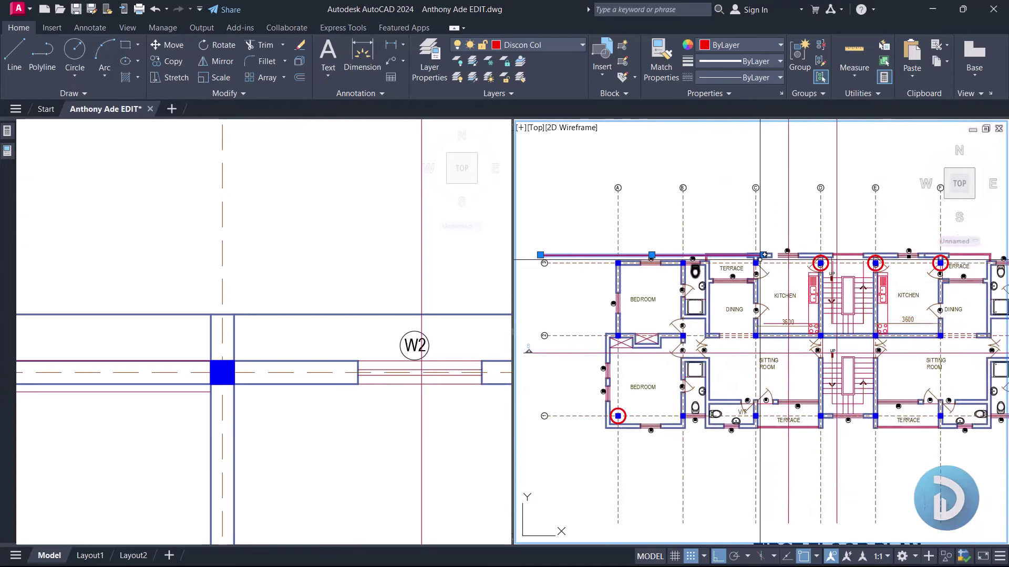
scroll(765, 250, down, 3)
scroll(840, 304, up, 2)
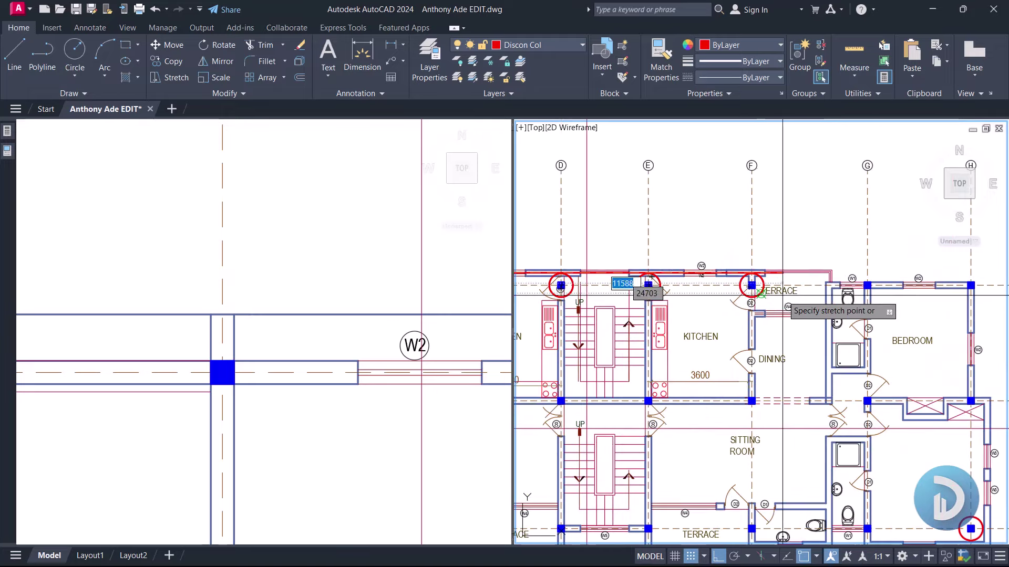
scroll(841, 336, down, 4)
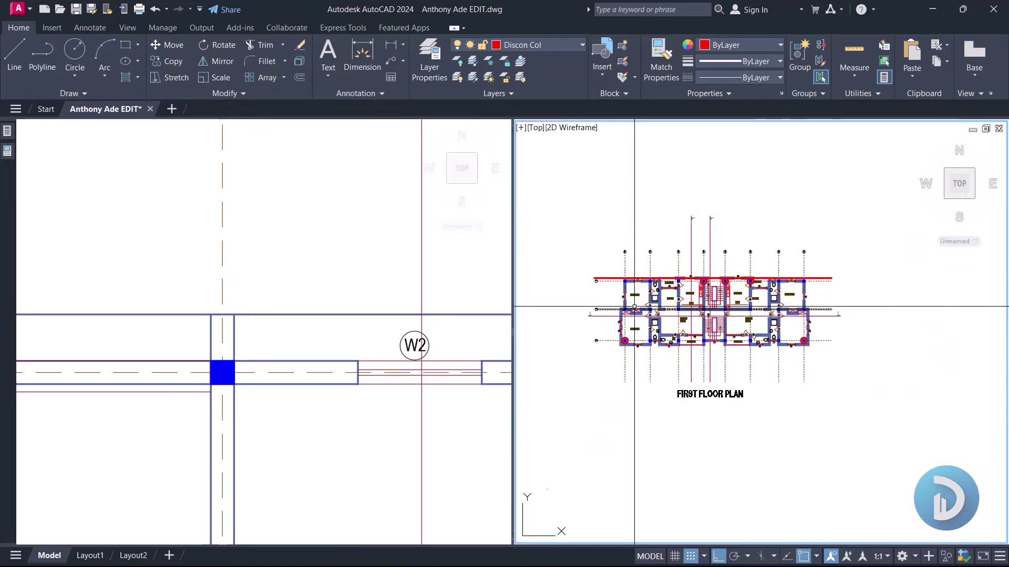
Step: Measure the vertical distance between grid line 3 and the red line along the first-floor offset wall, near the grid 3 bubble
scroll(675, 289, up, 6)
scroll(675, 289, down, 2)
scroll(763, 265, up, 2)
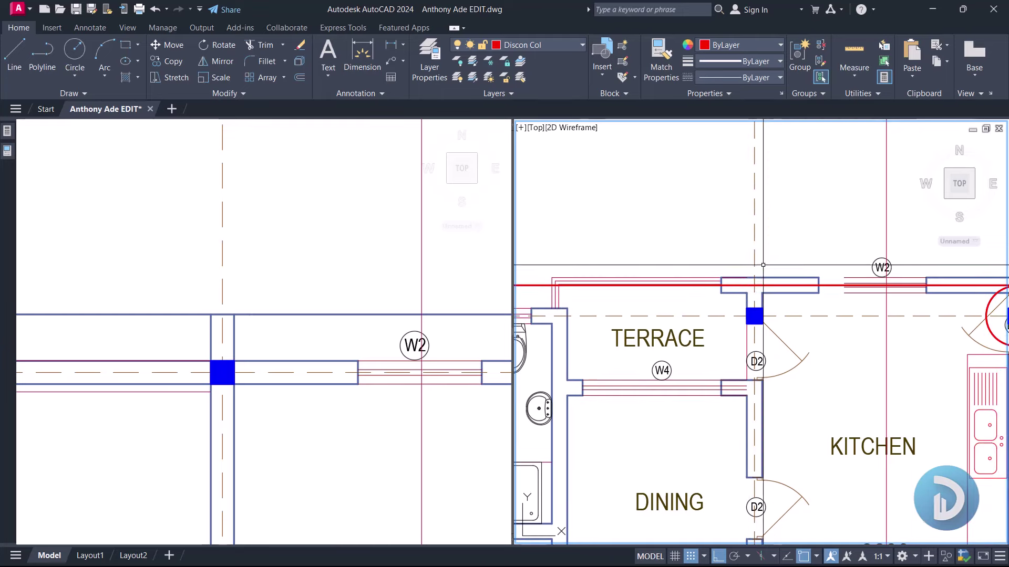
scroll(389, 349, down, 3)
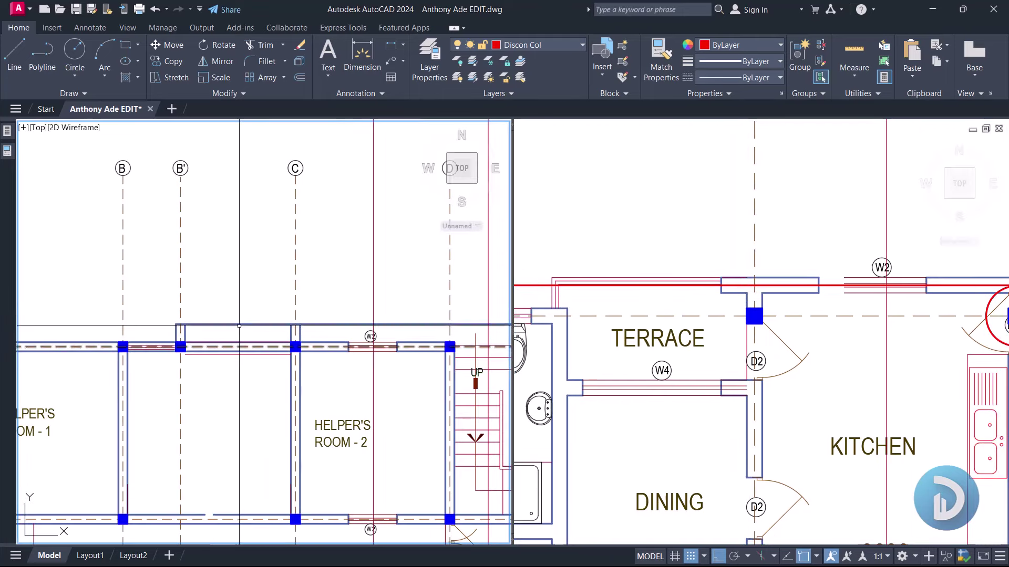
scroll(342, 366, up, 2)
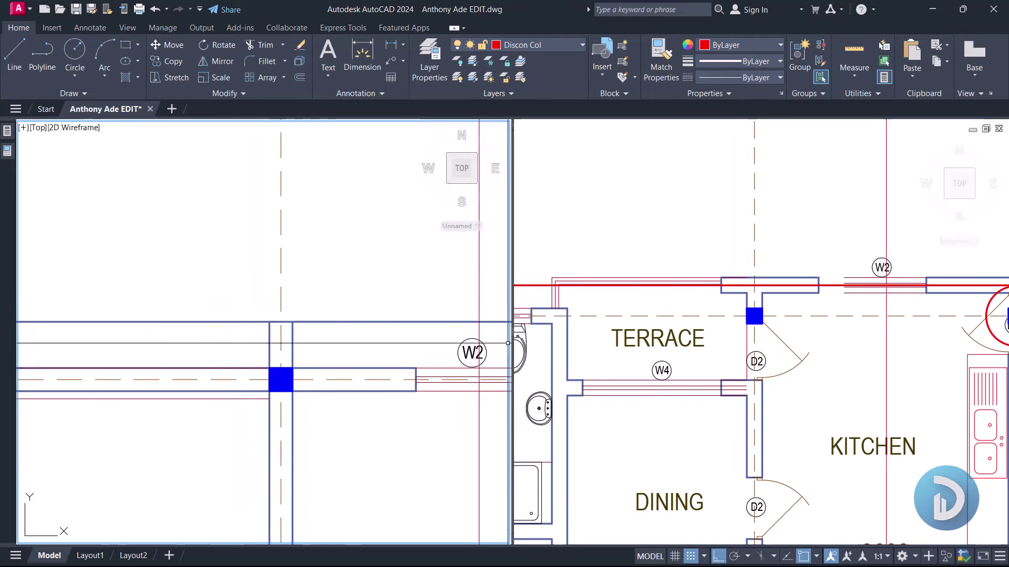
middle_drag(562, 327, 793, 348)
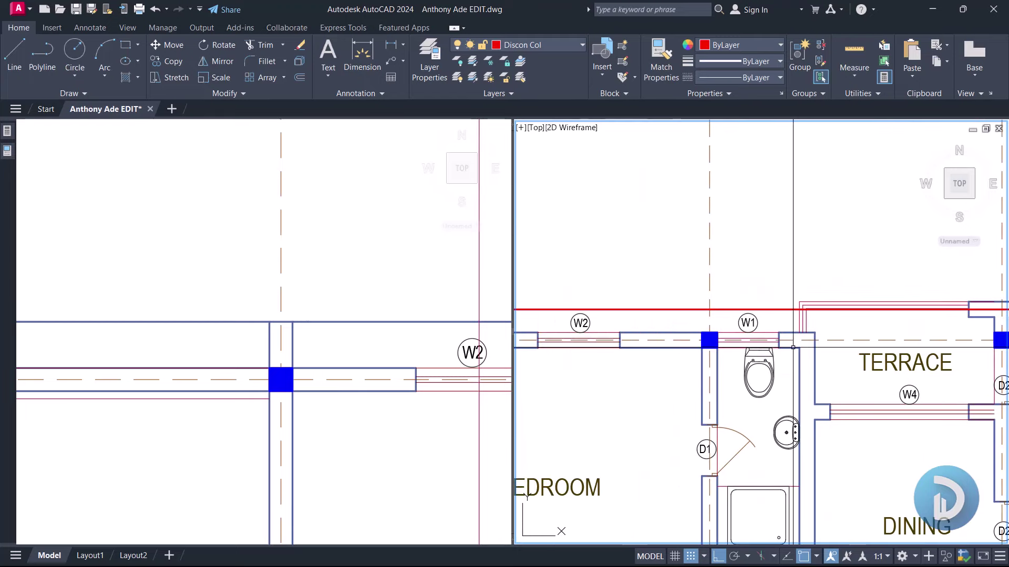
text(li)
key(Return)
scroll(684, 348, down, 5)
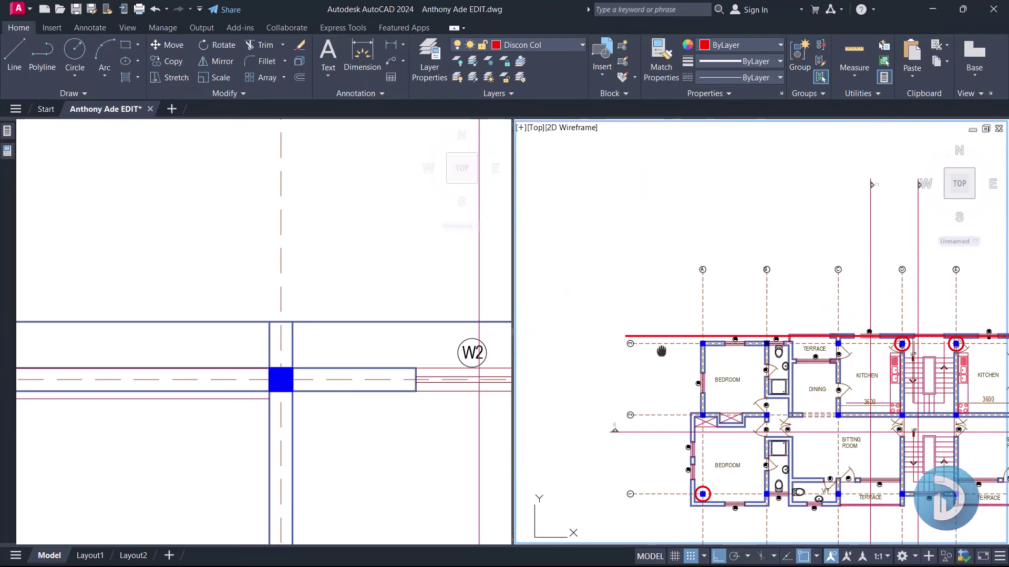
scroll(684, 347, up, 6)
click(684, 348)
click(683, 318)
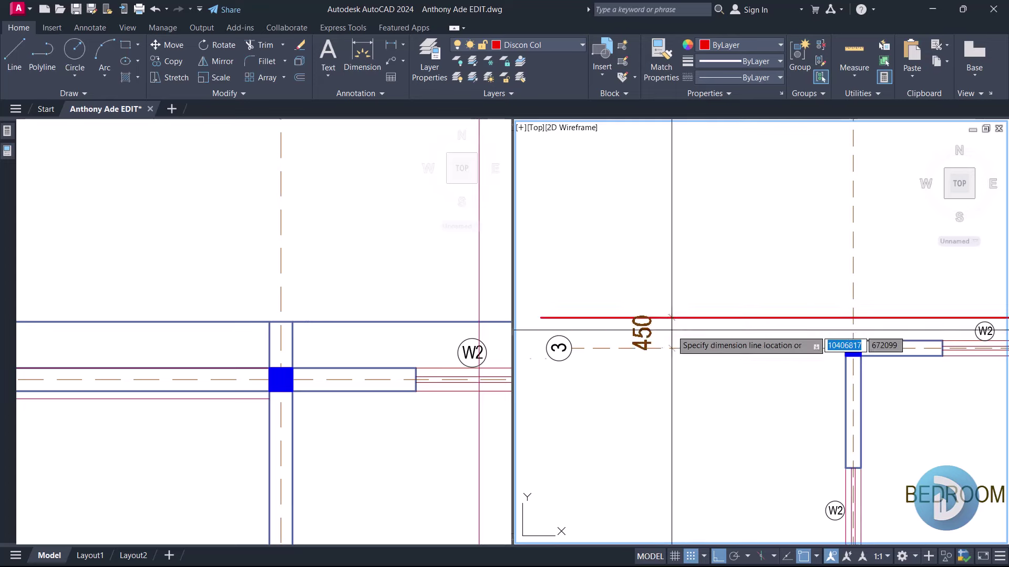
scroll(655, 332, up, 4)
key(Escape)
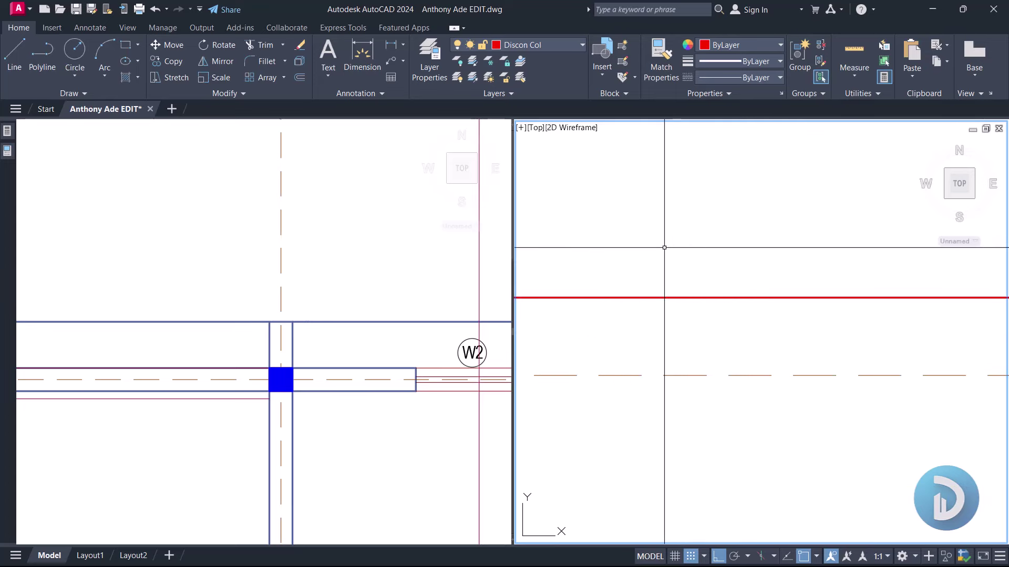
Step: Offset grid line 3 on the ground floor plan upward by 450
click(318, 331)
middle_drag(240, 363, 299, 370)
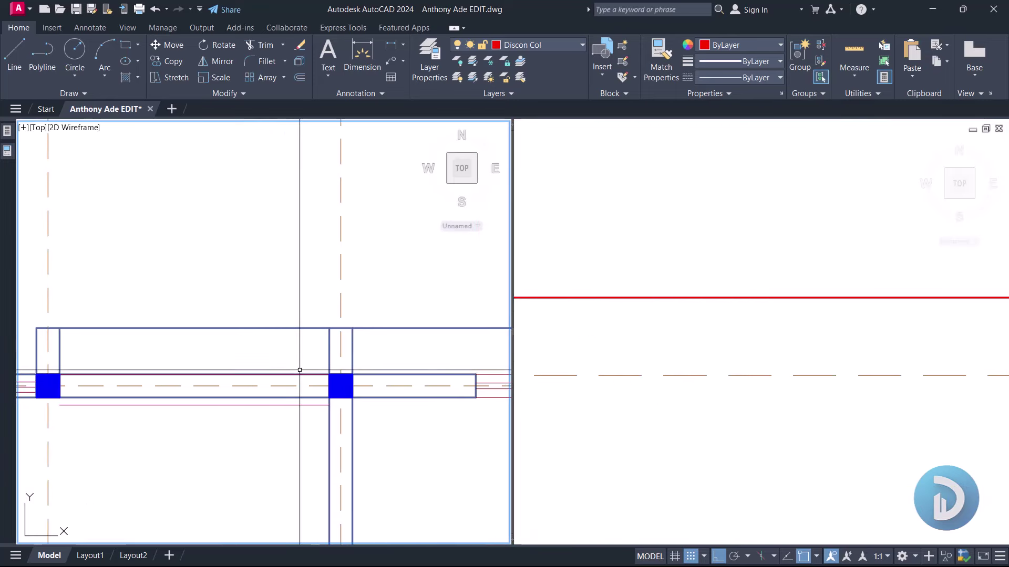
text(o)
key(Return)
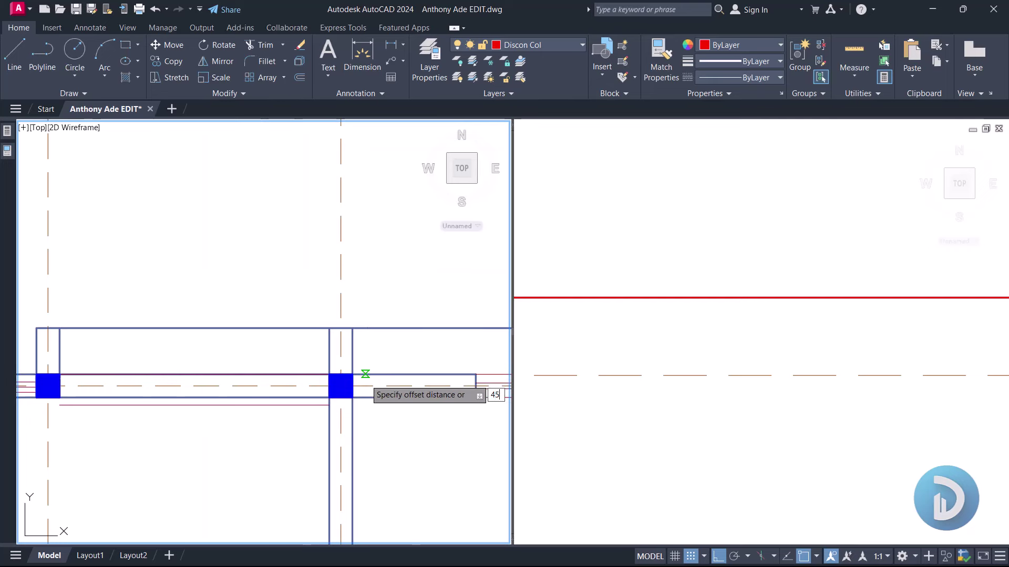
key(Return)
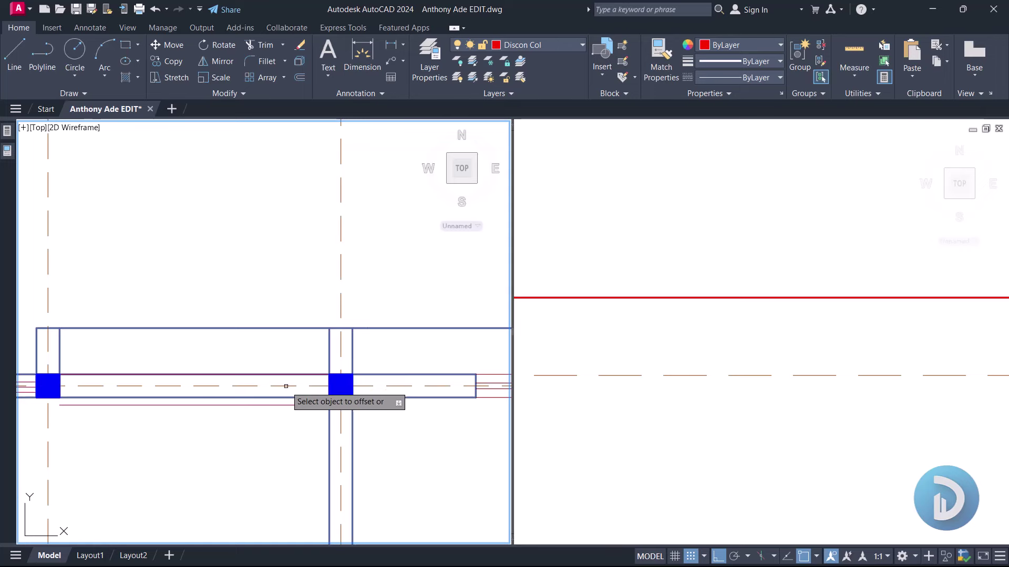
click(283, 388)
click(277, 360)
Step: Copy the ground floor's grid 3 bubble up 450 to the end of the new grid line and edit the copy's label
scroll(294, 310, down, 5)
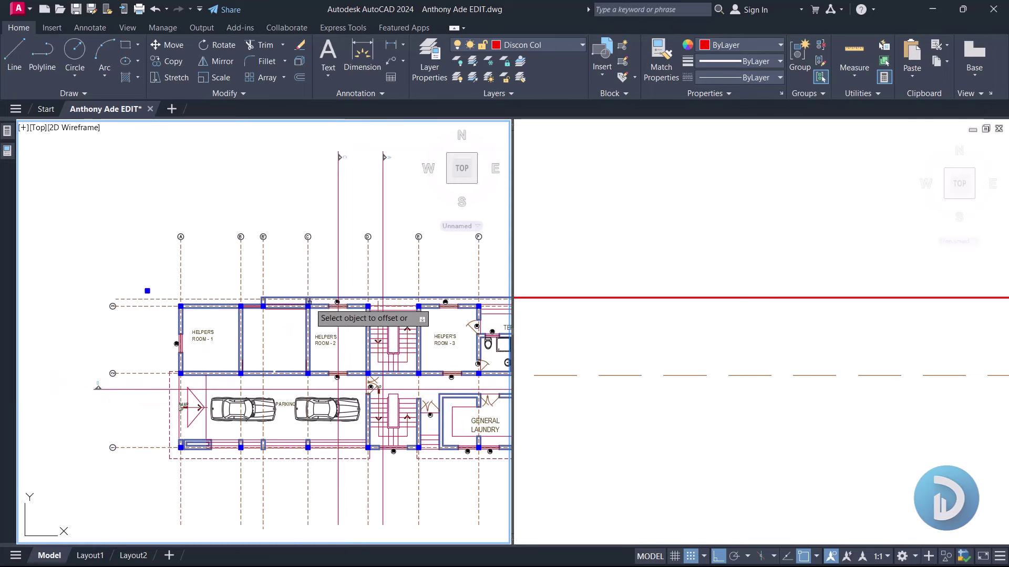
scroll(115, 297, up, 8)
click(83, 324)
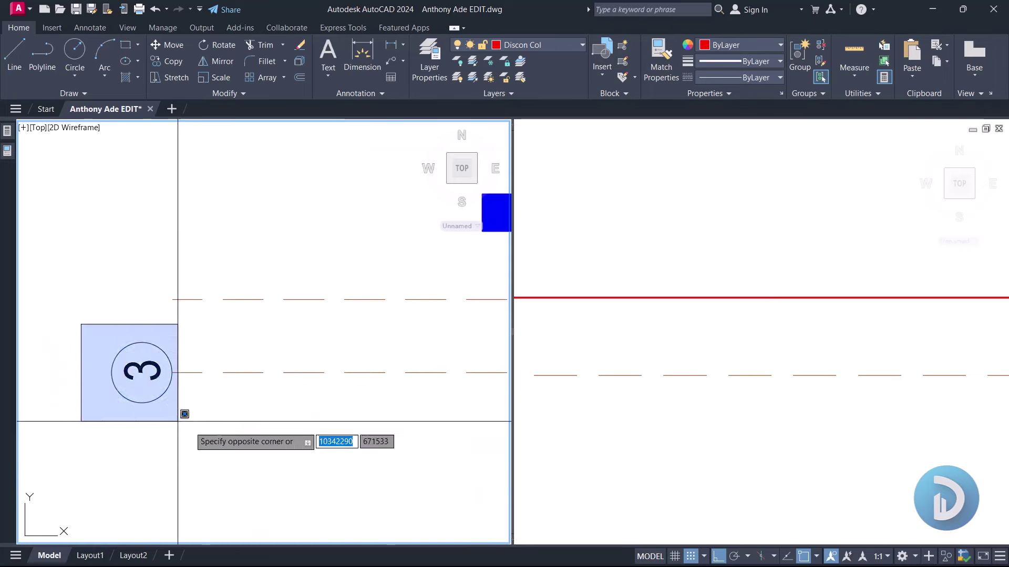
click(181, 415)
right_click(162, 281)
click(231, 376)
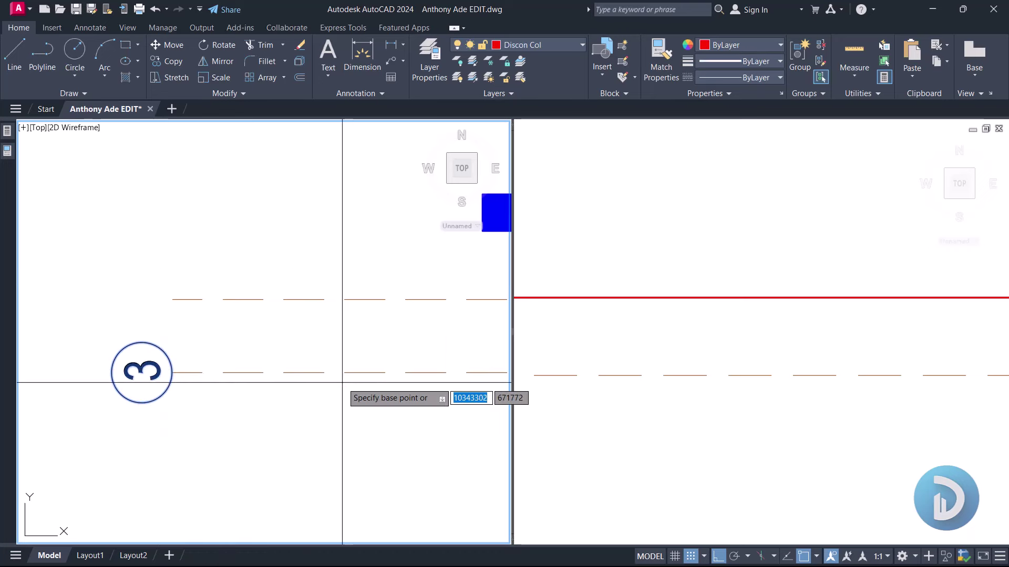
click(356, 372)
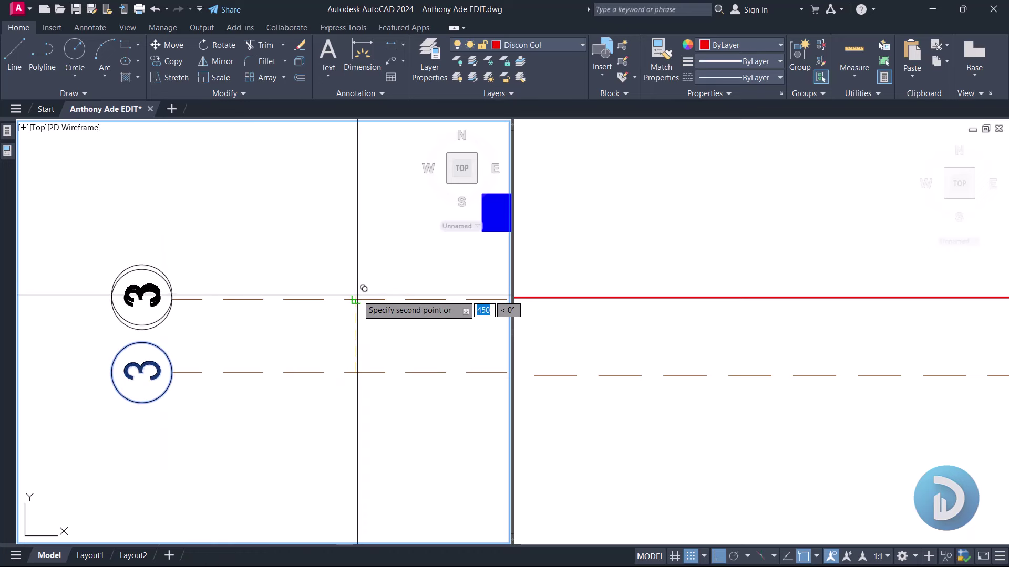
click(357, 295)
key(Escape)
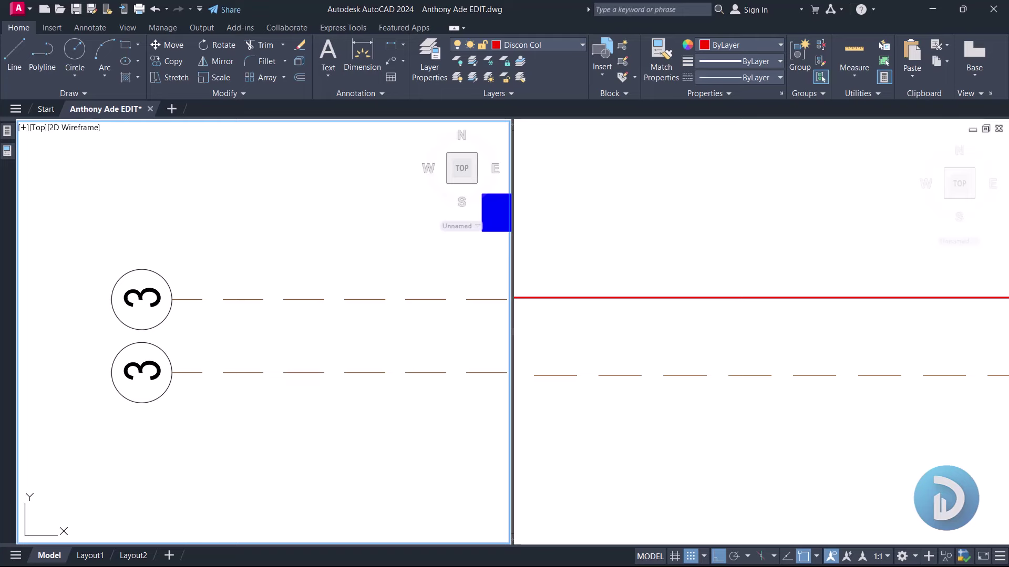
double_click(150, 307)
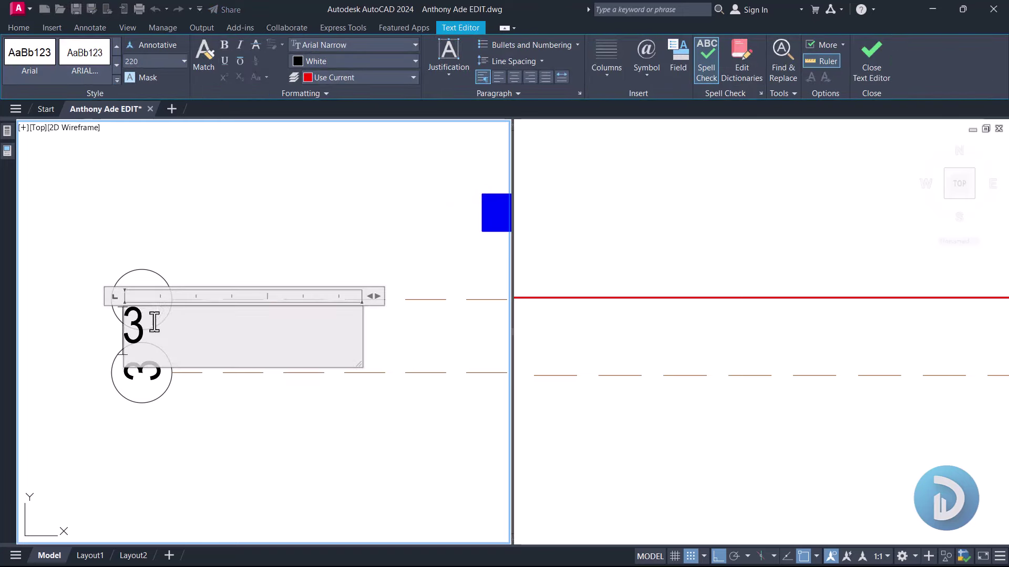
click(256, 238)
Step: Match the red line along the first-floor offset wall to the properties of the dashed grid lines
scroll(265, 296, down, 10)
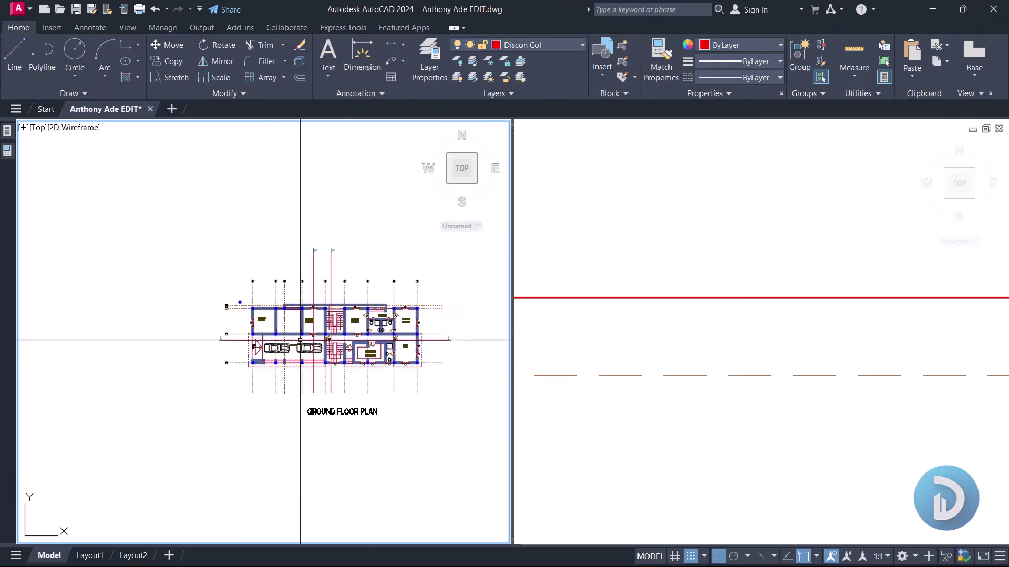
scroll(318, 304, up, 4)
click(762, 284)
scroll(762, 284, up, 4)
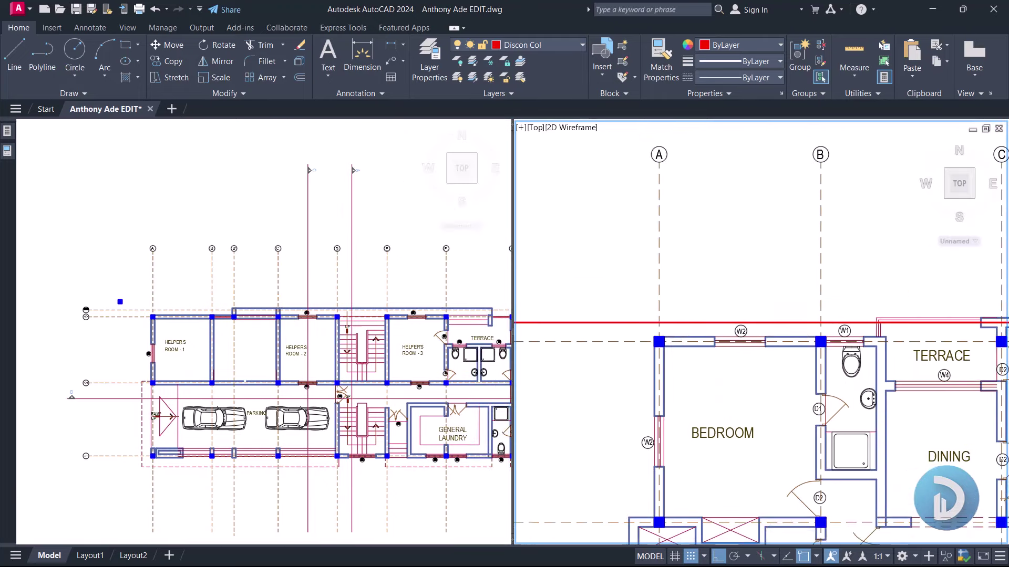
middle_drag(801, 330, 707, 342)
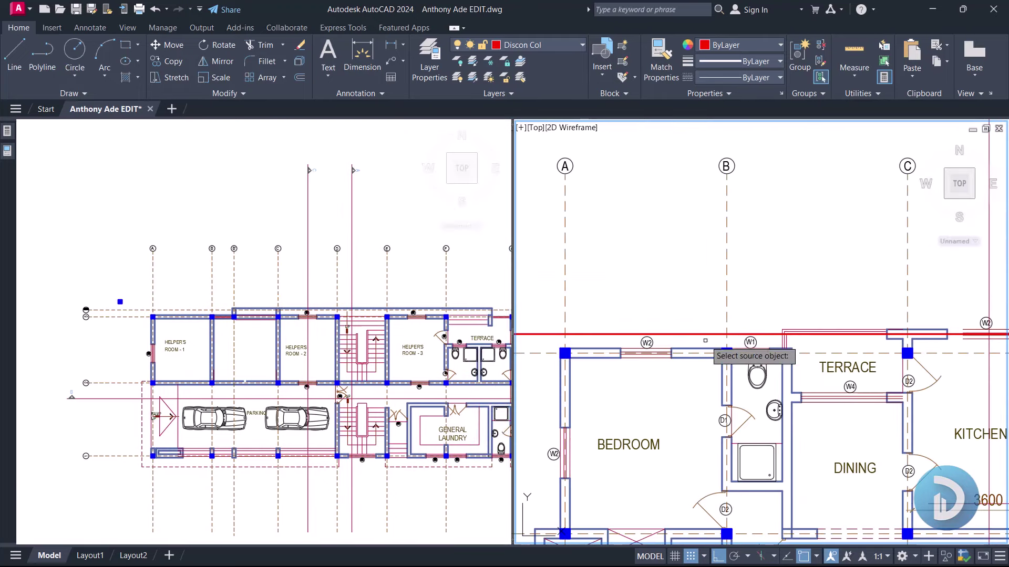
scroll(705, 341, up, 4)
click(712, 329)
scroll(767, 313, down, 6)
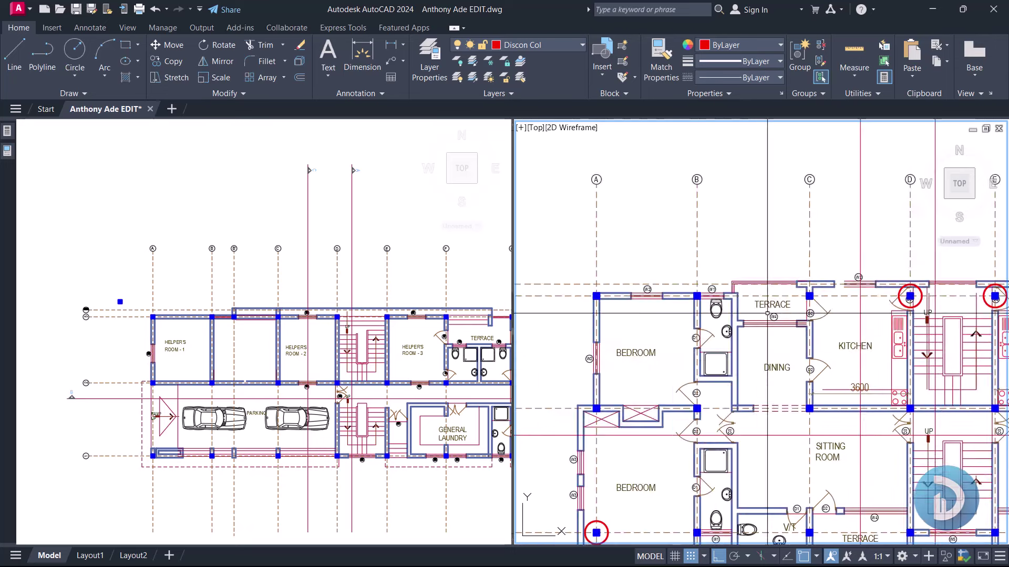
Step: Copy the first-floor column at grids D and 3 up along grid D onto the new grid line in the offset wall
scroll(768, 314, up, 10)
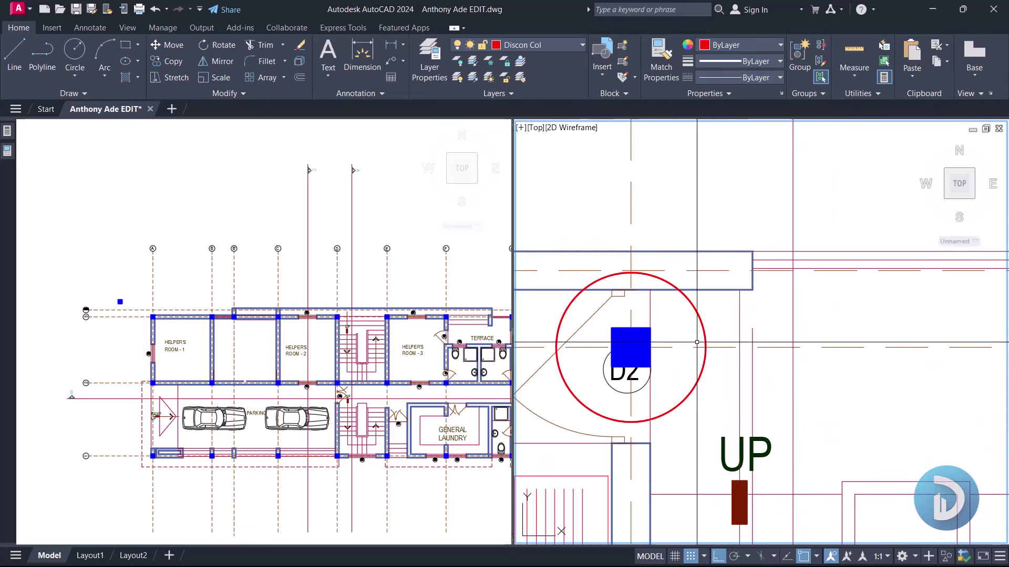
key(Escape)
click(630, 347)
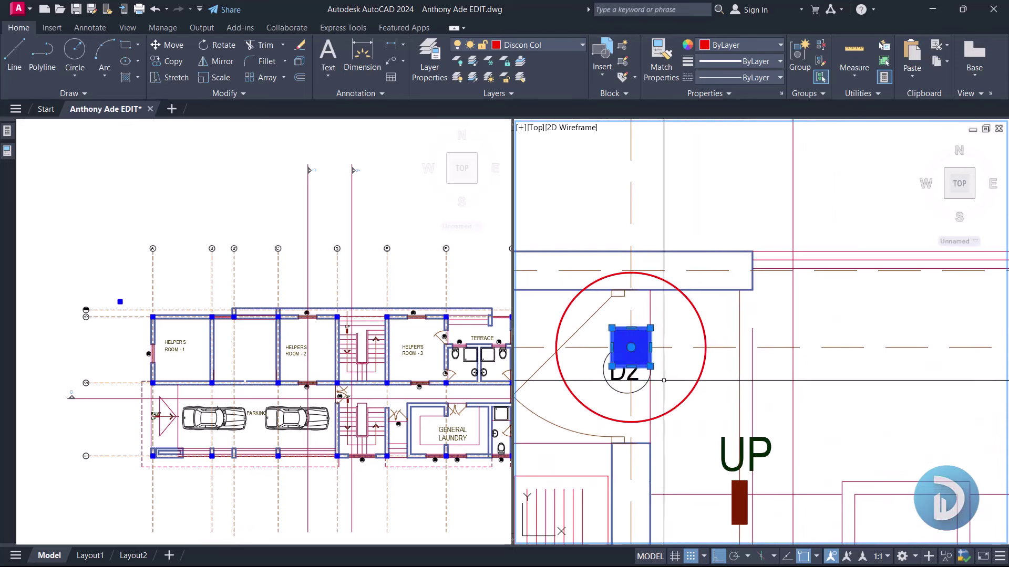
right_click(703, 196)
click(757, 301)
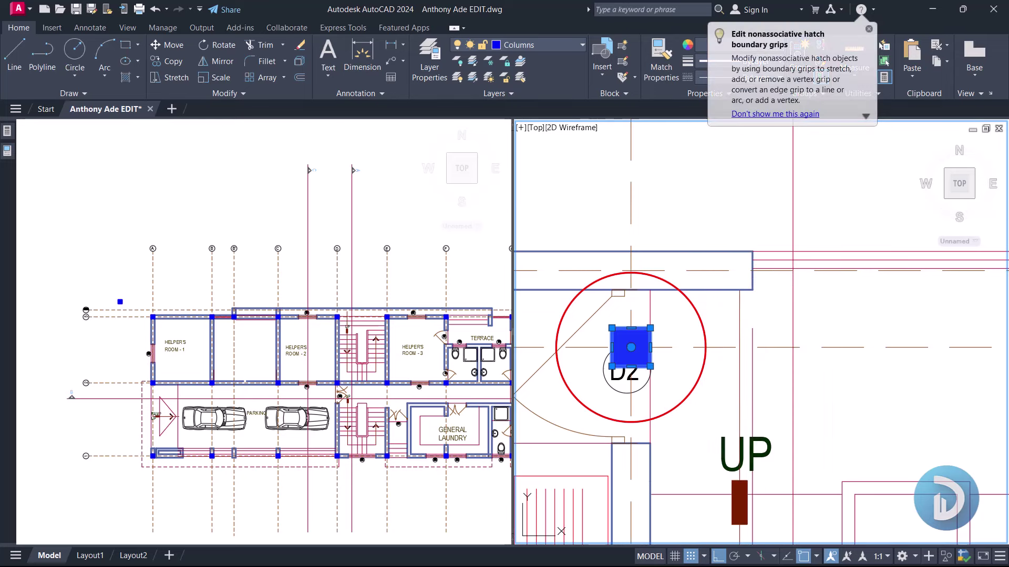
click(630, 347)
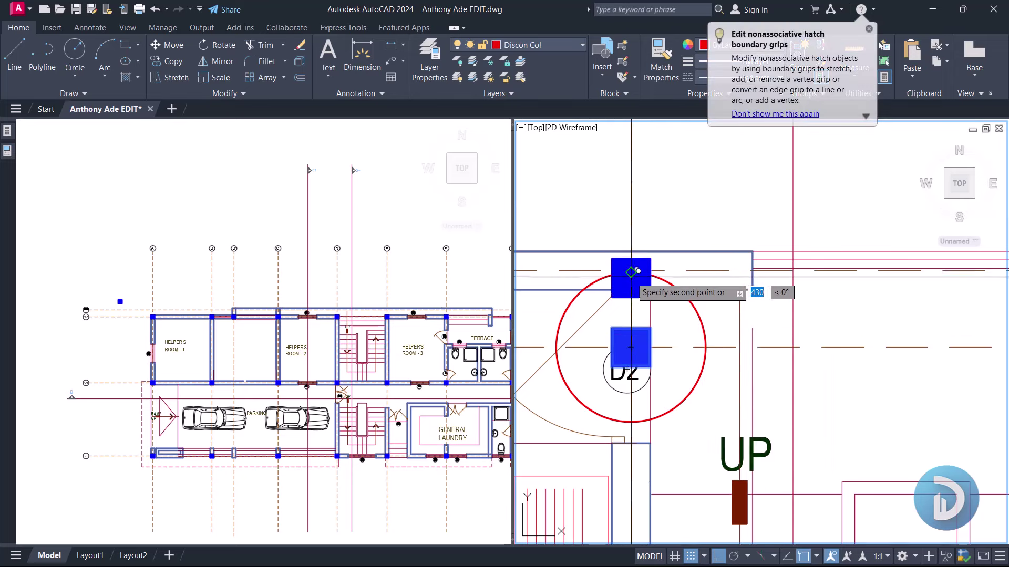
click(631, 272)
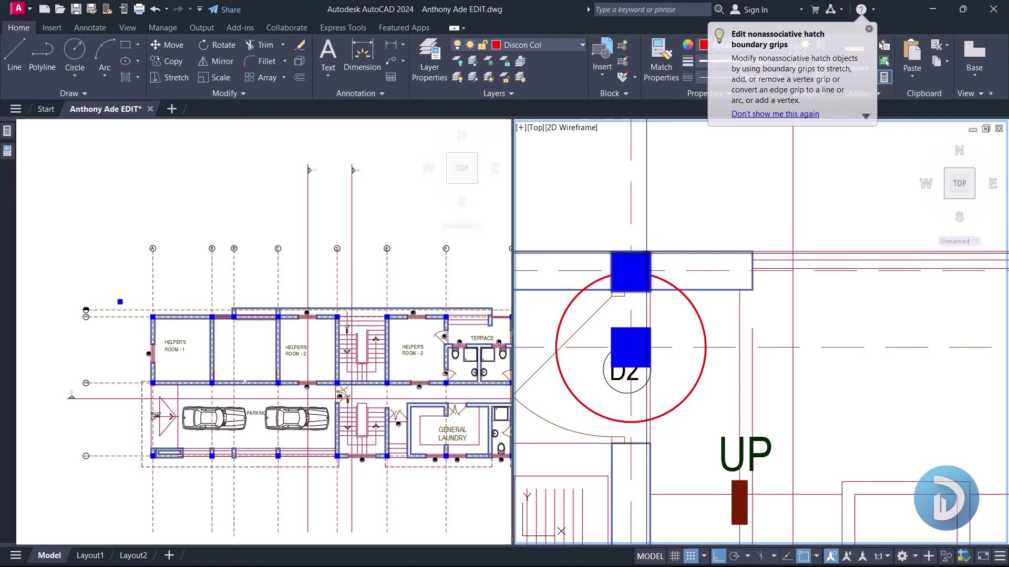
key(Escape)
Step: Delete the solid fill of the original column at grids D and 3 and match its outline to the red circle's properties
click(646, 260)
key(Delete)
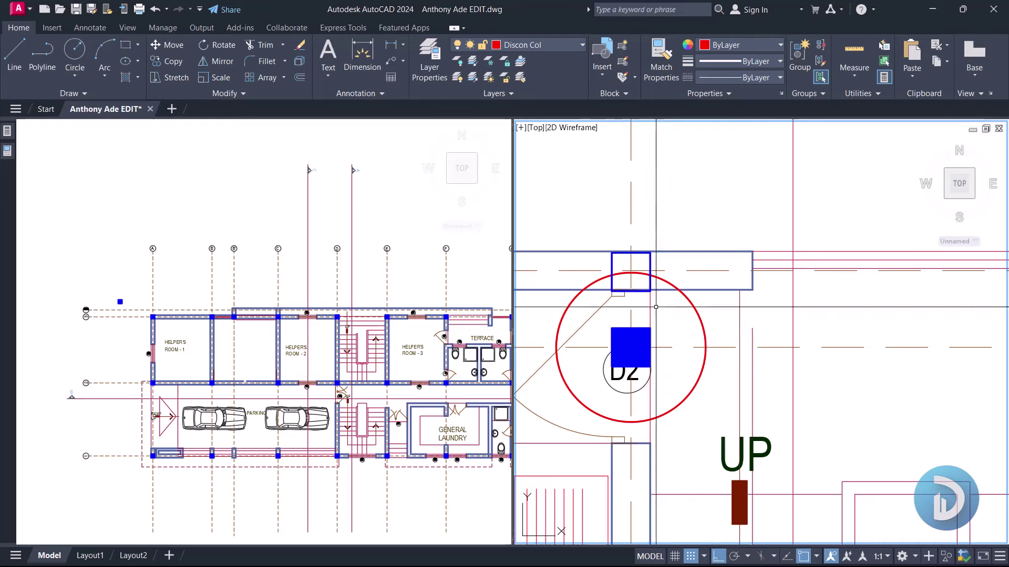
click(639, 342)
key(Delete)
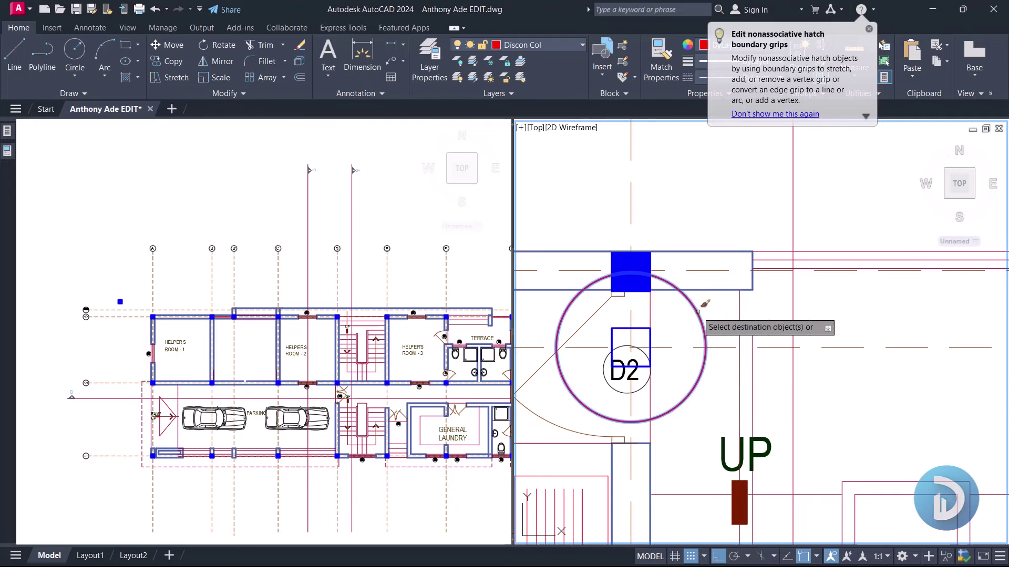
key(Escape)
Step: Delete the red circle around the original column position at grids D and 3
scroll(698, 294, down, 3)
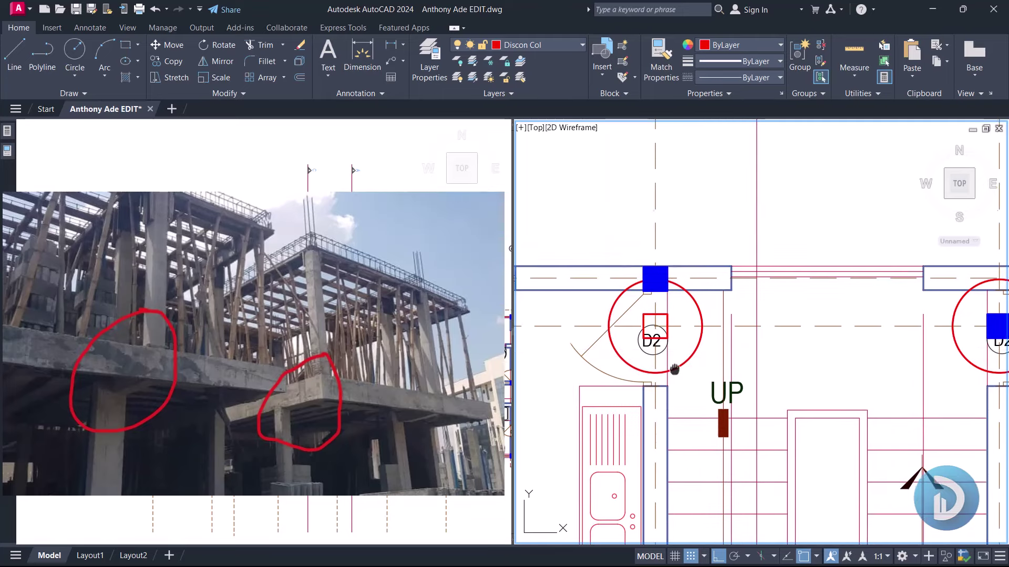
middle_drag(657, 373, 663, 363)
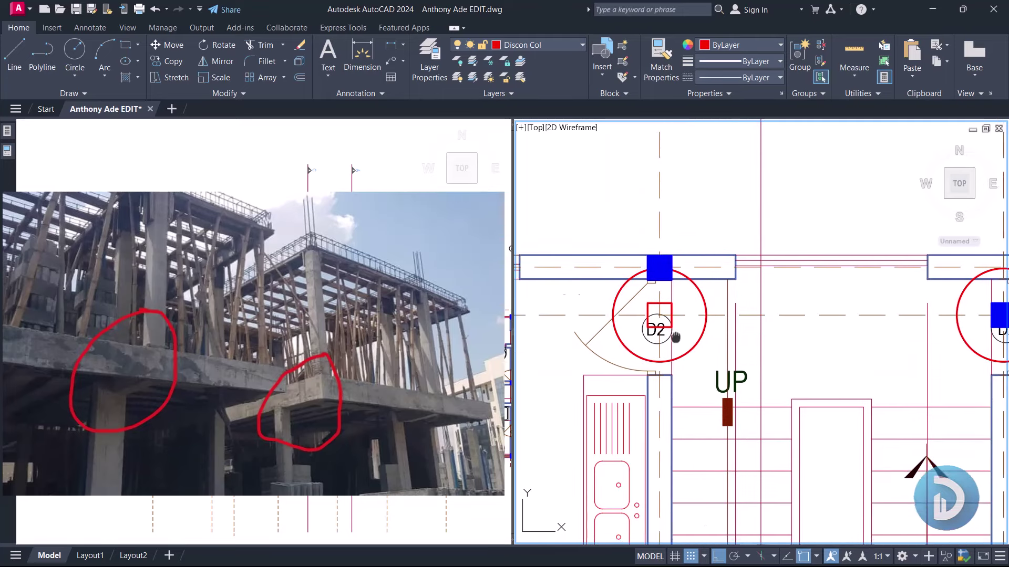
middle_drag(650, 314, 651, 286)
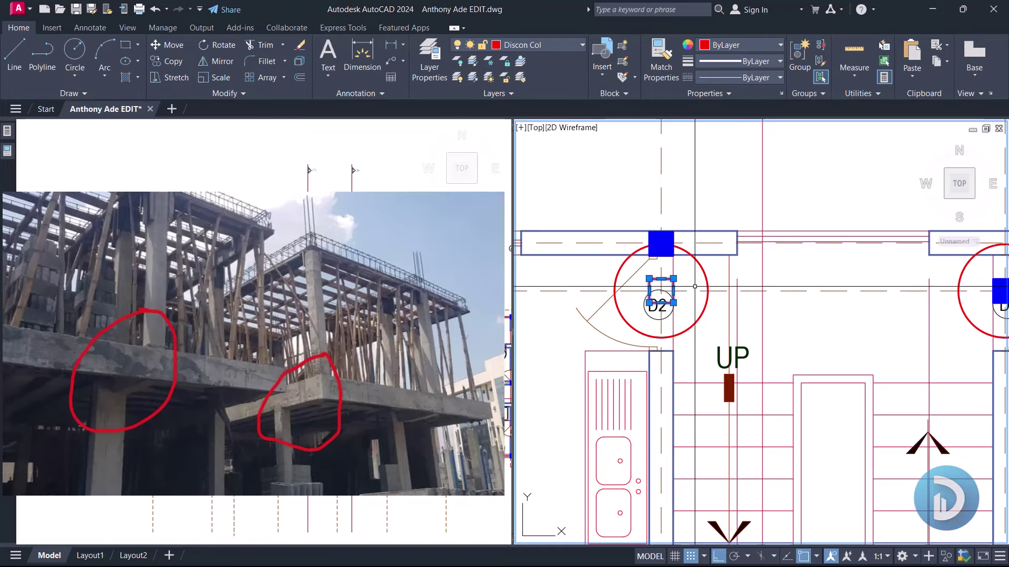
click(674, 283)
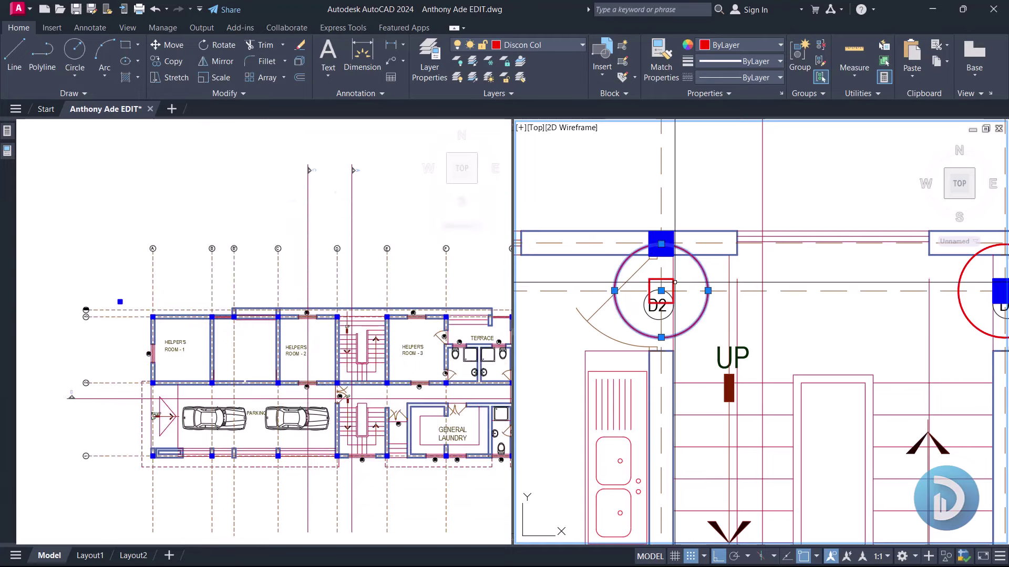
key(Return)
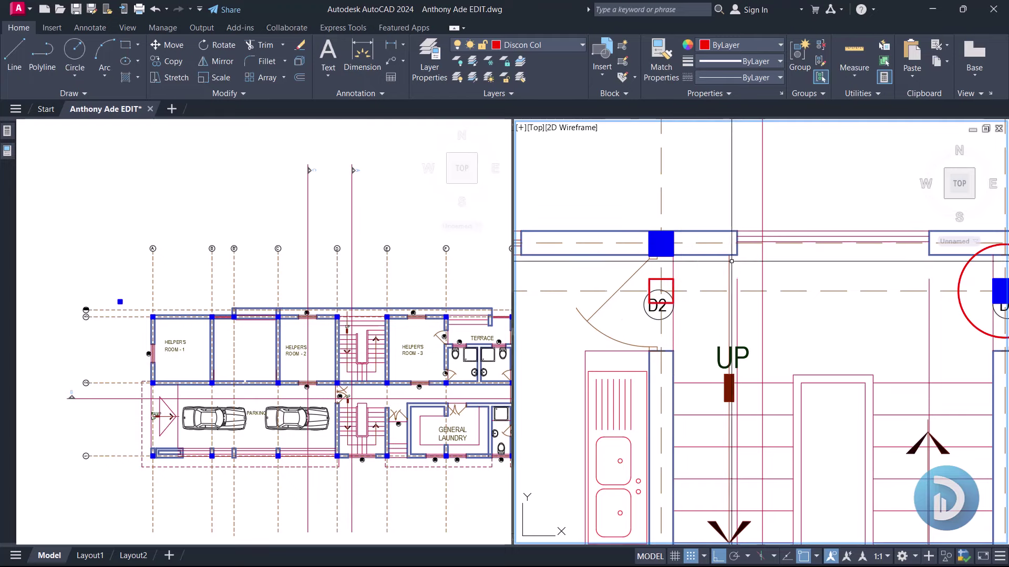
Step: Compare the ground-floor wall and columns around grids C and D with the relocated first-floor column in the offset wall
middle_drag(676, 198, 673, 237)
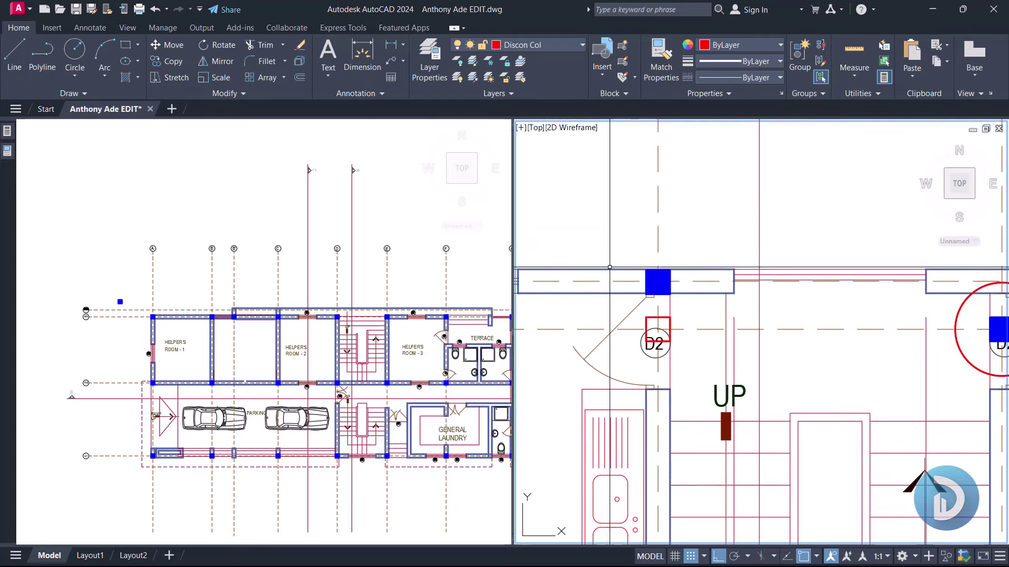
click(318, 374)
scroll(268, 294, up, 10)
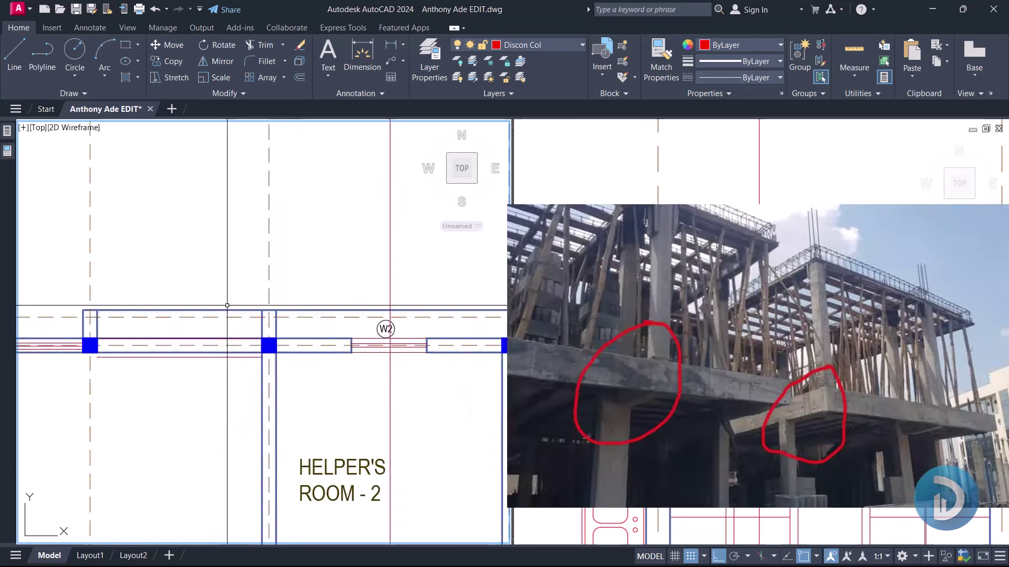
click(191, 272)
click(338, 360)
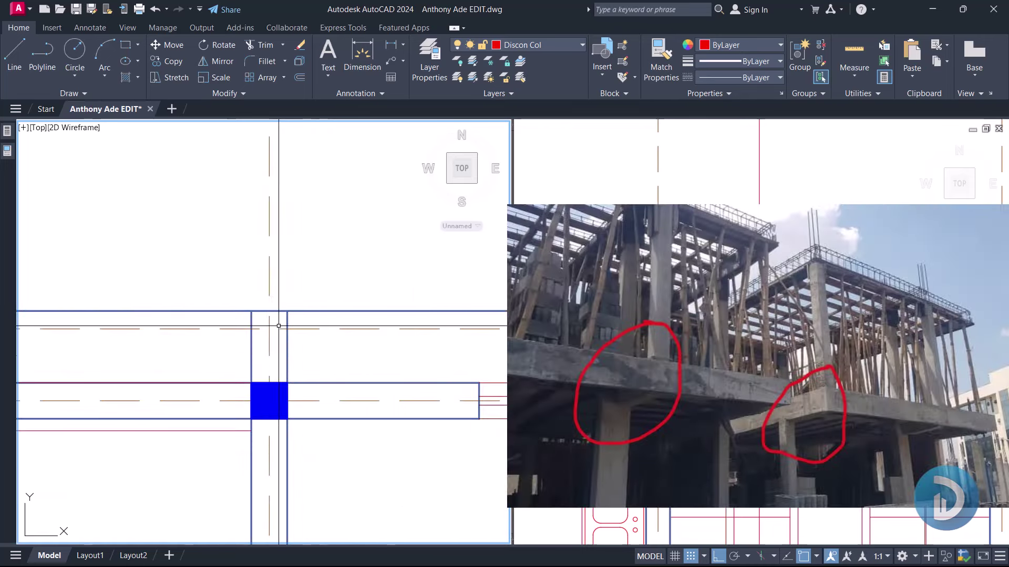
scroll(261, 387, down, 8)
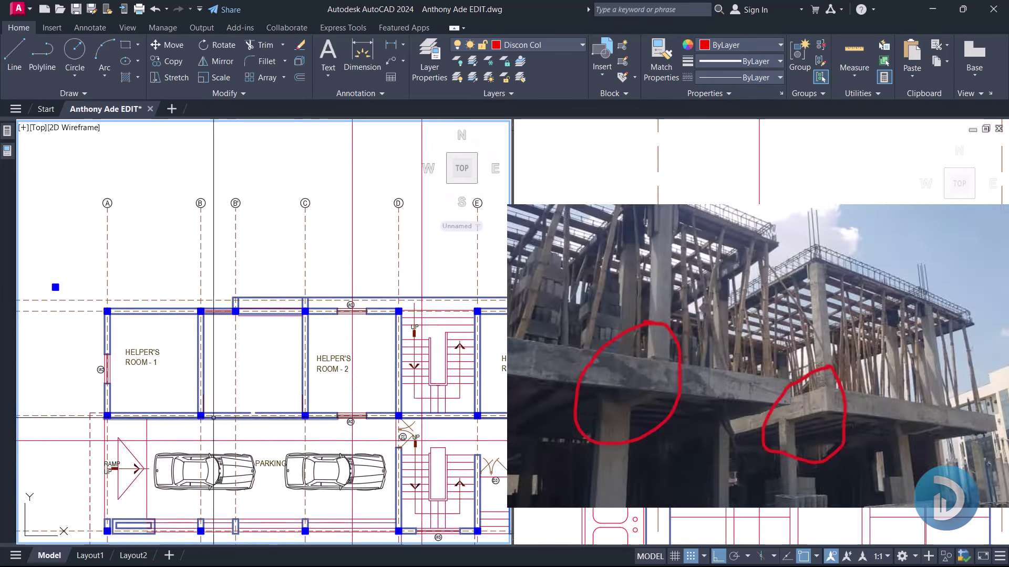
scroll(158, 410, up, 3)
scroll(191, 408, down, 3)
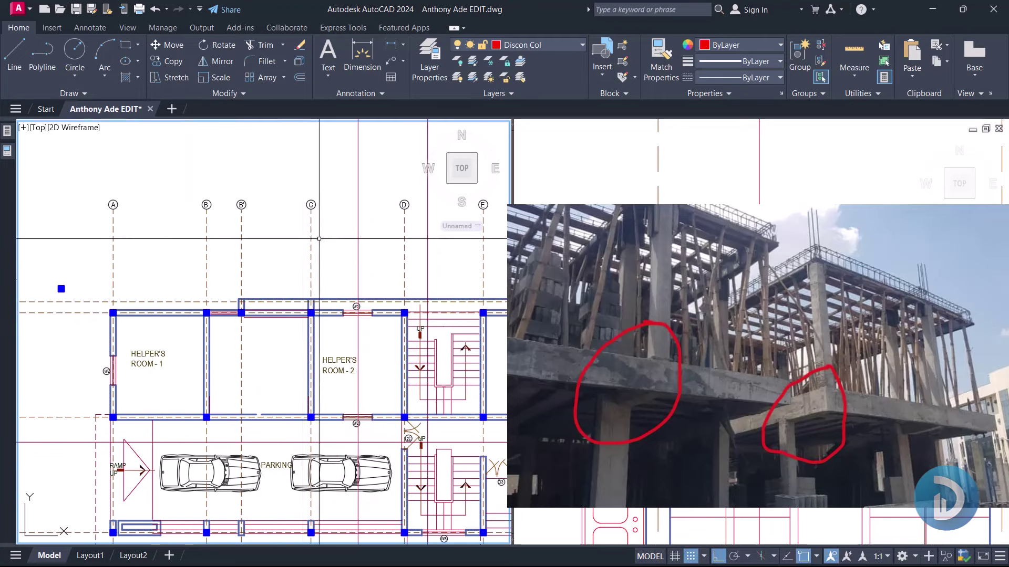
scroll(311, 308, up, 4)
scroll(303, 298, down, 4)
click(698, 316)
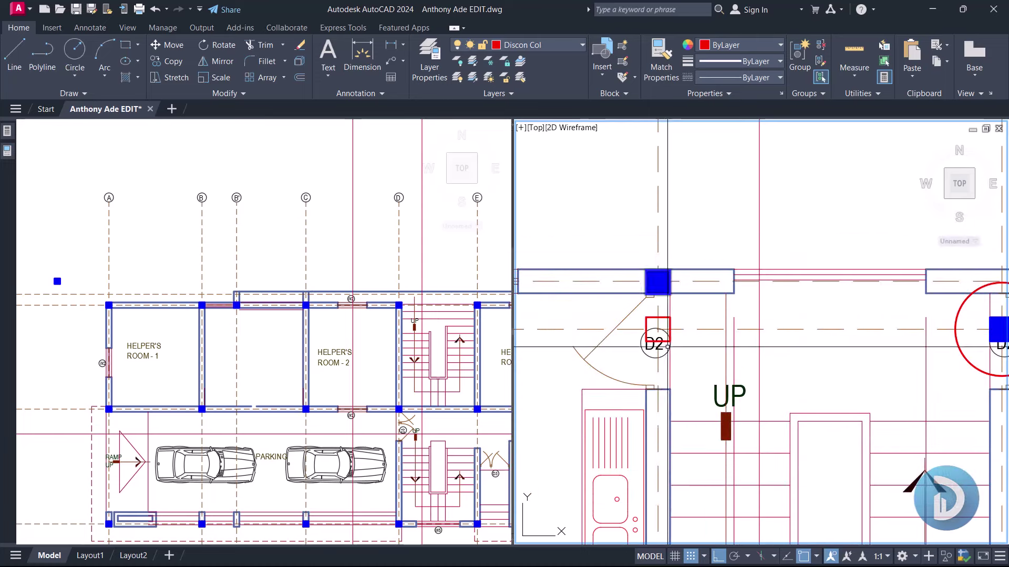
Step: Delete the W2 window and its tag from the ground-floor upper wall of Helper's Room 2 between grids C and D
click(302, 358)
middle_drag(349, 310, 315, 323)
scroll(320, 313, up, 4)
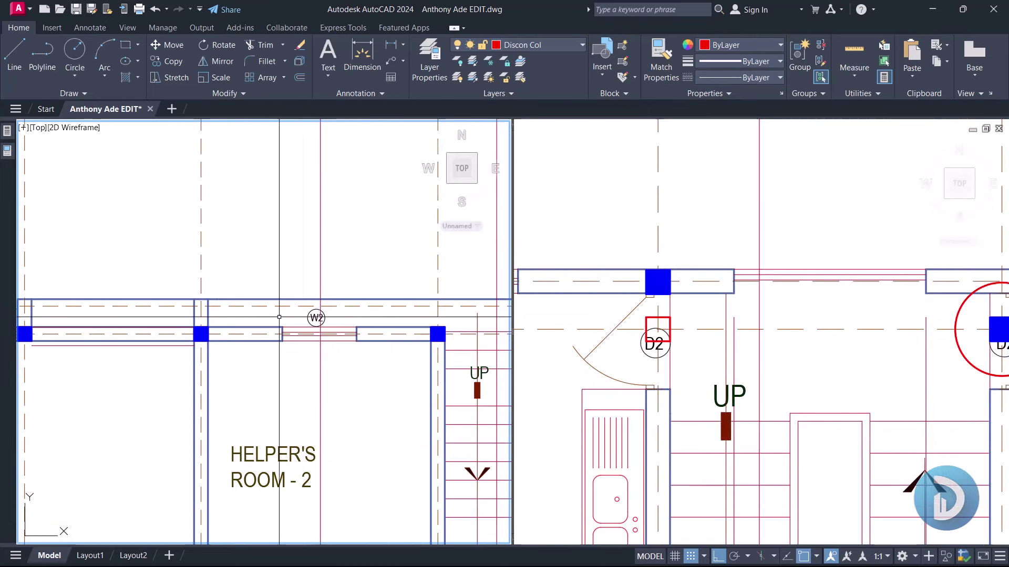
click(254, 285)
click(363, 351)
scroll(225, 304, down, 6)
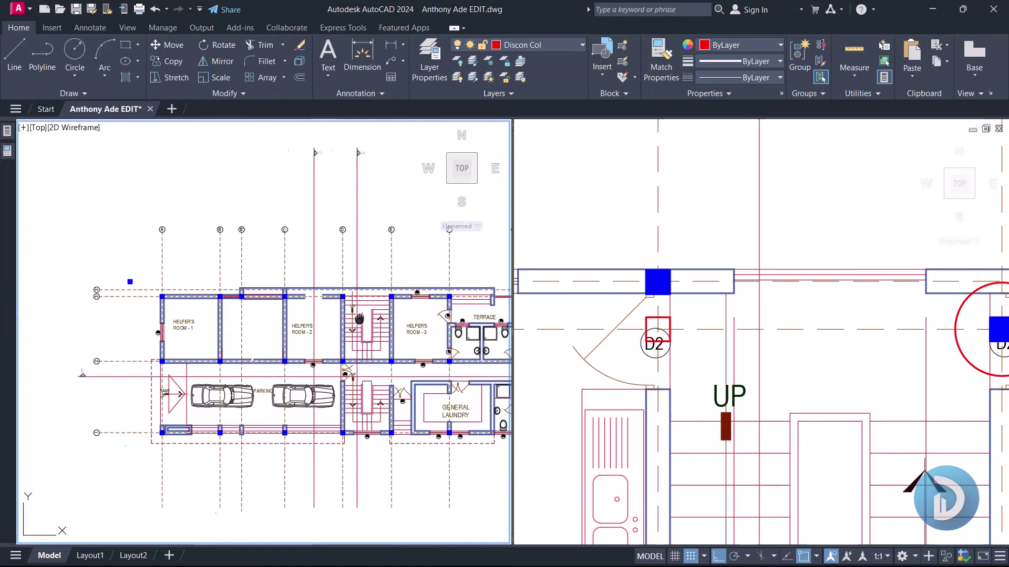
Step: Examine the ground-floor upper wall from grid B' to grid H, including the stair bay and terrace
scroll(225, 305, up, 5)
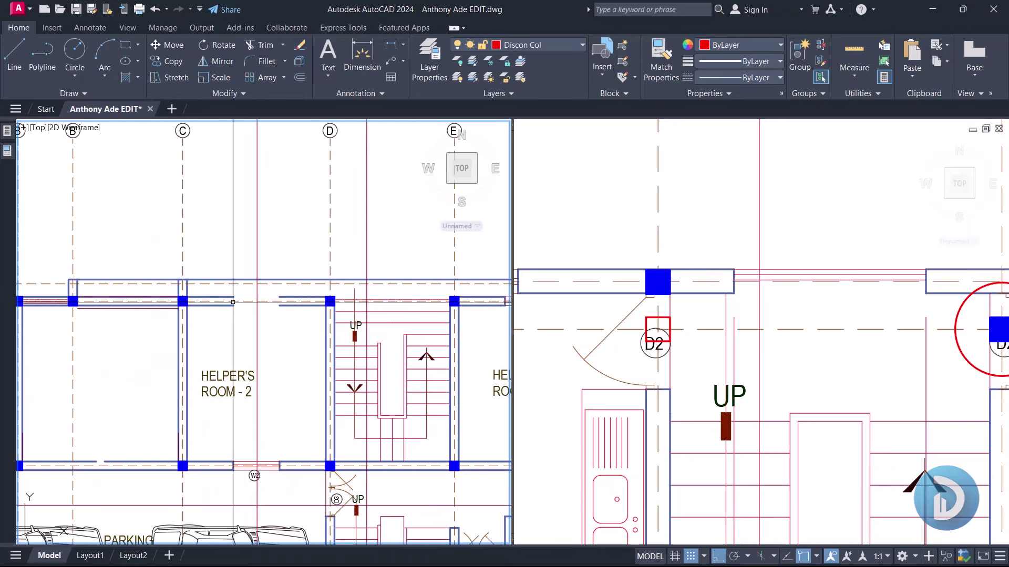
scroll(233, 302, down, 3)
scroll(287, 236, up, 2)
middle_drag(402, 232, 286, 233)
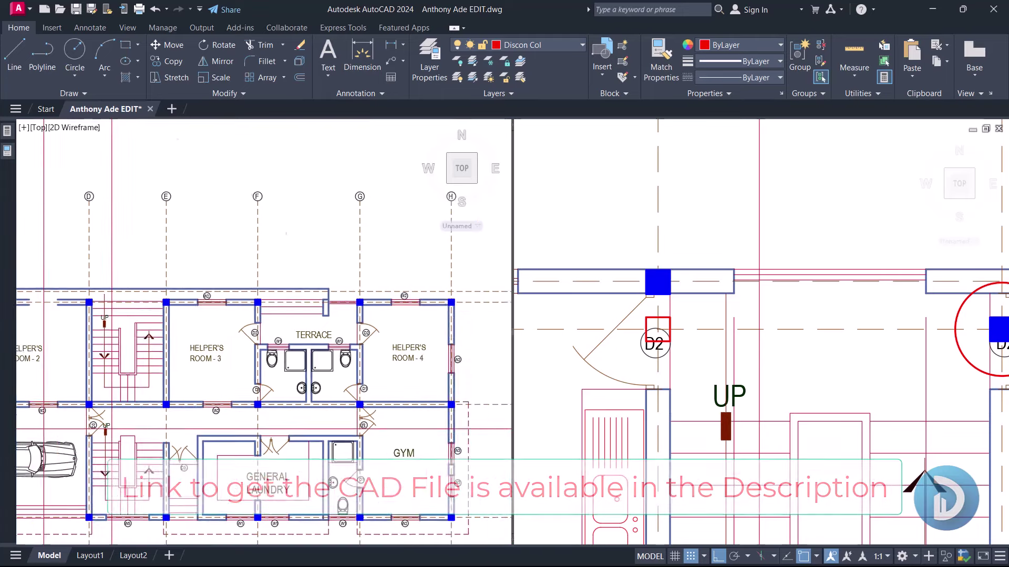
middle_click(354, 322)
middle_click(354, 322)
key(z)
key(Return)
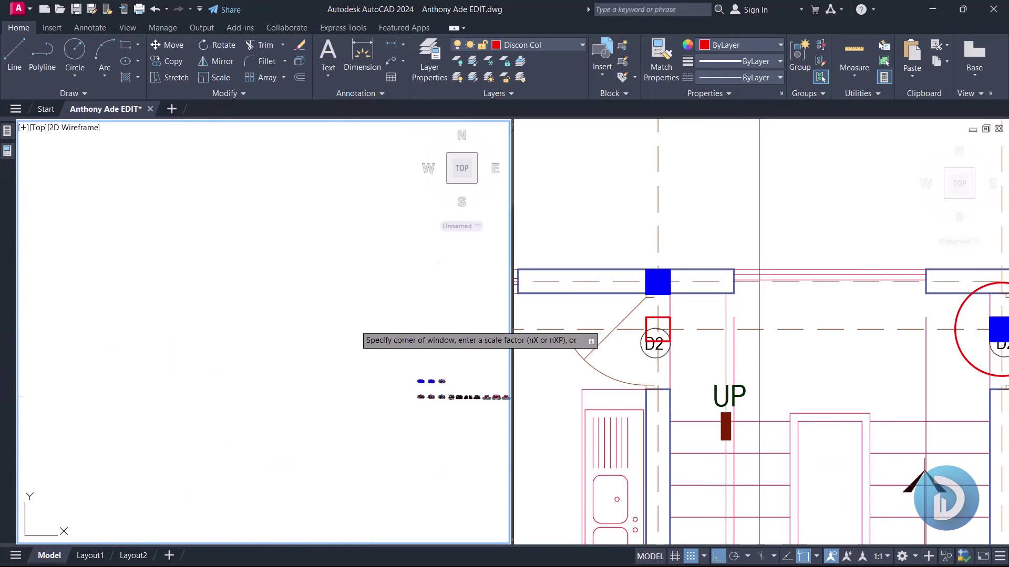
key(p)
key(Return)
scroll(323, 328, down, 3)
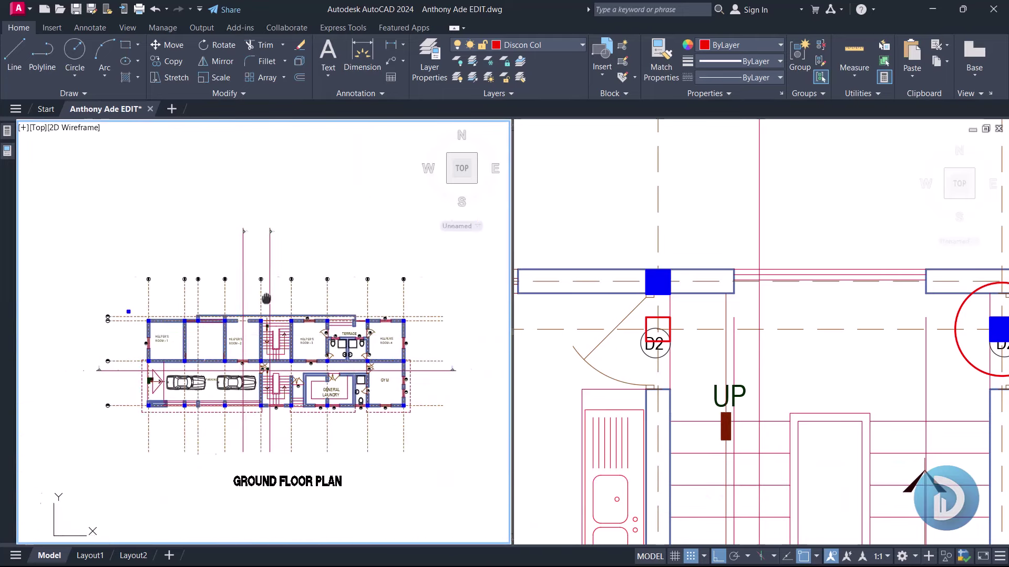
scroll(219, 331, up, 4)
key(z)
key(Return)
key(p)
key(Return)
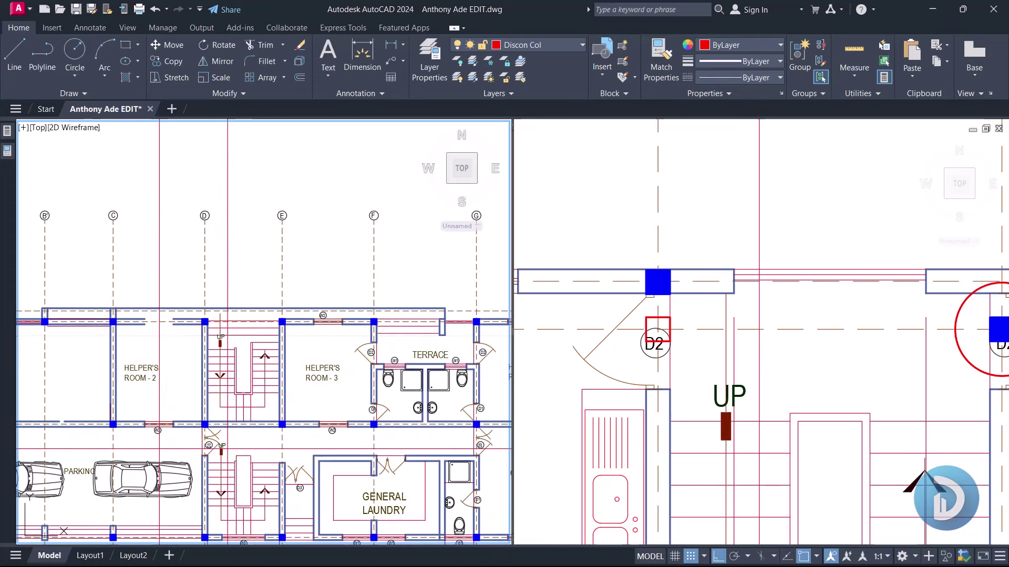
key(z)
key(Return)
key(p)
key(Return)
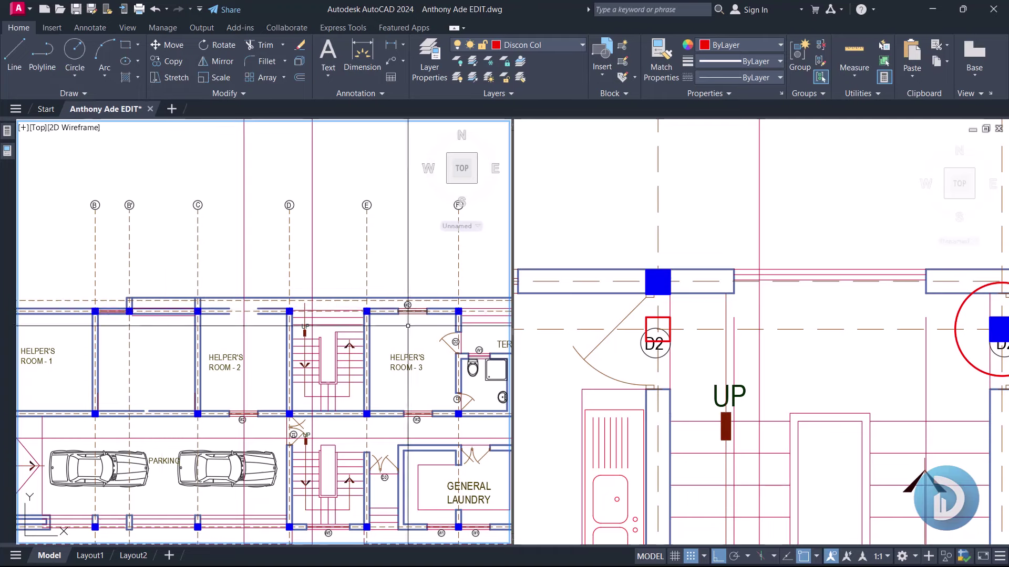
Step: Extend the ground-floor upper wall edges across the removed window opening in Helper's Room 2 and the stair bay between grids D and E
middle_drag(299, 315, 215, 325)
scroll(237, 334, down, 1)
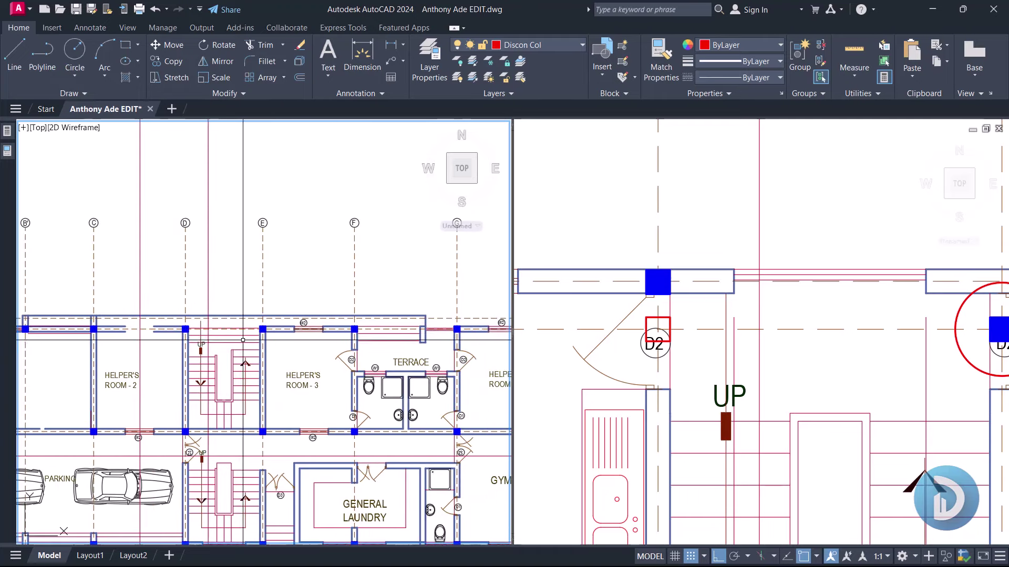
scroll(194, 334, up, 3)
scroll(220, 337, down, 4)
scroll(428, 329, up, 6)
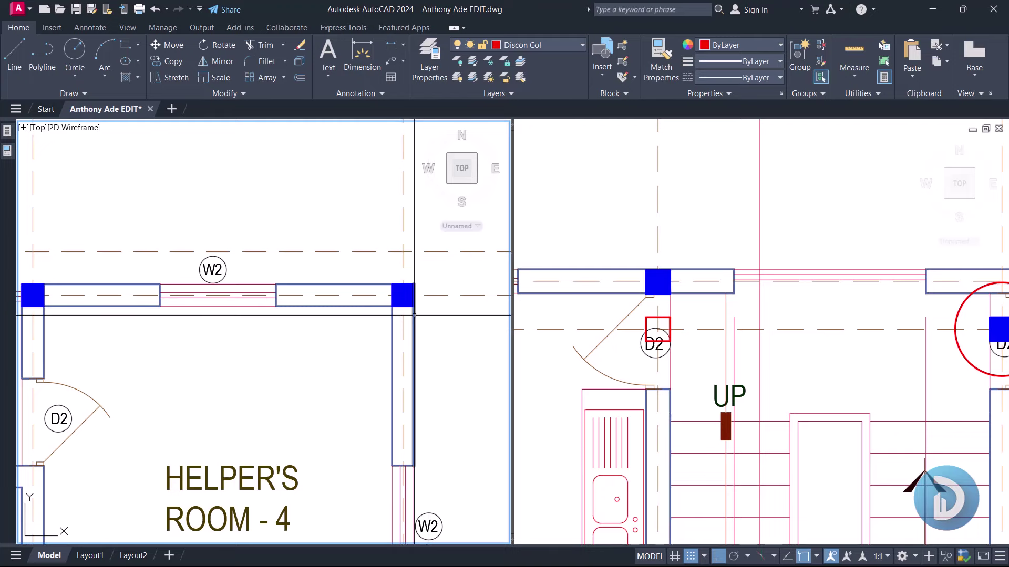
scroll(445, 290, down, 5)
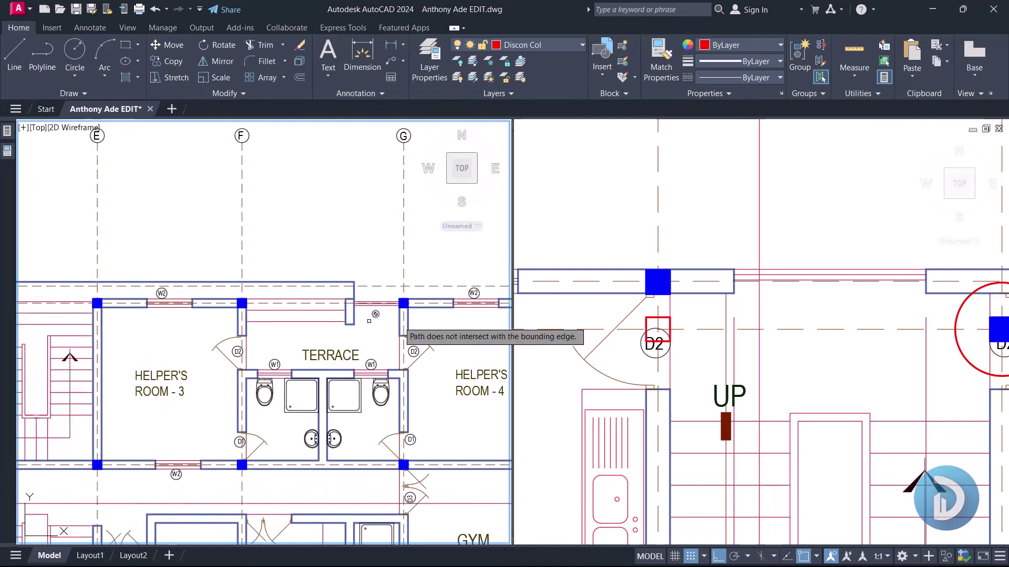
scroll(180, 323, up, 1)
scroll(180, 323, up, 4)
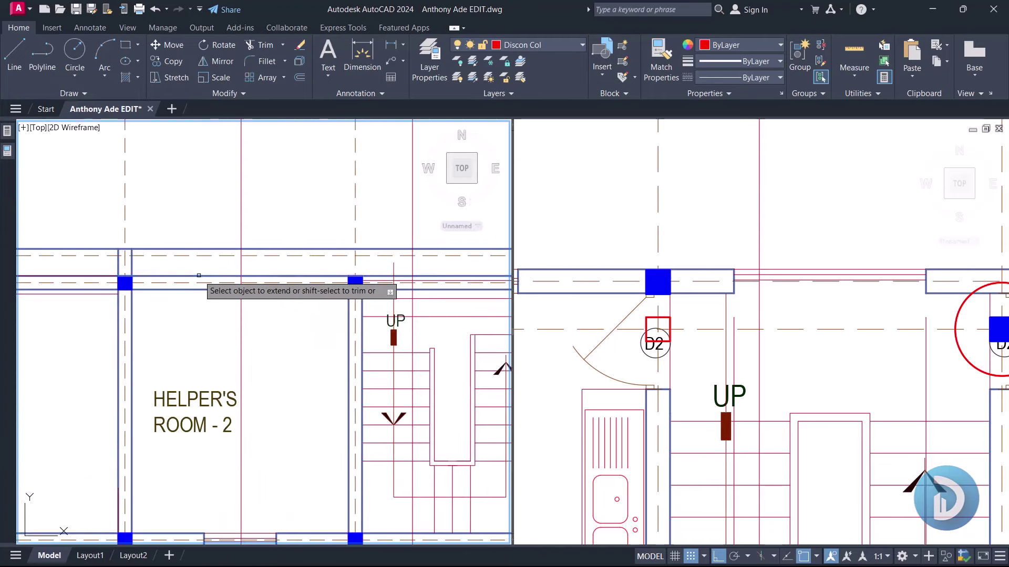
scroll(199, 275, down, 5)
scroll(359, 290, up, 5)
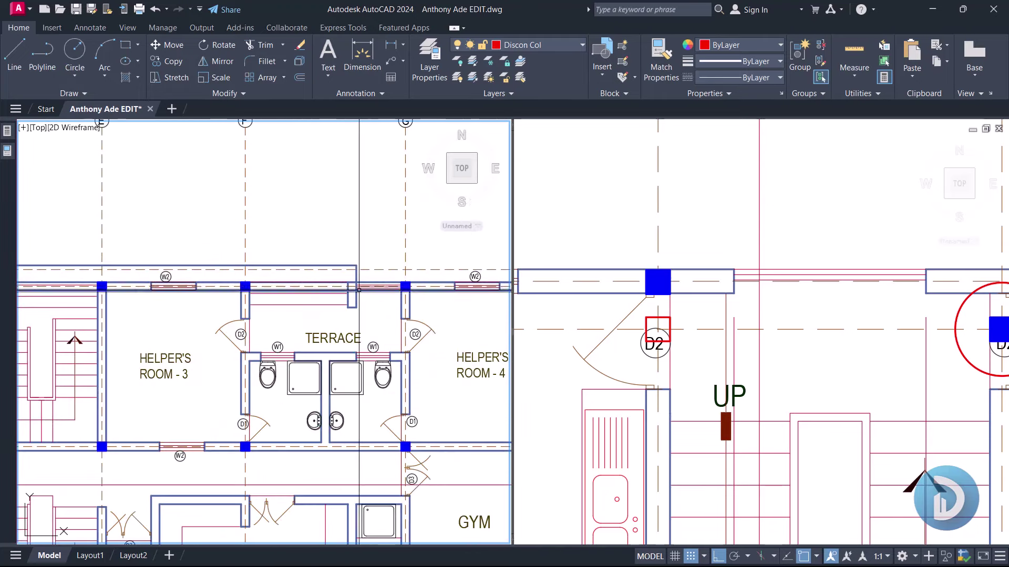
scroll(359, 289, down, 3)
middle_drag(266, 285, 390, 299)
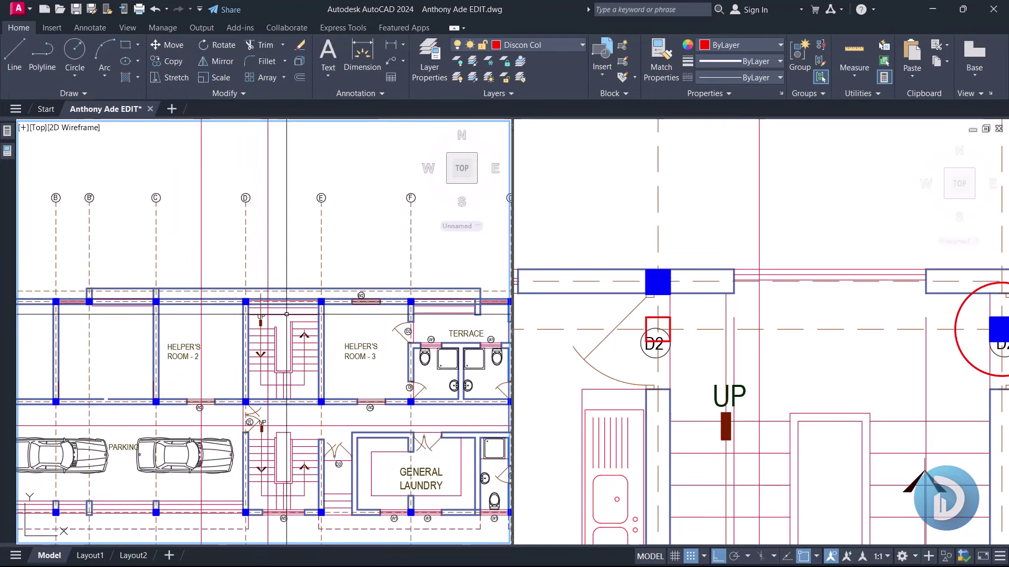
Step: Compare the column positions around grids C to E on the ground and first floor plans
scroll(145, 291, up, 2)
middle_drag(294, 295, 199, 334)
click(682, 349)
scroll(681, 348, down, 4)
middle_drag(817, 201, 772, 234)
middle_drag(641, 296, 762, 302)
scroll(637, 356, up, 2)
scroll(739, 341, down, 3)
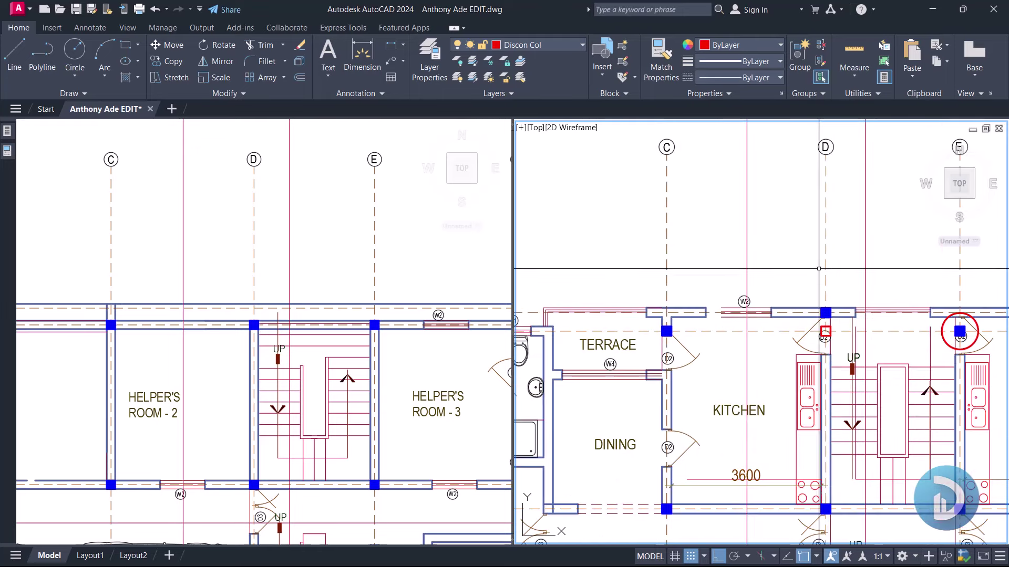
middle_drag(738, 341, 736, 368)
click(280, 349)
click(612, 371)
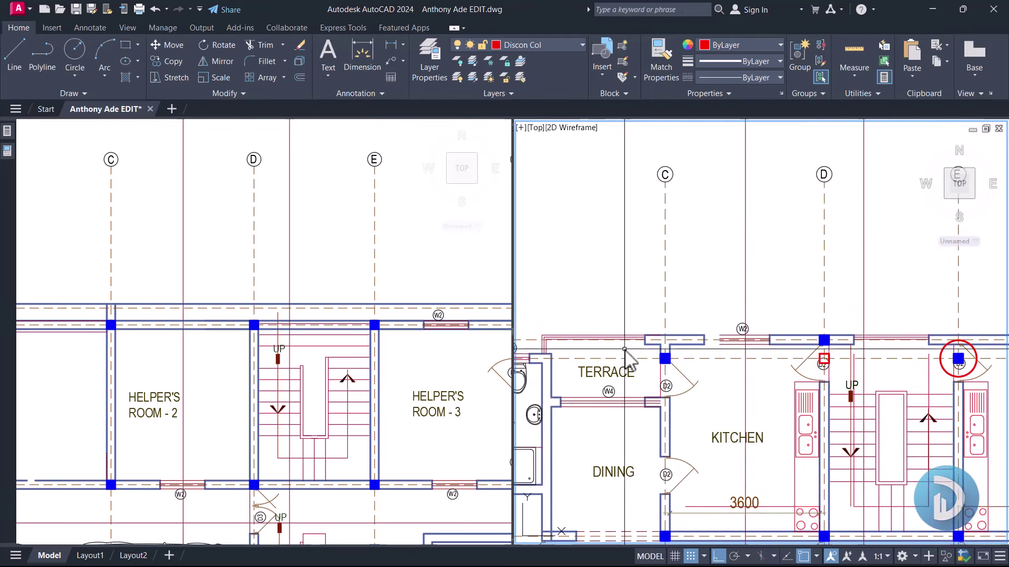
Step: Copy the first-floor column at grids C and 3 up along grid C onto the new grid line in the offset wall
scroll(638, 362, up, 3)
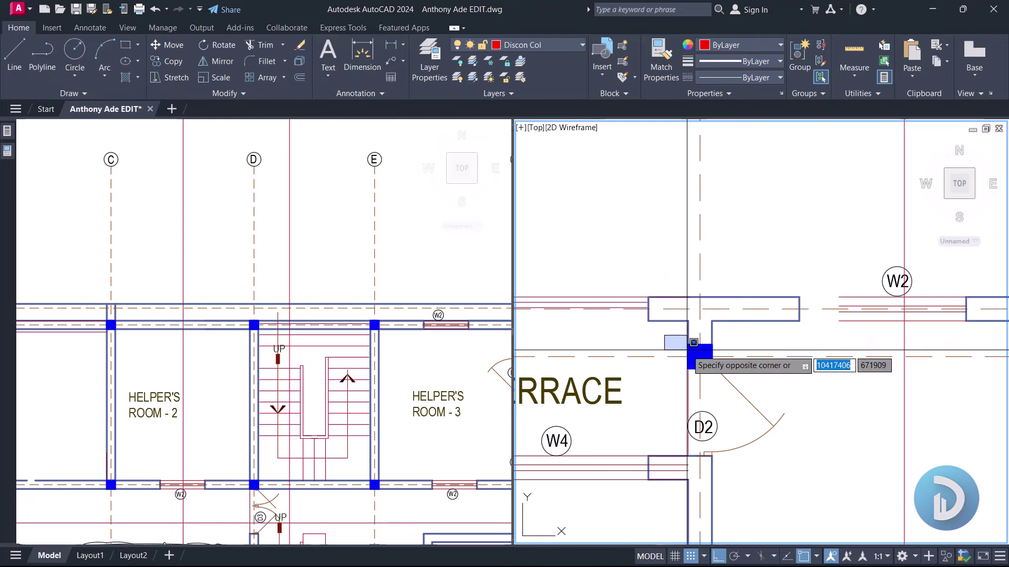
click(699, 357)
right_click(676, 250)
click(757, 354)
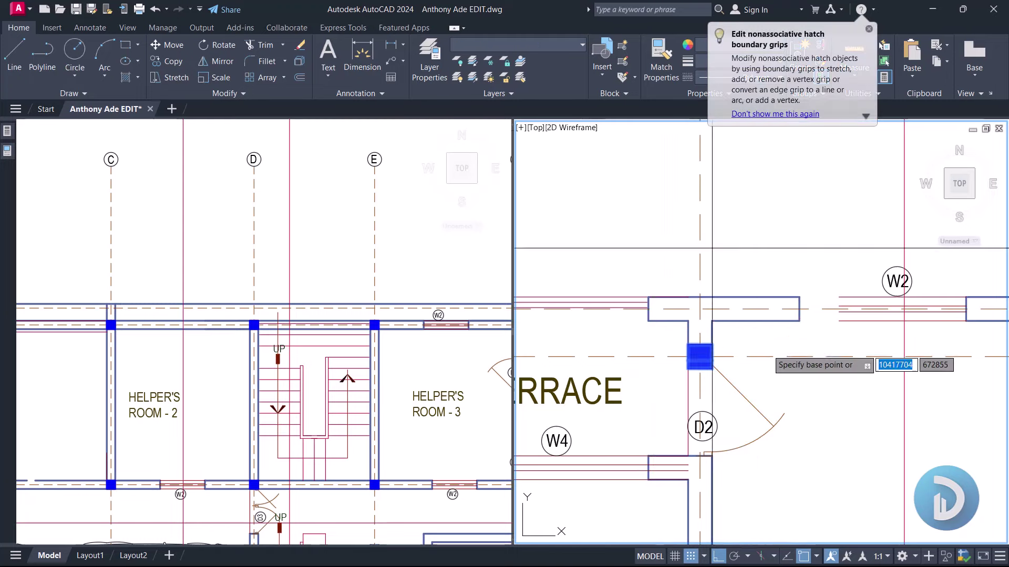
click(757, 356)
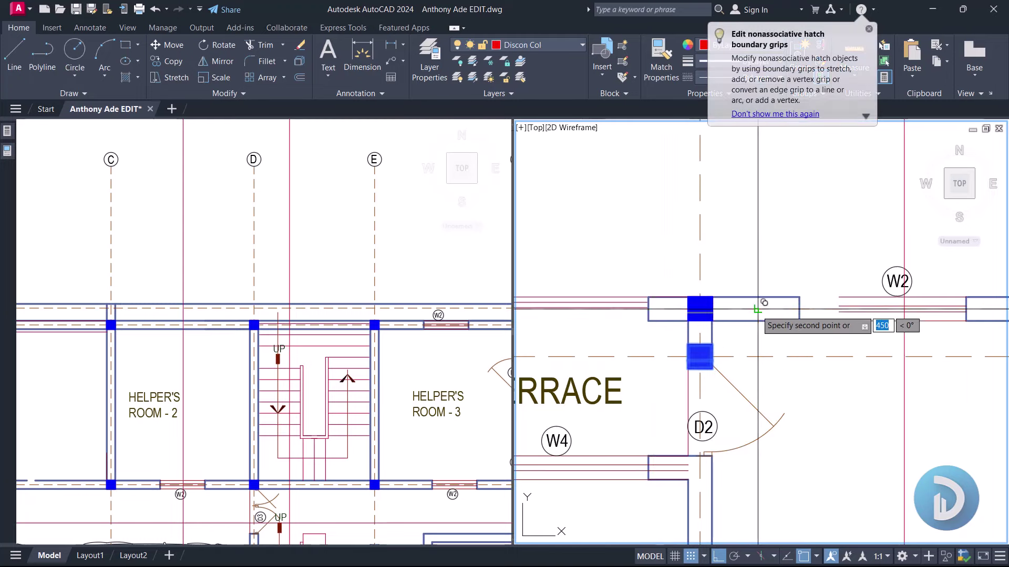
click(757, 308)
key(Return)
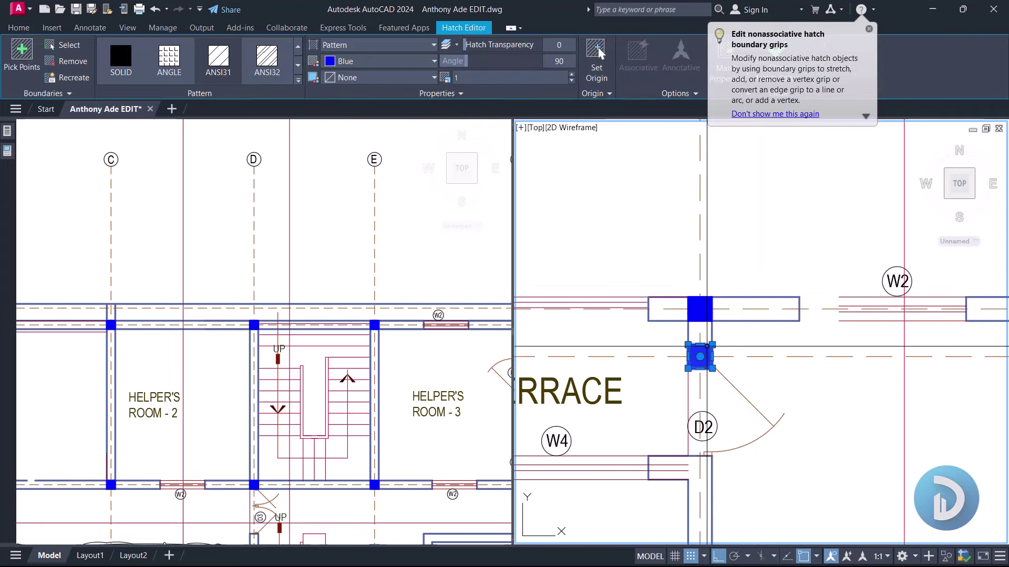
Step: Delete the solid fill of the original column at grids C and 3 and match its outline to the red column outline on grid D
key(Escape)
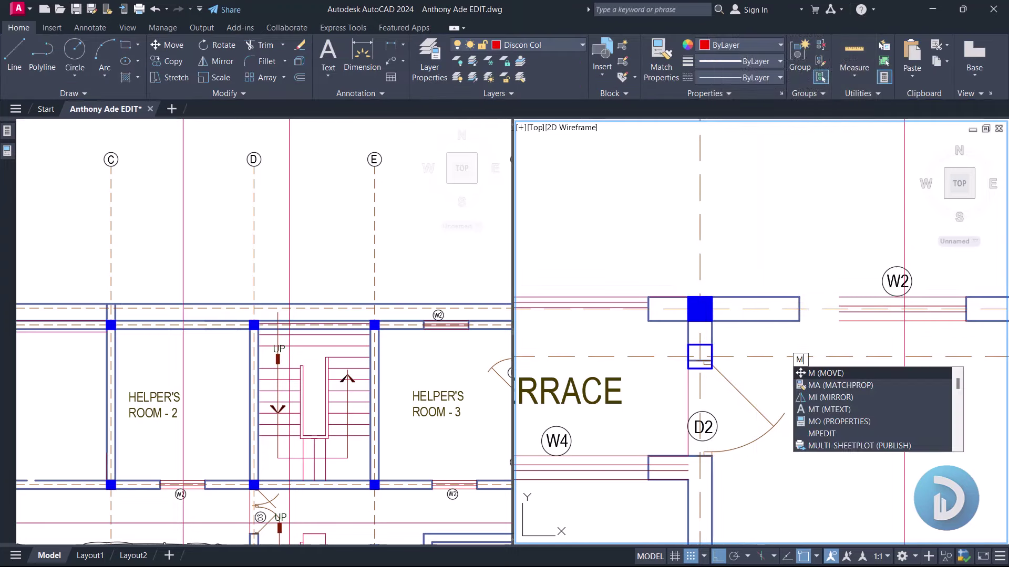
text(ma)
key(Return)
scroll(765, 338, down, 3)
scroll(849, 329, up, 3)
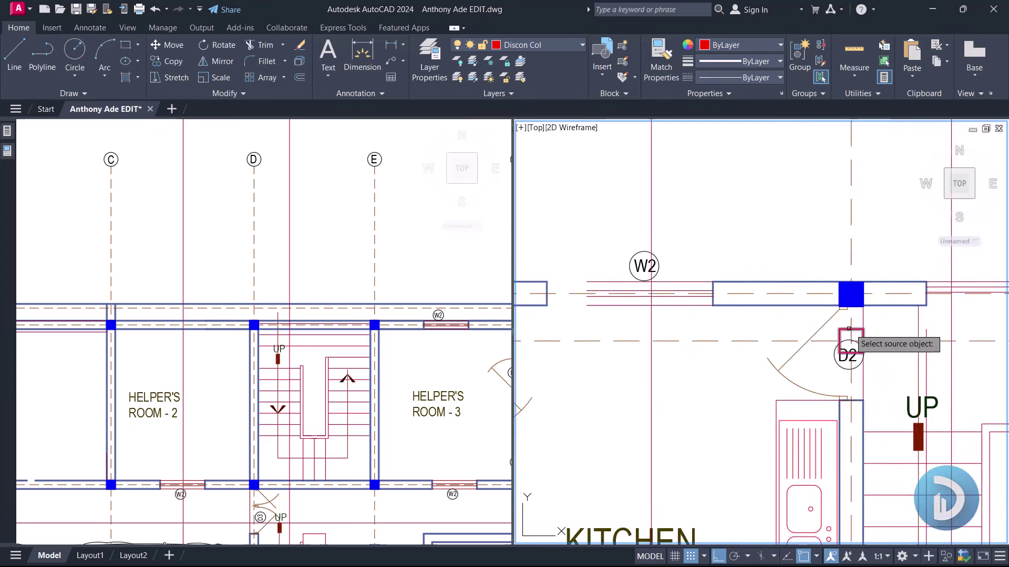
scroll(845, 325, down, 2)
scroll(599, 350, up, 4)
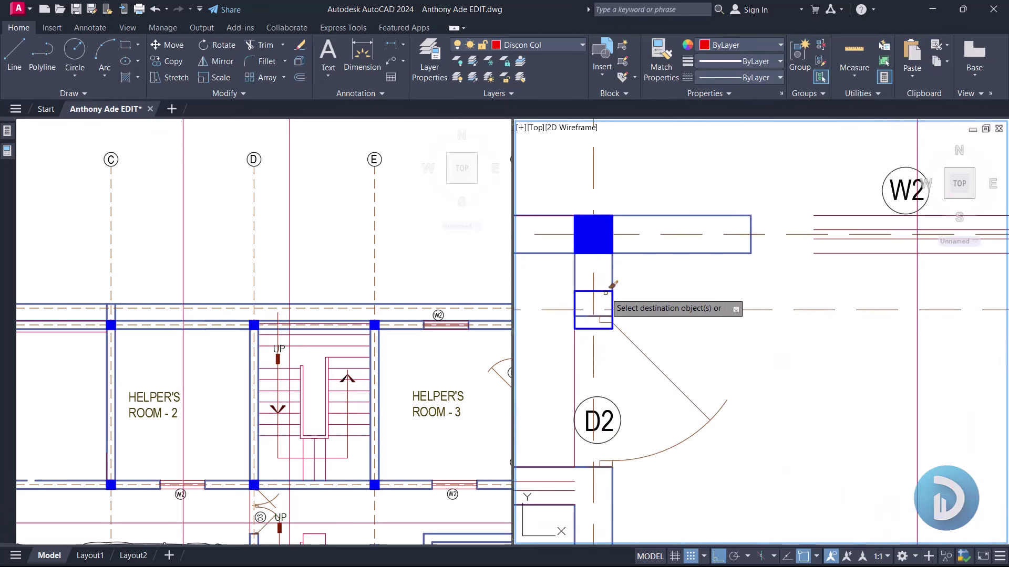
scroll(672, 307, down, 3)
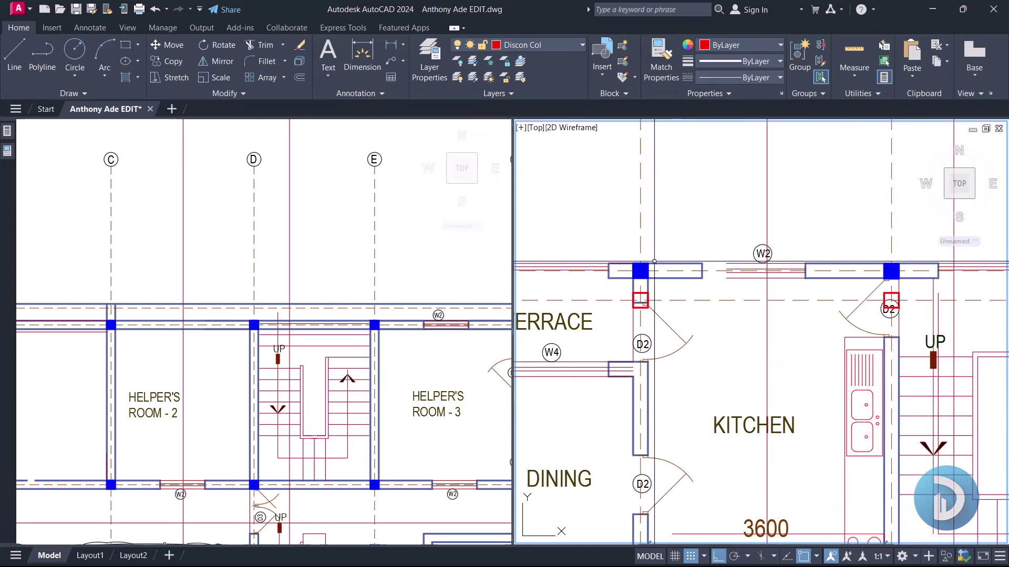
Step: Extend the ground-floor wall edges along grid D up to the outer edge of the offset wall
scroll(633, 270, down, 4)
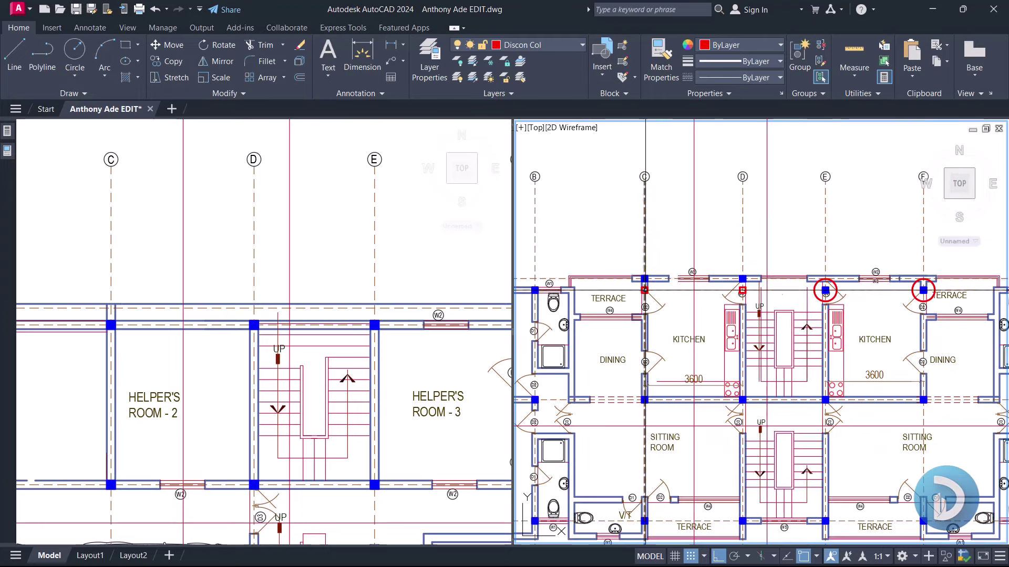
middle_drag(368, 359, 397, 377)
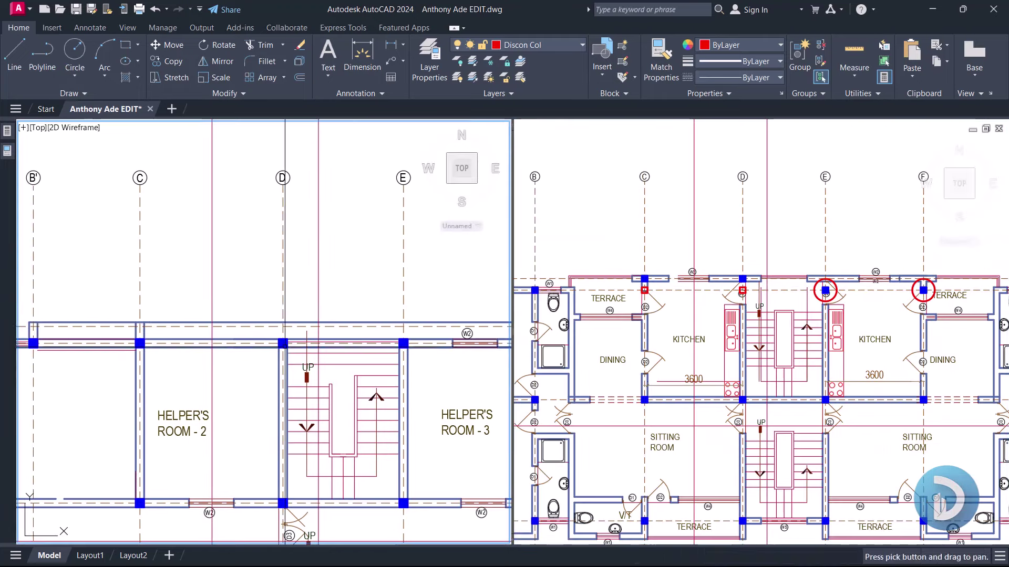
click(291, 343)
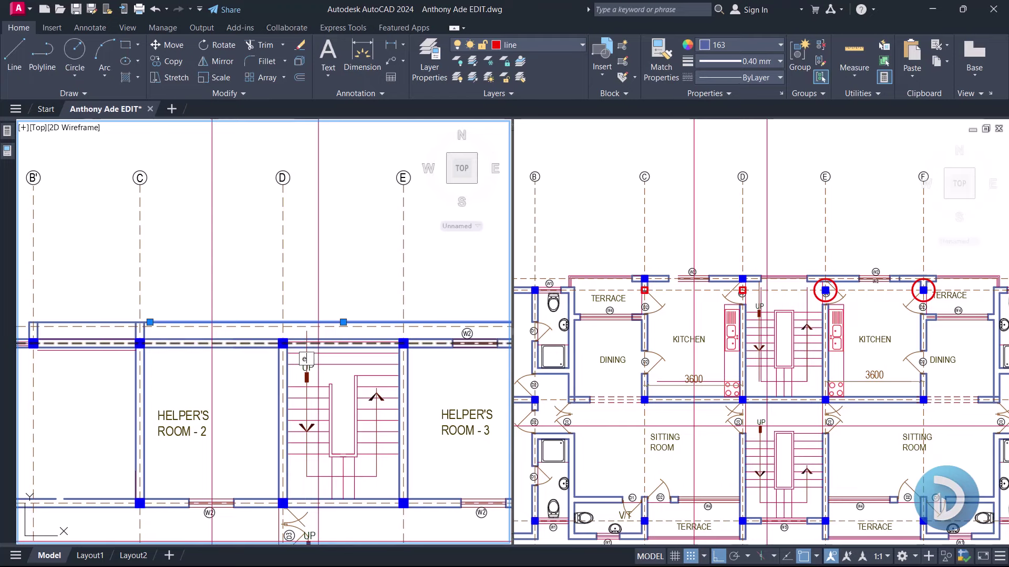
key(Return)
scroll(292, 347, up, 2)
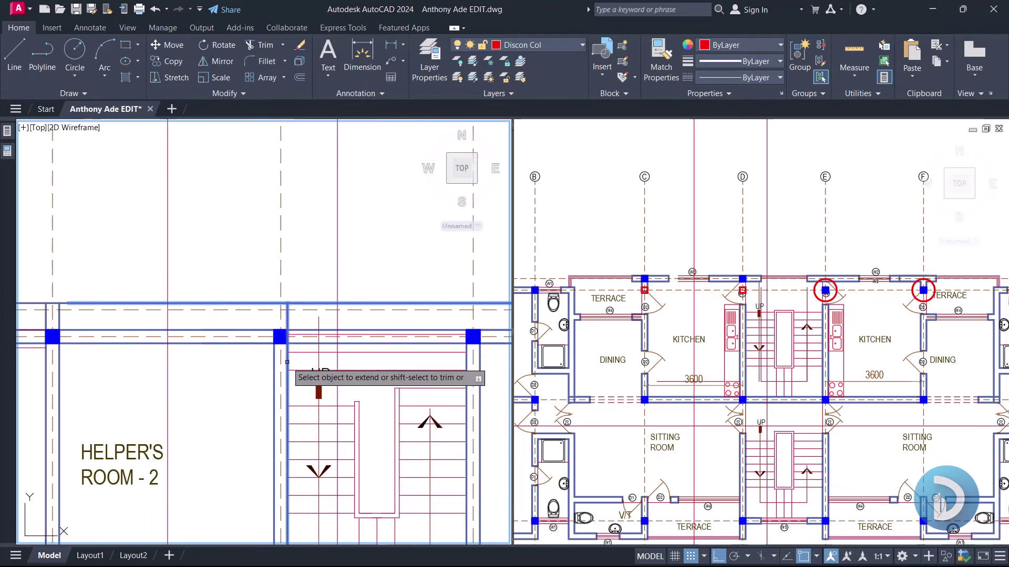
scroll(274, 353, down, 3)
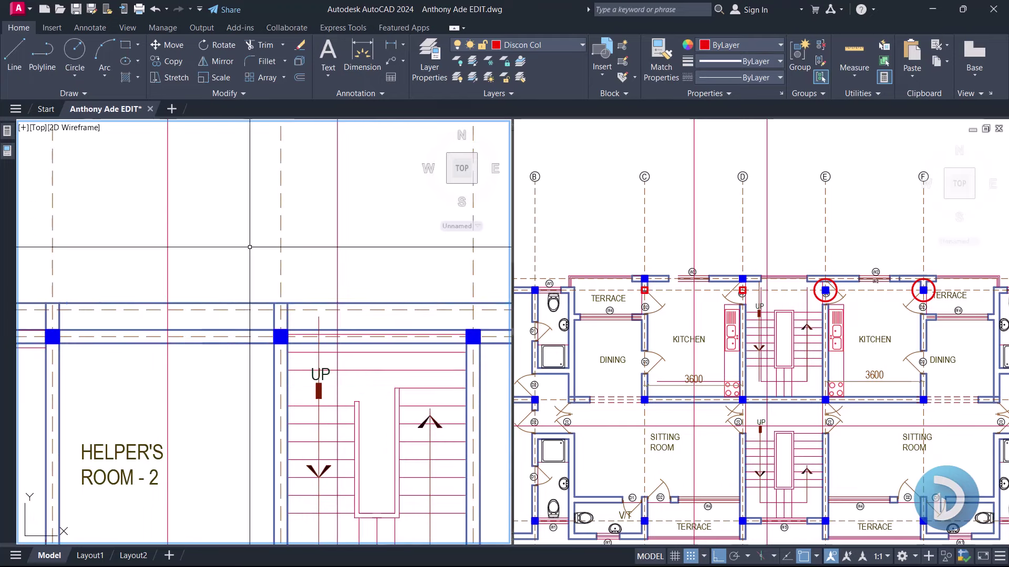
Step: Compare the column and wall positions around grids D to F on the ground and first floor plans
middle_drag(275, 278, 229, 315)
scroll(230, 315, up, 4)
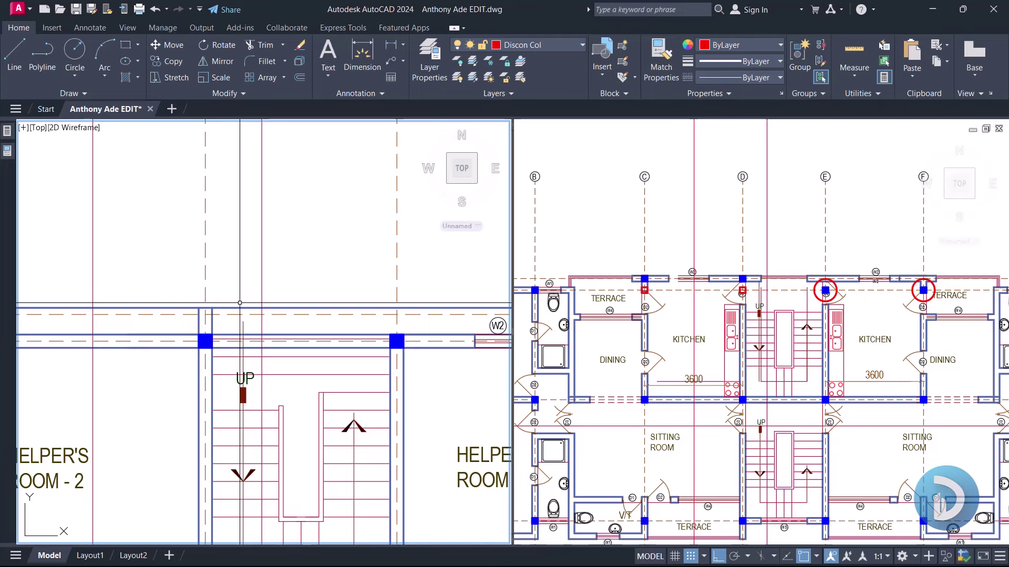
scroll(239, 303, down, 4)
middle_drag(892, 306, 768, 324)
scroll(792, 282, up, 4)
middle_drag(792, 282, 765, 302)
middle_drag(802, 184, 781, 235)
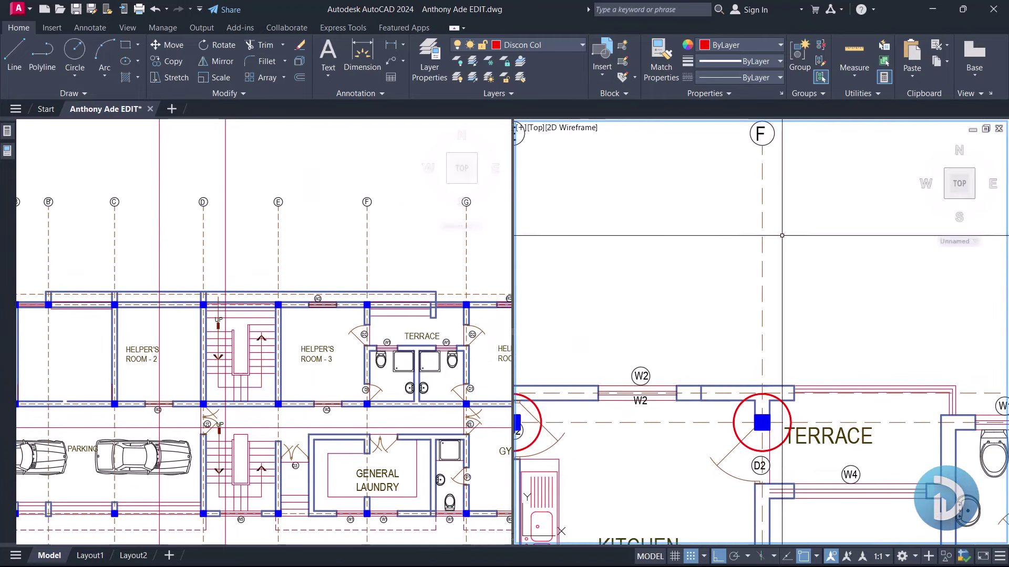
click(272, 263)
scroll(272, 262, up, 4)
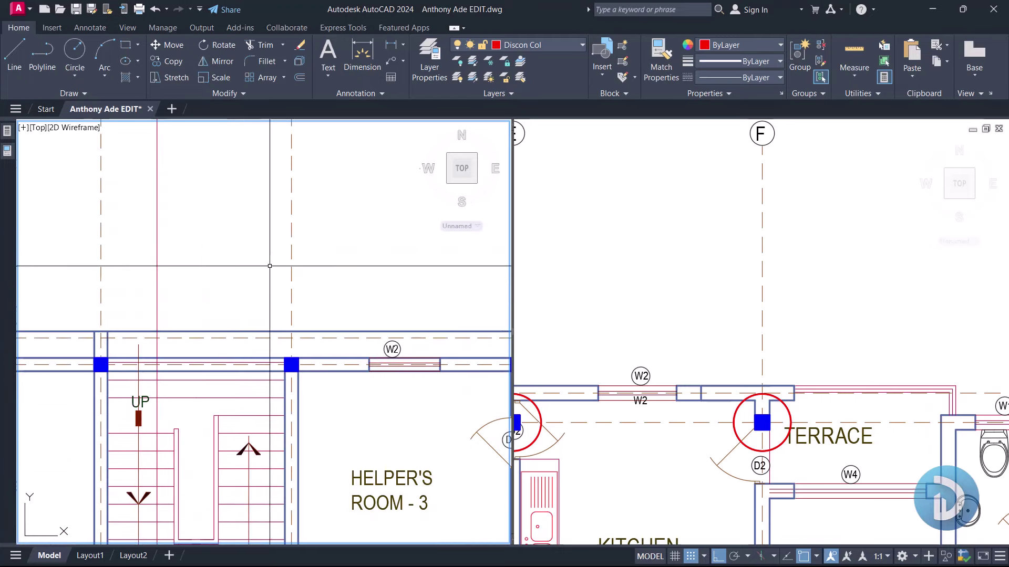
scroll(278, 276, down, 2)
scroll(330, 303, down, 2)
scroll(334, 303, up, 4)
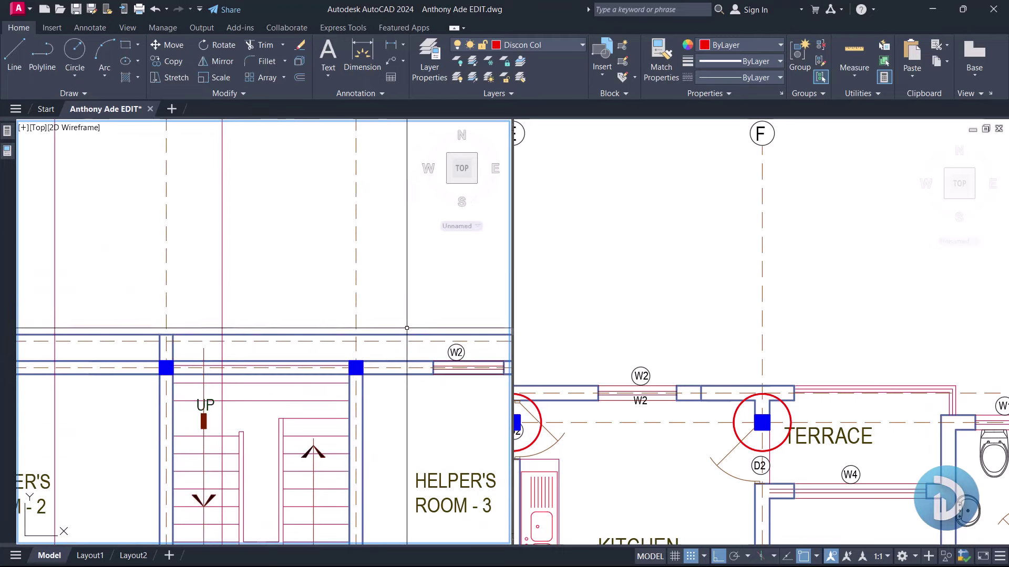
Step: Extend the ground-floor wall edges along grid E up to the outer edge of the offset wall
click(718, 369)
middle_drag(718, 369, 984, 334)
click(347, 362)
click(419, 336)
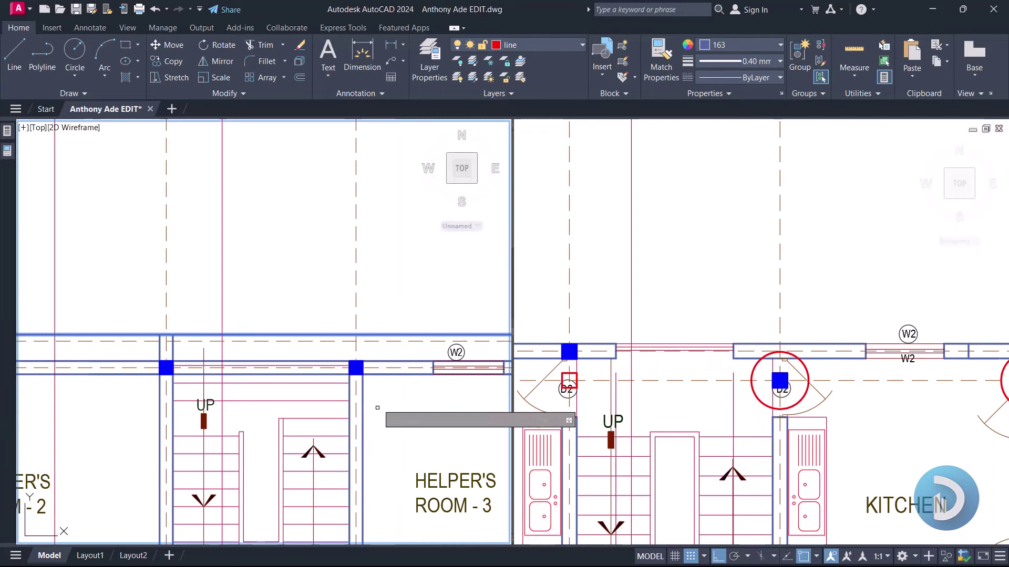
key(Escape)
Step: Extend the ground-floor wall edges along grid F up to the outer edge of the offset wall
scroll(357, 394, down, 3)
scroll(345, 387, up, 4)
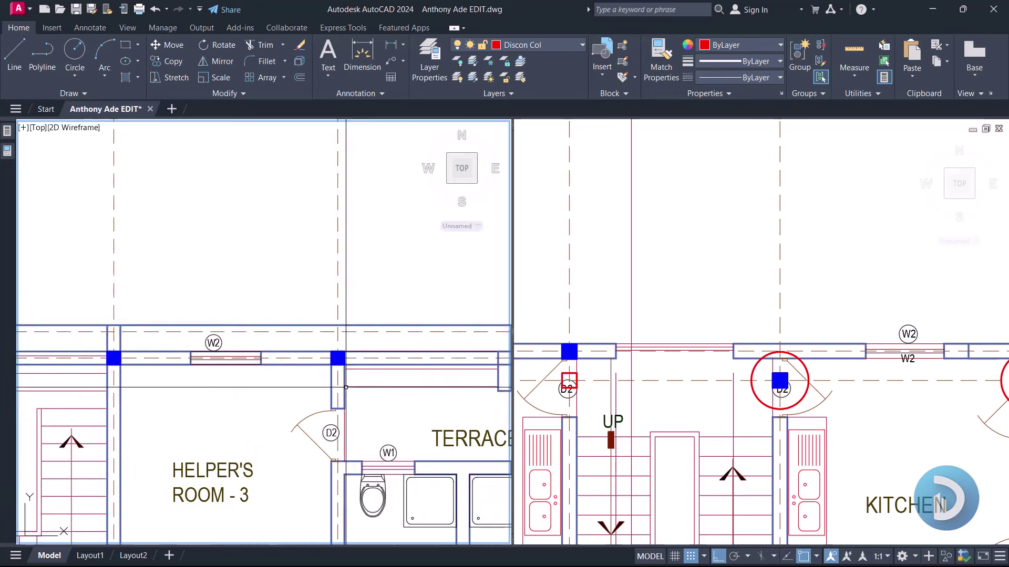
text(ex)
key(Return)
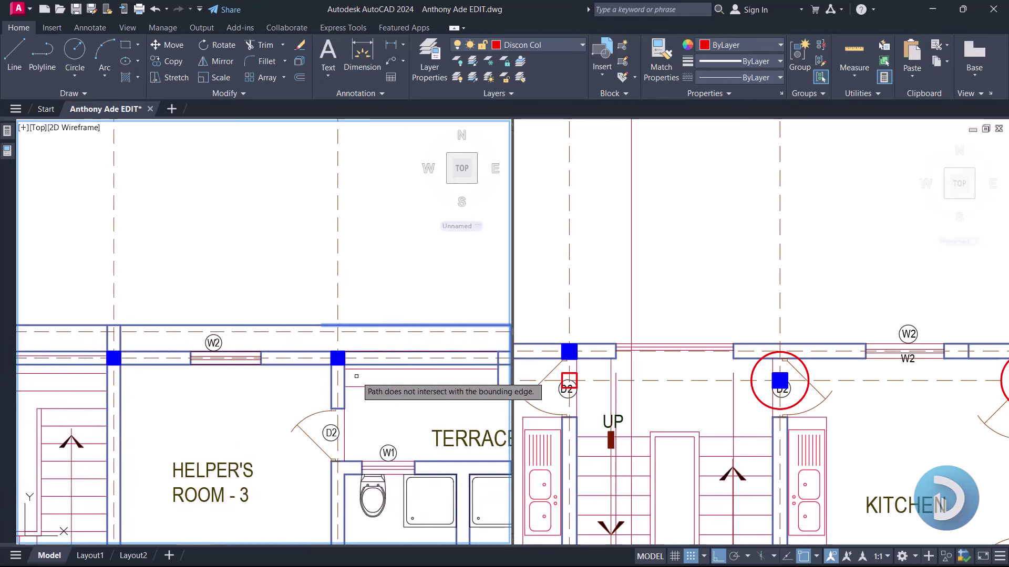
drag(360, 368, 316, 368)
key(Escape)
scroll(312, 309, down, 4)
scroll(312, 309, up, 2)
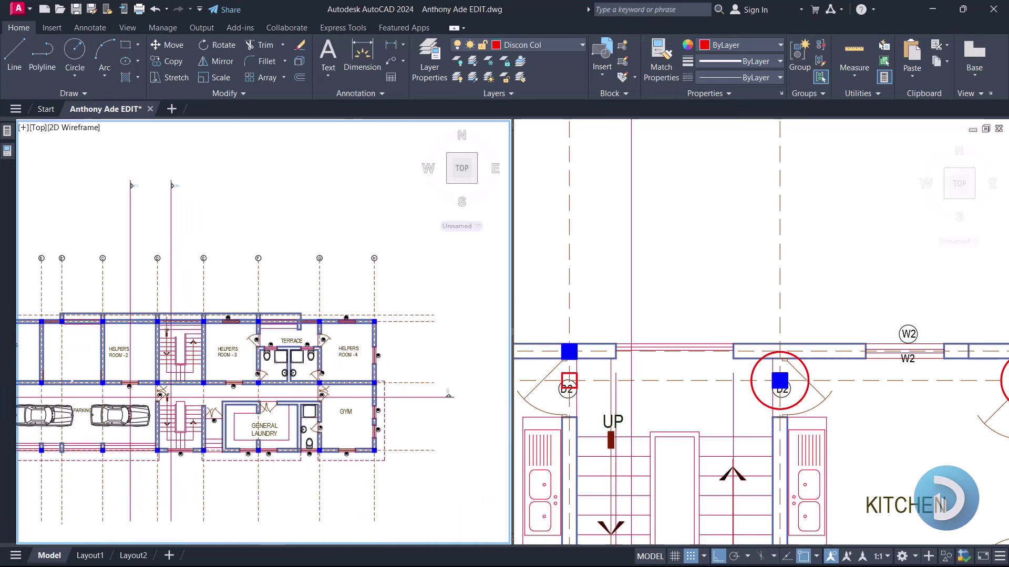
Step: Copy the circled first-floor columns at grids E and F up onto the new grid line in the offset wall
click(761, 375)
scroll(728, 353, down, 3)
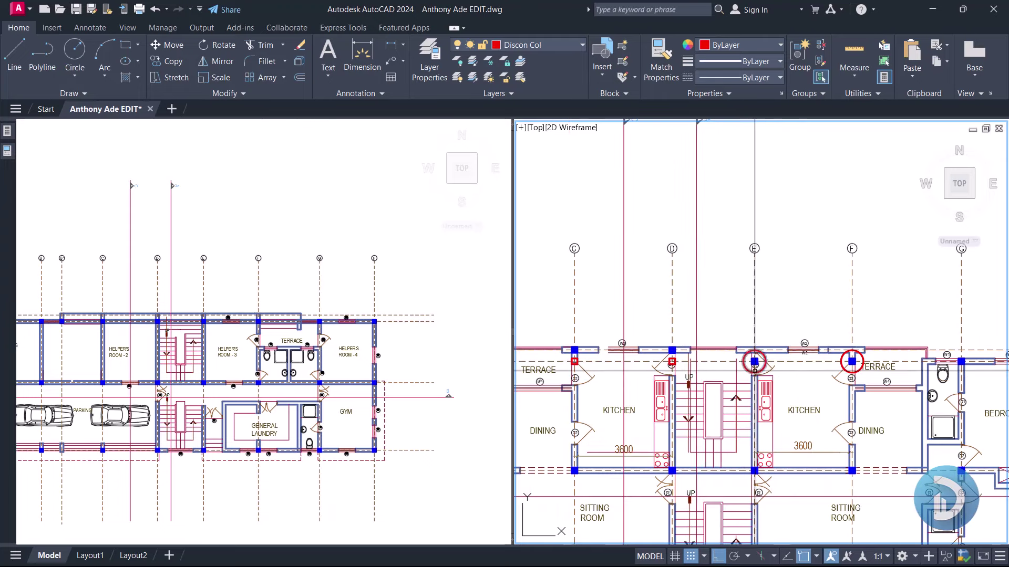
scroll(740, 355, up, 5)
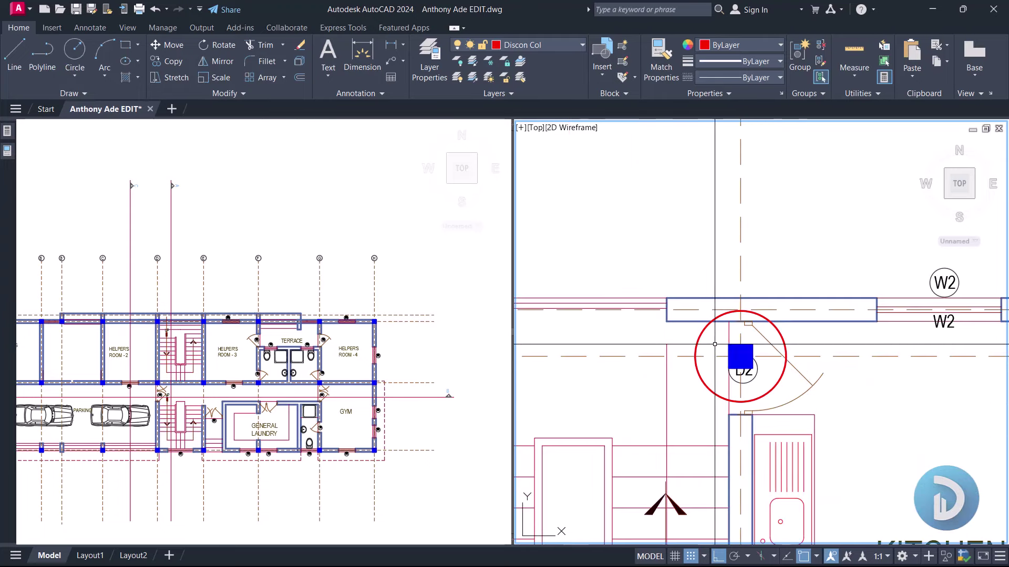
click(741, 356)
scroll(742, 356, down, 5)
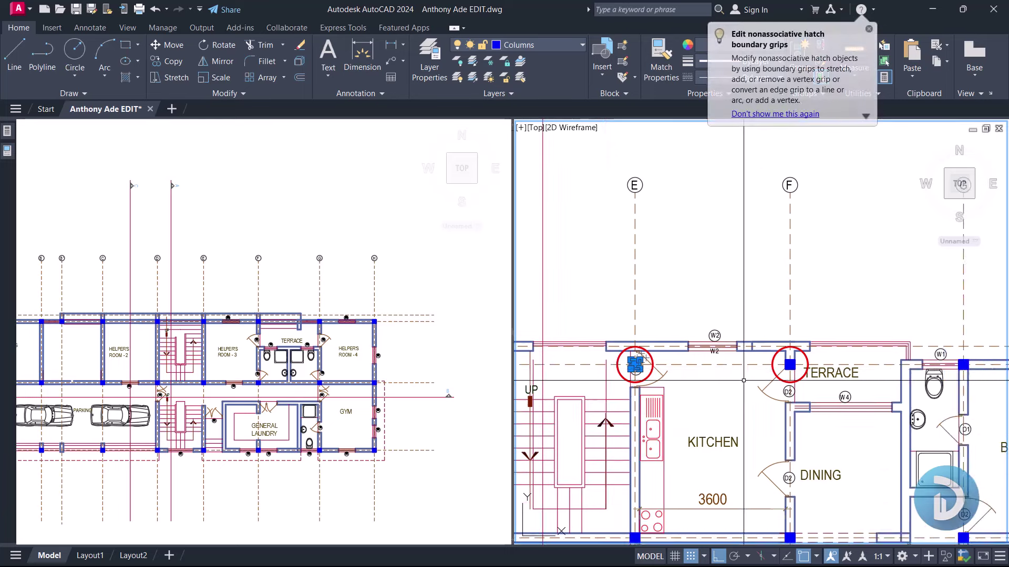
scroll(777, 364, up, 5)
click(828, 368)
scroll(814, 391, down, 4)
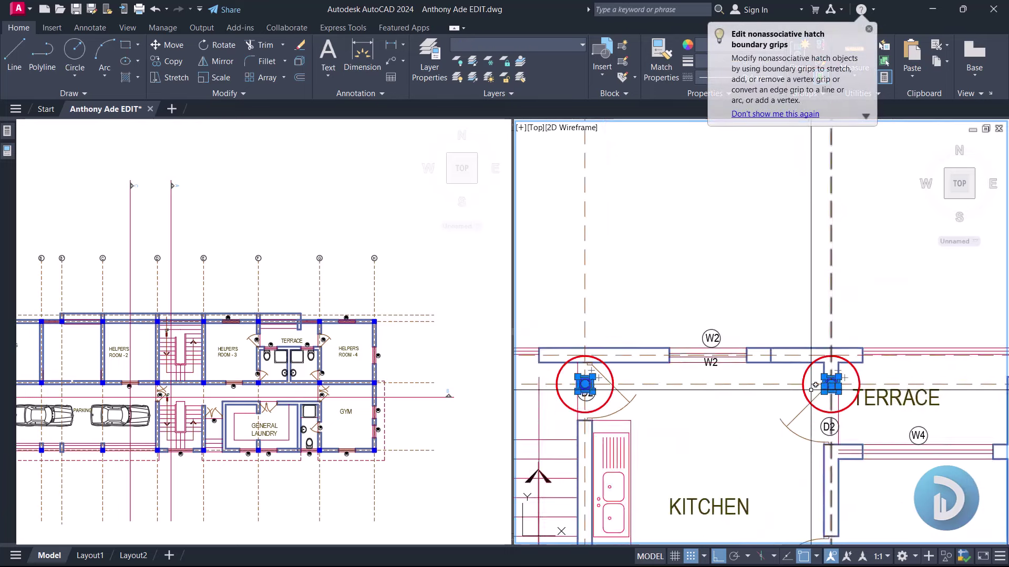
scroll(632, 375, up, 3)
middle_drag(632, 374, 789, 365)
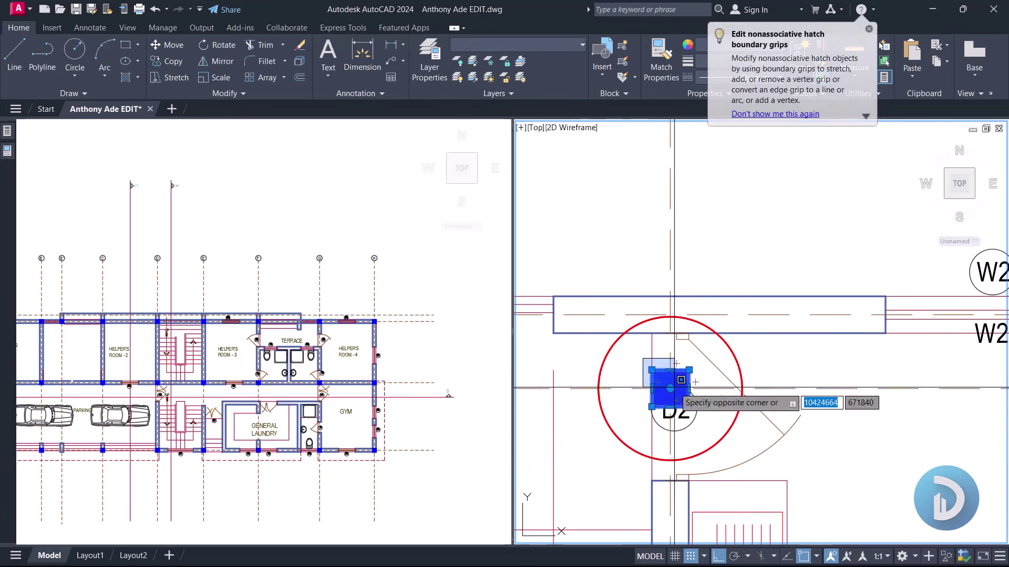
right_click(783, 331)
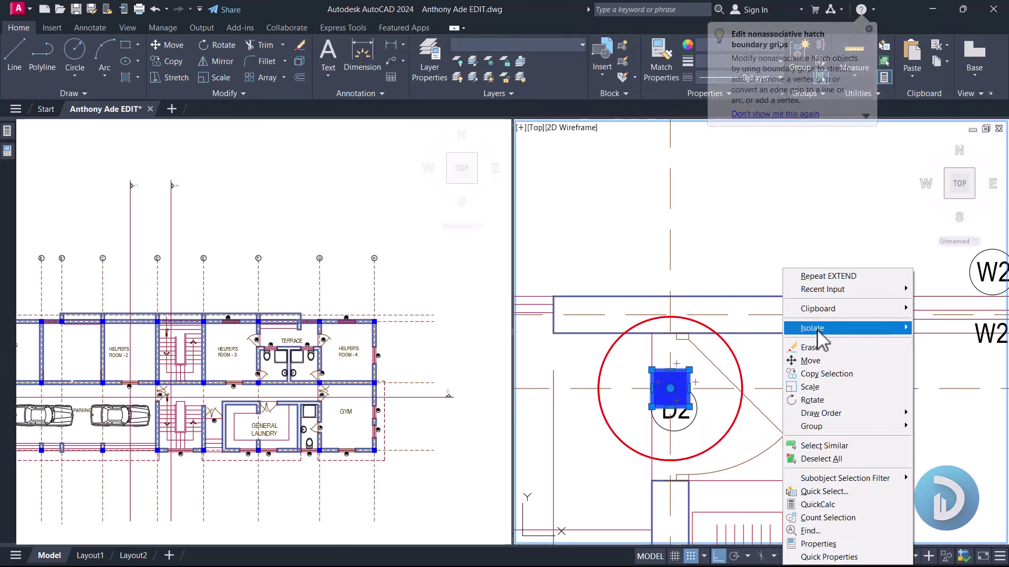
click(824, 378)
click(784, 389)
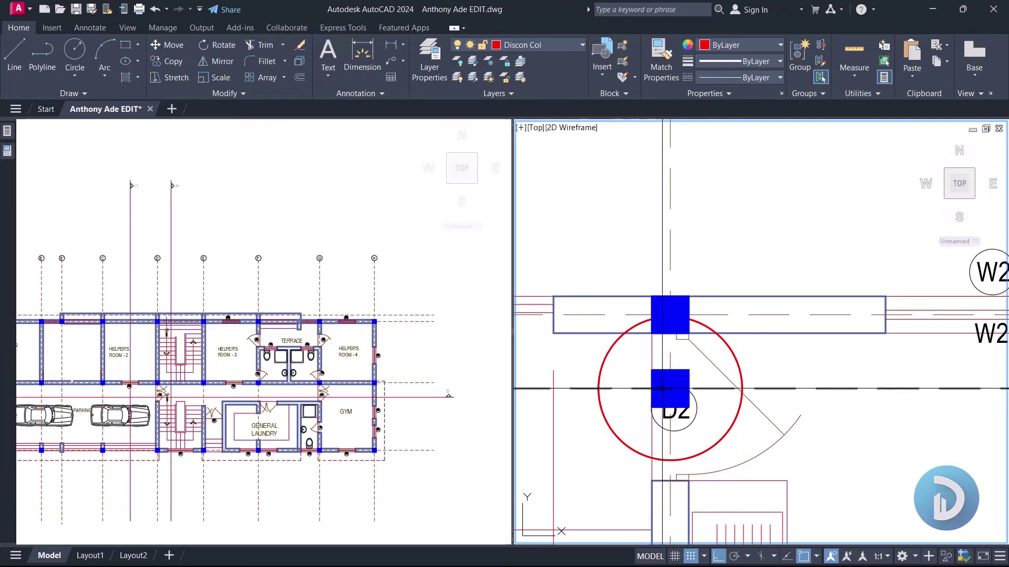
Step: Delete the solid fills of the original first-floor columns at grids E and F, keeping their outlines
click(662, 389)
scroll(667, 388, down, 3)
key(Escape)
scroll(718, 371, up, 3)
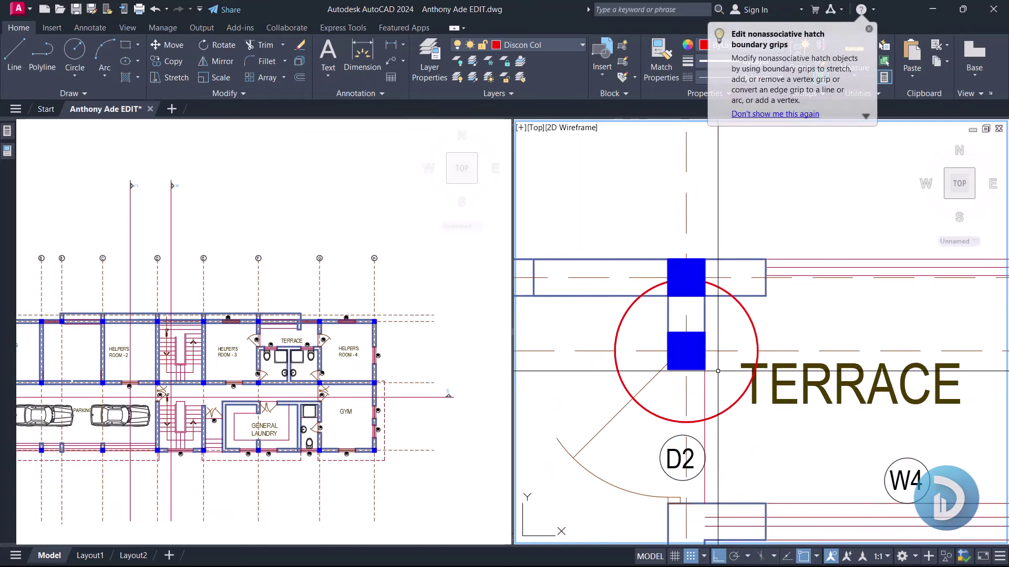
click(704, 356)
key(Delete)
scroll(656, 368, down, 2)
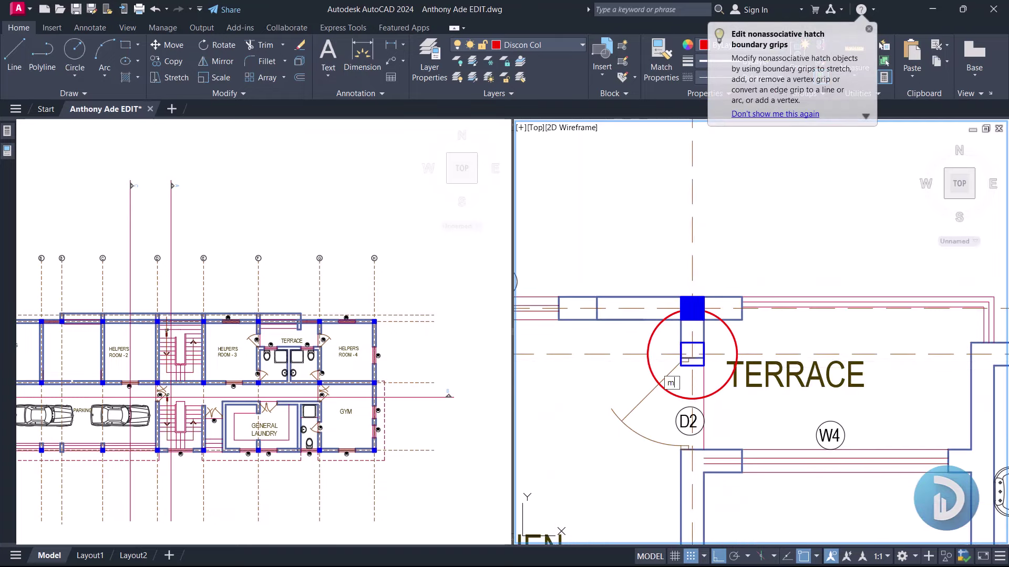
Step: Match the outlines of the original columns at grids E and F to the properties of the red circle on grid E
text(a)
key(Return)
scroll(662, 367, down, 2)
middle_drag(643, 369, 683, 369)
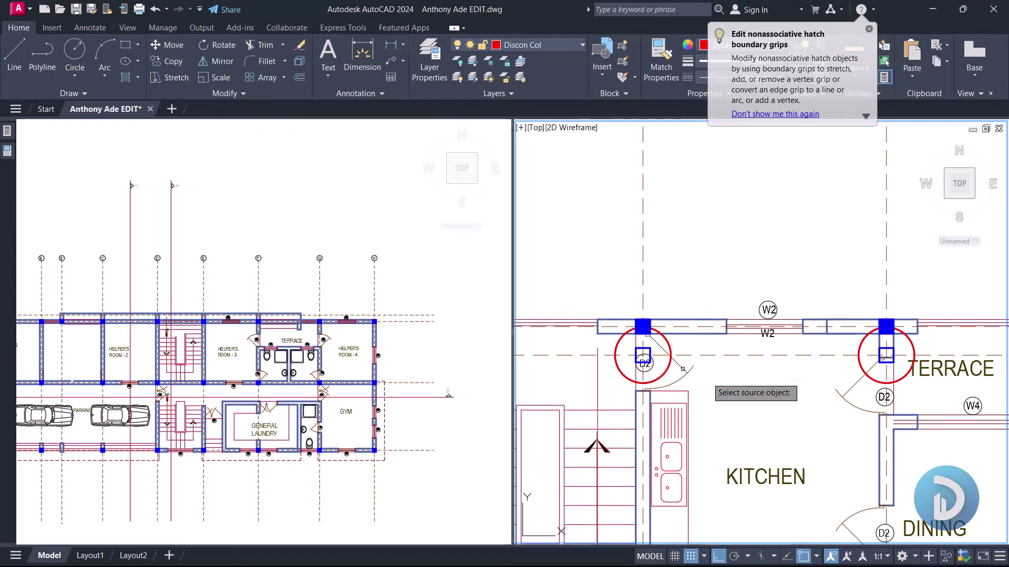
scroll(670, 367, up, 3)
click(679, 323)
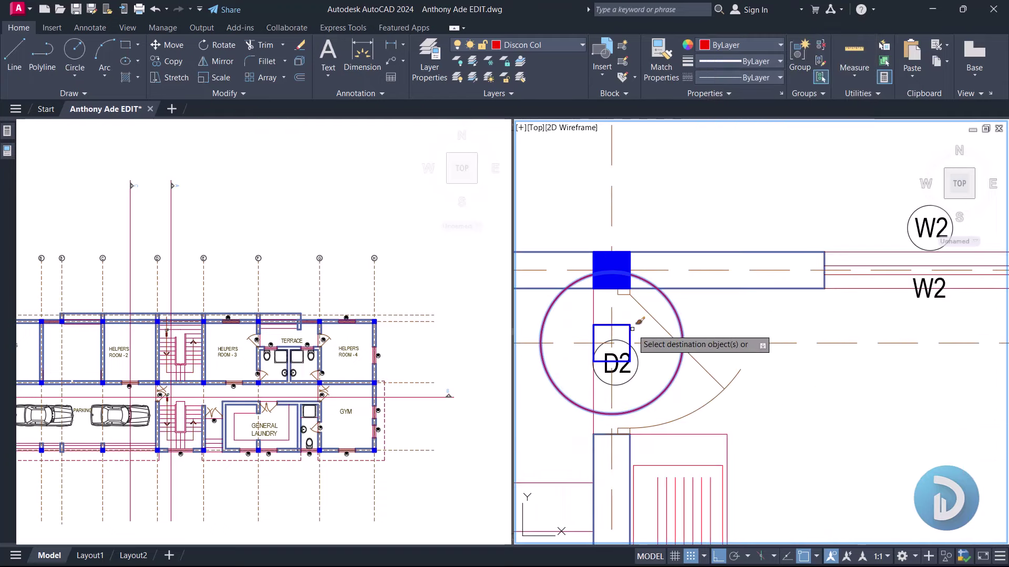
scroll(637, 320, down, 3)
middle_drag(867, 344, 732, 358)
scroll(735, 360, up, 3)
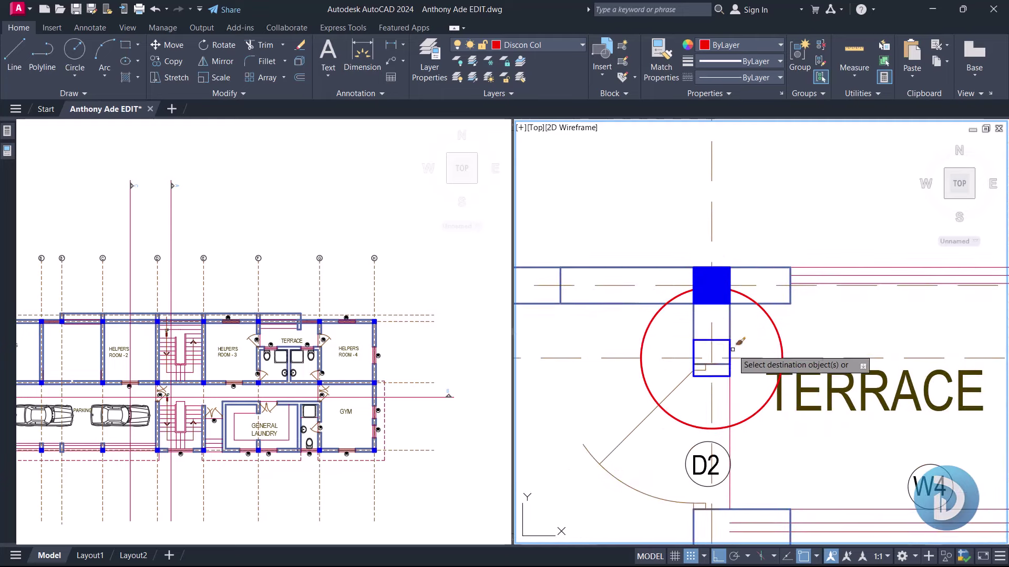
key(Escape)
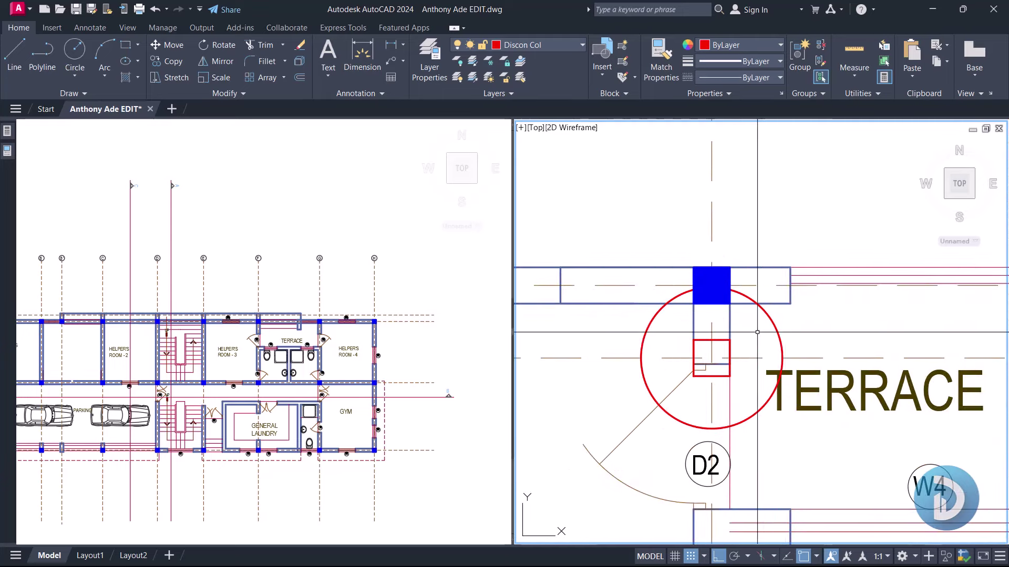
Step: Delete the red marker circles around the discontinued columns at grids E and F on the first floor plan
scroll(757, 332, down, 2)
scroll(727, 344, down, 3)
middle_drag(594, 306, 706, 295)
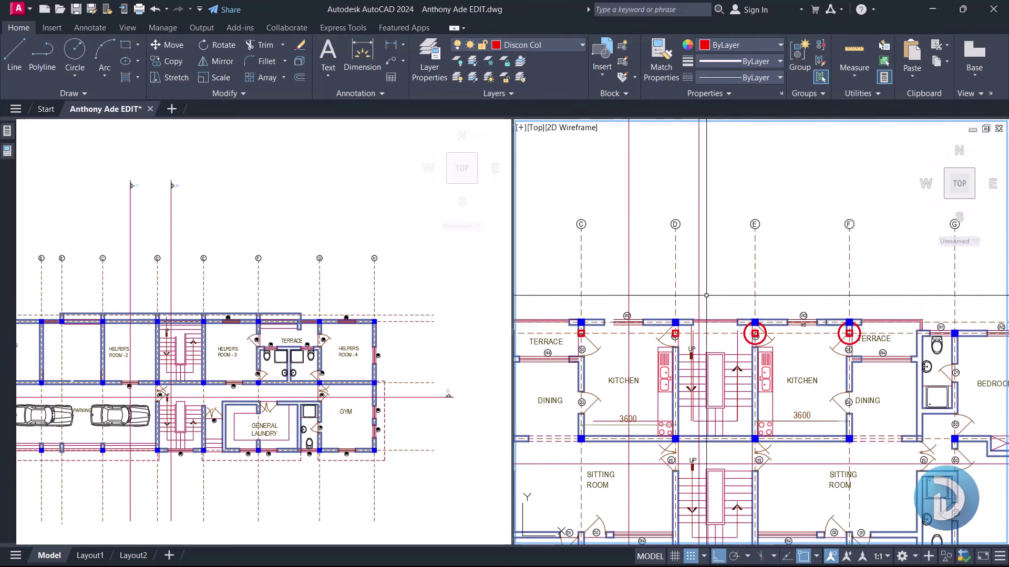
scroll(763, 328, up, 4)
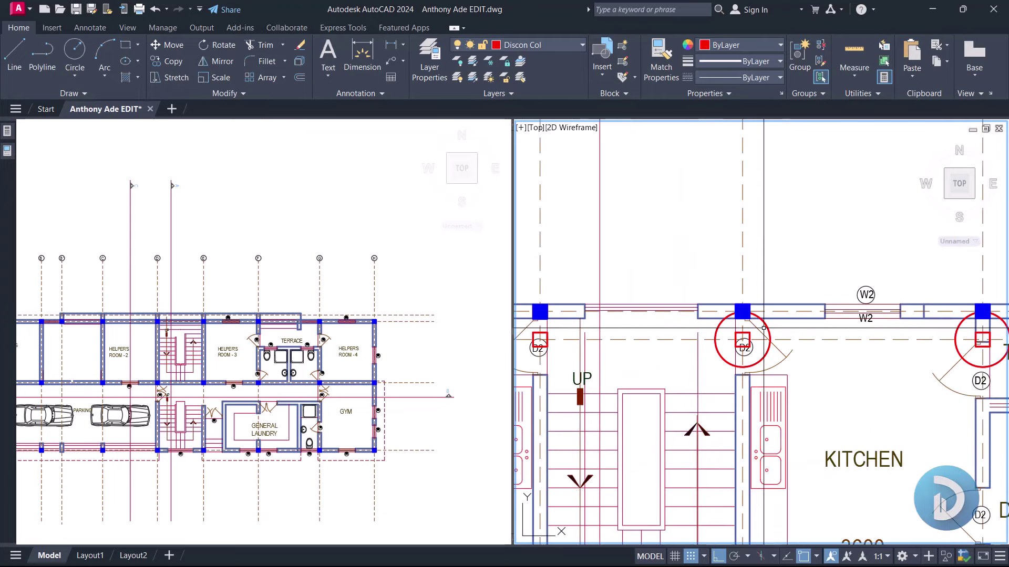
scroll(780, 324, down, 2)
middle_drag(835, 331, 743, 331)
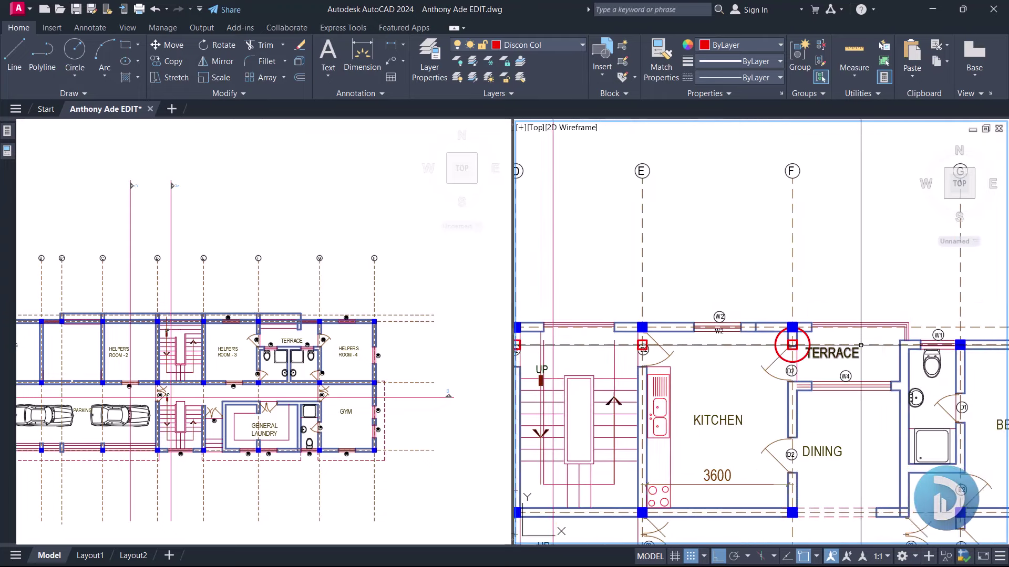
scroll(742, 330, up, 3)
scroll(724, 325, down, 6)
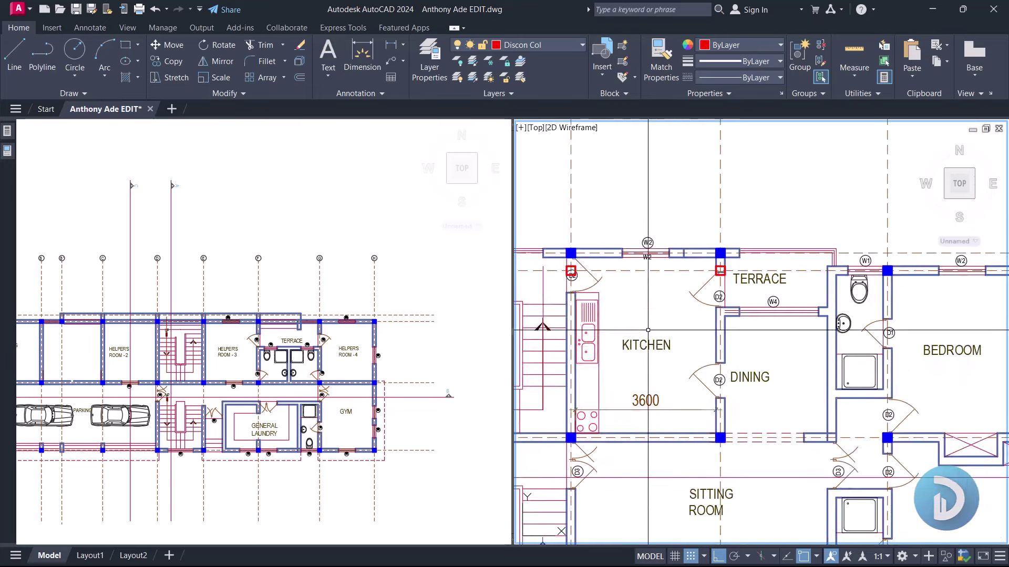
Step: Compare the terrace walls and columns around grids E to G on the ground and first floor plans
scroll(692, 295, up, 4)
middle_drag(179, 364, 199, 357)
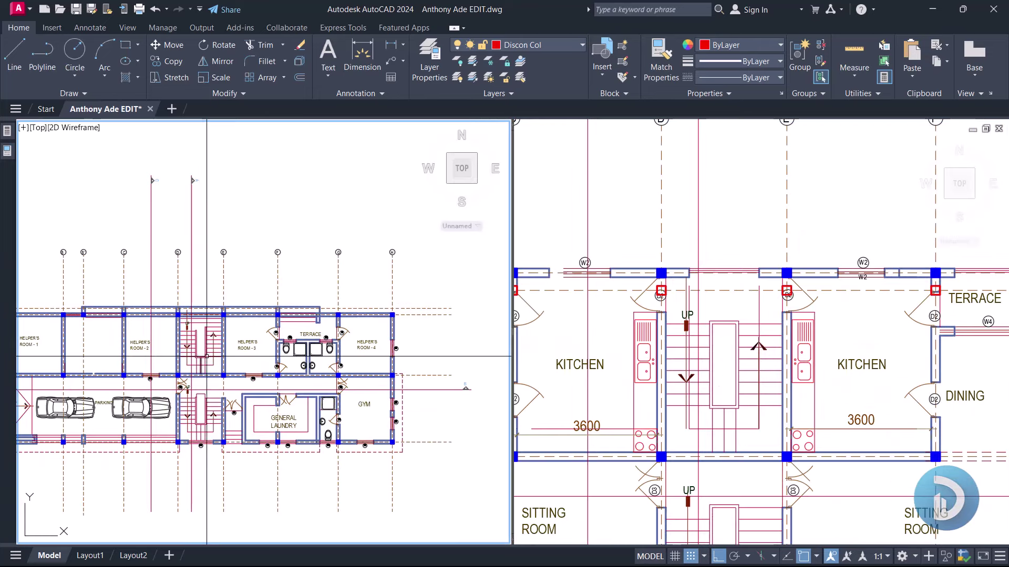
scroll(368, 288, up, 4)
middle_drag(293, 336, 351, 328)
click(767, 279)
scroll(766, 279, down, 3)
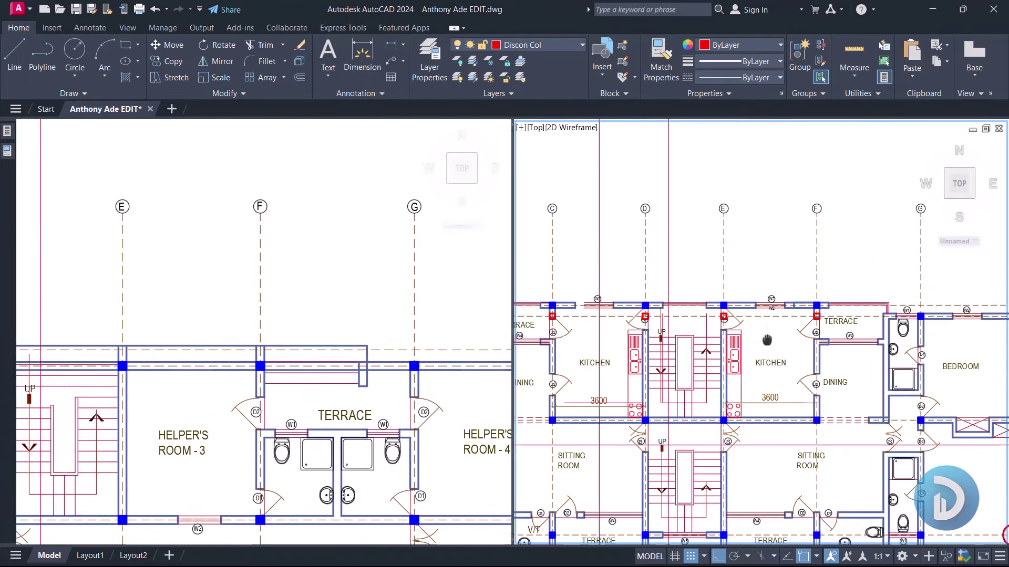
middle_drag(839, 241, 750, 241)
scroll(815, 252, up, 2)
middle_drag(760, 277, 758, 309)
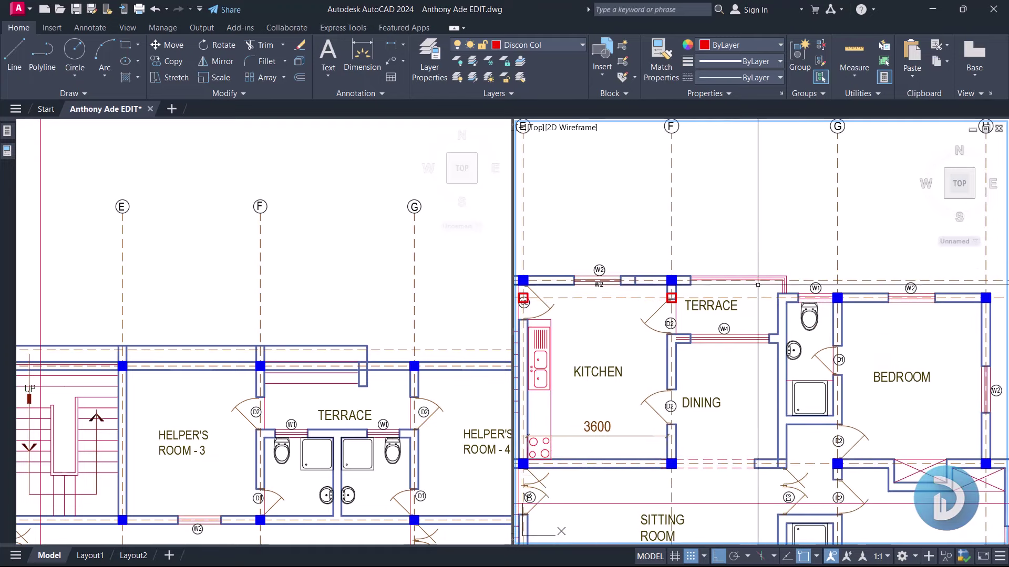
scroll(775, 320, down, 5)
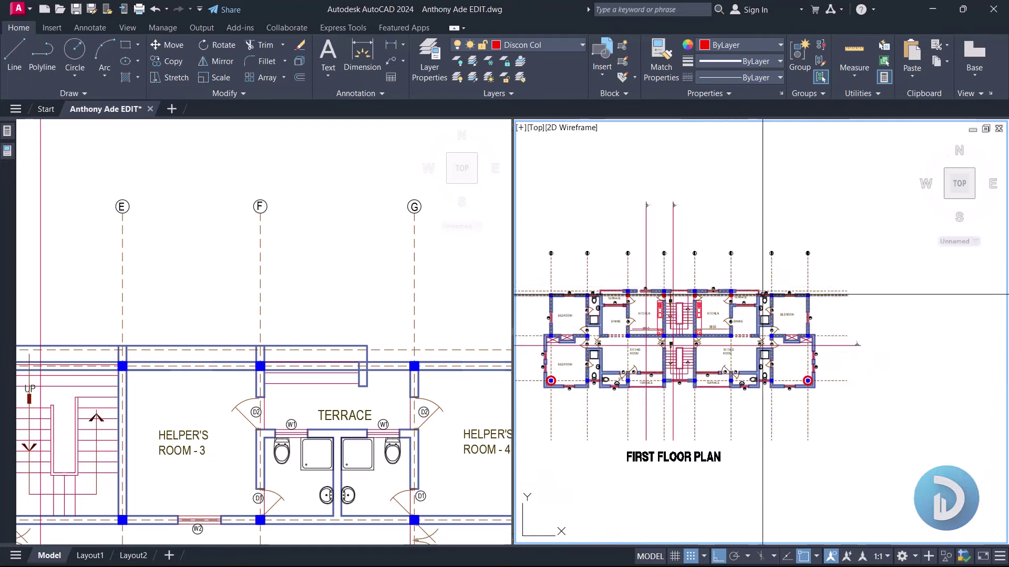
scroll(774, 321, up, 7)
middle_drag(774, 320, 783, 324)
scroll(807, 296, down, 3)
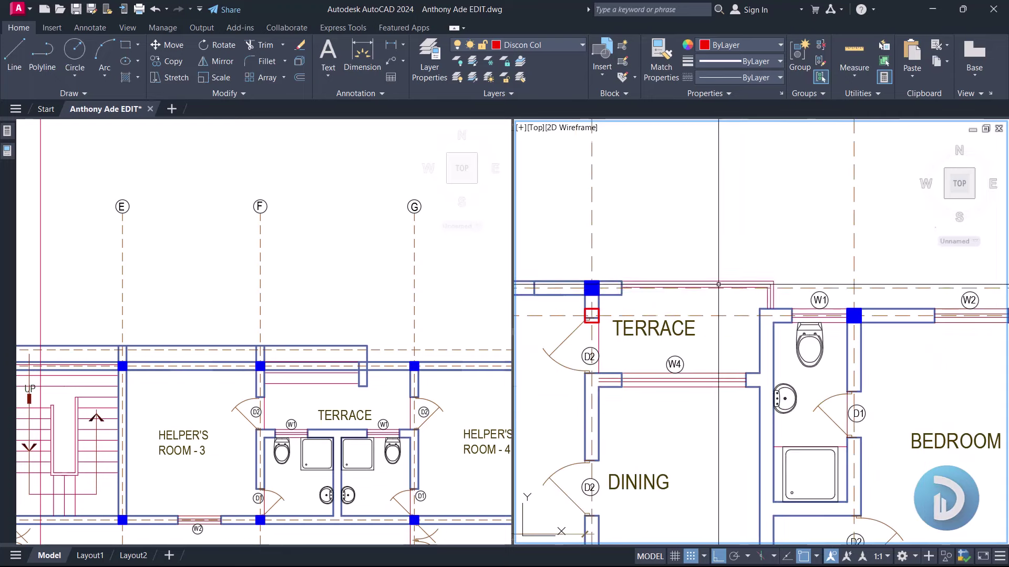
scroll(825, 294, up, 5)
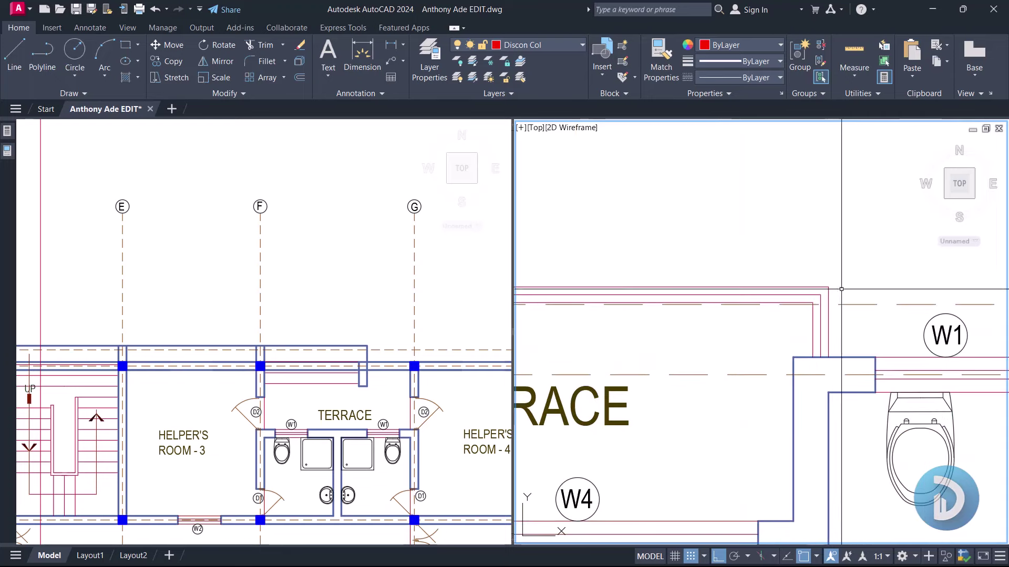
click(828, 294)
scroll(753, 273, down, 4)
Step: Draw a vertical line on the ground floor plan from the centre of the short wall between grids F and G to below the plan
click(312, 266)
scroll(312, 266, up, 4)
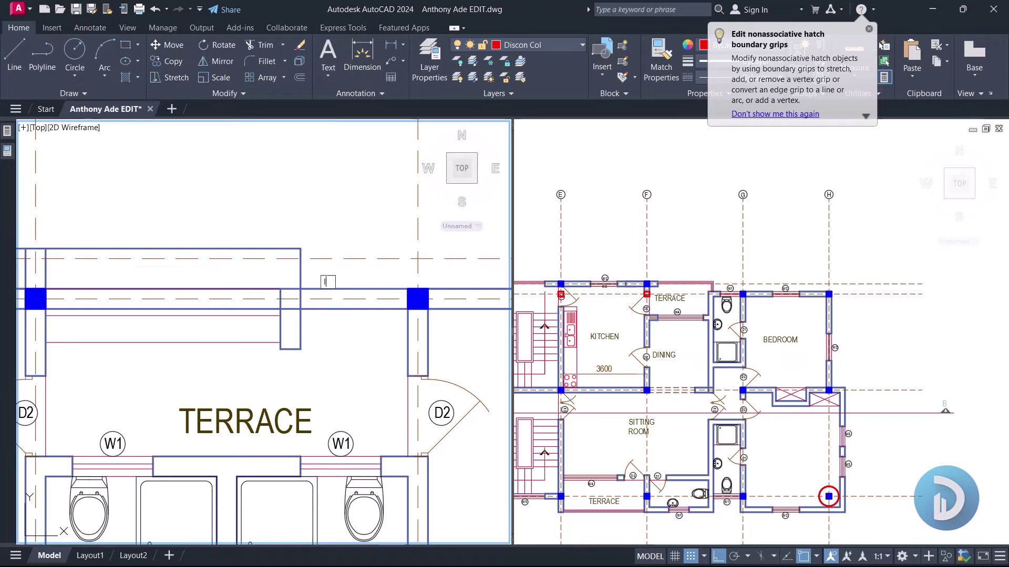
shift+right_click(310, 205)
click(359, 232)
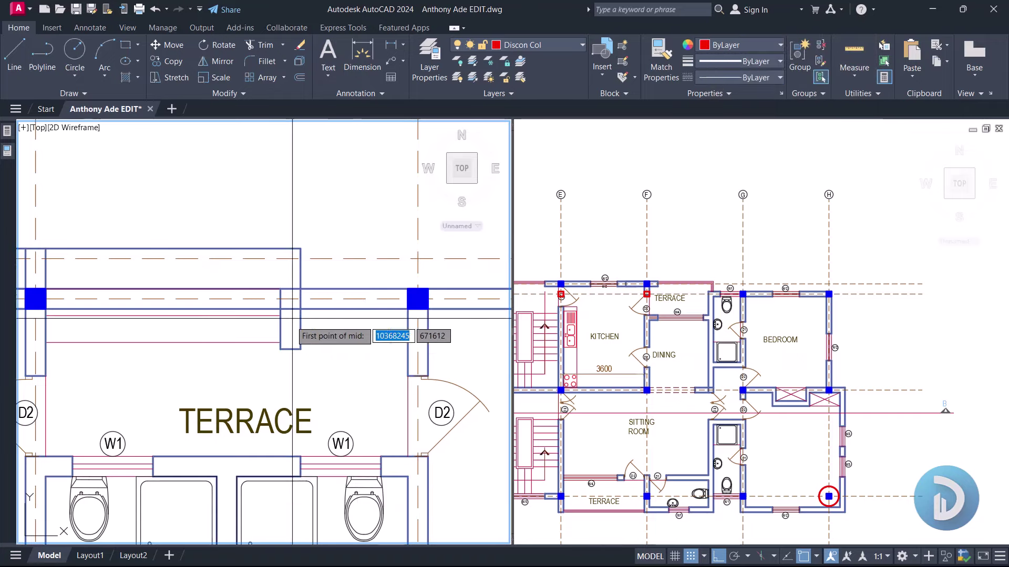
scroll(310, 321, up, 3)
click(266, 308)
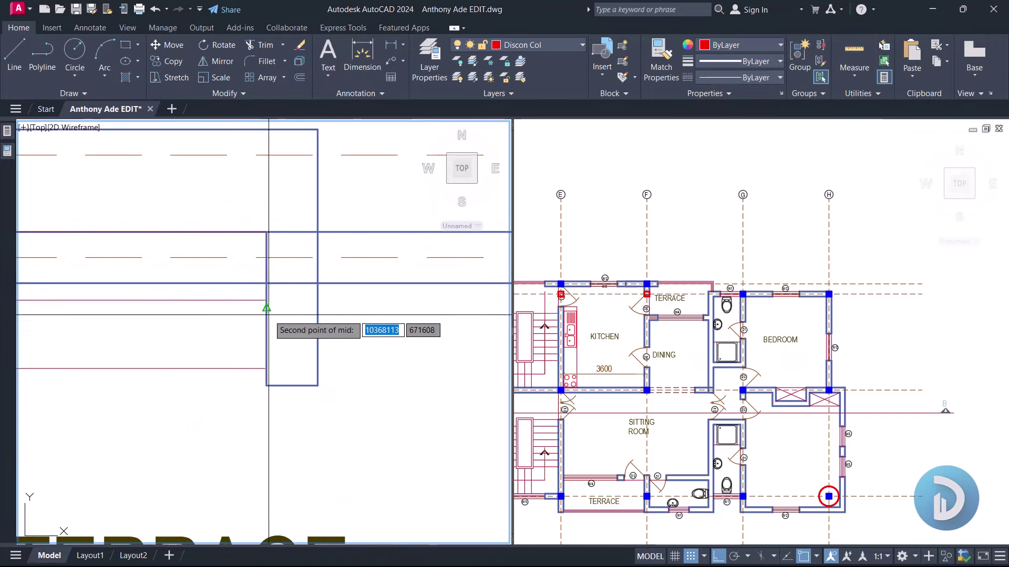
click(266, 309)
scroll(273, 294, down, 5)
scroll(317, 301, up, 3)
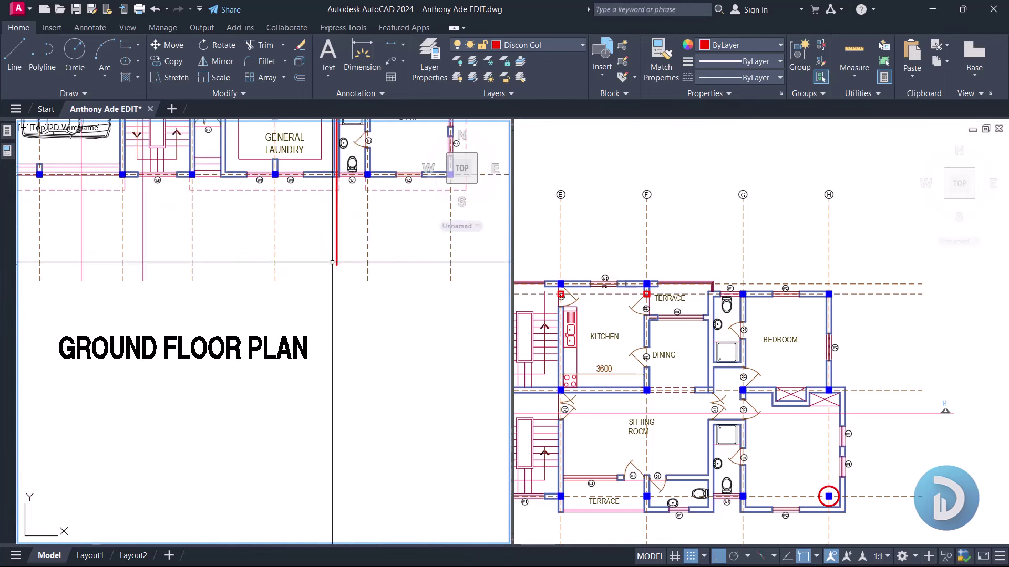
Step: Stretch the new line's upper end past the grid bubbles and match its properties to grid line G
scroll(316, 223, up, 5)
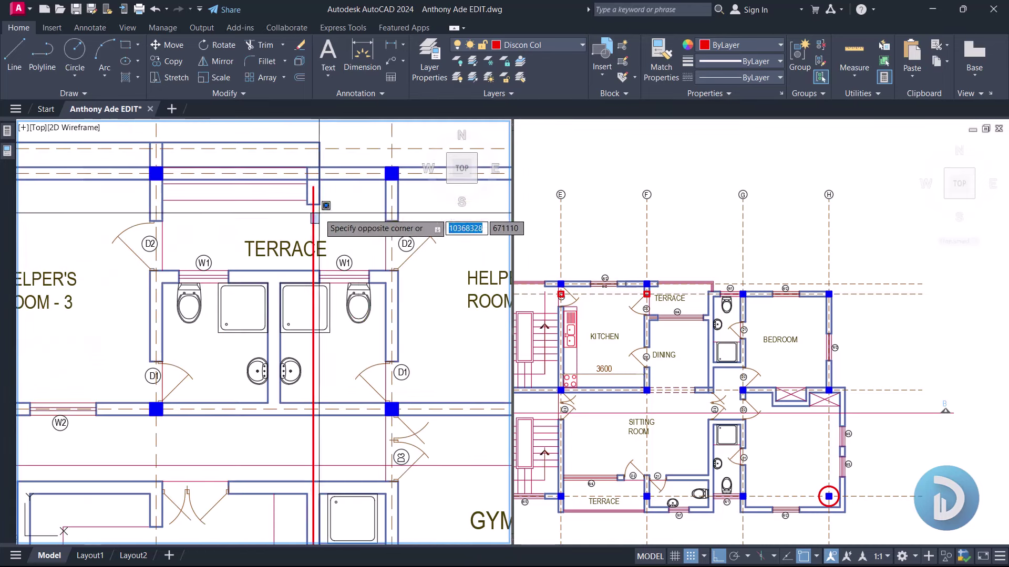
click(313, 218)
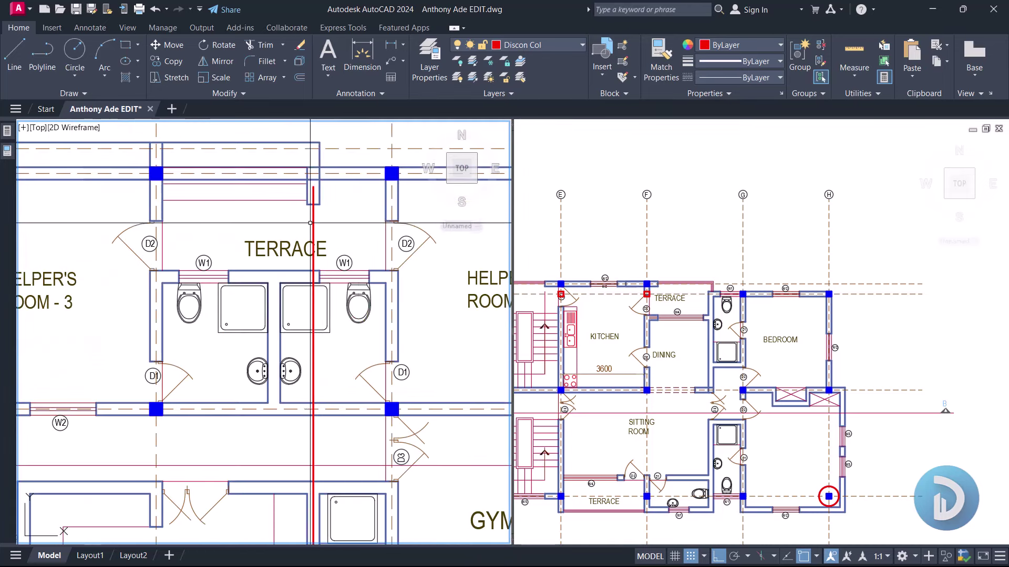
click(313, 186)
middle_drag(319, 163, 315, 251)
click(320, 181)
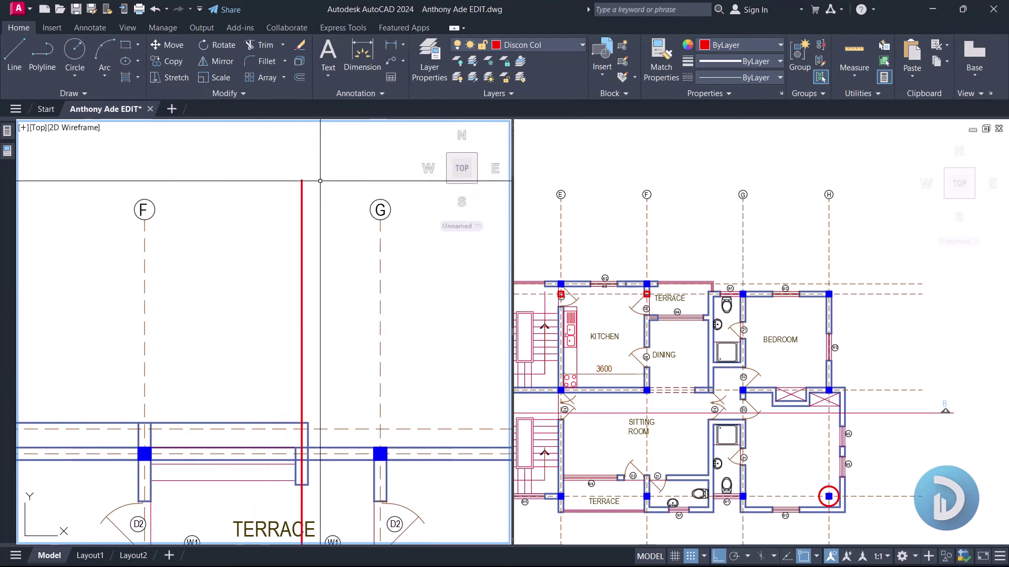
key(Escape)
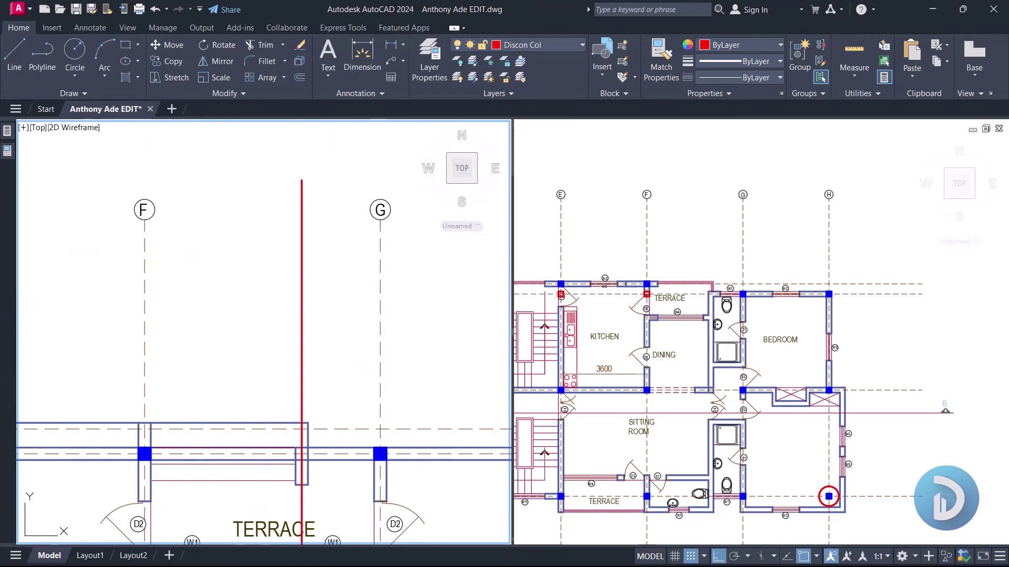
click(382, 253)
click(301, 255)
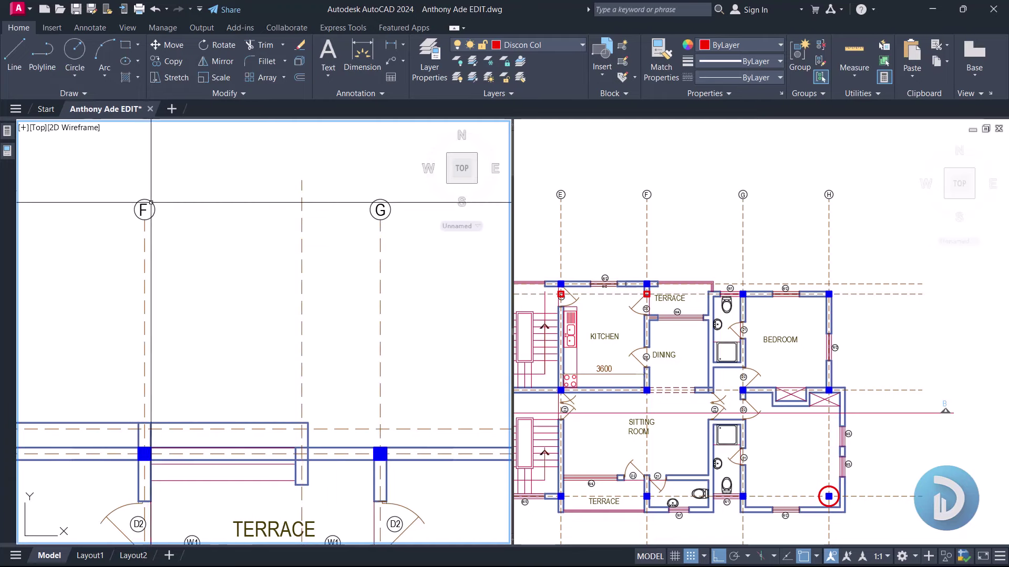
Step: Copy the grid bubble F with its letter horizontally onto the new grid line between F and G
click(106, 187)
click(158, 225)
right_click(187, 230)
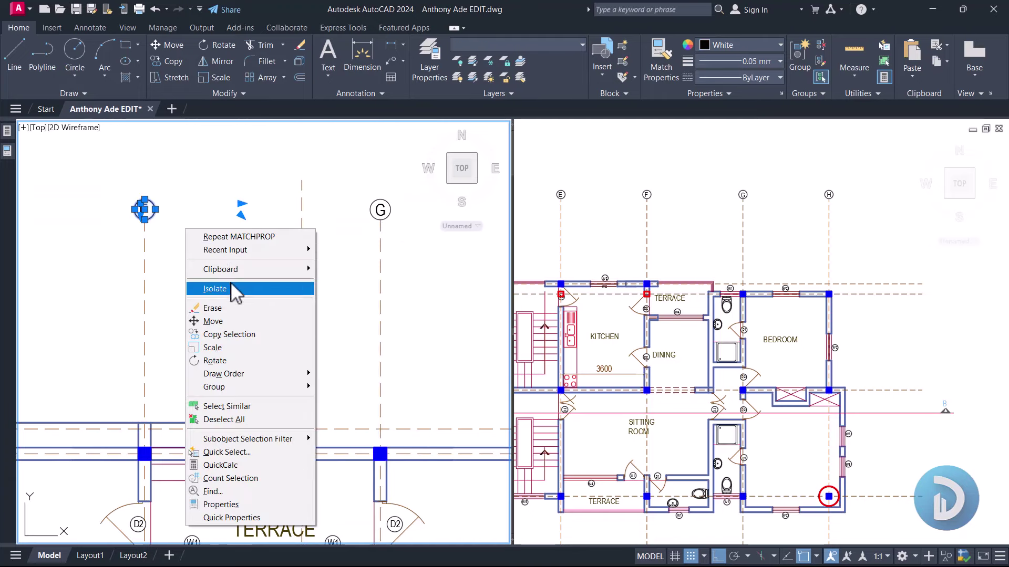
click(235, 321)
click(144, 334)
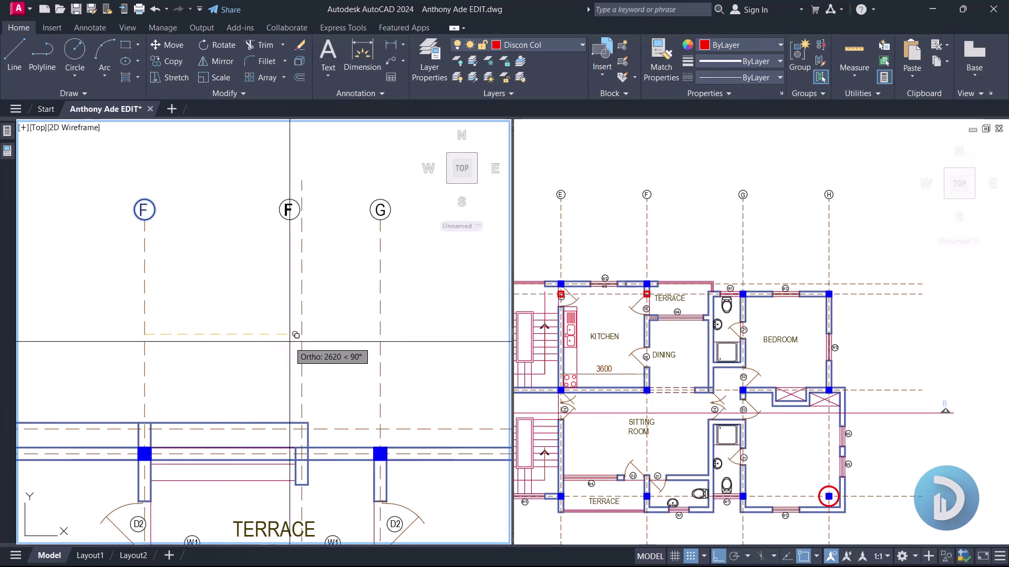
click(302, 307)
Step: Shorten the upper end of the new grid line to below its bubble and extend it to meet the circle
scroll(274, 195, up, 4)
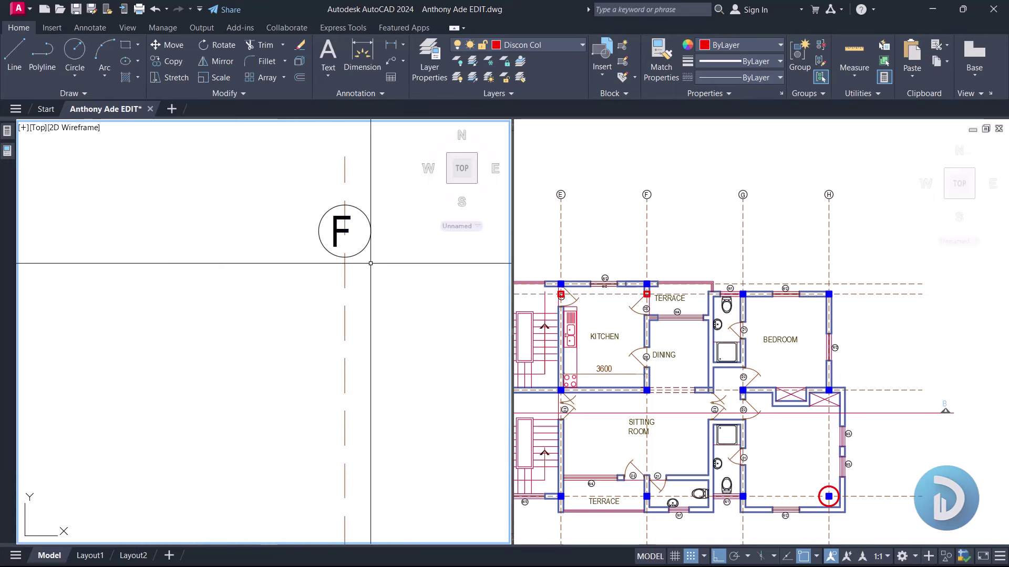
click(346, 158)
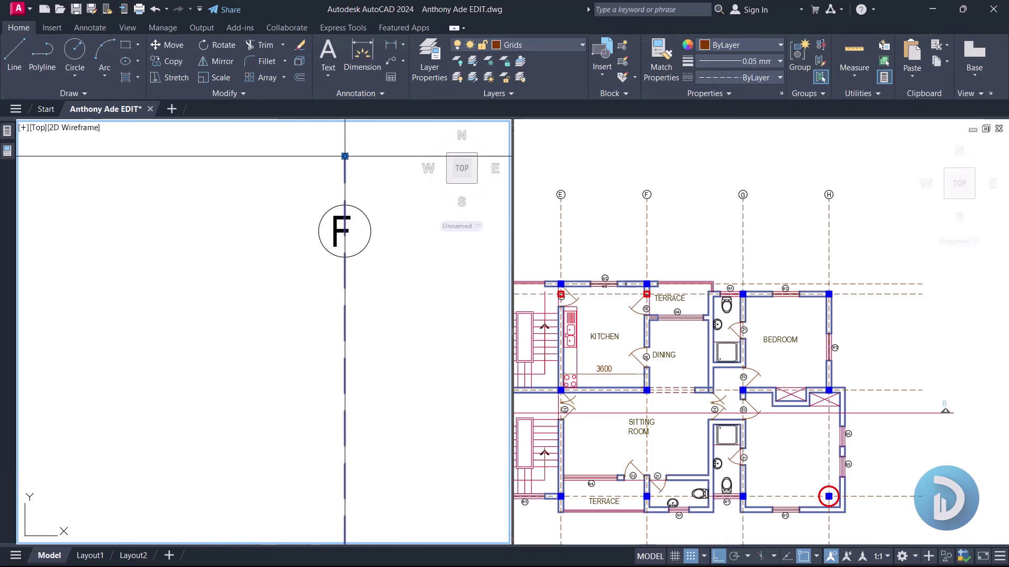
click(345, 156)
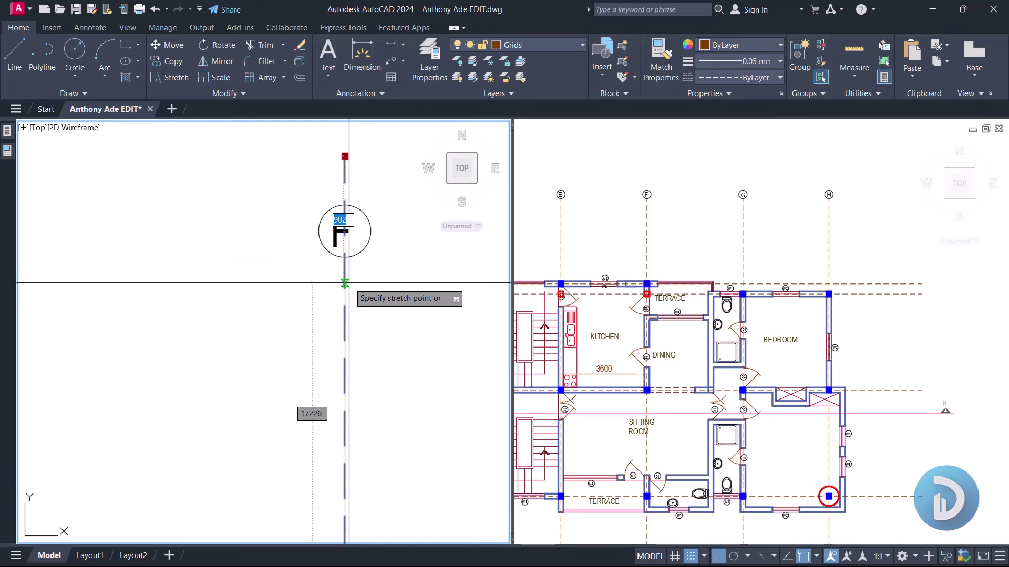
click(345, 284)
key(Escape)
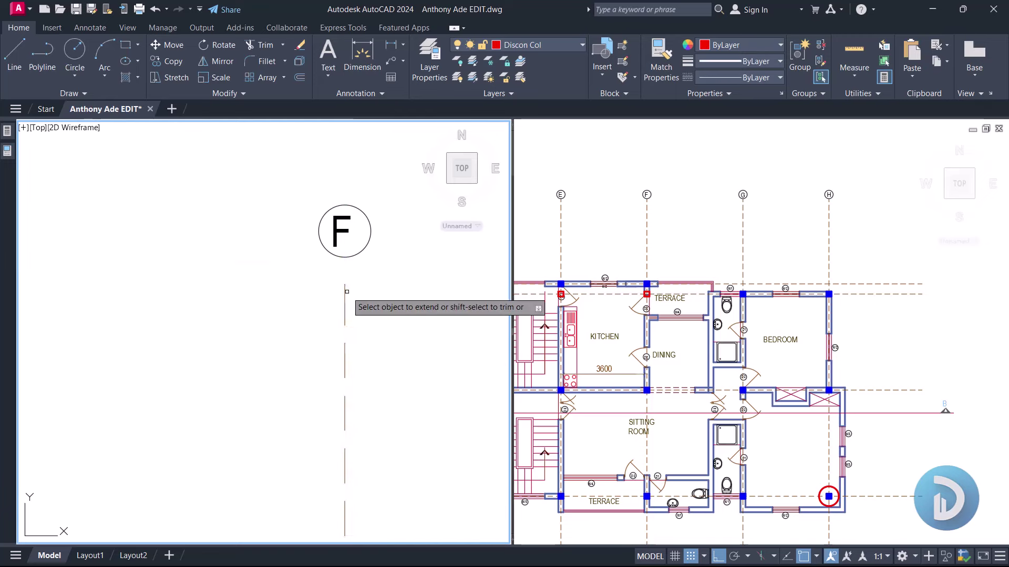
click(341, 287)
Step: Copy the terrace column at grid F horizontally onto the new grid line between F and G
scroll(341, 230, down, 5)
scroll(342, 258, down, 3)
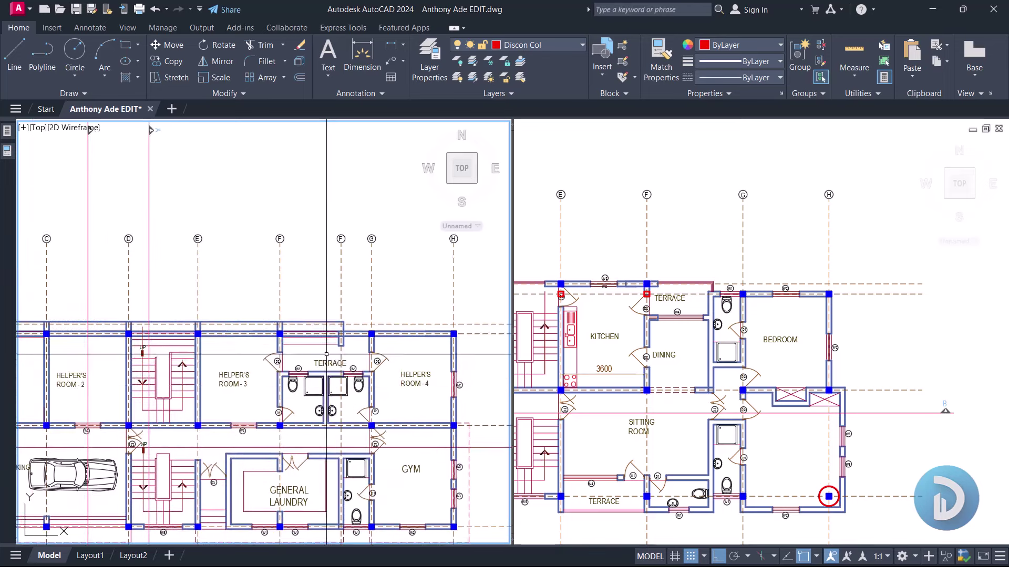
scroll(339, 302, up, 6)
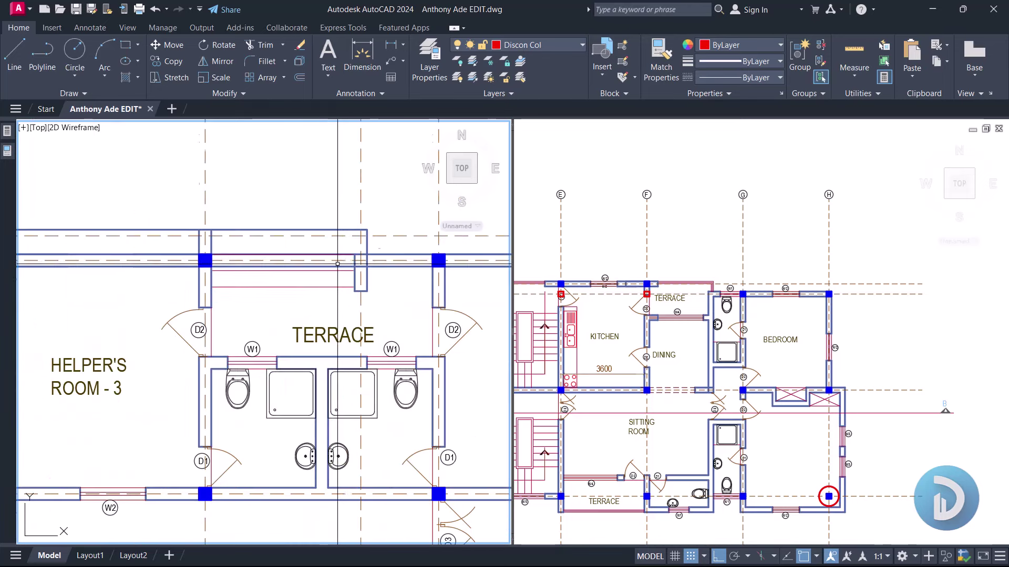
click(145, 263)
click(220, 298)
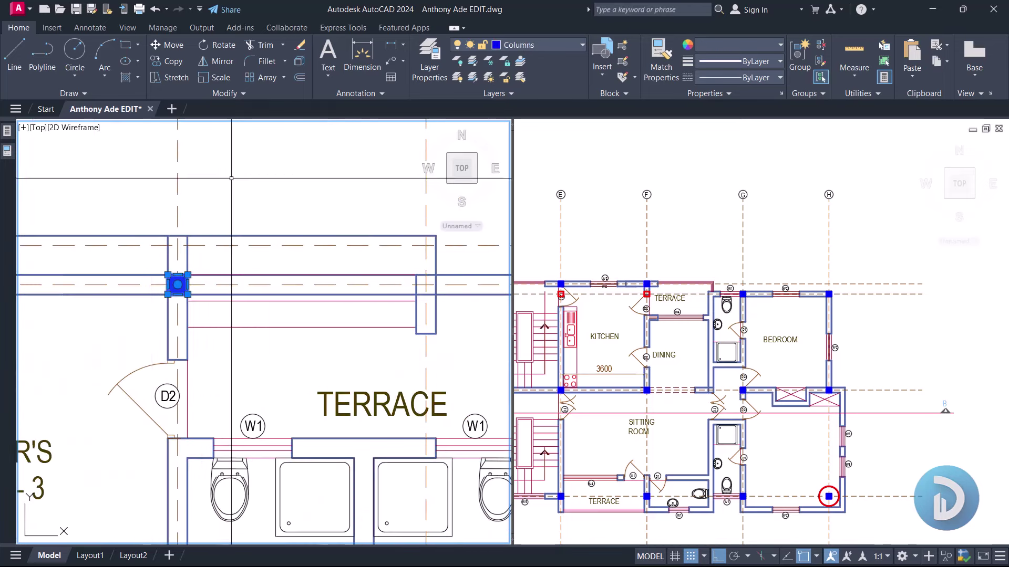
right_click(237, 118)
click(293, 288)
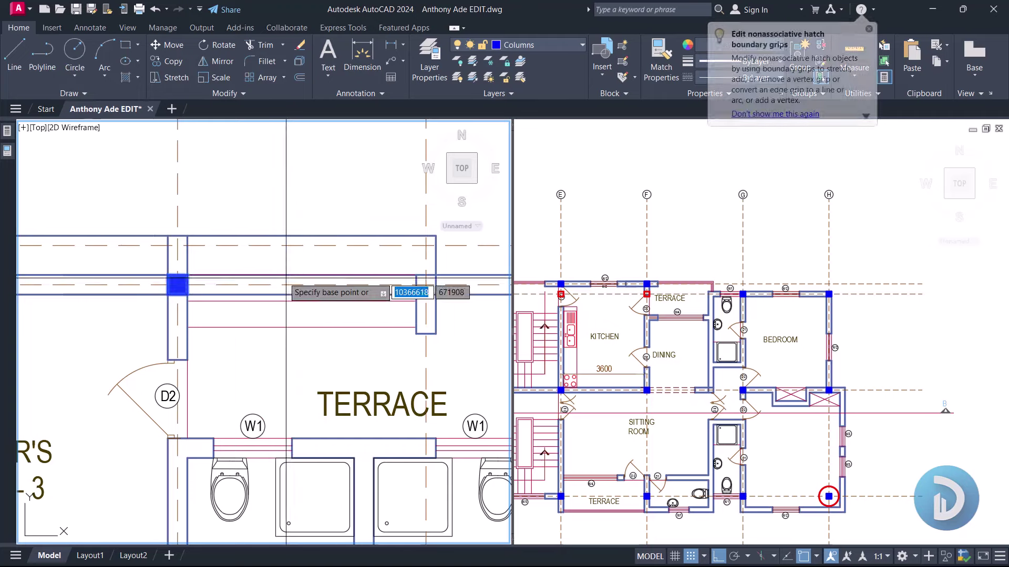
click(178, 173)
middle_drag(367, 199, 215, 247)
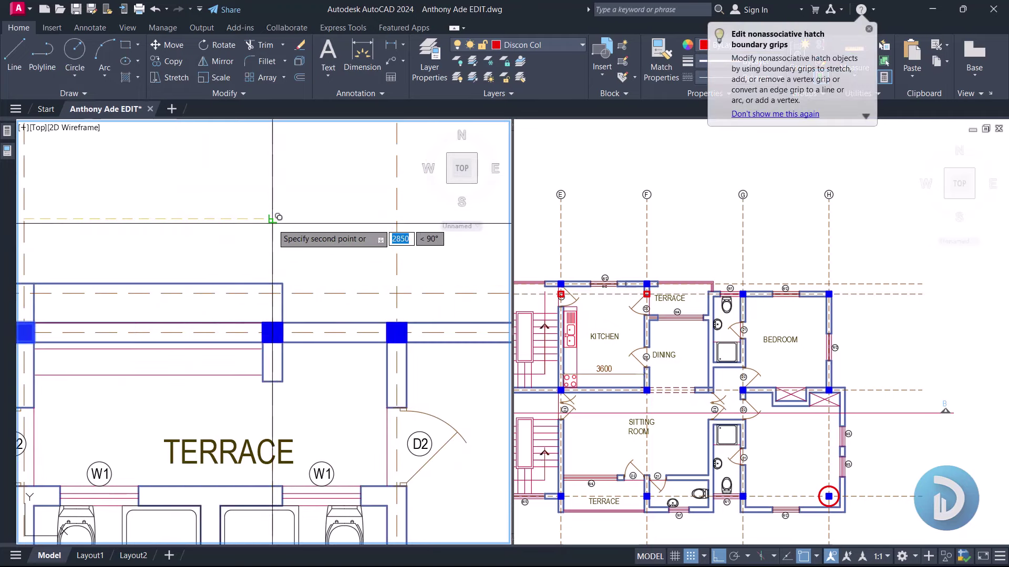
Step: Delete the bathroom fixtures, windows, front wall segments and TERRACE label between grids F and G
scroll(294, 252, down, 6)
scroll(325, 286, up, 5)
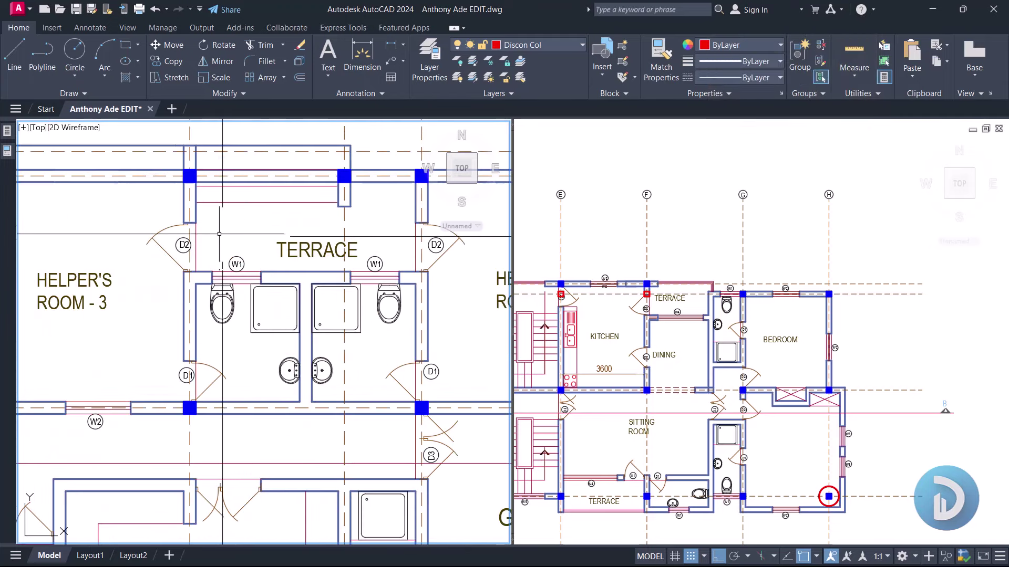
click(208, 222)
click(416, 379)
key(Delete)
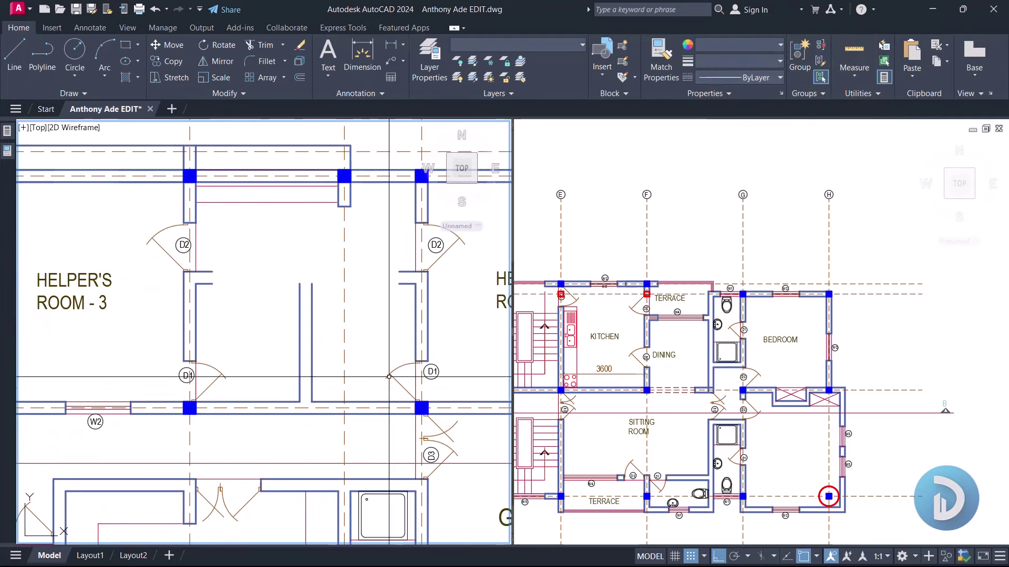
Step: Delete the partition wall between the two bathrooms and the D1 door swing at grid F
click(315, 337)
click(293, 289)
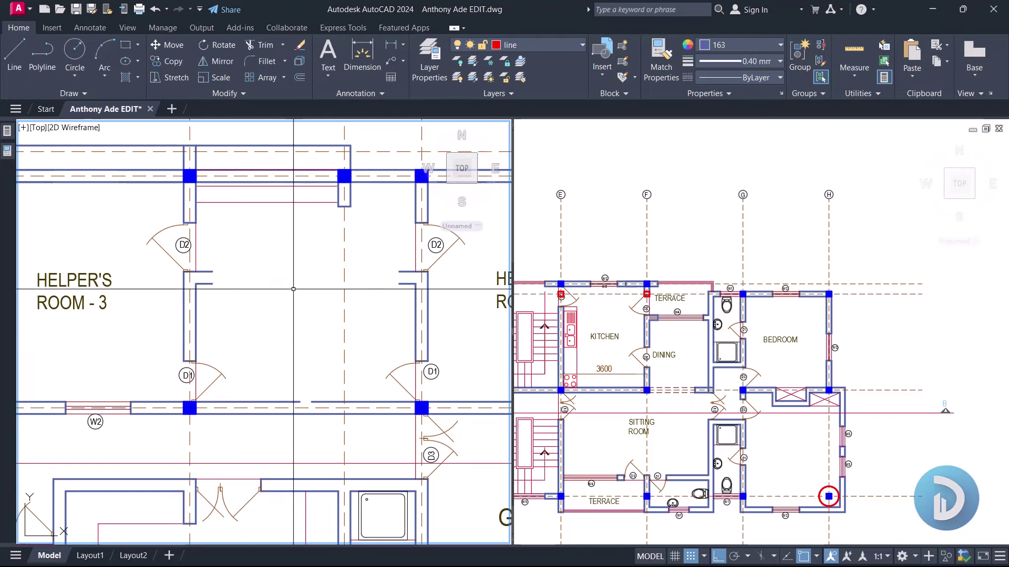
click(241, 382)
Step: Extend the short wall's inner face up to the outer wall and remove its part and the terrace lines below the new column
scroll(227, 344, down, 2)
scroll(263, 315, up, 1)
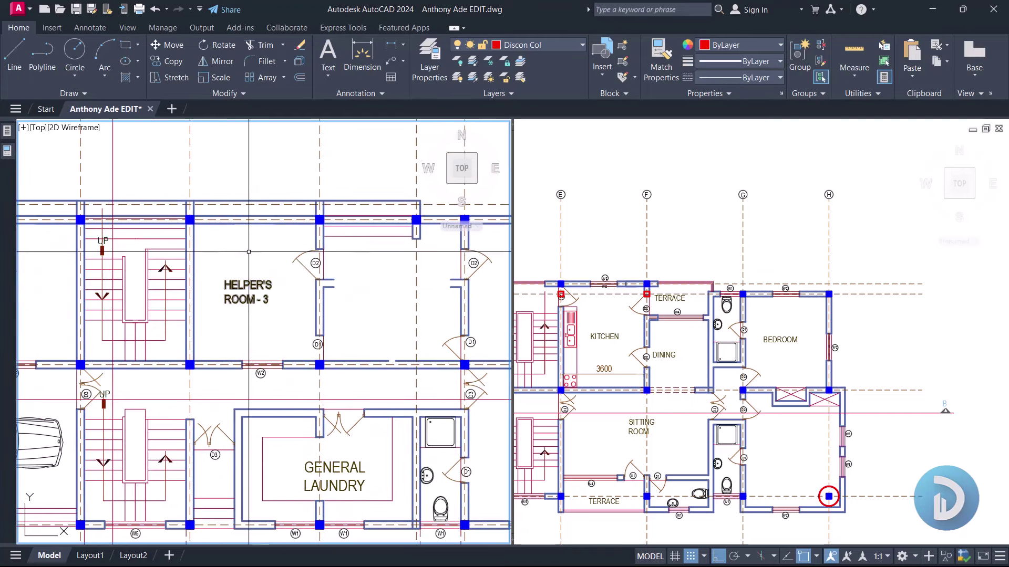
scroll(272, 319, down, 1)
scroll(272, 320, up, 5)
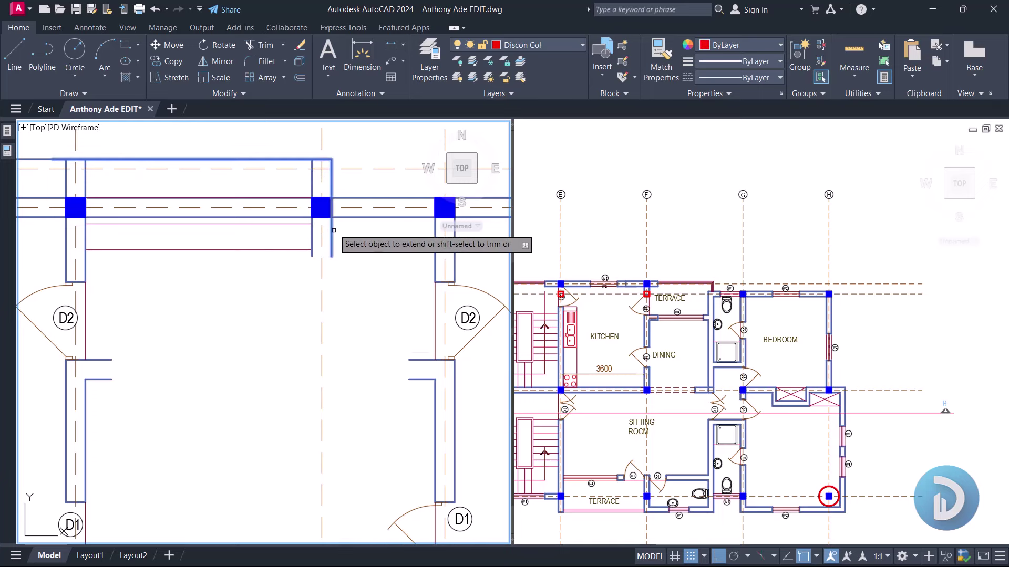
key(Escape)
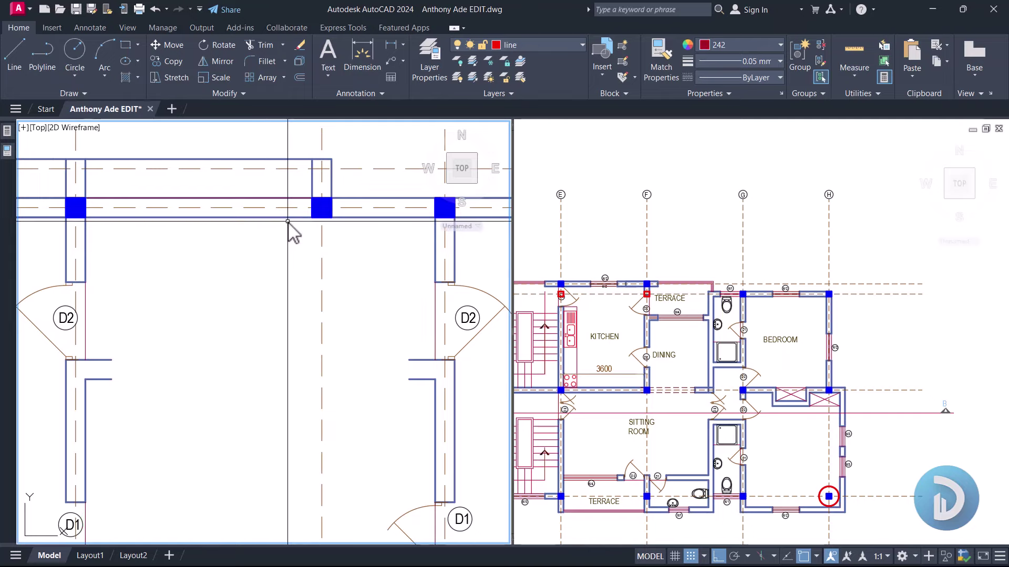
key(Escape)
Step: Examine the projecting outer wall and its columns along the upper side of the ground floor plan
scroll(288, 221, down, 6)
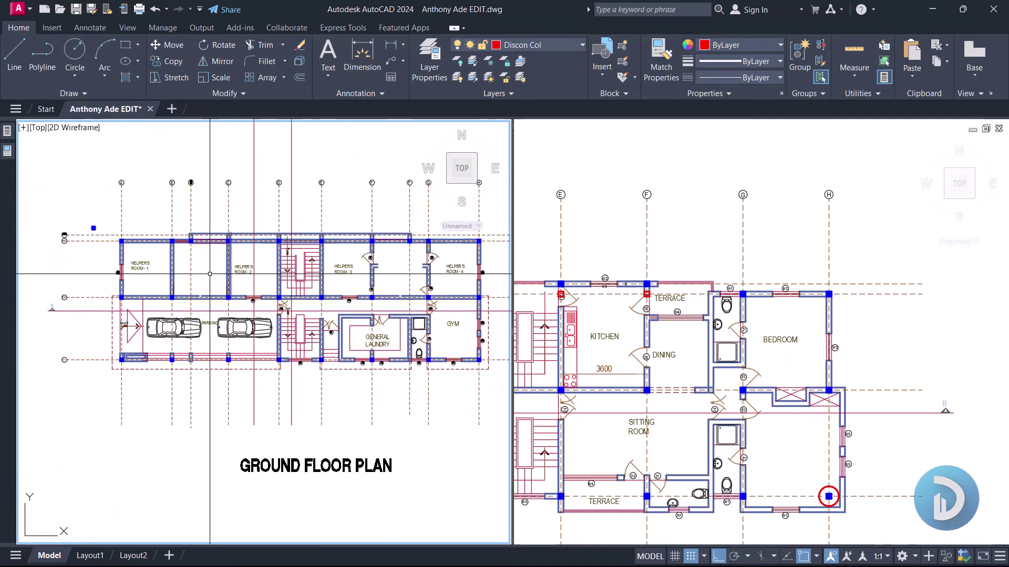
middle_drag(210, 273, 177, 275)
scroll(176, 275, up, 2)
scroll(176, 276, down, 2)
middle_drag(354, 281, 323, 282)
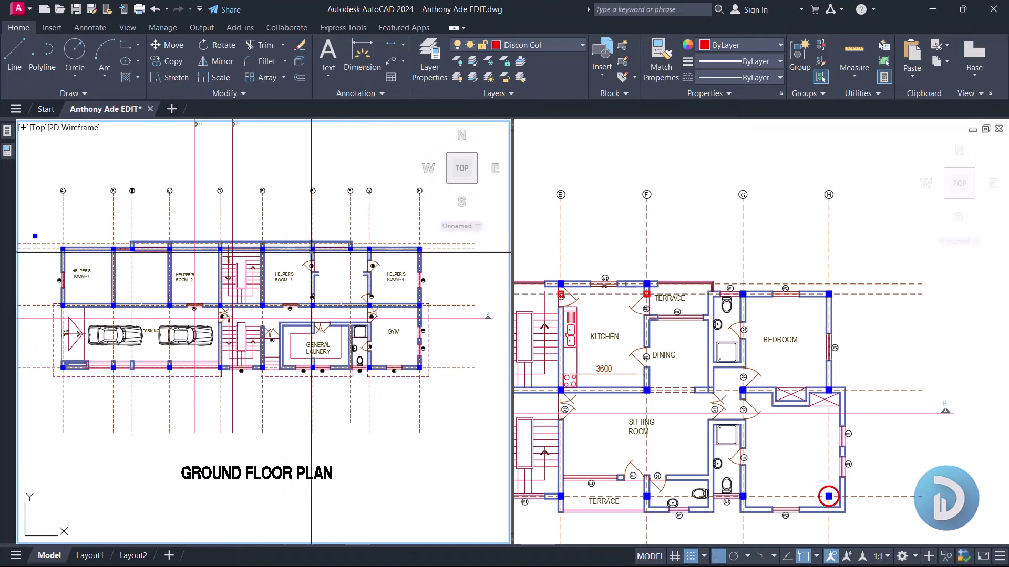
scroll(311, 253, up, 9)
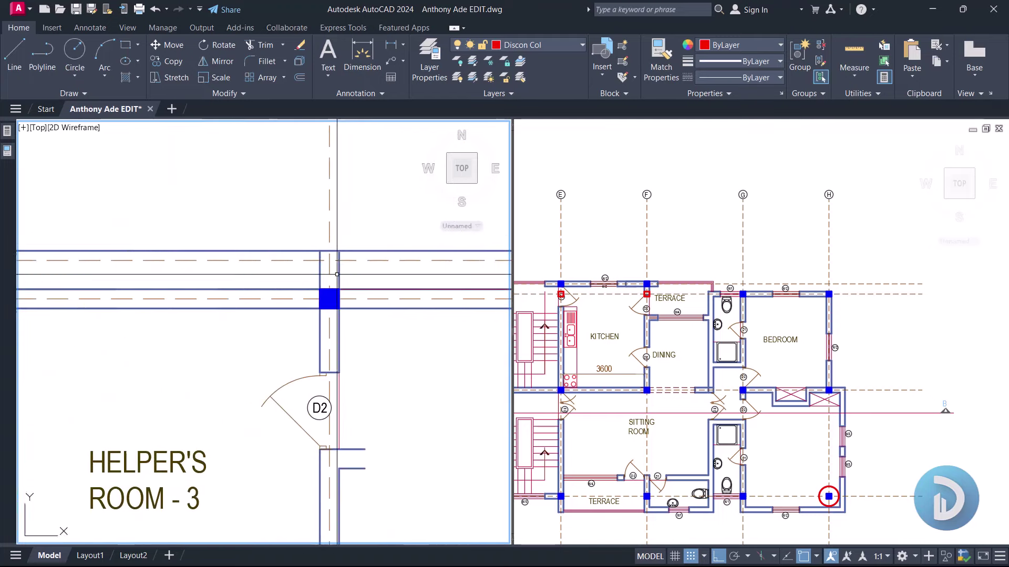
middle_drag(337, 275, 289, 296)
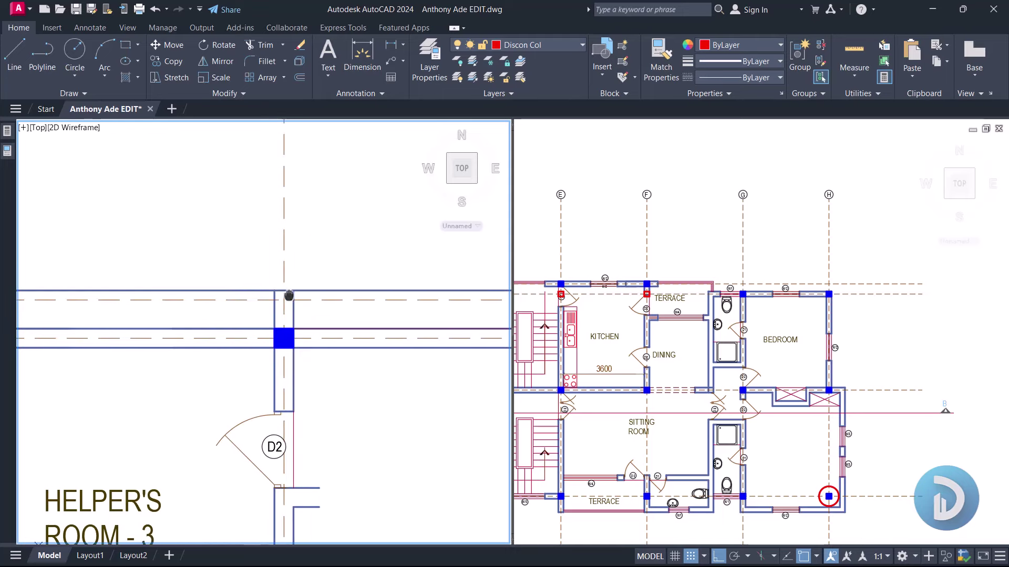
click(368, 294)
middle_drag(392, 287, 266, 287)
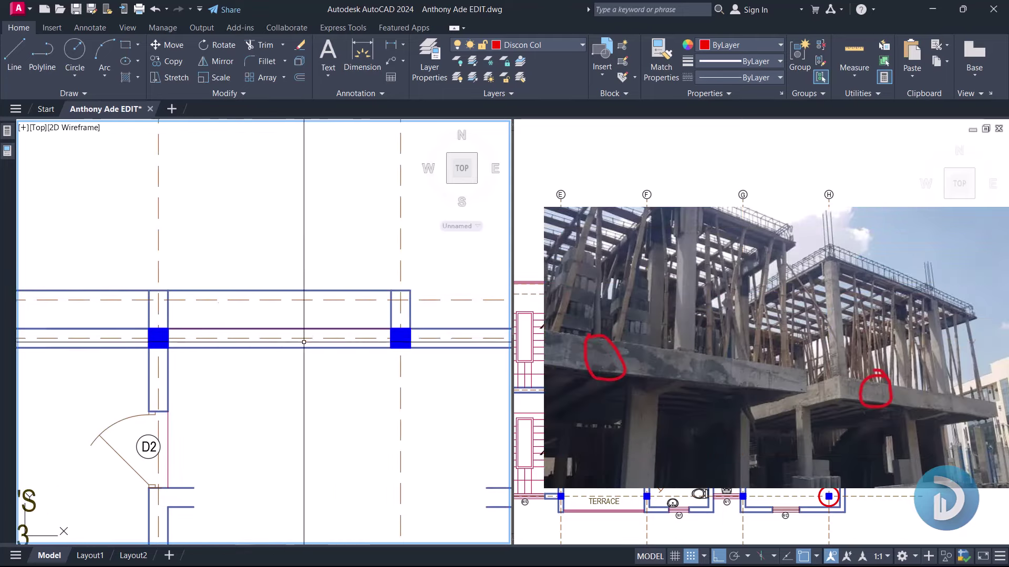
Step: Offset the projecting outer wall line inward to form the inner beam edge along the upper side of the ground floor plan
middle_drag(293, 308, 328, 306)
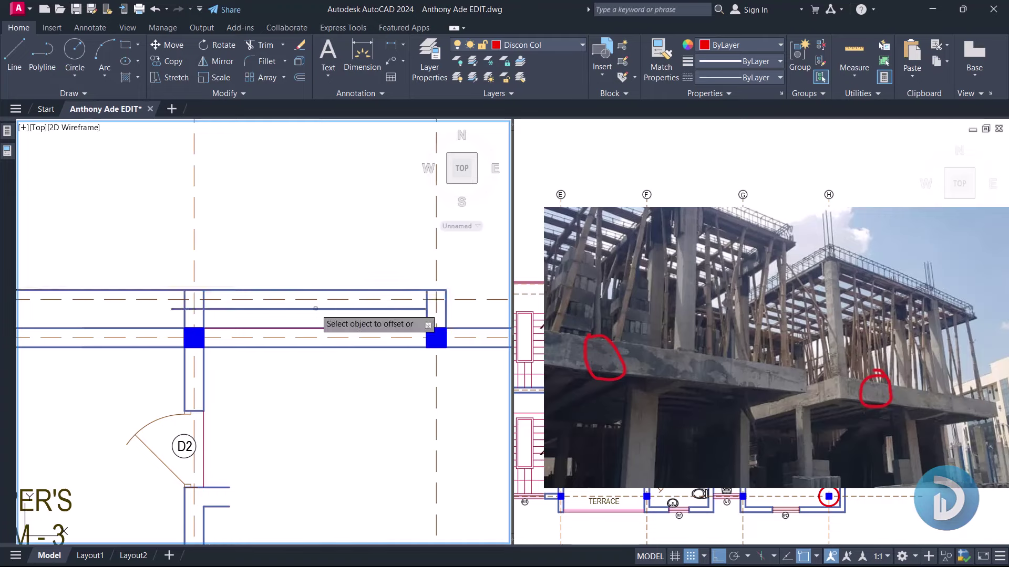
middle_drag(315, 309, 202, 295)
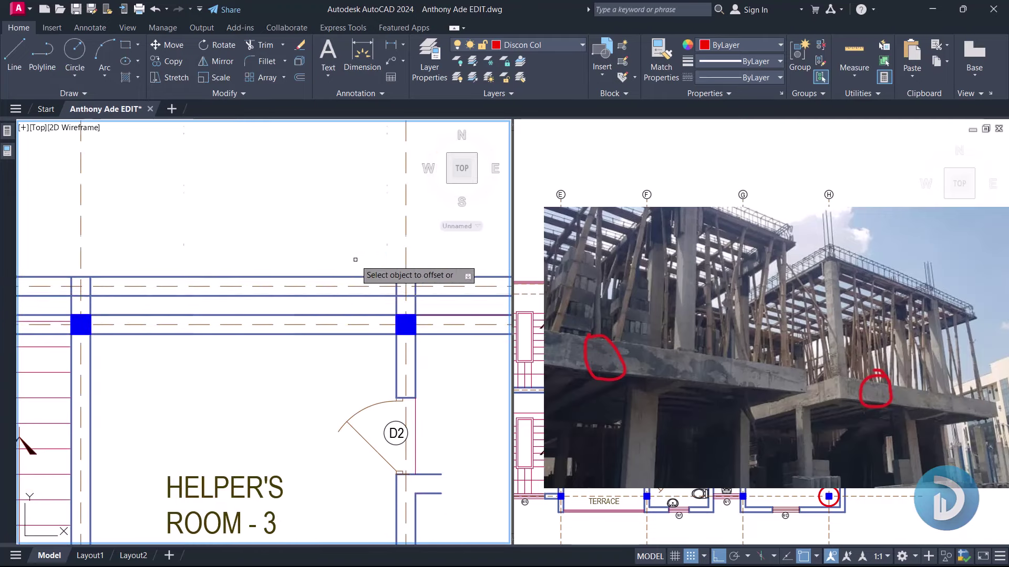
scroll(356, 259, down, 3)
middle_drag(132, 270, 311, 278)
scroll(310, 278, up, 3)
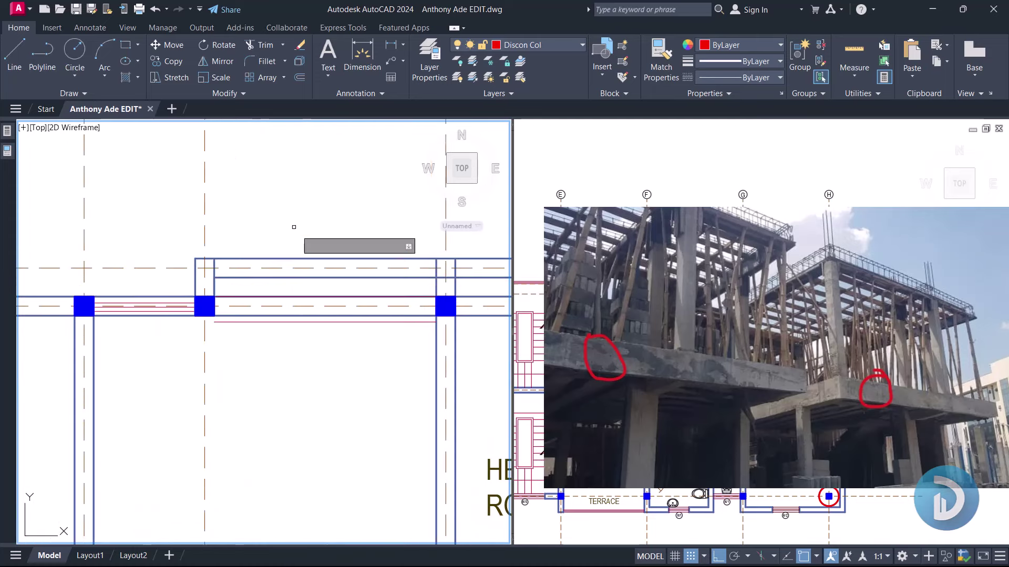
scroll(294, 227, down, 2)
scroll(300, 283, up, 4)
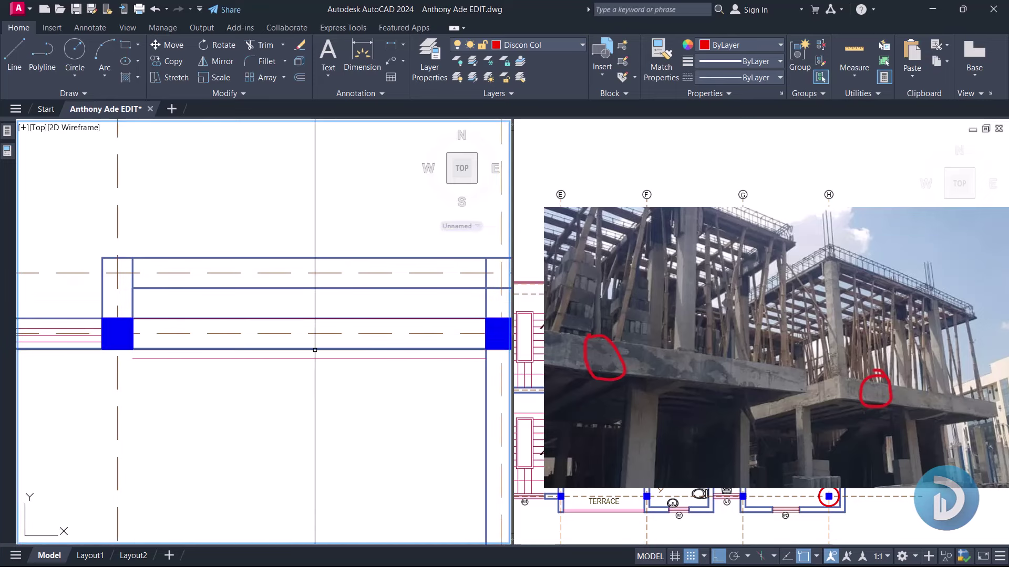
Step: Measure the gap between the outer wall and the inner beam edge on the ground floor plan with a temporary line
text(l)
key(Return)
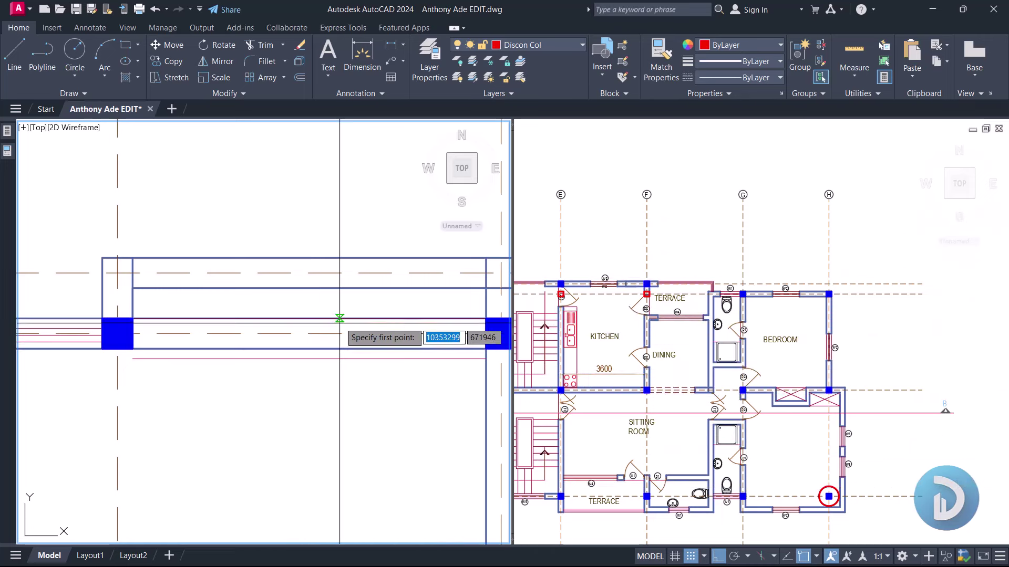
click(345, 318)
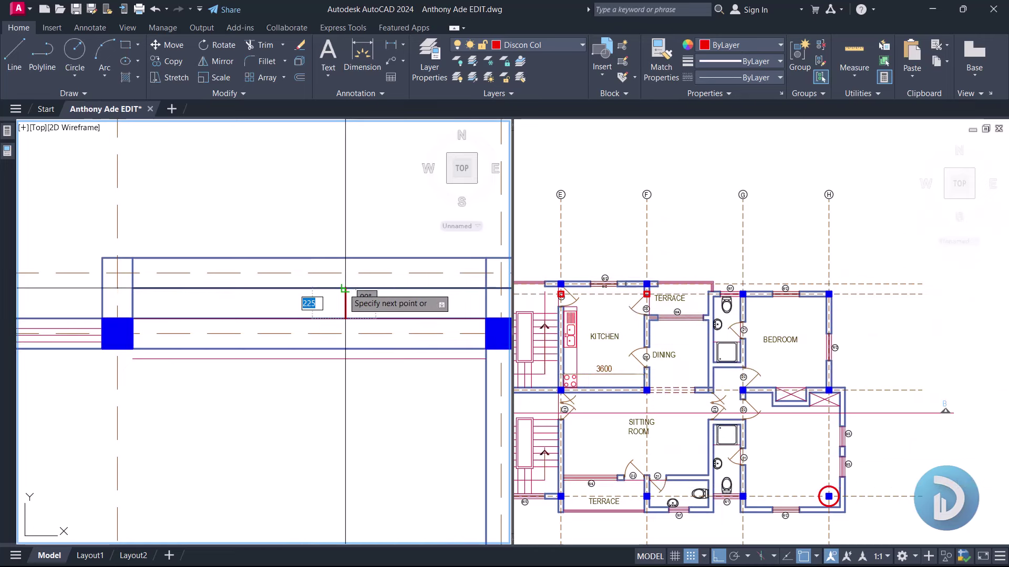
key(Escape)
scroll(210, 283, down, 3)
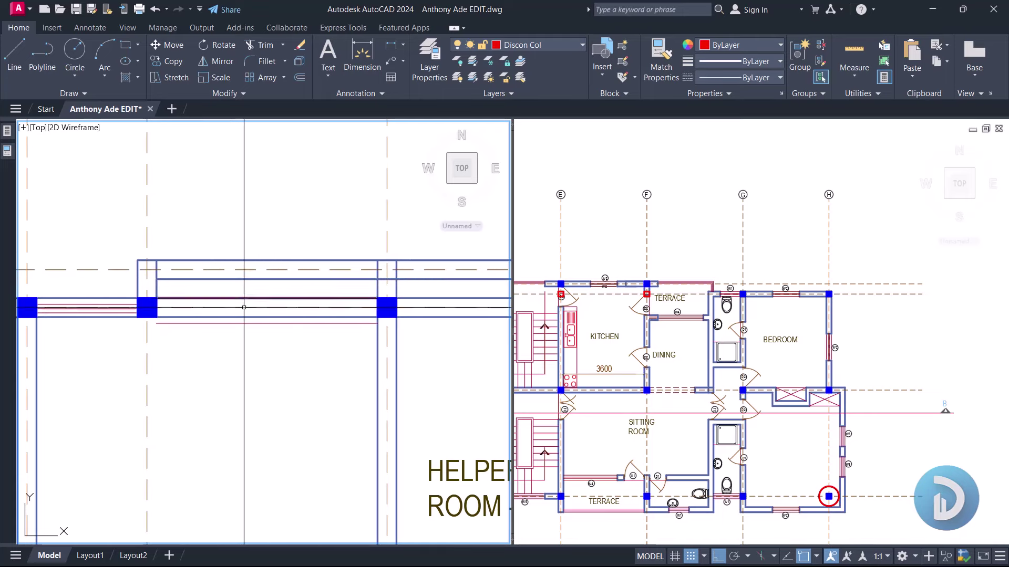
scroll(166, 288, down, 2)
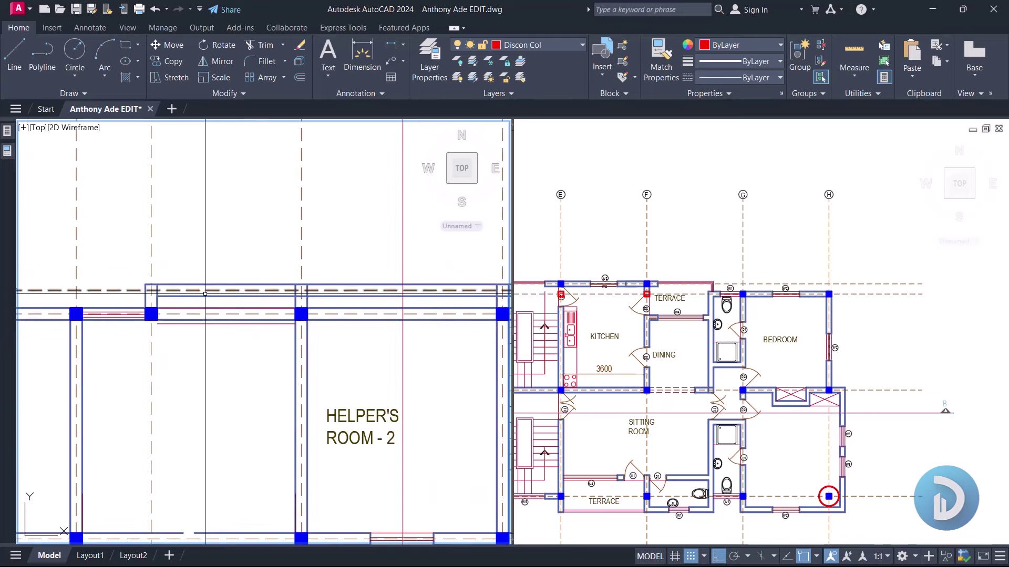
scroll(145, 281, down, 3)
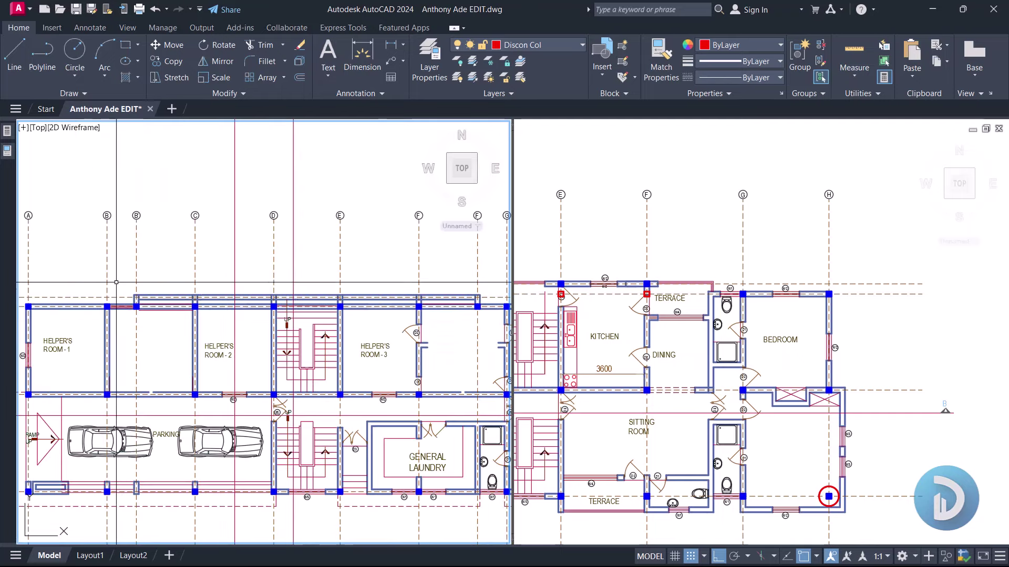
middle_drag(363, 283, 322, 296)
Step: Find the building elevations and examine the projecting slab edge beneath the upper balcony railing
click(856, 311)
scroll(754, 339, down, 6)
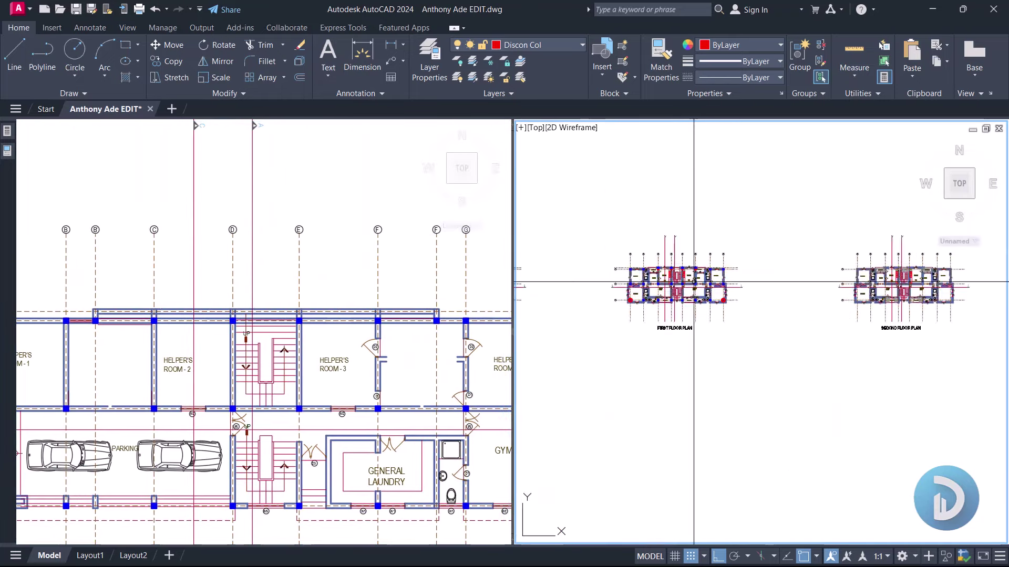
scroll(683, 334, up, 3)
scroll(709, 315, down, 3)
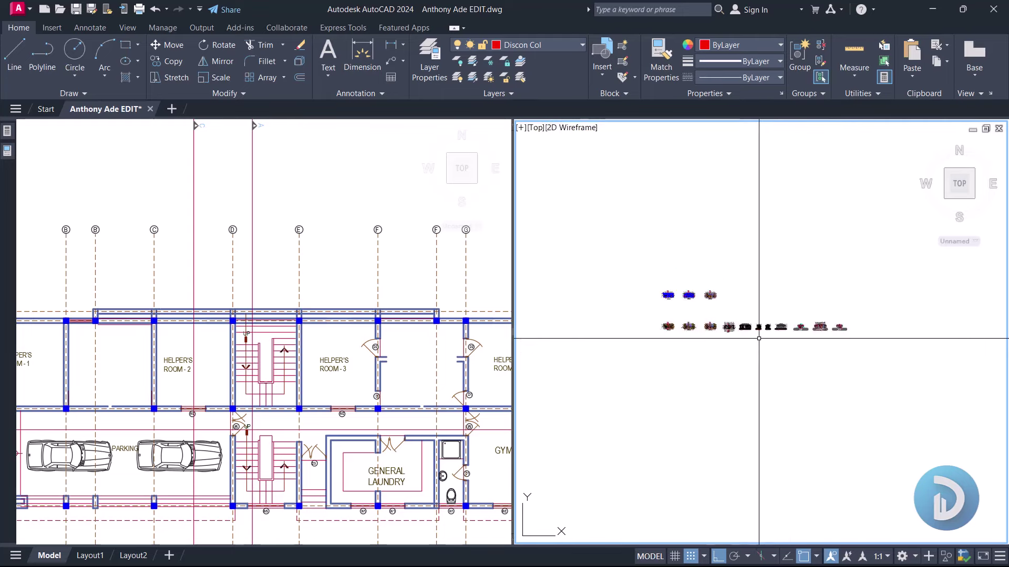
scroll(723, 294, up, 4)
middle_drag(723, 286, 748, 287)
scroll(748, 286, down, 3)
scroll(774, 311, up, 7)
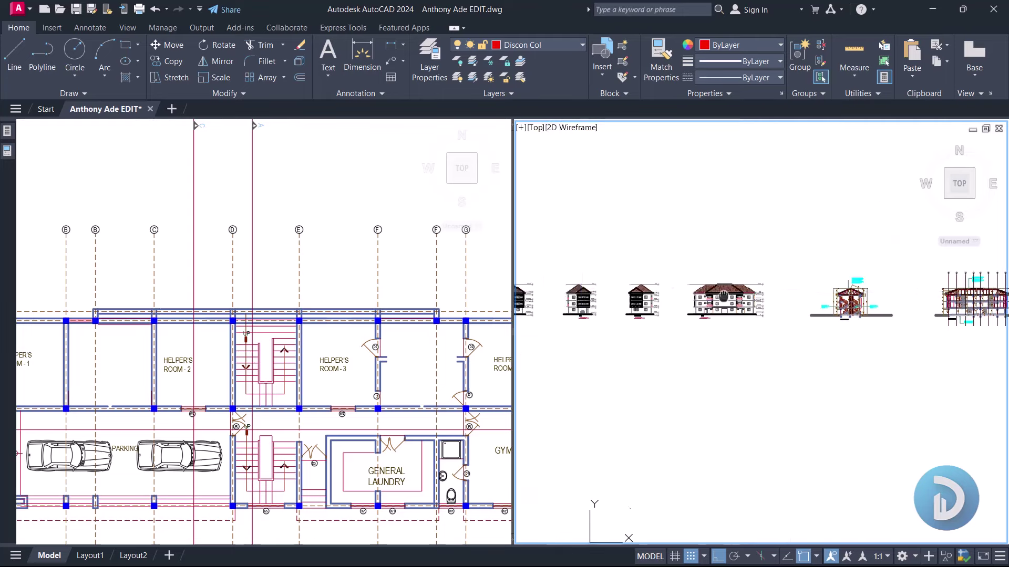
scroll(774, 310, up, 6)
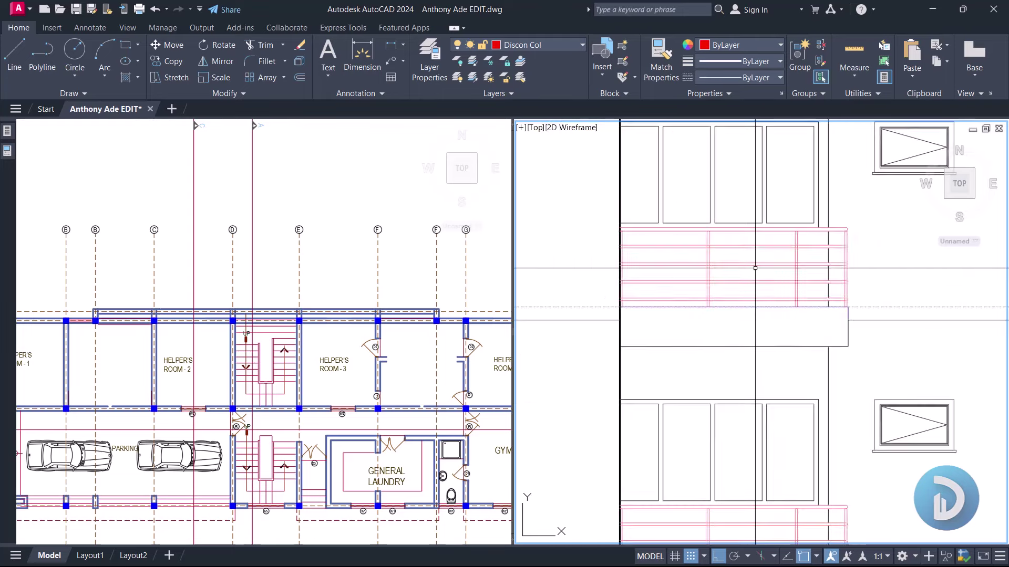
click(595, 282)
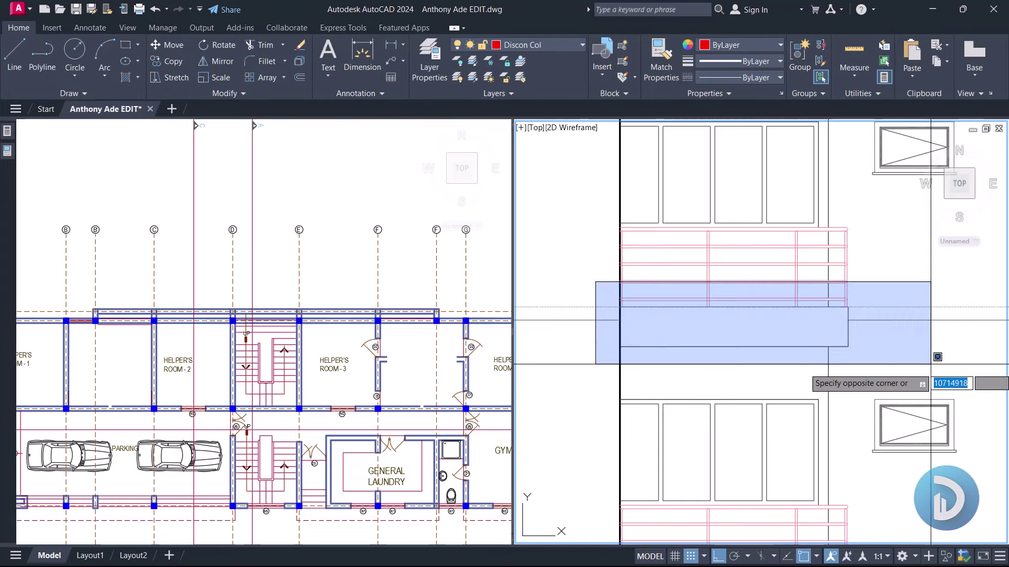
click(873, 350)
scroll(595, 326, down, 5)
key(Escape)
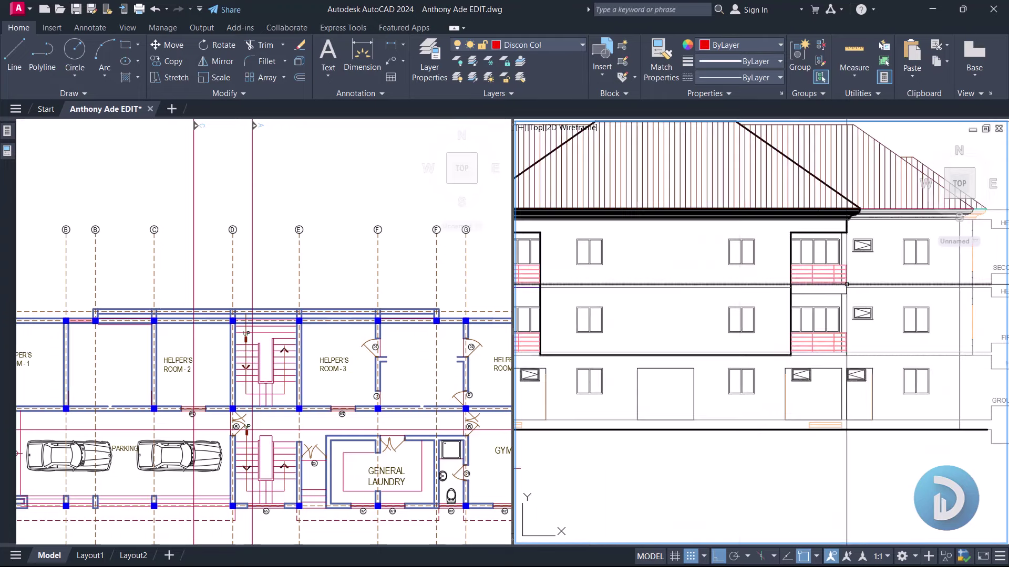
Step: Highlight the projecting slab edge lines beneath the first-floor balcony at the opposite end of the elevation
scroll(788, 341, up, 5)
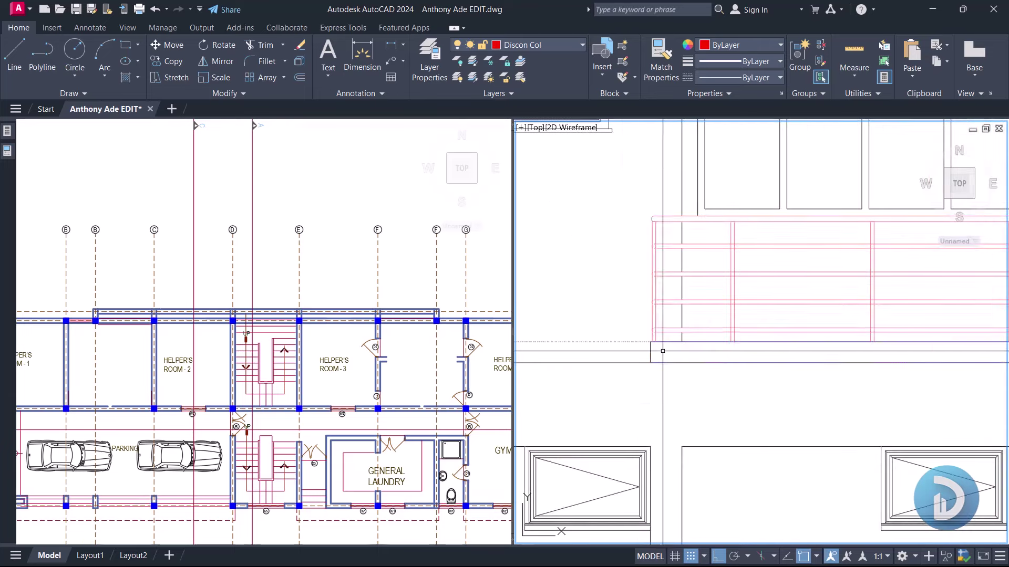
click(641, 343)
middle_drag(680, 354, 641, 363)
click(626, 371)
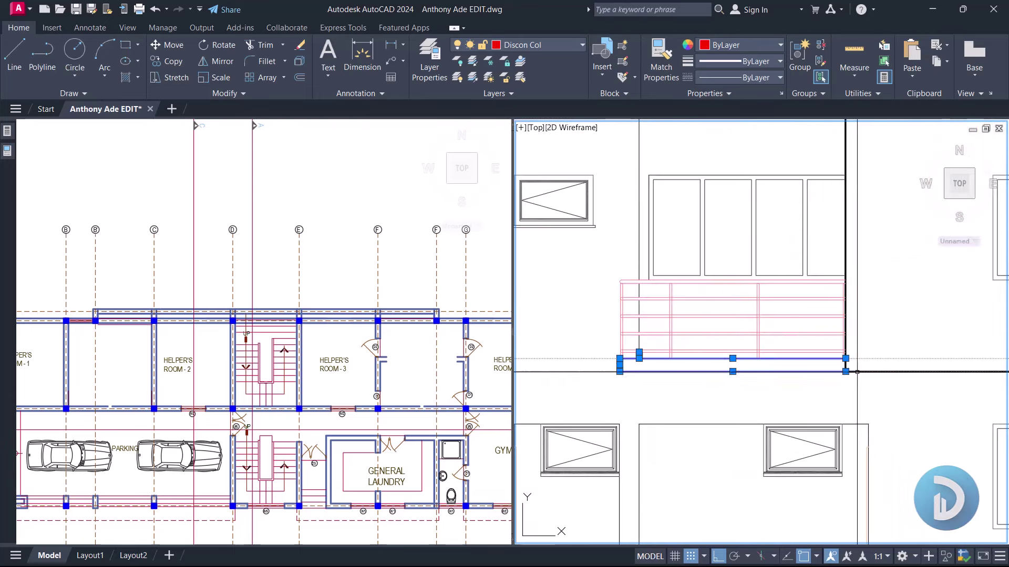
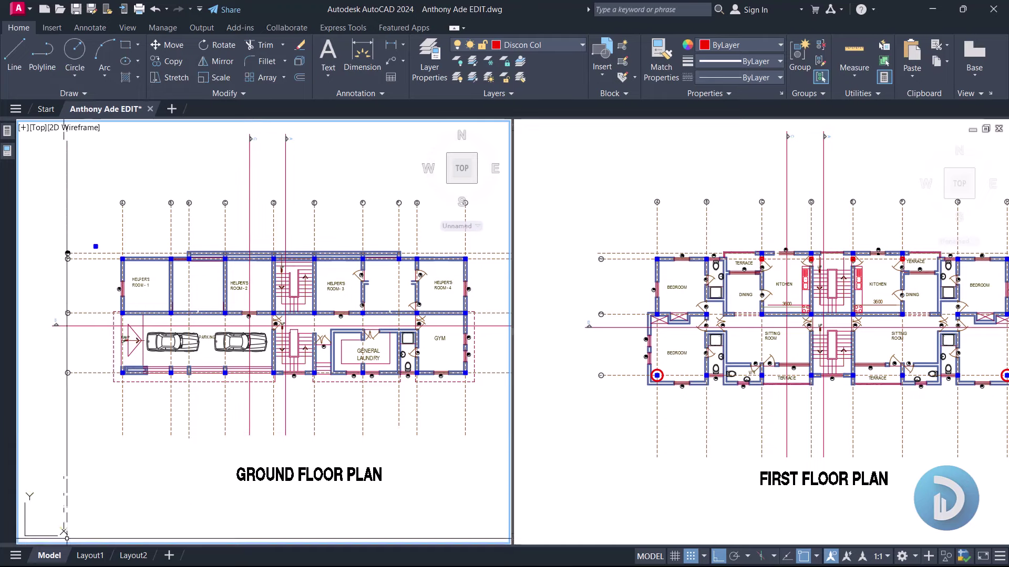
Step: Compare the ground-floor corner column at grids A and 1 with the circled column in the first-floor bedroom and its projecting walls
scroll(63, 394, up, 4)
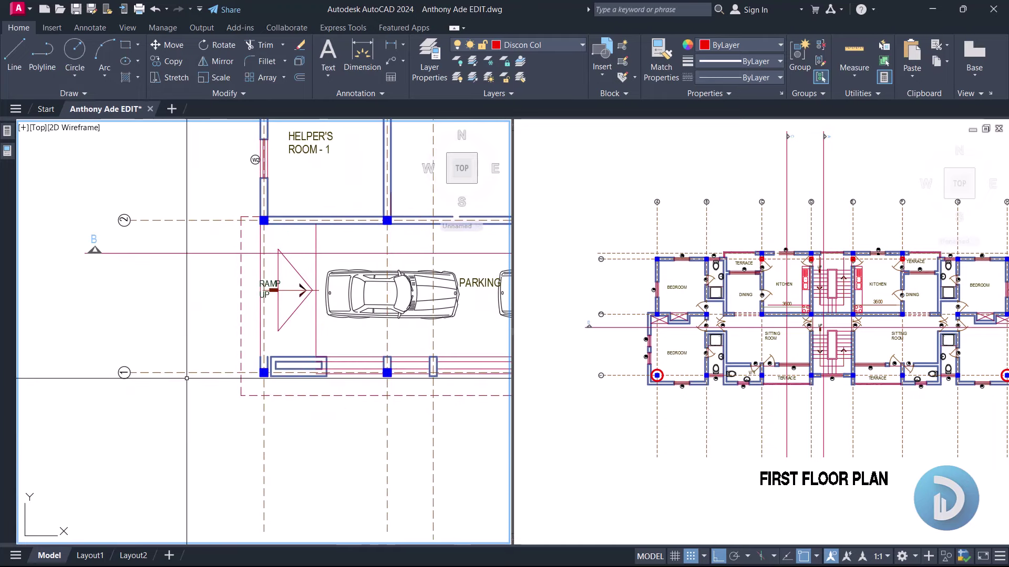
scroll(233, 228, down, 3)
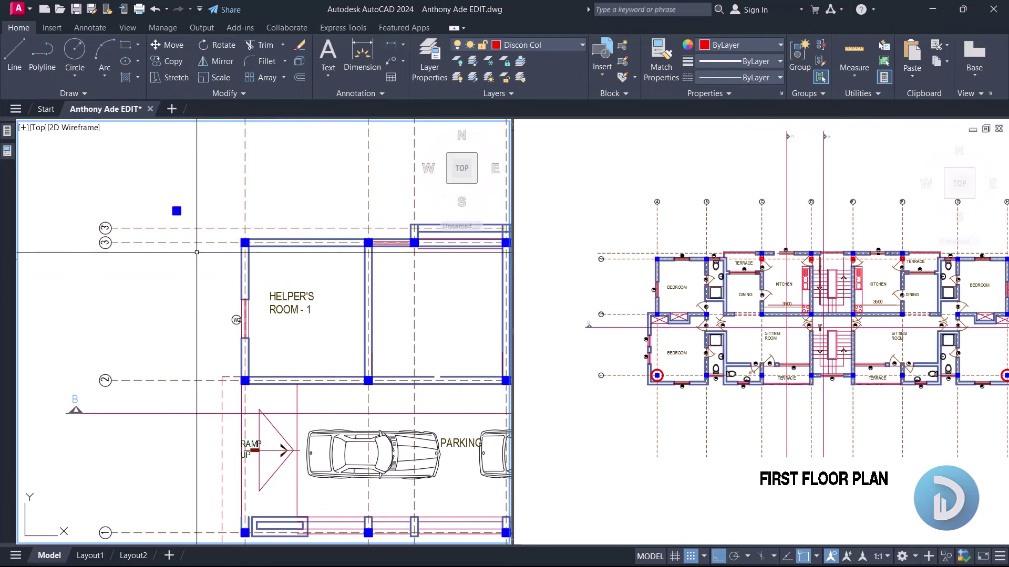
middle_drag(233, 228, 229, 248)
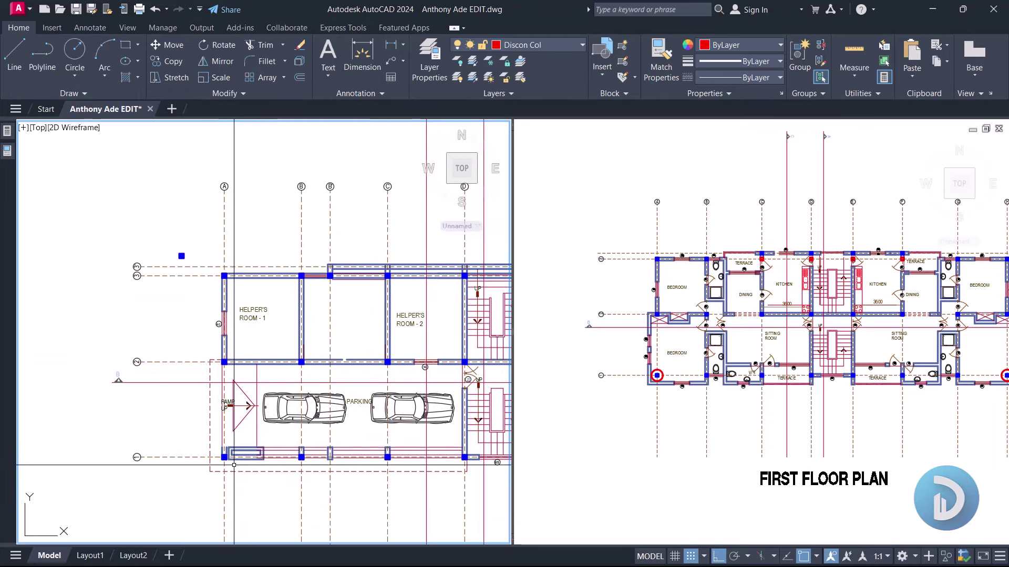
scroll(233, 465, up, 5)
click(635, 368)
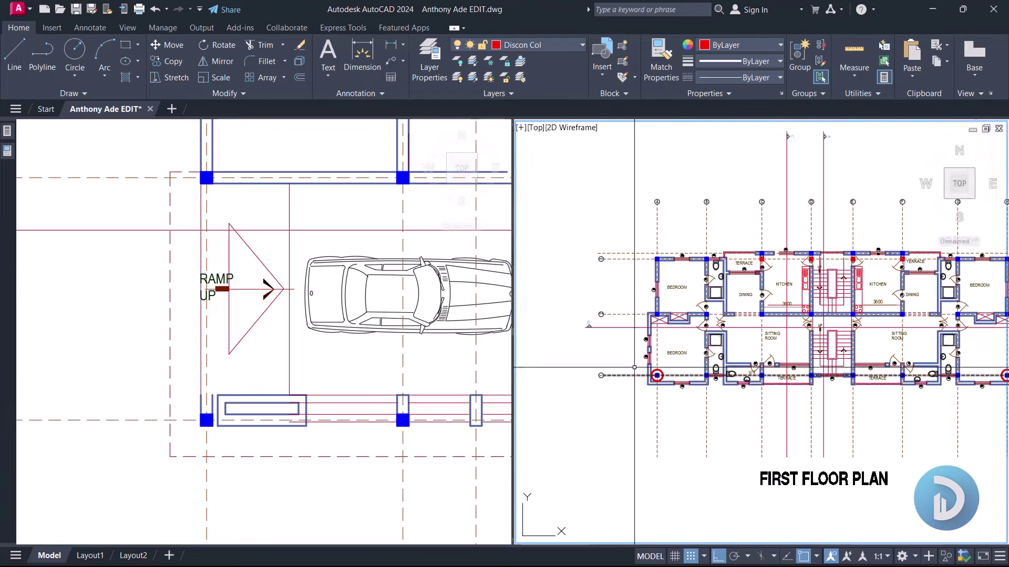
scroll(635, 367, up, 4)
middle_drag(679, 270, 678, 318)
scroll(663, 442, up, 2)
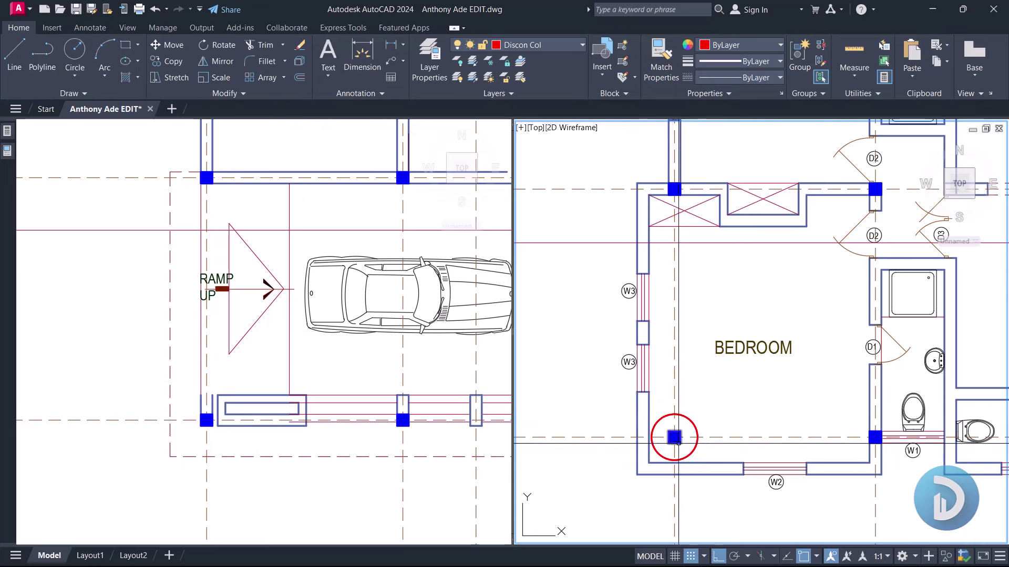
middle_drag(678, 443, 699, 423)
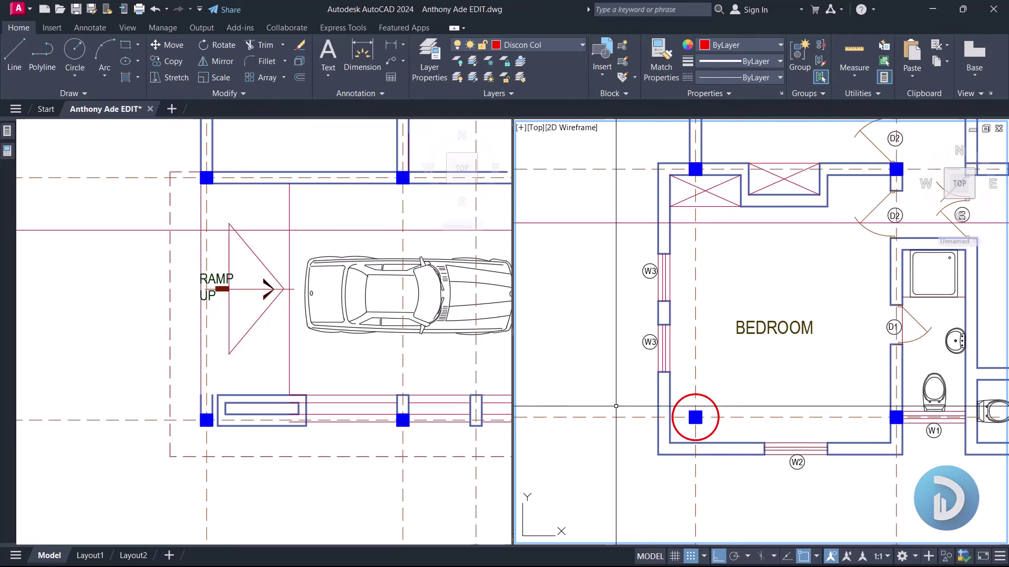
click(349, 388)
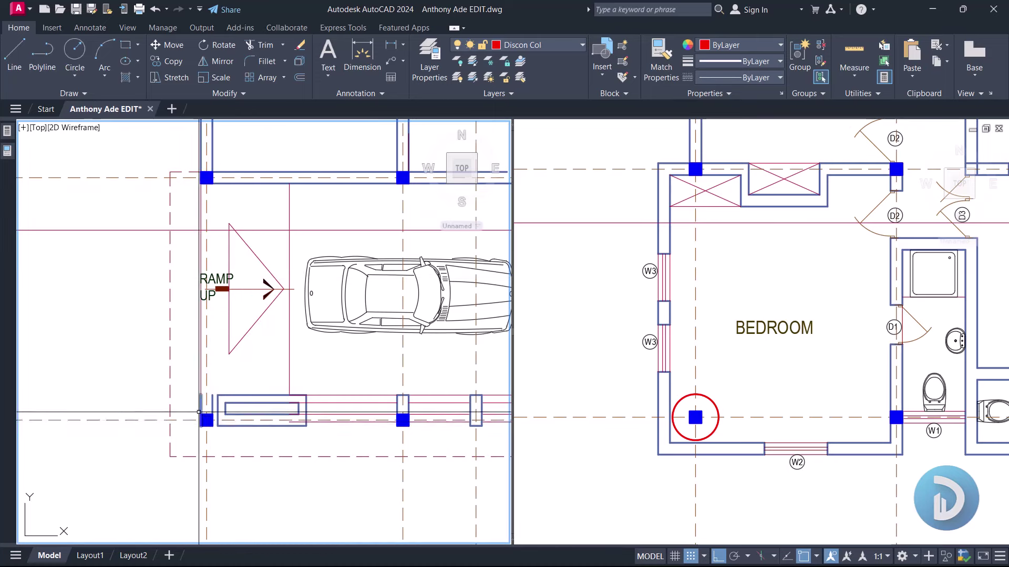
scroll(210, 404, up, 2)
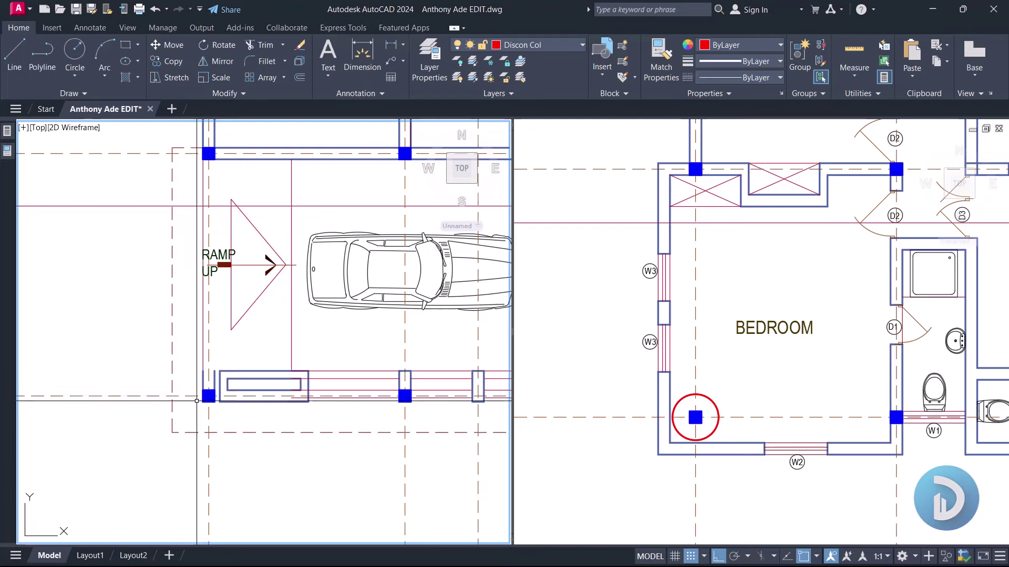
scroll(215, 393, up, 1)
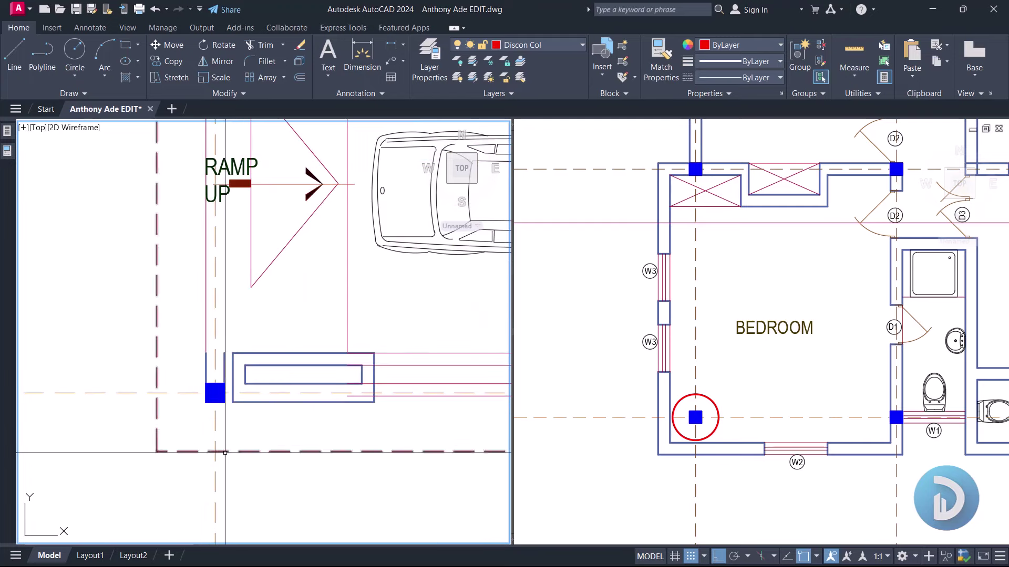
Step: Select the circled column inside the bedroom's outer corner on the first floor plan
click(751, 388)
scroll(694, 416, up, 4)
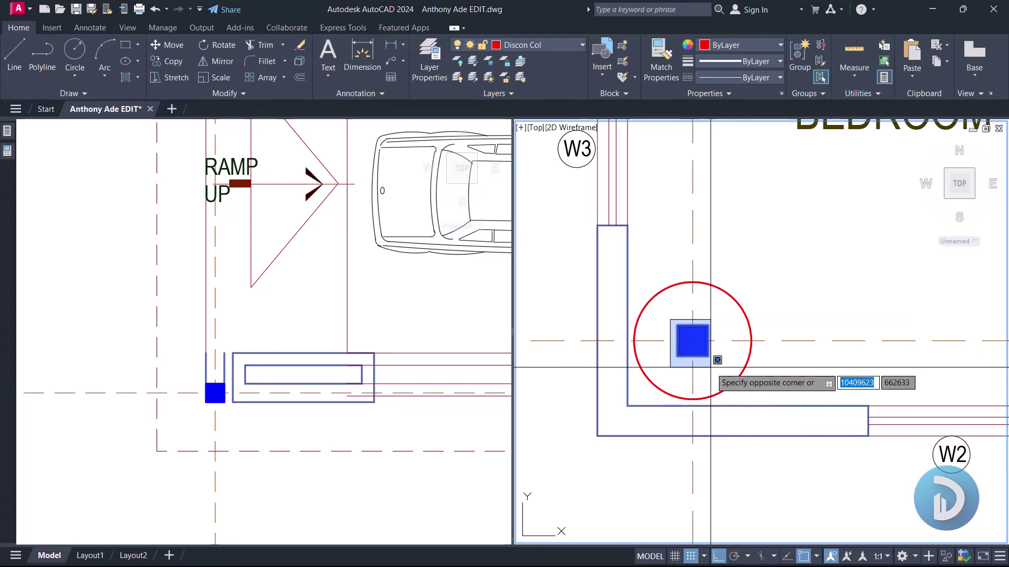
click(706, 351)
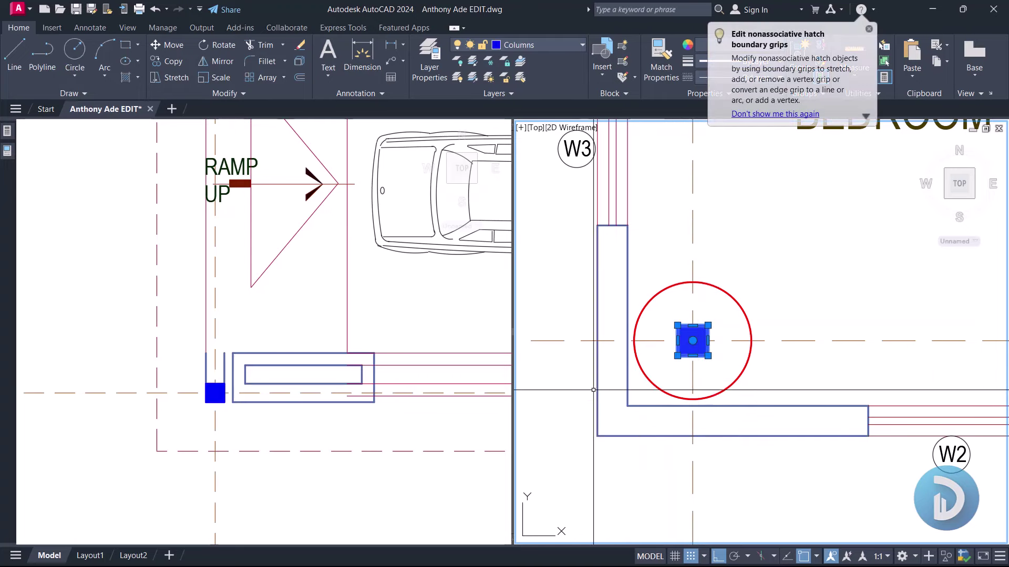
scroll(657, 336, down, 3)
middle_drag(657, 336, 594, 339)
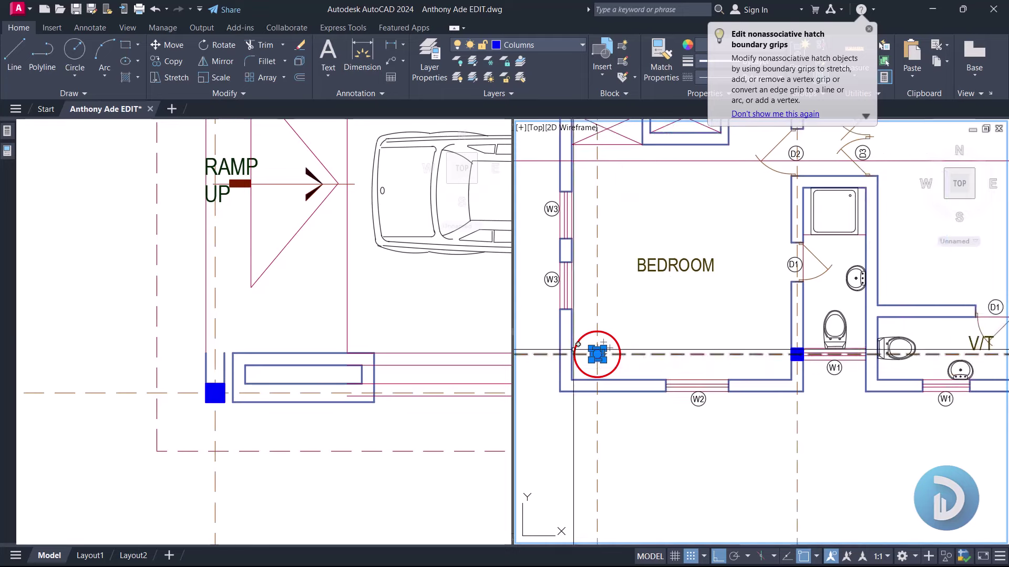
scroll(604, 352, up, 4)
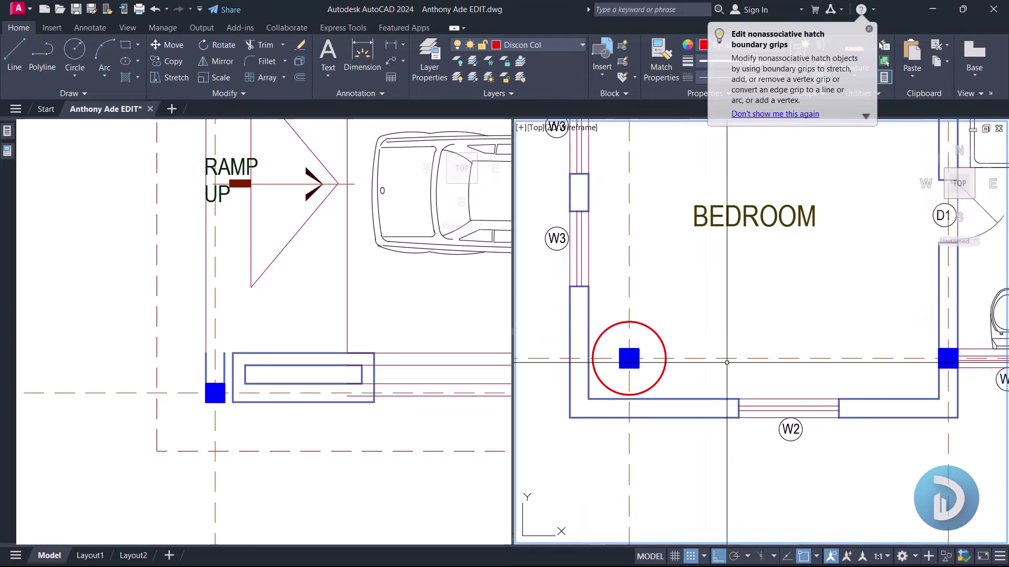
key(Escape)
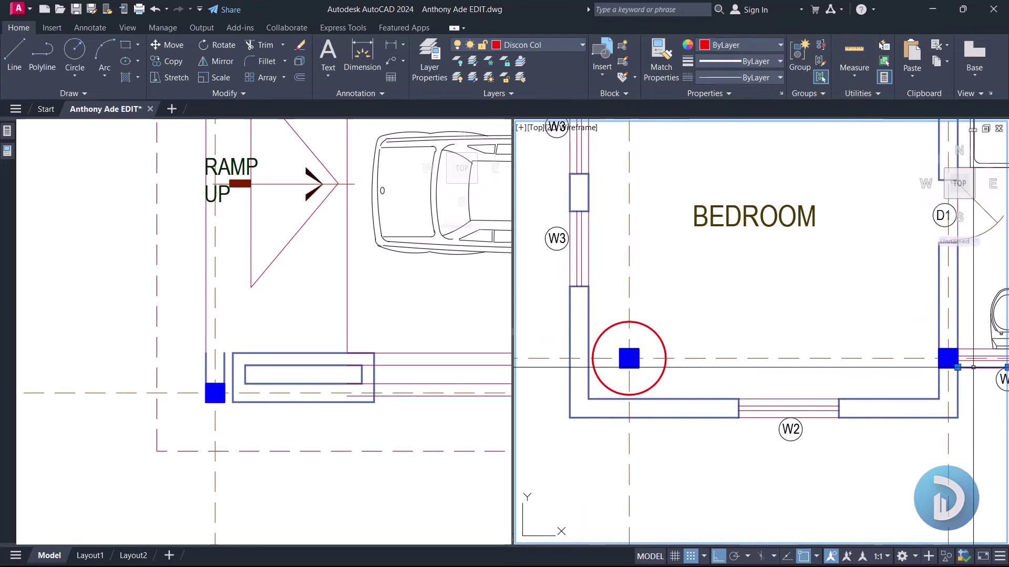
click(614, 350)
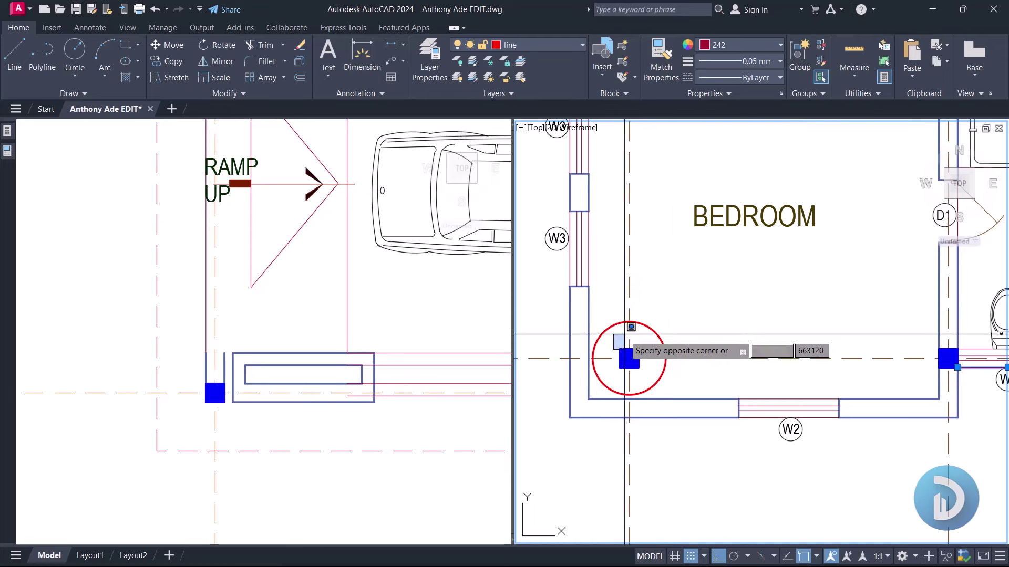
click(618, 336)
Step: Extend the outer wall lines of Helper's Room - 1 down past grid line 2 to the corner column on grid line 1
click(269, 330)
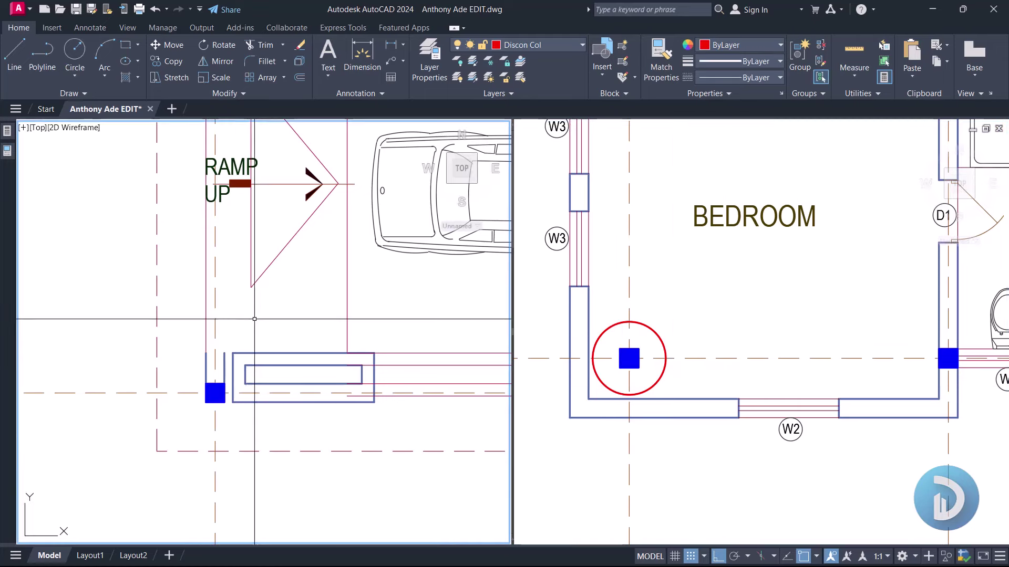
scroll(260, 323, down, 2)
scroll(213, 441, up, 4)
middle_drag(214, 441, 226, 409)
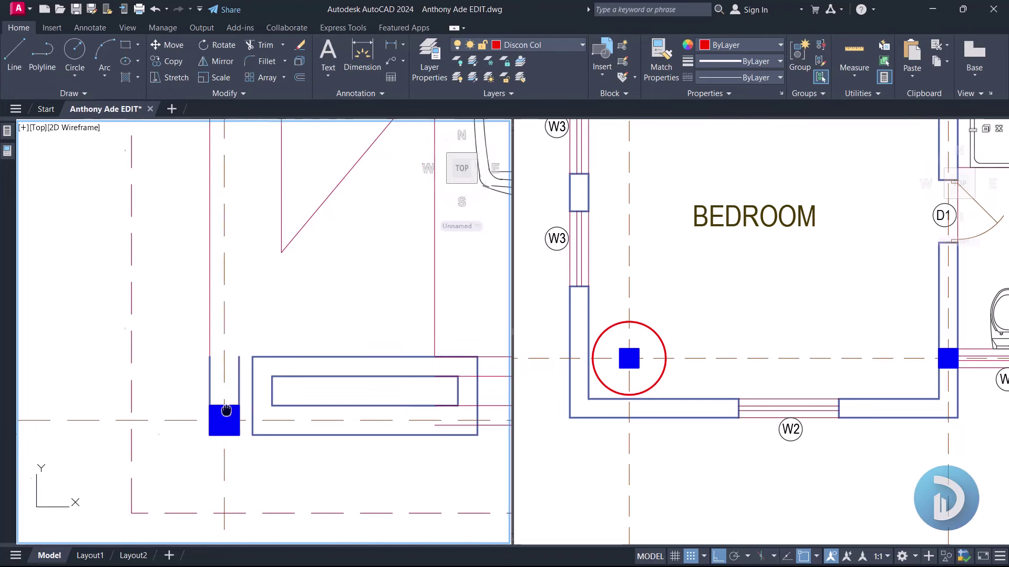
key(Return)
scroll(213, 389, down, 2)
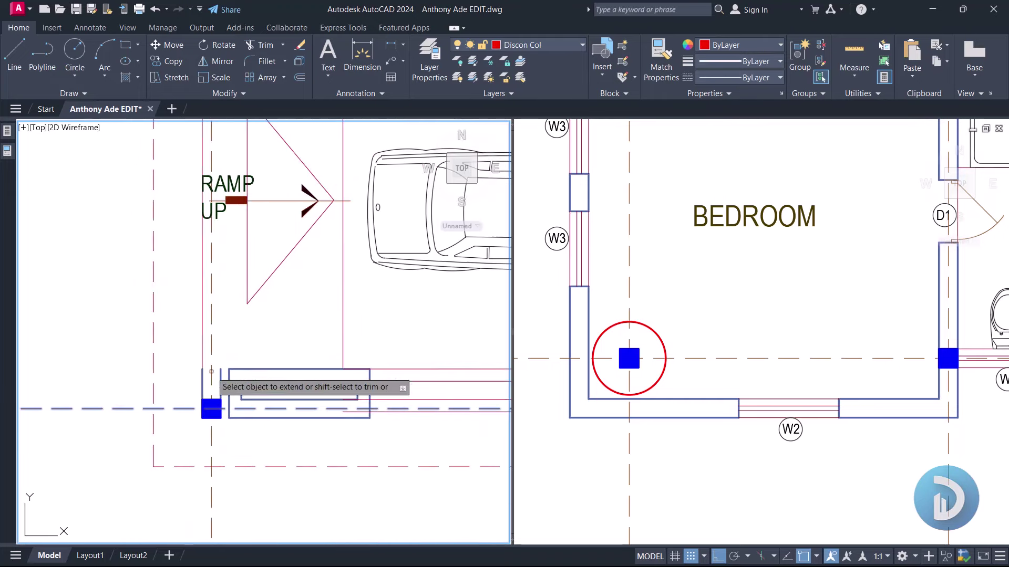
scroll(231, 376, up, 1)
scroll(241, 363, down, 2)
scroll(242, 321, up, 2)
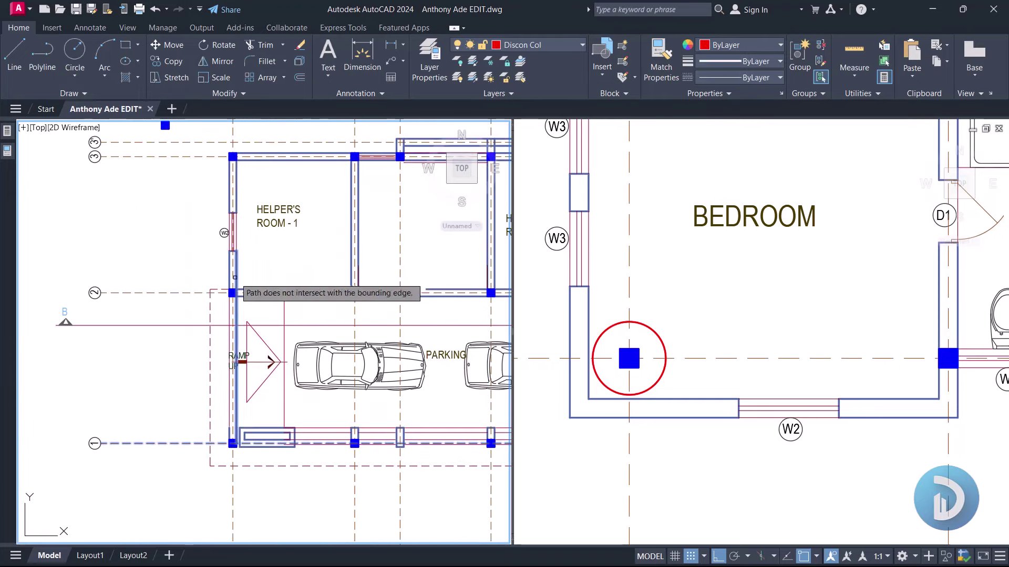
scroll(210, 460, down, 1)
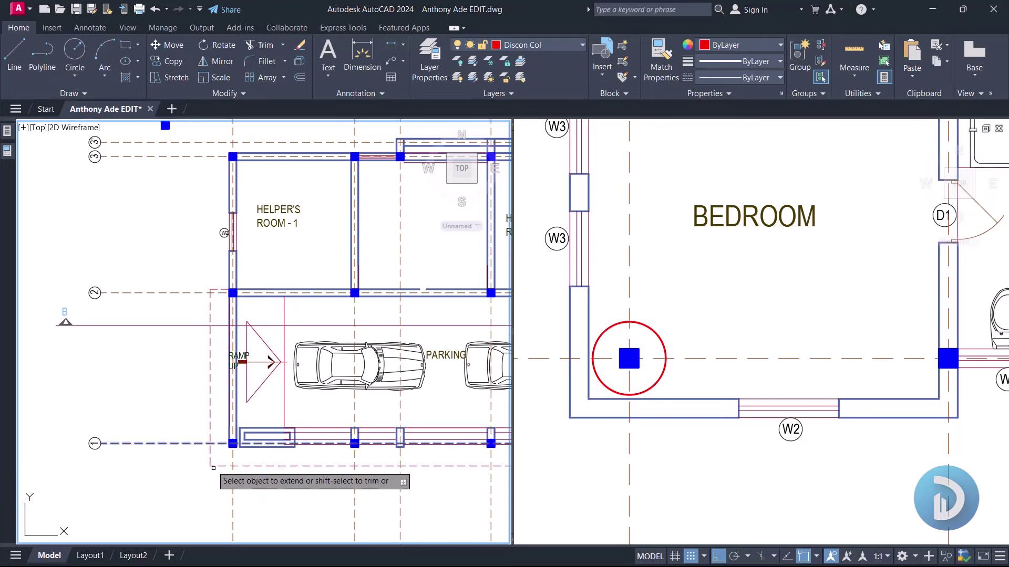
scroll(226, 452, up, 2)
scroll(243, 419, up, 3)
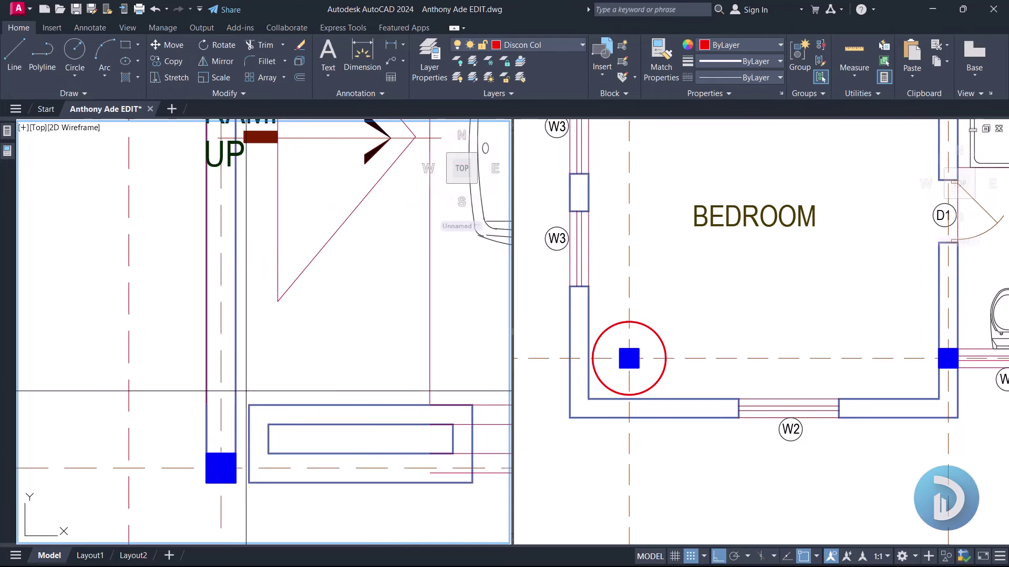
Step: Erase the double rectangle beside the grid 1 corner column and the vertical line at the edge of the ramp
scroll(246, 391, down, 2)
click(246, 392)
click(357, 435)
text(e)
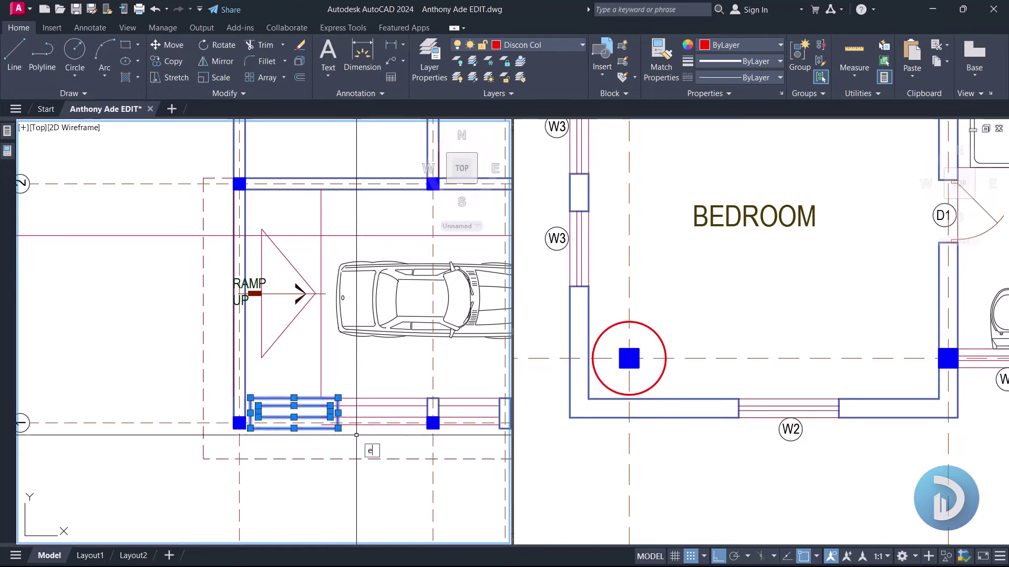
key(Return)
click(321, 368)
key(Return)
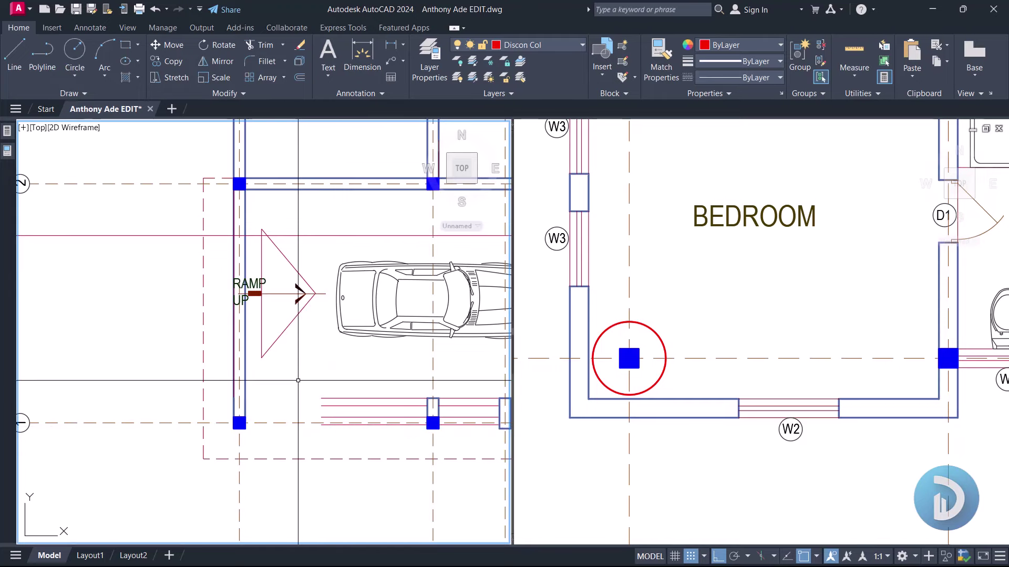
Step: Erase the ramp arrow with its RAMP UP label and the first car in the parking area
middle_drag(298, 380, 287, 426)
click(207, 263)
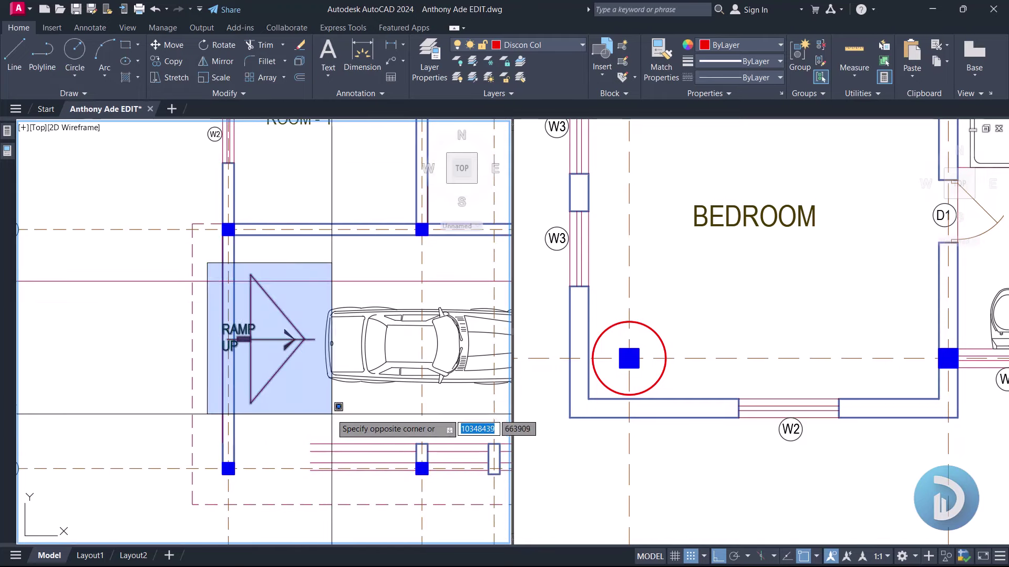
click(332, 414)
key(Delete)
click(330, 341)
key(Delete)
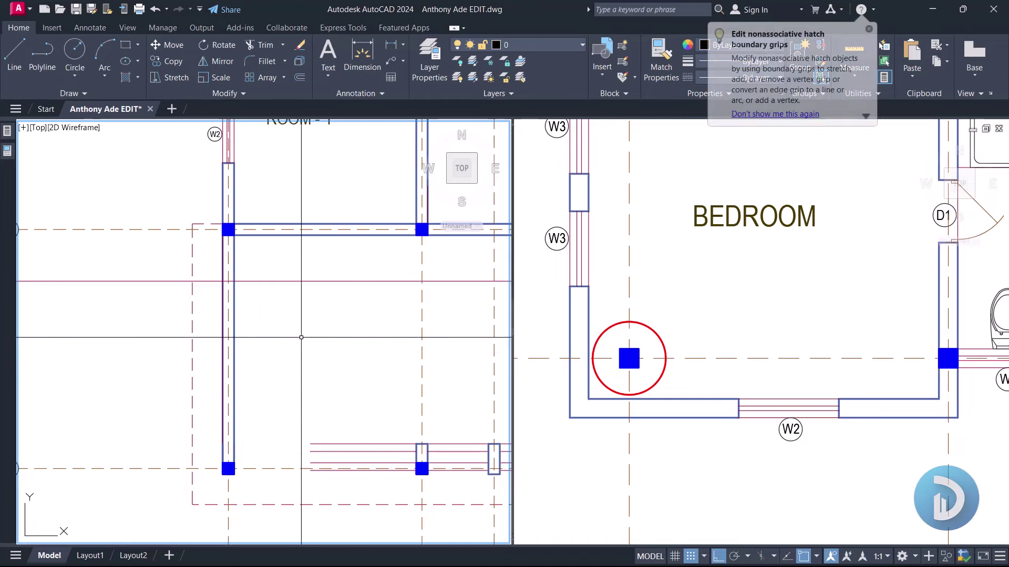
Step: Erase the remaining car and the PARKING label from the parking area
scroll(301, 337, down, 2)
middle_drag(420, 361, 279, 362)
click(416, 344)
key(Delete)
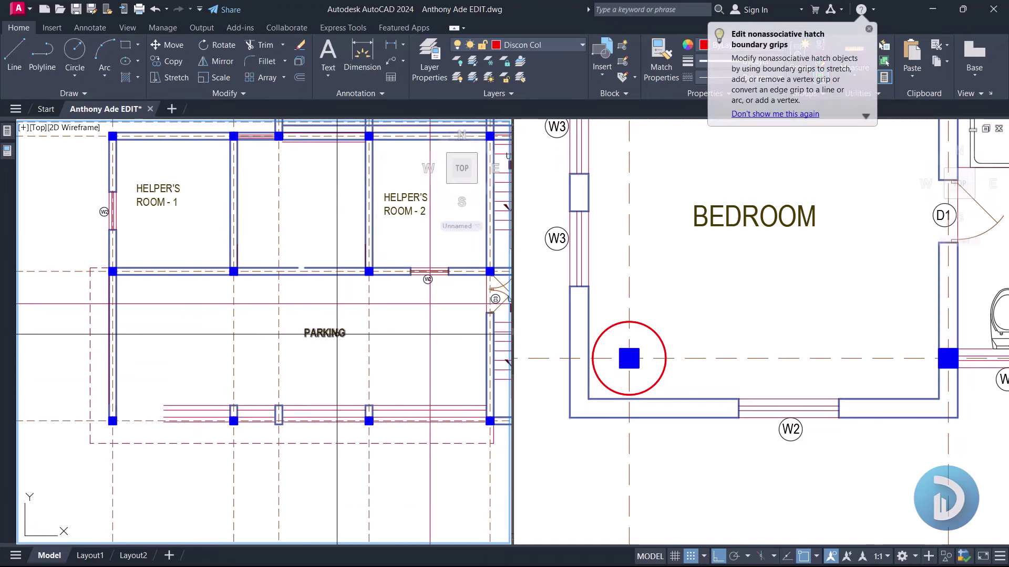
middle_drag(118, 316, 177, 314)
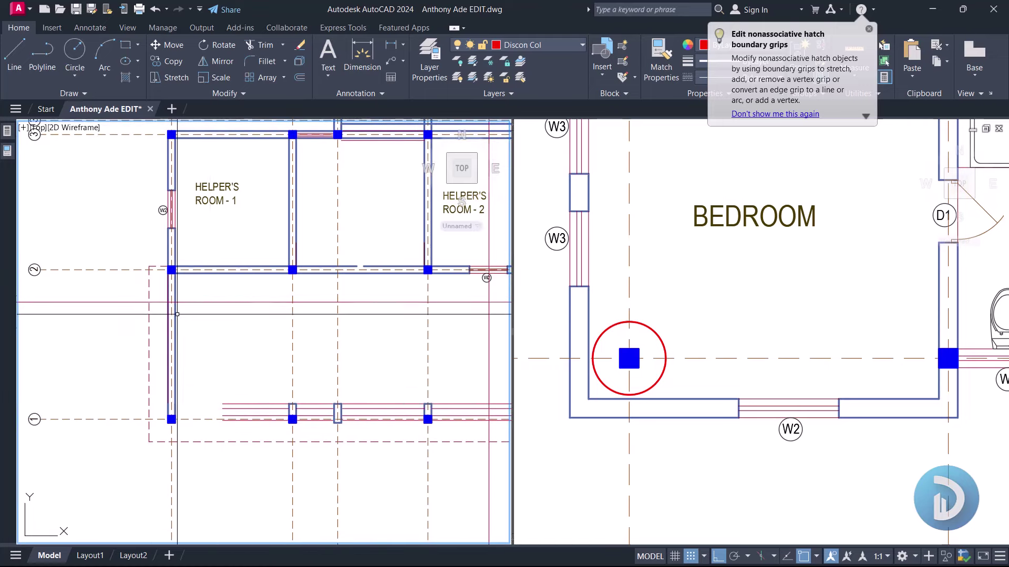
Step: Extend the upper bedroom's outer wall lines through the lower BEDROOM to the circled column on grid line 1
click(702, 305)
click(663, 404)
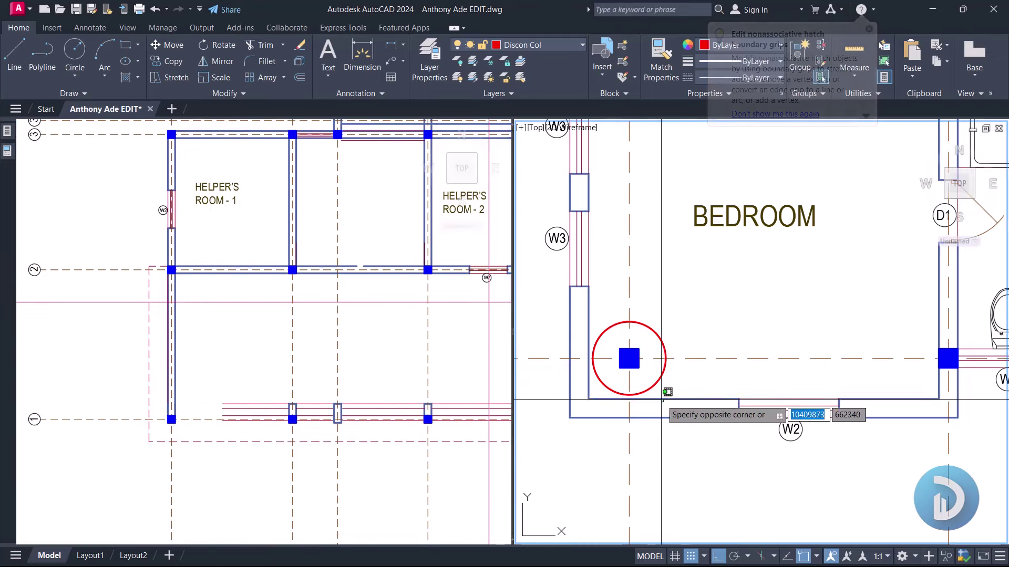
click(672, 395)
text(e)
scroll(666, 342, down, 3)
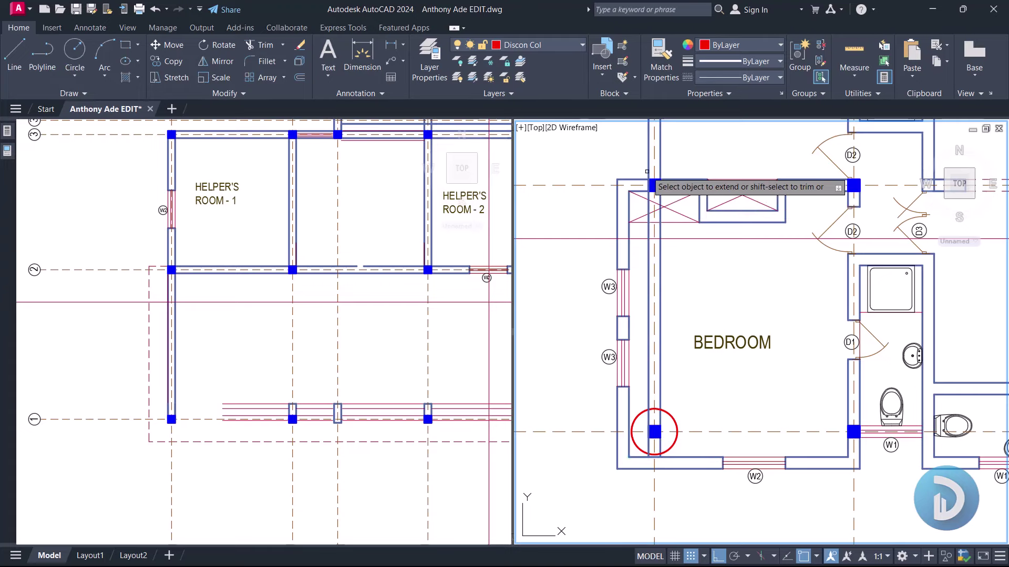
scroll(703, 378, down, 2)
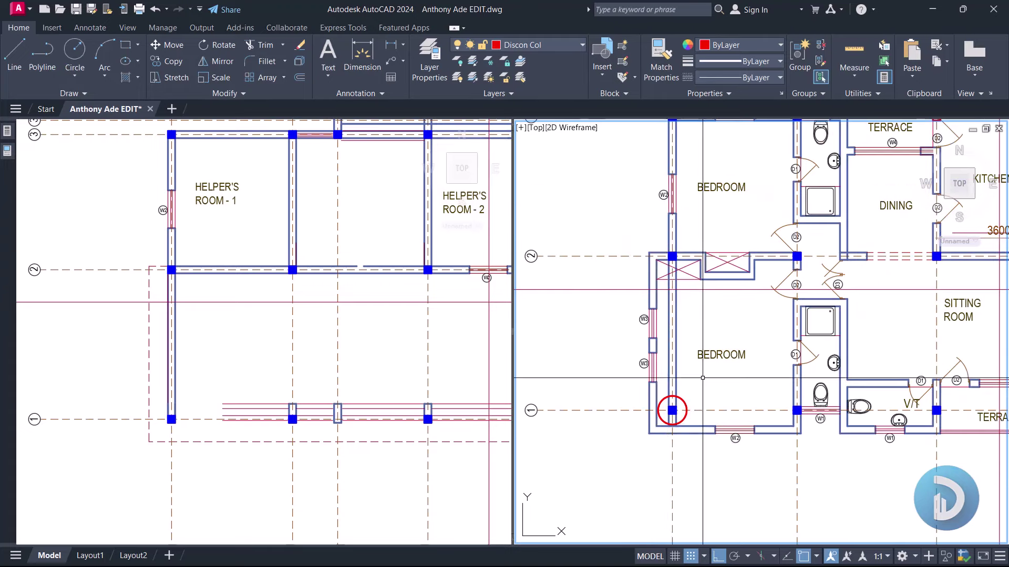
Step: Extend the ground floor wall lines along grid line 1 from the staircase wall across to the far corner column
click(389, 419)
scroll(318, 394, up, 2)
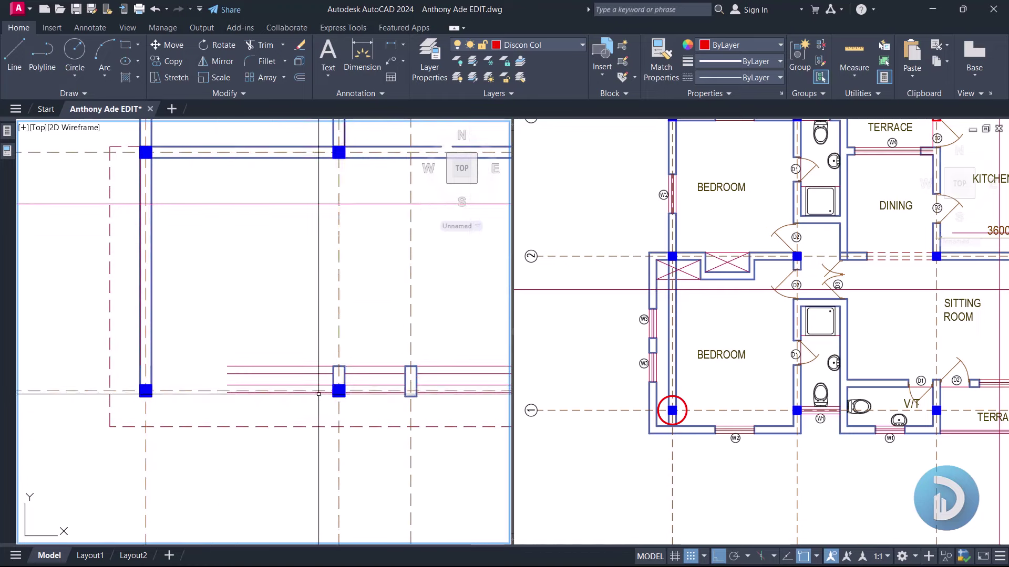
scroll(173, 383, down, 3)
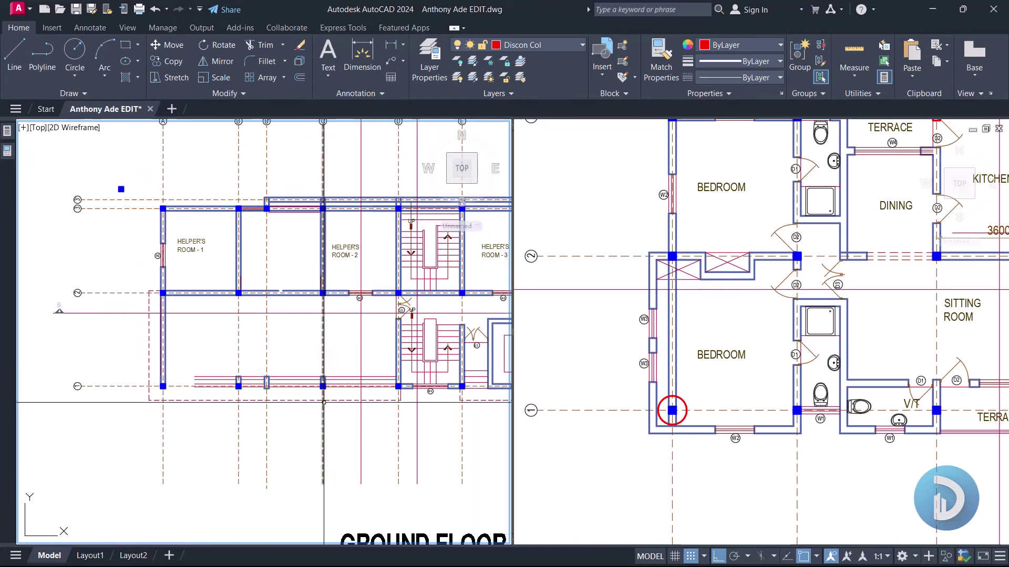
scroll(207, 274, up, 2)
scroll(434, 387, up, 1)
scroll(434, 387, up, 1)
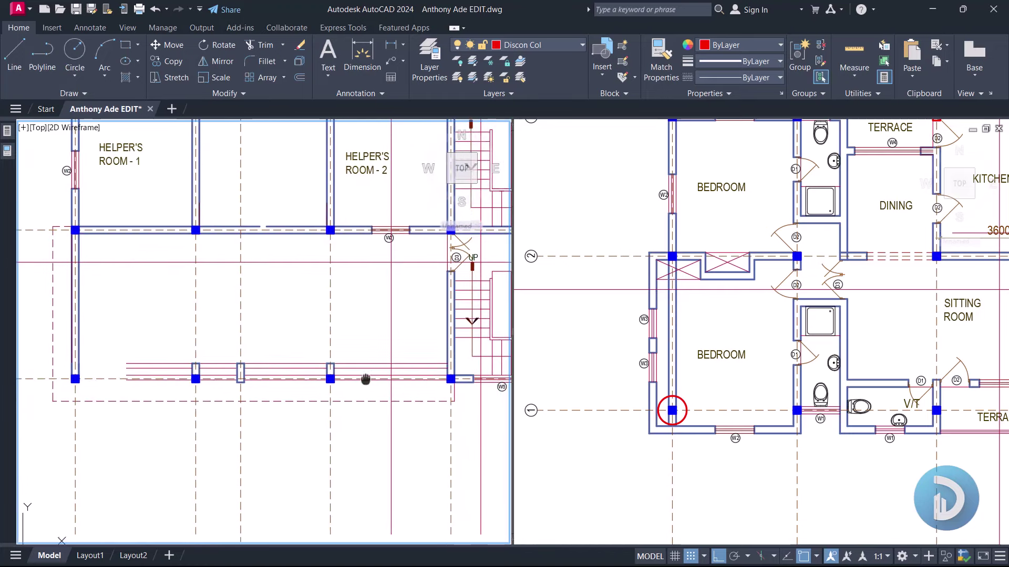
scroll(446, 387, down, 1)
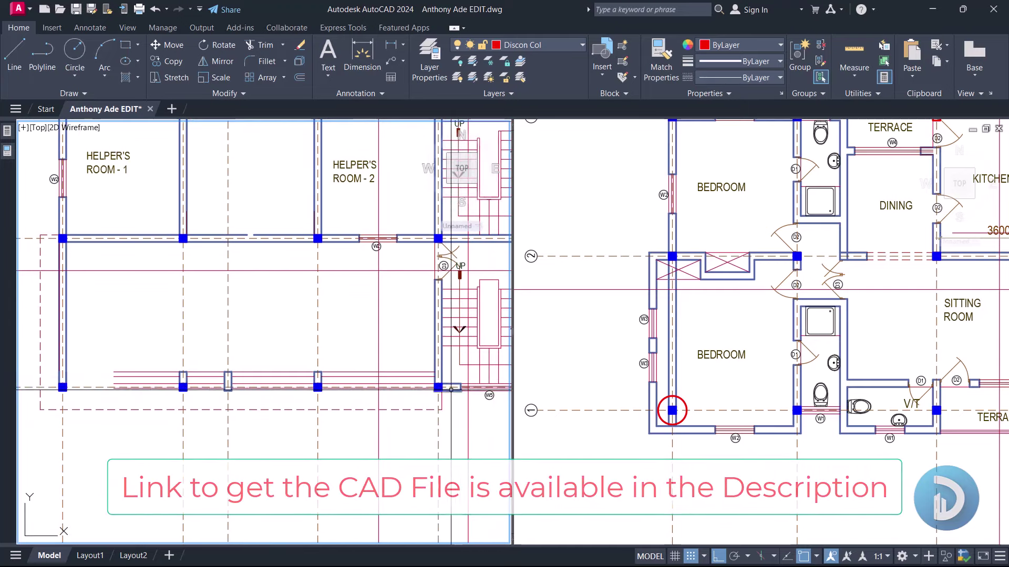
middle_drag(87, 386, 110, 378)
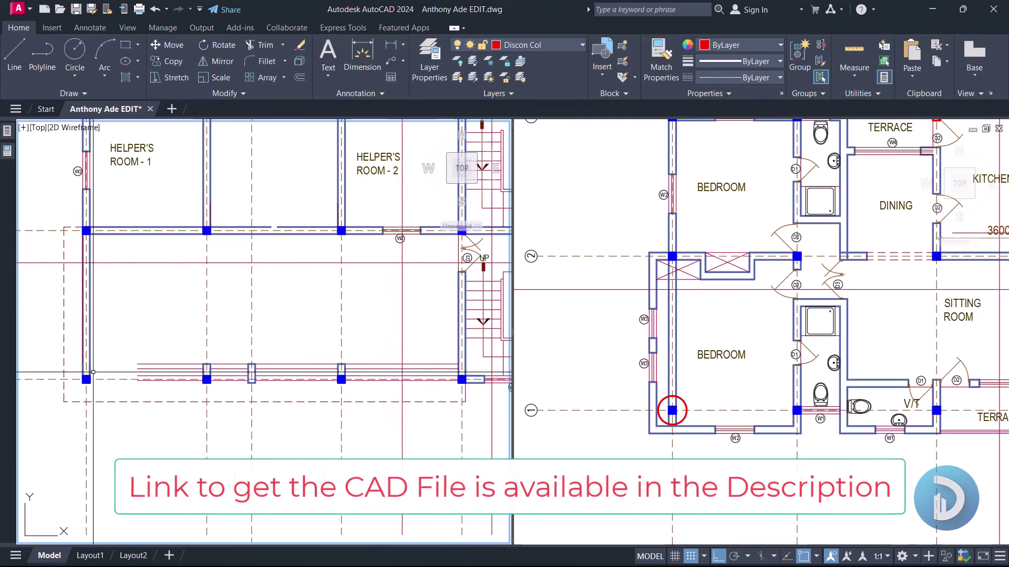
text(ex)
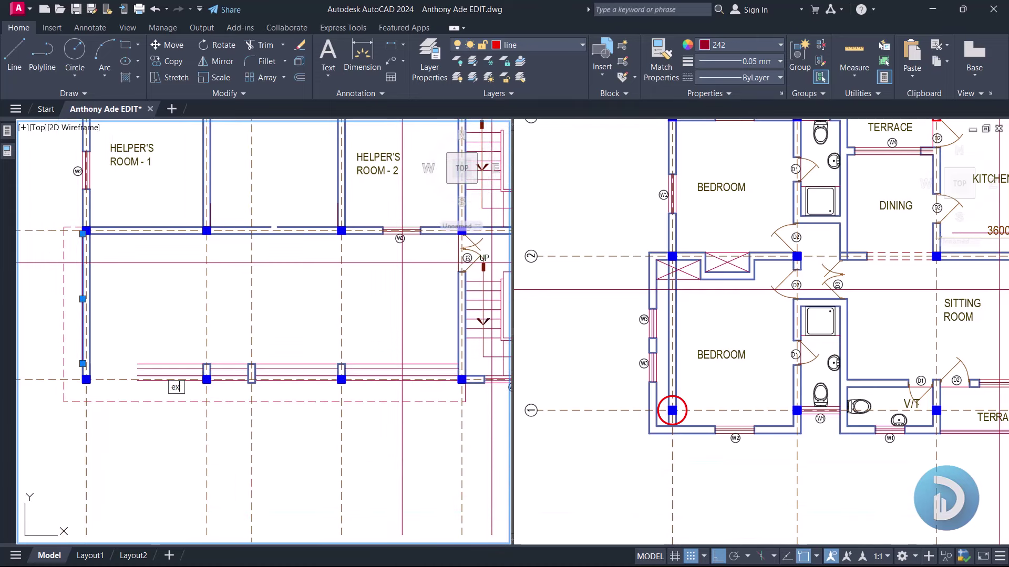
key(Return)
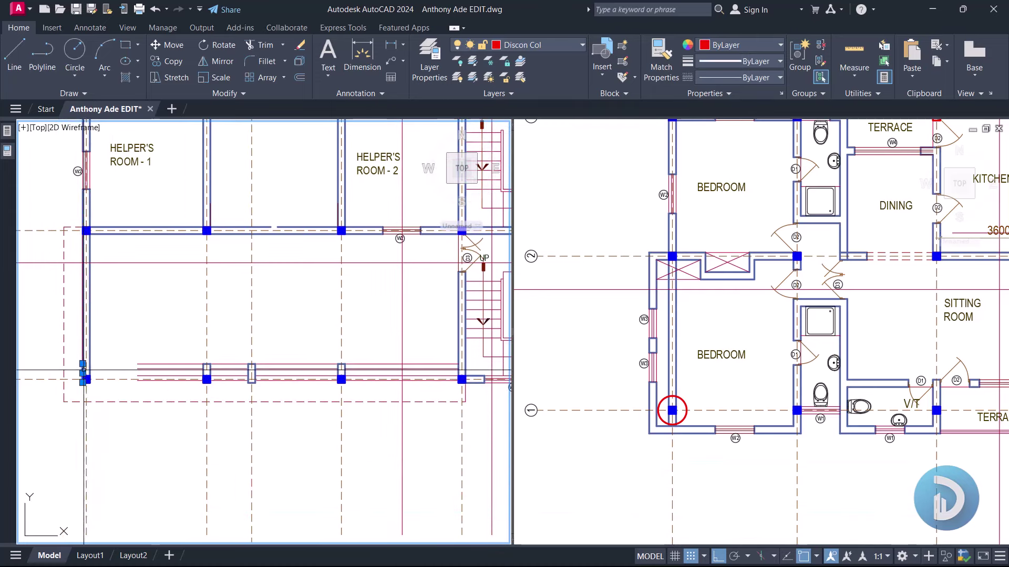
key(Escape)
text(ex)
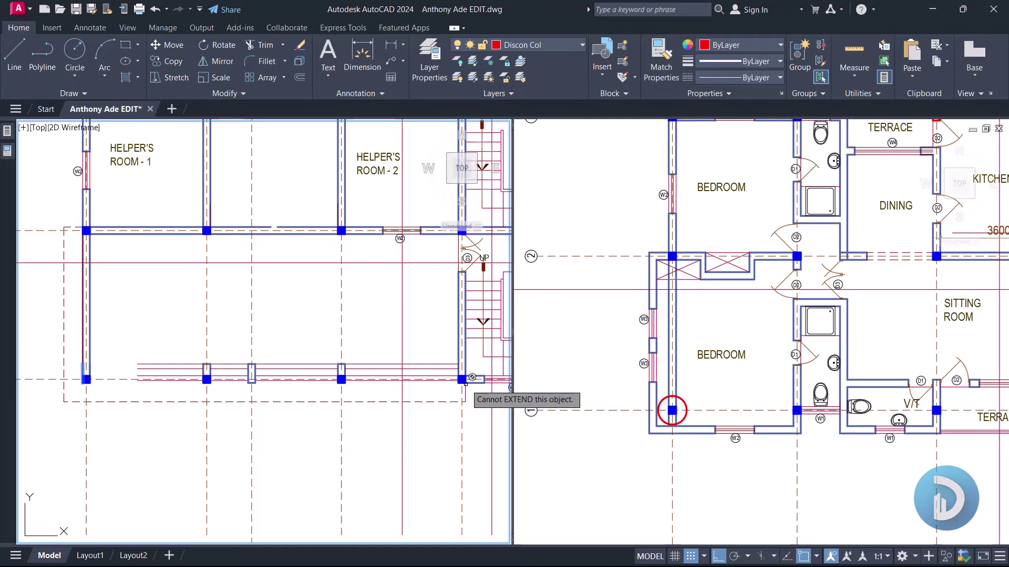
click(472, 376)
key(Escape)
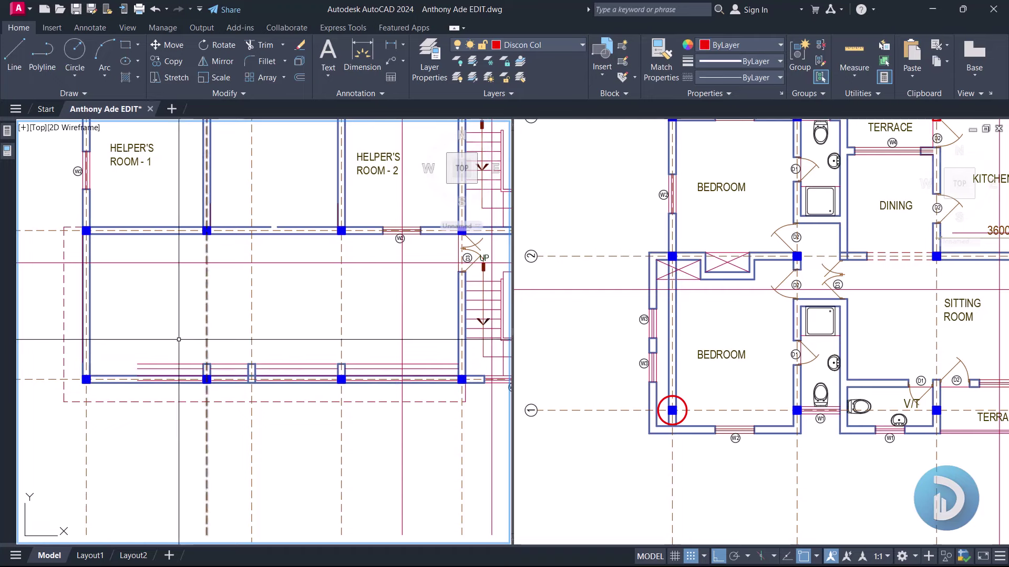
Step: Extend the inner side wall lines of Helper's Room - 1 down through the parking area to the column on grid line 1
click(225, 376)
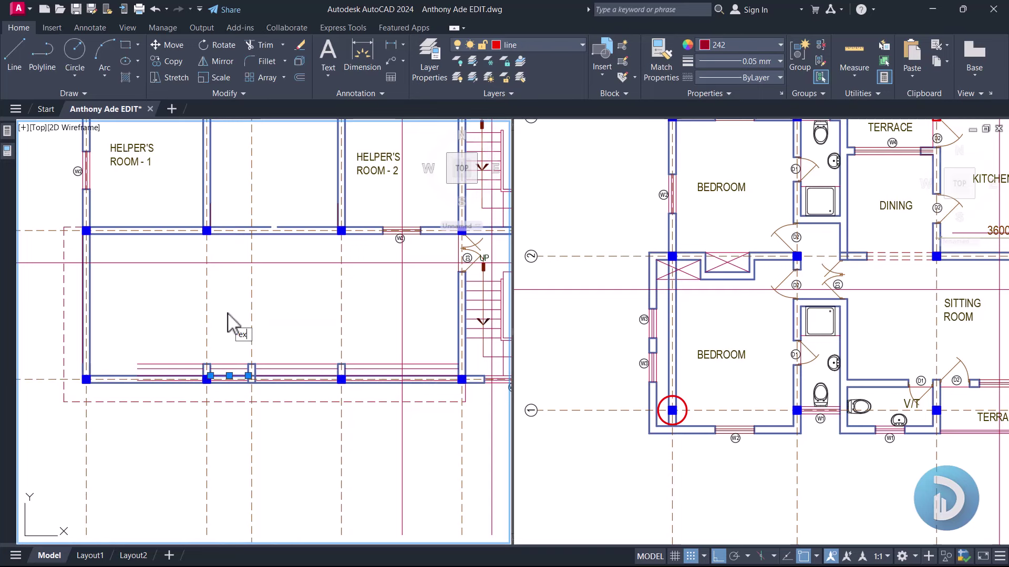
key(Escape)
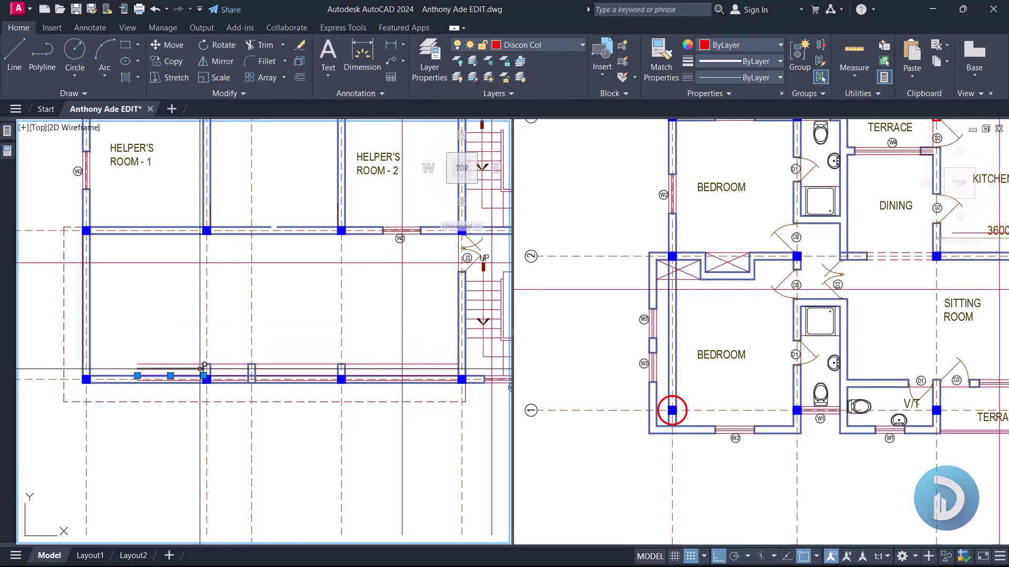
text(ex)
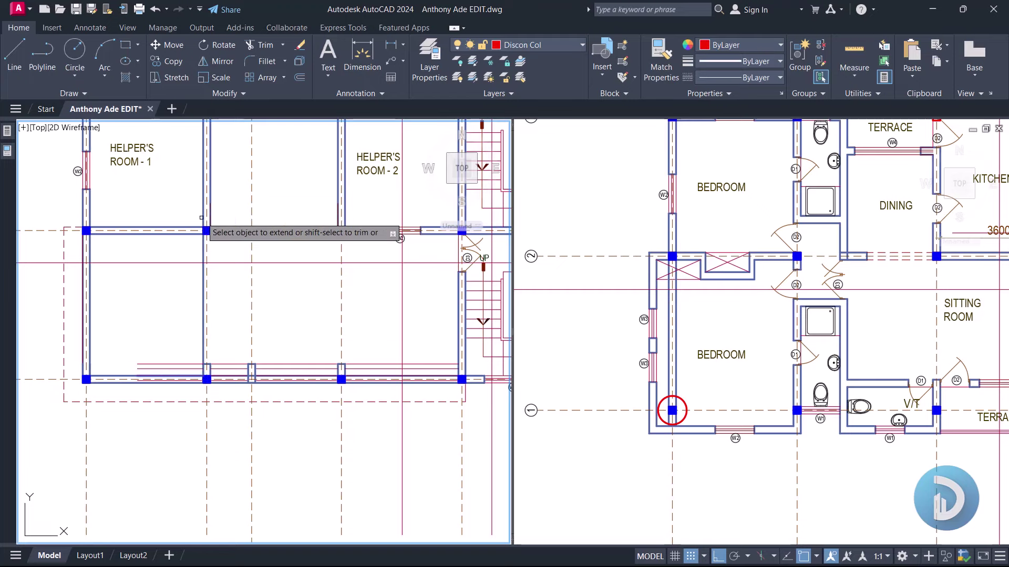
scroll(206, 370, up, 4)
scroll(220, 423, down, 5)
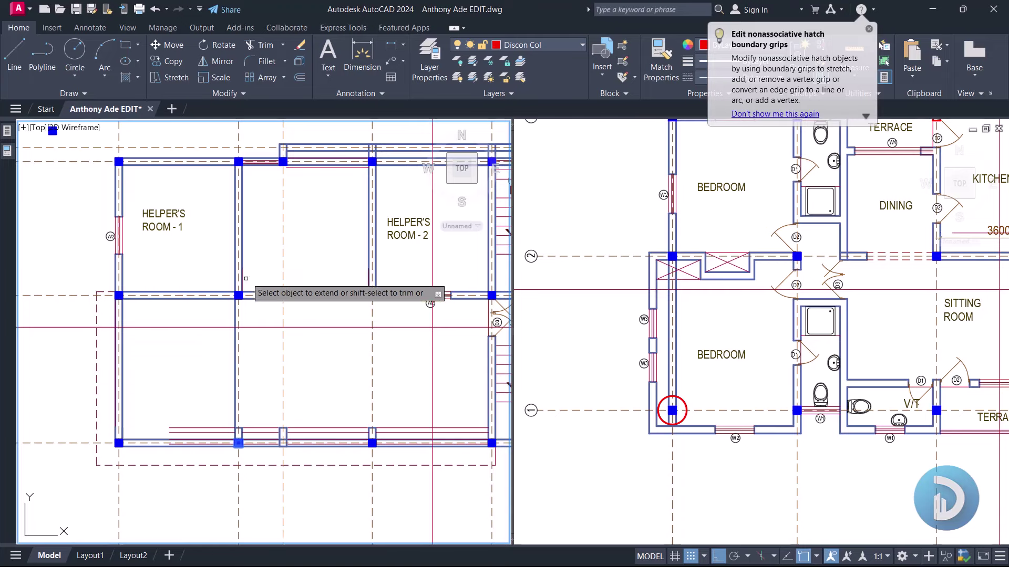
key(Escape)
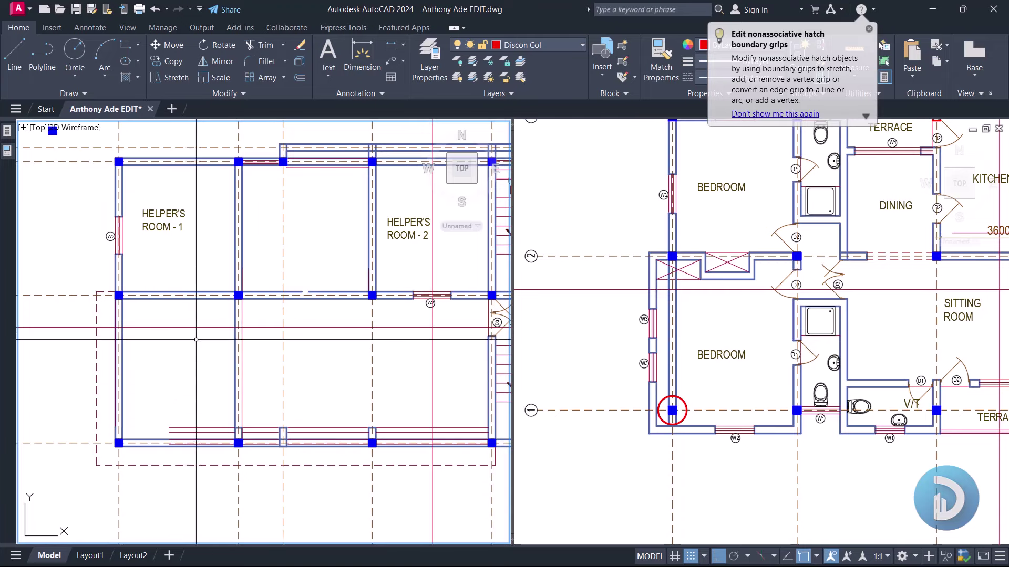
Step: Match the dashed outline around the parking area to the wall lines' properties
scroll(202, 422, up, 4)
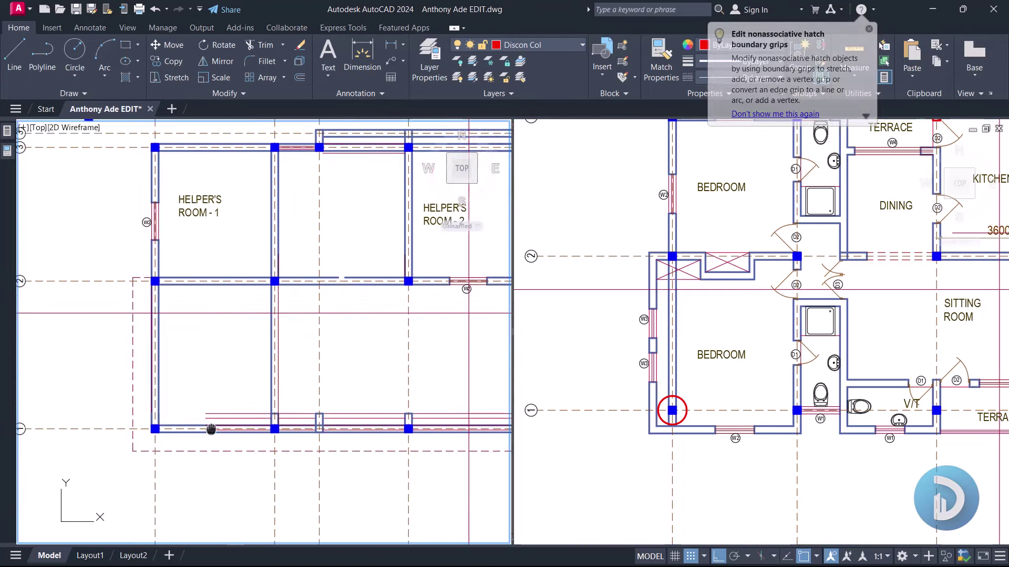
middle_drag(124, 403, 222, 398)
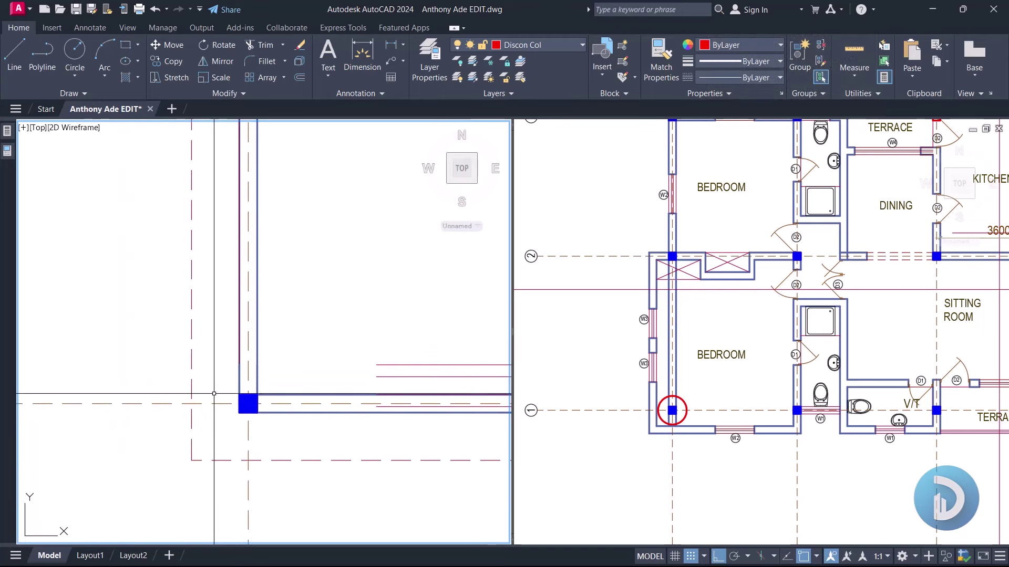
click(191, 359)
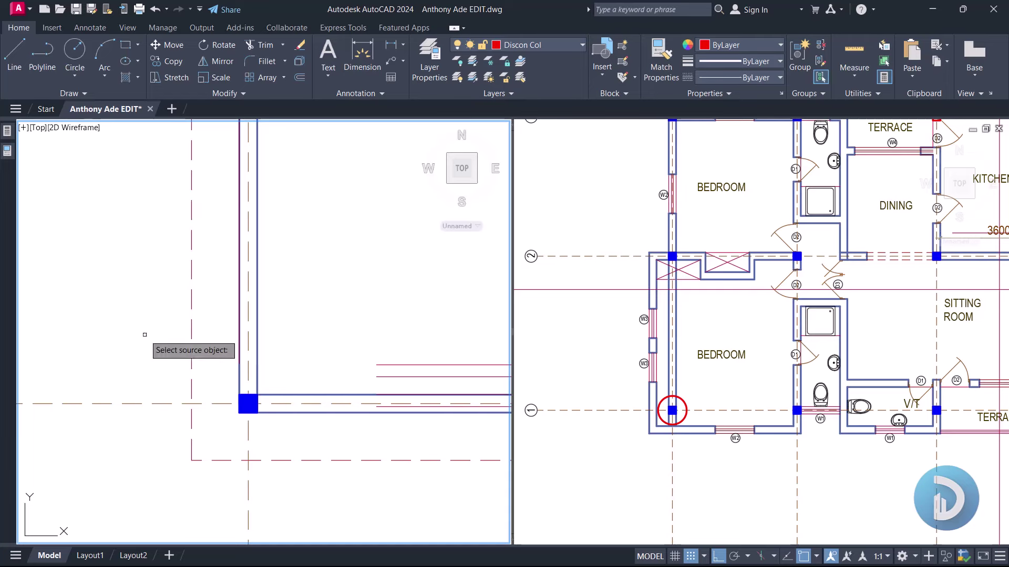
click(258, 276)
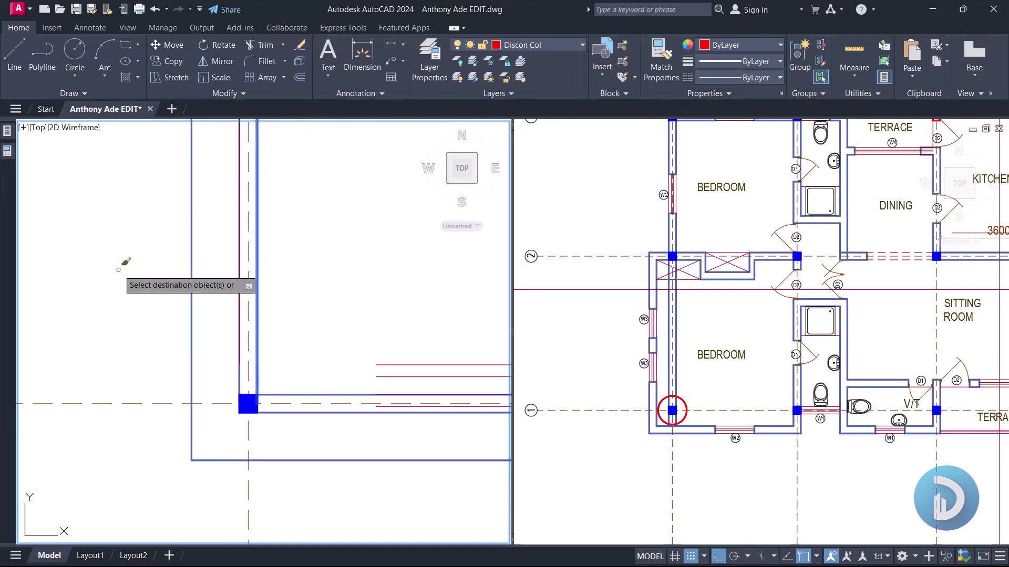
Step: Extend the wall lines at the grid line 1 corner column outward to meet both sides of the outer outline
click(269, 461)
click(191, 431)
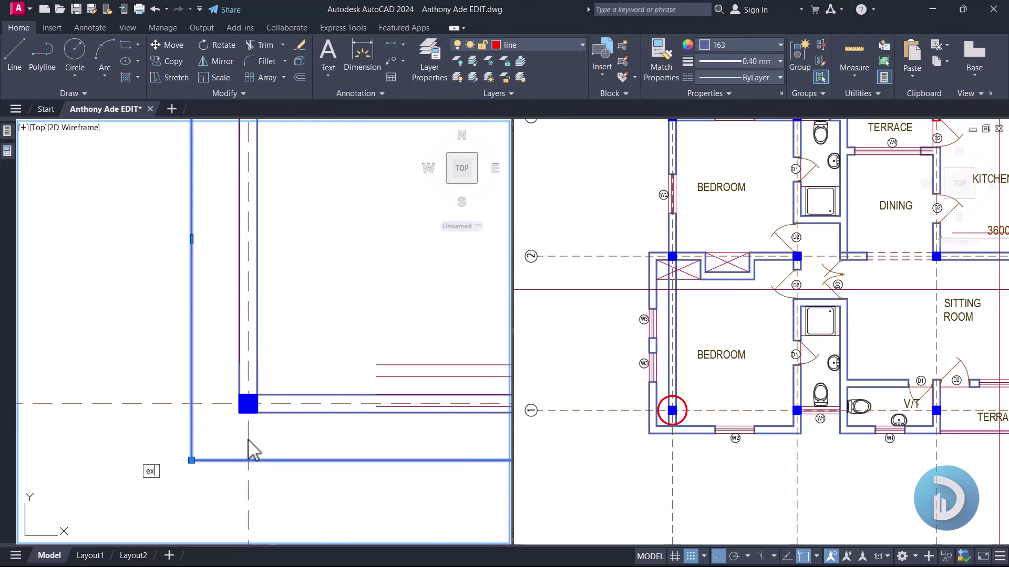
key(Return)
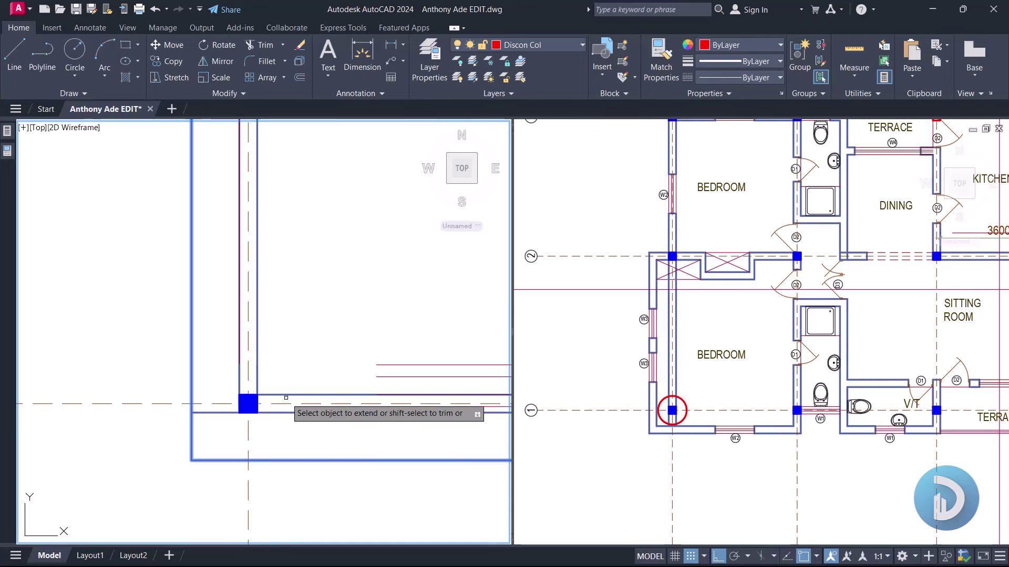
key(Escape)
click(280, 460)
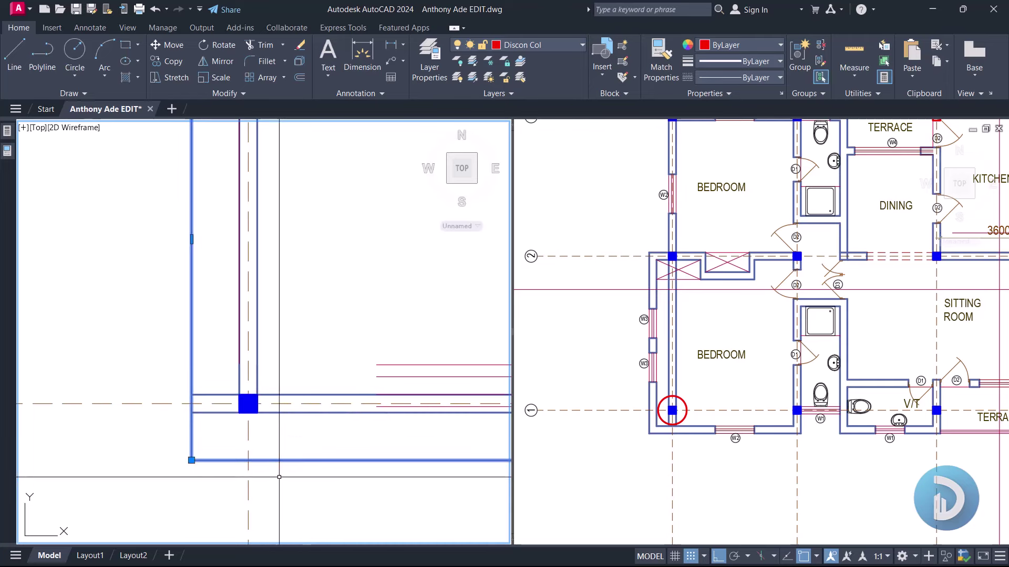
key(Return)
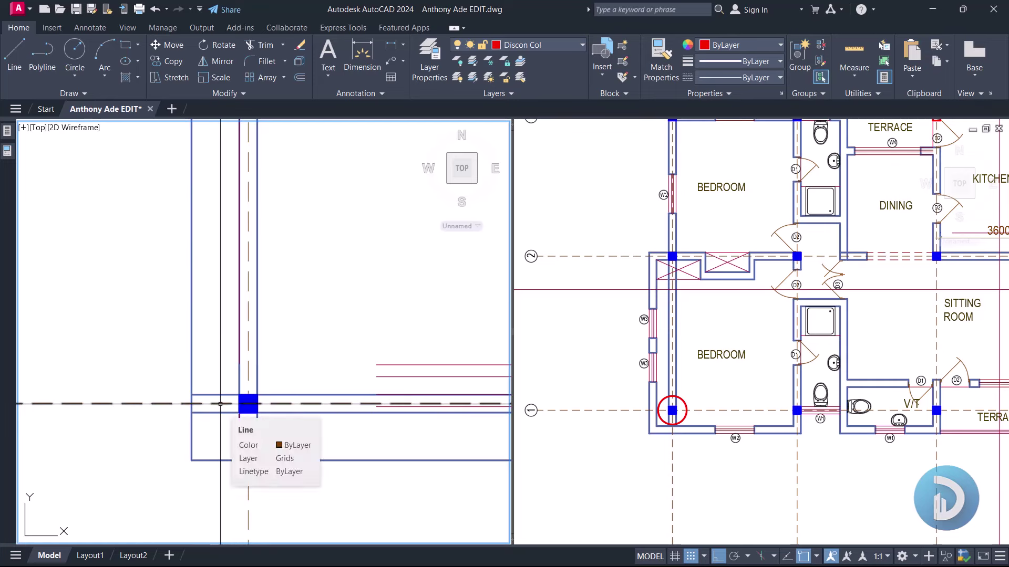
Step: Compare the corner column on grid line 1 in the ground floor plan with the circled first floor column
click(738, 383)
scroll(733, 394, up, 5)
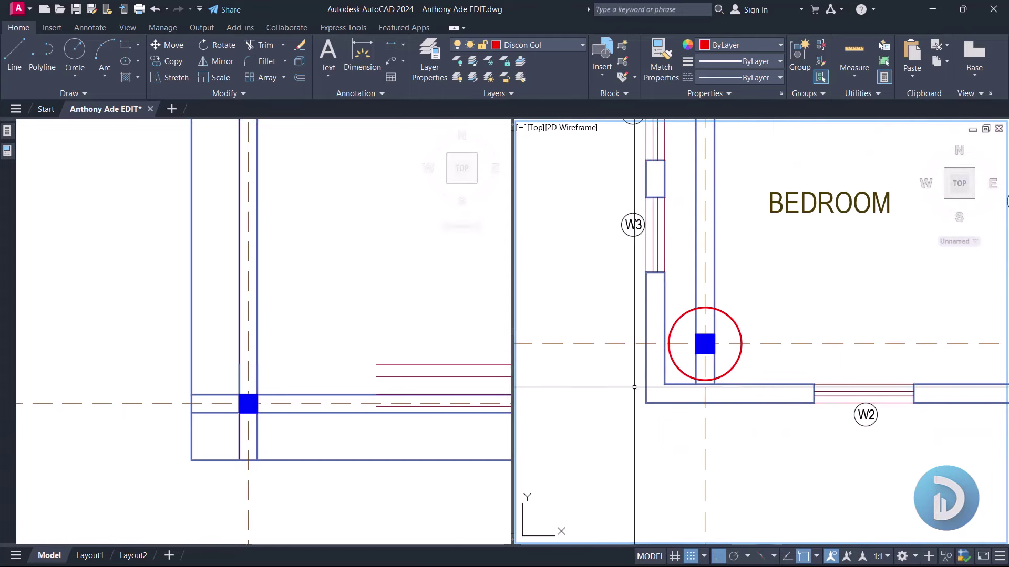
click(368, 367)
scroll(368, 367, down, 3)
scroll(239, 344, up, 3)
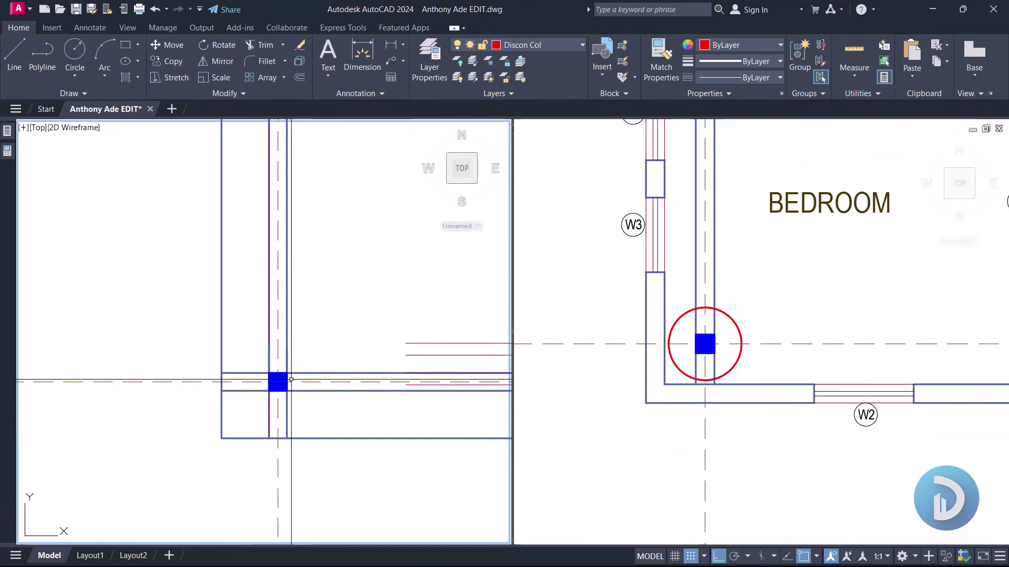
click(238, 344)
click(294, 400)
key(Escape)
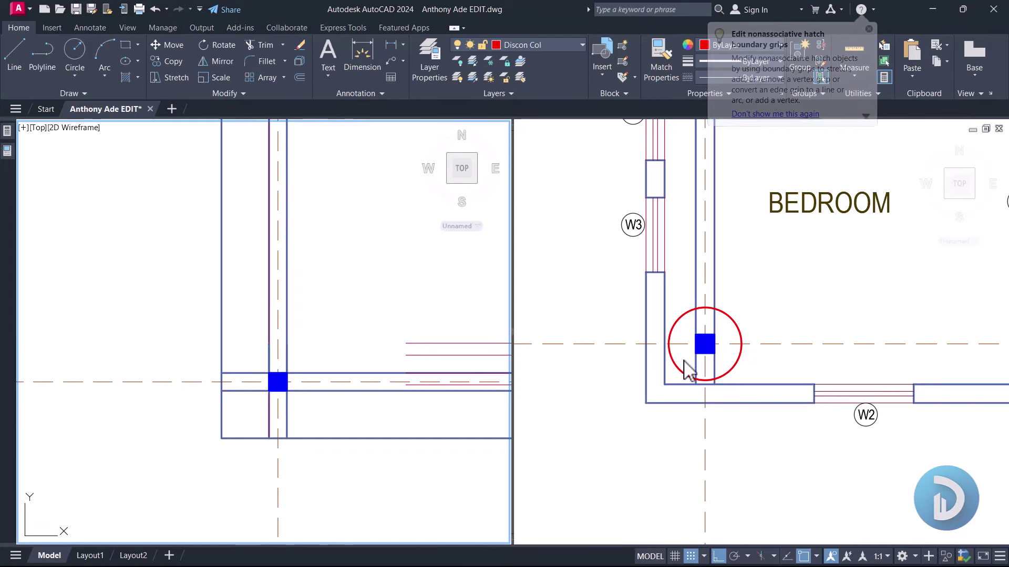
click(696, 335)
click(691, 329)
click(721, 363)
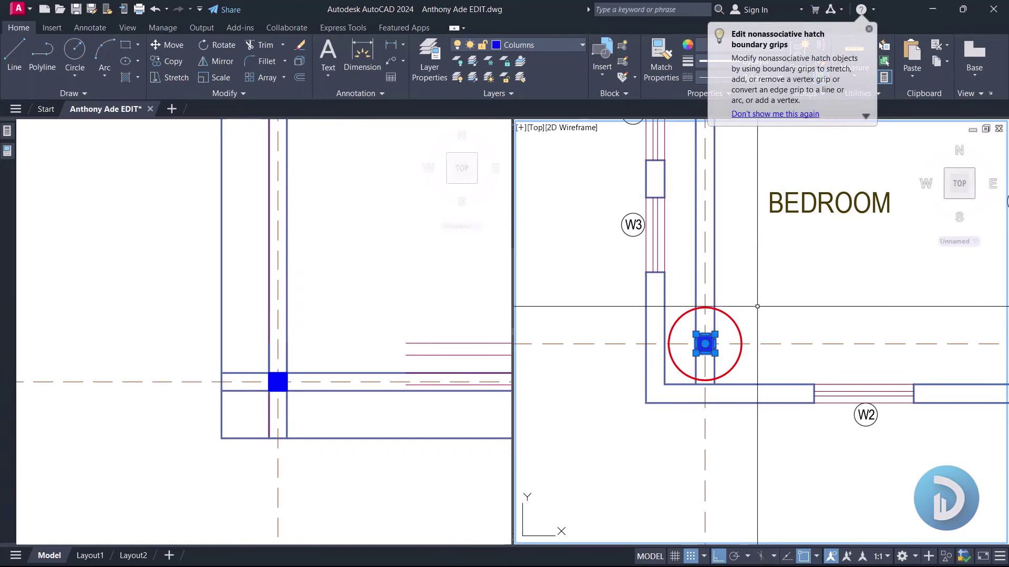
right_click(773, 331)
click(802, 111)
scroll(773, 328, up, 4)
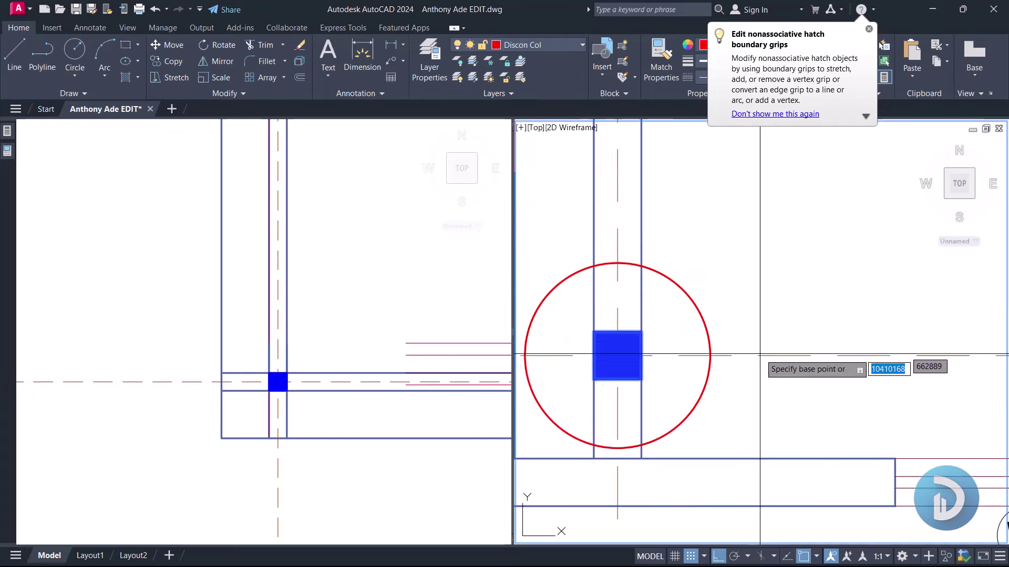
click(617, 357)
middle_drag(748, 494, 763, 372)
scroll(736, 415, down, 5)
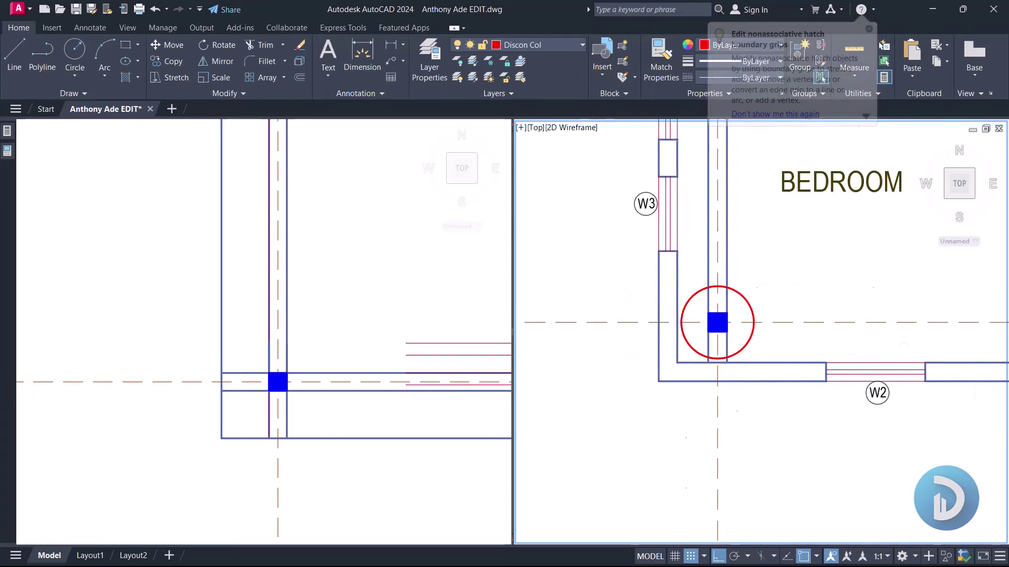
Step: Examine the circled column against the lower bedroom's outer walls and the matching ground floor corner
scroll(696, 426, up, 2)
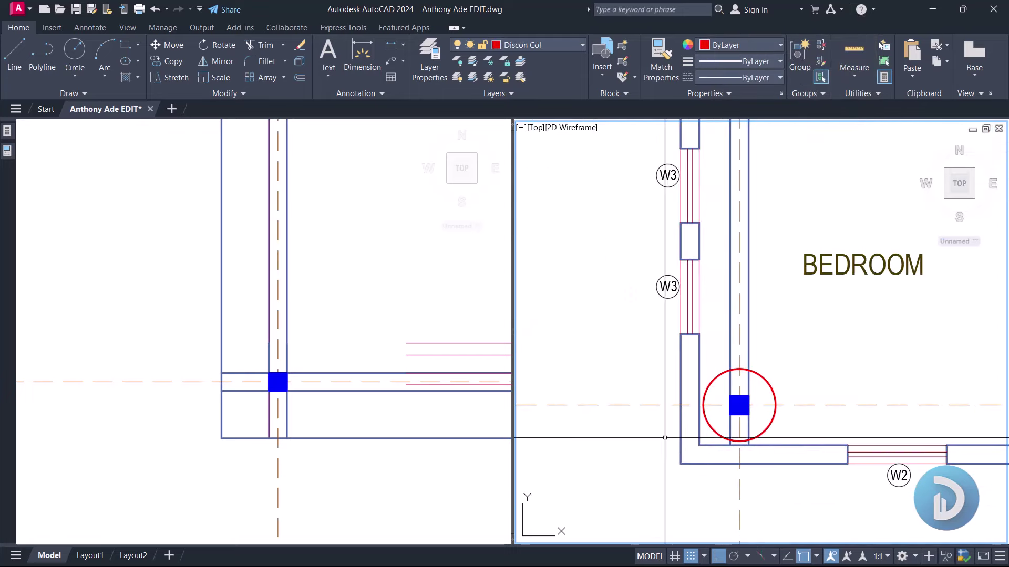
scroll(704, 410, down, 2)
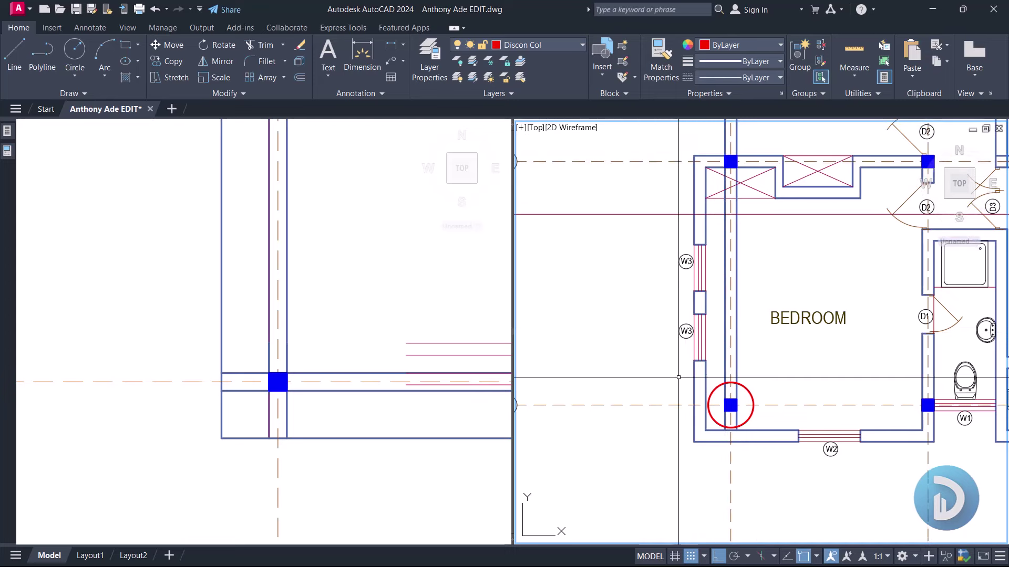
scroll(683, 342, down, 1)
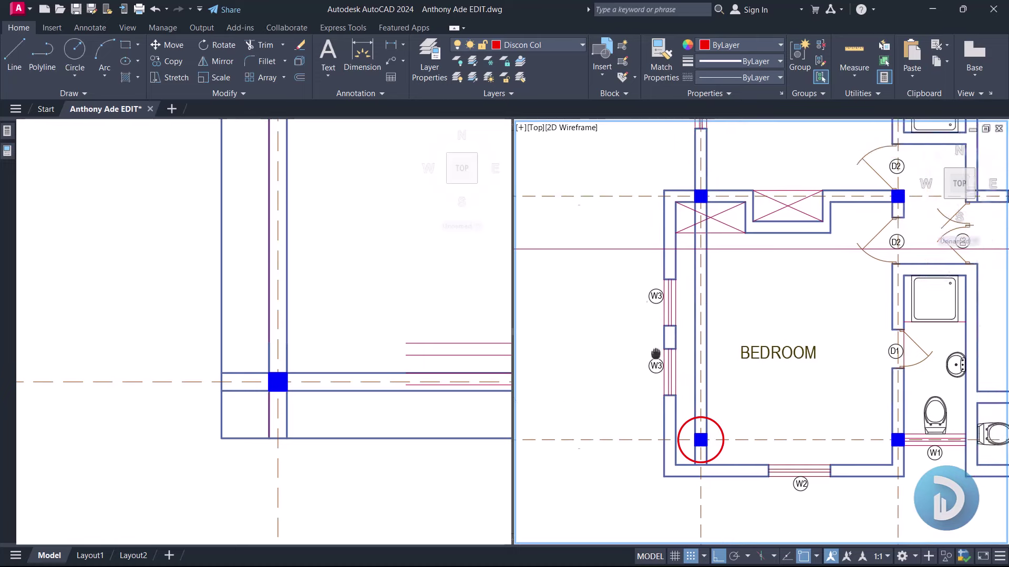
scroll(683, 341, up, 1)
click(337, 384)
scroll(306, 363, down, 3)
click(743, 400)
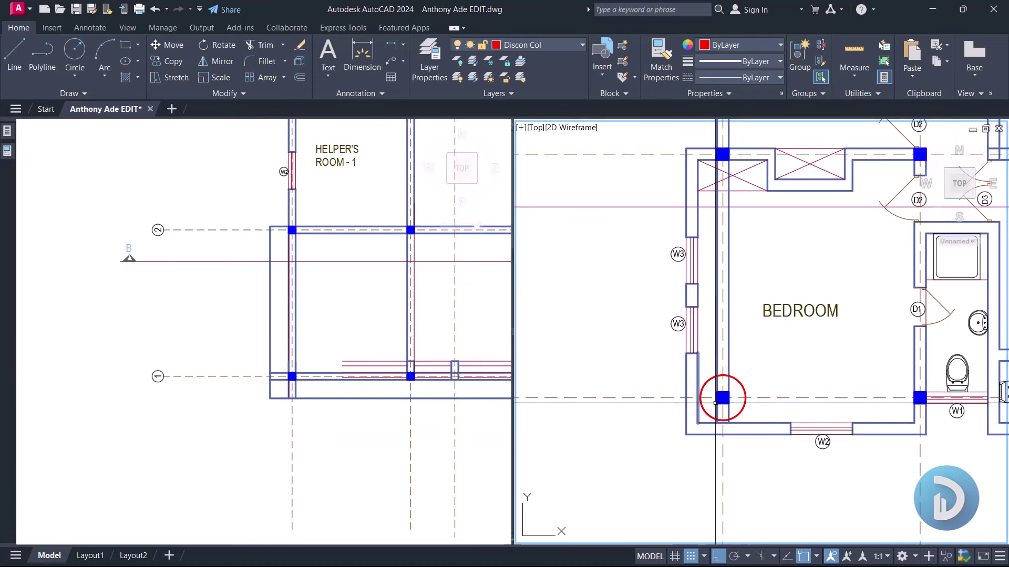
middle_drag(744, 400, 681, 415)
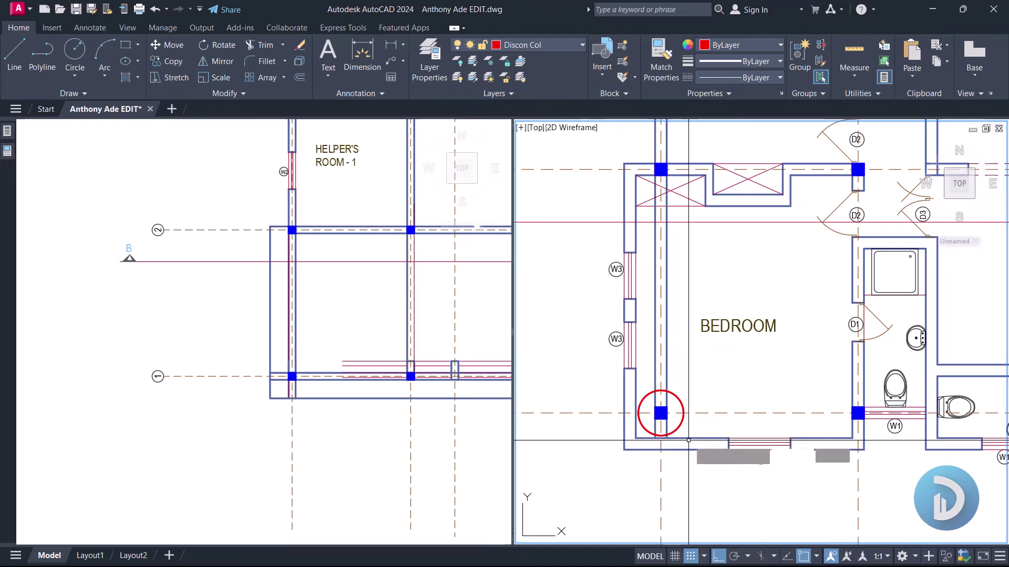
Step: Draw a horizontal line outward from the midpoint between the two faces of the lower bedroom's bottom wall
text(l)
key(Return)
shift+right_click(747, 340)
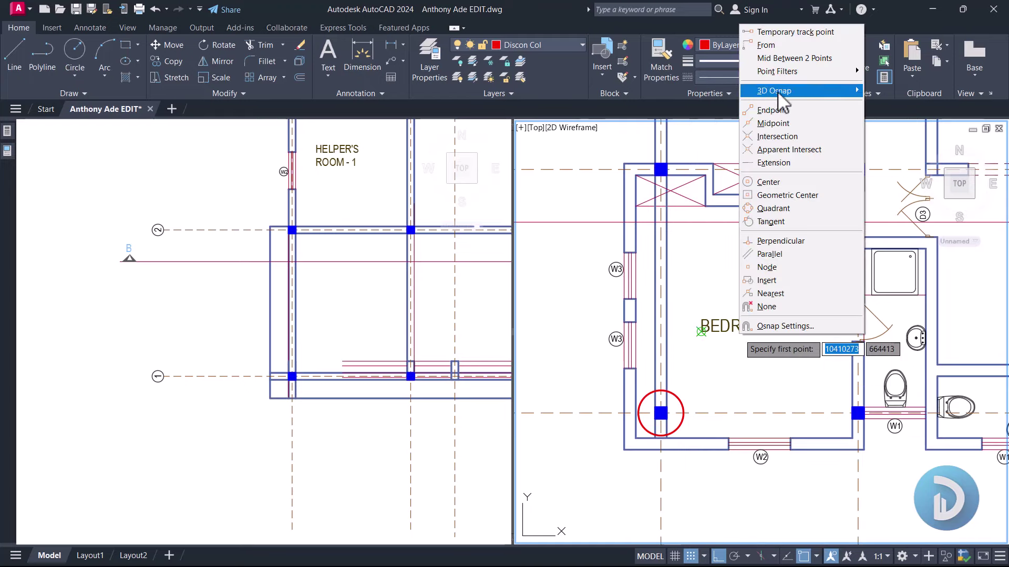
click(781, 58)
scroll(704, 367, up, 3)
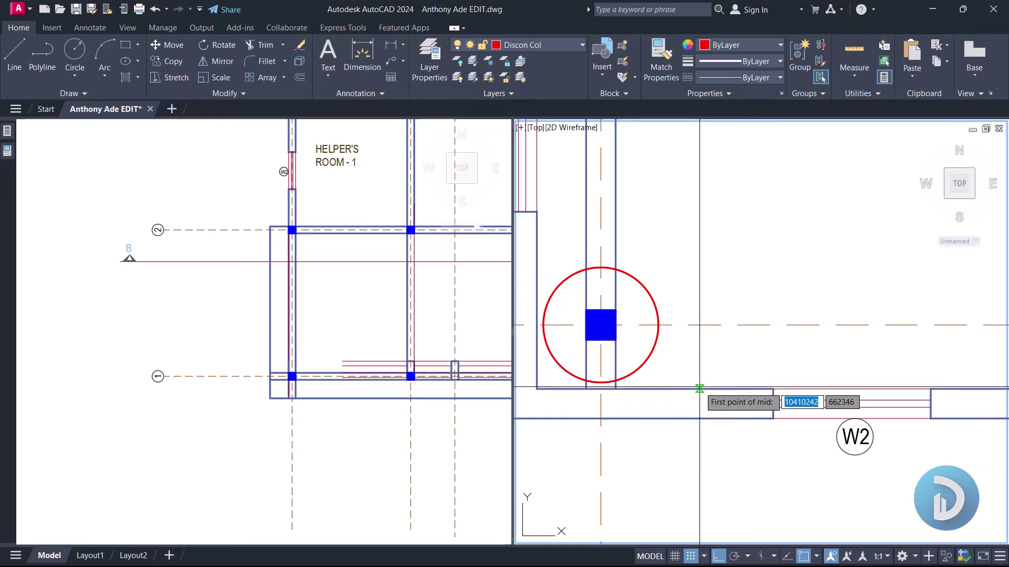
click(699, 389)
click(699, 412)
scroll(834, 341, down, 3)
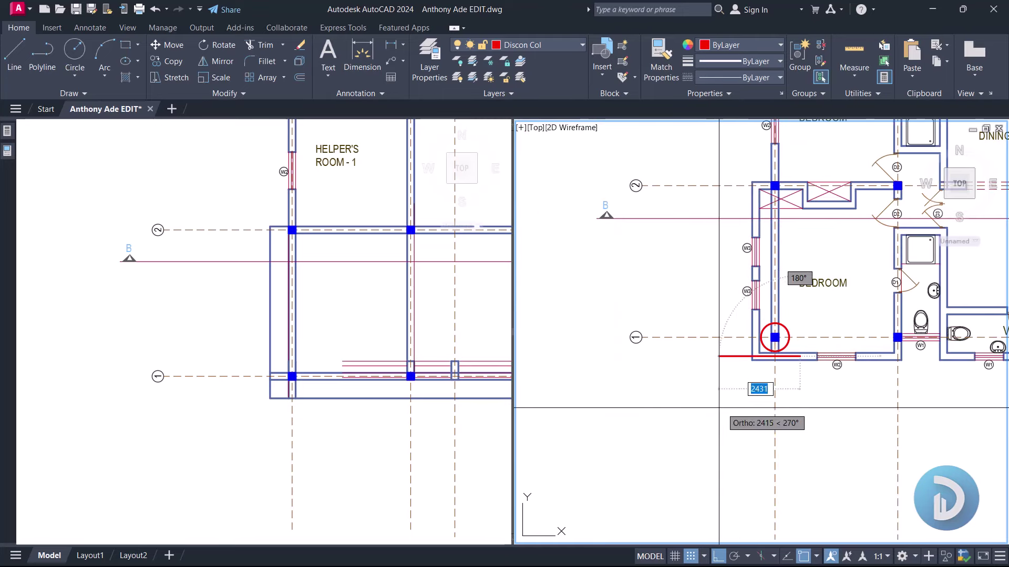
click(710, 404)
key(Return)
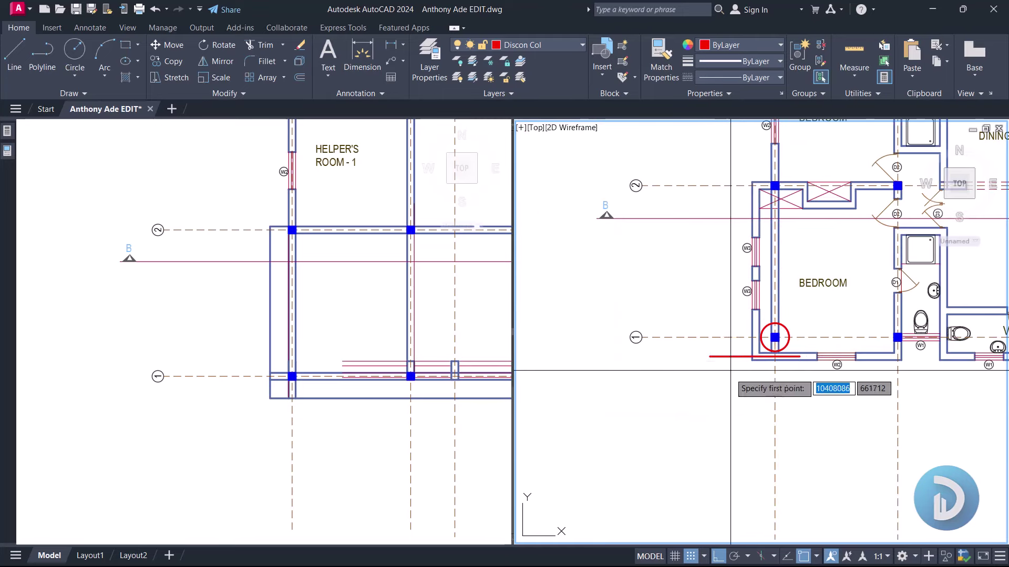
Step: Stretch the new line's ends past both sides of the first floor plan and match it to the grid lines' properties
middle_drag(733, 336, 693, 346)
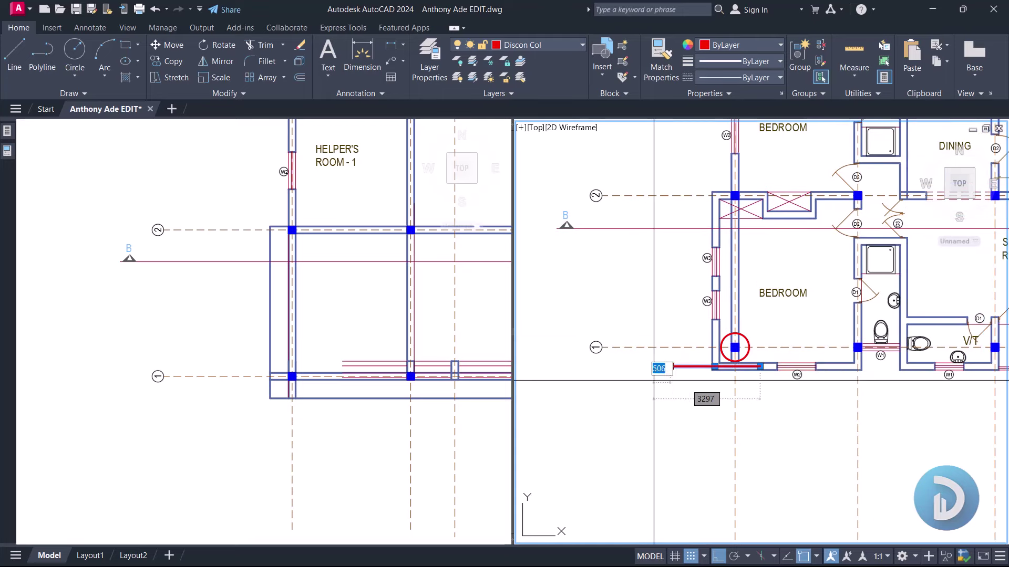
click(608, 368)
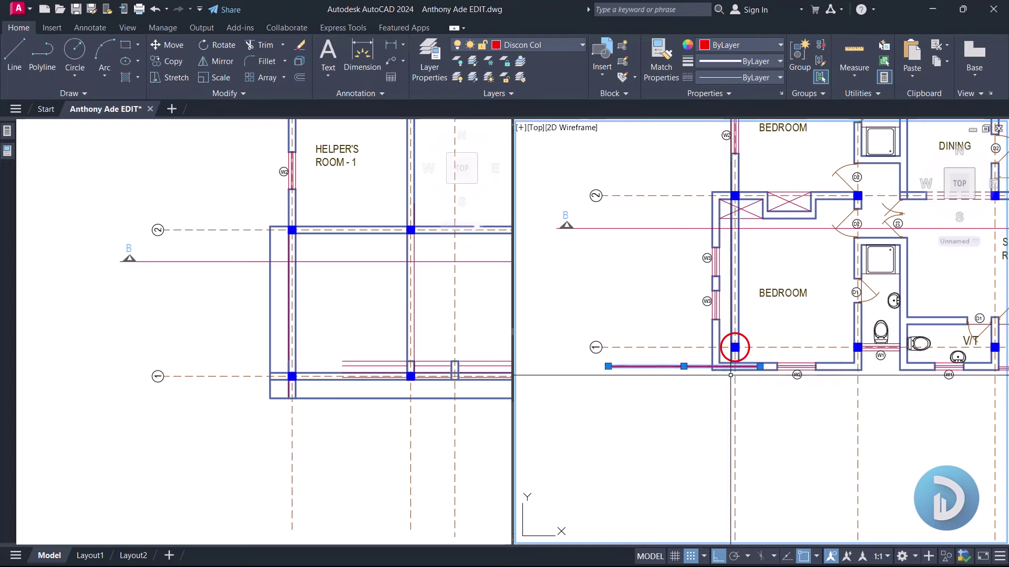
scroll(851, 402, down, 5)
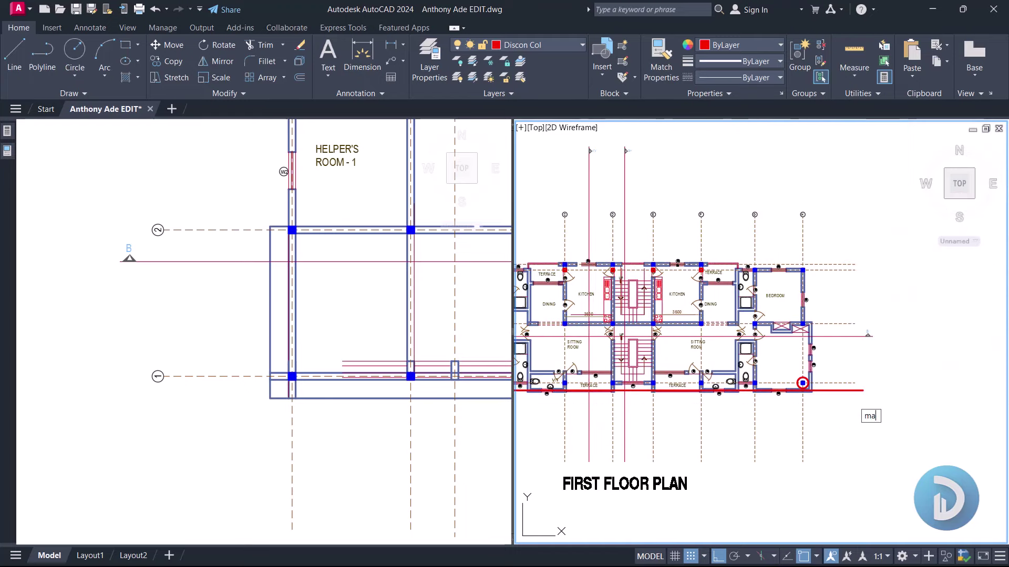
click(854, 383)
key(Return)
Step: Offset grid line 1 on the ground floor plan by 600 toward the outer wall line below it
click(374, 348)
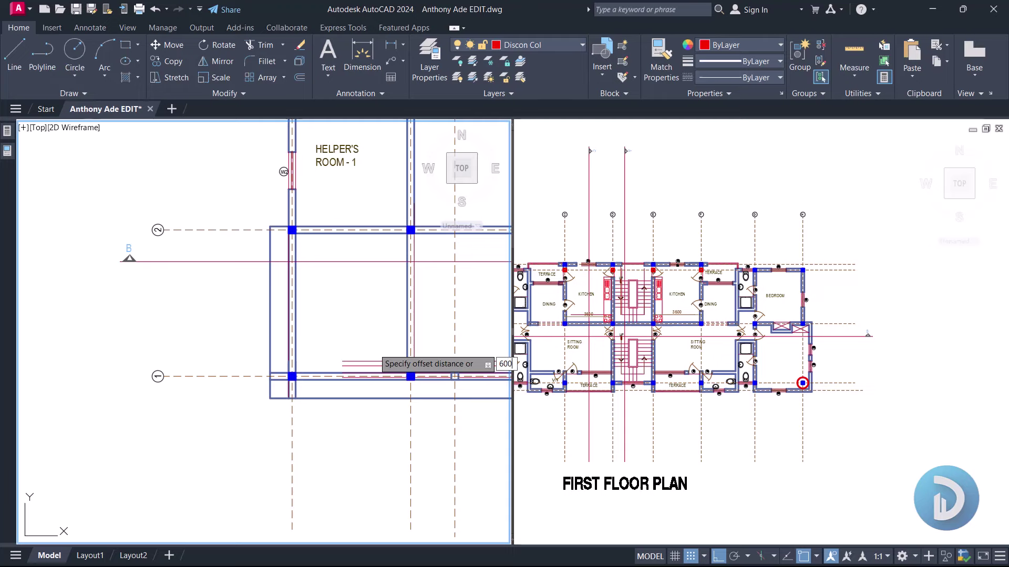
scroll(318, 409, up, 4)
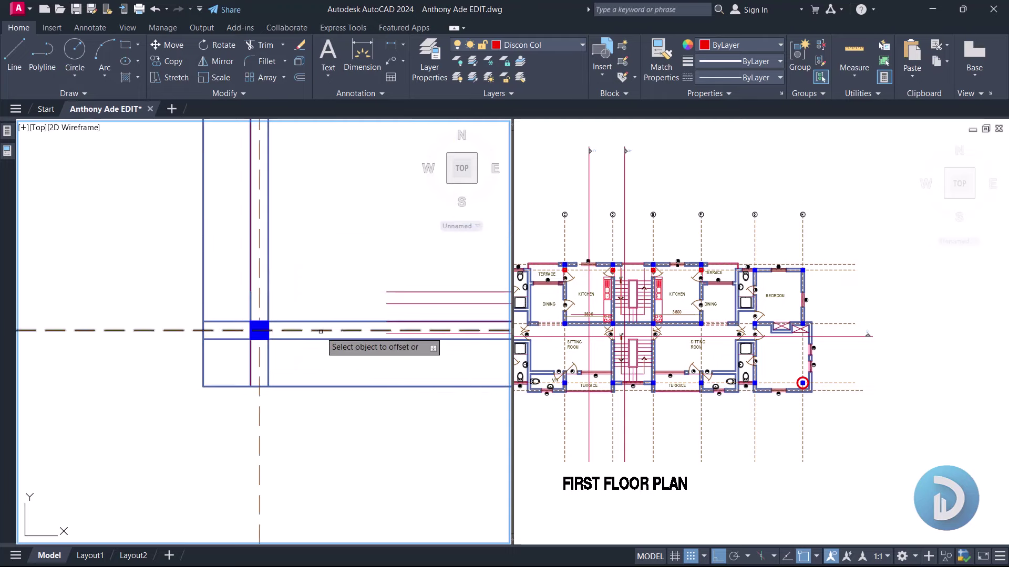
scroll(388, 365, down, 2)
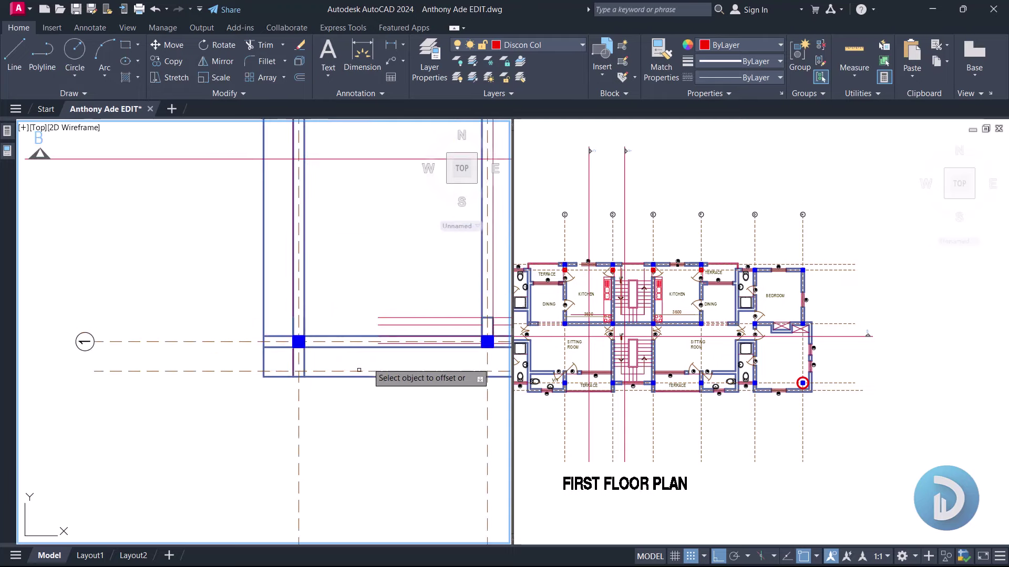
click(399, 364)
key(Return)
Step: Copy the grid line 1 bubble down onto the end of the offset grid line
click(43, 301)
click(87, 344)
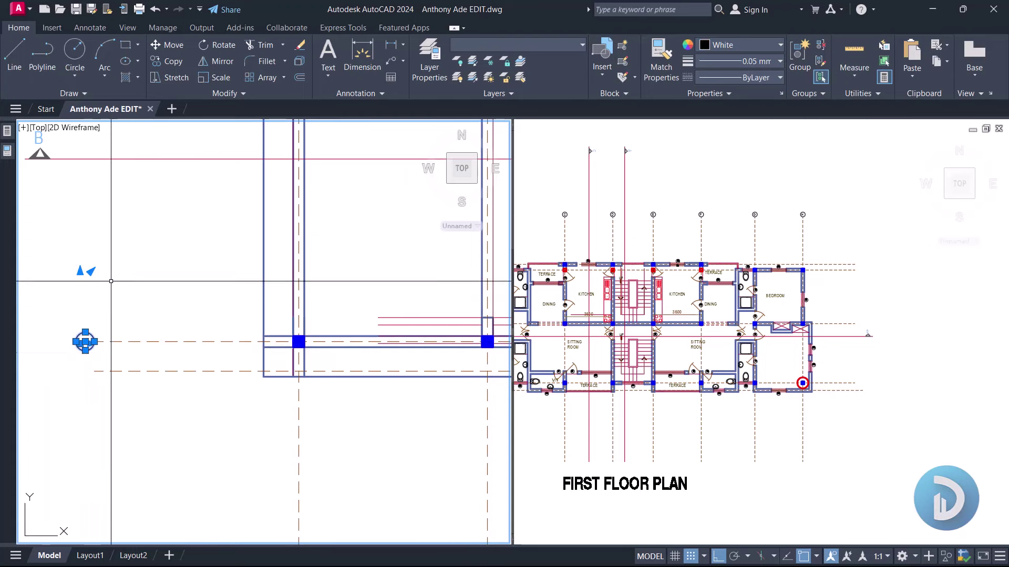
right_click(112, 271)
click(154, 376)
click(202, 342)
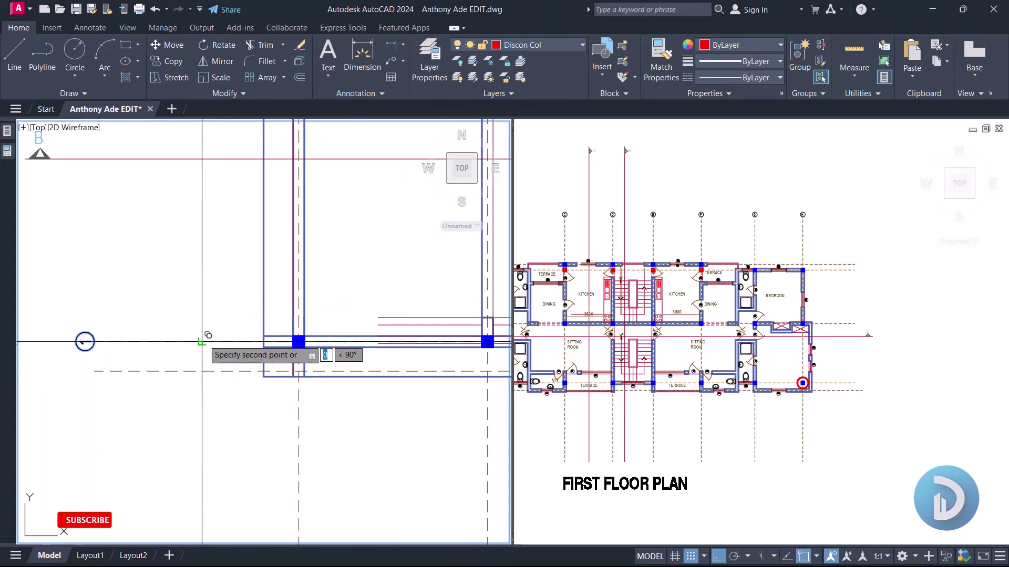
click(202, 371)
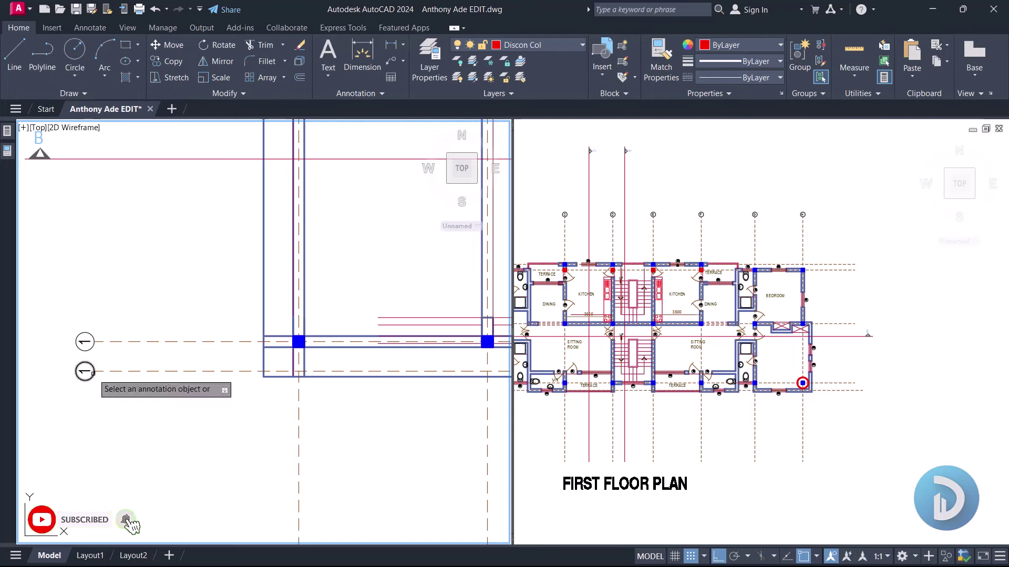
Step: Change the copied grid bubble's label to 1'
click(85, 371)
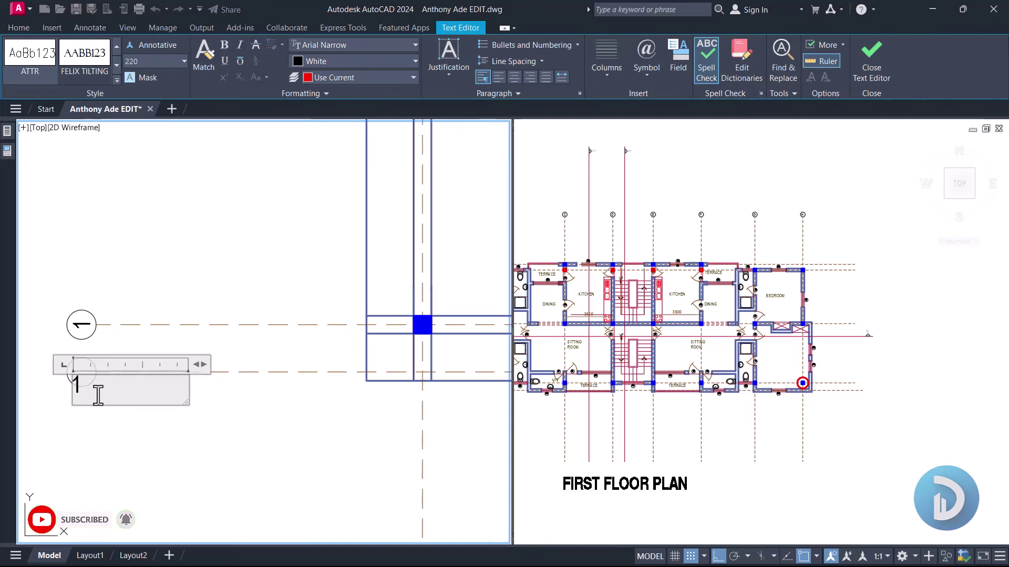
click(189, 259)
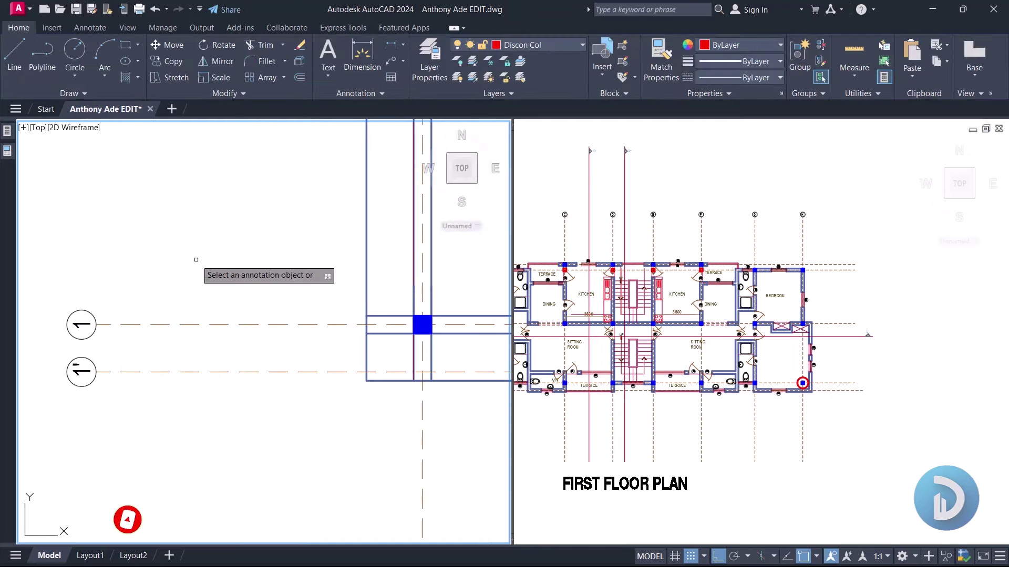
scroll(237, 352, down, 4)
scroll(219, 398, up, 4)
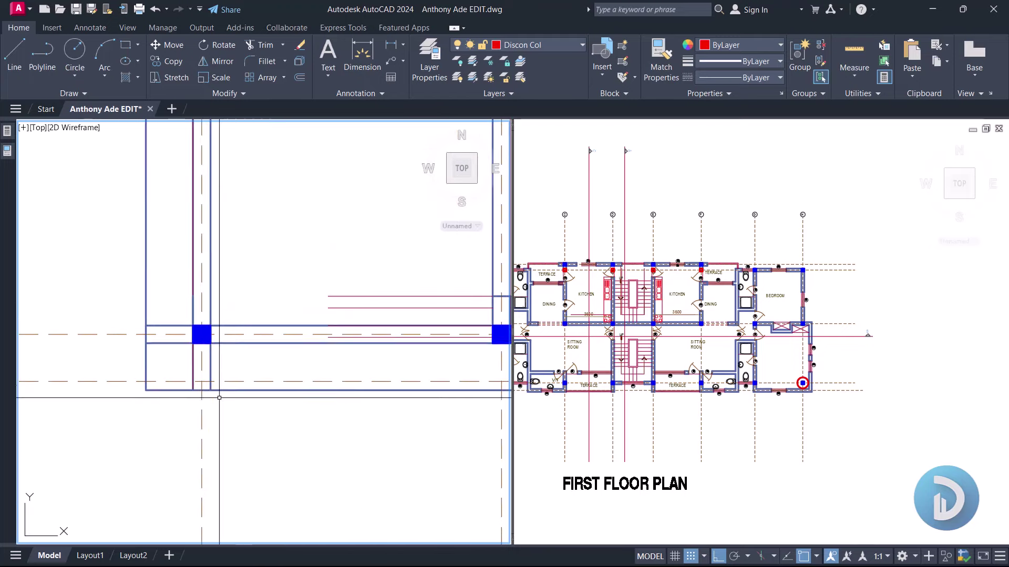
Step: Draw a vertical line from the midpoint between the outer wall's faces down past the first floor plan's bedroom corner
middle_drag(189, 314, 210, 425)
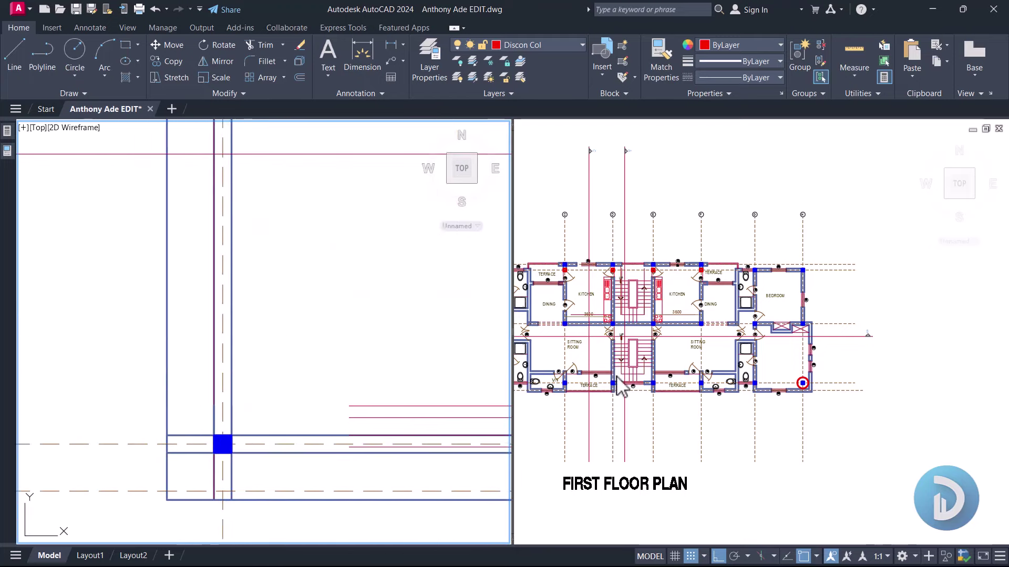
scroll(867, 379, up, 5)
middle_drag(804, 399, 648, 409)
scroll(648, 409, up, 5)
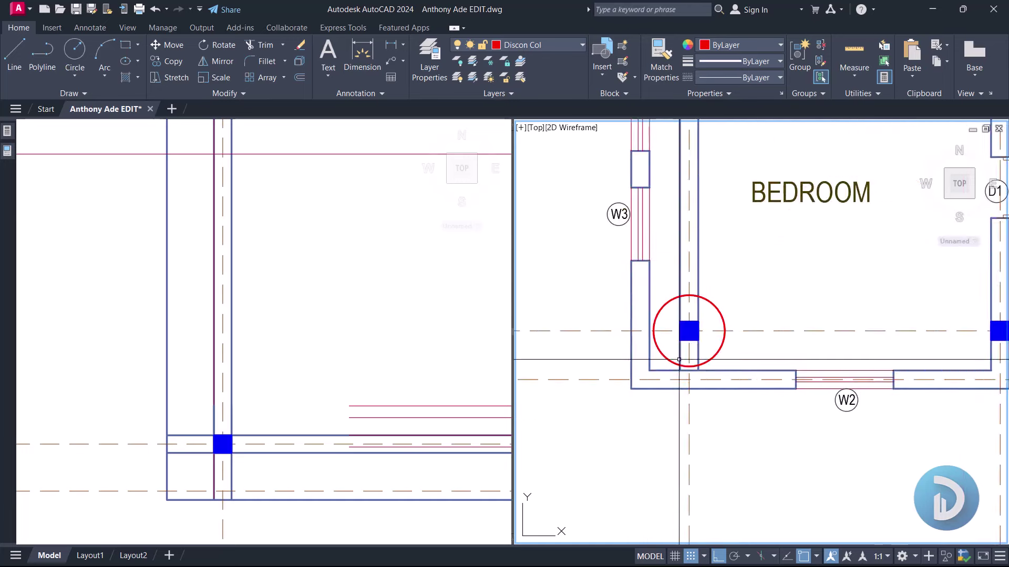
scroll(696, 345, down, 1)
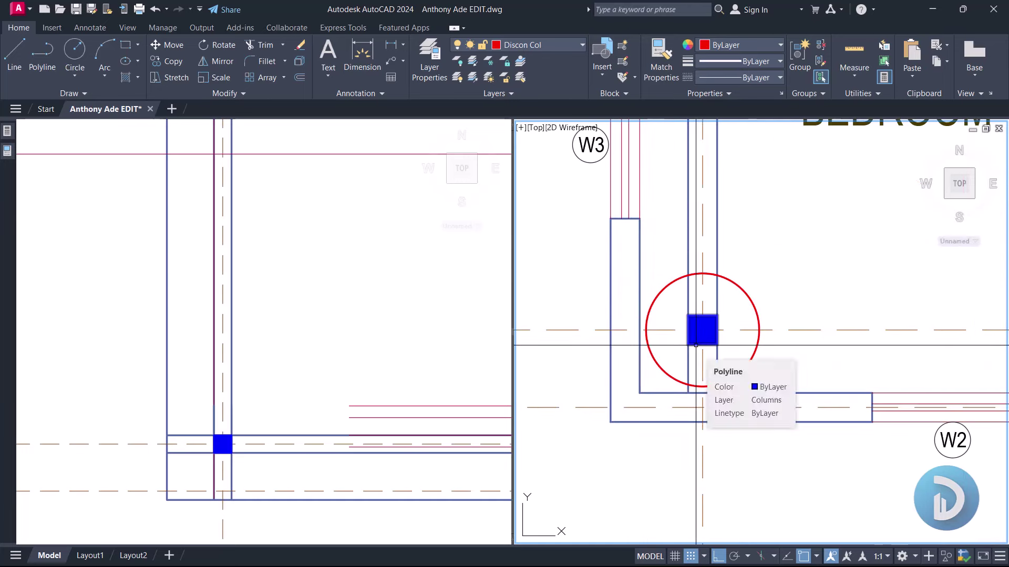
key(l)
key(Return)
shift+right_click(656, 241)
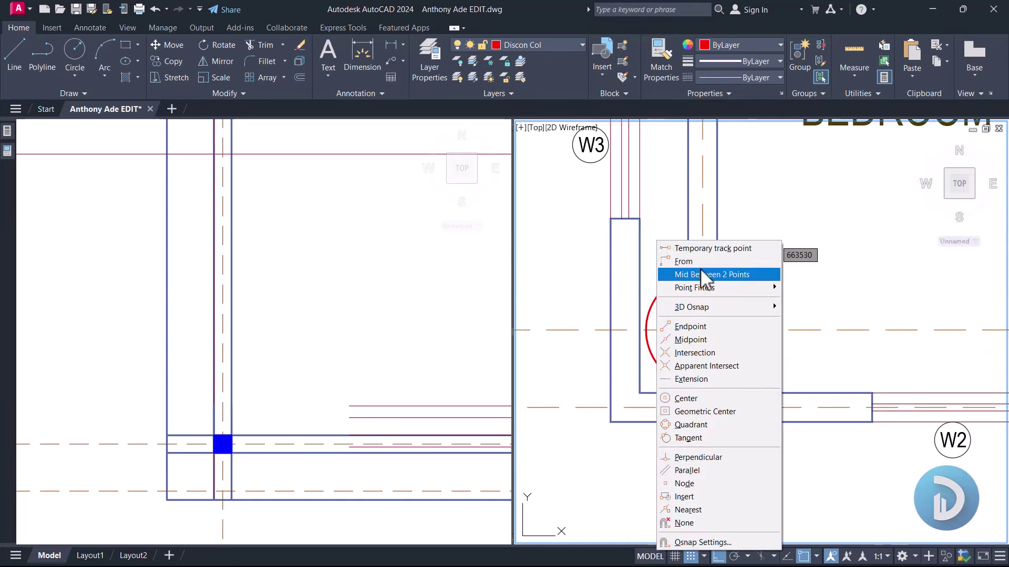
click(700, 275)
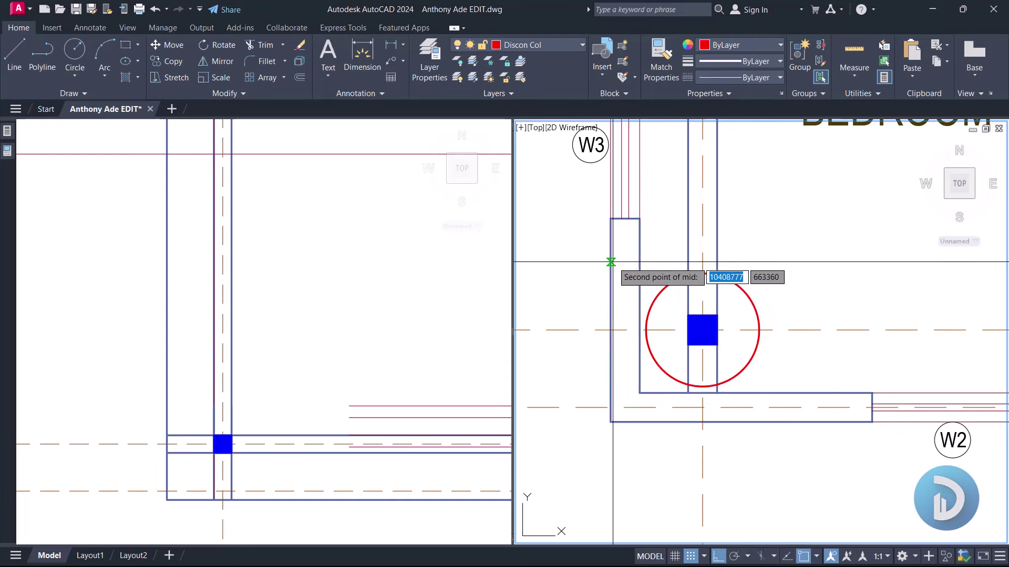
scroll(625, 249, down, 3)
click(610, 475)
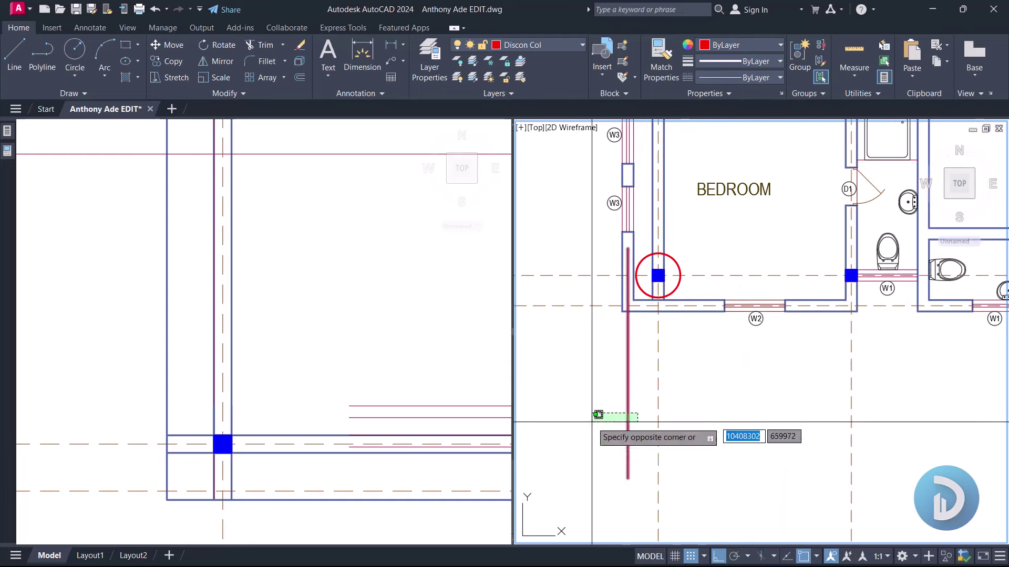
key(Escape)
Step: Stretch the new line's upper end to the level of the grid bubbles and match it to the grid lines' properties
click(627, 251)
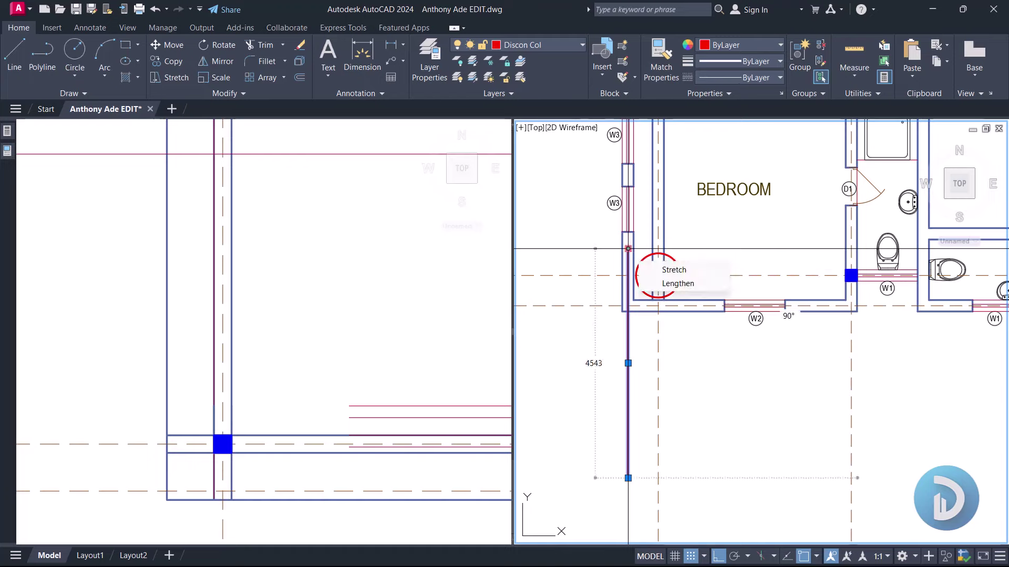
click(628, 249)
scroll(642, 270, down, 4)
scroll(653, 478, up, 2)
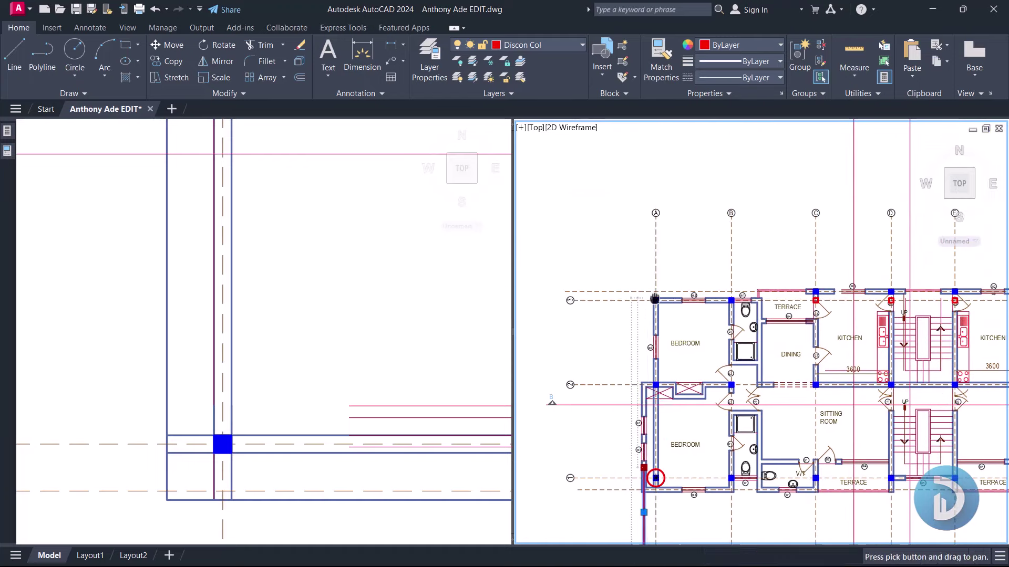
click(644, 214)
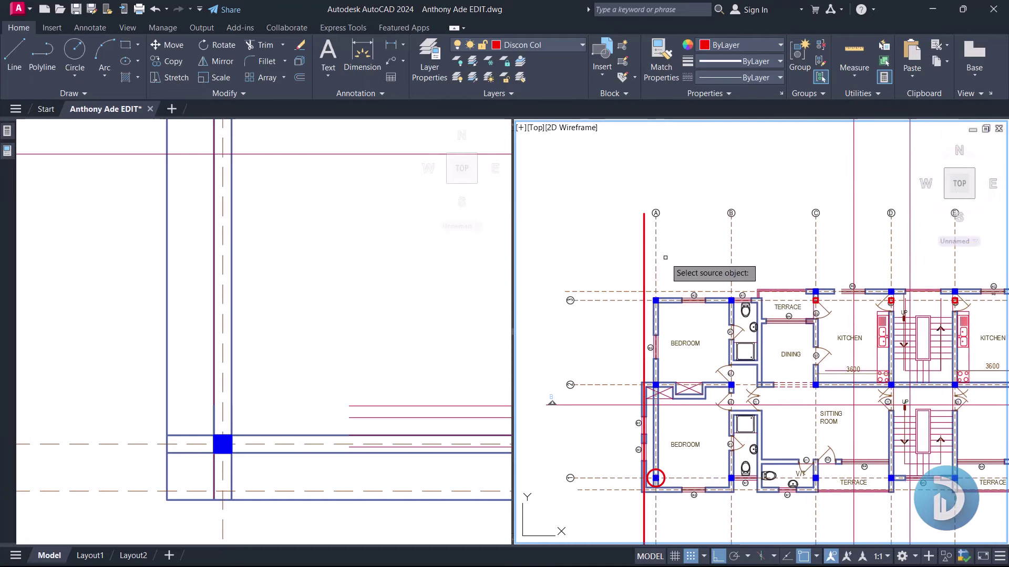
scroll(669, 252, up, 4)
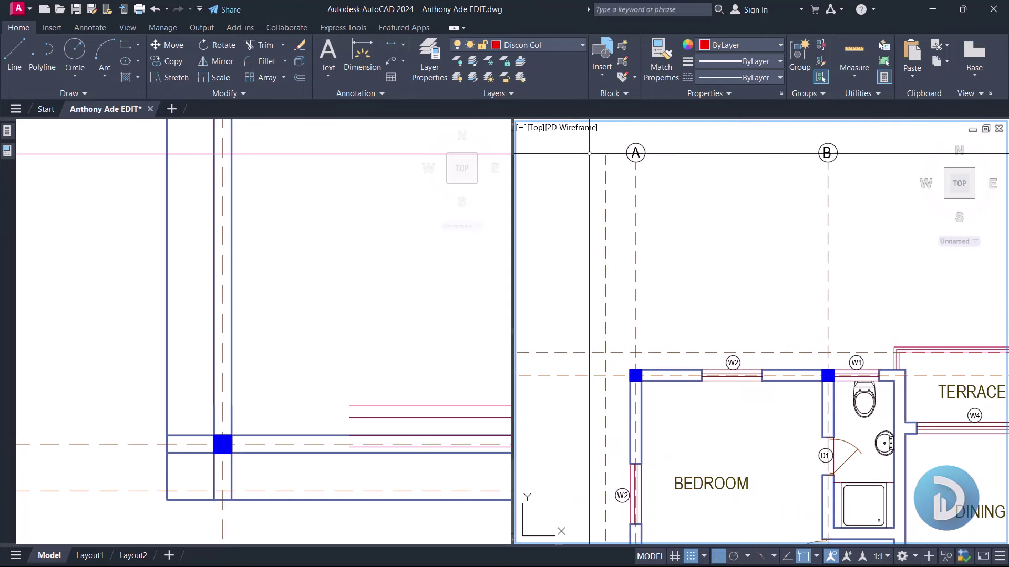
Step: Copy the grid line A bubble 600 sideways onto the upper end of the new grid line on the first floor plan
click(635, 156)
right_click(698, 182)
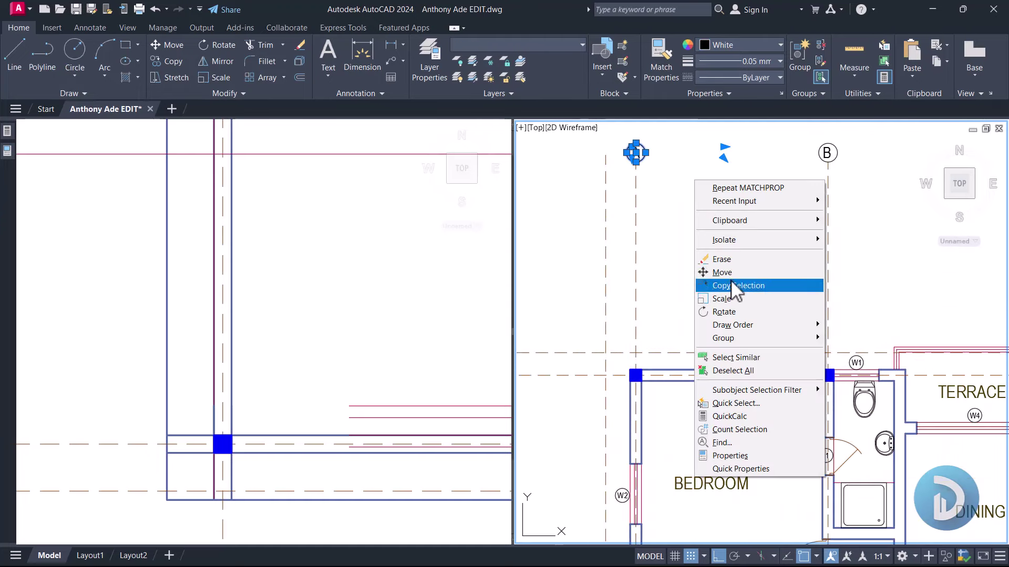
click(731, 282)
click(636, 251)
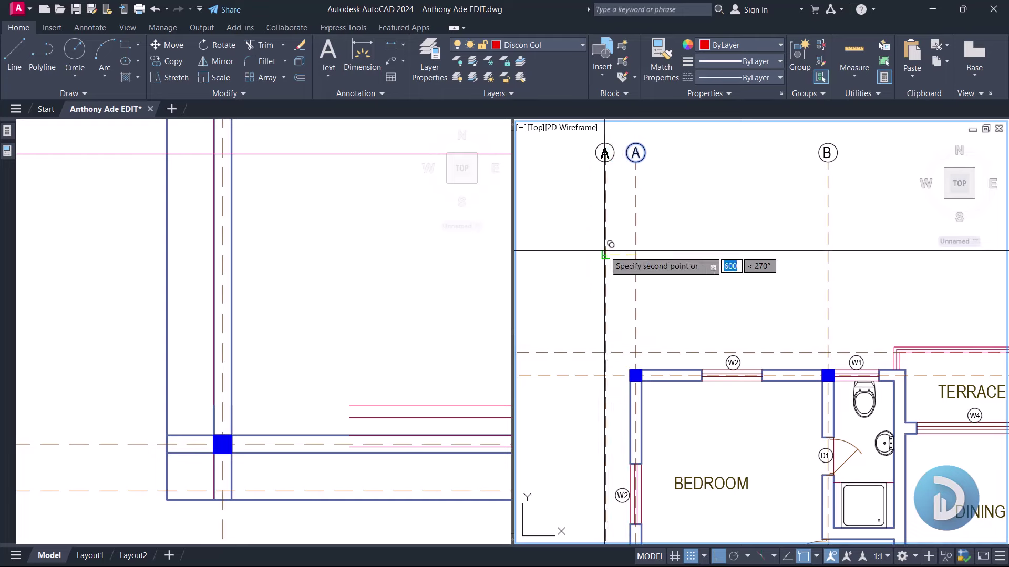
click(605, 251)
key(Escape)
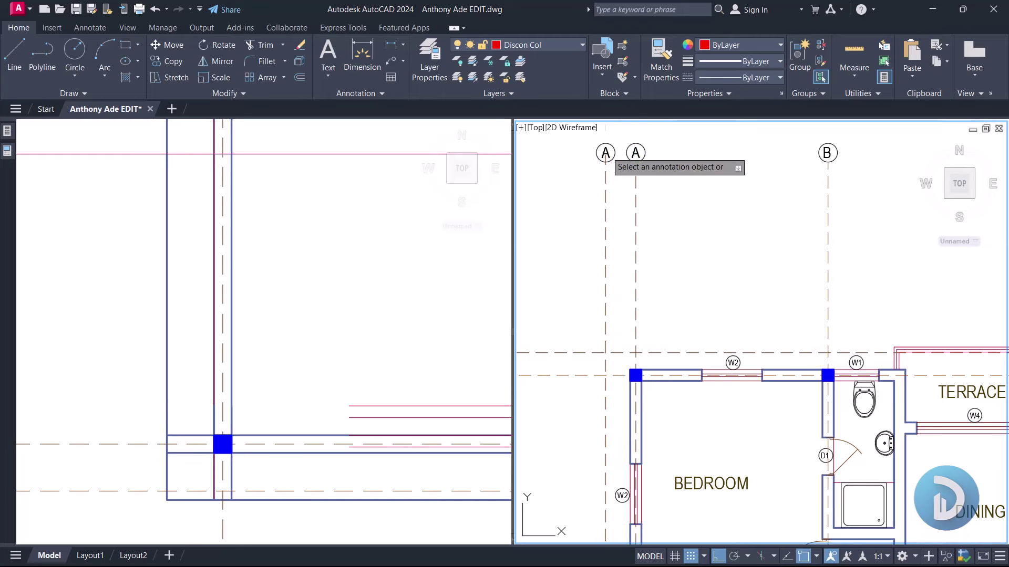
Step: Change the copied first floor grid bubble's label to A'
click(605, 154)
text(')
click(698, 210)
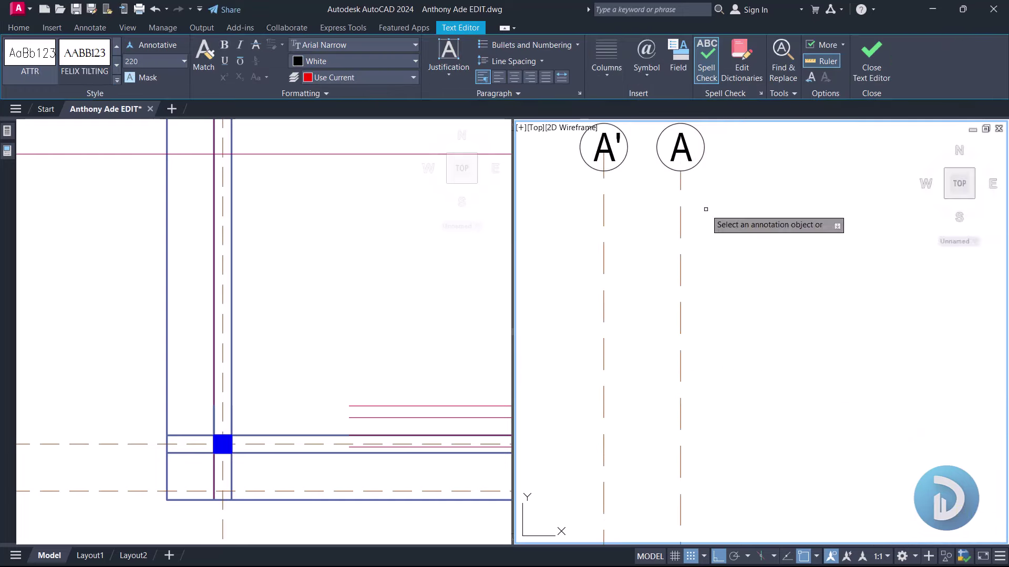
key(Escape)
scroll(685, 332, down, 6)
middle_drag(686, 332, 693, 237)
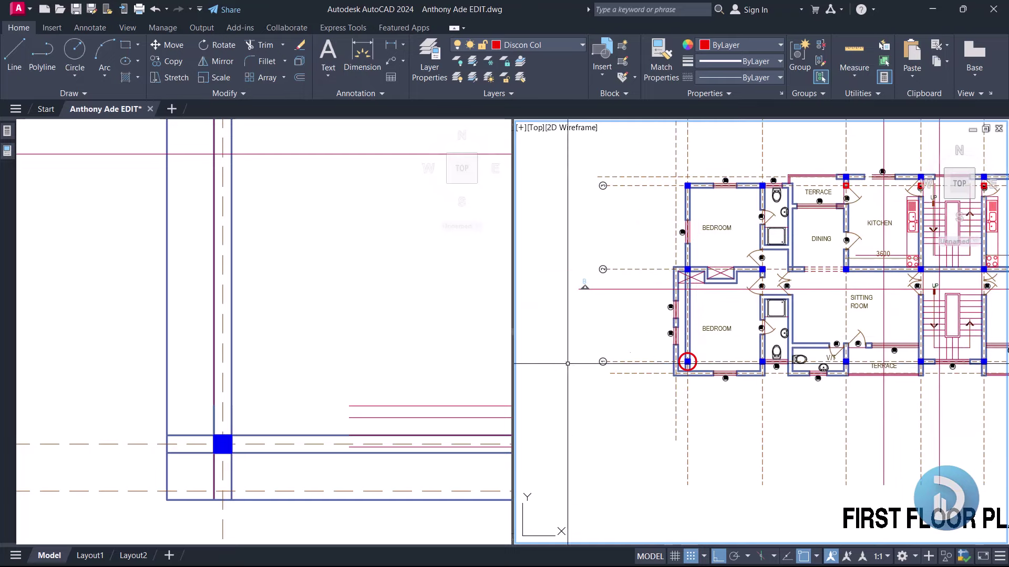
click(352, 366)
click(631, 338)
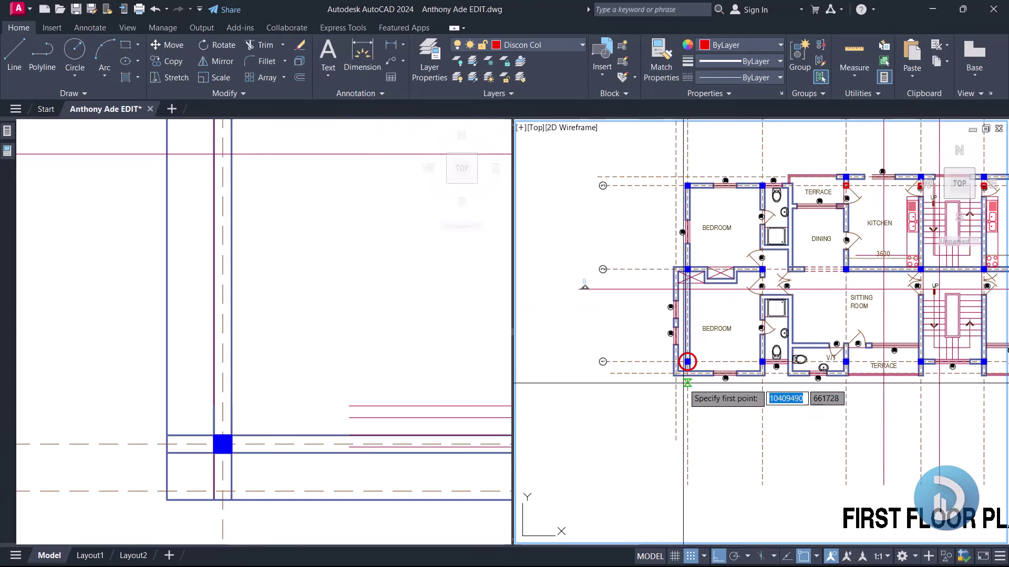
scroll(686, 383, up, 4)
key(Escape)
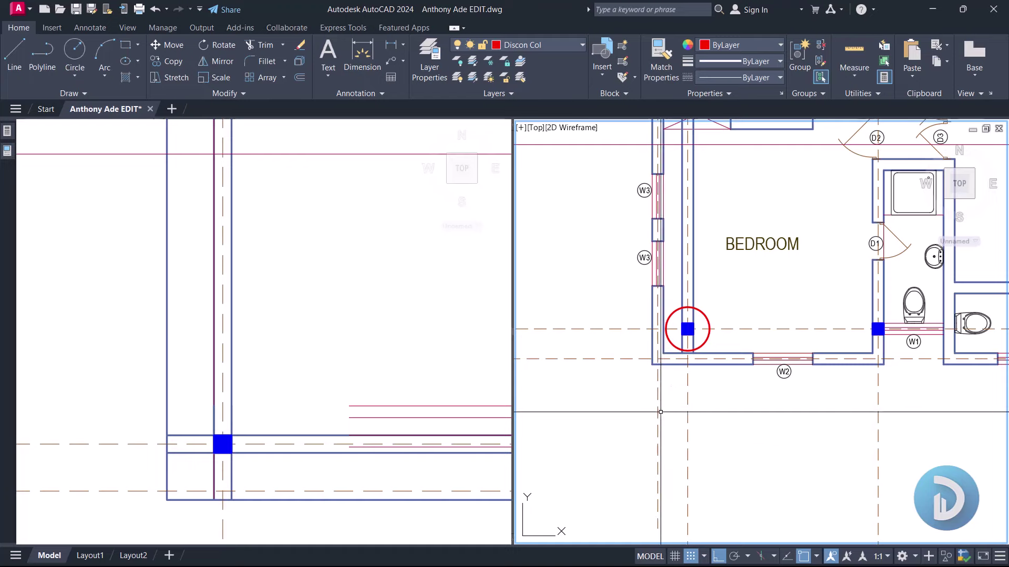
Step: Offset grid line A on the ground floor plan by 600 toward the outer wall
click(271, 337)
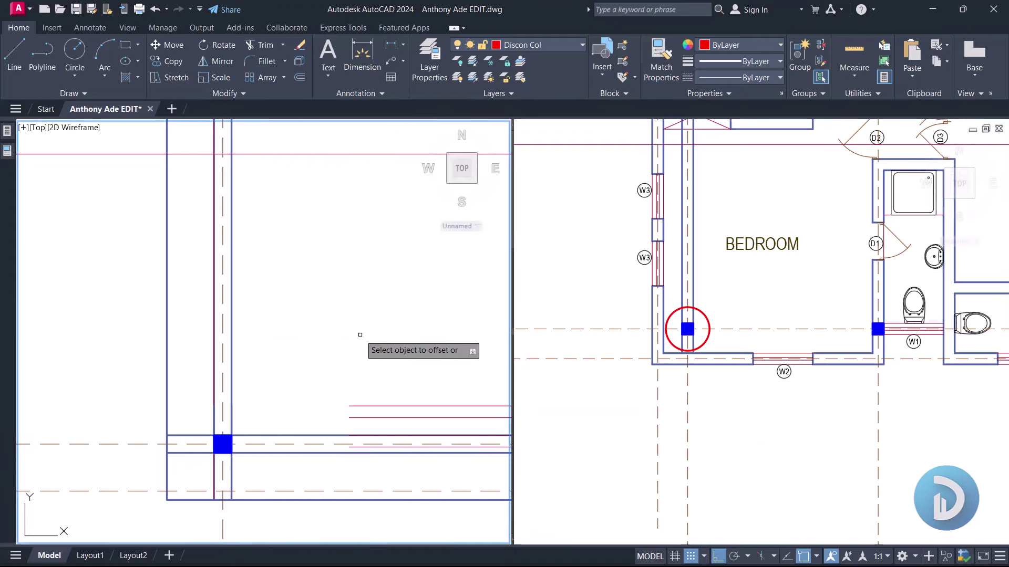
scroll(360, 335, down, 3)
middle_drag(315, 272, 351, 225)
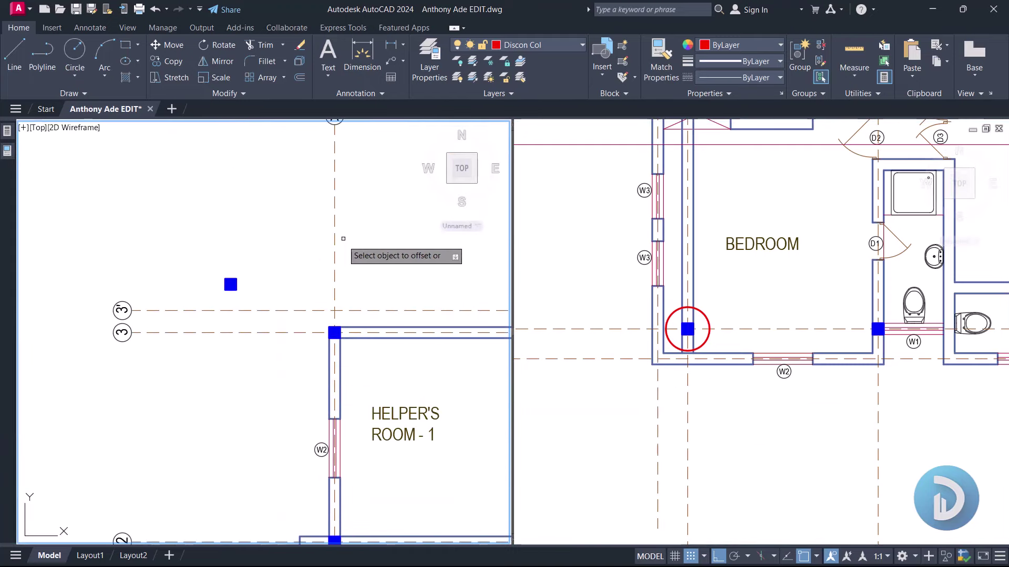
middle_drag(338, 158, 332, 319)
Step: Copy the grid line A bubble onto the upper end of the offset grid line on the ground floor plan
click(292, 230)
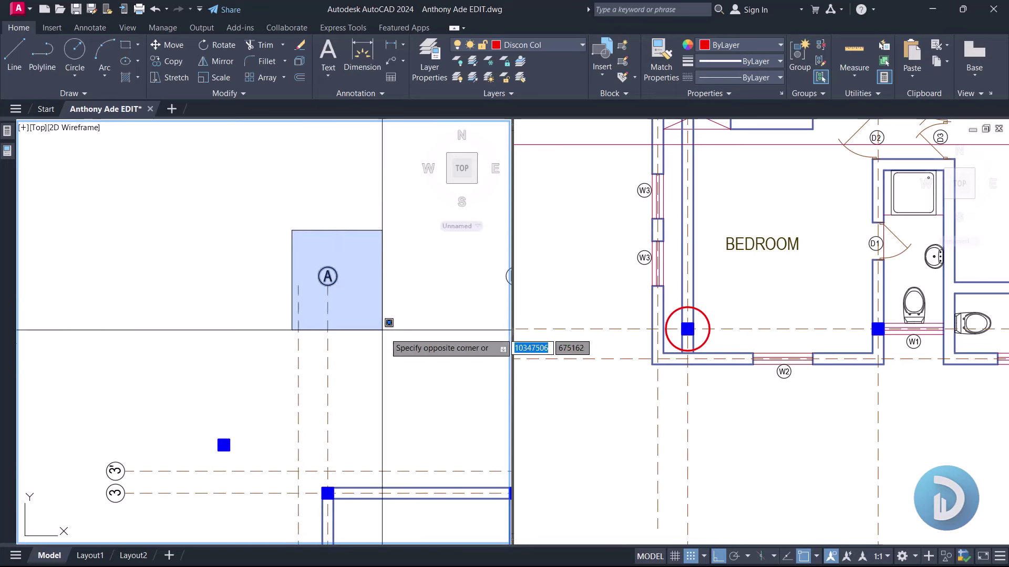
click(382, 330)
right_click(367, 254)
click(405, 369)
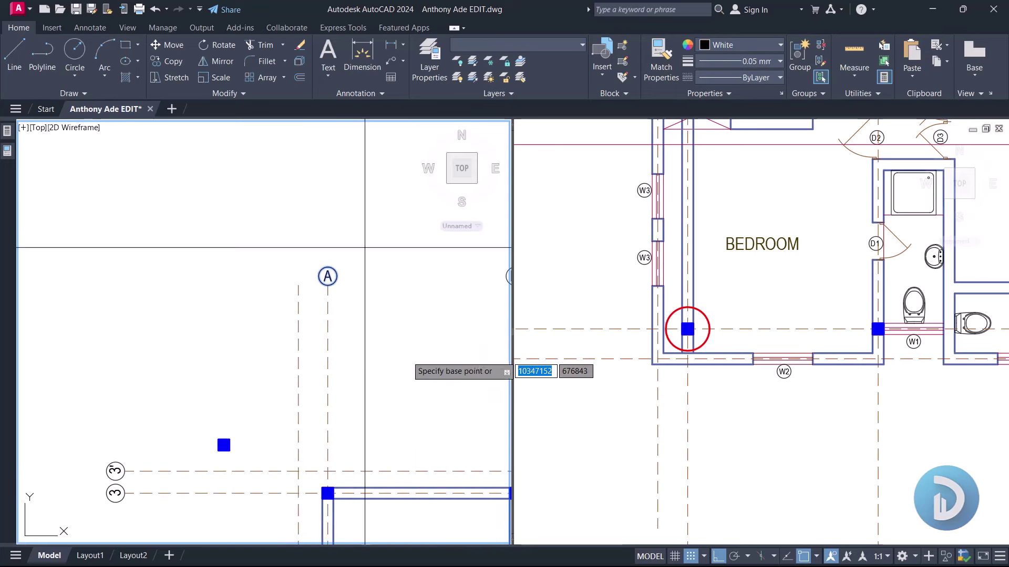
click(327, 348)
click(298, 347)
key(Escape)
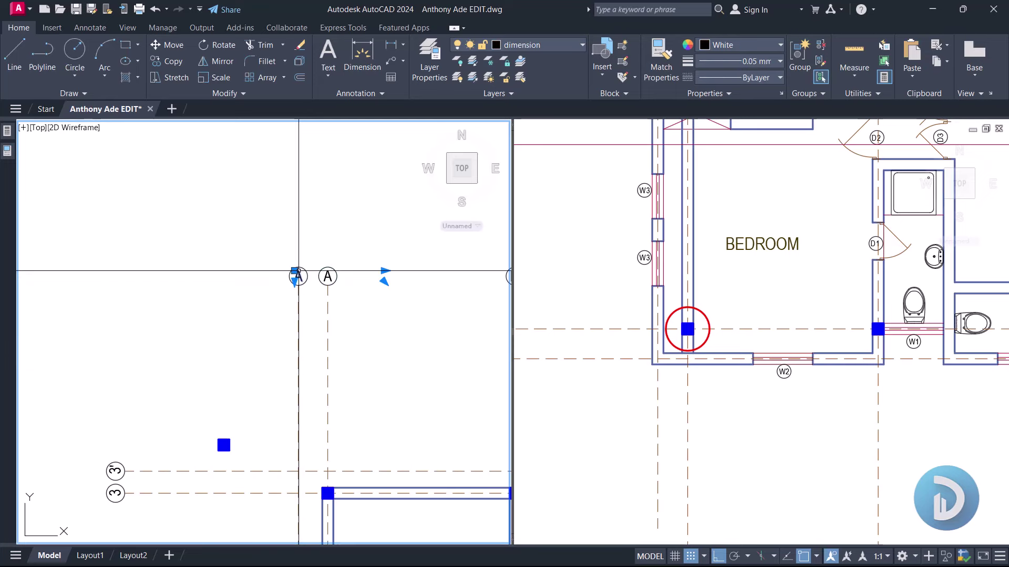
Step: Relabel the copied grid bubble on the ground floor plan as A'
double_click(298, 276)
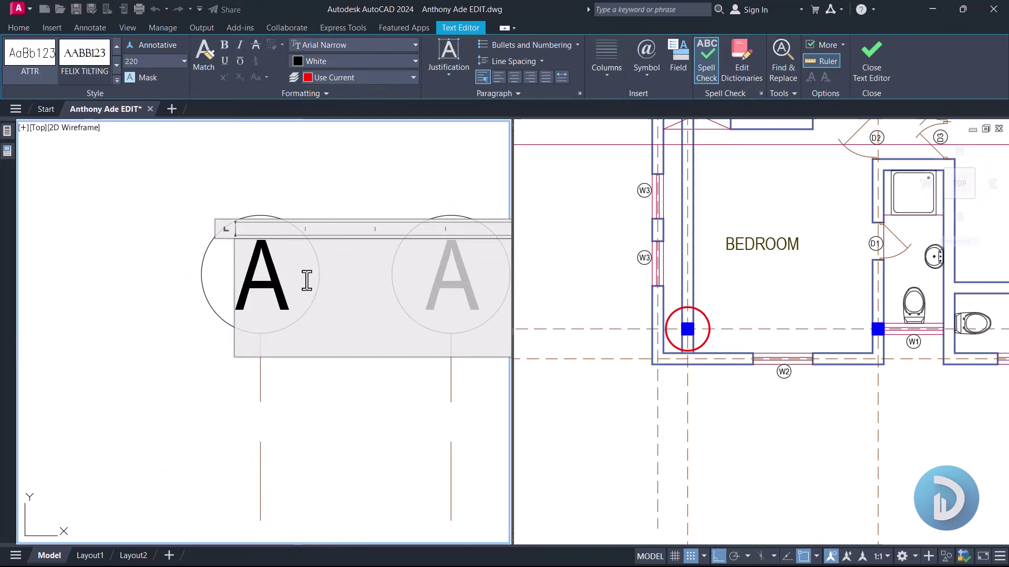
click(347, 175)
scroll(326, 171, down, 5)
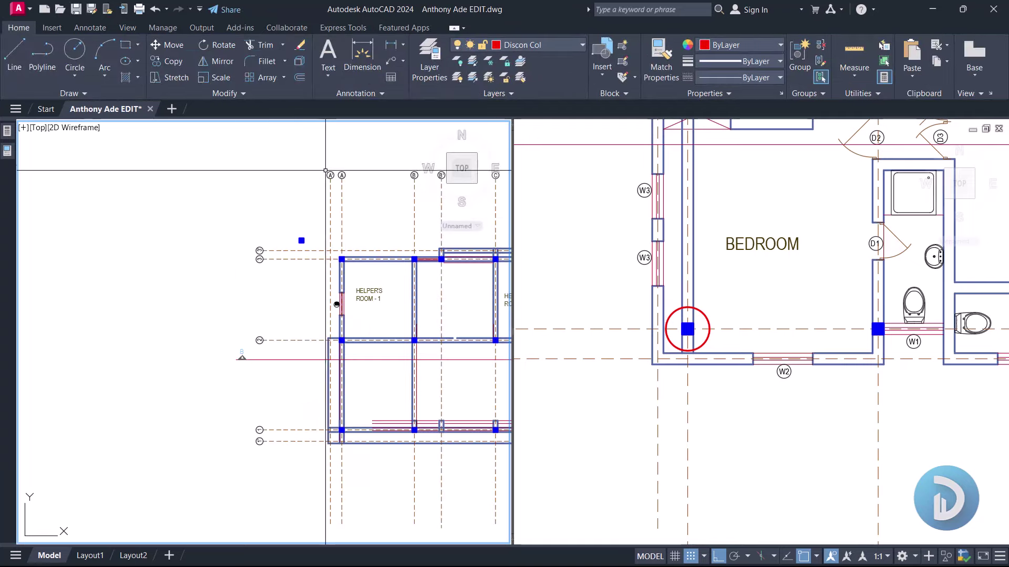
middle_drag(342, 413, 255, 343)
Step: Copy the circled bedroom column on the first floor plan straight down along grid line A onto the outer wall's centreline
click(679, 330)
scroll(679, 330, up, 8)
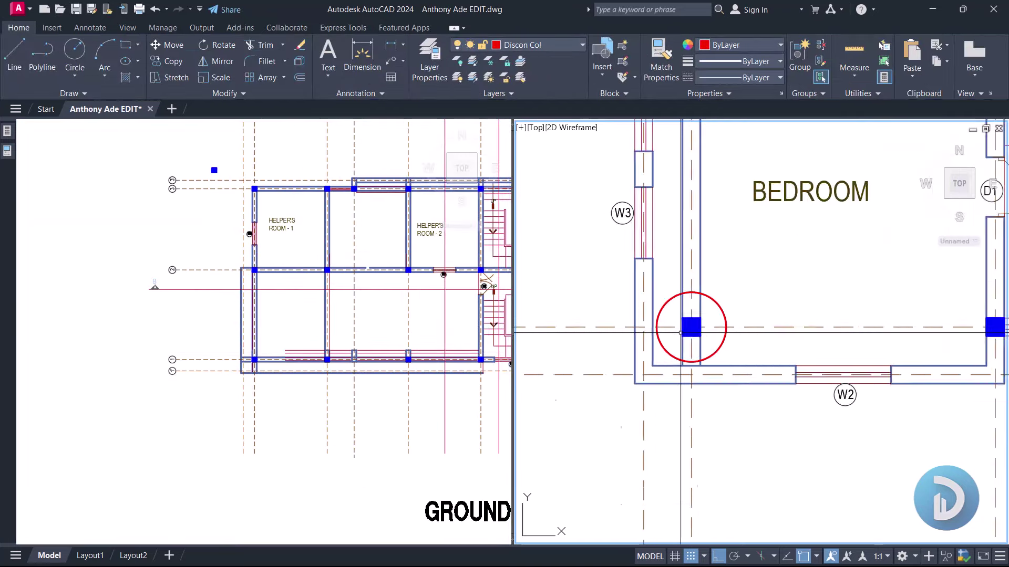
click(672, 278)
click(775, 367)
right_click(792, 272)
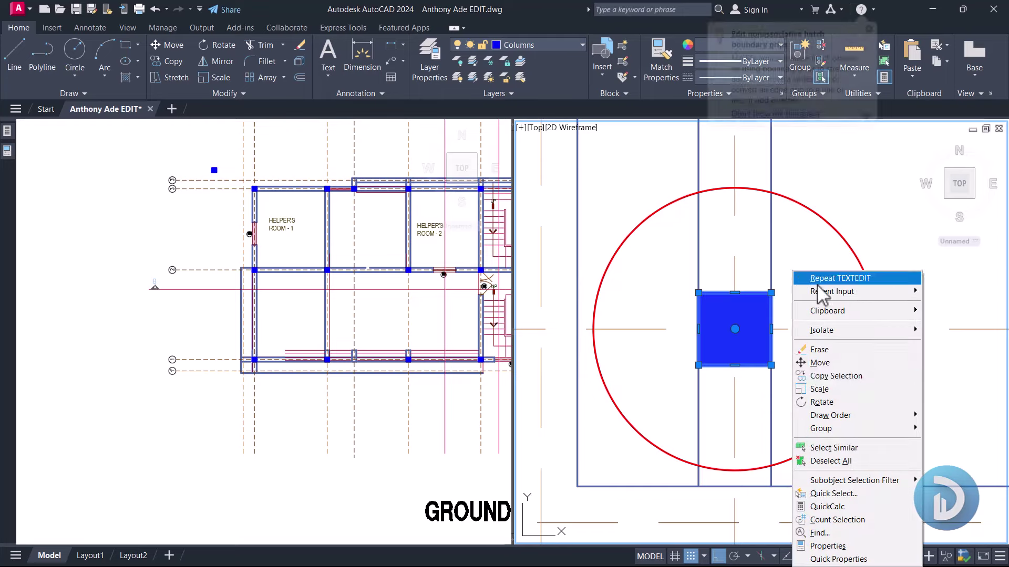
click(856, 377)
middle_drag(899, 367, 709, 249)
click(804, 226)
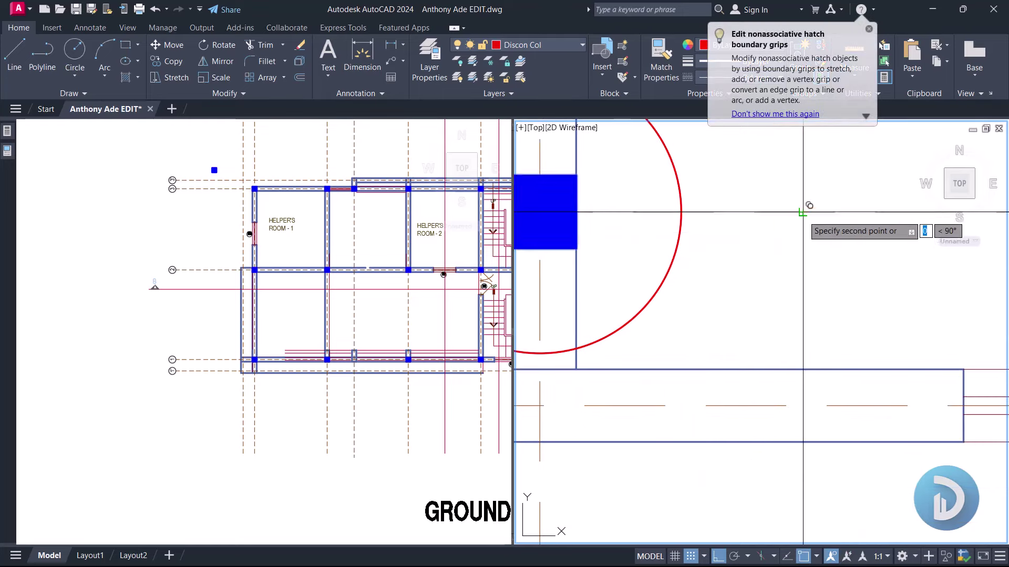
click(802, 406)
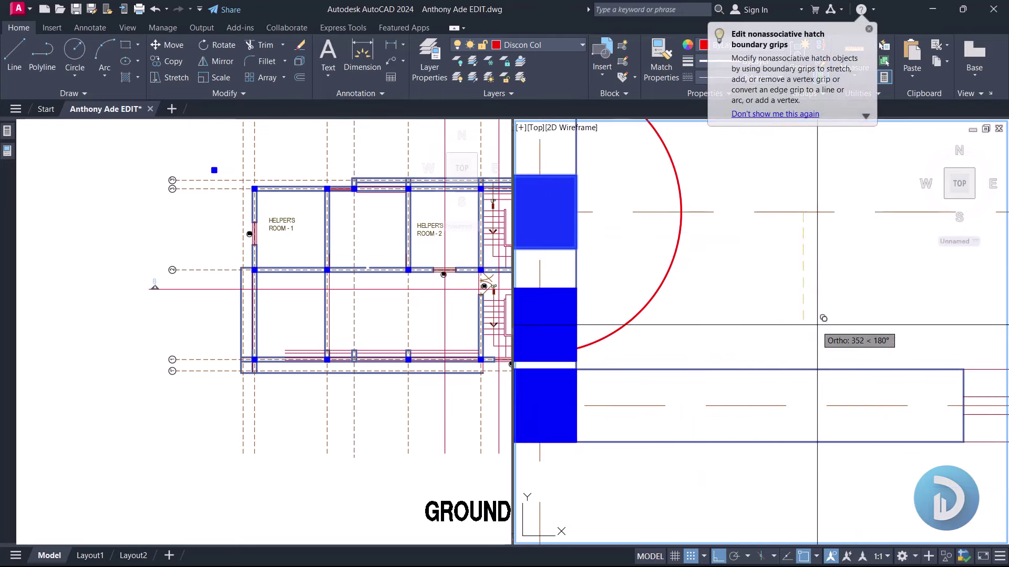
scroll(855, 347, down, 3)
key(Return)
Step: Copy the circled column 600 sideways along grid line 1 onto grid line A' in the outer wall
click(707, 277)
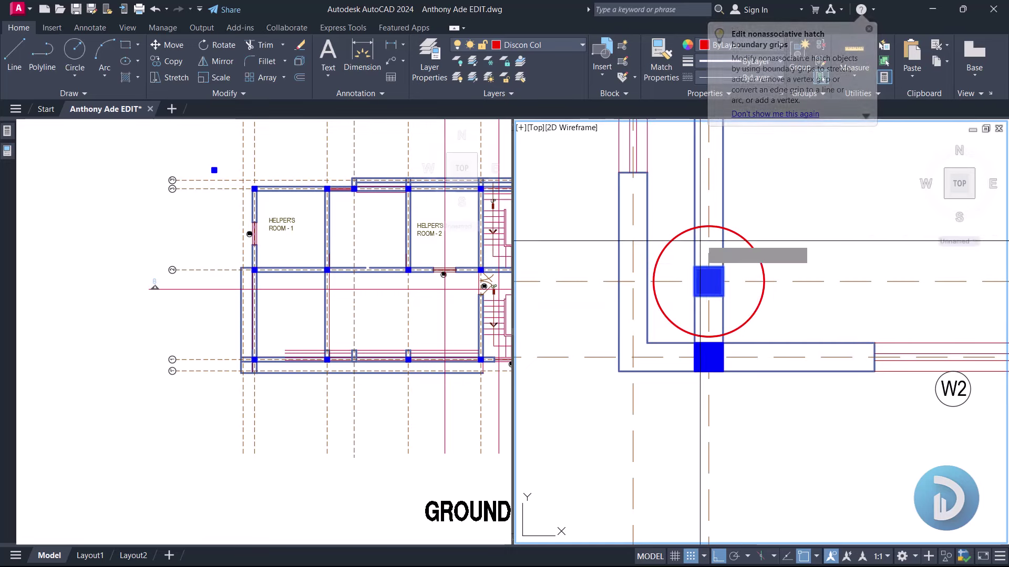
key(Return)
click(711, 185)
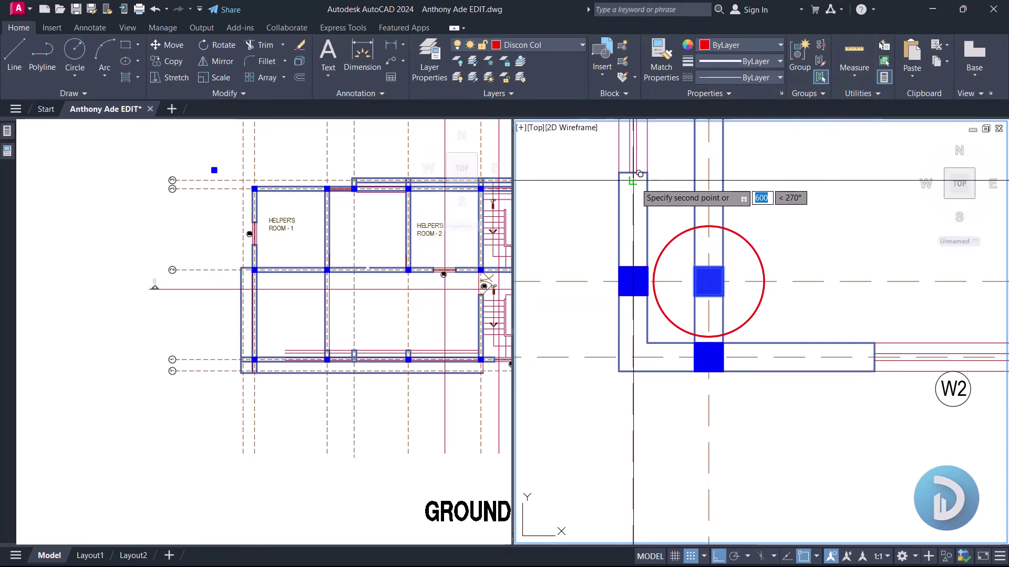
click(633, 181)
key(Return)
Step: Delete the circled column's solid hatch and match its outline to the red marking circle's properties
click(710, 281)
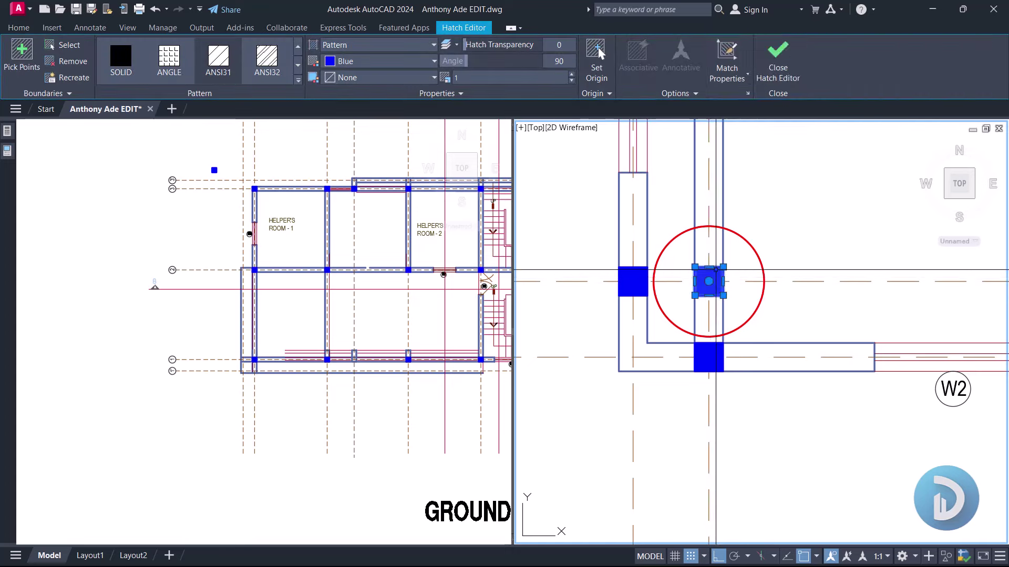
key(Delete)
text(ma)
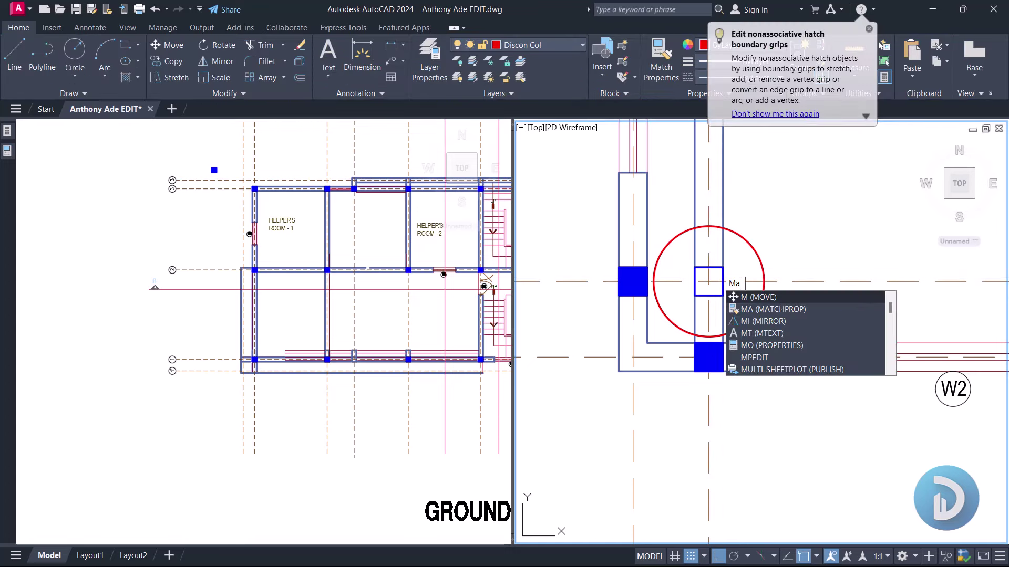
key(Return)
click(737, 235)
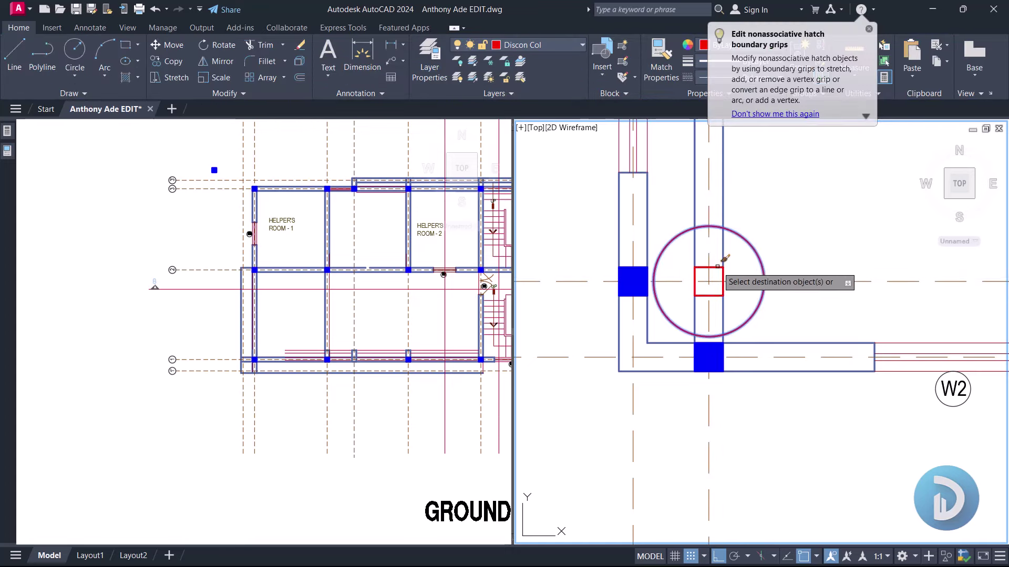
key(Escape)
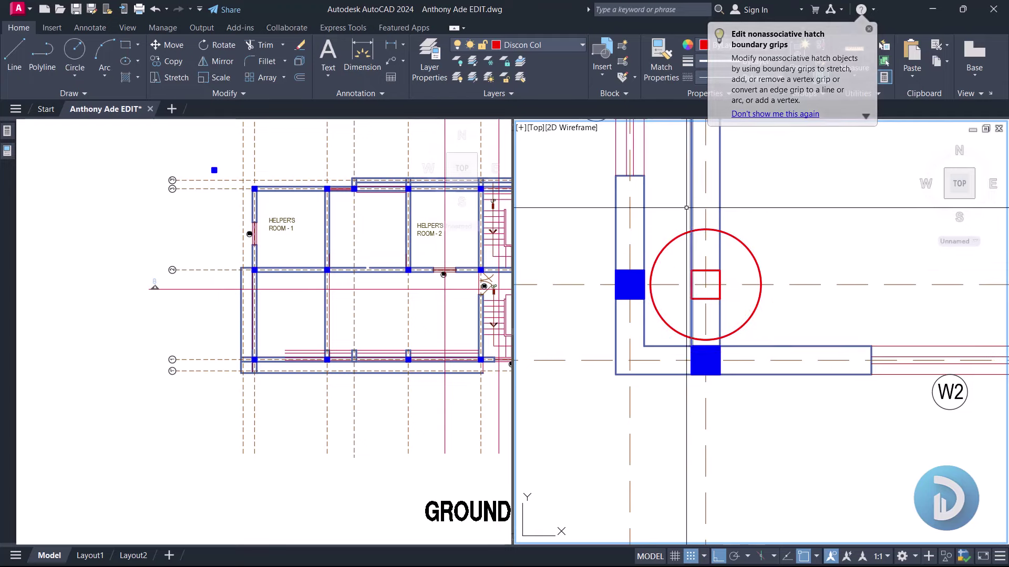
scroll(688, 331, down, 3)
middle_drag(709, 302, 706, 306)
scroll(705, 306, up, 2)
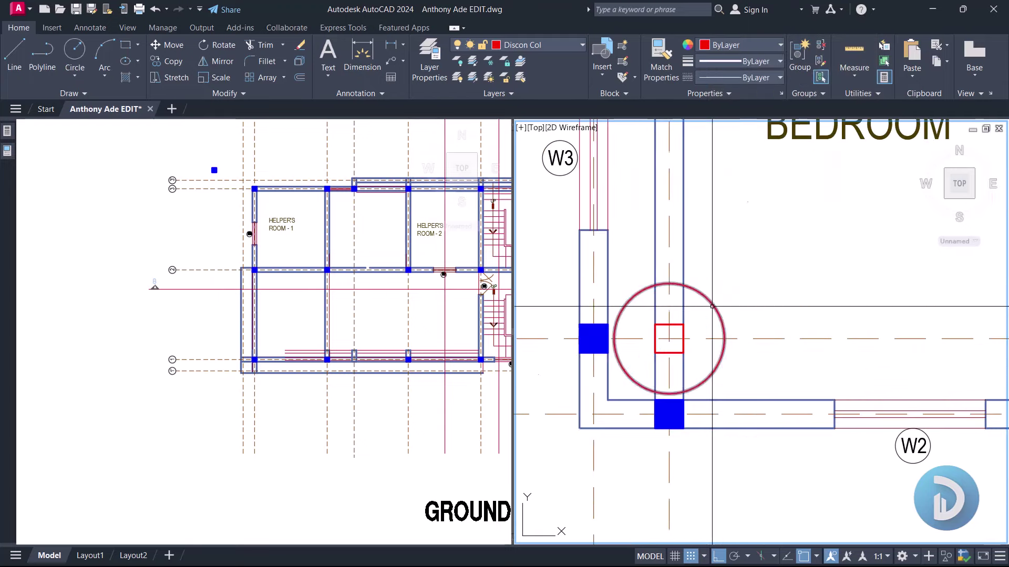
Step: Delete the red marking circle around the old bedroom column on the first floor plan
click(716, 301)
click(720, 305)
key(Delete)
scroll(774, 321, down, 2)
middle_drag(857, 310, 762, 319)
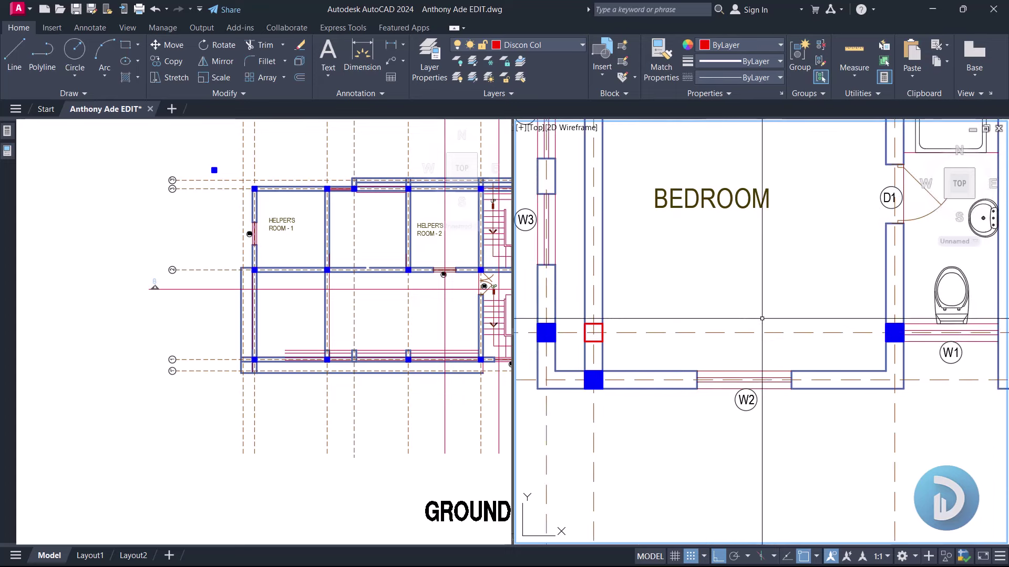
Step: Extend the W1 window's outer lines across the bedroom to the outer wall's inner face and match them to the wall lines
scroll(841, 337, down, 2)
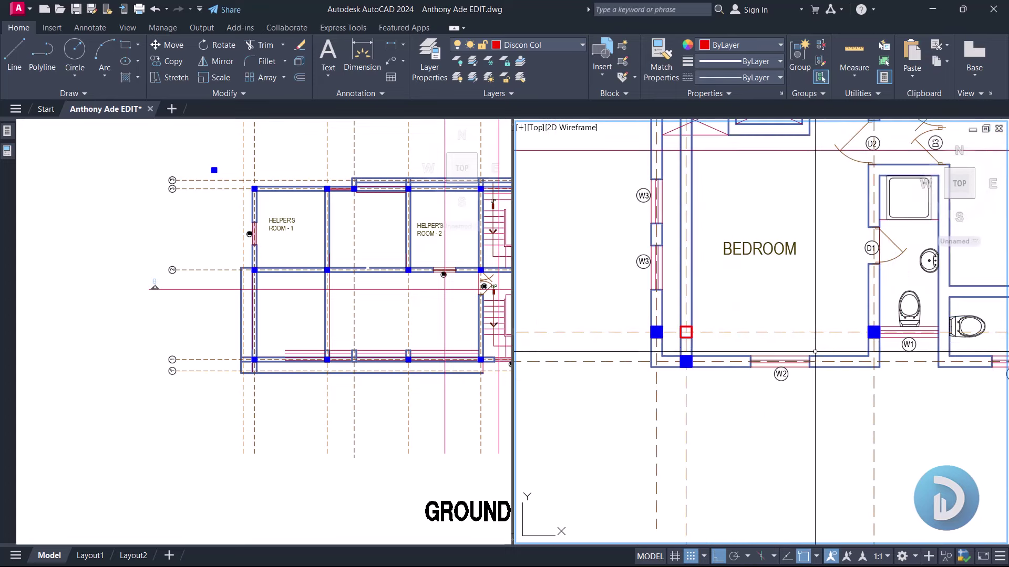
middle_drag(815, 351, 804, 353)
scroll(683, 333, up, 4)
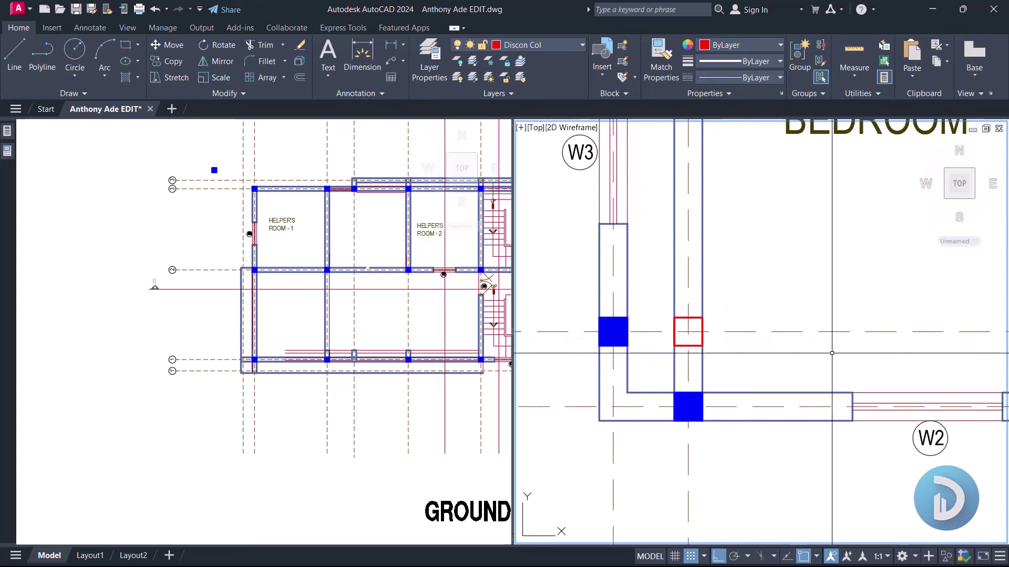
scroll(799, 341, down, 2)
middle_drag(852, 336, 780, 335)
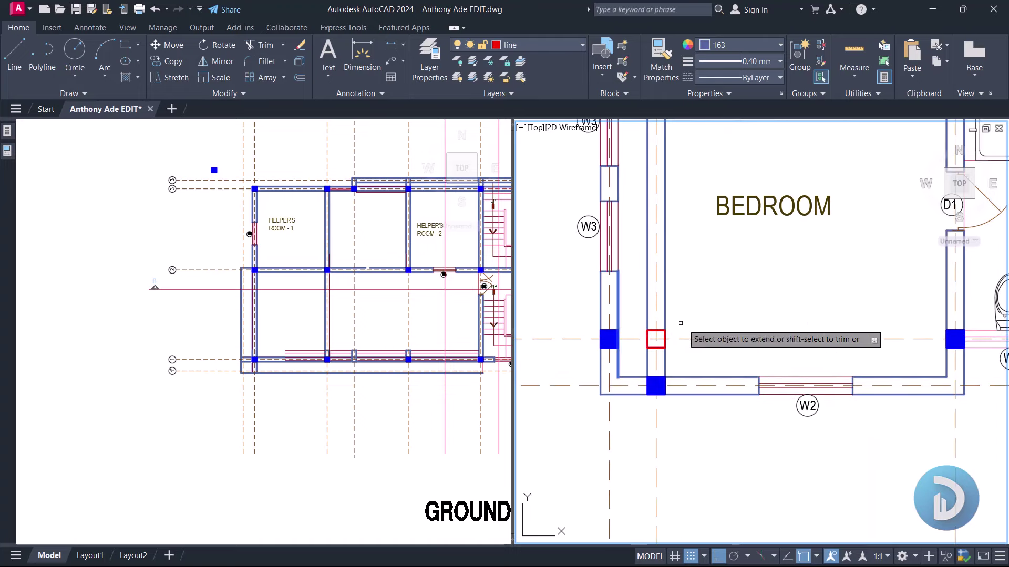
scroll(681, 323, down, 2)
middle_drag(782, 342, 719, 352)
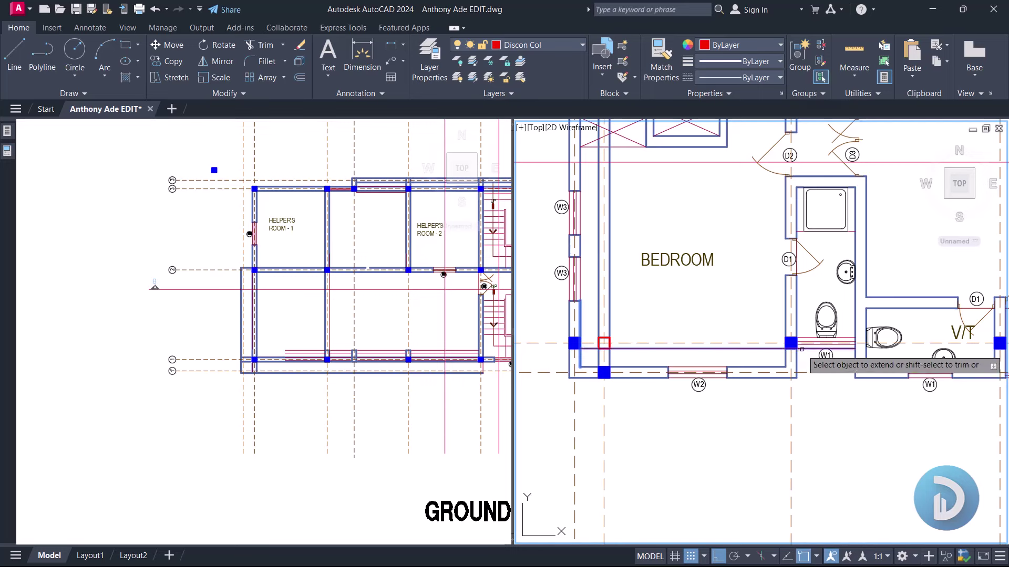
key(Escape)
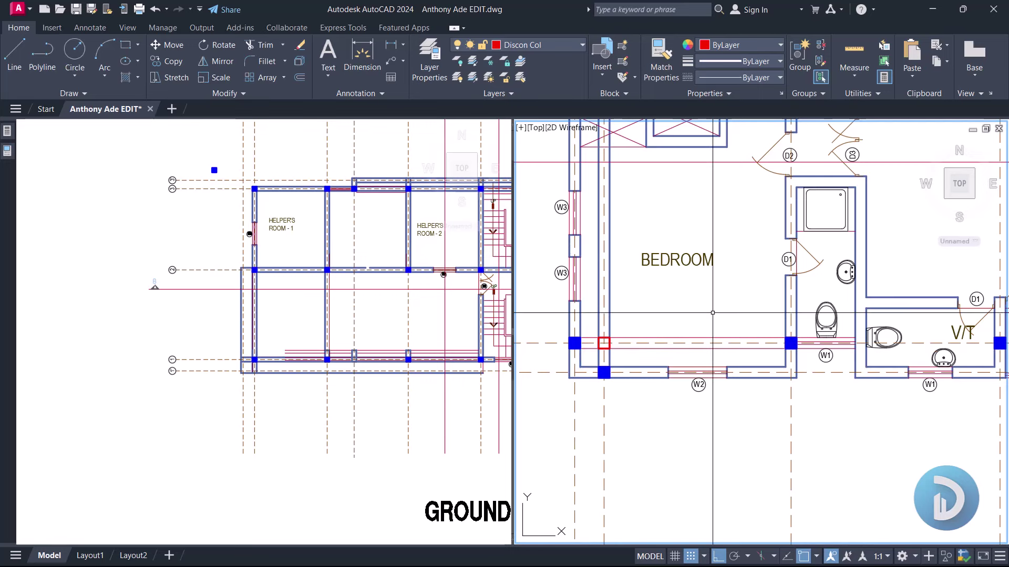
click(750, 343)
key(Escape)
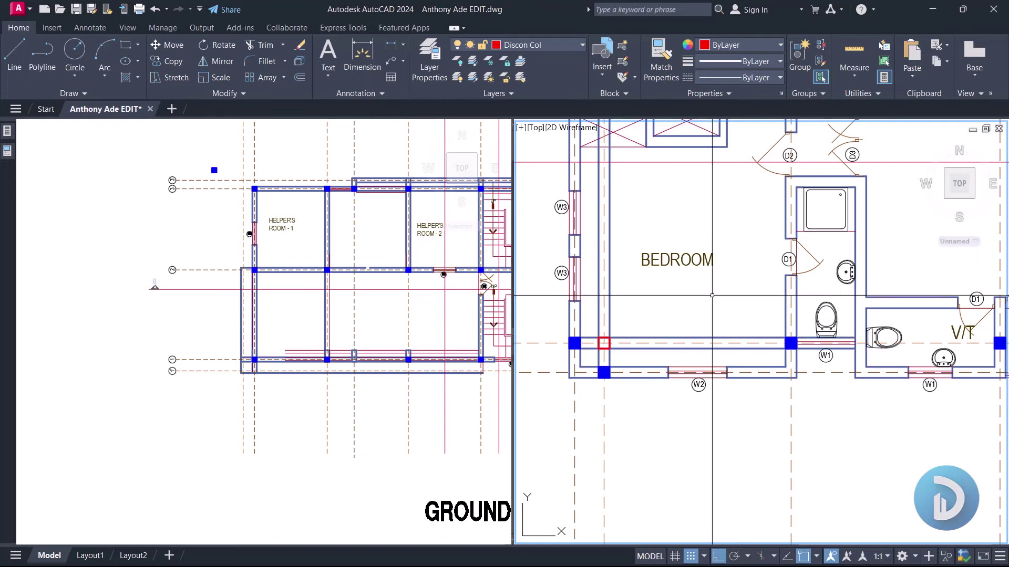
Step: Compare the wall and column layout around the ground floor helper's rooms with the first floor bedrooms above
click(202, 319)
middle_drag(239, 324, 217, 330)
click(588, 319)
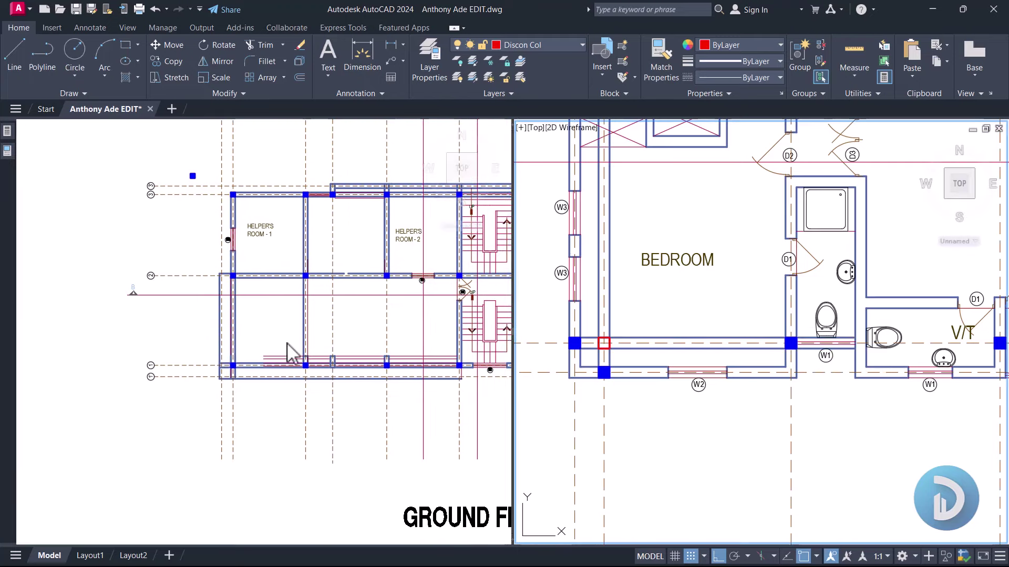
click(273, 338)
scroll(286, 338, up, 2)
middle_drag(285, 338, 314, 274)
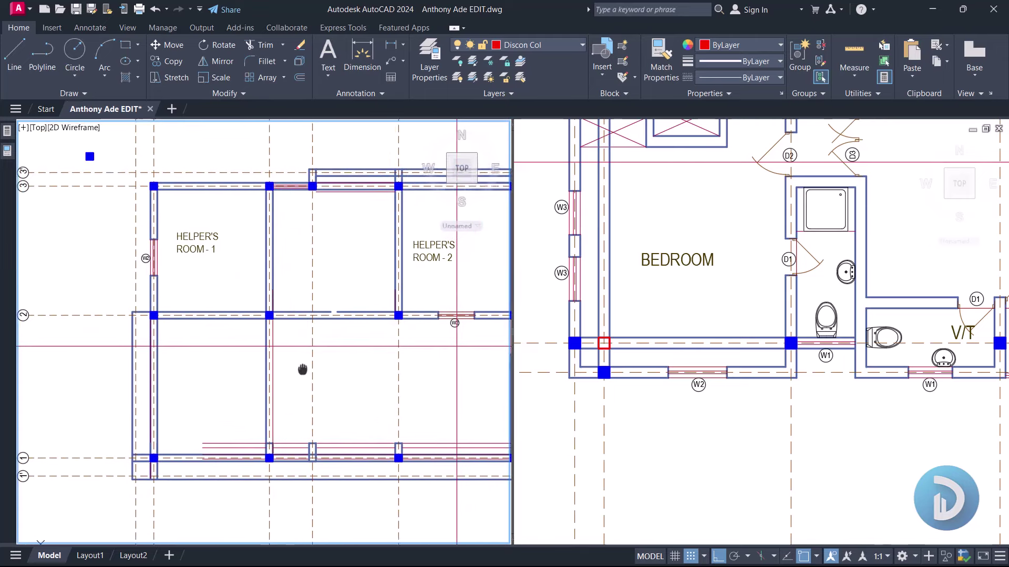
middle_drag(372, 324, 299, 303)
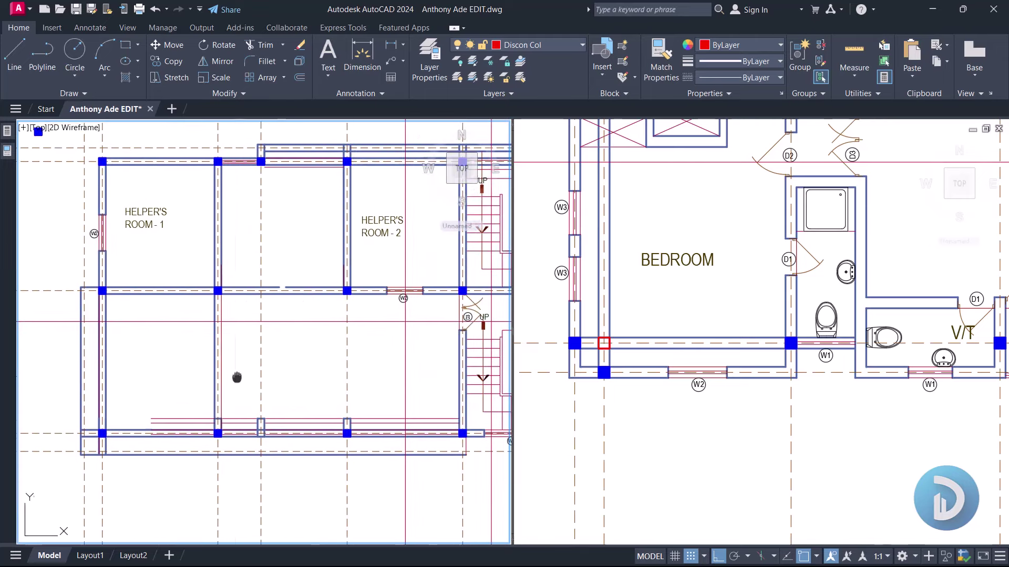
middle_drag(236, 377, 278, 562)
middle_drag(289, 349, 292, 220)
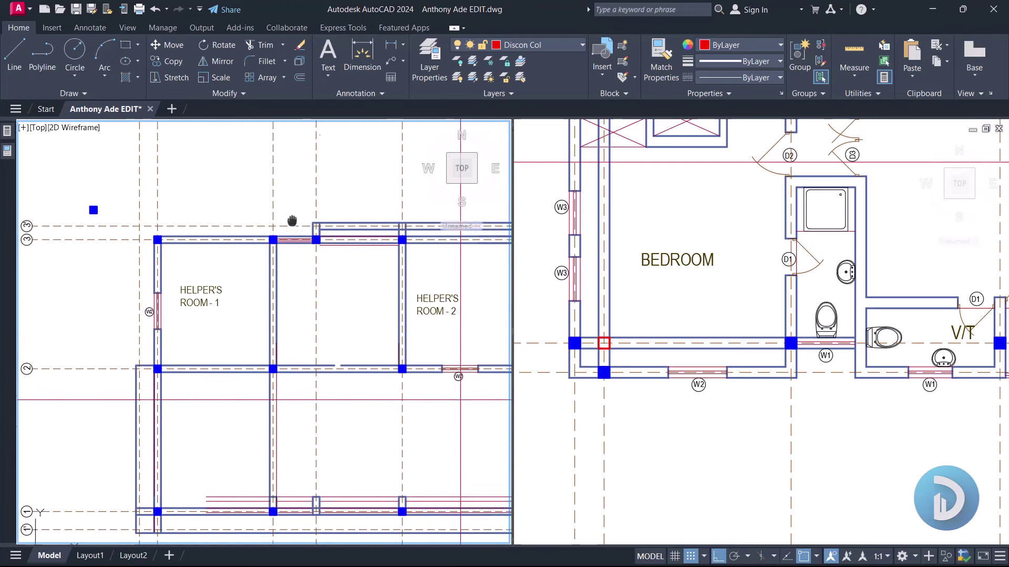
scroll(725, 360, down, 2)
middle_drag(714, 295, 695, 407)
middle_drag(712, 220, 711, 306)
middle_drag(732, 378, 723, 123)
scroll(679, 417, up, 4)
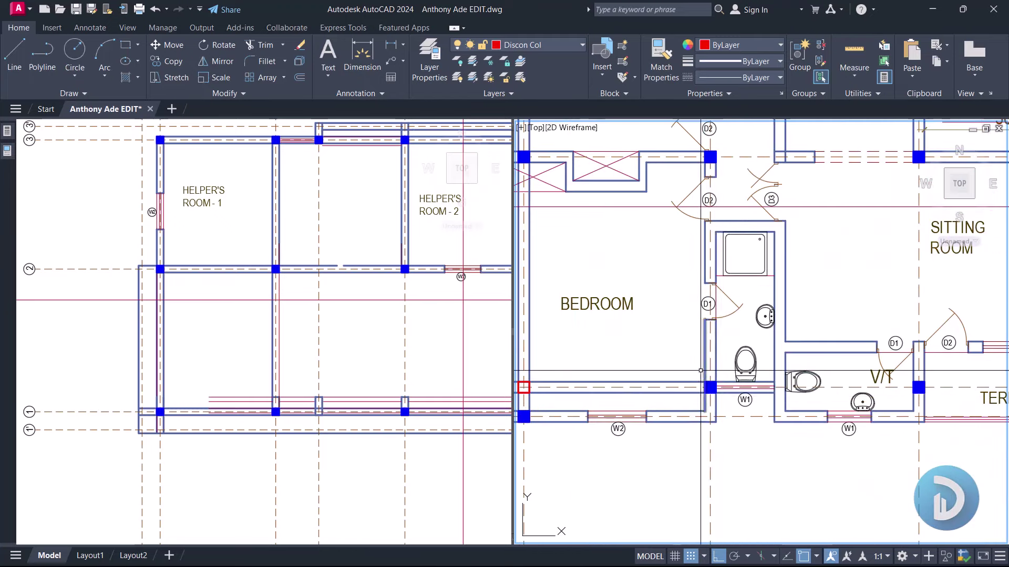
Step: Examine the column at the bedroom and bathroom corner beside window W1 against the ground floor column below it
scroll(704, 370, up, 4)
click(665, 295)
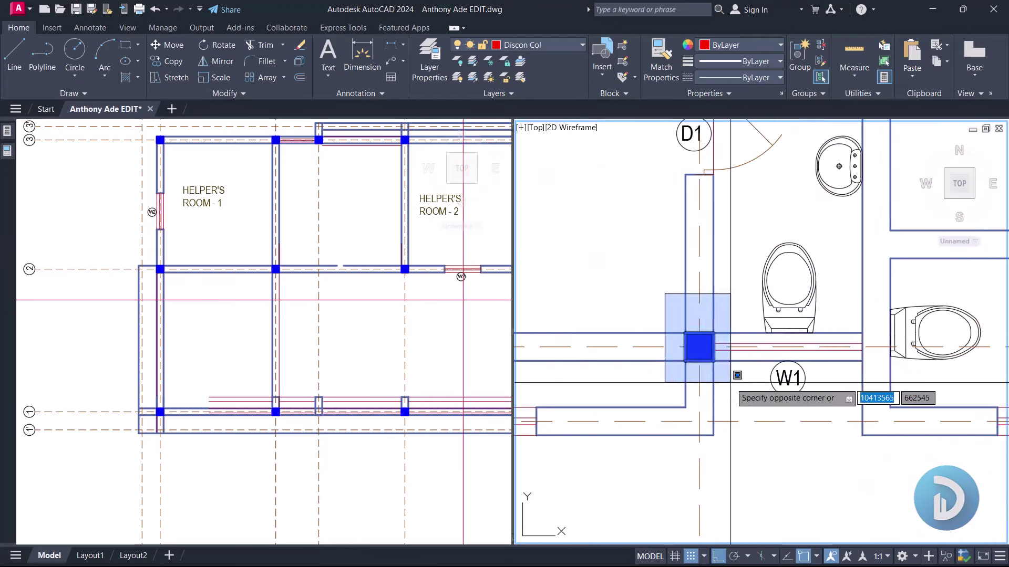
click(737, 375)
scroll(699, 353, down, 2)
scroll(698, 353, up, 5)
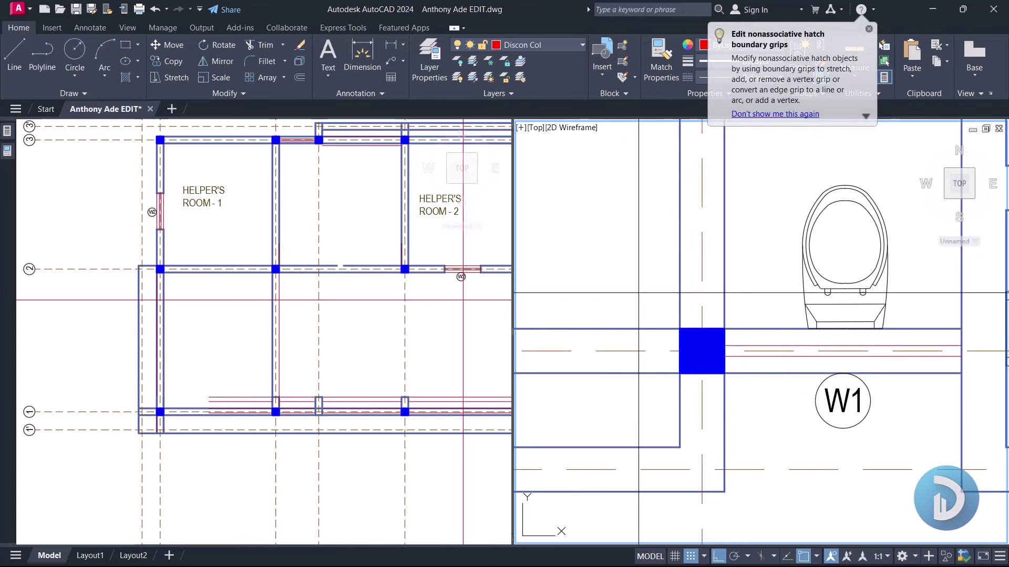
click(638, 292)
click(742, 383)
scroll(687, 360, down, 1)
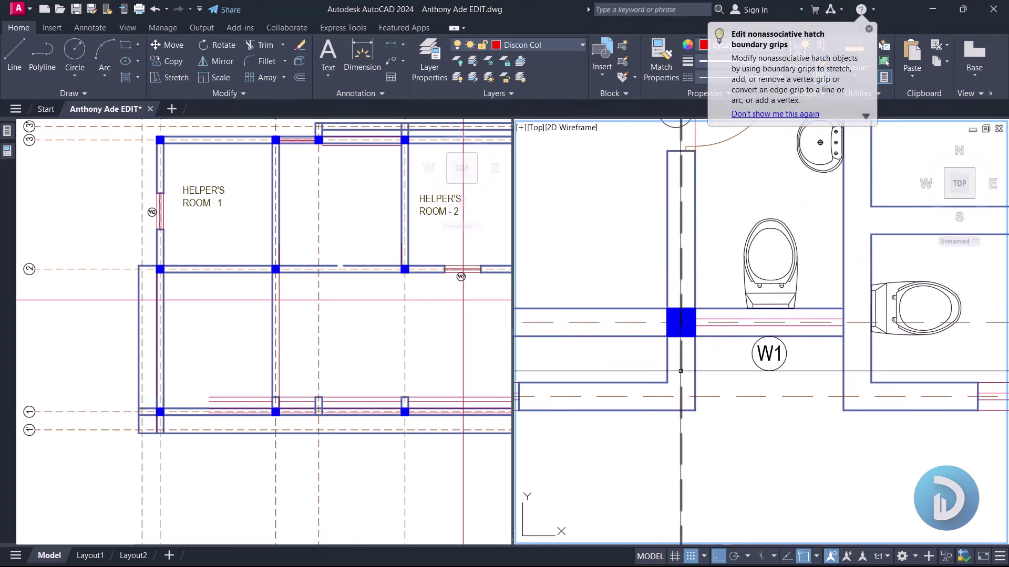
scroll(692, 351, down, 2)
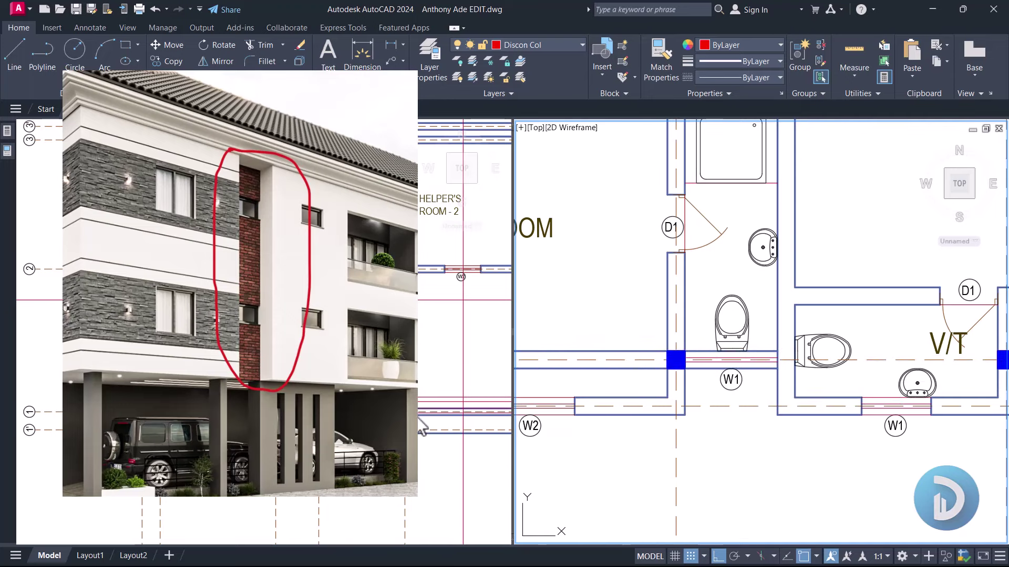
scroll(421, 426, up, 3)
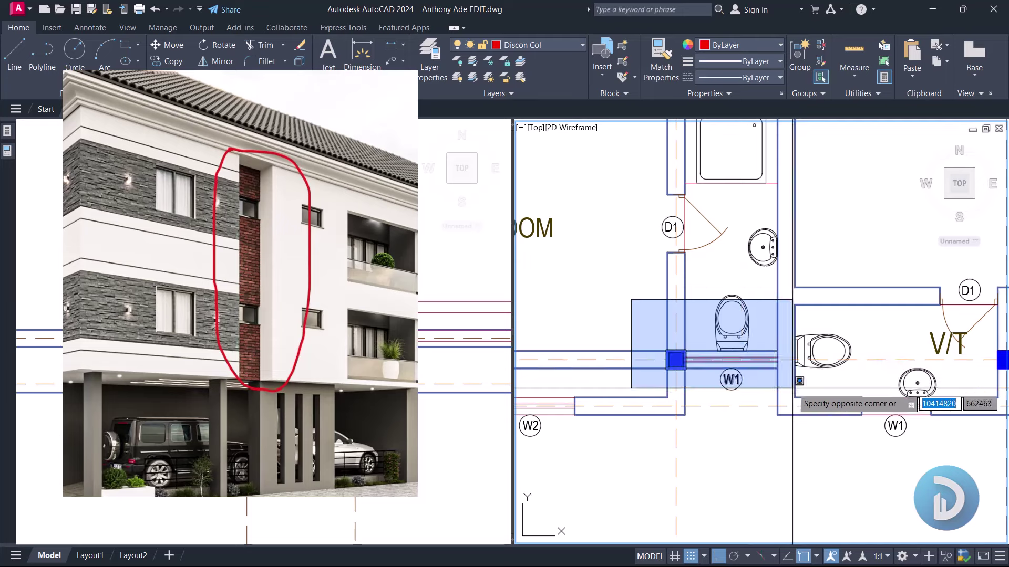
click(643, 363)
scroll(700, 354, down, 2)
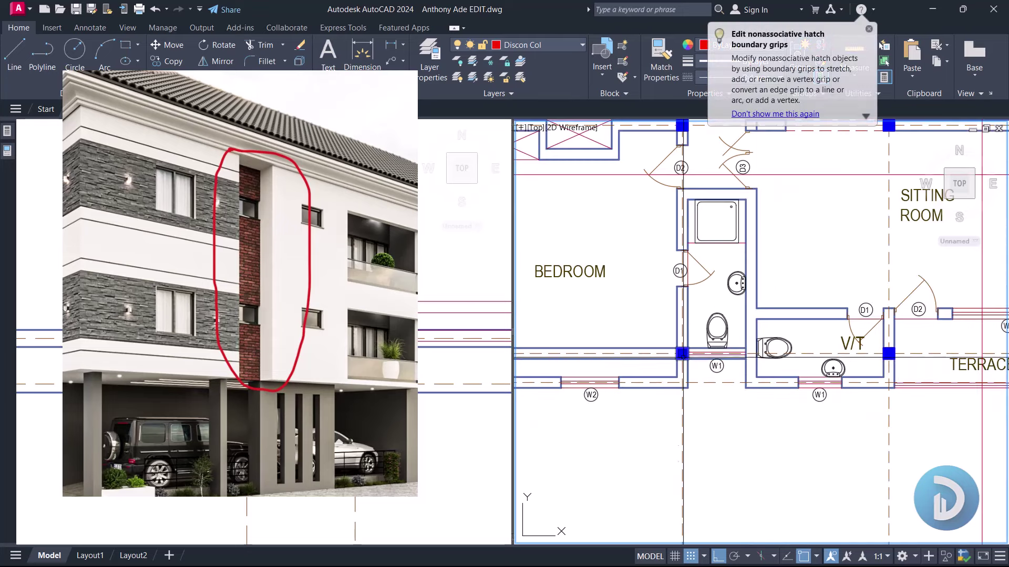
scroll(680, 352, up, 3)
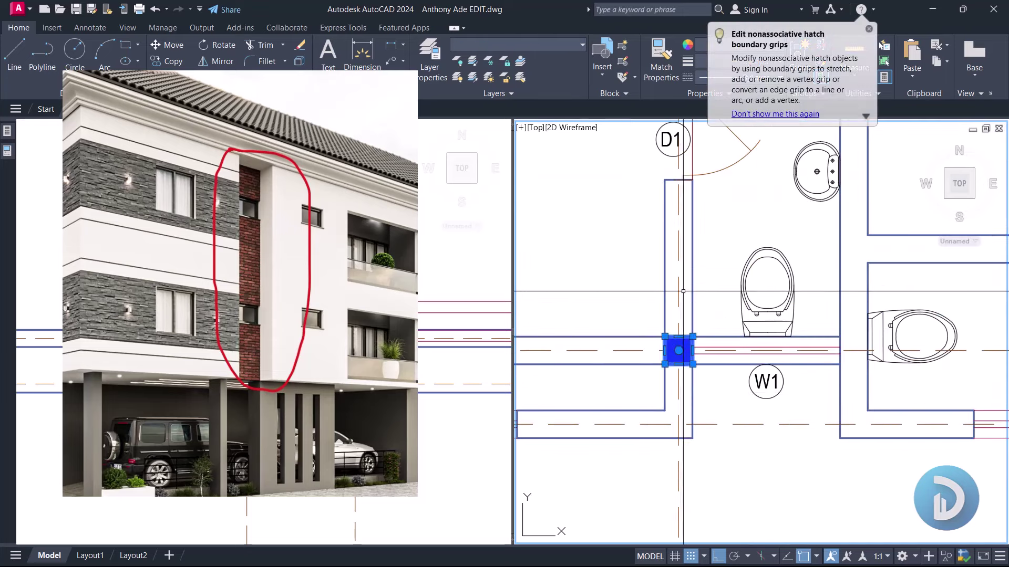
key(Escape)
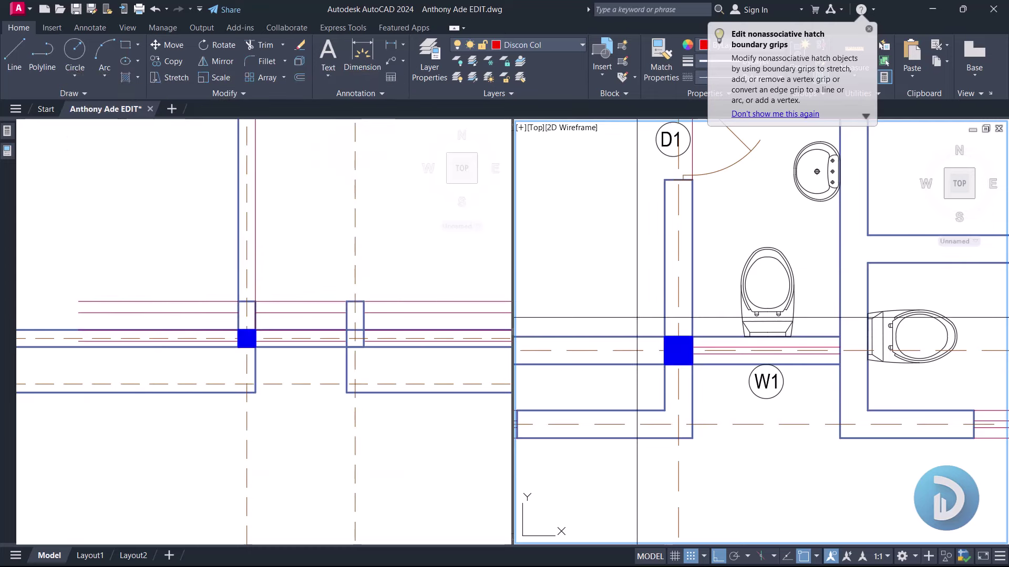
click(678, 350)
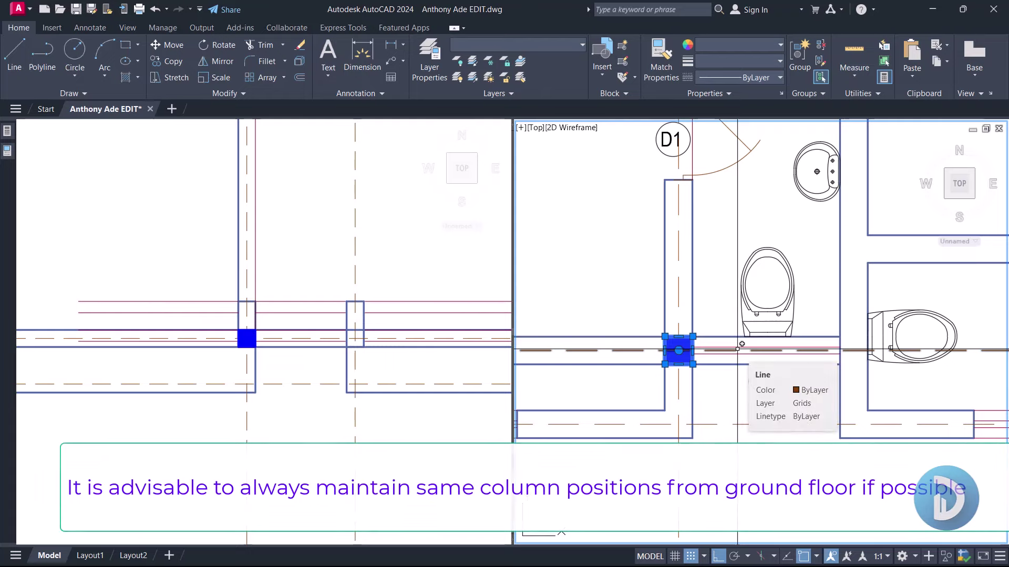
Step: Check the bathroom-corner column's position on the other floor plans and inspect the outer wall corner below it
scroll(738, 349, down, 10)
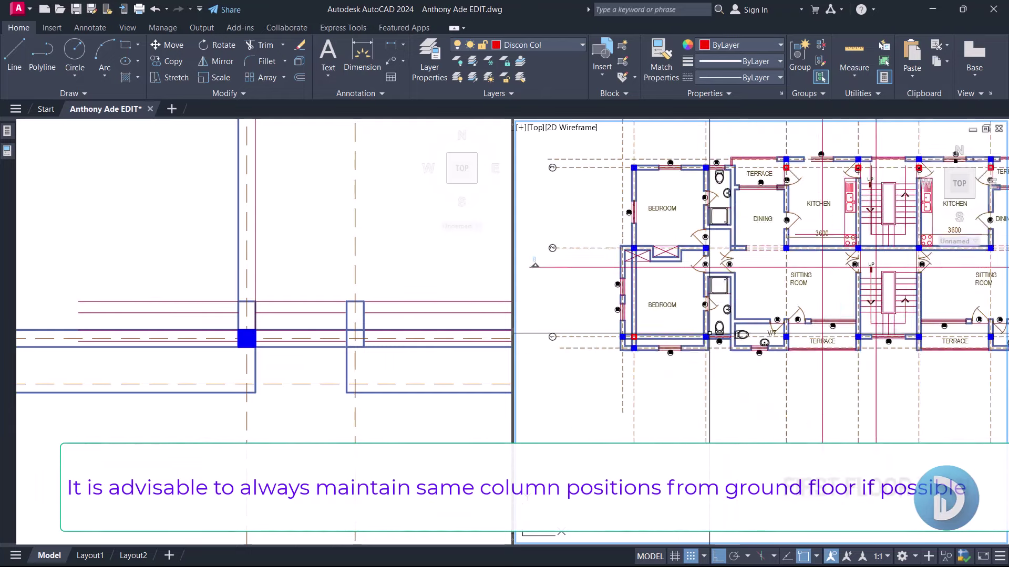
scroll(741, 325, up, 10)
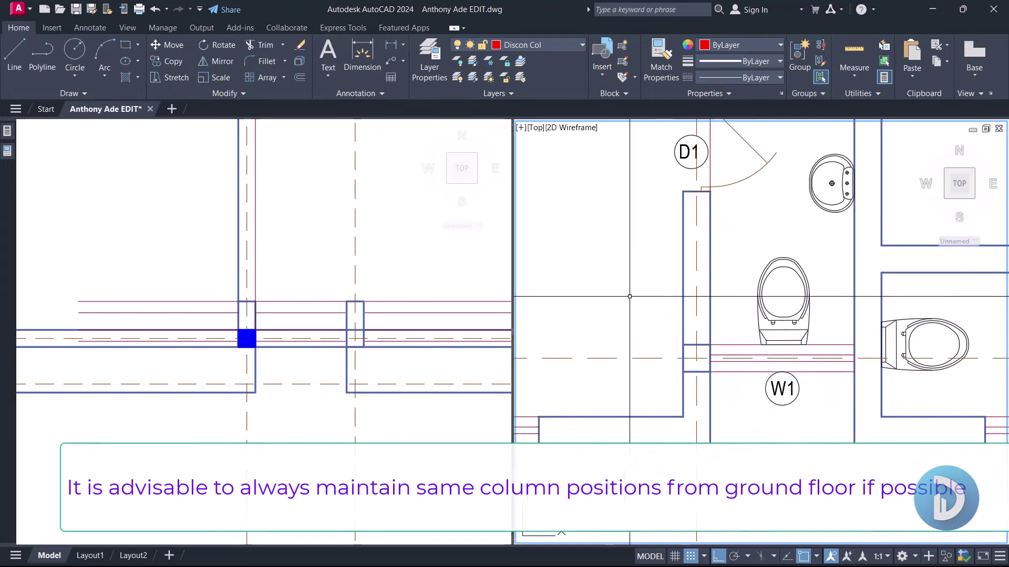
click(618, 288)
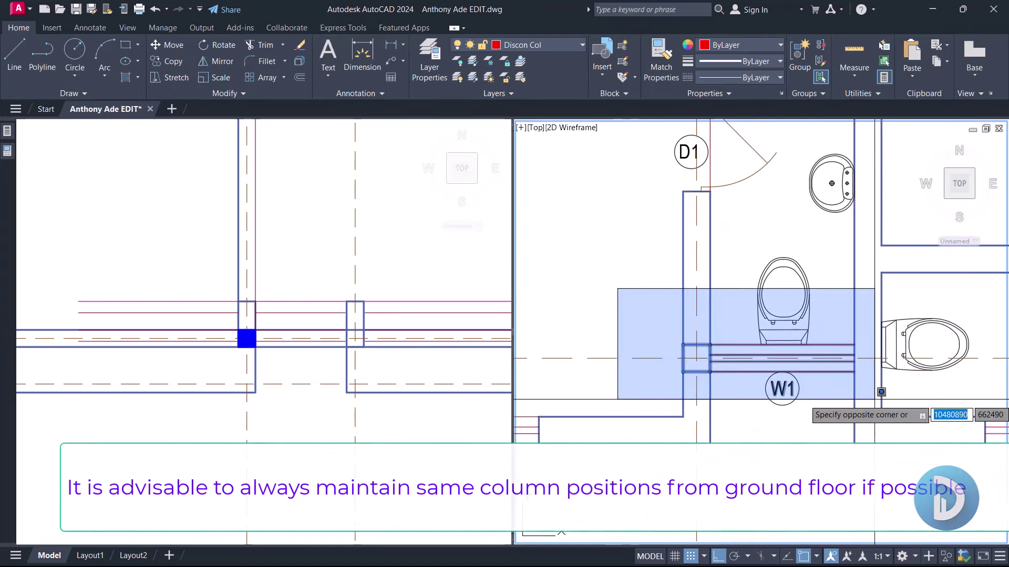
key(Escape)
scroll(637, 341, down, 8)
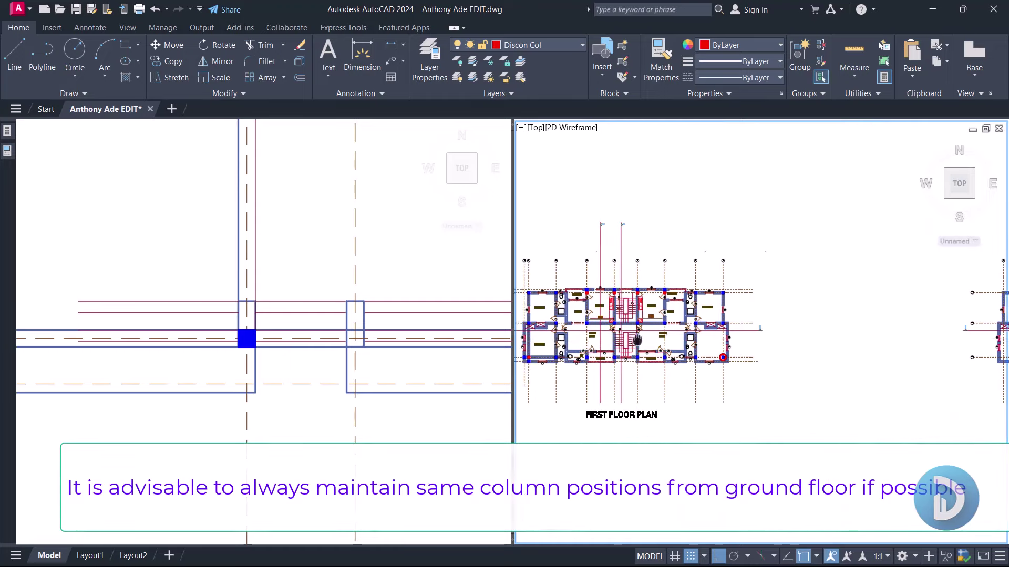
scroll(636, 341, up, 10)
click(383, 383)
scroll(383, 383, down, 5)
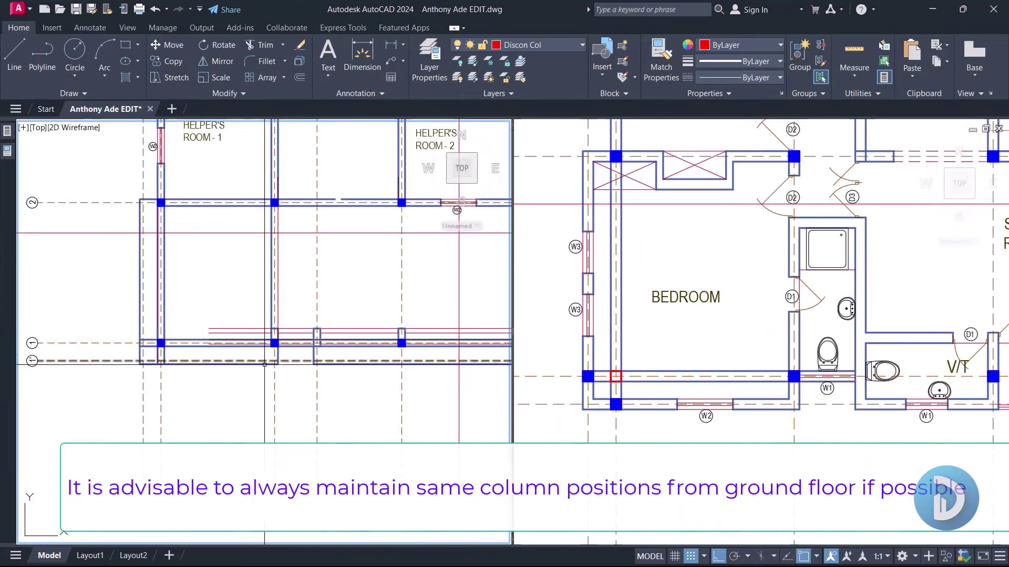
click(803, 435)
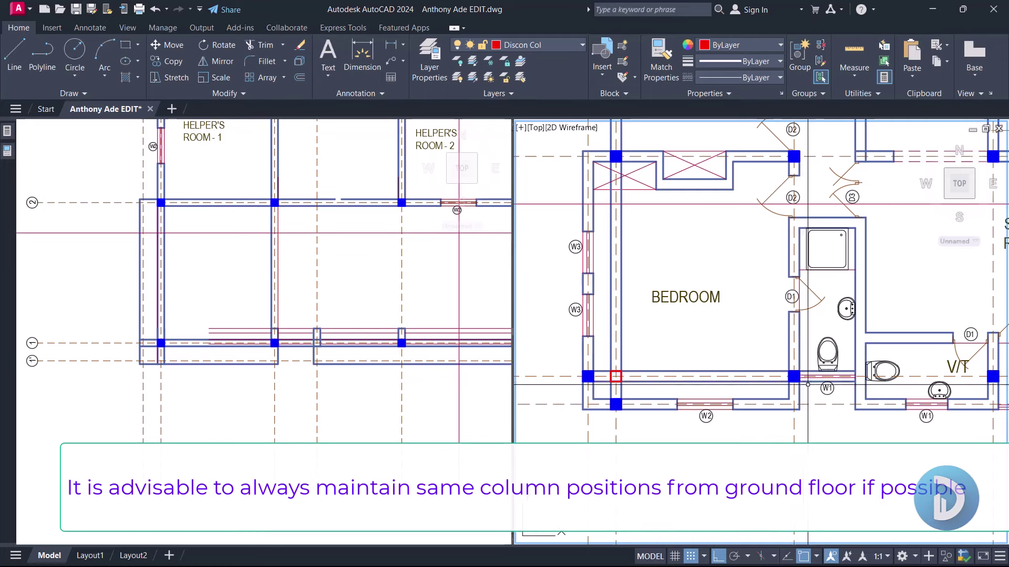
scroll(807, 384, down, 3)
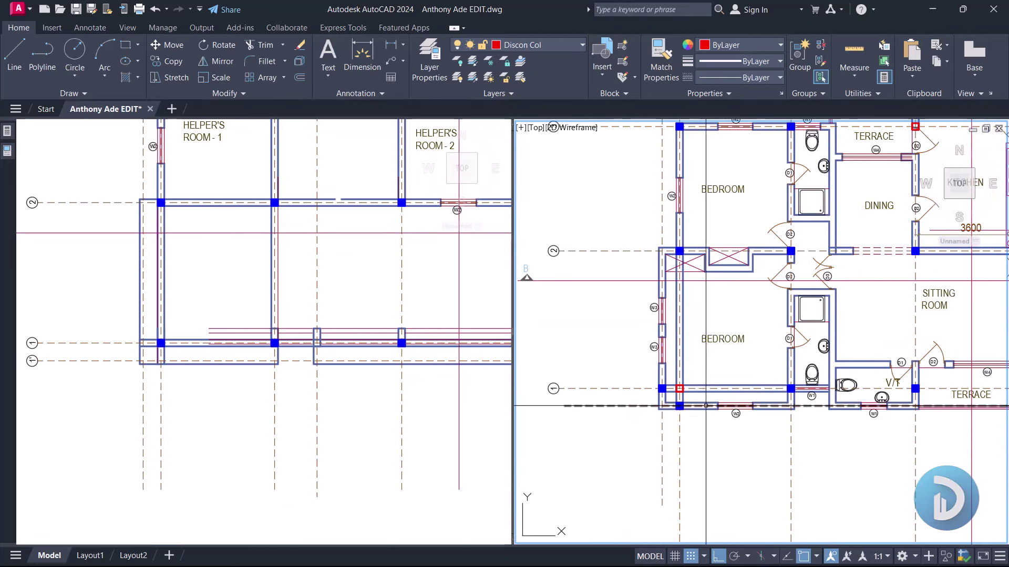
scroll(787, 390, up, 5)
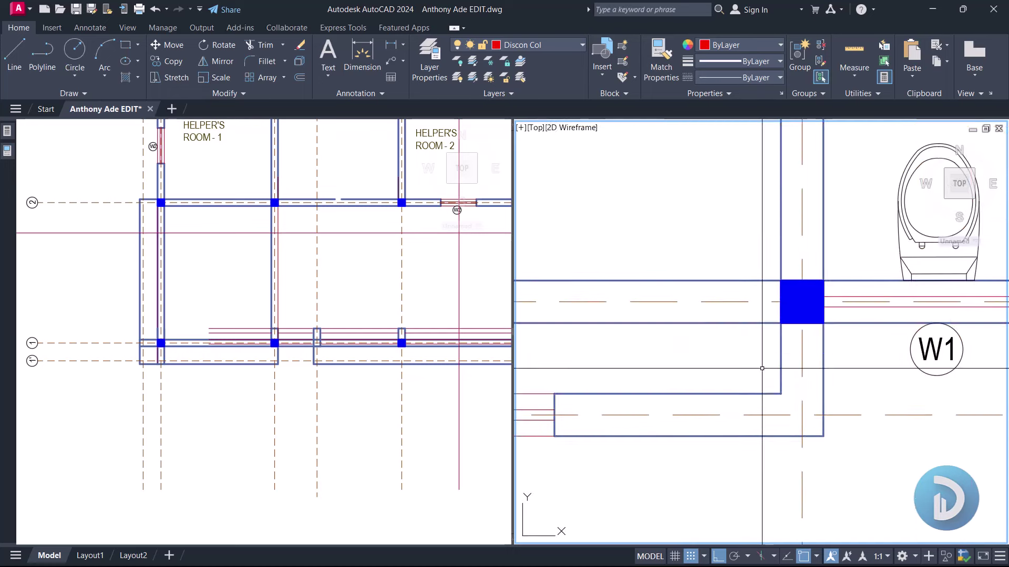
click(766, 317)
click(853, 466)
scroll(809, 351, down, 5)
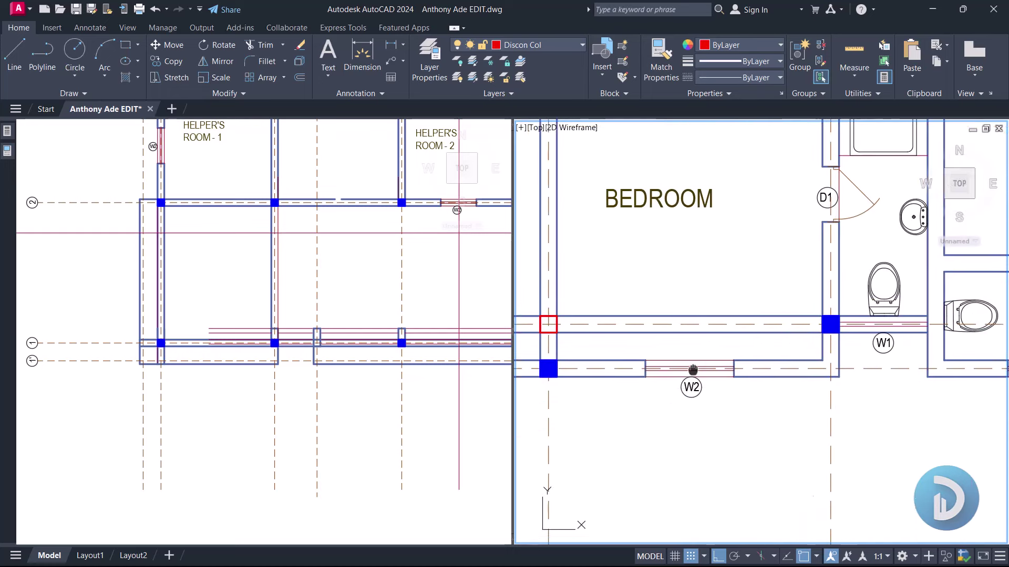
scroll(727, 241, up, 1)
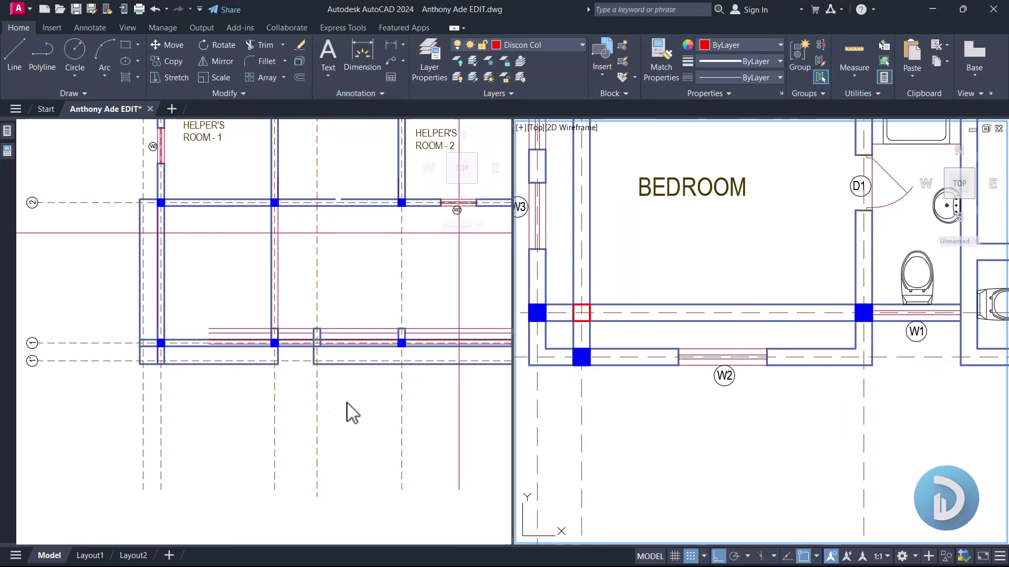
Step: Extend the face line of the wall beside Helper's Room 1 on the ground floor plan to the outer wall's outer face
click(321, 364)
scroll(284, 344, up, 4)
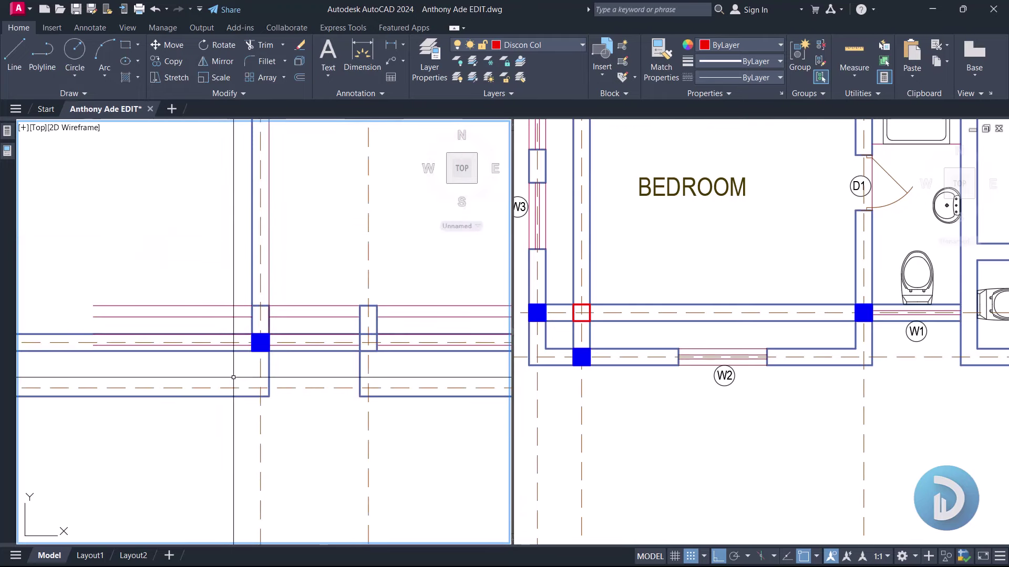
click(235, 397)
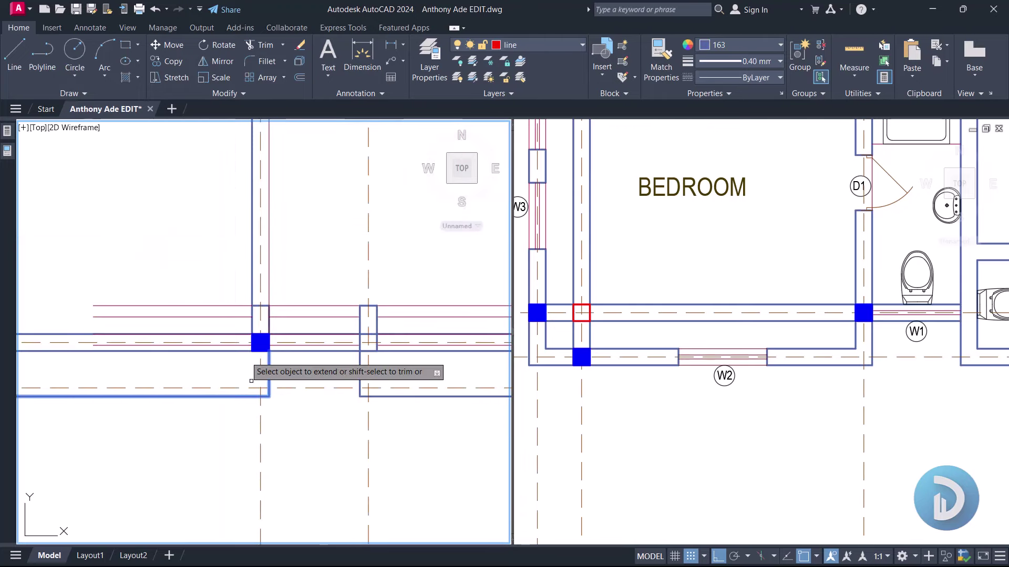
click(253, 279)
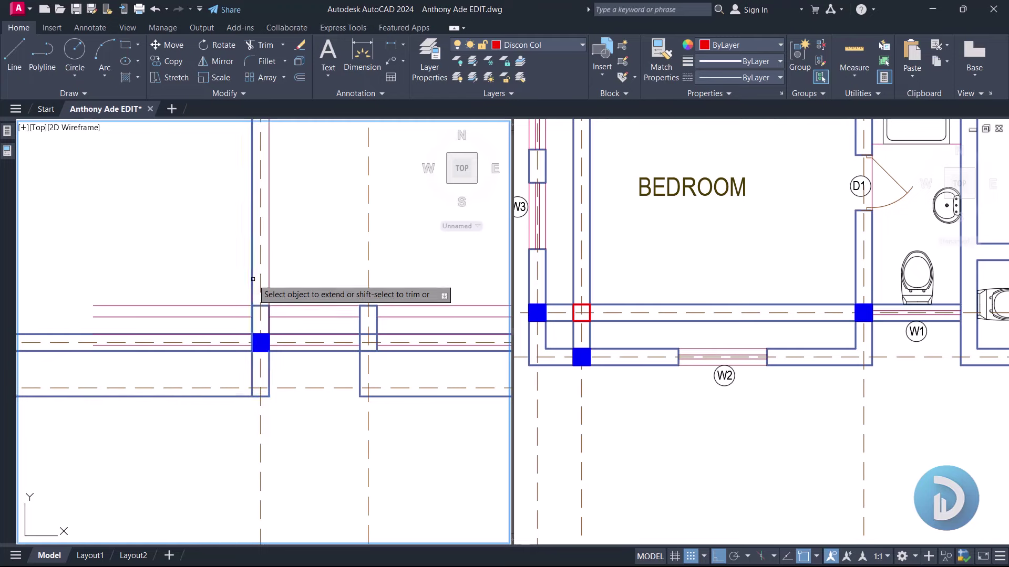
scroll(253, 315, down, 5)
scroll(252, 315, up, 3)
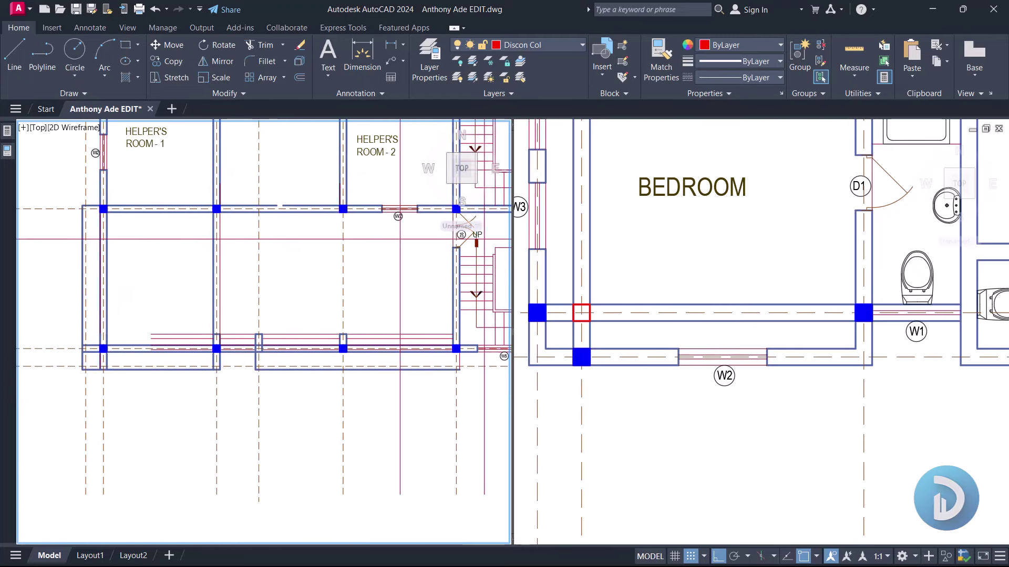
Step: Compare the grid lines and columns of the ground floor plan with the bathroom and sitting room walls on the first floor plan
click(678, 359)
scroll(666, 438, down, 2)
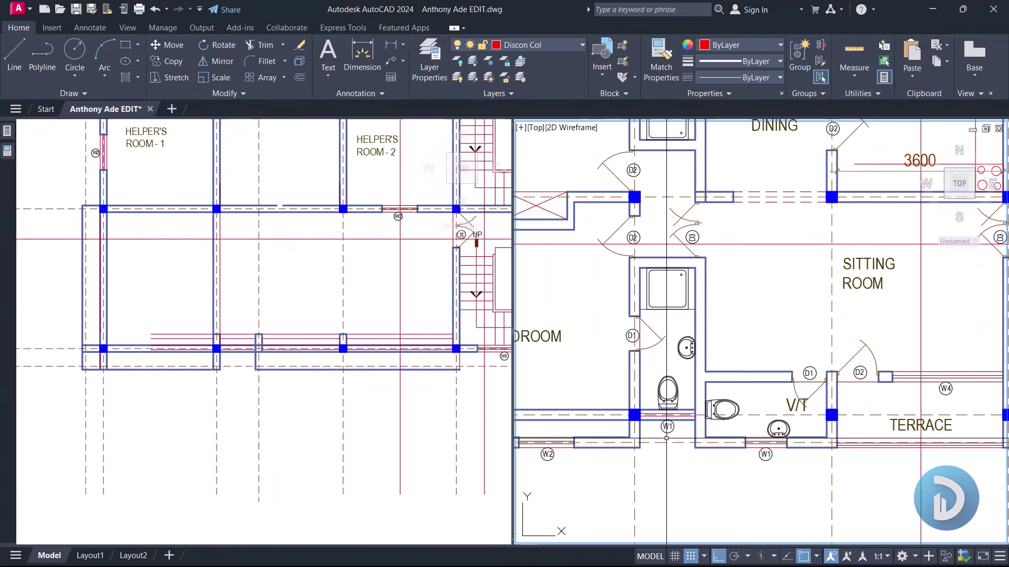
click(332, 243)
middle_drag(198, 218, 226, 410)
middle_drag(277, 231, 285, 358)
scroll(308, 274, up, 2)
scroll(304, 284, down, 4)
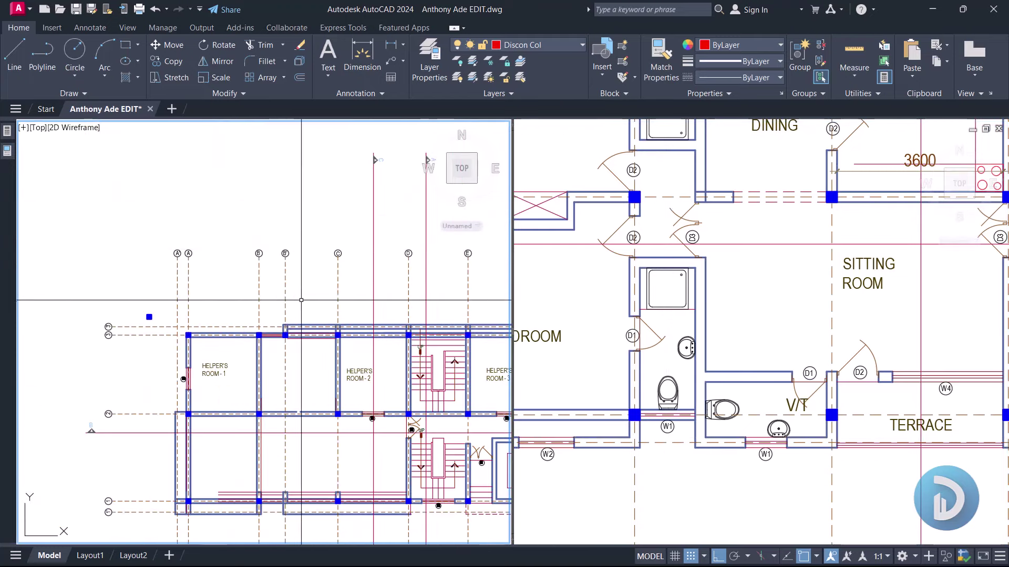
click(687, 292)
scroll(687, 292, down, 3)
scroll(687, 292, up, 3)
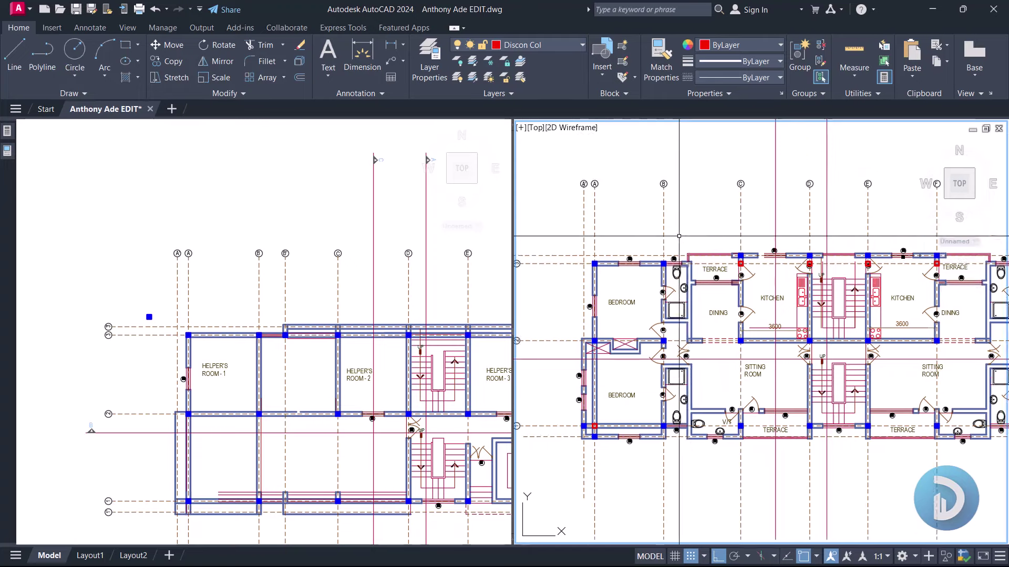
Step: Draw a vertical line from the centre of the wall between the upper bathroom and terrace to below the V/T on the first floor plan
scroll(688, 294, up, 5)
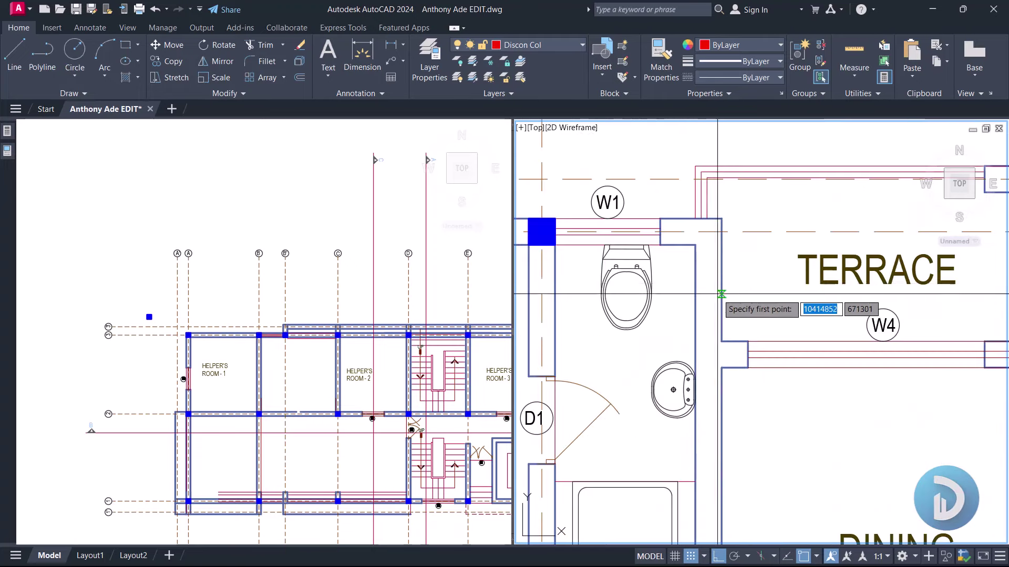
shift+right_click(734, 286)
click(759, 292)
scroll(699, 278, down, 3)
scroll(699, 278, up, 3)
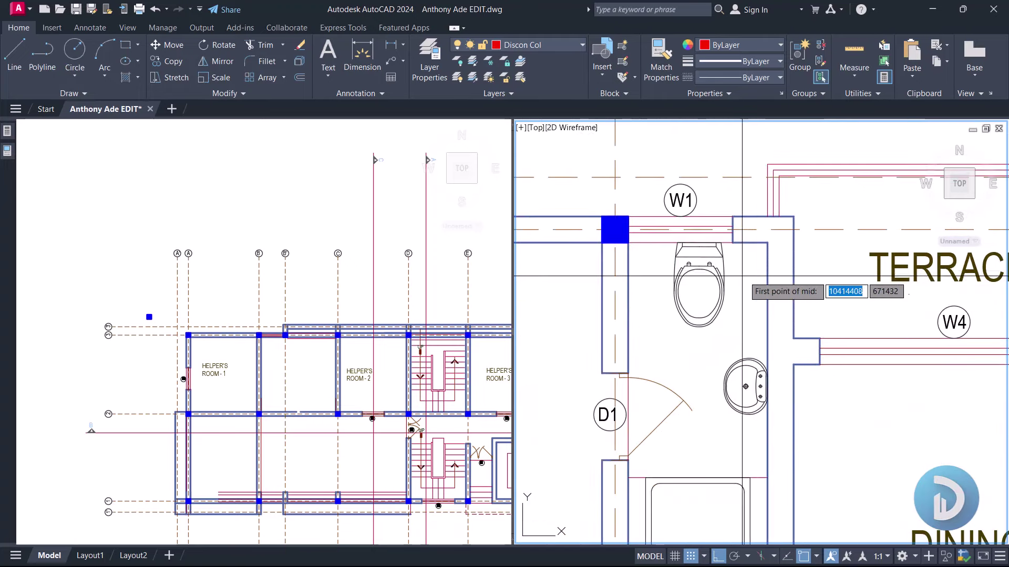
click(767, 277)
scroll(787, 277, down, 5)
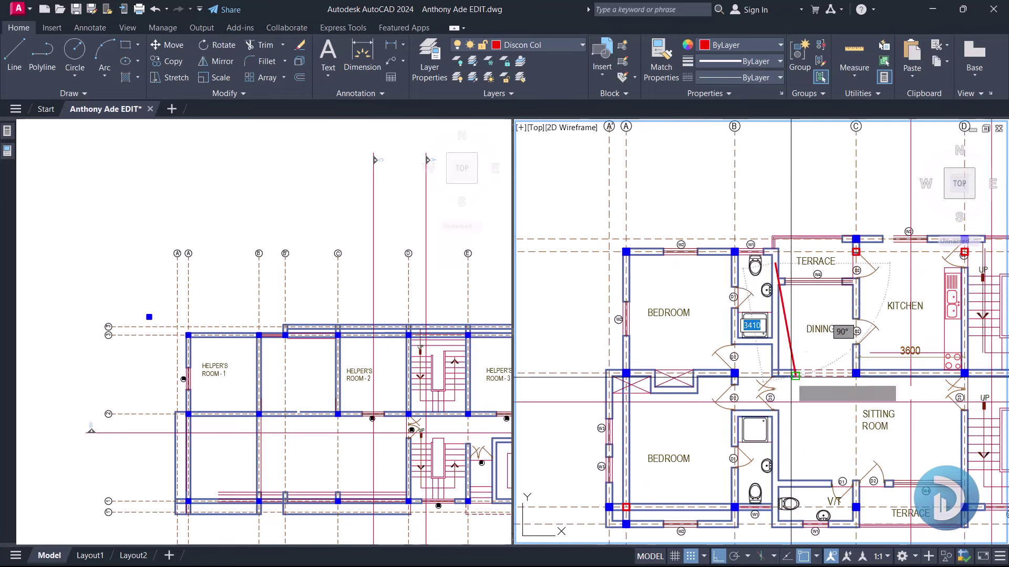
middle_drag(773, 535, 777, 331)
click(764, 451)
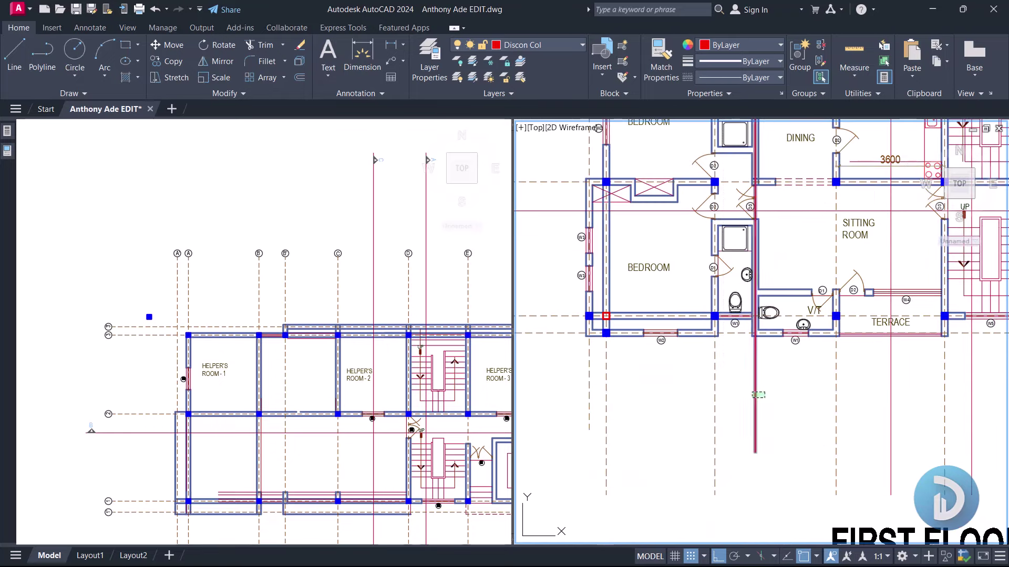
Step: Stretch the new wall centreline up to the level of the grid bubbles and match its properties to grid line B
middle_drag(757, 240, 750, 448)
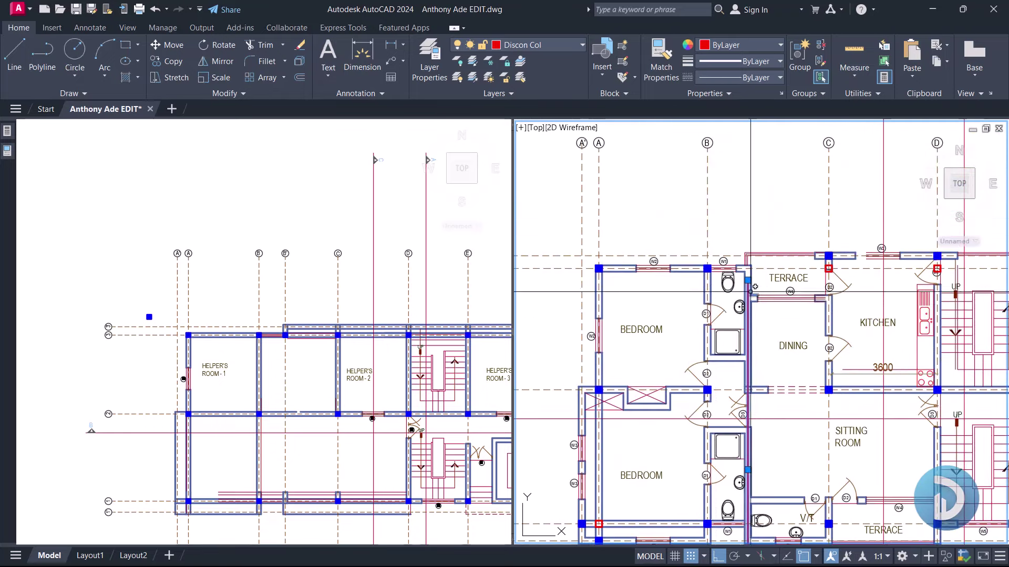
click(748, 156)
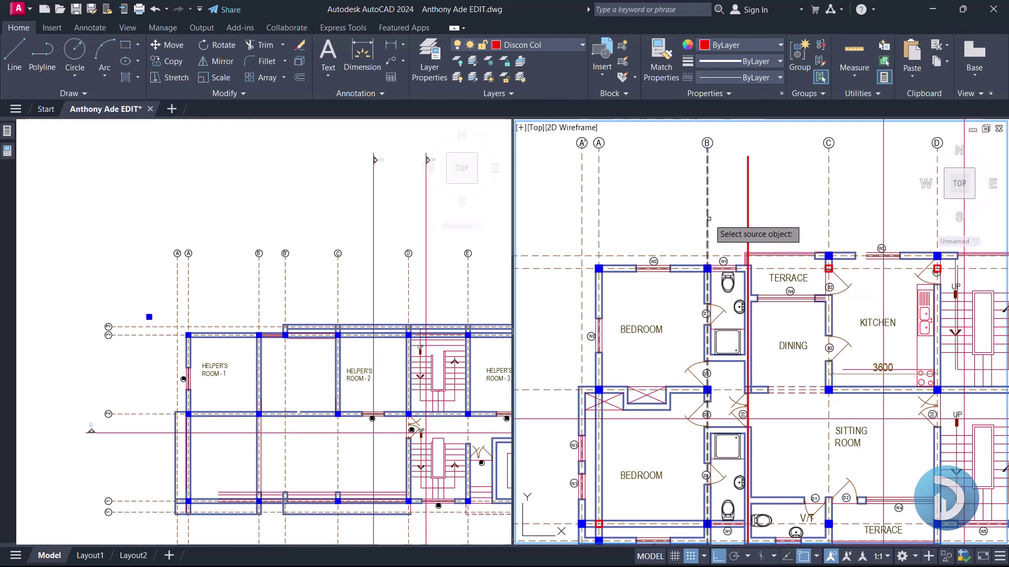
click(709, 219)
click(747, 210)
scroll(739, 399, down, 2)
scroll(740, 400, up, 2)
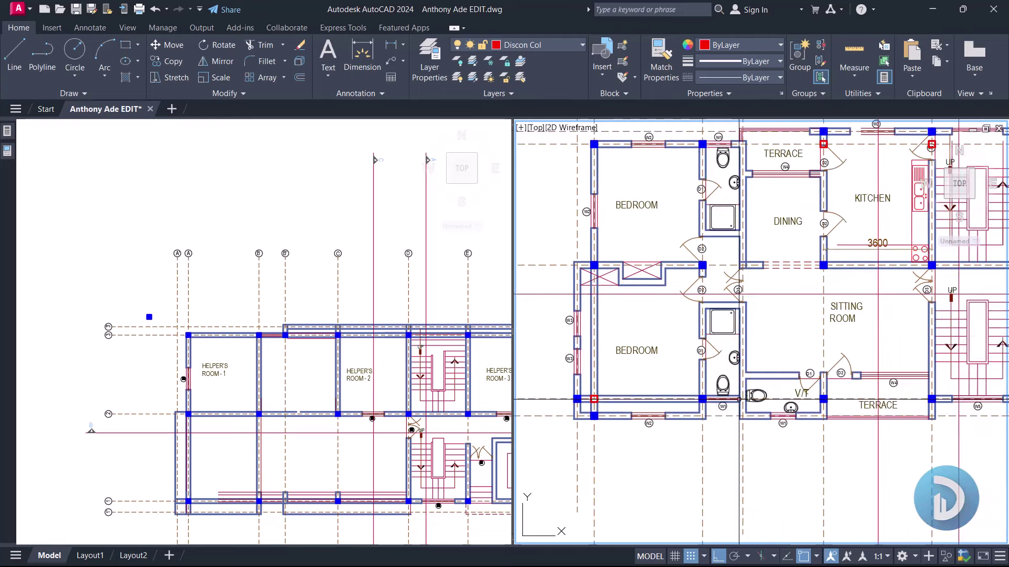
Step: Copy the ground floor column at grid line B on the lower wall horizontally onto grid line B'
scroll(722, 399, up, 4)
middle_drag(776, 248, 768, 327)
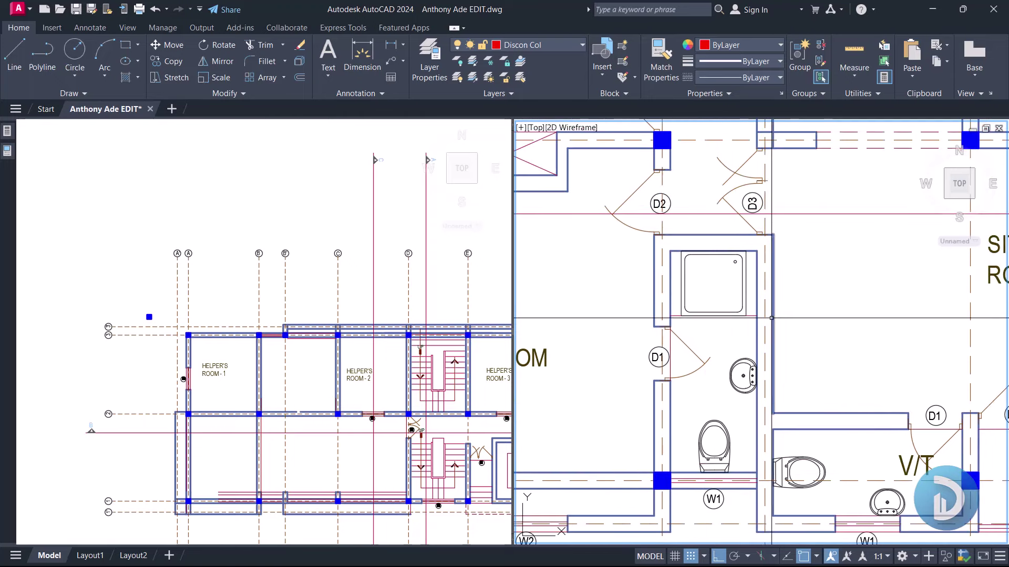
click(379, 397)
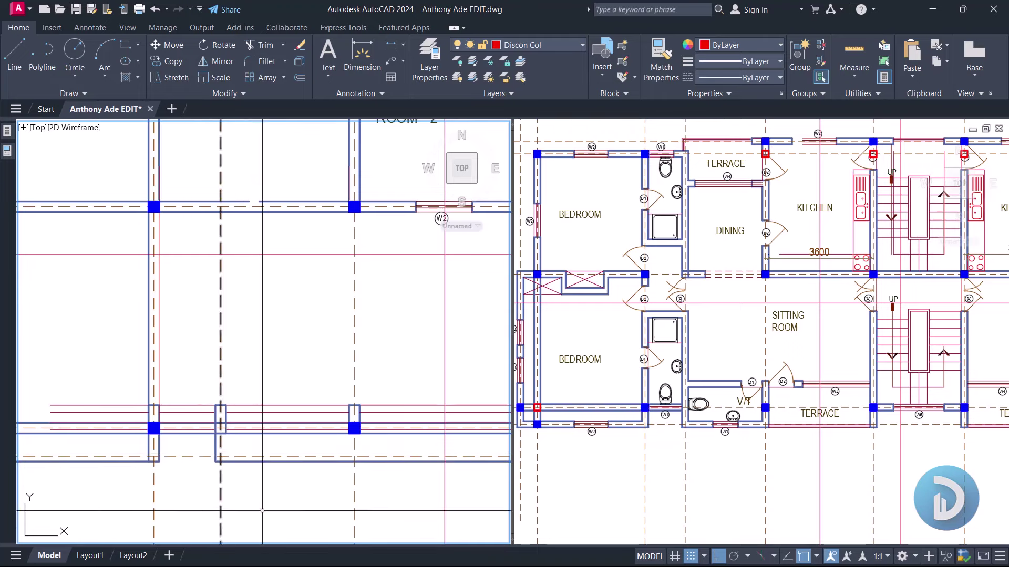
scroll(135, 412, up, 2)
click(135, 411)
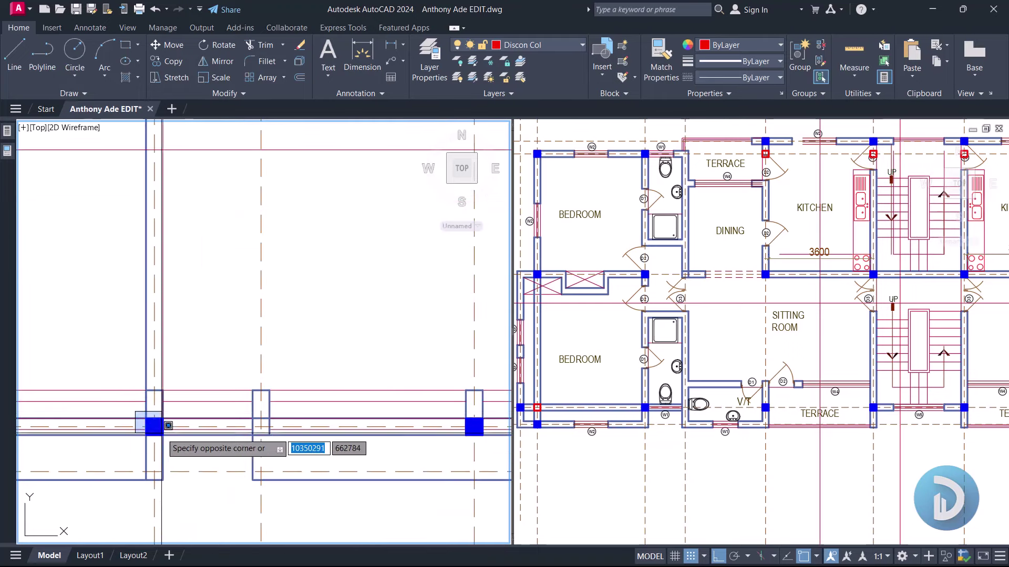
click(179, 456)
right_click(209, 271)
click(241, 362)
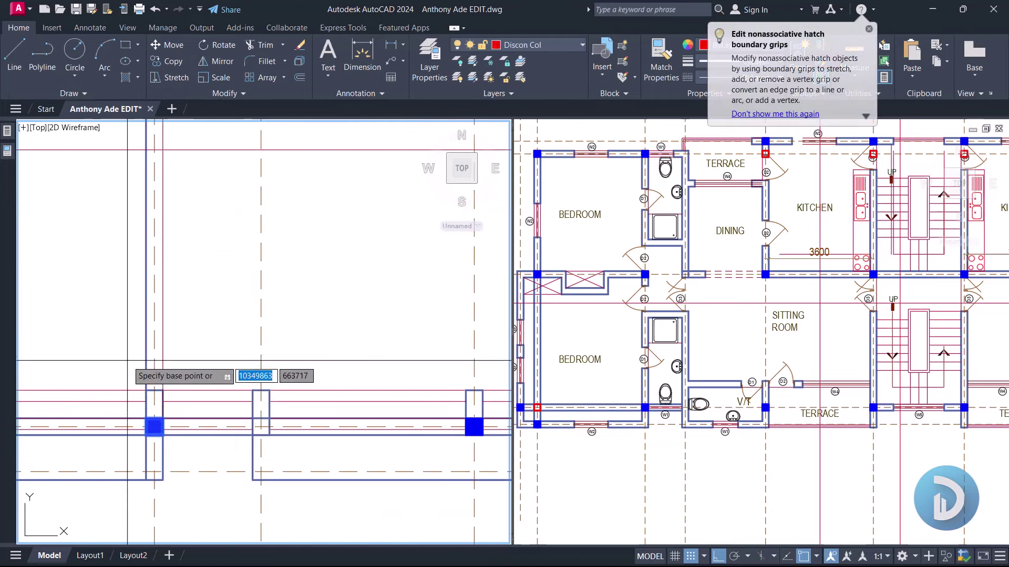
click(155, 342)
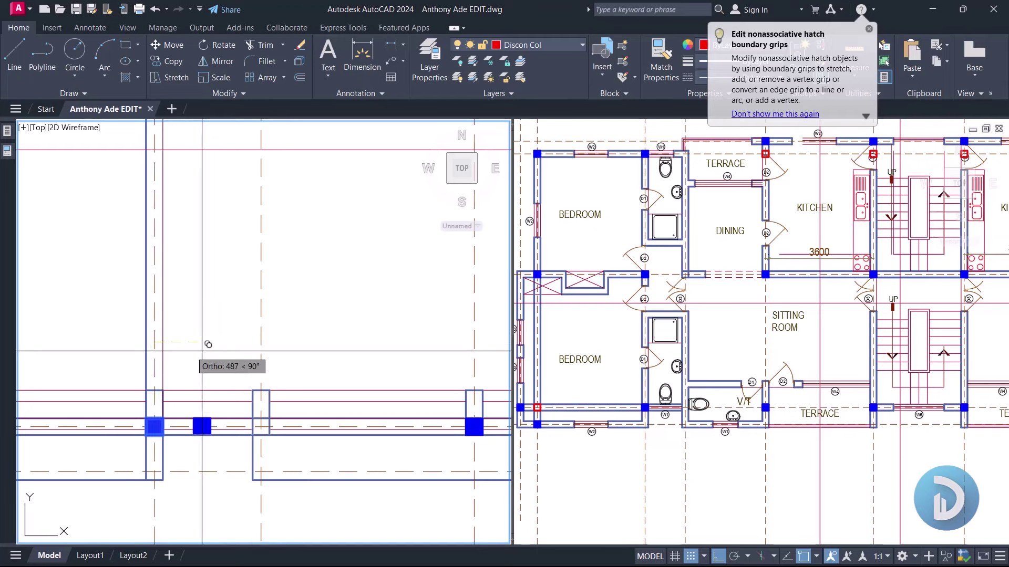
click(261, 342)
scroll(333, 407, down, 4)
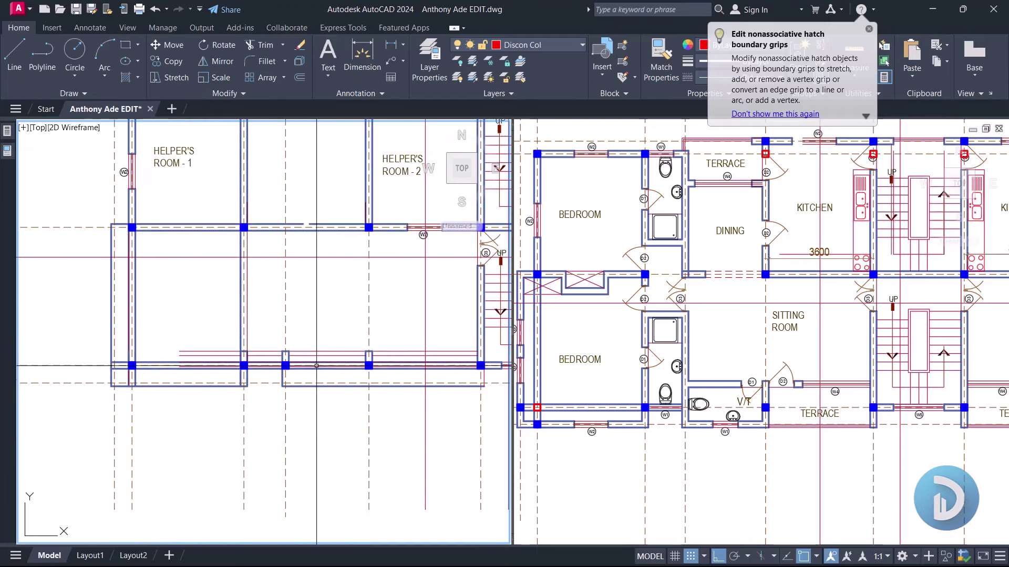
middle_drag(332, 407, 314, 389)
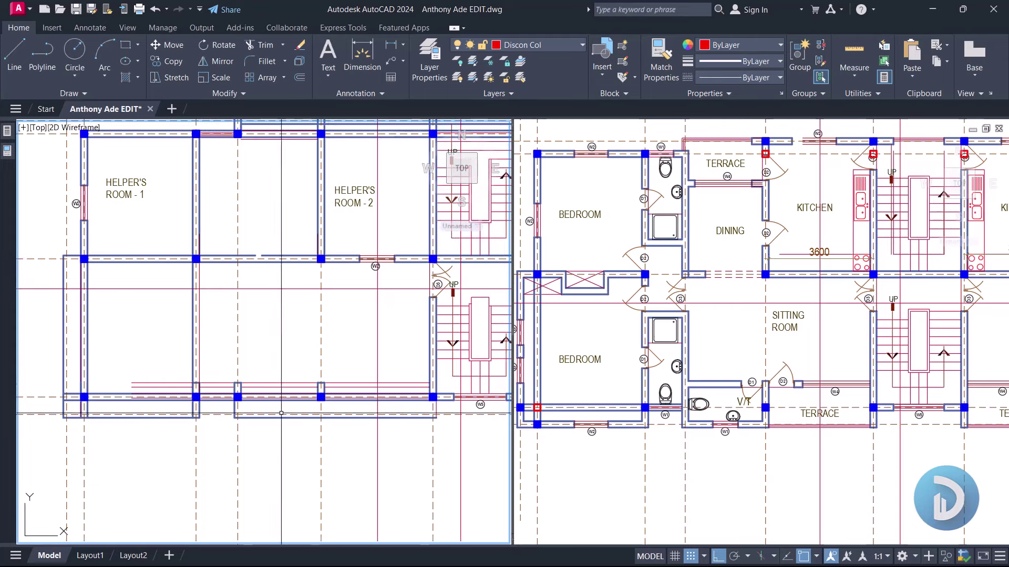
Step: Copy the first floor column beside the lower bathroom's window W1 horizontally onto the new grid line at the V/T wall
middle_drag(328, 346, 324, 368)
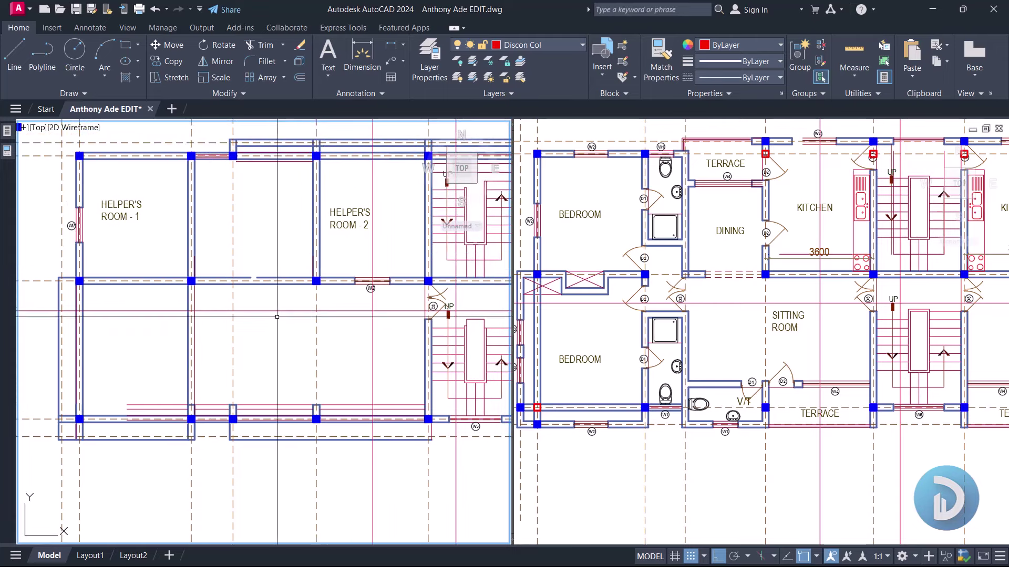
middle_drag(274, 276, 281, 283)
middle_drag(319, 339, 276, 327)
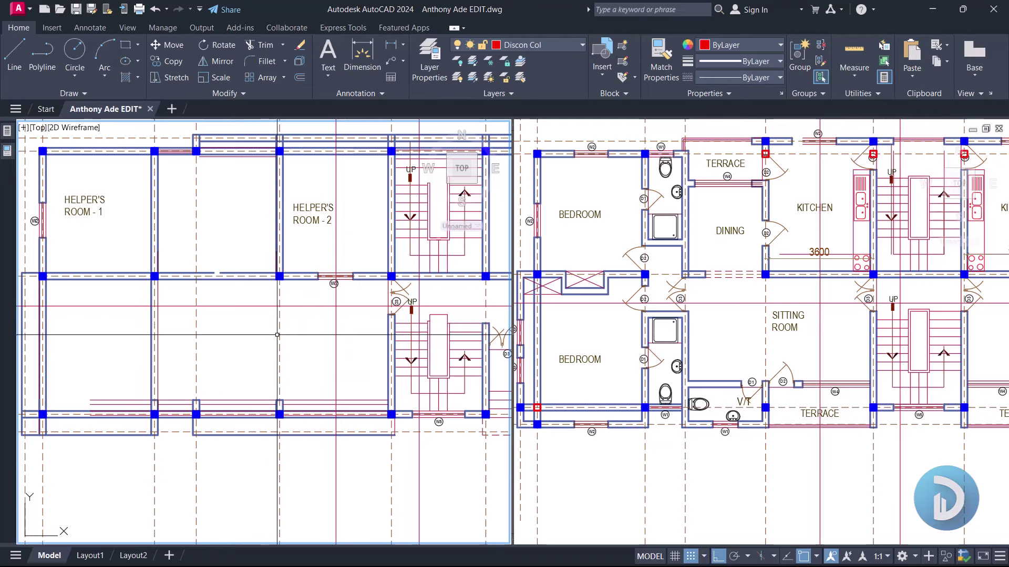
middle_drag(702, 394, 657, 370)
scroll(657, 370, up, 8)
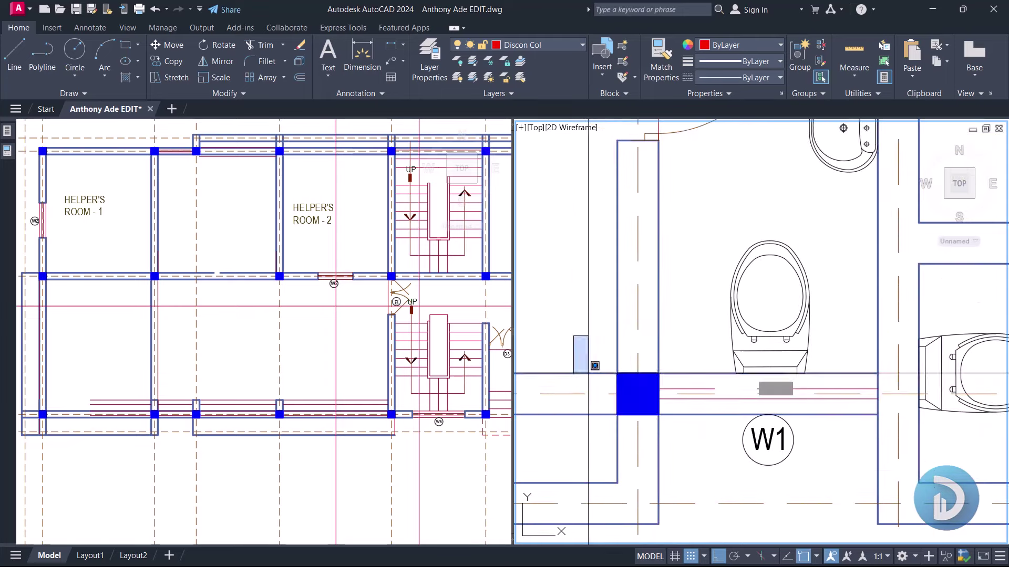
right_click(687, 389)
click(704, 112)
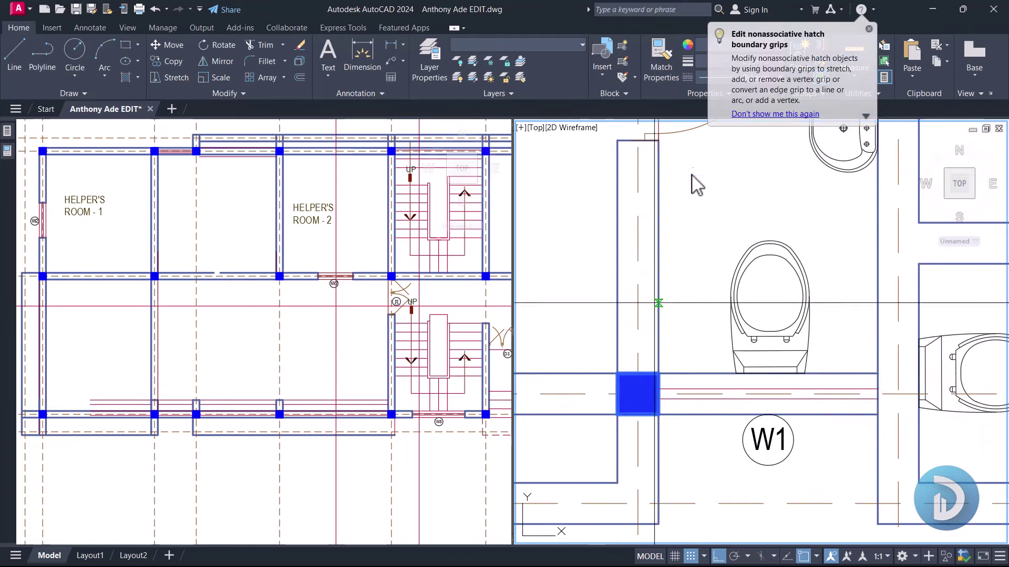
click(638, 243)
middle_drag(1001, 279, 688, 299)
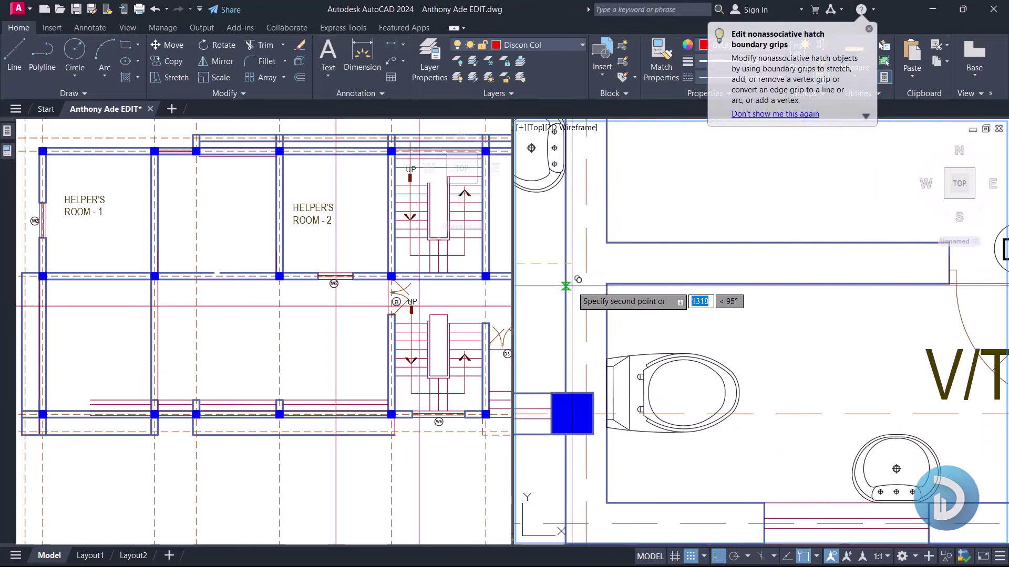
scroll(663, 313, down, 10)
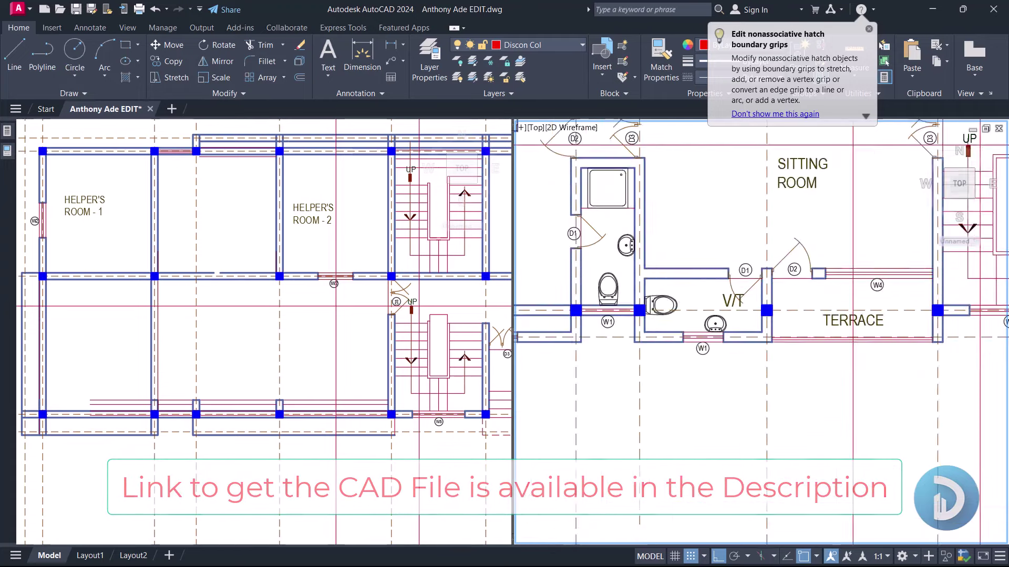
Step: Examine the wall line between door D3 and the new V/T corner column on the first floor plan
scroll(663, 313, up, 5)
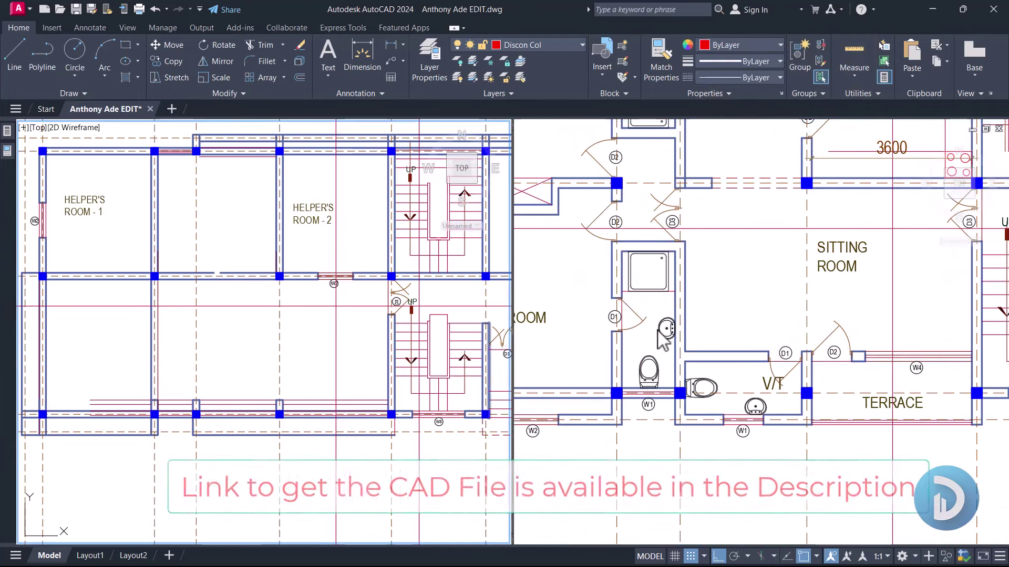
scroll(667, 314, down, 3)
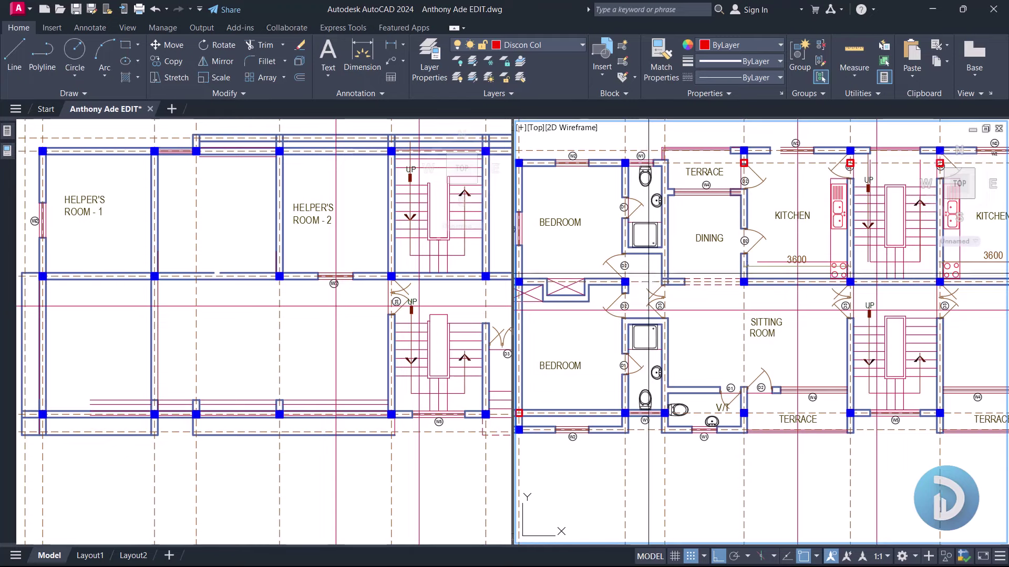
click(648, 274)
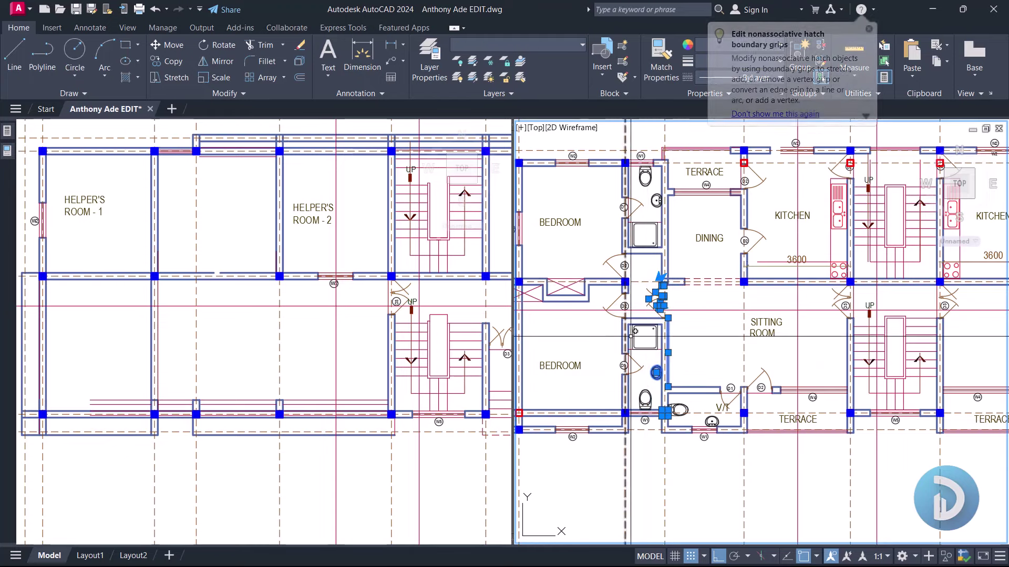
key(Escape)
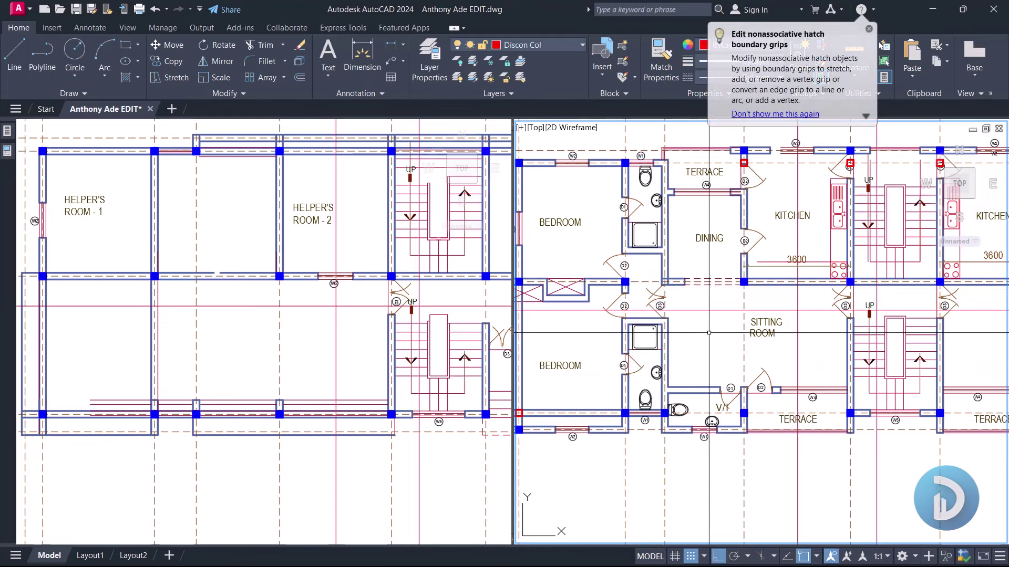
middle_drag(709, 333, 681, 334)
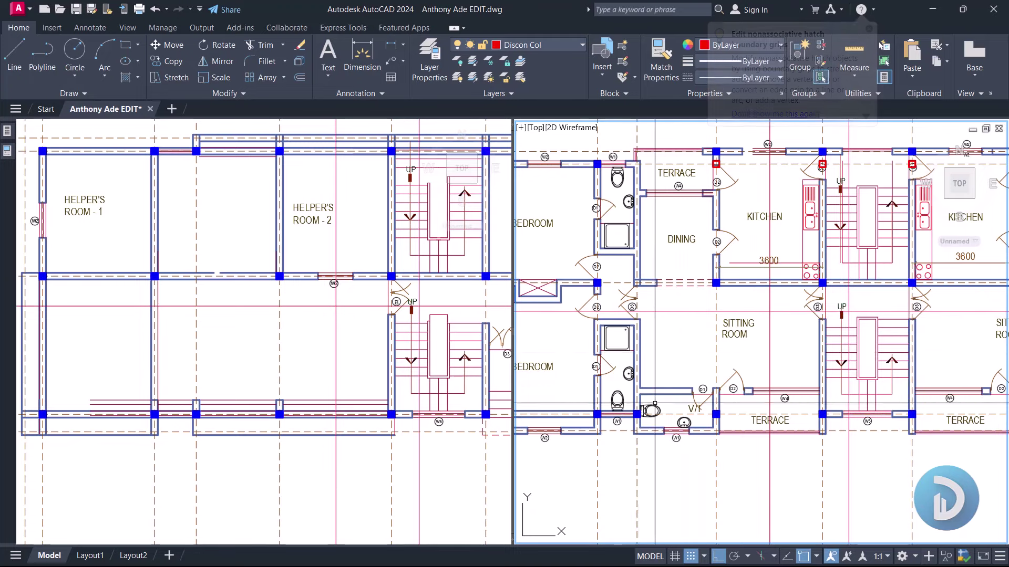
click(623, 275)
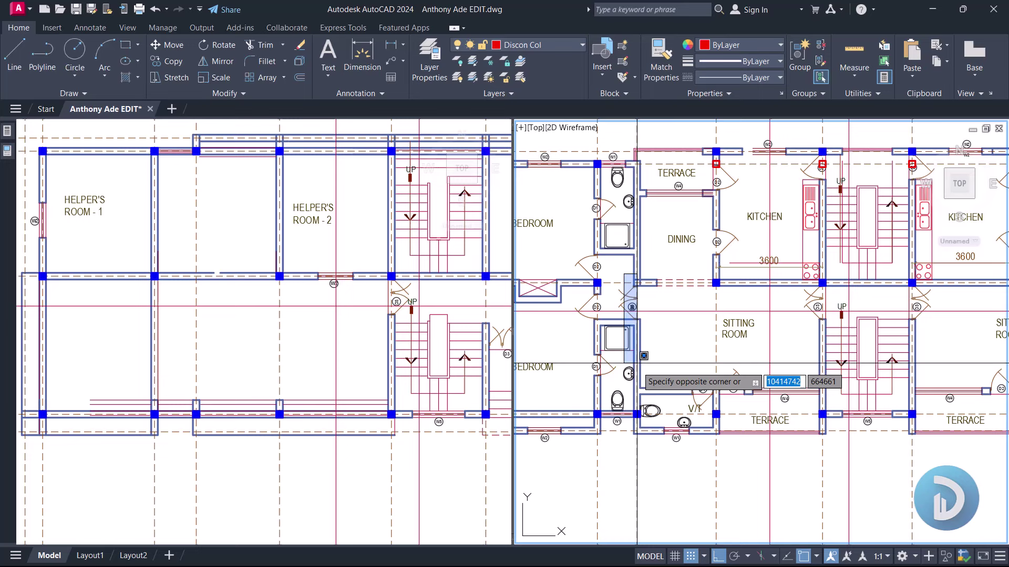
click(645, 422)
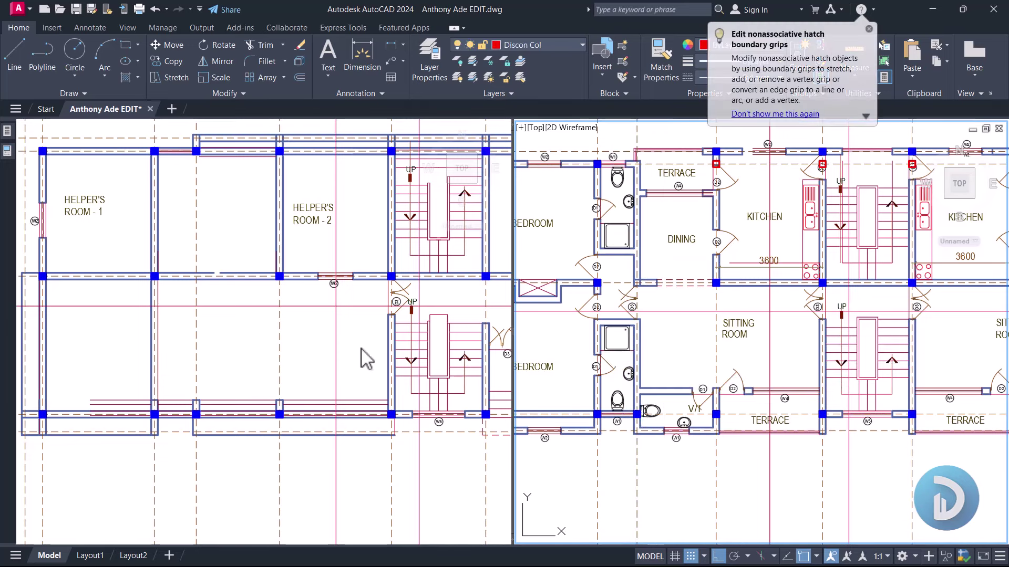
Step: Compare the sitting room columns along grid line C with the ground floor bay below Helper's Rooms 1 and 2
click(310, 342)
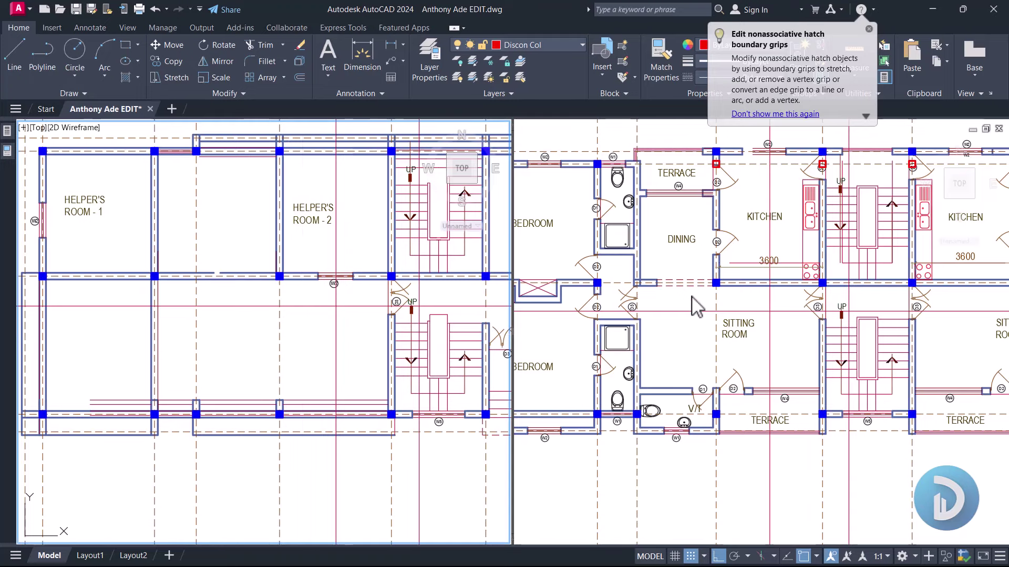
click(709, 289)
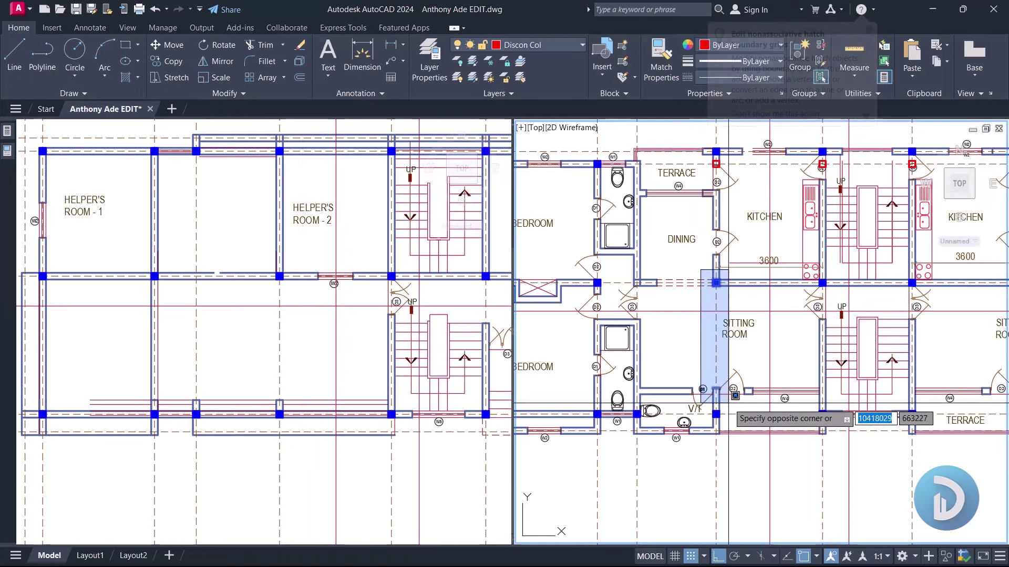
click(224, 357)
scroll(225, 357, down, 3)
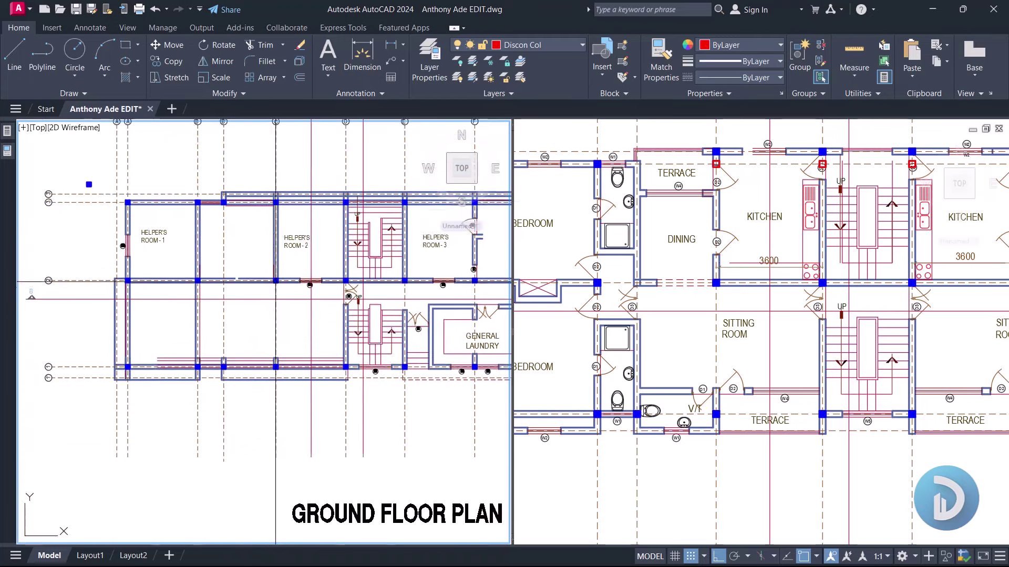
scroll(270, 199, up, 2)
middle_drag(281, 411, 289, 340)
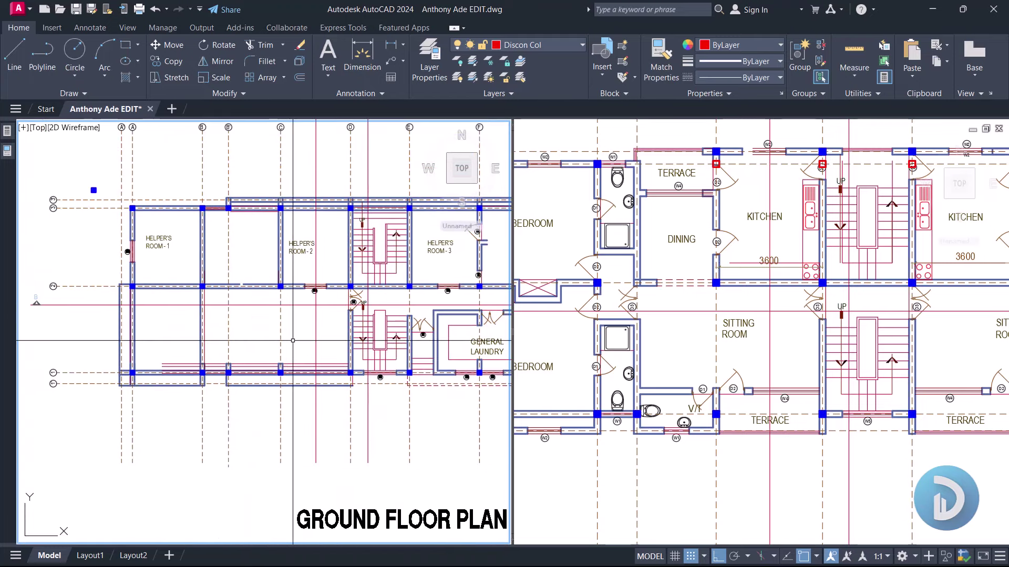
scroll(289, 340, up, 2)
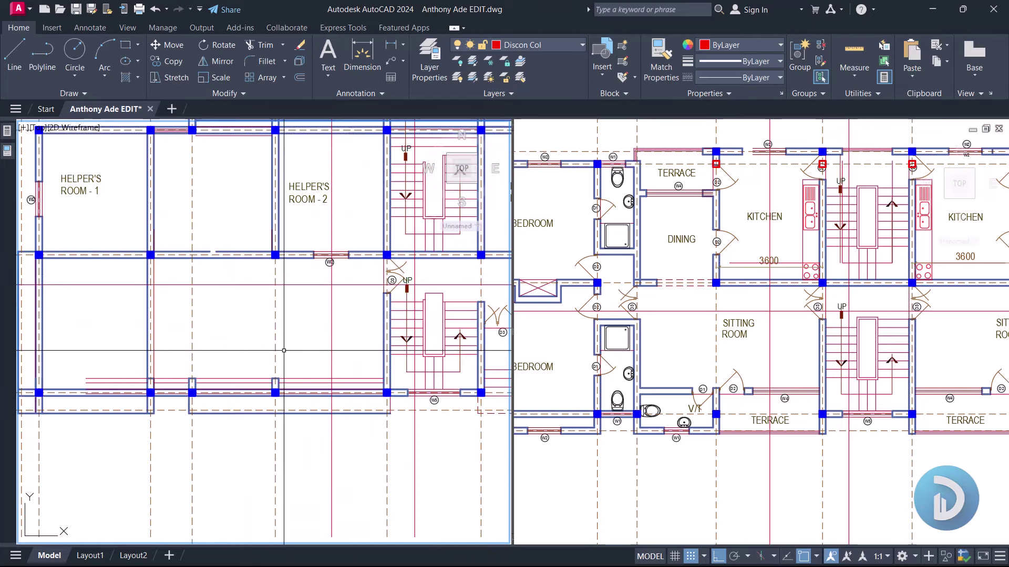
Step: Compare the first floor sitting room with the ground floor bay below Helper's Rooms 1 and 2, including their surrounding grid lines and columns
middle_drag(279, 271, 282, 296)
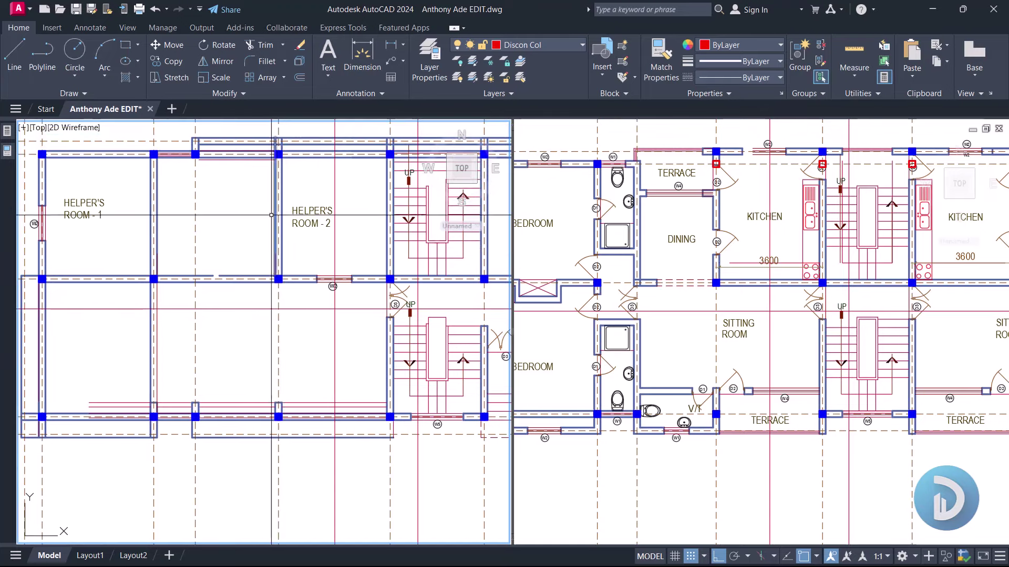
scroll(271, 215, down, 2)
middle_drag(271, 214, 247, 300)
click(654, 274)
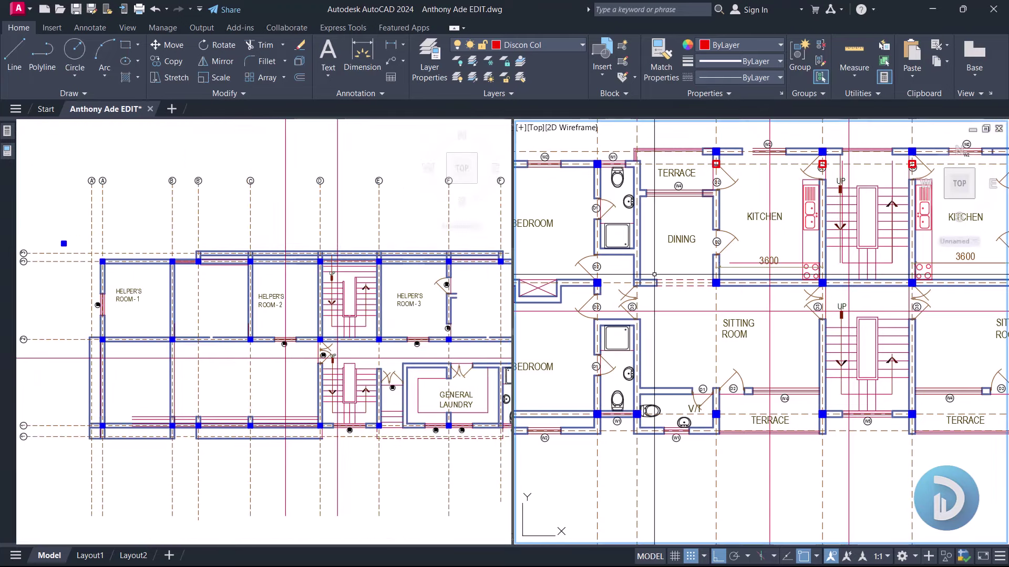
scroll(654, 274, down, 2)
middle_drag(710, 283, 707, 302)
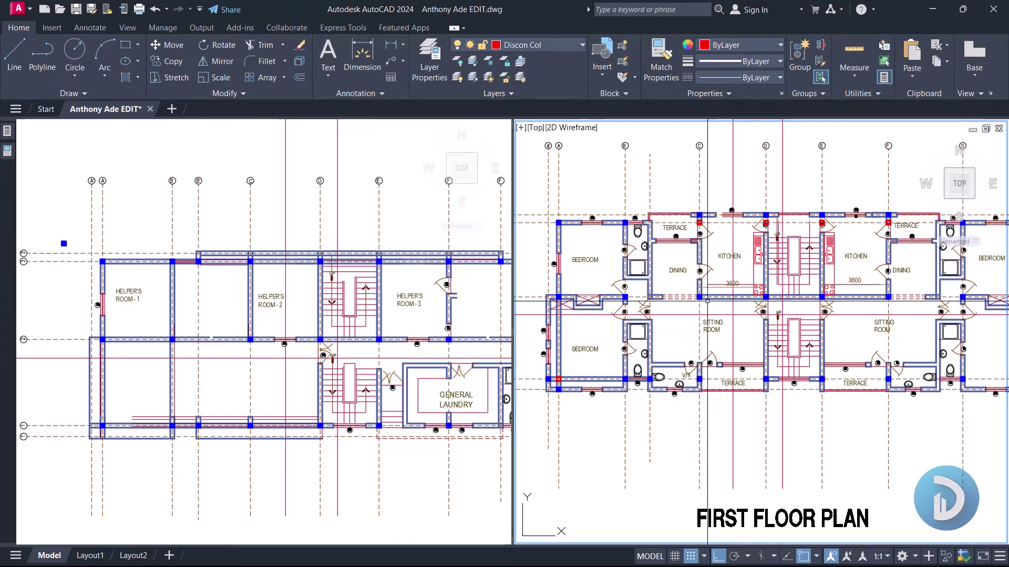
scroll(695, 307, up, 2)
click(292, 363)
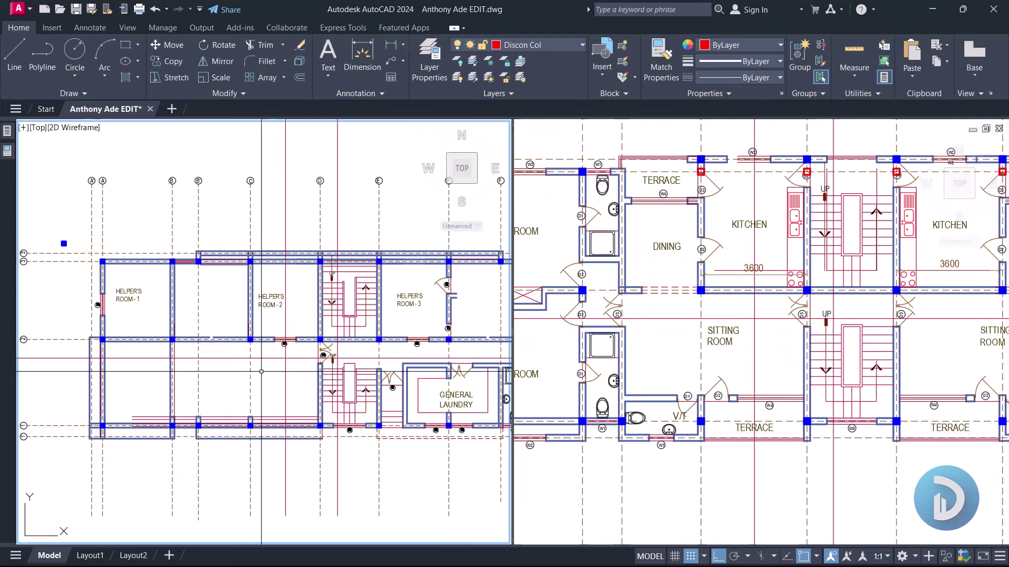
scroll(284, 367, up, 2)
click(635, 380)
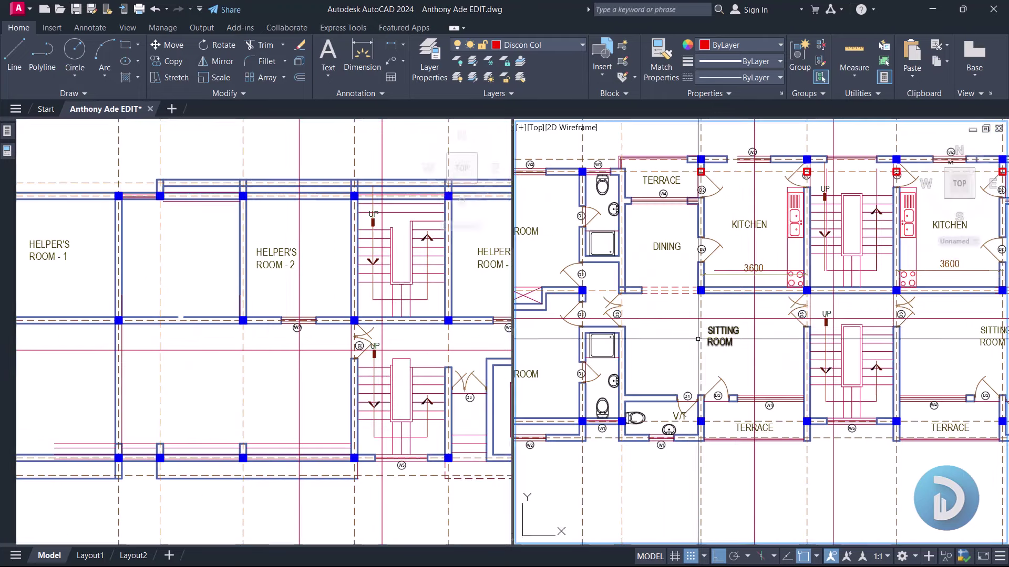
click(664, 309)
click(747, 376)
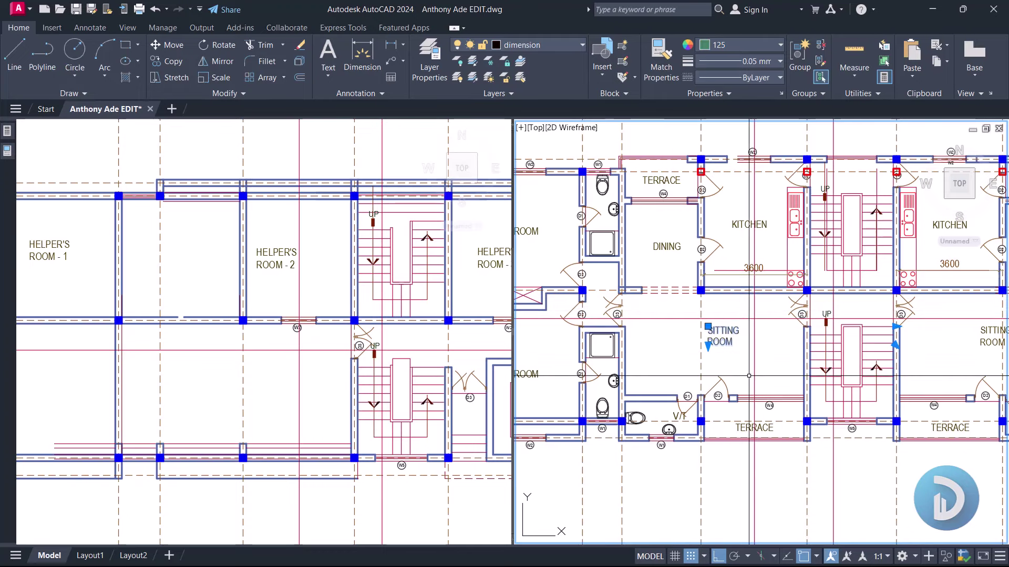
scroll(242, 442, down, 2)
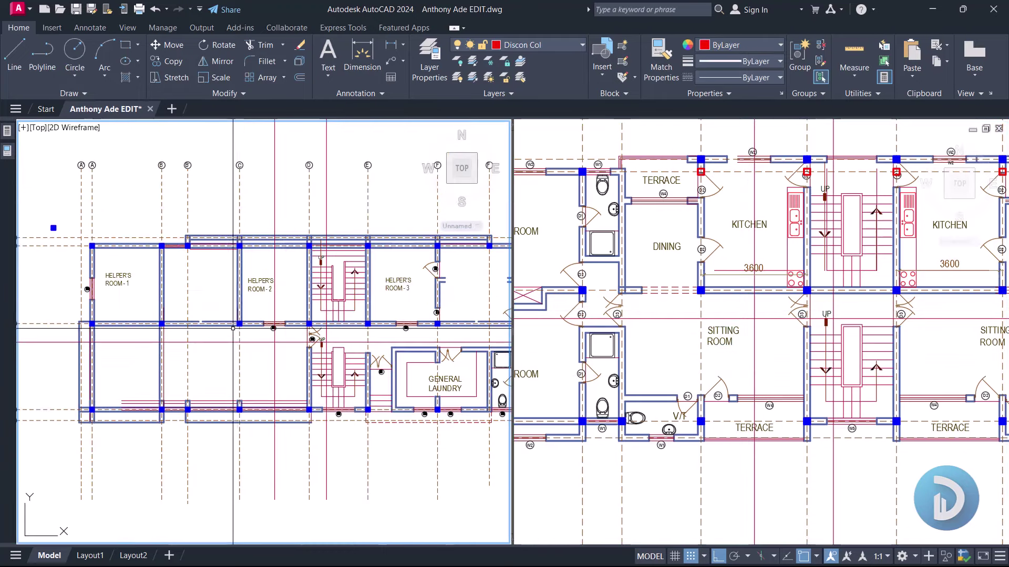
Step: Examine the open ground floor area between the middle and lower walls around grid lines B' and C
click(682, 332)
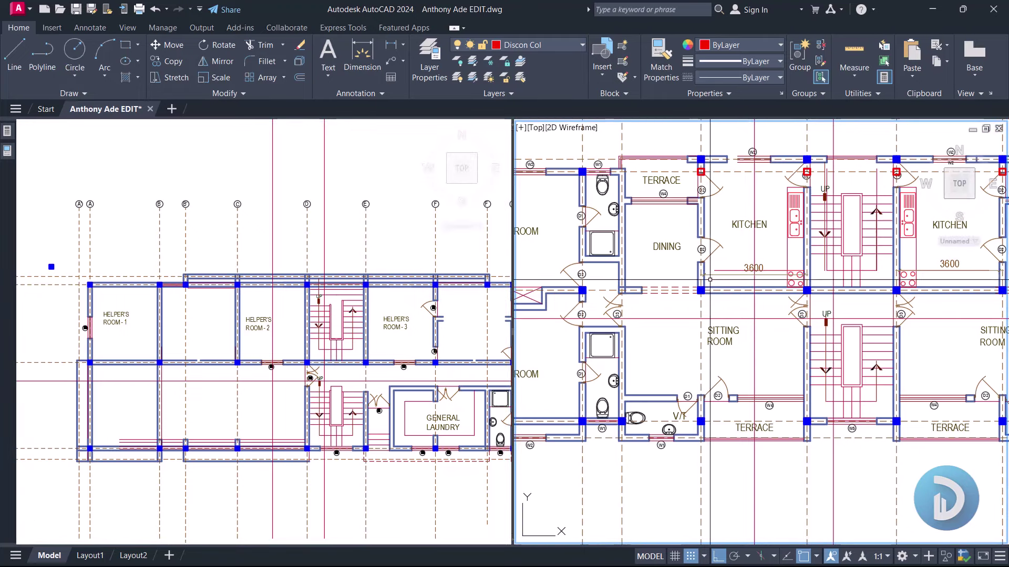
click(201, 425)
scroll(201, 425, up, 3)
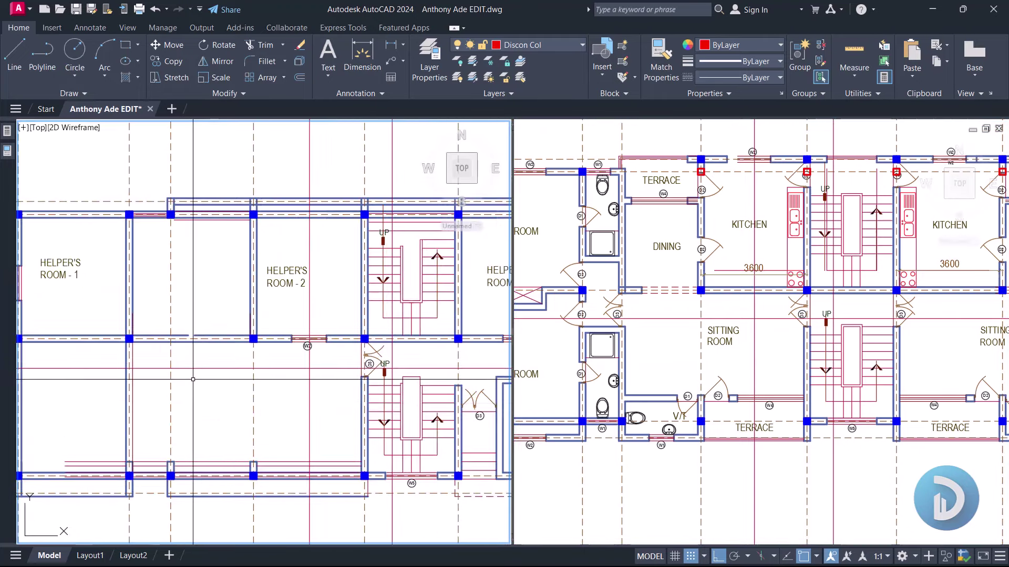
click(191, 376)
click(295, 432)
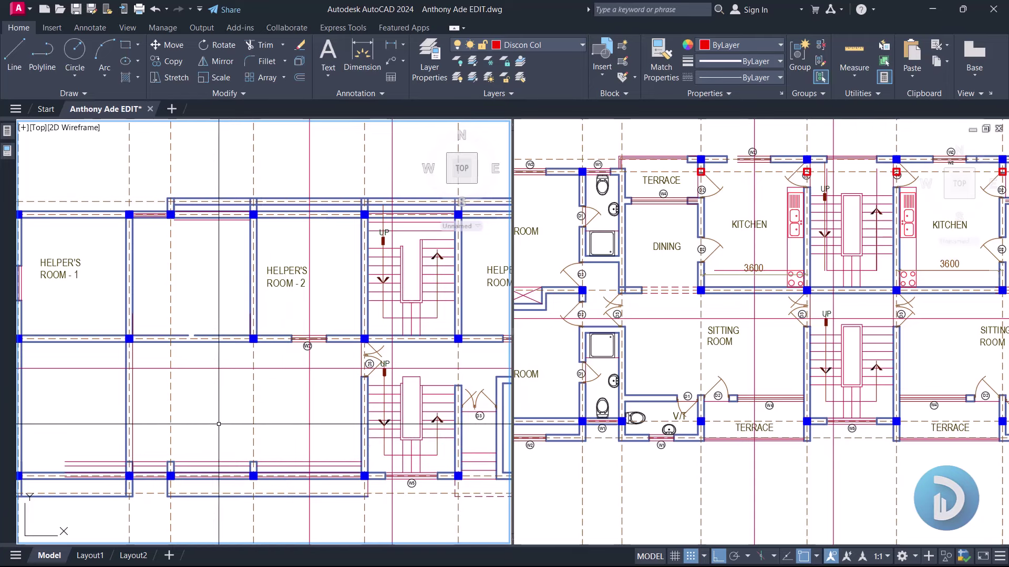
click(224, 378)
click(272, 425)
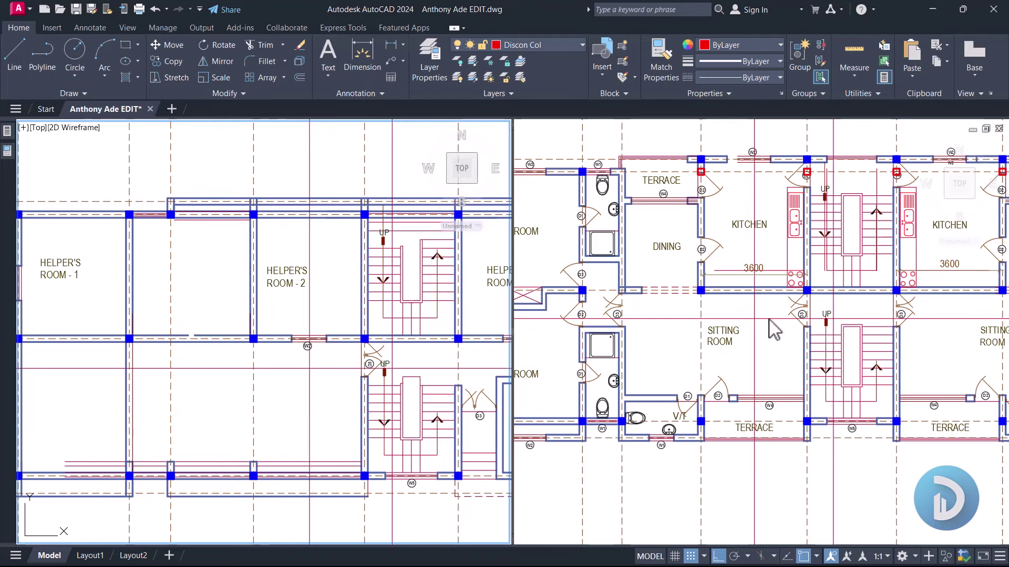
Step: Locate the second floor plan and examine its sitting room, V/T and terrace walls
click(723, 310)
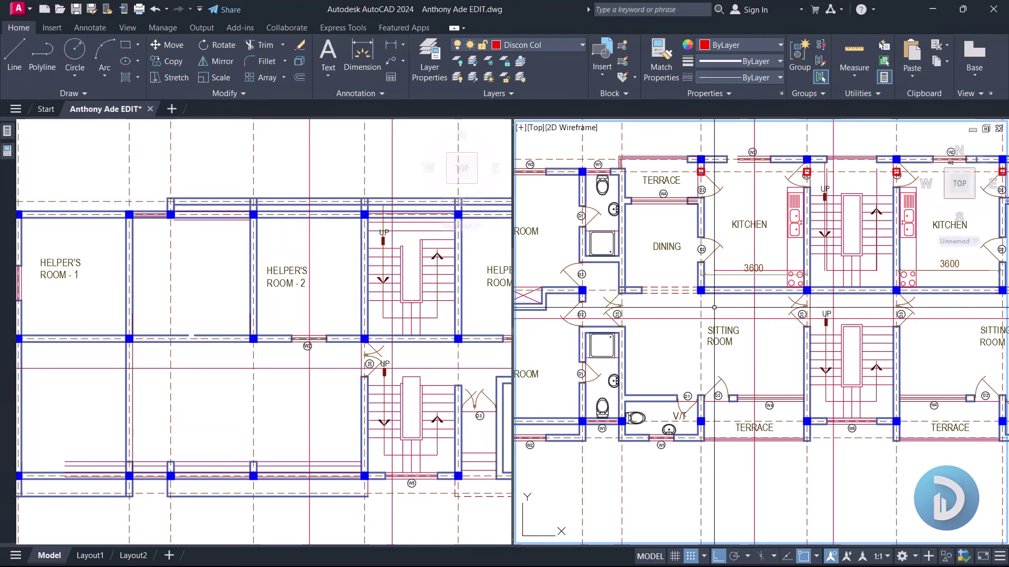
scroll(714, 307, down, 5)
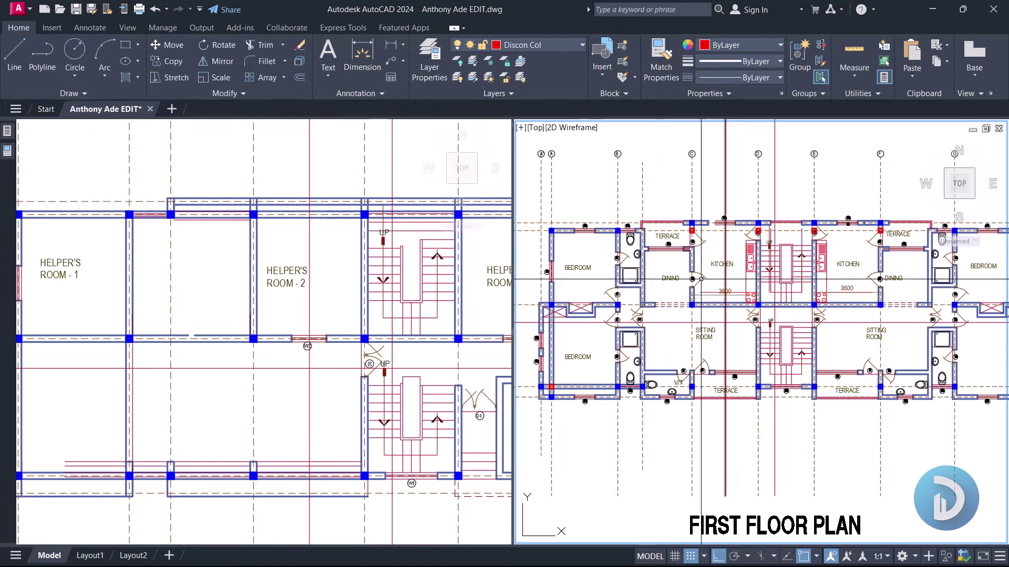
scroll(689, 298, down, 2)
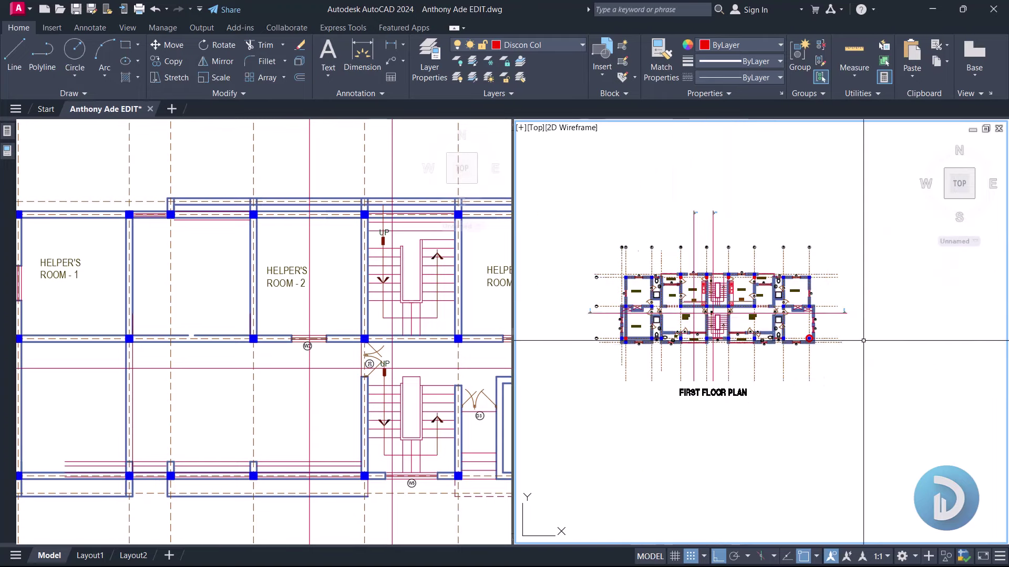
middle_drag(688, 310, 546, 310)
scroll(546, 310, down, 1)
scroll(731, 327, up, 3)
middle_drag(731, 327, 723, 360)
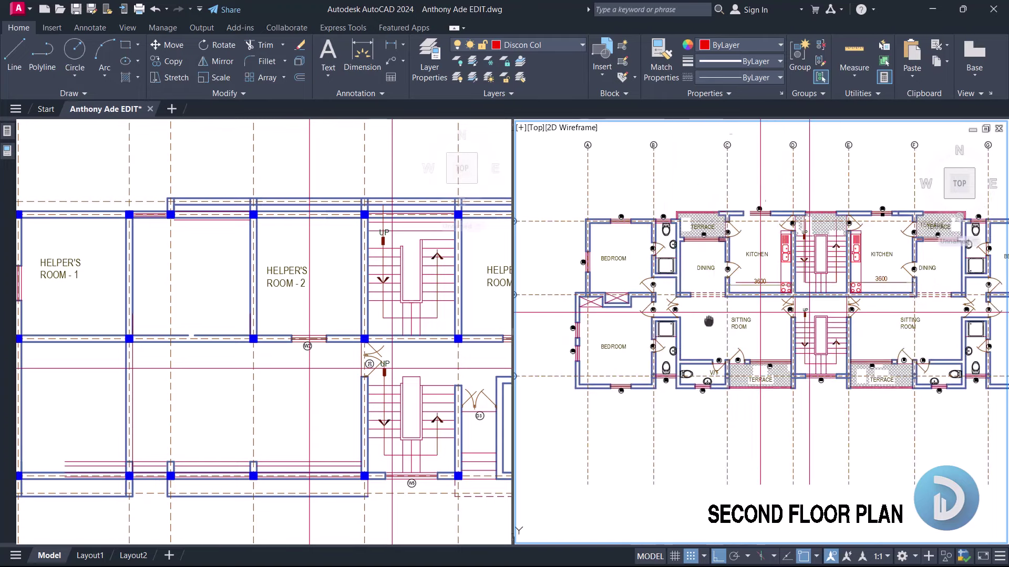
scroll(701, 337, up, 3)
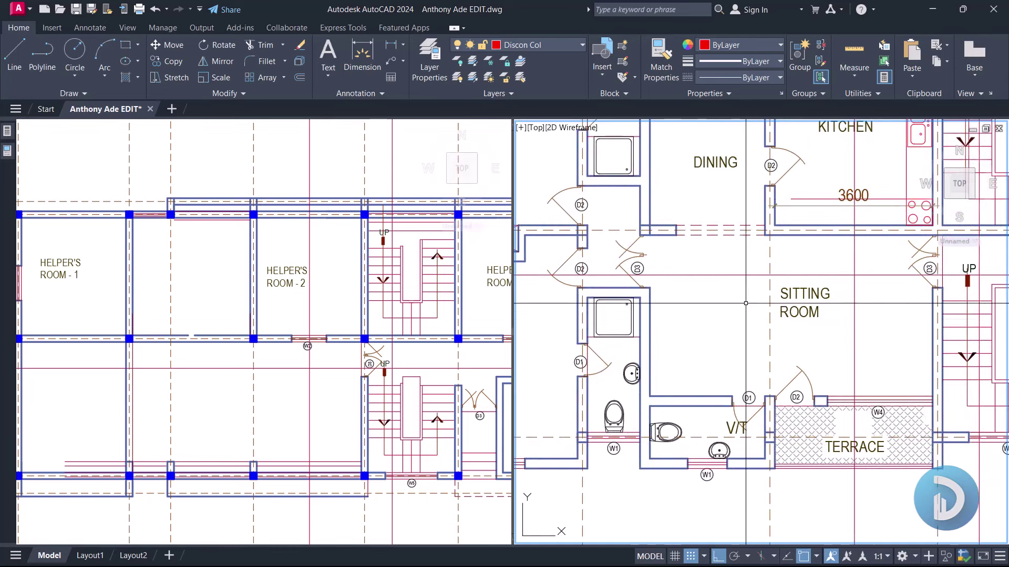
scroll(762, 324, down, 2)
scroll(774, 321, up, 2)
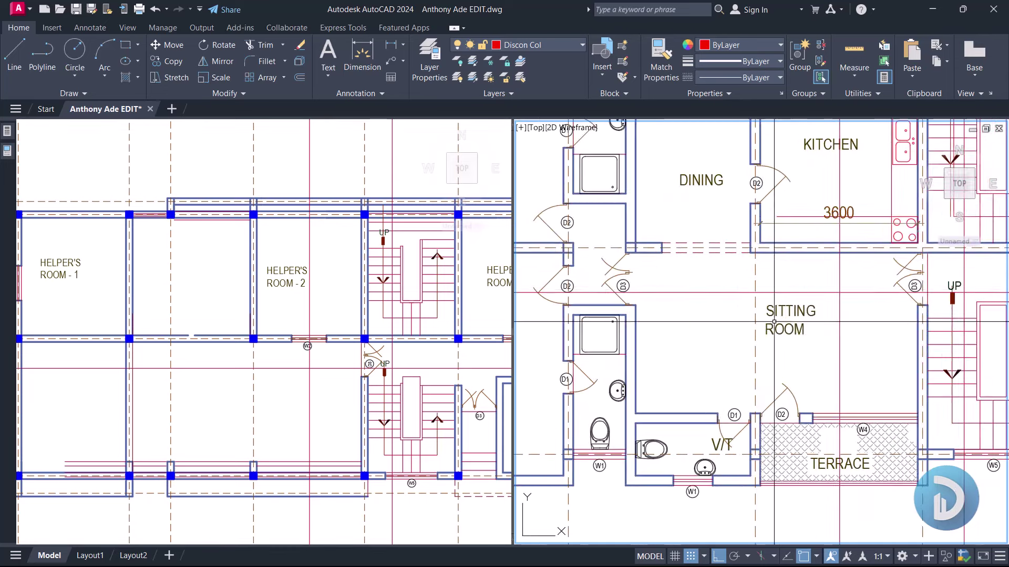
Step: Inspect the second floor wall stub between doors D1 and D2 and trace grid line C up to the dining room and terrace
click(731, 231)
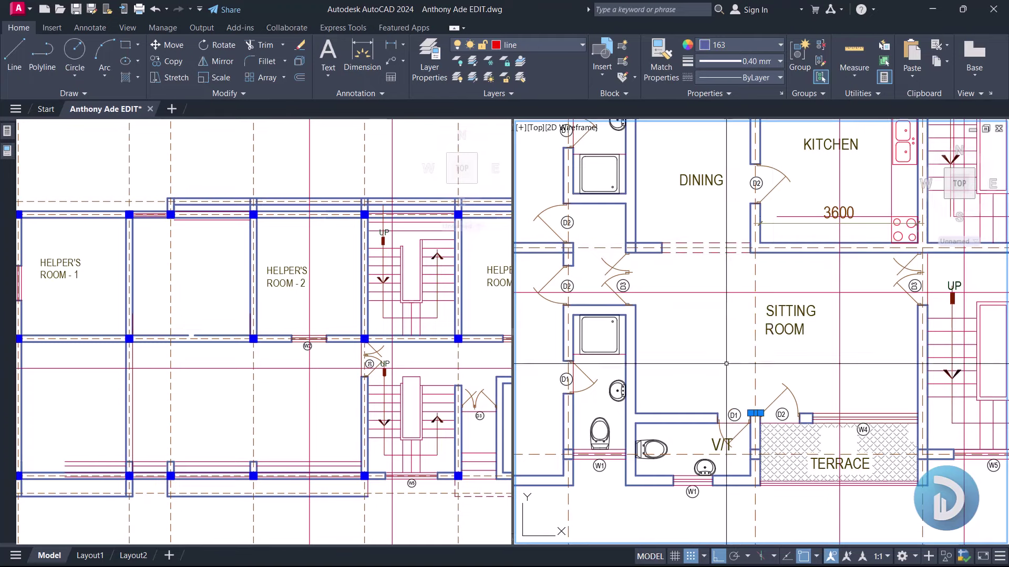
scroll(731, 443, down, 2)
middle_drag(747, 210, 750, 331)
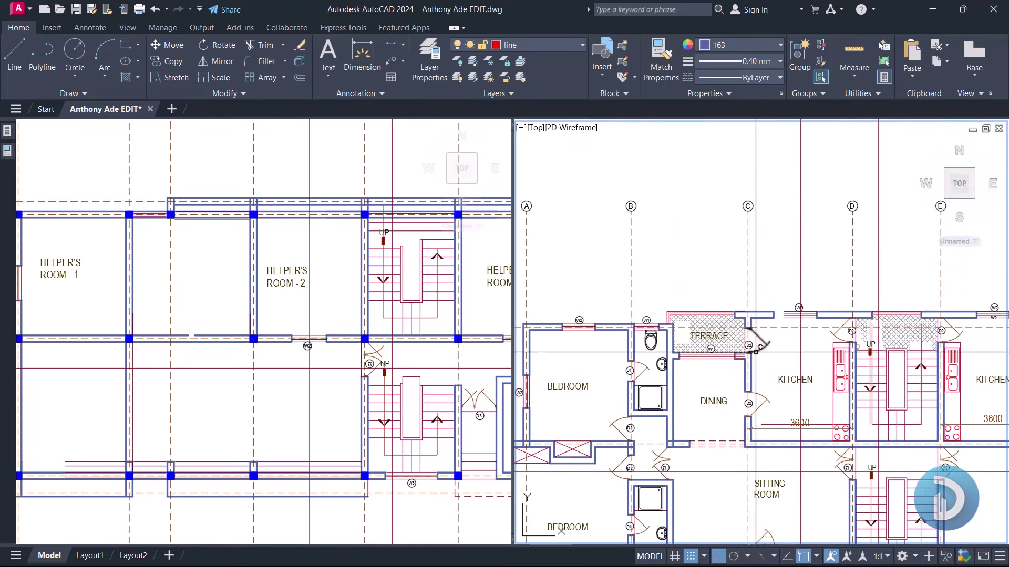
middle_drag(759, 399, 752, 279)
scroll(735, 369, up, 2)
middle_drag(737, 380, 731, 333)
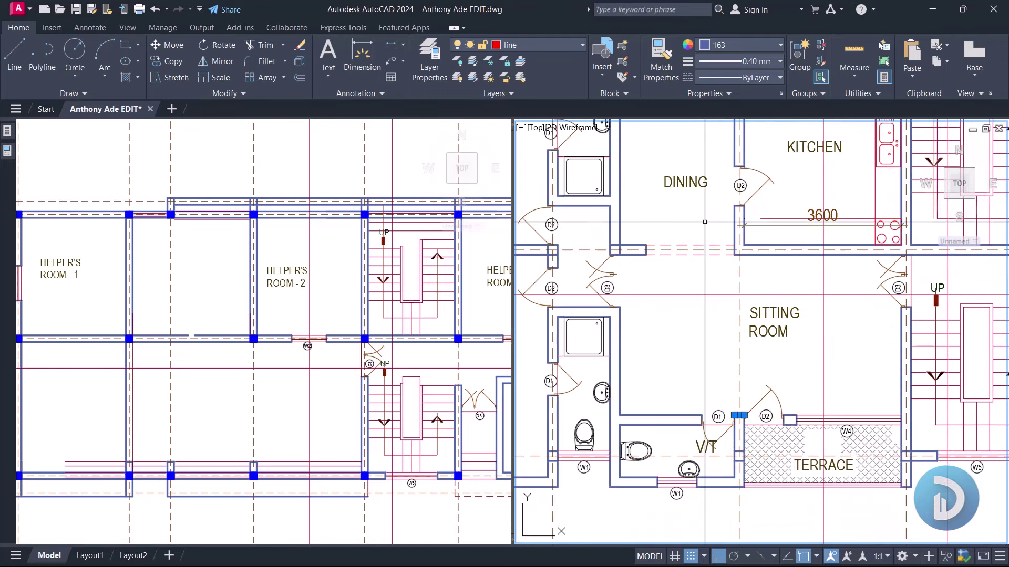
click(758, 406)
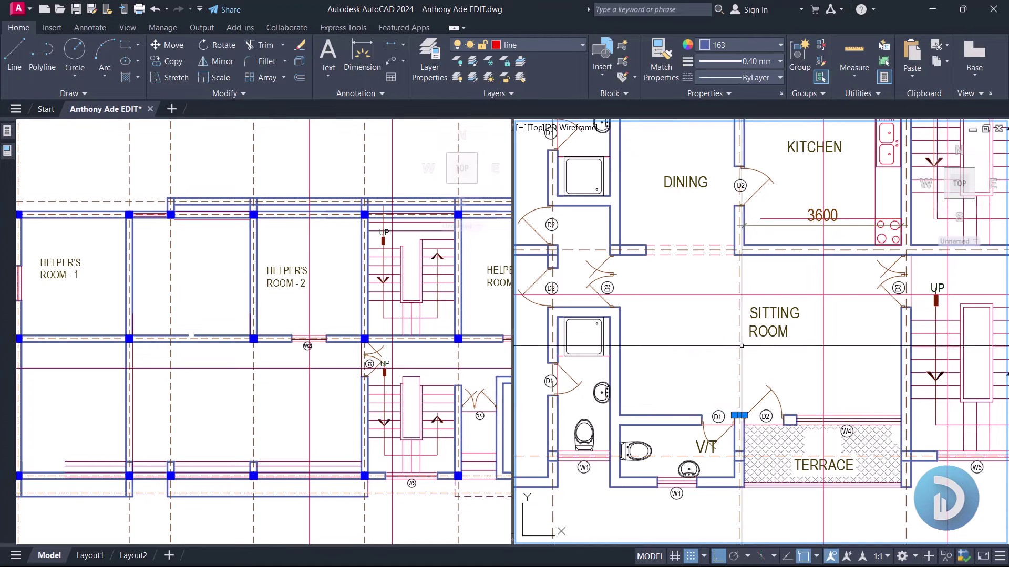
Step: Check the first floor sitting room columns in the ground floor's viewport, and recheck the ground floor bay below Helper's Rooms 1 and 2
click(409, 376)
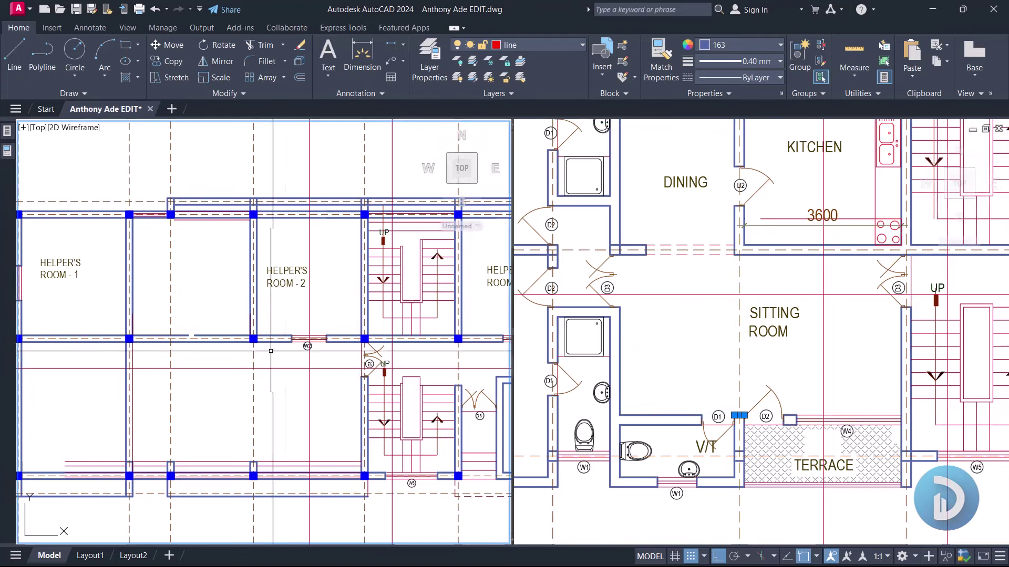
scroll(397, 390, down, 6)
scroll(340, 305, up, 8)
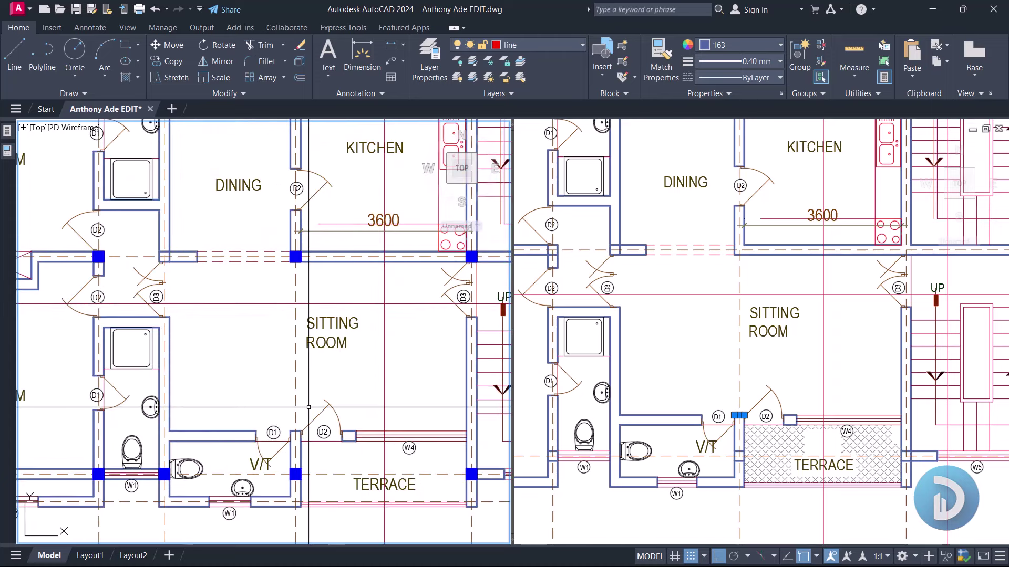
scroll(308, 407, down, 12)
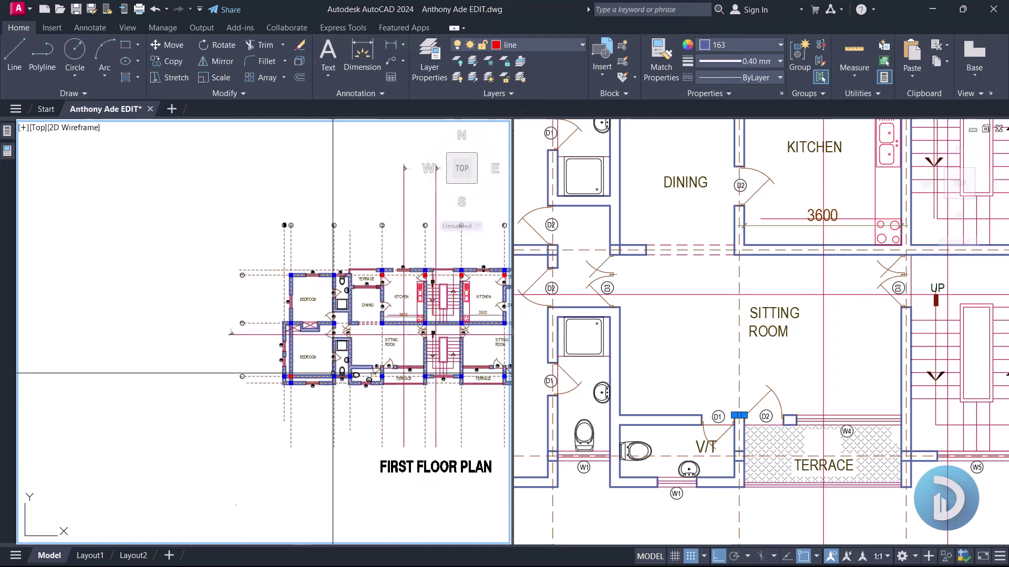
scroll(221, 237, up, 10)
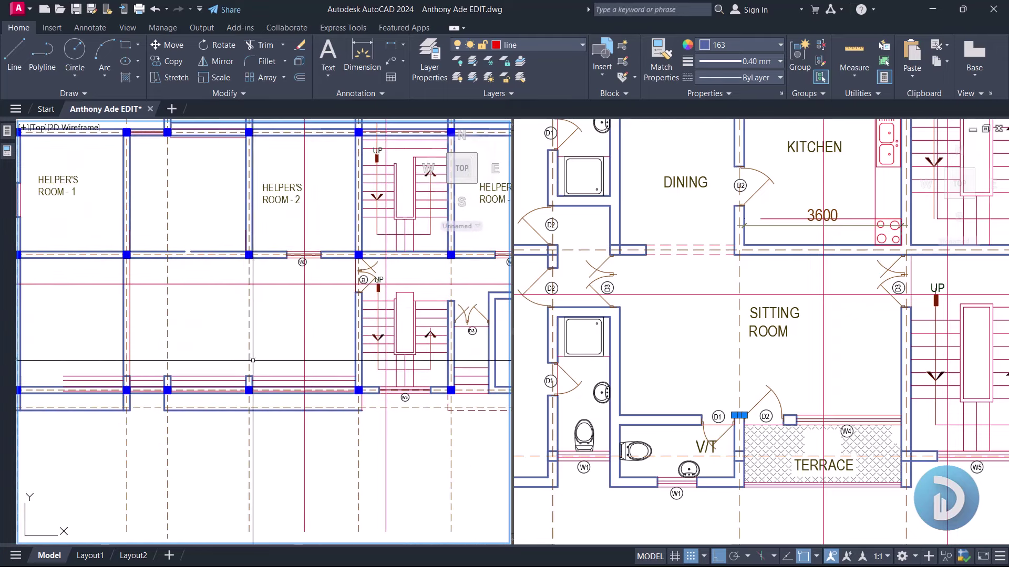
click(77, 291)
click(282, 347)
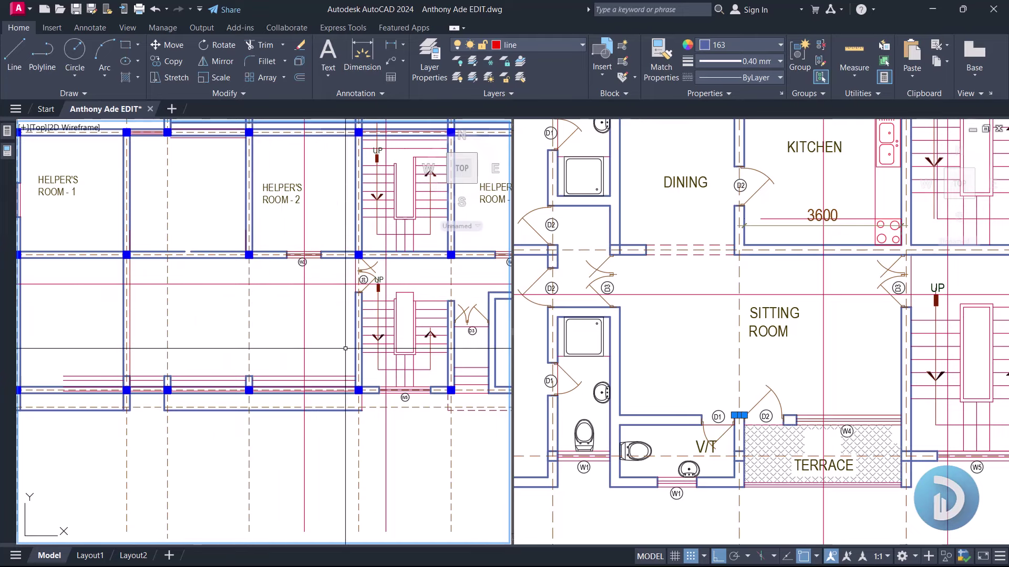
Step: Review the second floor plan beside the ground floor, and bring the first floor's sitting room and V/T area back for comparison
scroll(682, 334, down, 4)
scroll(719, 329, down, 1)
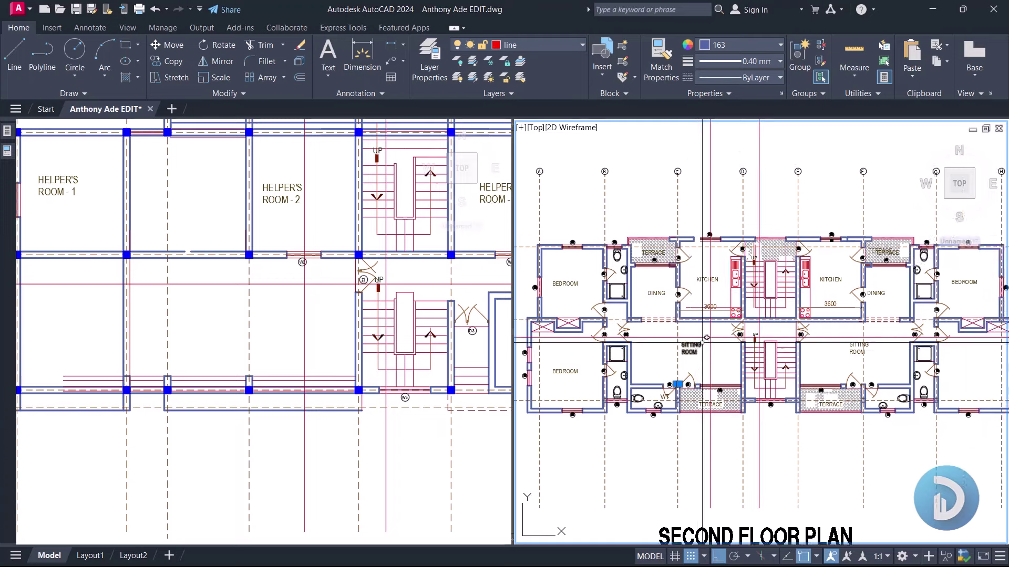
scroll(693, 334, up, 3)
scroll(663, 338, down, 5)
scroll(603, 345, down, 5)
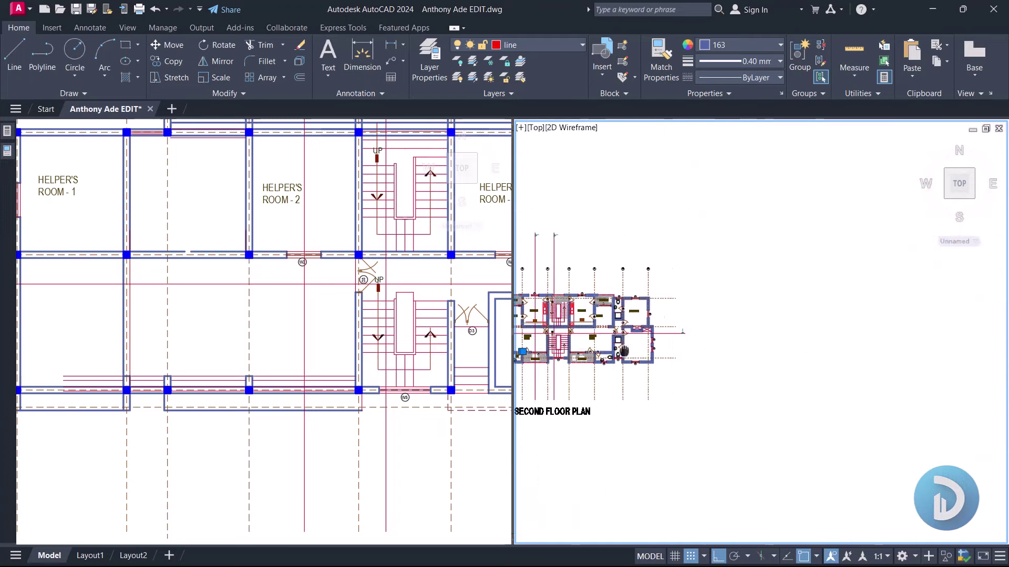
scroll(603, 346, up, 6)
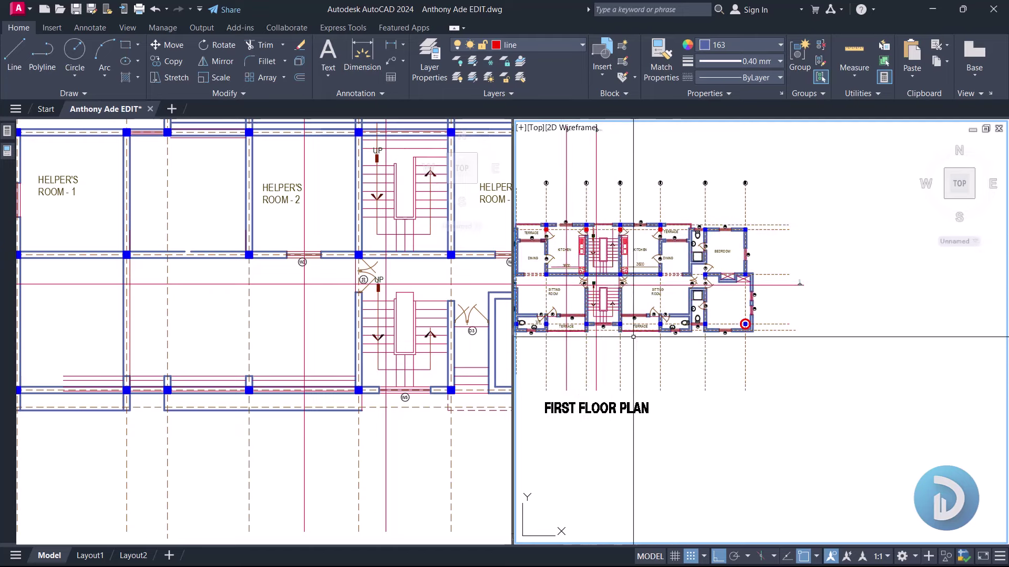
middle_drag(591, 386, 644, 411)
scroll(612, 330, down, 2)
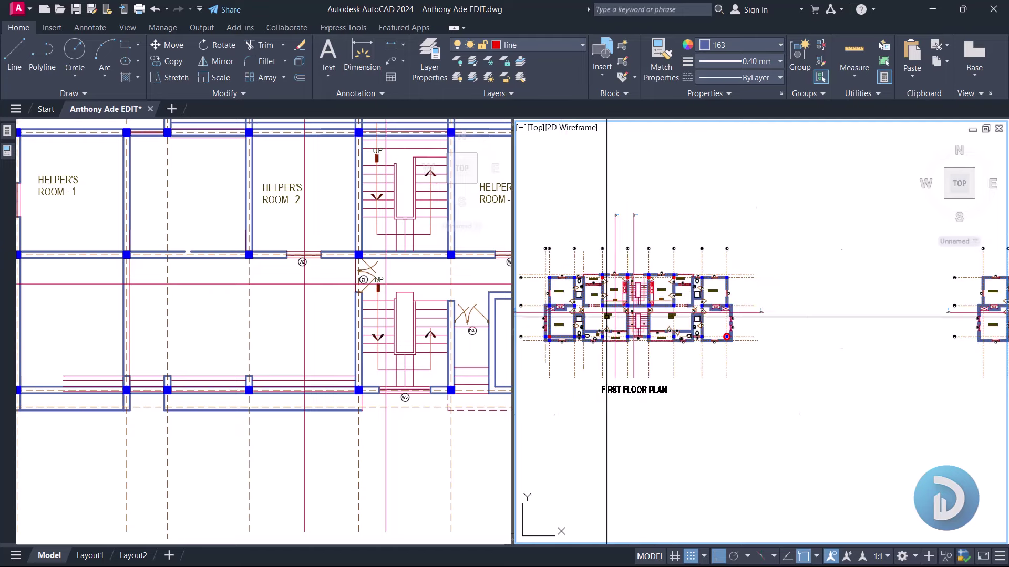
middle_drag(815, 344, 647, 344)
middle_drag(886, 367, 998, 366)
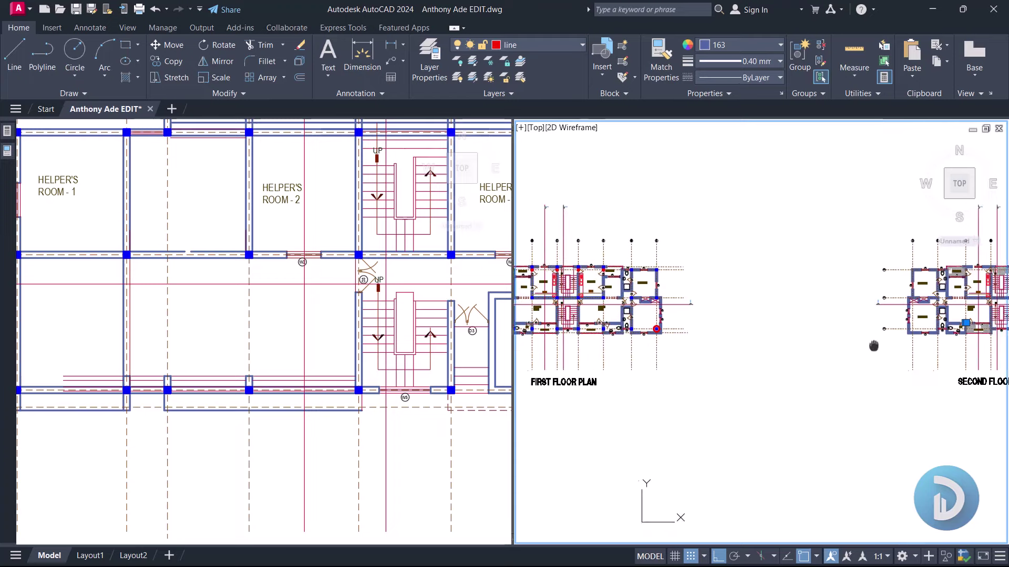
scroll(631, 301, up, 6)
middle_drag(631, 300, 637, 329)
scroll(667, 314, up, 2)
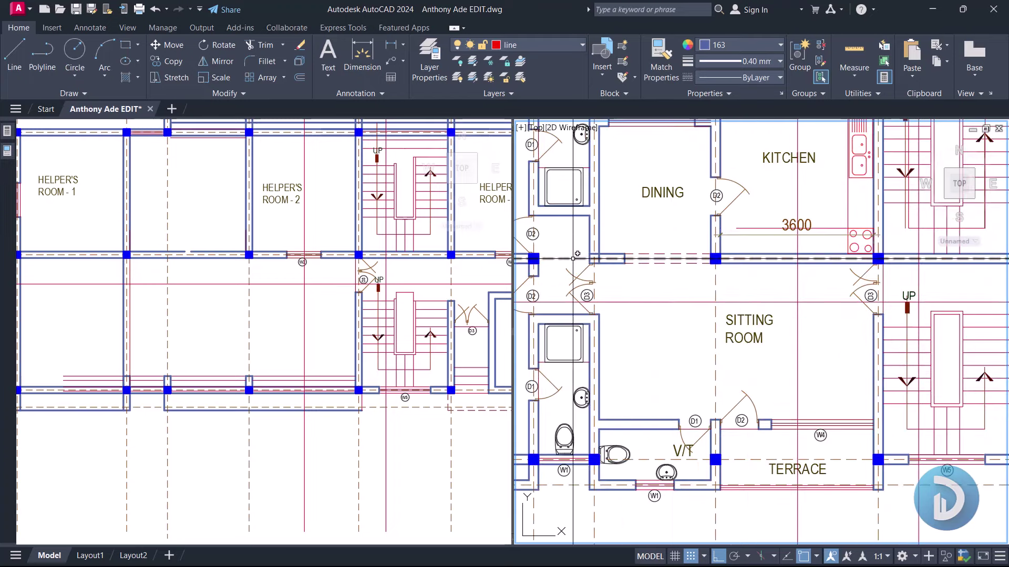
Step: Examine the first floor's columns around the sitting room, V/T and terrace, and check the span from the bathroom wall to grid line D
click(612, 468)
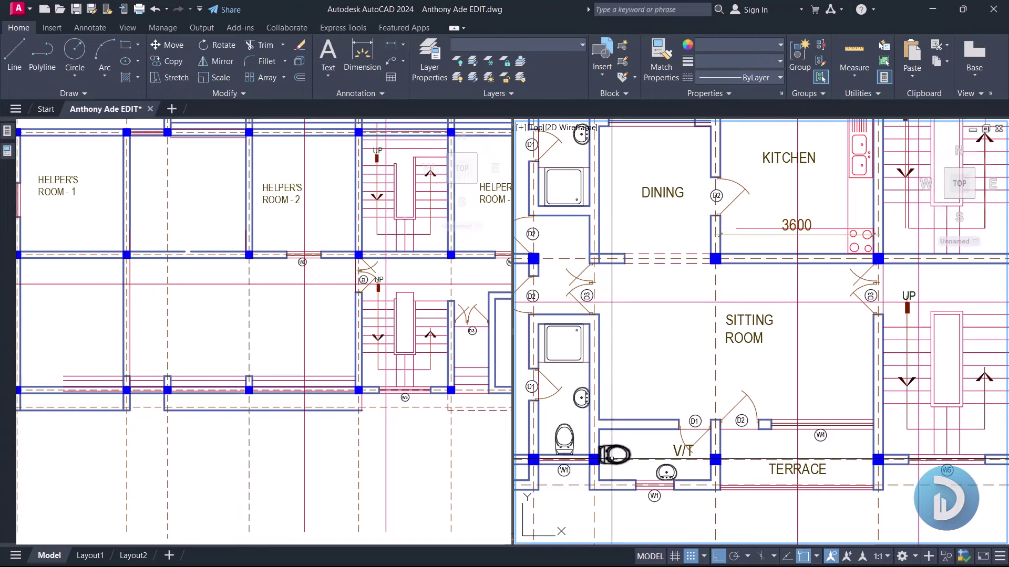
scroll(613, 462, down, 2)
middle_drag(647, 325, 621, 397)
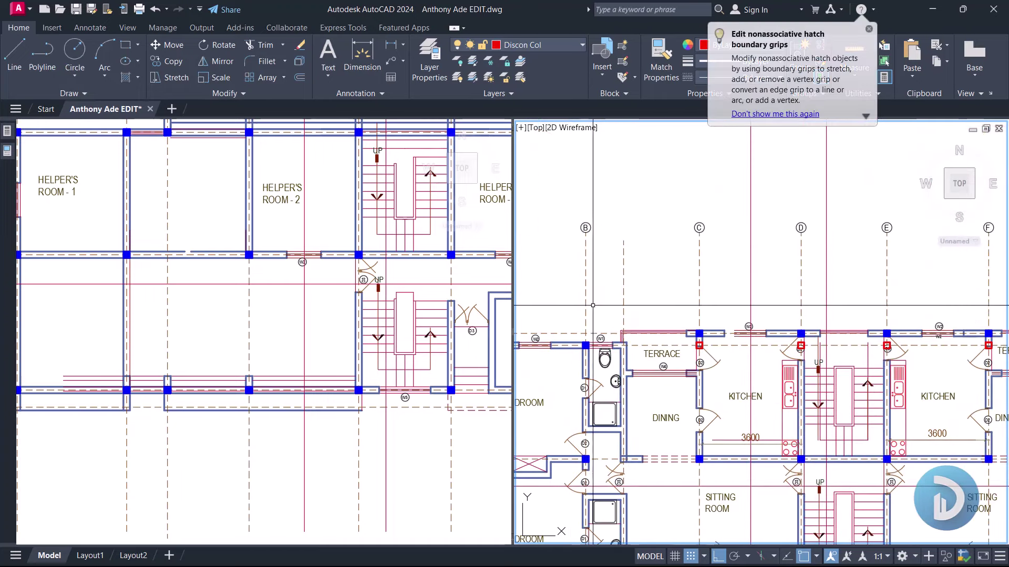
middle_drag(593, 305, 615, 278)
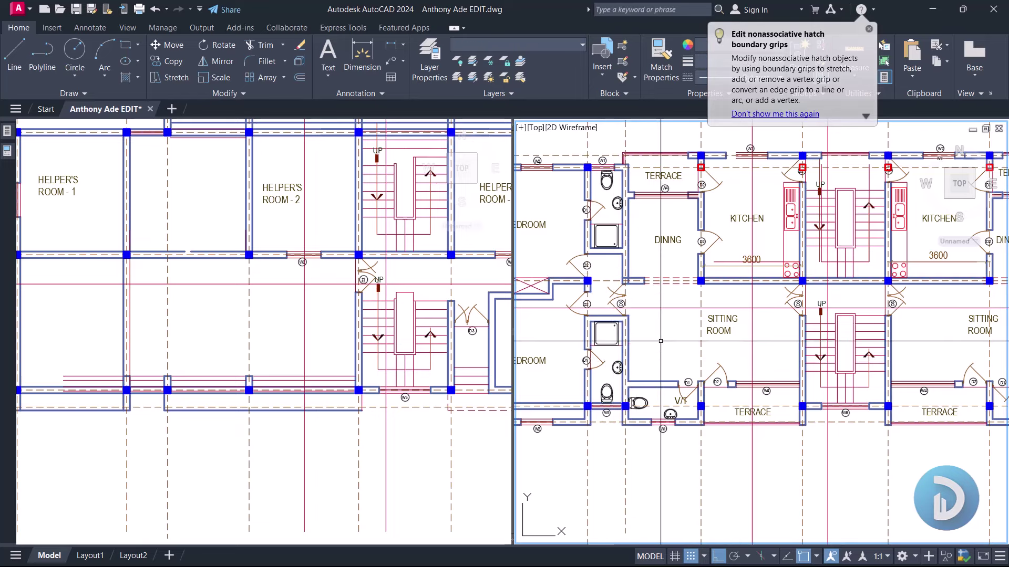
click(676, 262)
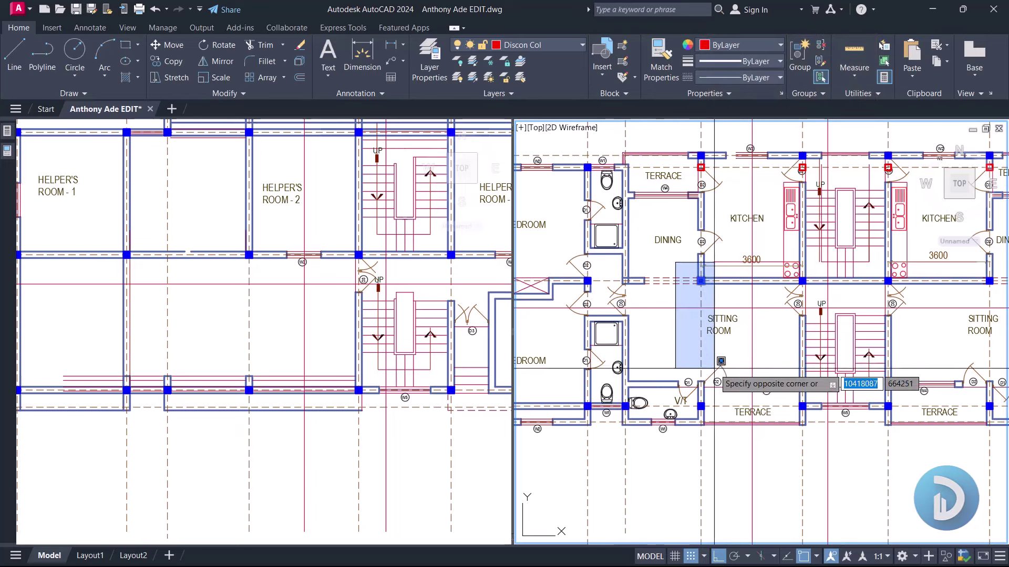
click(729, 398)
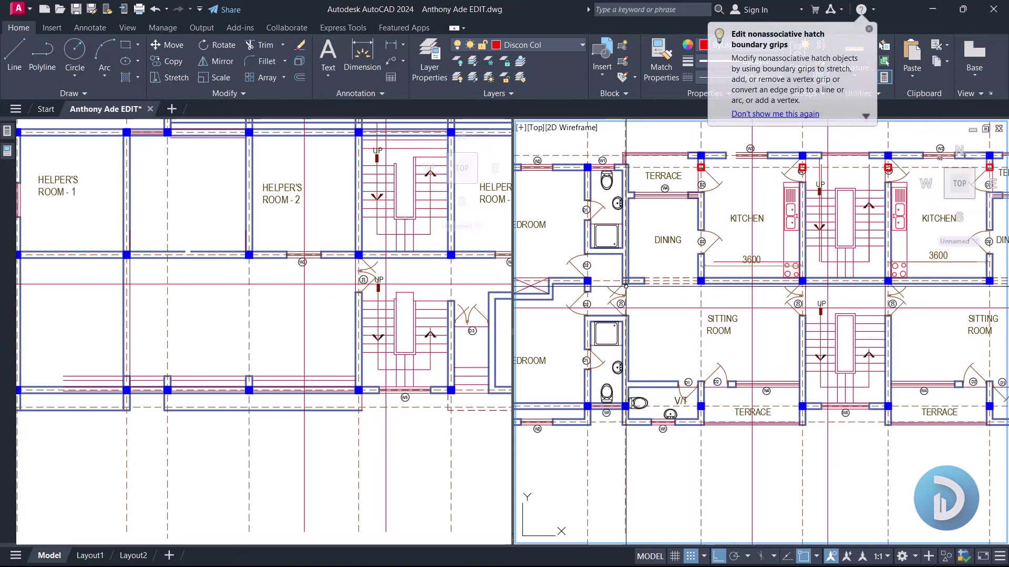
click(613, 269)
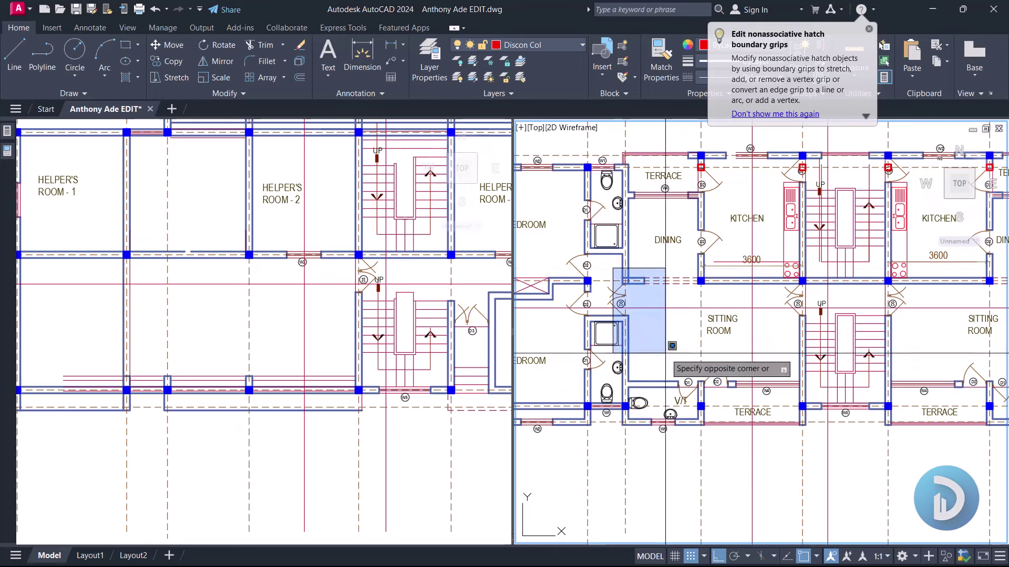
click(805, 382)
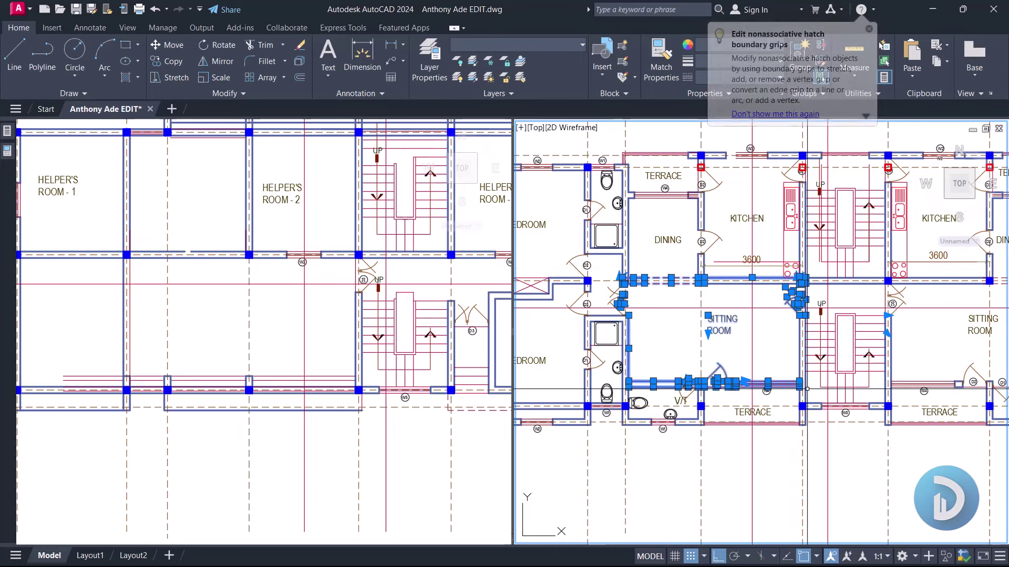
key(Escape)
Step: Extend the B' wall line on the ground floor down to the lower outline, completing the short wall below the column
click(217, 366)
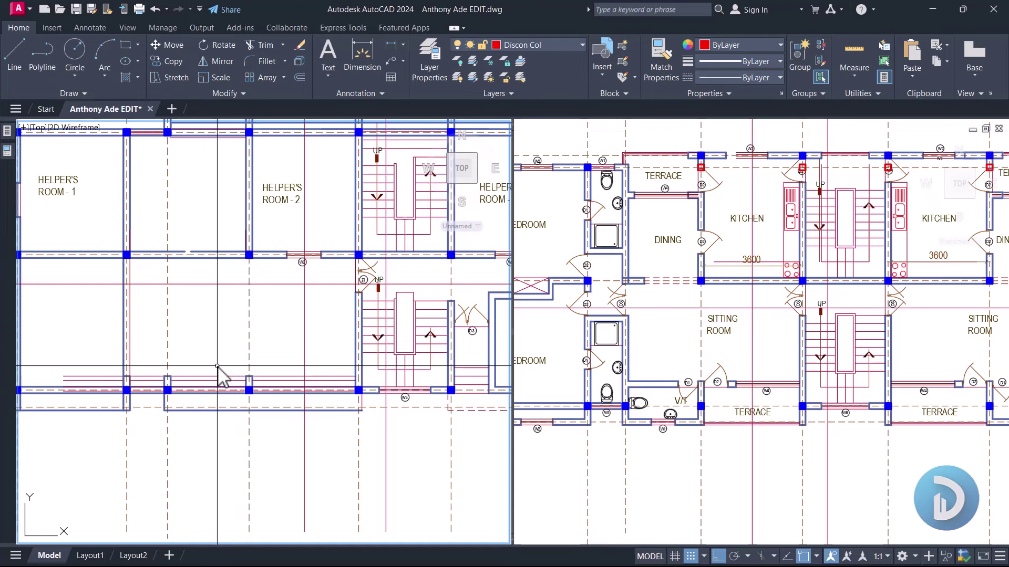
scroll(173, 415, up, 4)
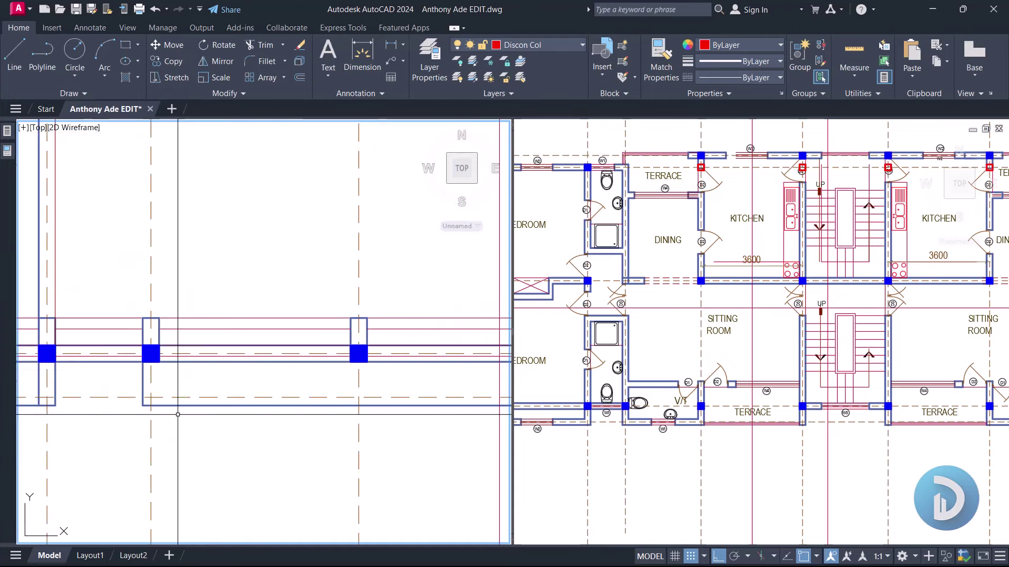
click(284, 424)
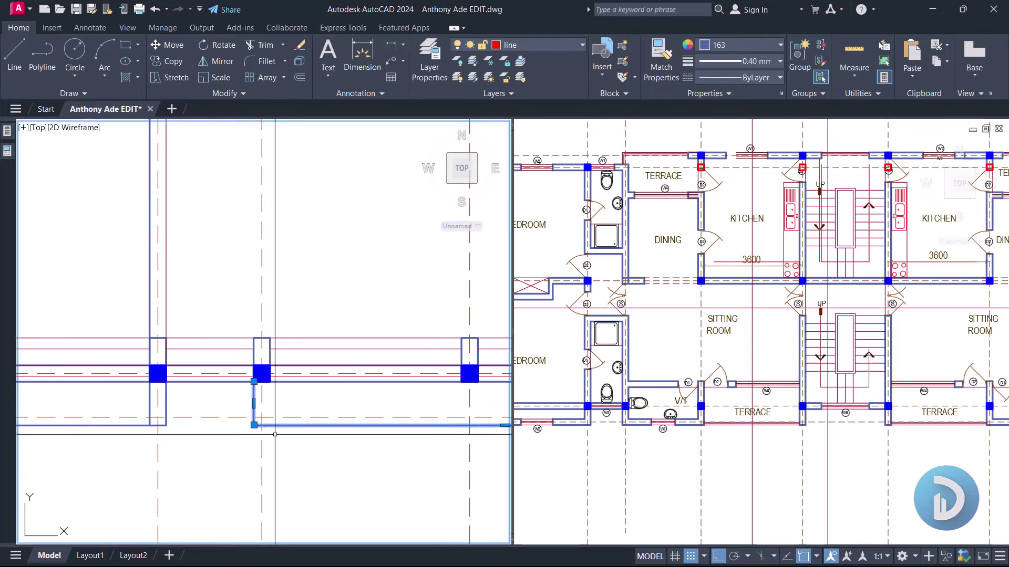
text(ex)
key(Return)
scroll(269, 362, down, 6)
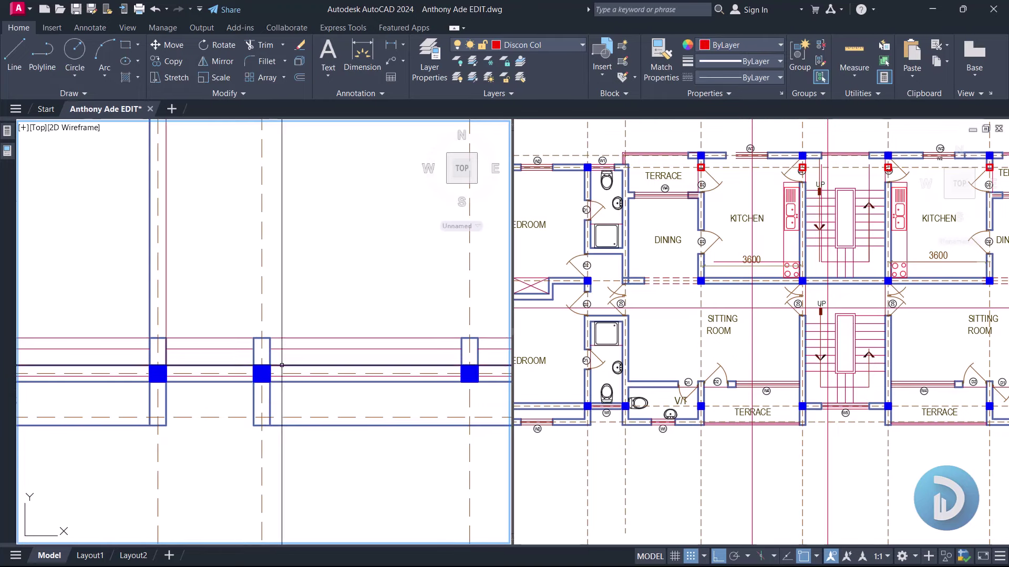
Step: Extend both wall lines on grid C from the wall below Helper's Room 2 down to the lower column
scroll(347, 391, up, 6)
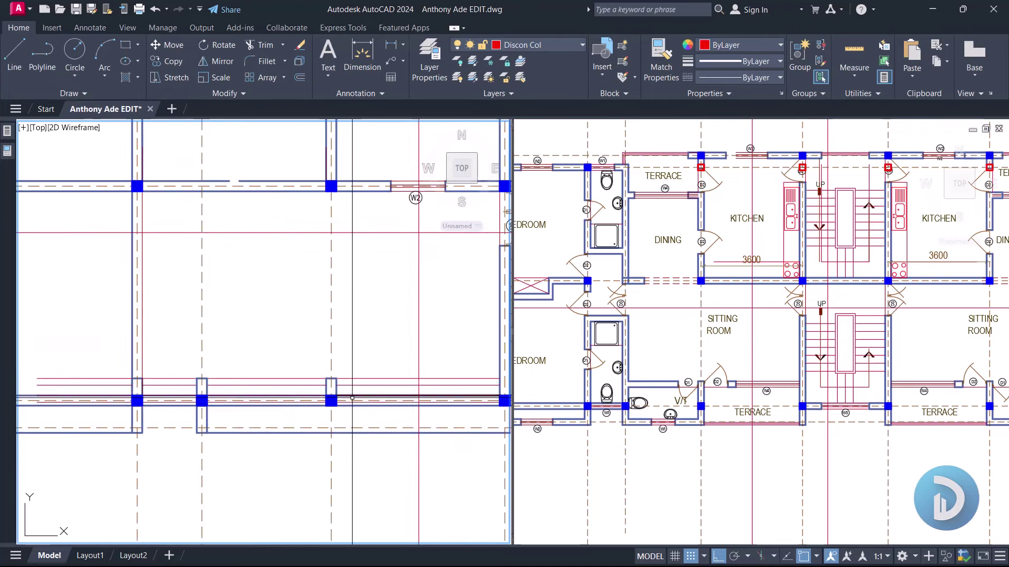
text(ex)
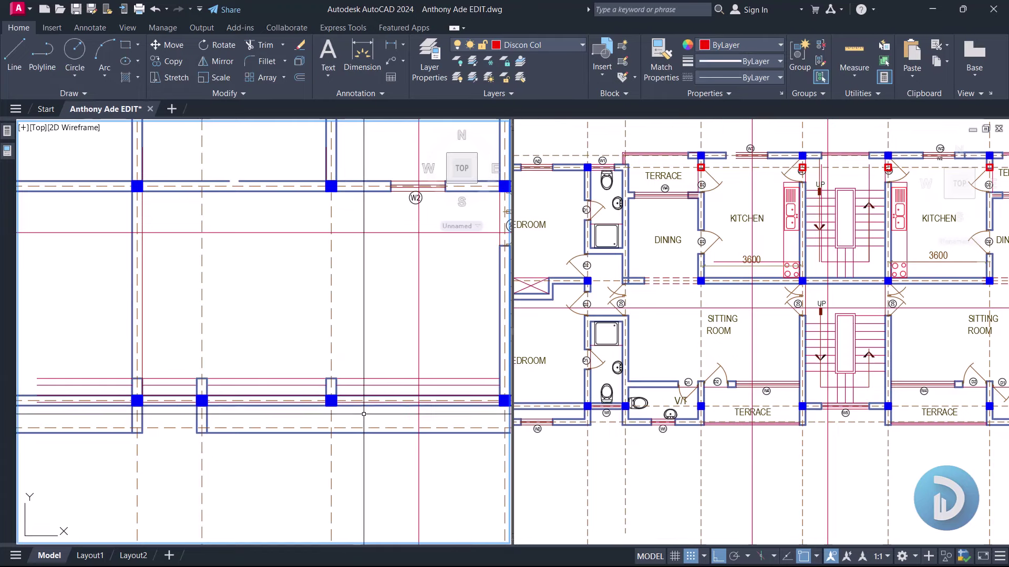
click(327, 184)
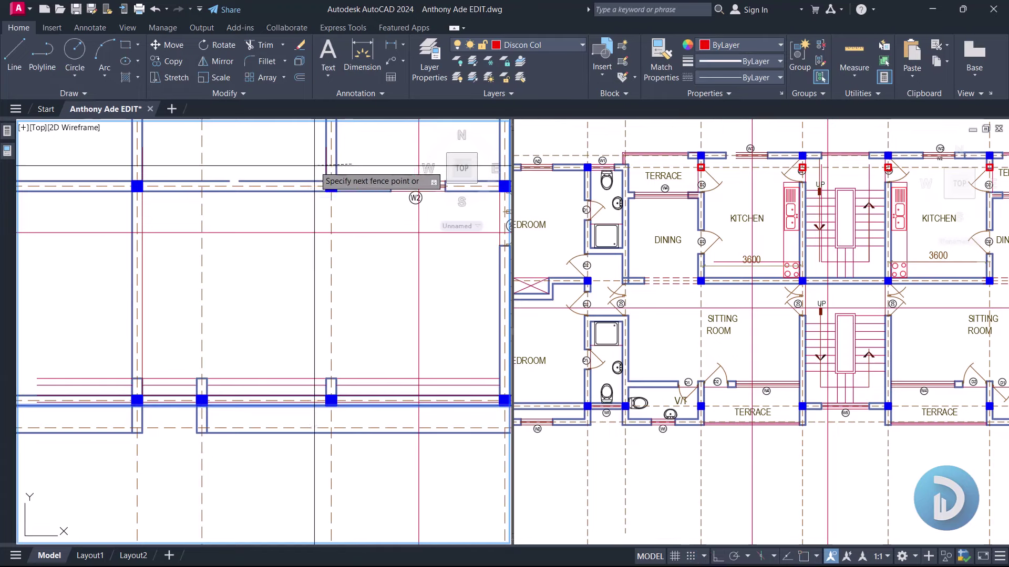
click(336, 184)
scroll(326, 255, down, 4)
scroll(245, 300, up, 2)
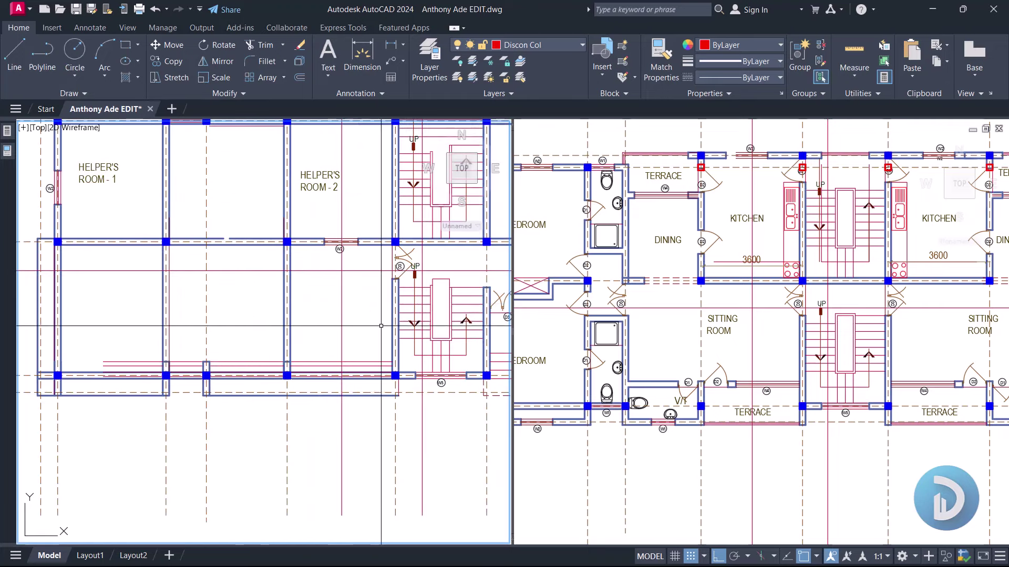
Step: Extend the ground floor wall lines on grid D, beside the staircase, down to the lower outline
middle_drag(333, 346, 284, 371)
scroll(331, 415, up, 4)
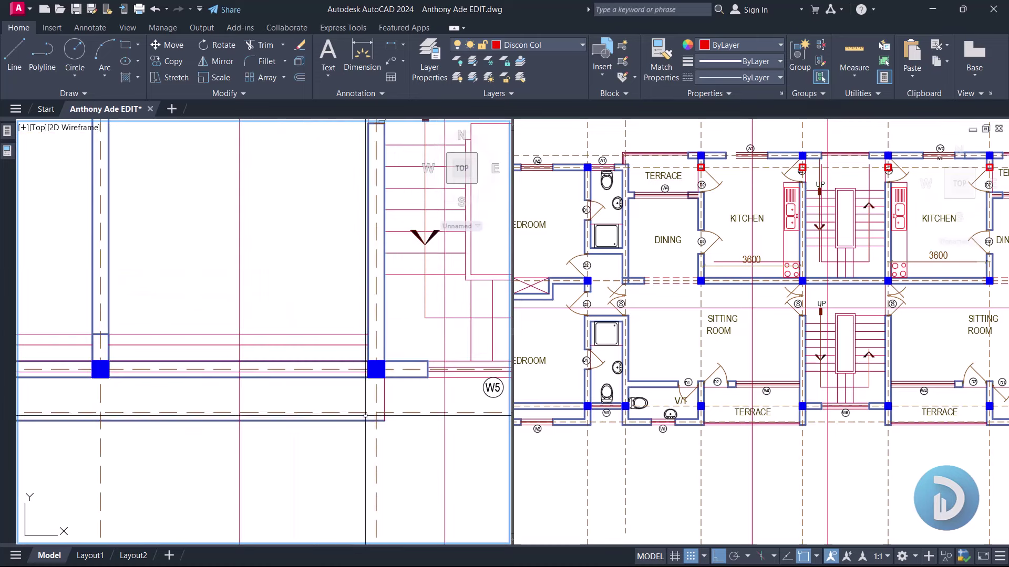
text(e)
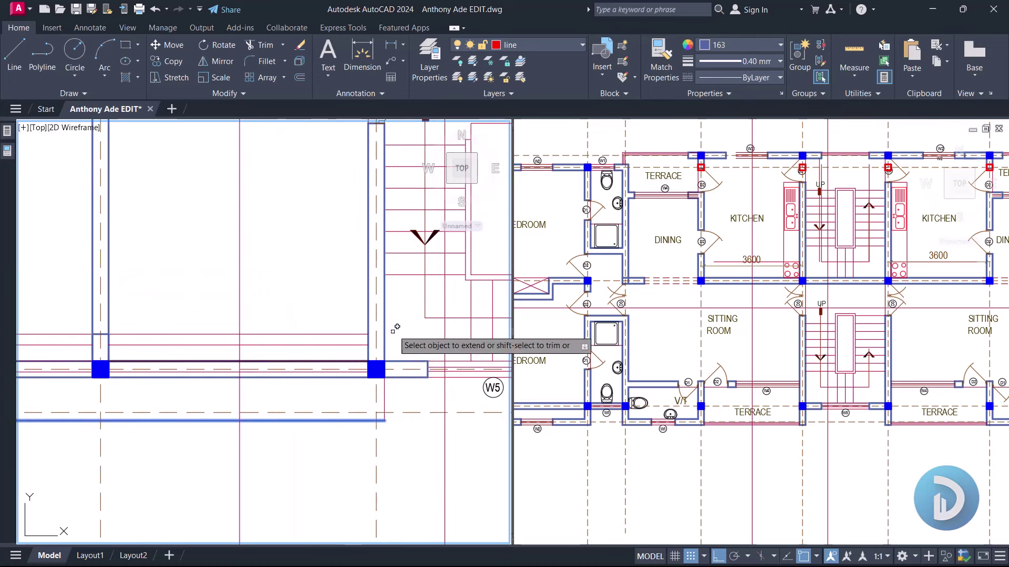
scroll(348, 321, down, 2)
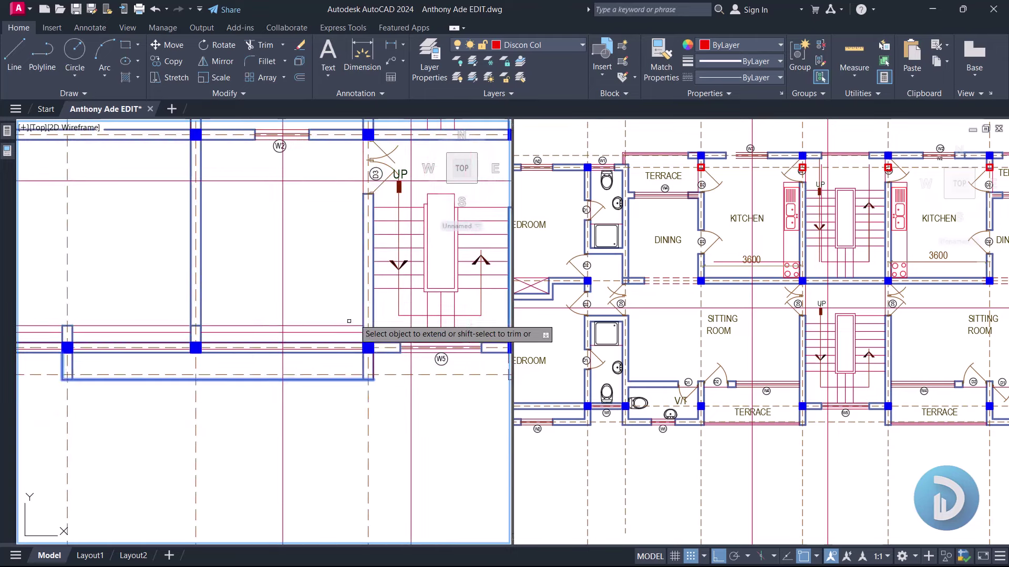
key(Escape)
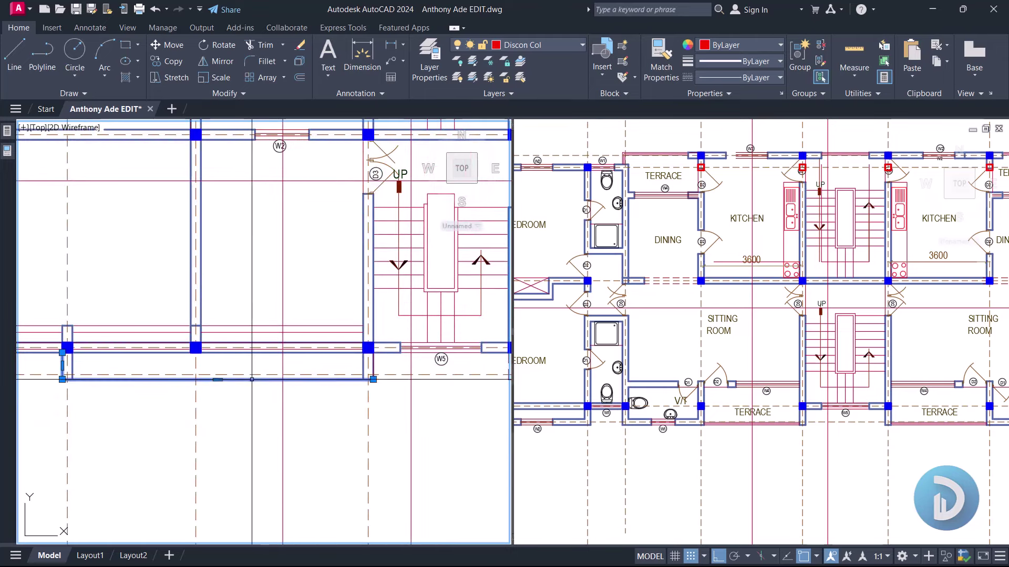
key(Escape)
scroll(221, 310, down, 2)
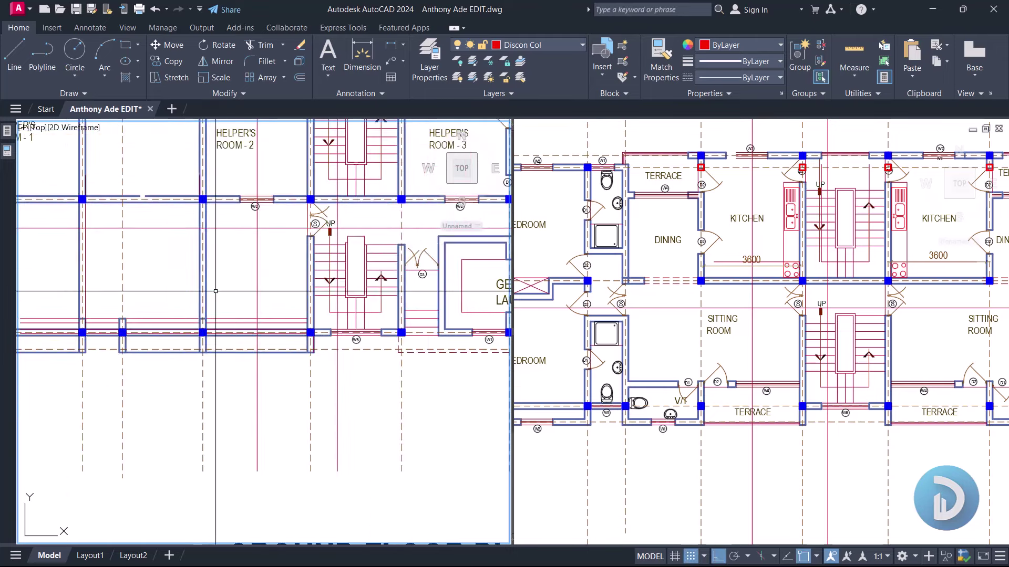
middle_drag(414, 241, 304, 465)
Step: Copy the first floor column between V/T and the terrace straight down to the outer wall corner on grid C
click(767, 291)
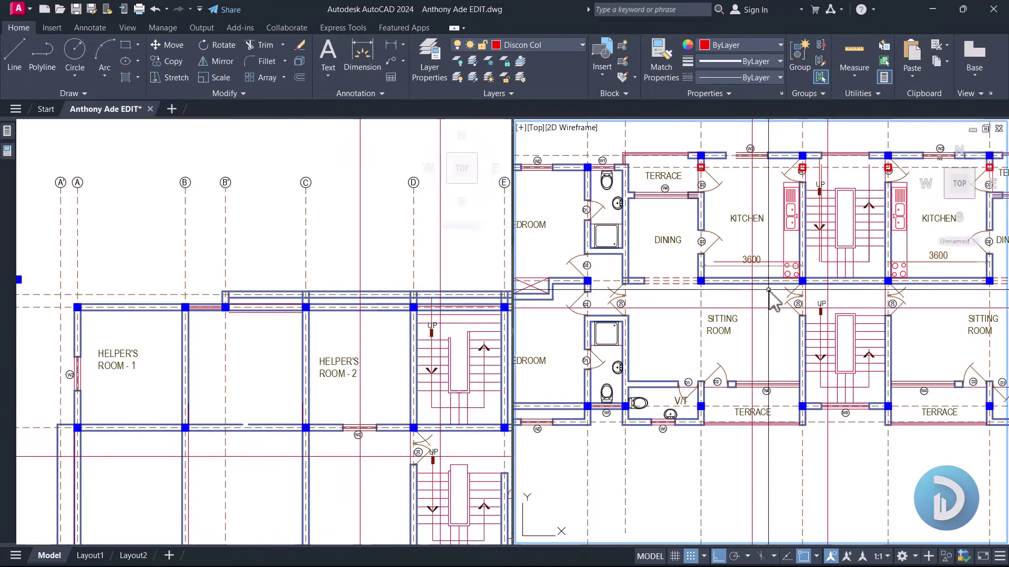
scroll(729, 290, down, 5)
scroll(730, 290, up, 4)
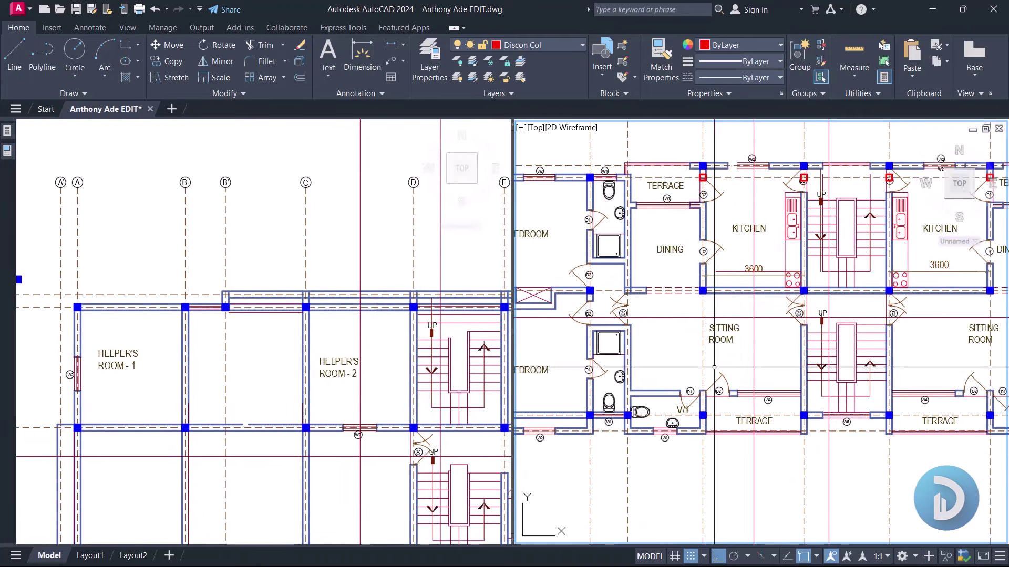
middle_drag(688, 425, 703, 368)
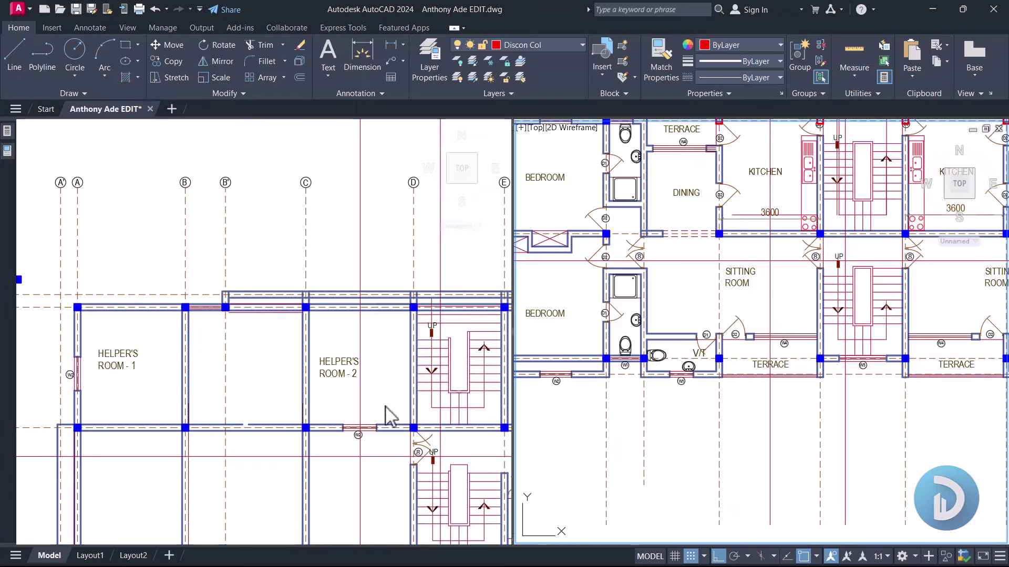
scroll(746, 362, up, 5)
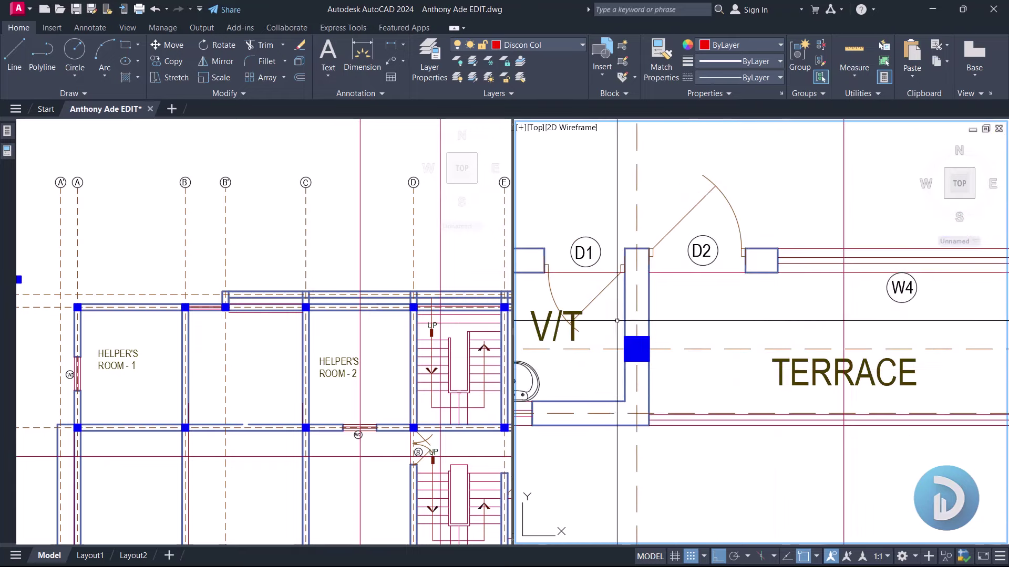
click(636, 348)
scroll(637, 349, down, 8)
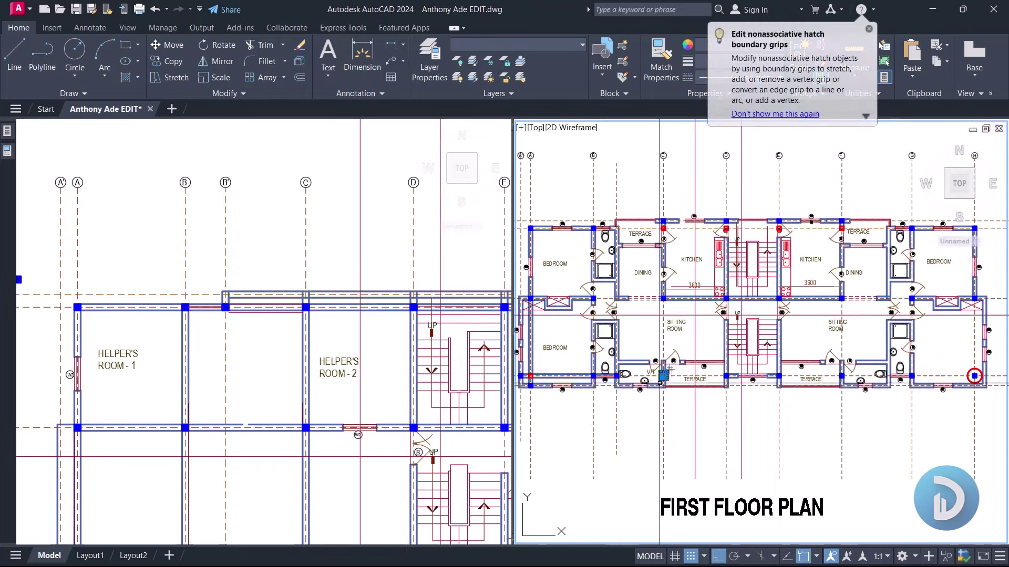
scroll(670, 370, up, 8)
right_click(711, 278)
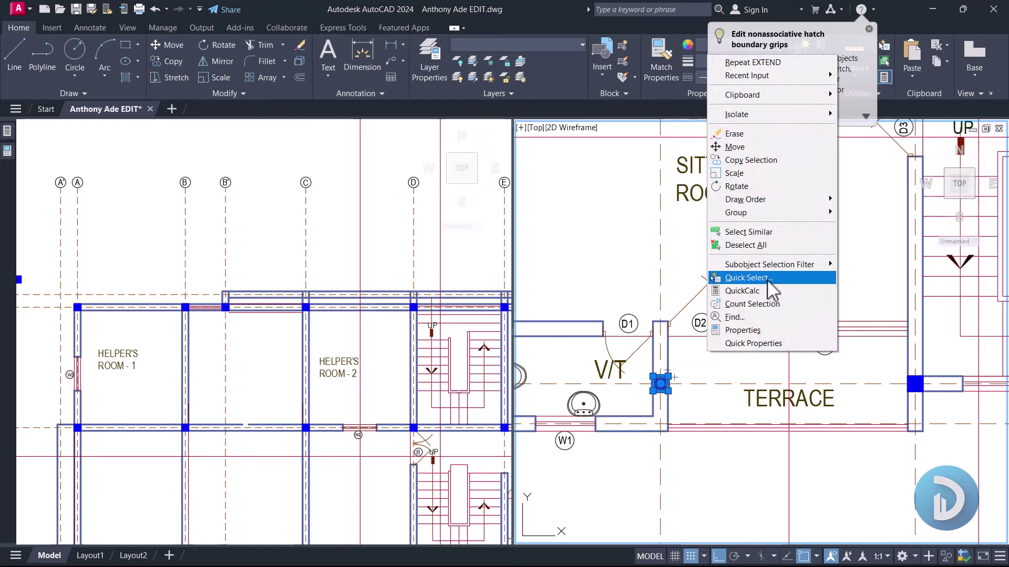
click(751, 160)
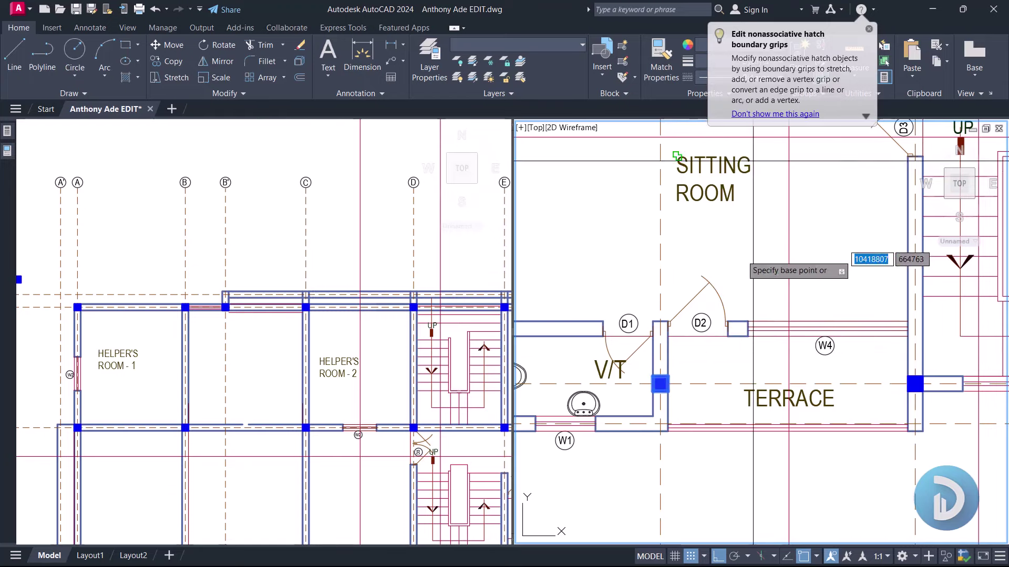
scroll(676, 298, up, 4)
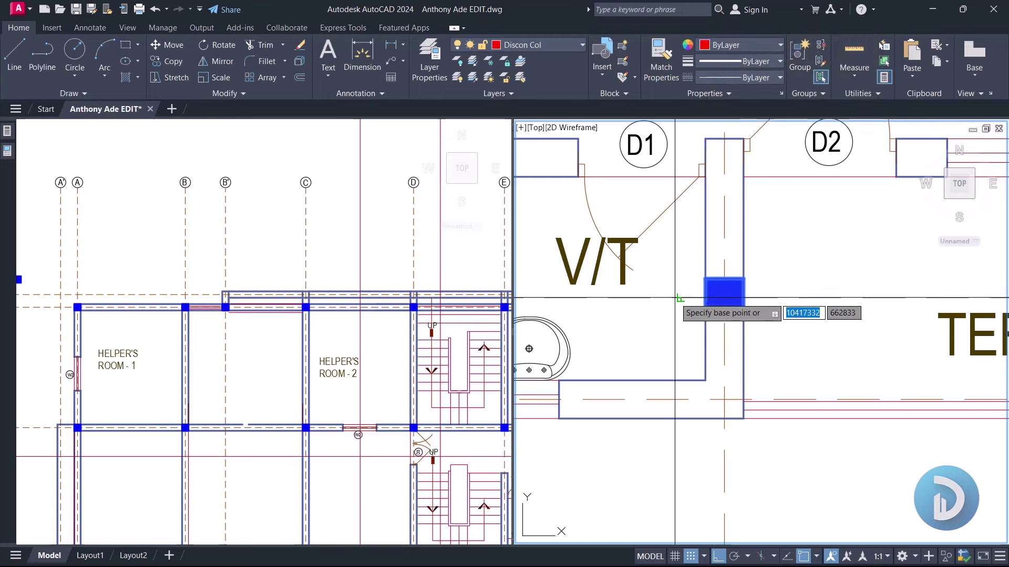
click(679, 299)
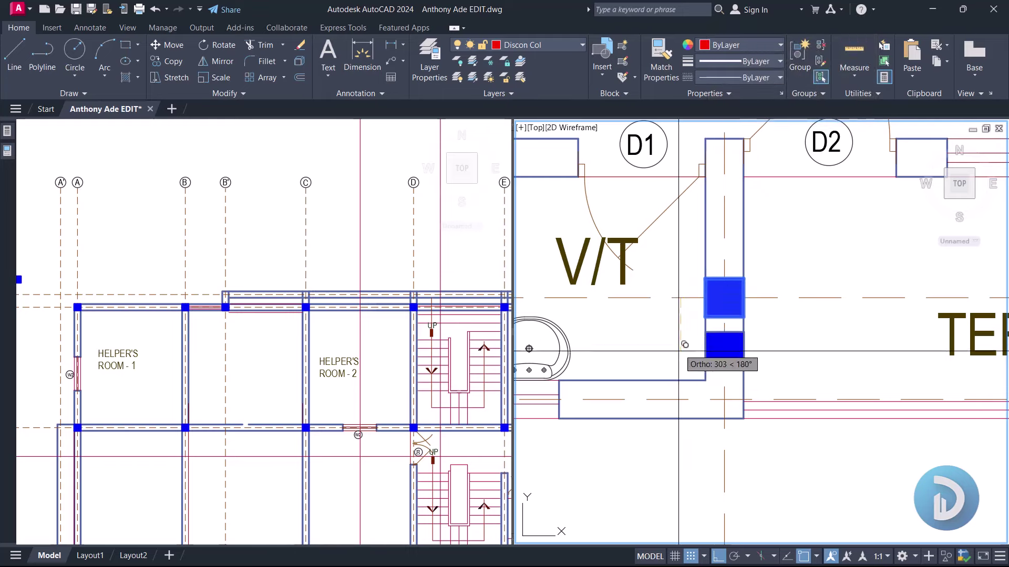
click(681, 402)
key(Escape)
Step: Delete the solid blue hatch of the original column between V/T and the terrace, keeping its outline
click(733, 401)
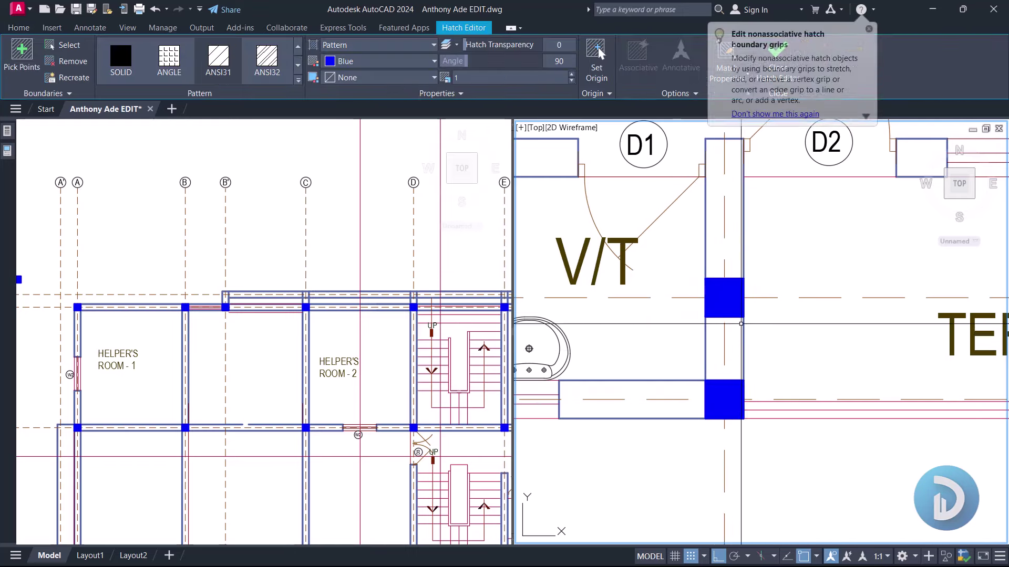
key(Escape)
click(731, 305)
key(Escape)
click(731, 305)
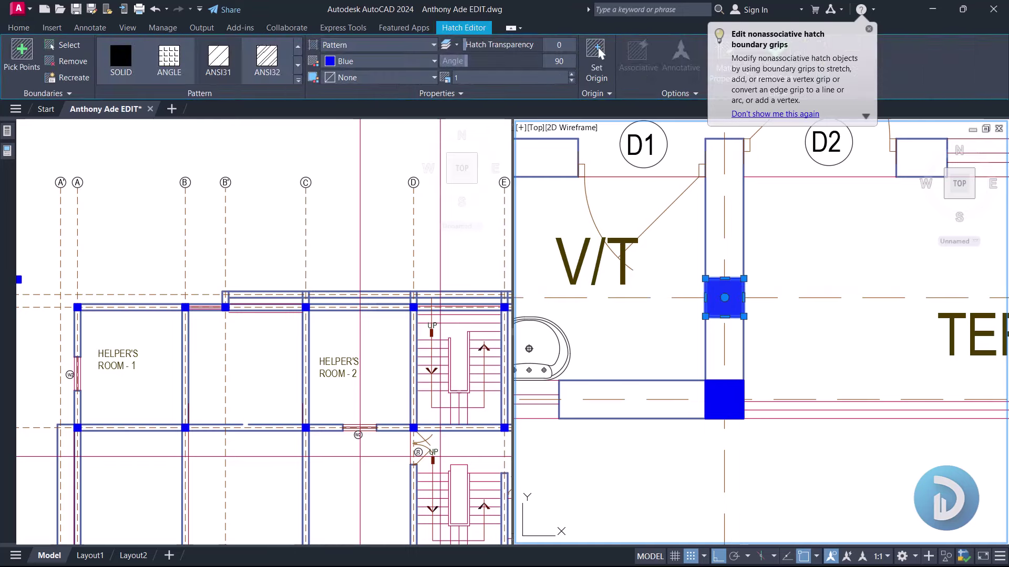
key(Delete)
Step: Match the unfilled column outline beside V/T to the red discontinued column outline in the bedroom's lower wall
text(a)
key(Return)
scroll(788, 273, down, 5)
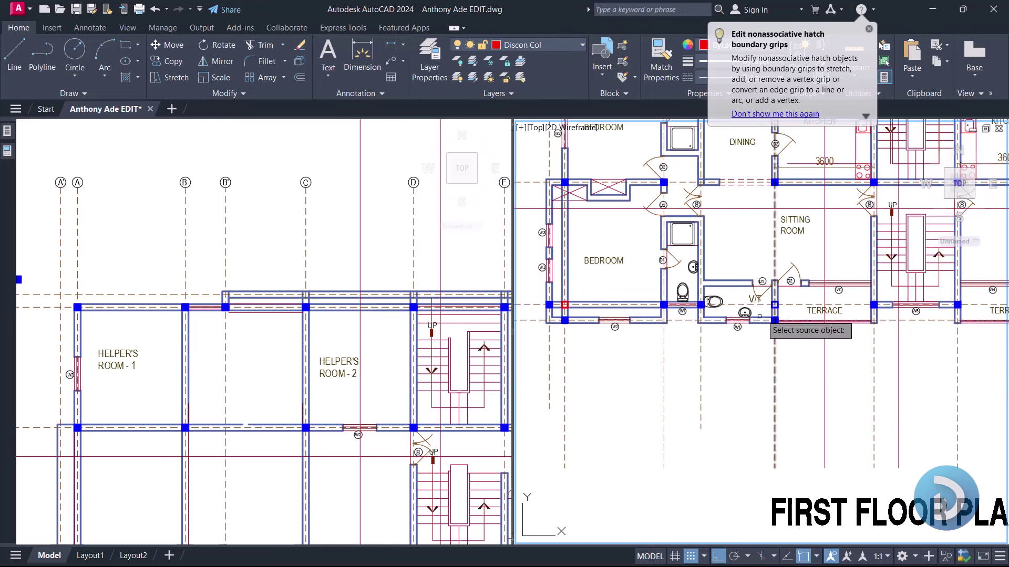
scroll(697, 295, up, 5)
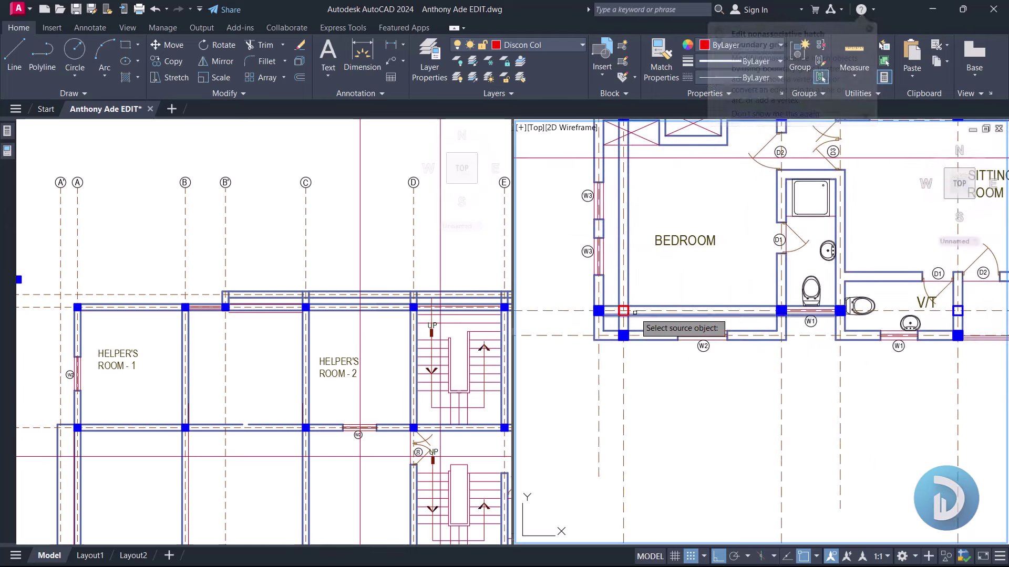
middle_drag(802, 333, 677, 333)
scroll(843, 326, up, 4)
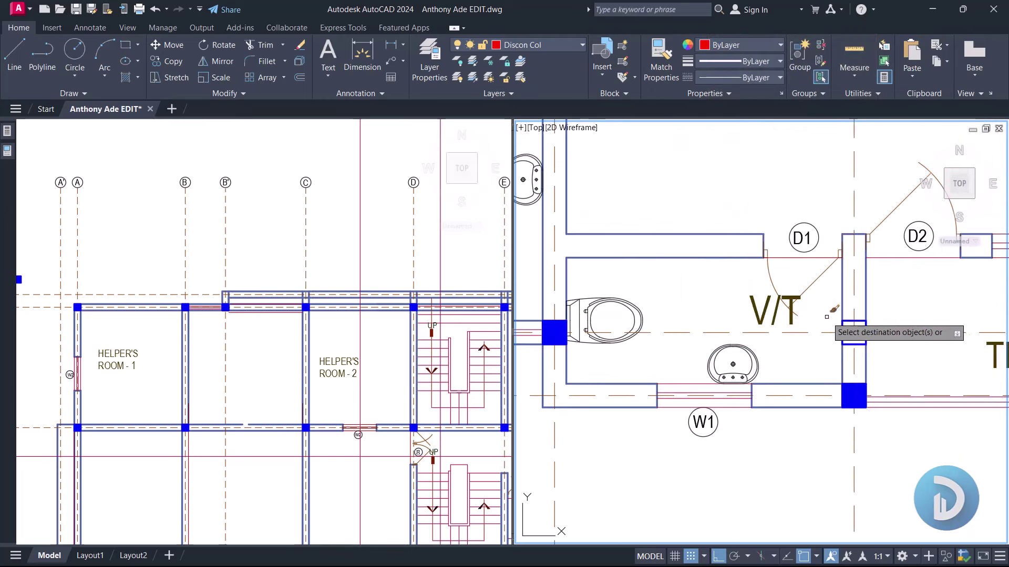
key(Escape)
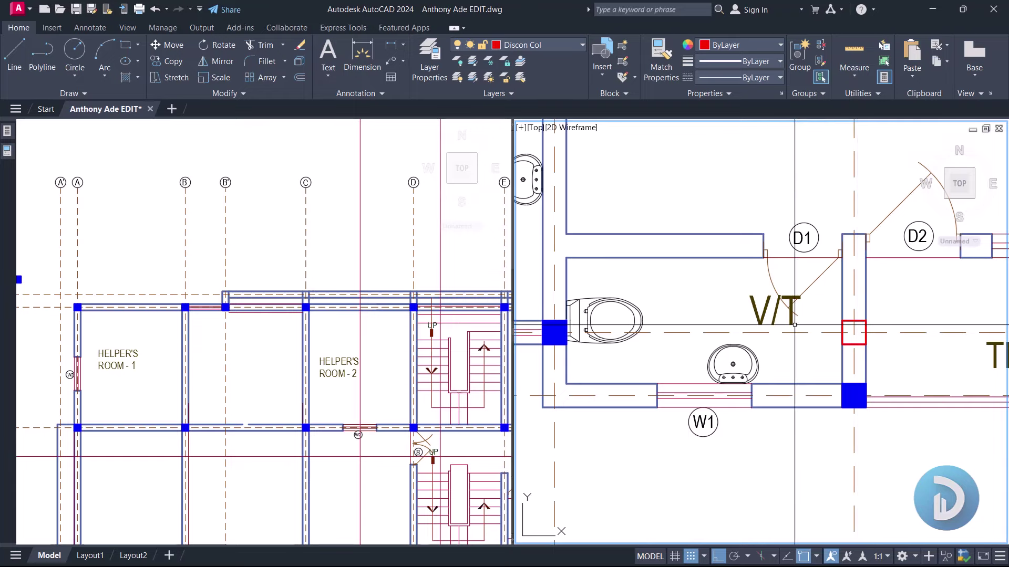
Step: Delete the D3 door swings and tag circle from the grid D wall beside the lower ground floor staircase
scroll(792, 324, down, 5)
click(484, 337)
scroll(484, 336, down, 7)
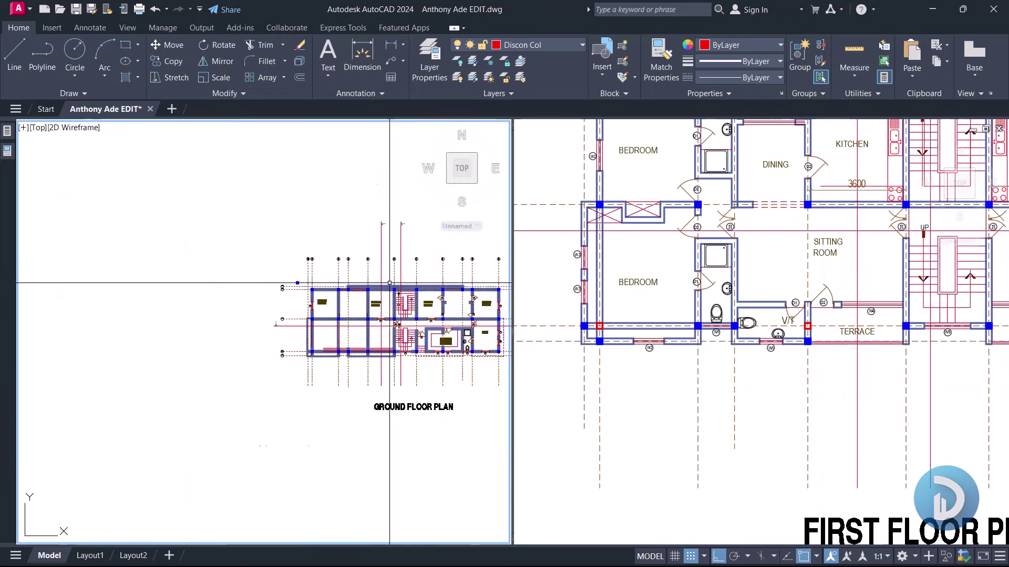
scroll(328, 312, up, 9)
scroll(328, 311, down, 3)
middle_drag(501, 295, 317, 302)
scroll(283, 234, up, 4)
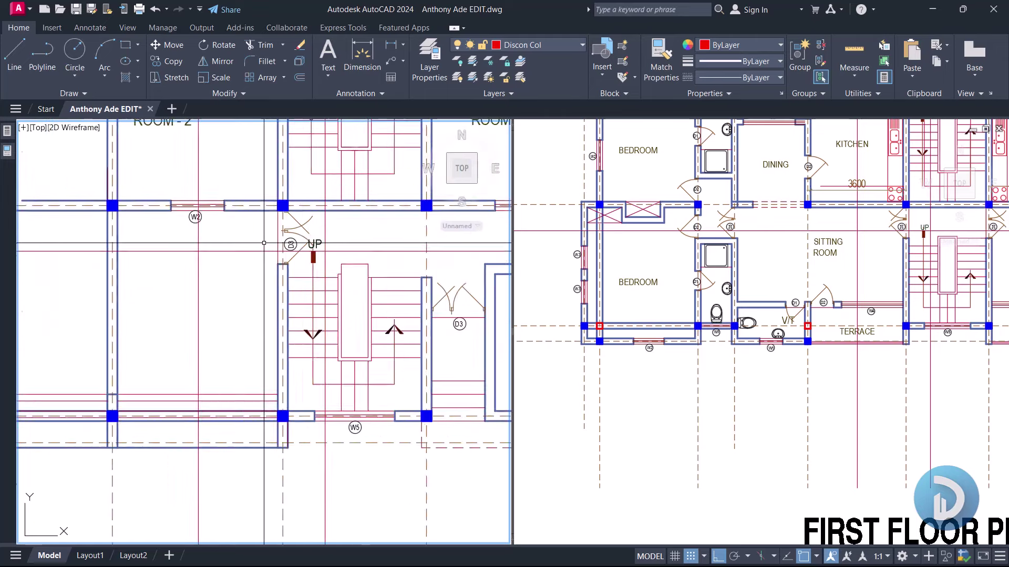
click(307, 244)
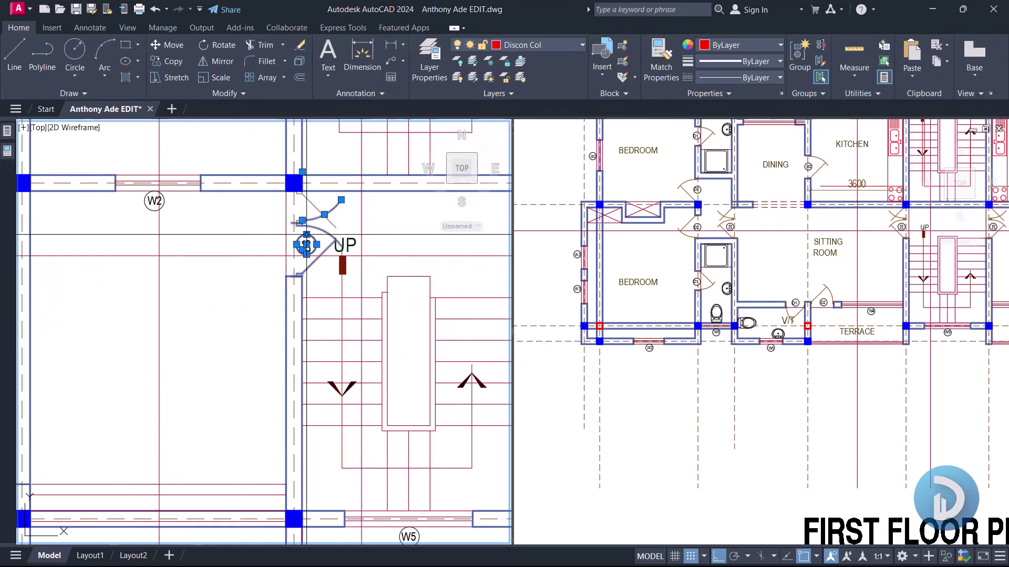
key(Delete)
Step: Delete the wall end line at the removed door opening on grid D and extend both wall lines up to the wall above
click(276, 272)
click(332, 300)
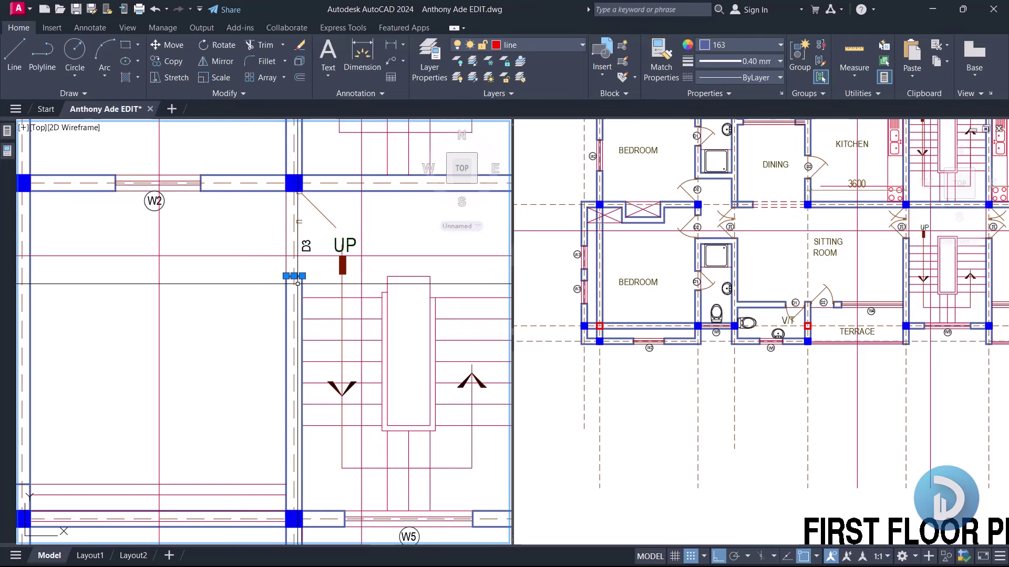
key(Delete)
text(e)
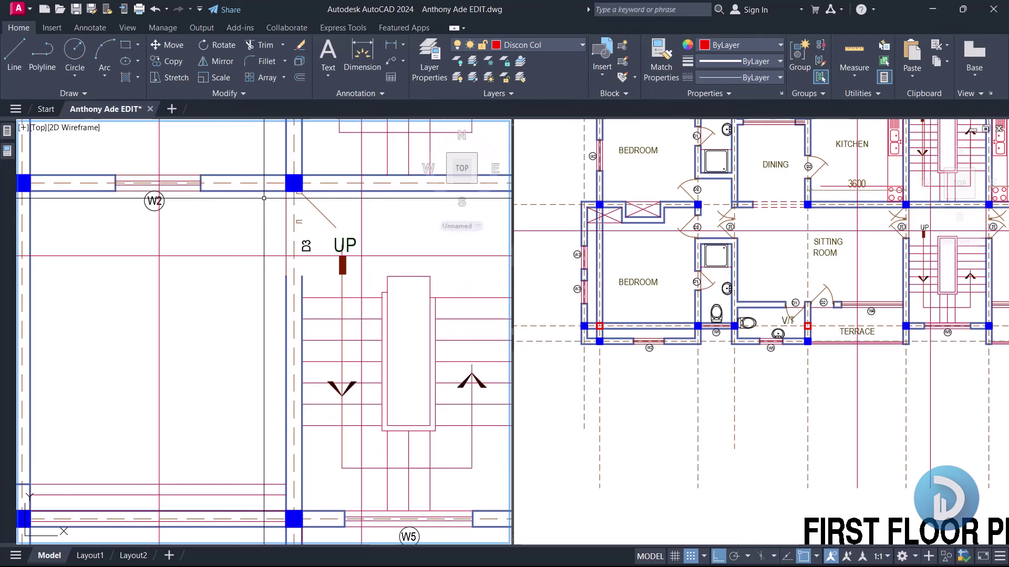
click(264, 183)
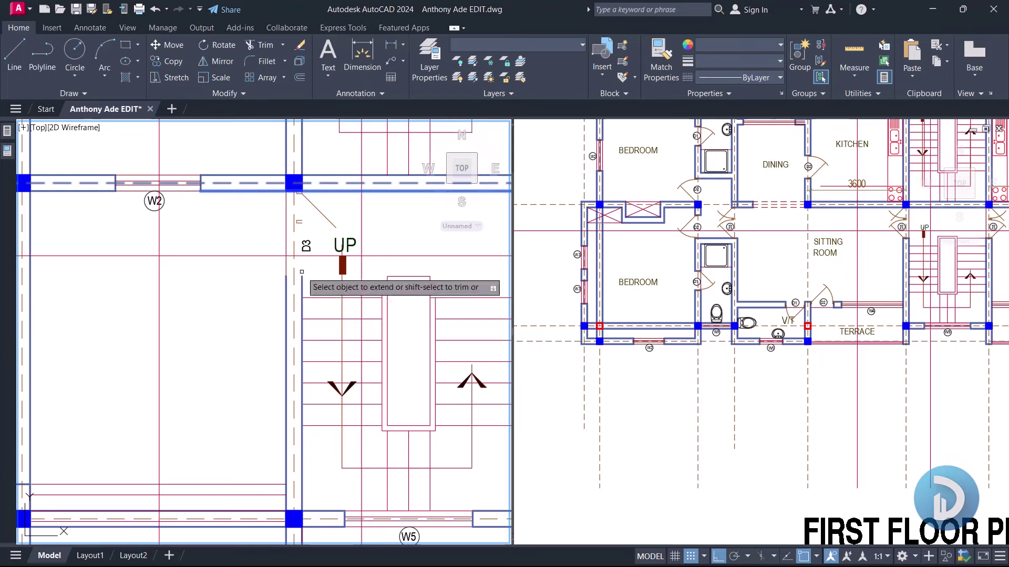
scroll(305, 221, down, 5)
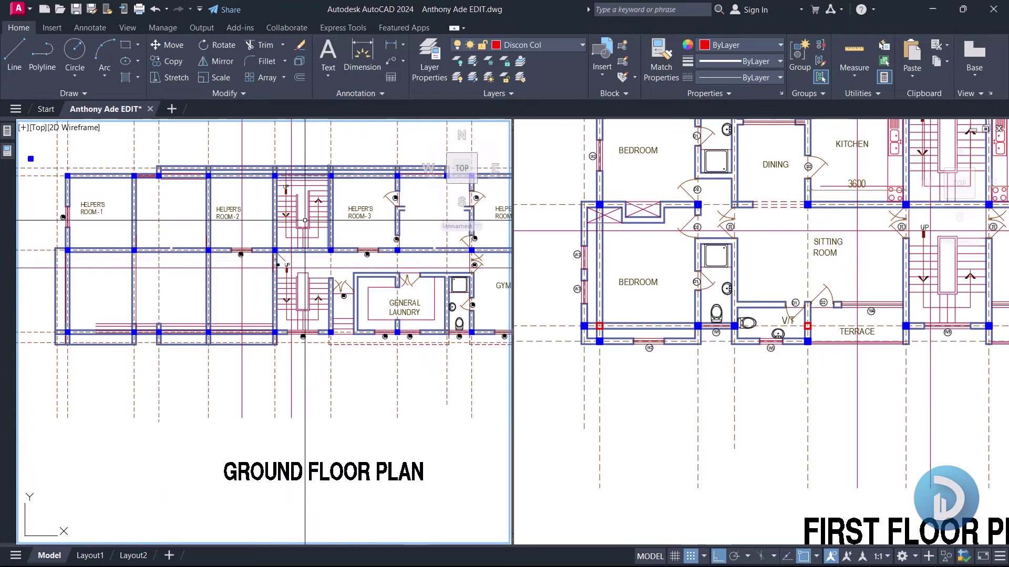
Step: Examine the first floor plan around the sitting rooms, terraces and staircase against the ground floor layout
scroll(305, 221, up, 2)
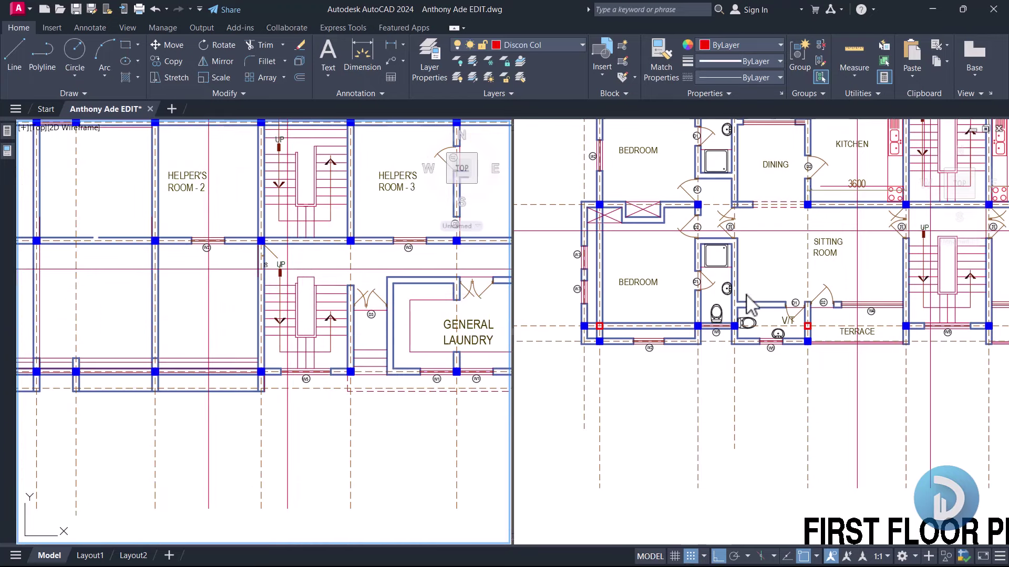
mouse_move(752, 303)
middle_down()
mouse_move(609, 344)
mouse_move(725, 337)
mouse_move(692, 341)
mouse_move(665, 310)
mouse_move(663, 287)
mouse_move(729, 291)
middle_up()
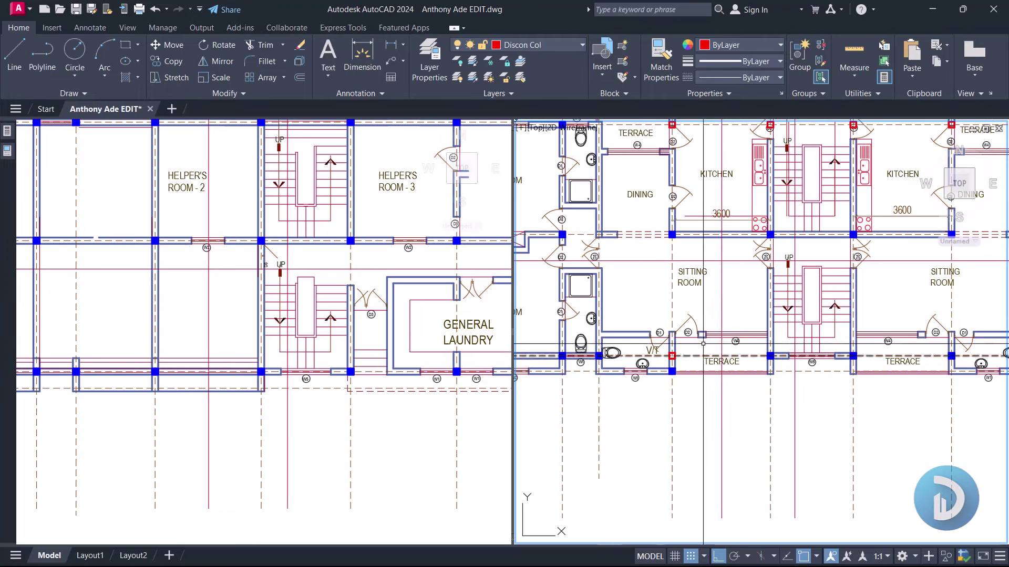
scroll(757, 301, down, 4)
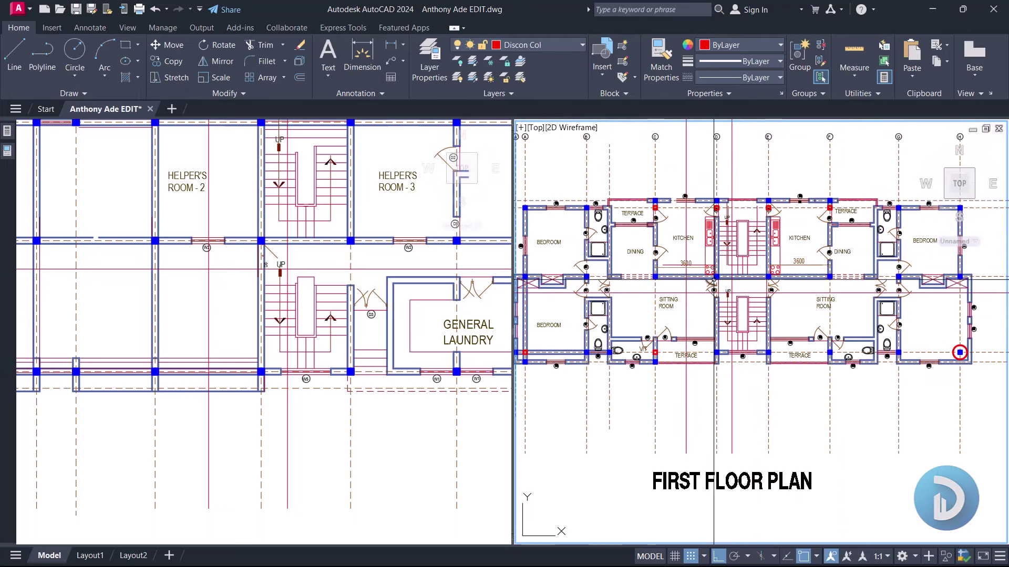
scroll(654, 224, down, 2)
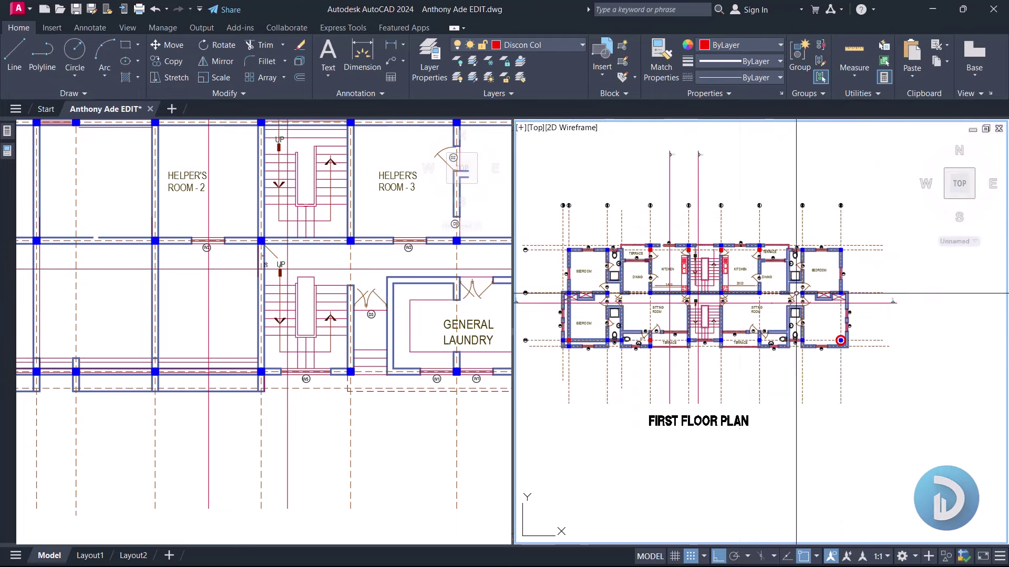
scroll(796, 294, down, 4)
scroll(818, 328, up, 2)
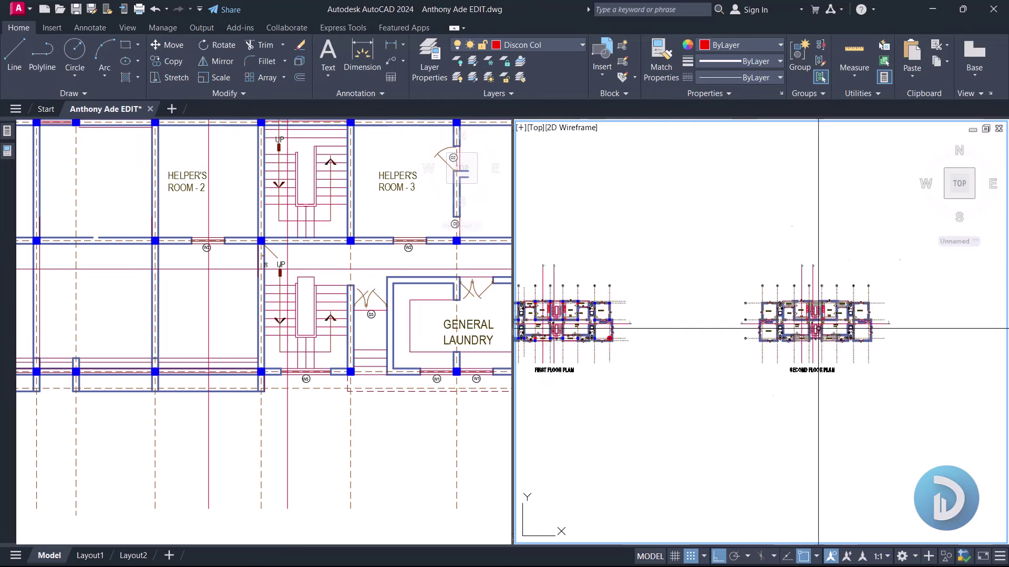
scroll(818, 329, up, 2)
scroll(818, 329, down, 2)
scroll(633, 321, up, 3)
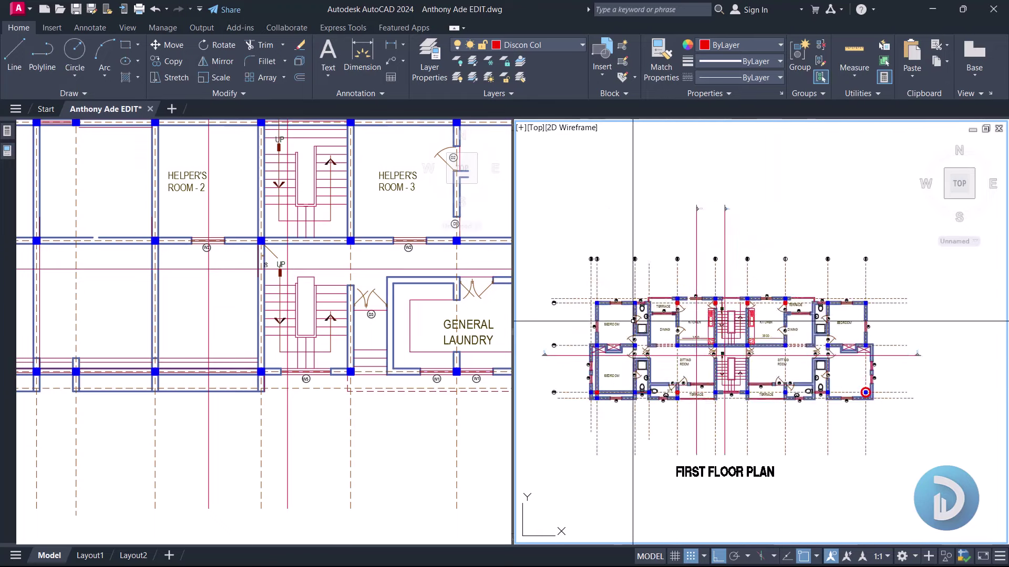
scroll(633, 321, up, 3)
middle_drag(592, 277, 571, 195)
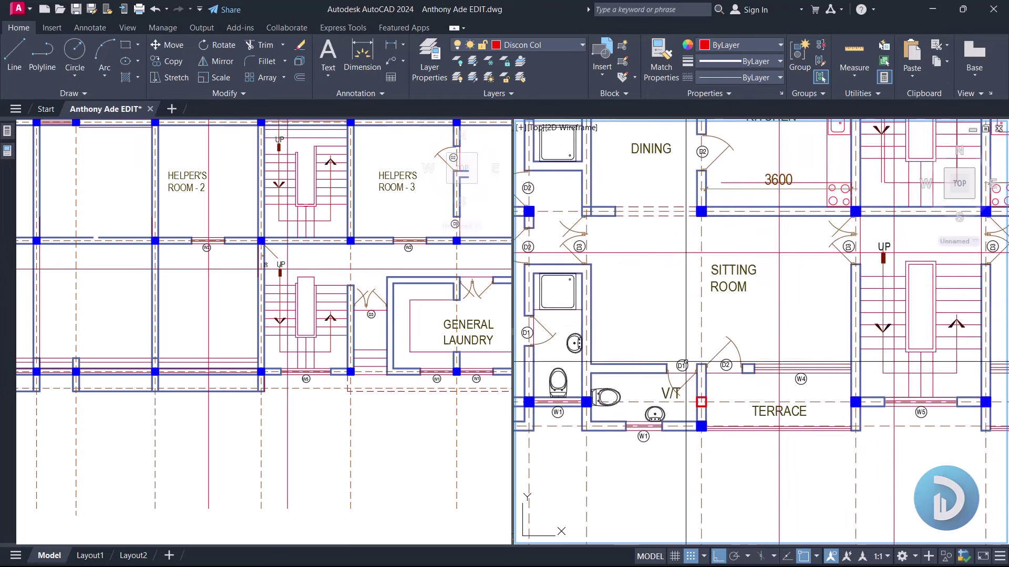
click(571, 196)
click(862, 377)
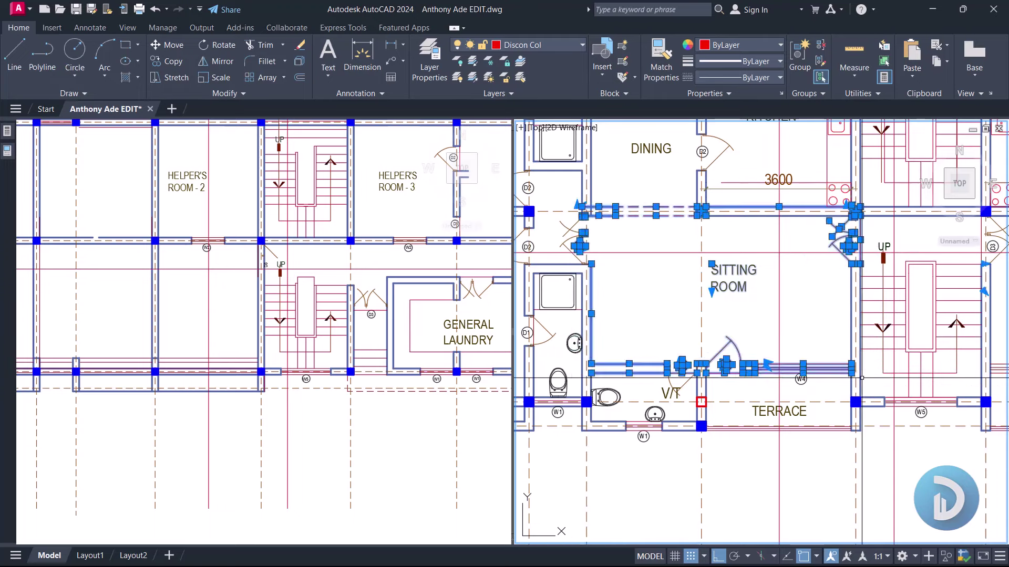
key(Delete)
Step: Match the dashed outline below the ground floor's general laundry, starting at grid E, to the blue wall line
middle_click(296, 271)
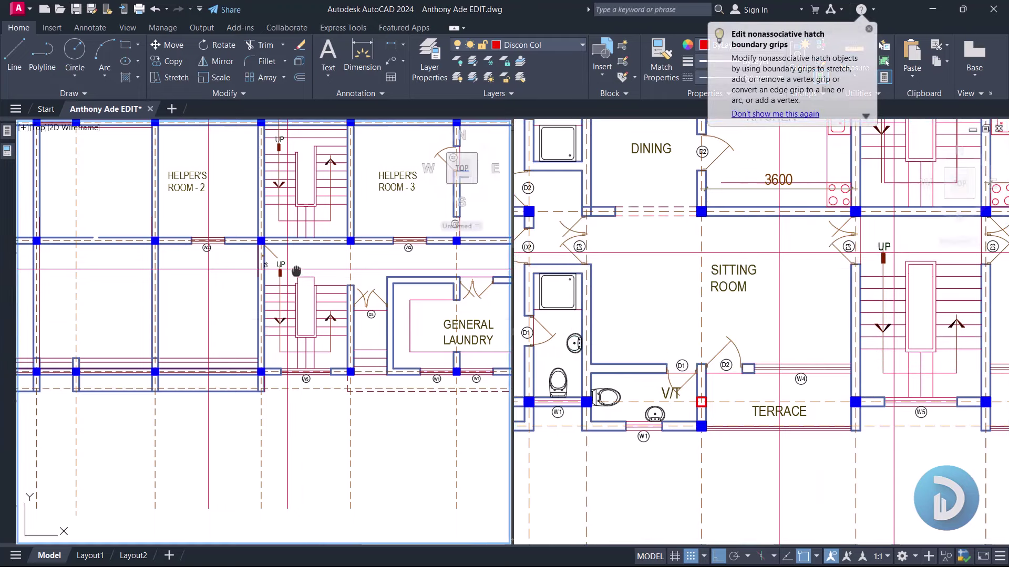
middle_drag(296, 271, 263, 313)
middle_drag(947, 355, 755, 399)
scroll(361, 422, up, 8)
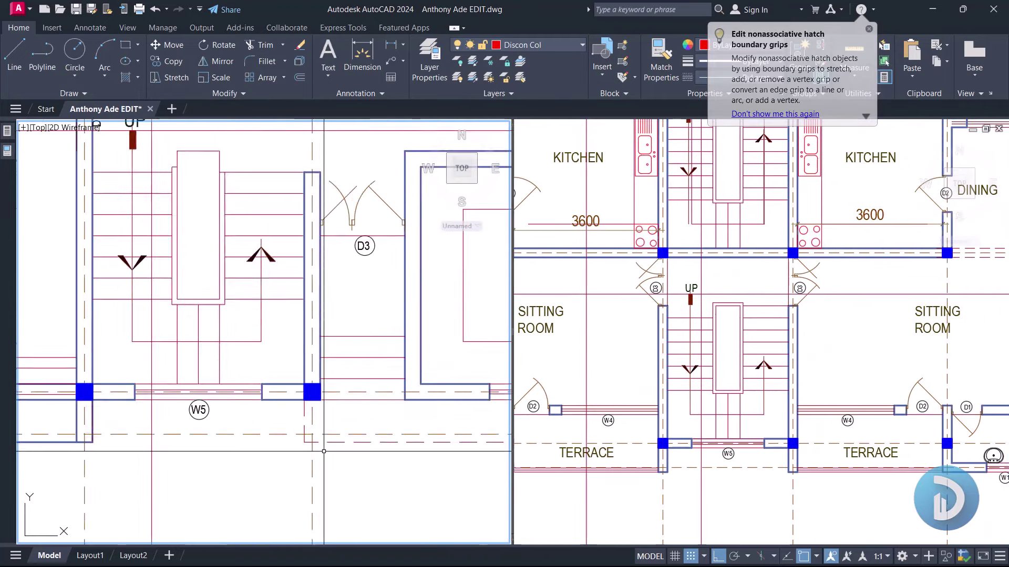
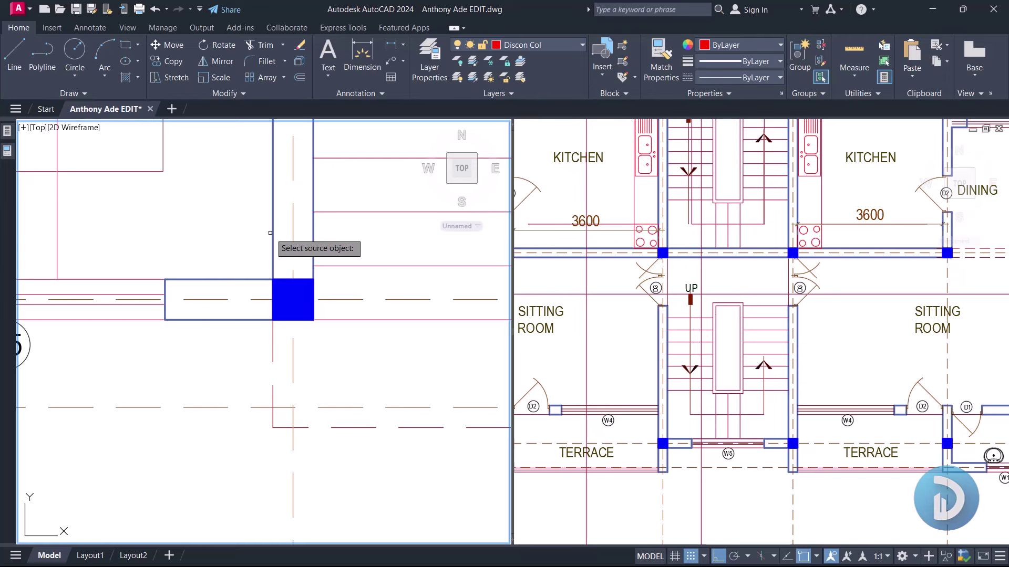
click(273, 234)
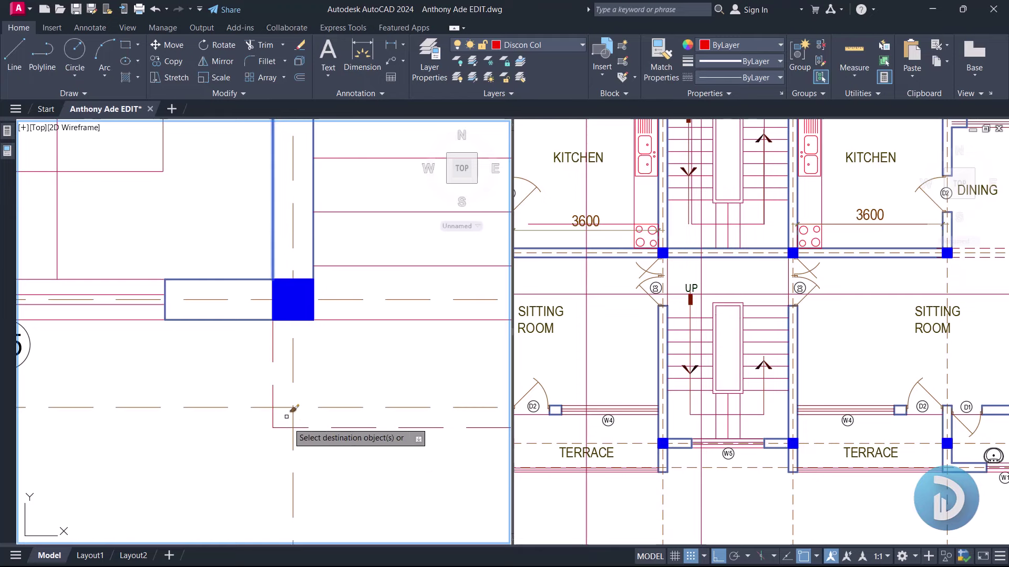
click(273, 426)
scroll(252, 431, down, 4)
key(Escape)
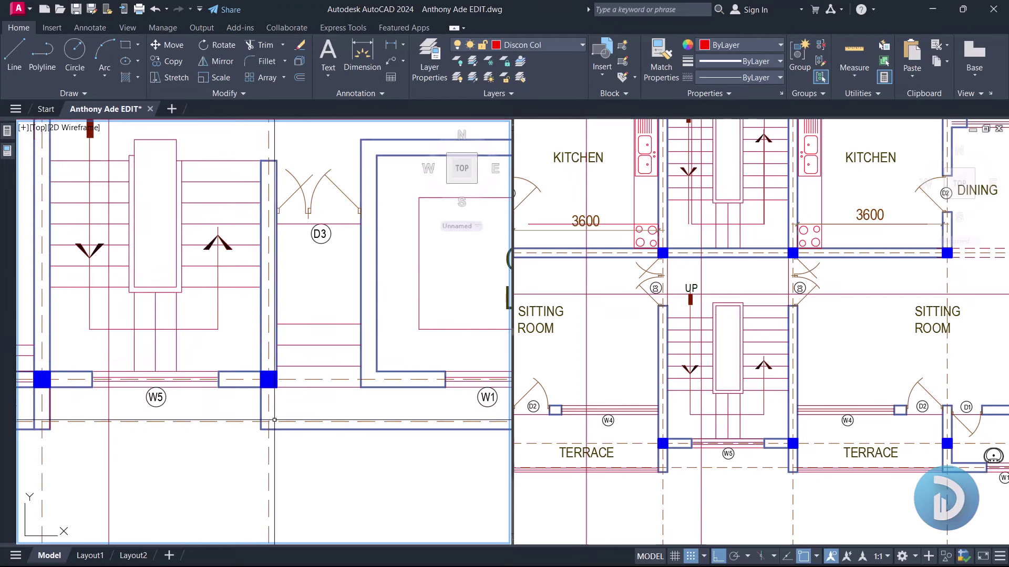
Step: Offset the ground floor's lower outer wall outlines, from grid A' across to the general laundry, inward by 225
scroll(291, 428, down, 2)
middle_drag(232, 428, 436, 381)
scroll(299, 421, down, 2)
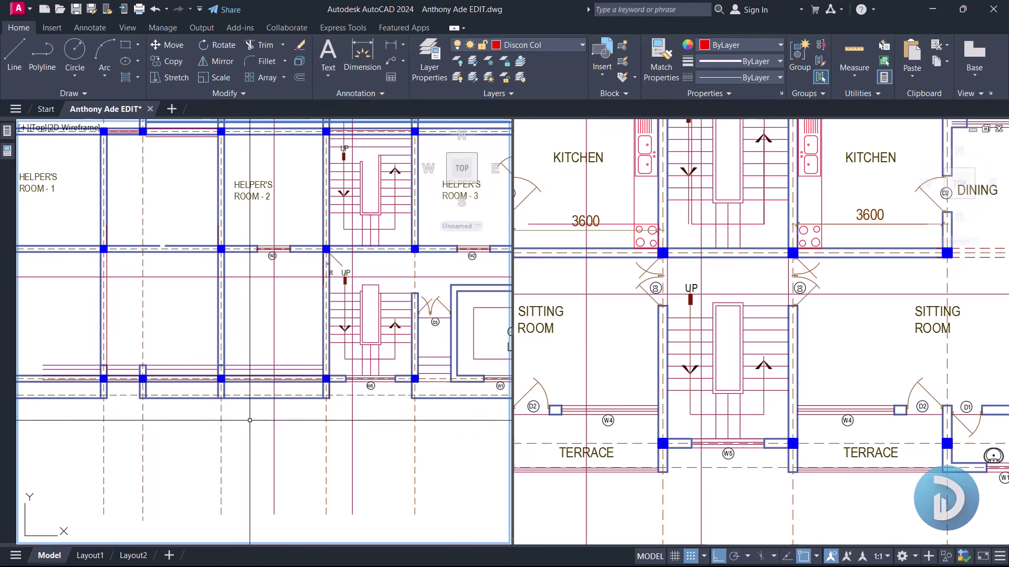
scroll(244, 381, up, 4)
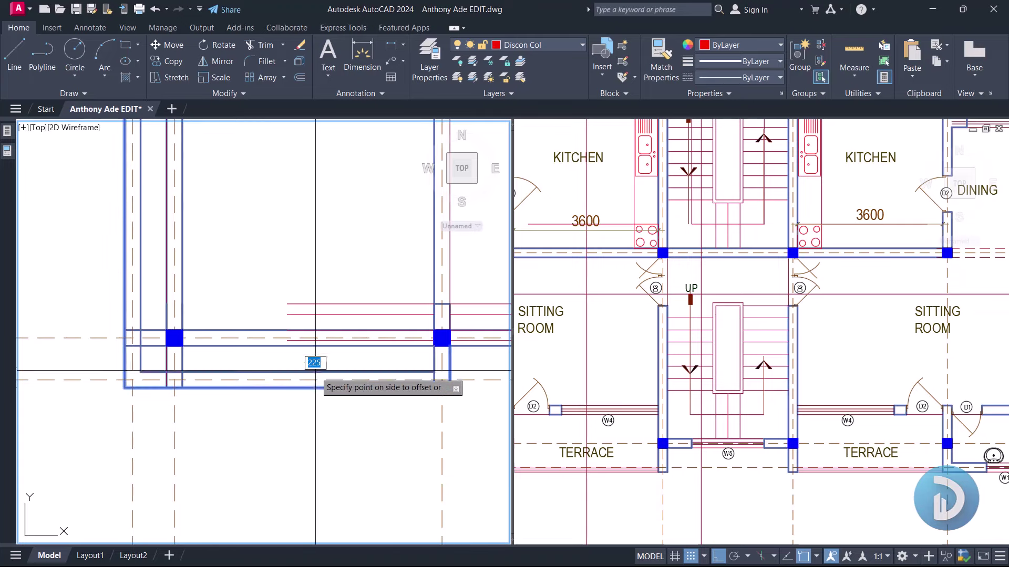
click(315, 371)
scroll(318, 405, down, 3)
middle_drag(366, 421, 307, 418)
scroll(317, 407, up, 4)
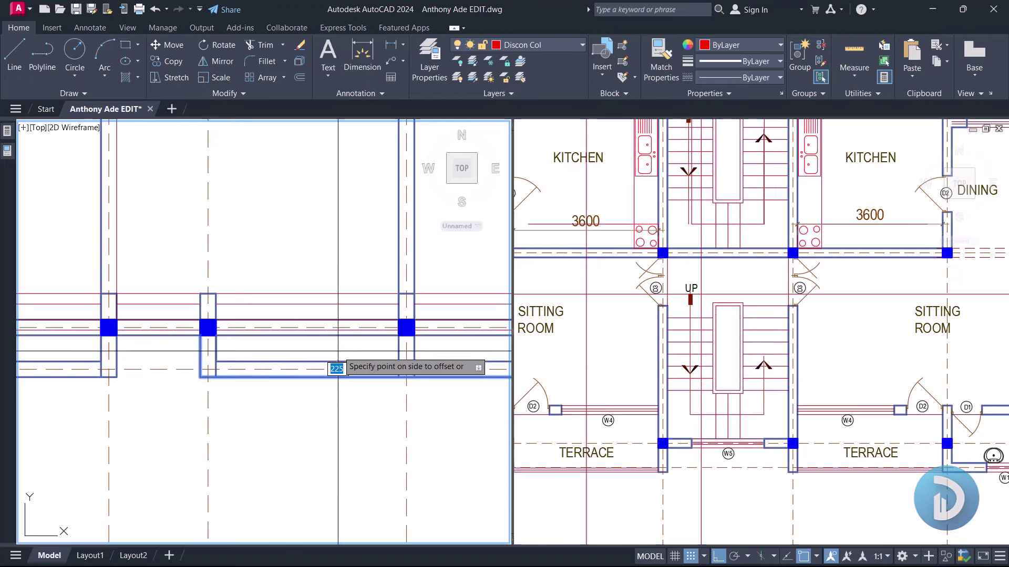
scroll(394, 408, down, 3)
middle_drag(394, 407, 318, 401)
scroll(311, 398, up, 4)
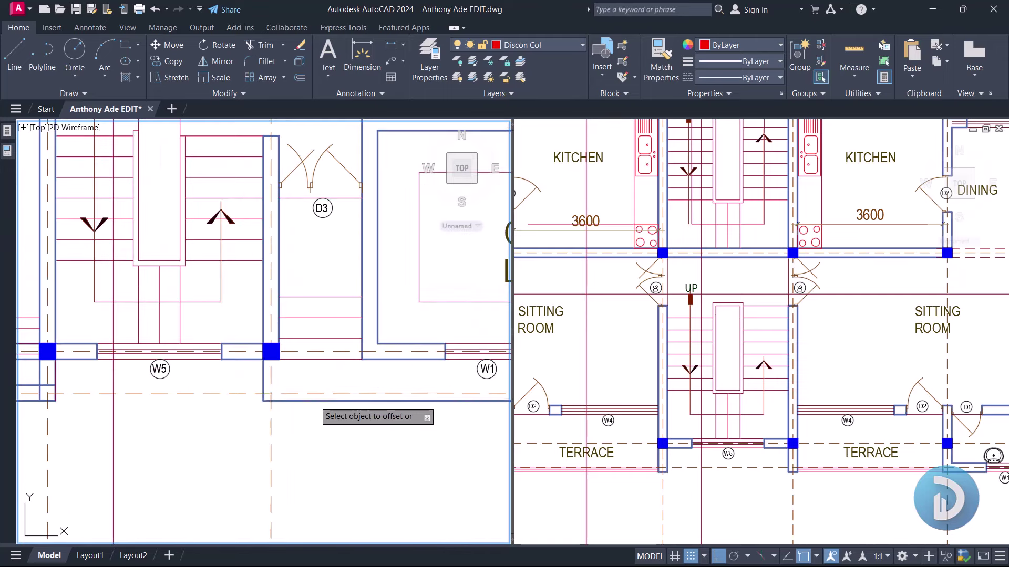
Step: Offset the dashed outline around the gym inward by 225 and match its lines to the blue wall line
scroll(345, 412, down, 3)
middle_drag(483, 411, 318, 397)
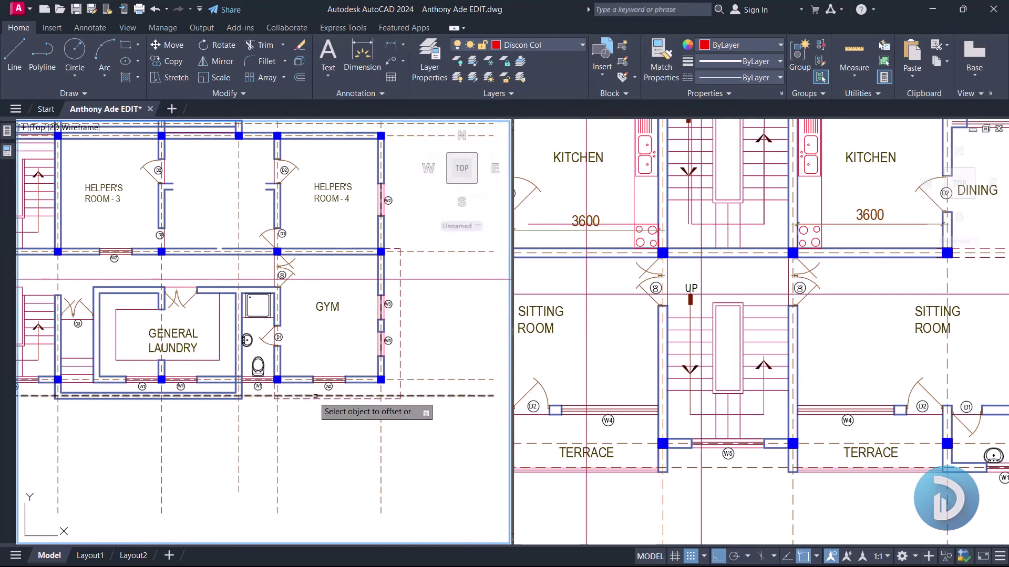
scroll(323, 404, up, 4)
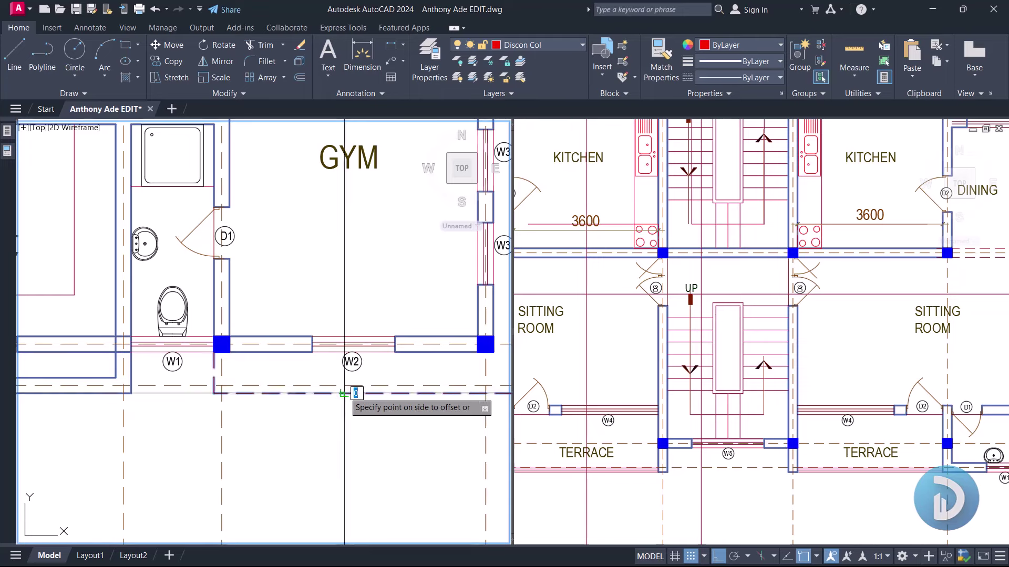
scroll(315, 379, up, 3)
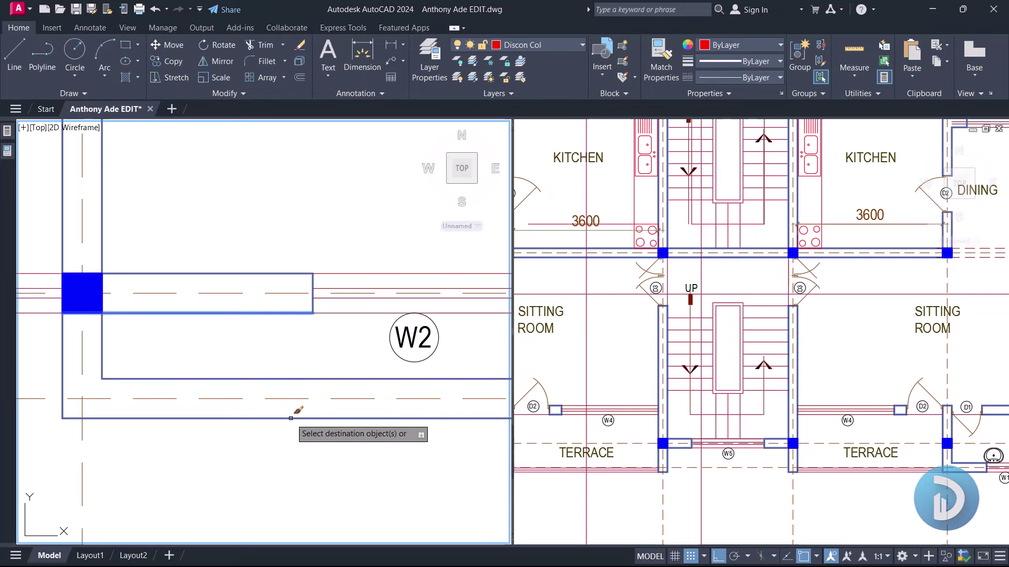
scroll(288, 397, down, 3)
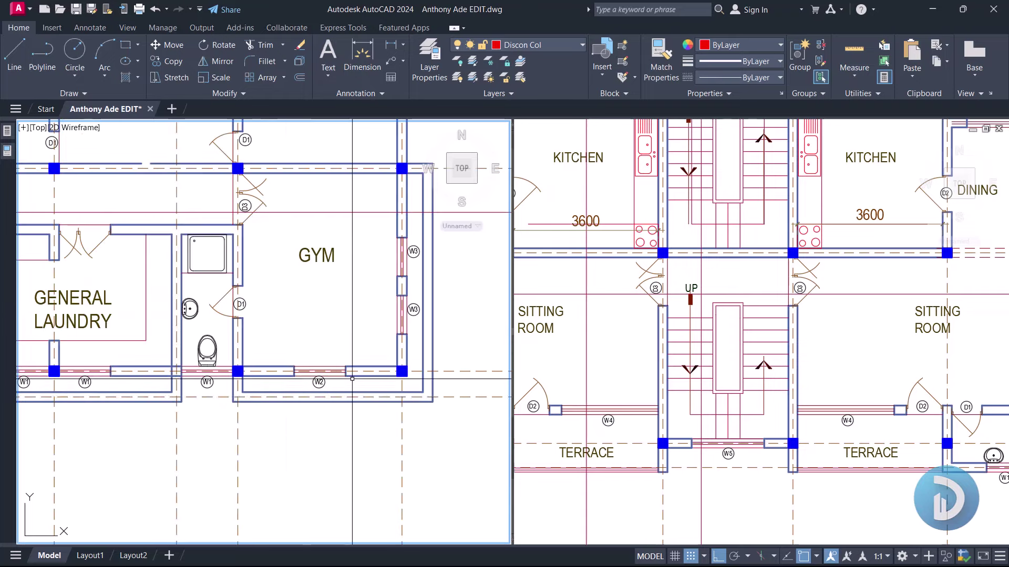
Step: Examine the ground floor walls around the staircases, general laundry and helper's rooms for remaining openings on the column grids
scroll(352, 379, down, 5)
scroll(296, 387, up, 3)
middle_drag(214, 321, 259, 386)
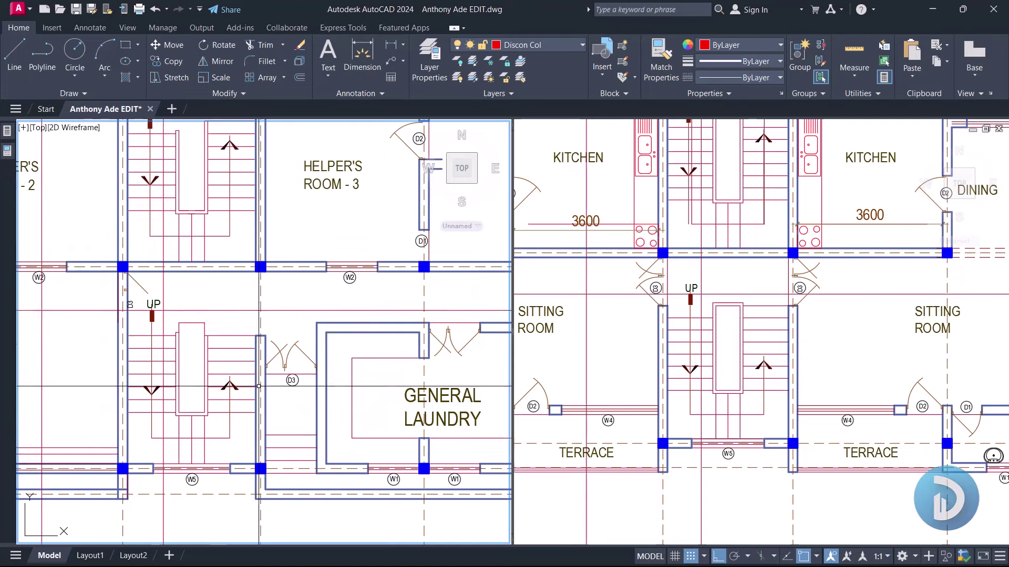
scroll(253, 304, down, 5)
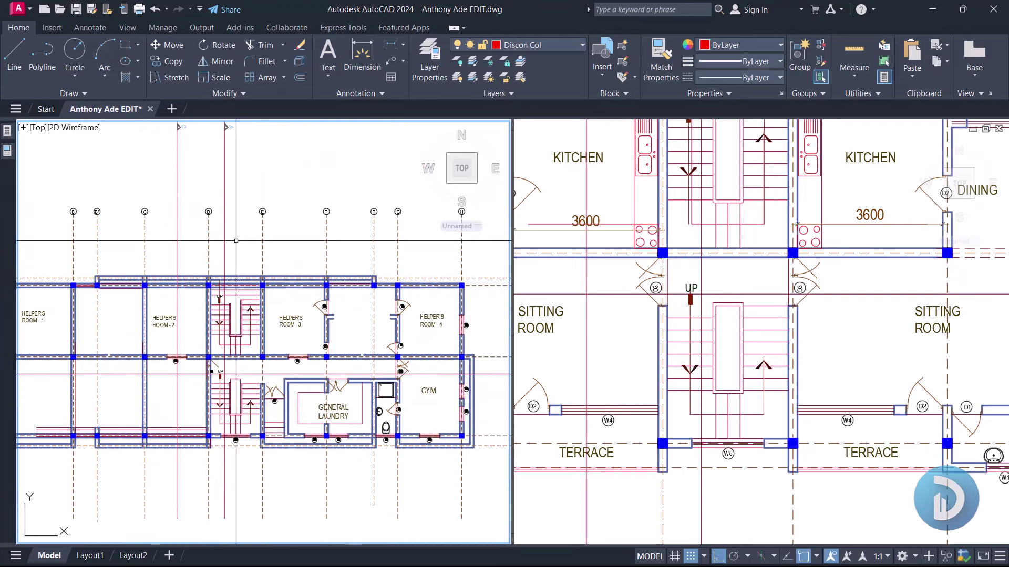
middle_drag(201, 363, 201, 346)
scroll(247, 385, up, 4)
middle_drag(263, 345, 314, 381)
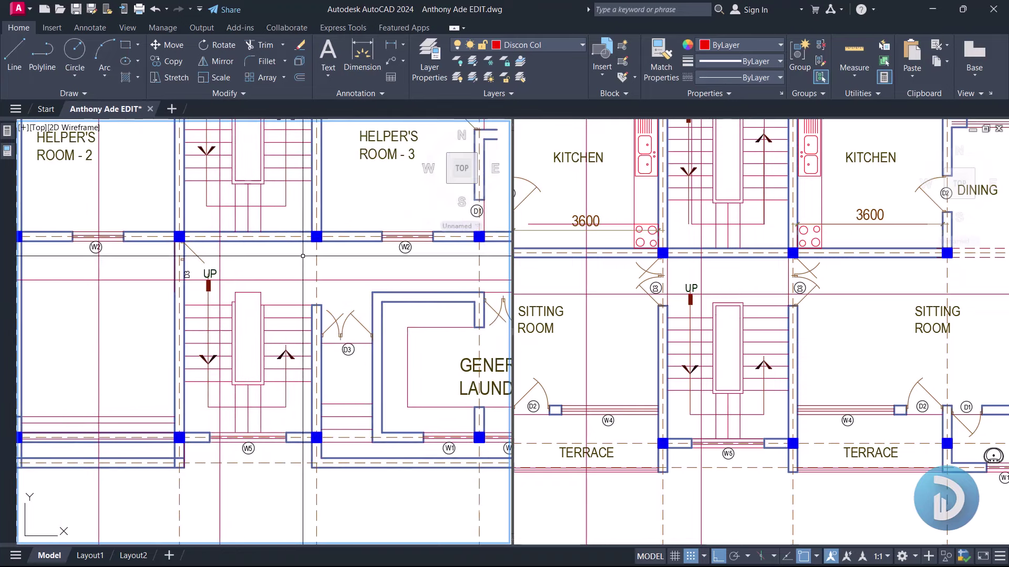
scroll(303, 256, down, 4)
scroll(294, 336, up, 4)
middle_drag(273, 451, 266, 376)
Step: Delete the end line of the grid E wall between the lower staircase and door D3, and extend both wall lines to the wall above
scroll(263, 379, up, 2)
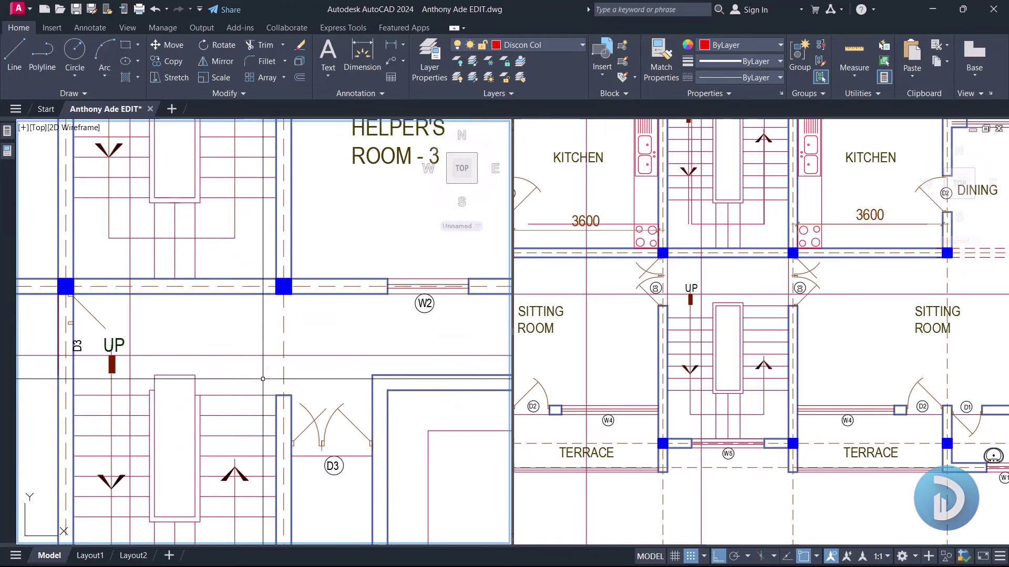
scroll(301, 373, down, 3)
middle_drag(297, 315, 335, 300)
scroll(303, 402, up, 2)
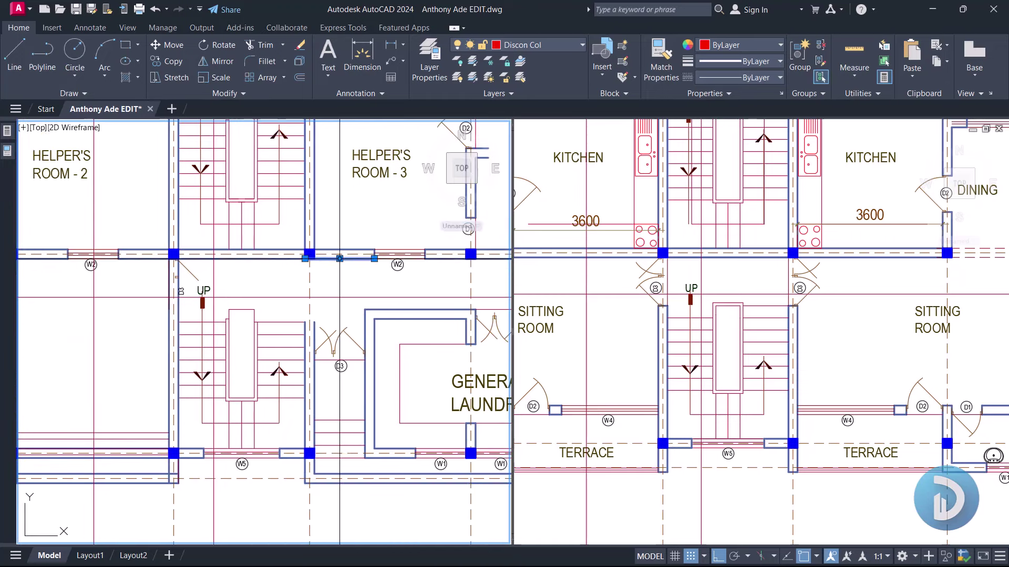
key(Return)
scroll(317, 315, up, 4)
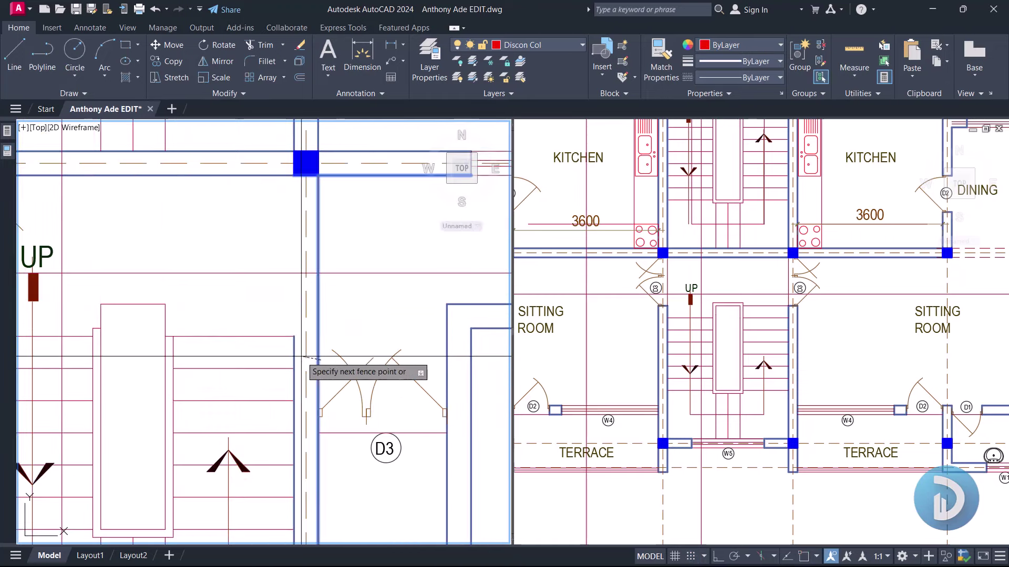
scroll(278, 335, down, 4)
middle_drag(294, 399, 228, 355)
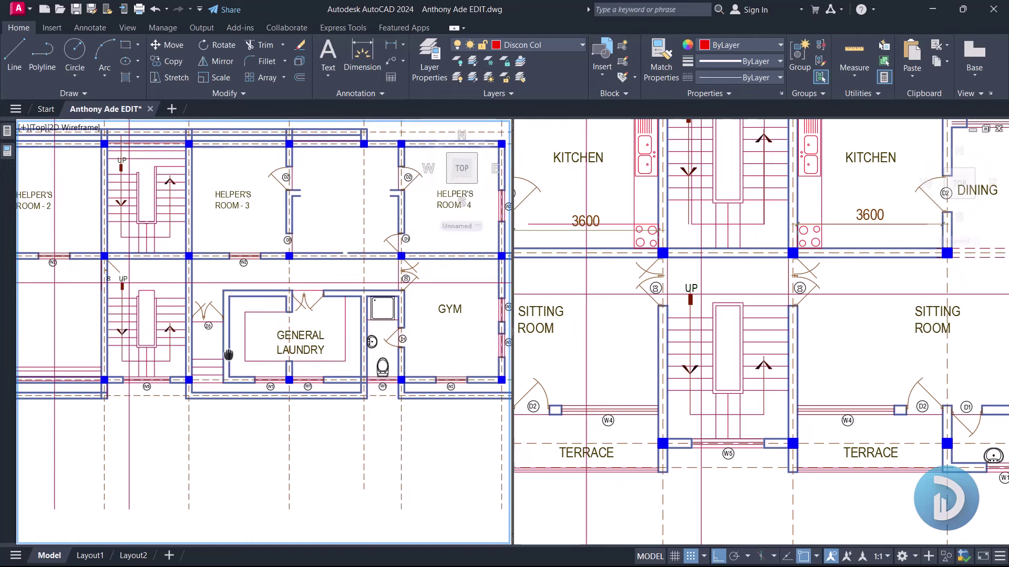
Step: Delete the general laundry's label, double door and the walls on its D3 side, plus the step lines below door D3
middle_drag(263, 262, 254, 423)
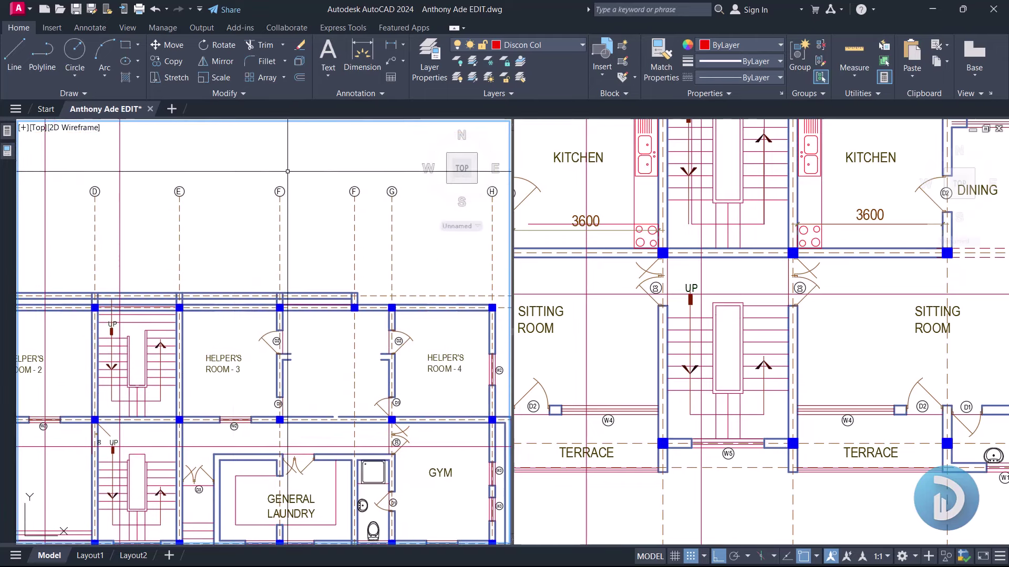
middle_drag(293, 341, 319, 236)
scroll(315, 380, up, 2)
middle_drag(316, 380, 326, 306)
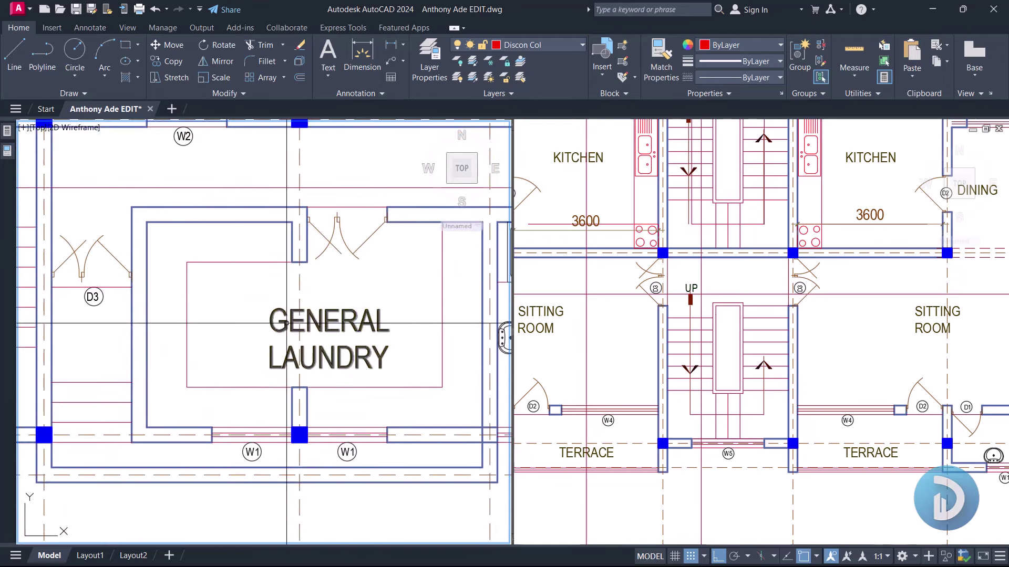
scroll(283, 324, down, 2)
click(149, 230)
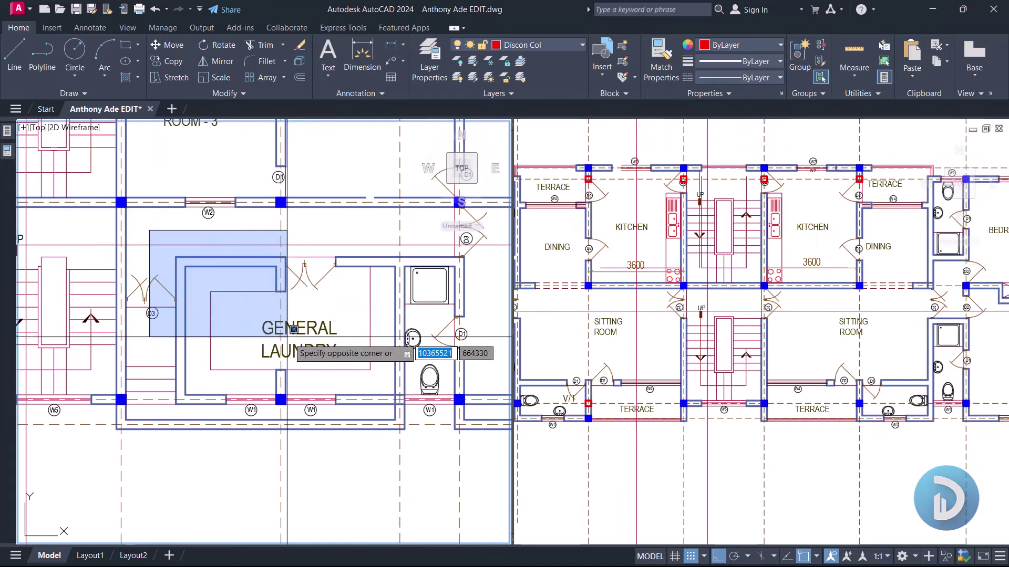
click(348, 354)
key(Delete)
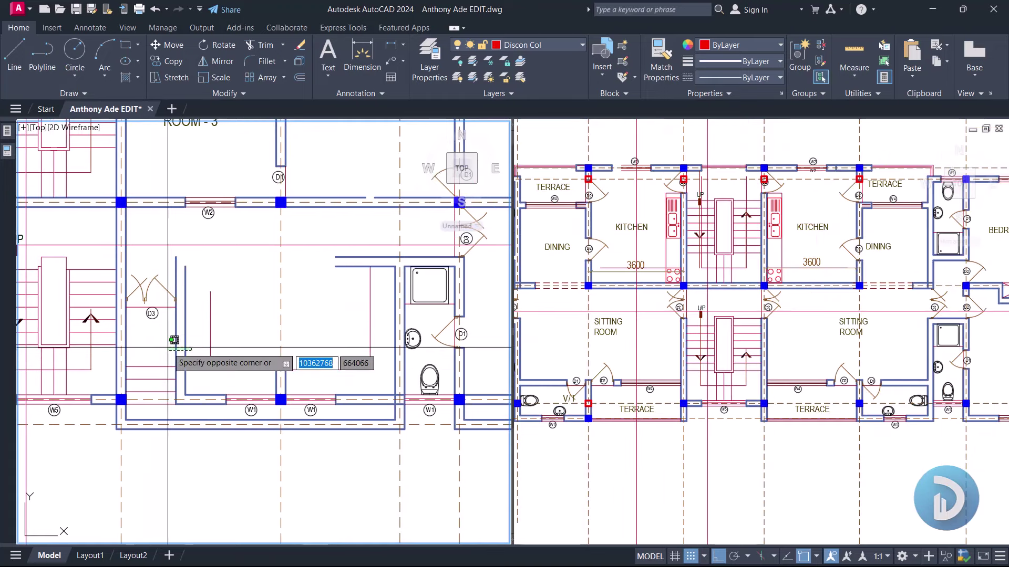
text(m)
key(Return)
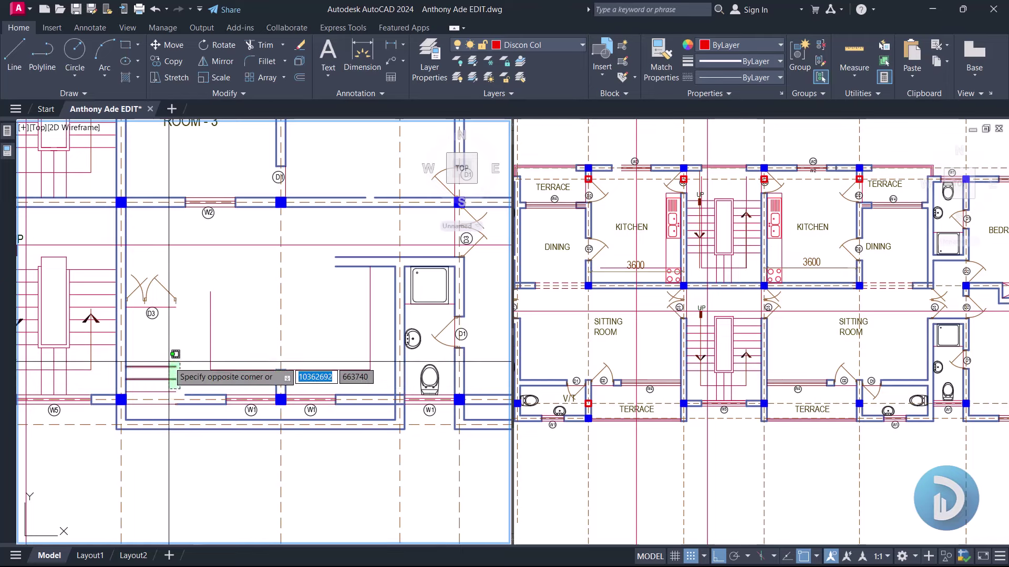
click(169, 367)
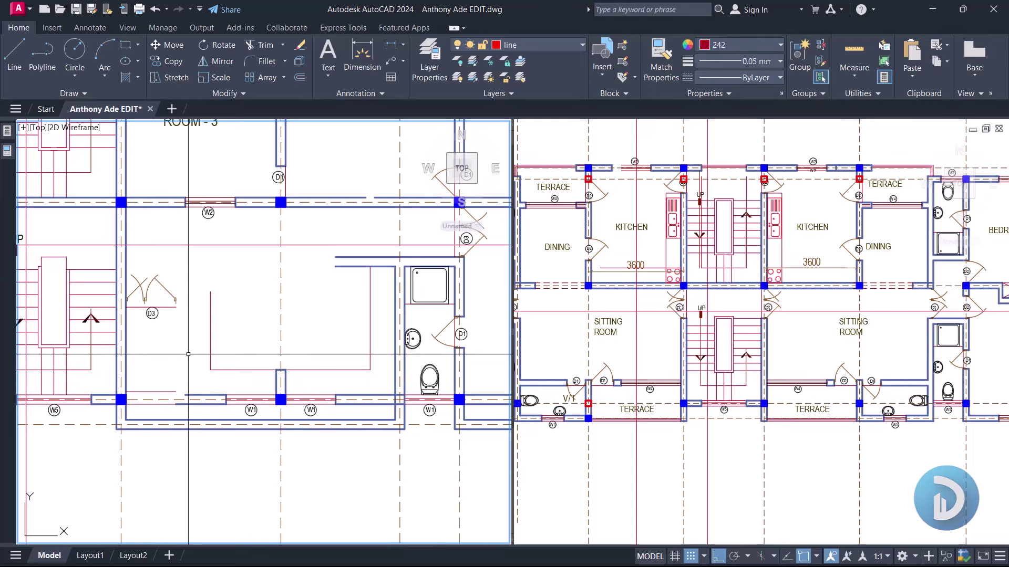
Step: Extend the grid F wall lines between the two W1 windows of the former laundry up to the corridor wall
click(313, 206)
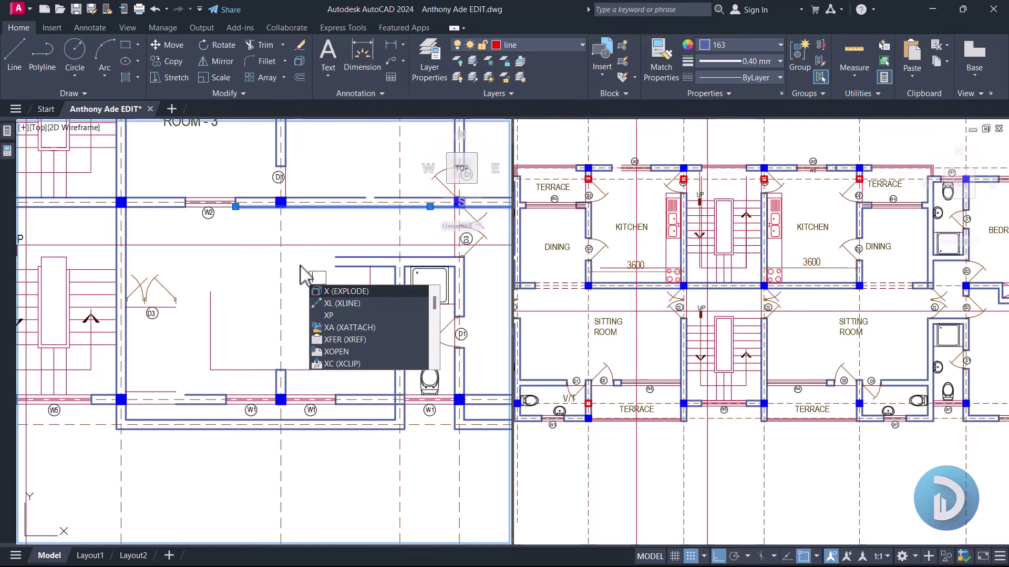
text(ex)
key(Return)
click(283, 392)
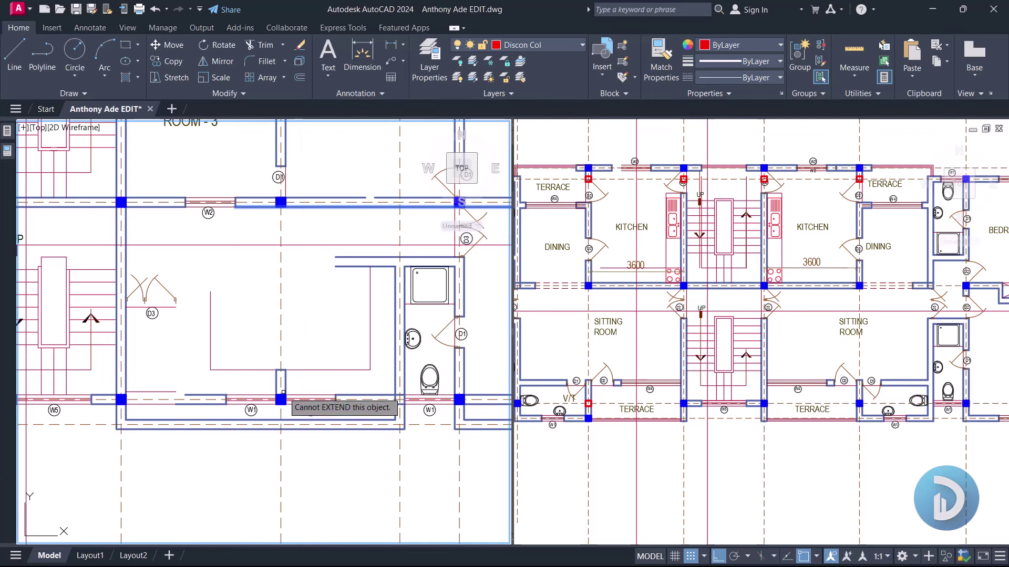
click(283, 297)
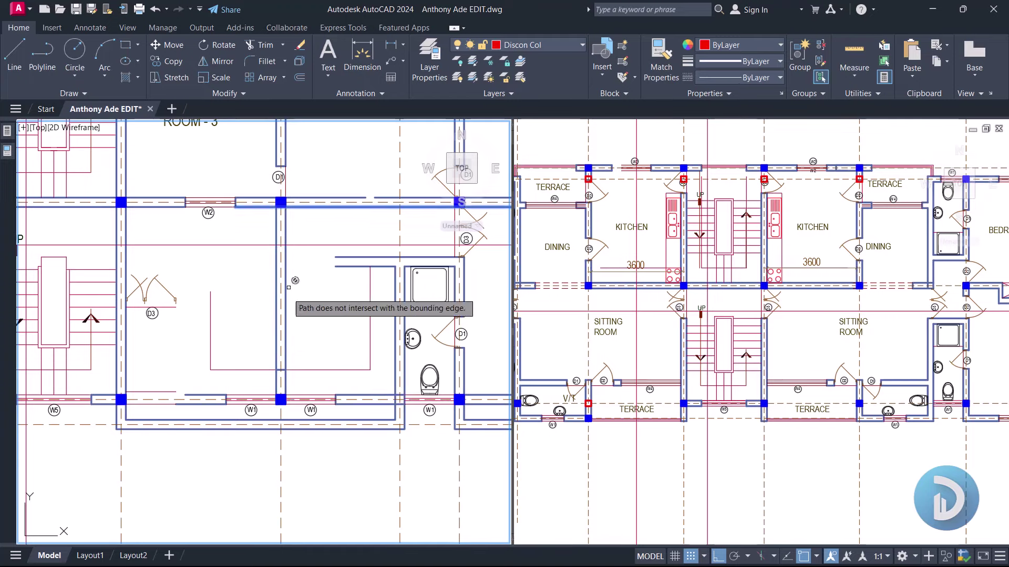
Step: Extend the grid F wall lines down from the column between the W1 windows to the lower outer wall line
scroll(292, 240, down, 2)
scroll(259, 370, up, 4)
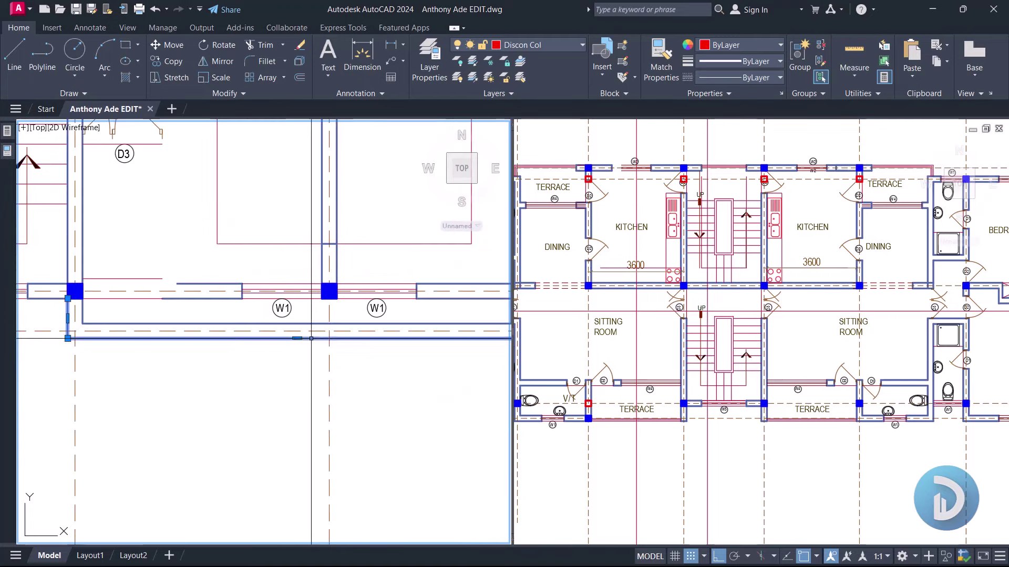
click(358, 260)
key(Return)
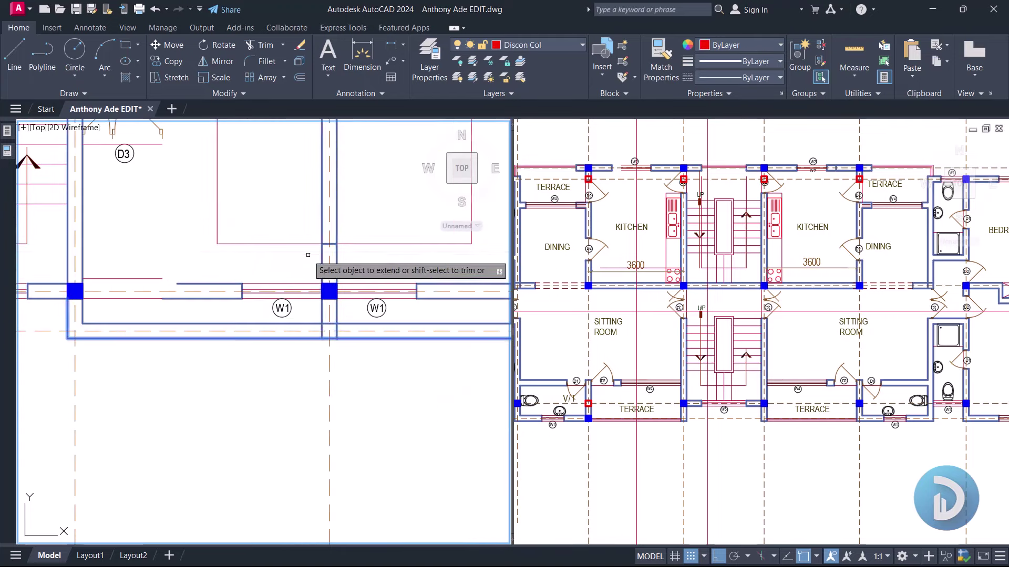
Step: In the upper floor plan, copy the column between the terrace and the small toilet down to the outer wall corner on the same grid
scroll(289, 226, down, 3)
scroll(262, 195, up, 2)
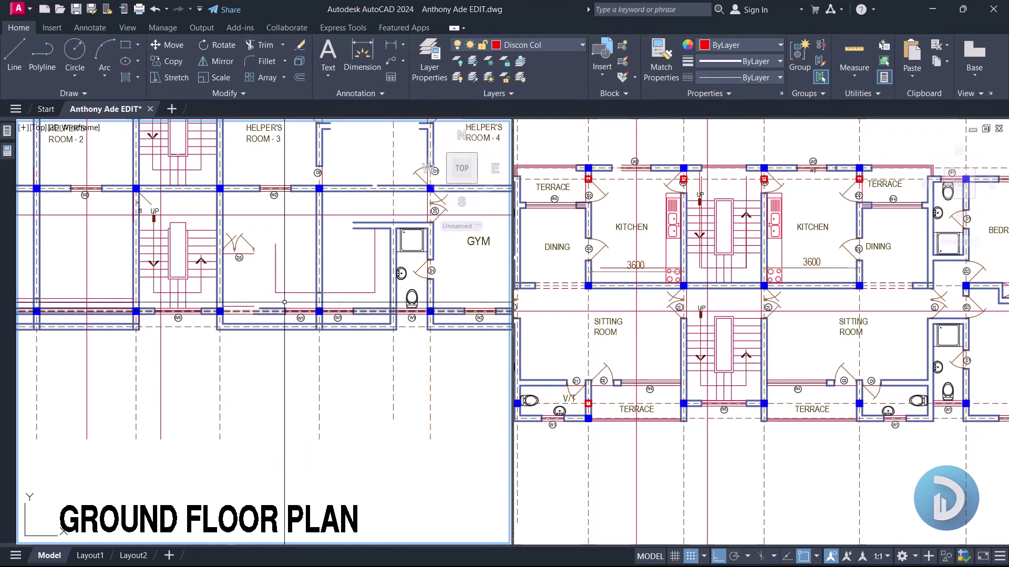
scroll(284, 247, up, 2)
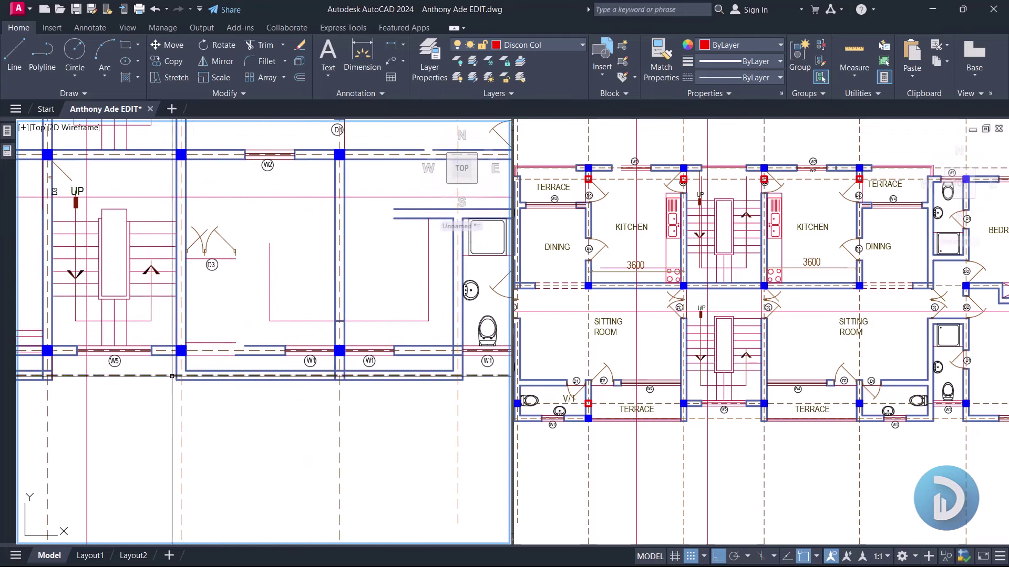
scroll(349, 369, down, 3)
middle_drag(349, 369, 322, 366)
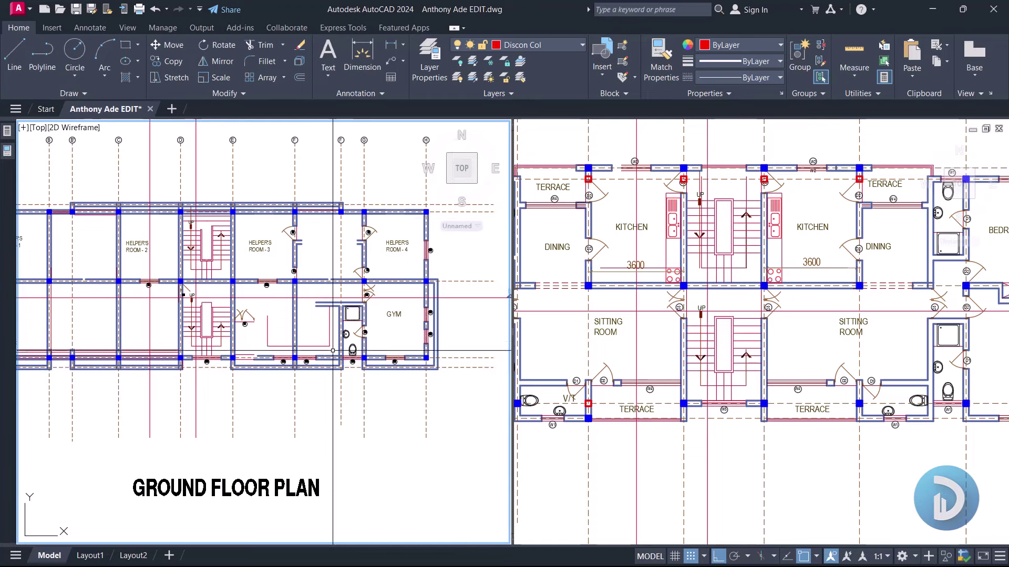
middle_drag(828, 404, 751, 363)
scroll(751, 364, up, 5)
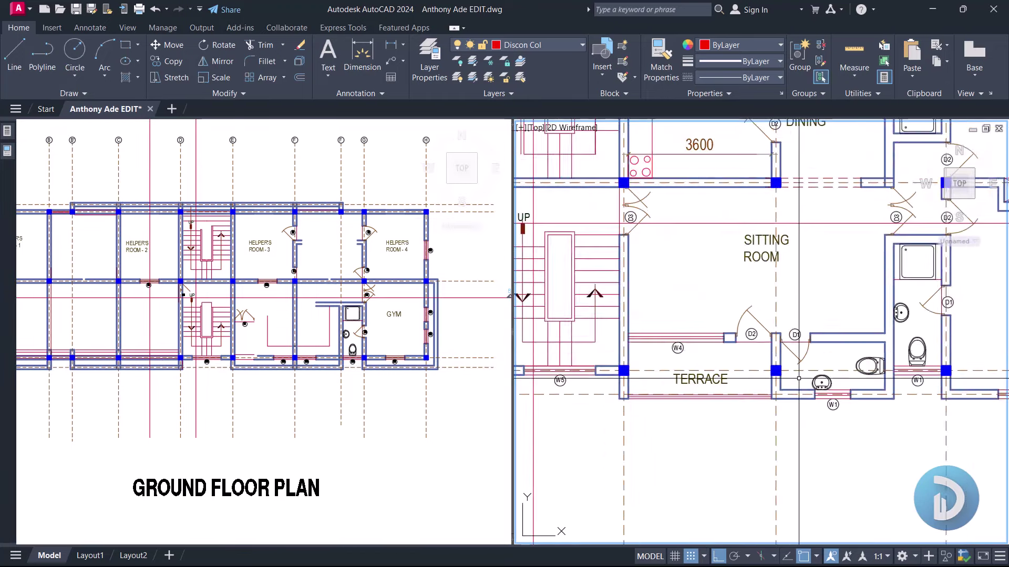
click(741, 344)
click(804, 400)
right_click(714, 341)
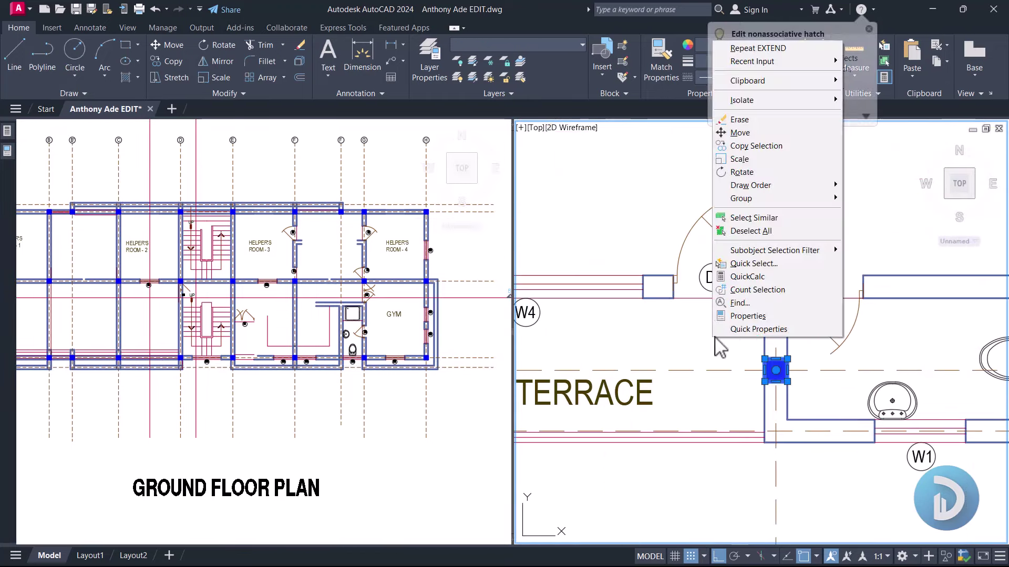
click(755, 144)
middle_drag(743, 370, 592, 273)
scroll(689, 316, up, 2)
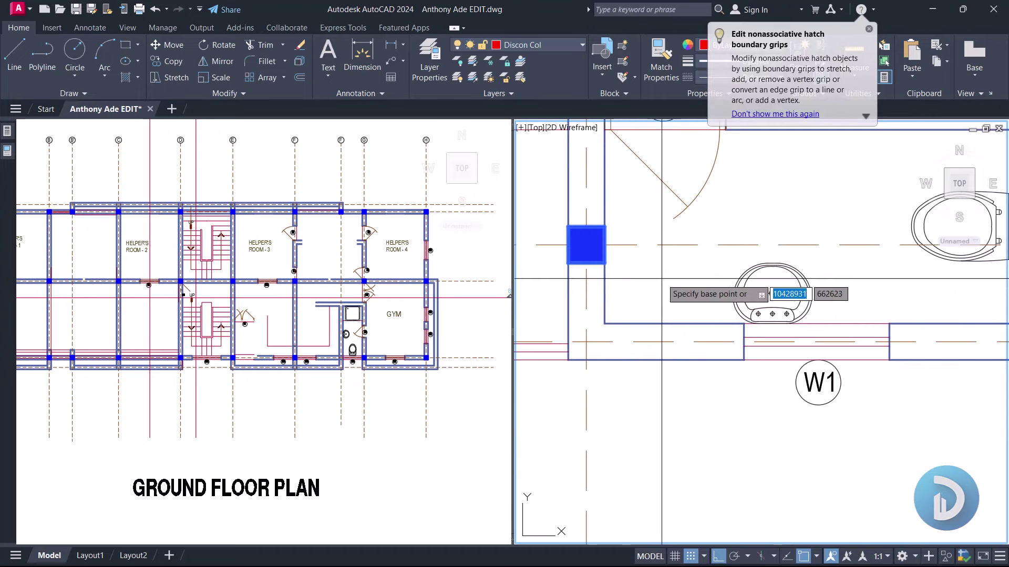
click(690, 245)
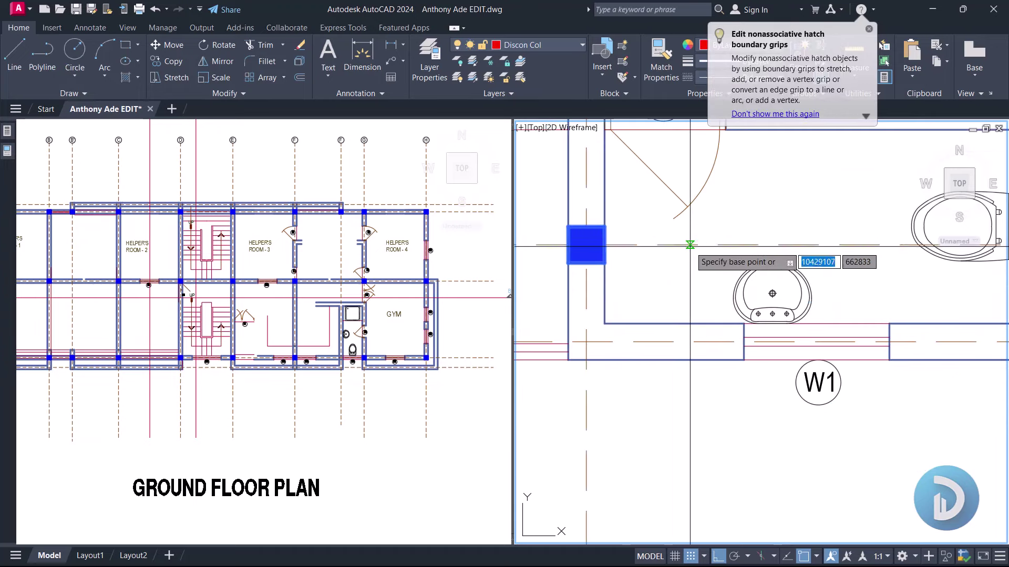
click(690, 342)
Step: Delete the original terrace column's solid hatch and match its outline to the red circle marking a discontinued column
click(594, 244)
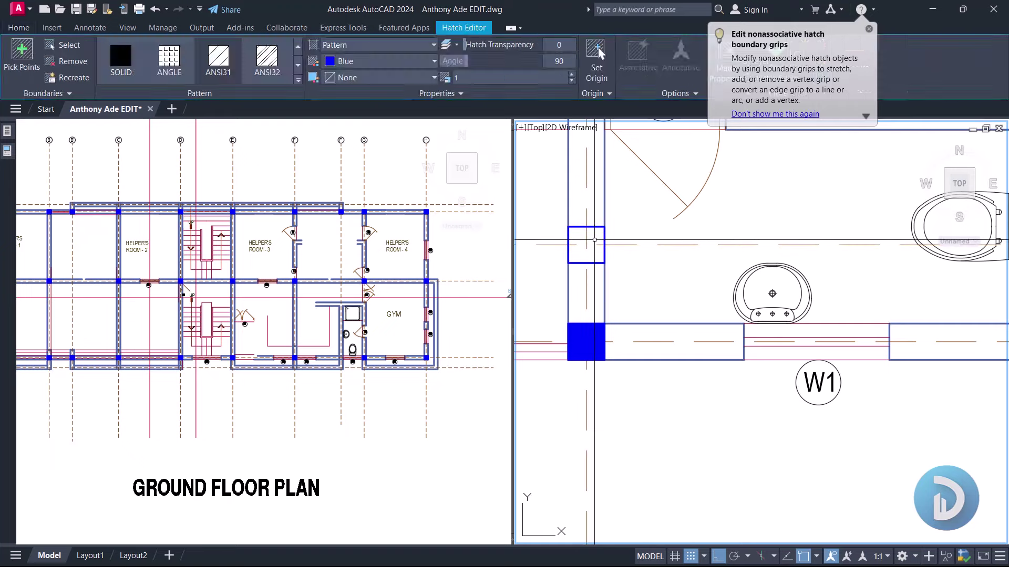
key(Delete)
text(ma)
key(Return)
scroll(651, 263, down, 4)
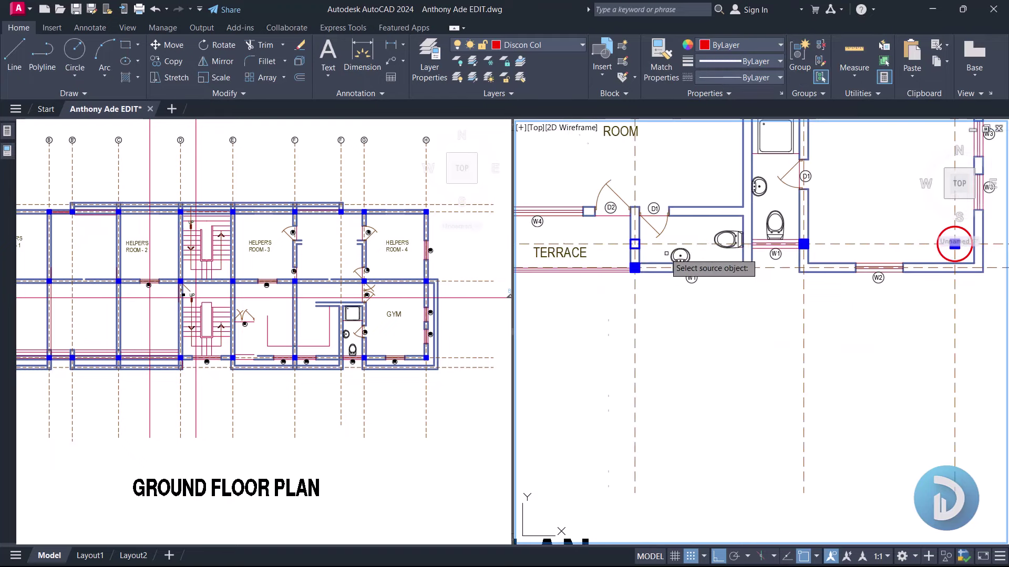
scroll(762, 266, up, 4)
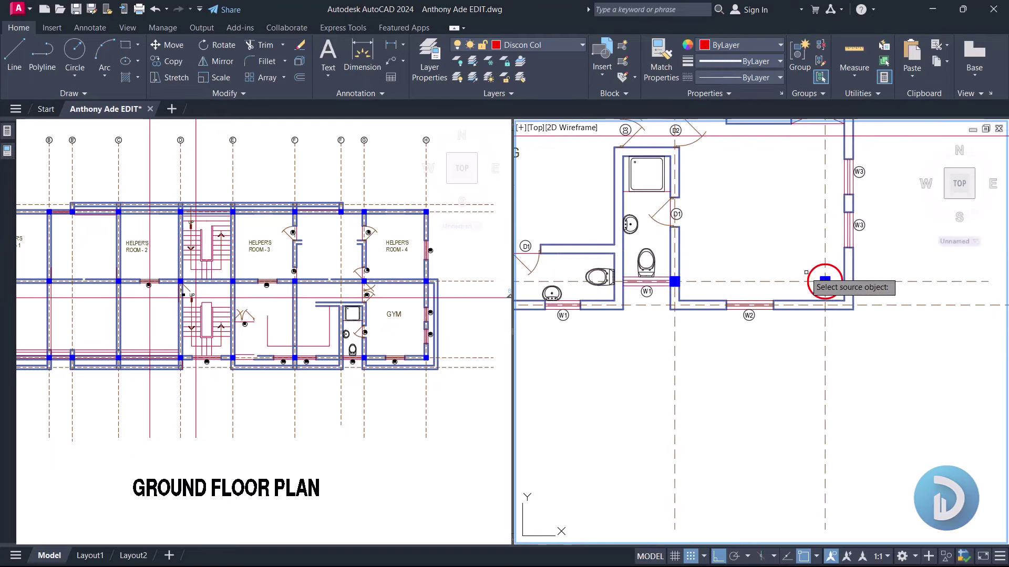
click(825, 281)
scroll(841, 278, up, 5)
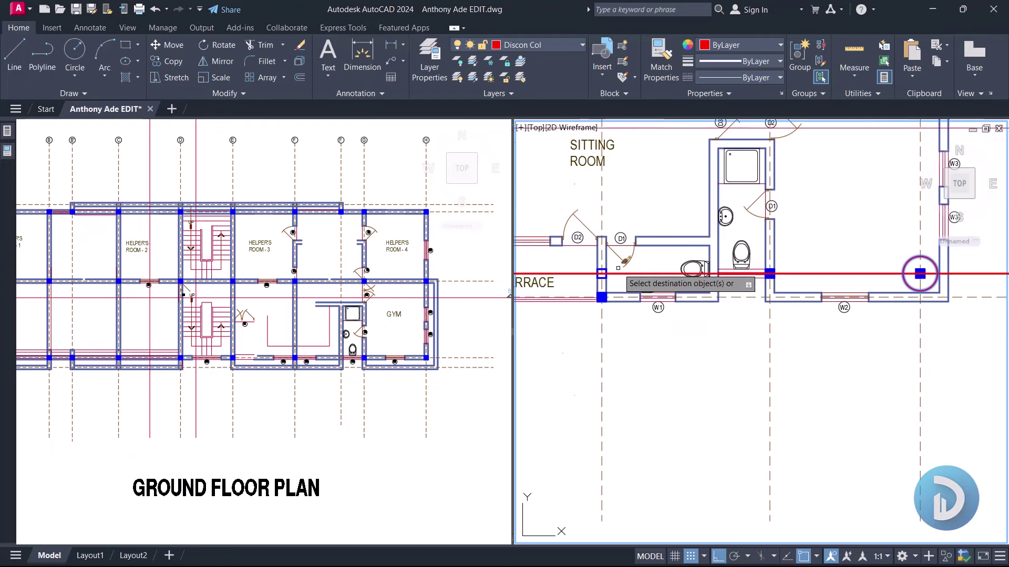
click(567, 277)
scroll(680, 270, down, 3)
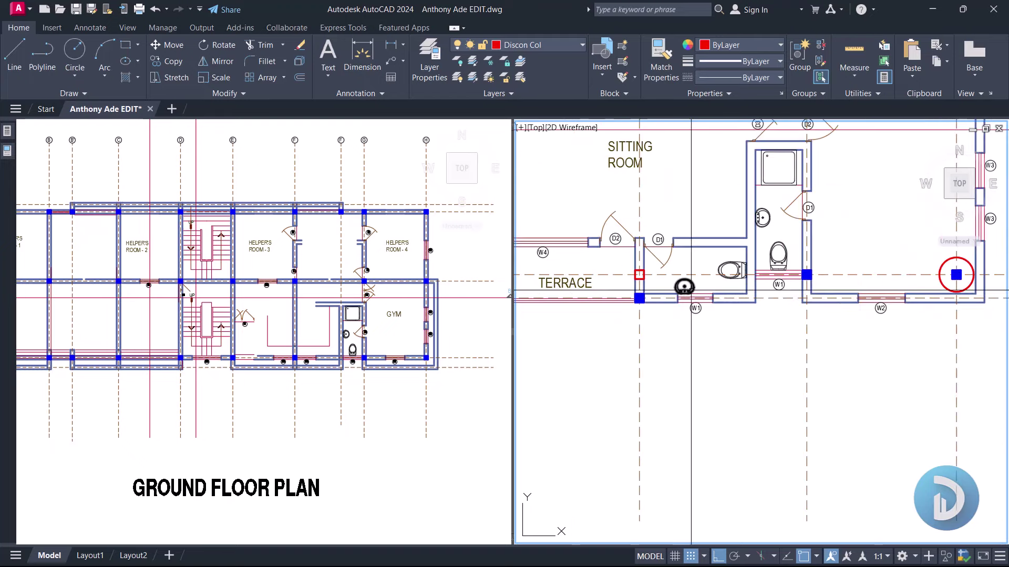
Step: On the ground floor, copy the grid G column beside the toilet to the dashed grid between the toilet and former laundry
middle_drag(759, 249, 759, 336)
scroll(350, 355, up, 8)
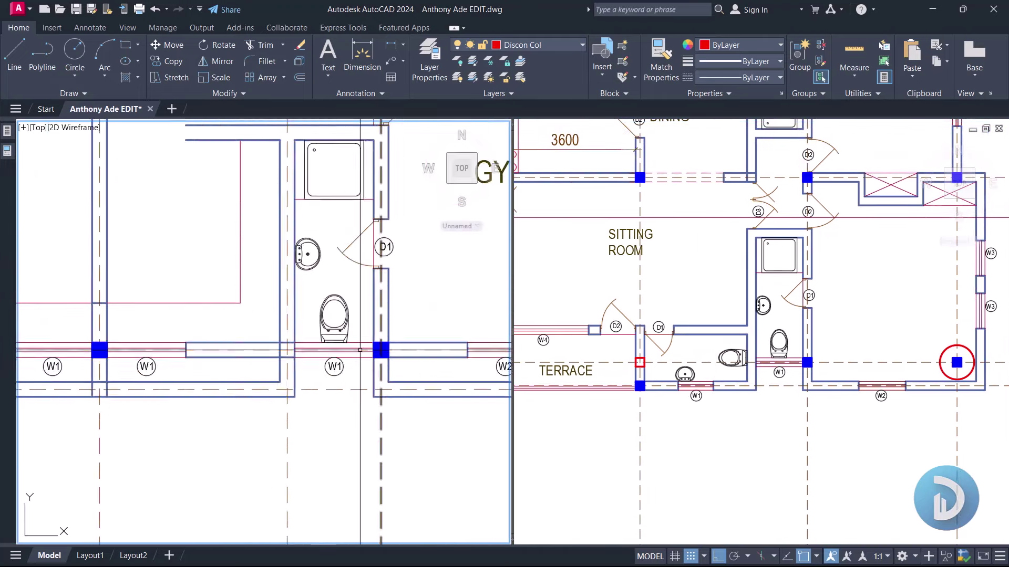
click(401, 342)
click(451, 386)
right_click(461, 321)
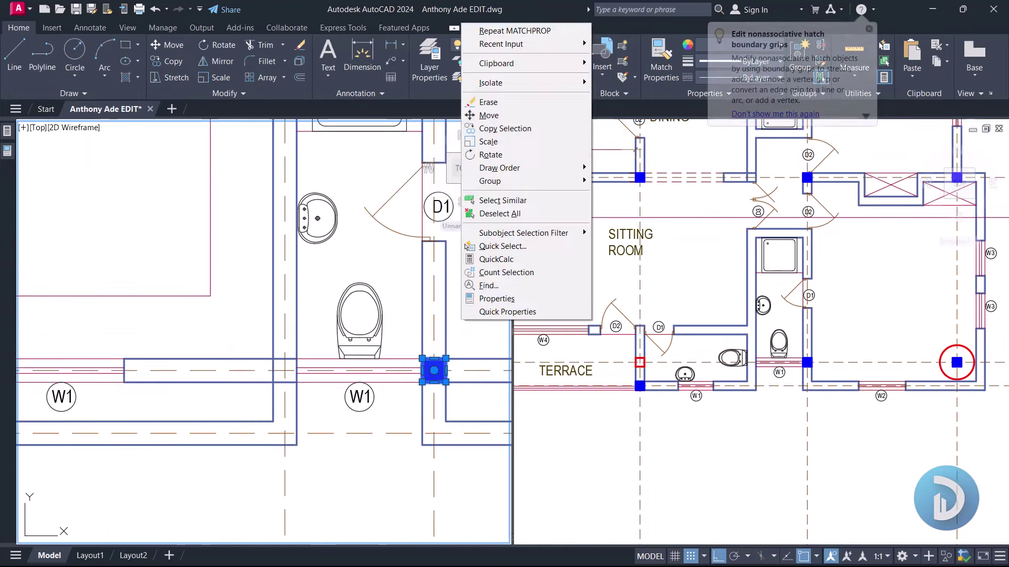
click(509, 128)
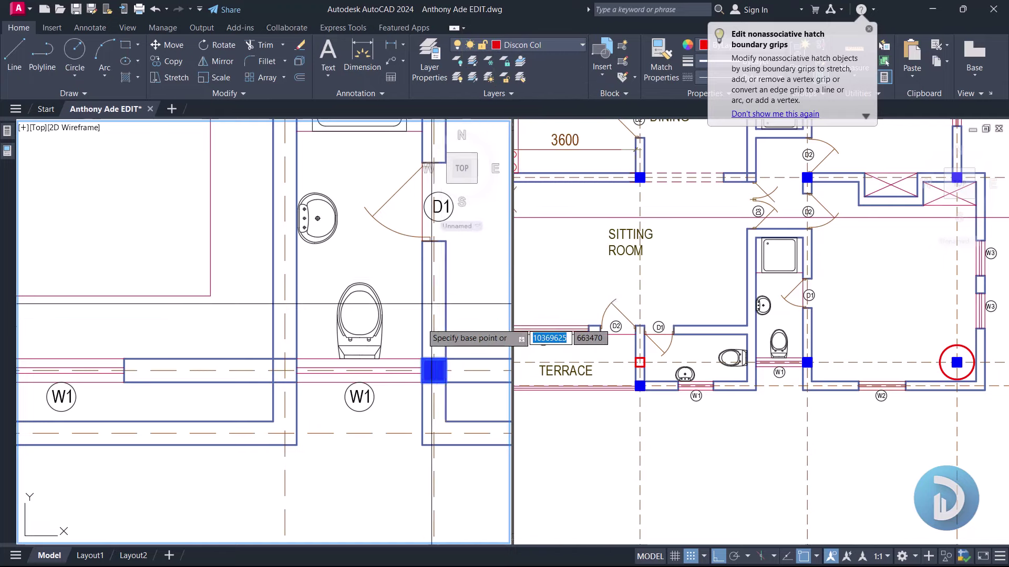
click(435, 287)
click(308, 294)
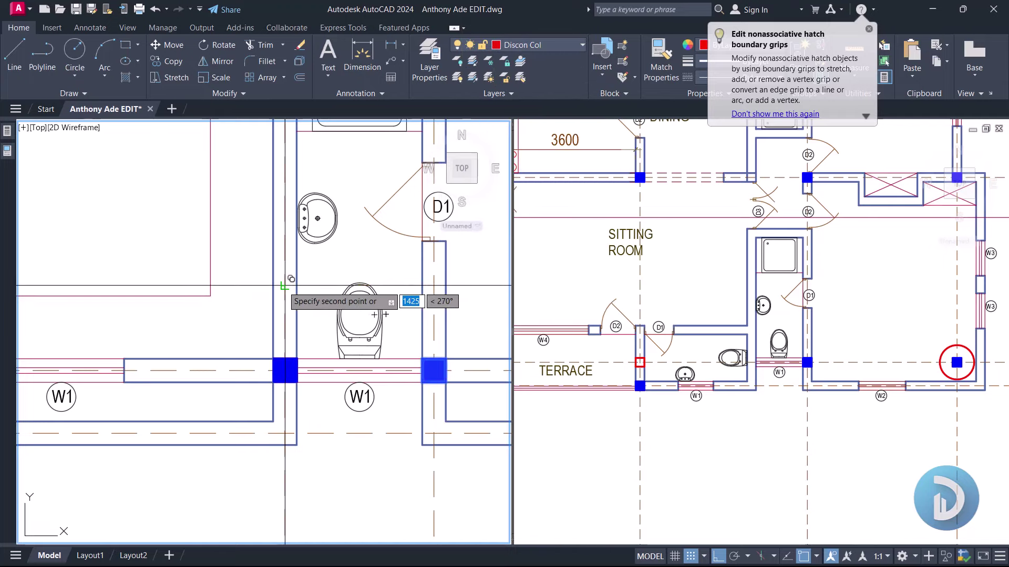
scroll(348, 225, down, 5)
Step: Delete the remaining upper wall lines and shelf line of the former laundry, along with the toilet's shower and washbasin
scroll(349, 322, down, 6)
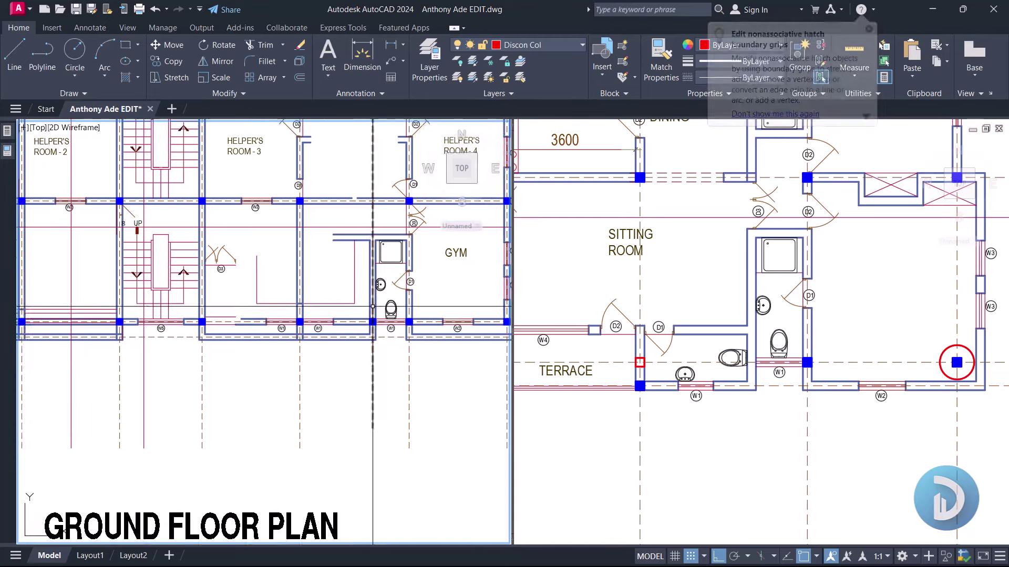
scroll(365, 291, up, 6)
scroll(342, 268, up, 4)
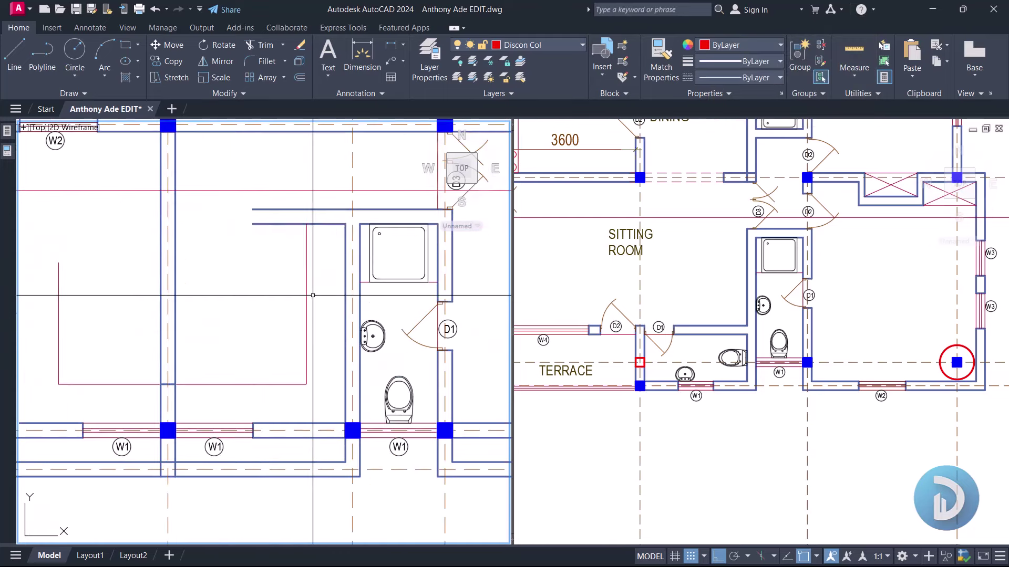
click(233, 157)
click(405, 376)
key(Delete)
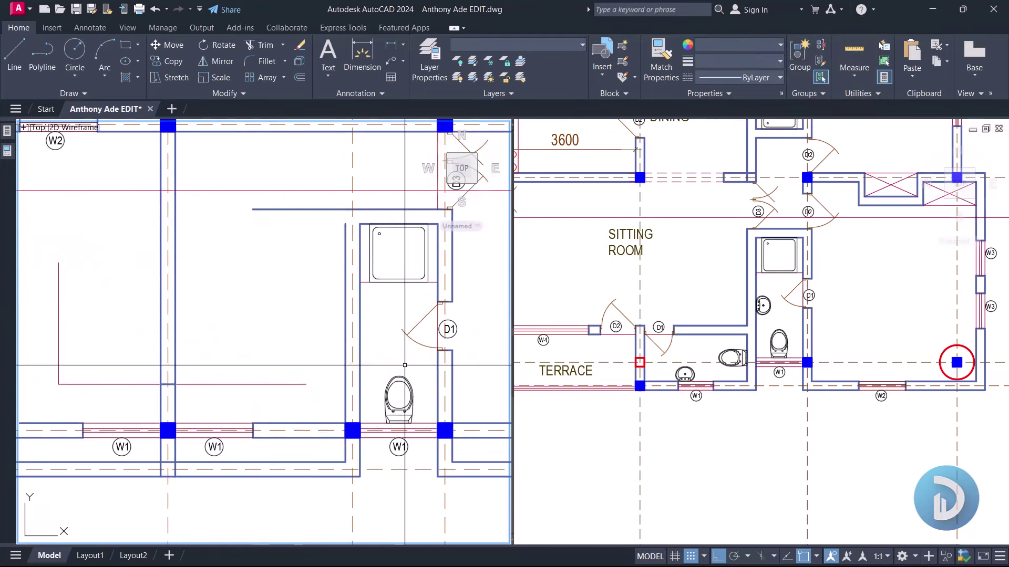
click(370, 292)
click(347, 208)
key(Delete)
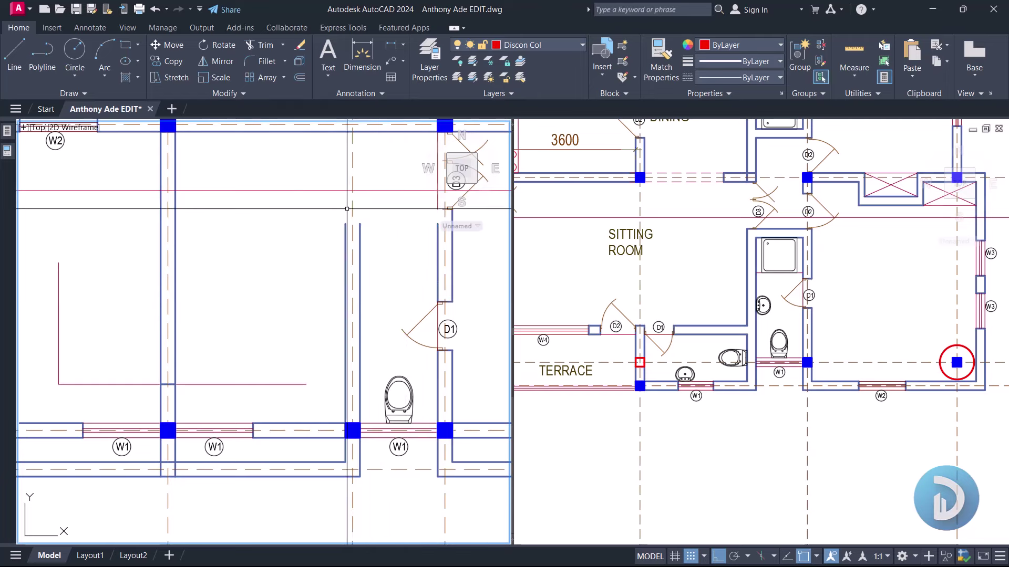
Step: Delete the vertical wall lines between the former laundry and the toilet, above the newly copied column
click(291, 160)
click(383, 416)
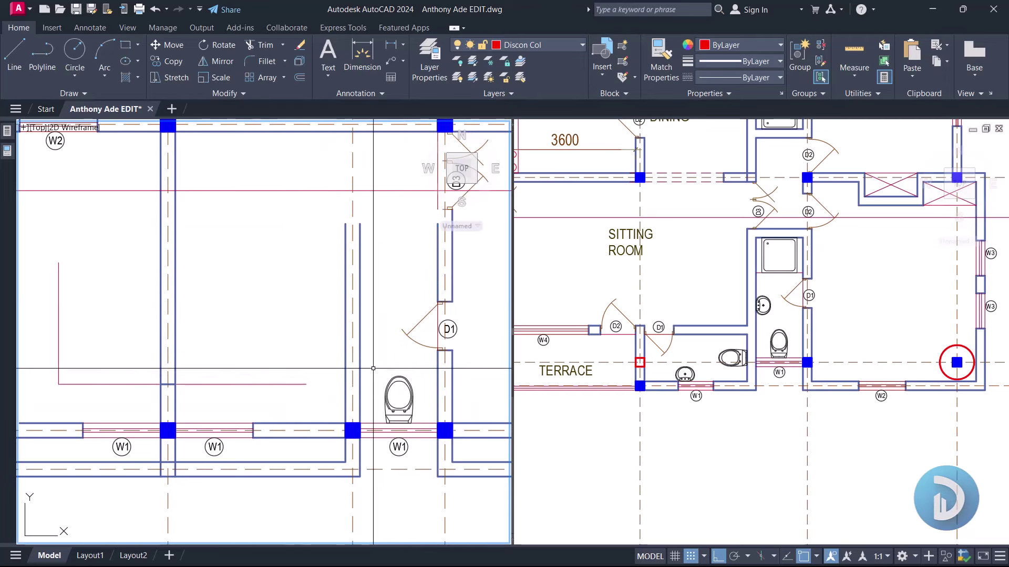
key(Delete)
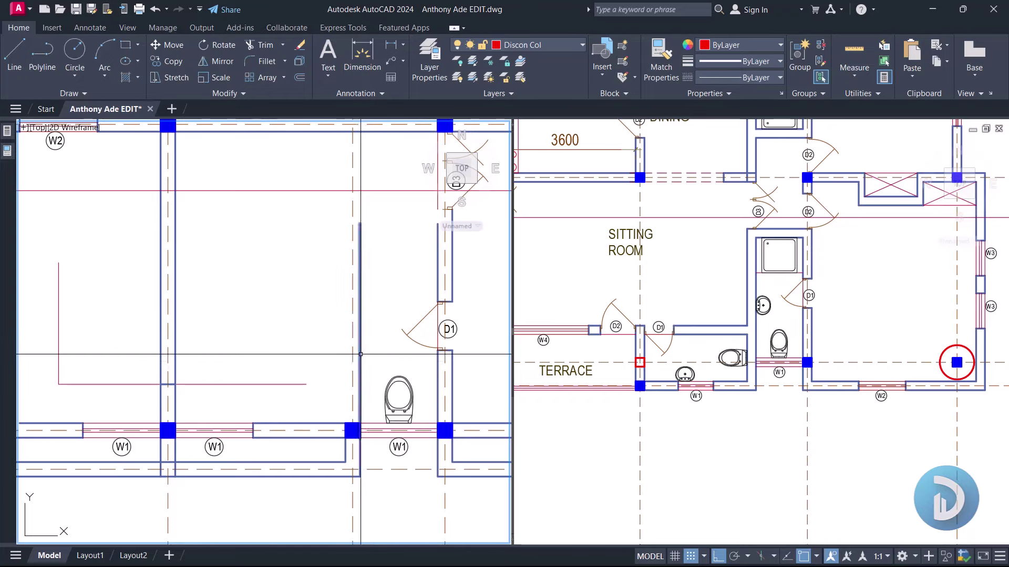
scroll(366, 319, down, 4)
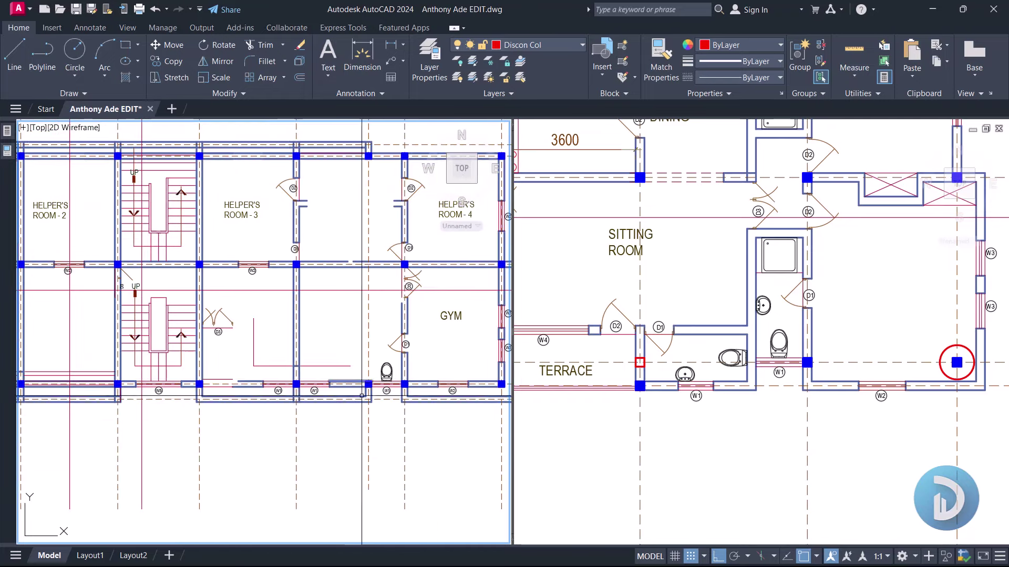
scroll(415, 402, up, 5)
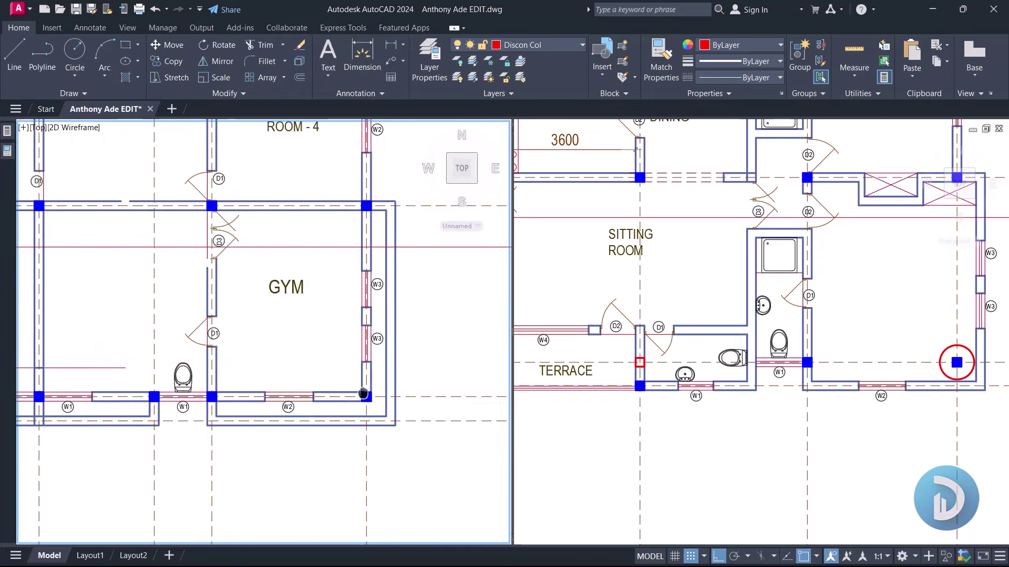
Step: On the ground floor, extend the gym's side and bottom wall lines past the corner column to meet the outer walls
mouse_move(835, 368)
middle_down()
mouse_move(833, 424)
mouse_move(744, 367)
middle_up()
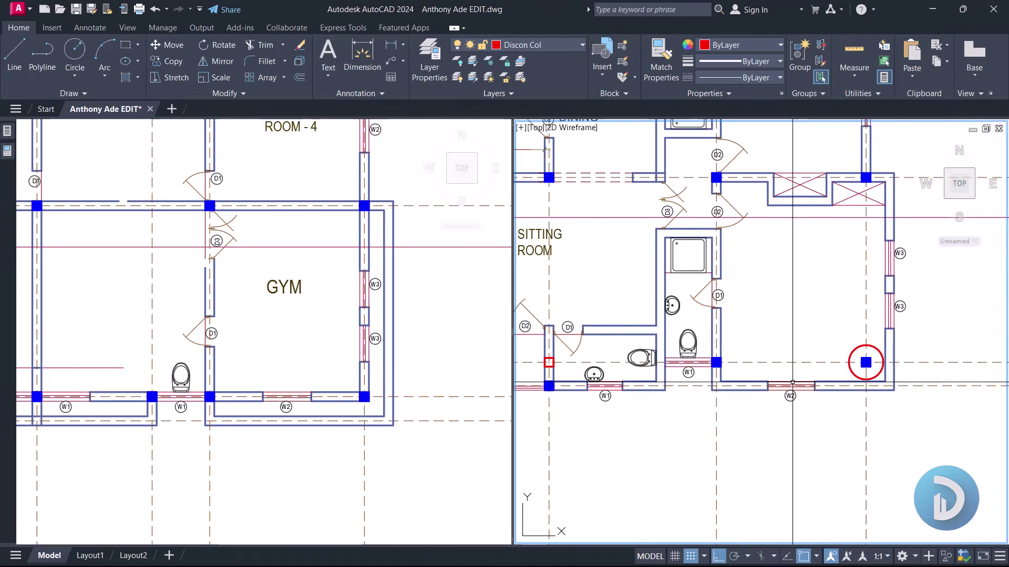
scroll(371, 362, down, 5)
scroll(181, 344, up, 5)
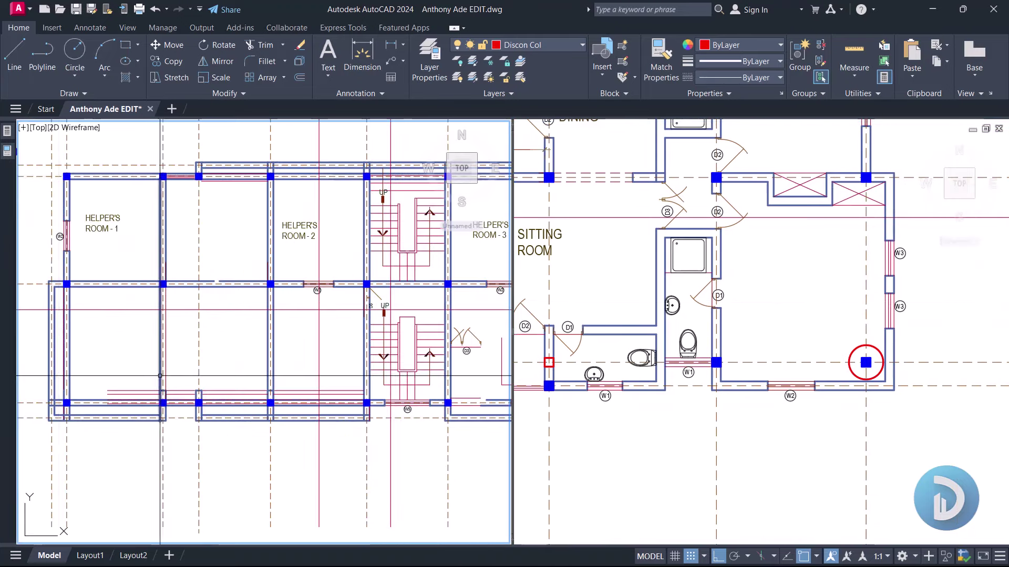
middle_drag(180, 345, 297, 400)
scroll(252, 362, down, 2)
scroll(287, 382, up, 4)
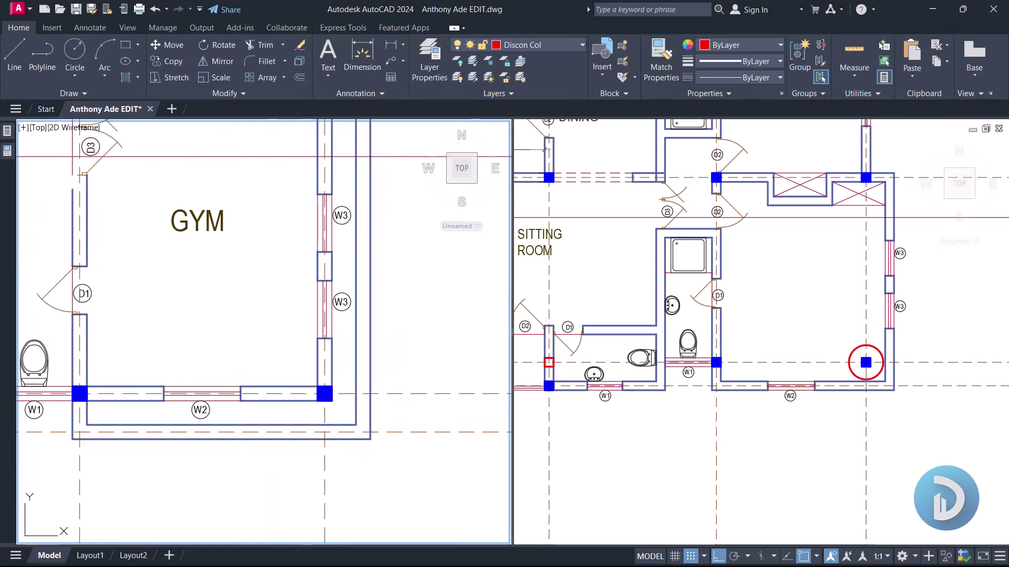
click(330, 438)
text(ex)
key(Return)
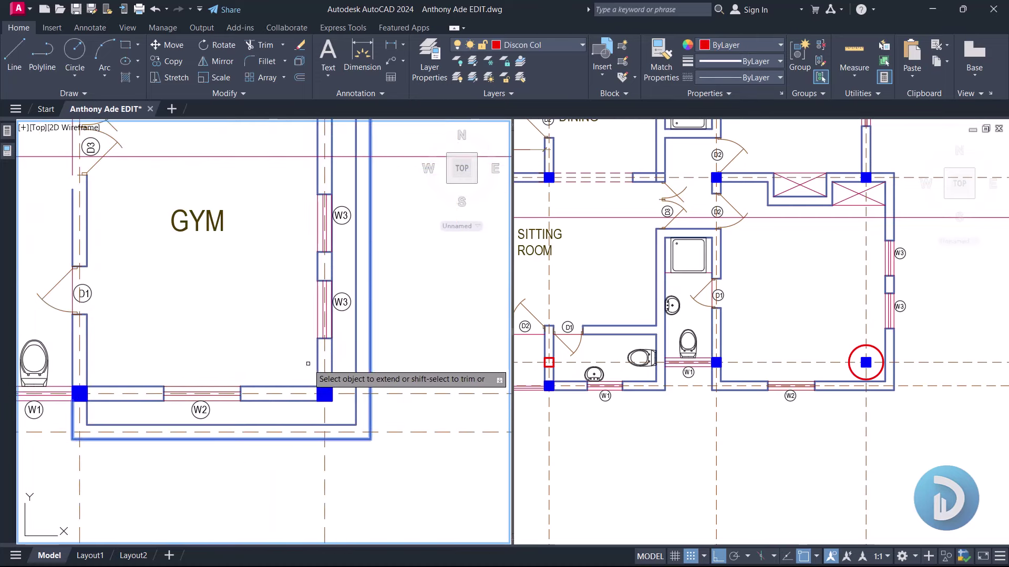
click(327, 361)
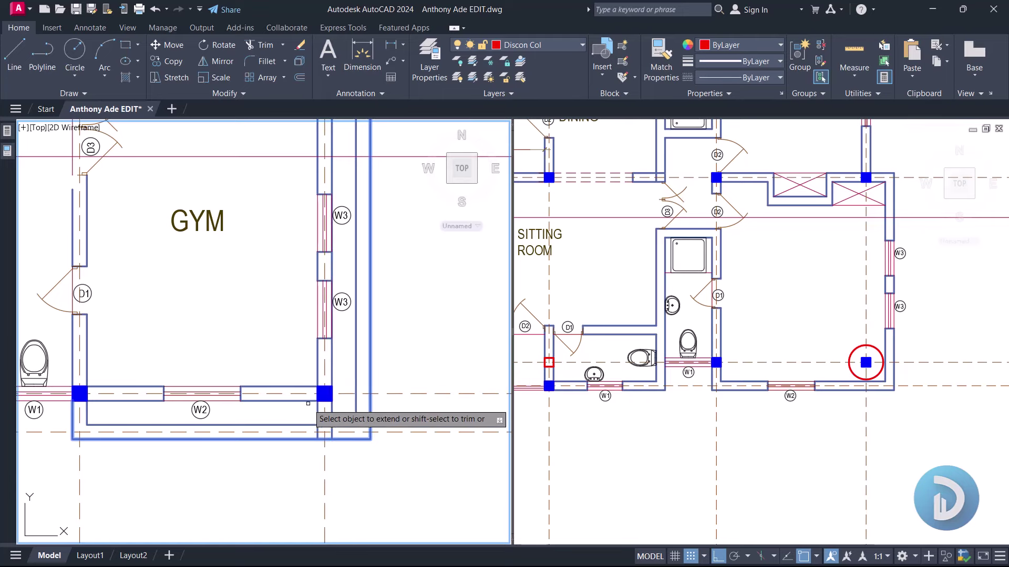
click(308, 402)
click(313, 388)
key(Return)
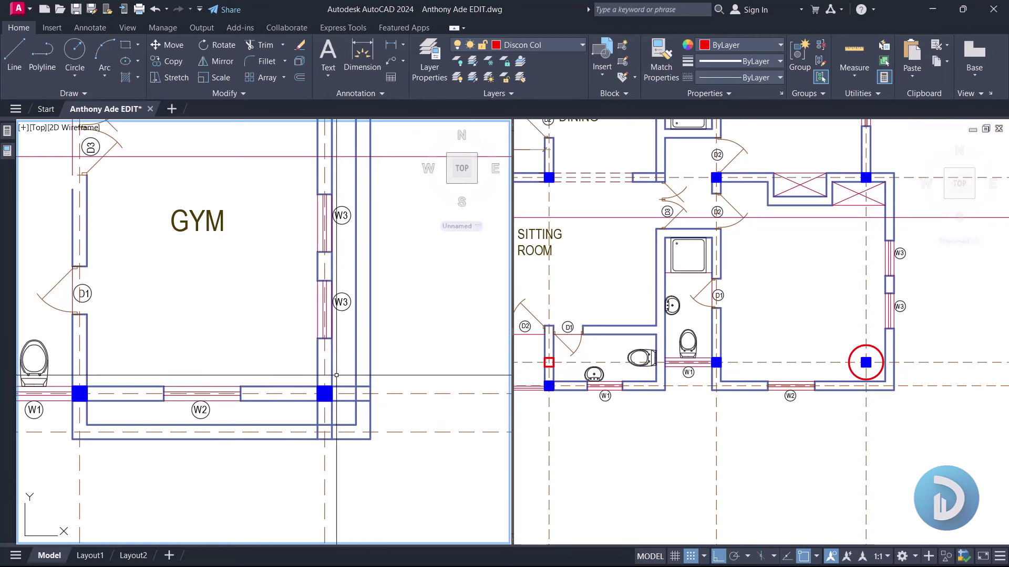
Step: On the first floor, copy the circled grid H column straight down onto the dashed grid through the W2 window wall
click(793, 351)
scroll(799, 379, up, 5)
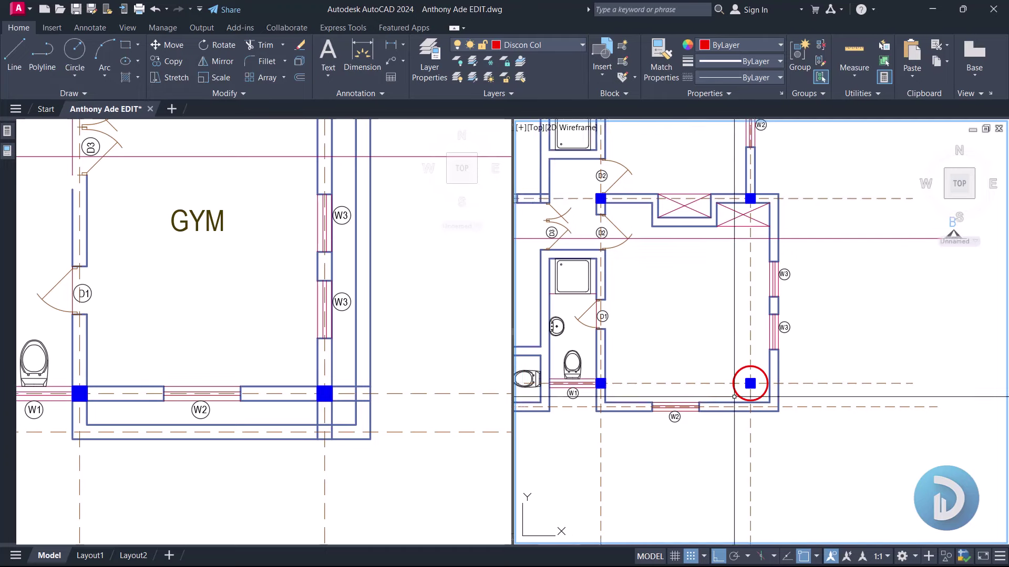
click(764, 374)
right_click(628, 272)
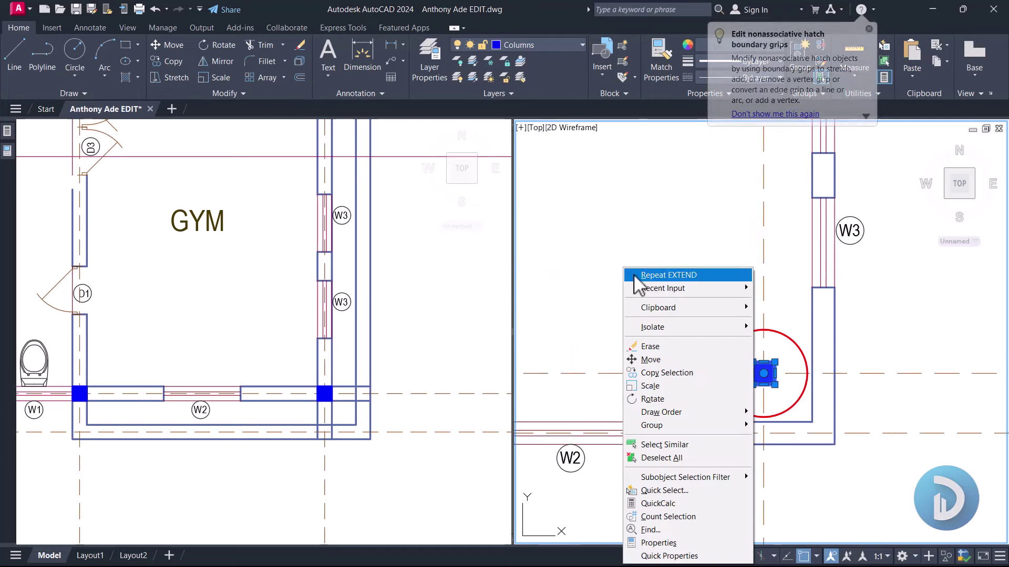
click(666, 373)
click(763, 373)
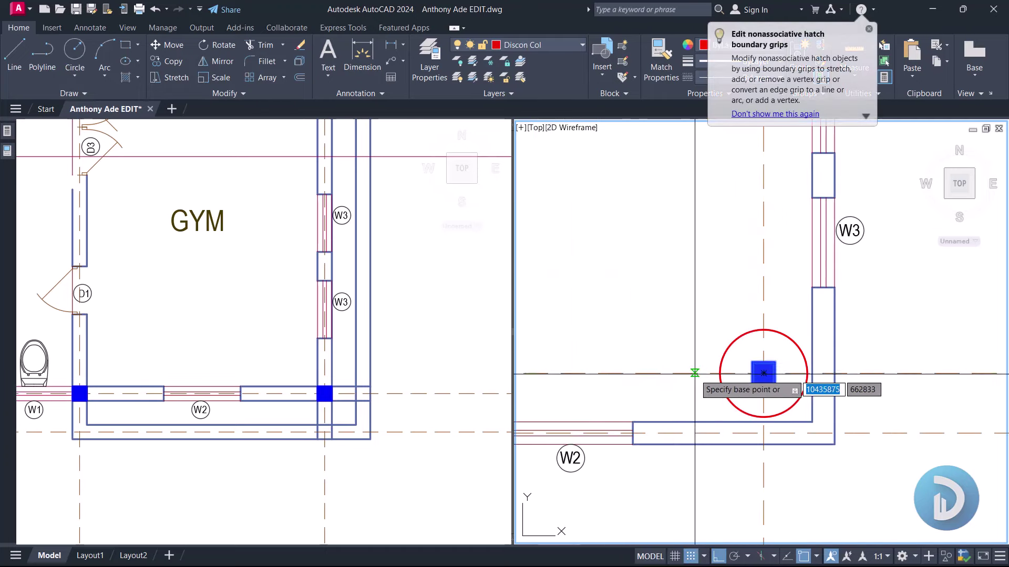
click(694, 433)
key(Return)
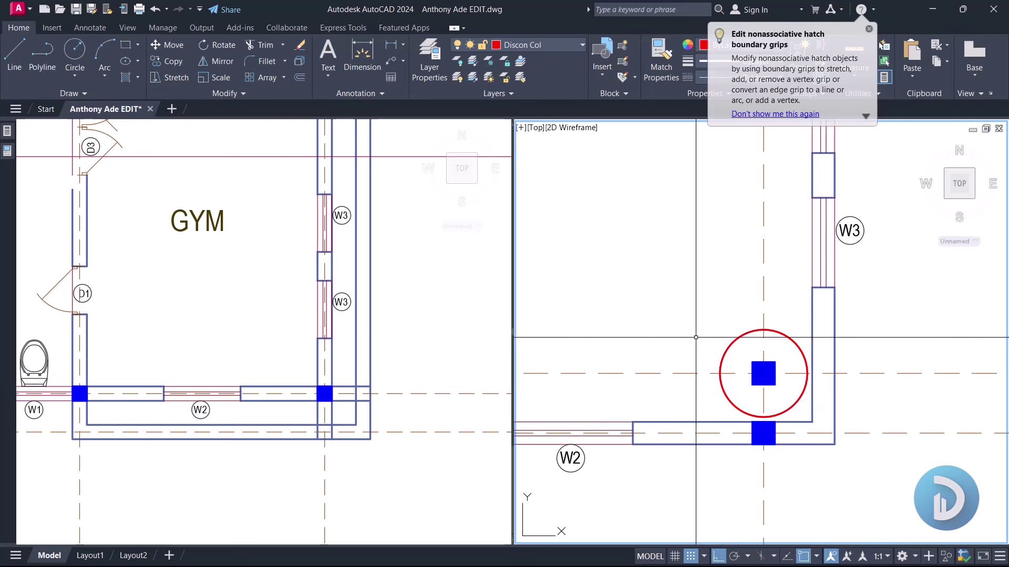
key(Return)
key(Return)
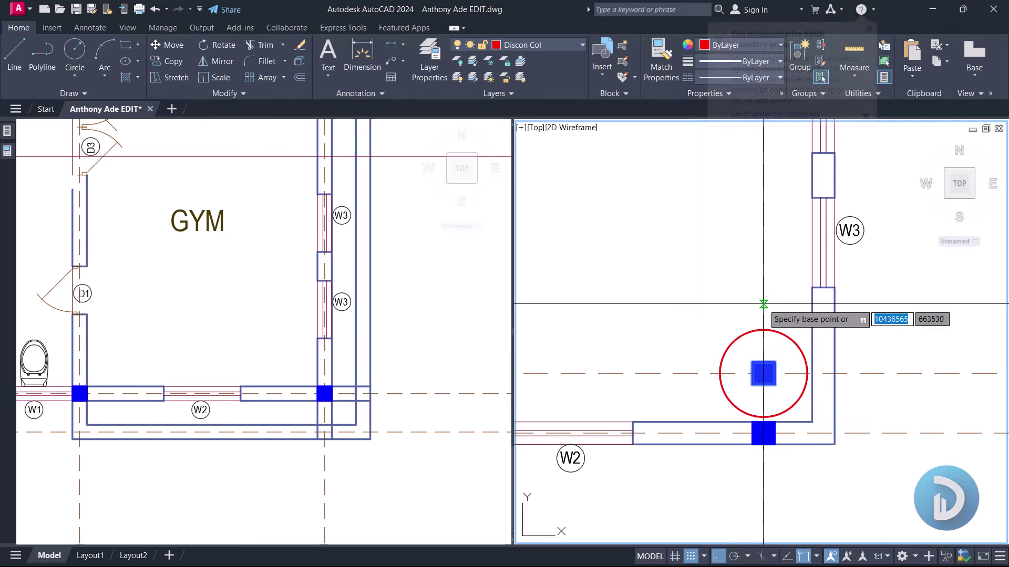
click(763, 303)
key(Escape)
Step: Draw a vertical line from midway across the thickness of the outer W3 window wall down beyond the first floor plan
text(l)
key(Return)
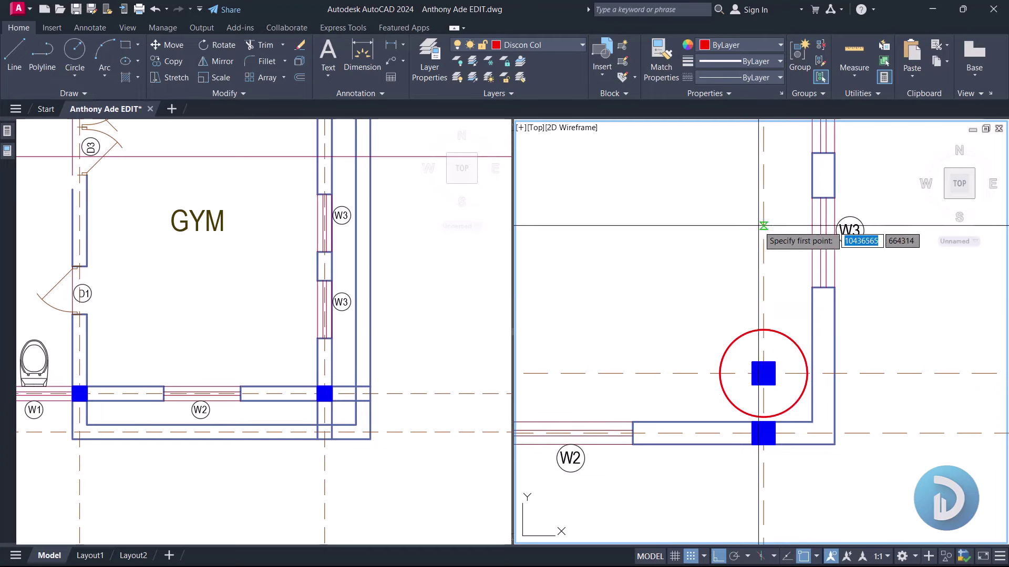
shift+right_click(763, 226)
click(796, 261)
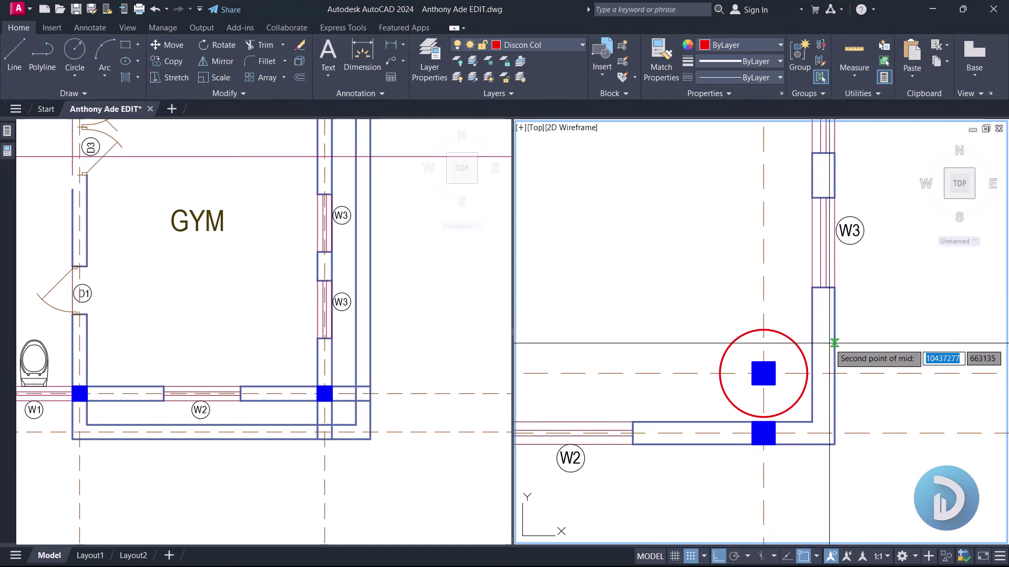
click(815, 331)
scroll(839, 422, down, 5)
click(813, 462)
key(Return)
Step: Stretch the upper end of the new vertical line up beyond the opposite side of the first floor plan
click(893, 476)
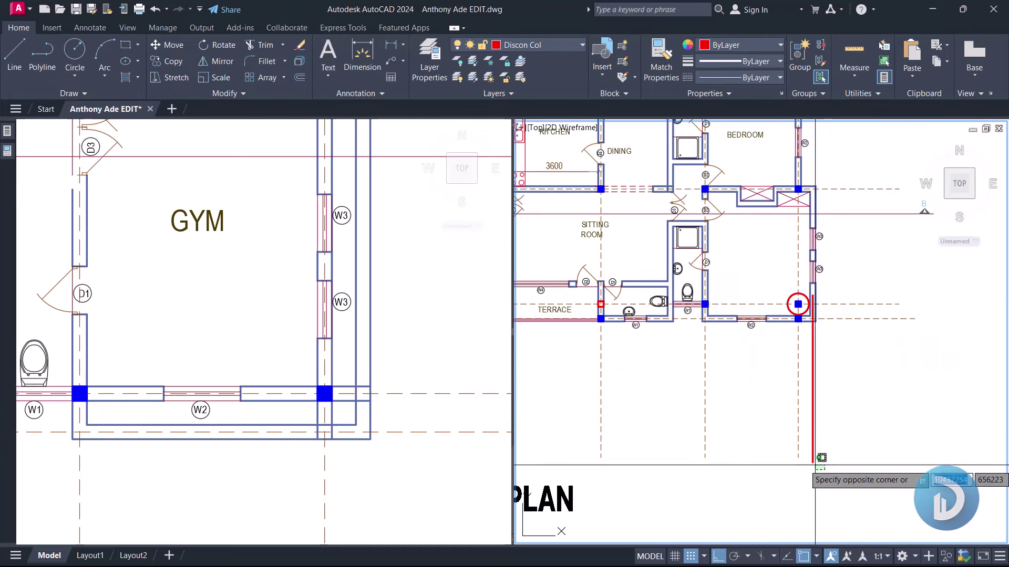
click(815, 299)
scroll(813, 295, down, 10)
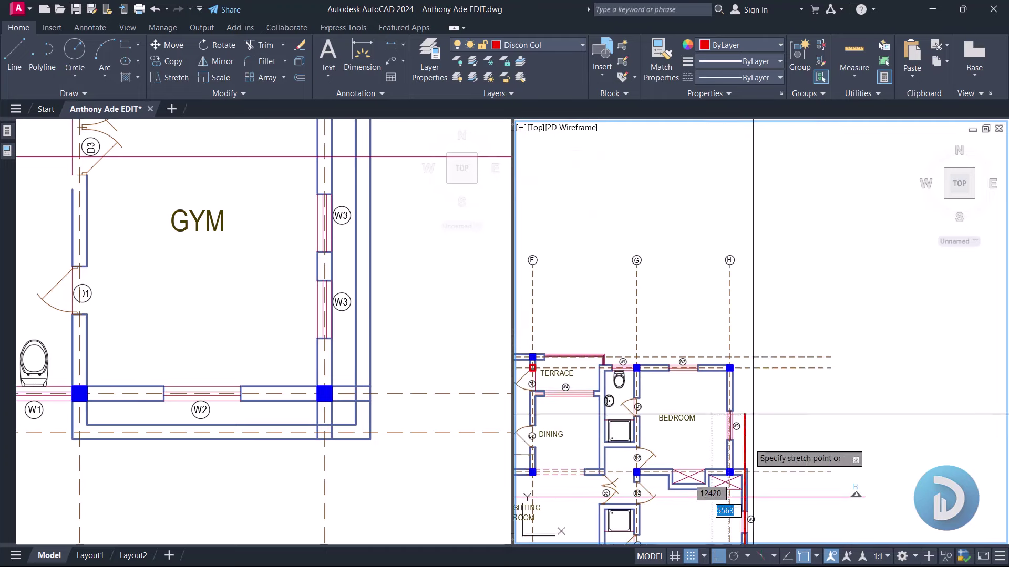
scroll(745, 335, up, 10)
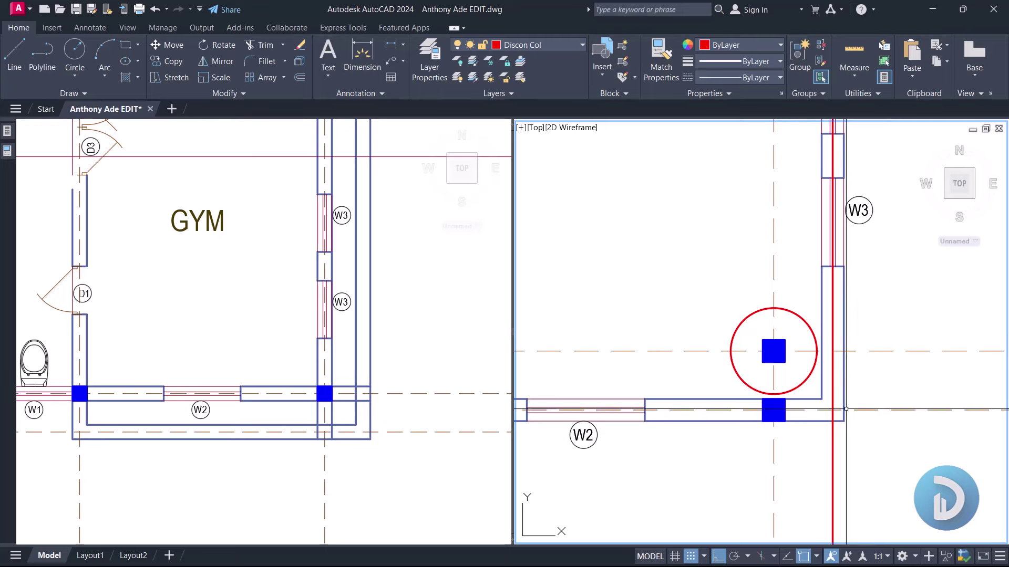
Step: Match the new vertical line's properties to those of the existing dashed grid lines
scroll(840, 378, down, 3)
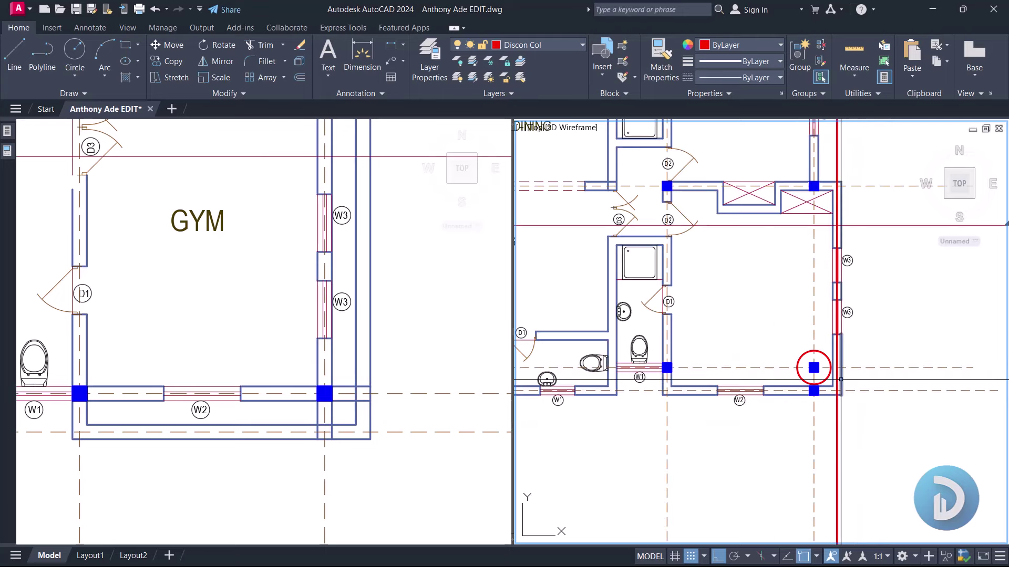
text(m)
scroll(839, 386, up, 3)
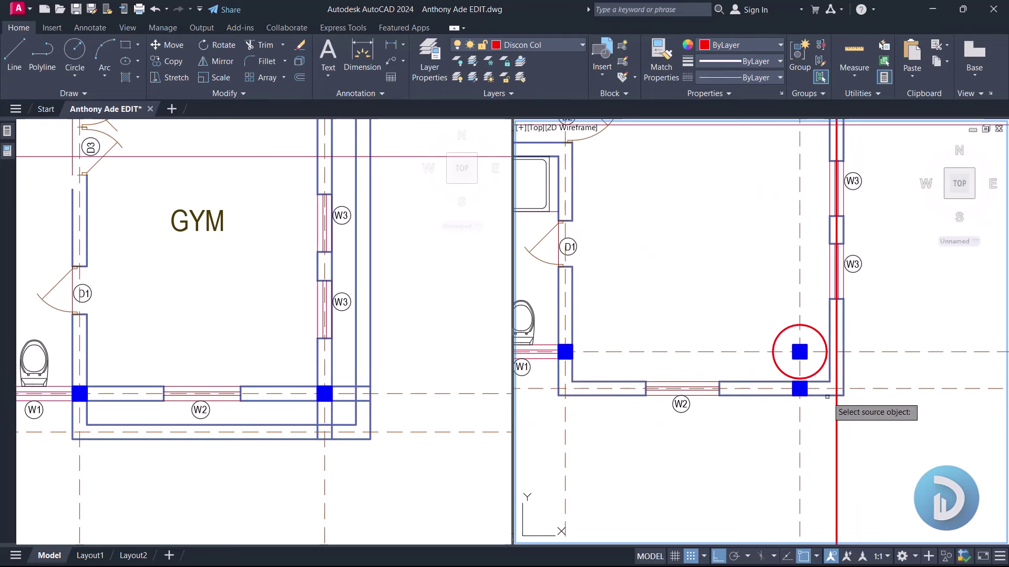
key(Escape)
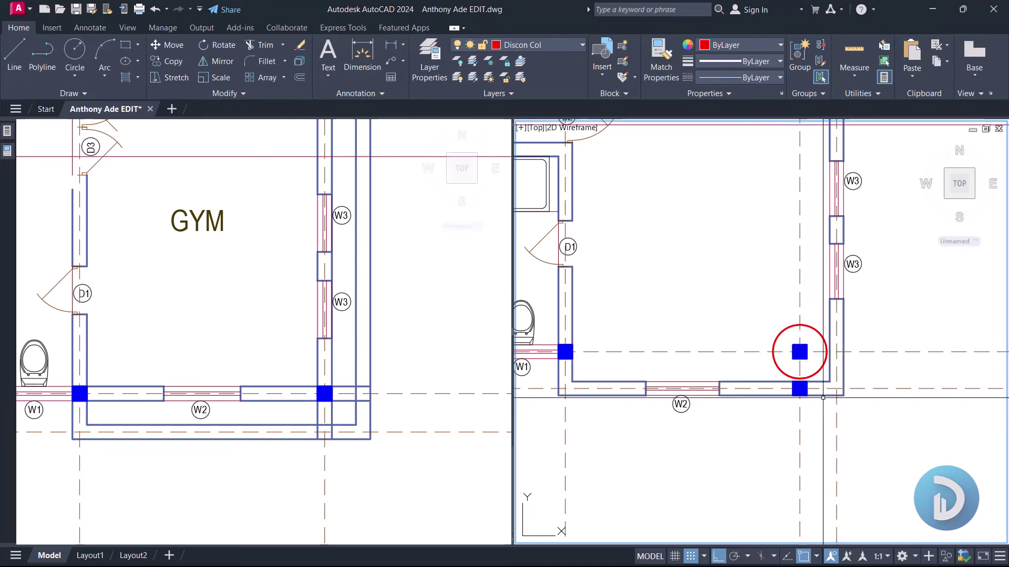
Step: Copy the circled grid H column horizontally onto the new dashed grid within the outer W3 window wall
scroll(803, 355, up, 2)
click(796, 349)
right_click(698, 234)
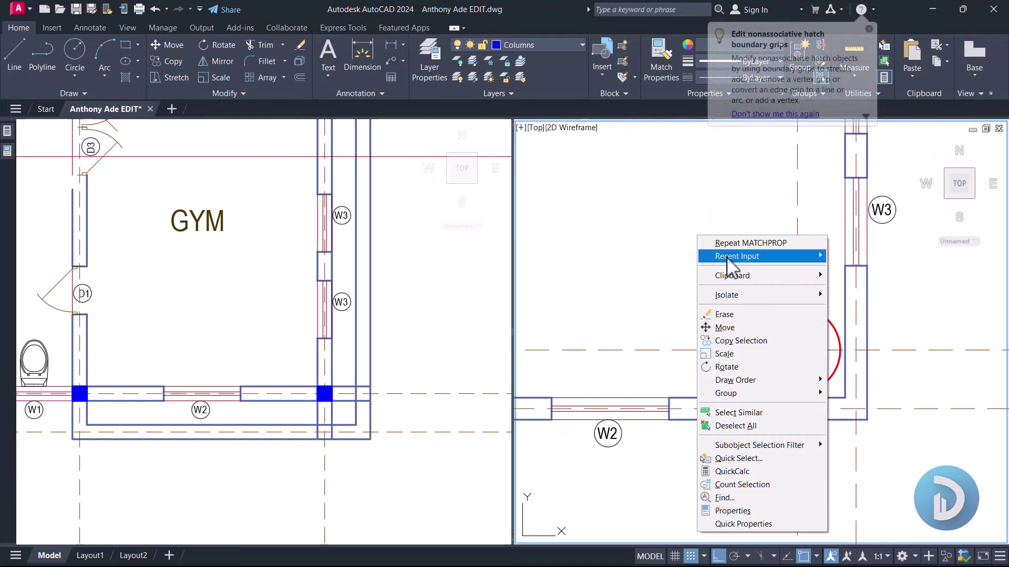
click(744, 335)
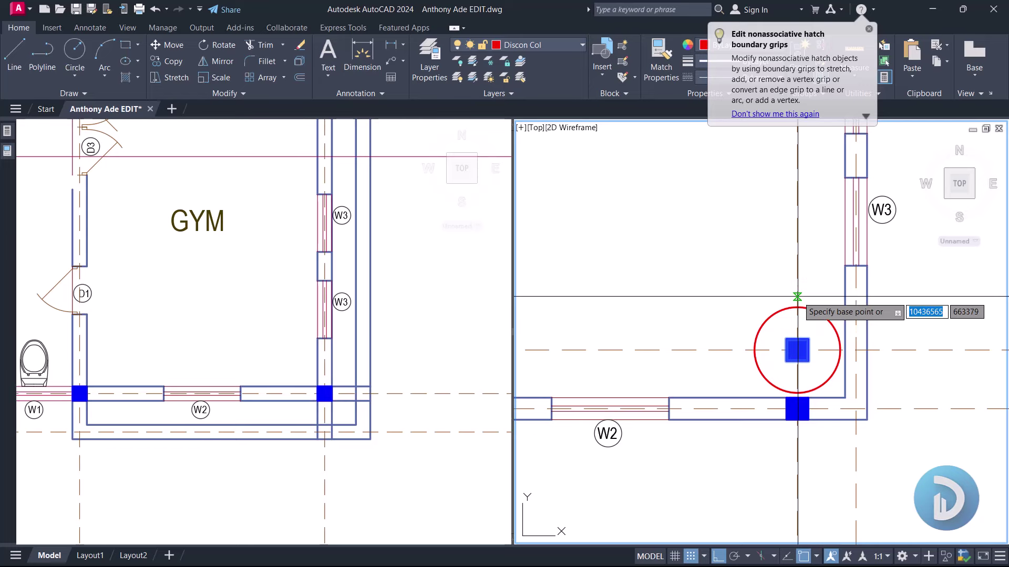
click(794, 308)
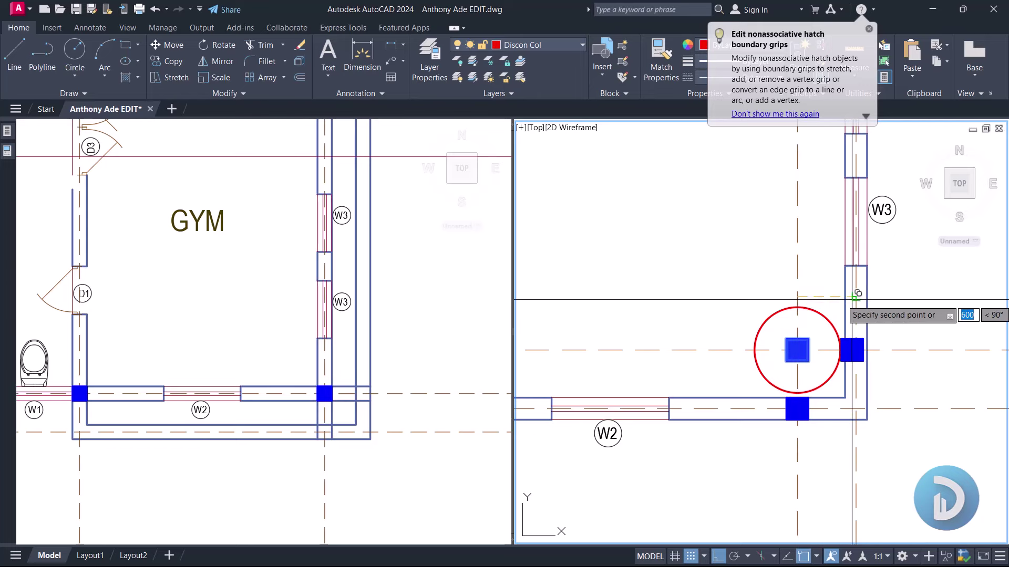
click(855, 298)
key(Return)
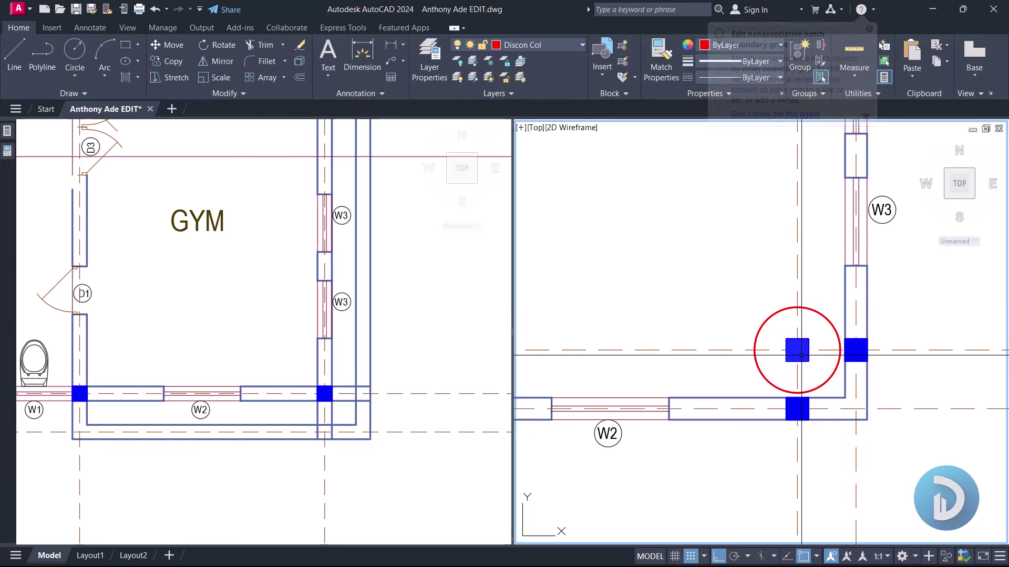
Step: Delete the circled column's solid hatch, matching its outline to the red circle before removing that circle to mark the column discontinued
click(799, 353)
key(Escape)
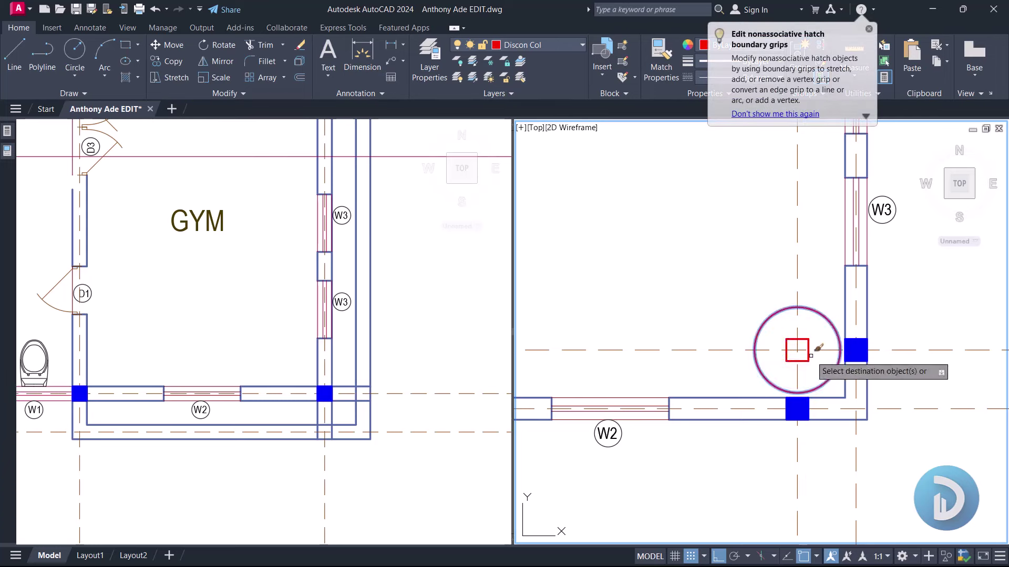
key(Escape)
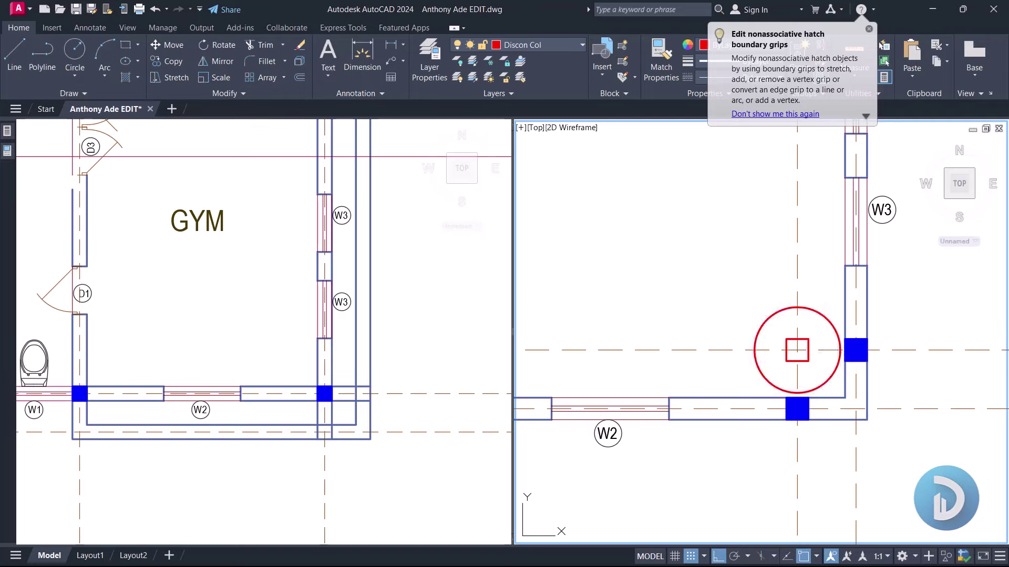
scroll(815, 309, down, 5)
mouse_move(578, 262)
middle_down()
mouse_move(737, 263)
mouse_move(720, 284)
mouse_move(695, 275)
middle_up()
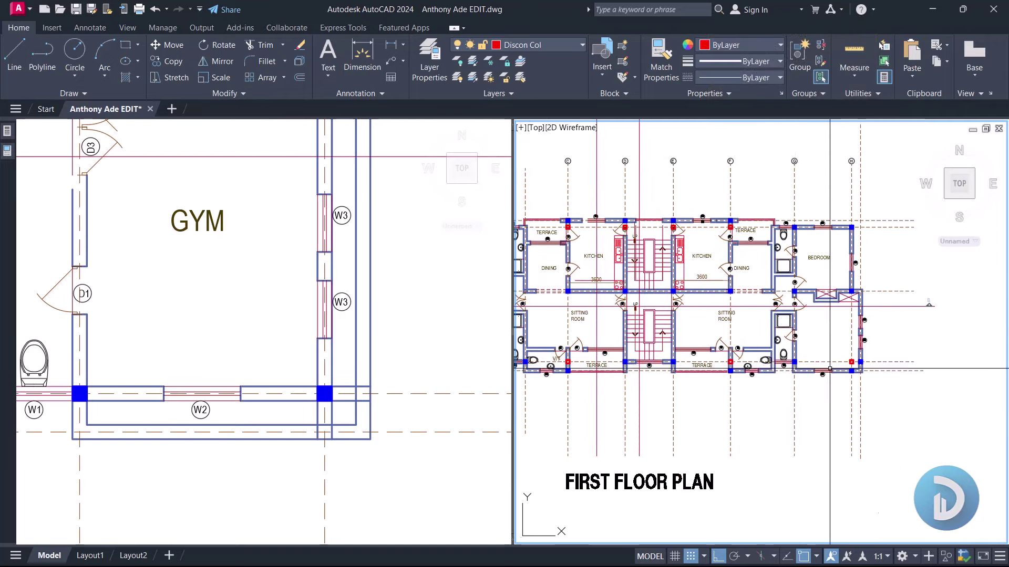
scroll(830, 368, up, 2)
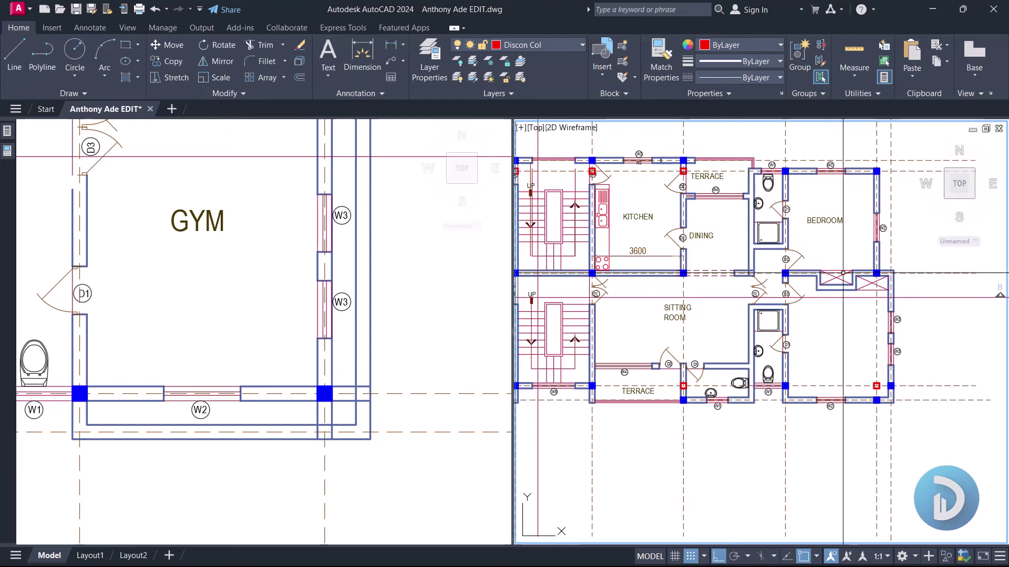
middle_drag(814, 257, 823, 272)
middle_drag(658, 337, 874, 364)
middle_drag(681, 174, 759, 176)
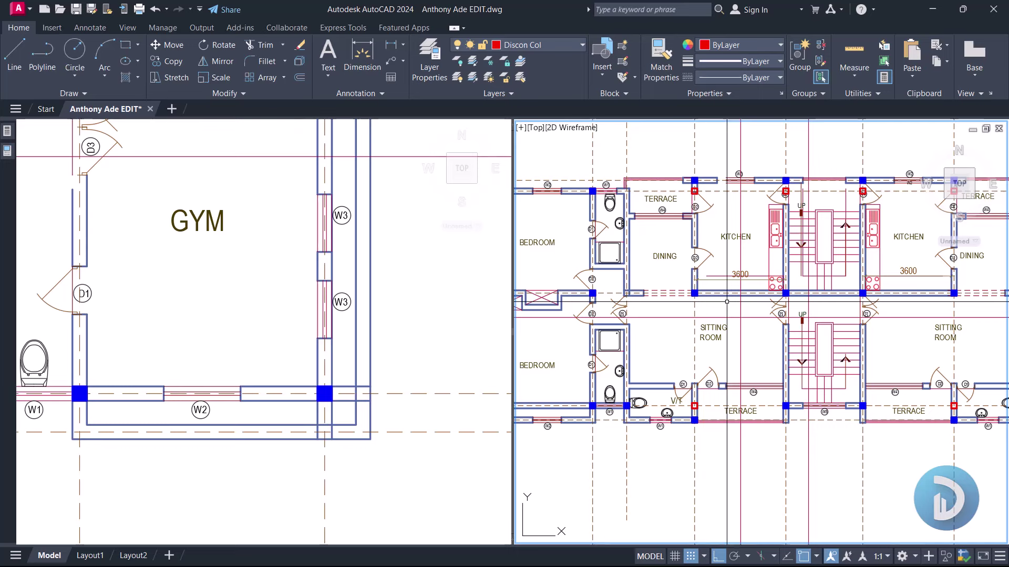
Step: On the ground floor, offset the grid H line 600 outward to the centre of the outer wall beside the gym
click(339, 229)
scroll(351, 494, down, 2)
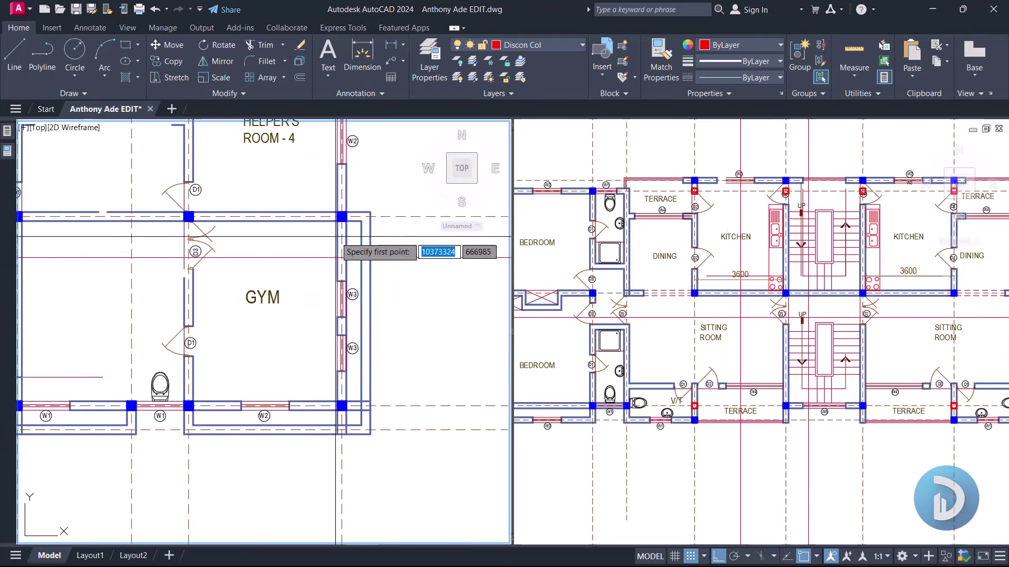
scroll(378, 261, up, 5)
click(378, 261)
middle_drag(445, 273, 361, 284)
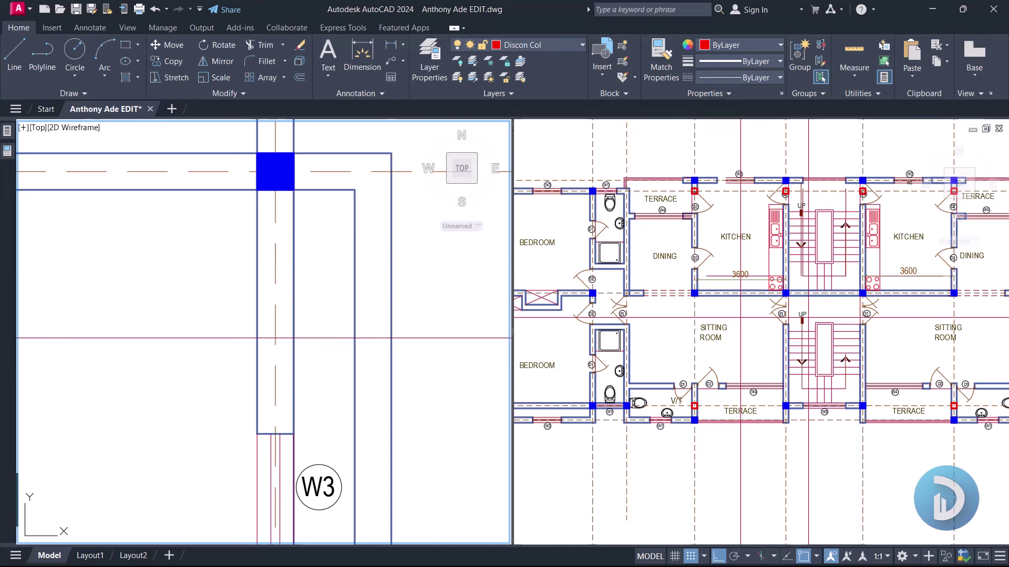
key(Return)
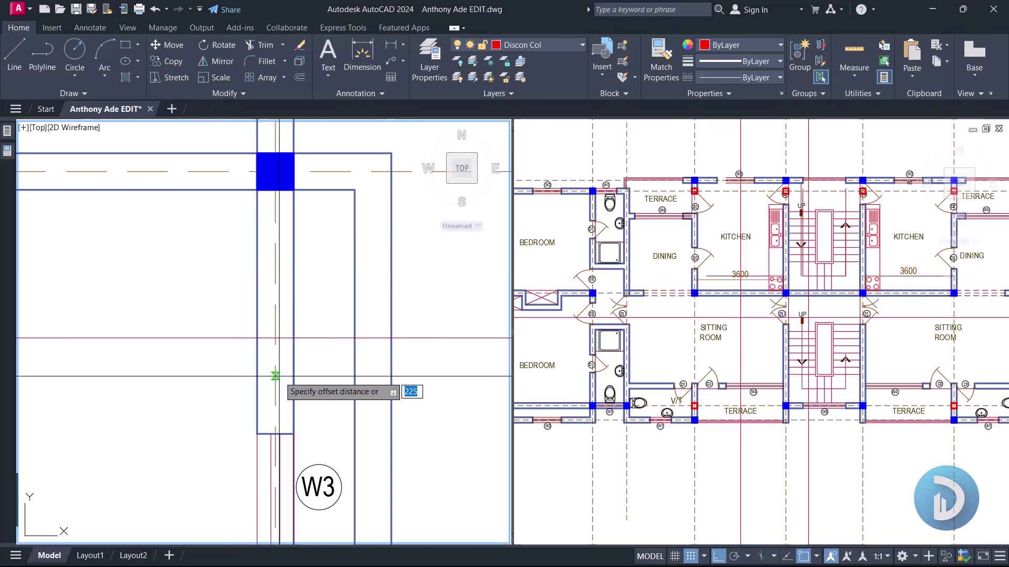
text(6)
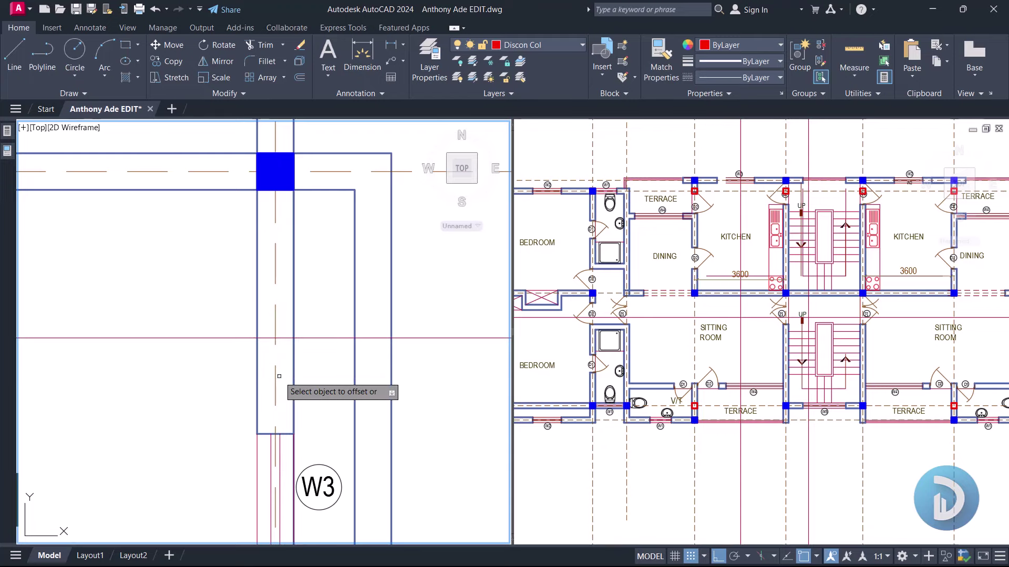
scroll(322, 309, down, 5)
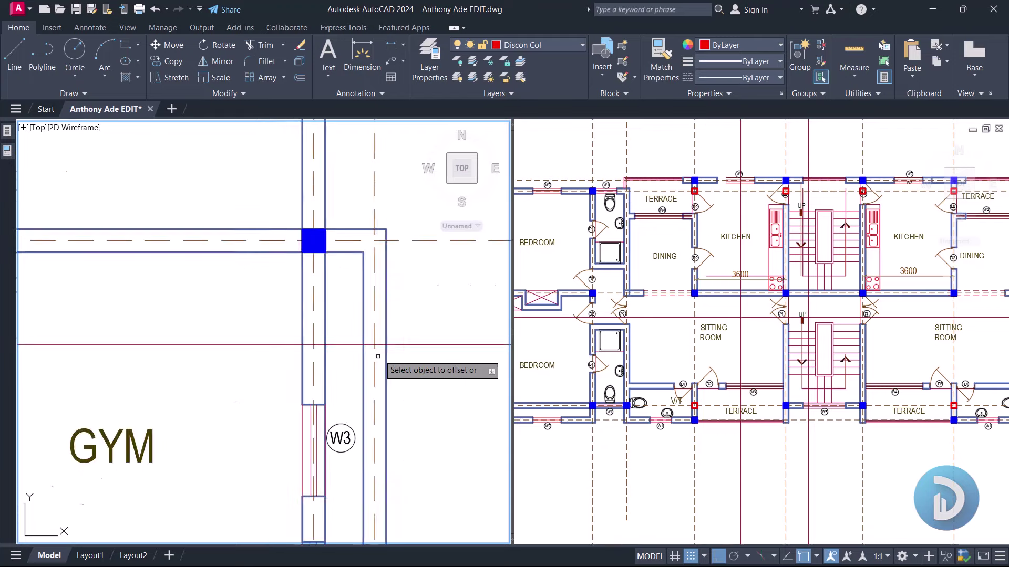
Step: Copy the grid H bubble and its letter to the upper end of the newly offset grid line
middle_drag(362, 158, 355, 310)
click(279, 203)
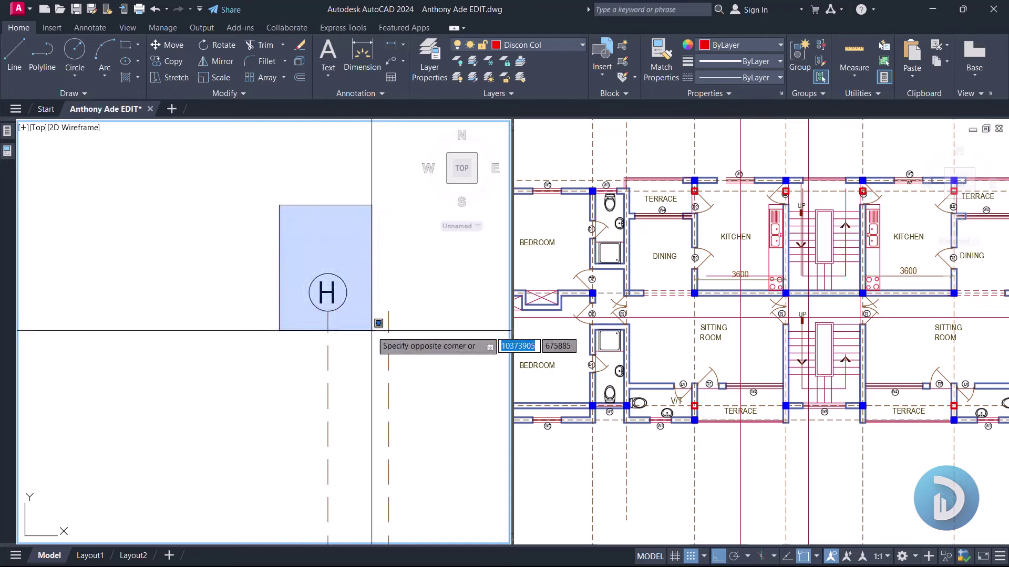
click(372, 372)
right_click(297, 237)
click(342, 345)
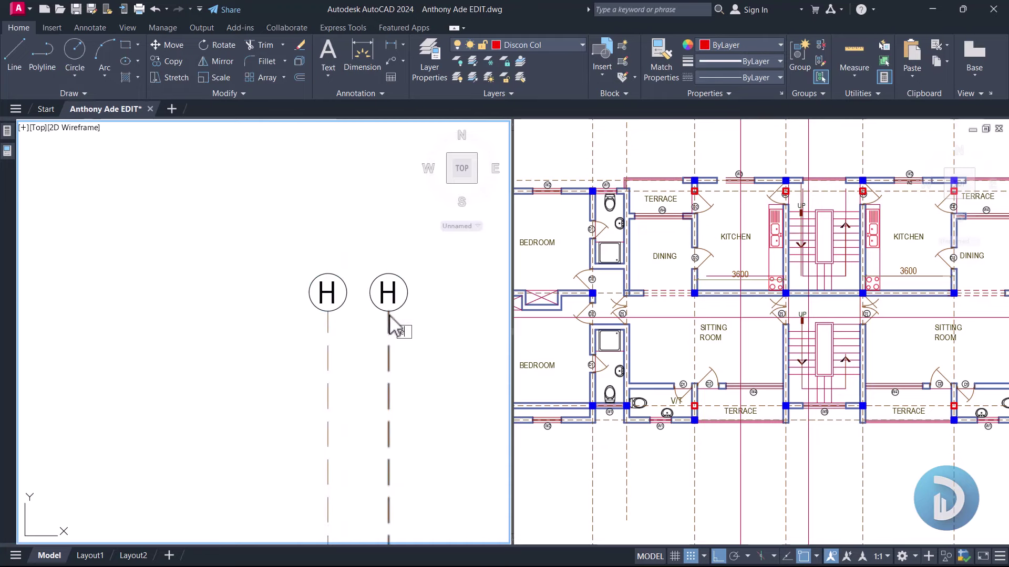
Step: Relabel the copied outer grid bubble beside grid H as H' on the ground floor
click(392, 298)
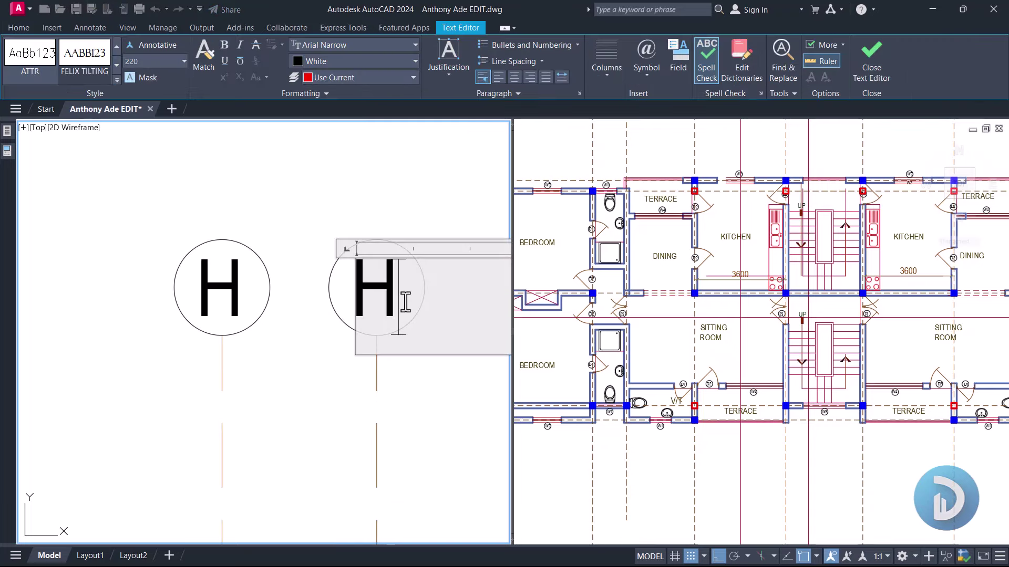
click(394, 210)
scroll(387, 268, down, 10)
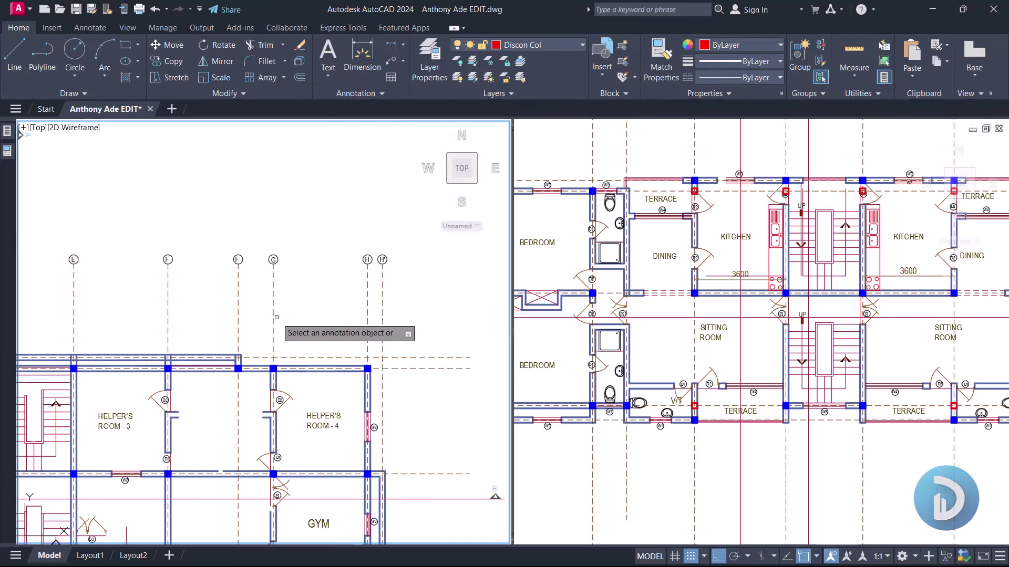
Step: Relabel the second F grid bubble, between grids F and G on the ground floor, as F'
scroll(353, 265, up, 8)
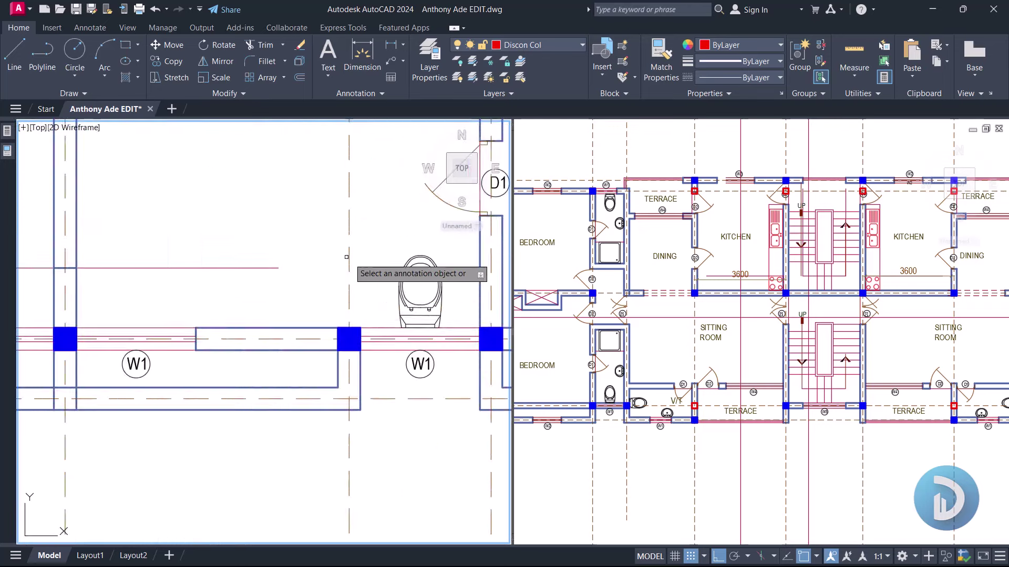
scroll(362, 221, up, 5)
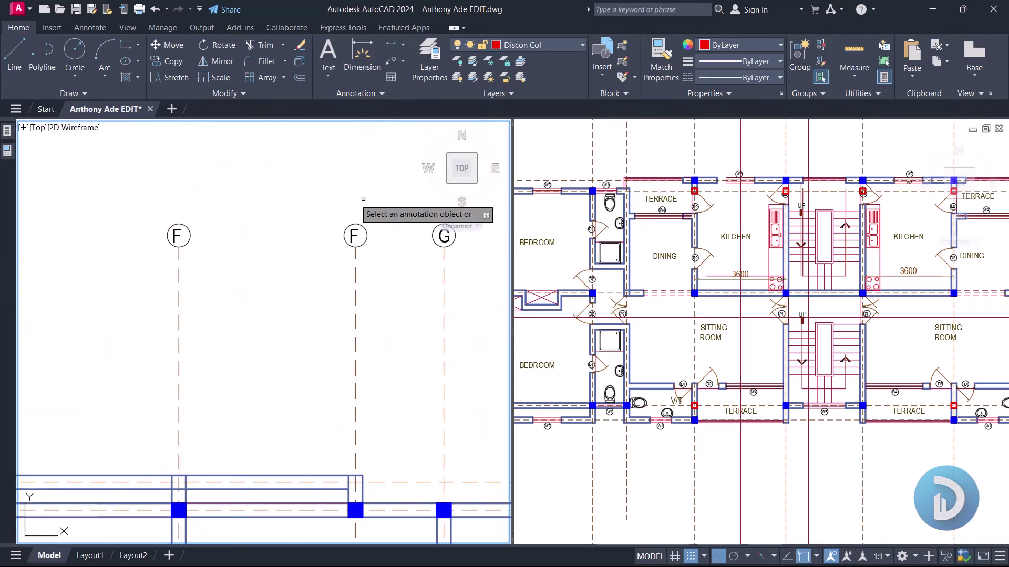
double_click(354, 236)
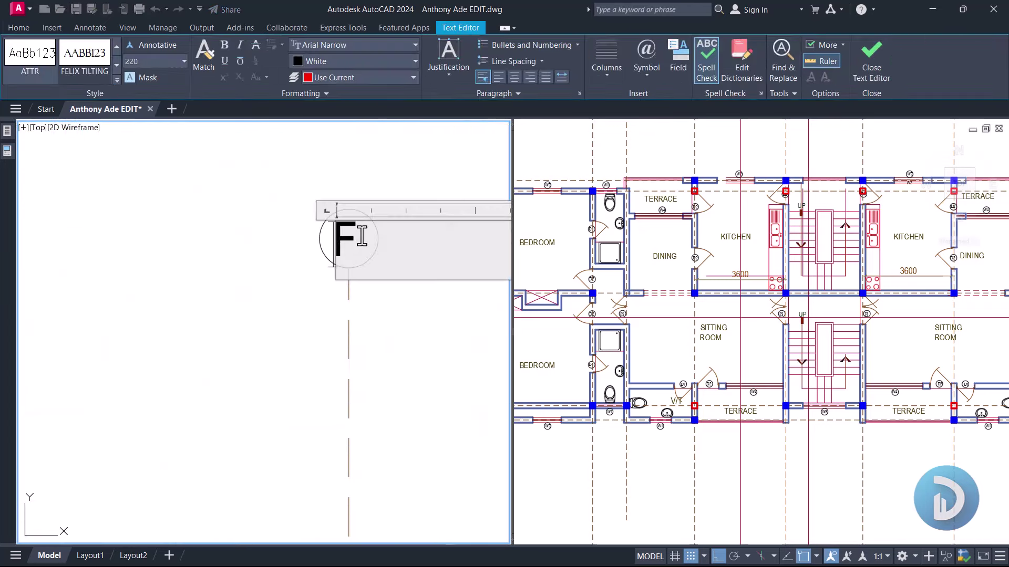
click(363, 218)
scroll(362, 220, down, 8)
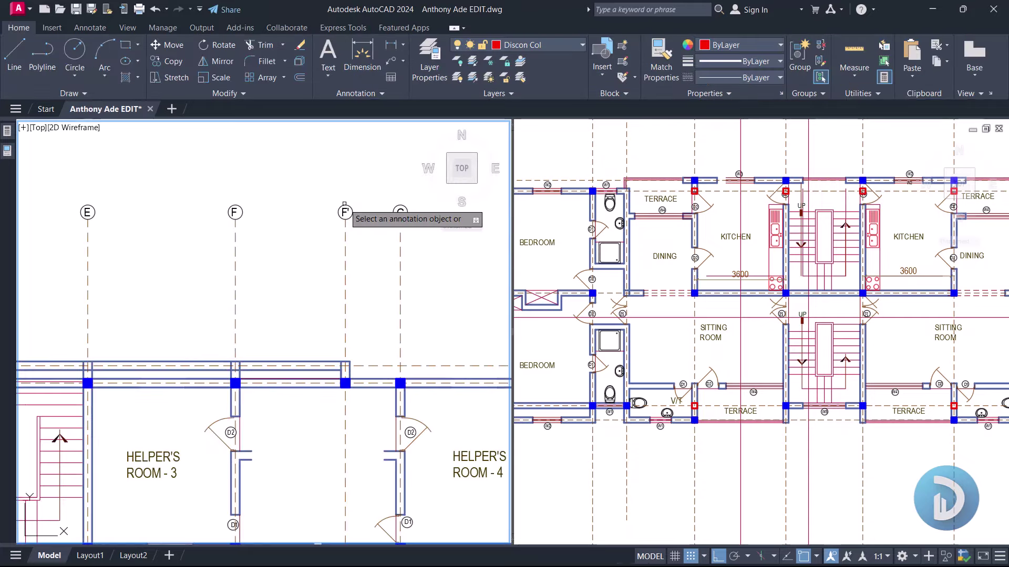
Step: Compare the grid lines and column positions of the ground floor and first floor plans, especially around grids A to C
scroll(343, 262, up, 3)
middle_drag(281, 232, 326, 283)
click(725, 263)
scroll(725, 263, down, 6)
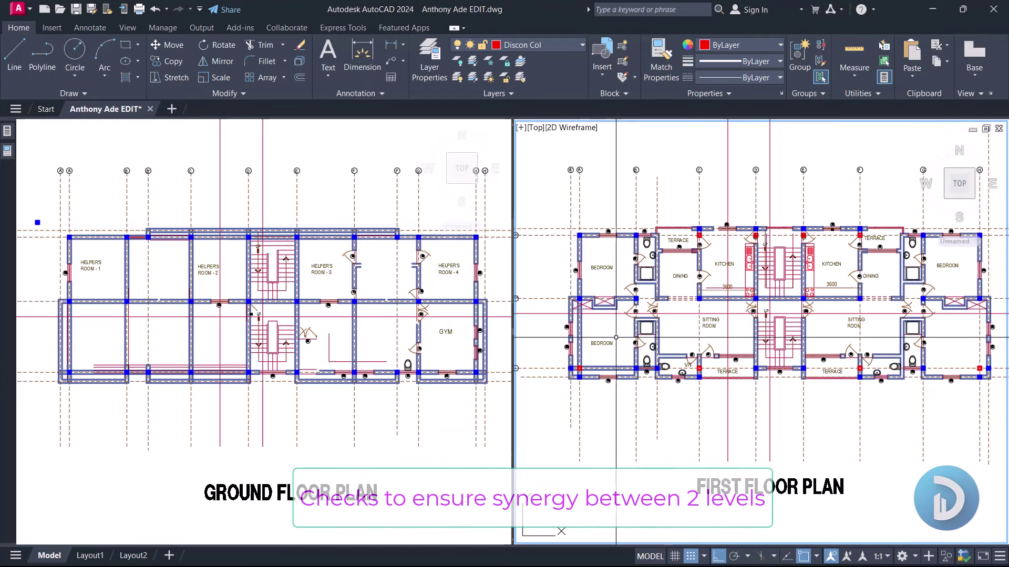
click(213, 308)
scroll(61, 231, up, 2)
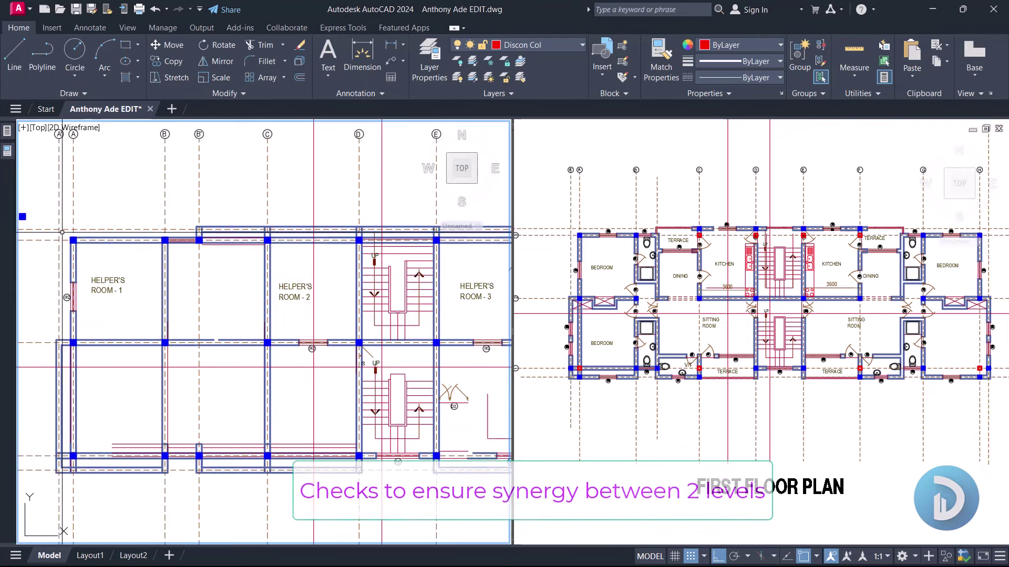
middle_drag(102, 219, 98, 265)
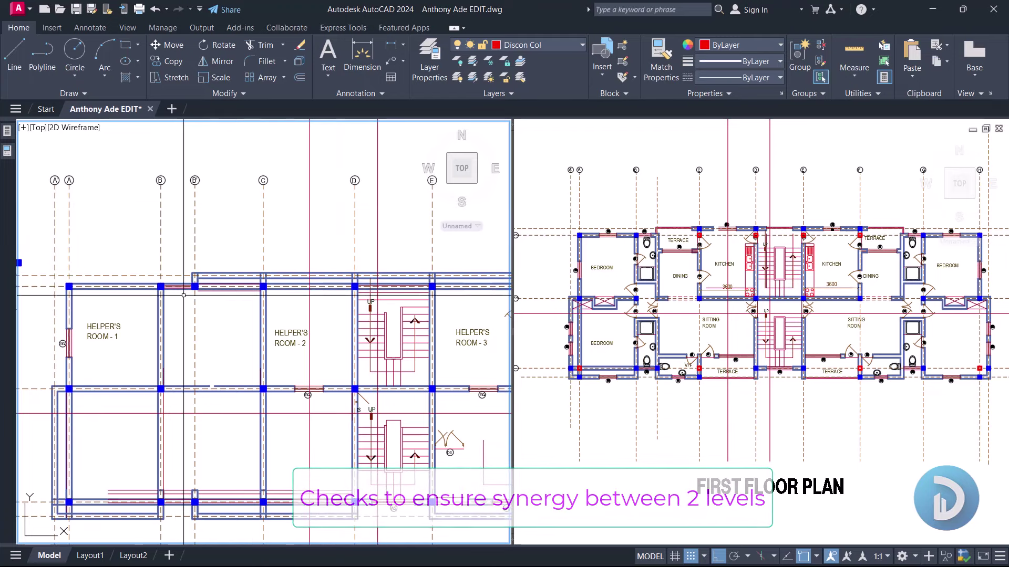
click(745, 286)
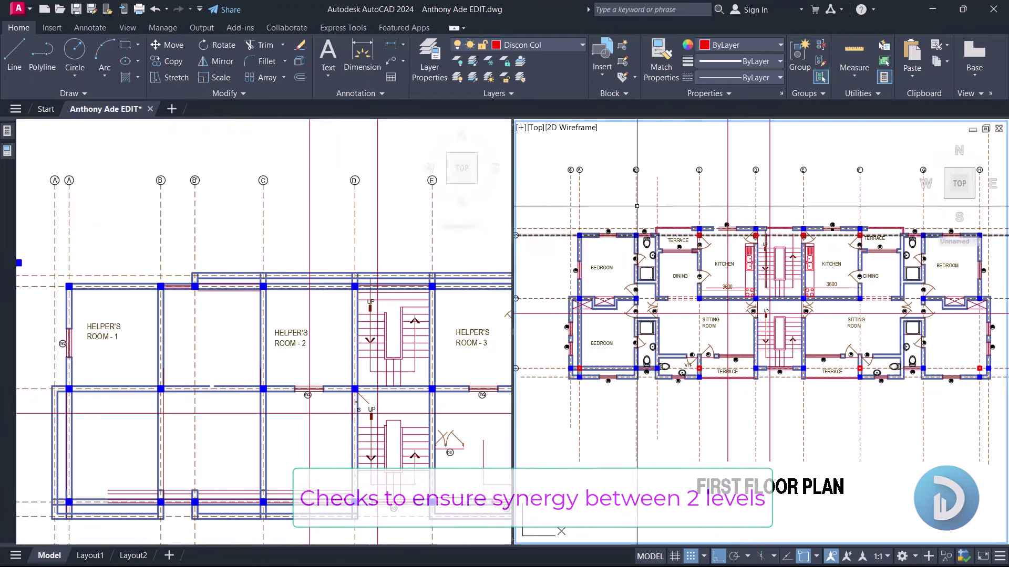
scroll(580, 255, up, 4)
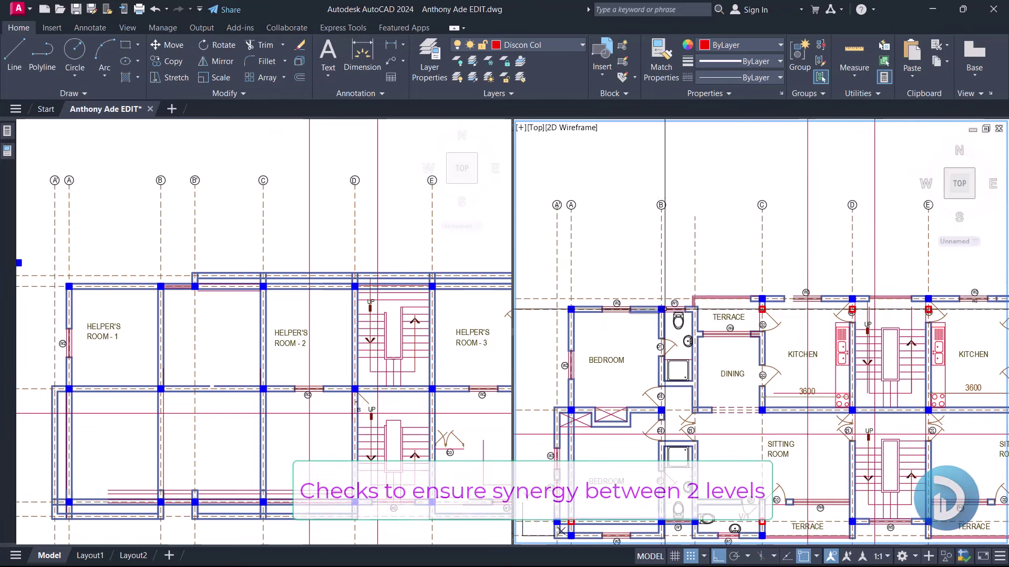
Step: Copy the grid B column beside the W1 window horizontally onto the unlabelled dashed grid at the bathroom and terrace wall on the first floor
scroll(656, 312, up, 5)
click(655, 258)
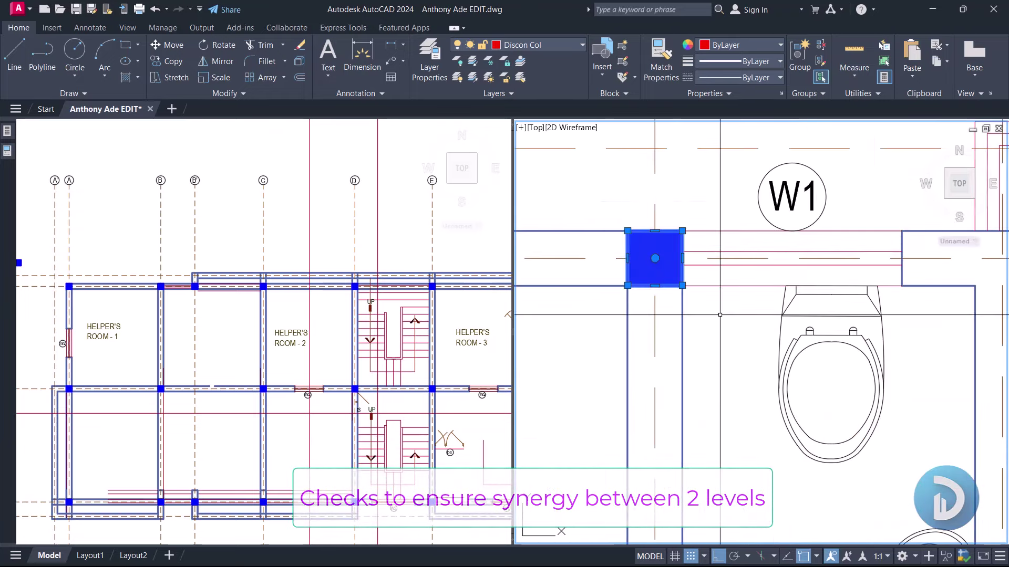
right_click(582, 200)
click(673, 309)
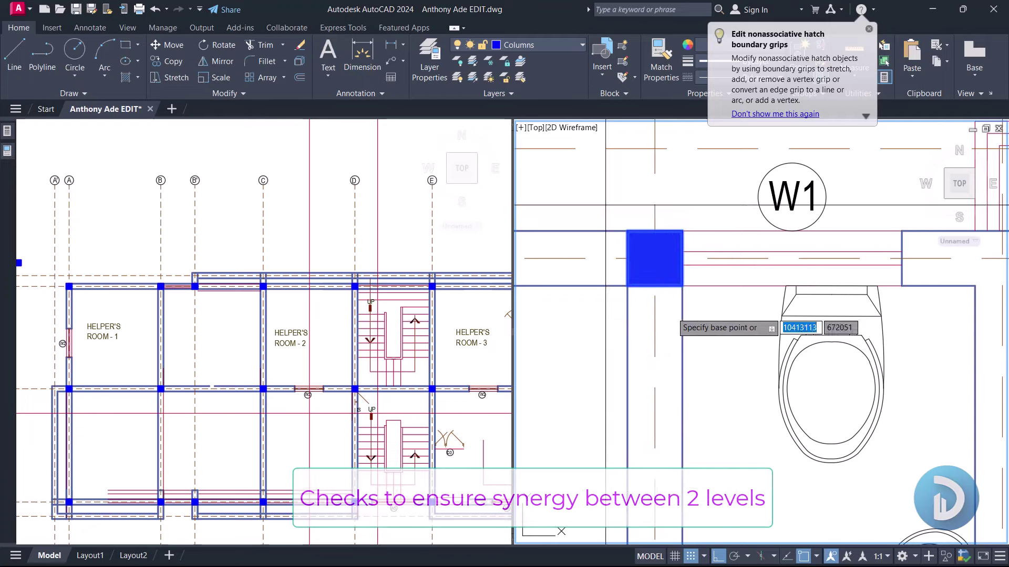
click(654, 335)
scroll(655, 334, down, 3)
middle_drag(788, 336, 675, 335)
scroll(674, 334, up, 3)
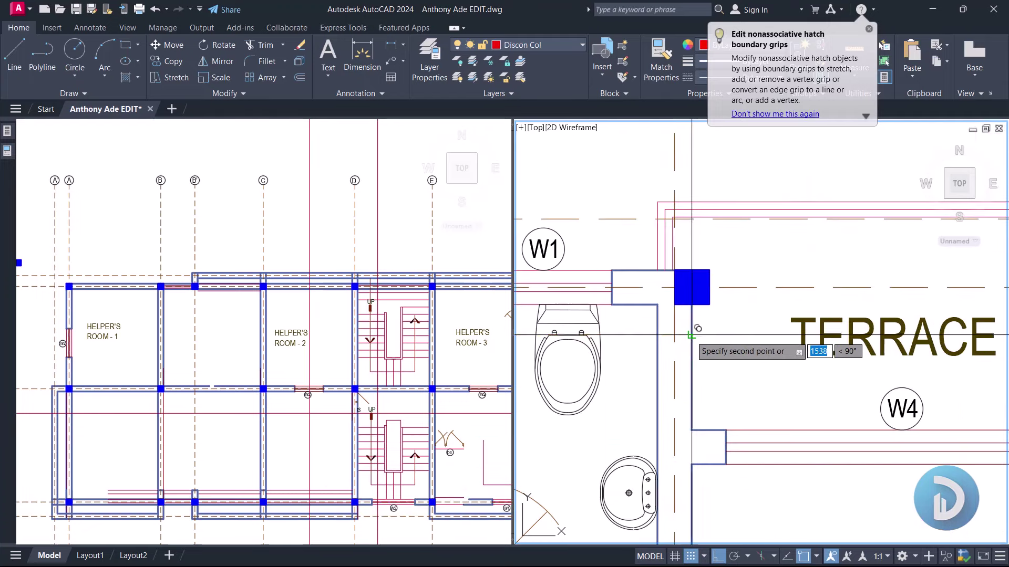
scroll(662, 300, down, 4)
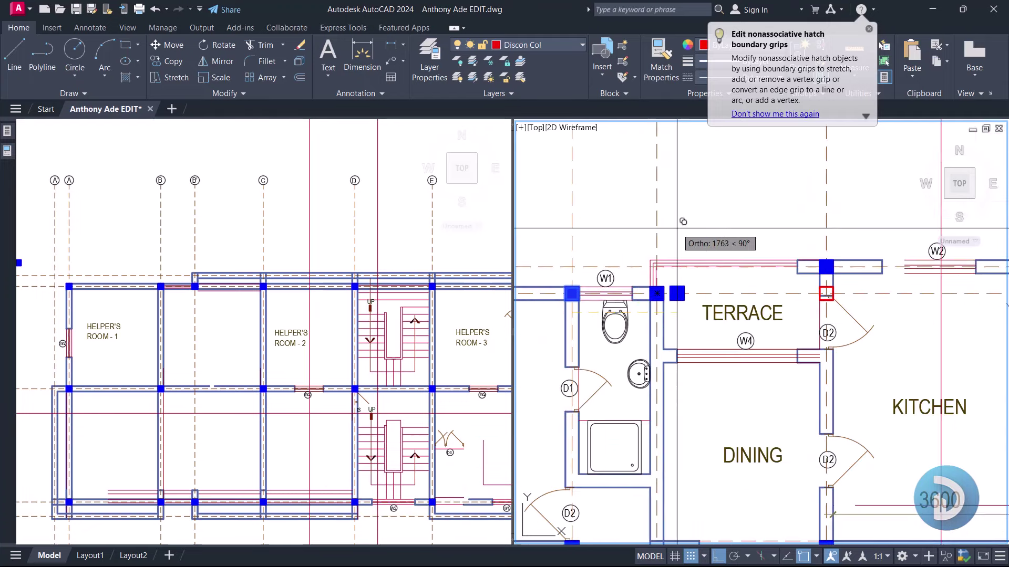
click(676, 228)
scroll(677, 220, down, 2)
Step: Compare column positions along the upper walls of both floors from grid C to grid H
click(393, 294)
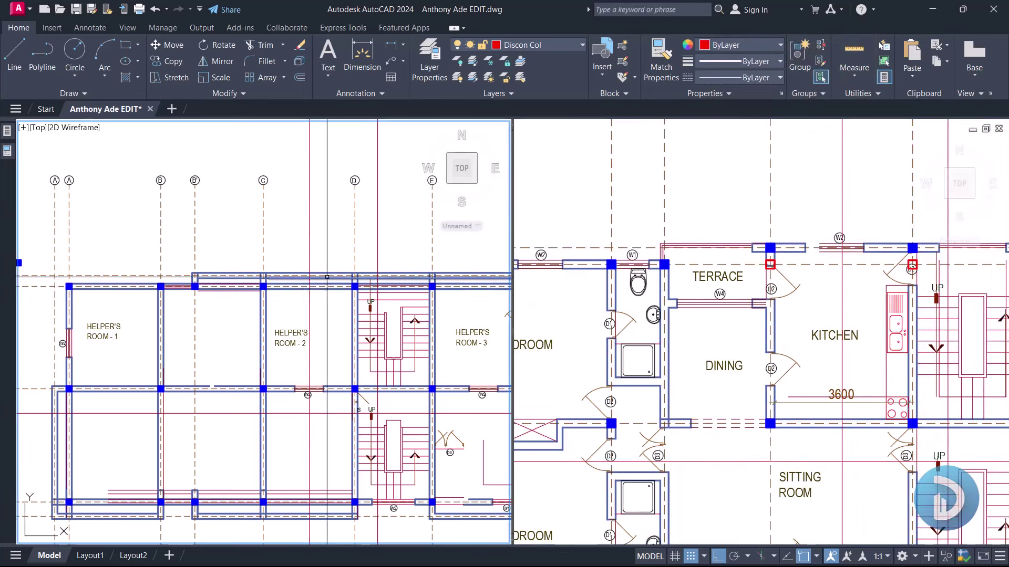
mouse_move(286, 302)
middle_down()
mouse_move(255, 313)
mouse_move(226, 293)
middle_up()
click(814, 310)
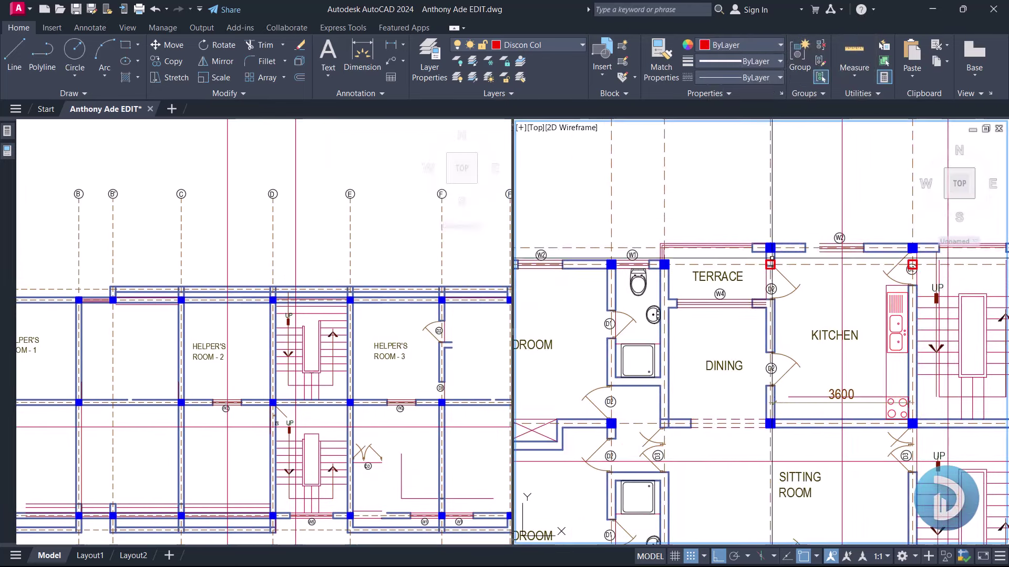
middle_drag(814, 310, 799, 346)
click(360, 289)
middle_drag(361, 288, 258, 315)
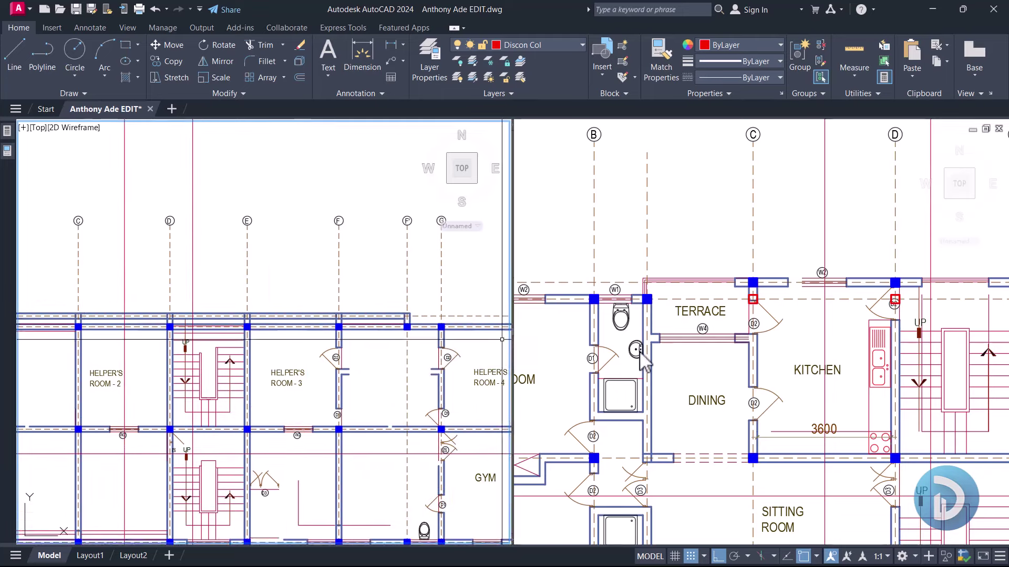
click(998, 311)
middle_drag(998, 311, 492, 328)
click(492, 328)
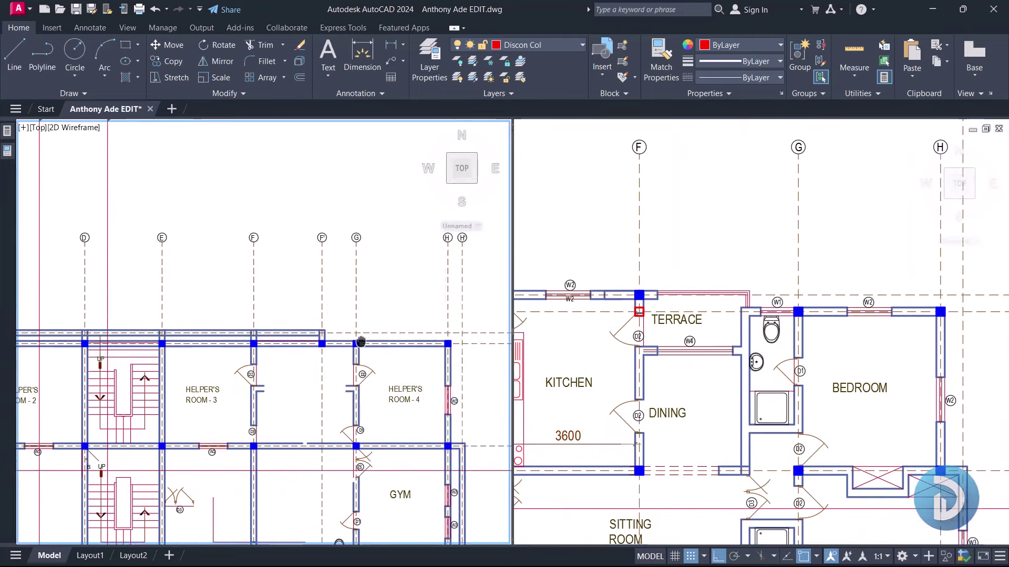
scroll(344, 348, up, 3)
middle_drag(363, 348, 343, 347)
click(603, 390)
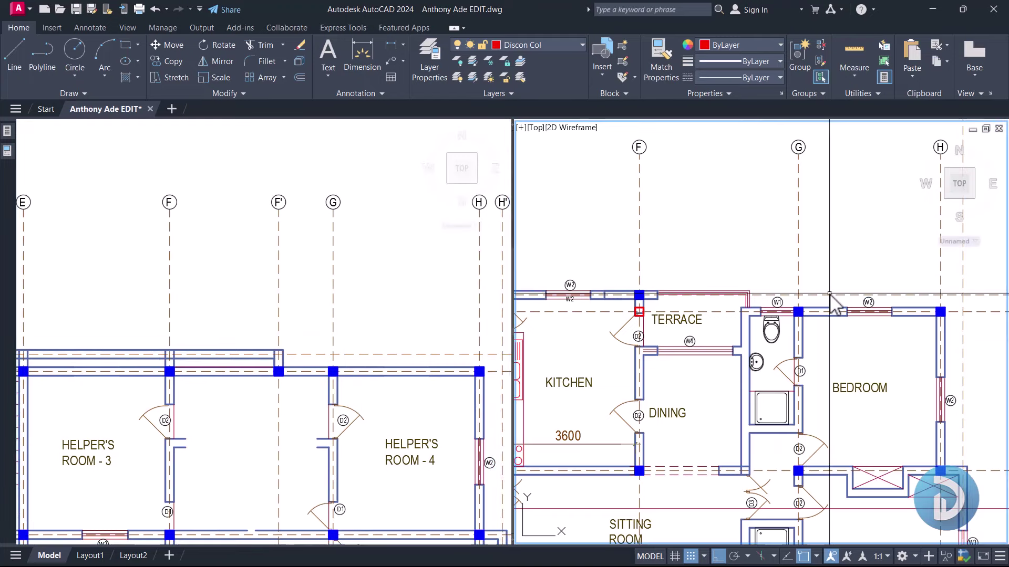
Step: Start a line for the missing grid at the bathroom and terrace wall between first floor grids F and G
scroll(744, 336, up, 4)
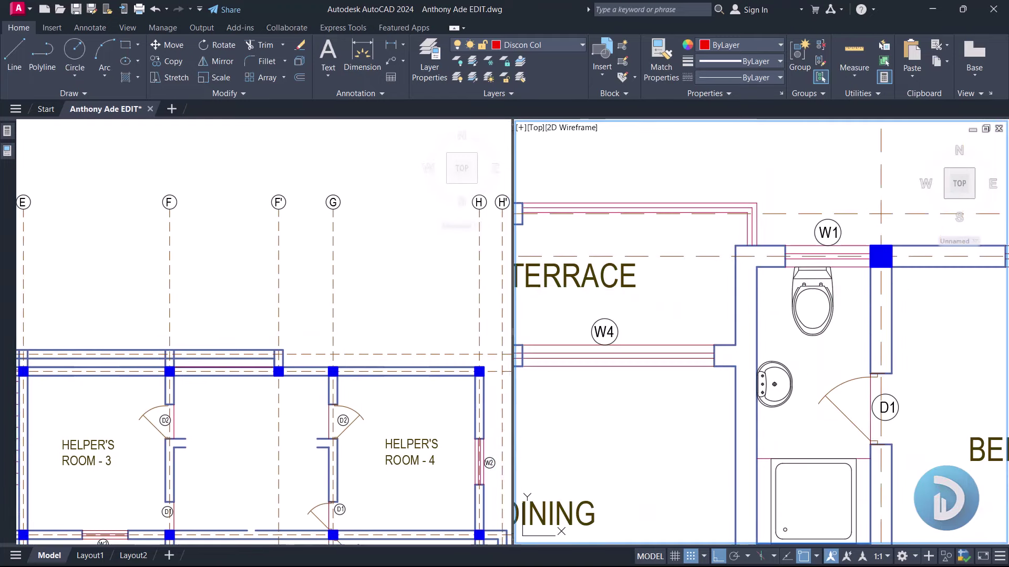
key(l)
key(space)
shift+right_click(657, 167)
key(Escape)
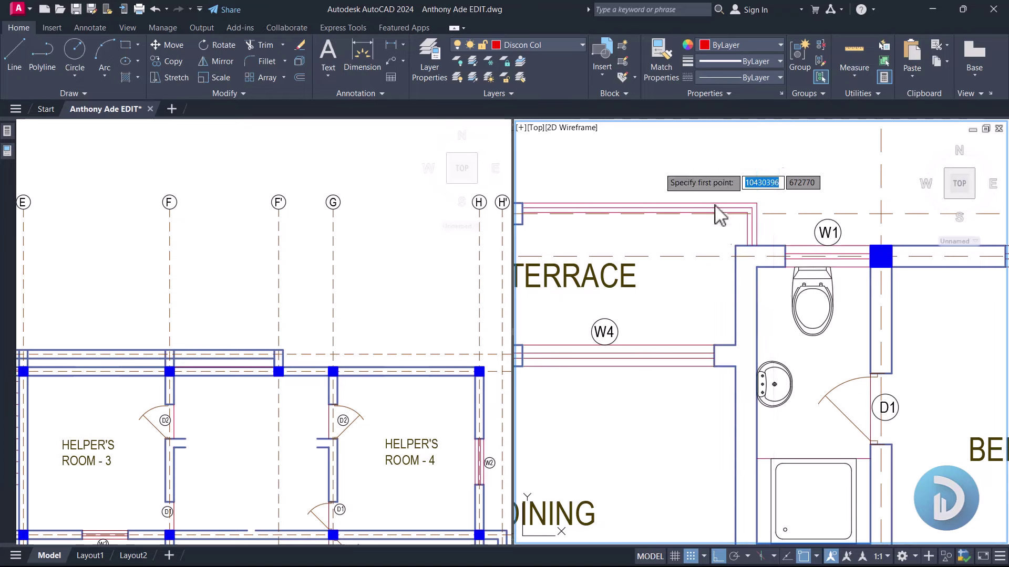
Step: Draw a vertical line along the centre of the wall between the dining room and bathroom, extending above the plan
click(746, 299)
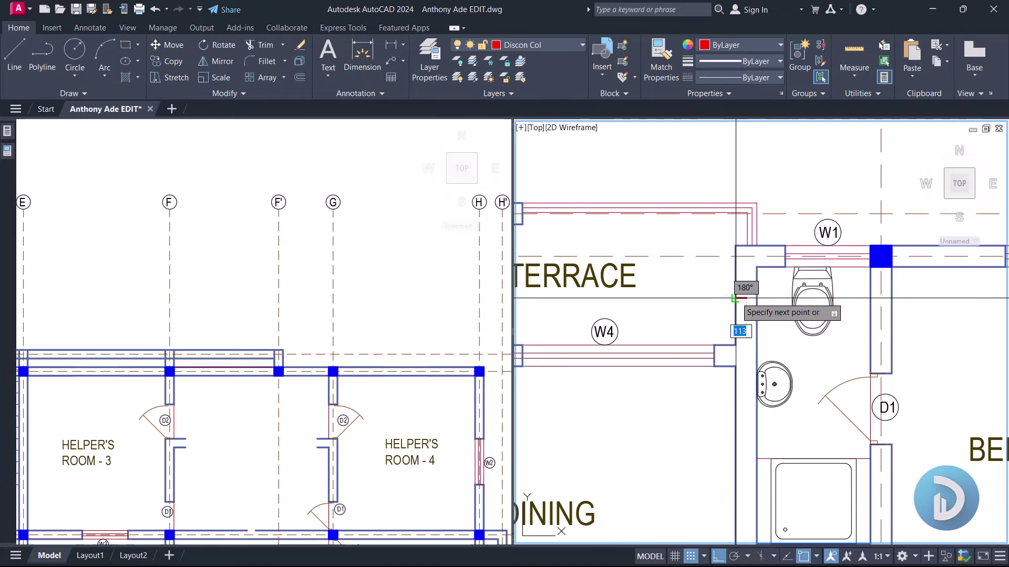
scroll(736, 299, down, 5)
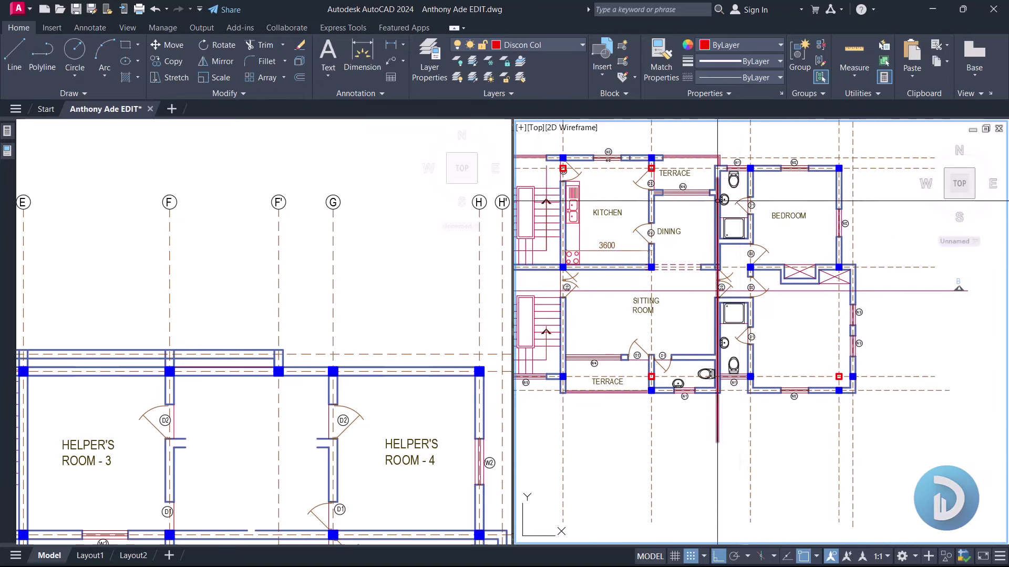
middle_drag(717, 201, 711, 268)
scroll(711, 268, up, 2)
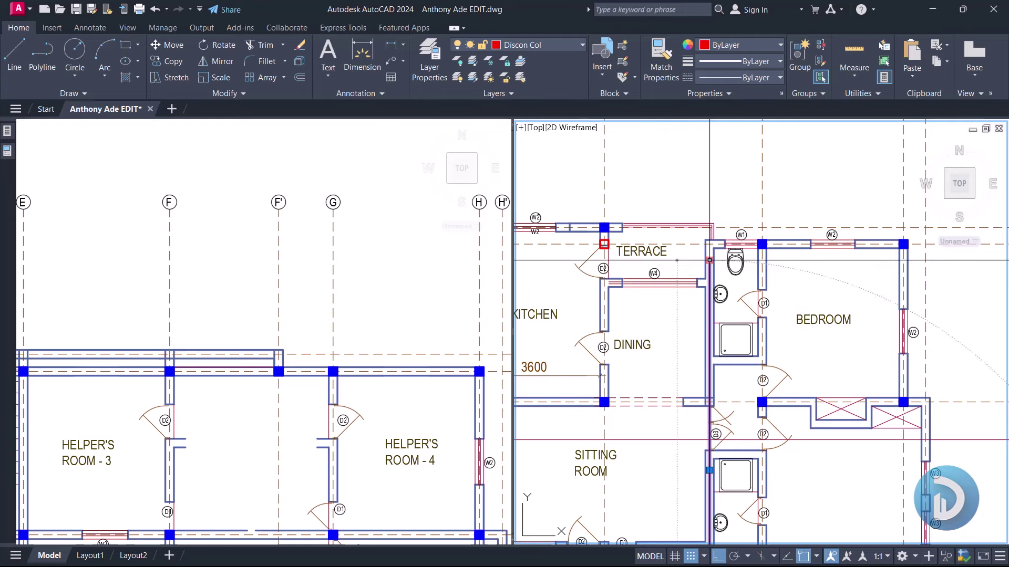
middle_drag(720, 200, 708, 269)
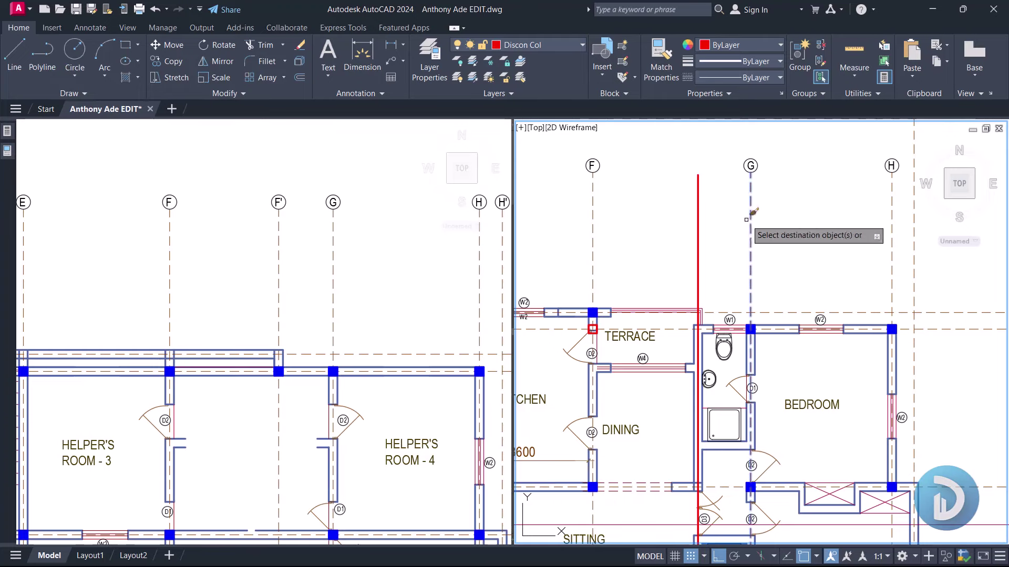
Step: Match the new vertical line's properties to the existing dashed gridlines
click(698, 226)
key(Return)
middle_drag(608, 153, 605, 181)
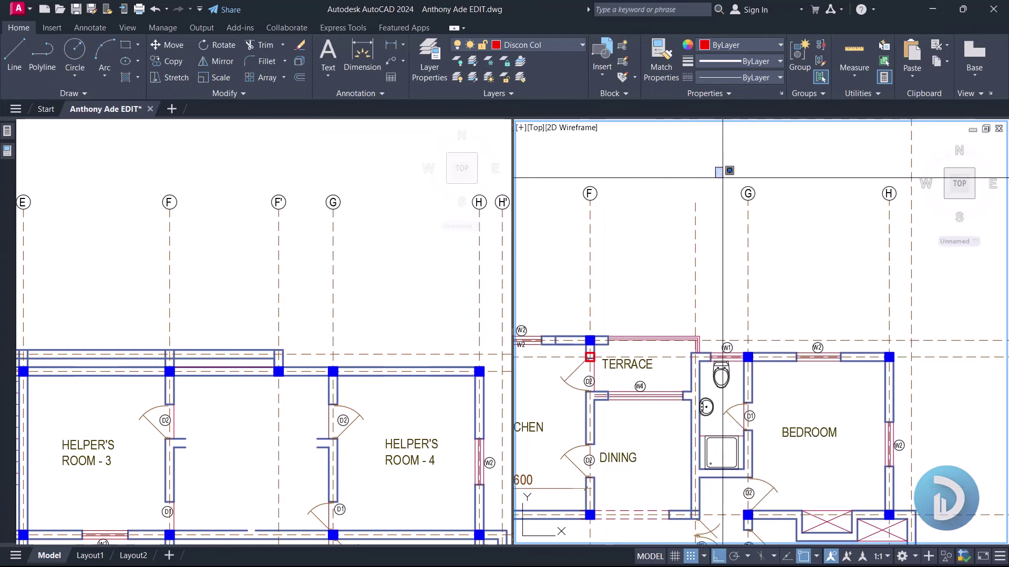
Step: Copy the gridline F bubble to the top of the new gridline, using a base point on gridline F
key(Return)
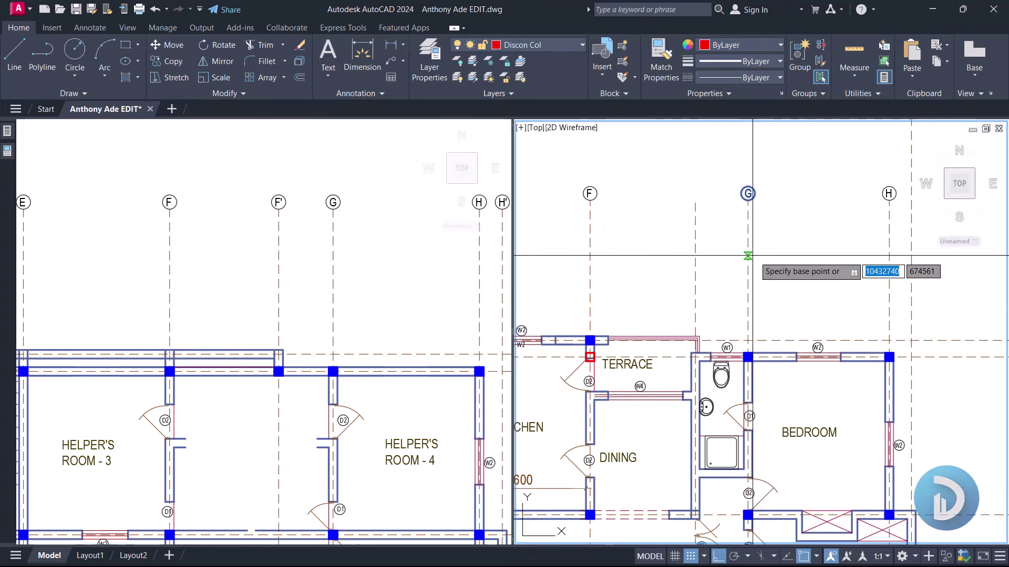
click(748, 251)
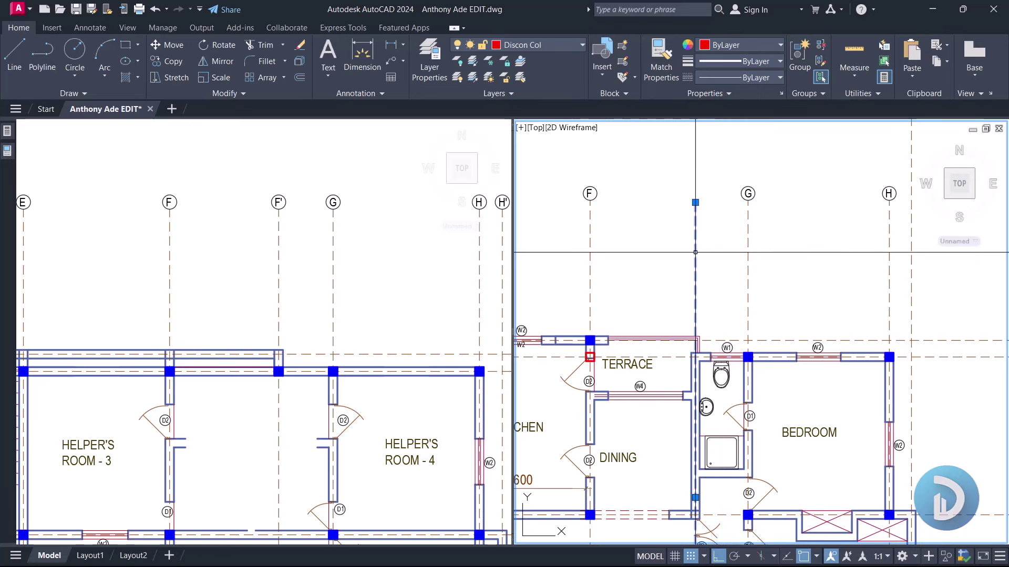
click(543, 173)
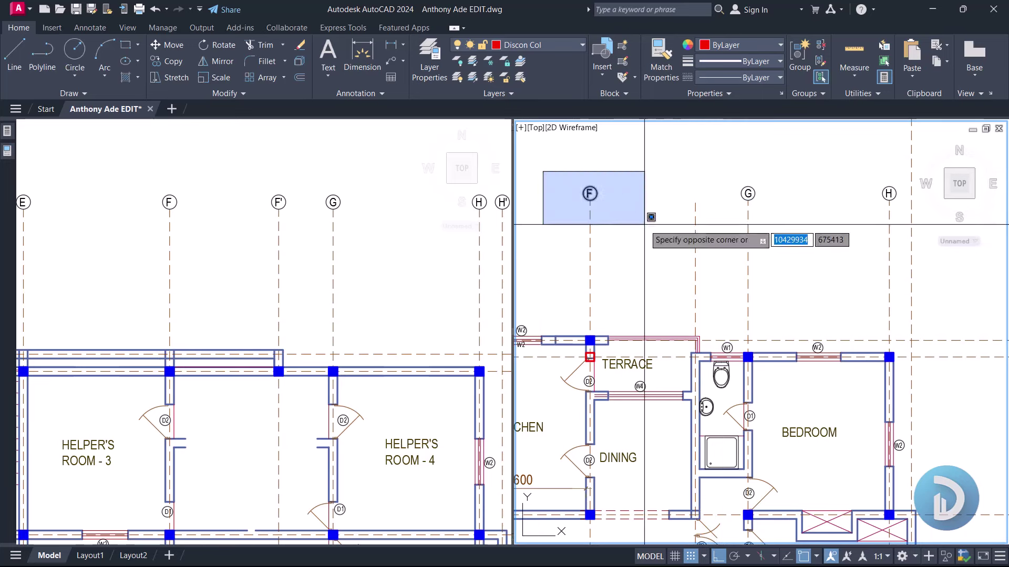
click(654, 226)
key(Return)
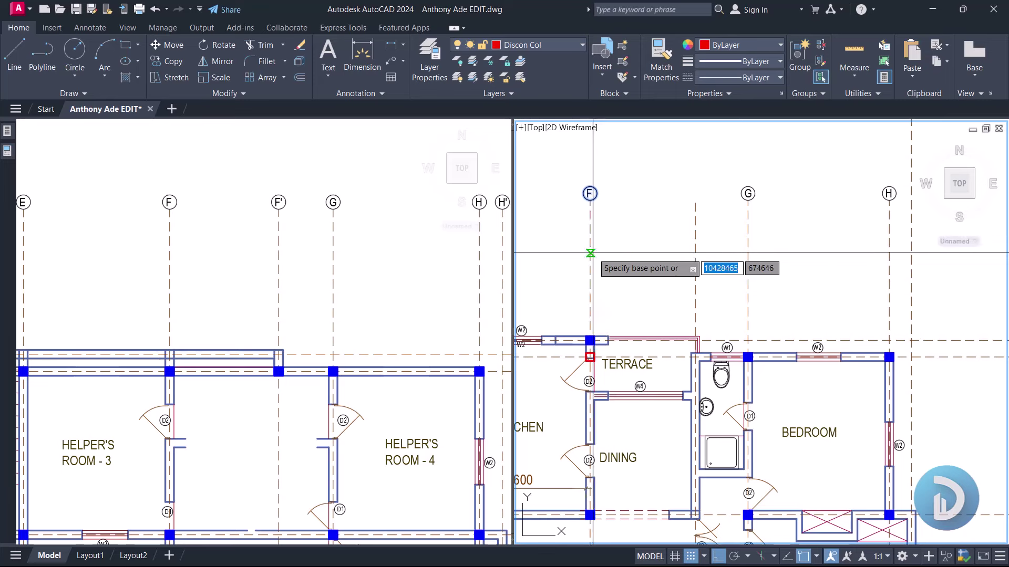
click(590, 252)
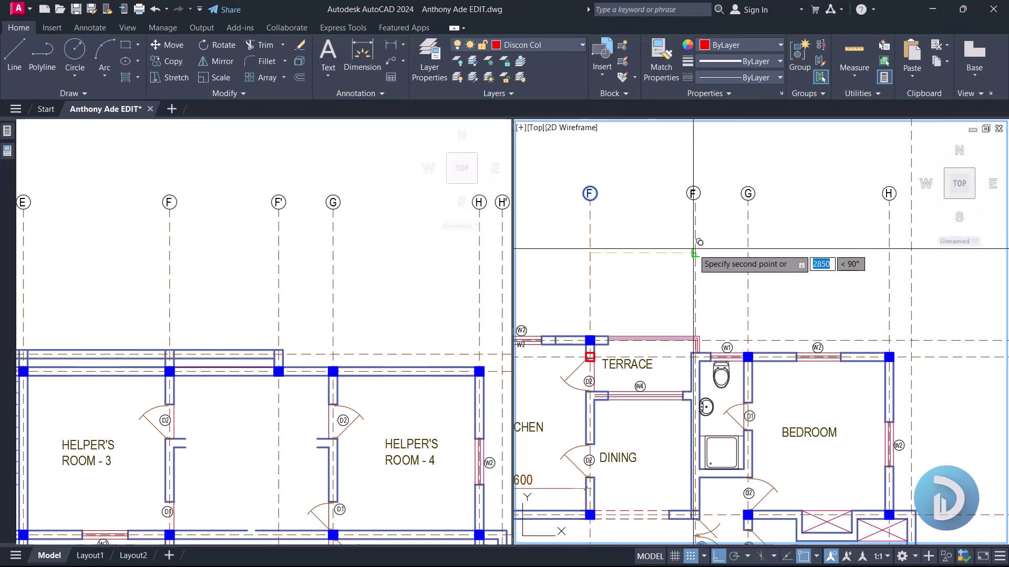
click(695, 253)
key(Return)
Step: Change the label in the copied grid bubble to F'
click(694, 194)
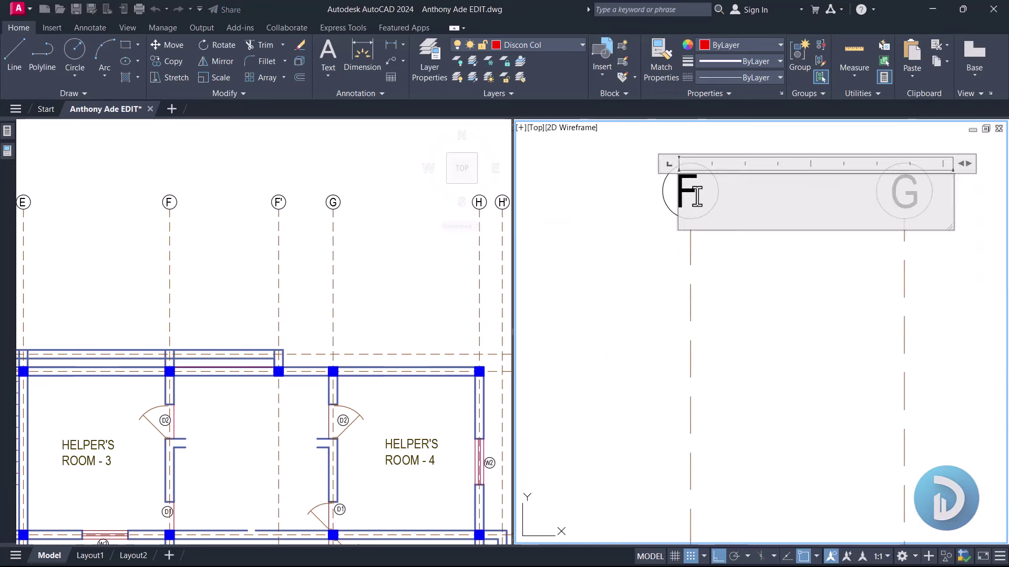
click(770, 333)
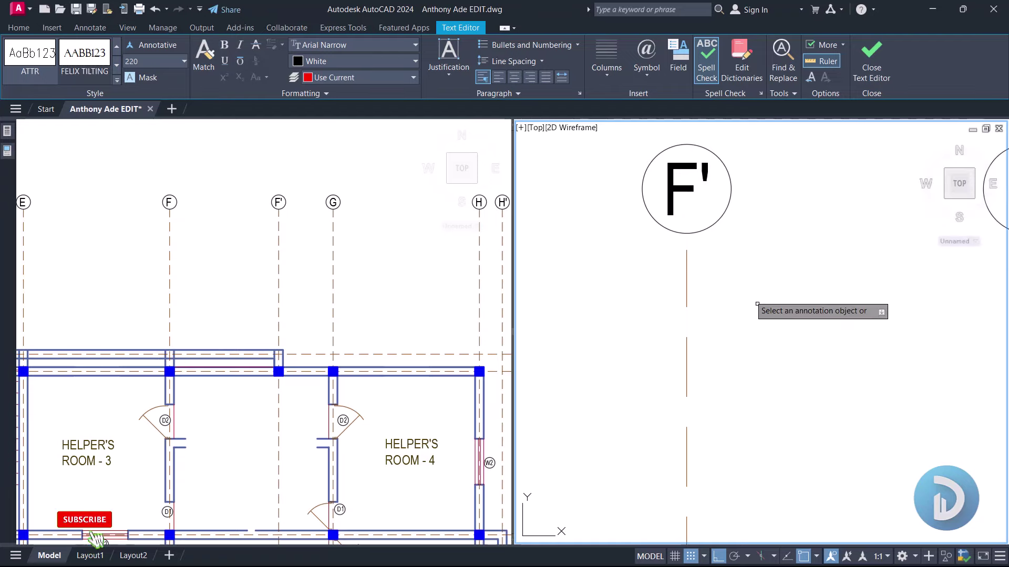
scroll(646, 319, down, 6)
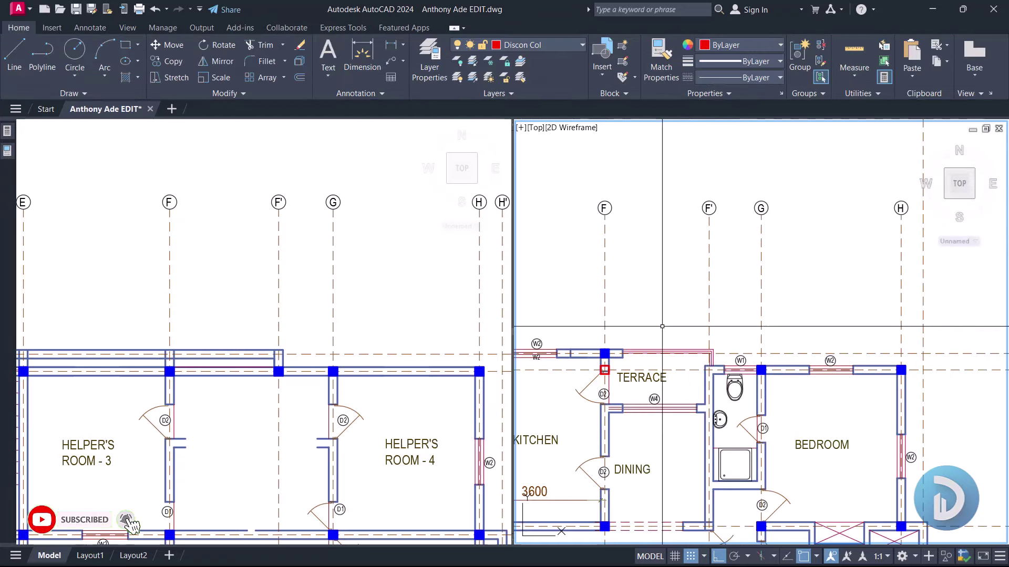
Step: Copy the column on gridline G beside the upper W1 window to the wall corner on gridline F'
scroll(759, 316, up, 6)
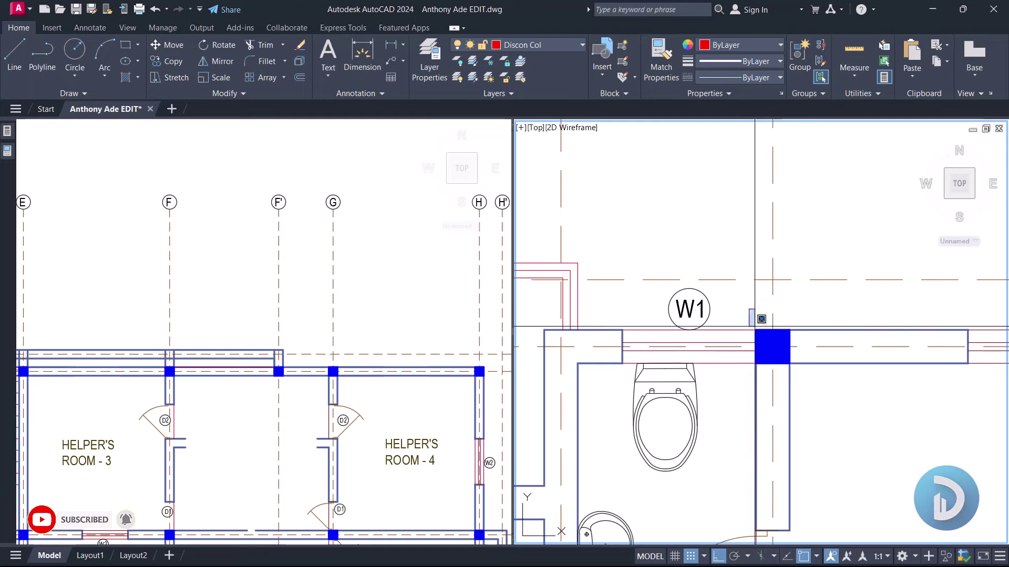
click(756, 331)
key(m)
key(Return)
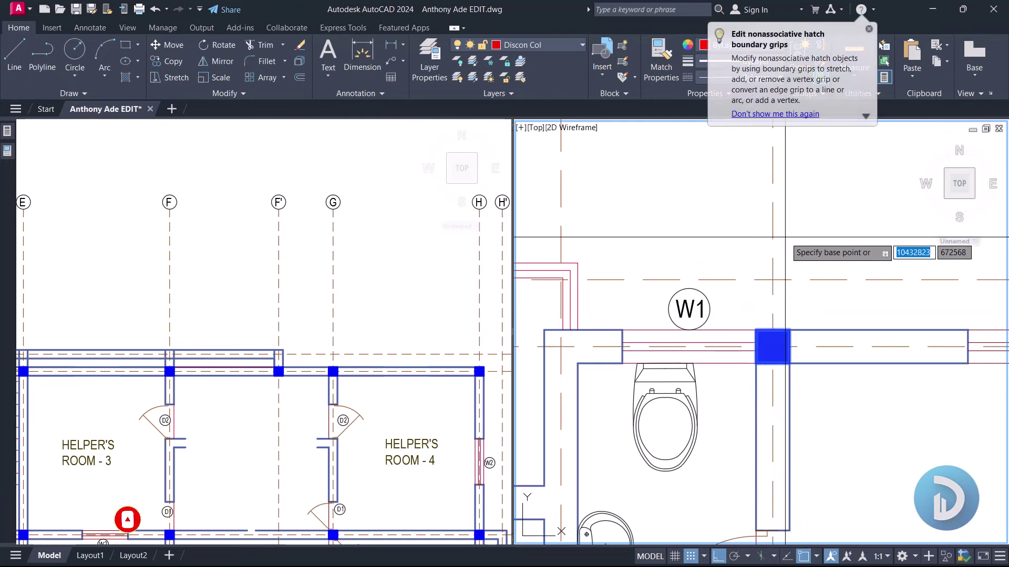
click(770, 179)
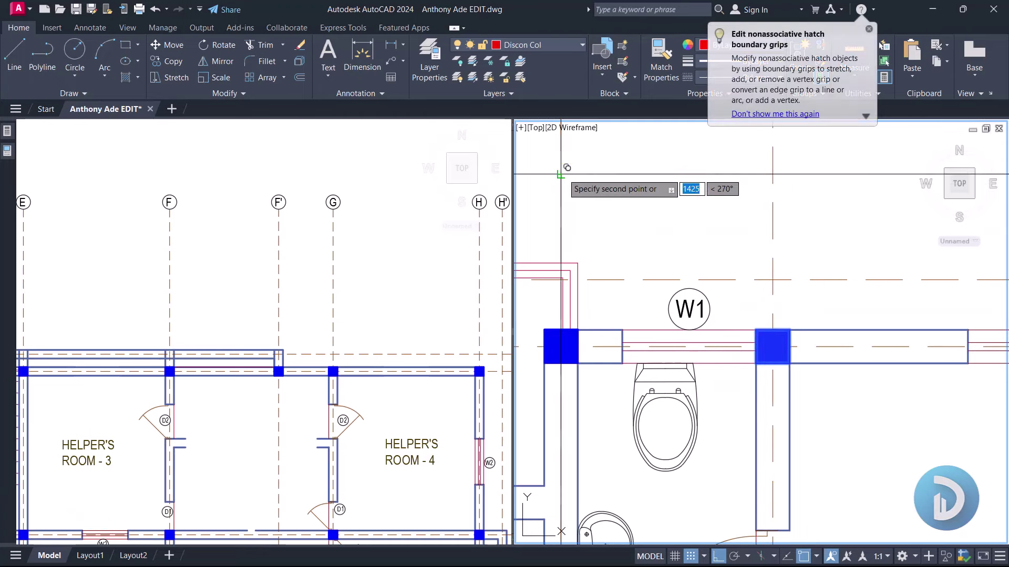
Step: Compare the column positions around gridlines F' to H' in the ground floor plan with those in the apartment plan
scroll(561, 173, down, 4)
click(361, 327)
scroll(329, 302, down, 3)
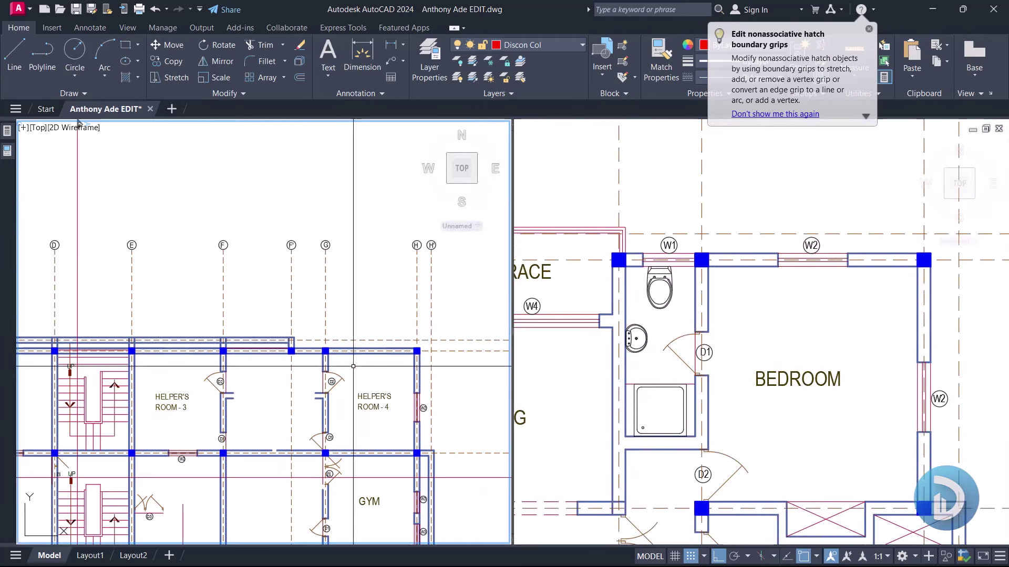
scroll(329, 302, down, 3)
scroll(294, 284, up, 3)
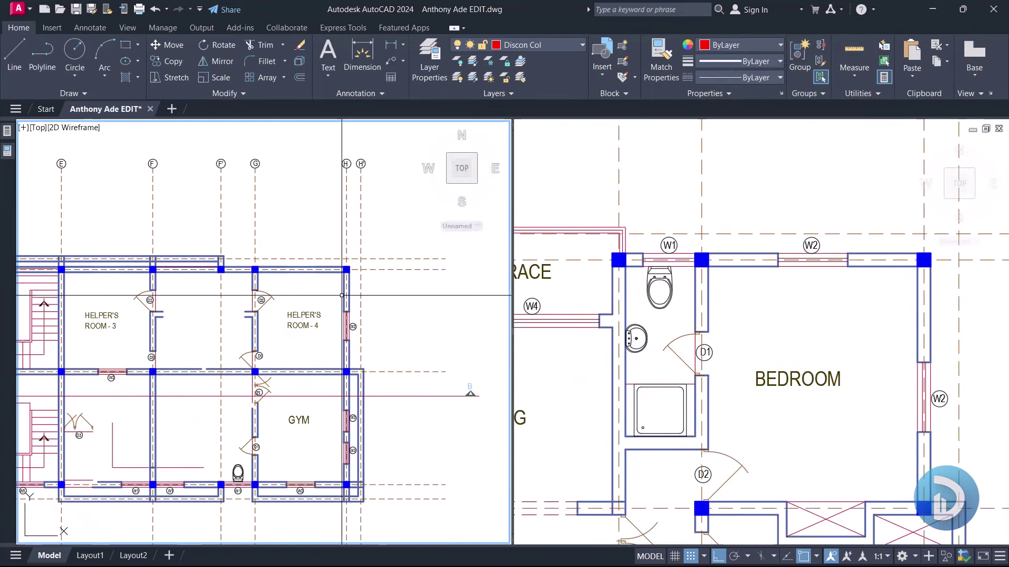
click(837, 298)
scroll(848, 267, down, 3)
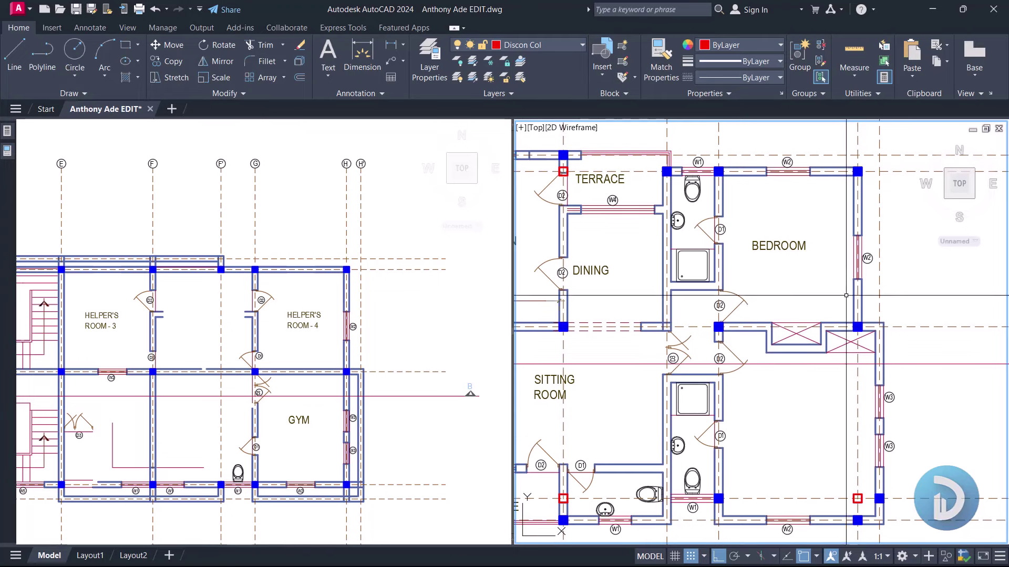
middle_drag(370, 403, 370, 297)
middle_drag(844, 333, 842, 248)
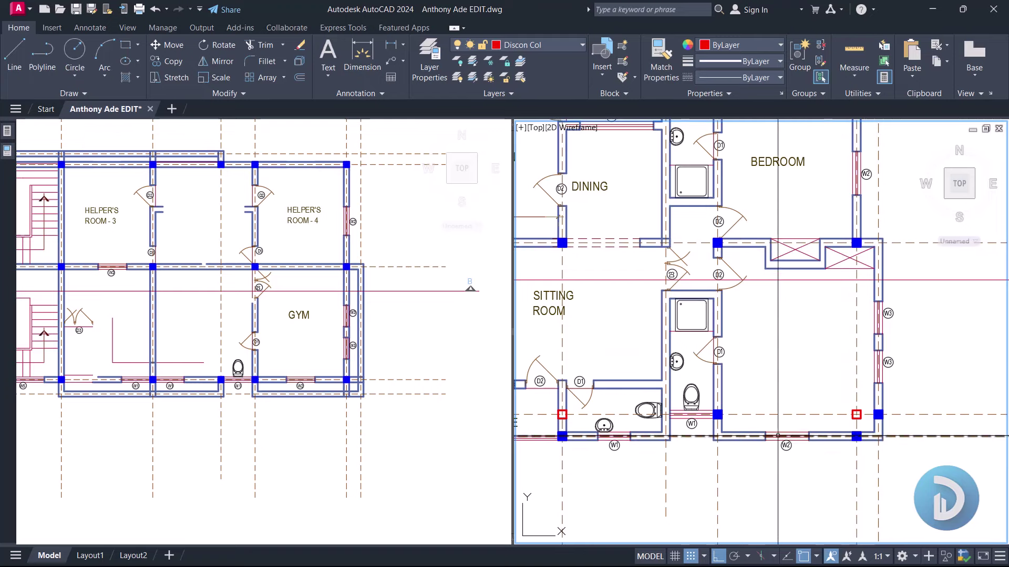
scroll(808, 378, up, 3)
scroll(836, 388, down, 3)
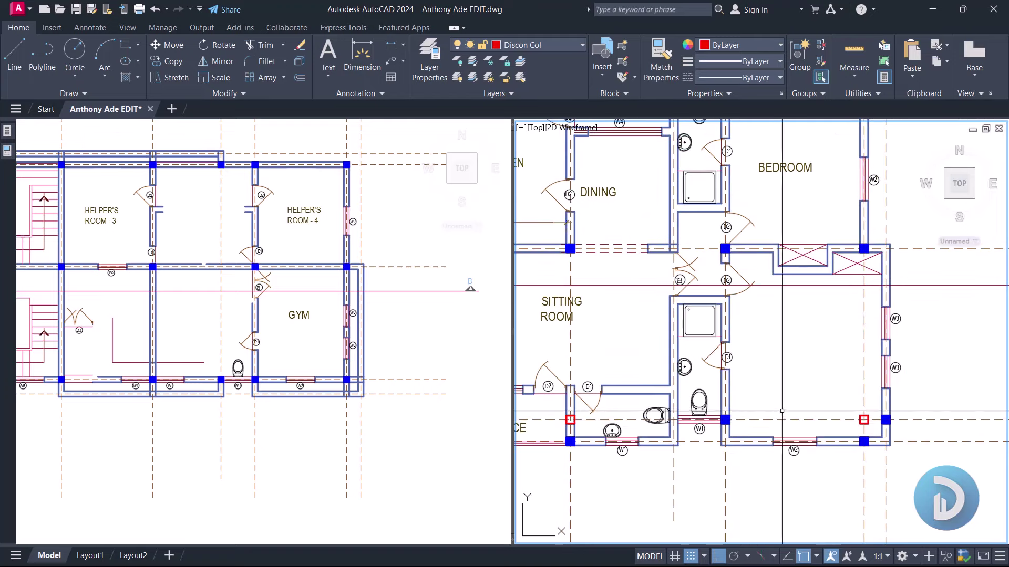
Step: Copy the column on gridline G beside the lower bathroom's W1 window across to gridline F'
scroll(692, 407, up, 4)
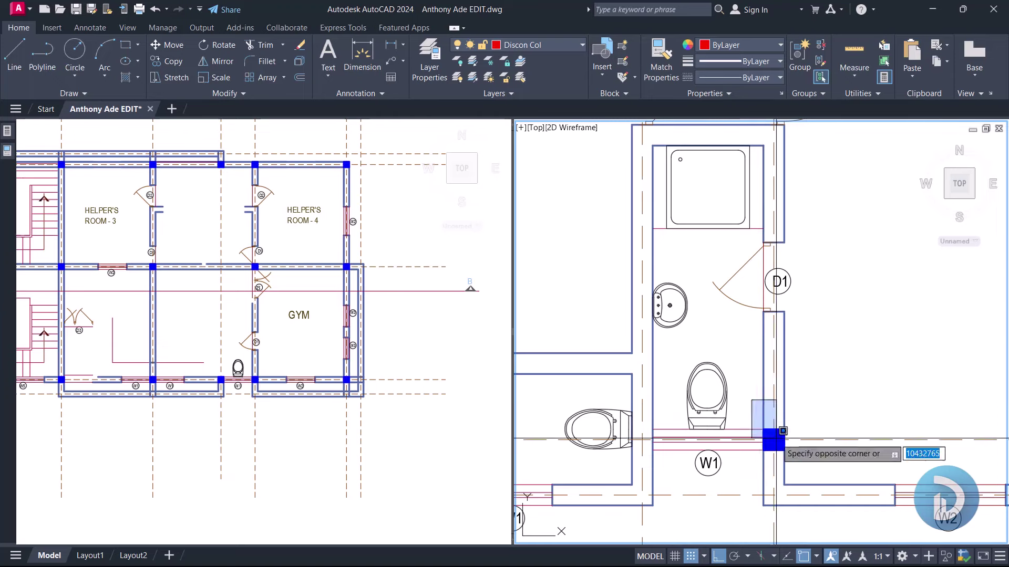
click(782, 430)
text(co)
key(Return)
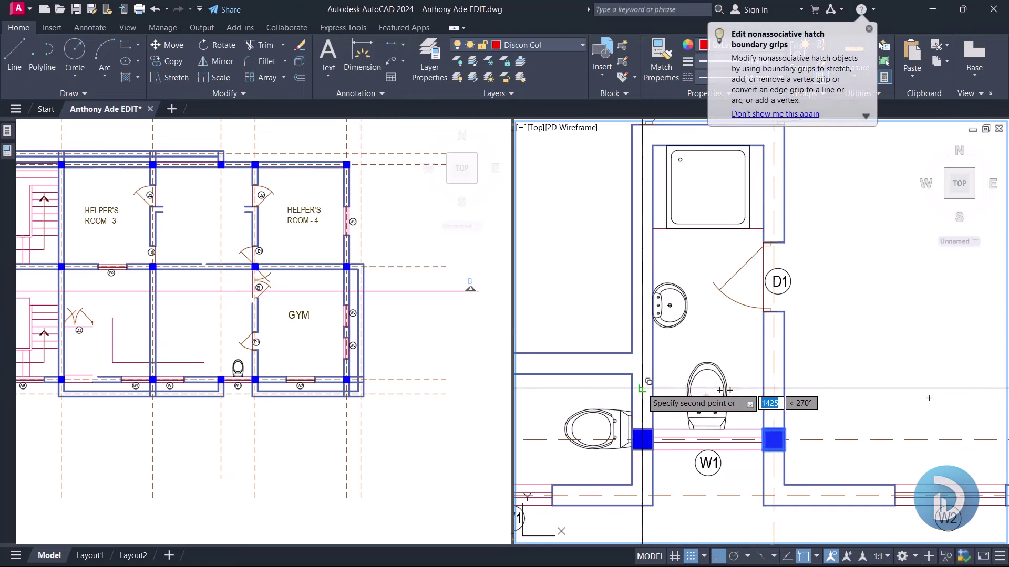
Step: Check the columns across the apartment plan from the sitting rooms to the bedrooms near gridlines A to C
scroll(766, 356, down, 4)
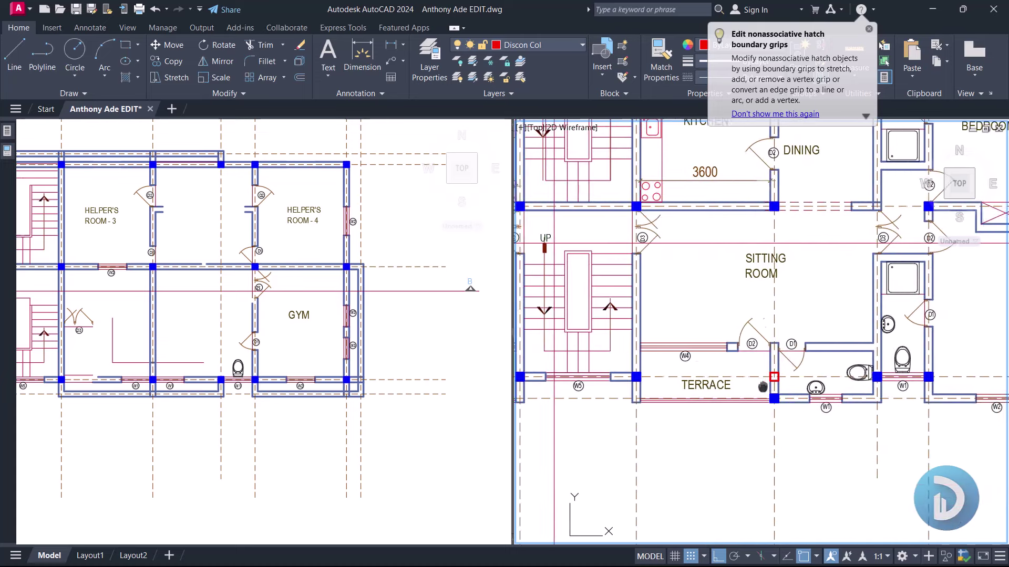
mouse_move(707, 412)
middle_down()
mouse_move(732, 383)
mouse_move(750, 395)
mouse_move(761, 348)
middle_up()
scroll(761, 348, down, 3)
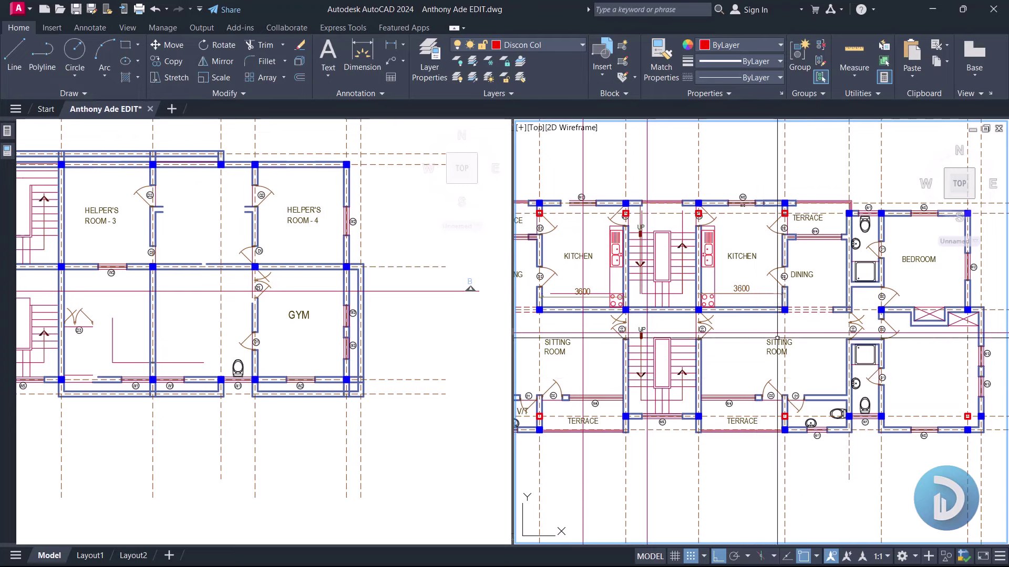
middle_drag(672, 414, 795, 416)
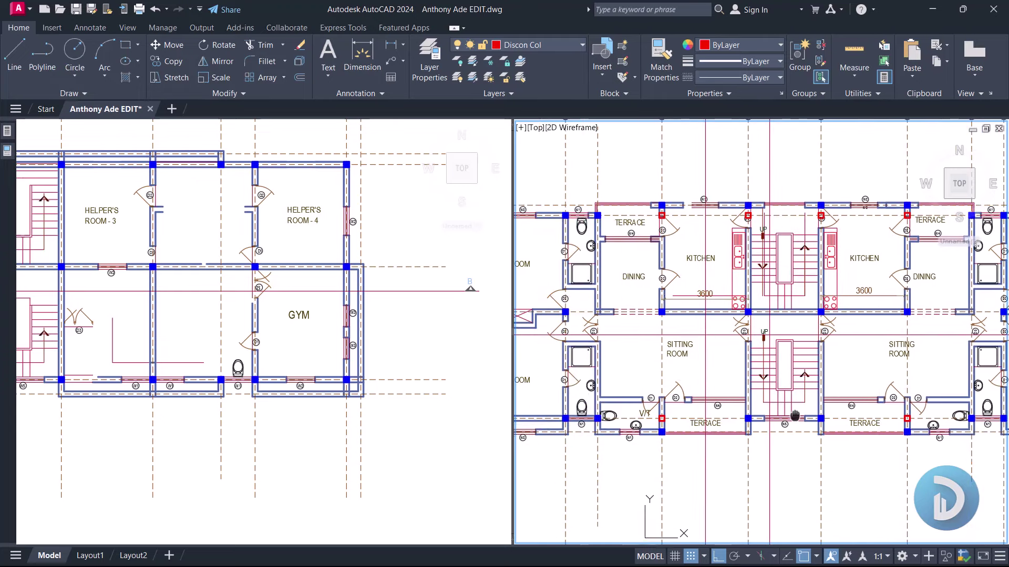
middle_drag(689, 414, 753, 425)
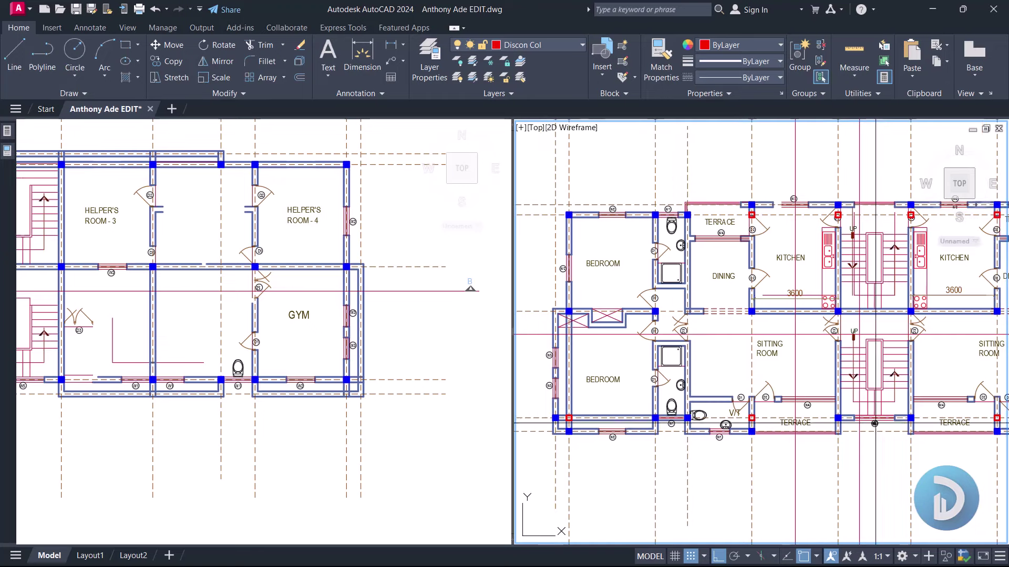
click(423, 433)
middle_drag(423, 433, 764, 433)
click(707, 420)
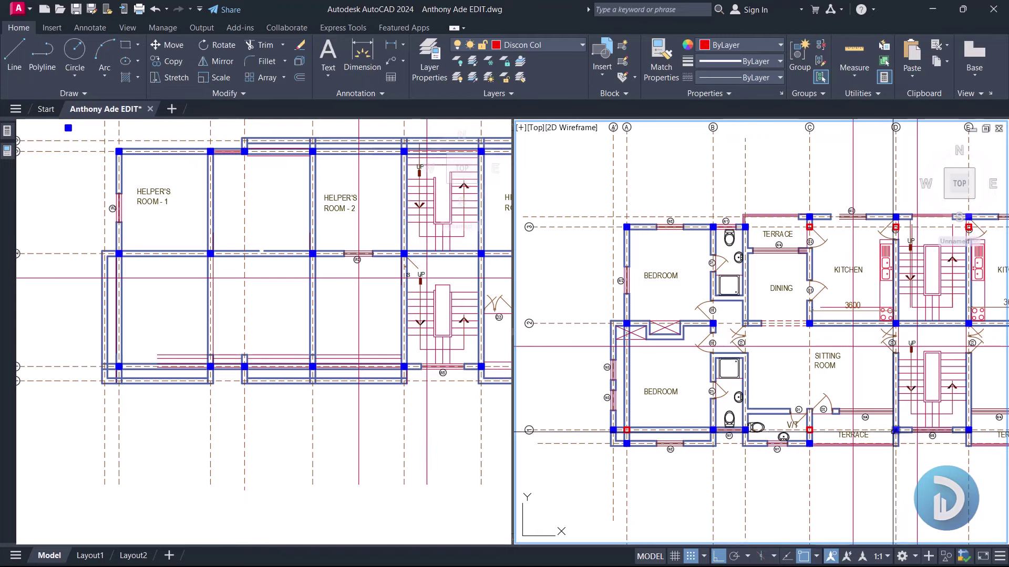
Step: Compare the columns around the two bedrooms near gridlines A and B with the same area of the ground floor plan
scroll(809, 430, up, 2)
click(210, 358)
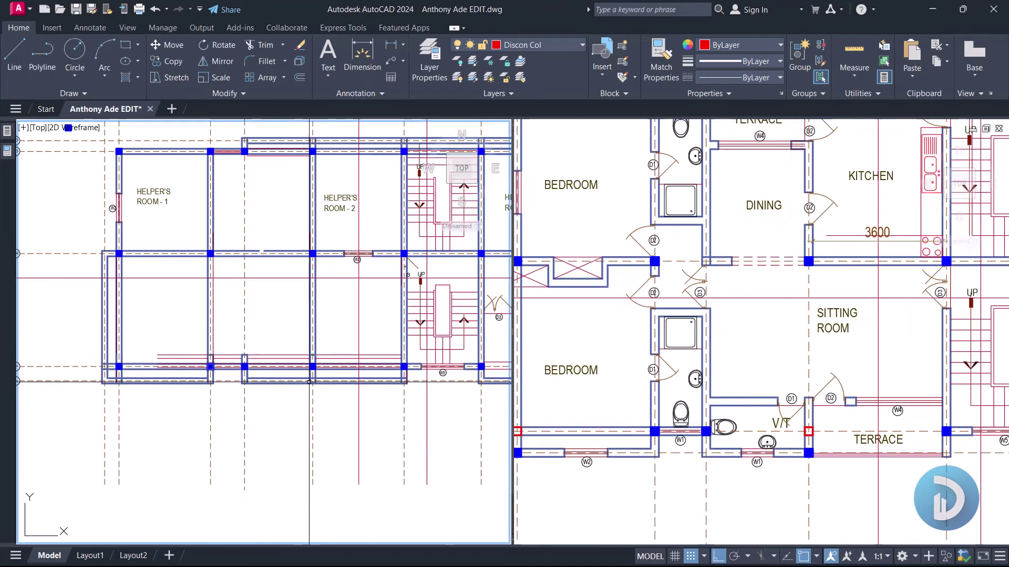
click(698, 431)
middle_drag(698, 431, 804, 439)
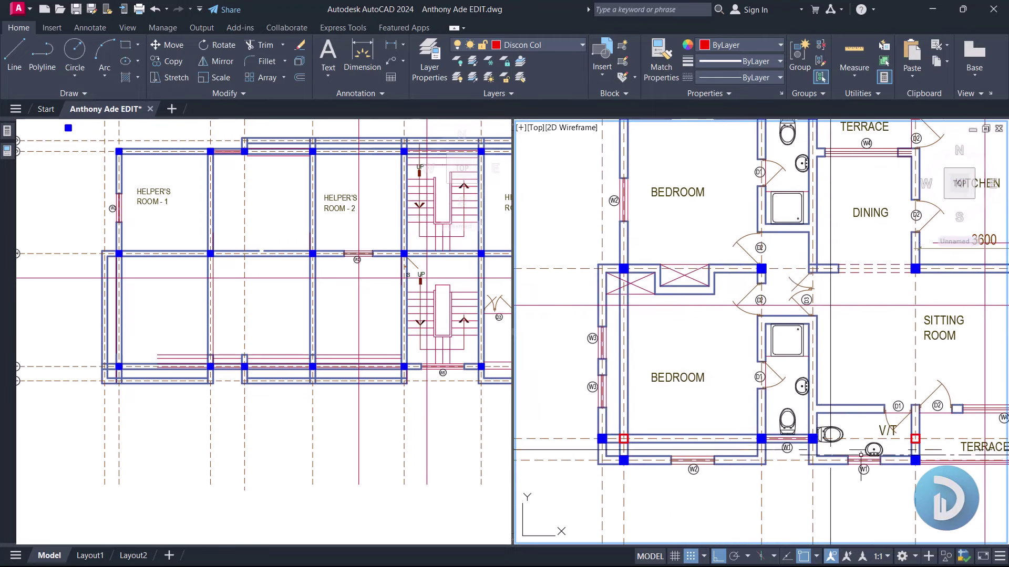
click(230, 349)
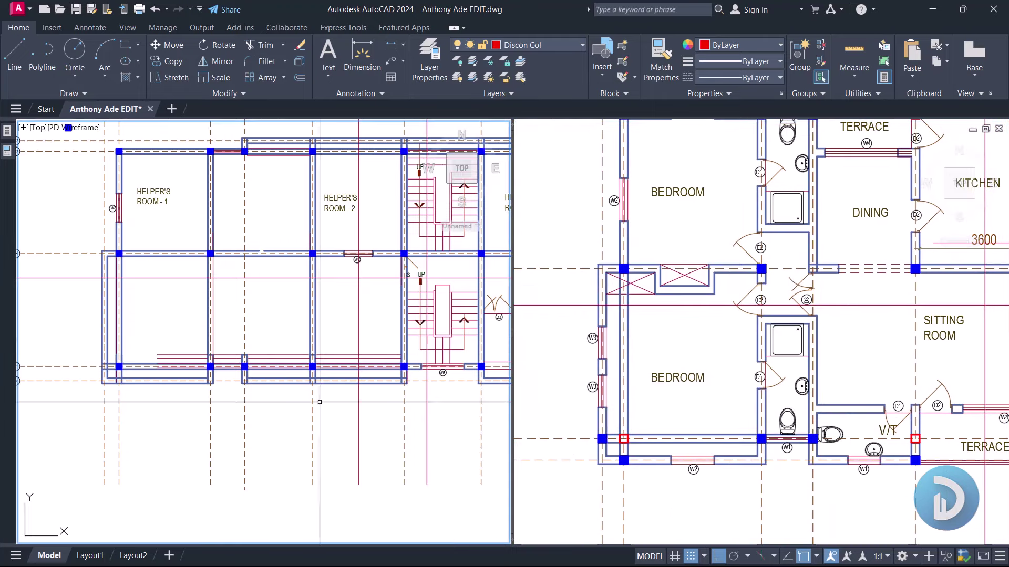
click(637, 428)
click(148, 367)
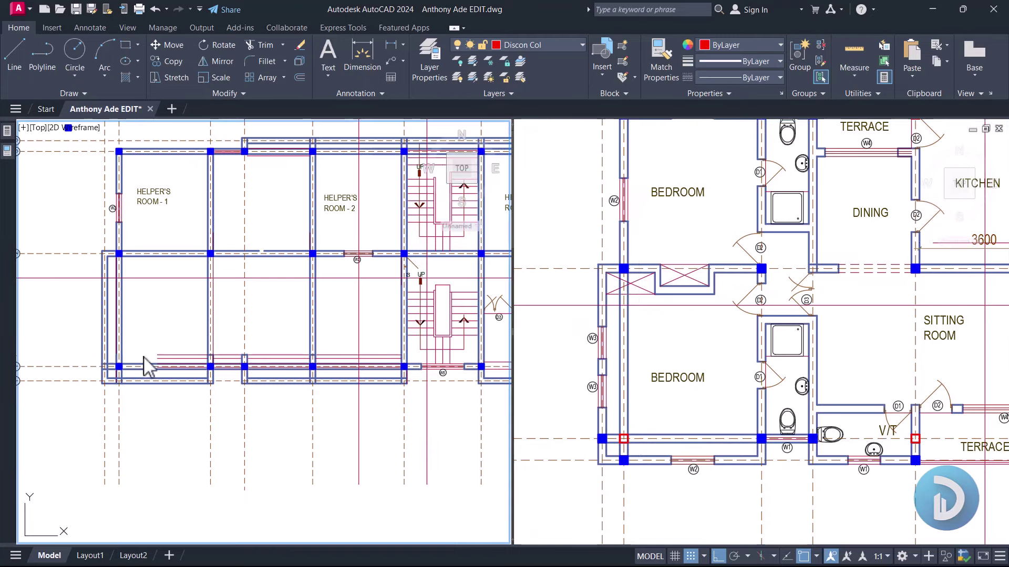
click(544, 357)
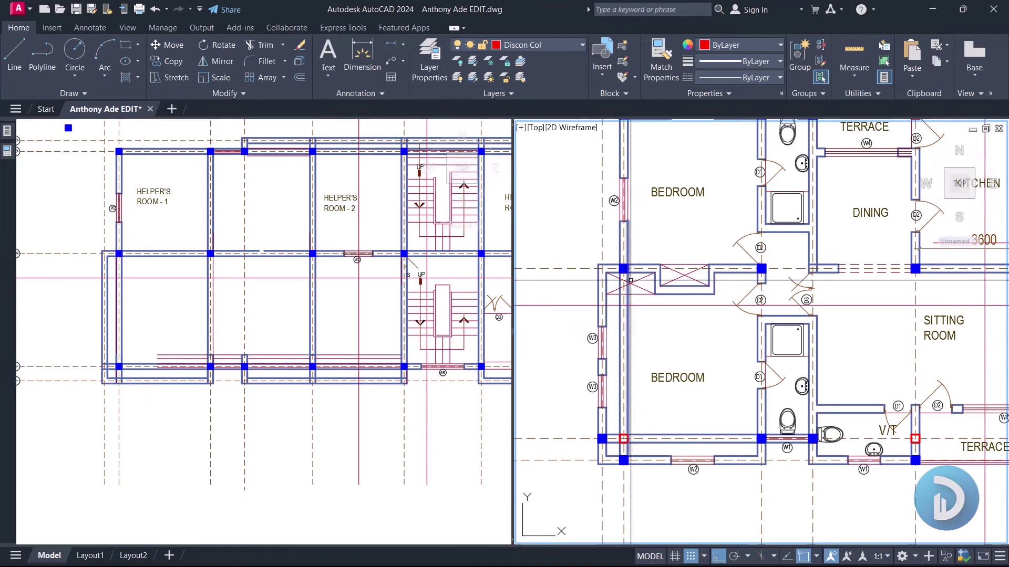
middle_drag(644, 235, 637, 307)
click(236, 341)
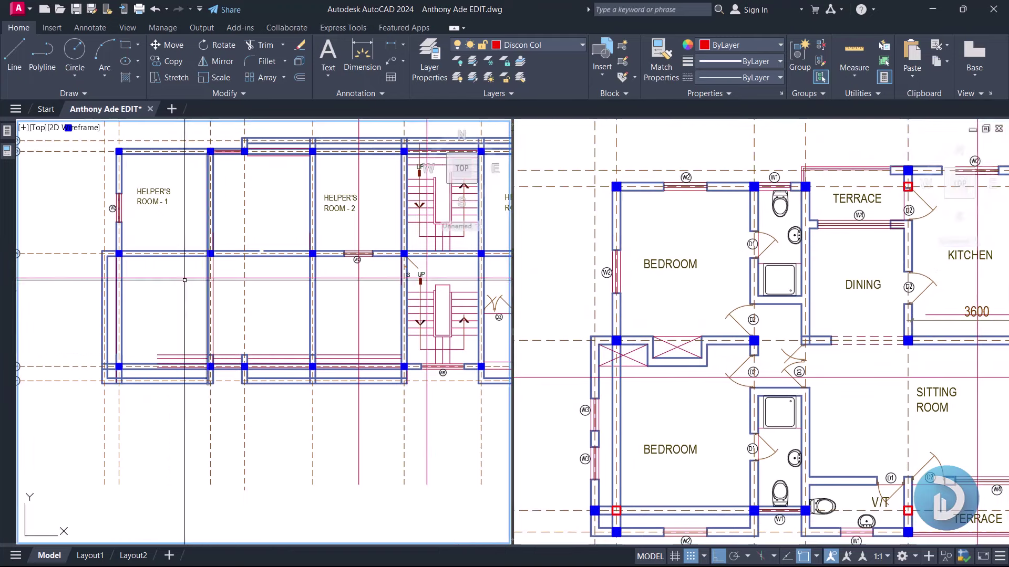
scroll(260, 272, down, 4)
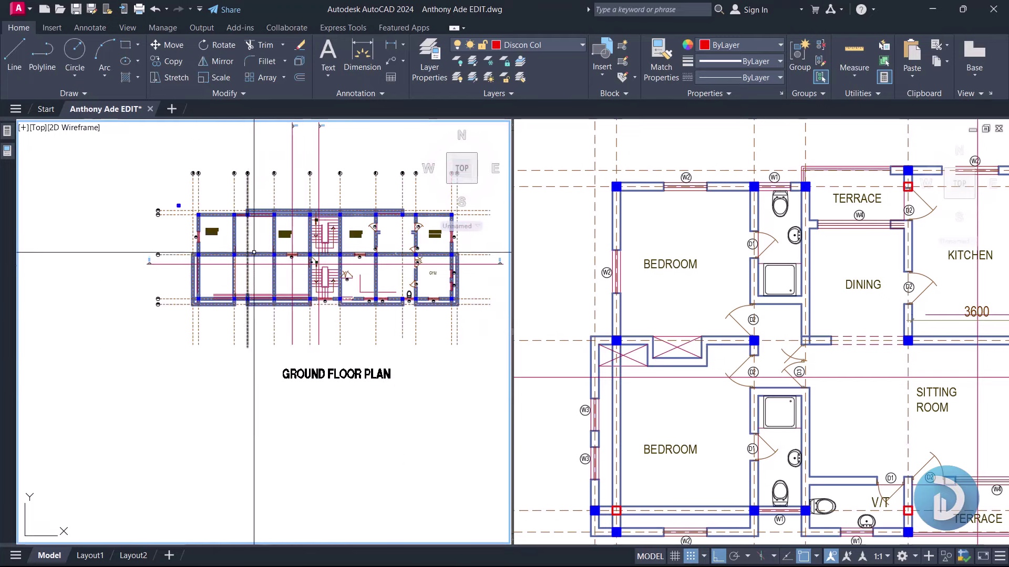
Step: Select only the objects on the Columns layer in the first floor plan using Quick Select
click(747, 237)
scroll(746, 237, down, 2)
scroll(764, 279, down, 6)
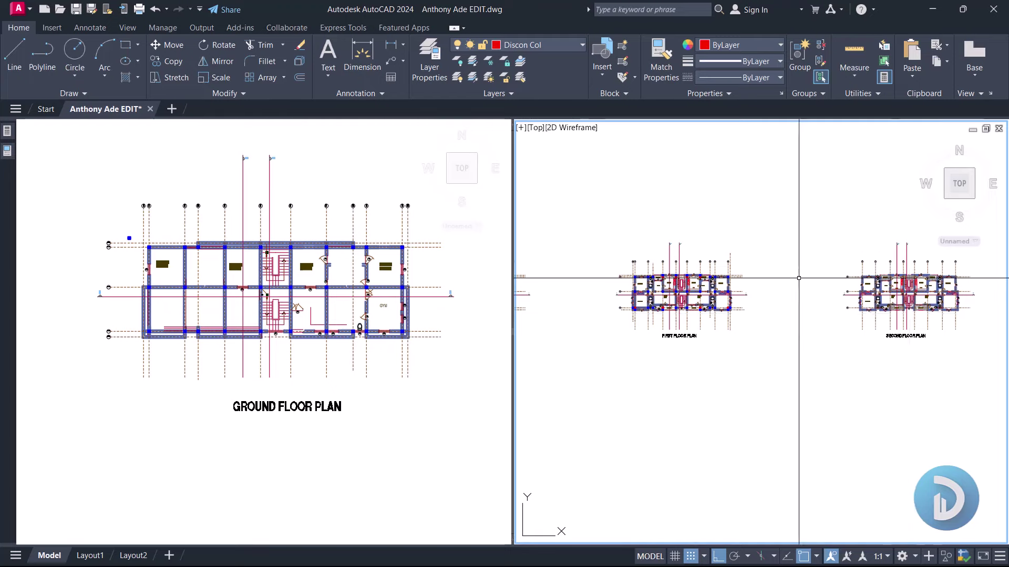
scroll(683, 292, up, 6)
scroll(772, 345, down, 4)
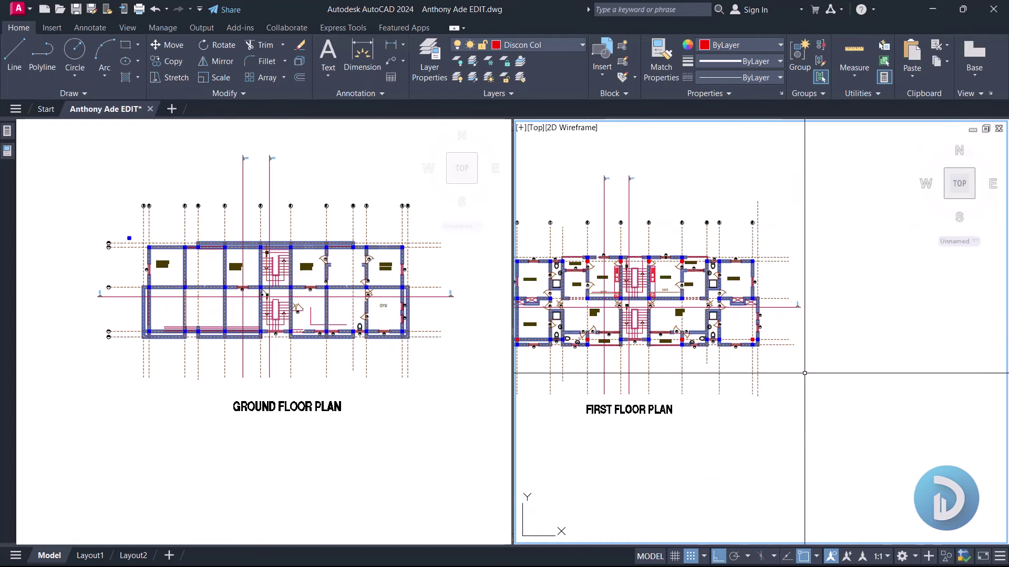
scroll(804, 373, down, 1)
click(801, 349)
click(597, 232)
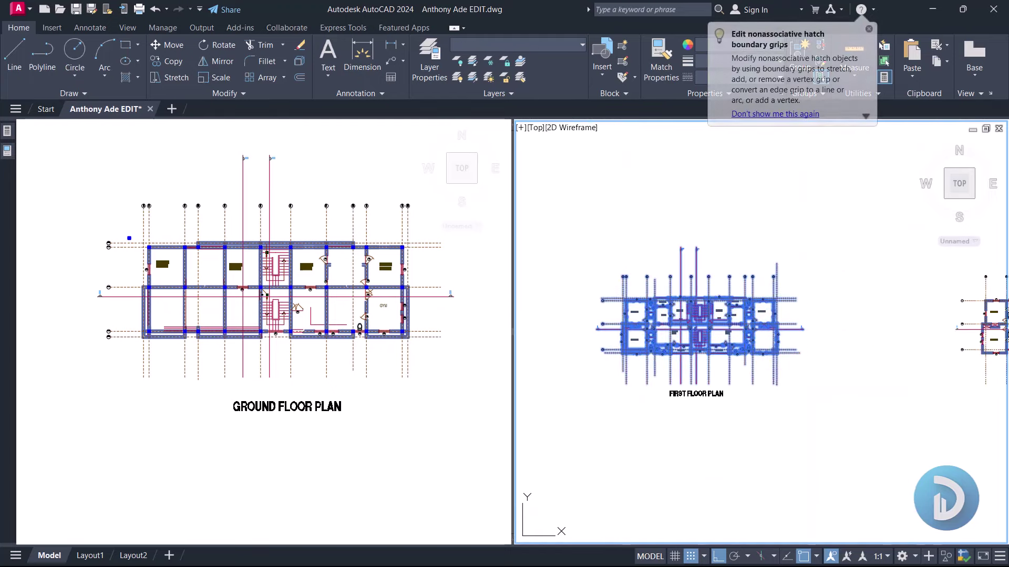
right_click(592, 208)
click(599, 442)
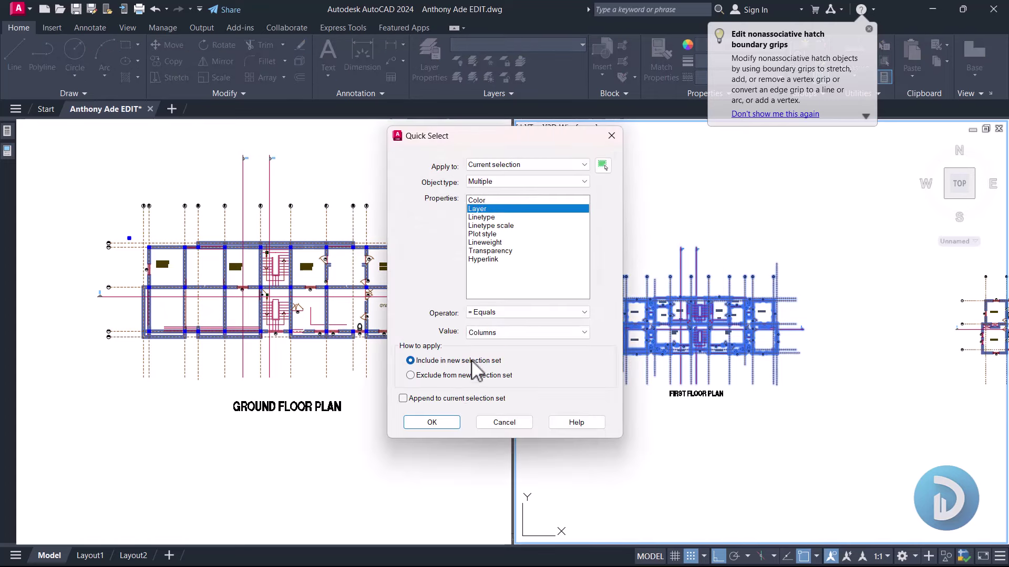
click(446, 419)
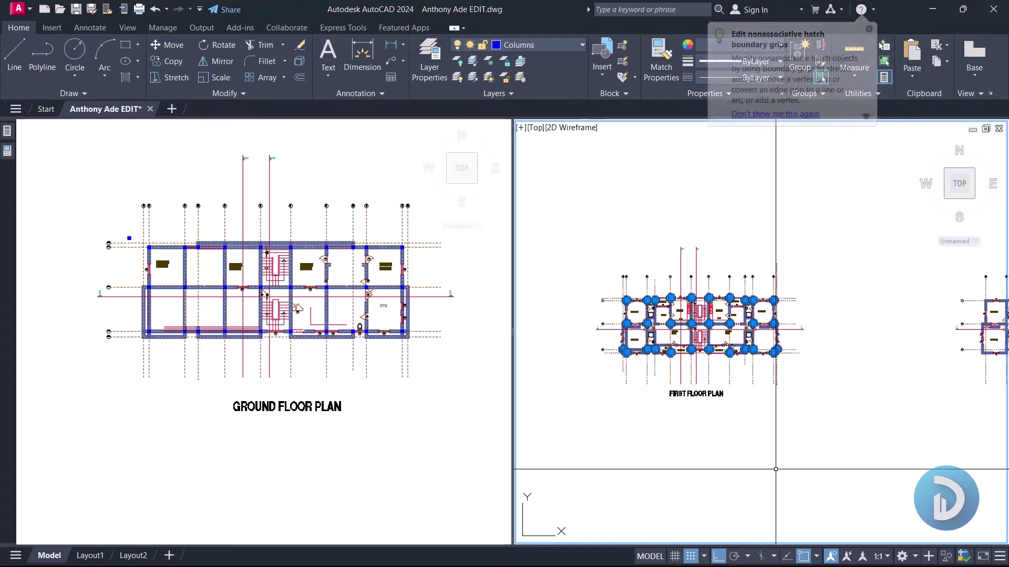
Step: Copy the selected columns to the second floor plan, from the column centre at gridlines A and 3 to the matching grid intersection
text(cp)
key(Return)
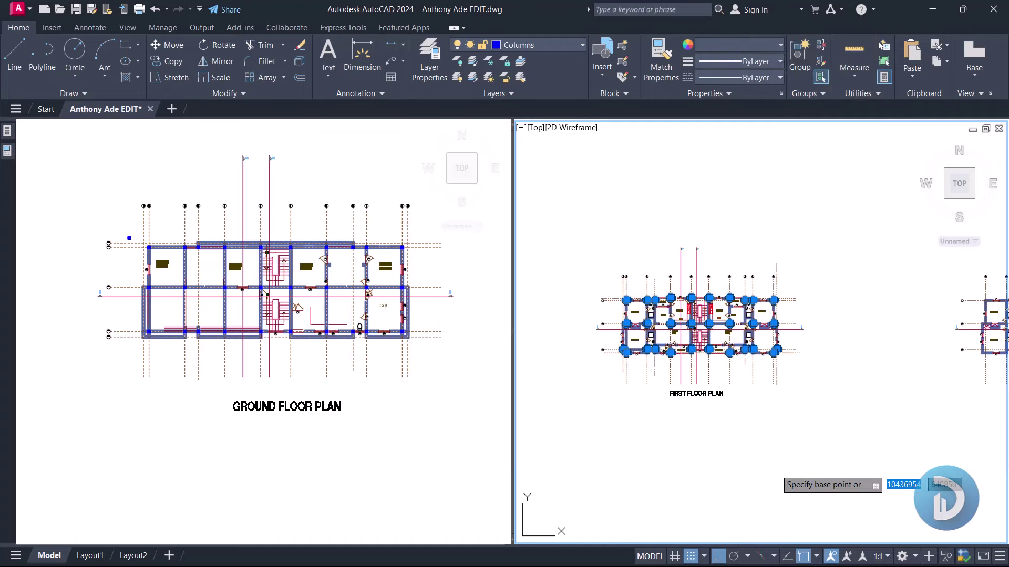
scroll(695, 396, up, 6)
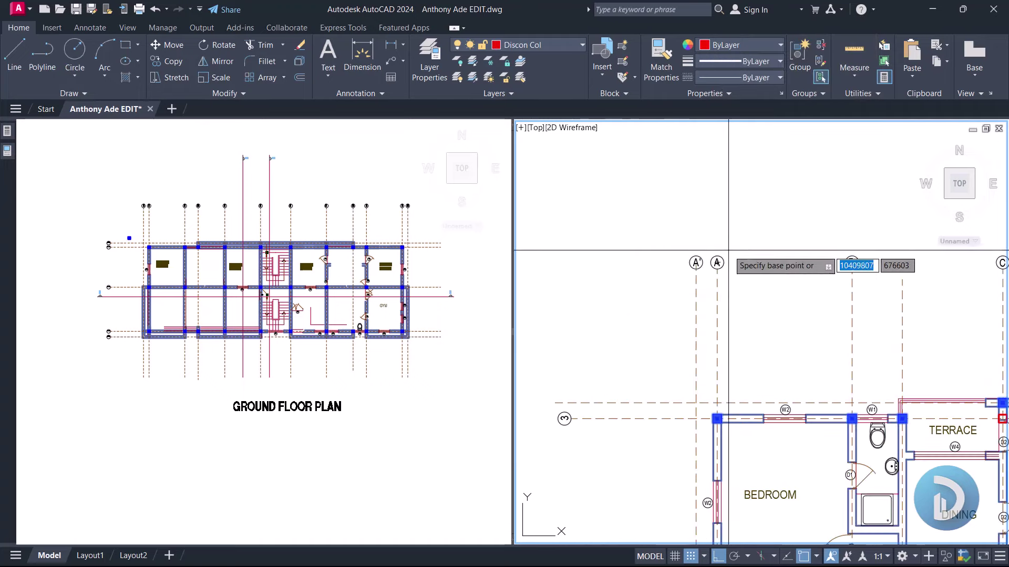
middle_drag(689, 426, 689, 419)
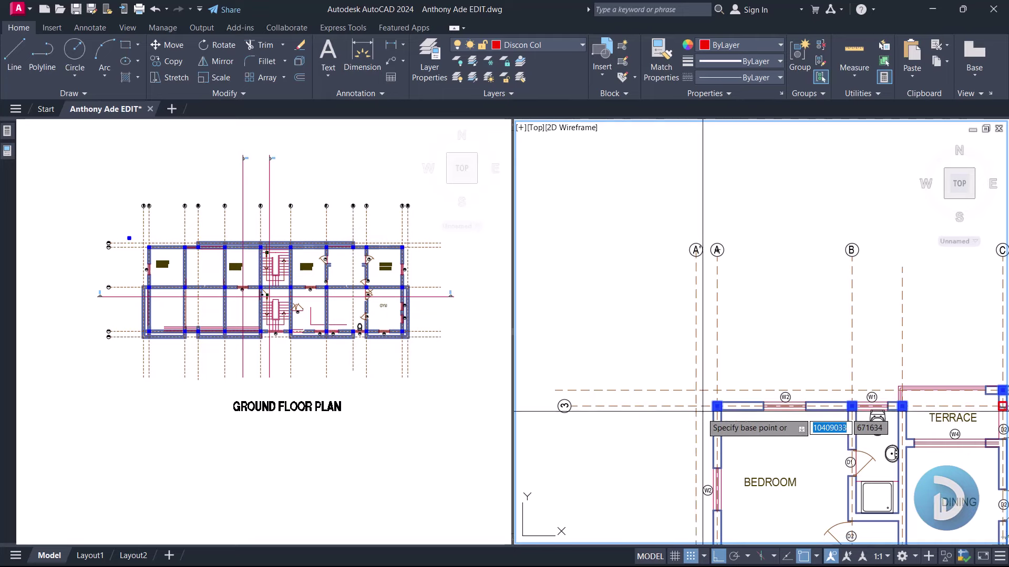
scroll(707, 394, up, 4)
scroll(746, 408, up, 2)
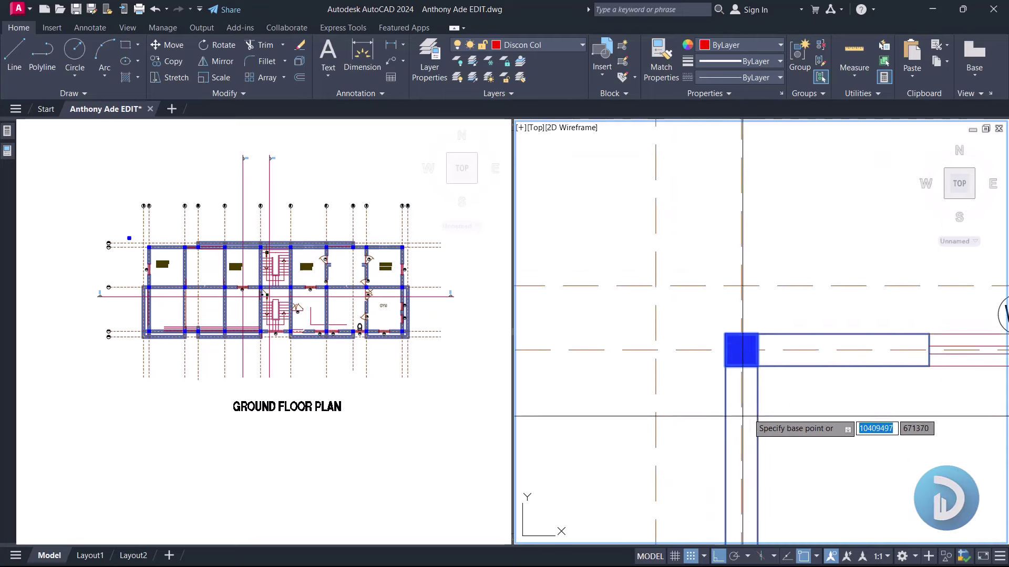
click(742, 350)
scroll(738, 252, down, 5)
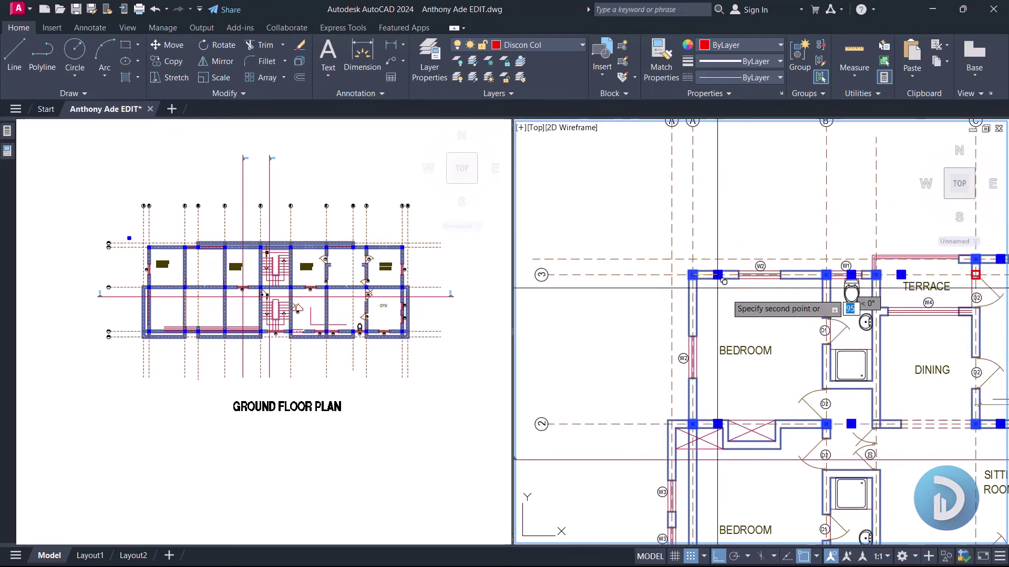
scroll(683, 263, down, 8)
key(F8)
scroll(729, 221, up, 5)
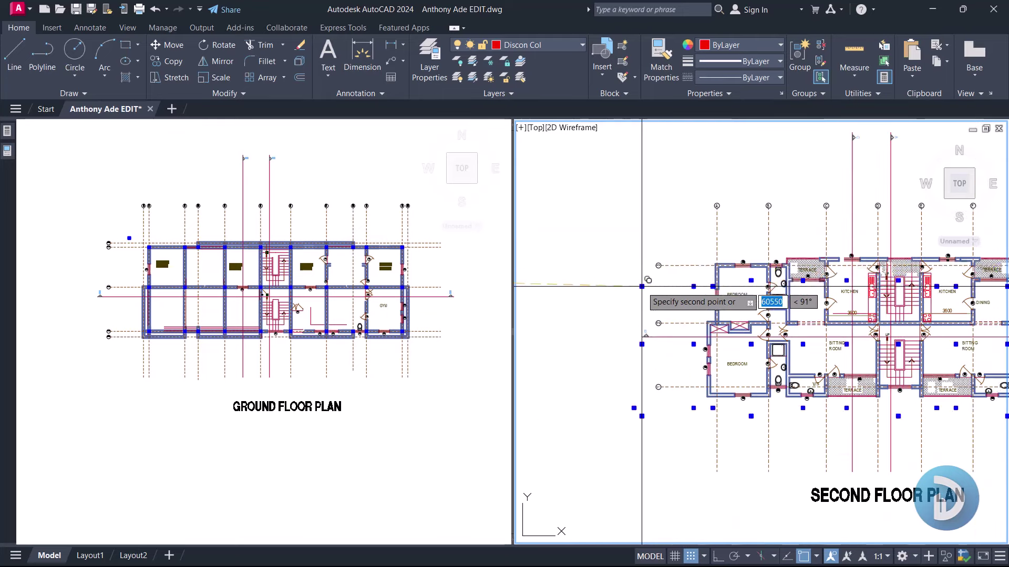
scroll(728, 206, up, 7)
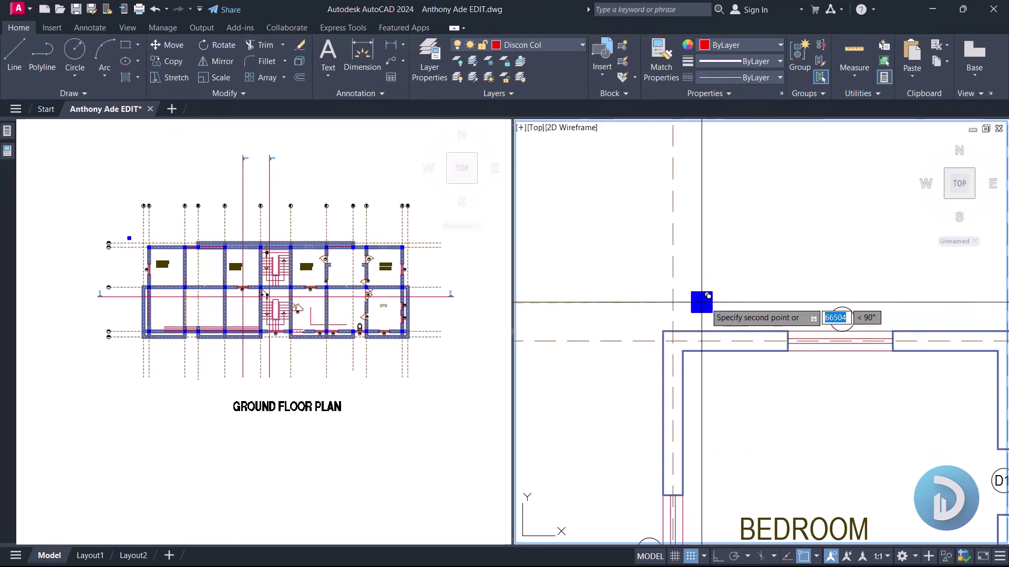
scroll(683, 232, down, 5)
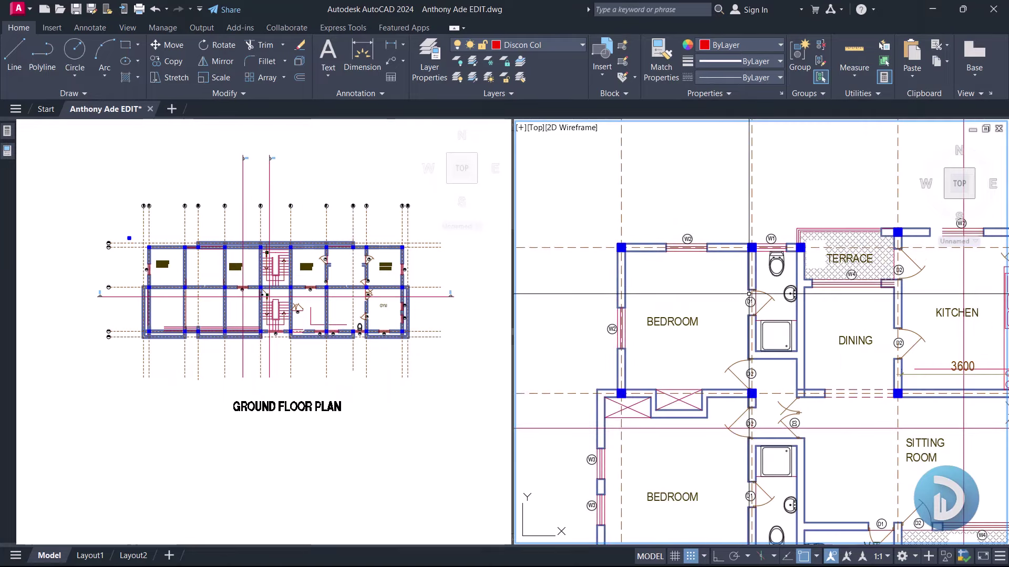
Step: Compare the first floor plan's columns around the sitting room and terrace near gridline C with the second floor plan's columns
scroll(758, 215, down, 4)
click(452, 337)
scroll(368, 331, down, 8)
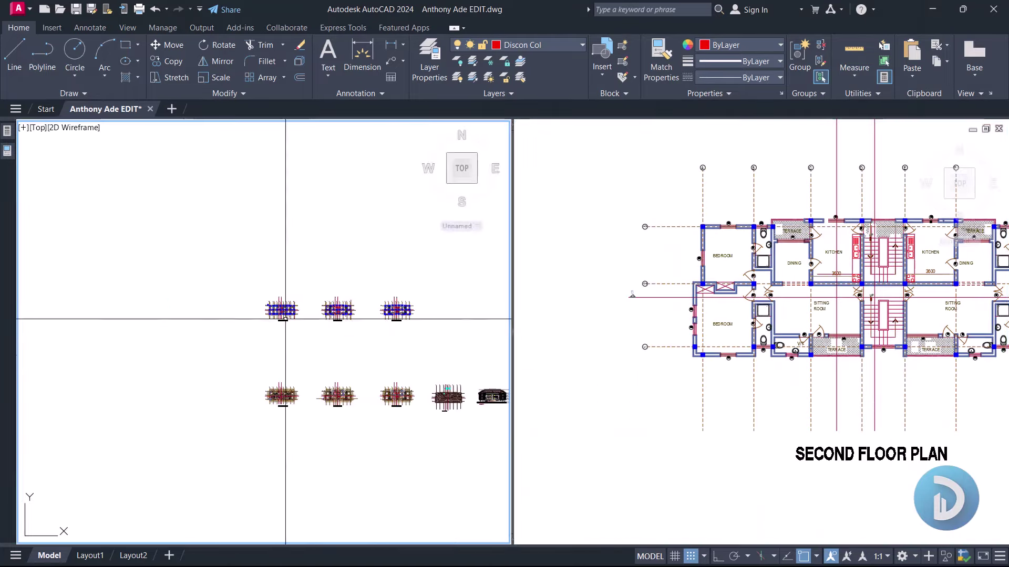
scroll(356, 331, up, 5)
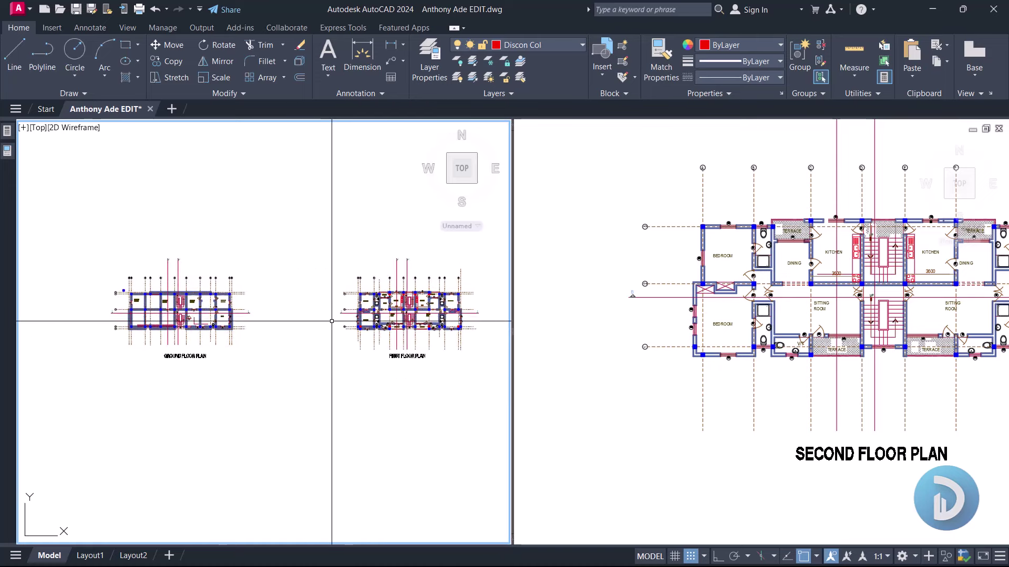
middle_drag(300, 384, 300, 373)
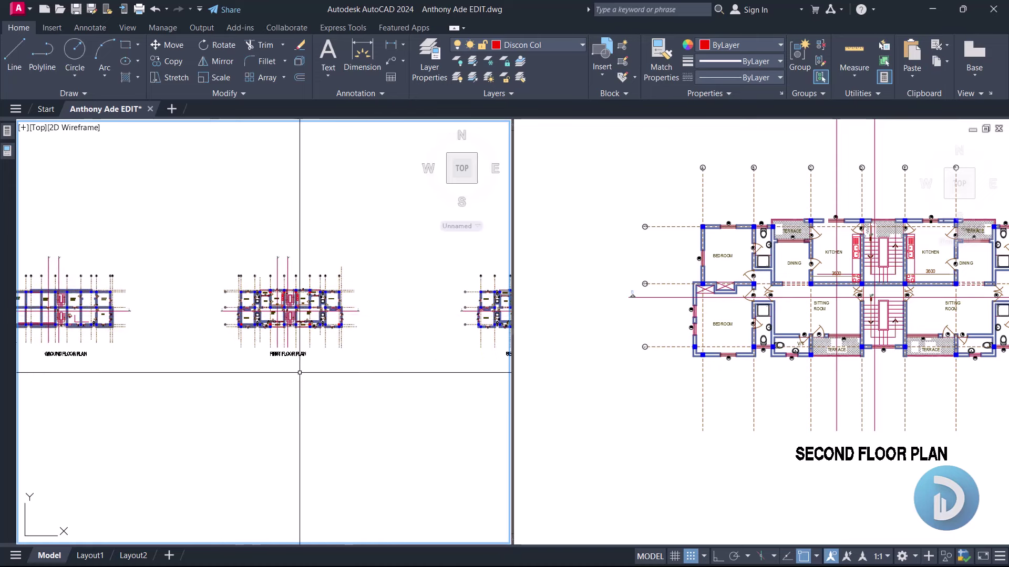
scroll(286, 313, up, 6)
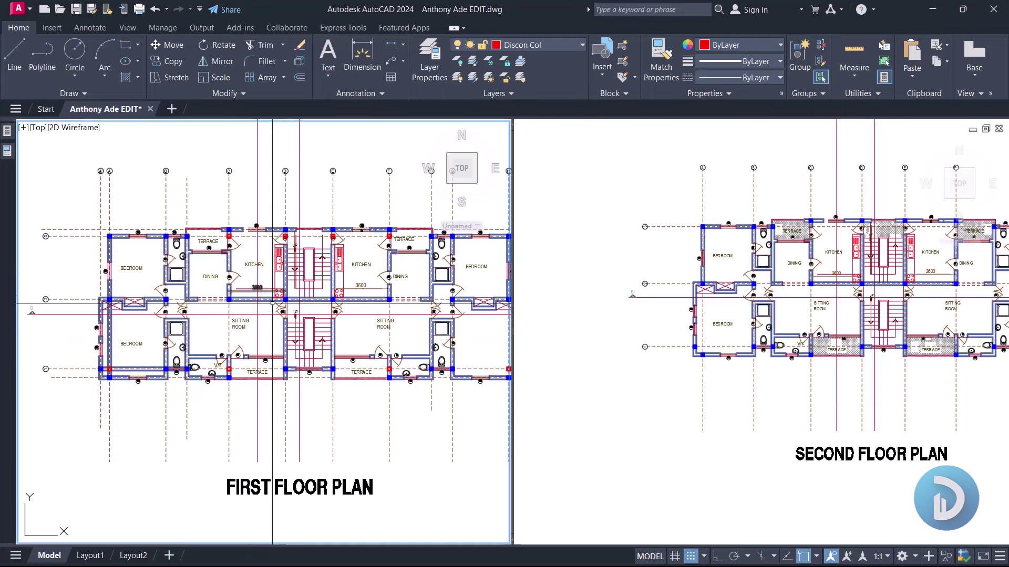
click(714, 300)
scroll(714, 300, down, 2)
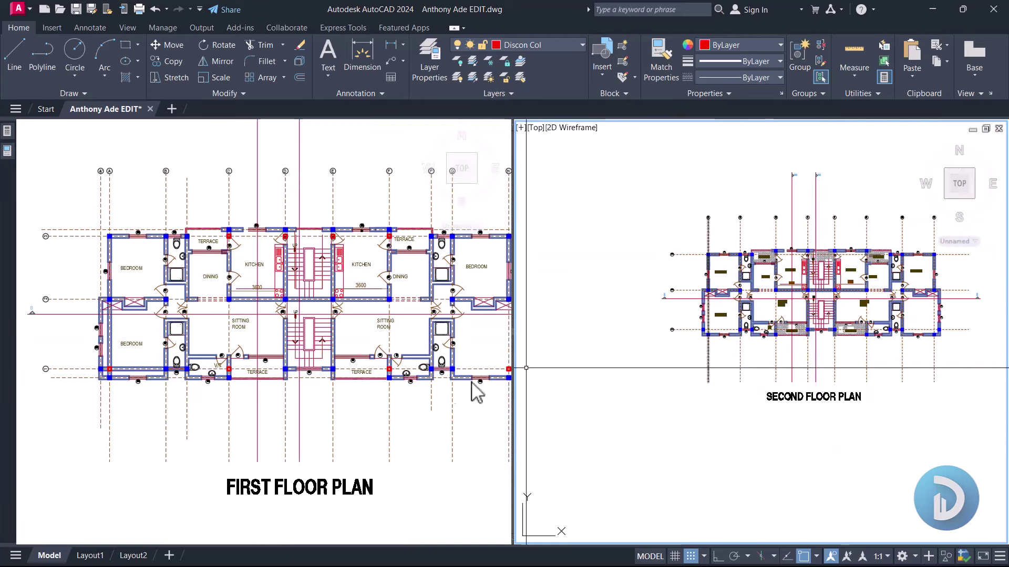
scroll(784, 318, up, 7)
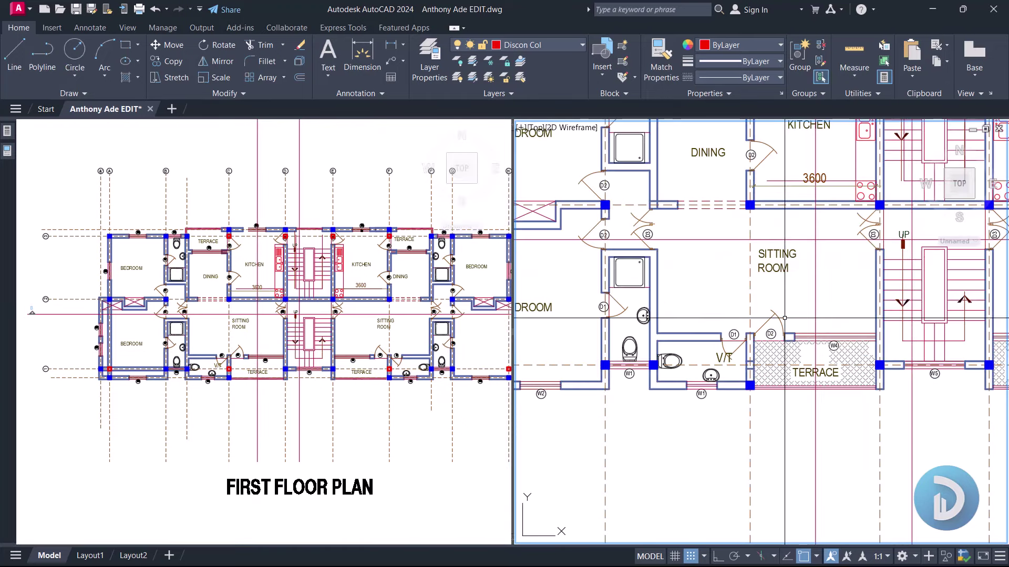
middle_drag(785, 318, 782, 372)
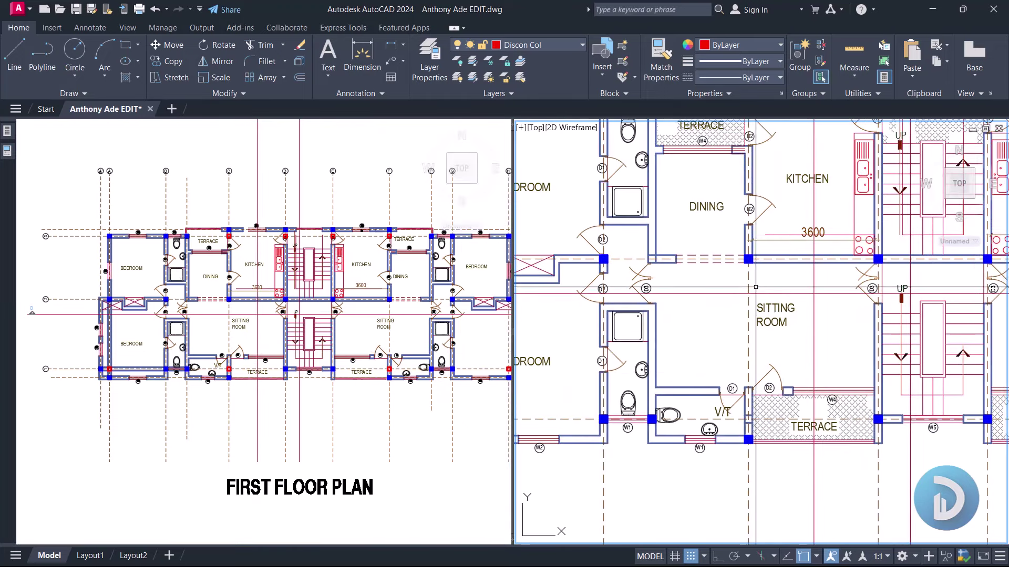
click(297, 334)
scroll(297, 333, up, 5)
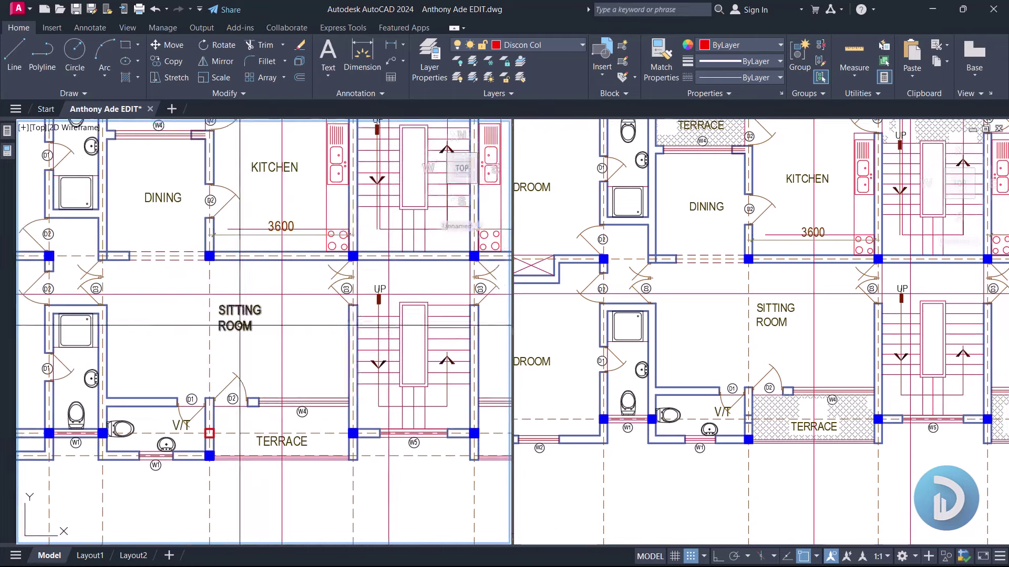
scroll(283, 309, down, 4)
scroll(328, 310, up, 2)
Step: Compare the ground floor plan's columns between gridlines A and F with the second floor plan's columns around the dining room and kitchen
scroll(327, 310, down, 5)
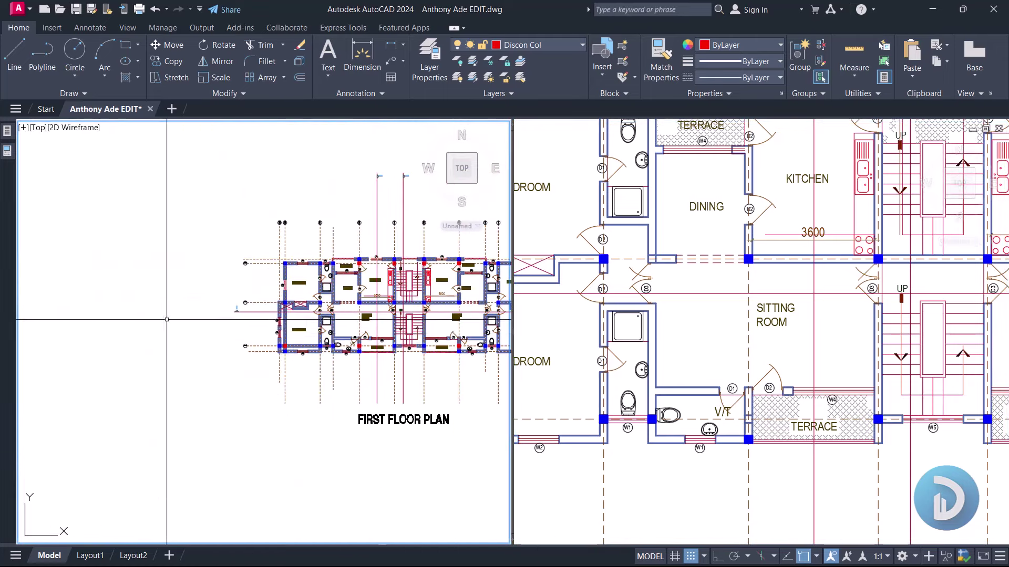
scroll(166, 230, up, 4)
scroll(166, 230, up, 4)
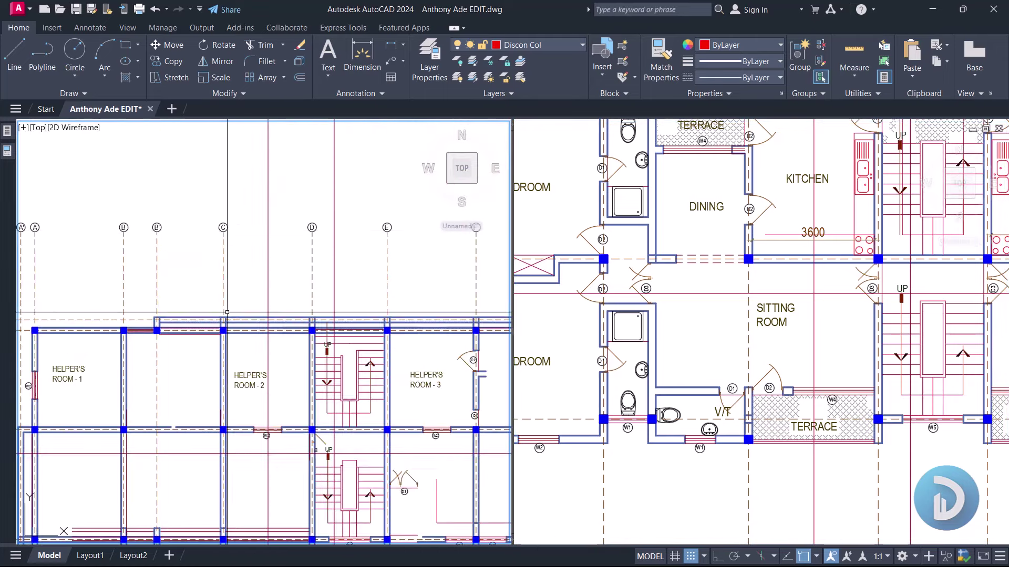
middle_drag(234, 392, 231, 272)
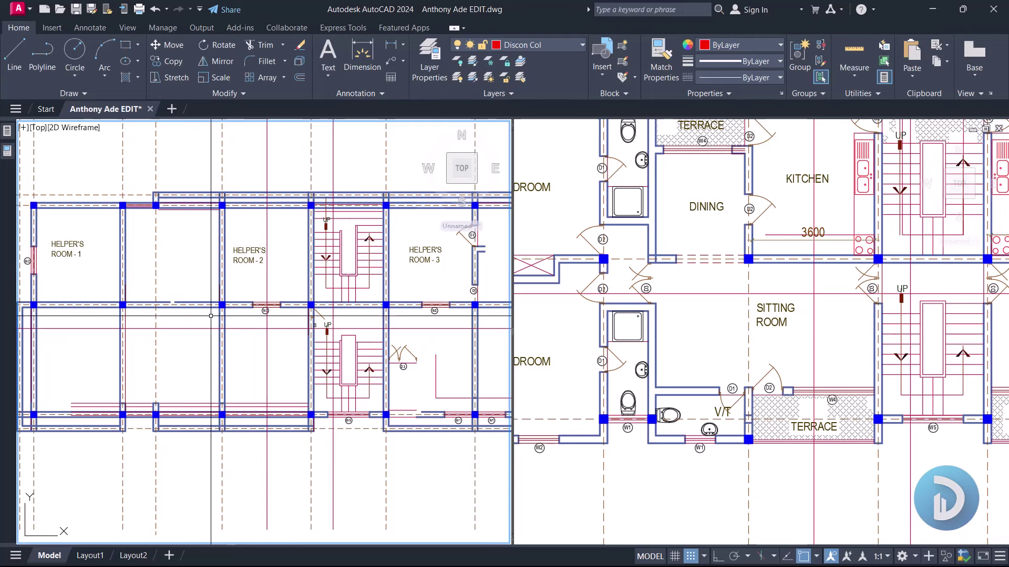
middle_drag(218, 342, 207, 423)
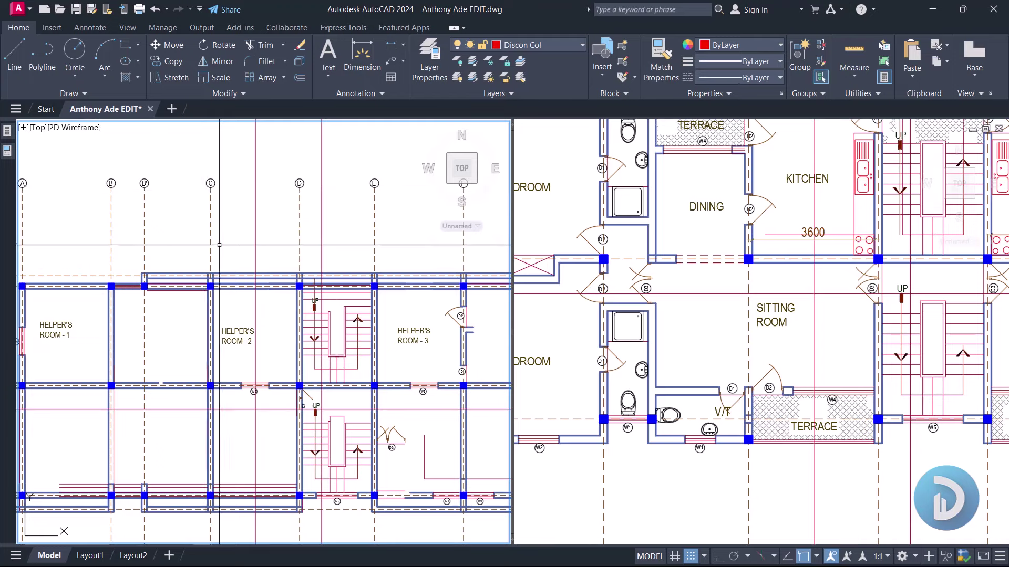
click(926, 370)
scroll(738, 313, down, 4)
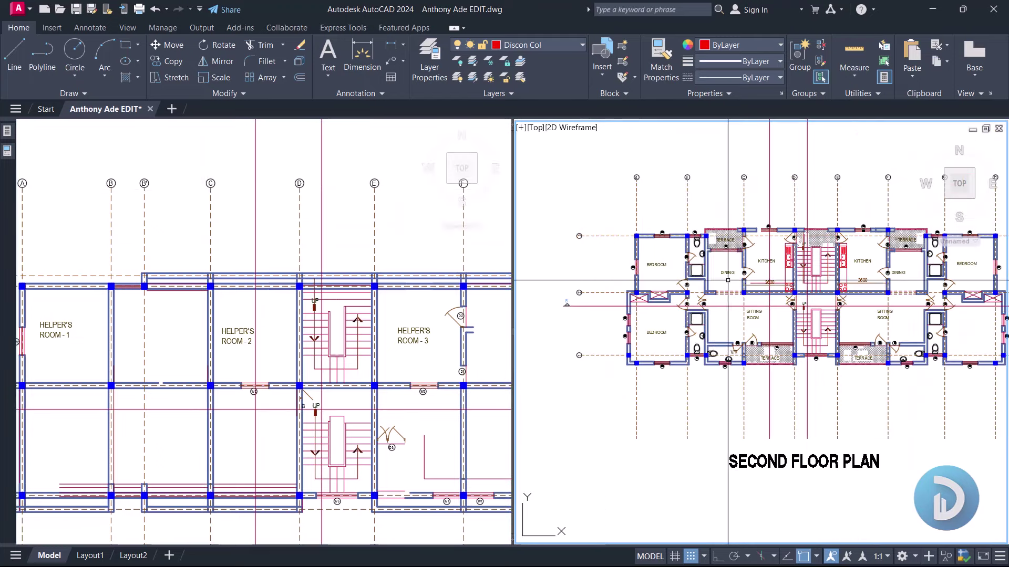
scroll(741, 230, up, 4)
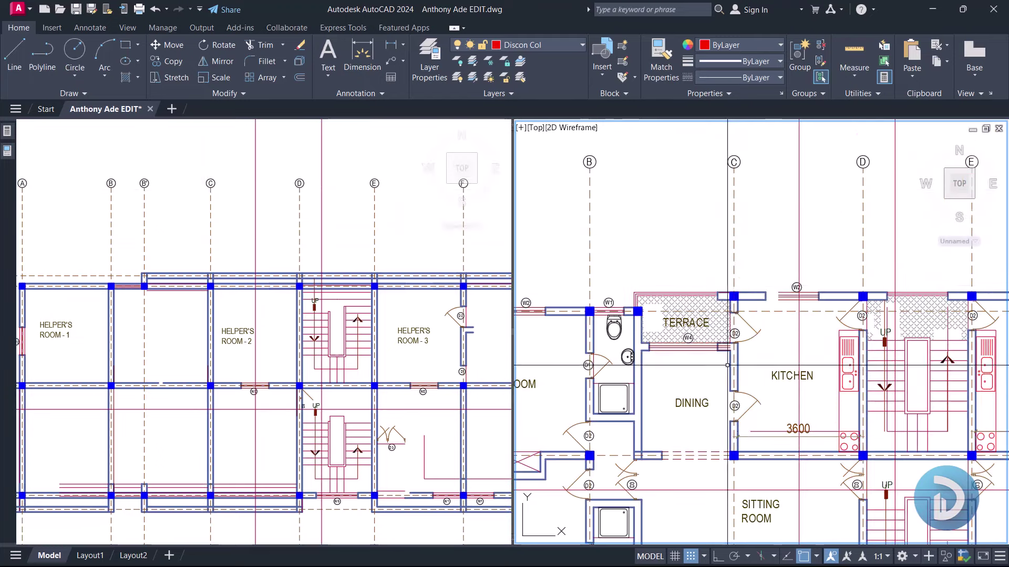
middle_drag(703, 508, 703, 383)
Step: Compare the discontinued columns near the kitchen, sitting room and terraces of the first floor plan with the same spots on the second floor
click(376, 362)
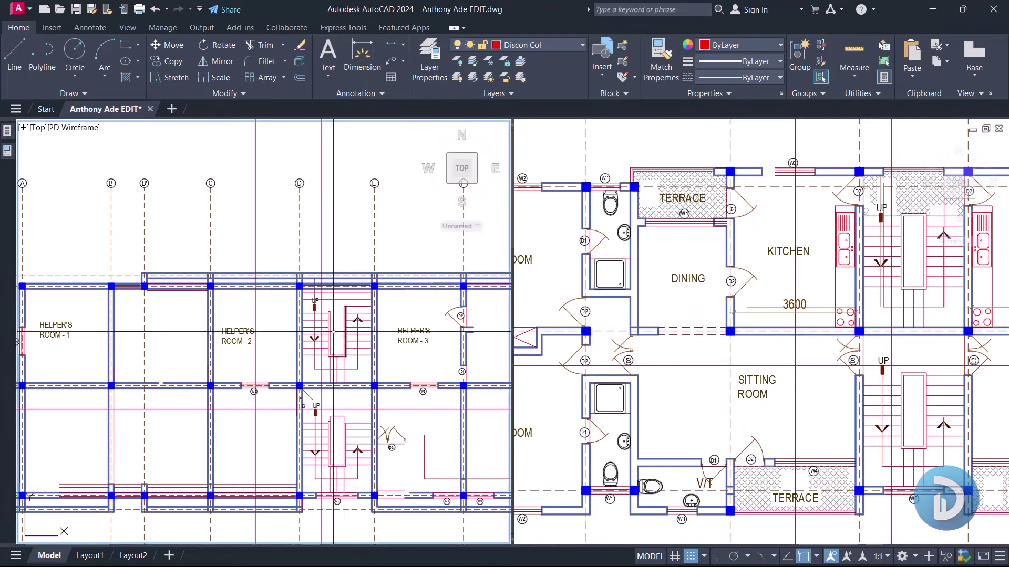
scroll(376, 362, down, 5)
middle_drag(375, 362, 158, 336)
scroll(328, 326, up, 4)
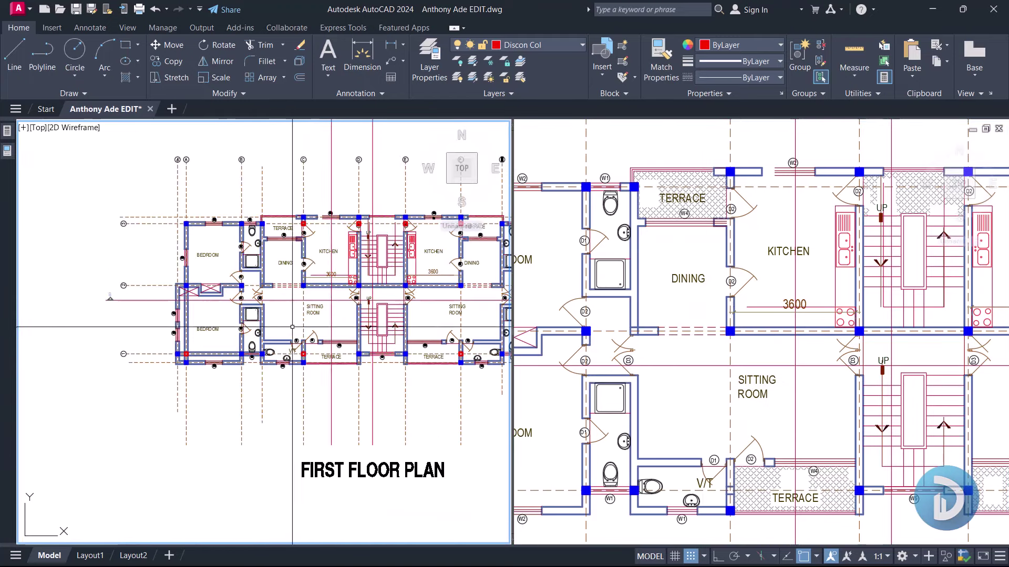
middle_drag(328, 326, 317, 378)
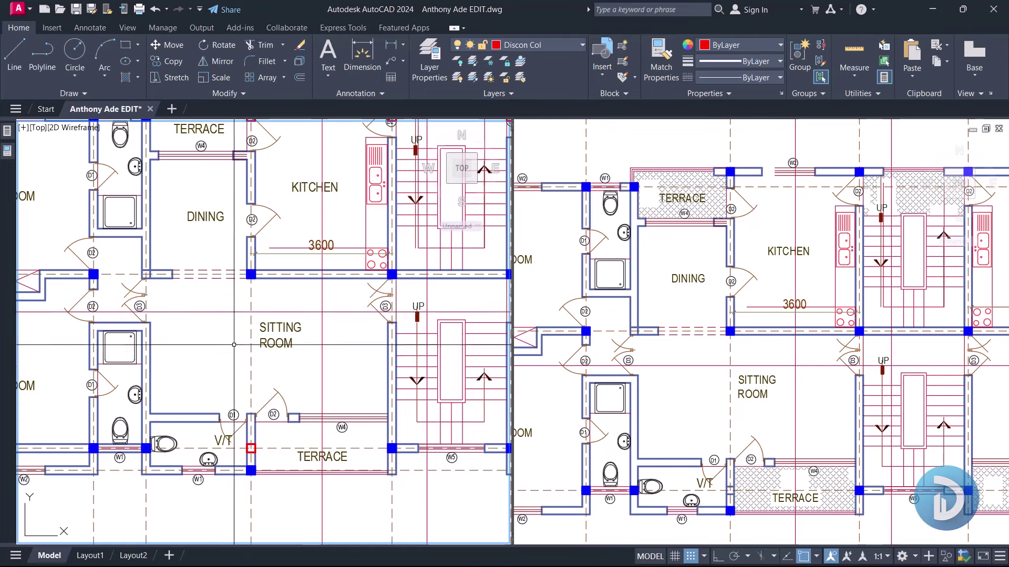
middle_drag(285, 299, 285, 368)
scroll(272, 372, down, 2)
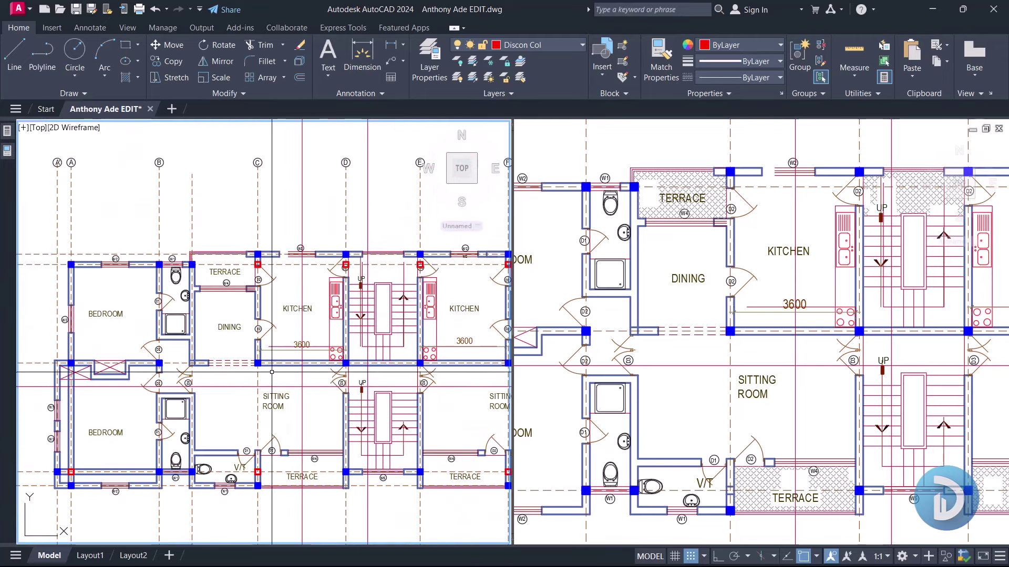
click(741, 391)
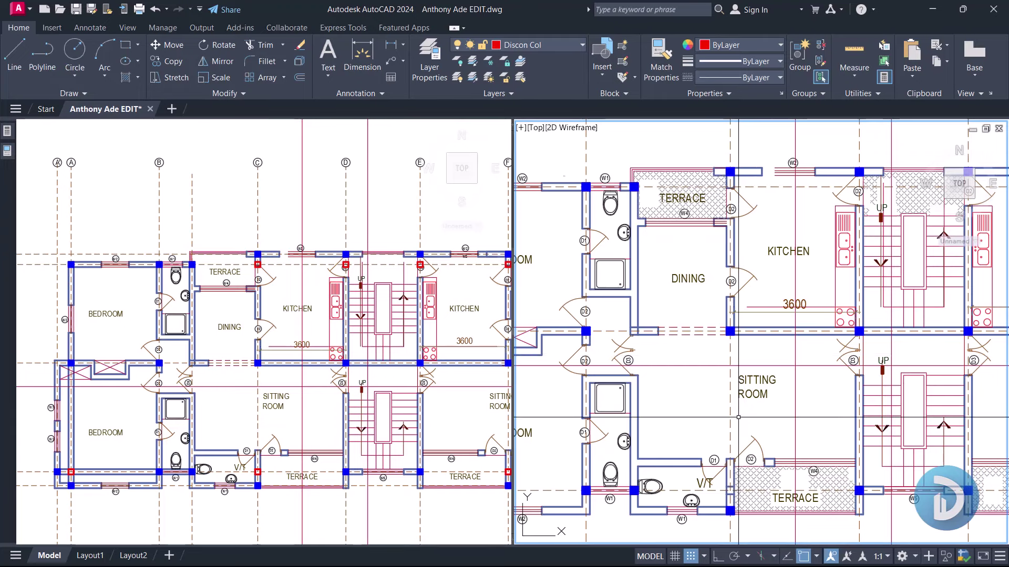
scroll(739, 417, down, 2)
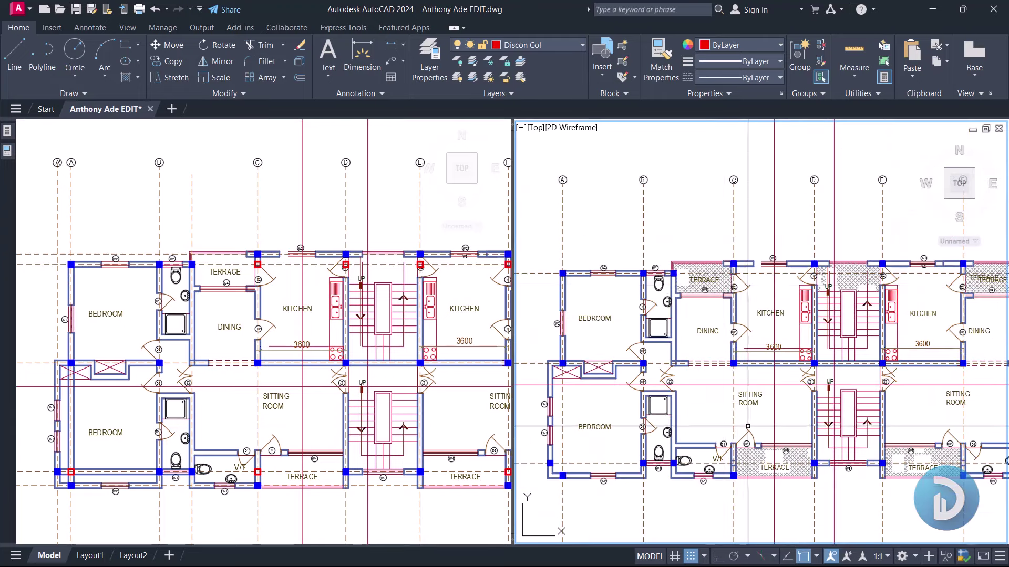
scroll(740, 412, up, 2)
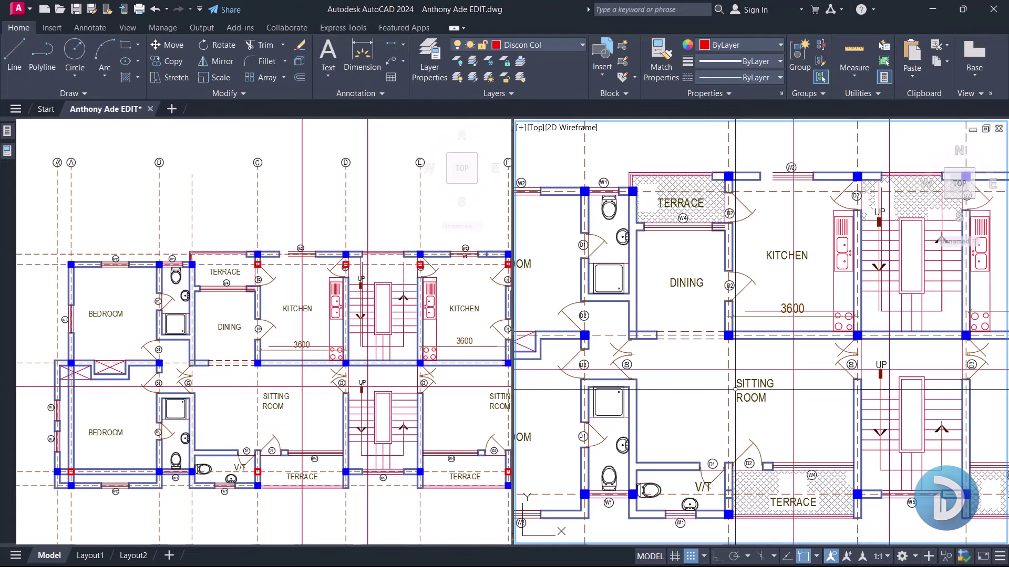
click(247, 423)
scroll(281, 405, up, 2)
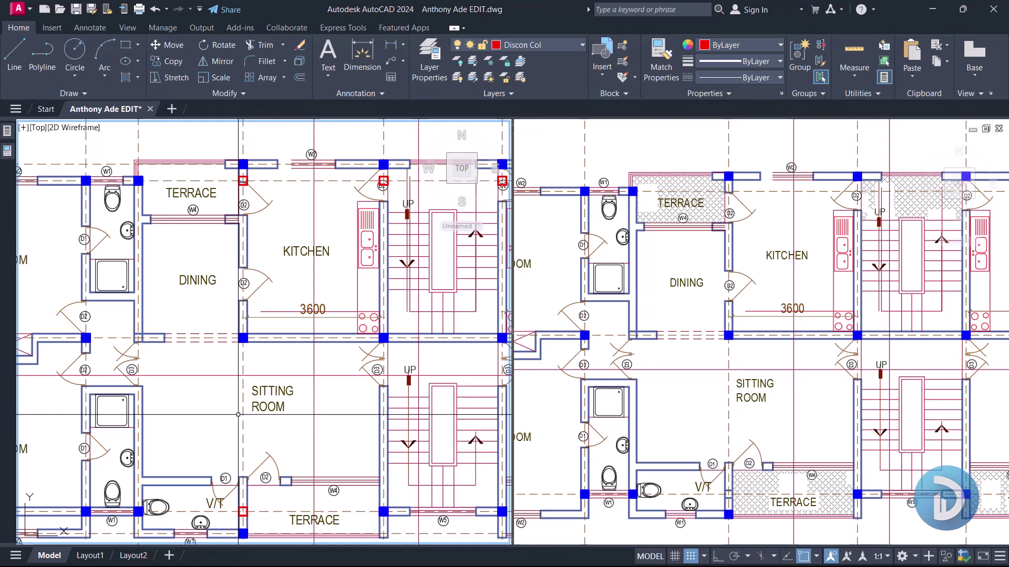
Step: Compare the columns around the dining room, kitchen and sitting room on the second floor plan with those on the first floor plan
click(680, 367)
middle_drag(650, 389, 665, 367)
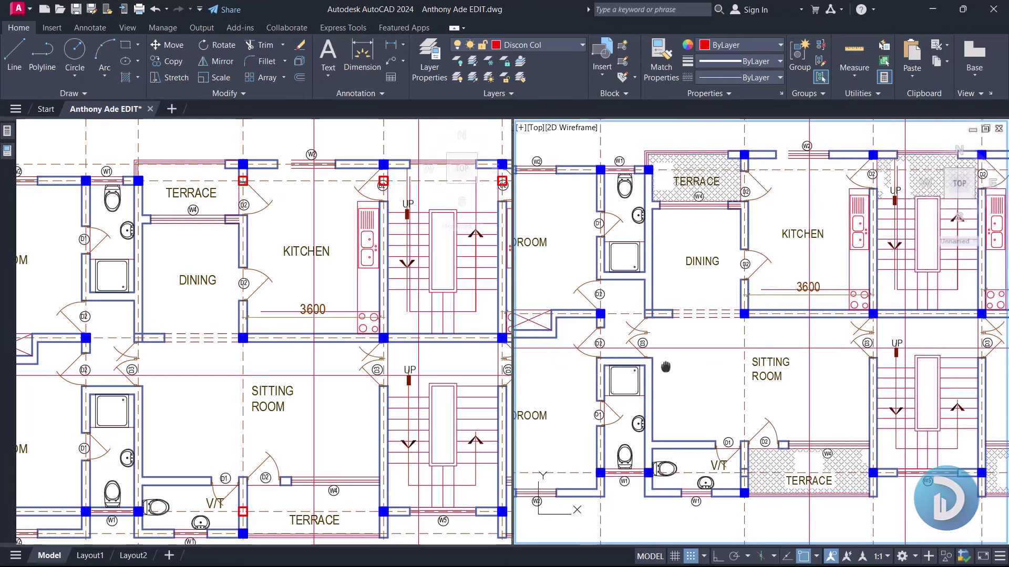
click(305, 339)
scroll(303, 335, down, 2)
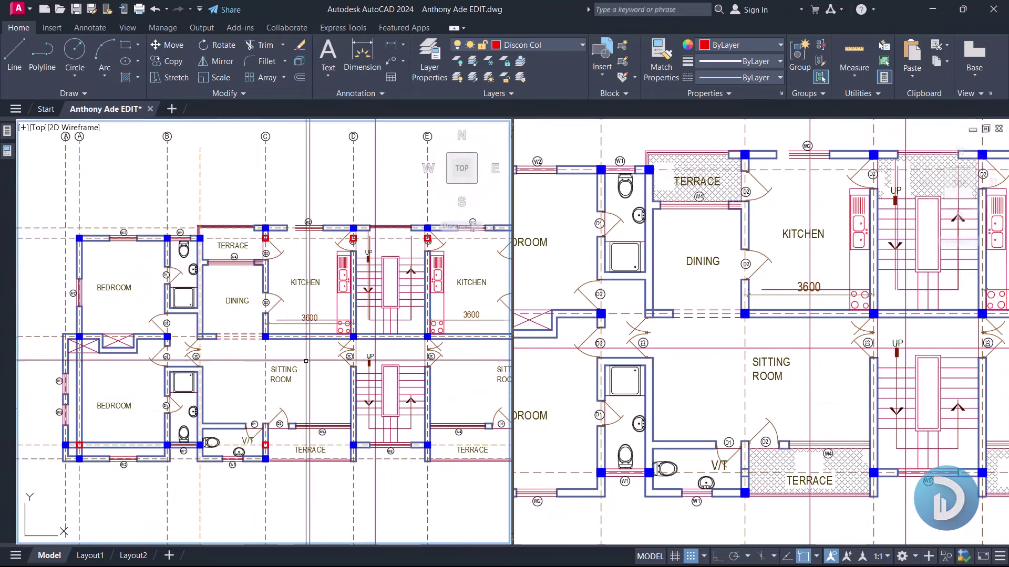
middle_drag(306, 360, 299, 341)
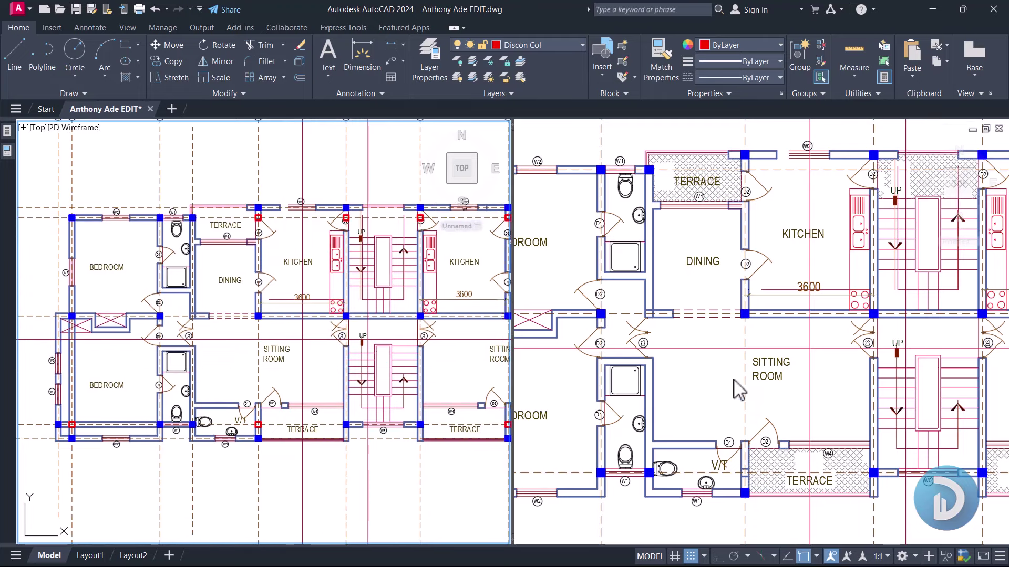
click(738, 389)
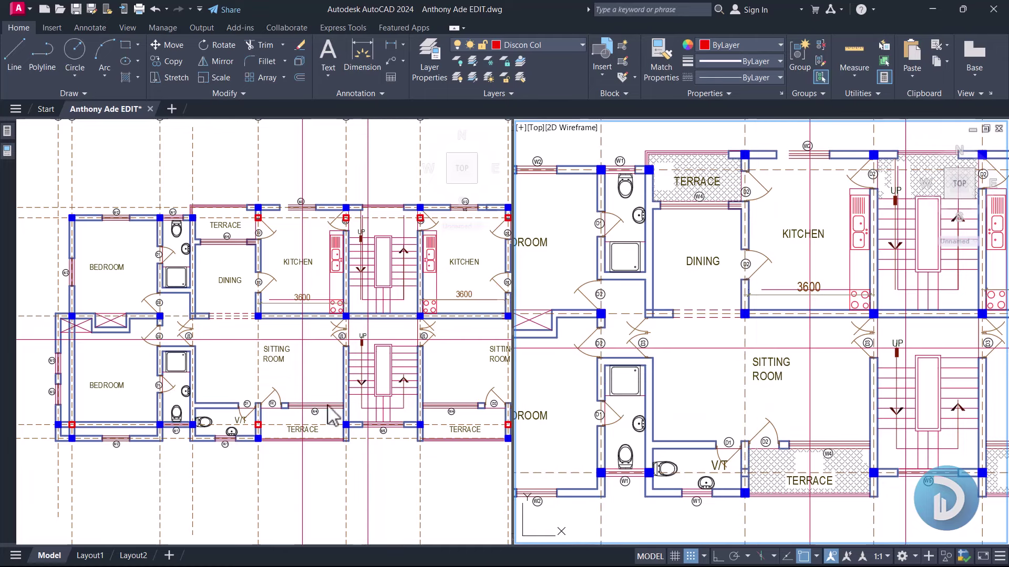
Step: Examine the ground floor plan's columns against the first floor plan's columns around the bedrooms, dining room and sitting room
click(232, 402)
scroll(250, 381, down, 5)
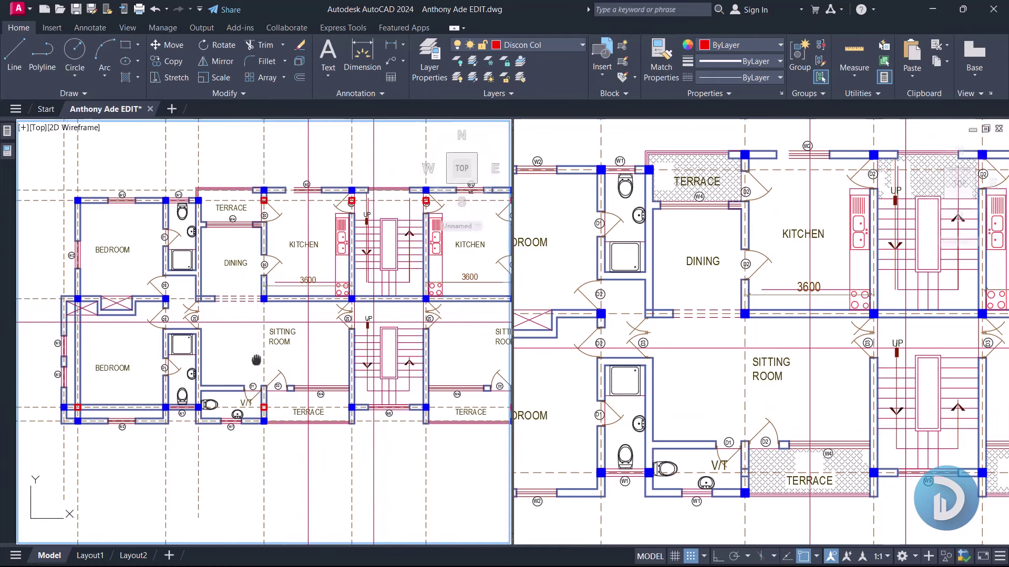
scroll(345, 333, up, 5)
scroll(345, 333, down, 5)
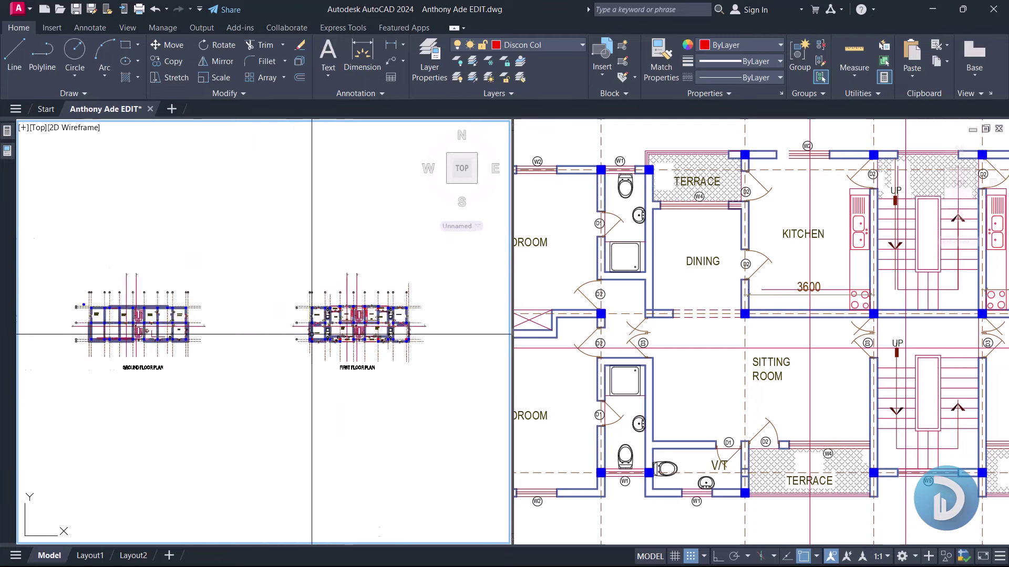
scroll(203, 352, up, 6)
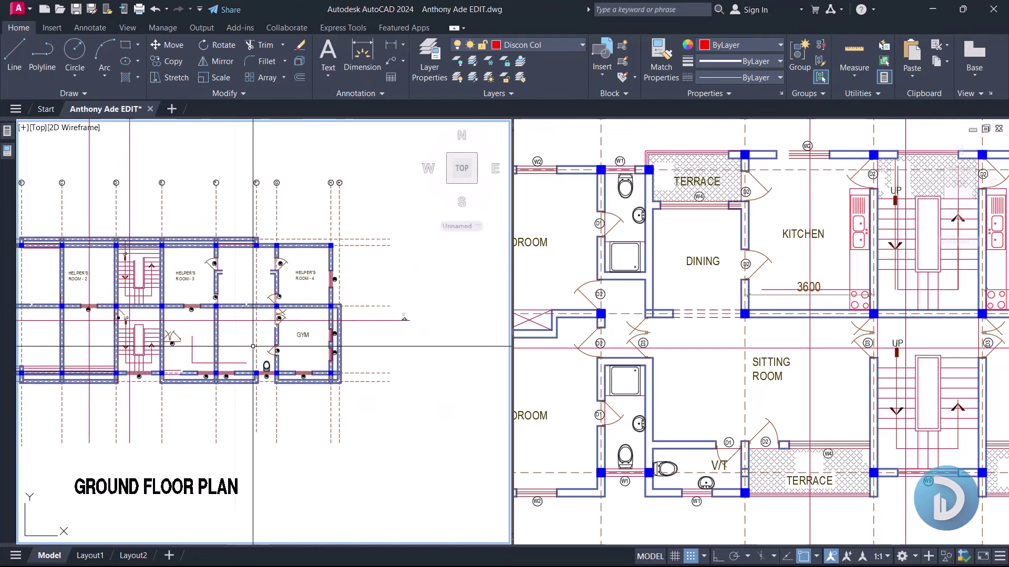
scroll(367, 357, down, 5)
scroll(351, 341, up, 5)
scroll(351, 341, up, 2)
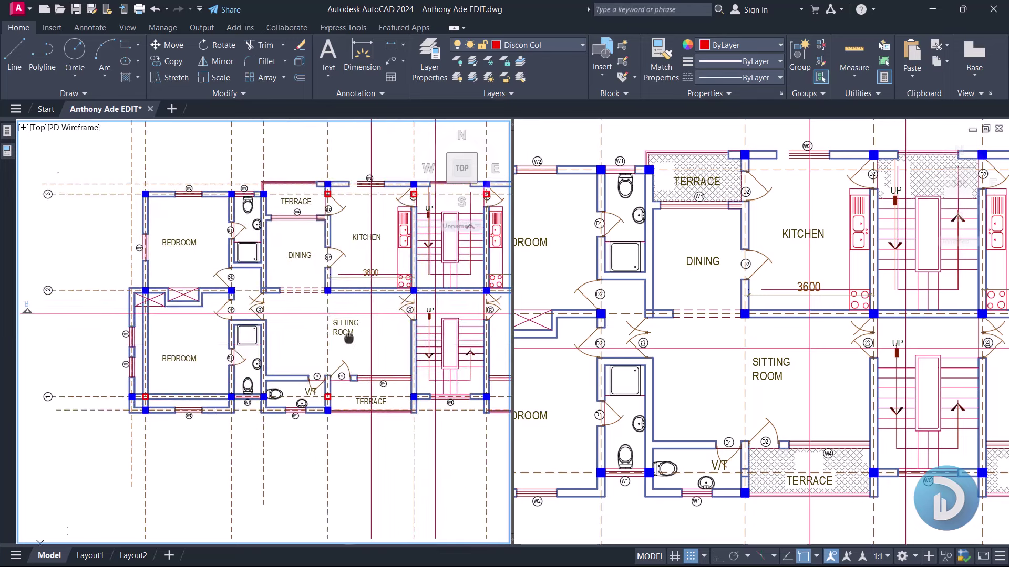
middle_drag(356, 292, 331, 301)
scroll(251, 356, down, 2)
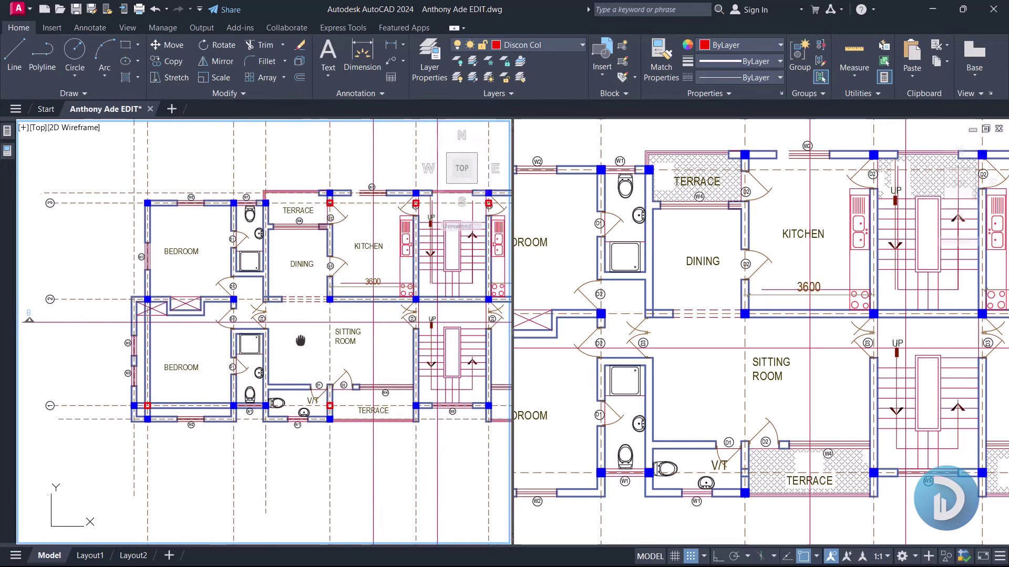
Step: Copy the gridline B bubble onto the unlabelled gridline between B and C on the first floor plan and relabel it B'
scroll(275, 264, up, 2)
scroll(274, 264, up, 2)
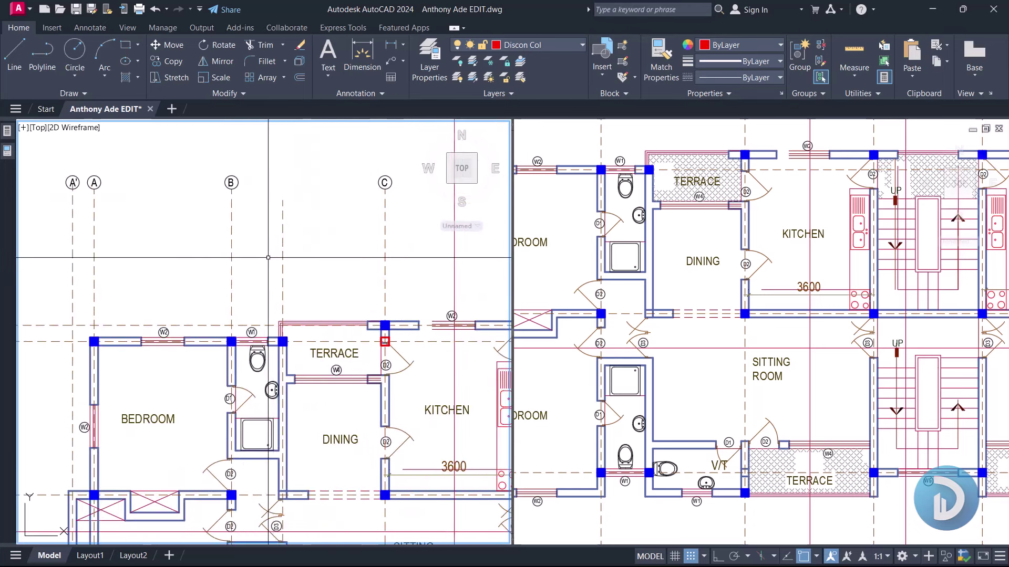
scroll(236, 179, up, 2)
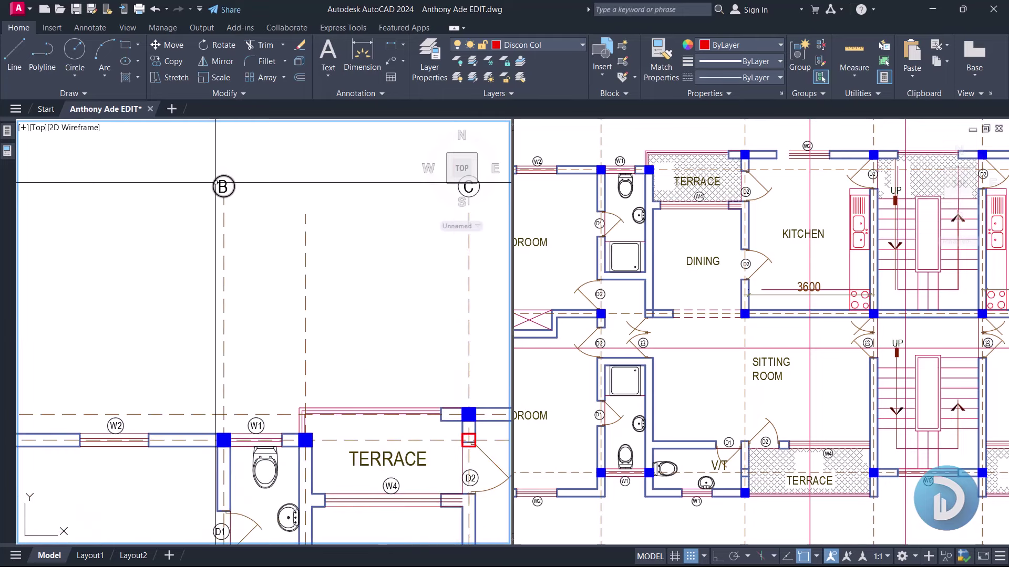
click(181, 140)
click(244, 194)
right_click(257, 185)
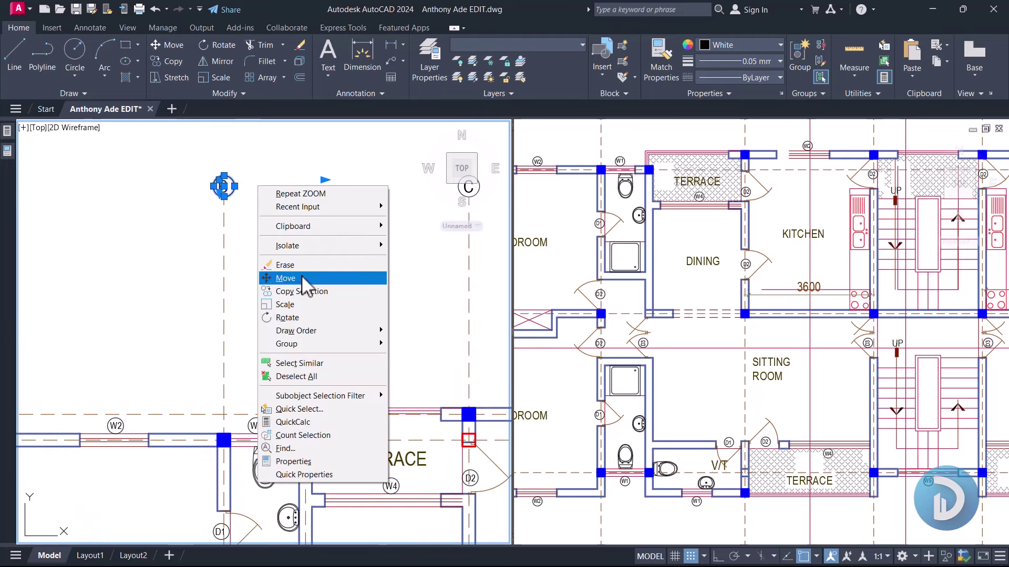
click(303, 278)
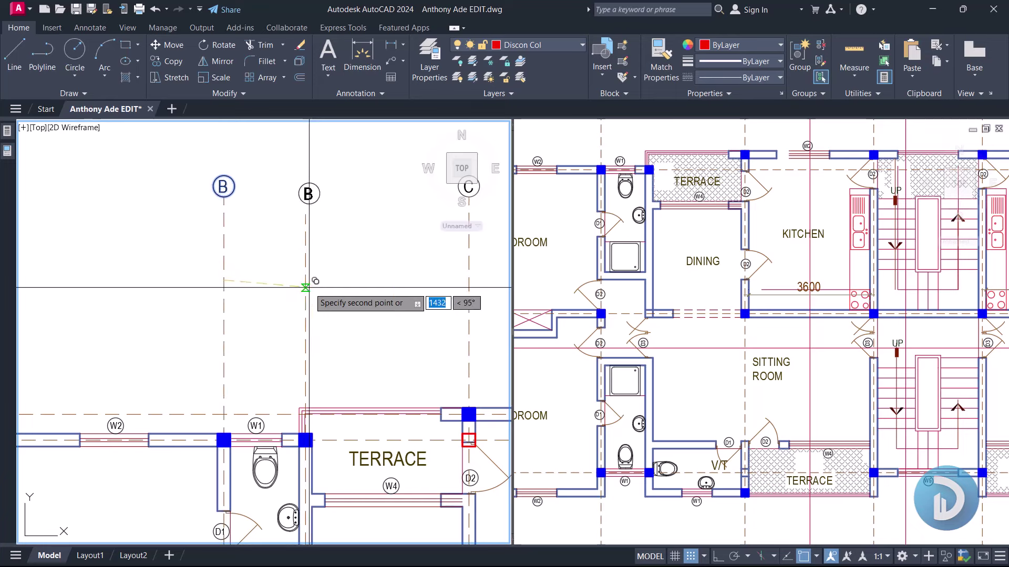
click(304, 187)
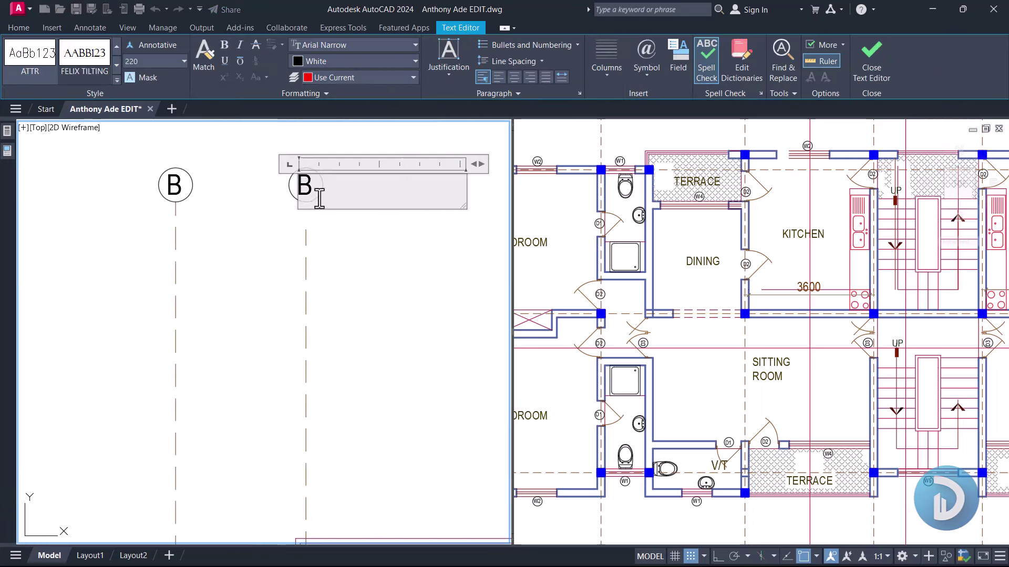
text(')
click(337, 227)
Step: Delete the double door and its tag from the corridor opening between the bedrooms and the sitting room on the first floor plan
scroll(305, 169, down, 5)
scroll(326, 273, up, 5)
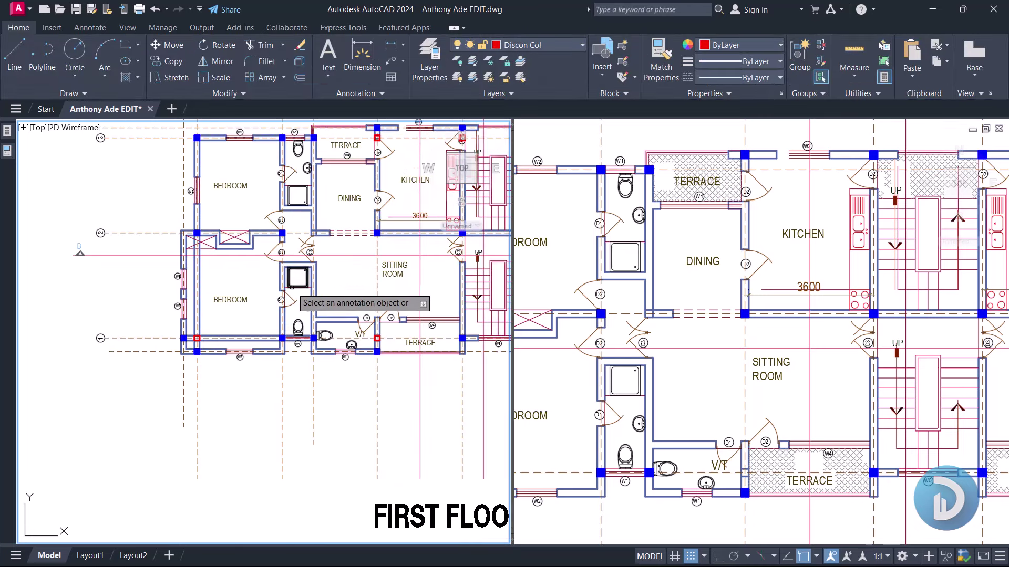
scroll(297, 307, up, 2)
middle_drag(319, 213, 314, 231)
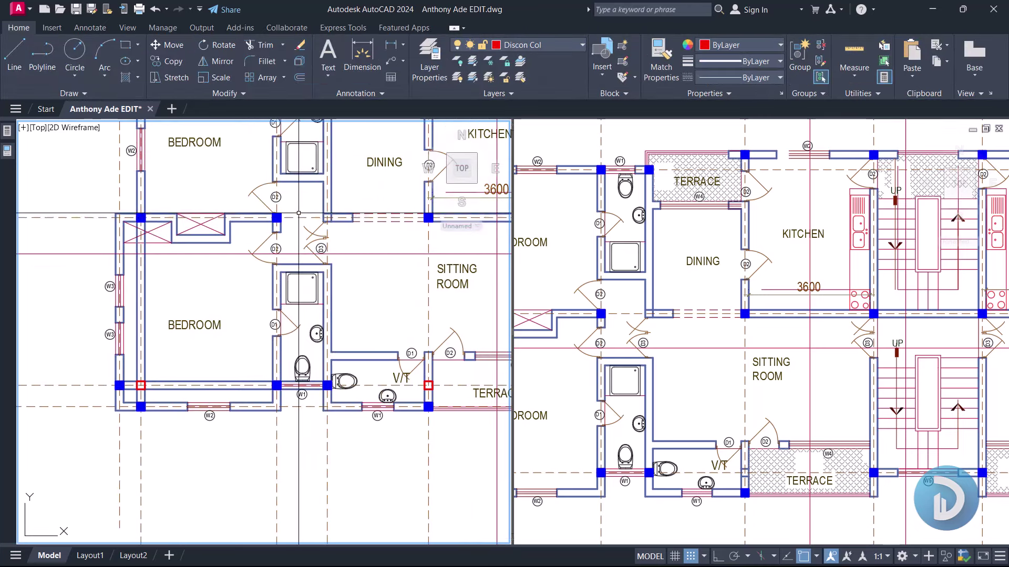
click(299, 213)
click(344, 315)
key(Delete)
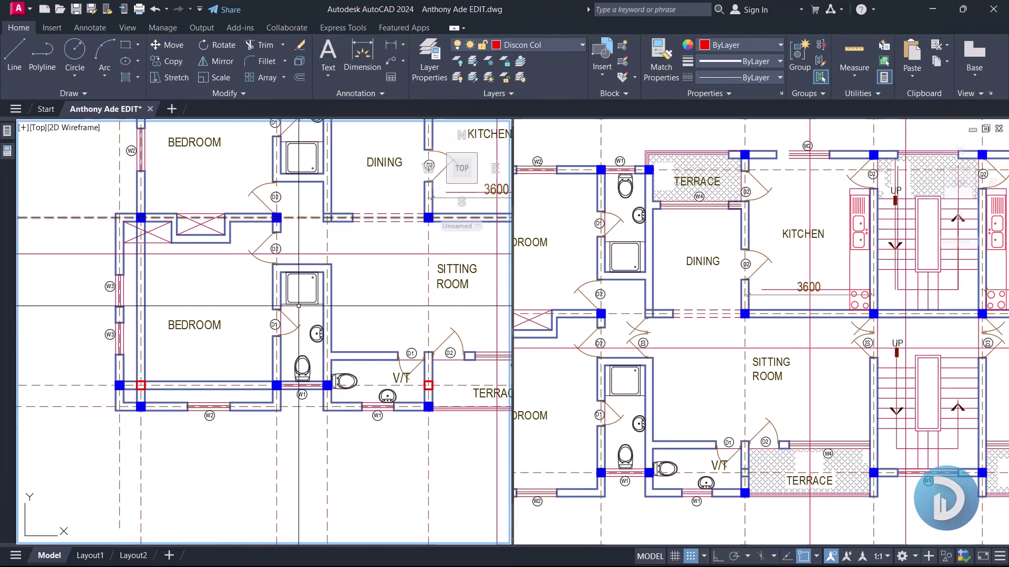
Step: Extend the wall lines along gridline B' between the dining room wall and the bathroom wall to close the former door opening
middle_drag(323, 276, 343, 333)
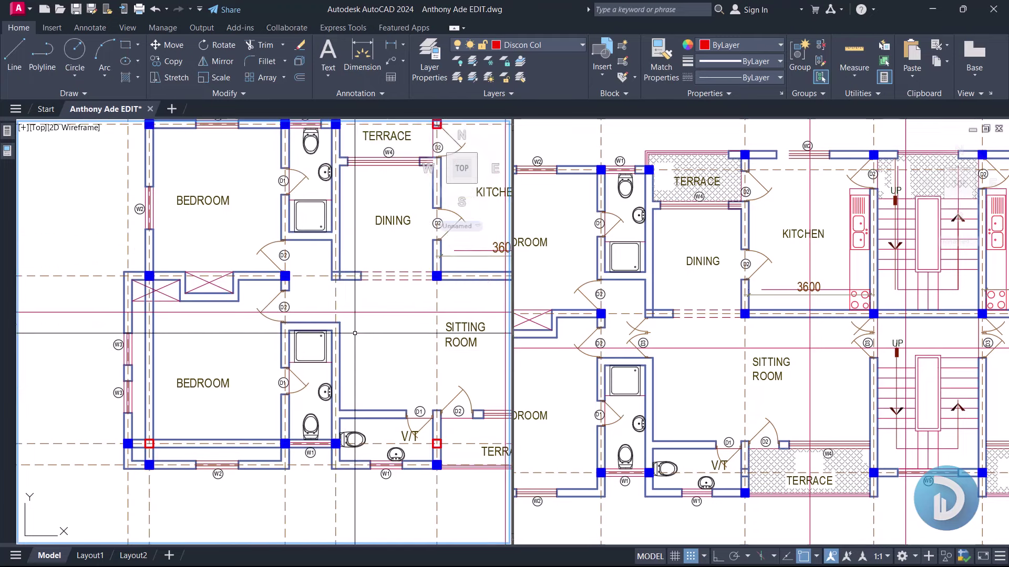
scroll(347, 272, up, 2)
click(353, 259)
click(351, 271)
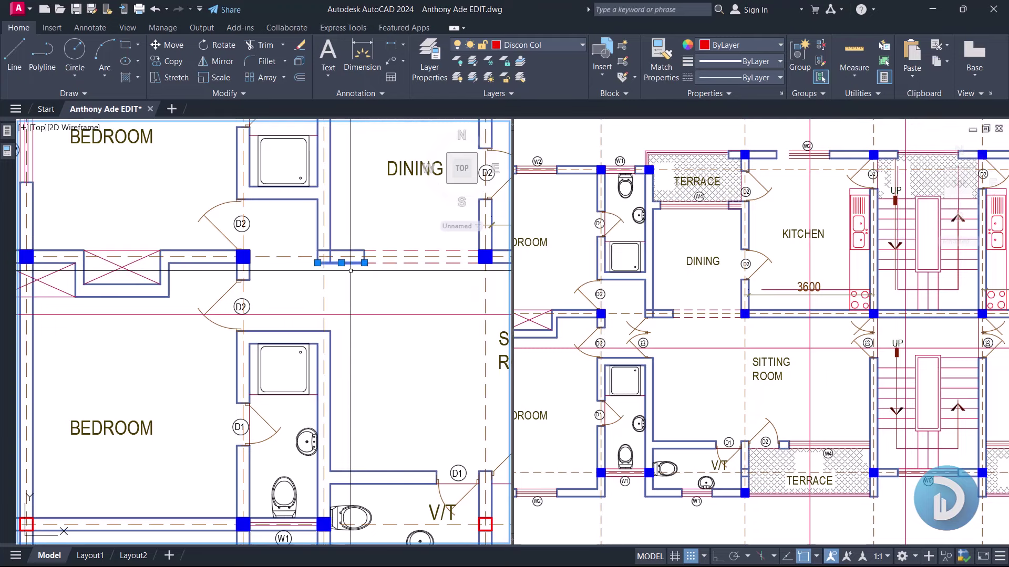
text(ex)
key(Return)
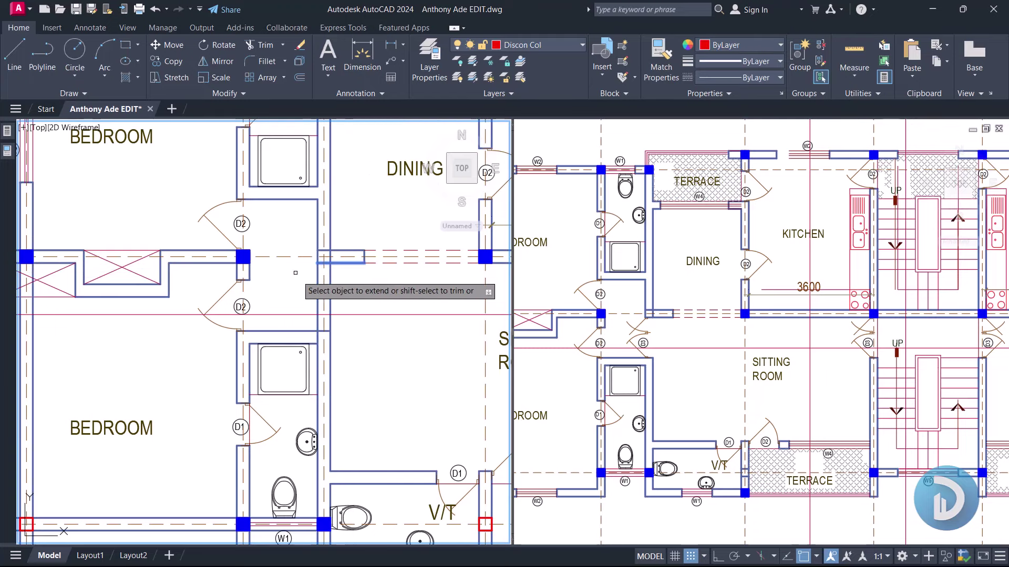
Step: Copy the column at gridlines B and 2 along gridline 2 to its intersection with gridline B'
scroll(296, 263, down, 2)
scroll(260, 254, up, 2)
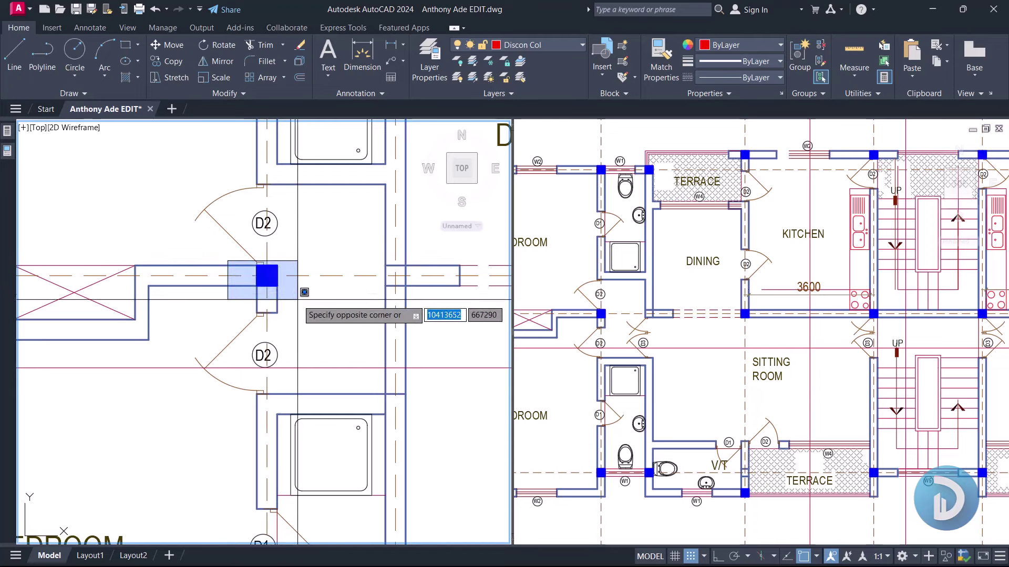
right_click(314, 256)
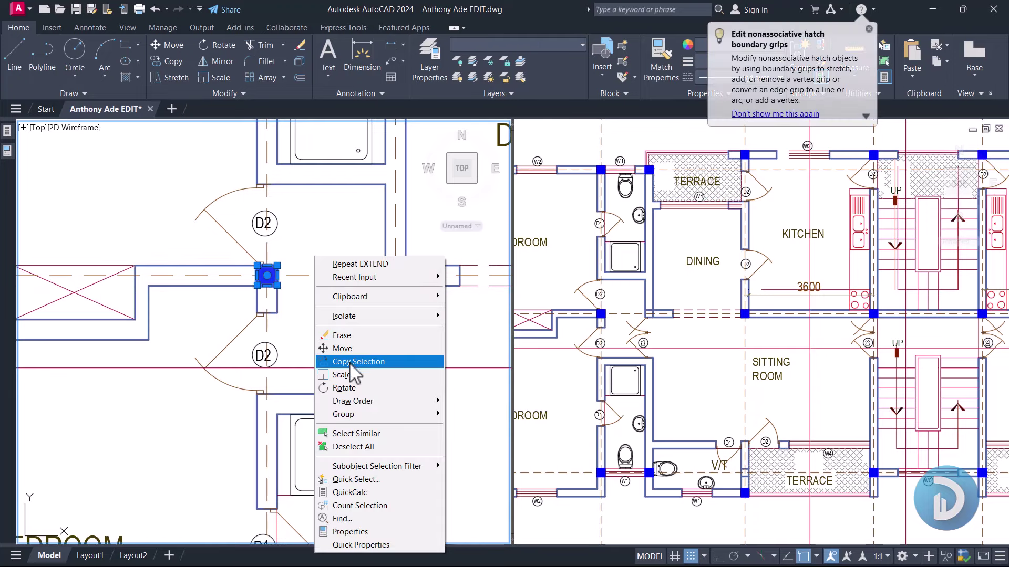
click(381, 358)
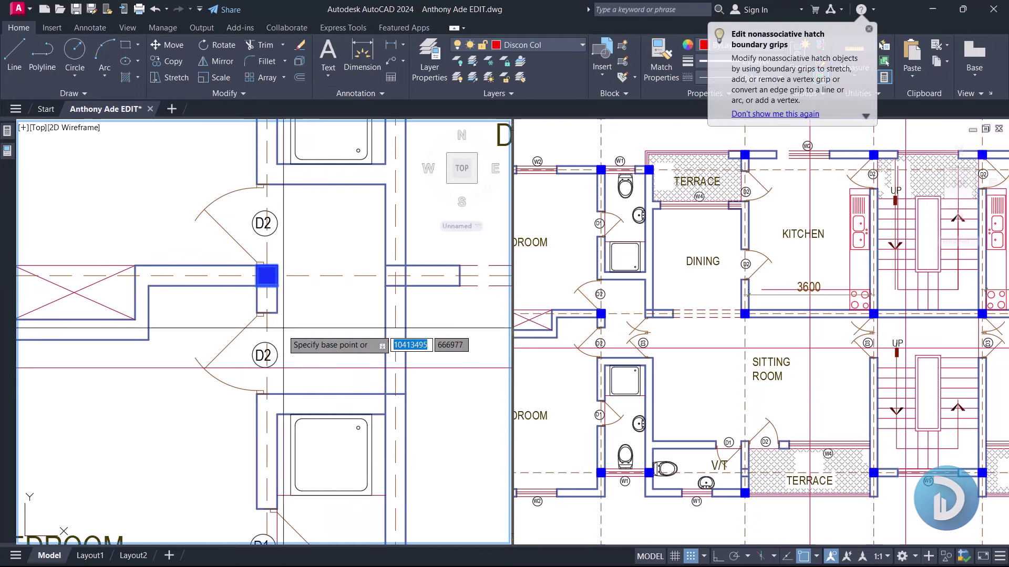
click(266, 420)
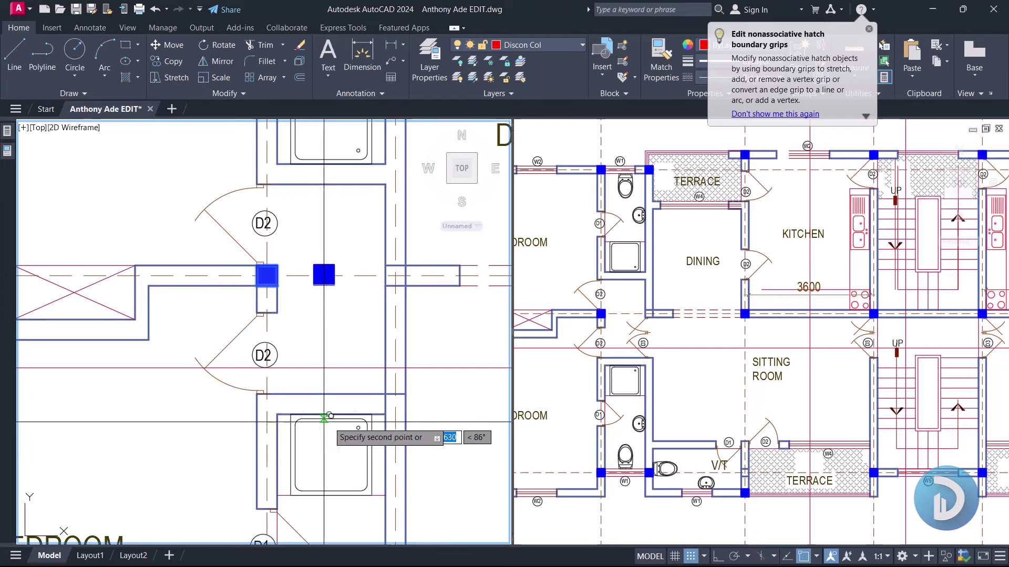
click(394, 418)
key(Escape)
Step: Examine the column arrangement around the sitting room, V/T and terrace between gridlines B' and D on the first floor plan
scroll(349, 267, down, 2)
scroll(389, 248, down, 2)
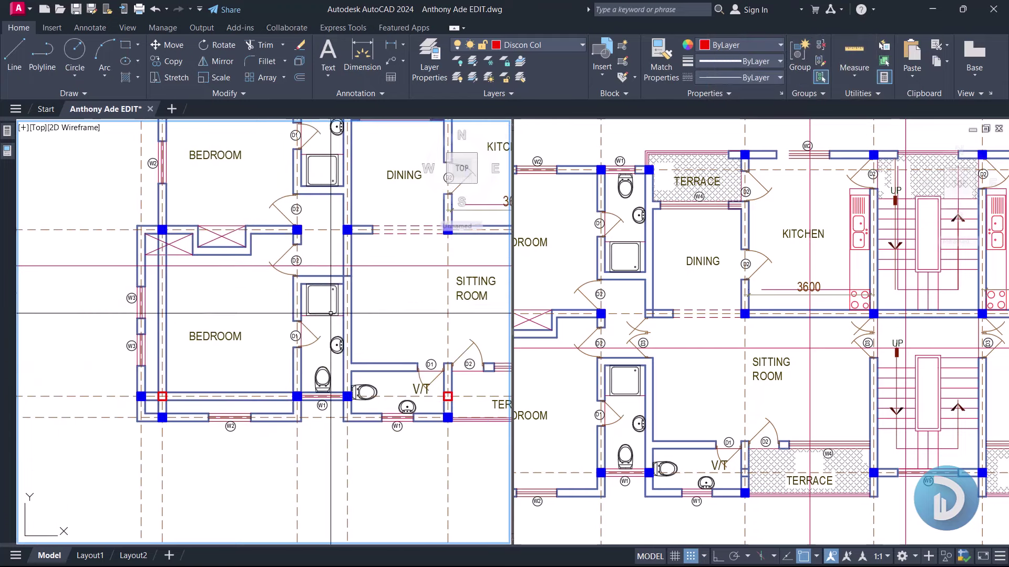
middle_drag(360, 322, 233, 367)
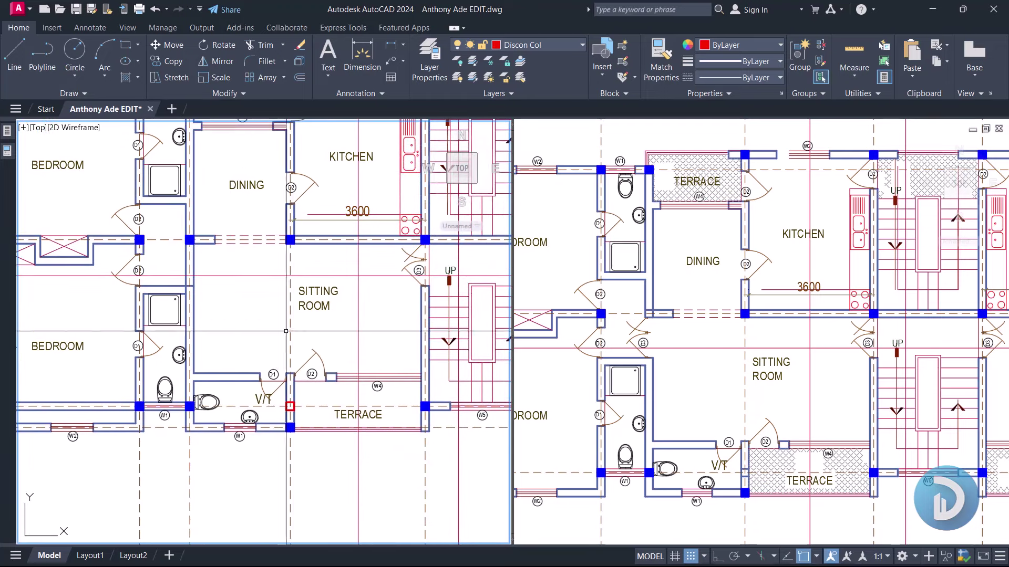
click(173, 223)
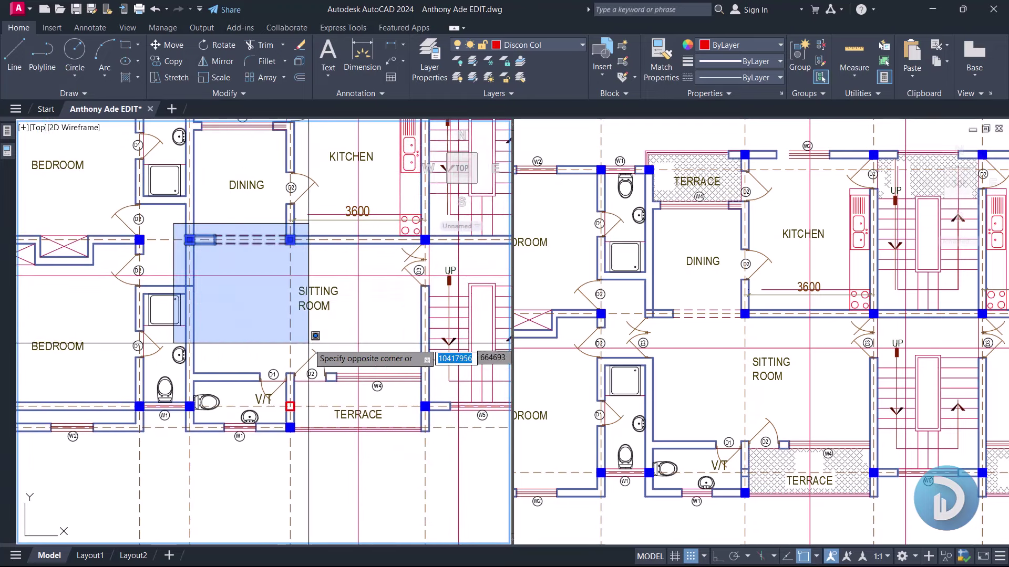
click(437, 384)
key(Escape)
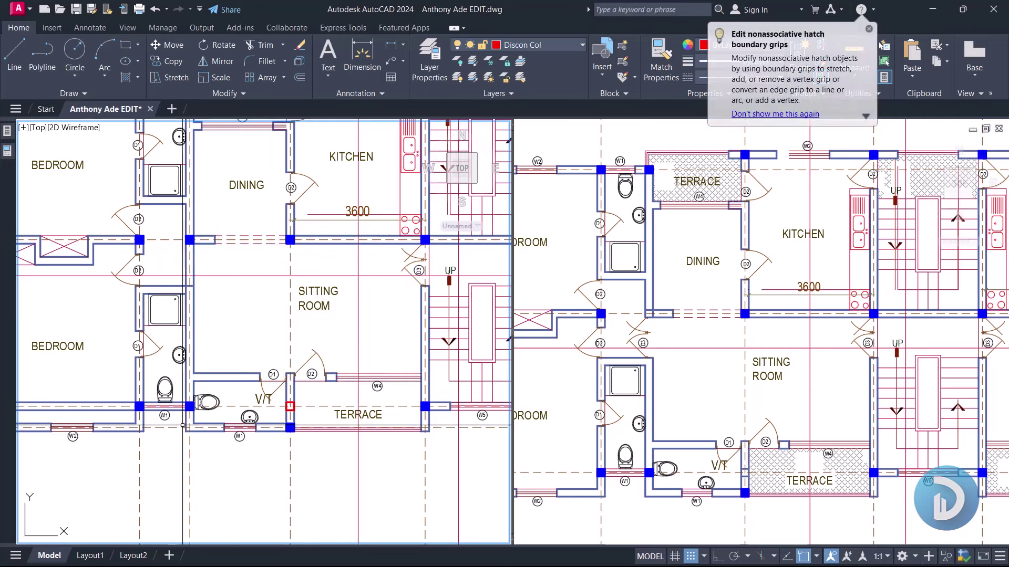
middle_drag(186, 411, 208, 409)
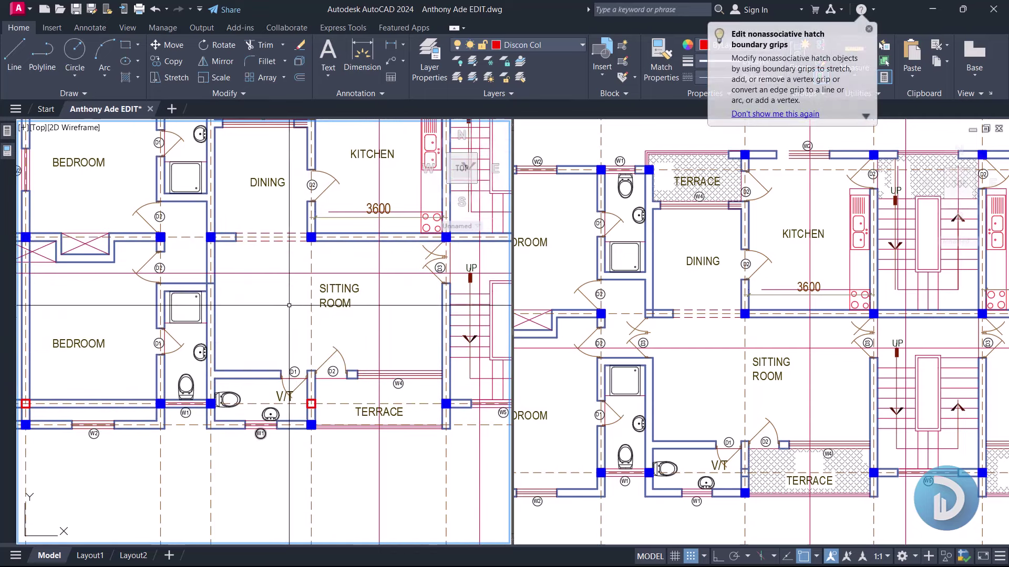
Step: Draw a horizontal line along the centre of the wall between the sitting room and V/T, running past both ends of the first floor plan
mouse_move(249, 309)
middle_down()
mouse_move(193, 314)
mouse_move(213, 298)
middle_up()
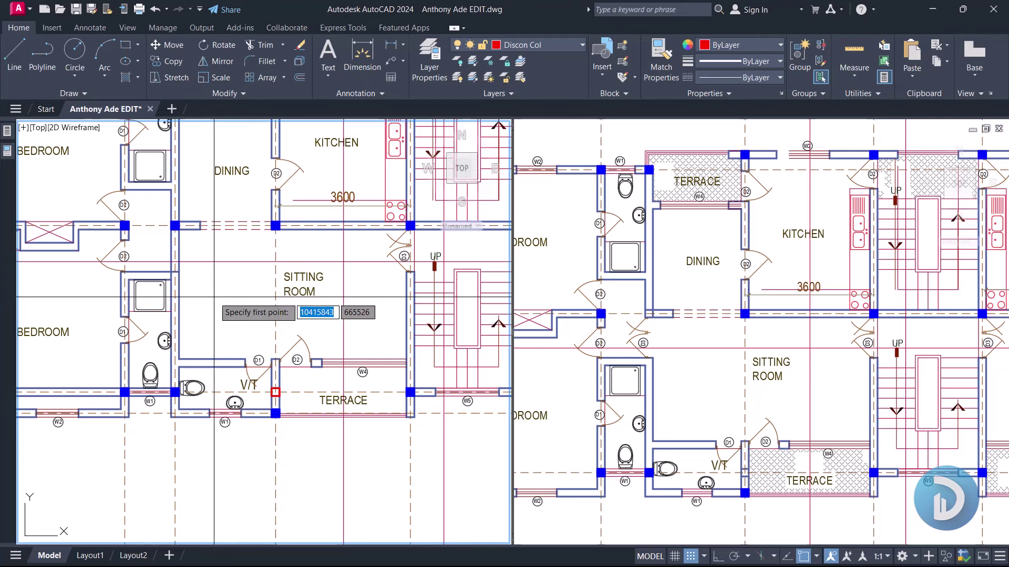
shift+right_click(214, 297)
click(274, 291)
scroll(196, 399, up, 2)
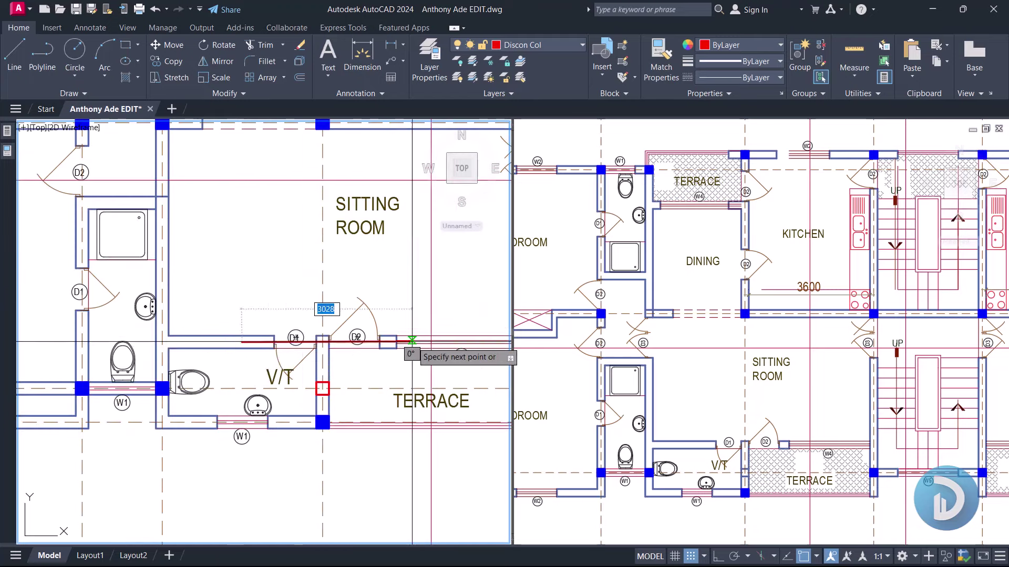
scroll(412, 341, down, 5)
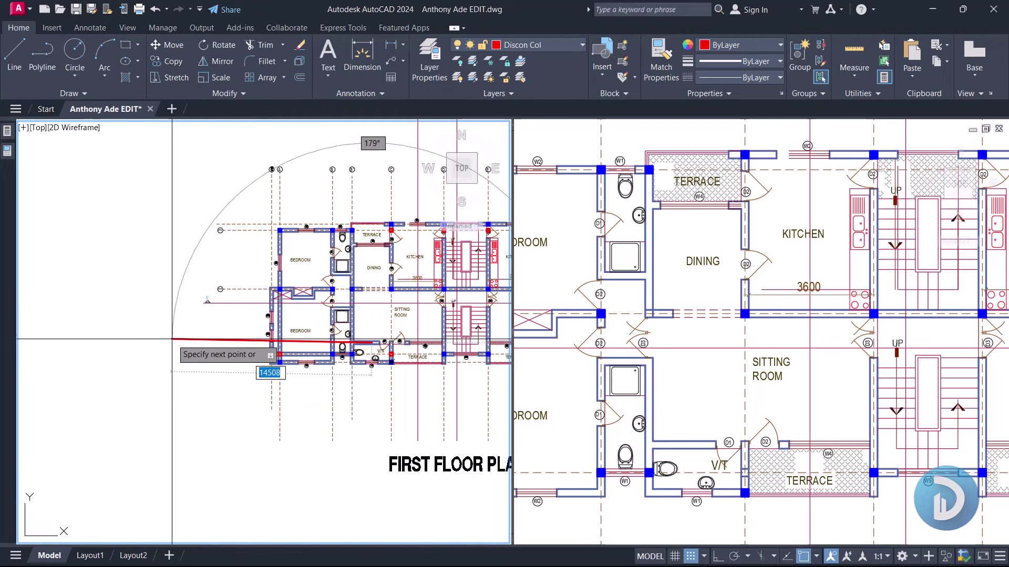
scroll(179, 337, up, 2)
key(F8)
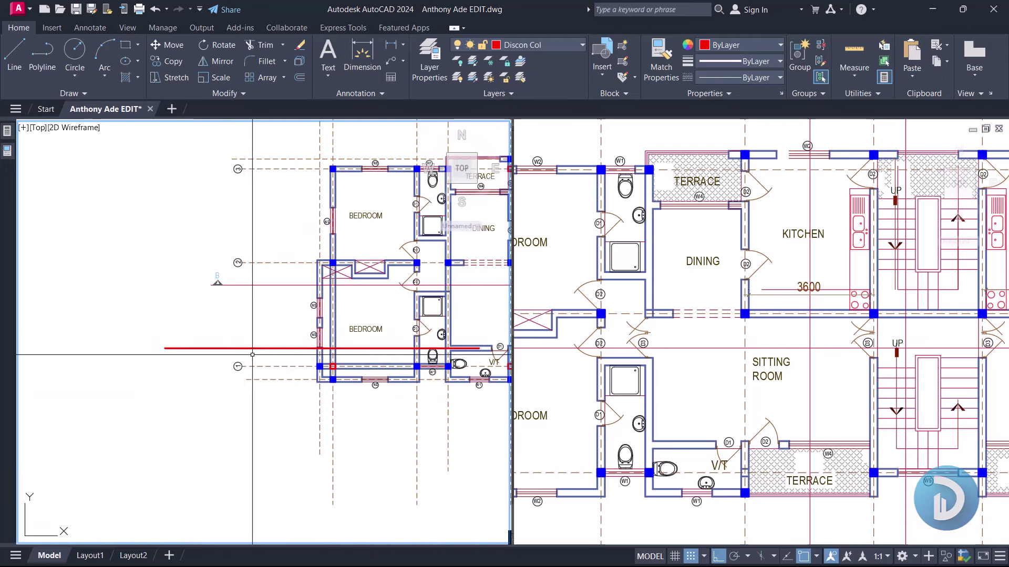
middle_drag(367, 360, 206, 372)
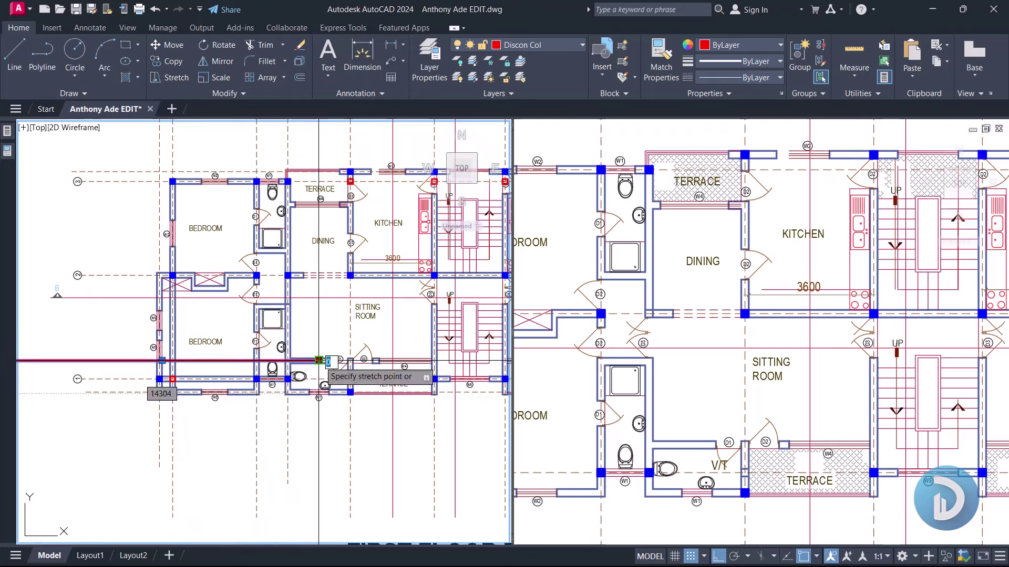
scroll(318, 360, down, 3)
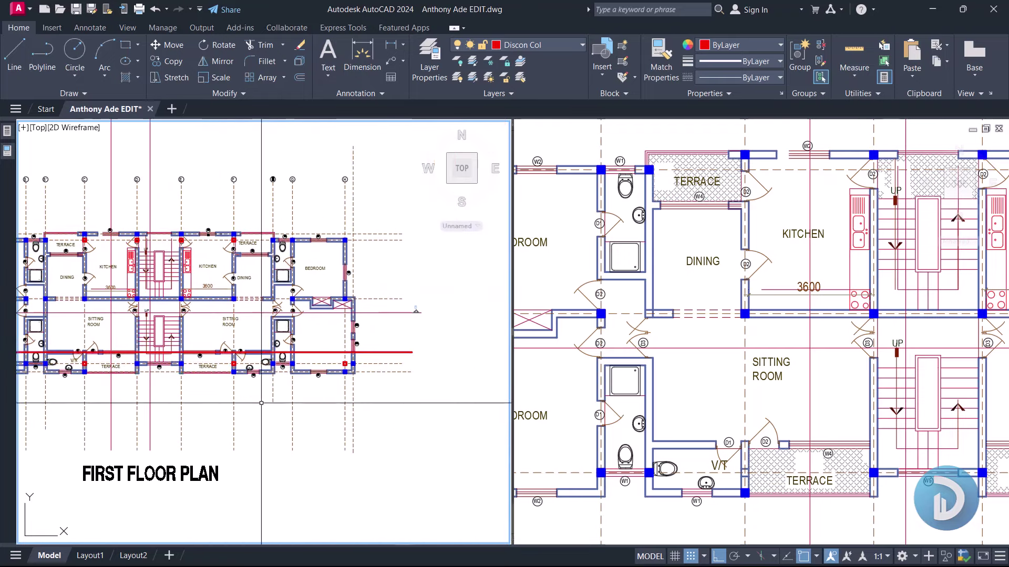
Step: Match the new horizontal line along the wall between the sitting room and V/T to the properties of the existing dashed gridlines
middle_drag(261, 403, 393, 403)
text(m)
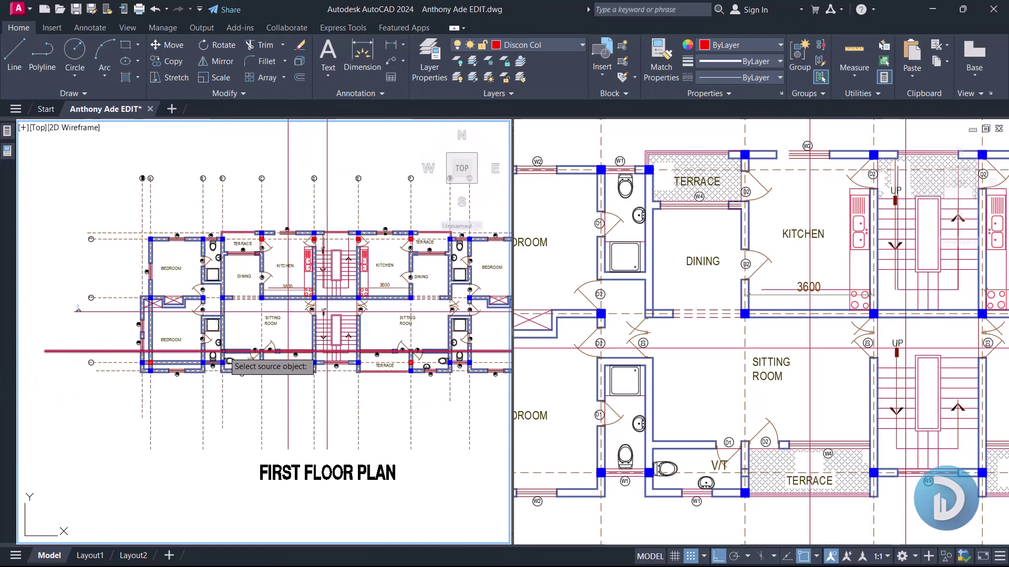
scroll(240, 358, up, 5)
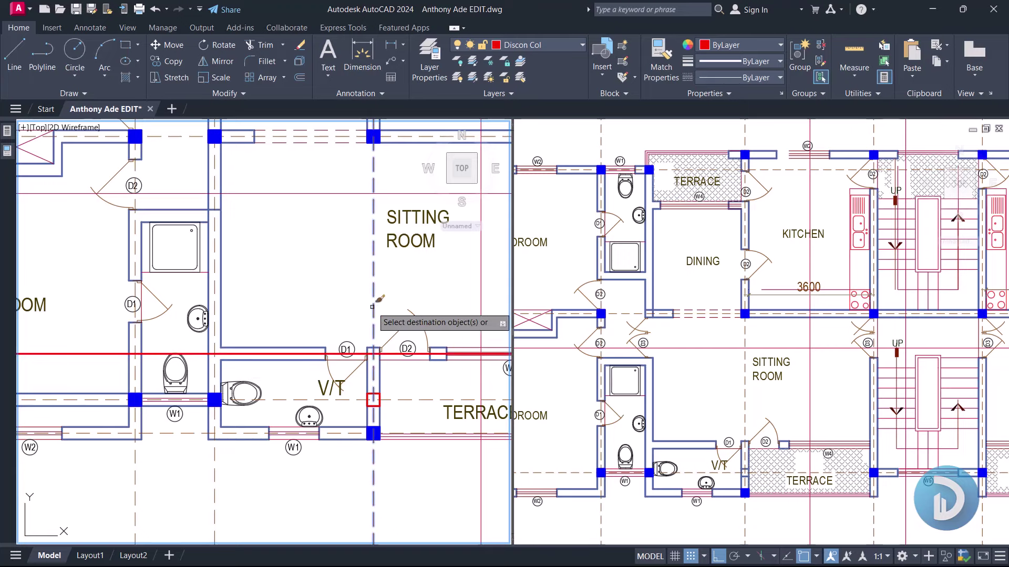
scroll(284, 275, down, 4)
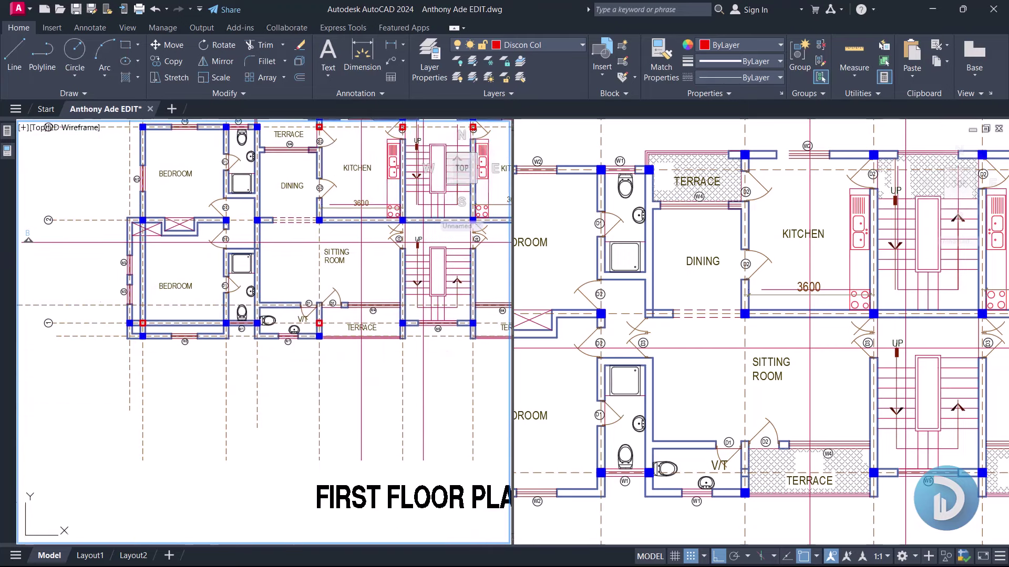
Step: Examine how the new gridline runs past the sitting room, V/T and terrace on the first floor plan
scroll(185, 328, up, 3)
middle_drag(185, 328, 174, 358)
middle_drag(230, 242, 146, 248)
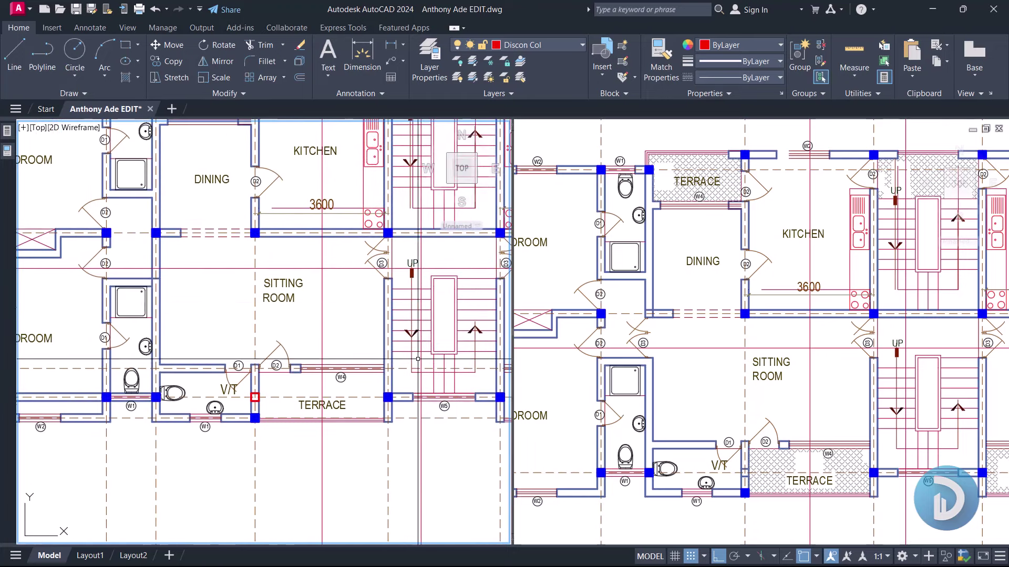
middle_drag(206, 389, 292, 336)
scroll(204, 421, up, 2)
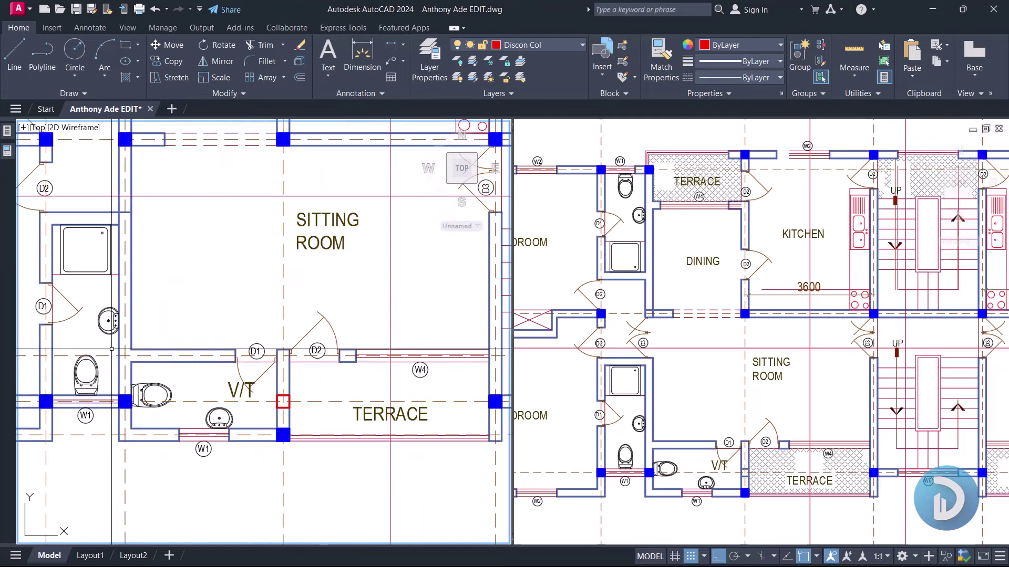
scroll(111, 349, down, 2)
click(117, 343)
click(348, 410)
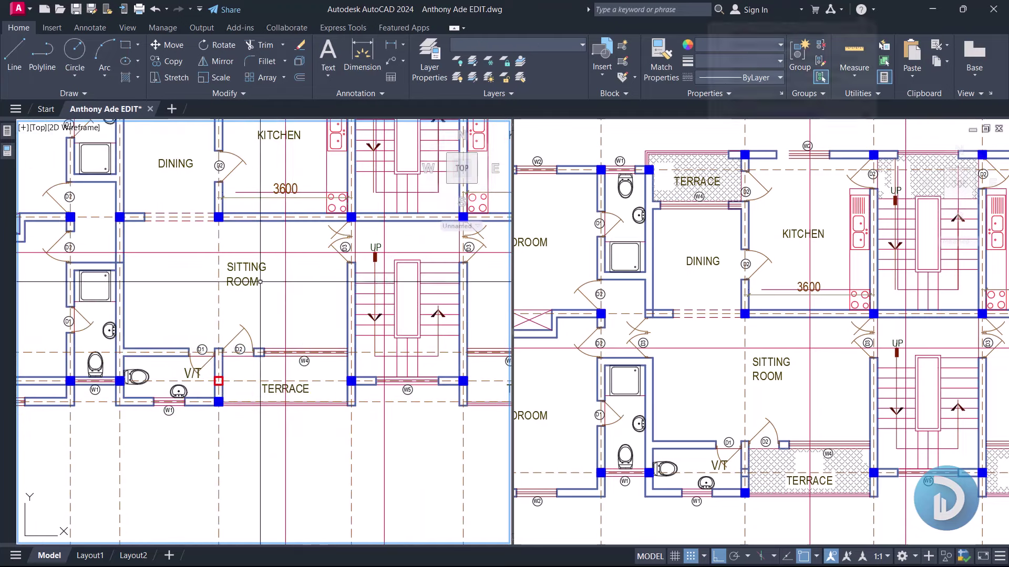
Step: Dimension the sitting room's clear depth between the gridline 2 wall and the V/T and terrace wall
middle_drag(209, 283, 243, 293)
text(li)
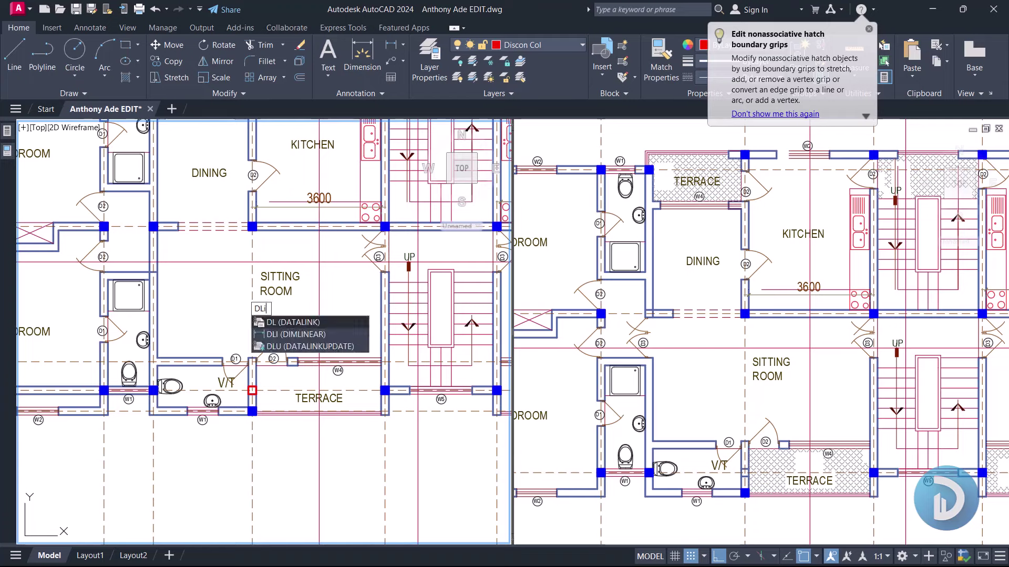
key(Return)
scroll(290, 348, up, 6)
click(299, 390)
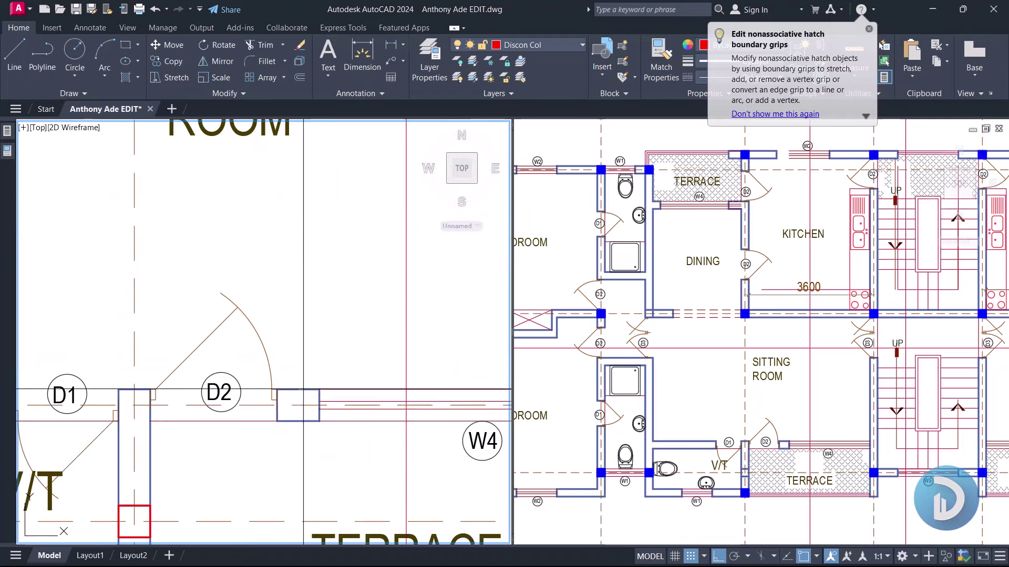
scroll(304, 391, down, 4)
click(310, 187)
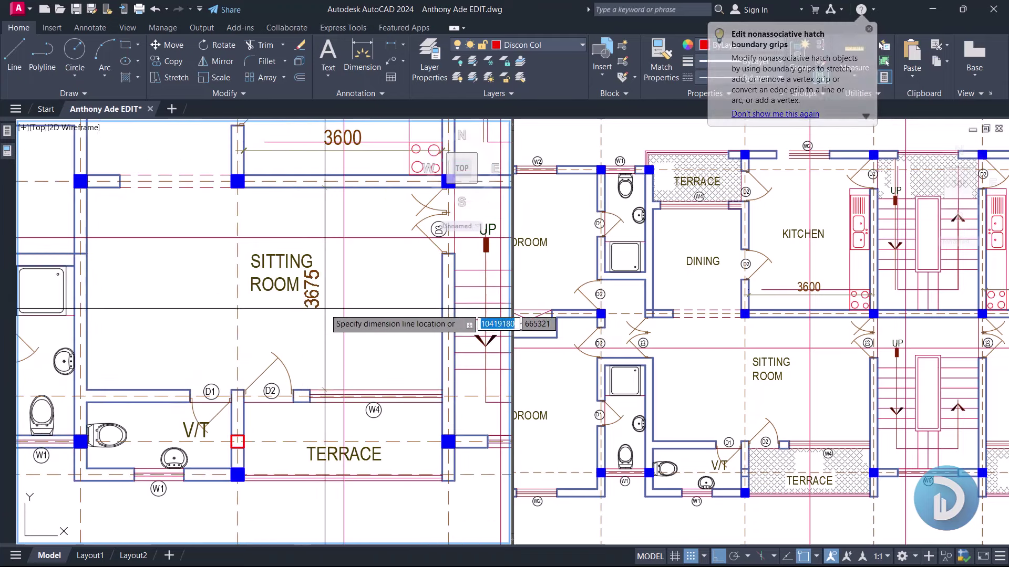
click(327, 323)
Step: Dimension the sitting room's clear width between the inner faces of its side walls
key(Return)
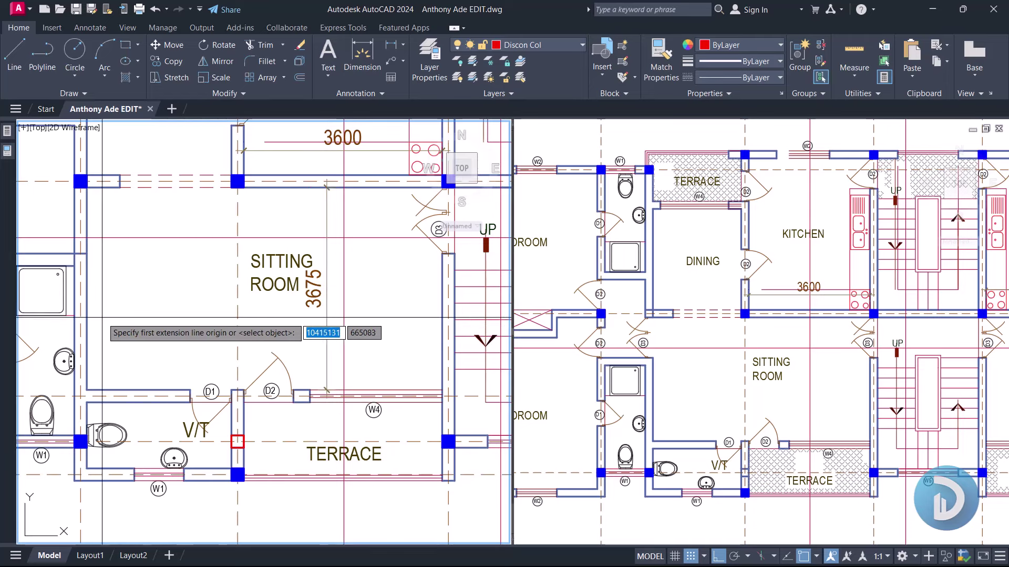
click(97, 313)
click(443, 327)
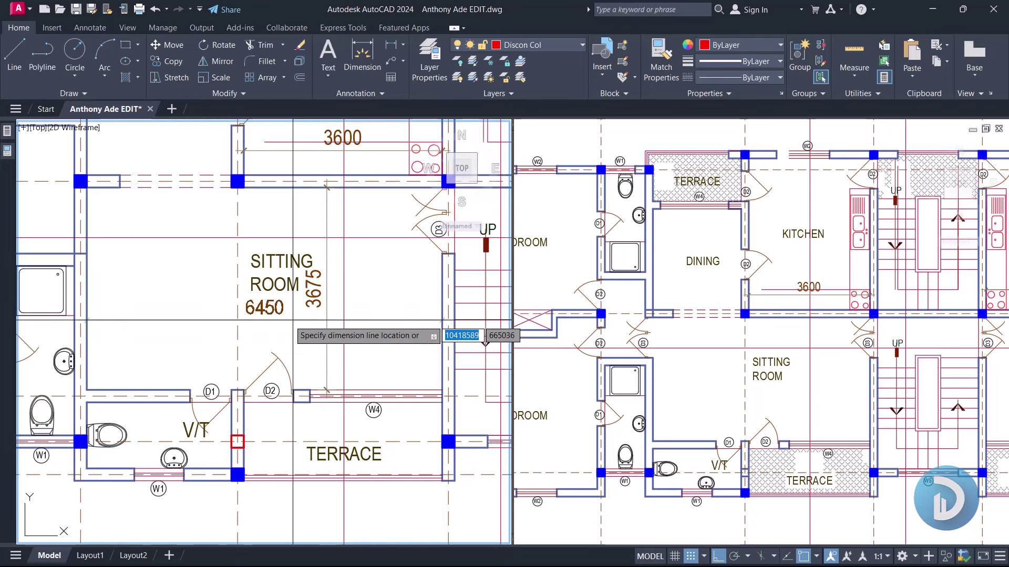
click(272, 330)
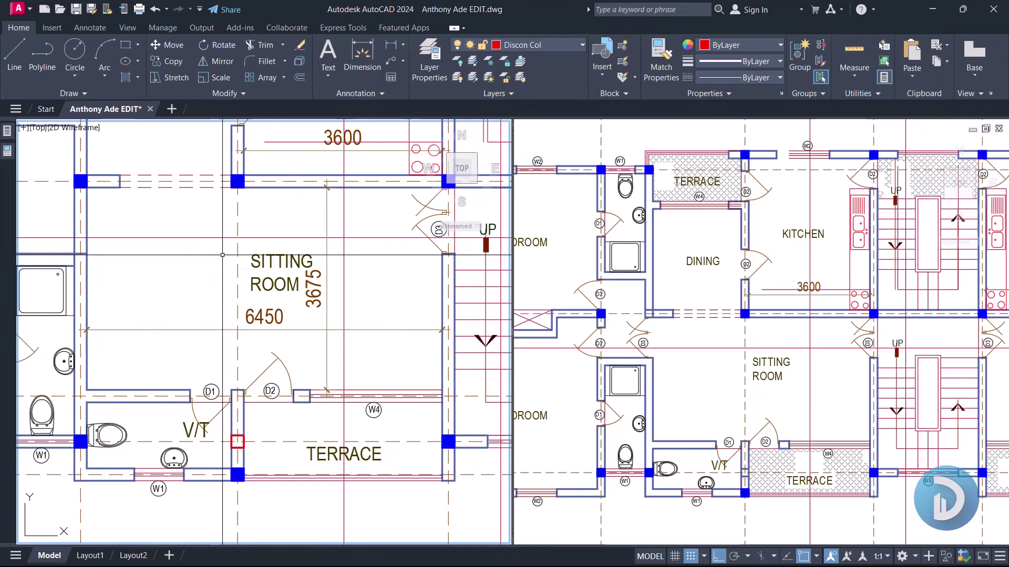
Step: Dimension the spans from gridline B' to C and from gridline C to D across the sitting room
middle_drag(361, 243, 398, 277)
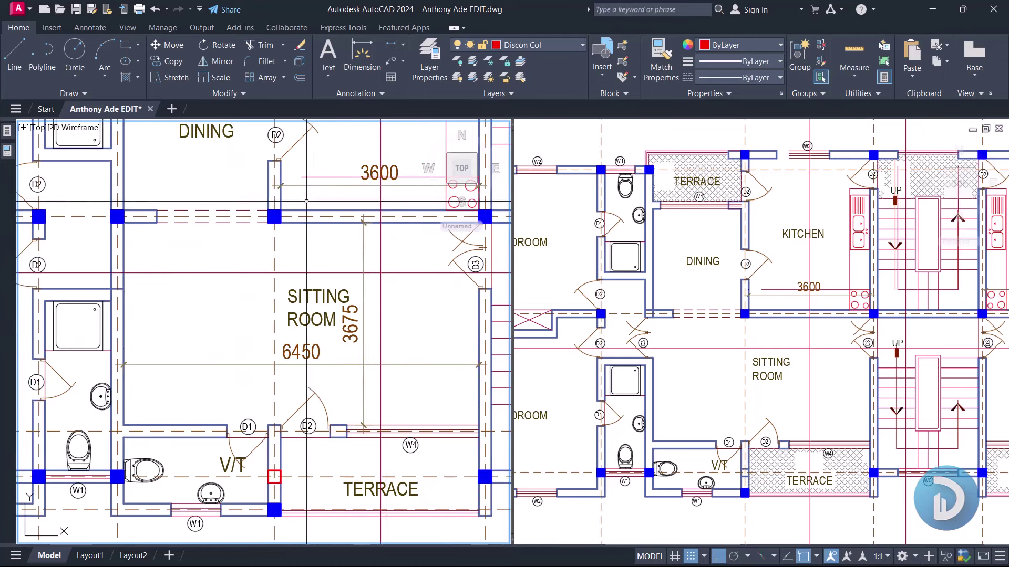
middle_drag(306, 201, 304, 278)
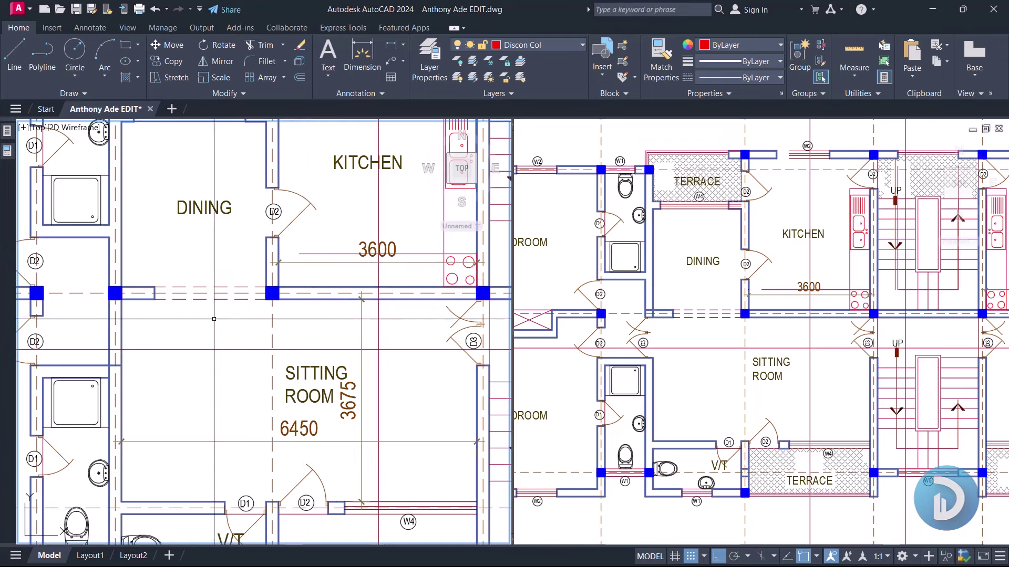
middle_drag(213, 319, 256, 295)
text(li)
key(Return)
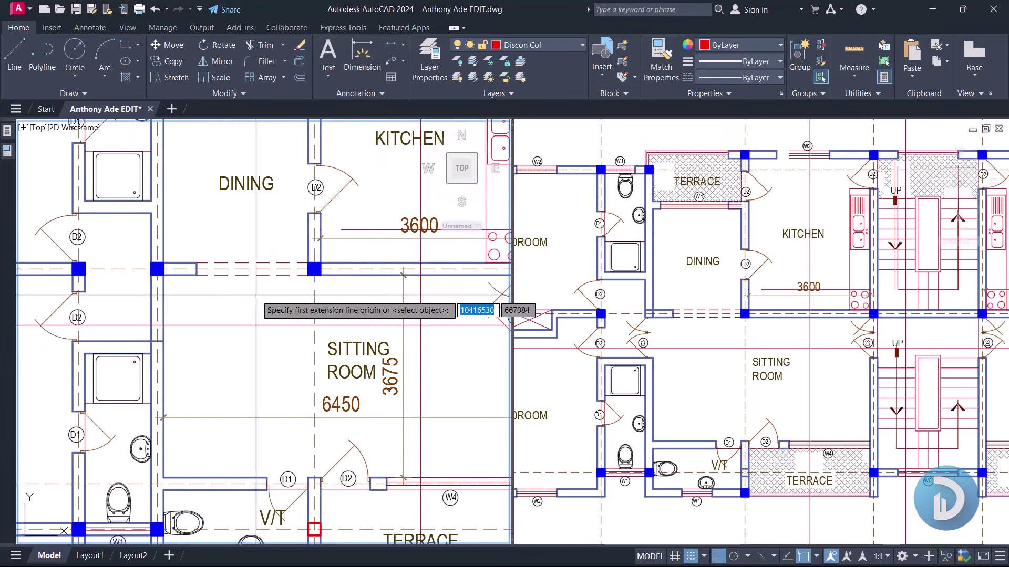
click(157, 313)
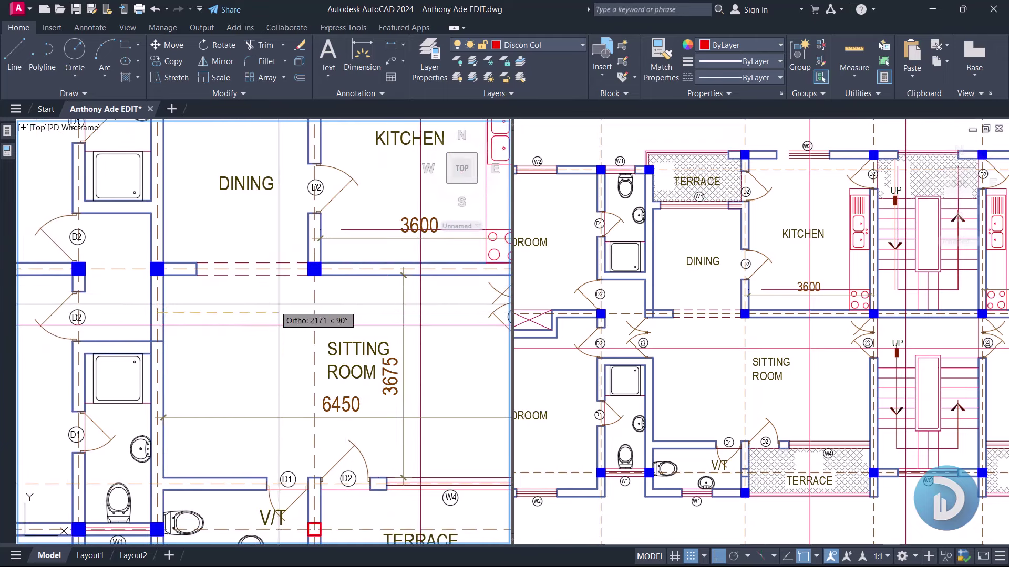
click(314, 313)
click(252, 309)
key(Return)
middle_drag(504, 310, 416, 300)
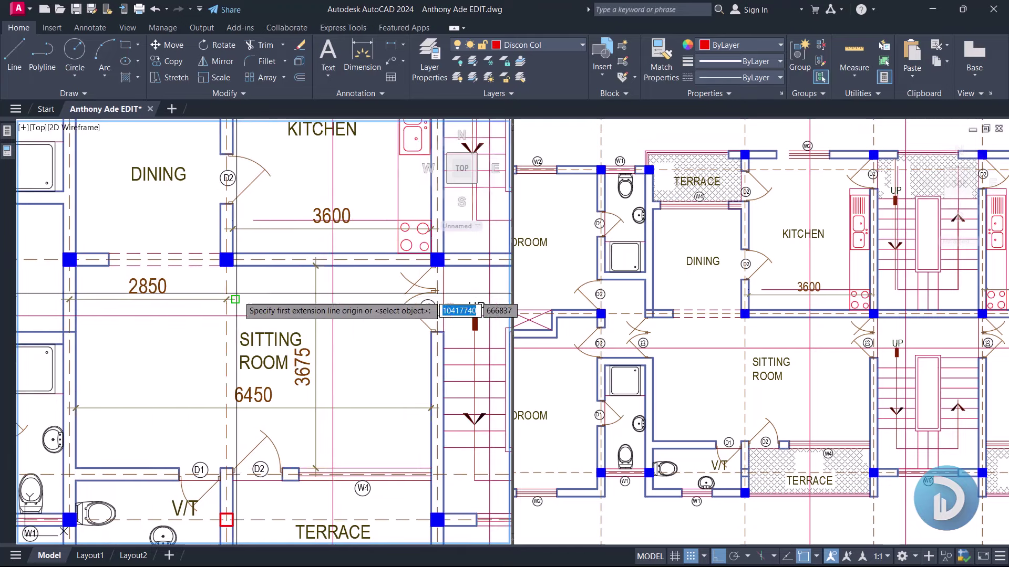
click(432, 479)
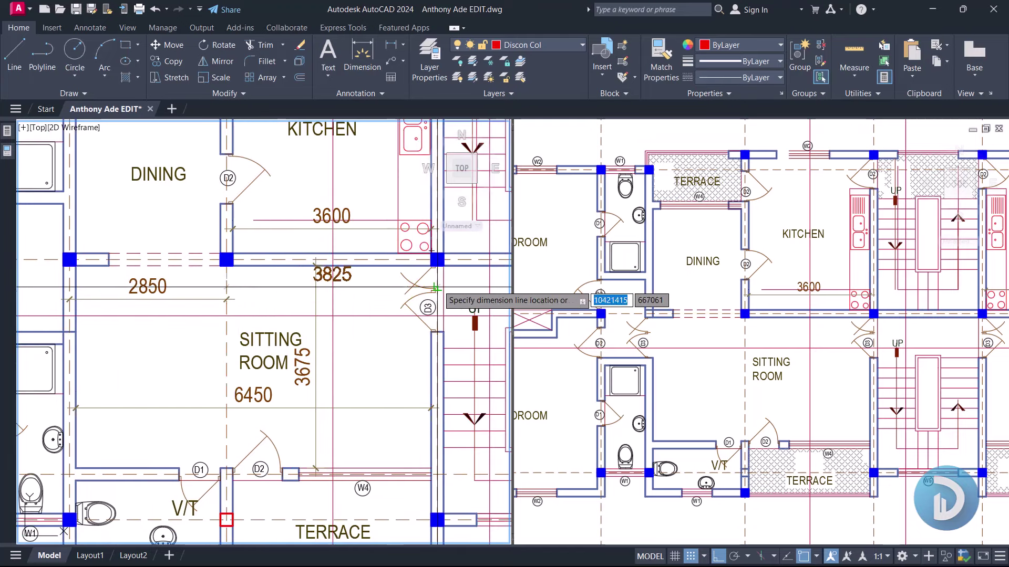
click(250, 300)
Step: Delete the two gridline span dimensions in the sitting room, keeping the clear depth and width dimensions
click(289, 308)
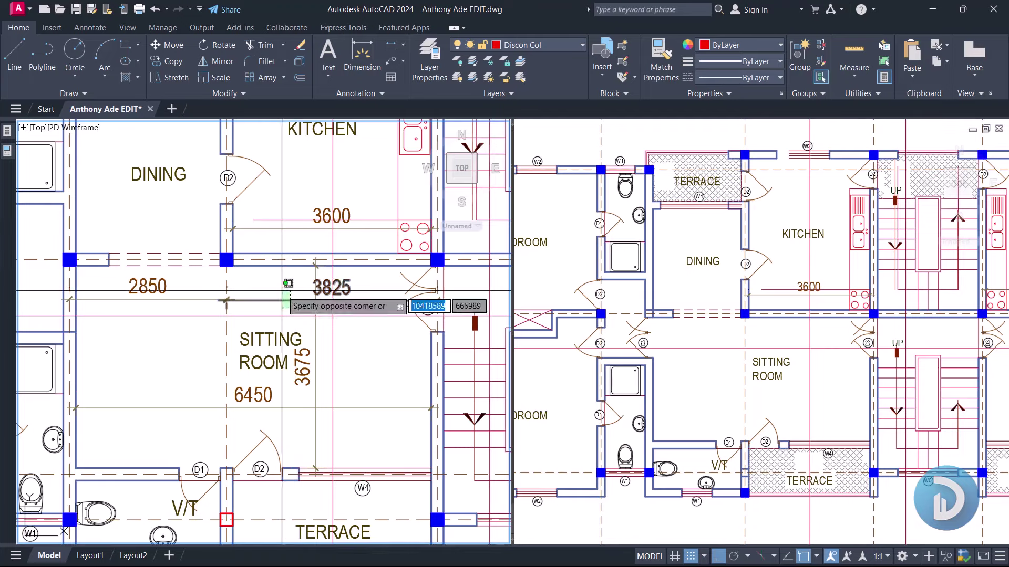
click(282, 291)
click(158, 286)
click(143, 284)
key(Delete)
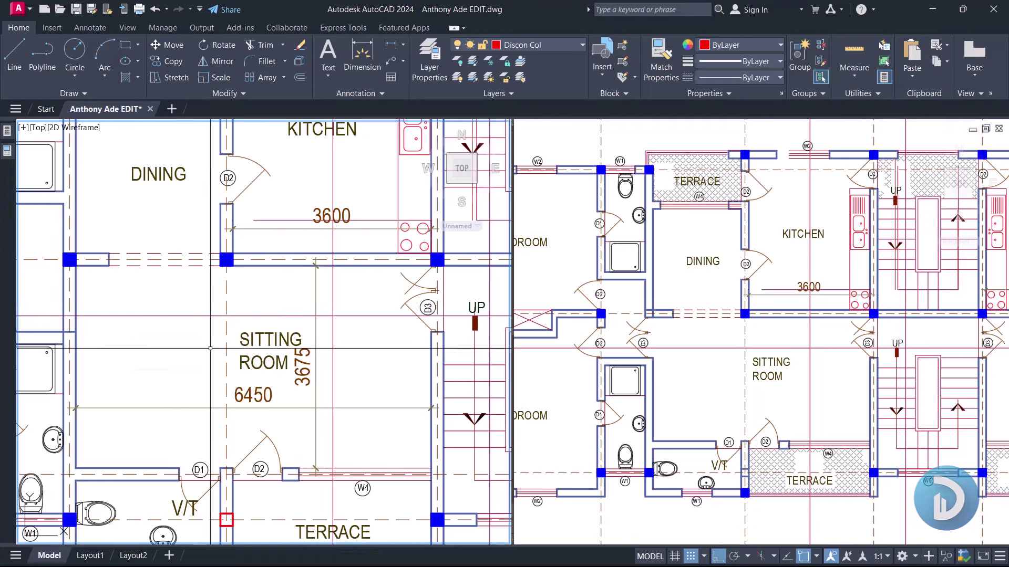
Step: Copy the column on gridline B' beside the V/T, by its centre, to the intersection of gridline C and the new horizontal gridline
scroll(210, 348, down, 2)
scroll(174, 377, up, 2)
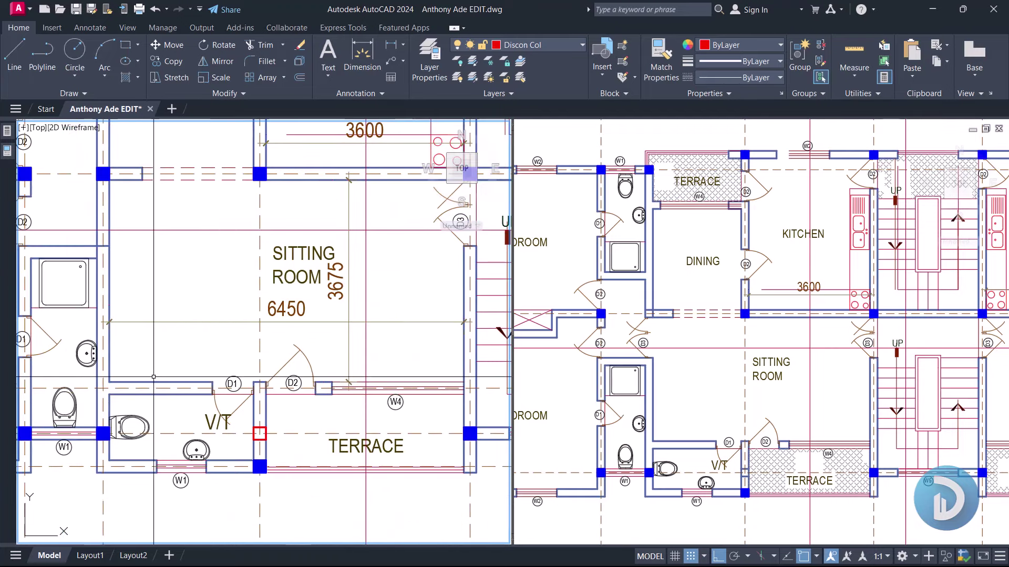
scroll(153, 377, down, 2)
middle_drag(187, 371, 214, 361)
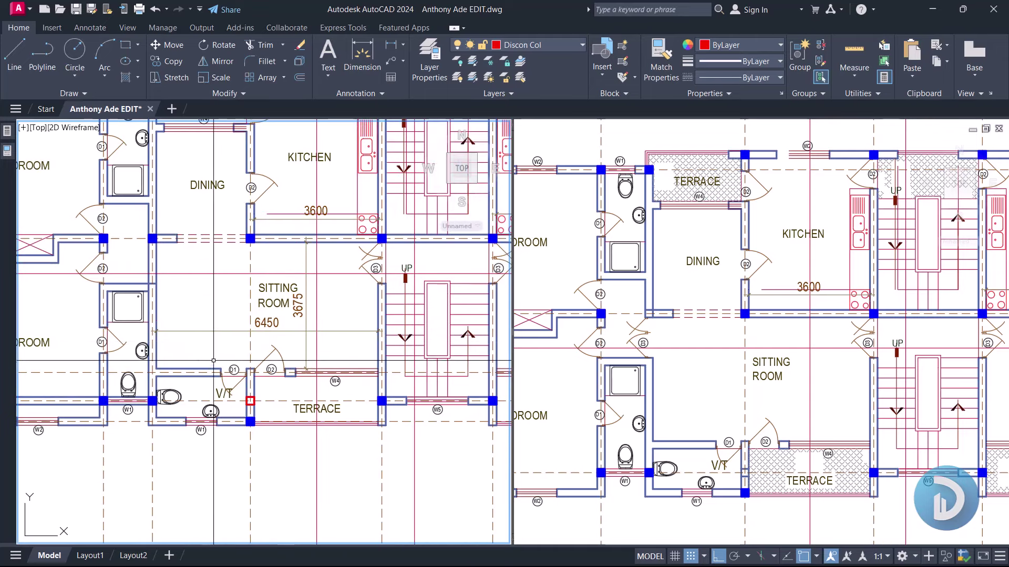
scroll(213, 360, up, 2)
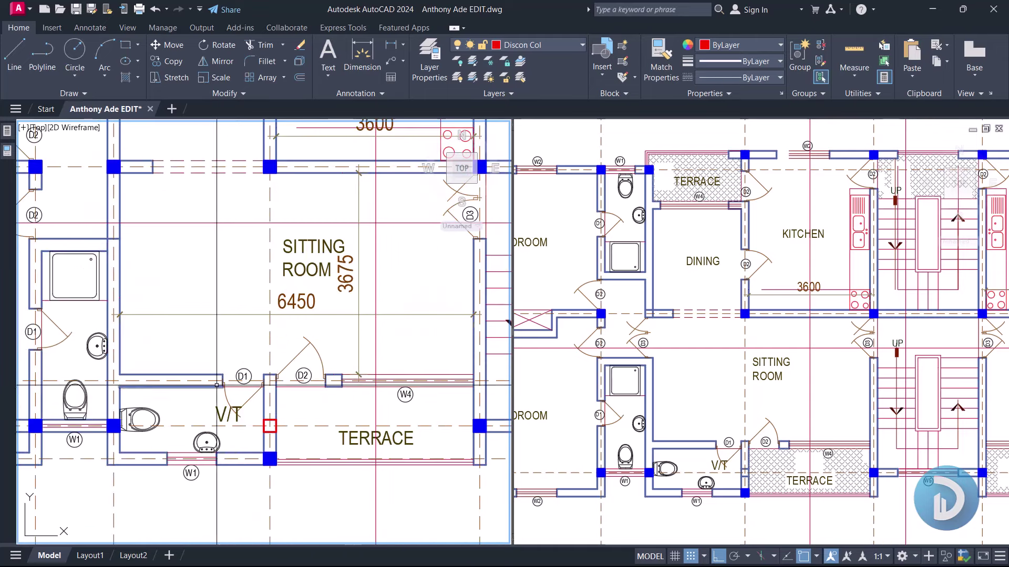
scroll(116, 426, up, 1)
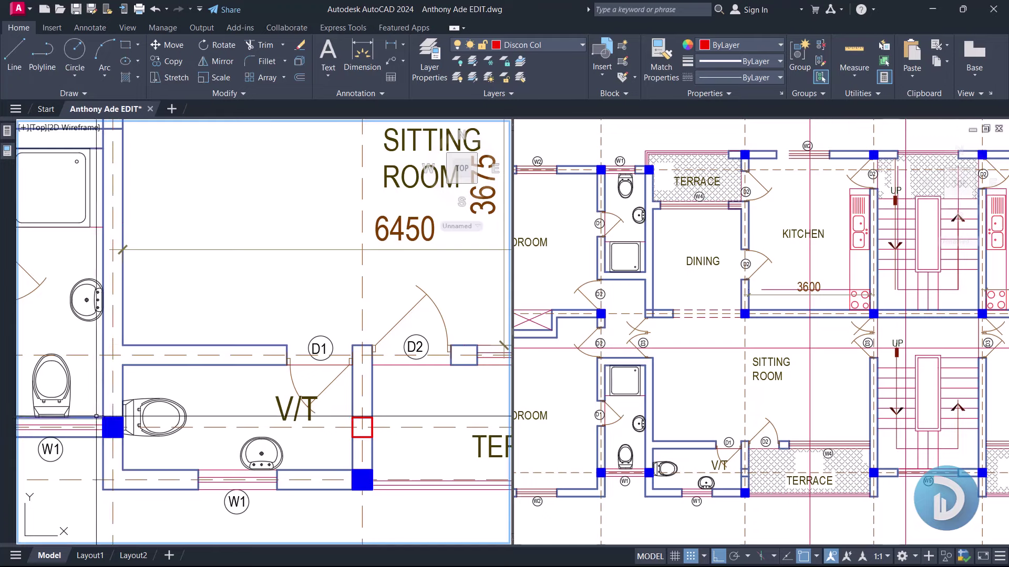
click(90, 402)
click(125, 440)
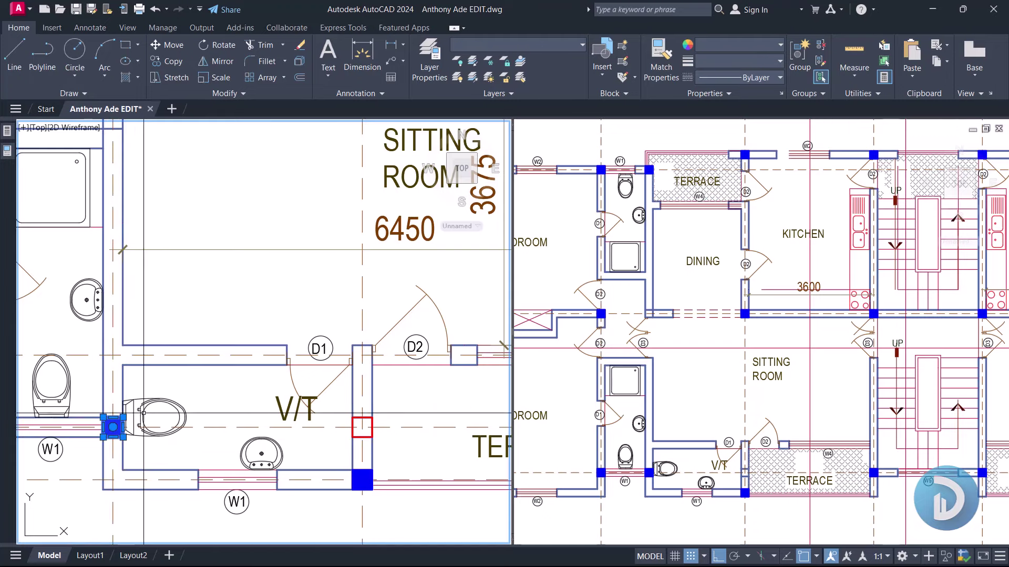
right_click(233, 271)
click(276, 376)
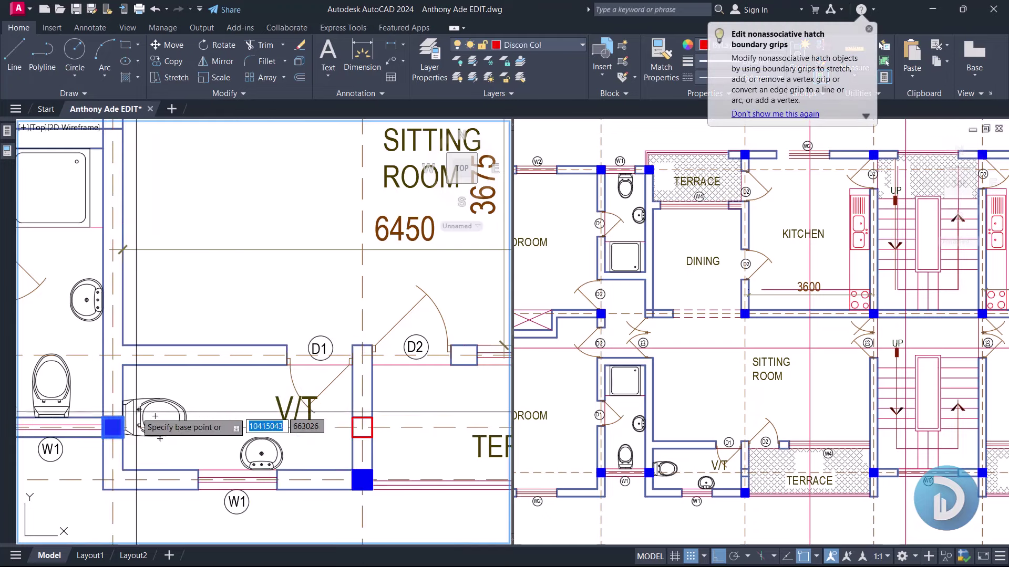
click(112, 427)
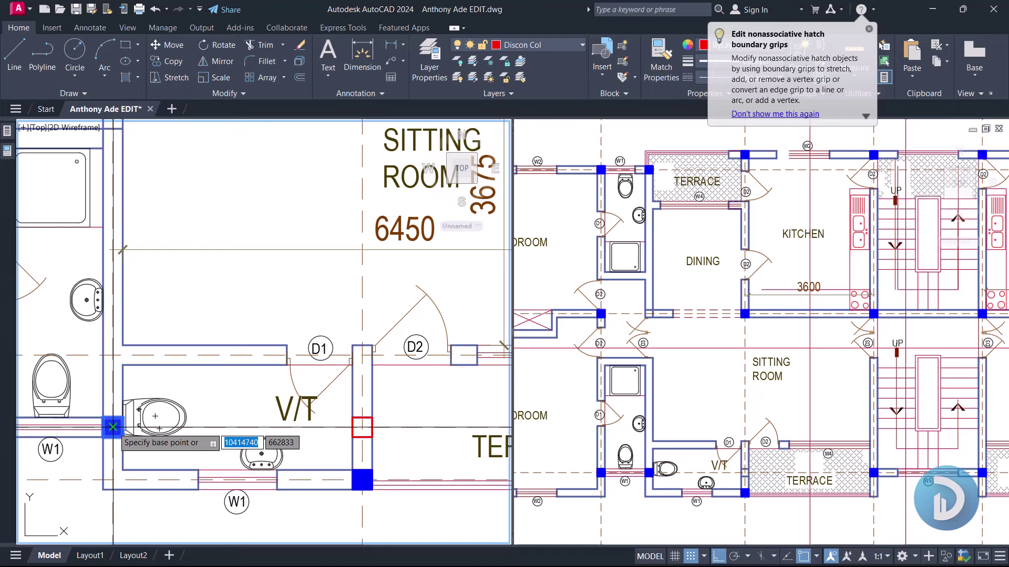
click(362, 355)
key(Escape)
scroll(319, 307, down, 2)
middle_drag(319, 307, 279, 379)
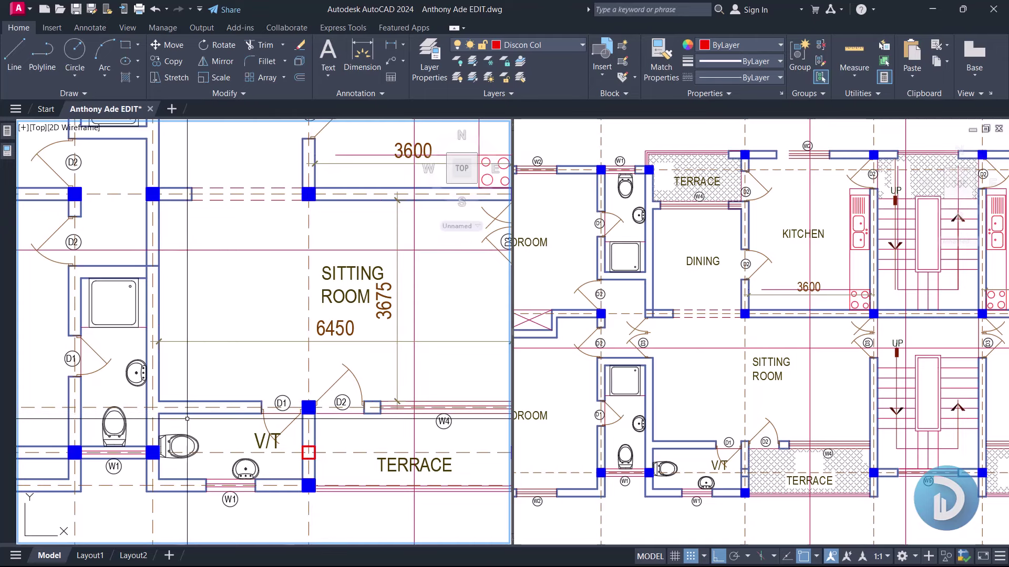
Step: Examine the new column and the columns along gridline C on the first floor plan, and the matching area of the ground floor plan
mouse_move(348, 389)
middle_down()
mouse_move(288, 395)
mouse_move(274, 413)
middle_up()
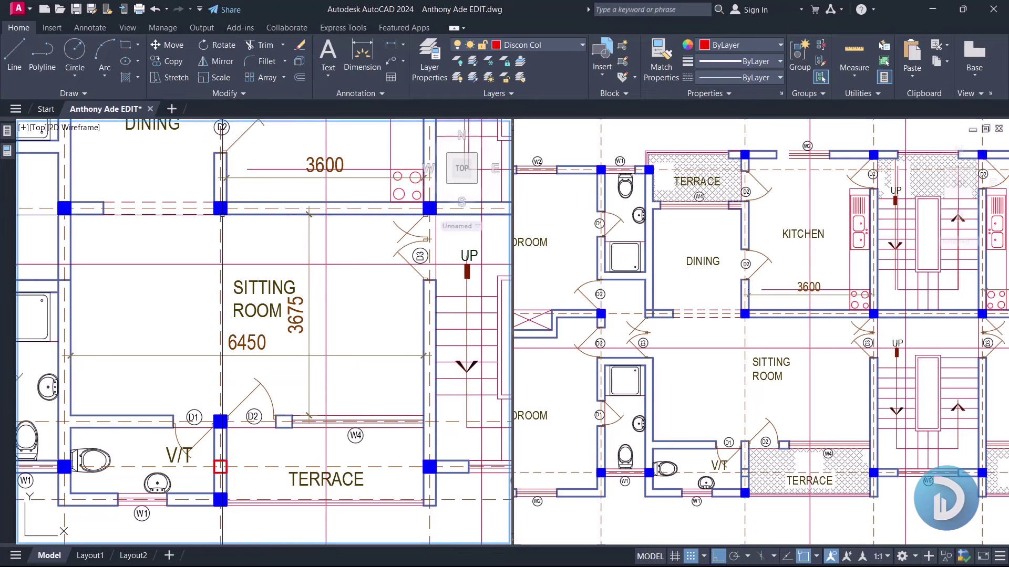
scroll(195, 306, up, 4)
click(196, 305)
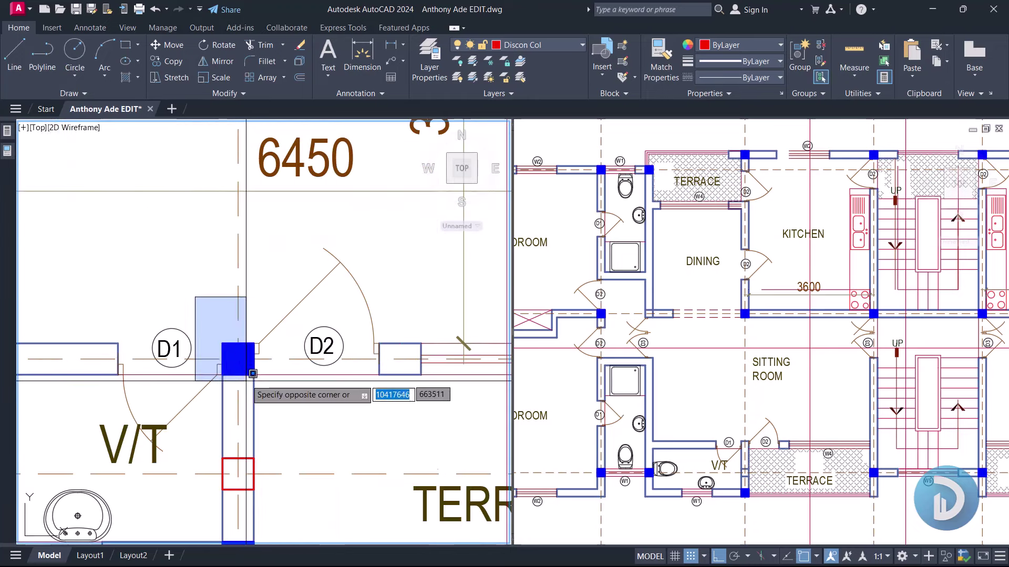
click(258, 384)
scroll(278, 344, down, 4)
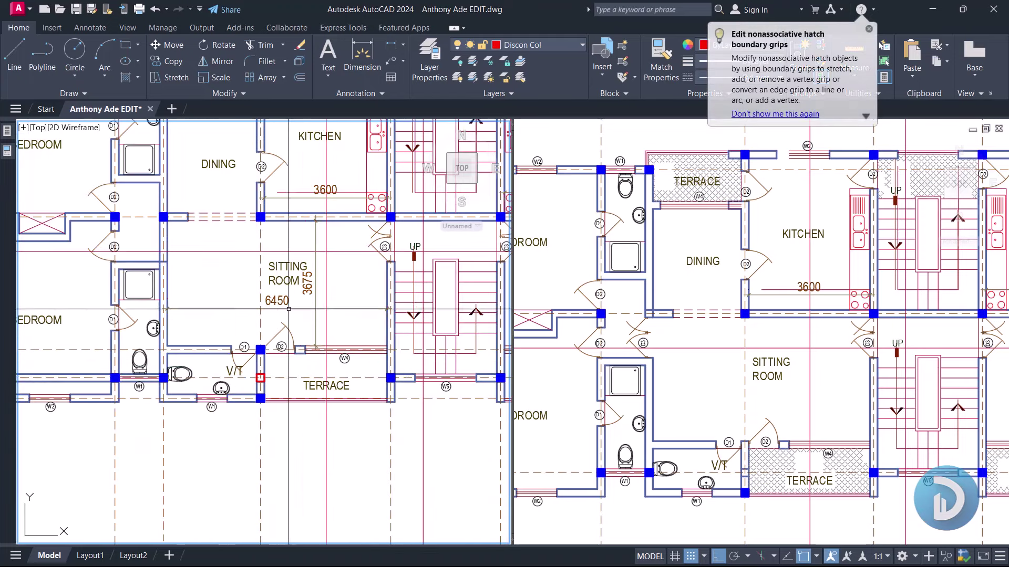
scroll(289, 309, down, 5)
scroll(280, 258, up, 3)
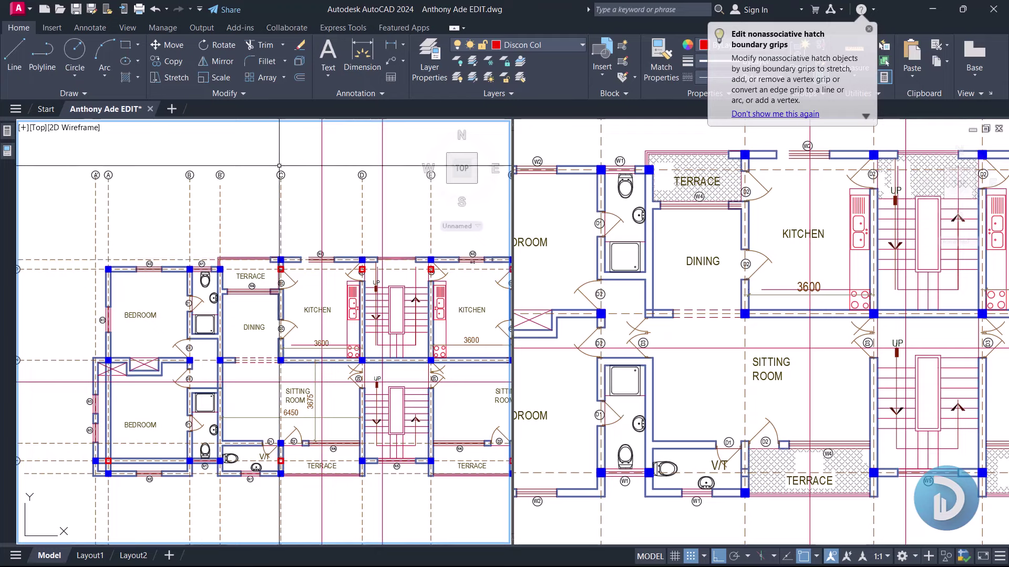
scroll(279, 165, up, 4)
scroll(288, 210, down, 4)
middle_drag(282, 291, 296, 245)
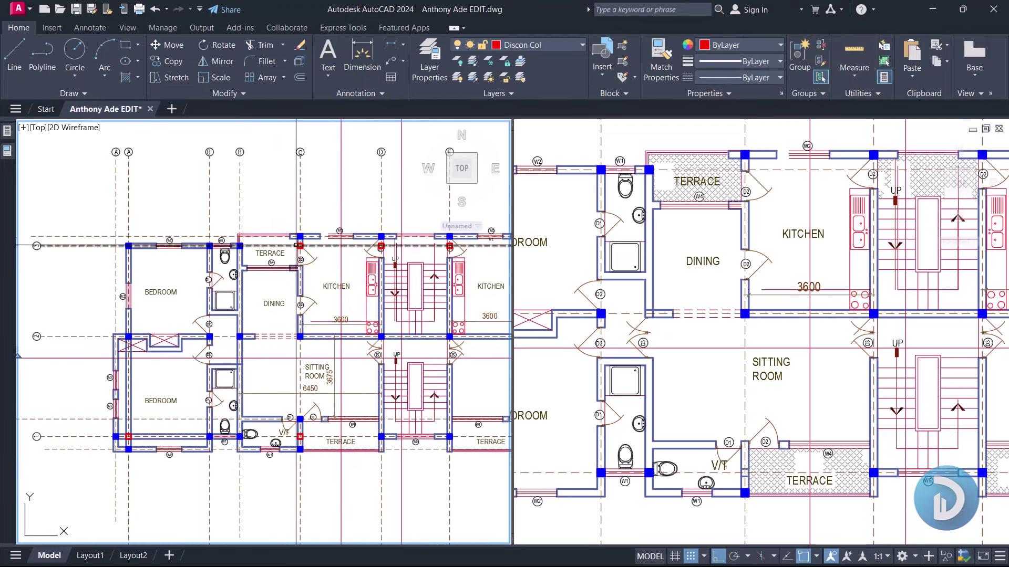
scroll(233, 405, down, 6)
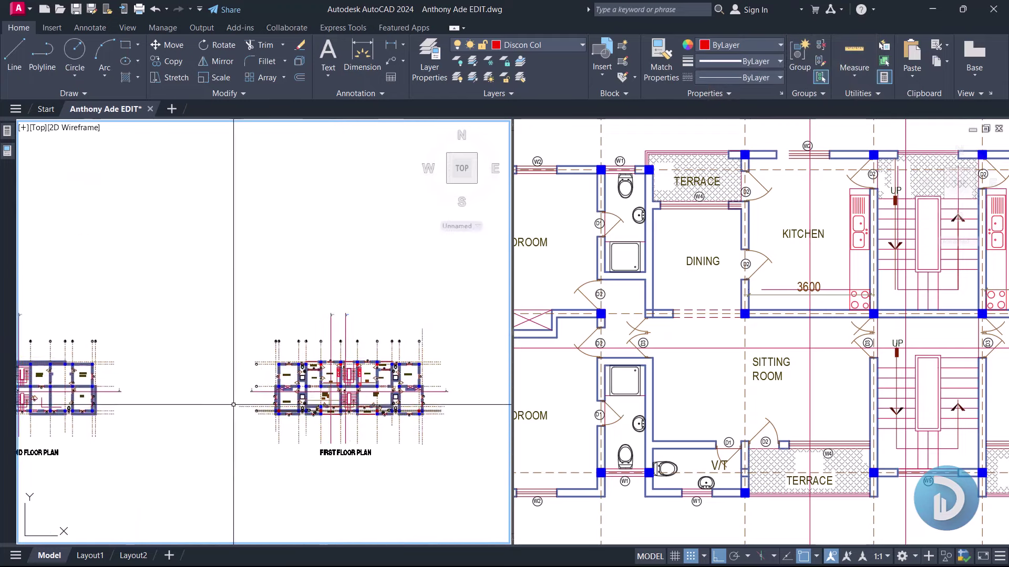
middle_drag(233, 404, 337, 373)
scroll(218, 325, up, 8)
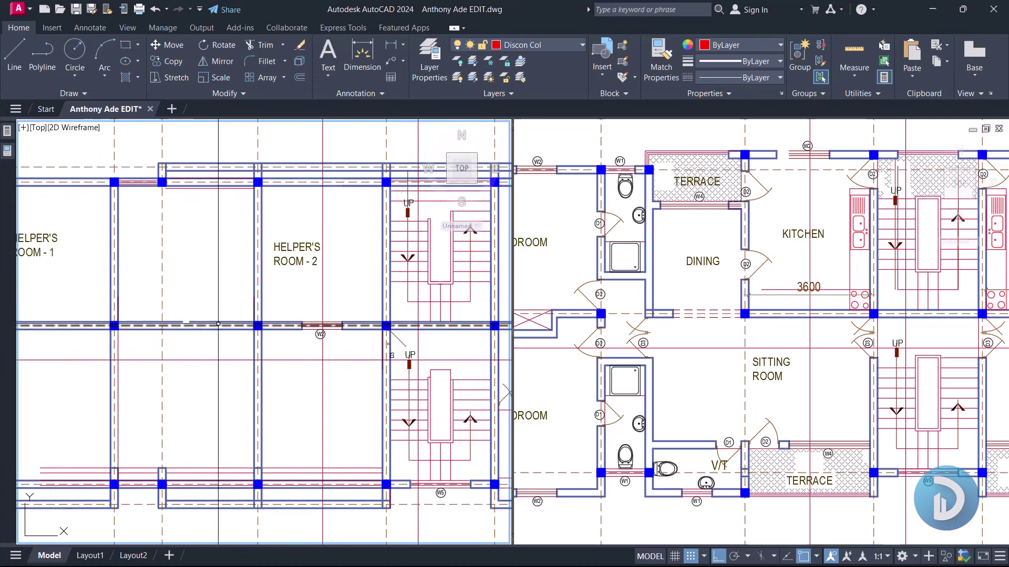
Step: Sketch a temporary rectangle across the vertical wall below Helper's Room - 2 on the ground floor plan, and delete it
scroll(218, 324, down, 6)
scroll(299, 353, up, 6)
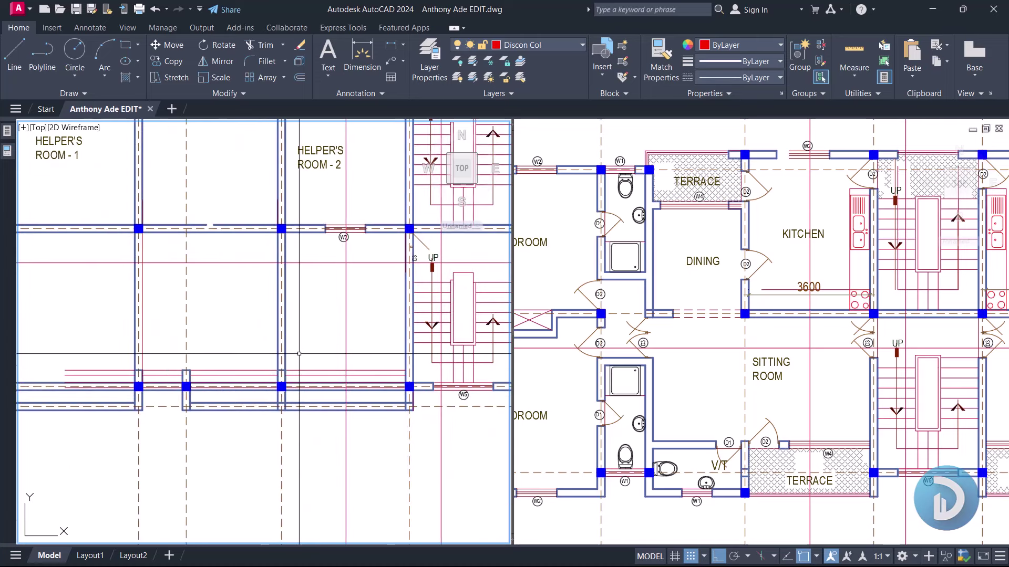
scroll(300, 352, up, 4)
click(200, 292)
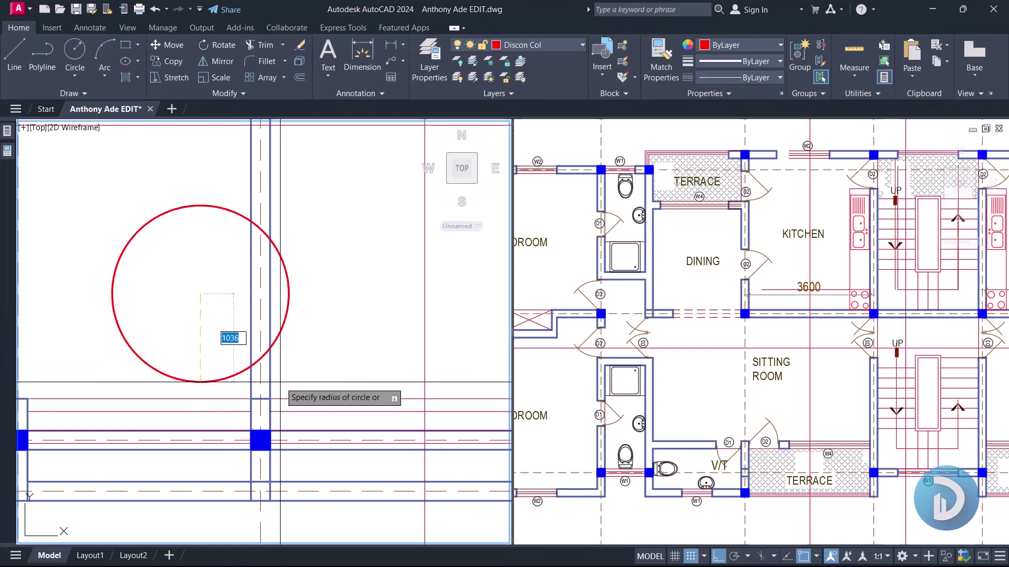
key(Escape)
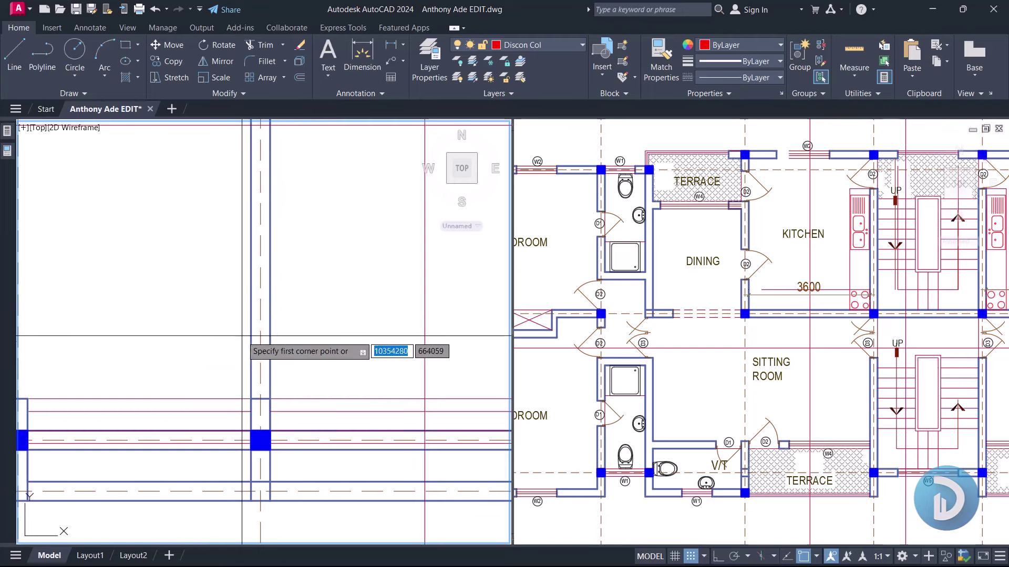
click(234, 308)
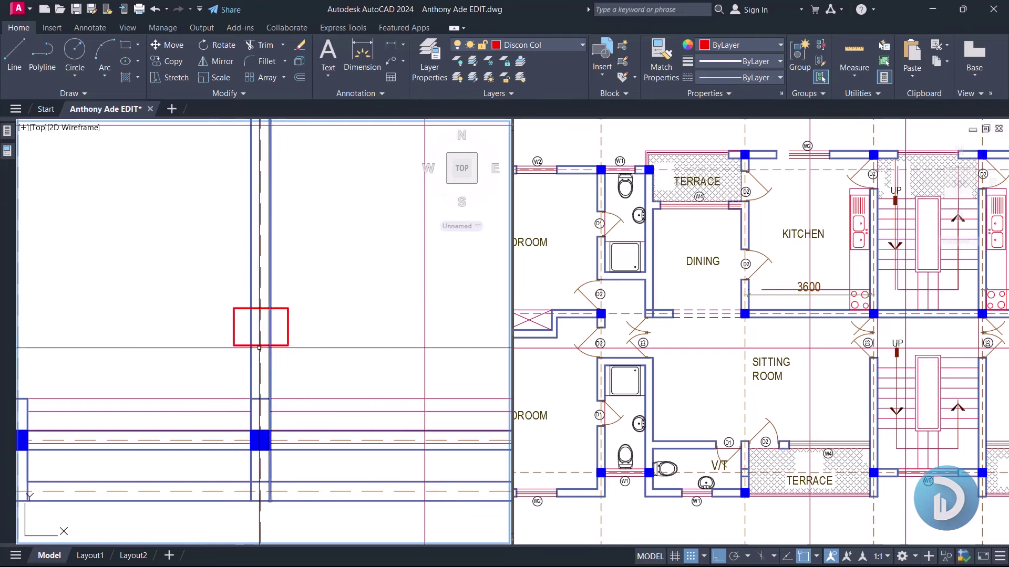
scroll(259, 348, down, 2)
scroll(278, 335, up, 2)
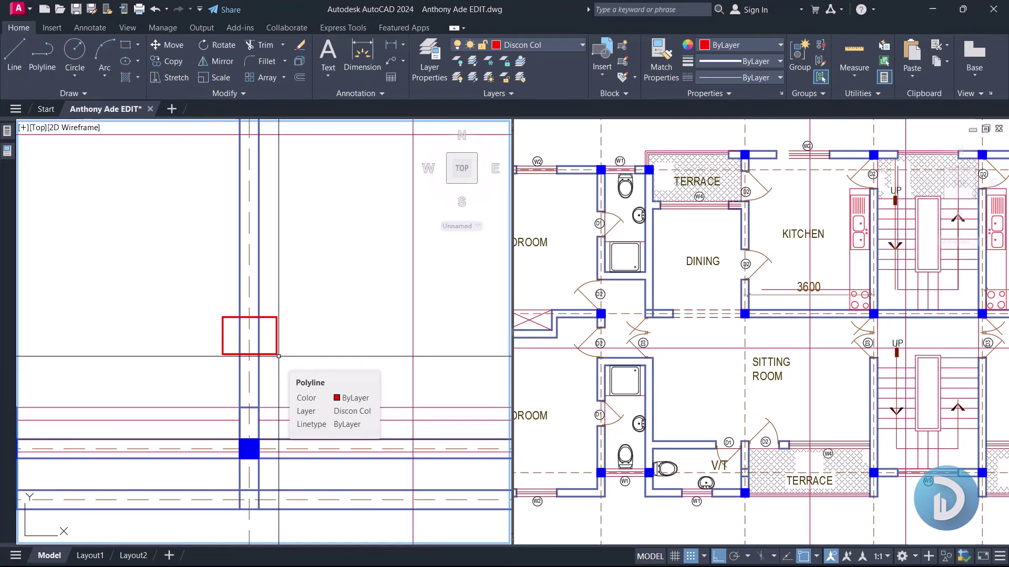
click(271, 315)
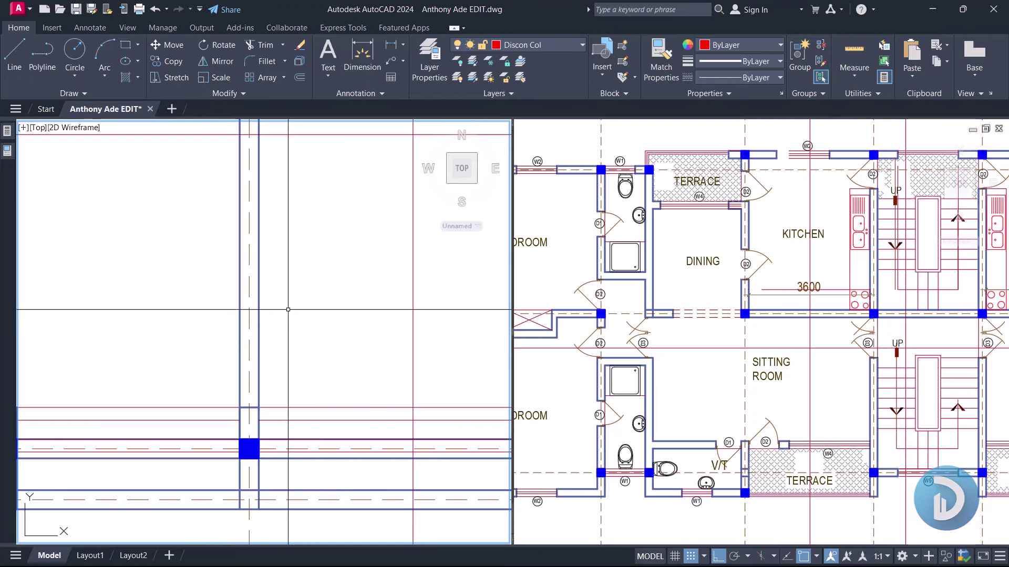
Step: Copy the column between the two D2 doors in the first floor's right-hand flat to the wall end beside door D3
scroll(292, 353, down, 8)
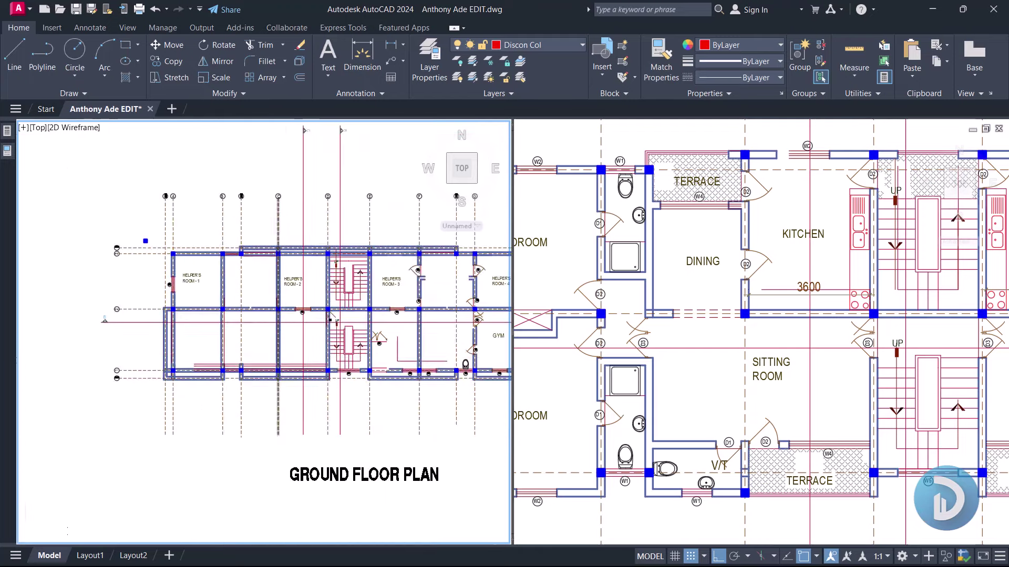
scroll(292, 374, down, 2)
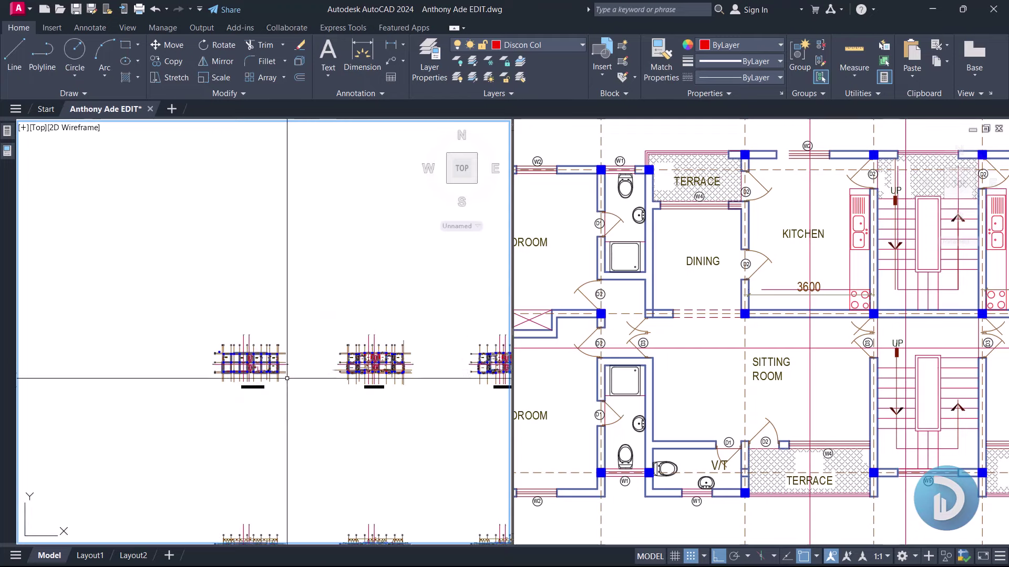
scroll(315, 374, up, 10)
scroll(197, 357, up, 3)
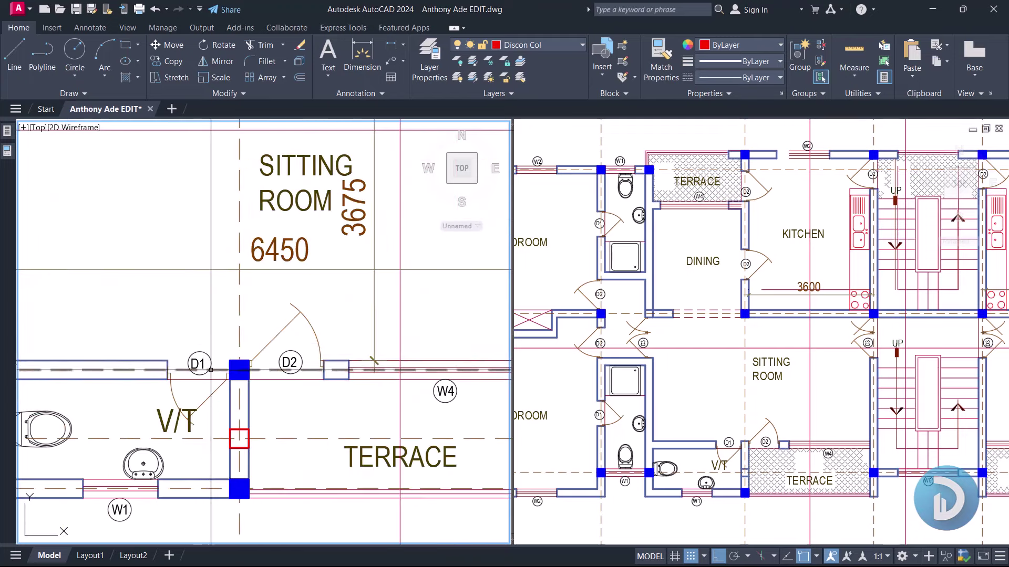
scroll(251, 357, down, 6)
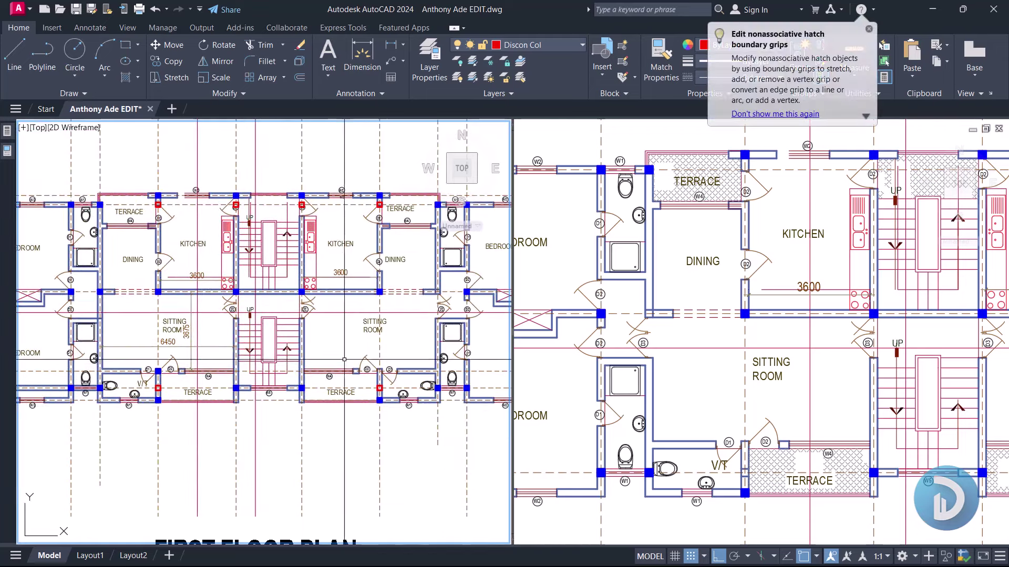
scroll(366, 290, up, 8)
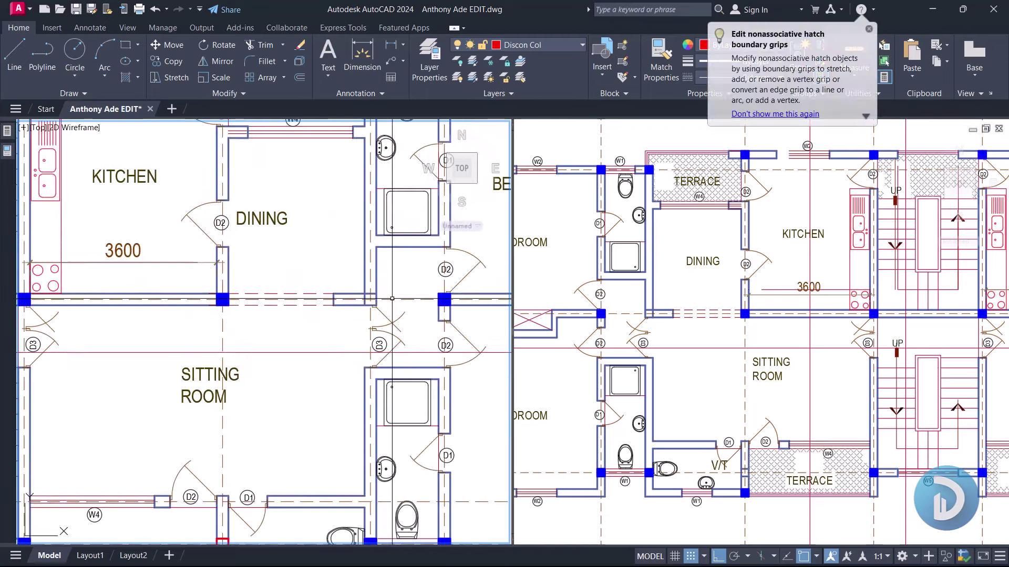
click(410, 305)
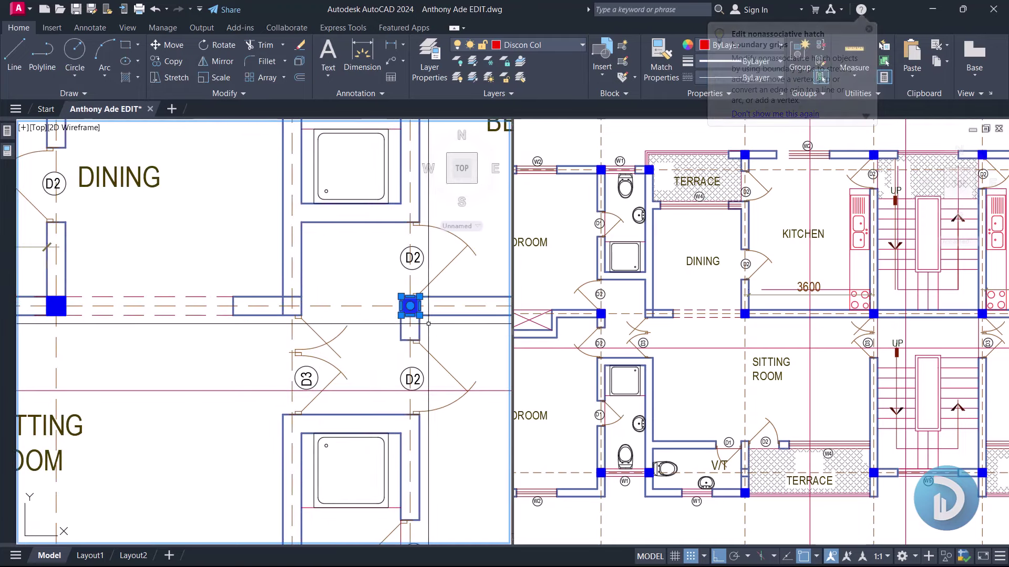
right_click(359, 262)
click(402, 366)
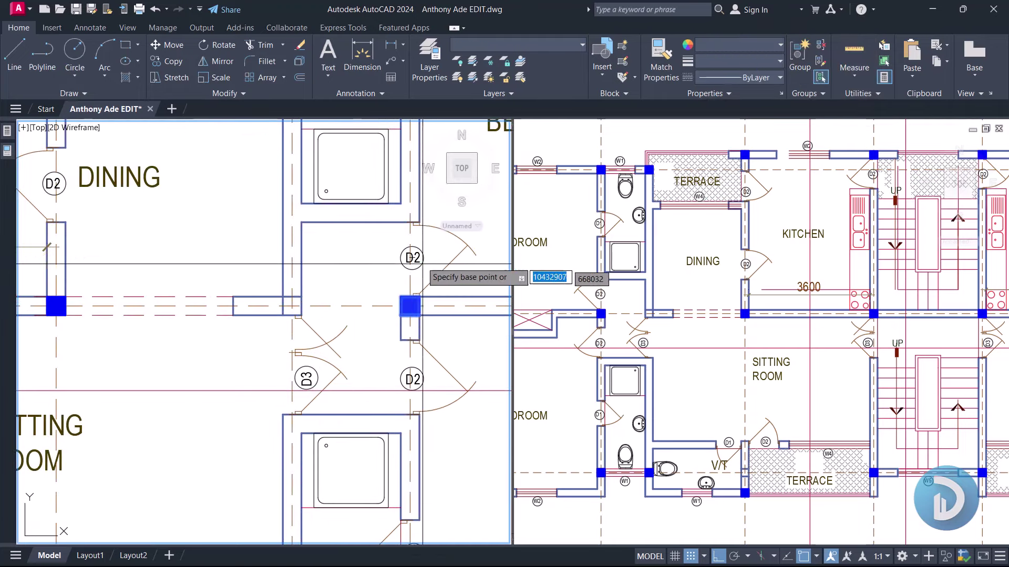
click(411, 239)
Step: Copy the column beside the right-hand flat's toilet window to the wall junction between doors D2 and D1
scroll(292, 240, down, 6)
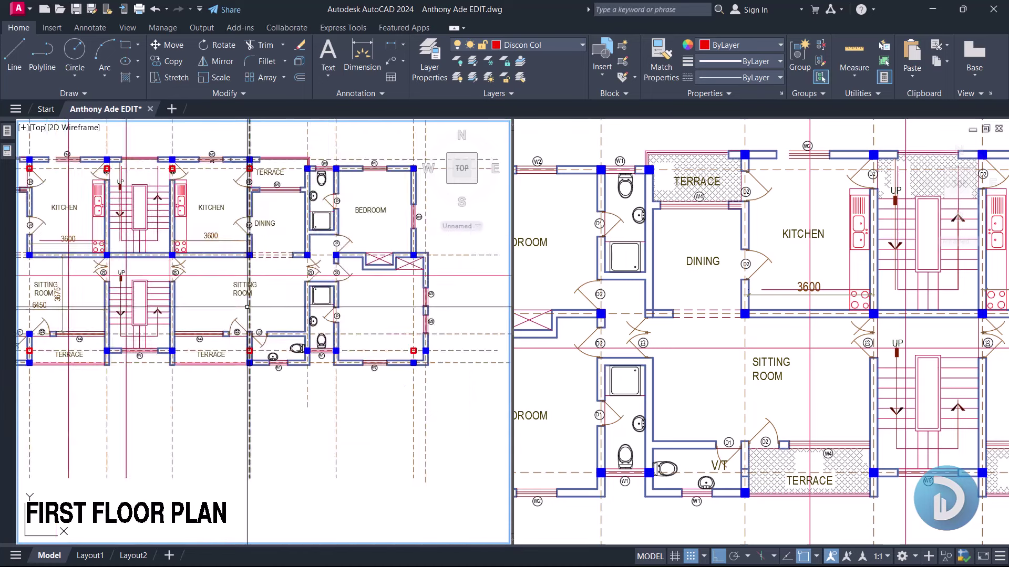
scroll(240, 342, up, 8)
scroll(372, 388, up, 4)
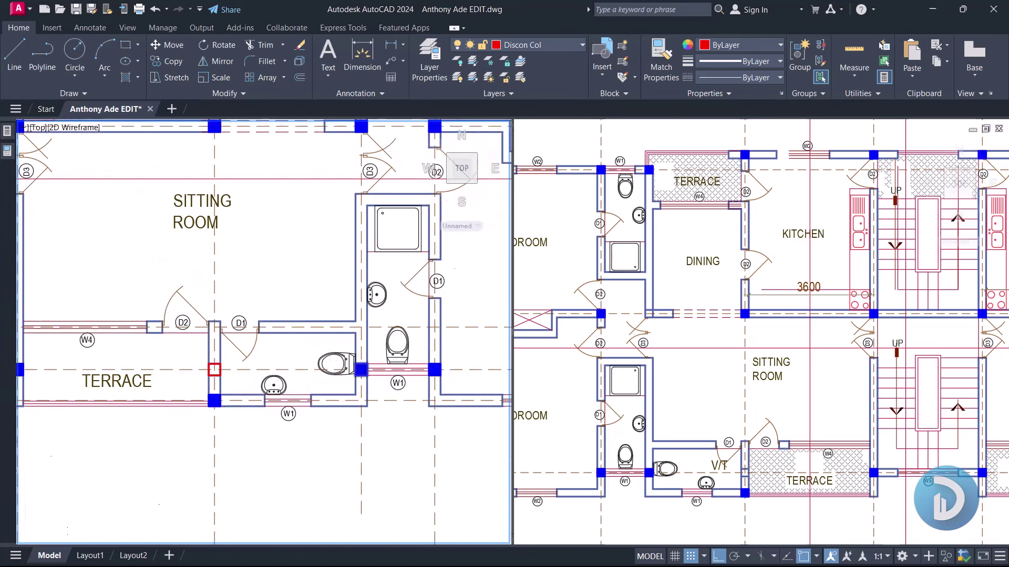
click(354, 374)
key(Return)
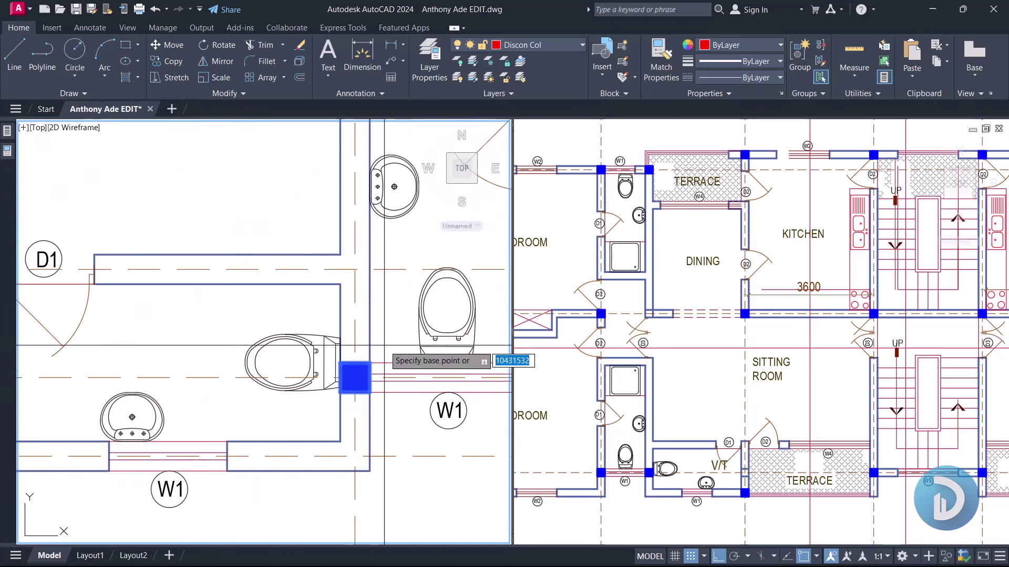
click(354, 377)
scroll(361, 371, down, 4)
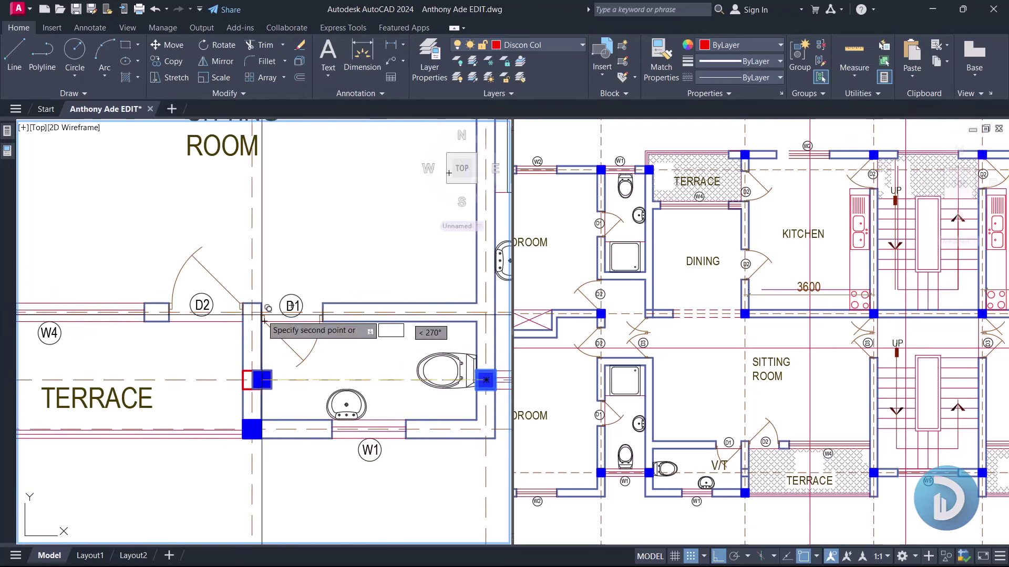
scroll(288, 310, up, 6)
click(287, 310)
key(Return)
Step: Examine the column layout around the sitting rooms, toilets and terraces in both flats of the first floor plan
scroll(305, 310, down, 8)
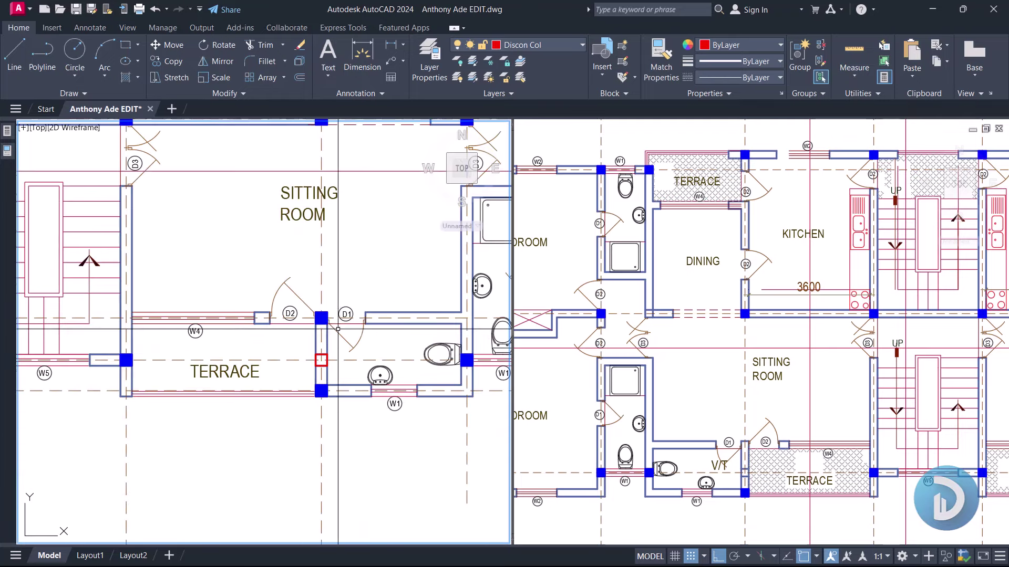
click(306, 244)
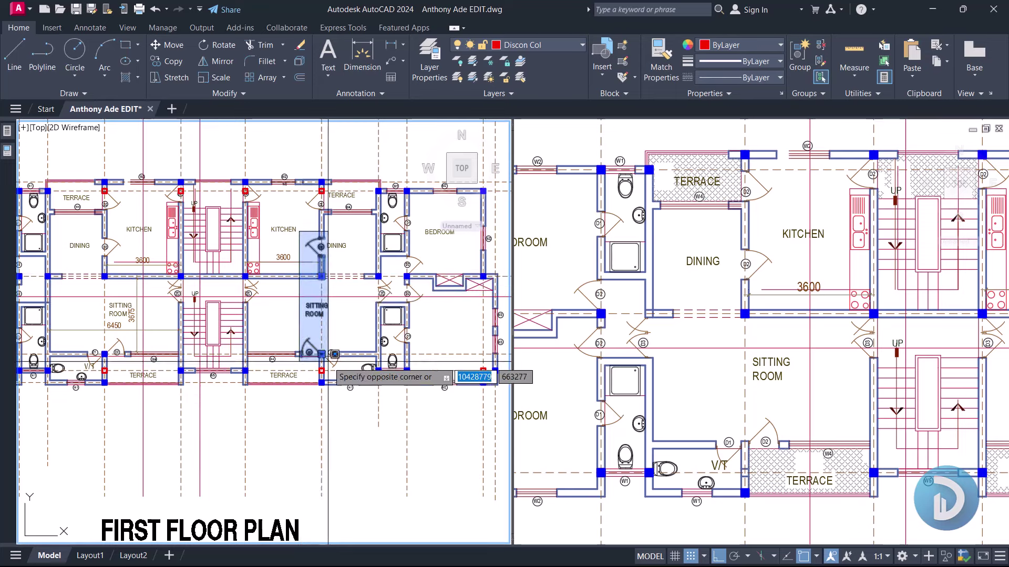
click(333, 365)
scroll(321, 320, up, 2)
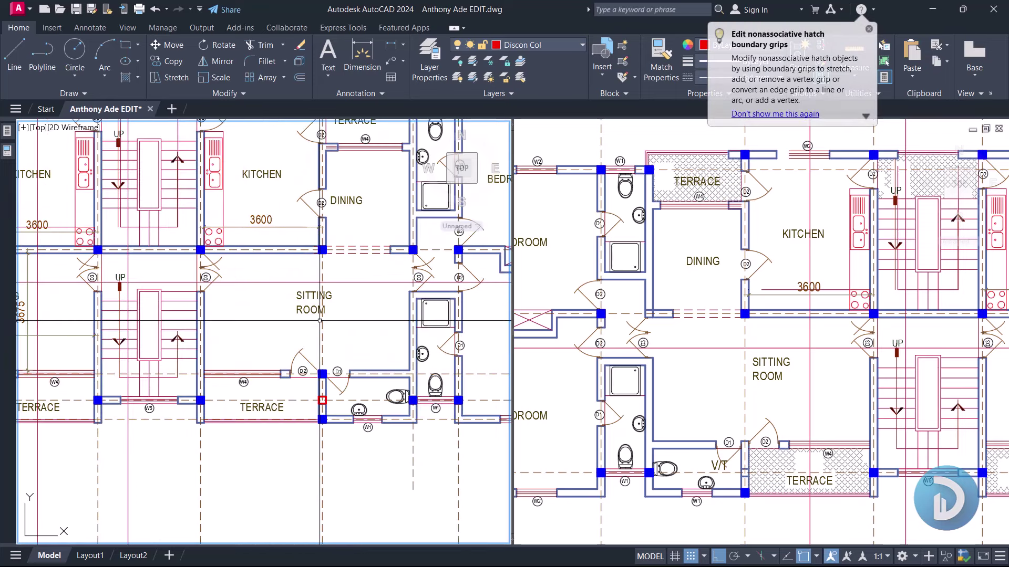
scroll(319, 400, up, 4)
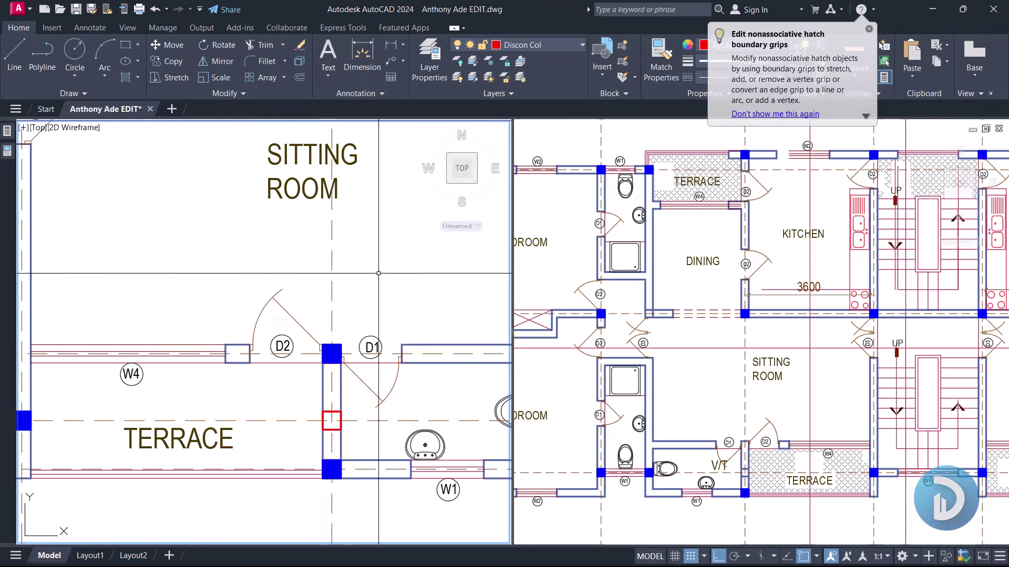
scroll(339, 317, down, 4)
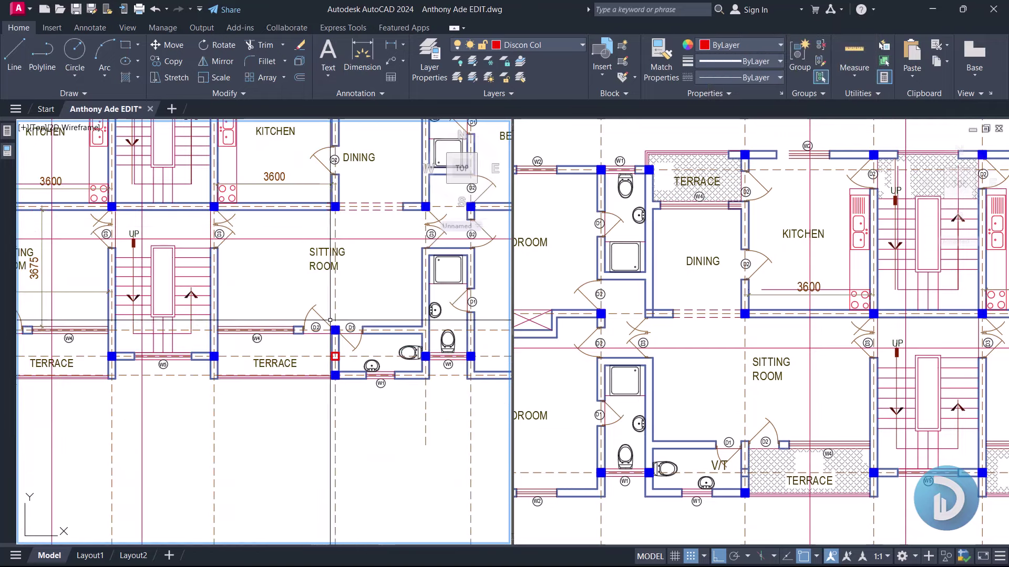
mouse_move(340, 273)
middle_down()
mouse_move(344, 298)
mouse_move(357, 301)
mouse_move(329, 300)
mouse_move(325, 271)
middle_up()
scroll(283, 353, up, 2)
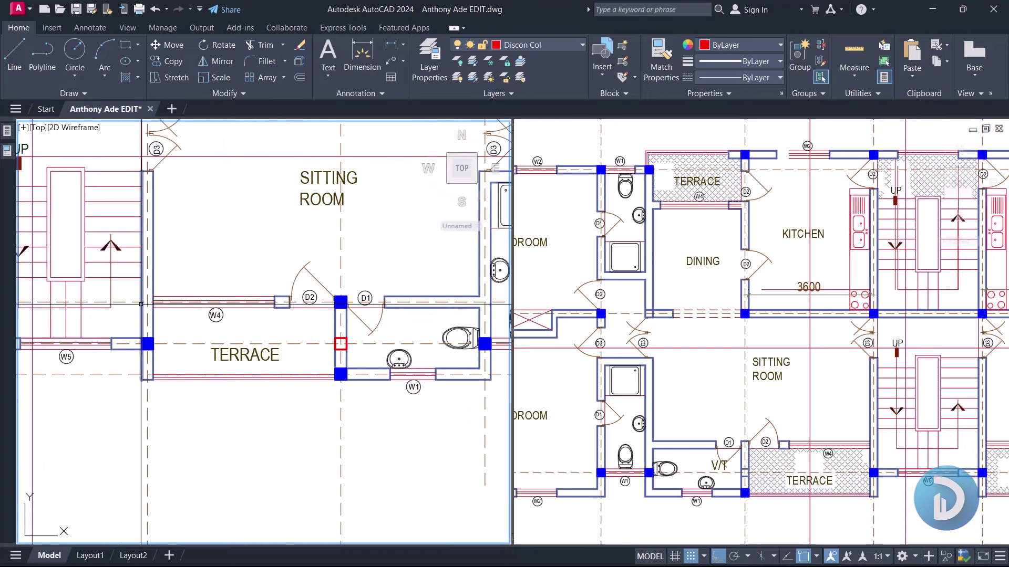
scroll(329, 320, down, 4)
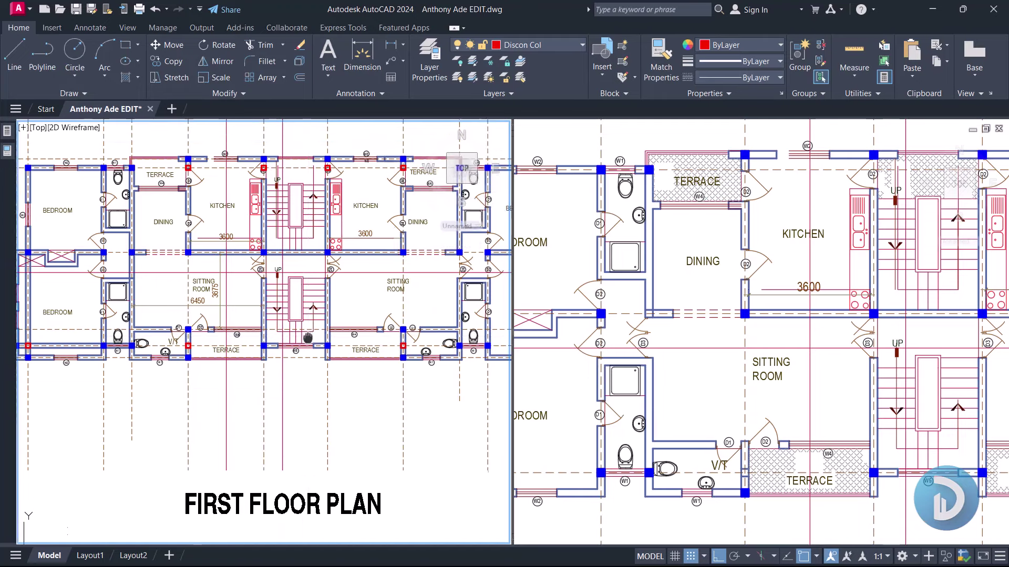
scroll(204, 283, up, 2)
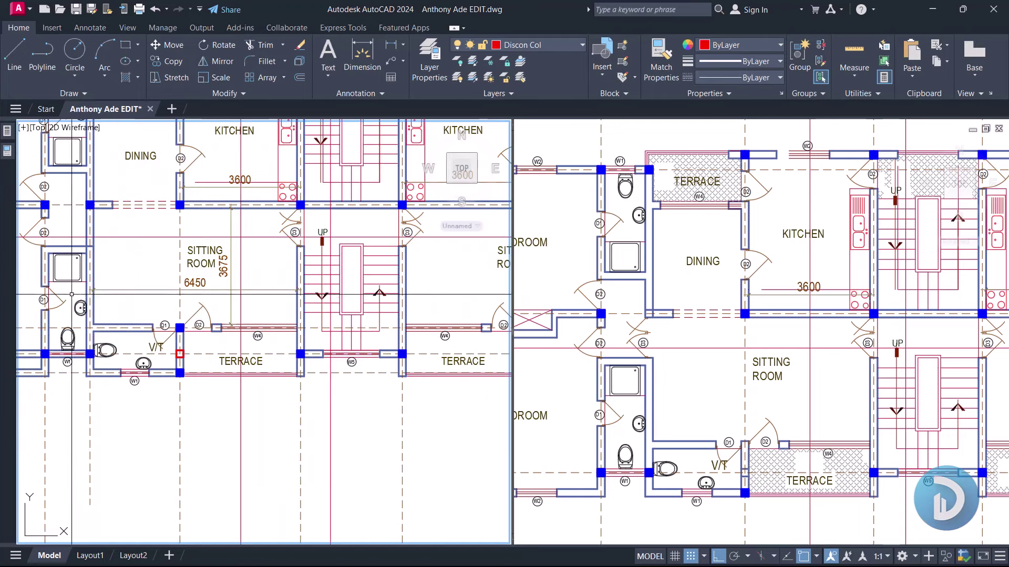
Step: Examine the sitting room, V/T and terrace bays of the left-hand flat as areas framed by the surrounding columns
click(249, 336)
key(Escape)
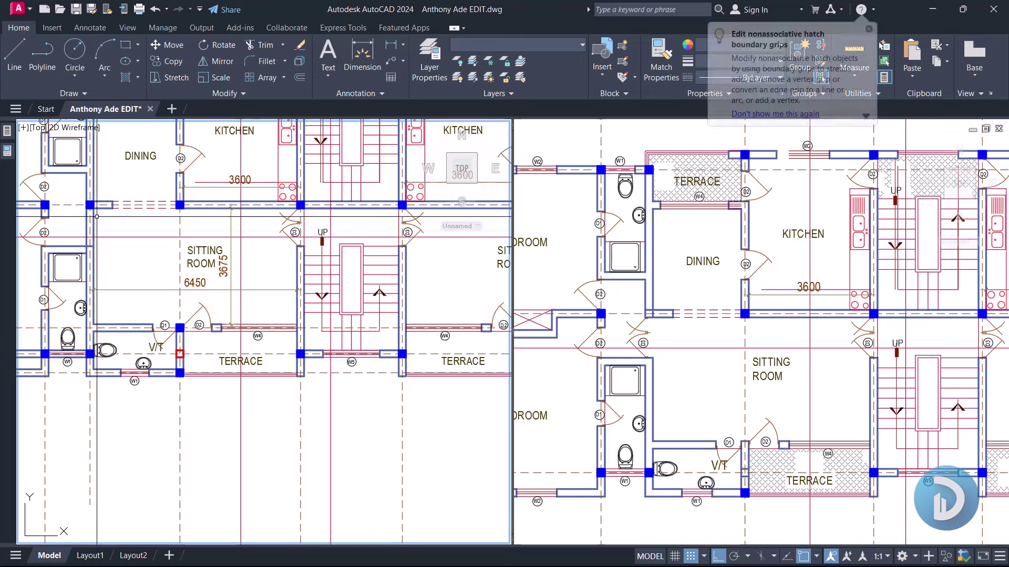
click(111, 218)
click(241, 305)
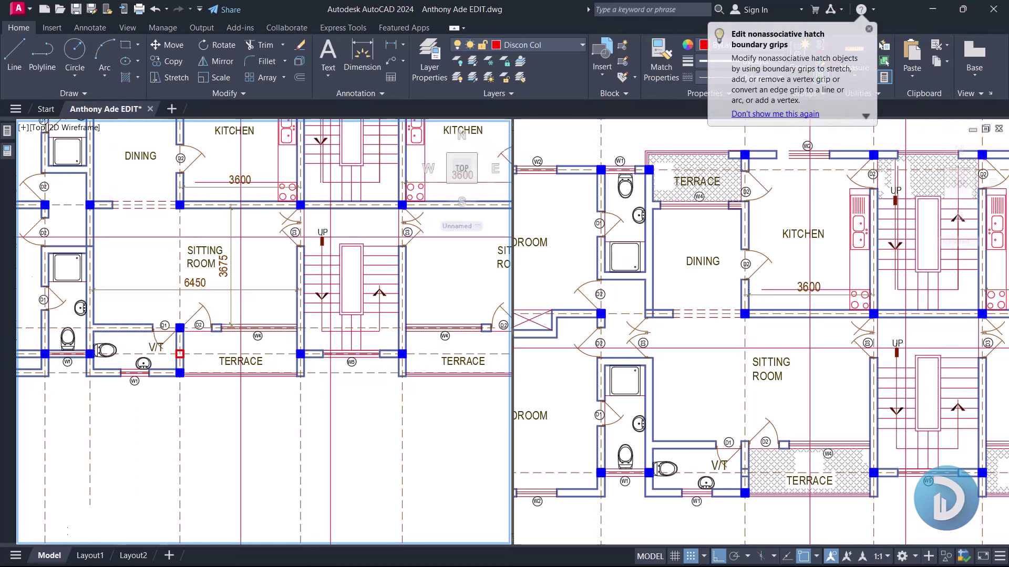
scroll(80, 383, up, 2)
click(119, 307)
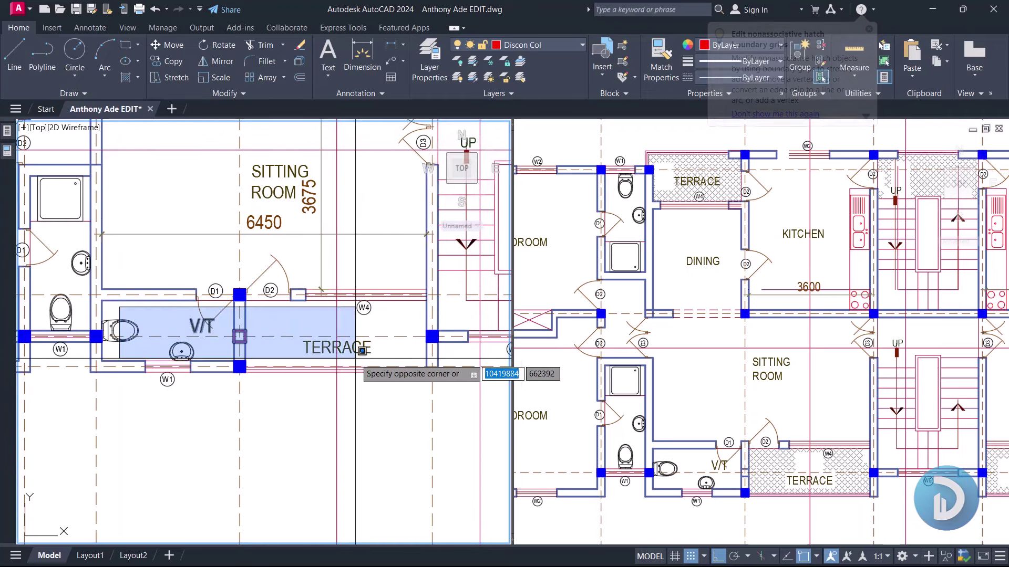
click(223, 364)
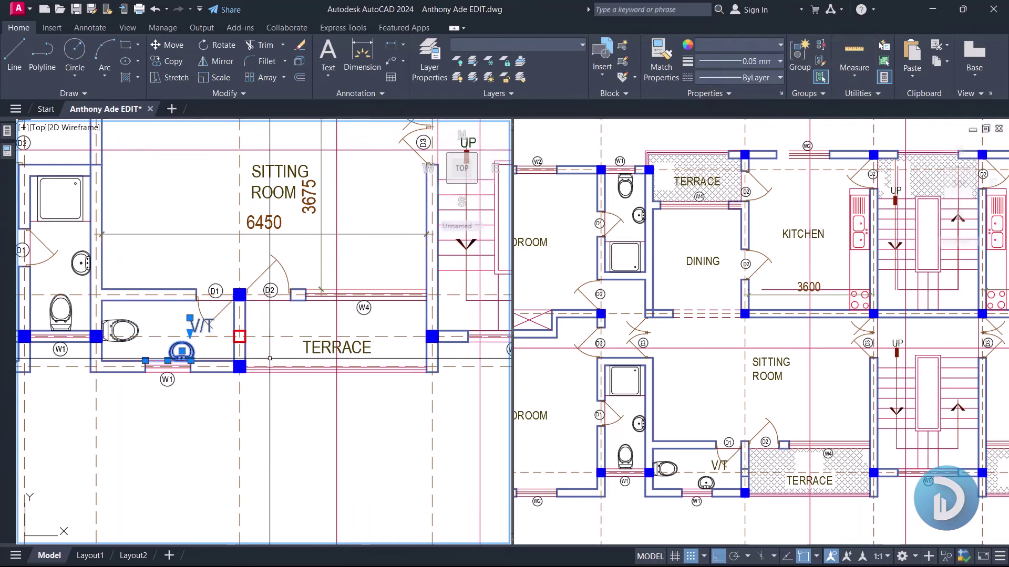
key(Escape)
click(259, 311)
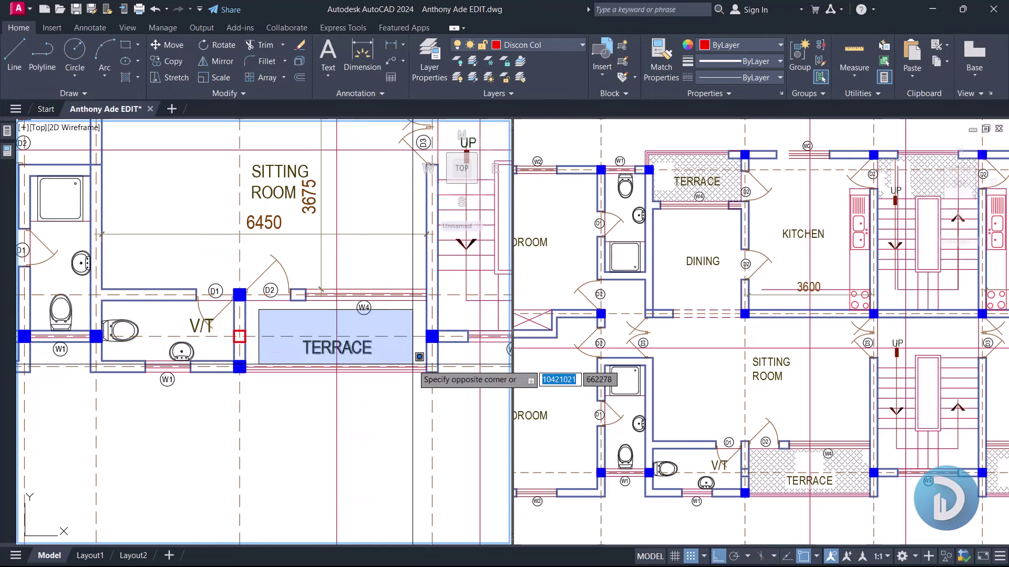
click(434, 367)
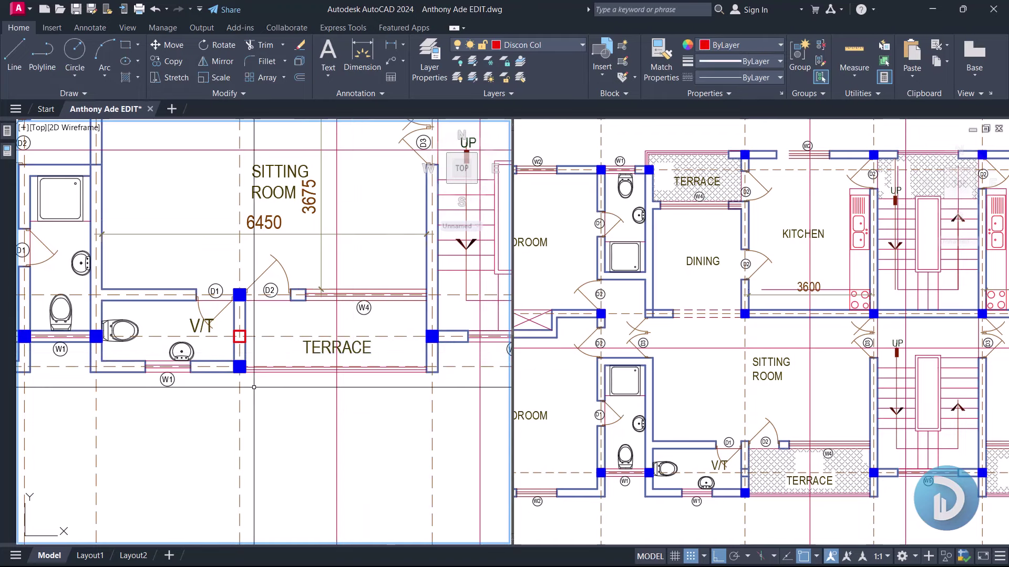
Step: Bring the complete ground floor and first floor plans into view side by side
scroll(254, 387, down, 8)
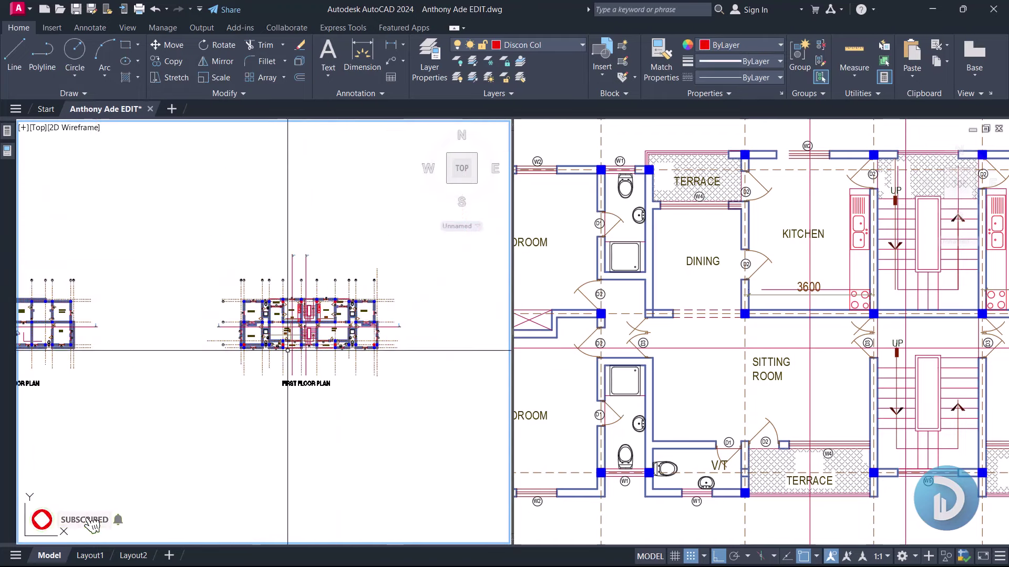
scroll(287, 350, up, 5)
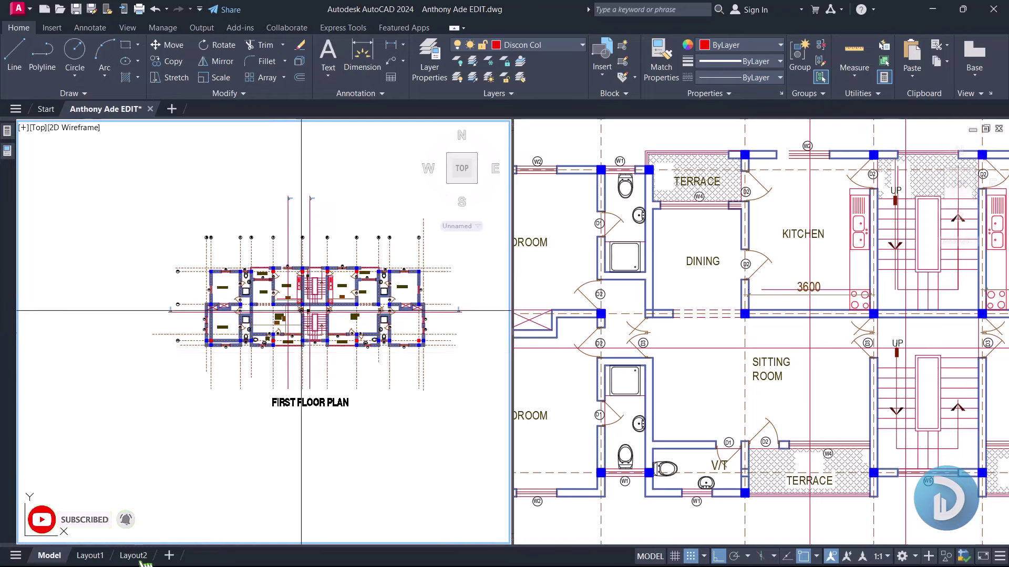
scroll(286, 336, down, 4)
middle_drag(286, 287, 388, 275)
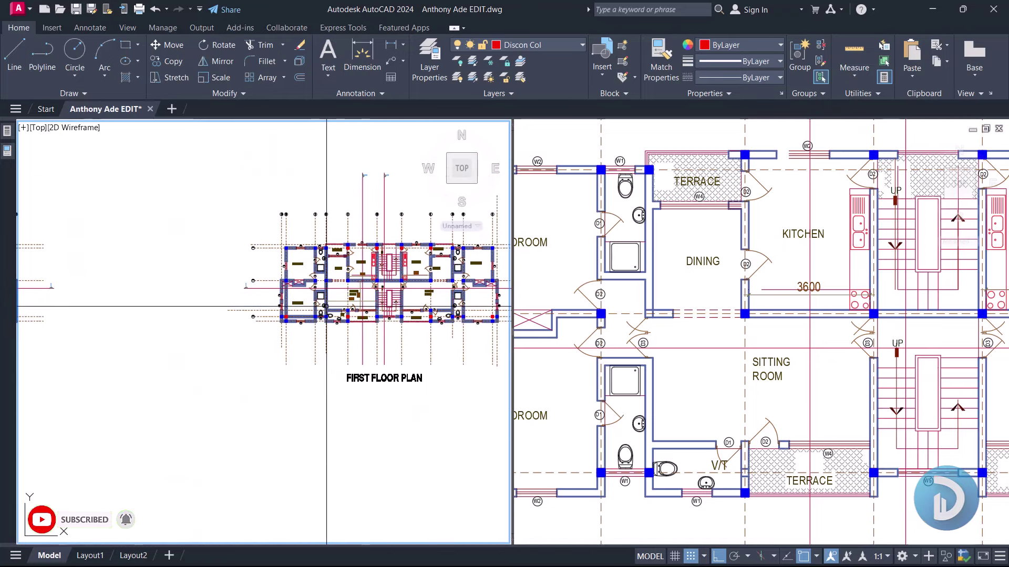
scroll(336, 319, down, 4)
middle_drag(262, 333, 372, 357)
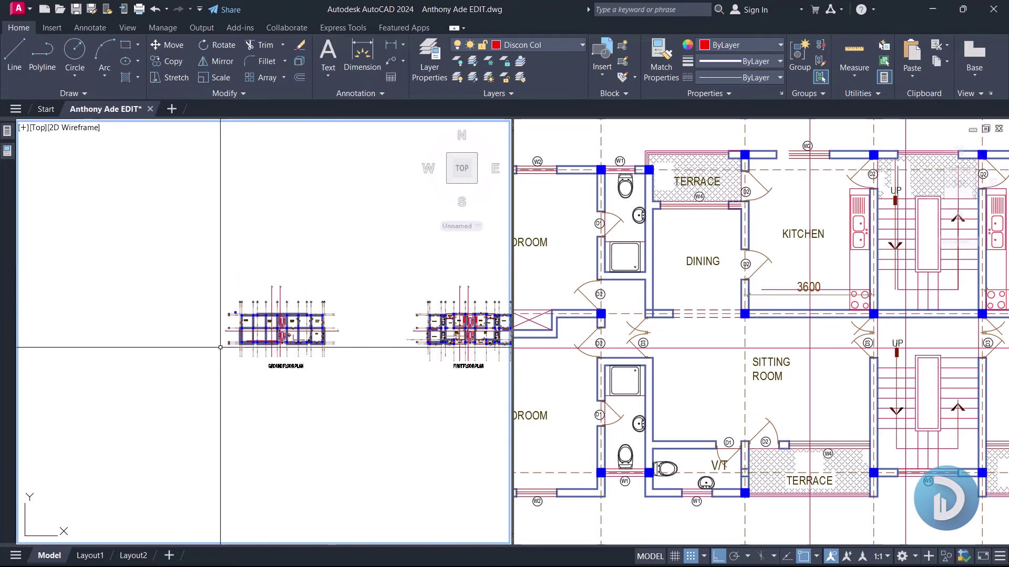
Step: Join the two model viewports into a single one and bring the floor plans into view
middle_drag(451, 360, 394, 361)
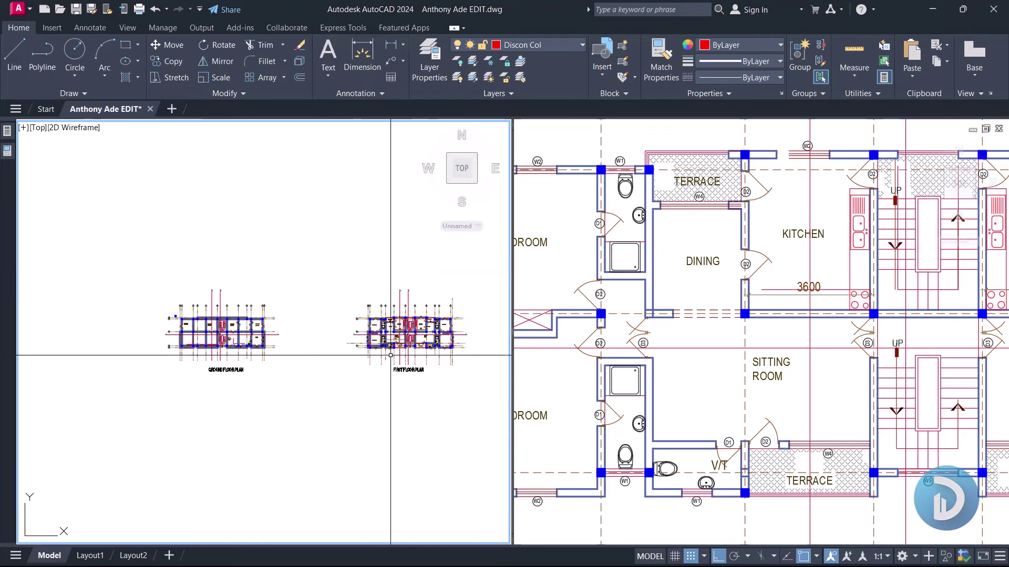
click(128, 28)
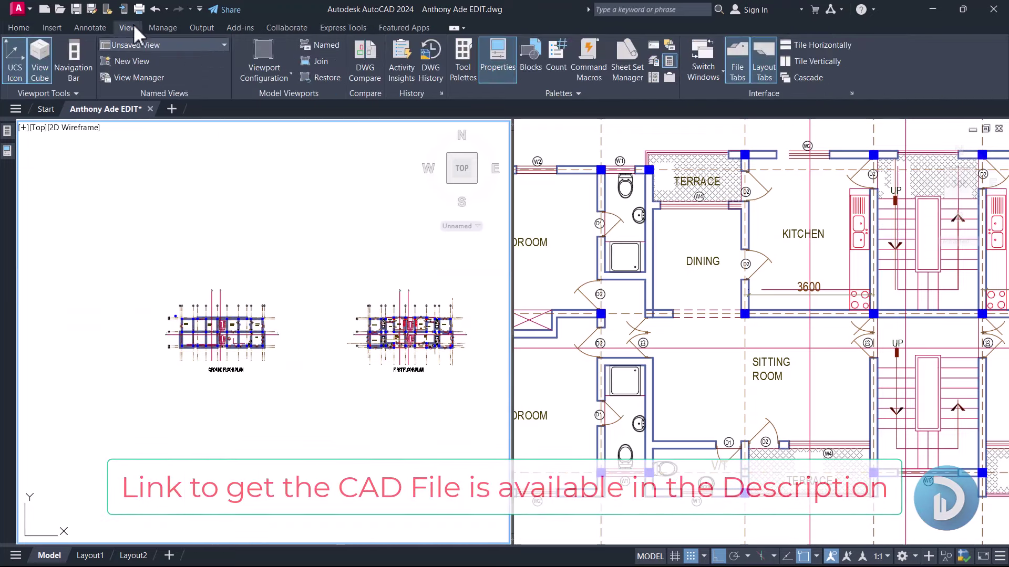
click(264, 75)
click(262, 46)
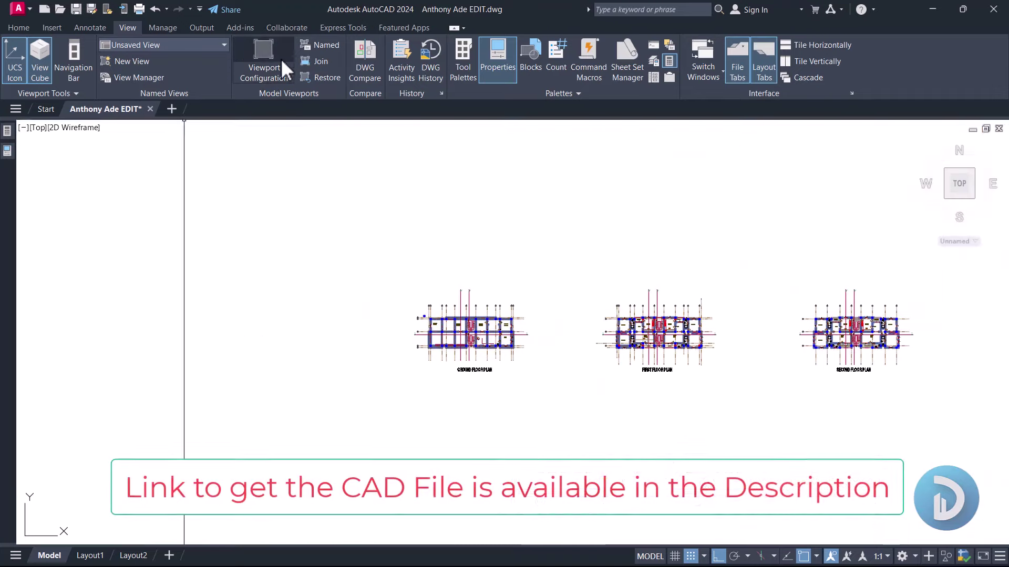
scroll(499, 301, up, 4)
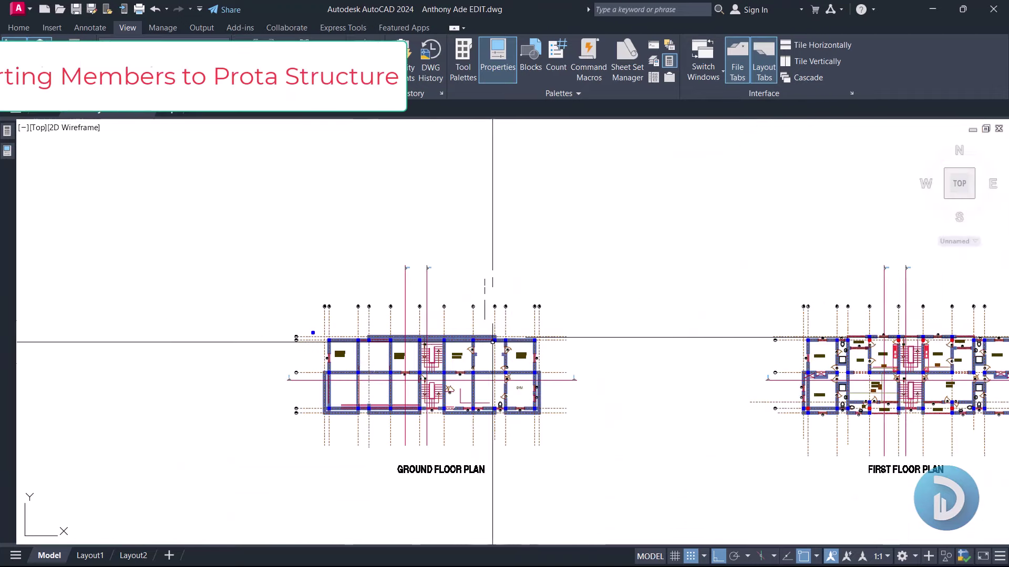
scroll(497, 355, down, 6)
scroll(565, 365, up, 4)
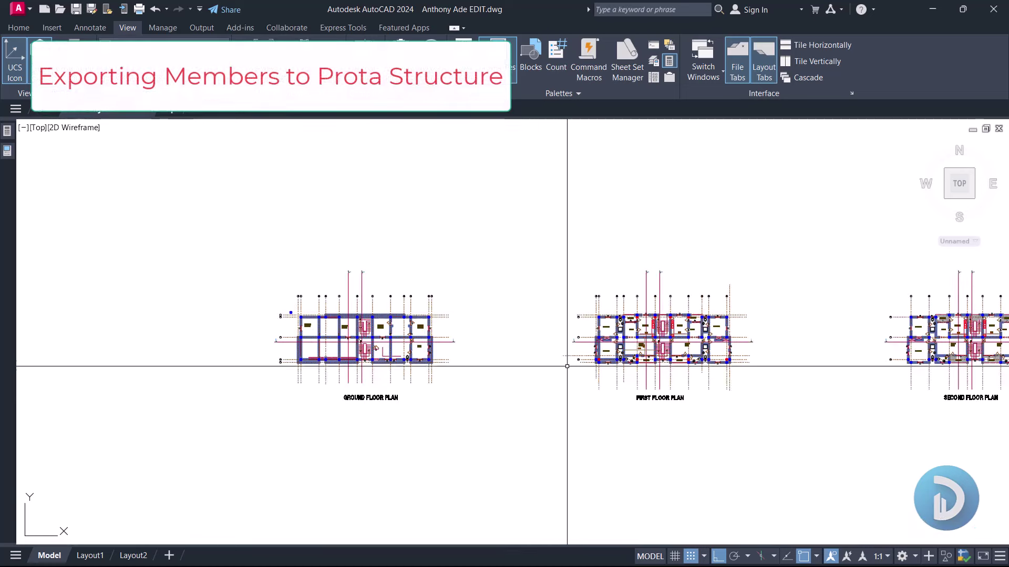
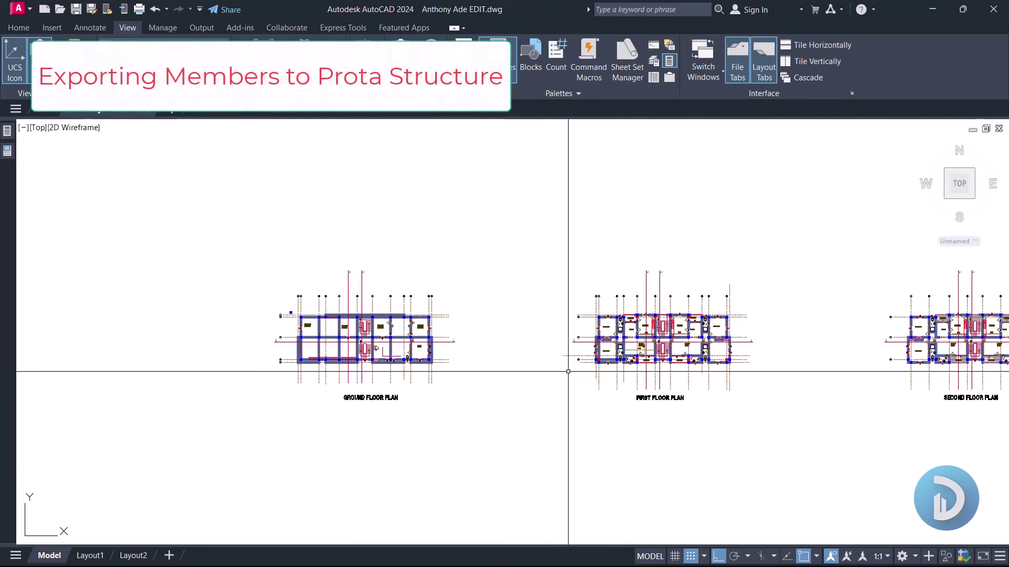
Step: Draw a temporary vertical line beyond the ground floor plan's gym wall, trim the horizontal gridlines to it, and delete the line
scroll(342, 366, up, 6)
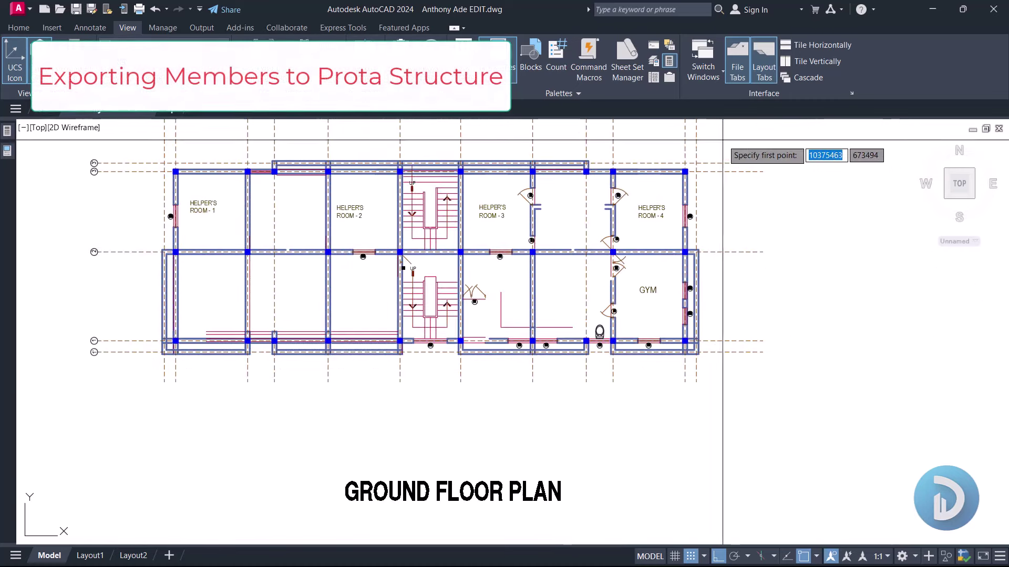
click(721, 139)
click(722, 455)
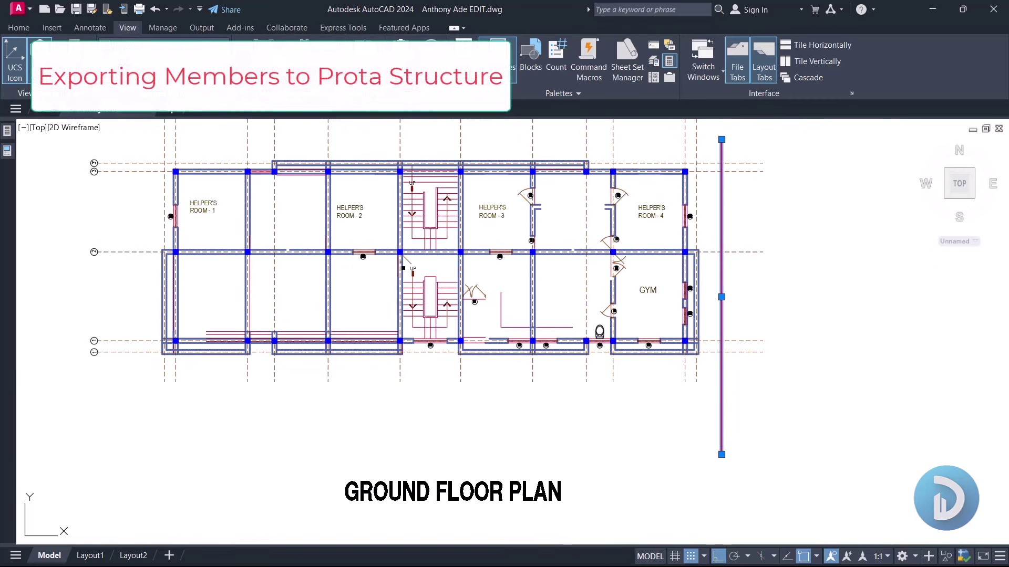
key(Escape)
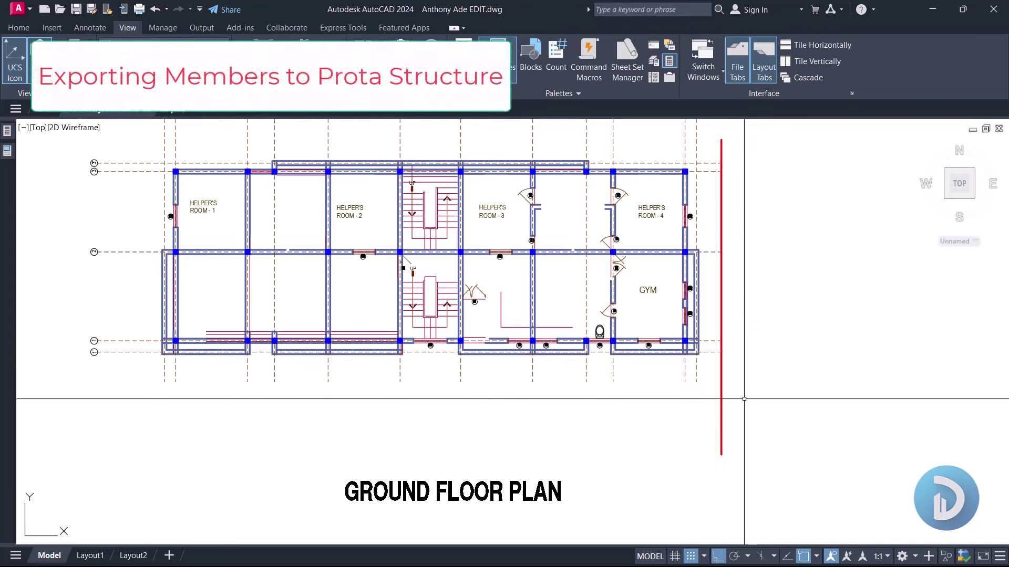
click(722, 391)
key(Delete)
Step: Export the ground floor plan without its title using Write Block as Complete Pad Design in AutoCAD 2018 DXF format, and save the drawing
scroll(756, 387, down, 4)
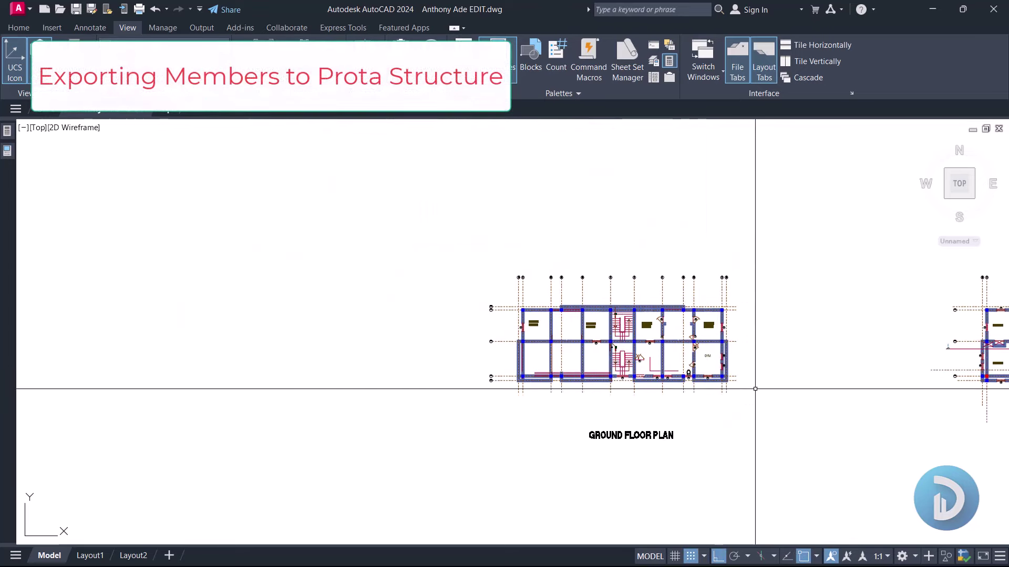
click(777, 411)
click(424, 195)
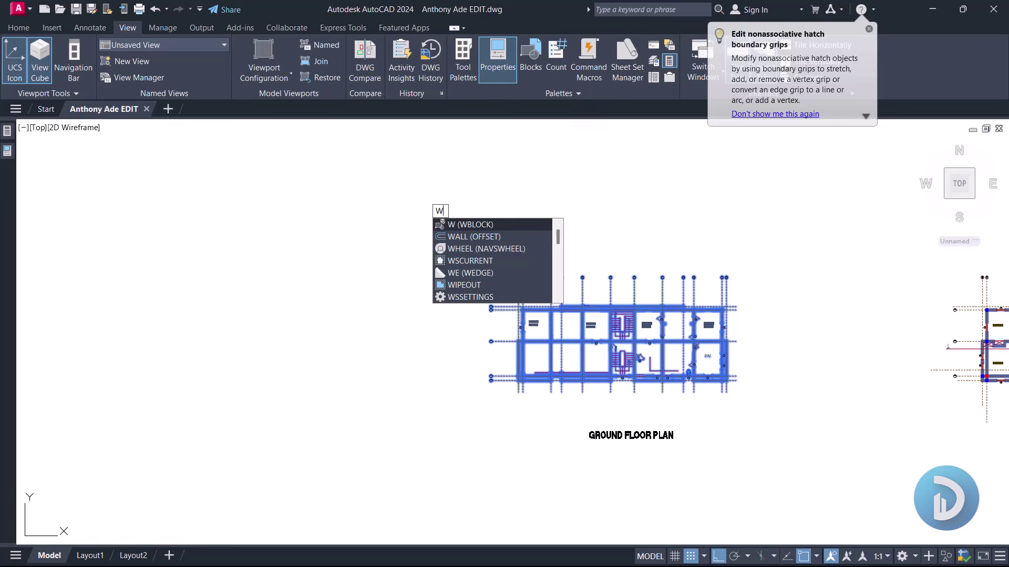
key(Return)
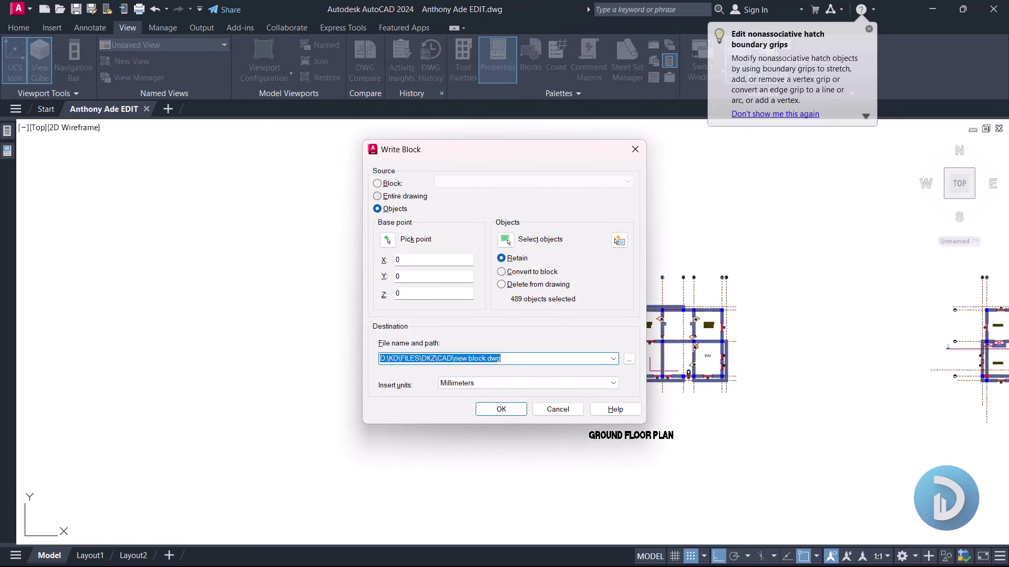
click(629, 359)
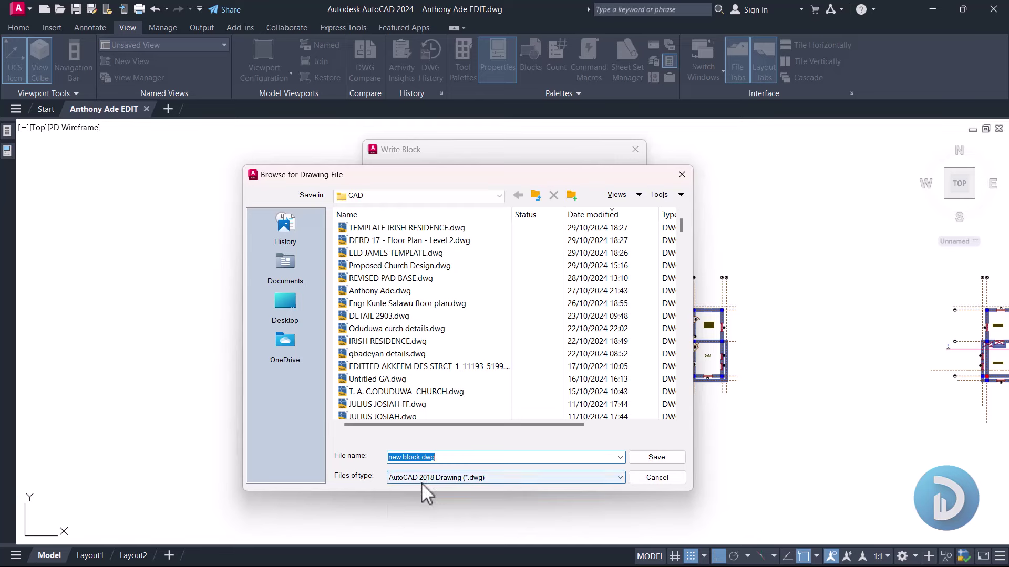
click(493, 480)
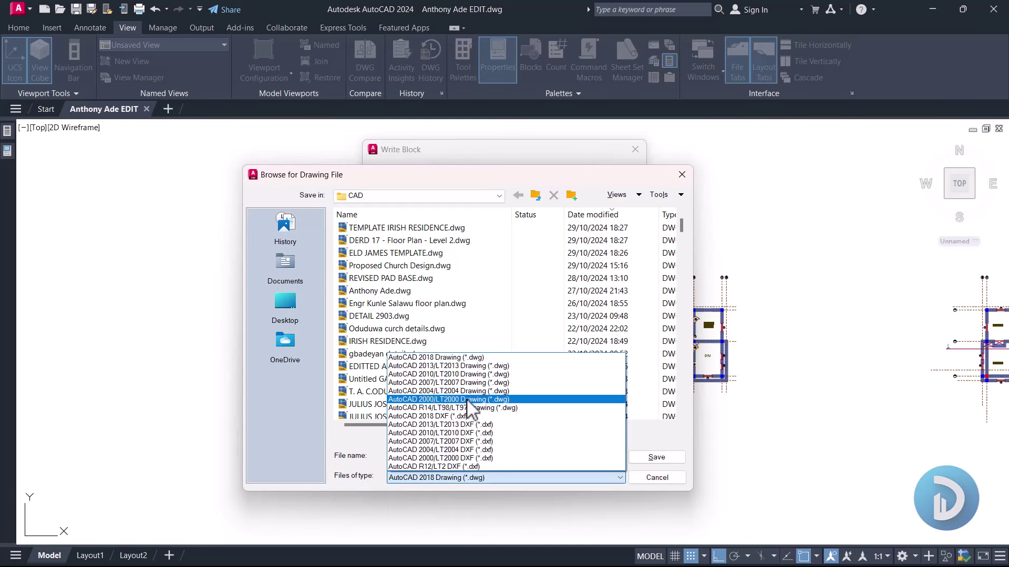
click(440, 417)
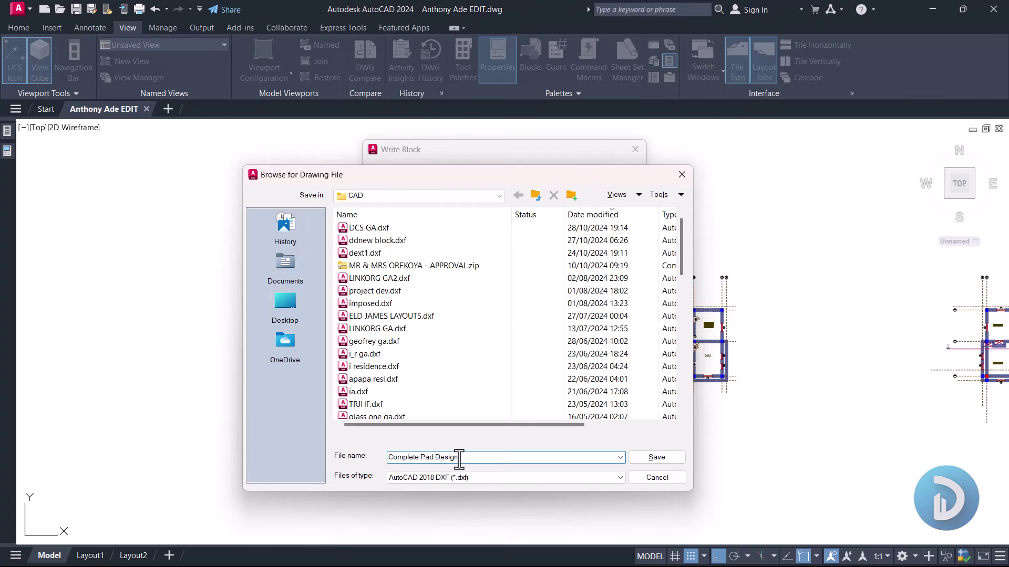
click(640, 460)
click(501, 409)
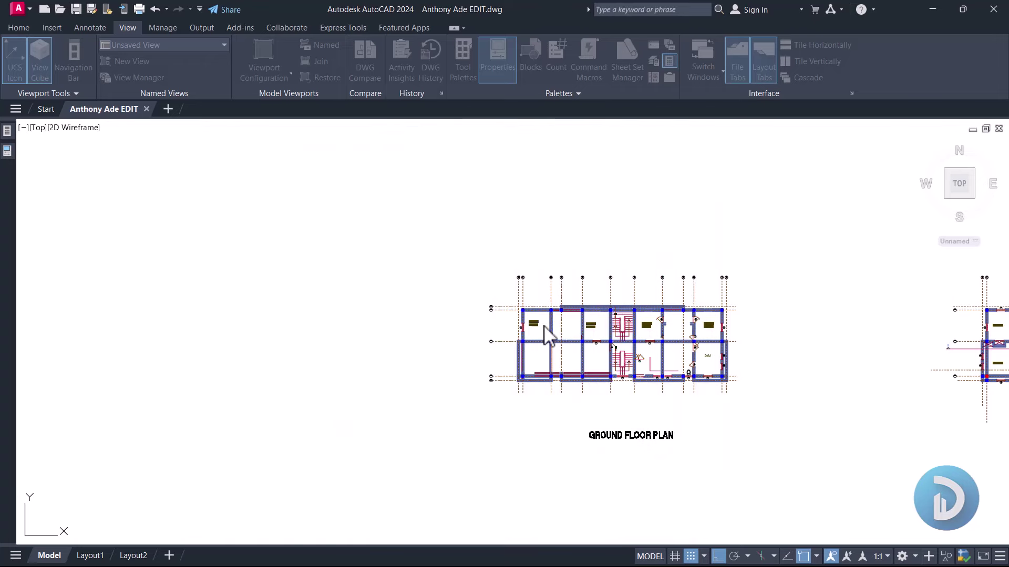
middle_drag(657, 291, 543, 263)
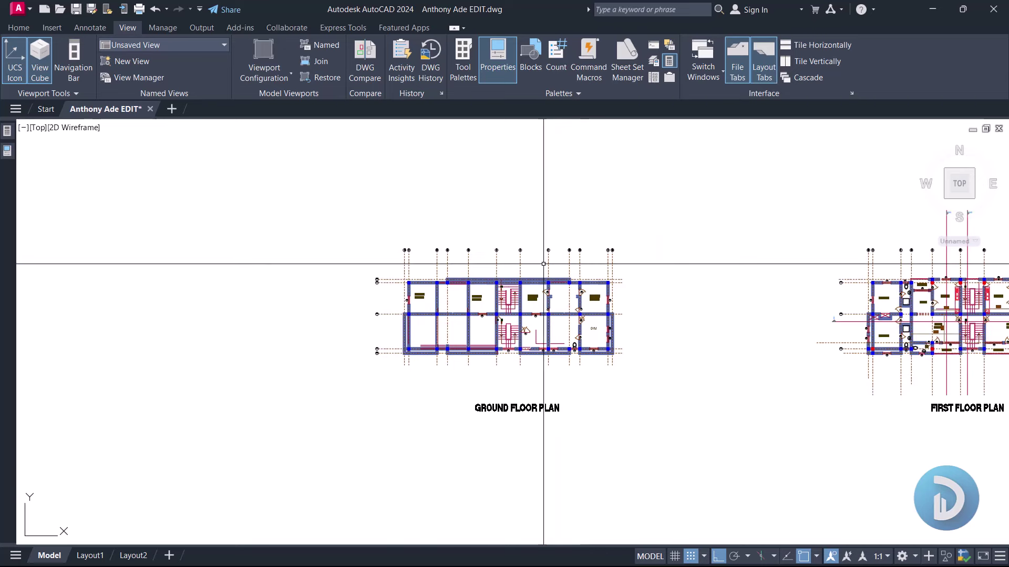
key(ctrl+s)
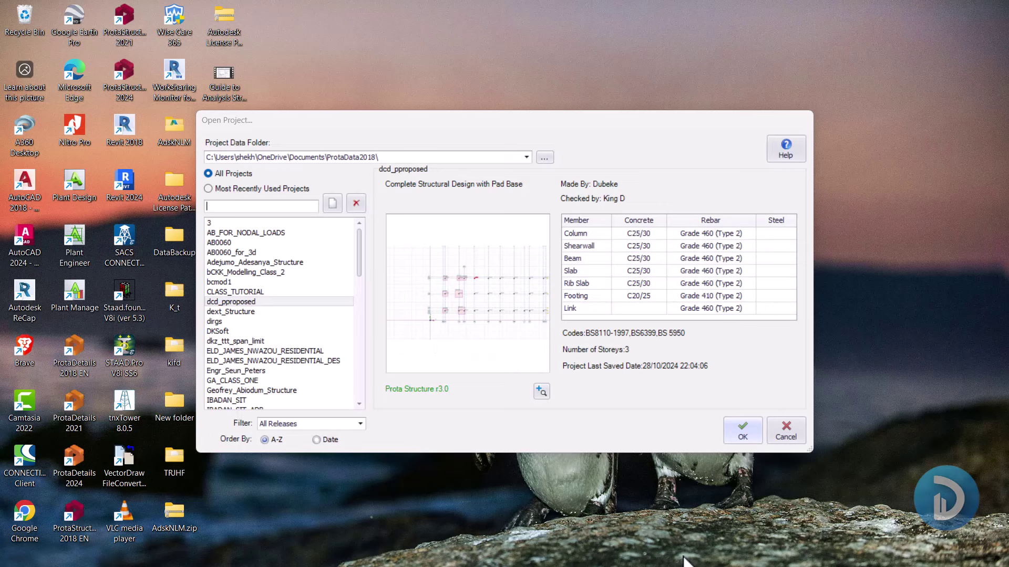
Step: Create the ProtaStructure project Complete_Design_With_Pad_BAse and import the settings of the UK (BS8110) template
click(333, 203)
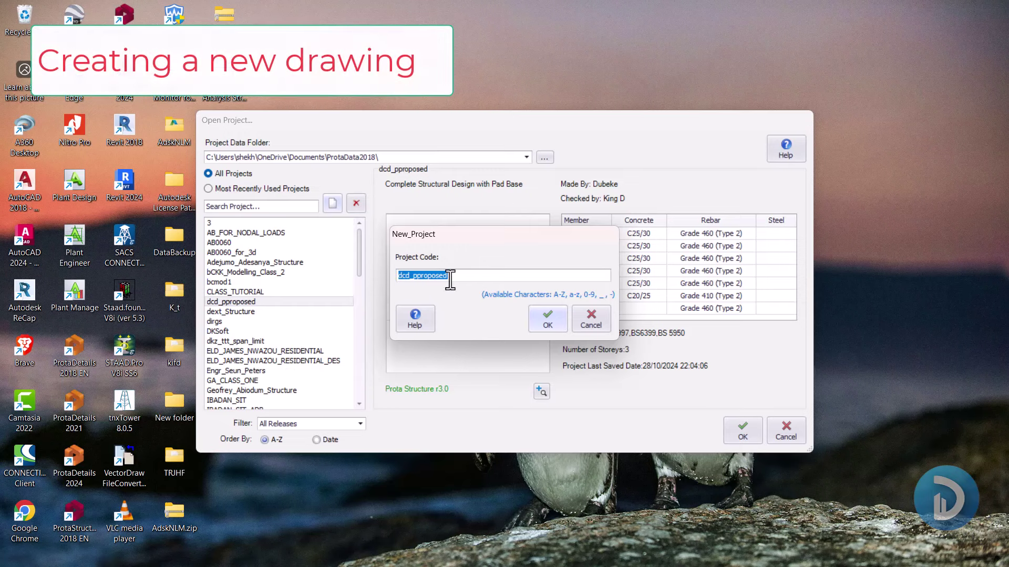
text(Complete_Design_With_Pad_BAse)
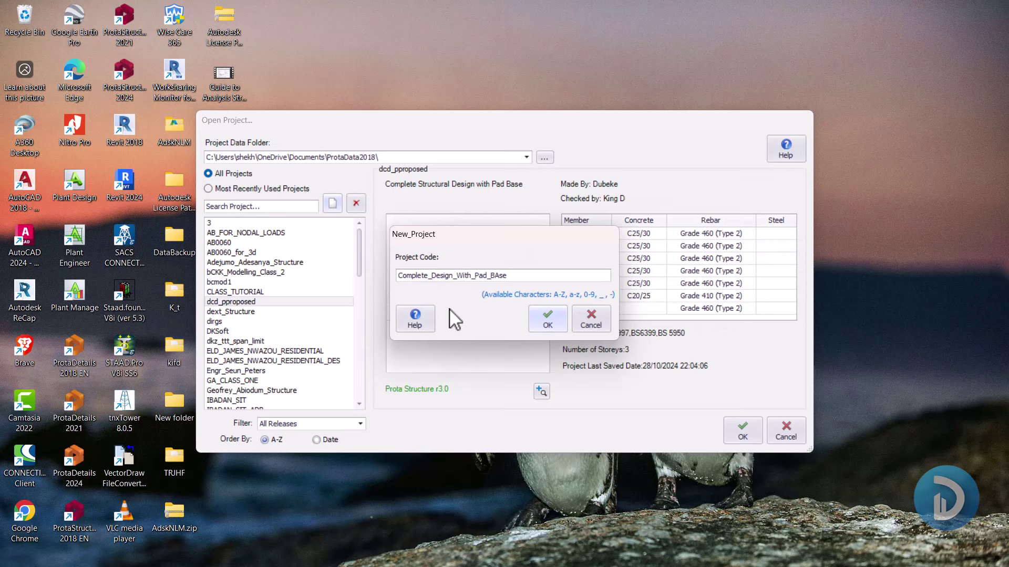
click(547, 314)
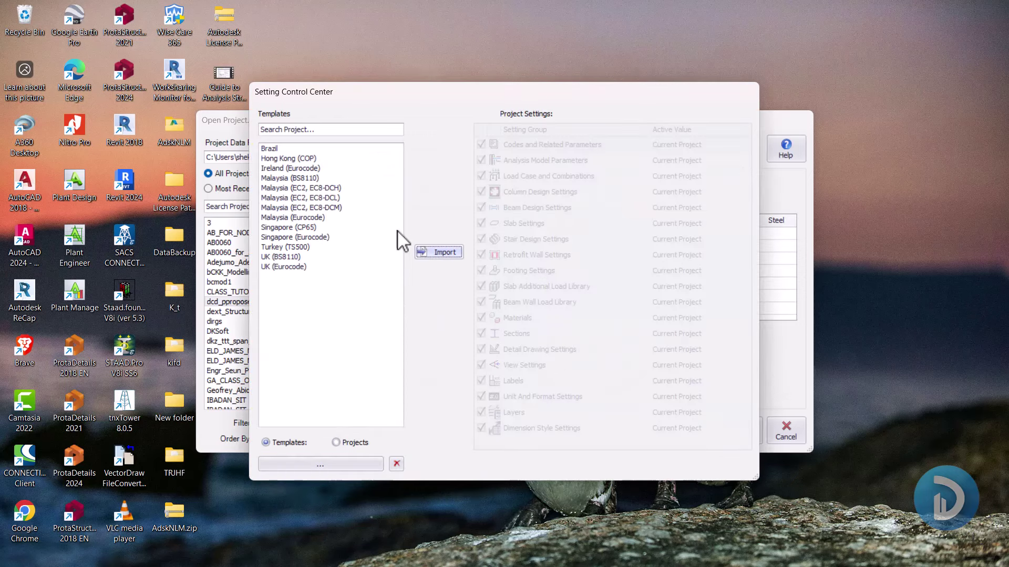
click(289, 257)
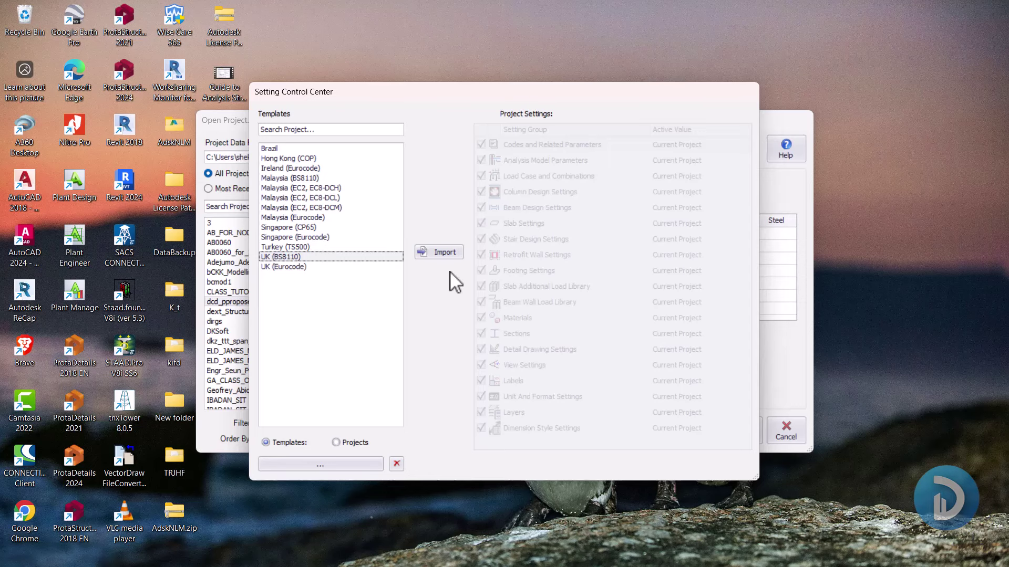
click(448, 254)
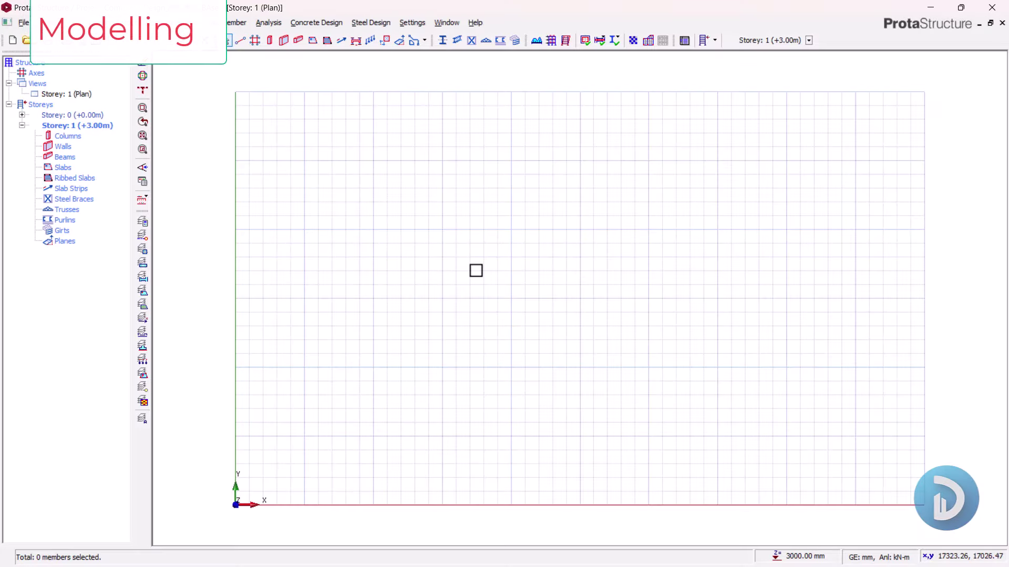
scroll(444, 272, down, 3)
middle_drag(508, 295, 461, 353)
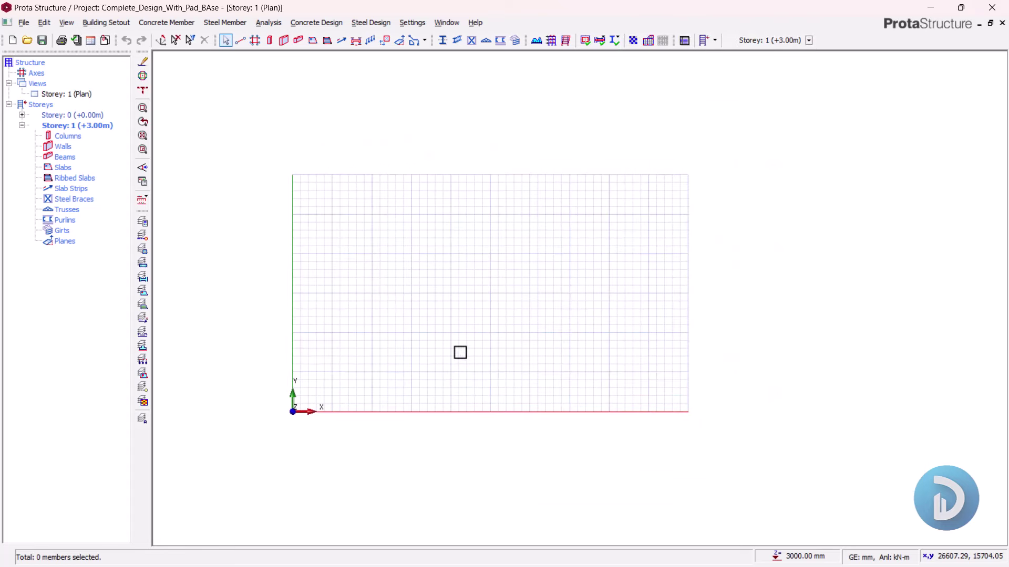
scroll(460, 352, up, 3)
middle_drag(455, 279, 536, 288)
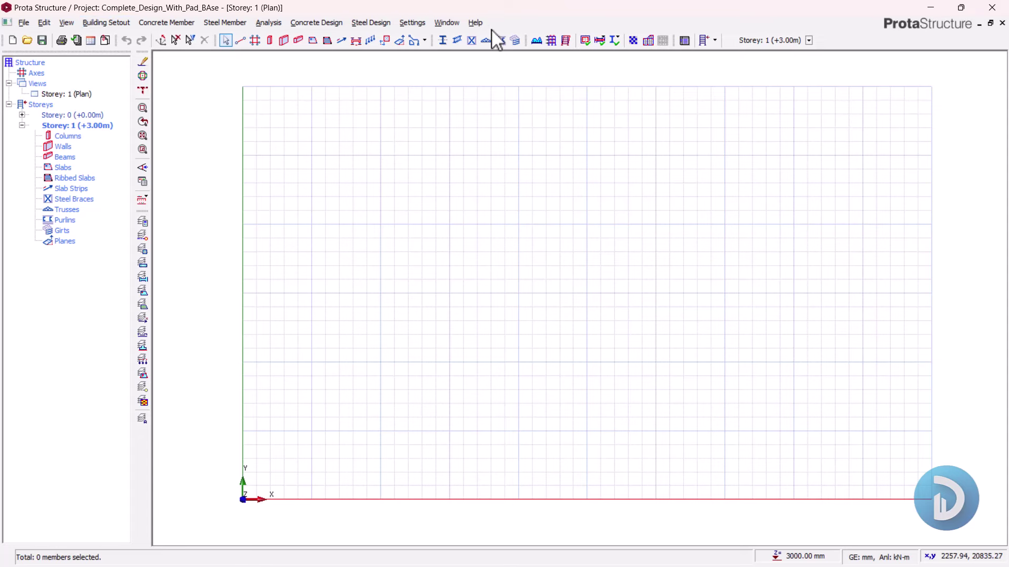
middle_drag(538, 239, 536, 221)
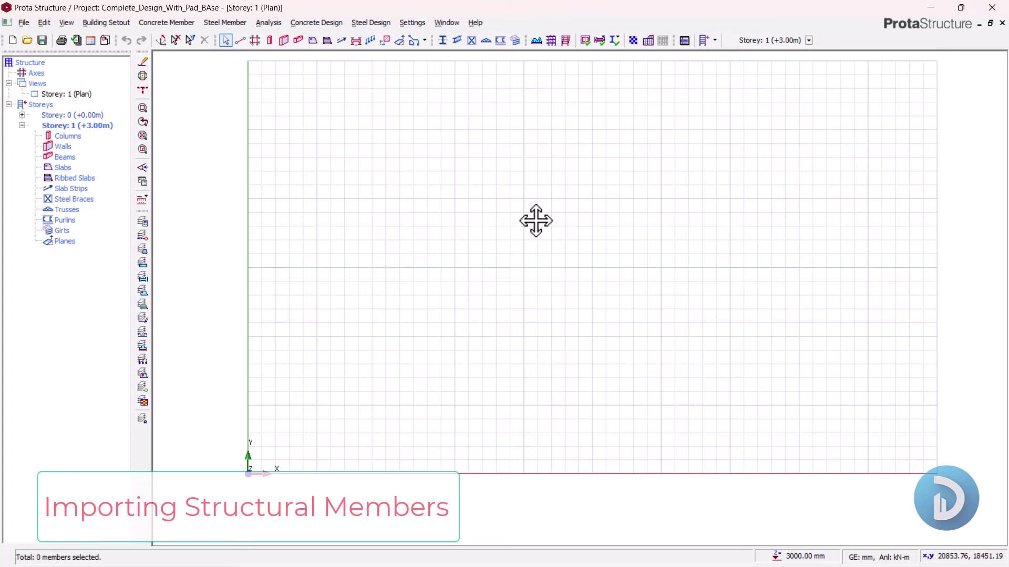
click(22, 23)
mouse_move(94, 168)
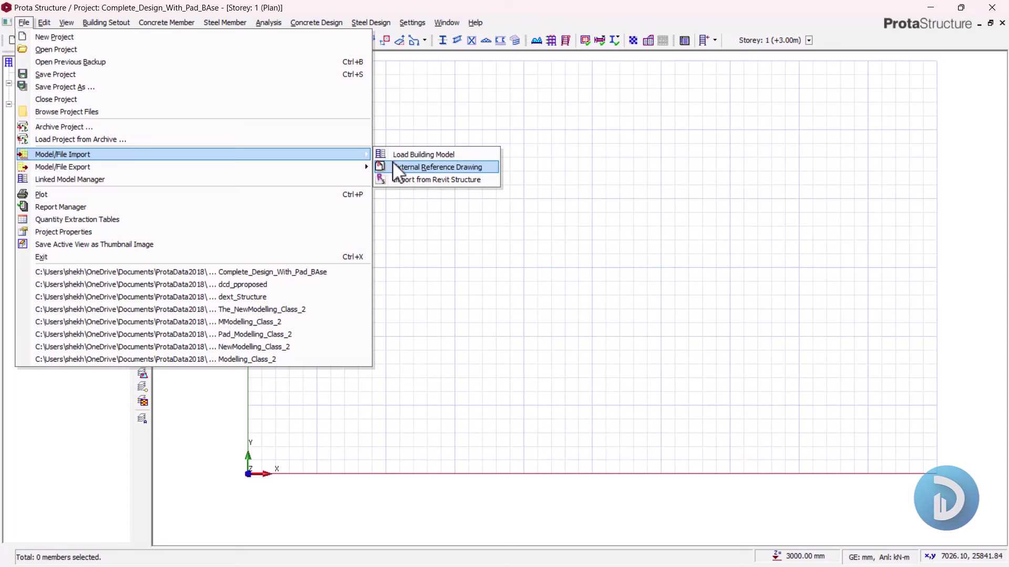
click(601, 218)
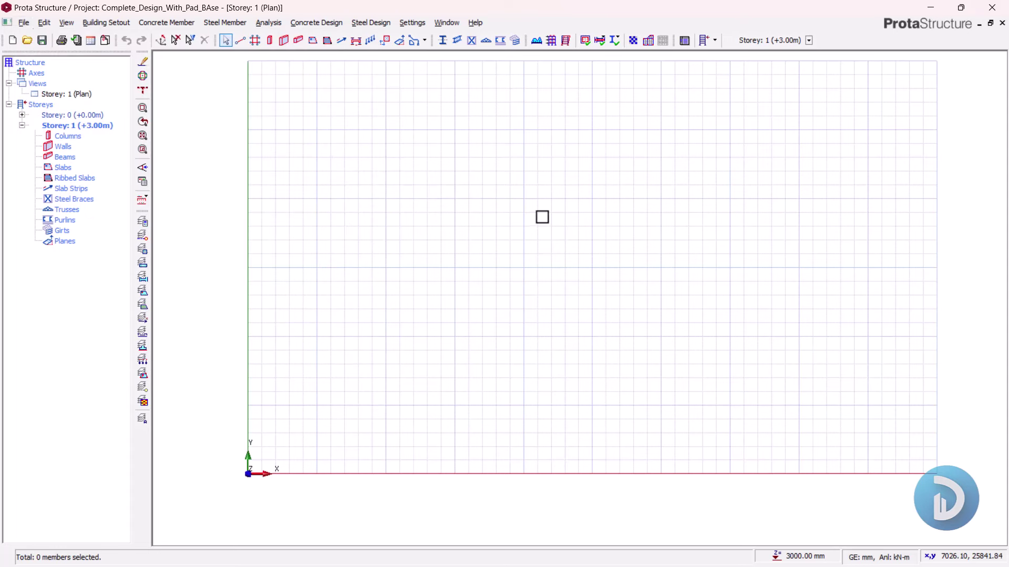
Step: Load Complete Pad Design.dxf as the reference drawing with millimetres as its unit and text entities displayed
click(105, 39)
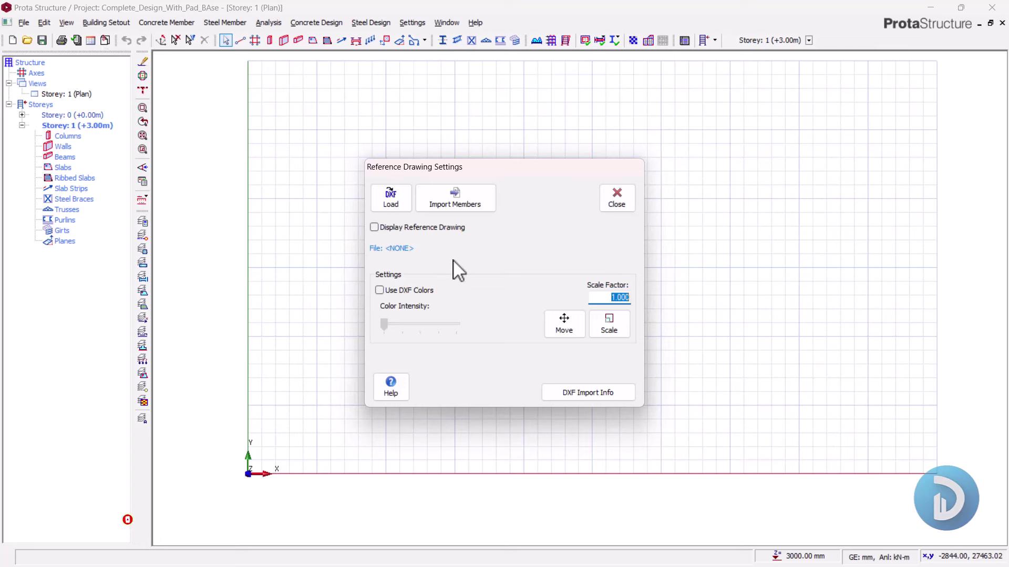
click(391, 199)
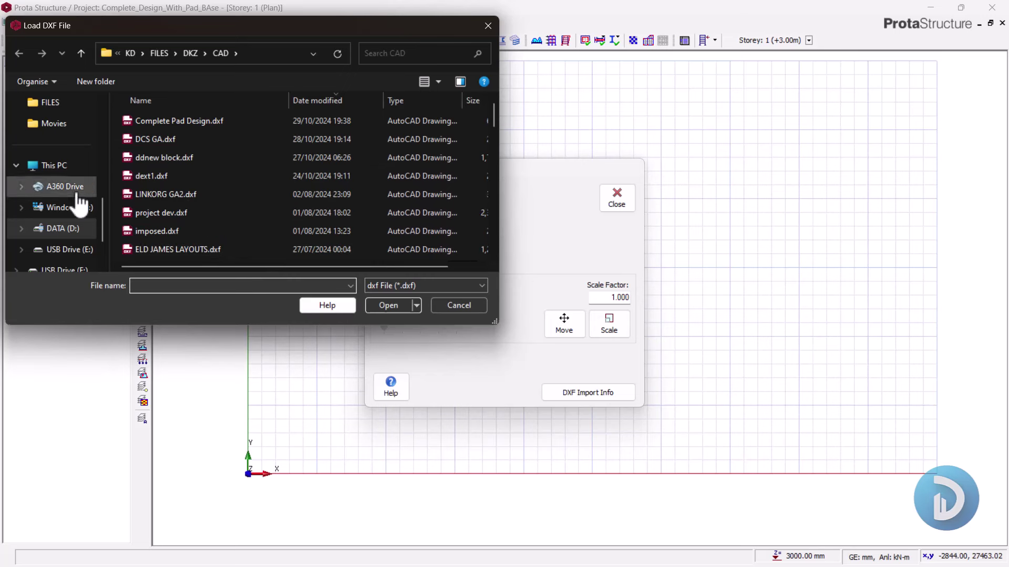
click(202, 126)
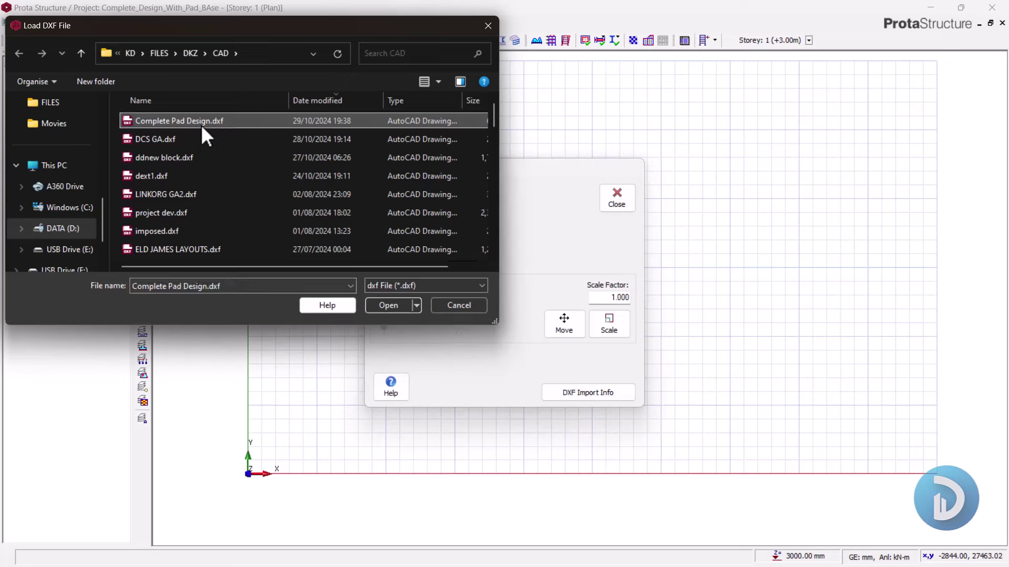
click(388, 305)
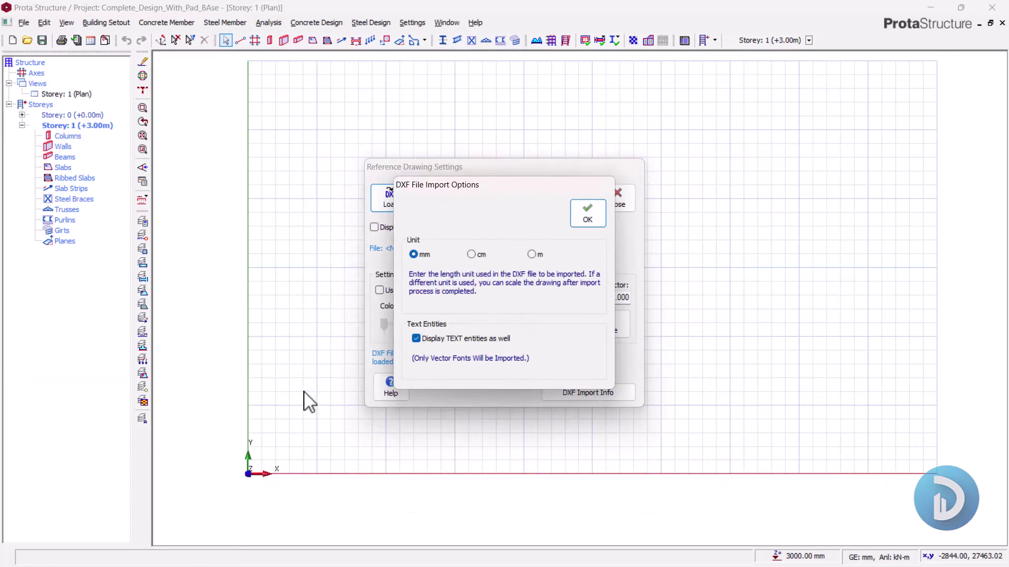
click(604, 216)
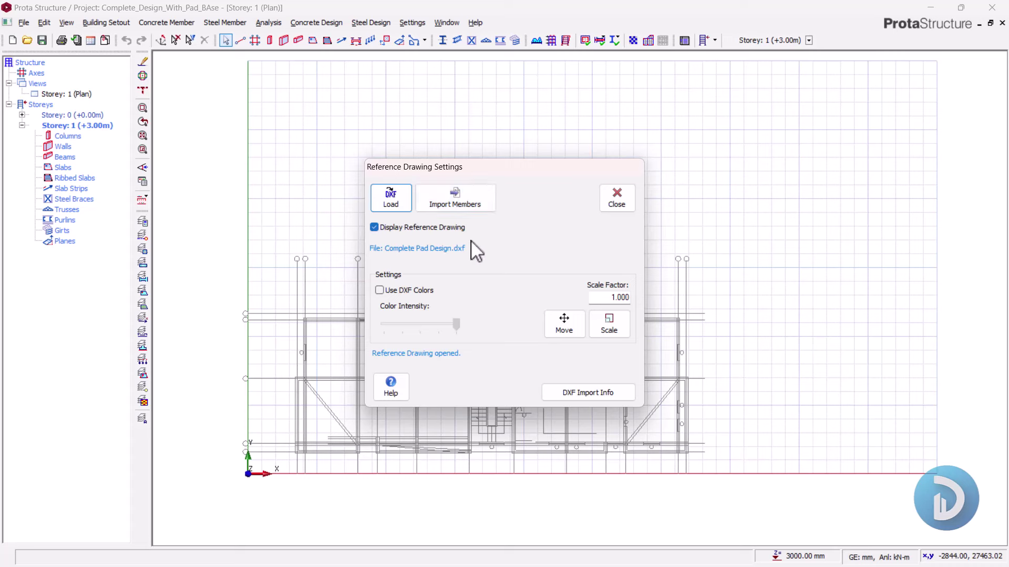
Step: Import the axes from the GRIDS layer in both directions and the columns from the COLUMNS layer of the reference drawing
click(475, 209)
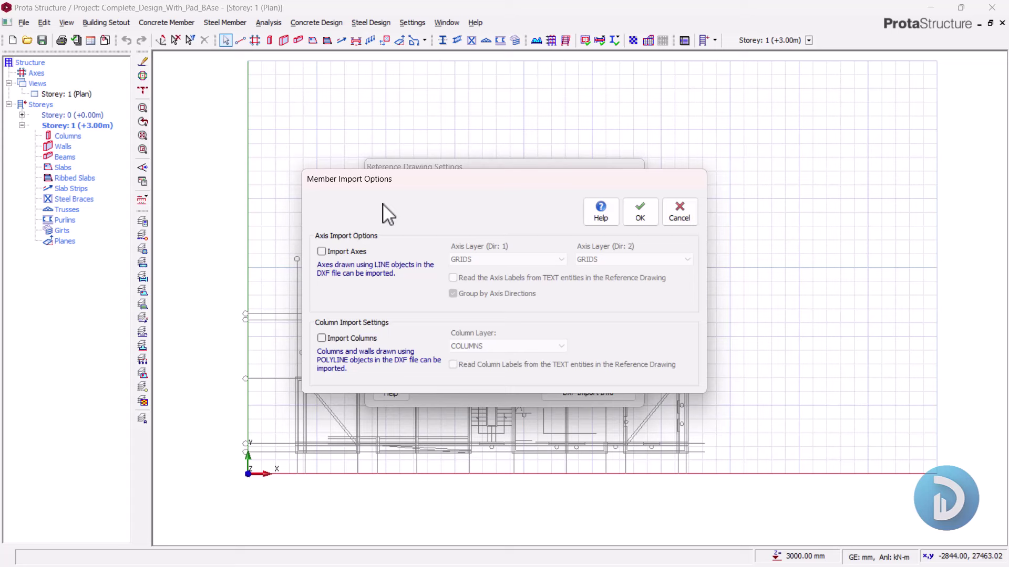
click(343, 253)
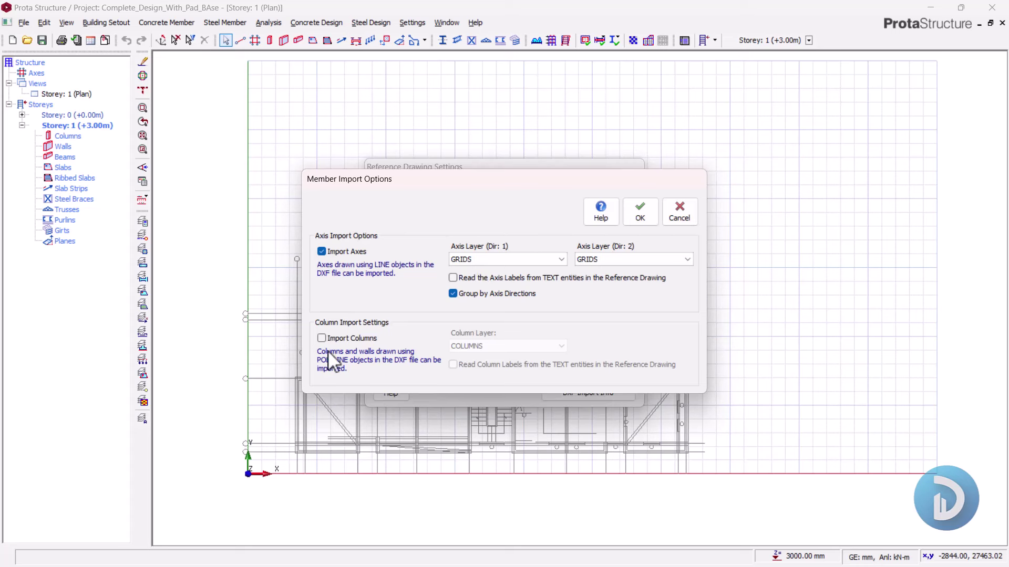
click(353, 339)
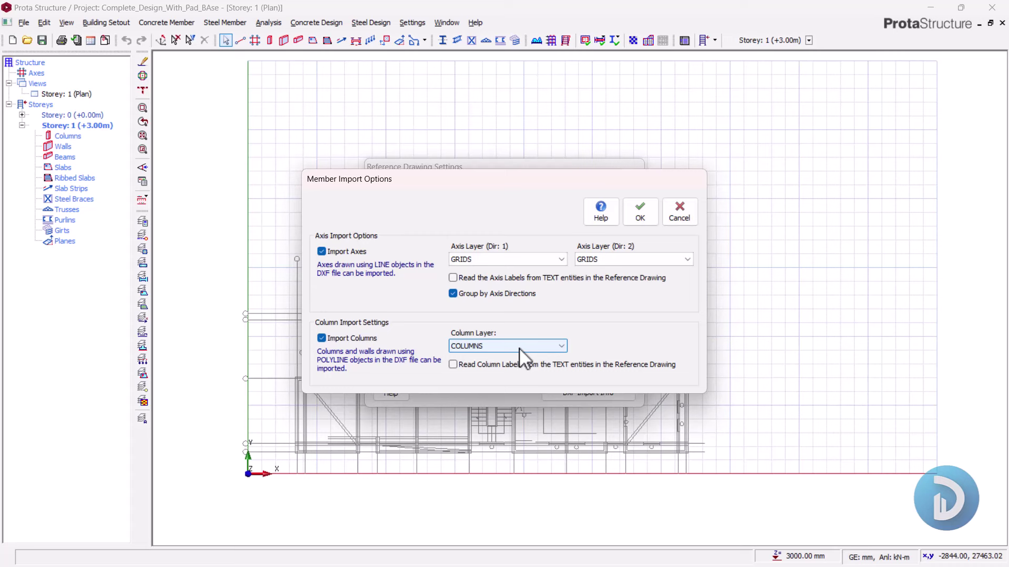
click(648, 210)
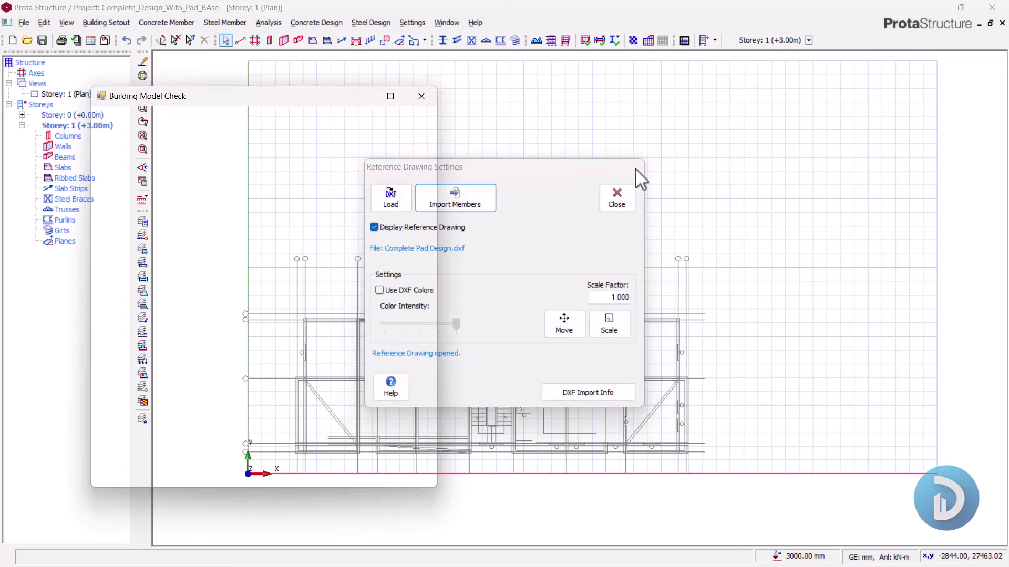
Step: Run the building model check on all storeys and display the reference drawing in its DXF colors
click(323, 469)
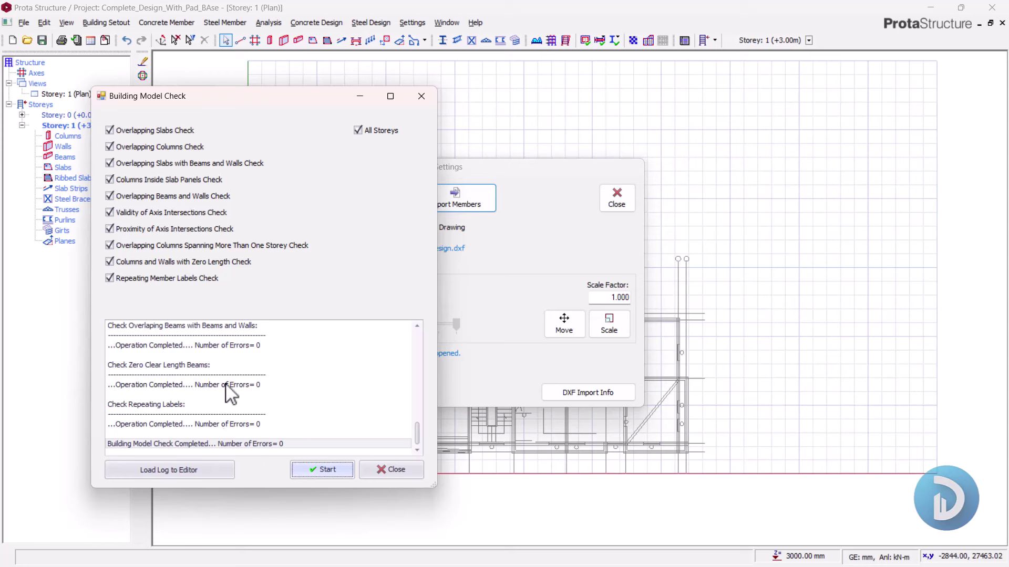
click(393, 470)
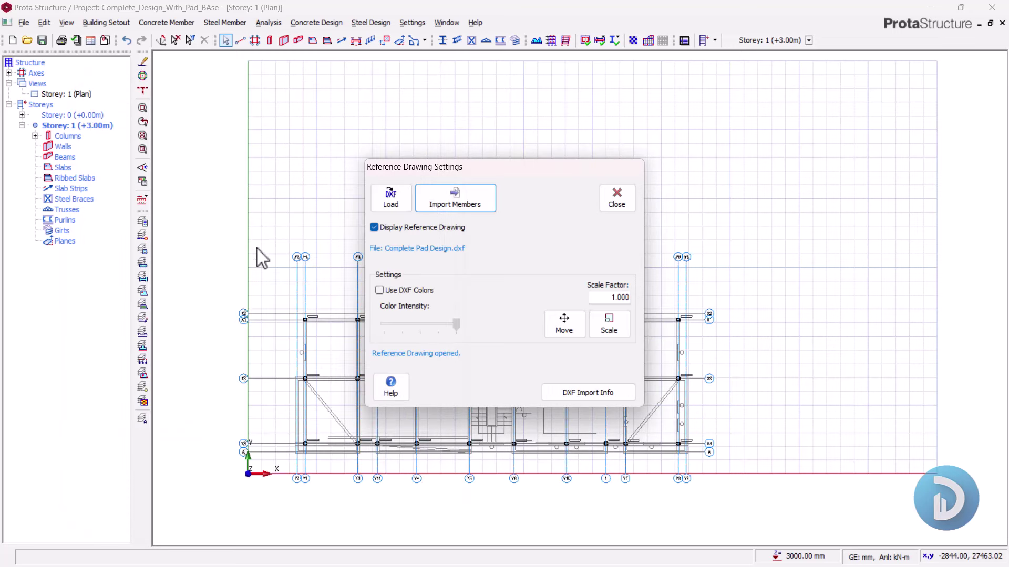
click(409, 290)
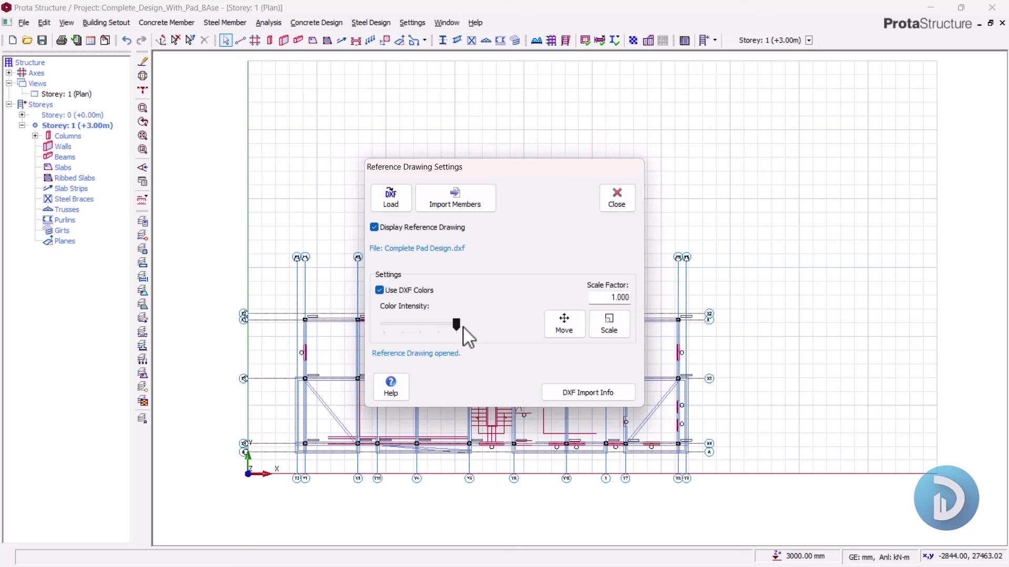
click(618, 205)
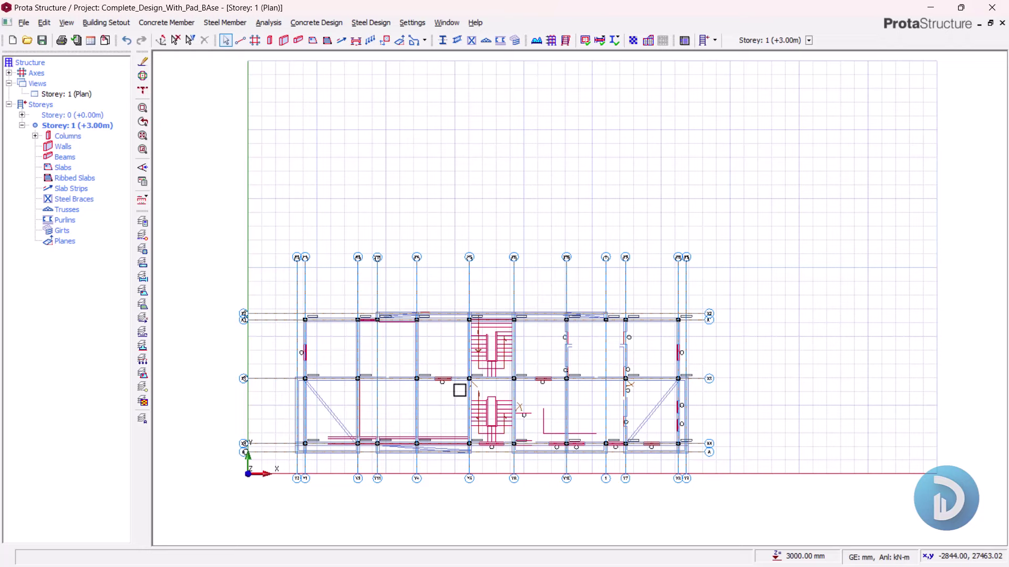
Step: Inspect the imported axes and columns across the whole Storey 1 plan against the reference drawing
scroll(360, 299, up, 8)
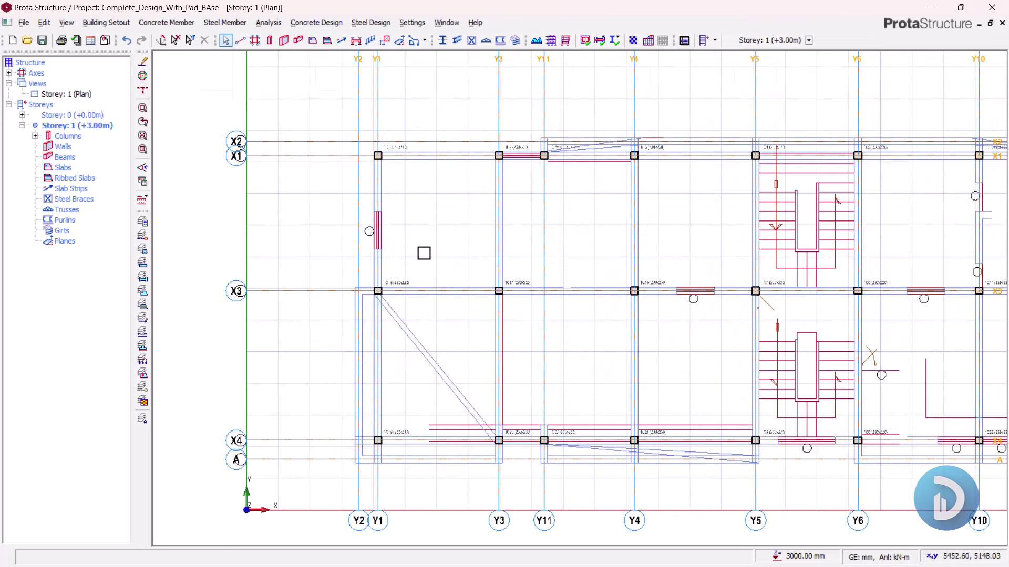
middle_drag(438, 226, 431, 262)
middle_drag(513, 217, 459, 253)
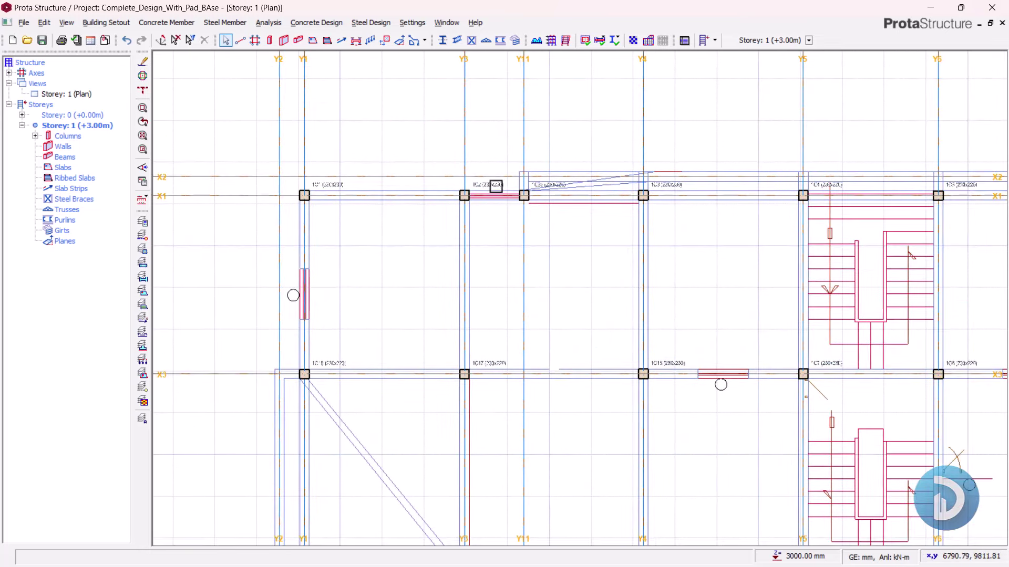
middle_drag(549, 255, 417, 247)
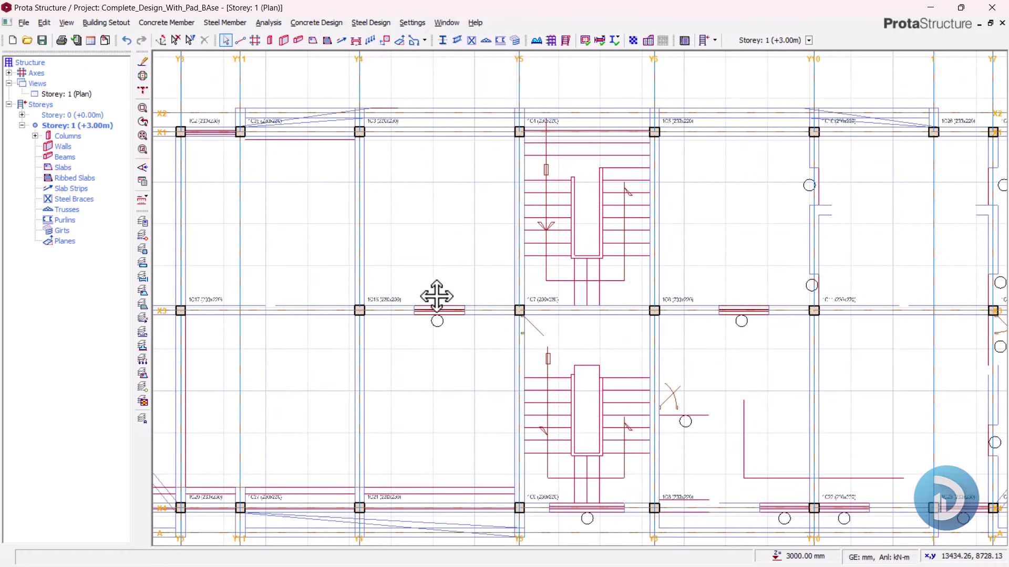
middle_drag(434, 293, 421, 184)
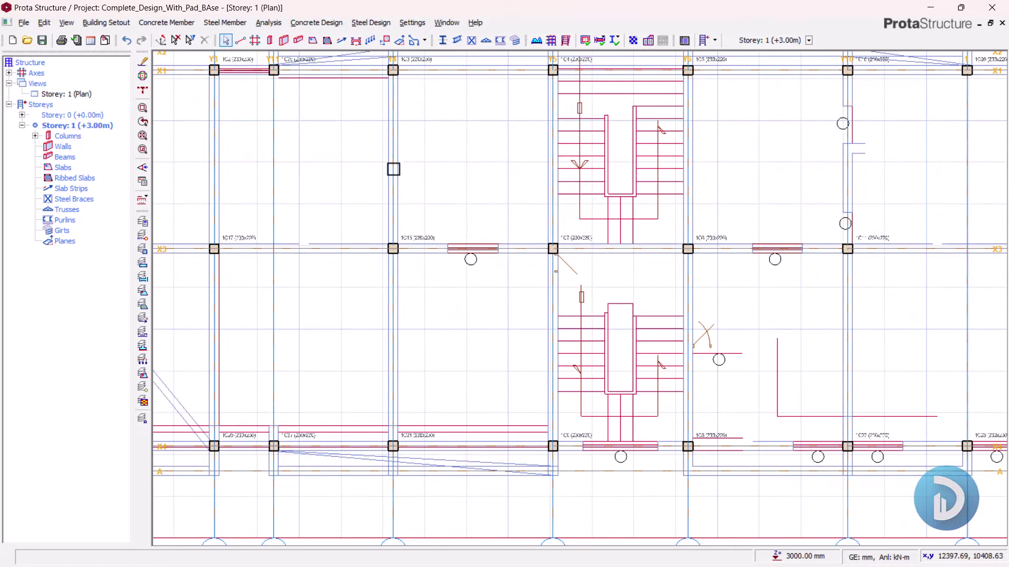
middle_drag(429, 319, 436, 419)
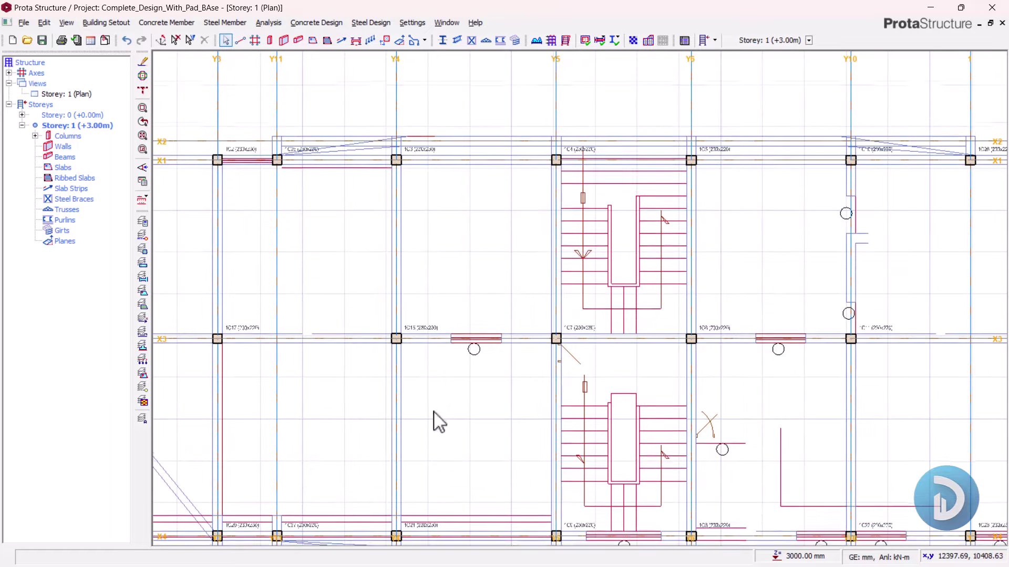
scroll(435, 291, down, 1)
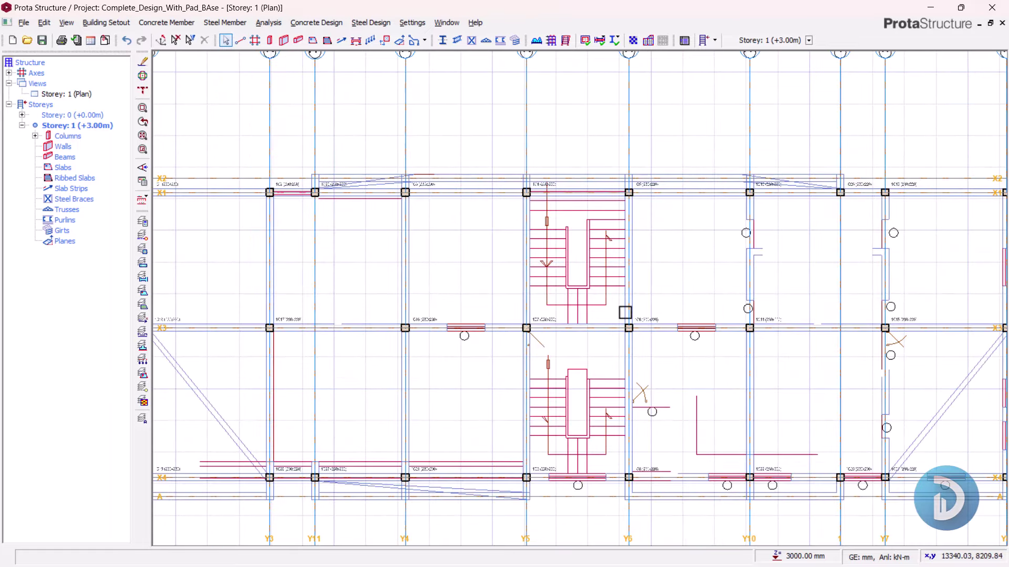
middle_drag(701, 302, 511, 327)
scroll(745, 259, down, 1)
scroll(399, 267, up, 5)
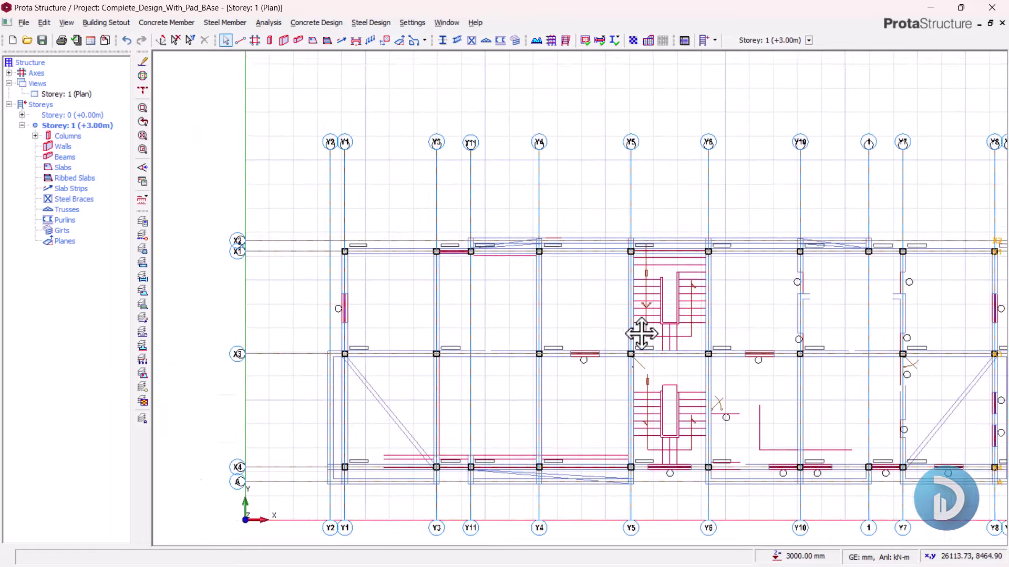
middle_drag(398, 204, 419, 246)
scroll(418, 242, down, 1)
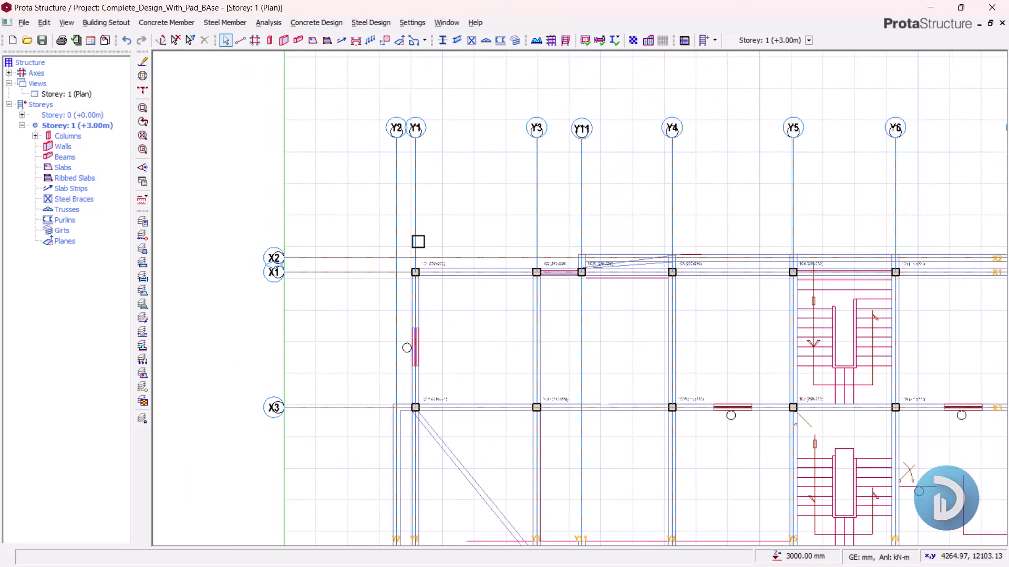
Step: View the imported Storey 1 columns in 3D from several sides, and return to the plan view
click(64, 94)
click(67, 99)
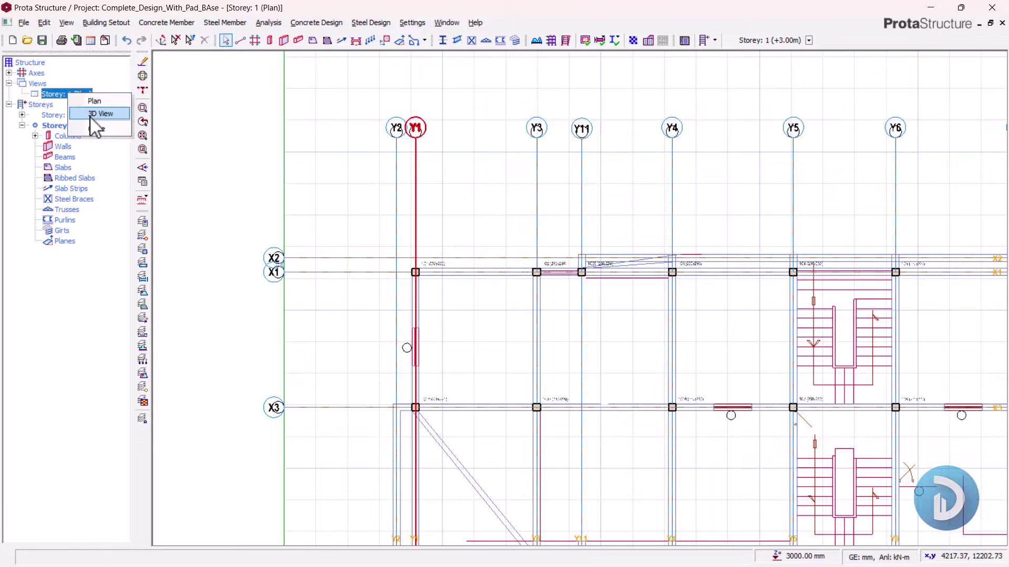
click(97, 119)
scroll(559, 285, down, 3)
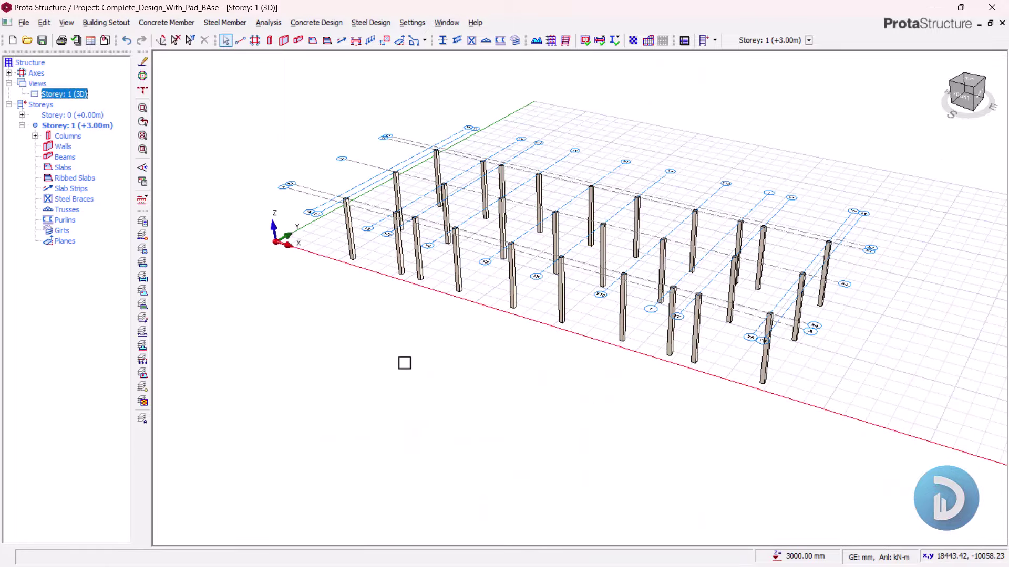
middle_drag(405, 363, 546, 374)
mouse_move(549, 375)
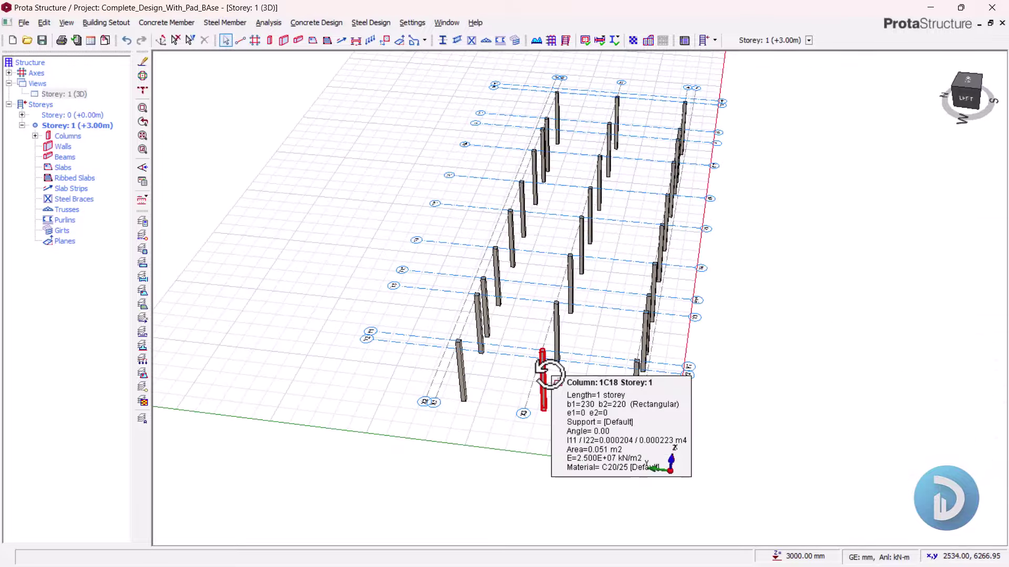
click(55, 94)
right_click(60, 95)
click(72, 105)
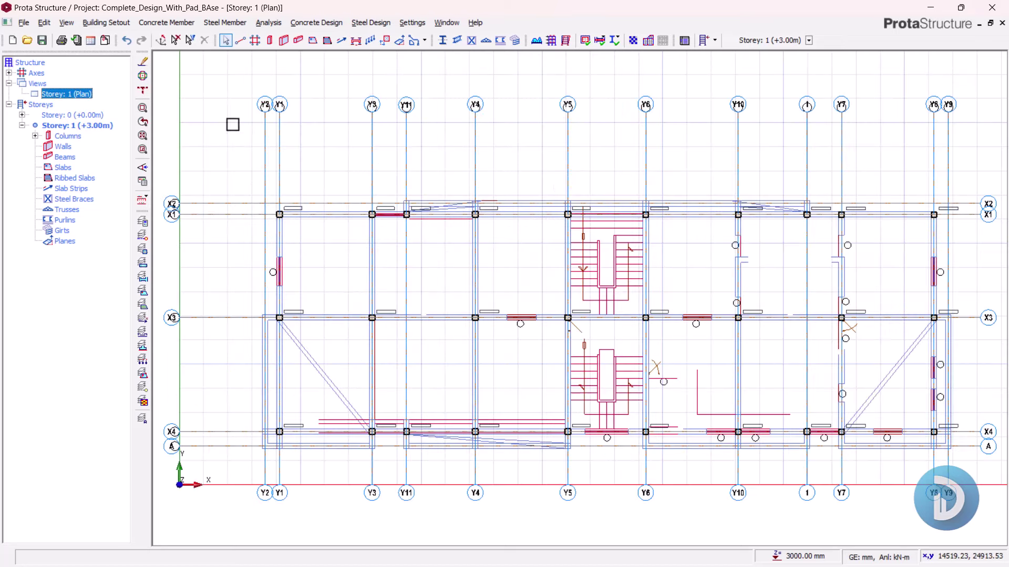
Step: Examine the labels of the imported axes around the Storey 1 plan
scroll(590, 128, up, 1)
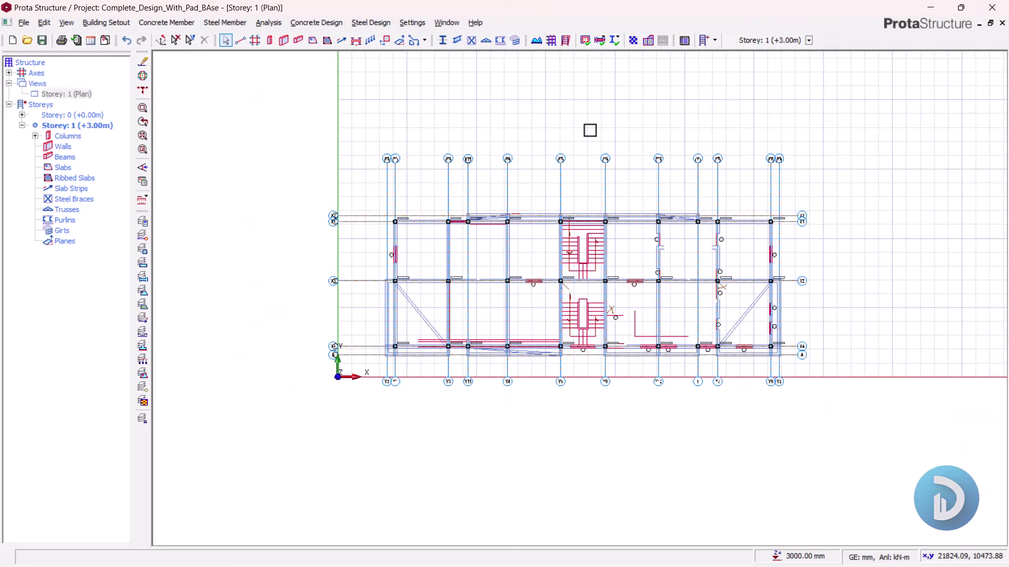
scroll(509, 253, up, 1)
scroll(368, 221, up, 1)
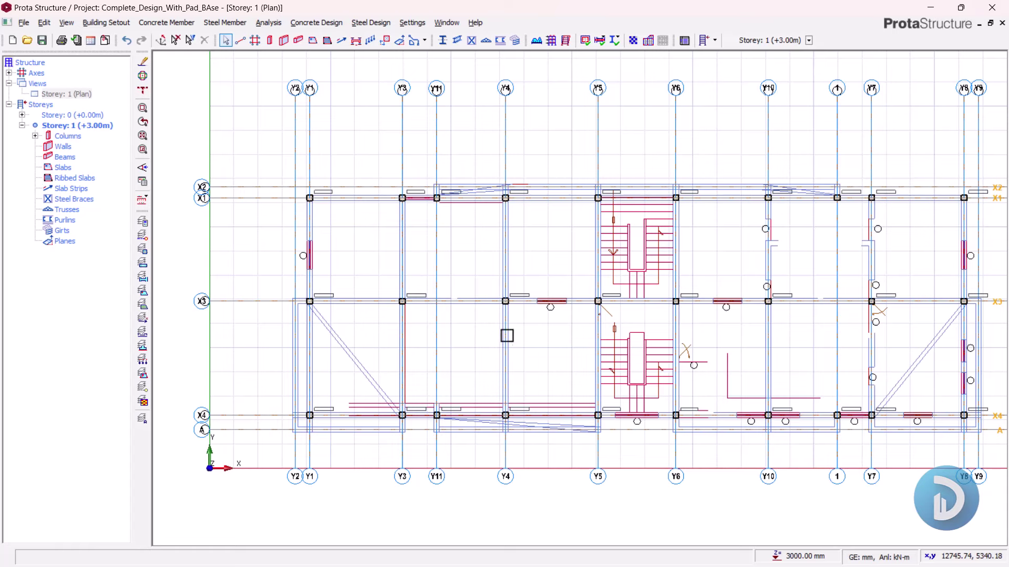
scroll(295, 91, up, 3)
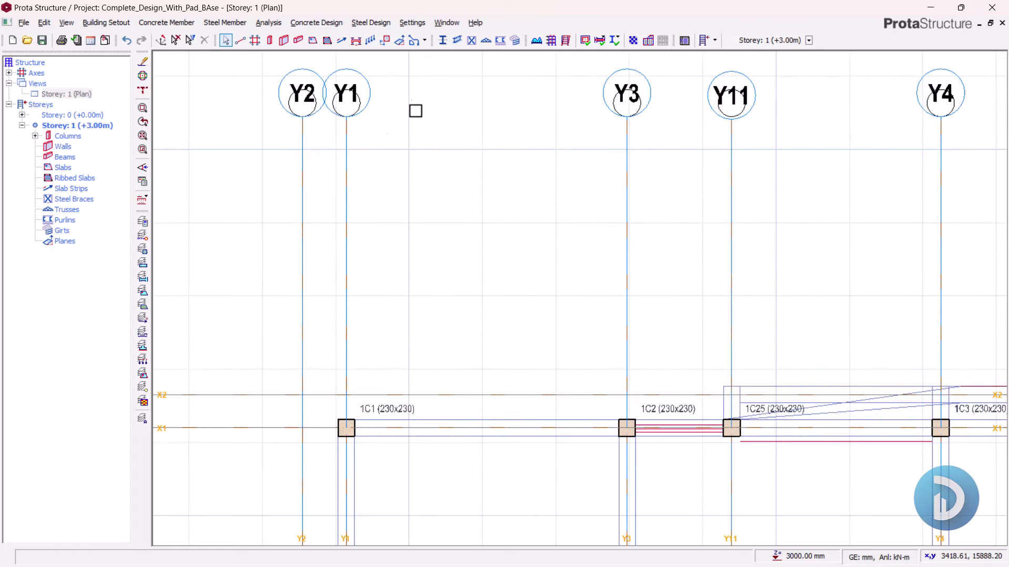
scroll(416, 111, down, 5)
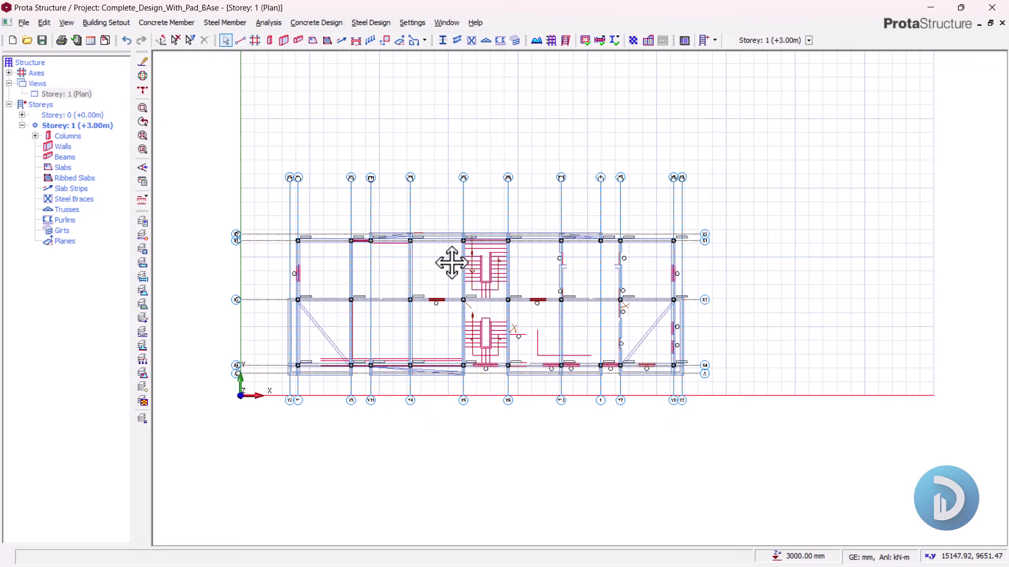
scroll(354, 210, up, 5)
scroll(385, 238, down, 1)
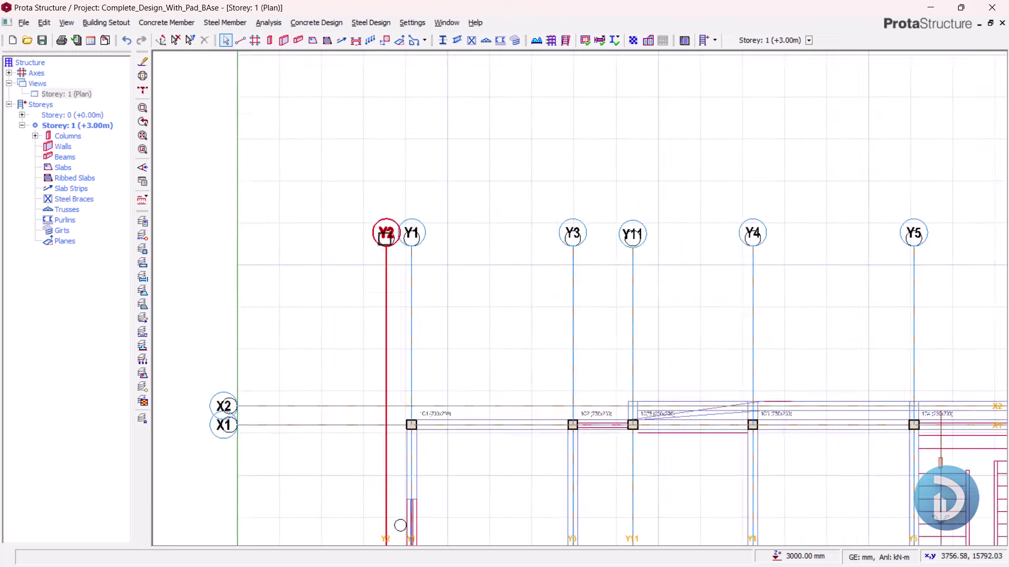
scroll(385, 237, down, 4)
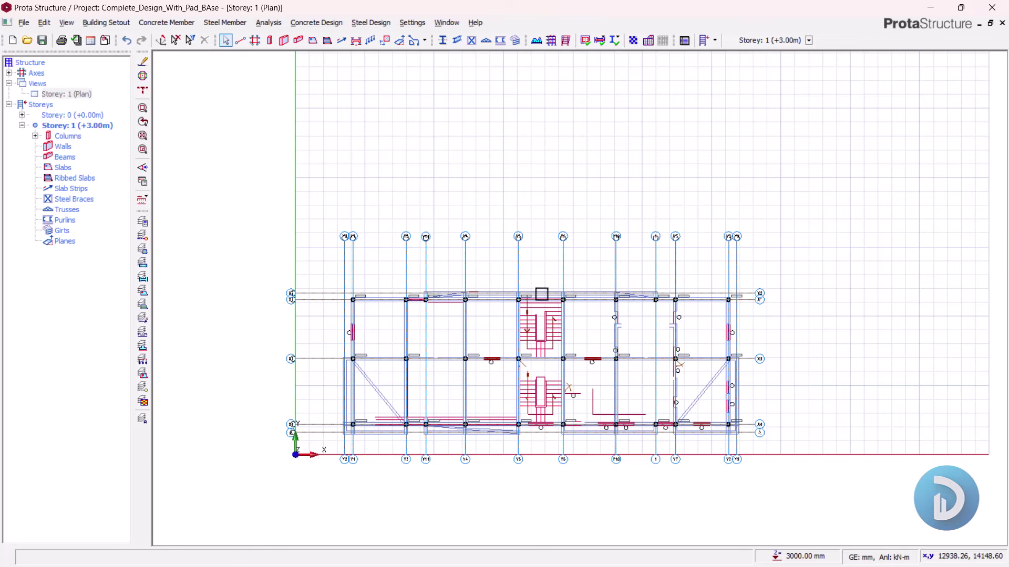
scroll(313, 308, up, 5)
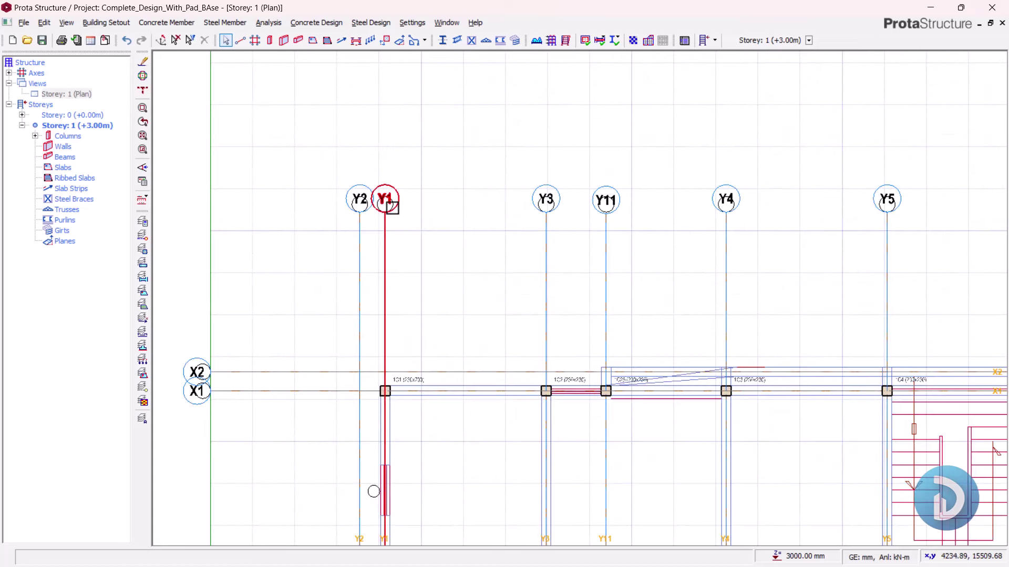
click(396, 192)
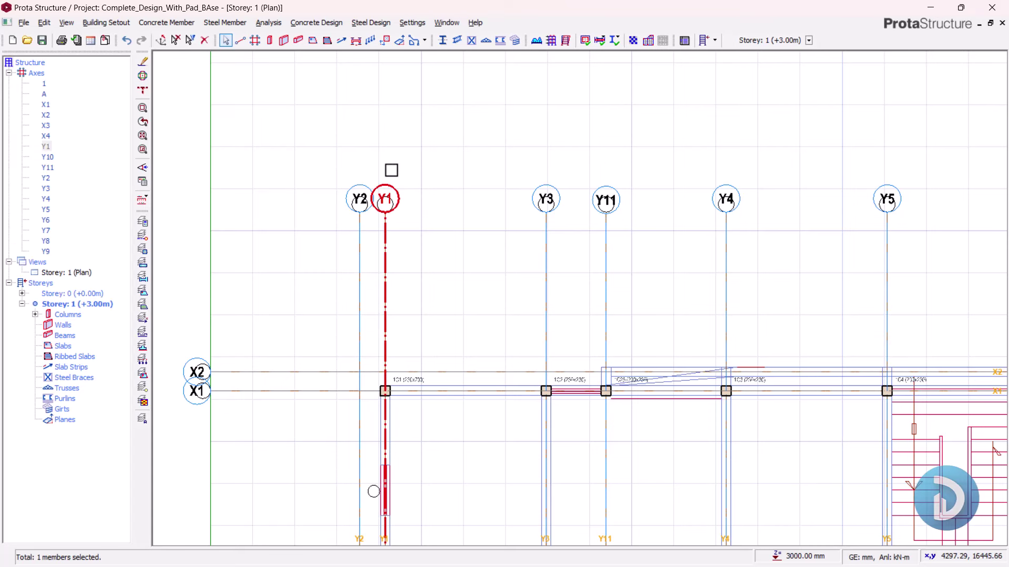
right_click(415, 178)
key(Escape)
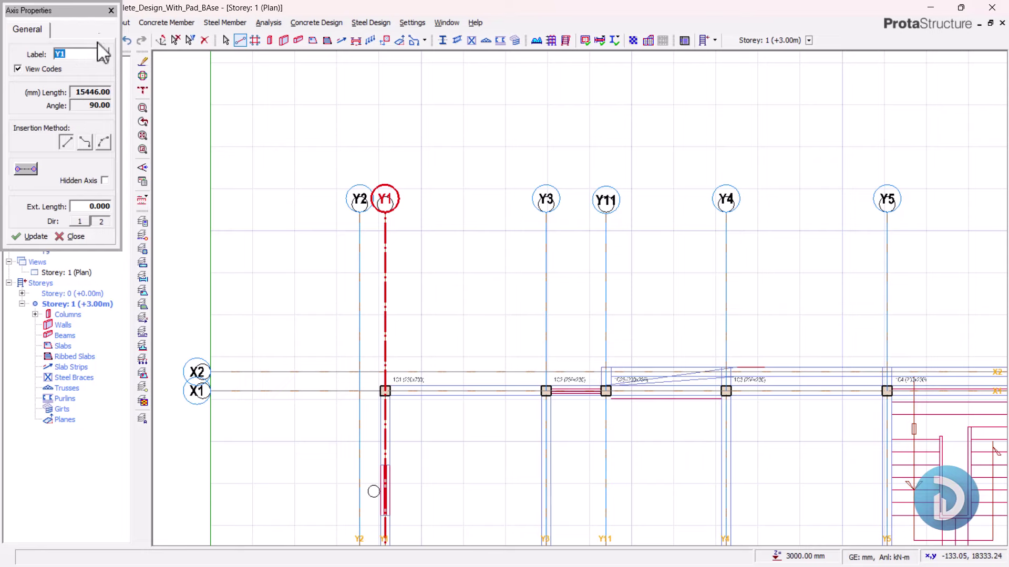
click(111, 11)
click(425, 175)
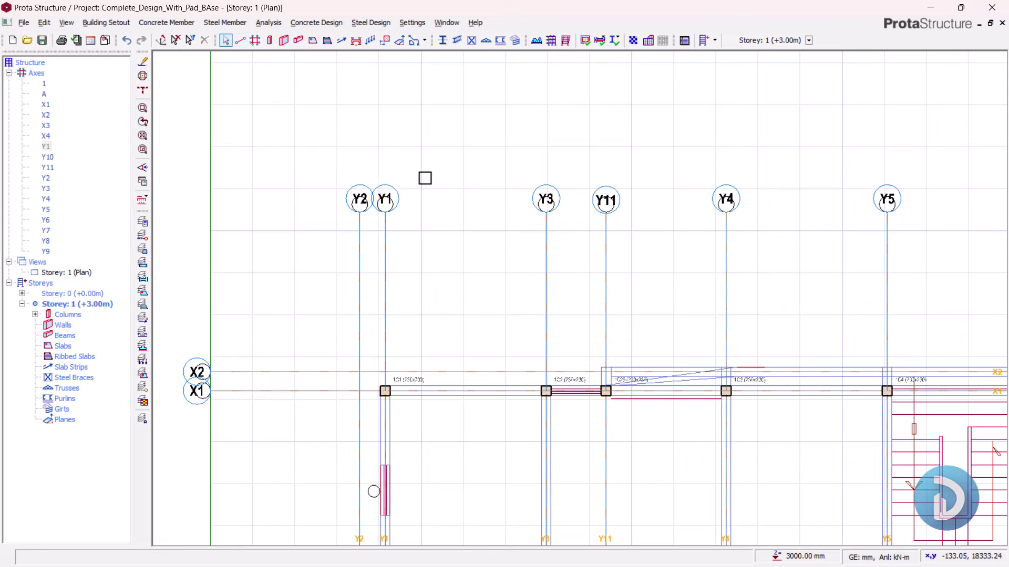
Step: Relabel the vertical axis 1 between Y10 and Y7 as 19
scroll(425, 175, down, 3)
middle_drag(648, 247, 475, 219)
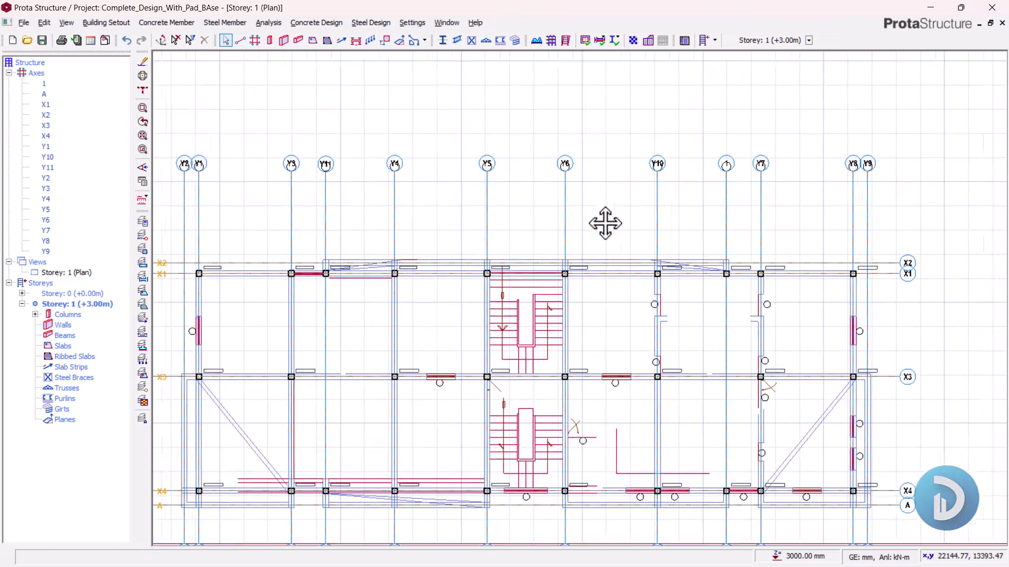
scroll(574, 167, up, 5)
scroll(619, 186, up, 2)
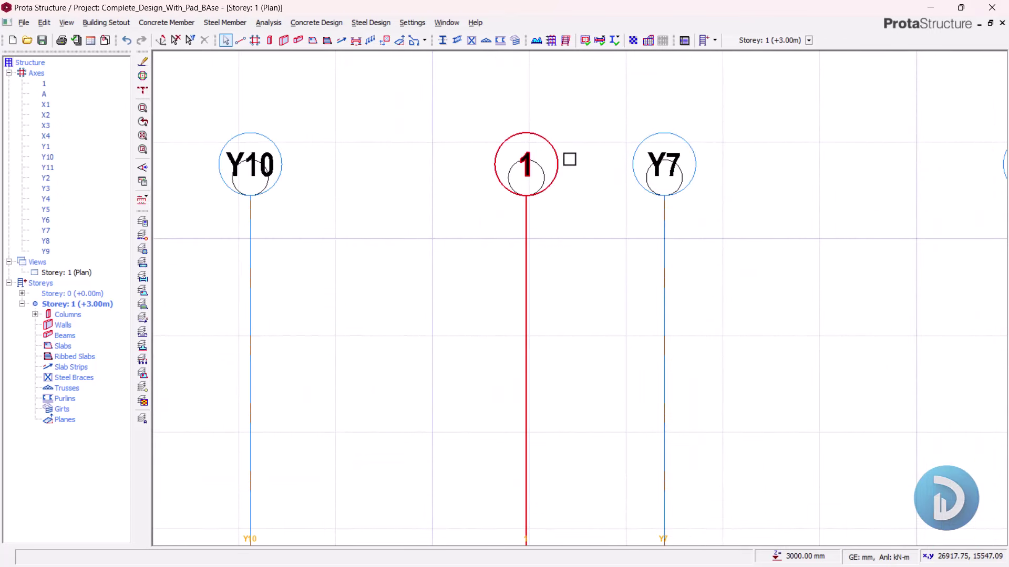
click(553, 136)
right_click(558, 133)
click(567, 142)
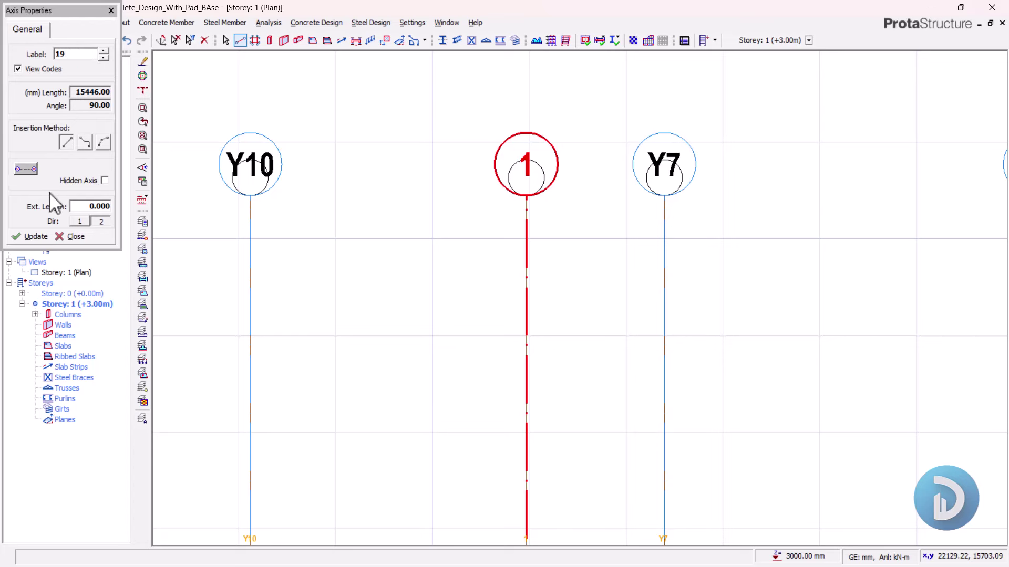
click(44, 237)
click(69, 236)
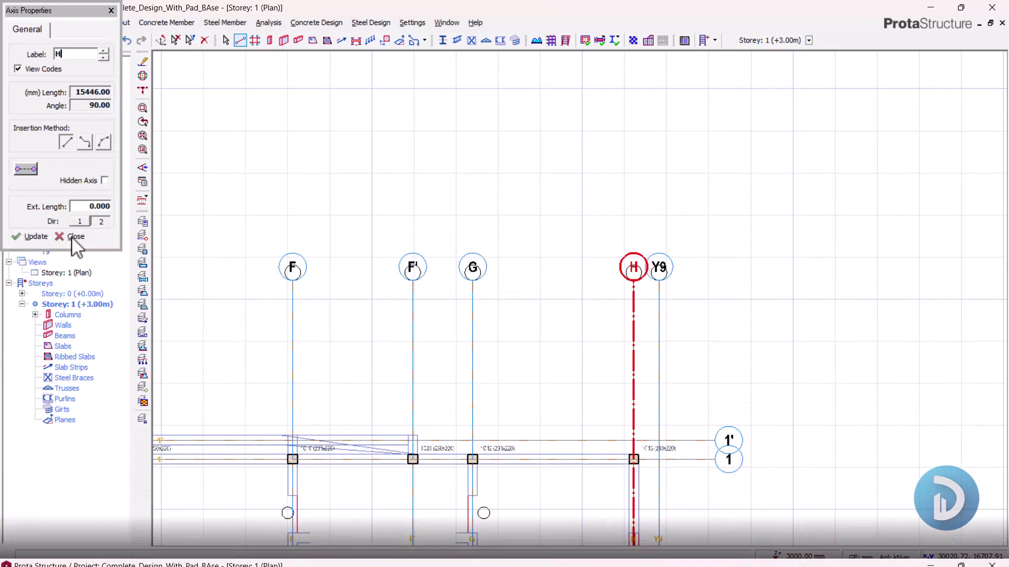
Step: Finish labelling the vertical axis next to Y9 as H and close its axis properties
click(73, 236)
scroll(336, 226, down, 3)
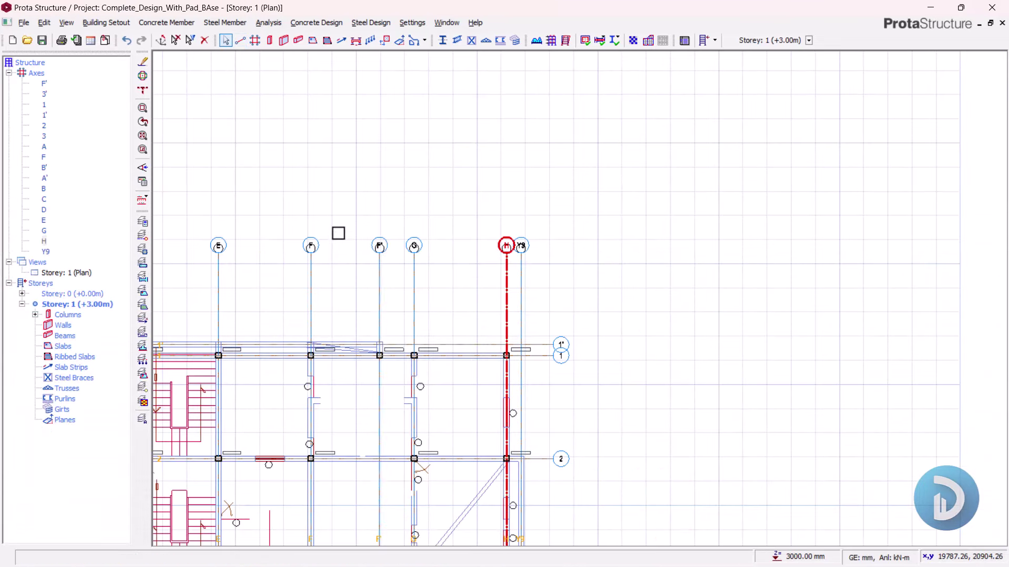
Step: Relabel the vertical axis Y9 beside axis H as H' and close its axis properties
scroll(506, 239, up, 4)
click(539, 232)
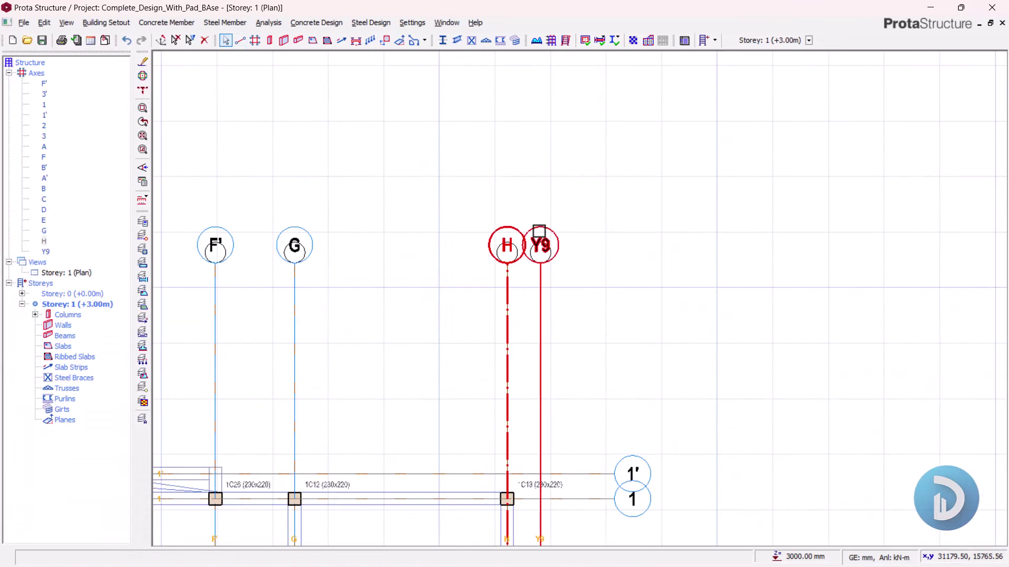
right_click(453, 159)
click(456, 133)
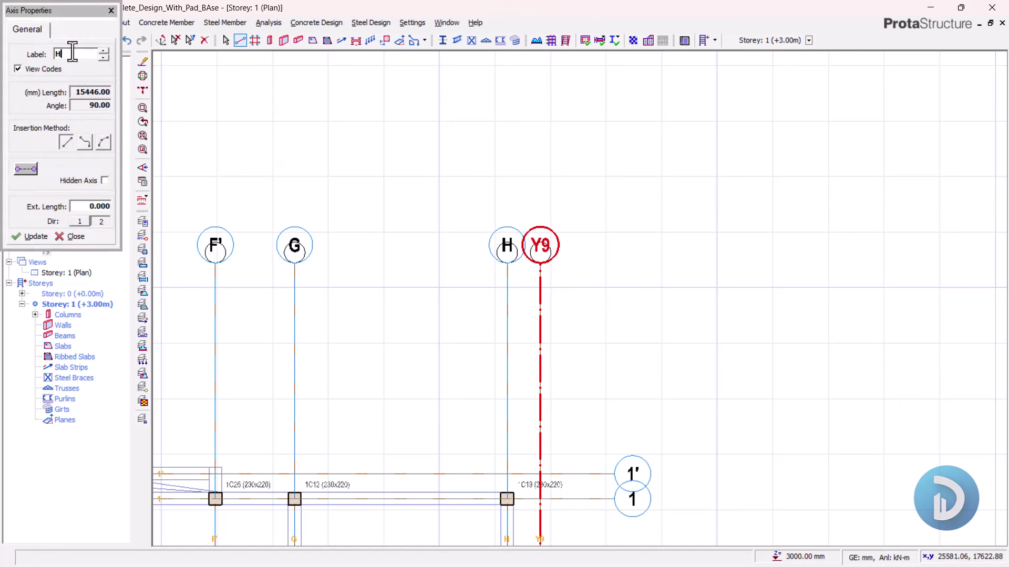
click(33, 237)
click(79, 236)
Step: Examine the relabelled axes and the imported columns across the whole Storey 1 plan
scroll(561, 164, down, 5)
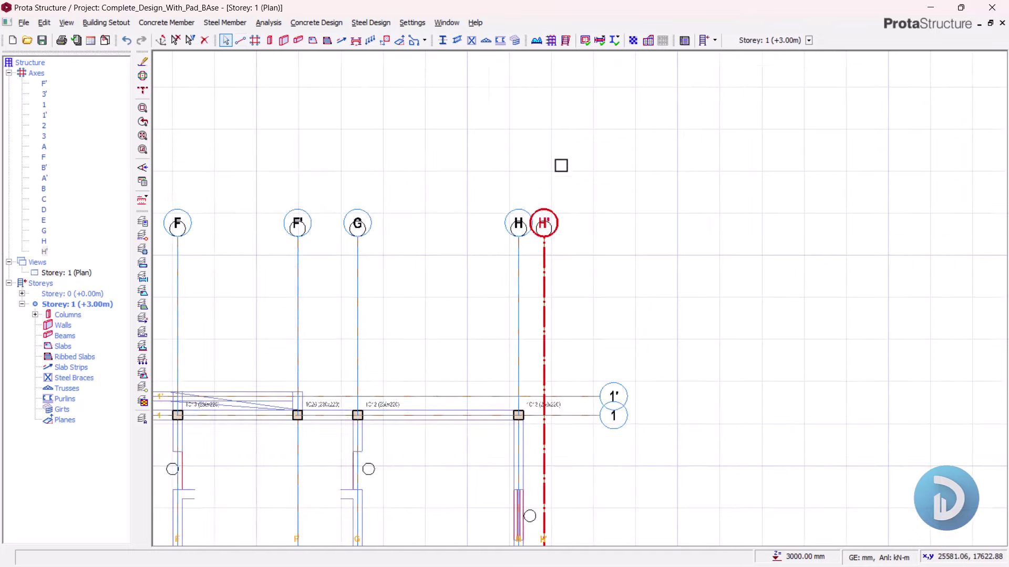
middle_drag(468, 360, 676, 302)
middle_drag(357, 330, 546, 299)
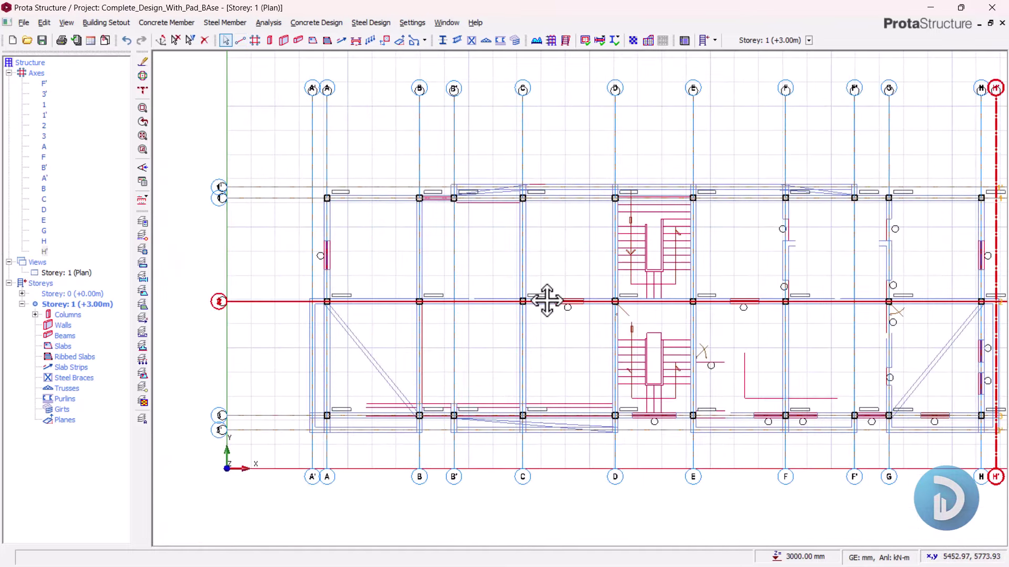
scroll(341, 378, up, 2)
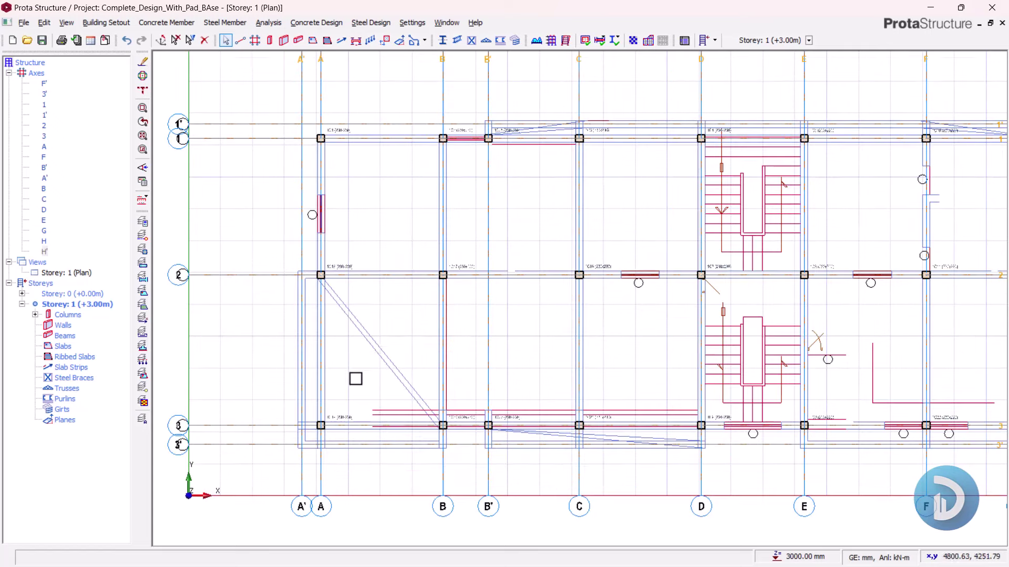
scroll(418, 336, down, 2)
middle_drag(432, 272, 373, 314)
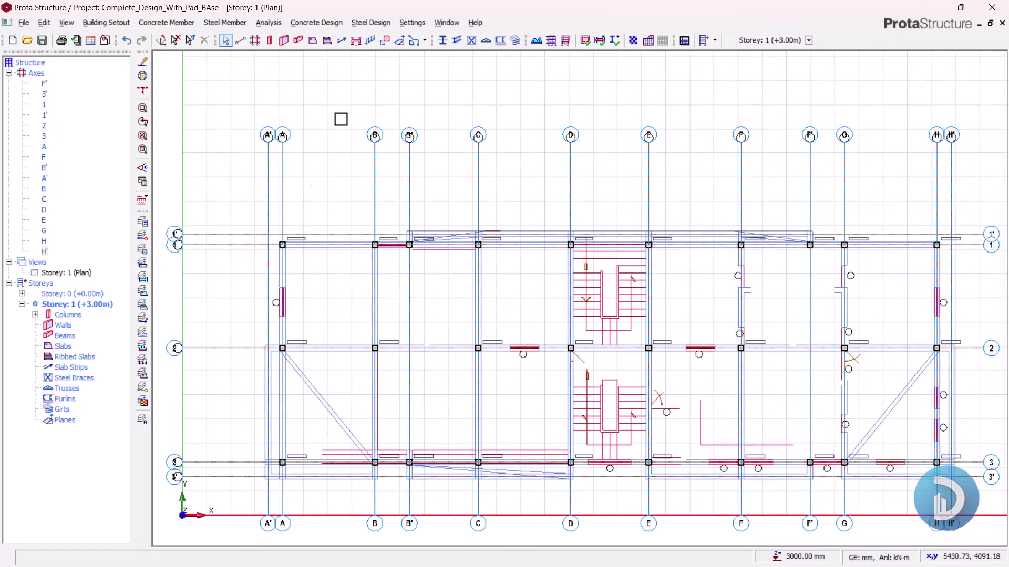
scroll(556, 344, down, 2)
scroll(412, 388, up, 2)
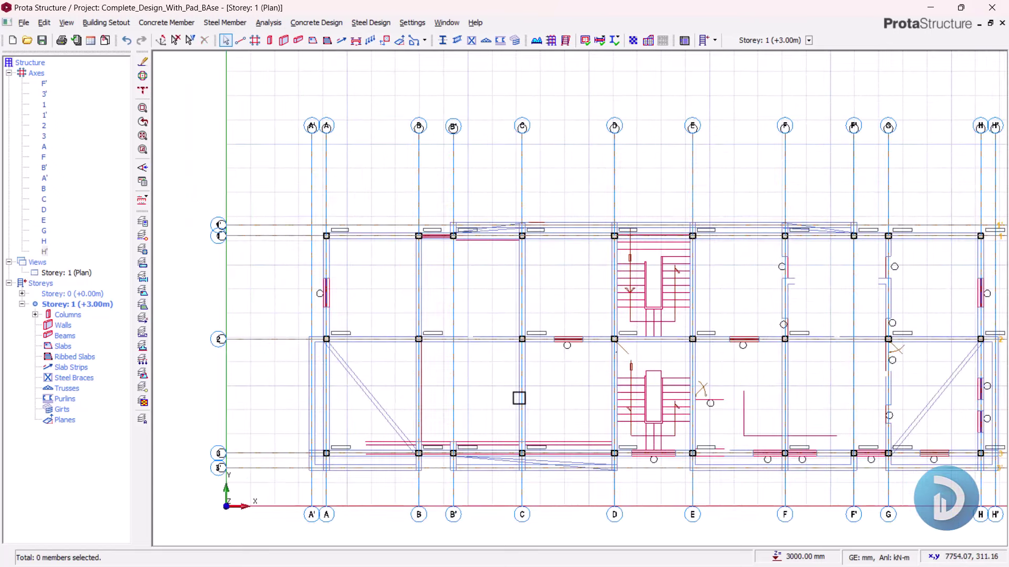
middle_drag(518, 396, 473, 321)
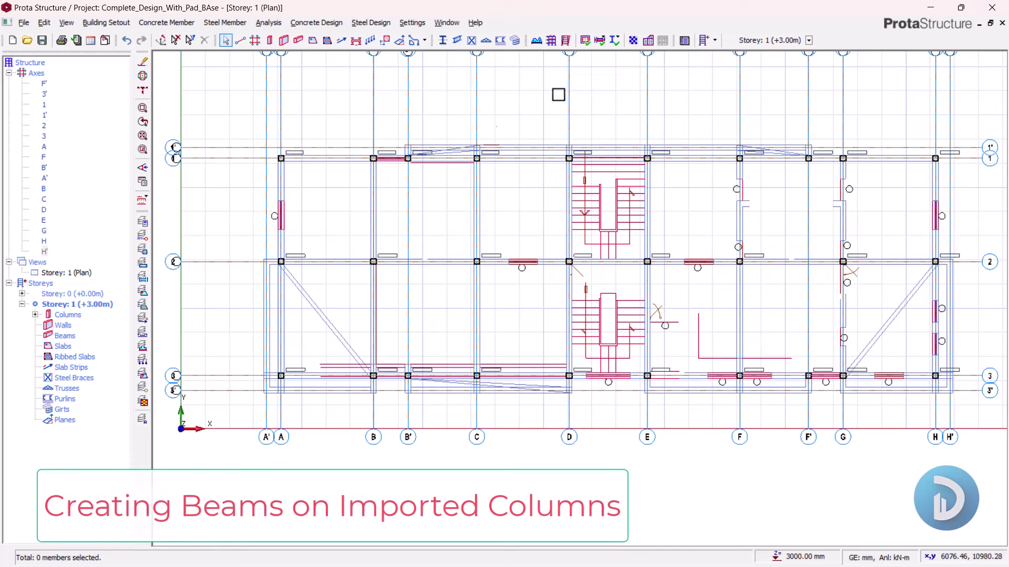
scroll(520, 250, down, 1)
scroll(430, 230, down, 1)
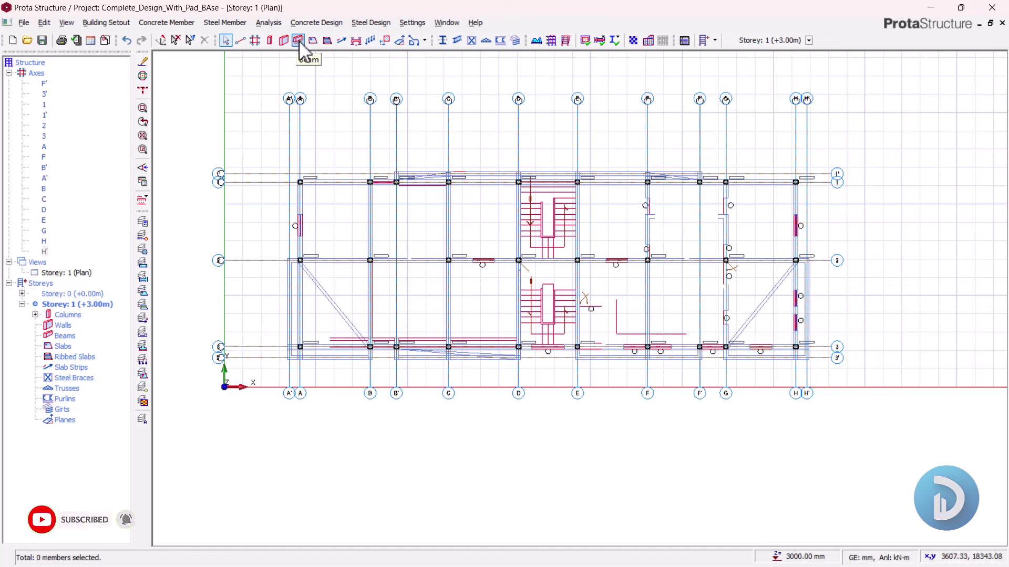
Step: Start a concrete beam of Normal type and set its section width to 230 mm
click(166, 23)
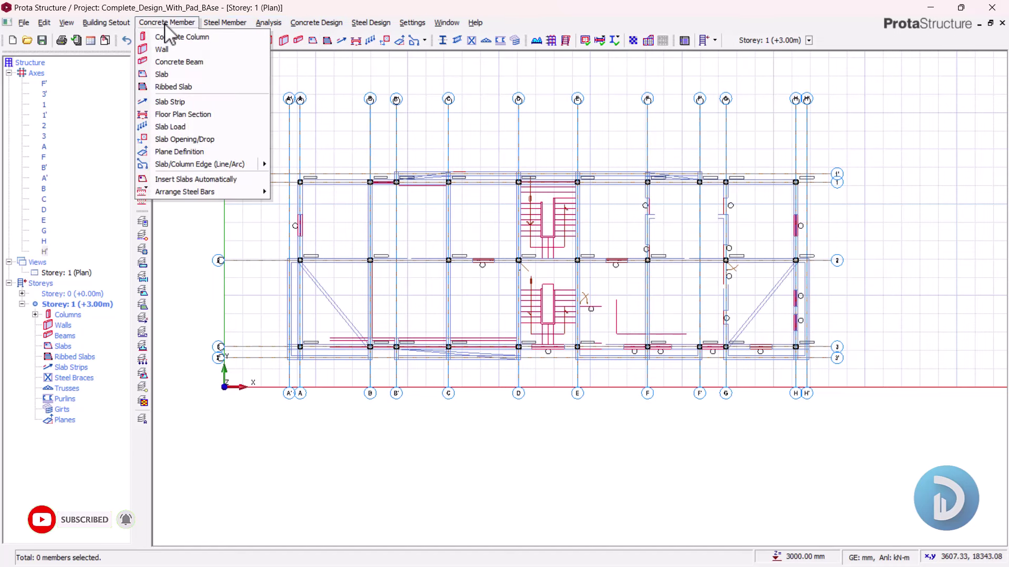
click(171, 63)
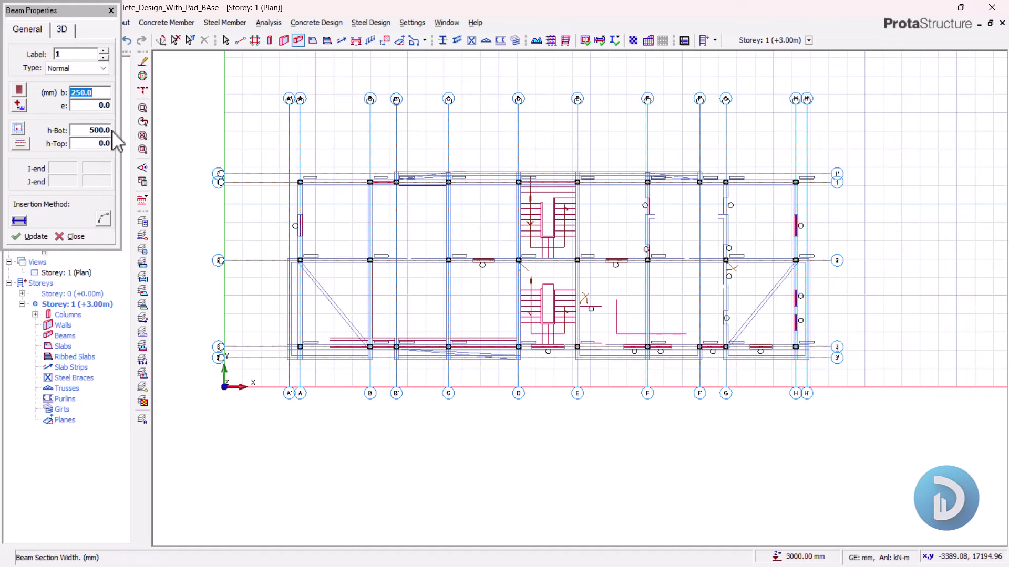
scroll(394, 178, up, 8)
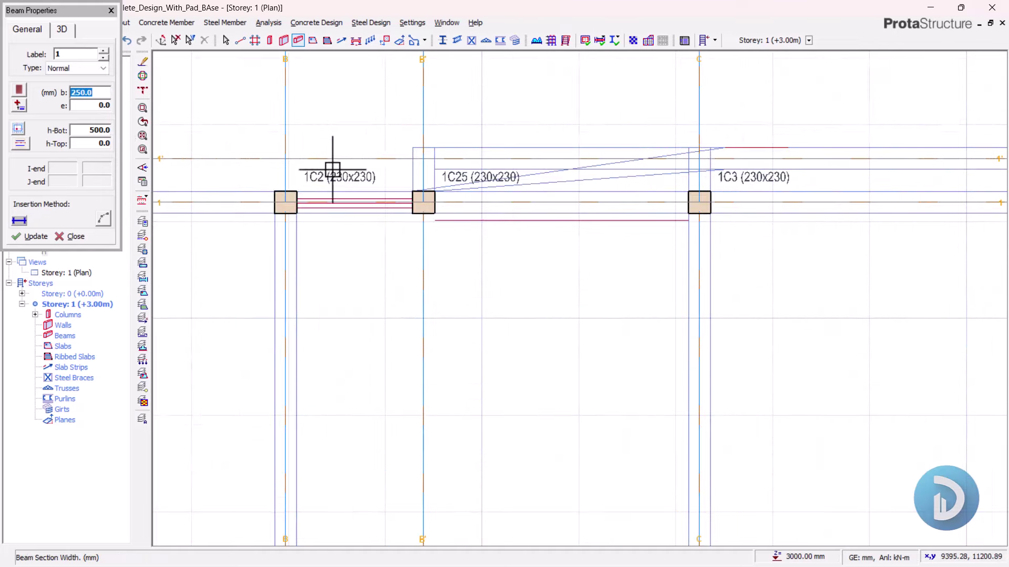
scroll(333, 169, up, 3)
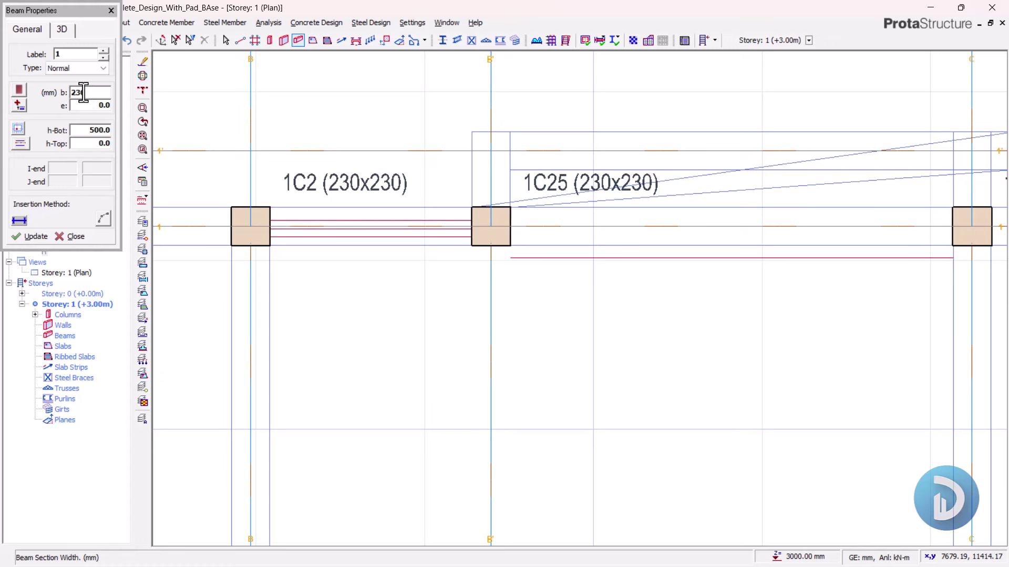
click(85, 134)
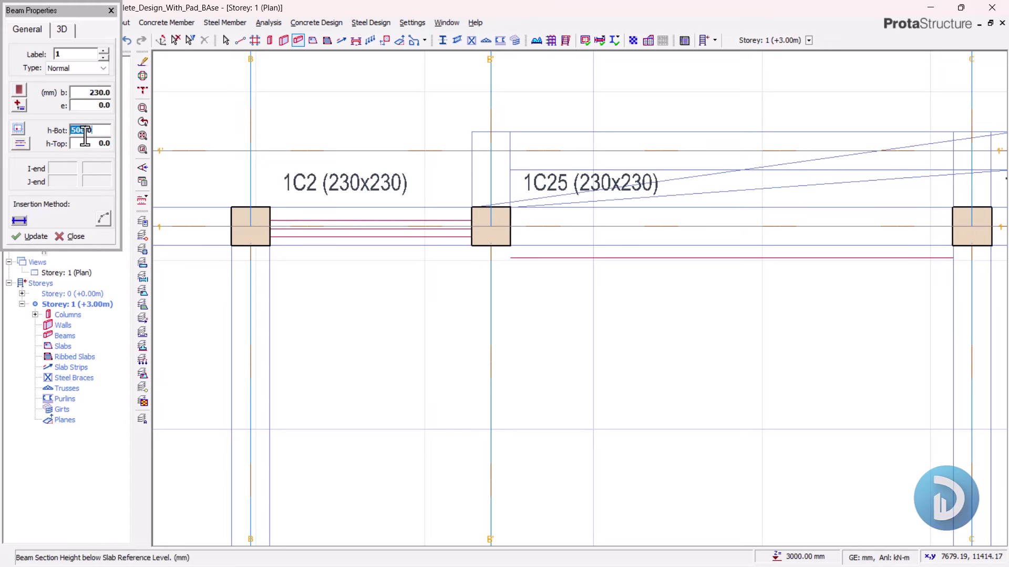
click(86, 107)
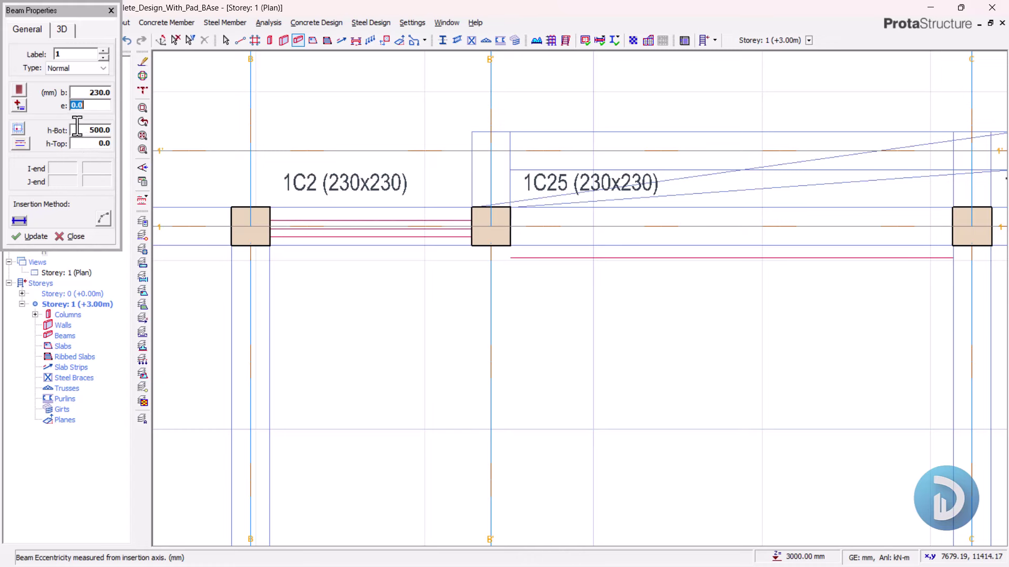
drag(72, 130, 83, 130)
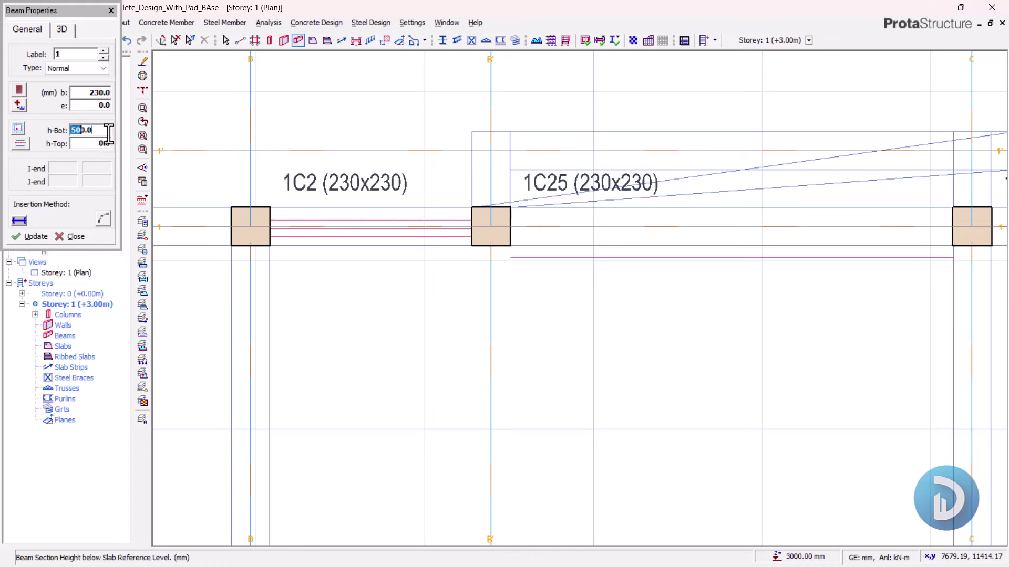
Step: Insert beams along axis 1 from the column on axis A through B to the column on B'
scroll(550, 200, down, 2)
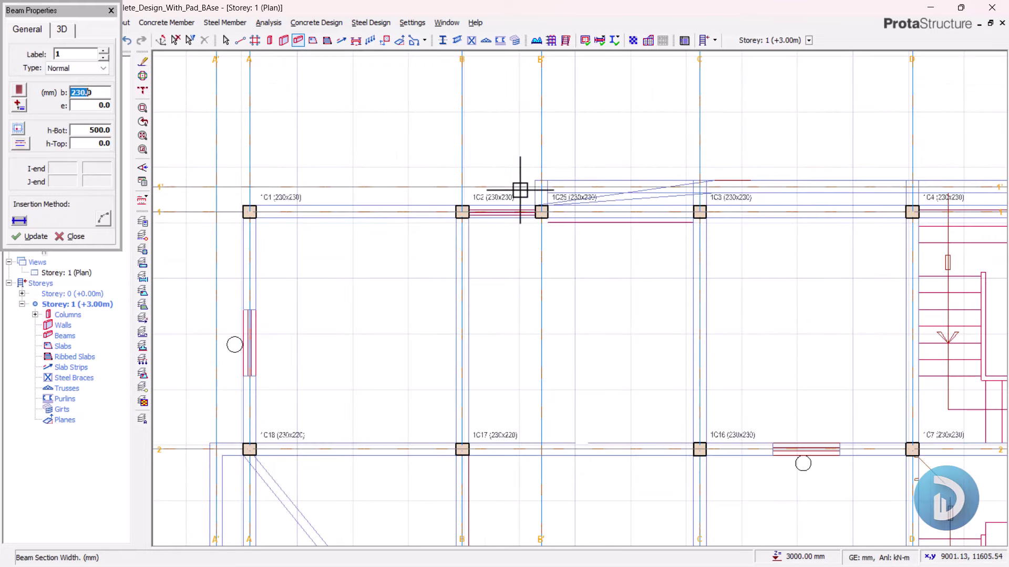
scroll(446, 184, down, 2)
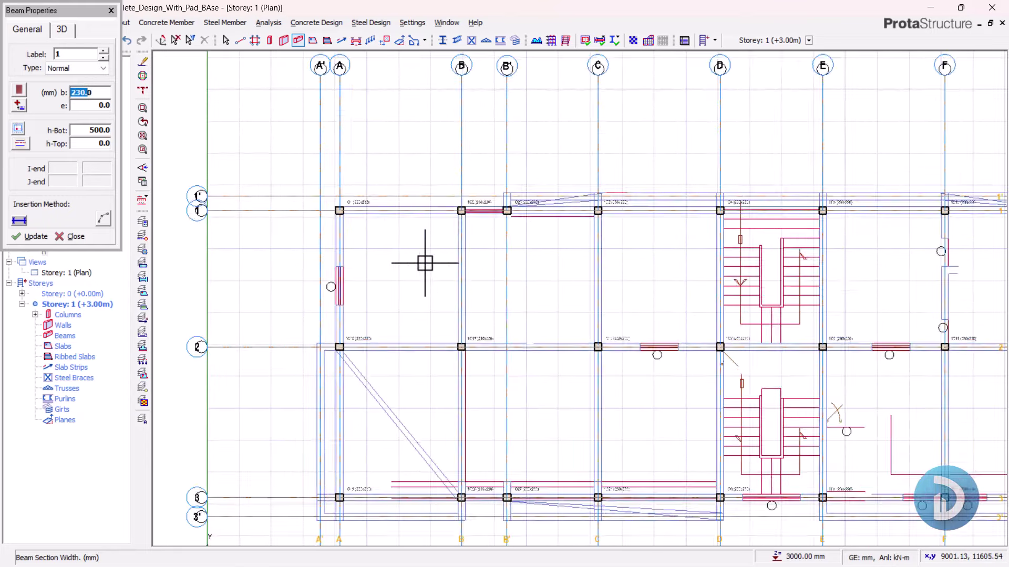
scroll(363, 209, up, 3)
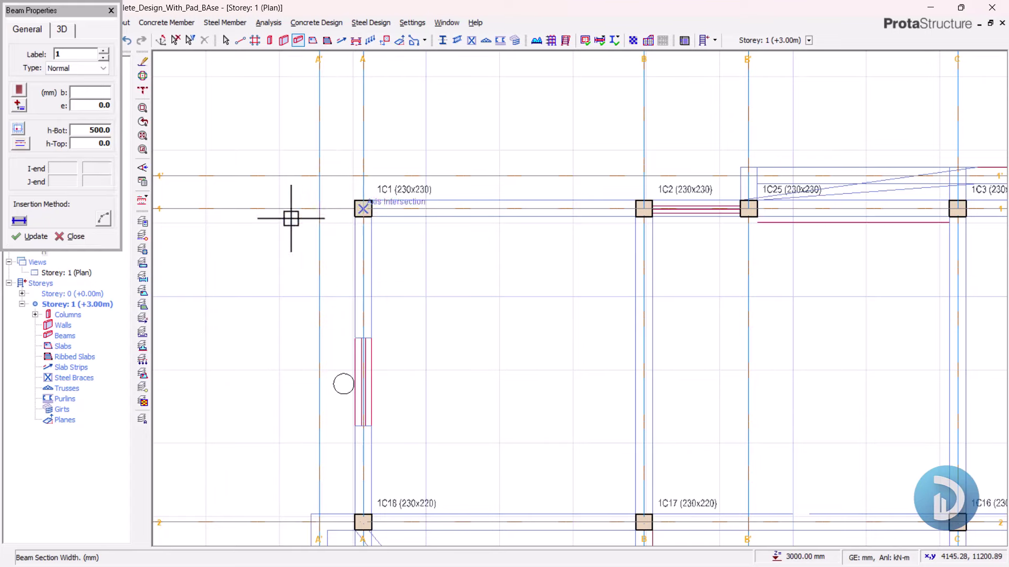
click(362, 208)
scroll(378, 216, down, 3)
scroll(682, 219, up, 3)
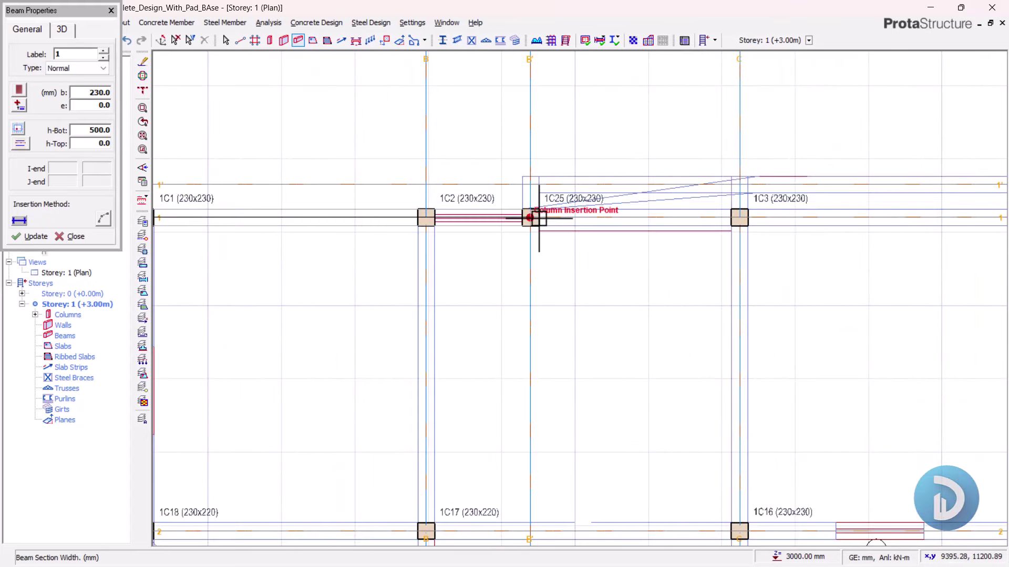
scroll(322, 247, down, 3)
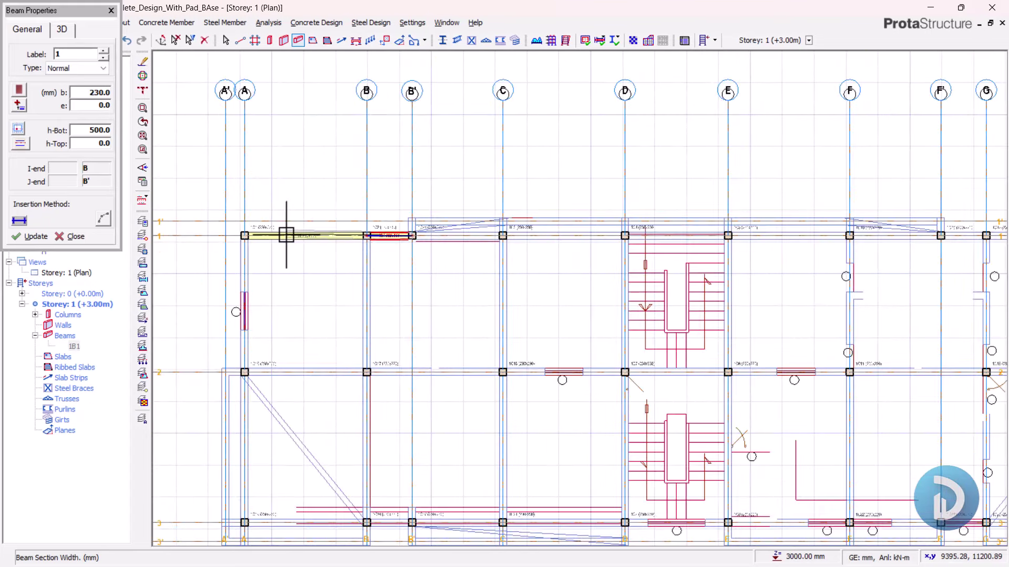
scroll(248, 236, up, 3)
scroll(248, 237, up, 2)
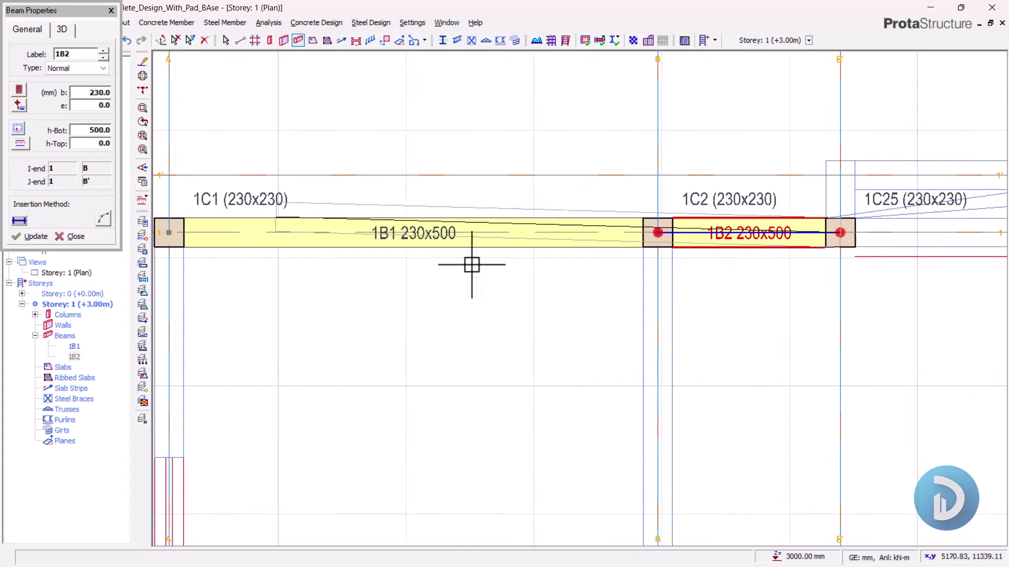
Step: Continue the beams along axis 1 from the column on axis B' to the column on axis H
scroll(543, 263, down, 3)
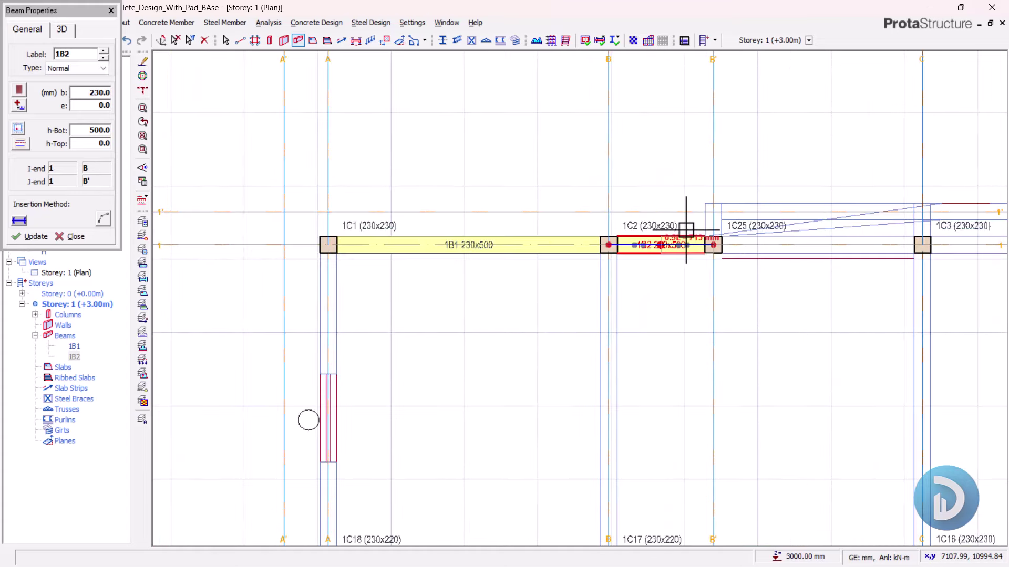
scroll(545, 290, down, 3)
scroll(693, 283, down, 2)
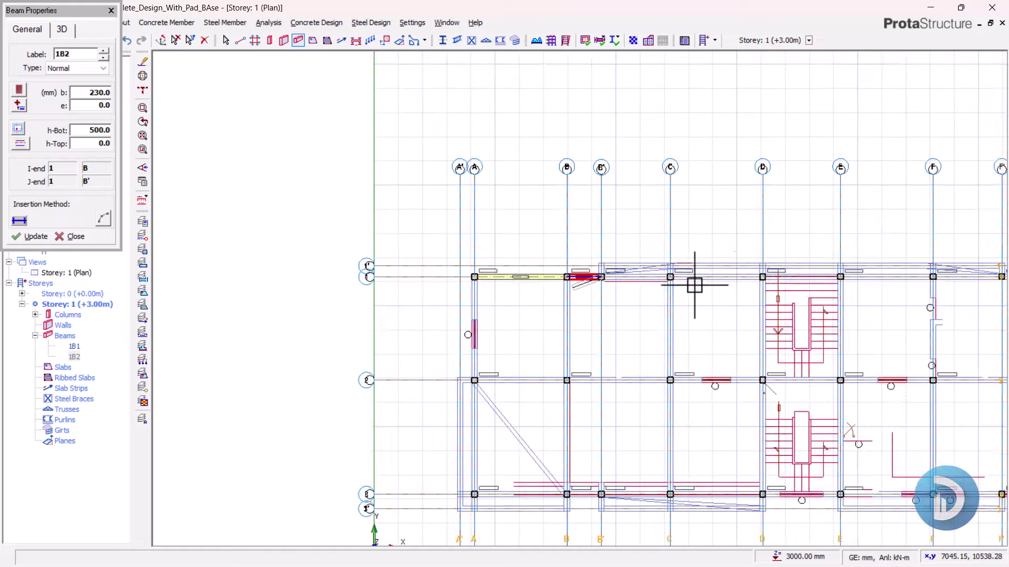
middle_drag(693, 284, 557, 322)
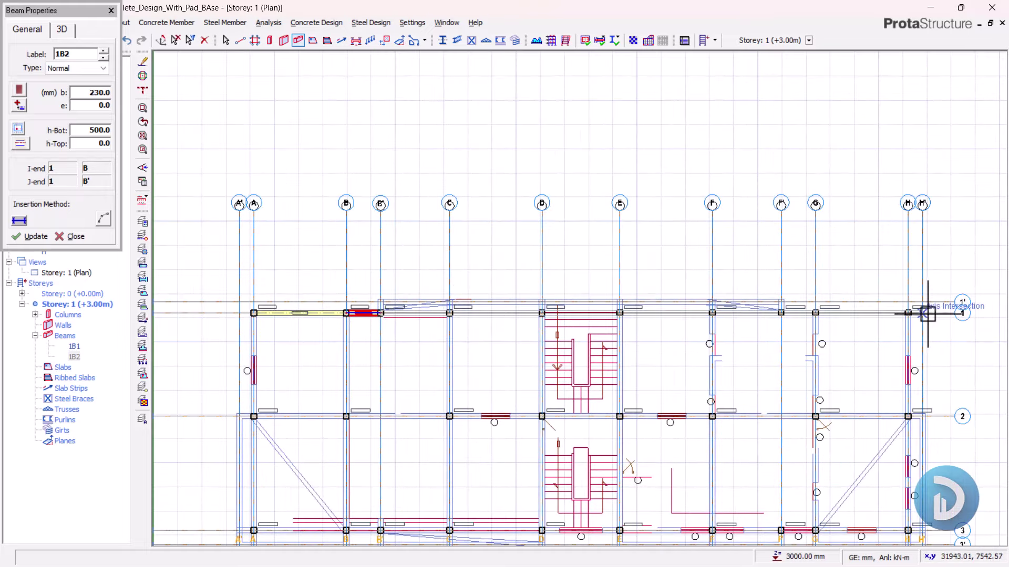
scroll(930, 310, up, 3)
scroll(933, 310, up, 2)
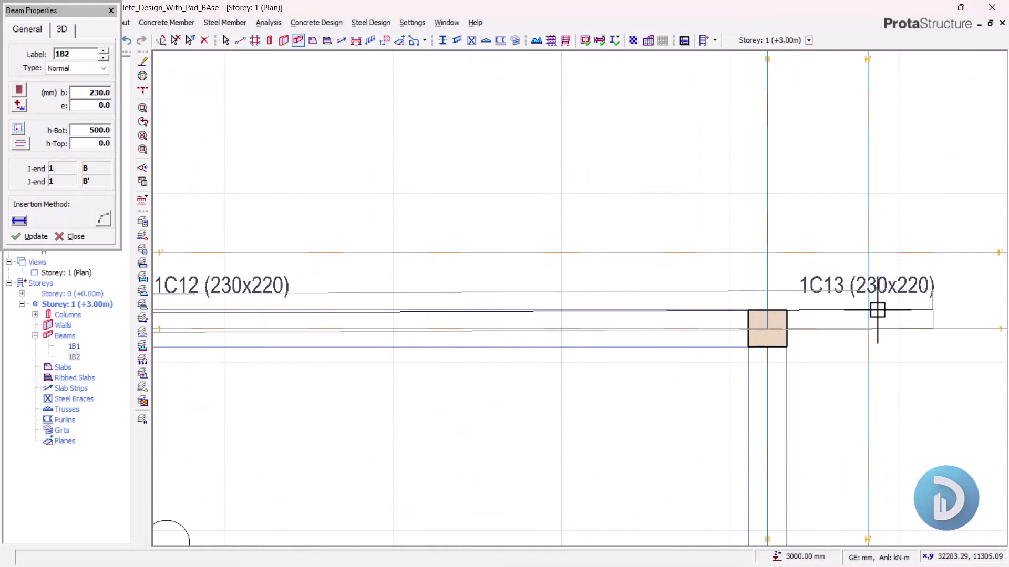
click(770, 330)
scroll(846, 215, down, 3)
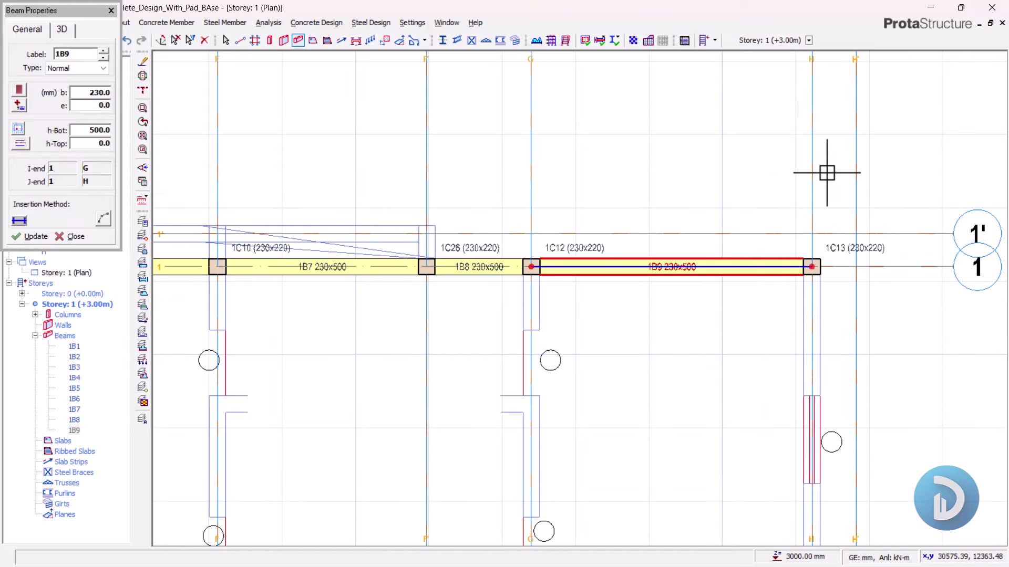
Step: Examine the beams inserted along axis 1, checking their labels, sizes and alignment with the columns
scroll(817, 216, down, 1)
scroll(623, 257, down, 3)
scroll(461, 234, down, 1)
scroll(383, 213, up, 3)
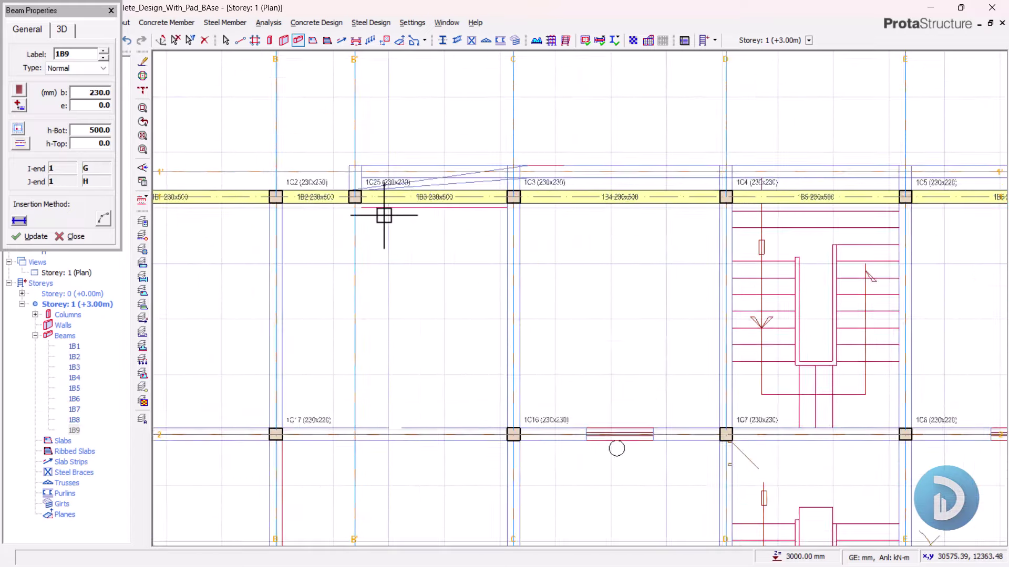
middle_drag(590, 212, 479, 248)
scroll(480, 246, up, 1)
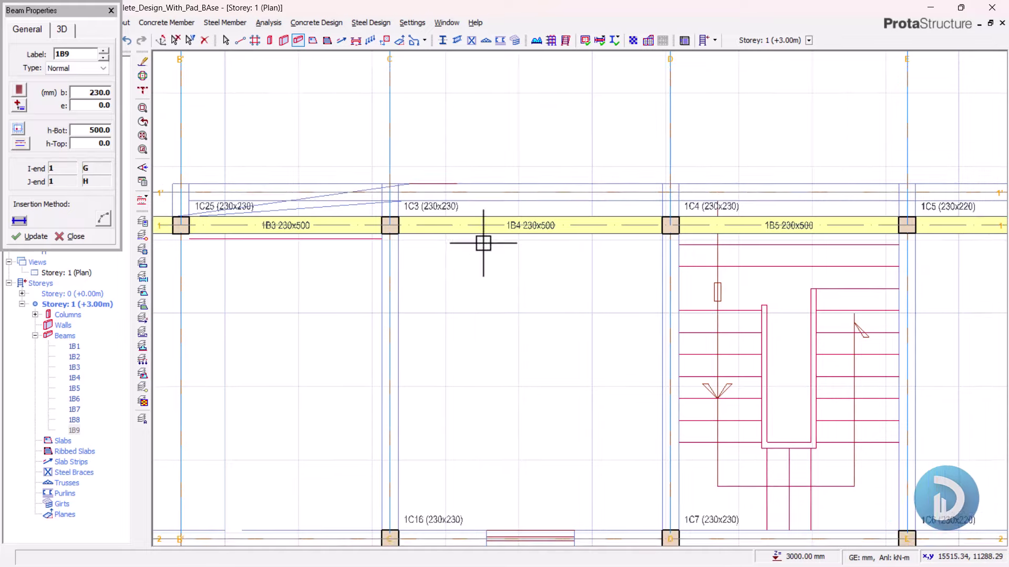
scroll(479, 245, up, 2)
scroll(678, 232, down, 1)
mouse_move(678, 232)
middle_down()
mouse_move(574, 252)
mouse_move(475, 247)
middle_up()
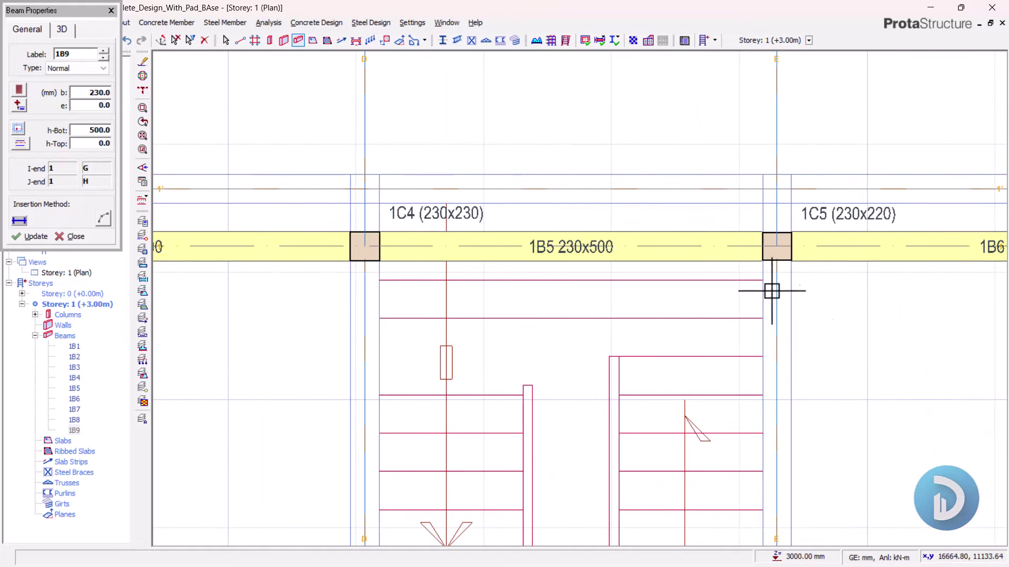
scroll(481, 196, down, 2)
middle_drag(481, 196, 417, 162)
scroll(452, 227, down, 1)
middle_drag(710, 187, 624, 188)
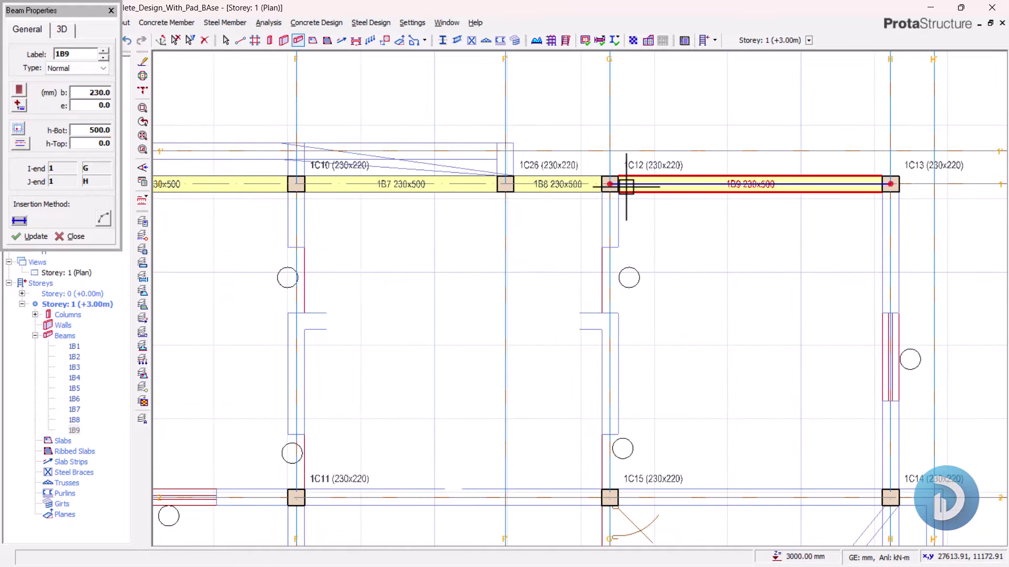
scroll(702, 281, down, 2)
middle_drag(372, 288, 371, 218)
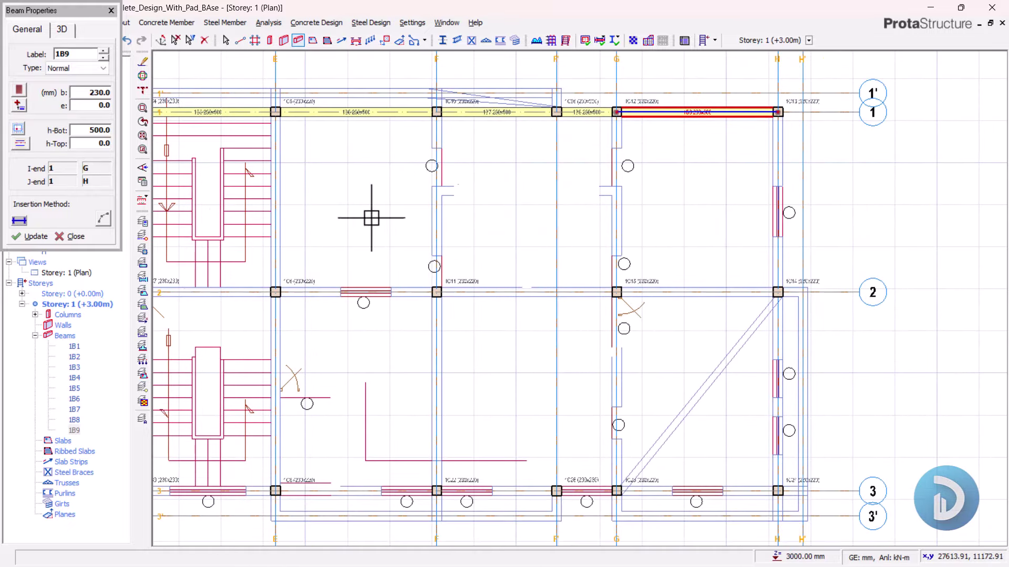
Step: Close the beam properties and view Storey 1 in 3D, orbiting to the axis A end of the beam line
click(74, 236)
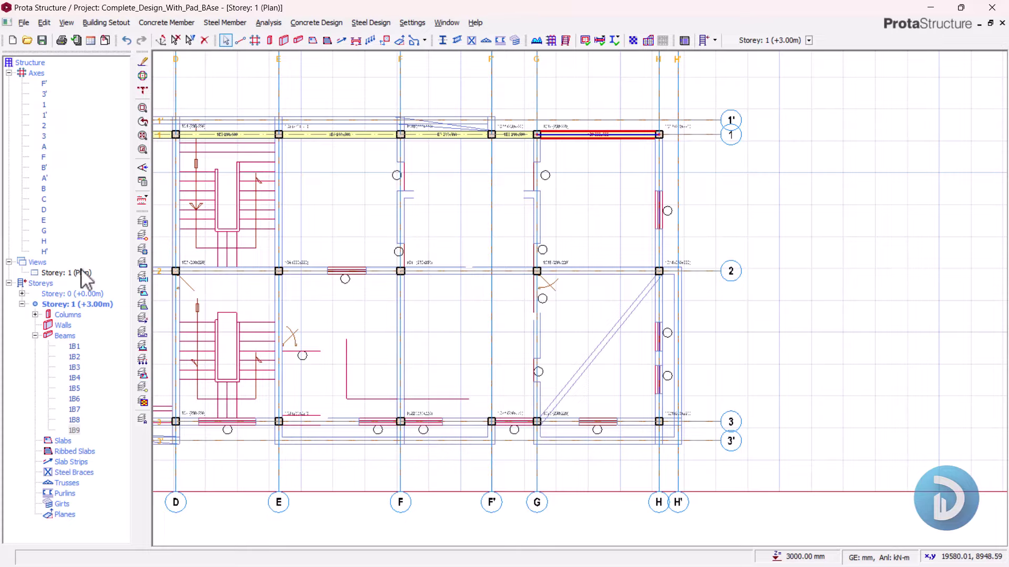
right_click(83, 273)
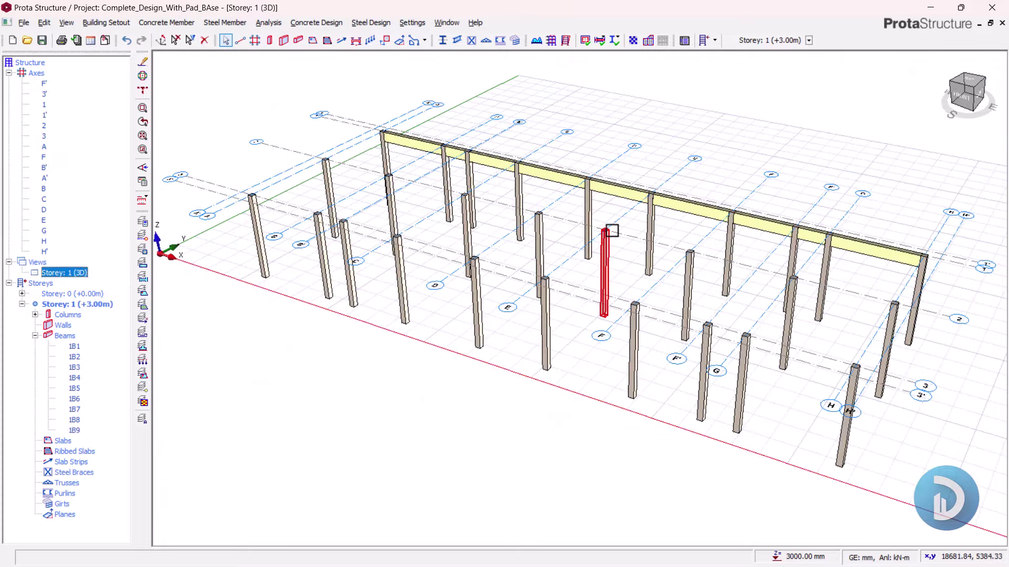
middle_drag(610, 164, 452, 366)
scroll(518, 359, up, 3)
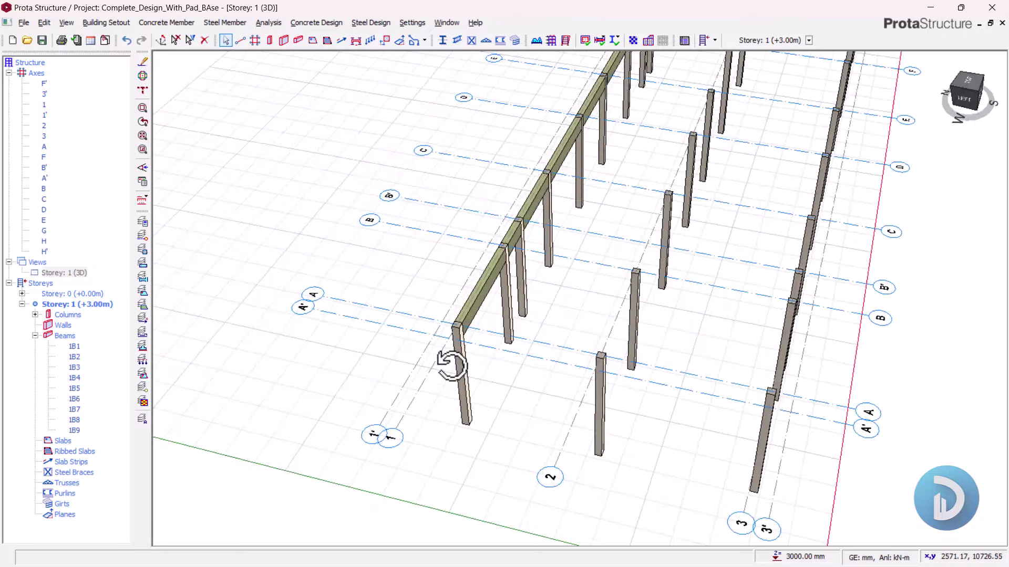
Step: Return the Storey 1 view from 3D to plan
click(65, 273)
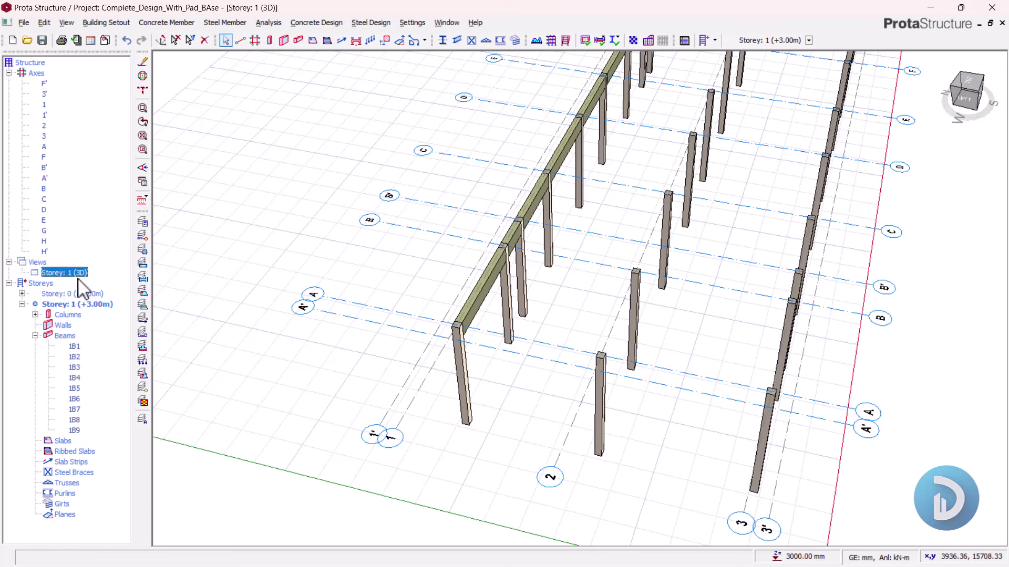
right_click(78, 280)
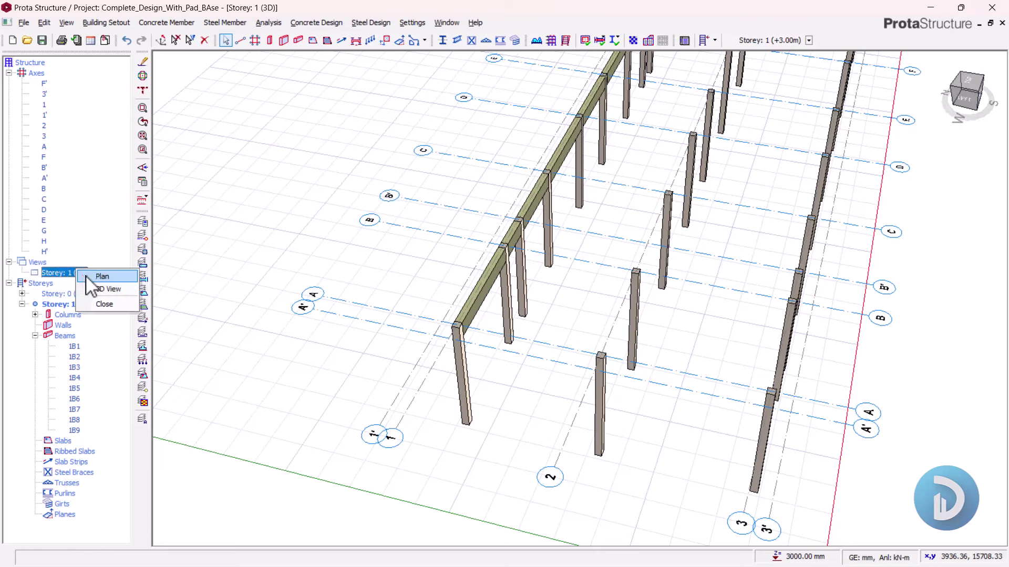
click(97, 285)
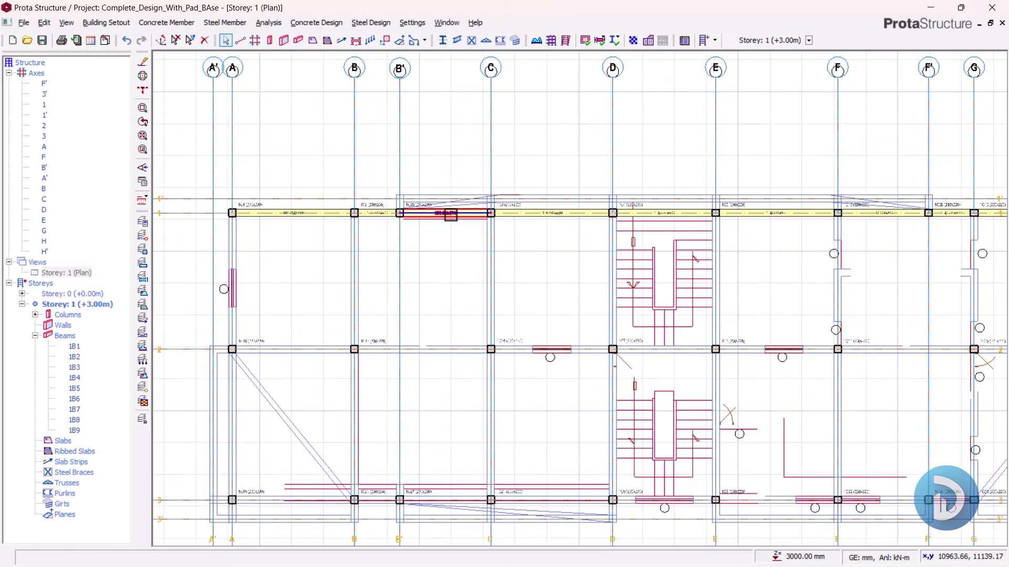
Step: Insert beams along axis A from the column on axis 1 to the column on axis 3, reusing the axis 1 beam's 230x500 properties
right_click(425, 104)
click(453, 110)
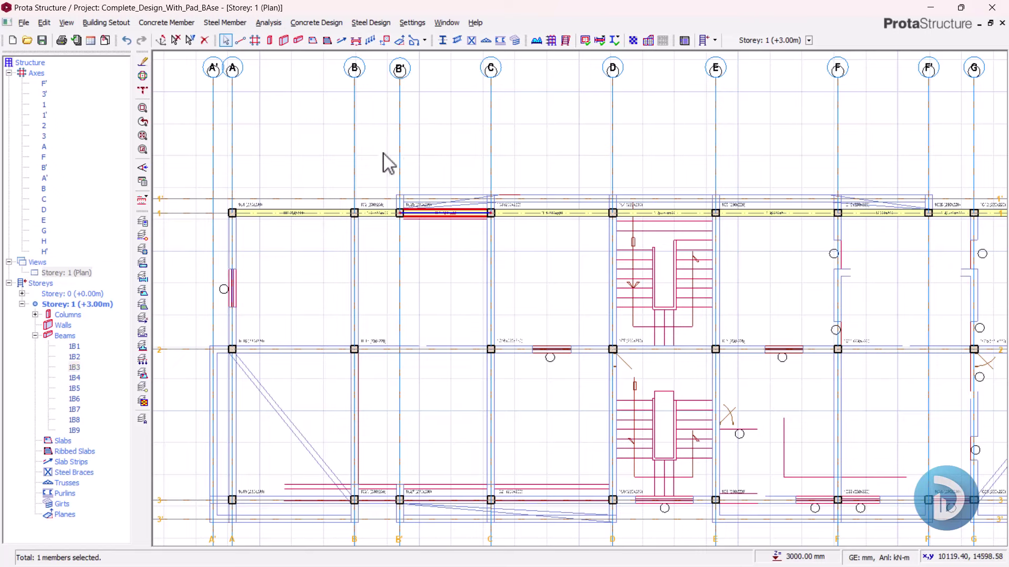
middle_drag(282, 302, 290, 153)
scroll(280, 118, up, 4)
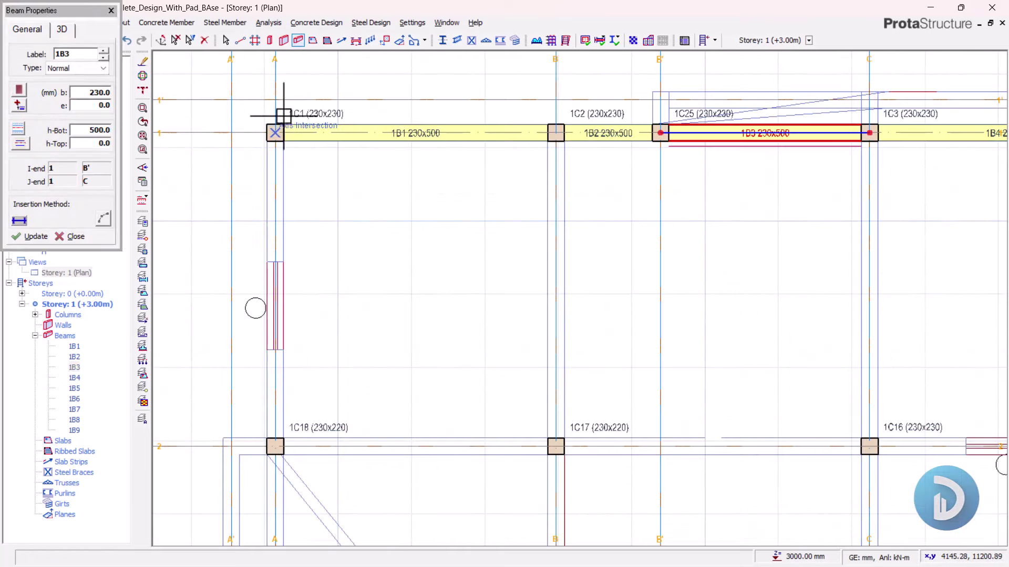
scroll(396, 81, down, 3)
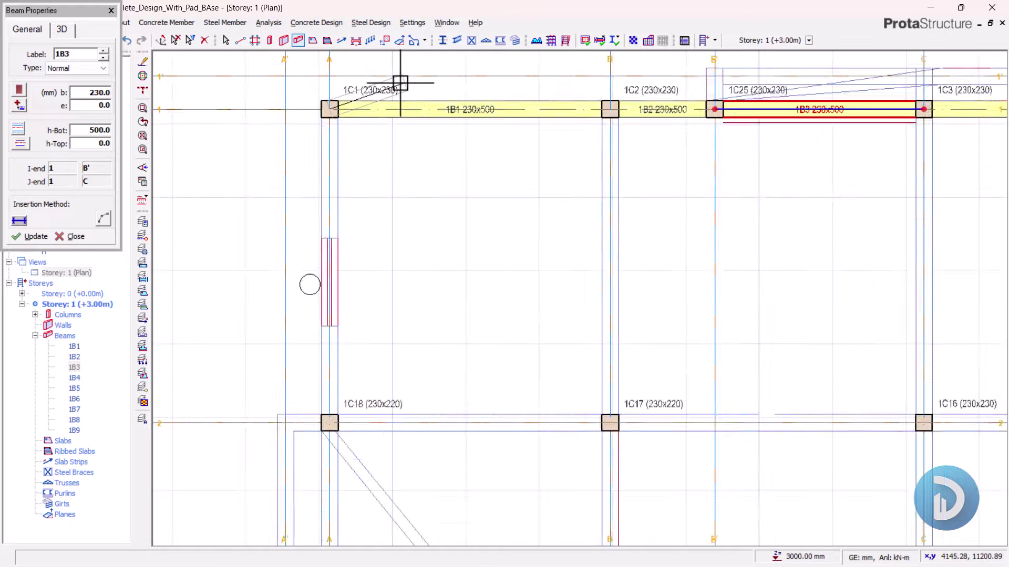
scroll(387, 368, down, 3)
middle_drag(387, 367, 345, 306)
scroll(322, 382, up, 3)
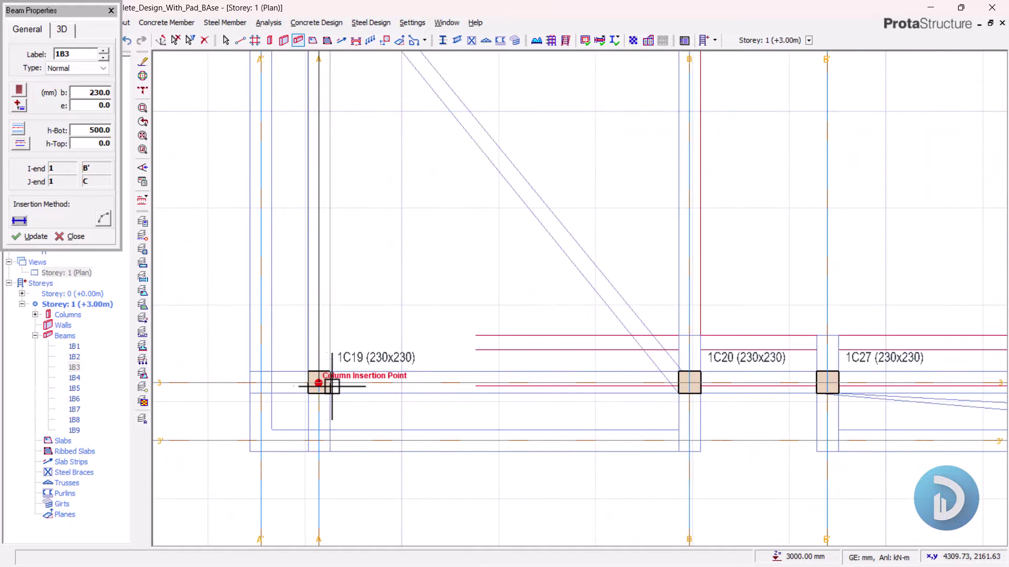
click(322, 383)
Step: Insert beams along axis 3 from the column on axis A to the column on axis H
scroll(273, 322, down, 1)
scroll(273, 322, down, 2)
scroll(293, 342, down, 1)
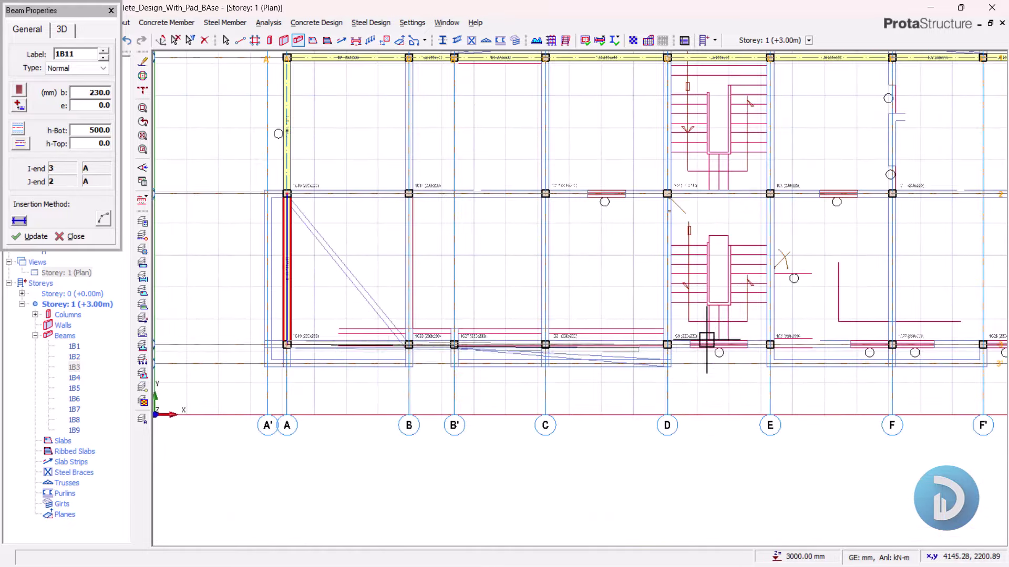
middle_drag(702, 281, 446, 355)
middle_drag(786, 384, 606, 384)
scroll(624, 376, up, 3)
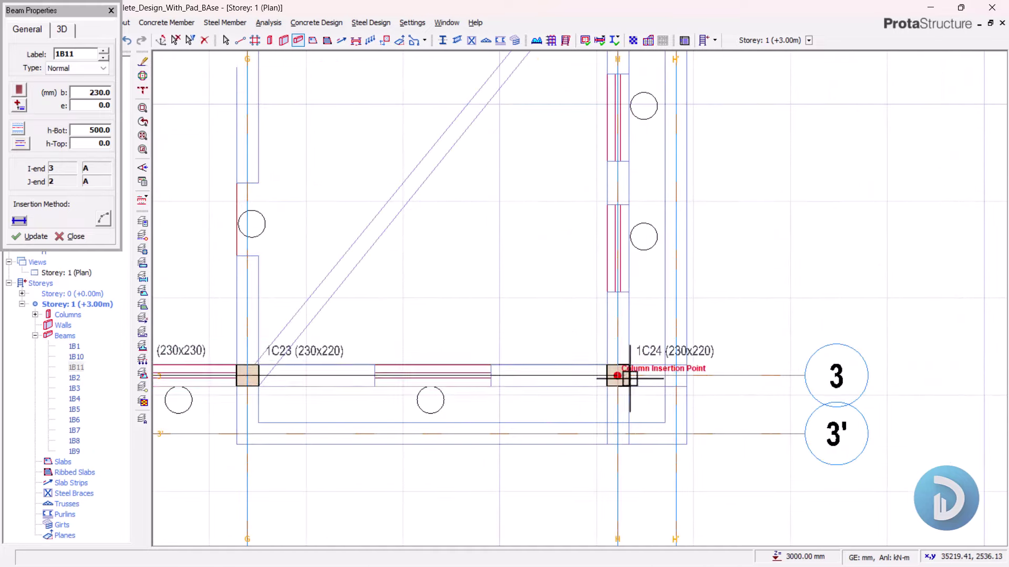
click(624, 376)
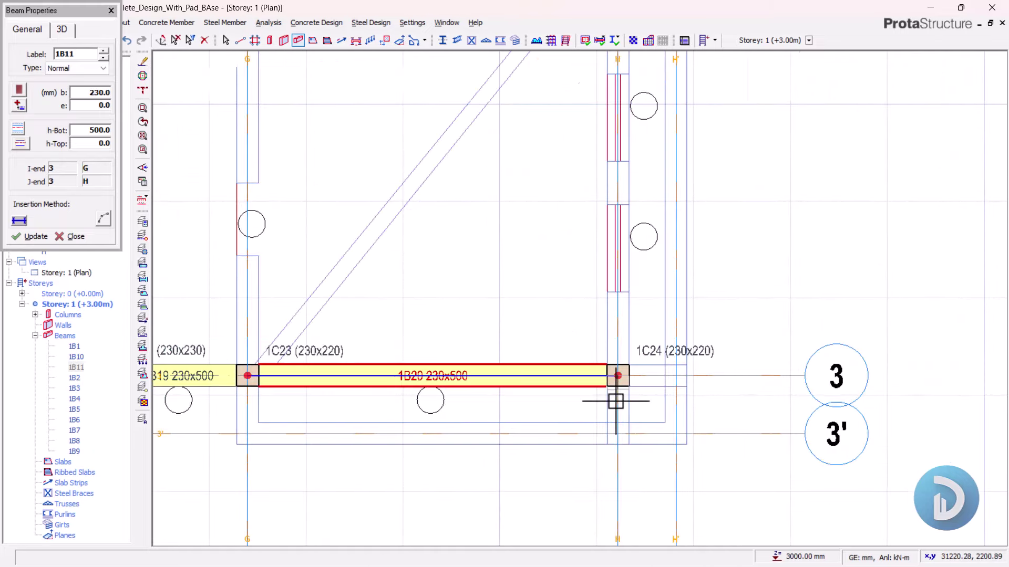
Step: Insert beams along axis H from the column on axis 3 to the column on axis 1
scroll(613, 387, down, 3)
scroll(626, 196, up, 3)
scroll(620, 174, up, 3)
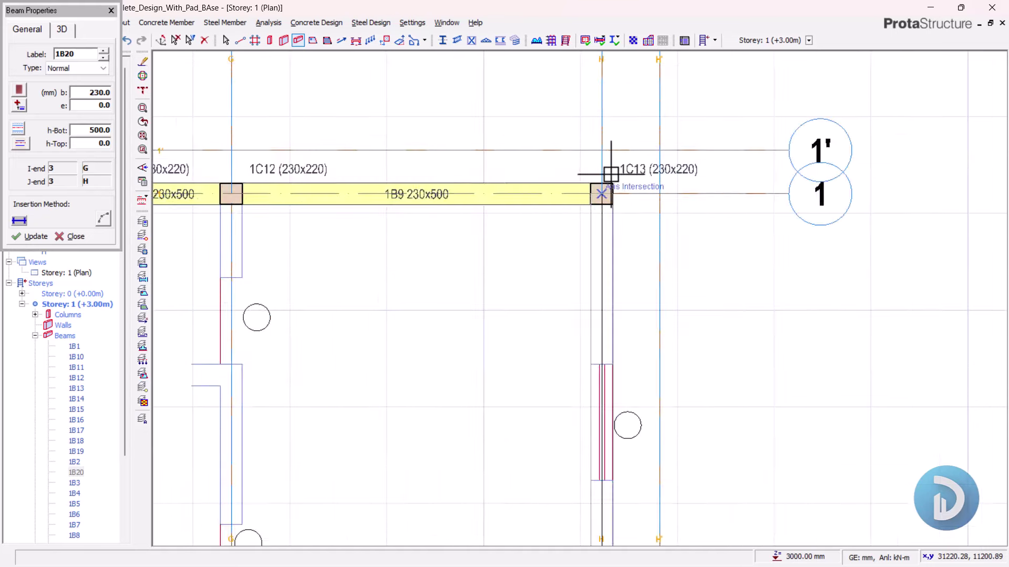
click(600, 207)
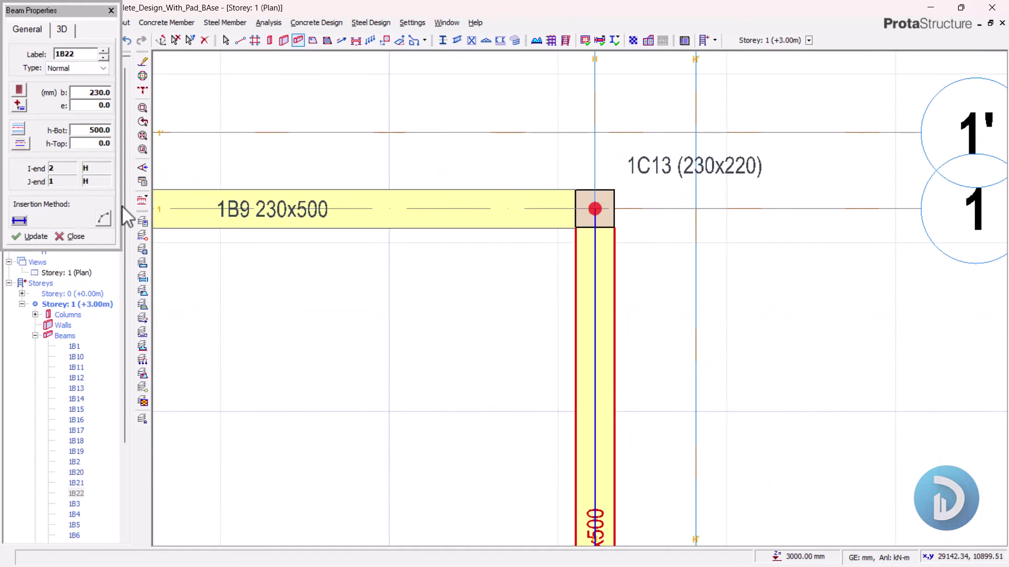
Step: End beam insertion, inspect the Storey 1 perimeter beams in 3D and return to the plan view
key(Escape)
click(67, 272)
right_click(70, 273)
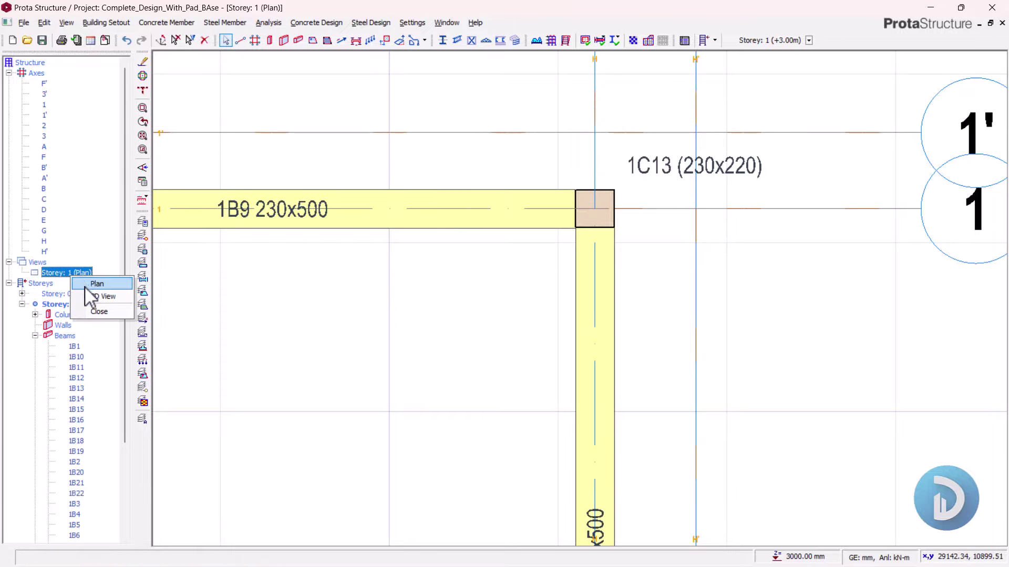
click(105, 297)
scroll(620, 168, down, 2)
drag(471, 284, 551, 289)
click(67, 273)
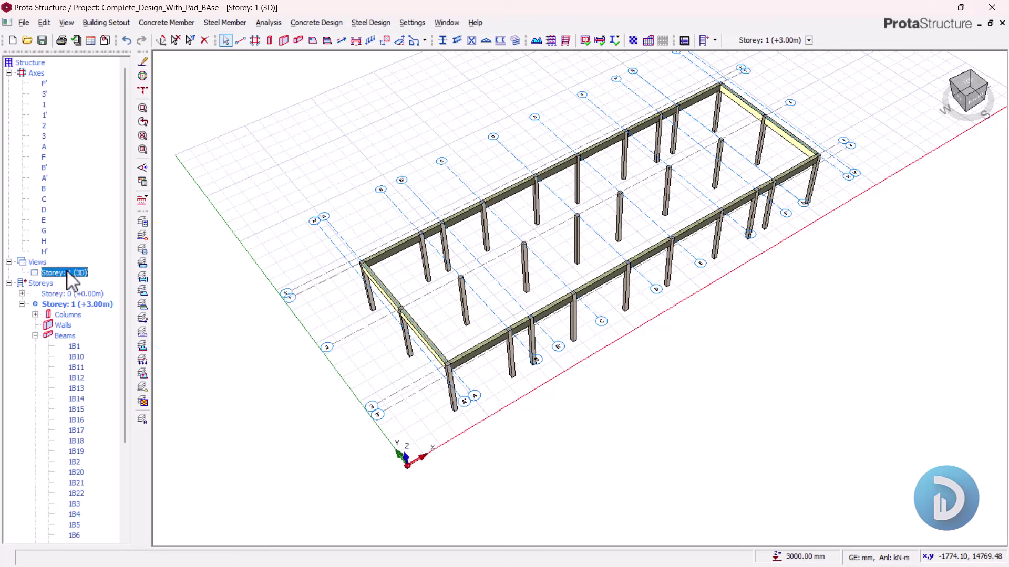
right_click(69, 273)
click(90, 280)
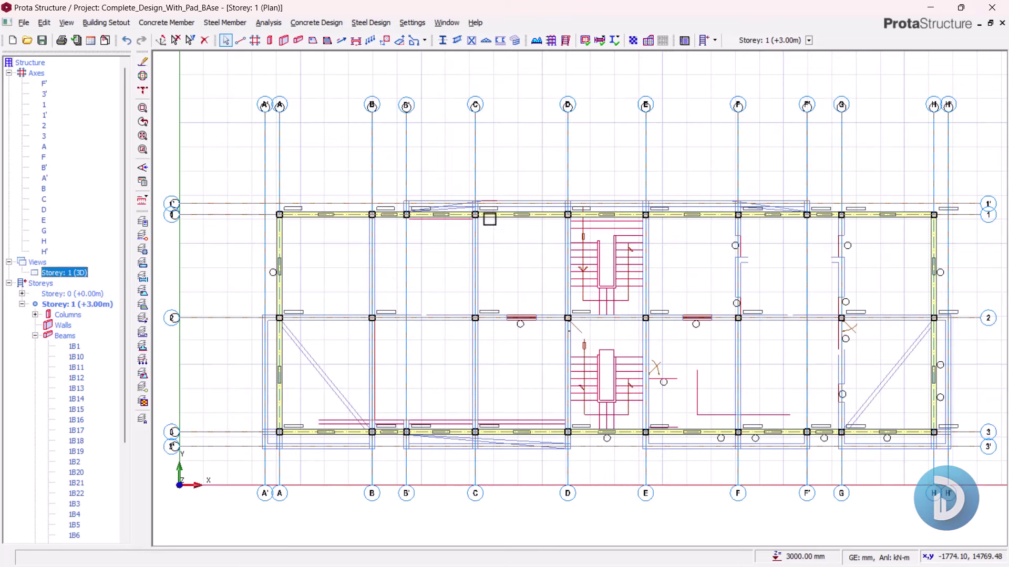
Step: Insert 230x500 beams along axis 2 from the column on axis A to the column on axis H and close the beam properties
middle_drag(444, 360, 489, 331)
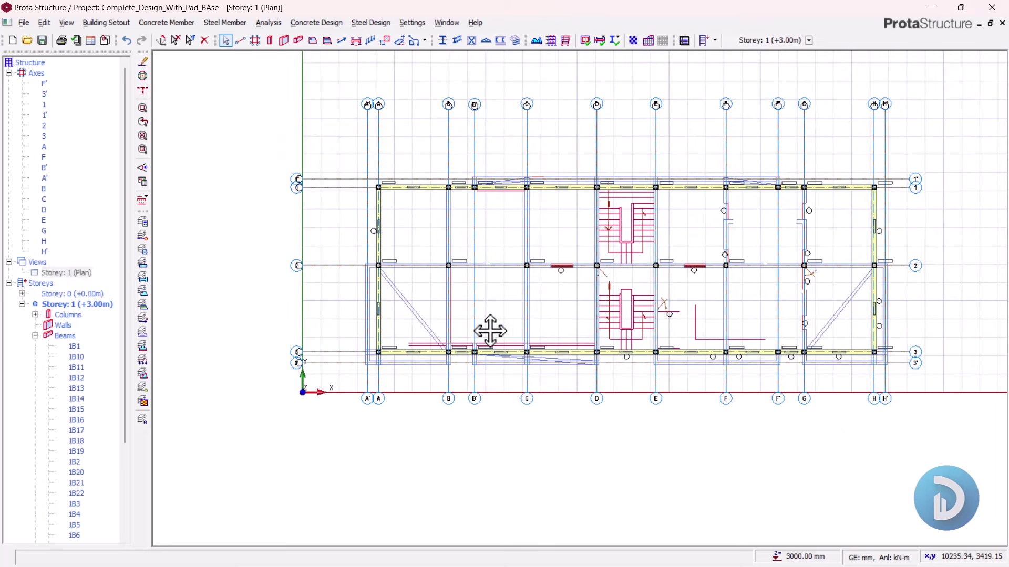
scroll(414, 263, up, 4)
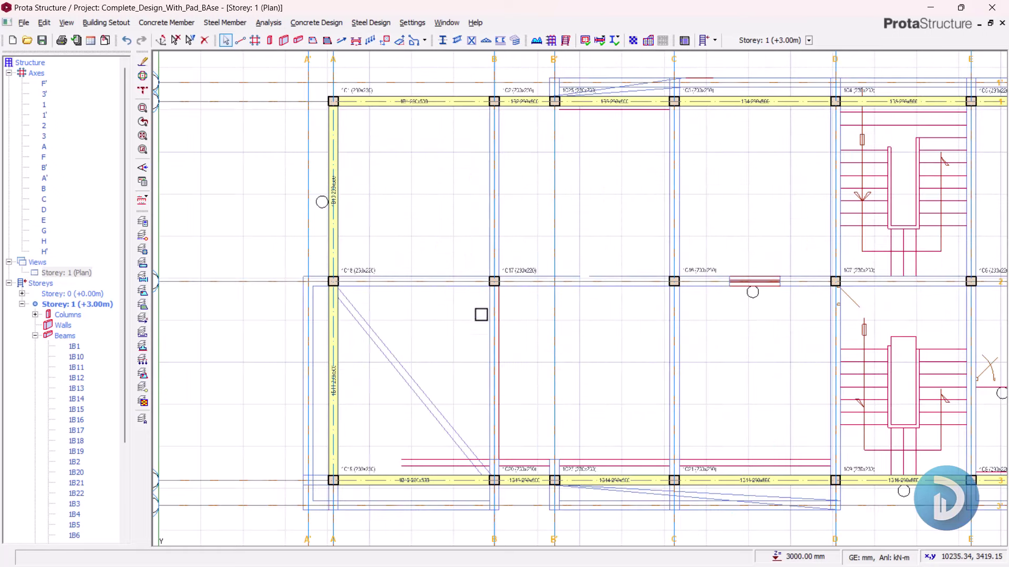
middle_drag(787, 330, 683, 338)
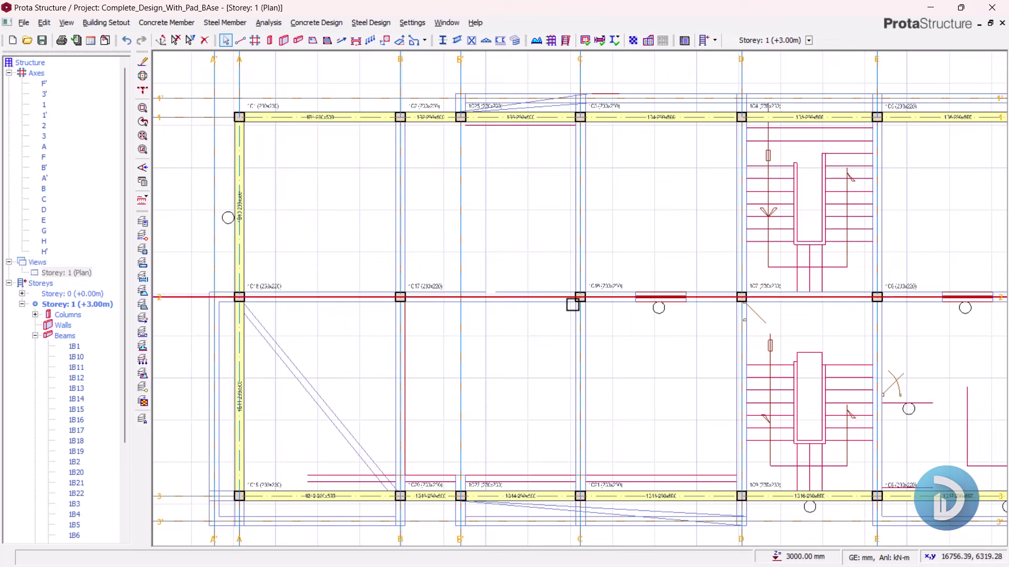
scroll(593, 267, down, 1)
scroll(331, 246, up, 1)
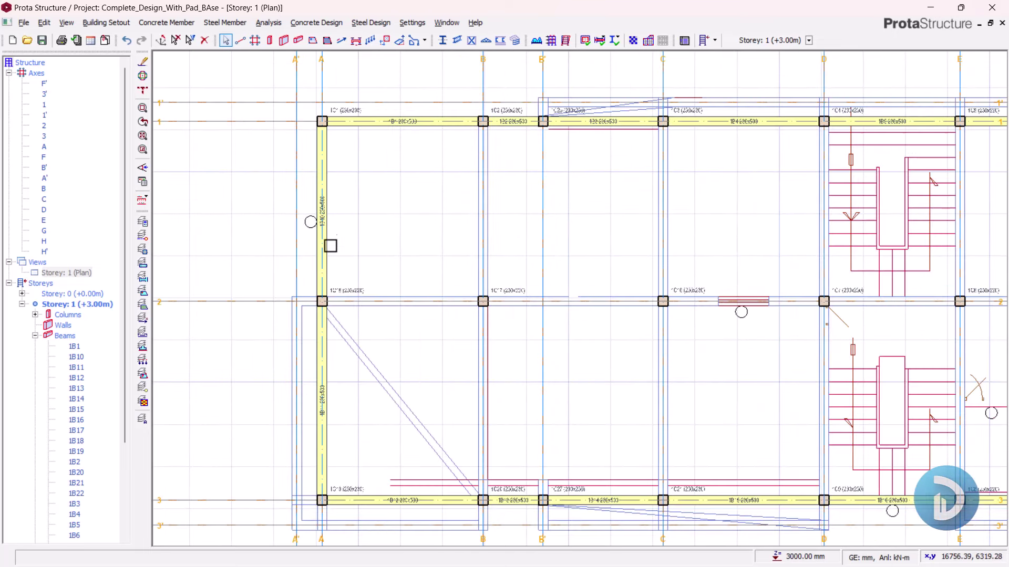
click(329, 219)
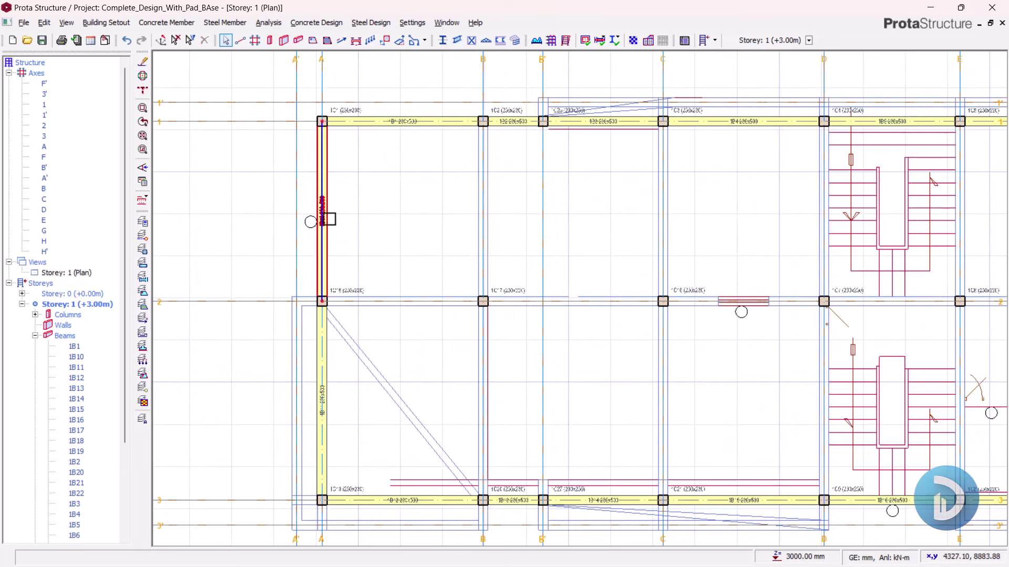
right_click(360, 200)
click(383, 206)
scroll(330, 295, up, 3)
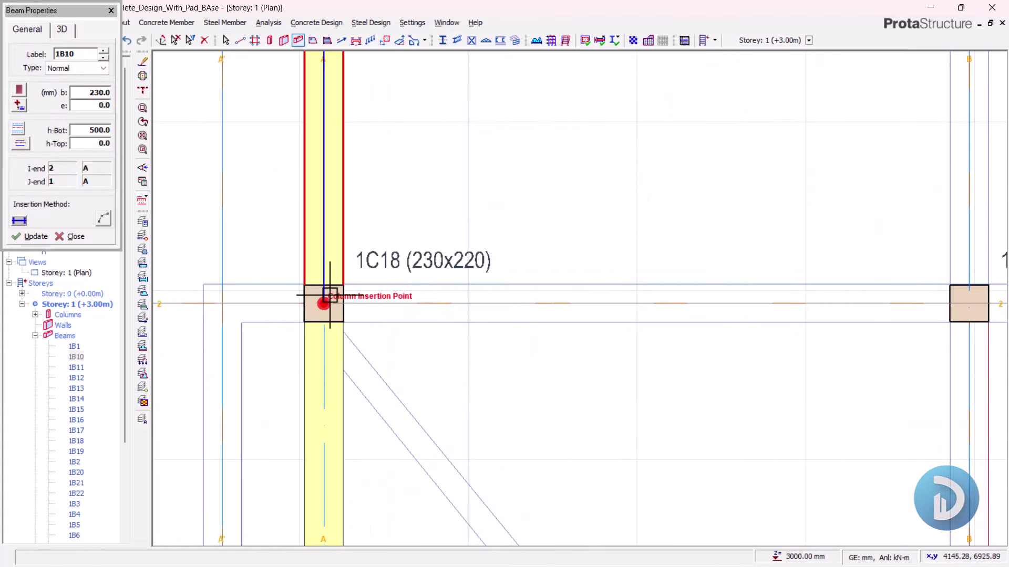
scroll(326, 307, down, 3)
scroll(313, 315, up, 2)
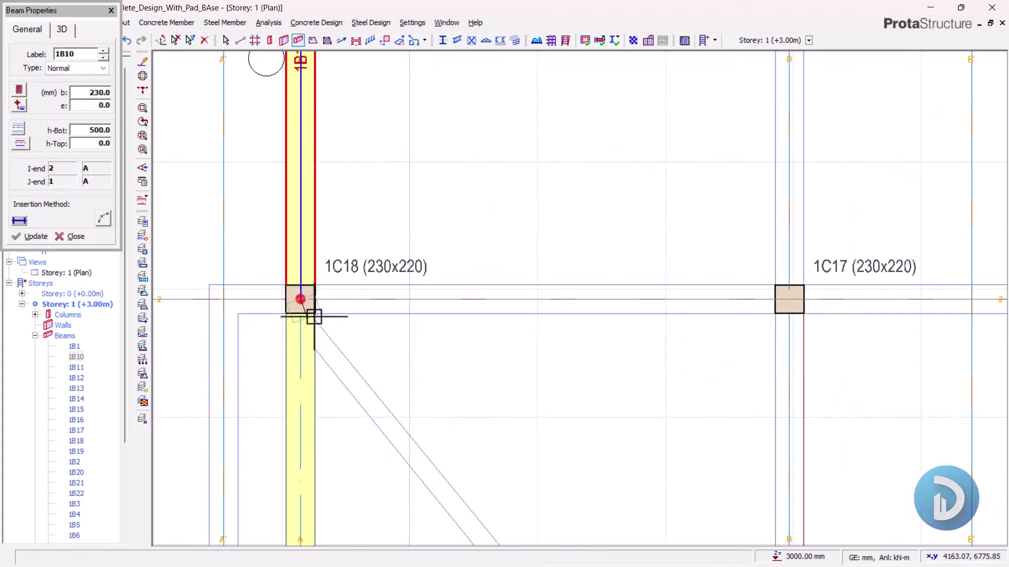
scroll(315, 312, down, 3)
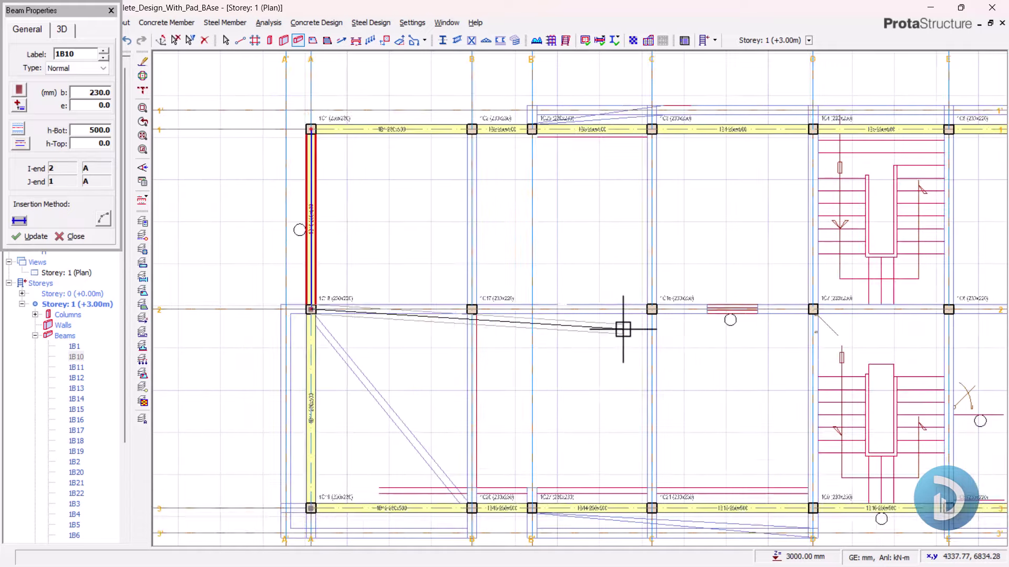
scroll(575, 322, up, 2)
scroll(439, 332, down, 3)
scroll(716, 308, up, 9)
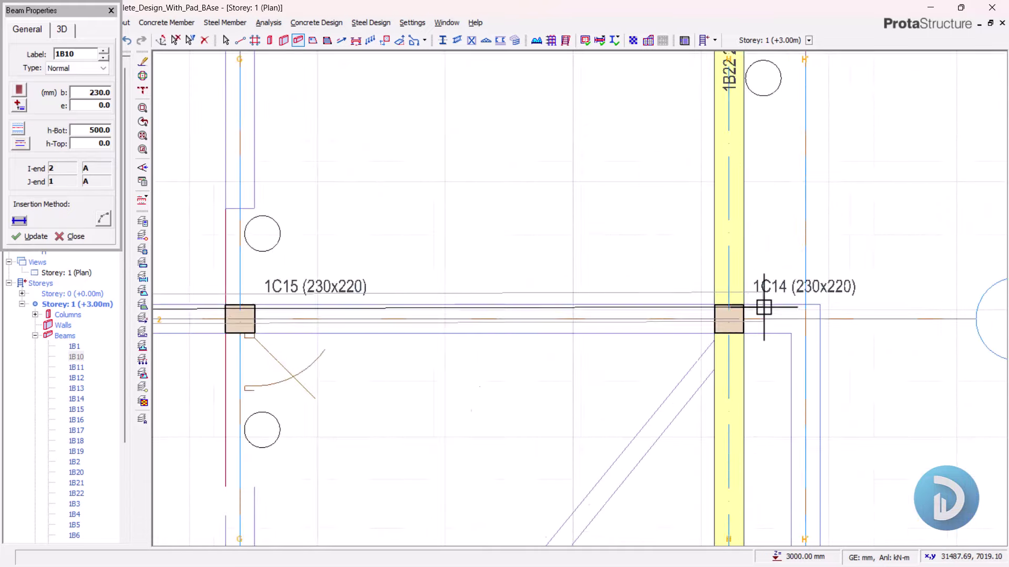
click(709, 327)
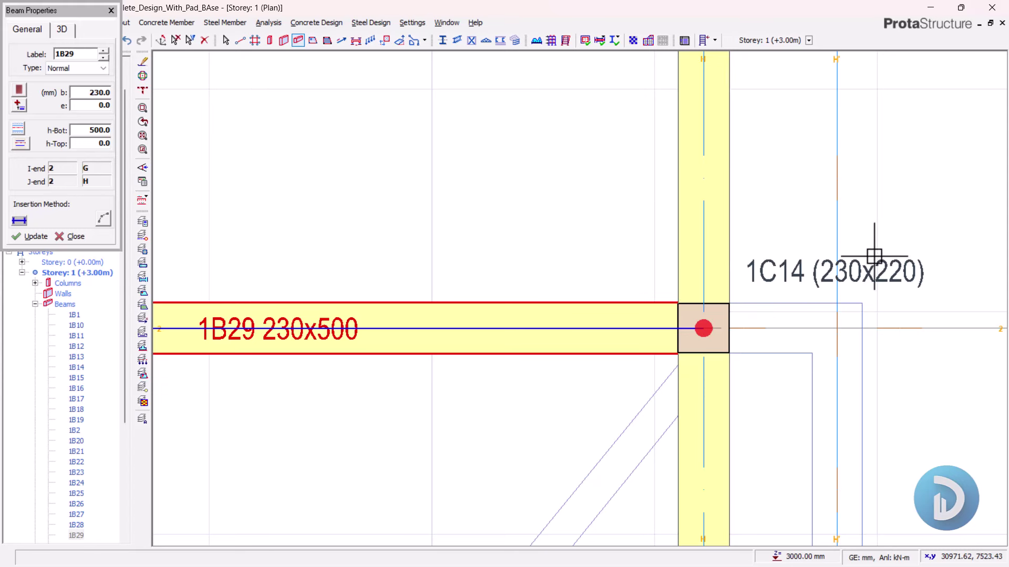
click(73, 238)
Step: Select the column at axes 2 and H and compare the size labels of the columns along axis 2
click(789, 303)
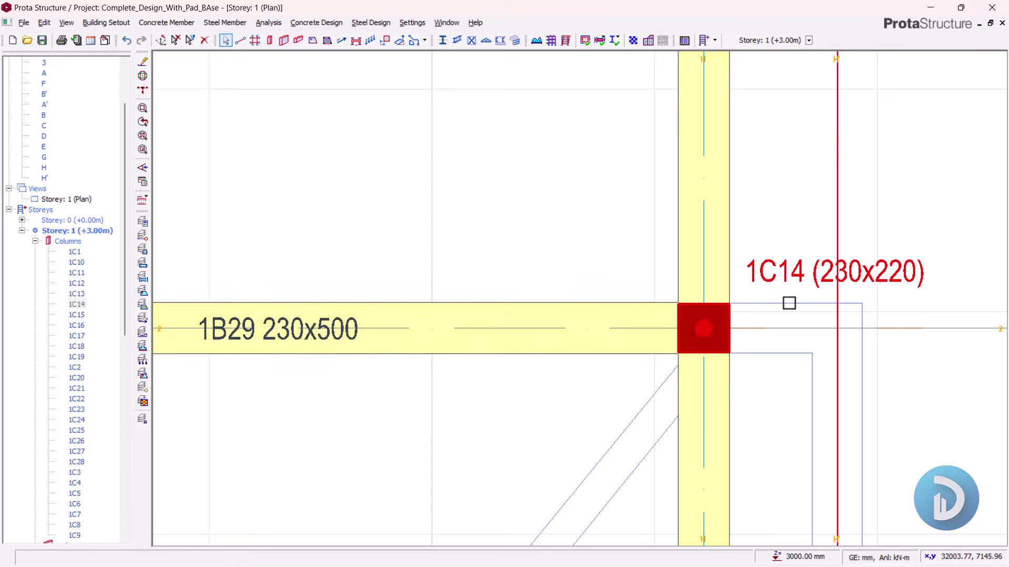
scroll(696, 283, up, 2)
scroll(734, 354, down, 1)
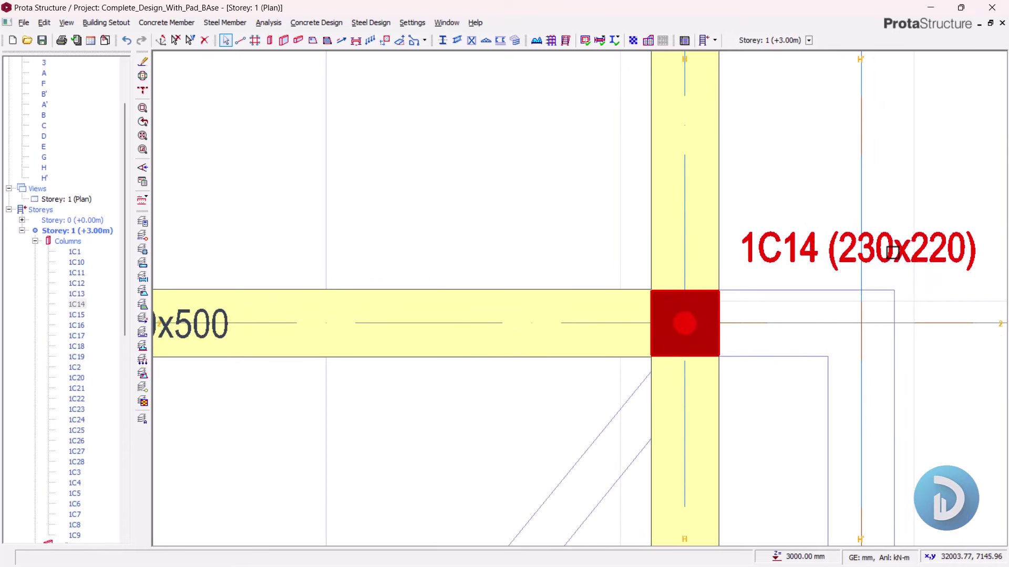
scroll(845, 248, down, 1)
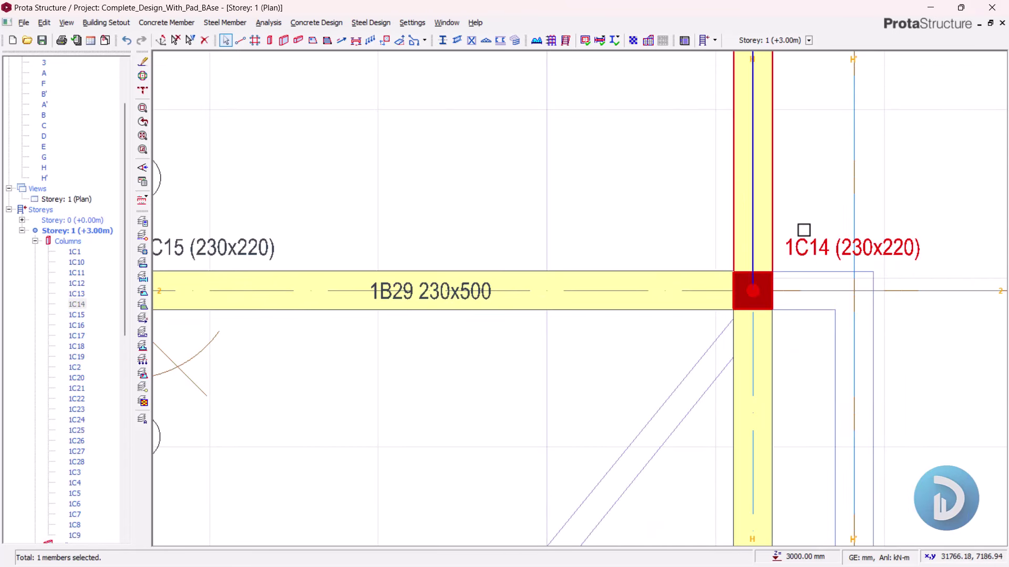
scroll(801, 214, down, 2)
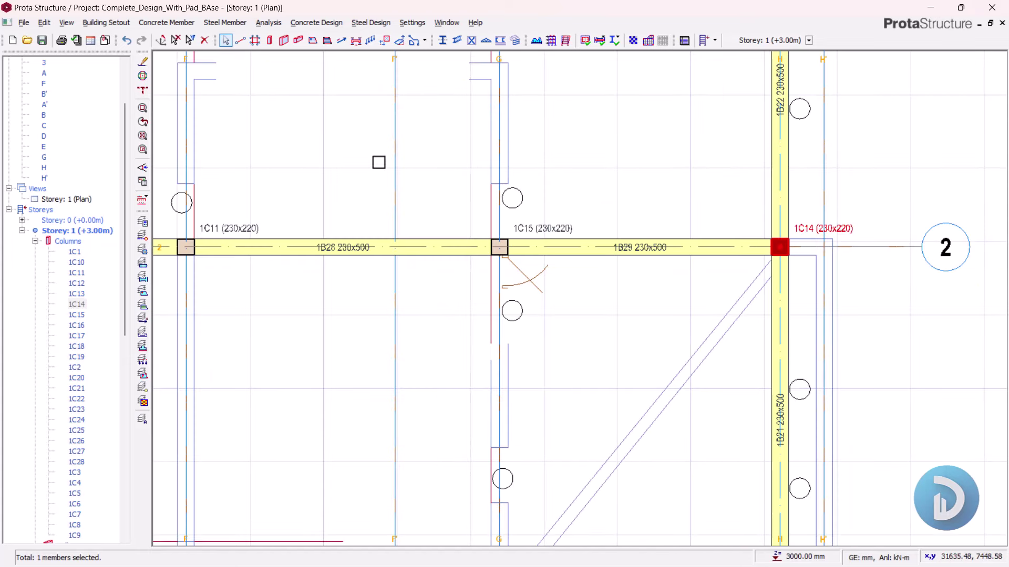
middle_drag(173, 182, 327, 200)
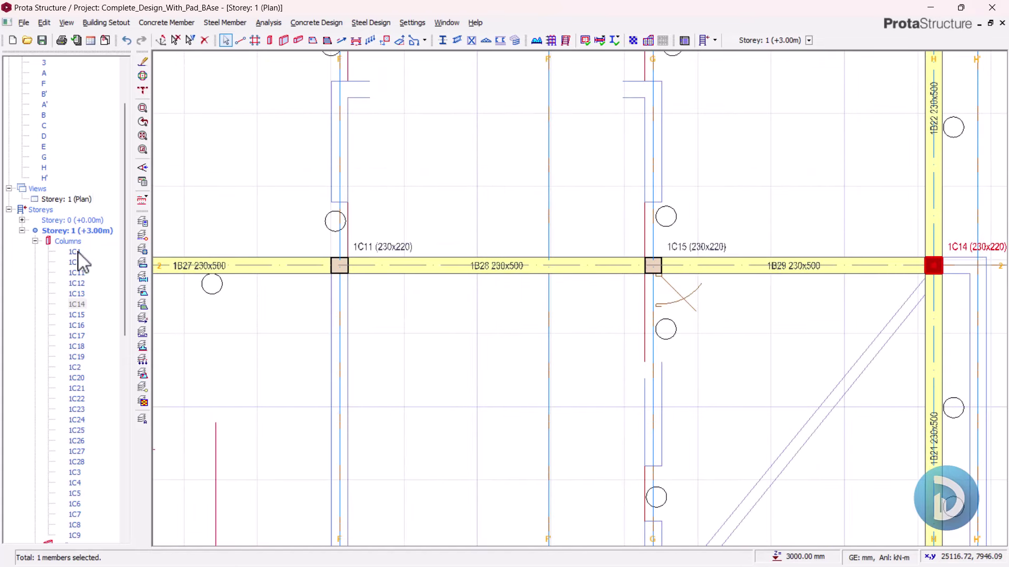
Step: Select all Storey 1 columns from 1C1 to 1C9 in the structure list and open their Column Table
scroll(81, 261, down, 4)
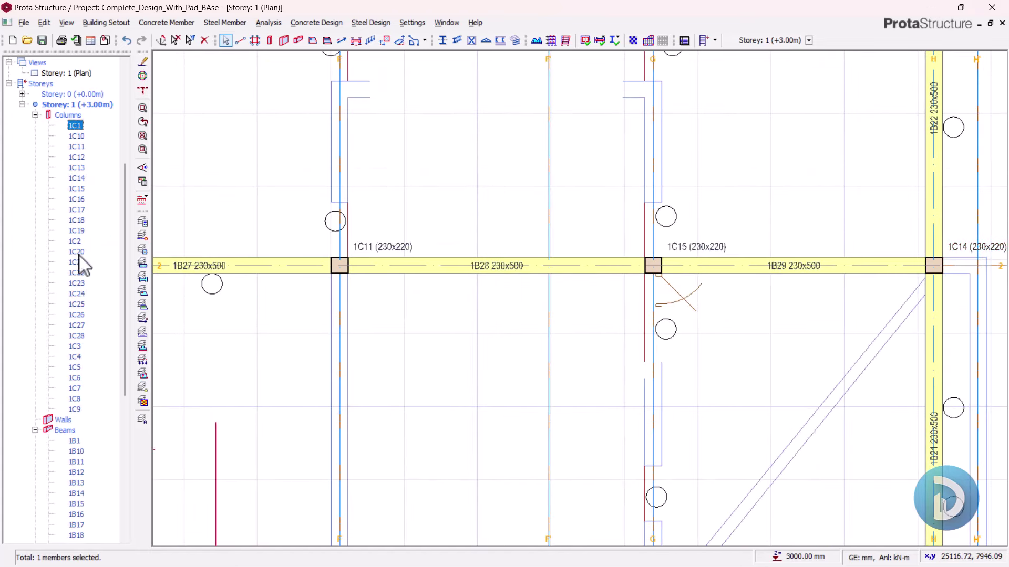
shift+click(78, 409)
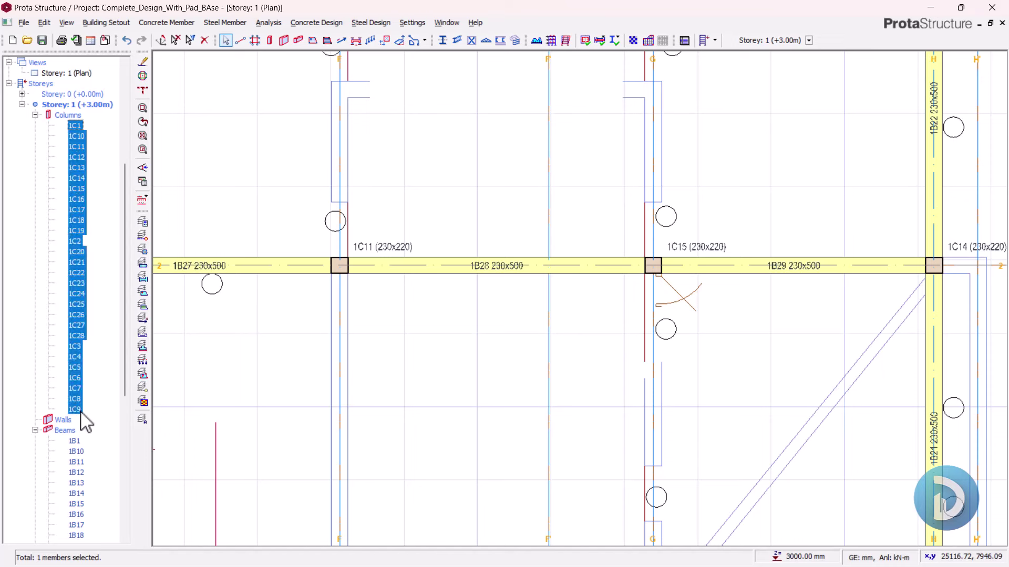
right_click(80, 131)
click(105, 141)
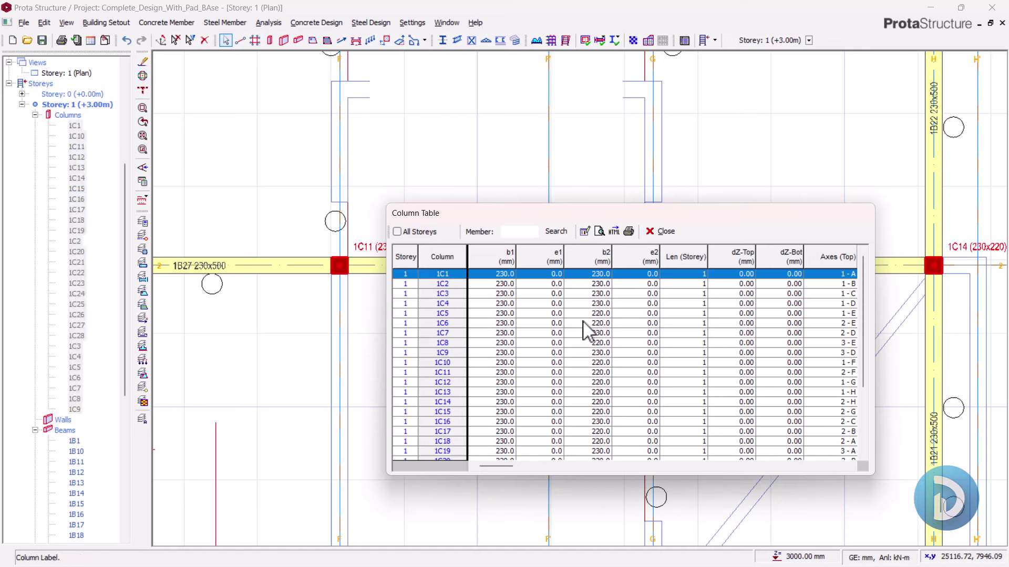
Step: Set the b2 dimension of all columns in the Column Table to 230 mm
click(598, 255)
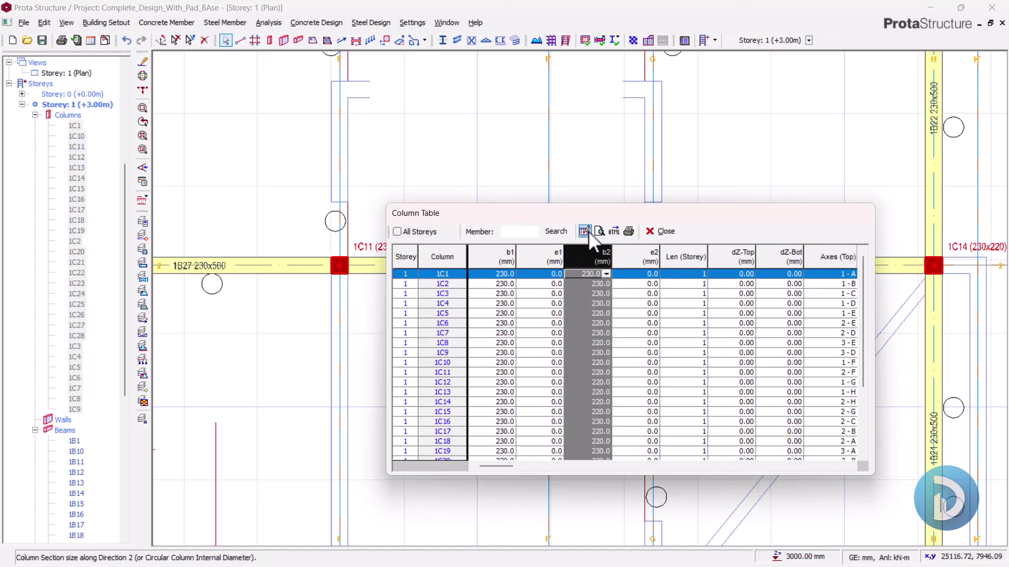
click(588, 232)
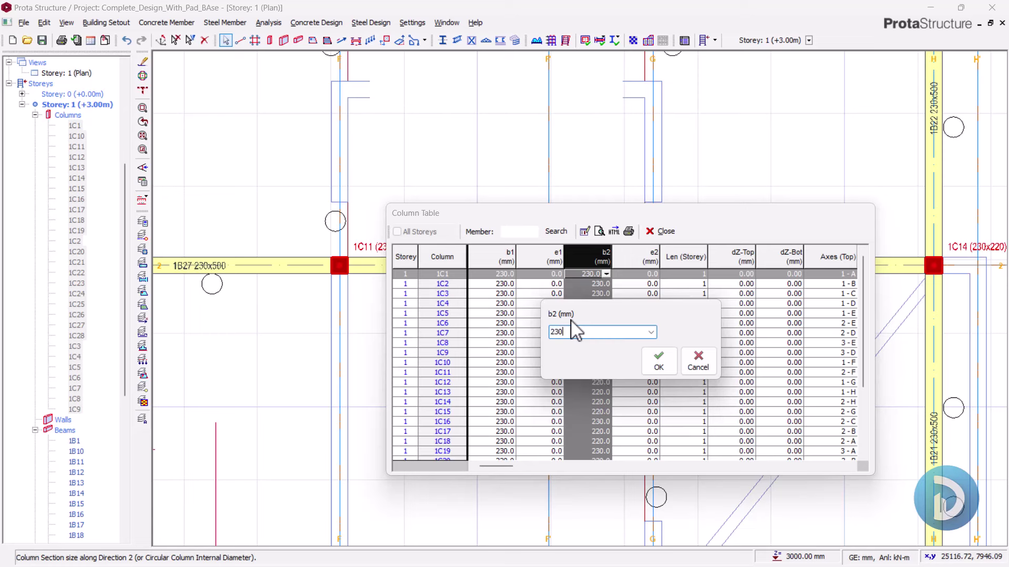
click(659, 361)
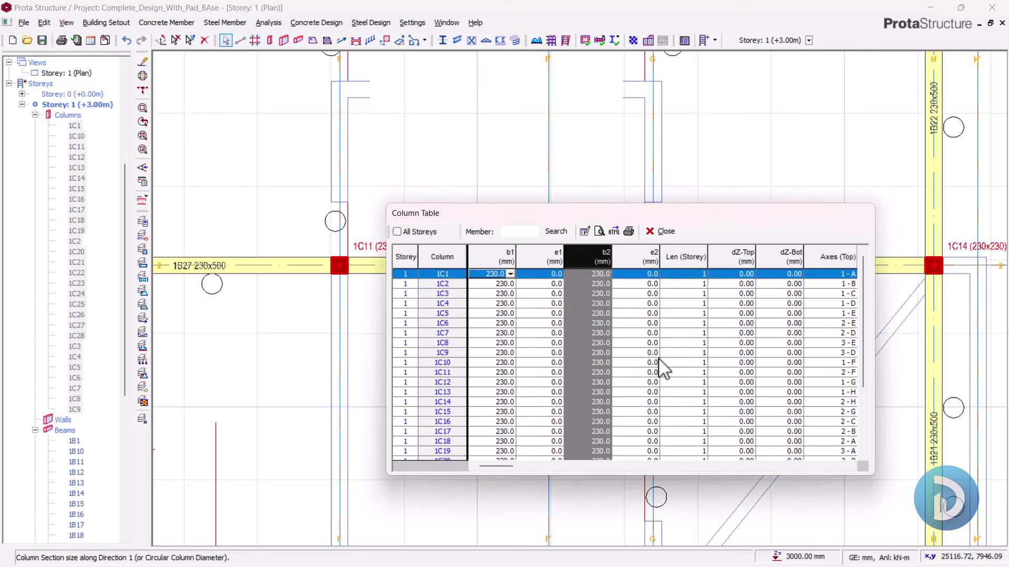
Step: Set the b1 dimension of all columns in the Column Table to 230 mm and close the table
click(498, 255)
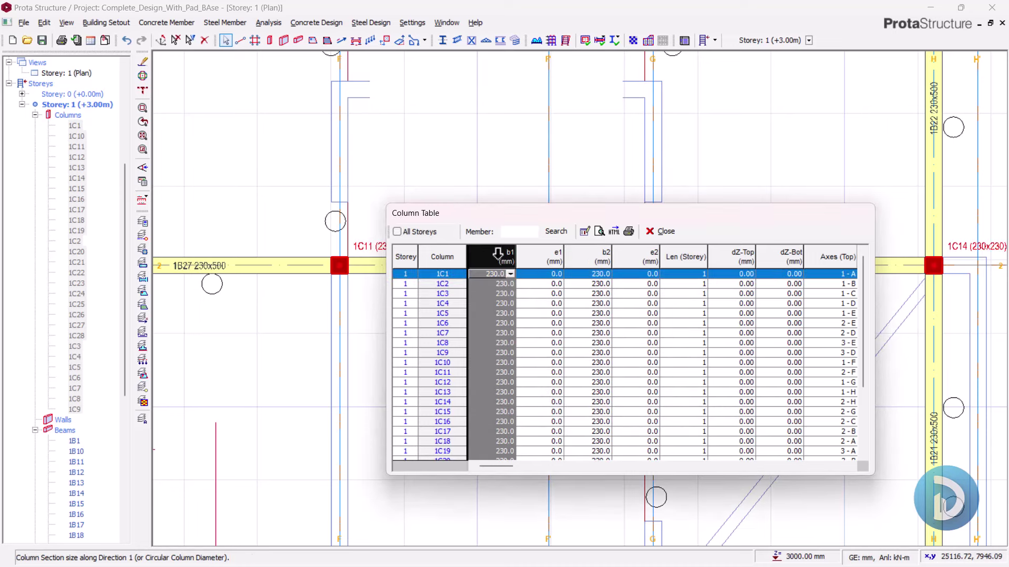
click(583, 231)
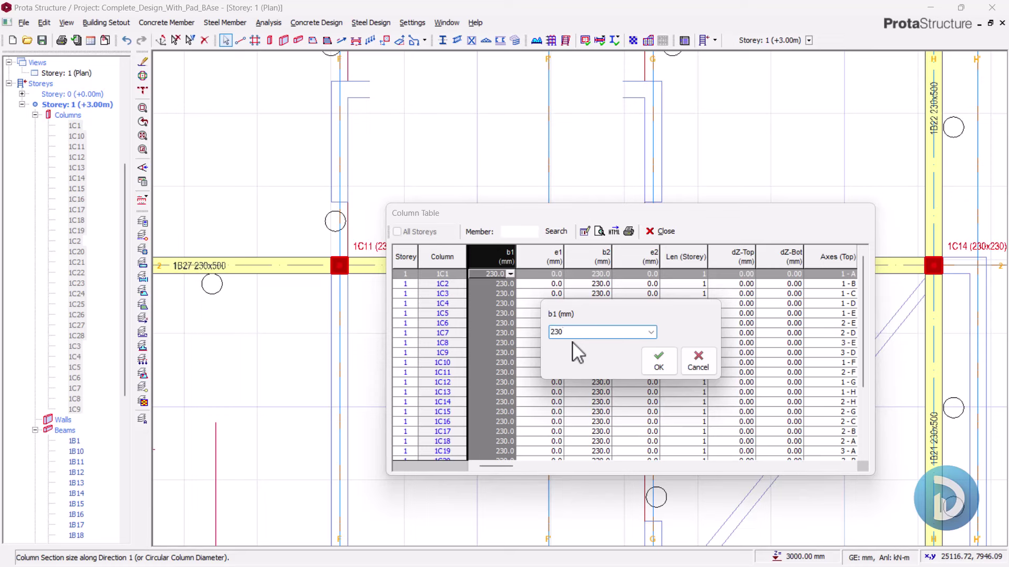
click(655, 362)
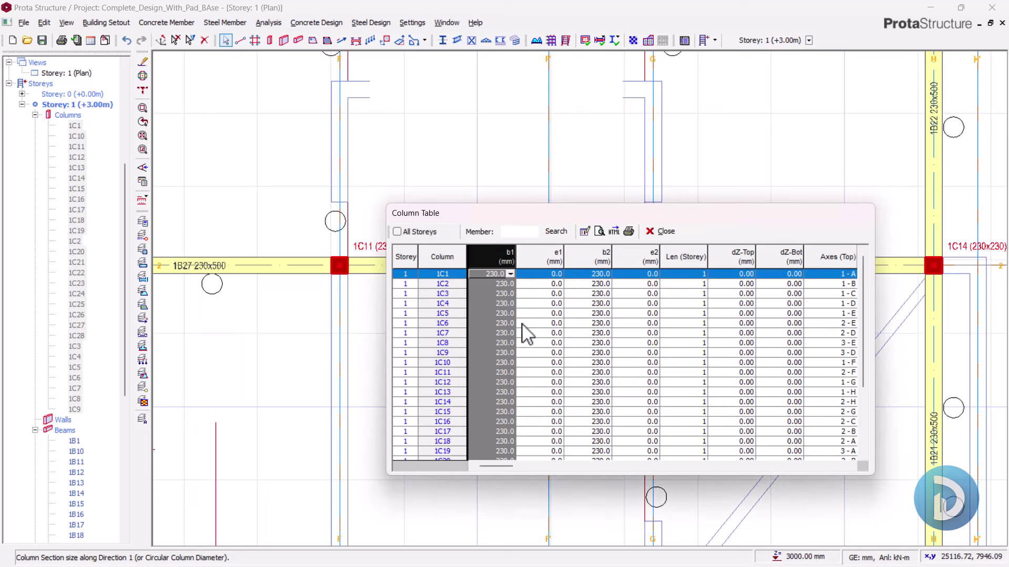
scroll(504, 362, down, 3)
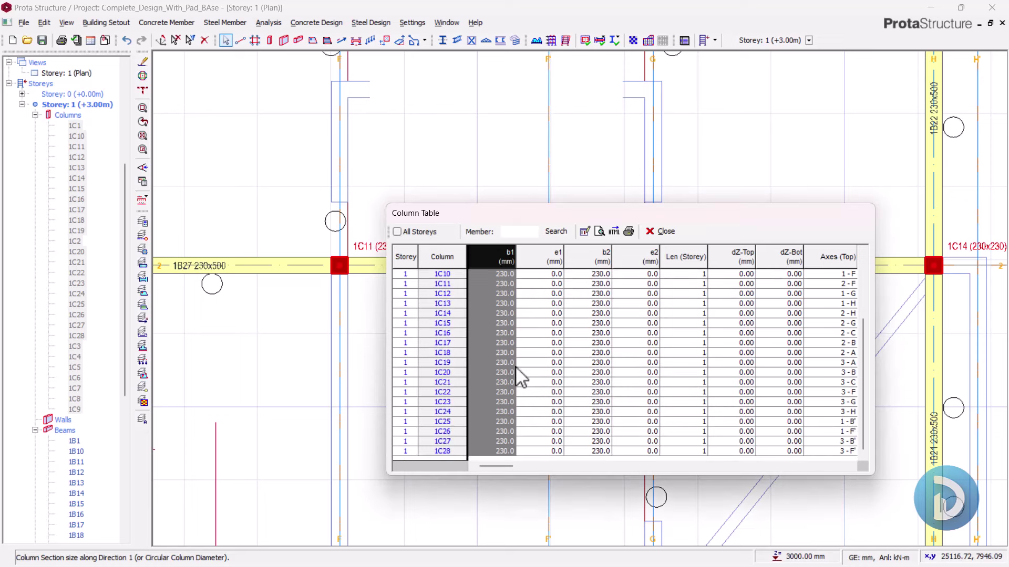
click(660, 232)
Step: Check the column size labels along axis 2 in the Storey 1 plan
scroll(524, 156, down, 2)
middle_drag(608, 243, 542, 262)
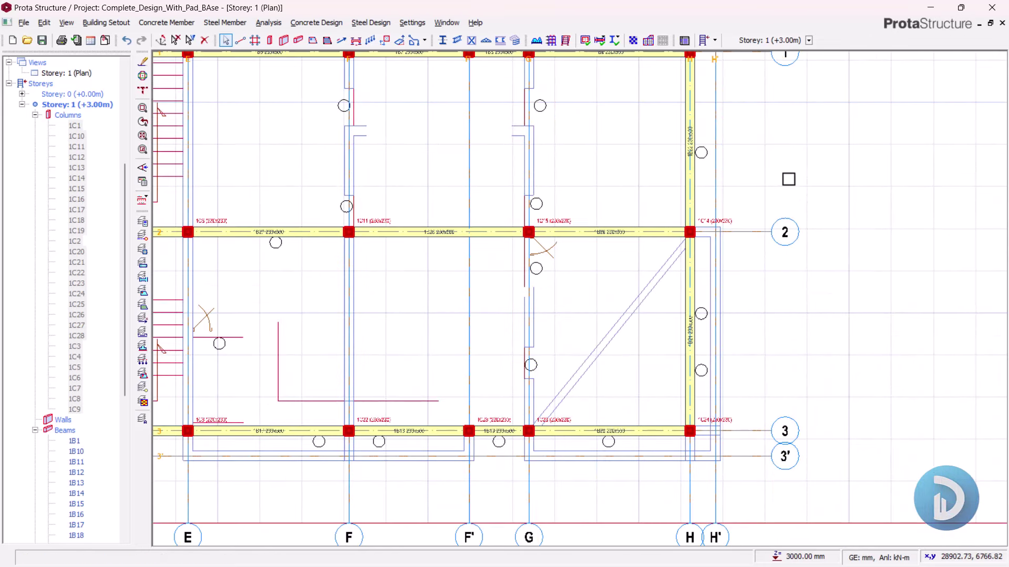
scroll(710, 211, up, 5)
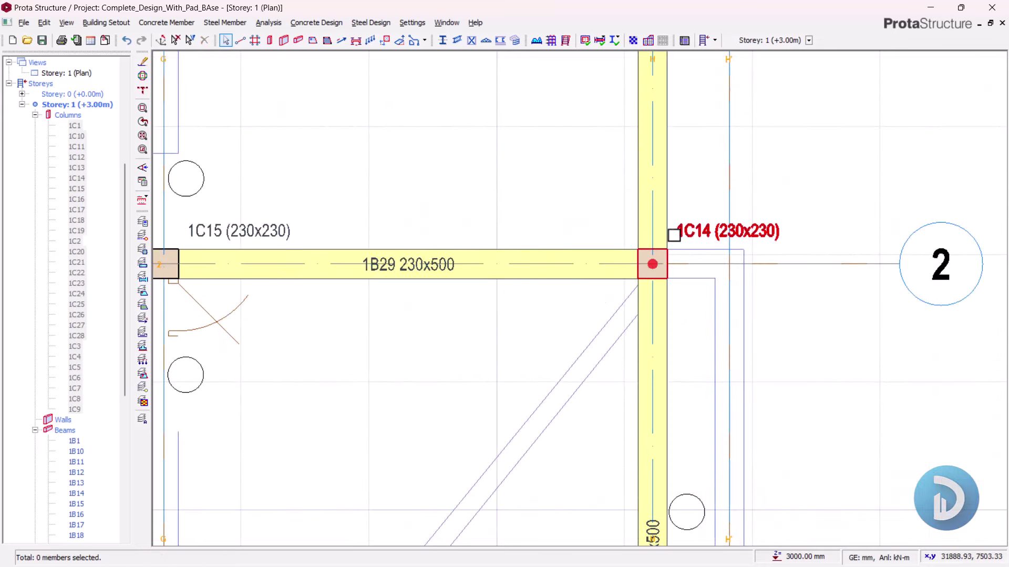
scroll(674, 235, down, 4)
middle_drag(562, 200, 751, 272)
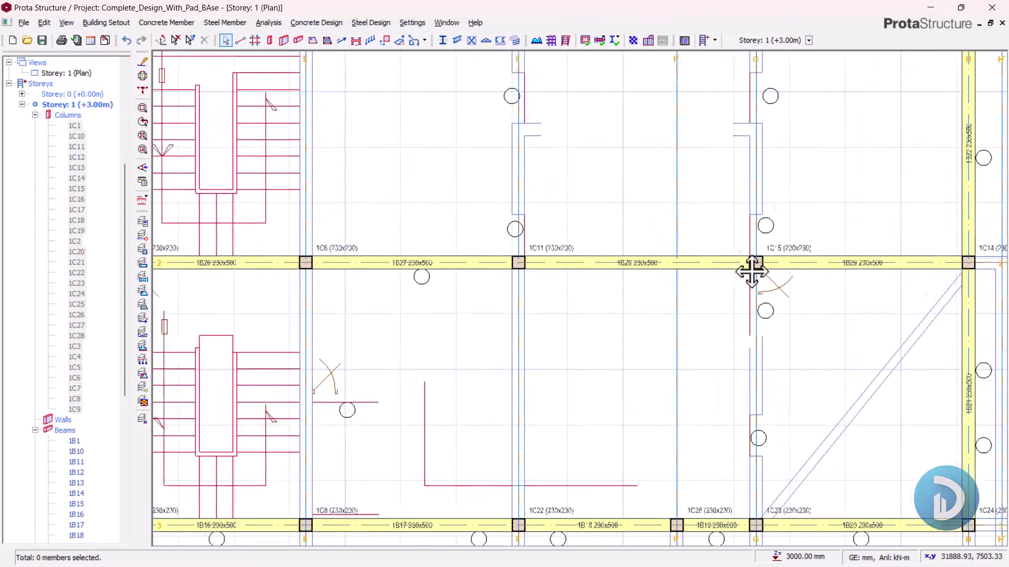
scroll(574, 272, down, 5)
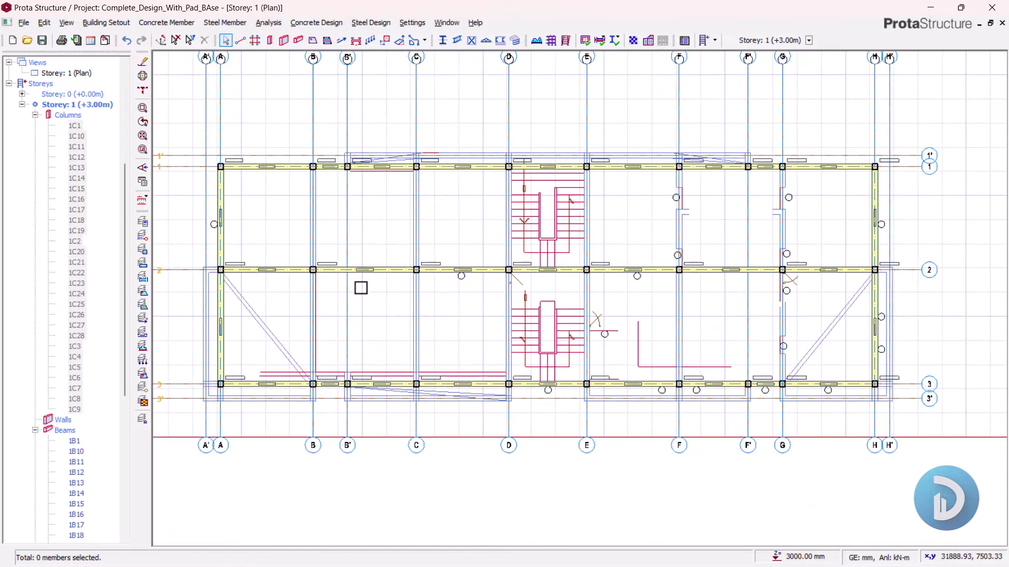
middle_drag(361, 288, 608, 255)
scroll(488, 239, up, 3)
scroll(534, 234, down, 1)
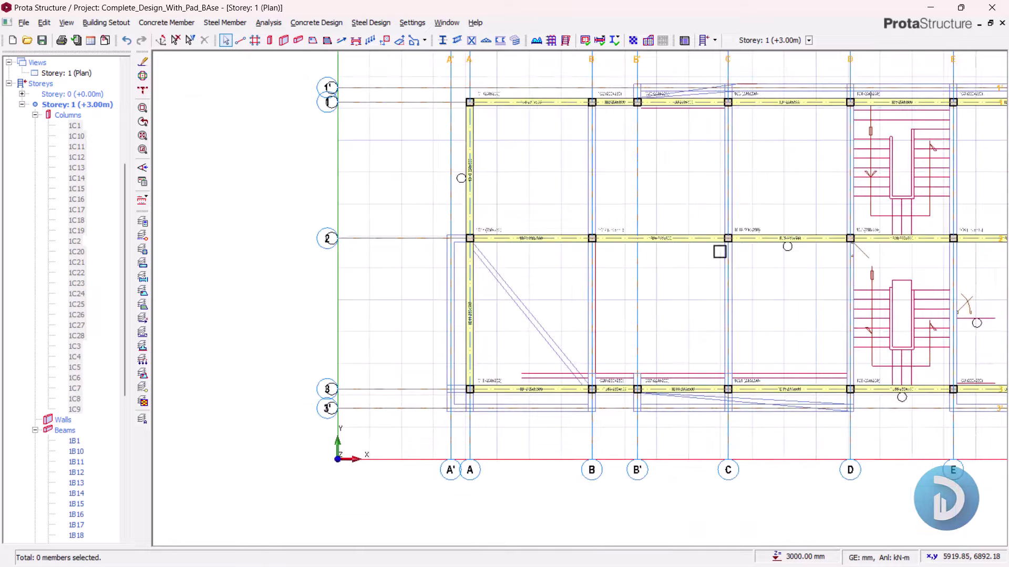
middle_drag(719, 251, 510, 271)
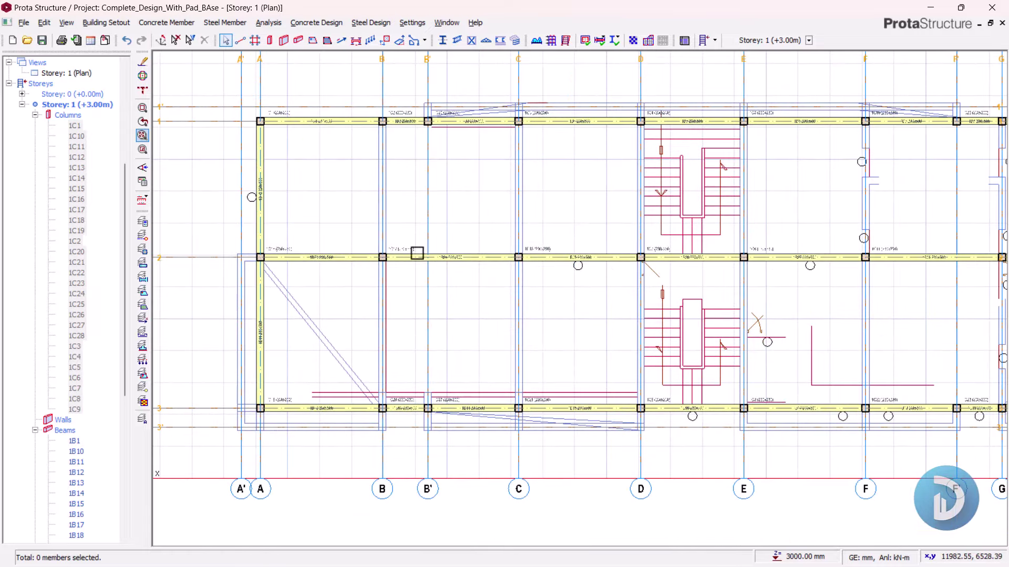
scroll(592, 324, up, 4)
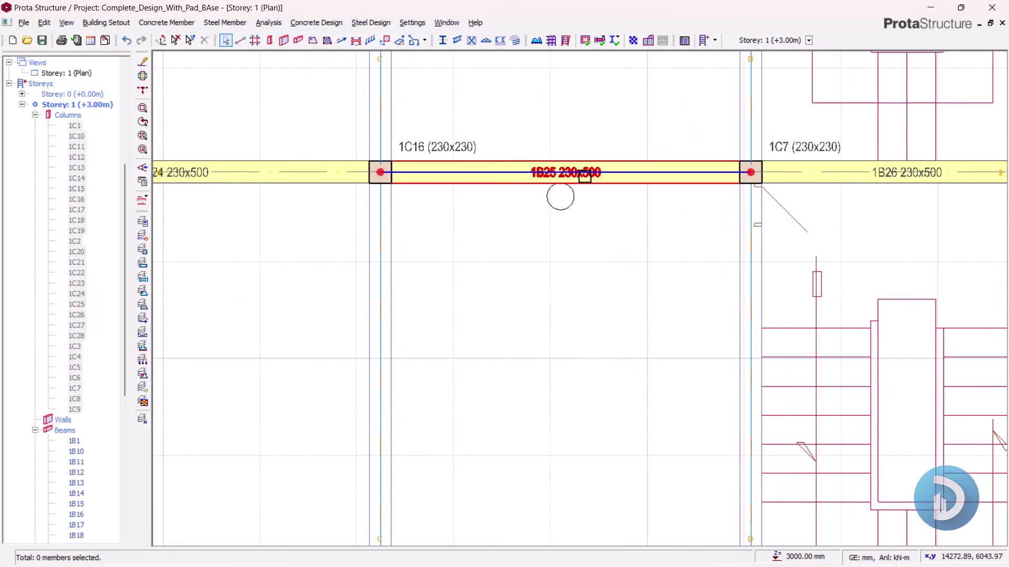
Step: Open the properties of the axis 2 beam between axes C and D and insert 230x500 beams along axis B from axis 1 to axis 3
click(588, 178)
right_click(518, 119)
click(560, 127)
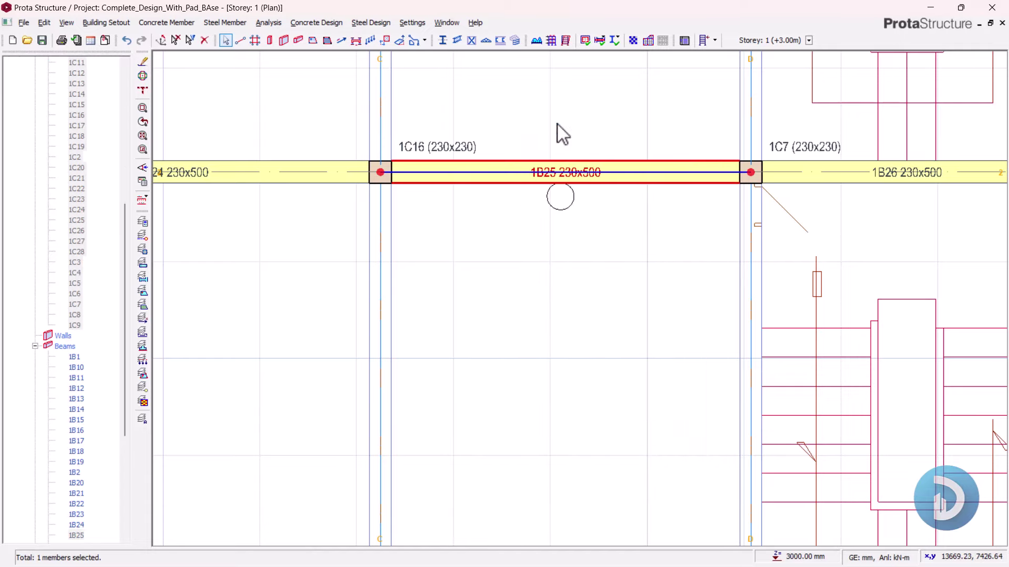
scroll(687, 97, down, 5)
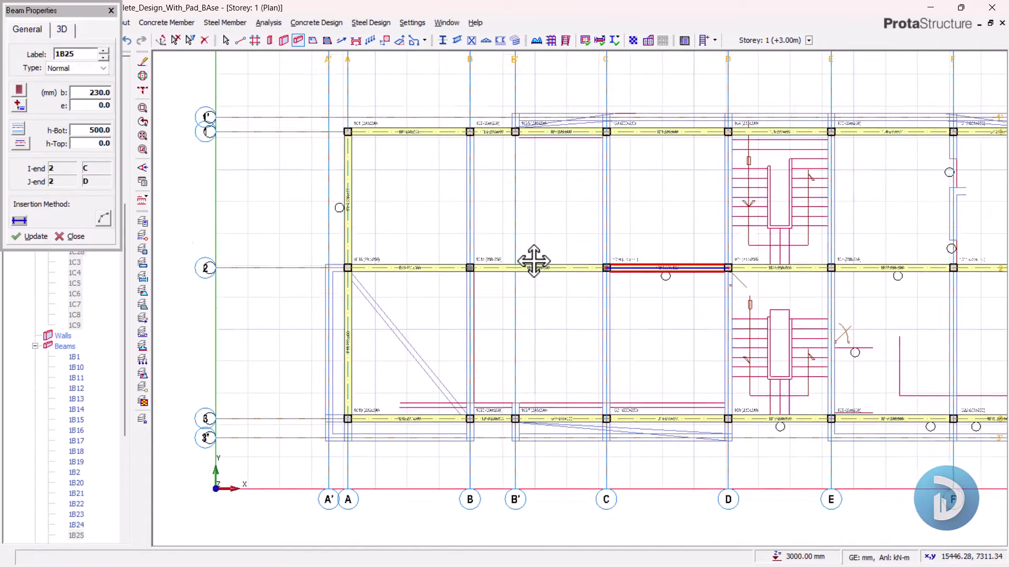
scroll(483, 151, up, 3)
scroll(482, 151, up, 2)
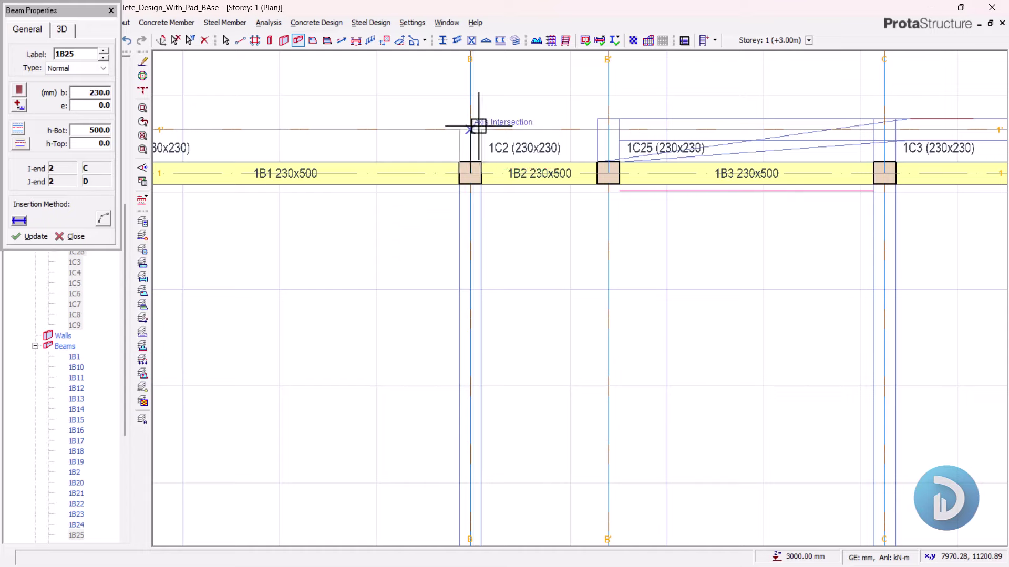
scroll(478, 126, down, 4)
scroll(479, 482, up, 4)
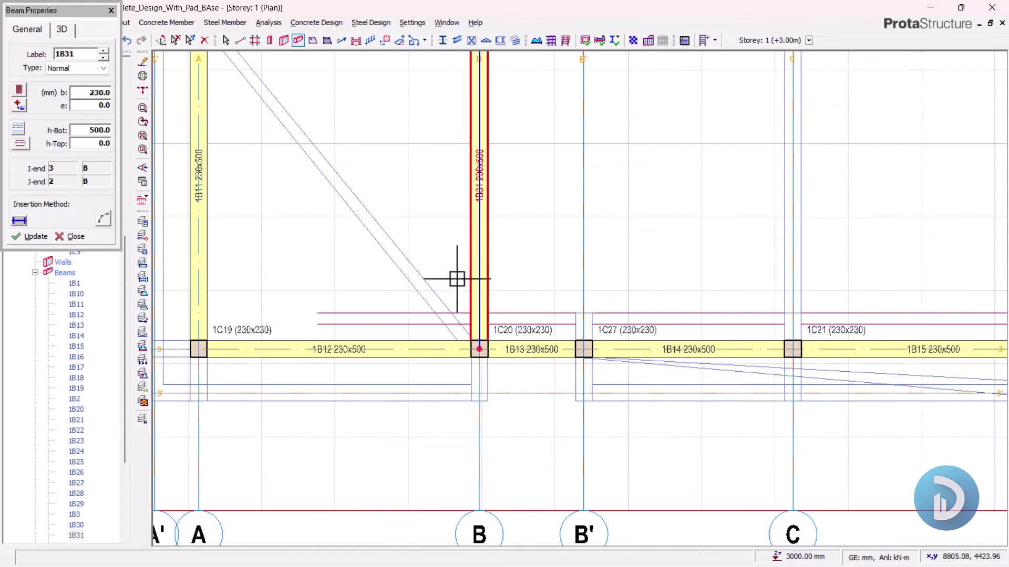
Step: Insert 230x500 beams along axis C from the column on axis 1 to the column on axis 3
scroll(473, 273, down, 4)
scroll(500, 153, up, 3)
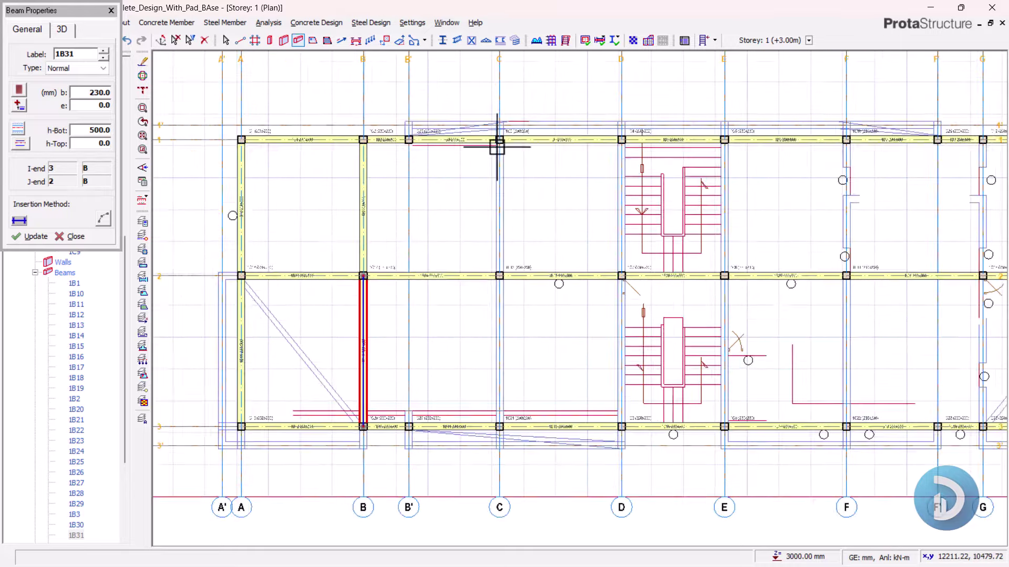
scroll(508, 121, down, 3)
scroll(513, 261, up, 4)
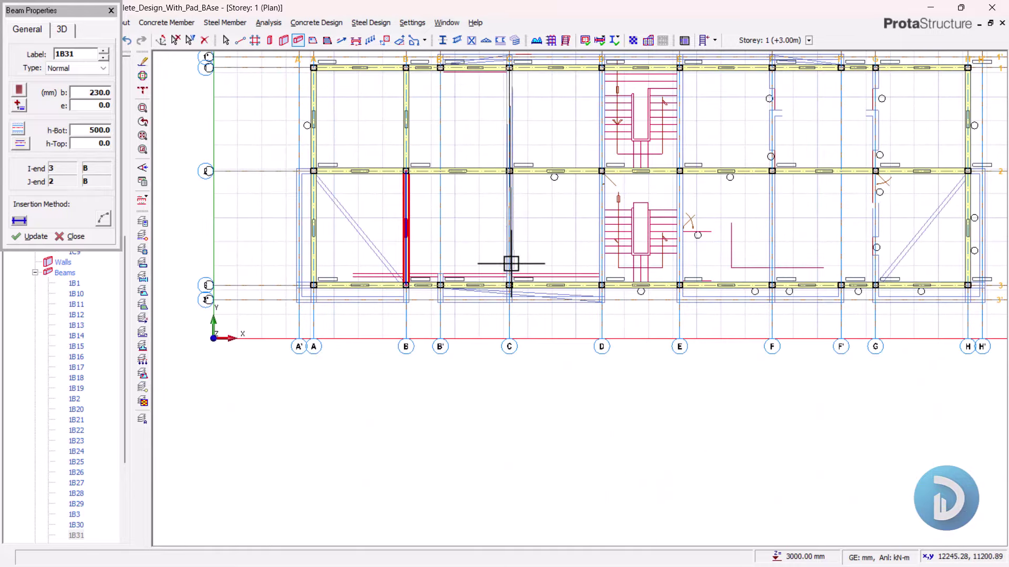
click(507, 312)
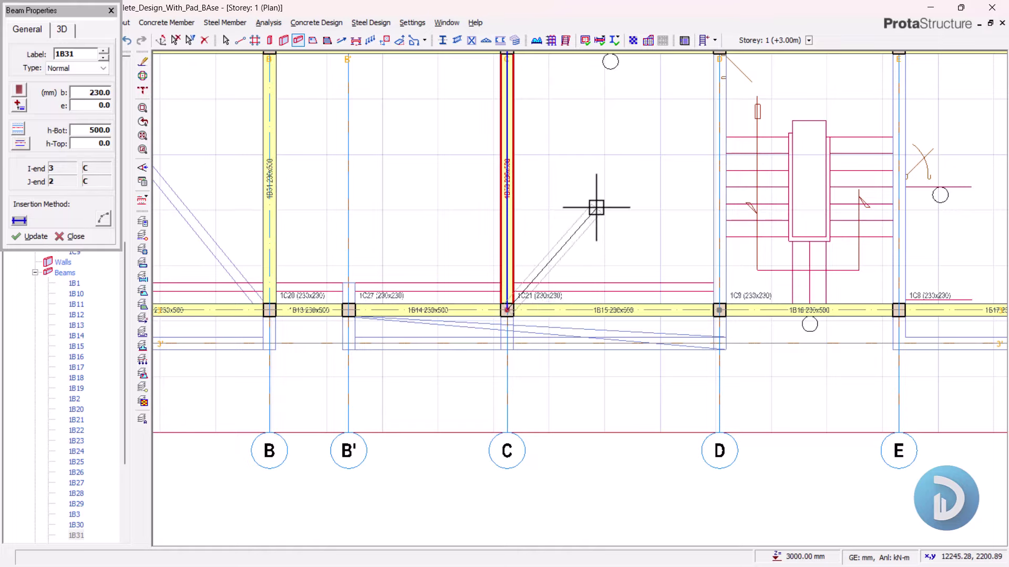
Step: Insert 230x500 beams along axis D from the column on axis 1 to the column on axis 3
scroll(591, 216, down, 4)
scroll(498, 159, up, 4)
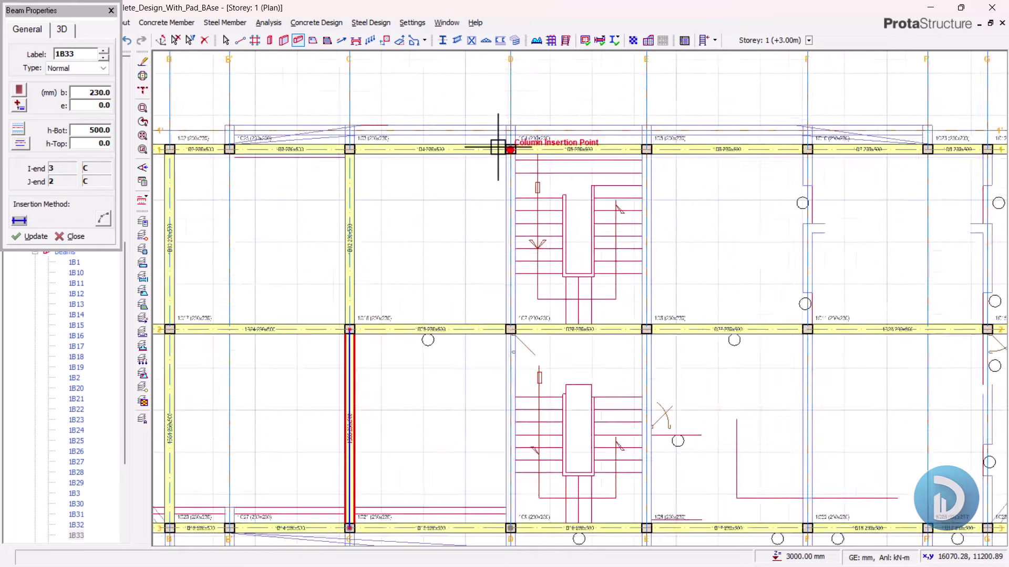
scroll(510, 132, down, 4)
scroll(506, 281, up, 5)
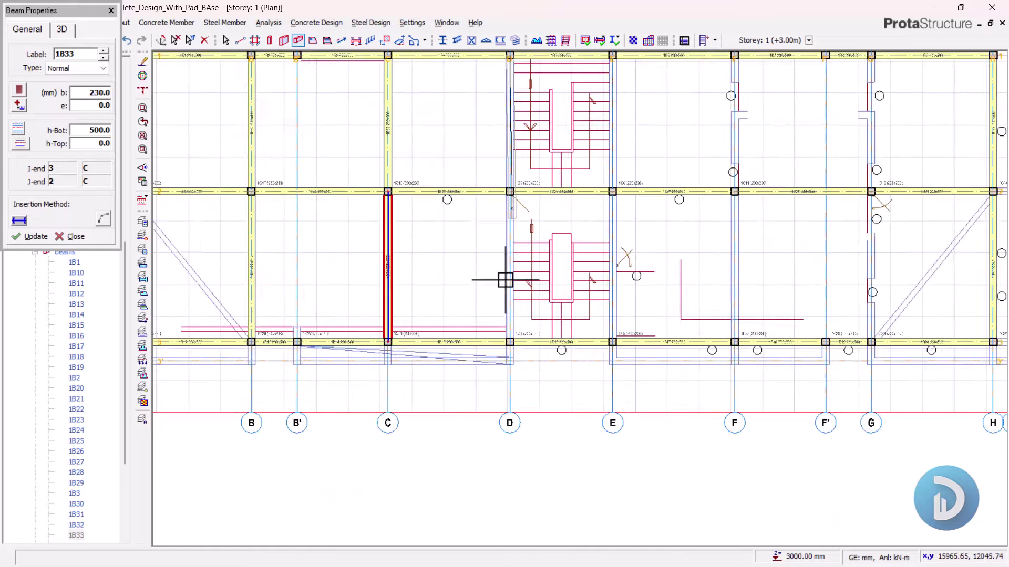
click(509, 291)
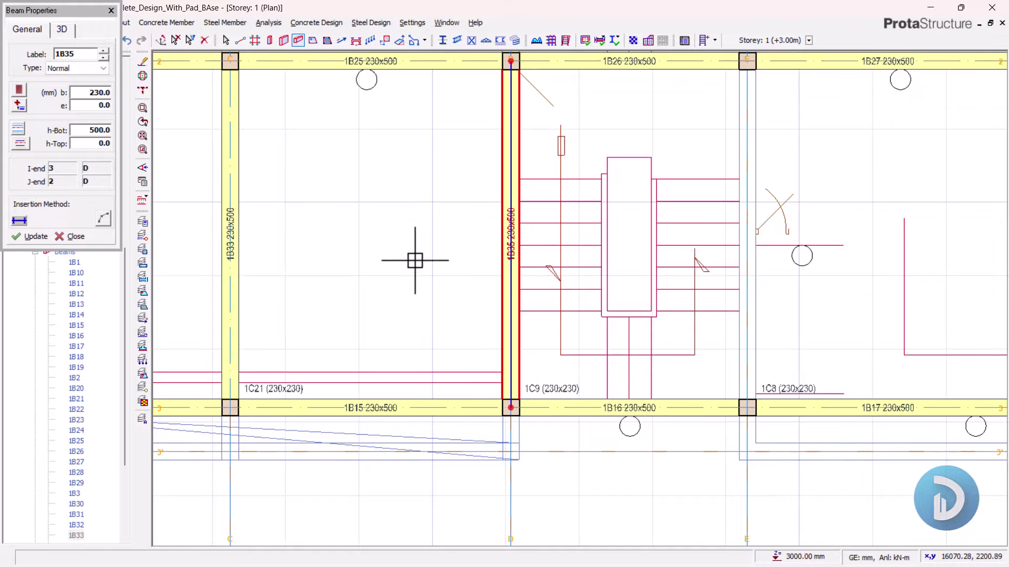
Step: Insert 230x500 beams along axis E from the column on axis 1 to the column on axis 3
scroll(524, 150, down, 5)
scroll(491, 168, up, 2)
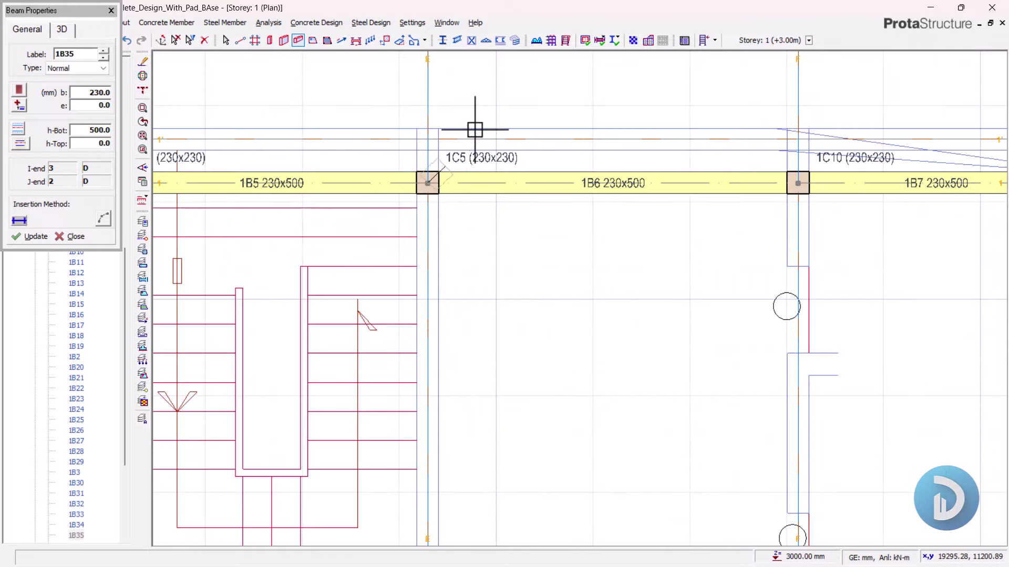
scroll(475, 342, down, 4)
scroll(454, 384, up, 4)
click(517, 341)
Step: Insert 230x500 beams along axis F from the column on axis 1 to the column on axis 3
scroll(630, 187, down, 3)
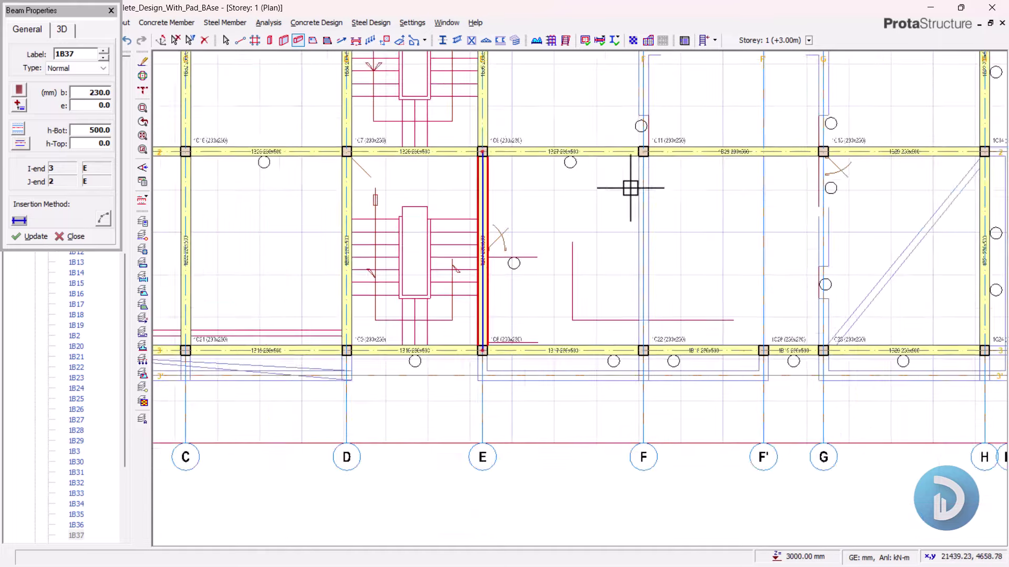
scroll(479, 74, down, 2)
scroll(484, 153, up, 4)
scroll(490, 362, down, 3)
scroll(489, 363, up, 3)
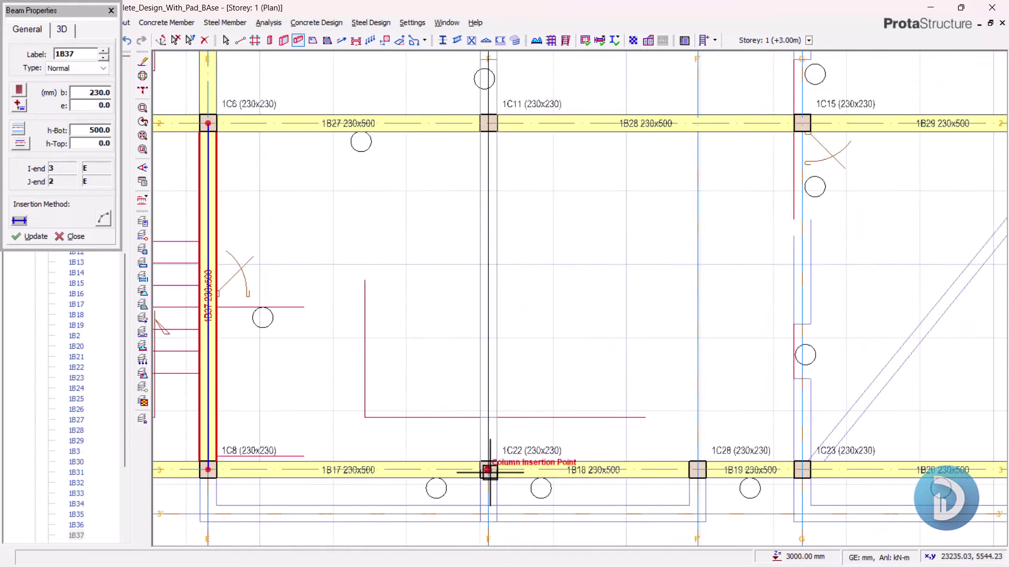
click(483, 510)
click(484, 312)
Step: Insert 230x500 beams along axis G from the column on axis 3 to the column on axis 1 and close the beam properties
scroll(669, 371, down, 3)
scroll(536, 415, up, 3)
scroll(495, 386, down, 2)
scroll(502, 257, up, 3)
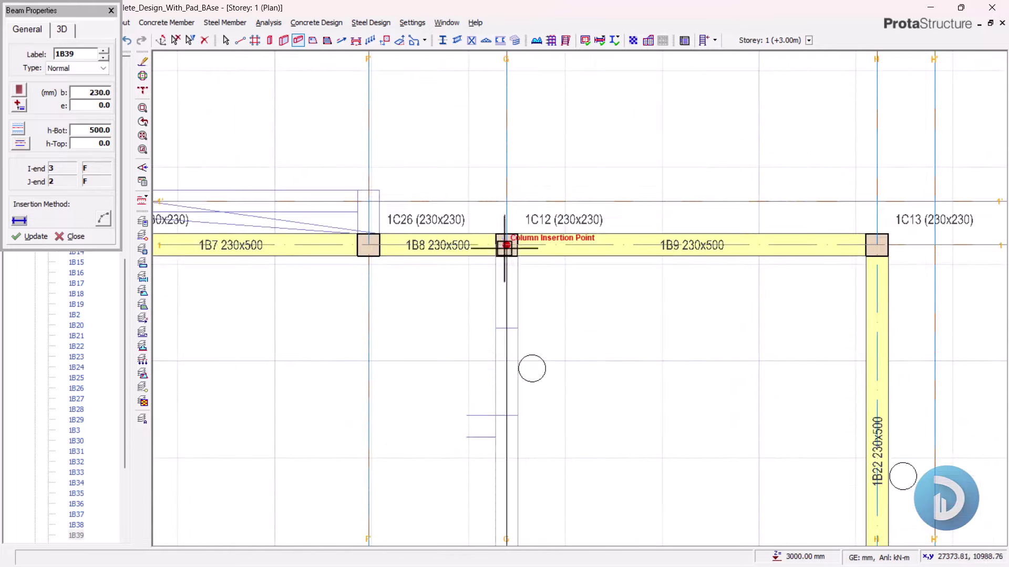
click(504, 252)
scroll(637, 106, down, 3)
scroll(448, 313, down, 2)
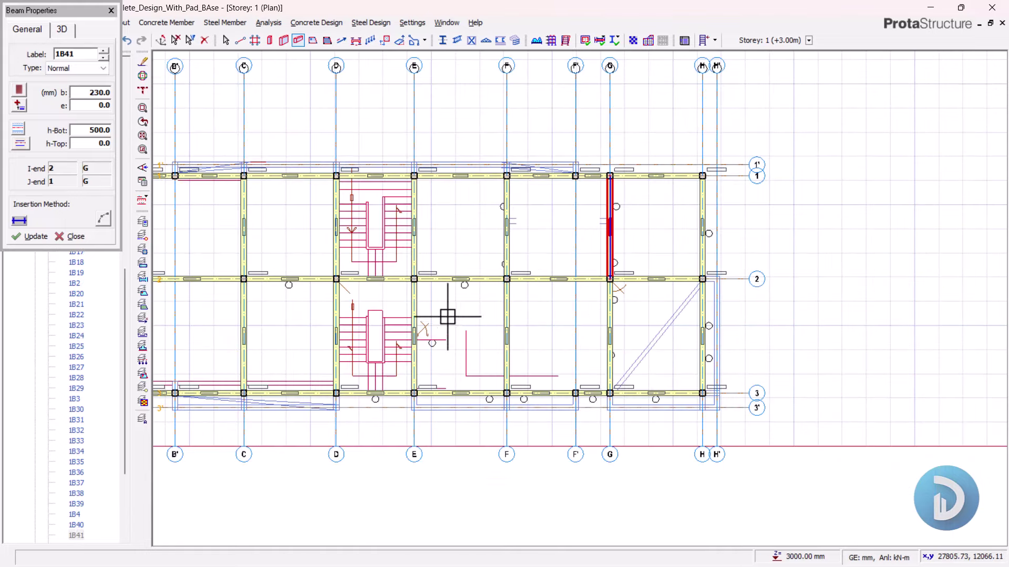
middle_drag(448, 313, 509, 307)
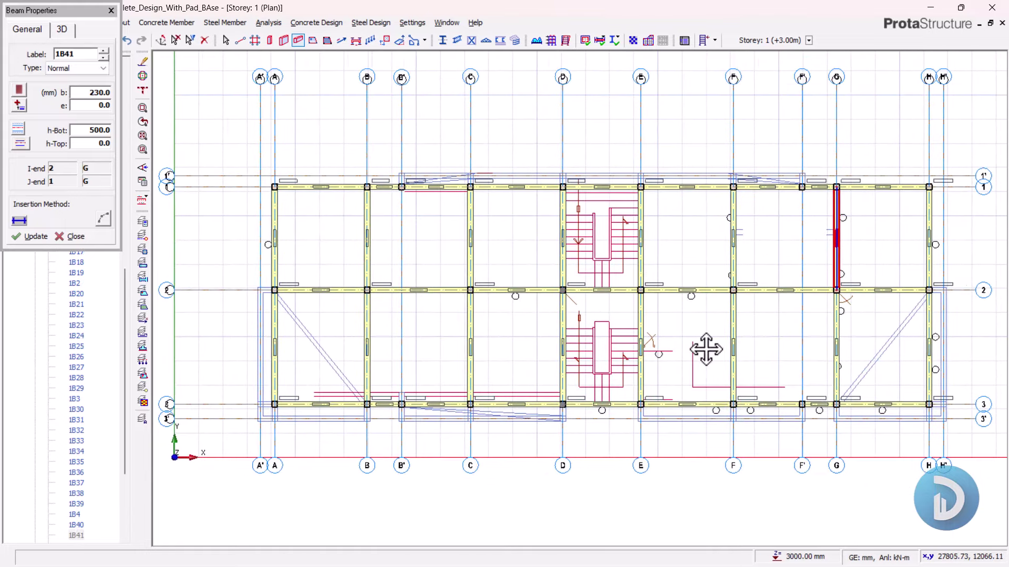
middle_drag(438, 300, 418, 302)
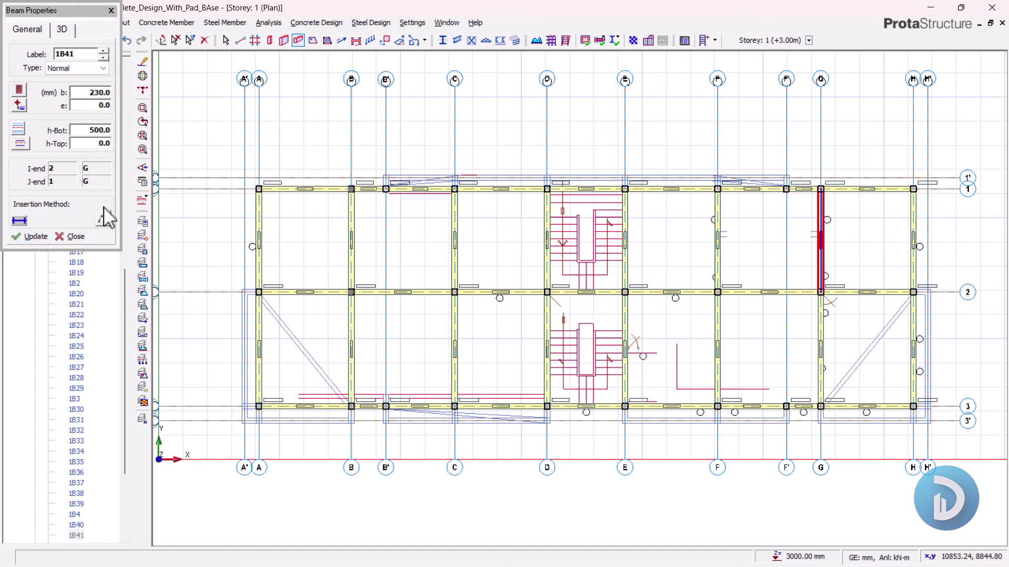
click(73, 236)
Step: Show Storey 1 in 3D and inspect the beam and column frame from different sides
scroll(76, 150, up, 11)
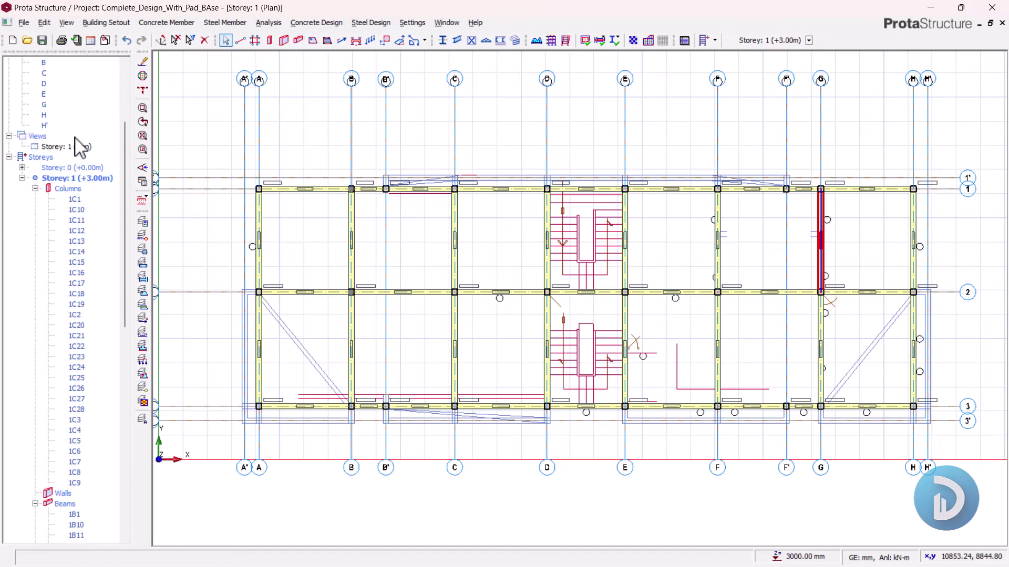
click(89, 163)
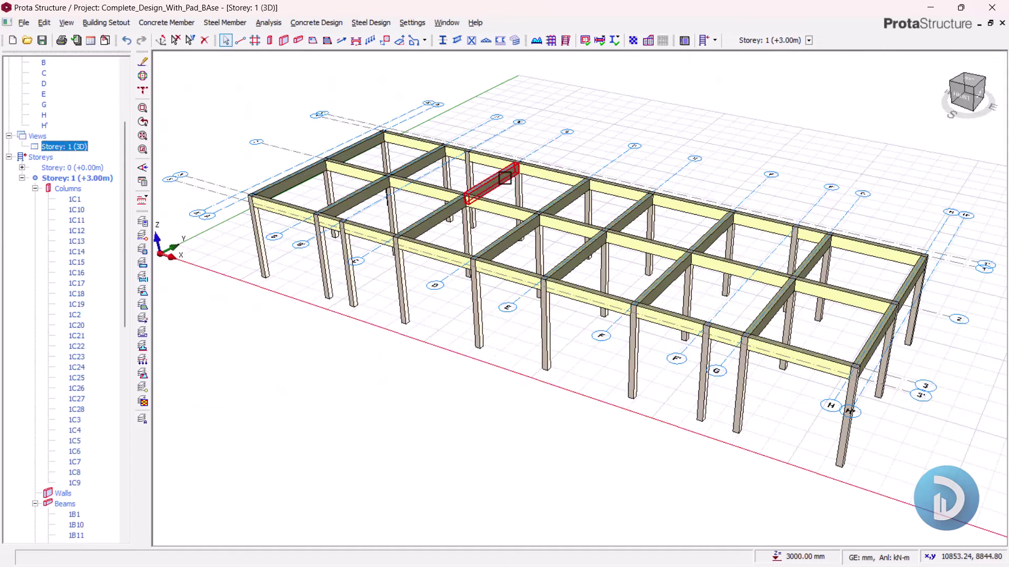
mouse_move(305, 323)
shift+middle_down()
mouse_move(480, 317)
mouse_move(407, 344)
mouse_move(353, 342)
mouse_move(401, 315)
mouse_move(452, 315)
mouse_move(507, 290)
shift+middle_up()
shift+middle_drag(638, 396, 471, 282)
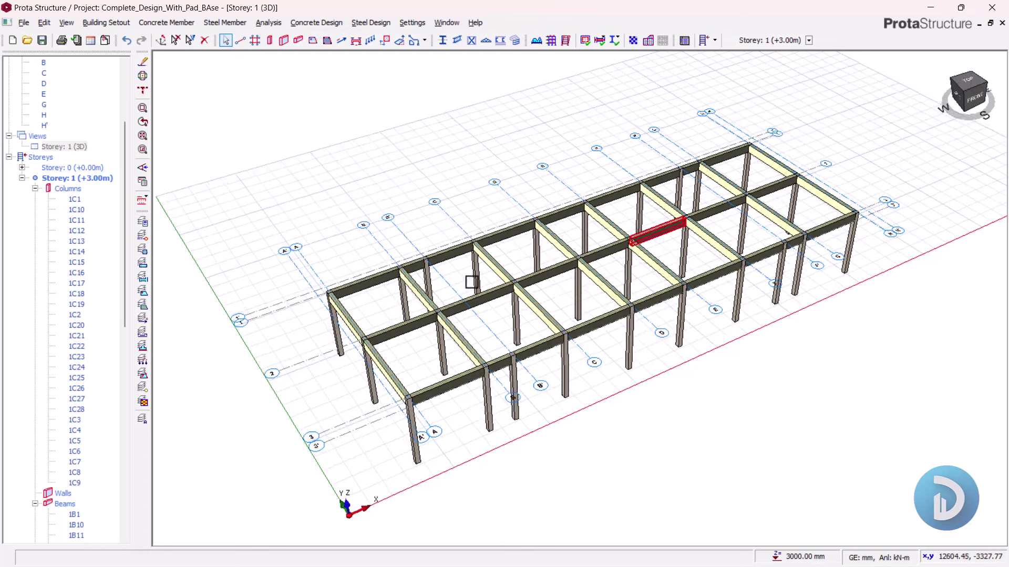
mouse_move(704, 419)
shift+middle_down()
mouse_move(651, 407)
mouse_move(704, 408)
shift+middle_up()
click(32, 146)
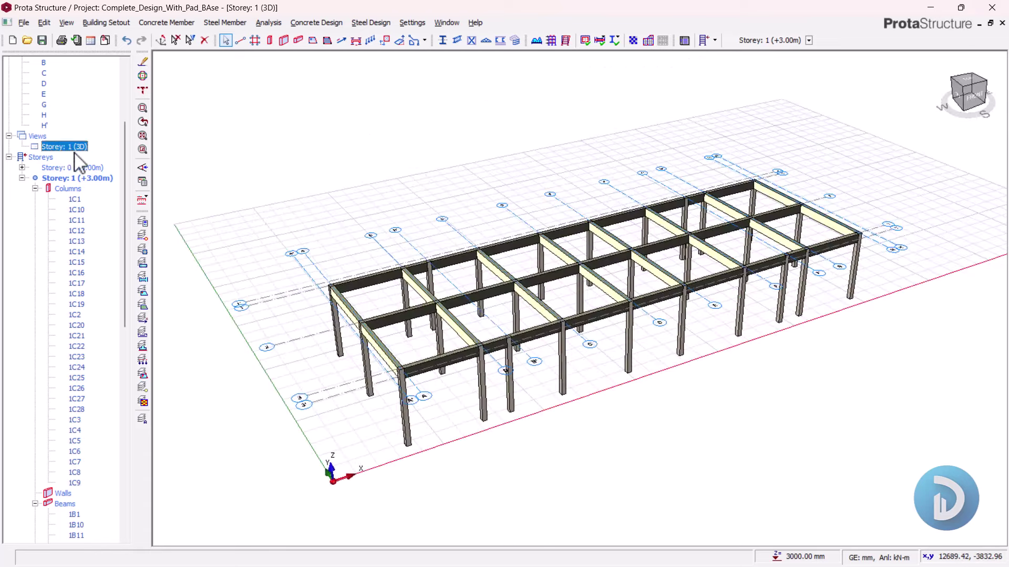
Step: Switch the Storey 1 view from 3D back to plan
right_click(79, 149)
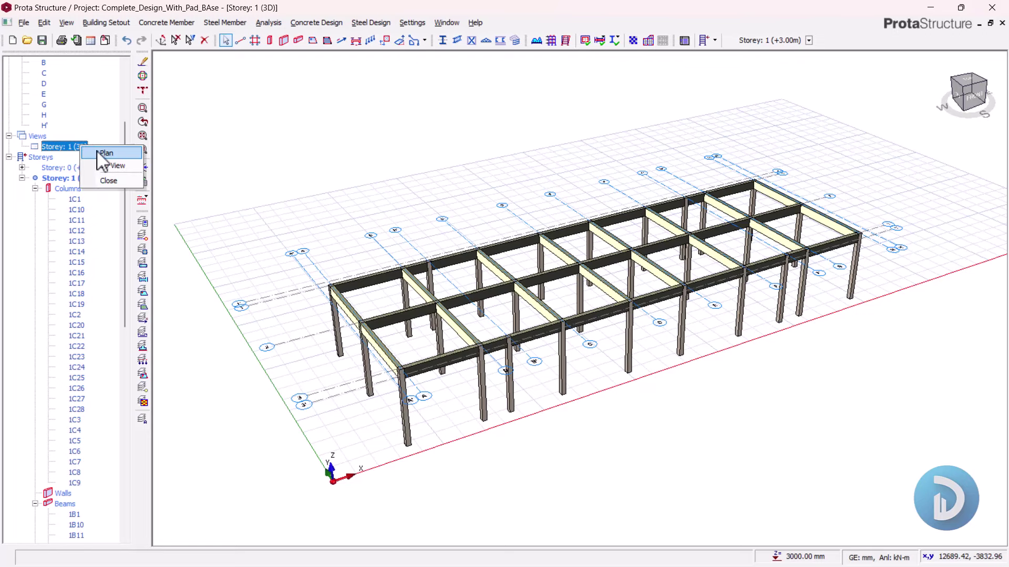
click(103, 155)
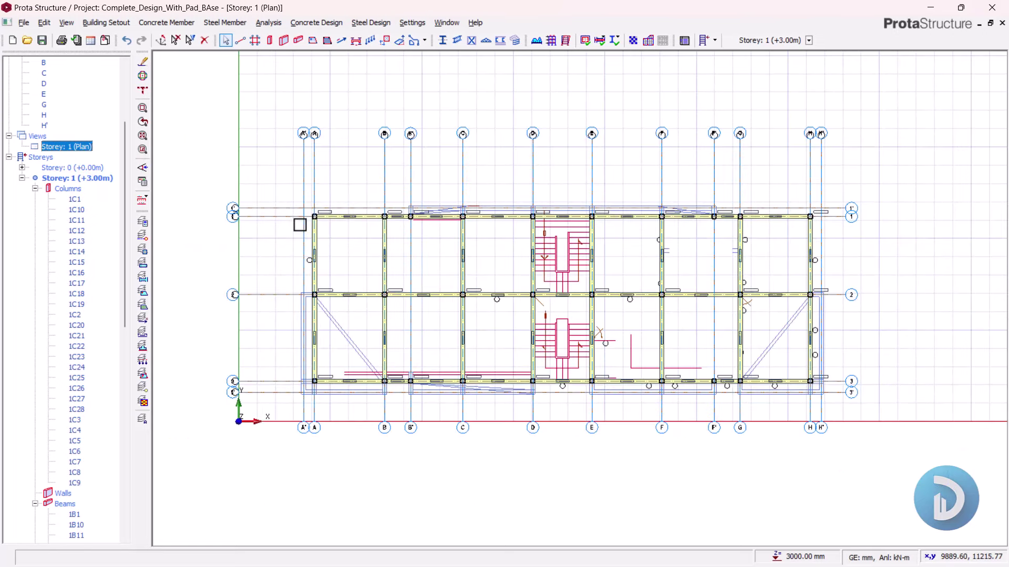
scroll(300, 225, up, 5)
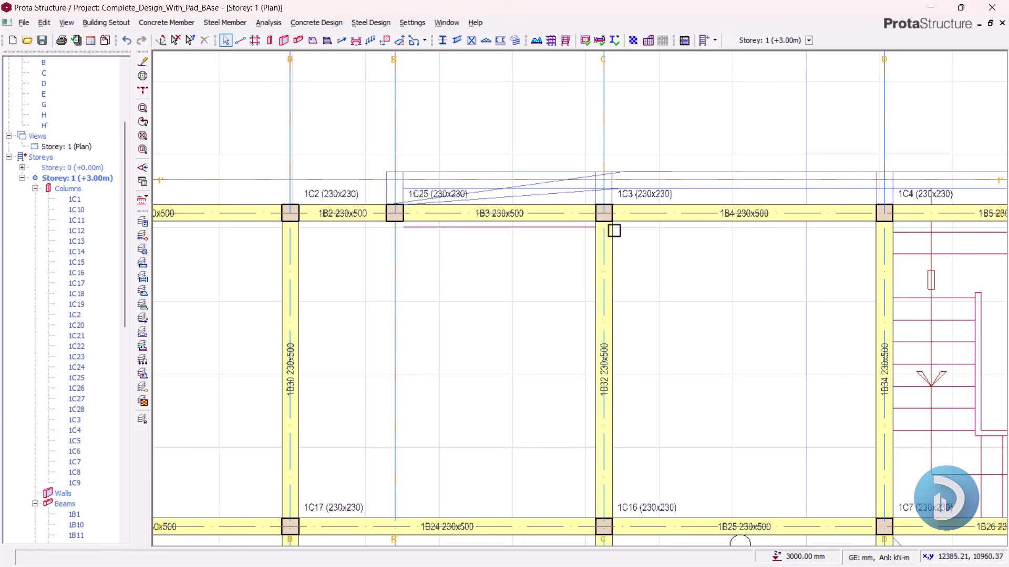
Step: Open the properties of the axis 1 beam between C and D and insert a 230x500 beam along axis B' between axes 1 and 1'
click(630, 218)
right_click(647, 115)
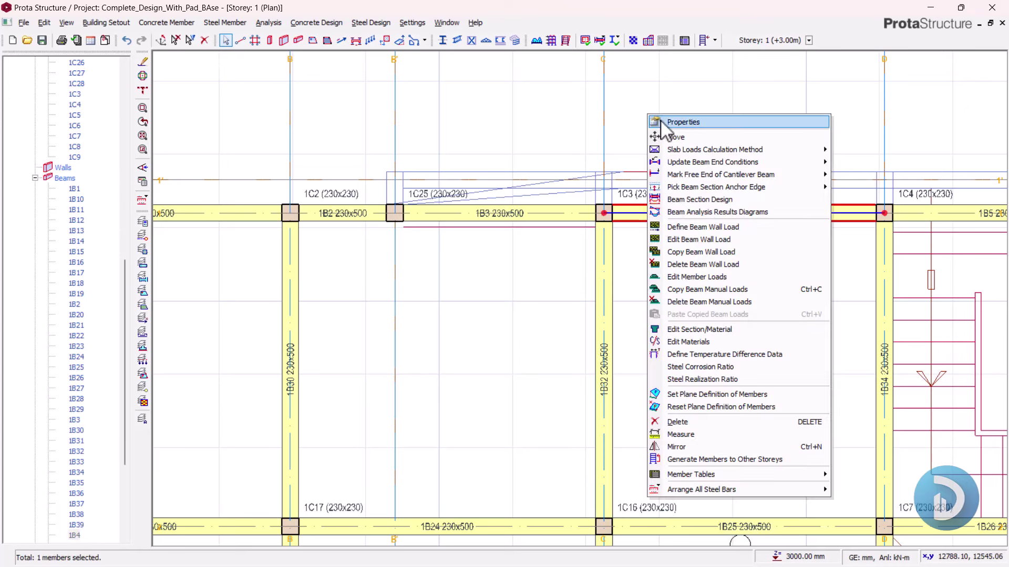
click(662, 122)
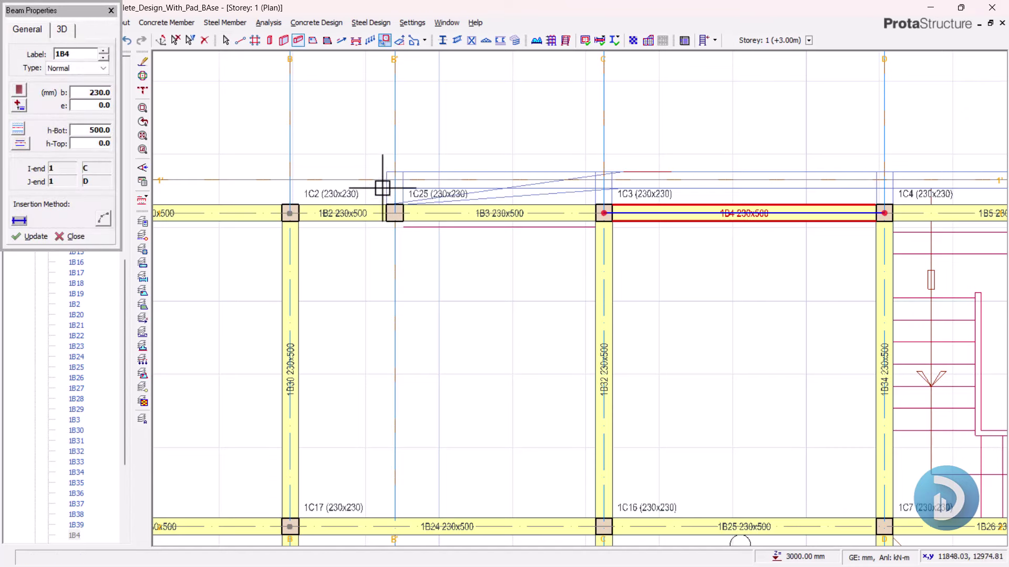
middle_drag(450, 200, 446, 232)
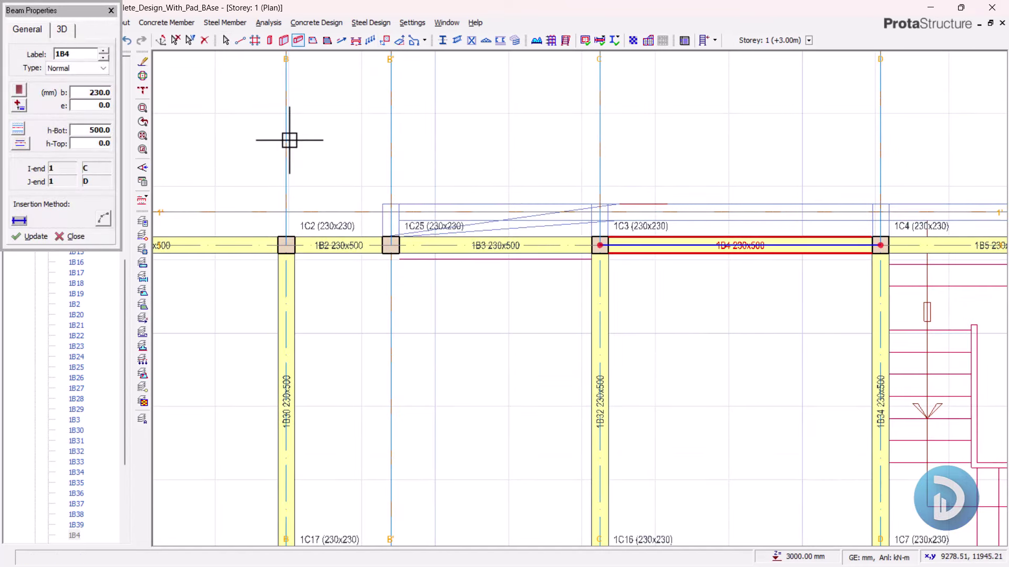
scroll(290, 140, up, 2)
click(469, 330)
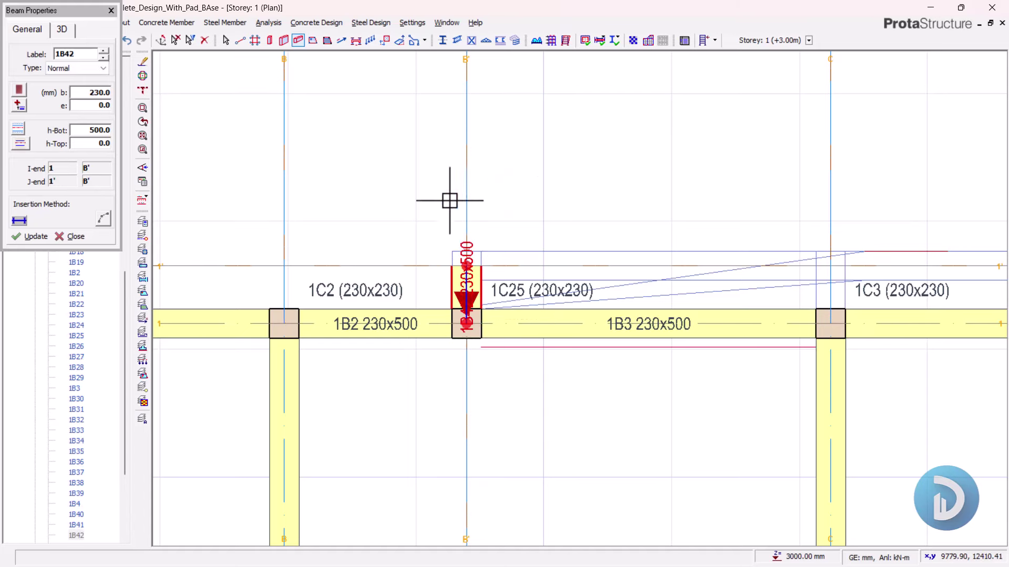
Step: Place the AutoCAD ground floor plan side by side with ProtaStructure and examine the framing along axes 1 and 1' from A' to E
scroll(449, 200, down, 3)
scroll(506, 153, down, 2)
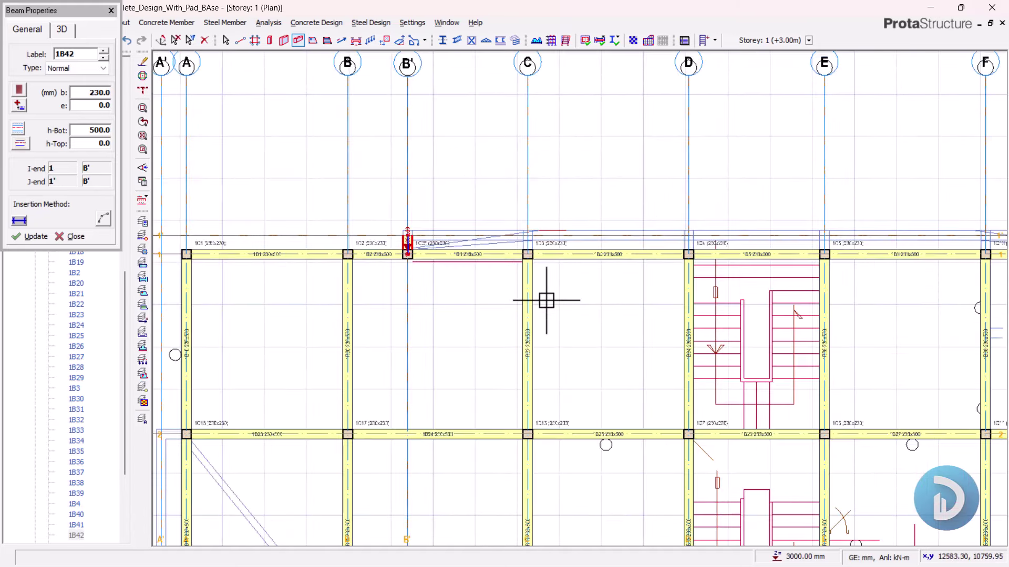
drag(505, 7, 4, 218)
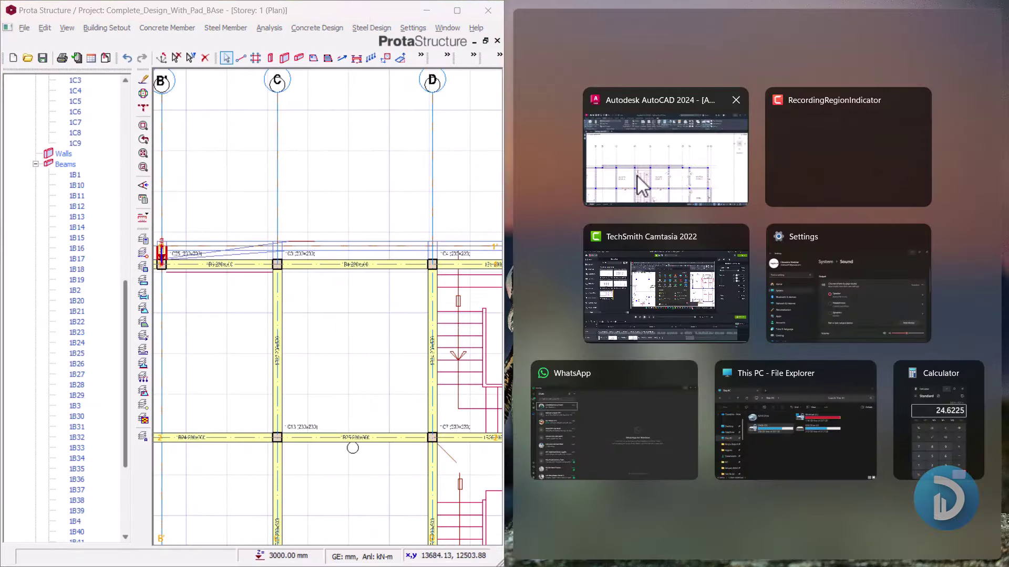
click(667, 162)
scroll(798, 248, down, 3)
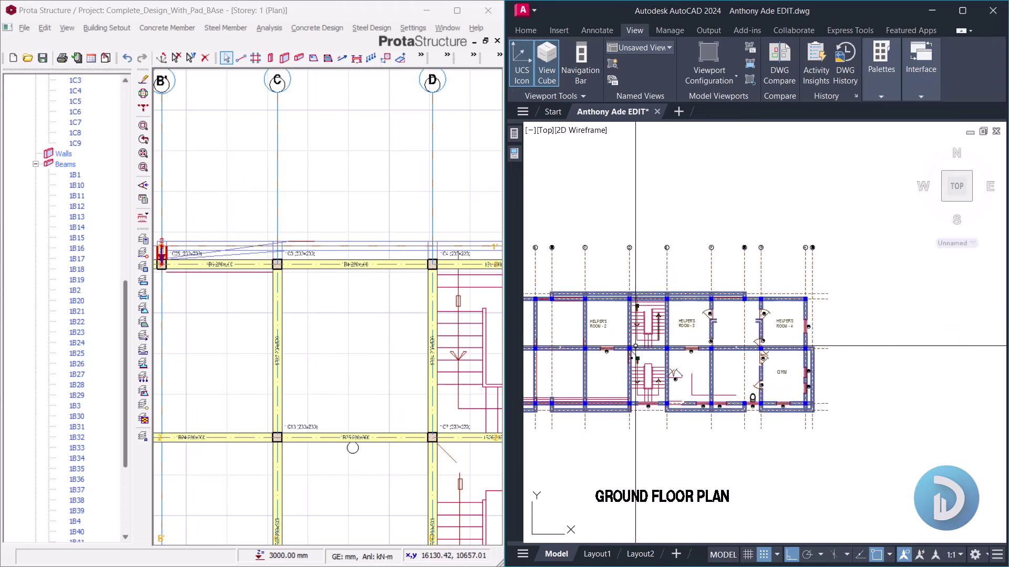
scroll(799, 248, up, 6)
middle_drag(799, 248, 706, 267)
scroll(198, 189, up, 3)
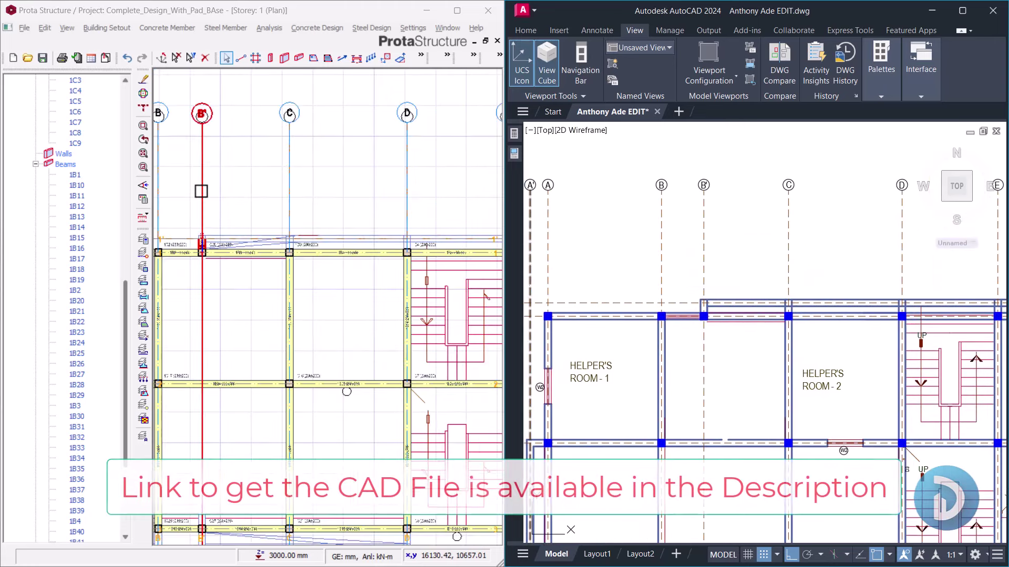
Step: Reopen the properties of the axis 1 beam between C and D and insert a 230x500 beam along axis C between axes 1 and 1'
middle_drag(284, 236, 287, 283)
click(405, 279)
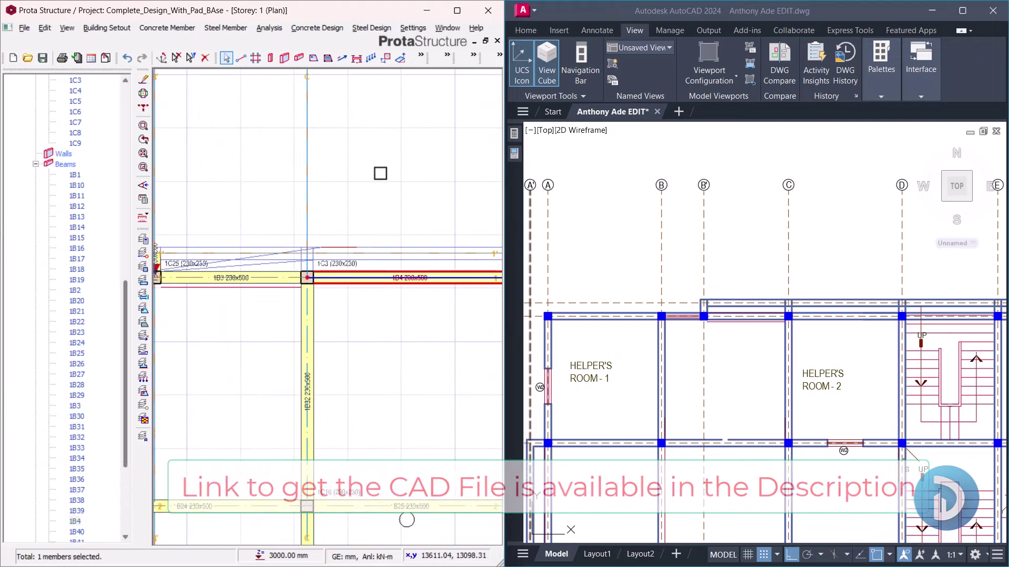
right_click(385, 174)
click(419, 181)
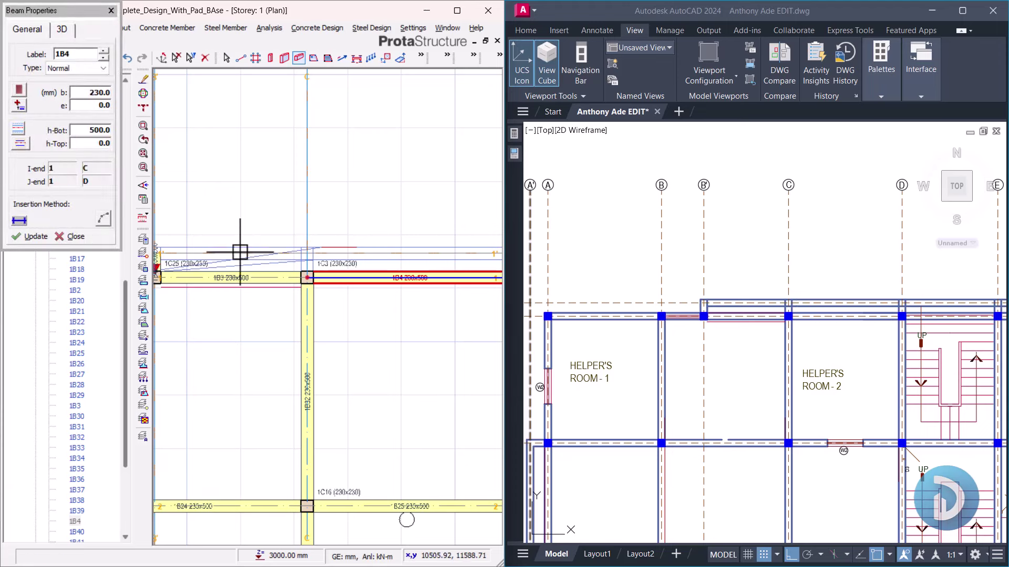
scroll(320, 218, up, 3)
click(281, 359)
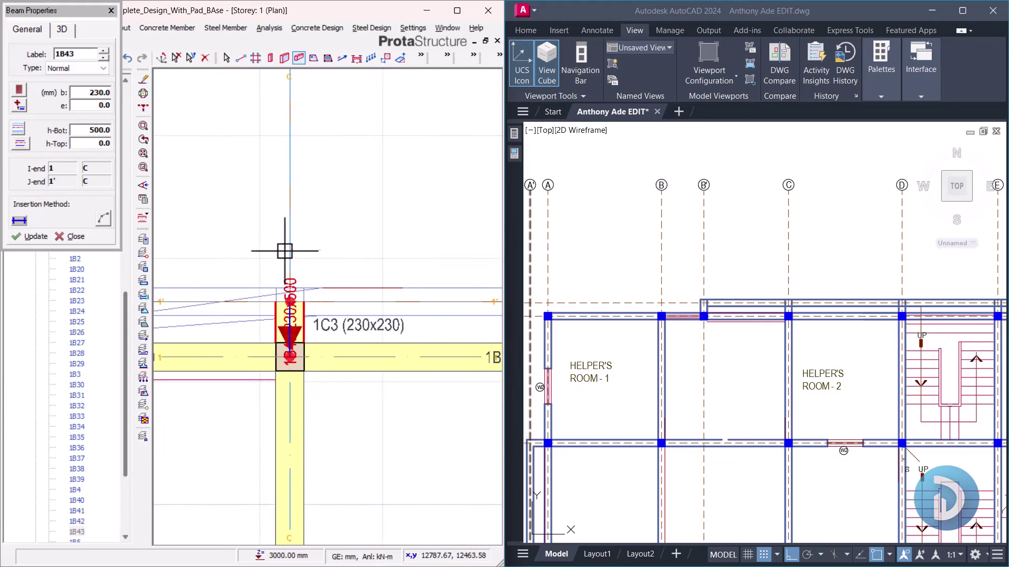
Step: Check the framing at axis D in the AutoCAD plan and insert a 230x500 beam along axis D between axes 1 and 1'
scroll(285, 251, down, 3)
scroll(784, 303, down, 4)
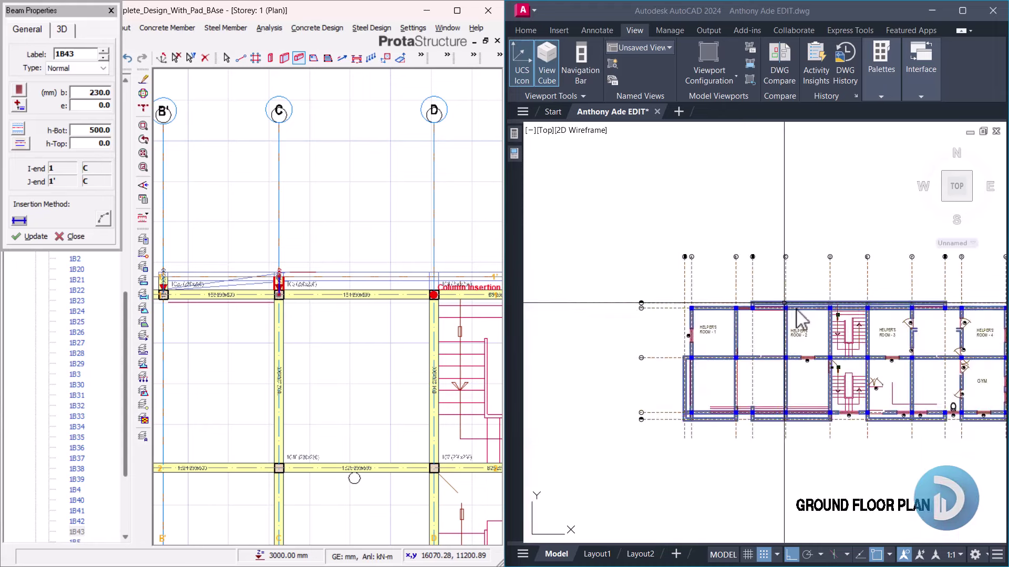
scroll(801, 318, up, 4)
scroll(729, 322, up, 4)
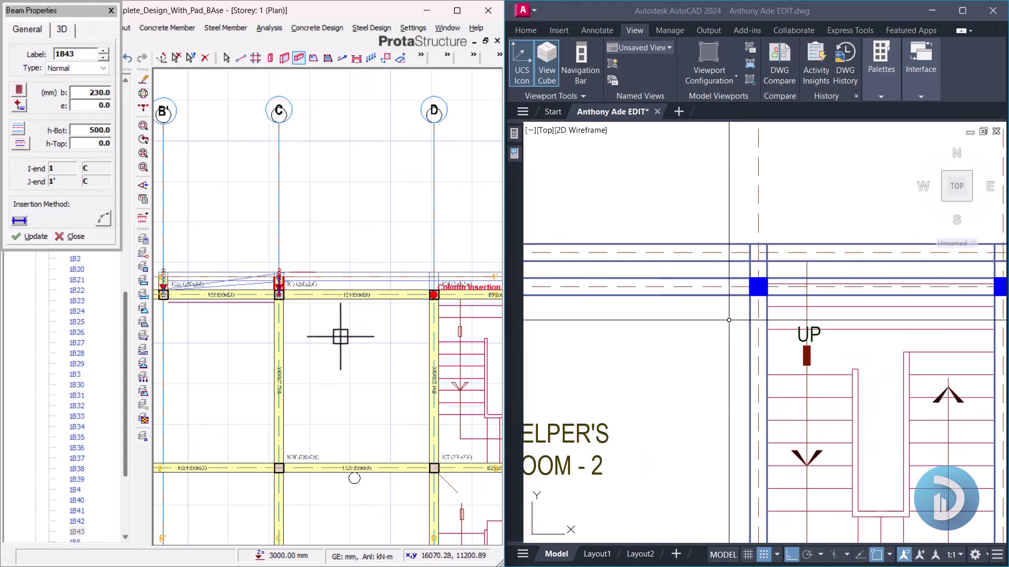
scroll(367, 299, down, 1)
scroll(348, 304, up, 4)
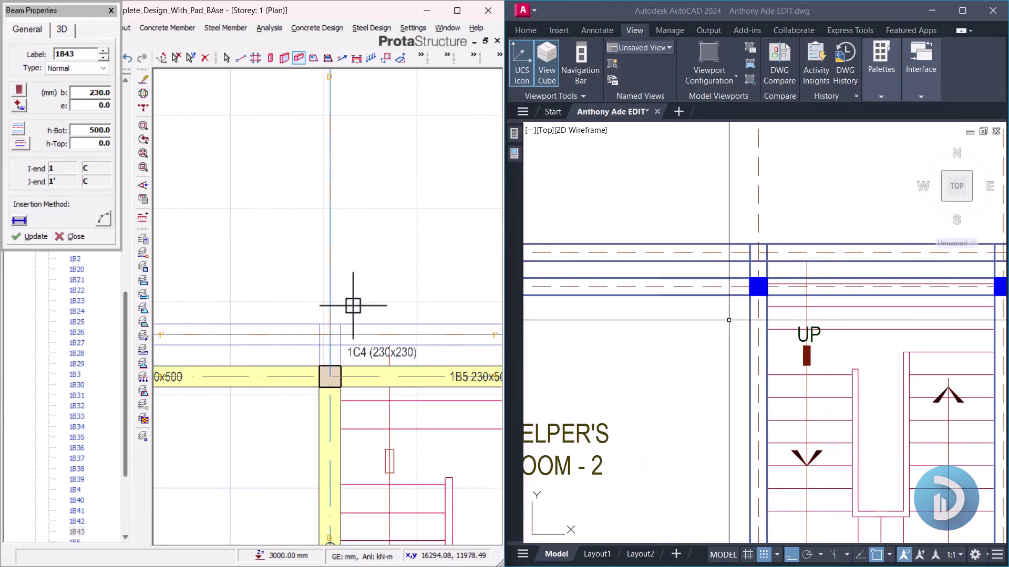
click(331, 363)
click(331, 334)
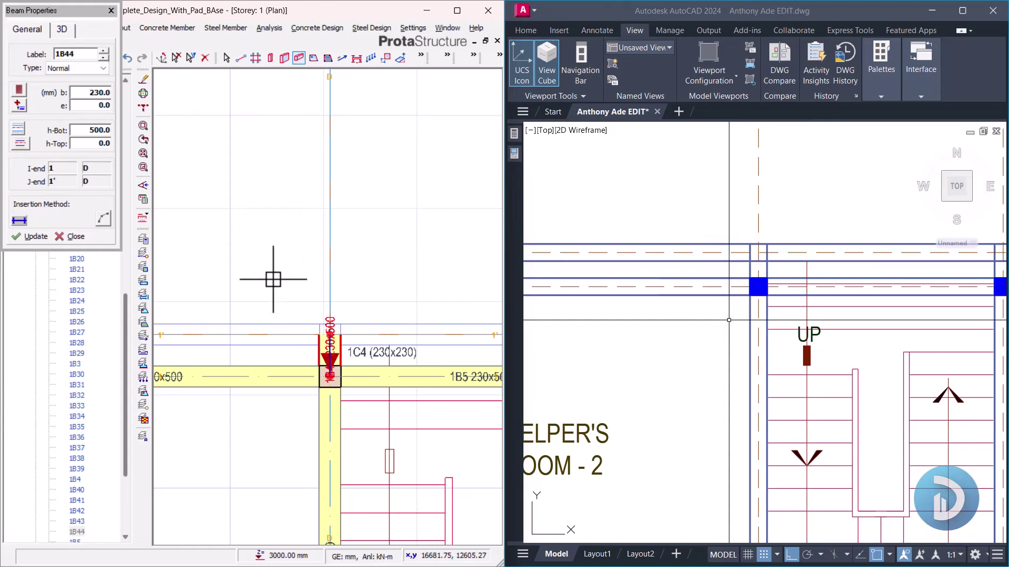
Step: Insert a 230x500 beam along axis E from the column on axis 1 to axis 1'
scroll(273, 279, down, 2)
scroll(352, 330, up, 2)
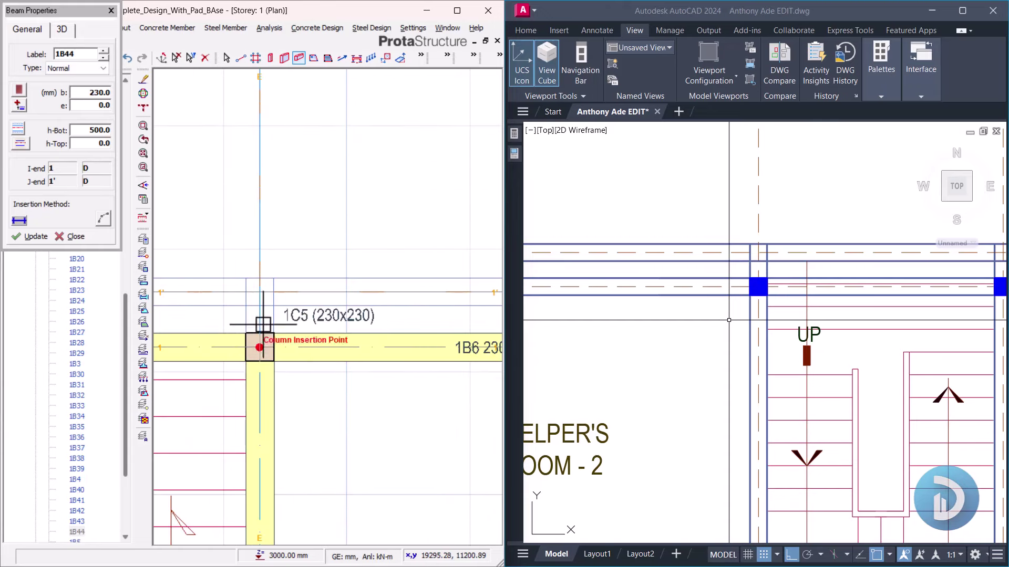
click(260, 292)
Step: Insert a 230x500 beam along axis F from the column on axis 1 to axis 1'
scroll(194, 309, down, 2)
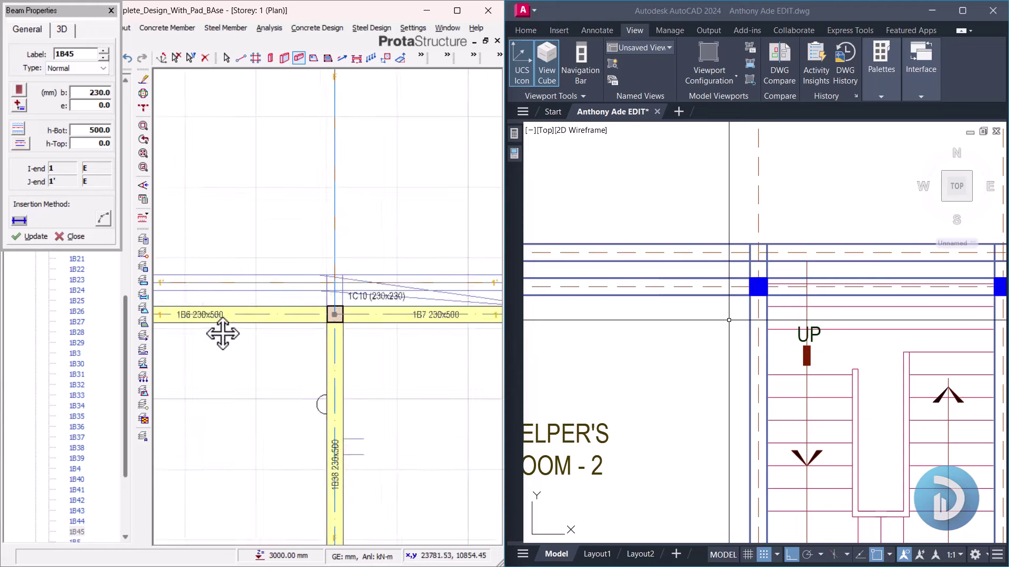
scroll(365, 304, up, 2)
click(336, 317)
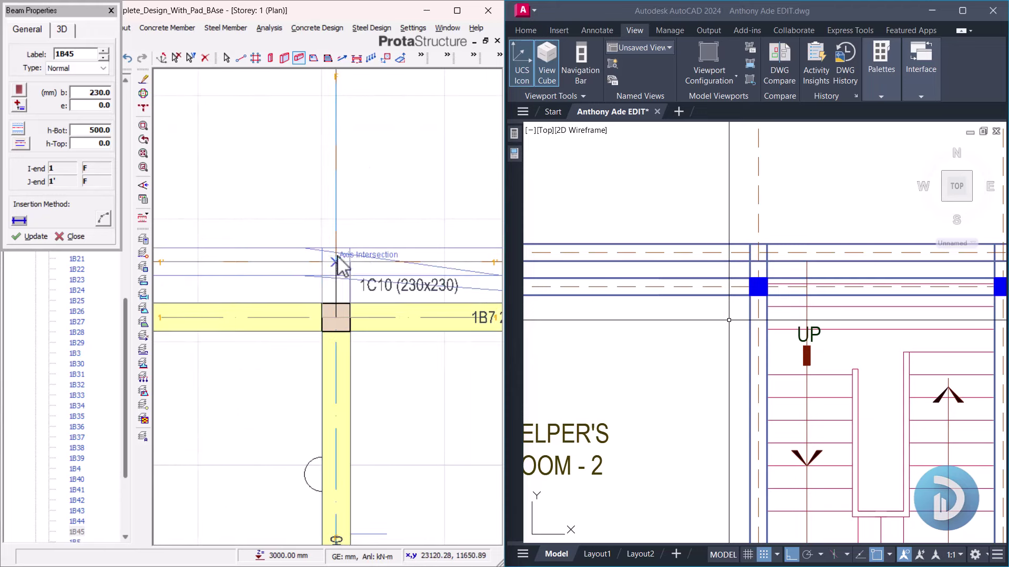
Step: Place 230x500 mm beams between axes 1 and 1' on axes F and F'
click(337, 261)
scroll(323, 203, down, 2)
scroll(473, 218, down, 1)
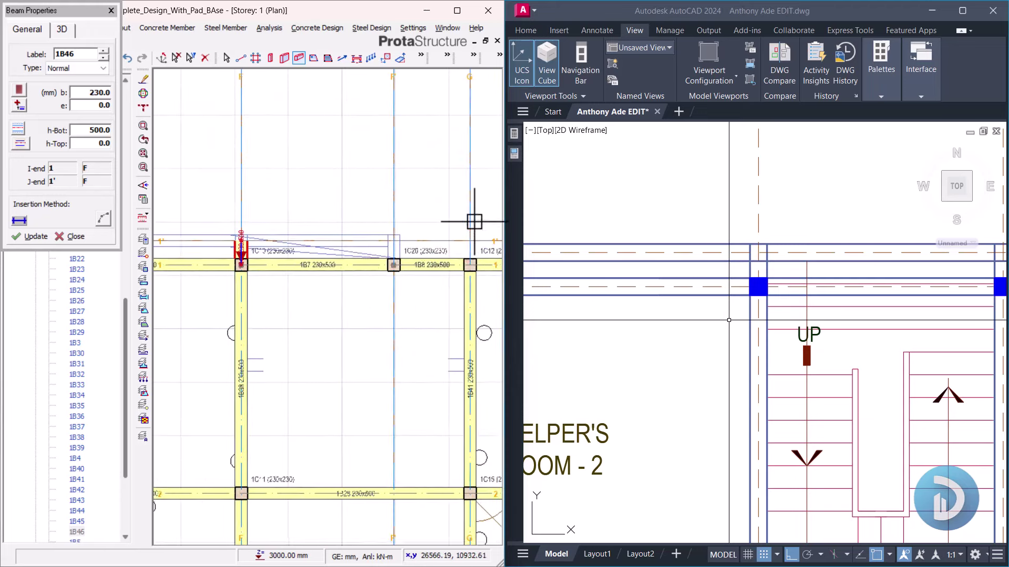
scroll(375, 268, up, 4)
click(264, 346)
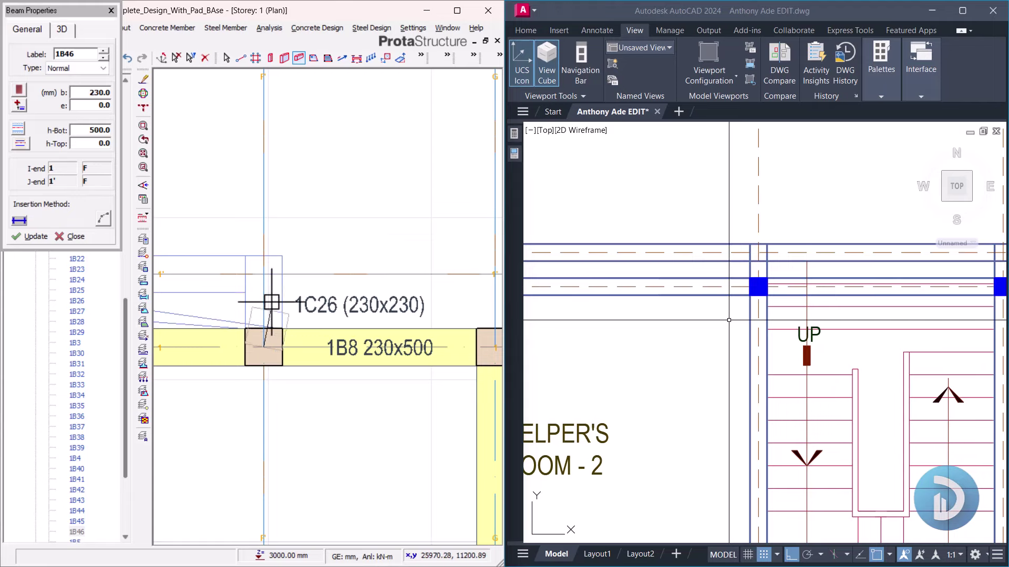
click(265, 273)
right_click(349, 148)
Step: Place a 230x500 mm beam along axis 2 between axes A' and A
scroll(367, 126, down, 3)
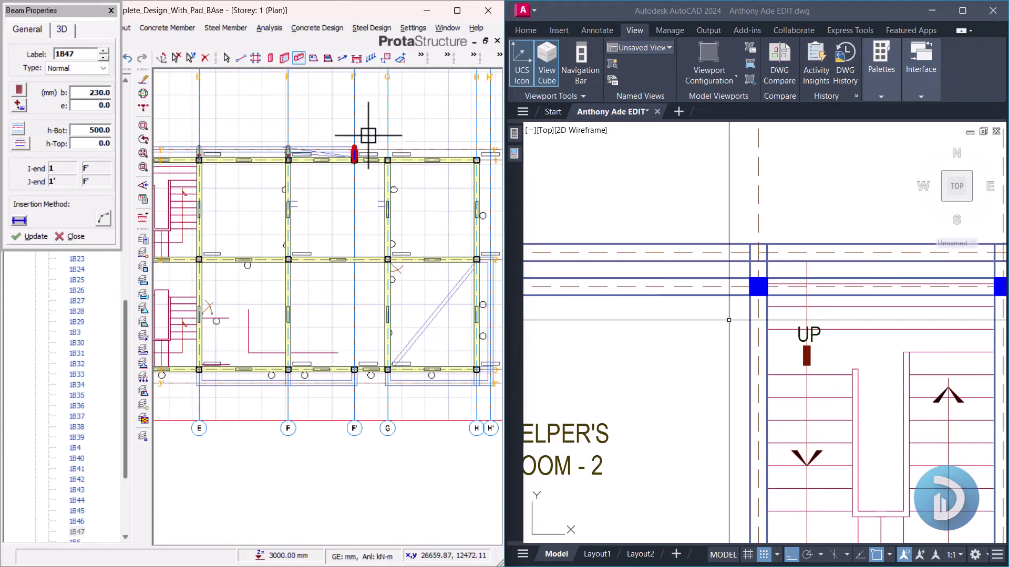
scroll(384, 298, down, 3)
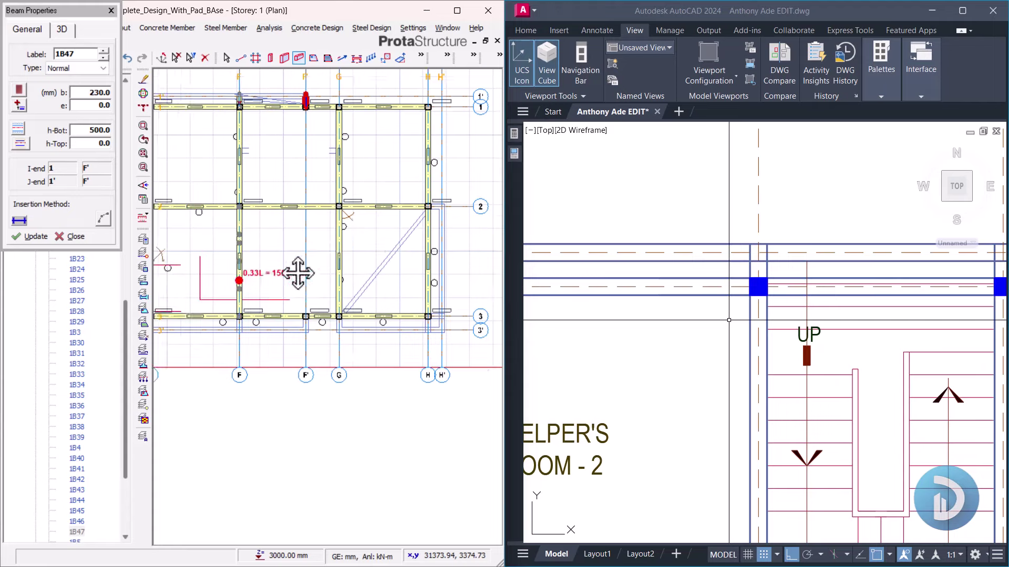
scroll(266, 248, up, 5)
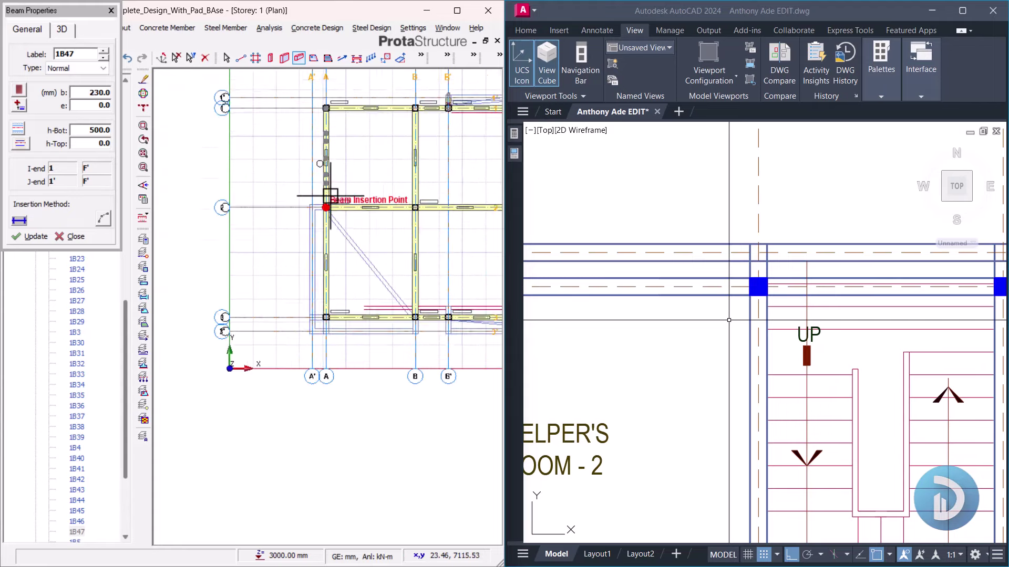
scroll(336, 210, up, 3)
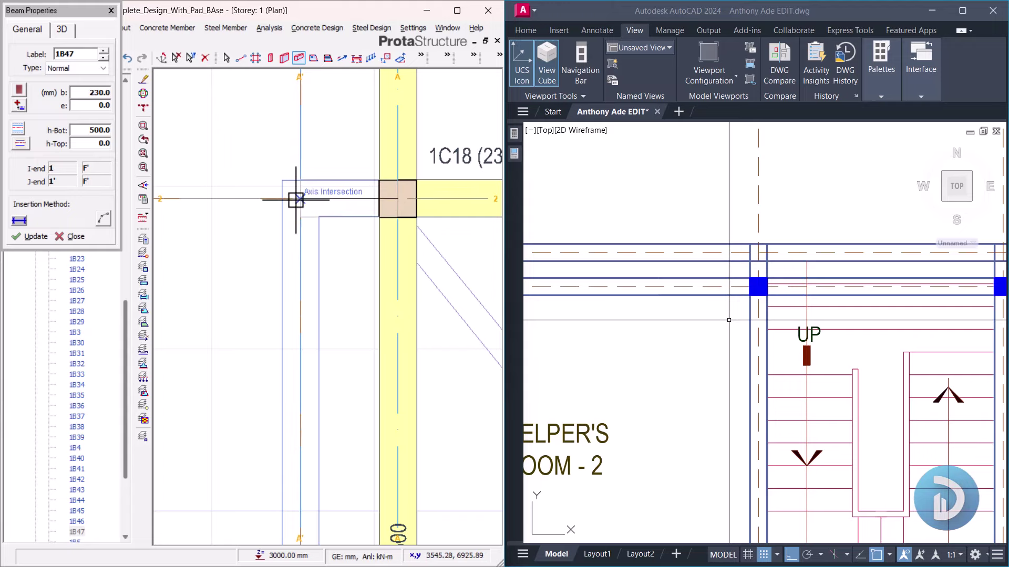
scroll(335, 143, down, 2)
Step: Switch to the AutoCAD drawing and examine the ground floor plan's wall and column layout around the lower-left corner
middle_drag(359, 363, 357, 273)
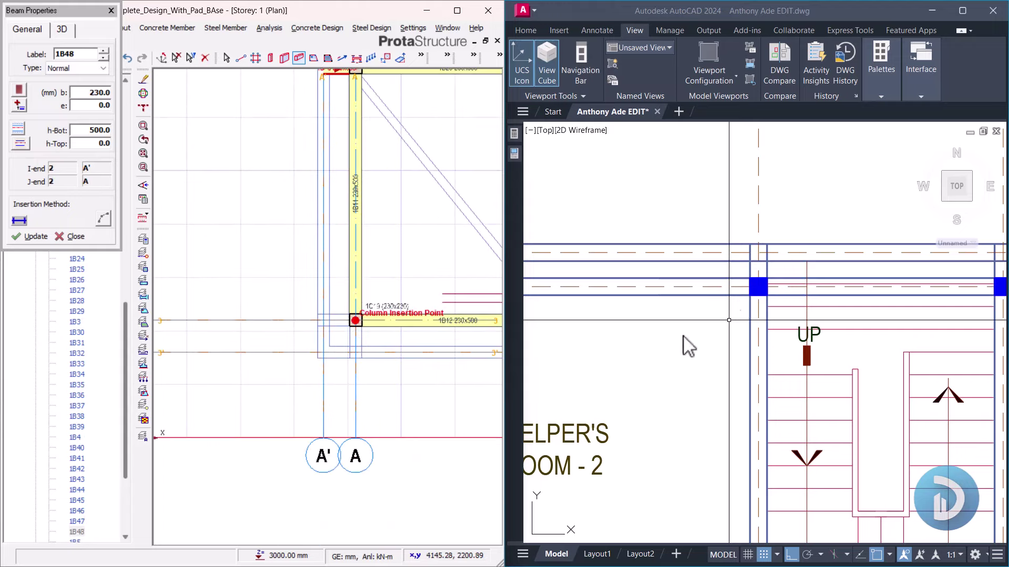
scroll(683, 344, down, 6)
scroll(704, 341, up, 3)
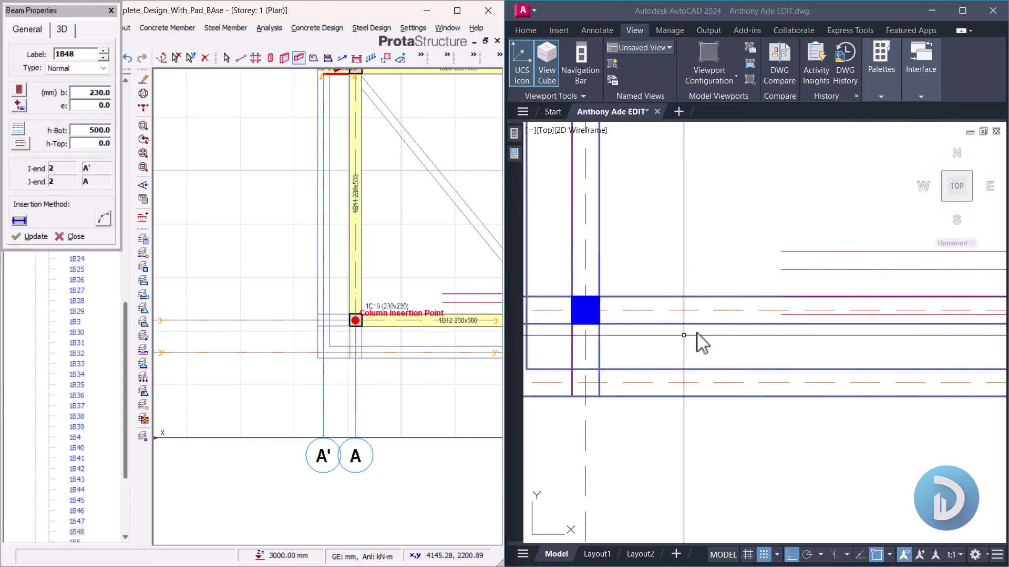
scroll(670, 347, down, 3)
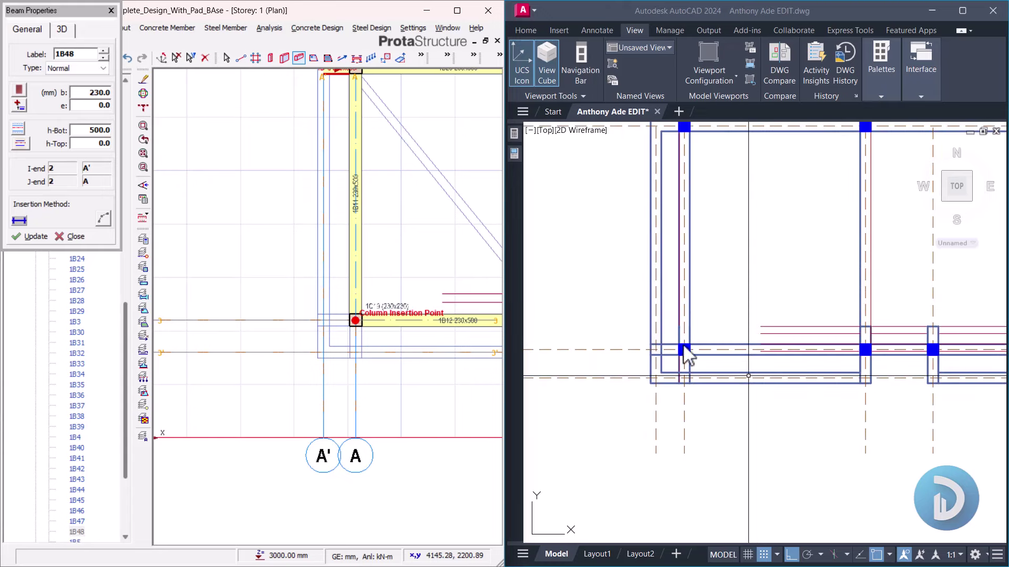
scroll(638, 361, down, 6)
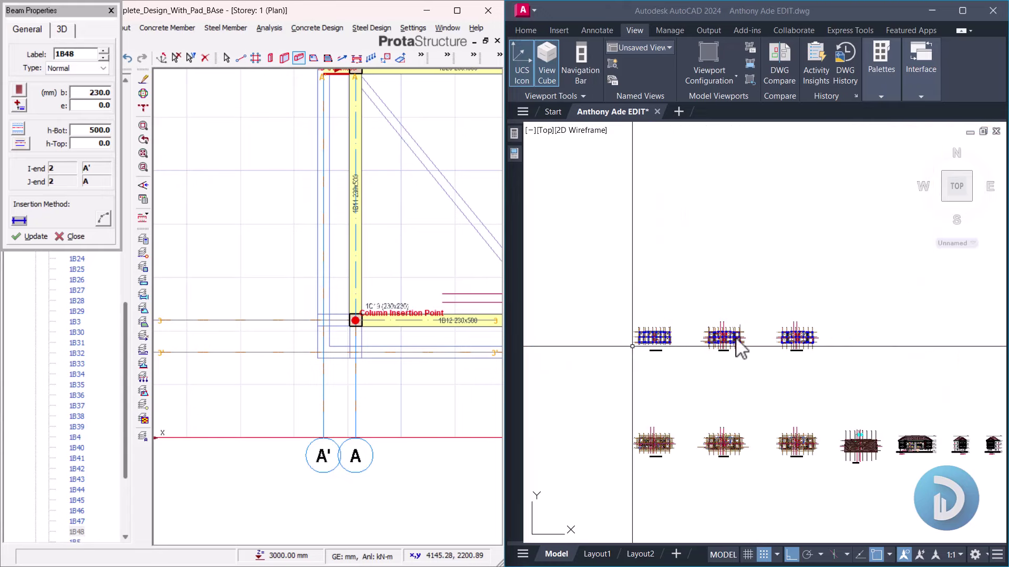
scroll(667, 370, up, 3)
scroll(670, 368, up, 8)
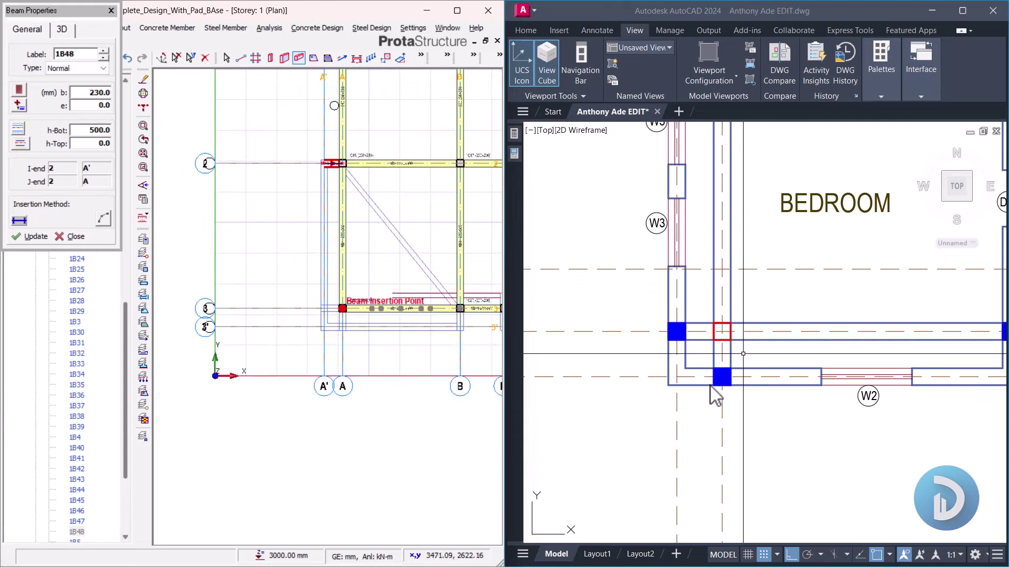
scroll(743, 362, down, 10)
scroll(840, 367, up, 5)
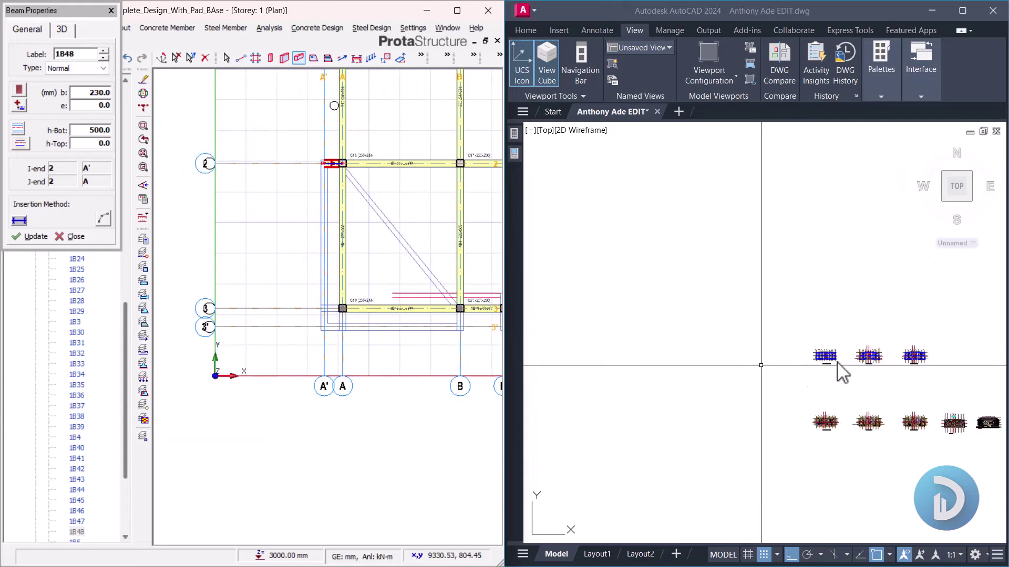
scroll(597, 420, up, 3)
scroll(586, 376, down, 3)
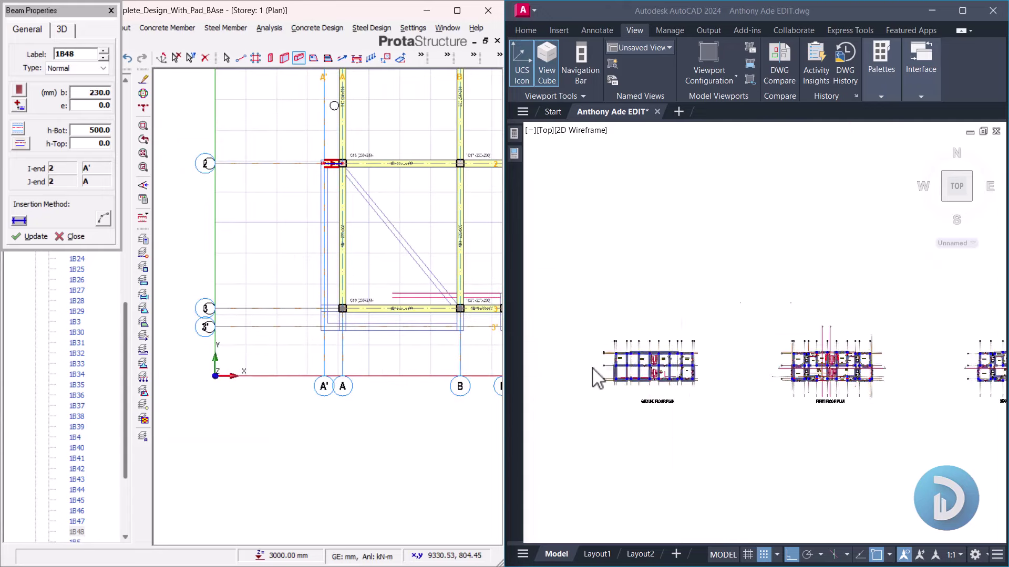
scroll(638, 375, up, 6)
scroll(655, 415, up, 3)
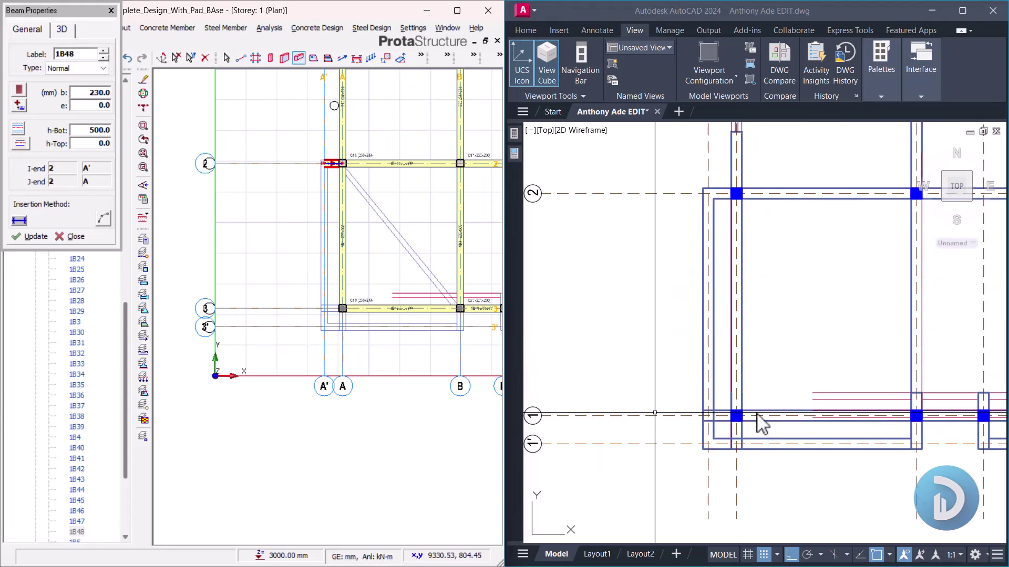
Step: In ProtaStructure, place 230x500 mm beams from the column at A/3 out to axis A' along axis 3 and to axis 3' along axis A
scroll(337, 305, up, 5)
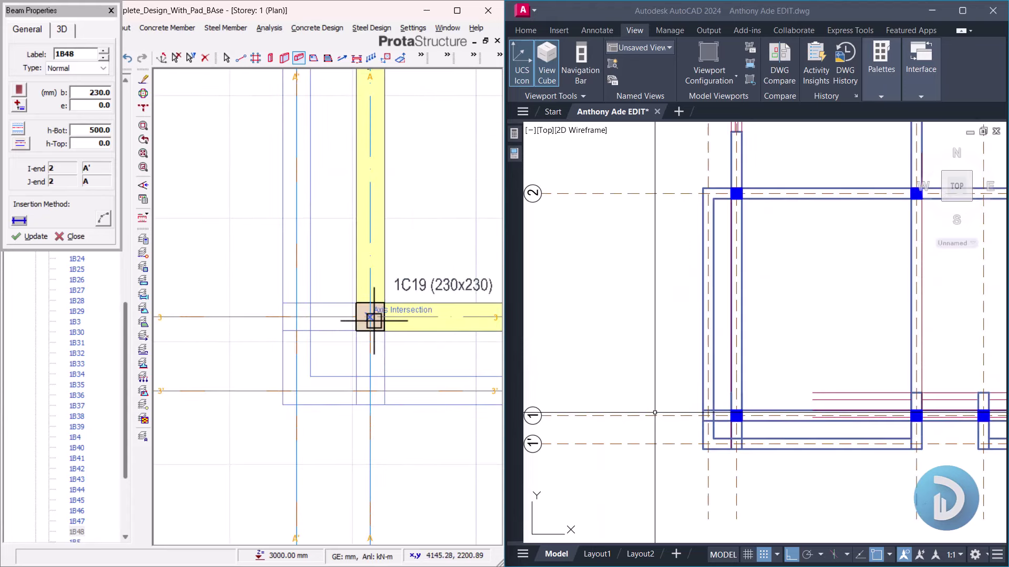
click(299, 317)
click(370, 317)
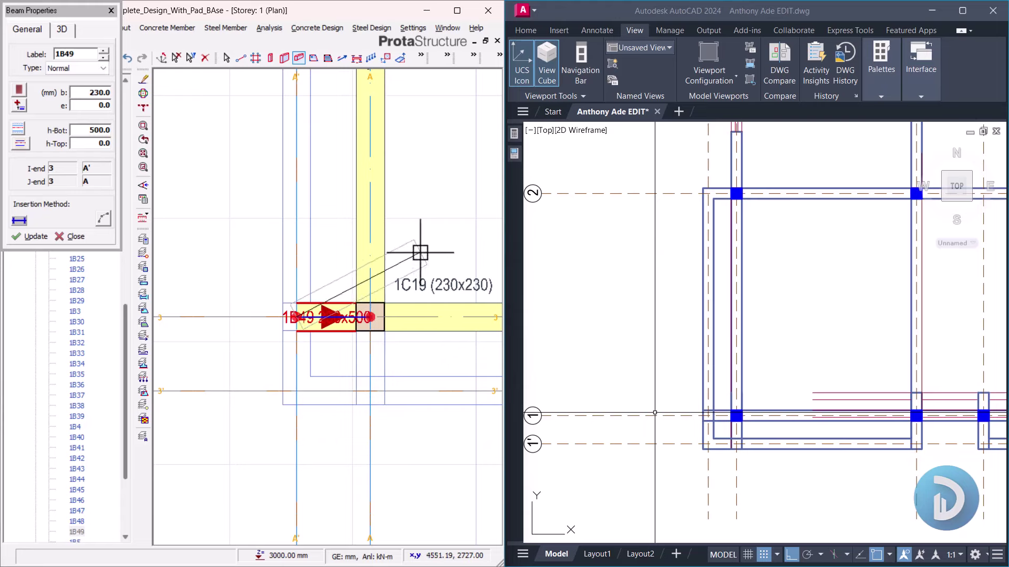
click(370, 391)
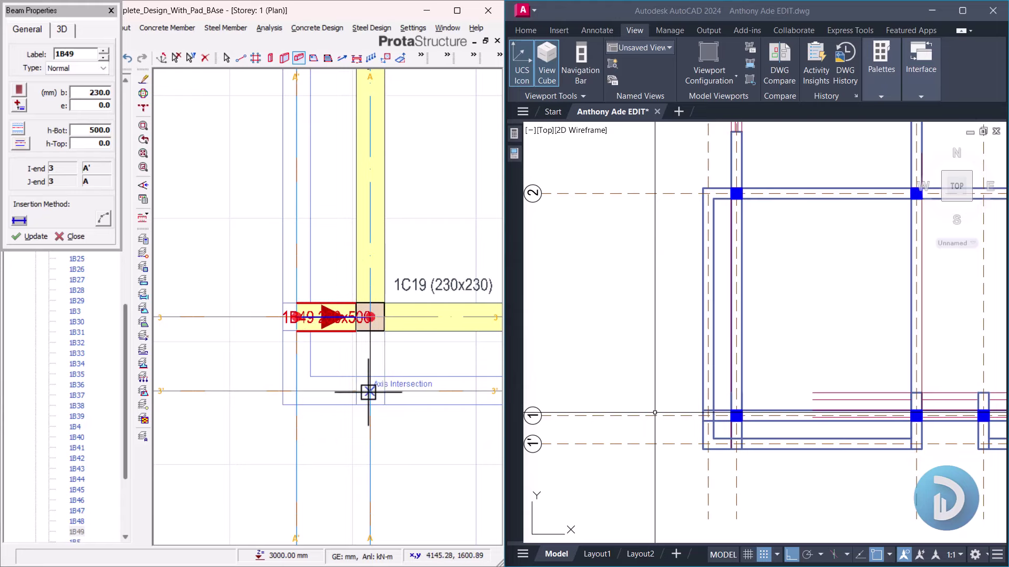
click(370, 318)
Step: Place a 230x500 mm beam on axis B between axes 3 and 3'
scroll(310, 251, down, 5)
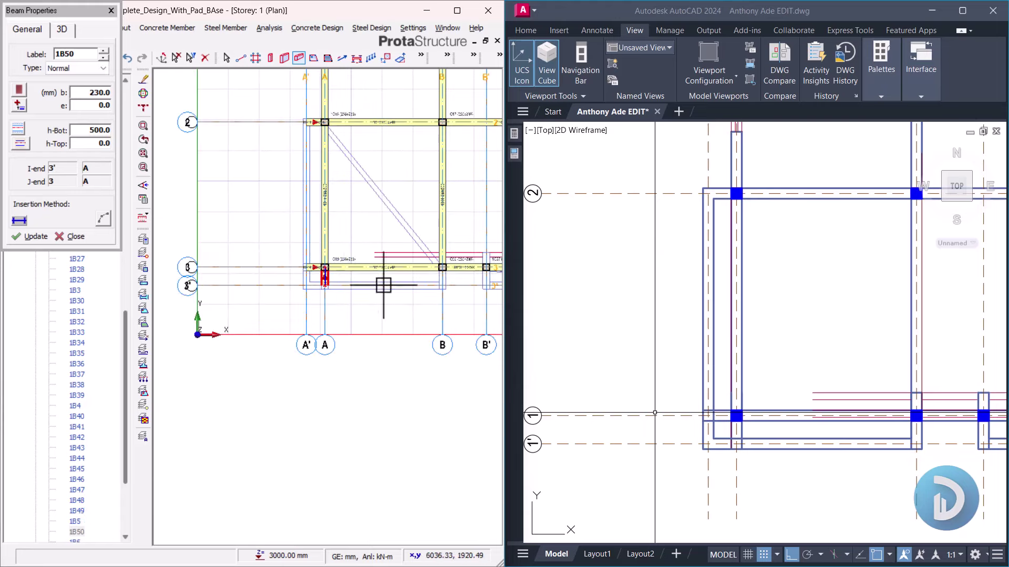
scroll(783, 326, down, 3)
scroll(818, 351, up, 3)
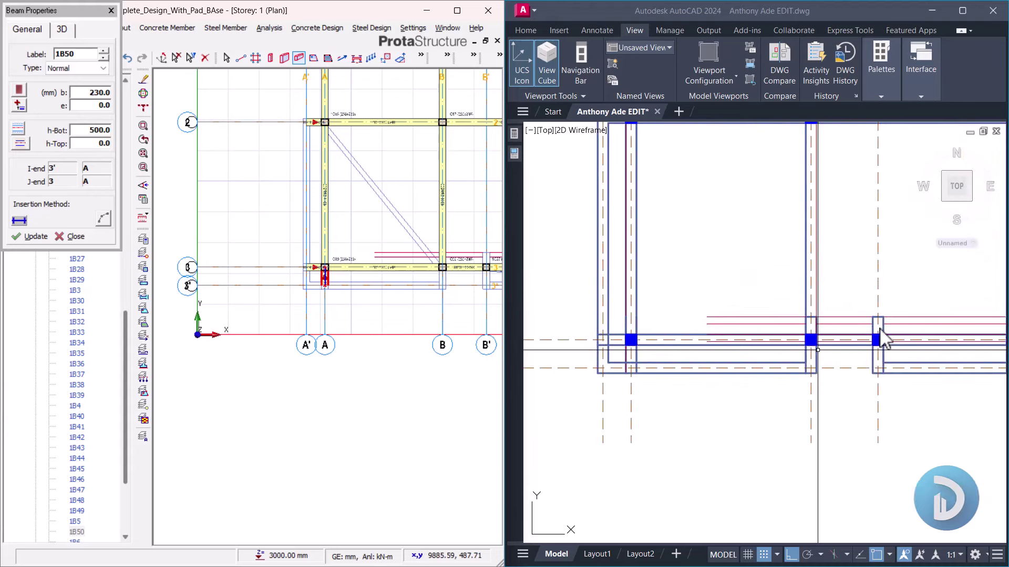
scroll(336, 286, up, 5)
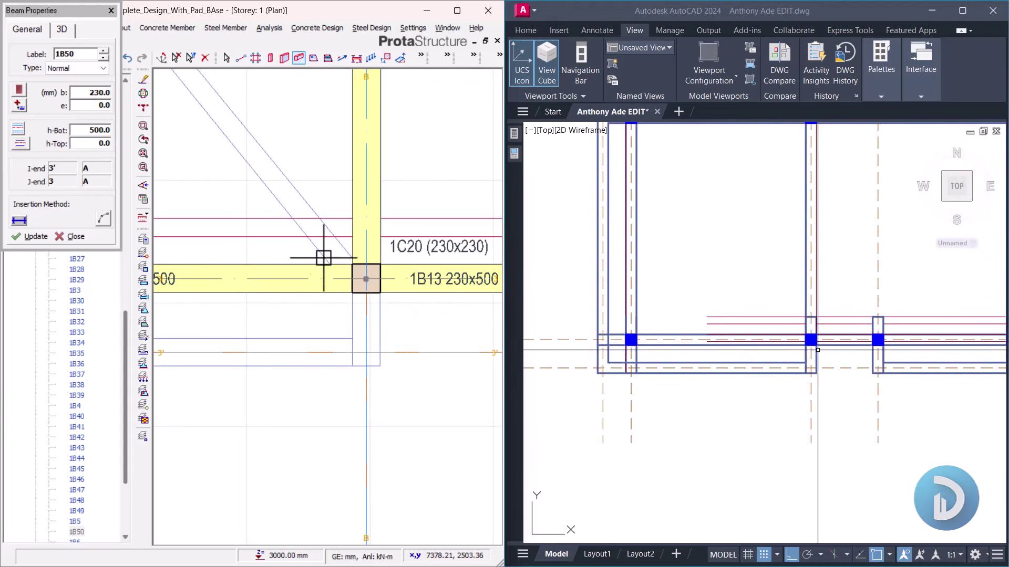
click(367, 279)
click(367, 351)
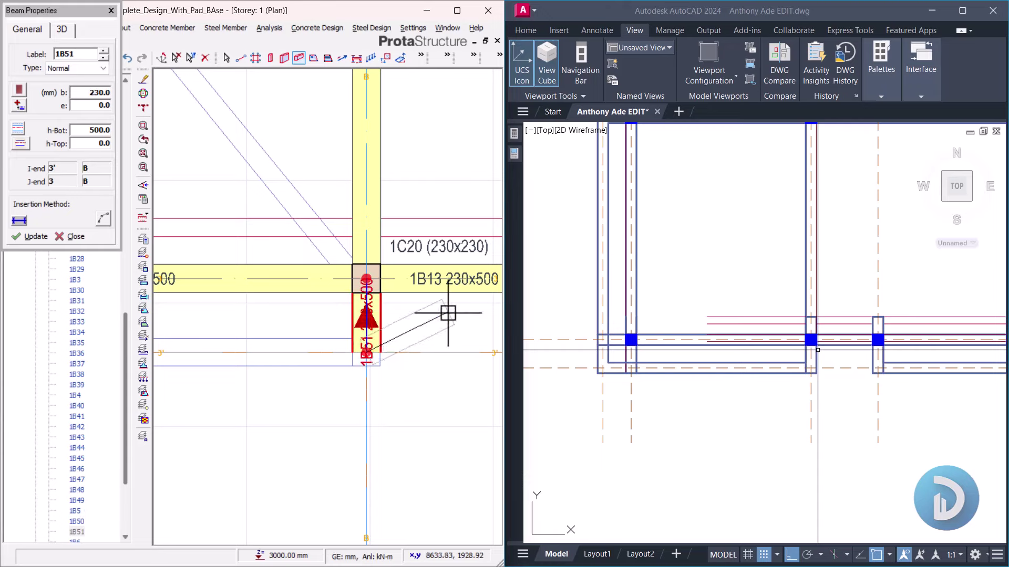
Step: Place a 230x500 mm beam on axis B' between axes 3 and 3'
scroll(368, 321, down, 3)
scroll(316, 289, up, 3)
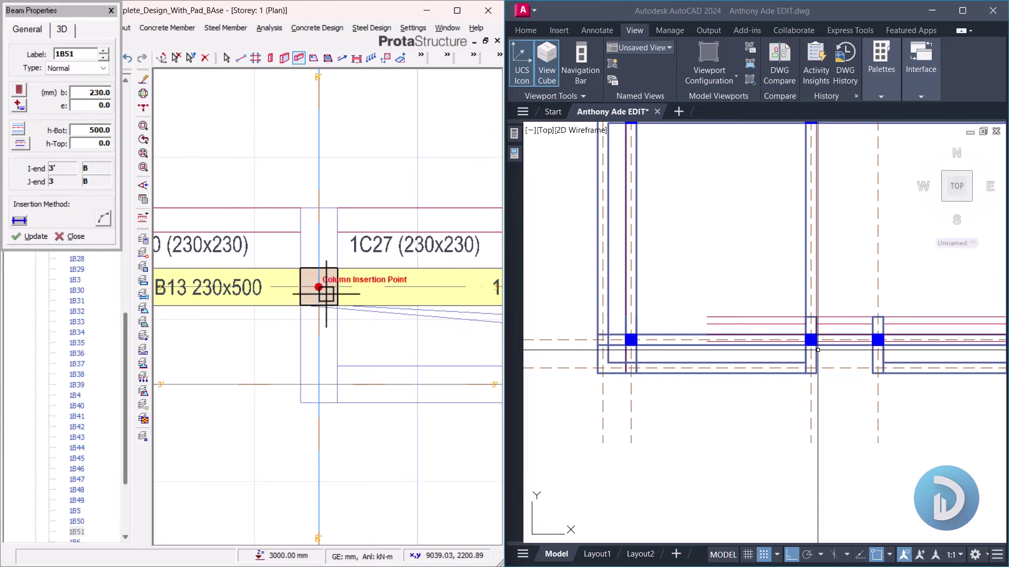
click(326, 324)
click(320, 383)
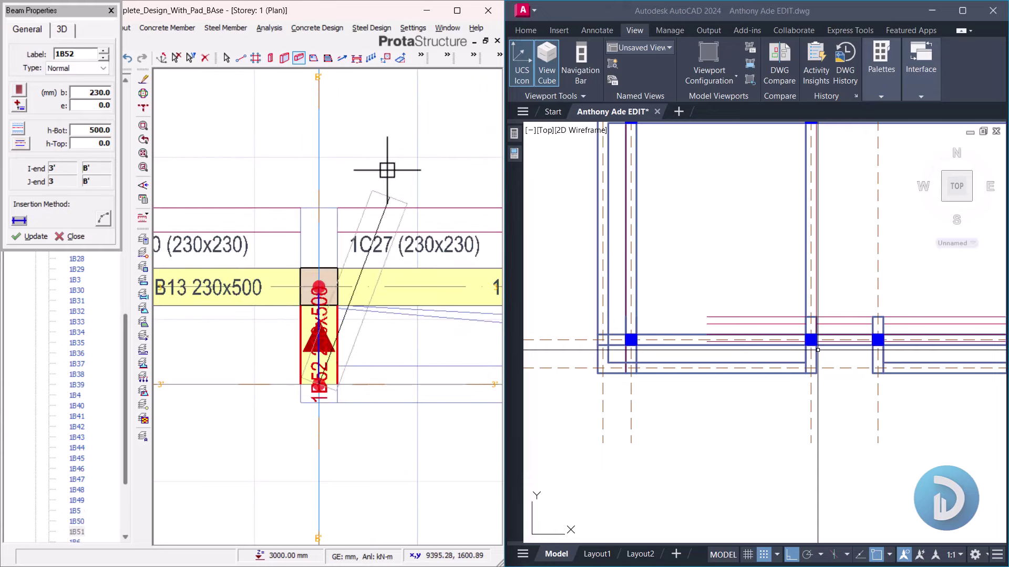
Step: Place a 230x500 mm beam on axis C between axes 3 and 3', checking the position against the AutoCAD ground floor plan
scroll(326, 226, down, 4)
scroll(672, 242, down, 5)
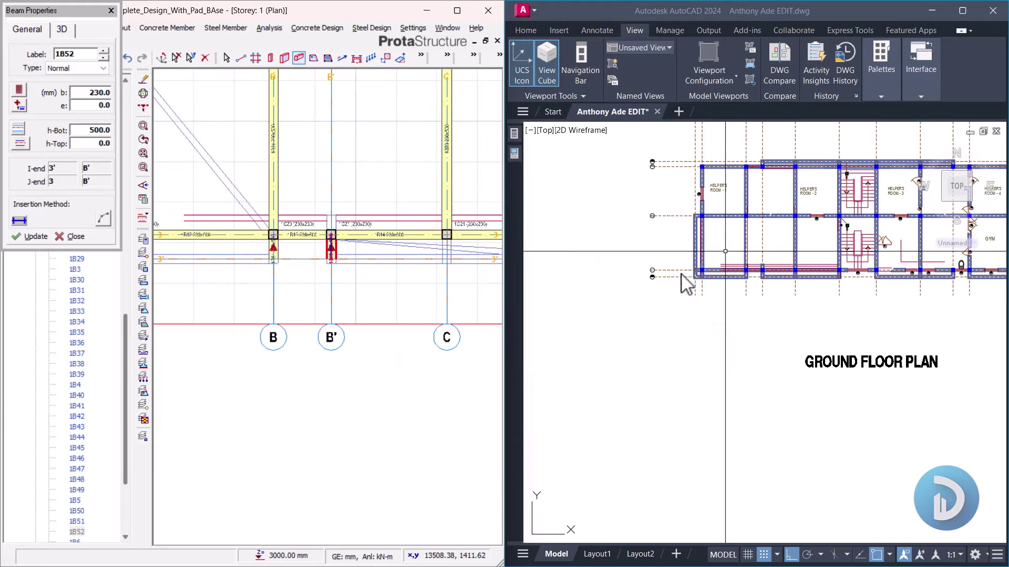
scroll(680, 279, up, 5)
scroll(392, 273, down, 2)
scroll(356, 293, up, 5)
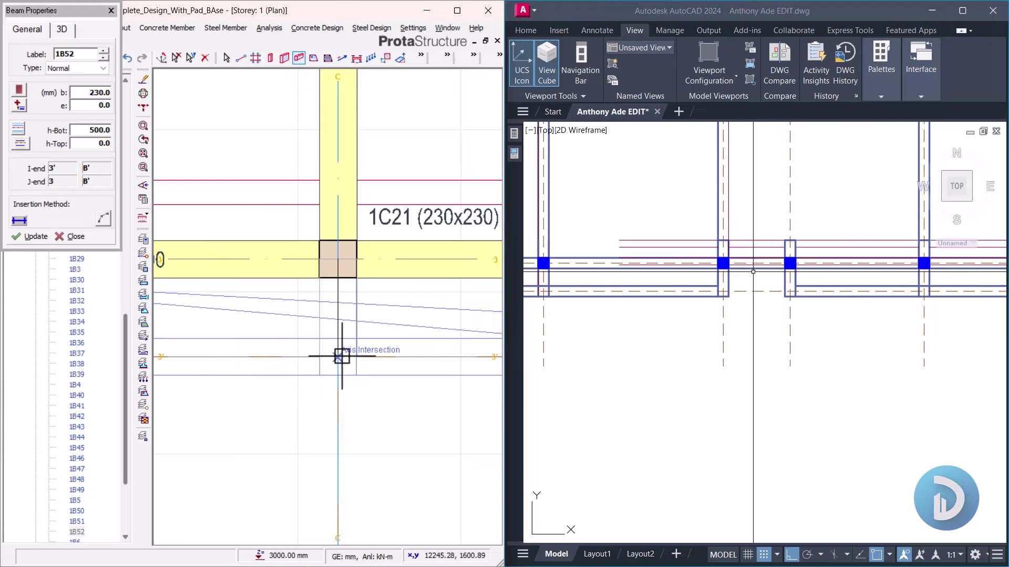
click(341, 356)
Step: Place a 230x500 mm beam on axis D between axes 3 and 3'
scroll(226, 283, down, 4)
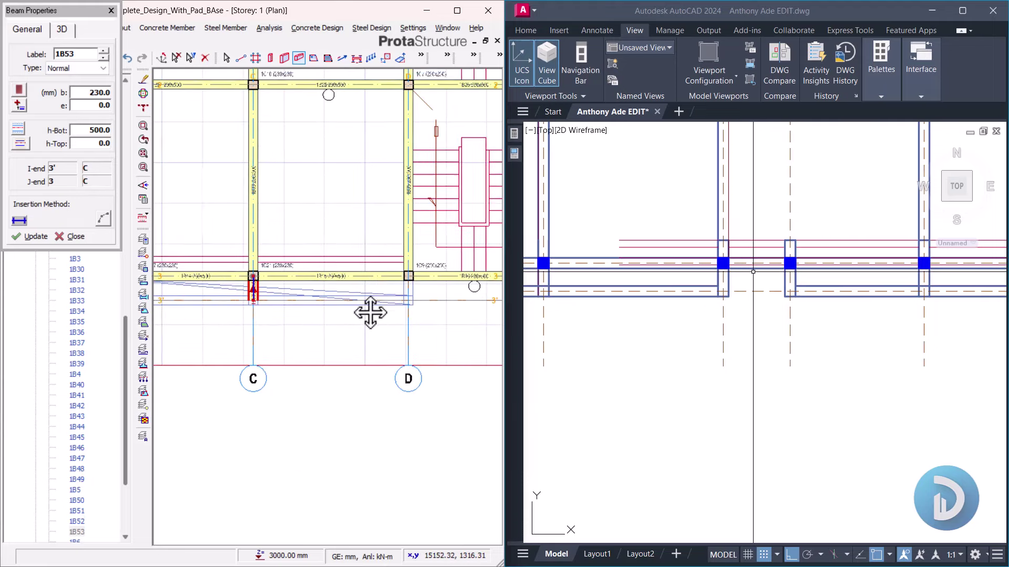
middle_drag(371, 313, 243, 281)
scroll(247, 278, up, 3)
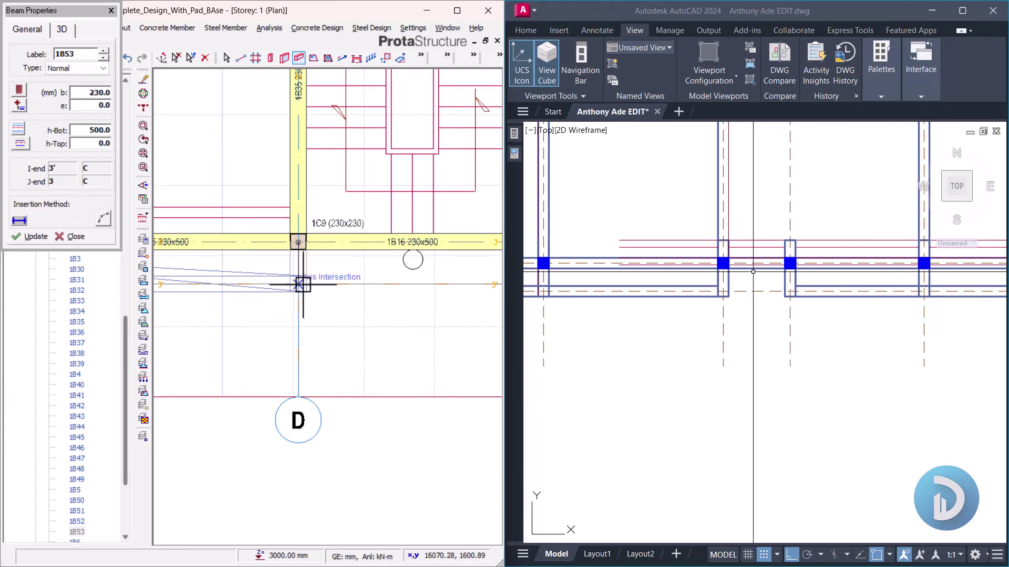
scroll(300, 284, up, 3)
click(301, 309)
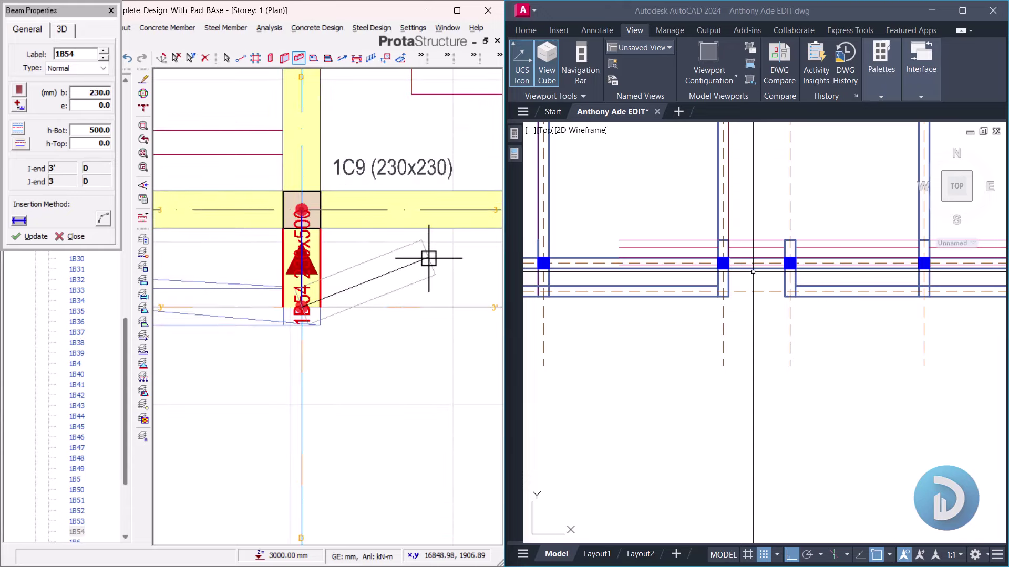
Step: Check the AutoCAD plan beside the staircase and place a 230x500 mm beam on axis E between axes 3 and 3'
scroll(698, 279, down, 3)
scroll(696, 273, up, 5)
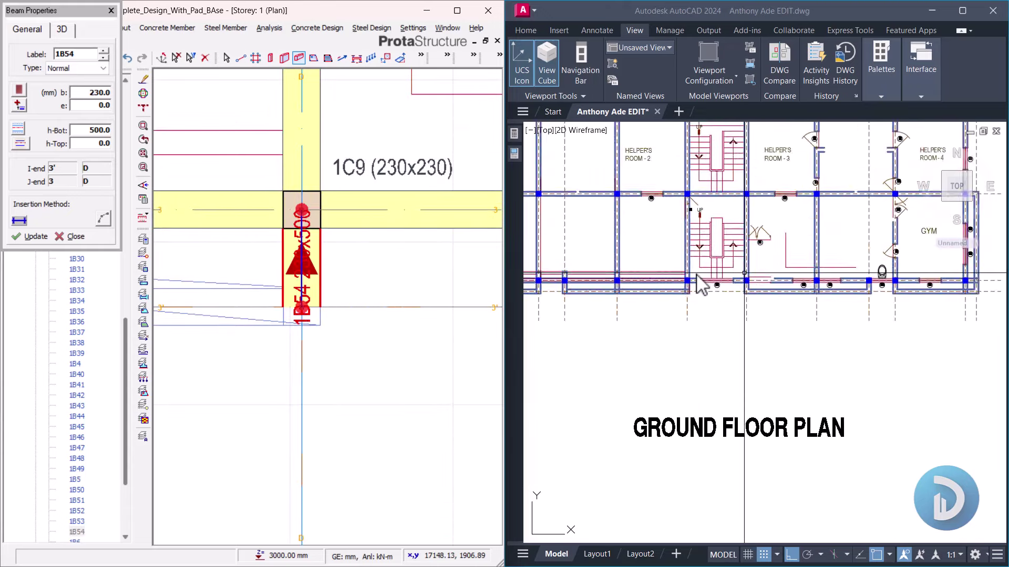
scroll(285, 292, down, 1)
scroll(372, 281, down, 2)
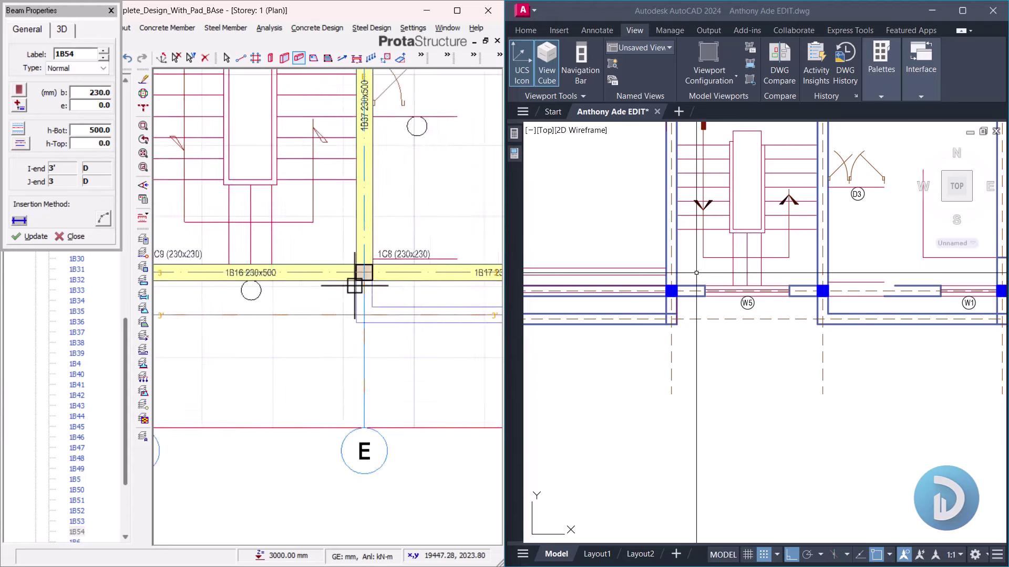
scroll(372, 278, up, 2)
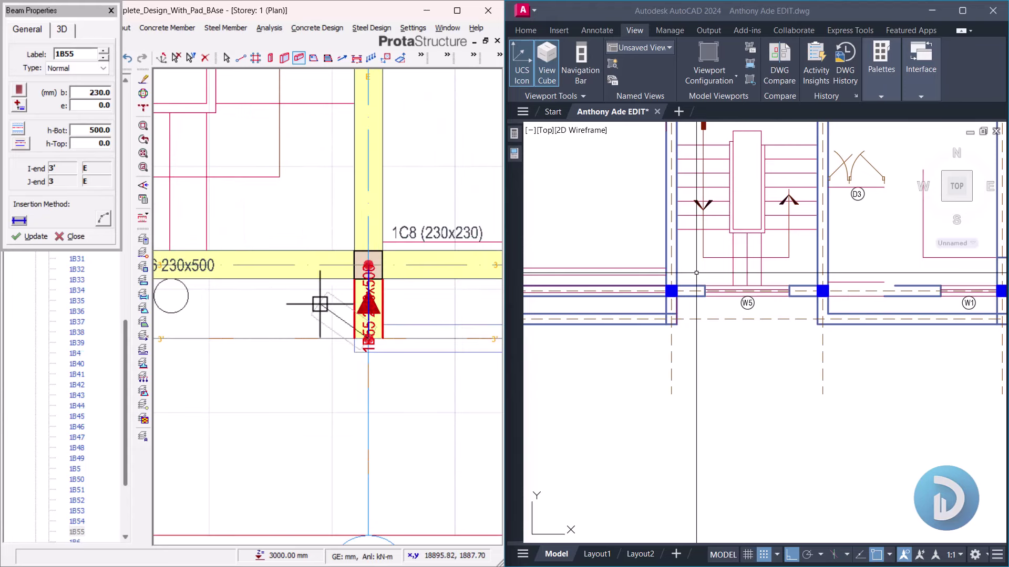
Step: Place 230x500 mm beams between axes 3 and 3' on axes F and F'
scroll(237, 338, down, 3)
scroll(296, 322, up, 3)
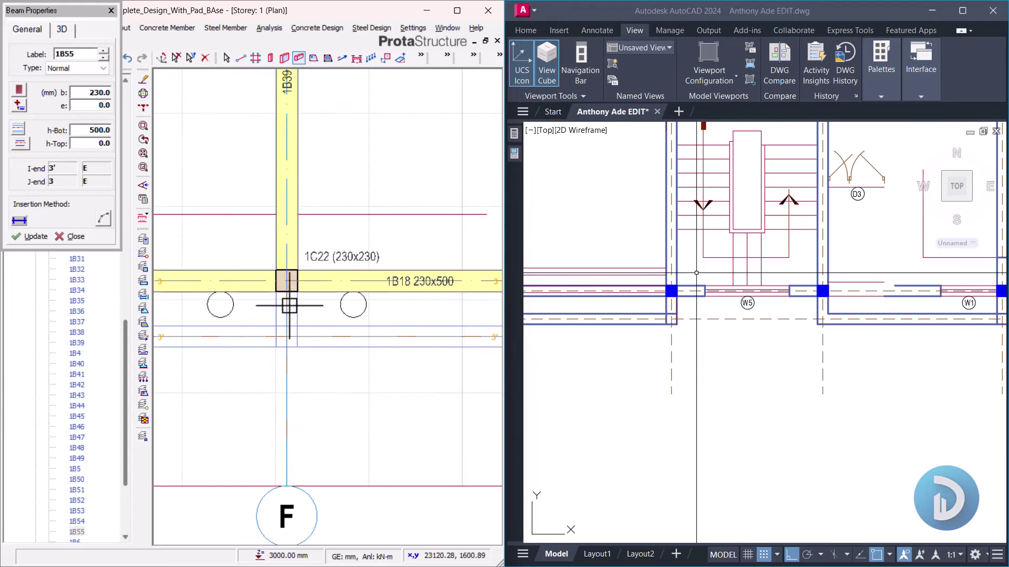
scroll(324, 309, down, 1)
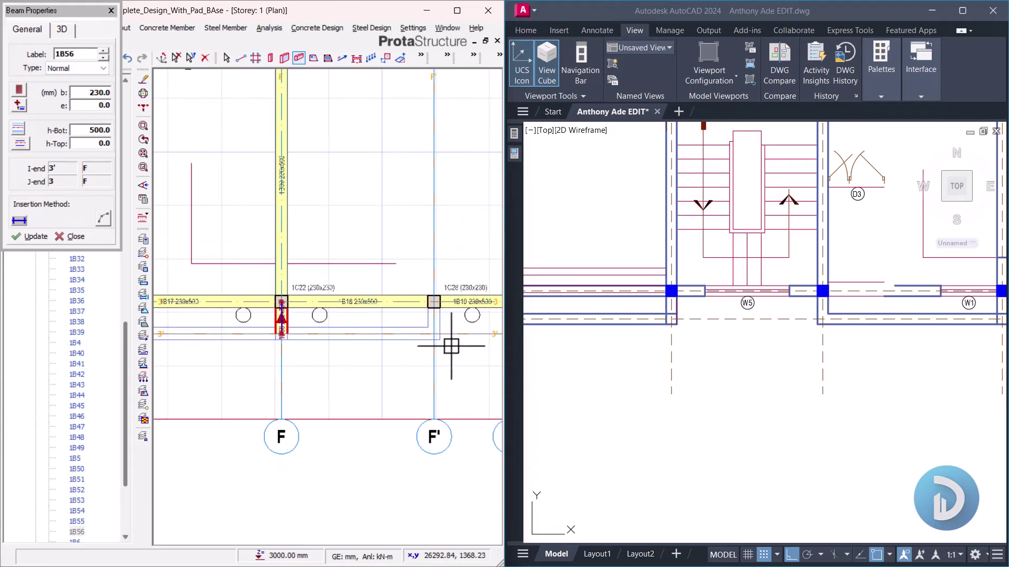
scroll(287, 287, up, 2)
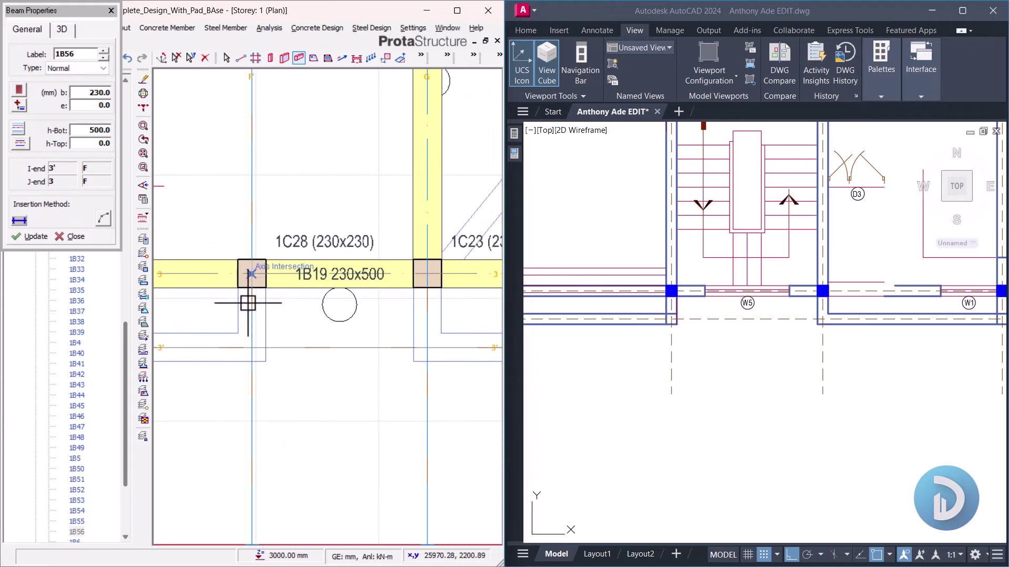
click(253, 345)
Step: Place a 230x500 mm beam on axis G between axes 3 and 3'
scroll(367, 336, down, 2)
scroll(322, 314, up, 1)
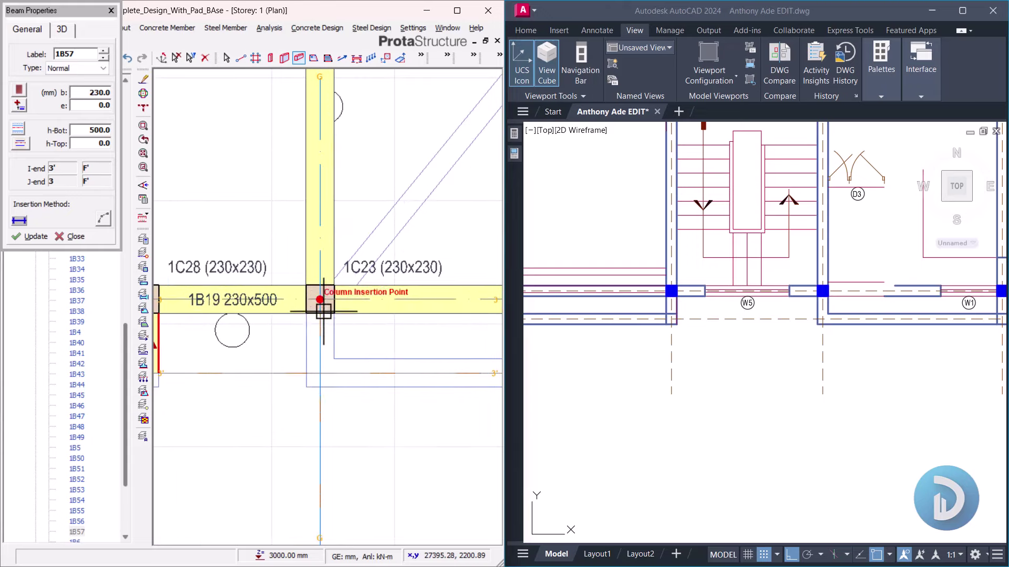
click(315, 336)
scroll(246, 353, down, 1)
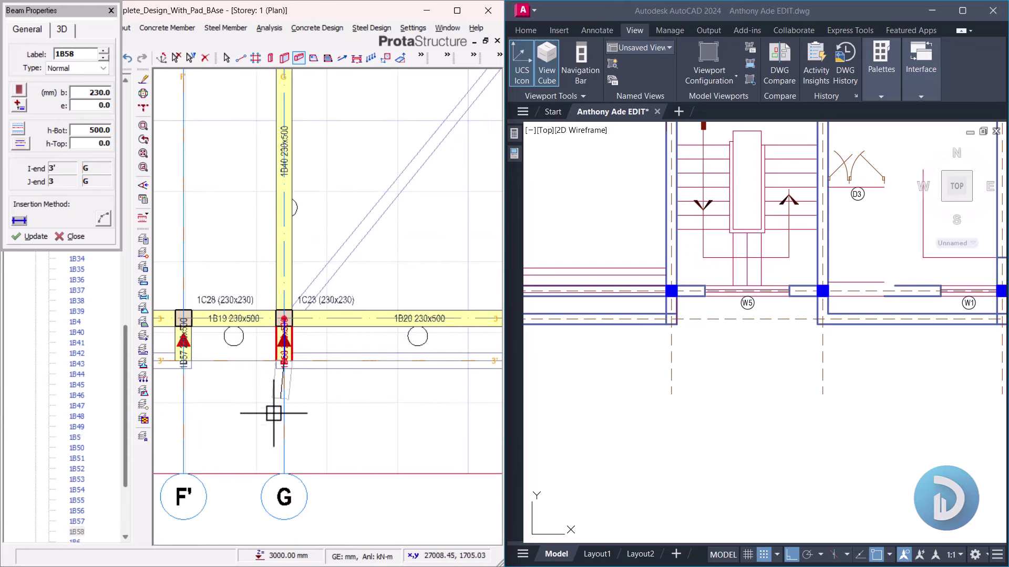
Step: Place a 230x500 mm beam on axis H between axes 3 and 3'
scroll(394, 410, down, 2)
scroll(322, 361, up, 1)
scroll(322, 361, up, 3)
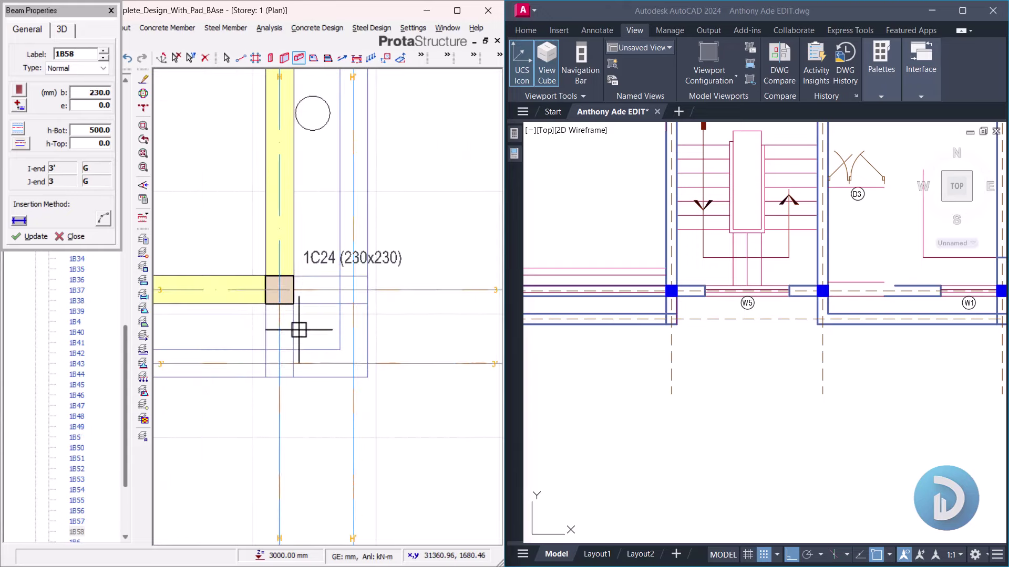
click(279, 290)
click(280, 364)
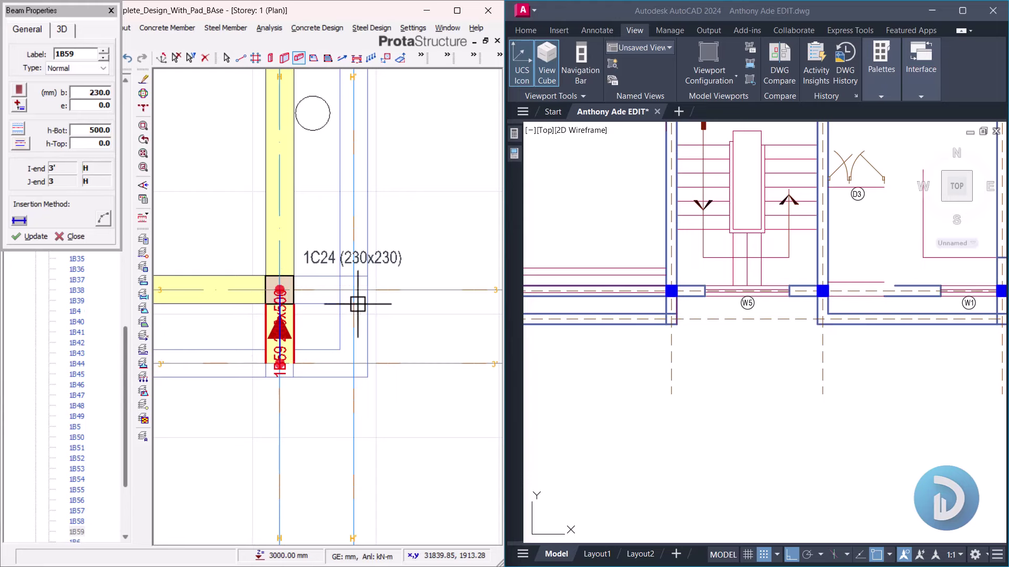
Step: Place 230x500 mm beams between axes H and H' on axes 3 and 2, and end beam placement
click(279, 290)
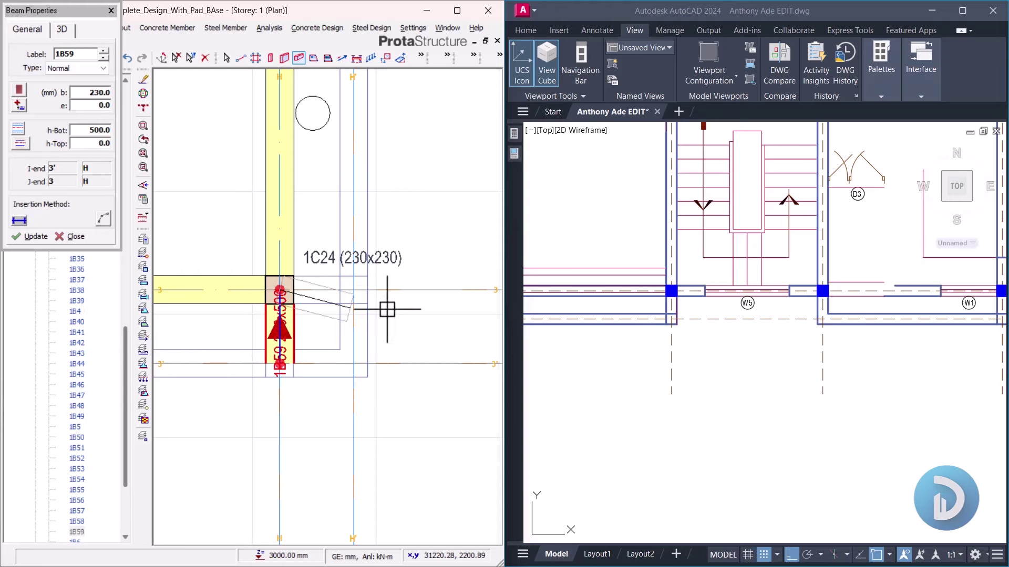
click(353, 290)
scroll(412, 248, down, 3)
scroll(354, 153, up, 3)
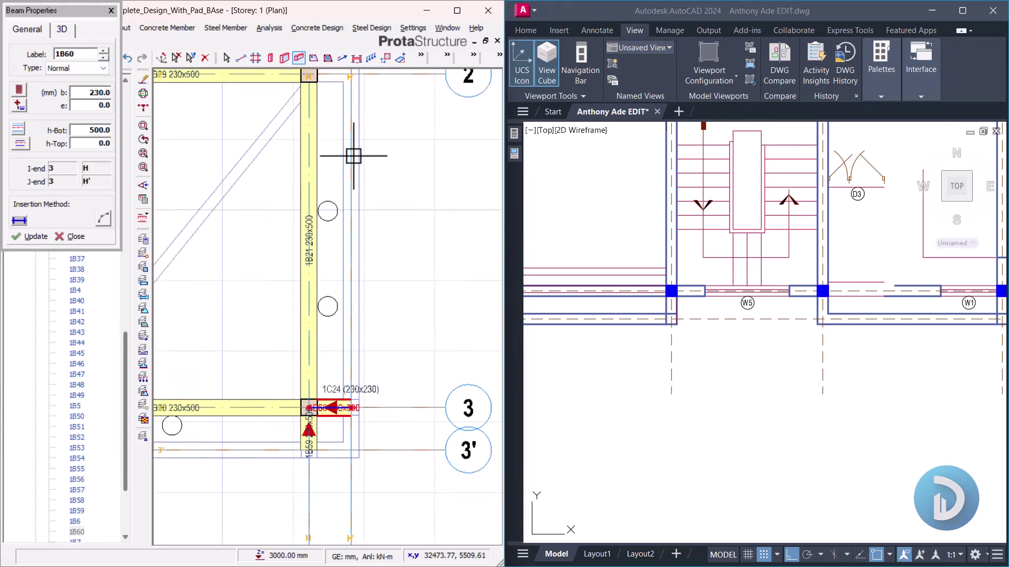
scroll(310, 163, up, 3)
click(300, 173)
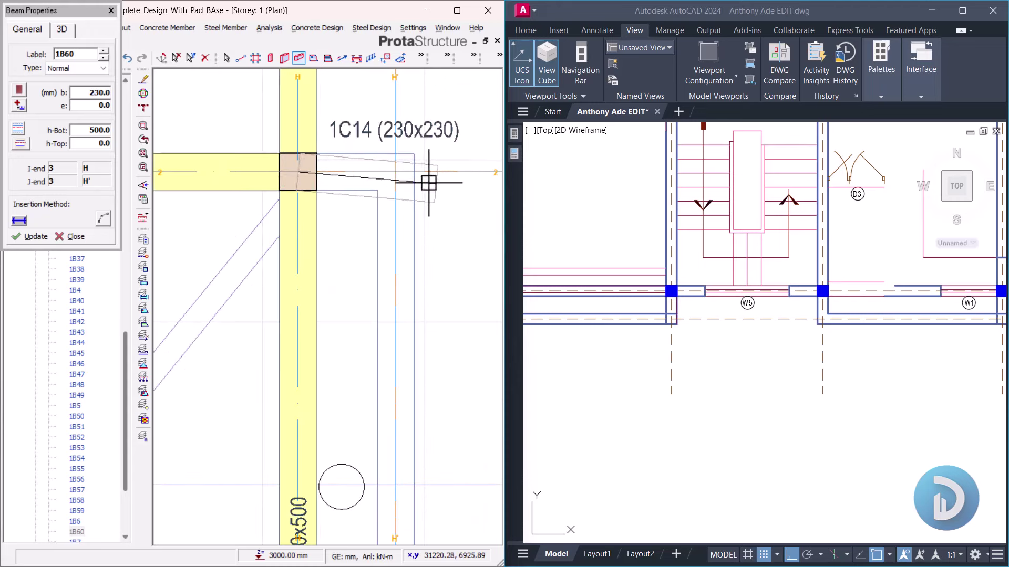
click(396, 172)
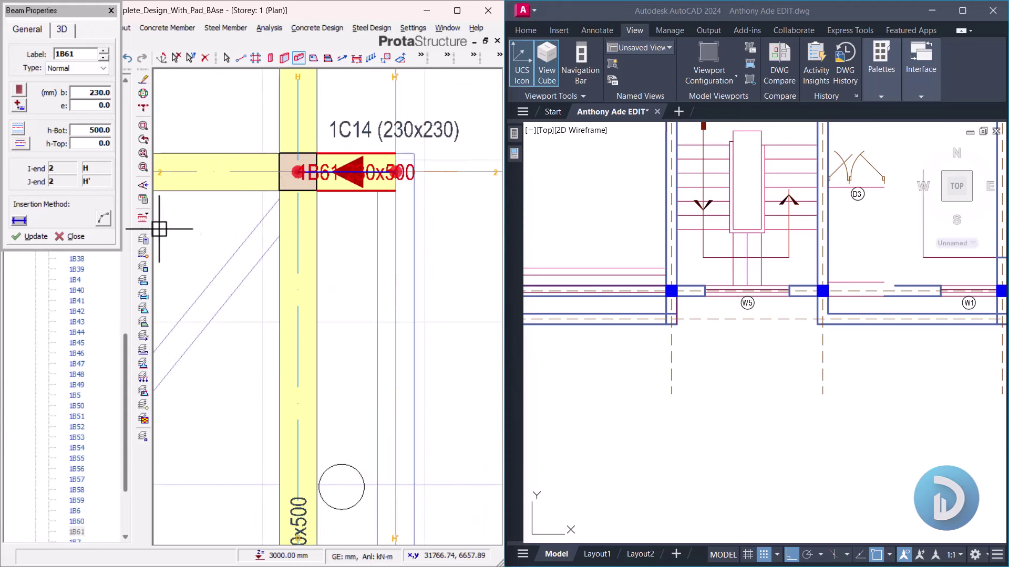
key(Escape)
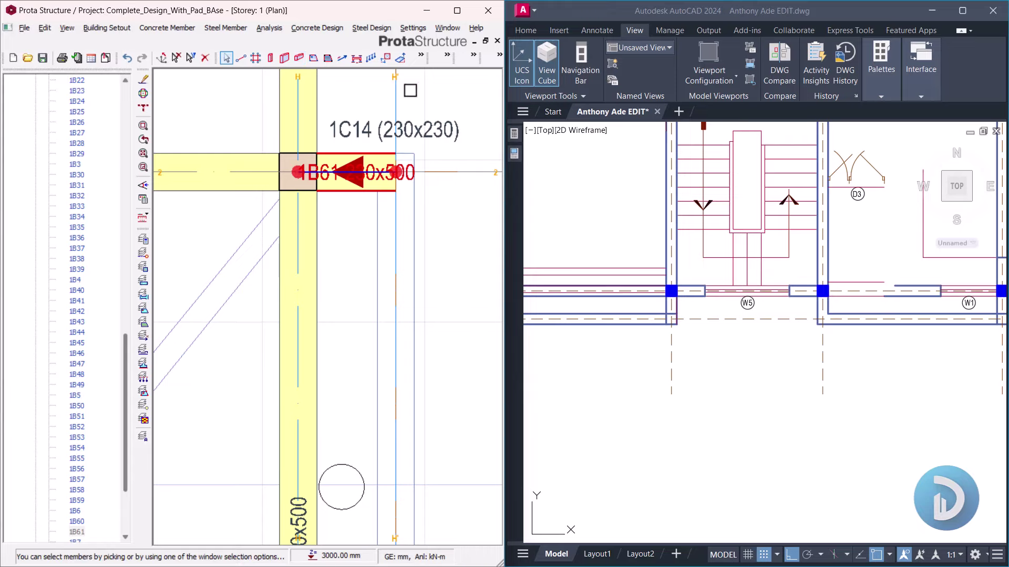
Step: Maximise the ProtaStructure window and look over the projecting beams across the whole Storey 1 plan
click(457, 10)
scroll(572, 241, down, 8)
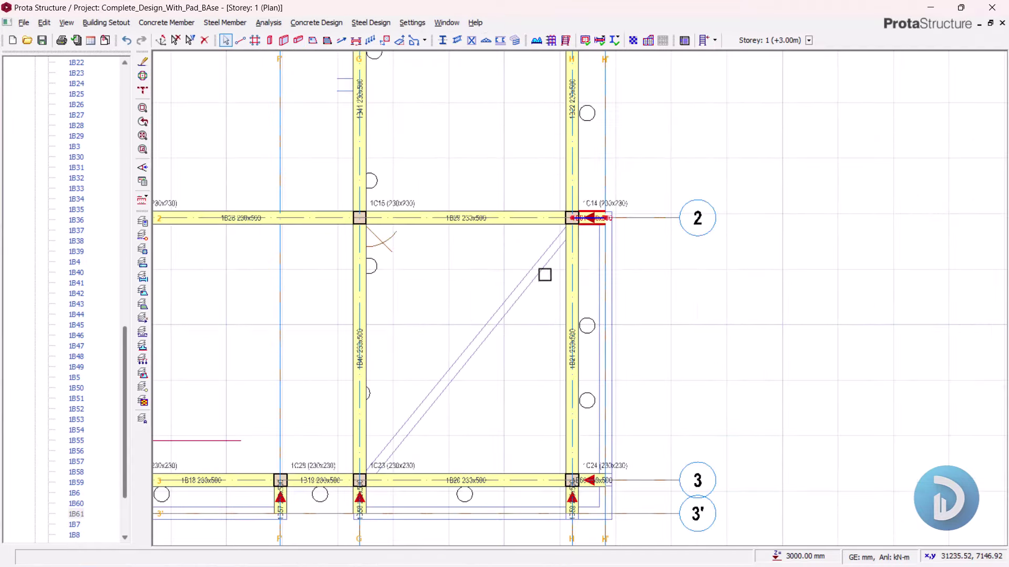
scroll(687, 279, down, 2)
middle_drag(626, 289, 450, 244)
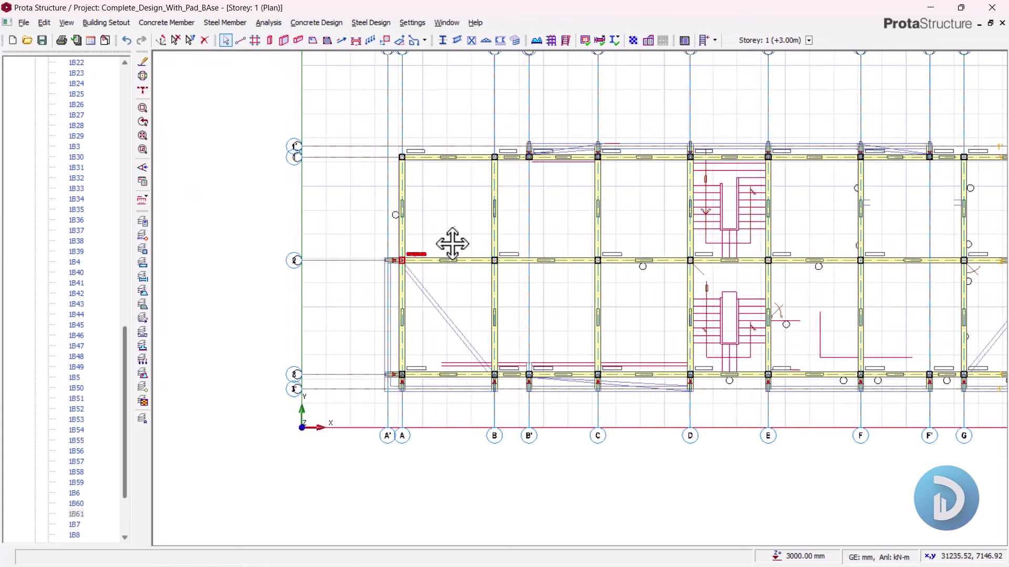
scroll(479, 333, up, 4)
Step: Display Storey 1 in 3D and inspect the projecting beams around the frame from different sides
scroll(74, 236, up, 20)
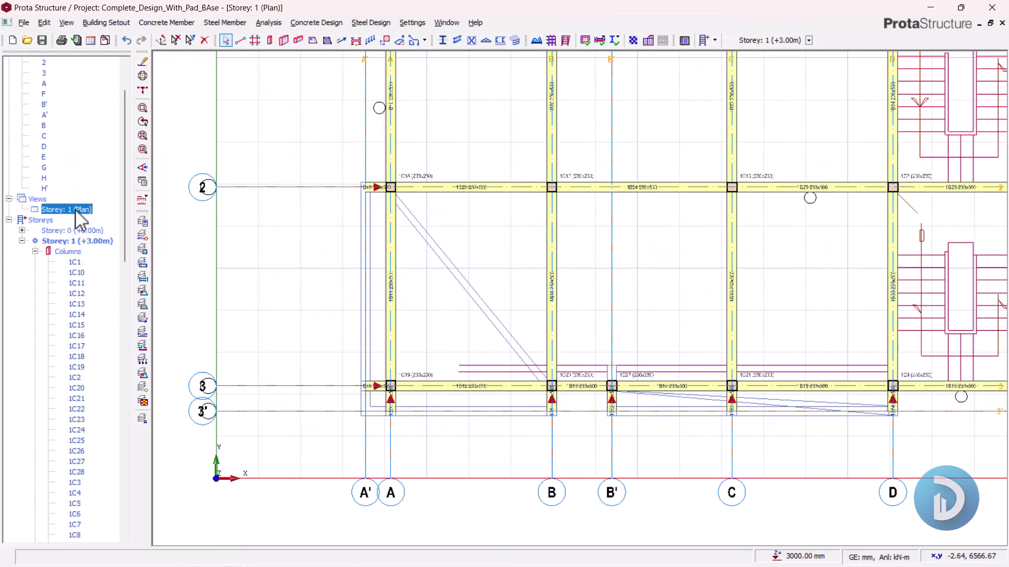
right_click(70, 207)
click(99, 225)
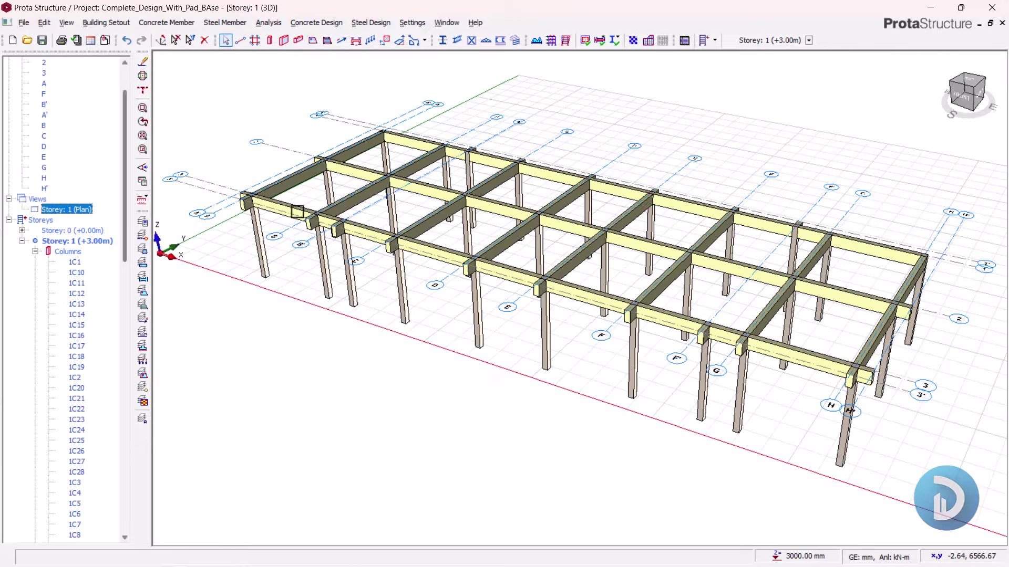
mouse_move(629, 209)
shift+middle_down()
mouse_move(414, 293)
mouse_move(515, 308)
mouse_move(581, 427)
mouse_move(686, 227)
mouse_move(676, 313)
mouse_move(549, 273)
mouse_move(419, 337)
mouse_move(464, 374)
mouse_move(510, 310)
shift+middle_up()
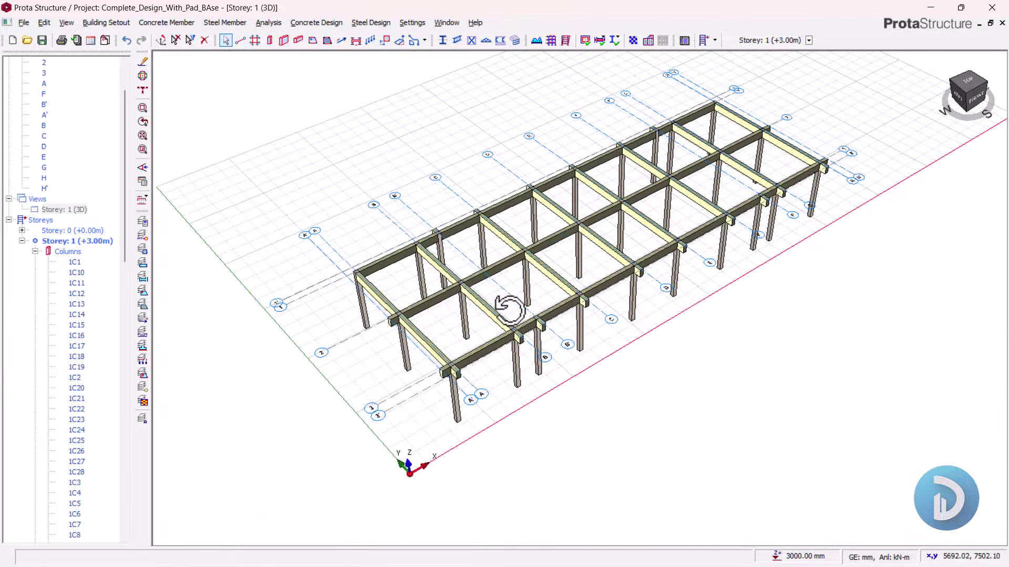
scroll(510, 310, up, 3)
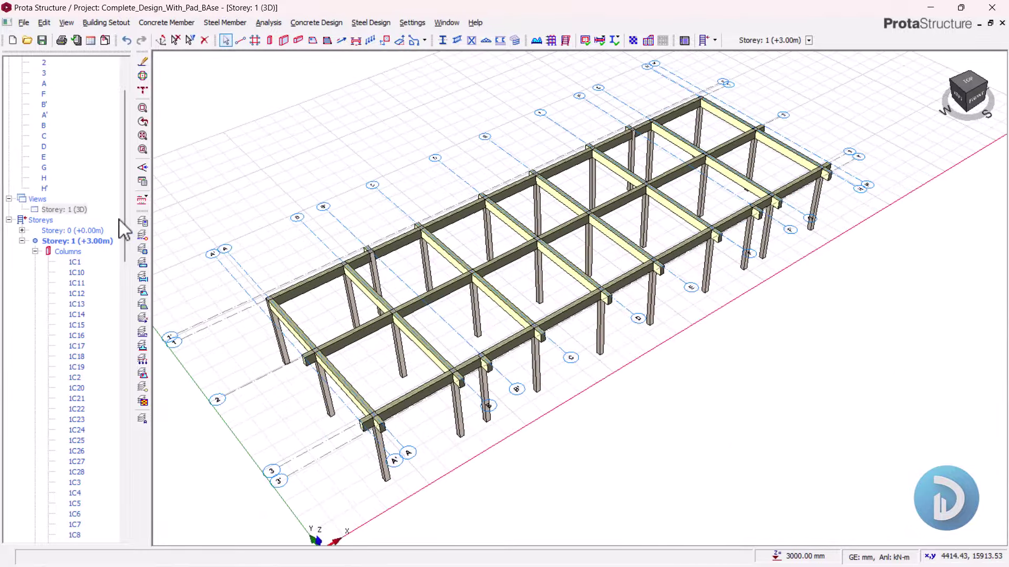
Step: Return the Storey 1 view from 3D to plan
click(80, 209)
right_click(83, 210)
click(105, 251)
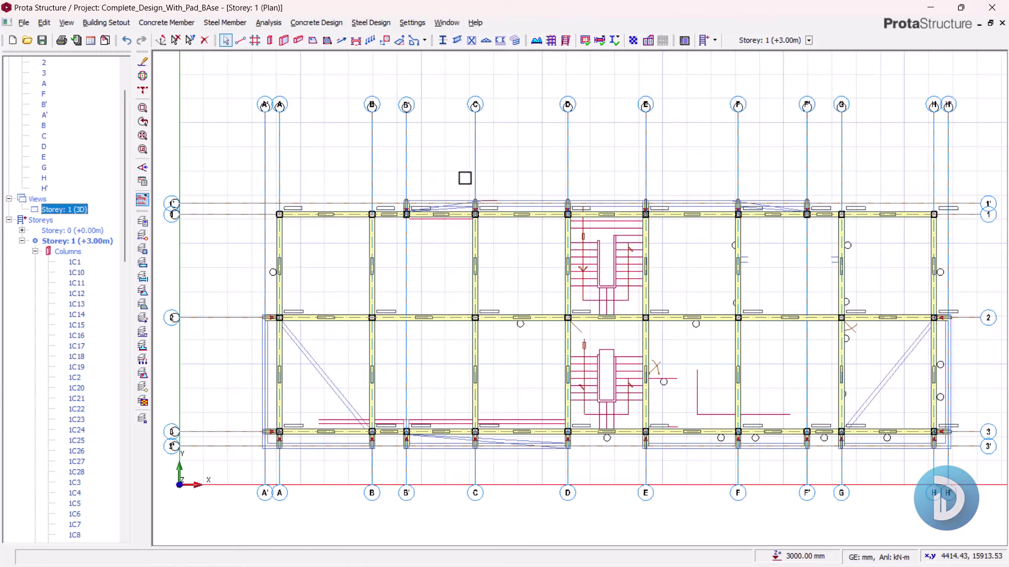
scroll(680, 300, down, 3)
middle_drag(680, 299, 606, 314)
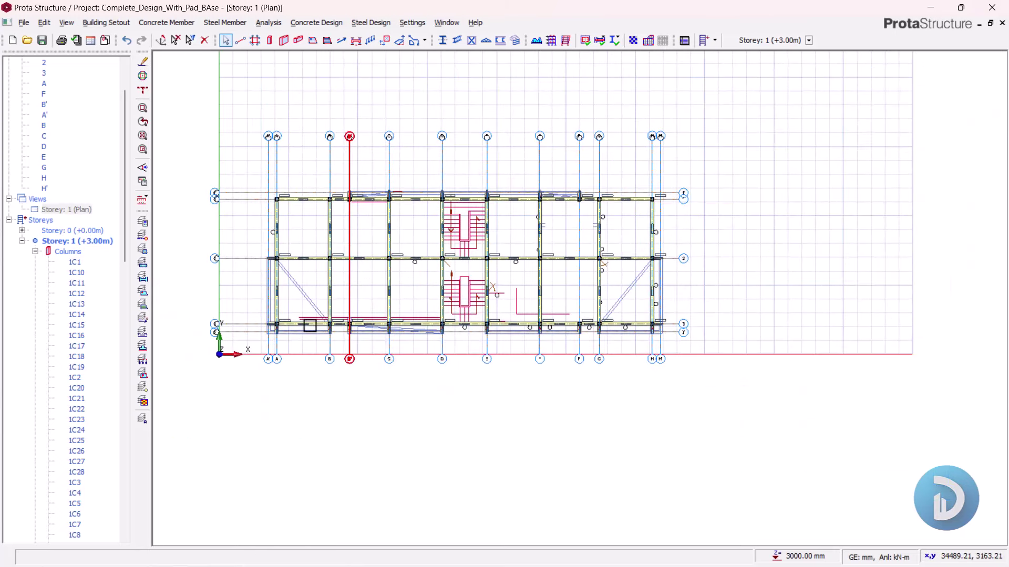
scroll(310, 326, up, 3)
middle_drag(228, 314, 451, 303)
scroll(439, 172, up, 3)
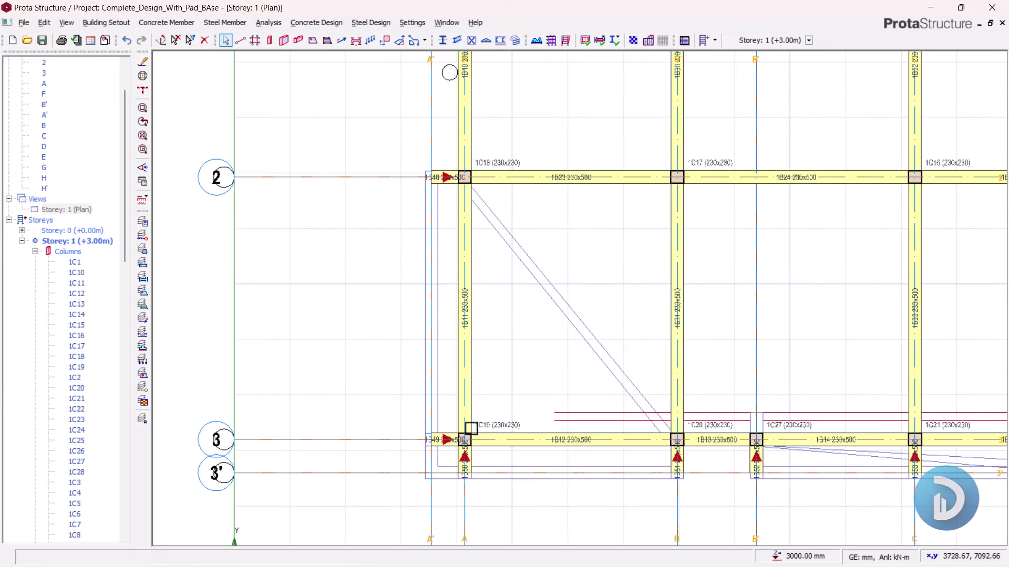
scroll(413, 296, up, 2)
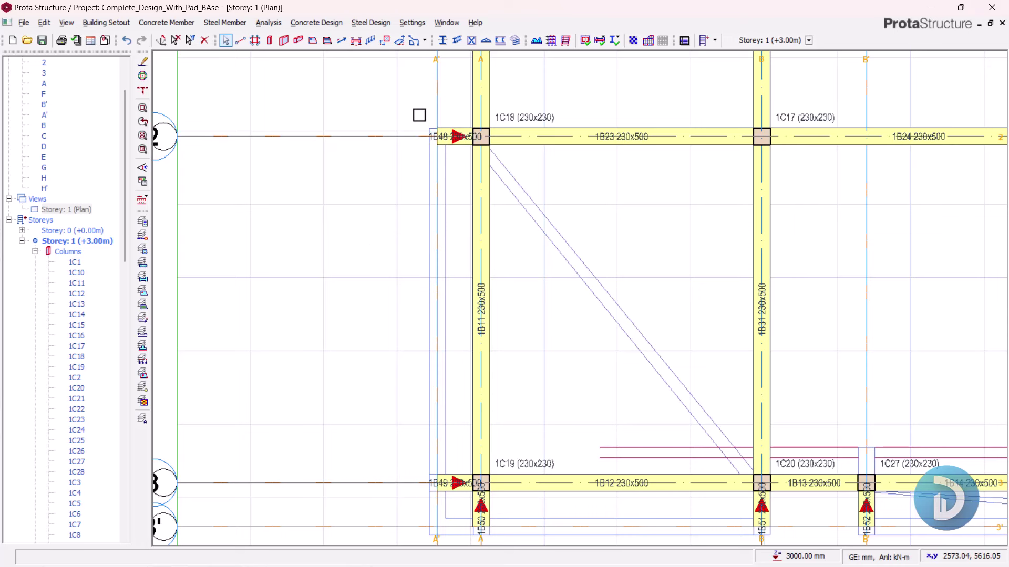
Step: Reuse the properties of the axis 2 beam between A and B to place beams on axis A' from 2 to 3', split at supporting spans
drag(411, 112, 336, 340)
key(Escape)
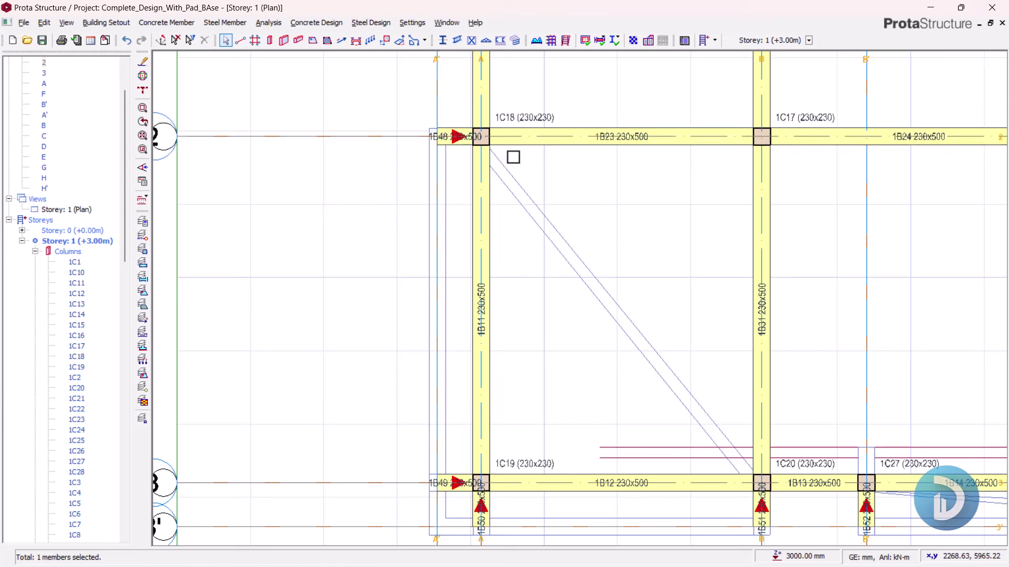
mouse_move(523, 147)
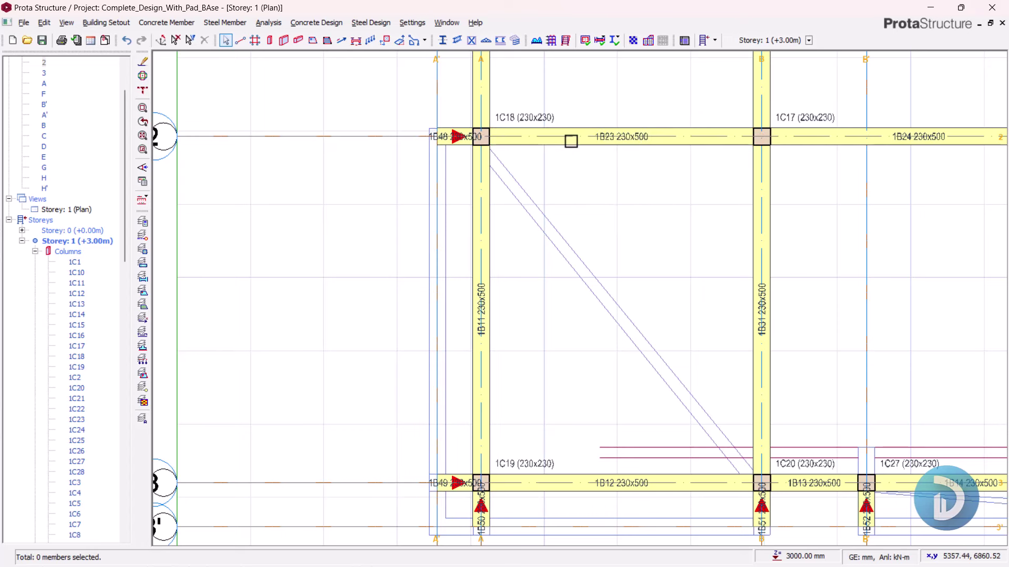
right_click(581, 103)
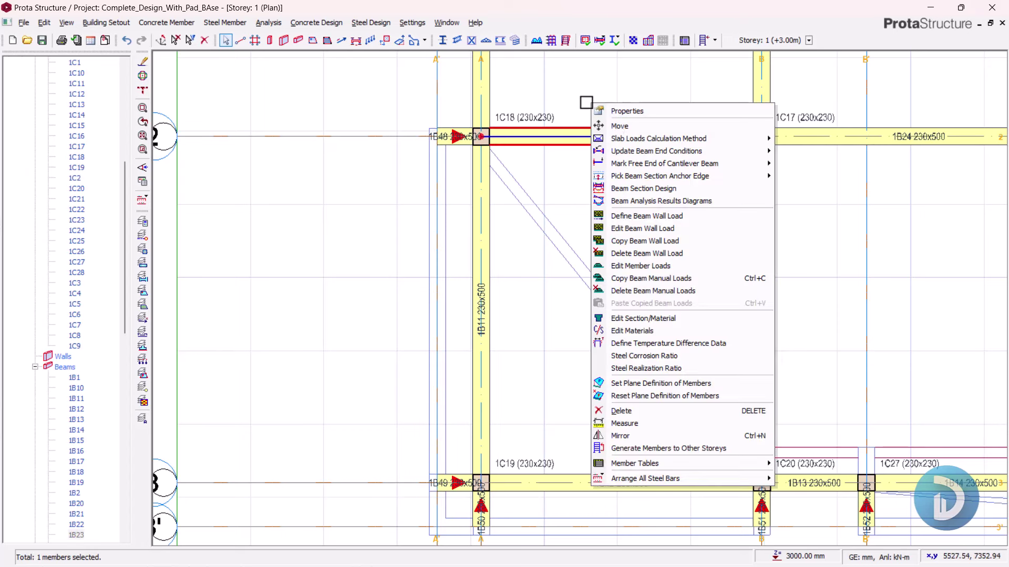
click(620, 112)
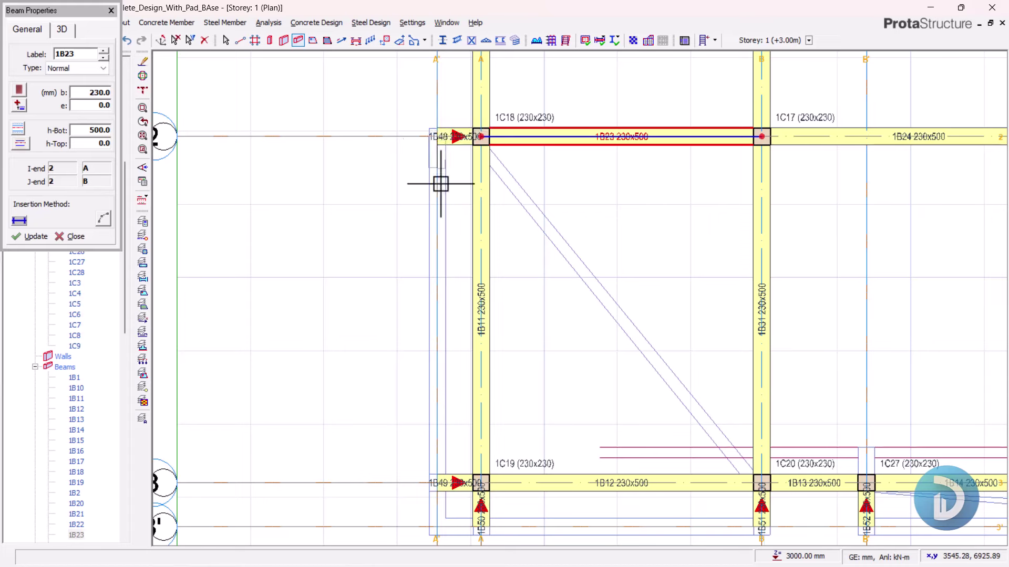
scroll(440, 183, down, 1)
scroll(426, 434, up, 1)
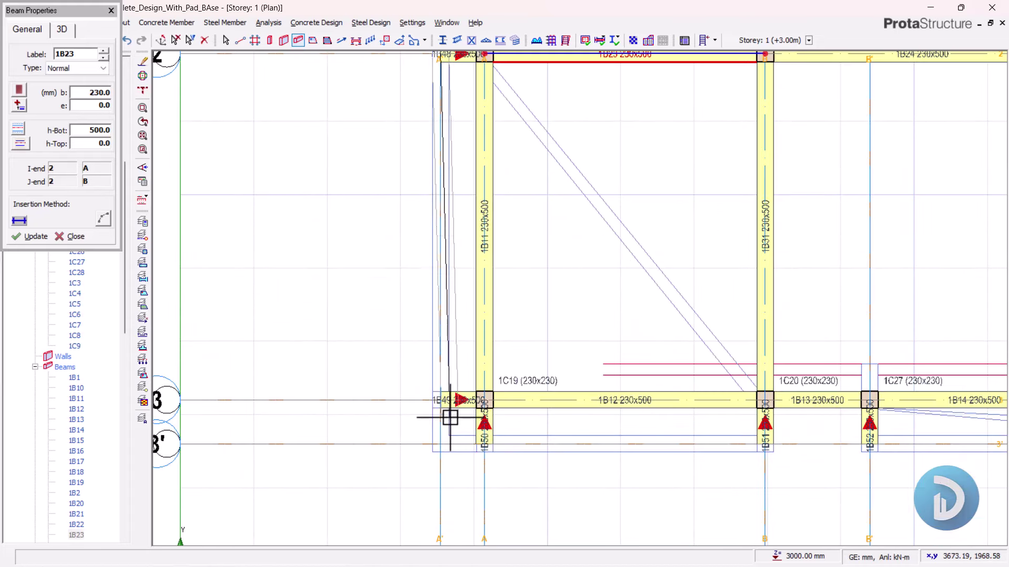
click(437, 443)
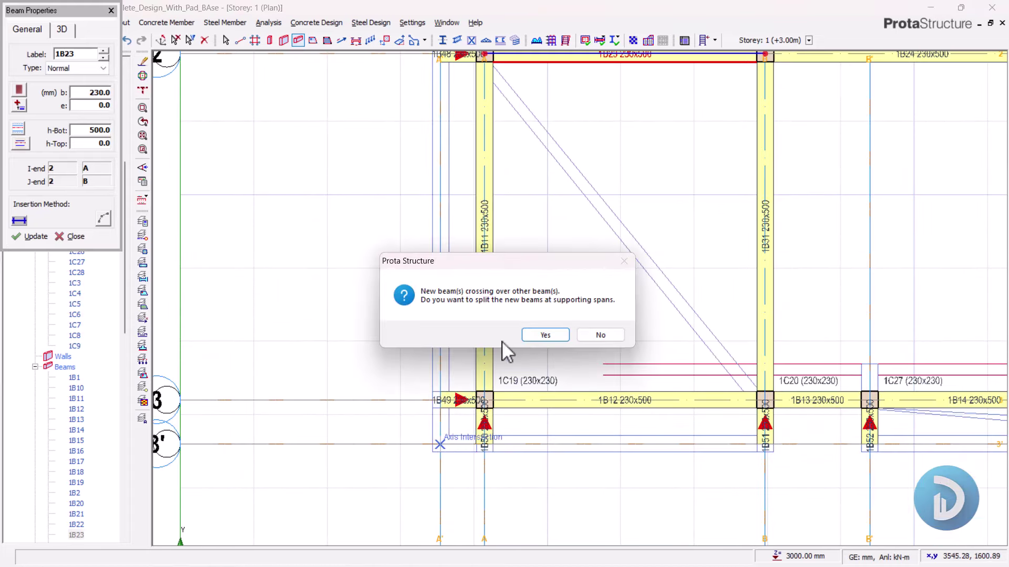
click(561, 333)
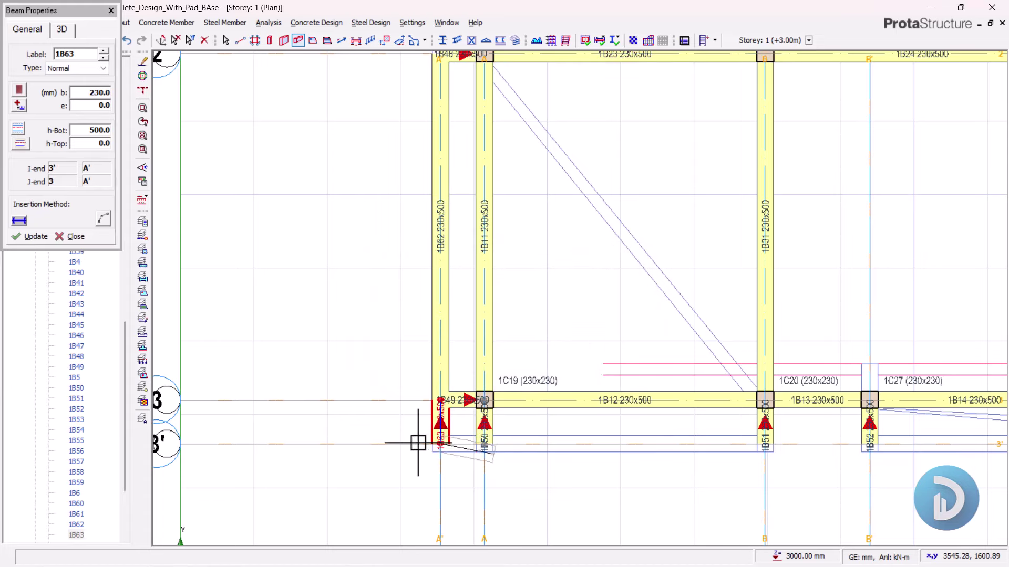
Step: Place 230x500 mm edge beams on axis 3' from axis A' to axis B, split at the supporting spans
scroll(444, 451, up, 1)
middle_drag(766, 440, 581, 439)
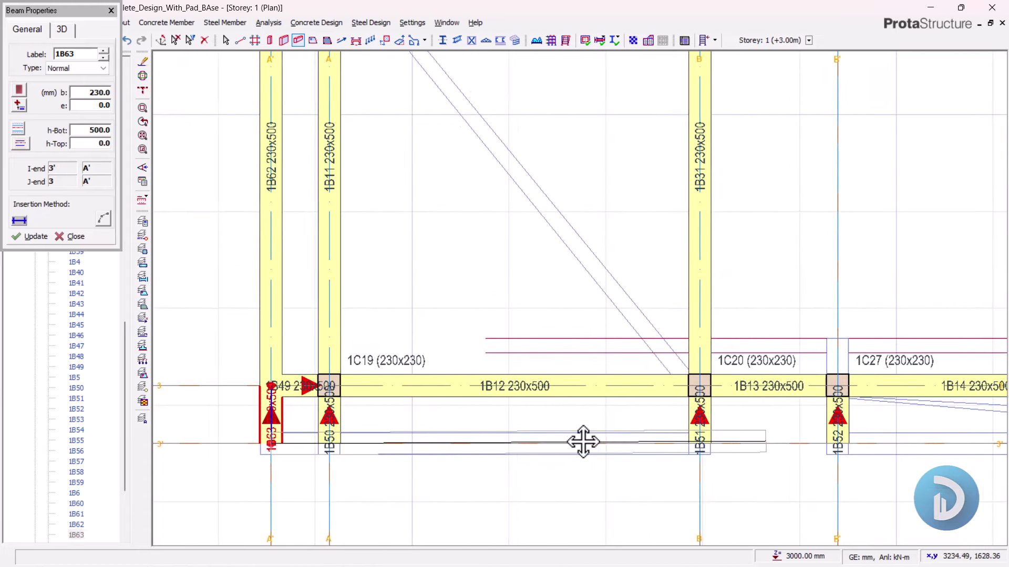
click(697, 450)
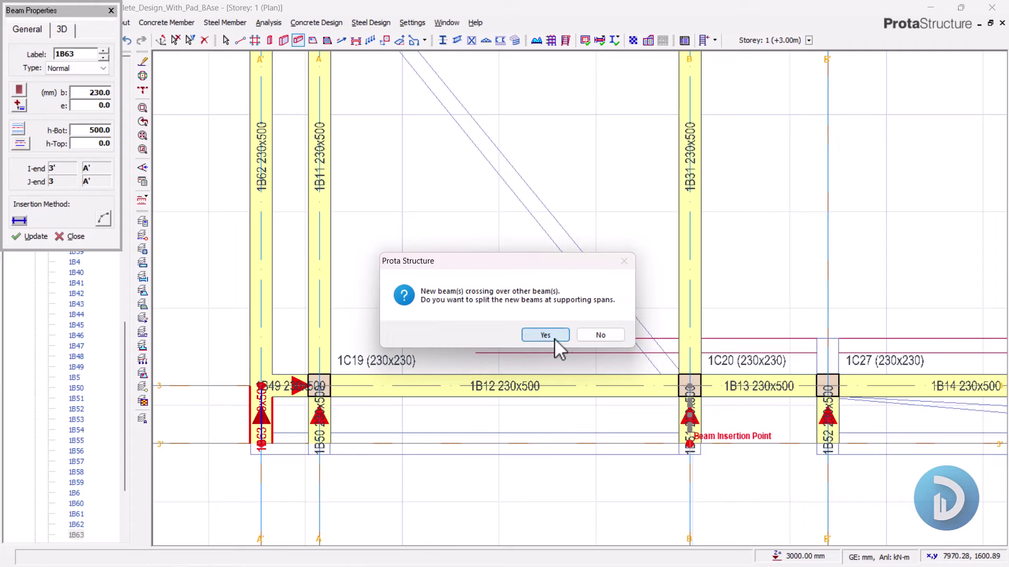
click(554, 335)
scroll(446, 282, down, 2)
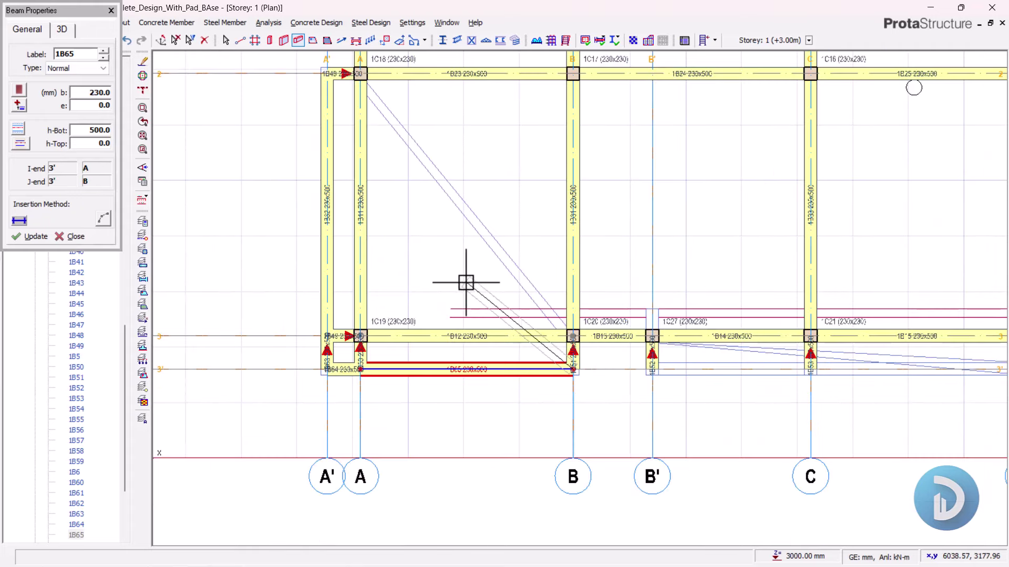
Step: Place 230x500 mm edge beams on axis 3' from axis B' to axis D, split at the supporting spans
scroll(654, 375, up, 1)
click(636, 363)
scroll(711, 394, down, 2)
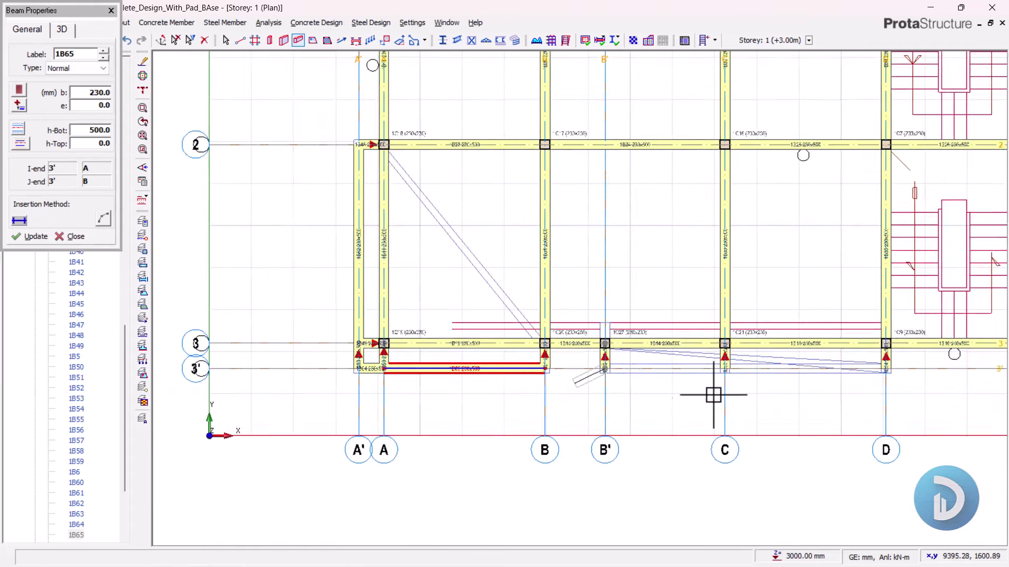
middle_drag(711, 394, 596, 396)
scroll(704, 384, up, 2)
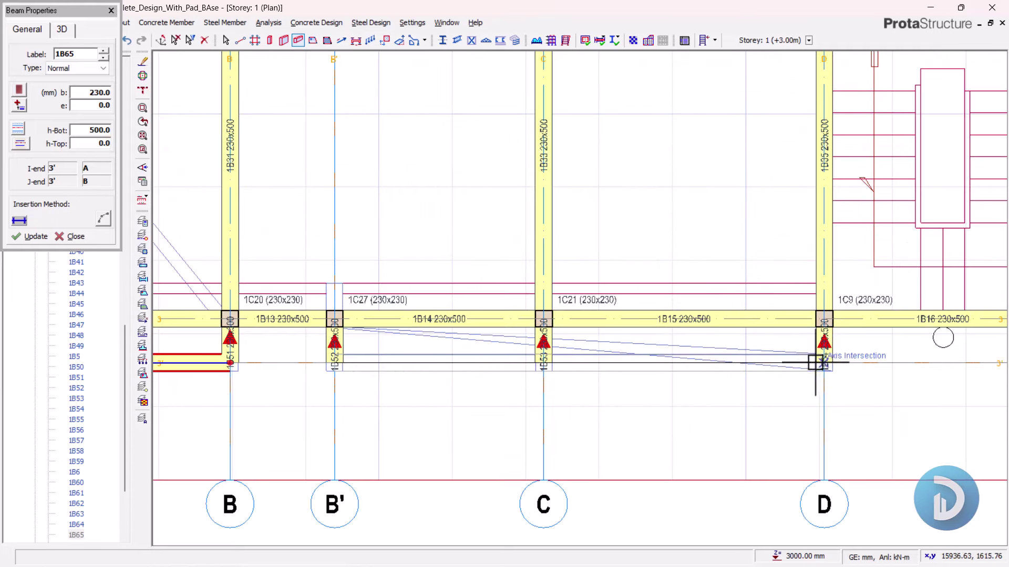
click(832, 361)
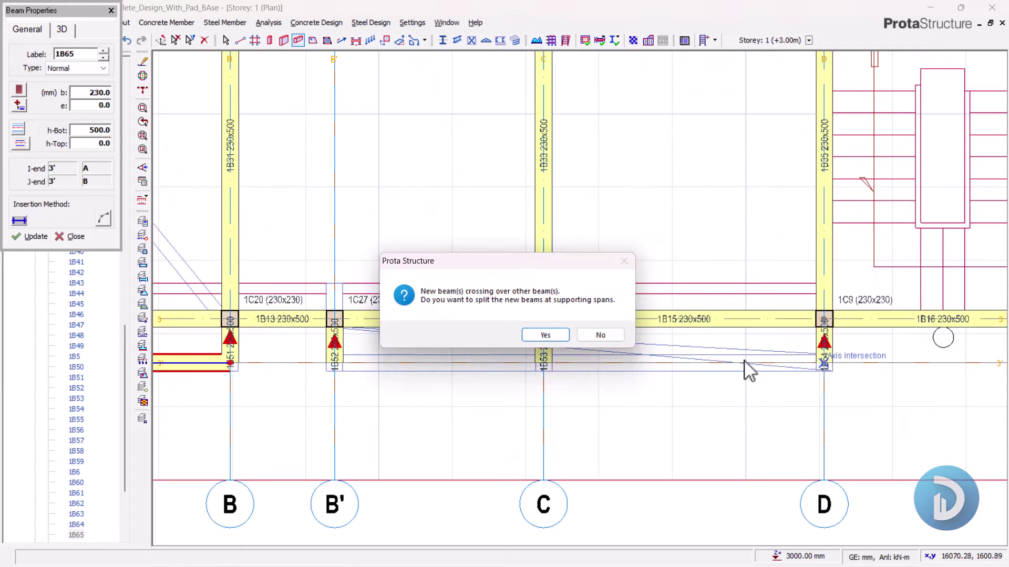
click(541, 336)
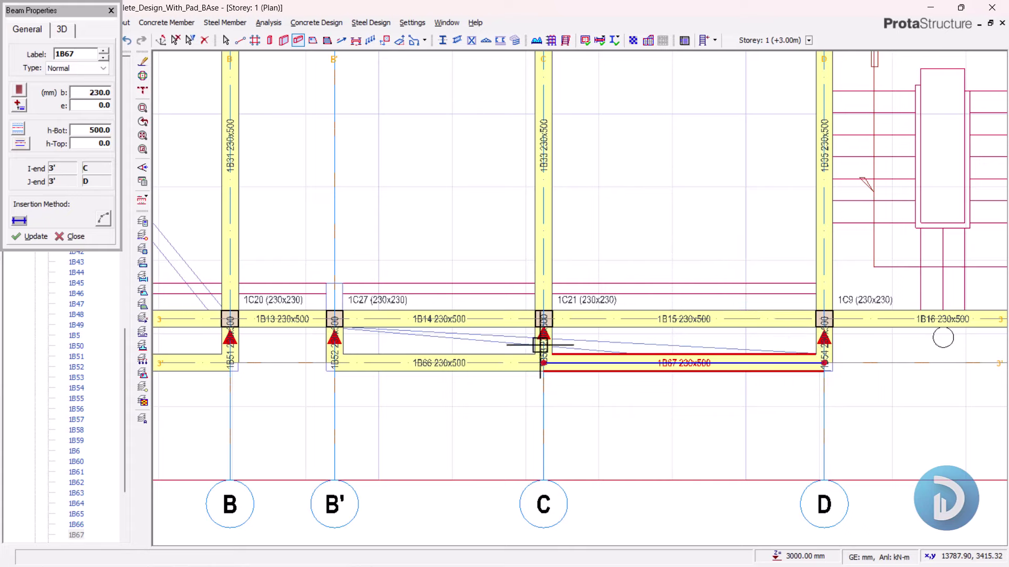
Step: Leave beam placement and examine the projecting beam on axis 2 between A' and A and its corner with axis A'
scroll(541, 345, down, 2)
middle_drag(405, 321, 568, 357)
middle_drag(307, 316, 406, 337)
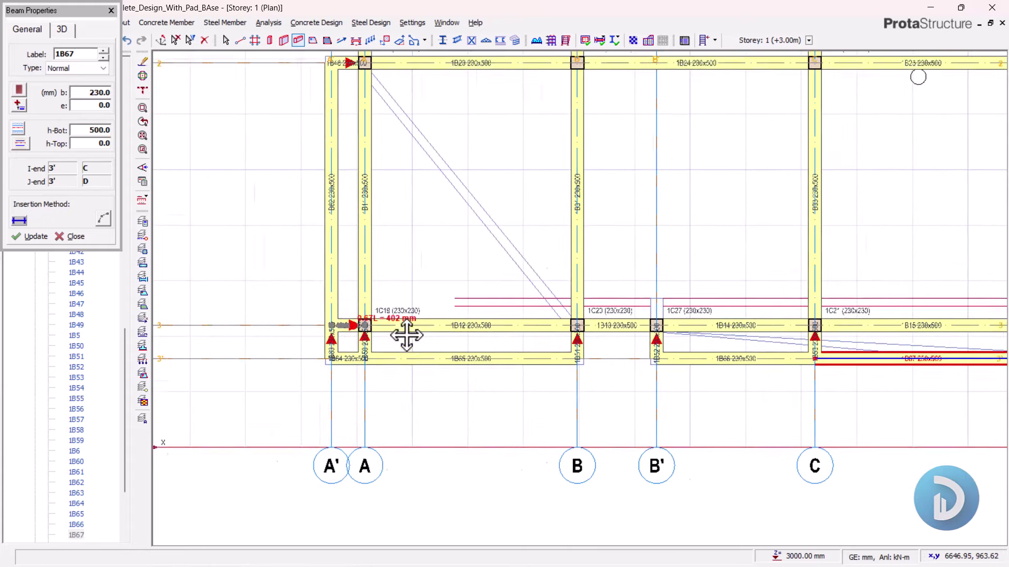
scroll(406, 337, up, 2)
scroll(480, 124, up, 2)
middle_drag(480, 124, 447, 227)
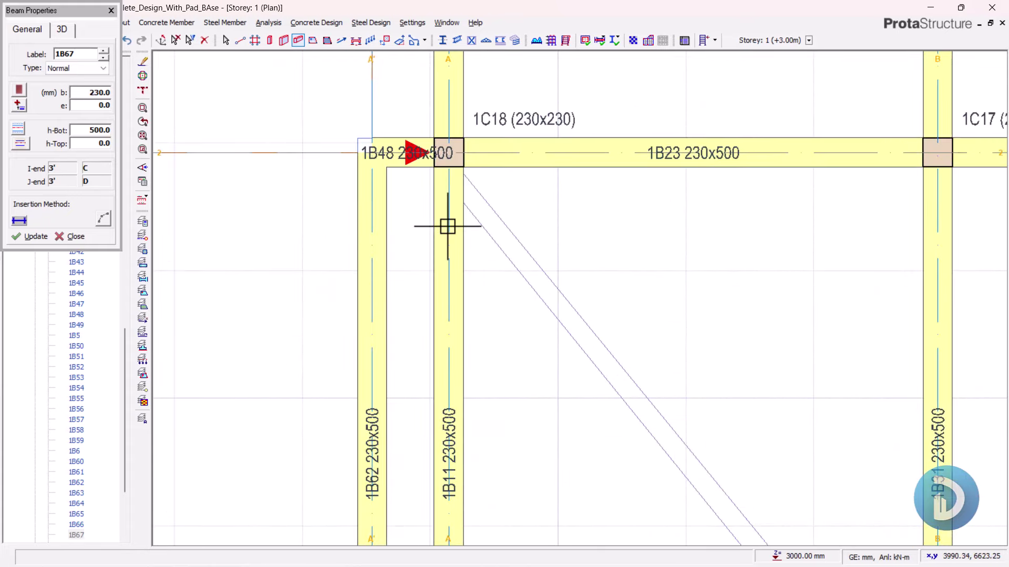
scroll(414, 230, up, 2)
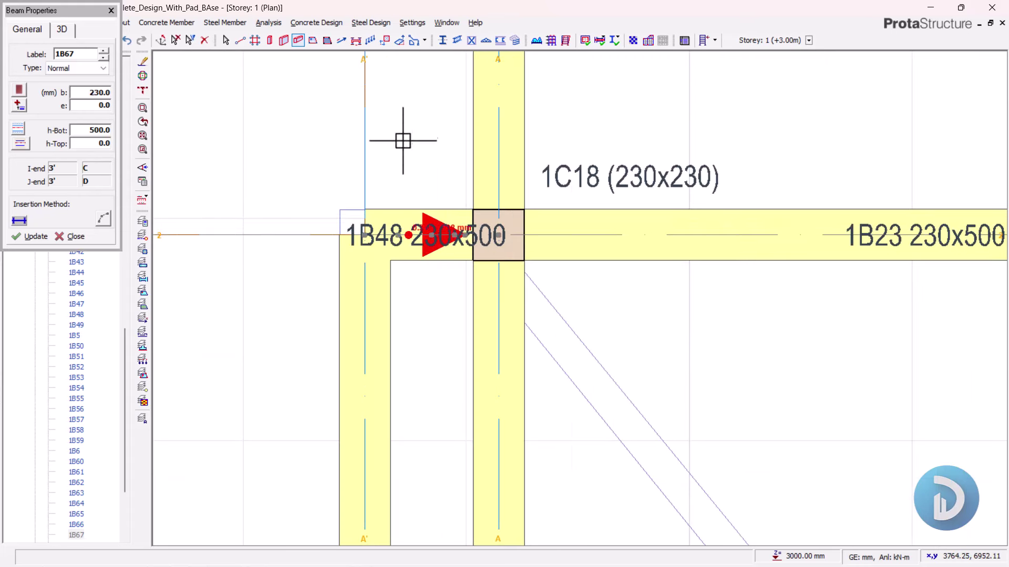
key(Escape)
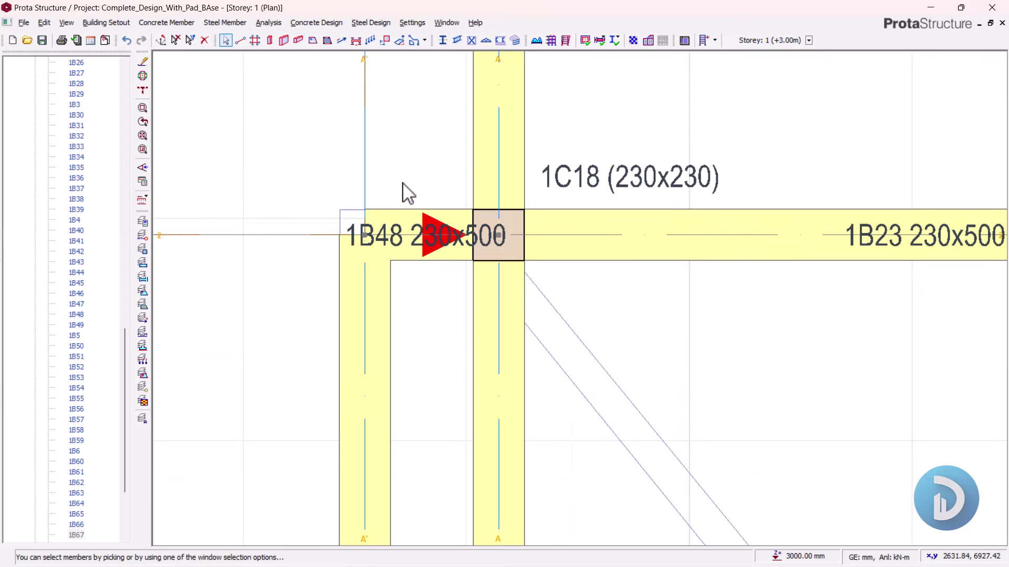
drag(400, 168, 467, 288)
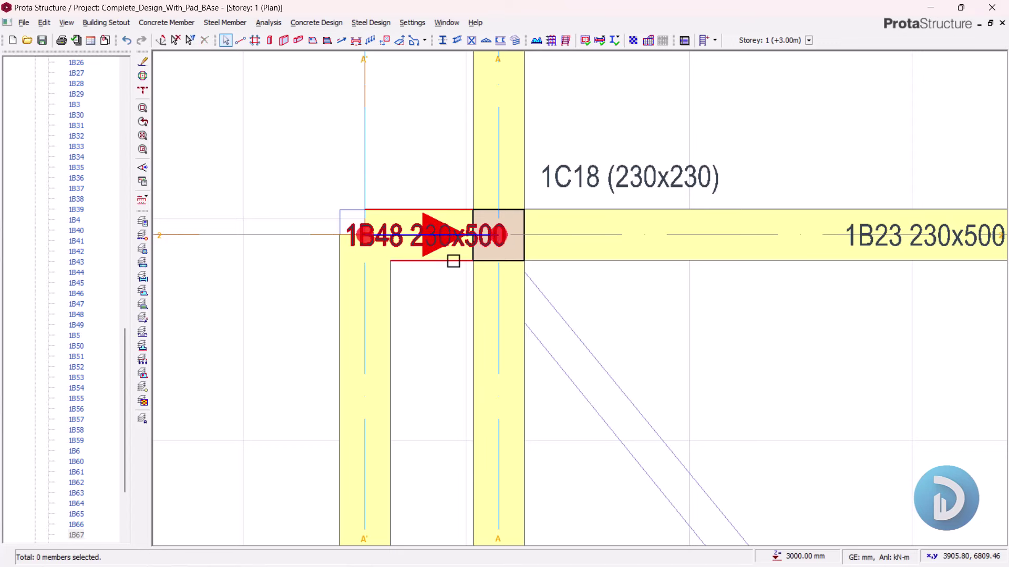
scroll(415, 155, down, 1)
click(324, 189)
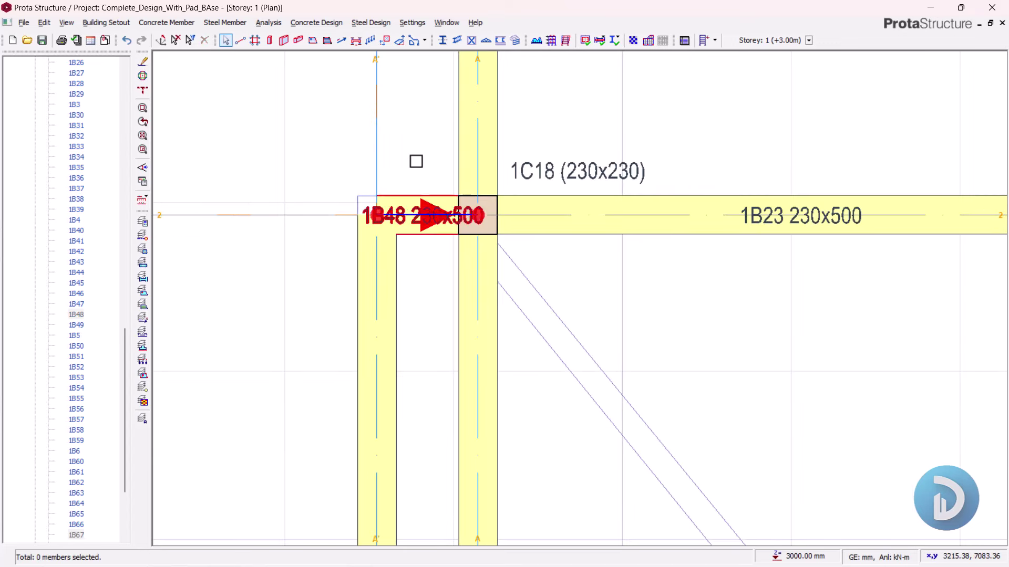
scroll(404, 177, down, 1)
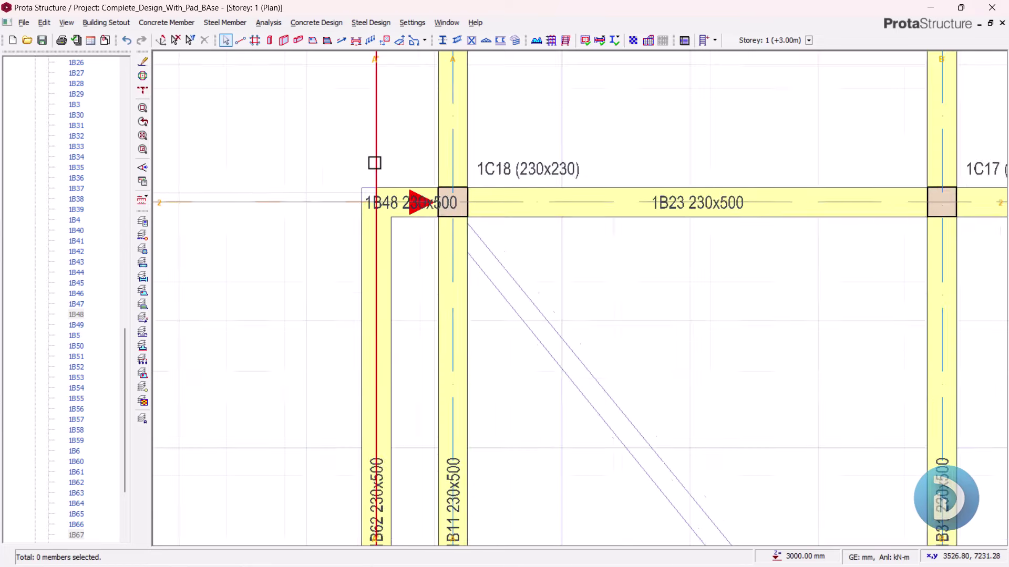
scroll(374, 161, down, 1)
middle_drag(383, 331, 372, 242)
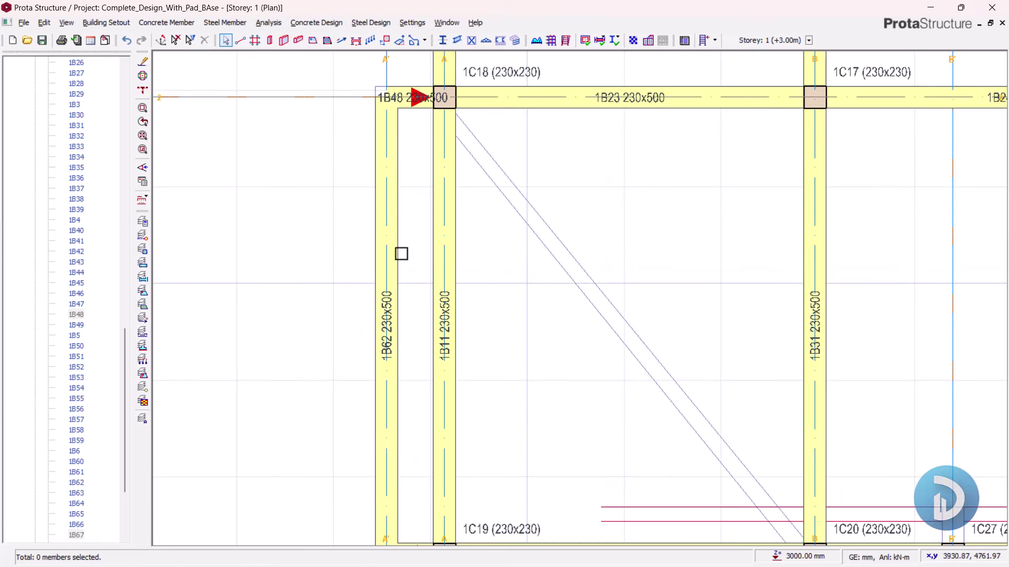
Step: Examine the edge beam on axis A' between 2 and 3 and its end connections against the parallel beam on axis A
scroll(436, 117, down, 3)
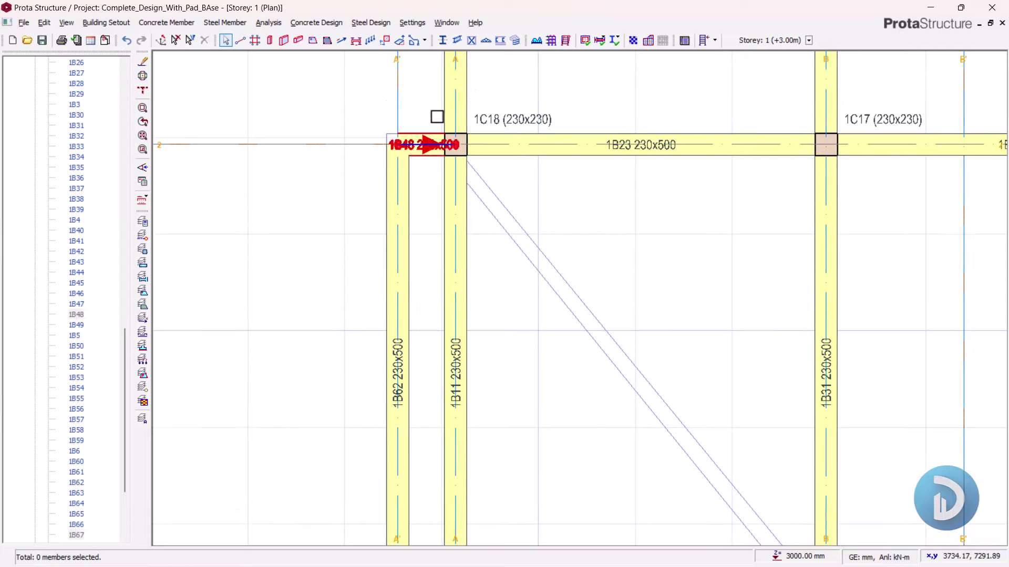
scroll(431, 362, up, 4)
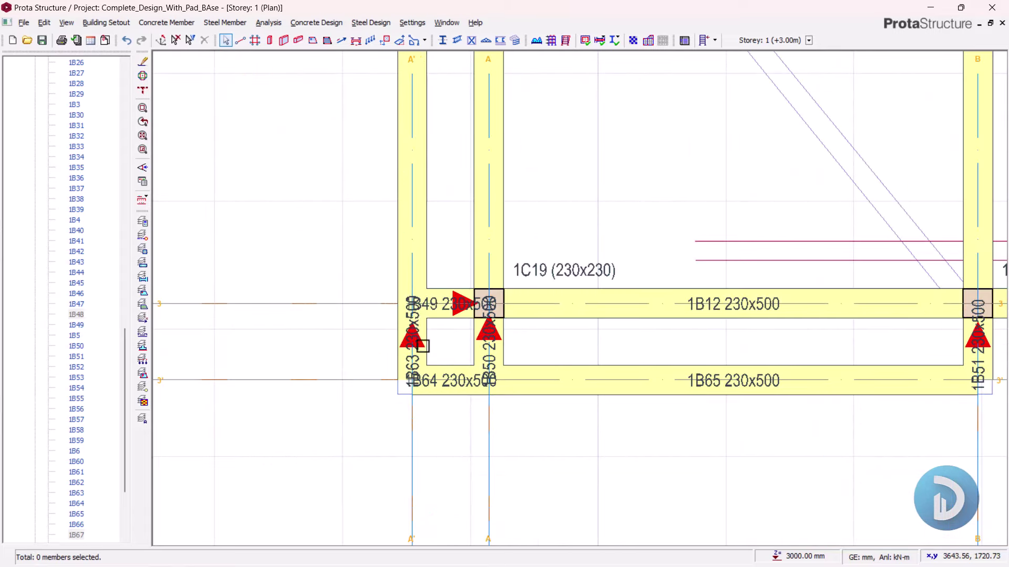
scroll(452, 355, down, 2)
middle_drag(445, 223, 441, 316)
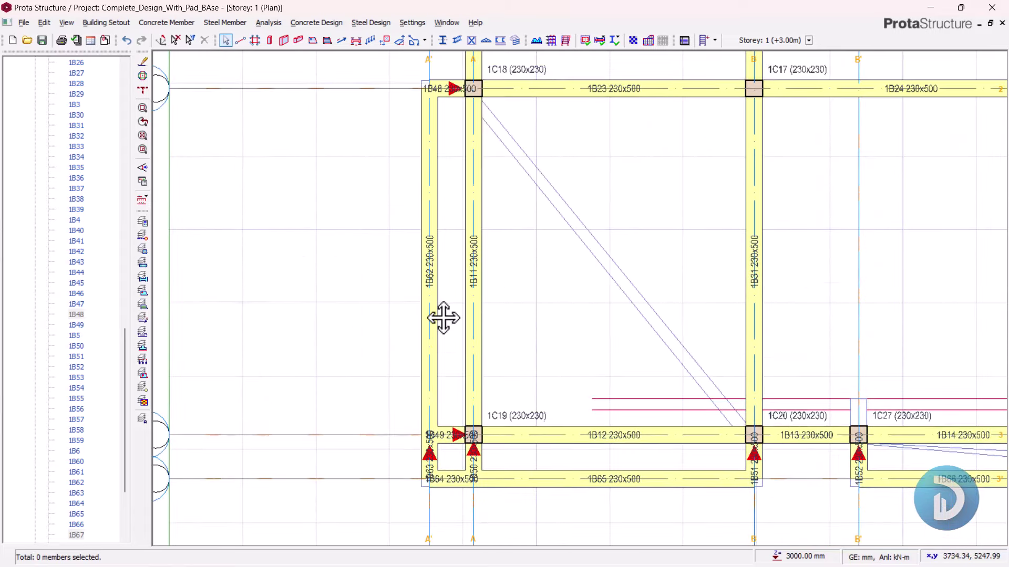
click(471, 288)
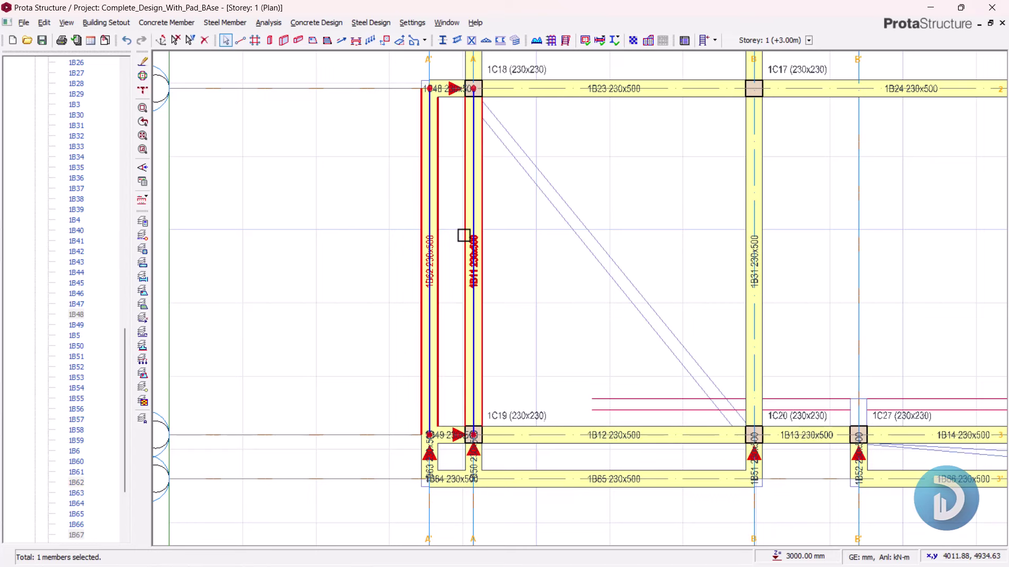
key(Escape)
scroll(451, 169, up, 3)
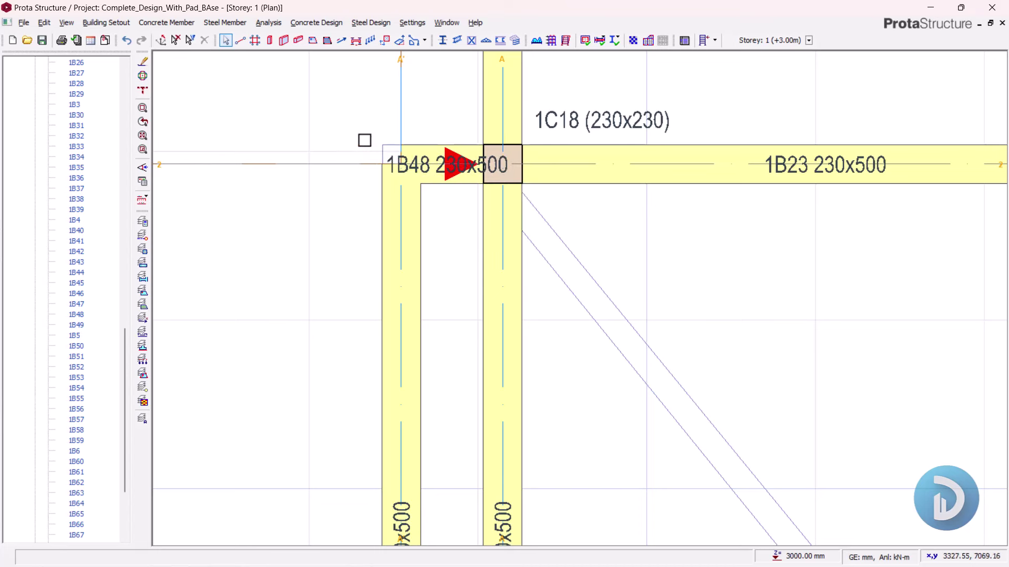
scroll(412, 238, down, 1)
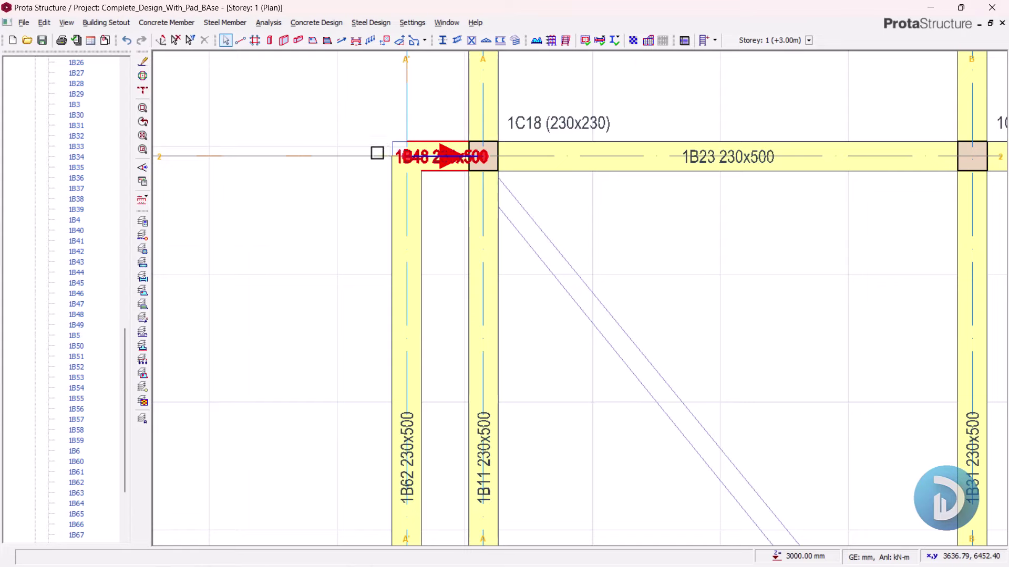
scroll(368, 157, down, 2)
scroll(321, 197, down, 2)
scroll(282, 331, up, 3)
scroll(401, 283, up, 2)
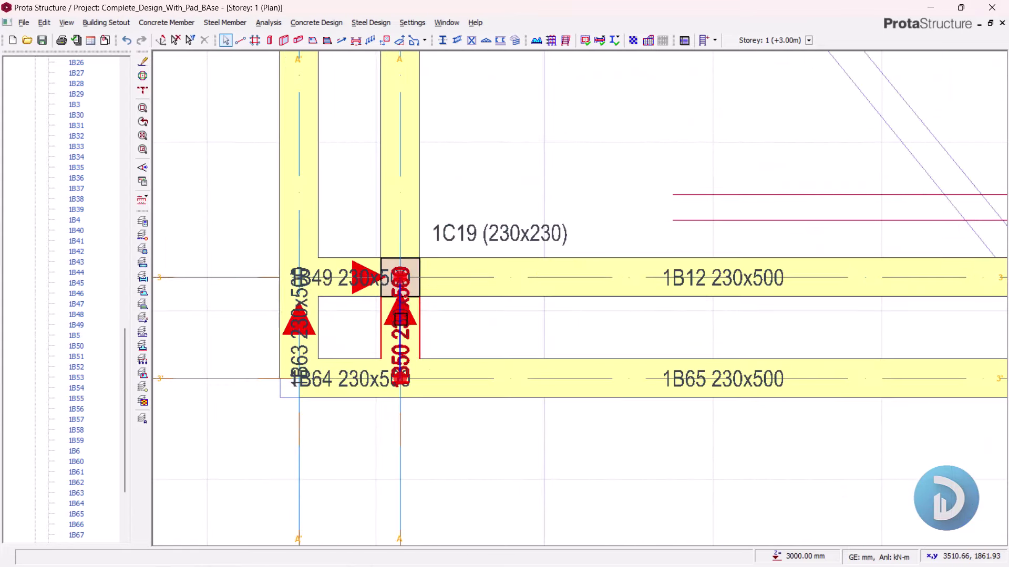
Step: Check the edge beams on axis 3' and their connections to the projecting beams from axis A to axis D
scroll(412, 278, down, 2)
middle_drag(583, 333, 556, 333)
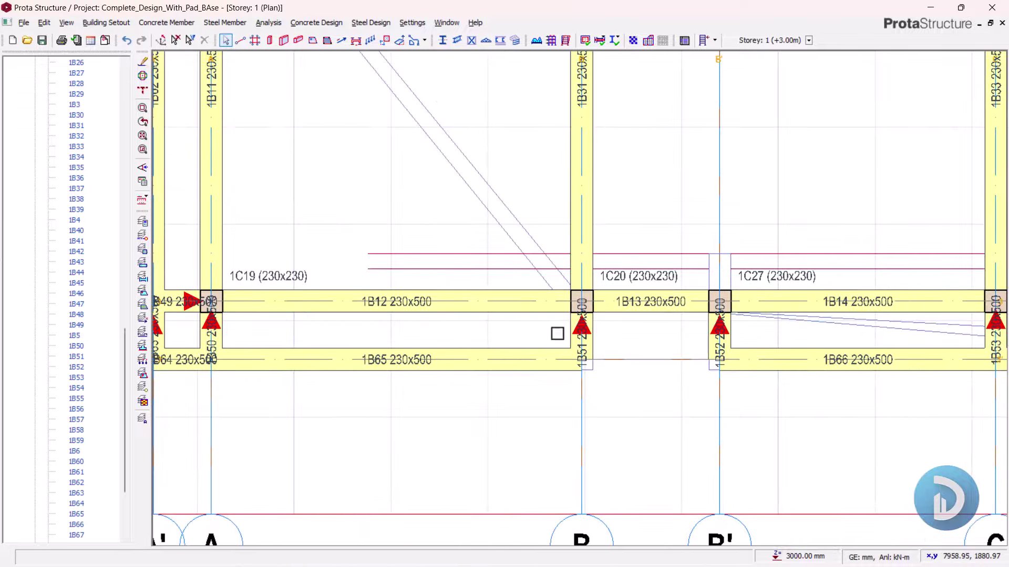
scroll(589, 297, up, 2)
scroll(597, 315, down, 1)
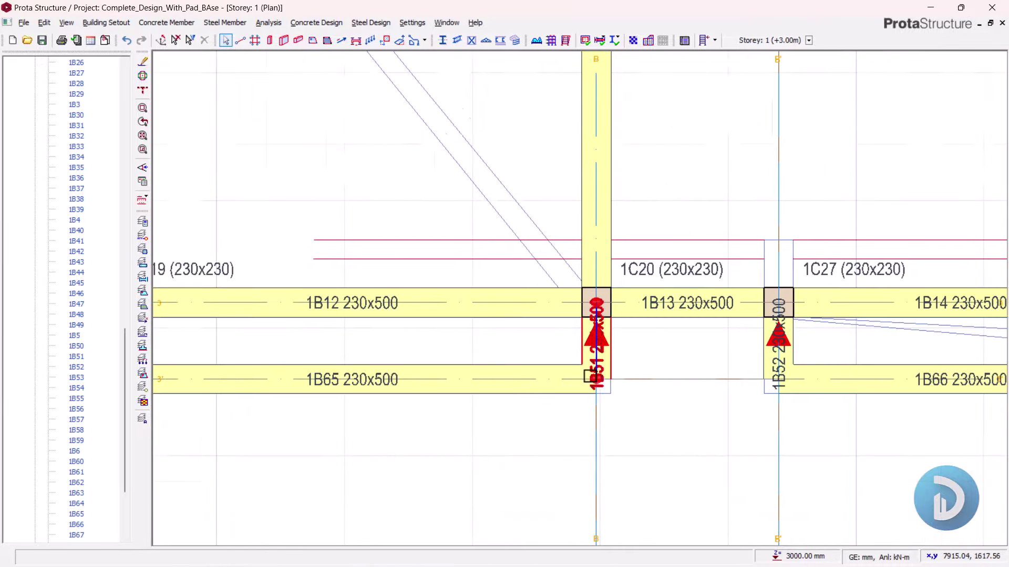
middle_drag(790, 310, 500, 304)
scroll(590, 427, down, 5)
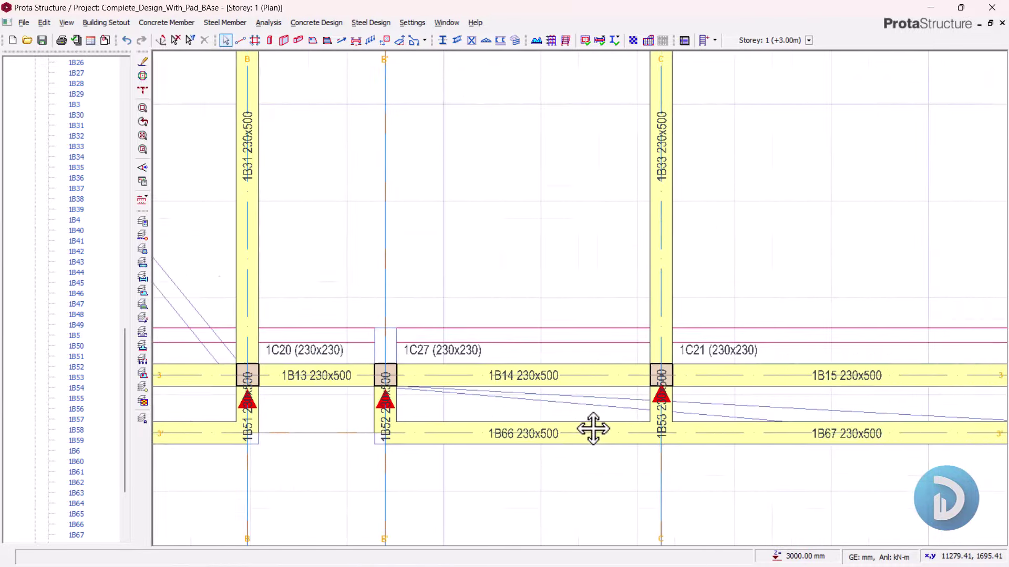
middle_drag(709, 382, 581, 356)
scroll(680, 394, down, 1)
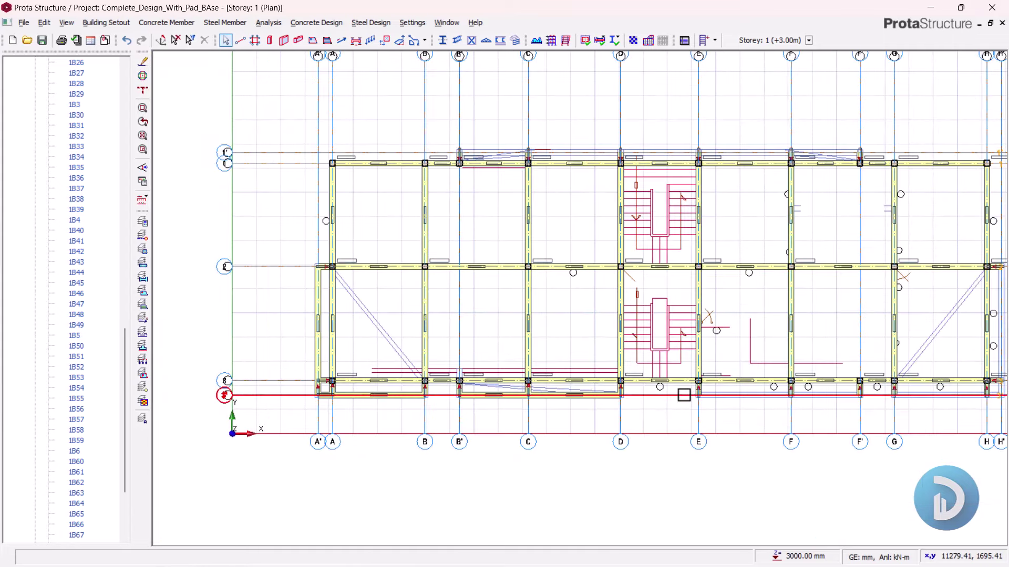
Step: Start beam placement with the properties of the axis 3' edge beam between C and D for the spans from axis E
scroll(626, 405, up, 4)
click(540, 376)
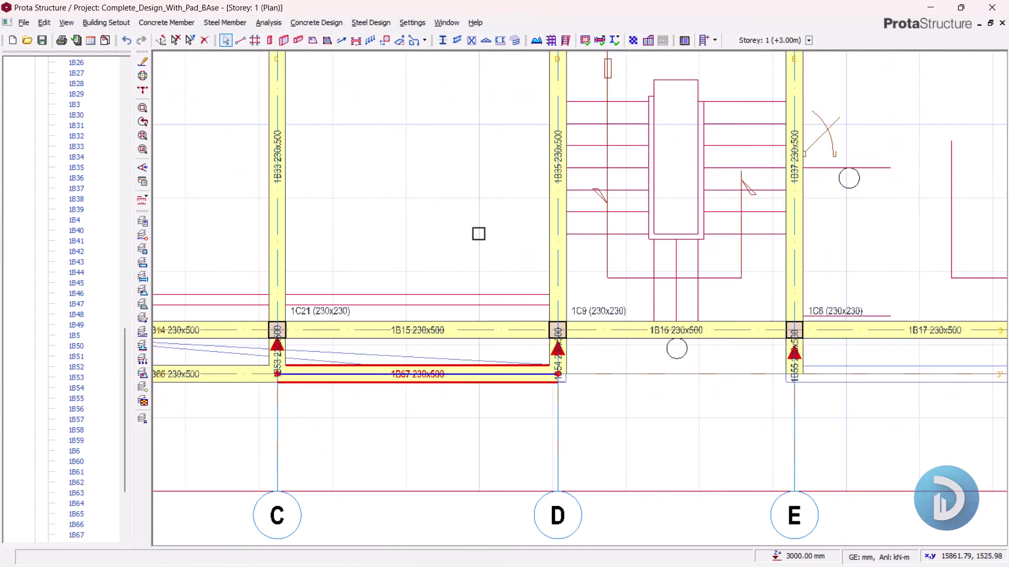
right_click(478, 222)
middle_drag(818, 363, 513, 345)
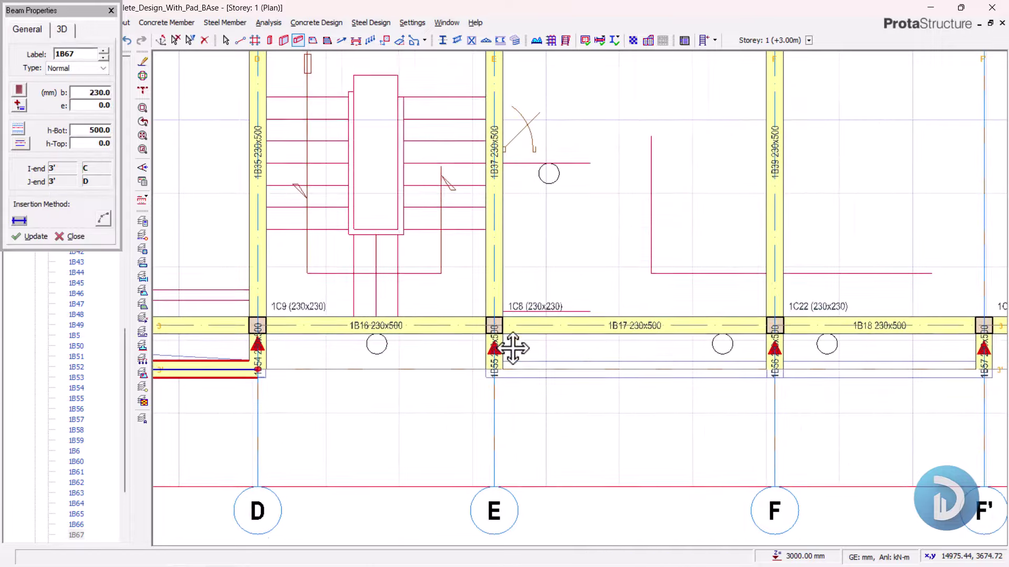
scroll(499, 389, up, 2)
middle_drag(608, 359, 501, 362)
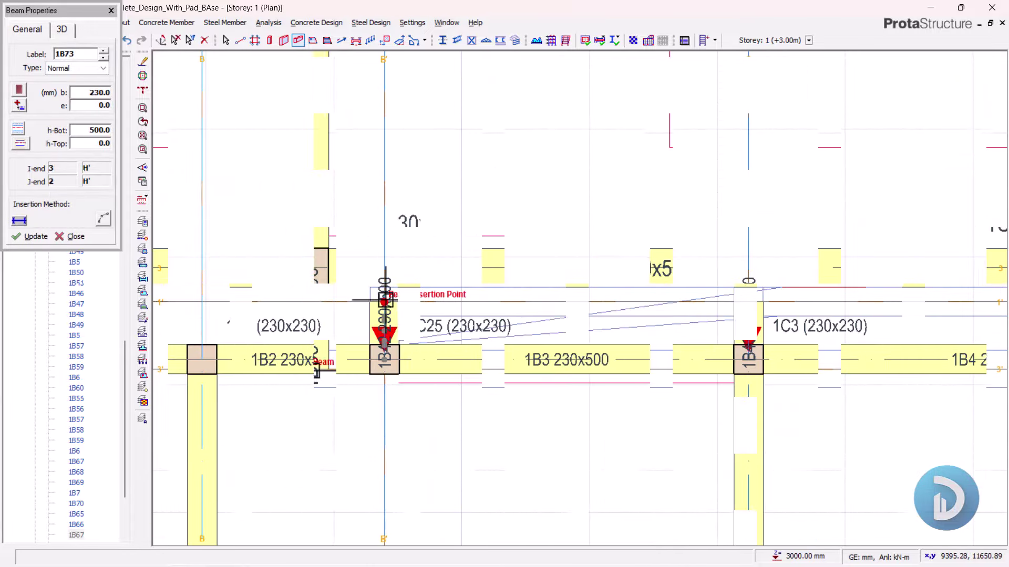
Step: Place 230x500 mm edge beams on axis 1' from axis B' to axis F', split at the supporting spans
click(380, 292)
scroll(439, 266, down, 4)
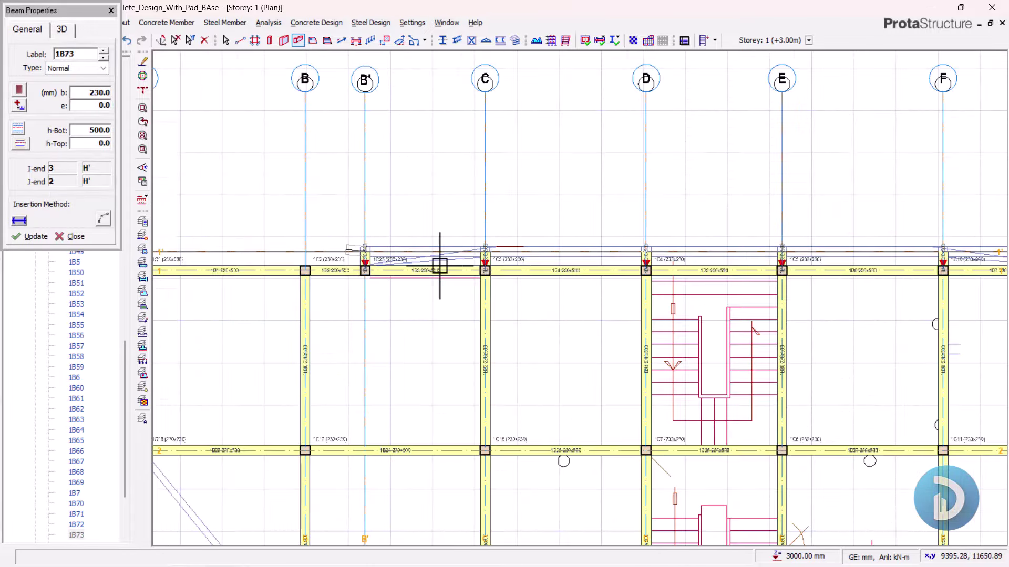
middle_drag(446, 266, 446, 181)
scroll(357, 243, up, 1)
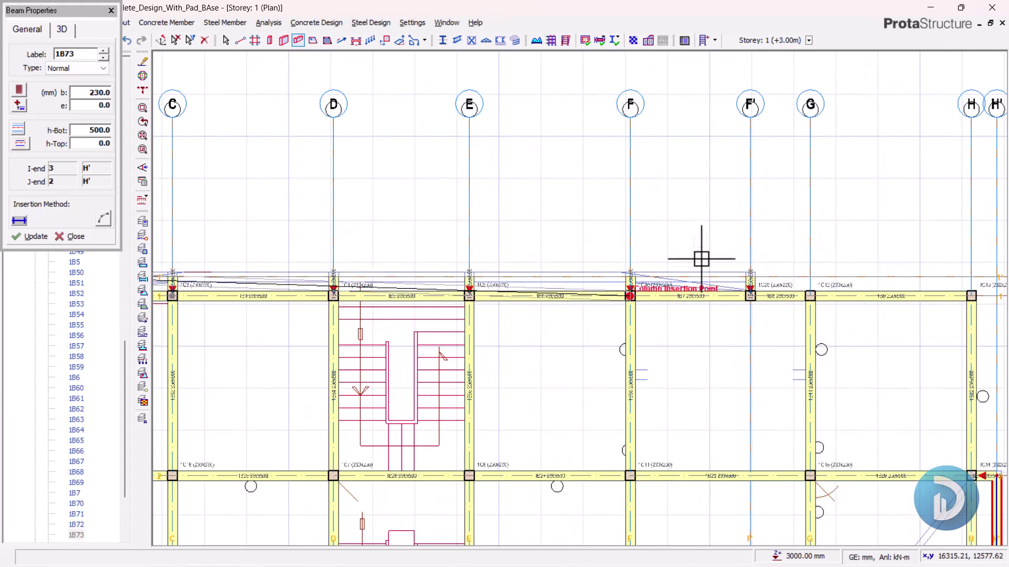
scroll(746, 268, up, 5)
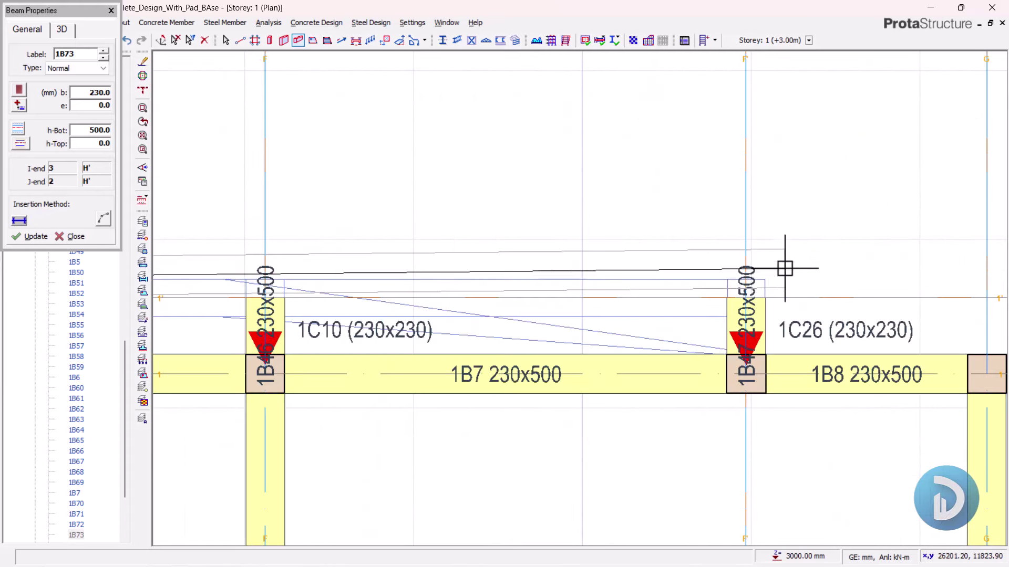
click(746, 298)
click(550, 340)
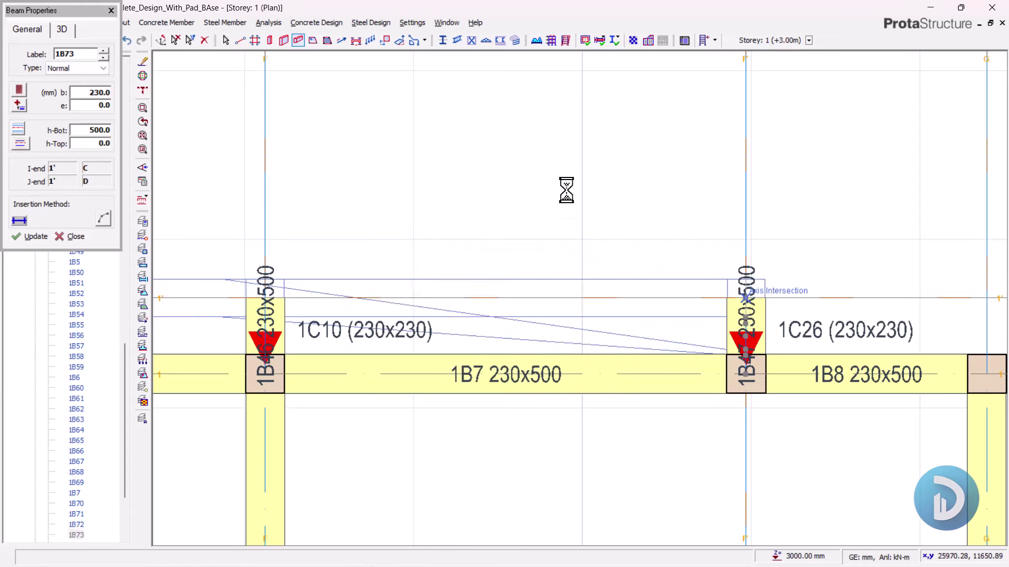
scroll(646, 190, down, 3)
key(Escape)
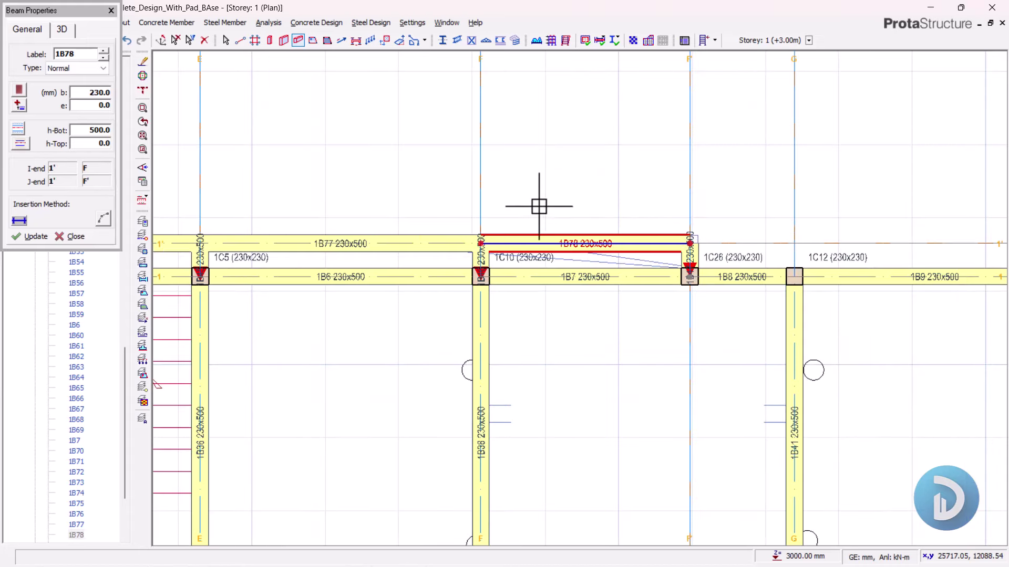
key(Escape)
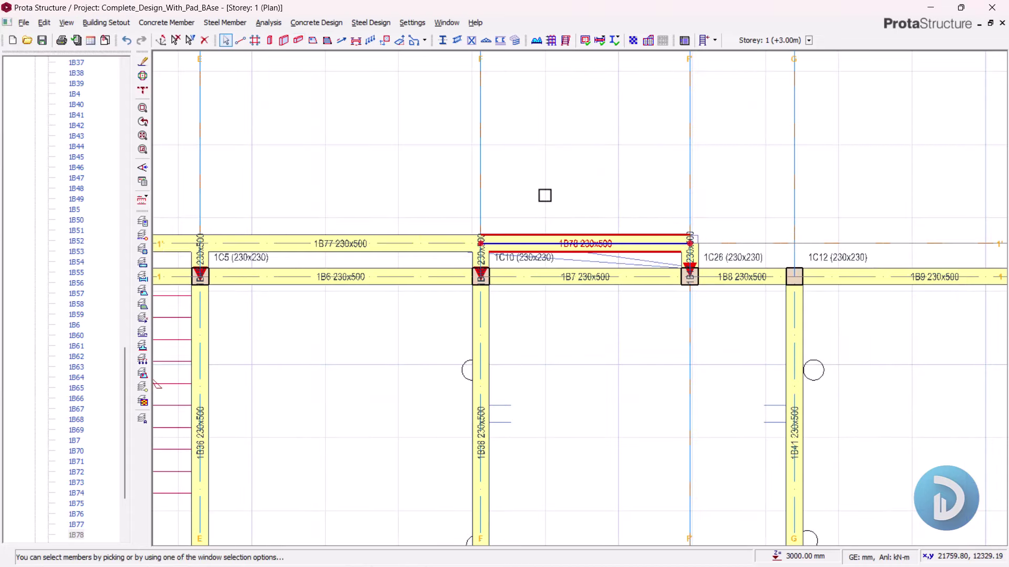
Step: Show Storey 1 in 3D and inspect the completed beam layout from several sides
scroll(462, 317, down, 5)
middle_drag(466, 374, 563, 313)
scroll(563, 314, down, 2)
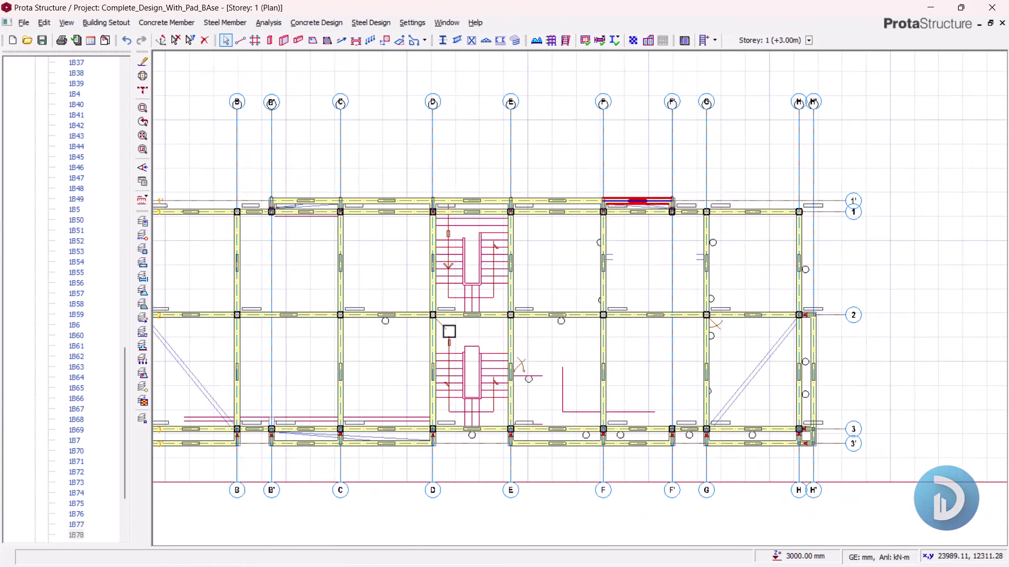
scroll(556, 252, up, 1)
scroll(79, 152, up, 9)
scroll(74, 144, up, 15)
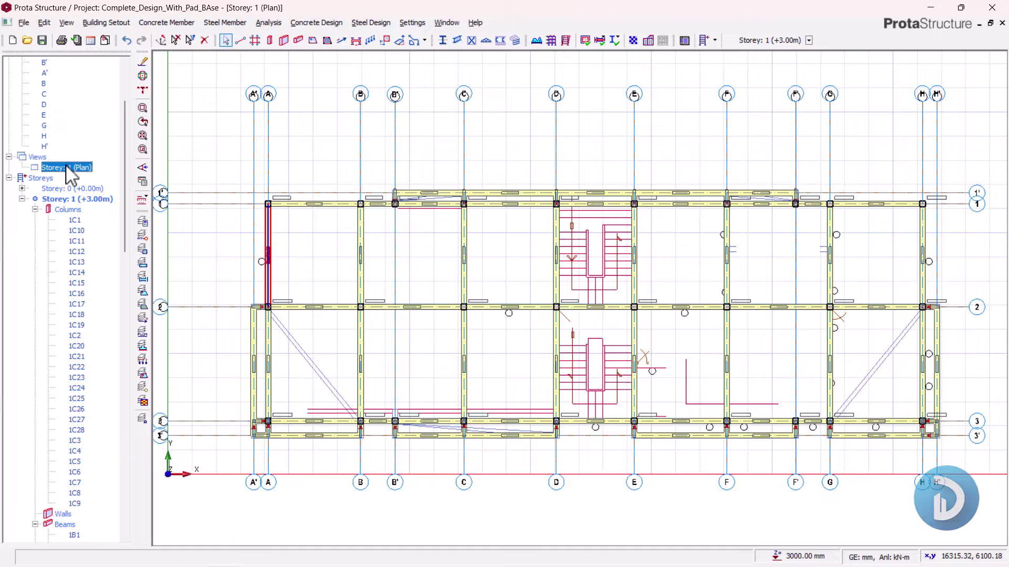
right_click(67, 168)
click(98, 183)
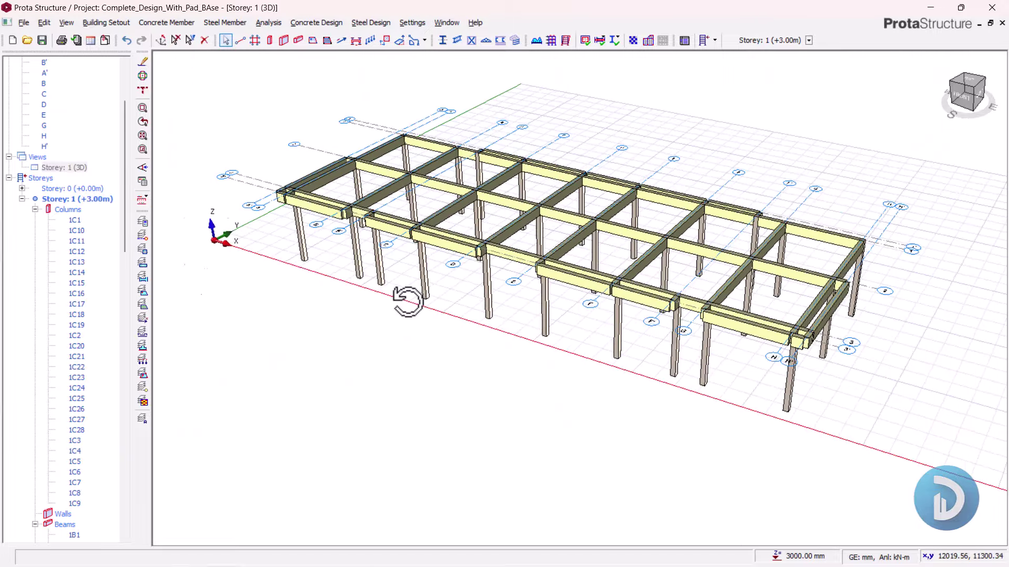
mouse_move(408, 301)
mouse_down()
mouse_move(500, 322)
mouse_move(522, 314)
mouse_move(557, 330)
mouse_move(500, 322)
mouse_move(439, 284)
mouse_move(466, 308)
mouse_move(514, 308)
mouse_up()
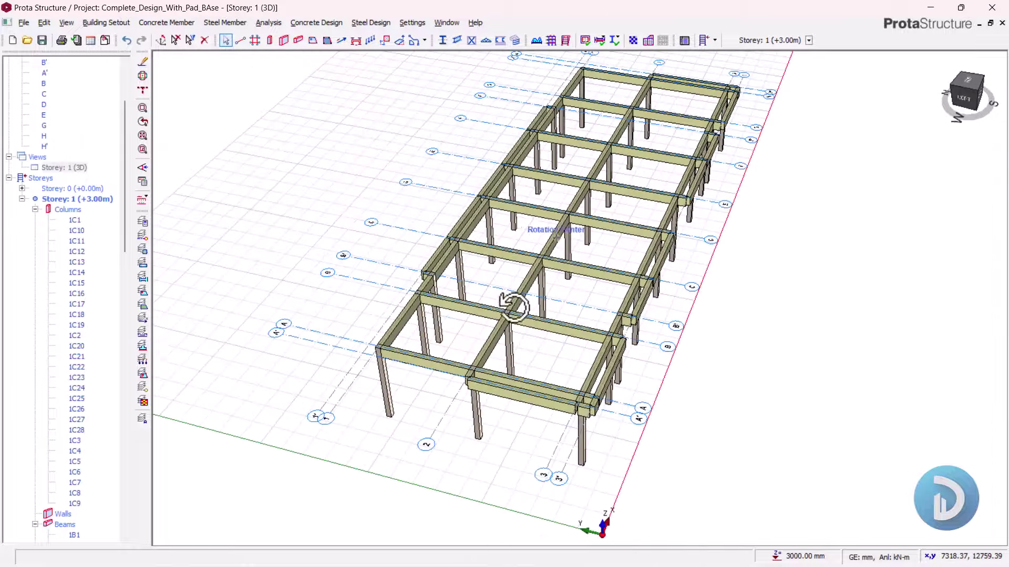
Step: Switch the Storey 1 view back to plan and frame the whole floor
click(74, 169)
right_click(74, 168)
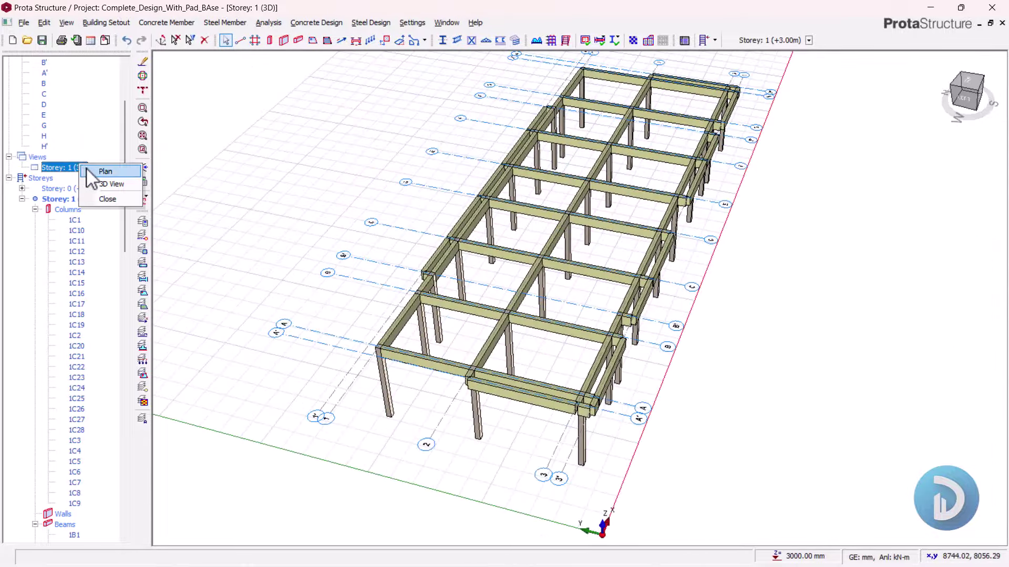
click(97, 174)
scroll(451, 194, down, 3)
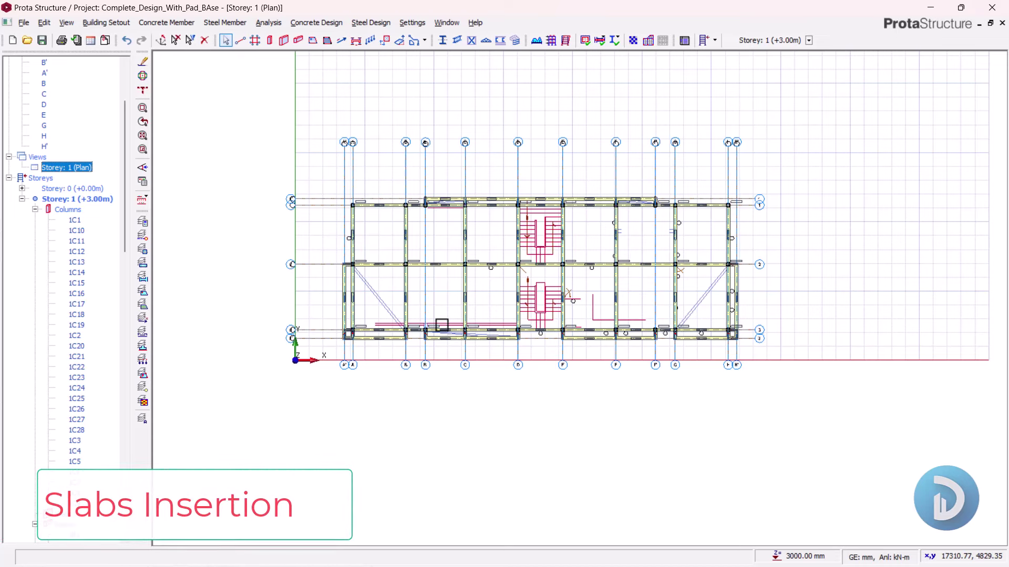
scroll(420, 303, up, 4)
middle_drag(563, 253, 530, 288)
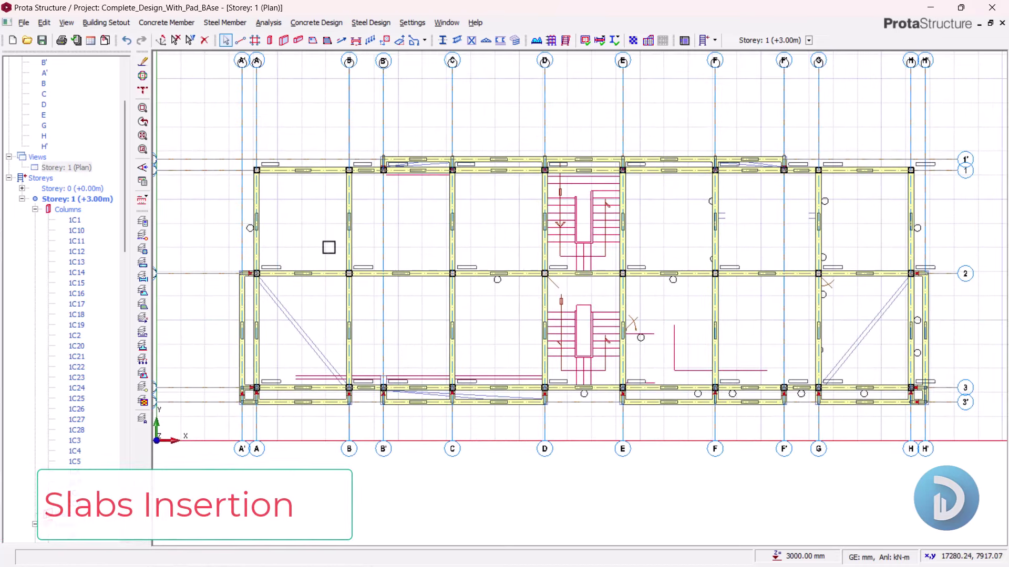
Step: Start slab insertion with a 150 mm slab depth and 25 mm concrete cover
scroll(507, 300, down, 3)
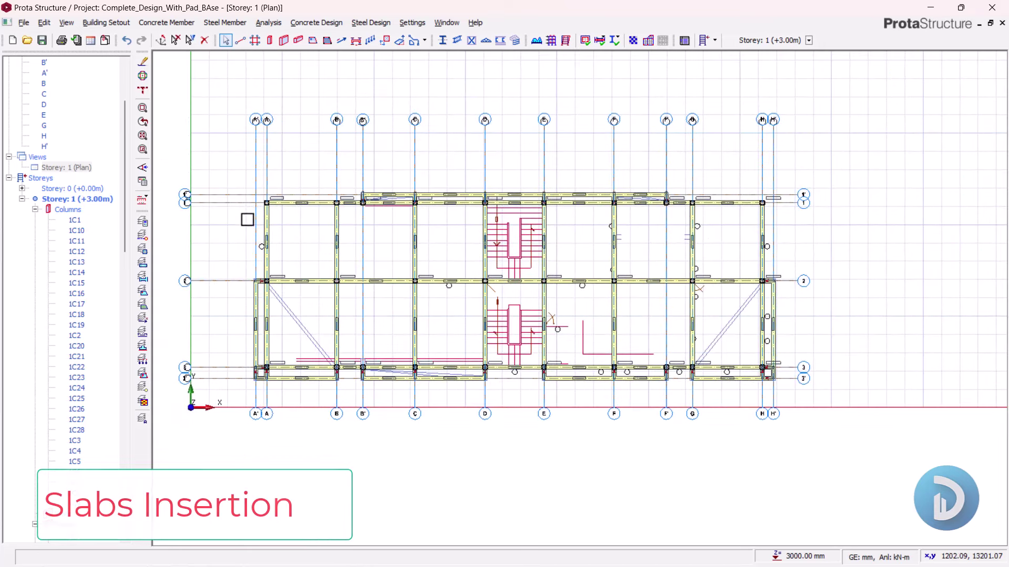
click(312, 41)
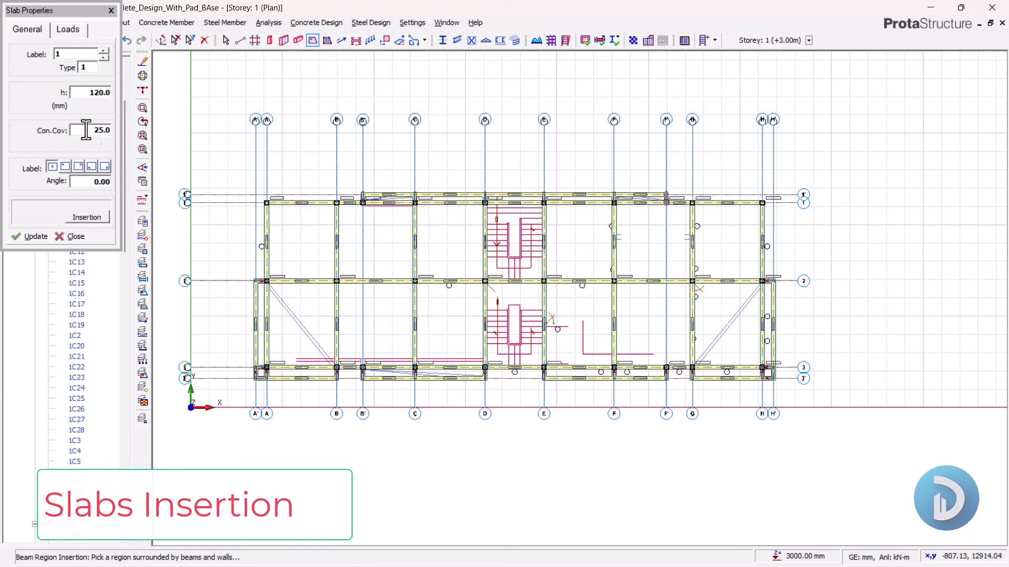
double_click(92, 93)
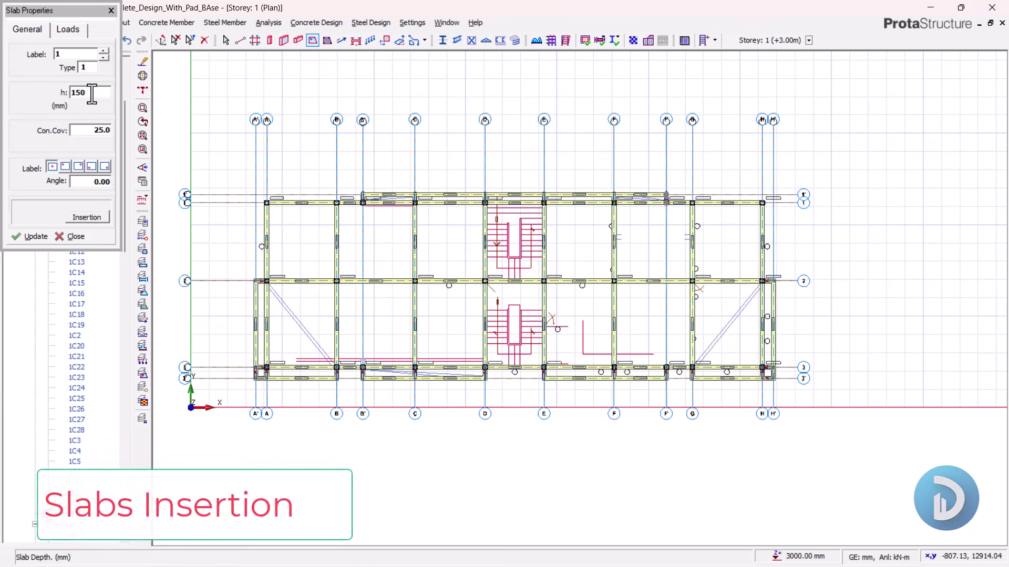
double_click(98, 130)
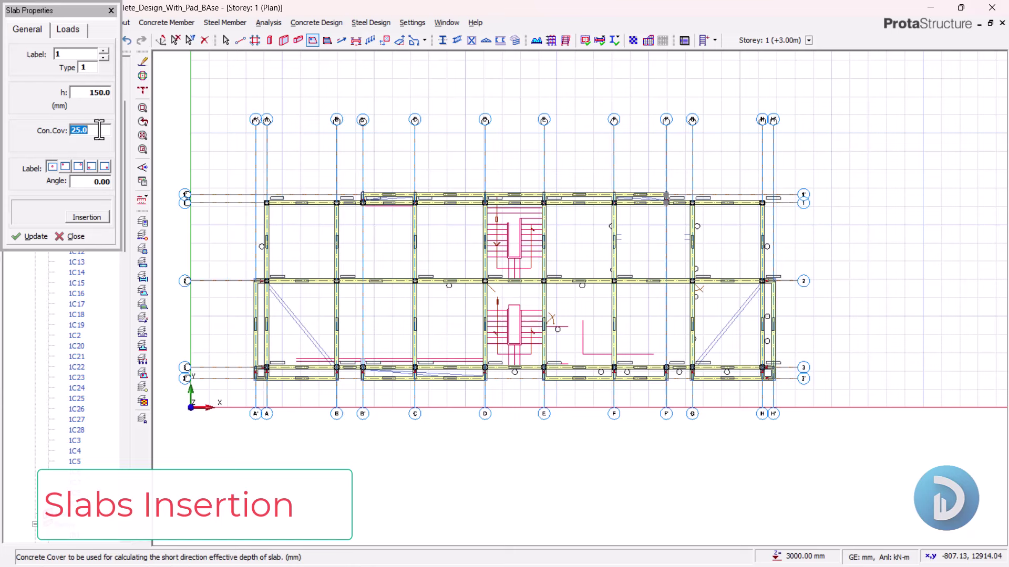
Step: Assign the slab the Room dead load and the 1.500 kN/m2 imposed load for general domestic use
click(72, 36)
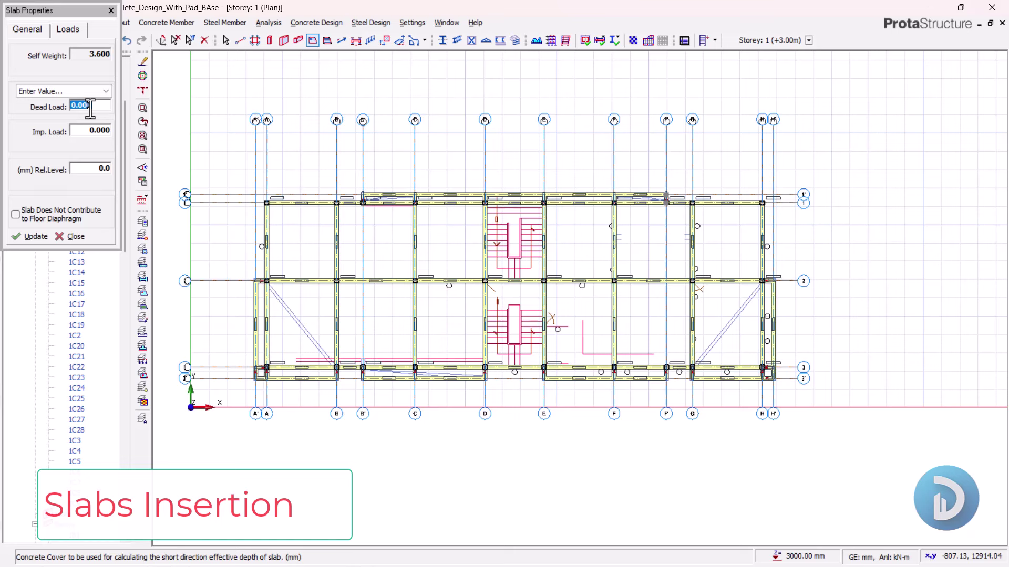
click(69, 92)
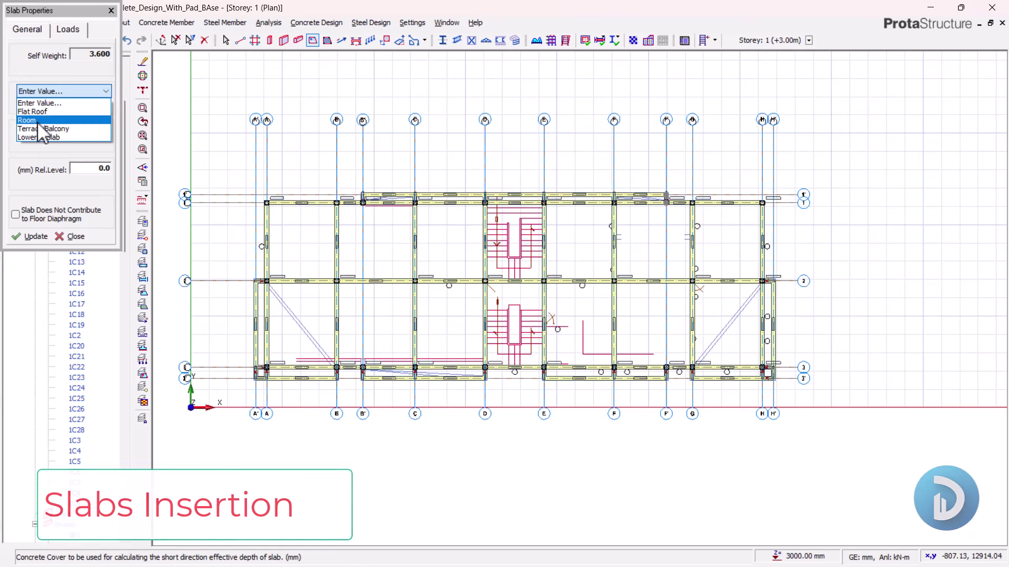
click(37, 120)
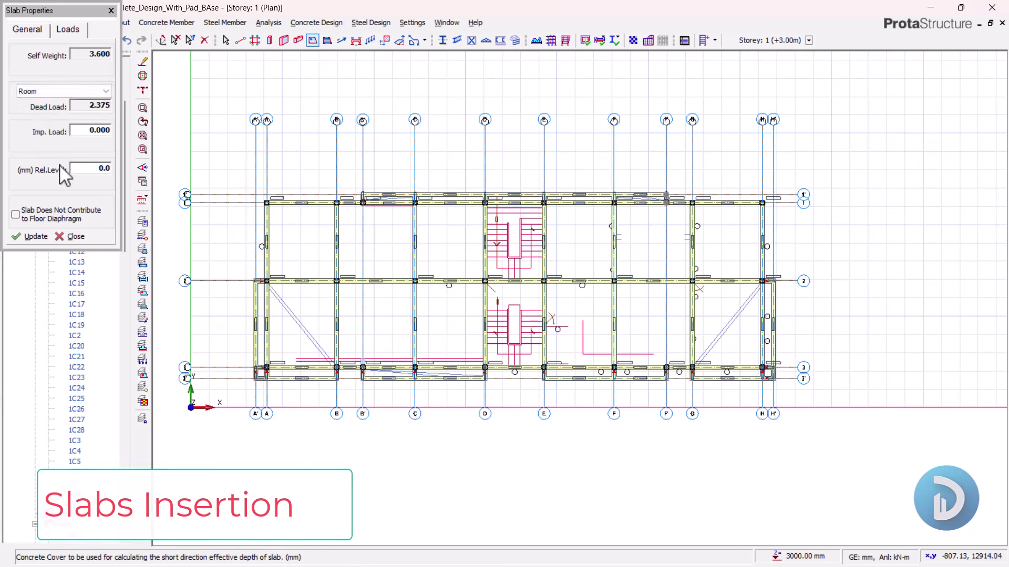
click(87, 131)
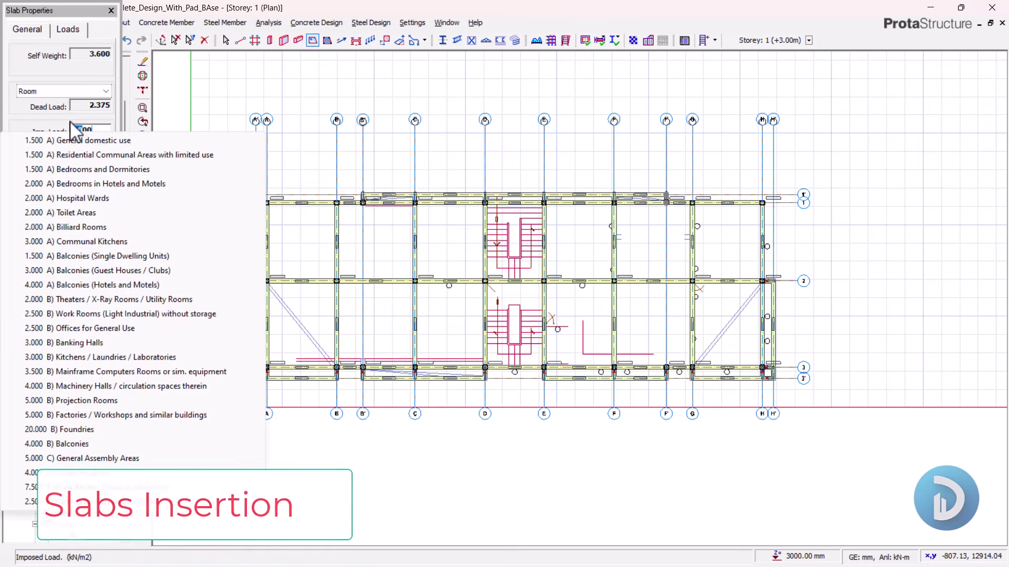
click(72, 145)
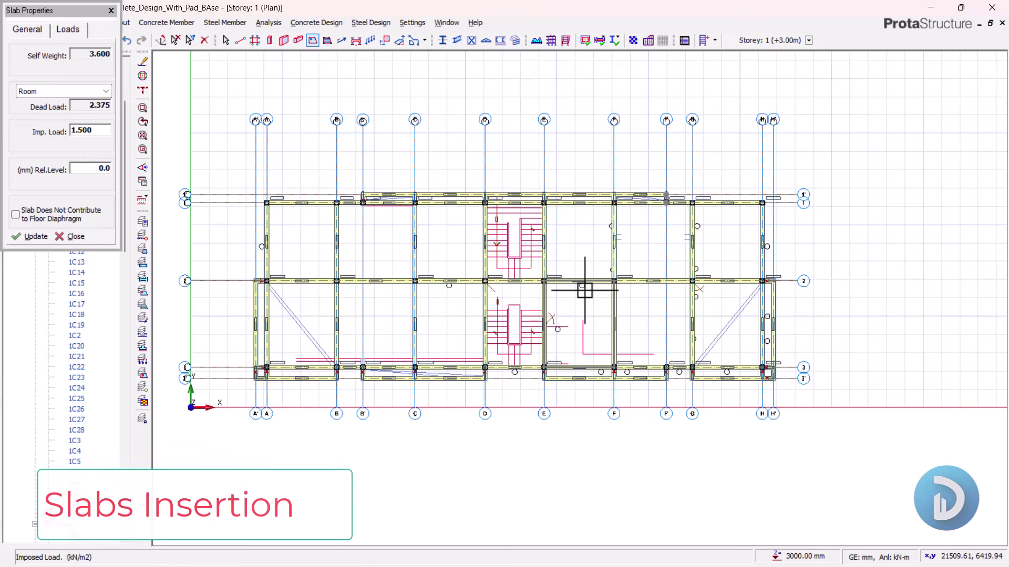
Step: Insert slabs in the A–B and B–C bays between axes 1 and 2, ending slab insertion
scroll(309, 287, up, 1)
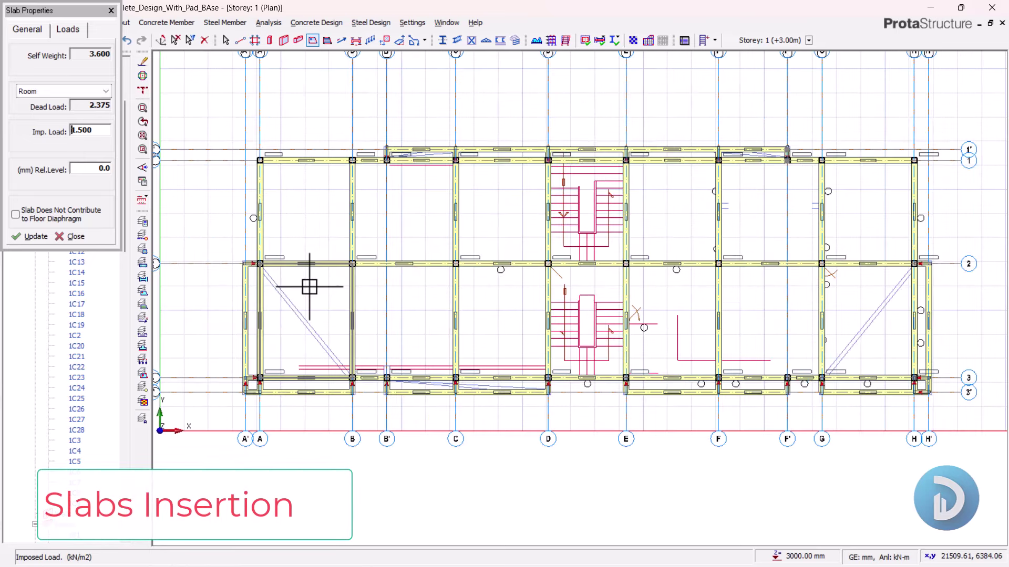
middle_drag(283, 252, 349, 243)
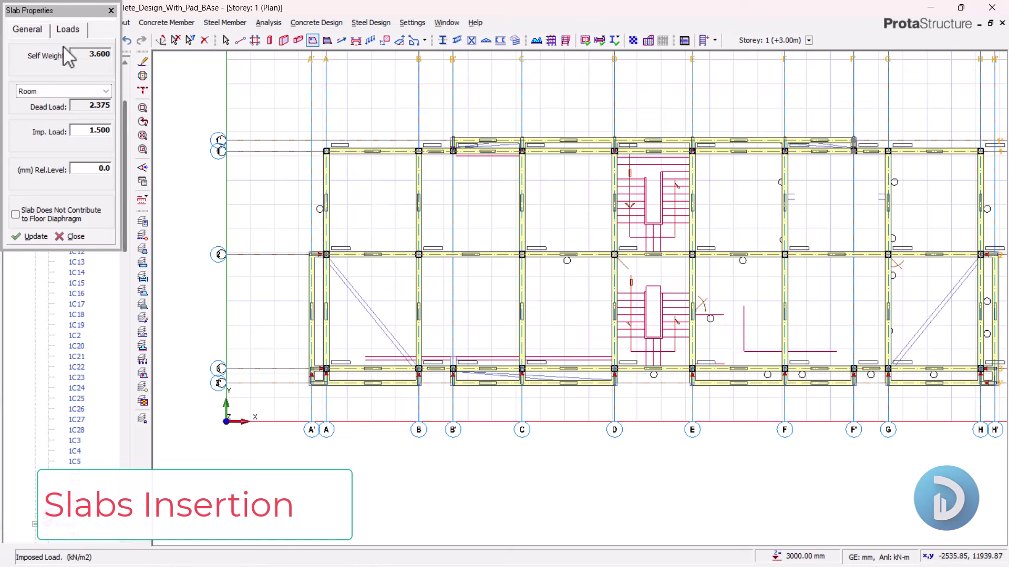
click(364, 194)
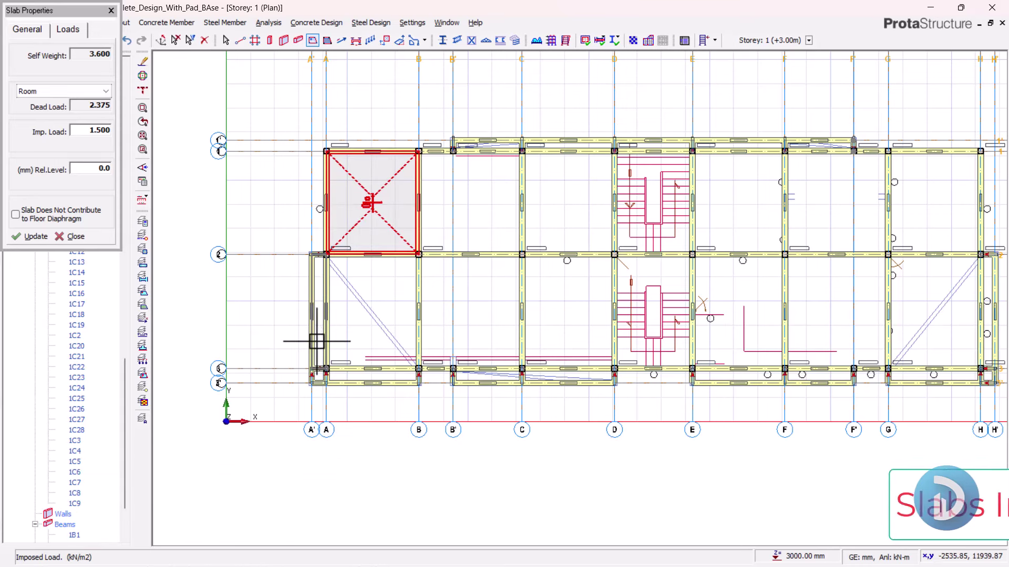
click(475, 198)
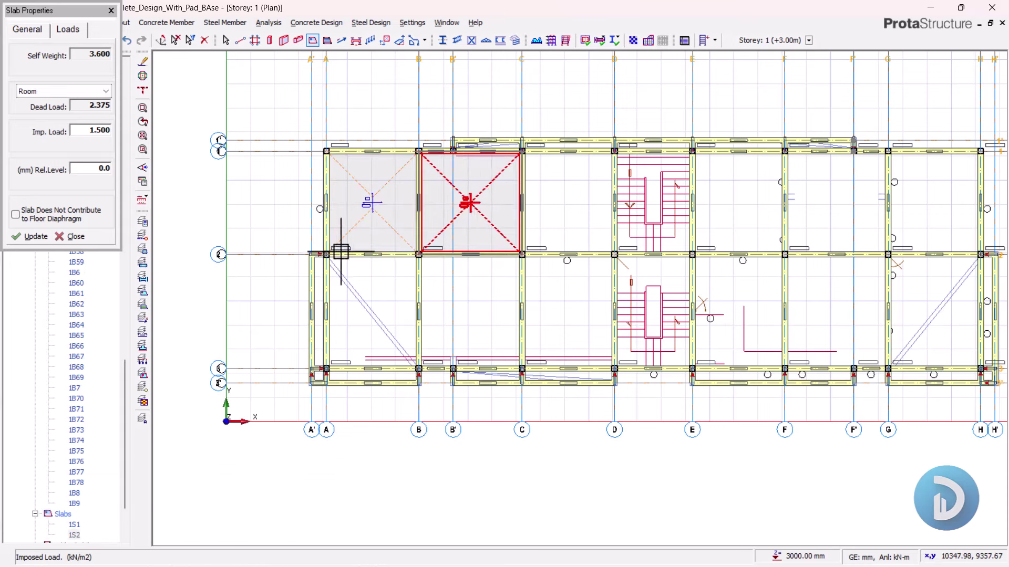
click(81, 238)
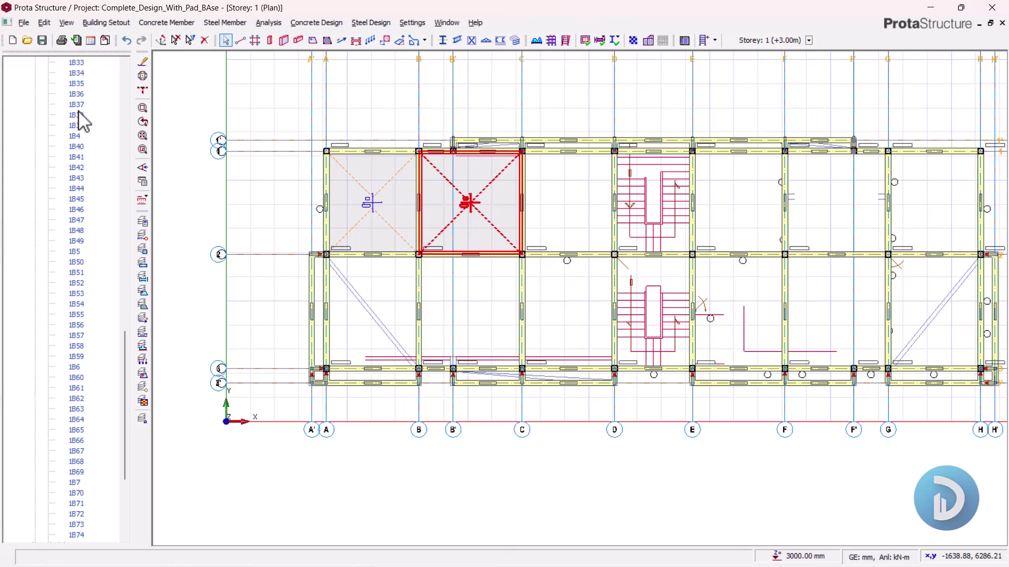
Step: Show Storey 1 in 3D, inspect the two inserted slabs from several sides, and return to the plan
scroll(70, 137, up, 15)
scroll(67, 137, up, 13)
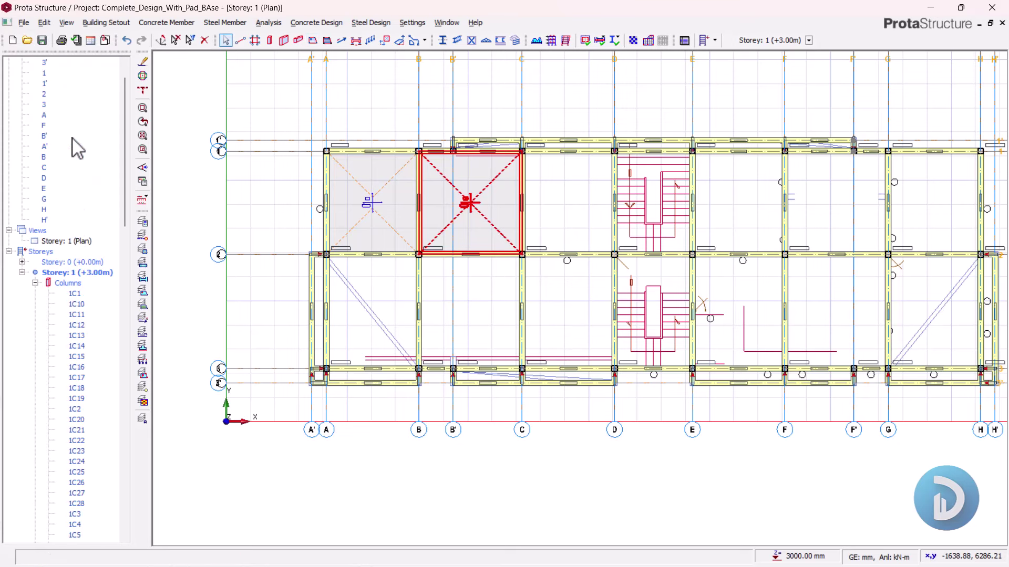
right_click(59, 242)
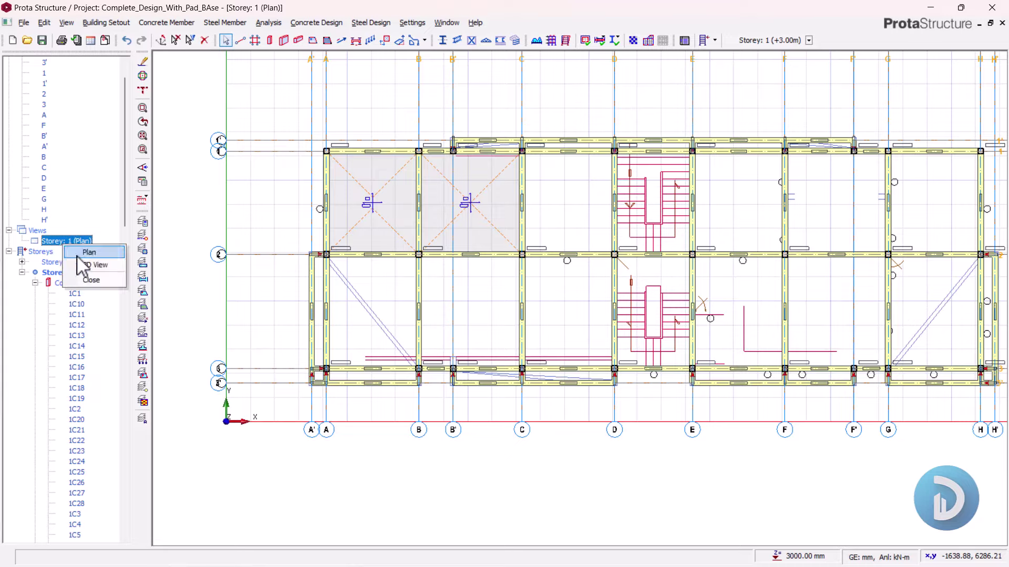
click(97, 261)
middle_drag(372, 295, 430, 313)
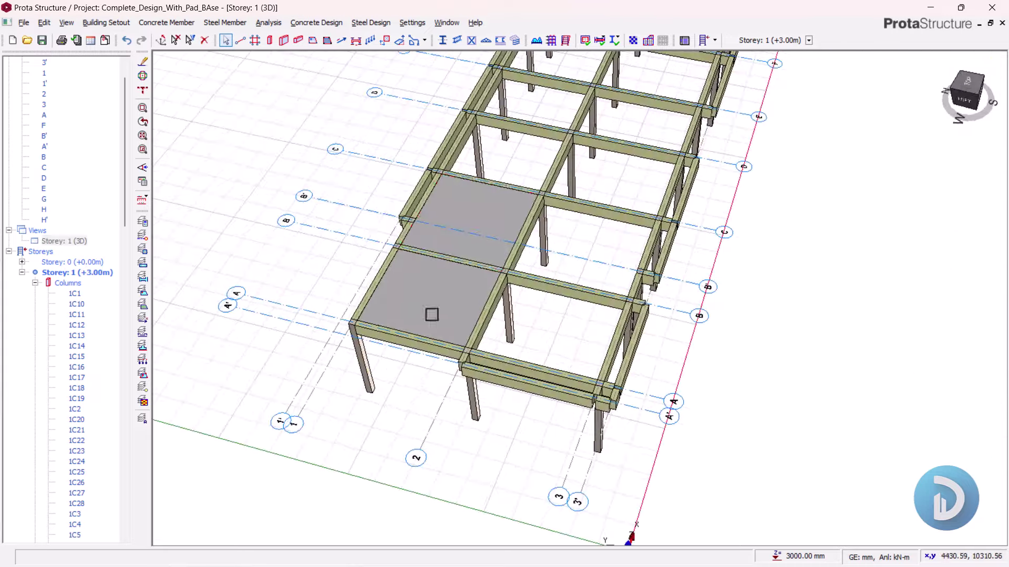
middle_drag(525, 299, 252, 329)
right_click(82, 243)
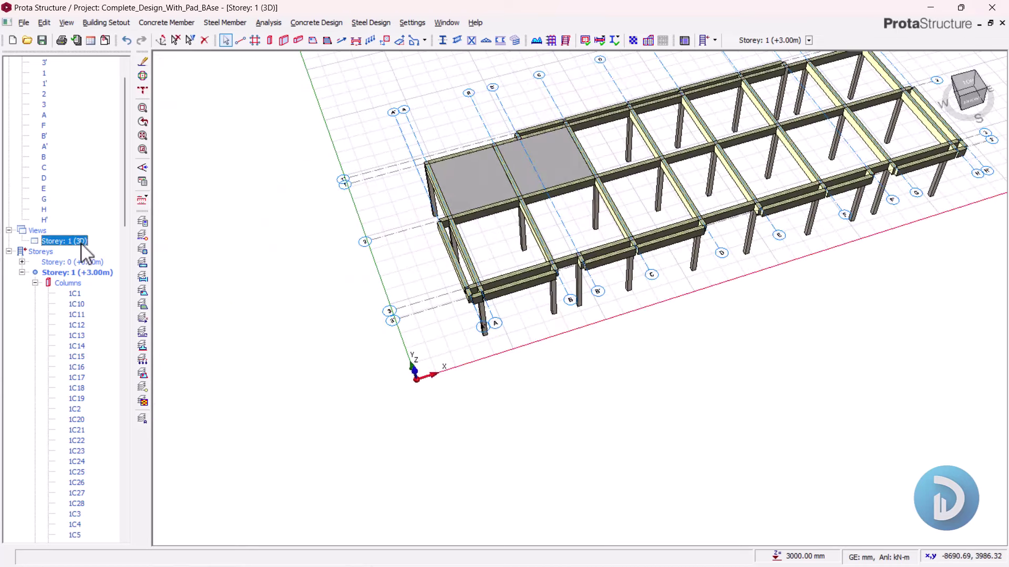
click(119, 250)
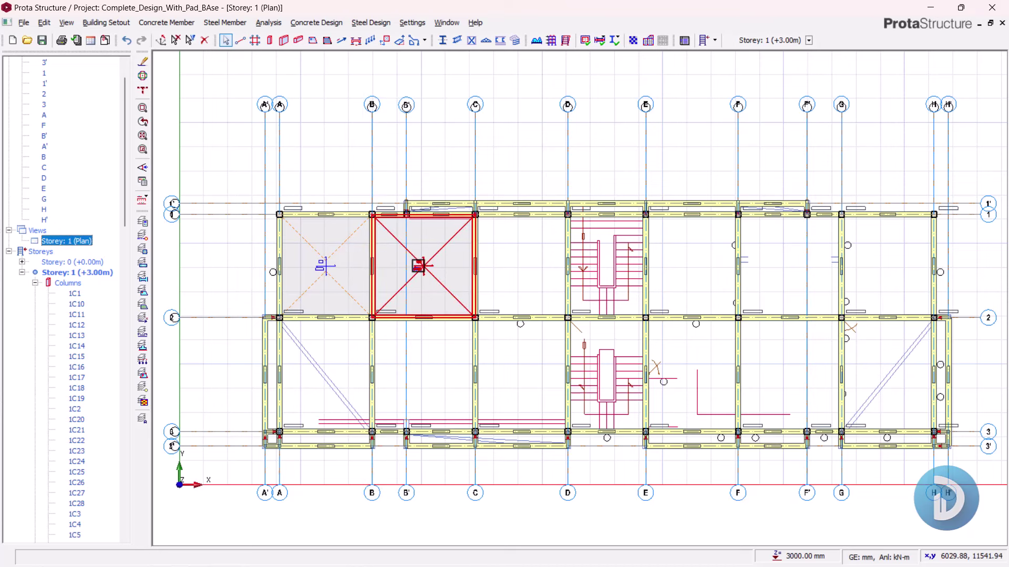
Step: Reuse the B–C slab's properties to insert slabs between axes 1 and 2 in bays C–D, E–F, F–G and G–H
click(420, 266)
right_click(423, 129)
click(468, 136)
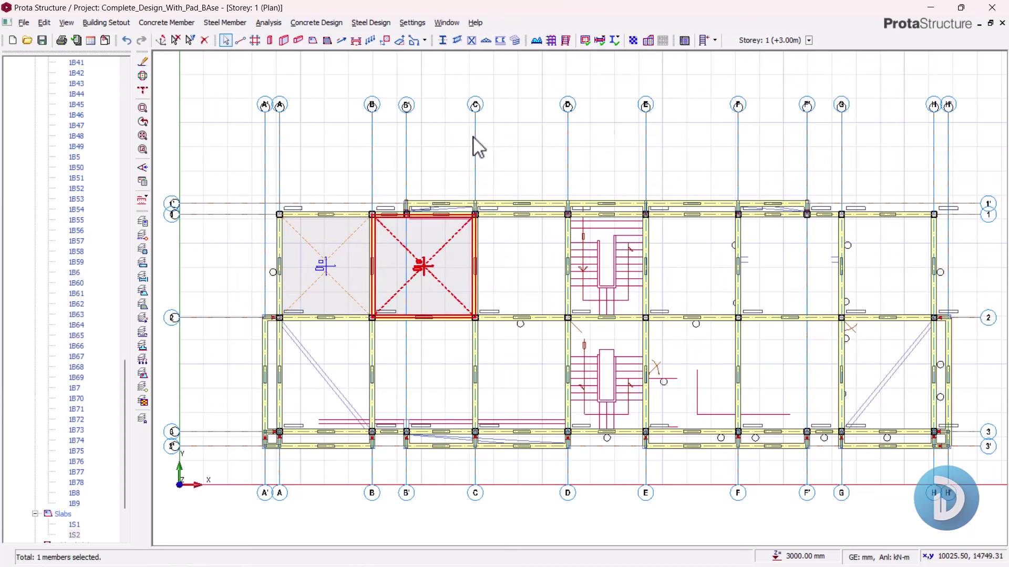
click(503, 248)
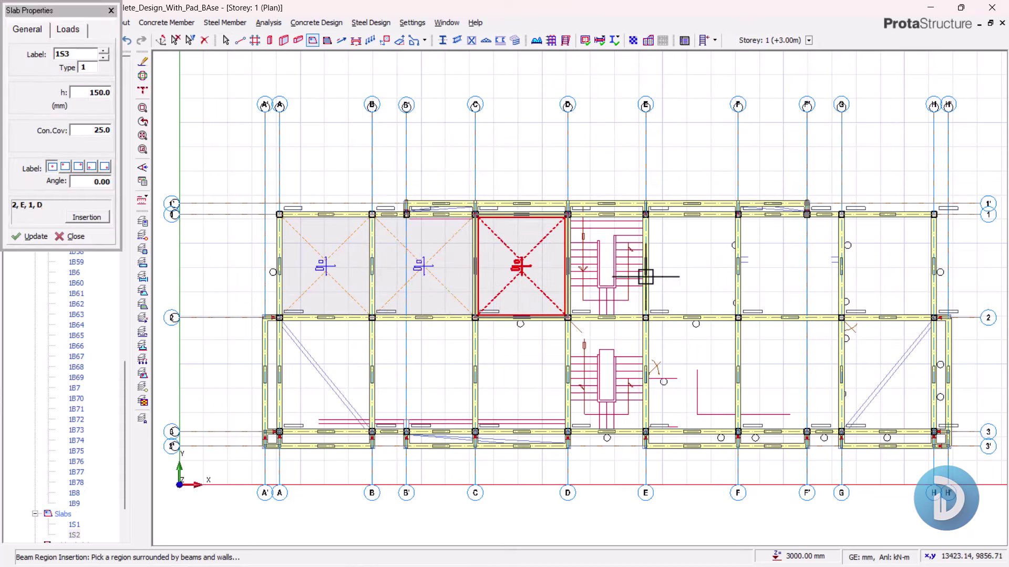
click(688, 286)
click(771, 270)
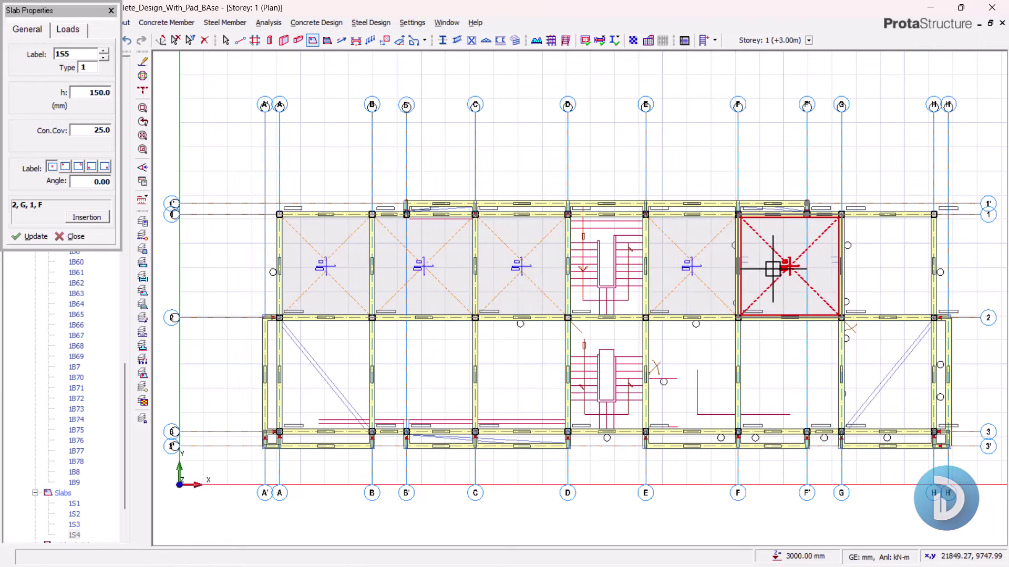
click(891, 283)
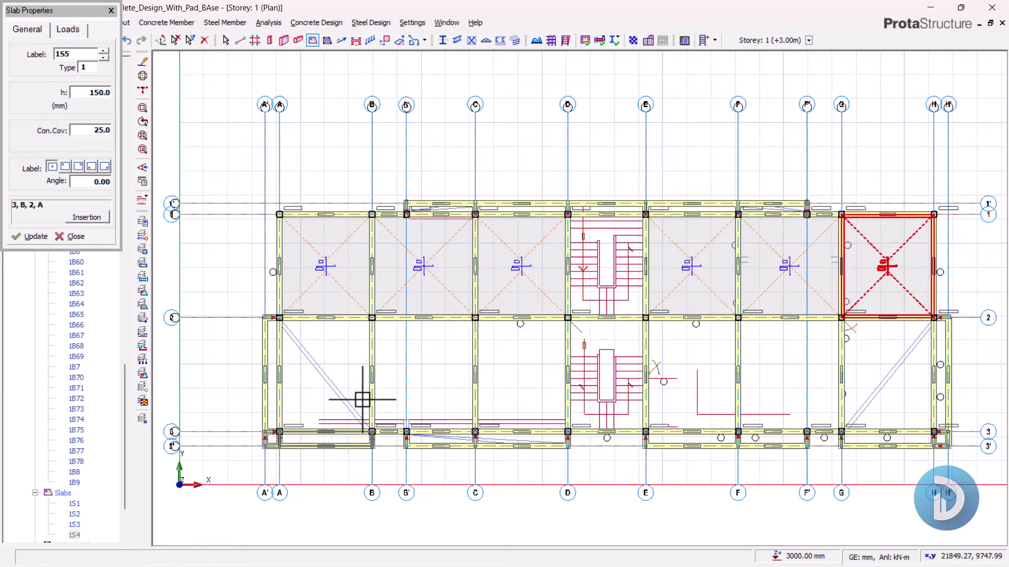
Step: Insert 150 mm slabs between axes 2 and 3 in bays A–B, B–C, C–D, E–F, F–G and G–H
click(350, 388)
click(437, 391)
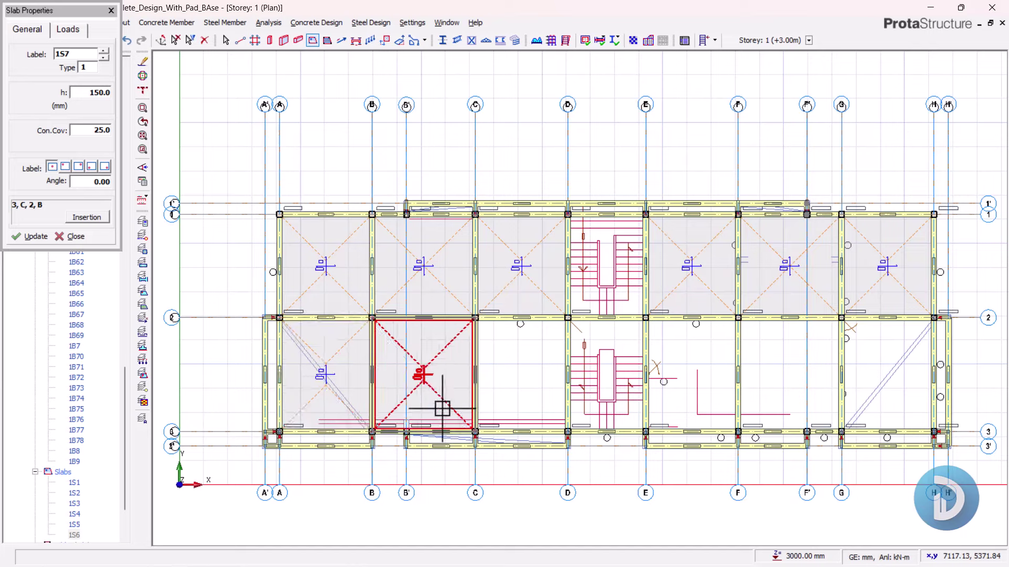
click(525, 415)
click(704, 386)
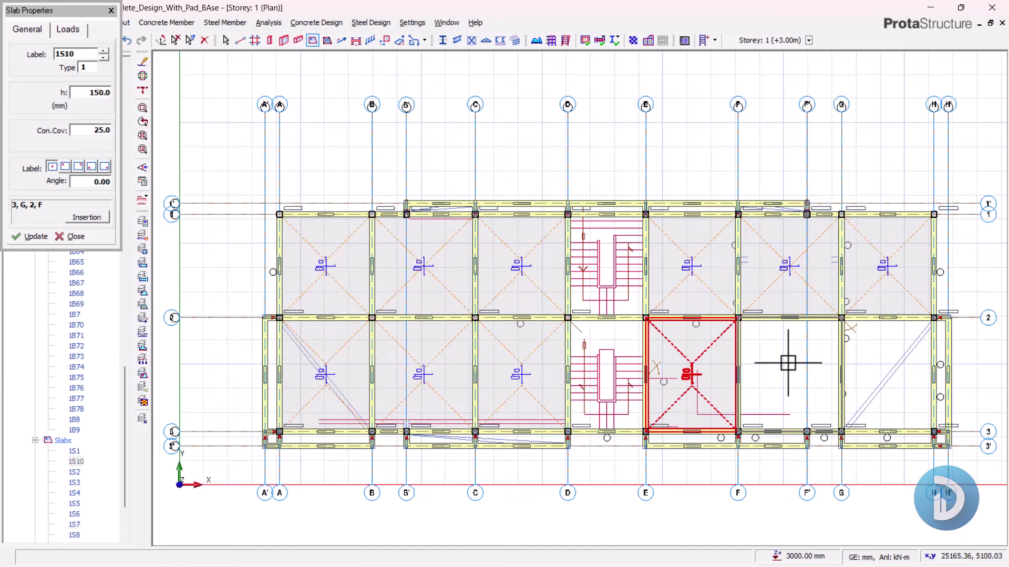
click(788, 423)
click(890, 428)
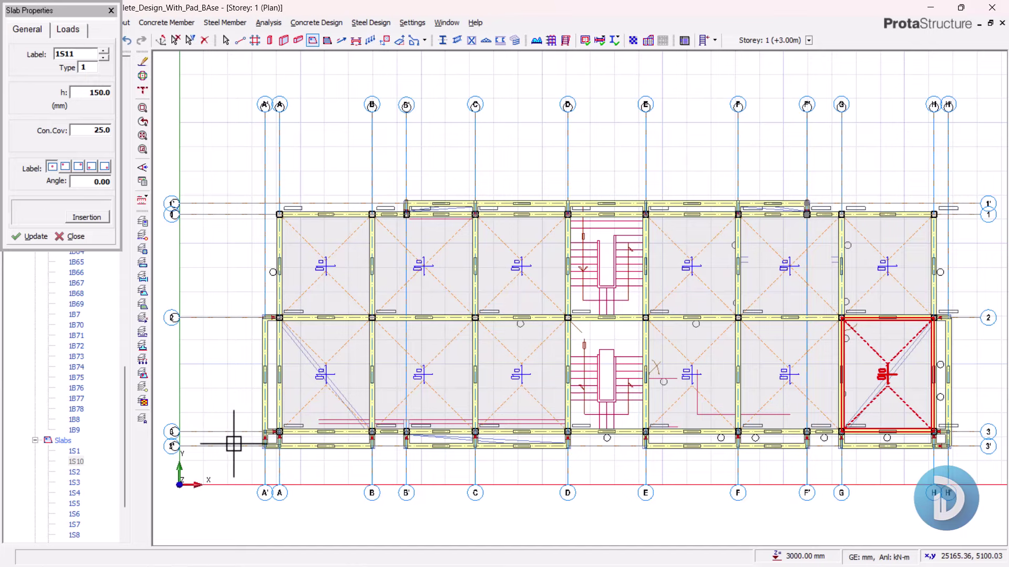
Step: Insert slabs in the A'–A strip between axes 2 and 3, the corner panel at A' and 3', and the A–B strip between 3 and 3'
scroll(263, 420, up, 3)
click(277, 399)
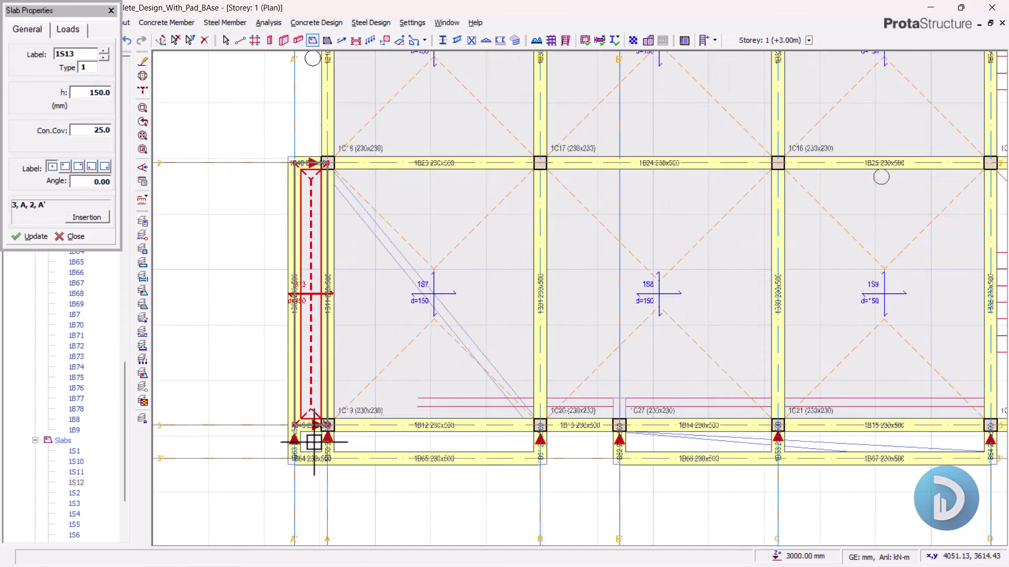
click(292, 428)
click(294, 439)
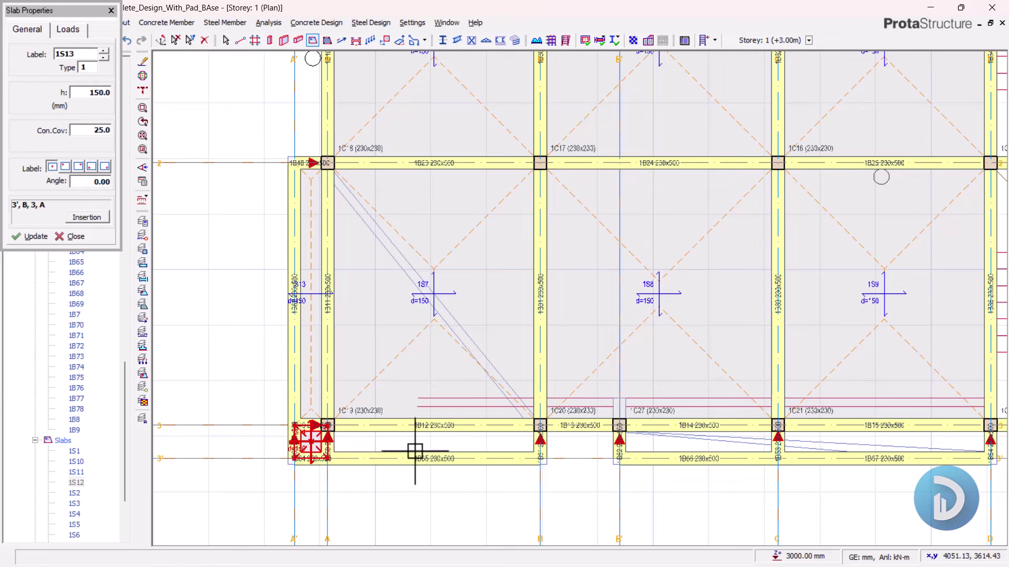
click(399, 455)
Step: Insert projecting slabs between axes 3 and 3' from B' to C and from C to D
middle_drag(321, 525, 252, 466)
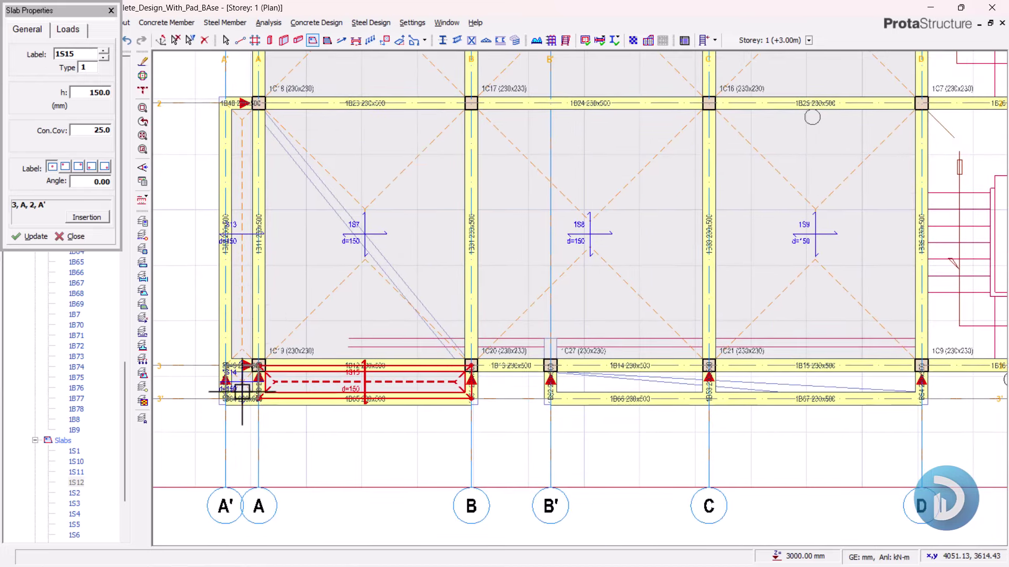
middle_drag(624, 406, 461, 411)
click(461, 411)
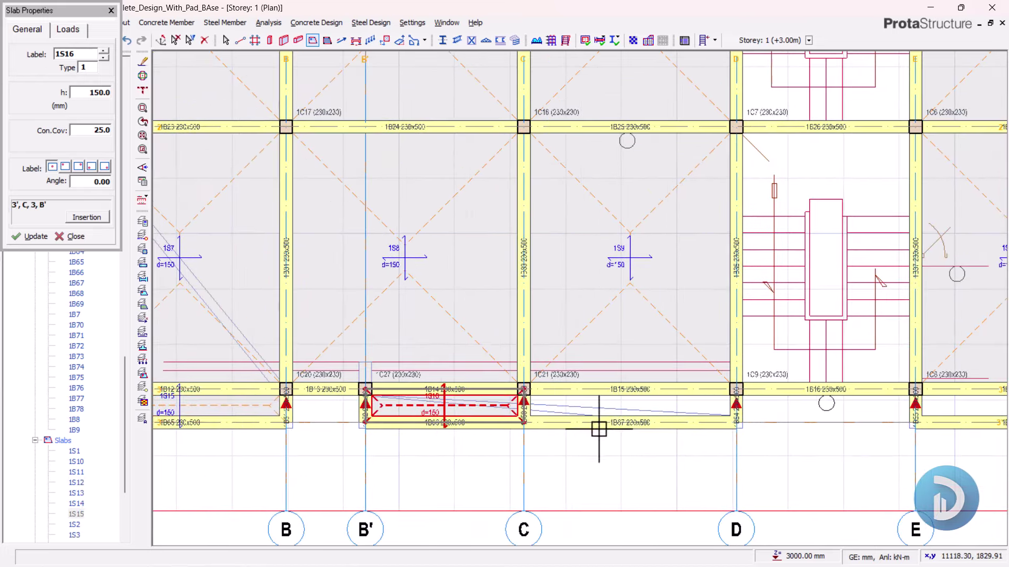
click(636, 410)
Step: Insert projecting slabs between axes 3 and 3' from E to F and from F to F'
scroll(717, 449, down, 3)
middle_drag(586, 447, 464, 435)
scroll(661, 411, up, 3)
click(584, 410)
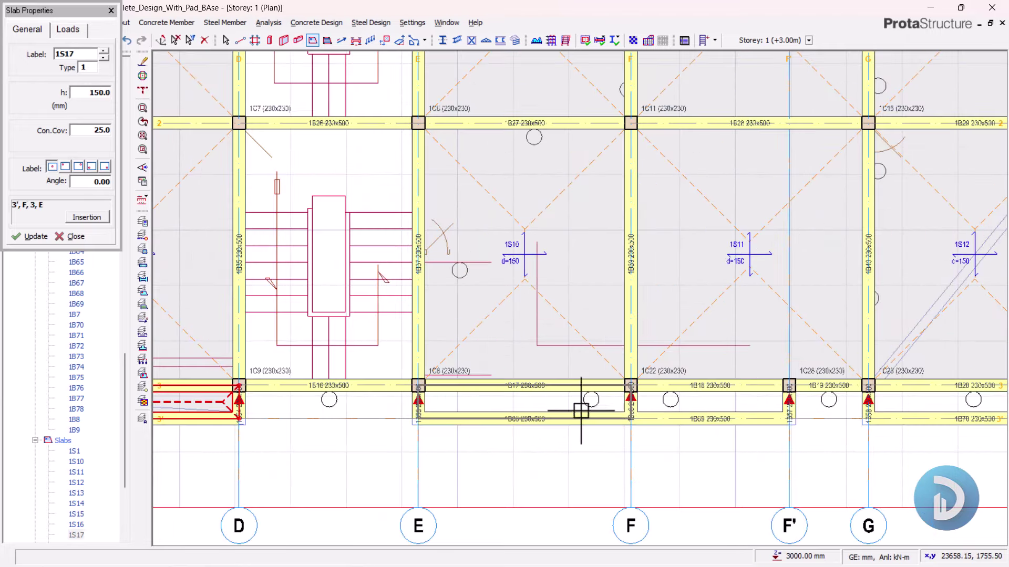
click(691, 408)
Step: Insert slabs in the G–H strip between axes 3 and 3', the H–H' strip between 2 and 3, and their corner panel
scroll(536, 420, down, 2)
middle_drag(798, 415, 519, 402)
scroll(520, 404, up, 2)
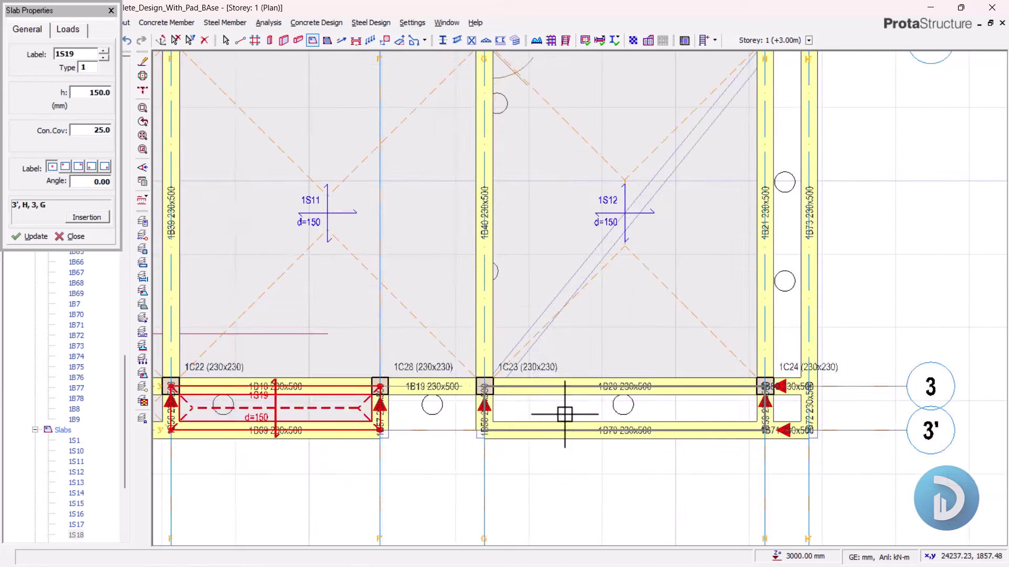
click(523, 437)
scroll(692, 342, down, 2)
scroll(558, 379, up, 2)
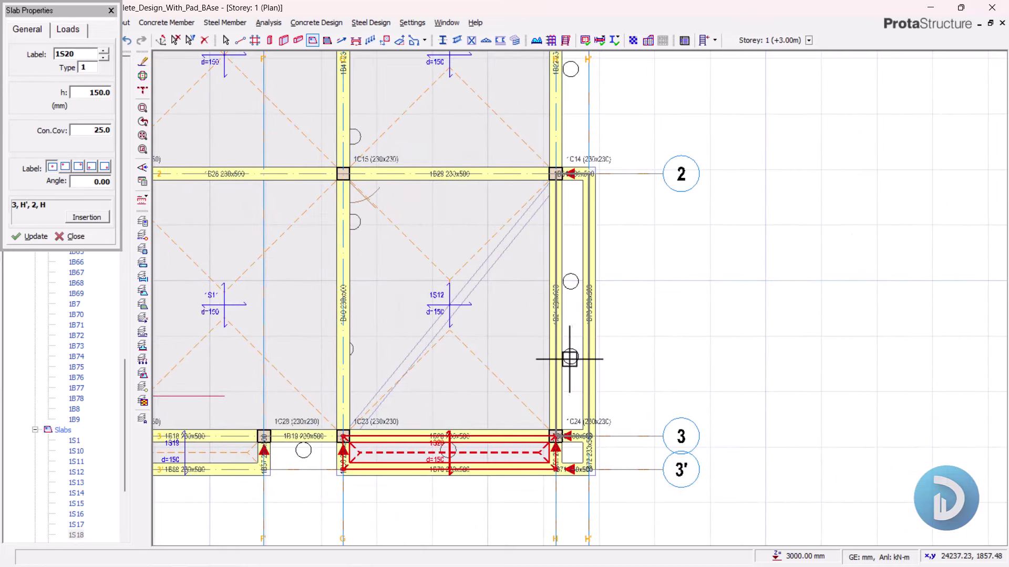
click(571, 357)
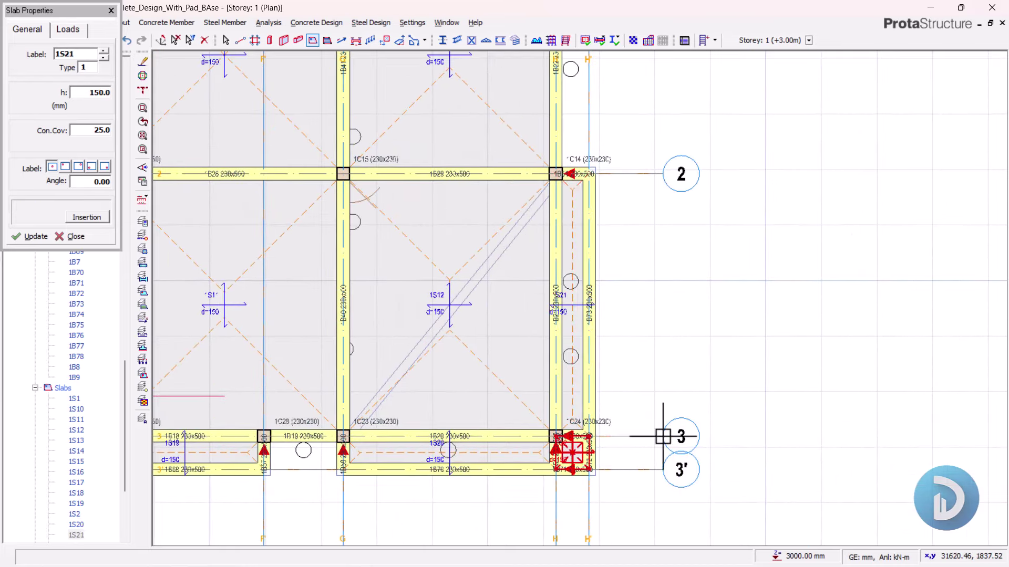
Step: Insert slabs in the projecting strip between axes 1' and 1, from F to F' and from E to F
scroll(660, 435, down, 2)
scroll(541, 187, up, 3)
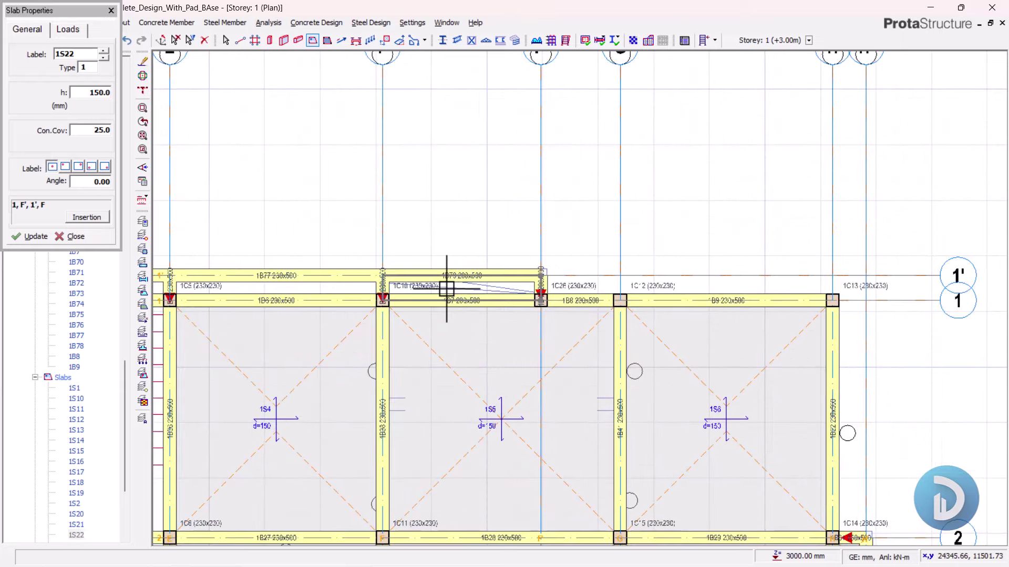
click(457, 286)
click(349, 288)
scroll(572, 259, down, 1)
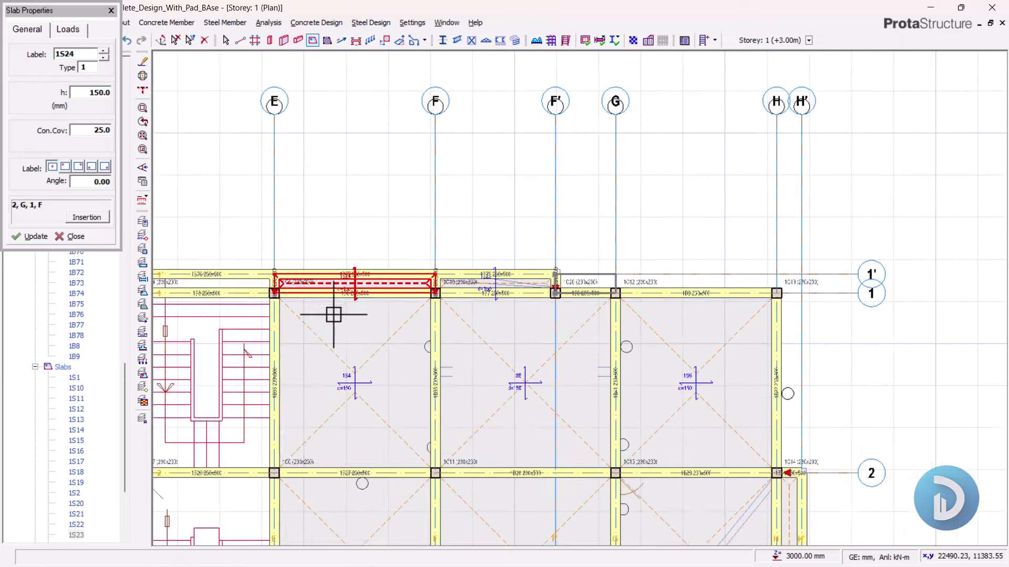
Step: Insert projecting slabs between axes 1' and 1 from C to D and from B' to C, ending slab insertion
middle_drag(333, 311, 618, 300)
scroll(405, 214, up, 2)
middle_drag(405, 214, 641, 198)
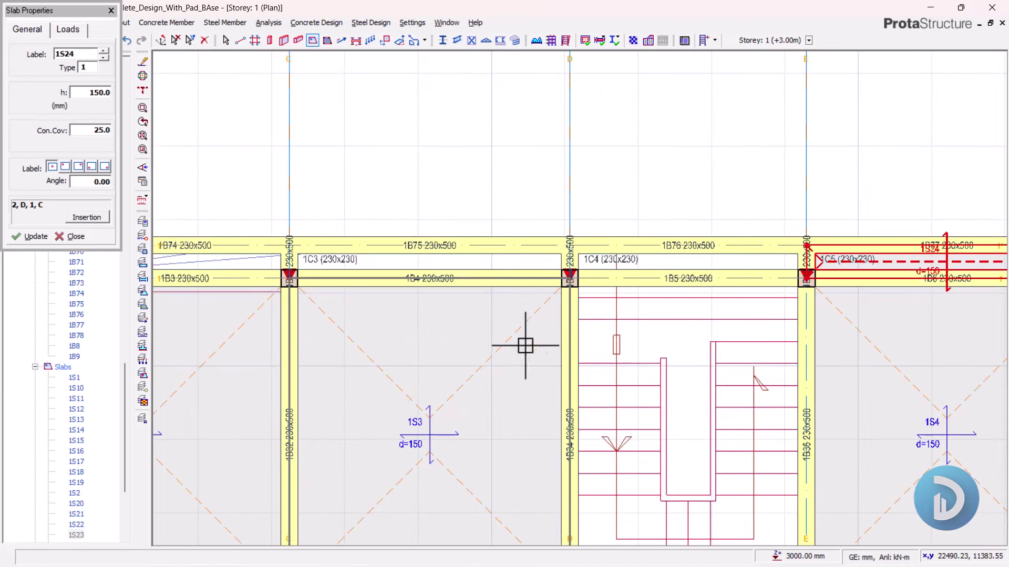
middle_drag(334, 297, 568, 305)
click(600, 252)
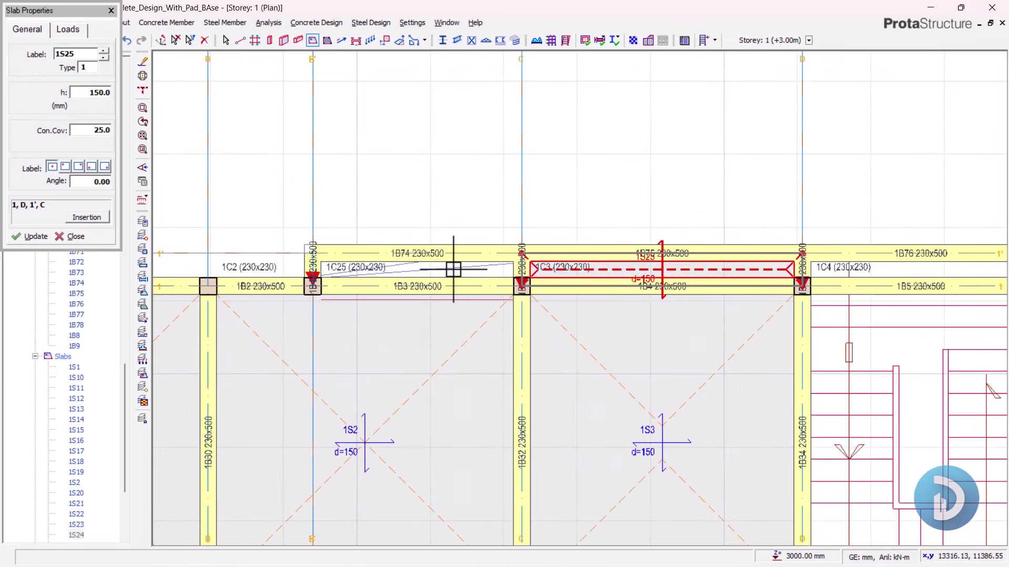
click(451, 252)
scroll(525, 185, down, 5)
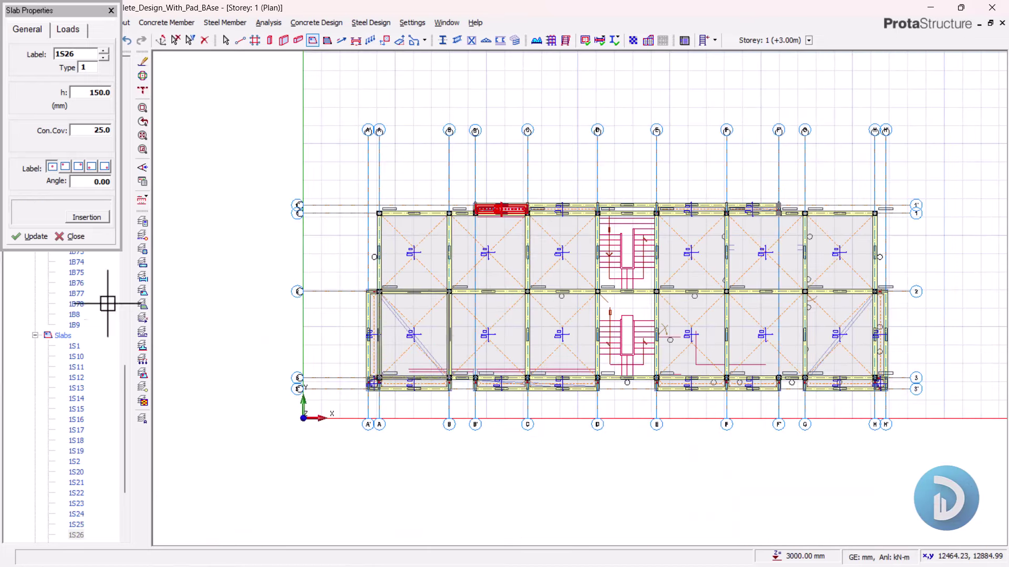
key(Escape)
Step: Inspect the Storey 1 slabs in 3D from the opposite side of the building, and return to the plan view
scroll(66, 147, up, 20)
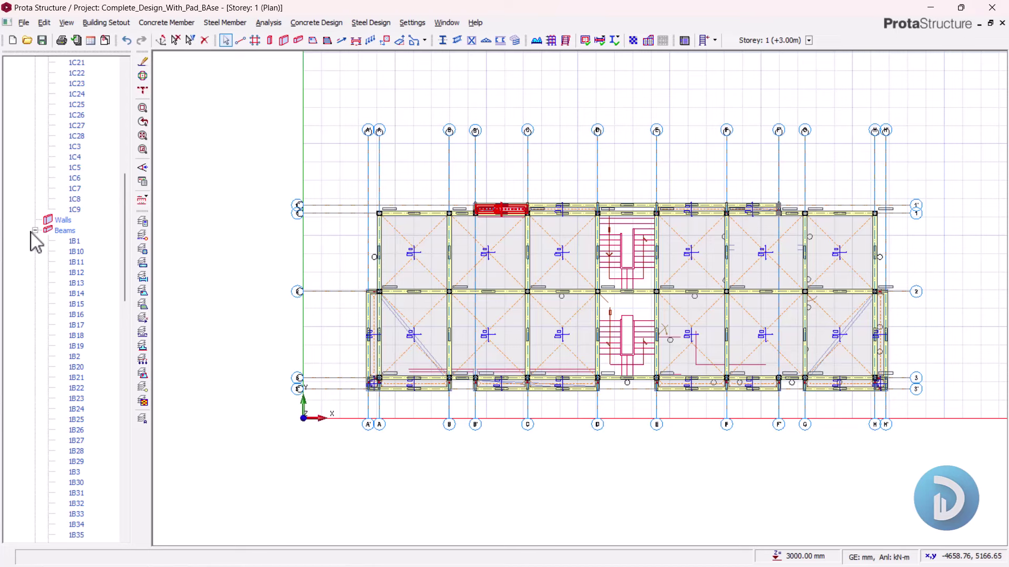
click(35, 231)
scroll(30, 210, up, 9)
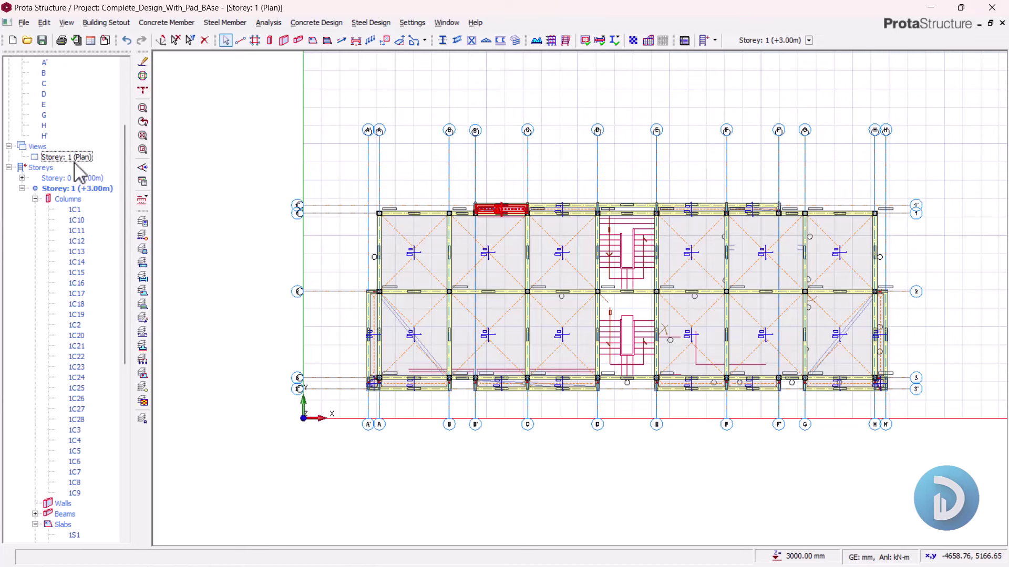
right_click(79, 167)
click(101, 180)
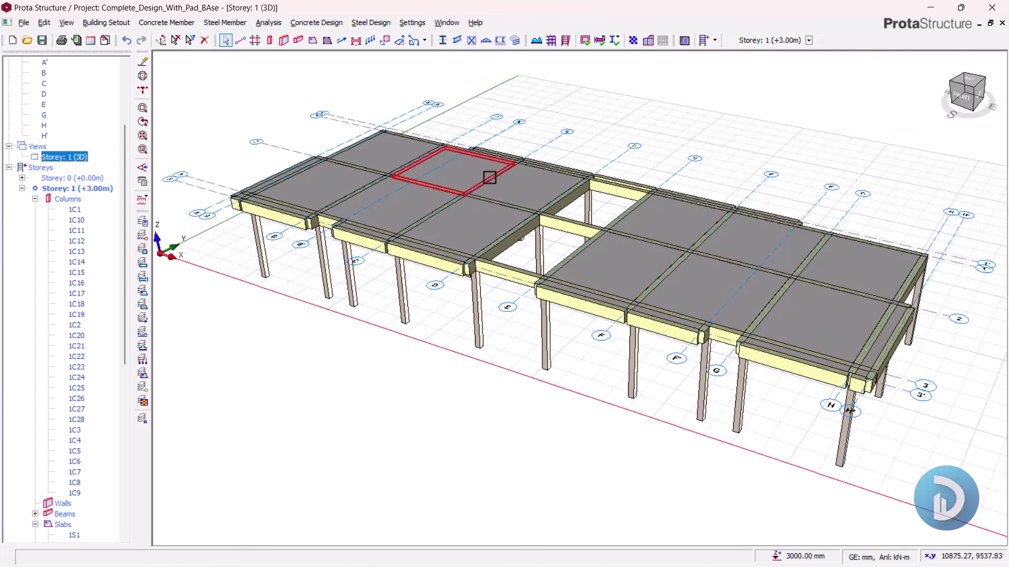
mouse_move(337, 304)
middle_down()
mouse_move(360, 417)
mouse_move(450, 310)
mouse_move(480, 351)
mouse_move(545, 328)
middle_up()
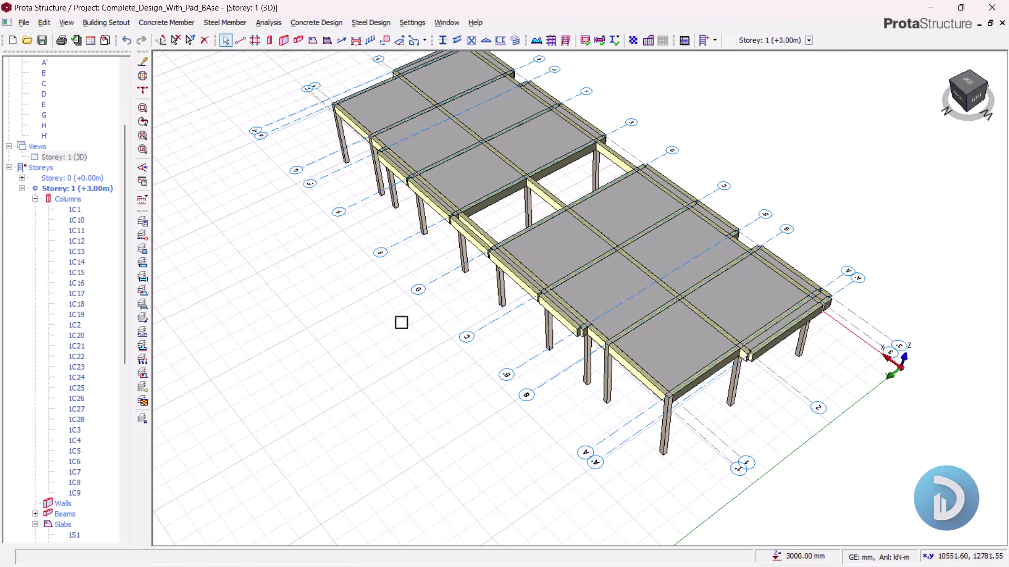
right_click(56, 157)
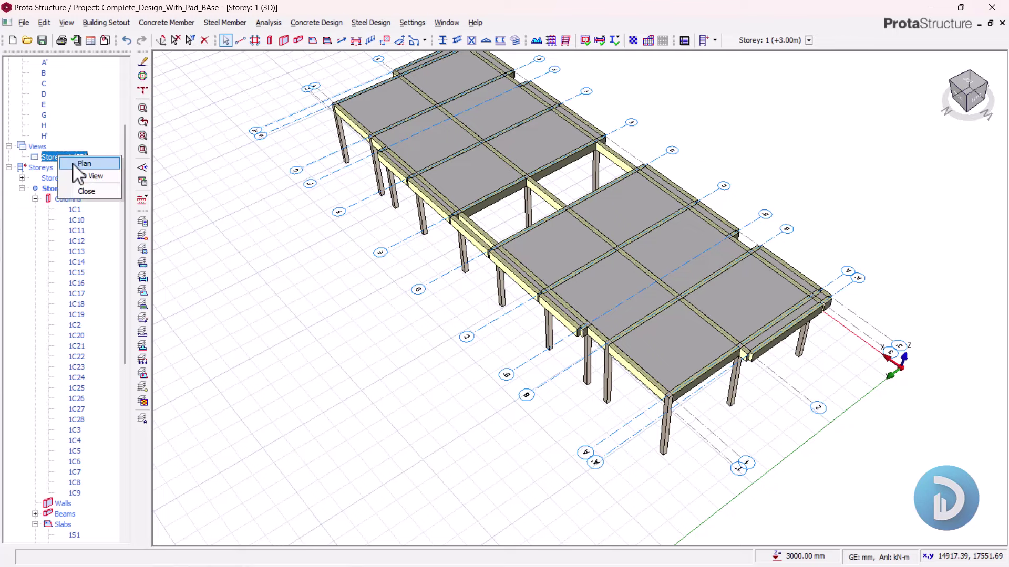
click(84, 175)
Step: Place ProtaStructure beside AutoCAD and examine the column and wall layout of the ground floor plan
drag(718, 8, 5, 145)
scroll(720, 260, down, 5)
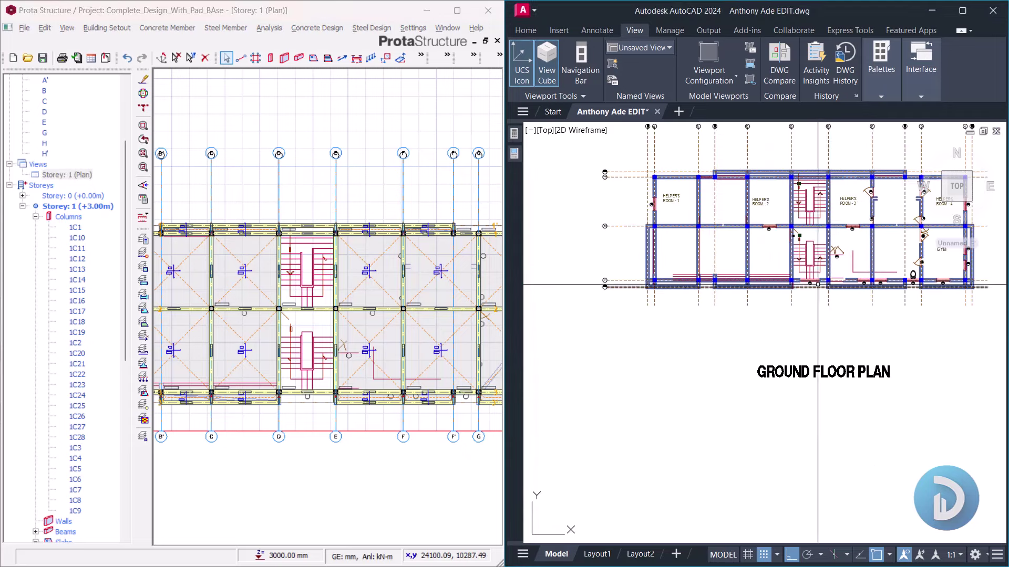
scroll(830, 348, up, 2)
middle_drag(830, 348, 804, 452)
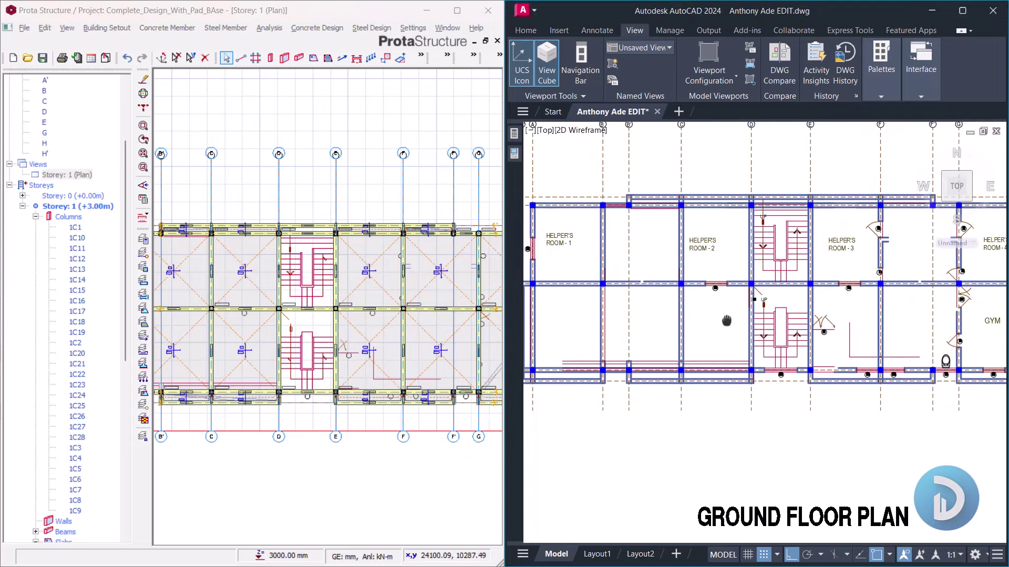
scroll(736, 315, down, 3)
scroll(615, 211, up, 3)
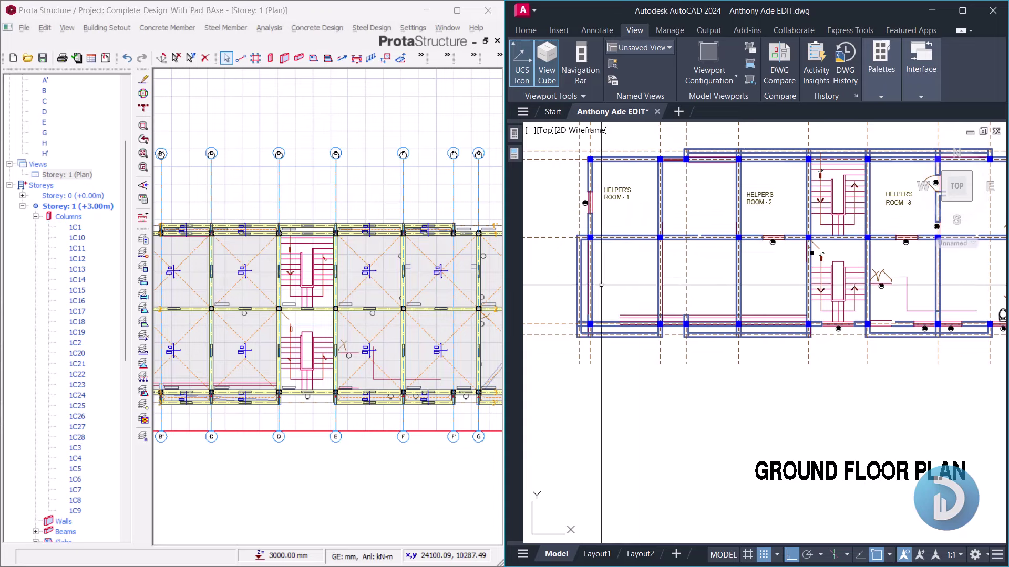
scroll(595, 278, up, 4)
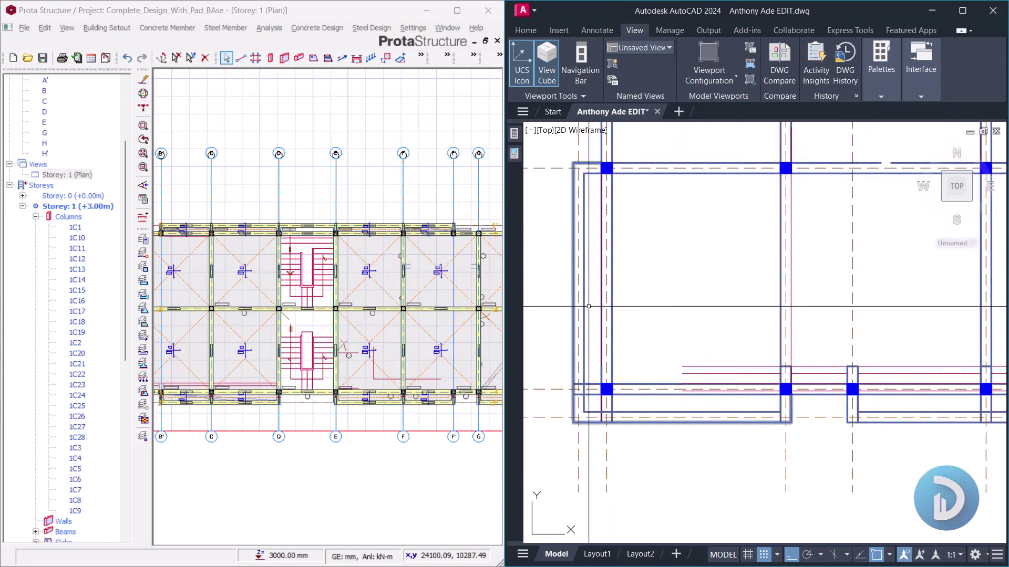
scroll(597, 221, down, 6)
scroll(859, 198, up, 6)
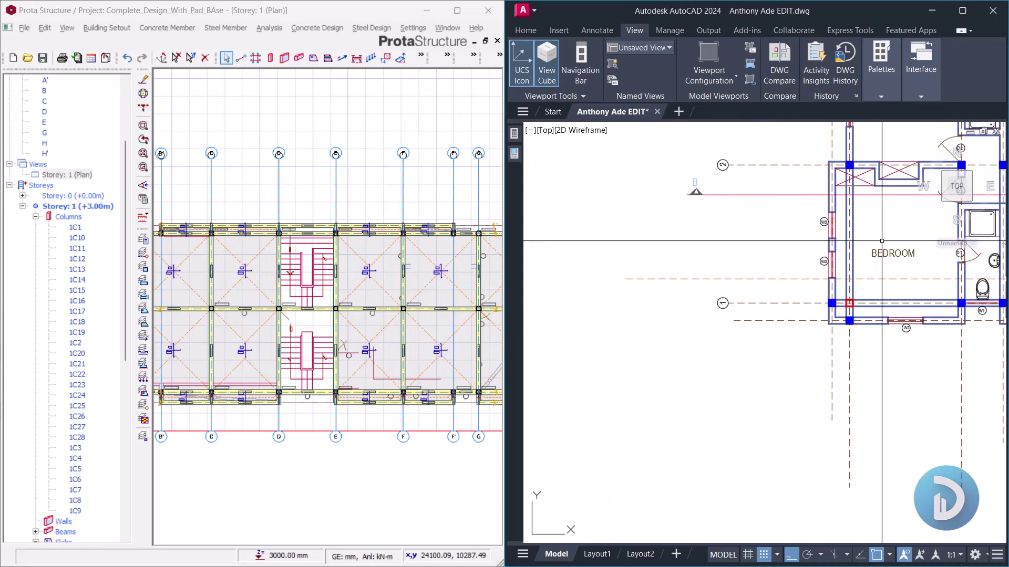
scroll(859, 197, down, 6)
scroll(624, 284, up, 5)
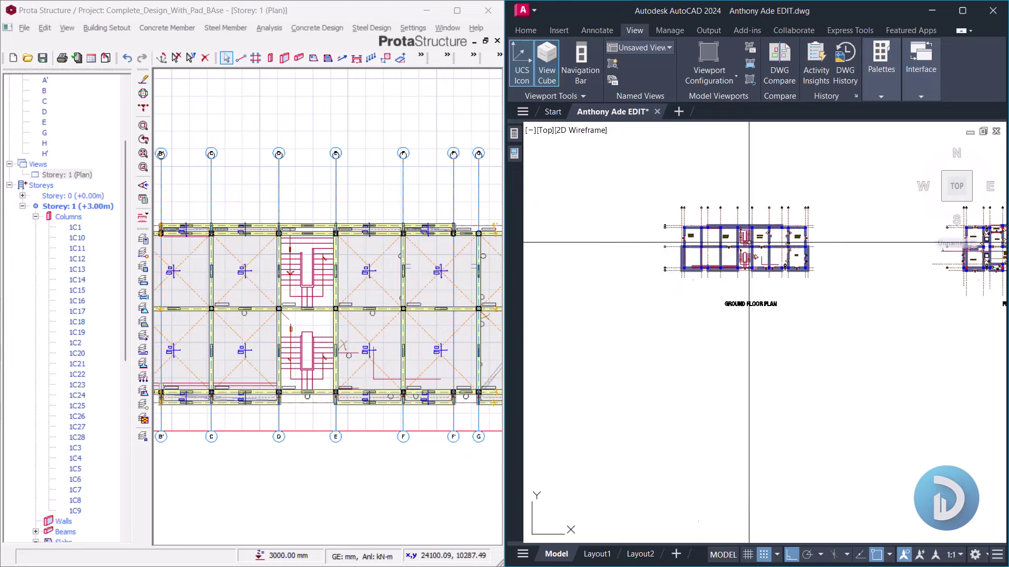
scroll(624, 285, down, 5)
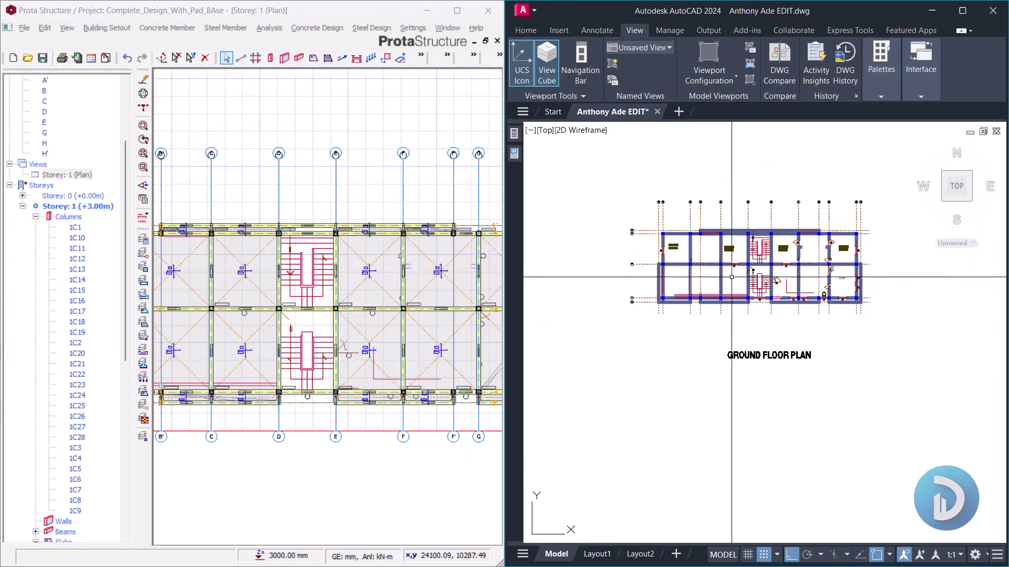
Step: Examine the first floor plan around the kitchens and stairs, selecting the small column outline at door D2
mouse_move(806, 277)
middle_down()
mouse_move(745, 277)
mouse_move(642, 301)
middle_up()
scroll(681, 447, up, 4)
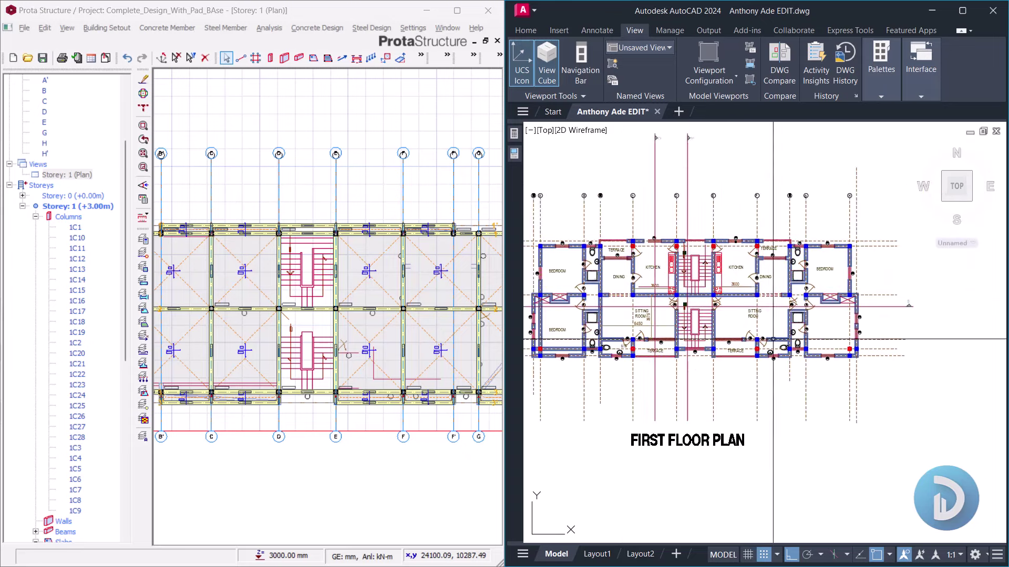
scroll(663, 258, up, 8)
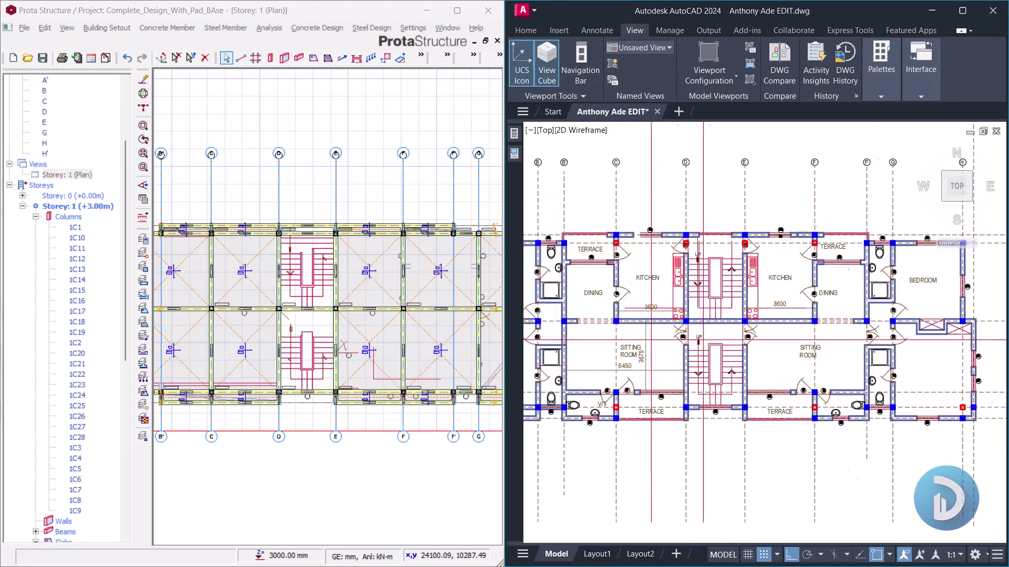
scroll(663, 258, up, 2)
click(642, 185)
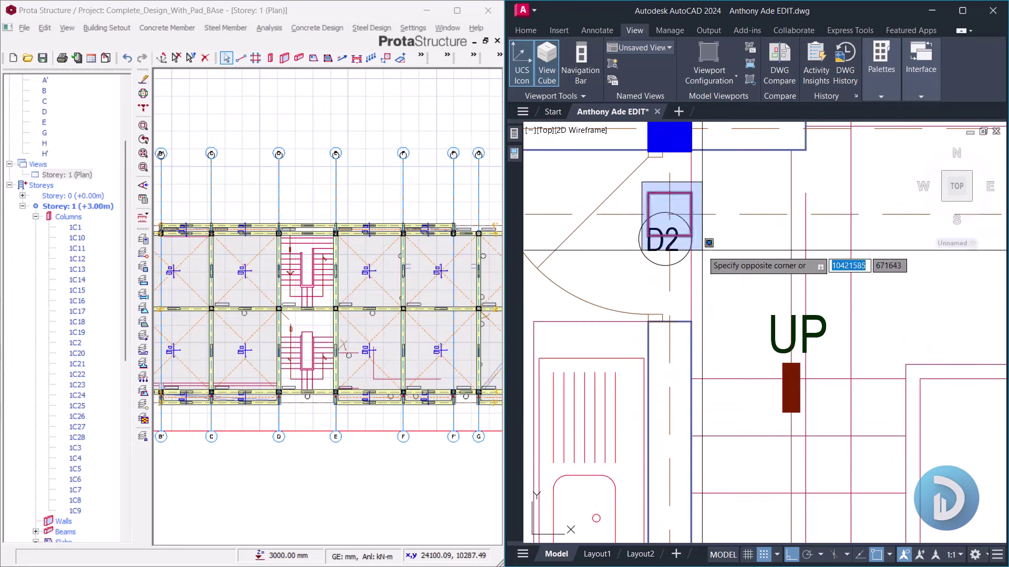
click(695, 252)
scroll(758, 230, down, 5)
scroll(691, 155, up, 3)
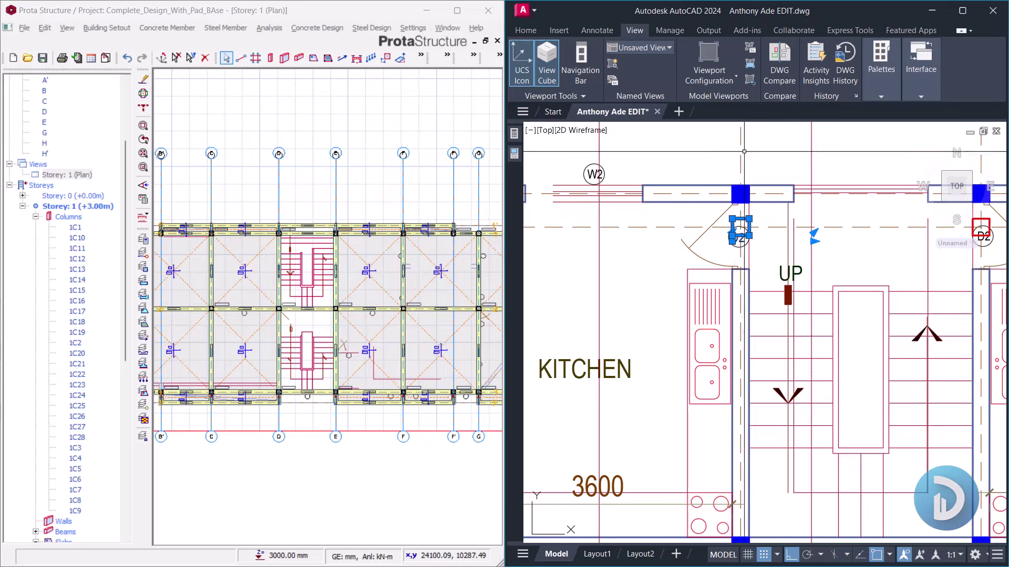
scroll(691, 155, down, 5)
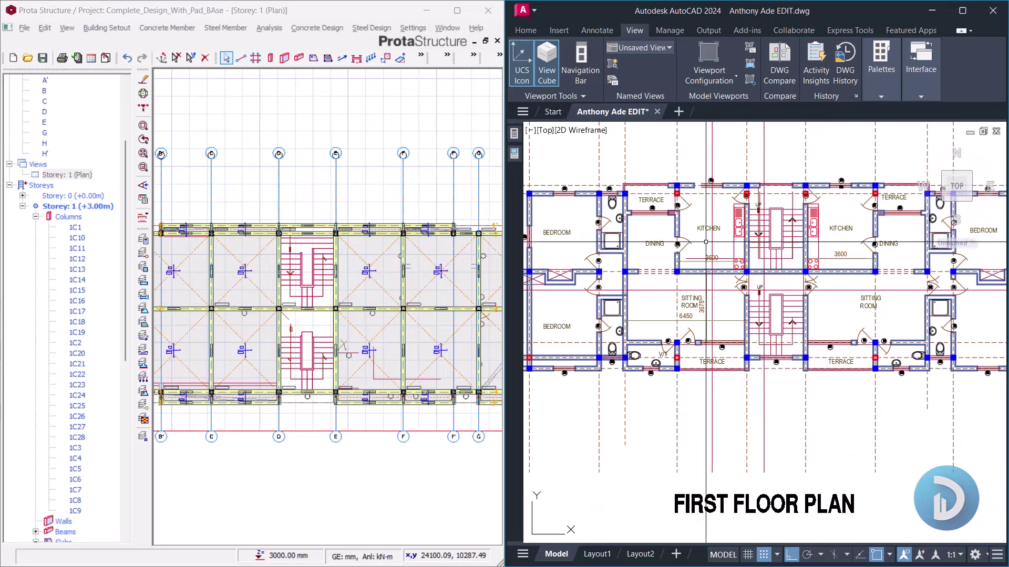
Step: Switch back to a full-size ProtaStructure and set the building's total number of storeys to 3
click(457, 10)
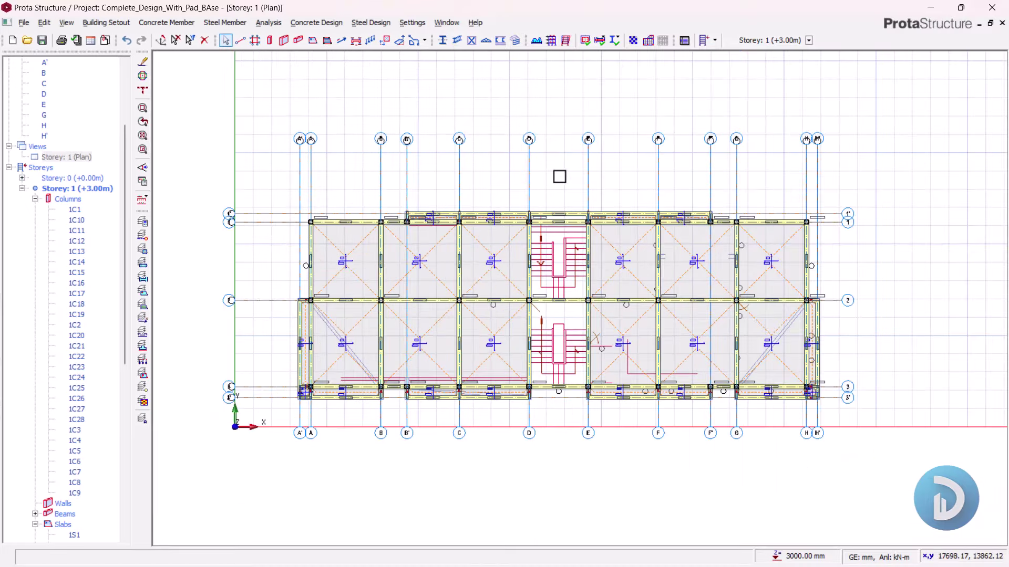
scroll(659, 240, down, 1)
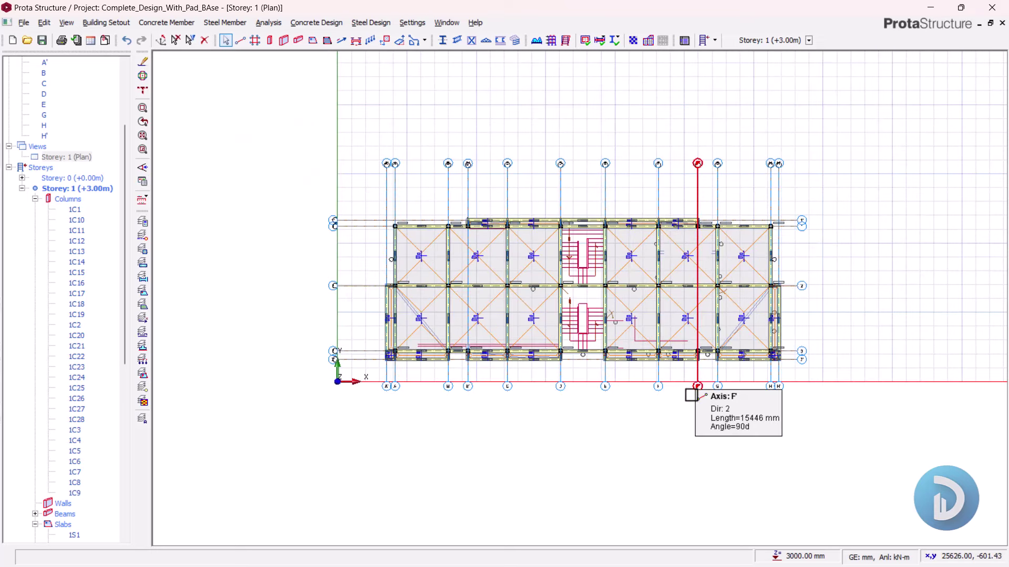
click(97, 22)
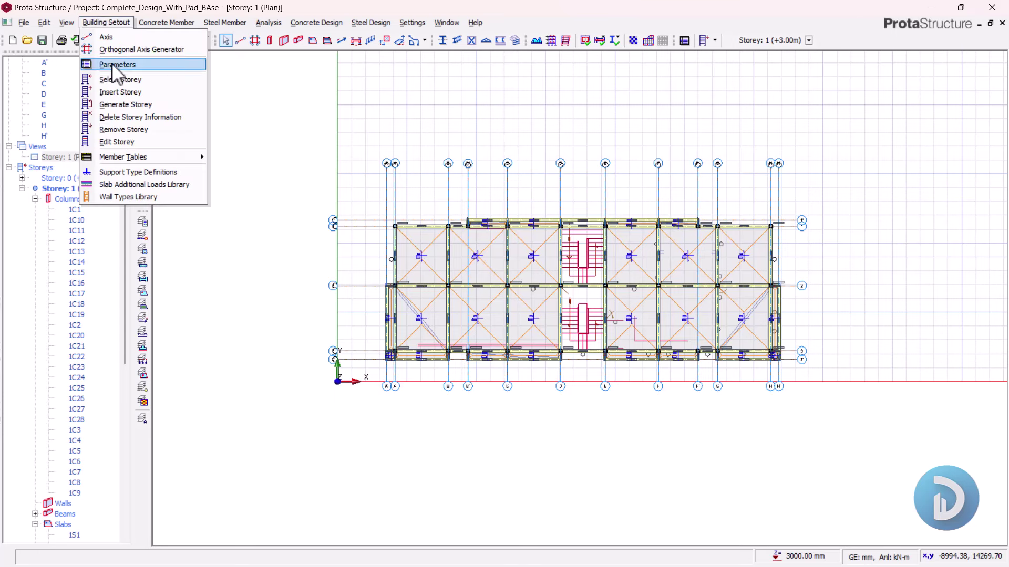
click(107, 92)
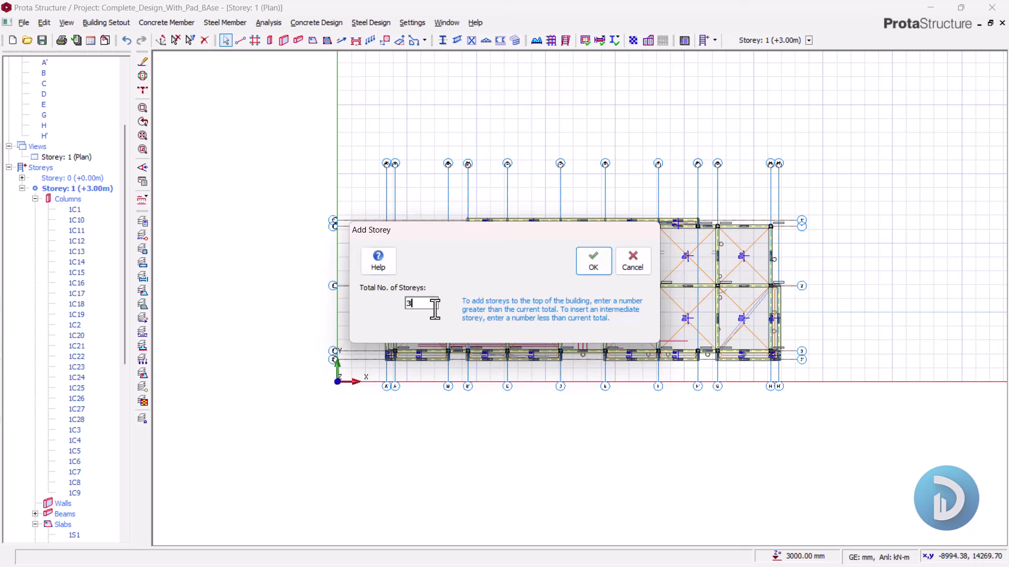
click(592, 265)
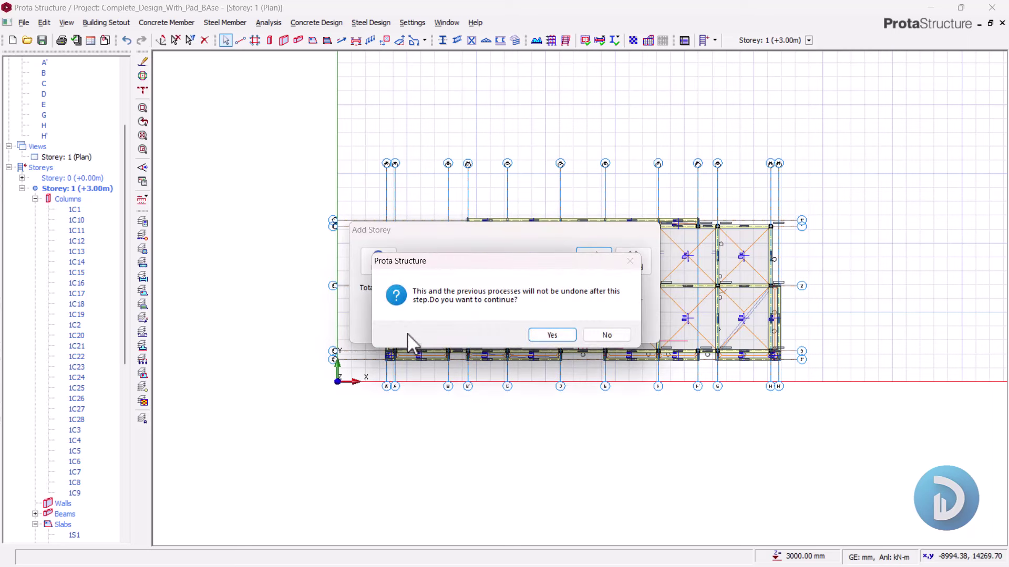
click(544, 336)
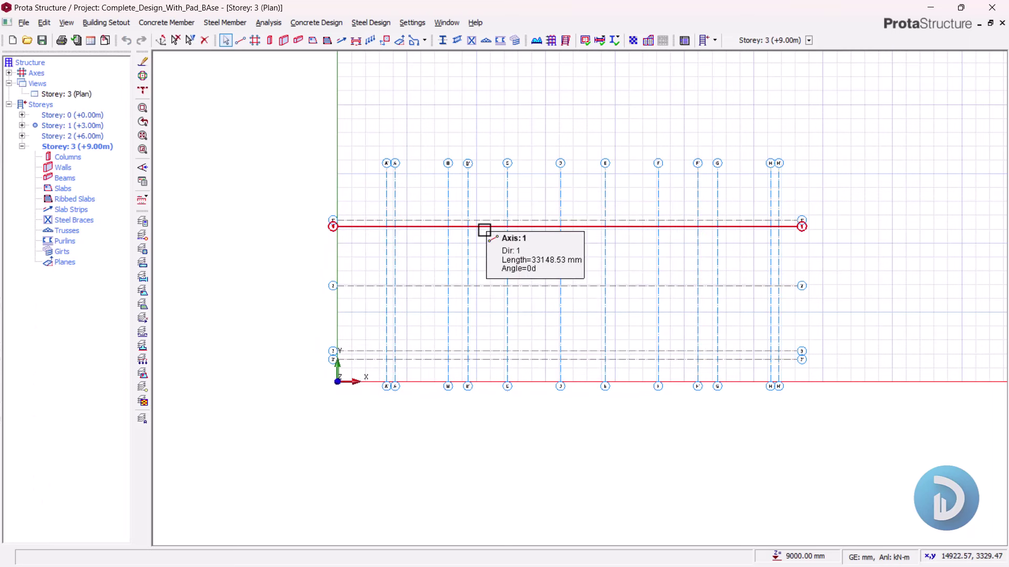
Step: Make Storey 1 (+3.00m) the active plan view
double_click(79, 126)
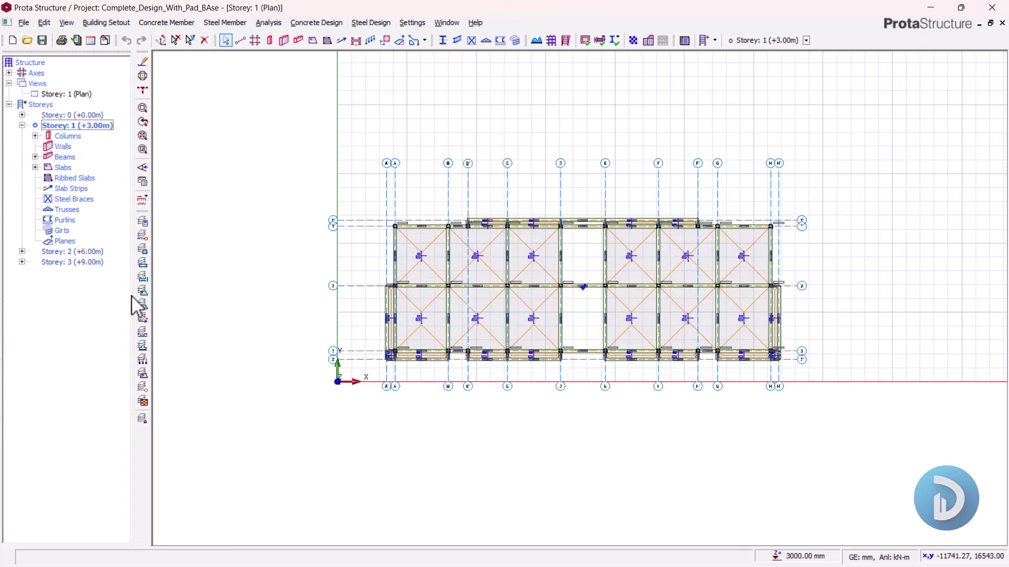
scroll(506, 306, up, 3)
middle_drag(608, 365, 605, 334)
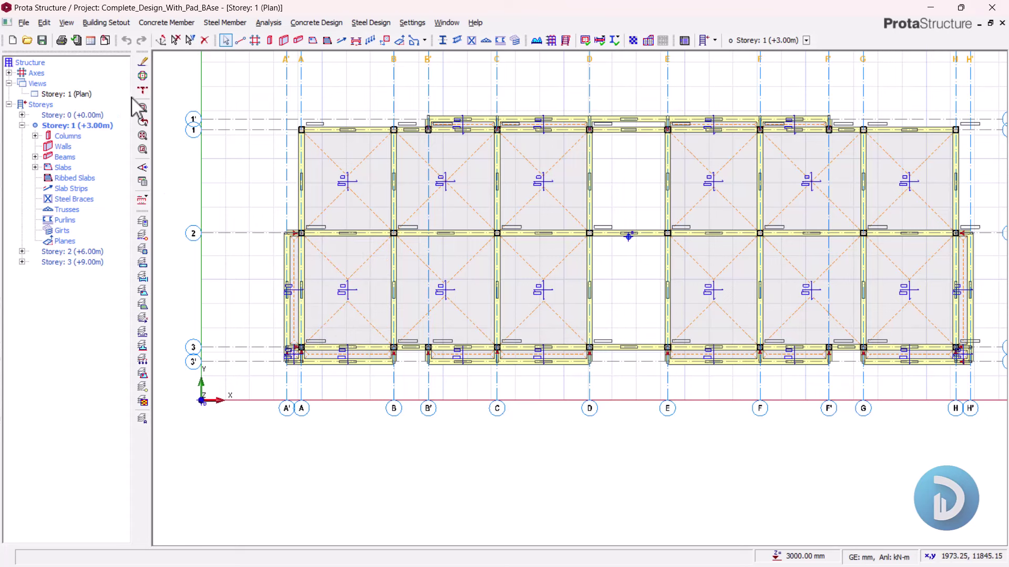
Step: Generate Storey 2 from Storey 1 with only columns, walls, beams and braces, excluding slabs, slab loads, girts, slab openings, slab strips and model lines
click(106, 22)
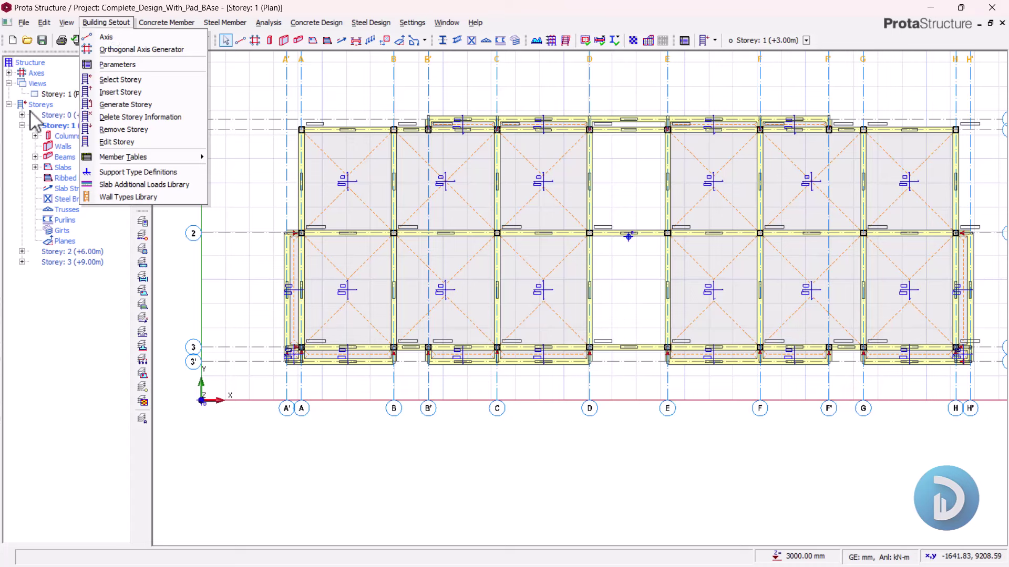
click(107, 108)
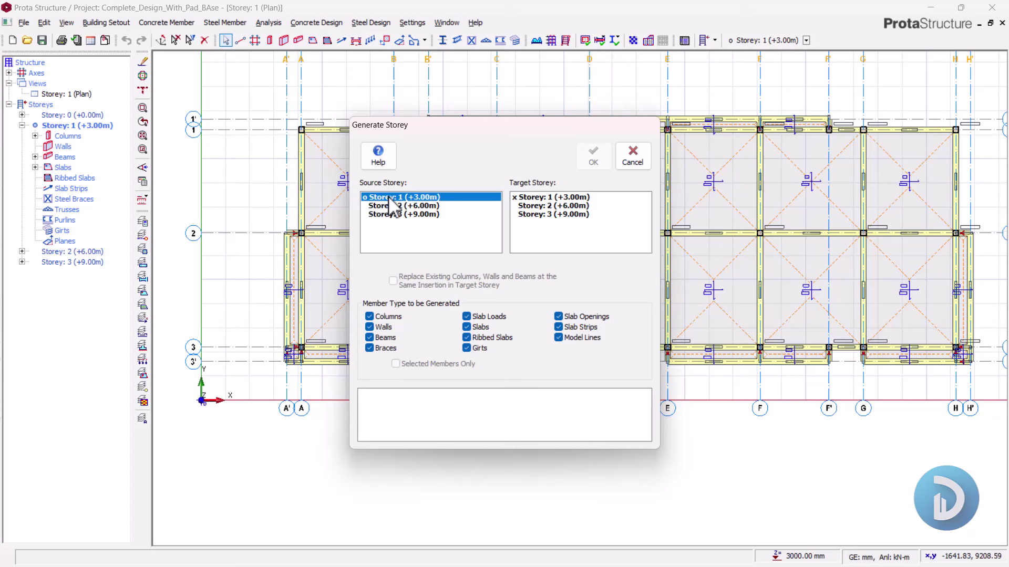
click(546, 206)
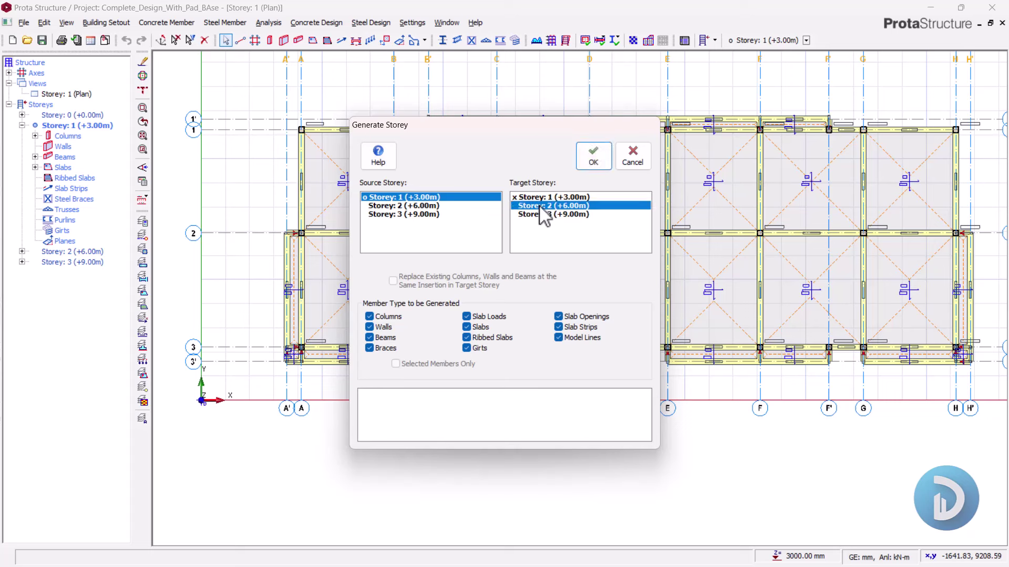
click(573, 318)
click(472, 349)
click(595, 164)
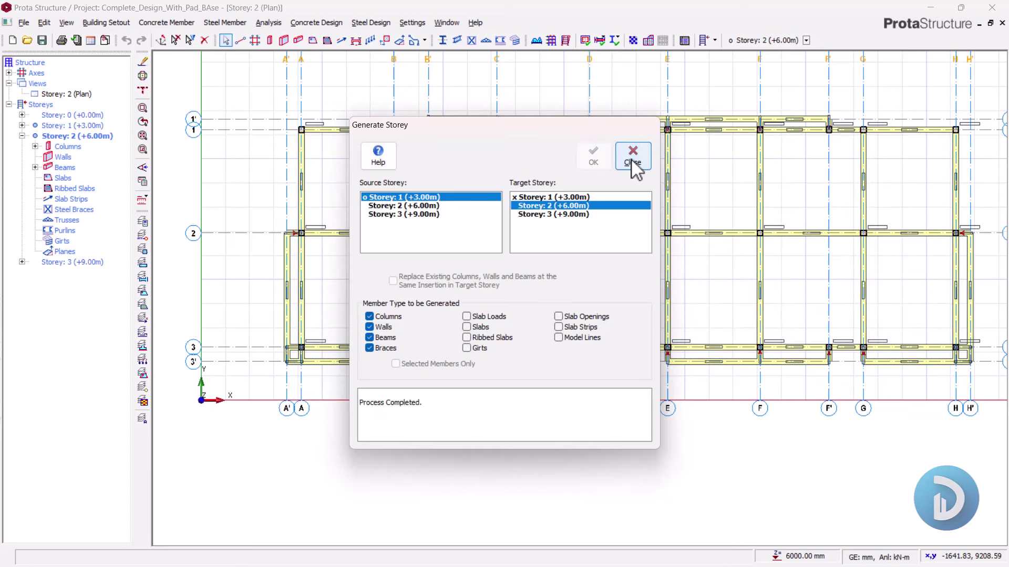
click(633, 160)
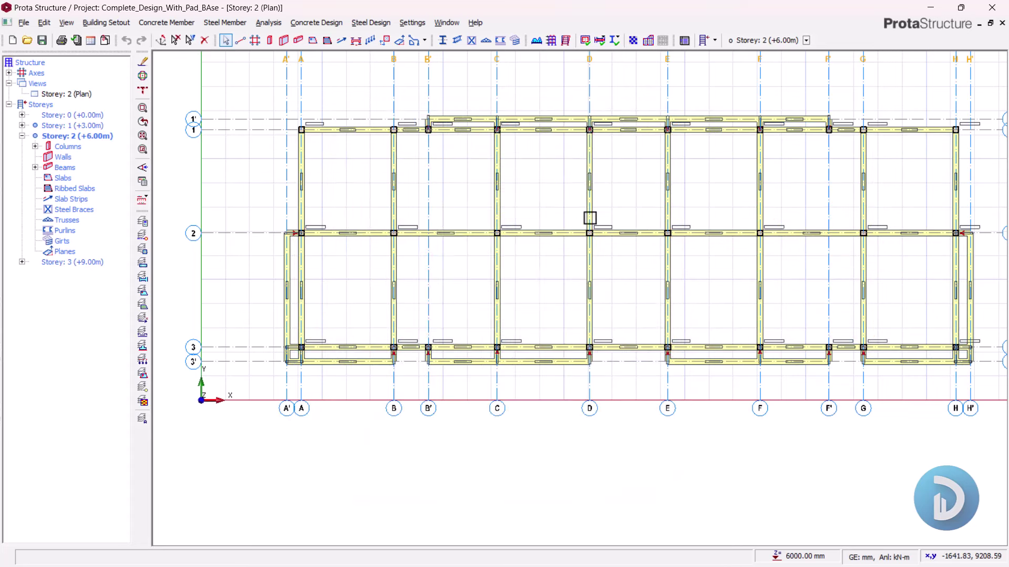
Step: Show Storey 2 in 3D and inspect the generated columns and beams from several sides
click(81, 94)
right_click(84, 96)
click(103, 115)
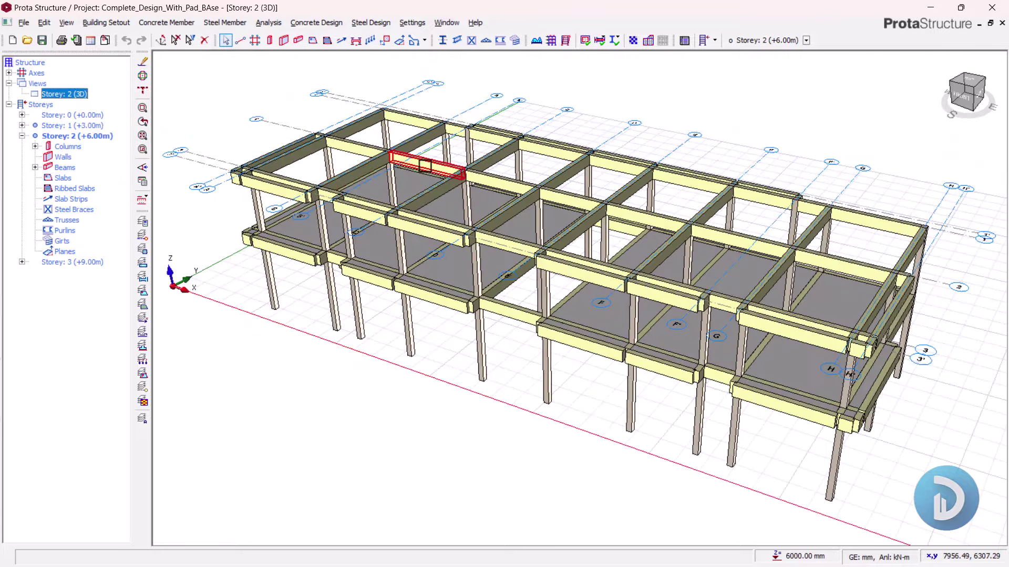
middle_drag(425, 166, 482, 318)
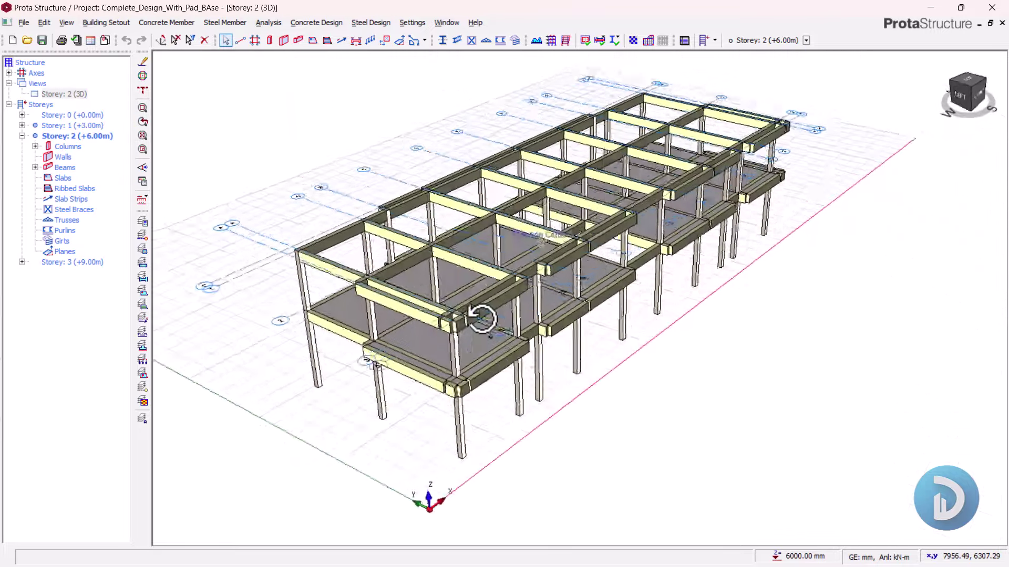
scroll(412, 398, up, 6)
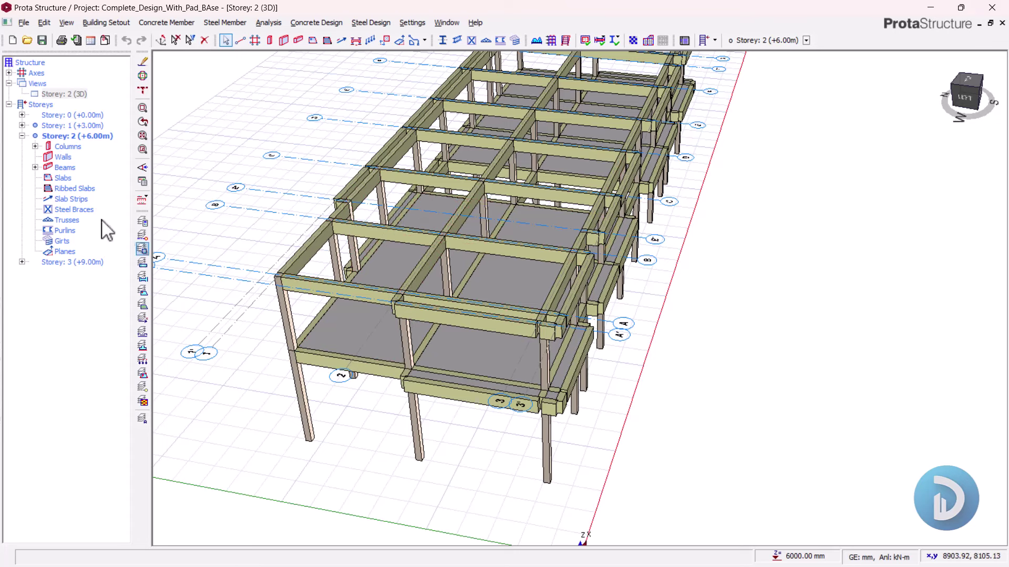
Step: Return the Storey 2 view to plan and place ProtaStructure side by side with the AutoCAD drawing
right_click(73, 98)
click(97, 108)
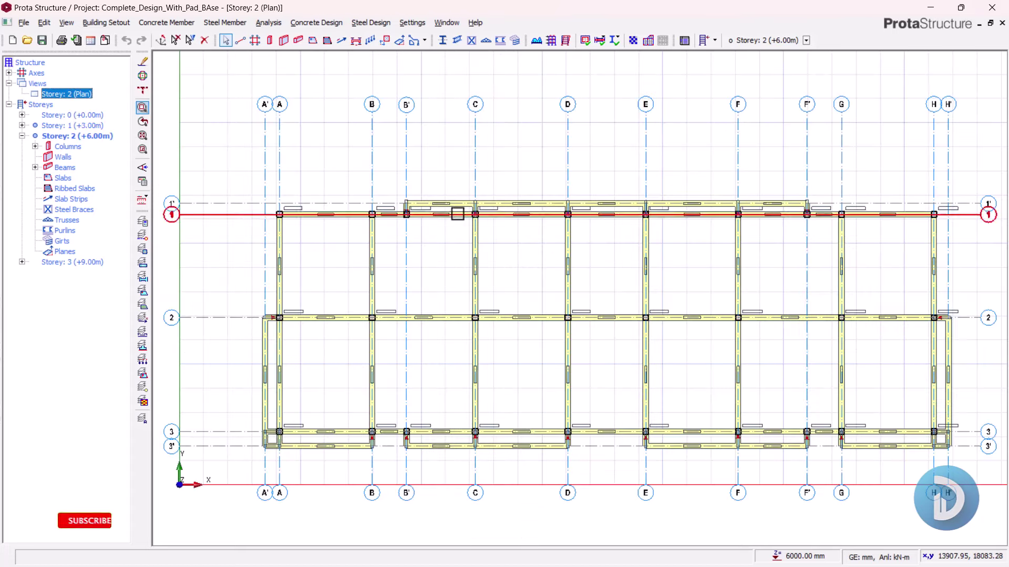
scroll(457, 214, down, 2)
drag(569, 7, 5, 105)
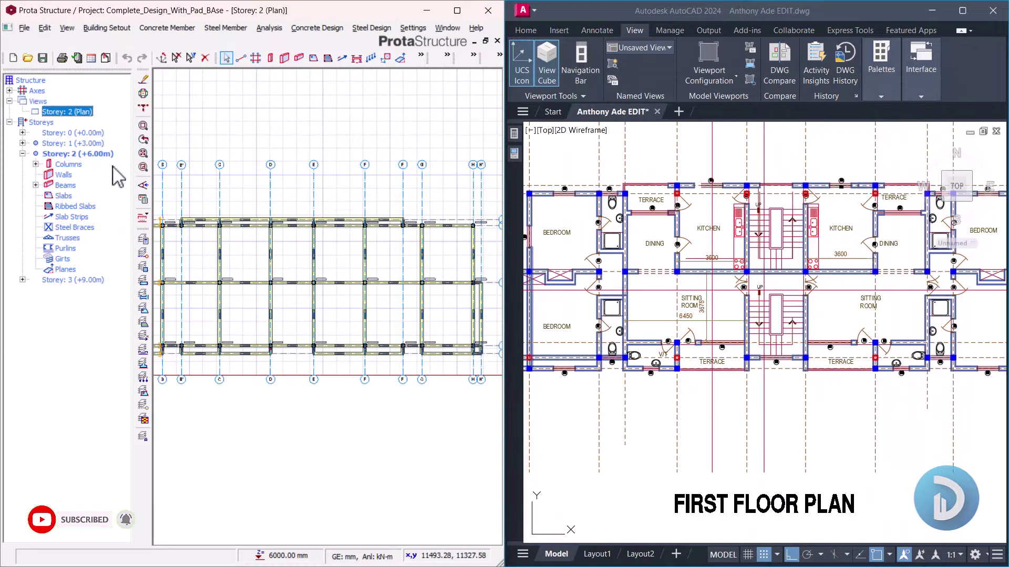
Step: Locate the first floor plan in the drawing and compare its bedroom corner with the Storey 2 framing around axes A, B and 1
scroll(336, 252, down, 3)
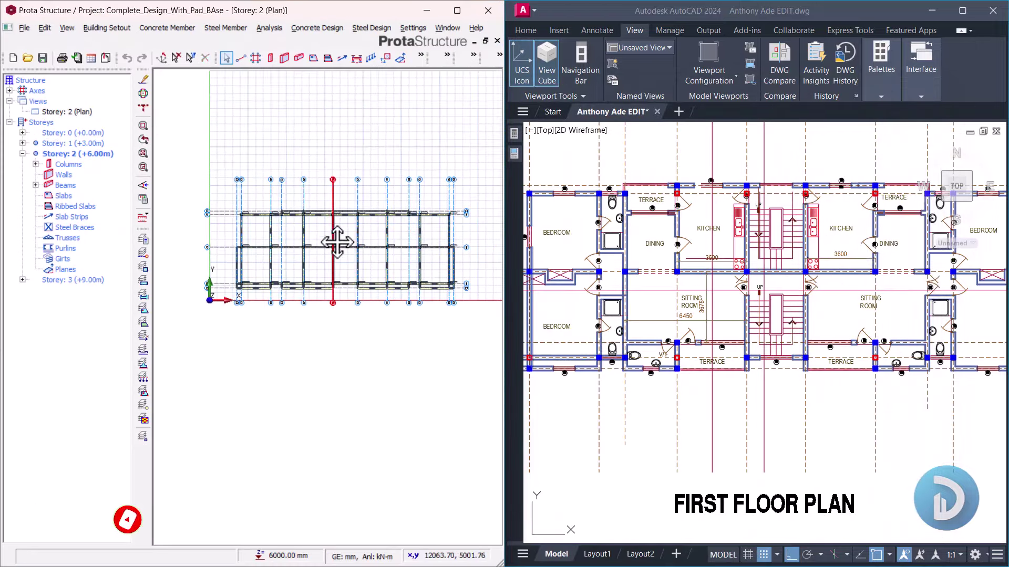
scroll(689, 259, down, 5)
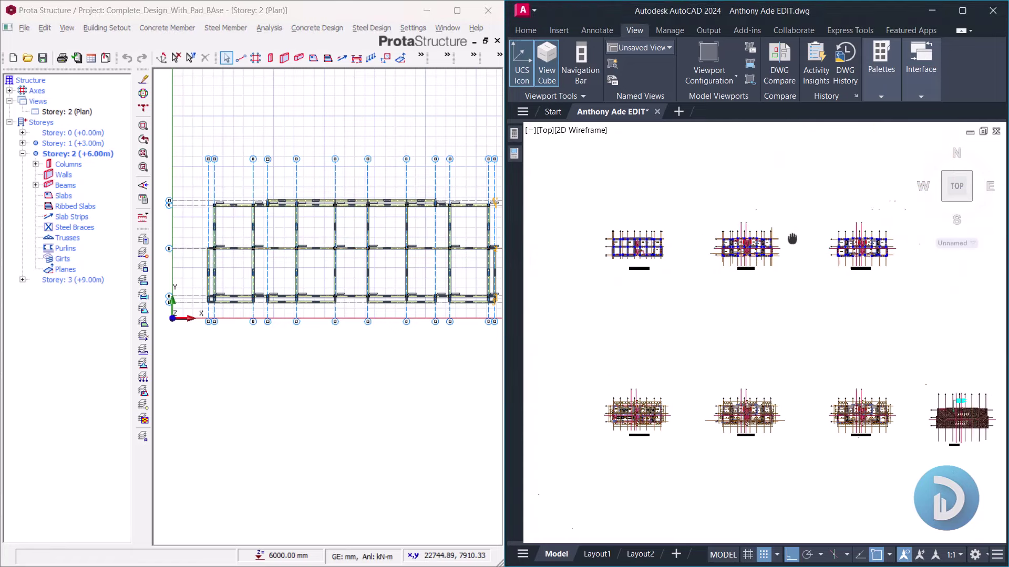
scroll(689, 260, up, 6)
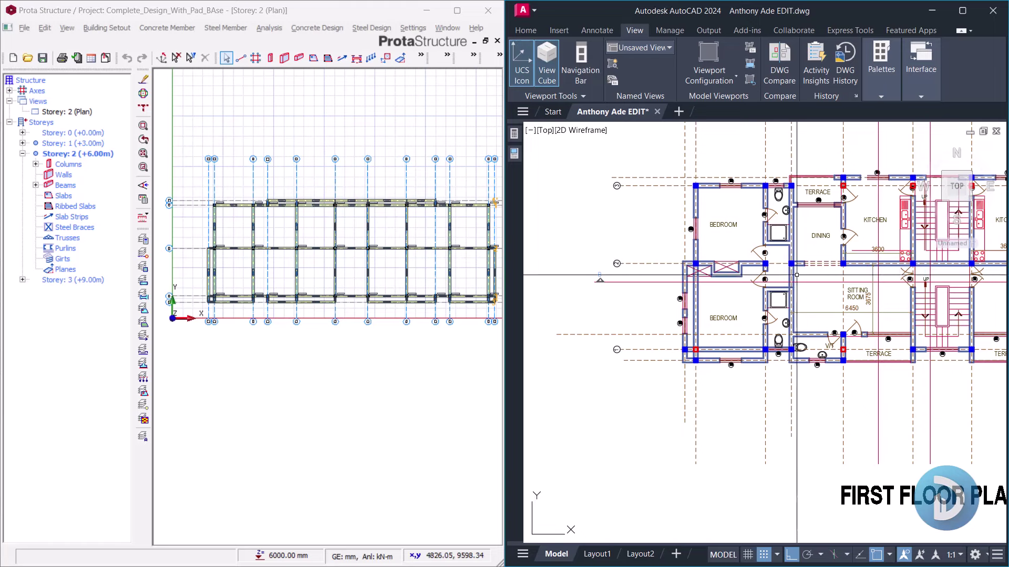
scroll(213, 214, up, 6)
middle_drag(213, 214, 247, 284)
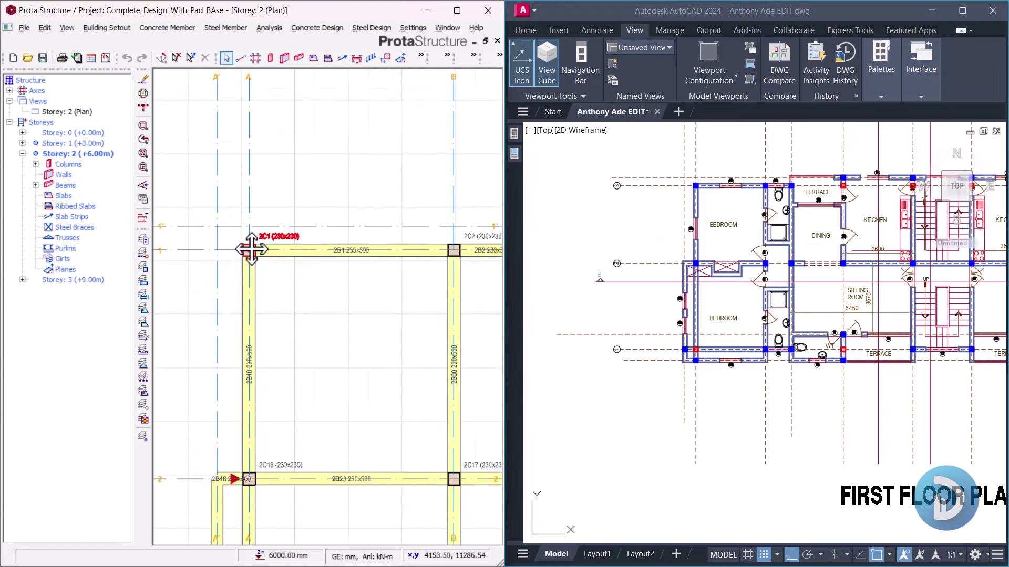
scroll(257, 213, down, 2)
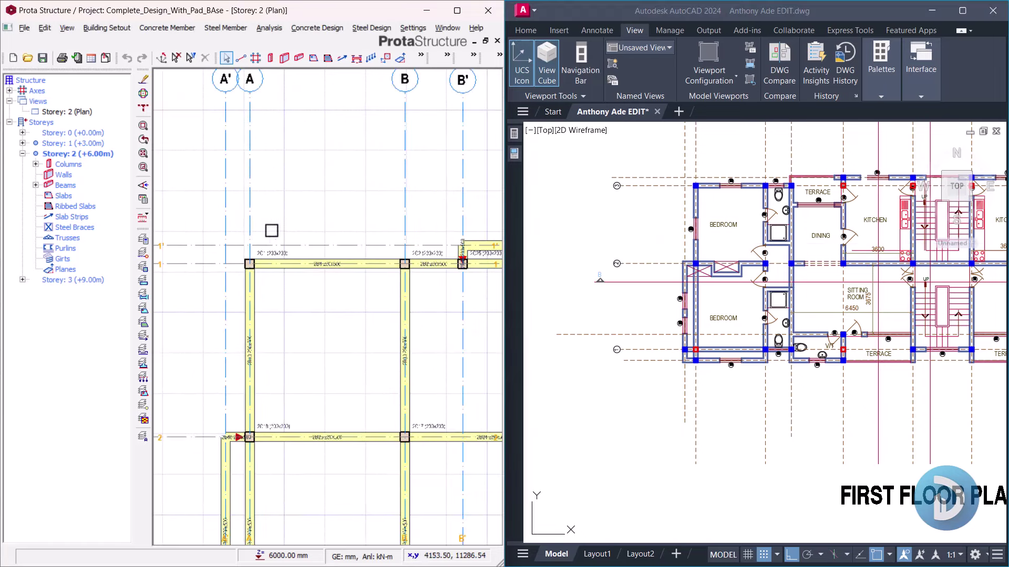
middle_drag(270, 228, 286, 263)
scroll(786, 200, up, 6)
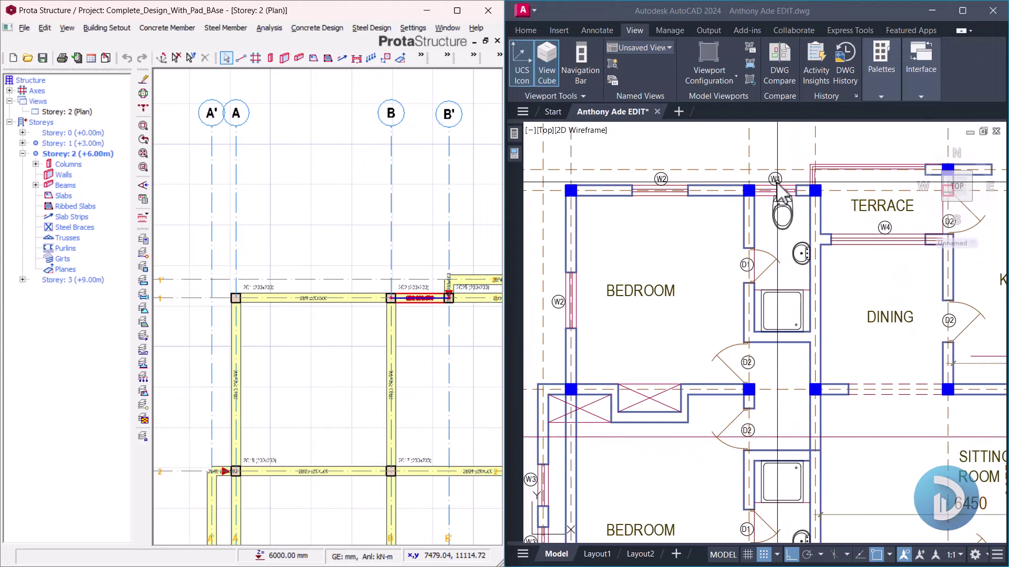
Step: Compare the column positions around the terrace and kitchen near axes B' to D with the Storey 2 framing on axes 1 and 1'
scroll(715, 242, down, 4)
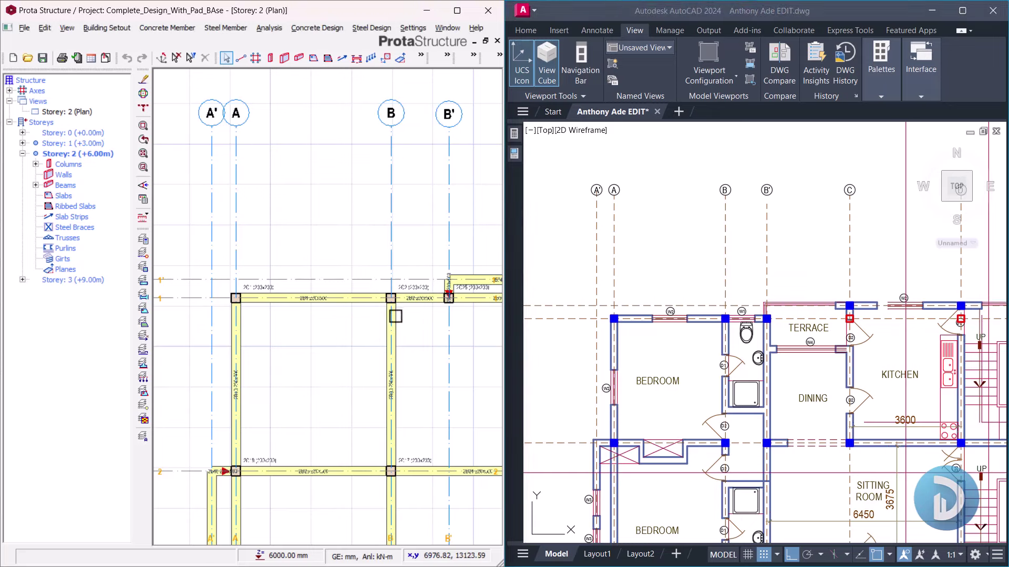
middle_drag(411, 306, 357, 315)
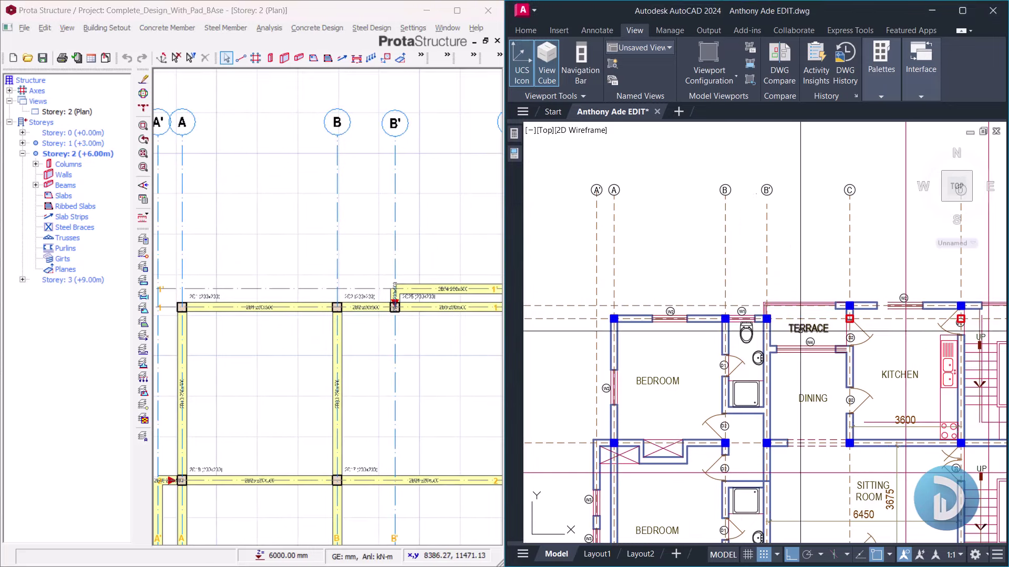
scroll(831, 295, up, 2)
scroll(740, 319, up, 2)
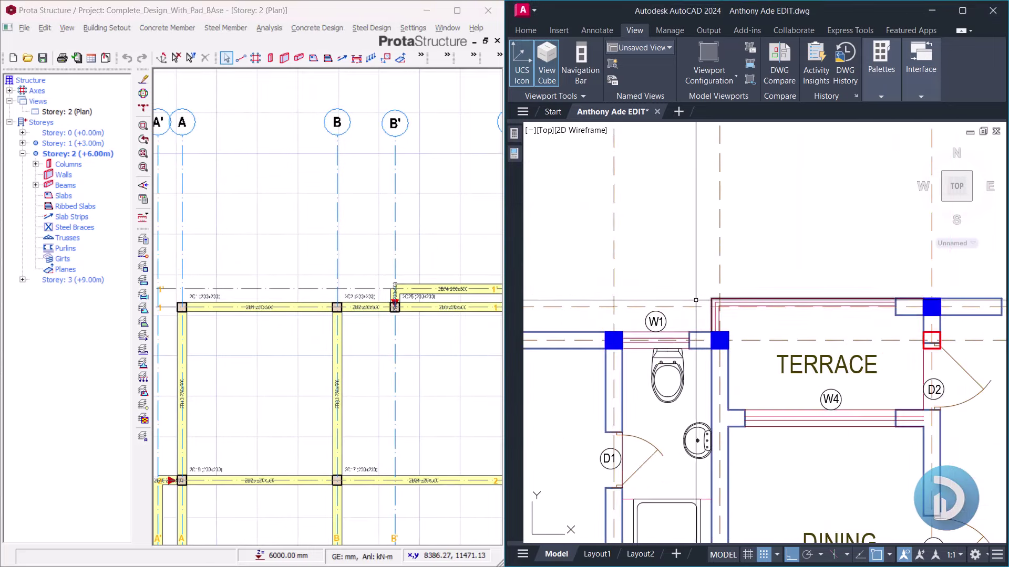
middle_drag(730, 276, 710, 292)
scroll(693, 352, down, 4)
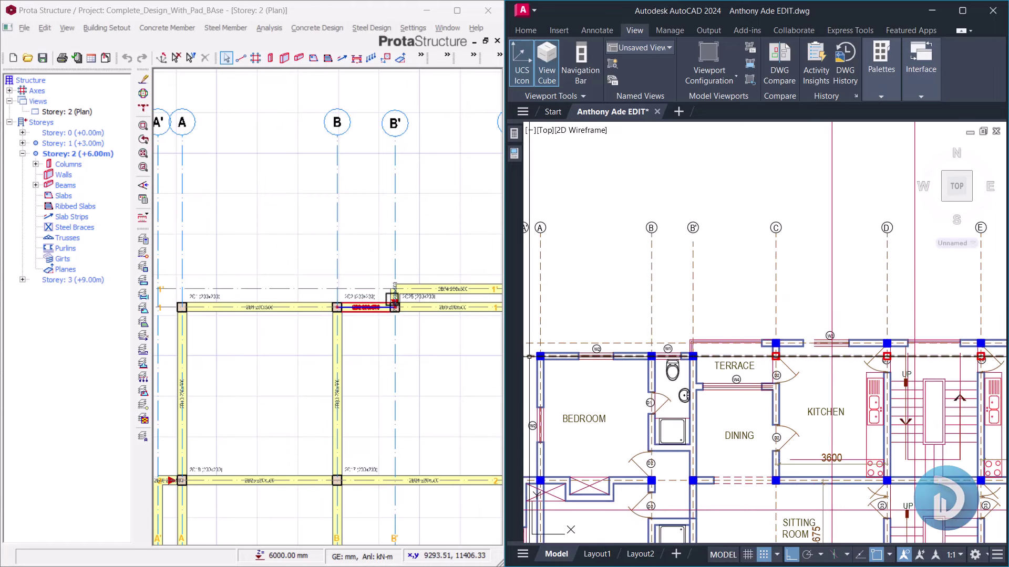
scroll(392, 297, up, 1)
scroll(789, 316, up, 2)
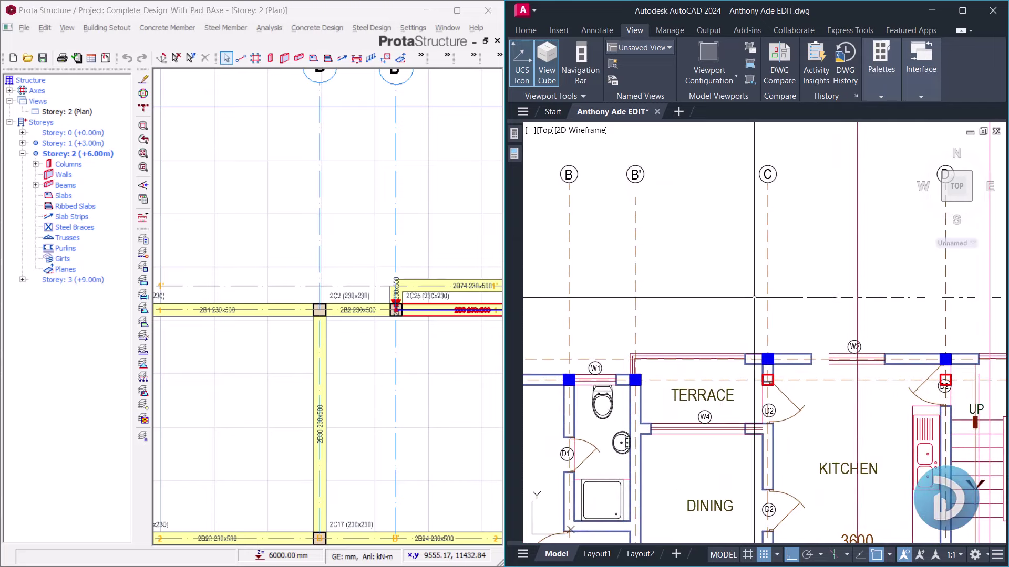
middle_drag(748, 400, 743, 338)
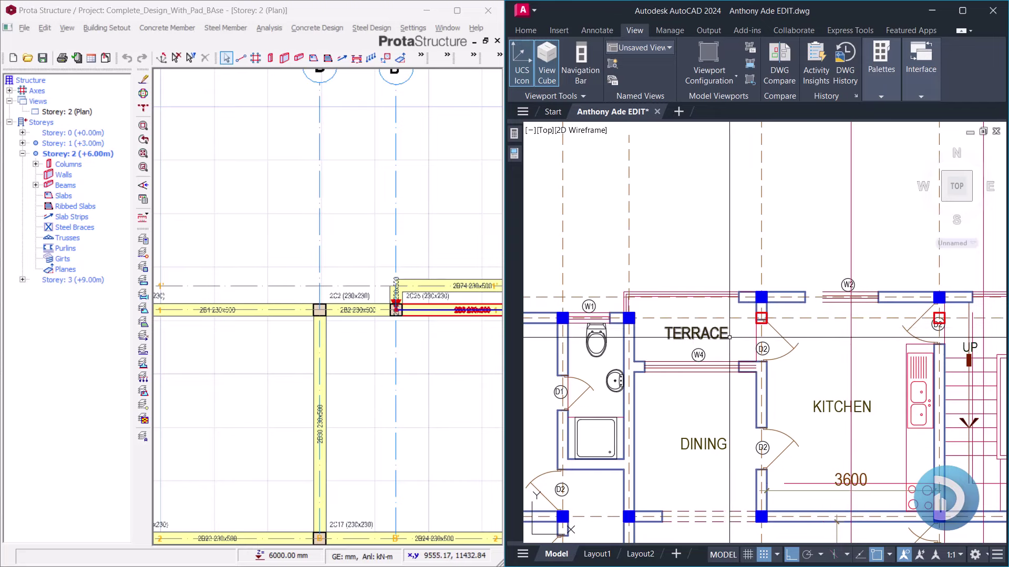
scroll(762, 323, up, 2)
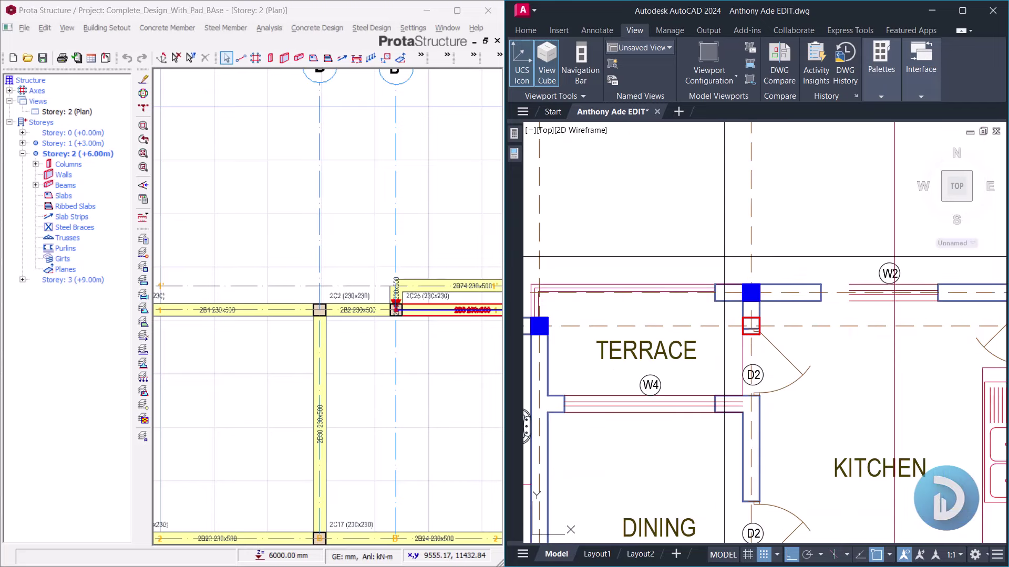
click(763, 306)
key(Escape)
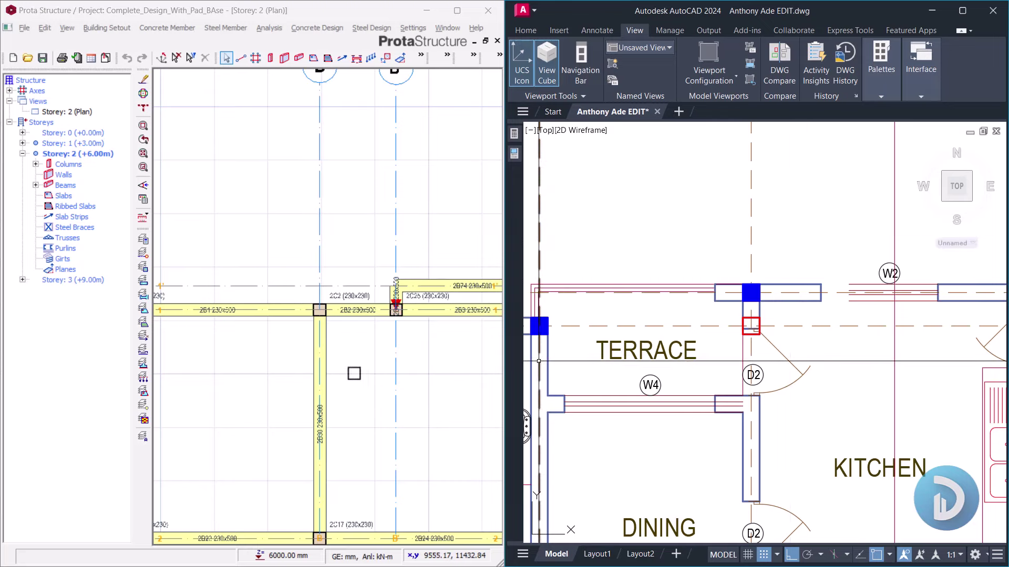
Step: Delete the short Storey 2 beam on axis C between axes 1 and 1'
click(360, 348)
scroll(360, 349, down, 2)
middle_drag(377, 294, 285, 246)
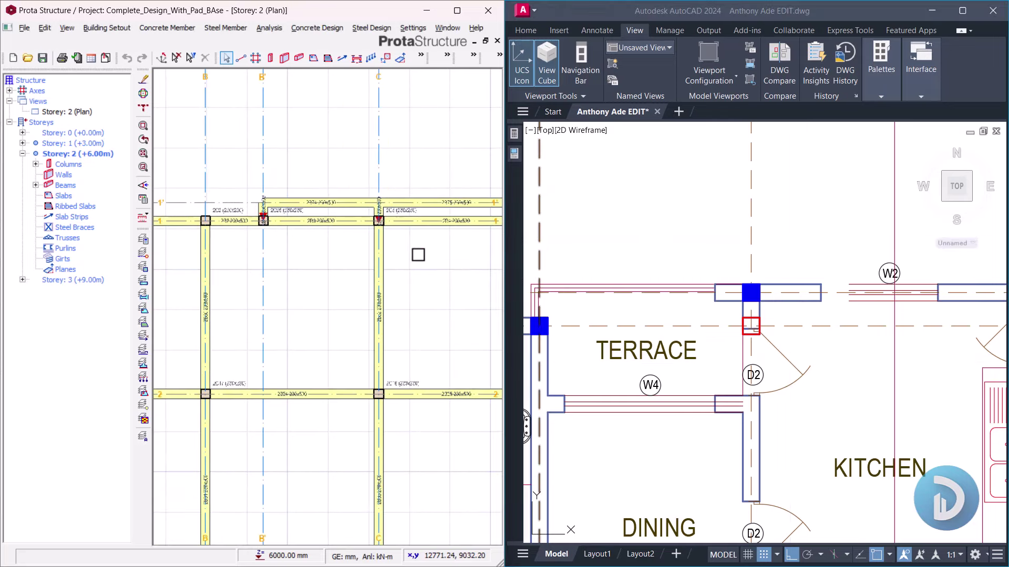
middle_drag(410, 244, 379, 241)
scroll(333, 203, up, 4)
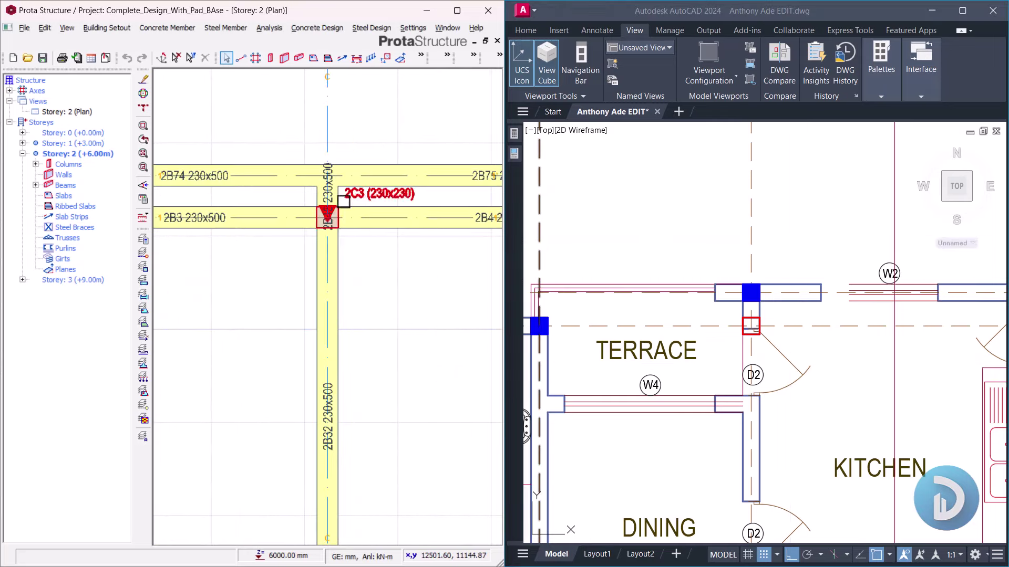
click(329, 200)
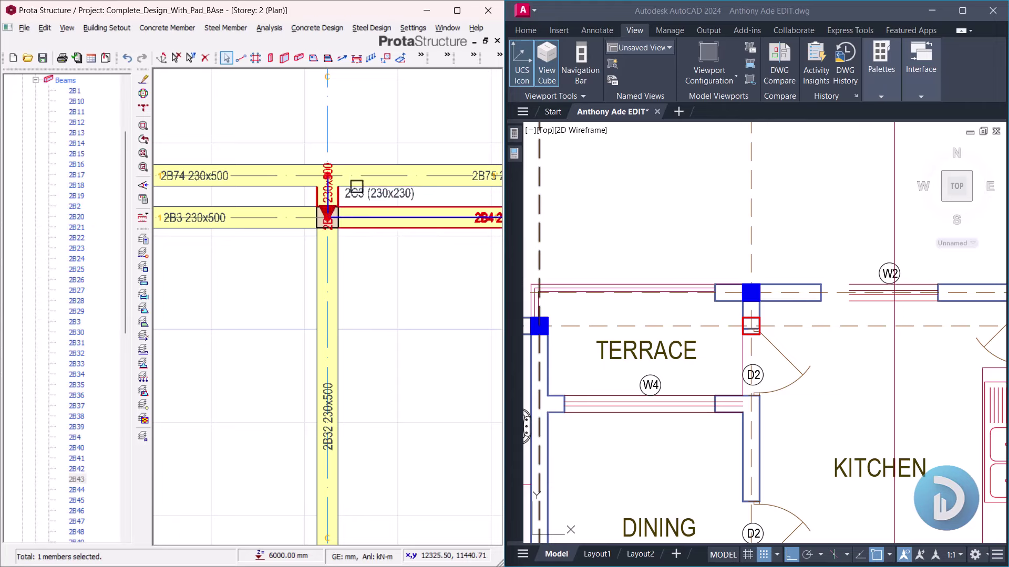
key(Delete)
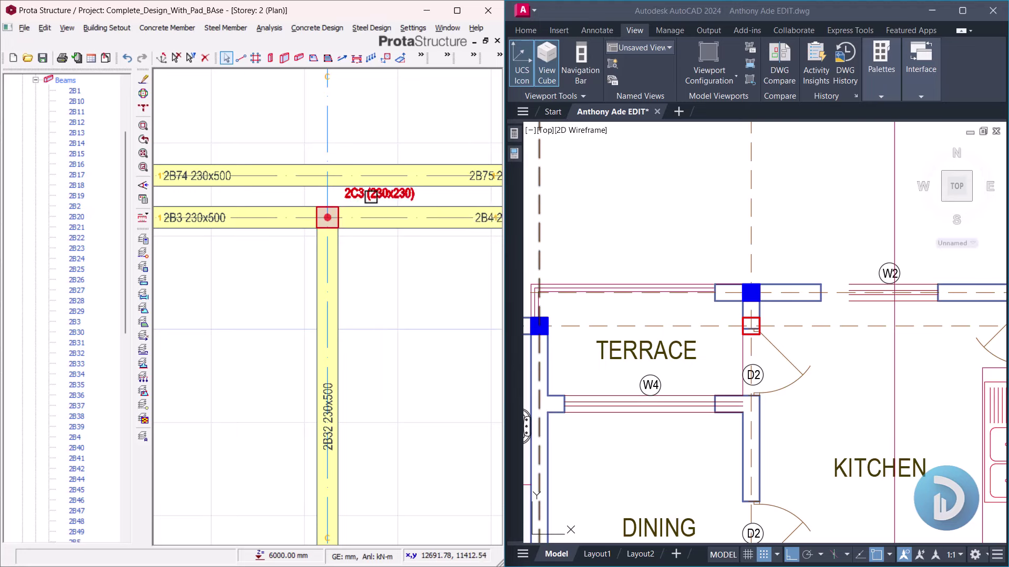
Step: Insert a 230x230 column at the intersection of axes C and 1' on Storey 2, using column 2C3's properties
click(372, 196)
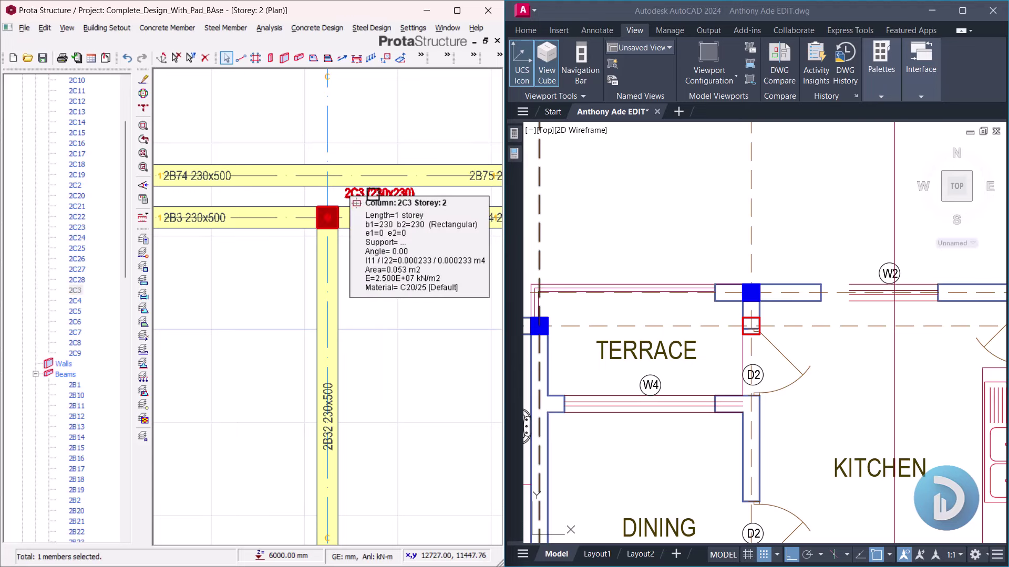
right_click(382, 116)
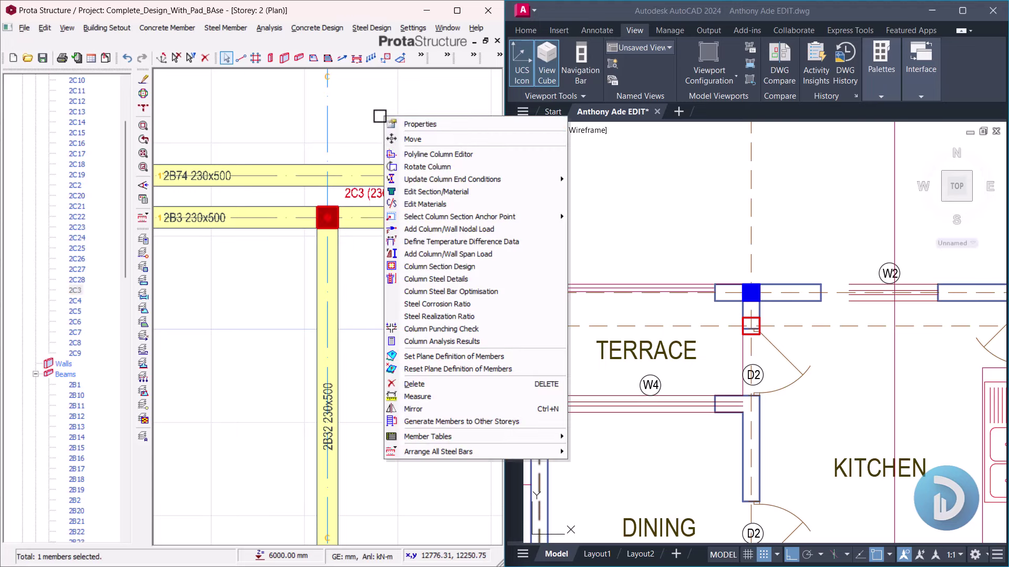
click(420, 125)
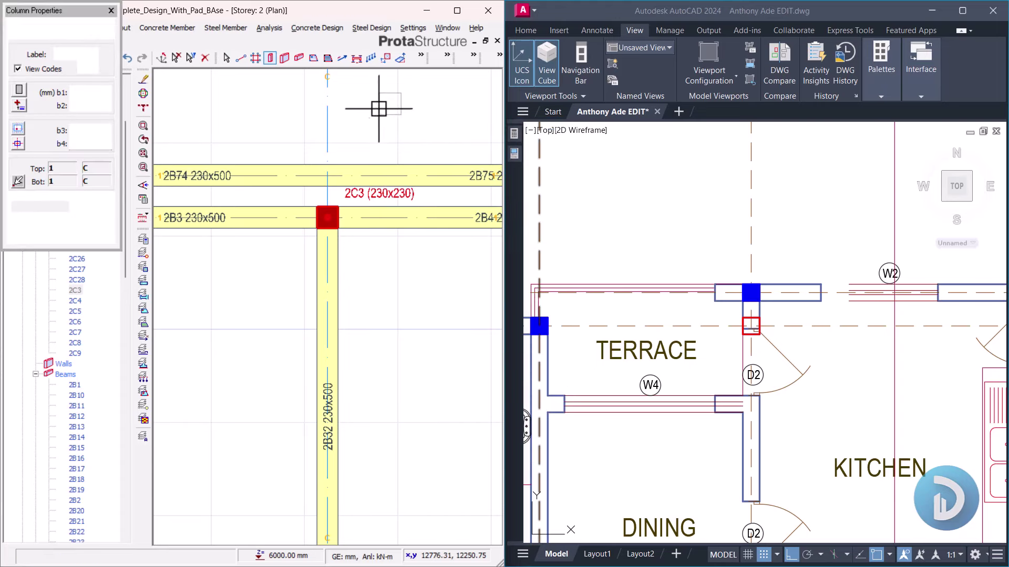
click(325, 175)
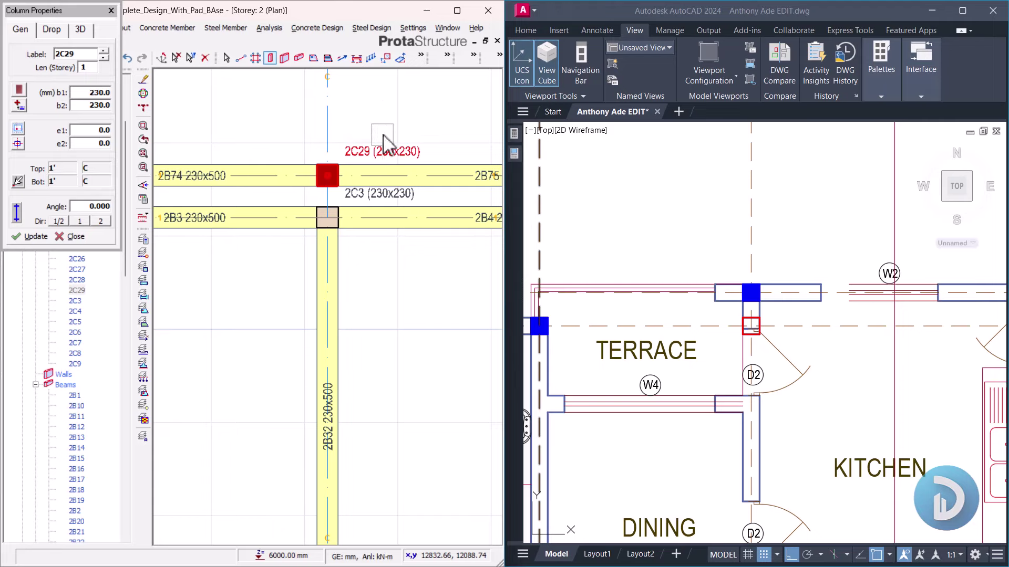
key(Escape)
scroll(341, 206, down, 2)
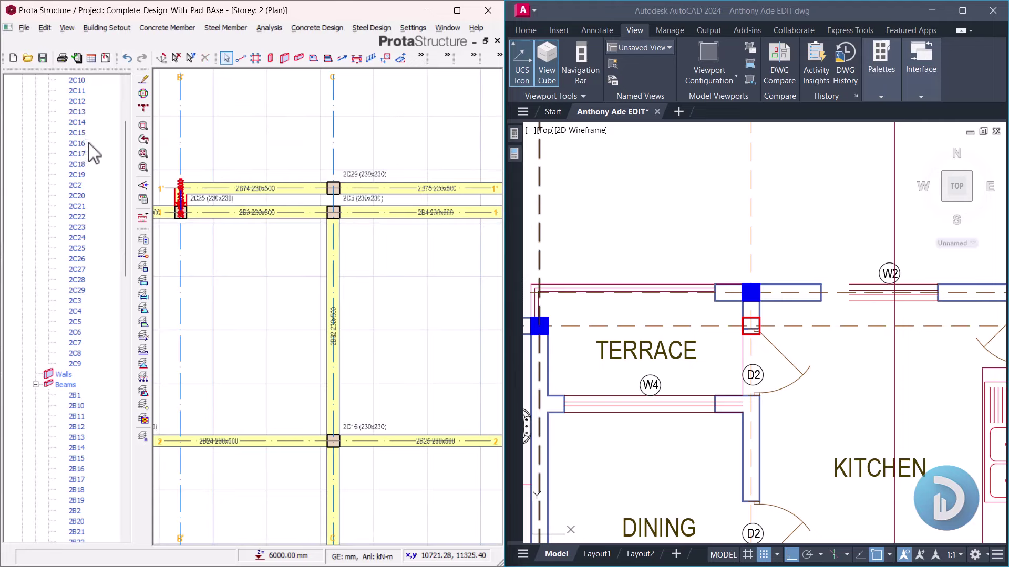
Step: Show Storey 2 in 3D and inspect the columns on axis C at axes 1 and 1' up close
scroll(94, 152, up, 4)
right_click(91, 112)
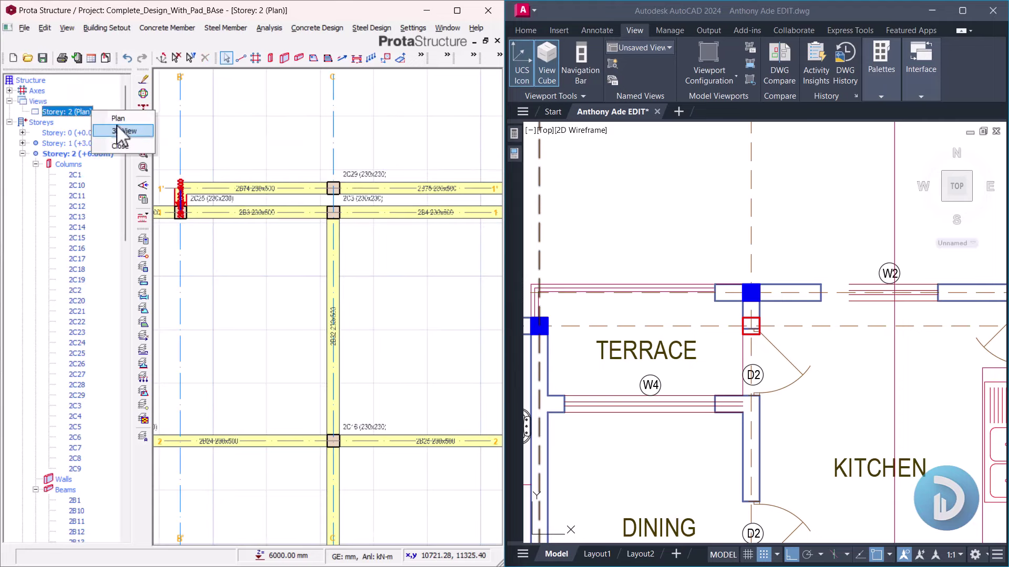
click(126, 130)
drag(331, 168, 271, 322)
mouse_move(238, 336)
mouse_down()
mouse_move(315, 310)
mouse_move(270, 333)
mouse_move(245, 363)
mouse_up()
scroll(319, 310, up, 5)
scroll(260, 342, up, 5)
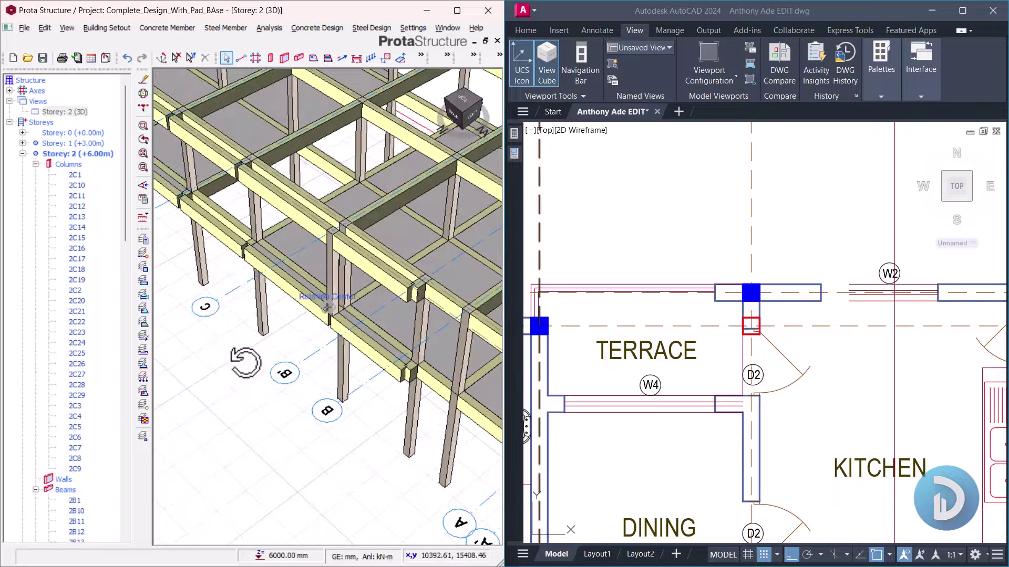
scroll(342, 385, up, 5)
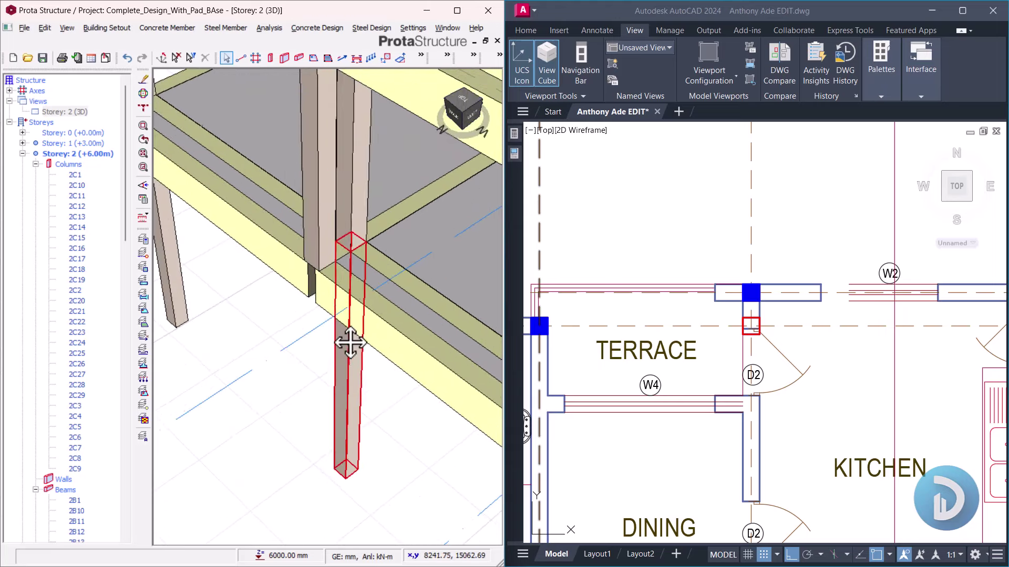
scroll(326, 316, down, 2)
scroll(315, 322, up, 5)
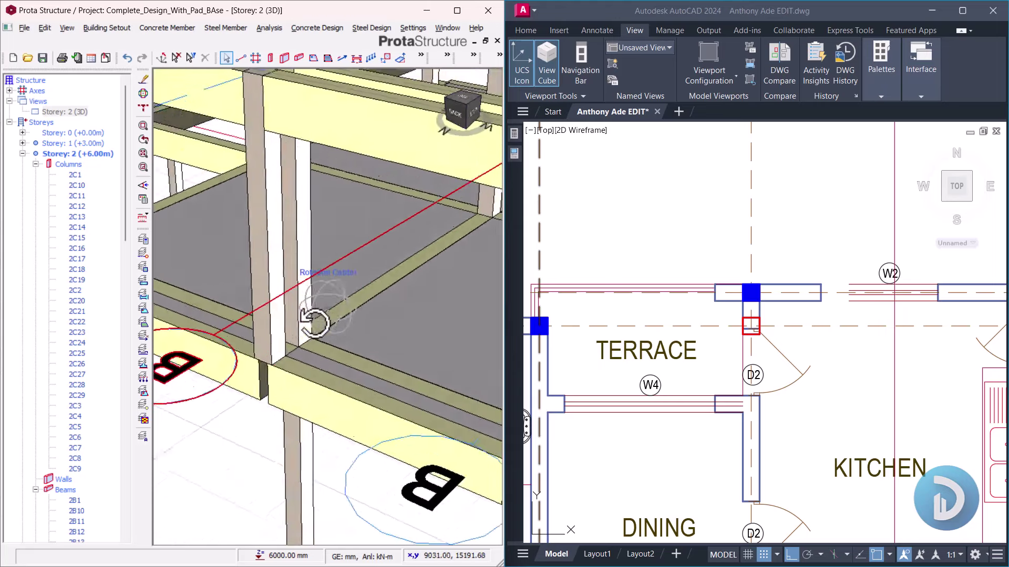
drag(315, 322, 244, 424)
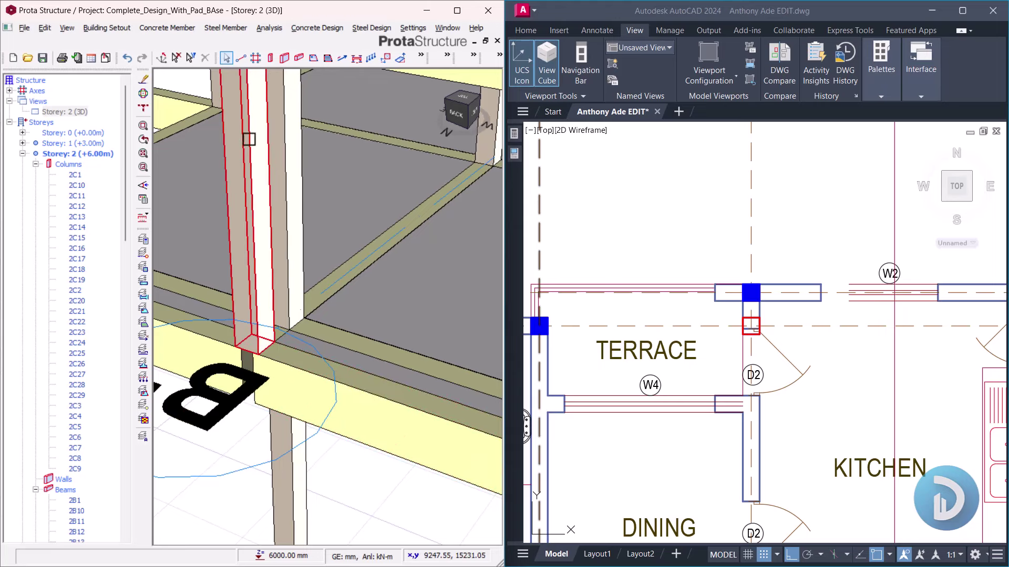
Step: Delete the Storey 2 column 2C3 at the intersection of axes C and 1
scroll(249, 139, down, 3)
scroll(249, 139, up, 1)
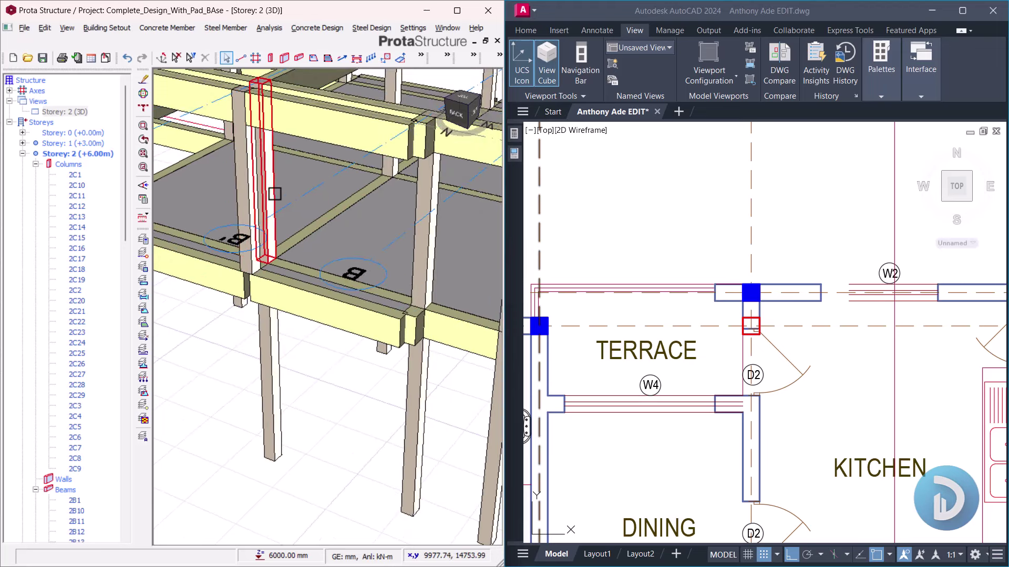
click(274, 191)
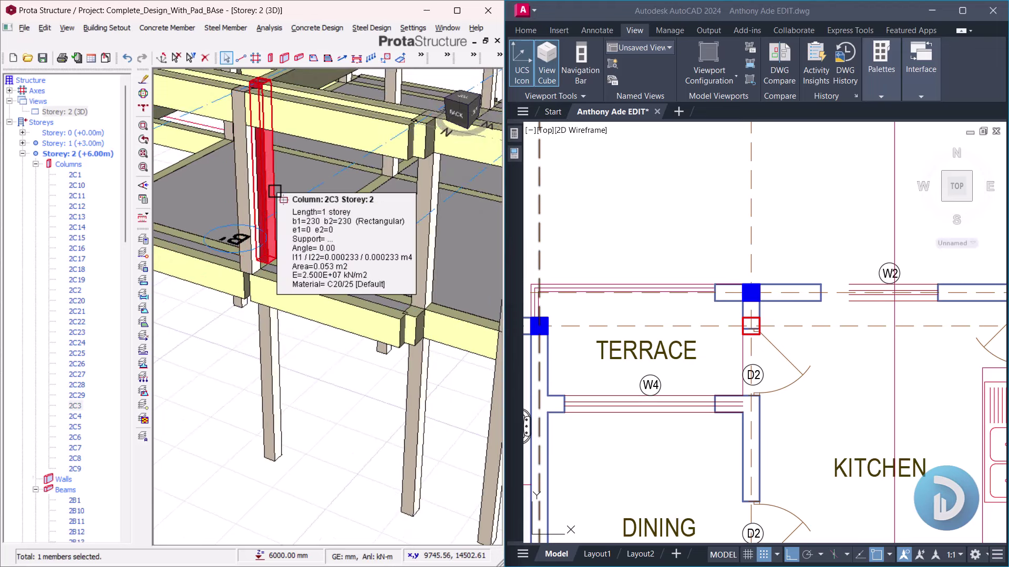
key(Delete)
Step: Delete the Storey 1 beam 1B74 below the terrace edge and inspect the surrounding framing in 3D
mouse_move(247, 420)
middle_down()
mouse_move(282, 405)
mouse_move(266, 418)
middle_up()
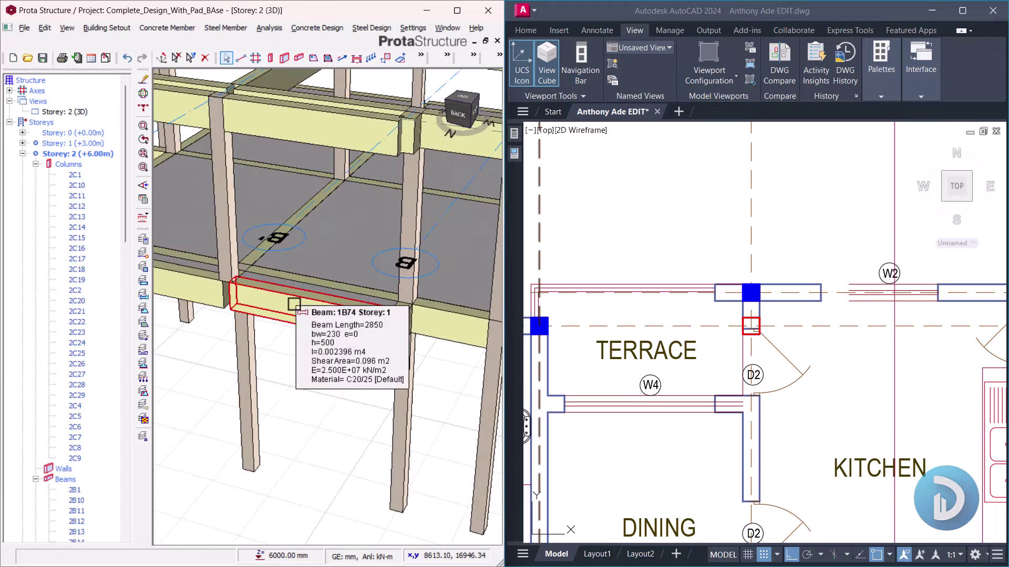
click(295, 305)
key(Delete)
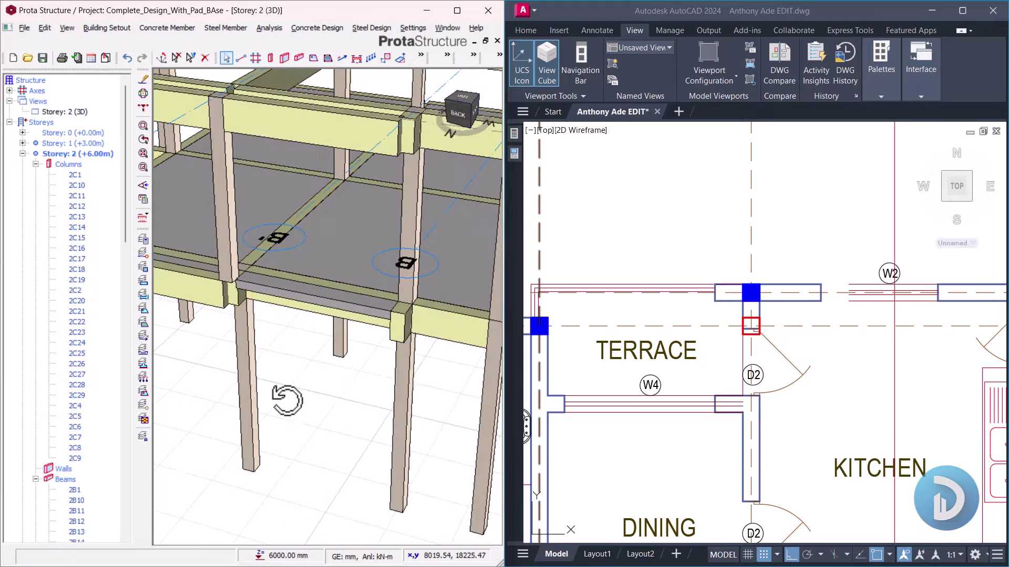
middle_drag(287, 400, 294, 366)
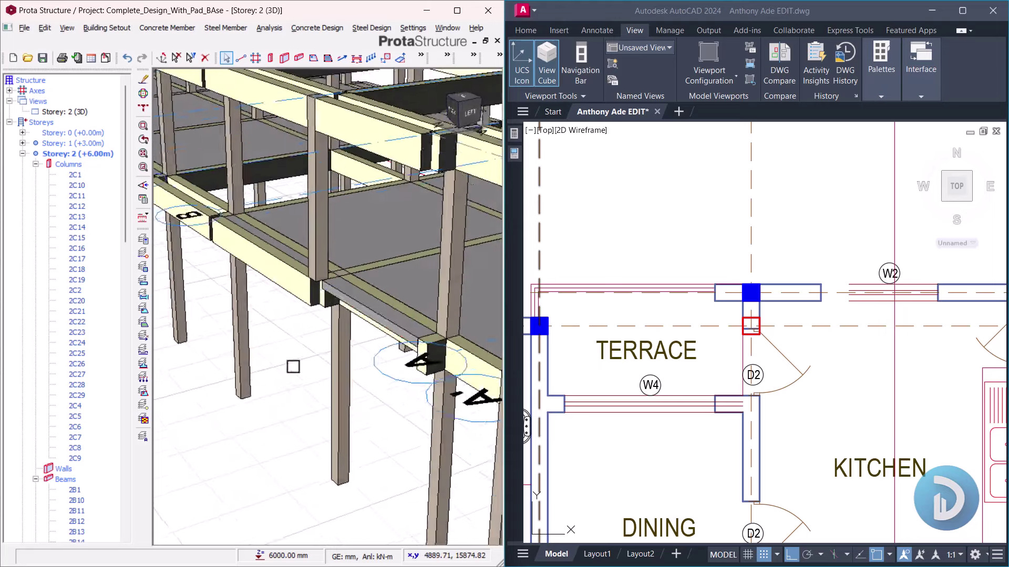
scroll(286, 310, up, 5)
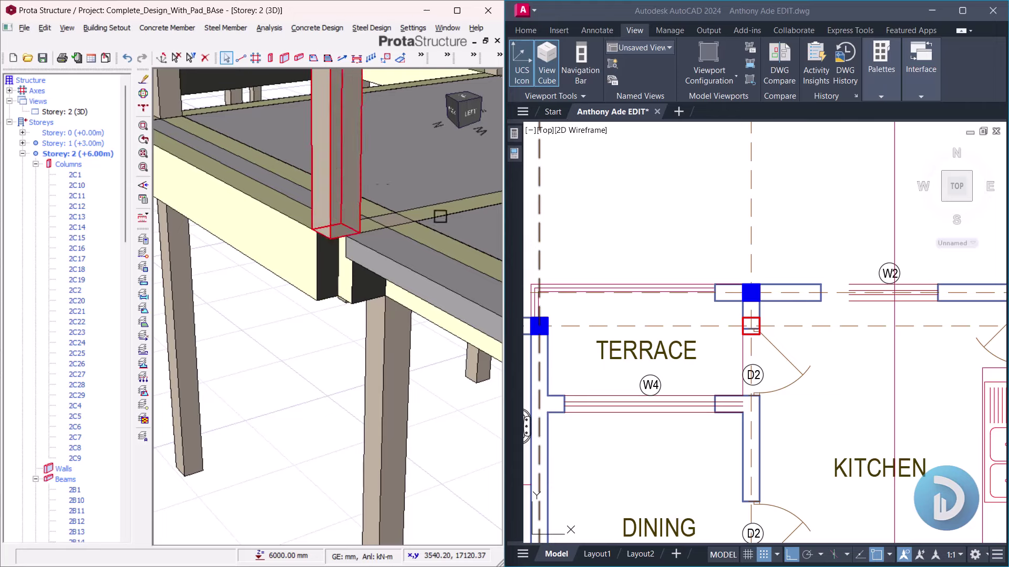
click(700, 260)
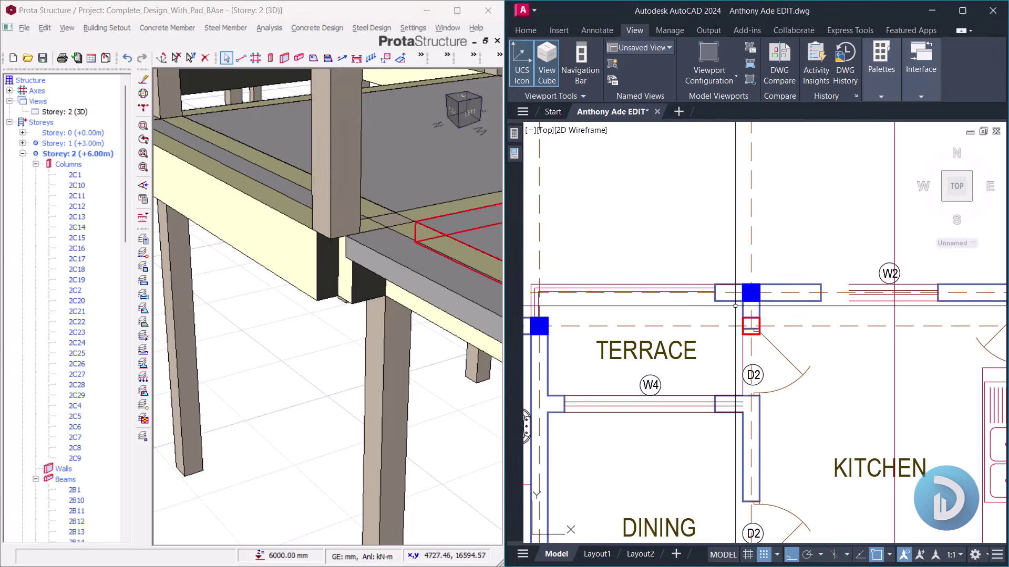
Step: Switch the Storey 2 3D view to plan
right_click(275, 333)
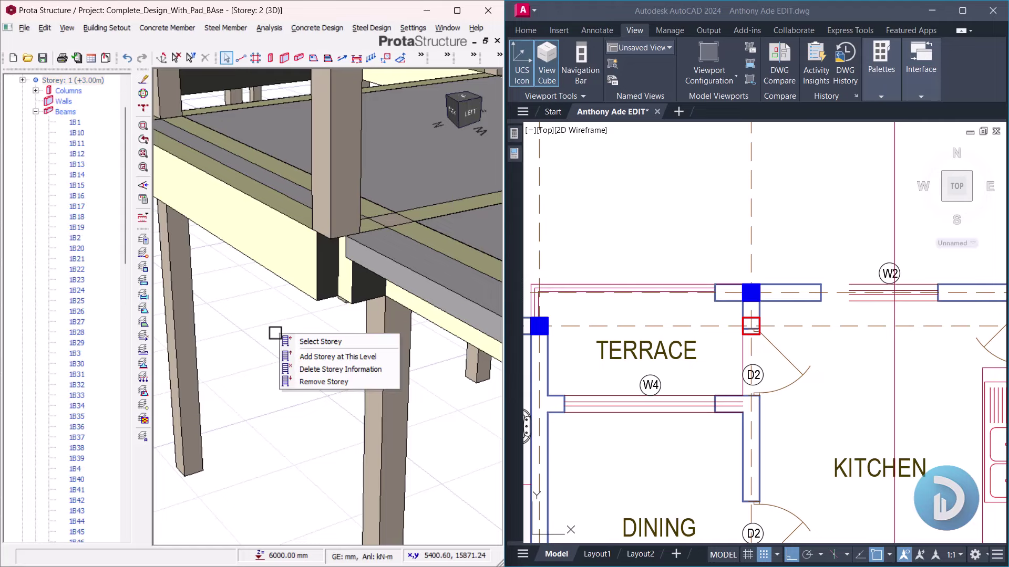
click(310, 341)
scroll(279, 315, down, 5)
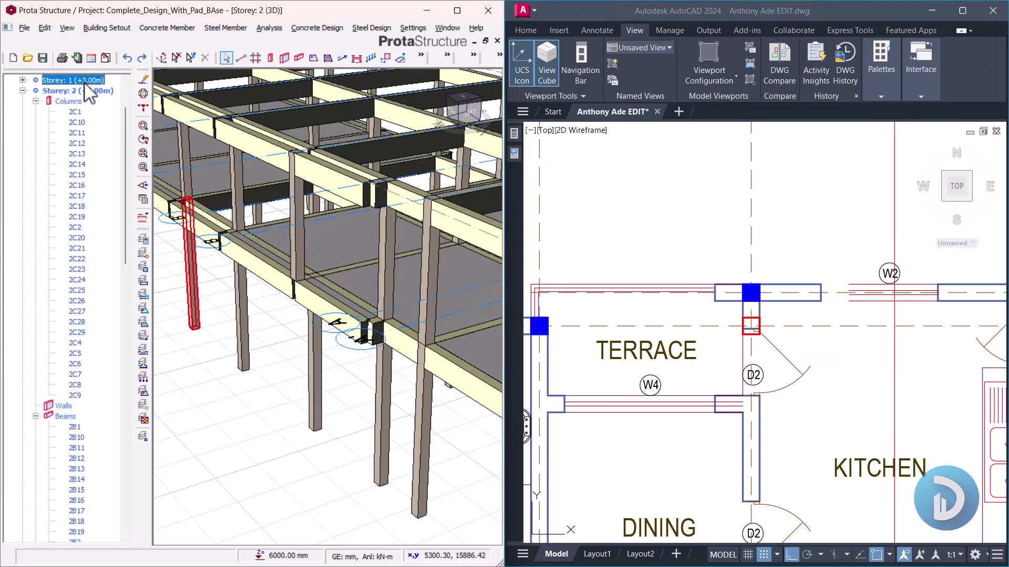
scroll(85, 105, up, 2)
right_click(81, 112)
click(96, 119)
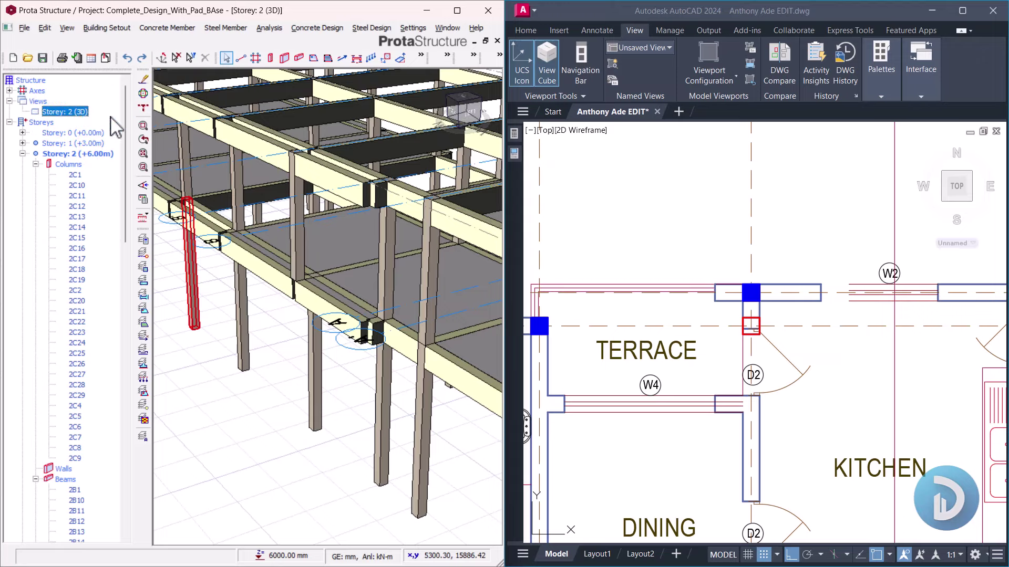
scroll(293, 301, up, 5)
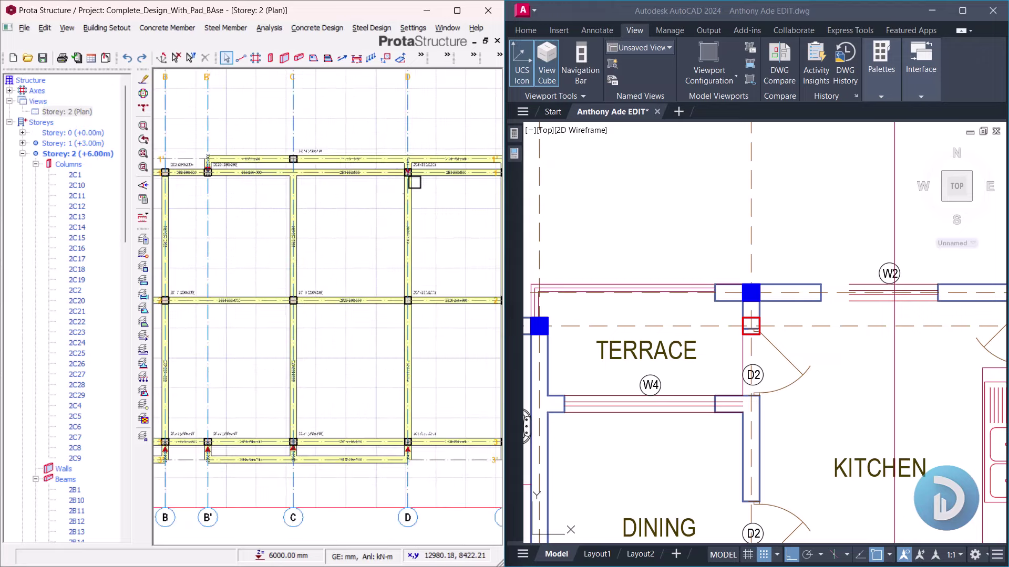
Step: Delete the Storey 2 beams on axis C between axes 1 and 2 and on axis 1 between axes B' and D
scroll(250, 185, up, 4)
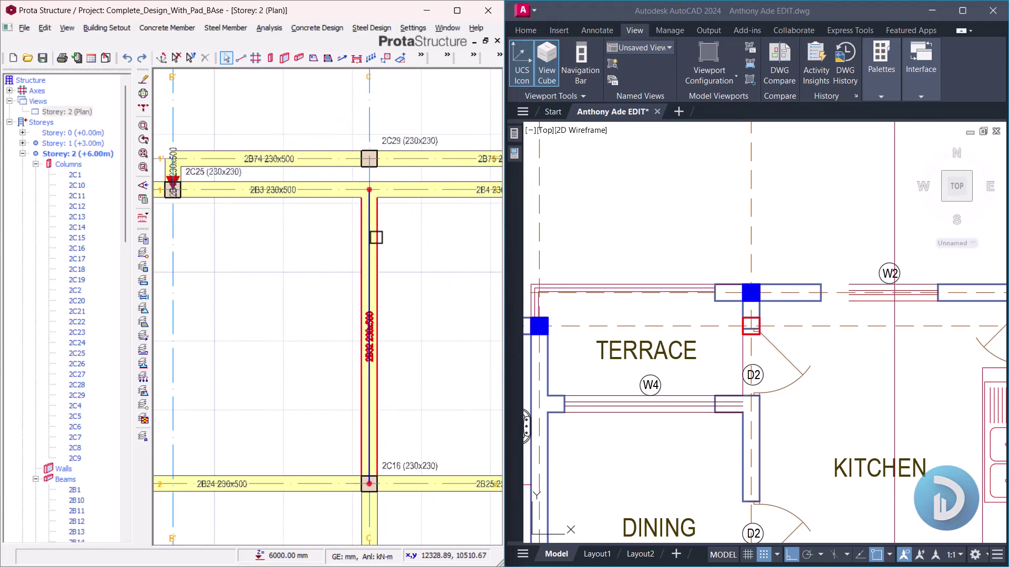
click(374, 236)
key(Delete)
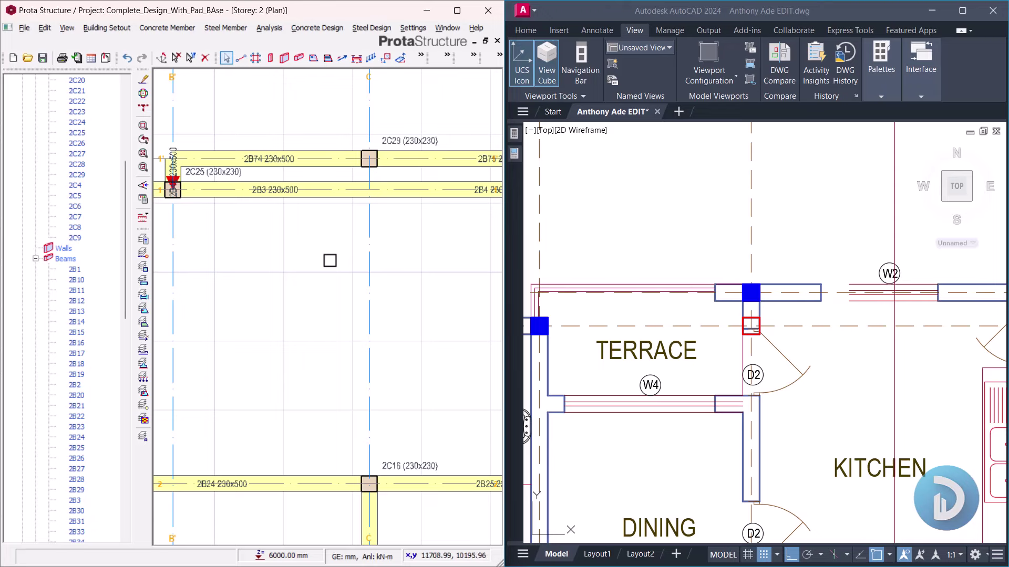
scroll(330, 261, down, 1)
click(327, 207)
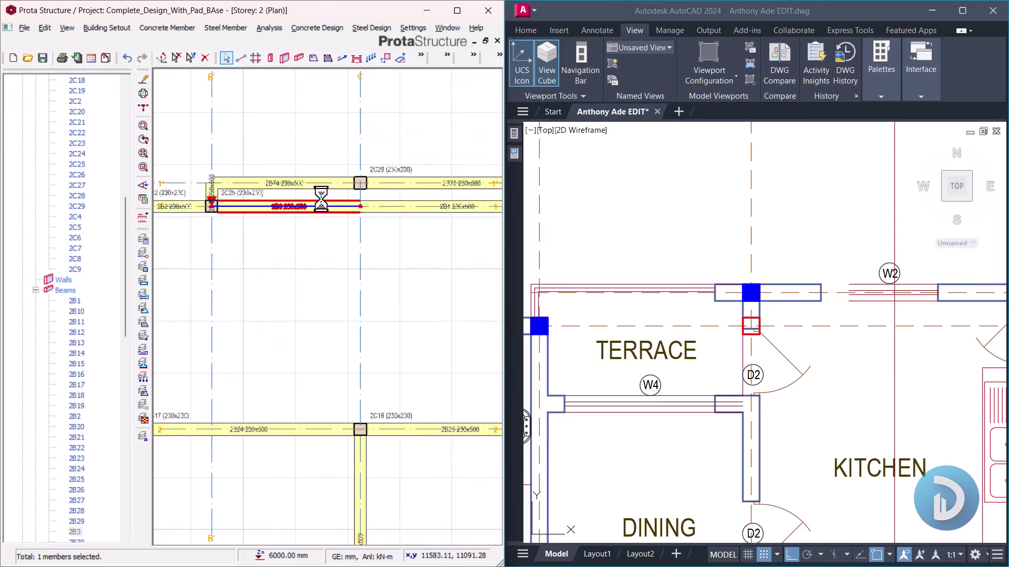
scroll(333, 202, down, 1)
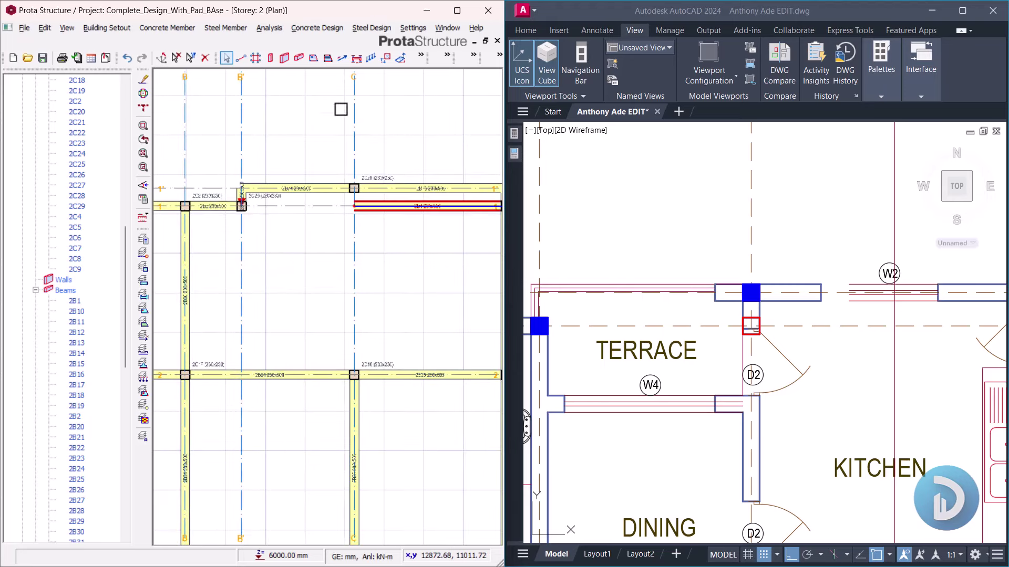
click(394, 372)
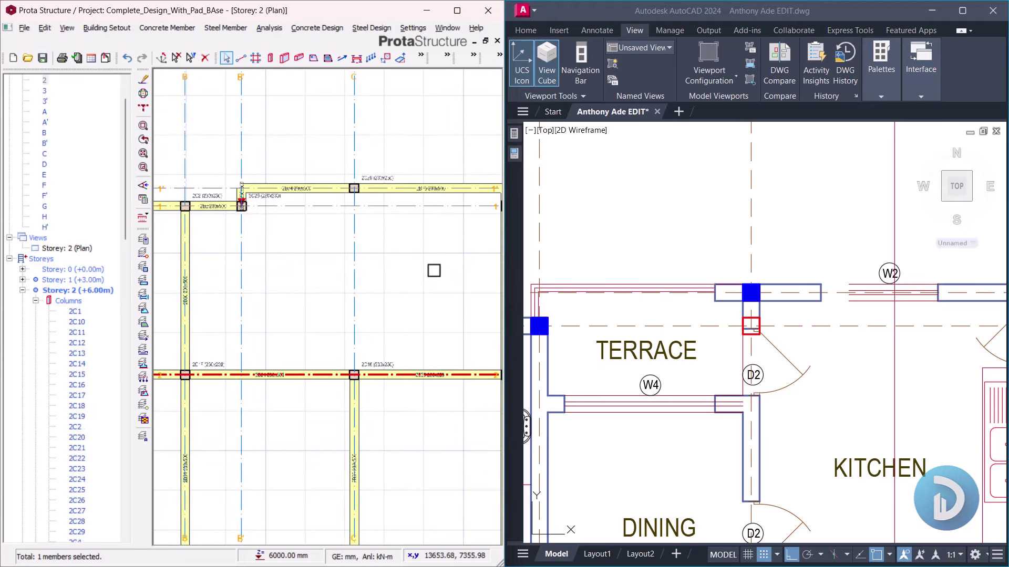
right_click(404, 234)
click(423, 239)
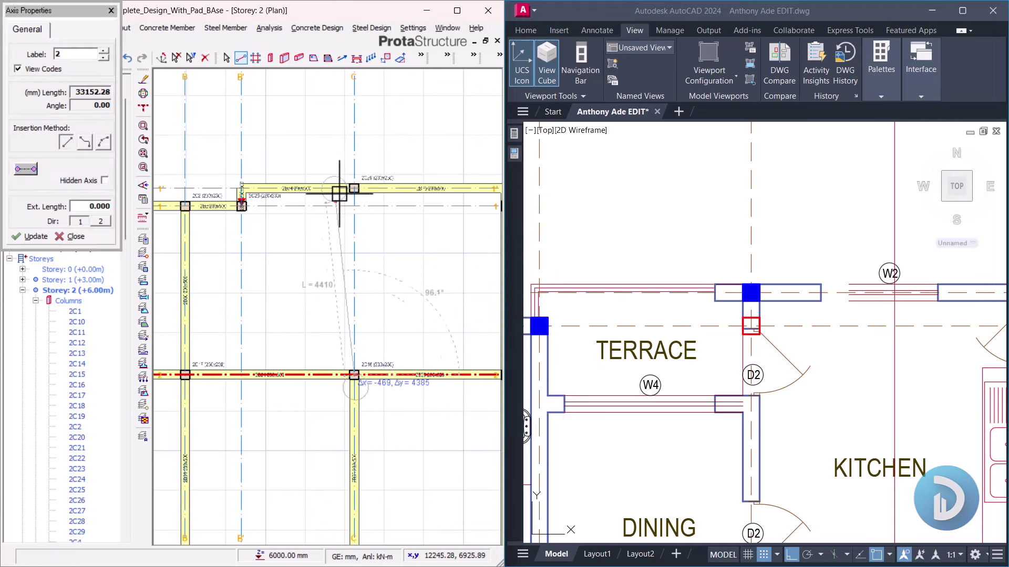
scroll(342, 191, up, 4)
scroll(398, 186, down, 3)
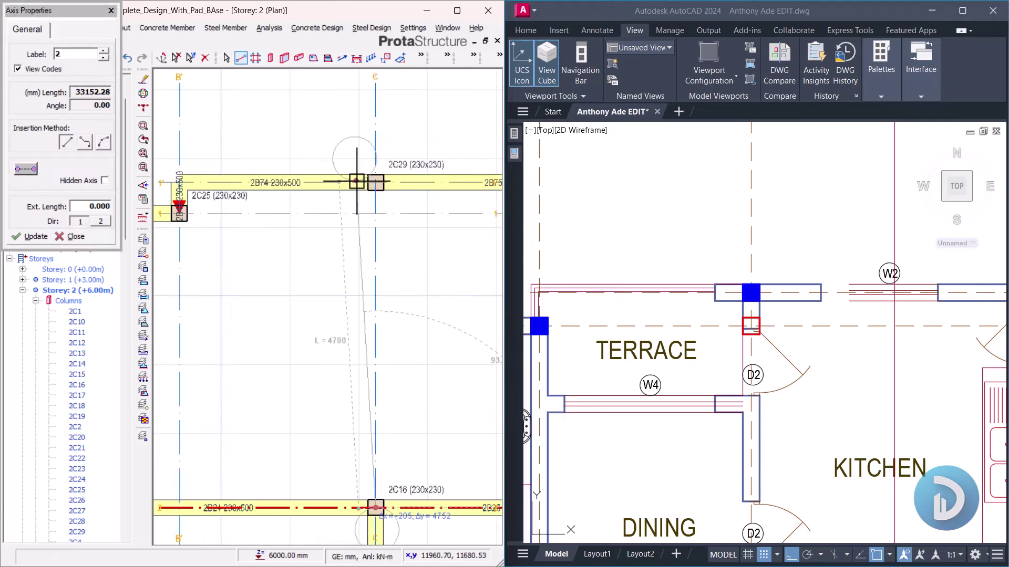
key(Escape)
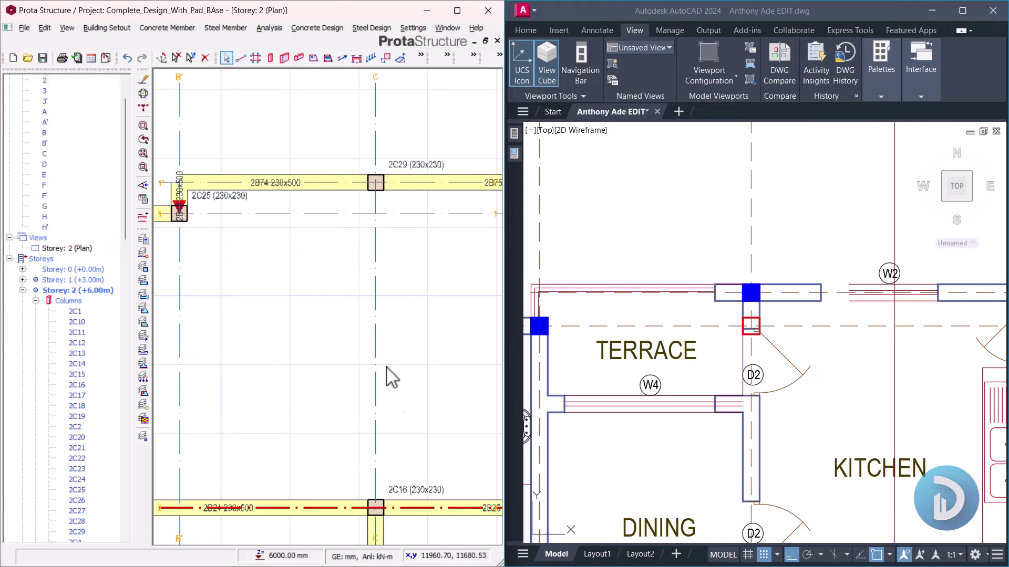
Step: Insert a 230x500 beam on axis C from column 2C16 on axis 2 to column 2C29 on axis 1', using beam 2B25's properties
middle_drag(387, 377, 368, 357)
scroll(353, 353, up, 1)
click(353, 354)
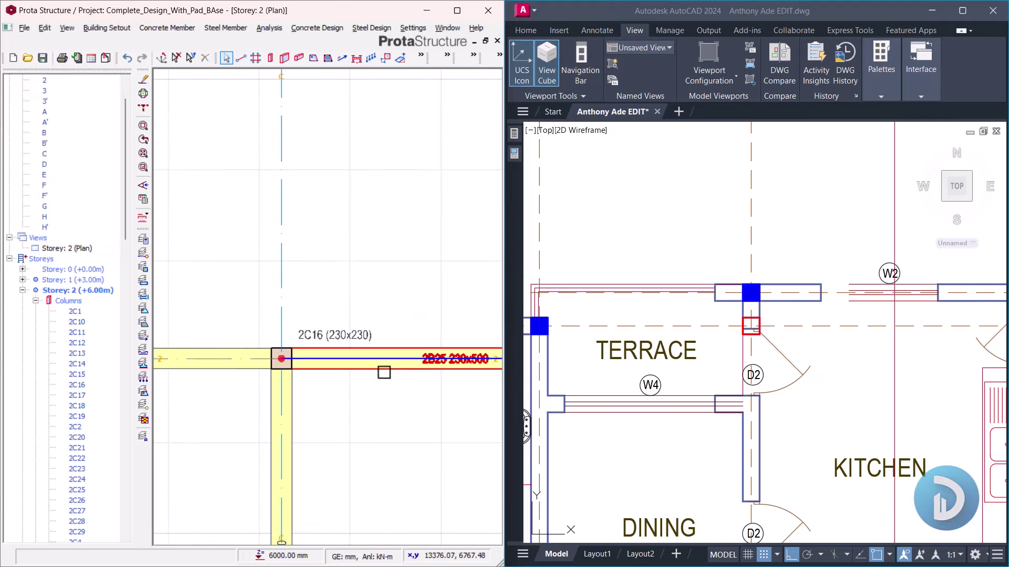
right_click(343, 190)
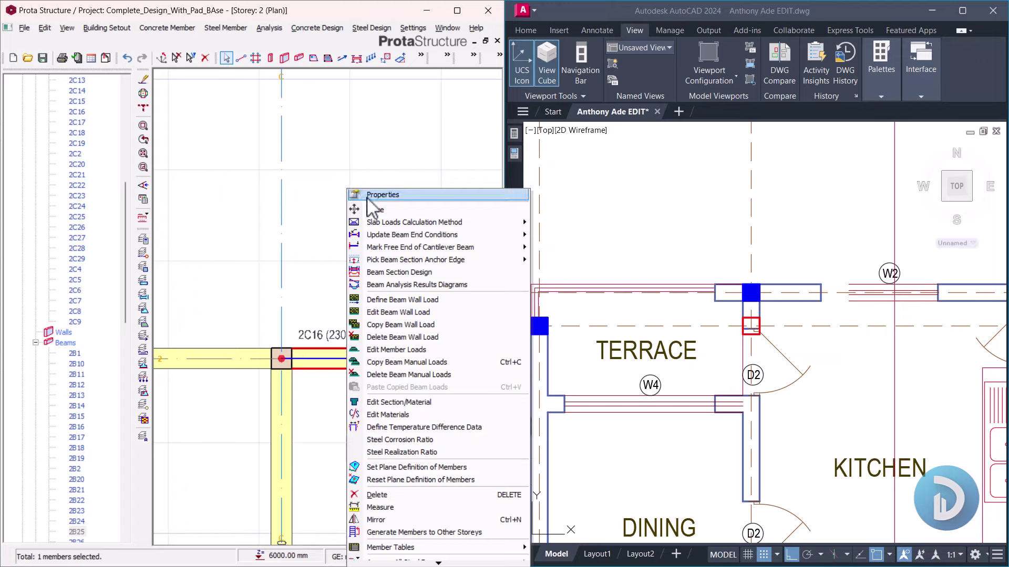
click(362, 193)
scroll(282, 359, down, 1)
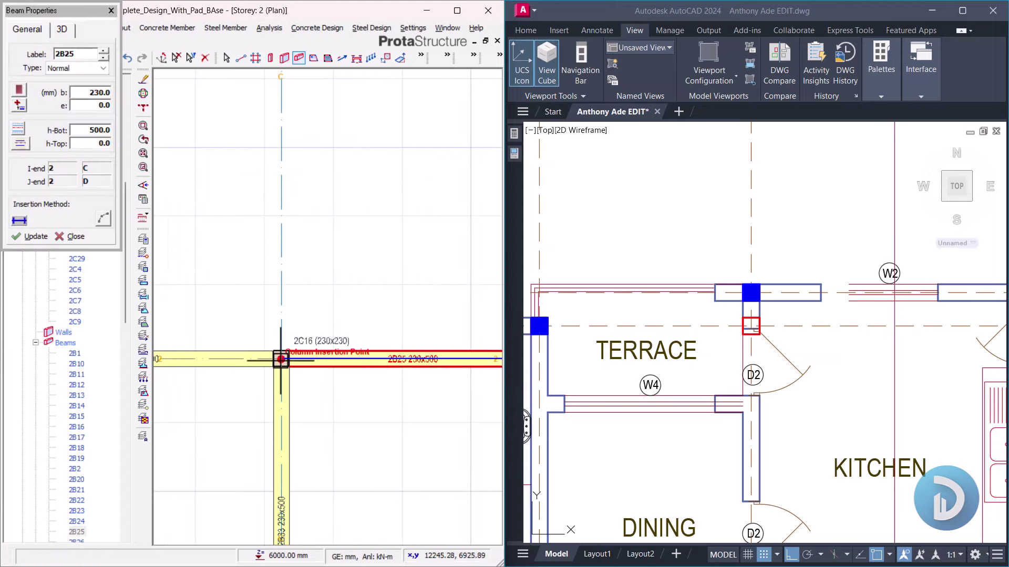
click(281, 359)
scroll(733, 399, down, 5)
scroll(731, 357, up, 3)
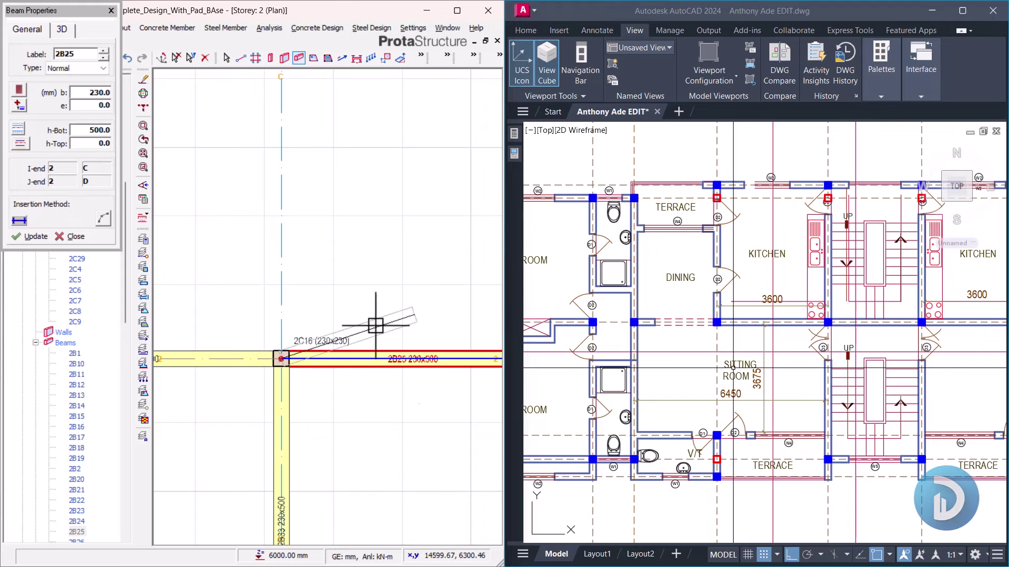
scroll(275, 315, down, 2)
middle_drag(275, 315, 376, 289)
scroll(334, 233, up, 2)
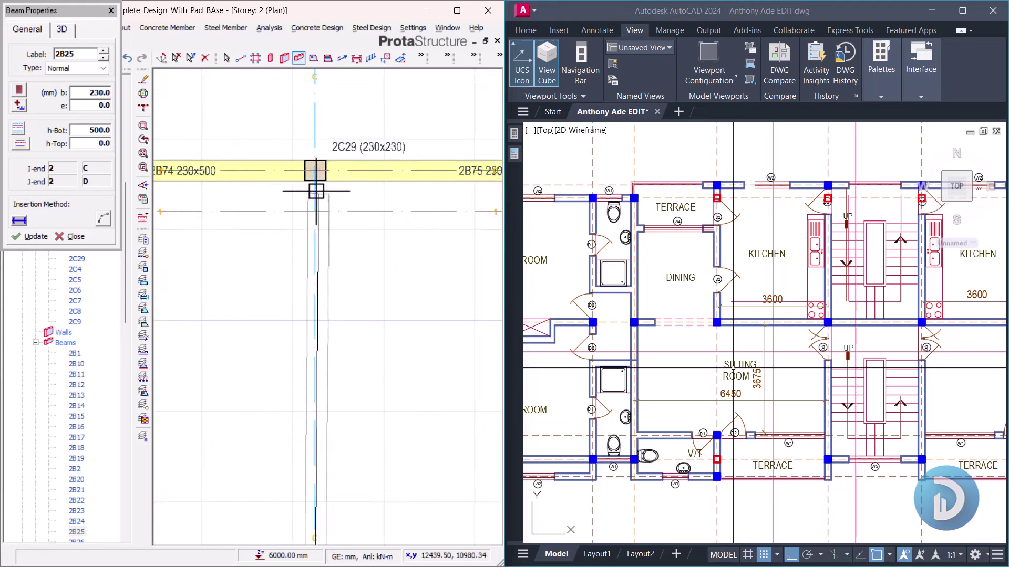
click(316, 171)
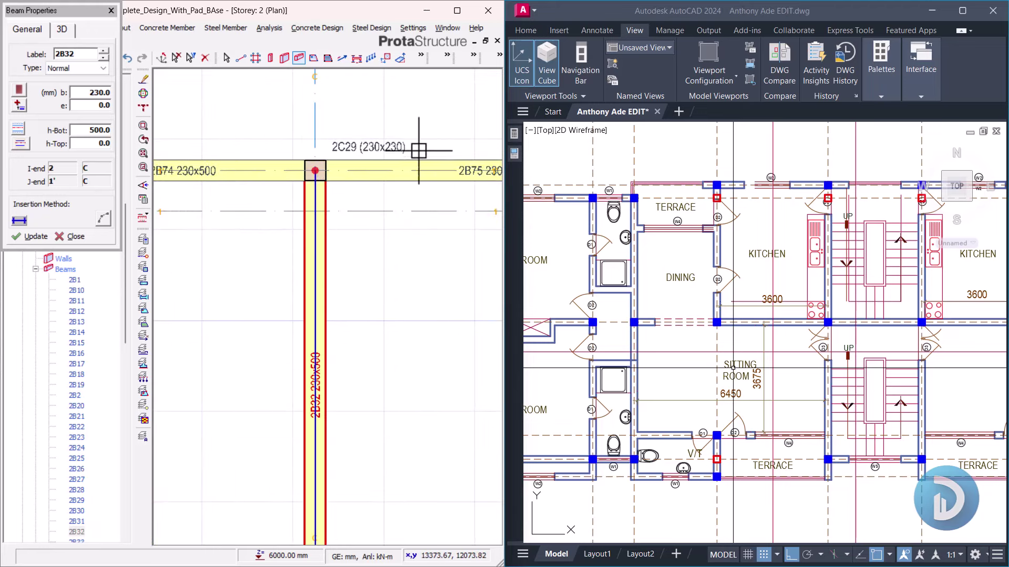
key(Escape)
Step: Delete the Storey 2 beam 2B74 on axis 1' between axes B' and C
scroll(367, 221, down, 1)
click(293, 185)
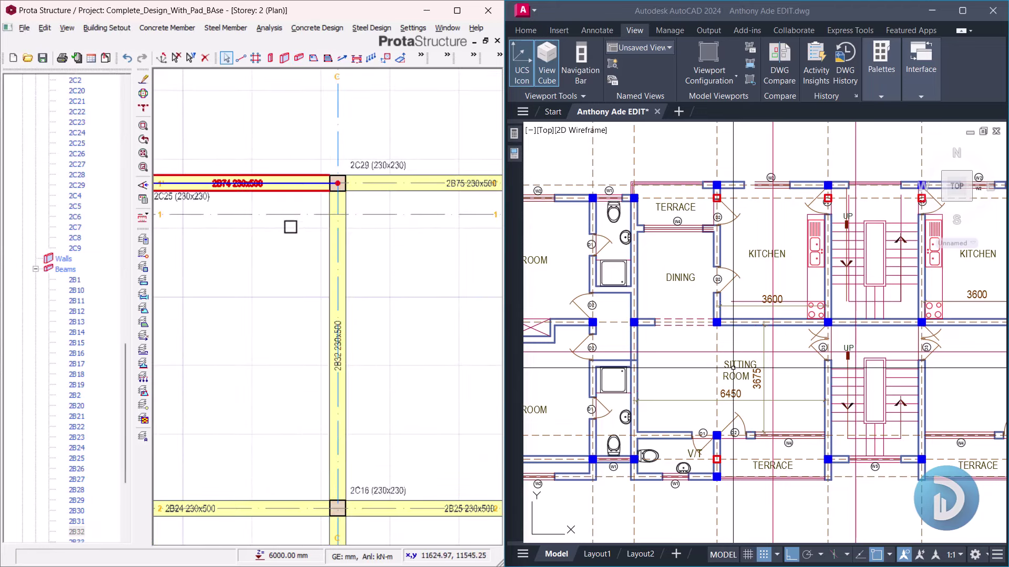
middle_drag(290, 227, 419, 265)
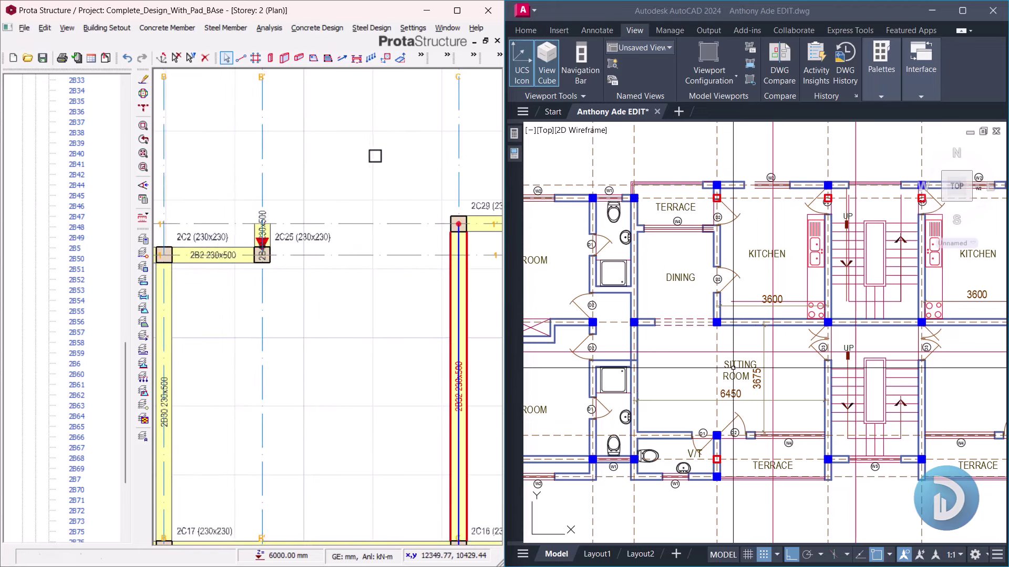
Step: Insert a 230x500 beam on axis 1' from axis C to axis B', using beam 2B32's properties
right_click(374, 156)
click(431, 162)
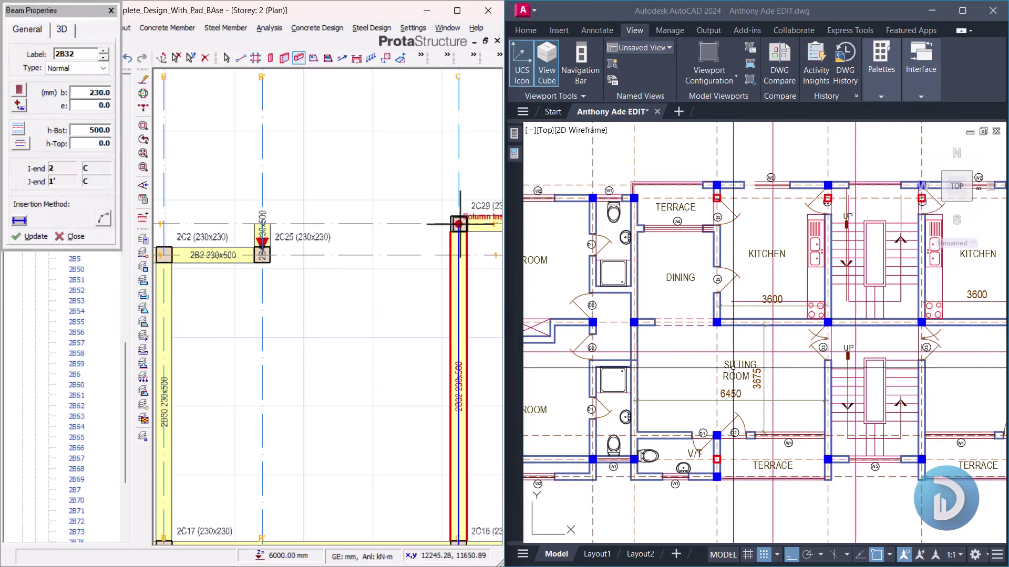
scroll(266, 236, up, 3)
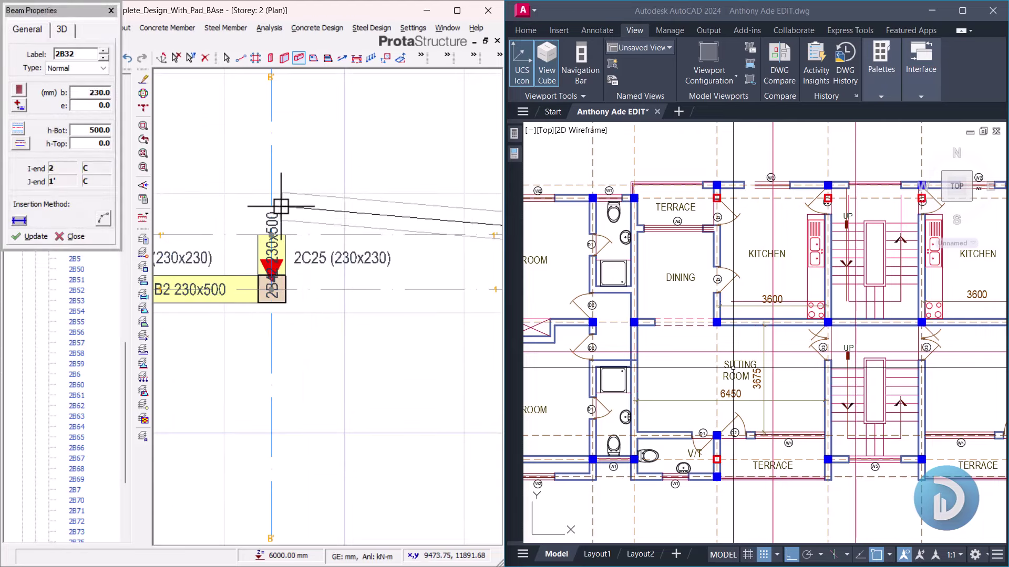
click(271, 236)
scroll(367, 151, down, 3)
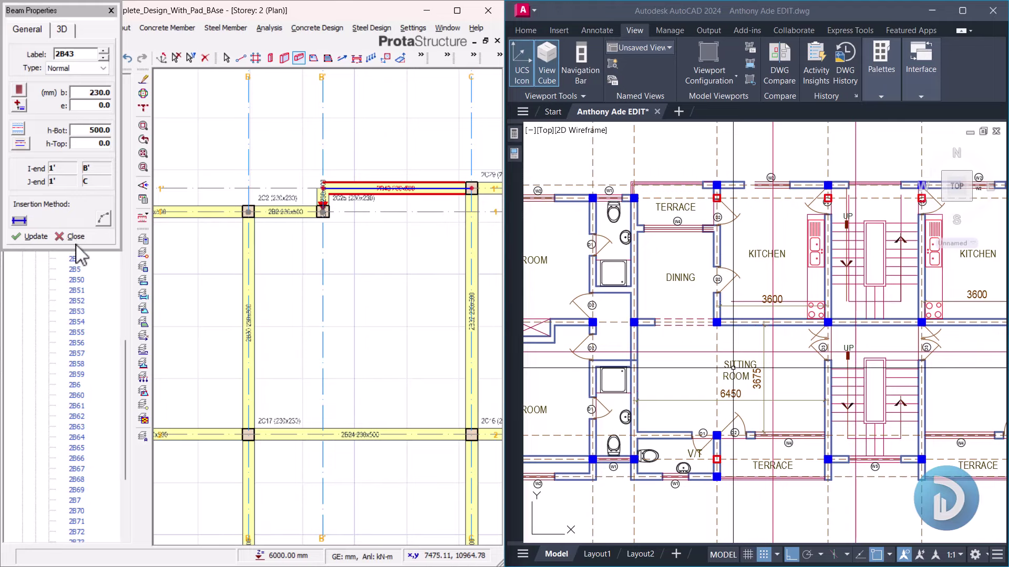
key(Escape)
Step: Compare the Storey 2 framing around axes C to E near axes 1 and 1' with the kitchen and staircase columns on the architectural plan
middle_drag(353, 279, 347, 244)
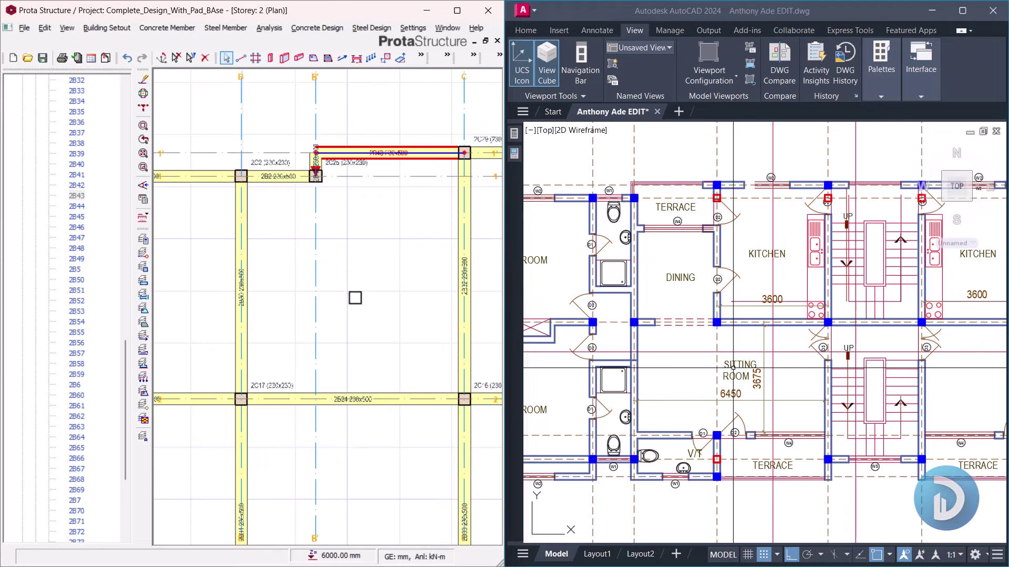
middle_drag(333, 242, 354, 226)
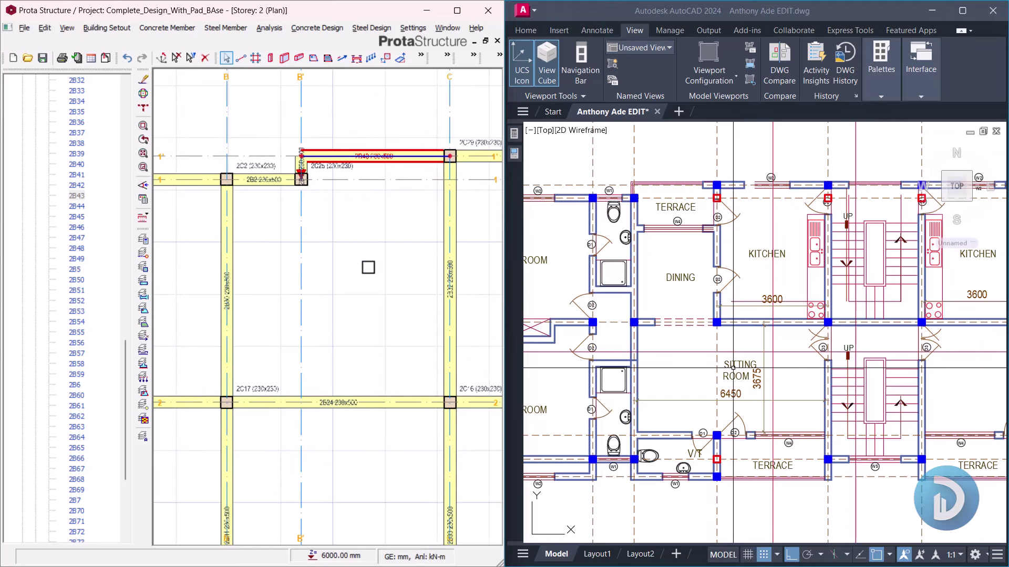
scroll(295, 277, down, 4)
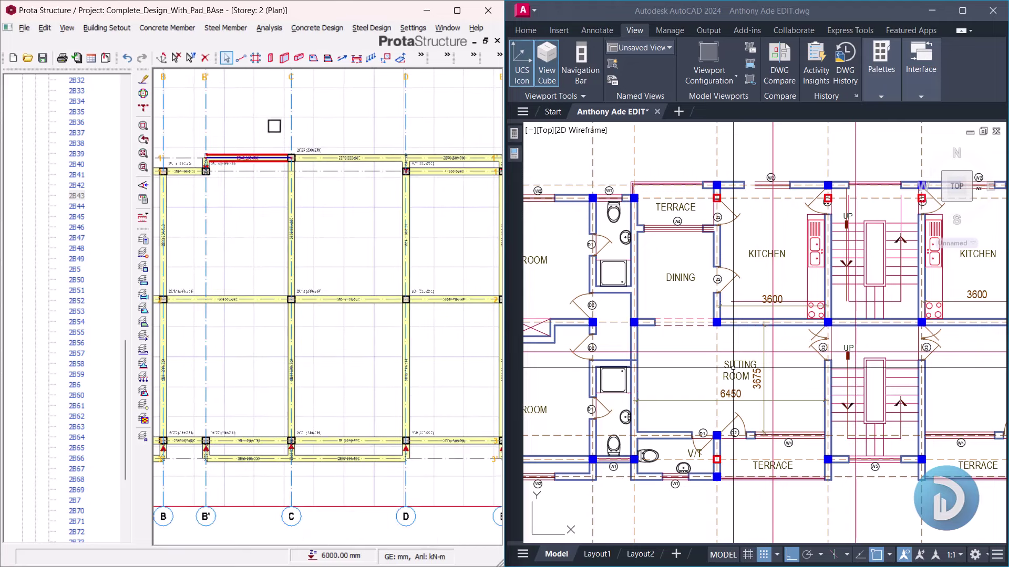
middle_drag(369, 246, 356, 214)
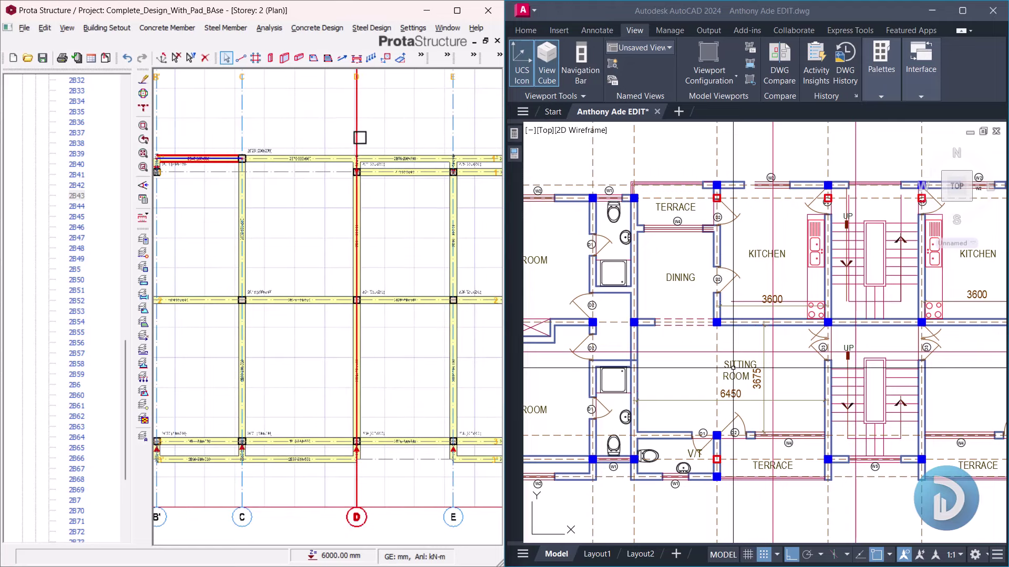
middle_drag(369, 81, 359, 127)
middle_drag(753, 197, 681, 284)
scroll(757, 305, up, 4)
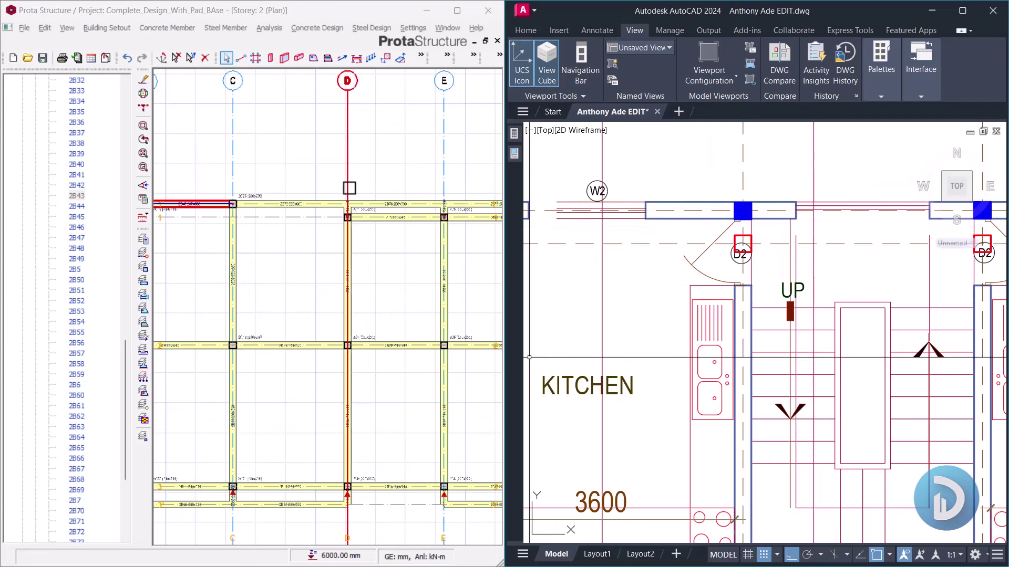
Step: Insert a 230x230 Storey 2 column where axes D and 1' intersect, using column 2C4's properties
scroll(349, 187, up, 3)
click(346, 240)
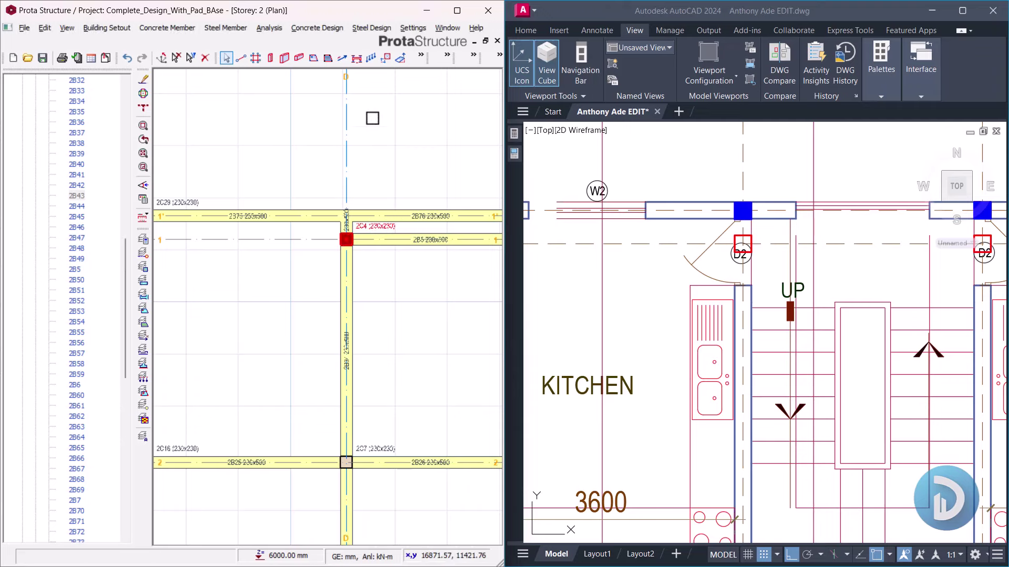
scroll(371, 126, up, 1)
right_click(377, 126)
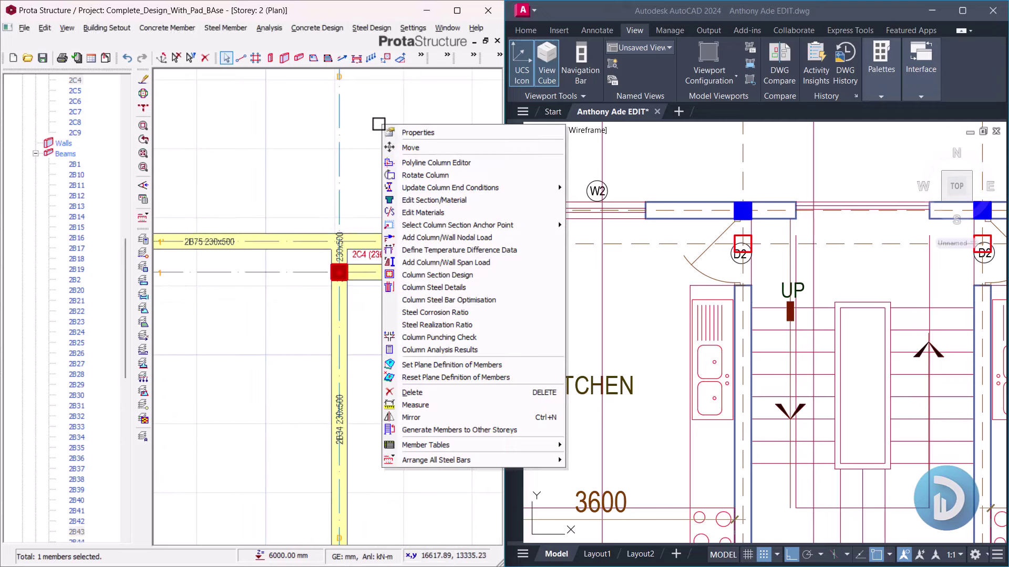
click(425, 134)
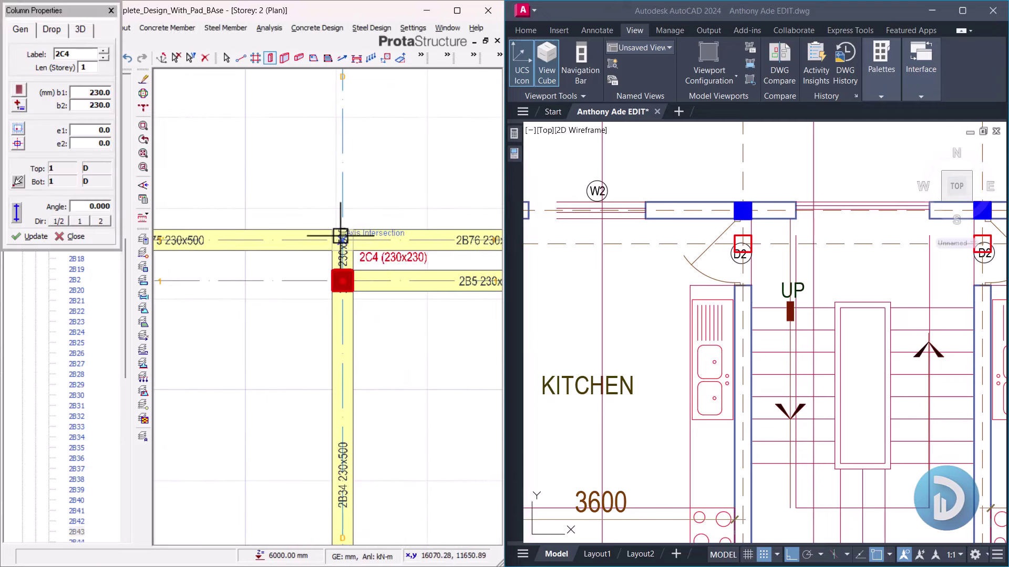
click(341, 237)
key(Escape)
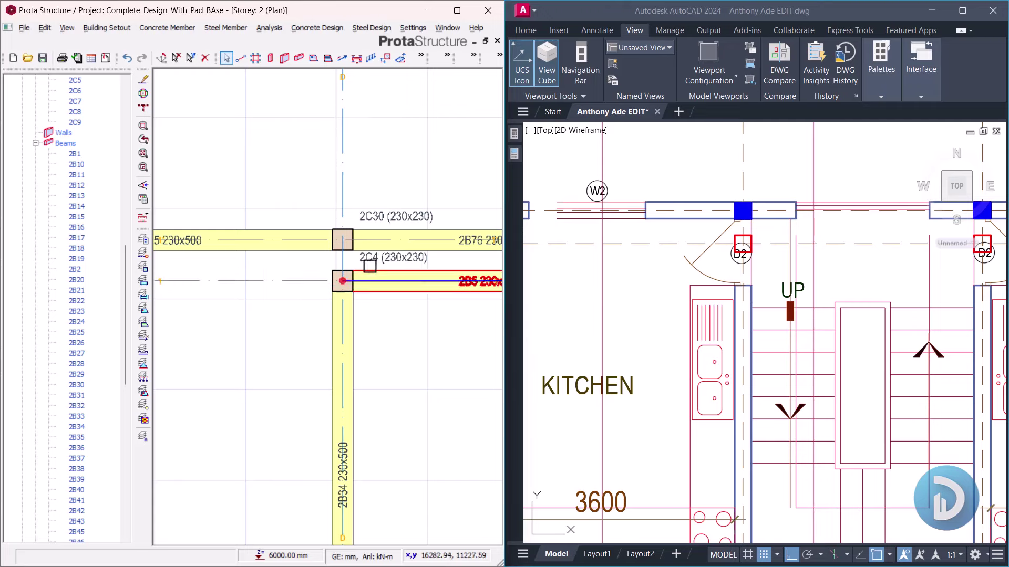
Step: Delete the Storey 2 column 2C4, beam 2B34 on axis D between axes 1 and 2, and beam 2B5 on axis 1
scroll(368, 273, down, 2)
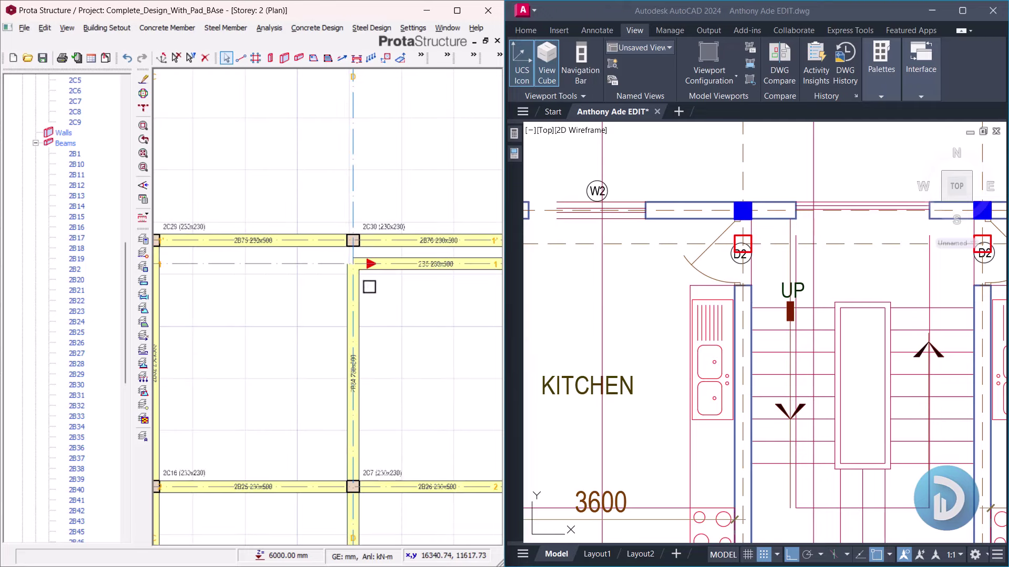
click(359, 299)
key(Delete)
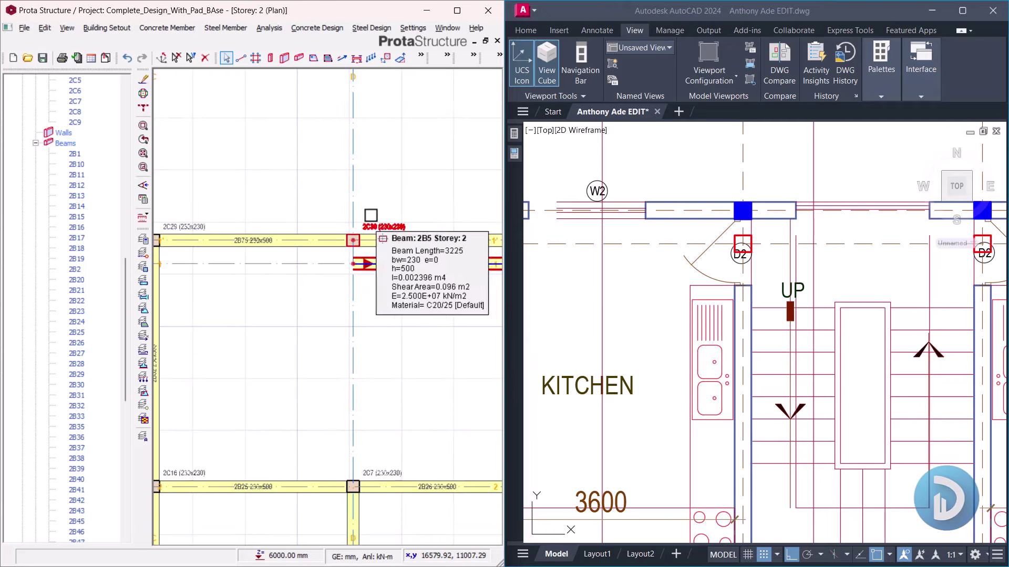
scroll(370, 207, down, 1)
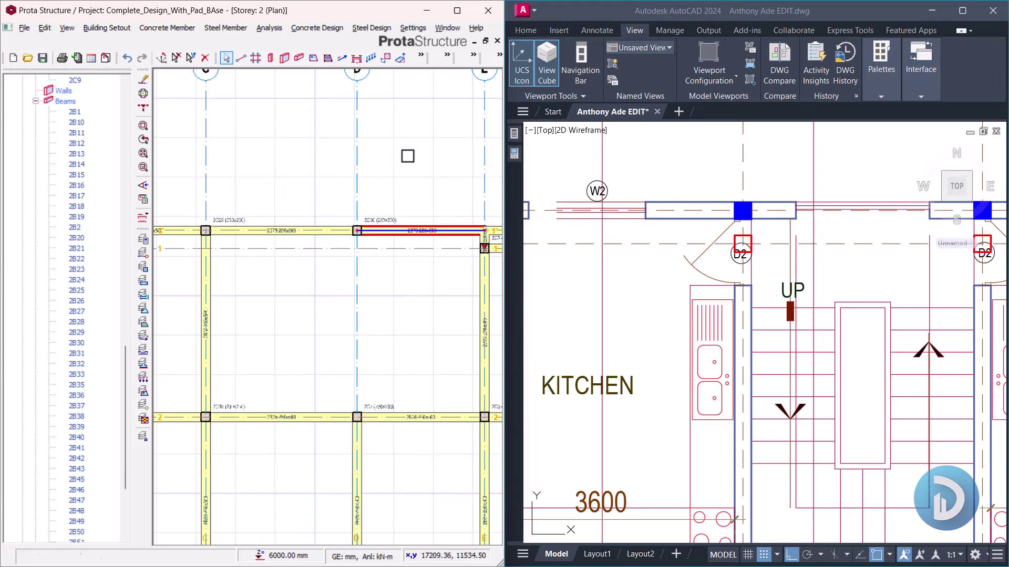
Step: Insert a 230x500 beam on axis D from column 2C7 on axis 2 to column 2C30 on axis 1', using beam 2B76's properties
right_click(406, 153)
click(414, 160)
scroll(374, 392, up, 2)
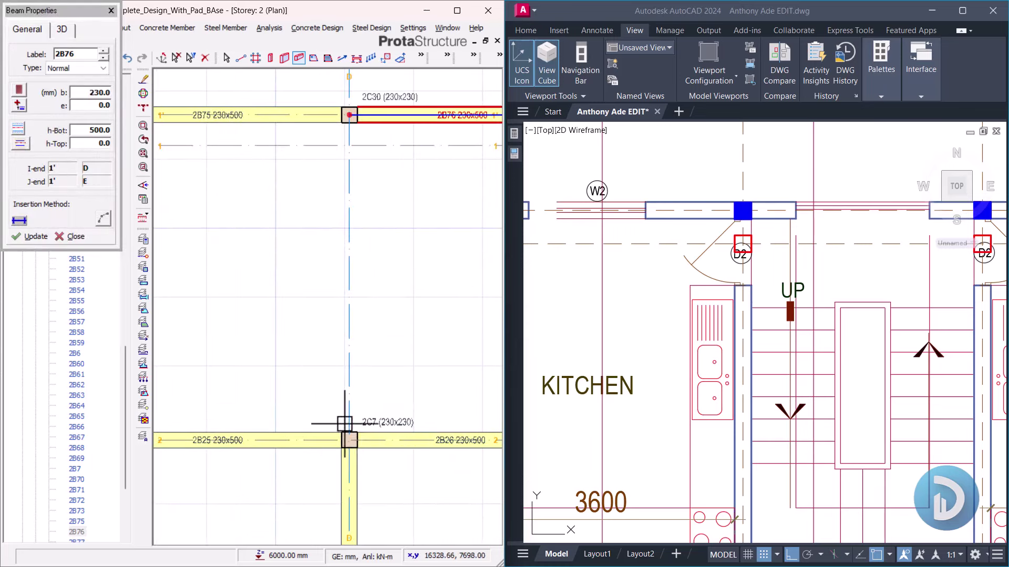
click(348, 441)
click(348, 115)
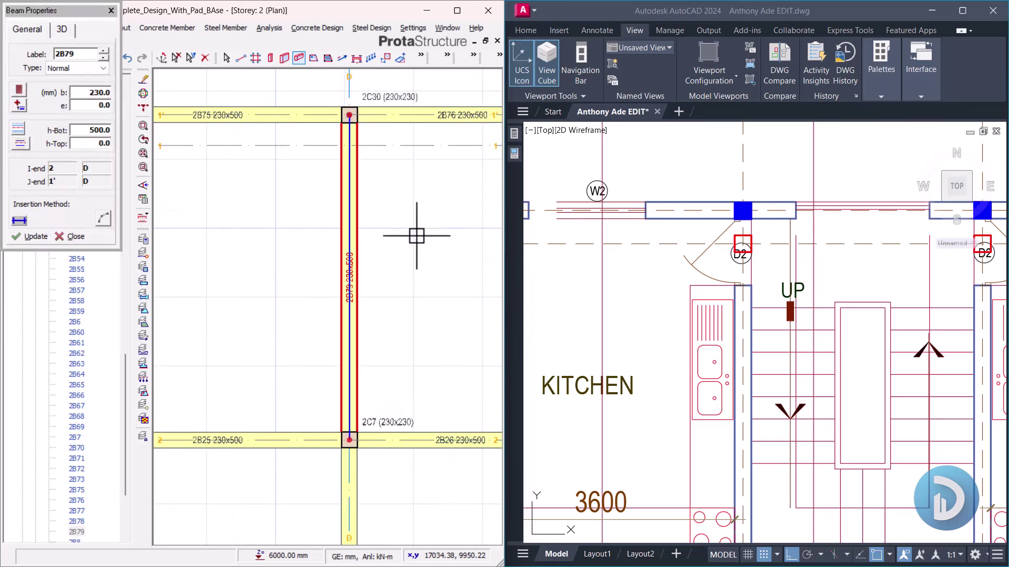
scroll(416, 236, down, 3)
scroll(379, 252, down, 2)
middle_drag(379, 252, 358, 251)
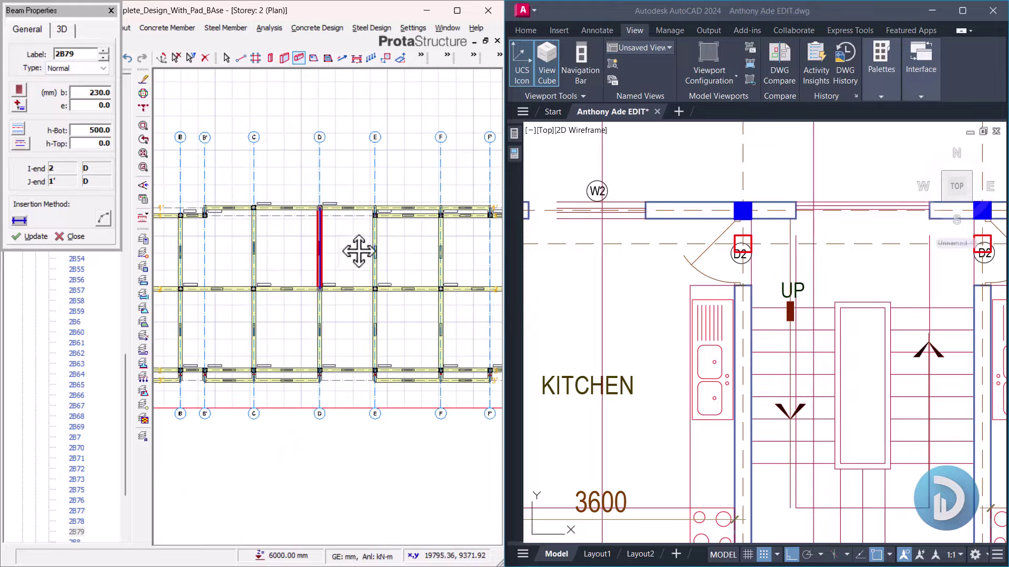
key(Escape)
Step: Insert a 230x500 beam on axis F between column 2C32 on axis 1' and column 2C11 on axis 2, using beam 2B44's properties
scroll(376, 213, up, 3)
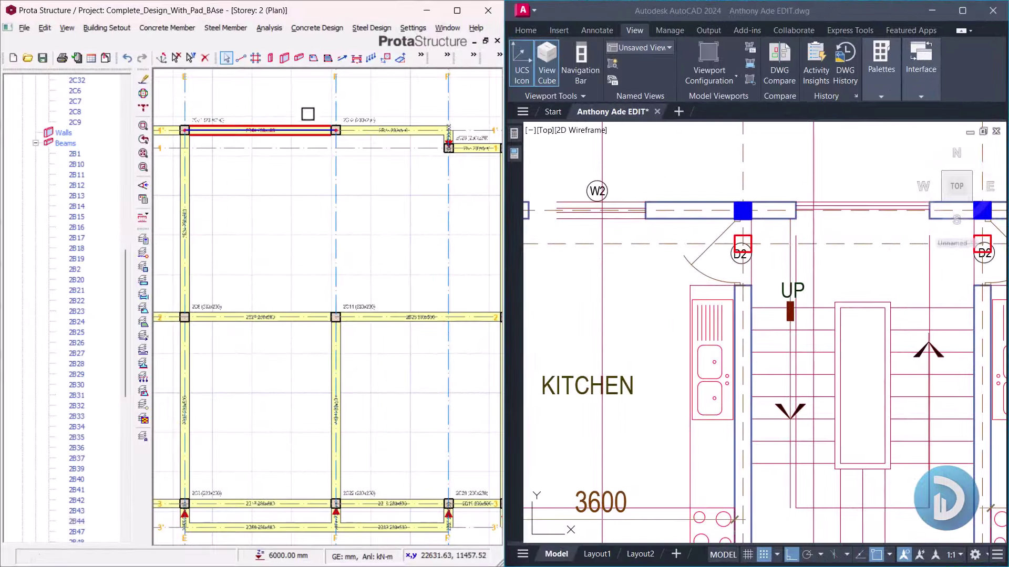
right_click(307, 107)
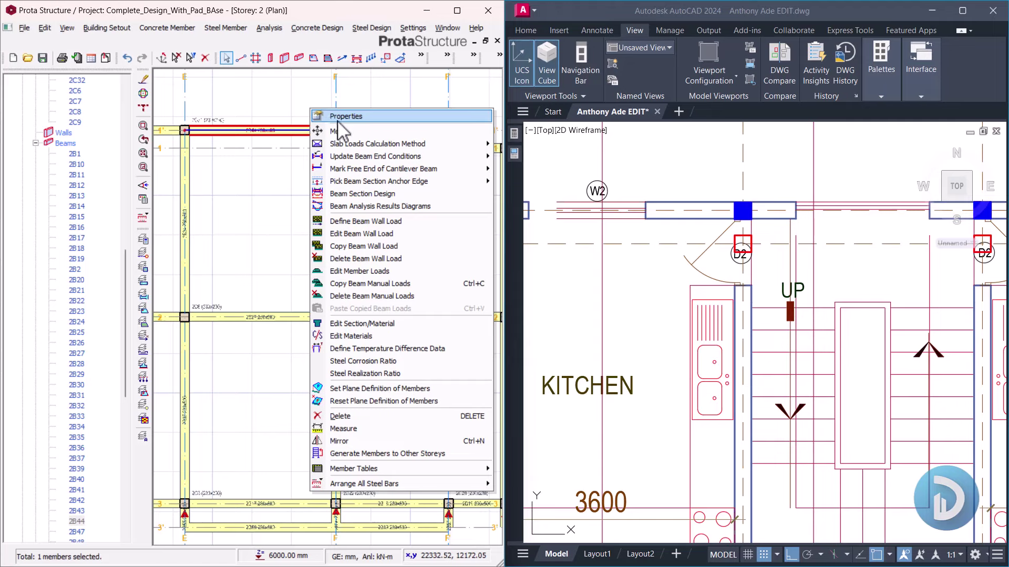
key(Escape)
double_click(339, 131)
scroll(340, 132, up, 4)
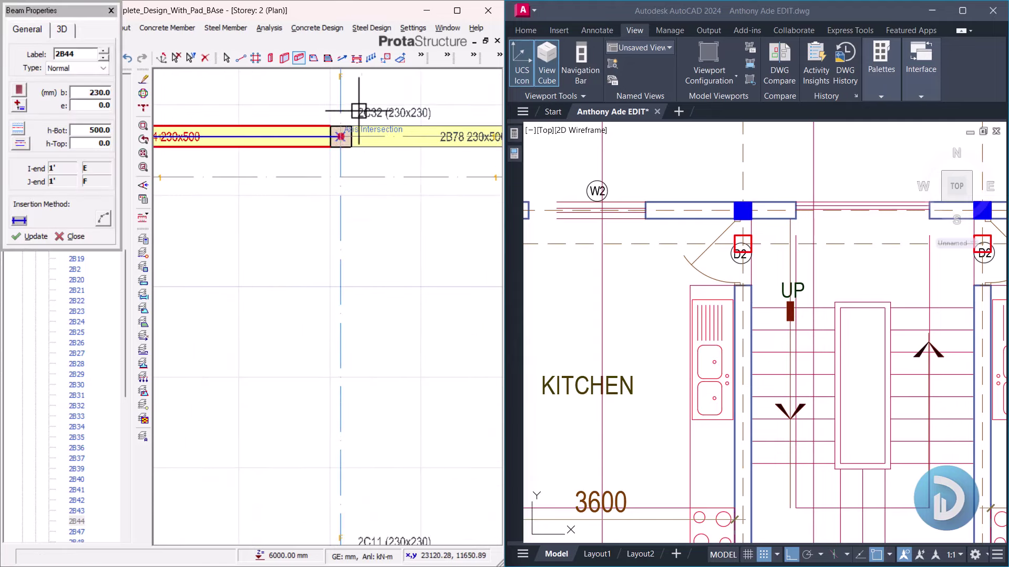
scroll(359, 107, down, 4)
scroll(356, 257, up, 4)
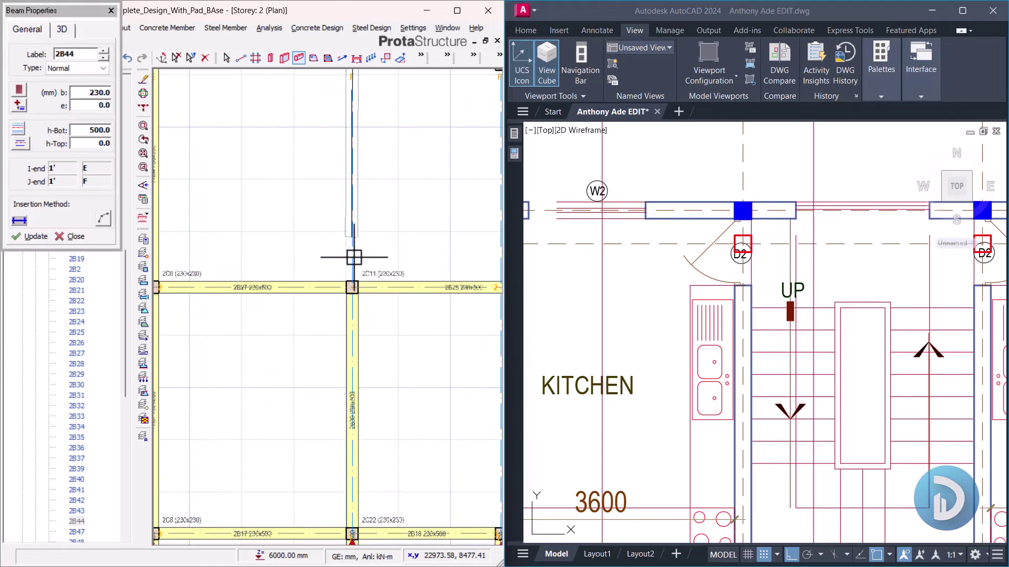
click(352, 287)
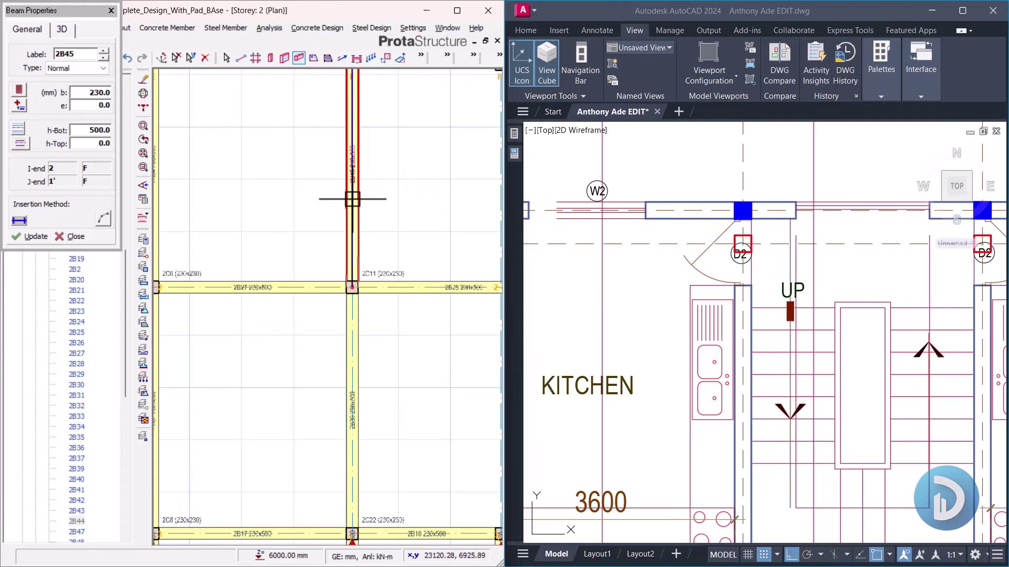
key(Escape)
click(76, 238)
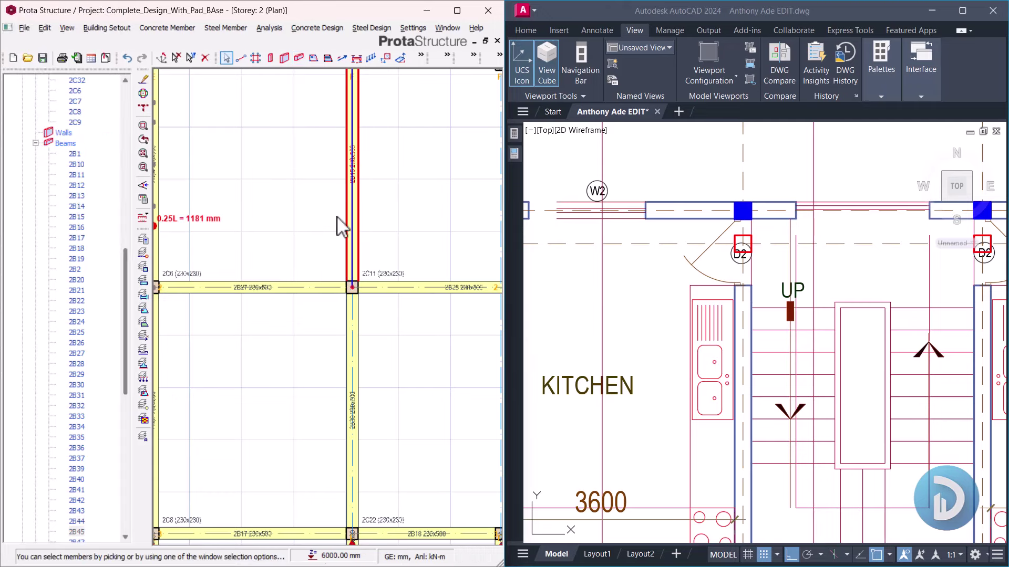
Step: Switch the Storey 2 view from plan to 3D and examine the column and beam frame from different angles
scroll(339, 326, down, 4)
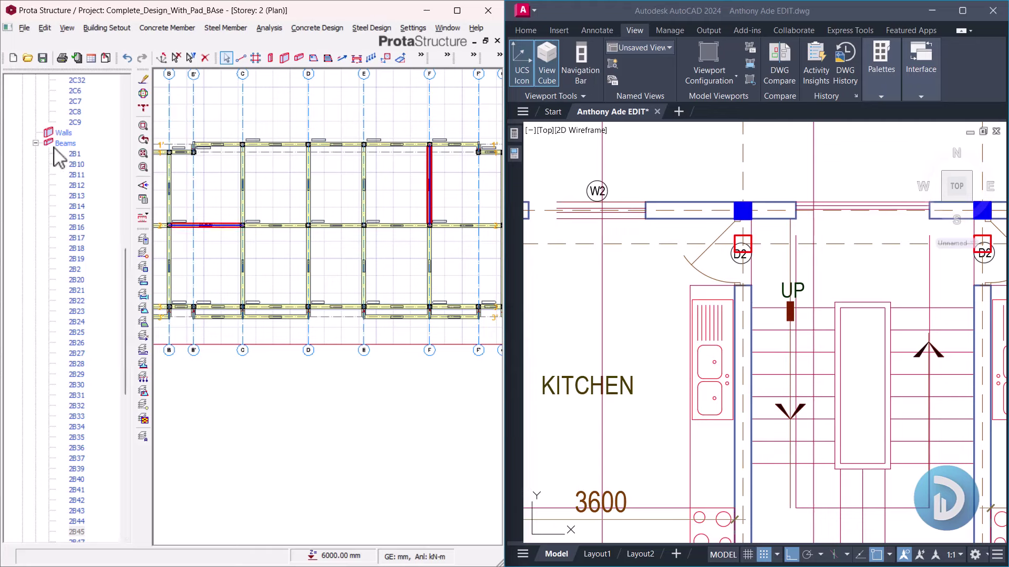
scroll(98, 150, up, 15)
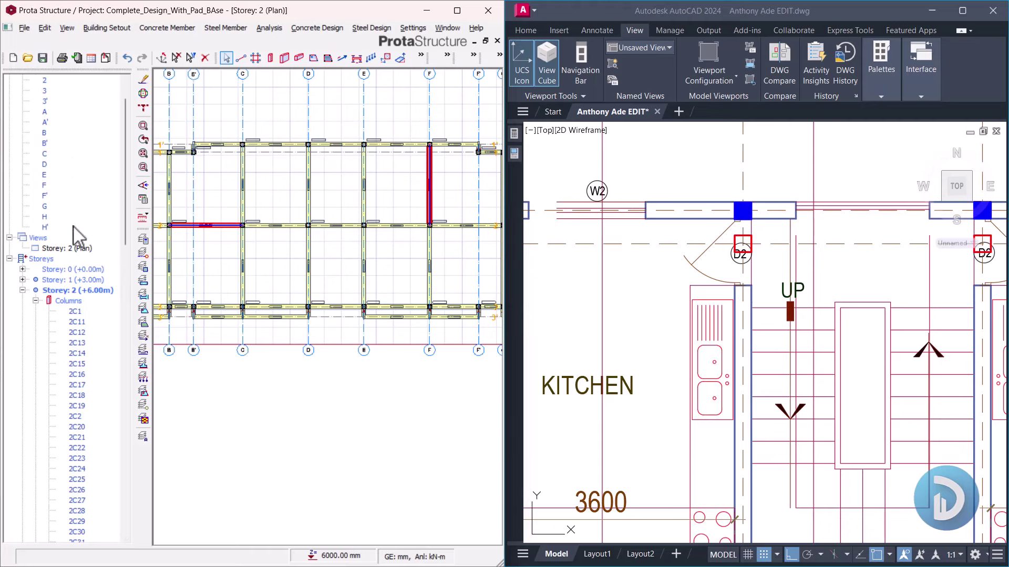
right_click(73, 251)
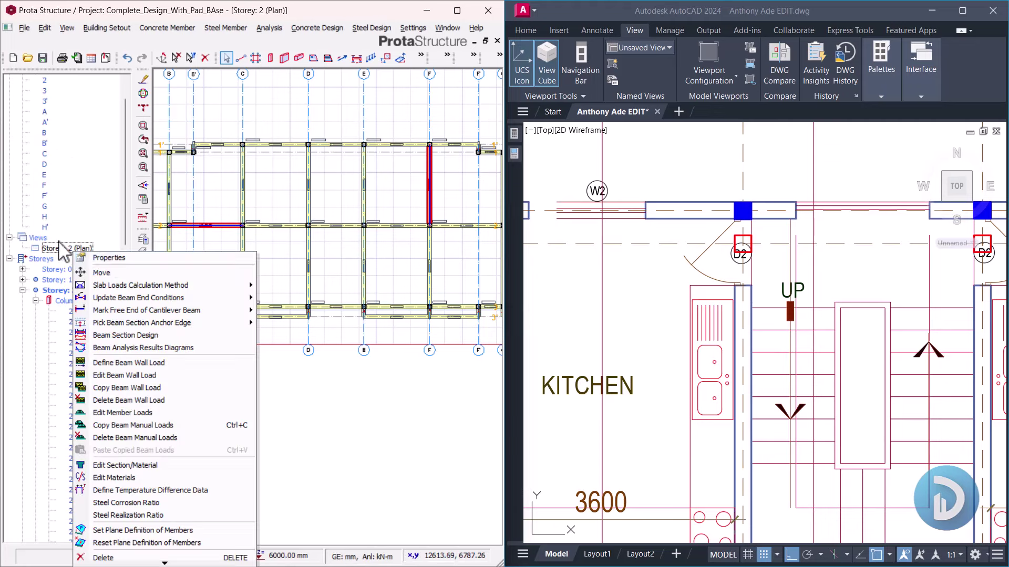
click(59, 244)
right_click(59, 246)
click(52, 249)
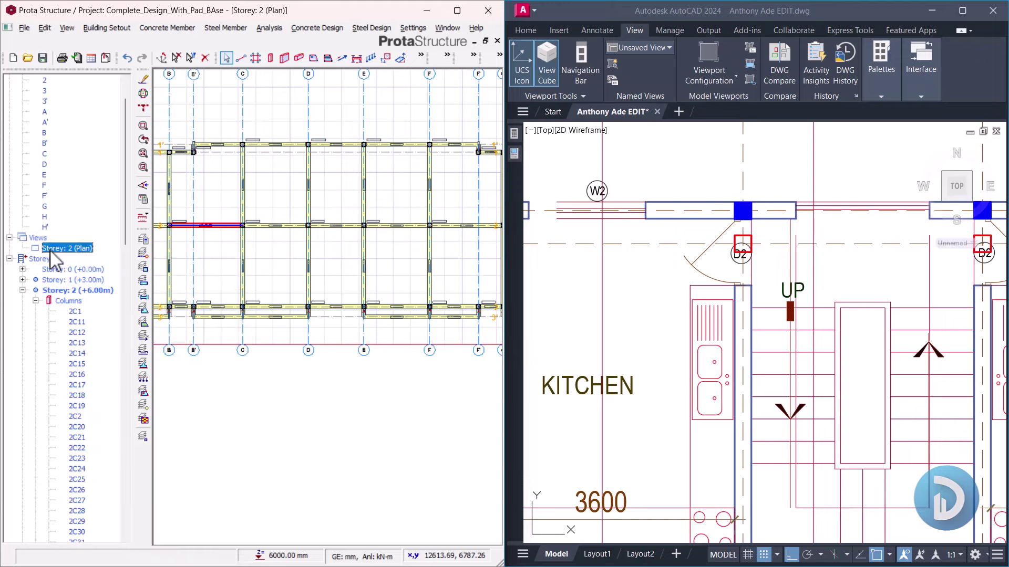
click(63, 266)
drag(247, 310, 326, 280)
scroll(313, 328, up, 5)
scroll(442, 303, down, 3)
drag(442, 303, 232, 213)
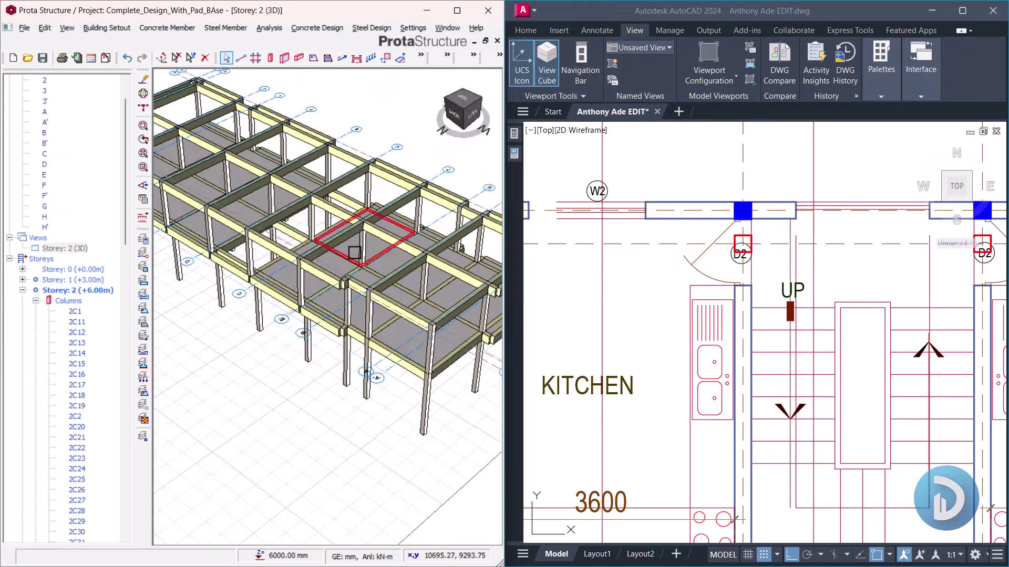
Step: Return the Storey 2 view to plan and compare the framing around axes F' to H' with the first floor plan
right_click(81, 256)
click(107, 256)
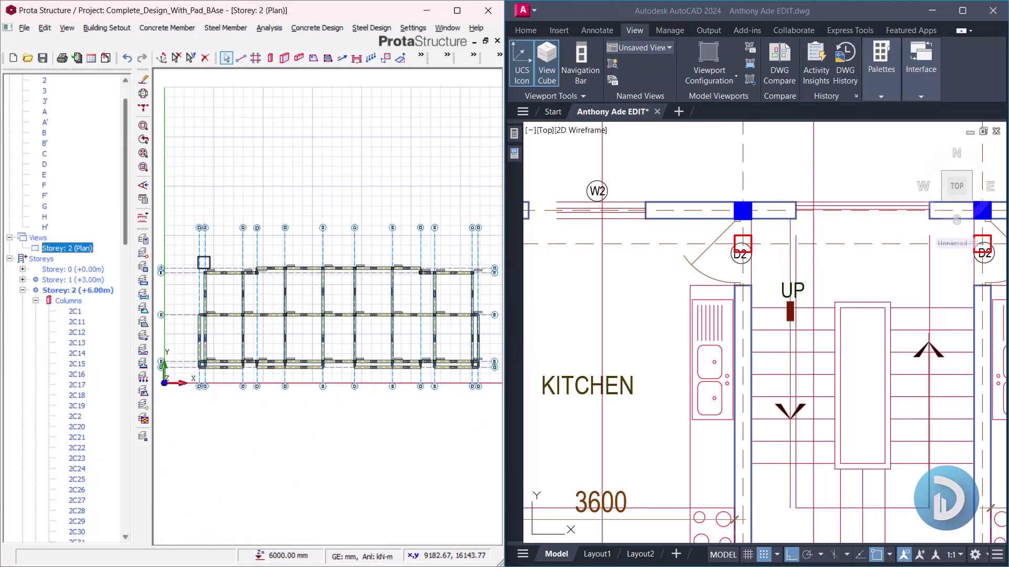
scroll(679, 257, down, 5)
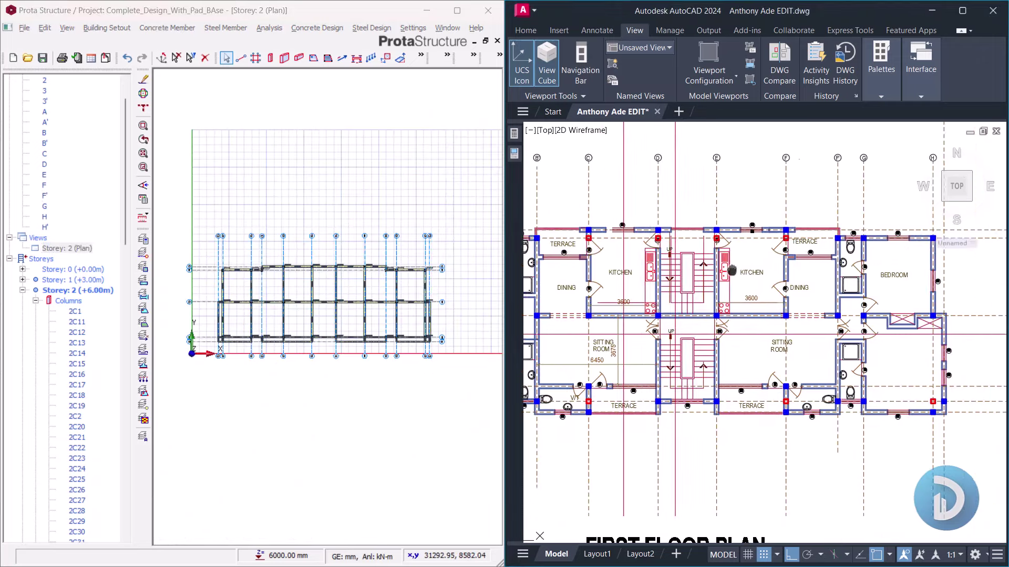
scroll(412, 284, up, 2)
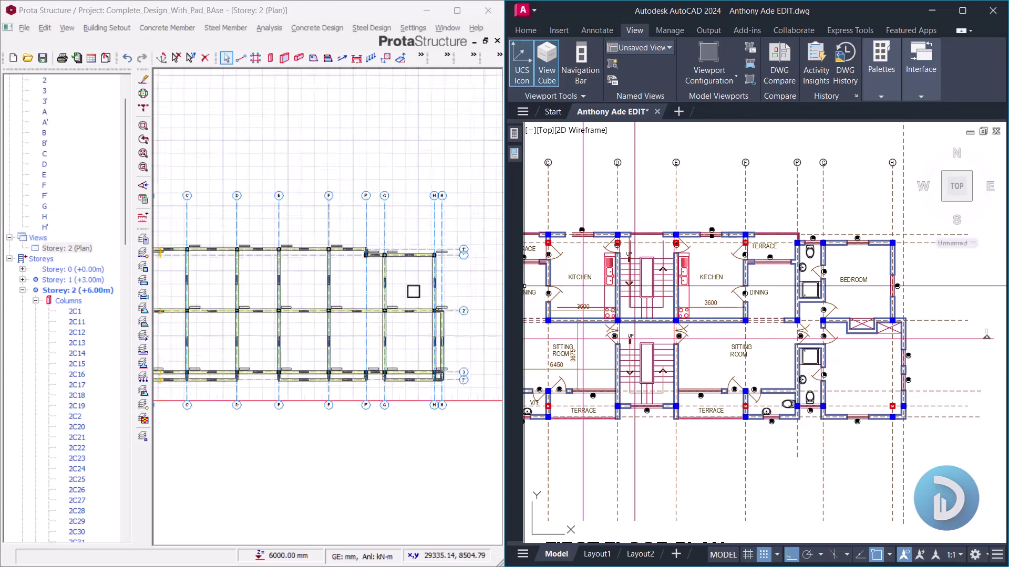
scroll(327, 254, up, 2)
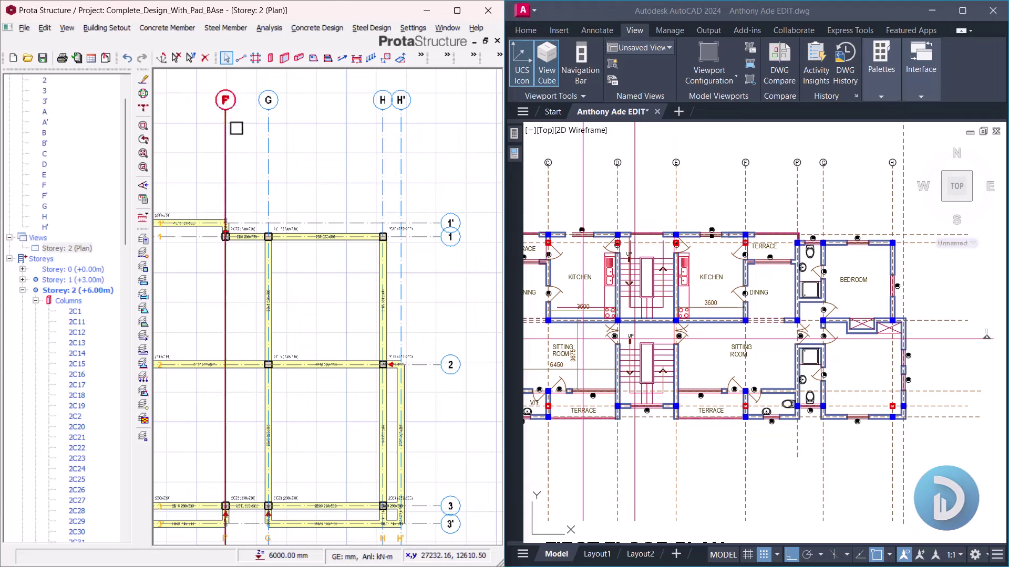
scroll(709, 236, up, 5)
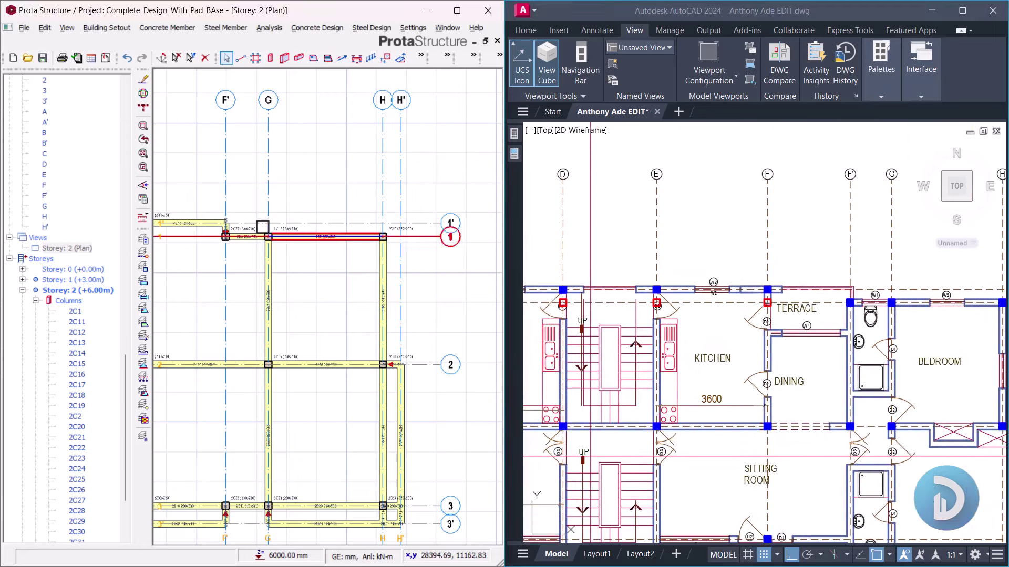
middle_drag(293, 205, 372, 235)
middle_drag(297, 252, 353, 259)
Step: Examine the terrace corner at axis F' between axes 1 and 1' in both the Storey 2 model and the architectural plan
click(360, 273)
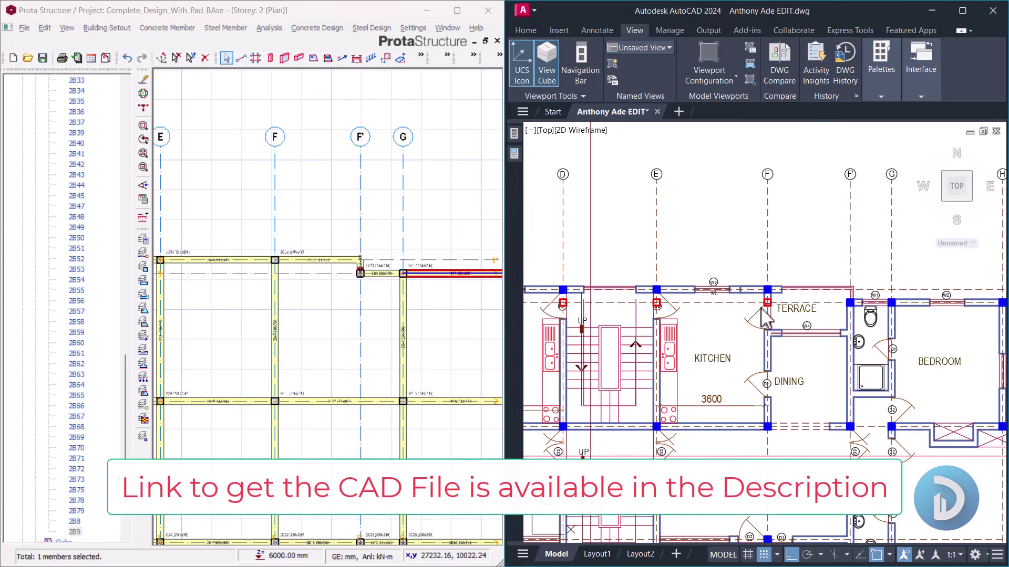
scroll(366, 264, up, 2)
scroll(357, 268, up, 1)
scroll(359, 274, down, 1)
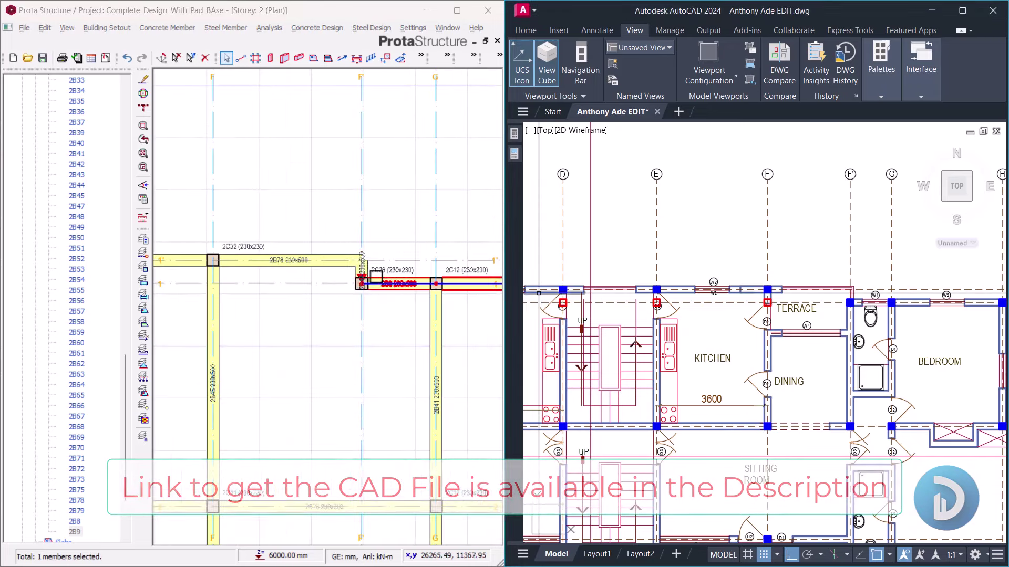
click(788, 282)
scroll(841, 289, up, 4)
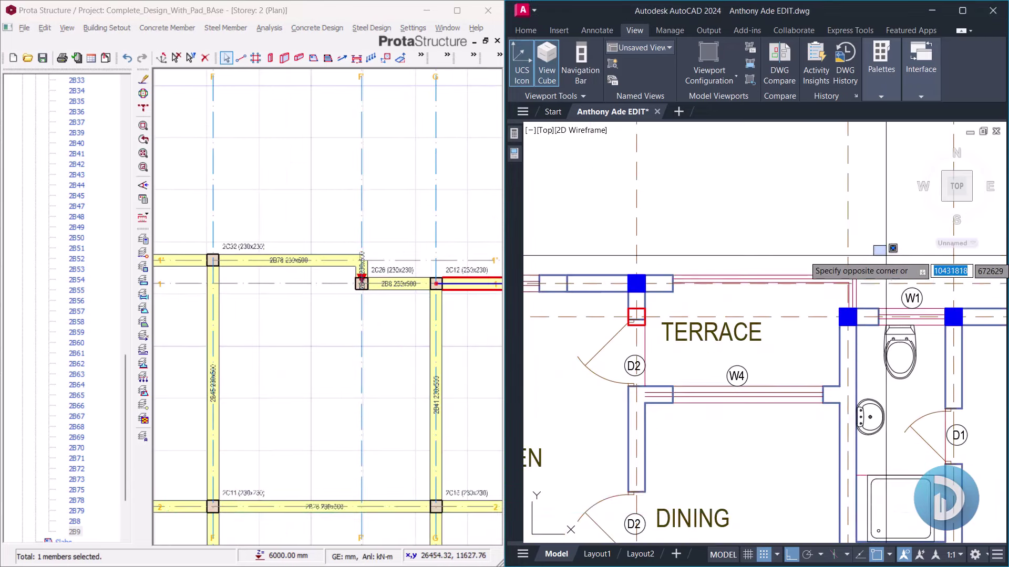
click(840, 316)
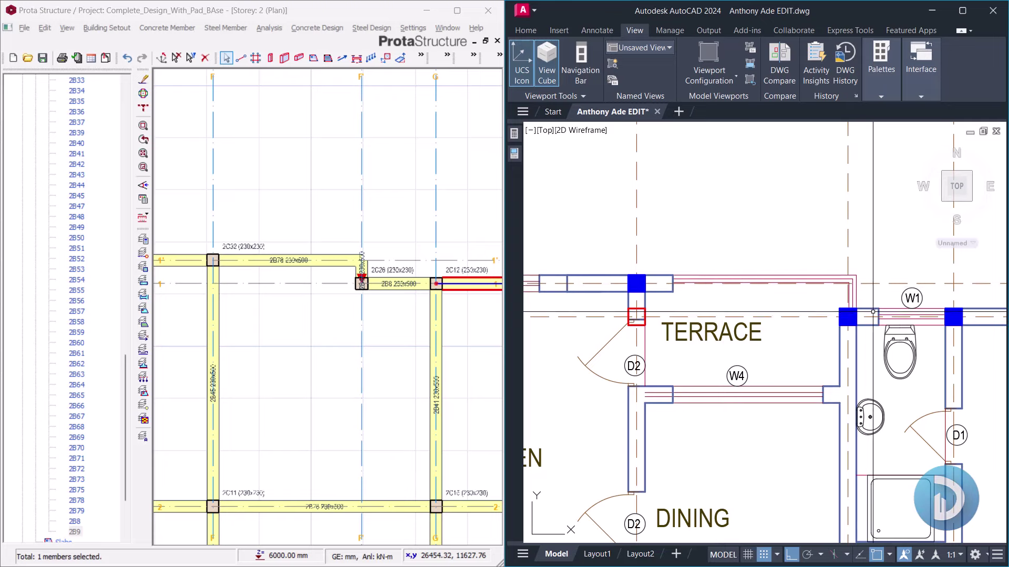
scroll(372, 228, down, 2)
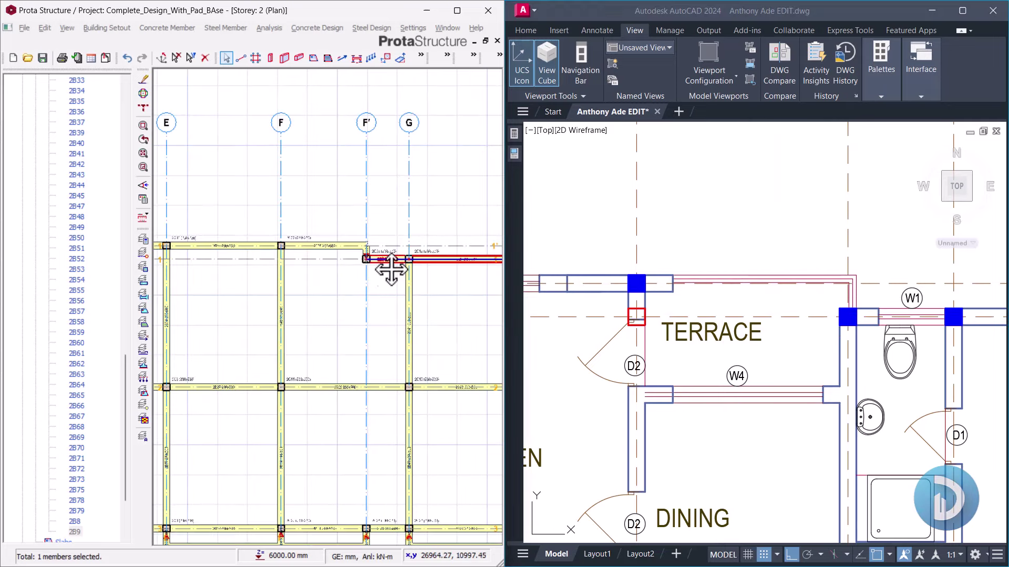
Step: Compare the bedroom framing between axes F and H with the architectural plan, and check the Storey 2 framing around axes B to D
scroll(846, 330, down, 5)
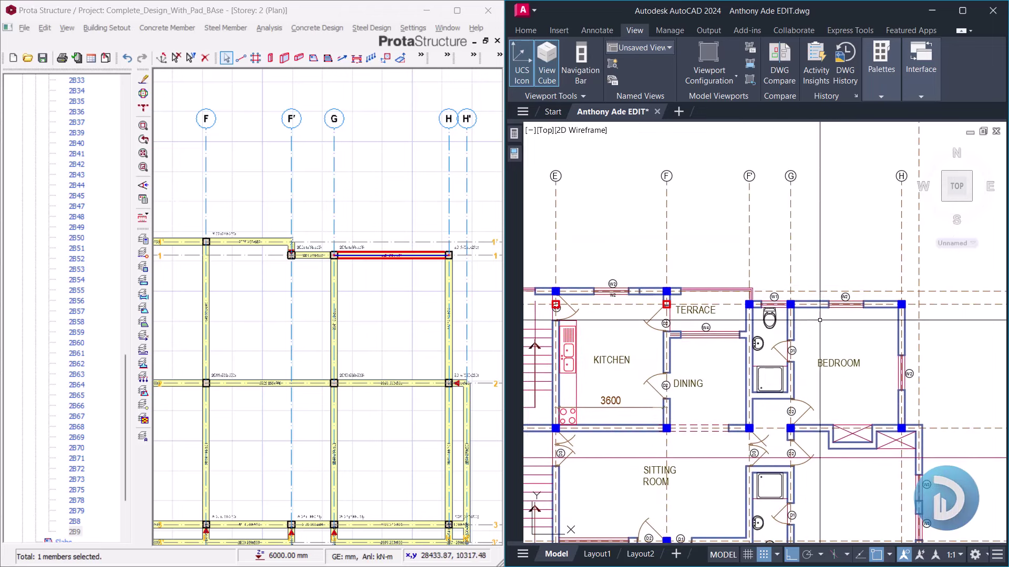
middle_drag(881, 320, 828, 327)
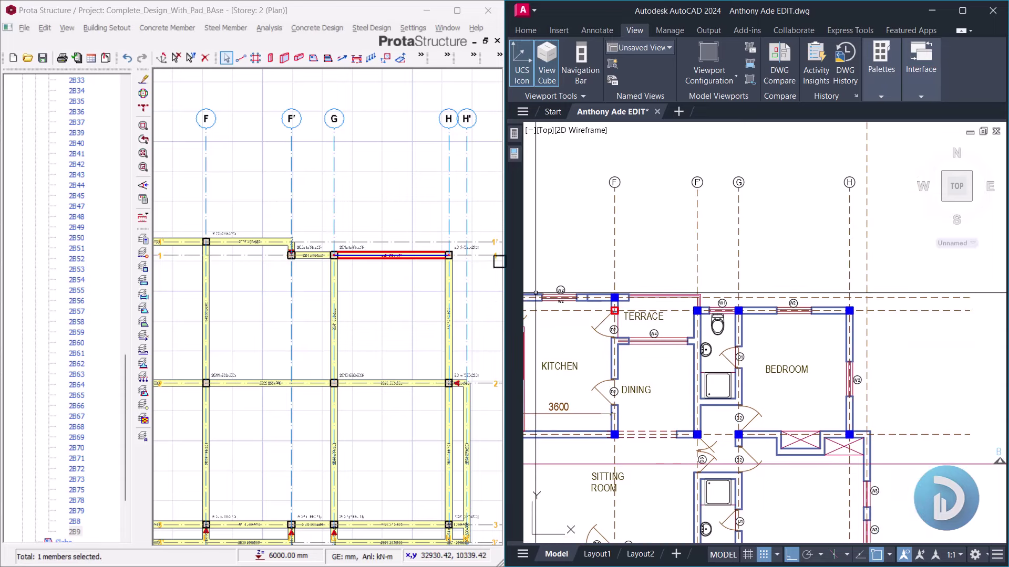
scroll(264, 272, down, 2)
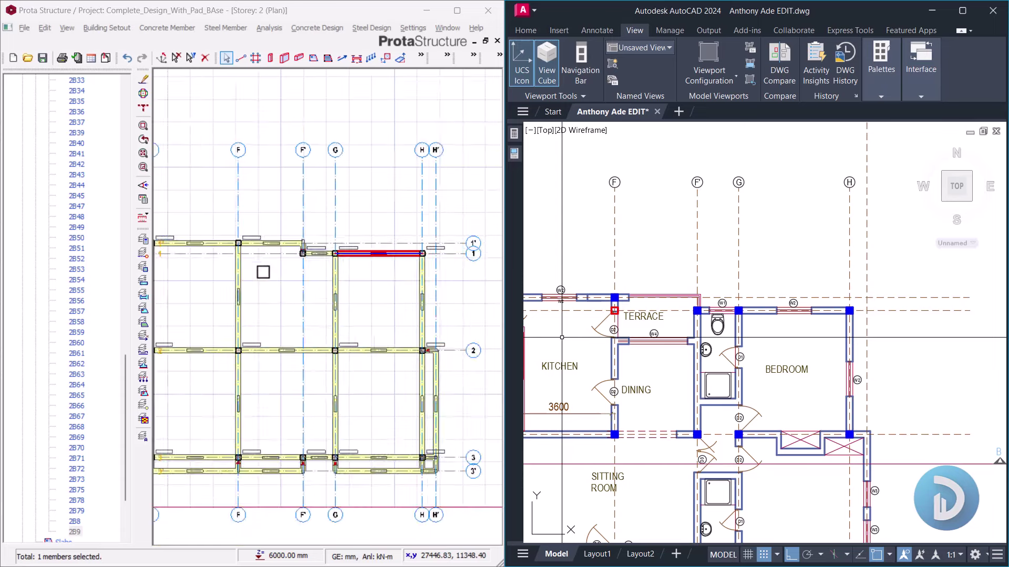
scroll(336, 250, down, 2)
scroll(371, 293, down, 2)
middle_drag(278, 273, 298, 276)
scroll(360, 263, up, 2)
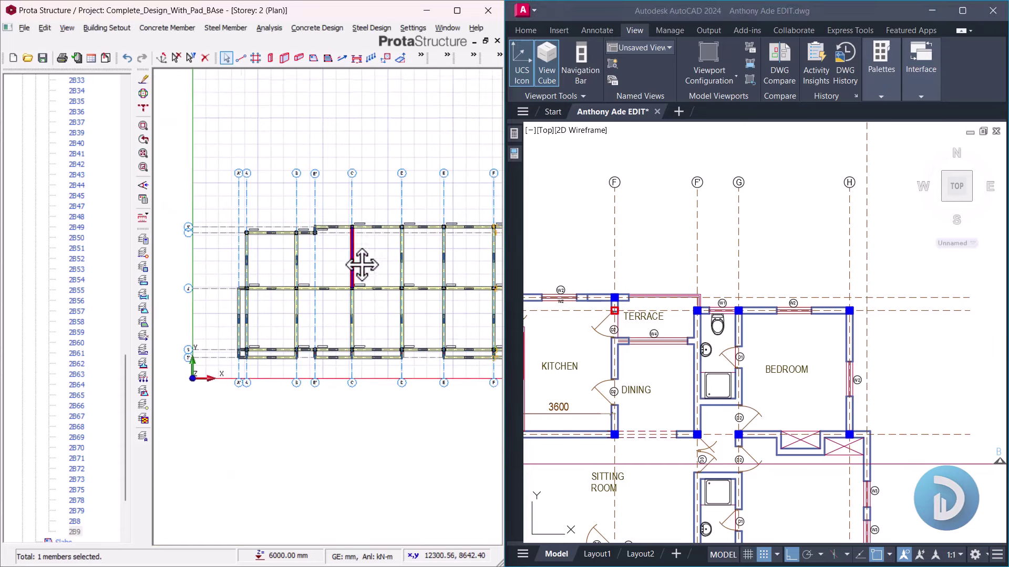
Step: Compare the Storey 2 framing around axes A' to B and 2 to 3' with the corner bedroom in the architectural plan
scroll(266, 266, up, 2)
scroll(236, 288, up, 1)
scroll(321, 225, up, 1)
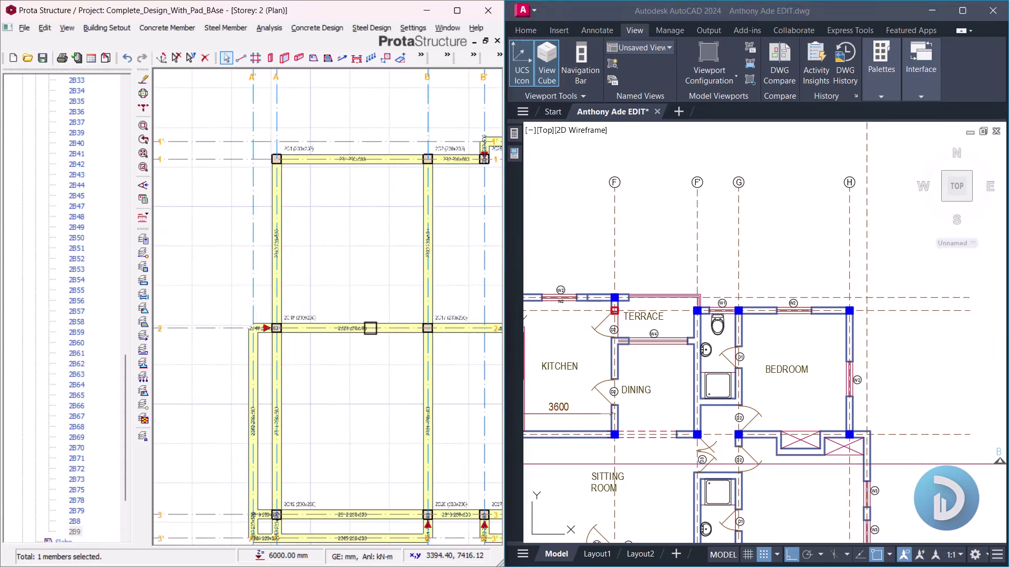
scroll(709, 309, down, 8)
scroll(709, 308, up, 5)
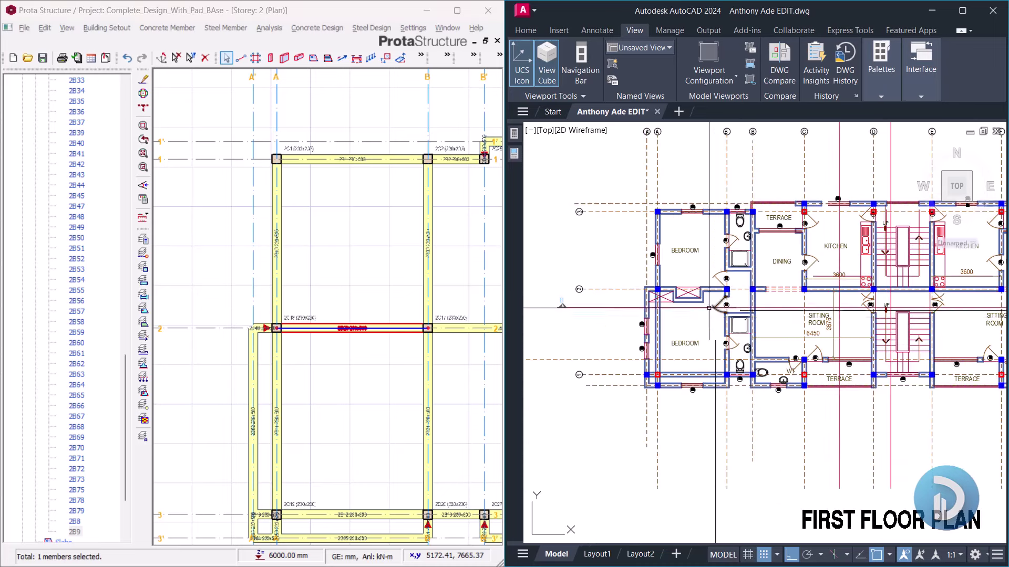
scroll(709, 308, up, 4)
middle_drag(701, 310, 720, 251)
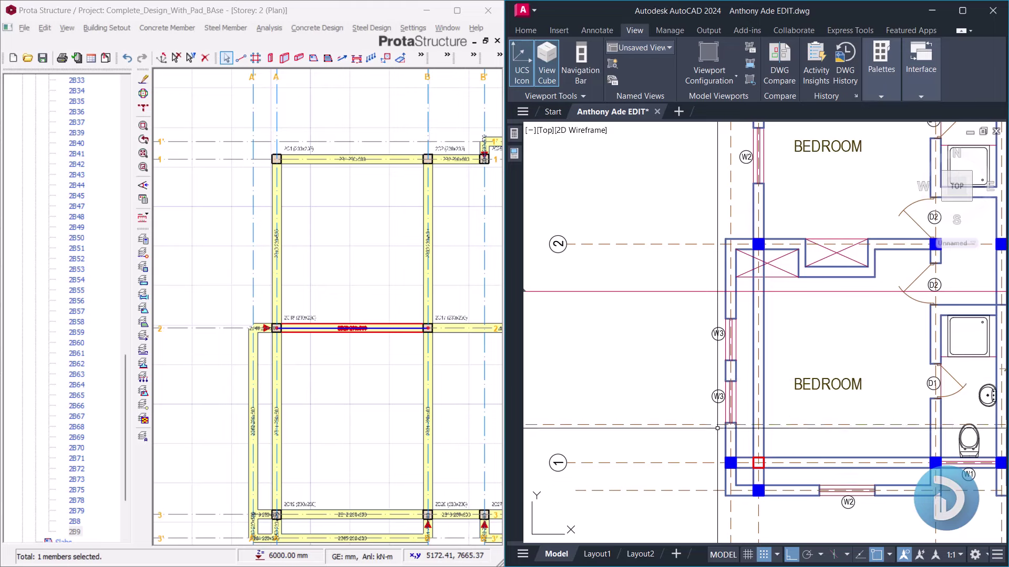
scroll(268, 333, up, 2)
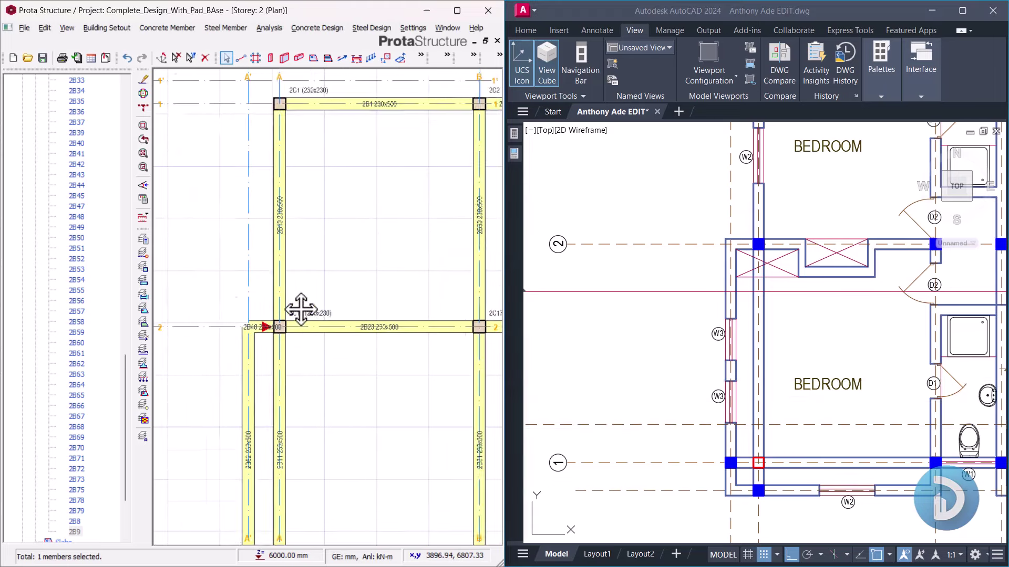
middle_drag(300, 310, 300, 301)
middle_drag(281, 339, 298, 228)
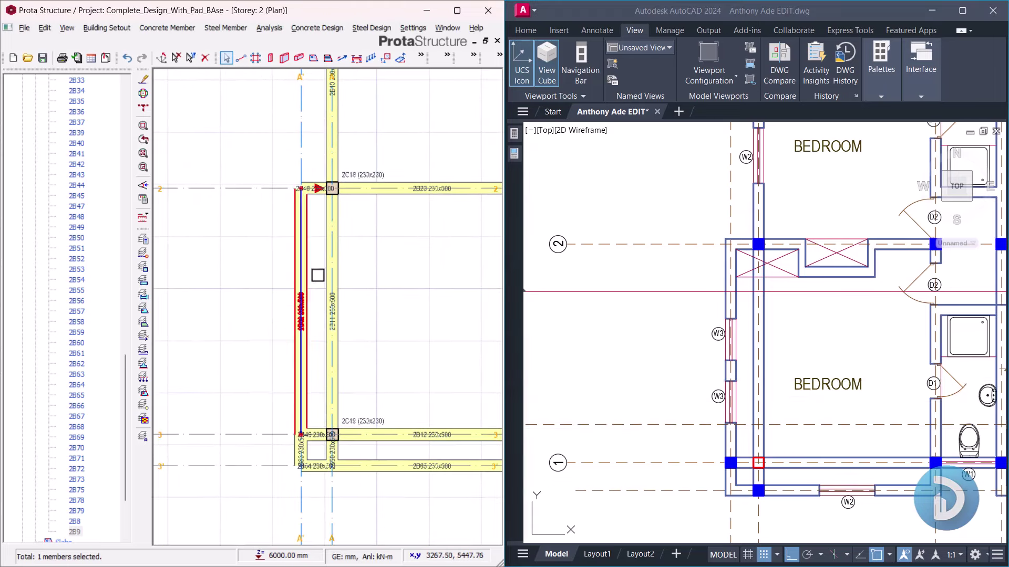
middle_drag(351, 312, 360, 273)
scroll(361, 273, up, 1)
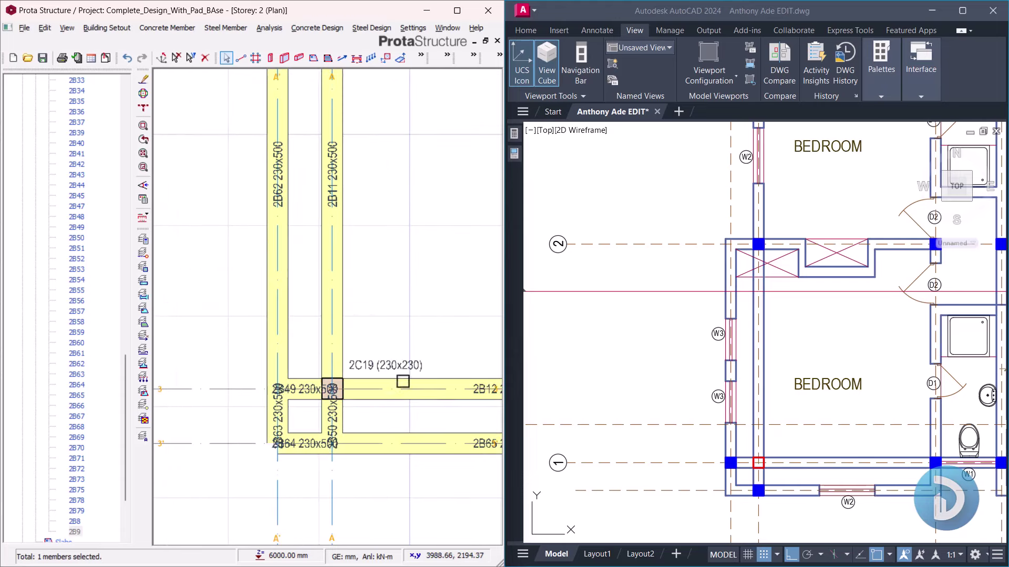
scroll(763, 380, up, 3)
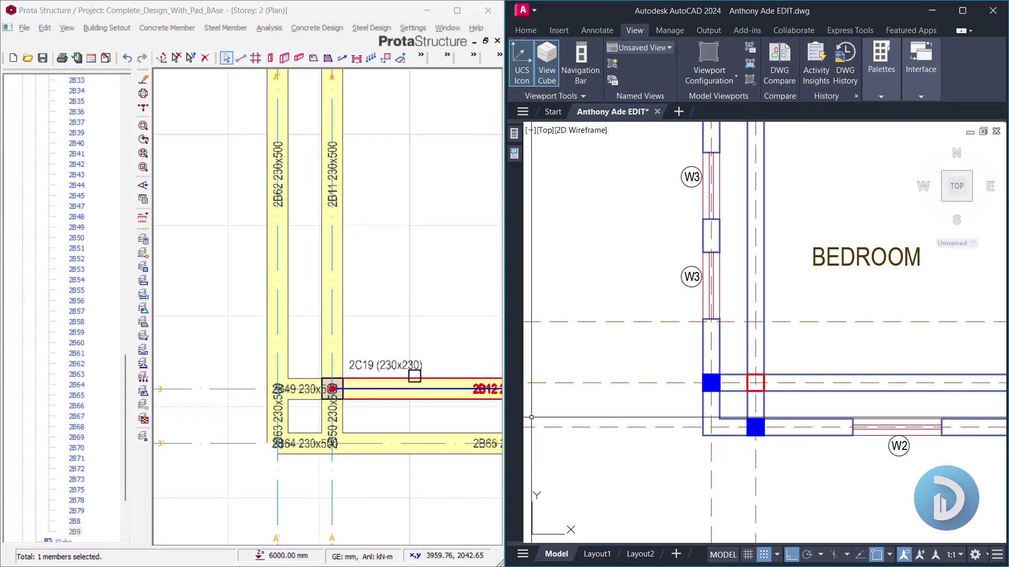
Step: Place 230x230 columns at axis intersections A'/3 and A/3', starting from the properties of the column at A/3
click(332, 389)
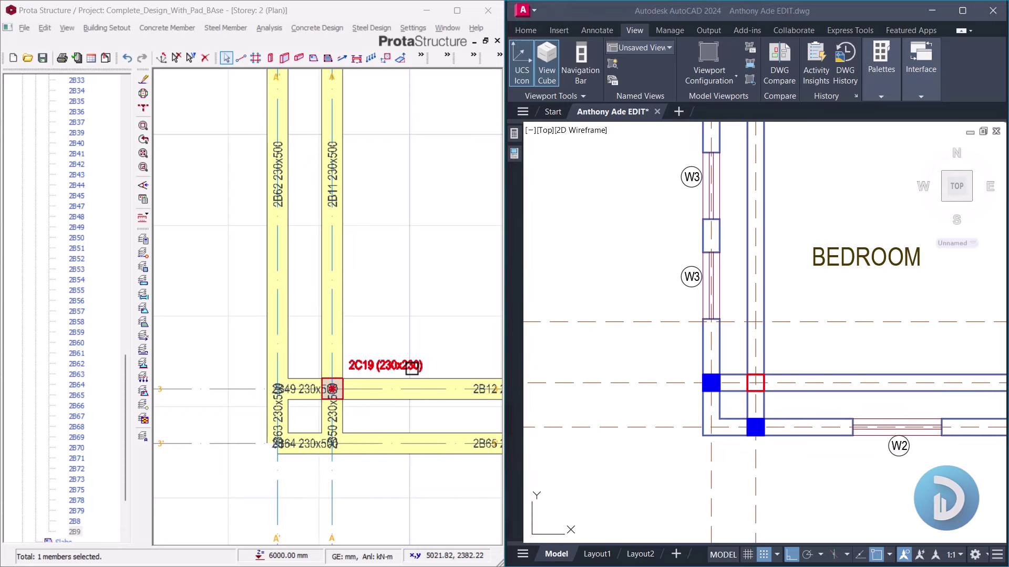
right_click(367, 362)
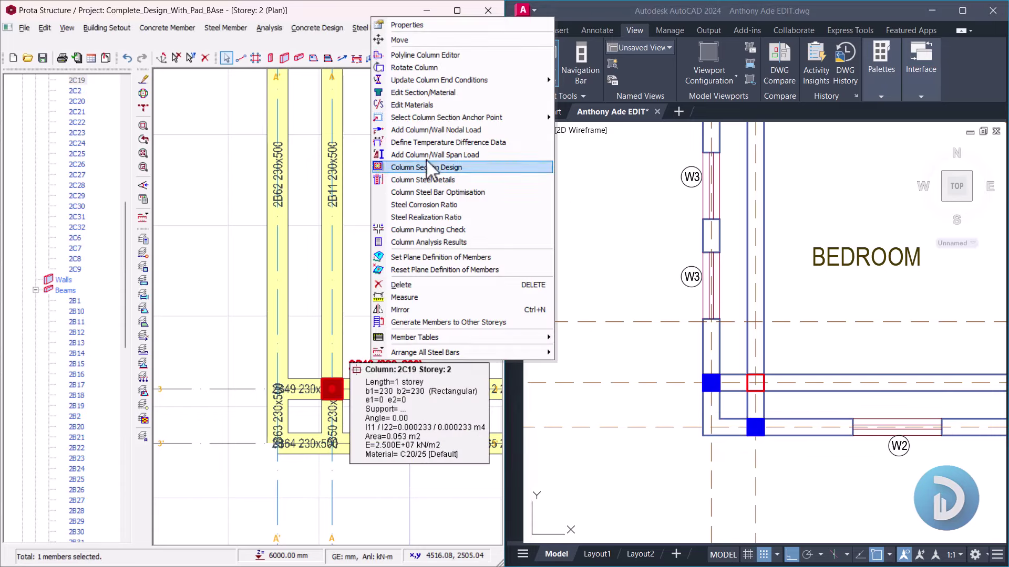
click(434, 26)
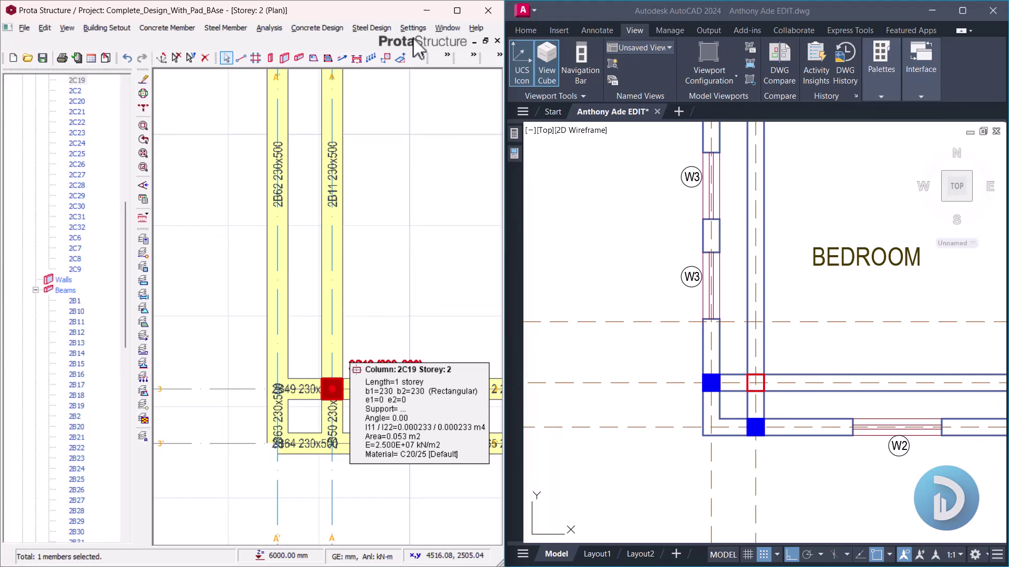
click(279, 390)
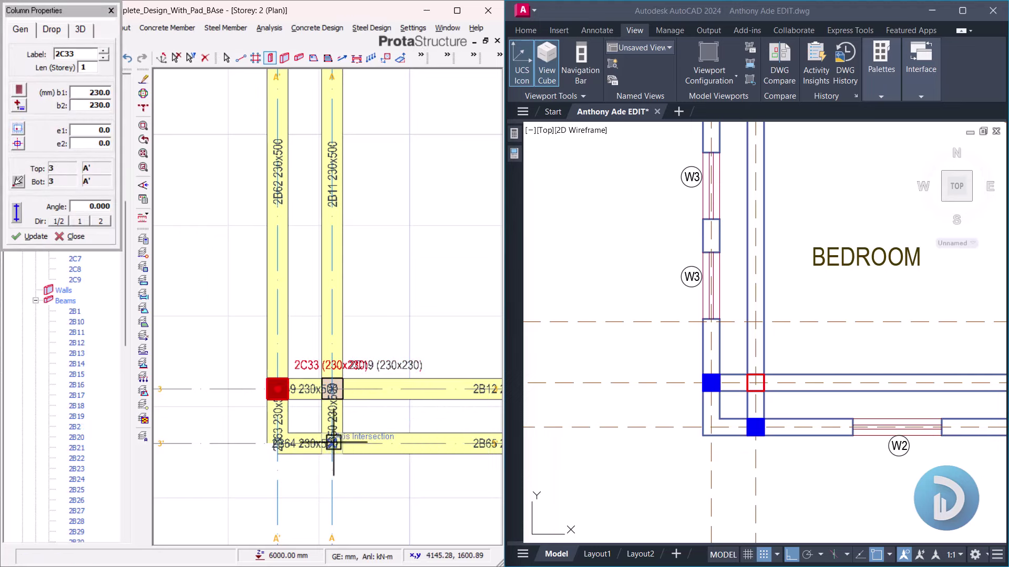
click(332, 443)
scroll(369, 299, down, 2)
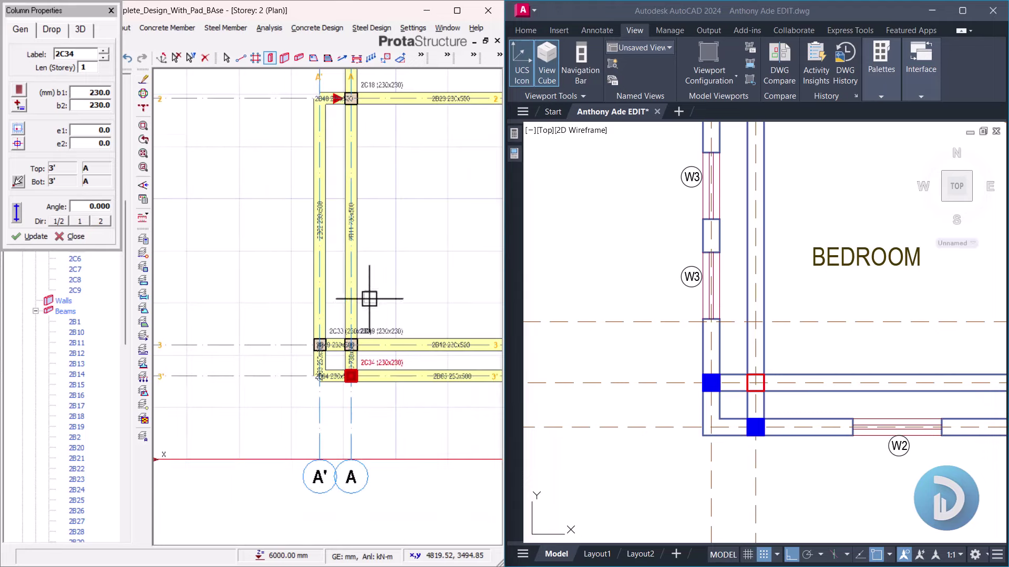
key(Escape)
Step: Check the architectural plan, then delete the column at A/3 and the beam on axis A between axes 2 and 3
click(762, 313)
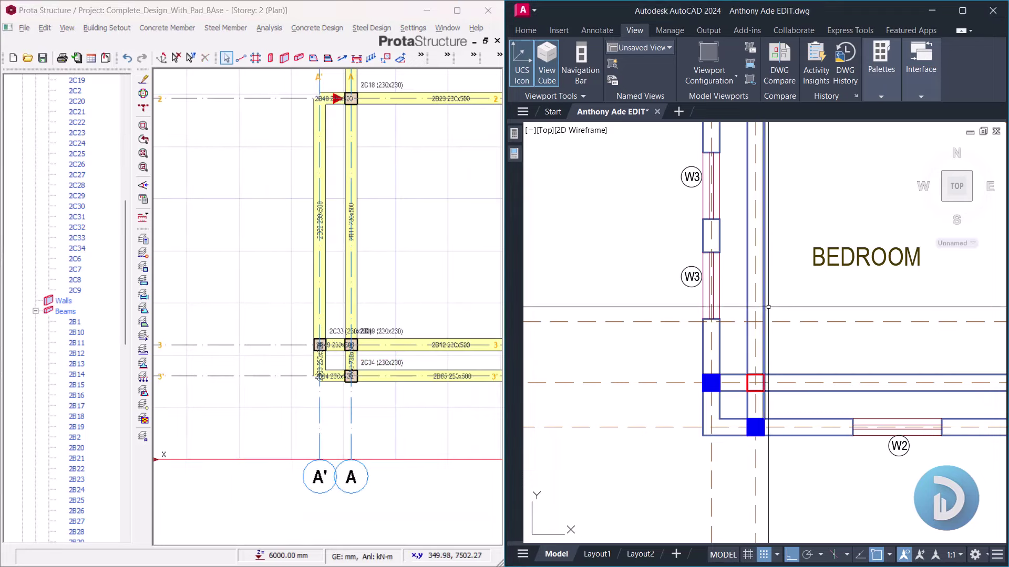
scroll(684, 367, down, 4)
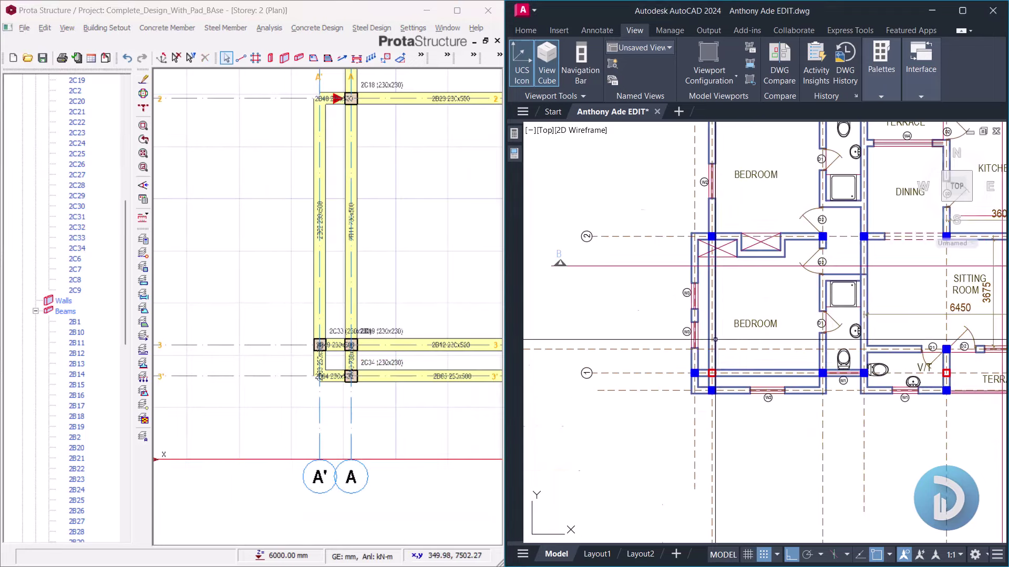
click(396, 297)
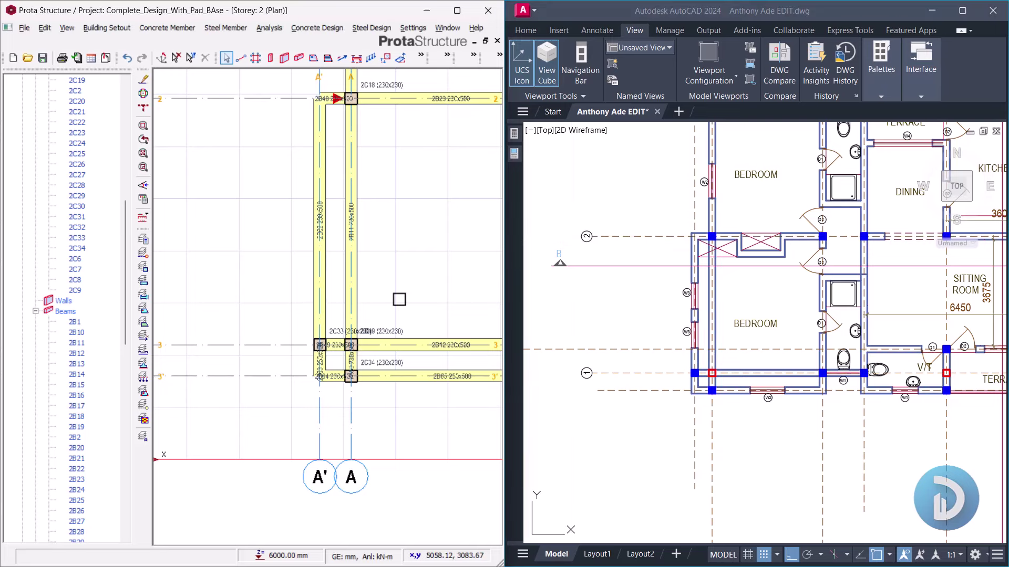
scroll(373, 357, up, 2)
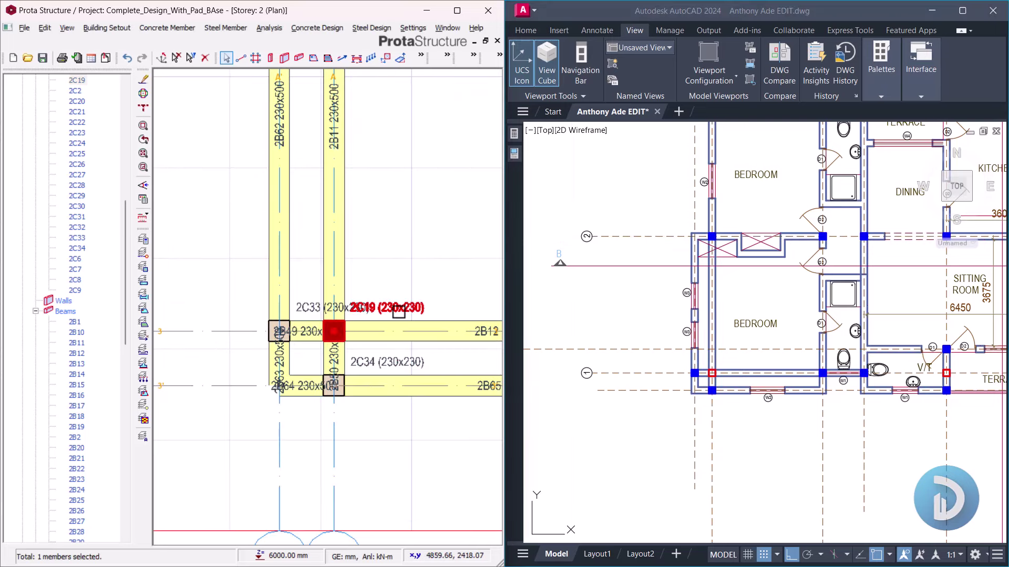
mouse_move(399, 312)
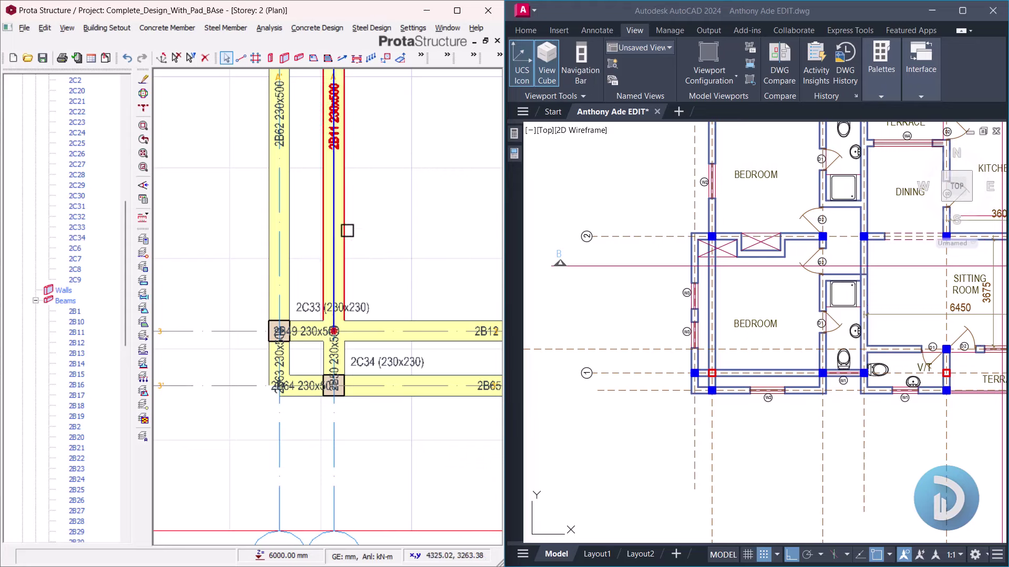
key(Delete)
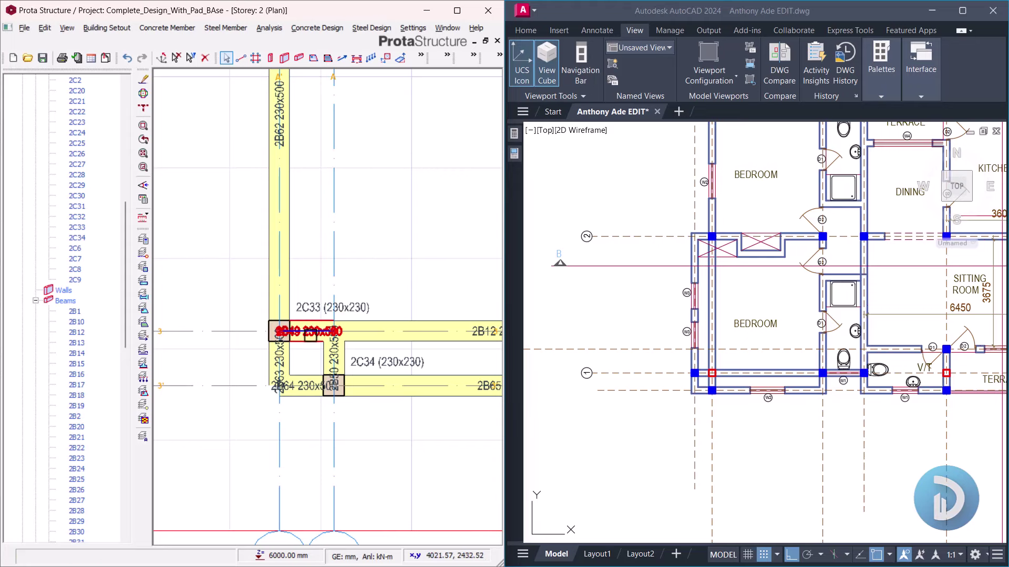
Step: Delete the axis 3 beams between A' and A and between A and B, plus the short axis A beam between 3 and 3'
click(312, 340)
key(Delete)
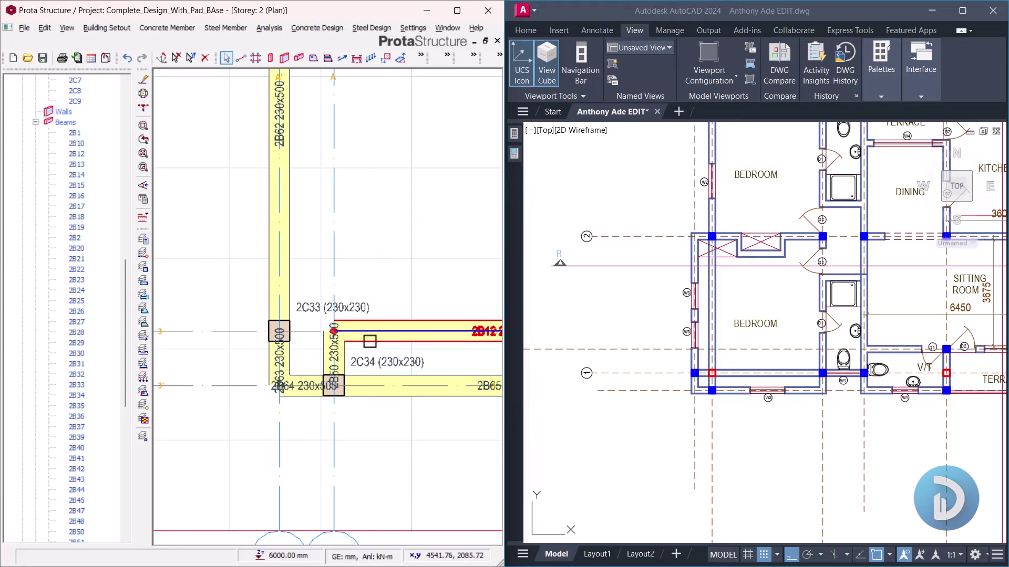
click(370, 341)
key(Delete)
click(348, 345)
key(Delete)
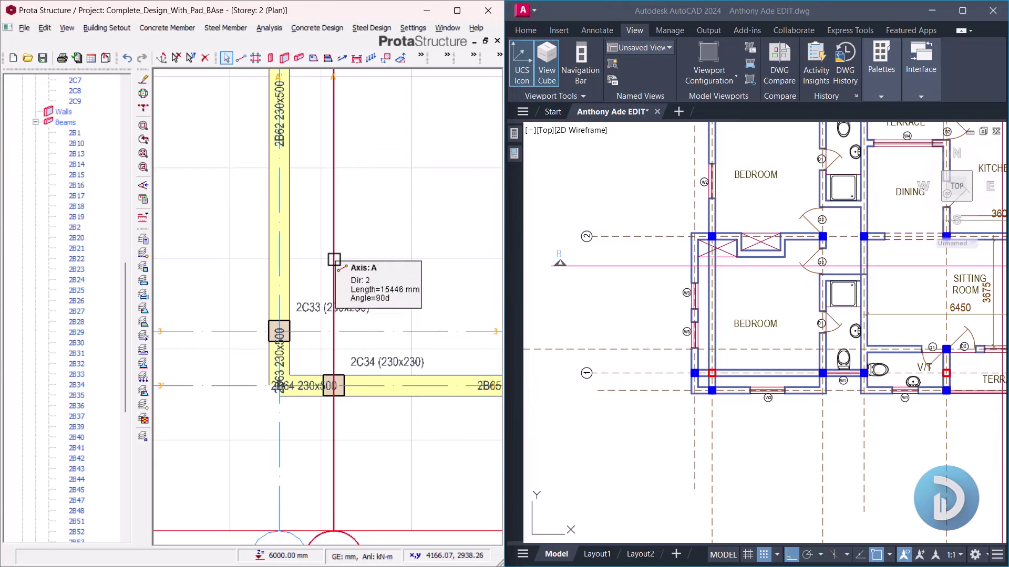
Step: Delete the axis 3' beam between A' and A and both axis A' beams running from axis 2 to axis 3'
scroll(316, 341, down, 1)
scroll(294, 358, up, 3)
click(323, 355)
key(Delete)
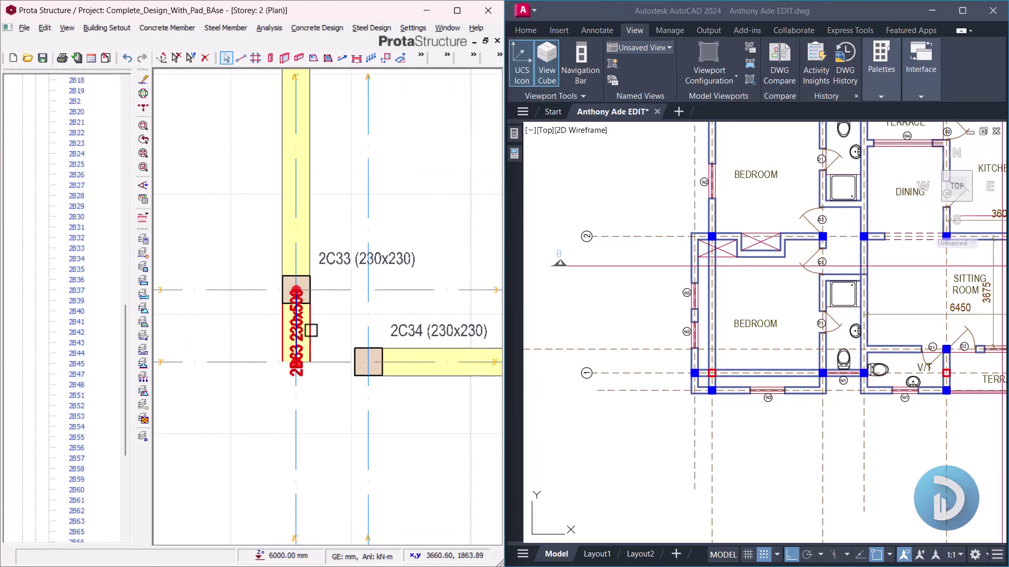
scroll(316, 328, down, 2)
middle_drag(319, 237, 309, 298)
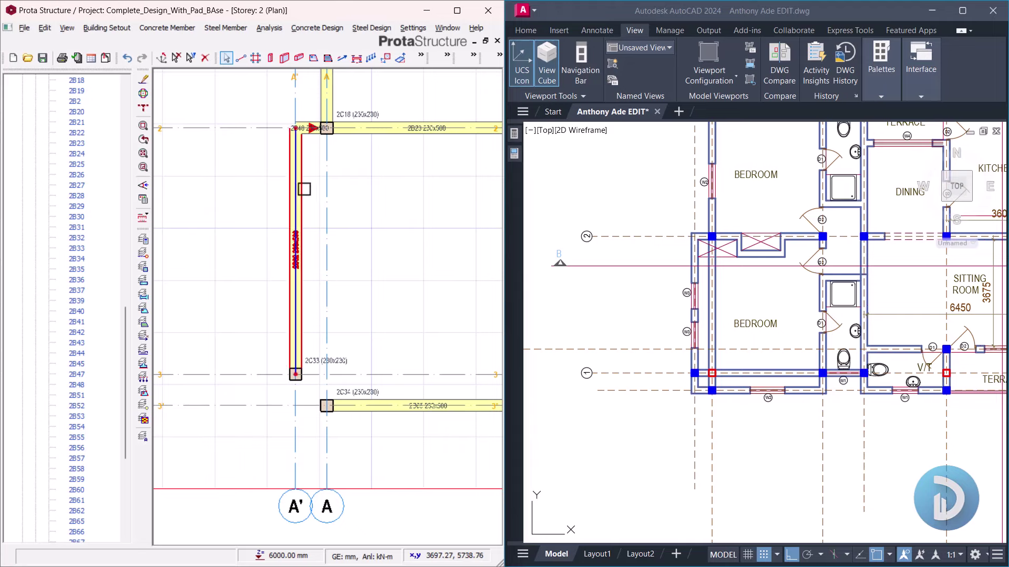
Step: Draw 230x500 beams on axis A' from 2 to 3 and from 3 to 3', and on axis 3' from A' to A
right_click(387, 102)
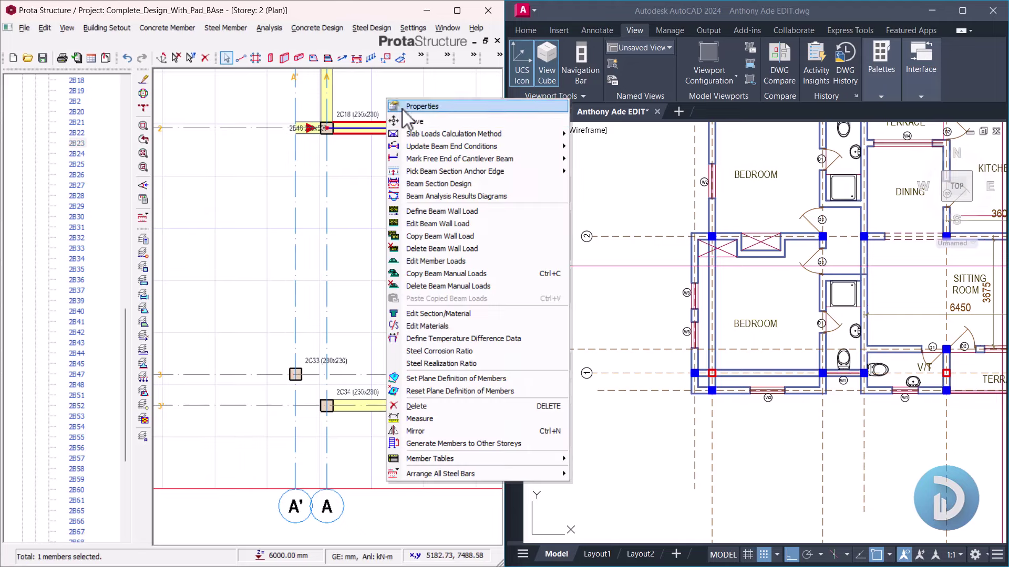
click(414, 108)
scroll(279, 128, up, 2)
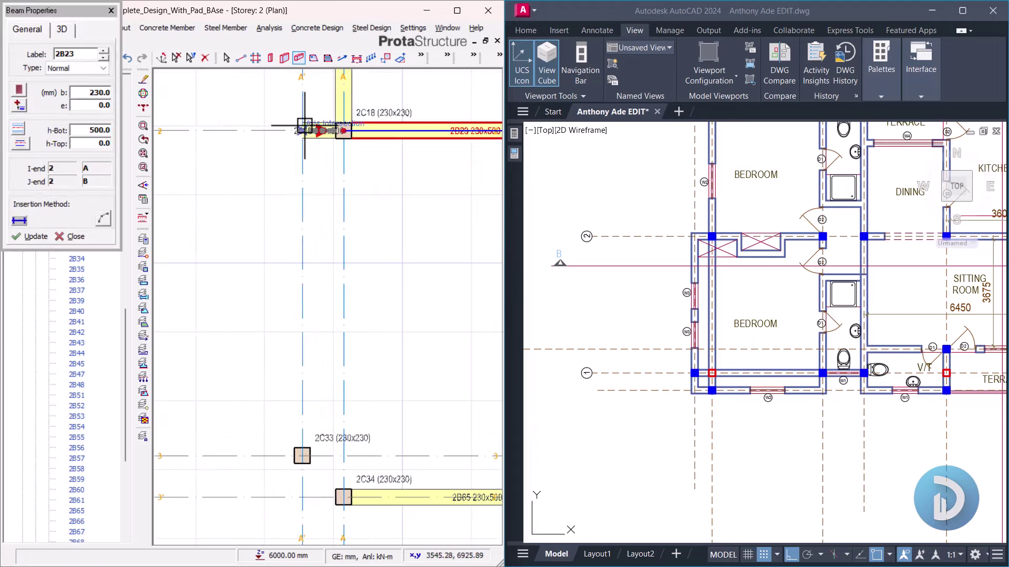
click(303, 130)
scroll(305, 127, down, 3)
scroll(302, 270, up, 4)
click(316, 254)
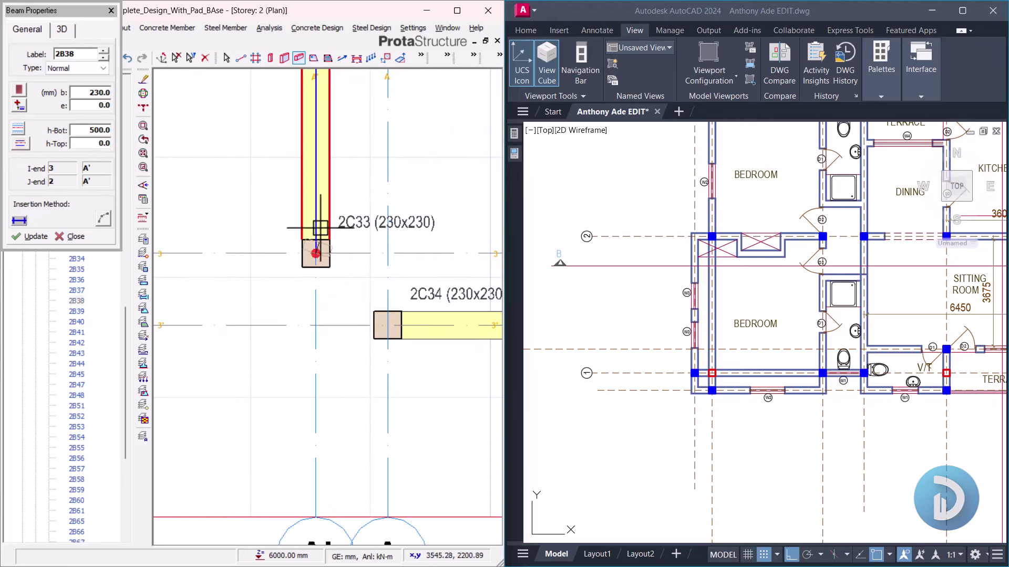
click(312, 330)
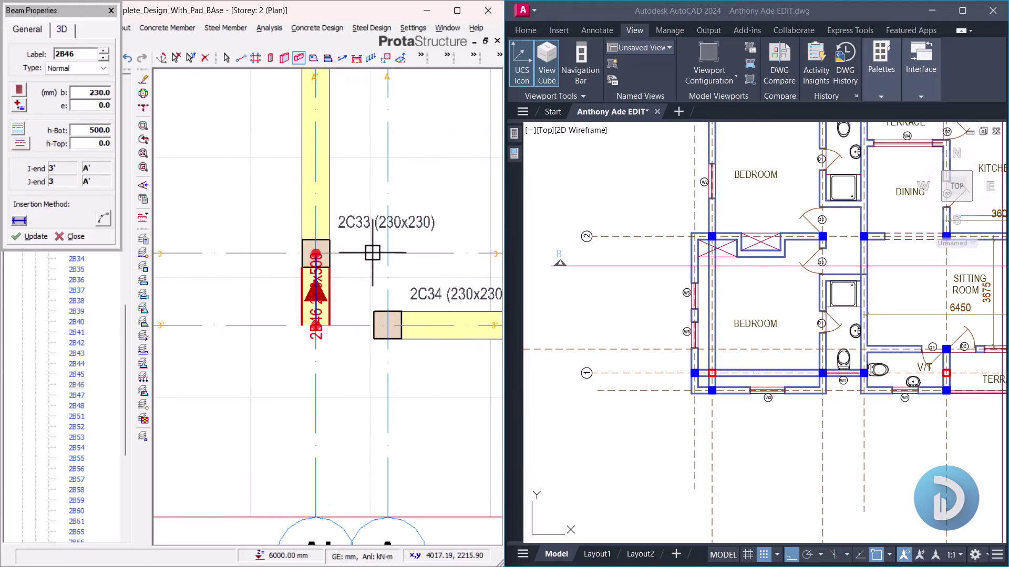
click(310, 326)
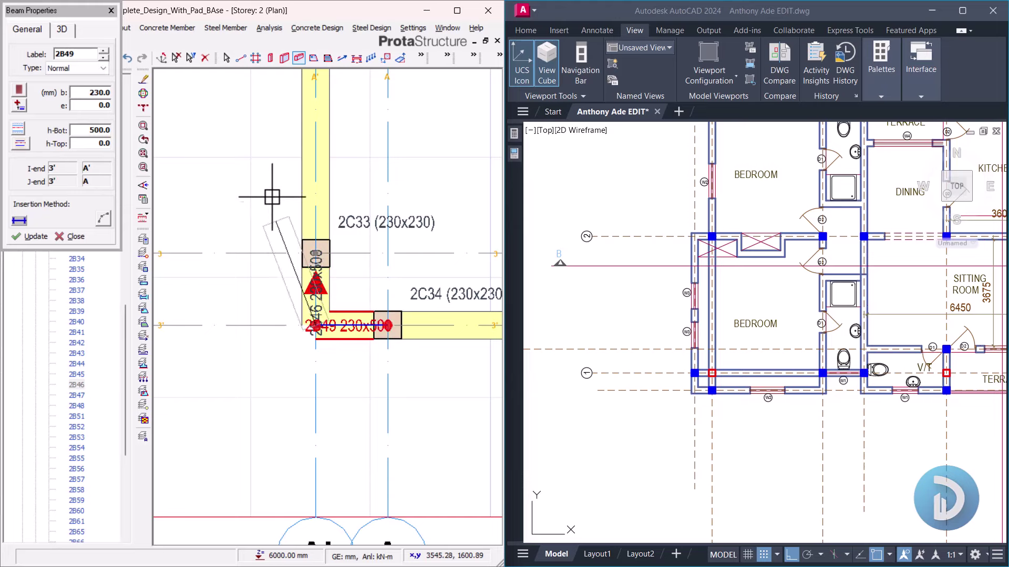
Step: Check the lower bedroom wall in the architectural plan and delete the beam on axis 3' between axes A and B
scroll(272, 196, down, 2)
middle_drag(378, 295, 207, 293)
scroll(207, 292, down, 1)
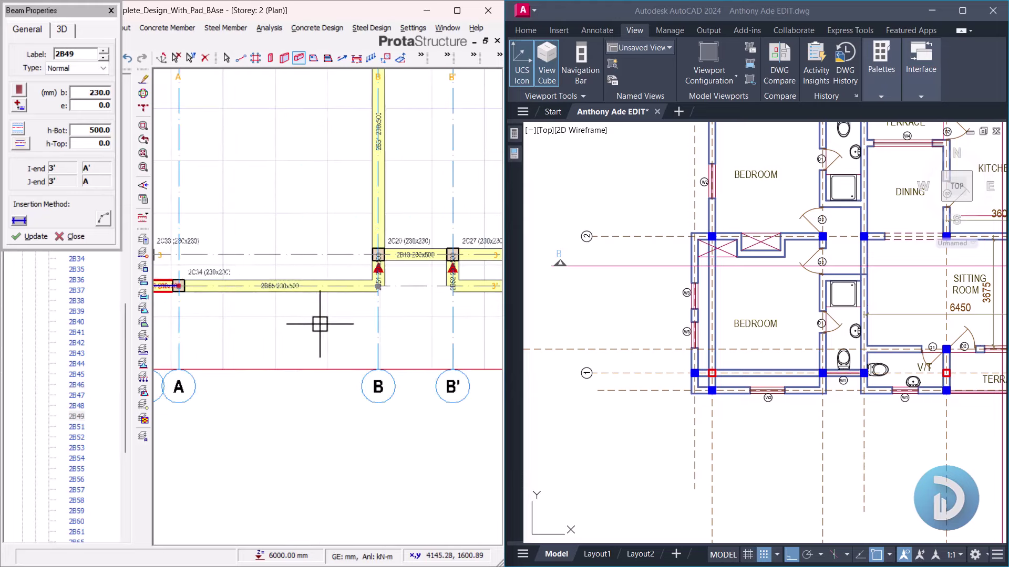
middle_drag(319, 322, 398, 291)
key(Escape)
click(400, 273)
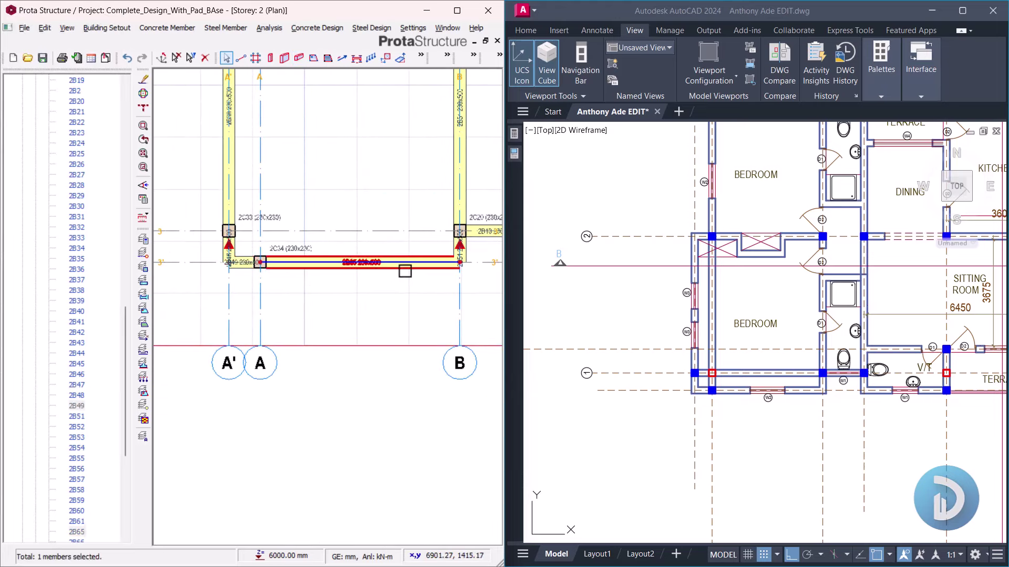
scroll(748, 345, up, 3)
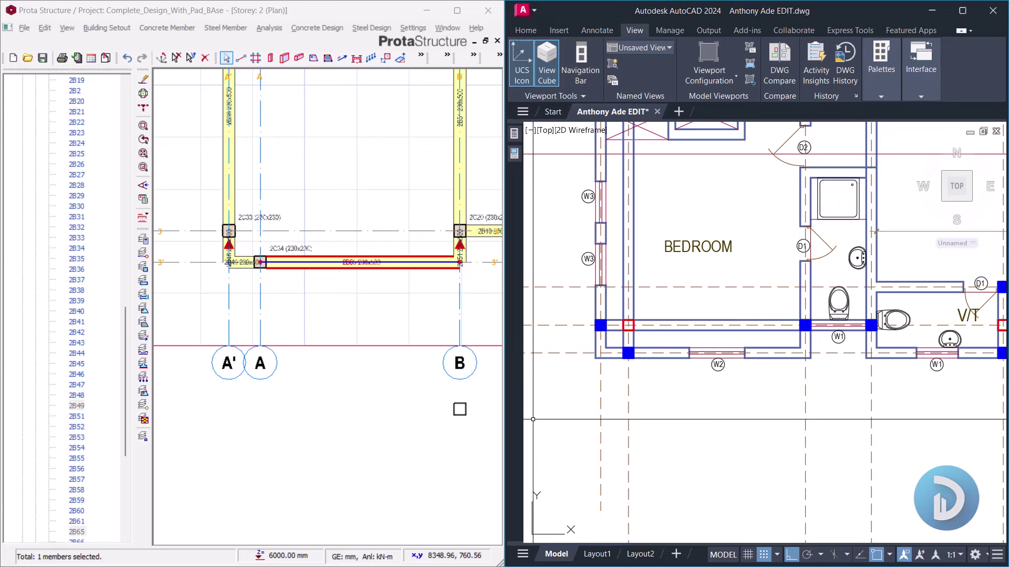
scroll(294, 289, up, 2)
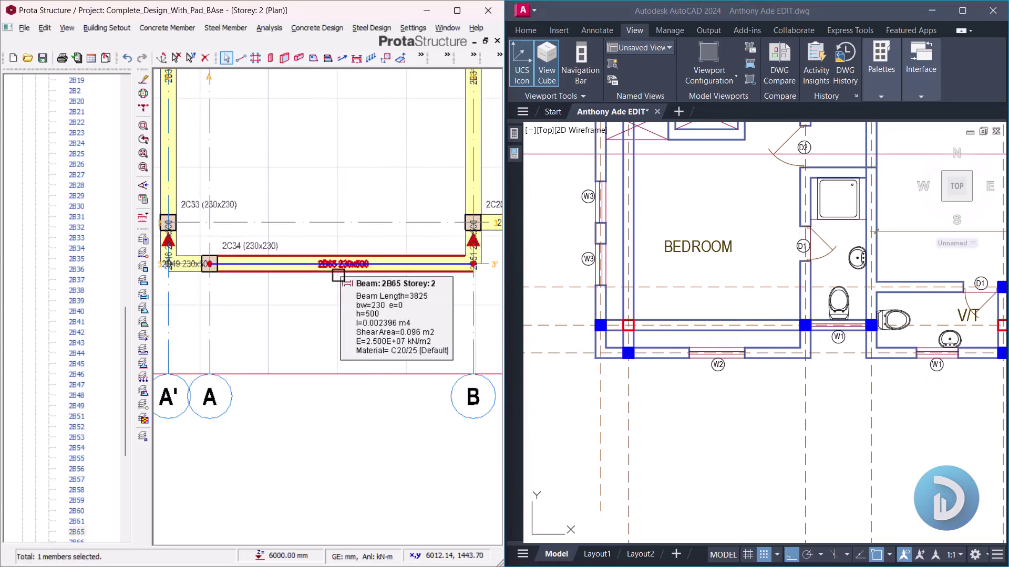
key(Delete)
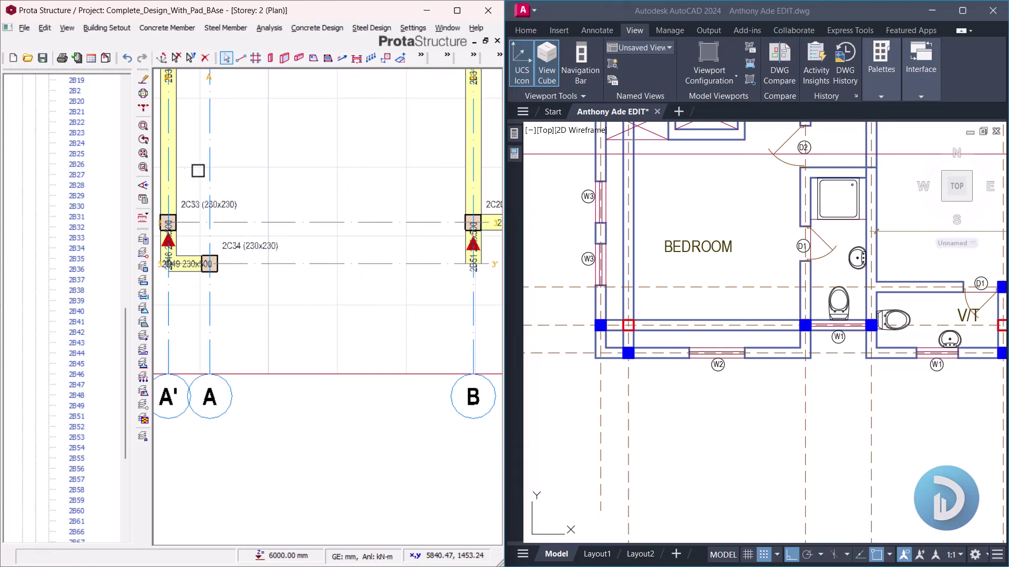
Step: Draw a 230x500 beam on axis 3' from axis A to axis B, using the axis A' beam's properties
right_click(278, 128)
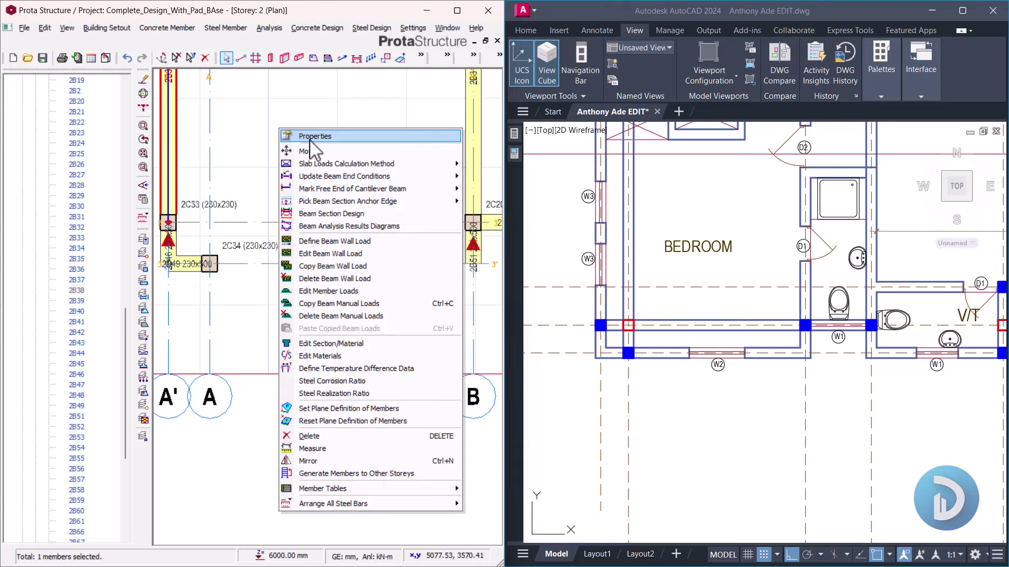
click(314, 137)
scroll(224, 255, up, 5)
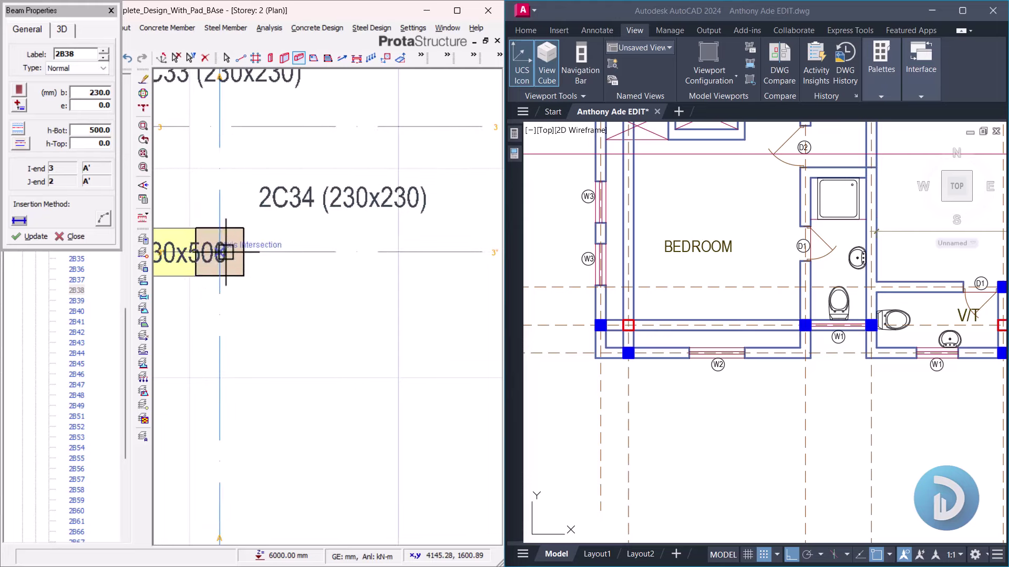
scroll(289, 308, down, 3)
scroll(360, 285, up, 3)
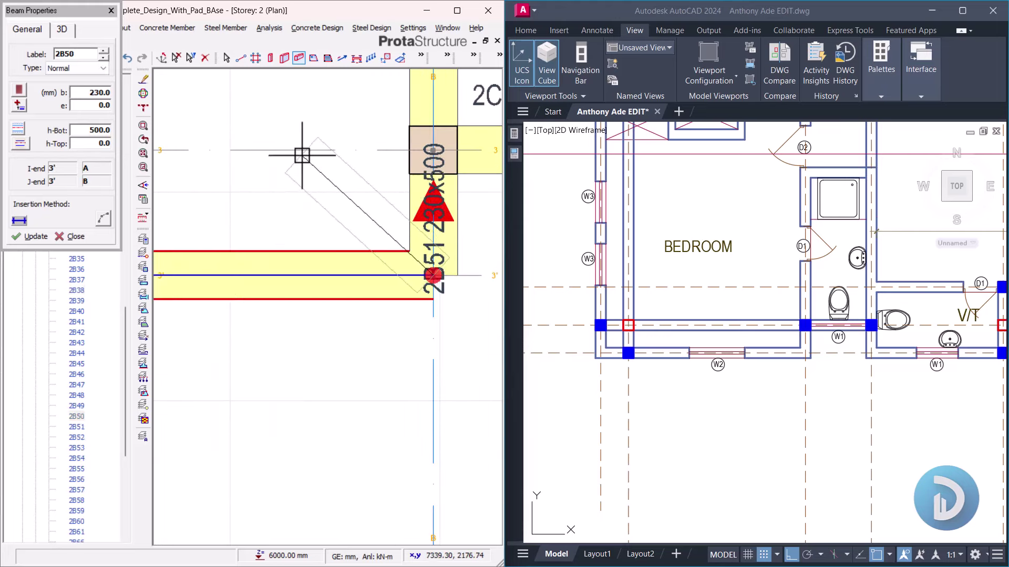
Step: Examine the bathroom, sitting room, V/T and terrace walls beside axes B, B' and C in the architectural first floor plan
scroll(408, 266, down, 3)
scroll(382, 273, down, 5)
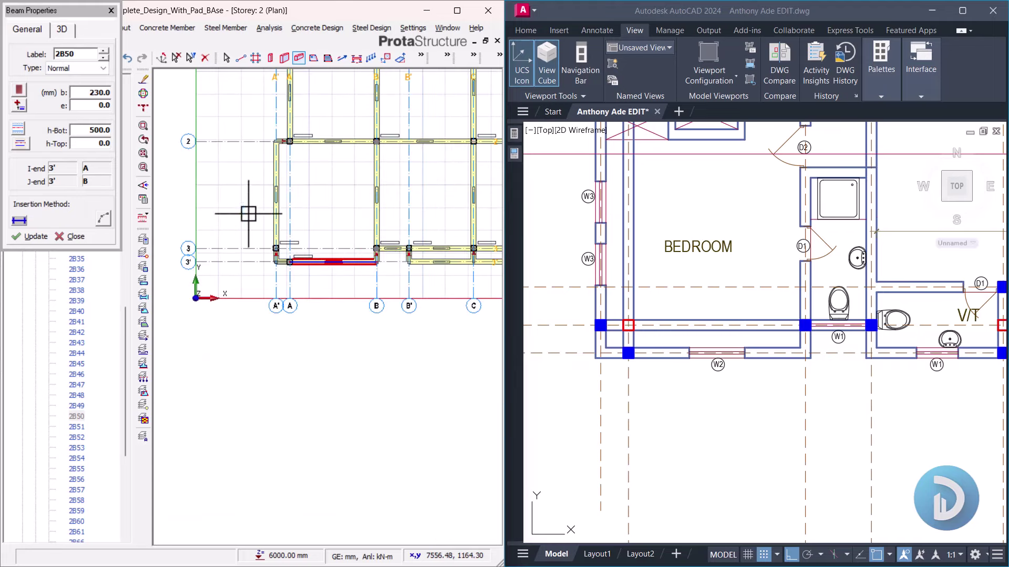
click(813, 357)
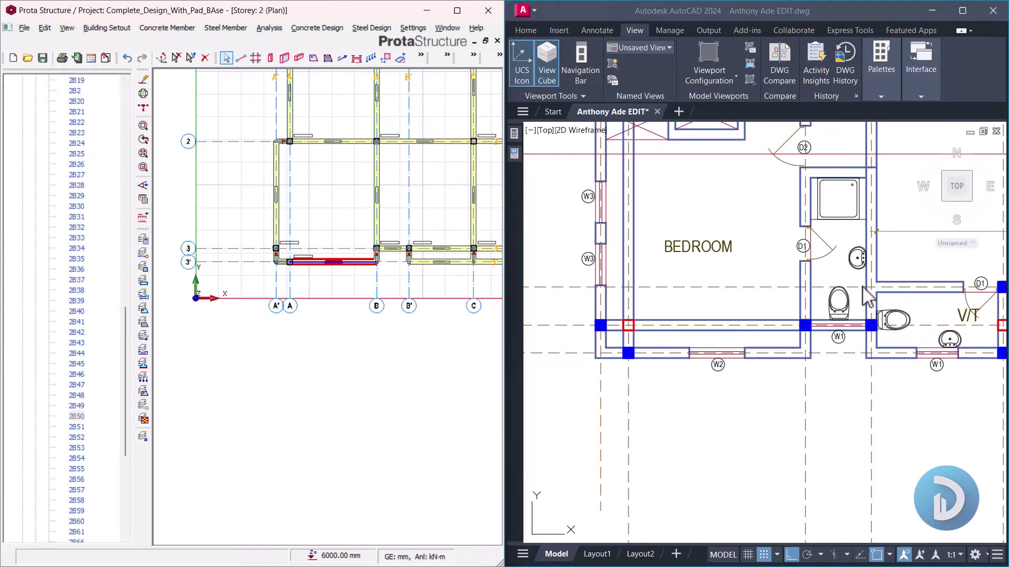
scroll(801, 271, down, 10)
scroll(801, 271, up, 7)
middle_drag(801, 271, 650, 242)
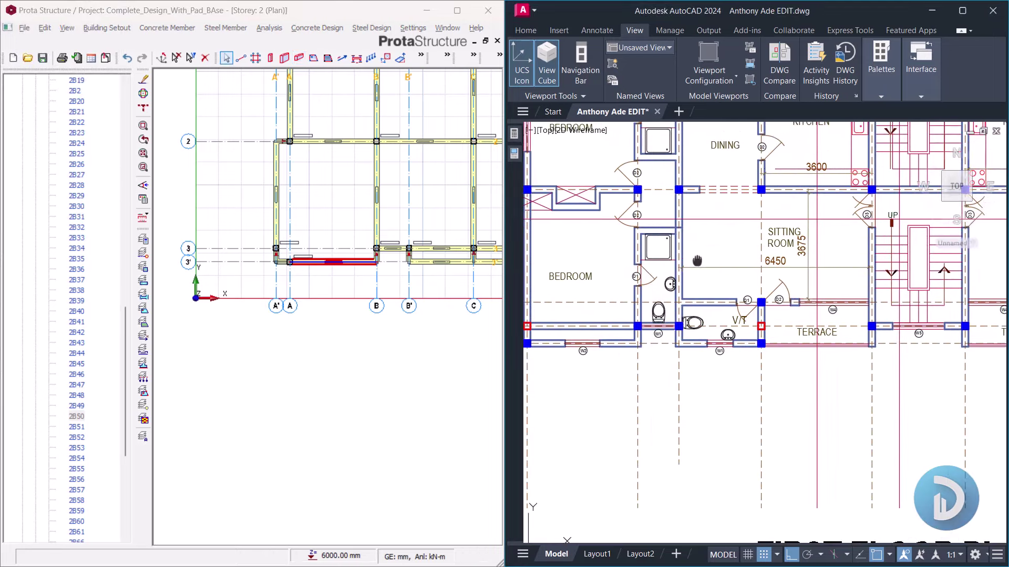
click(618, 201)
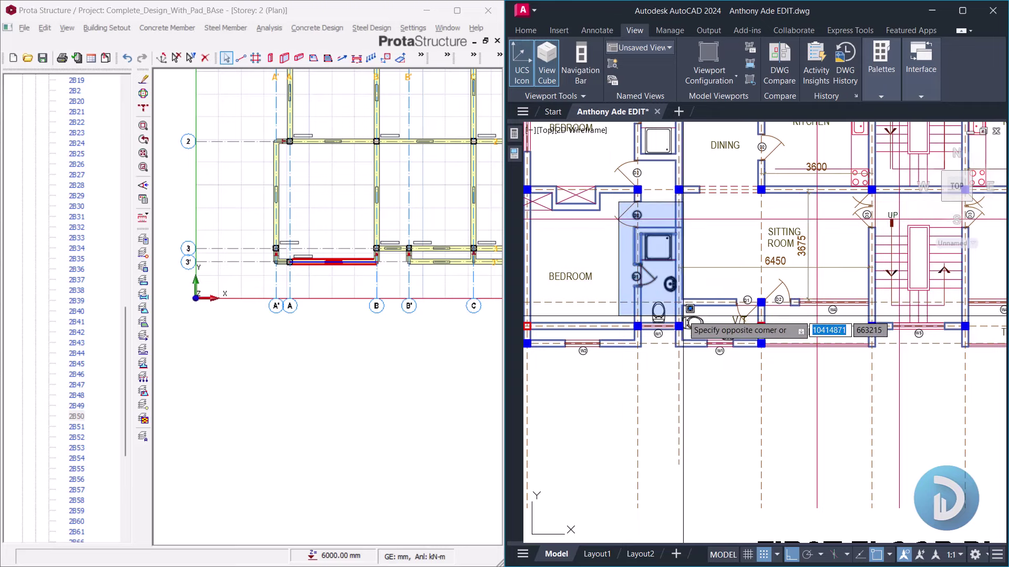
click(683, 294)
middle_drag(699, 271, 642, 276)
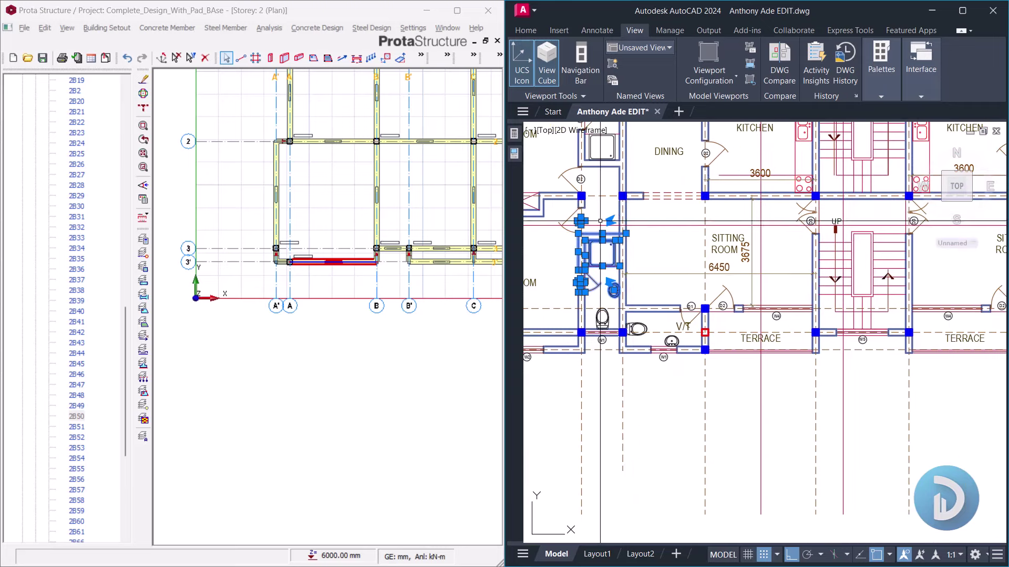
click(607, 204)
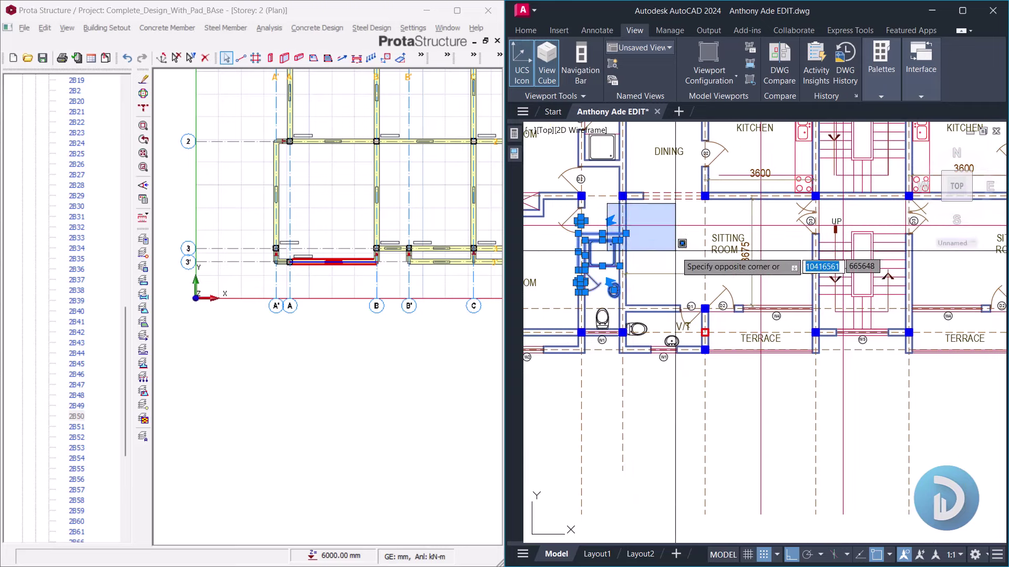
click(813, 309)
scroll(642, 321, up, 2)
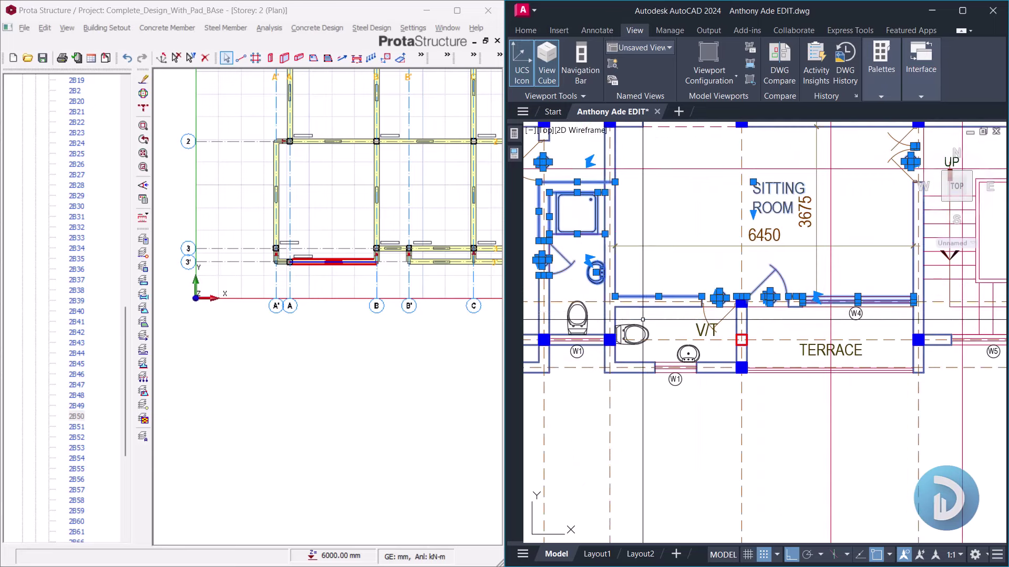
click(623, 314)
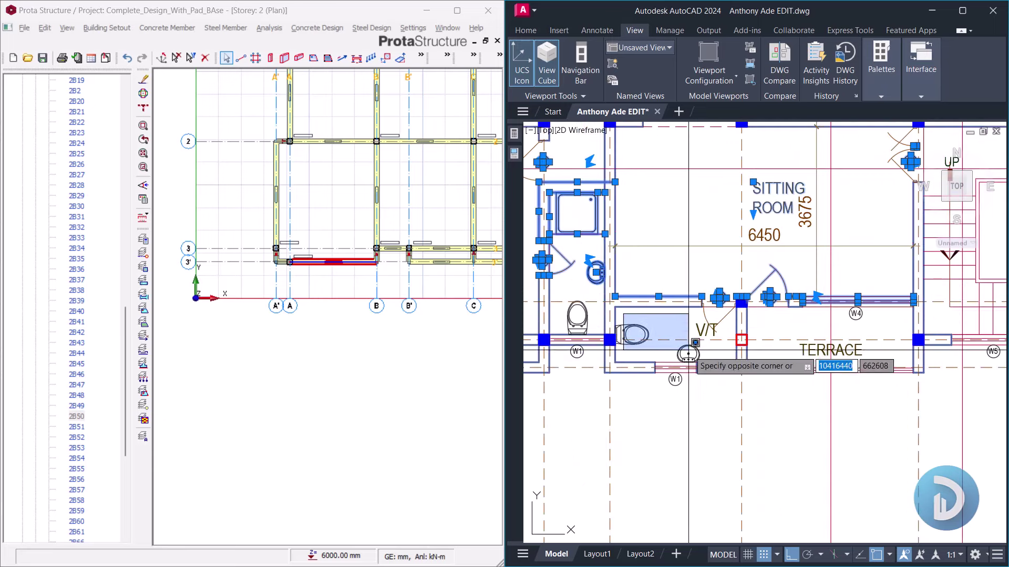
click(741, 366)
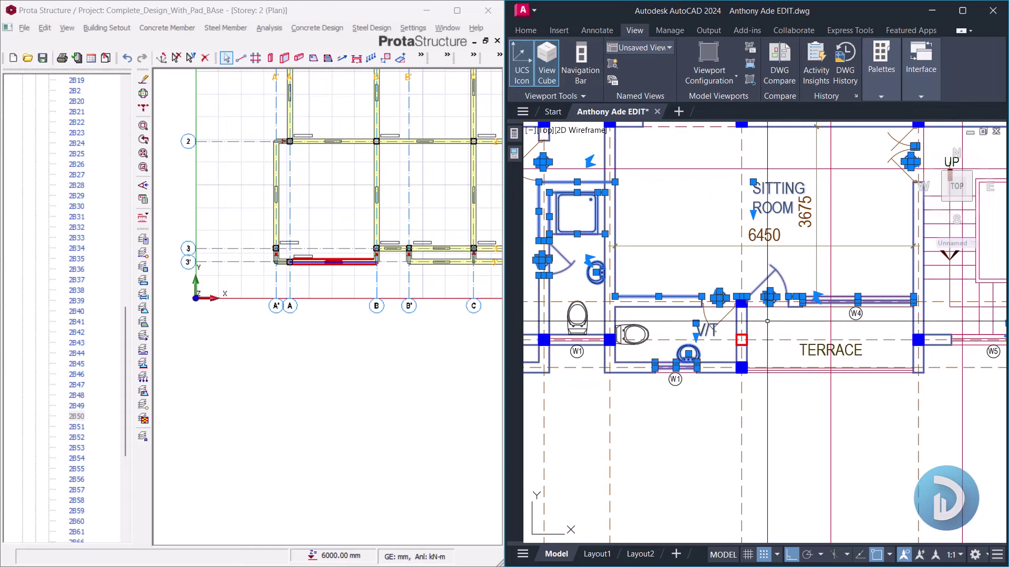
click(755, 305)
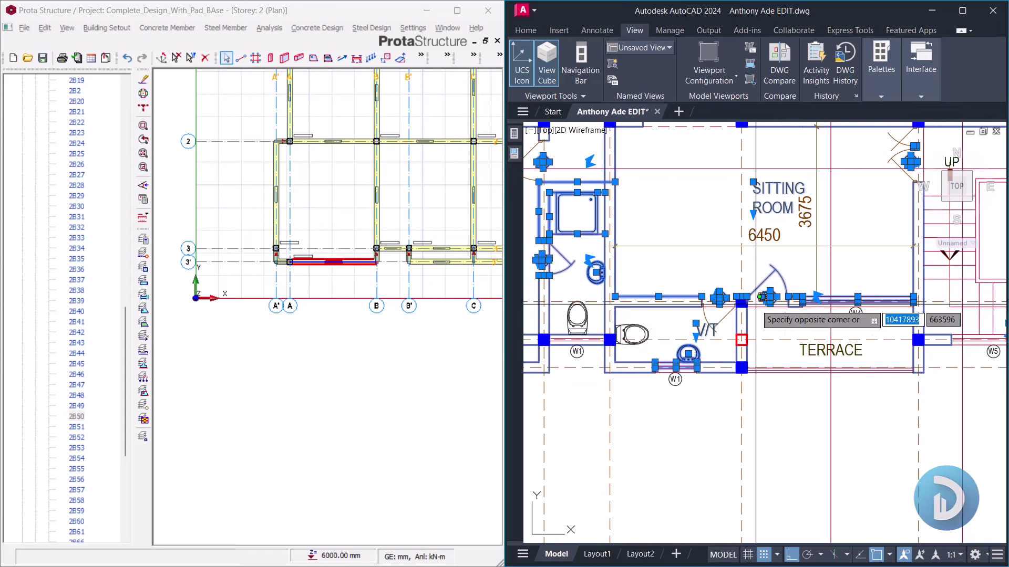
click(907, 366)
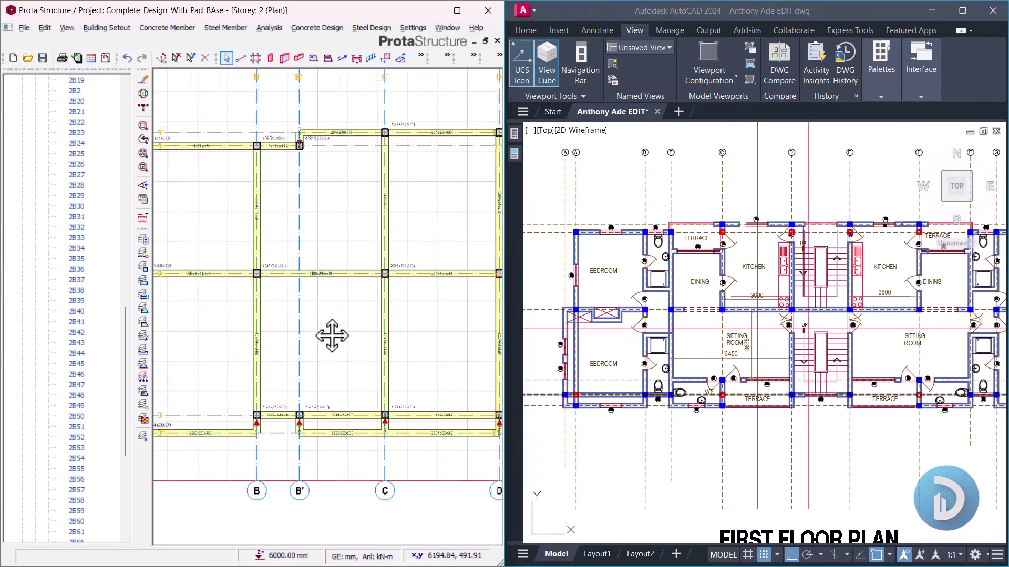
Step: Delete the Storey 2 beam on axis 2 between axes B and C
middle_drag(308, 215, 316, 317)
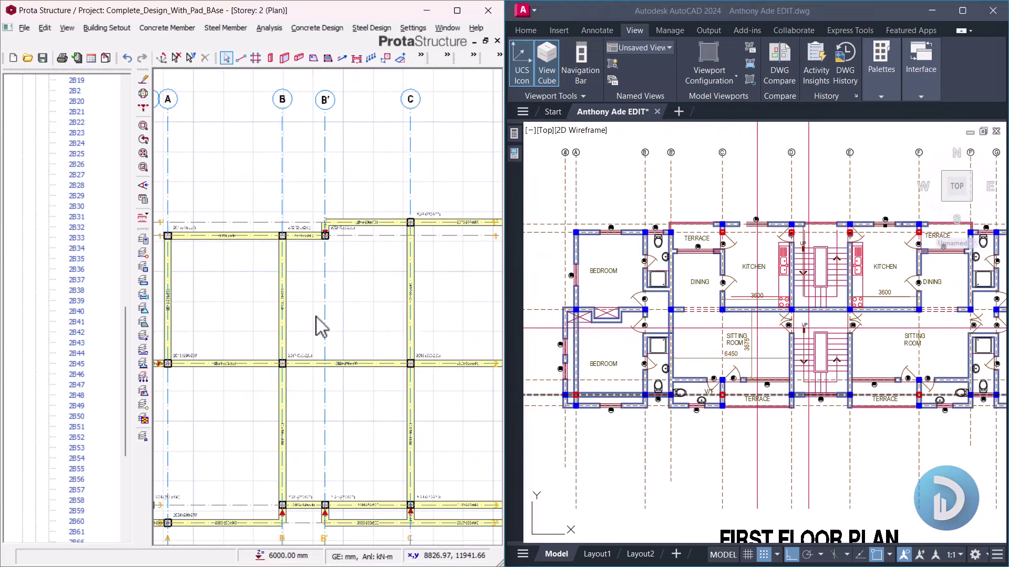
scroll(678, 381, up, 3)
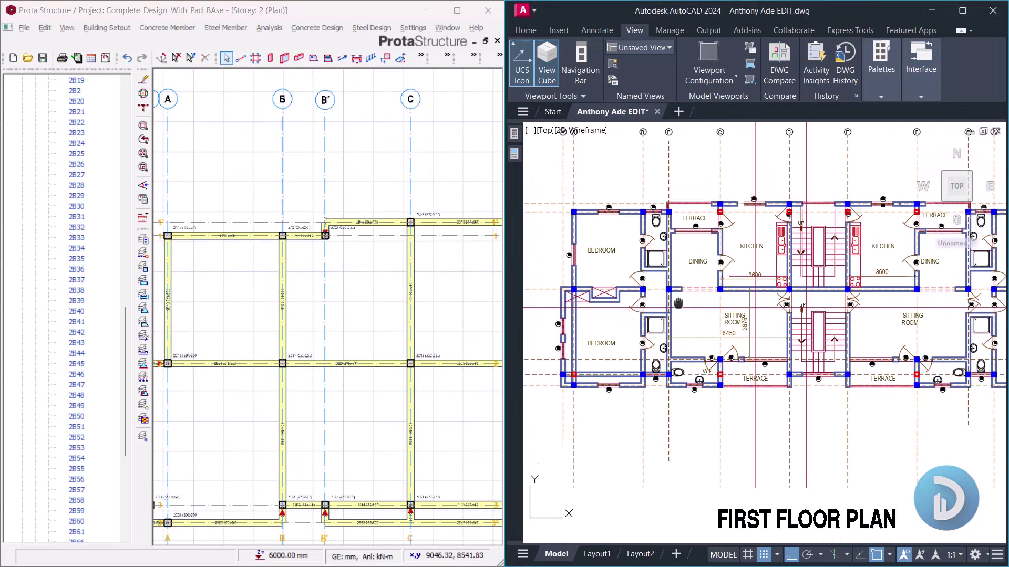
middle_drag(673, 270, 687, 277)
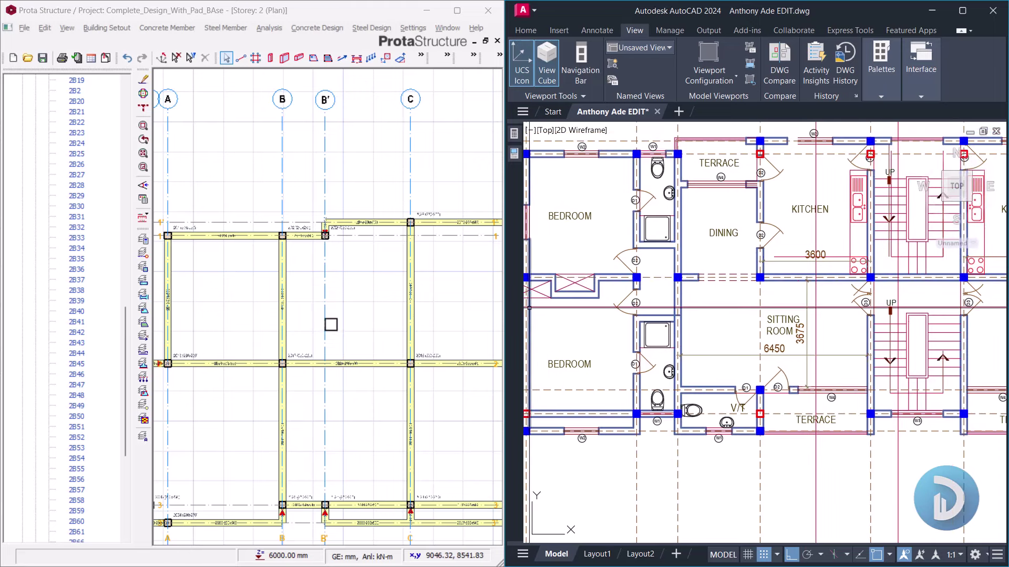
click(353, 364)
mouse_move(353, 364)
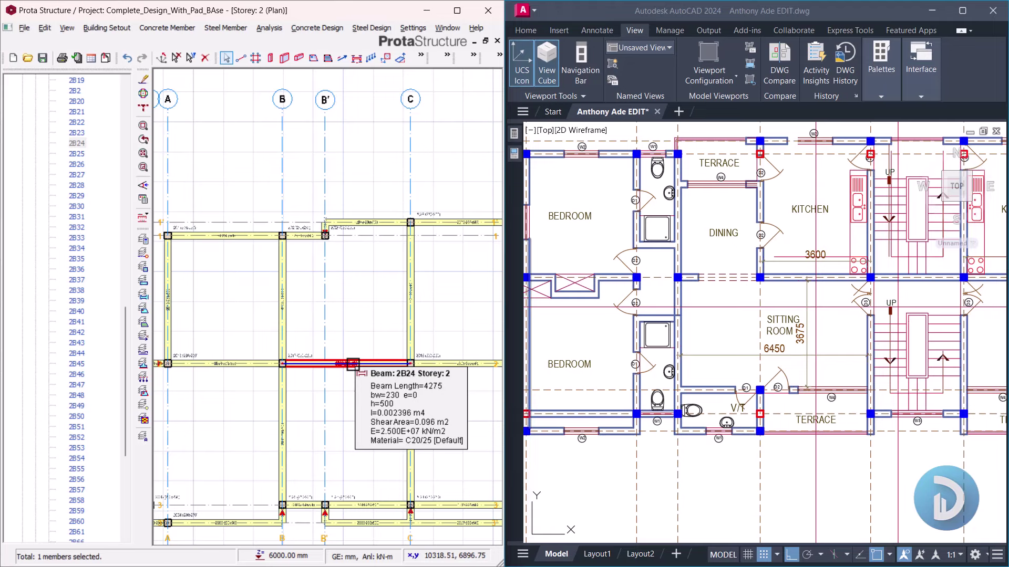
scroll(278, 363, up, 2)
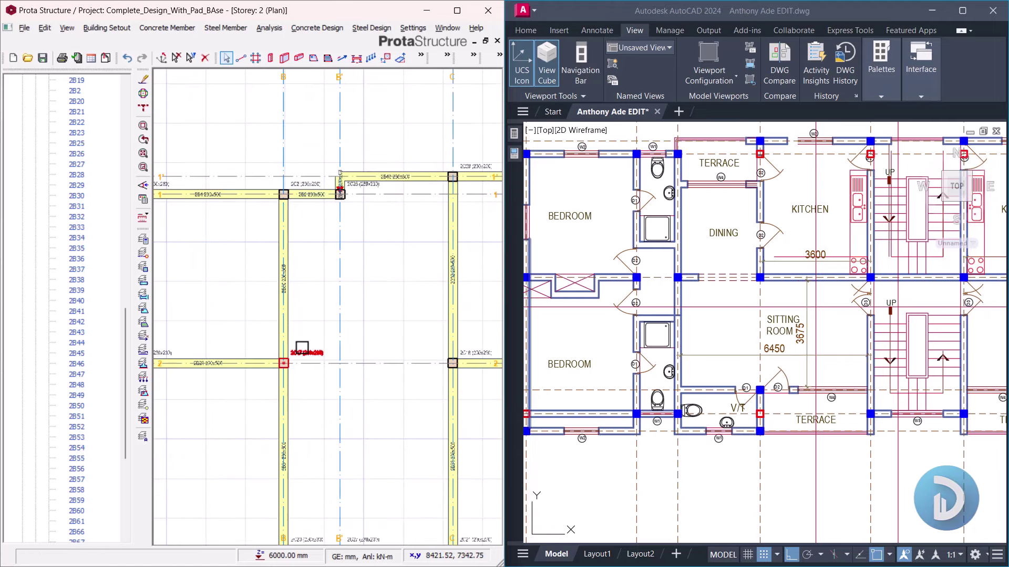
Step: Insert a 230x230 column at the intersection of axes 2 and B', using the properties of the column at 2/B
right_click(319, 289)
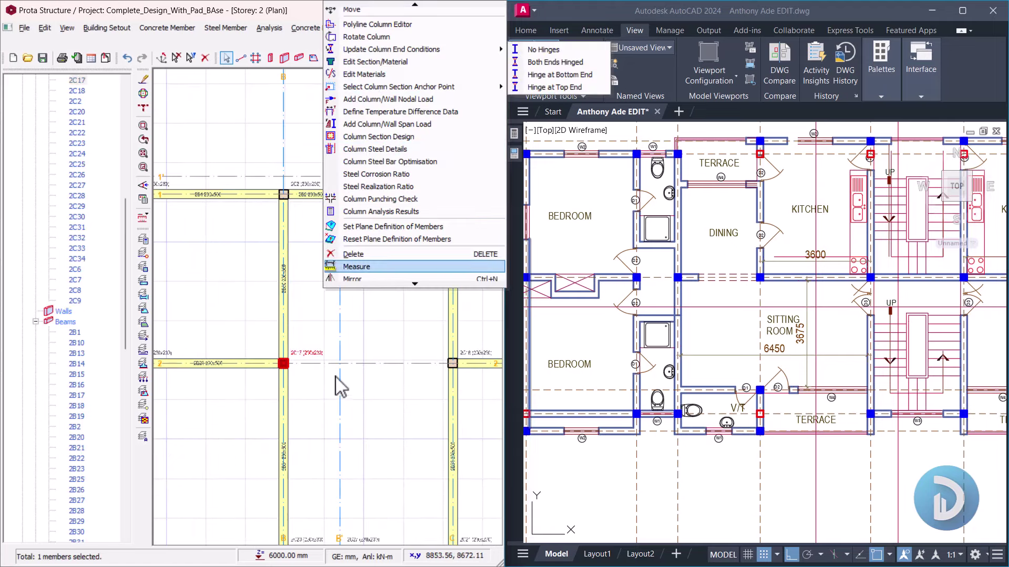
click(298, 372)
middle_drag(297, 371, 325, 431)
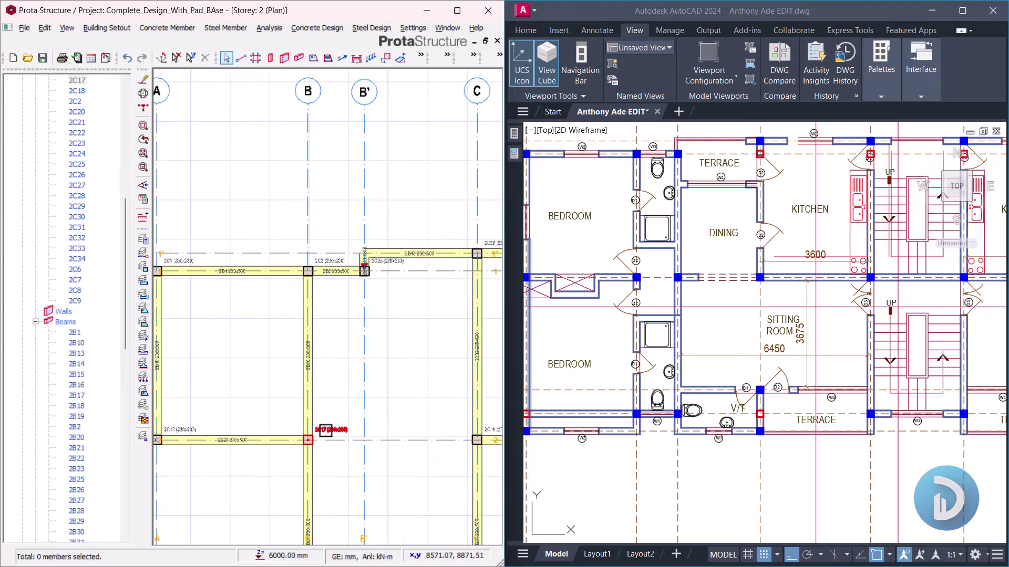
right_click(333, 398)
click(363, 58)
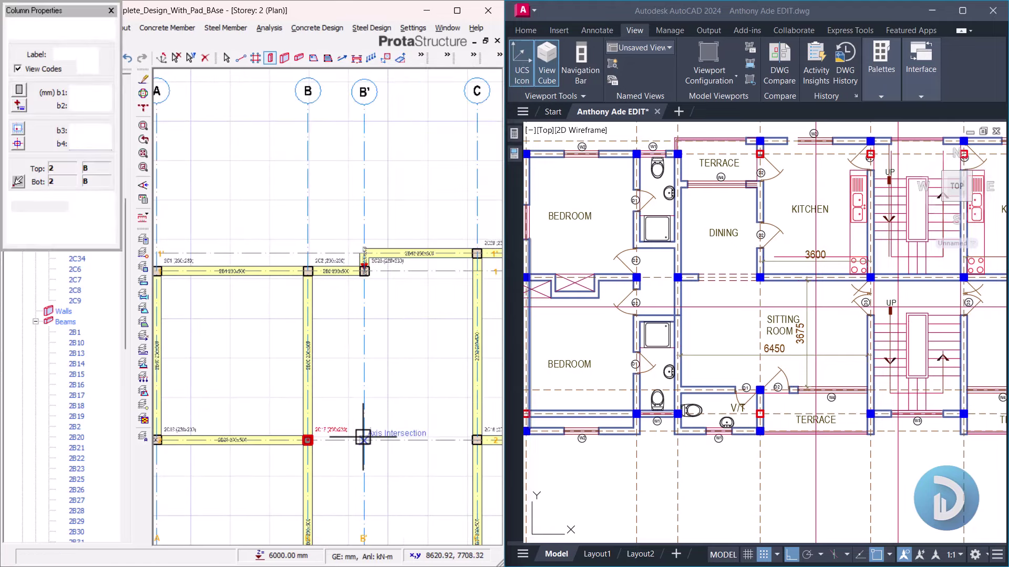
scroll(362, 149, down, 2)
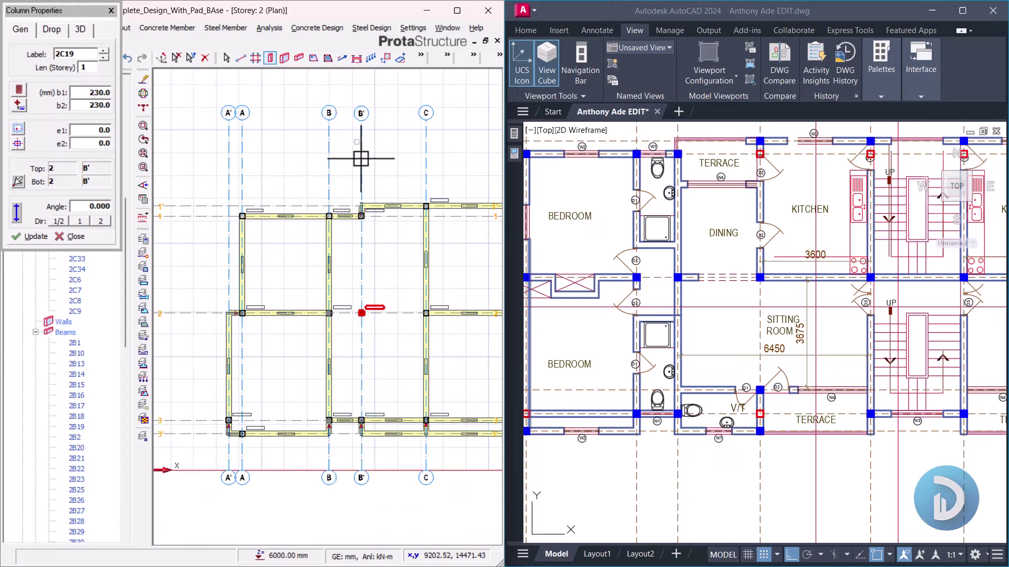
key(Escape)
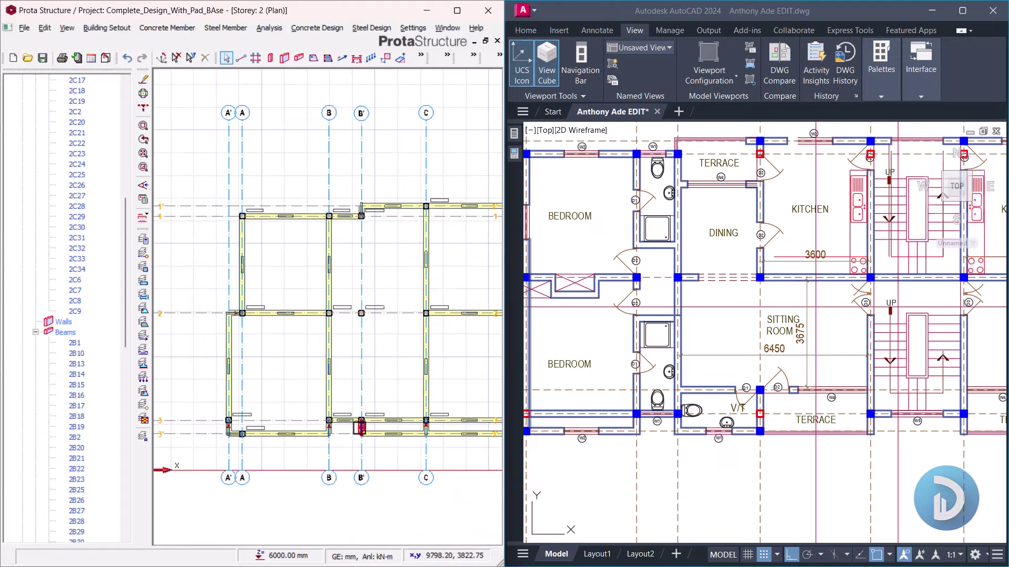
Step: Delete the beam on axis 3 between B' and C and the beam on axis C between 2 and 3
scroll(361, 426, up, 5)
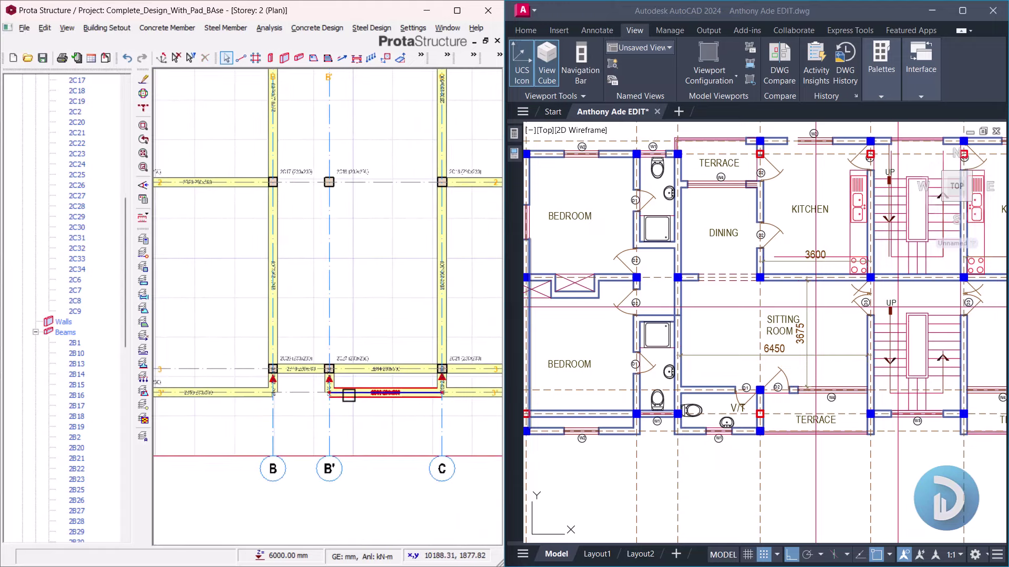
middle_drag(348, 395, 357, 393)
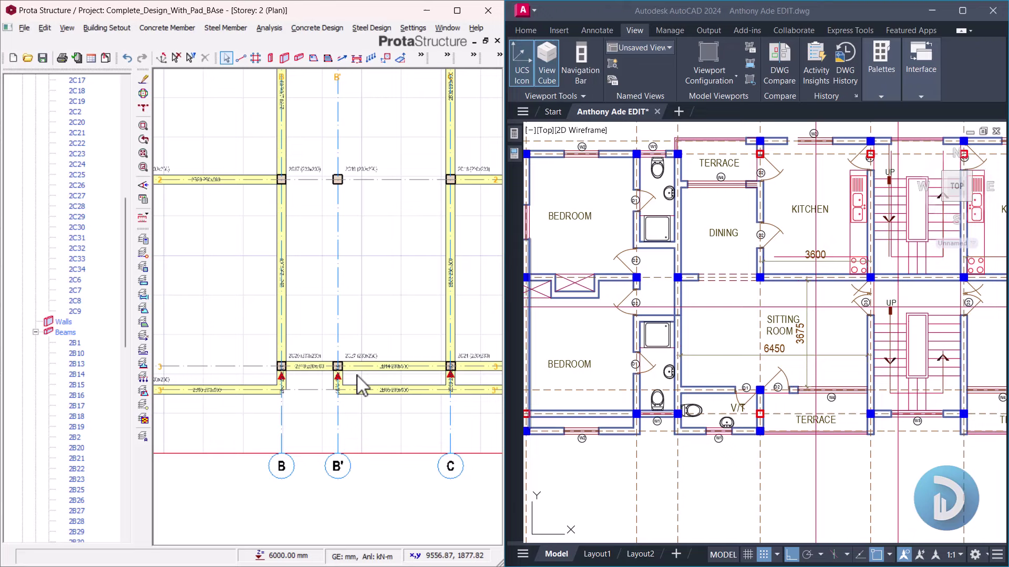
click(411, 372)
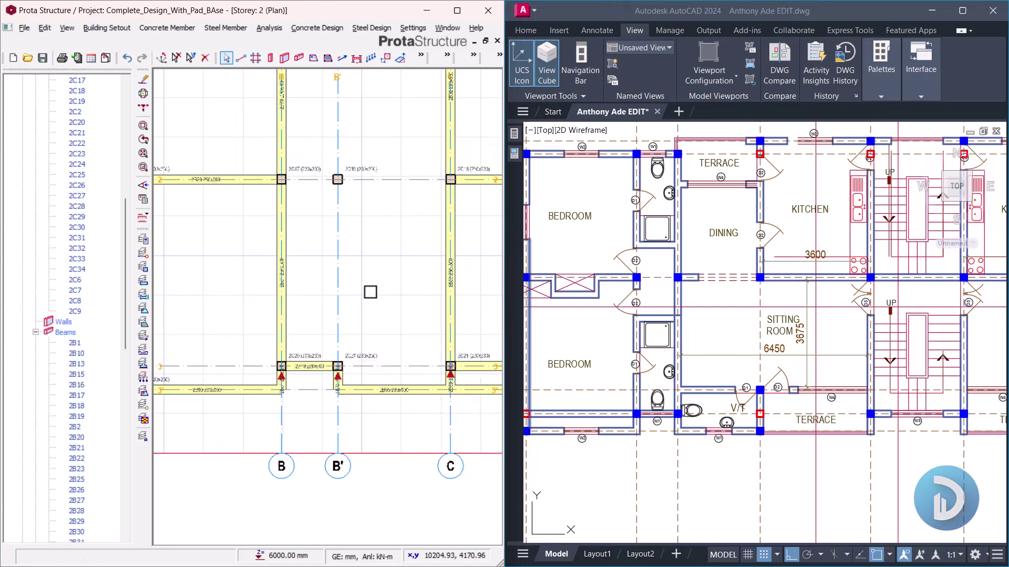
scroll(370, 292, down, 2)
middle_drag(402, 331, 368, 345)
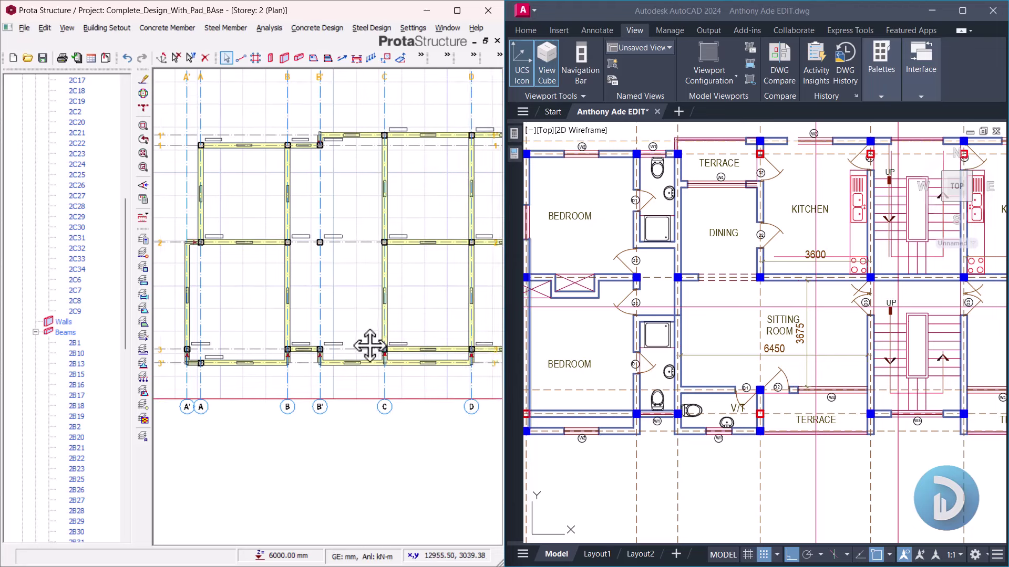
click(409, 259)
Step: Draw a 230x500 beam on axis B' from axis 3 to axis 2, using the properties of the axis 3' beam
scroll(331, 352, up, 2)
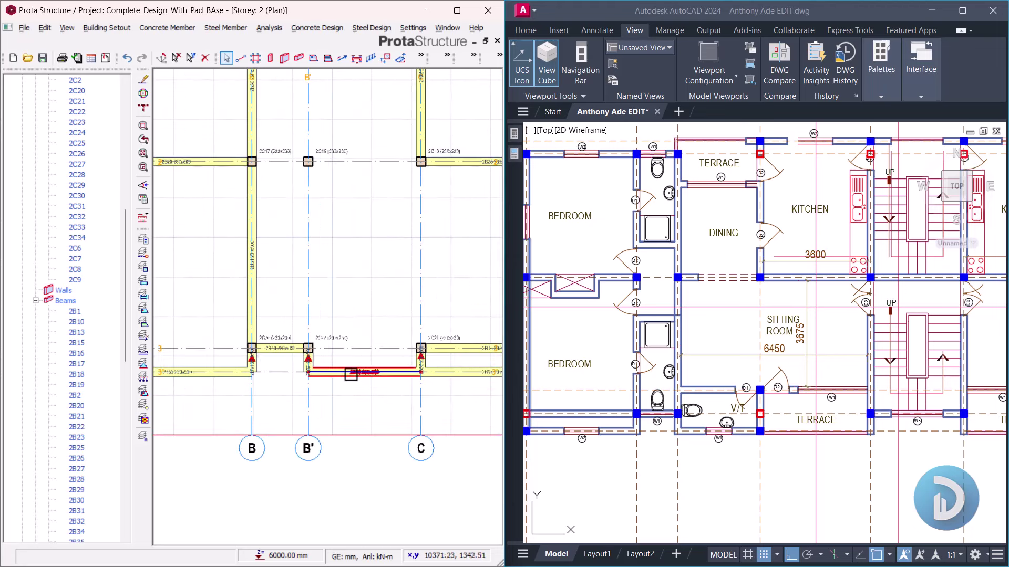
right_click(358, 250)
click(405, 255)
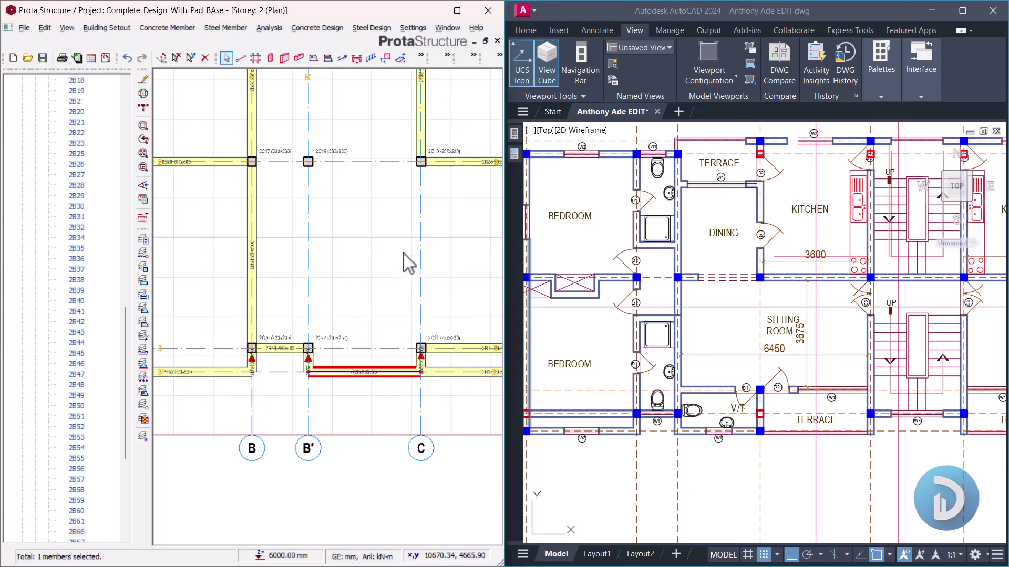
click(309, 163)
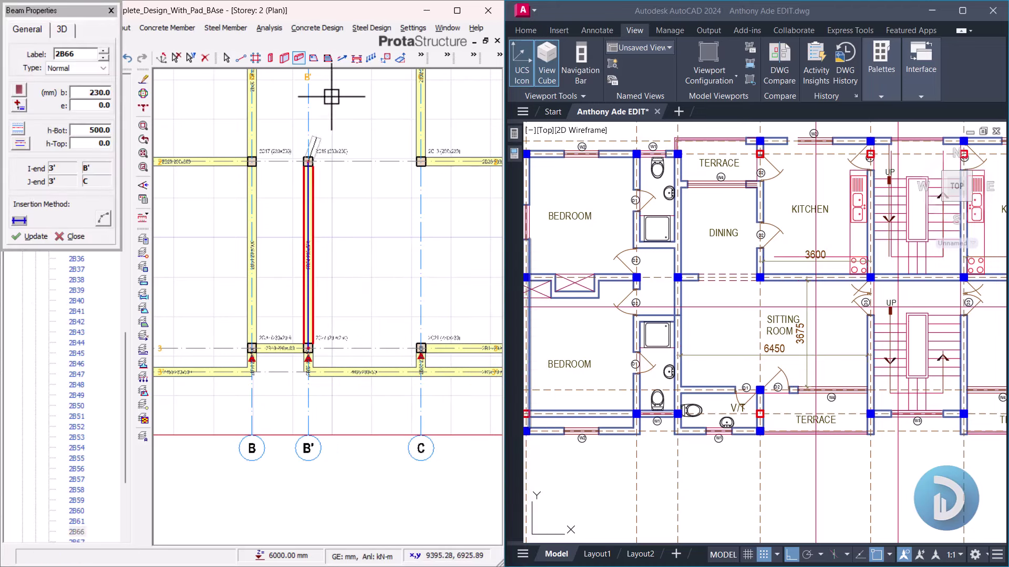
Step: Draw 230x500 beams on axis 2 from B to B' and from B' to C
scroll(251, 162, up, 1)
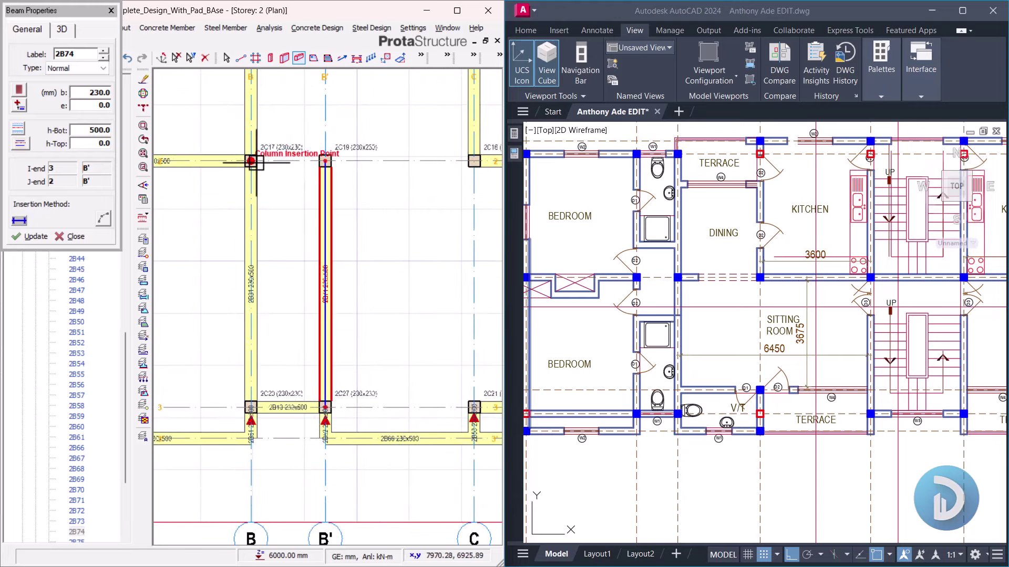
middle_drag(450, 186, 316, 222)
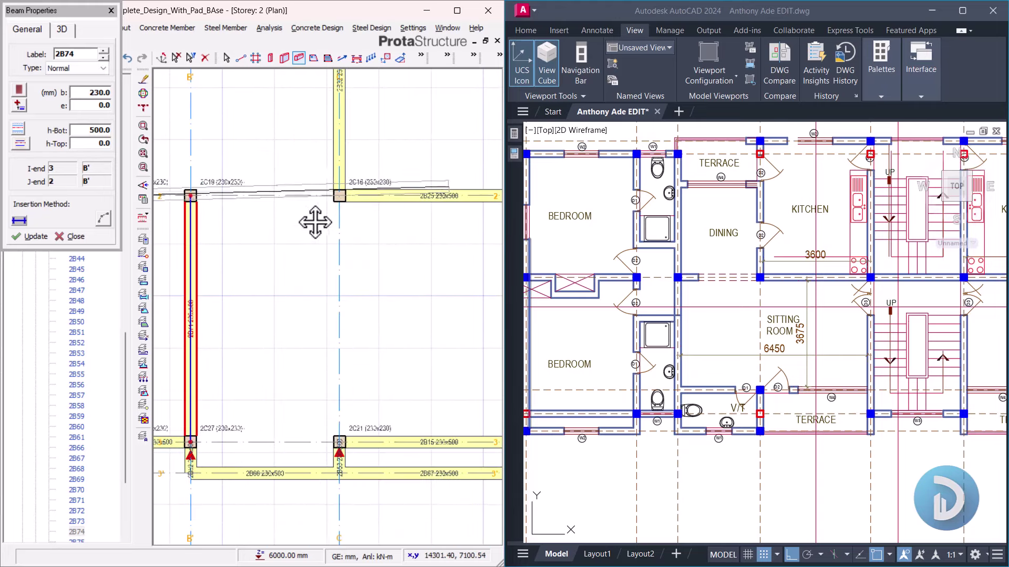
click(334, 200)
scroll(293, 144, down, 1)
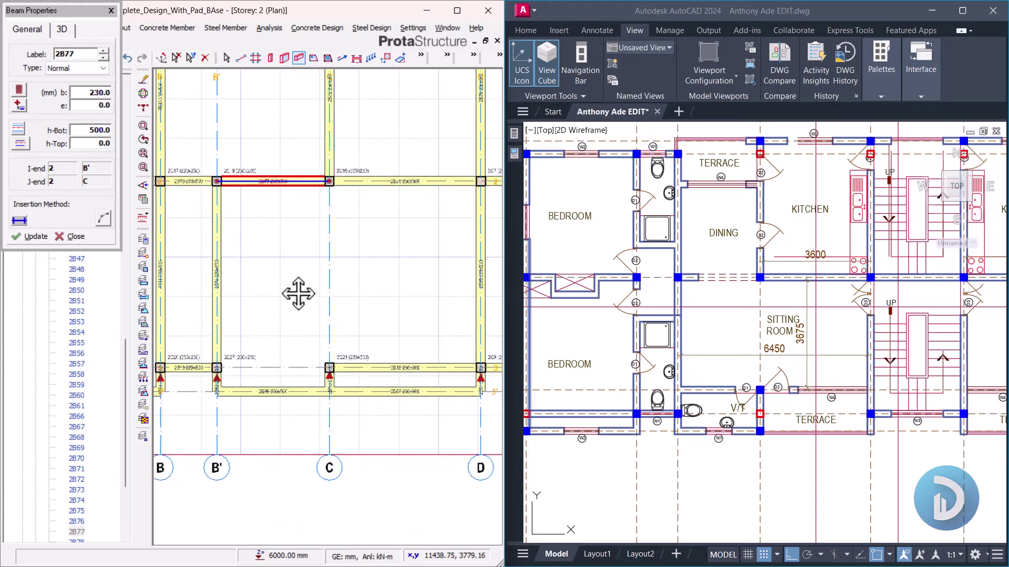
middle_drag(293, 293, 371, 276)
scroll(319, 326, down, 2)
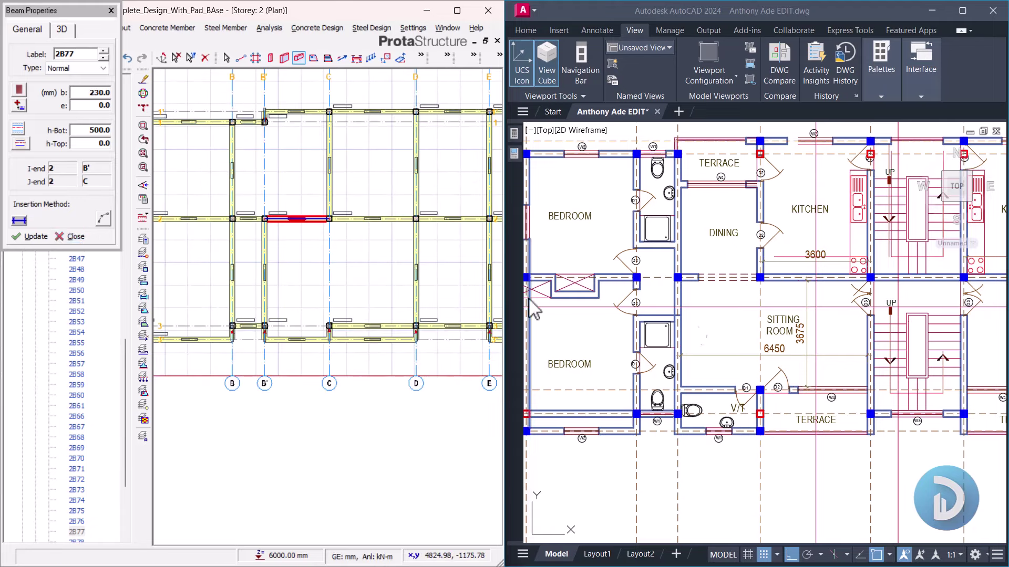
key(Escape)
Step: In the AutoCAD first floor plan, dimension the vertical distance between axis 1 and the dashed grid line between axes 1 and 2
click(731, 390)
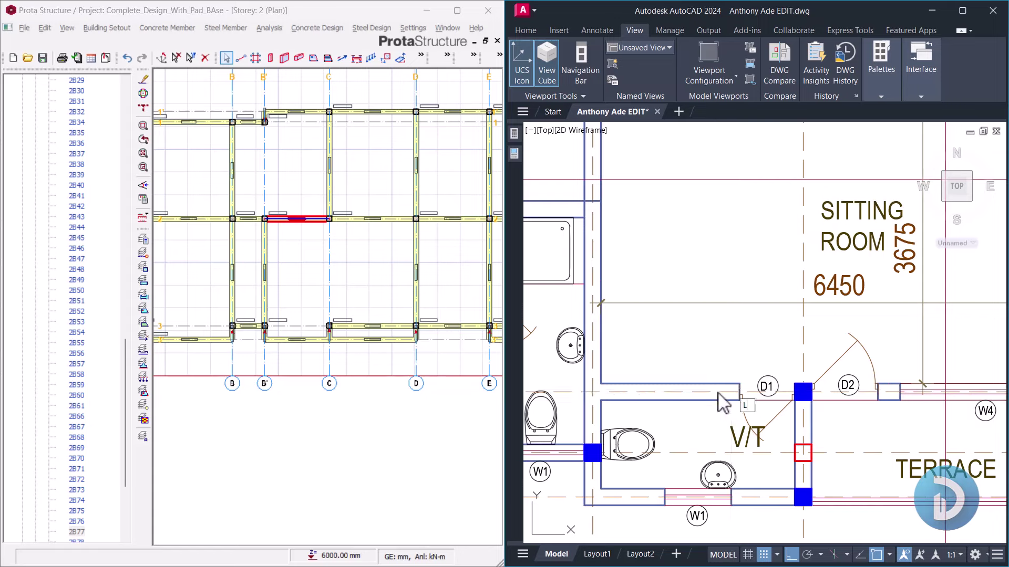
scroll(719, 395, up, 2)
scroll(718, 396, down, 4)
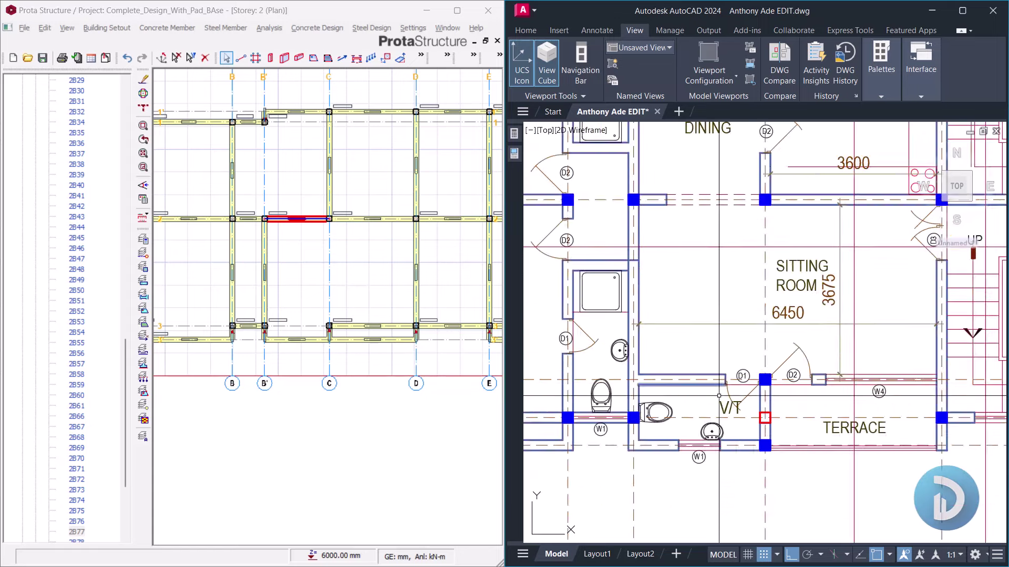
scroll(719, 395, down, 3)
scroll(657, 382, up, 5)
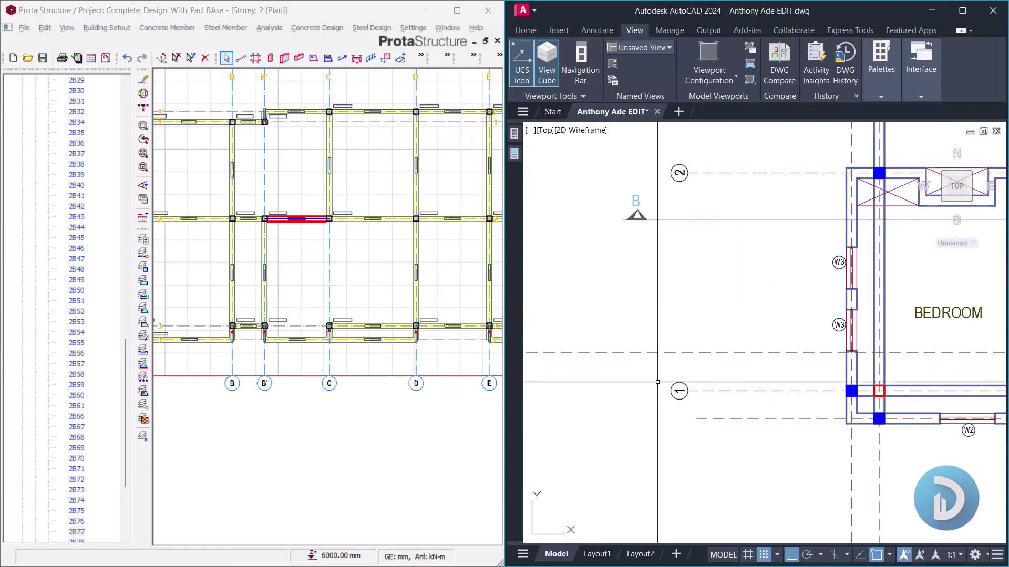
click(657, 382)
click(710, 405)
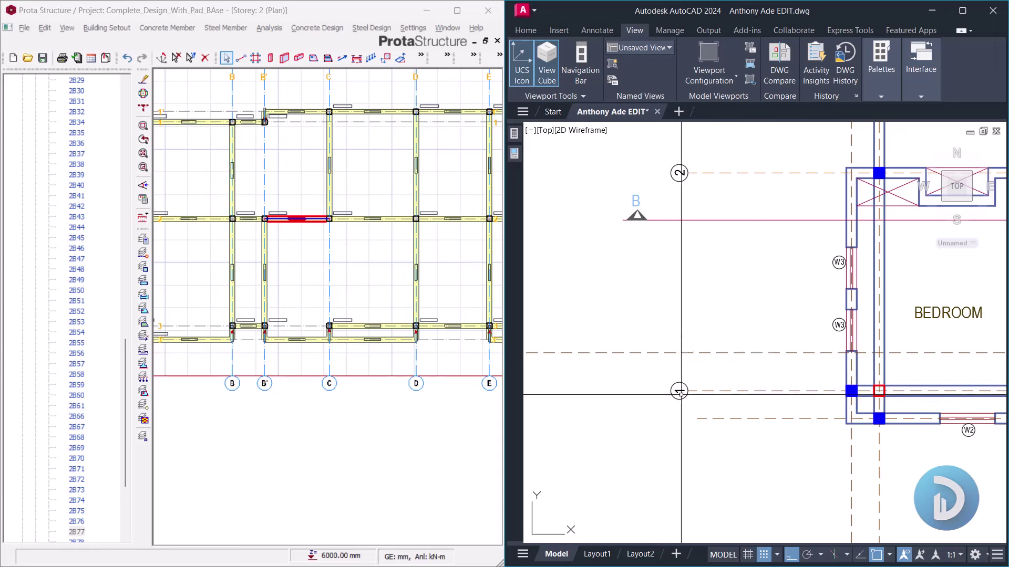
click(416, 344)
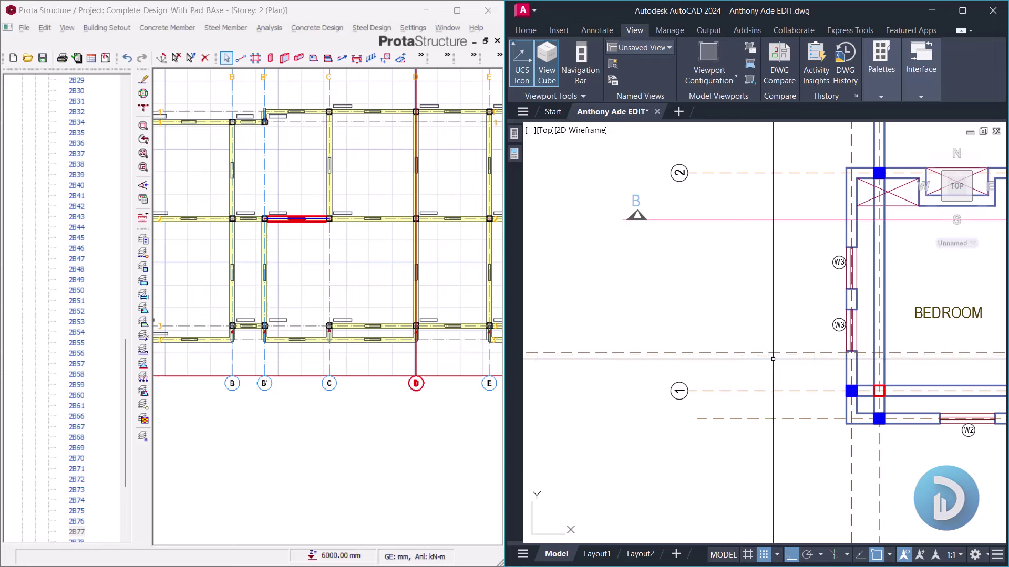
text(dli)
key(Return)
click(773, 353)
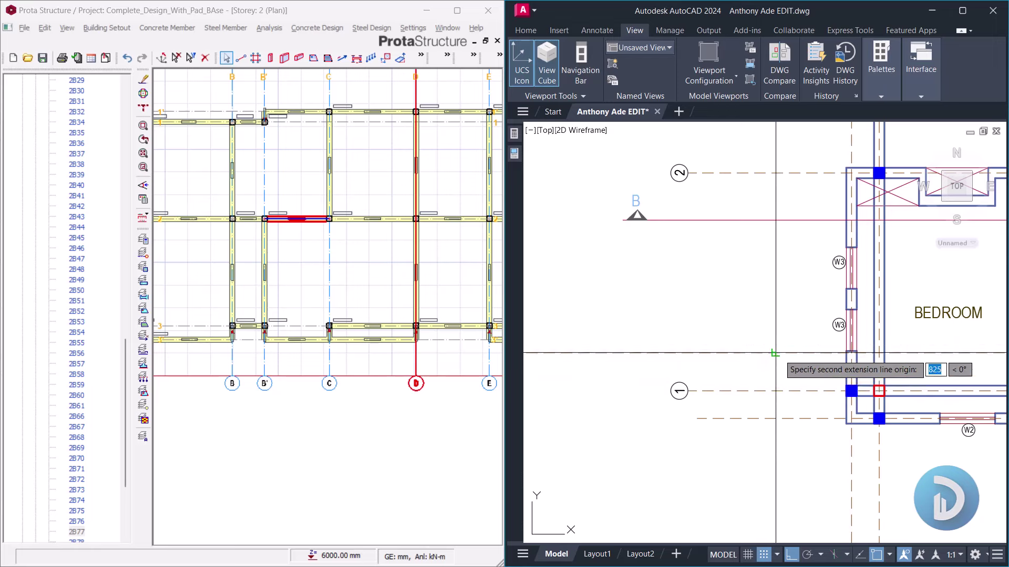
click(775, 353)
click(759, 368)
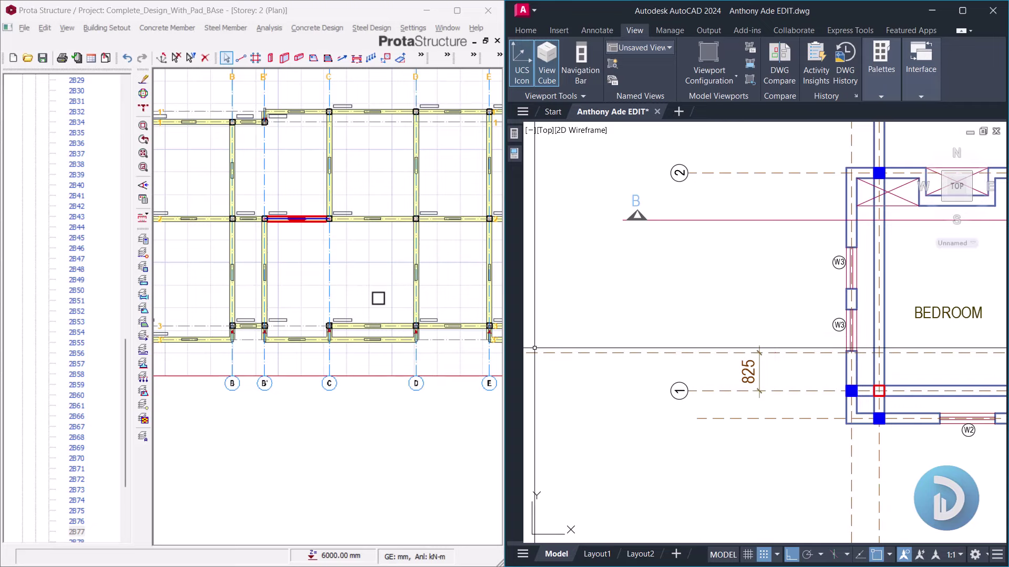
Step: In ProtaStructure, offset axis 3 by 825 mm towards axis 2 to create a new axis
click(392, 279)
scroll(392, 279, down, 3)
scroll(246, 330, up, 5)
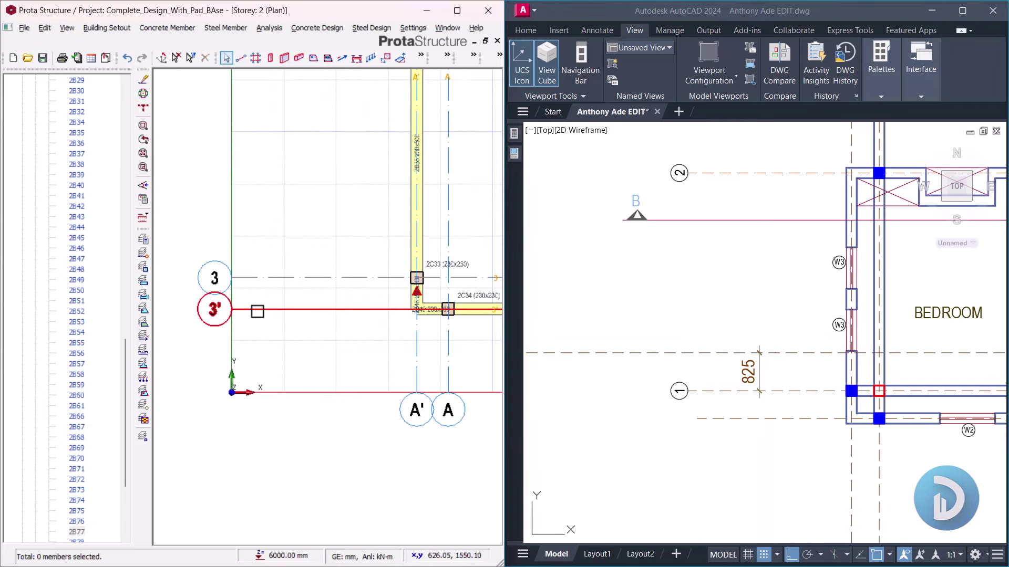
click(294, 282)
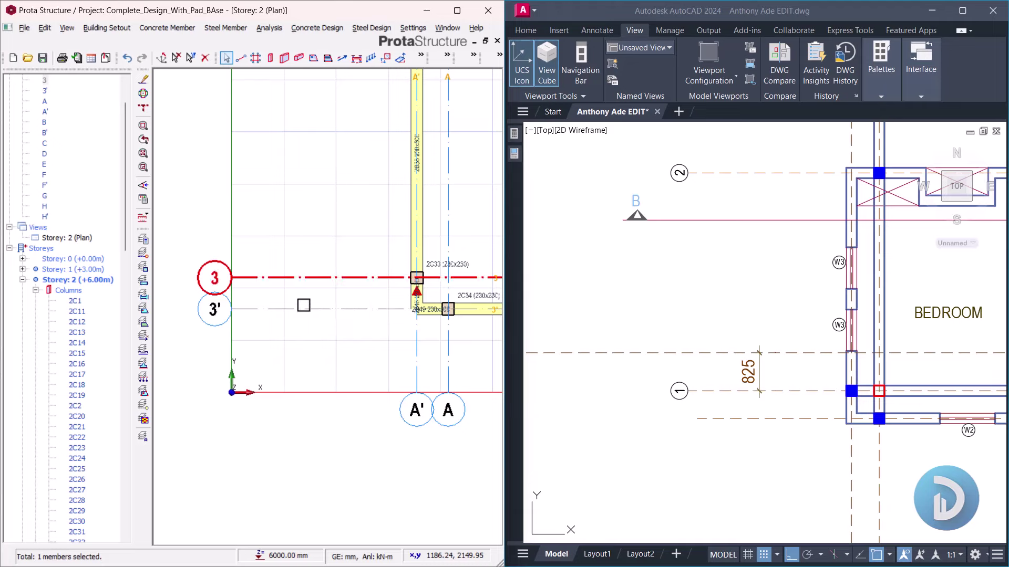
scroll(310, 294, down, 4)
scroll(309, 288, up, 3)
right_click(311, 280)
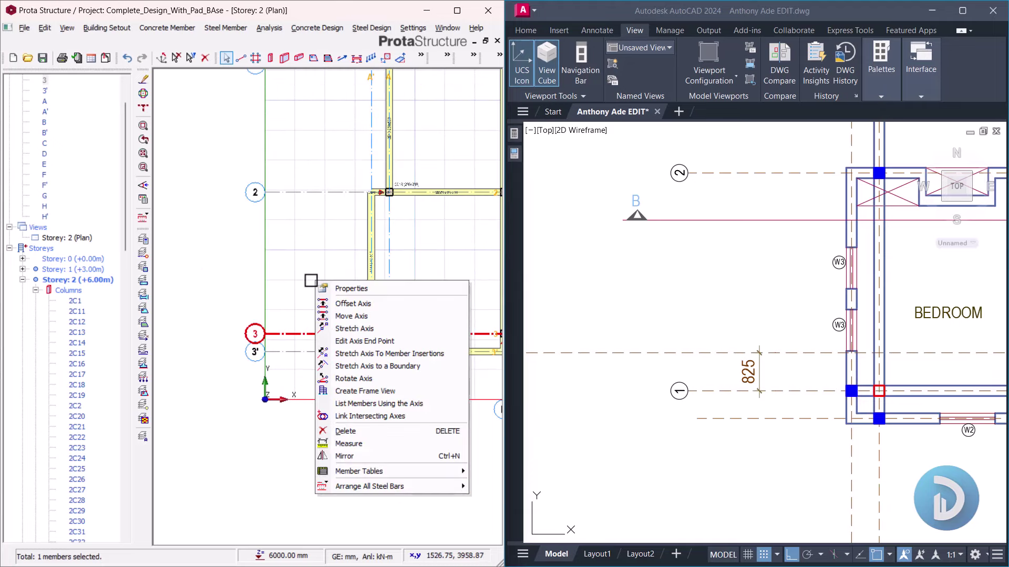
click(354, 305)
scroll(315, 294, up, 2)
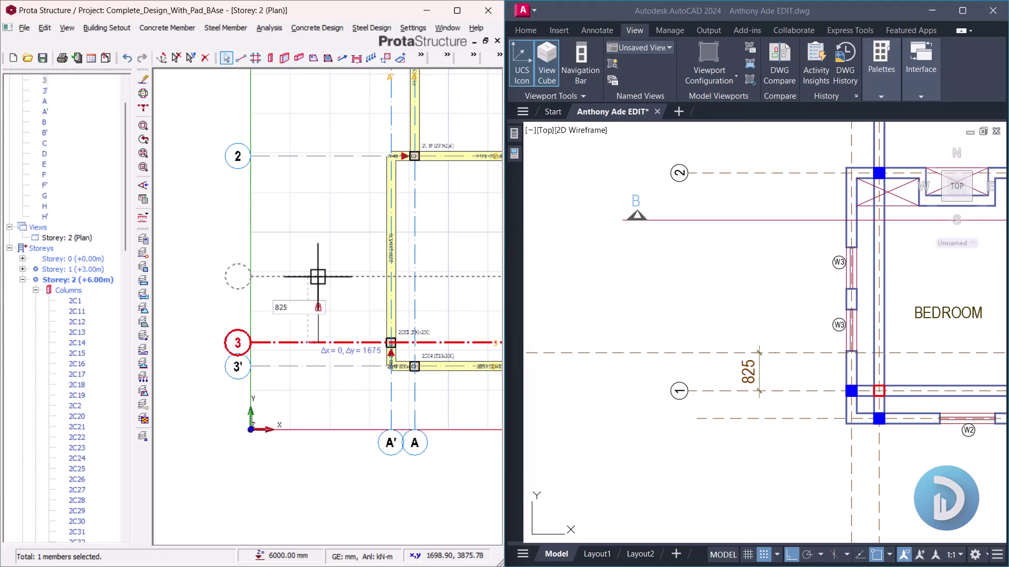
key(Return)
scroll(327, 258, down, 5)
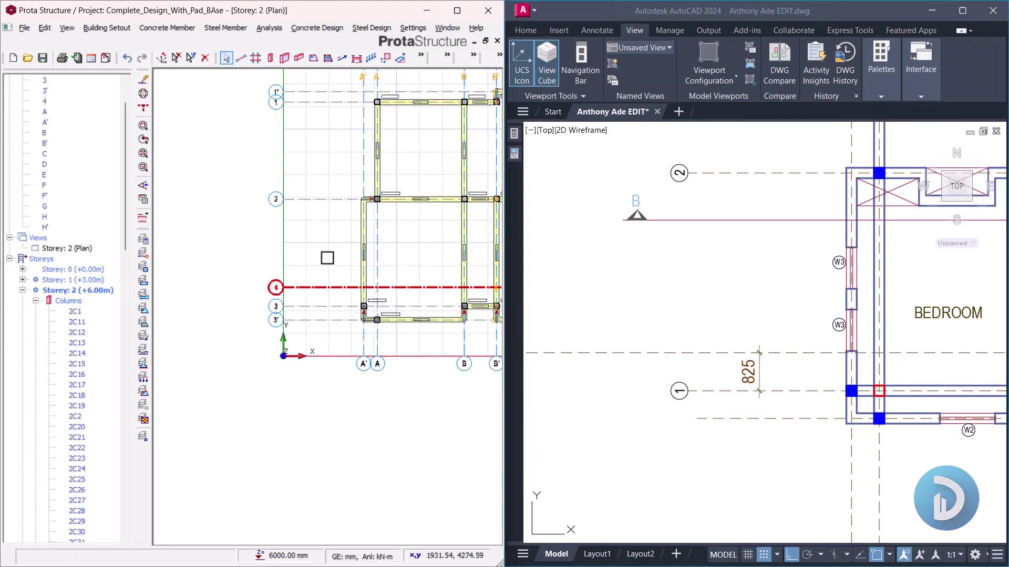
Step: Insert a 230x230 column at the intersection of the new axis 4 and axis C, using the properties of the column at 3/C
scroll(352, 294, up, 3)
scroll(362, 273, up, 2)
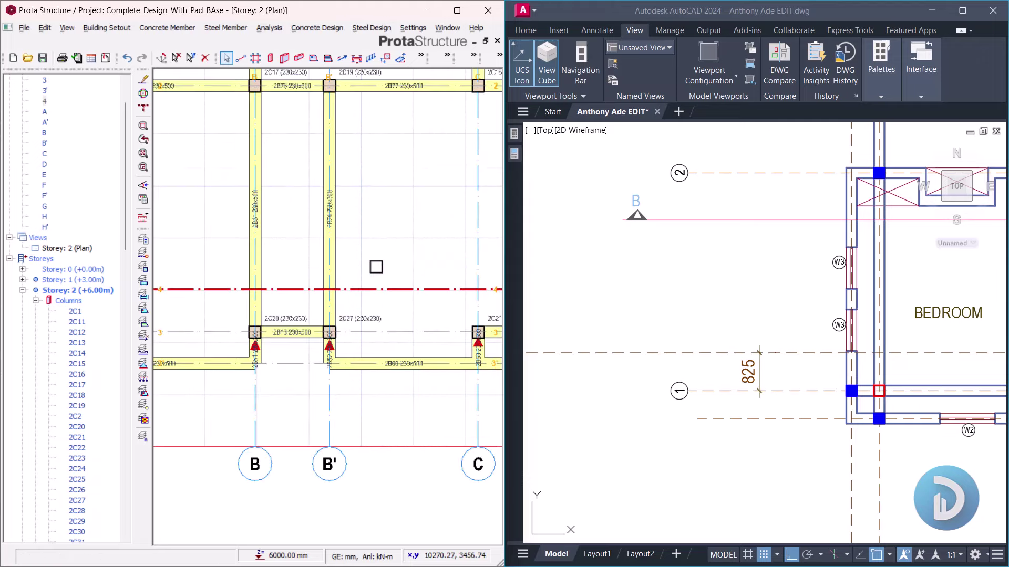
scroll(697, 347, down, 7)
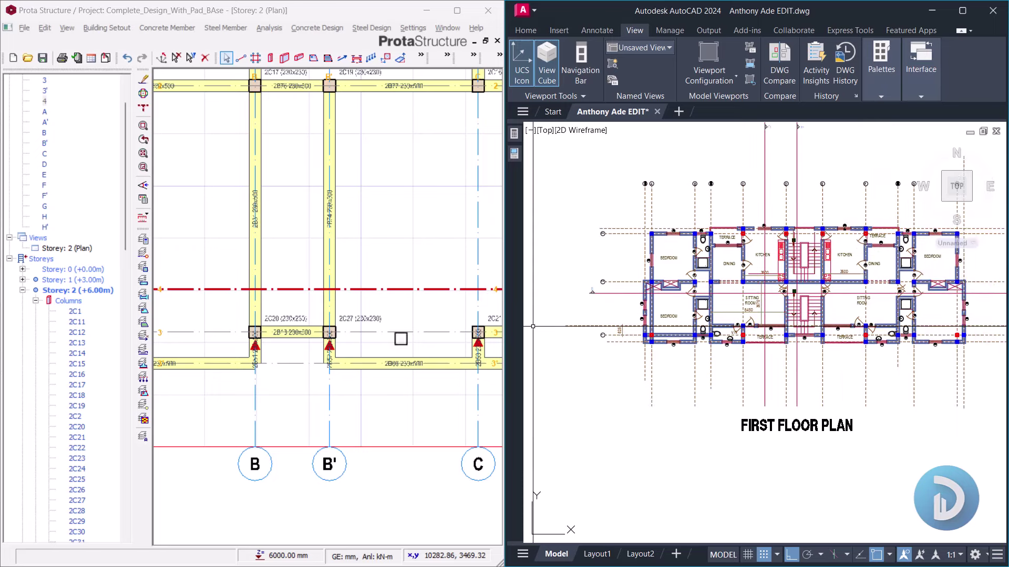
scroll(343, 312, down, 1)
scroll(323, 313, up, 1)
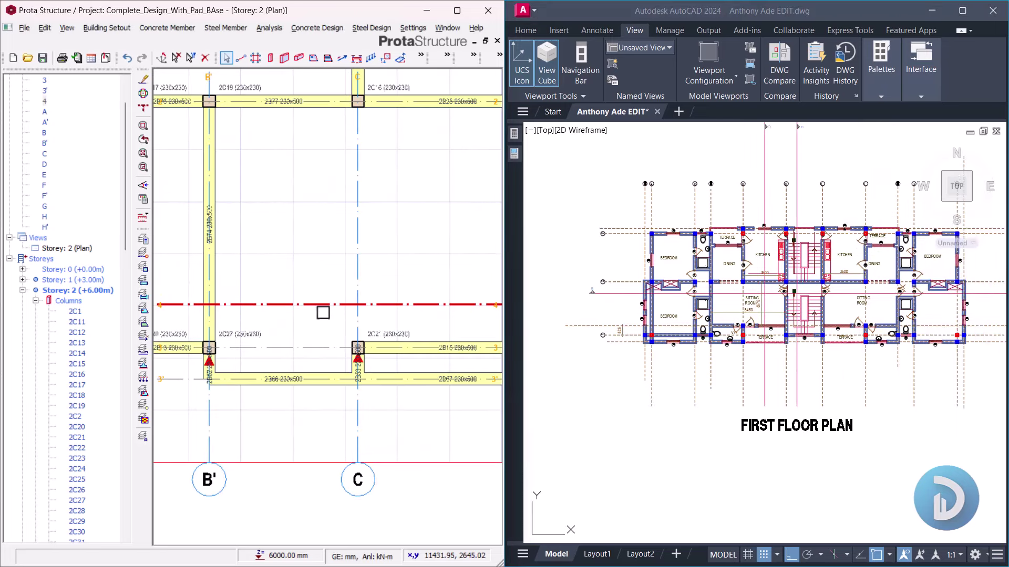
scroll(329, 299, down, 1)
scroll(254, 300, up, 1)
scroll(231, 313, down, 1)
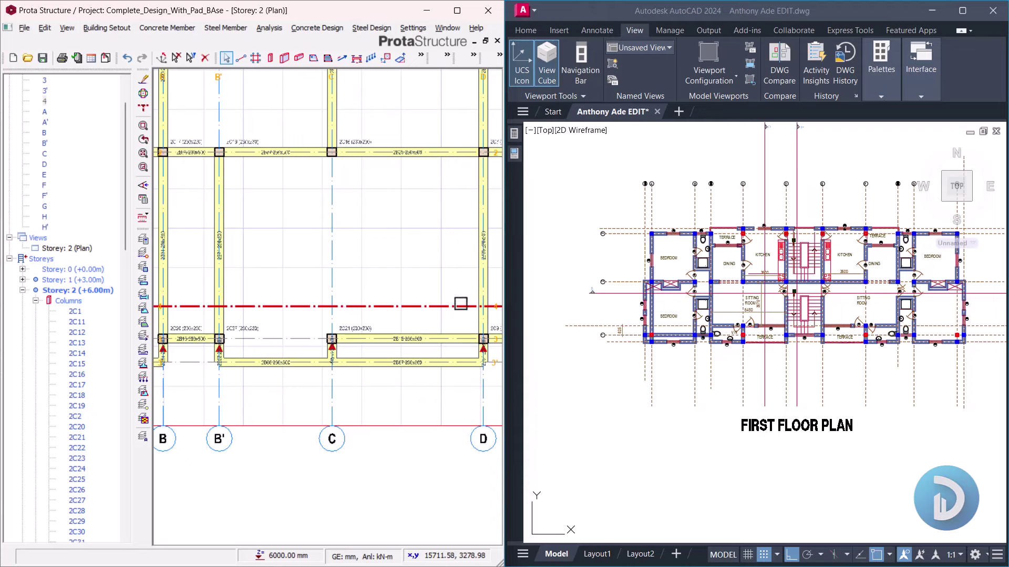
scroll(393, 323, up, 1)
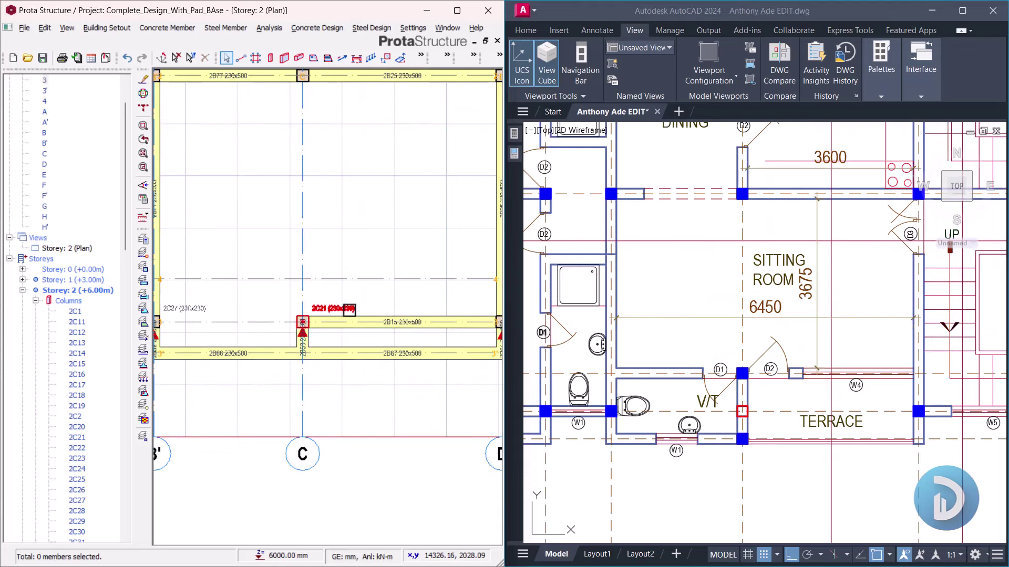
right_click(355, 214)
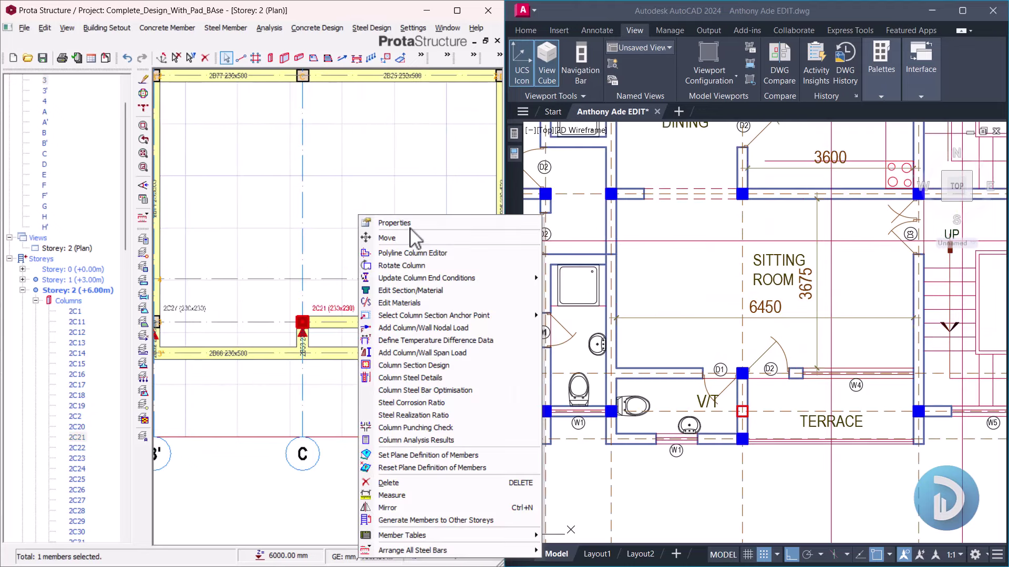
click(409, 223)
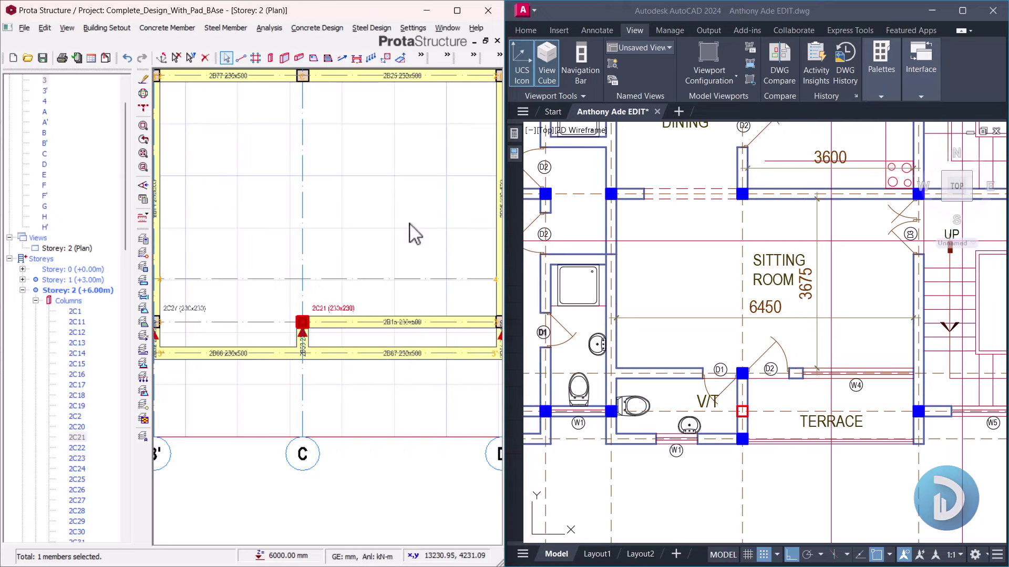
click(302, 279)
key(Escape)
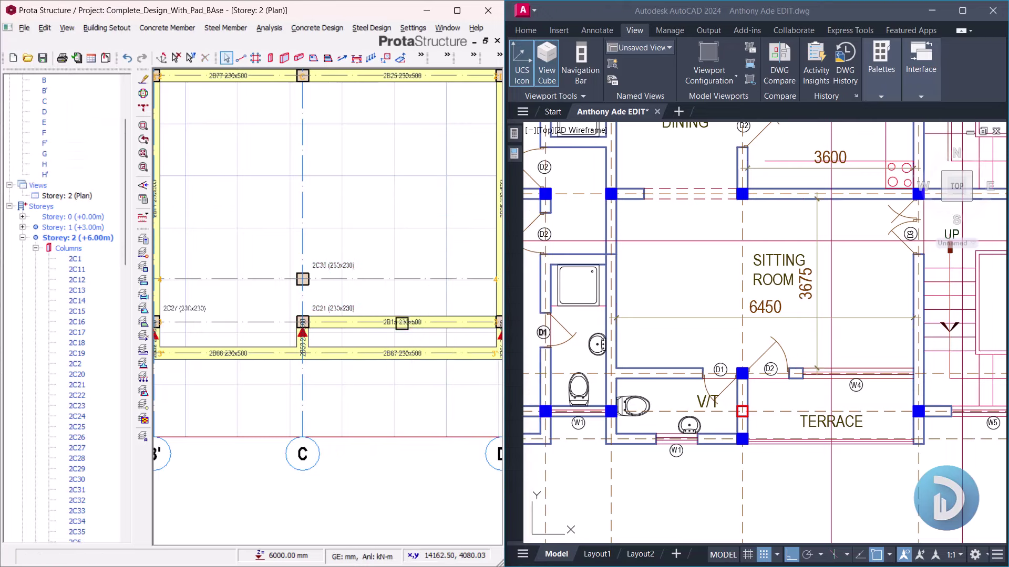
Step: Draw a 230x500 beam on axis 4 from B' to C, using the properties of the axis 3 beam between C and D
click(403, 321)
right_click(384, 164)
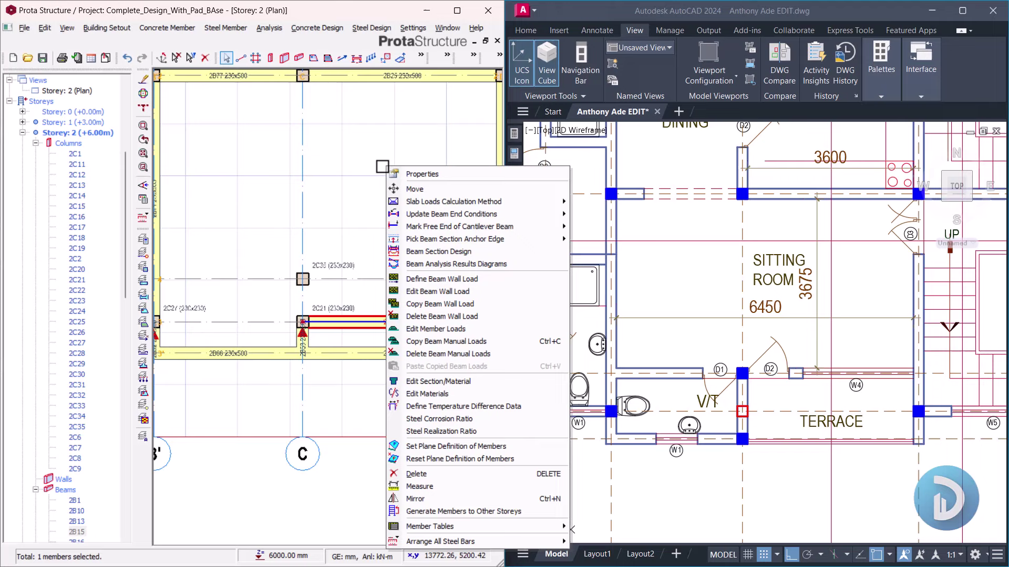
click(416, 173)
scroll(341, 257, down, 2)
scroll(263, 273, up, 2)
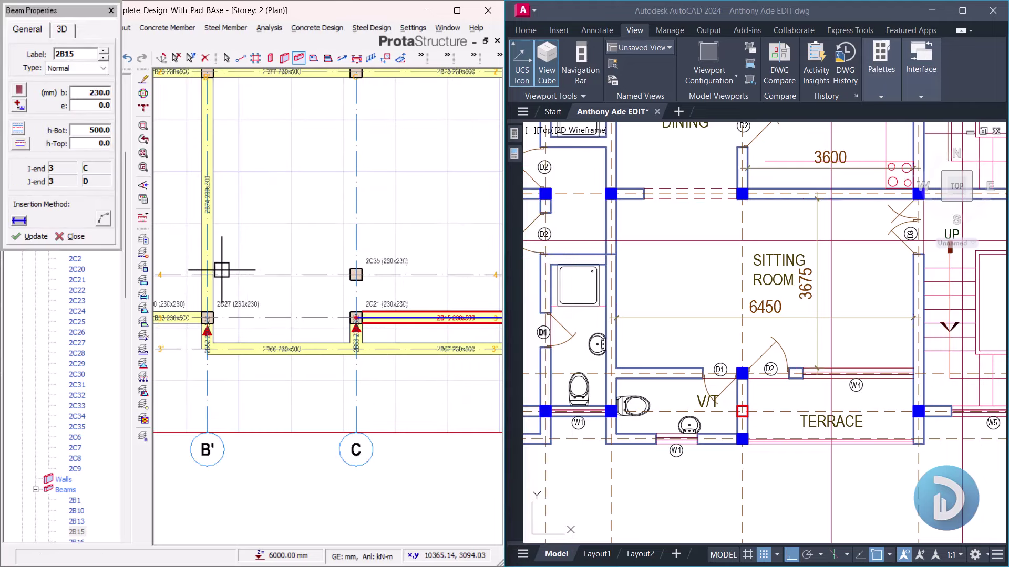
click(207, 275)
click(356, 275)
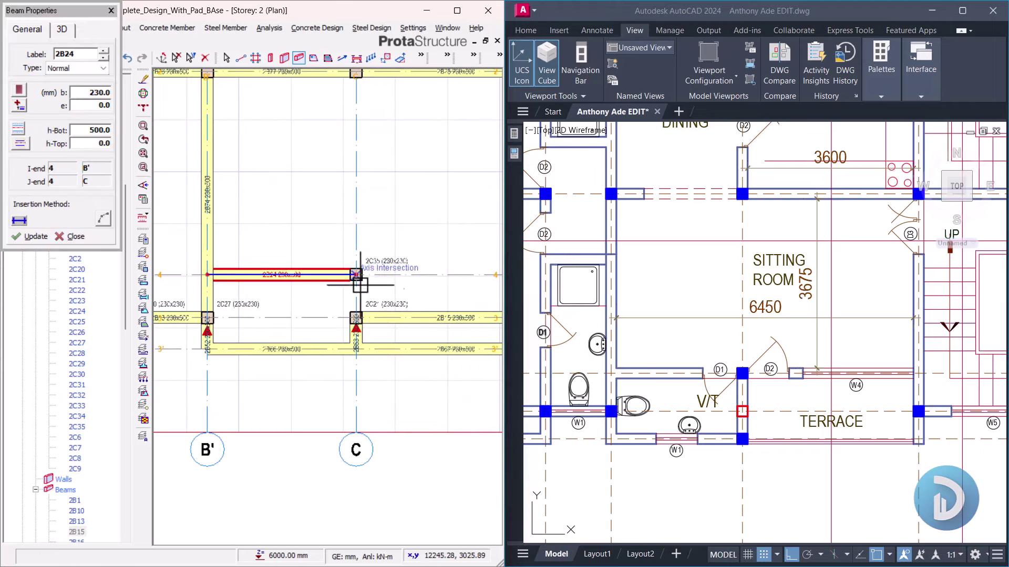
Step: Continue the 230x500 beam along axis 4 from C to D
scroll(375, 288, down, 1)
scroll(438, 265, up, 1)
click(431, 267)
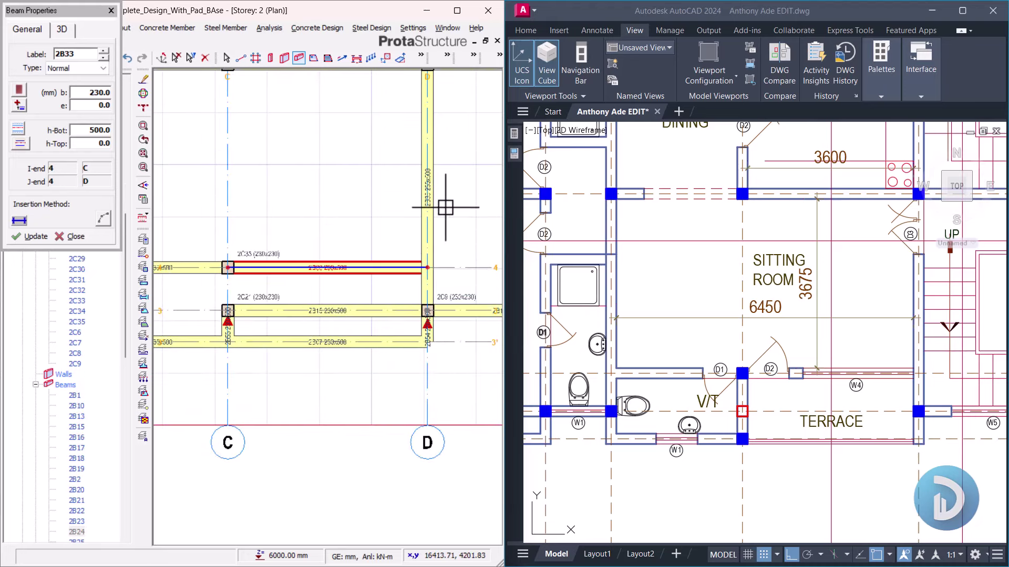
scroll(442, 218, down, 1)
key(Escape)
scroll(345, 220, up, 1)
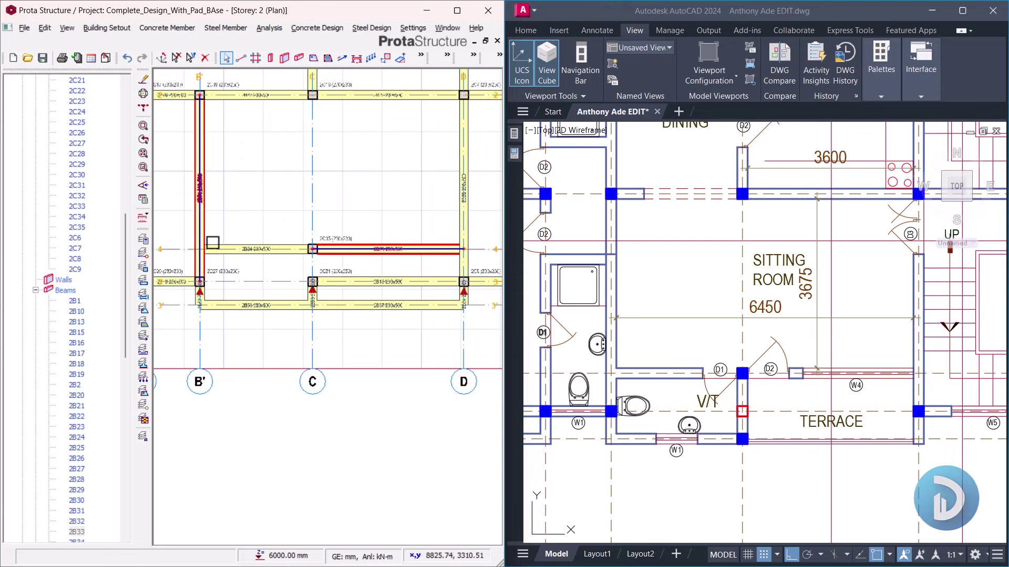
scroll(691, 279, up, 5)
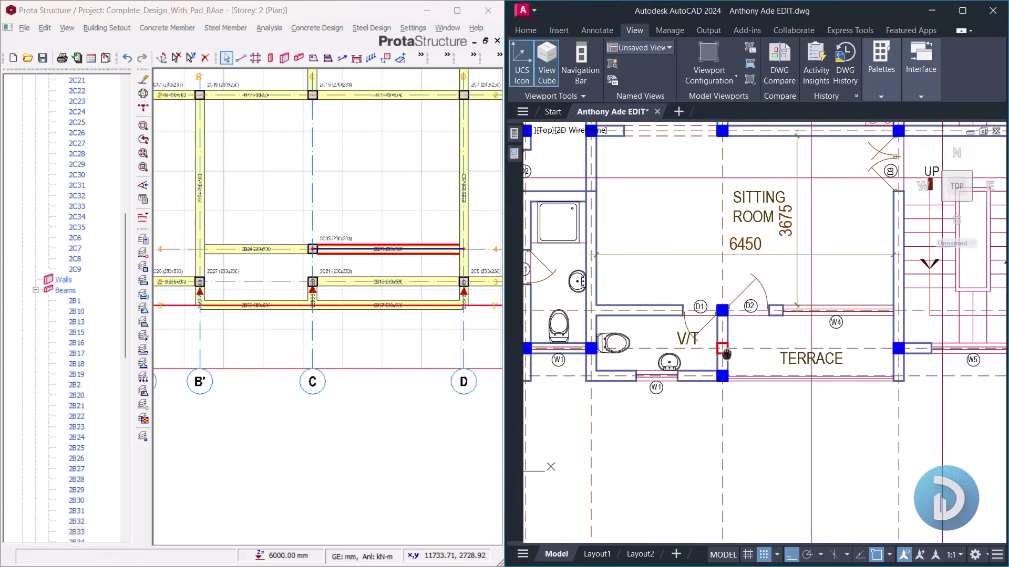
Step: Inspect the columns on the axis between the V/T and the terrace in AutoCAD and compare them with axis C in ProtaStructure
click(701, 273)
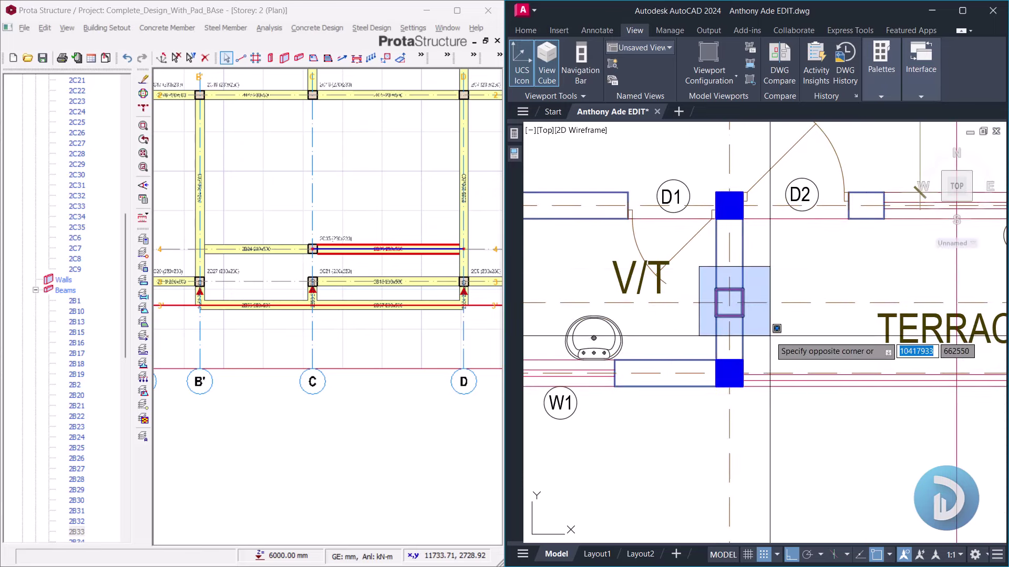
click(751, 336)
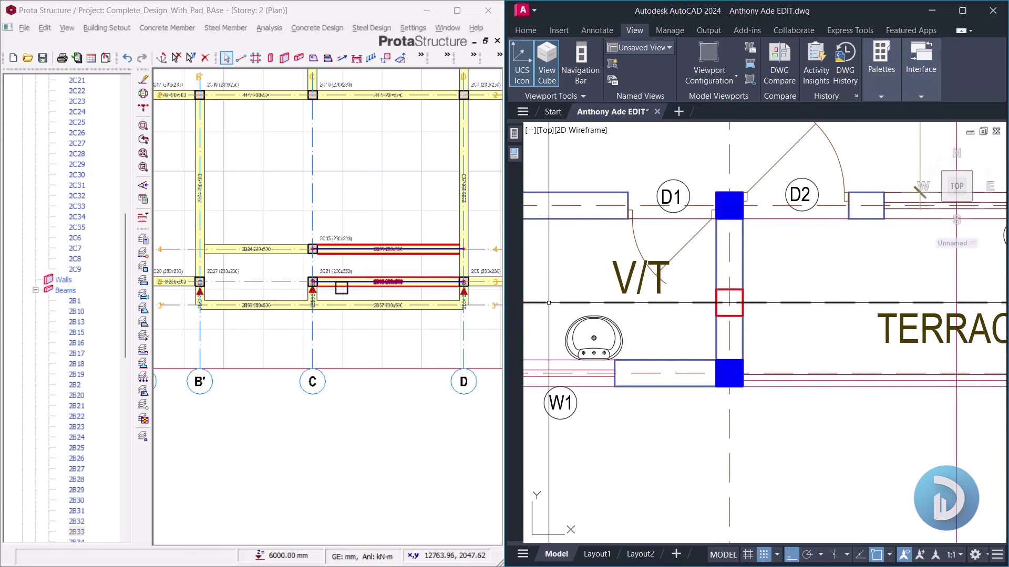
scroll(343, 288, up, 2)
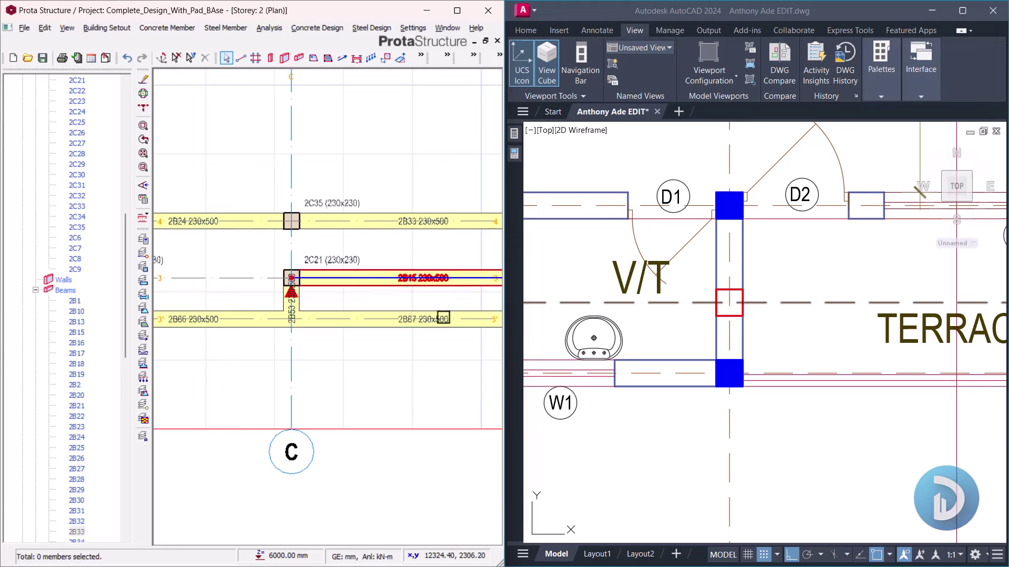
click(665, 336)
click(665, 335)
click(761, 393)
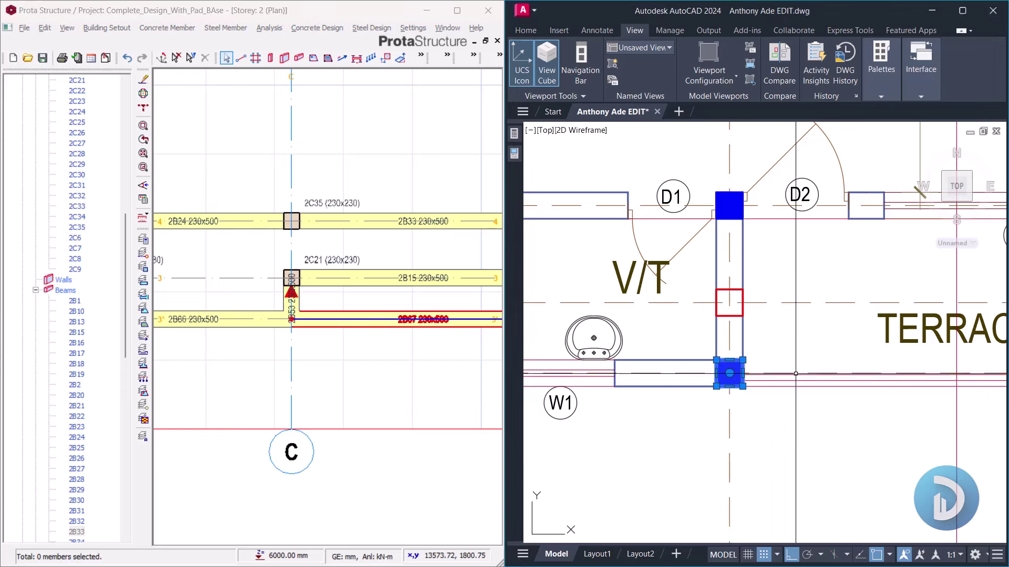
key(Escape)
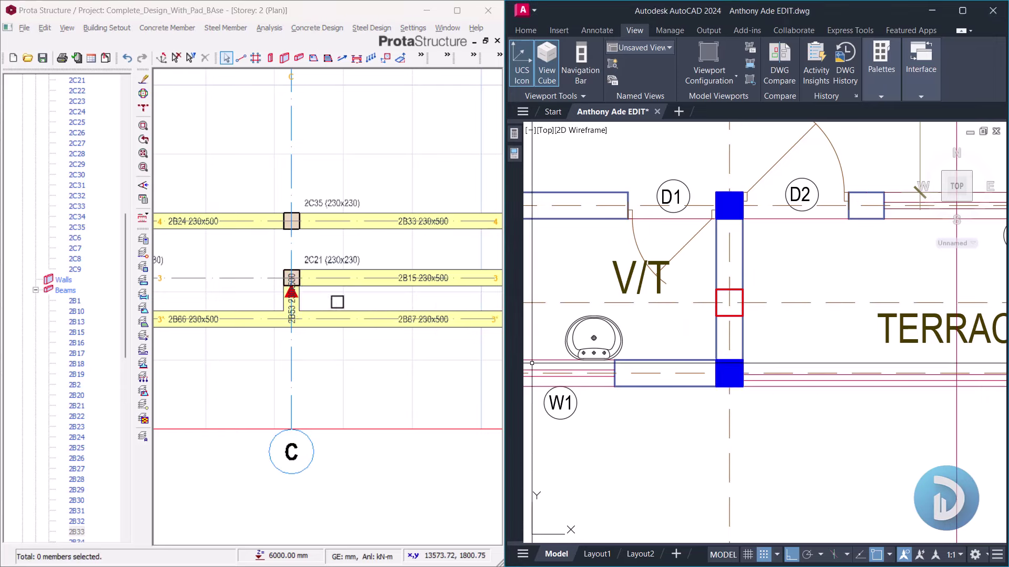
Step: Delete the column at the intersection of axes C and 3 and the axis 3 beam between C and D in ProtaStructure
click(320, 272)
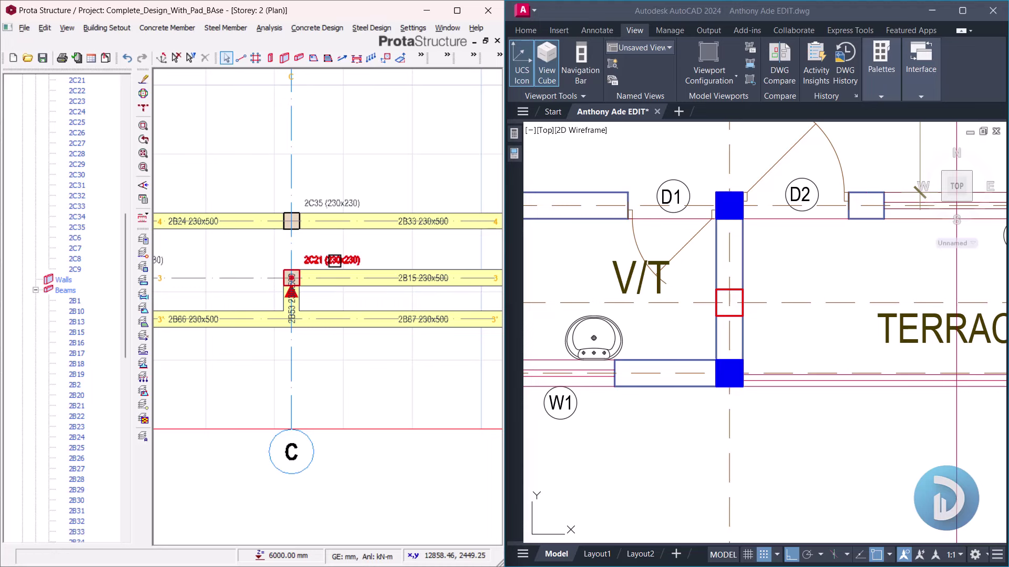
click(334, 261)
key(Delete)
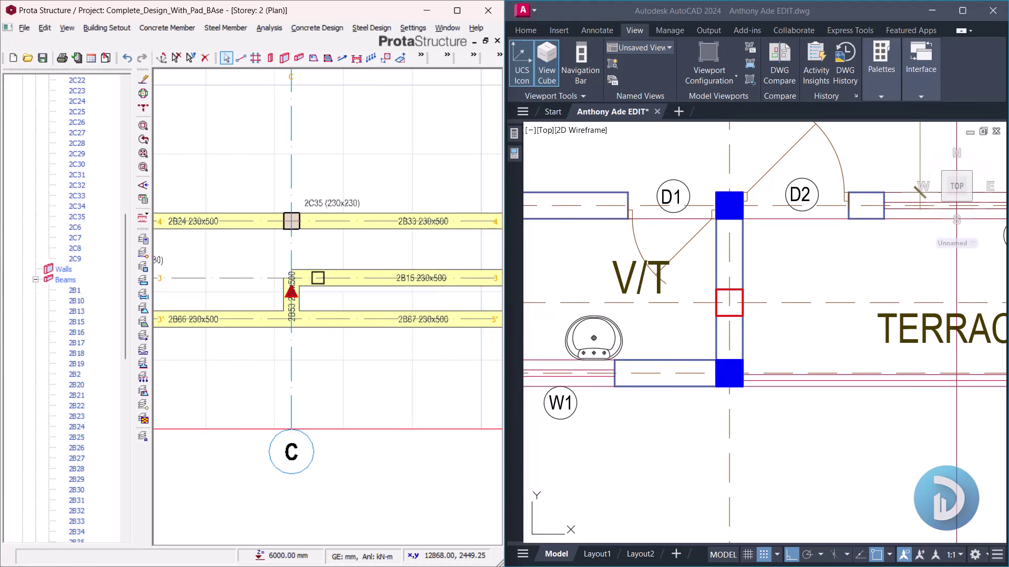
click(329, 288)
key(Delete)
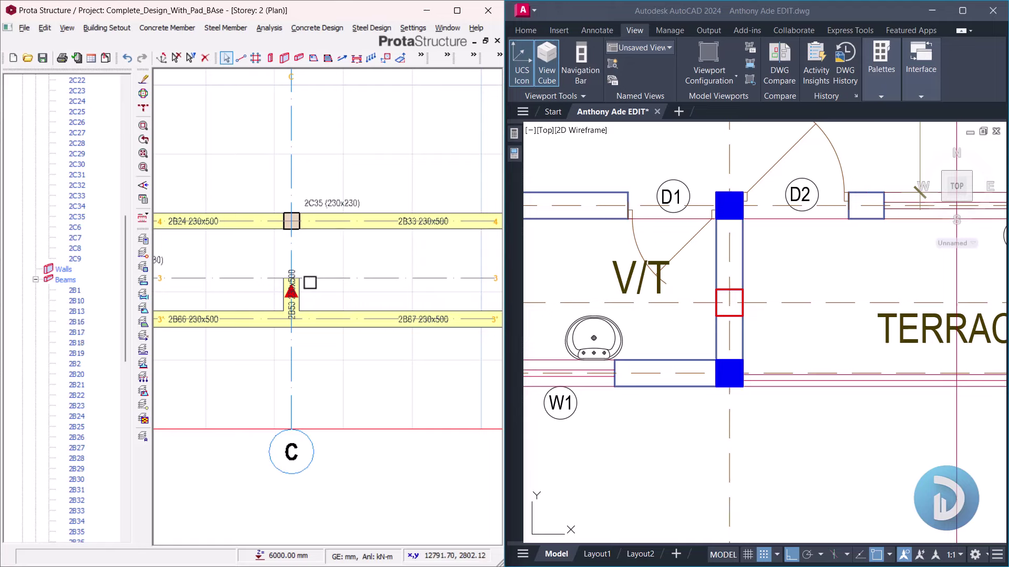
Step: Delete the short cantilever beam on axis C and the two axis 3' beams spanning B' to C and C to D
scroll(299, 304, down, 1)
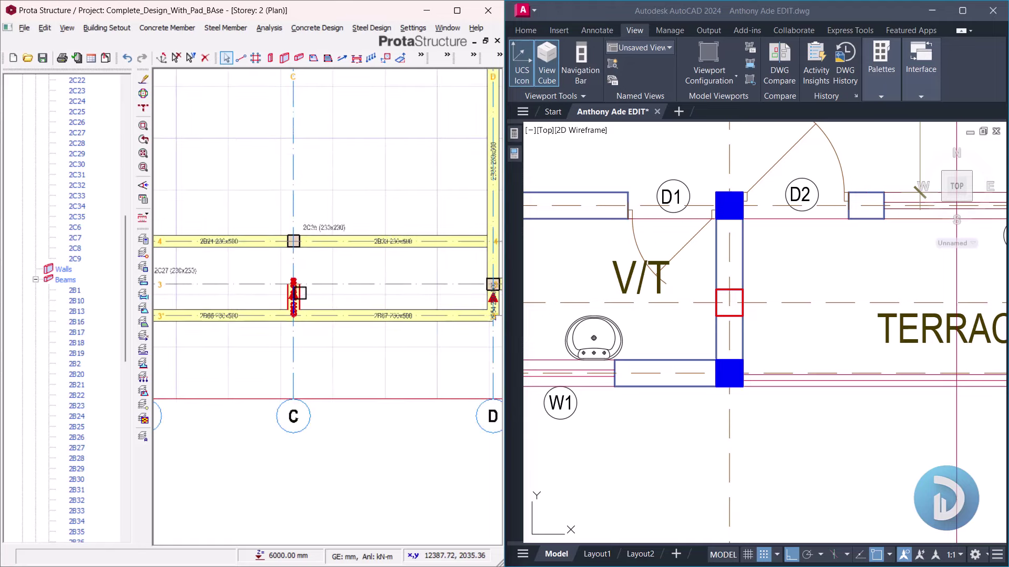
key(Delete)
scroll(313, 316, down, 2)
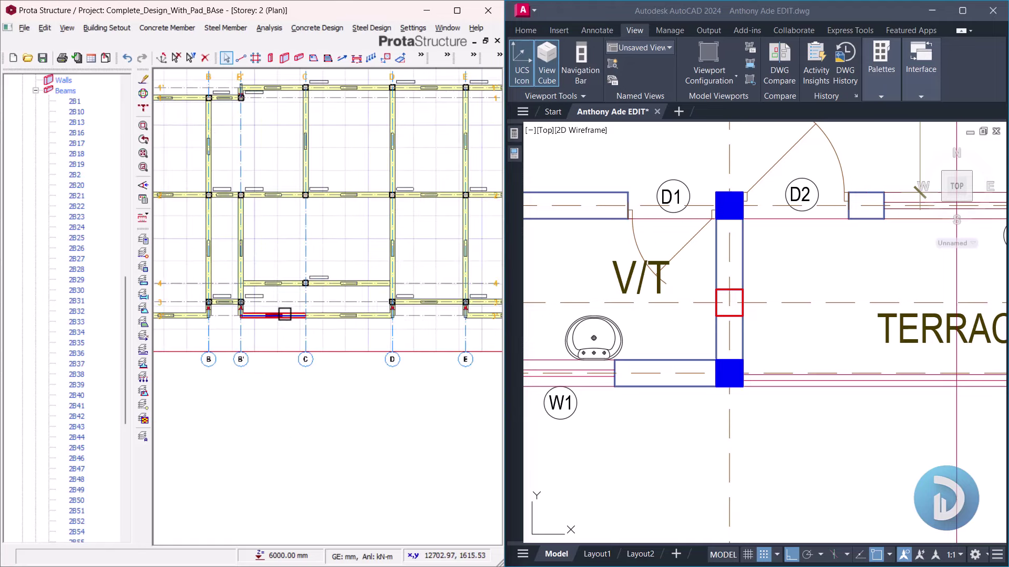
scroll(285, 314, up, 2)
click(294, 320)
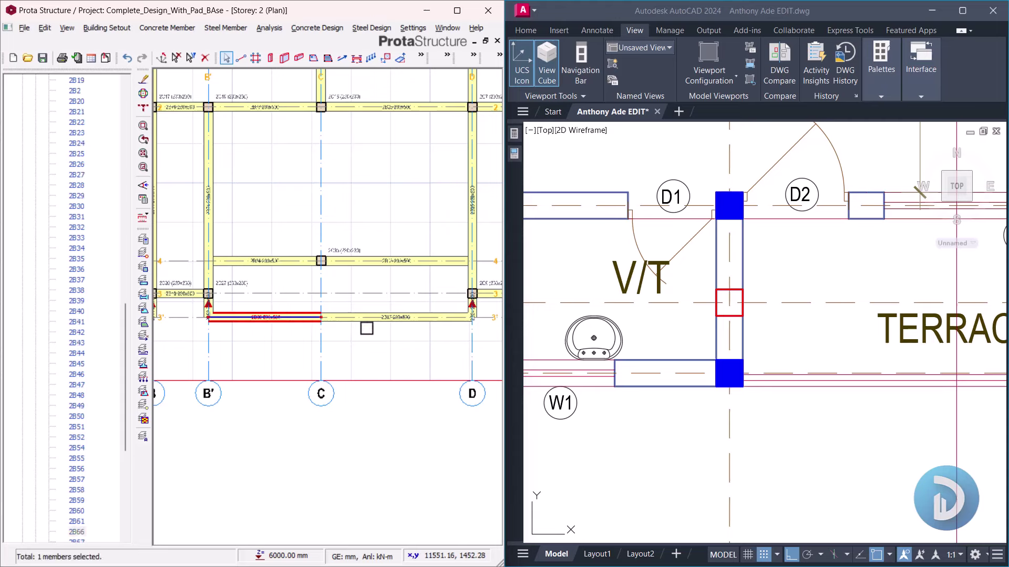
key(Delete)
click(372, 319)
key(Delete)
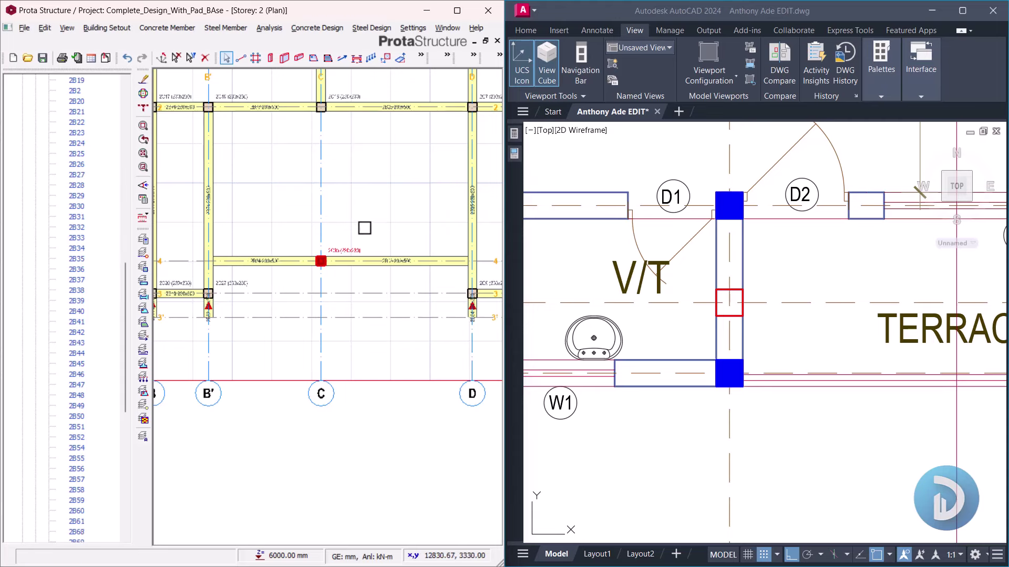
Step: Insert a 230 x 230 mm column at the intersection of axes C and 3', using the properties of the column at C/4
right_click(374, 210)
click(399, 219)
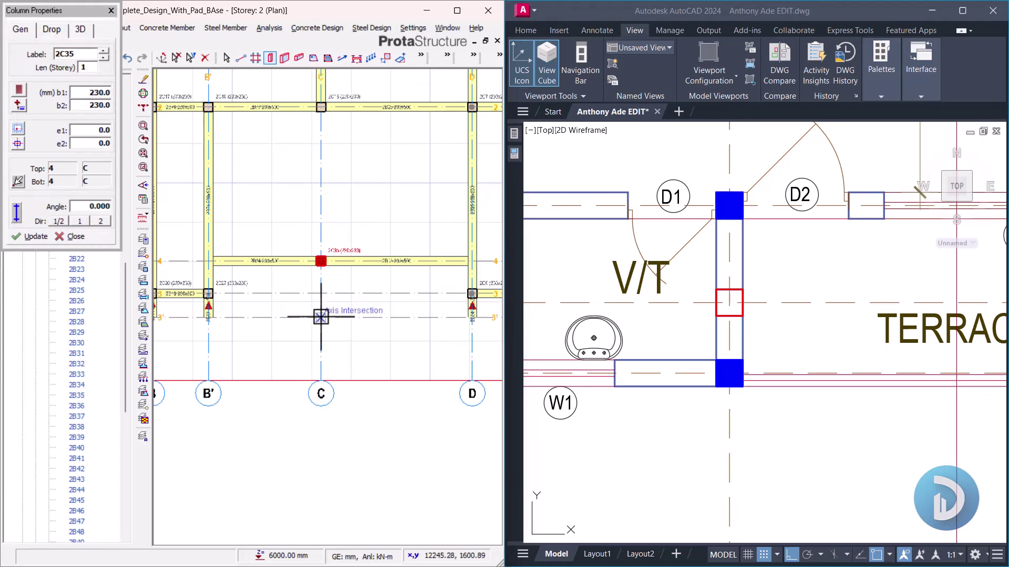
key(Escape)
Step: Insert 230 x 500 mm beams along axis 3' from B' to C and from C to D, using the axis 4 beam's properties
click(398, 259)
right_click(400, 199)
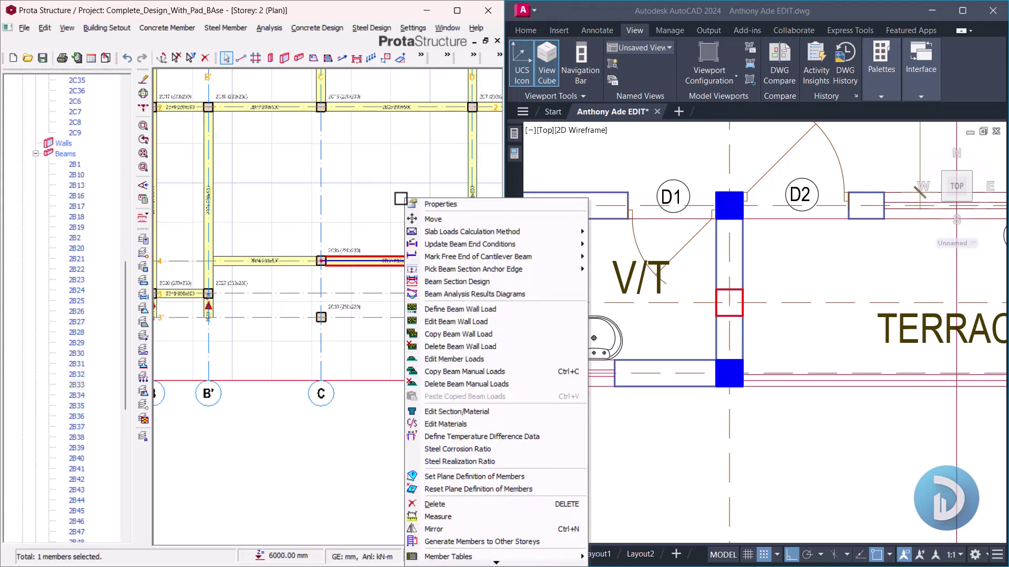
click(440, 204)
scroll(210, 317, up, 3)
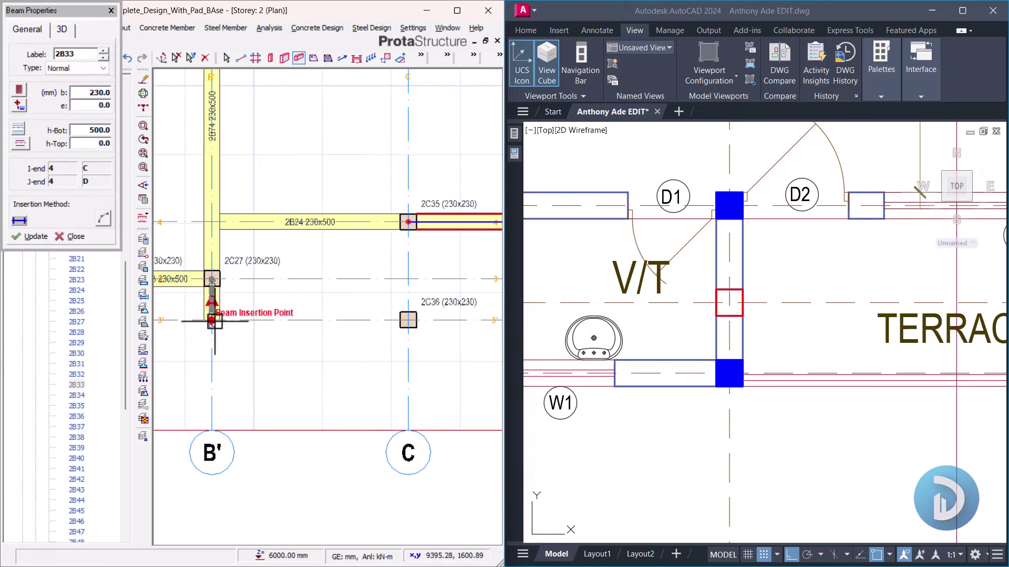
click(211, 321)
click(408, 320)
scroll(315, 334, down, 1)
middle_drag(443, 355, 335, 343)
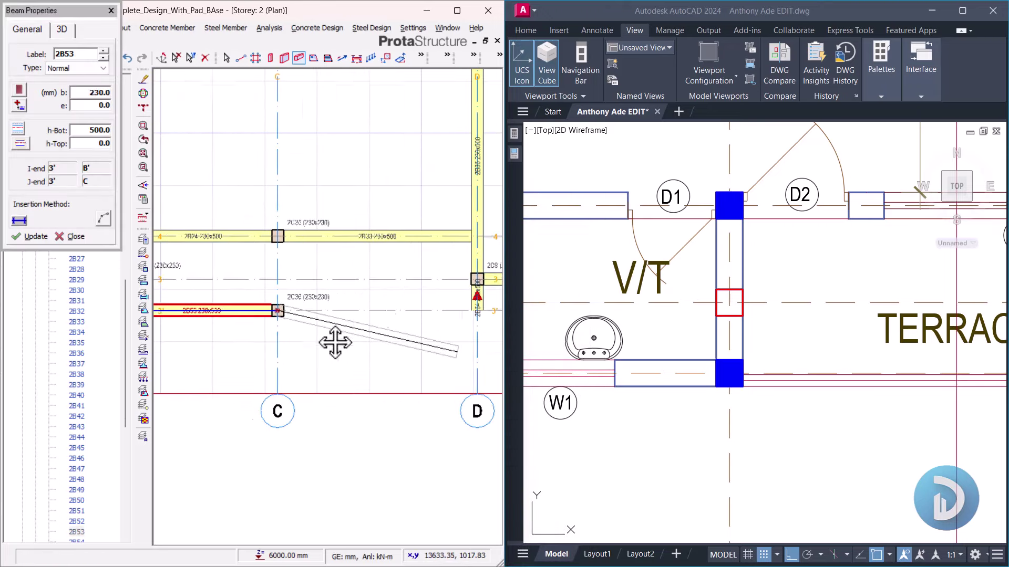
scroll(457, 288, up, 3)
click(458, 310)
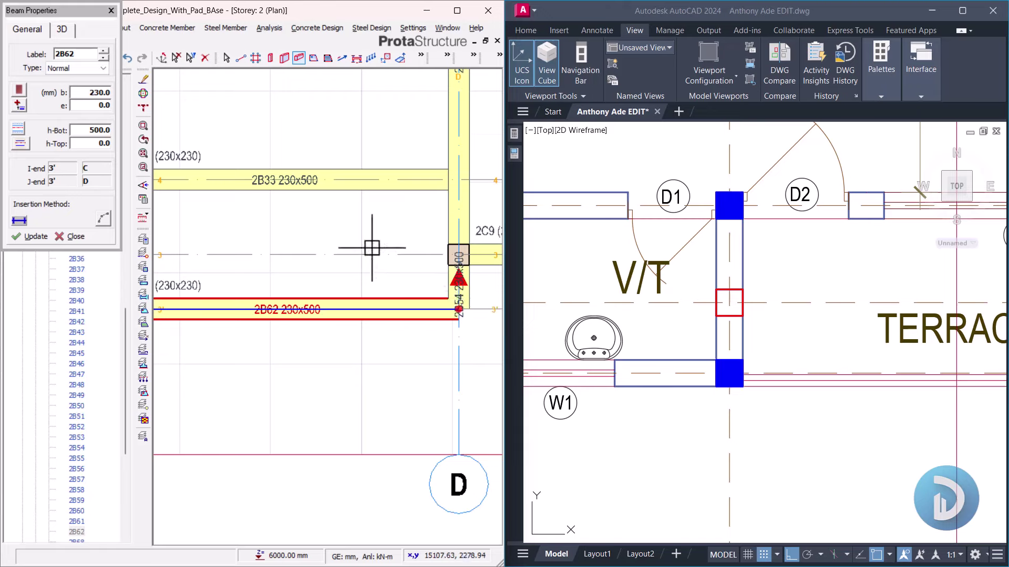
Step: Insert a 230 x 500 mm beam on axis C between axes 4 and 3'
scroll(372, 248, down, 3)
scroll(326, 285, up, 3)
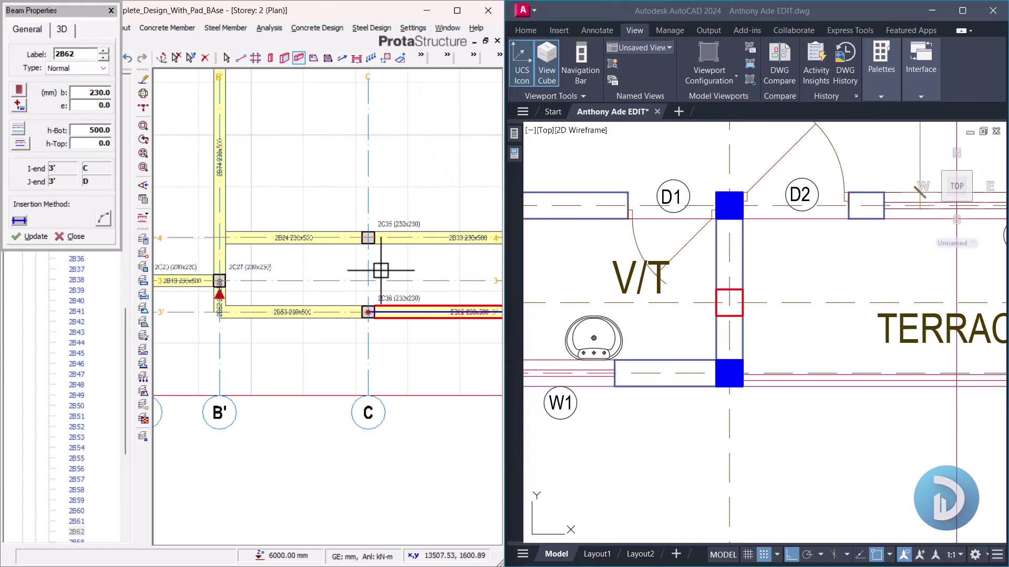
middle_drag(381, 270, 343, 287)
scroll(330, 299, up, 2)
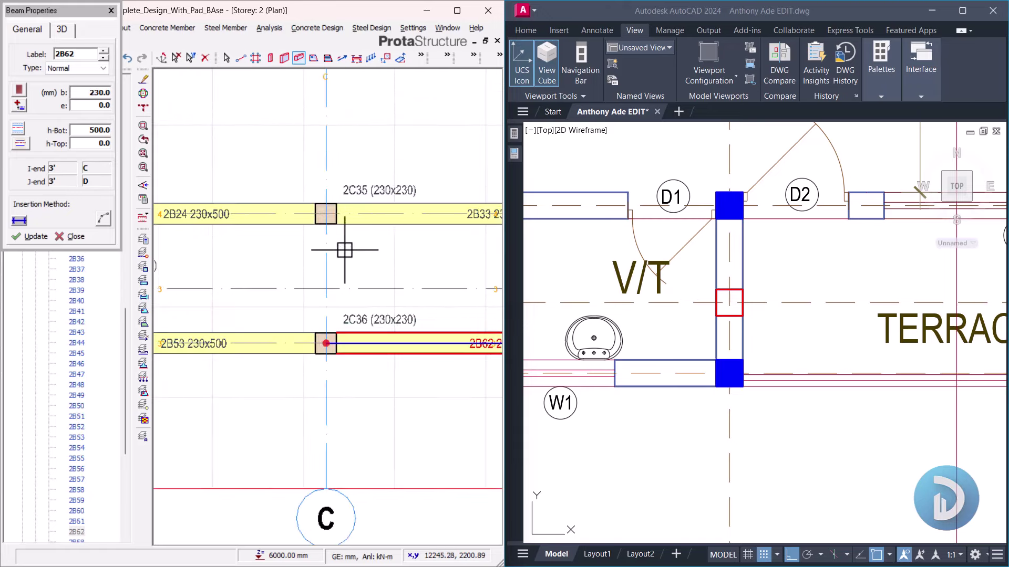
click(326, 214)
click(326, 344)
scroll(349, 184, down, 3)
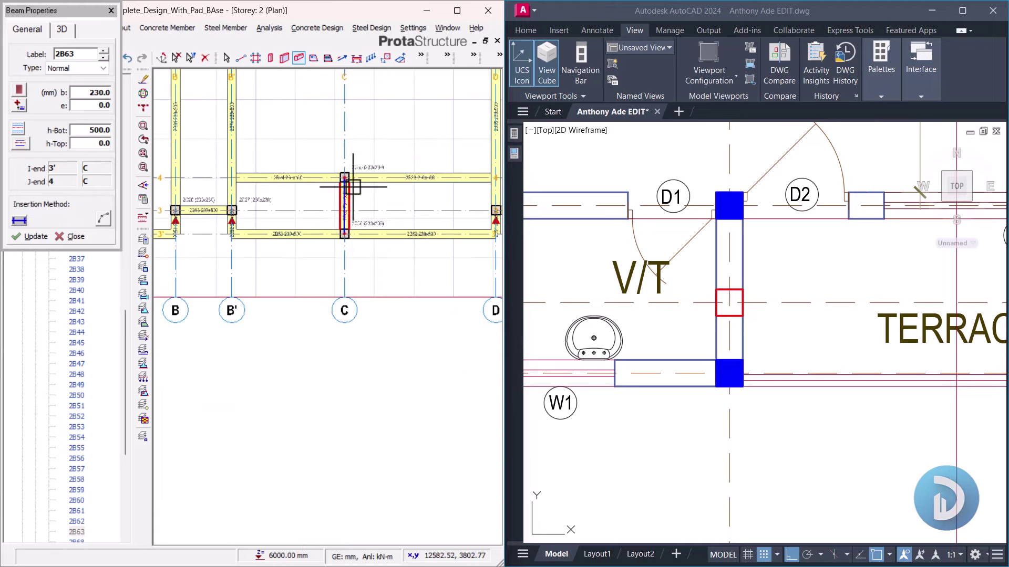
scroll(371, 279, down, 2)
middle_drag(395, 203, 323, 255)
key(Escape)
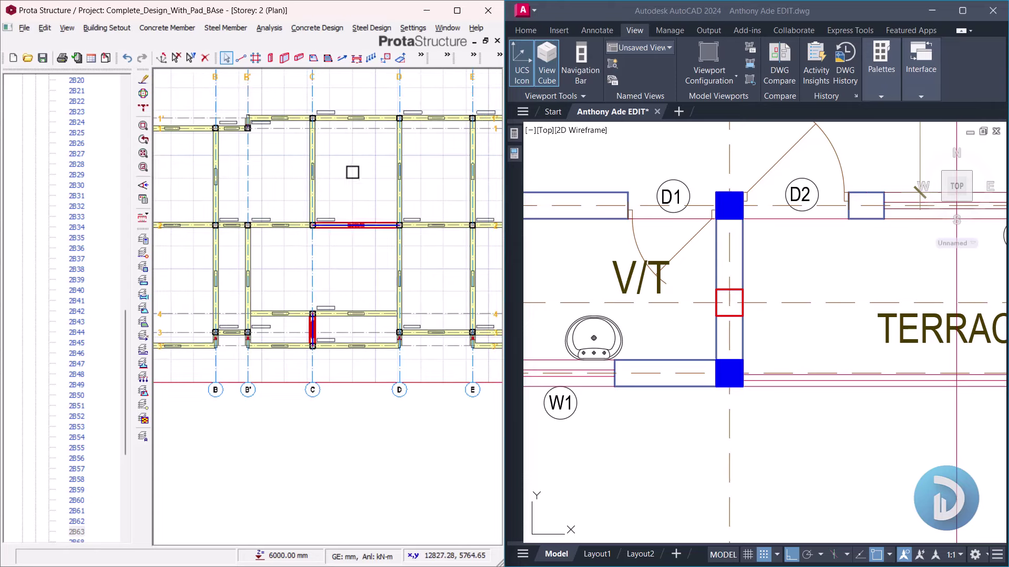
Step: Compare the kitchen, dining, terrace and staircase areas of the AutoCAD plan with the storey 2 beam layout around axes C to E
scroll(833, 371, down, 4)
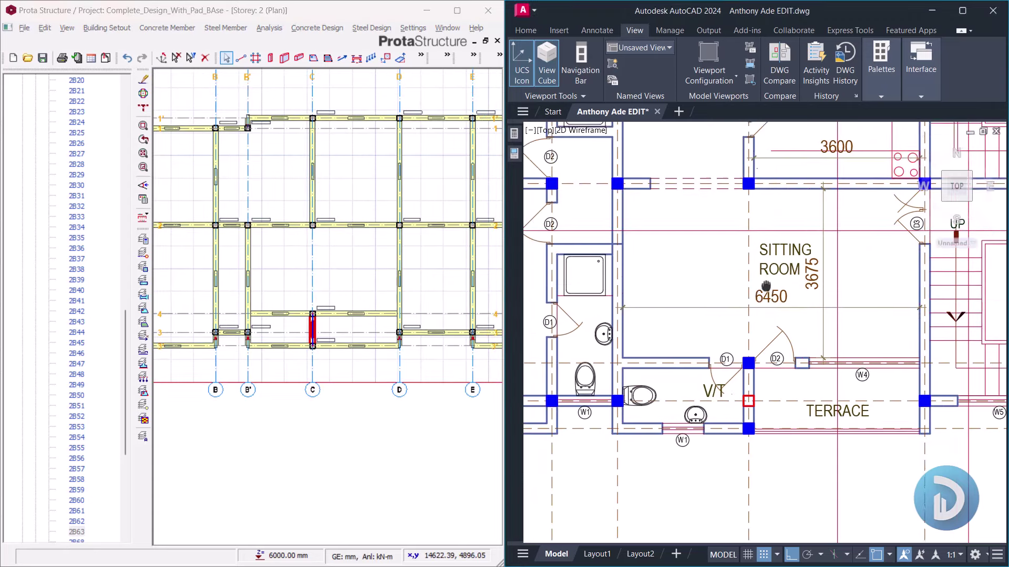
middle_drag(801, 134, 756, 351)
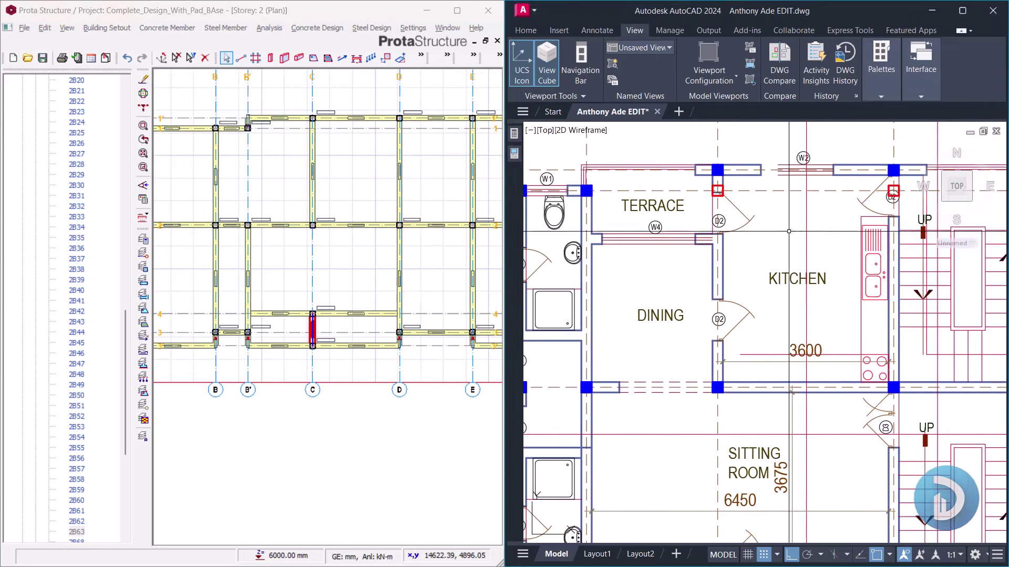
middle_drag(769, 307, 756, 326)
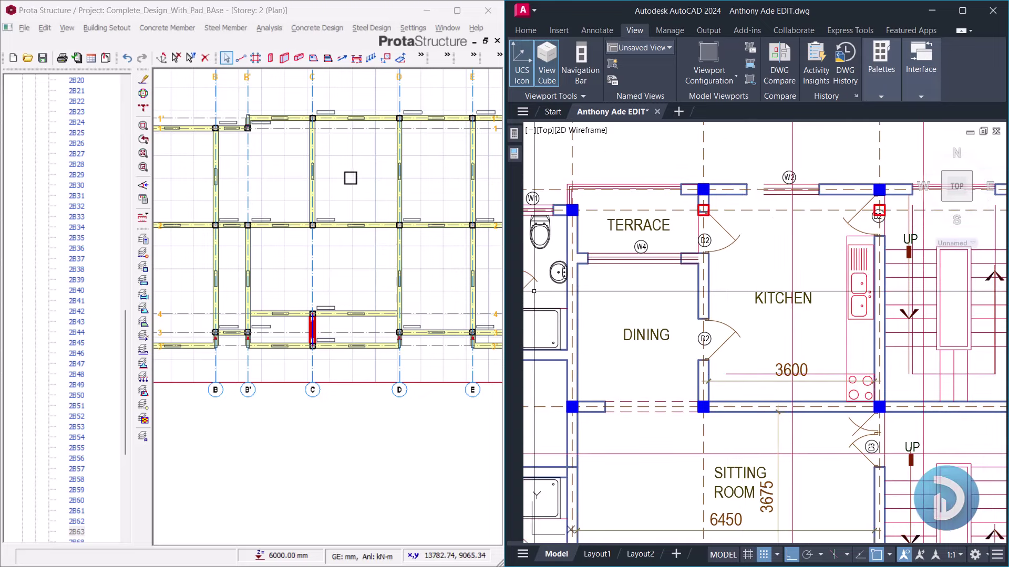
click(350, 179)
middle_drag(417, 266, 344, 260)
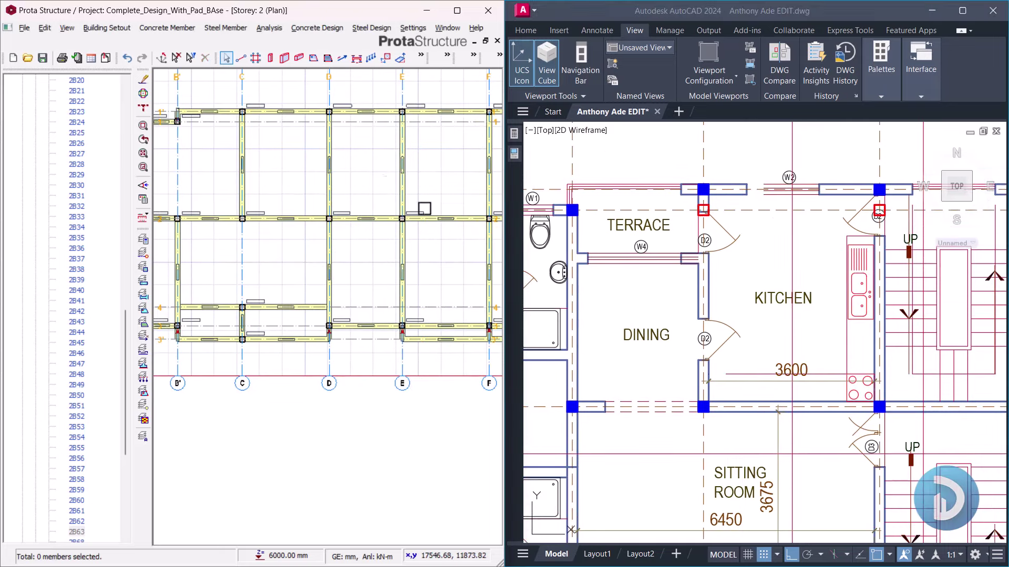
scroll(807, 296, down, 5)
scroll(806, 297, up, 5)
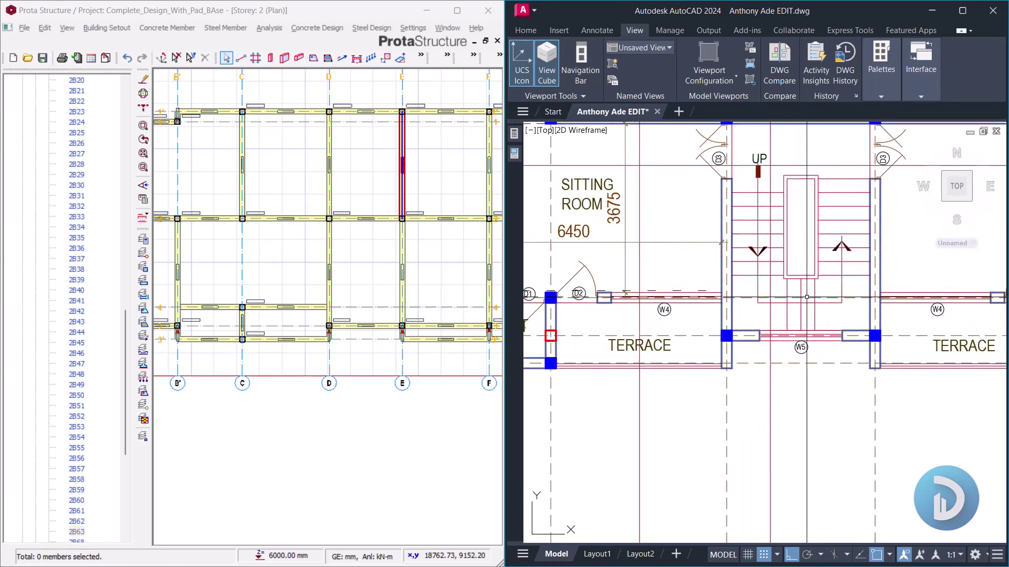
middle_drag(807, 297, 807, 314)
scroll(403, 299, up, 1)
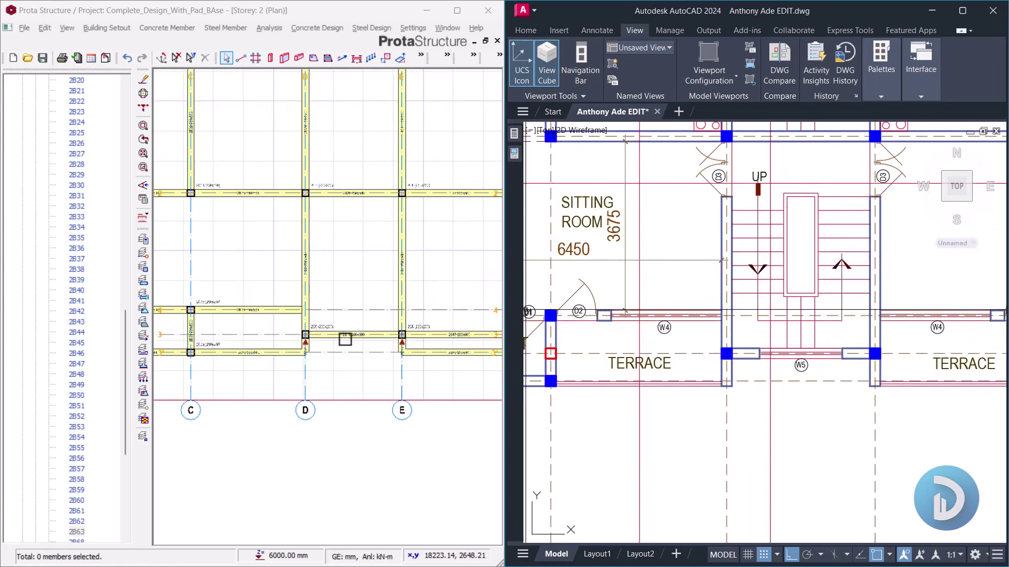
scroll(304, 342, up, 1)
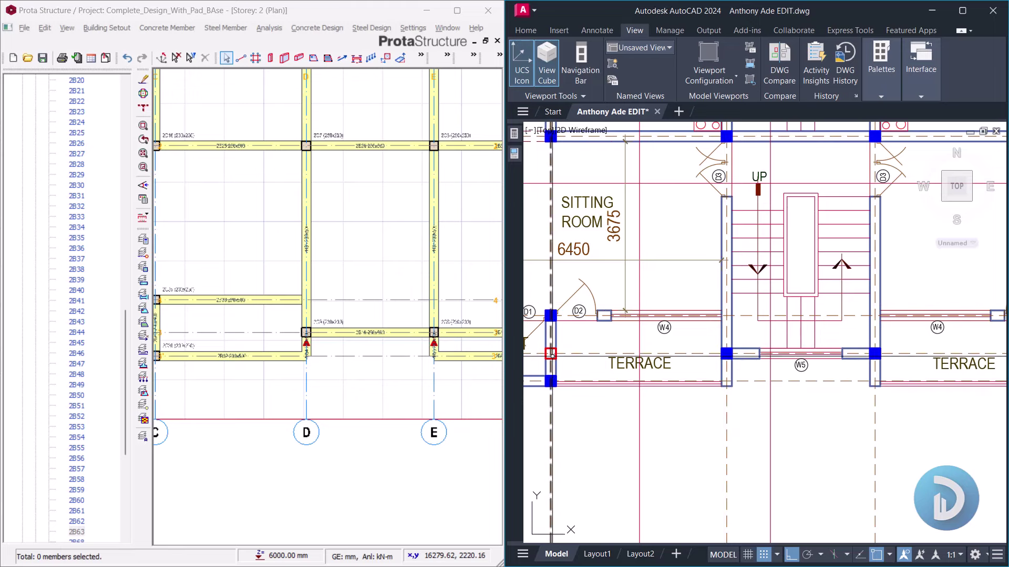
middle_drag(271, 338, 321, 330)
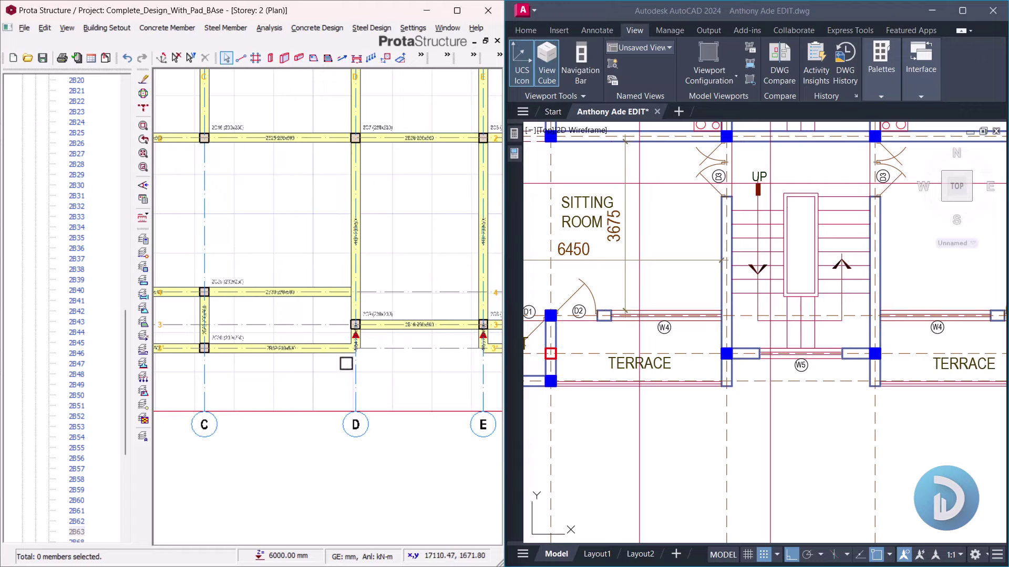
scroll(440, 322, down, 2)
middle_drag(439, 322, 361, 308)
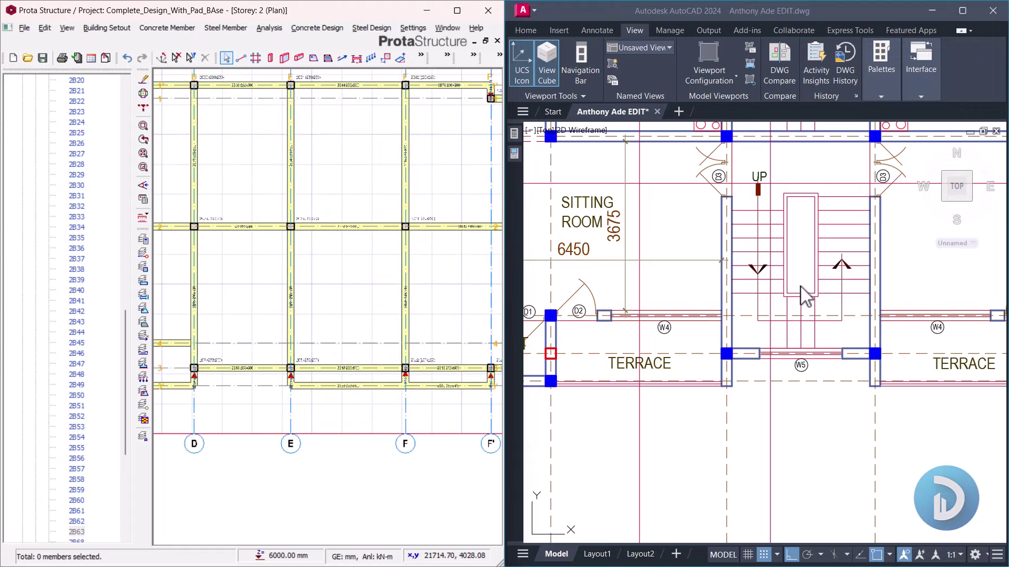
Step: Check the AutoCAD sitting room layout and delete the storey 2 beam on axis F between axes 2 and 3
scroll(767, 305, down, 5)
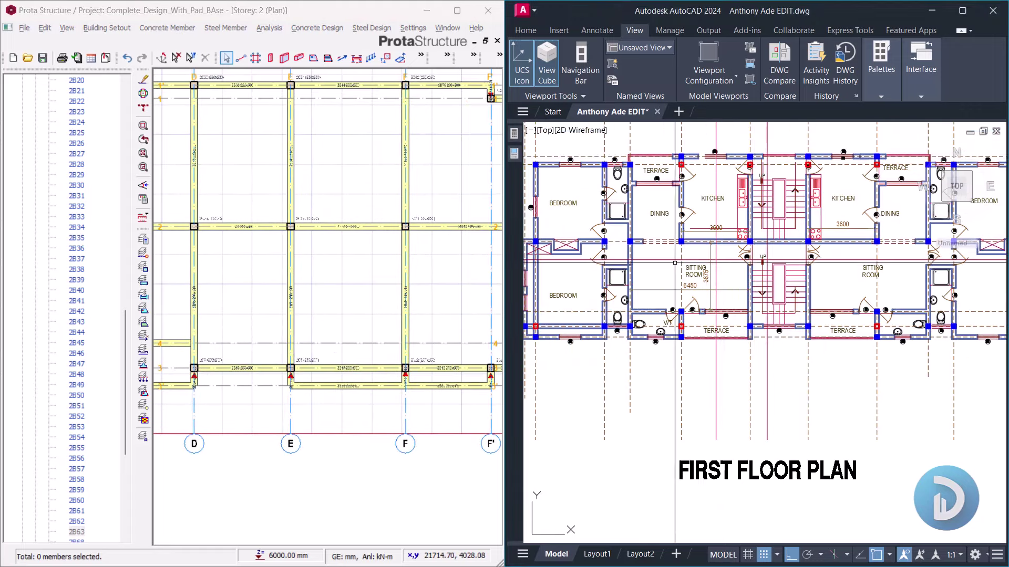
scroll(867, 268, up, 2)
scroll(815, 275, up, 2)
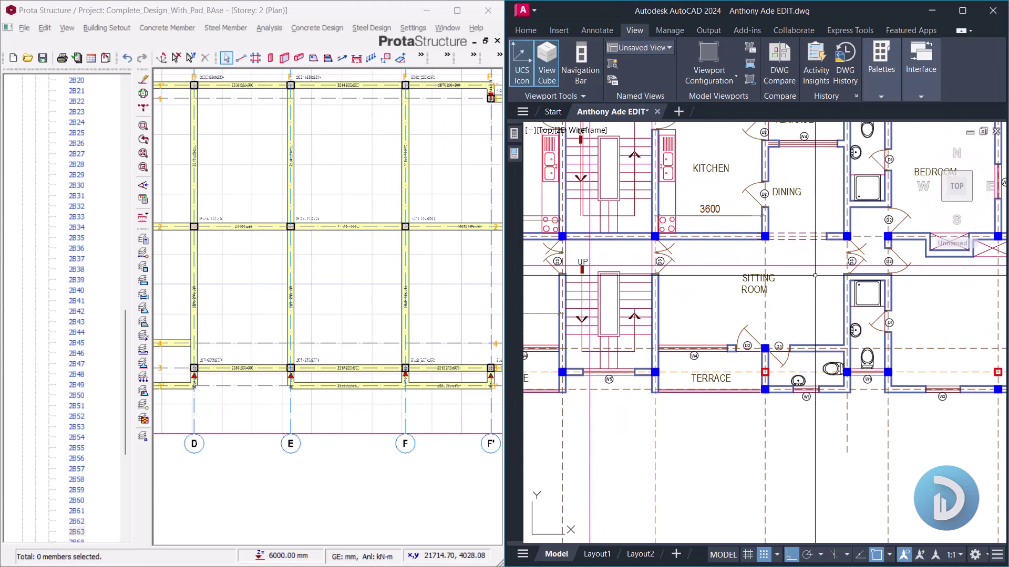
click(335, 273)
scroll(332, 258, down, 2)
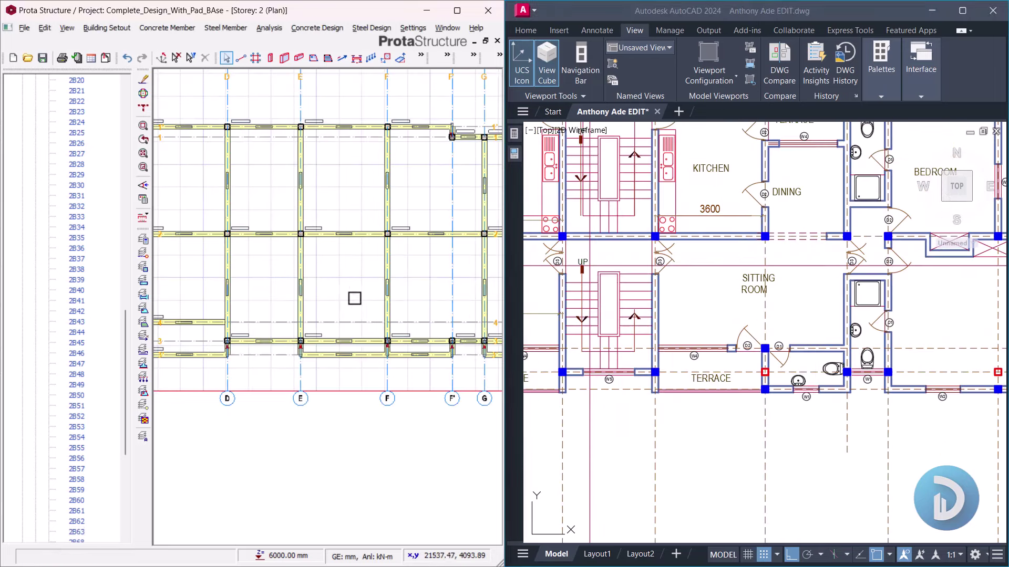
middle_drag(354, 298, 294, 308)
scroll(340, 269, up, 2)
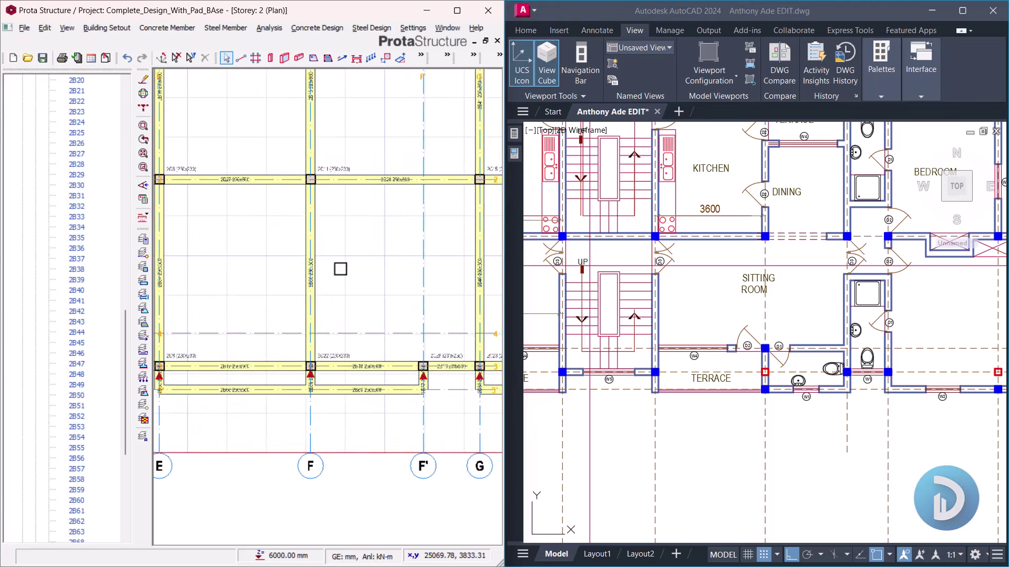
click(314, 256)
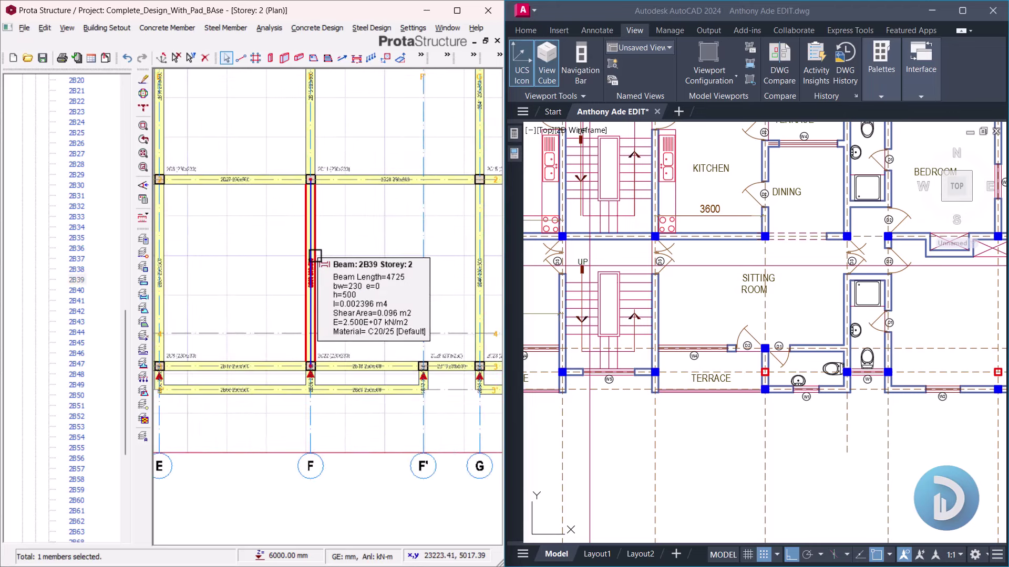
key(Delete)
middle_drag(363, 387, 401, 359)
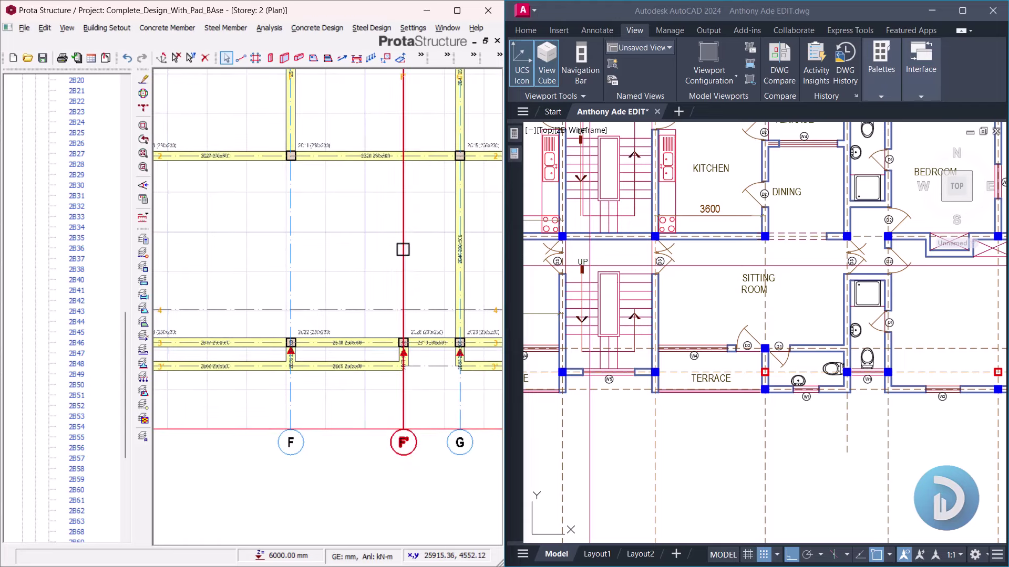
Step: Compare the layout with the AutoCAD plan and delete the axis 2 beam between axes F and G
scroll(394, 274, down, 1)
middle_drag(347, 227, 376, 248)
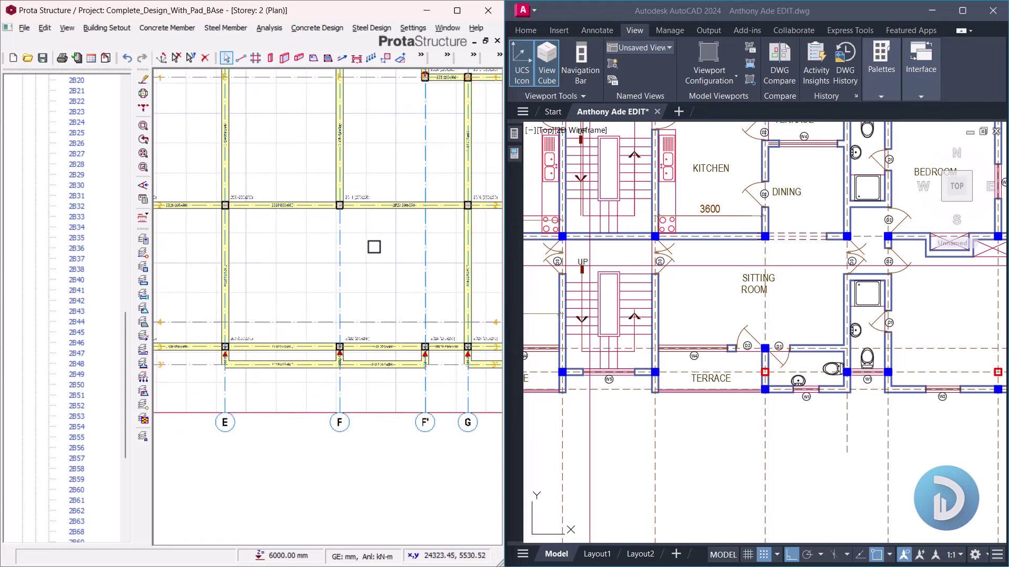
click(698, 258)
scroll(697, 257, down, 5)
scroll(697, 258, up, 5)
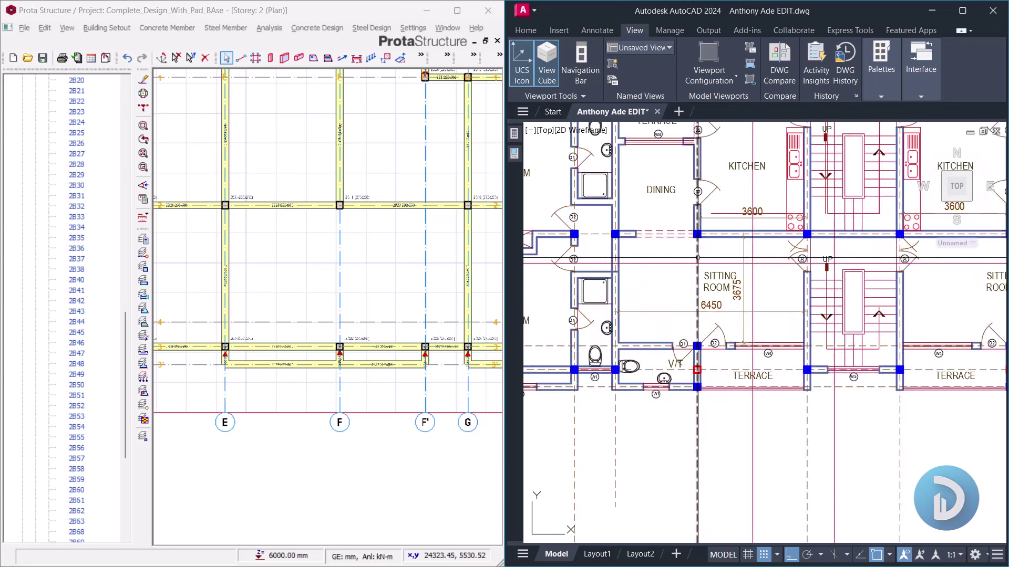
click(319, 252)
scroll(376, 239, down, 1)
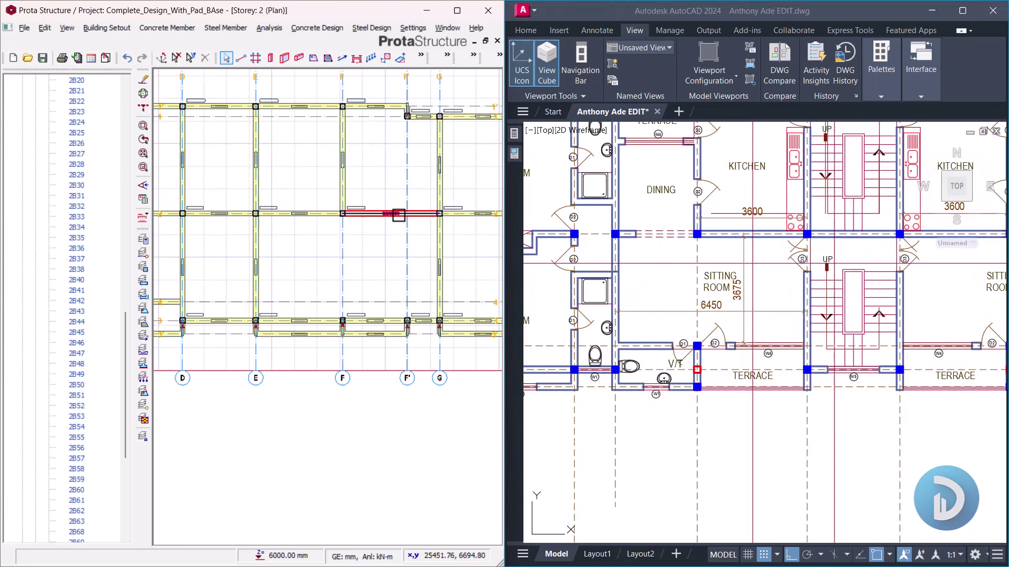
click(398, 215)
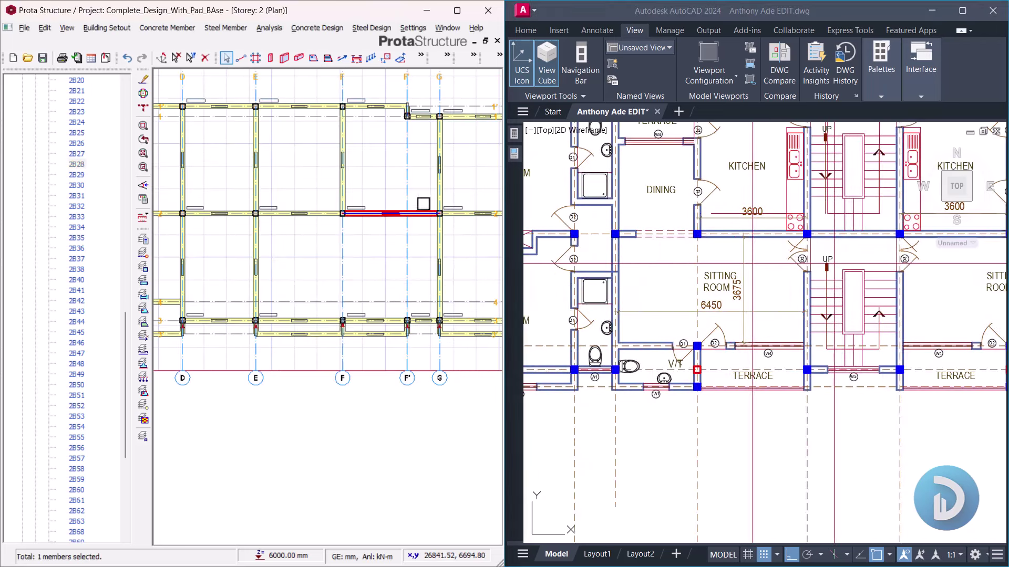
middle_drag(368, 231, 356, 283)
scroll(392, 264, down, 1)
scroll(428, 253, up, 3)
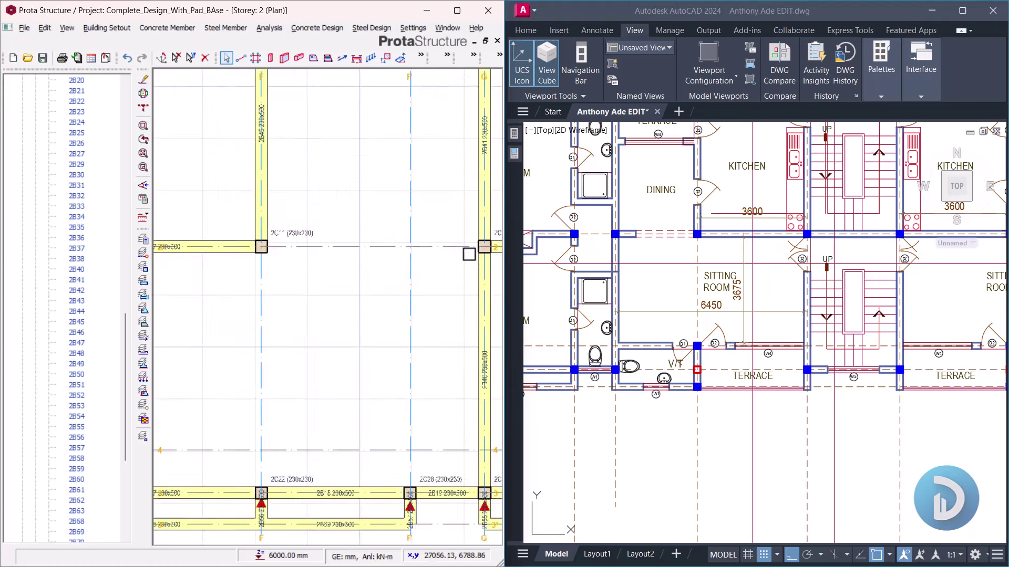
Step: Insert a 230 x 230 mm column at the intersection of axes 2 and F', using the properties of the column at G/2
click(415, 240)
right_click(457, 198)
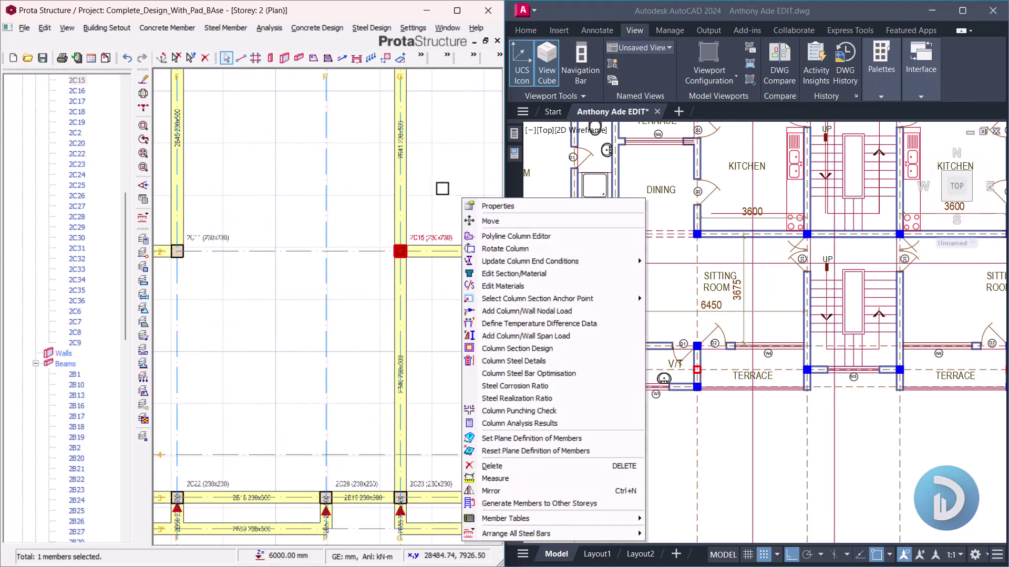
key(Escape)
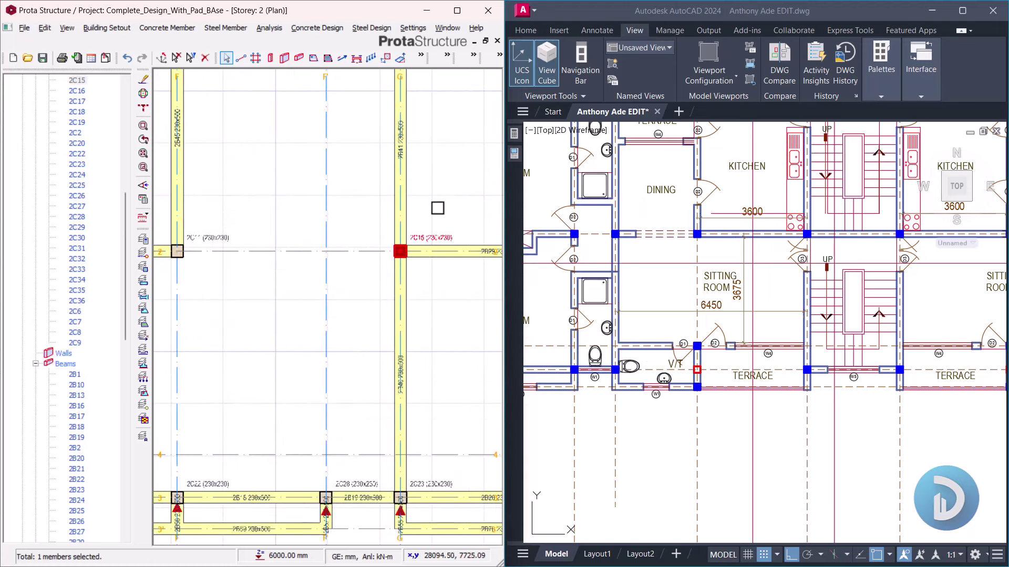
right_click(431, 205)
click(453, 194)
scroll(352, 197, down, 2)
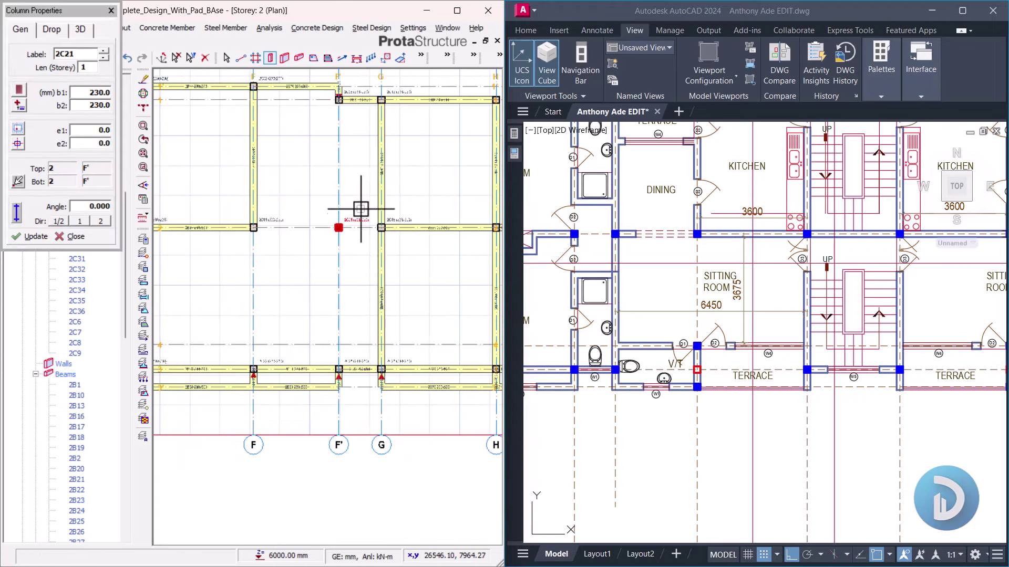
key(Escape)
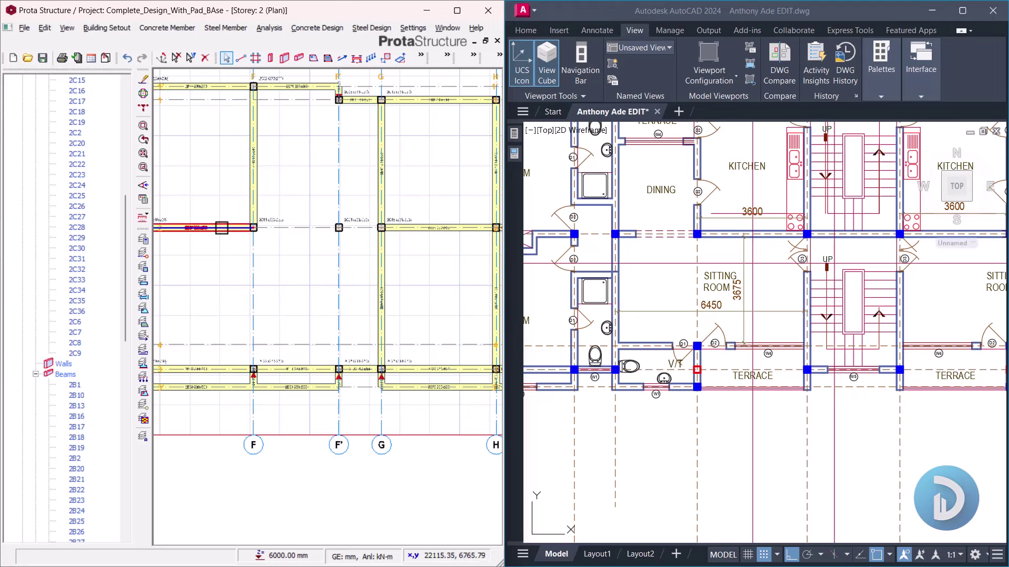
Step: Insert 230 x 500 mm beams along axis 2 from F to F' and from F' to G, using the adjacent E–F beam's properties
click(221, 228)
right_click(219, 164)
click(241, 169)
scroll(271, 221, up, 2)
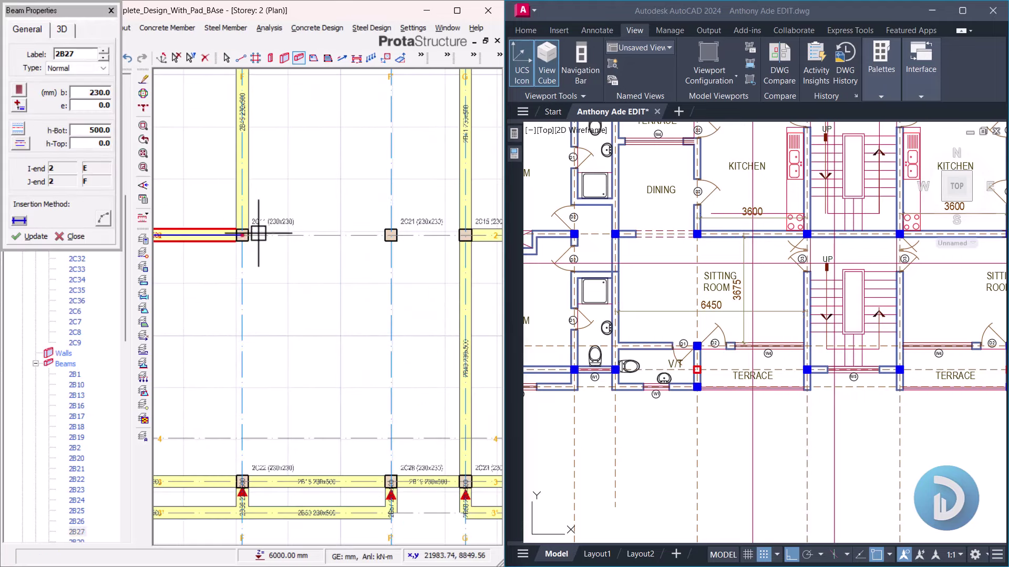
click(243, 236)
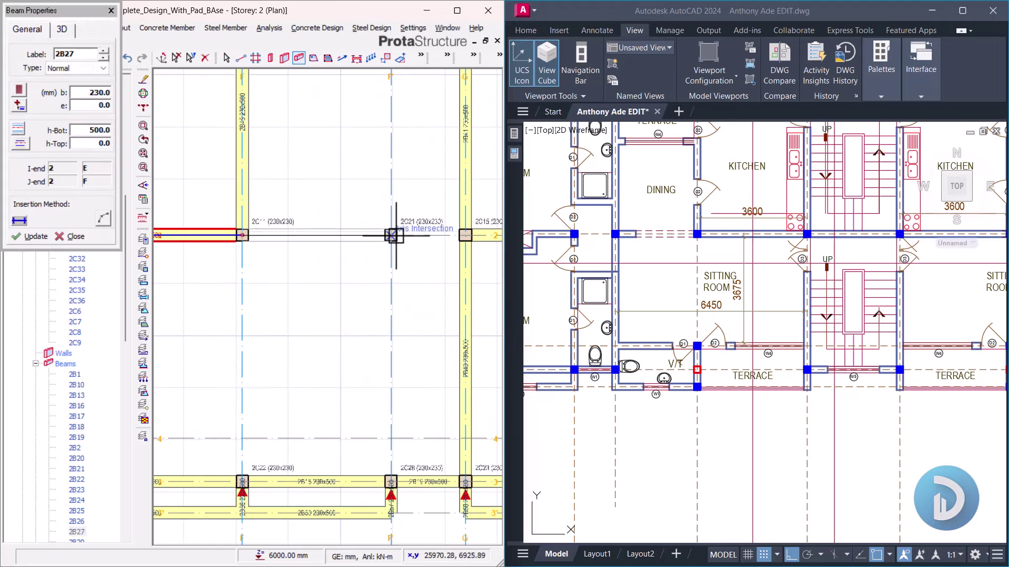
click(391, 236)
click(466, 236)
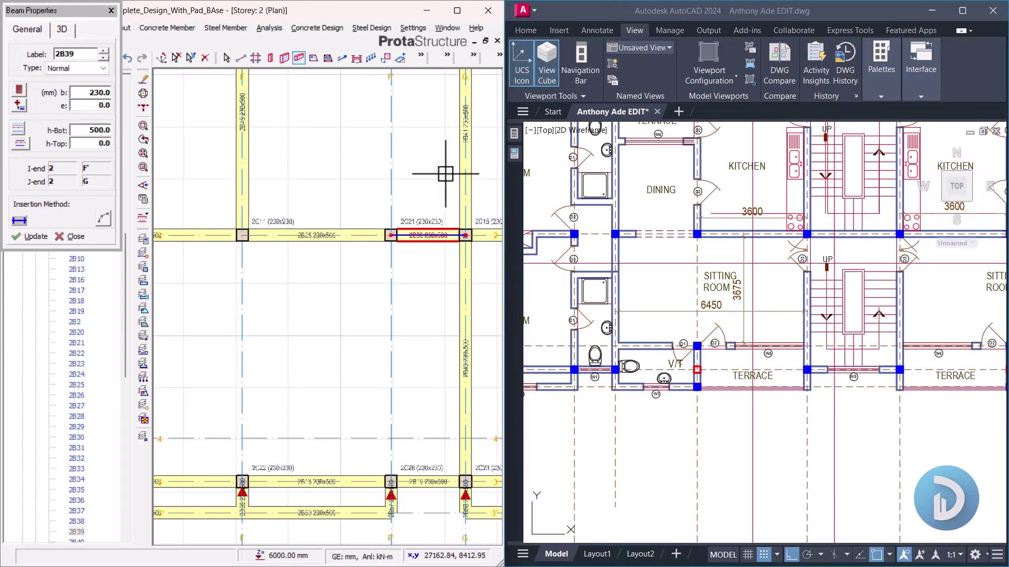
Step: Insert a 230 x 500 mm beam on axis F' between axes 2 and 3
click(392, 251)
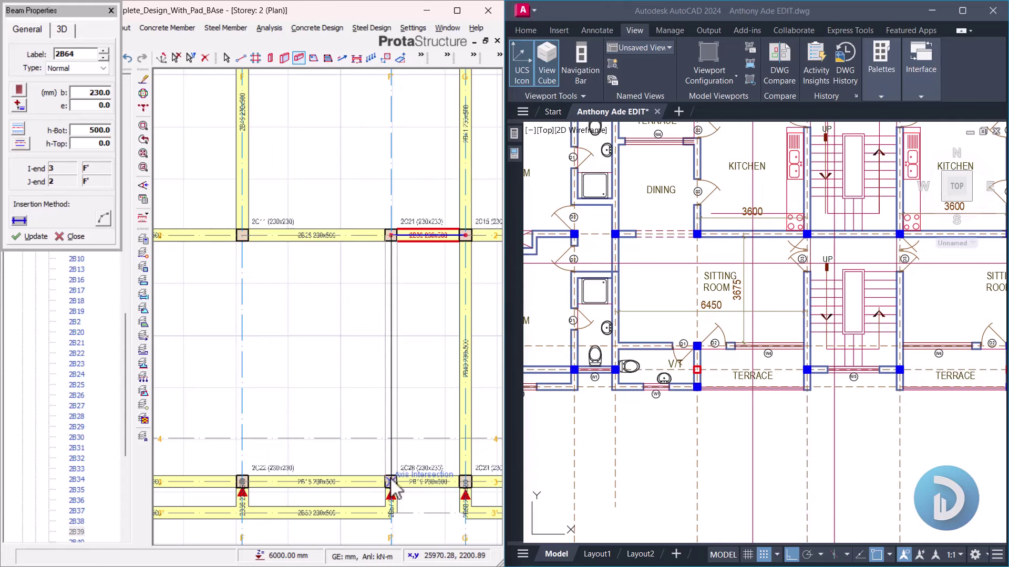
scroll(399, 284, down, 3)
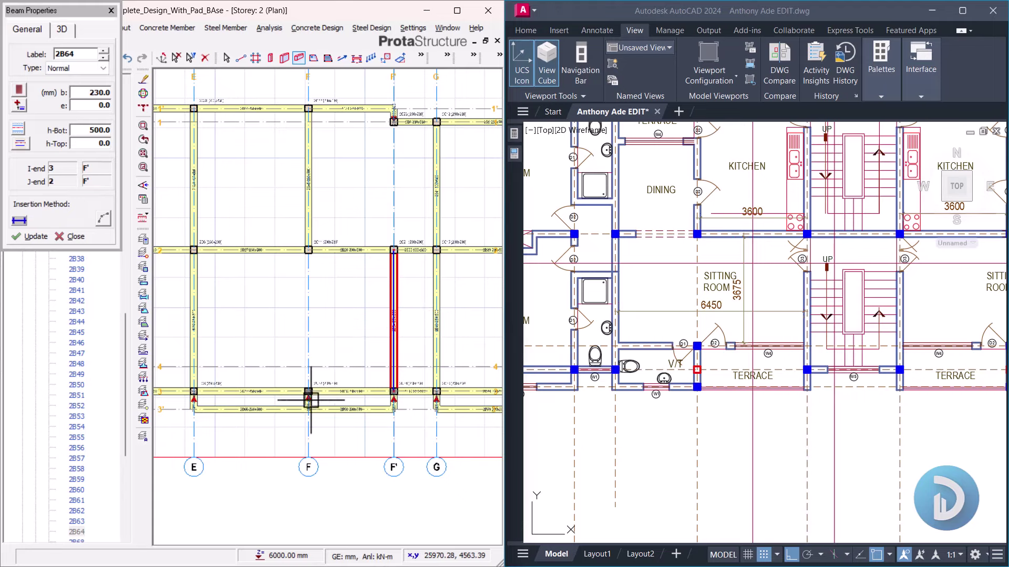
scroll(349, 355, down, 2)
scroll(373, 285, up, 2)
key(Escape)
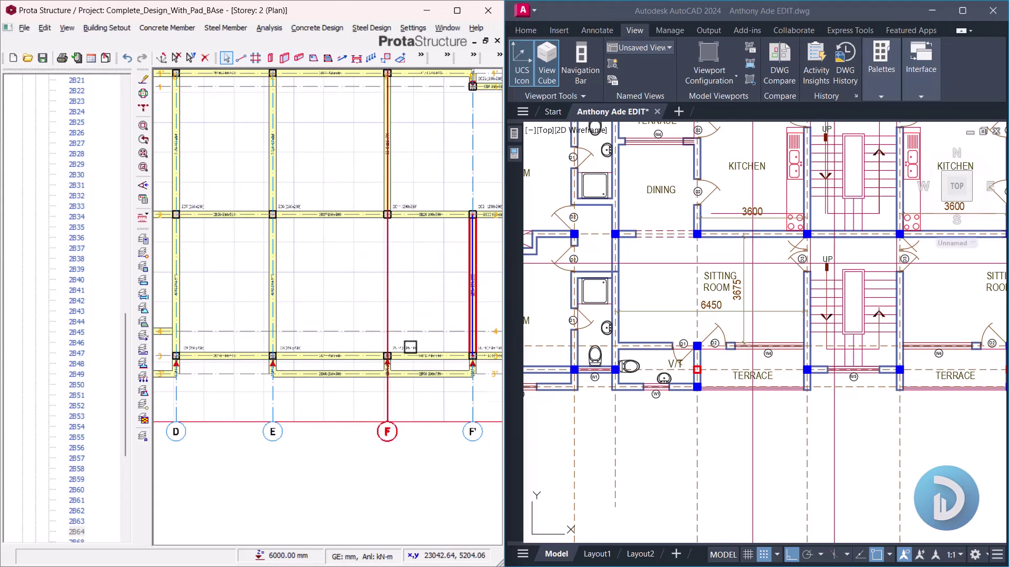
Step: Insert a 230 x 230 mm column at the intersection of axes F and 4, using the properties of the column at F/3
scroll(410, 347, up, 1)
right_click(407, 273)
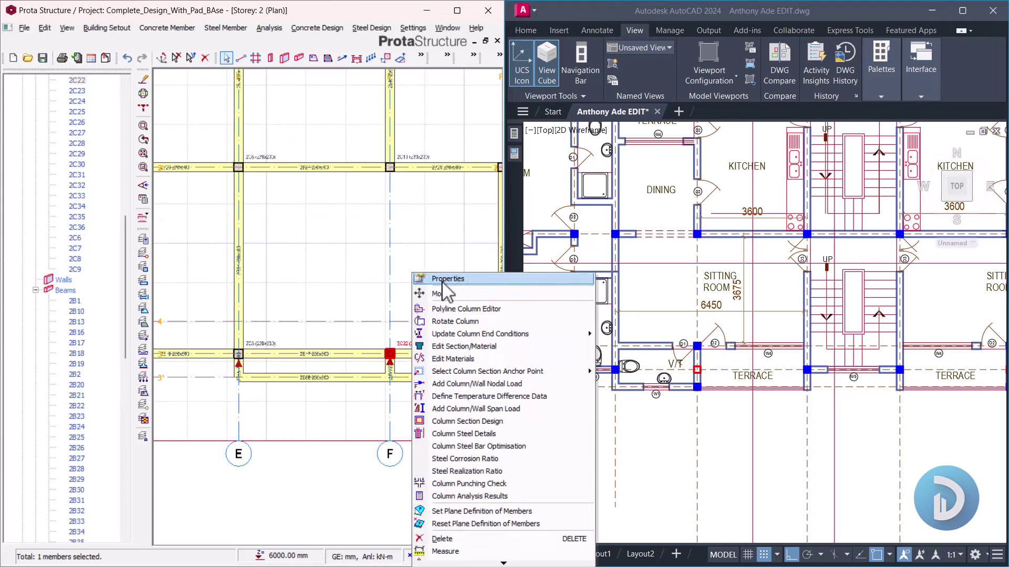
click(446, 280)
click(400, 298)
key(Escape)
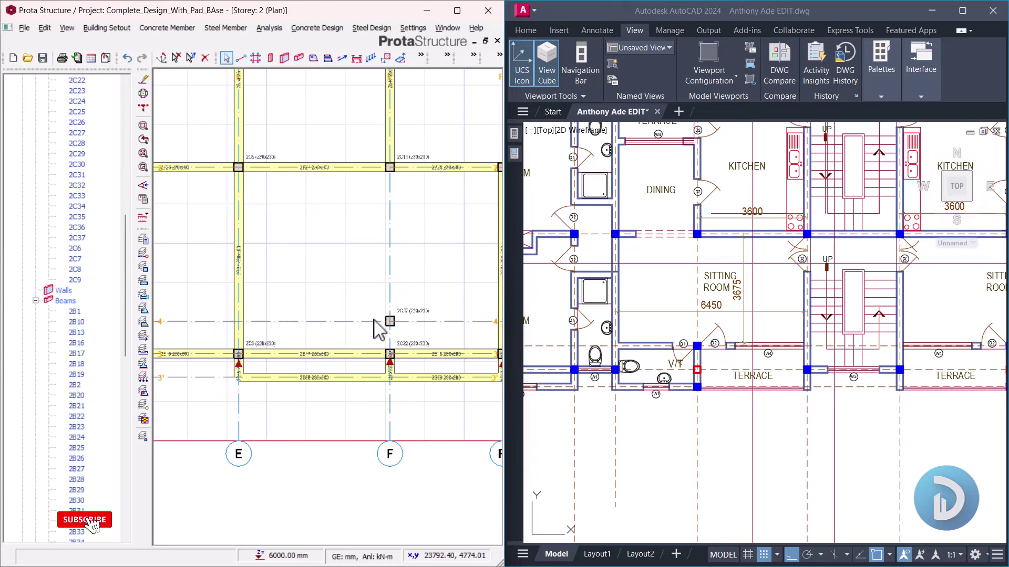
Step: Insert 230 x 500 mm beams along axis 4 from E to F and from F to F', using the axis F beam's properties
click(389, 147)
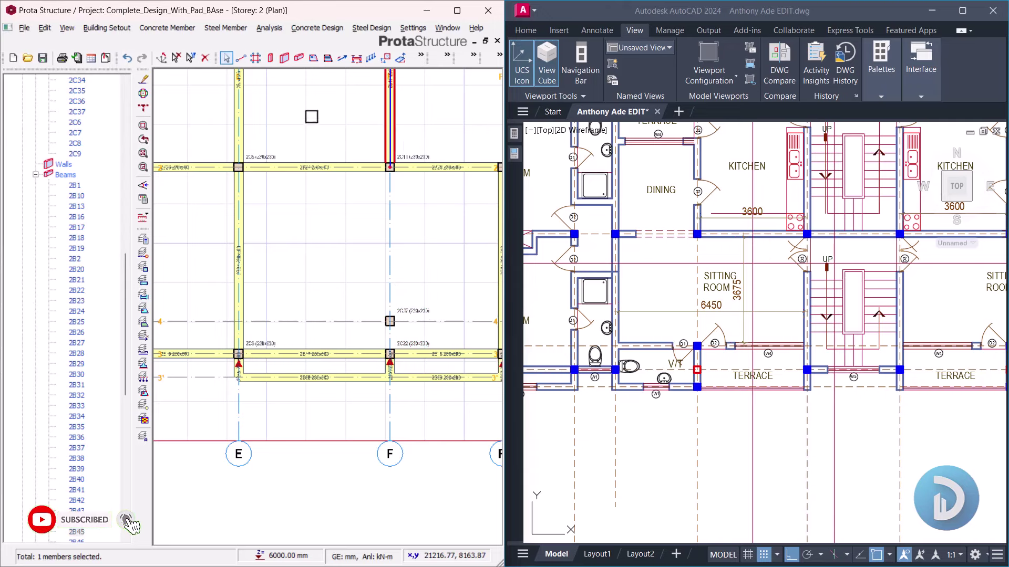
right_click(320, 119)
key(Escape)
scroll(241, 337, up, 3)
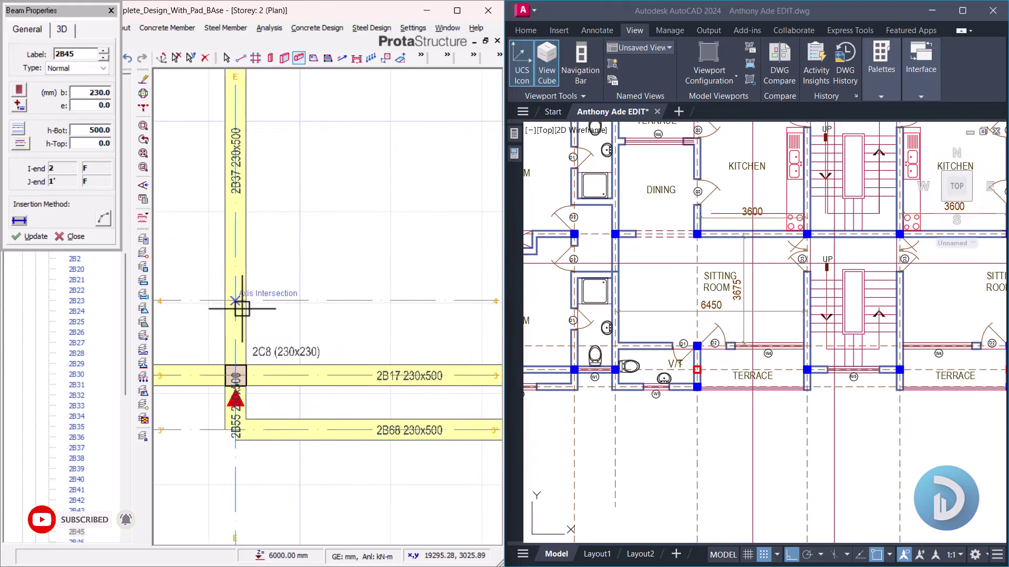
click(240, 304)
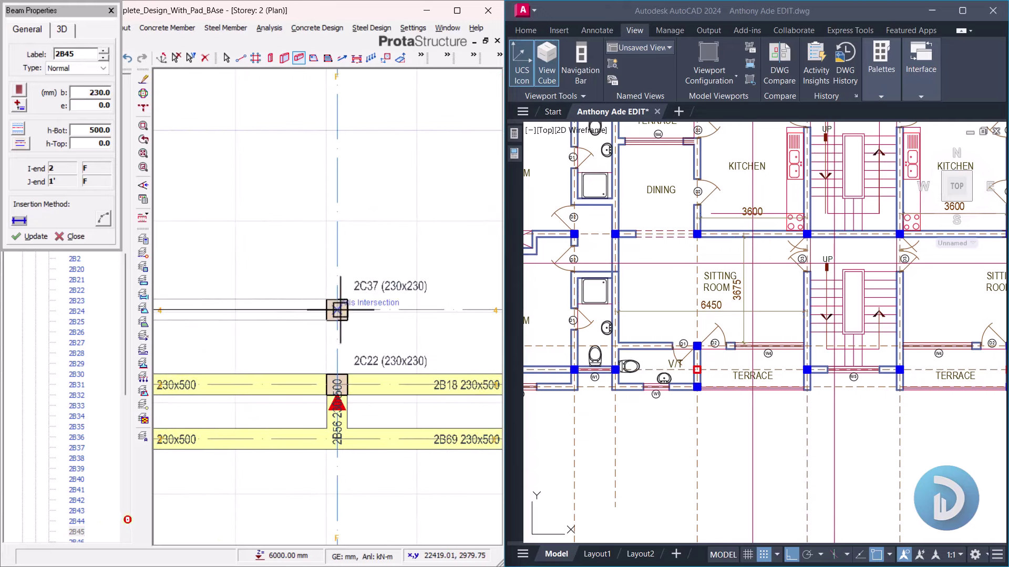
scroll(337, 309, down, 3)
scroll(361, 292, up, 3)
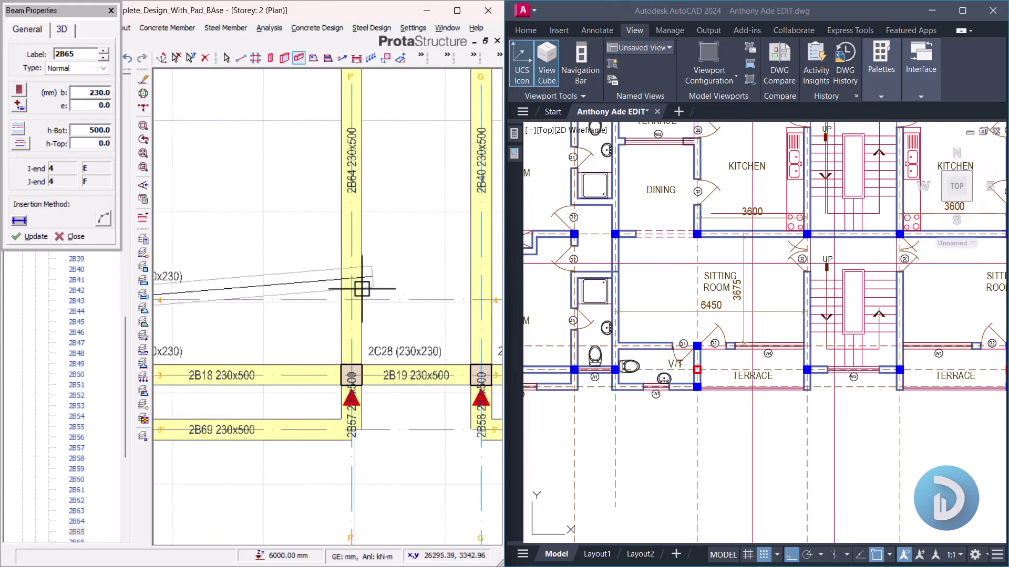
click(356, 300)
scroll(408, 225, down, 3)
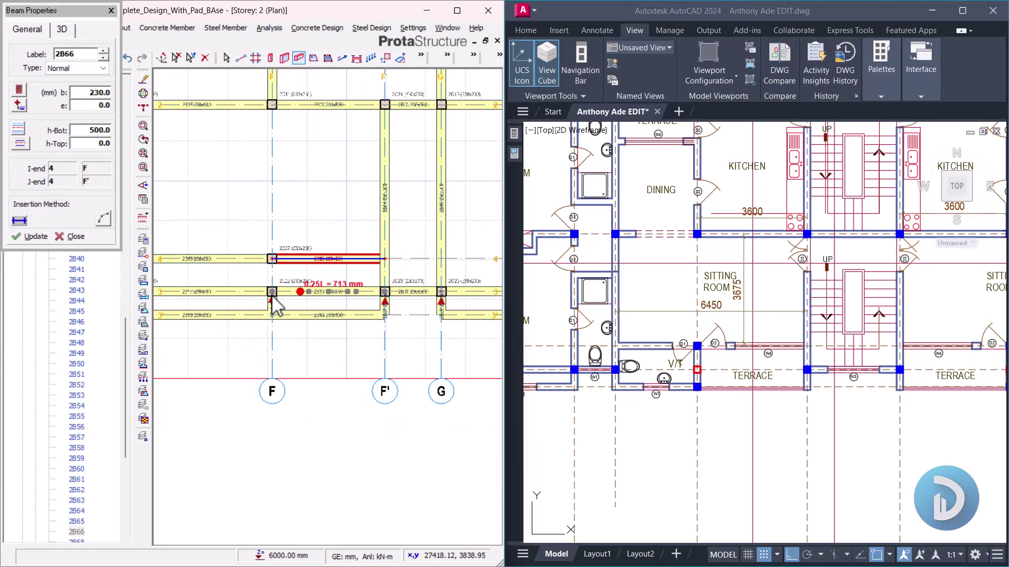
key(Escape)
Step: Delete the column at the intersection of axes F and 3
scroll(294, 281, up, 2)
click(298, 279)
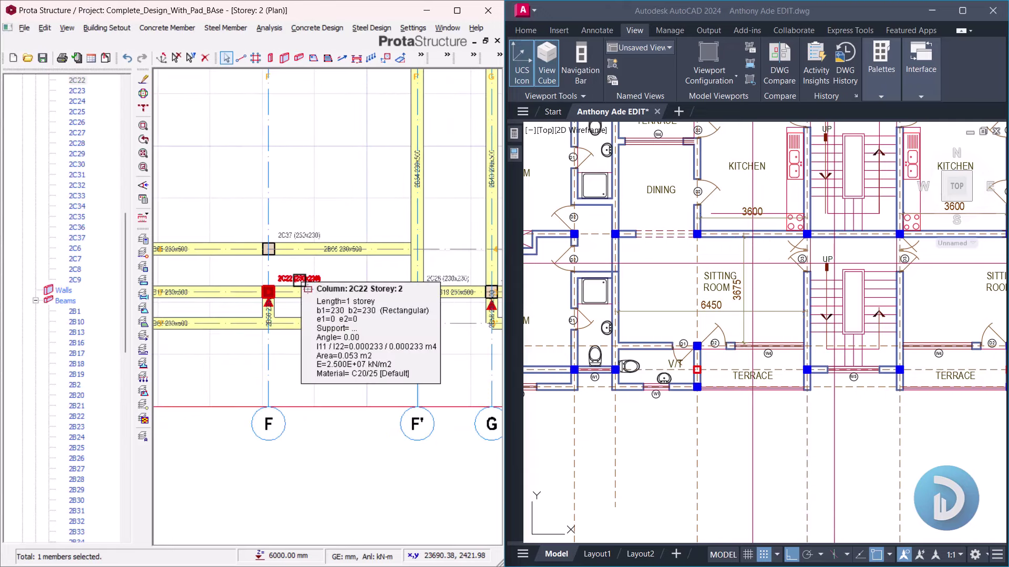
key(Delete)
Step: Insert a 230 x 230 mm column at the intersection of axes F and 3', using the properties of the column at F/4
click(315, 209)
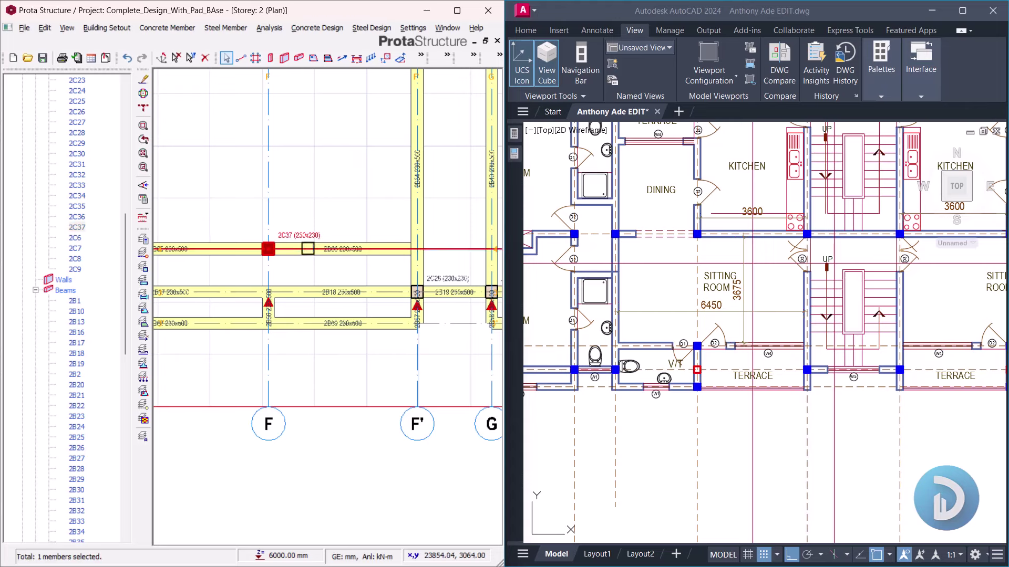
right_click(320, 183)
click(336, 191)
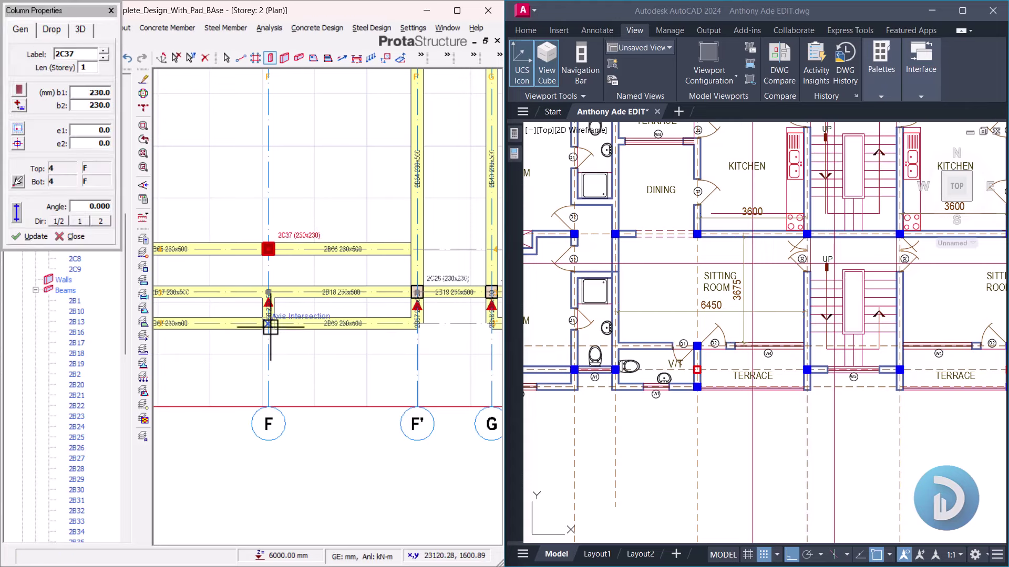
click(269, 324)
key(Escape)
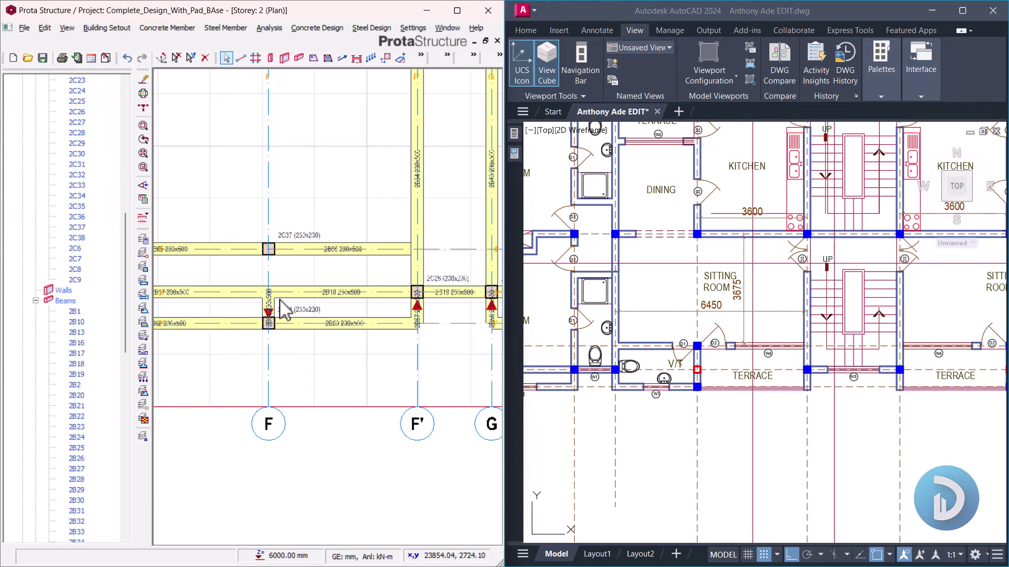
Step: Delete the axis 3 beams between E and F' and the short axis F beam between axes 3 and 3'
scroll(281, 301, up, 2)
click(281, 297)
key(Delete)
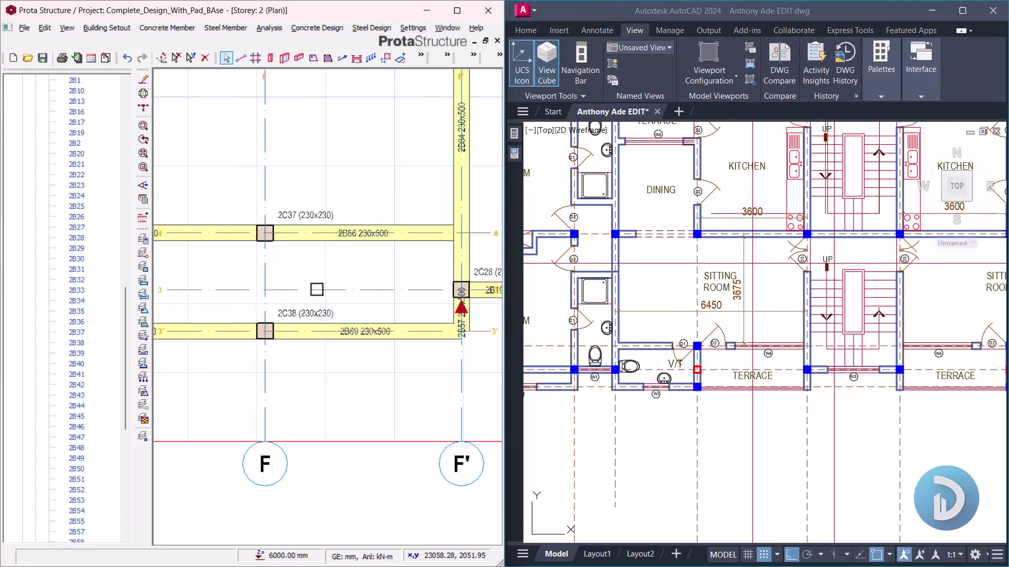
Step: Delete the axis 3' beams from E to F and from F to F'
scroll(316, 288, down, 2)
click(262, 317)
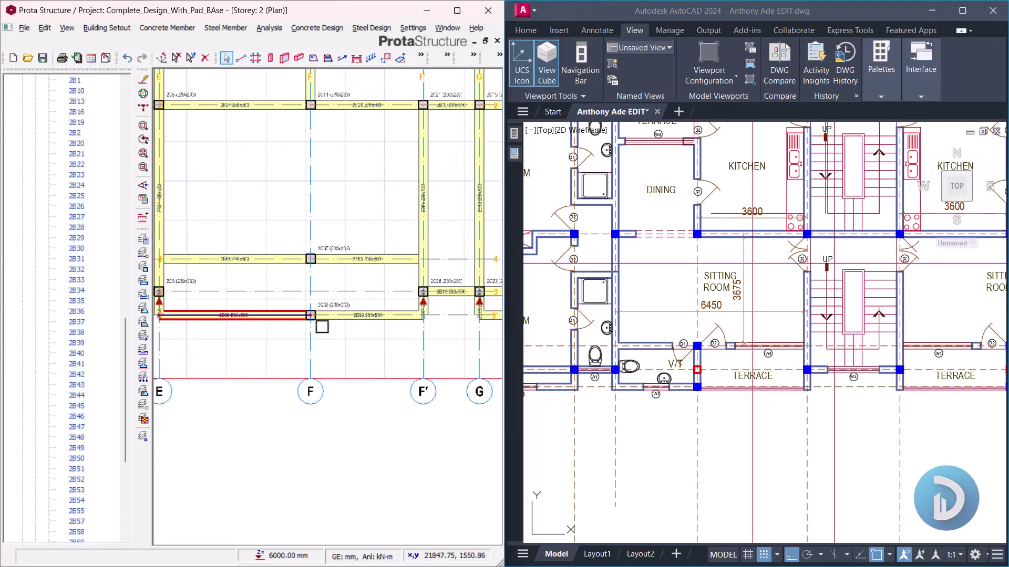
key(Delete)
click(336, 317)
key(Delete)
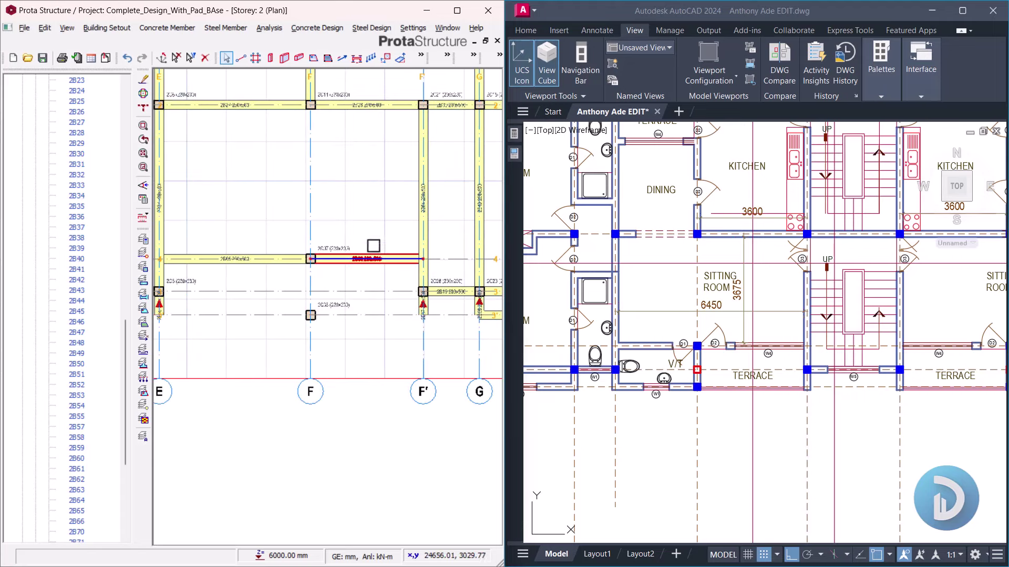
Step: Insert a 230 x 500 mm beam on axis F between axes 4 and 3', using the properties of the axis 4 beam from F to F'
right_click(373, 245)
click(405, 195)
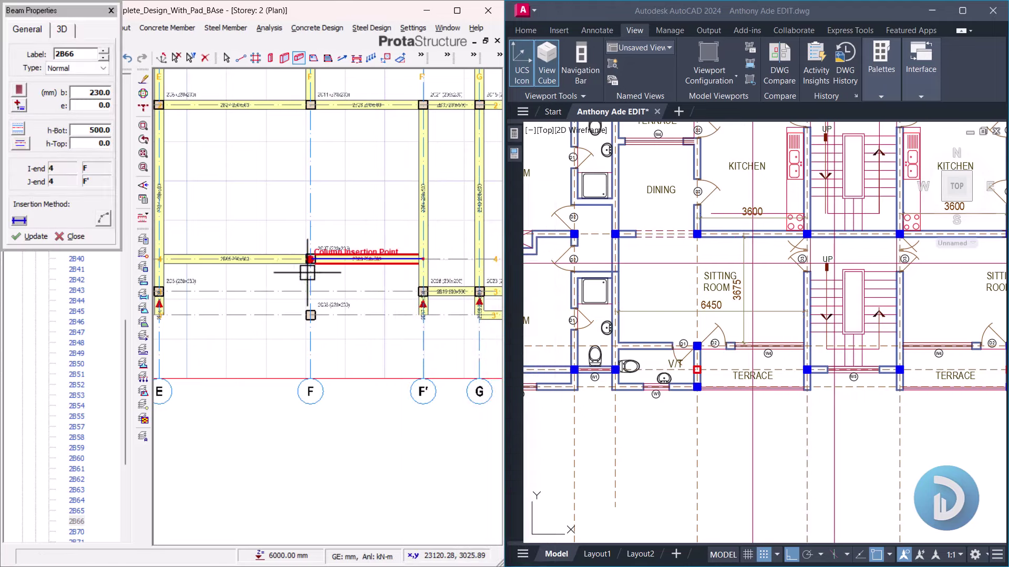
click(312, 316)
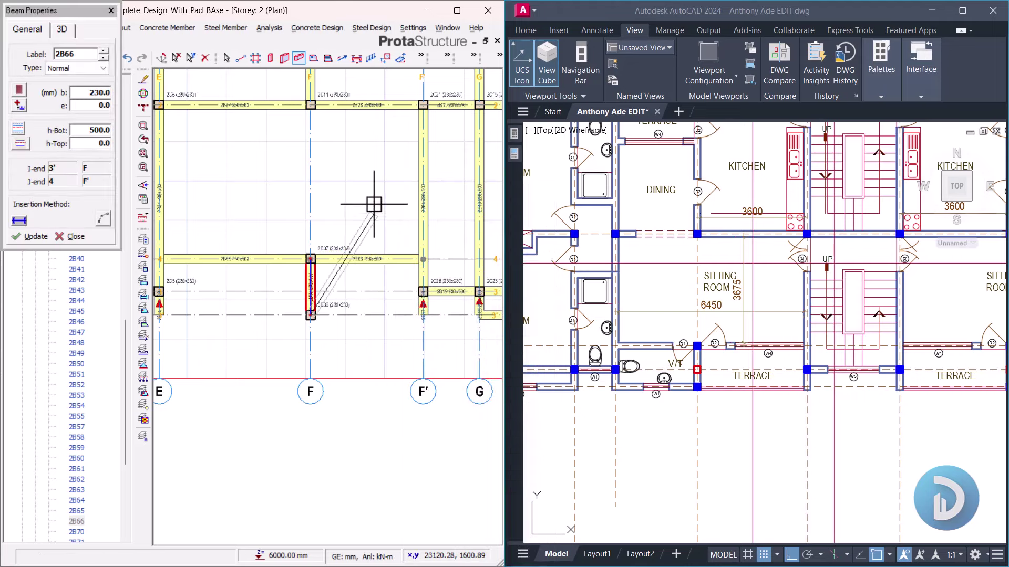
scroll(279, 297, up, 2)
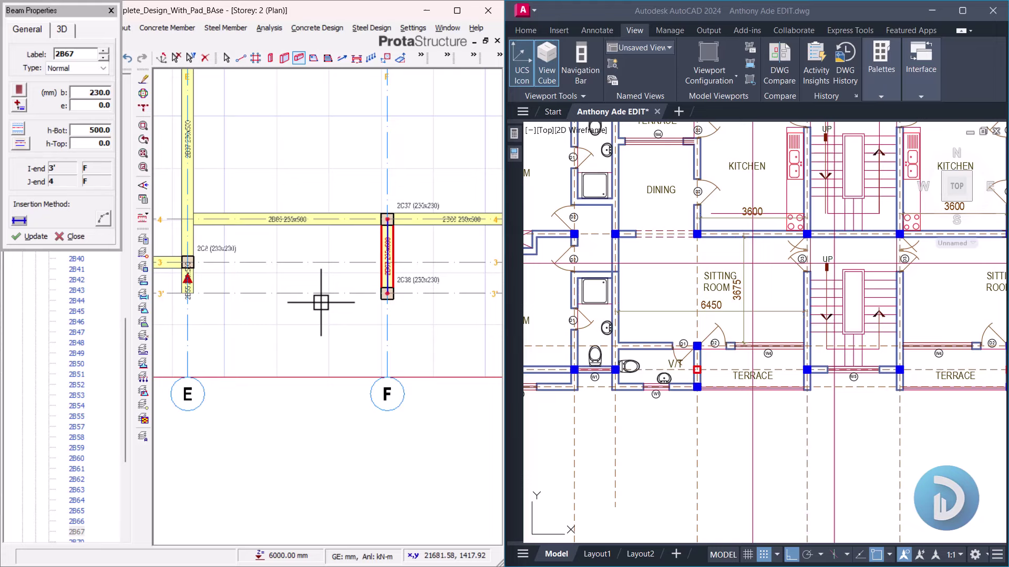
Step: Insert 230 x 500 mm beams along axis 3' from E to F and from F to F'
click(387, 293)
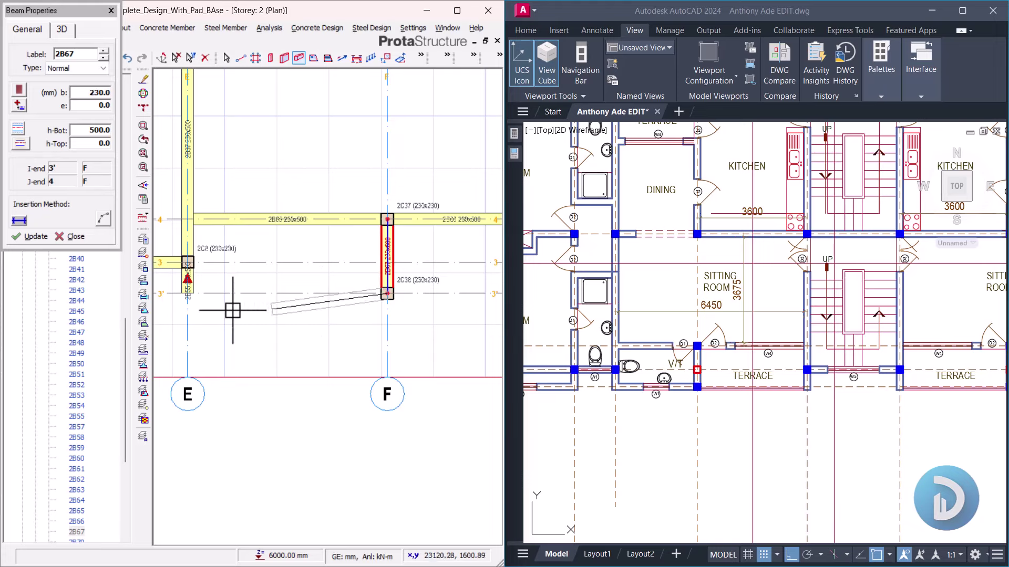
click(188, 294)
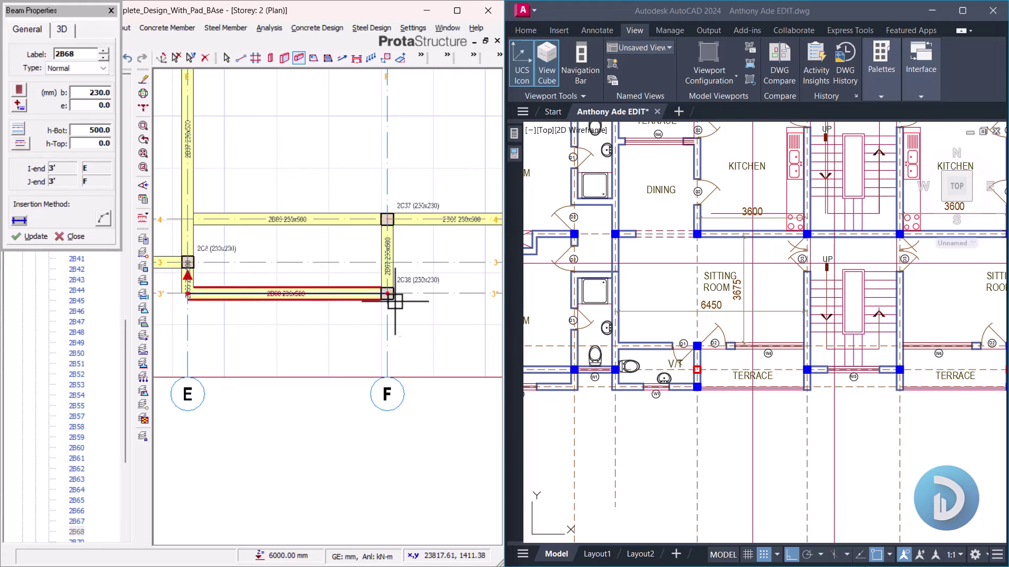
middle_drag(388, 294, 273, 292)
scroll(382, 292, up, 4)
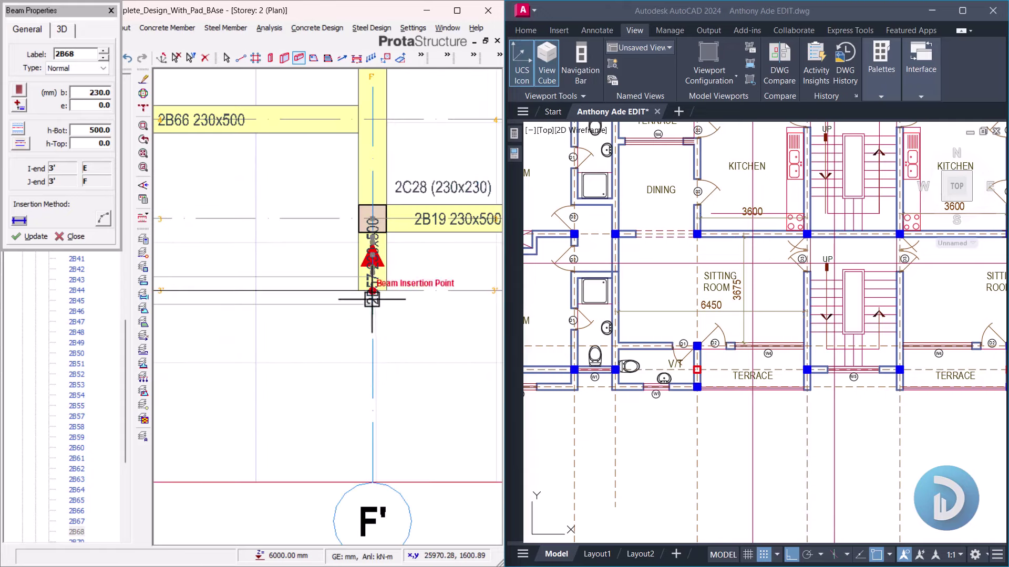
click(374, 293)
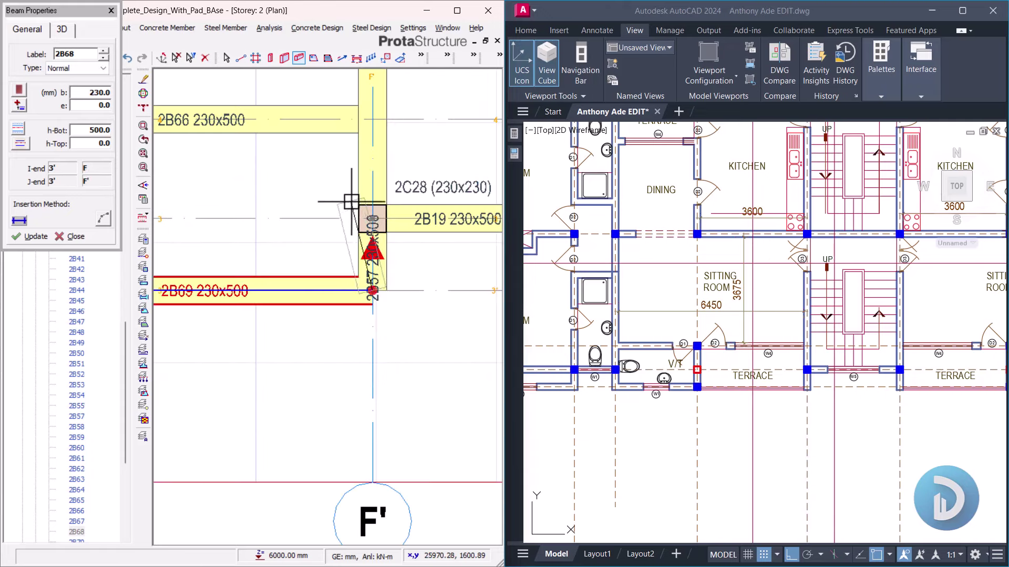
scroll(397, 252, down, 4)
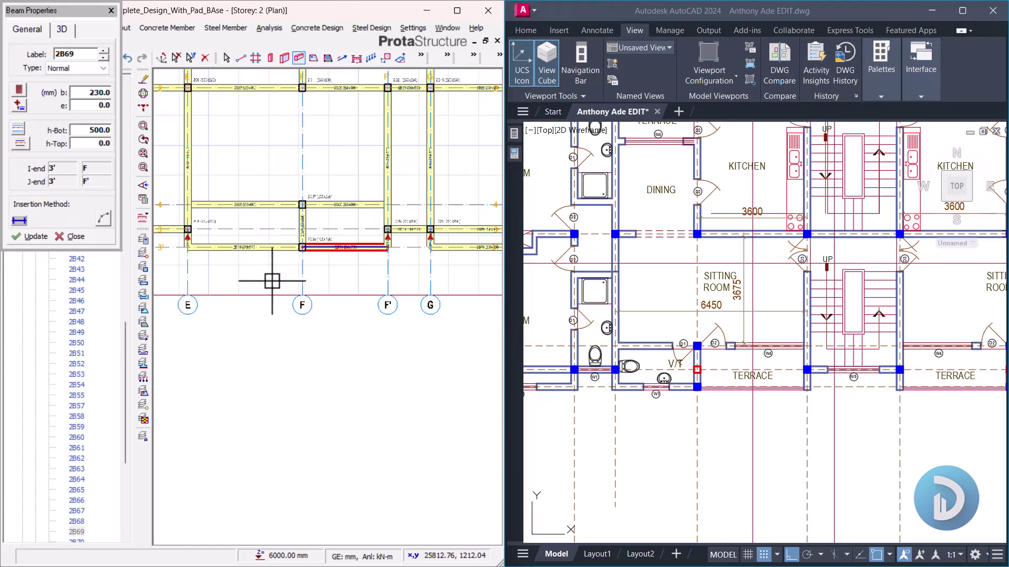
key(Escape)
Step: Compare the lower right end of the first floor plan in AutoCAD with the storey 2 members around axes G, H and H' in ProtaStructure
scroll(831, 353, down, 5)
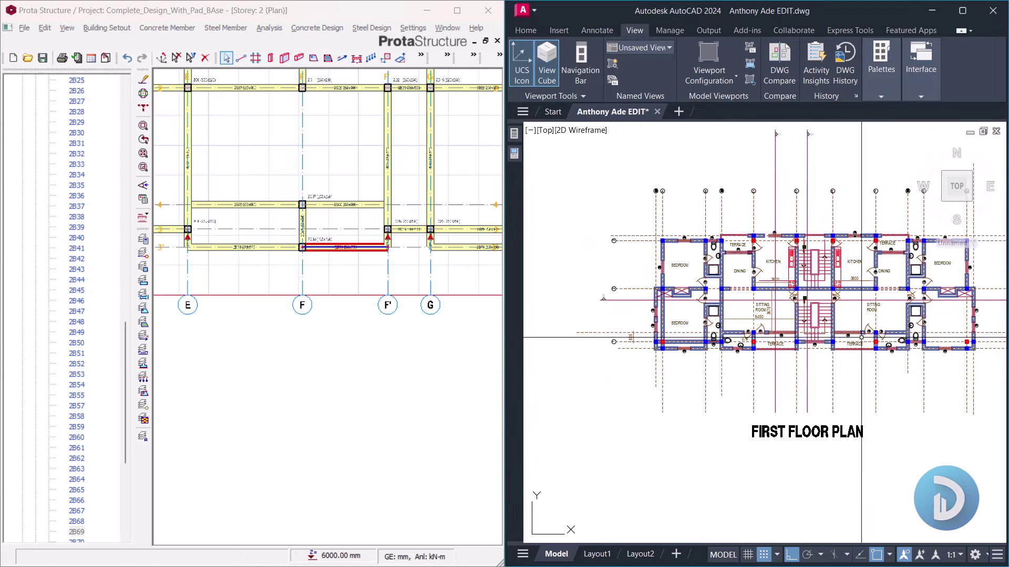
scroll(831, 354, up, 5)
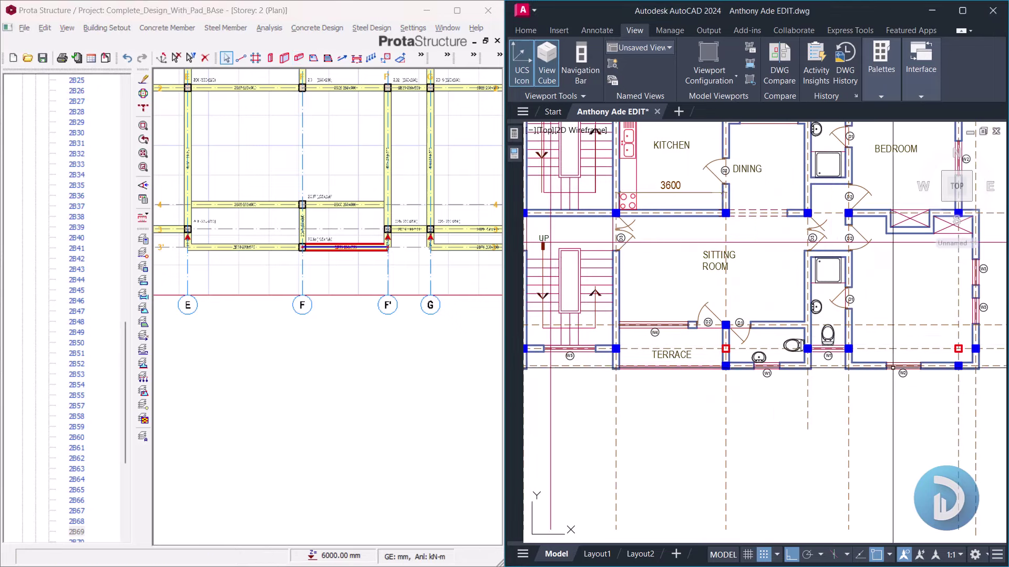
click(449, 264)
scroll(457, 271, right, 3)
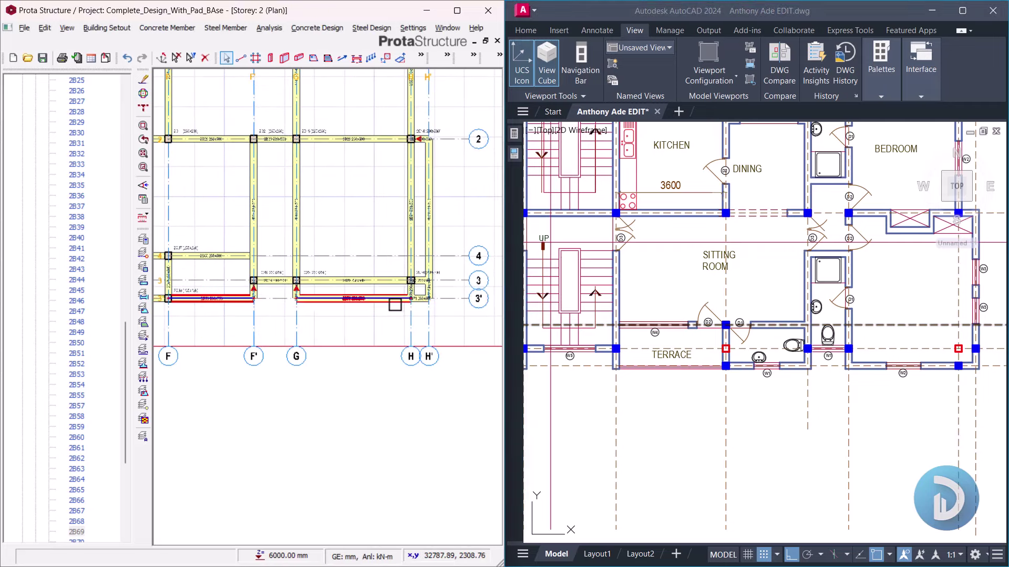
scroll(442, 316, down, 2)
scroll(378, 263, up, 5)
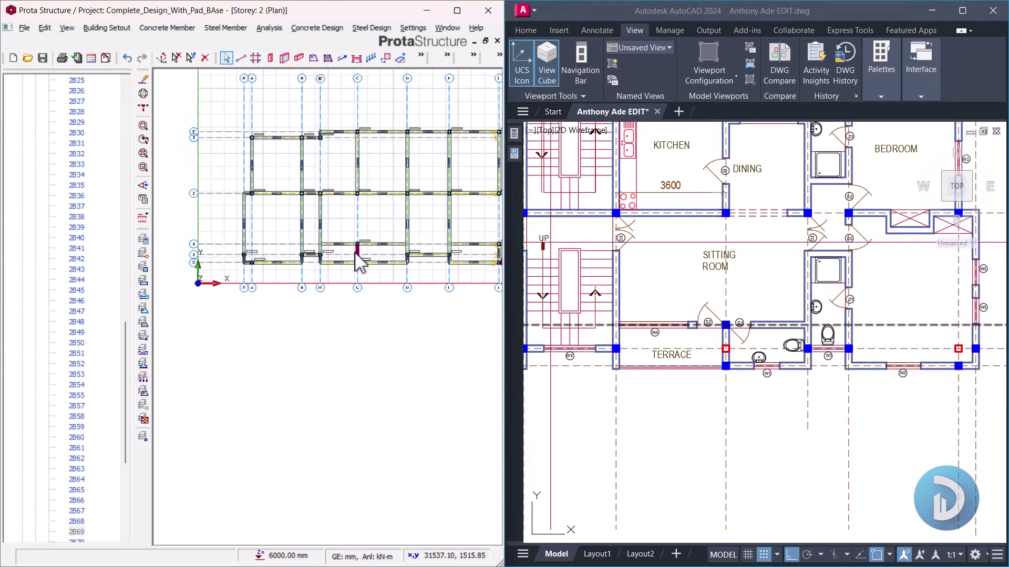
scroll(361, 289, down, 4)
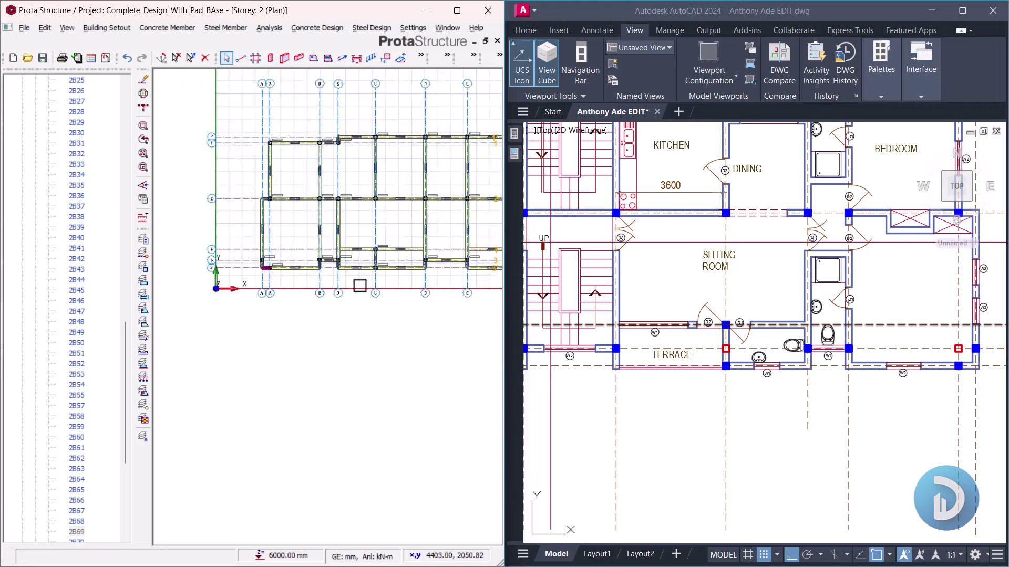
scroll(400, 237, up, 4)
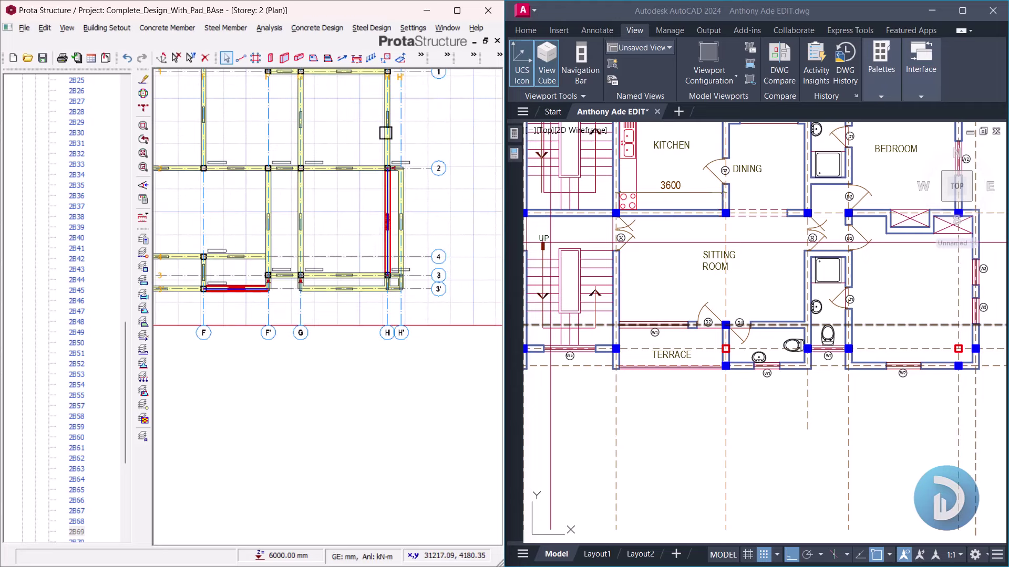
scroll(345, 333, up, 2)
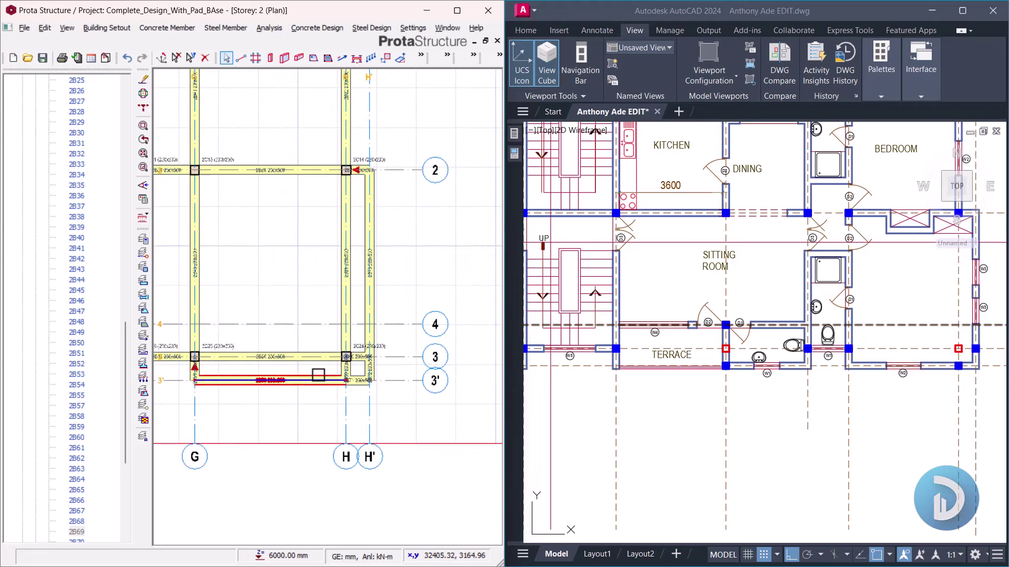
click(357, 281)
scroll(358, 281, down, 1)
key(Escape)
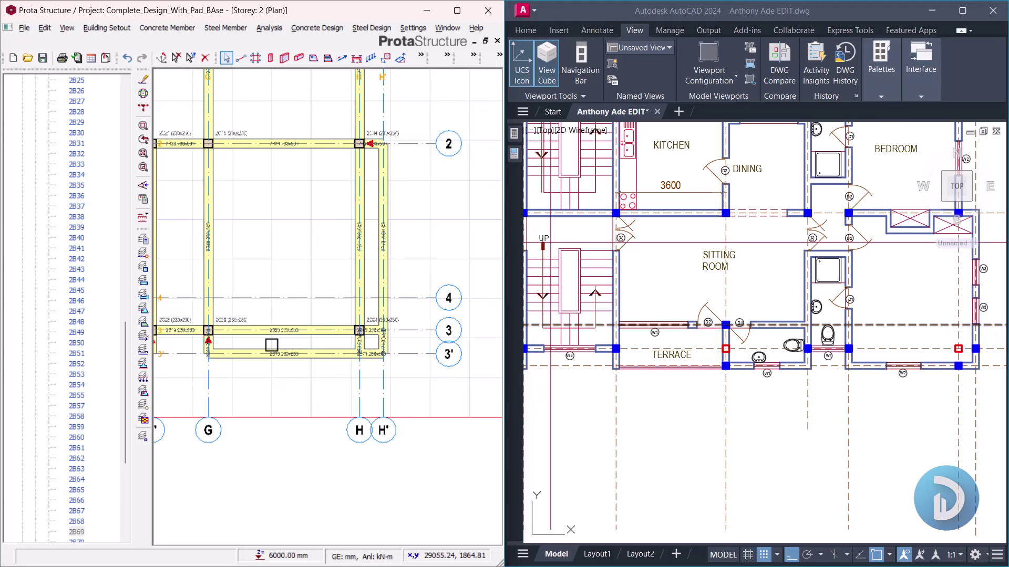
Step: Delete the axis 3 beam between axes G and H
click(247, 355)
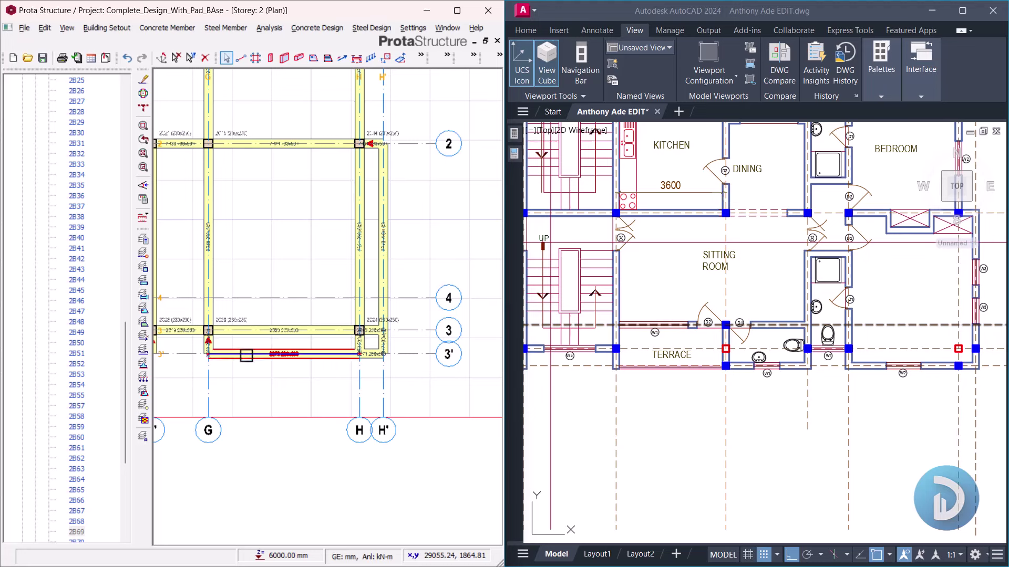
mouse_move(283, 338)
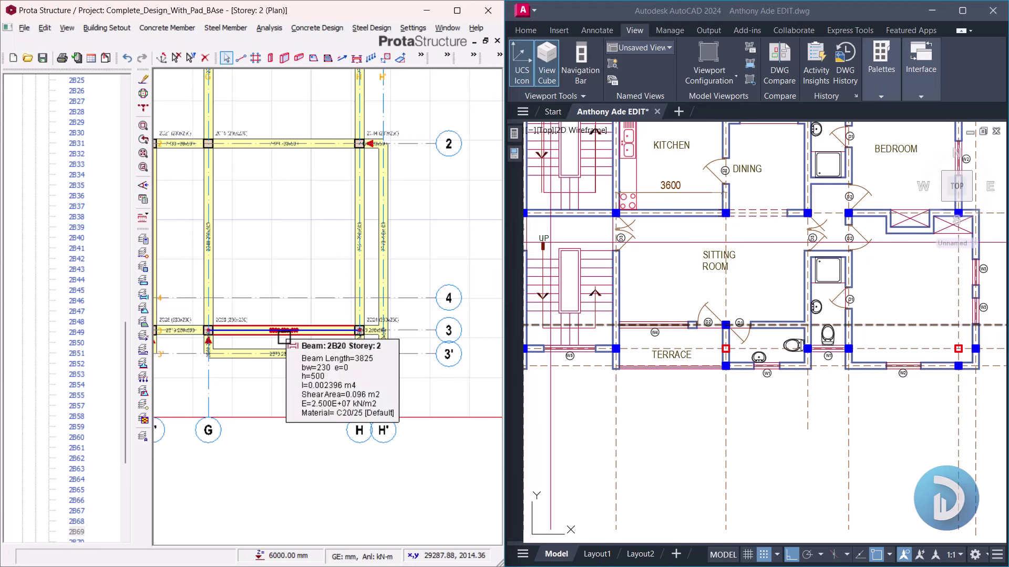
click(284, 338)
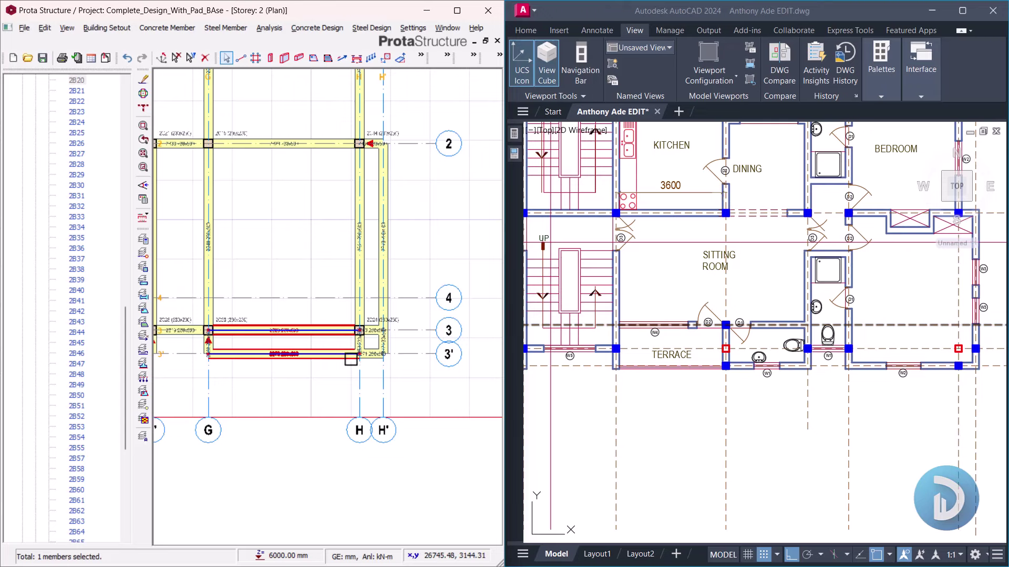
middle_drag(336, 338, 342, 322)
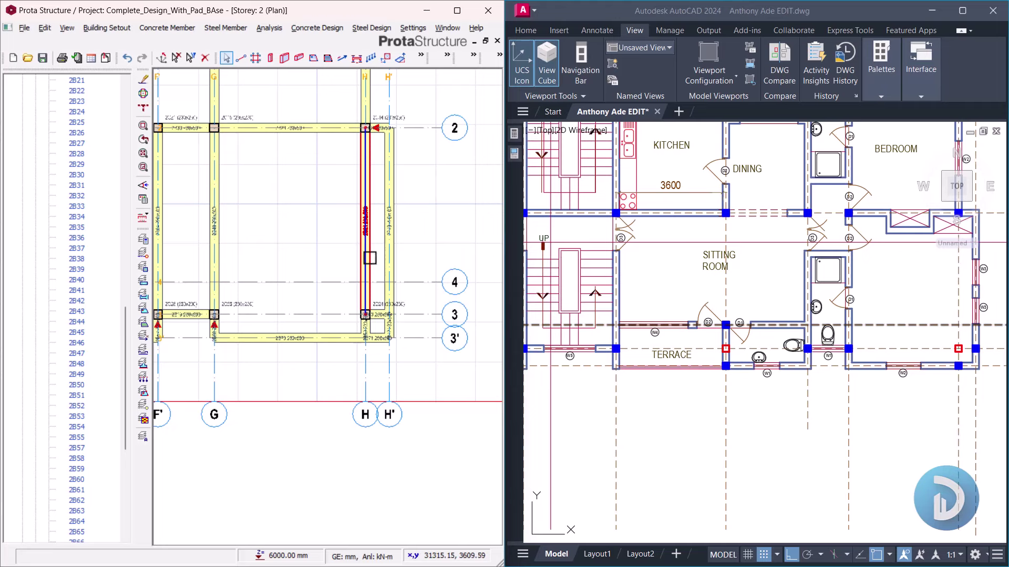
Step: Insert 230 x 230 mm columns at H/3' and H'/3, using the properties of the column at H/3
scroll(370, 312, up, 2)
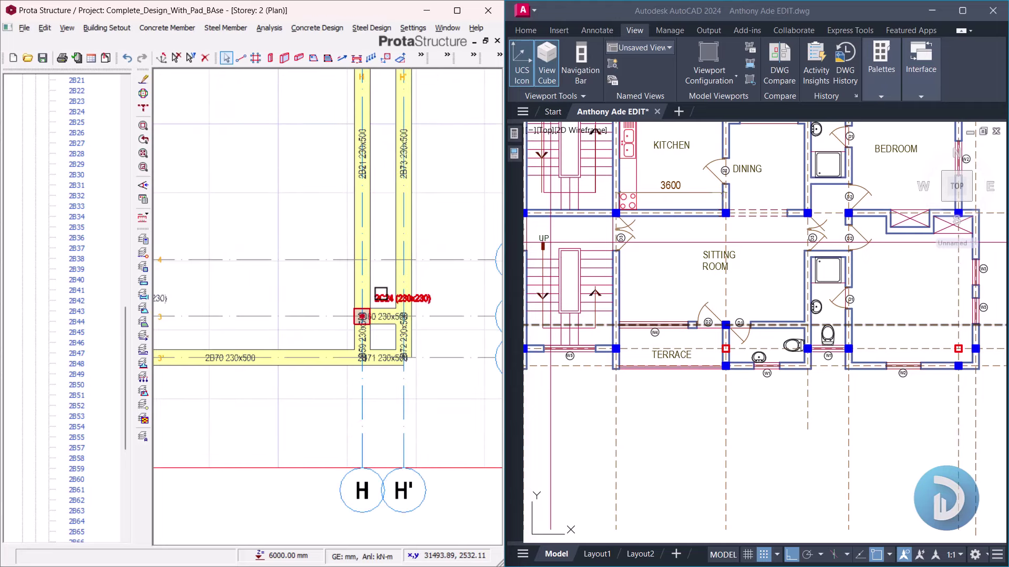
right_click(327, 210)
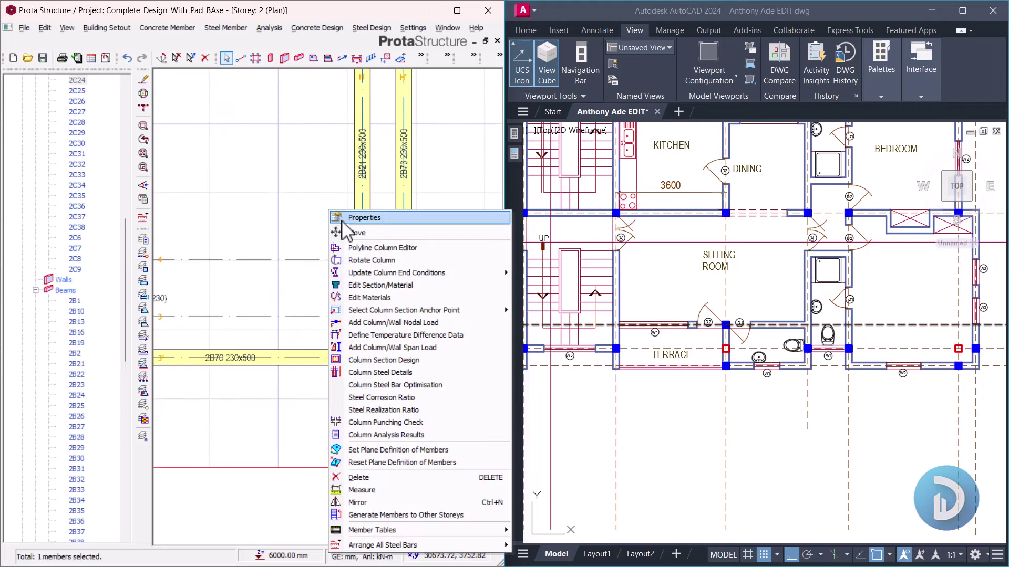
click(342, 219)
scroll(337, 372, up, 2)
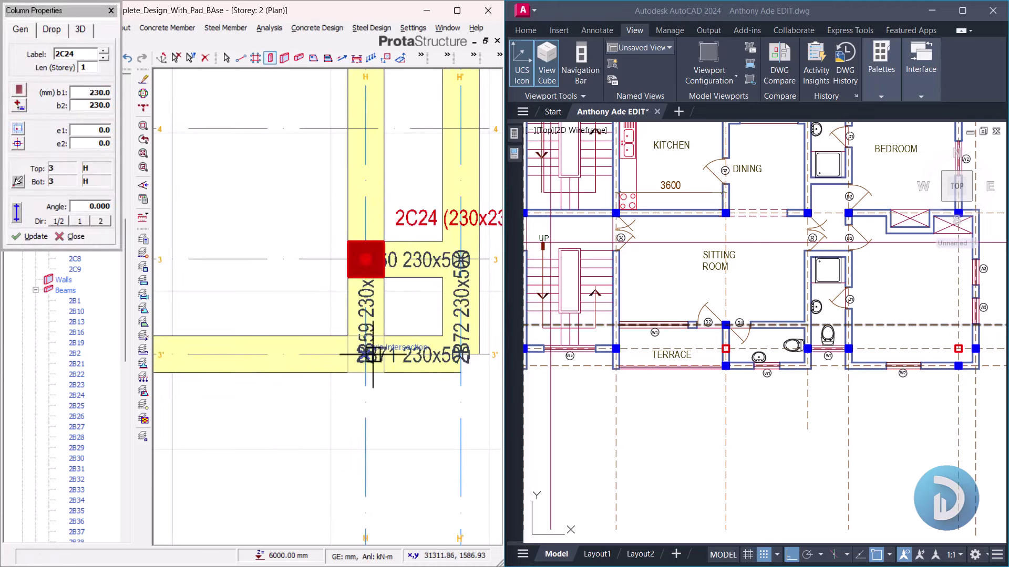
click(319, 354)
scroll(319, 353, down, 1)
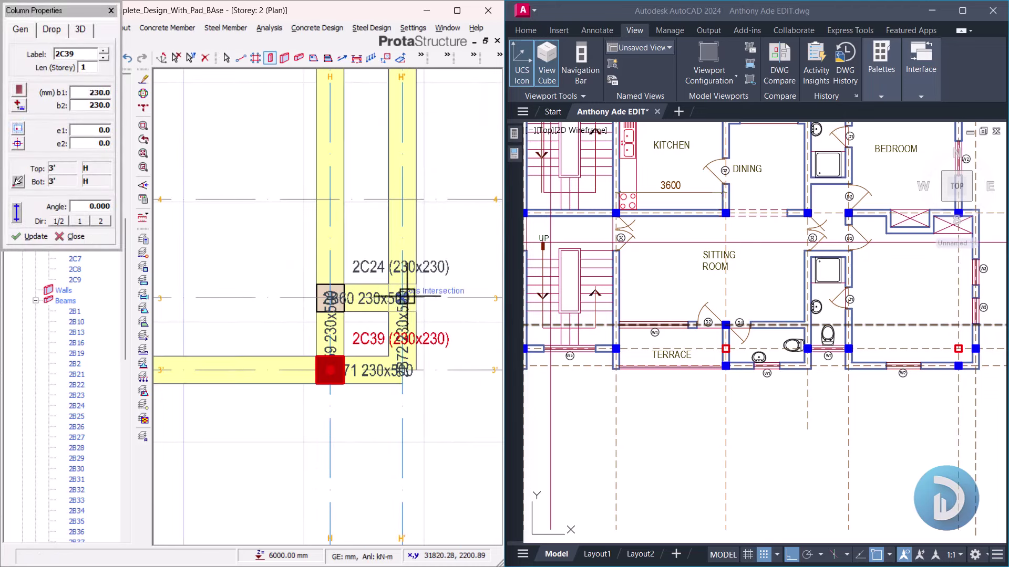
click(382, 226)
scroll(382, 226, down, 3)
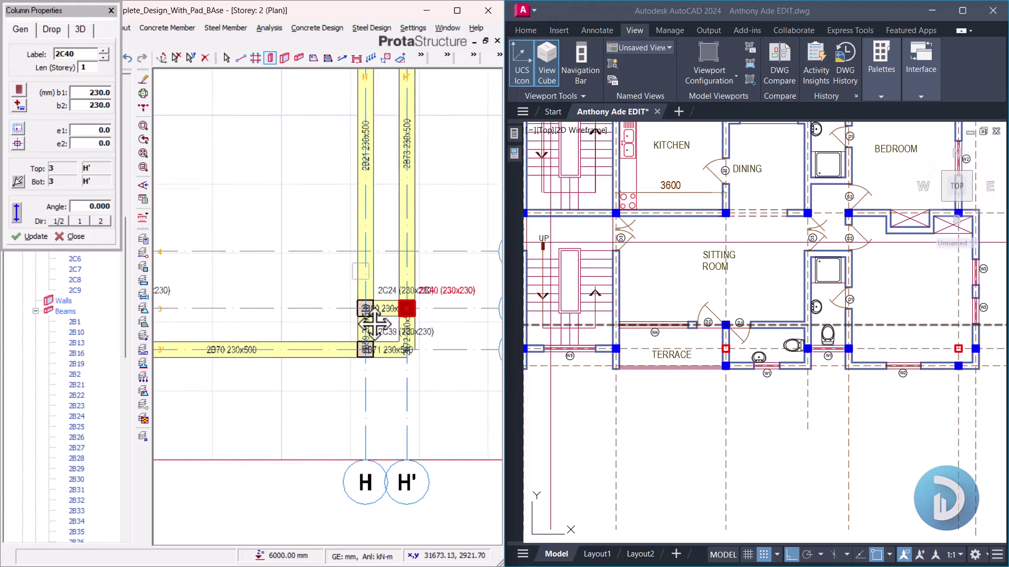
key(Escape)
scroll(366, 195, down, 3)
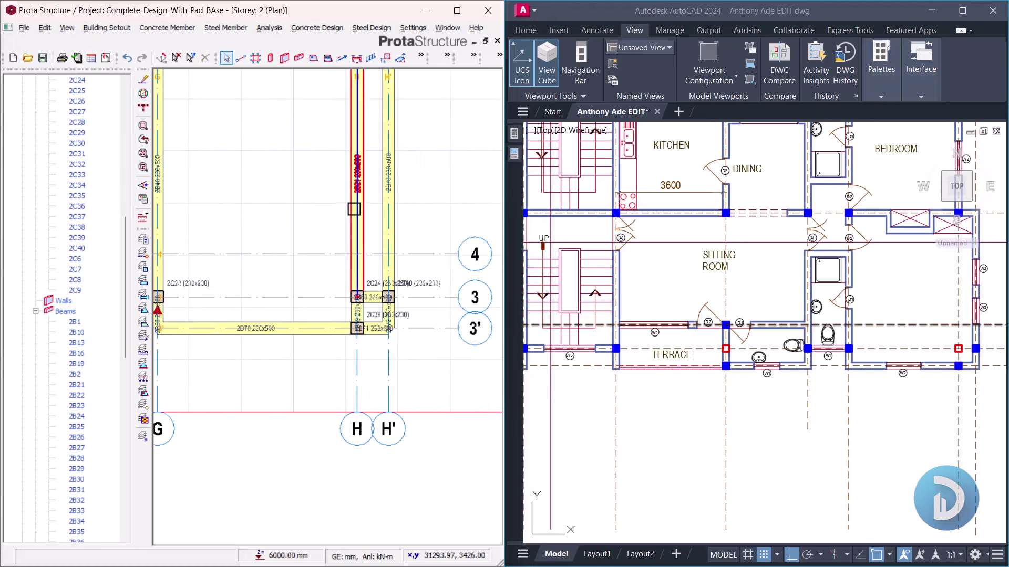
click(366, 185)
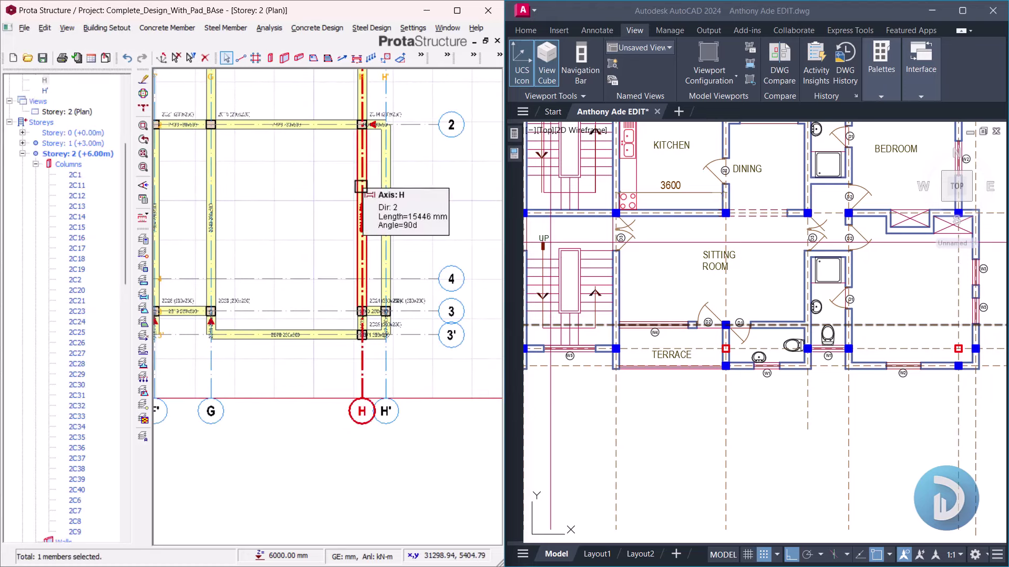
key(Delete)
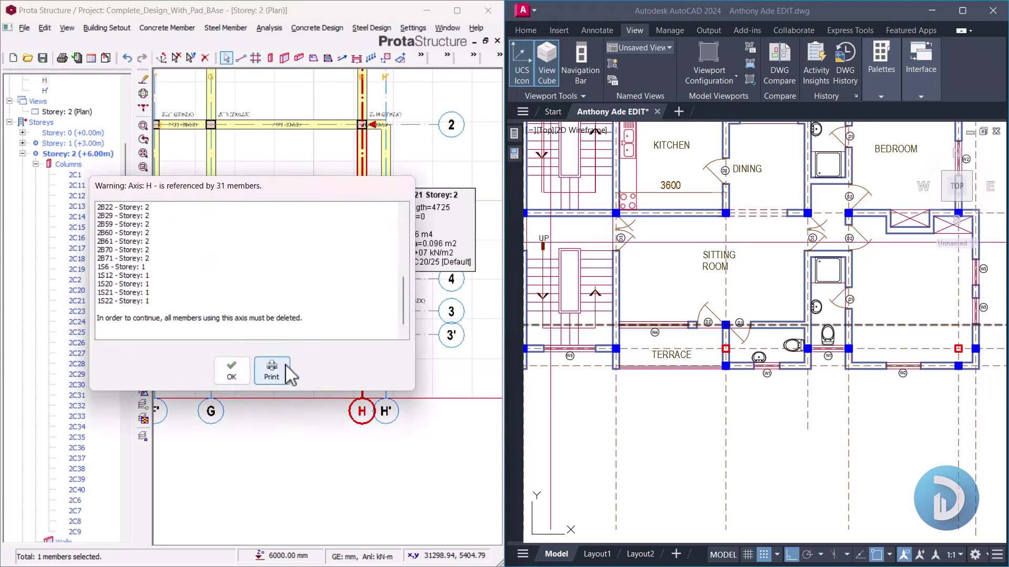
click(231, 370)
Step: Delete the axis H beams between axes 2 and 3 and between axes 3 and 3'
scroll(388, 189, up, 1)
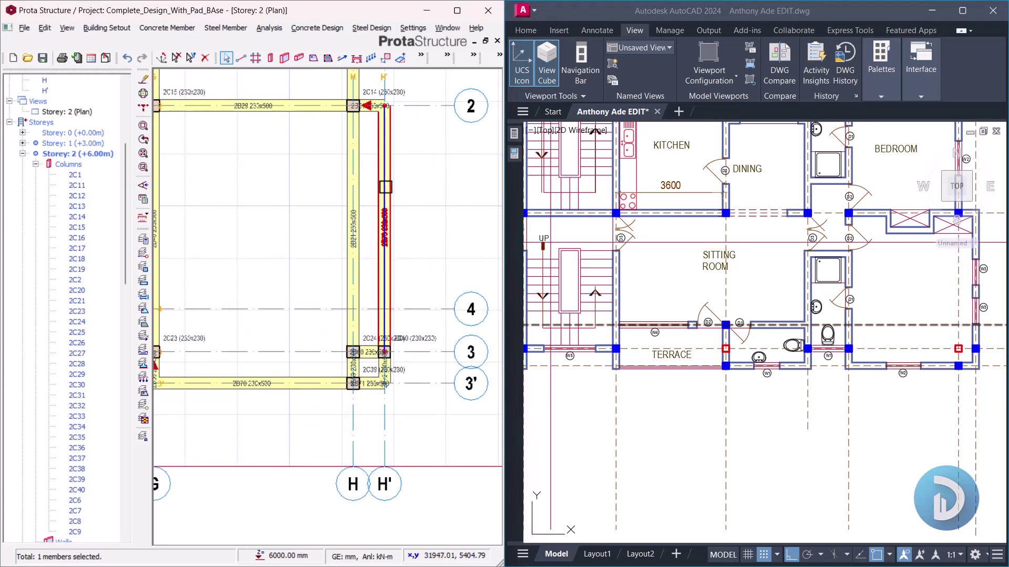
click(360, 182)
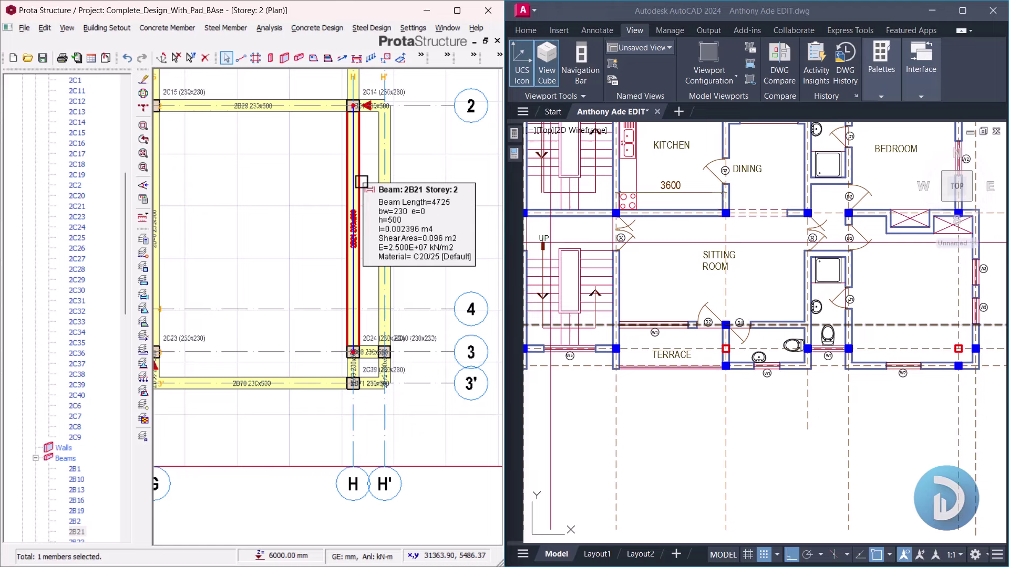
key(Delete)
scroll(367, 340, up, 1)
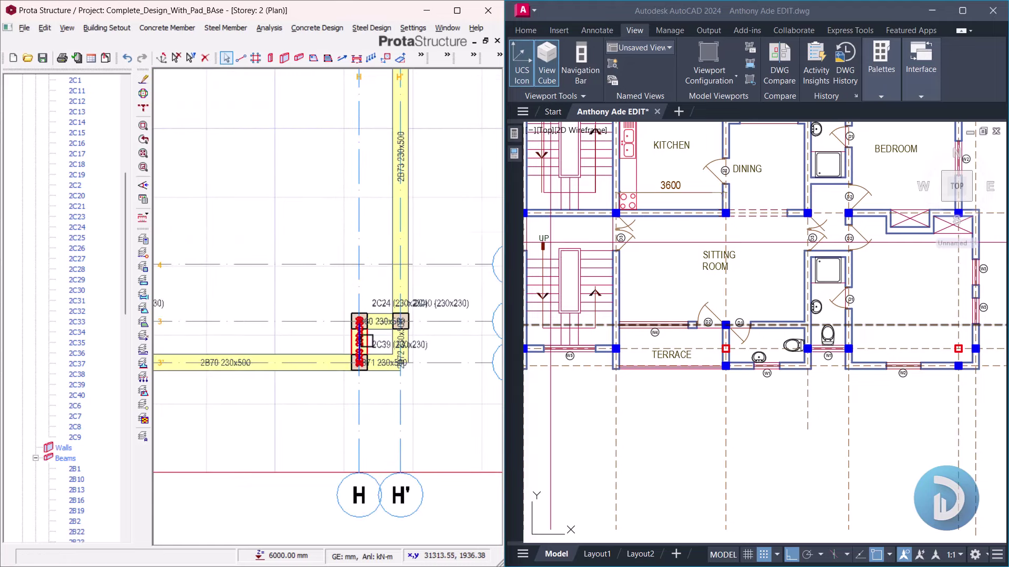
scroll(368, 340, up, 1)
key(Delete)
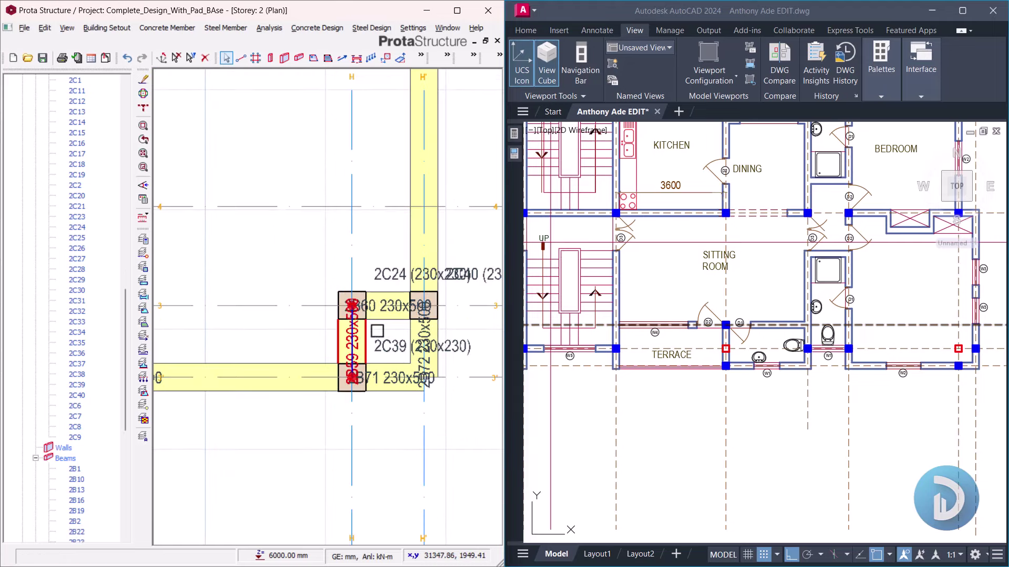
Step: Delete the column at H/3 and the short beams between H and H' on axes 3 and 3'
click(351, 306)
key(Delete)
click(379, 306)
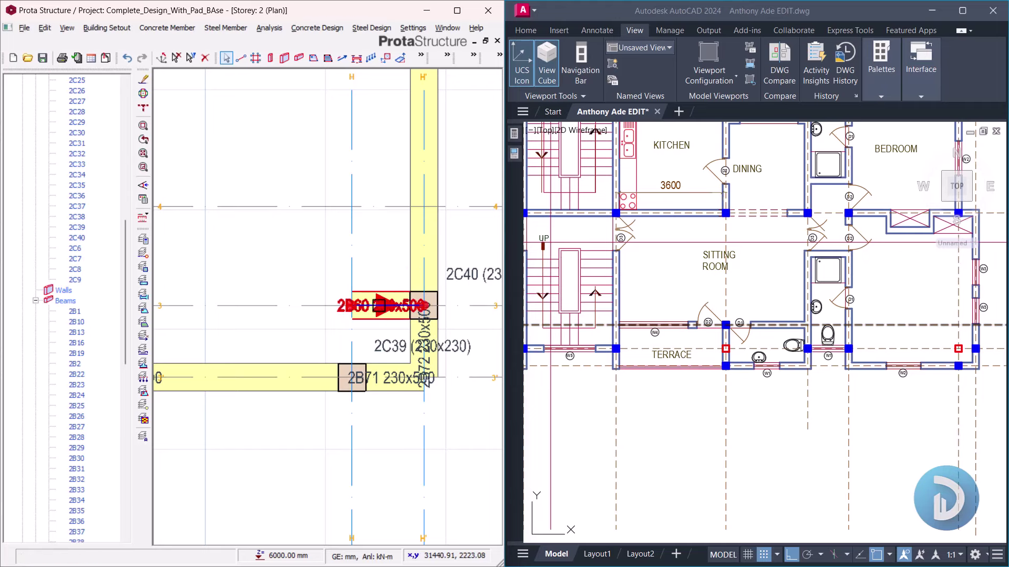
key(Delete)
scroll(360, 260, down, 1)
click(392, 355)
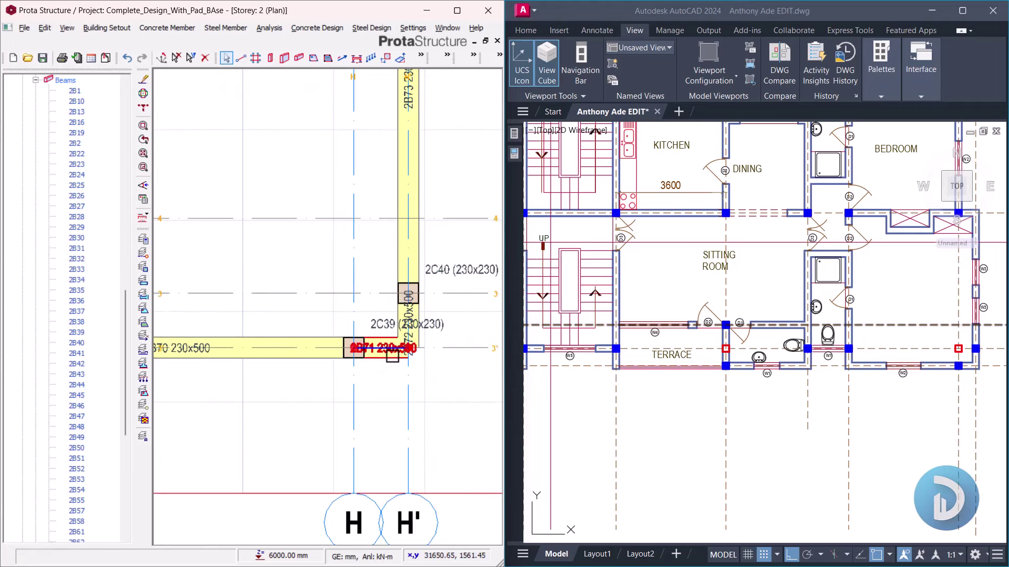
key(Delete)
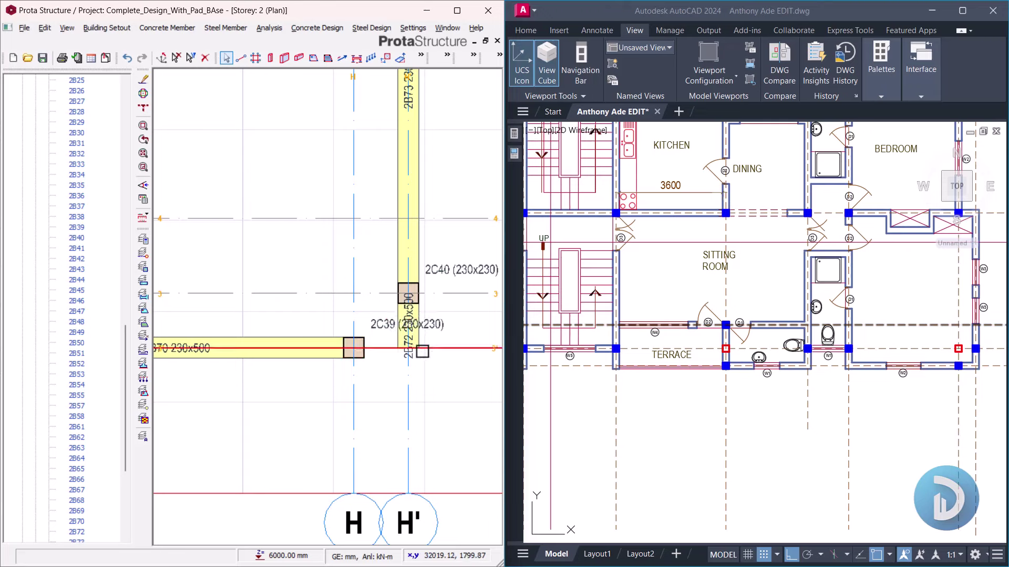
Step: Delete the axis H' beams between axes 2 and 3' and the axis 3' beam between axes G and H
click(421, 342)
scroll(420, 342, down, 2)
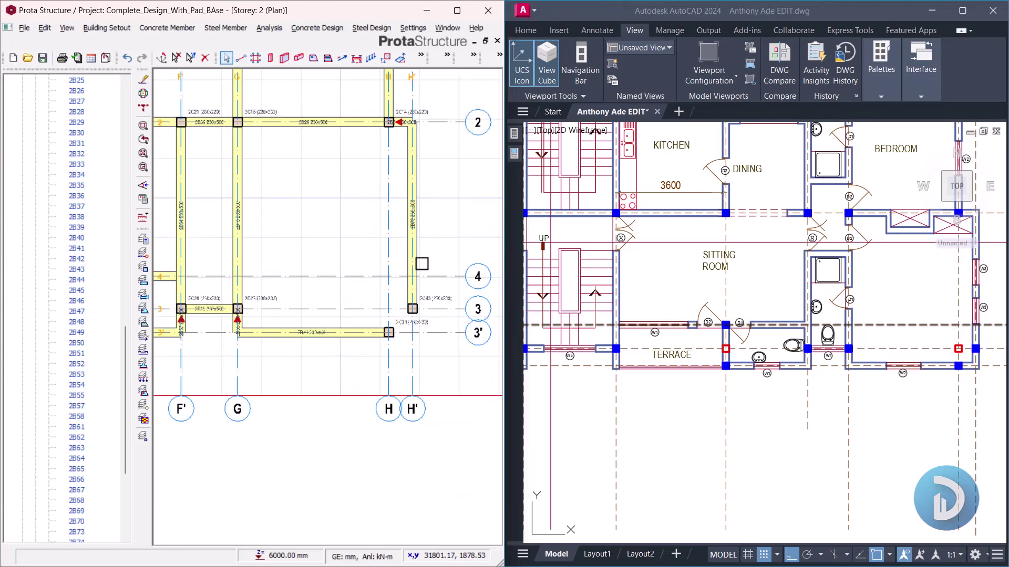
key(Delete)
click(379, 341)
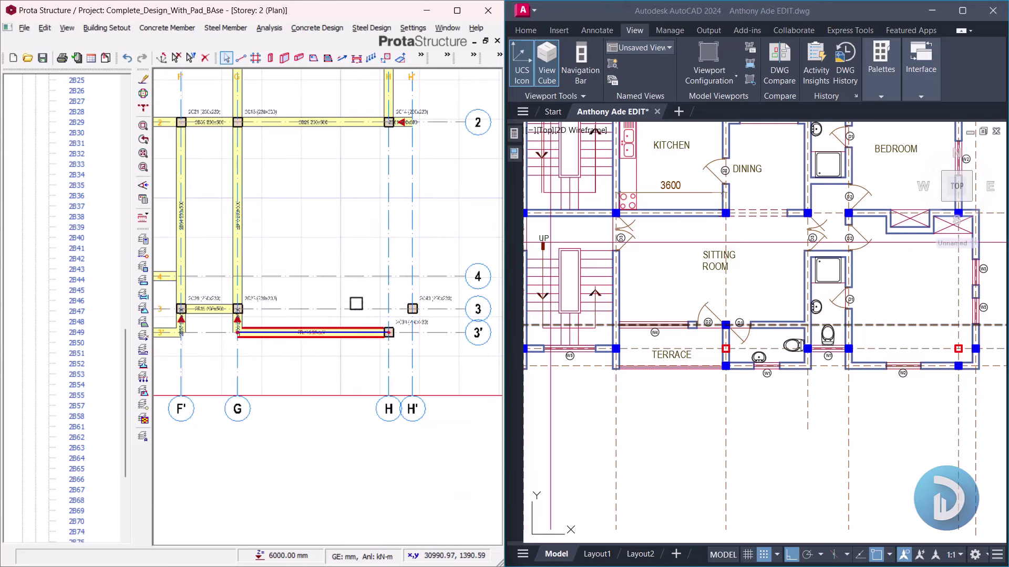
key(Delete)
Step: Insert 230 x 500 mm beams along axis H' from axis 2 to 3 and from 3' to 3, using the properties of the axis 2 beam between G and H
click(310, 122)
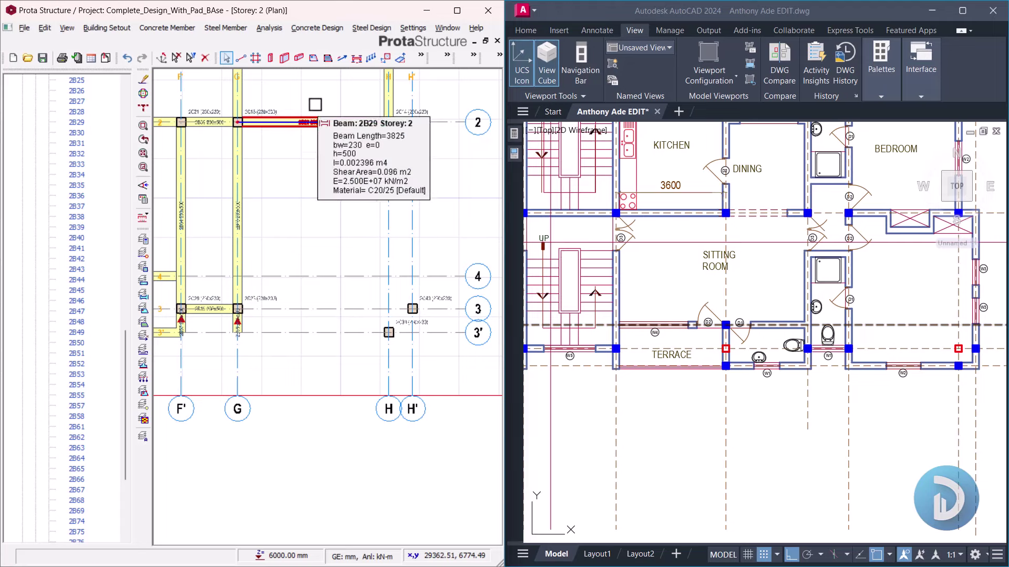
right_click(319, 103)
click(351, 108)
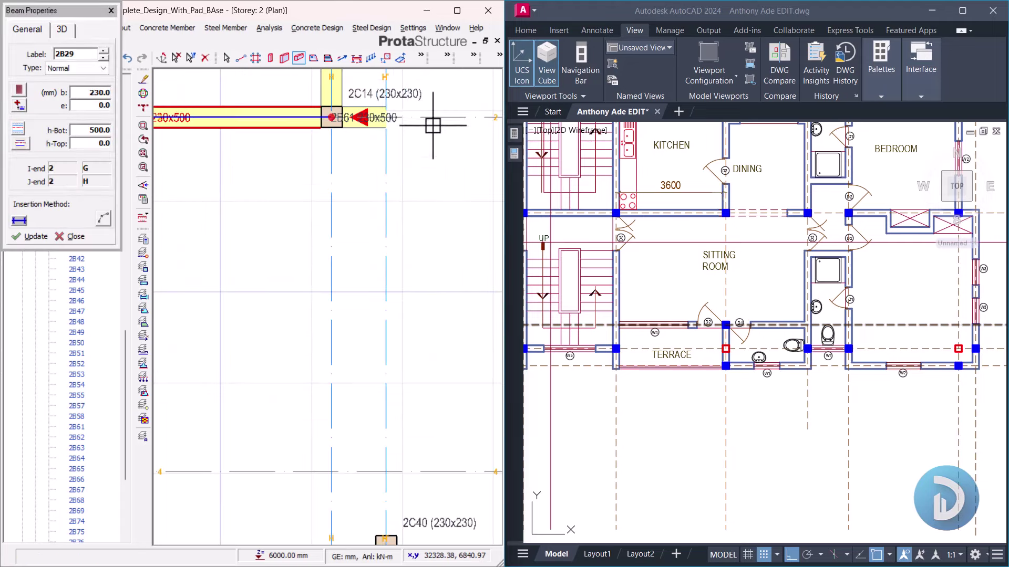
scroll(386, 116, down, 3)
scroll(388, 303, up, 3)
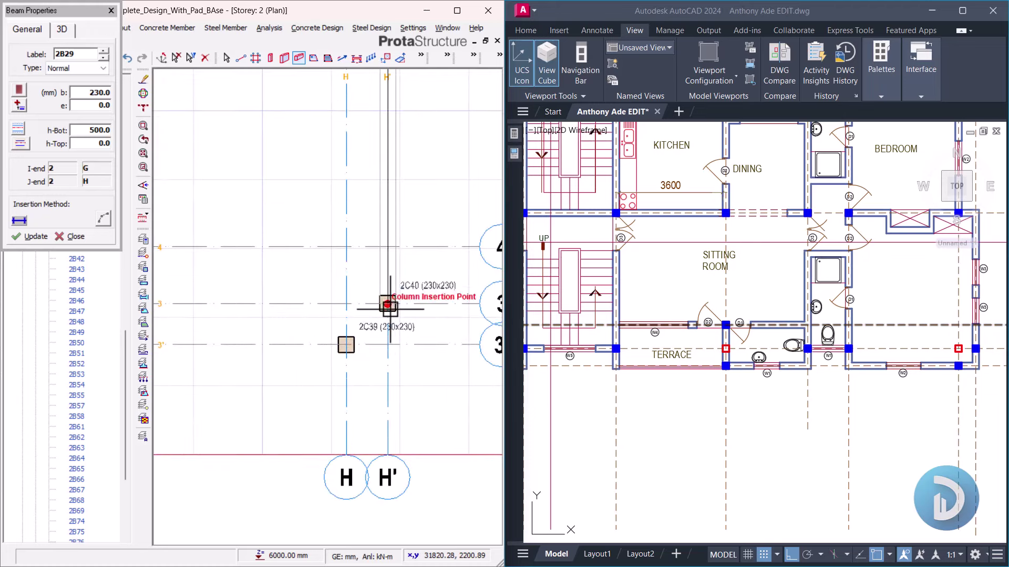
click(387, 331)
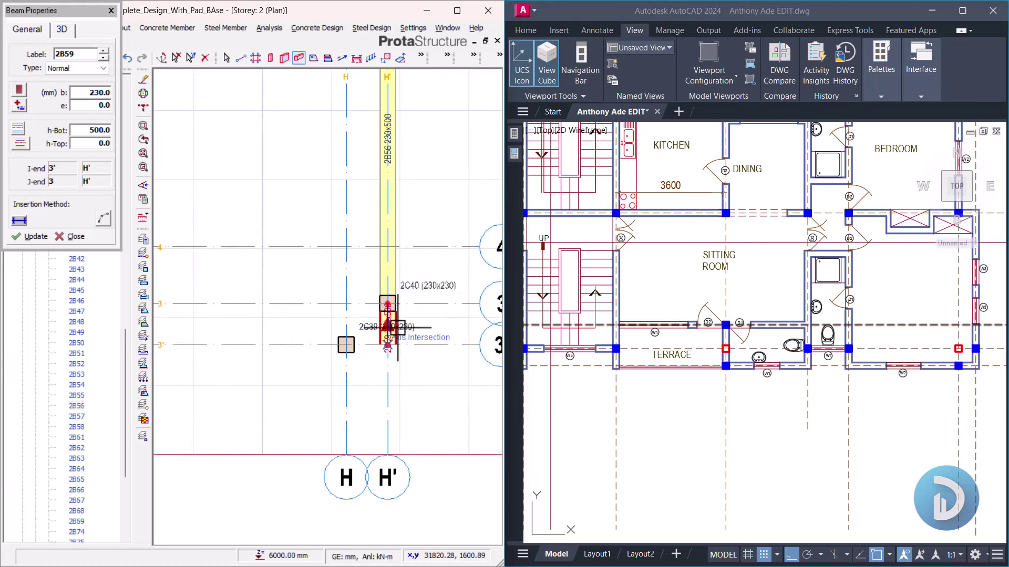
scroll(348, 343, up, 2)
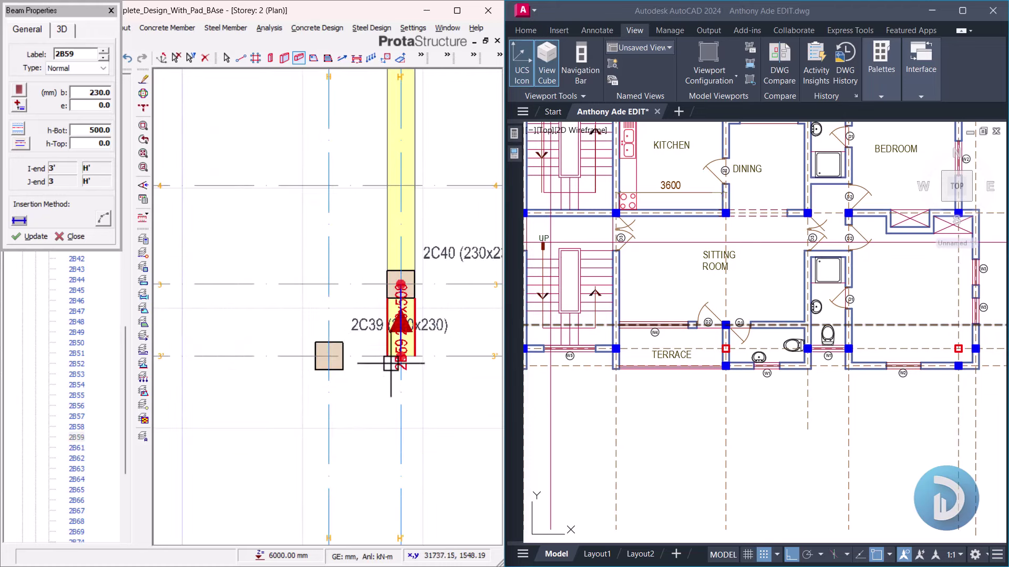
Step: Insert 230 x 500 mm beams along axis 3' between H' and H and between H and G
click(329, 357)
click(401, 357)
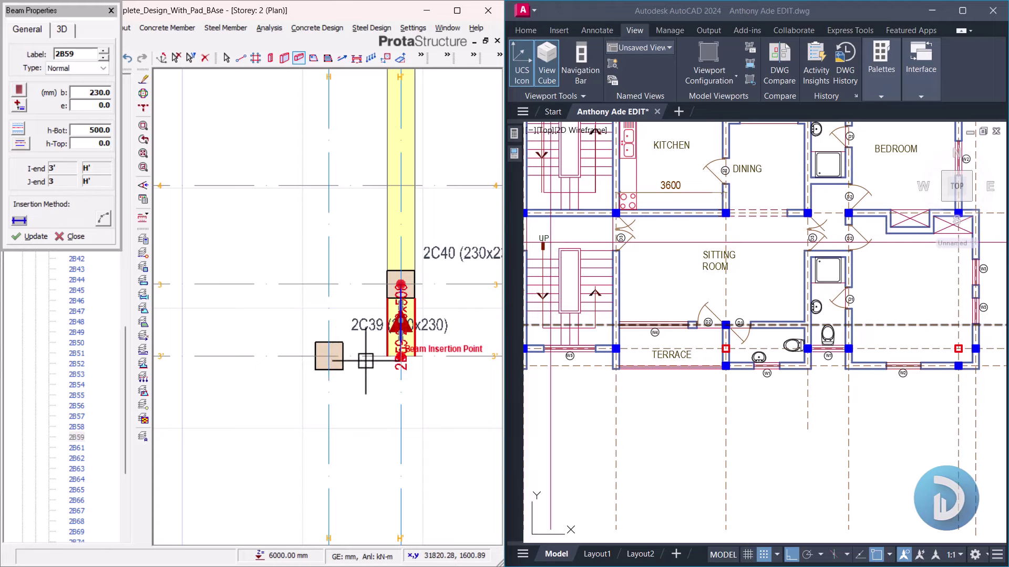
click(329, 357)
scroll(379, 238, down, 4)
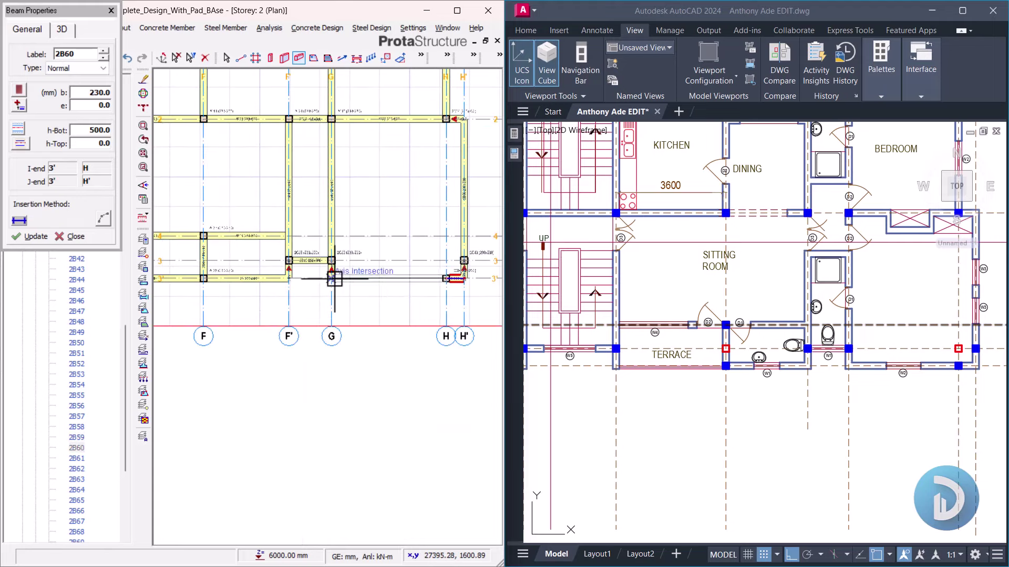
scroll(377, 263, up, 4)
click(289, 294)
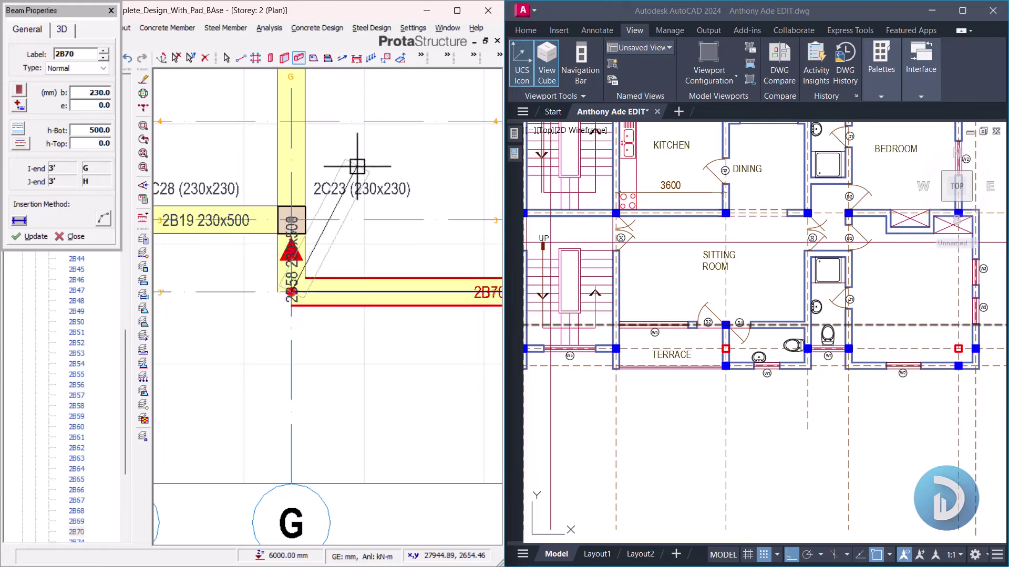
scroll(354, 169, down, 2)
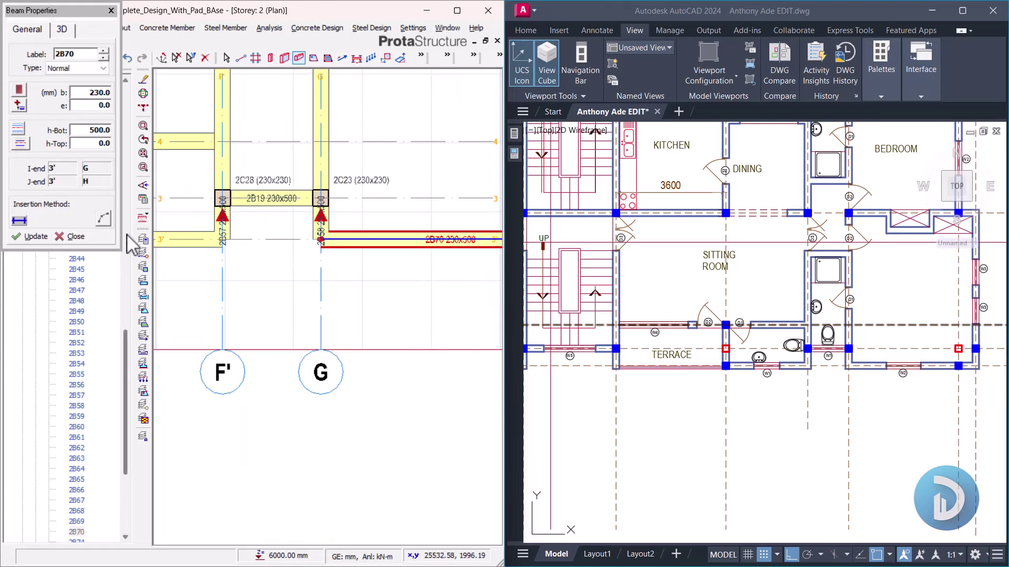
key(Escape)
Step: Compare the whole storey 2 beam and column layout with the first floor plan in AutoCAD
scroll(360, 264, down, 4)
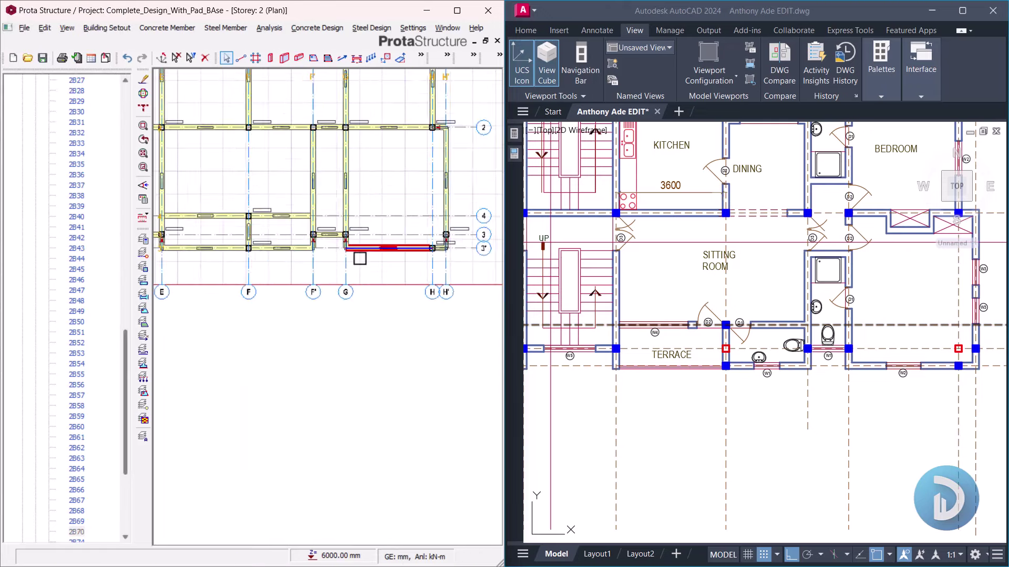
middle_drag(361, 263, 387, 200)
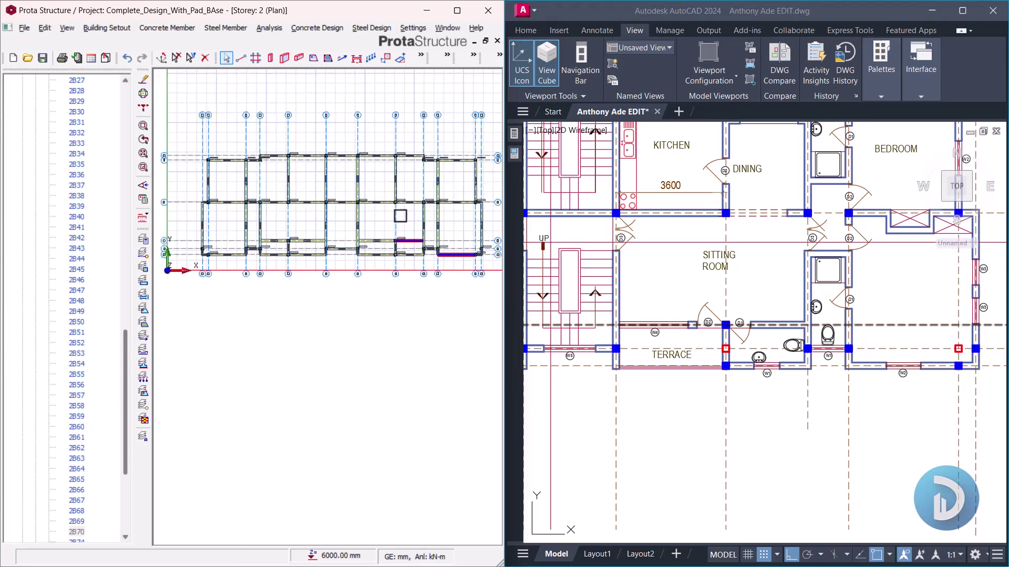
middle_drag(337, 219, 308, 232)
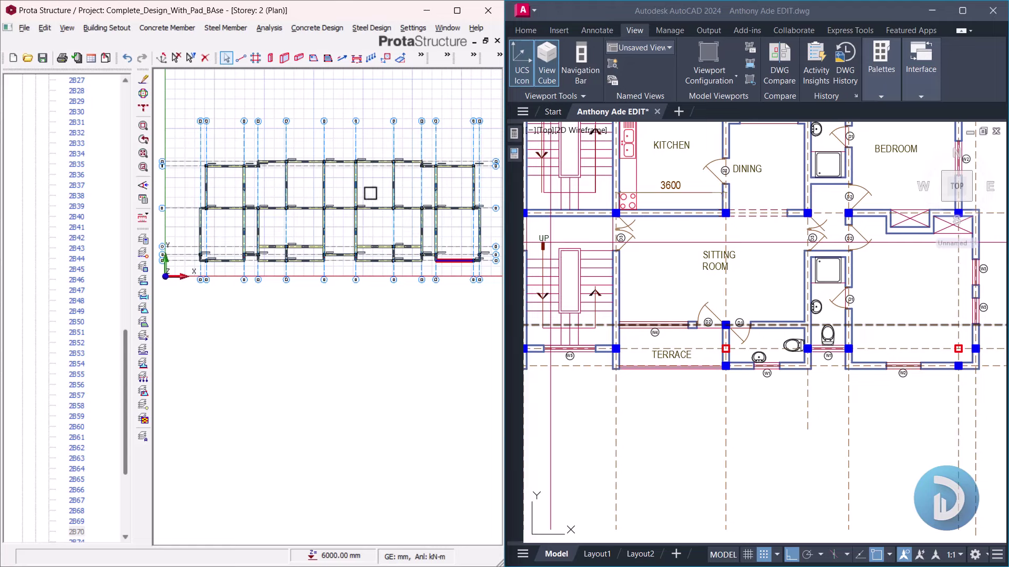
scroll(370, 193, up, 2)
click(760, 274)
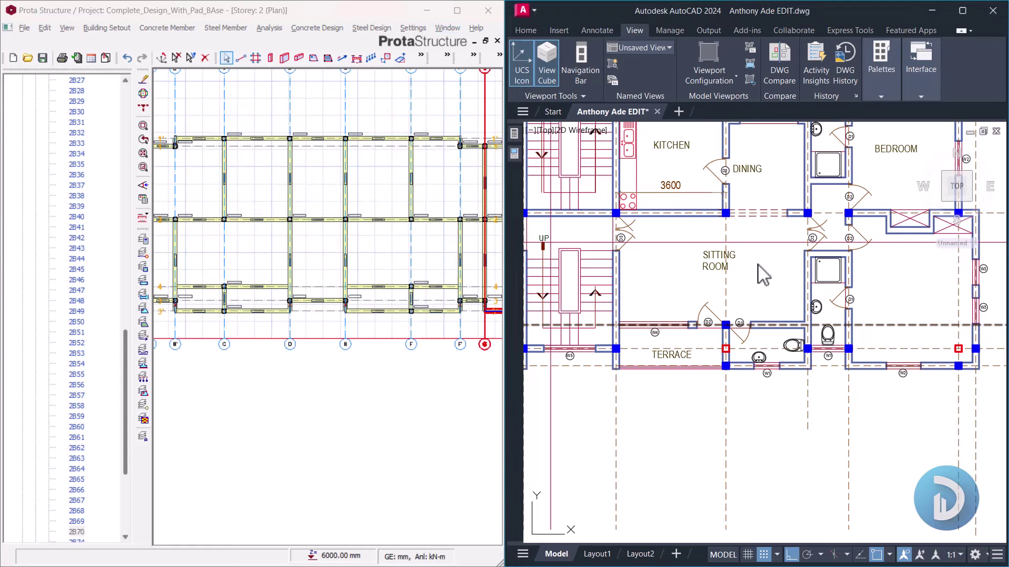
scroll(744, 220, down, 4)
scroll(744, 220, up, 2)
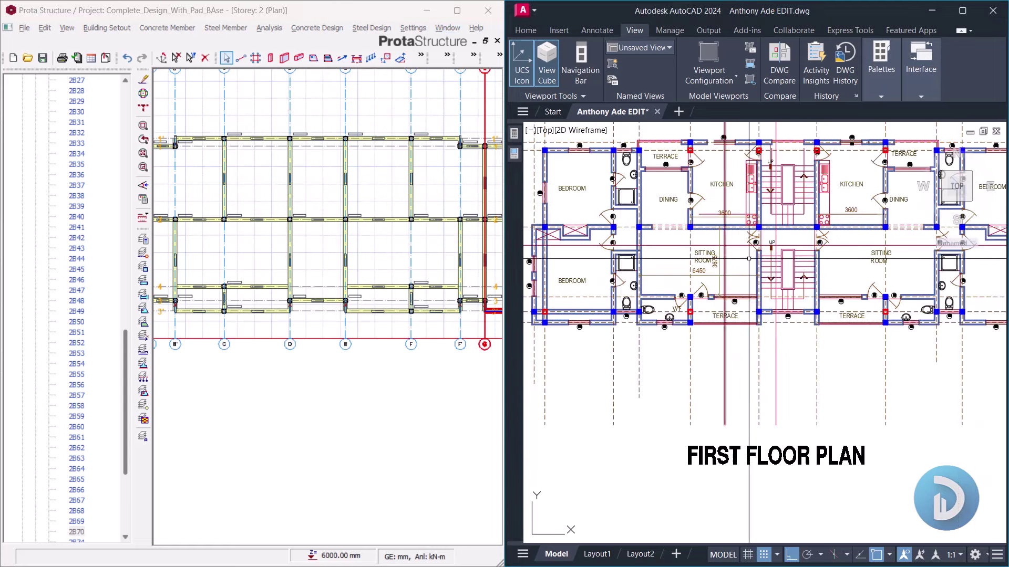
middle_drag(744, 220, 720, 239)
click(326, 191)
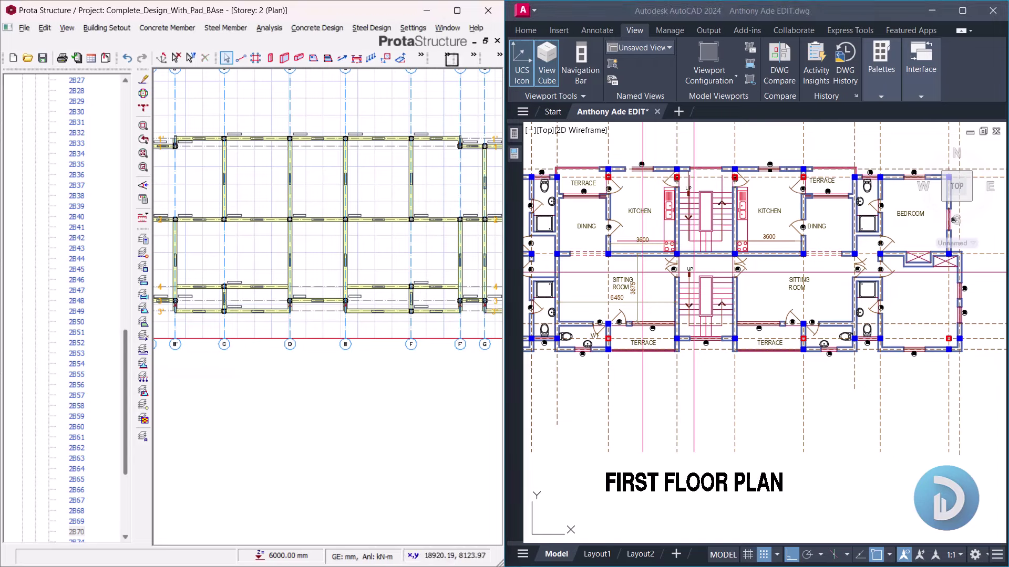
Step: Maximize the ProtaStructure window and insert 150 mm slabs in all bays above axis 2, from axis A to axis H
click(460, 11)
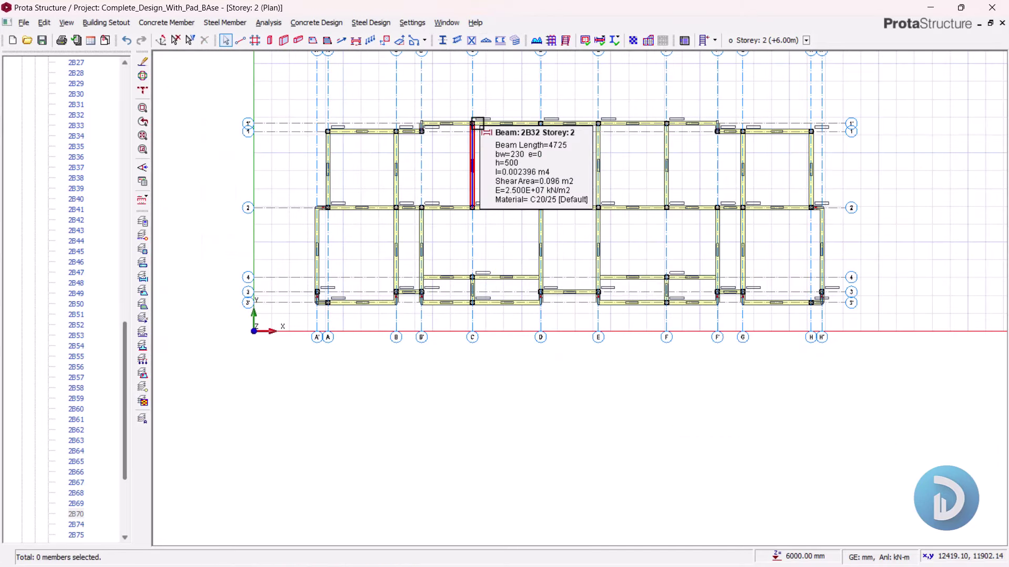
scroll(550, 254, up, 3)
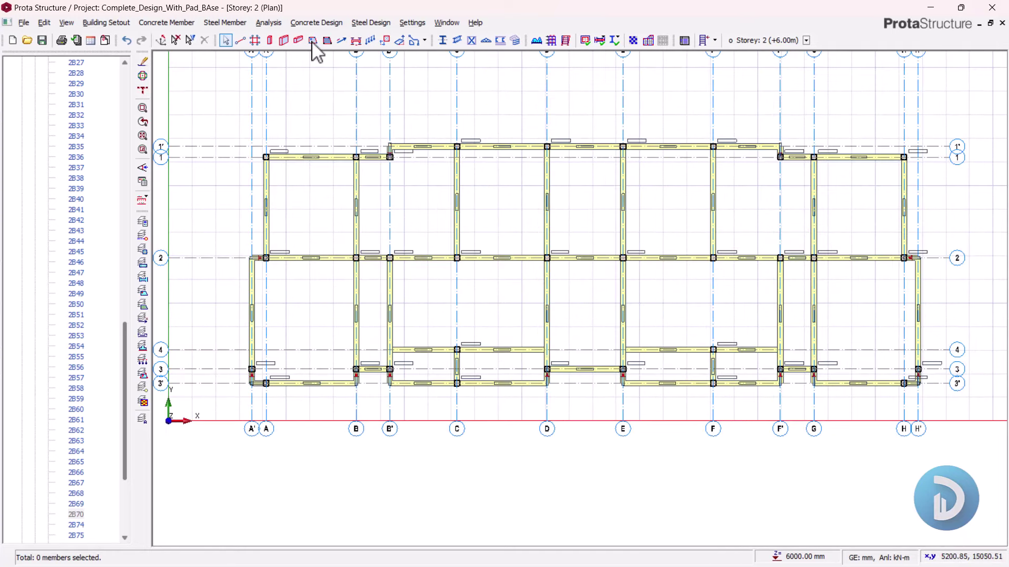
click(313, 40)
click(68, 29)
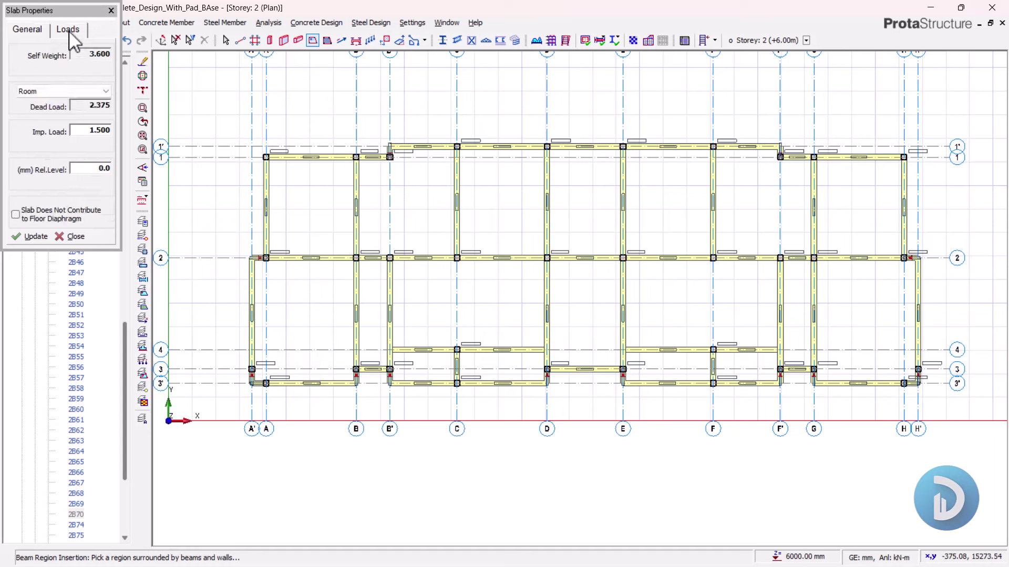
click(26, 30)
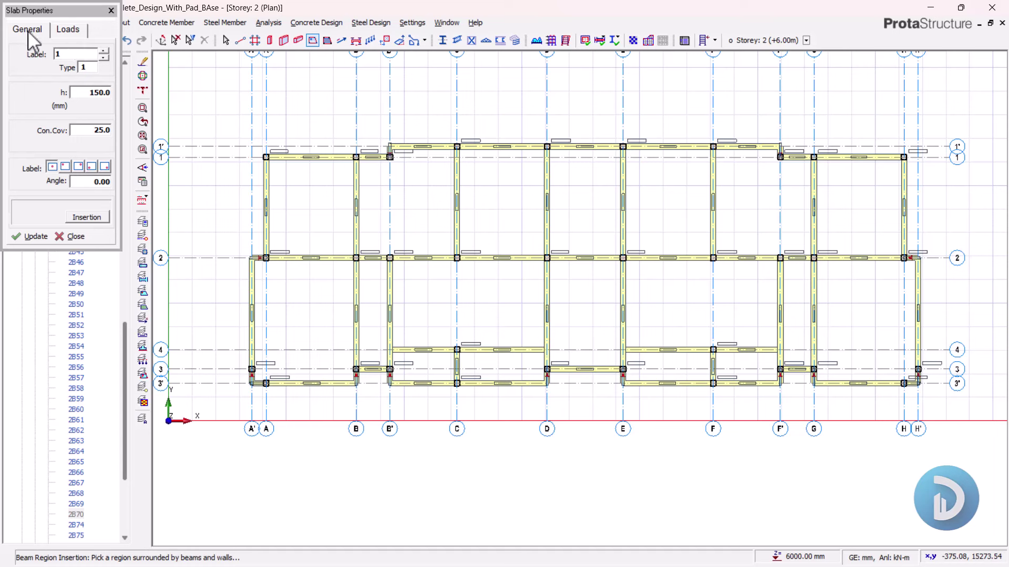
click(310, 213)
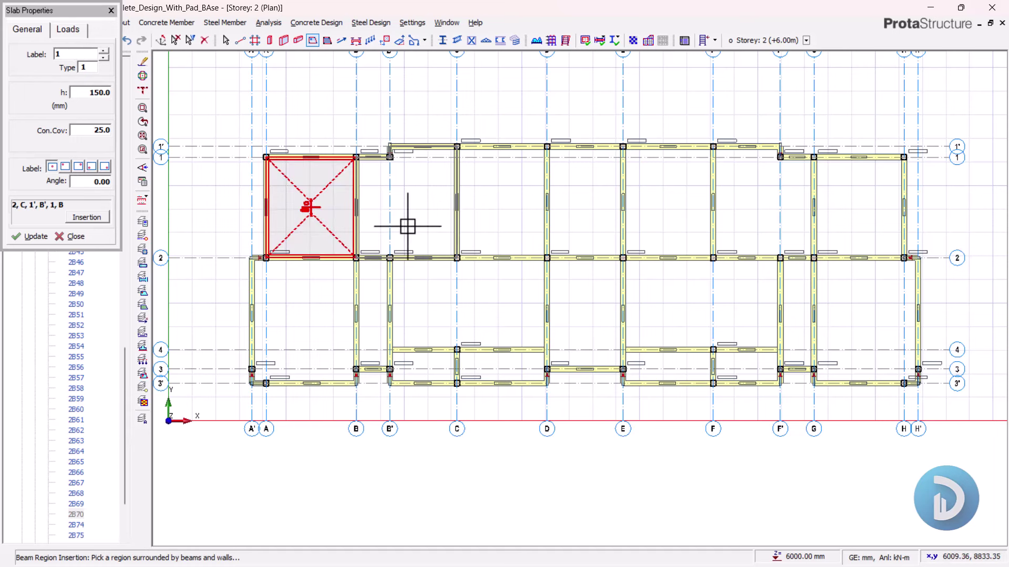
click(434, 204)
click(517, 203)
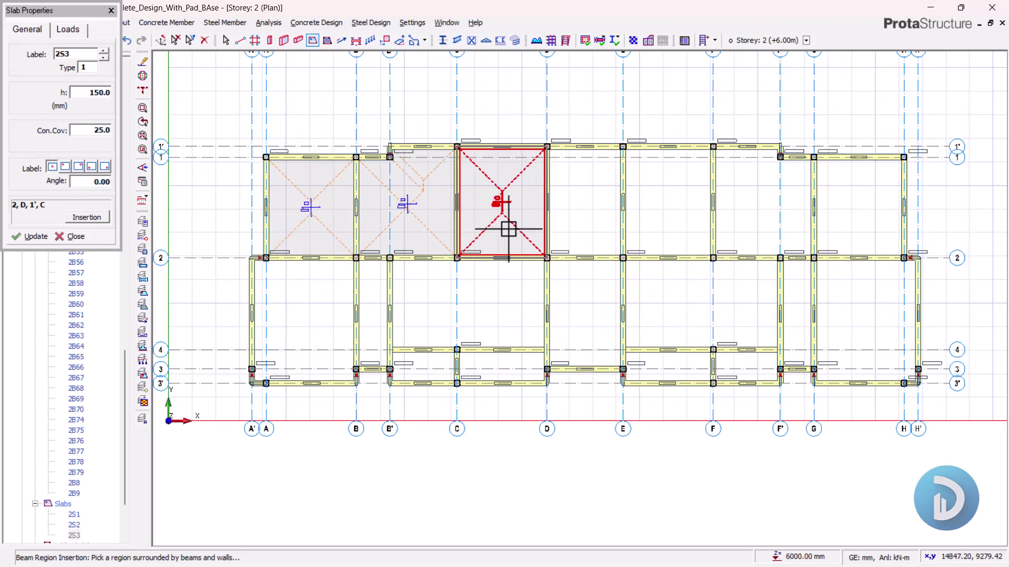
click(591, 197)
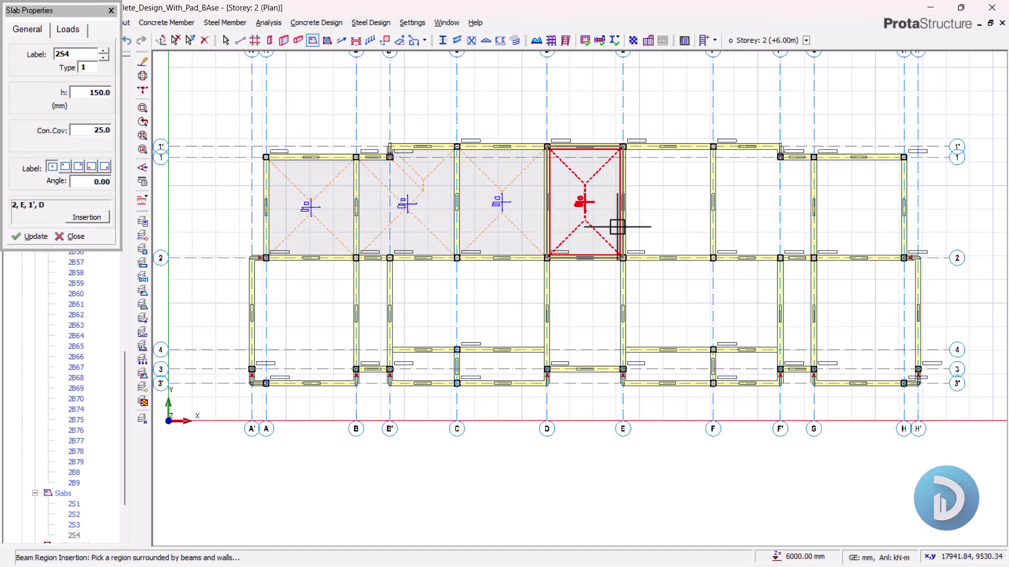
click(672, 158)
click(770, 152)
click(841, 205)
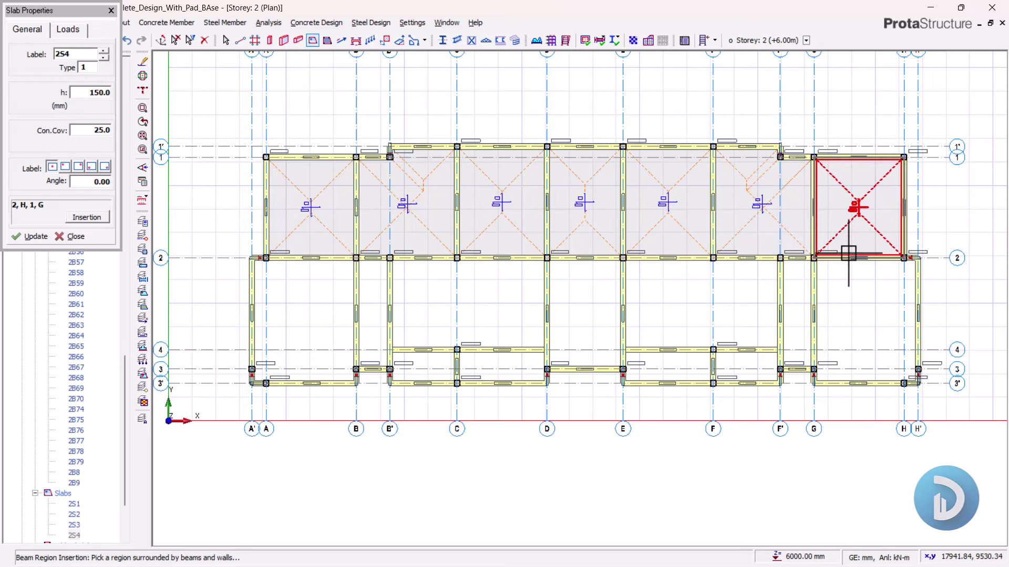
Step: Insert 150 mm slabs in the five beam-bounded bays below axis 2 between axes E and H'
click(851, 300)
click(794, 288)
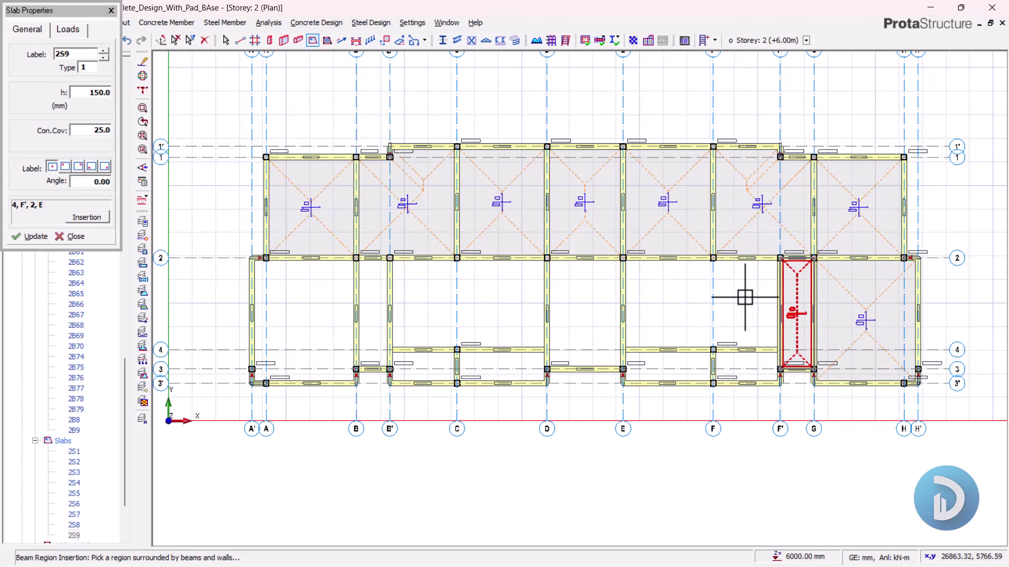
click(745, 298)
click(740, 361)
click(678, 362)
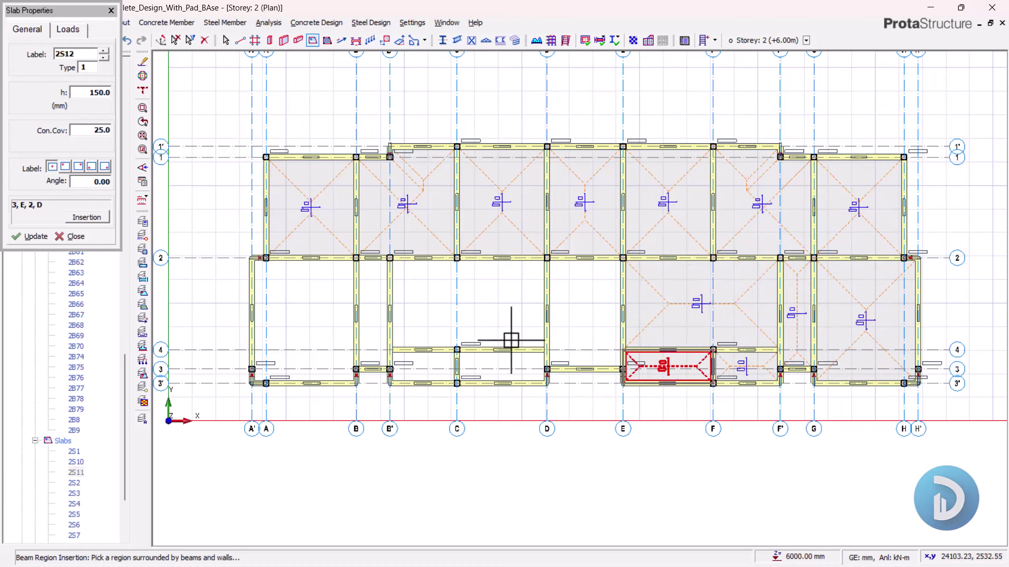
Step: Insert 150 mm slabs in the five beam-bounded bays below axis 2 between axes A' and D
click(507, 323)
click(318, 315)
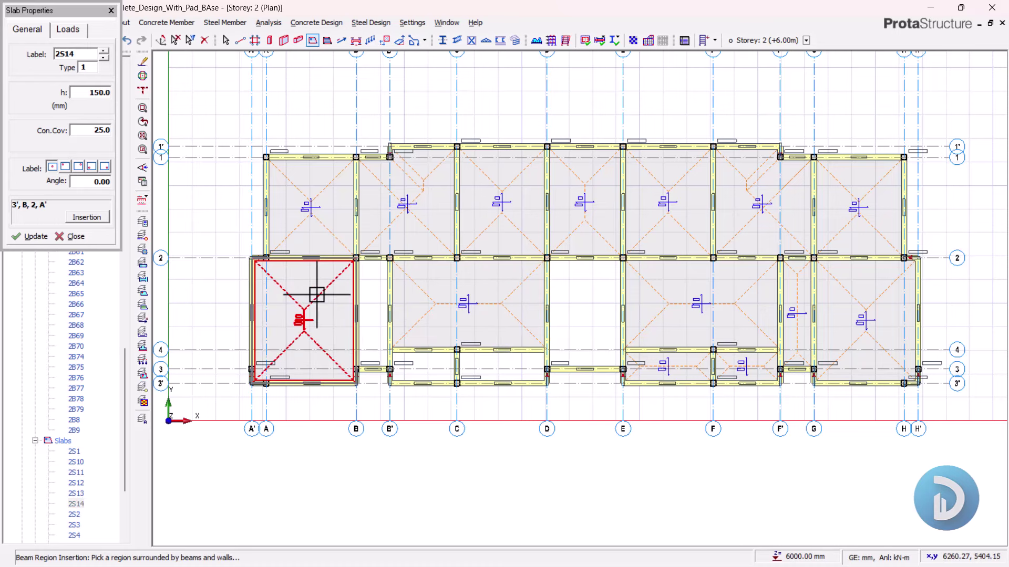
click(380, 318)
click(430, 366)
click(515, 367)
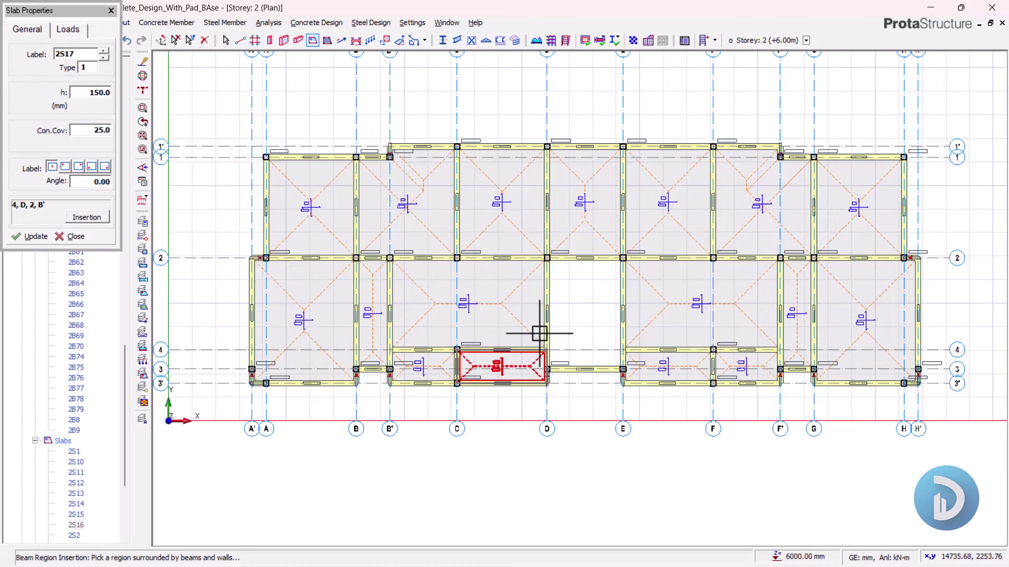
key(Escape)
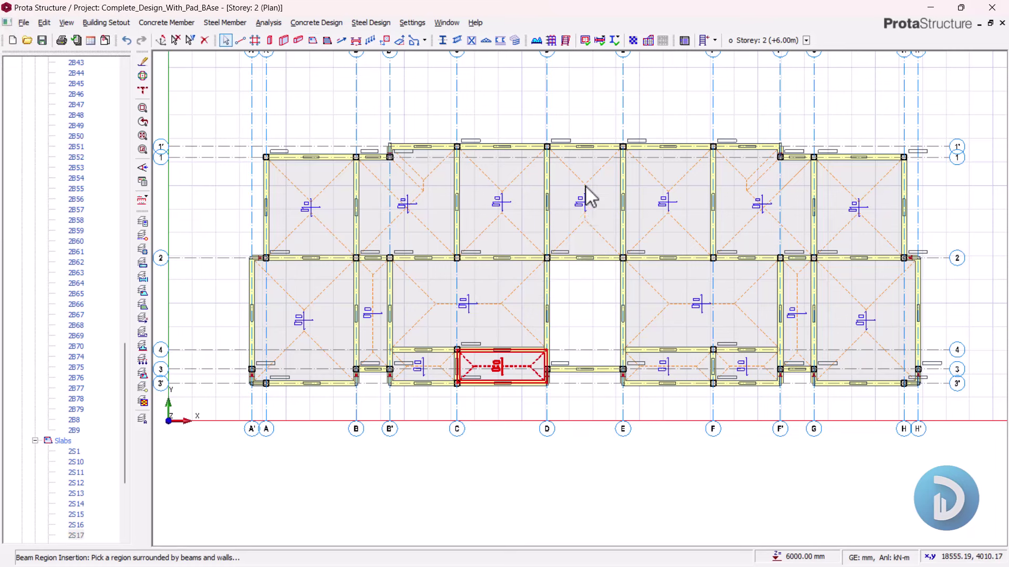
Step: Delete the slab between axes D and E and between axes 1' and 2
click(584, 185)
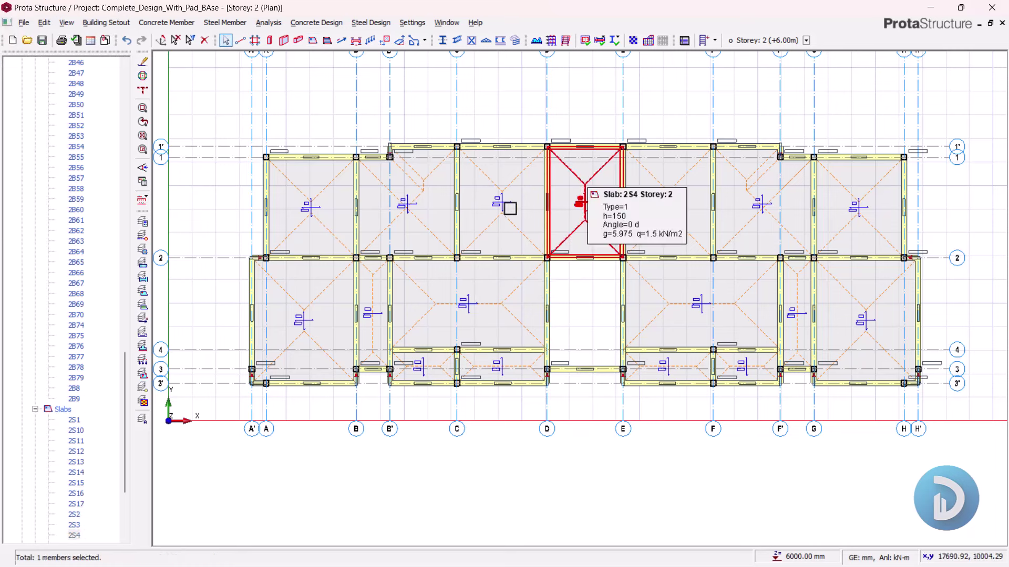
key(Delete)
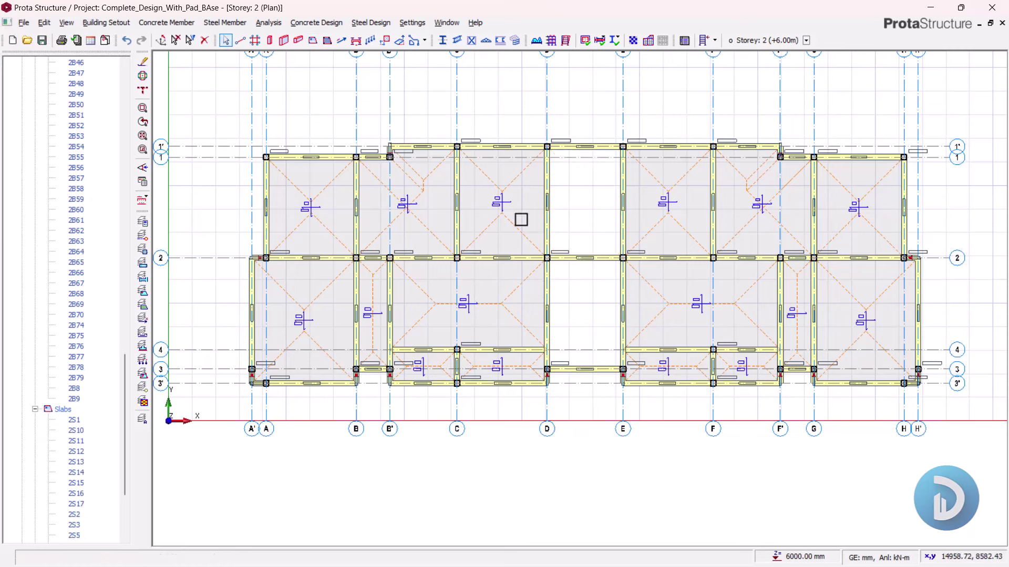
Step: Switch the Storey 2 plan view to 3D
scroll(90, 178, up, 15)
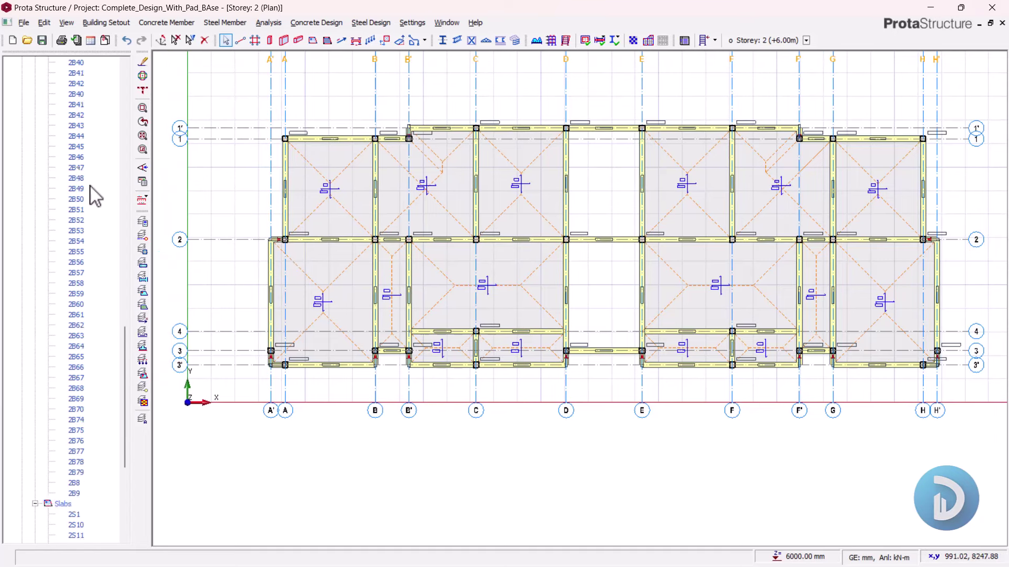
scroll(74, 263, up, 12)
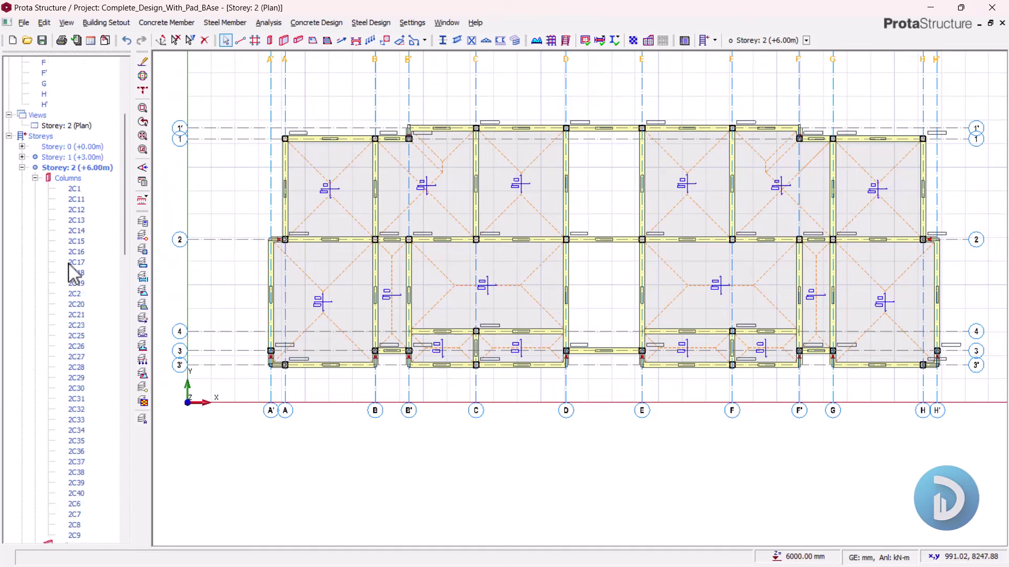
click(79, 252)
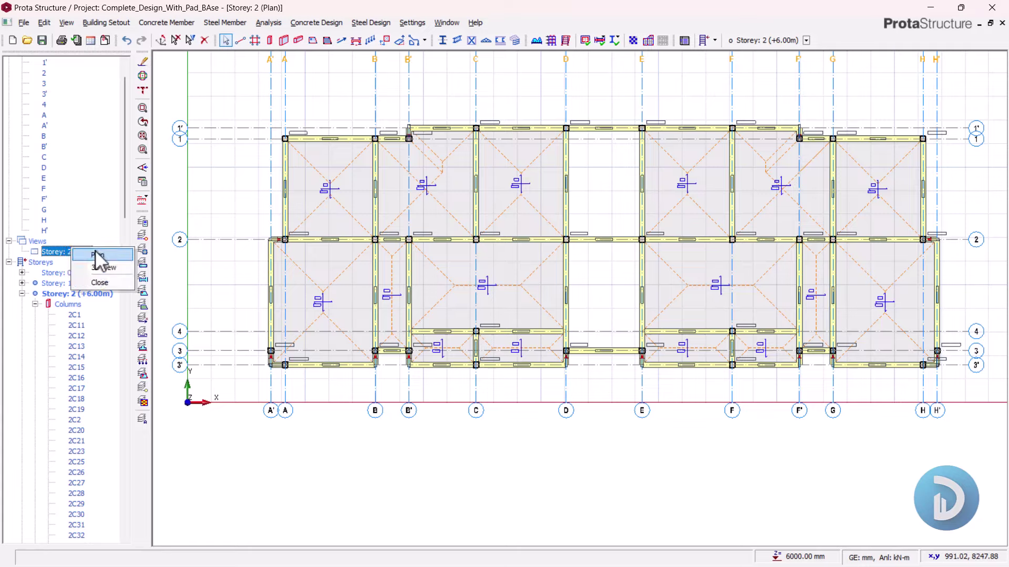
click(98, 268)
Step: Examine the slabs, beams and beam-column junctions of Storeys 1 and 2 in the 3D model
middle_drag(373, 341, 559, 303)
right_click(559, 303)
scroll(580, 297, up, 5)
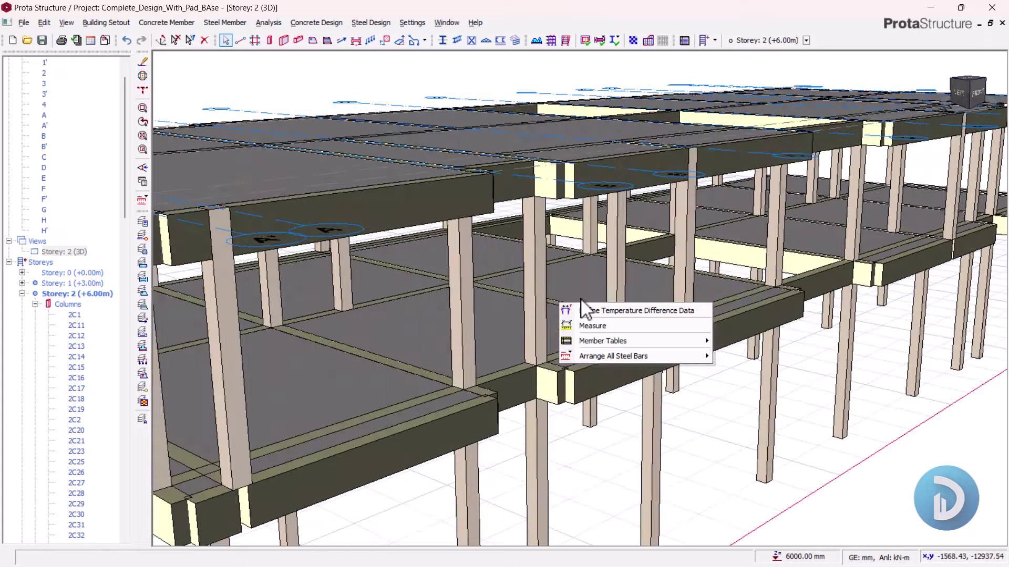
click(614, 423)
mouse_move(700, 409)
middle_down()
mouse_move(675, 440)
mouse_move(658, 389)
mouse_move(679, 370)
mouse_move(653, 354)
middle_up()
middle_drag(691, 135, 693, 367)
mouse_move(691, 428)
middle_down()
mouse_move(680, 461)
mouse_move(581, 342)
middle_up()
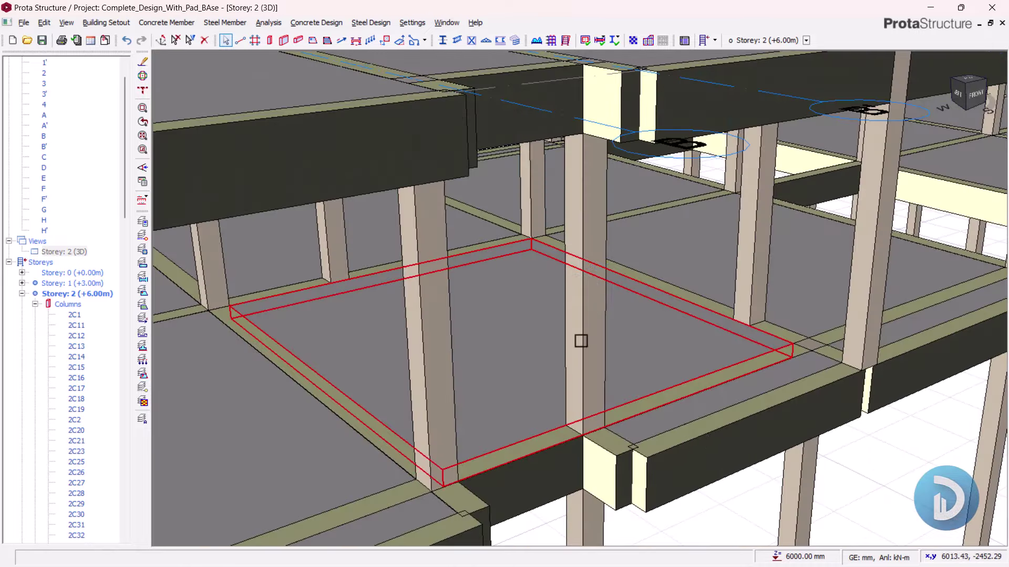
scroll(591, 293, down, 2)
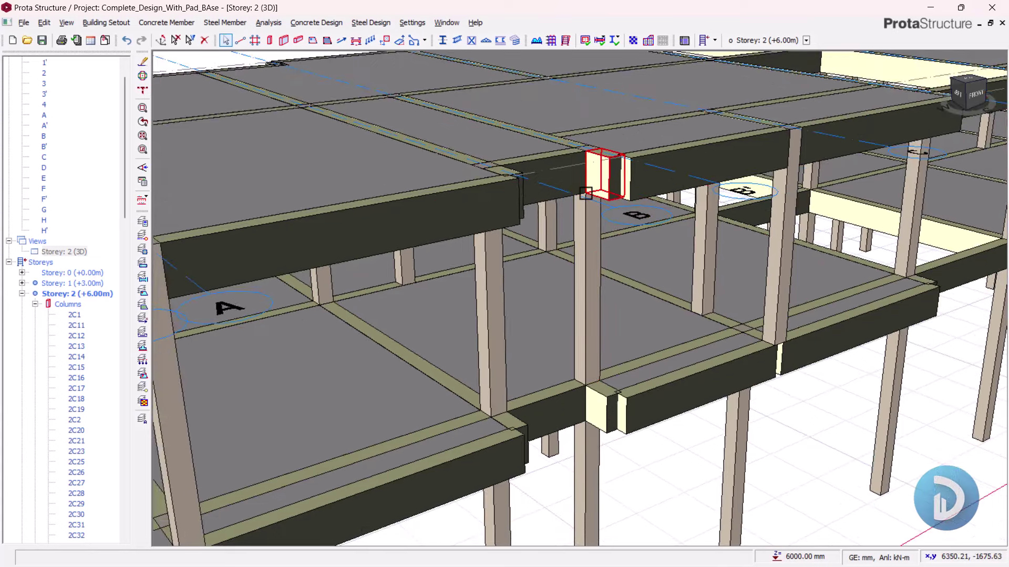
scroll(585, 193, down, 5)
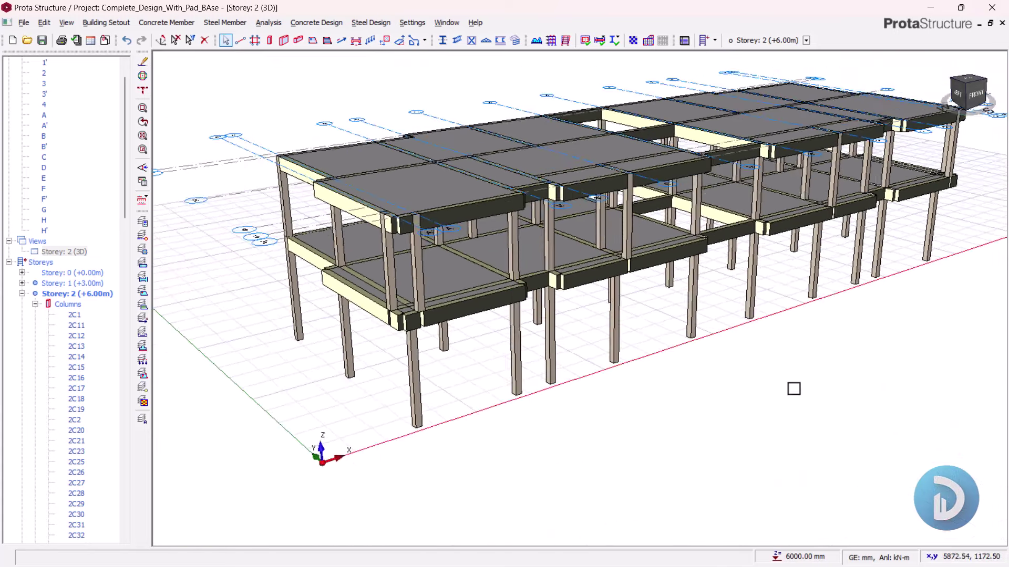
middle_drag(793, 389, 809, 371)
scroll(562, 227, down, 2)
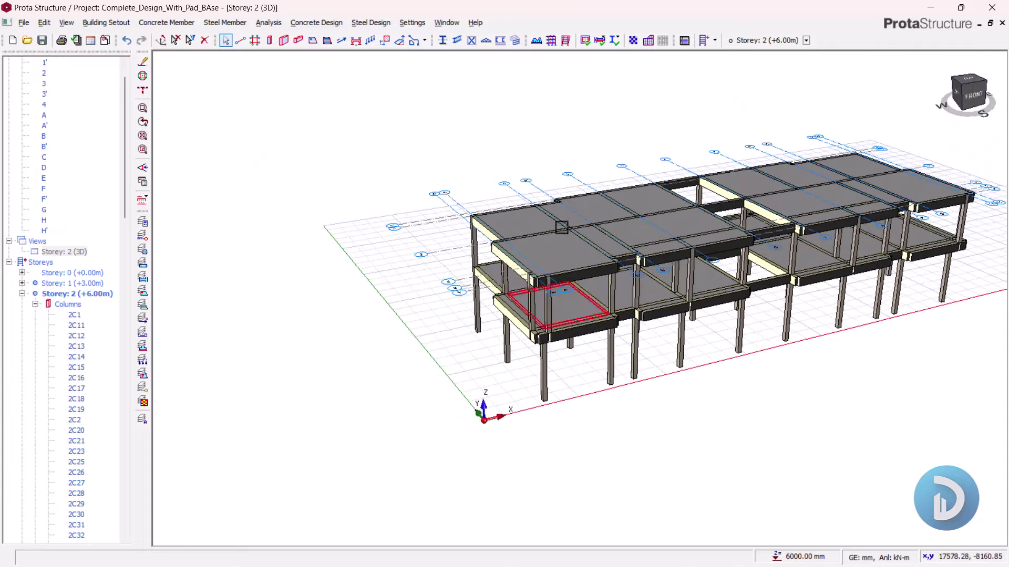
scroll(562, 228, up, 4)
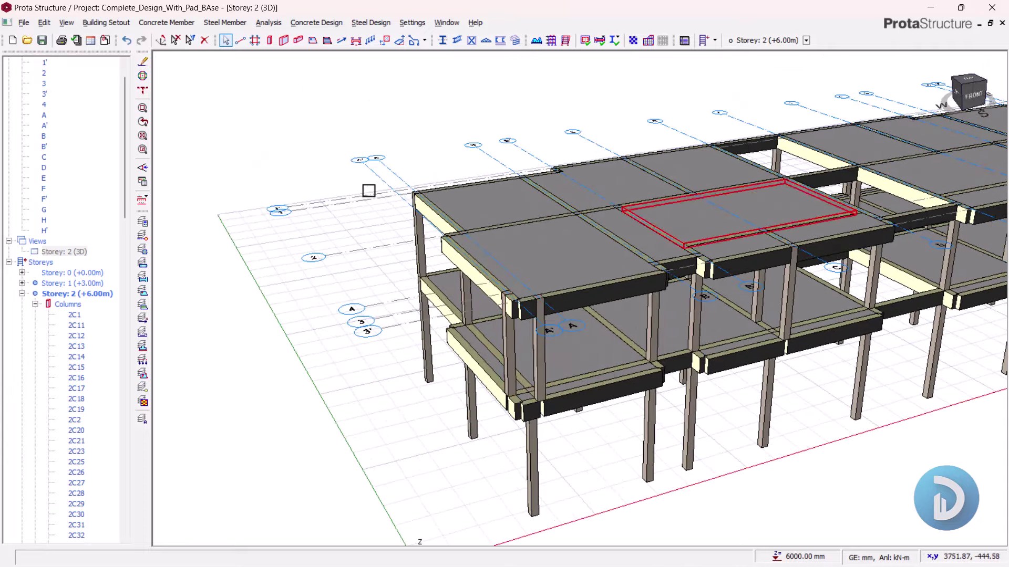
scroll(368, 221, down, 3)
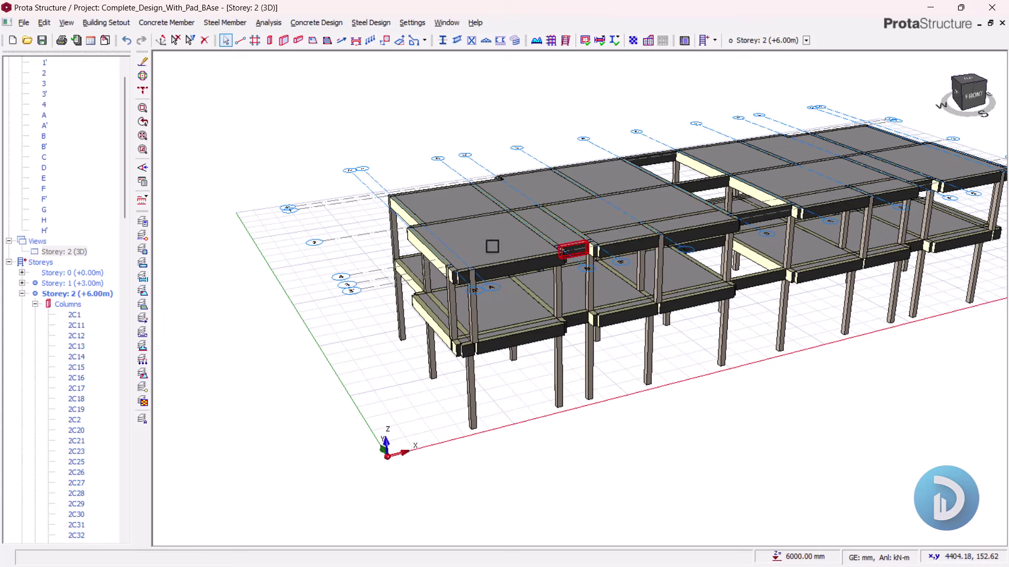
middle_drag(677, 296, 641, 317)
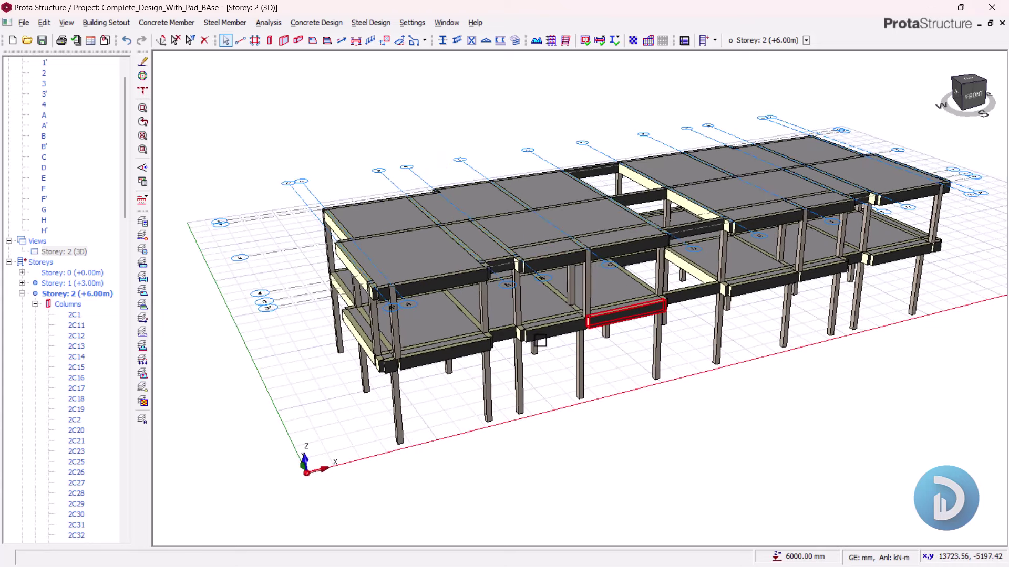
Step: Return the Storey 2 view to plan and centre the floor layout
right_click(79, 255)
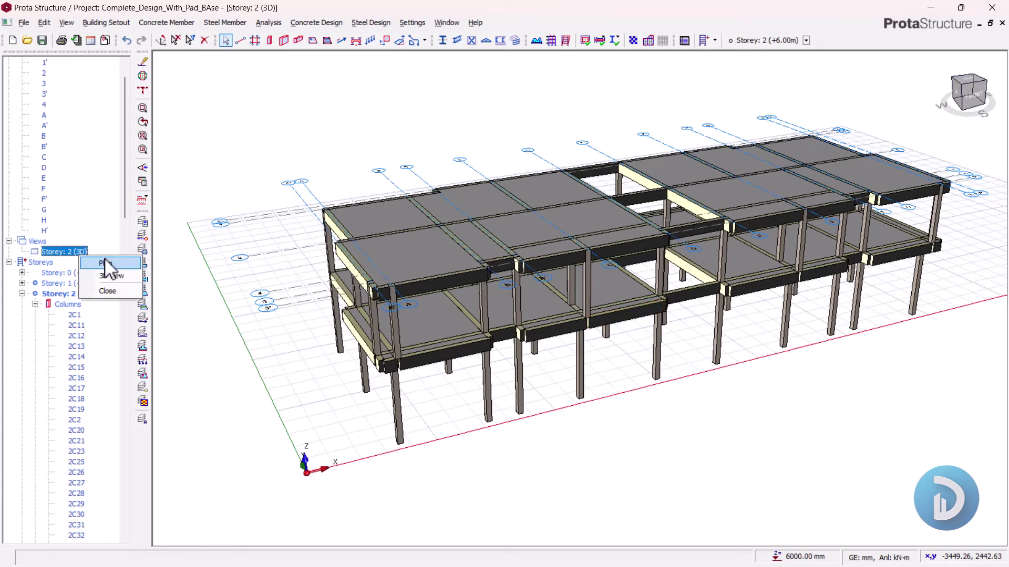
click(107, 263)
scroll(570, 338, down, 1)
middle_drag(570, 338, 581, 286)
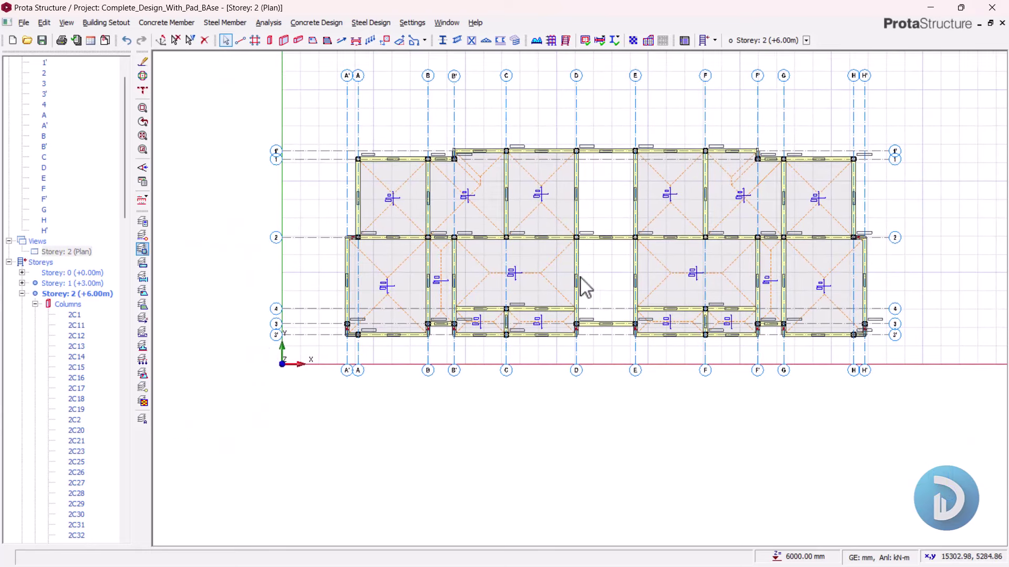
scroll(569, 228, up, 1)
middle_drag(570, 227, 572, 244)
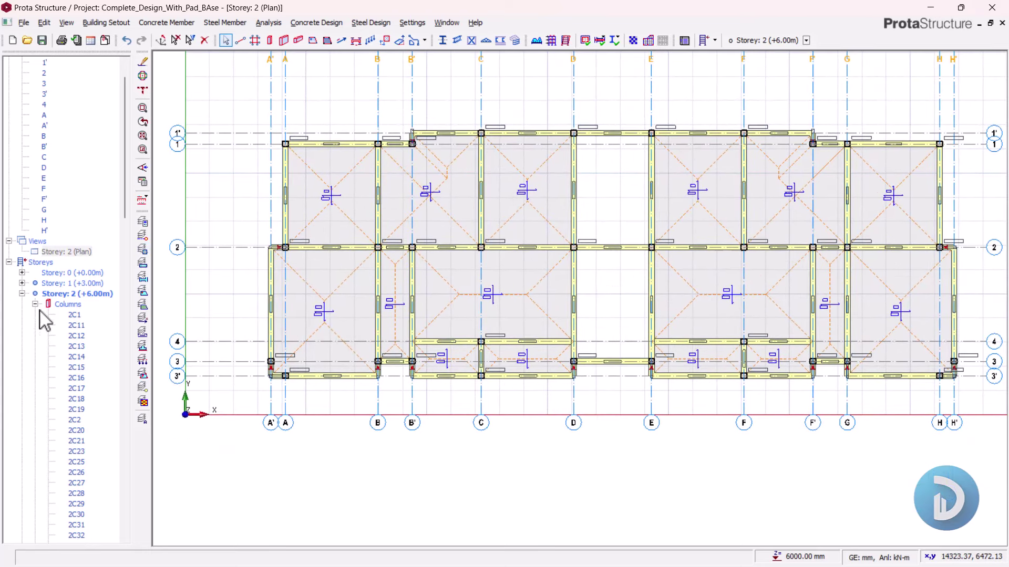
Step: Start Generate Storey with Storey 2 (+6.00m) as the source and Storey 3 (+9.00m) as the target
double_click(97, 294)
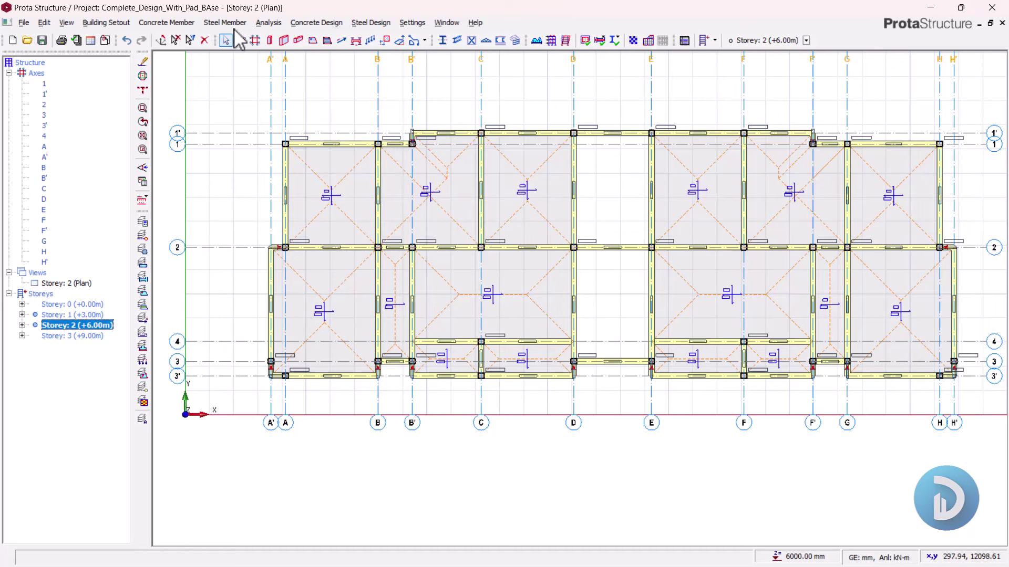
click(105, 23)
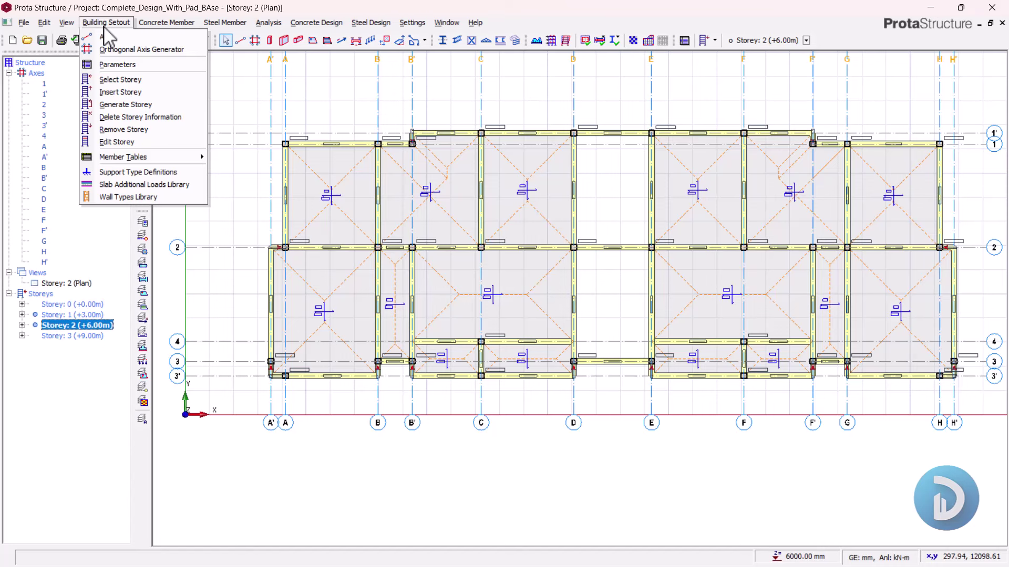
click(124, 104)
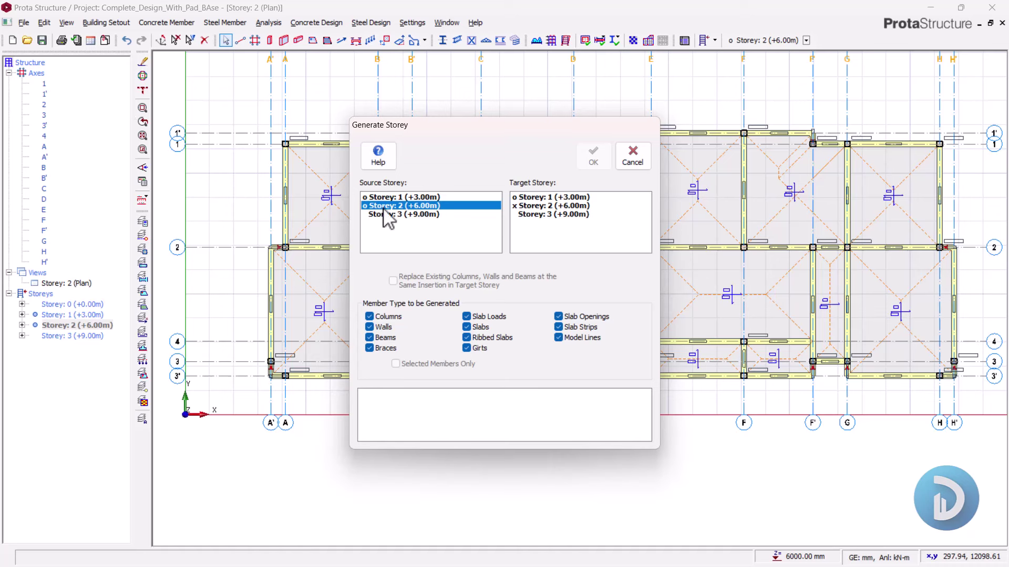
click(550, 217)
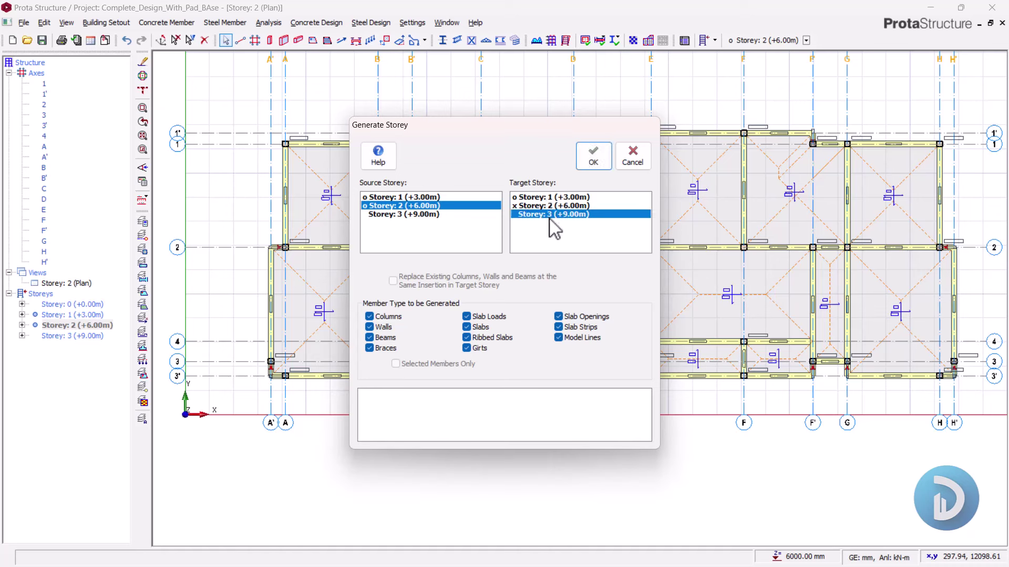
Step: Exclude slab items, girts and model lines, and generate only the columns, walls, beams and braces on Storey 3
click(573, 337)
click(572, 326)
click(577, 316)
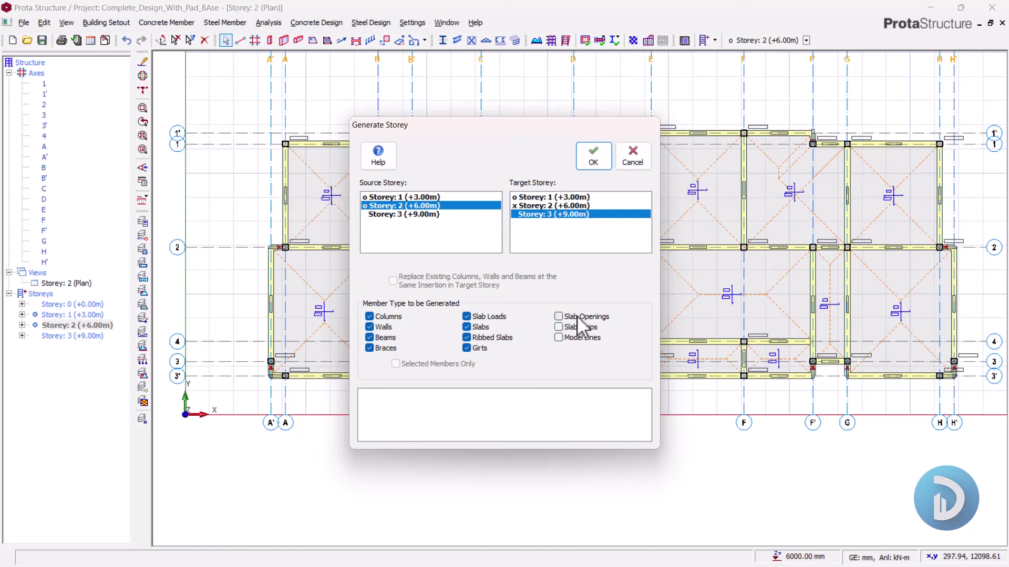
click(481, 349)
click(492, 338)
click(492, 316)
click(595, 157)
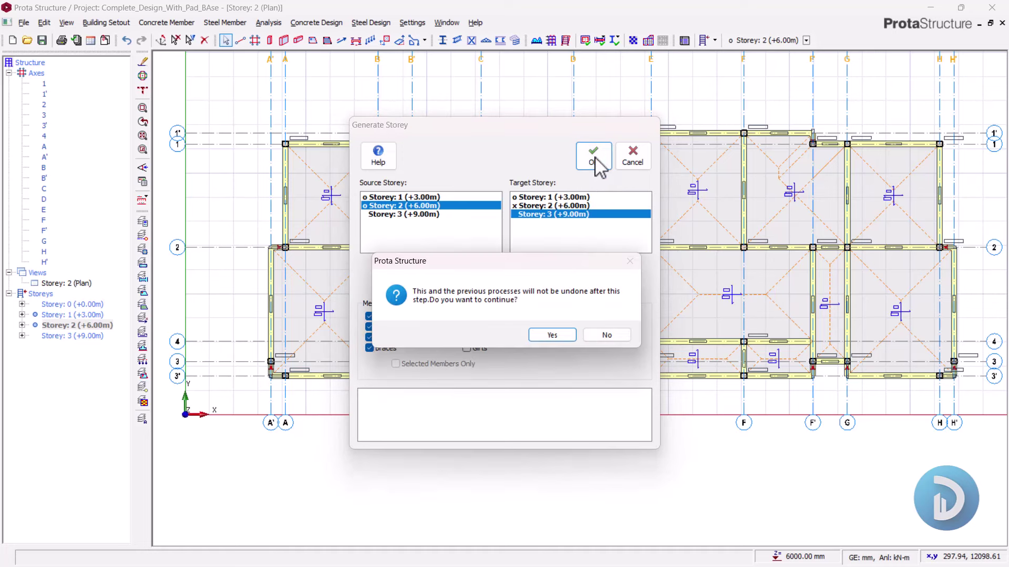
click(552, 336)
click(633, 156)
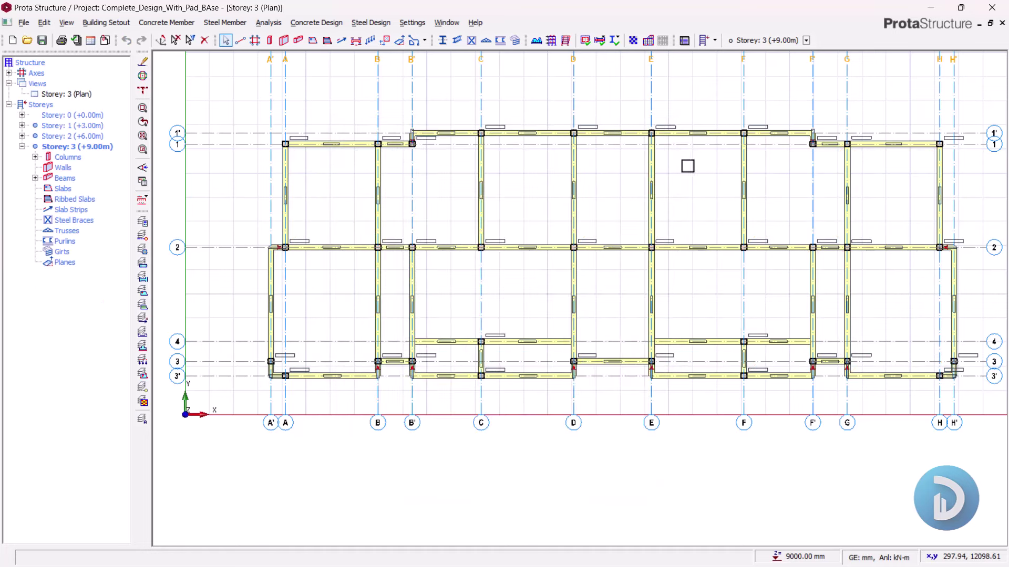
Step: Show Storey 3 in 3D and examine the generated columns and beams, including the edge beam sizes
middle_drag(637, 190, 635, 222)
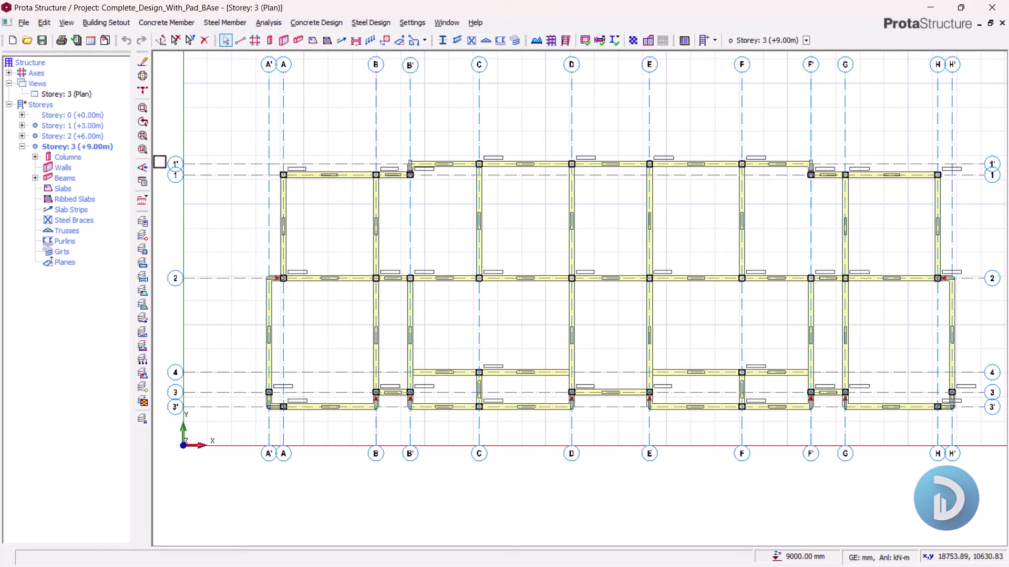
click(67, 93)
right_click(79, 94)
click(84, 112)
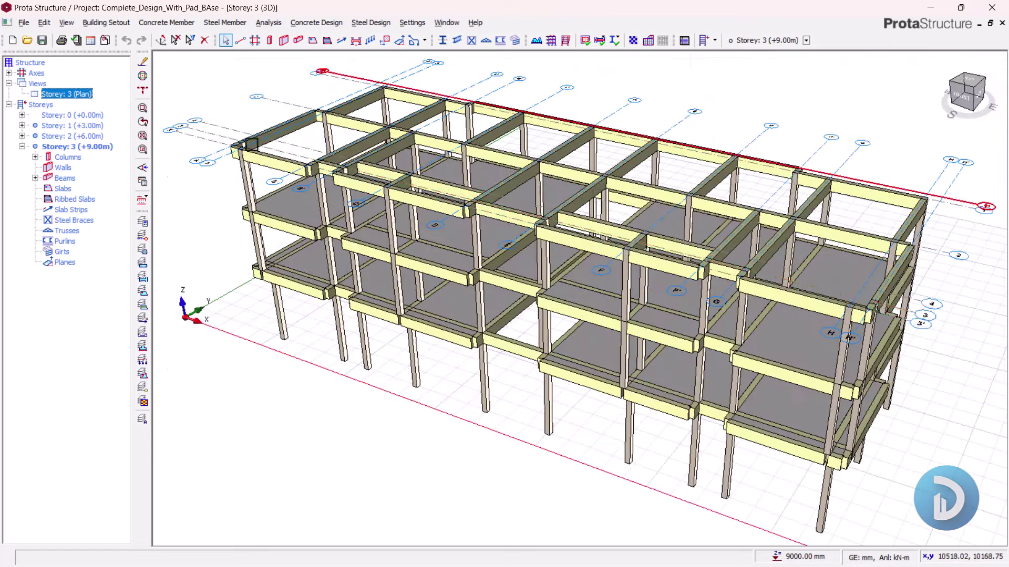
middle_drag(461, 315, 578, 311)
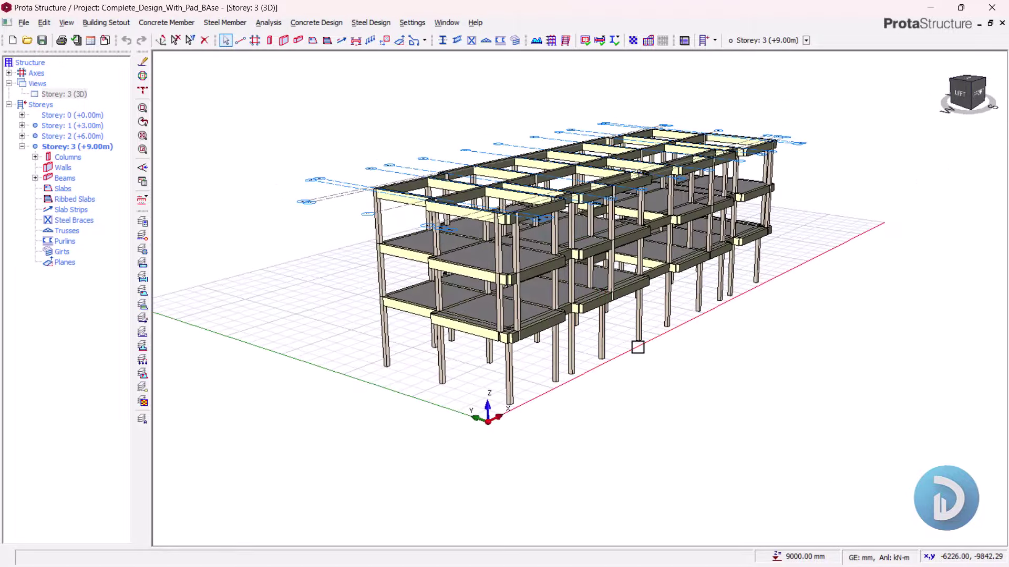
middle_drag(637, 345, 621, 398)
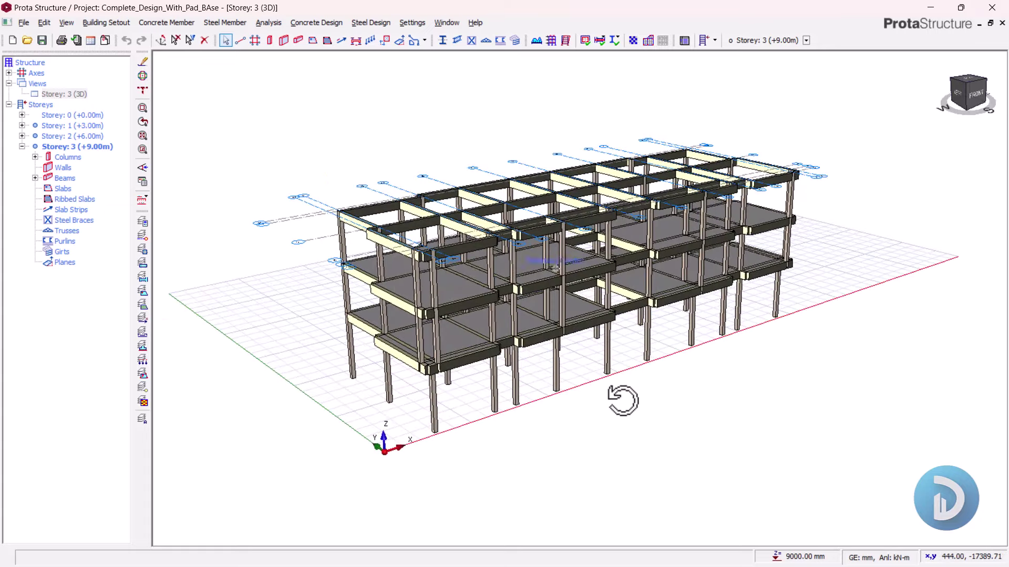
scroll(487, 417, up, 5)
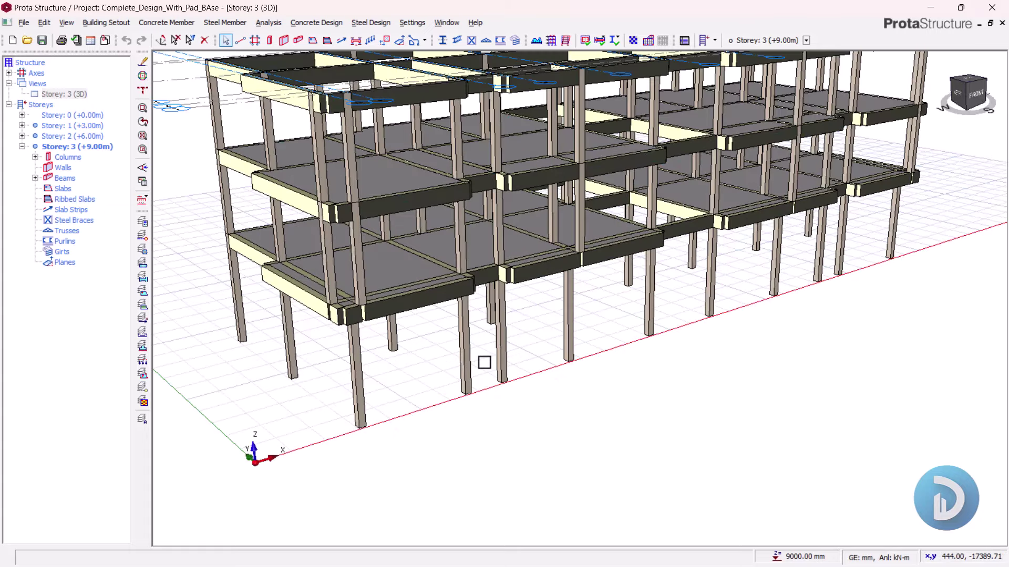
mouse_move(418, 302)
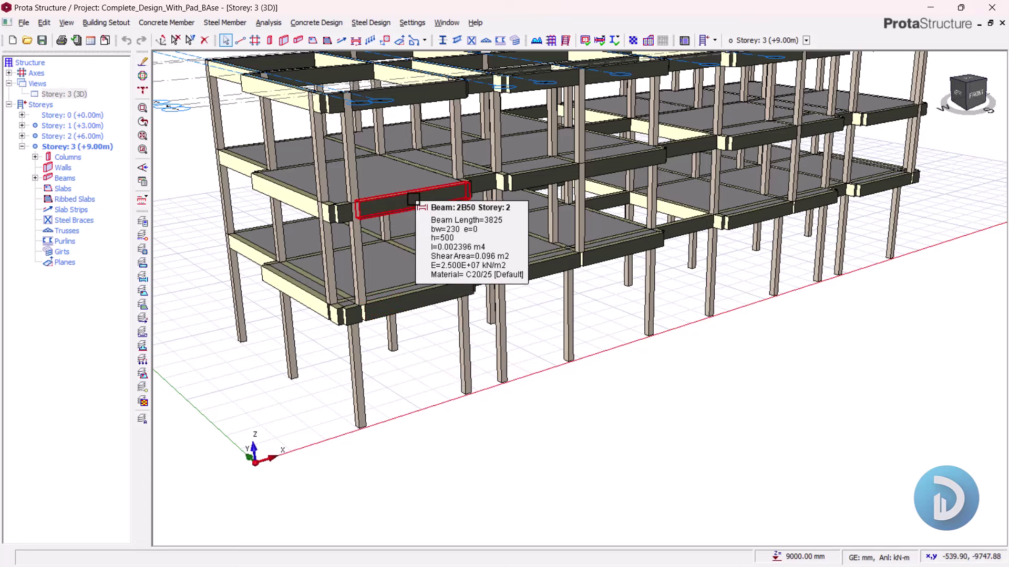
middle_drag(415, 156, 446, 164)
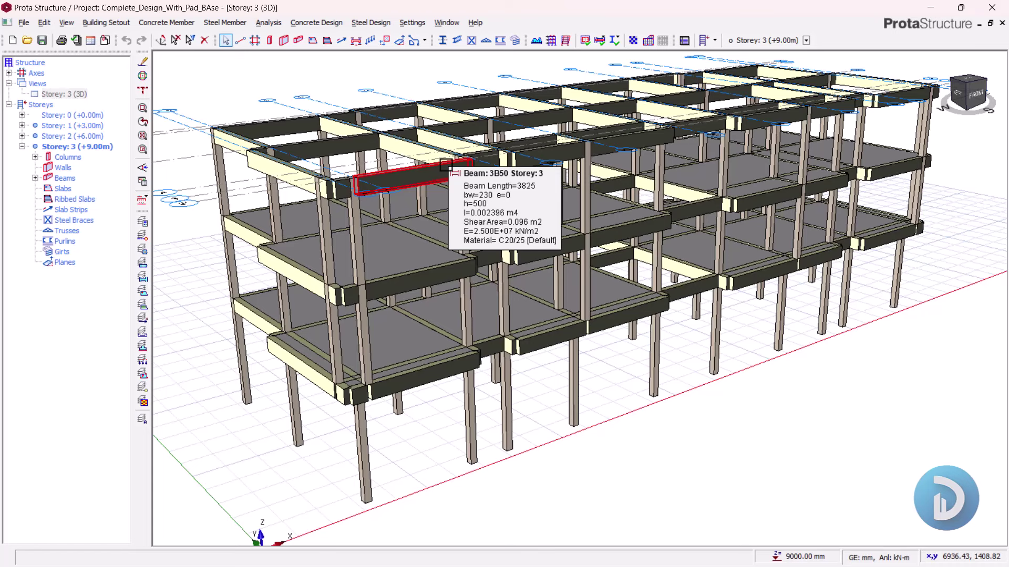
Step: Make Storey 2 active and open the summary table of its beams
click(67, 136)
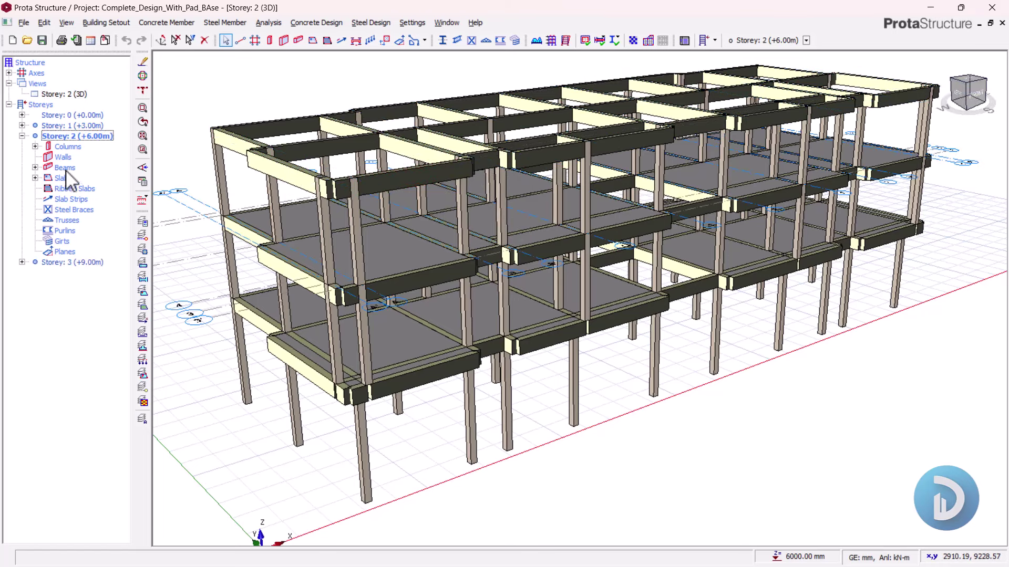
click(65, 168)
right_click(64, 169)
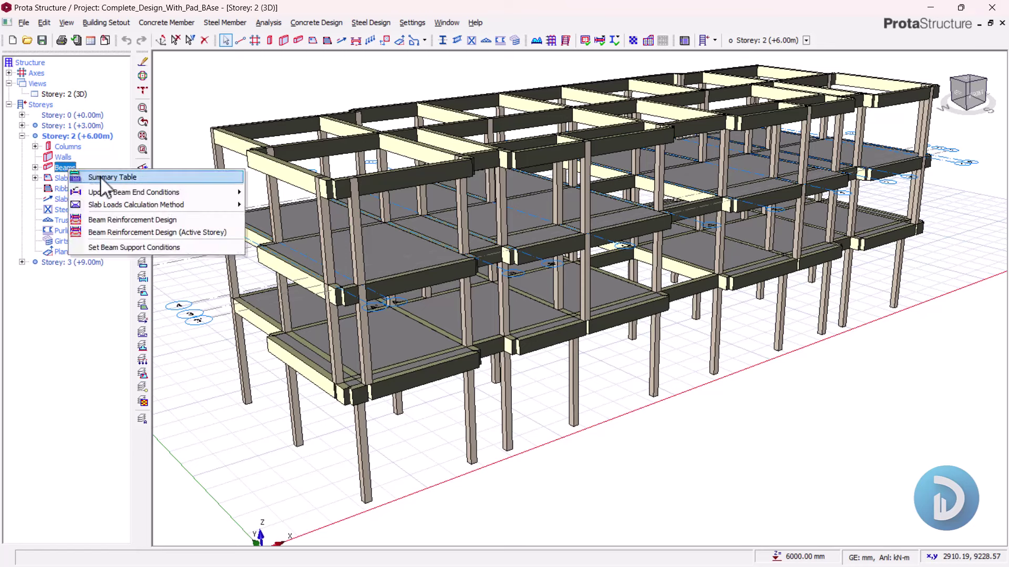
click(103, 179)
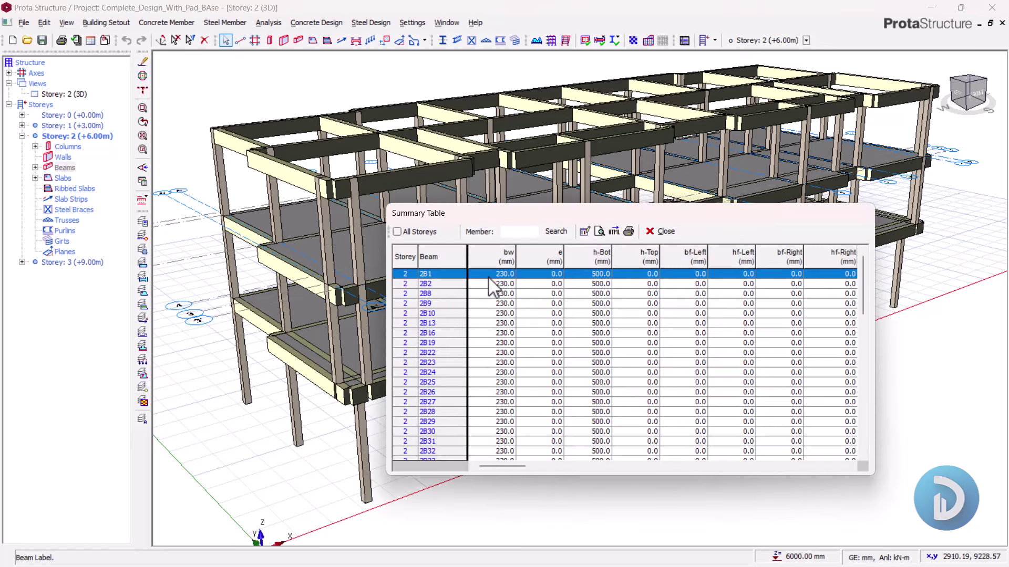
Step: Set the h-Bot depth of all Storey 2 beams to 450 mm in the summary table
scroll(509, 394, down, 1)
click(590, 295)
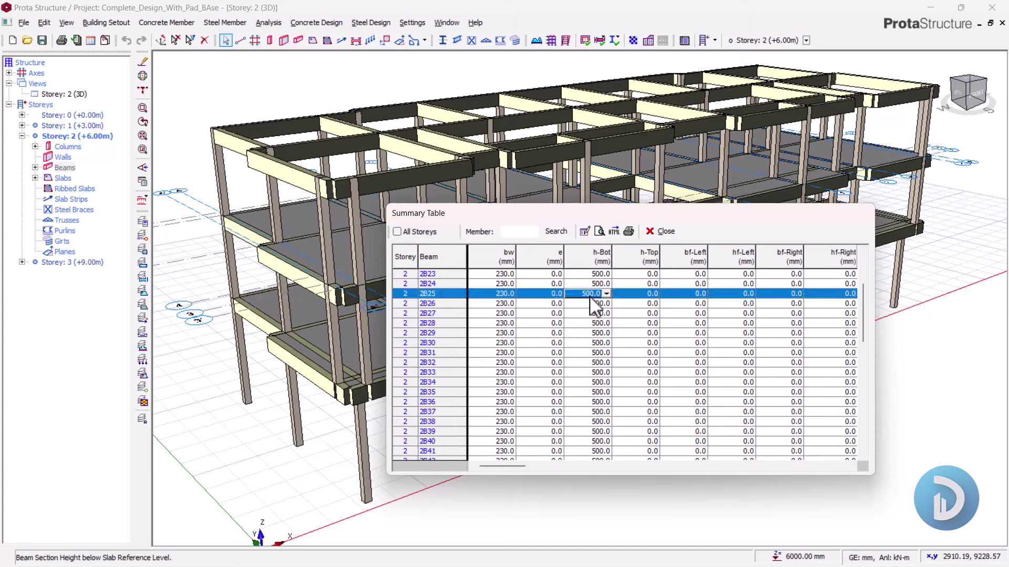
click(595, 253)
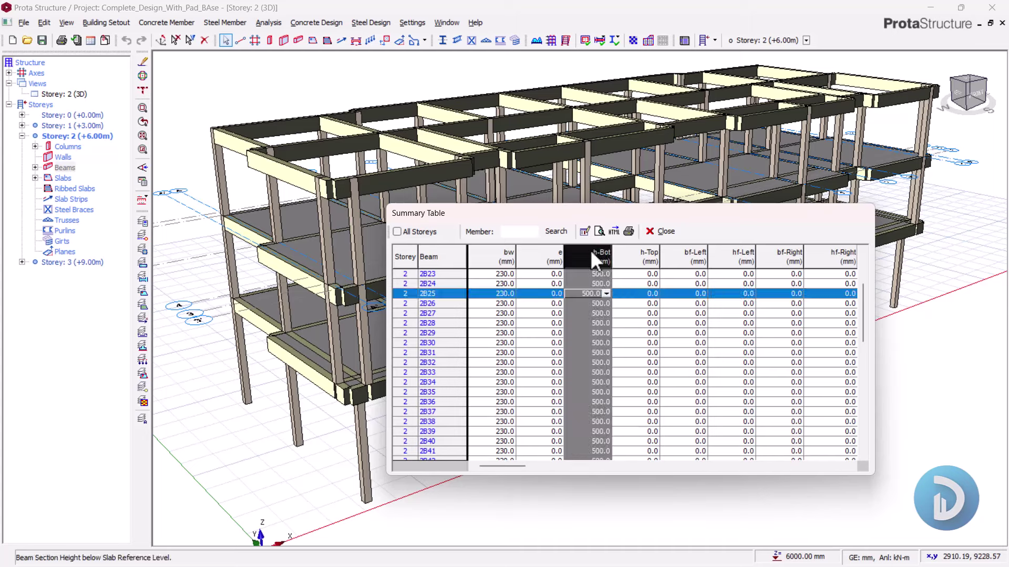
click(584, 231)
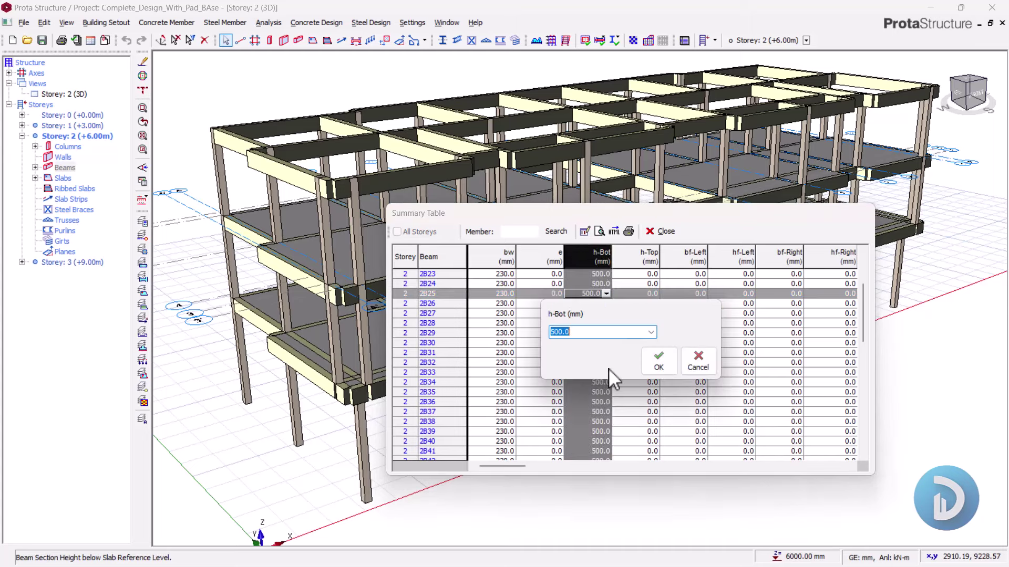
text(450)
click(672, 369)
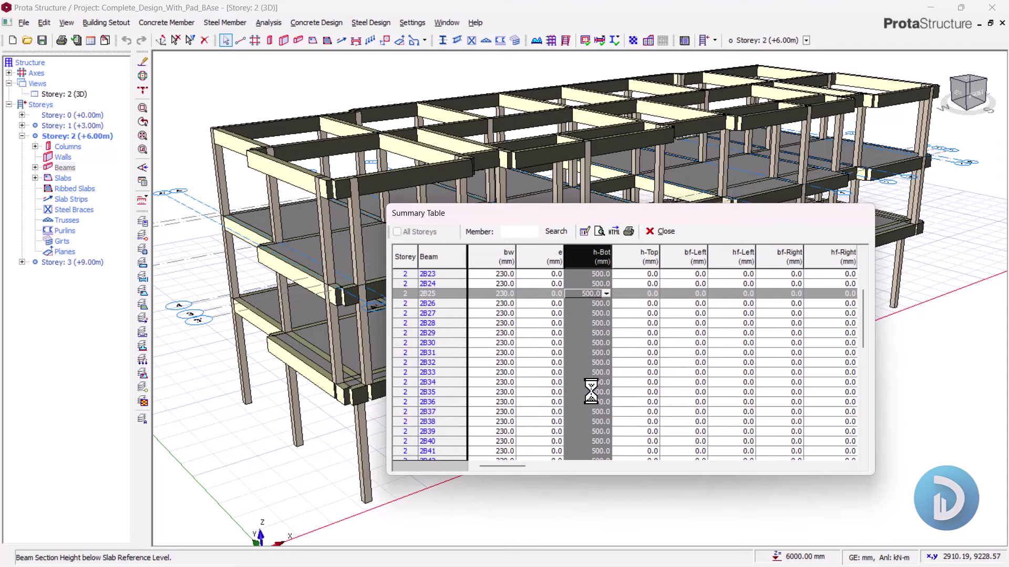
Step: Close the summary table of the Storey 2 beams and make Storey 3 active
click(662, 231)
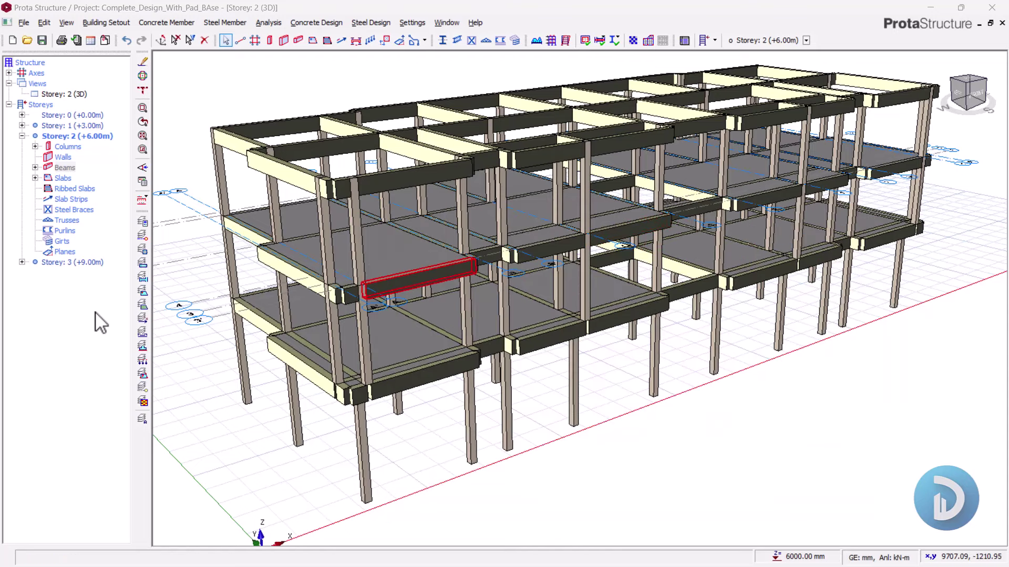
double_click(67, 263)
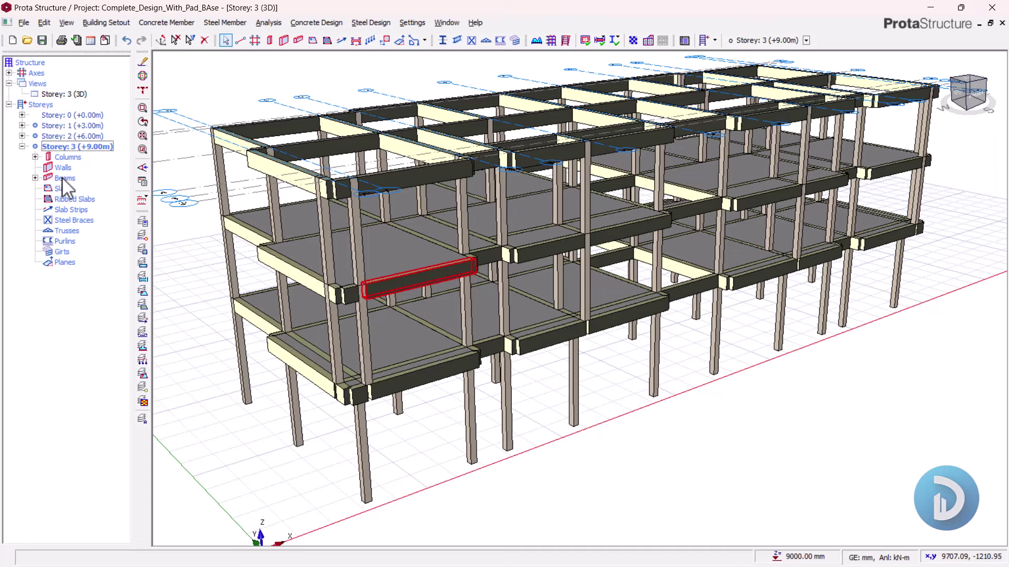
click(141, 221)
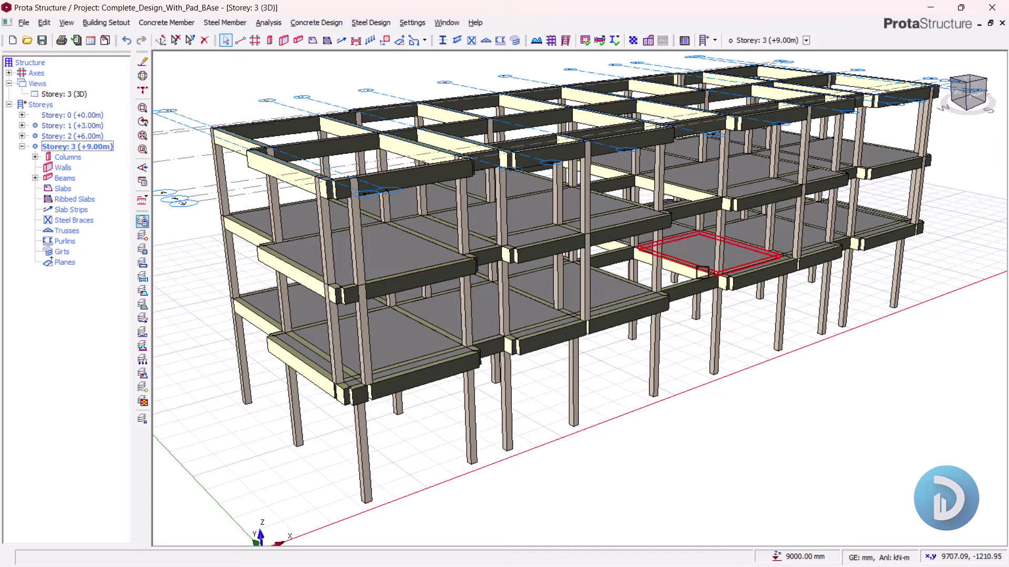
middle_drag(662, 231, 683, 236)
scroll(683, 347, up, 2)
scroll(331, 327, up, 1)
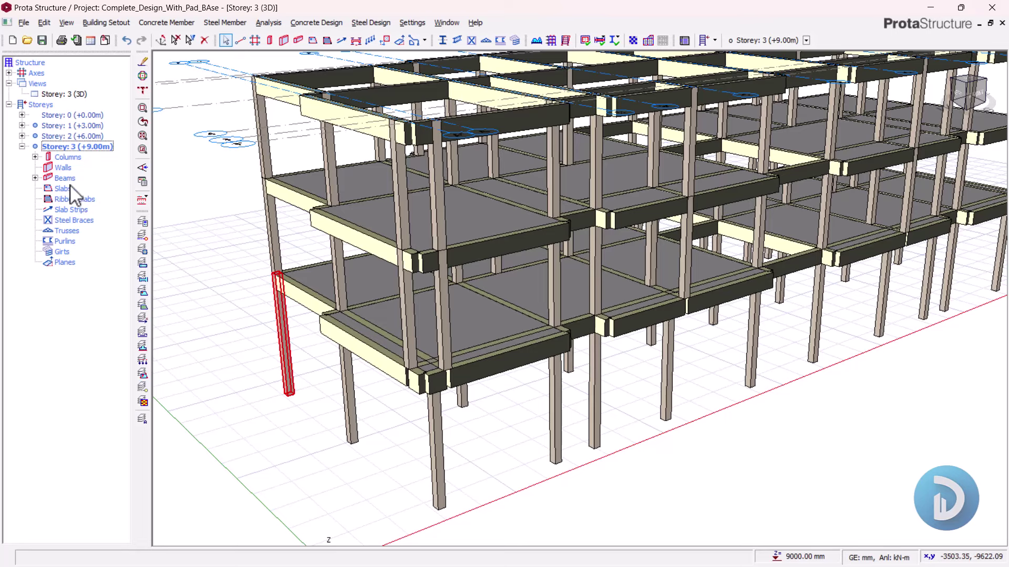
Step: Set the h-Bot depth of all Storey 3 beams to 300 mm in the beam summary table and close the table
double_click(65, 178)
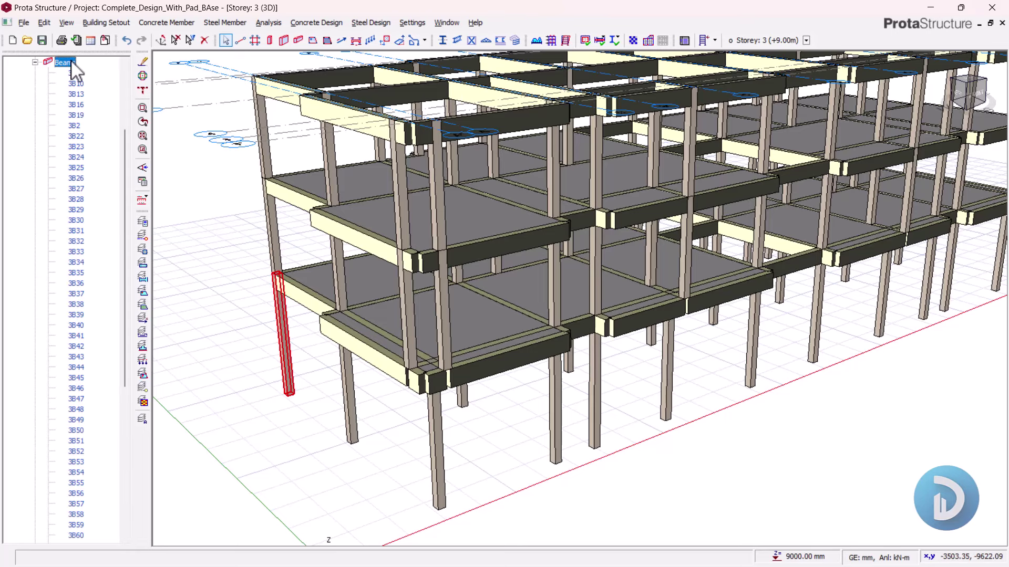
right_click(72, 63)
click(110, 69)
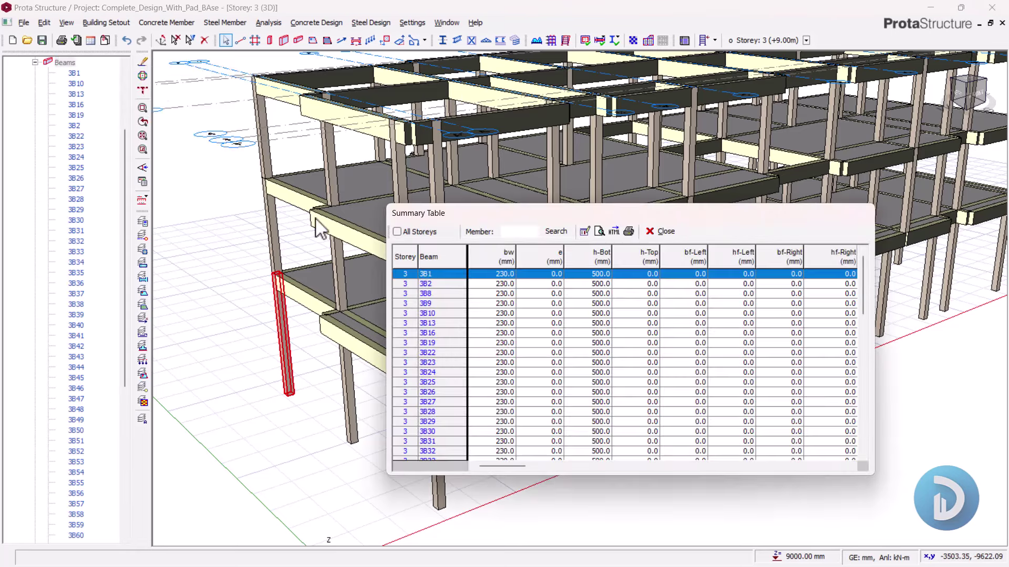
click(594, 252)
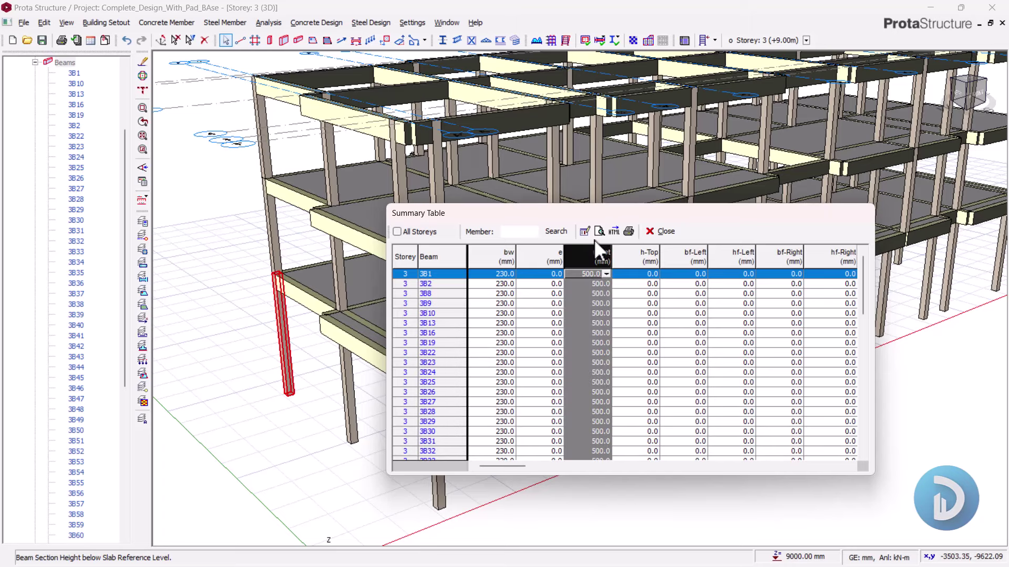
click(584, 231)
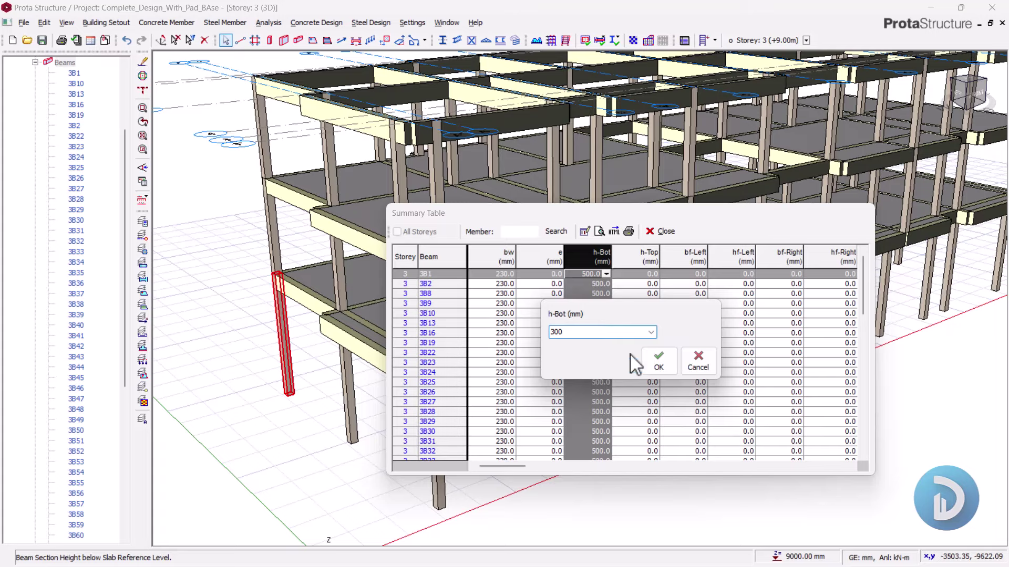
click(659, 362)
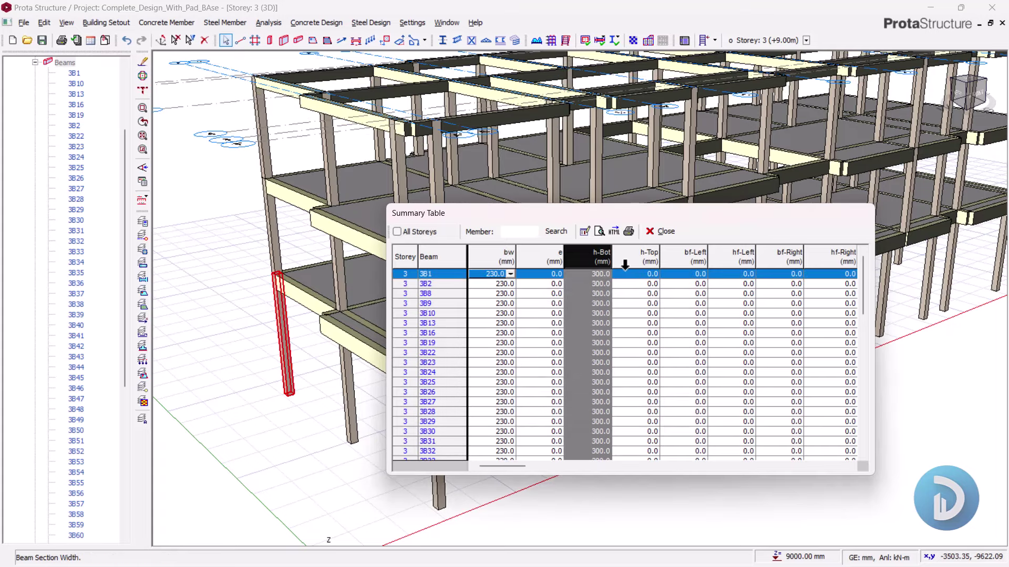
click(661, 231)
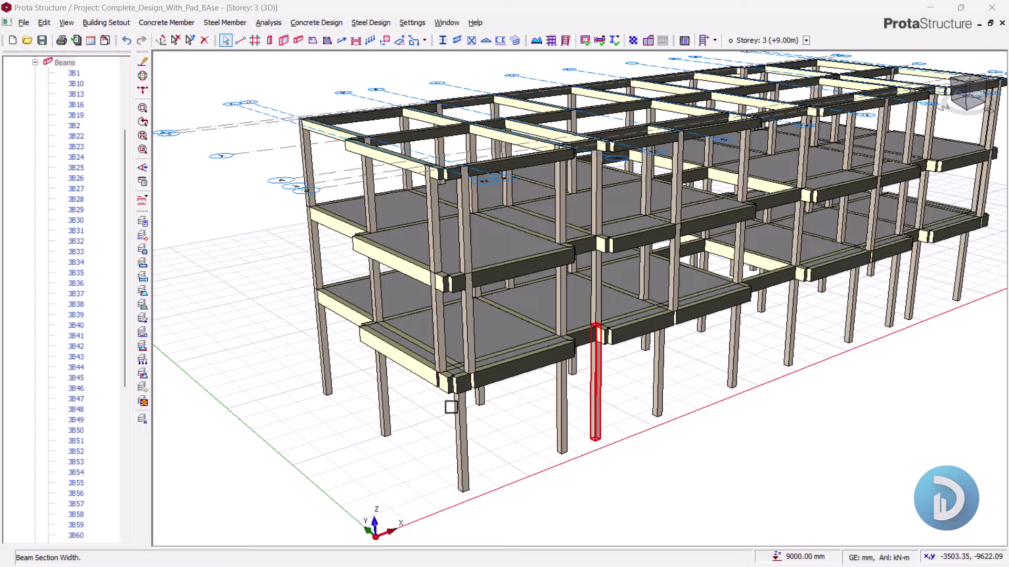
Step: Examine the whole frame in 3D from several sides, checking the beams, columns and slabs on all storeys
middle_drag(412, 409, 510, 435)
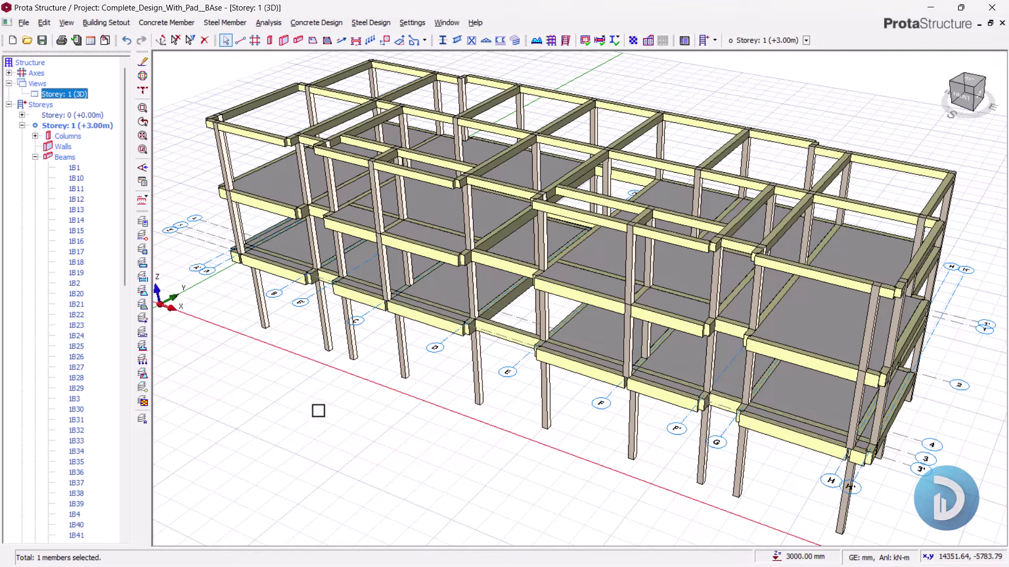
middle_drag(319, 411, 429, 421)
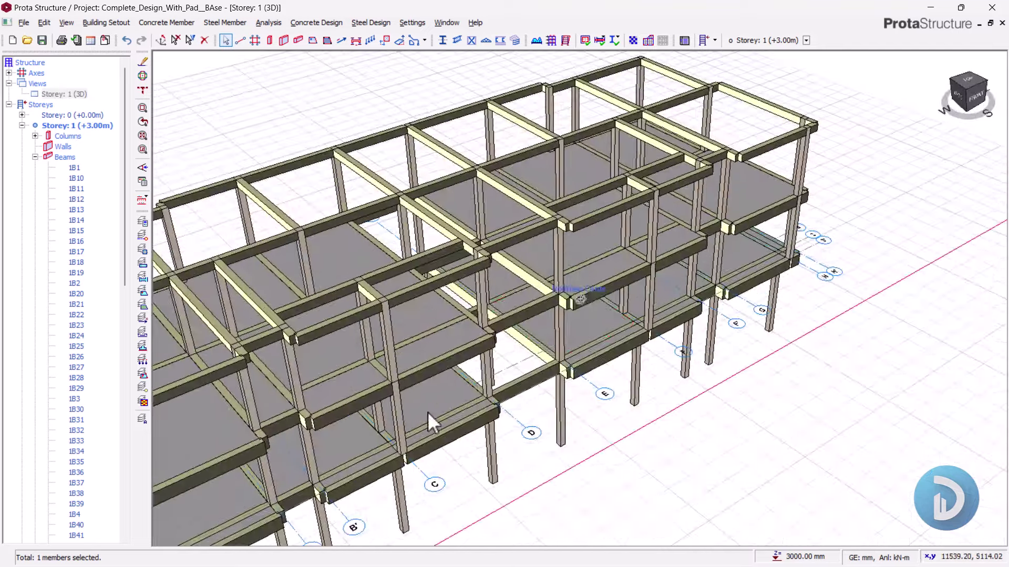
scroll(543, 424, down, 3)
middle_drag(543, 424, 458, 445)
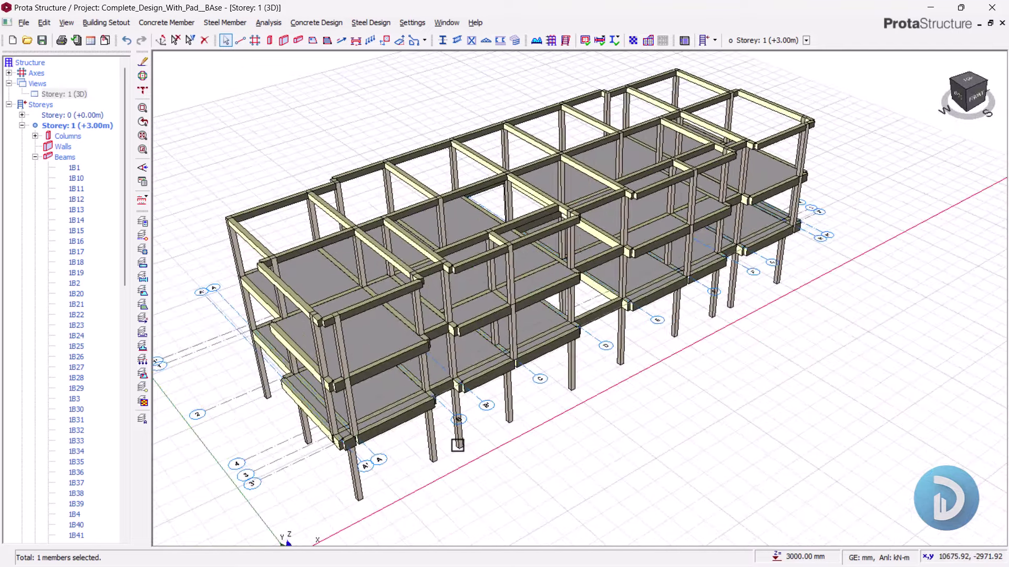
scroll(551, 457, up, 3)
middle_drag(552, 457, 453, 398)
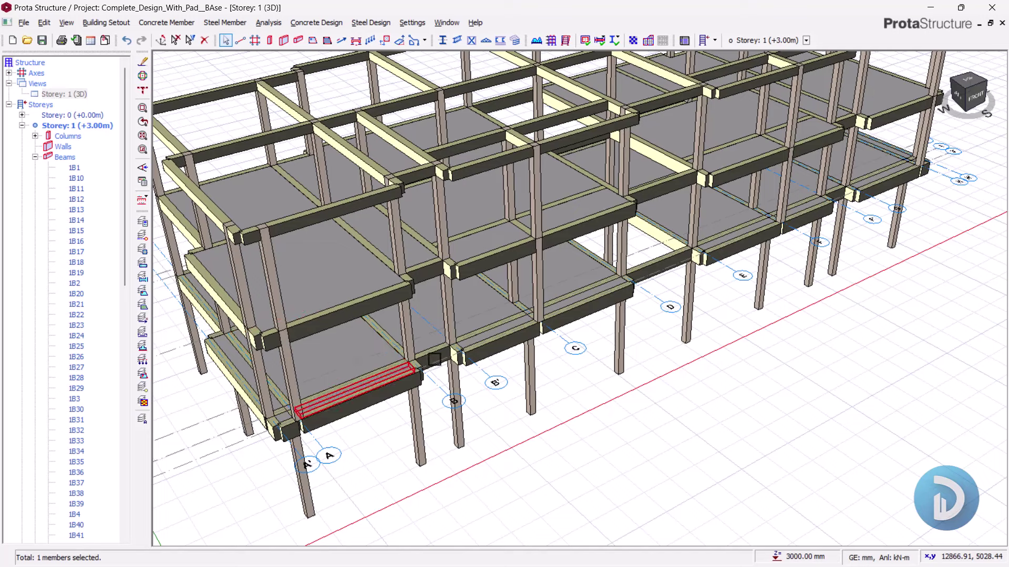
middle_drag(743, 232, 476, 264)
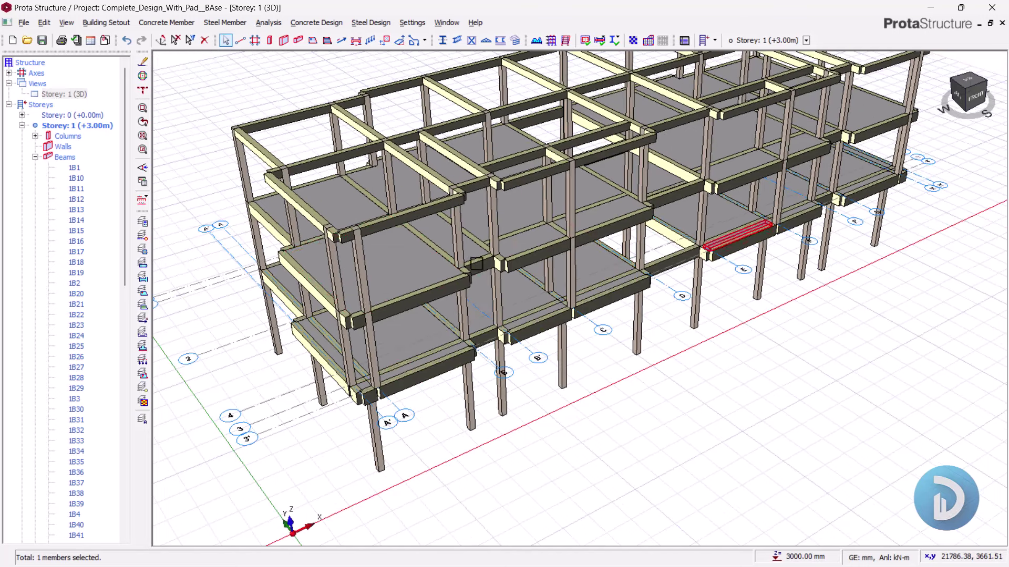
middle_drag(704, 319, 693, 428)
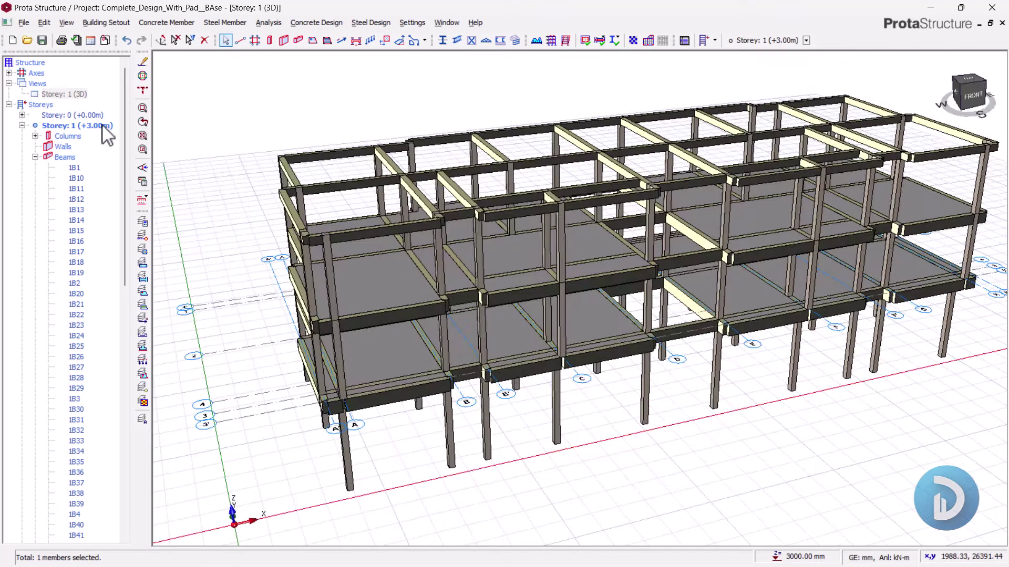
Step: Switch the Storey 1 view from 3D to plan, showing the open bay between axes D and E
click(79, 94)
right_click(77, 94)
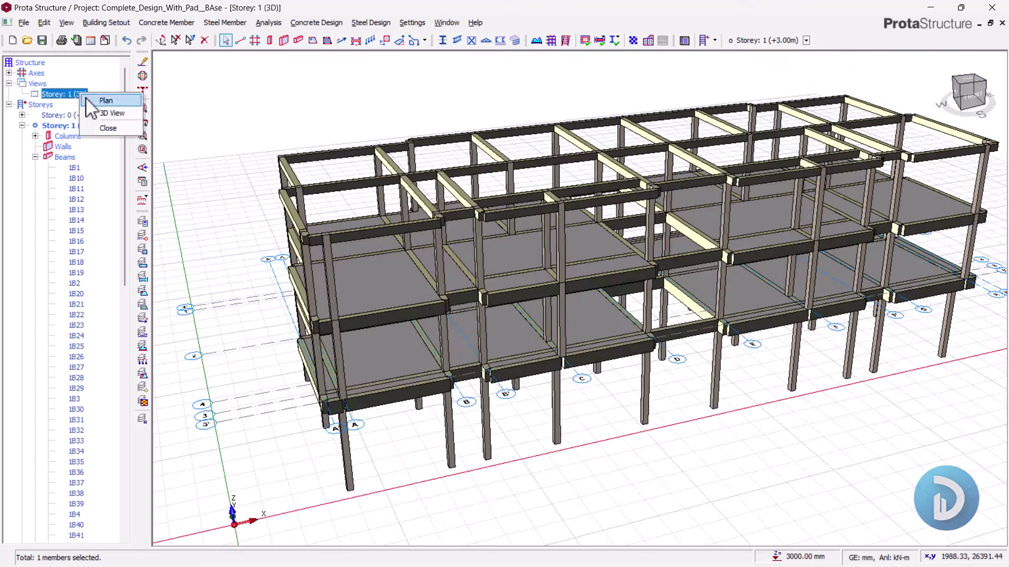
click(103, 100)
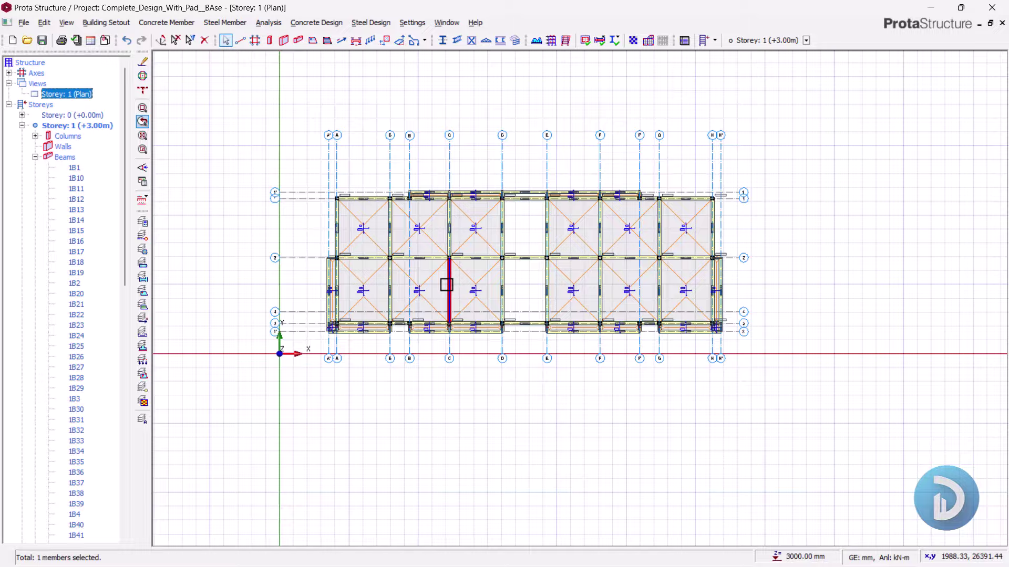
middle_drag(446, 284, 406, 299)
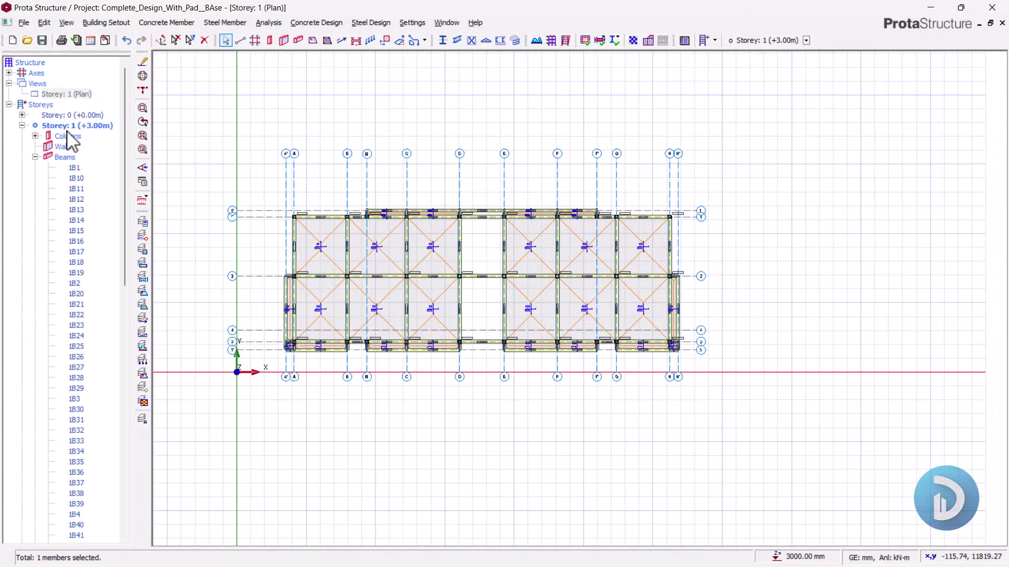
scroll(458, 252, up, 4)
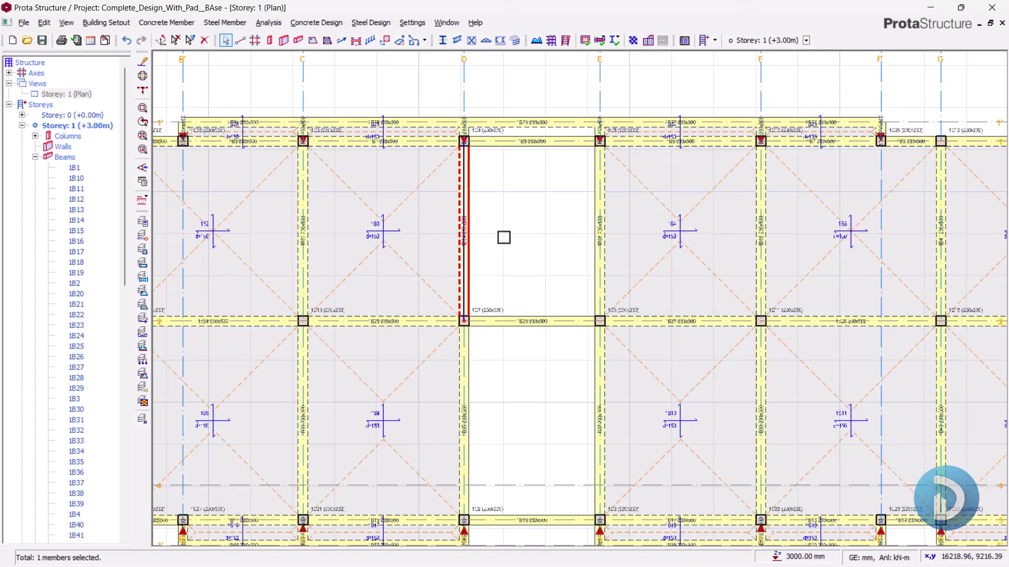
Step: Edit the wall load of the beam on axis D between axes 1 and 2, with wall height 3 m and thickness 0.23 m
right_click(503, 207)
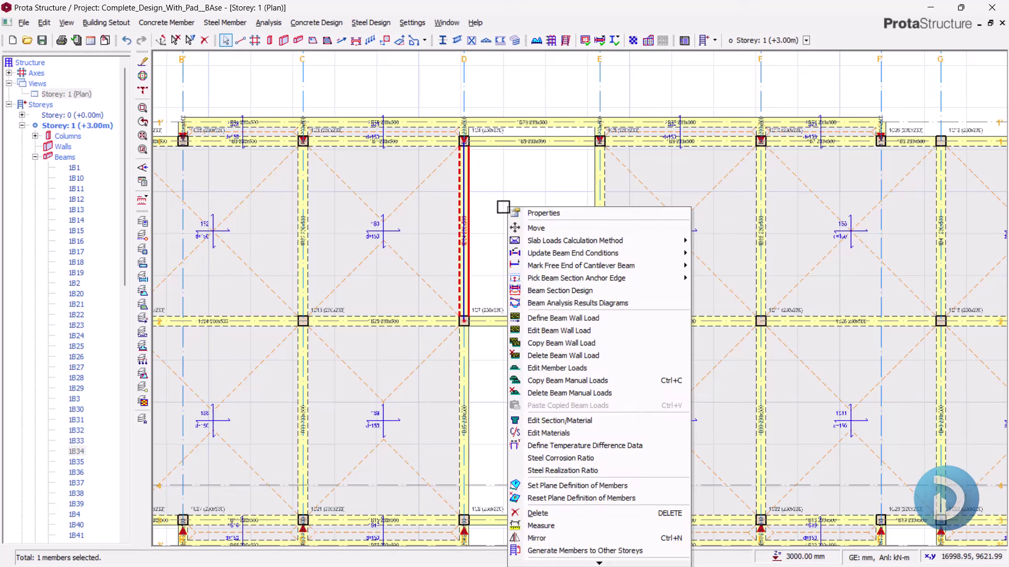
click(553, 330)
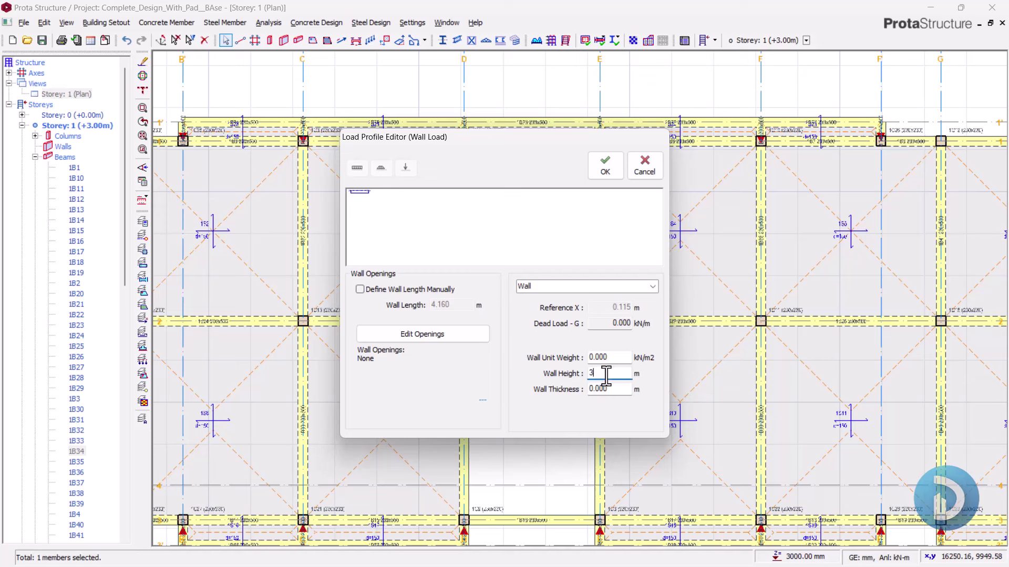
click(610, 388)
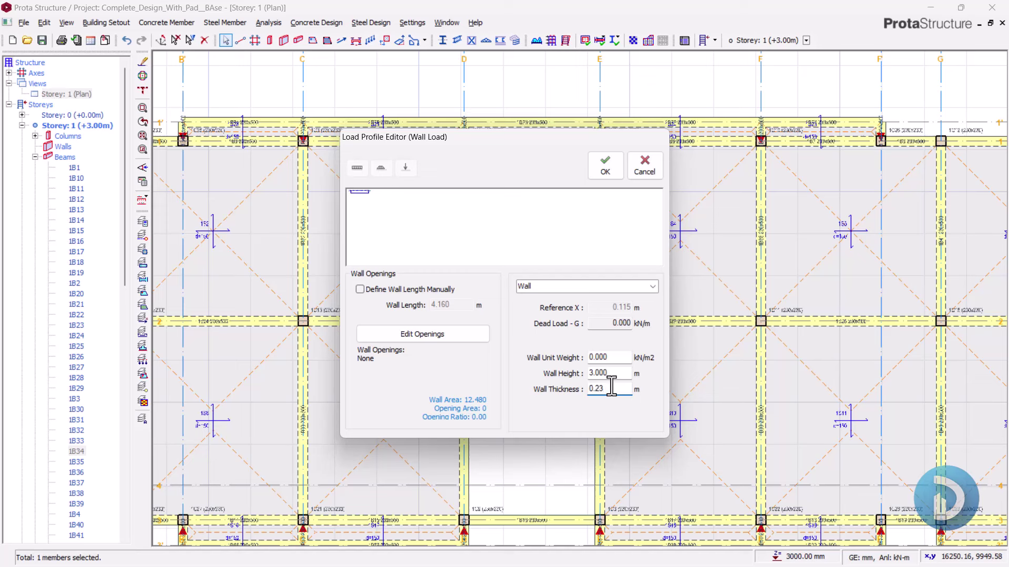
double_click(611, 371)
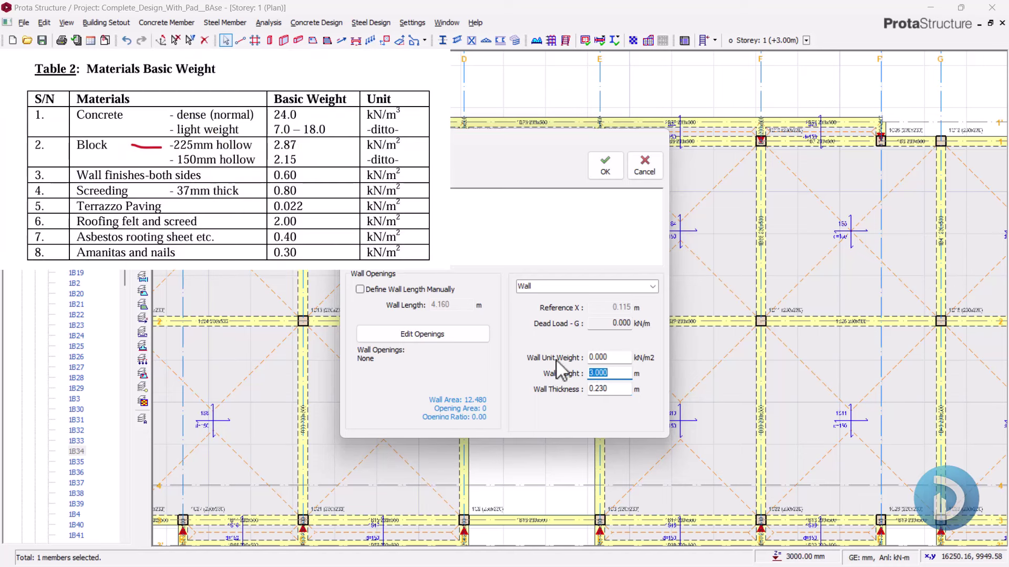
Step: Set the wall unit weight to 2.87 kN/m2 and apply the wall load to the beam
double_click(599, 358)
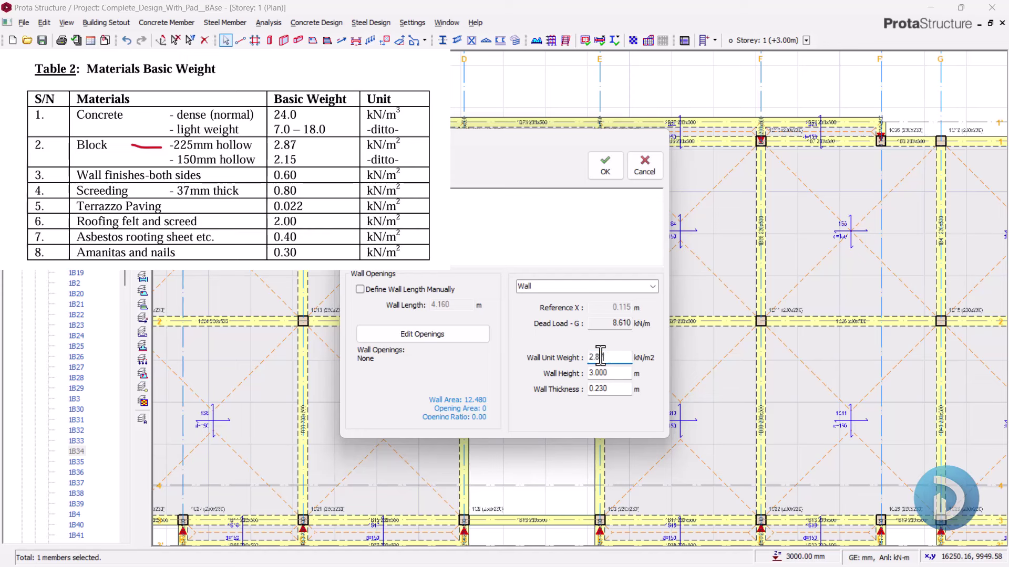
click(605, 374)
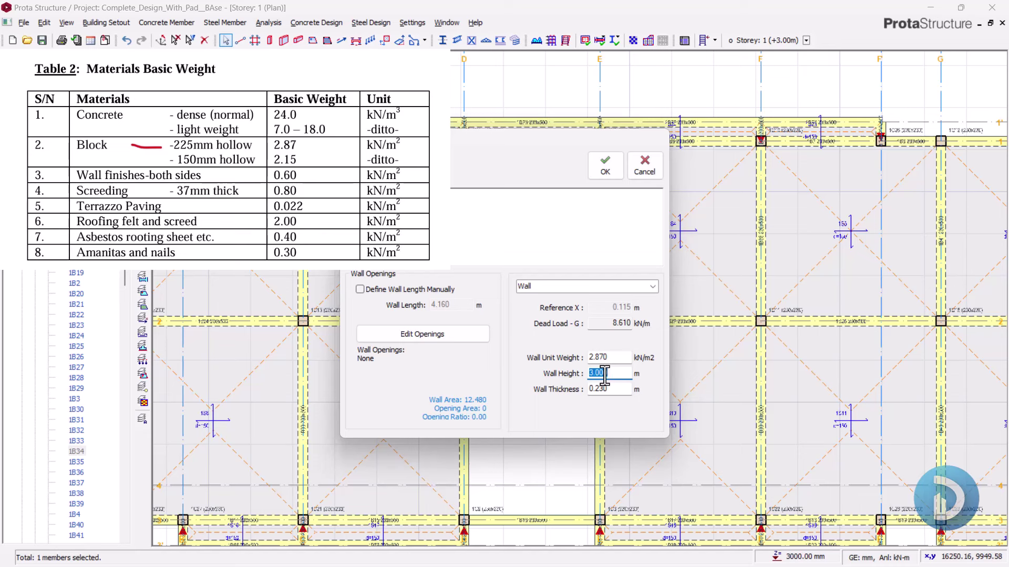
click(608, 389)
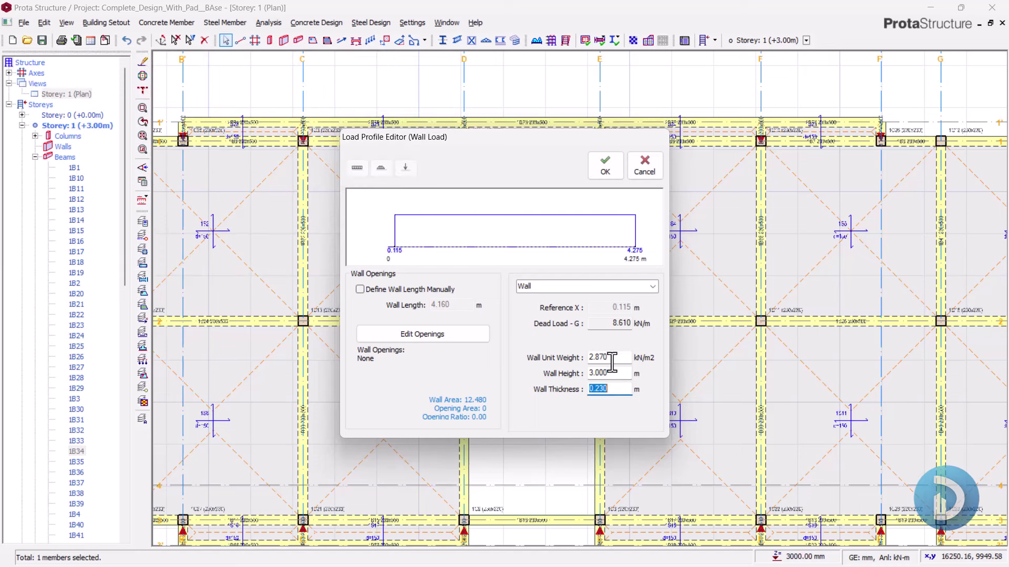
click(601, 357)
click(600, 373)
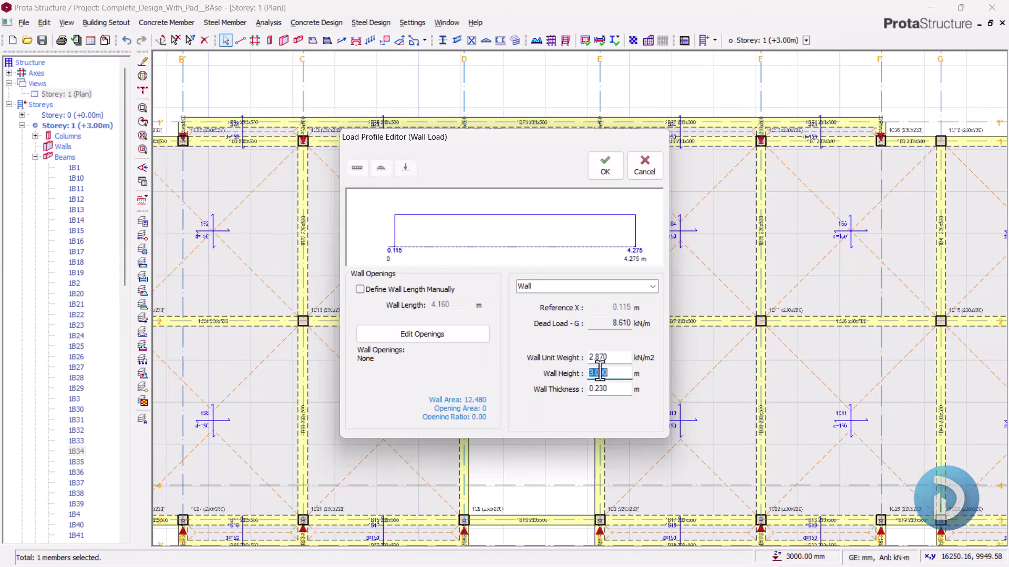
click(605, 164)
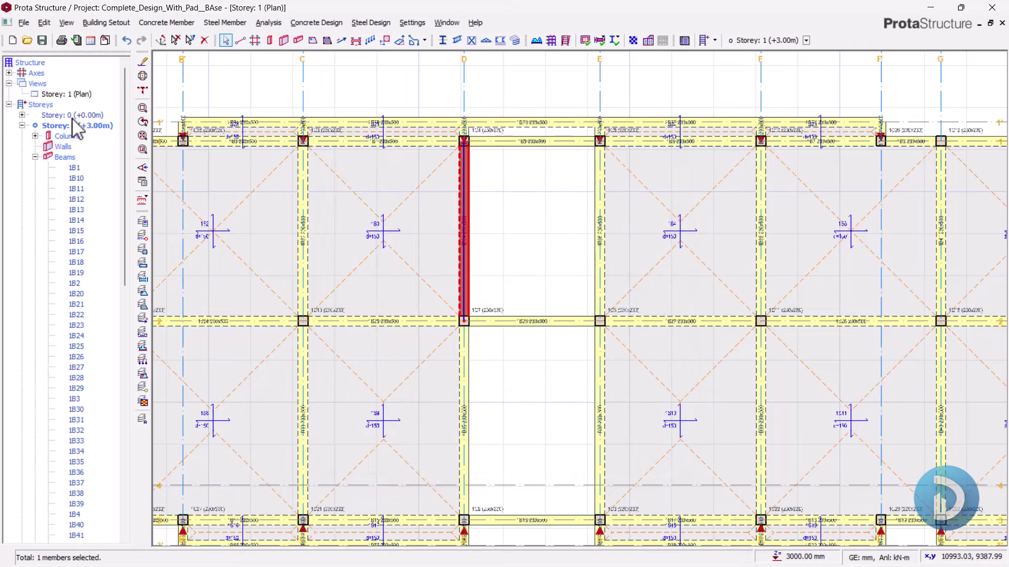
Step: Show Storey 1 in 3D and examine the wall load on the axis D beam beside the open bay
click(73, 94)
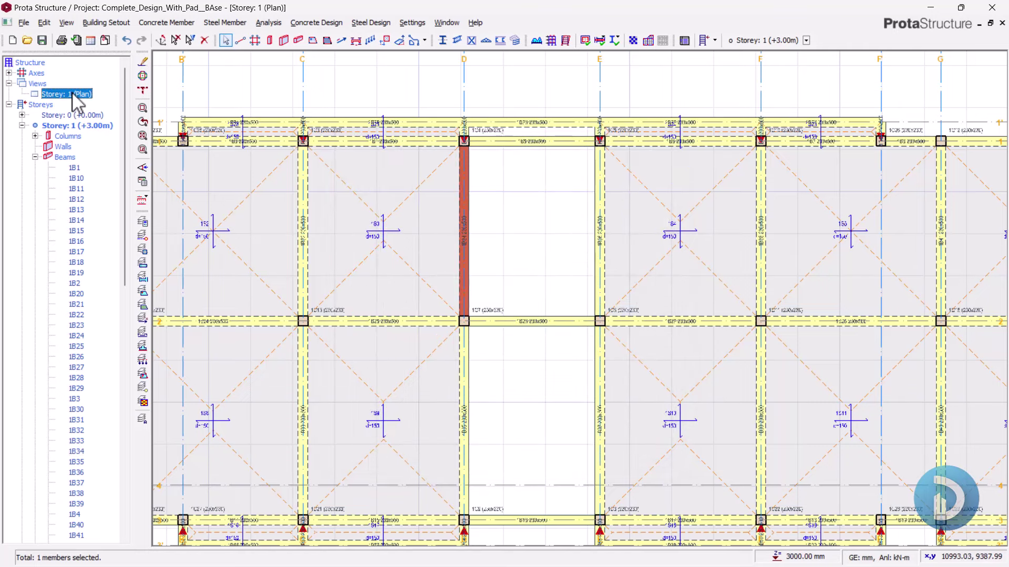
right_click(73, 96)
click(113, 126)
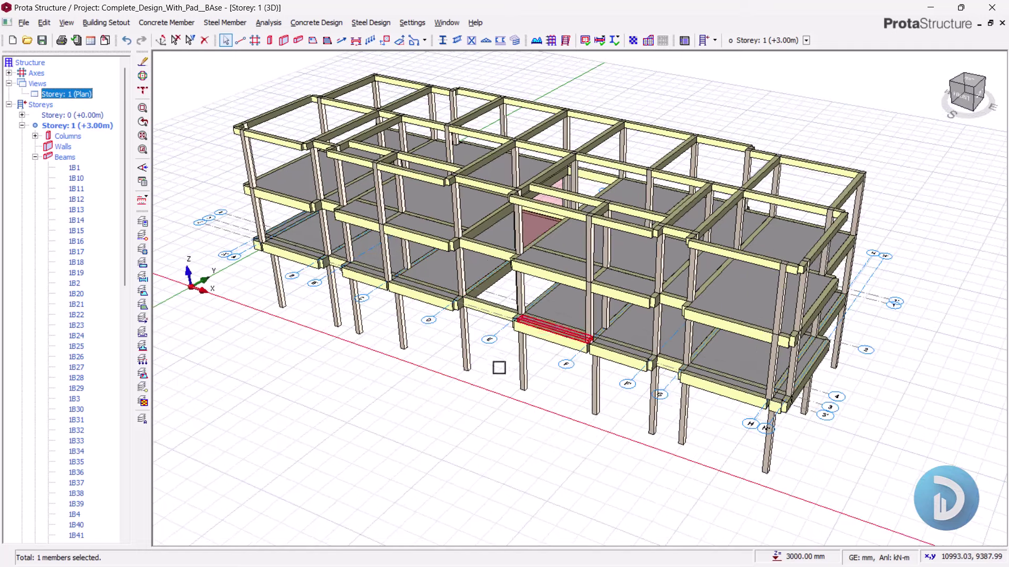
middle_drag(497, 428, 518, 384)
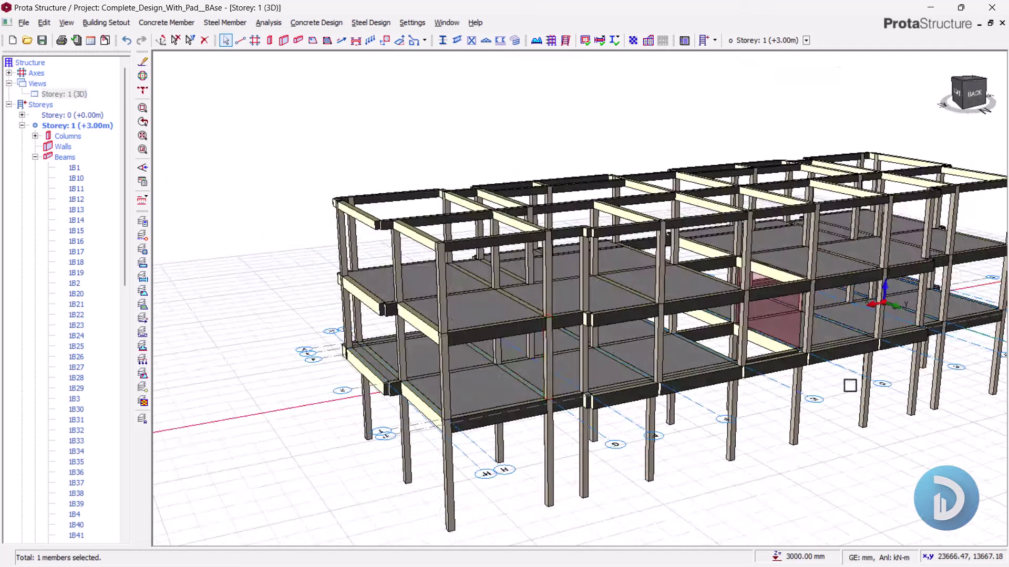
scroll(829, 383, up, 5)
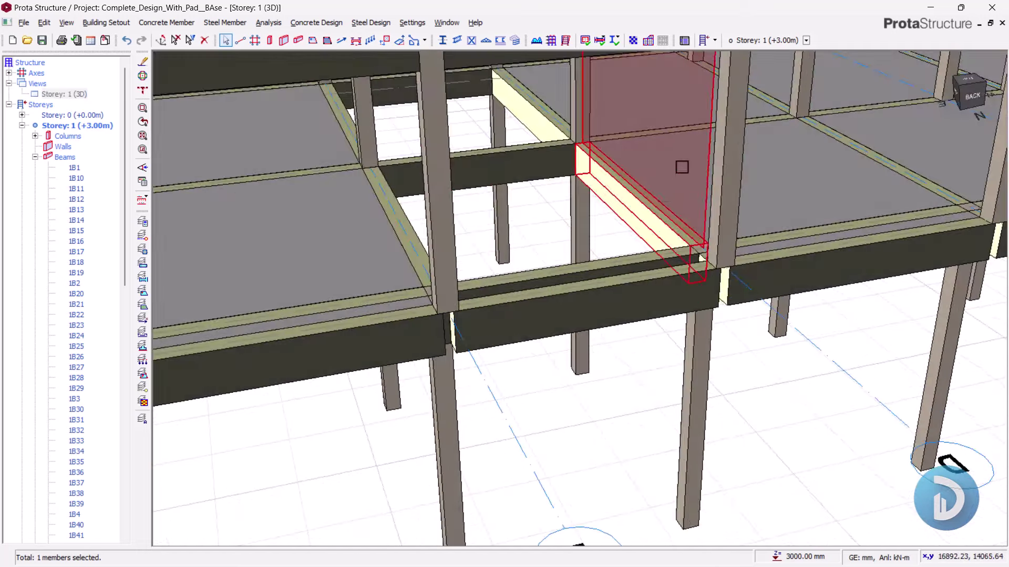
scroll(635, 180, down, 2)
scroll(647, 189, down, 5)
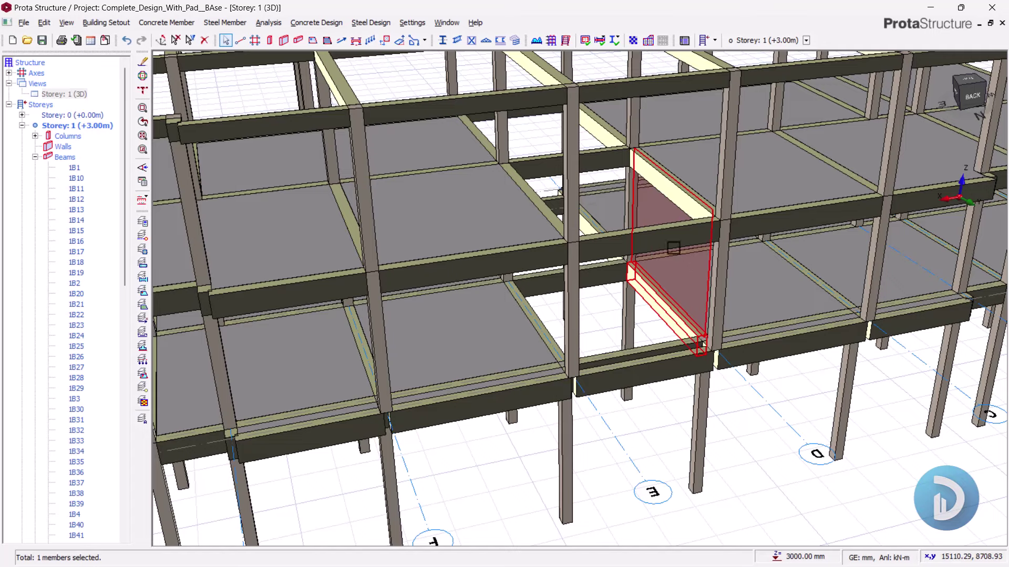
scroll(682, 244, down, 5)
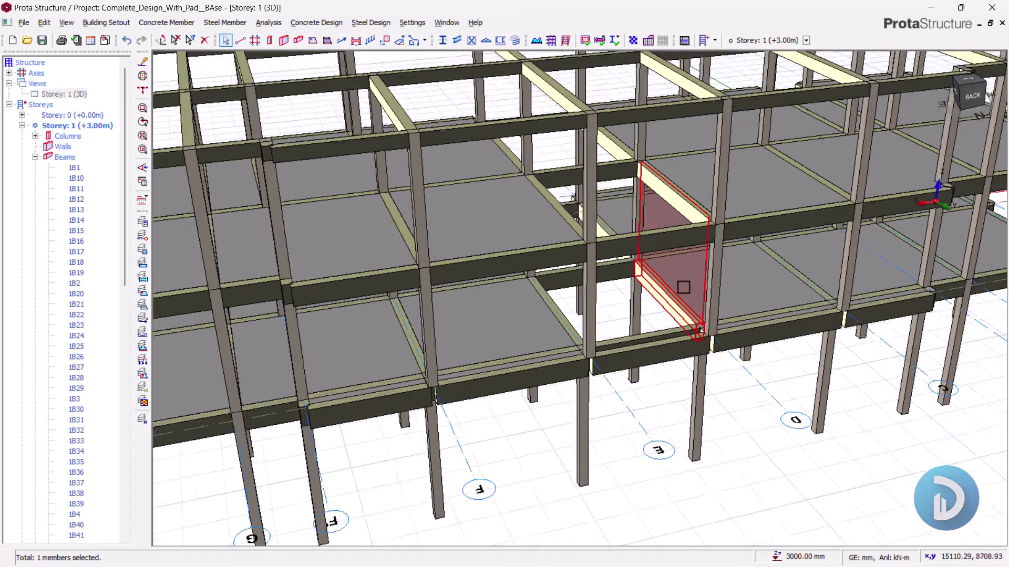
Step: Switch the Storey 1 view from 3D back to plan
mouse_move(641, 421)
middle_down()
mouse_move(649, 363)
mouse_move(633, 286)
middle_up()
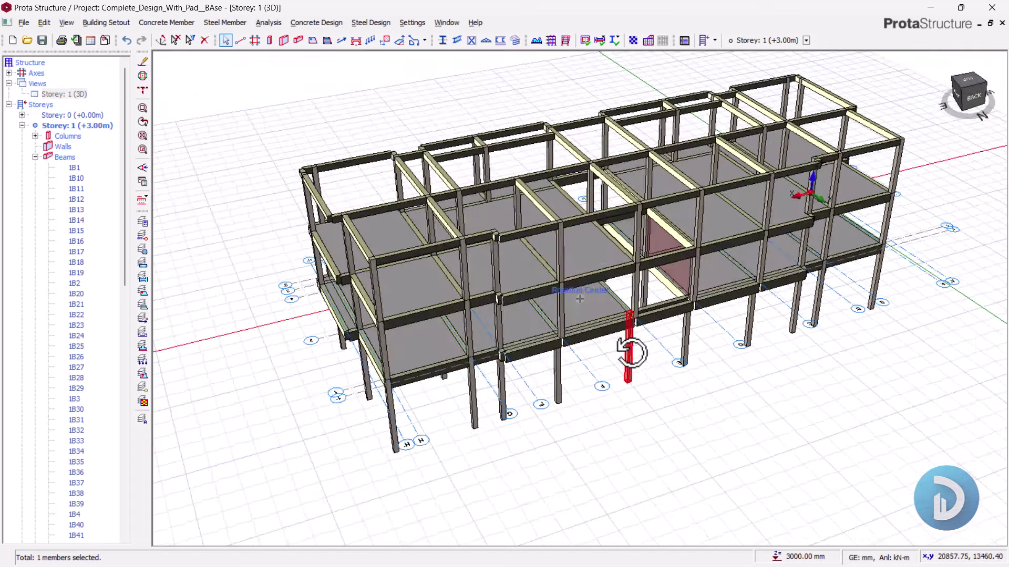
mouse_move(682, 275)
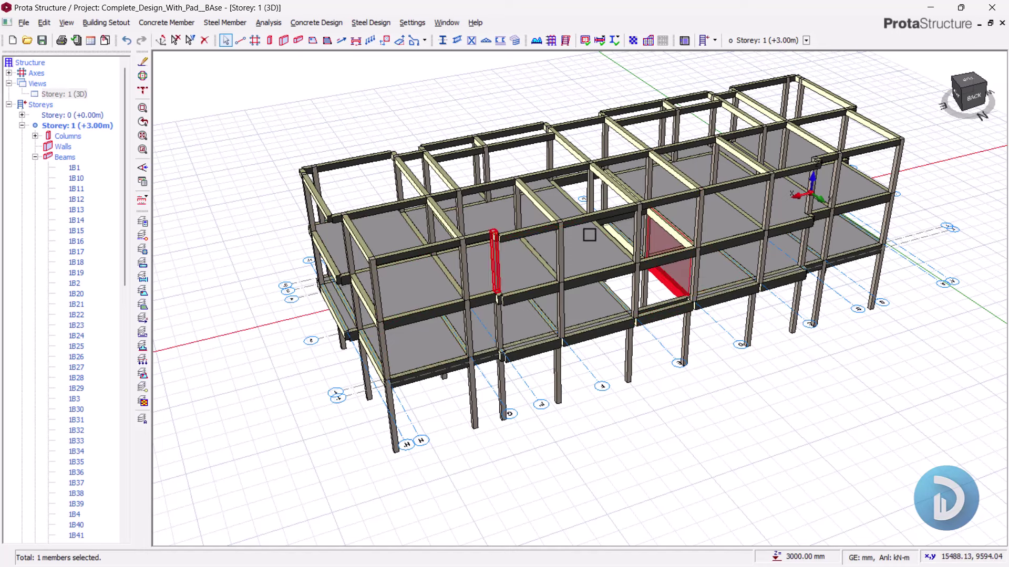
click(62, 94)
right_click(61, 96)
click(86, 105)
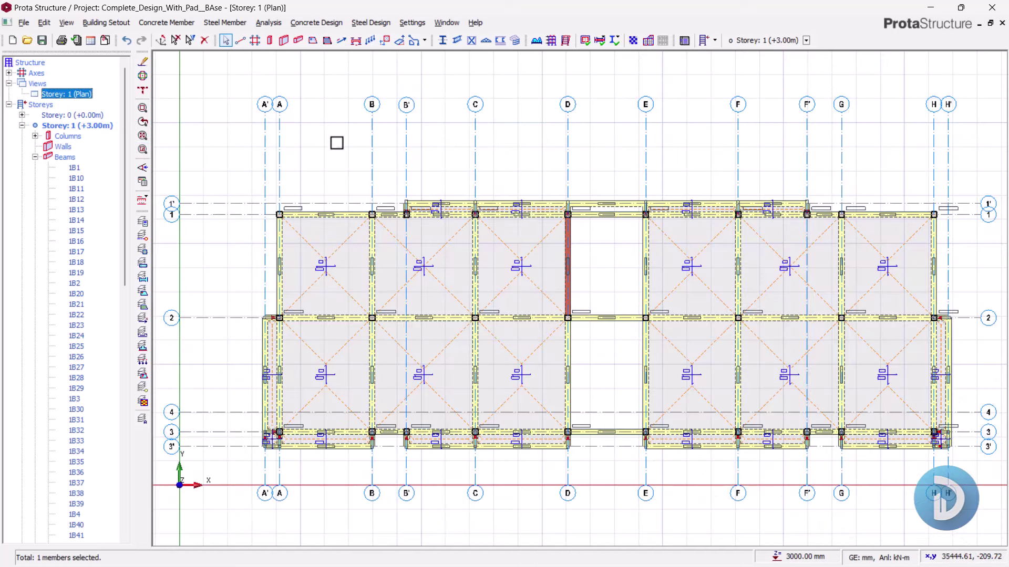
Step: Copy the wall load of the beam on axis D between axes 1 and 2
scroll(562, 216, up, 1)
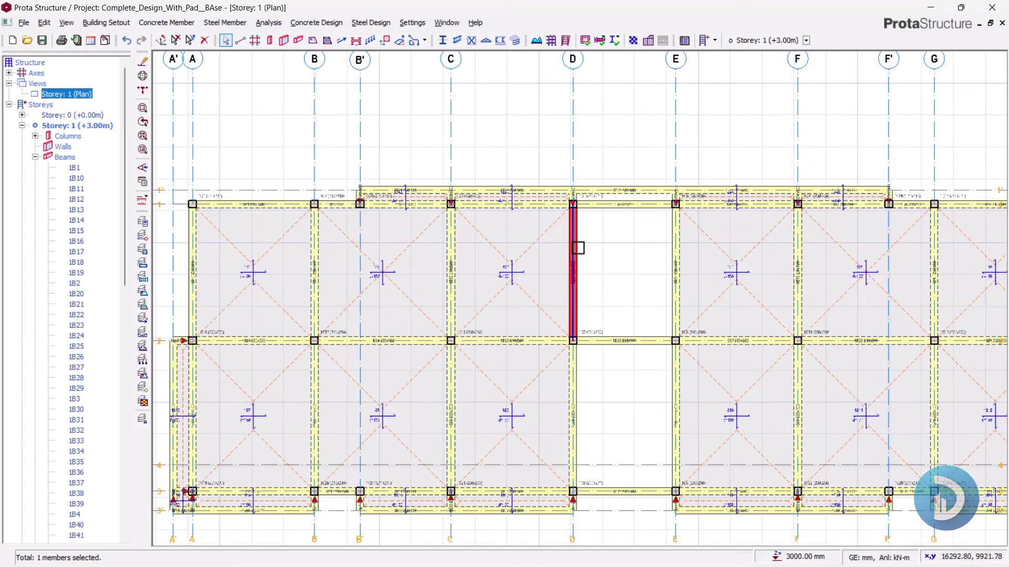
click(579, 246)
right_click(608, 240)
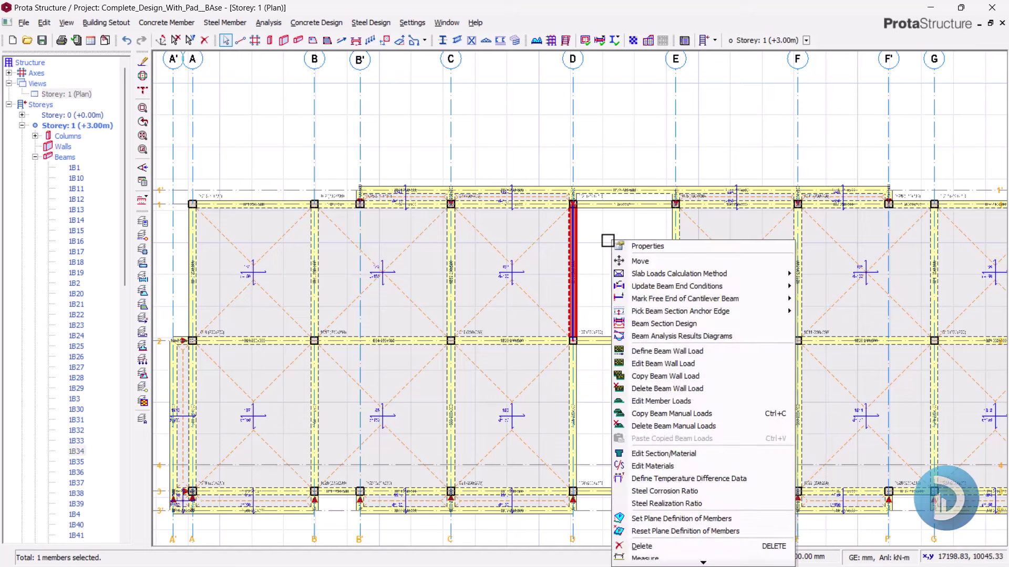
click(652, 377)
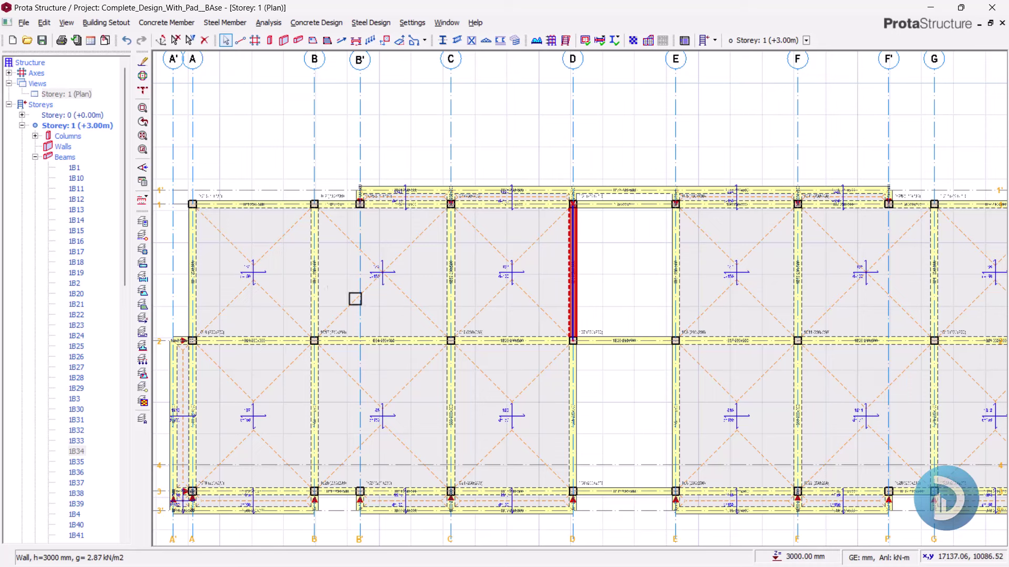
Step: Select all Storey 1 beams, from 1B1 through 1B9 in the beam list
click(75, 168)
scroll(72, 218, down, 10)
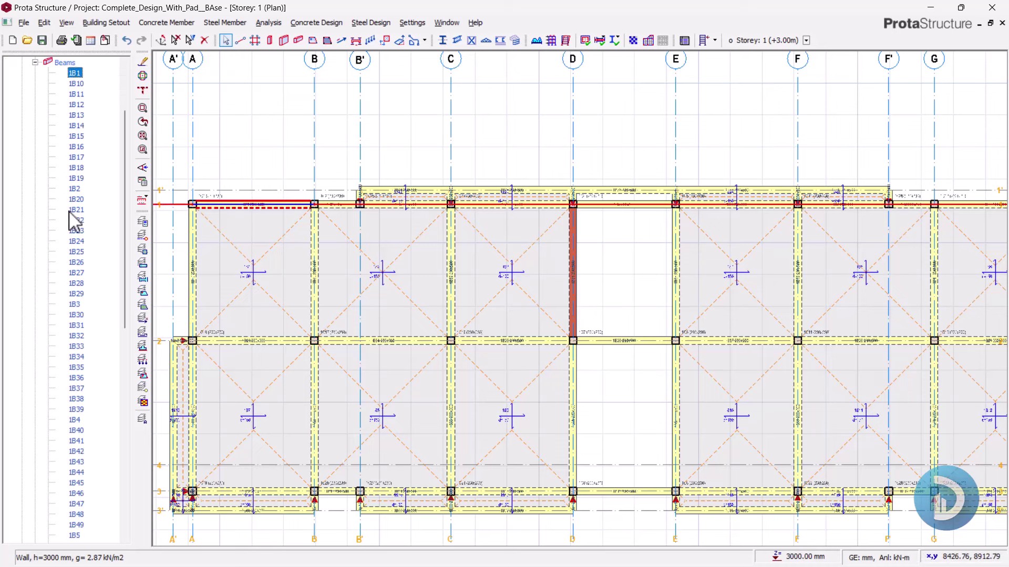
scroll(69, 246, down, 6)
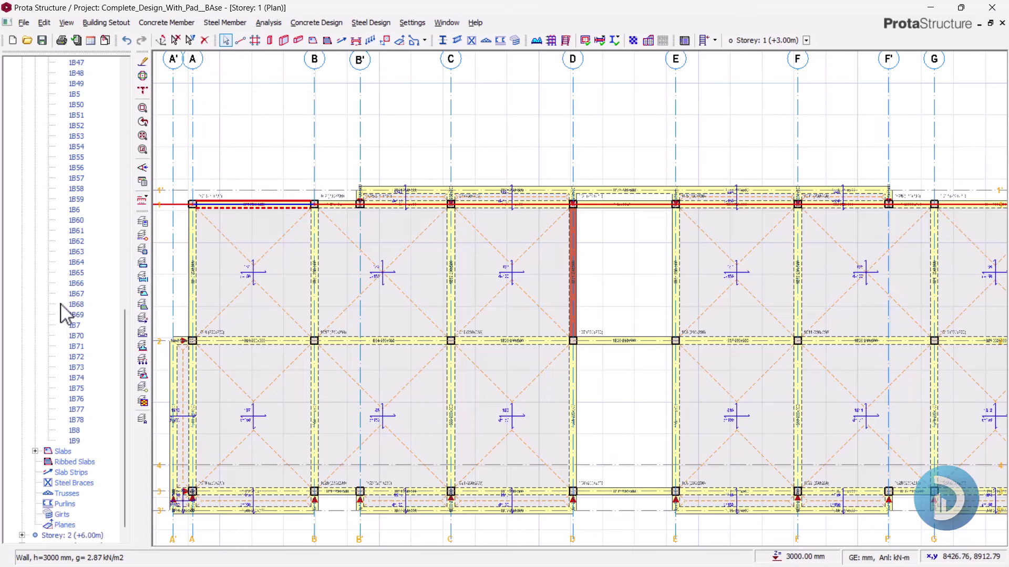
shift+click(75, 441)
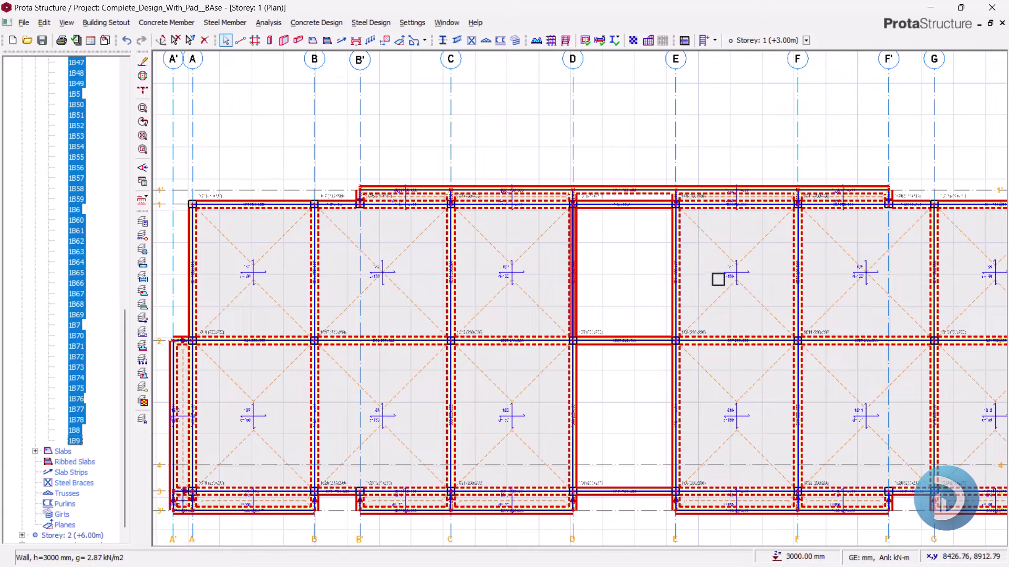
scroll(577, 260, down, 2)
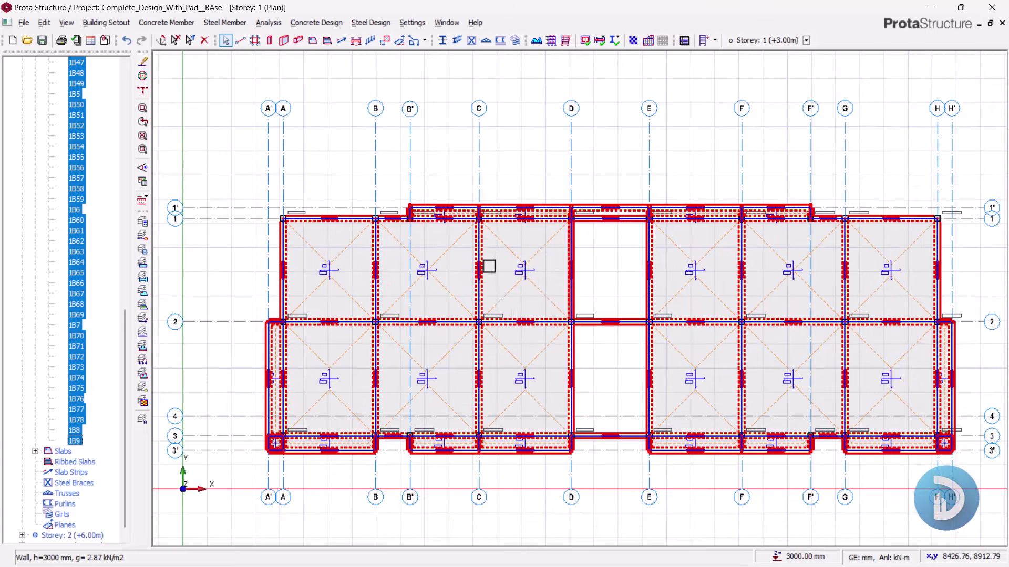
Step: Remove the axis 1 beams between axes B' and F' from the beam selection
scroll(530, 193, up, 1)
scroll(547, 236, up, 1)
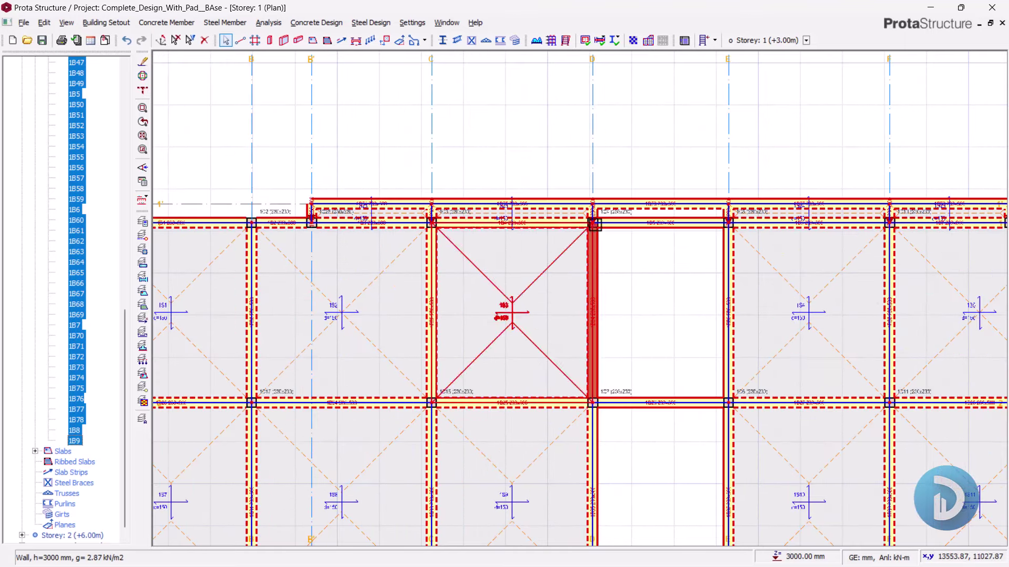
mouse_move(630, 237)
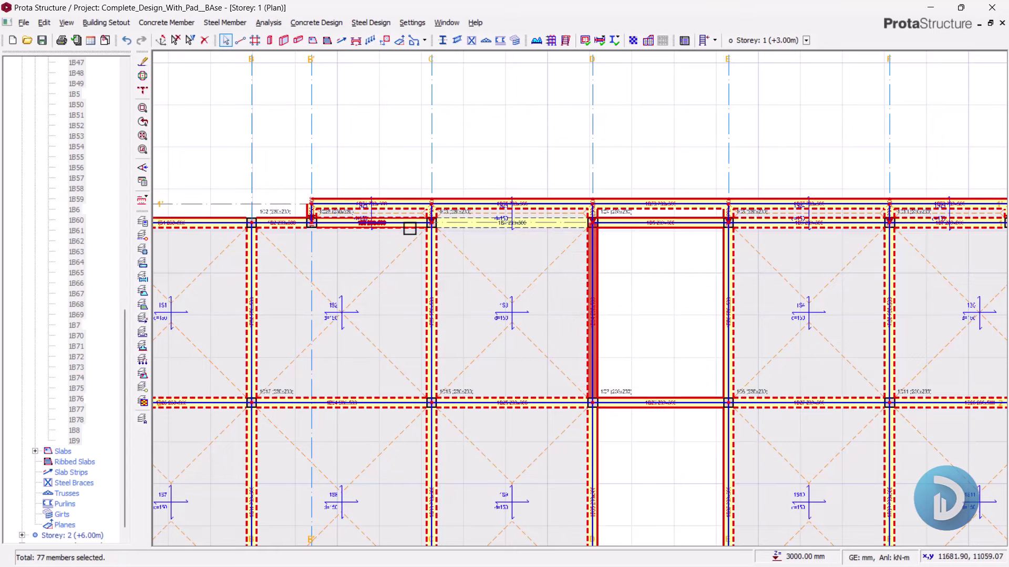
scroll(477, 142, down, 2)
scroll(757, 216, up, 1)
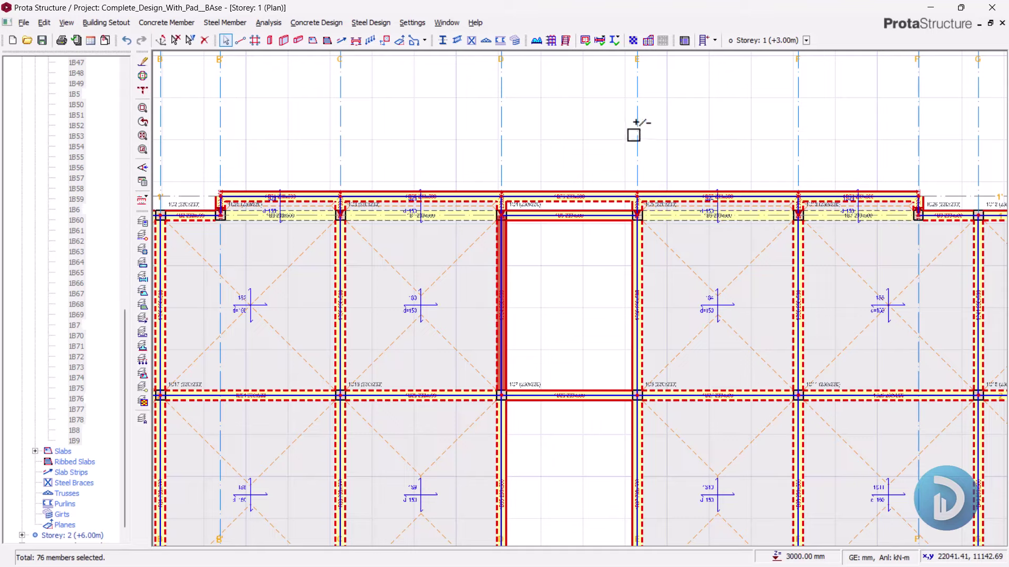
scroll(694, 166, down, 3)
scroll(670, 217, up, 4)
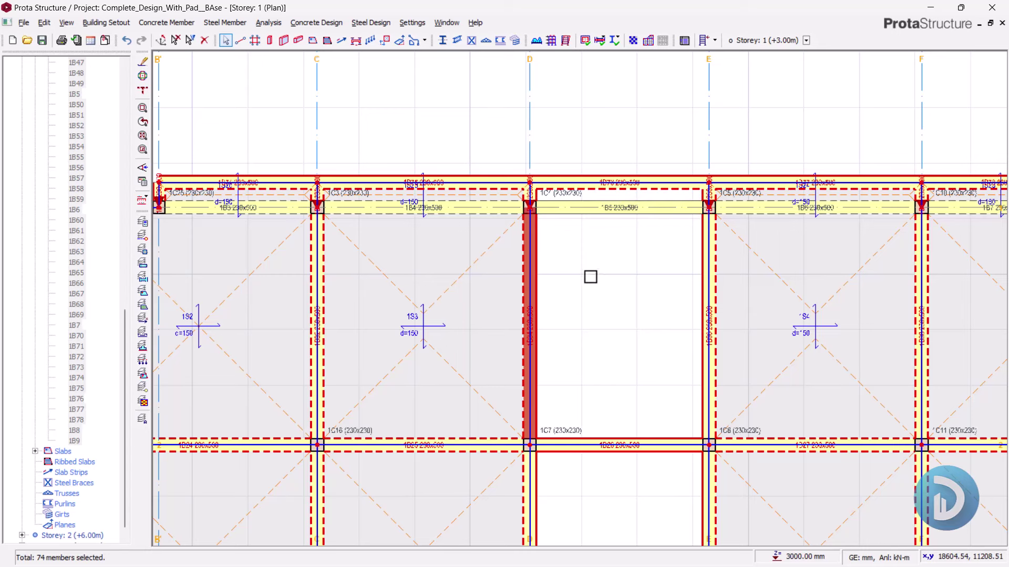
Step: Paste the copied wall load onto the selected Storey 1 beams, accept replacing existing wall loads, and clear the selection
right_click(593, 271)
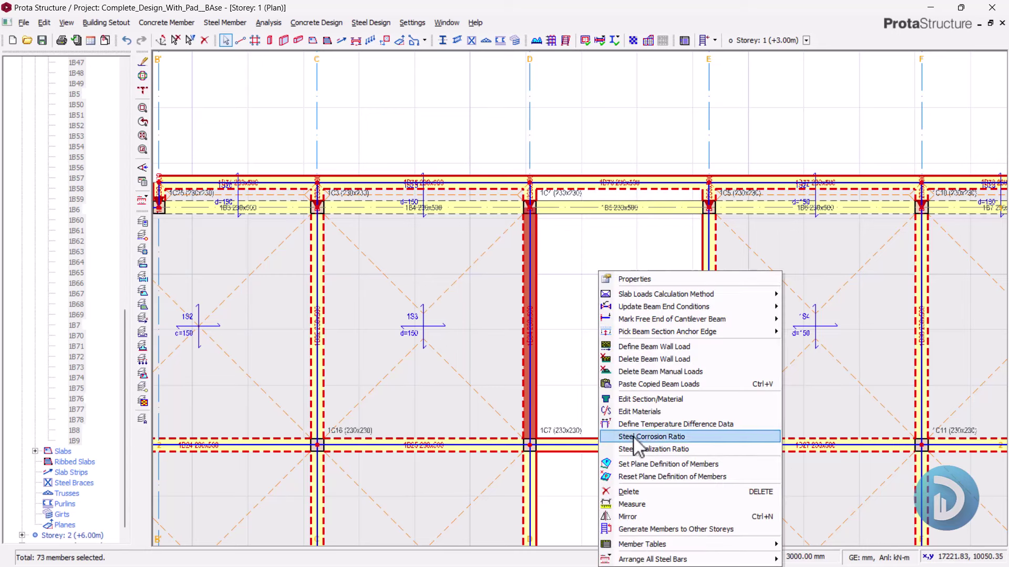
click(629, 384)
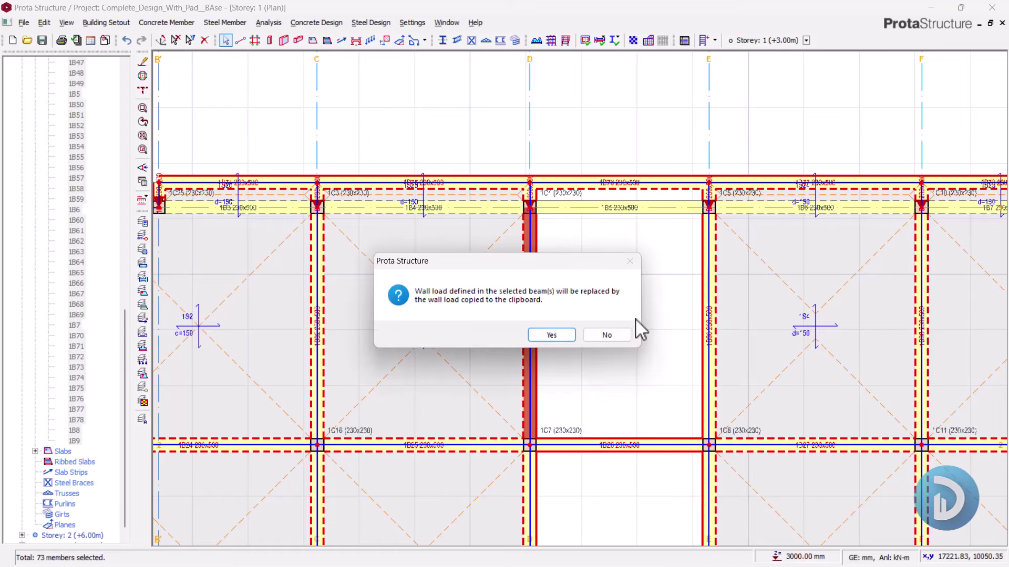
click(549, 335)
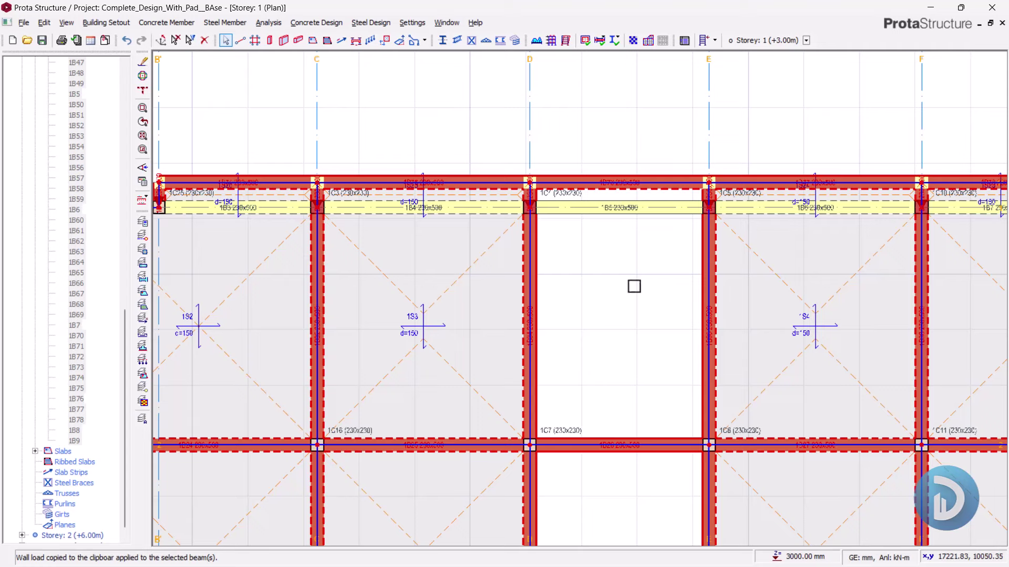
click(633, 286)
Step: Collapse the Storey 1 beam list, show the storey in 3D and examine the wall loads around the building
scroll(90, 124, up, 14)
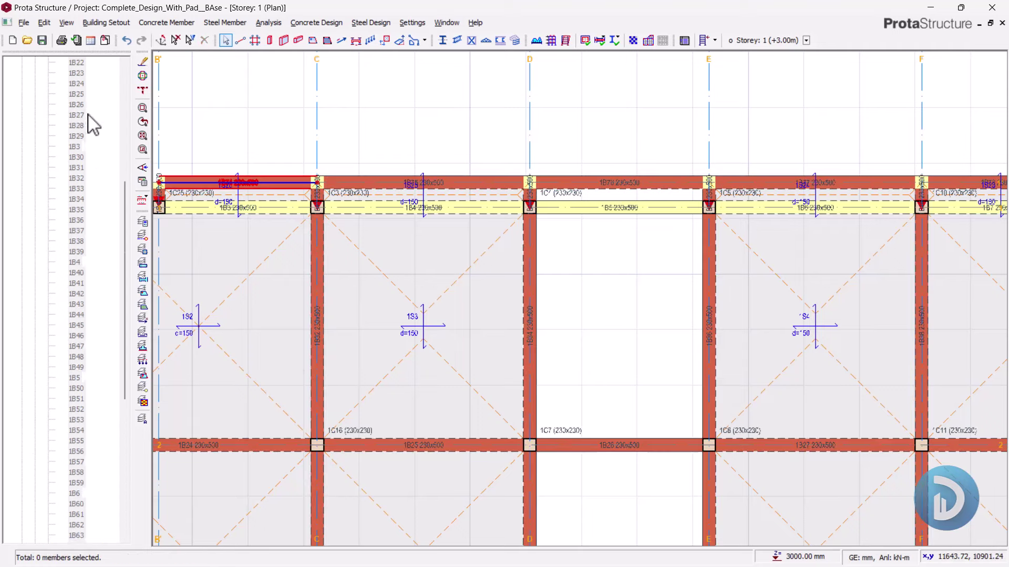
scroll(53, 163, up, 3)
click(35, 156)
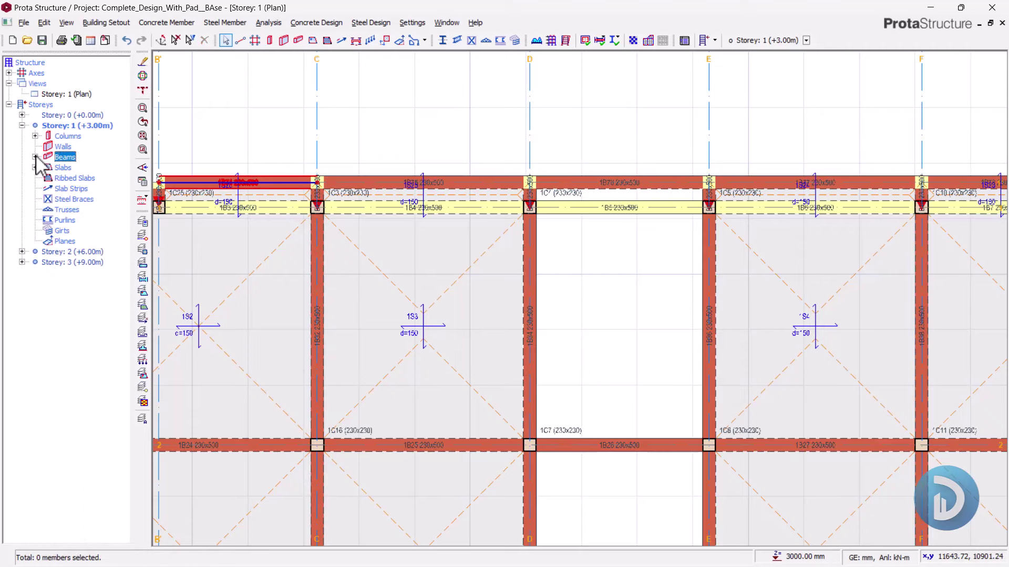
click(71, 94)
right_click(77, 93)
click(106, 112)
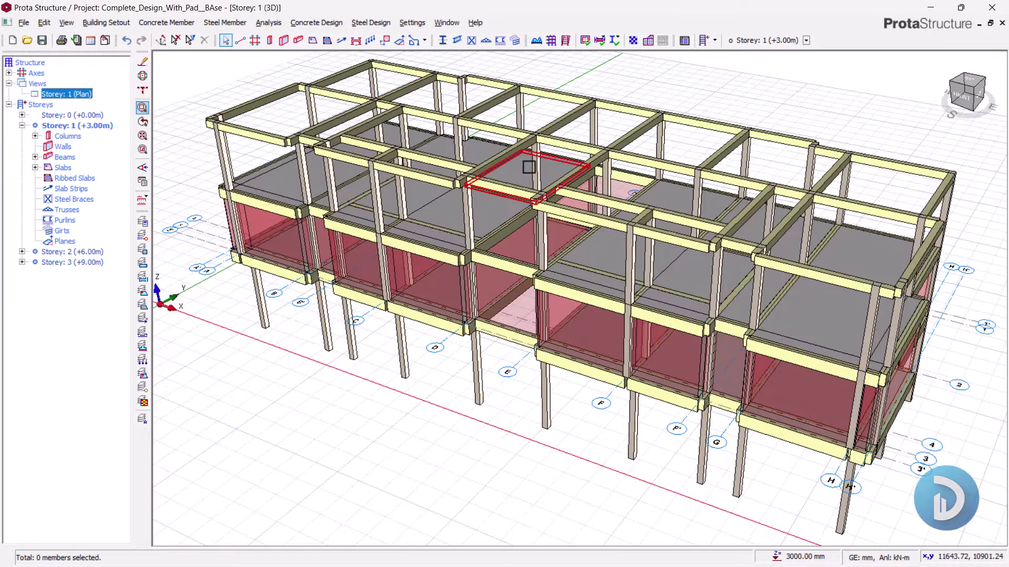
middle_drag(457, 333, 434, 337)
scroll(551, 321, up, 3)
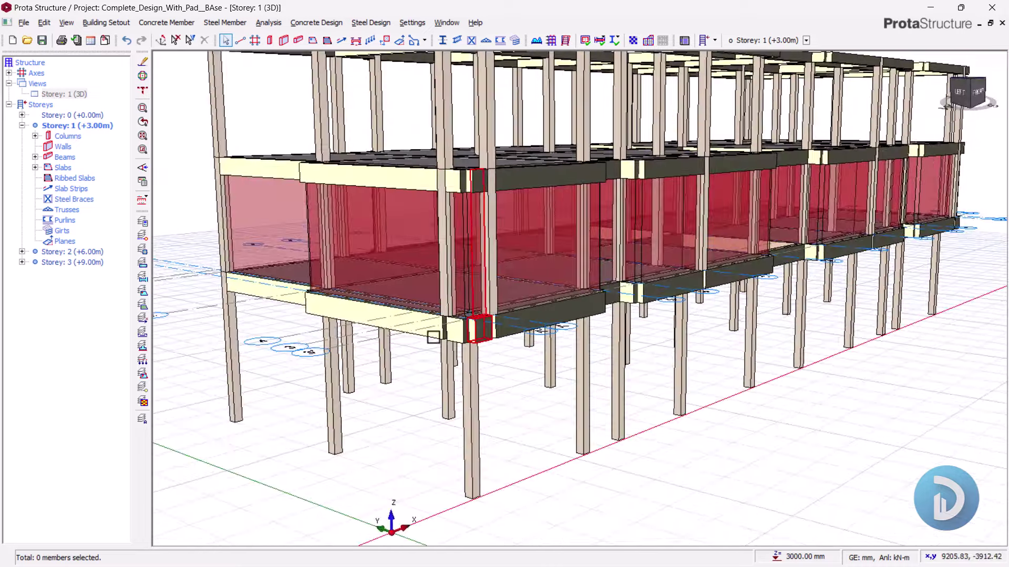
scroll(434, 337, down, 5)
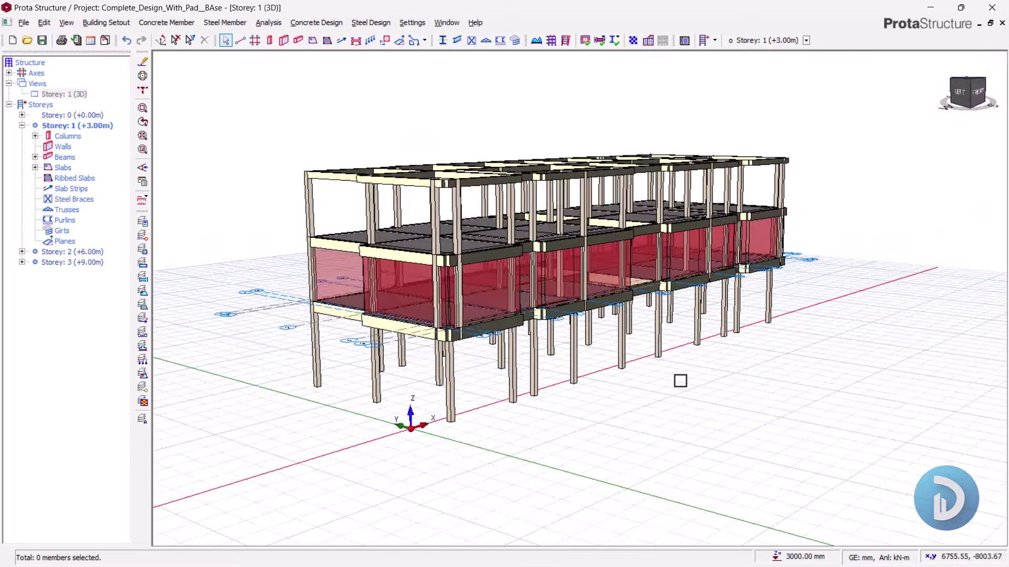
middle_drag(680, 381, 630, 441)
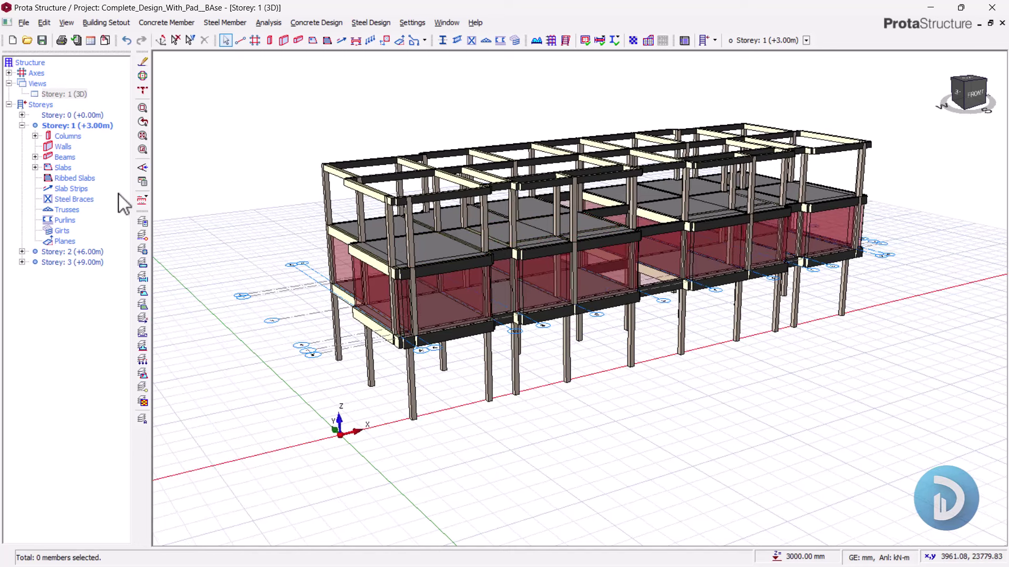
Step: Return the view to plan and make Storey 2 (+6.00m) the active storey
click(71, 95)
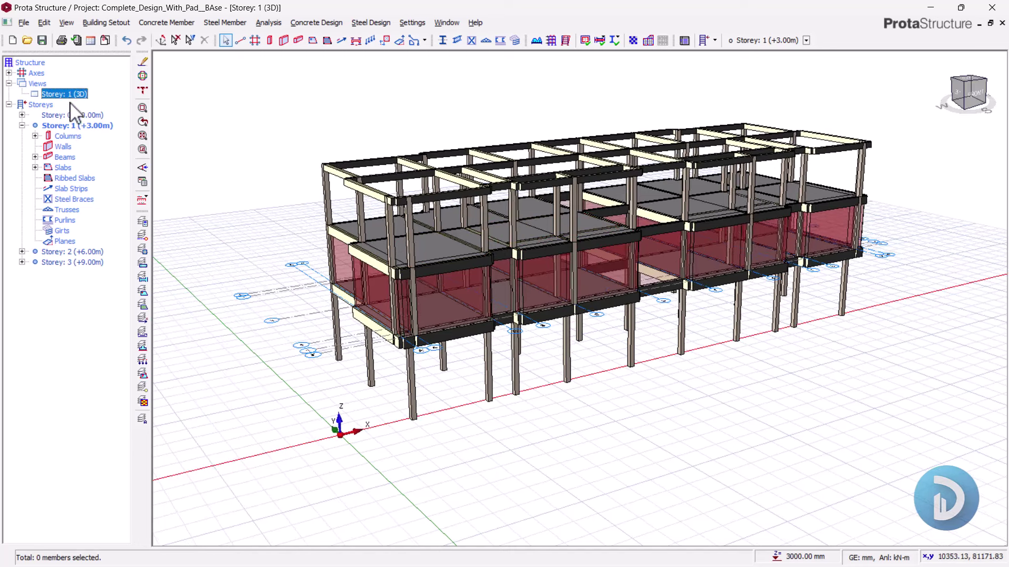
right_click(73, 98)
click(100, 103)
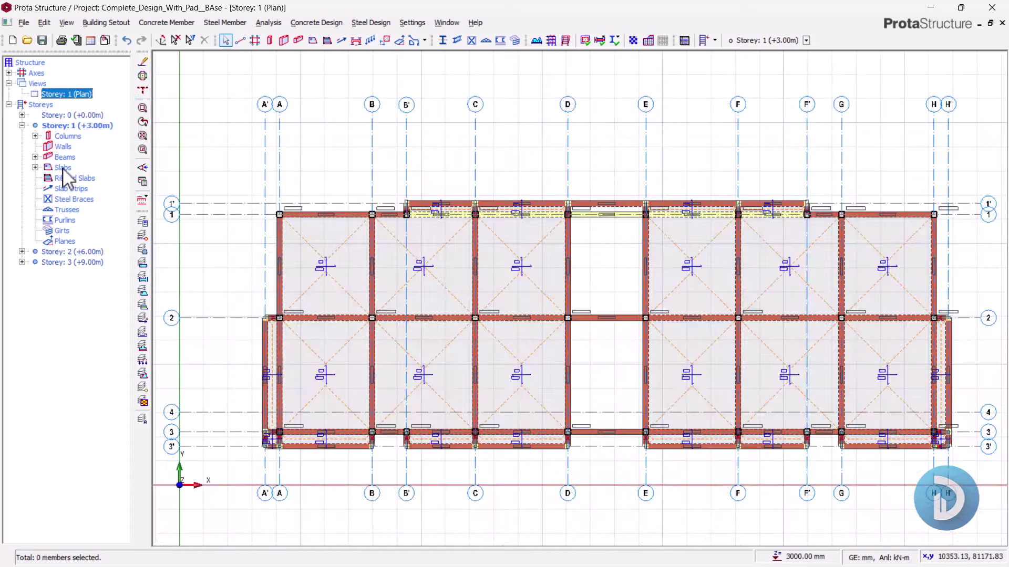
click(70, 252)
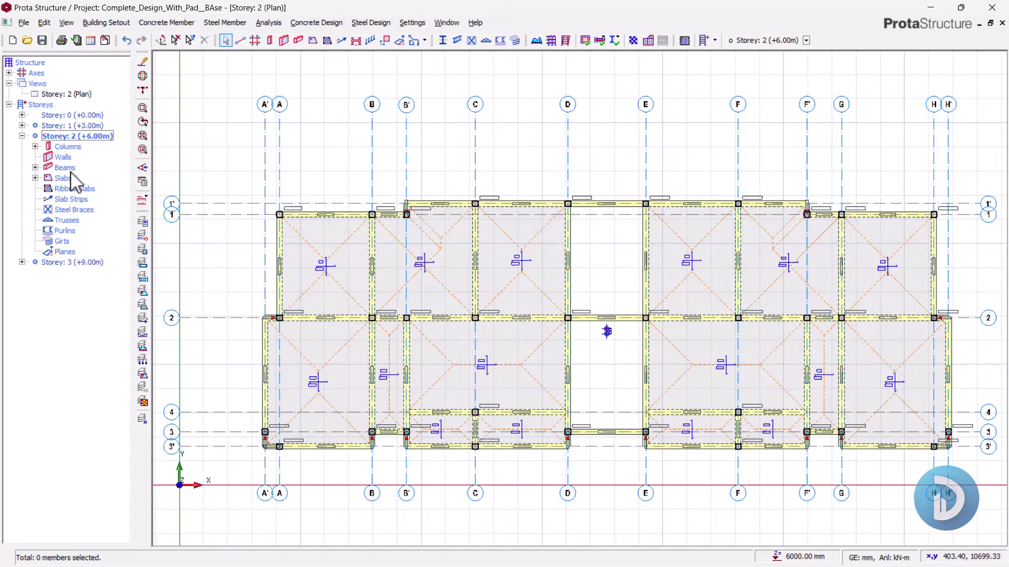
Step: Select all Storey 2 beams, from 2B1 through 2B9 in the beam list
click(34, 168)
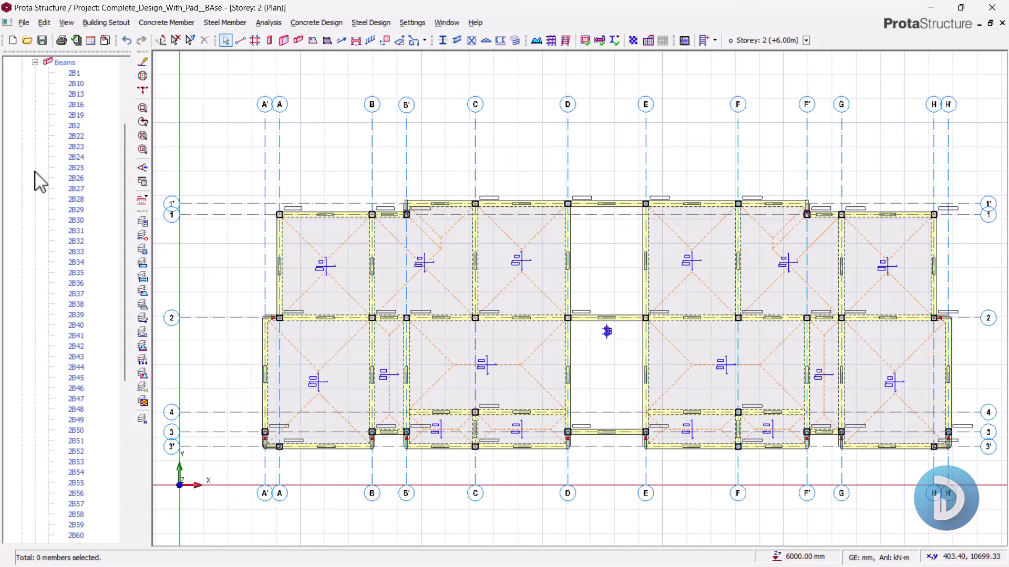
click(74, 74)
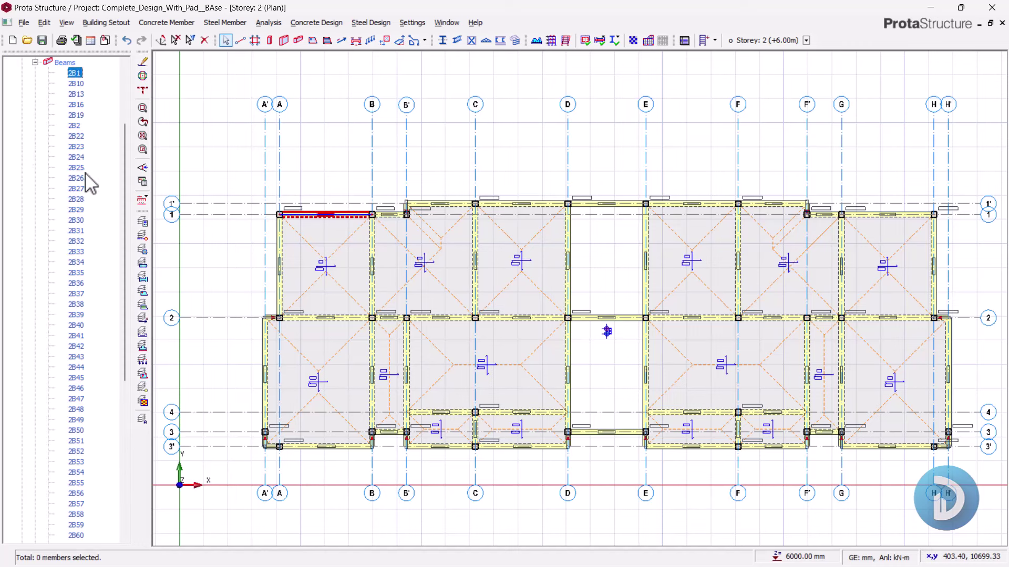
scroll(87, 184, down, 9)
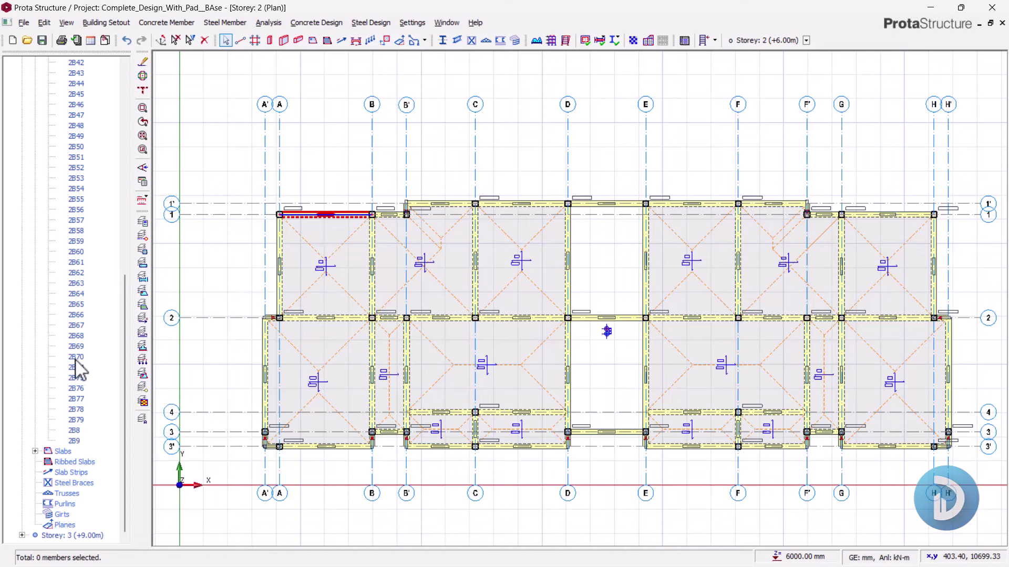
shift+click(78, 440)
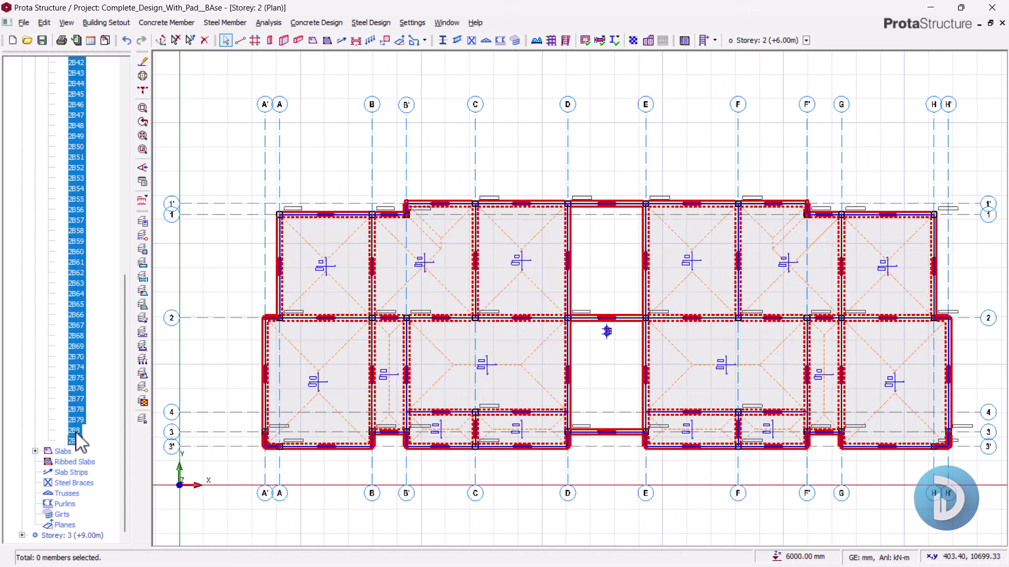
click(142, 401)
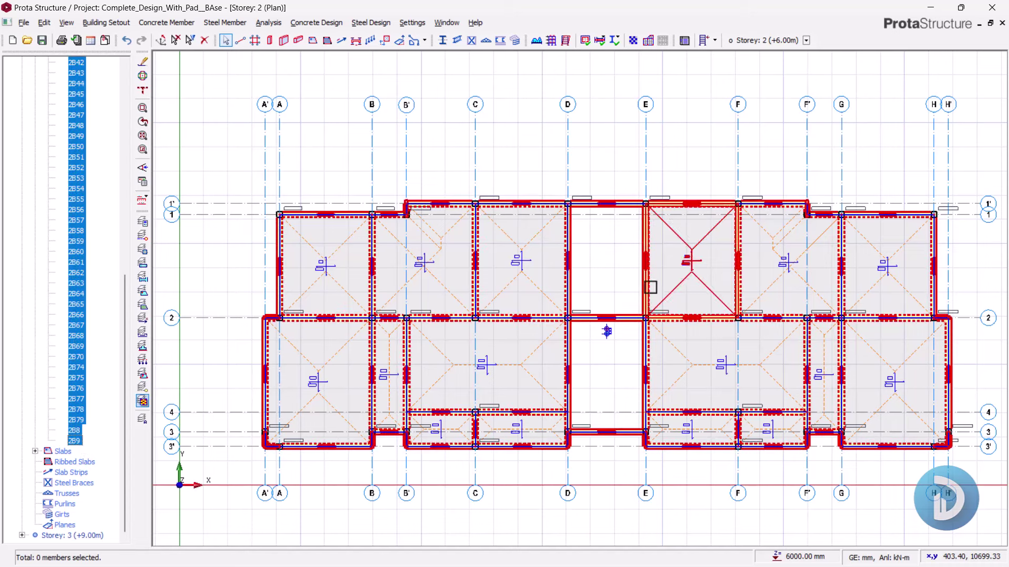
Step: Paste the copied wall load onto the selected Storey 2 beams, accepting the replacement of existing wall loads
right_click(79, 203)
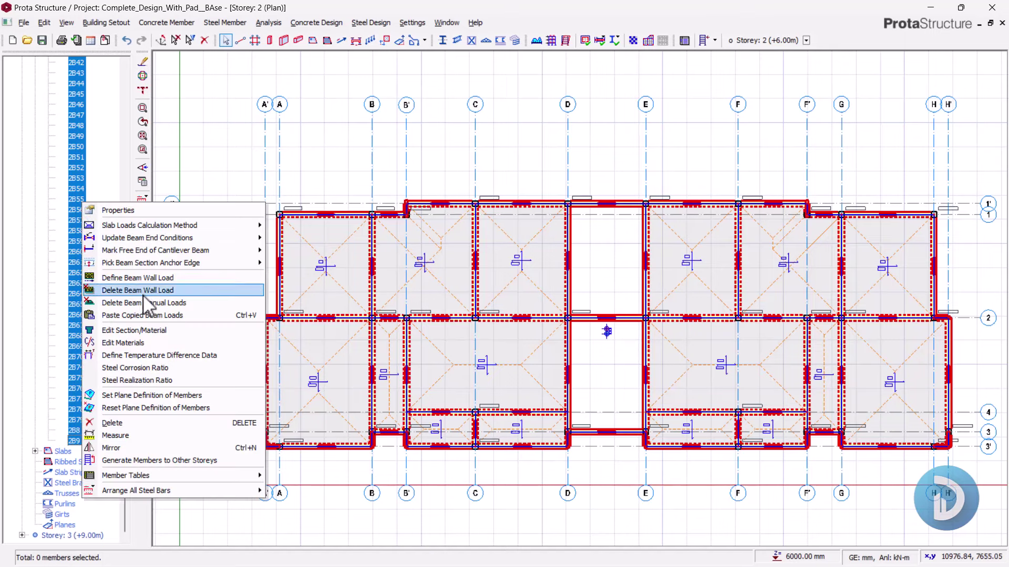
click(110, 317)
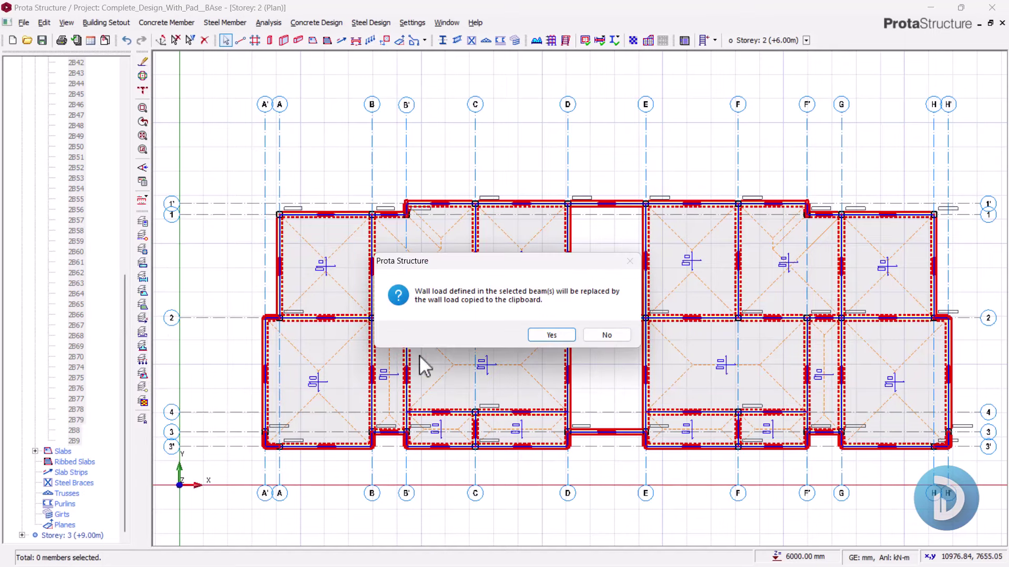
click(566, 336)
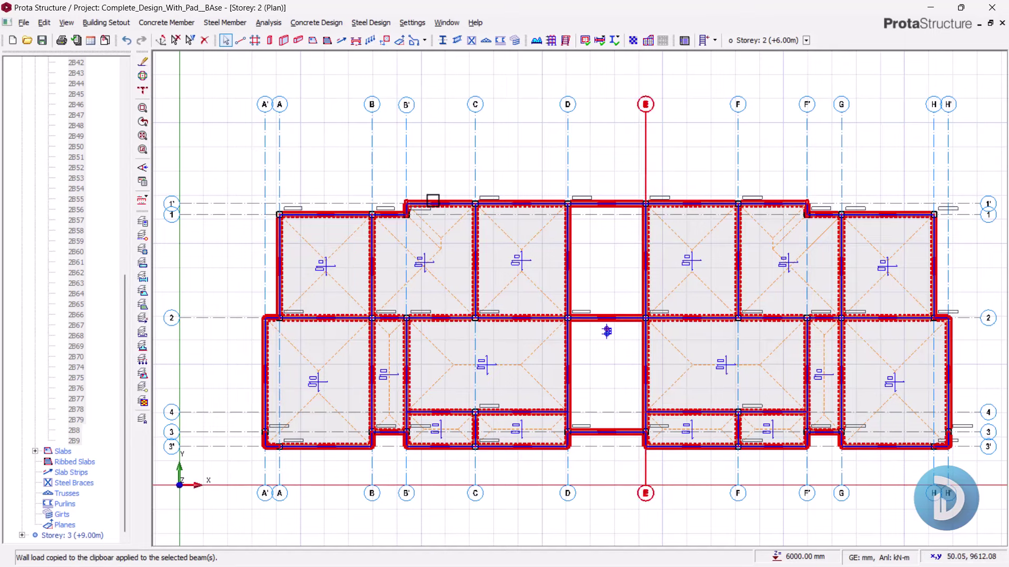
scroll(70, 142, up, 12)
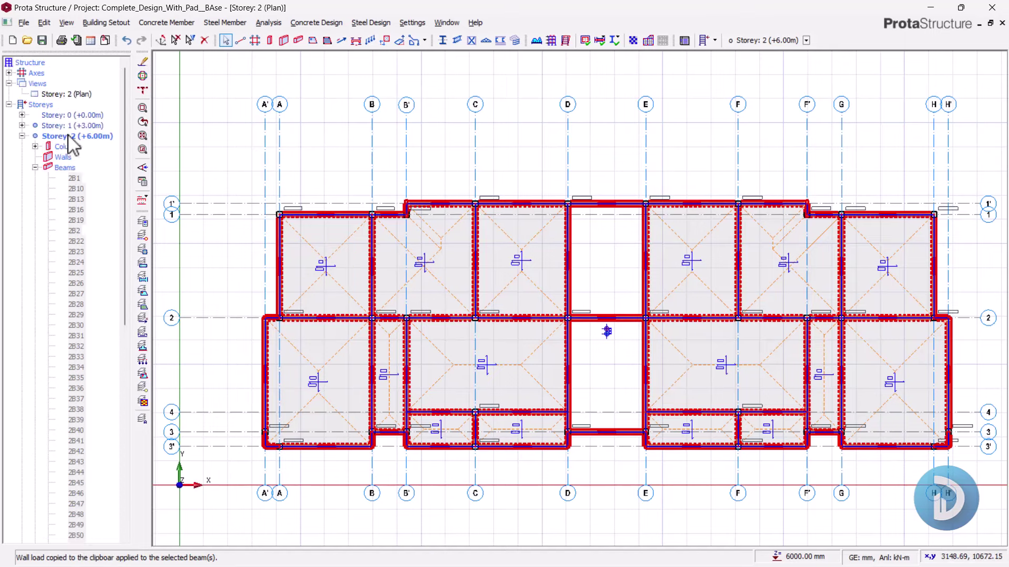
Step: Show Storey 2 in 3D and examine the wall loads on its beams from several sides of the building
right_click(68, 94)
click(108, 110)
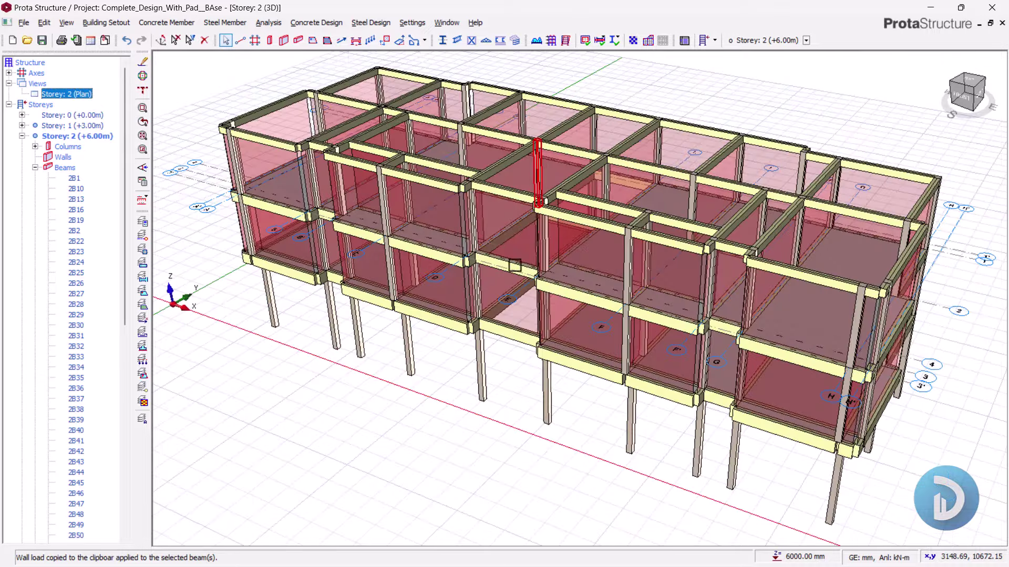
middle_drag(515, 265, 529, 354)
scroll(736, 385, down, 3)
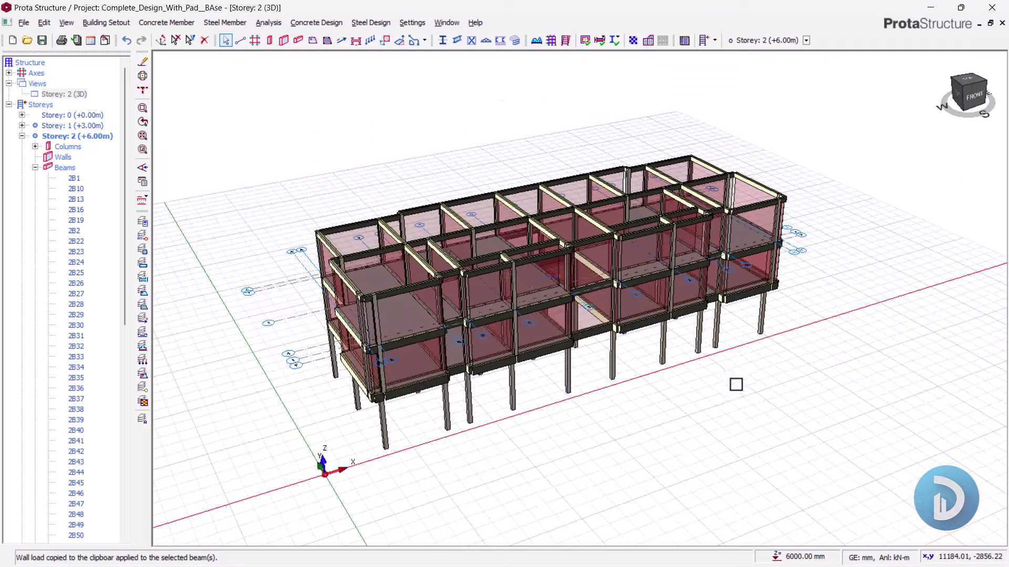
mouse_move(736, 385)
middle_down()
mouse_move(705, 378)
mouse_move(749, 375)
middle_up()
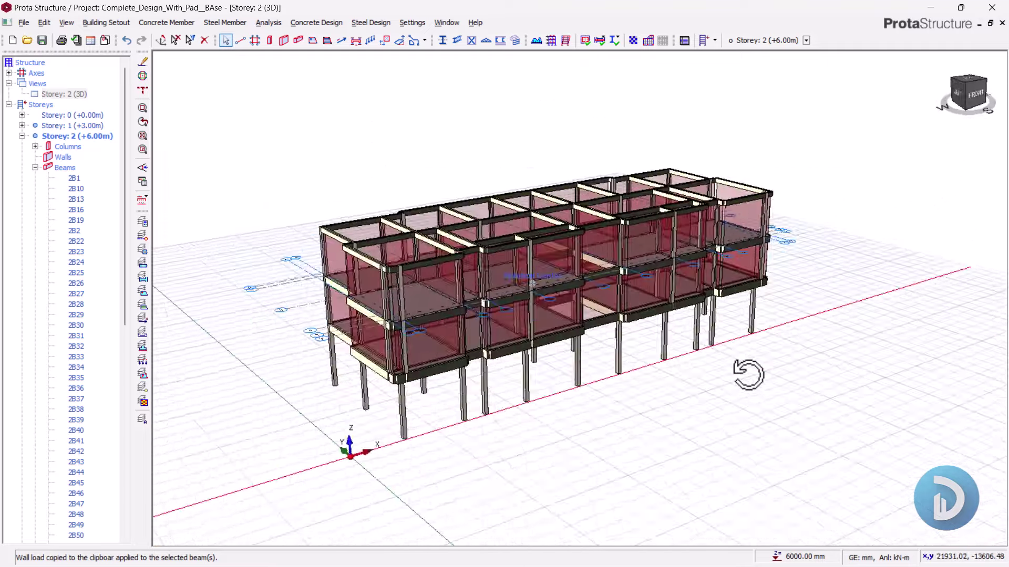
scroll(414, 399, up, 5)
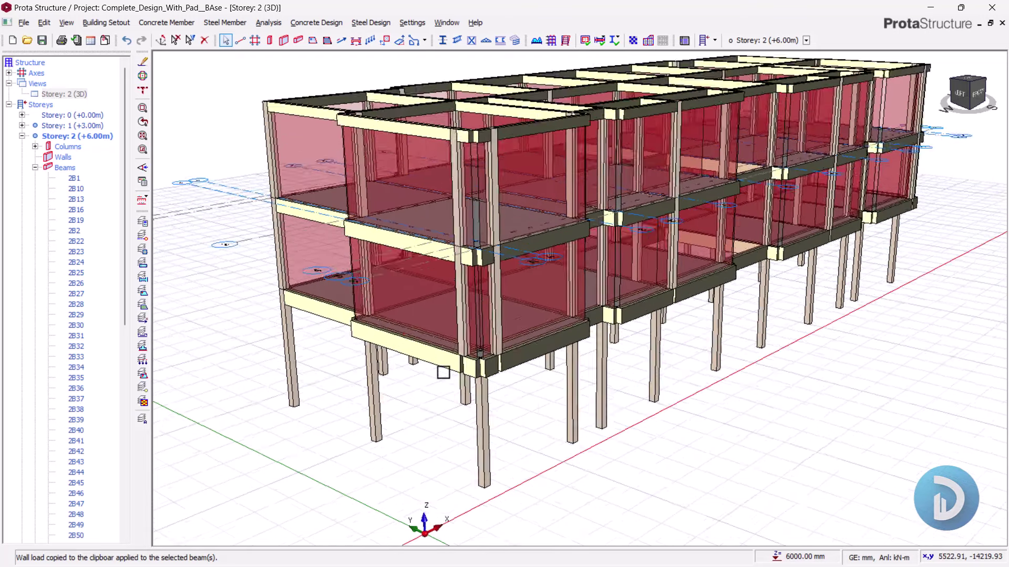
scroll(443, 372, up, 2)
scroll(608, 206, down, 1)
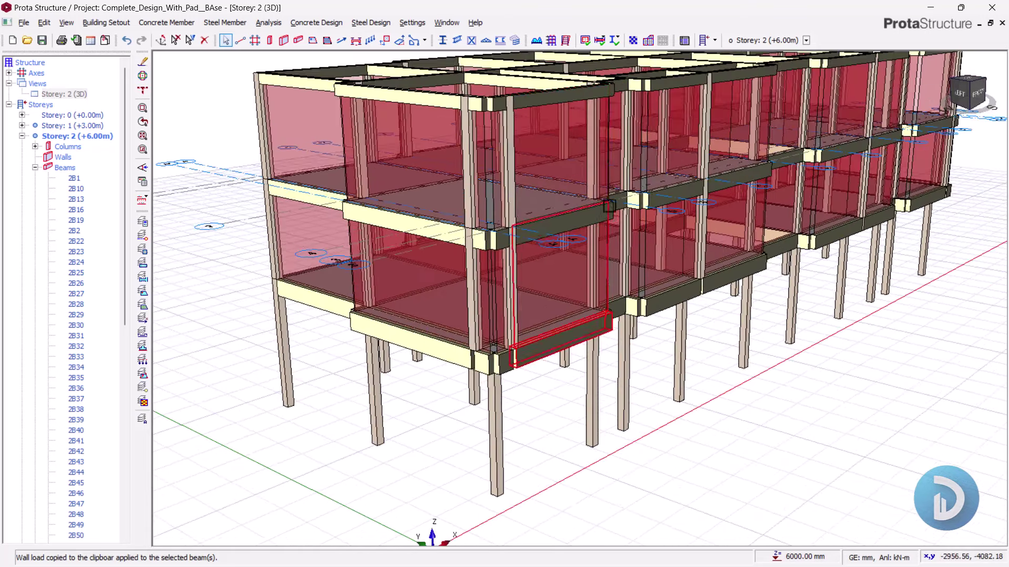
middle_drag(609, 206, 604, 263)
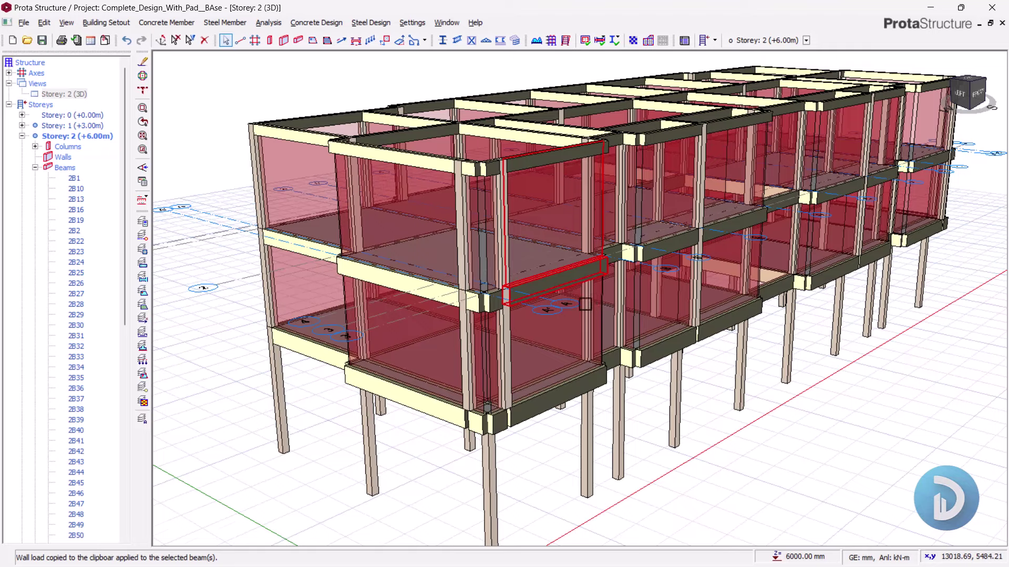
middle_drag(591, 299, 743, 378)
Step: Return the Storey 2 view to plan and examine its beams, columns and slabs between axes A' and H'
right_click(72, 96)
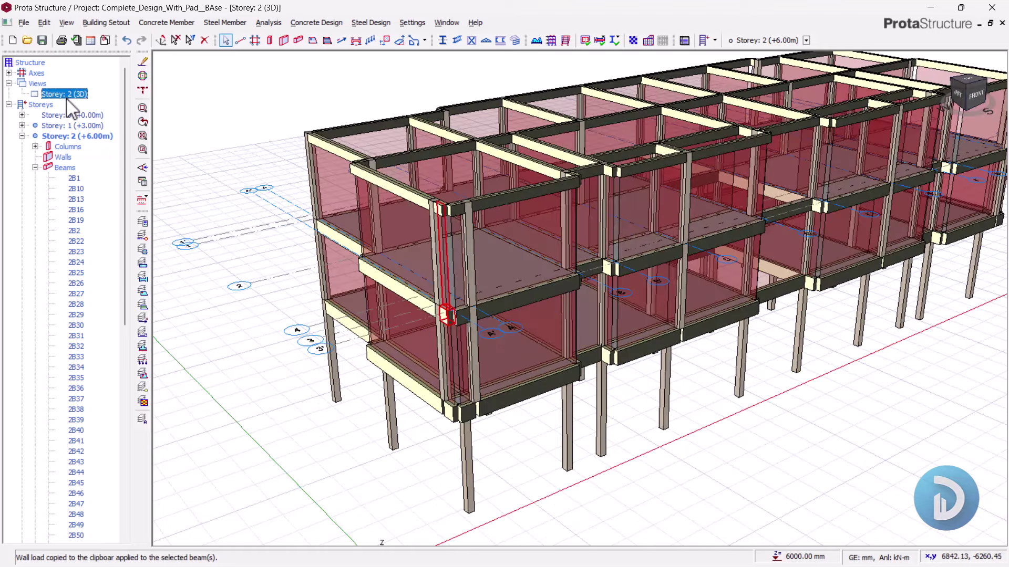
click(100, 105)
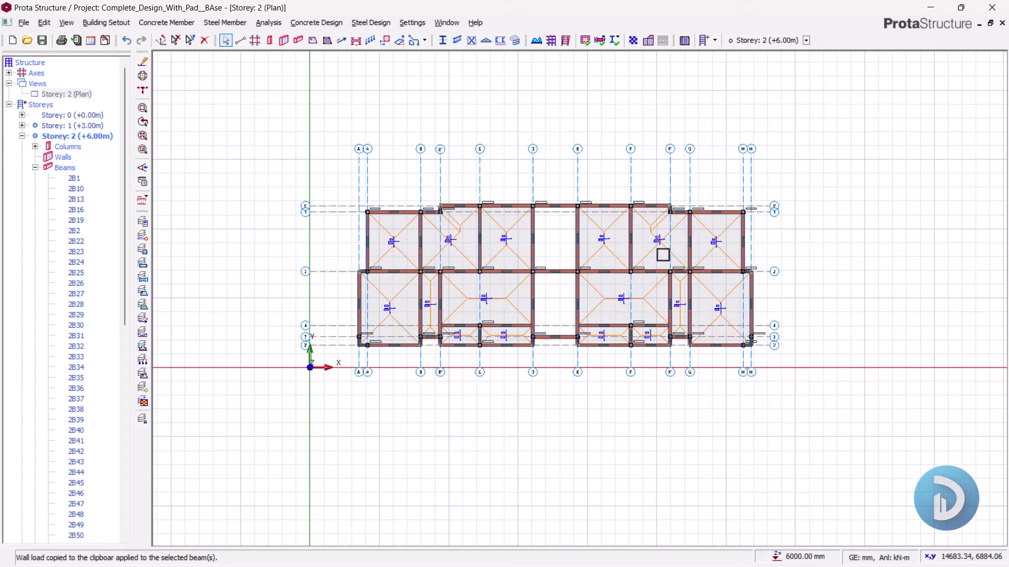
scroll(569, 274, up, 3)
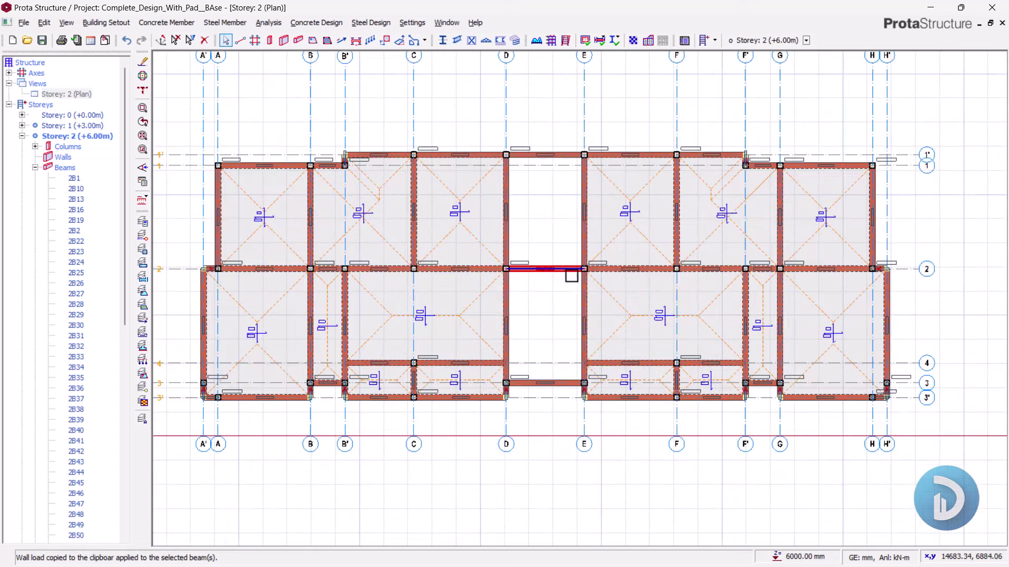
scroll(578, 281, up, 1)
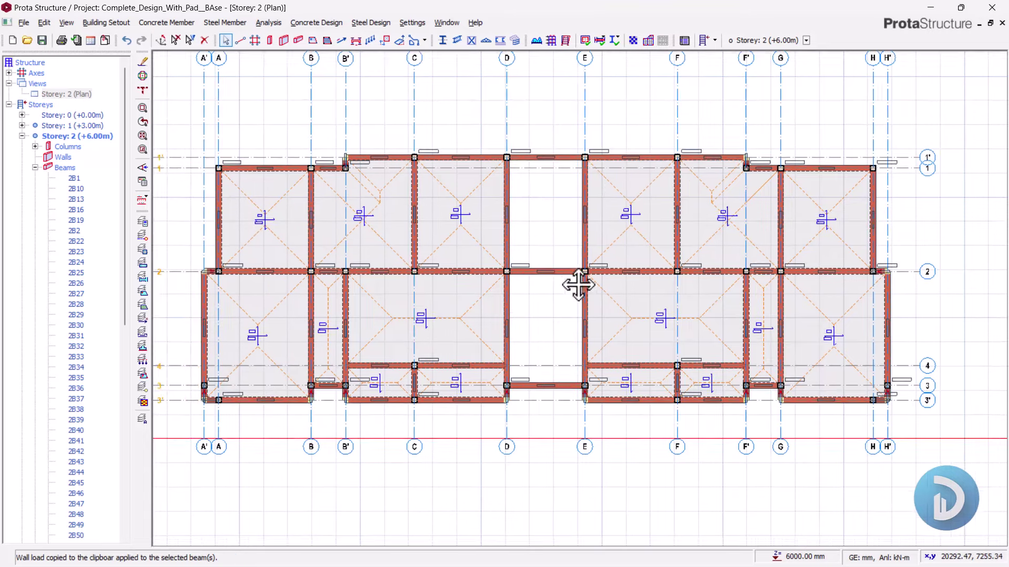
scroll(293, 216, down, 1)
scroll(298, 179, up, 3)
scroll(298, 178, up, 1)
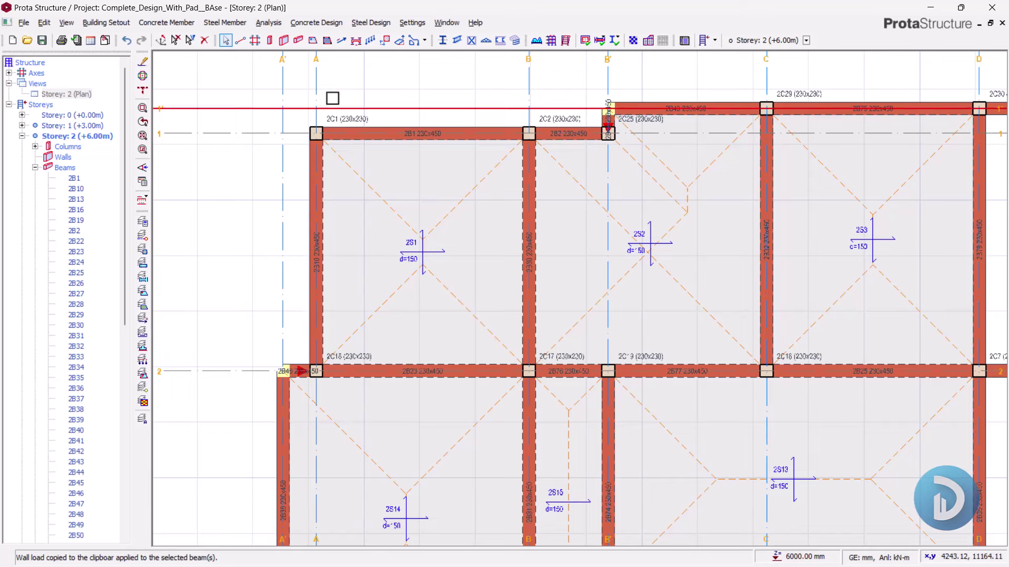
scroll(342, 220, down, 1)
scroll(351, 223, down, 2)
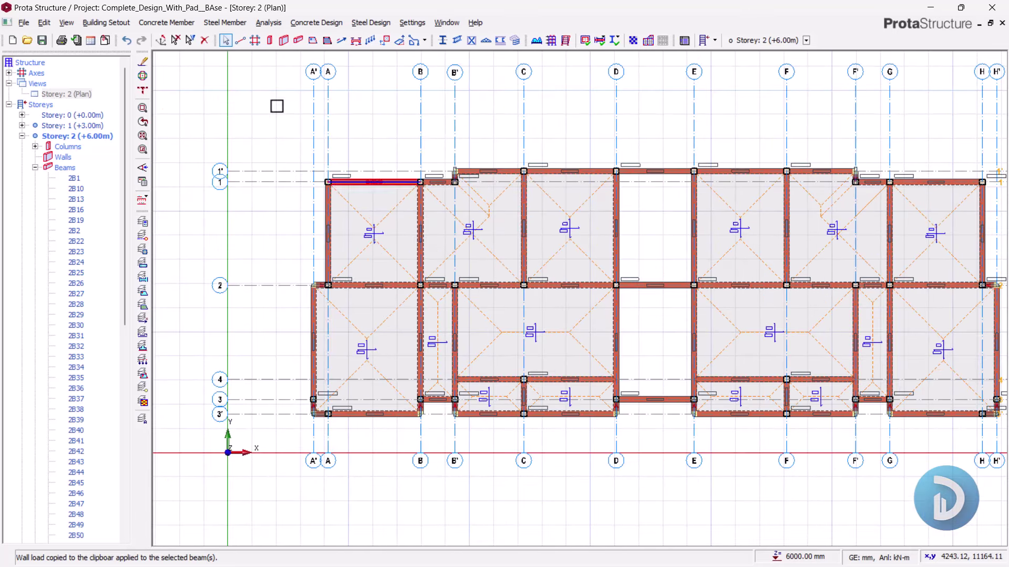
Step: Run the Building Model Check from Building Analysis for all storeys with every check enabled, read the log, and close both dialogs
click(269, 23)
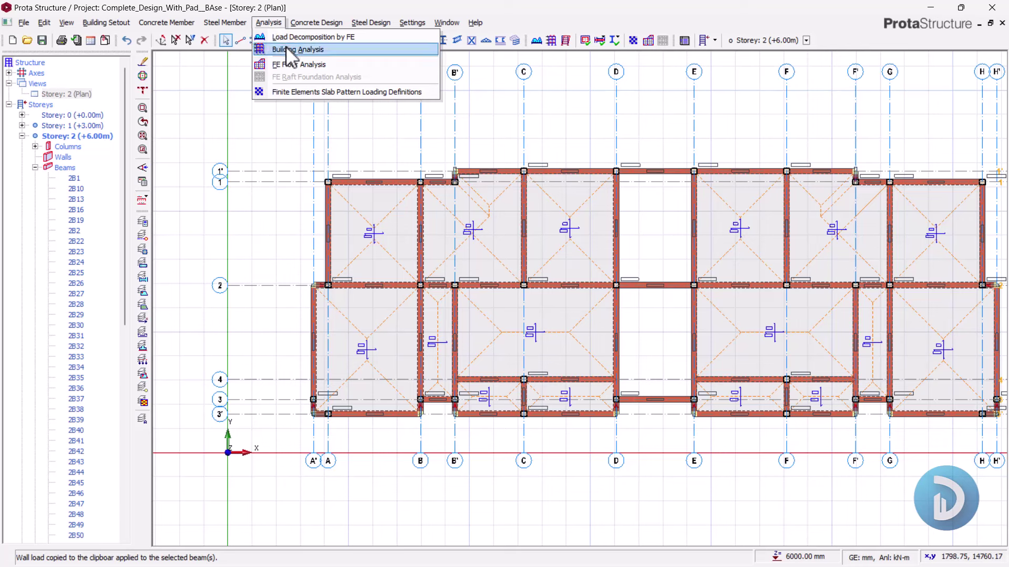
click(298, 49)
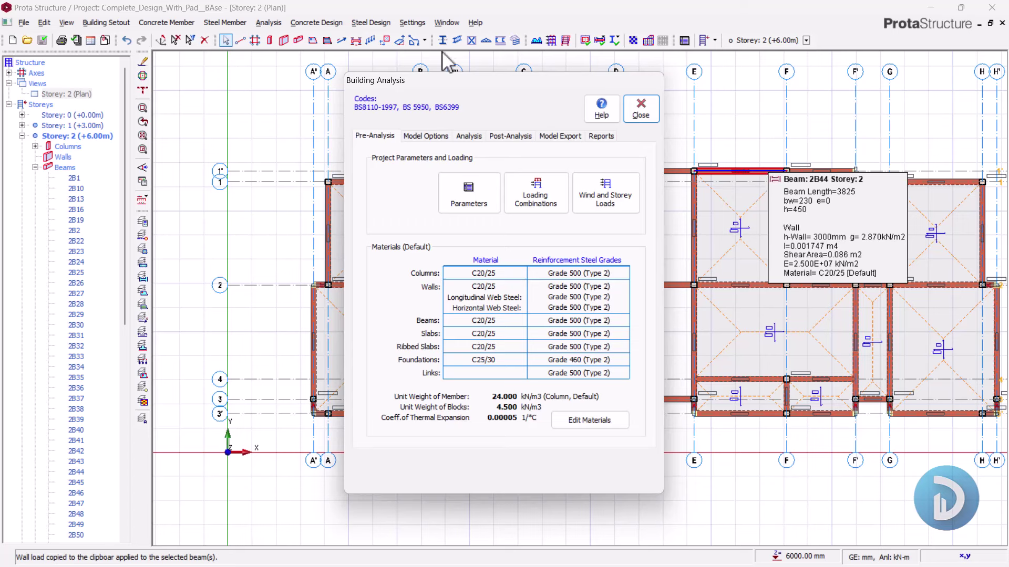
click(464, 137)
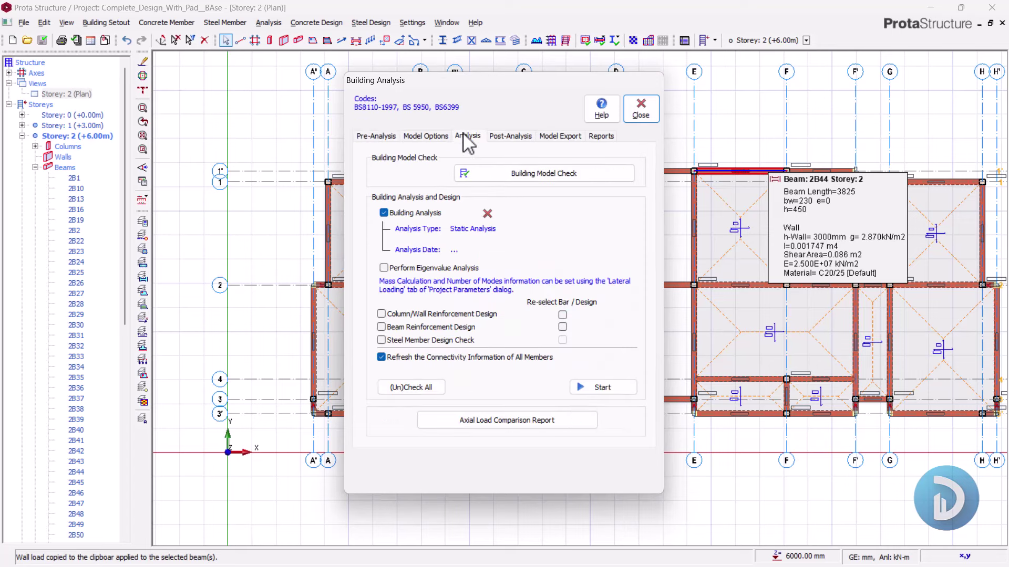
click(553, 185)
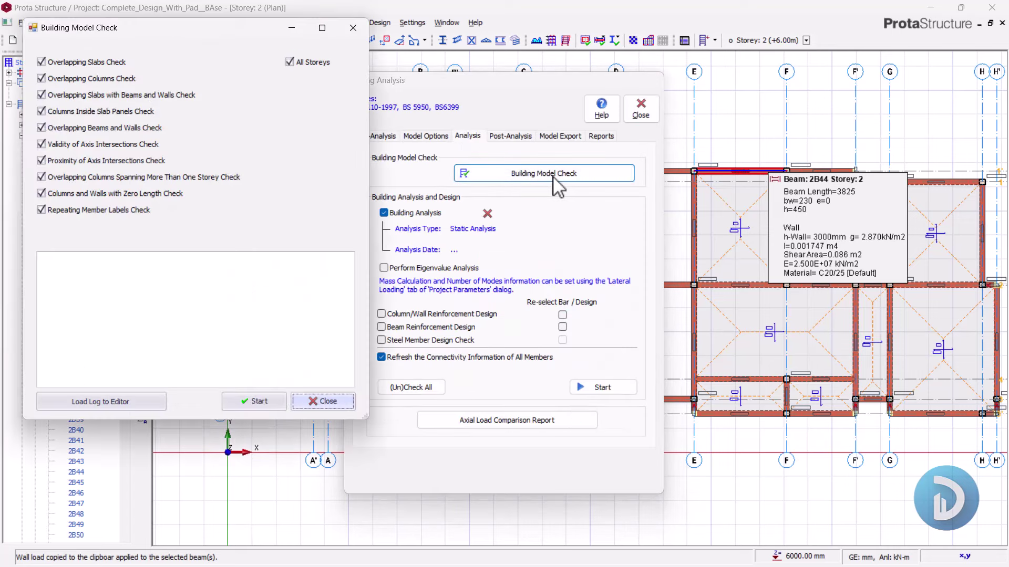
click(261, 406)
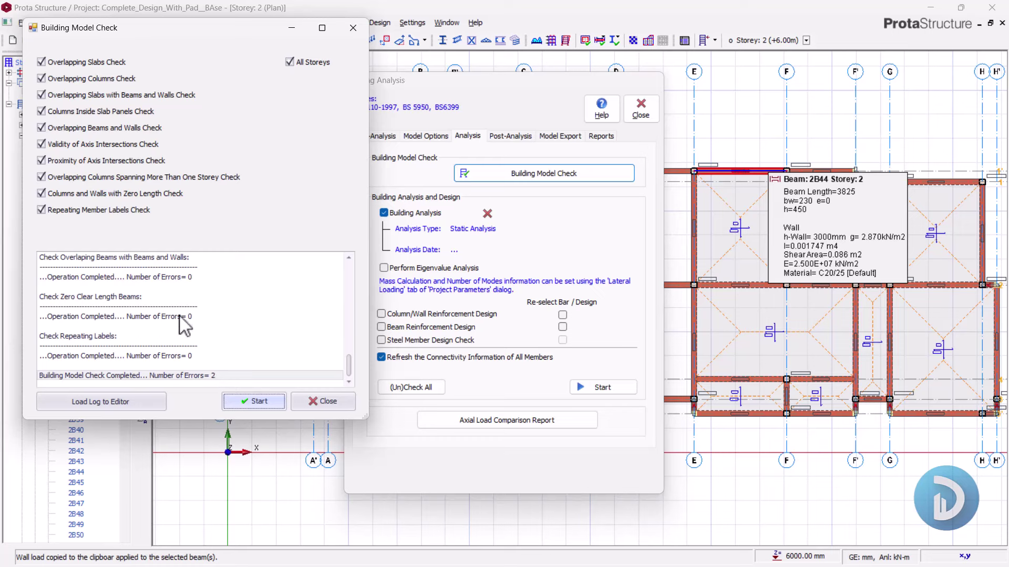
scroll(180, 316, up, 5)
scroll(138, 314, up, 5)
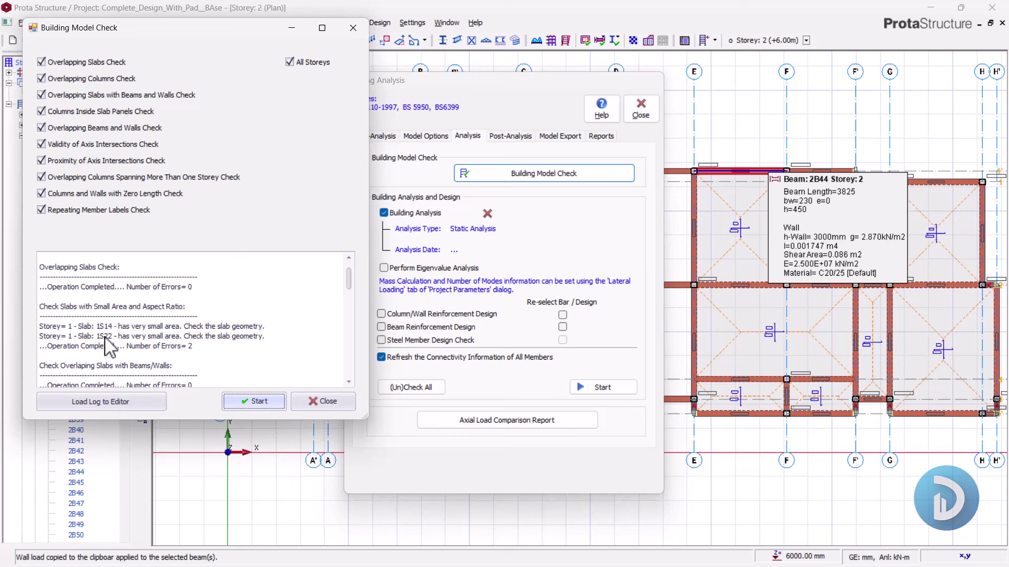
click(317, 401)
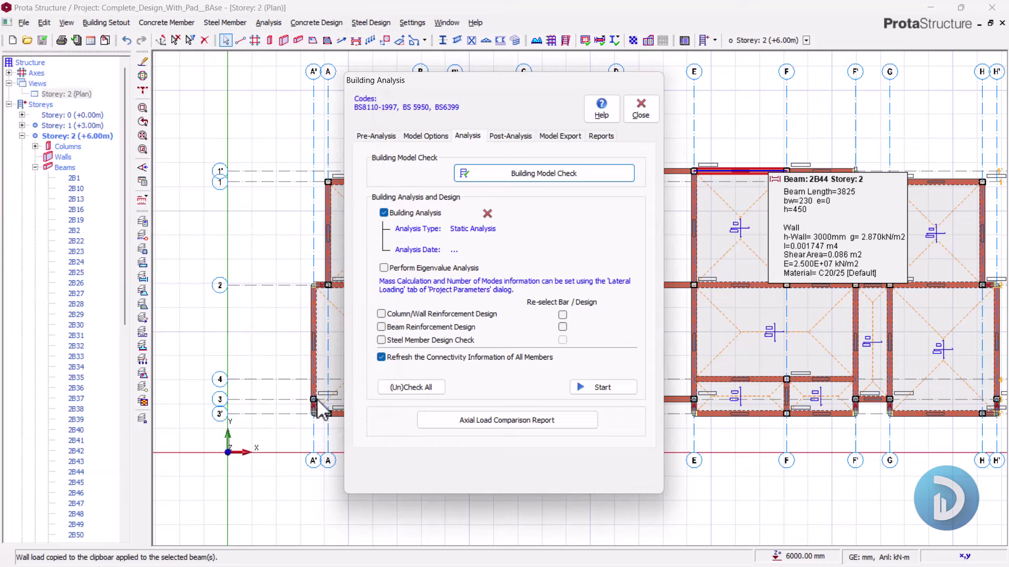
click(642, 113)
Step: Make Storey 1 (+3.00m) the active storey and inspect the small slab 1S14 at the corner of axes A' and 3'
double_click(69, 125)
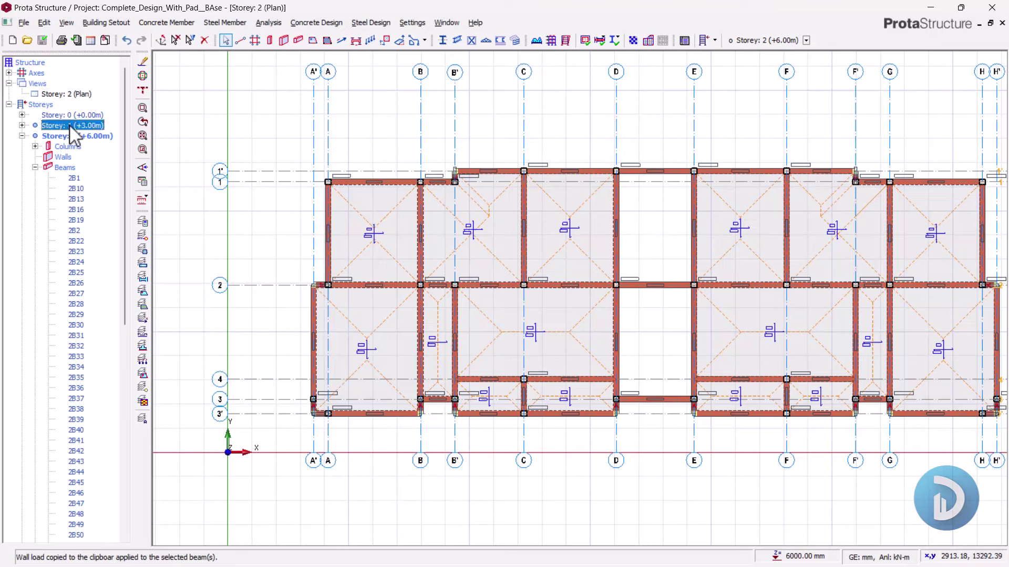
scroll(299, 394, up, 5)
scroll(335, 421, up, 4)
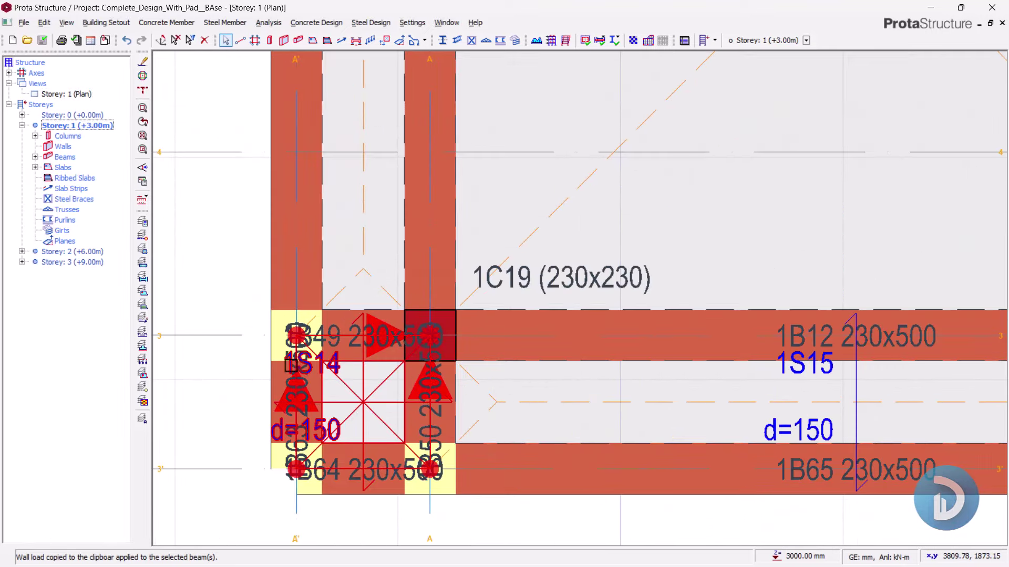
scroll(315, 394, down, 4)
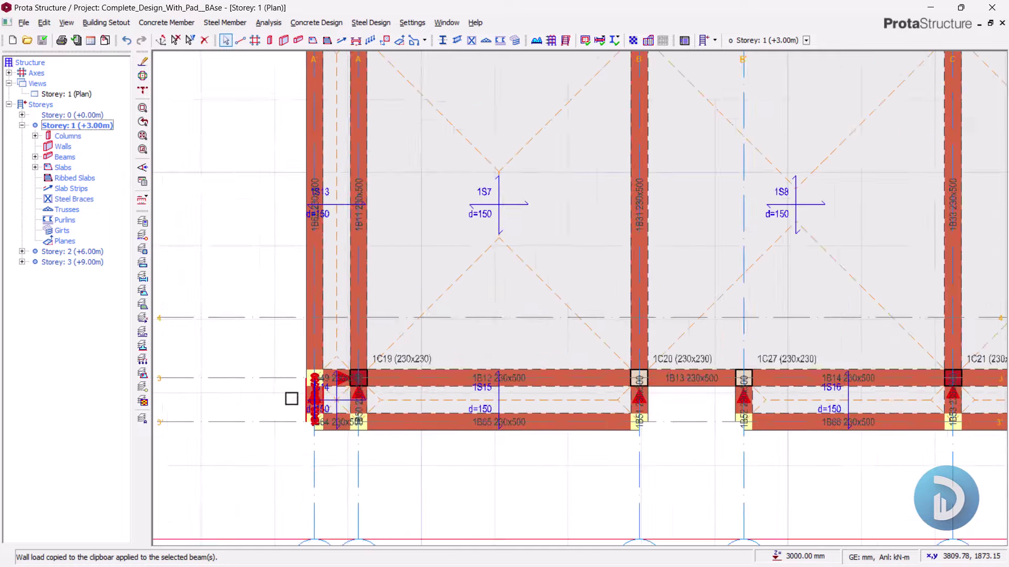
Step: Inspect the small slab 1S22 between axes H and H' and axes 3 and 3' on Storey 1
scroll(291, 399, down, 3)
middle_drag(766, 401, 500, 406)
scroll(500, 405, down, 3)
middle_drag(829, 417, 695, 422)
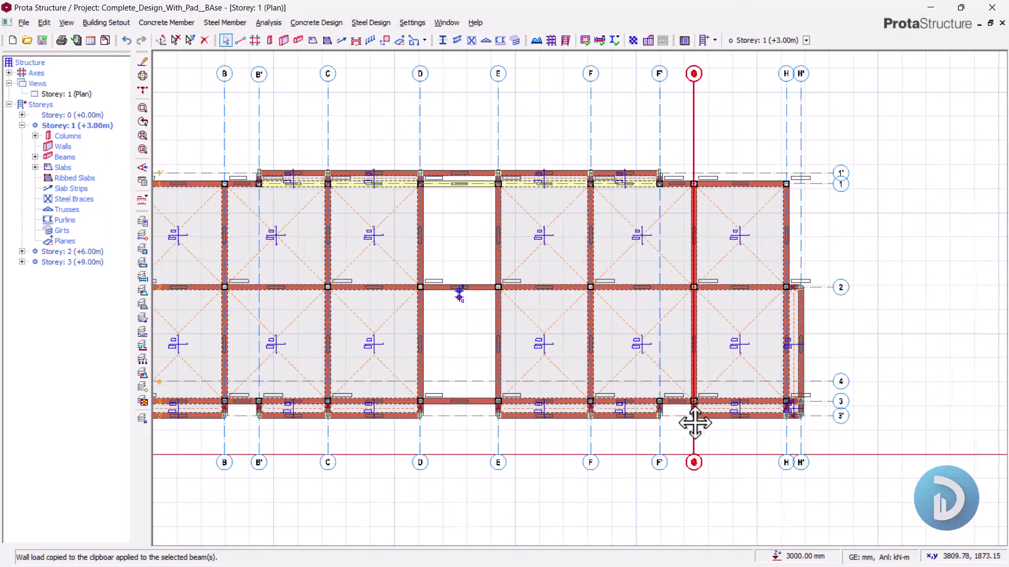
scroll(788, 404, up, 8)
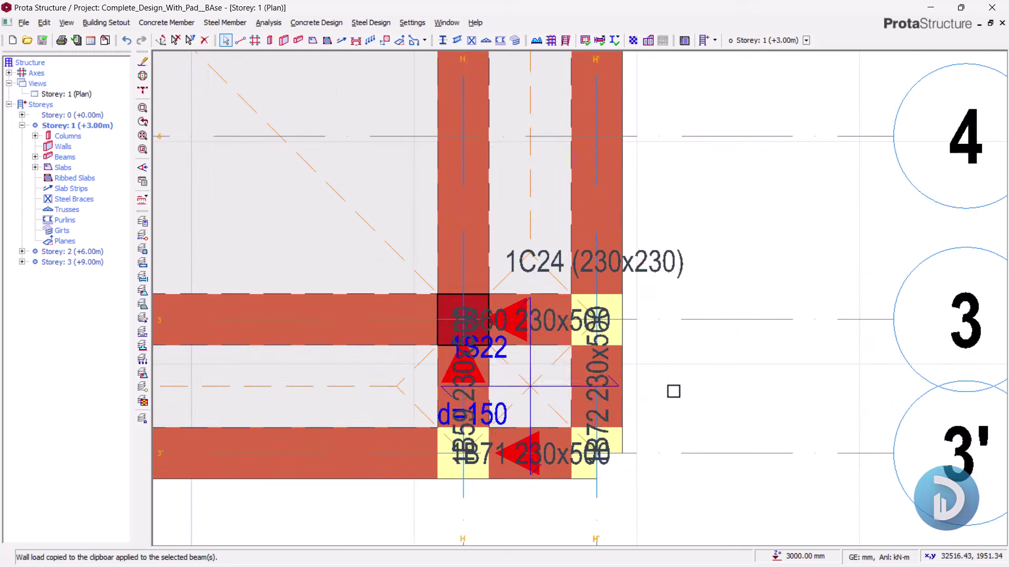
click(496, 352)
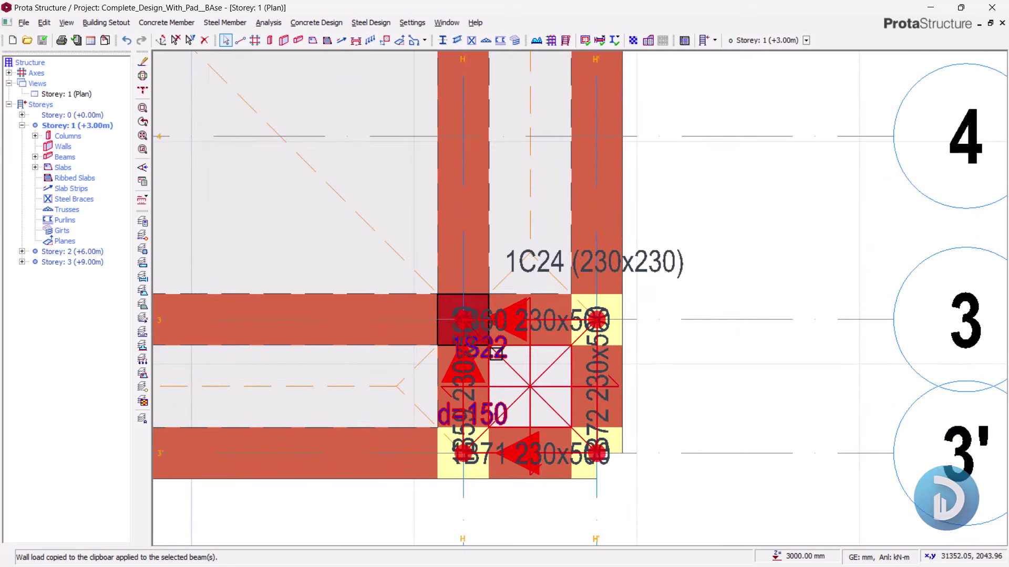
scroll(735, 355, down, 6)
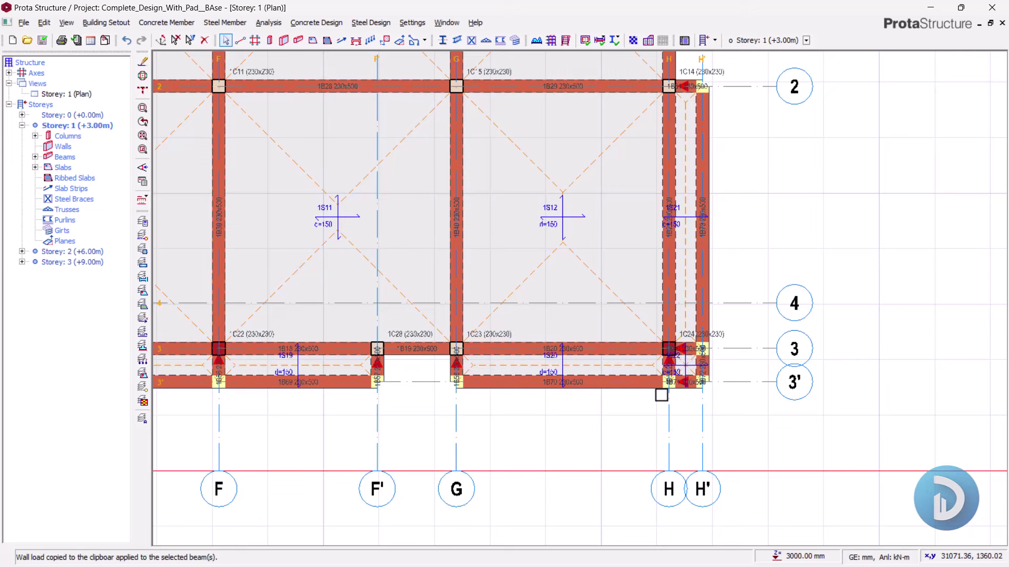
scroll(662, 395, down, 5)
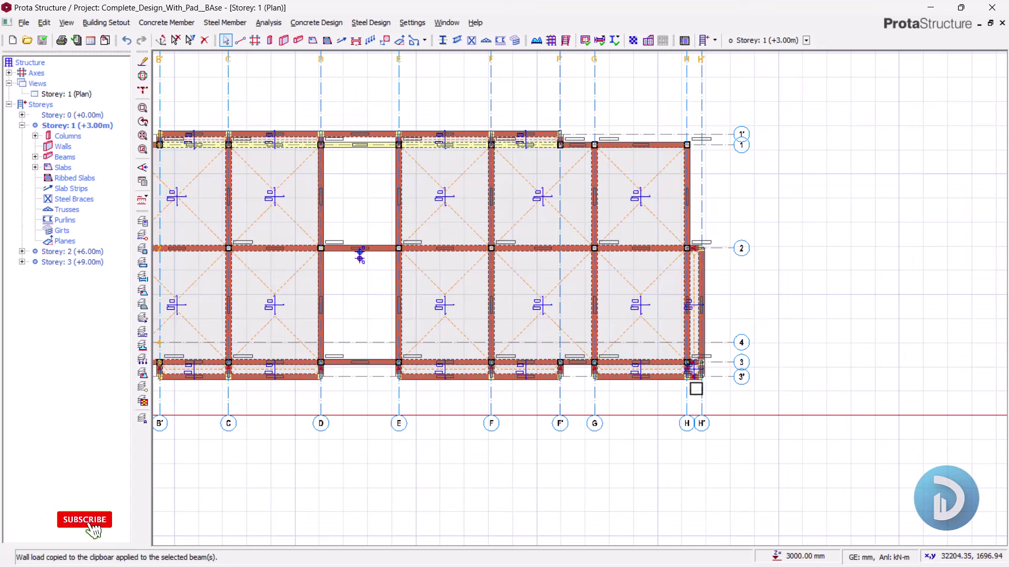
Step: Look over the whole Storey 1 plan, make Storey 2 (+6.00m) active again and examine its slab layout
scroll(693, 390, up, 3)
scroll(765, 412, down, 2)
middle_drag(471, 383, 678, 387)
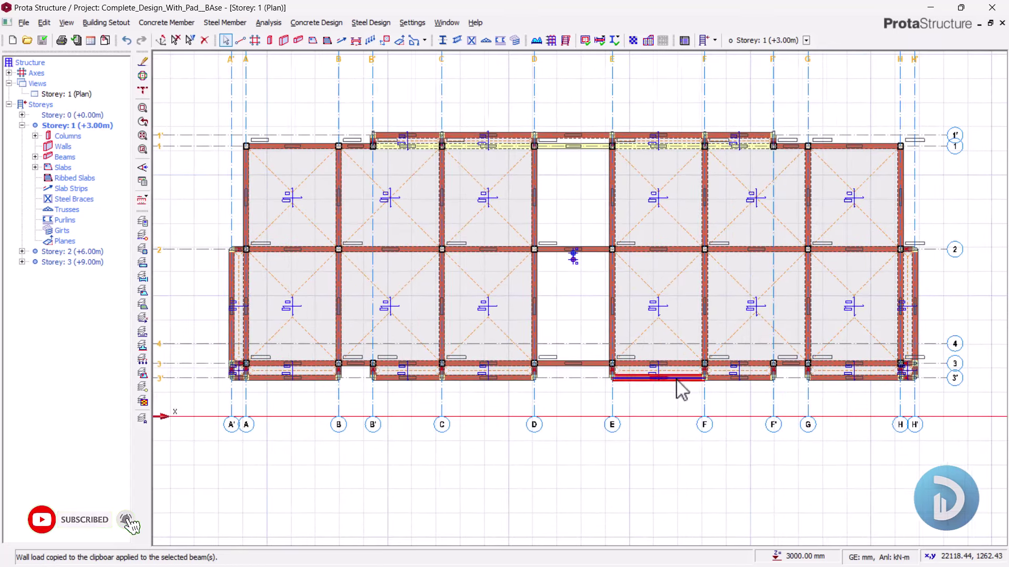
middle_drag(421, 322, 531, 329)
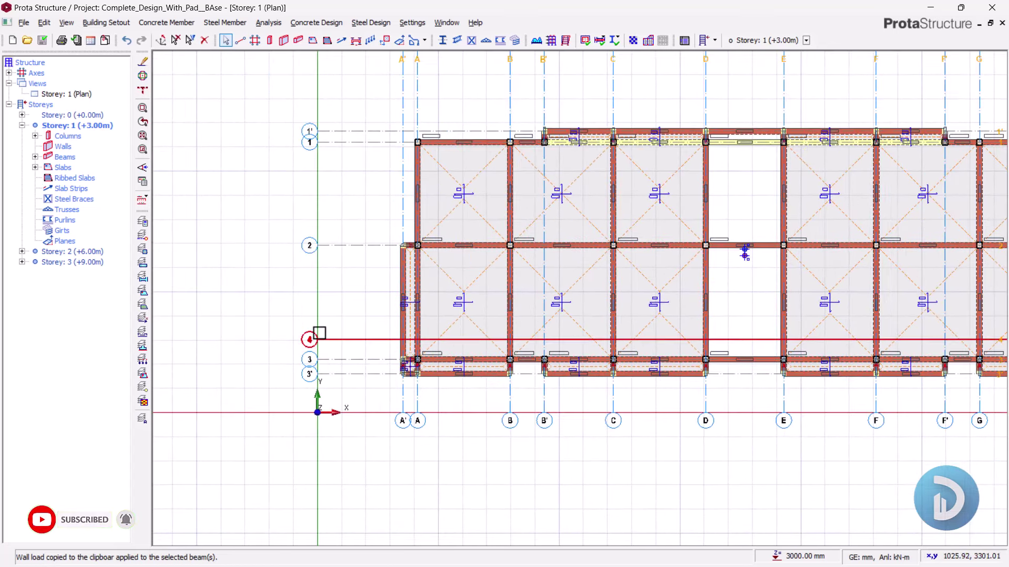
right_click(76, 94)
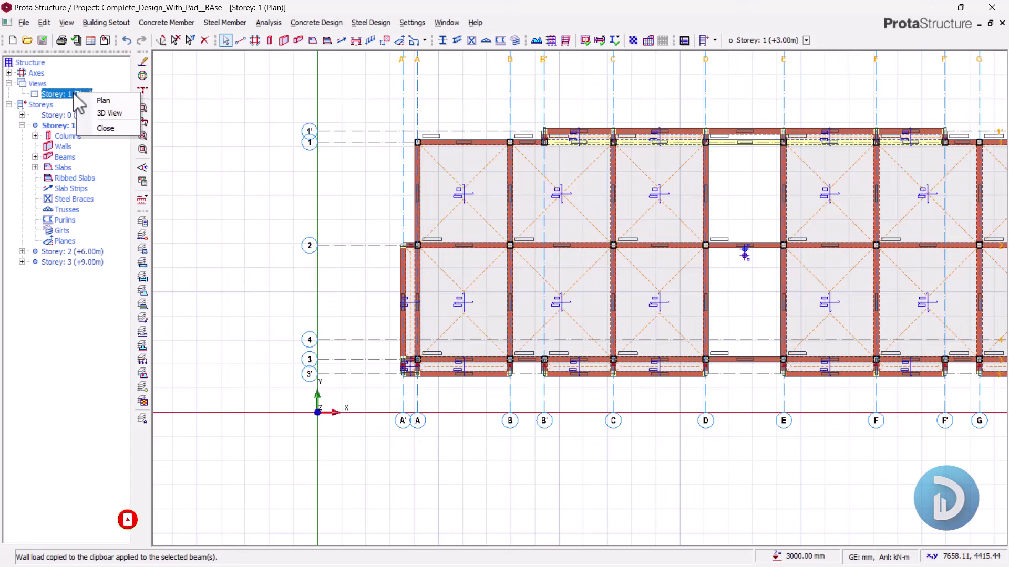
click(68, 116)
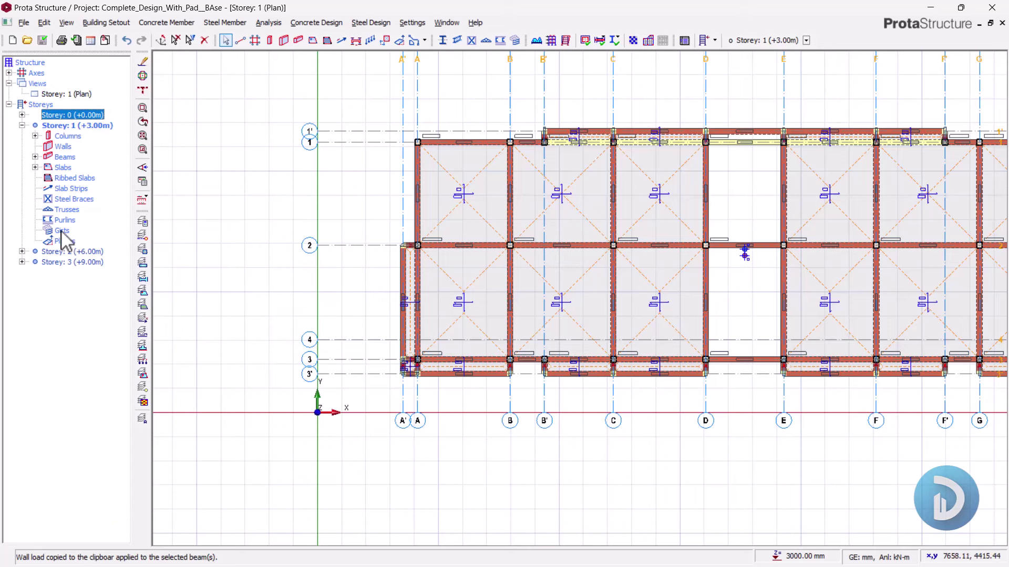
double_click(74, 252)
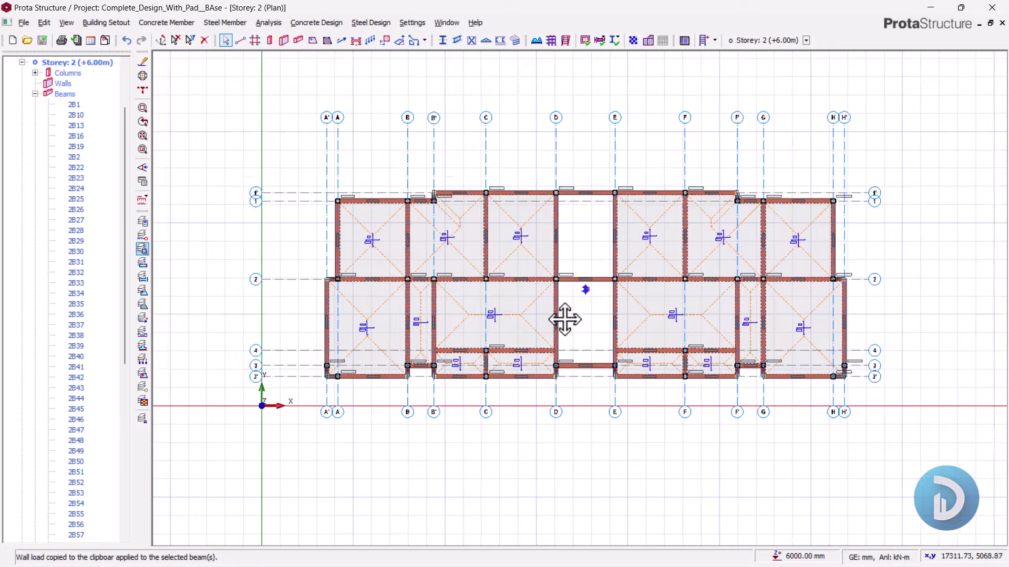
scroll(539, 326, up, 3)
middle_drag(494, 322, 522, 329)
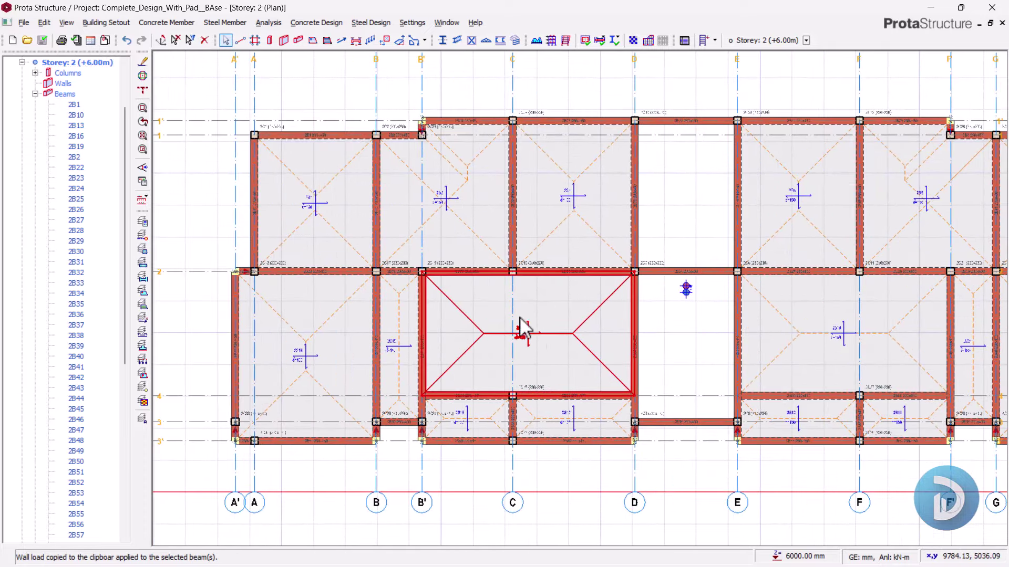
scroll(522, 329, down, 1)
scroll(397, 397, down, 1)
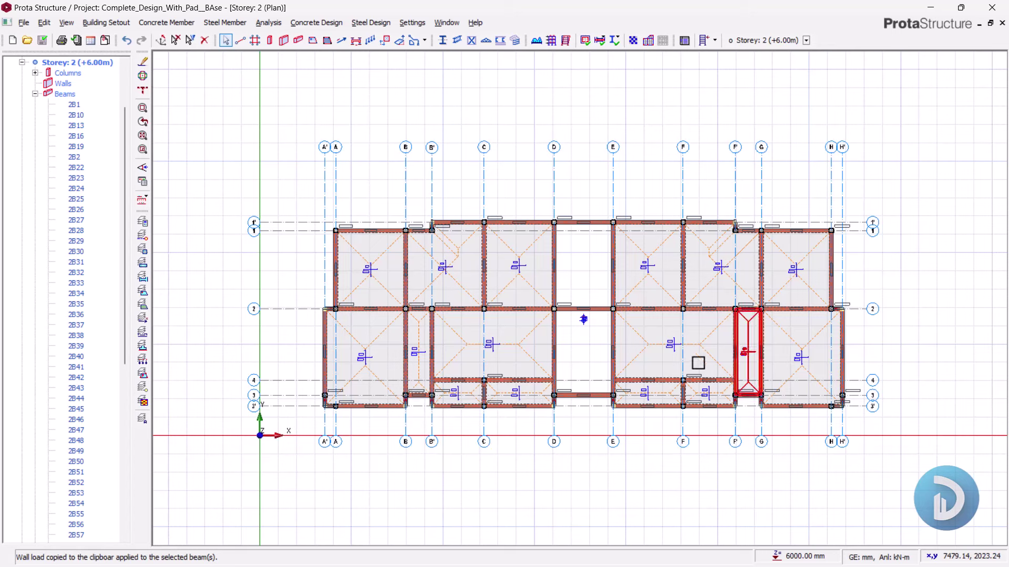
scroll(588, 329, up, 1)
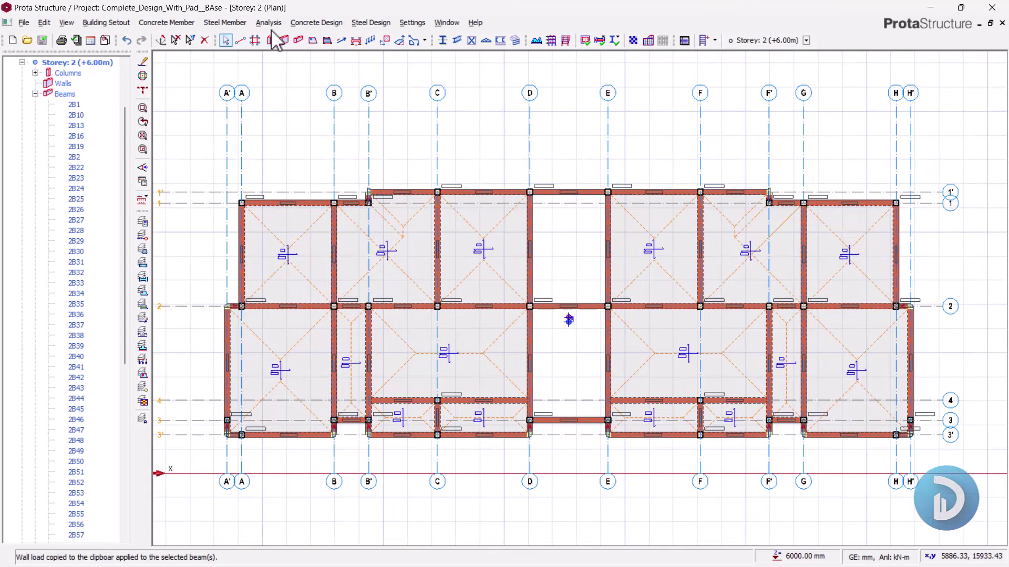
Step: Open the Building Analysis project parameters and set the allowable stress of soil to 125 kN/m2, keeping the 50000 kN/m3 subgrade coefficient
click(270, 23)
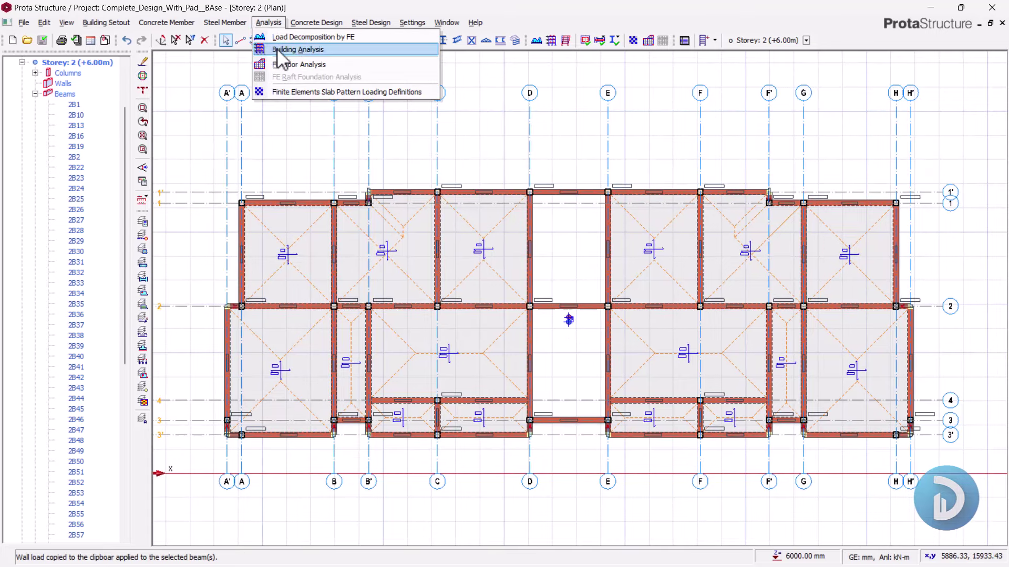
click(290, 51)
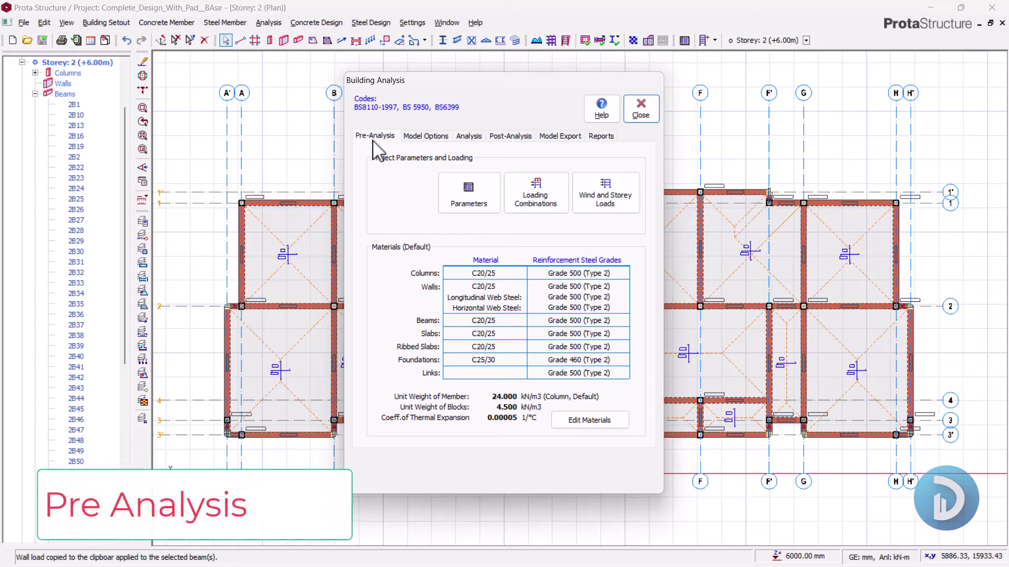
click(459, 202)
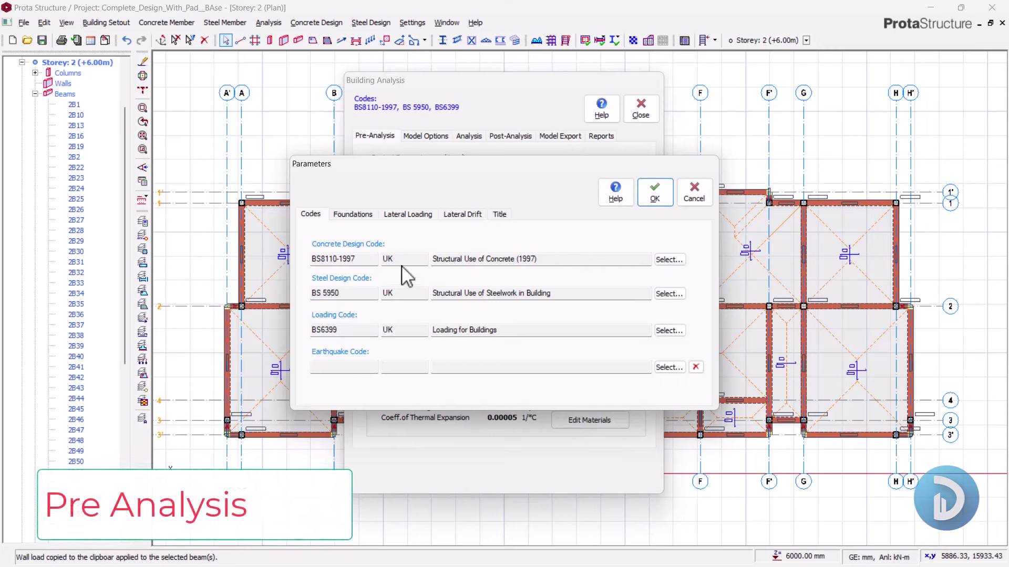
click(351, 217)
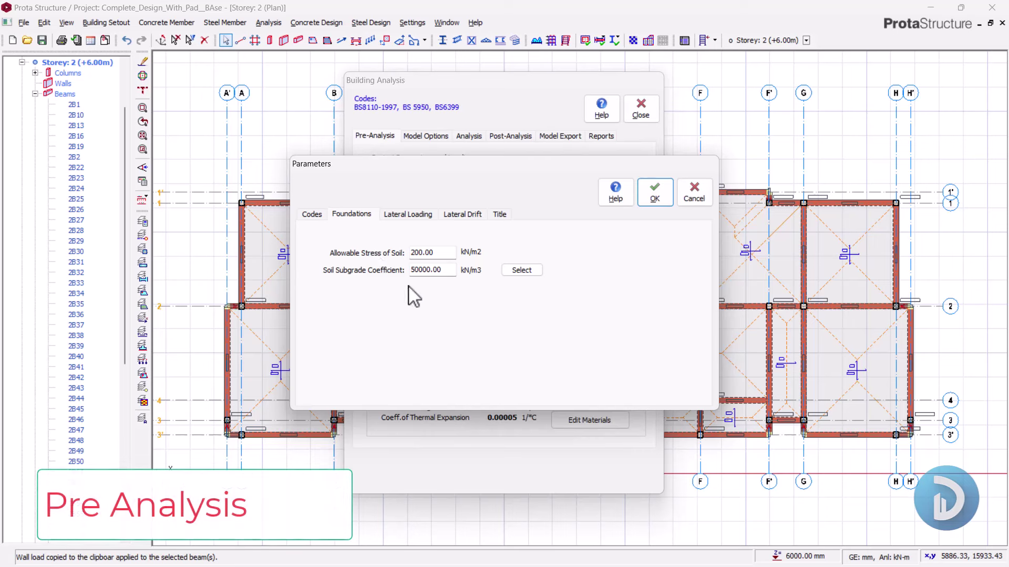
click(419, 252)
double_click(422, 252)
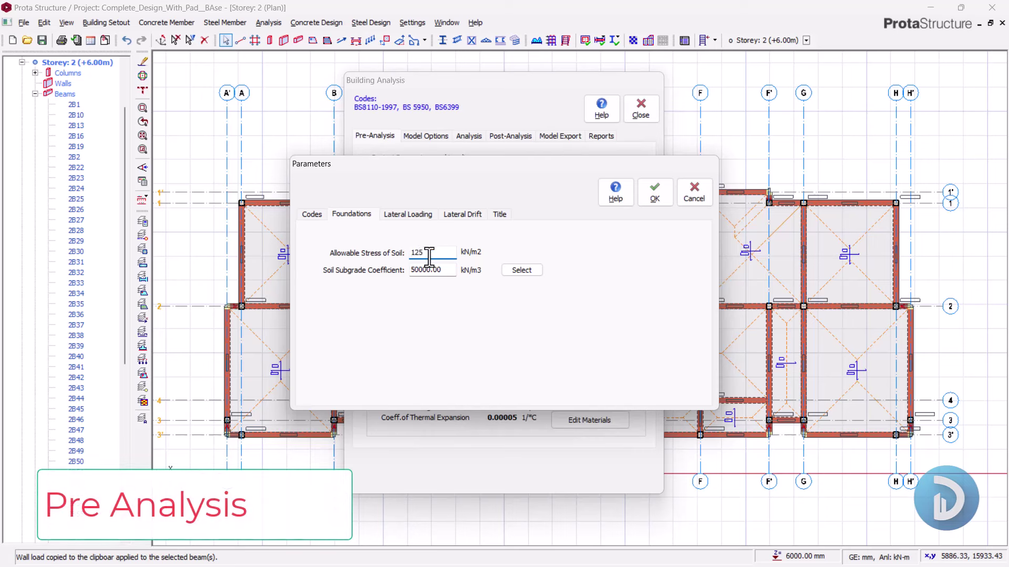
click(427, 270)
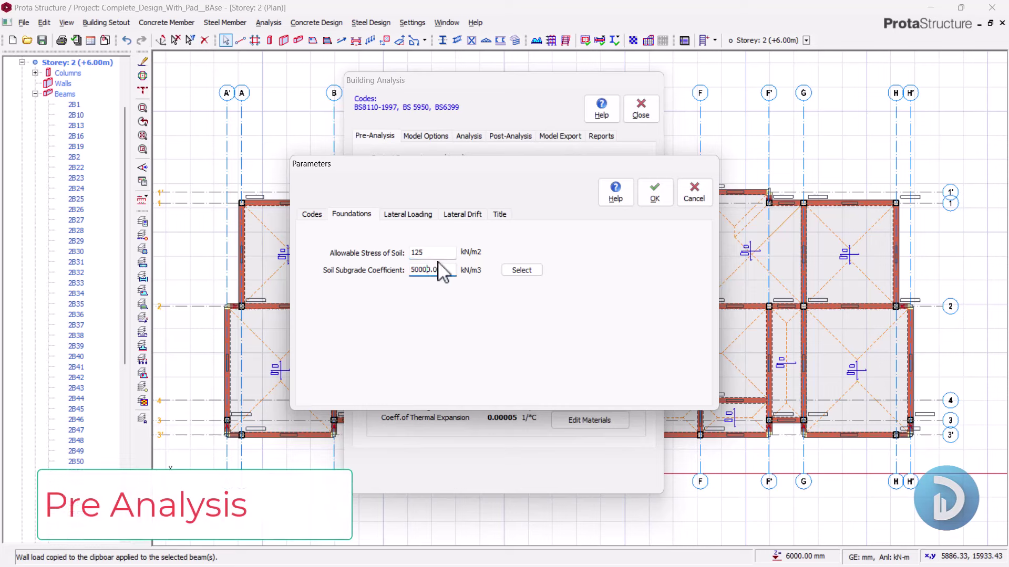
Step: Check the lateral loading and lateral drift parameters and enter the project header COMPLETE DESIGN OF G+2 WITH PAD FOUNDATION
click(399, 215)
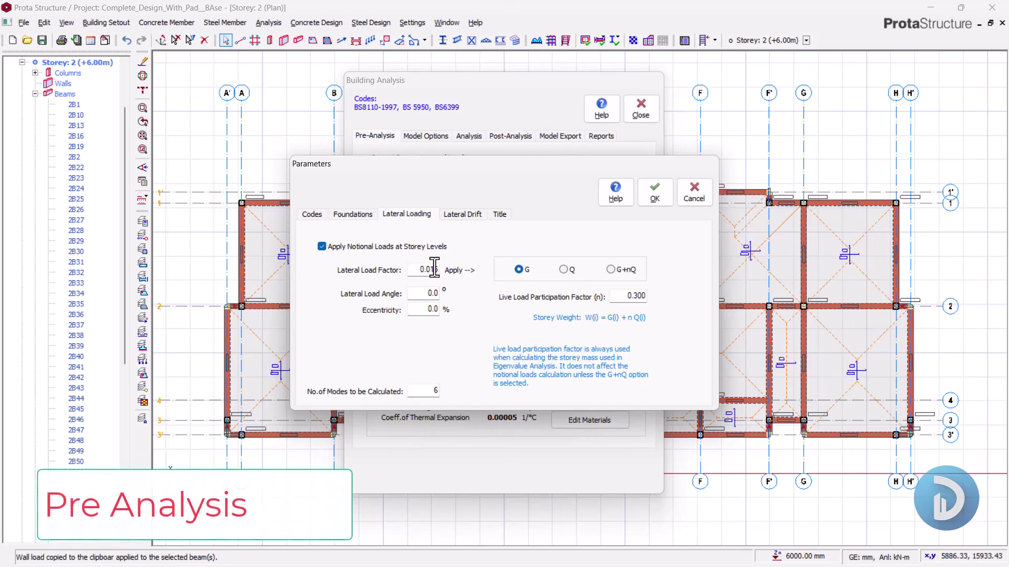
click(463, 214)
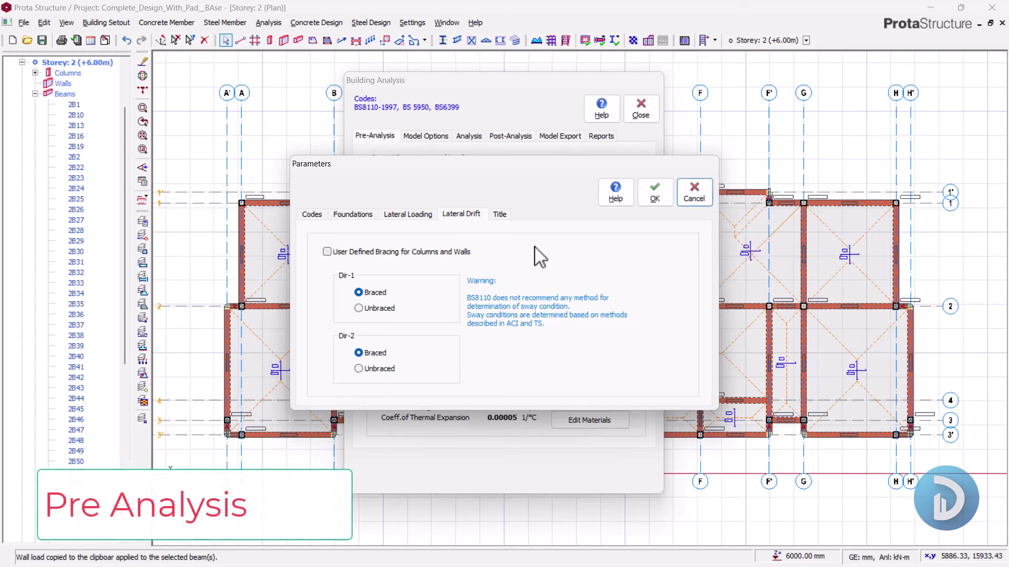
click(499, 214)
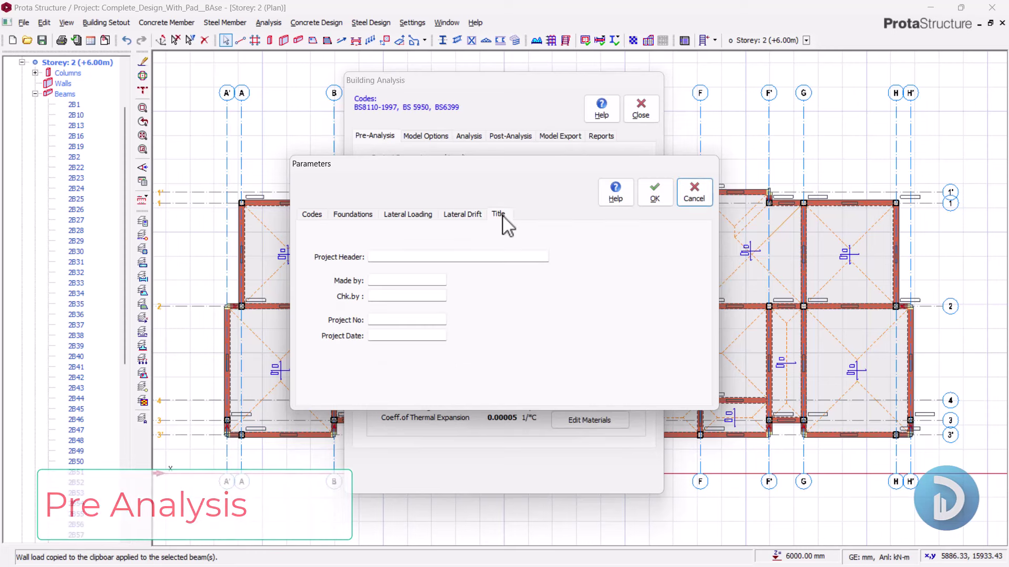
click(426, 257)
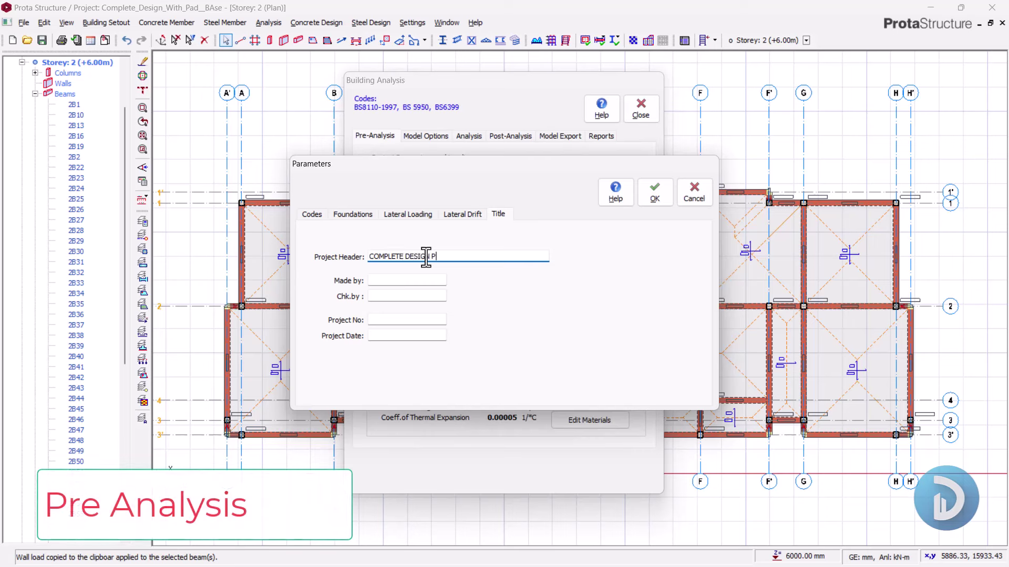
key(BackSpace)
key(BackSpace)
text(FPUNDATION)
click(502, 258)
key(BackSpace)
text(O)
Step: Fill in the maker's name and the checker's initials in the project title parameters
click(423, 278)
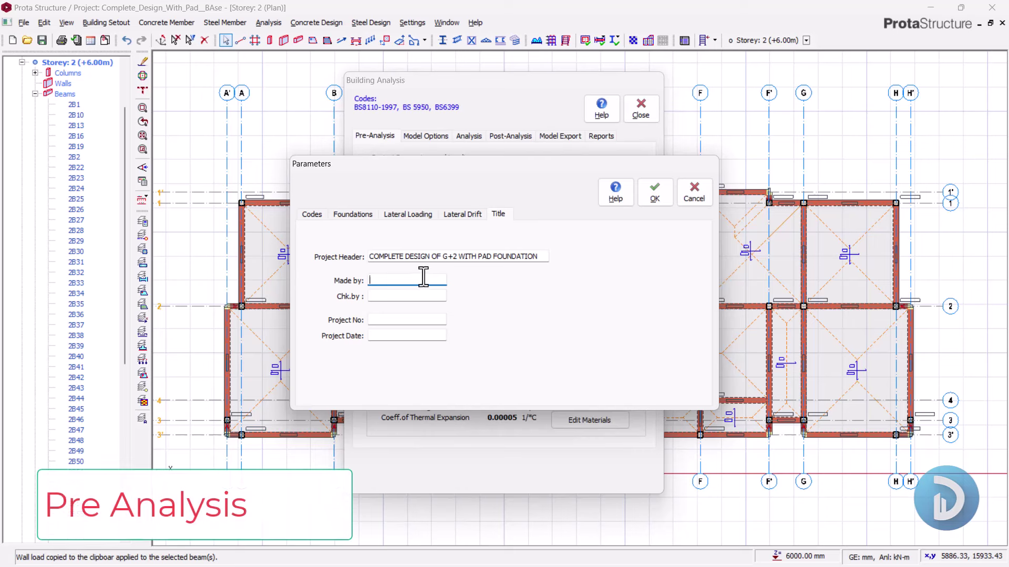
text(DUBEKE)
click(434, 296)
text(K.D)
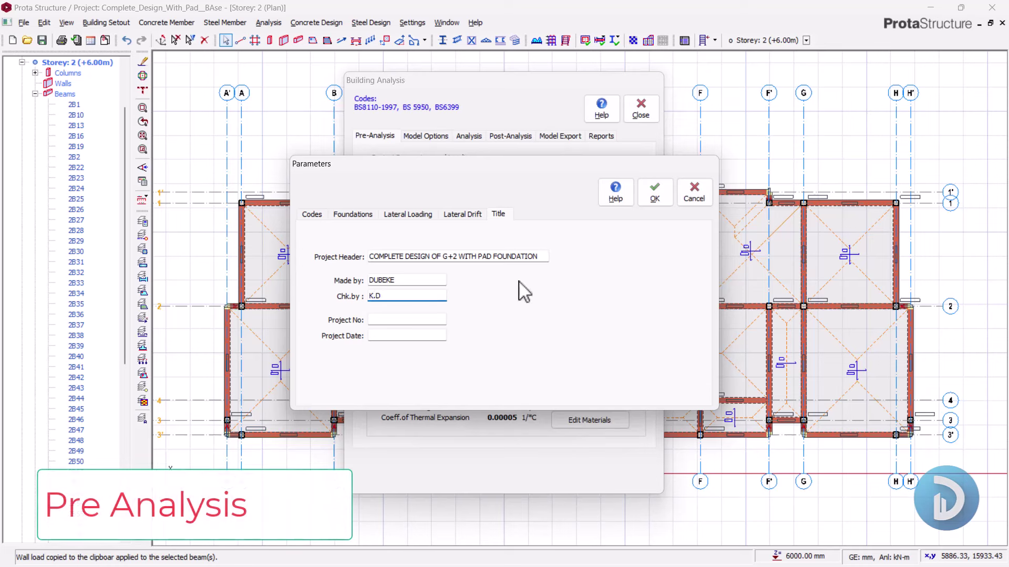
Step: Review the lateral drift, lateral loading, foundation and design code parameters once more and accept the project parameters
click(462, 215)
click(415, 214)
click(357, 214)
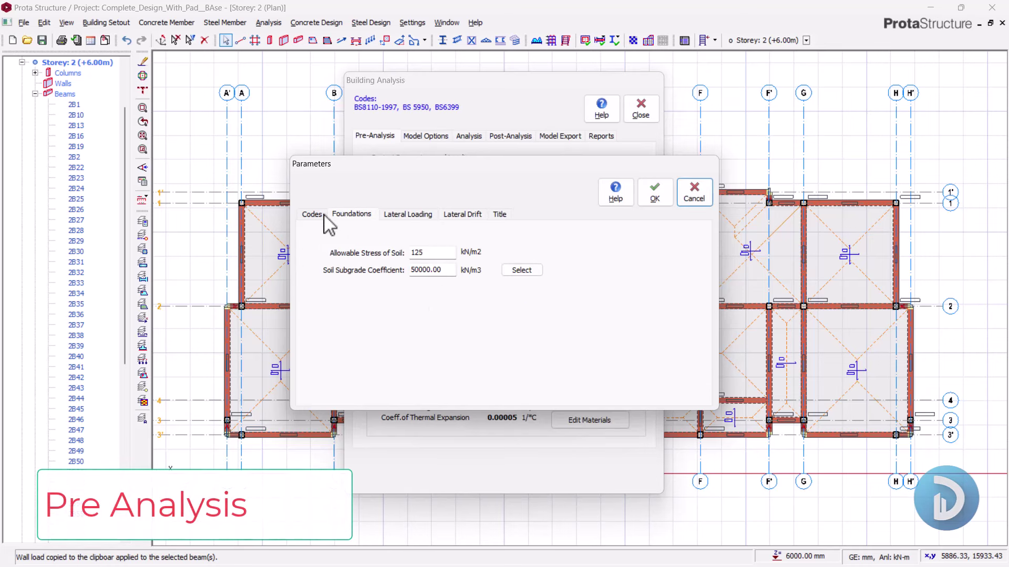
click(321, 215)
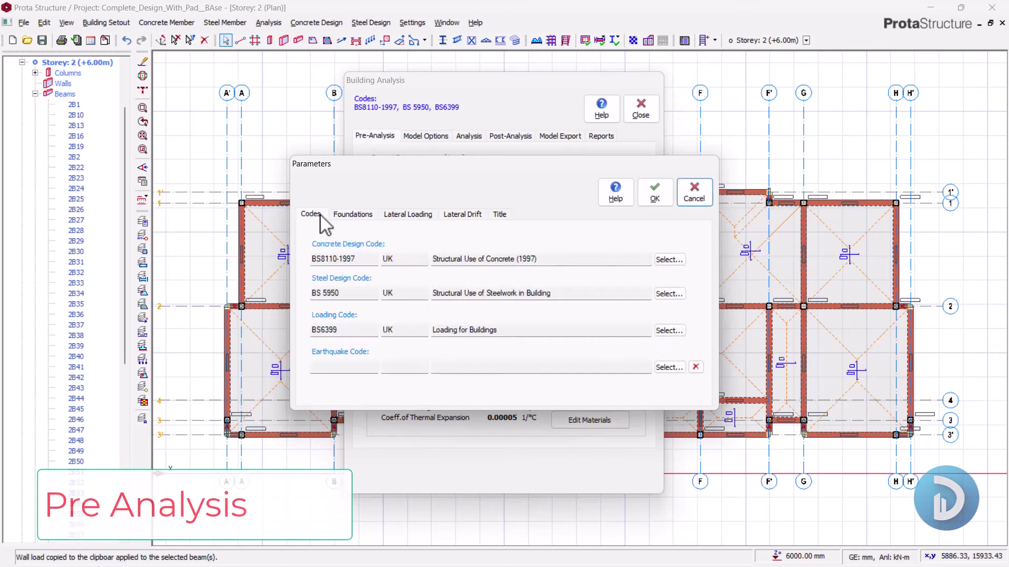
click(657, 194)
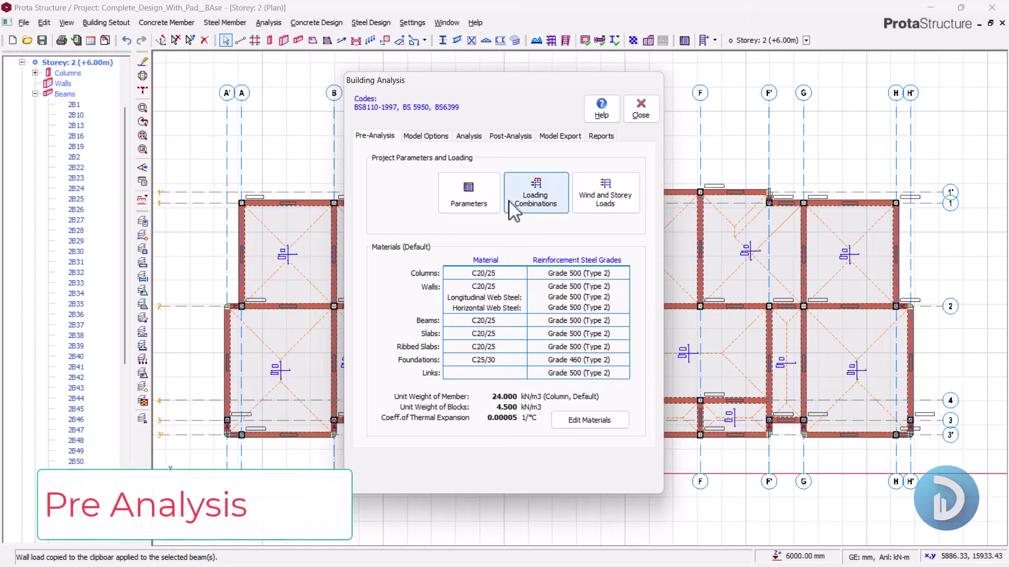
Step: Generate the load combinations automatically with maximum factors of 1.40 for G and 1.60 for Q, including notional loading
click(535, 197)
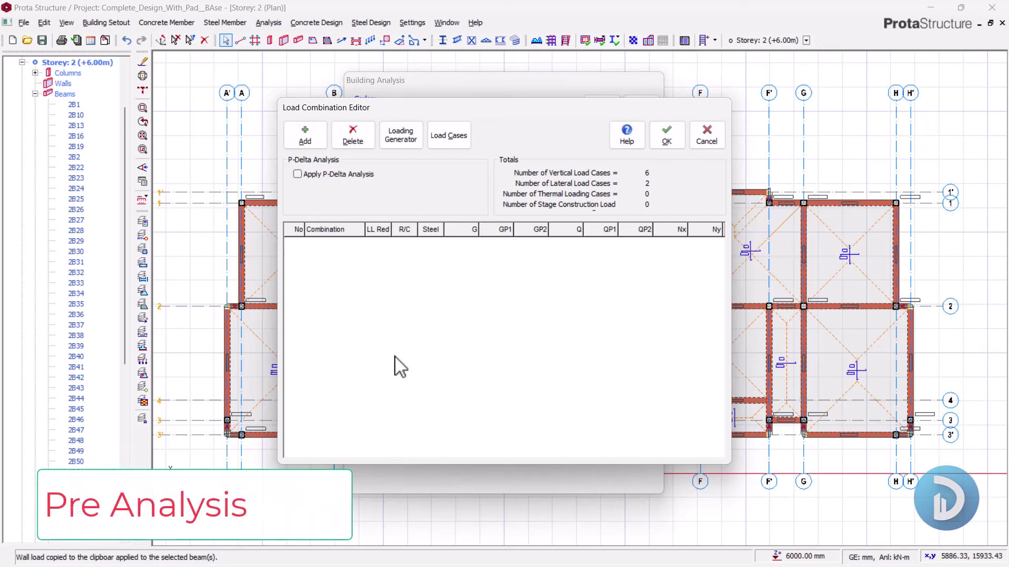
click(400, 136)
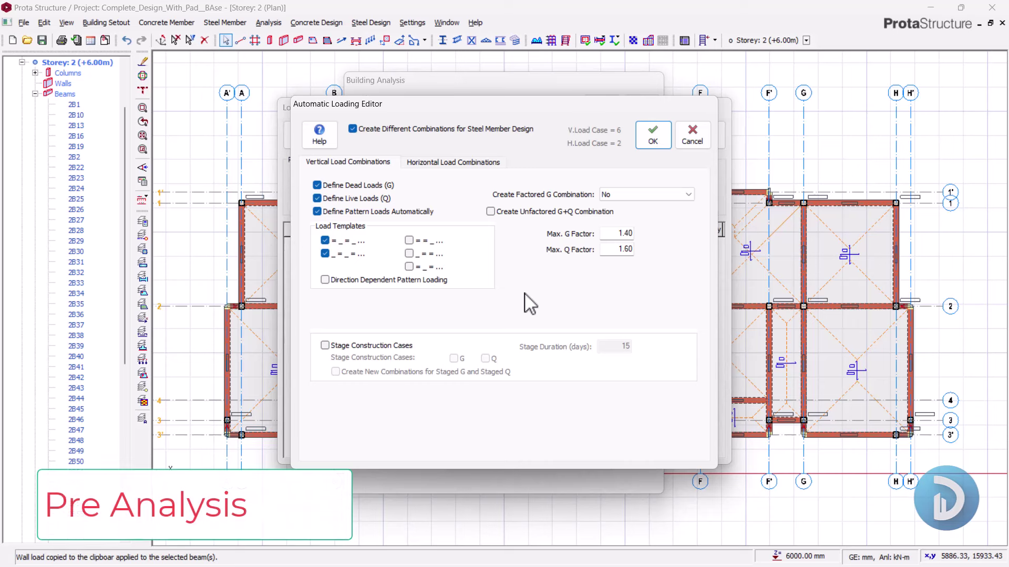
double_click(625, 233)
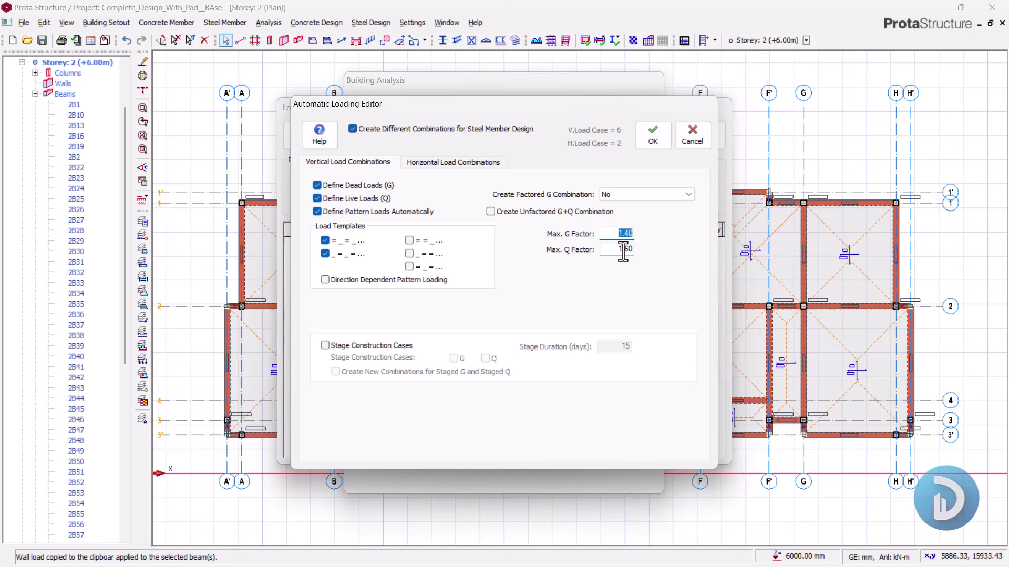
key(Tab)
click(438, 163)
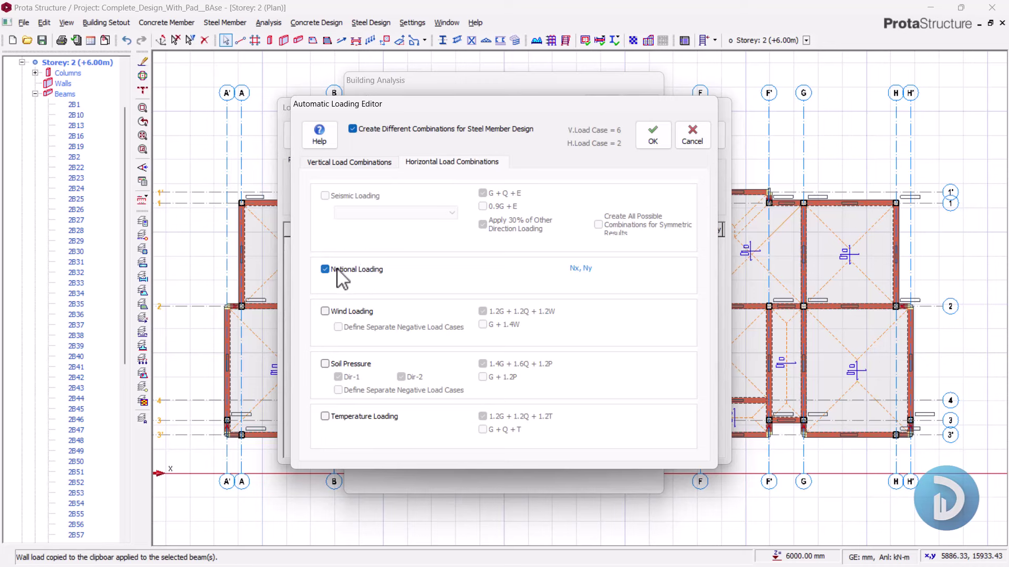
click(653, 138)
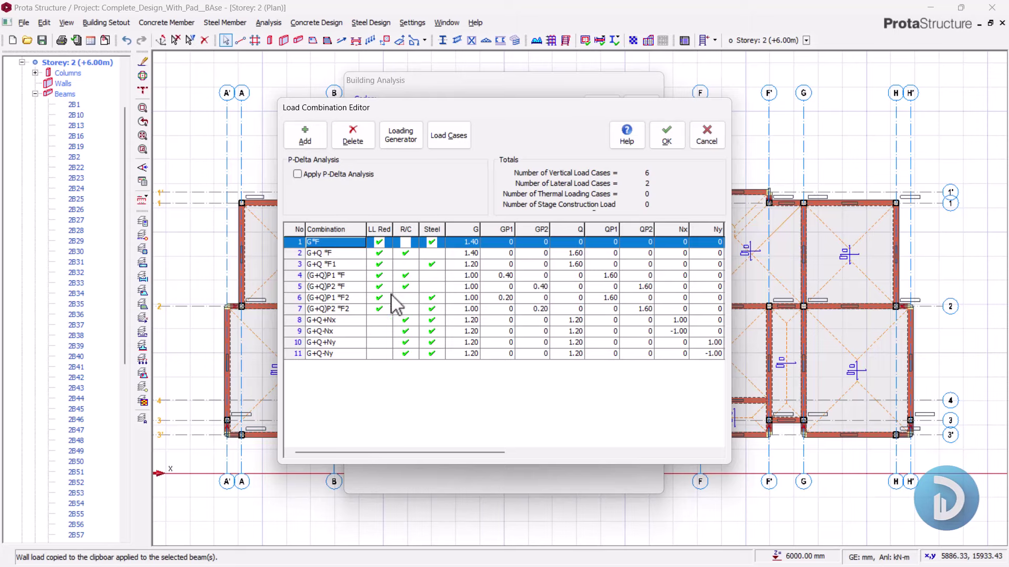
Step: Inspect the list of load cases without changing it and accept the generated load combinations
click(452, 137)
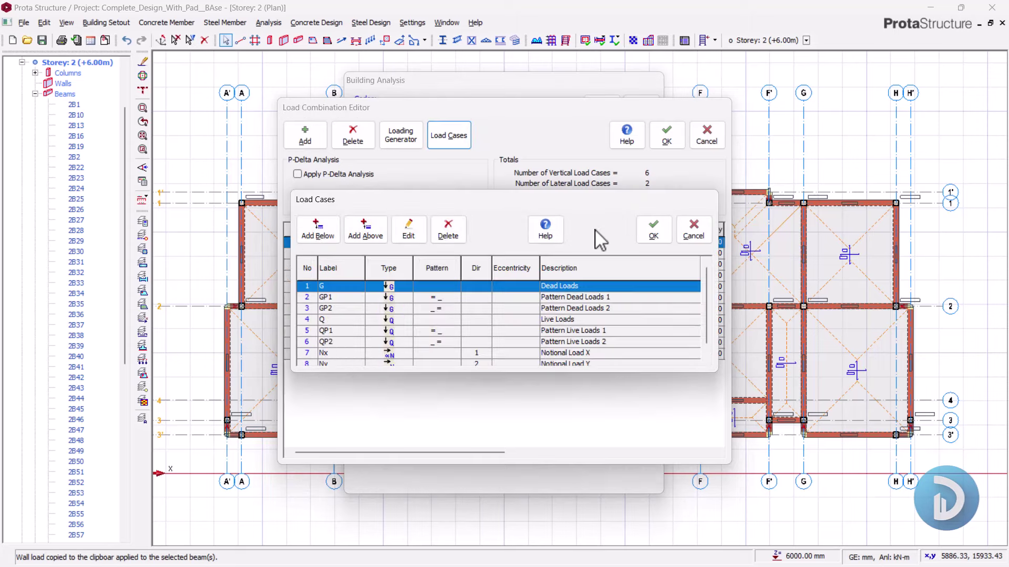
click(693, 232)
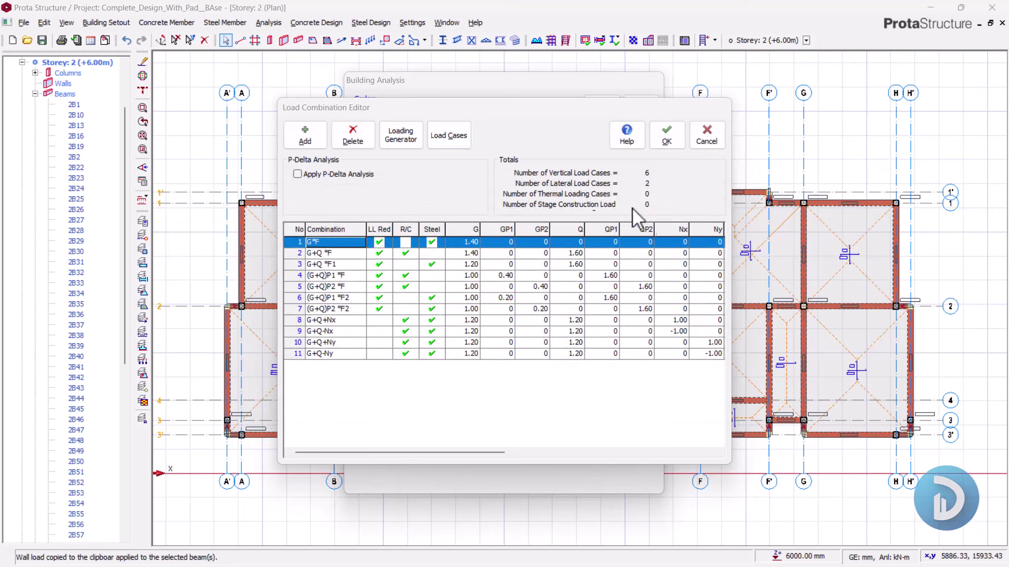
click(669, 138)
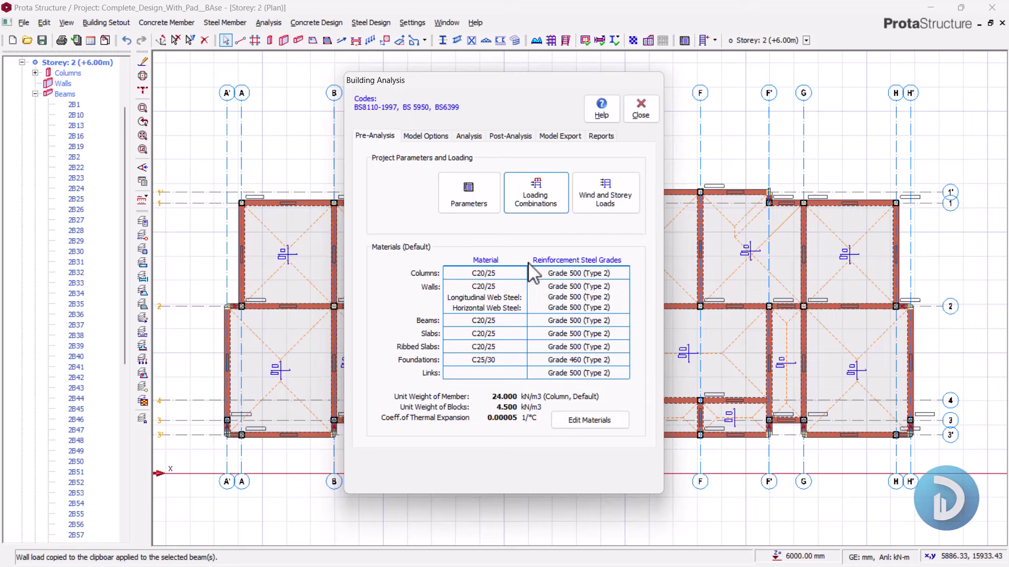
Step: Set the default concrete of the columns to C25/30 and apply it to all members of this material class
click(597, 421)
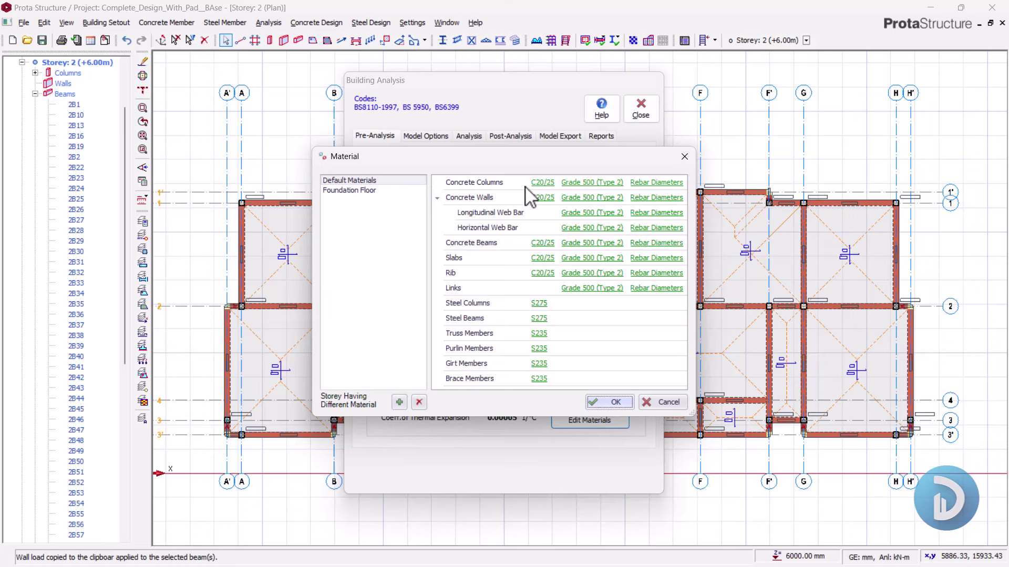
click(543, 183)
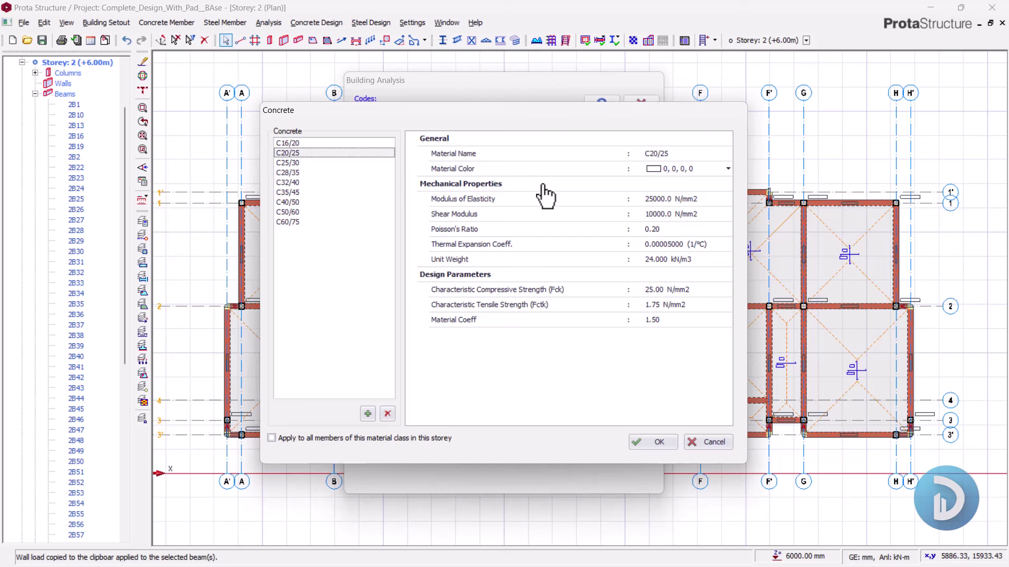
click(293, 164)
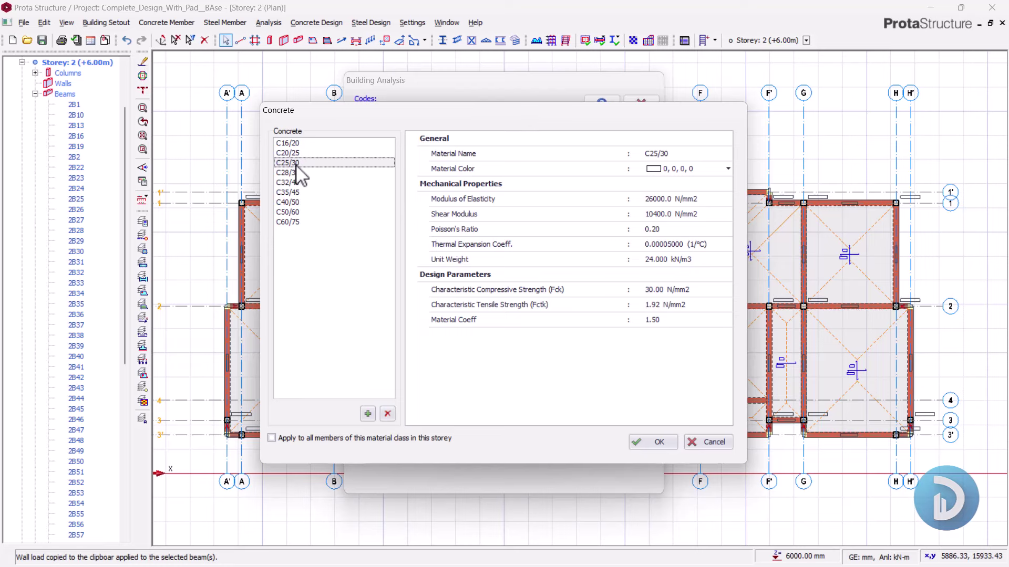
click(645, 442)
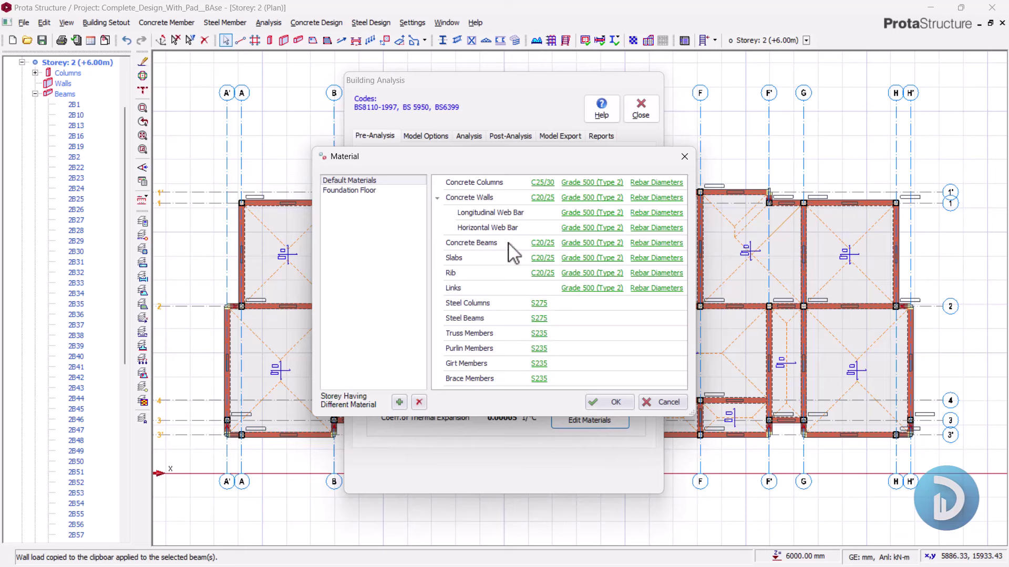
click(542, 183)
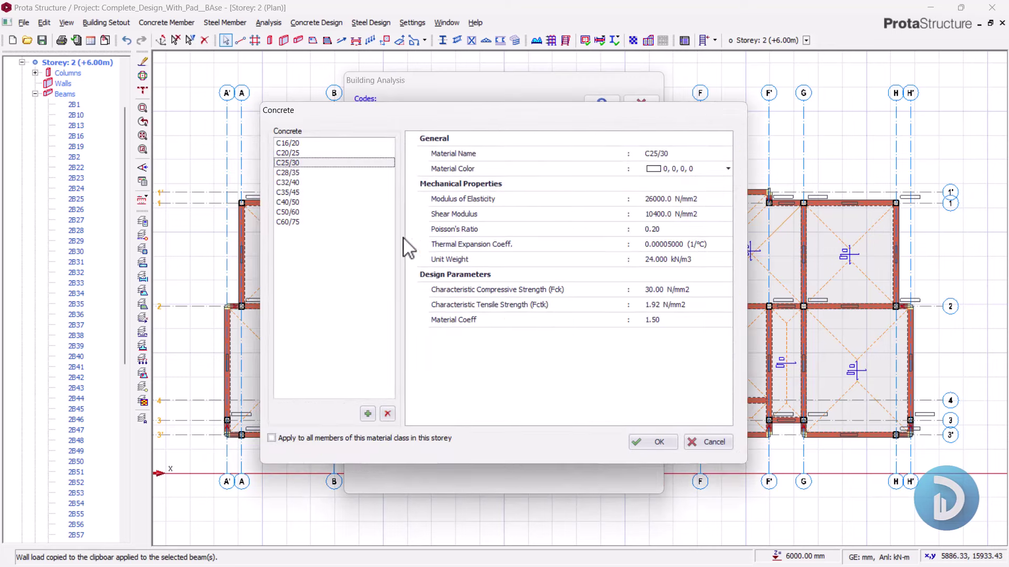
click(307, 440)
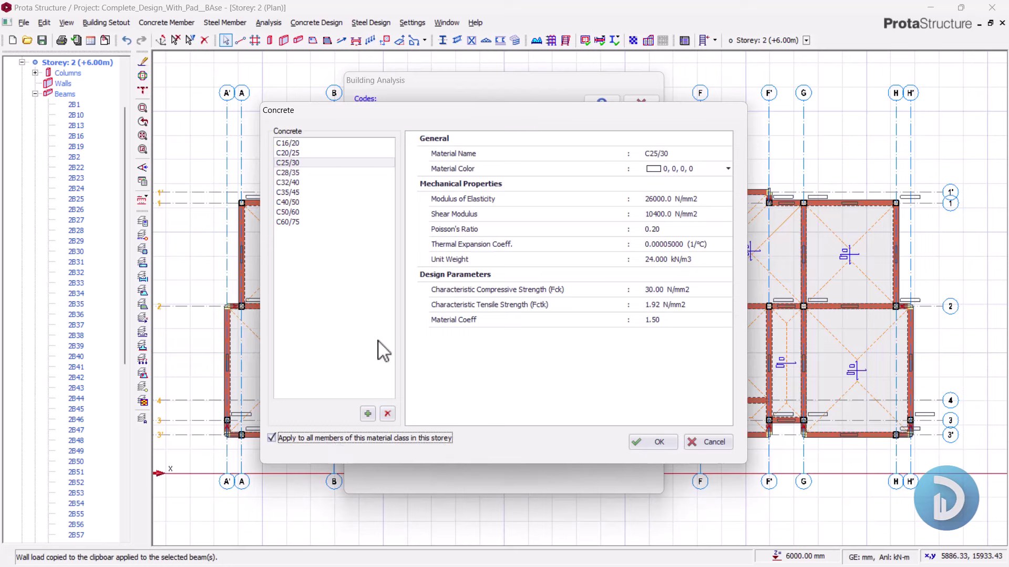
click(652, 443)
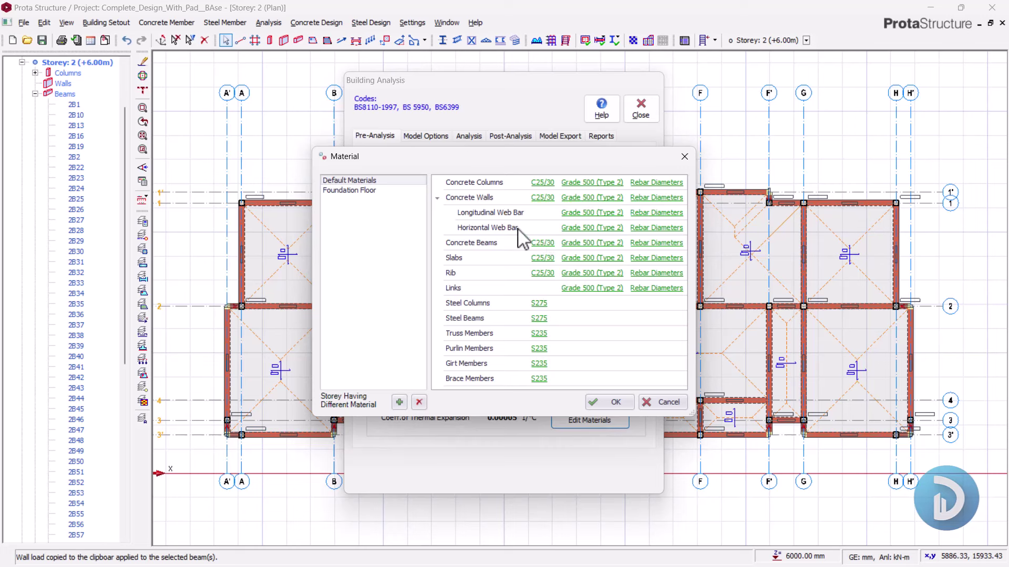
Step: Set the default reinforcement steel of the concrete columns to Grade 460 (Type 2)
click(596, 182)
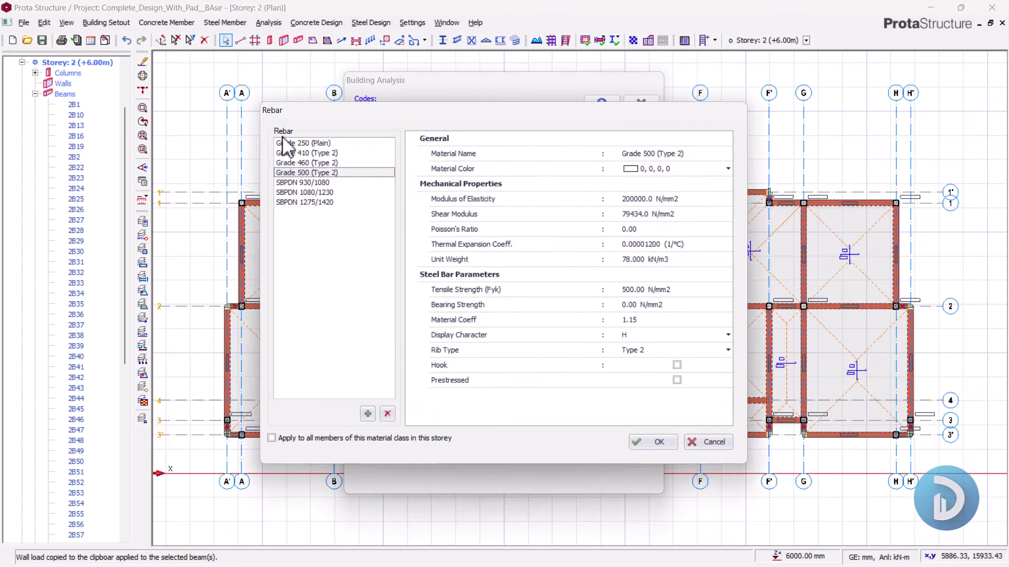
click(290, 164)
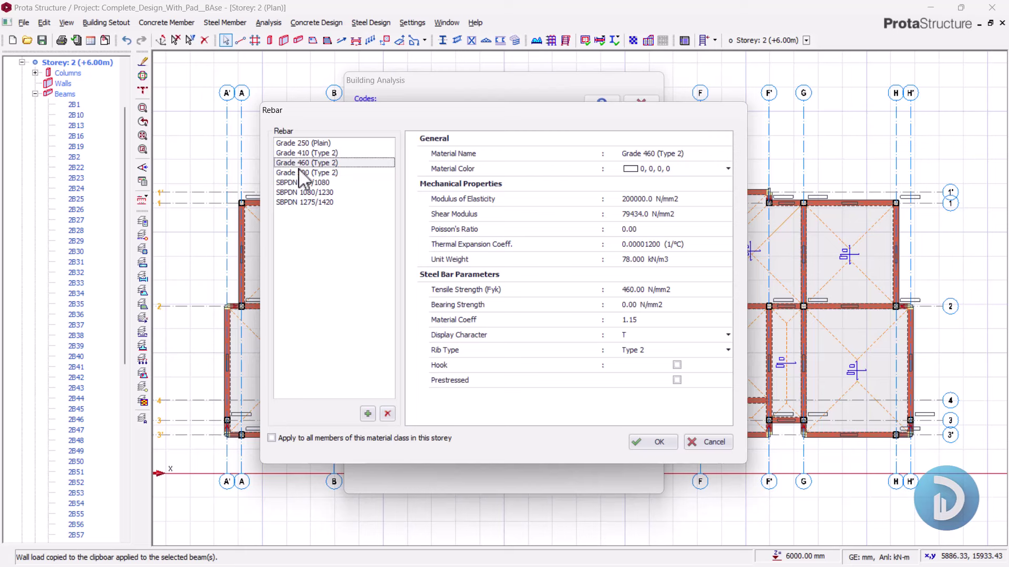
click(651, 440)
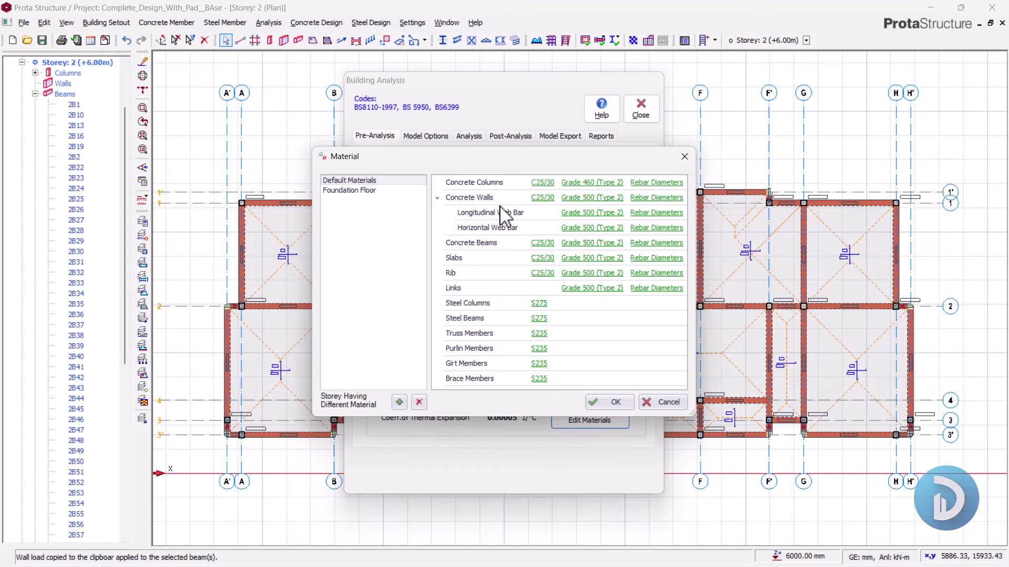
Step: Restrict the default rebar diameters of the concrete columns to T16 and T20 only
click(656, 182)
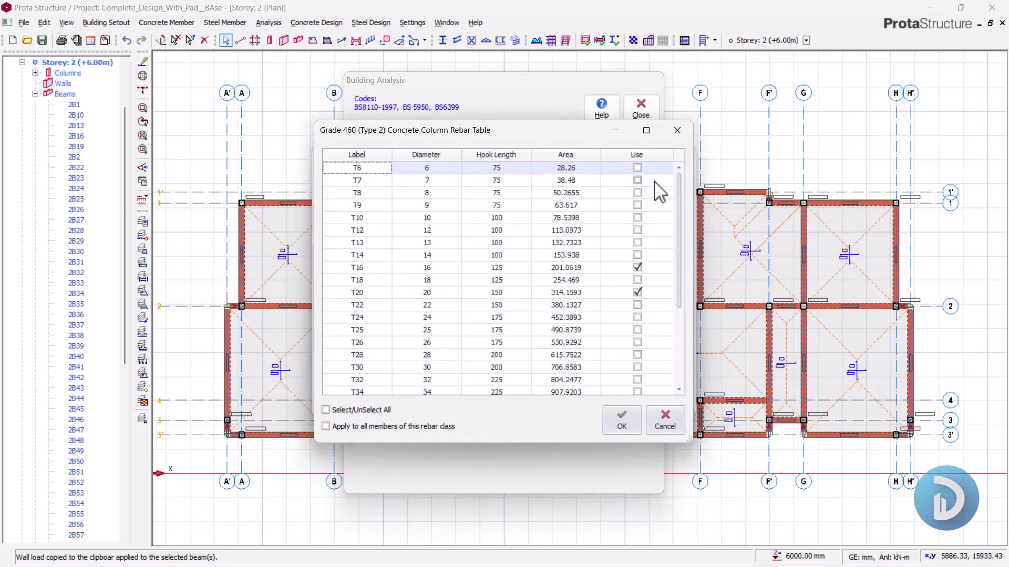
click(373, 411)
click(373, 410)
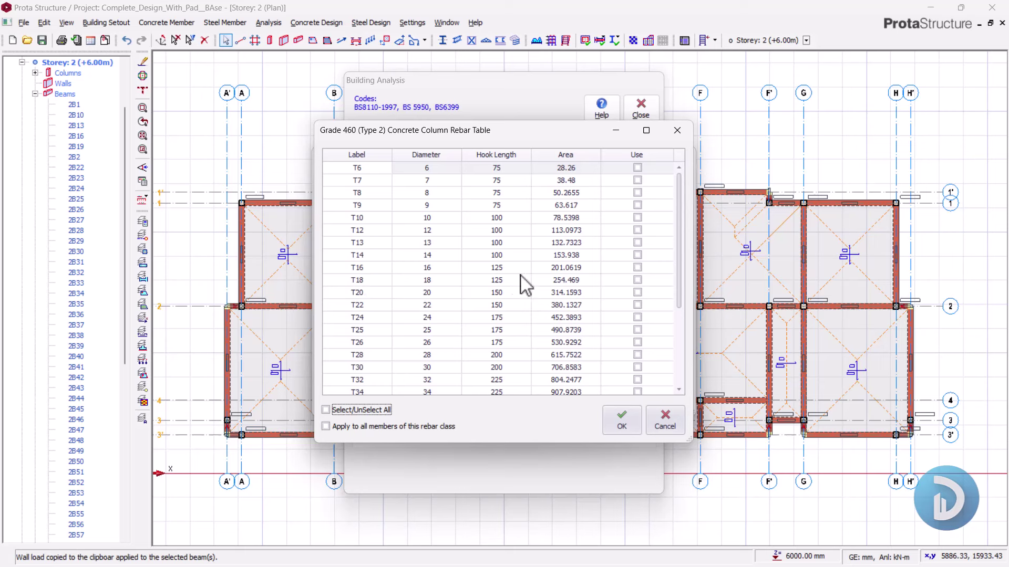
click(638, 268)
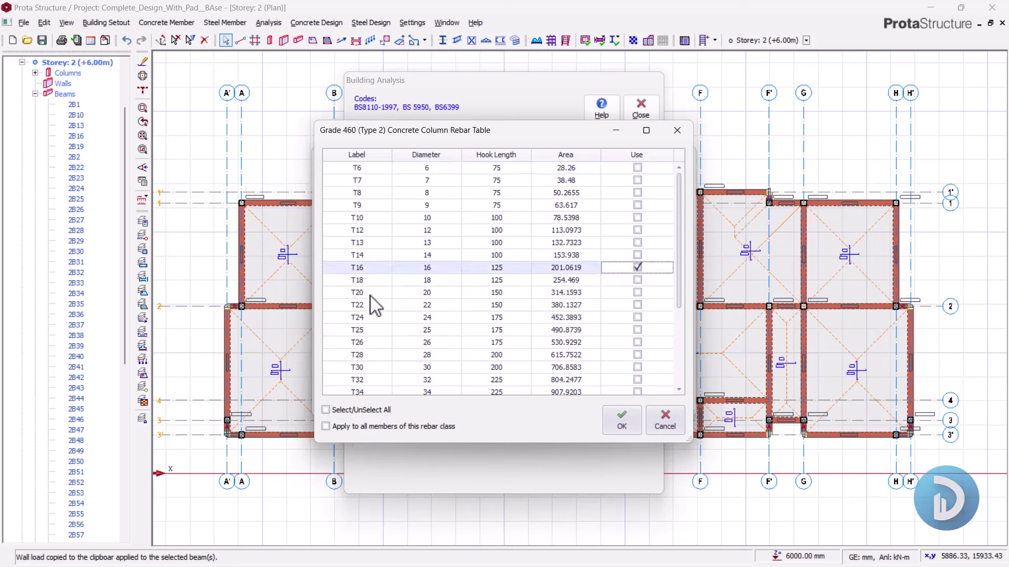
click(638, 293)
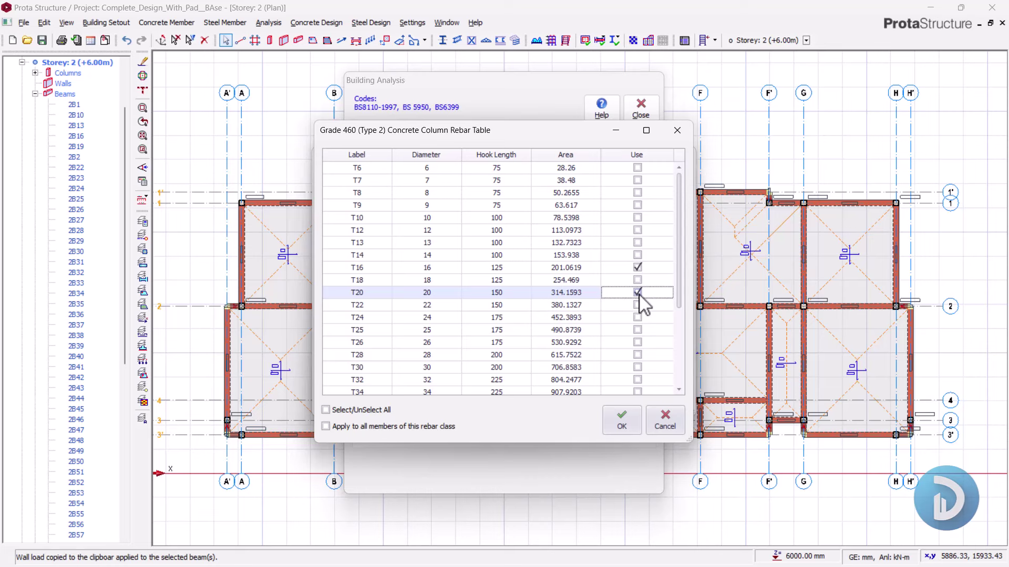
click(622, 420)
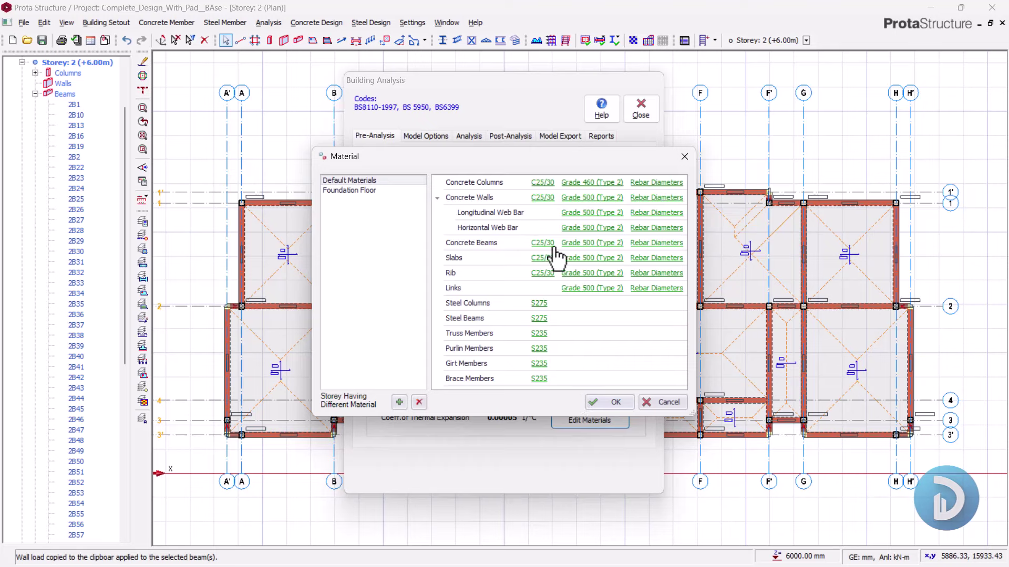
Step: Restrict the default rebar diameters of the concrete beams to H16 and H20 only
click(655, 244)
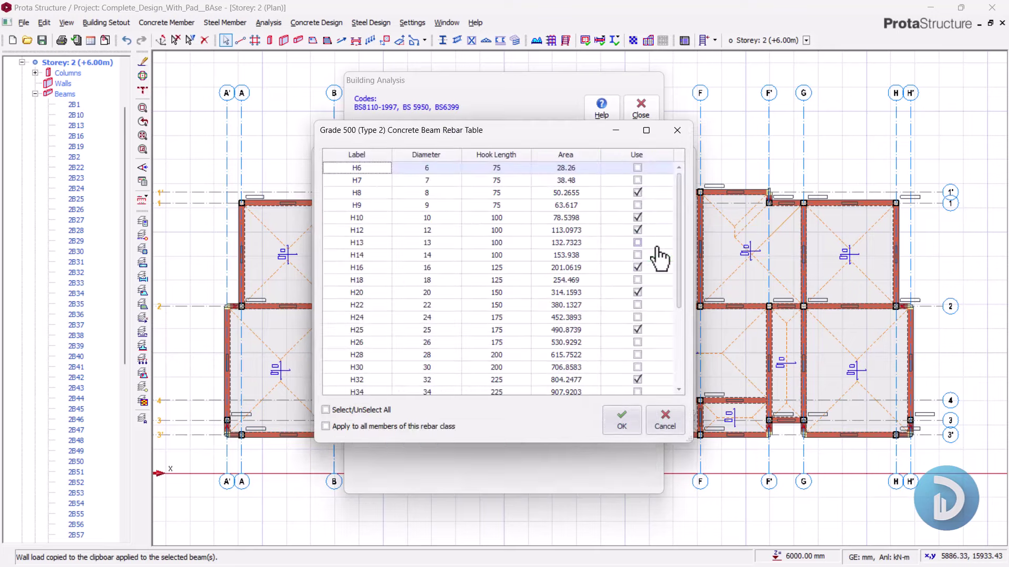
click(380, 409)
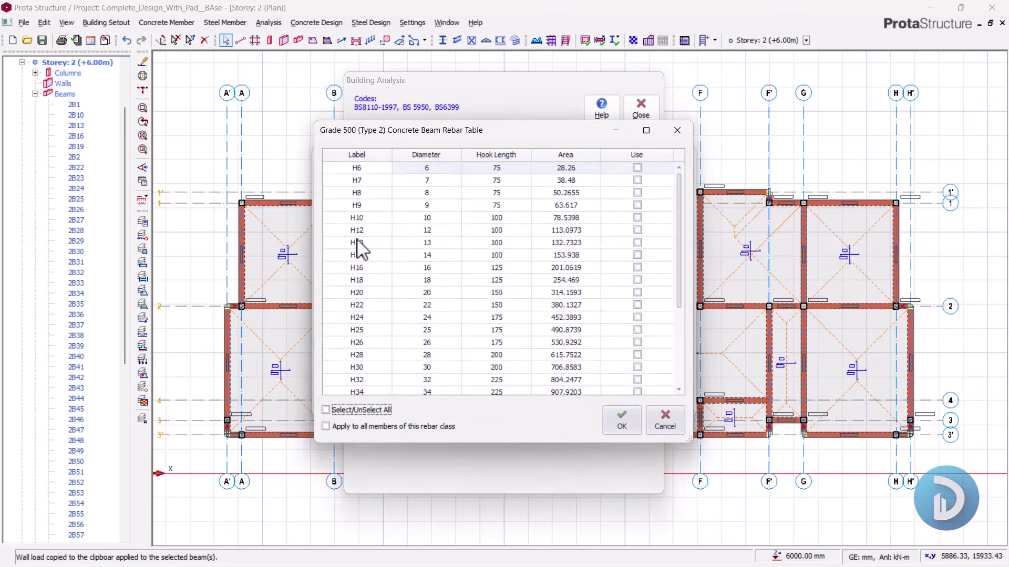
click(637, 267)
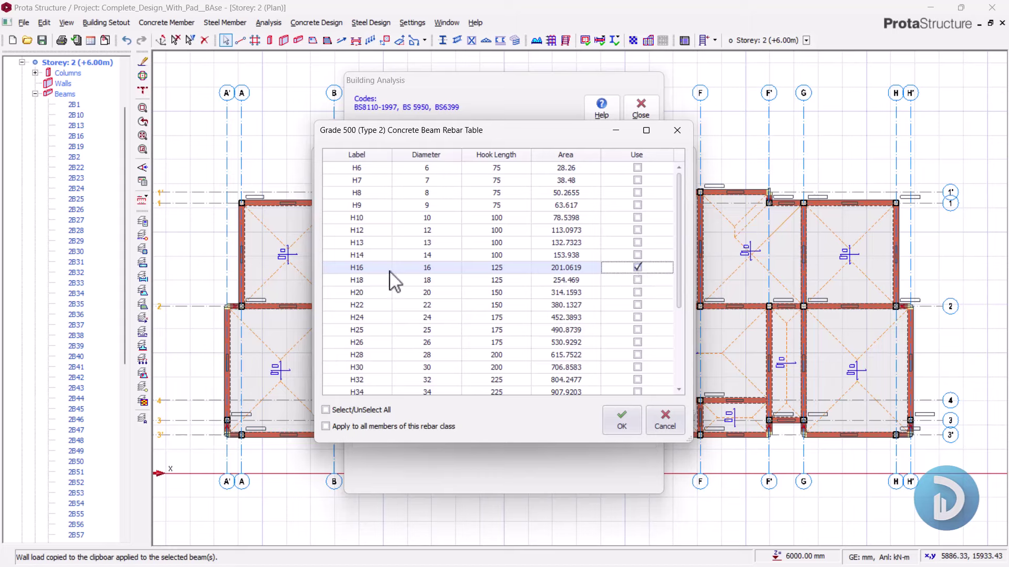
click(637, 293)
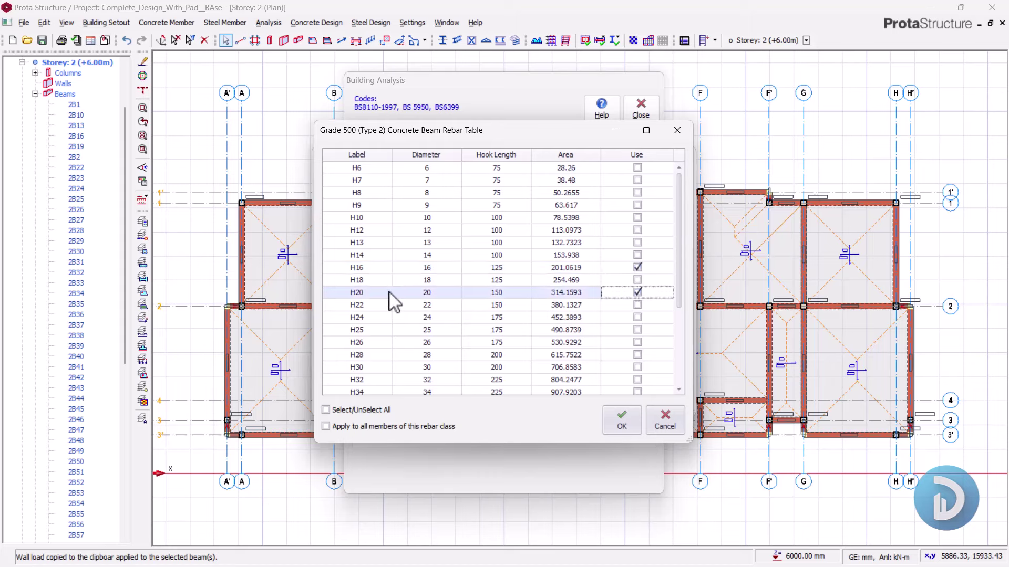
click(622, 420)
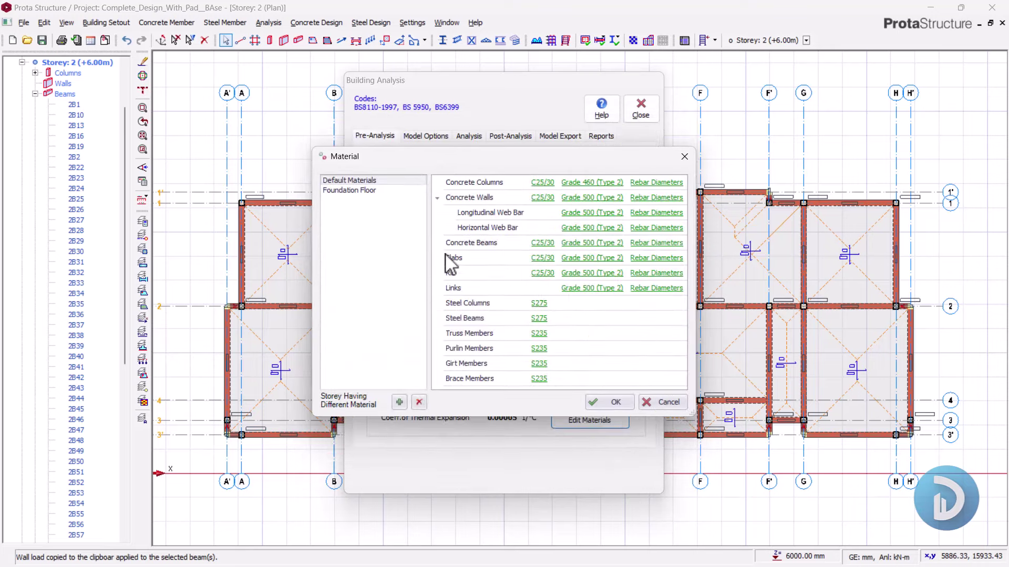
Step: Restrict the default rebar diameters of the slabs to H12 only
click(656, 260)
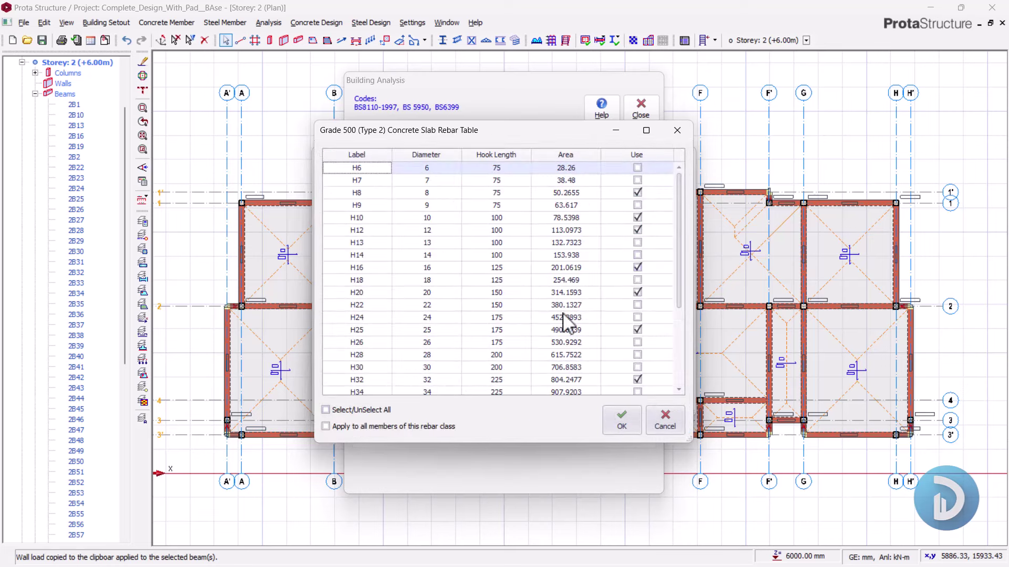
click(383, 412)
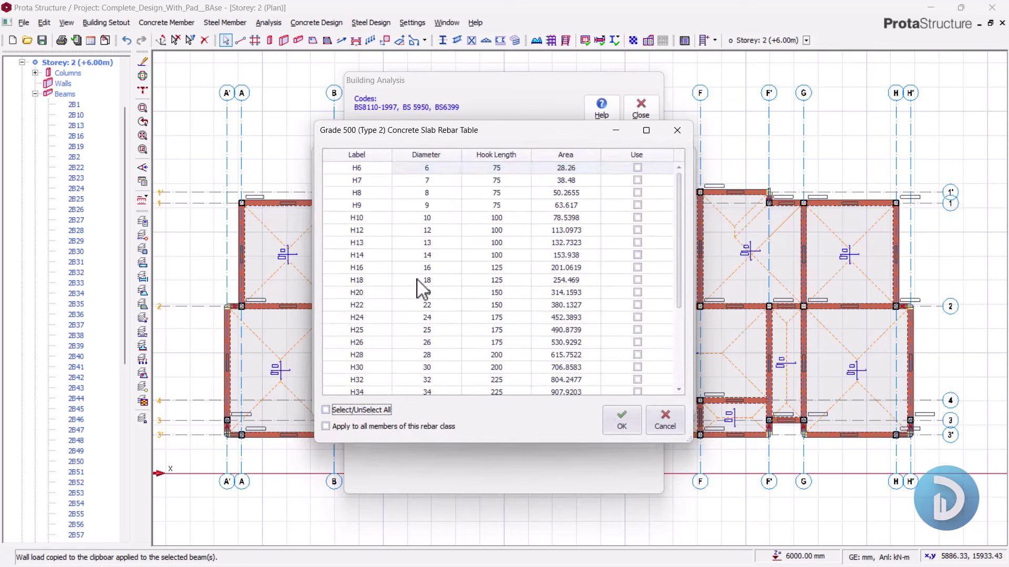
click(638, 231)
click(622, 420)
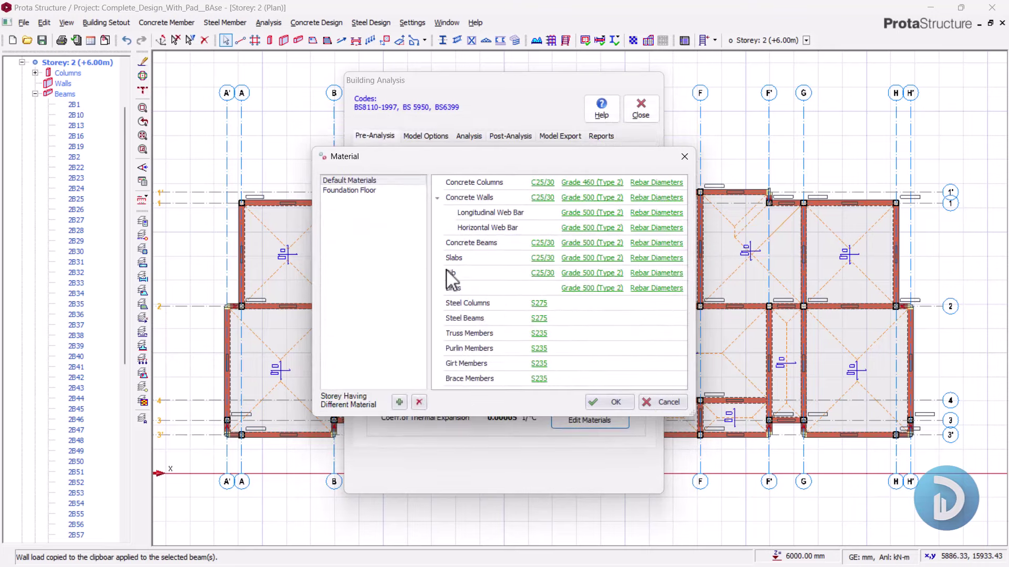
Step: Restrict the default rebar diameters of the links to H10 only
click(657, 289)
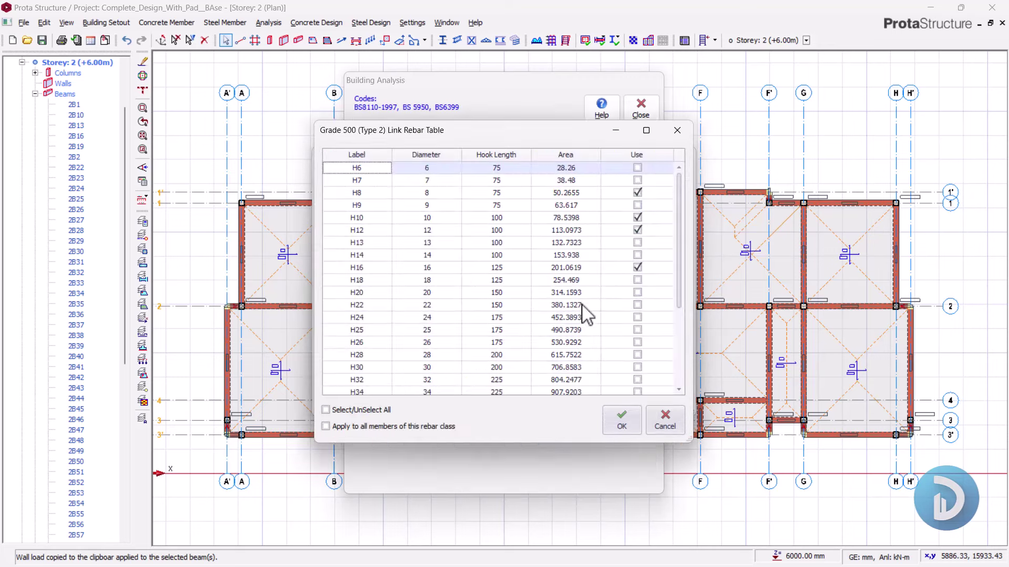
double_click(390, 410)
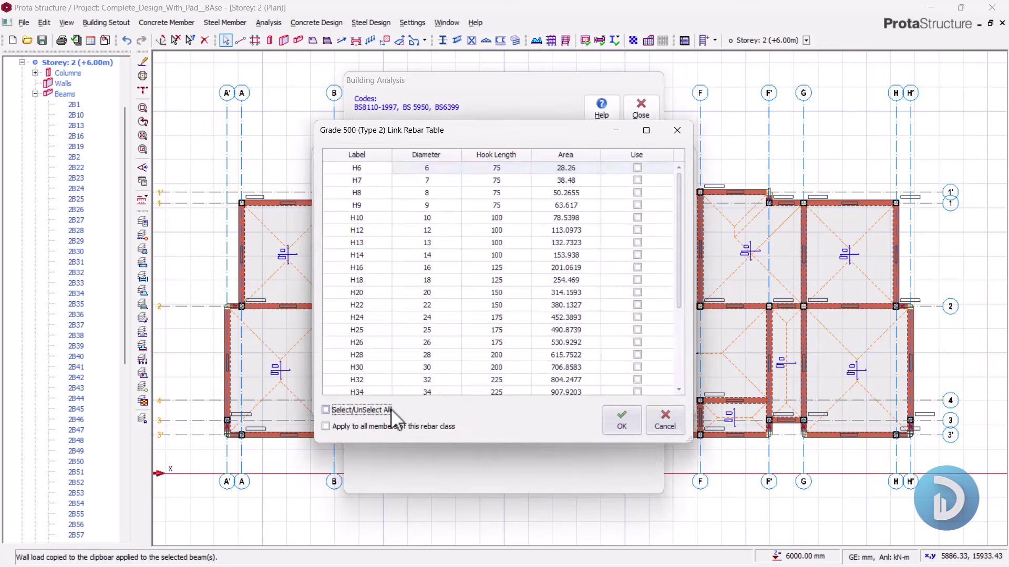
click(631, 218)
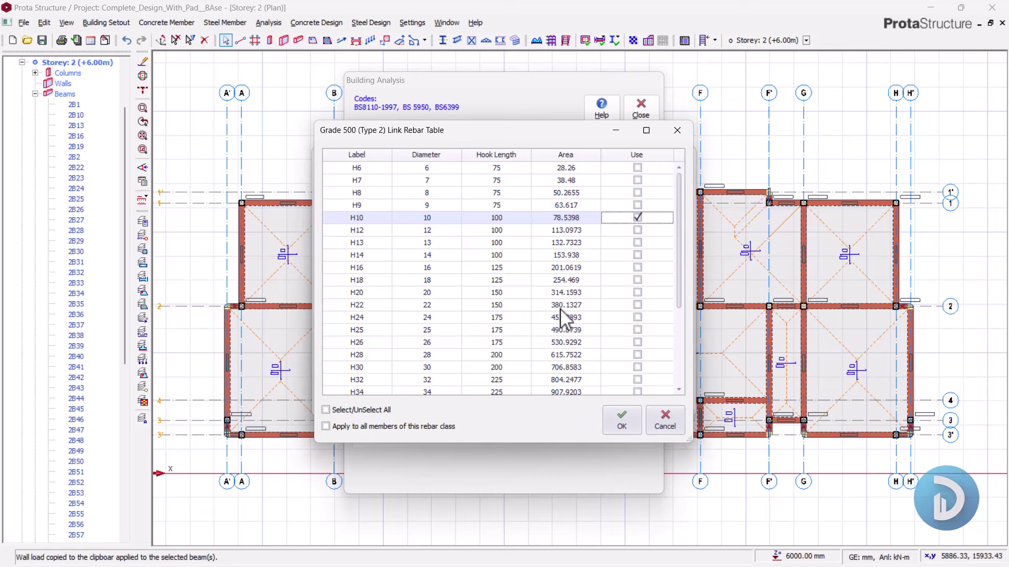
click(622, 423)
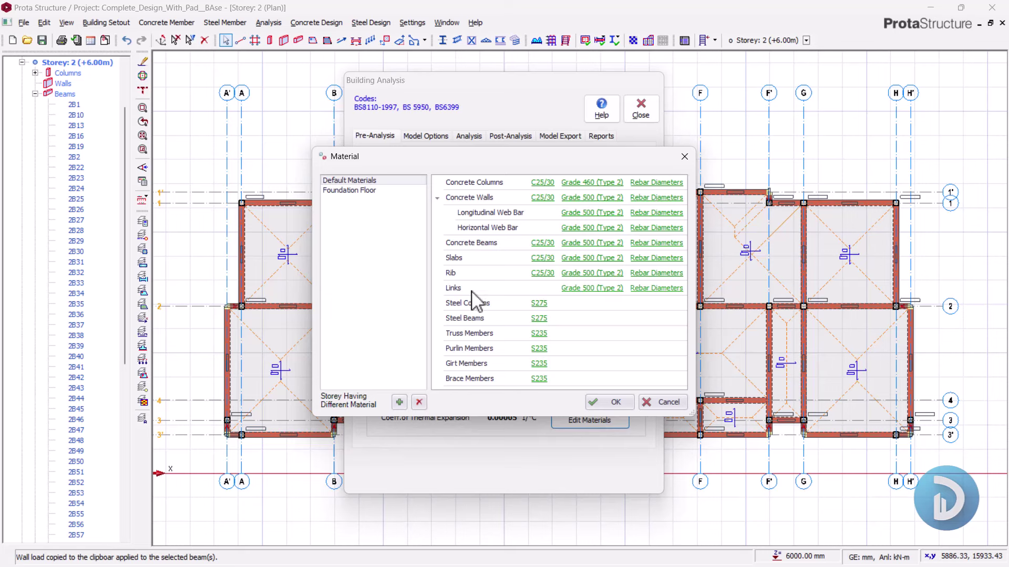
Step: Switch to the foundation floor materials and accept C25/30 as the concrete of the foundations
click(357, 192)
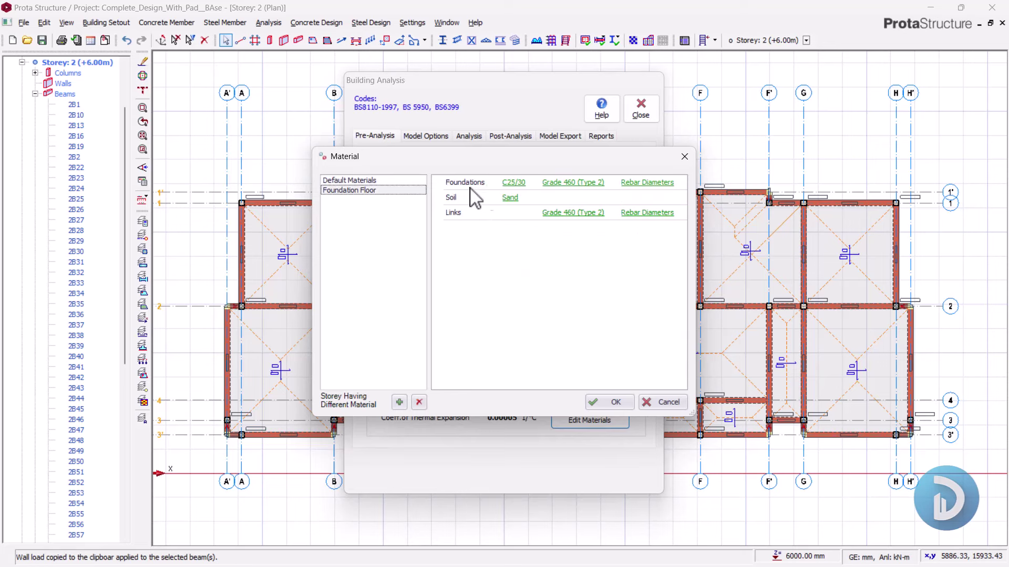
click(515, 183)
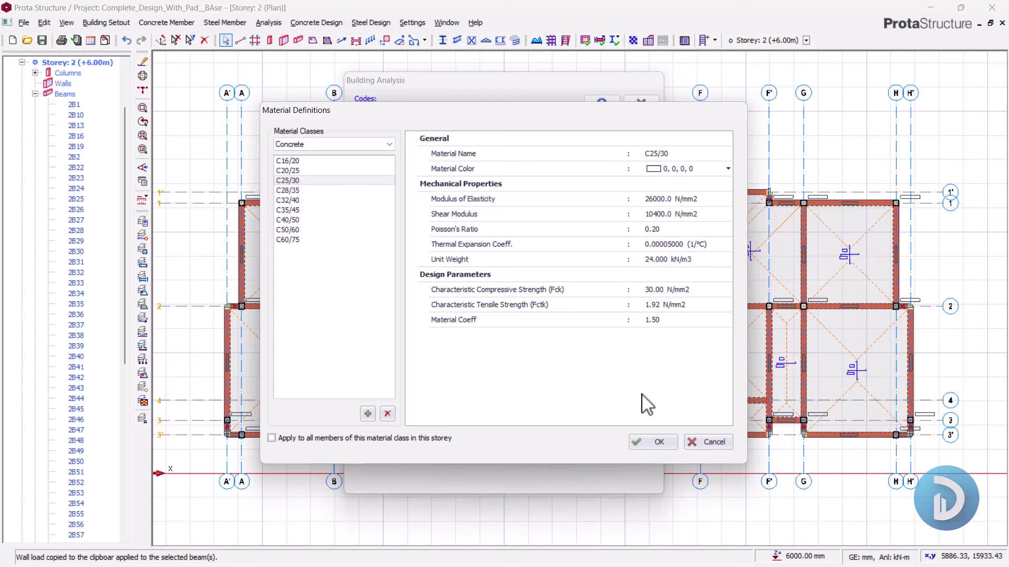
click(655, 443)
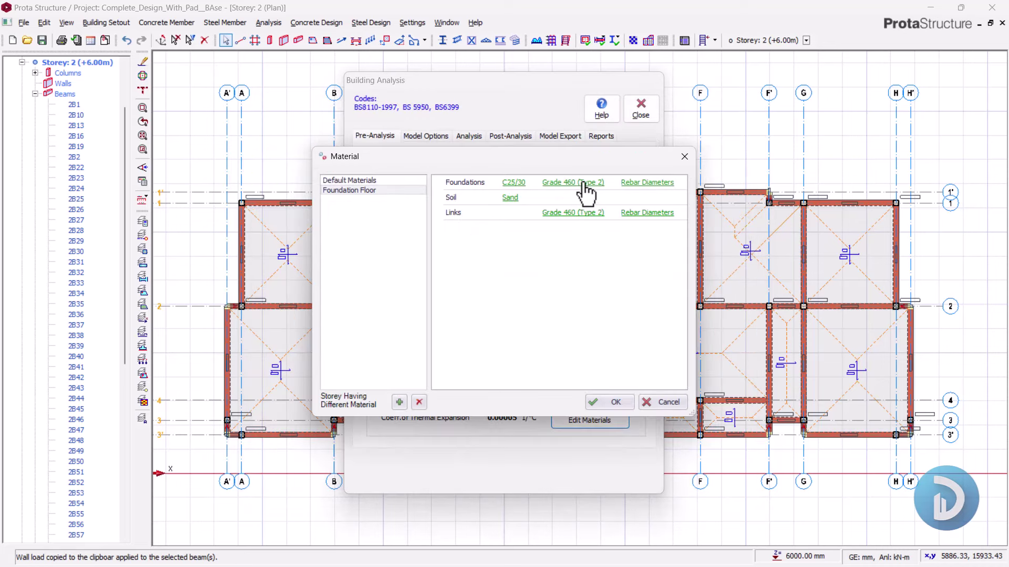
Step: Restrict the rebar diameters of the foundations to T12 and T16 only
click(658, 184)
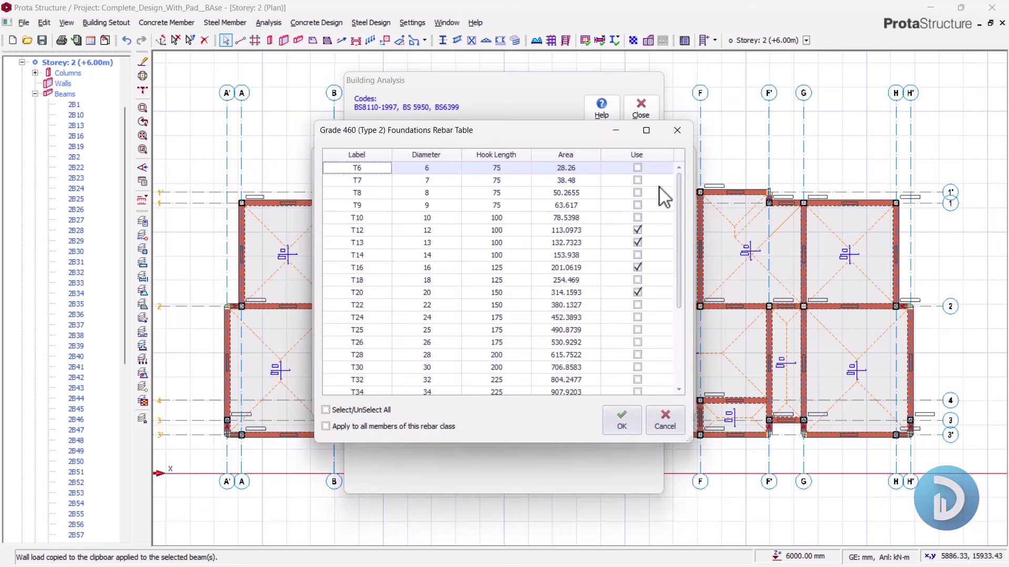
click(382, 410)
click(382, 410)
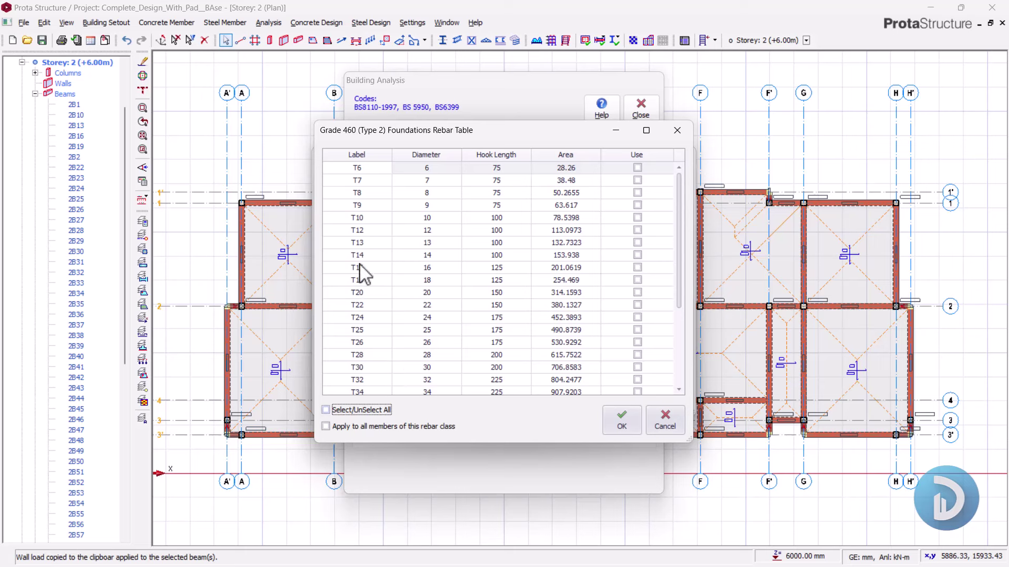
click(636, 231)
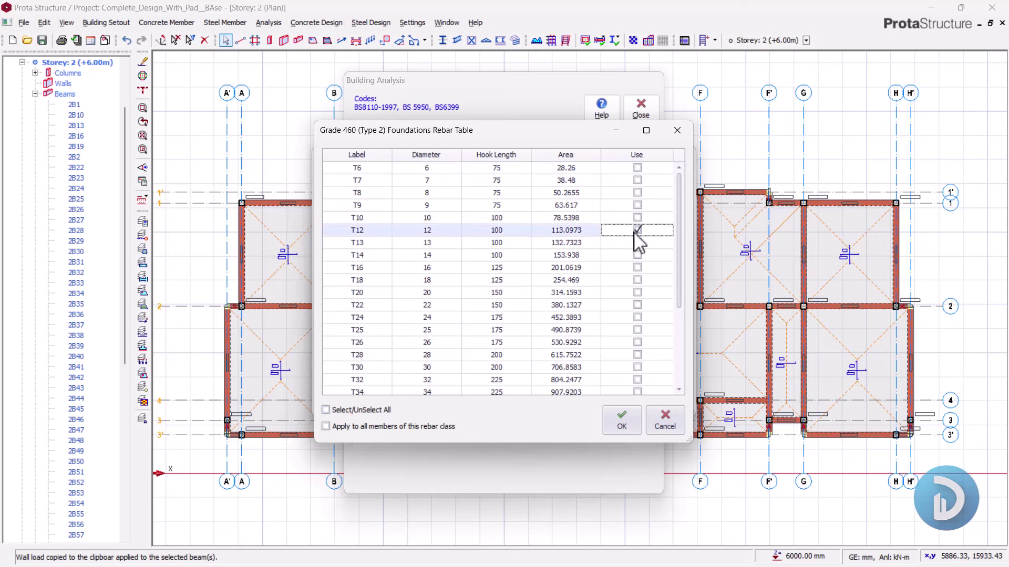
click(637, 268)
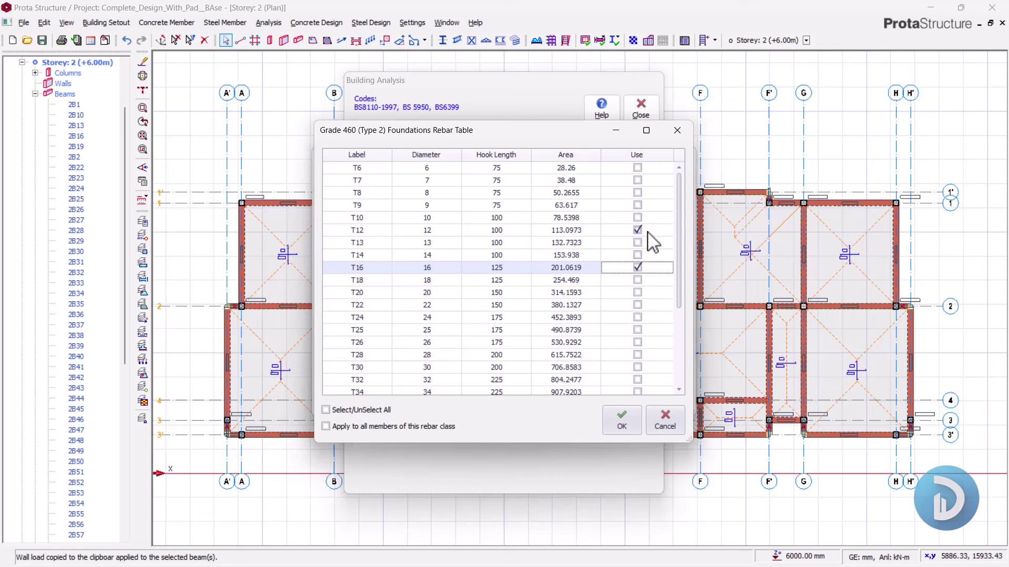
click(634, 422)
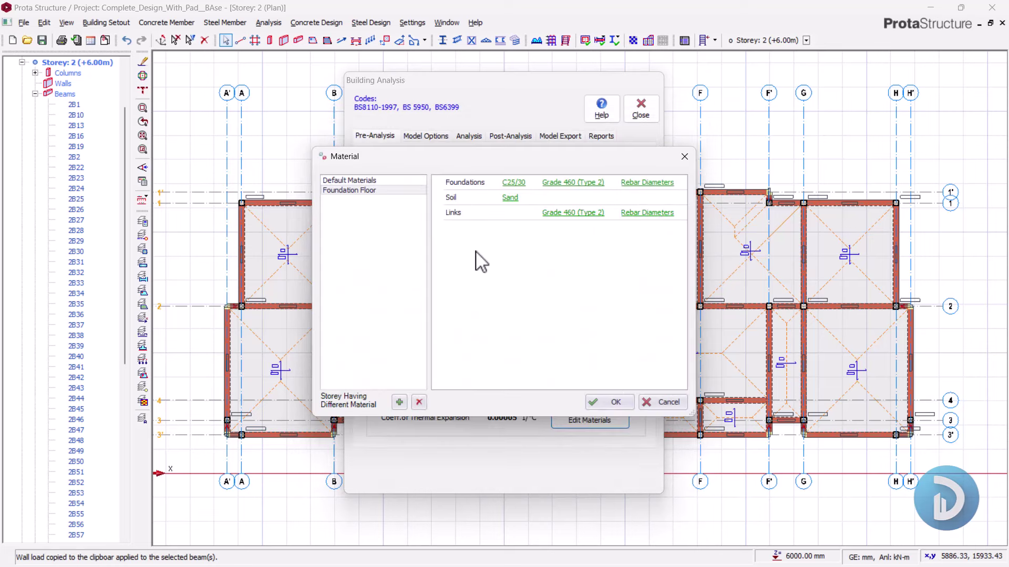
Step: Restrict the rebar diameters of the foundation floor's links to T10 only and accept all material settings
click(647, 212)
click(382, 411)
click(382, 413)
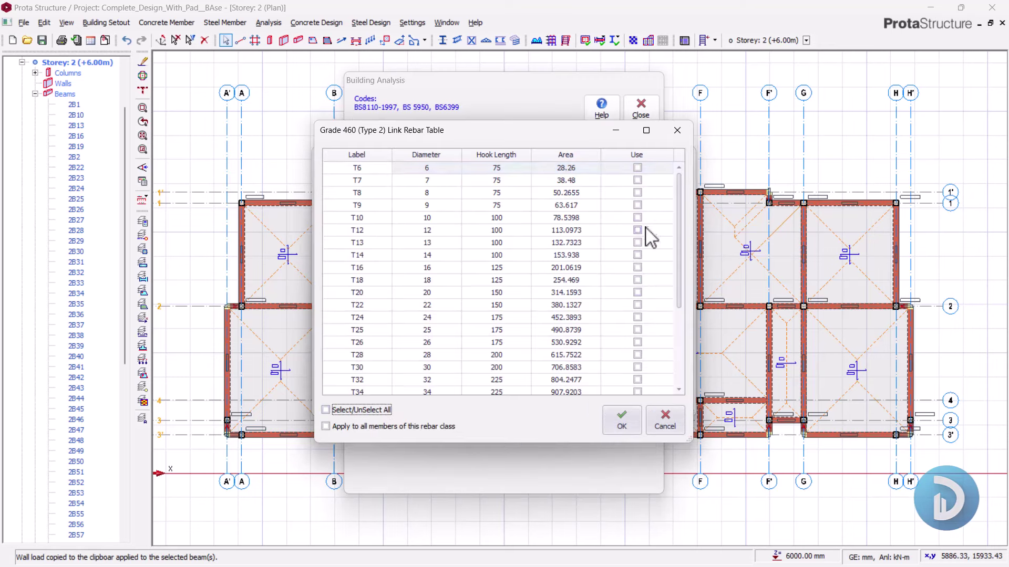
click(637, 218)
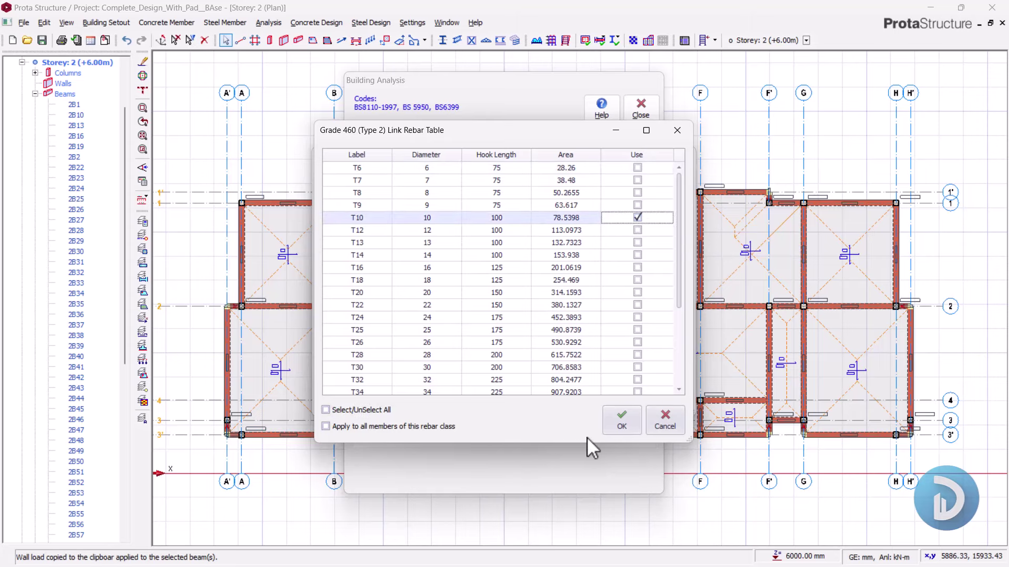
click(623, 420)
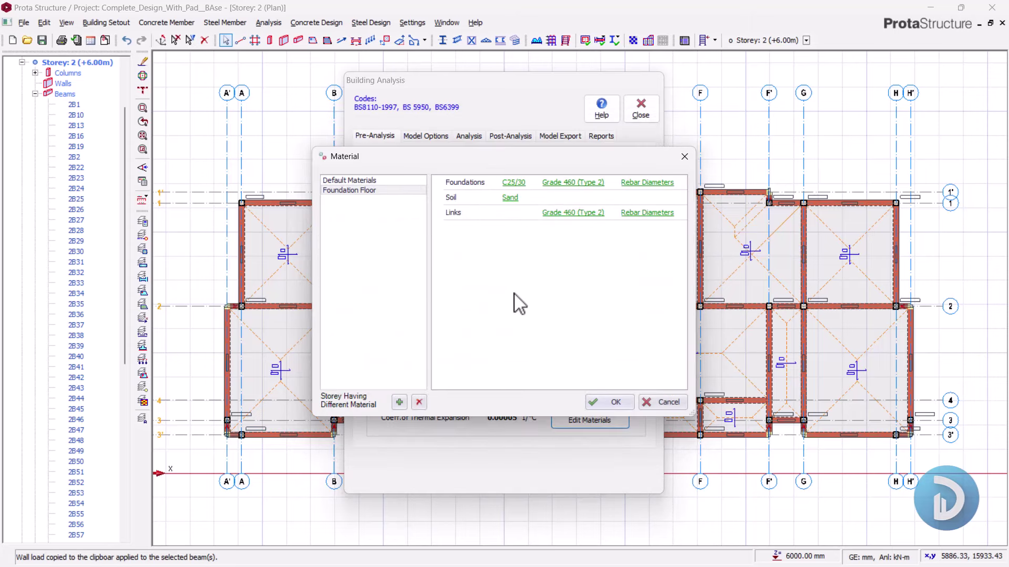
click(614, 402)
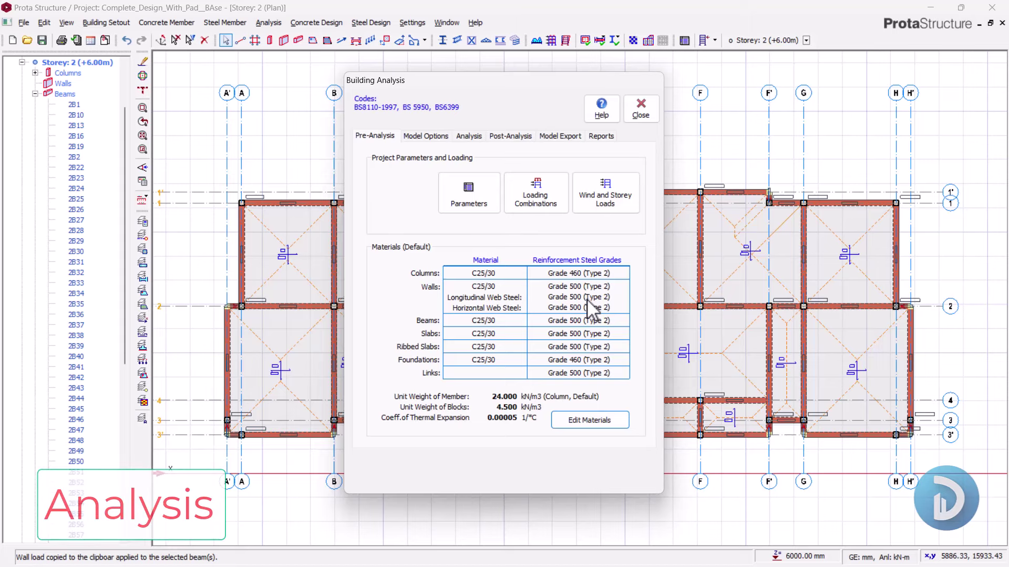
Step: Review the general model options of the building analysis and bring up the analysis and design settings
click(425, 135)
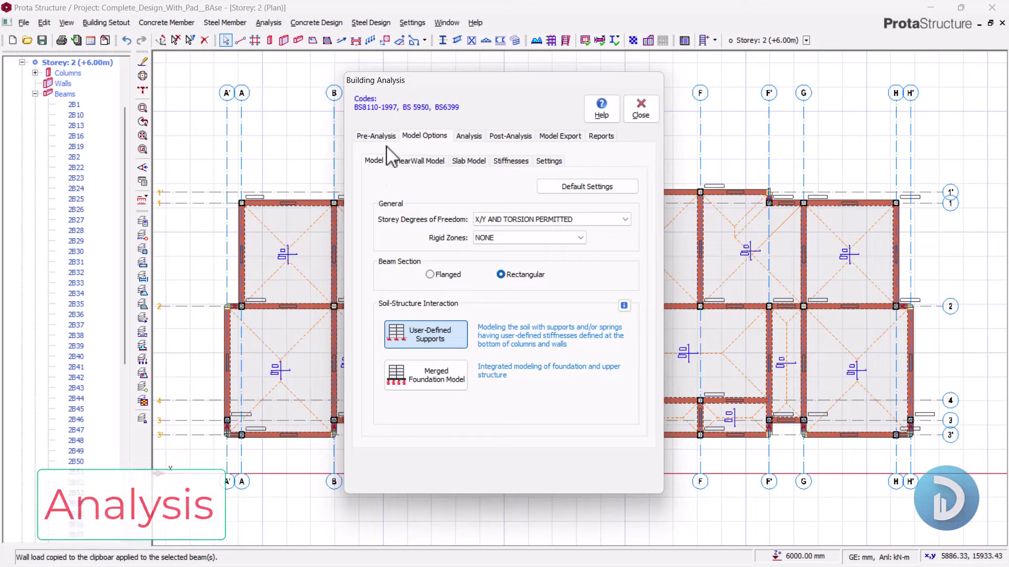
click(471, 137)
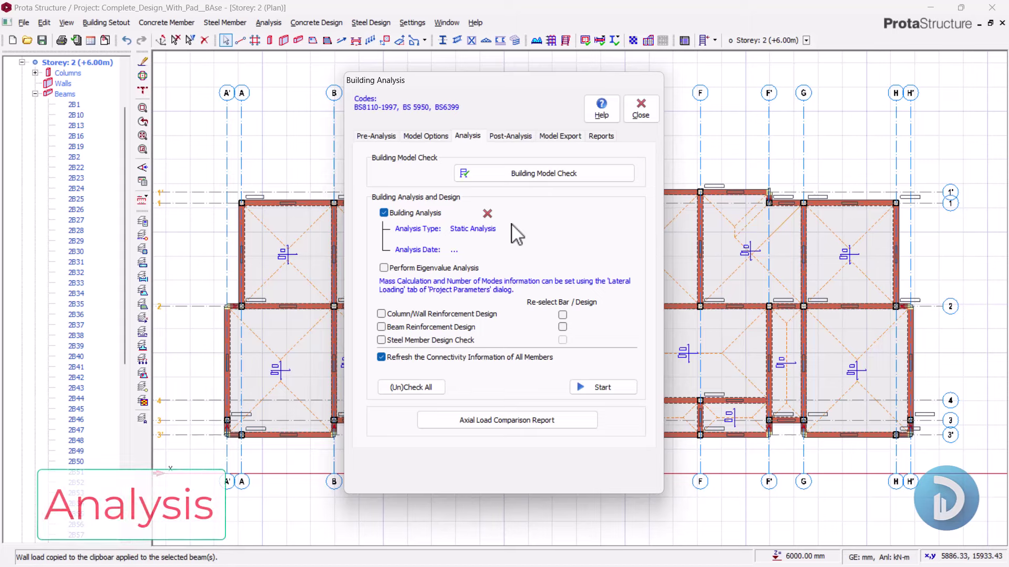
click(389, 315)
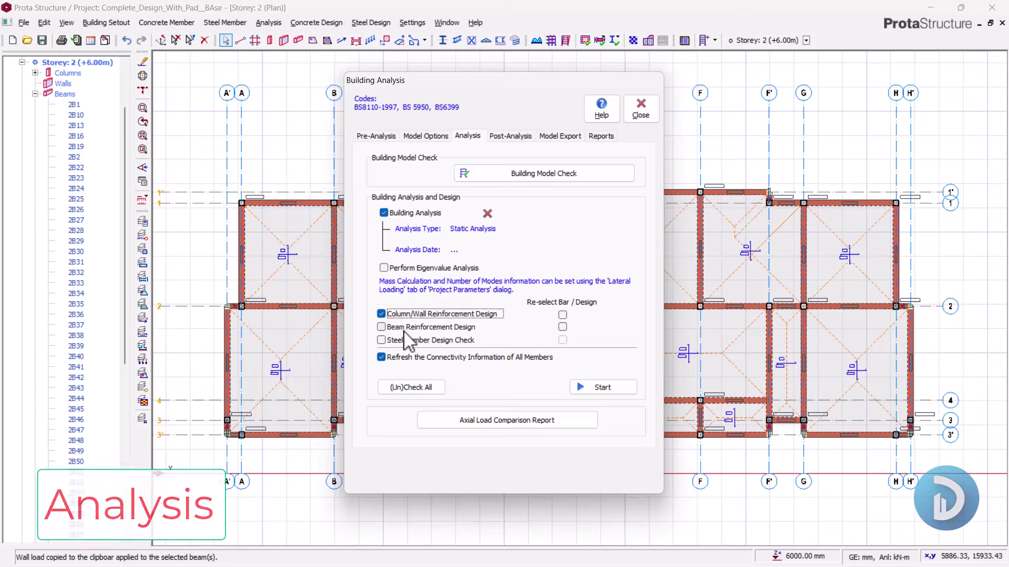
click(404, 327)
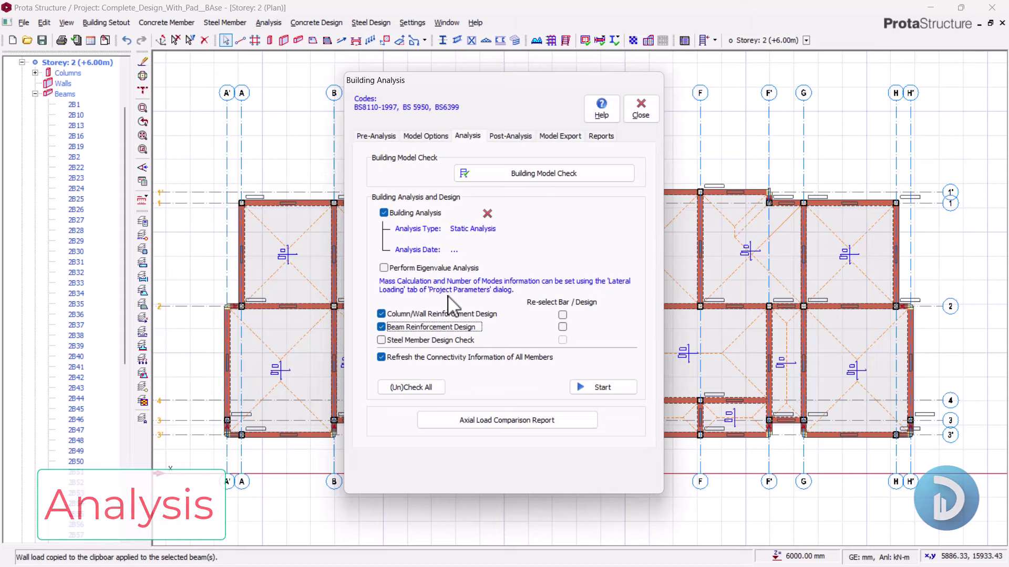
click(383, 327)
click(393, 315)
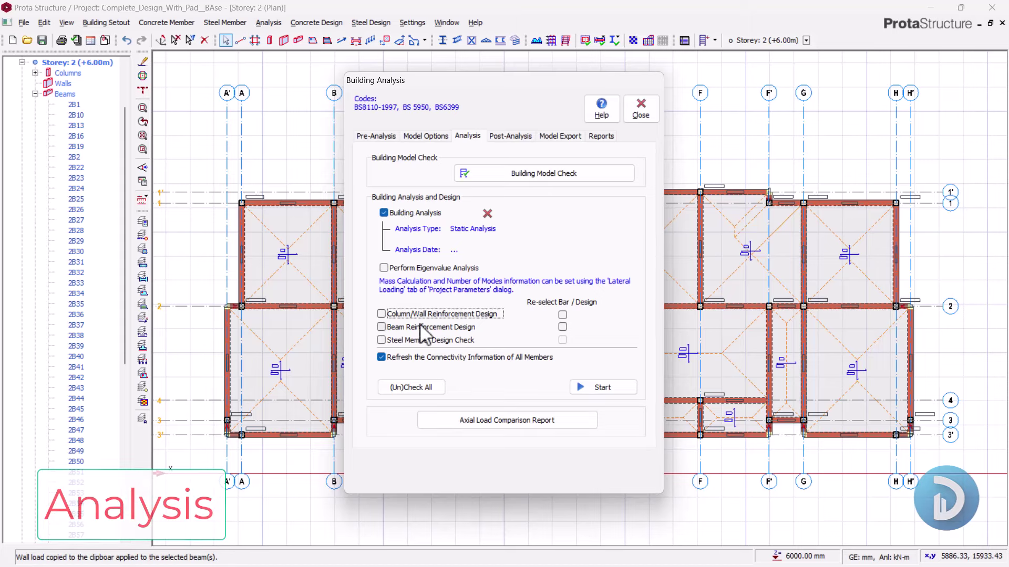
Step: Run the static building analysis without column/wall or beam reinforcement design, refreshing the connectivity information of all members
click(605, 390)
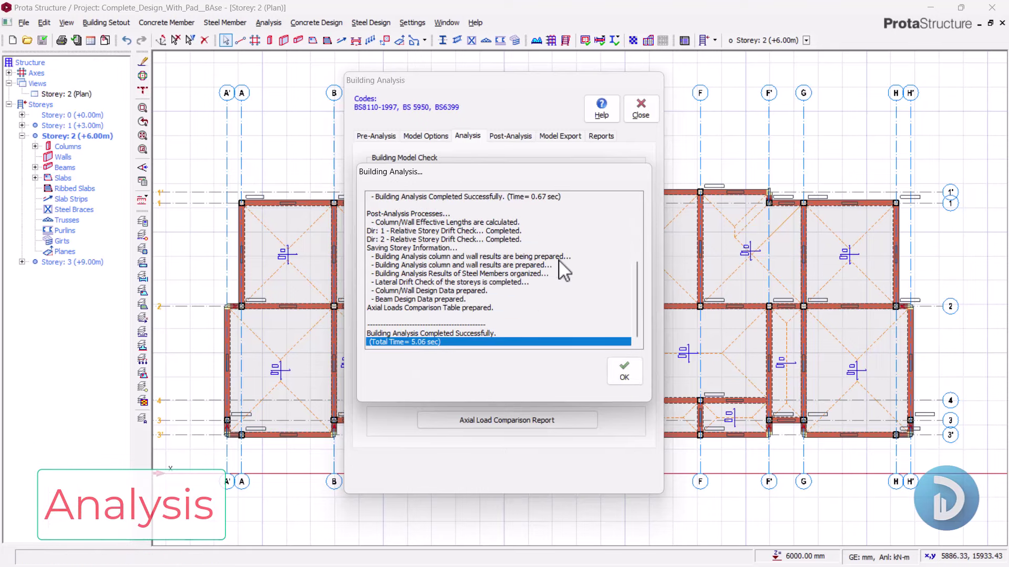
Step: Close the completed analysis log and play the displacement animation for dead load case G in the analysis results model
click(624, 372)
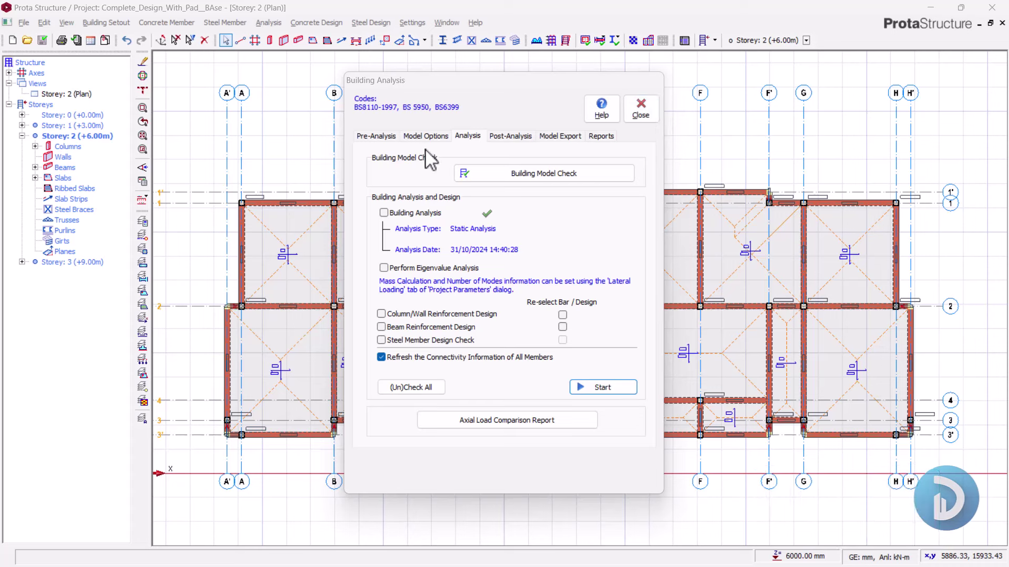
click(510, 136)
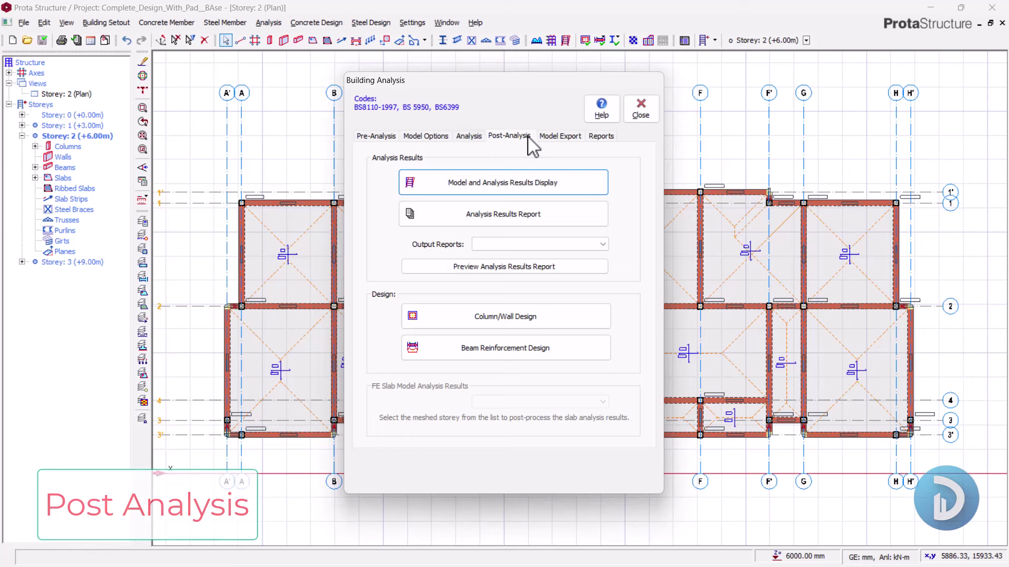
click(515, 188)
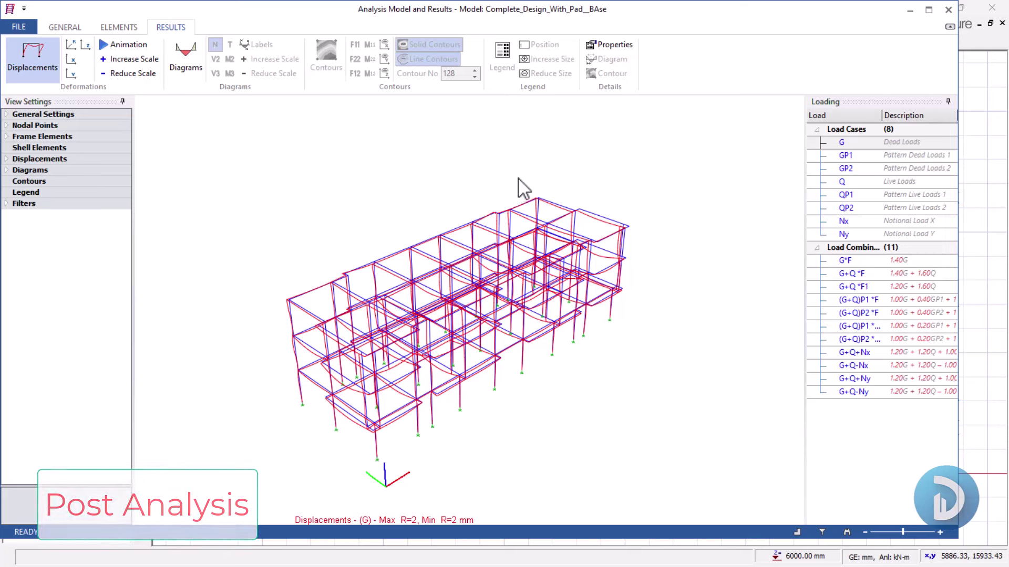
middle_drag(460, 284, 420, 363)
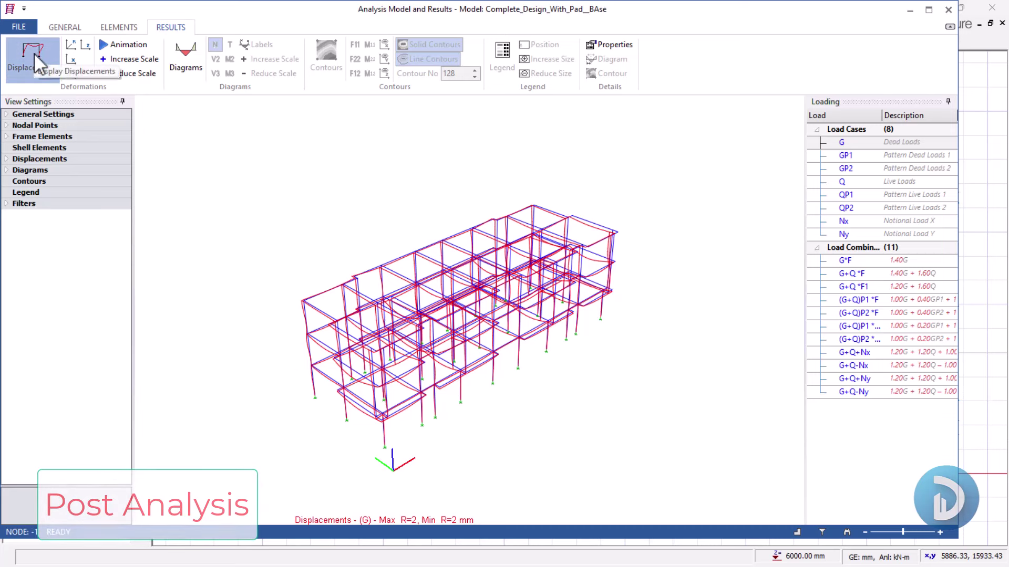
click(138, 43)
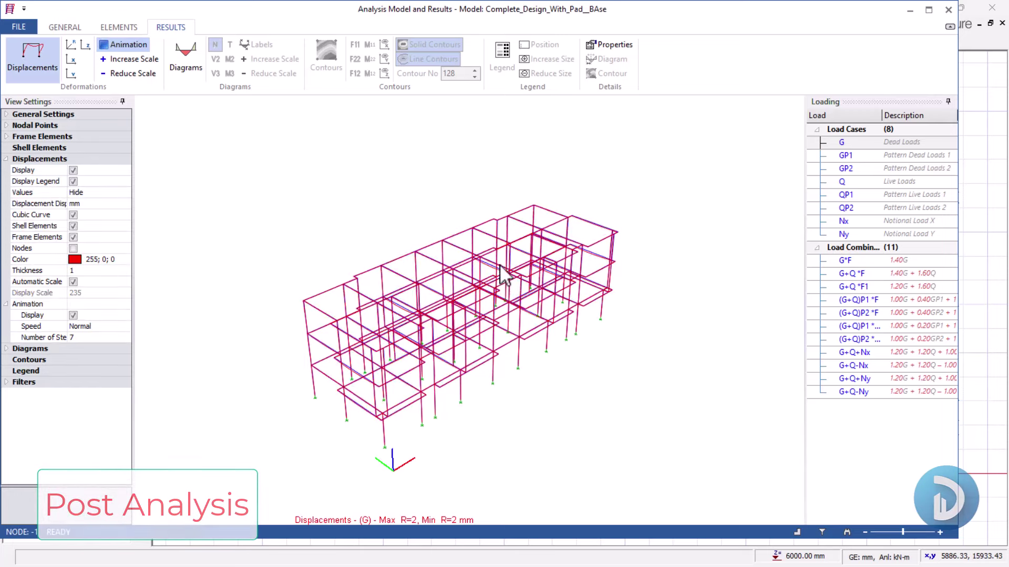
click(129, 45)
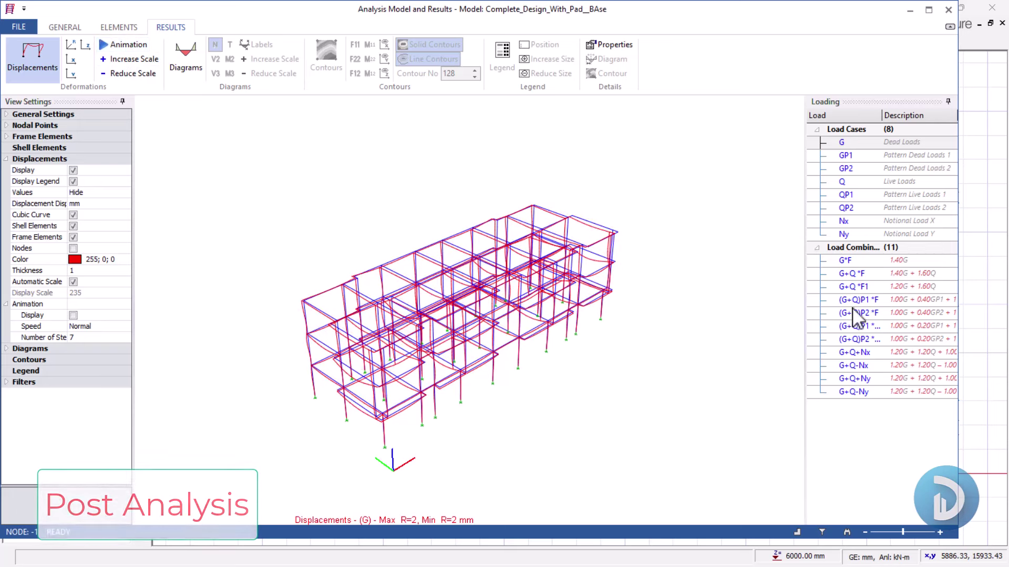
Step: View the animated displacements under load cases Nx, Ny and Q, and close the results model and the building analysis
click(843, 222)
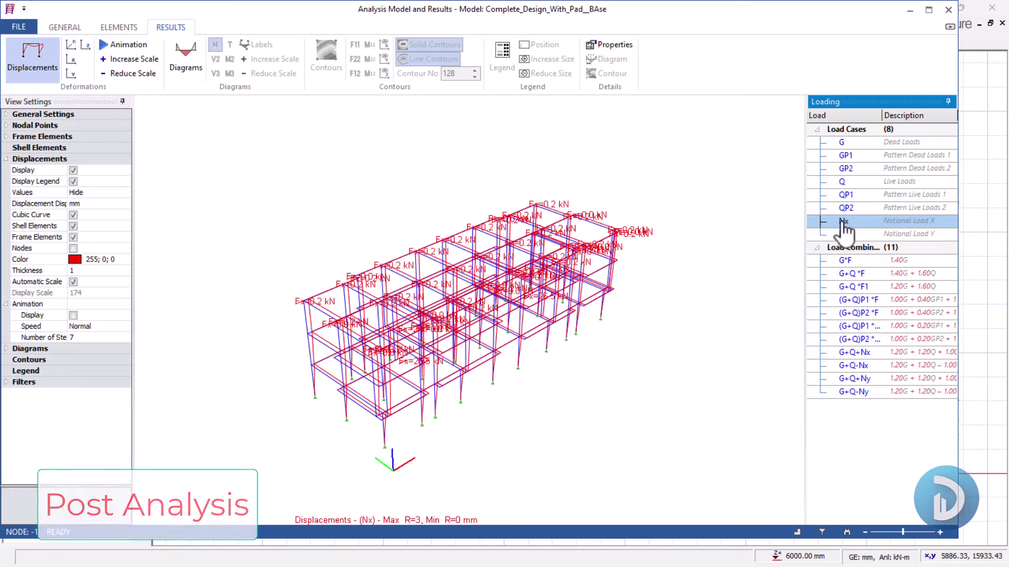
click(127, 45)
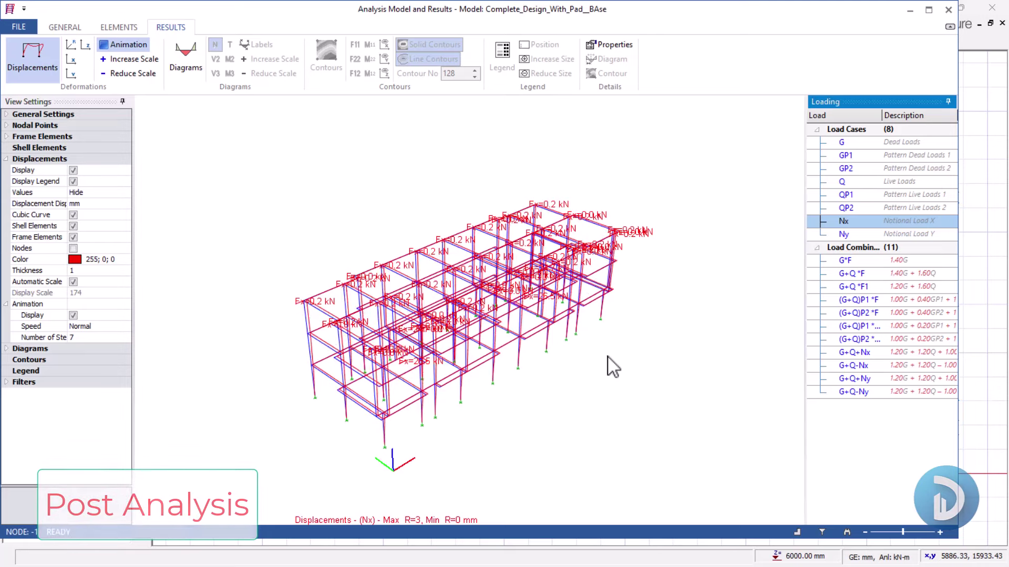
click(844, 235)
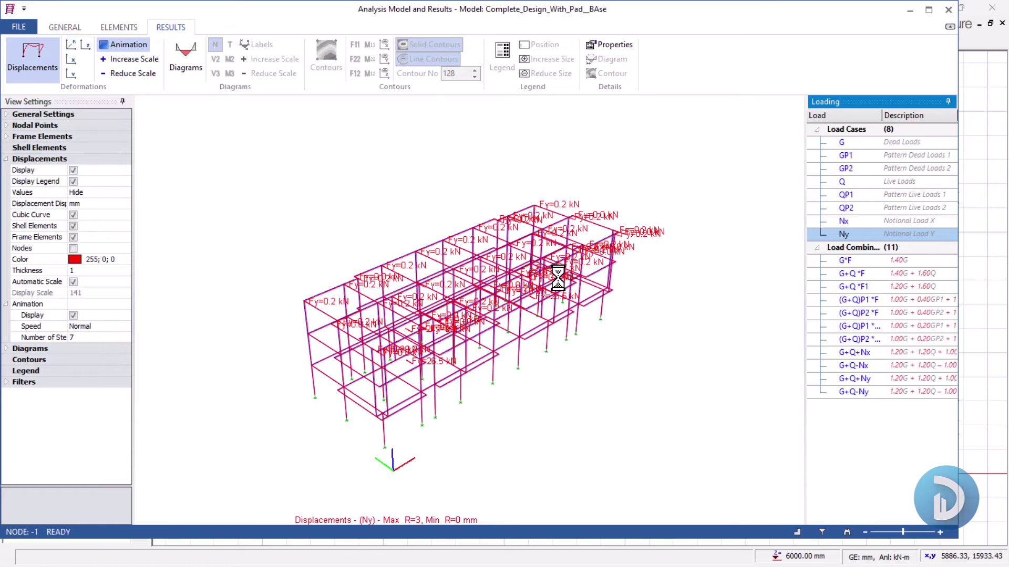
click(842, 181)
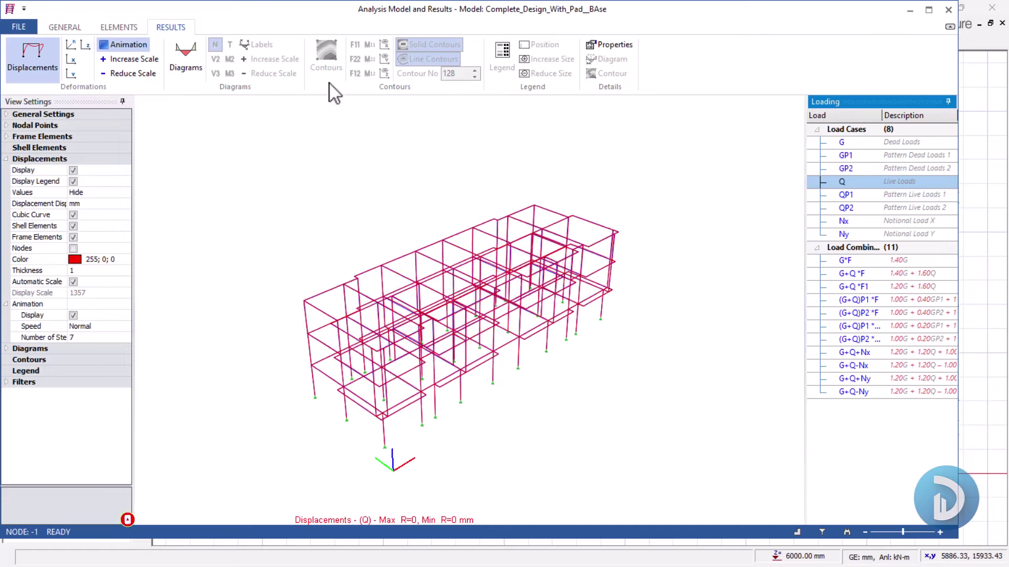
click(948, 9)
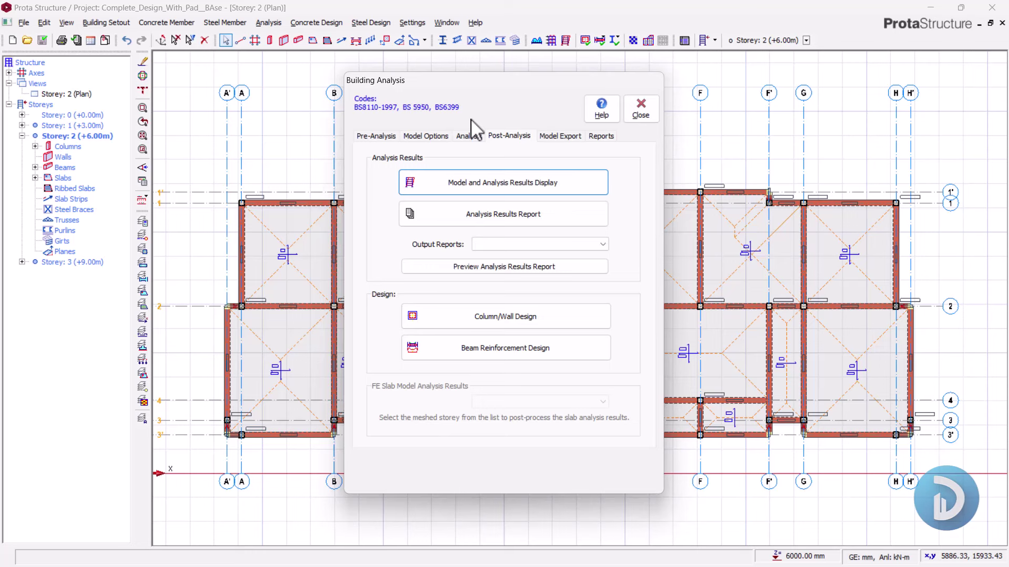
click(641, 111)
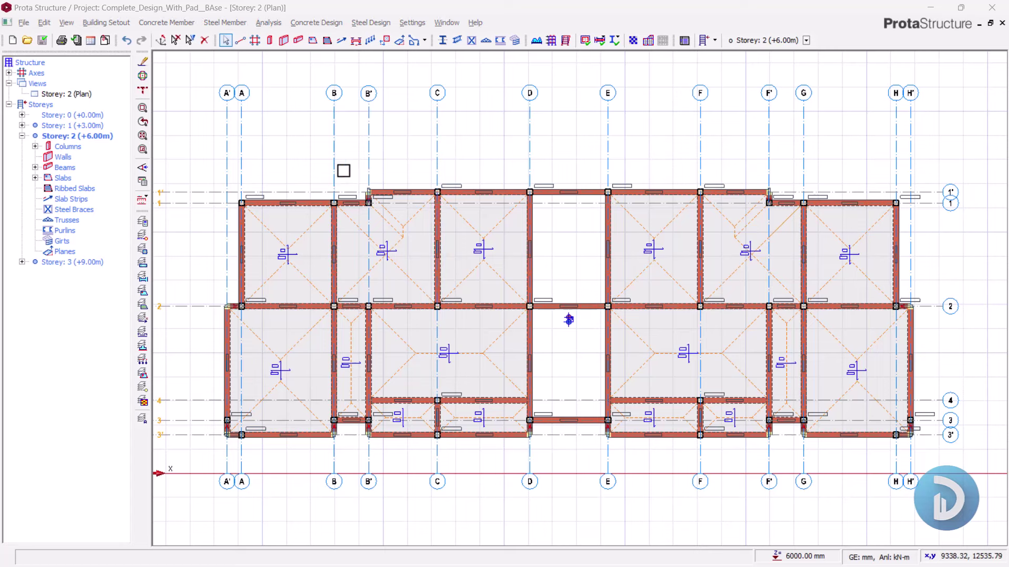
Step: Bring up the plan of Storey 1 (+3.00m) with its slab panels in view
scroll(357, 173, down, 1)
middle_drag(554, 241, 614, 208)
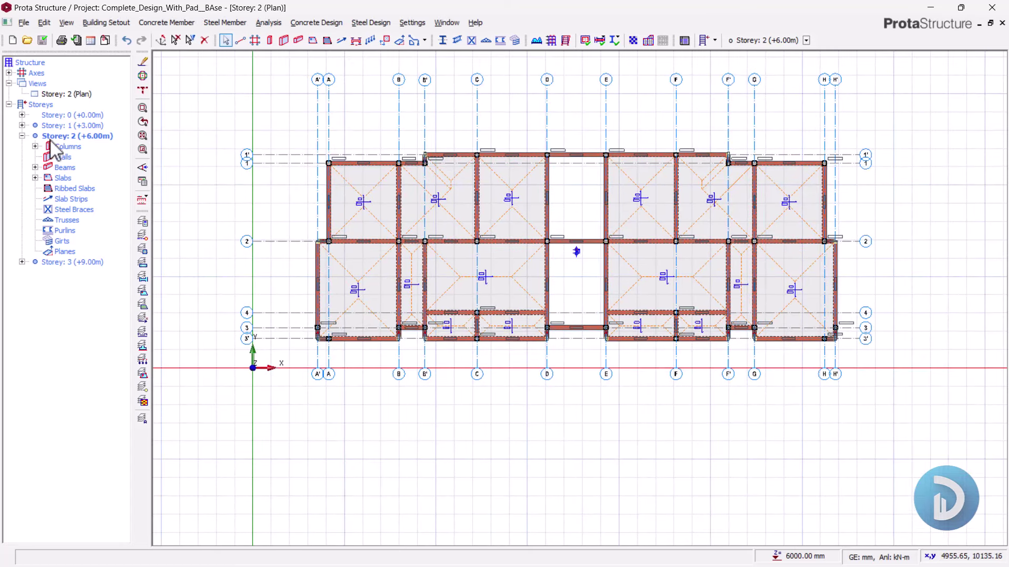
click(70, 126)
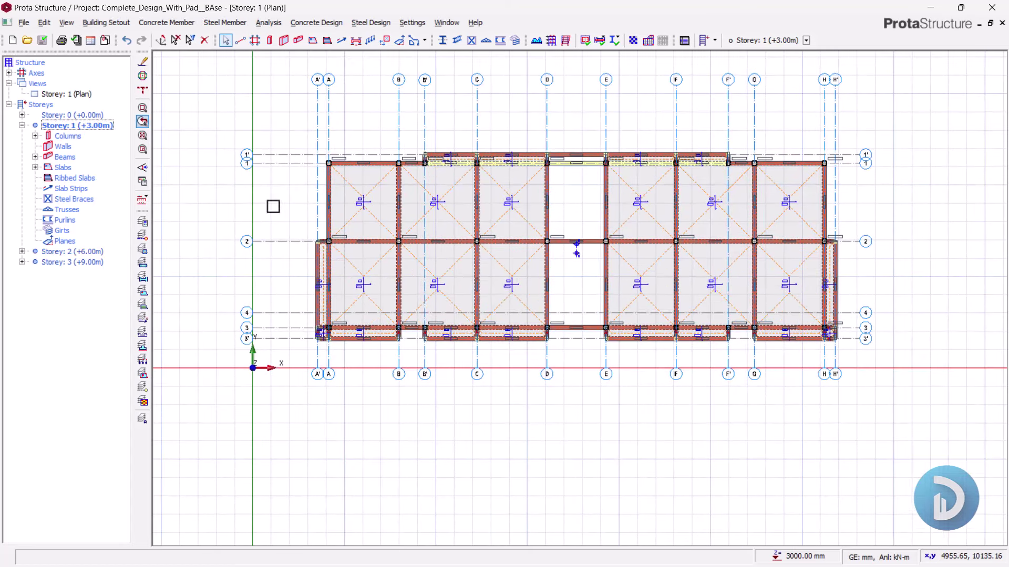
scroll(396, 235, up, 4)
click(441, 221)
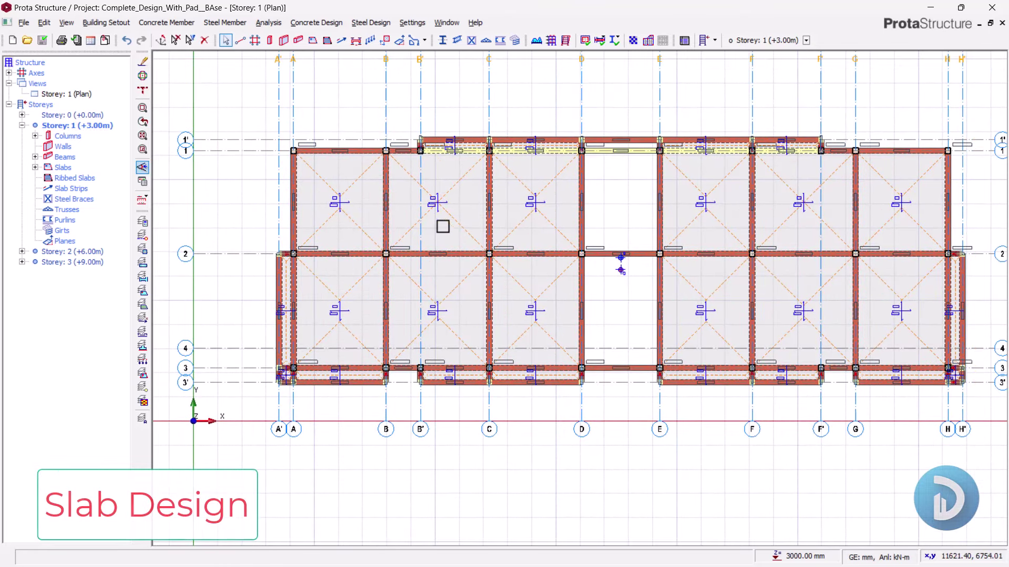
middle_drag(617, 179, 592, 207)
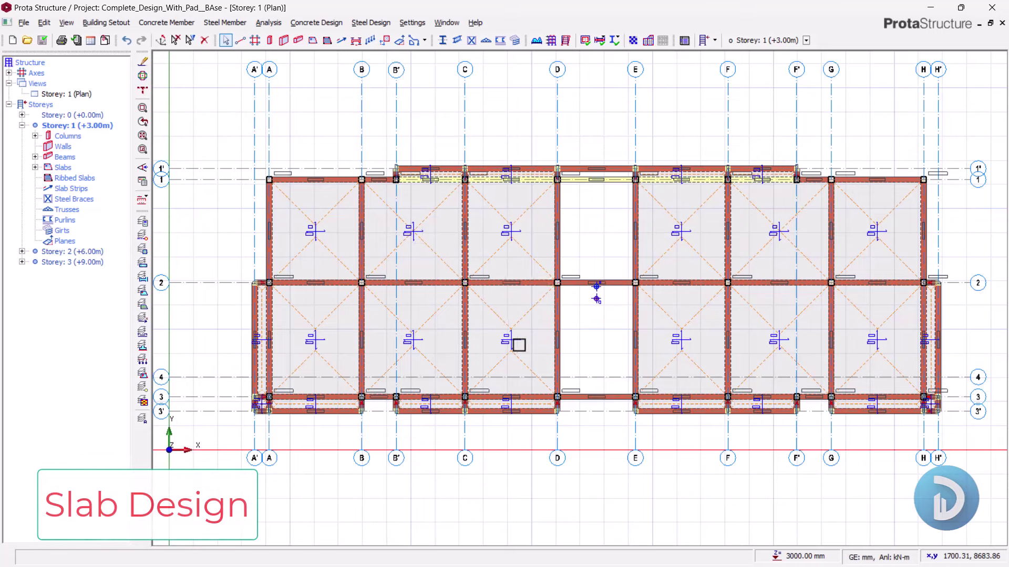
middle_drag(506, 304, 516, 292)
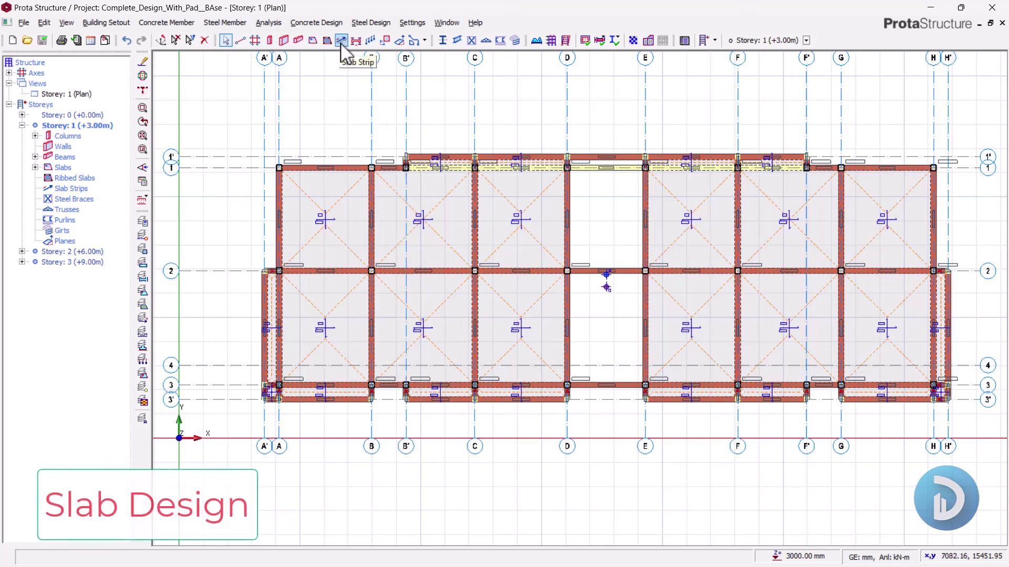
Step: Start a new concrete slab strip in the X direction with the Analytical Strip type
click(322, 24)
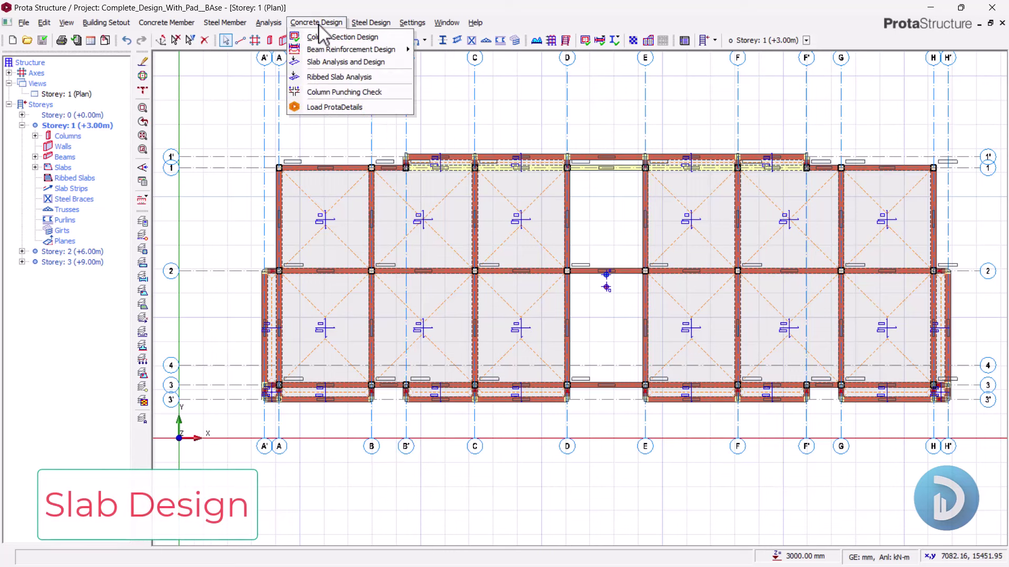
mouse_move(167, 23)
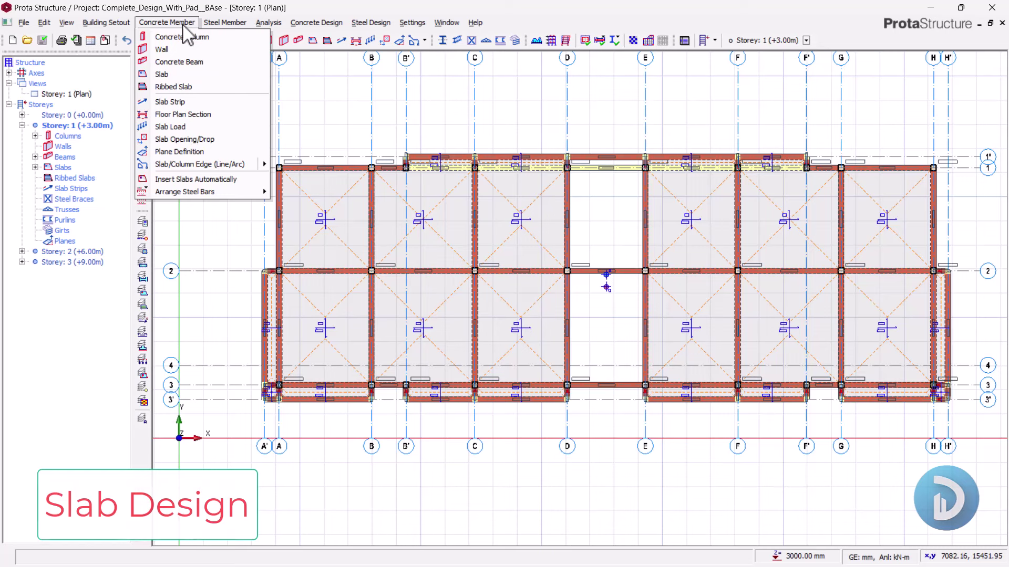
click(170, 103)
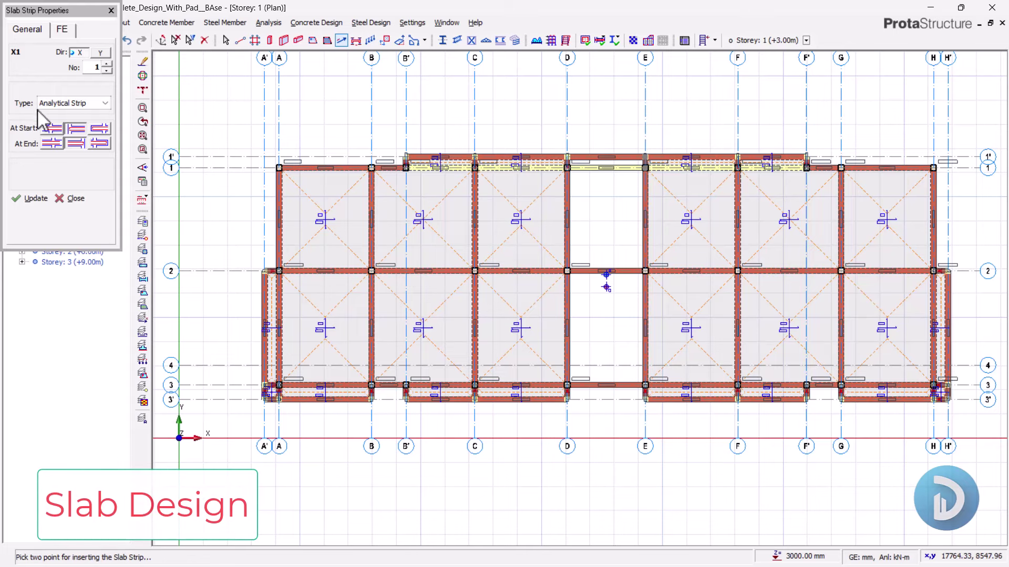
click(73, 105)
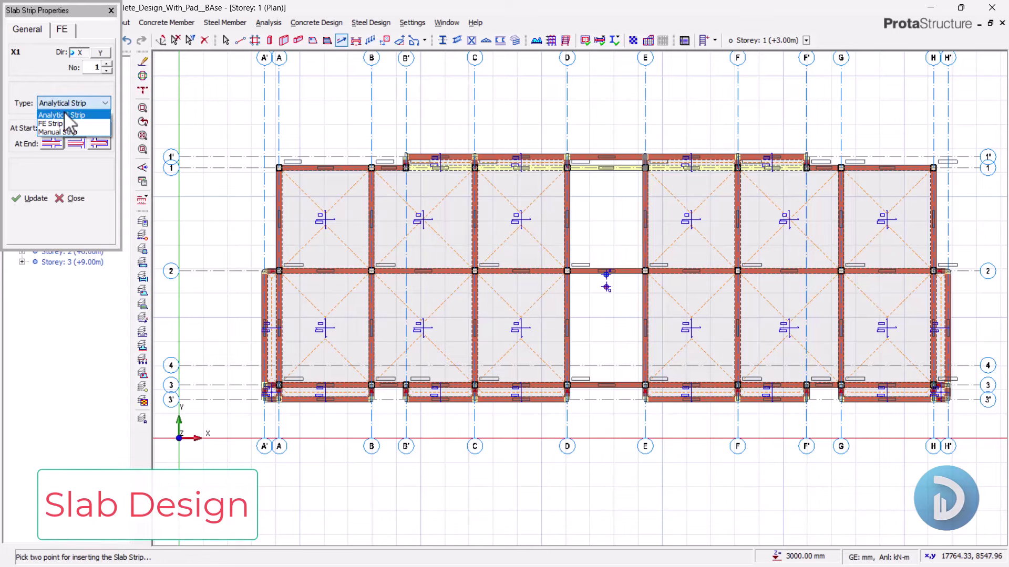
click(65, 114)
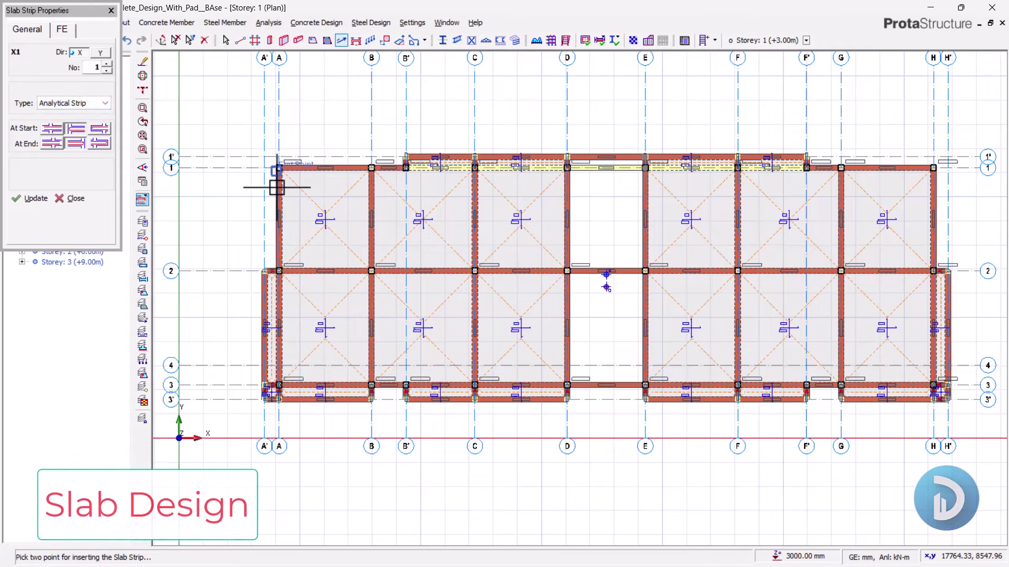
Step: Insert slab strip X1 through the panels between axes 1 and 2, from outside axis A to just past axis D
scroll(276, 152, up, 2)
scroll(262, 257, down, 1)
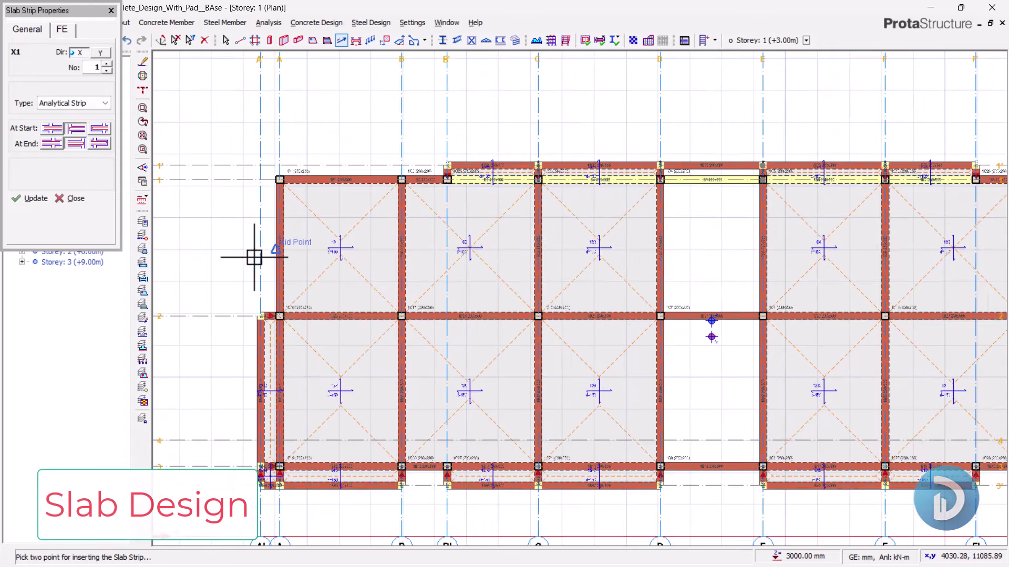
scroll(487, 288, down, 1)
scroll(384, 244, up, 1)
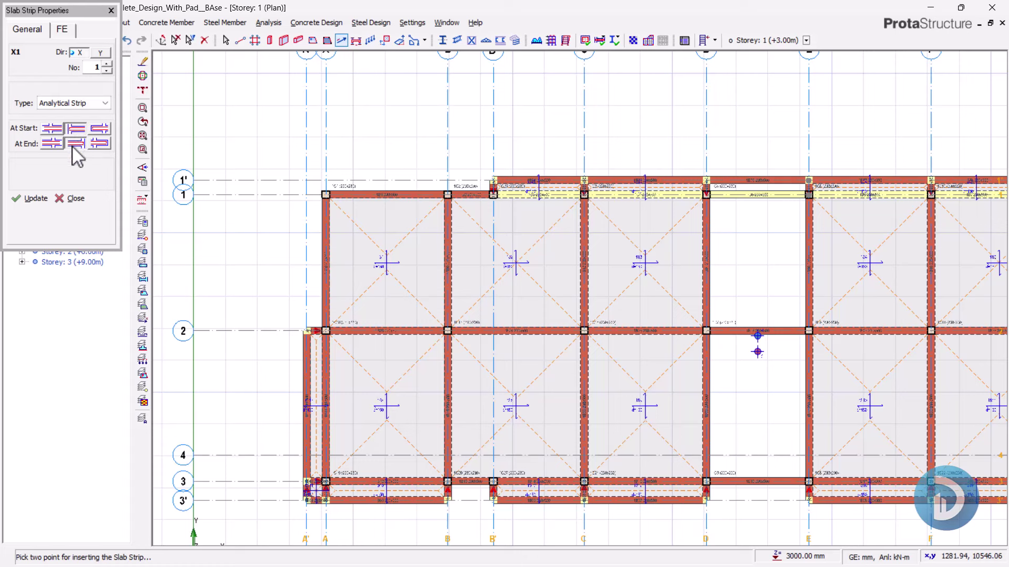
click(58, 131)
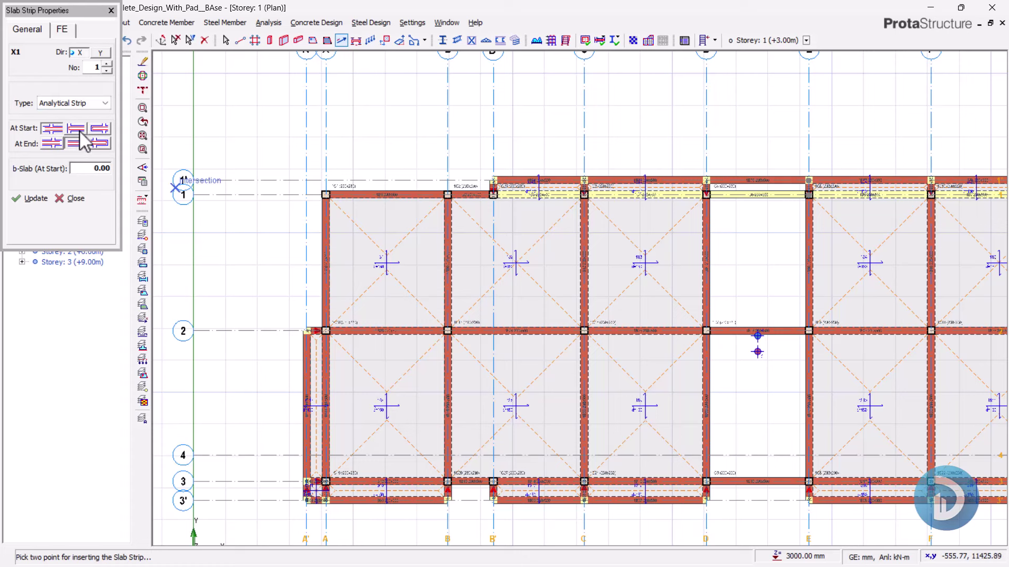
click(78, 130)
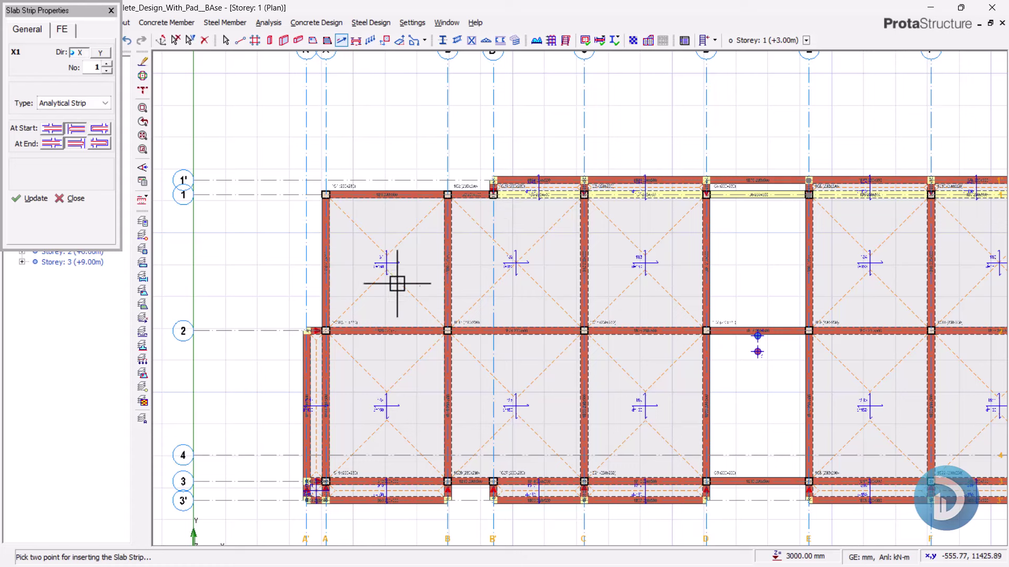
click(309, 314)
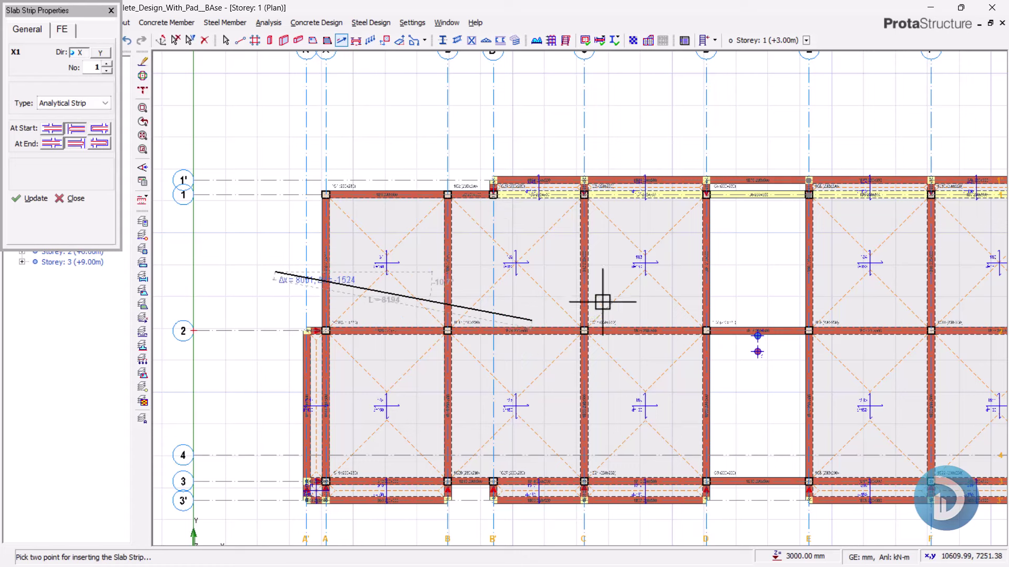
click(747, 273)
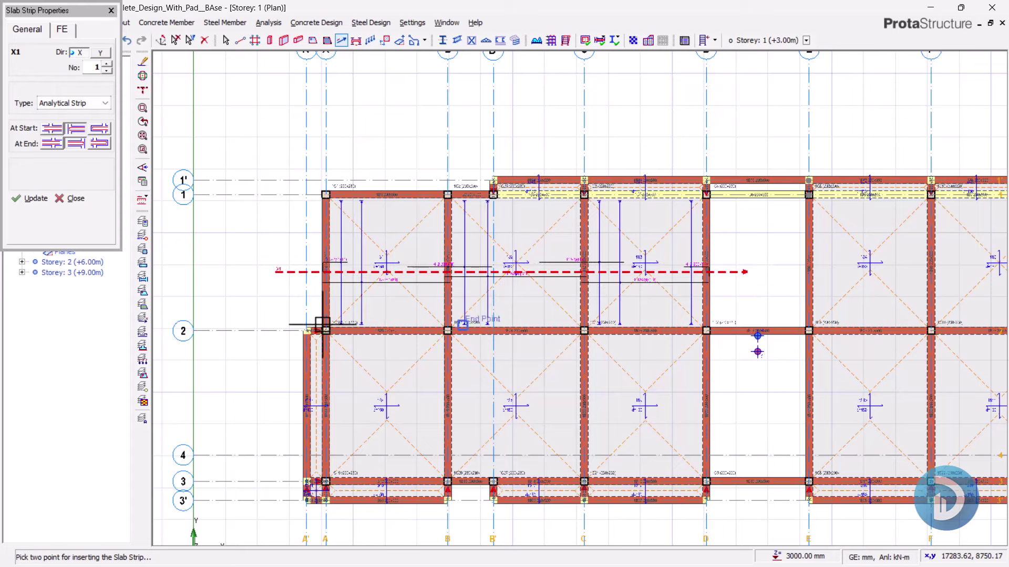
Step: Examine the top and bottom reinforcement along slab strip X1 over slabs 1S1, 1S2 and 1S3 between axes A and D
scroll(349, 285, up, 3)
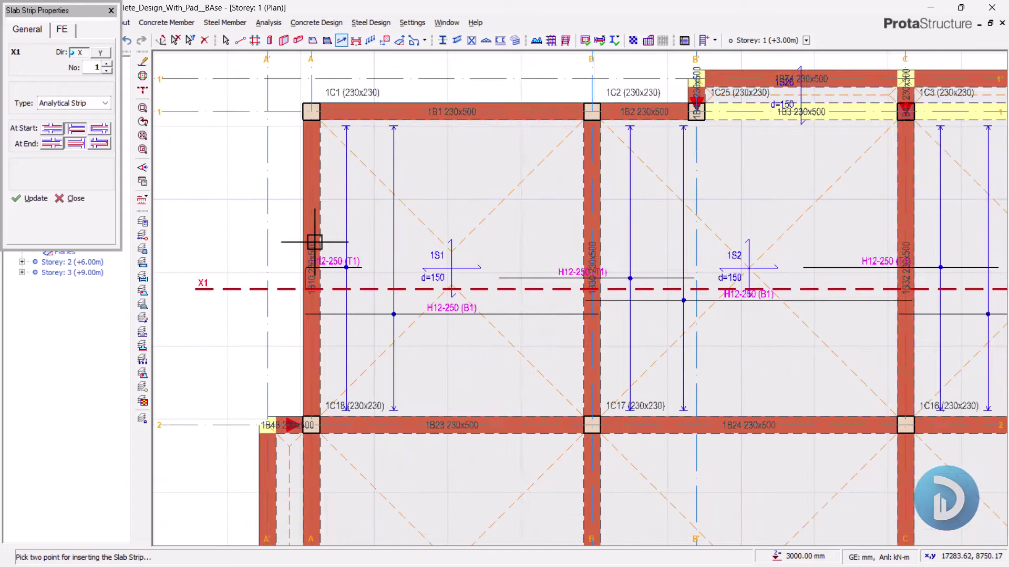
scroll(314, 241, up, 1)
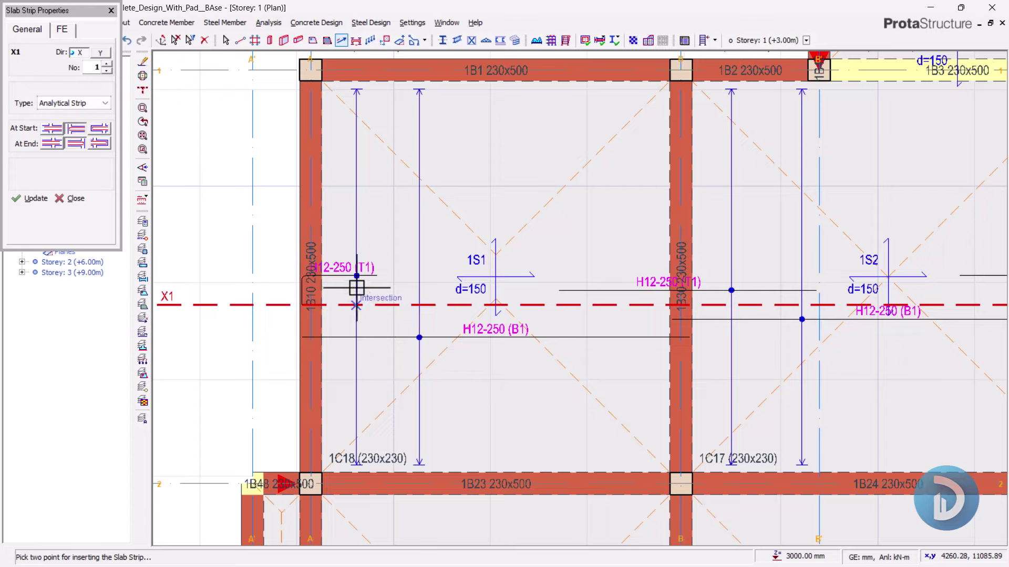
scroll(325, 297, down, 1)
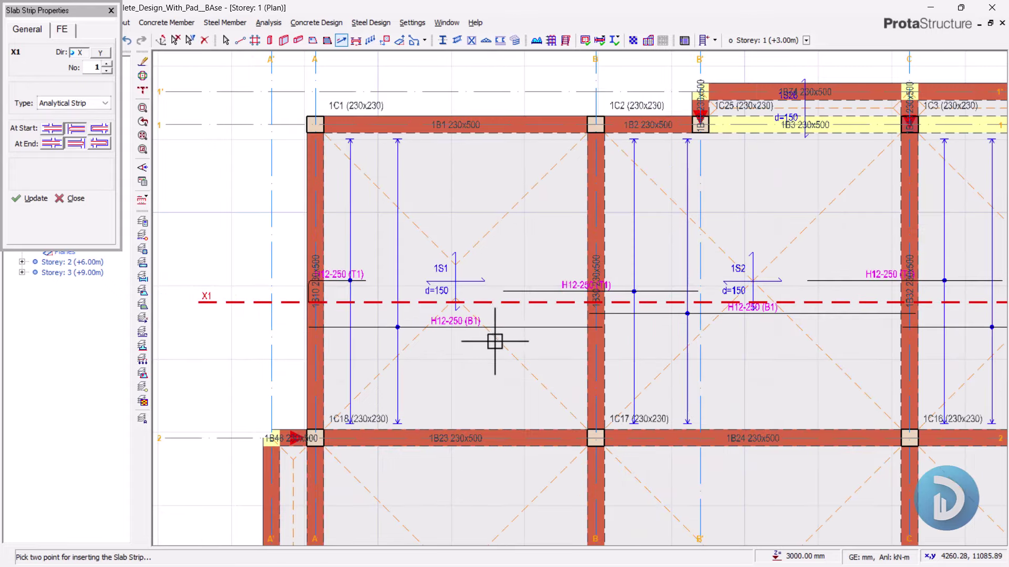
scroll(424, 293, down, 2)
scroll(419, 295, up, 4)
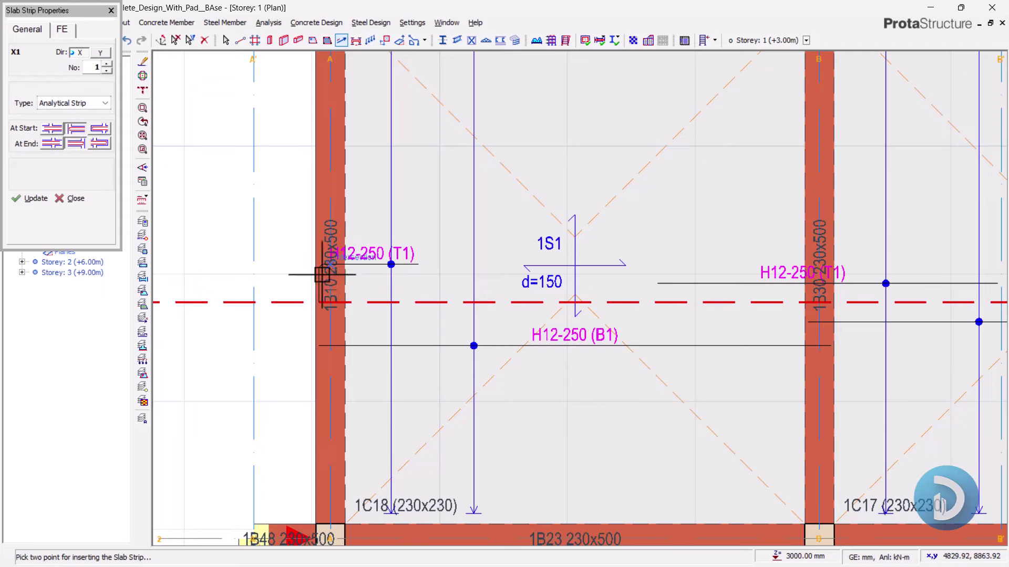
scroll(336, 294, down, 1)
scroll(319, 286, up, 3)
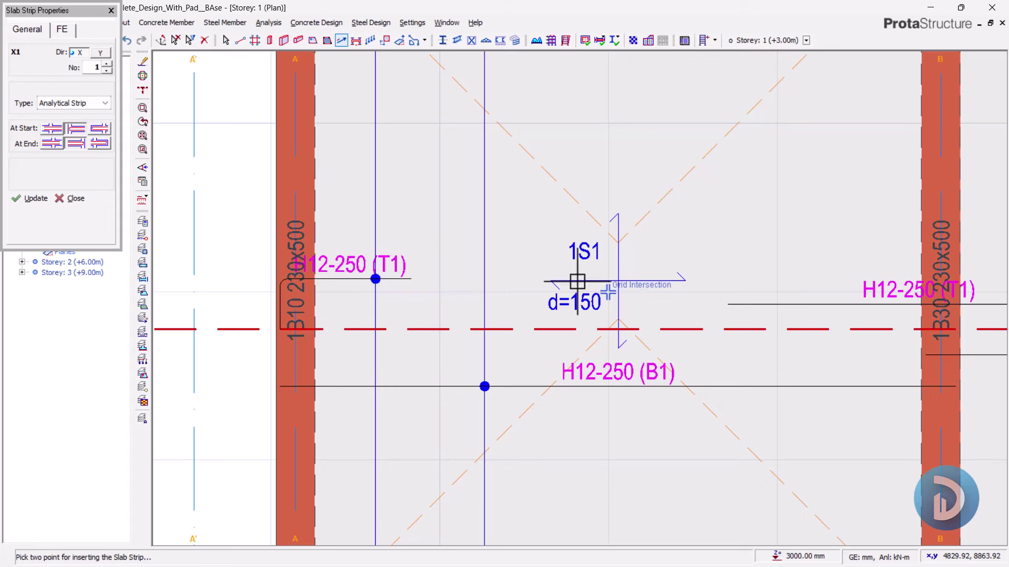
scroll(360, 308, down, 2)
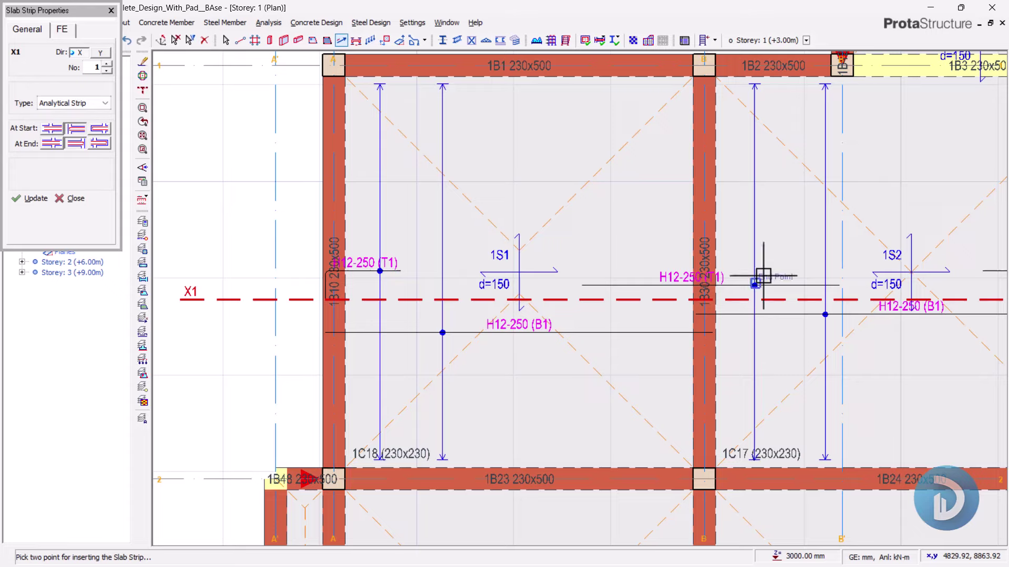
scroll(763, 276, up, 1)
scroll(337, 268, down, 1)
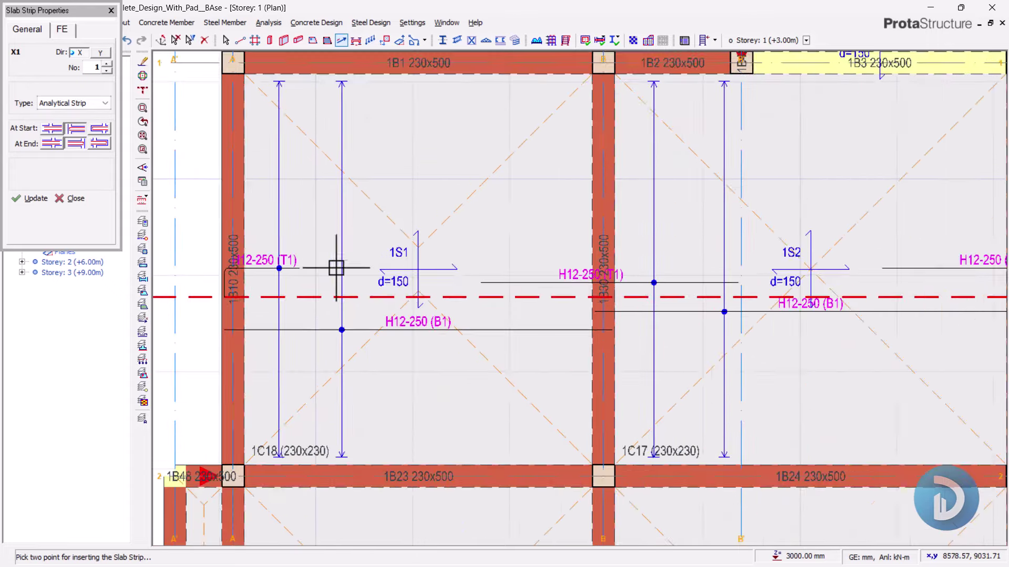
scroll(368, 271, down, 1)
scroll(544, 285, up, 1)
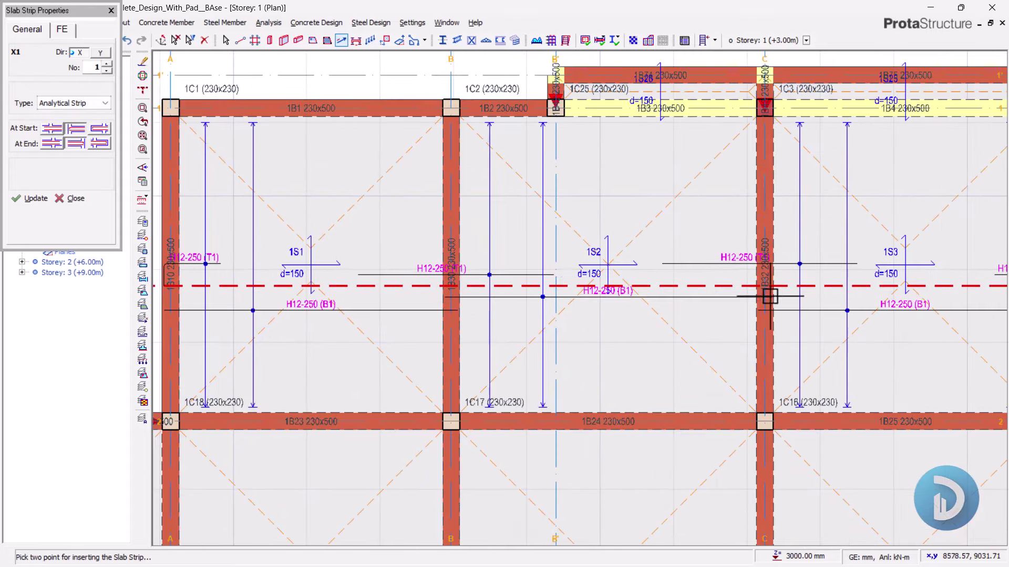
scroll(362, 320, down, 1)
scroll(770, 310, up, 2)
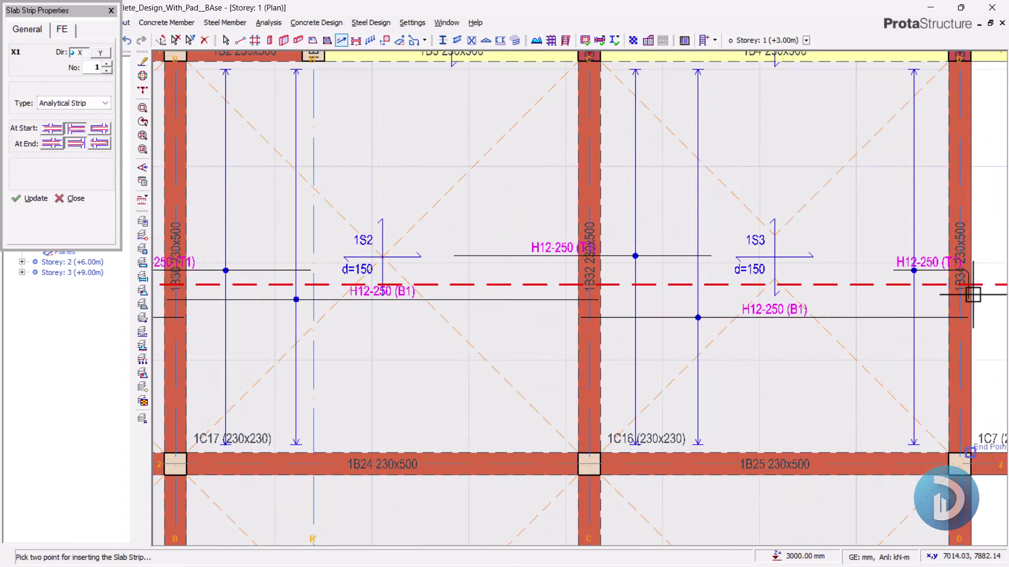
scroll(743, 277, down, 1)
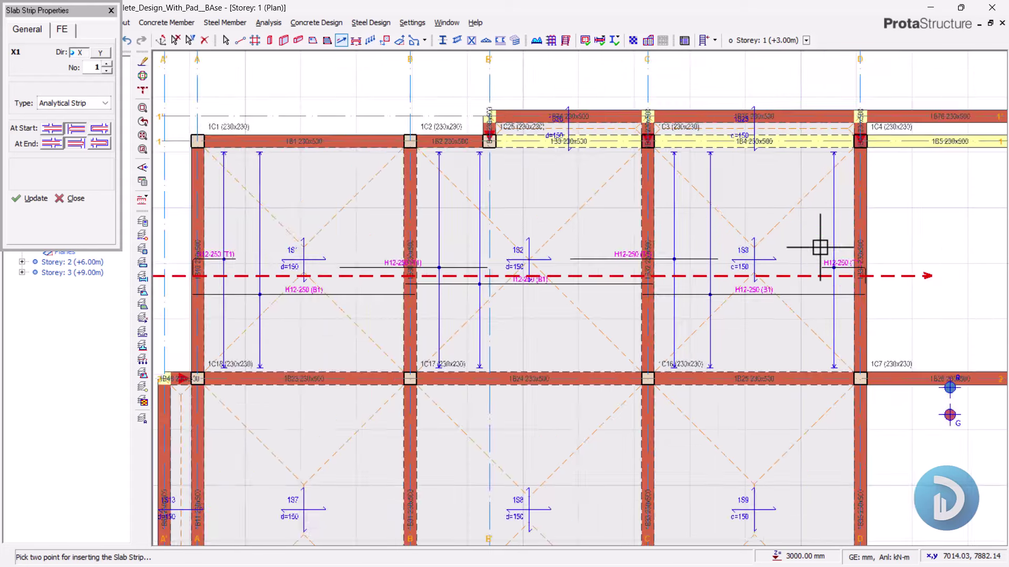
scroll(820, 247, down, 1)
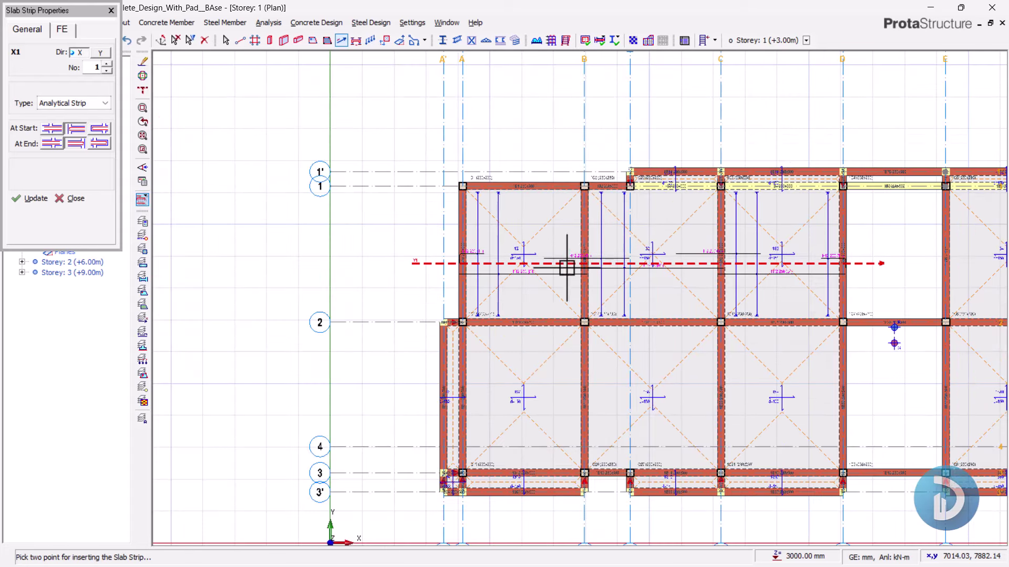
Step: Insert X-direction analytical slab strips between axes 2 and 3 from A' to D, and across both slab rows from E to H'
click(404, 410)
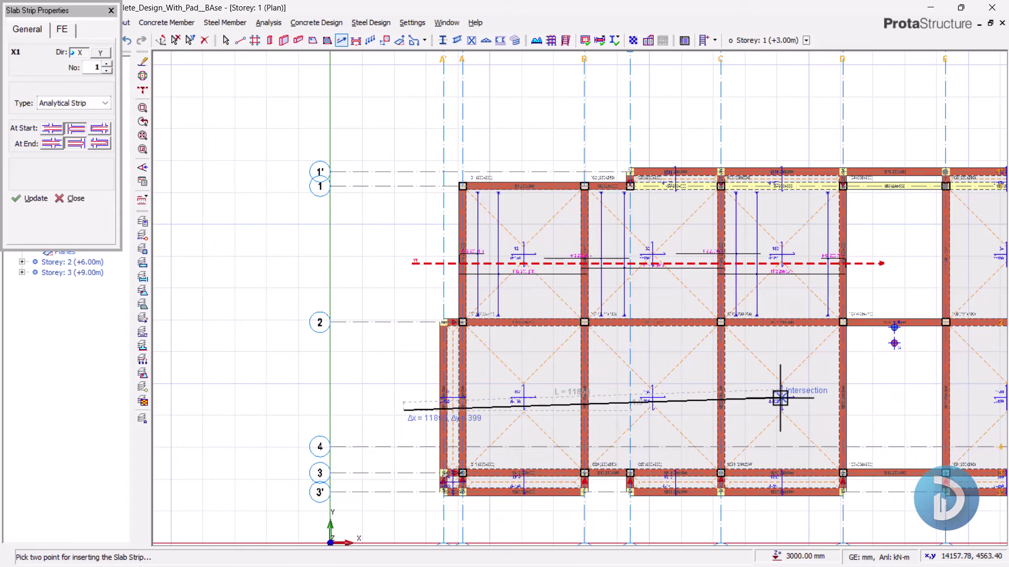
click(870, 411)
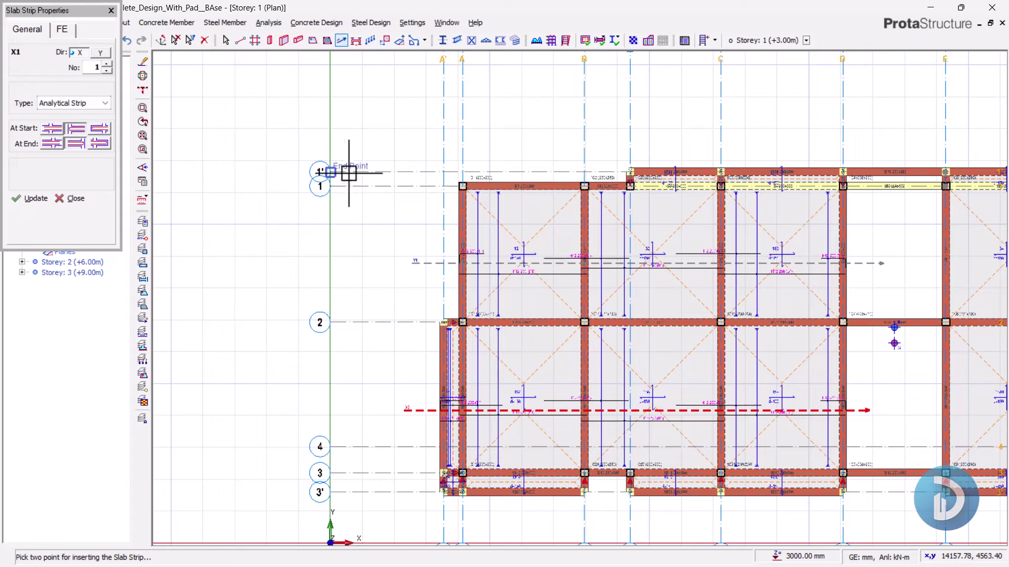
scroll(348, 173, down, 4)
scroll(772, 163, up, 4)
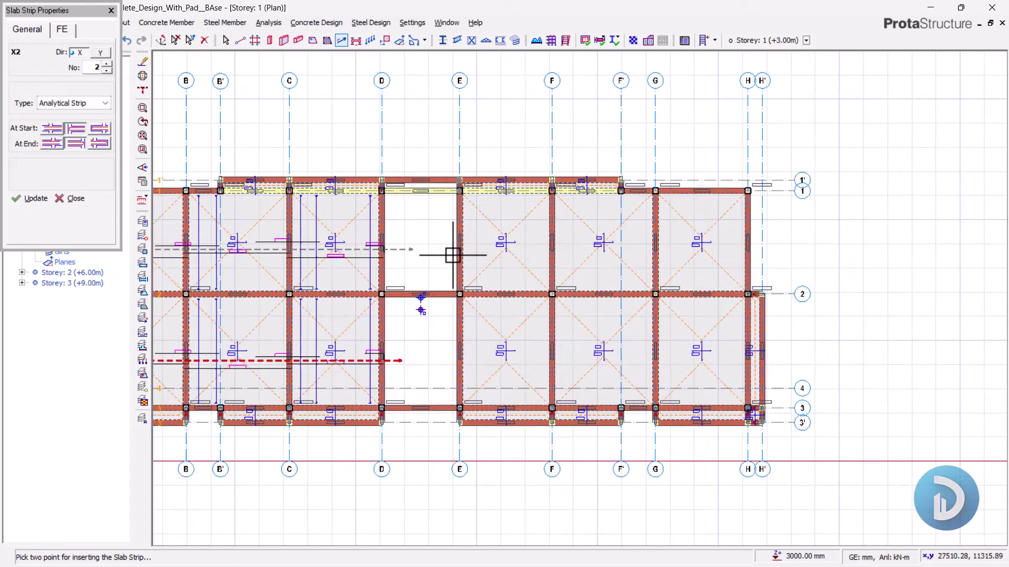
scroll(453, 255, up, 2)
click(421, 248)
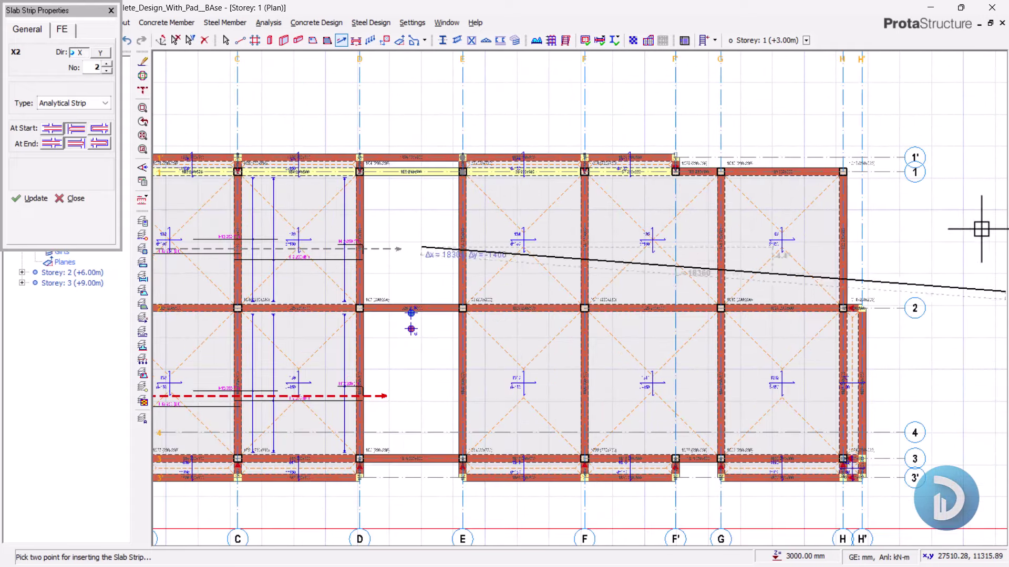
click(882, 243)
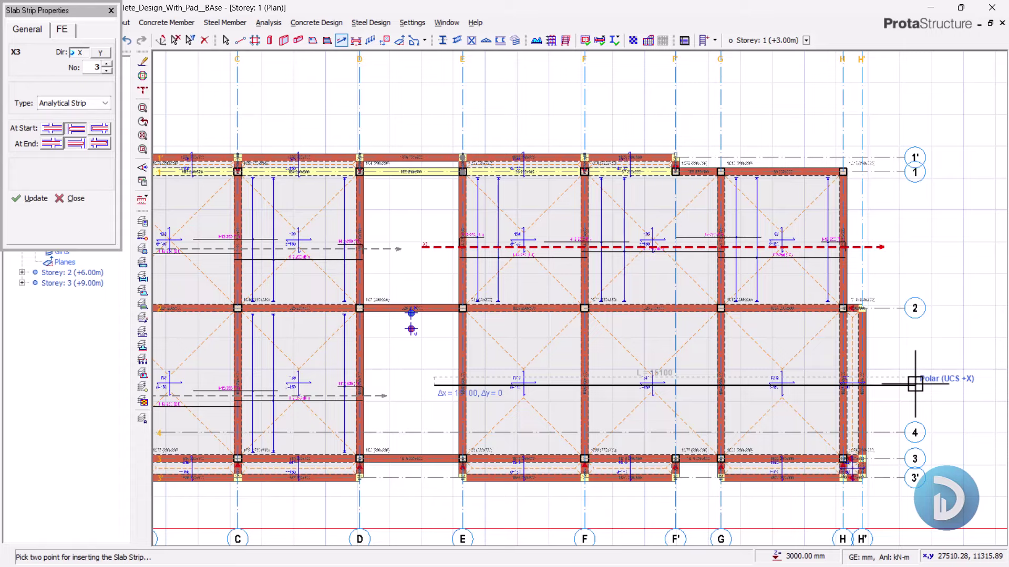
click(880, 369)
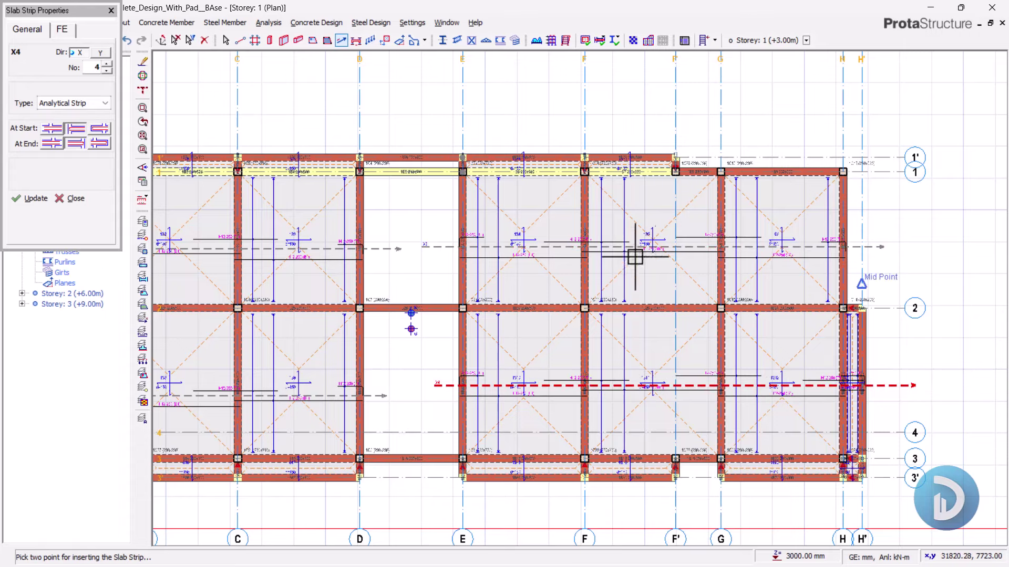
Step: Examine the reinforcement placed along the X-direction strips in the slab bays on both sides of the plan
scroll(625, 255, up, 2)
scroll(499, 239, up, 2)
scroll(362, 336, down, 1)
scroll(362, 368, down, 1)
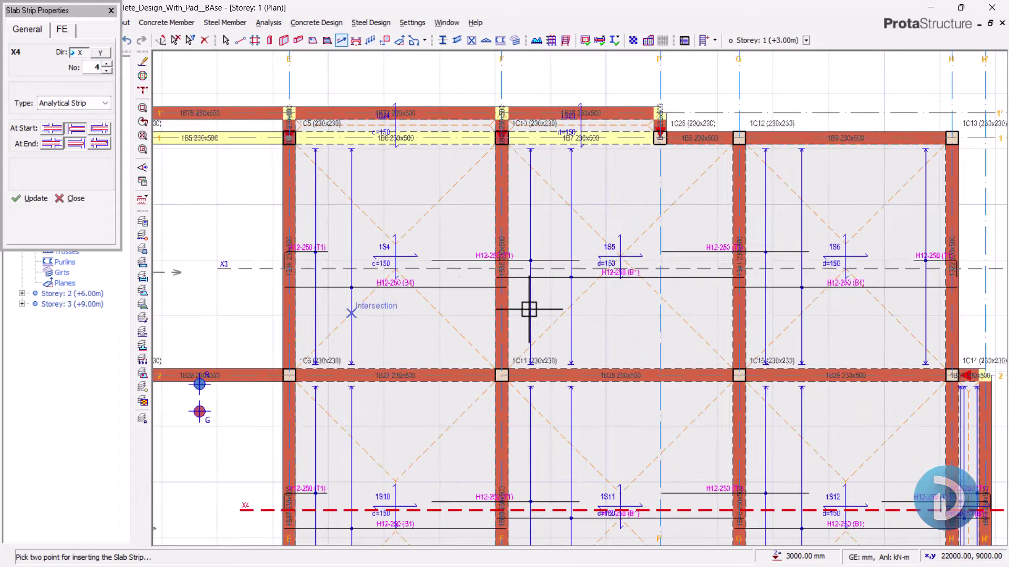
middle_drag(733, 259, 581, 271)
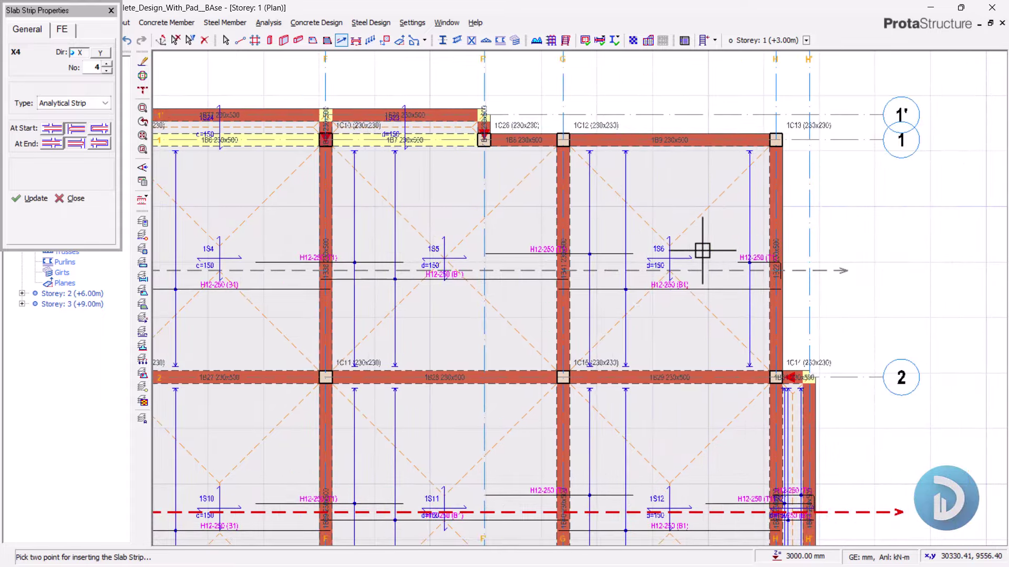
scroll(702, 251, down, 3)
middle_drag(486, 371, 781, 322)
middle_drag(522, 344, 661, 289)
middle_drag(383, 259, 405, 289)
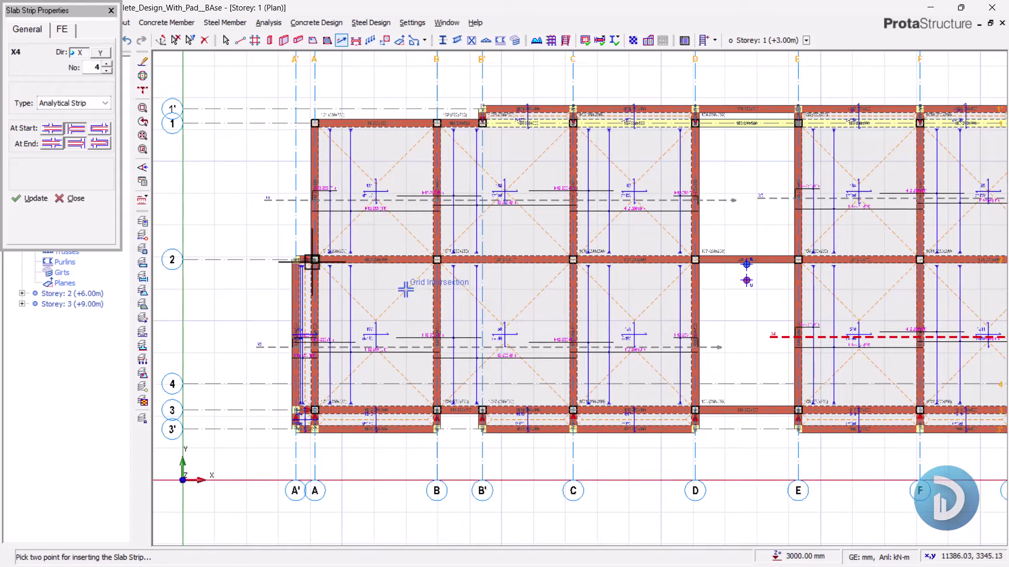
Step: Set the strip direction to Y and insert analytical strips through both slab rows in bays A–B, B–C and C–D
scroll(415, 261, down, 1)
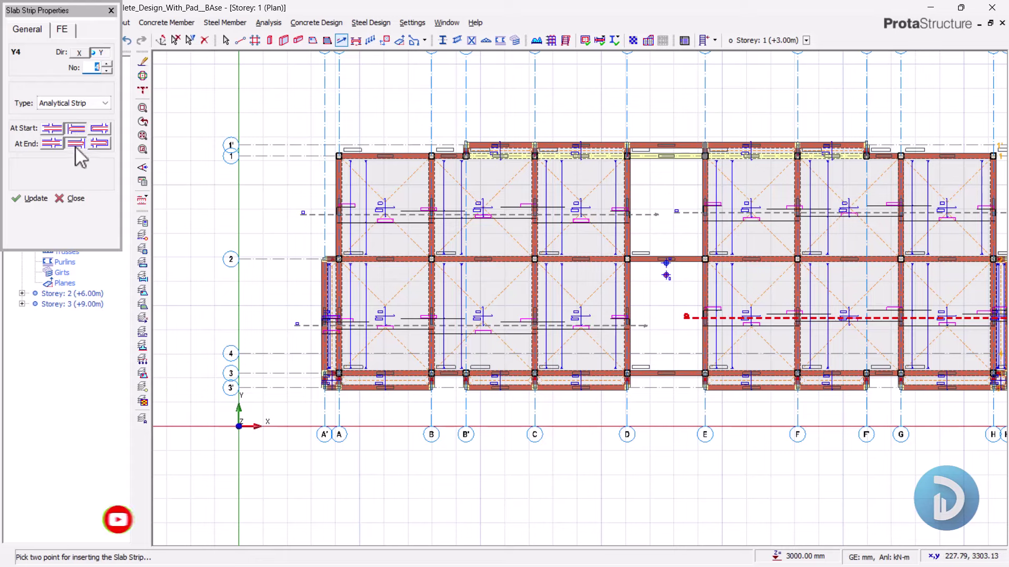
scroll(349, 133, up, 5)
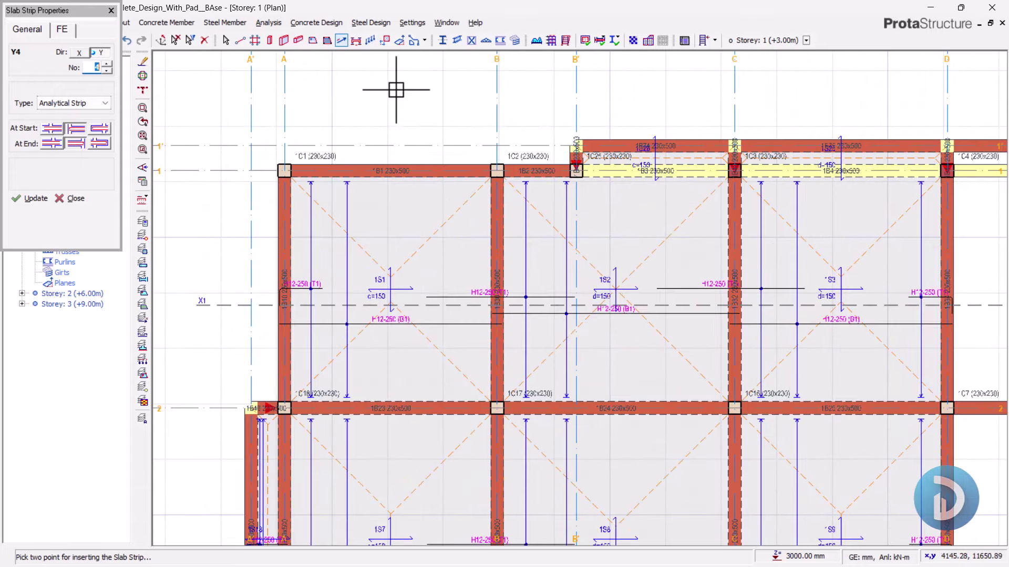
scroll(396, 87, down, 3)
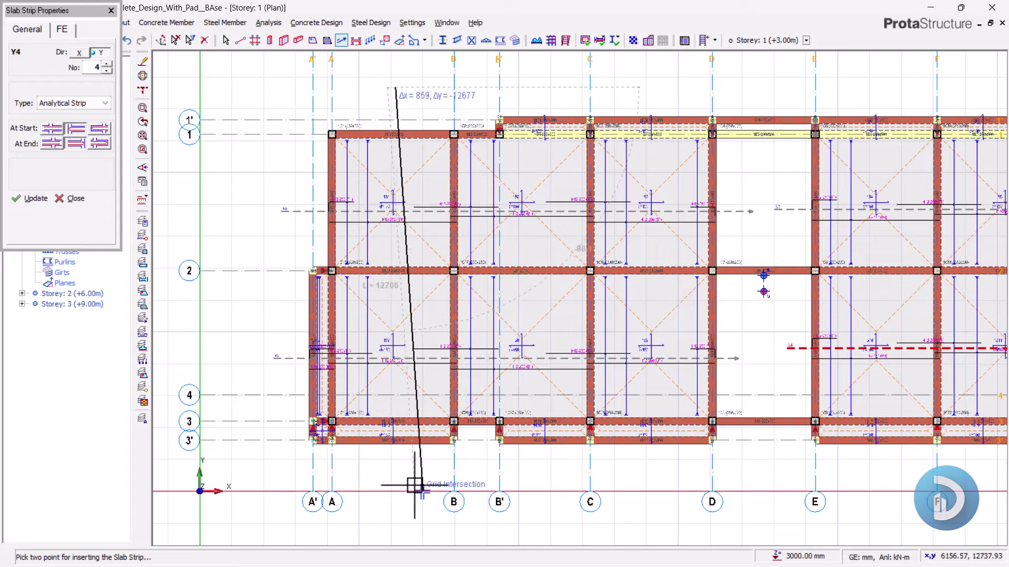
click(367, 475)
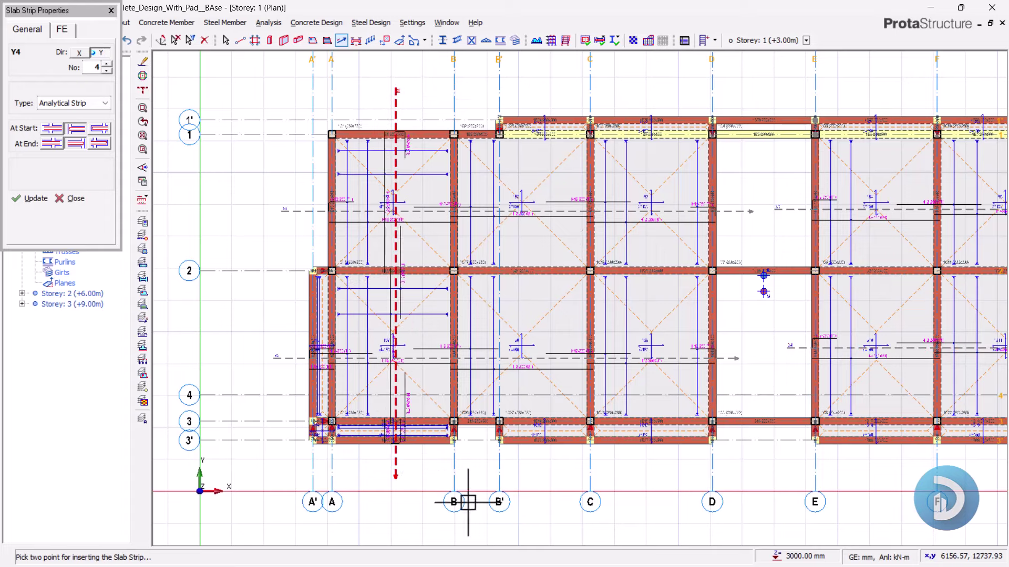
middle_drag(560, 484, 484, 462)
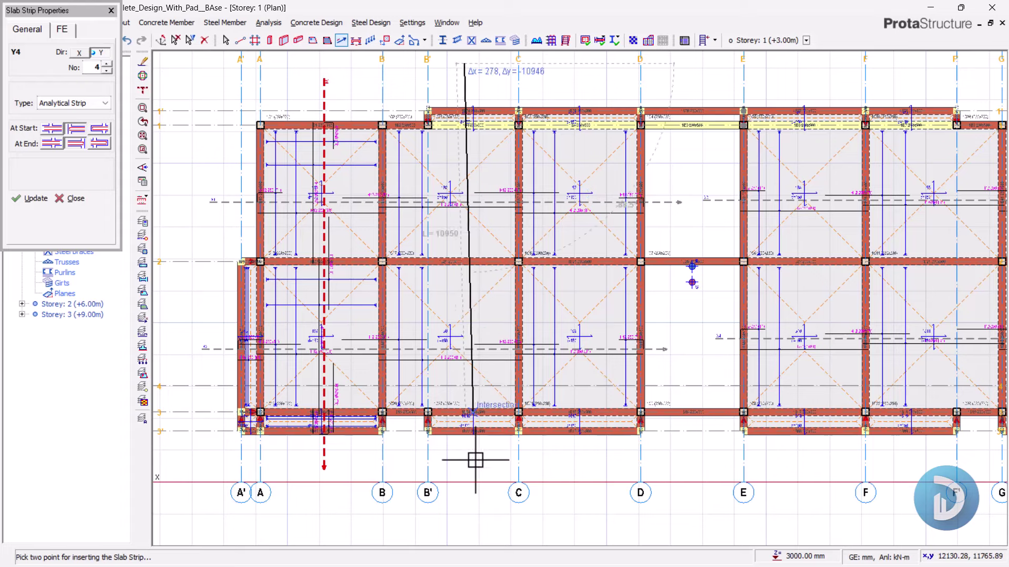
click(584, 71)
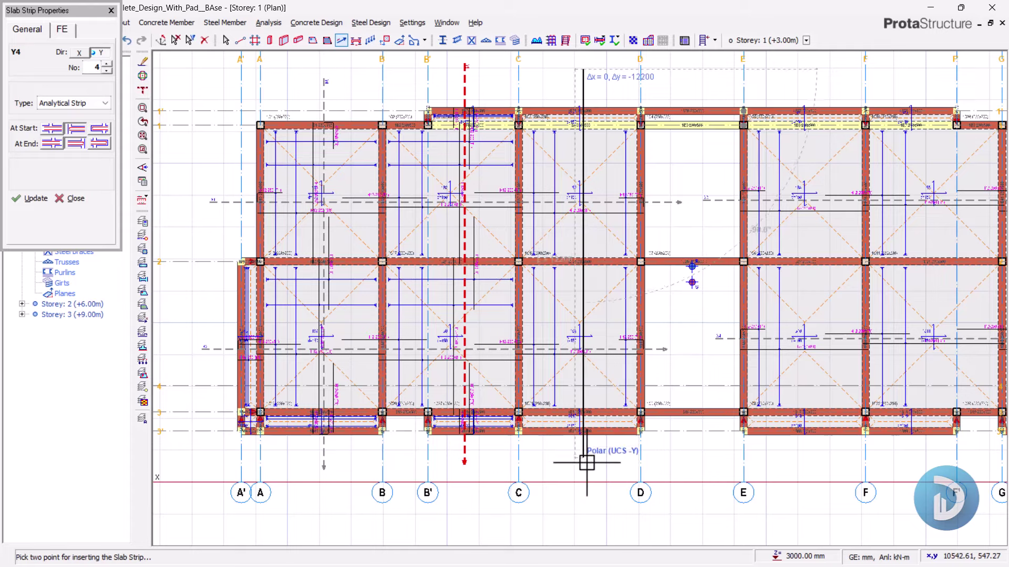
Step: Insert Y-direction analytical slab strips through both slab rows in bays E–F, F–G and G–H
scroll(622, 412, down, 2)
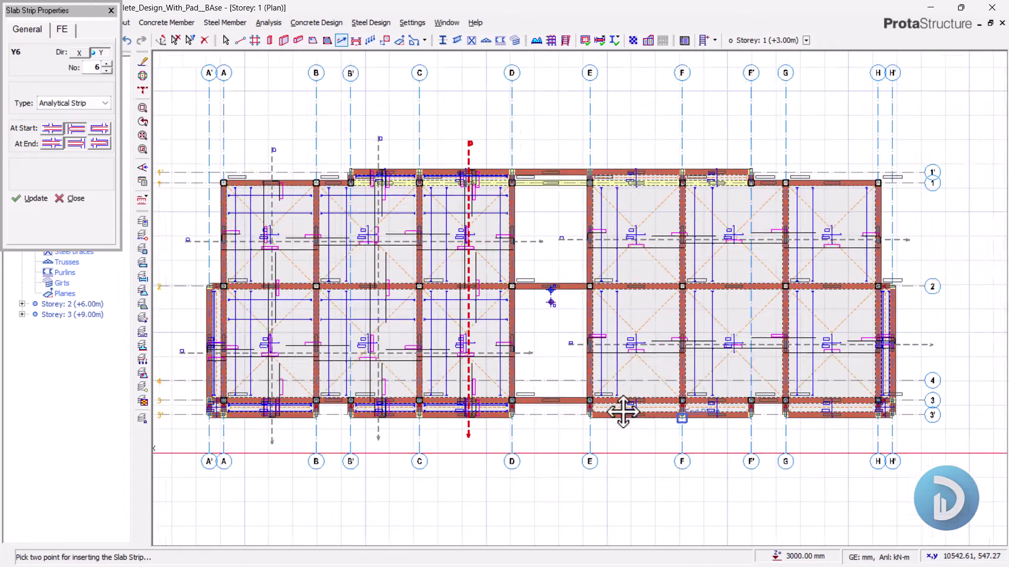
click(542, 111)
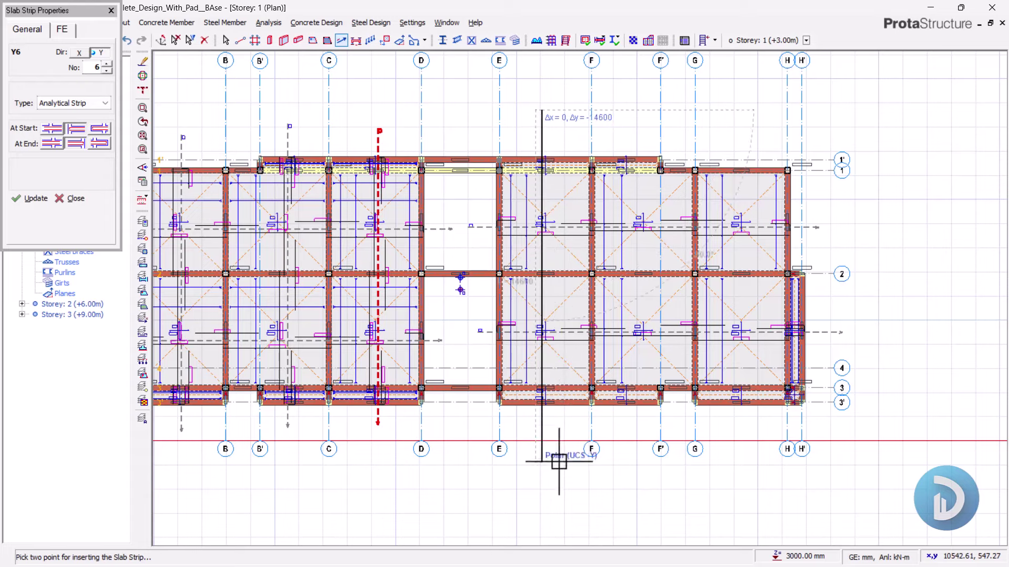
click(619, 365)
click(641, 106)
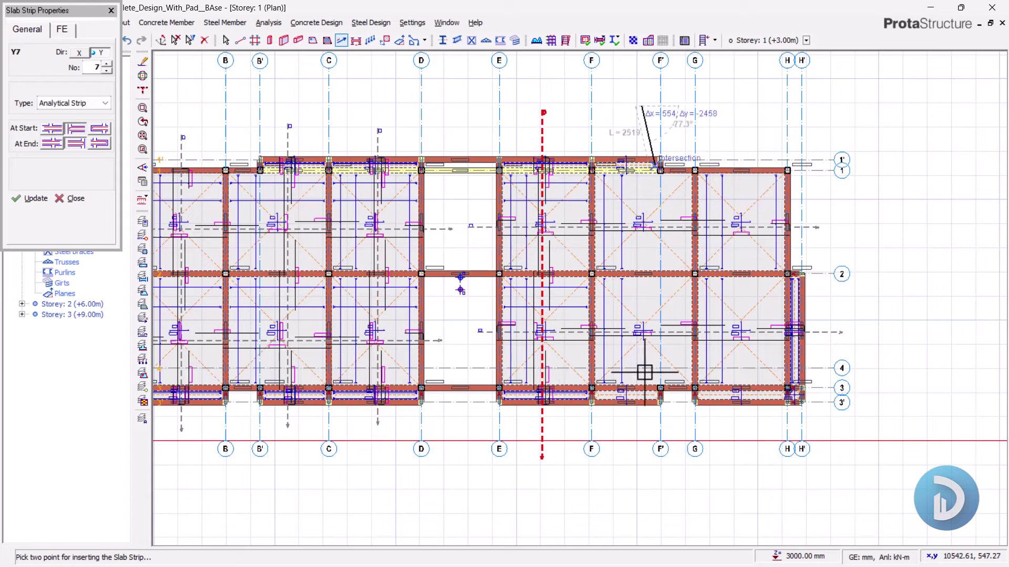
click(634, 432)
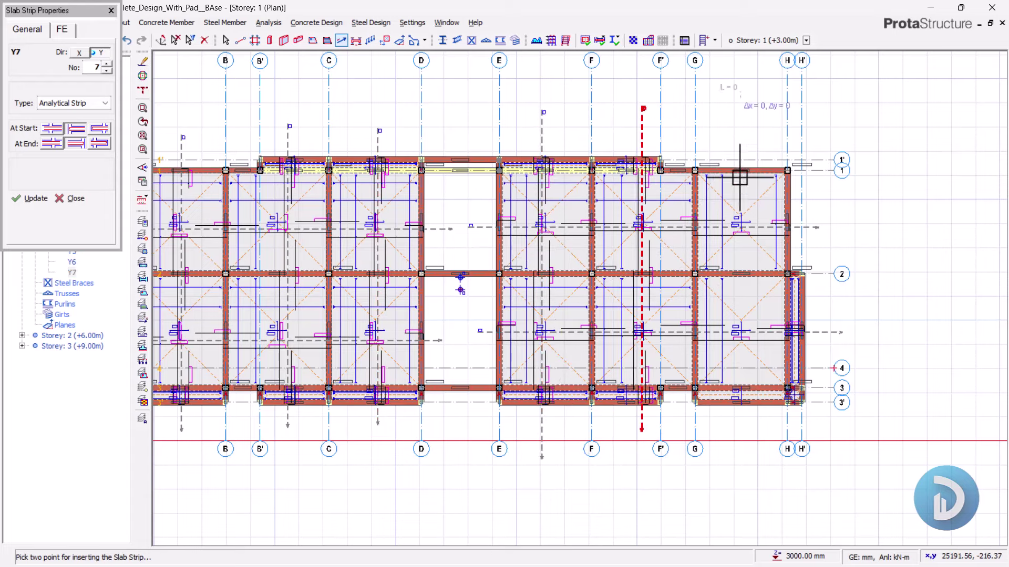
click(740, 108)
scroll(747, 427, up, 3)
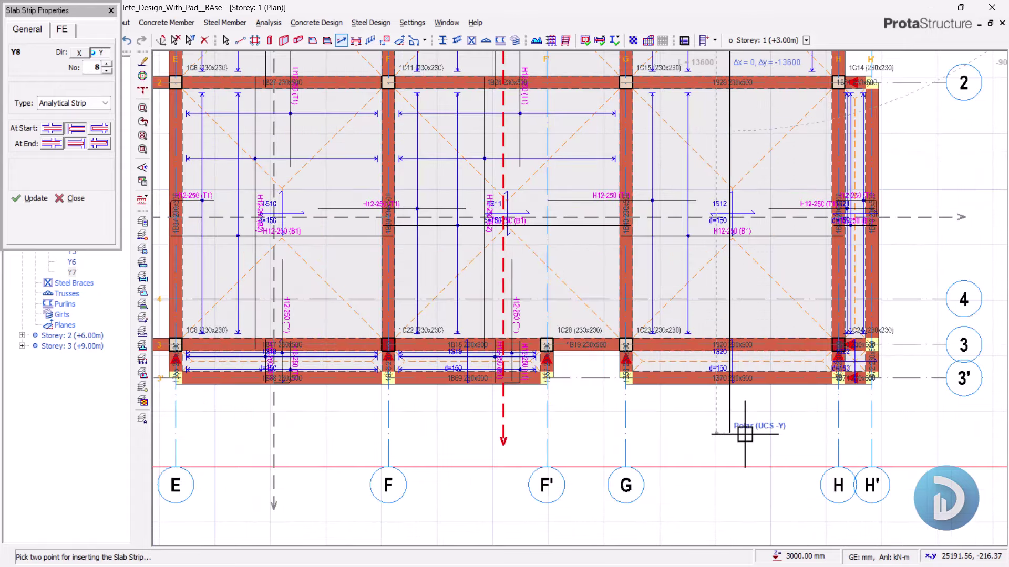
scroll(757, 367, down, 5)
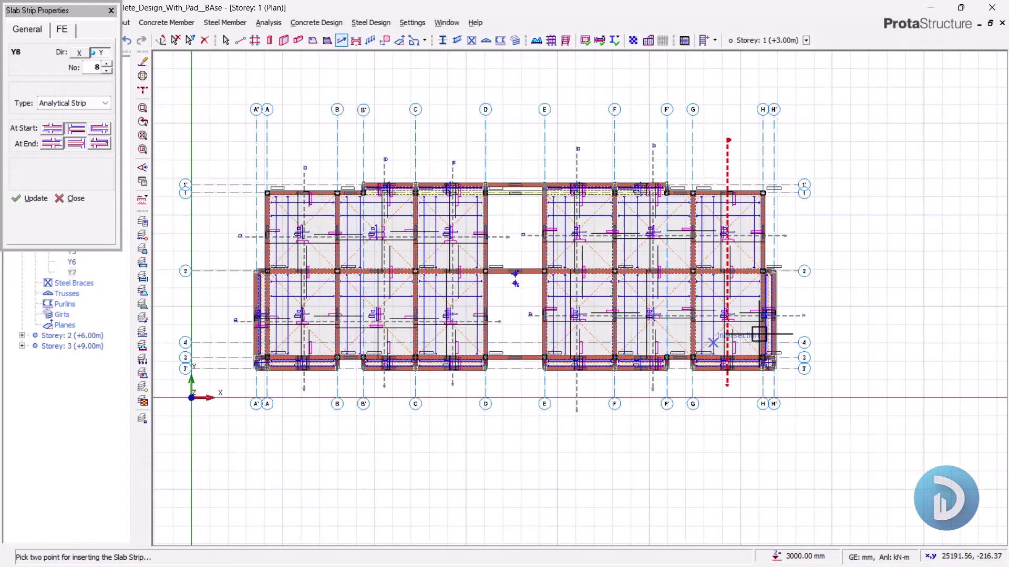
click(605, 374)
middle_drag(480, 383, 665, 374)
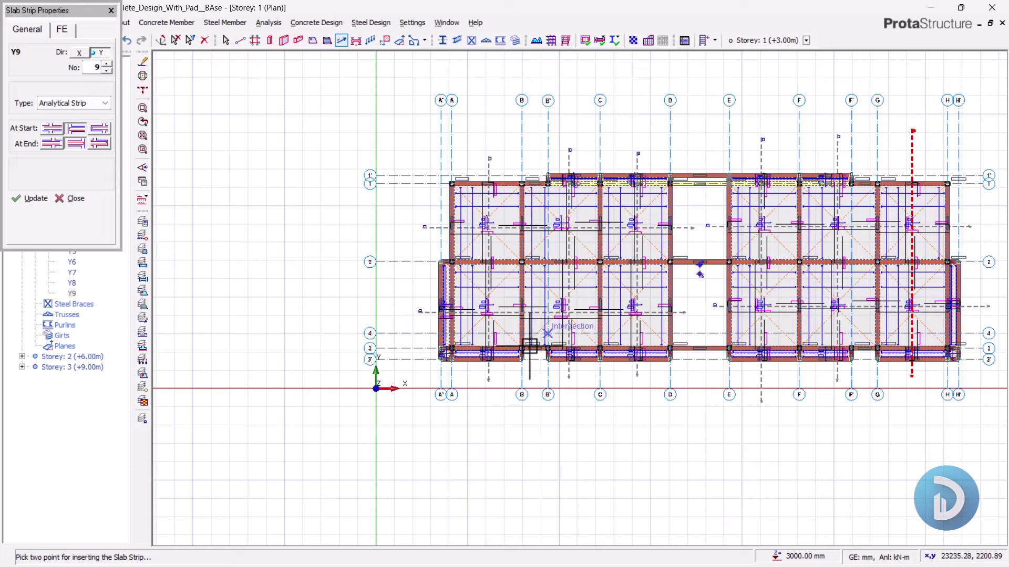
scroll(529, 347, up, 6)
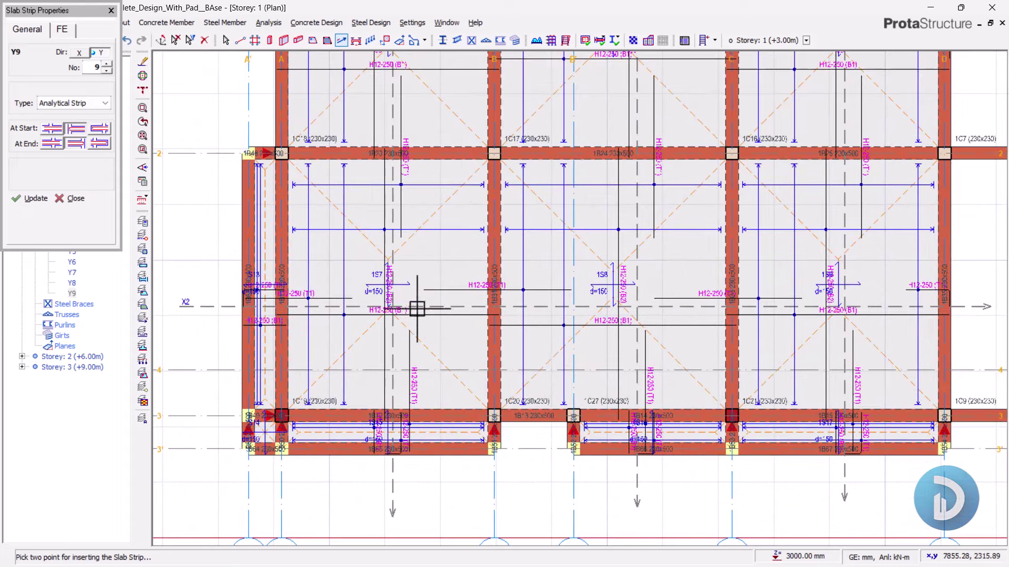
scroll(511, 275, down, 2)
middle_drag(626, 279, 612, 289)
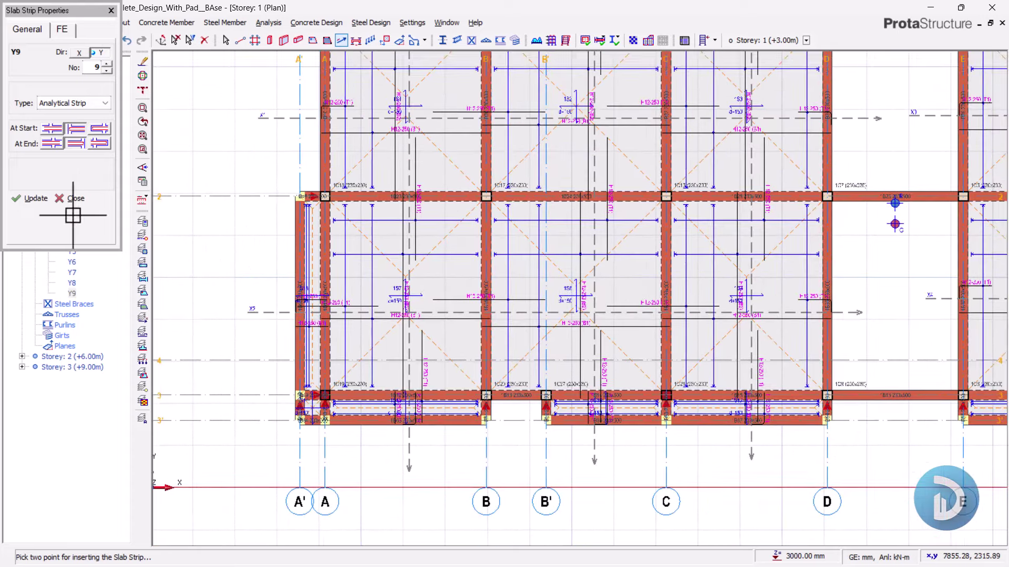
Step: Finish inserting slab strips on Storey 1 and open the Storey 2 (+6.00m) plan
click(75, 199)
scroll(410, 299, up, 5)
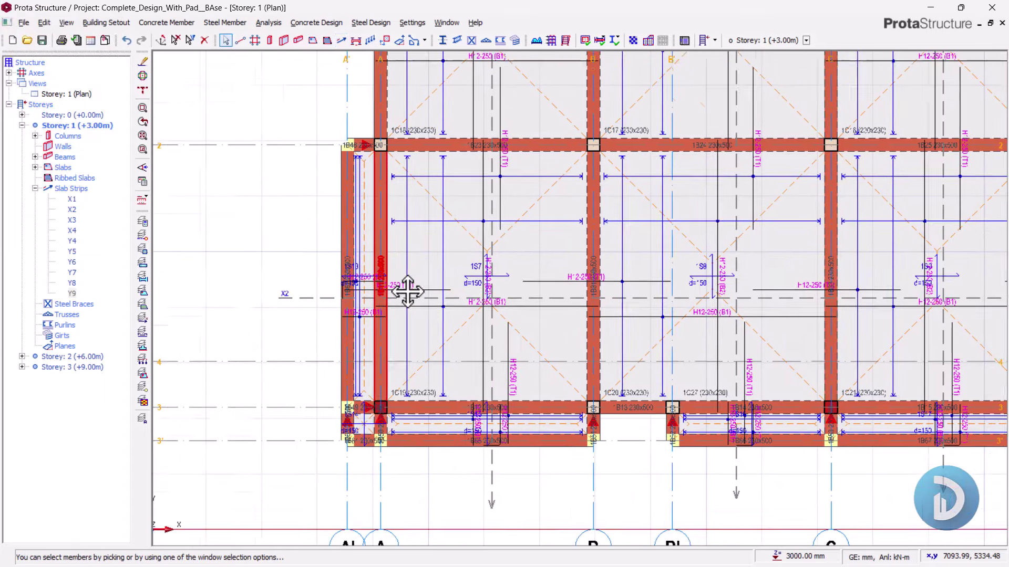
double_click(72, 358)
scroll(405, 286, down, 5)
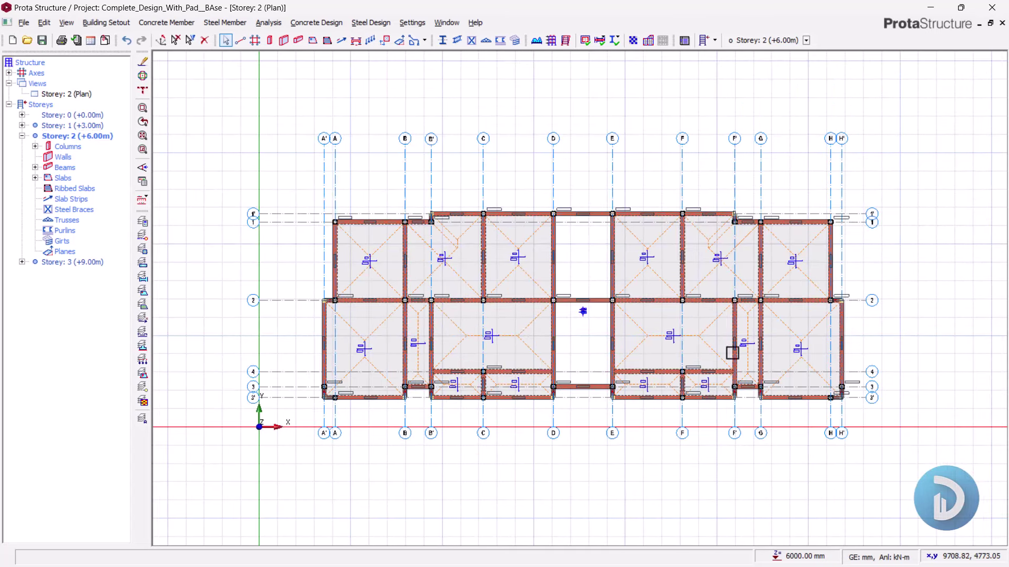
scroll(582, 303, up, 2)
middle_drag(511, 328, 604, 308)
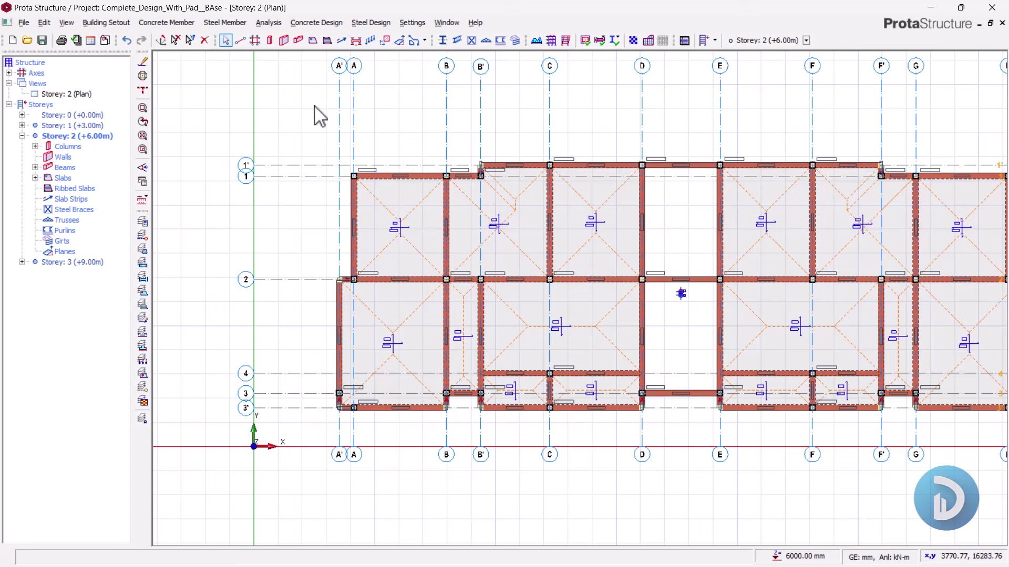
Step: Insert X-direction analytical slab strips on Storey 2 from A to D between axes 1 and 2, and from A' to D between axes 2 and 4
click(341, 39)
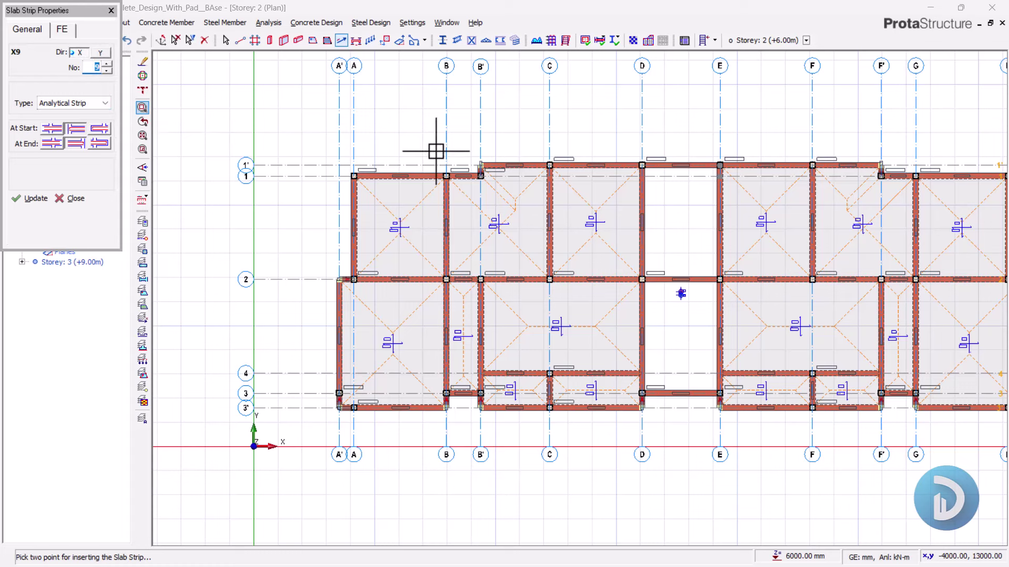
scroll(446, 162, up, 1)
click(260, 248)
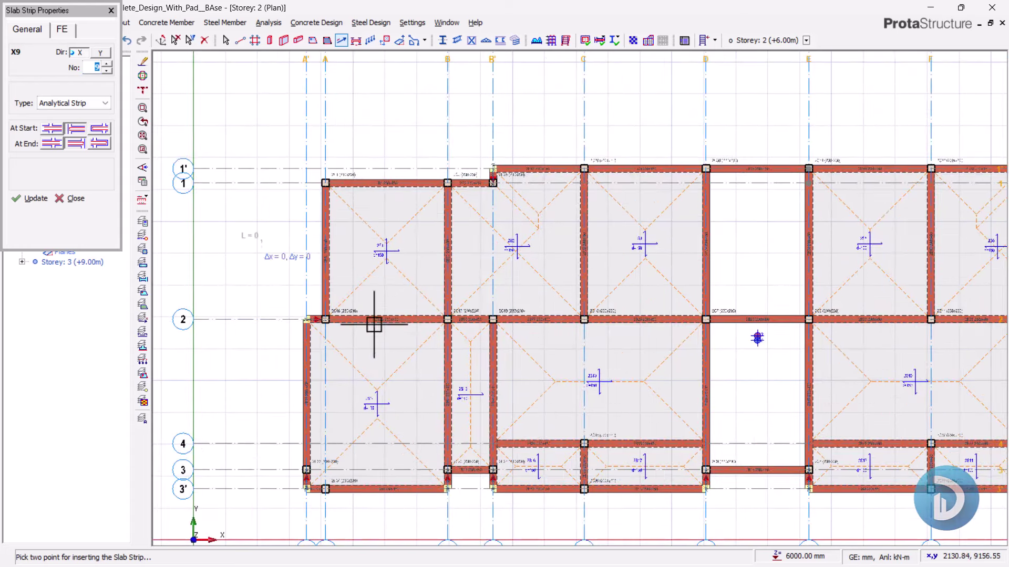
click(731, 247)
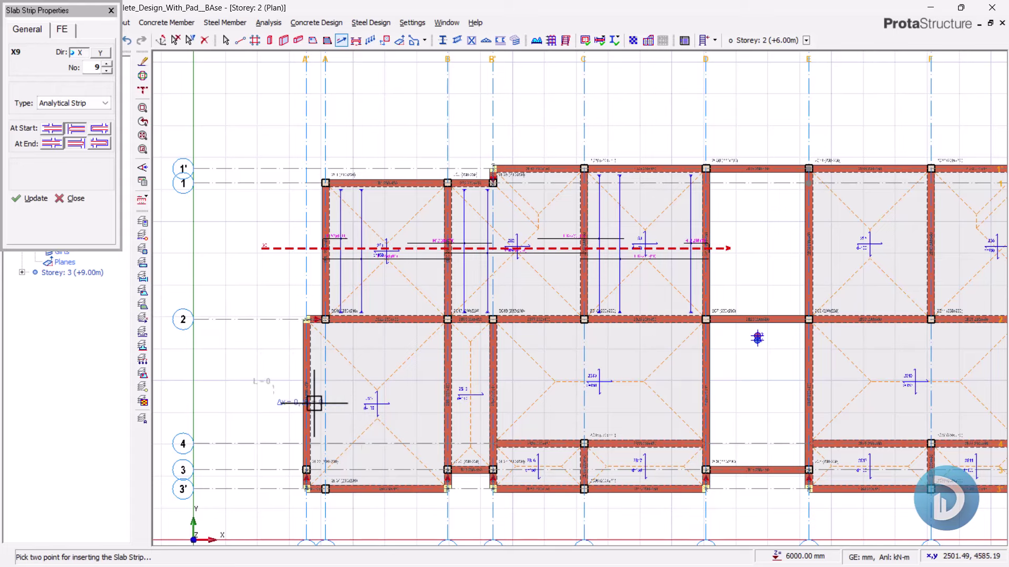
click(754, 389)
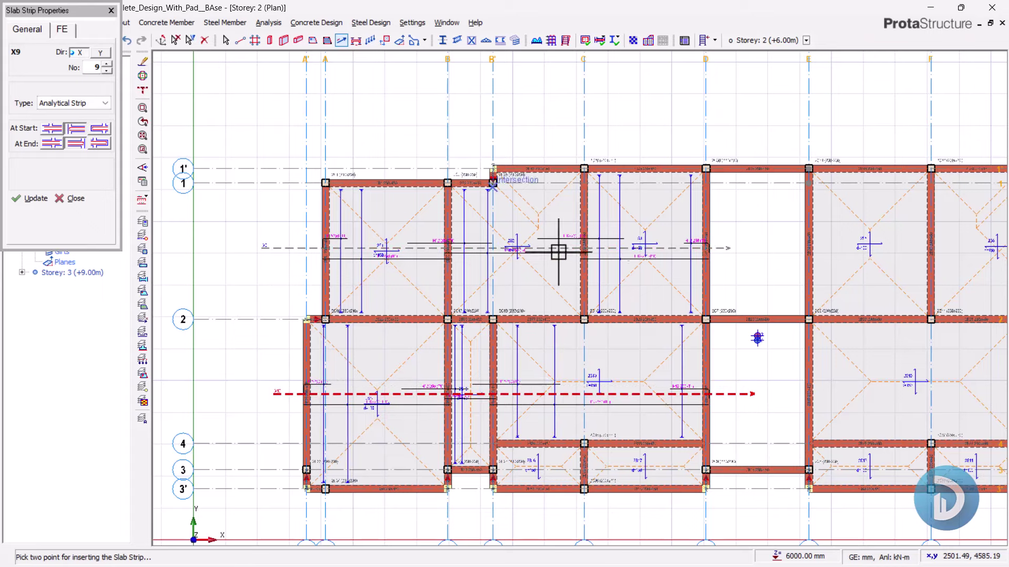
Step: Insert an X-direction analytical strip through small slabs 2S16 and 2S17 between axes B' and D
scroll(459, 192, down, 1)
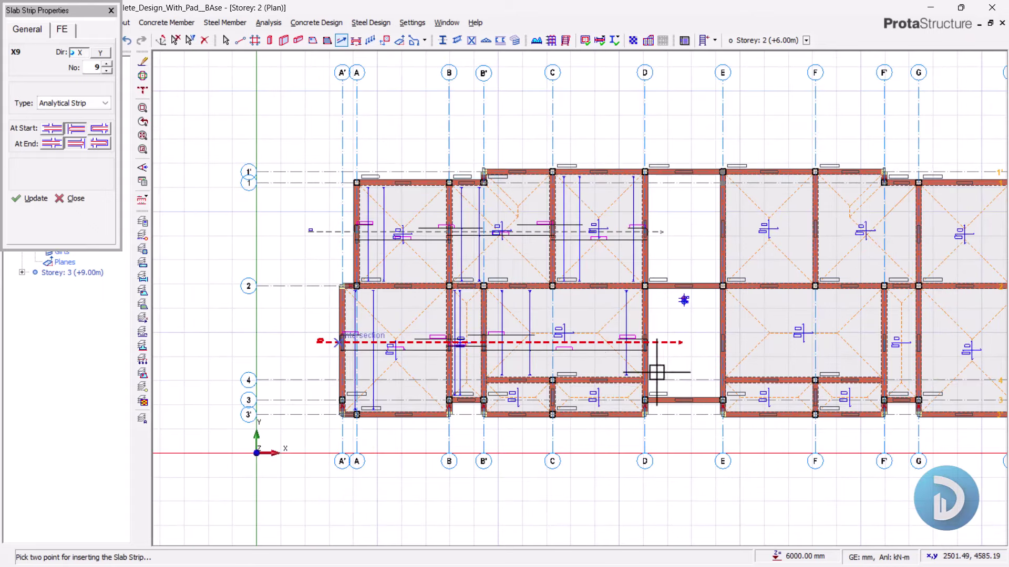
scroll(716, 434, up, 1)
scroll(400, 394, up, 1)
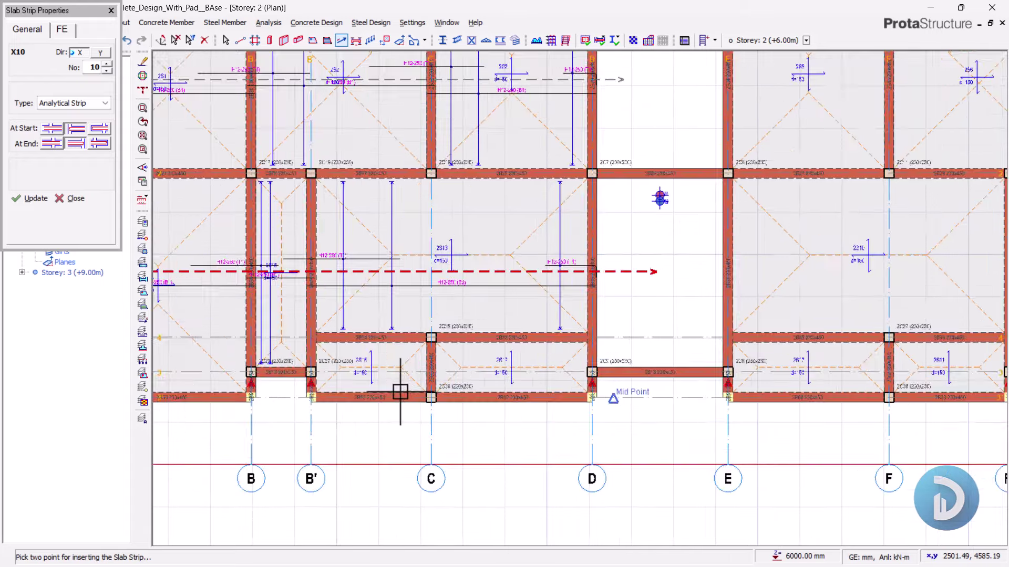
scroll(253, 384, up, 2)
scroll(253, 384, up, 1)
click(253, 376)
scroll(349, 394, down, 1)
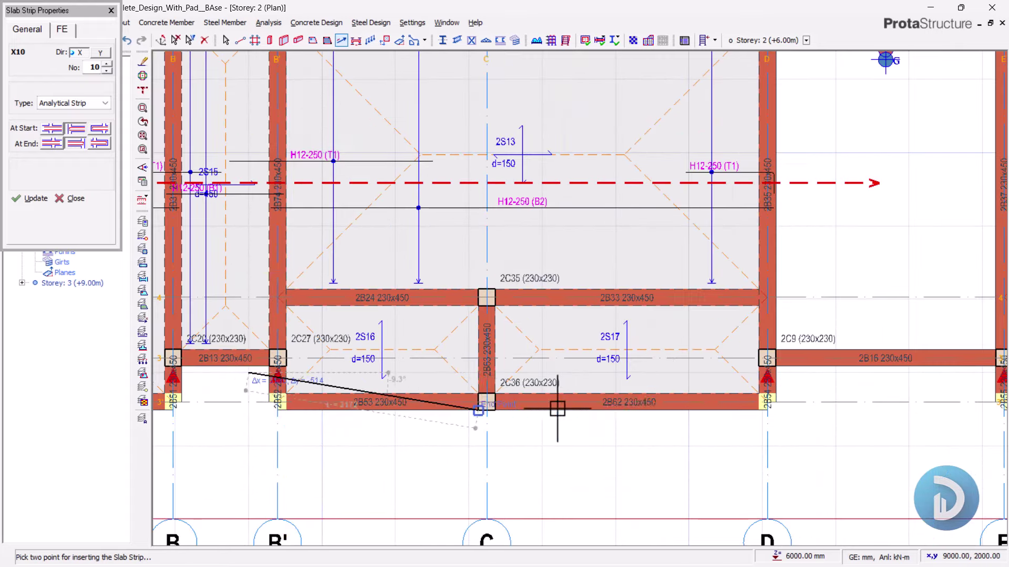
click(815, 383)
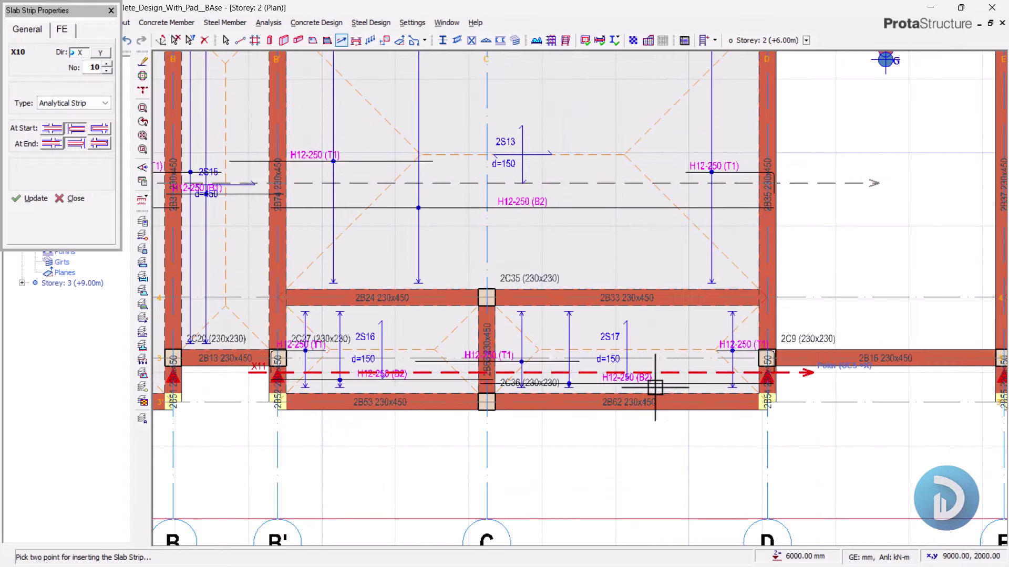
Step: Insert an X-direction analytical strip through small slabs 2S12 and 2S11 between axes E and F'
scroll(451, 405, down, 2)
scroll(455, 405, down, 2)
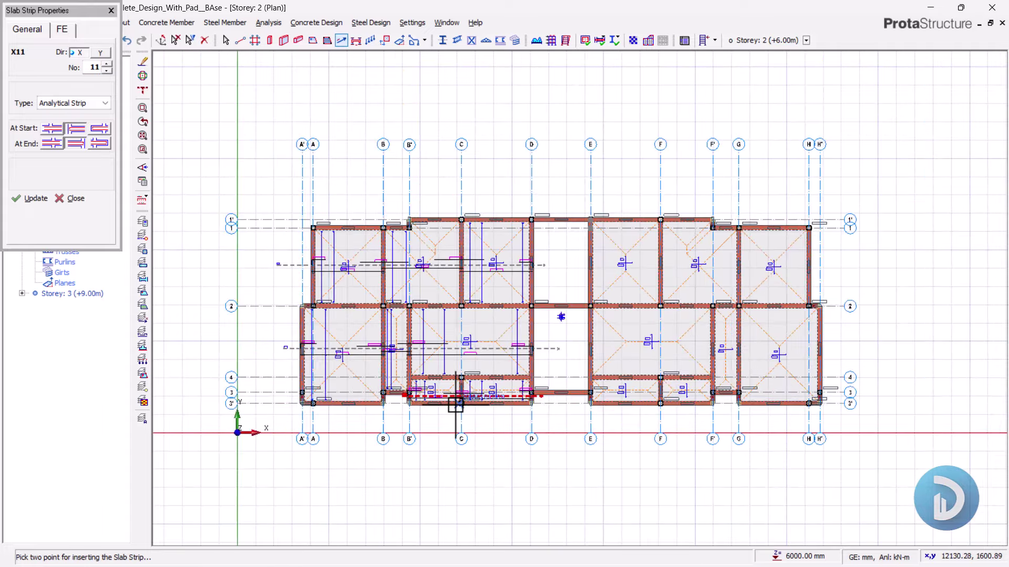
scroll(500, 383, up, 2)
scroll(496, 382, up, 2)
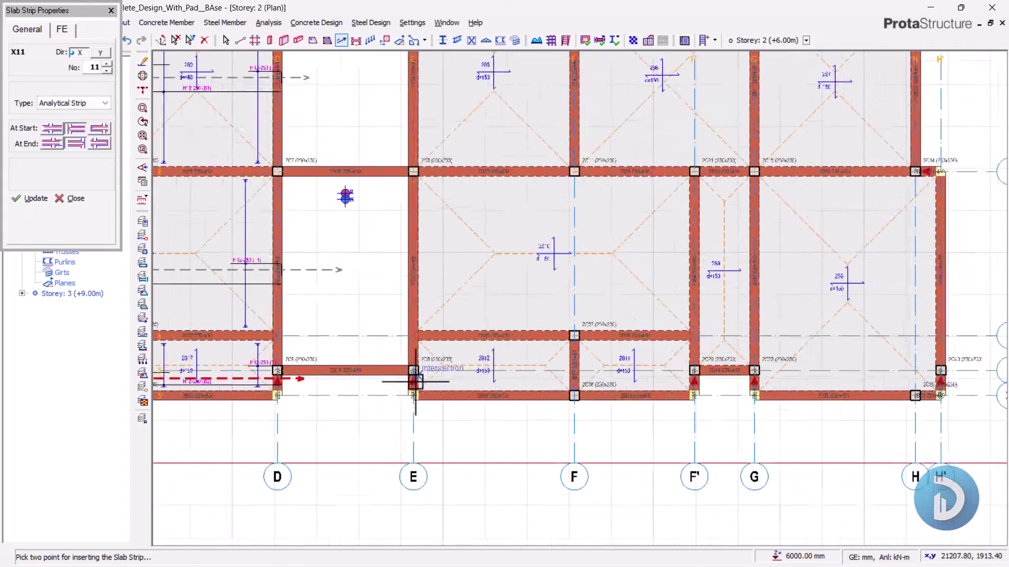
scroll(374, 390, down, 4)
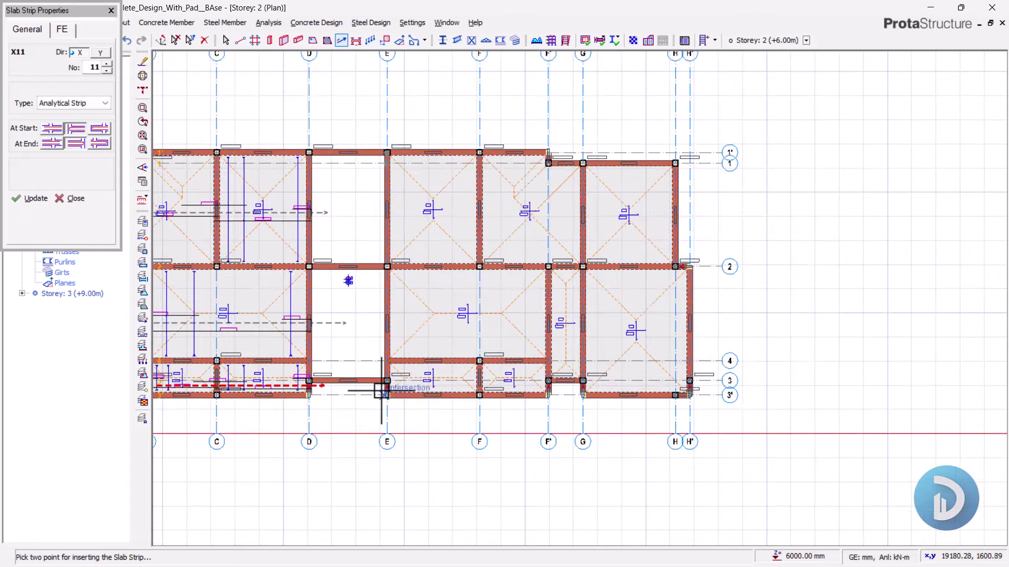
scroll(383, 387, up, 4)
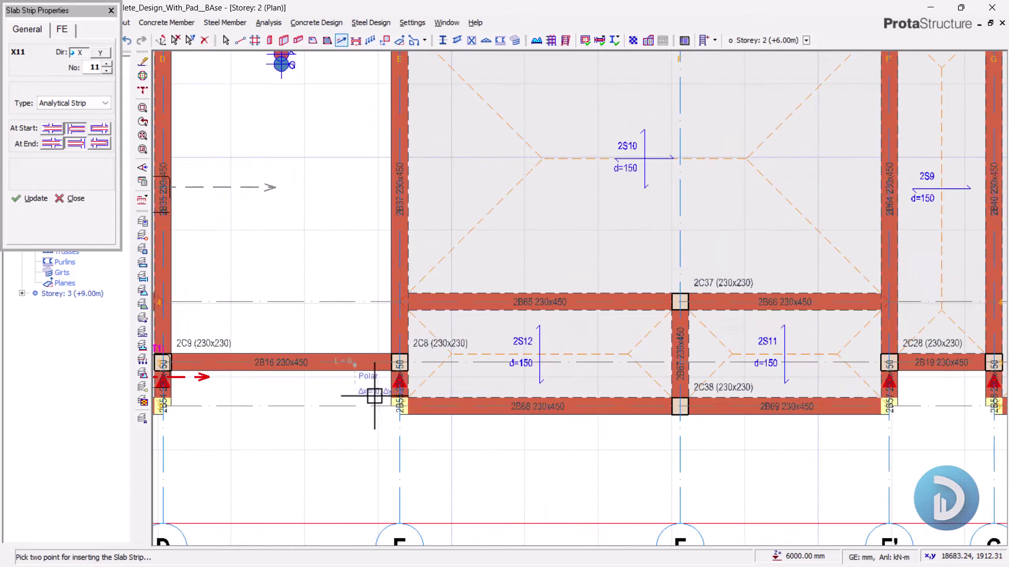
scroll(375, 396, down, 1)
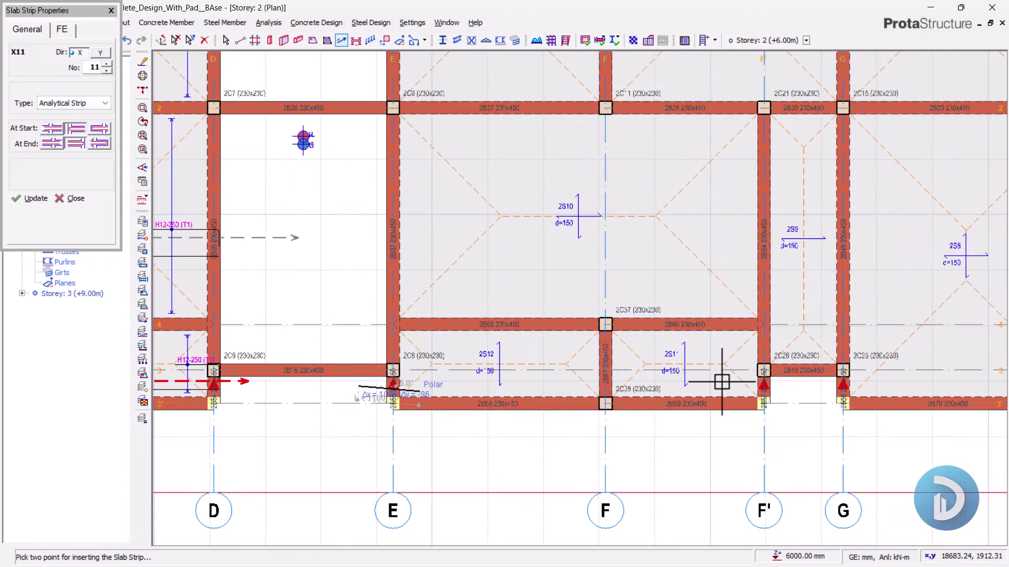
click(802, 392)
scroll(413, 392, down, 1)
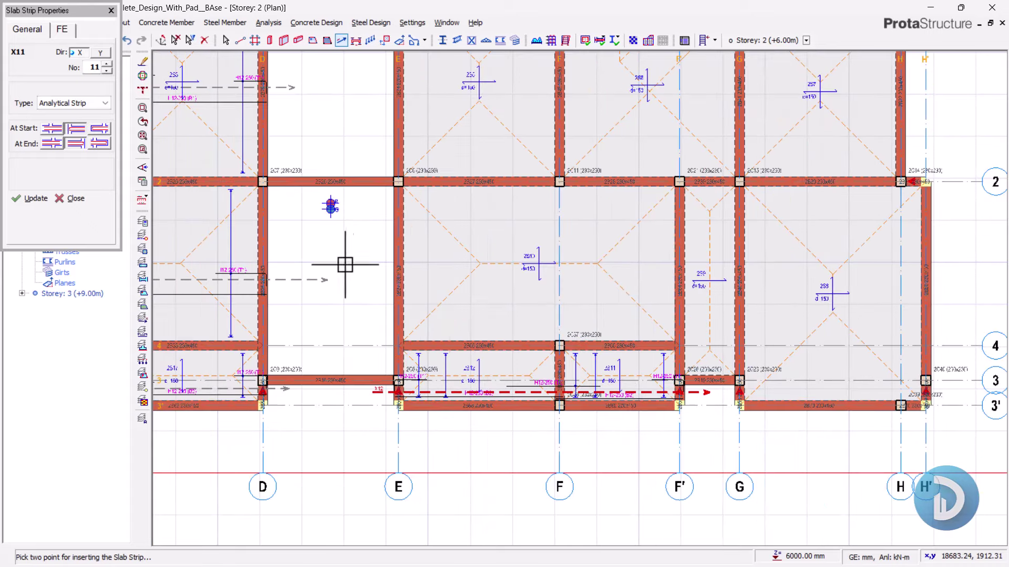
Step: Insert X-direction analytical strips from E to H' between axes 2 and 4, and from E to H between axes 1 and 2
click(372, 282)
scroll(490, 291, down, 1)
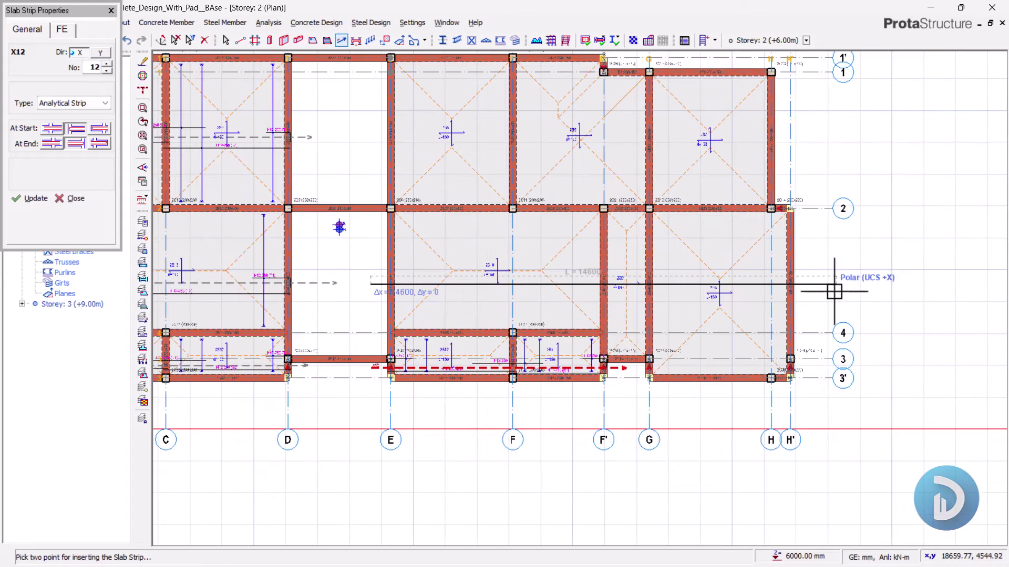
click(800, 295)
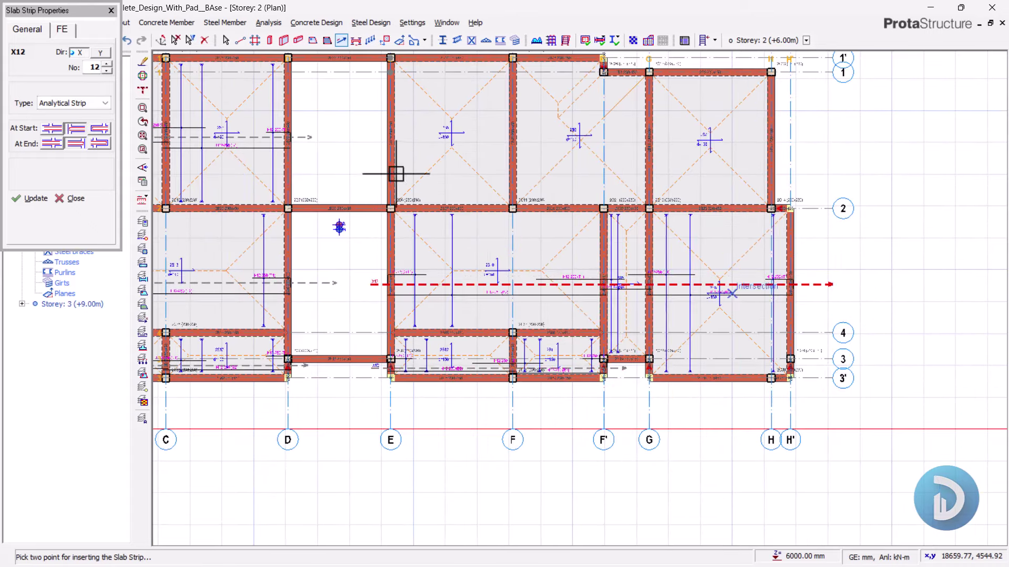
click(361, 140)
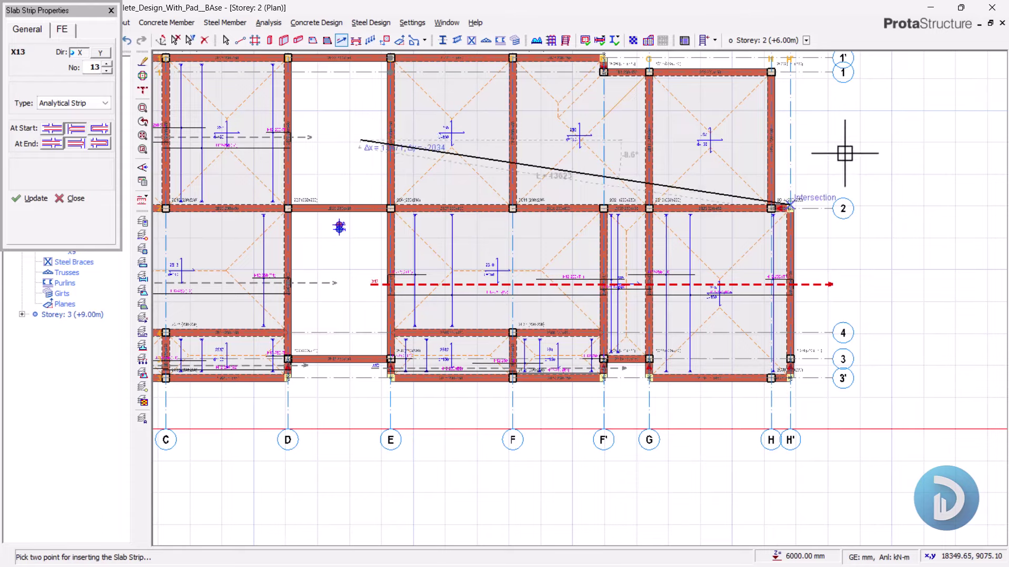
click(814, 139)
Step: Set the strip direction to Y and insert full-height analytical strips through bays A–B, C–D and B–B'
scroll(849, 140, down, 4)
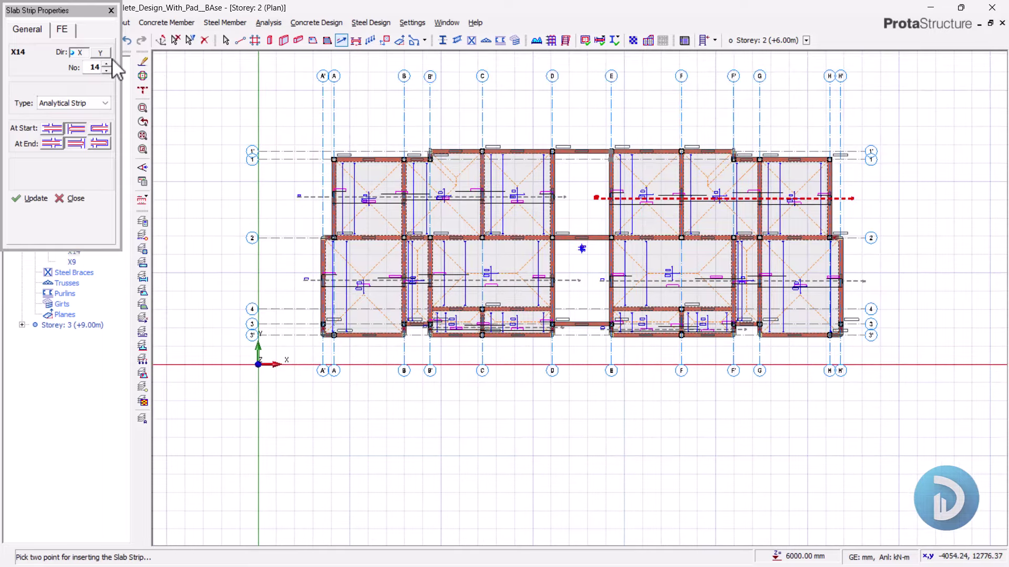
scroll(357, 227, up, 2)
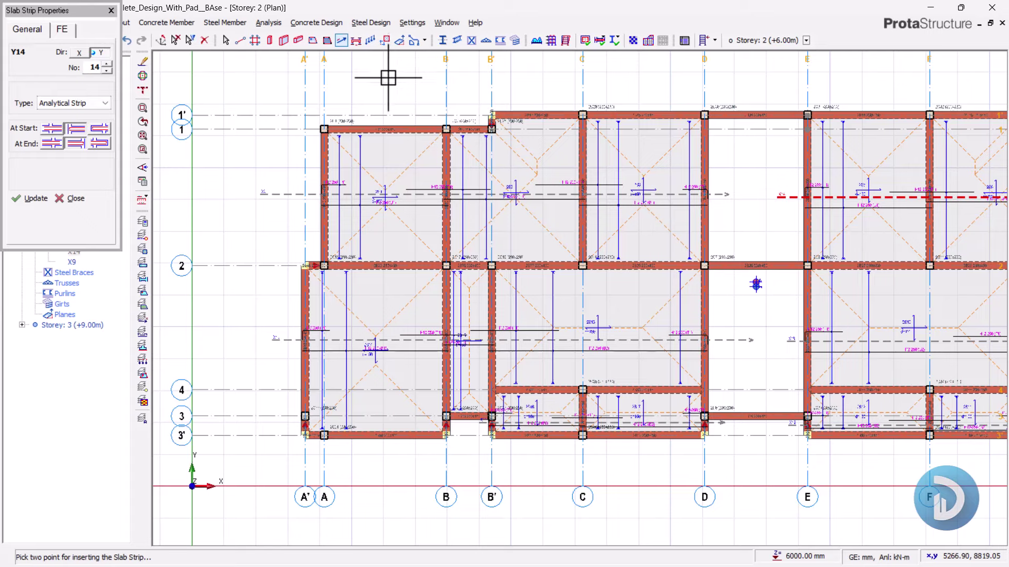
click(373, 81)
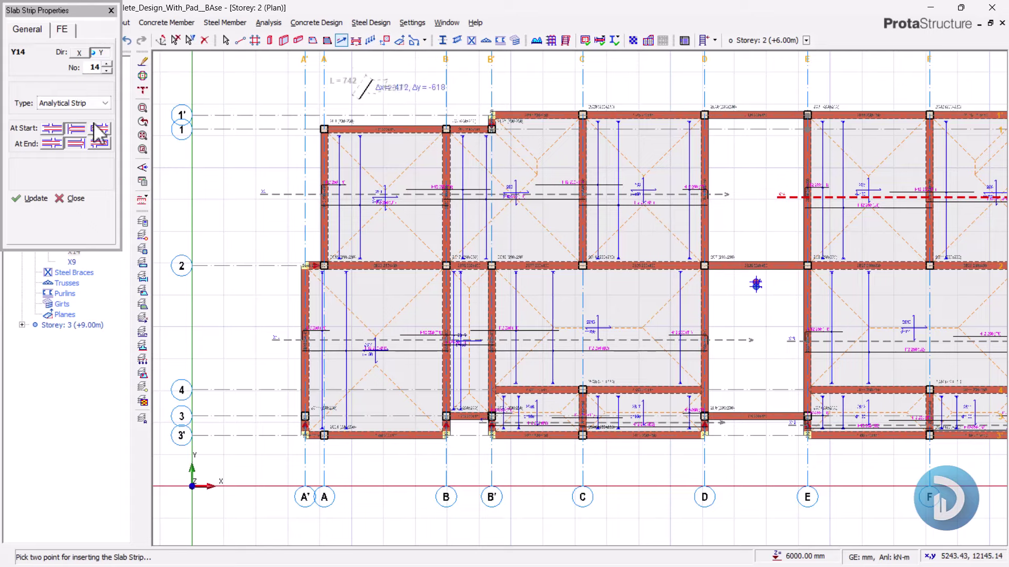
click(379, 466)
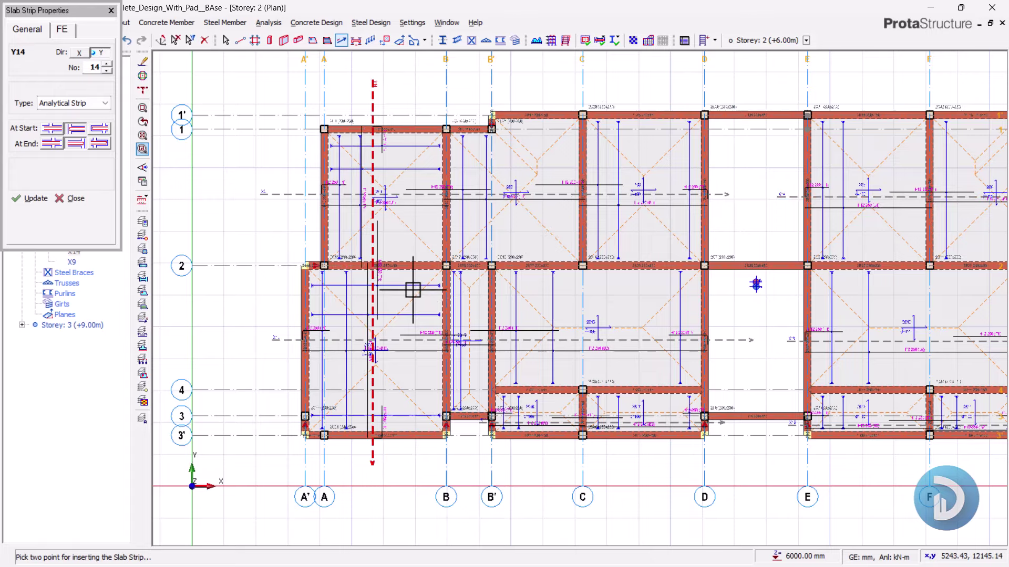
middle_drag(531, 336, 485, 331)
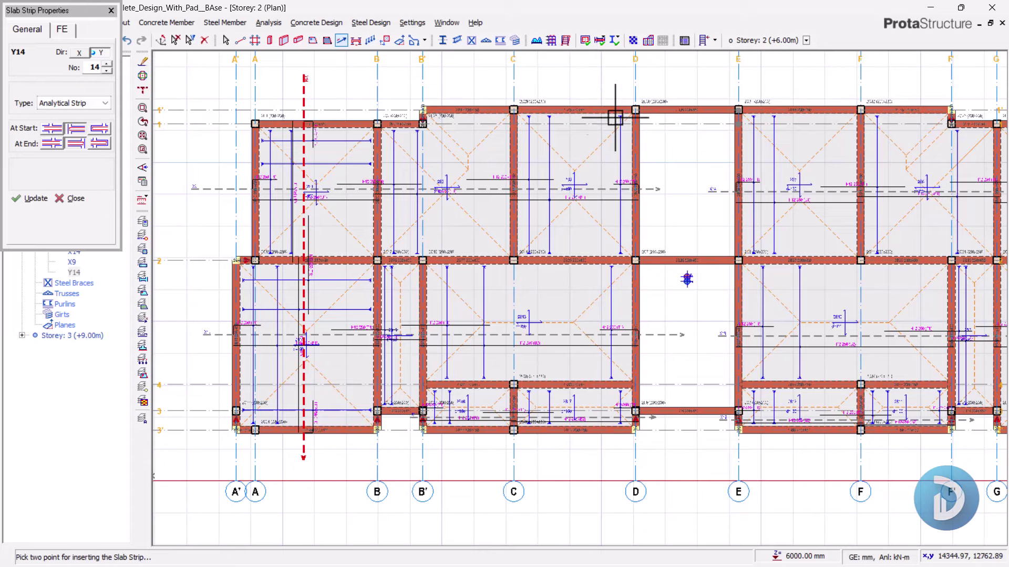
click(580, 76)
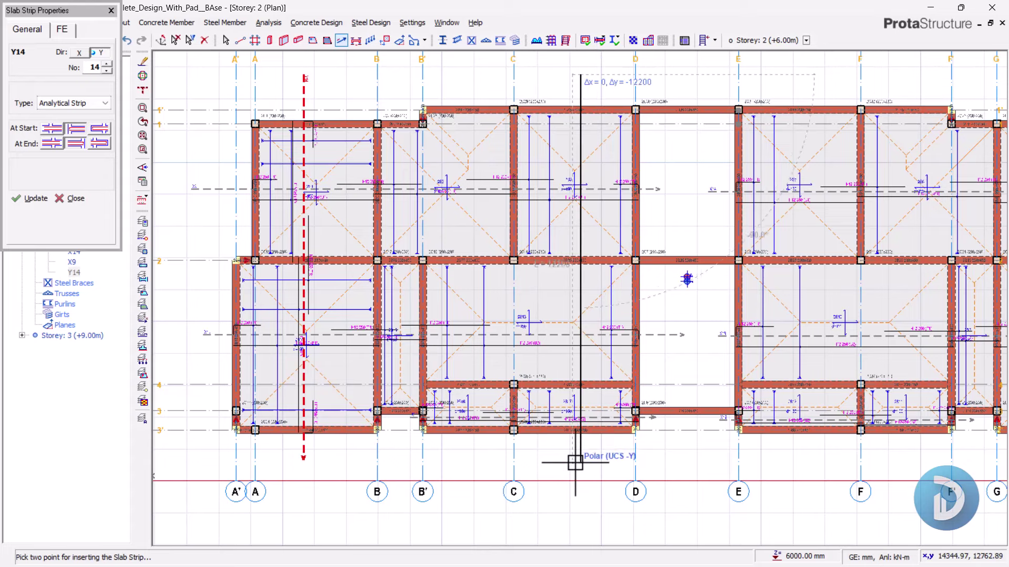
click(575, 463)
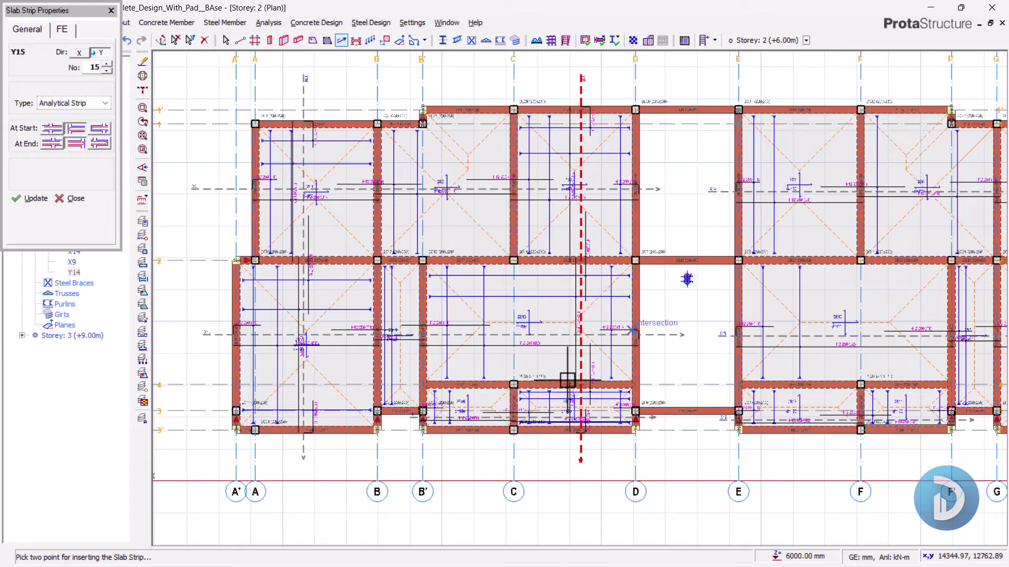
click(399, 84)
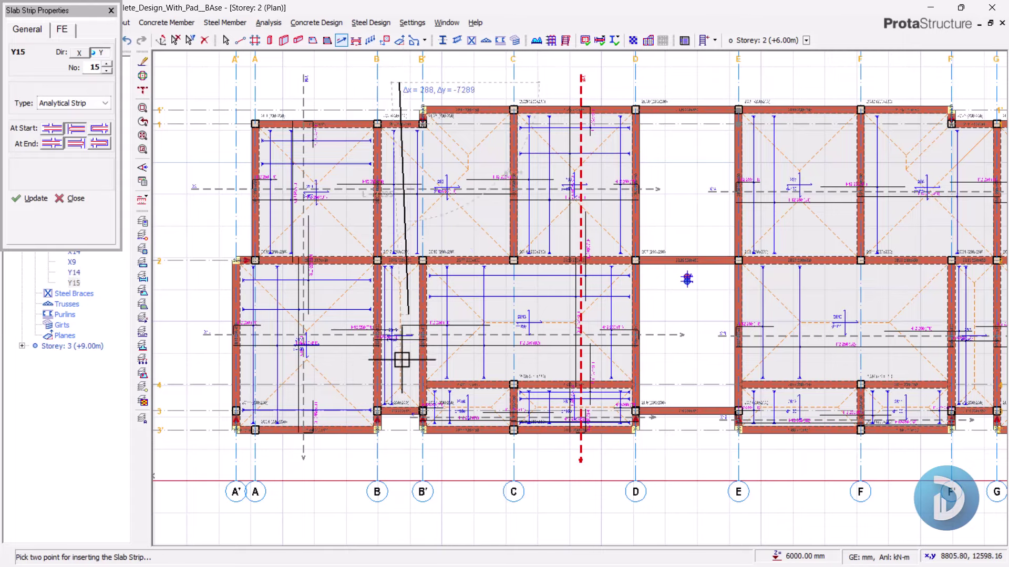
click(402, 460)
Step: Set the At Start condition to the b-Slab type with value 0.00 and insert a short Y-direction strip through slab 2S16
scroll(420, 457, up, 2)
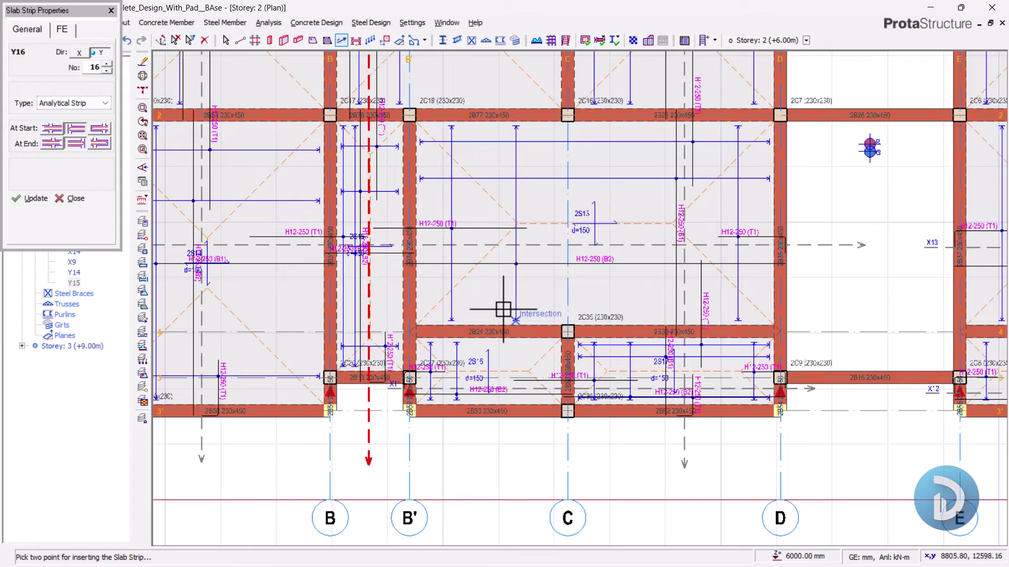
scroll(505, 308, up, 1)
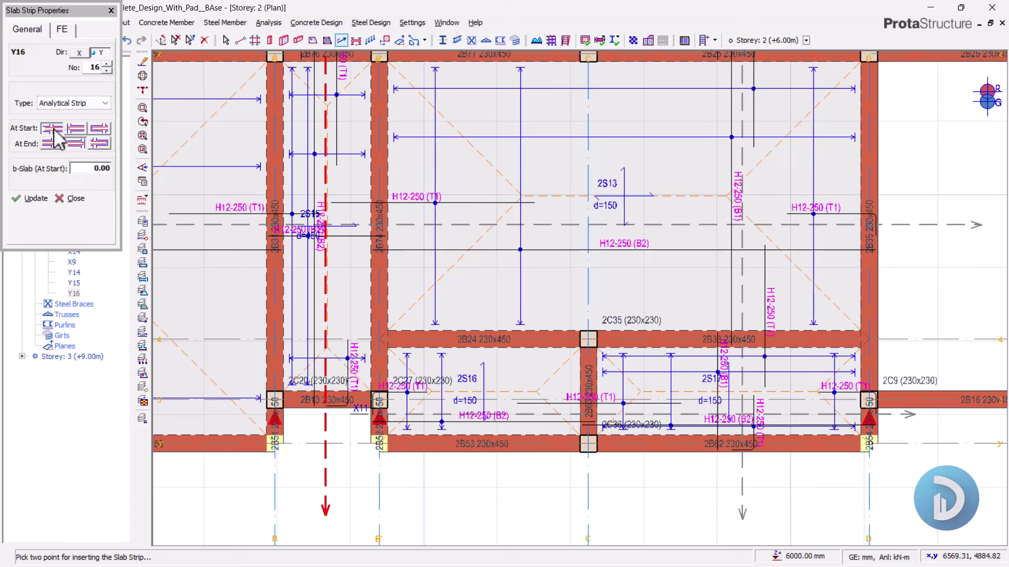
click(484, 289)
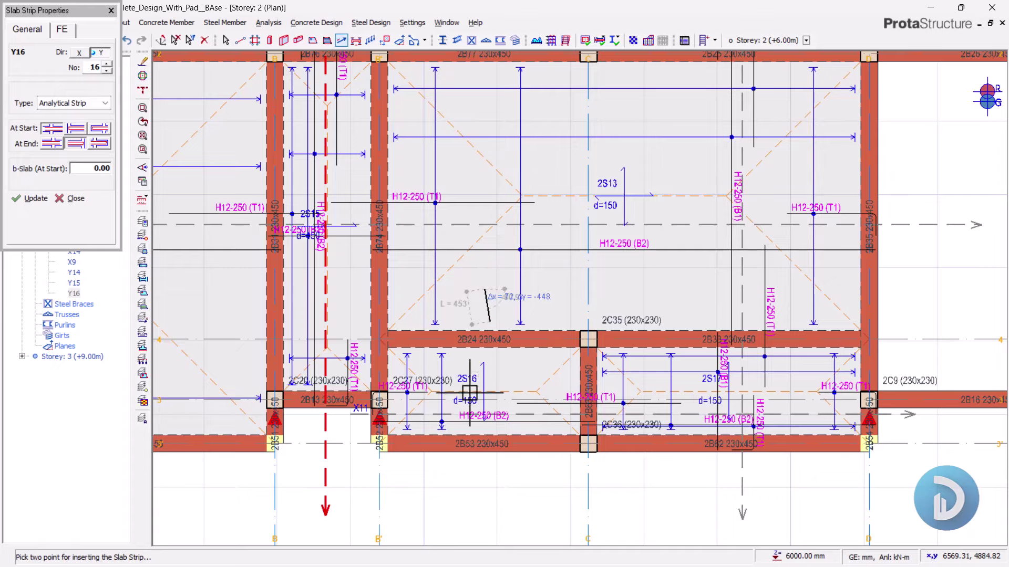
click(488, 496)
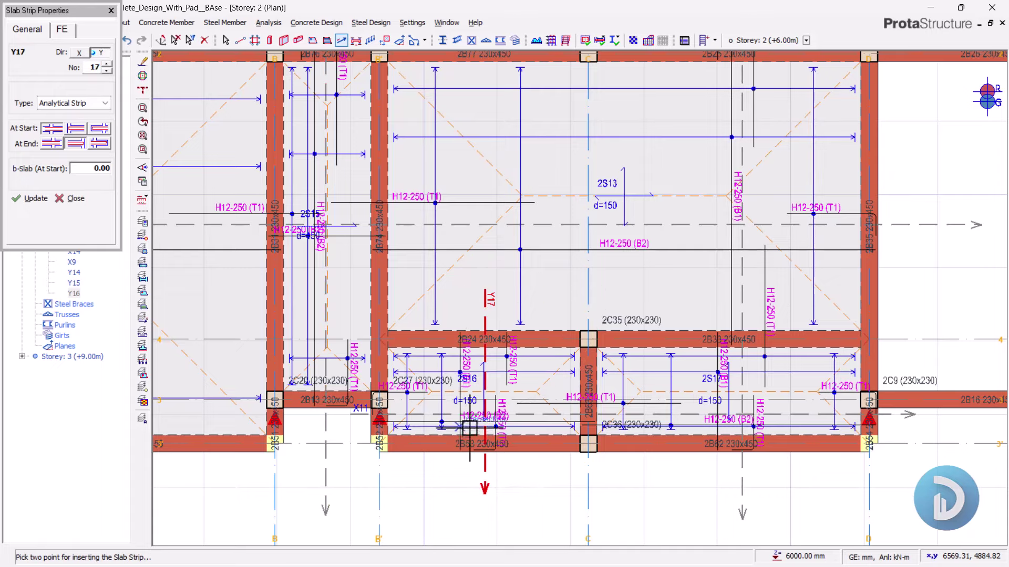
Step: Insert a short Y-direction strip through slab 2S11 between F and F', and restore the At Start condition without a b-Slab value
scroll(484, 472, down, 3)
scroll(667, 441, up, 4)
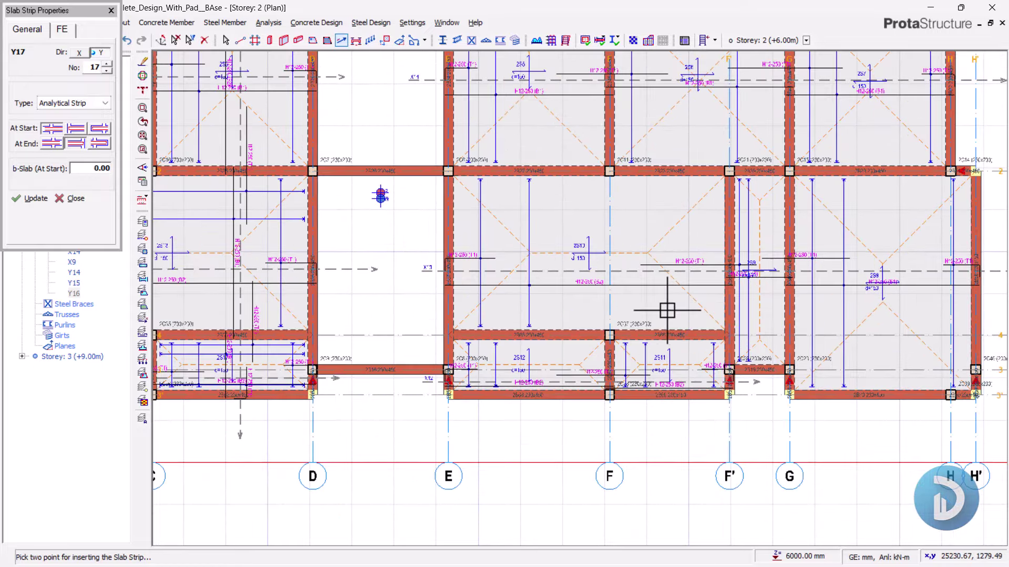
click(668, 310)
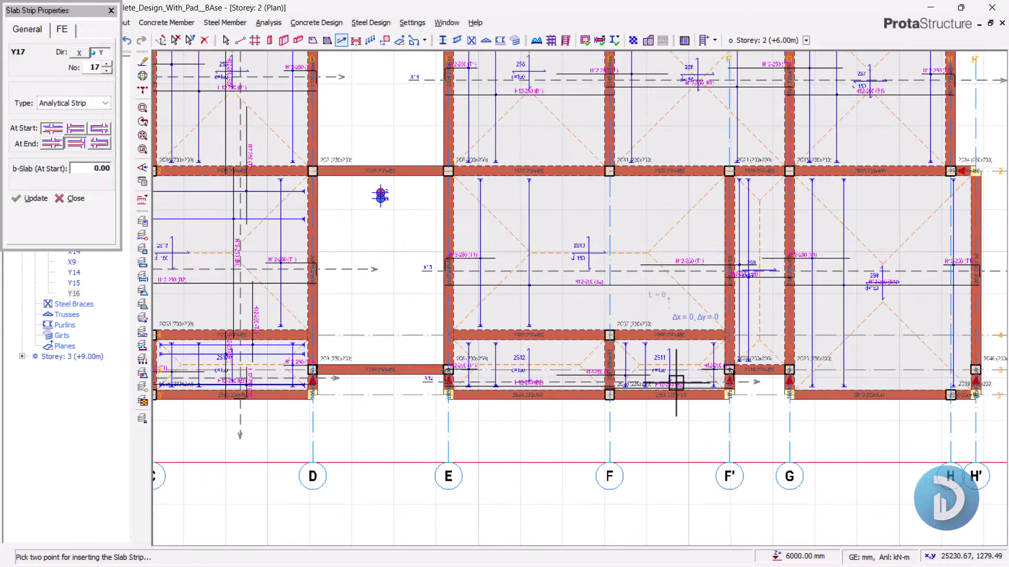
click(668, 441)
click(75, 128)
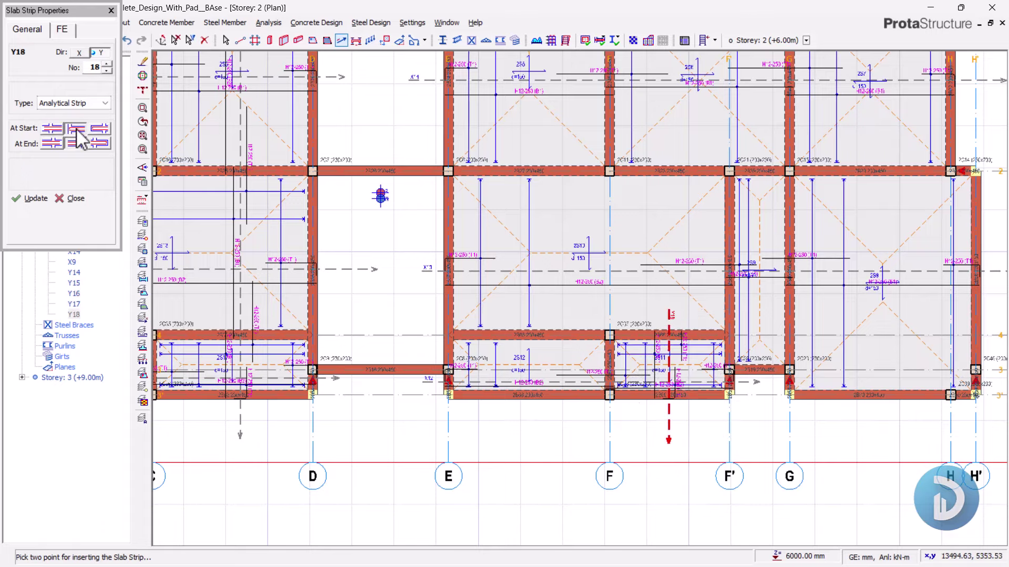
Step: Insert full-height Y-direction analytical strips through bays G–H, F'–G and E–F, and finish the slab strip insertion
scroll(604, 367, down, 3)
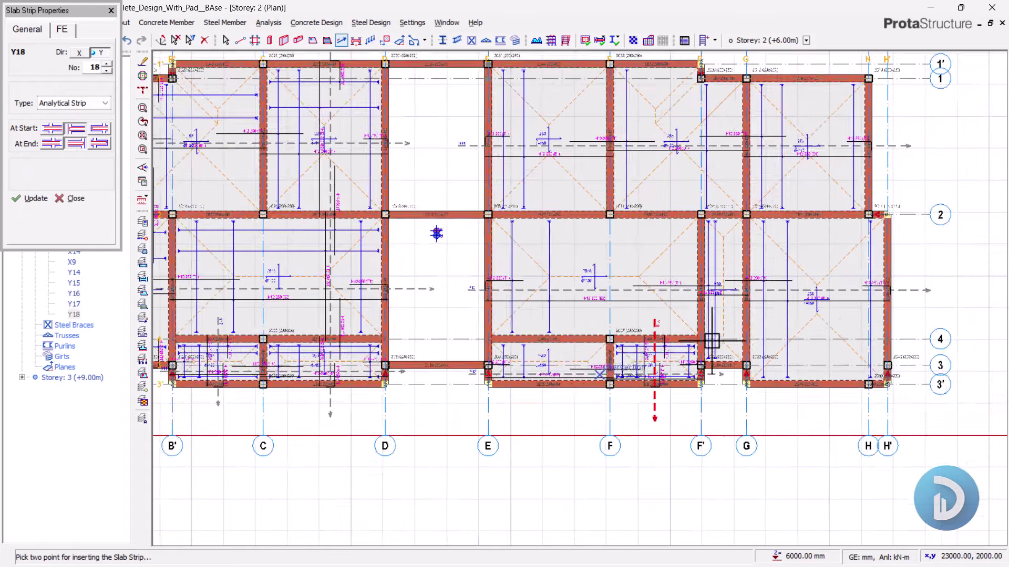
click(692, 128)
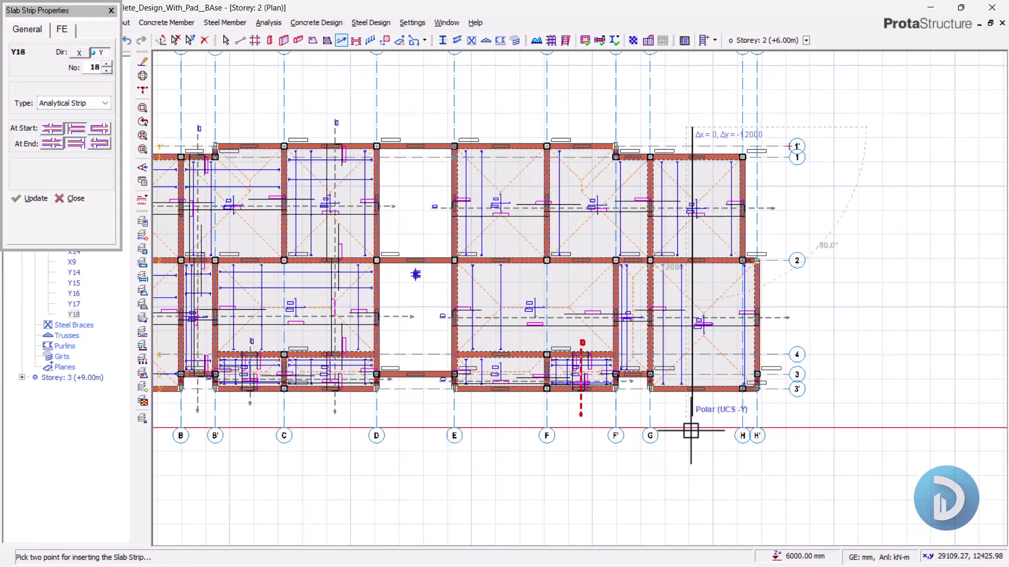
click(678, 374)
scroll(617, 234, up, 2)
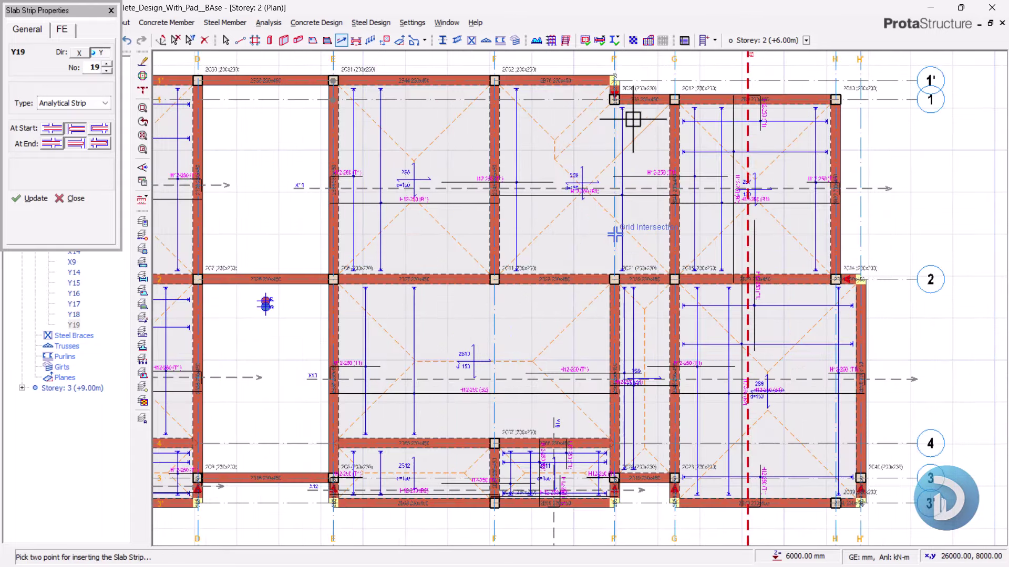
click(646, 72)
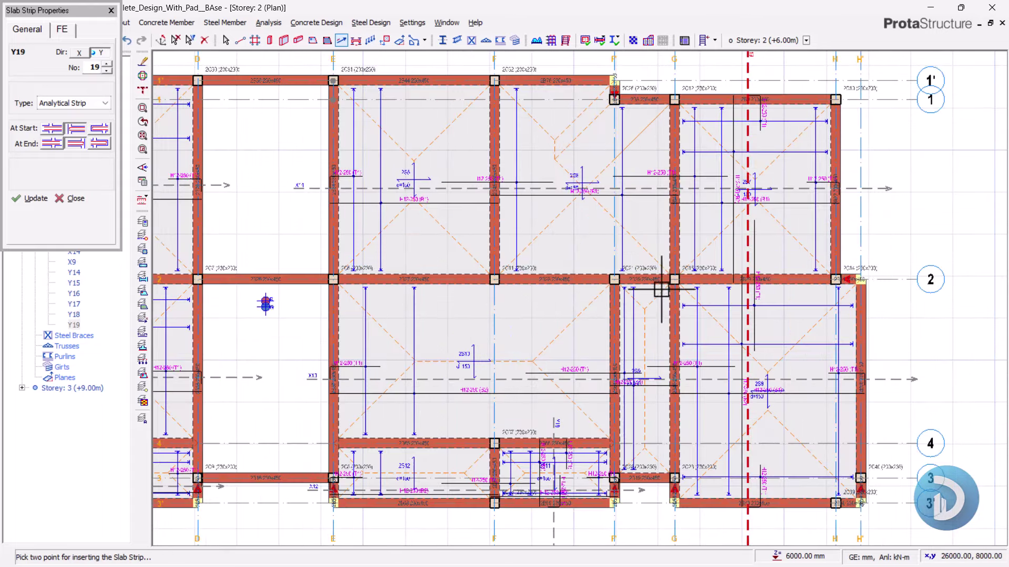
click(646, 522)
scroll(677, 418, down, 2)
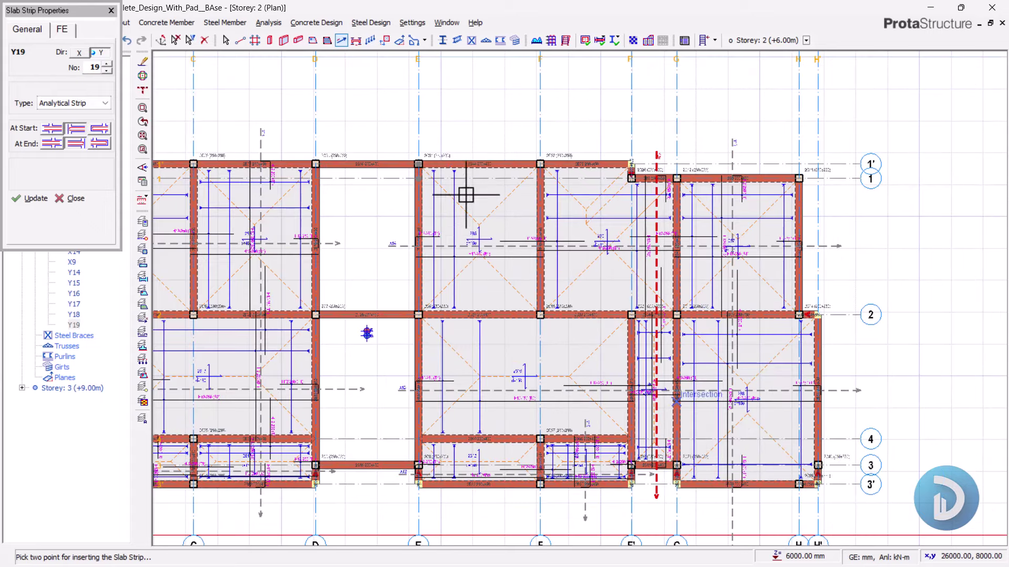
click(472, 114)
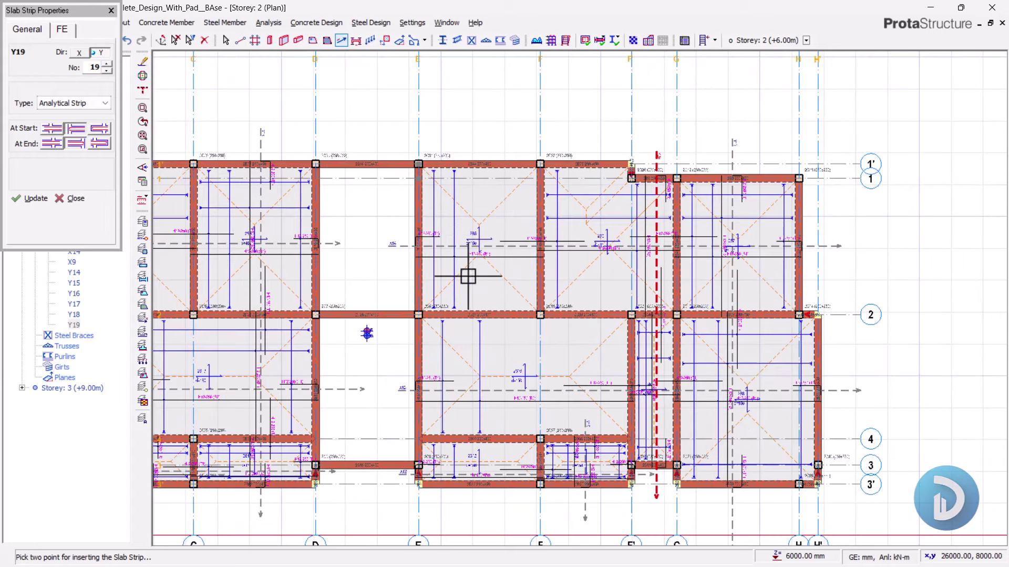
click(472, 510)
scroll(604, 210, down, 2)
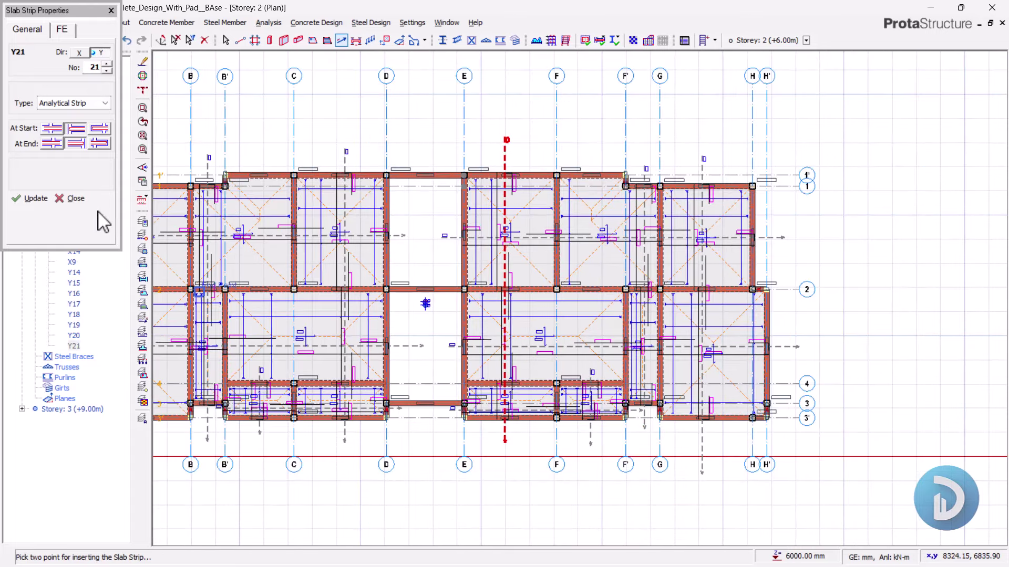
click(76, 198)
Step: Examine the reinforcement labels and bars generated along the slab strips in the Storey 2 plan, including slabs 2S1, 2S2 and 2S3
scroll(613, 316, up, 4)
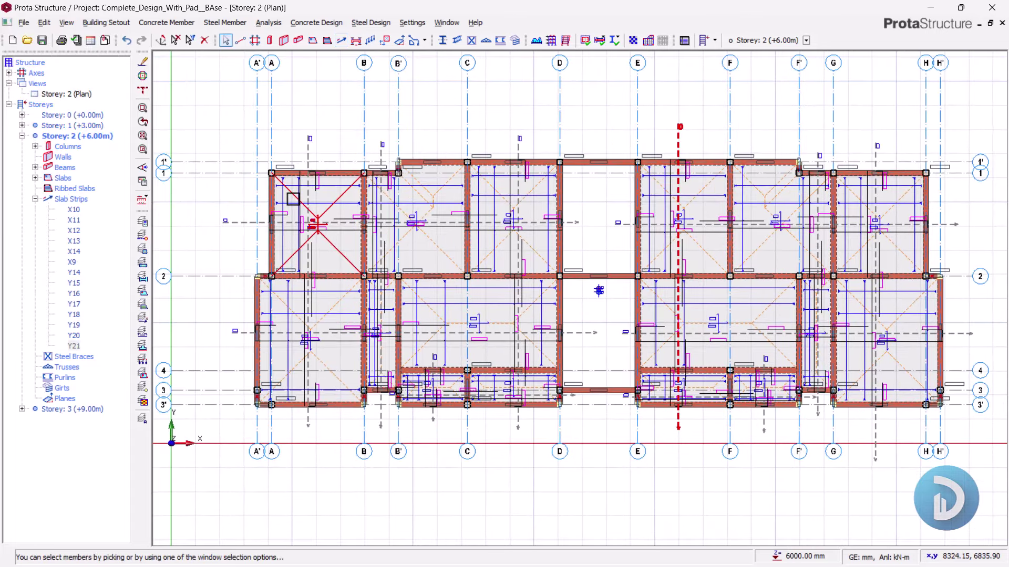
scroll(273, 203, up, 4)
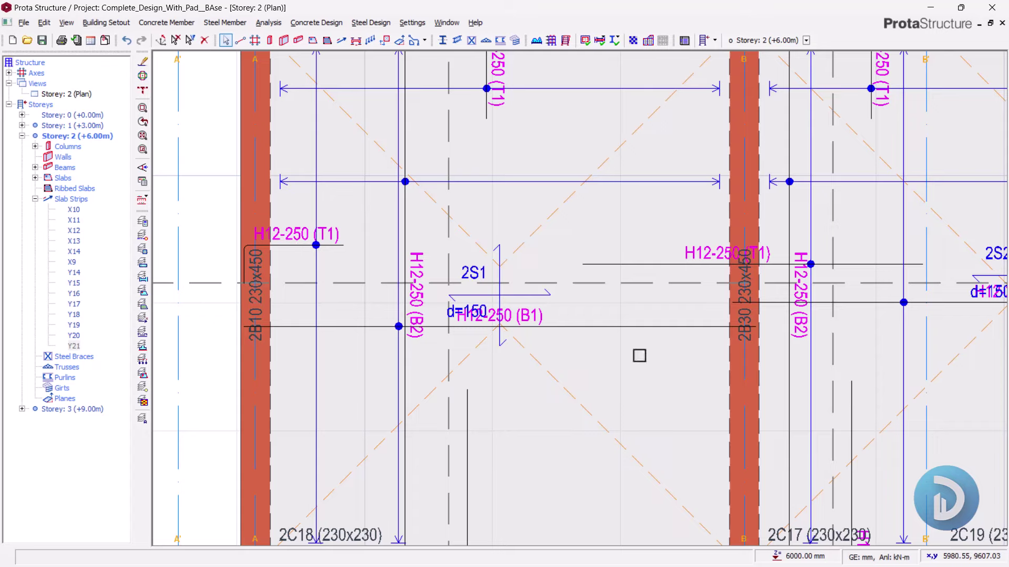
middle_drag(565, 348, 477, 341)
scroll(477, 341, right, 8)
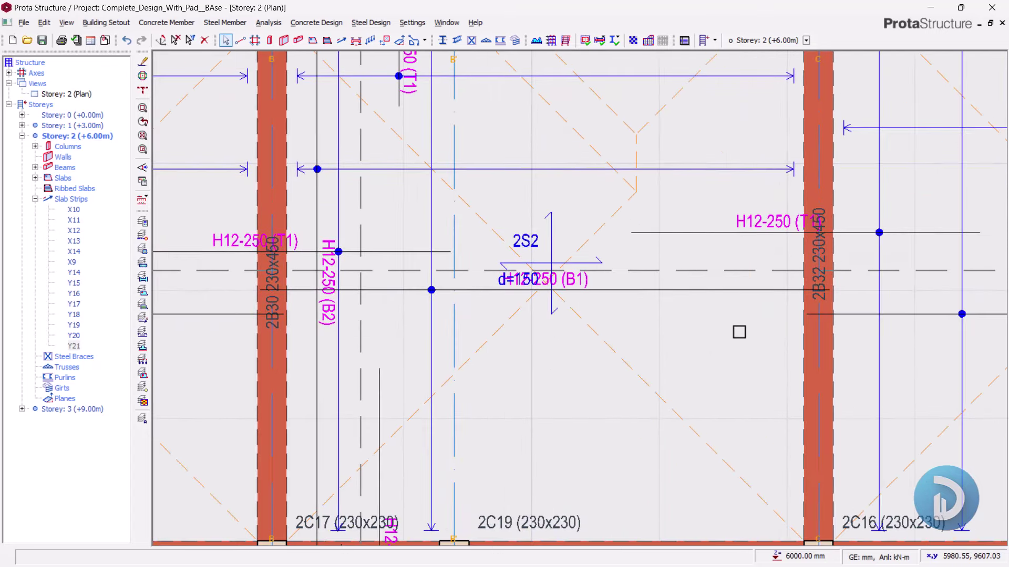
scroll(644, 342, right, 6)
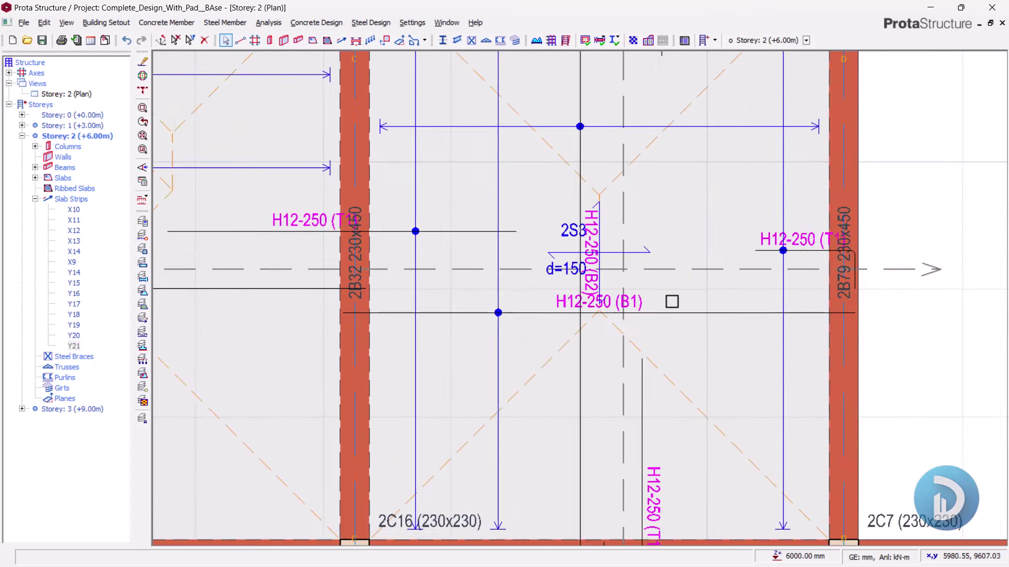
scroll(586, 231, down, 3)
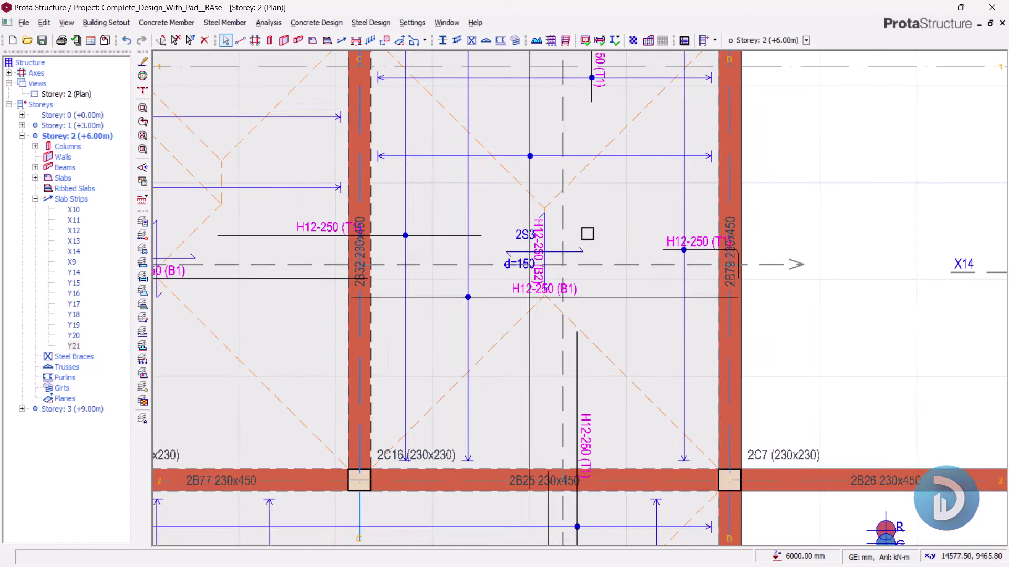
scroll(610, 253, up, 1)
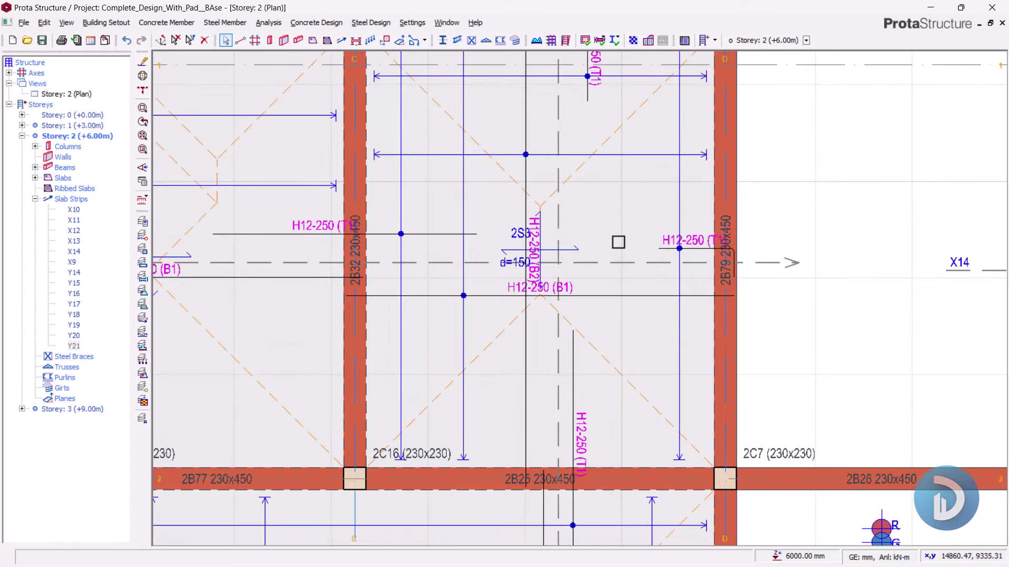
scroll(618, 242, down, 4)
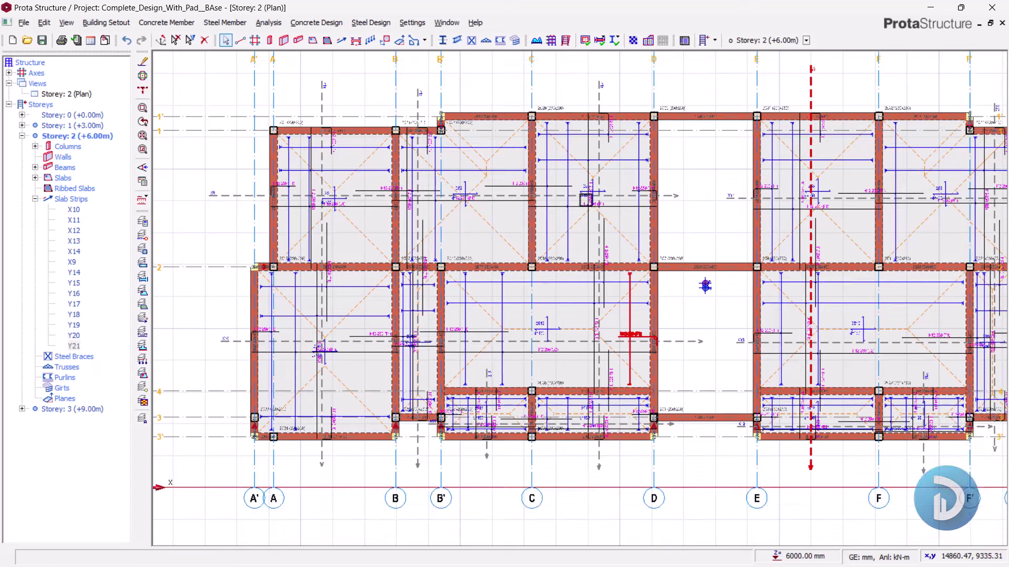
middle_drag(633, 352, 601, 368)
mouse_move(602, 368)
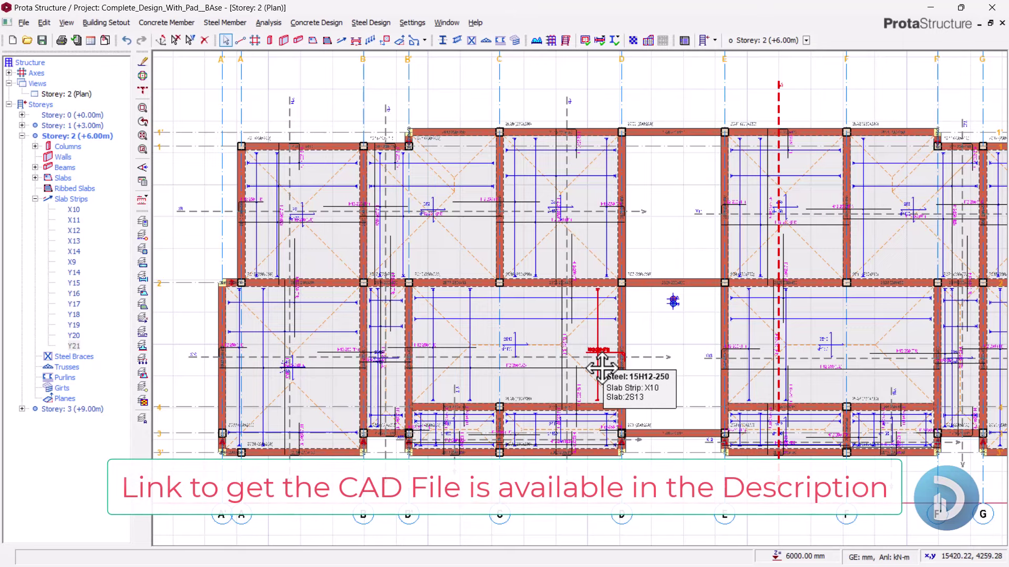
scroll(468, 330, down, 3)
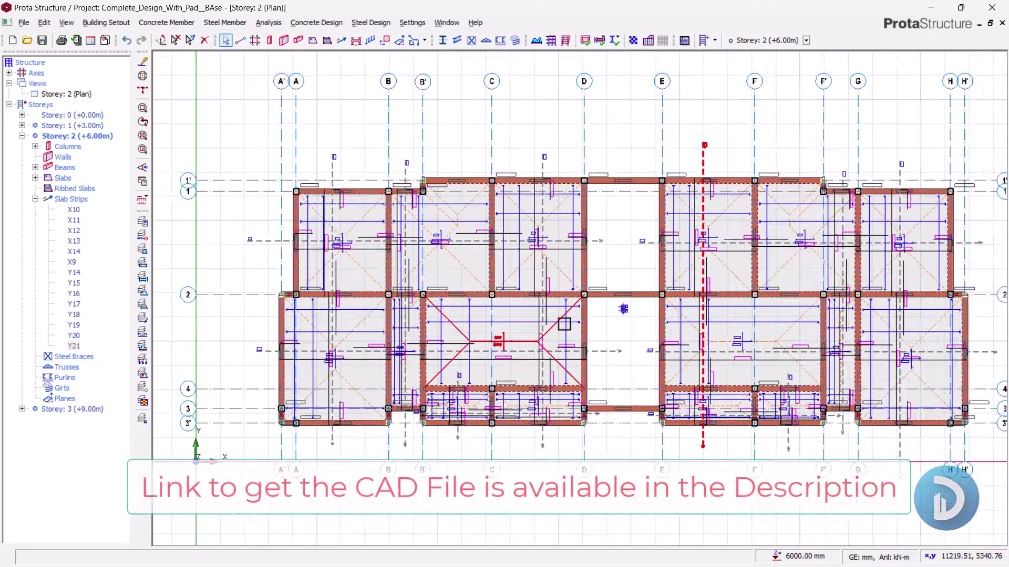
Step: Run Slab Analysis and Design for all storeys with the option to delete and re-select all steel bars
click(305, 23)
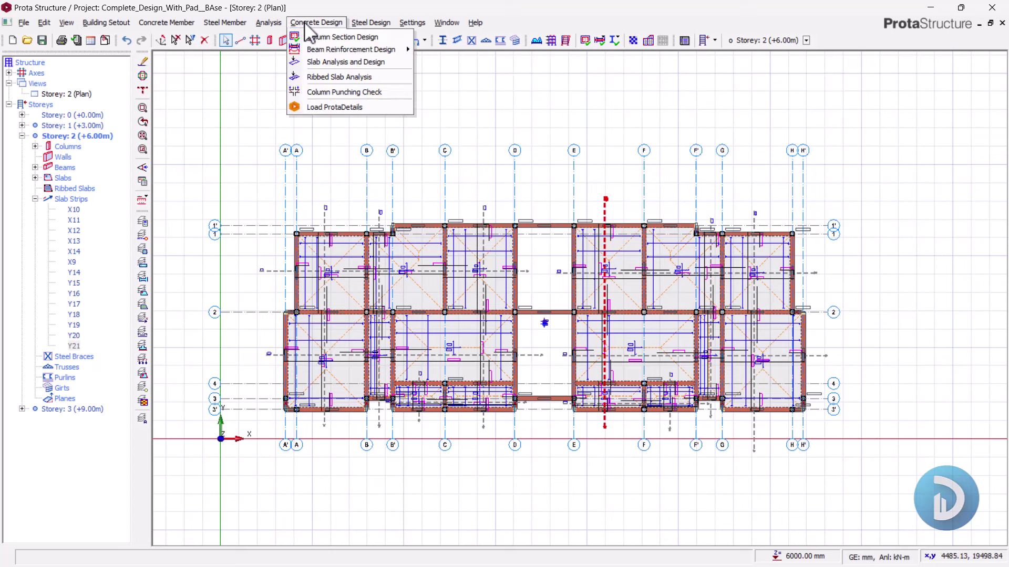
click(319, 62)
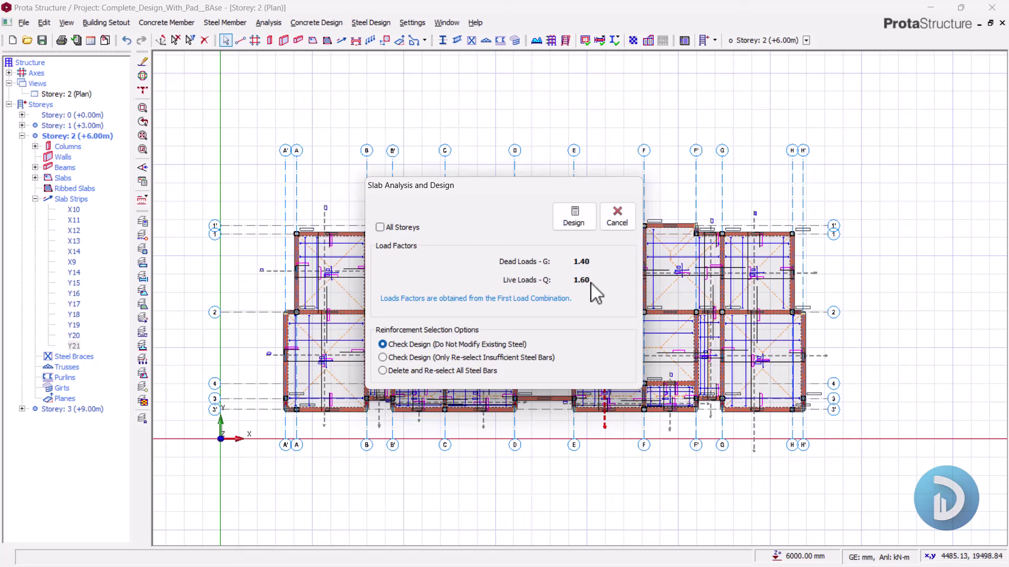
click(379, 227)
scroll(400, 388, up, 3)
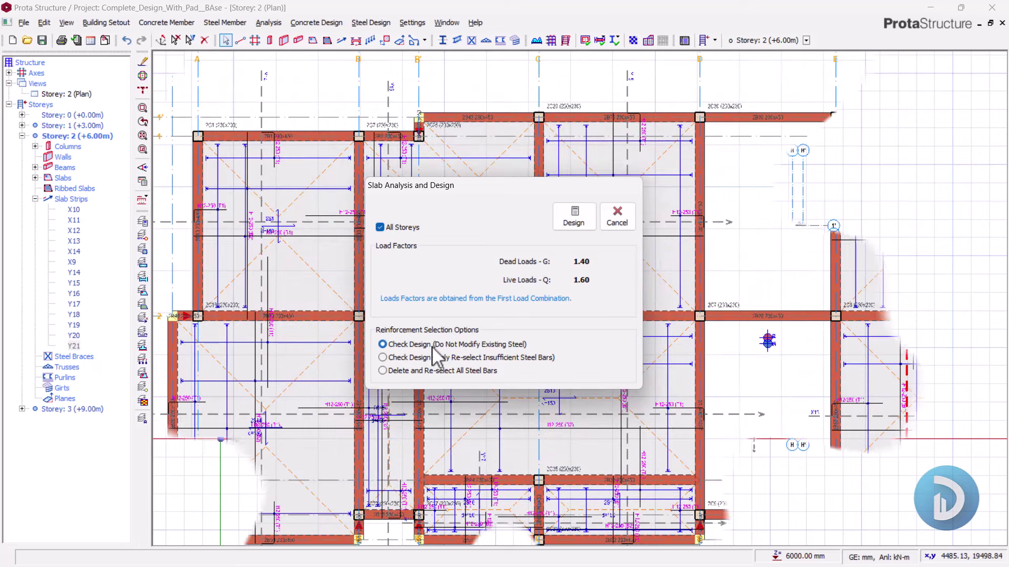
click(391, 372)
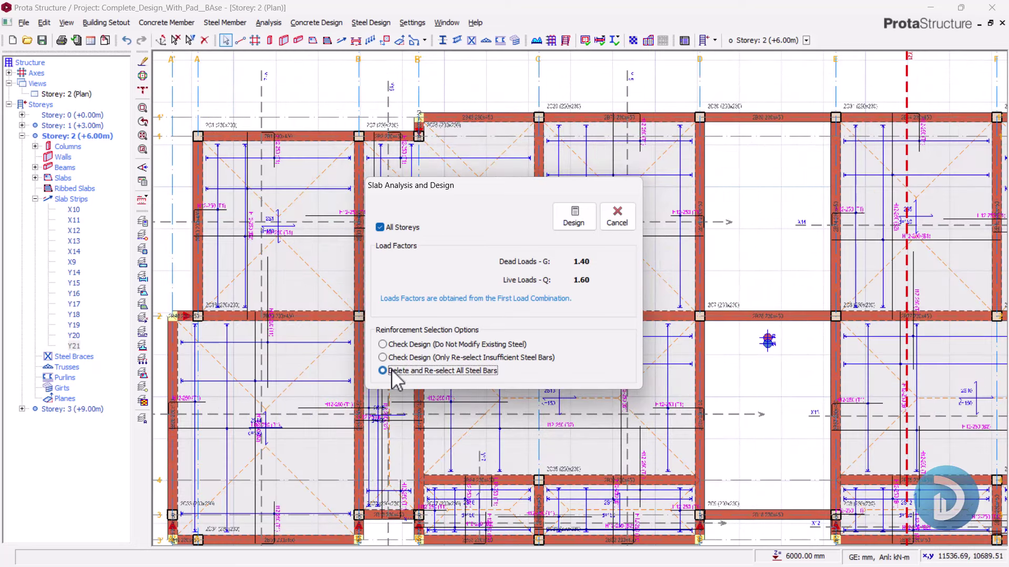
click(574, 218)
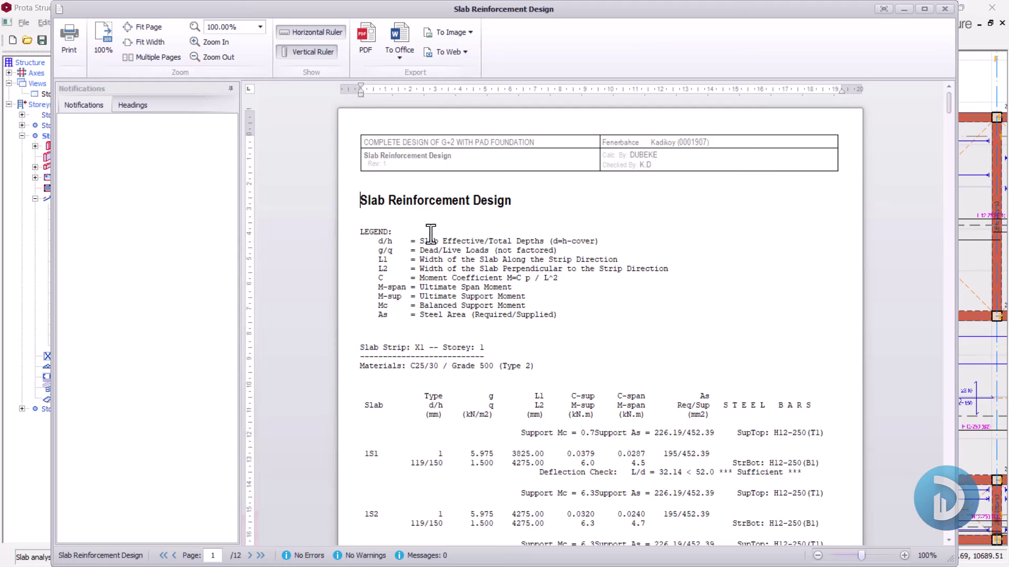
Step: Export the slab reinforcement report as Complete_Design_With_Pad__BAse-RCSlabDes.pdf and close the unrelated PDF in the browser
click(366, 39)
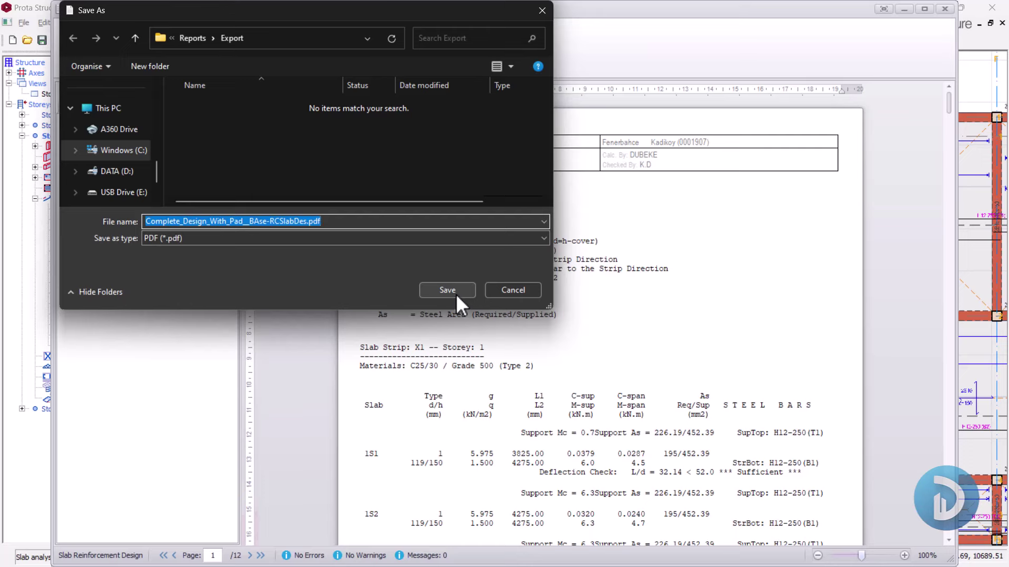
click(456, 294)
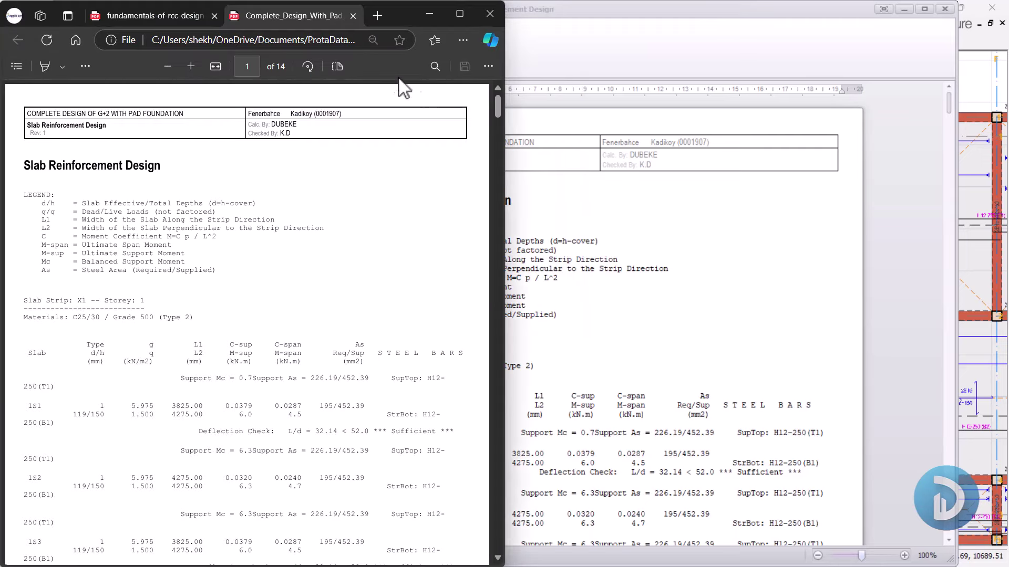
click(215, 16)
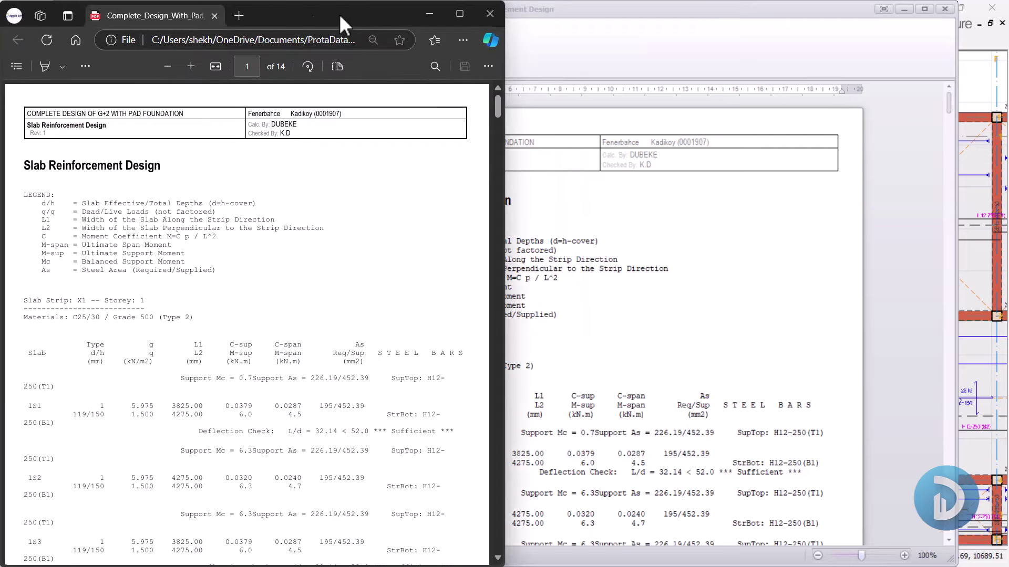
Step: Read the legend and the Storey 1 strip X1 moments, steel areas and deflection checks in the exported PDF
click(448, 10)
ctrl+scroll(534, 155, up, 3)
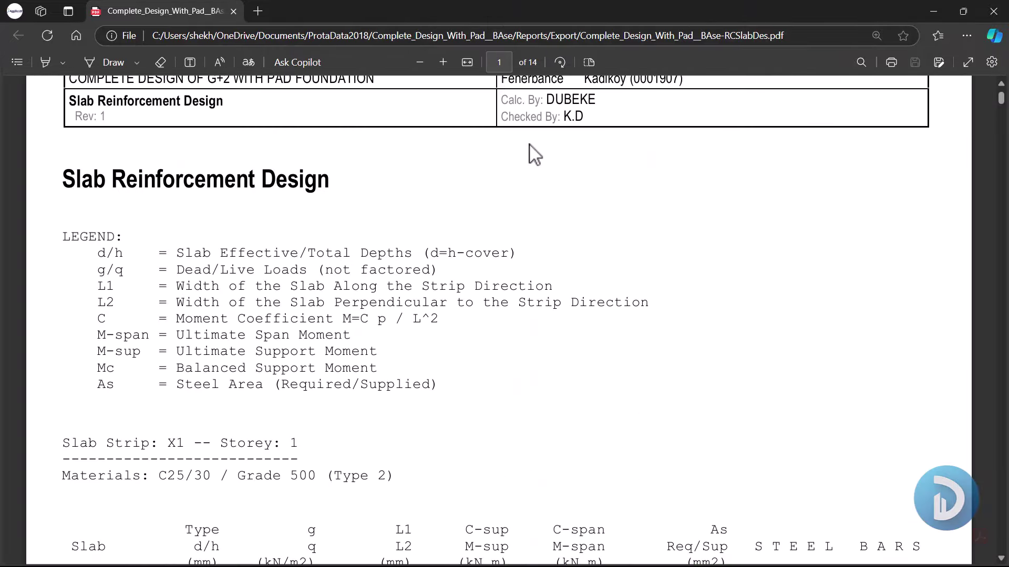
scroll(514, 154, down, 5)
ctrl+scroll(503, 224, down, 2)
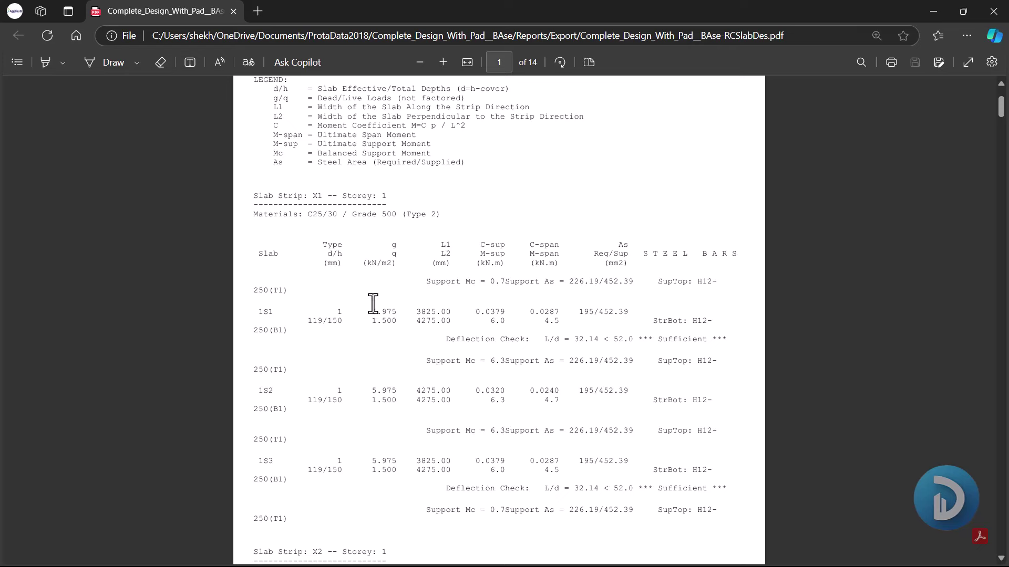
ctrl+scroll(407, 336, up, 2)
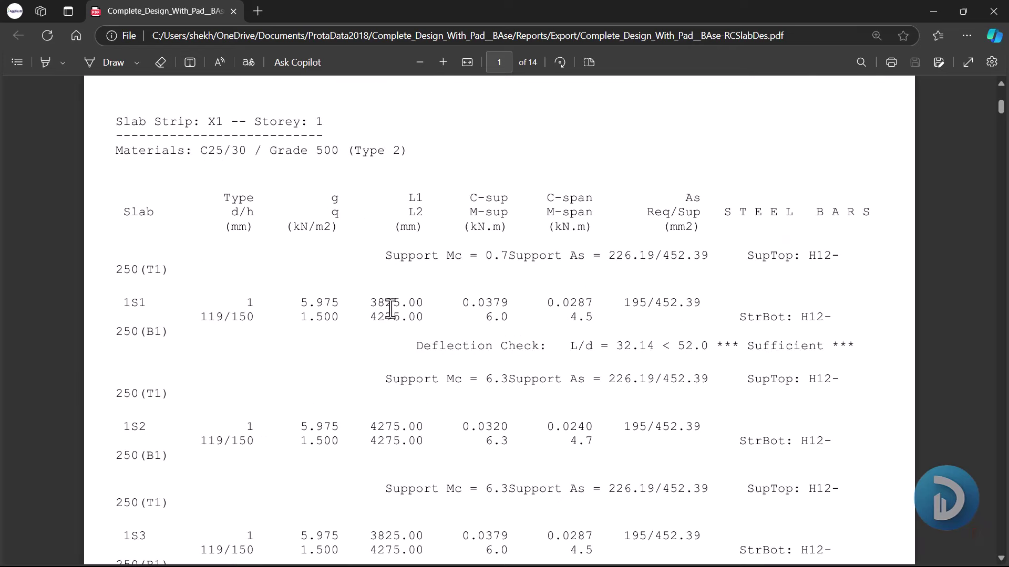
ctrl+scroll(465, 300, down, 2)
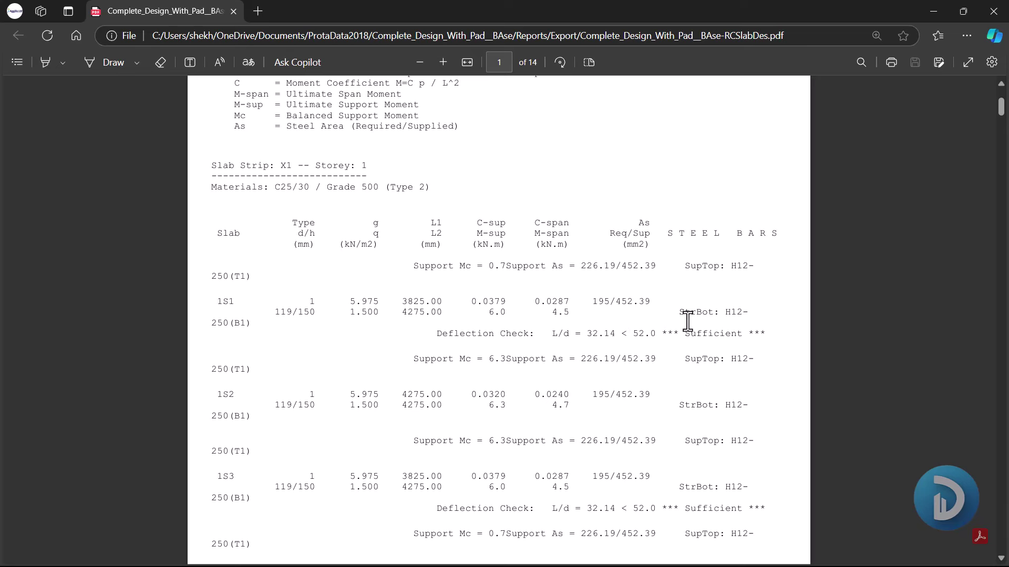
scroll(625, 362, down, 3)
scroll(604, 310, up, 6)
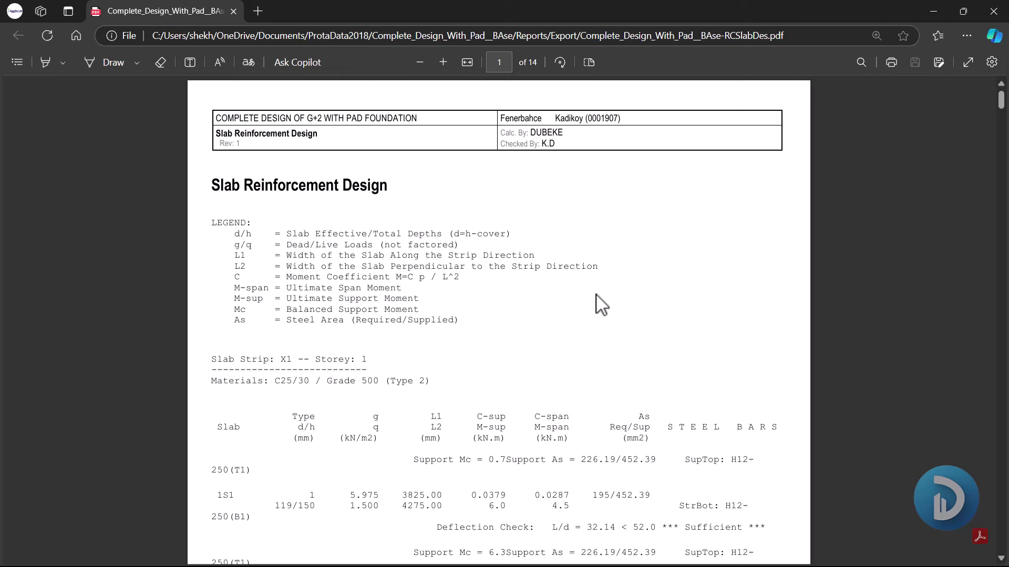
Step: Search the PDF report for "SUFF", review the deflection check results across its pages, and close the PDF
click(865, 57)
text(l)
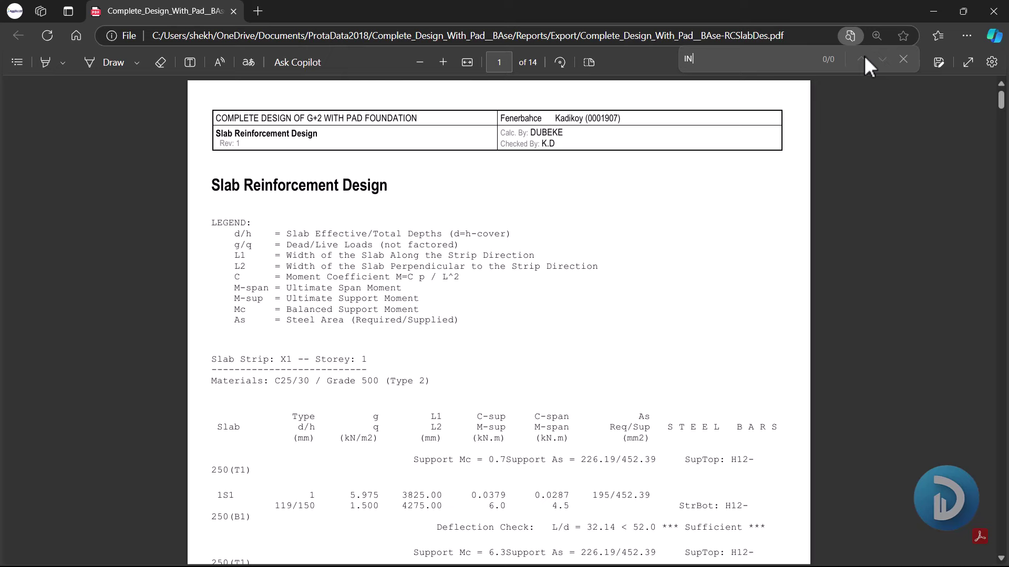
key(BackSpace)
key(BackSpace)
text(SUFF)
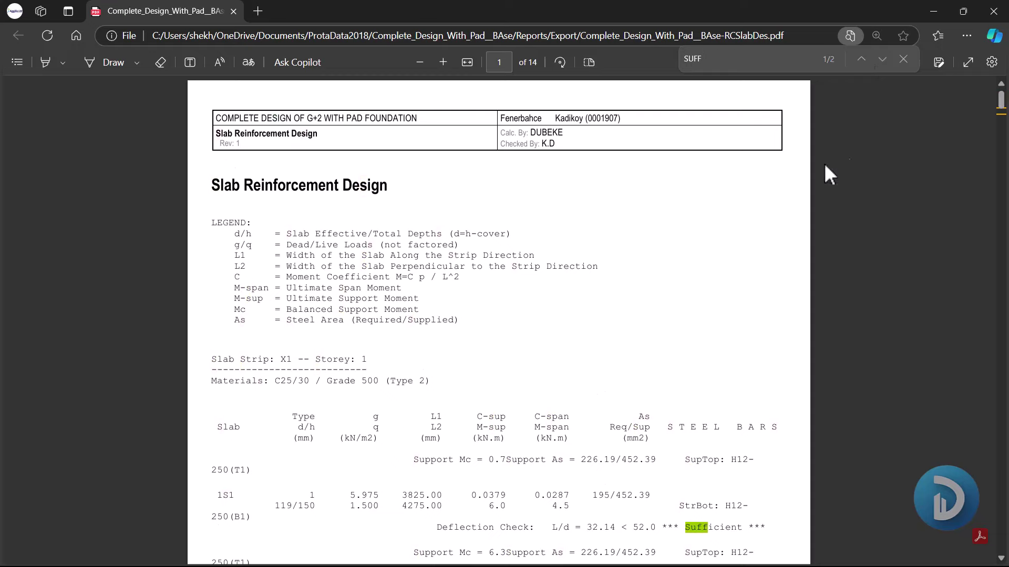
scroll(646, 215, down, 5)
scroll(646, 215, down, 1)
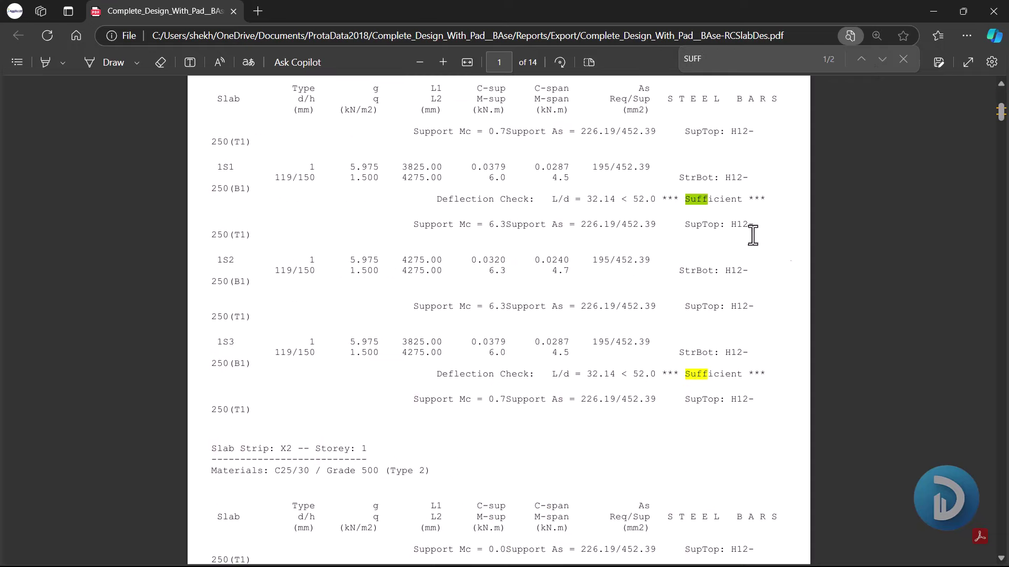
scroll(698, 309, down, 8)
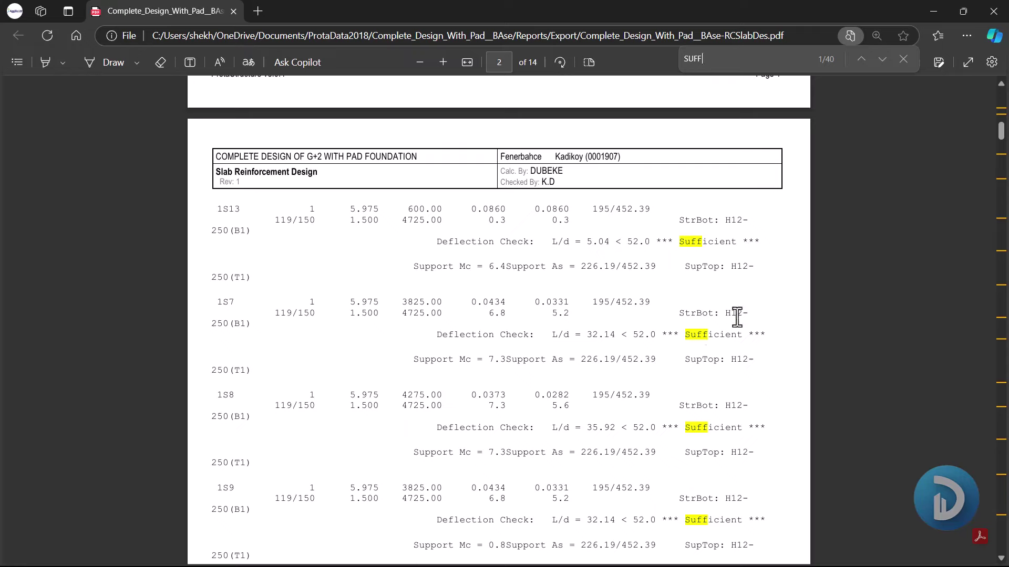
scroll(733, 317, down, 10)
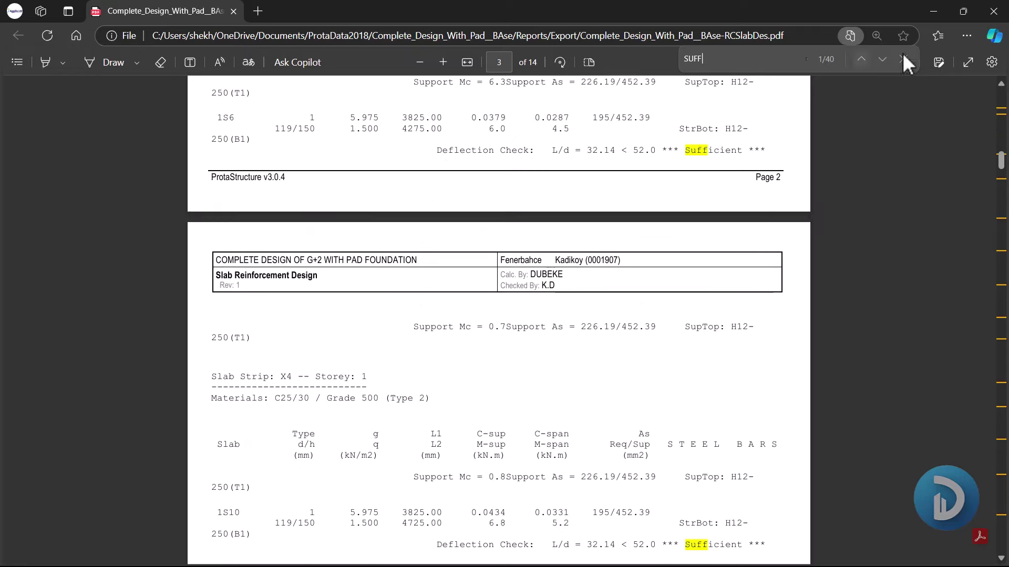
click(1005, 16)
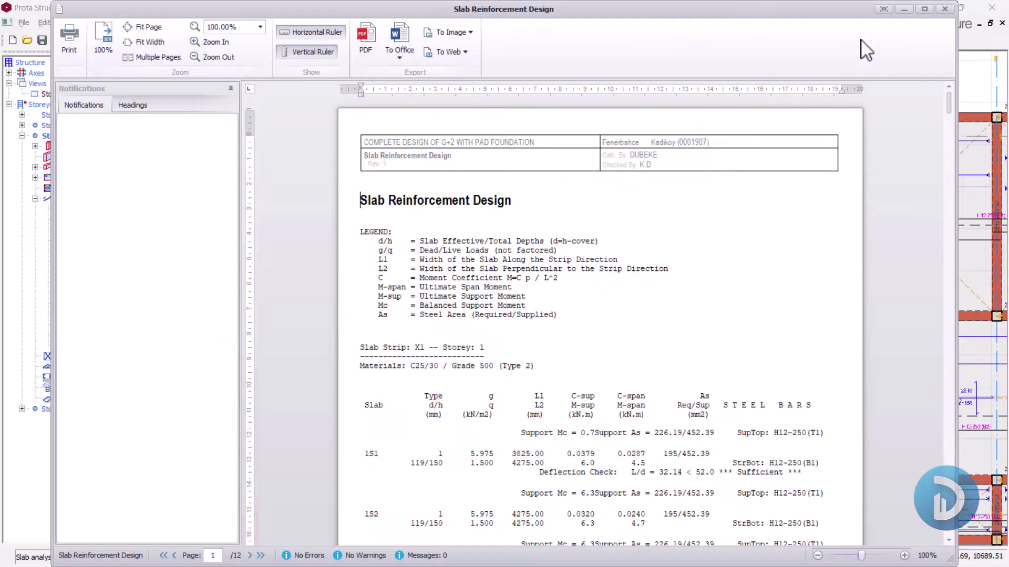
Step: Close the slab reinforcement report and exit Slab Analysis and Design, returning to the Storey 2 plan
click(941, 11)
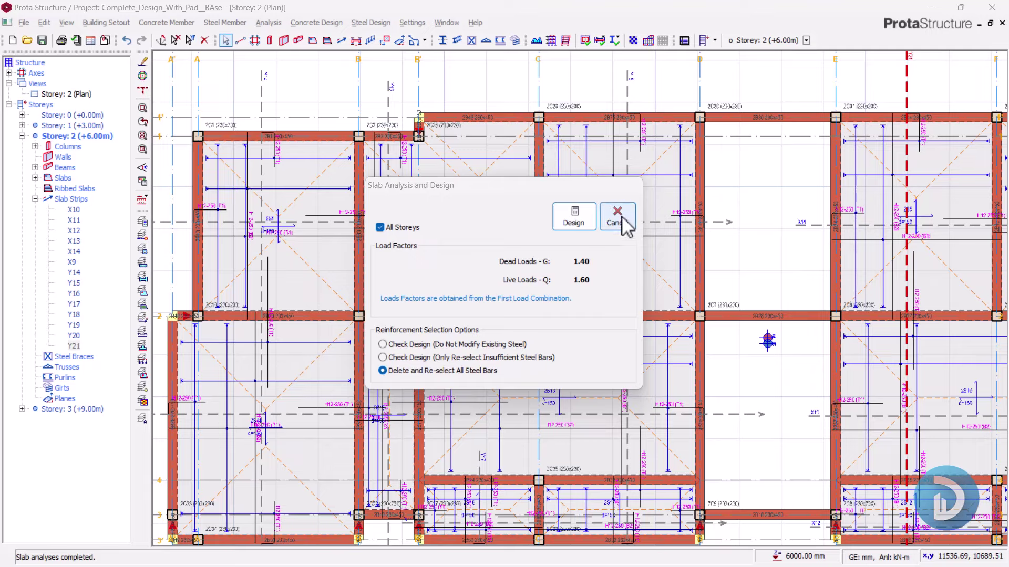
click(618, 219)
scroll(661, 177, down, 5)
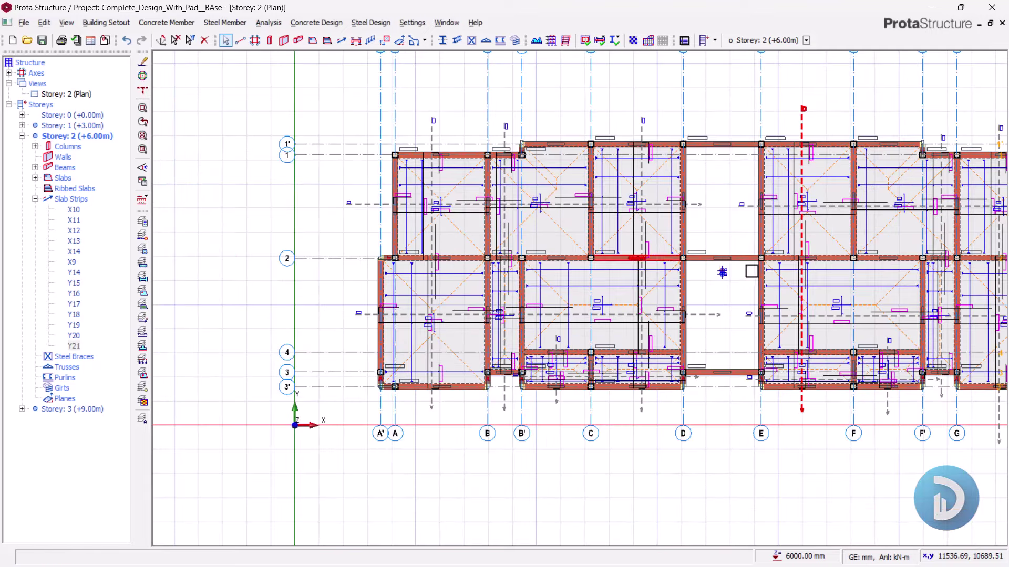
scroll(668, 278, up, 2)
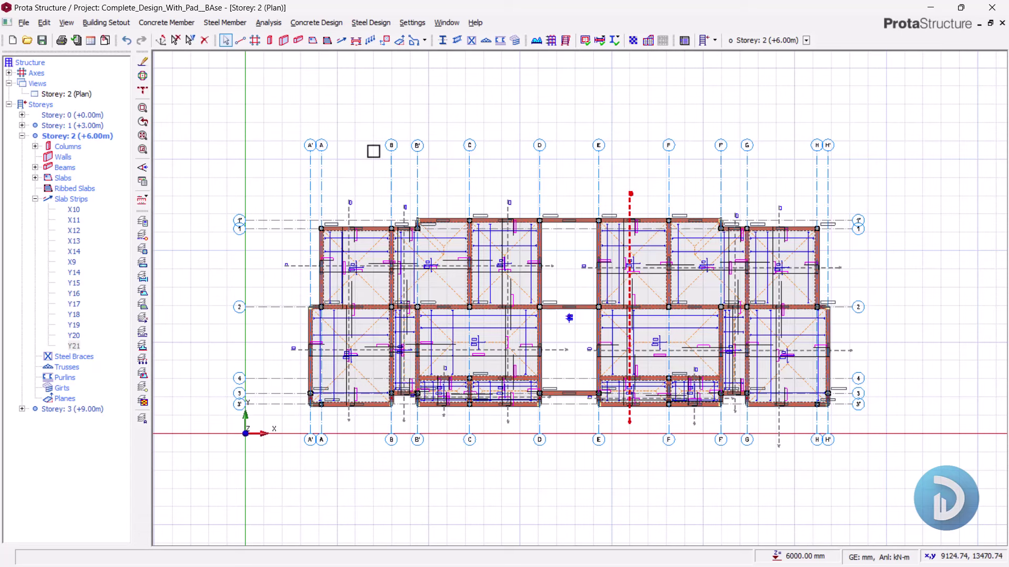
Step: Open Beam Reinforcement Design for the storey beams
click(319, 23)
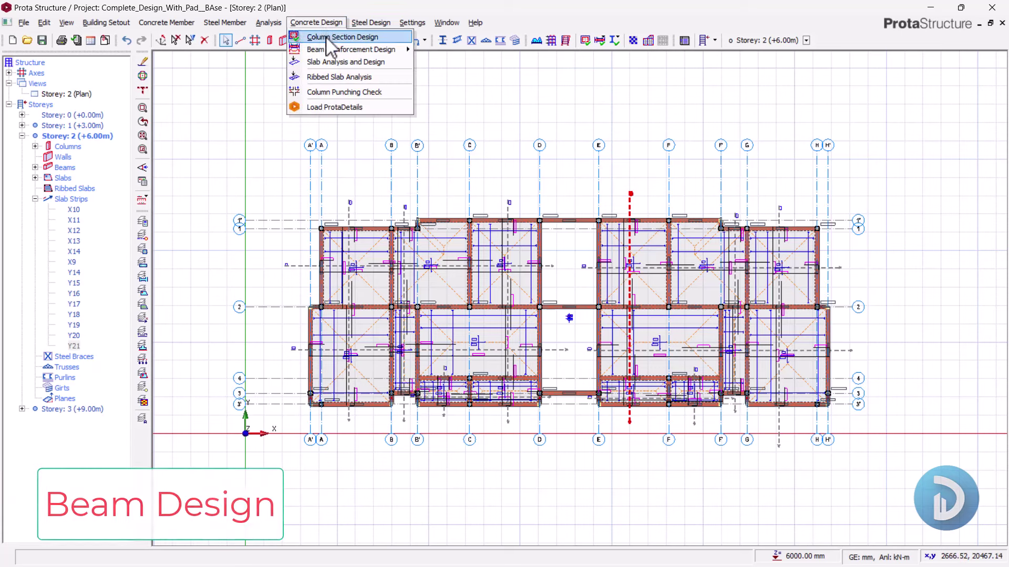
mouse_move(328, 47)
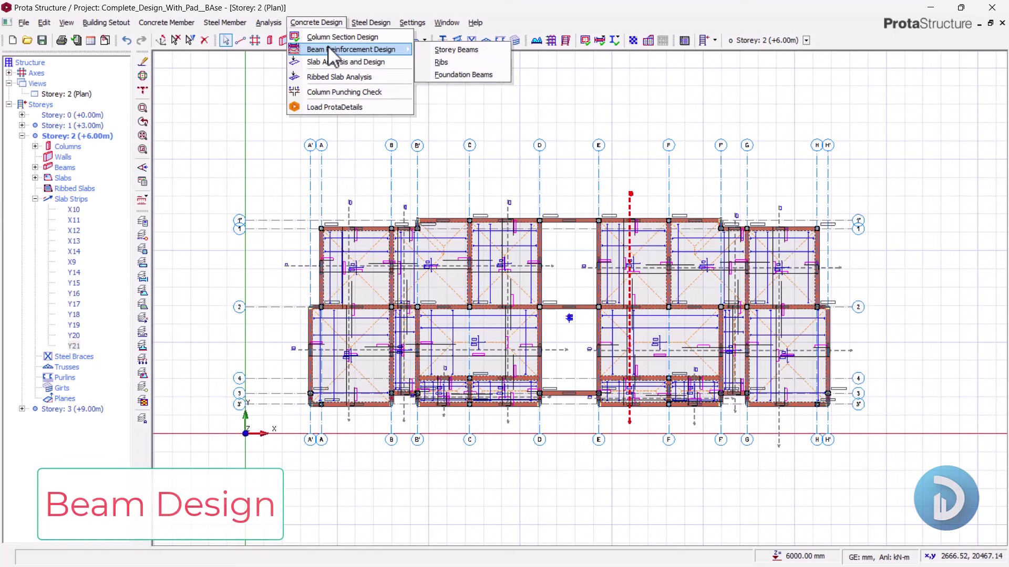
click(444, 52)
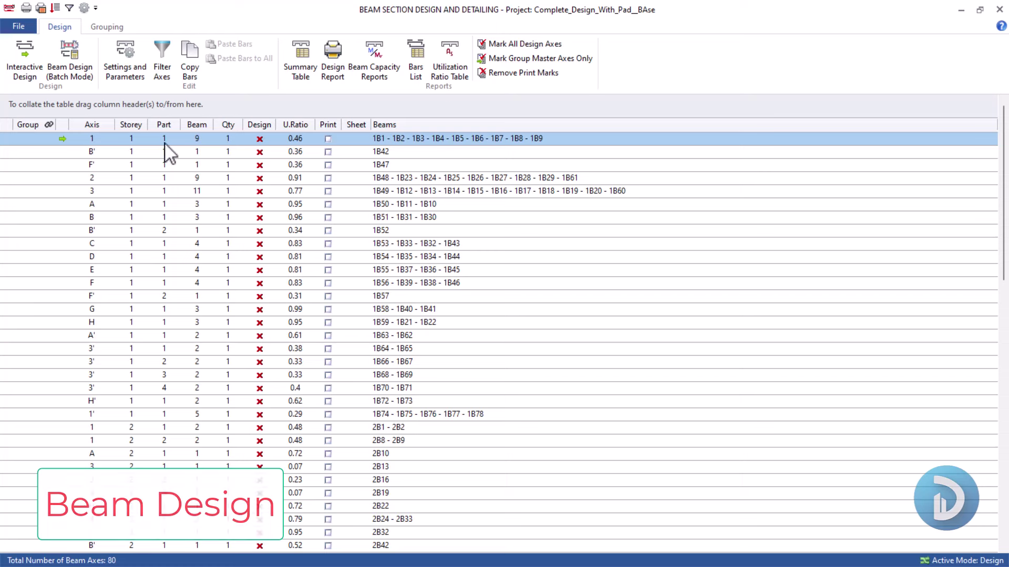
Step: Run the batch-mode beam design for All Storeys with the Re-select All Bars option and close the dialog
click(71, 48)
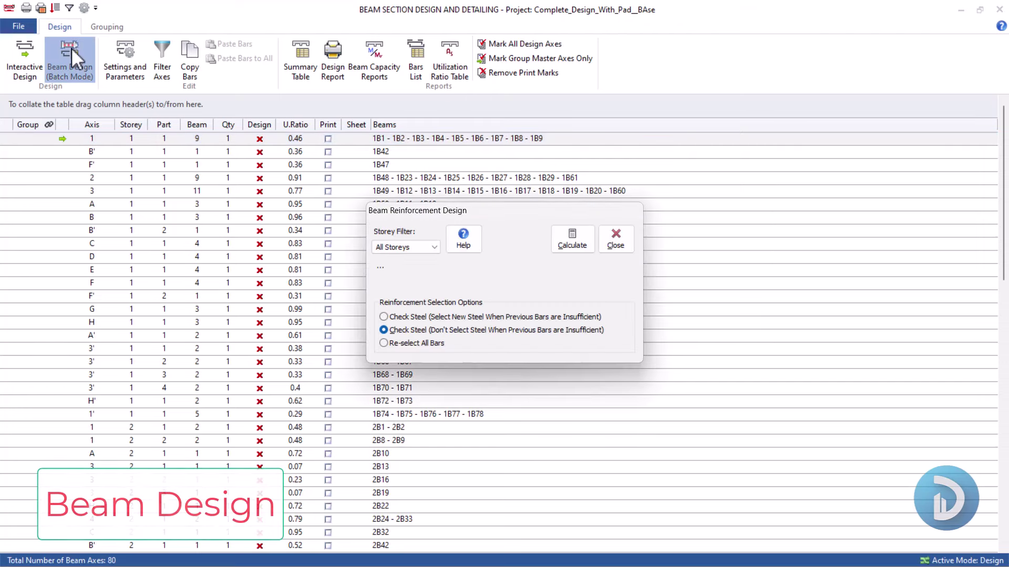
click(430, 248)
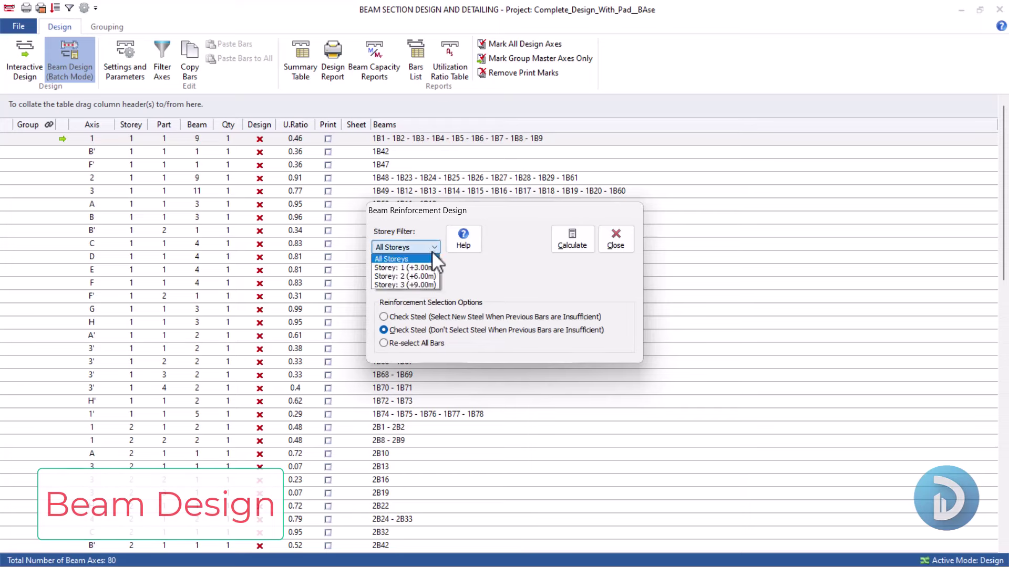
click(432, 259)
click(428, 246)
click(518, 280)
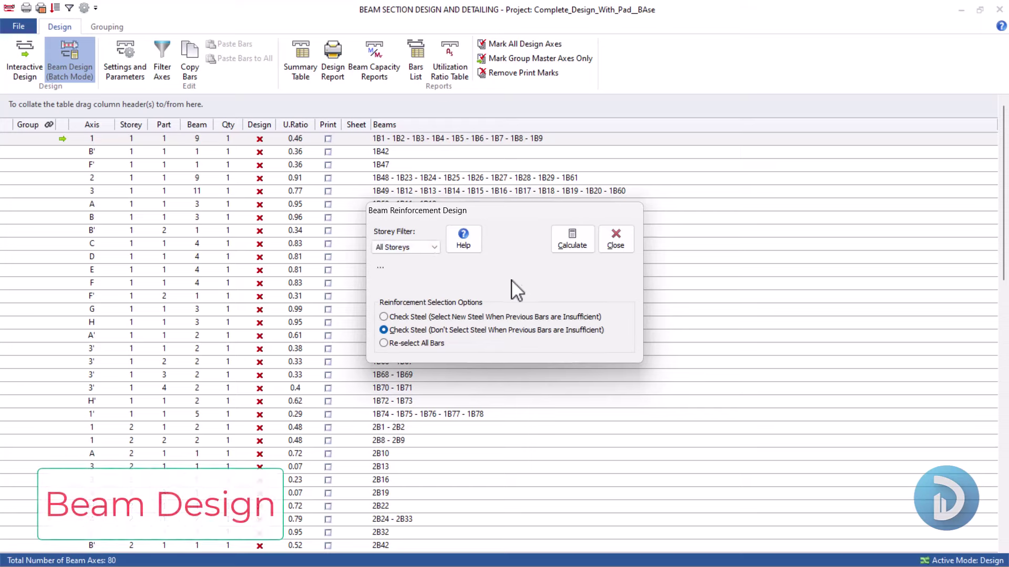
click(417, 342)
click(581, 235)
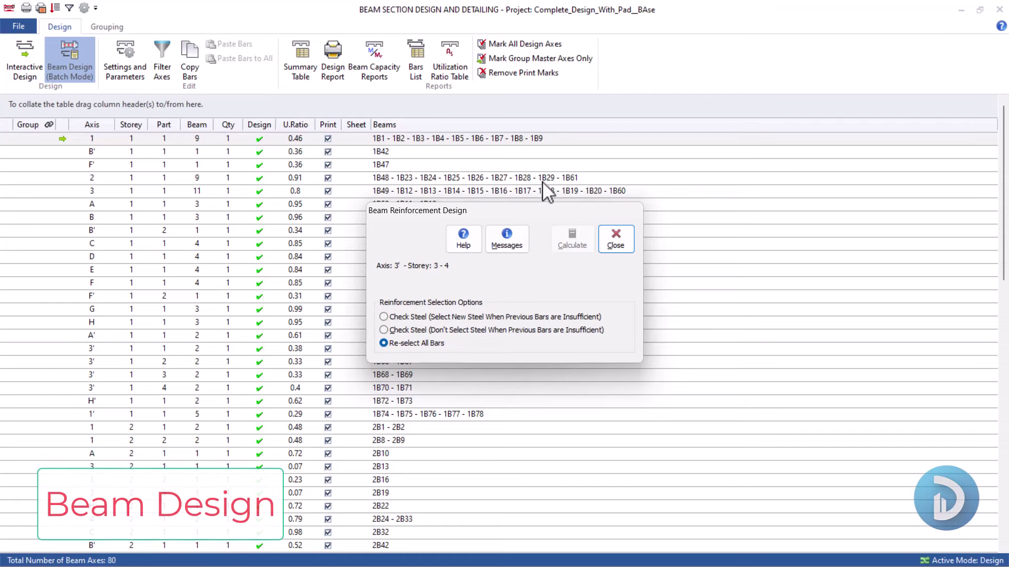
click(617, 243)
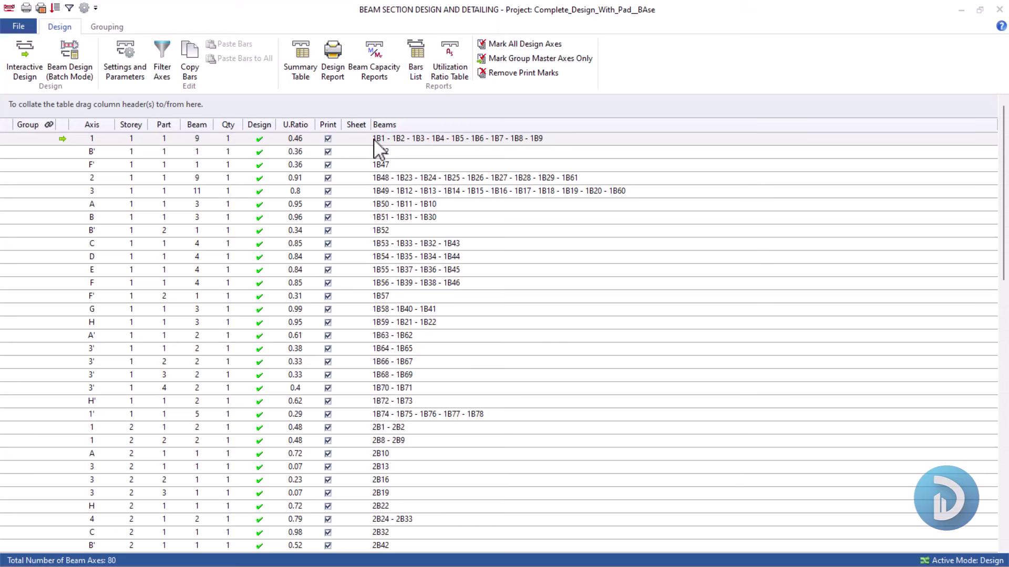
Step: Open the Storey 1 Axis 1 reinforcement data for beams 1B1 to 1B9 and select the top bar of 1B1
double_click(493, 140)
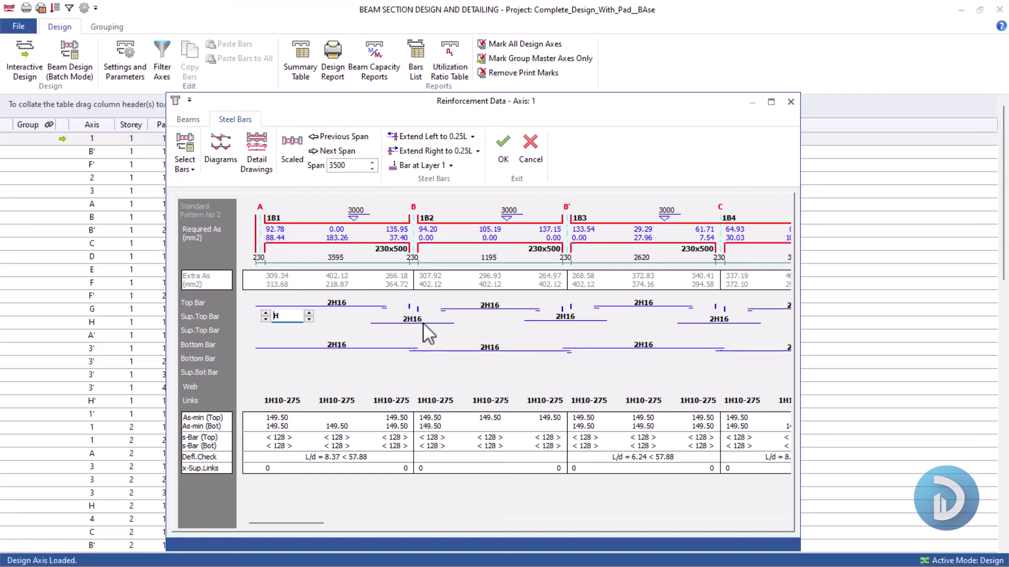
click(336, 303)
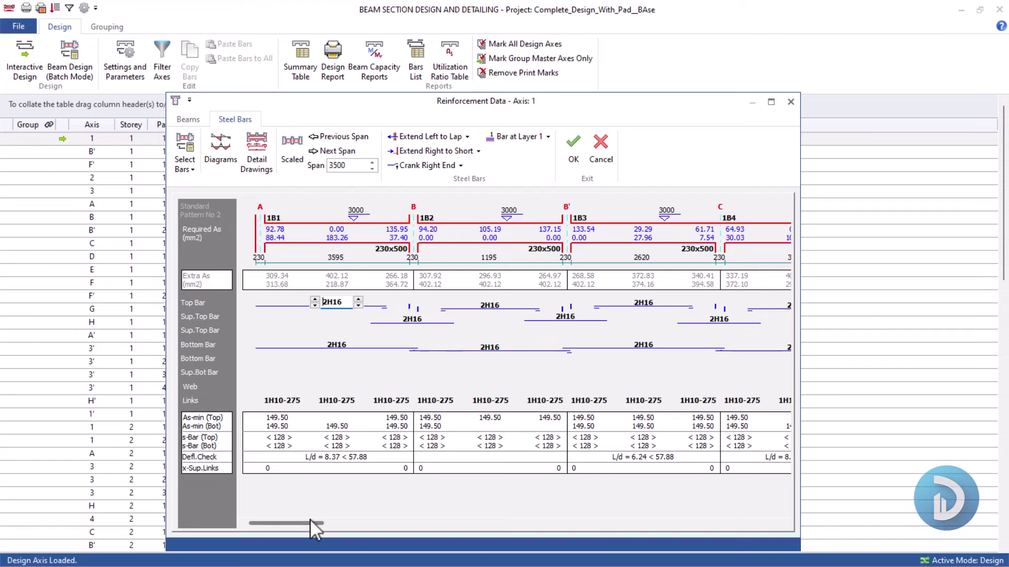
drag(310, 523, 264, 529)
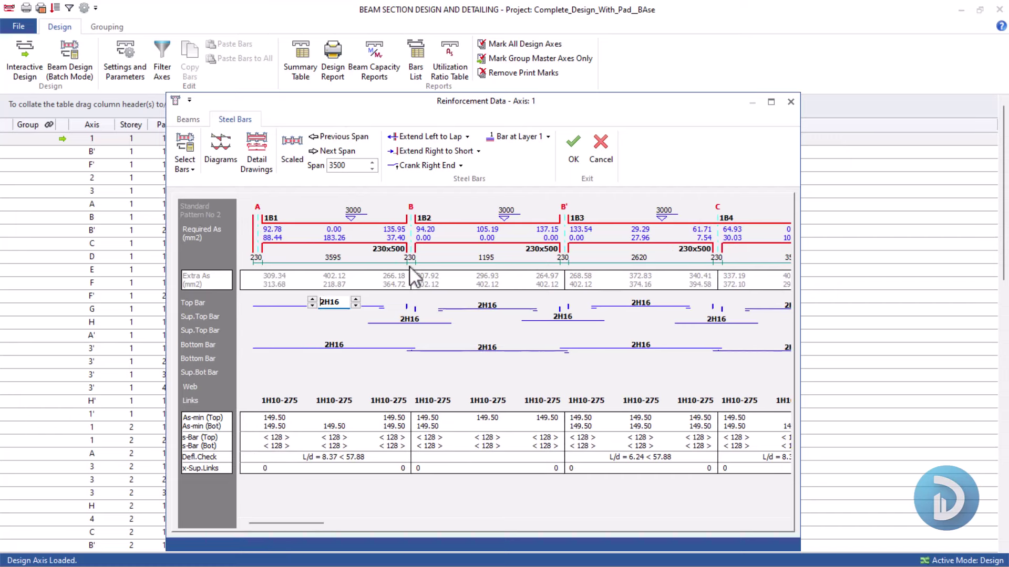
Step: Open the Axis 1 detail drawing and examine the bars, links and dimensions in the beam cross-sections
click(257, 154)
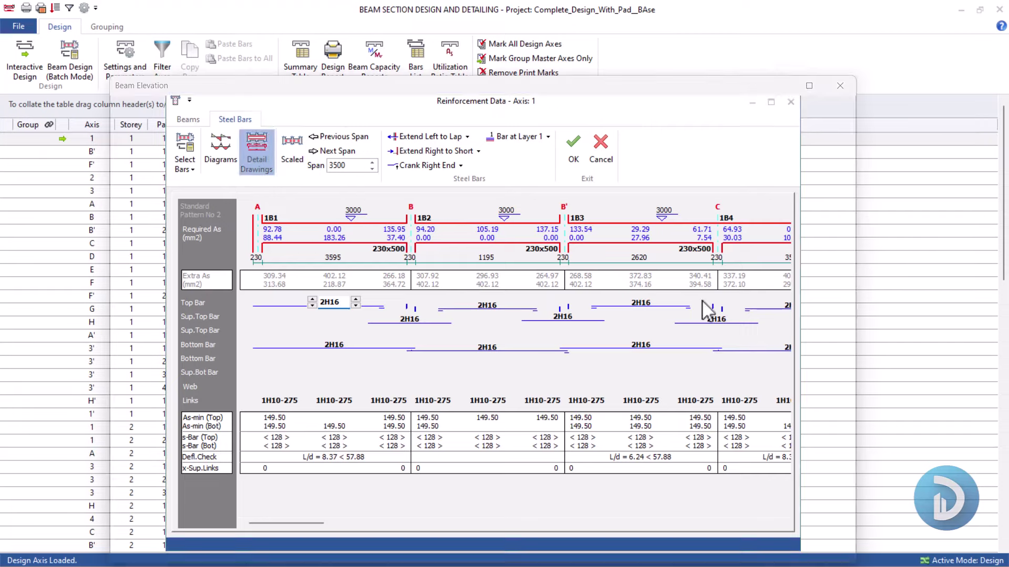
scroll(798, 342, up, 3)
scroll(799, 341, up, 5)
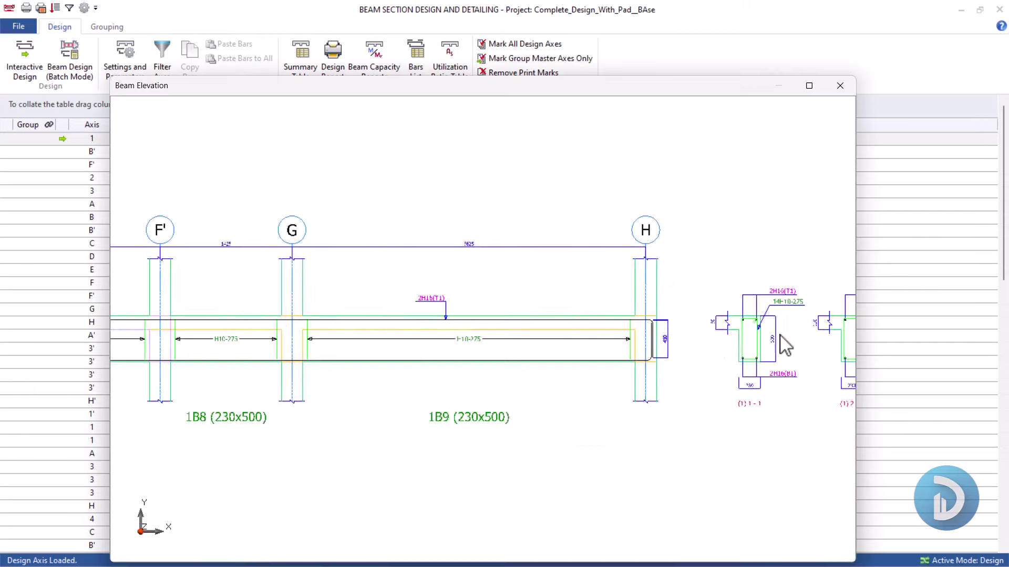
scroll(561, 338, down, 2)
scroll(608, 330, up, 3)
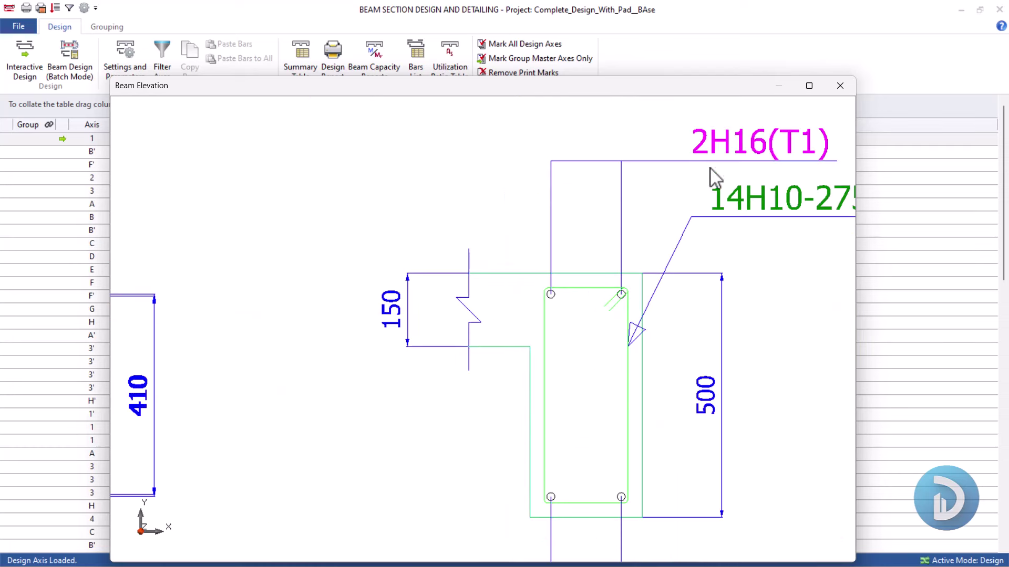
scroll(599, 269, down, 3)
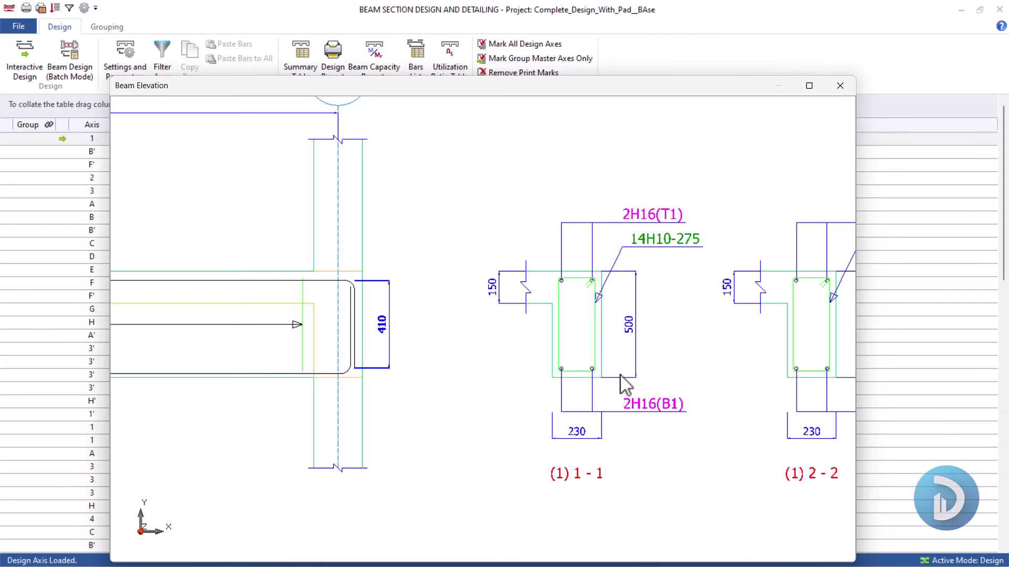
scroll(704, 376, down, 5)
scroll(426, 383, down, 2)
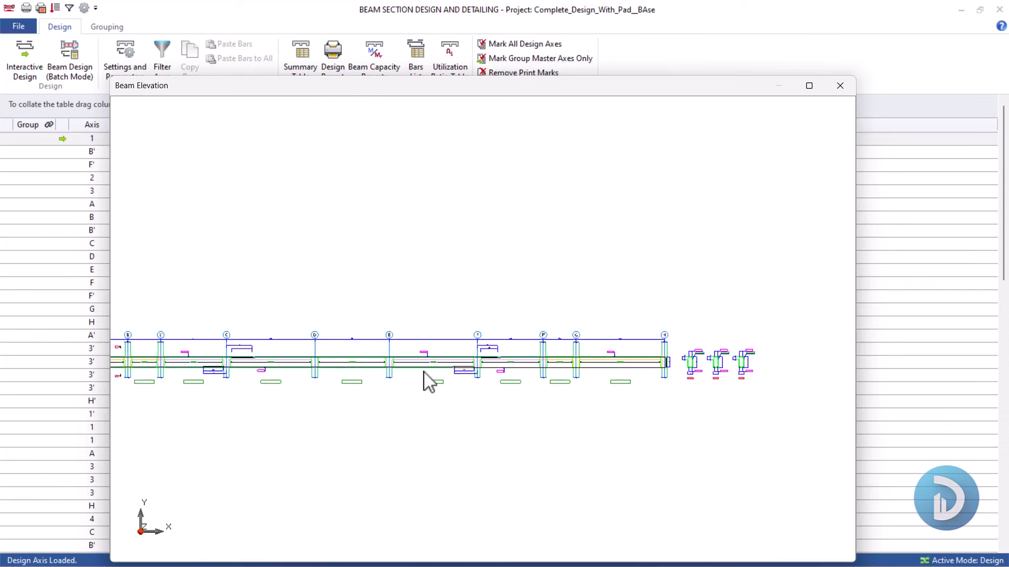
Step: Examine the Axis 1 beam elevation from span 1B2 to 1B9 with its sections and close the drawing
scroll(261, 363, up, 6)
mouse_move(261, 362)
middle_down()
mouse_move(448, 304)
mouse_move(545, 367)
middle_up()
scroll(572, 321, right, 2)
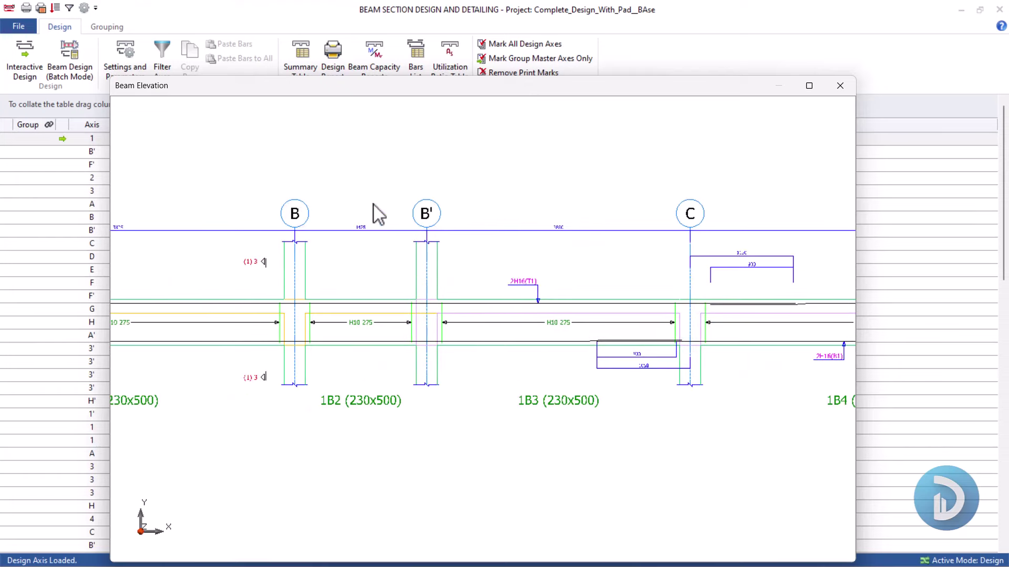
scroll(662, 368, right, 7)
scroll(671, 347, right, 8)
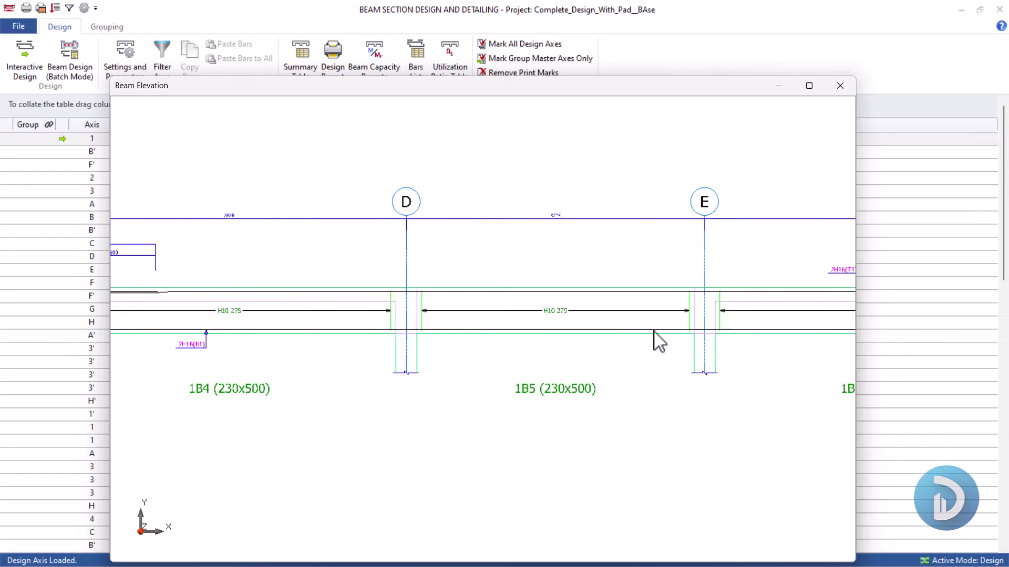
mouse_move(680, 351)
middle_down()
mouse_move(491, 351)
mouse_move(594, 344)
middle_up()
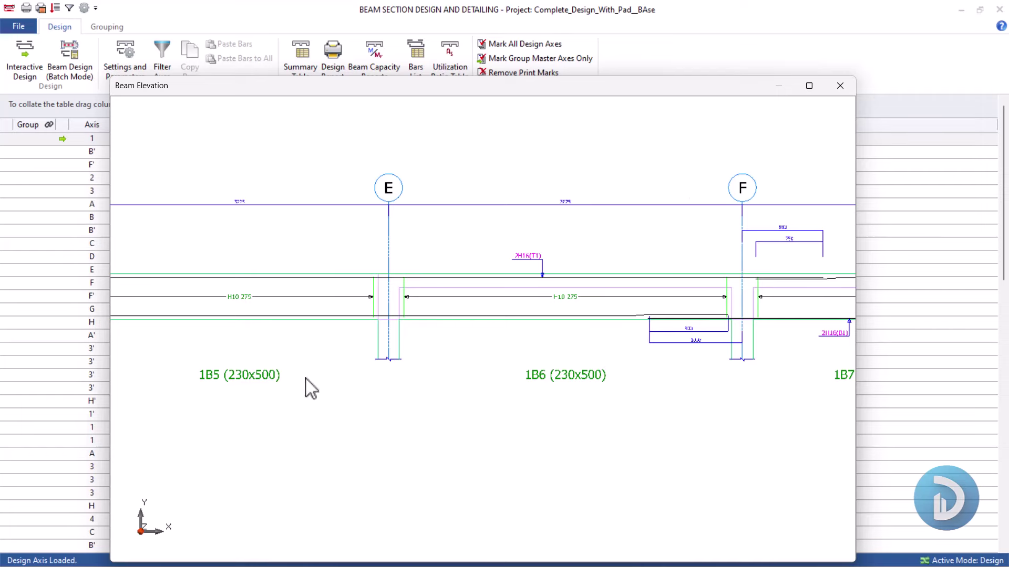
scroll(545, 387, right, 8)
scroll(490, 365, down, 2)
scroll(601, 356, right, 8)
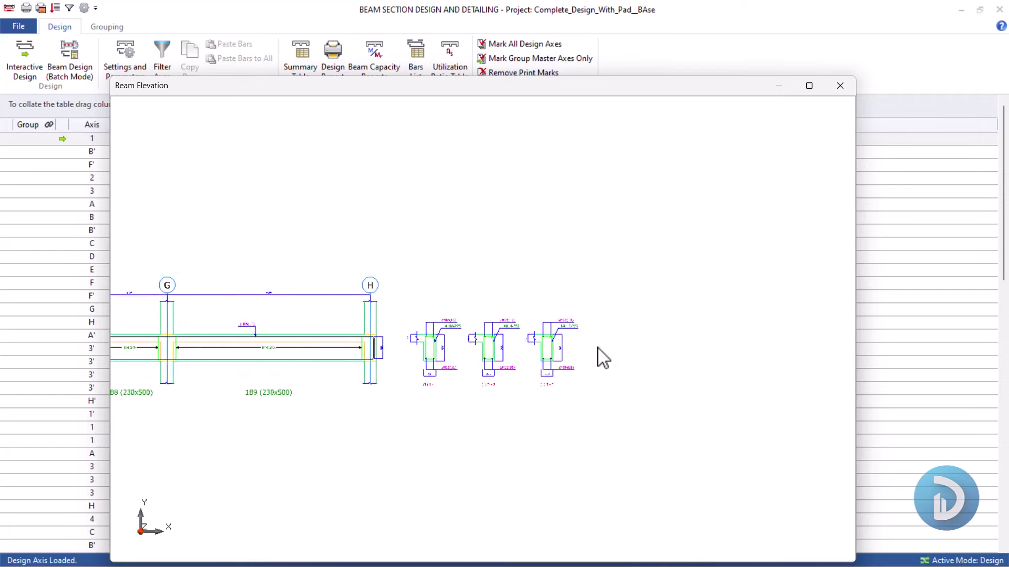
scroll(601, 355, up, 2)
mouse_move(459, 394)
middle_down()
mouse_move(515, 376)
mouse_move(659, 360)
middle_up()
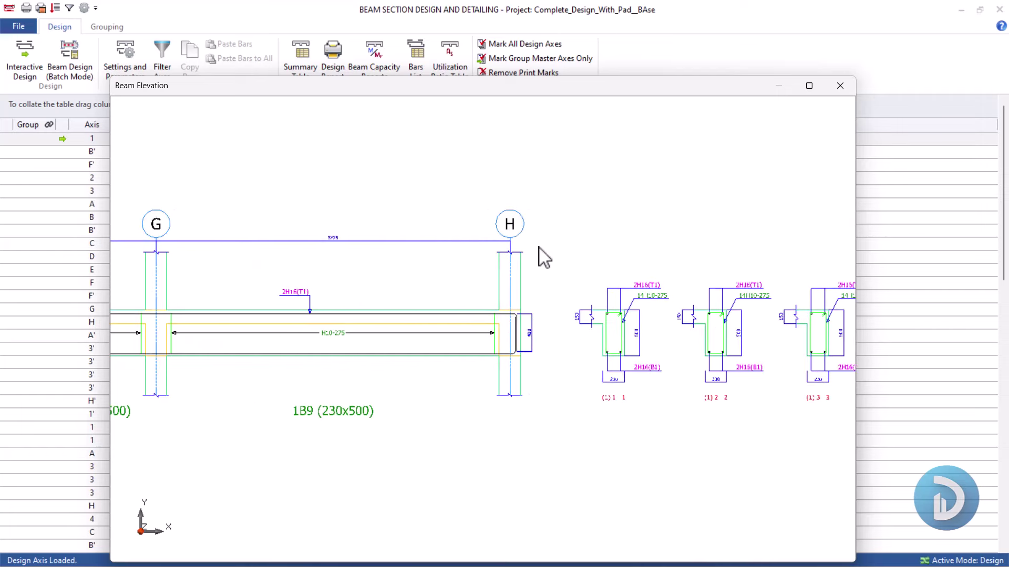
click(840, 85)
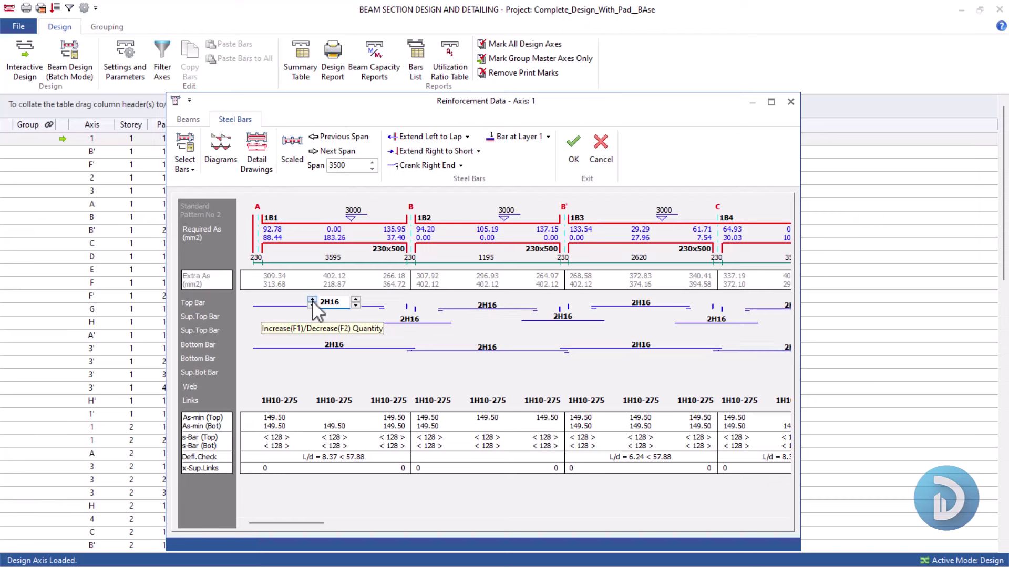
Step: Try 2H12 as the top bar of 1B1 and fewer H16 top bars in 1B2, restoring 2H16 in both
click(356, 306)
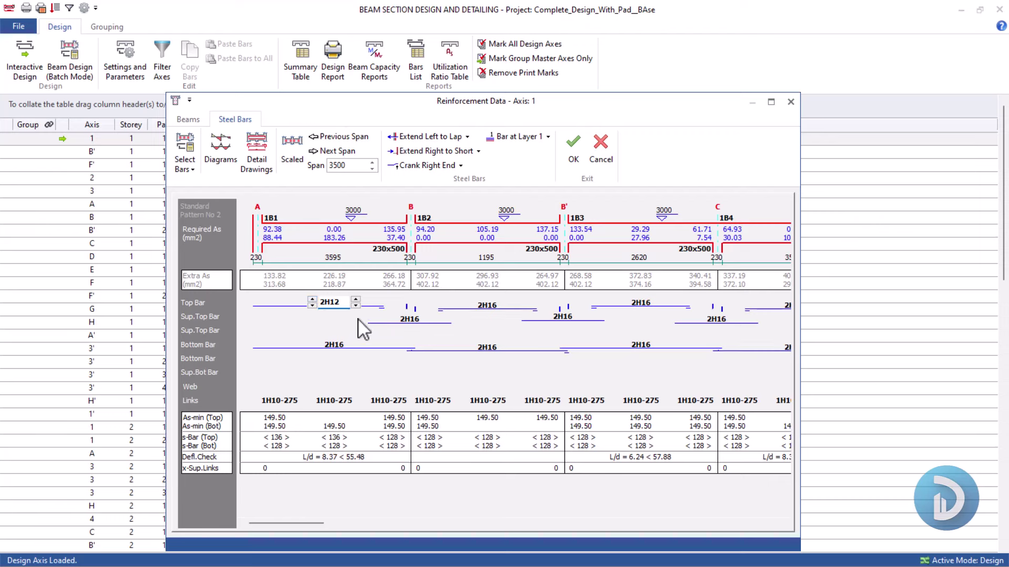
click(355, 302)
click(479, 309)
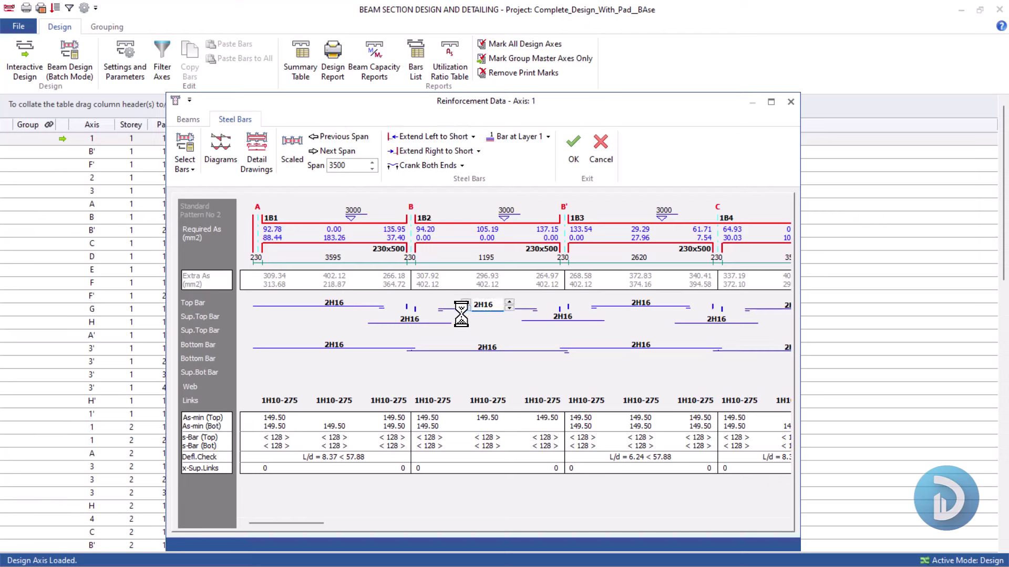
click(466, 308)
click(467, 309)
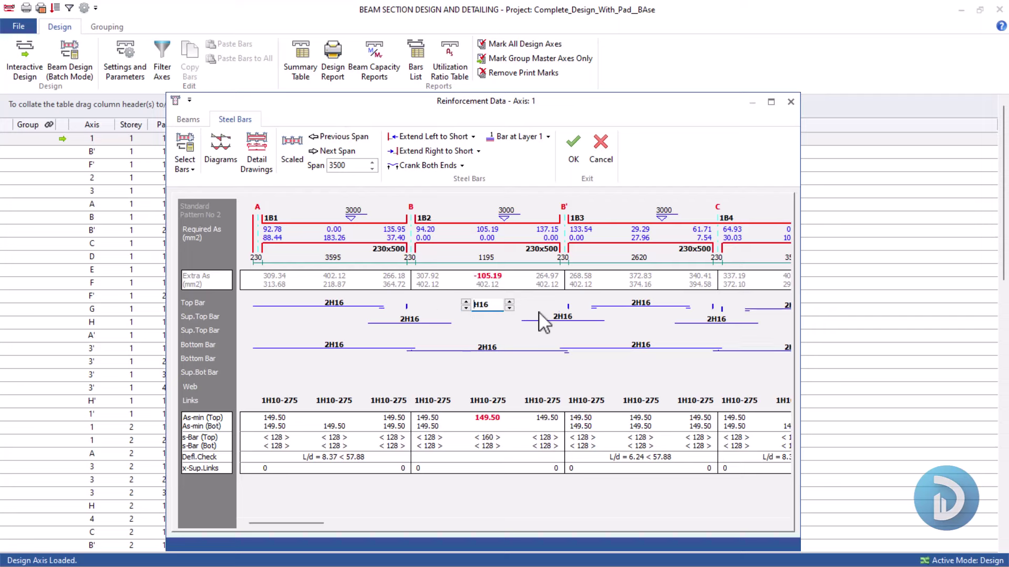
click(467, 302)
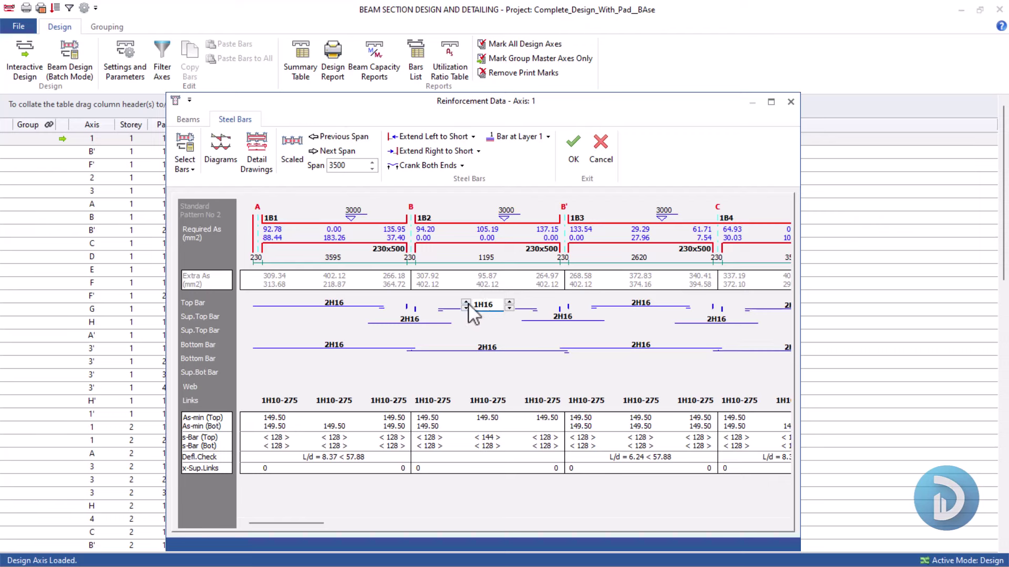
click(466, 303)
Step: Try a lower bar quantity for the bottom bar of 1B2 and restore it to 2H16
click(486, 350)
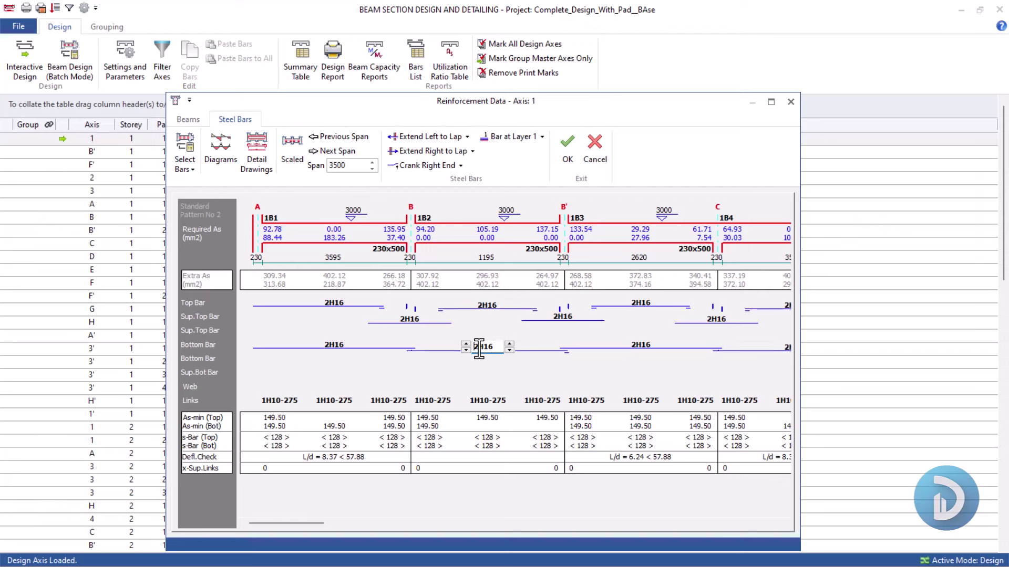
click(466, 350)
click(465, 344)
Step: Review the bars in the remaining Axis 1 spans and accept the reinforcement data
drag(321, 523, 678, 519)
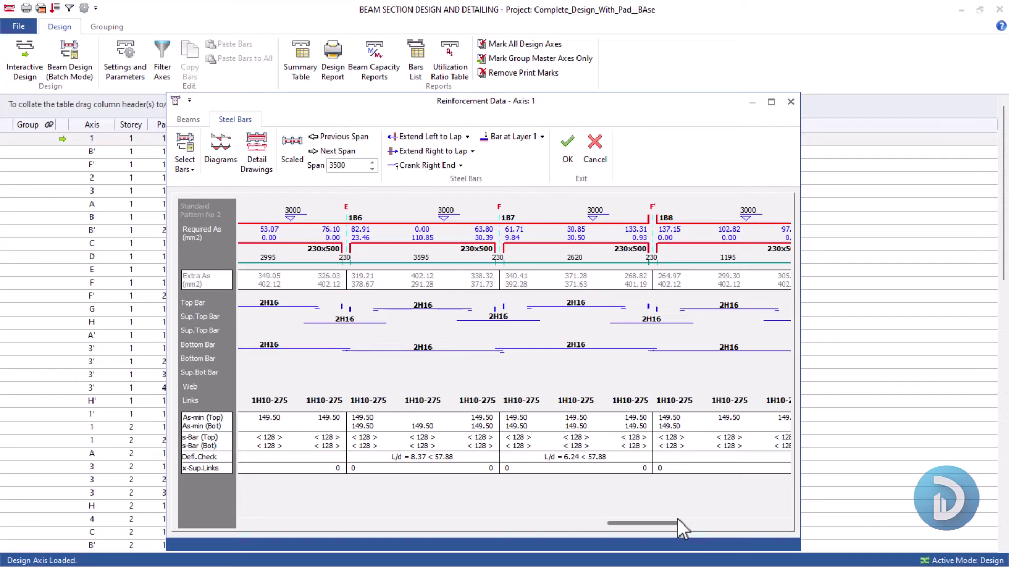
drag(673, 522, 409, 521)
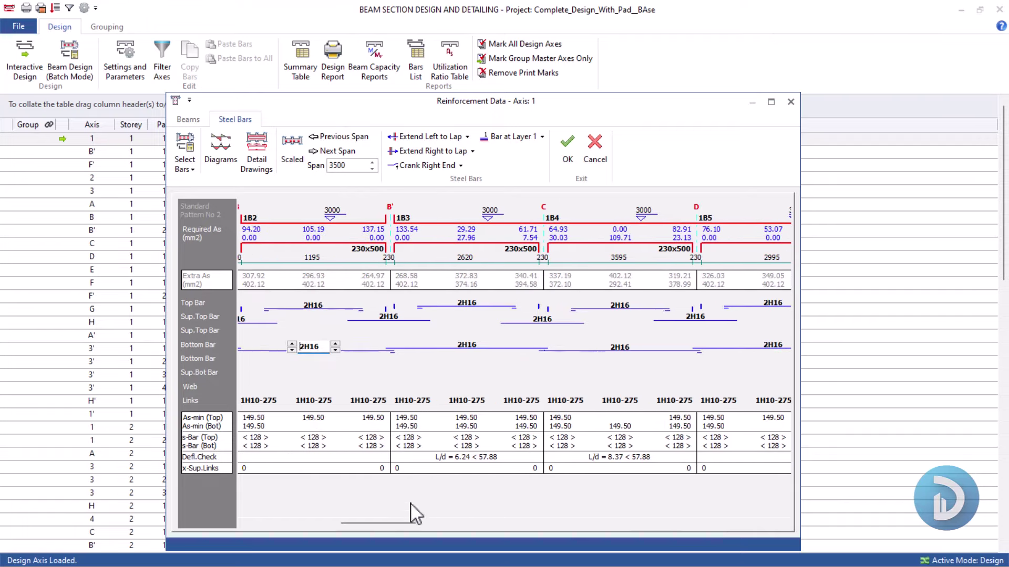
click(570, 152)
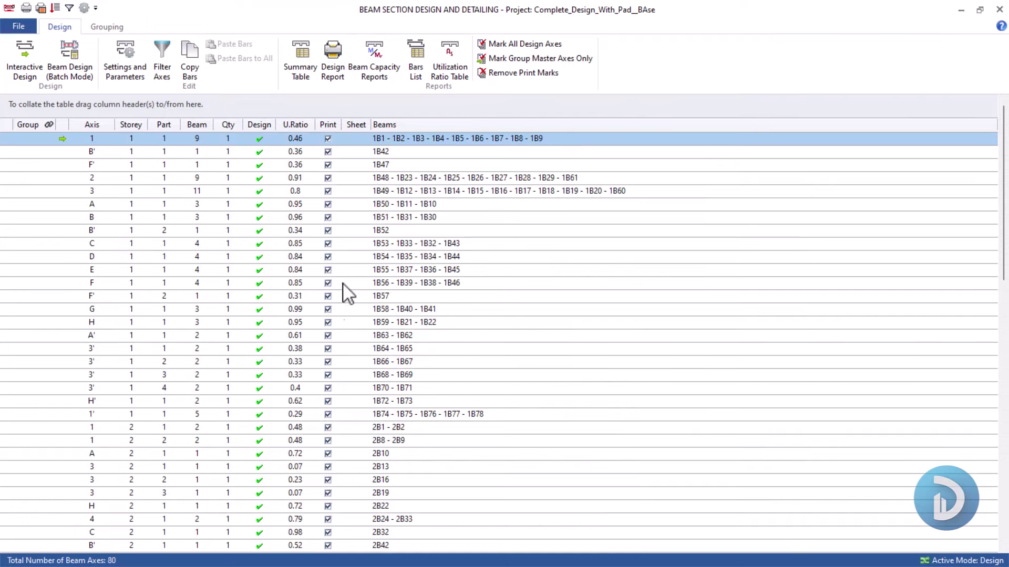
Step: Check the design status and utilization ratios of the beam axes on all storeys in the list
scroll(347, 289, down, 10)
scroll(392, 283, down, 4)
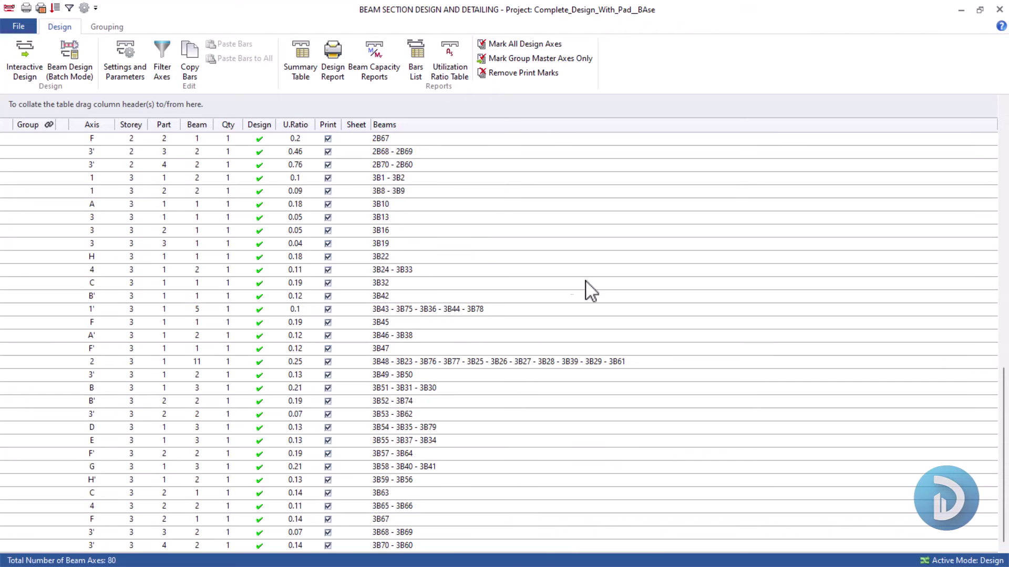
scroll(443, 248, up, 15)
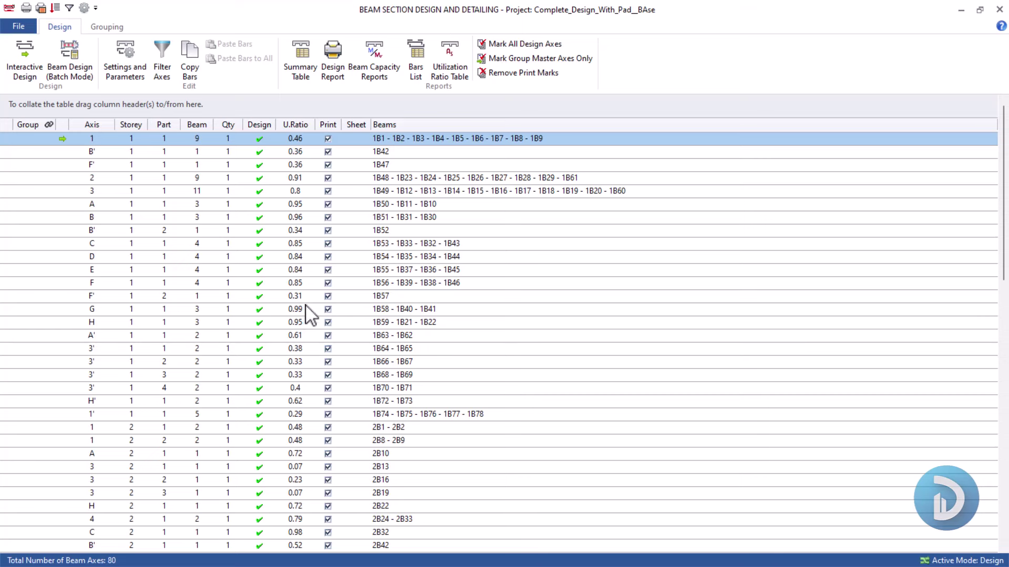
Step: Open the storey 1 Axis G reinforcement and set the support top bar at axis 3 and the top bars of 1B40 and 1B41 to 3H16
double_click(425, 310)
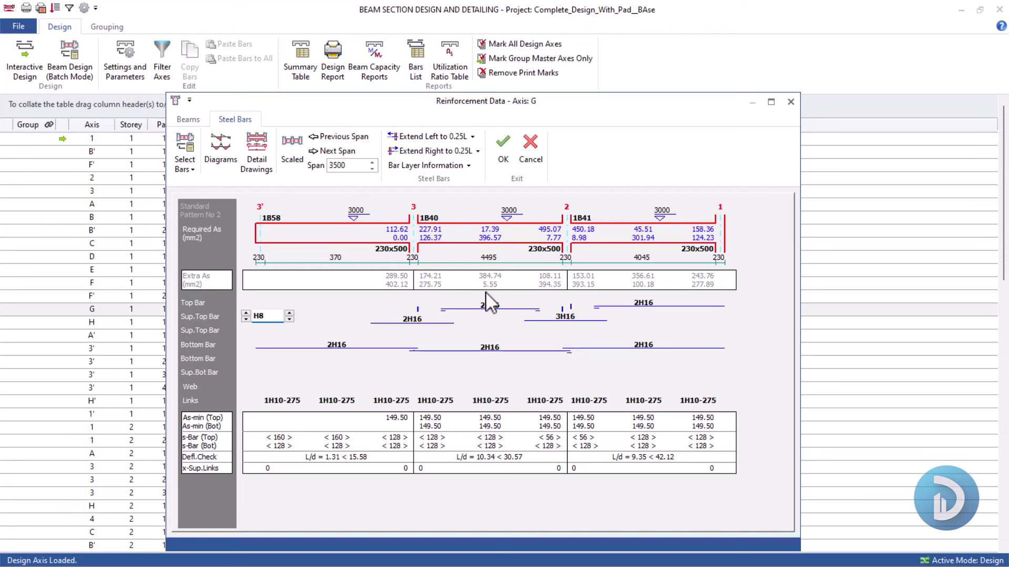
click(503, 310)
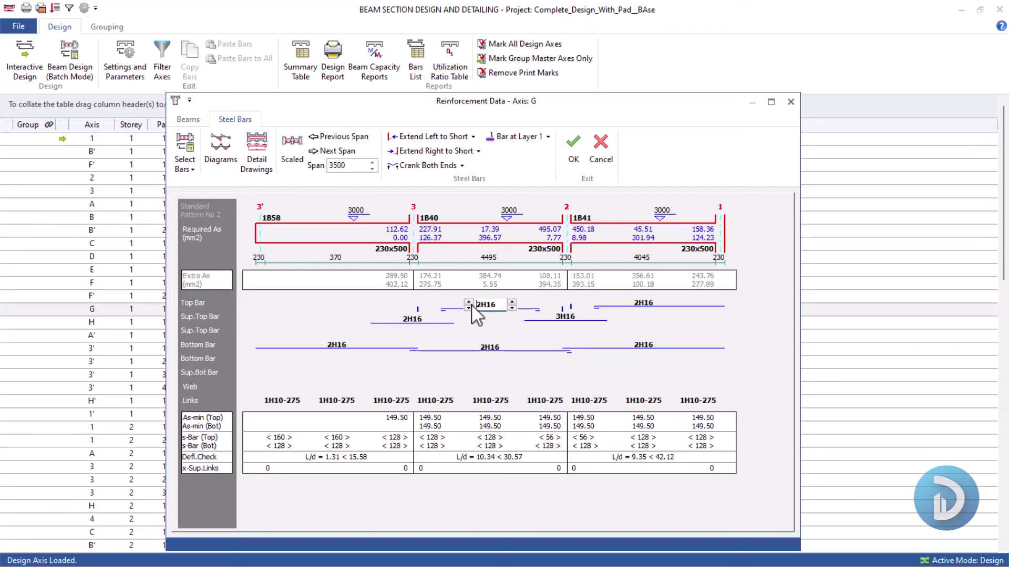
click(647, 306)
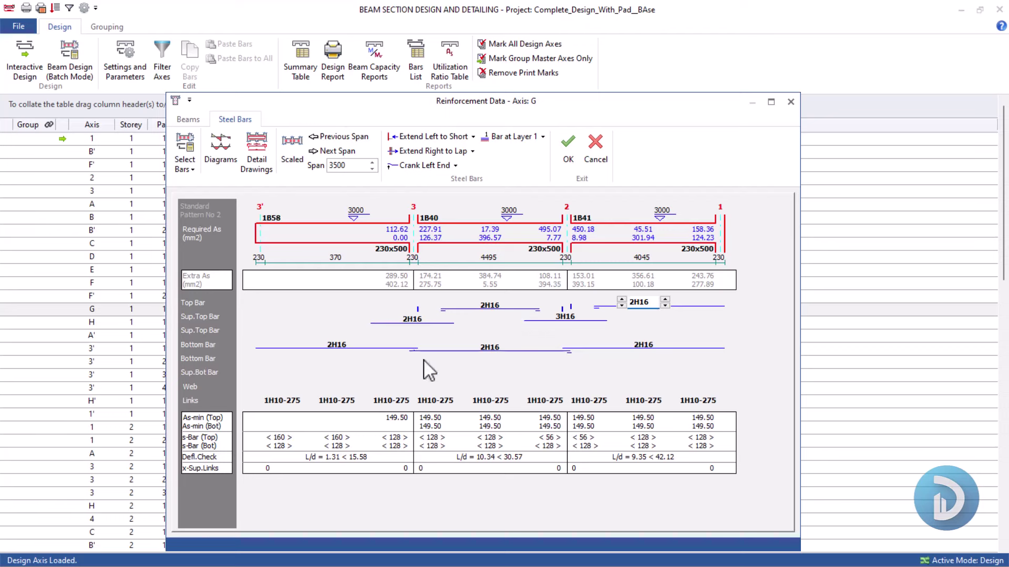
click(401, 321)
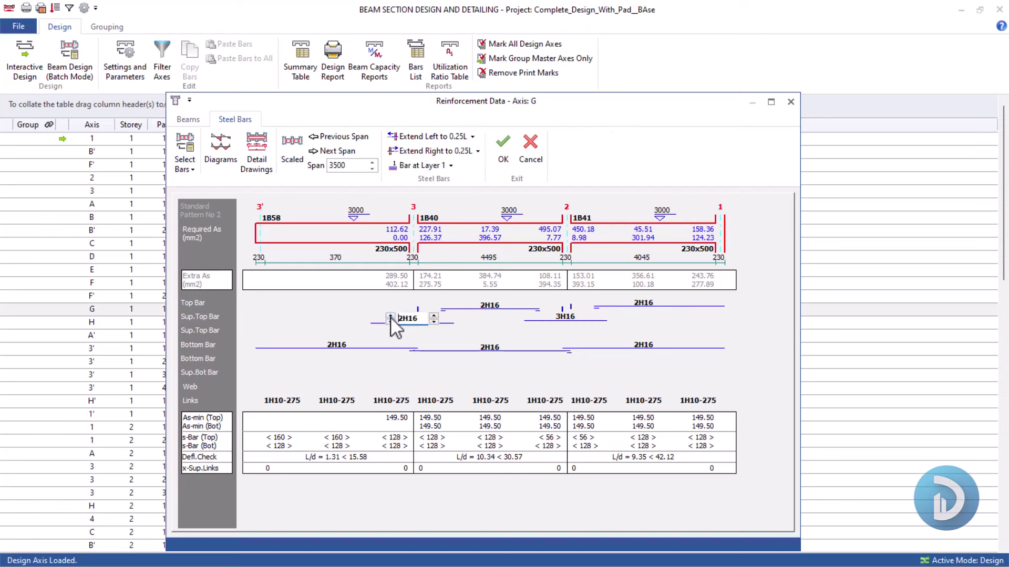
click(389, 316)
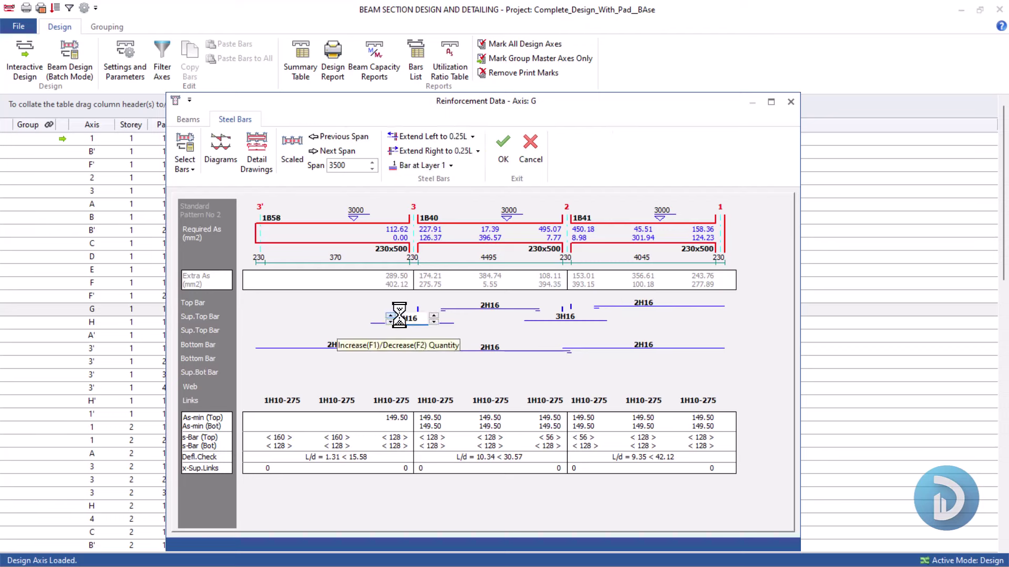
click(487, 305)
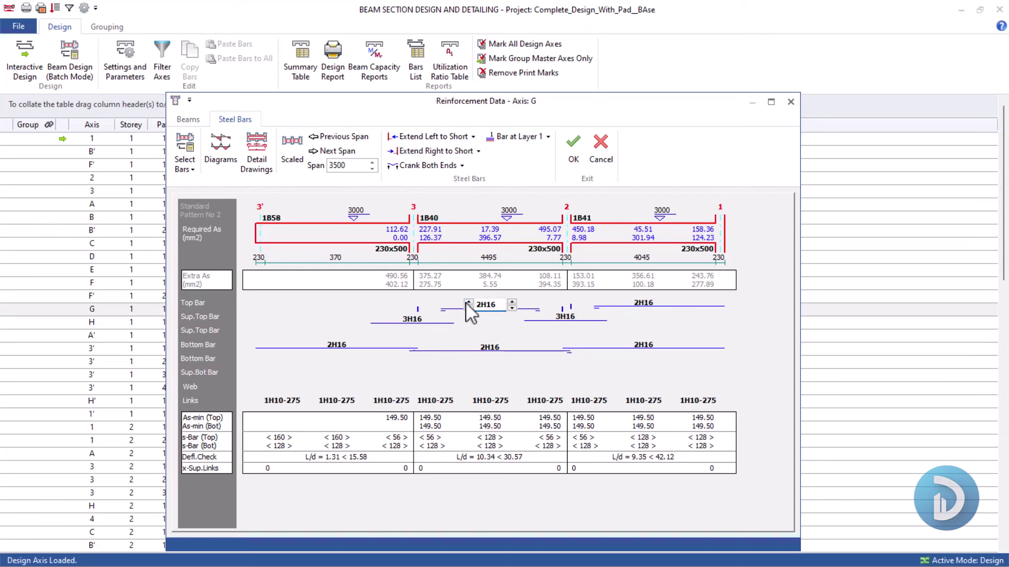
click(467, 302)
click(635, 304)
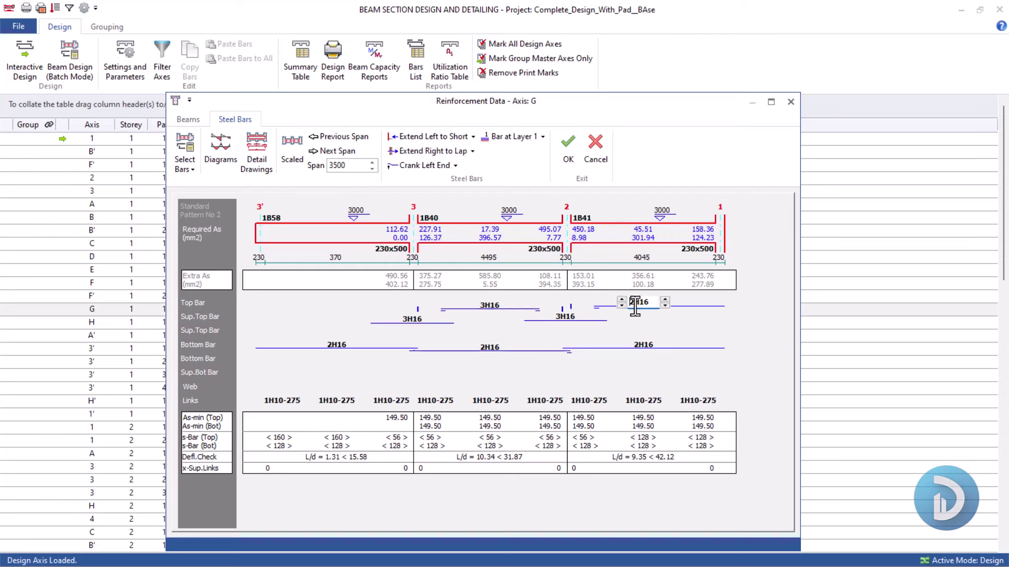
click(623, 300)
Step: Set the bottom bars of 1B58, 1B40 and 1B41 to 3H16 and accept the reinforcement data
click(568, 149)
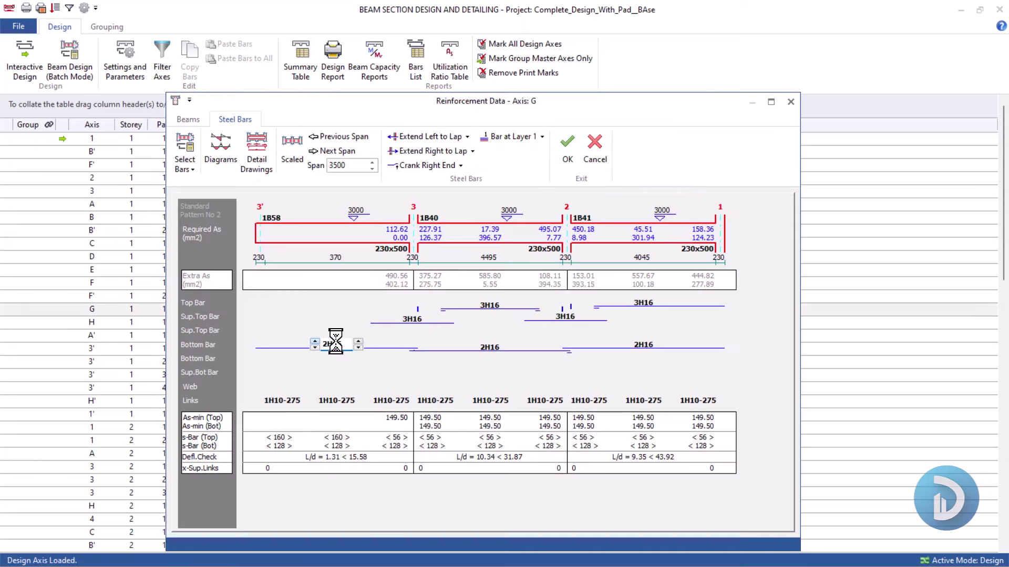
click(314, 342)
click(468, 345)
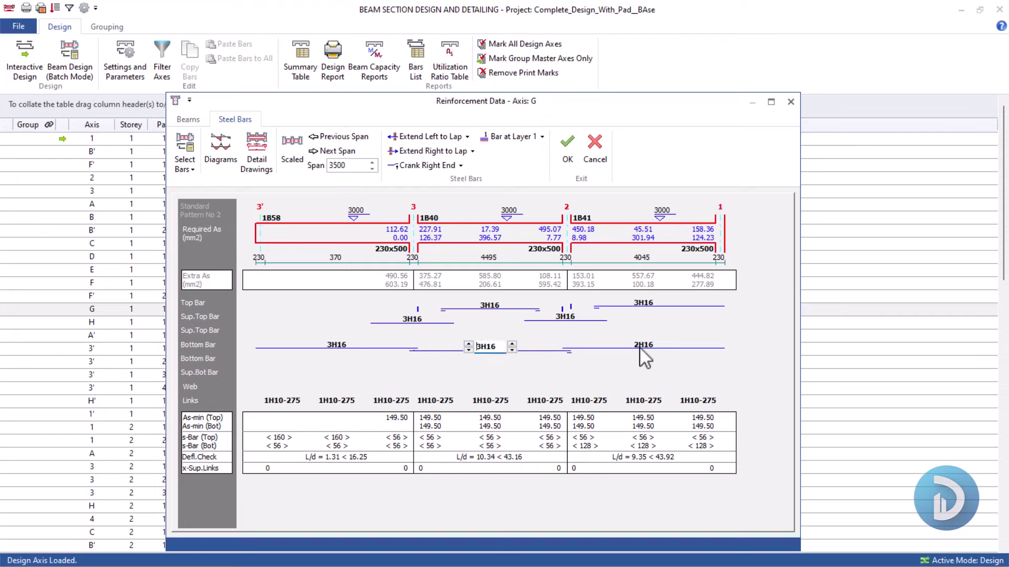
click(621, 344)
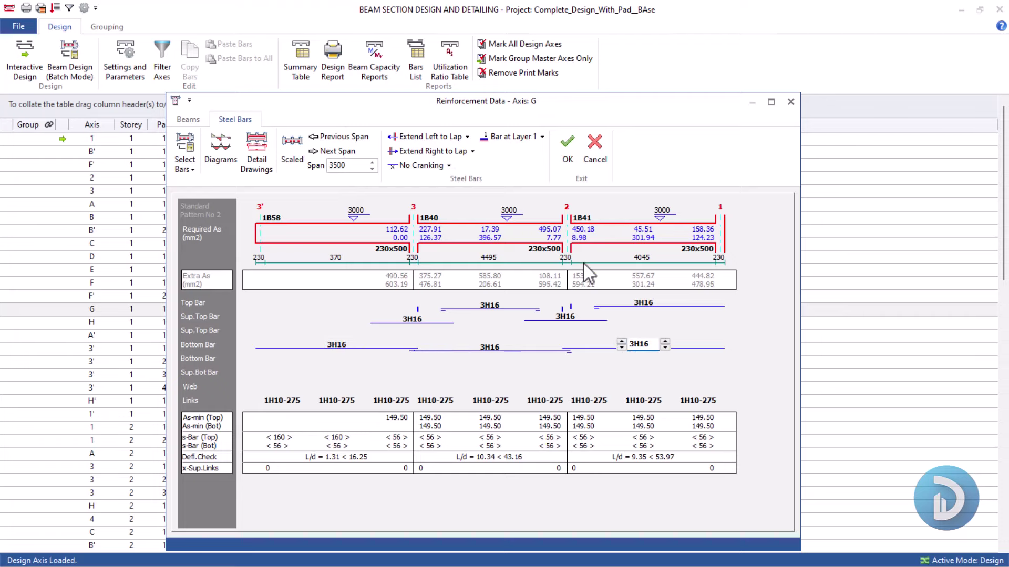
click(566, 150)
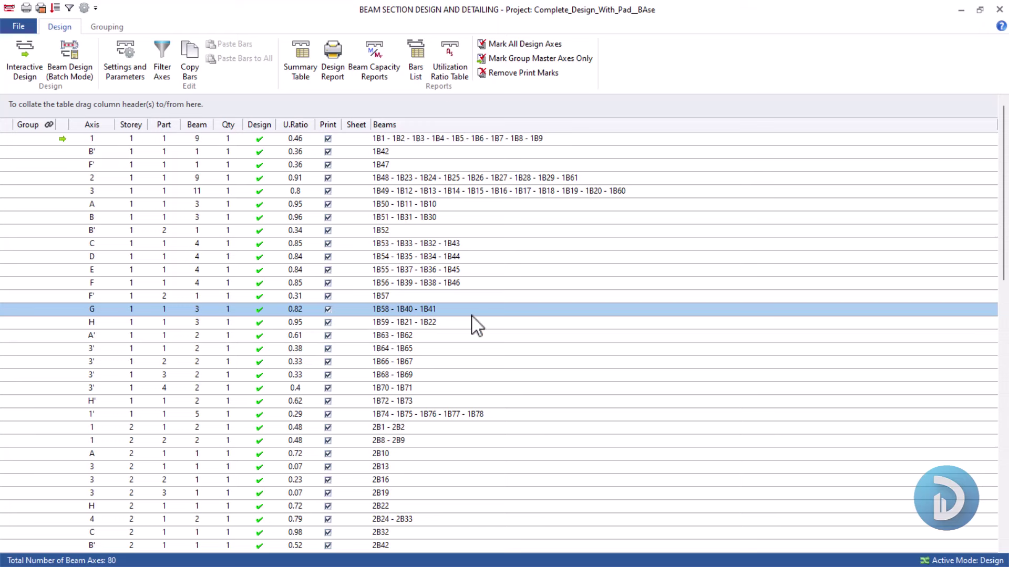
Step: Reopen the storey 1 Axis G data, review its steel bars and beam dimensions, and leave without saving
double_click(441, 310)
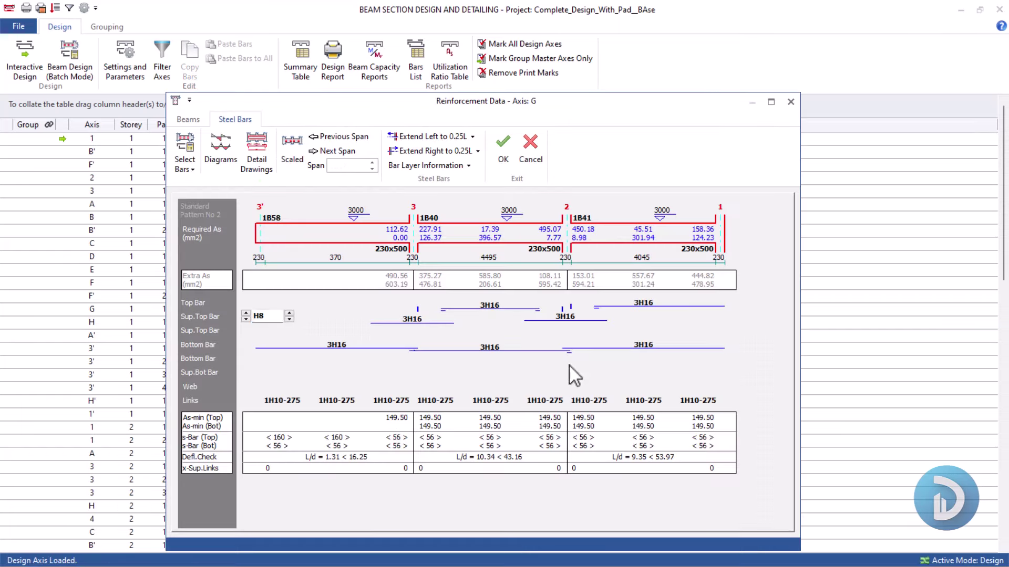
click(336, 346)
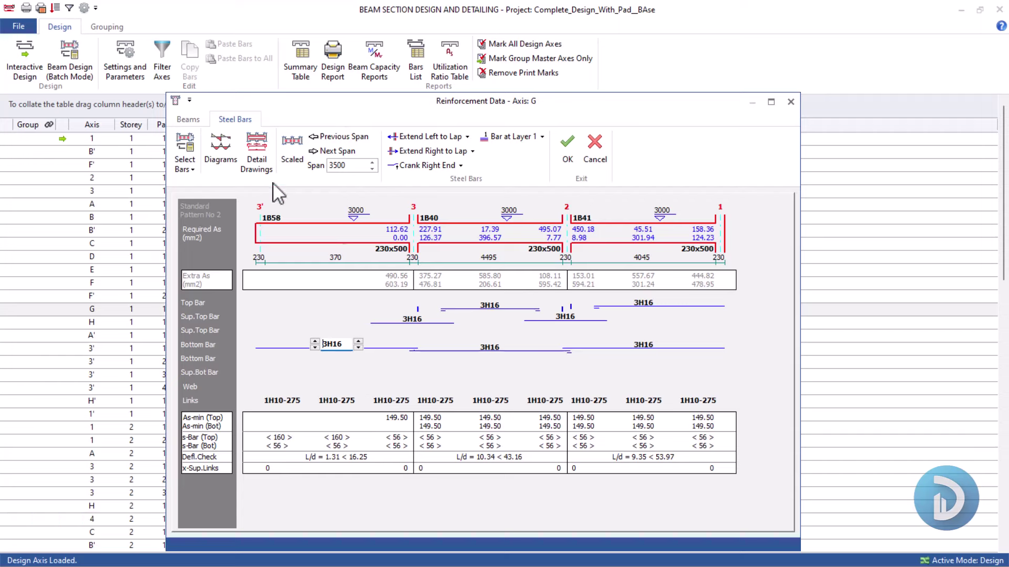
click(192, 119)
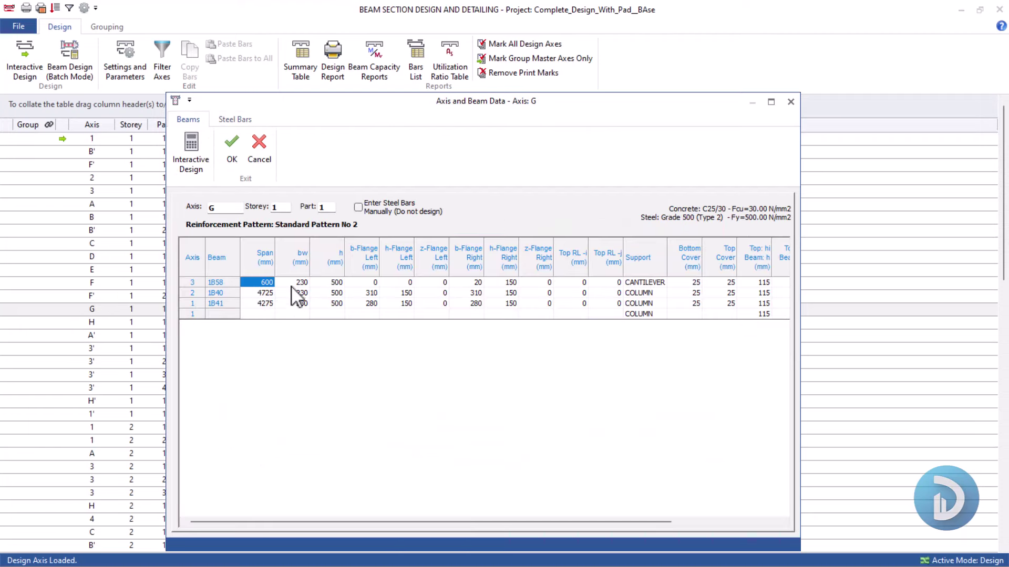
click(336, 284)
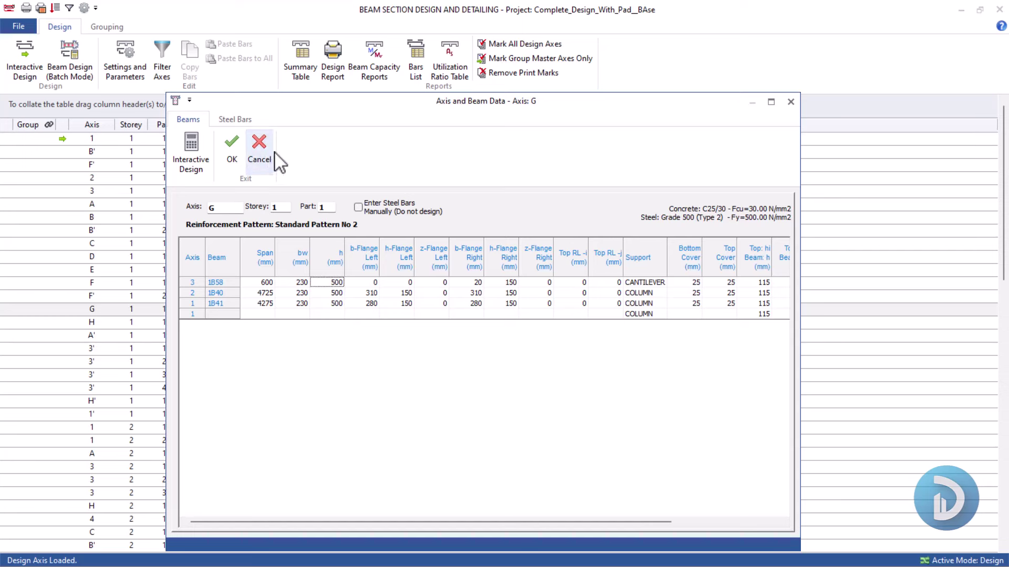
click(261, 149)
Step: Check the utilization ratios of the storey 2 and 3 beam axes and close the beam design
scroll(416, 328, down, 7)
scroll(416, 328, down, 4)
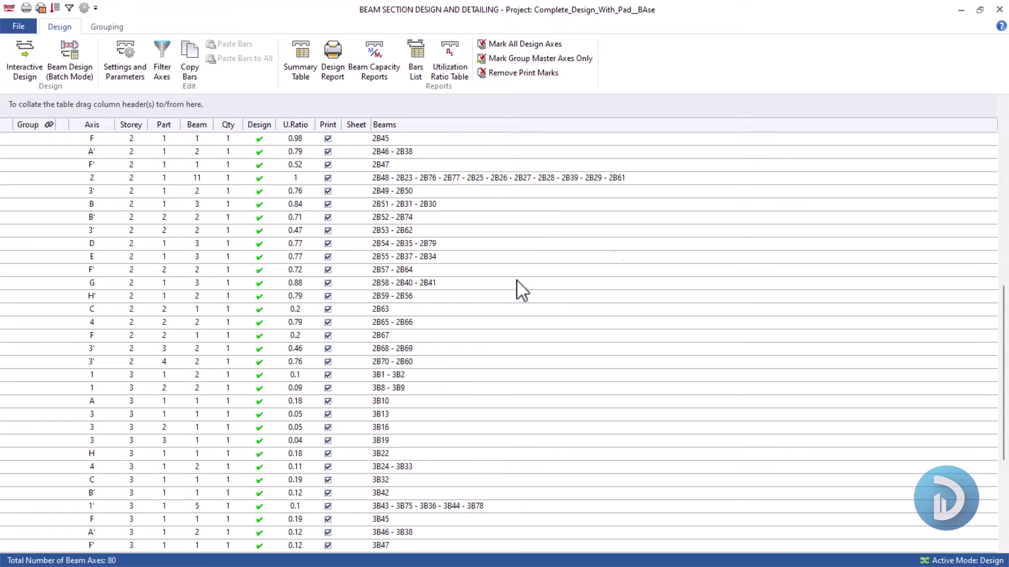
click(999, 9)
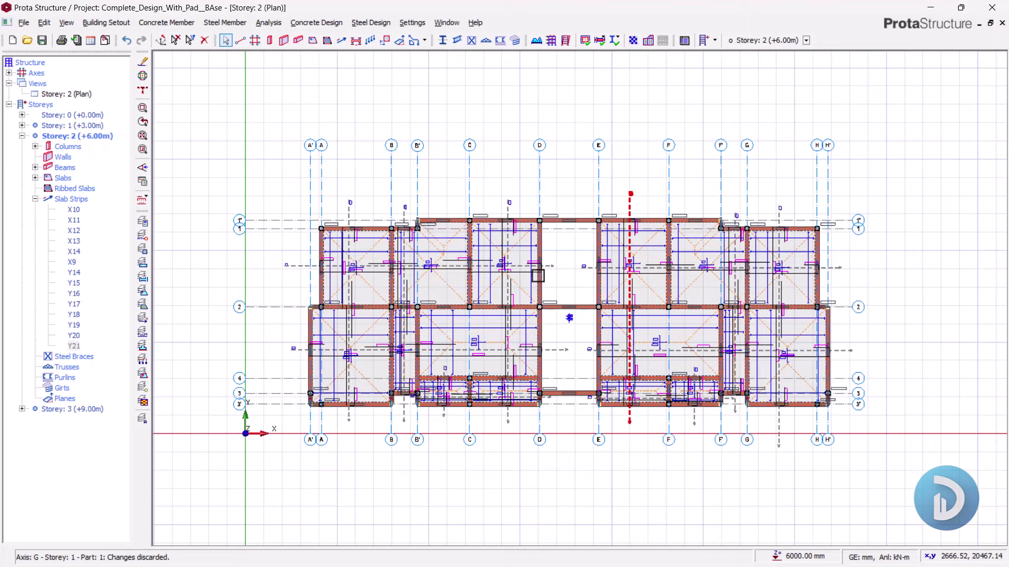
Step: Open the column section design and run the batch design for all storeys with Re-select All Bars
scroll(579, 360, up, 3)
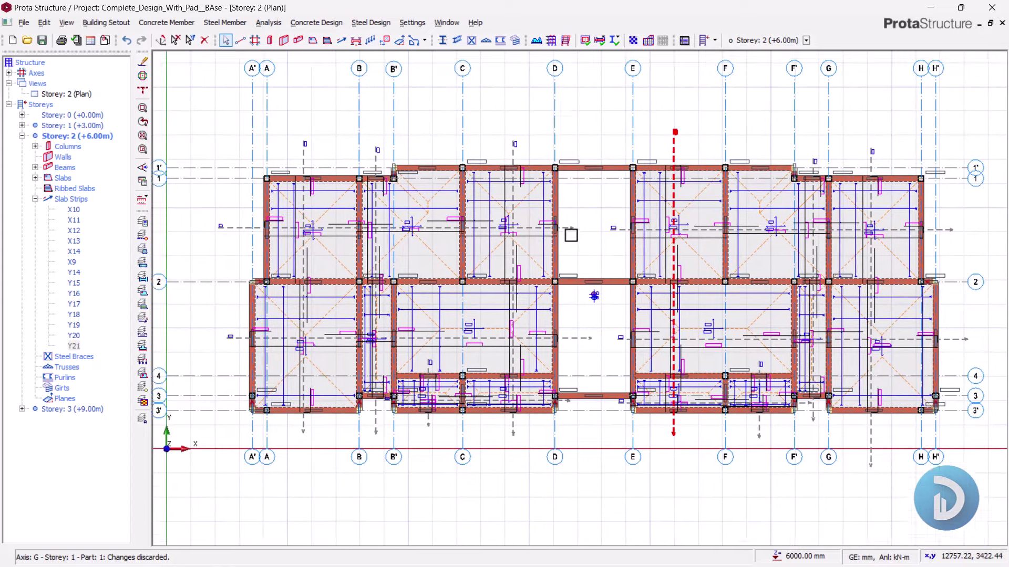
middle_drag(571, 236, 542, 250)
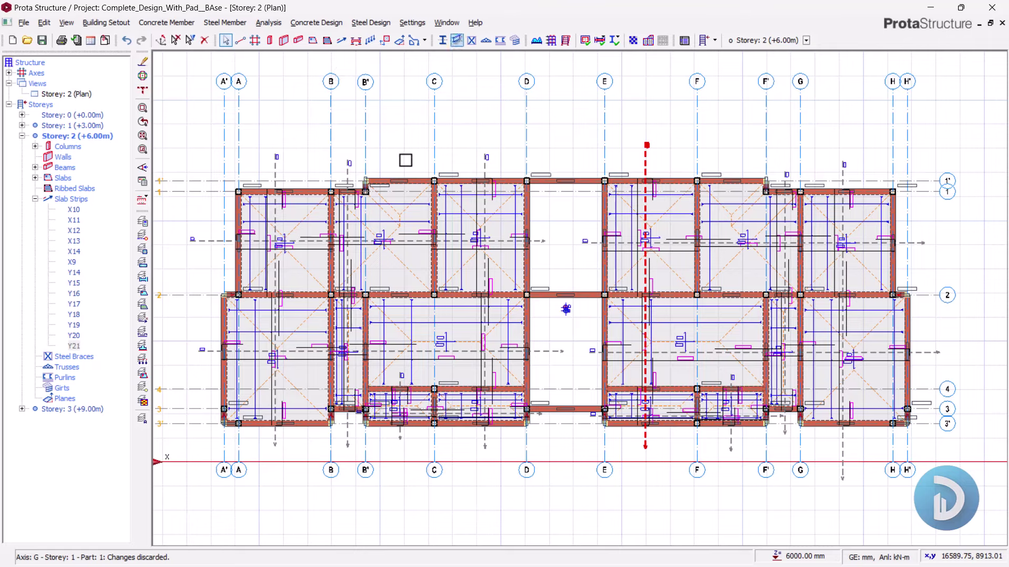
middle_drag(405, 158, 404, 169)
click(316, 23)
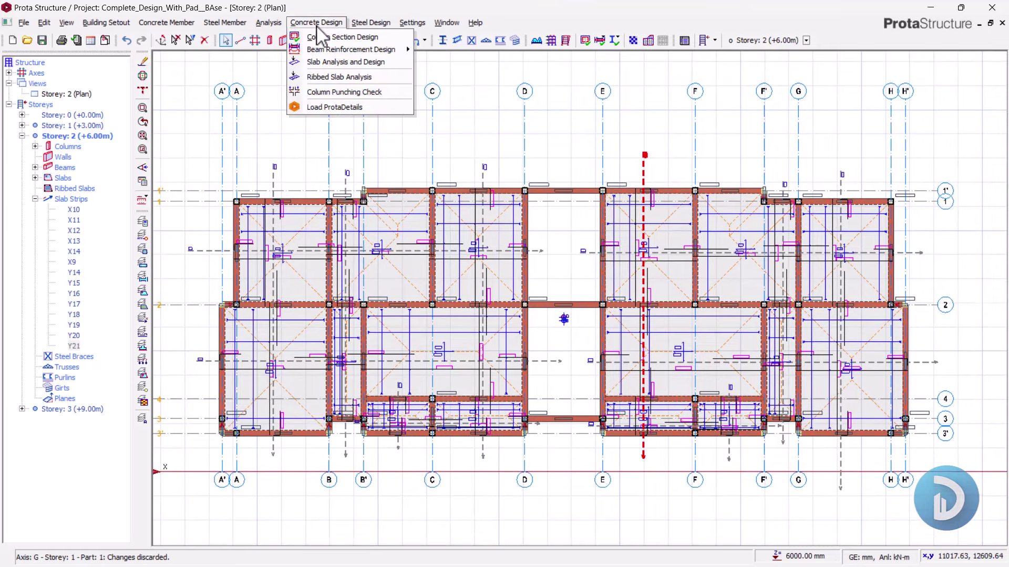
click(321, 37)
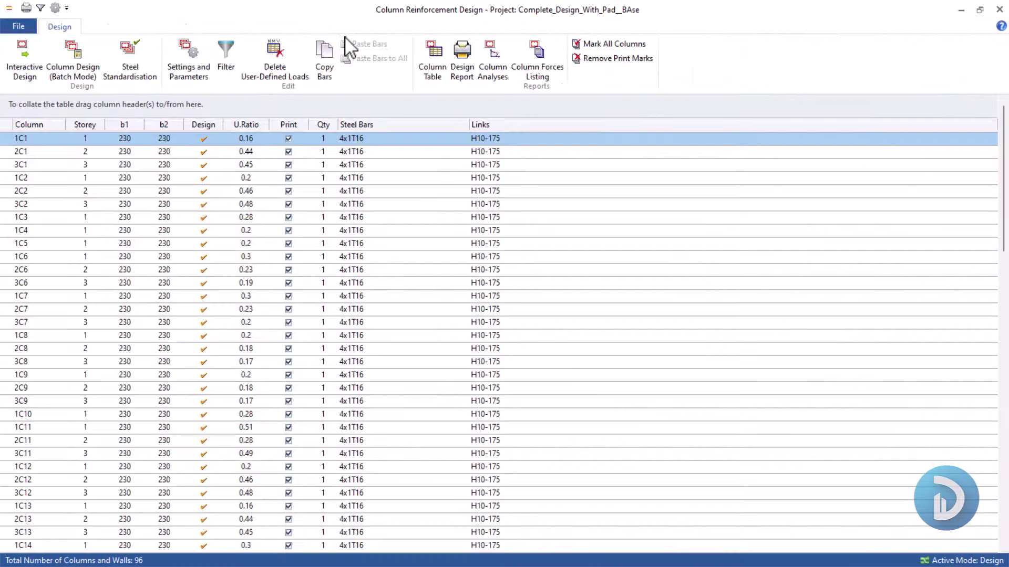
click(81, 63)
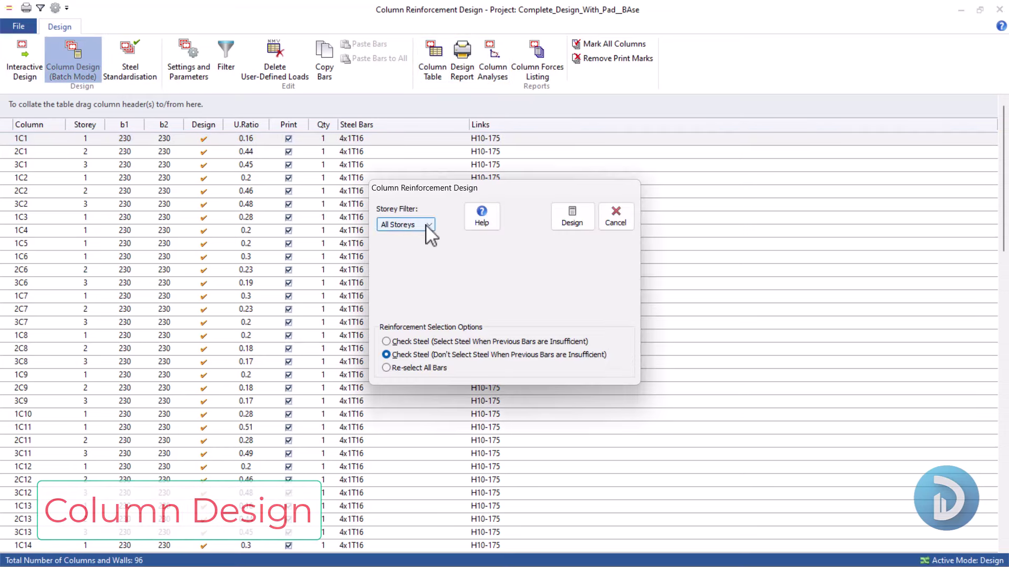
click(426, 369)
click(570, 217)
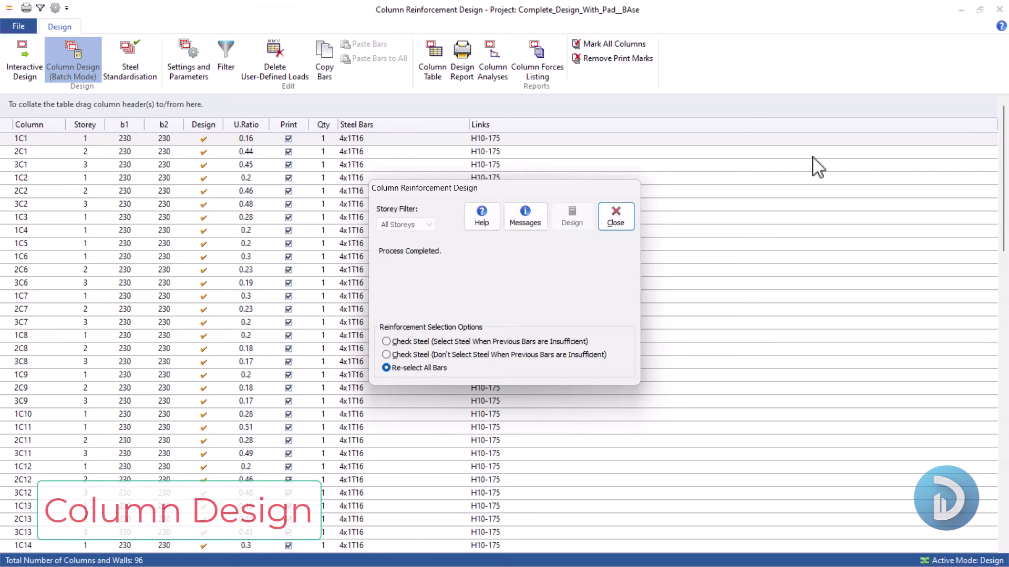
click(627, 220)
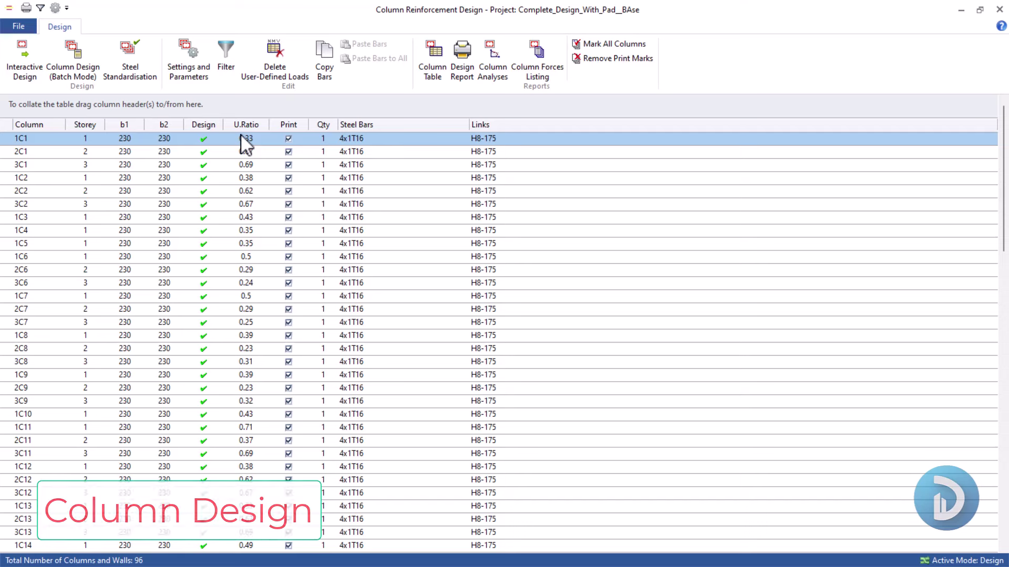
Step: Check the design status and utilization ratios of the columns in the list
scroll(259, 181, down, 20)
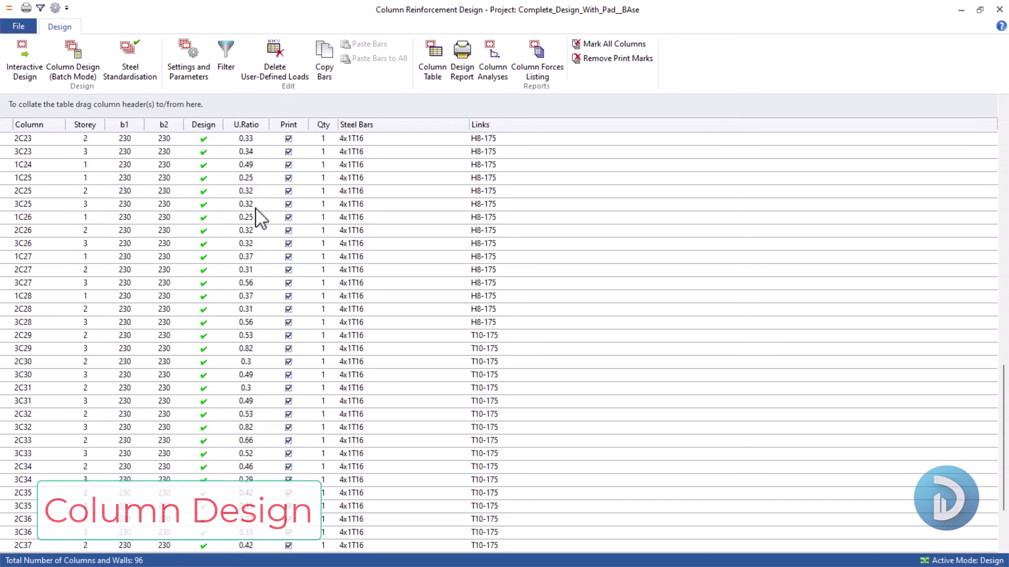
scroll(262, 218, up, 15)
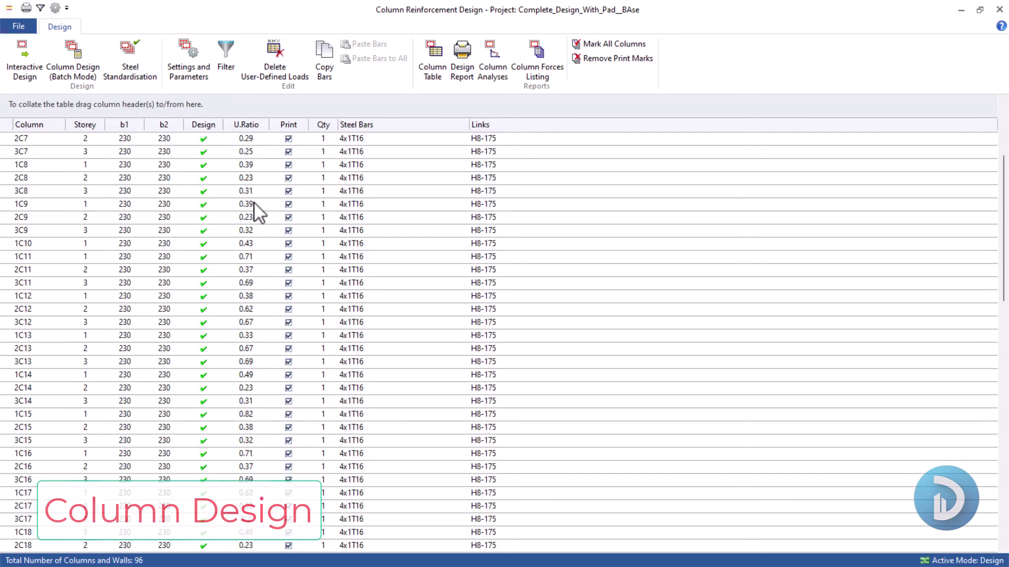
scroll(256, 214, up, 5)
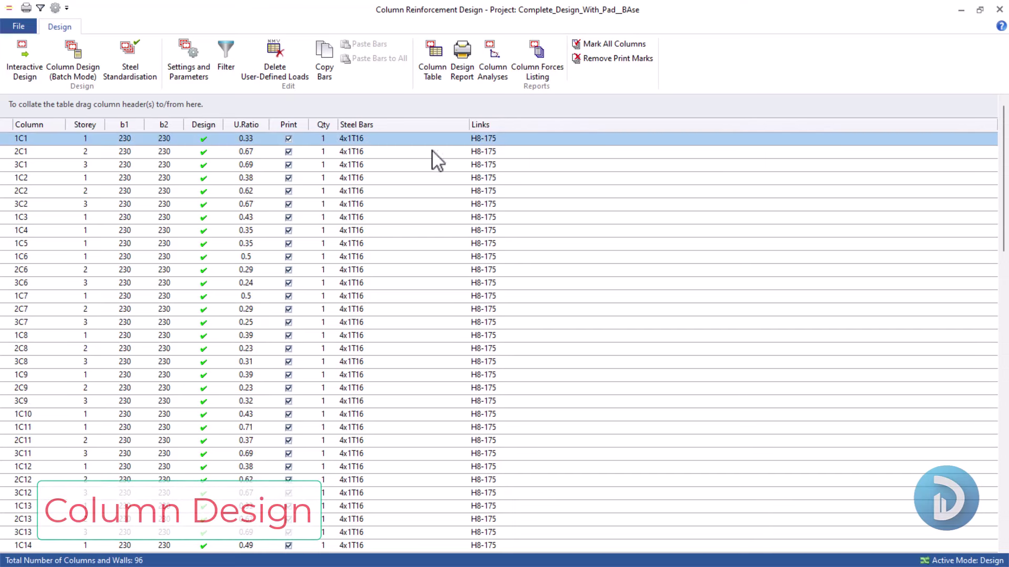
Step: Open the design of column 1C1 and set the quantity of its 1-int and 2-int bars to 1
key(Return)
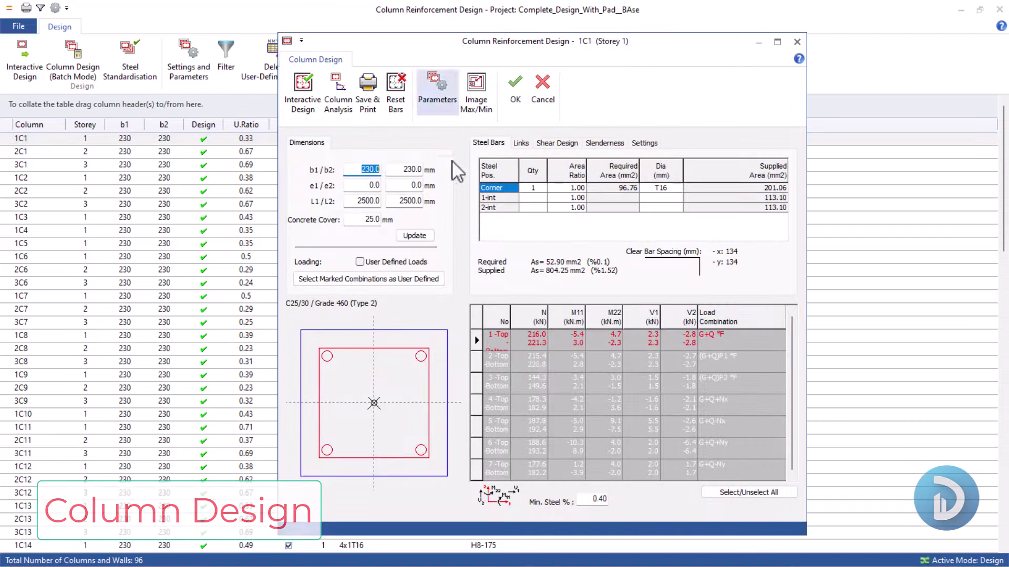
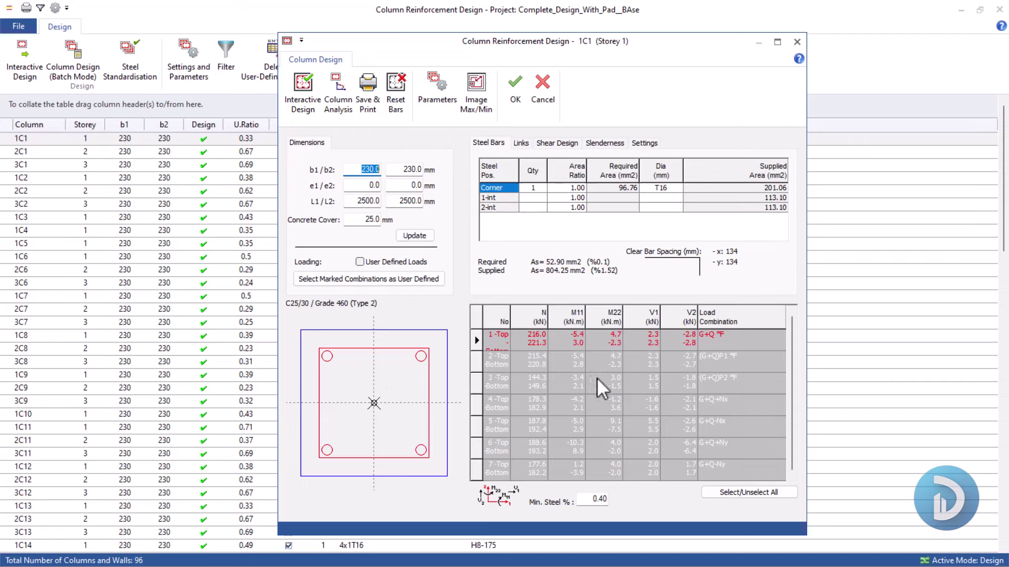
click(496, 198)
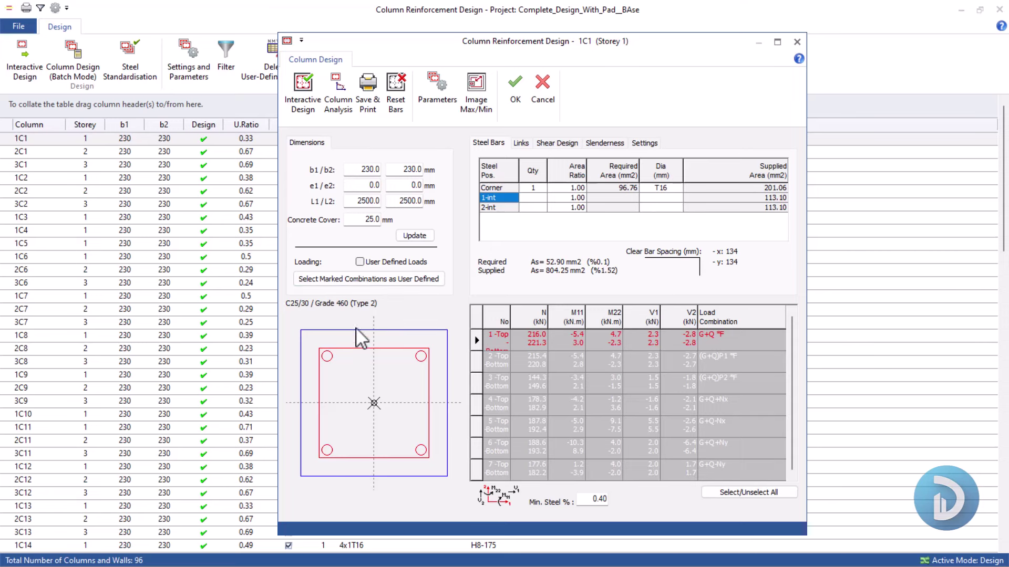
click(534, 199)
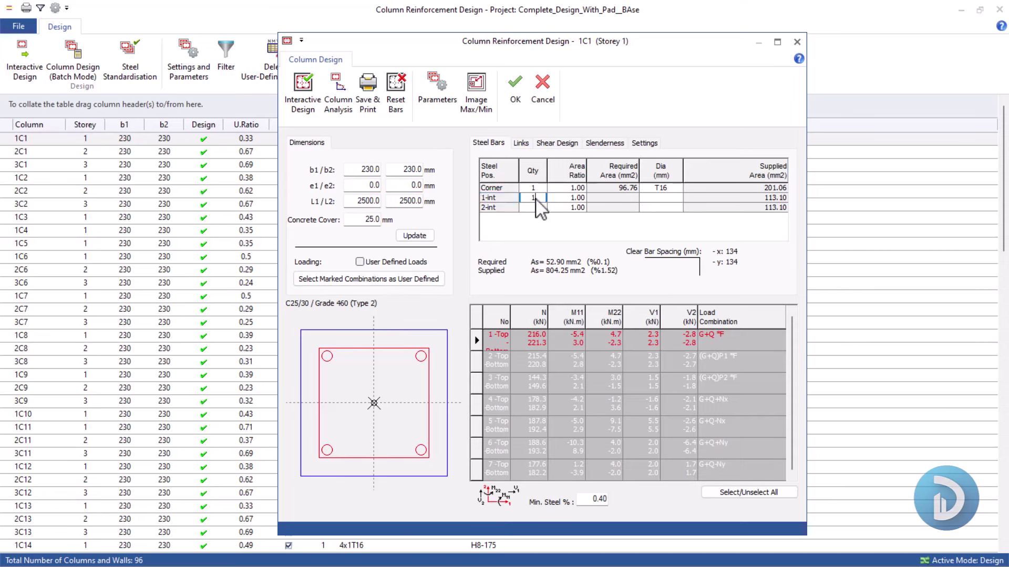
text(1)
click(571, 198)
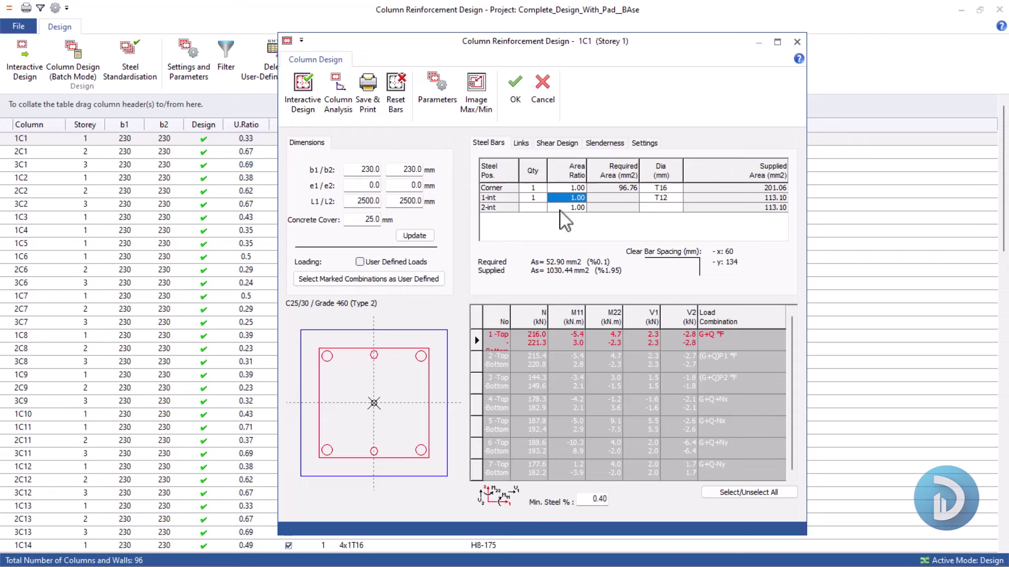
click(534, 208)
Step: Set the diameter of the 1-int bars in column 1C1 to T16
click(666, 198)
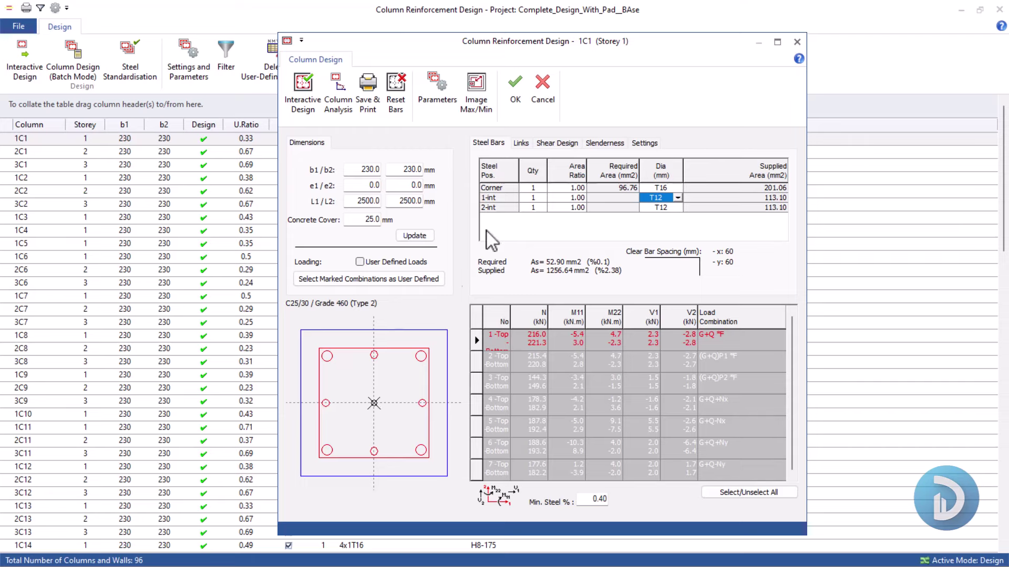
click(678, 198)
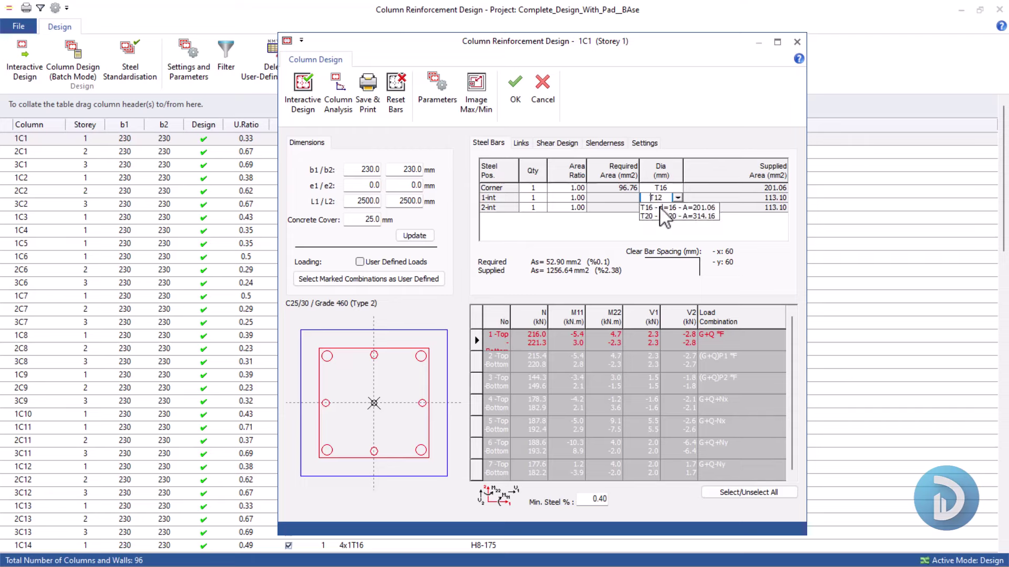
click(663, 208)
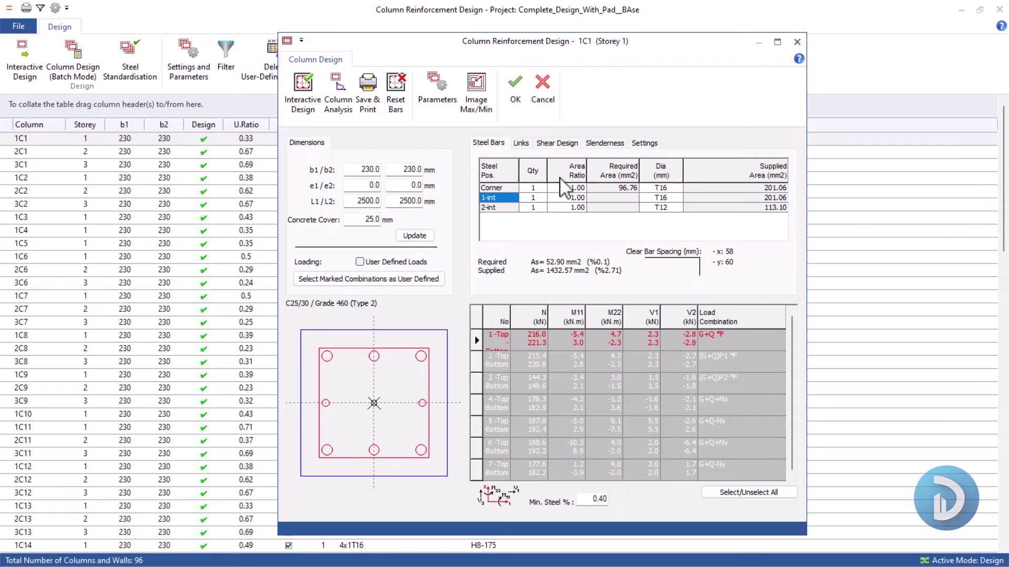
Step: Discard the bar changes in column 1C1 and look through the list of columns
click(542, 86)
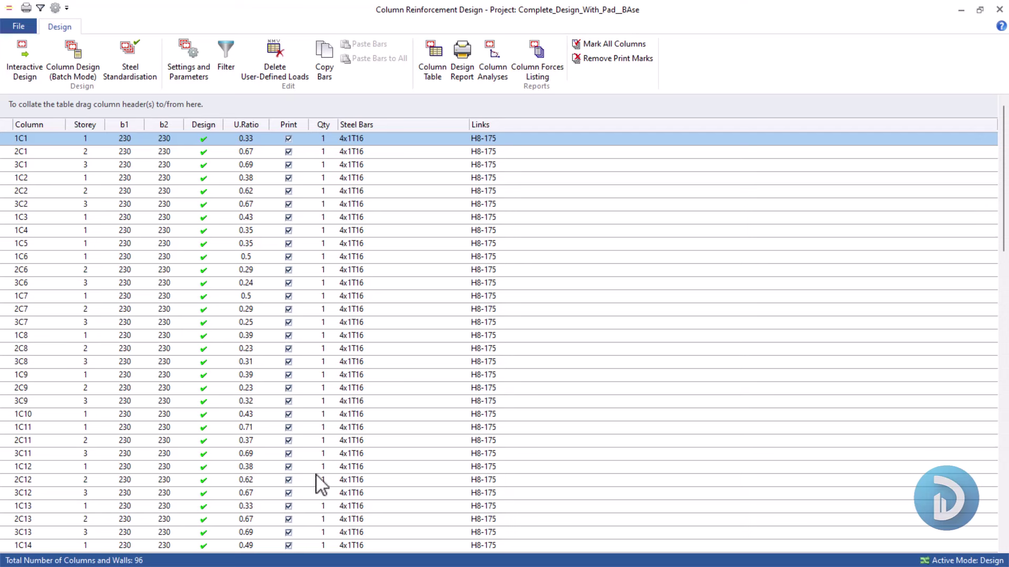
scroll(351, 306, down, 8)
scroll(505, 283, up, 8)
Step: Generate the column design report with the column and wall sections included, and look through its pages
click(462, 62)
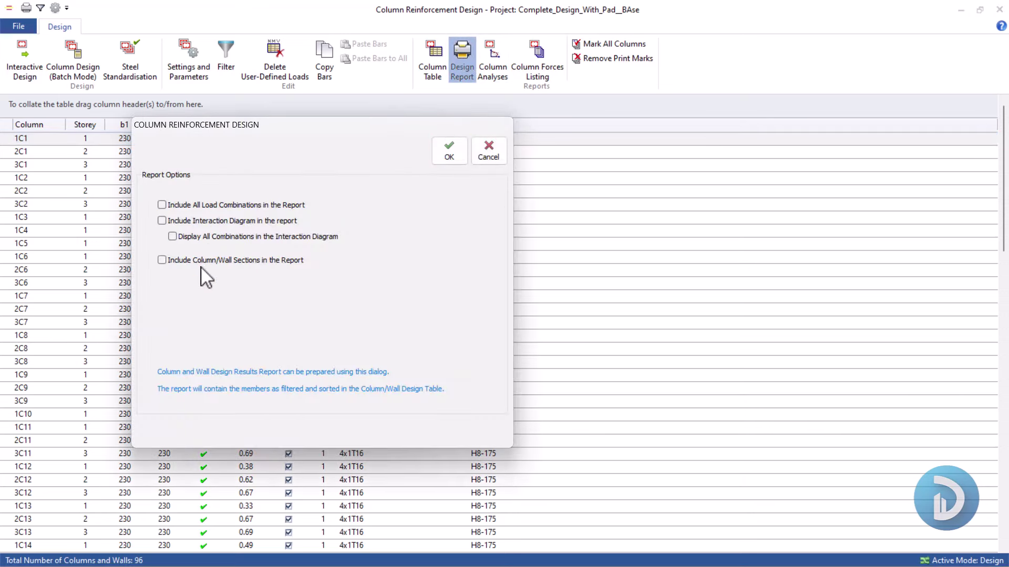
click(206, 261)
click(451, 153)
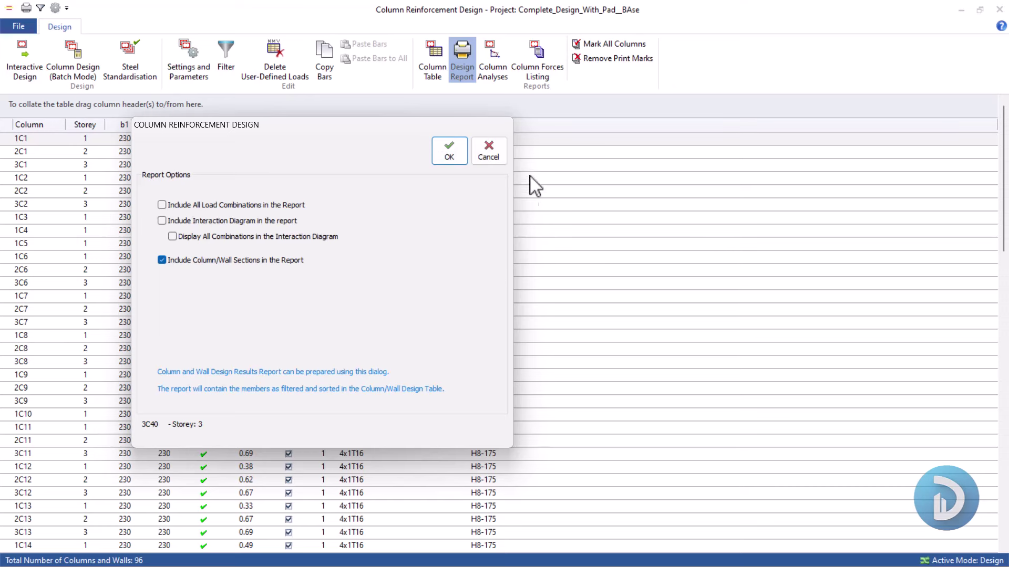
click(452, 142)
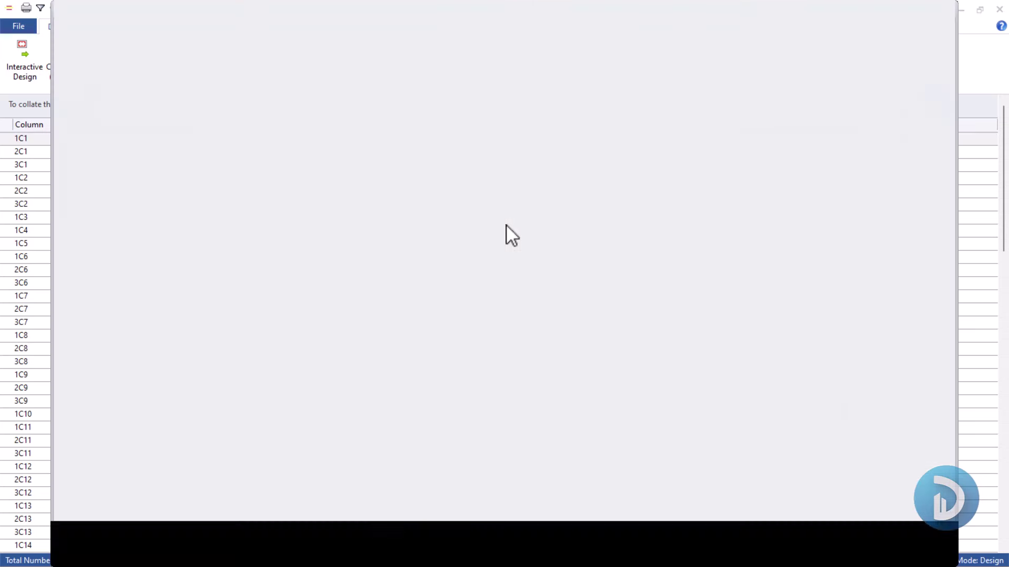
scroll(535, 229, down, 2)
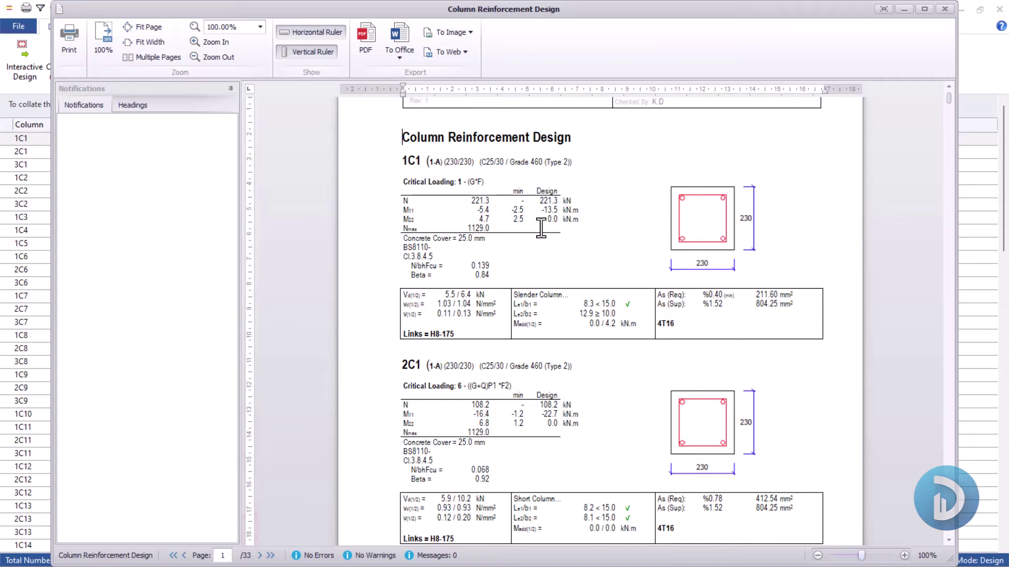
scroll(534, 228, down, 6)
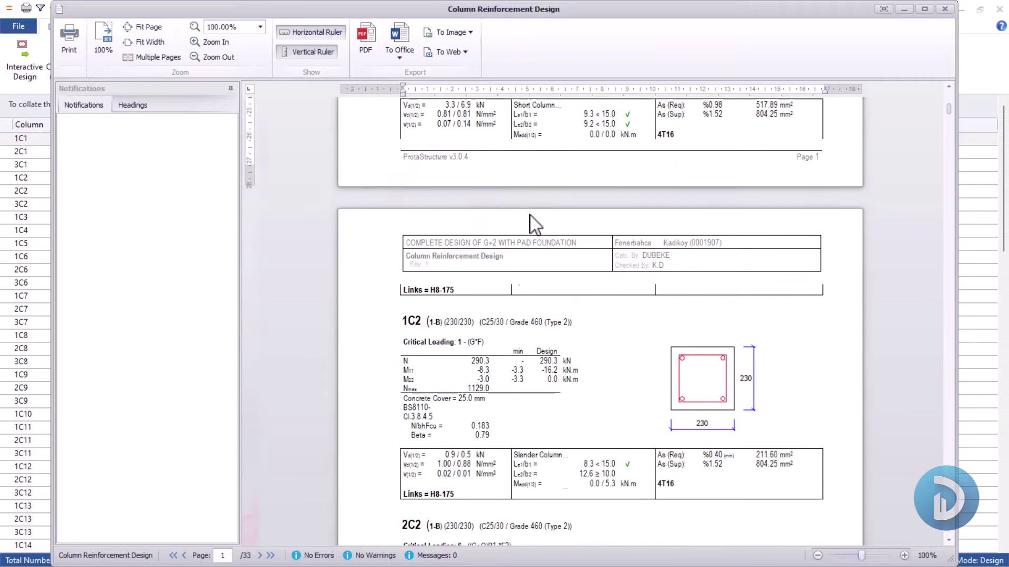
scroll(534, 226, down, 8)
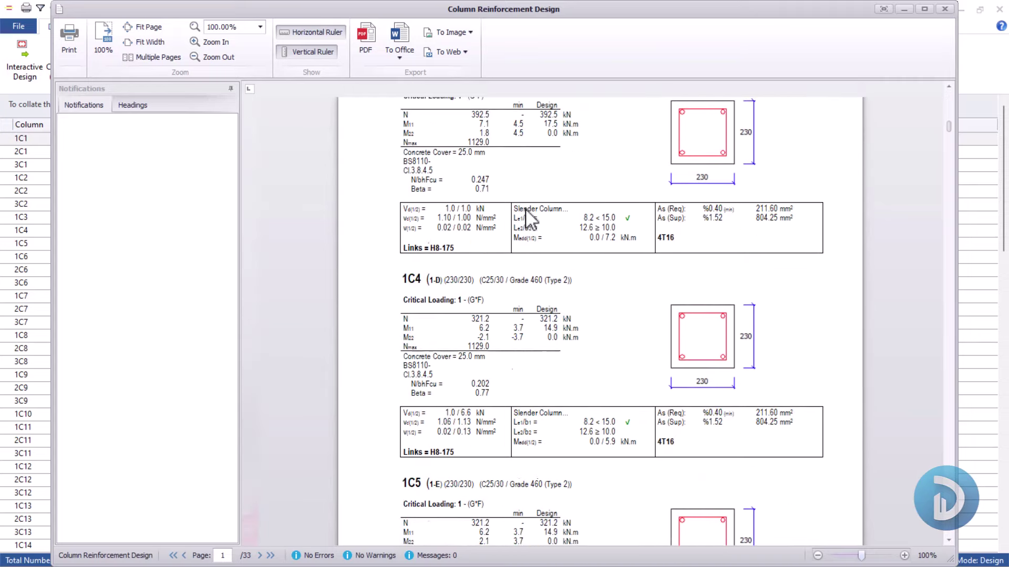
scroll(519, 239, down, 8)
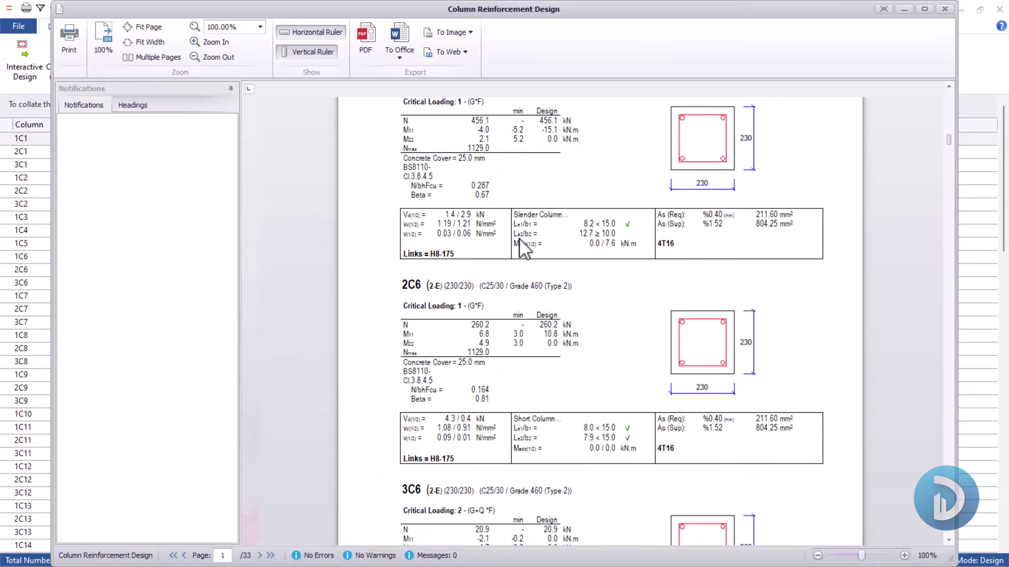
Step: Export the column design report to the PDF file Complete_Design_With_Pad__BAse-RCColDes.pdf, and close the report preview and the exported PDF
click(363, 33)
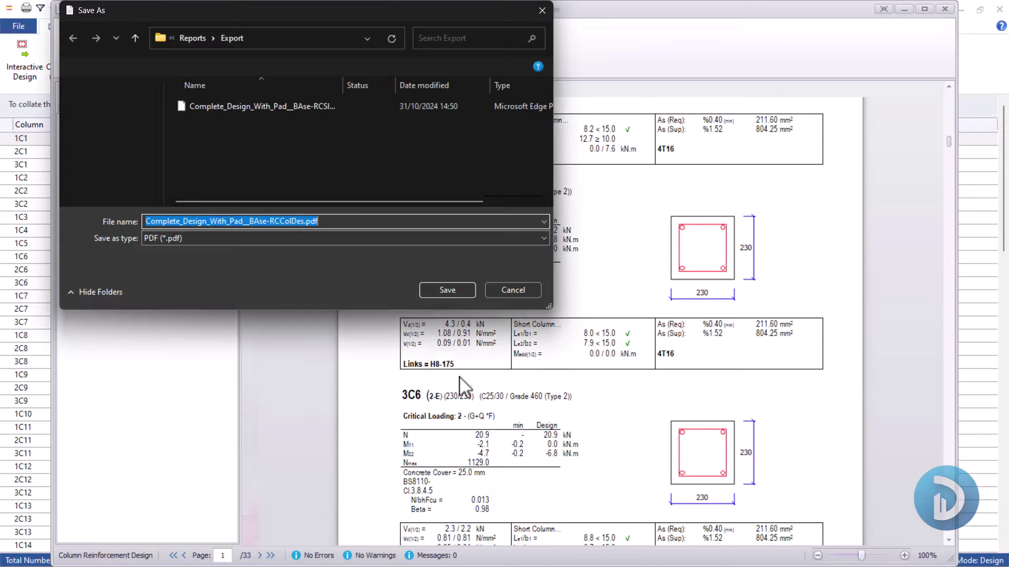
click(446, 292)
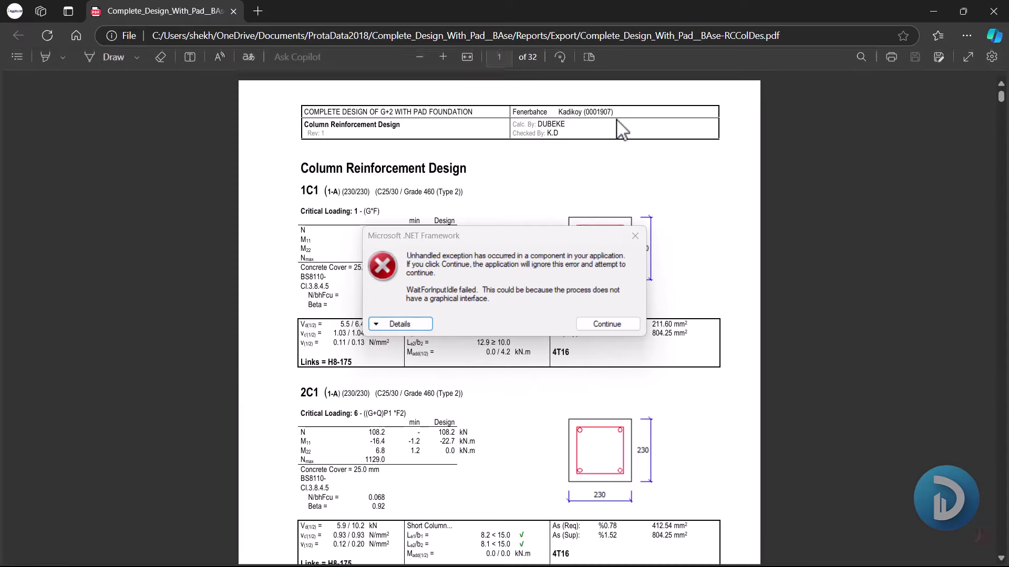
click(604, 324)
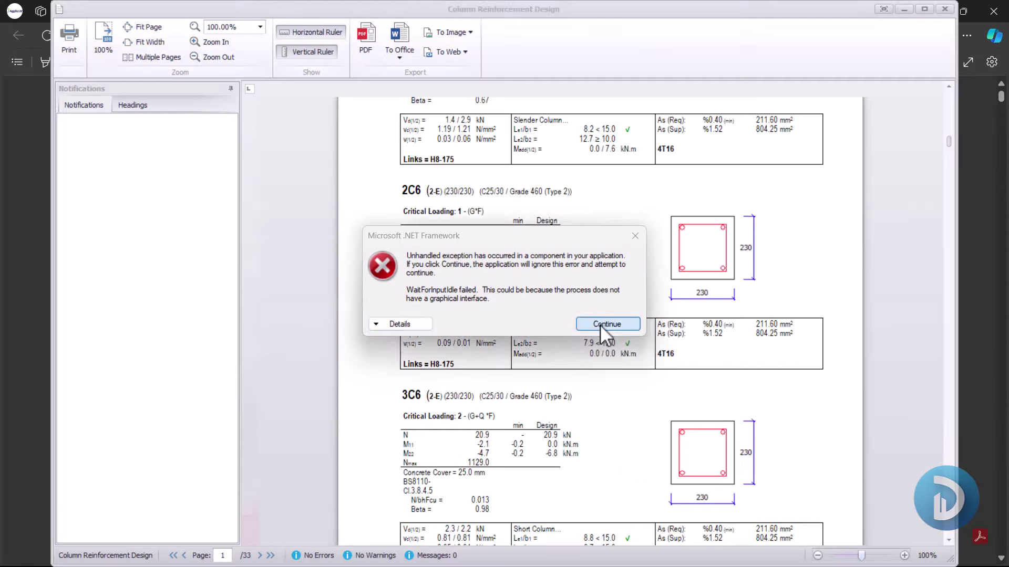
click(944, 8)
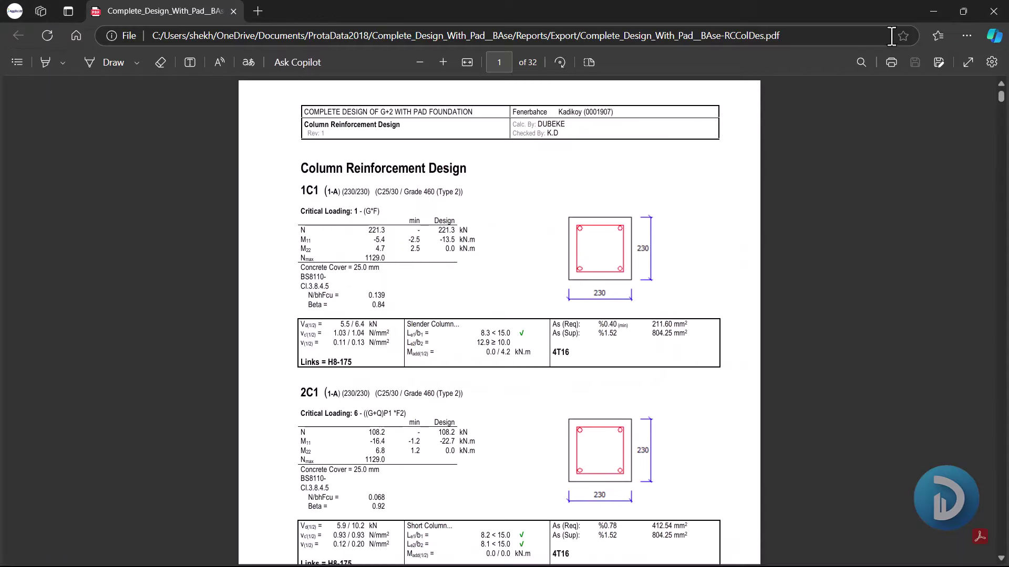
click(995, 9)
Step: Close the column reinforcement design and open the plan of Storey 0
scroll(407, 242, down, 15)
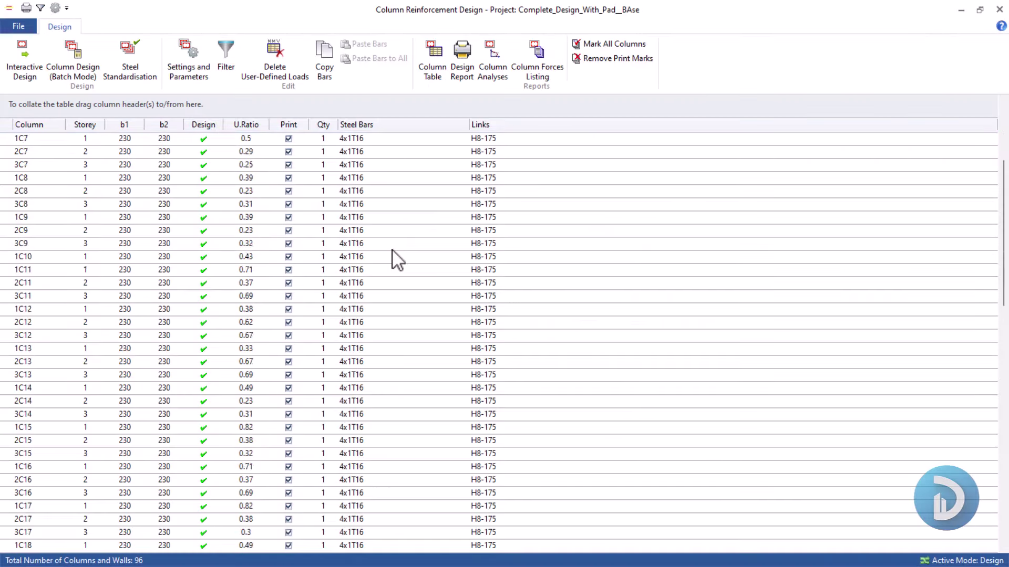
click(1000, 9)
middle_drag(573, 320, 650, 280)
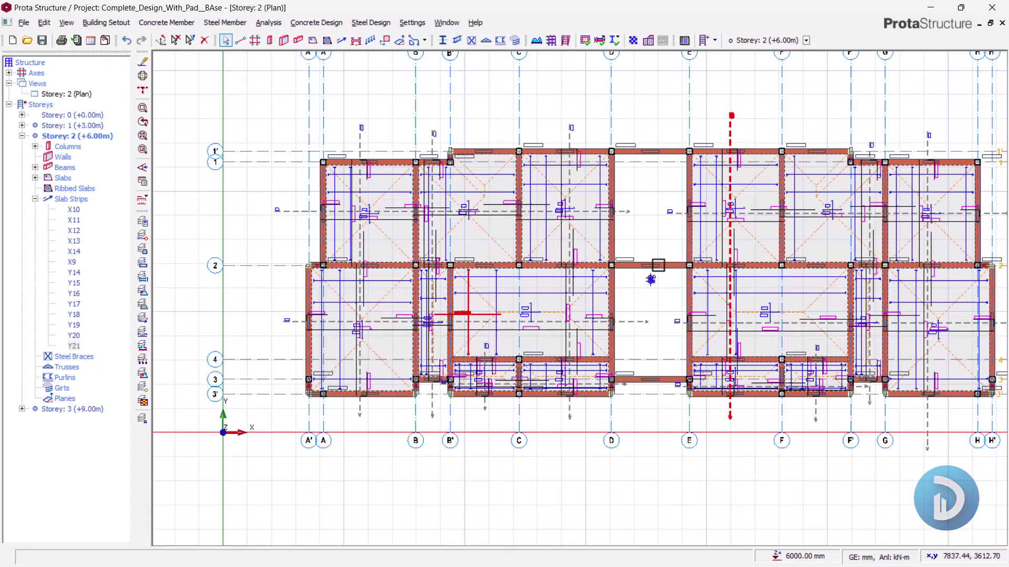
scroll(547, 288, up, 1)
scroll(437, 297, up, 1)
middle_drag(437, 298, 512, 277)
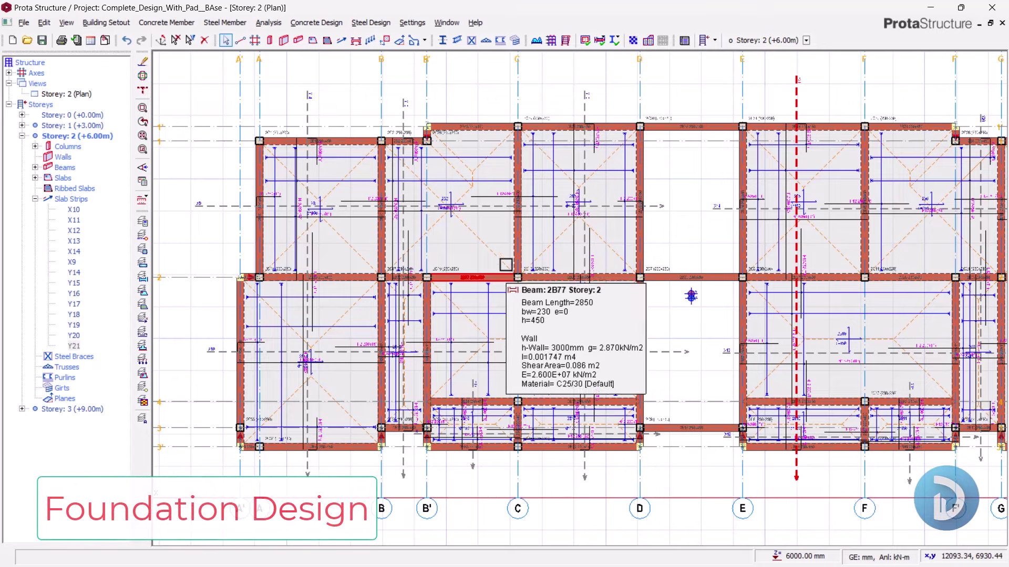
scroll(689, 221, down, 2)
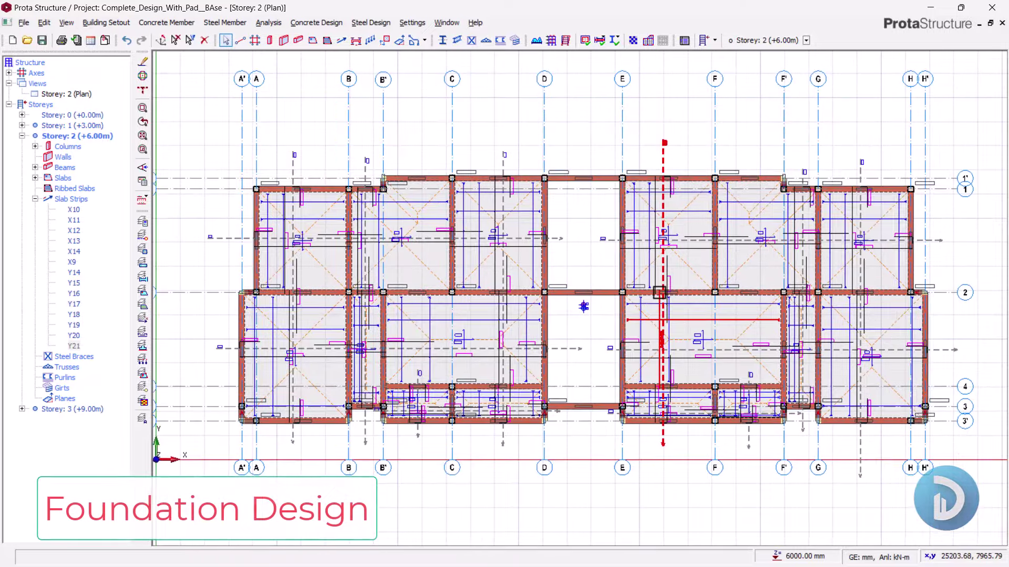
middle_drag(581, 355, 603, 350)
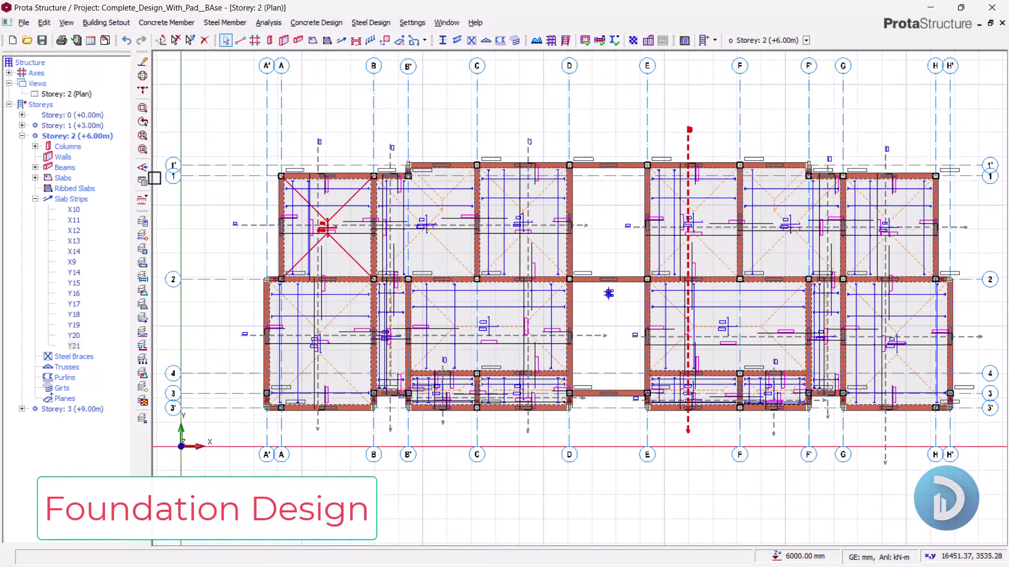
double_click(74, 115)
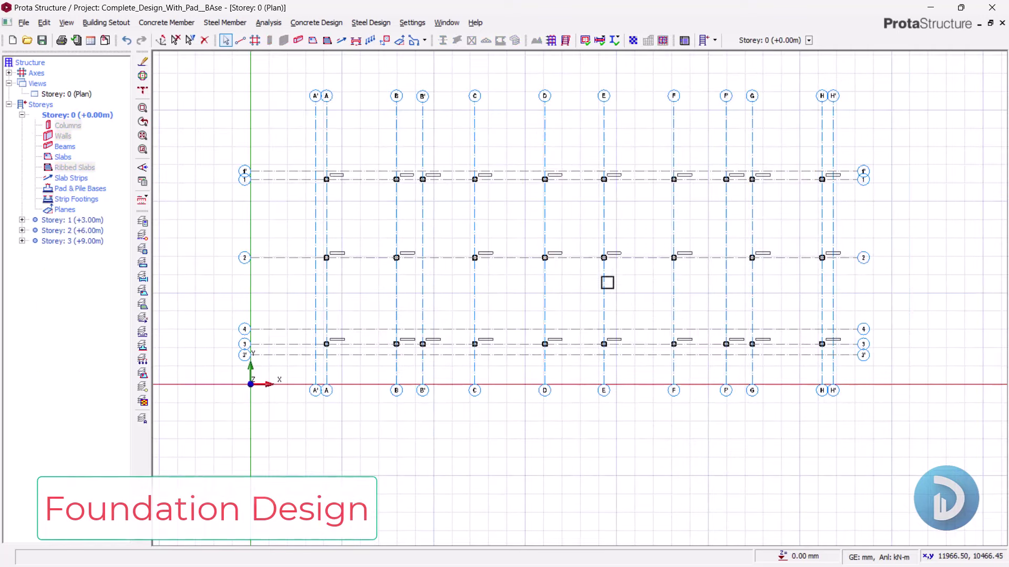
scroll(291, 289, up, 5)
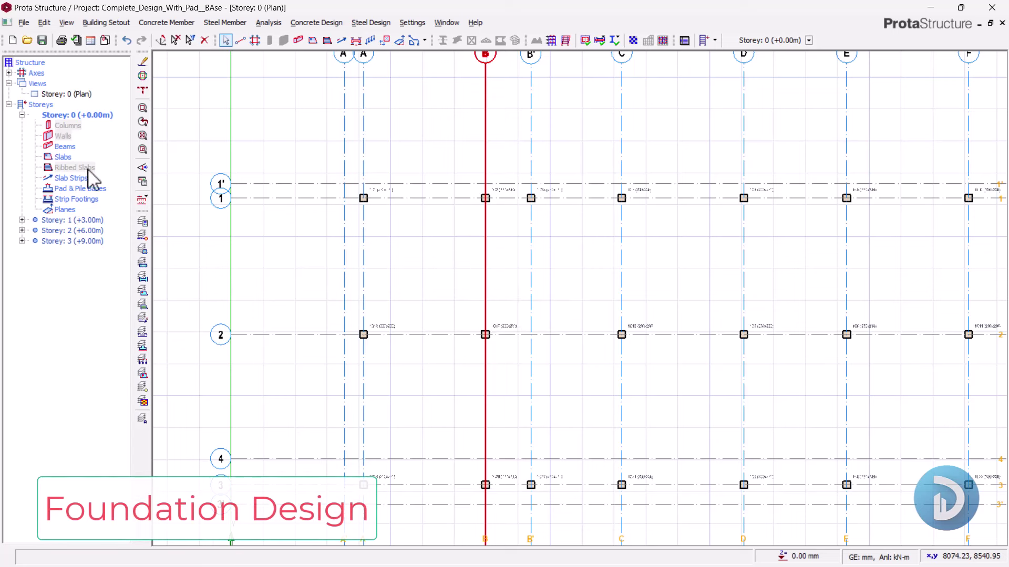
click(142, 182)
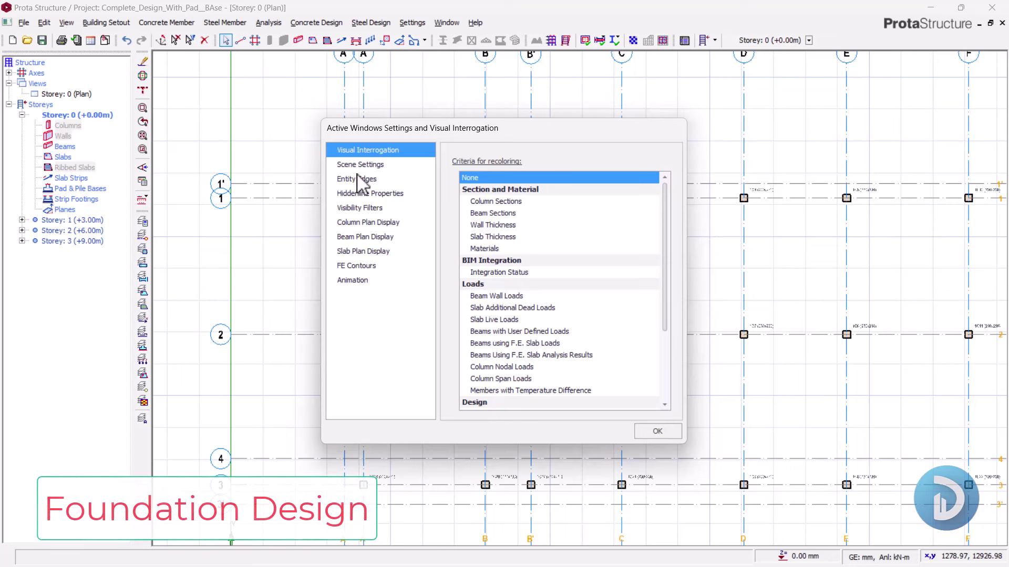
scroll(494, 314, down, 3)
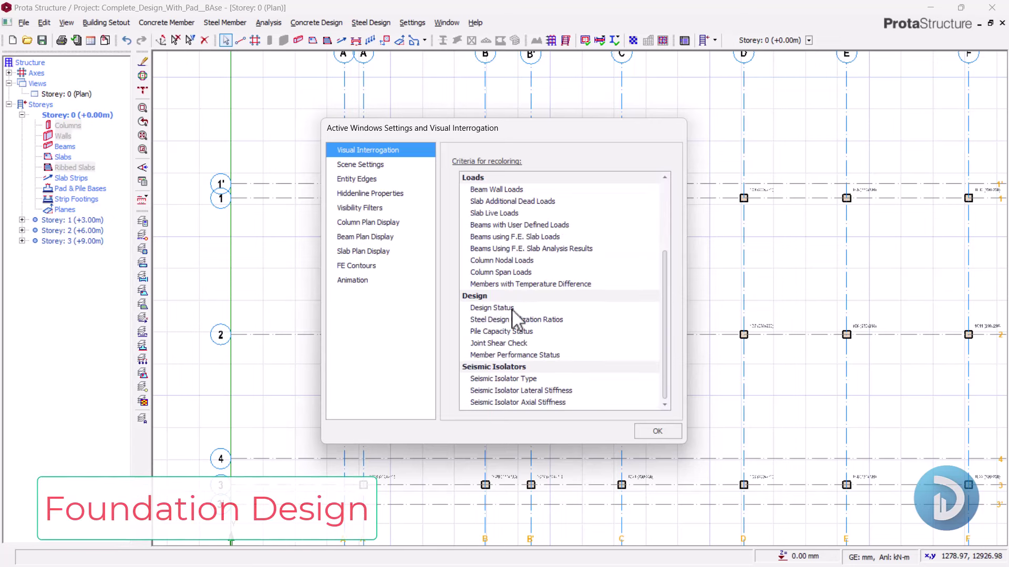
click(657, 432)
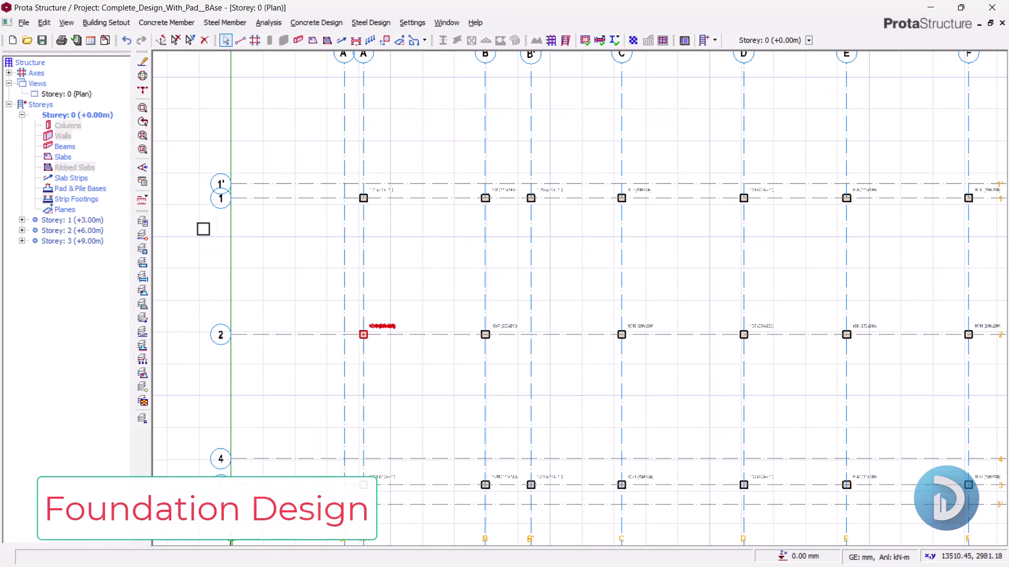
Step: Recolour the members by Design Status using visual interrogation
click(143, 181)
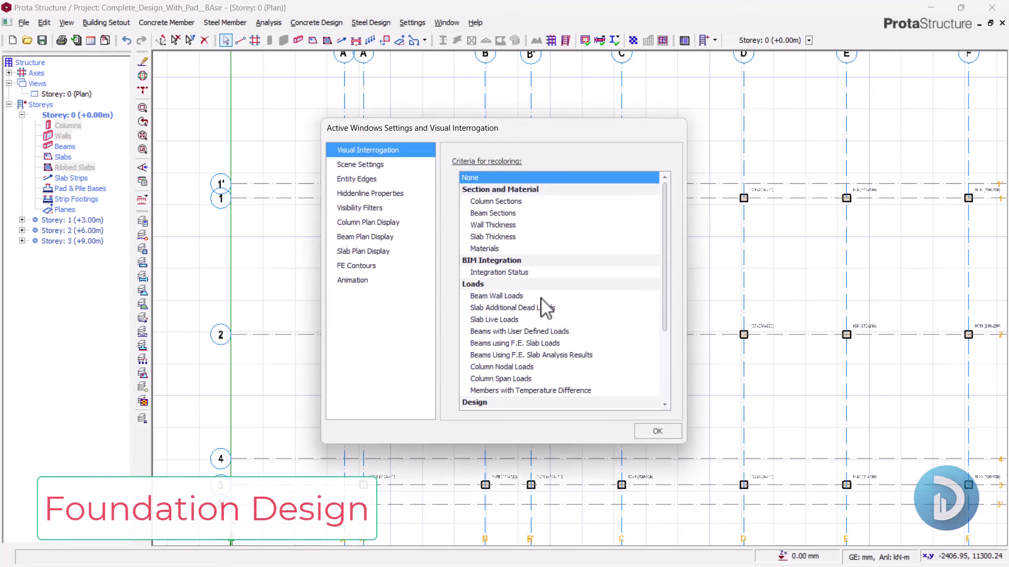
scroll(564, 294, down, 3)
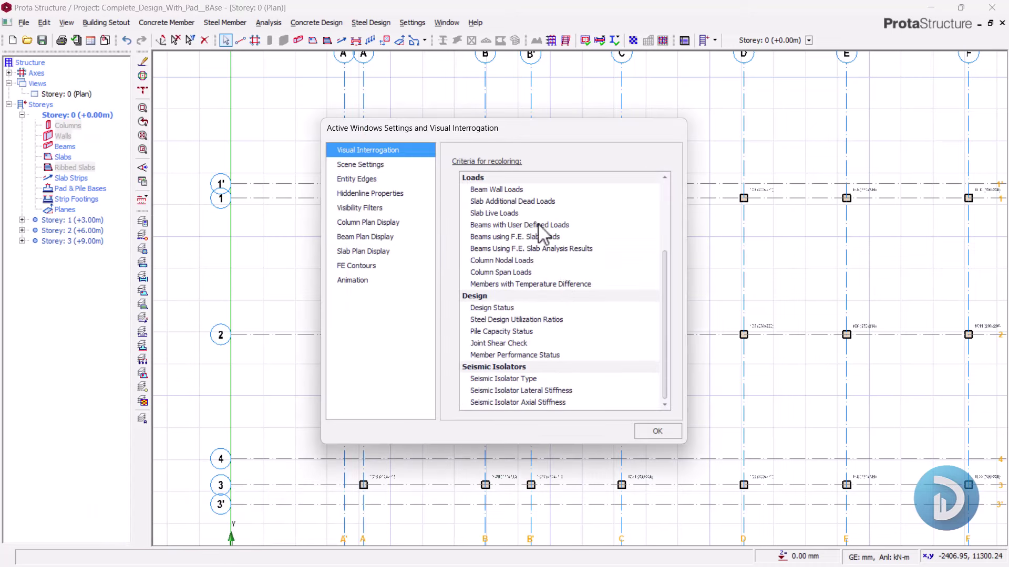
click(503, 309)
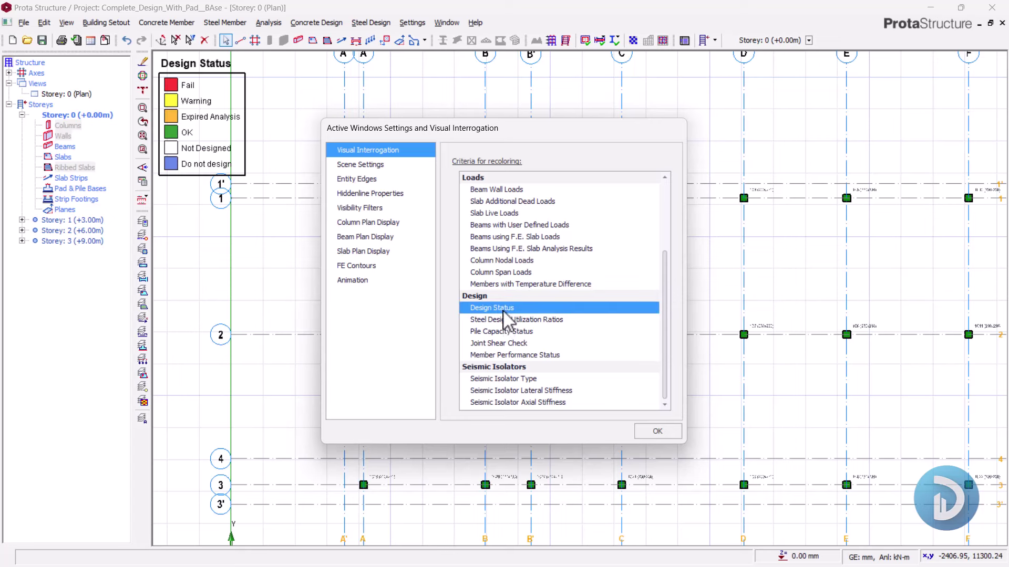
click(657, 435)
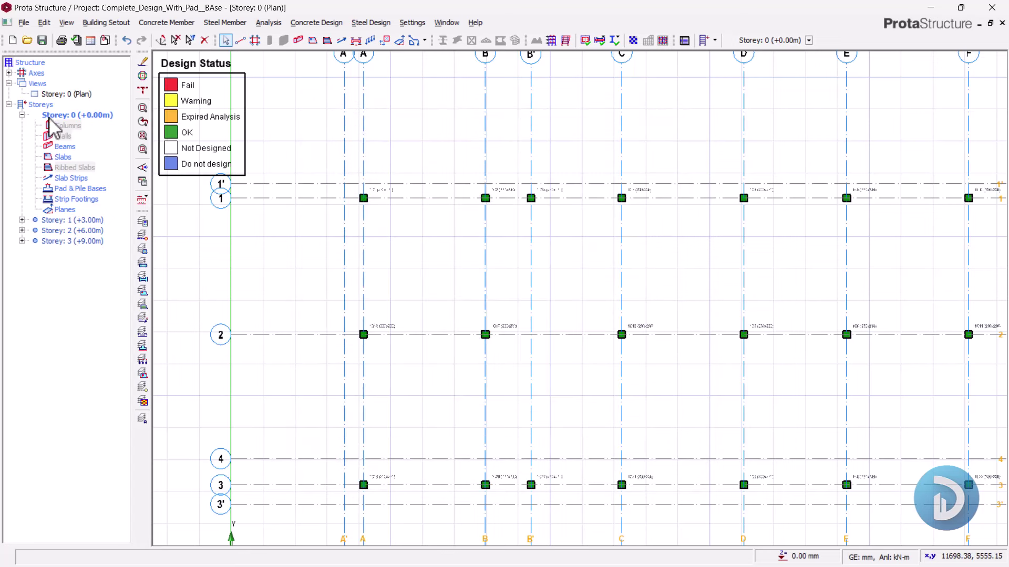
Step: Switch the Storey 0 view from plan to 3D and bring the whole building into view
click(74, 95)
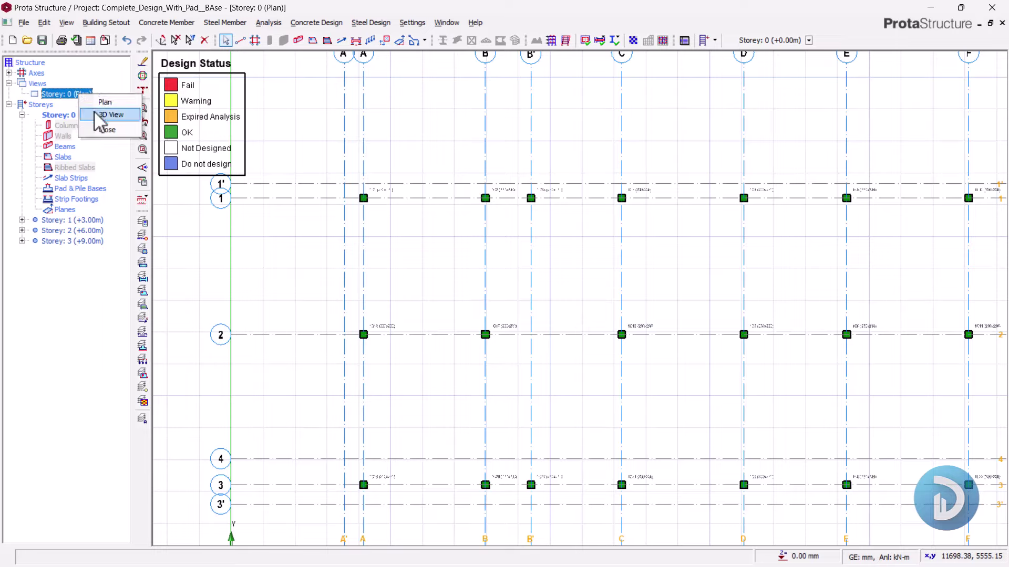
click(110, 107)
middle_drag(400, 357, 342, 450)
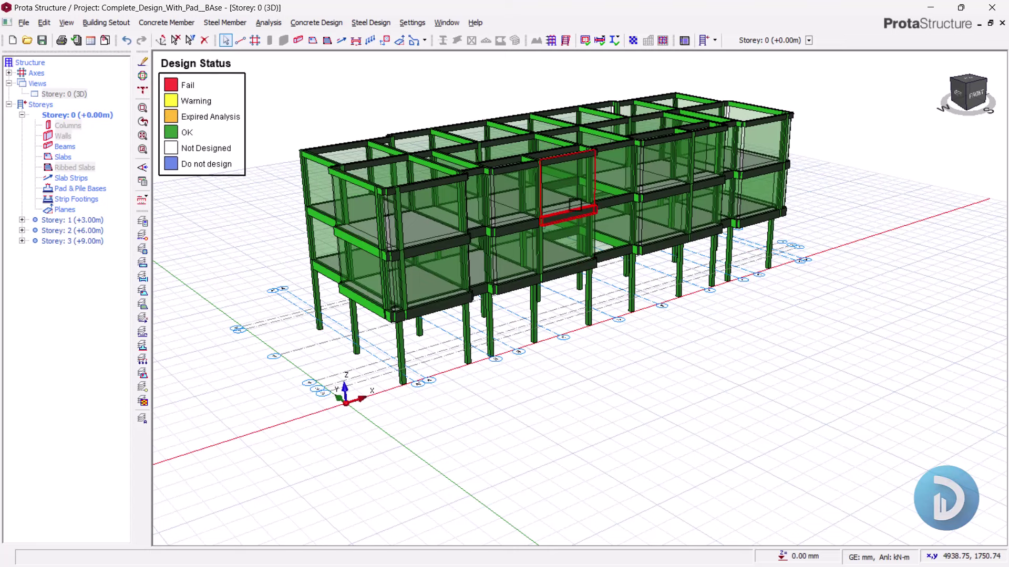
middle_drag(533, 210, 591, 266)
scroll(415, 318, up, 4)
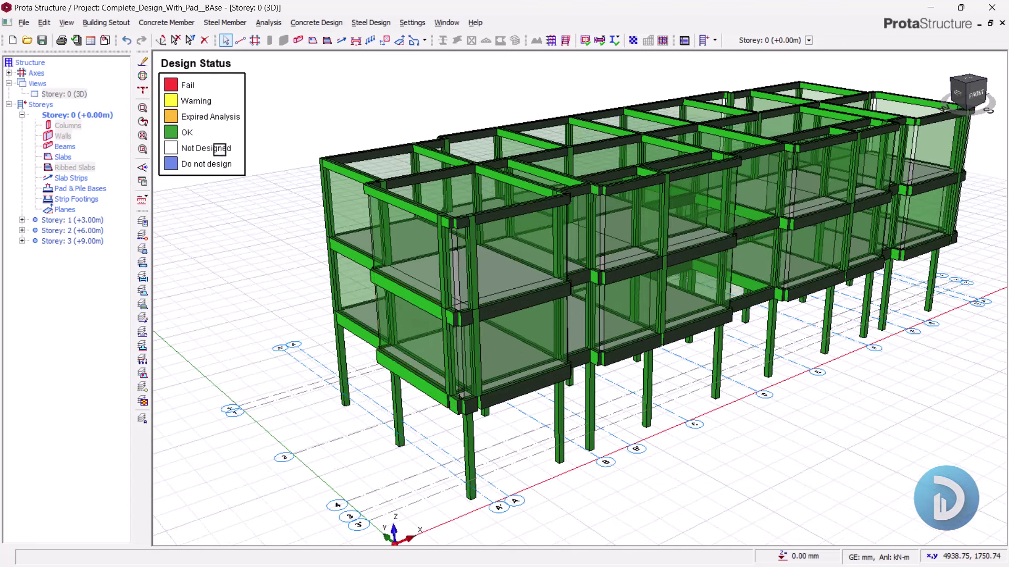
Step: Examine the design status colours of the beams, columns and slabs from several sides of the 3D model
click(142, 90)
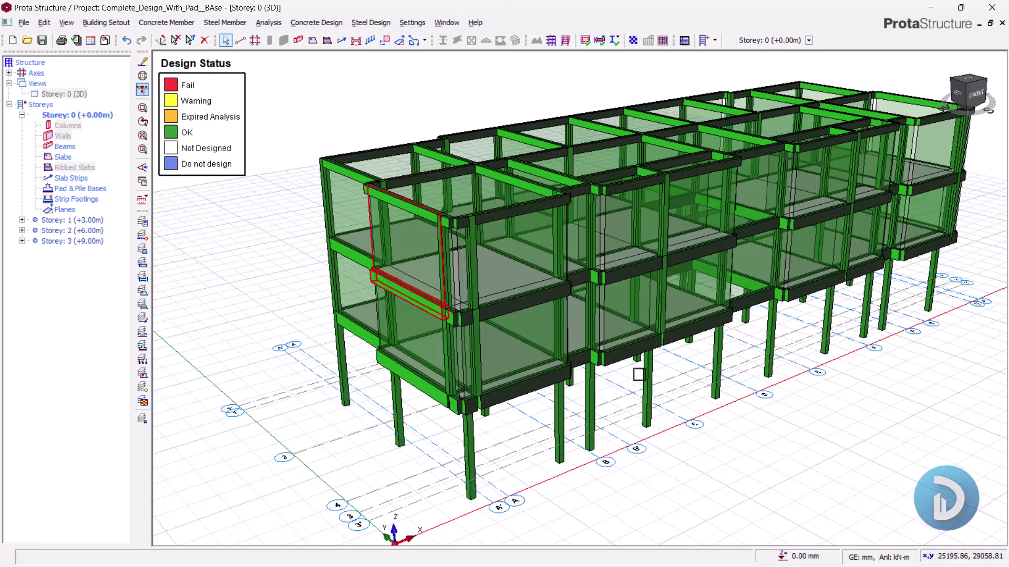
click(452, 301)
click(683, 428)
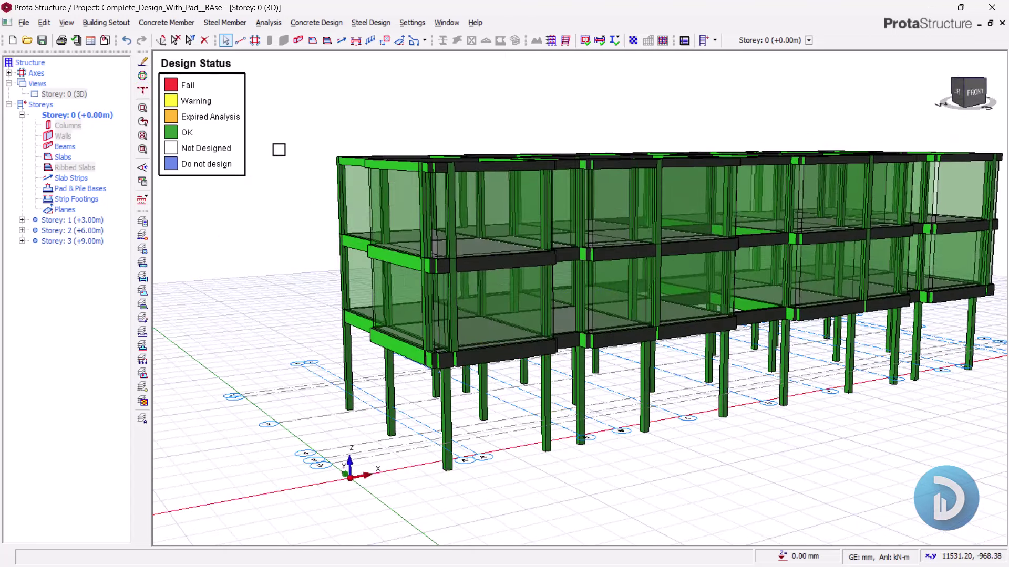
middle_drag(493, 294, 520, 291)
mouse_move(520, 290)
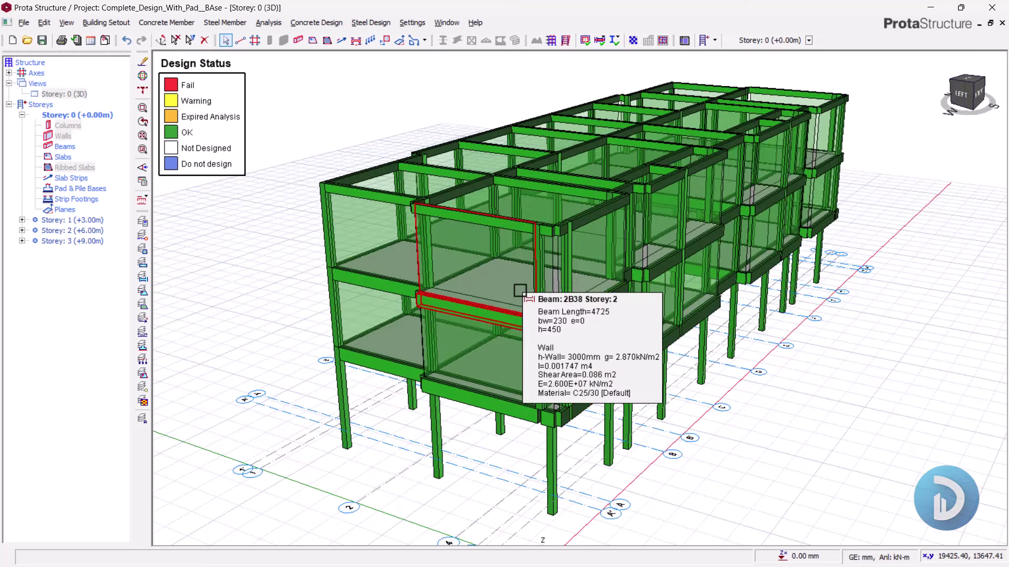
middle_drag(712, 480, 705, 544)
scroll(353, 293, down, 1)
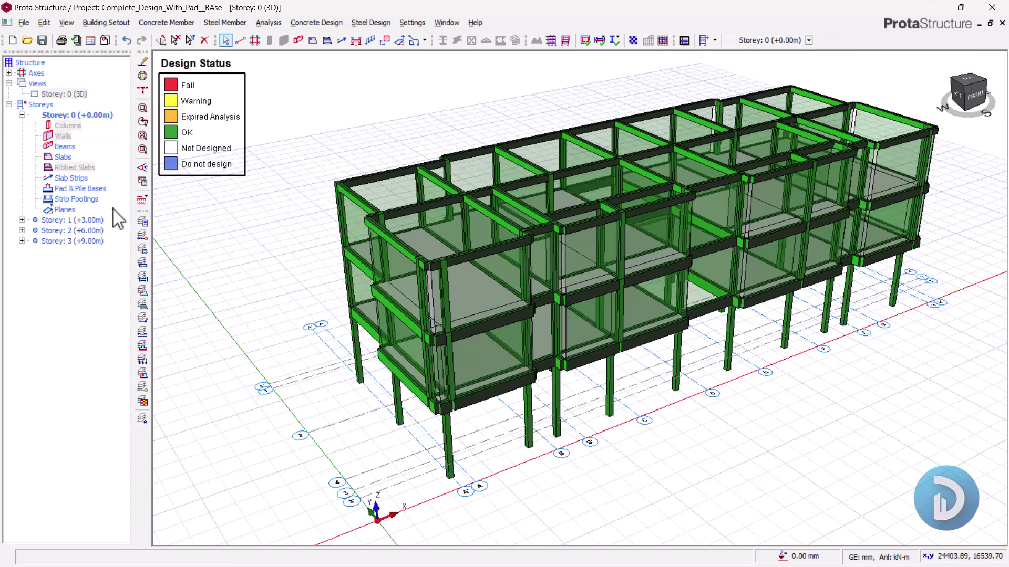
Step: Remove the Design Status colouring from the 3D model by setting the visual interrogation criterion to None
click(142, 200)
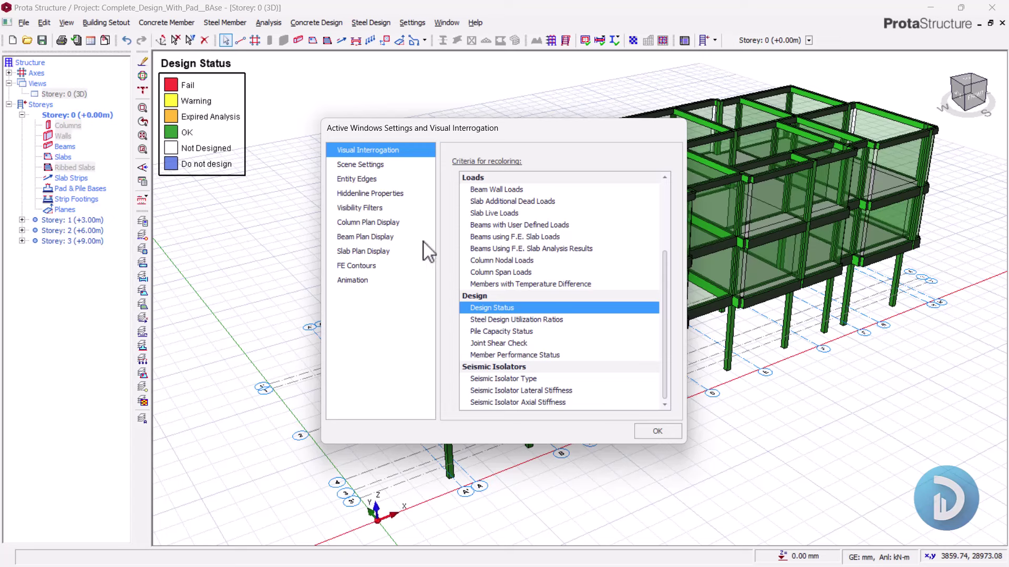
scroll(518, 184, up, 3)
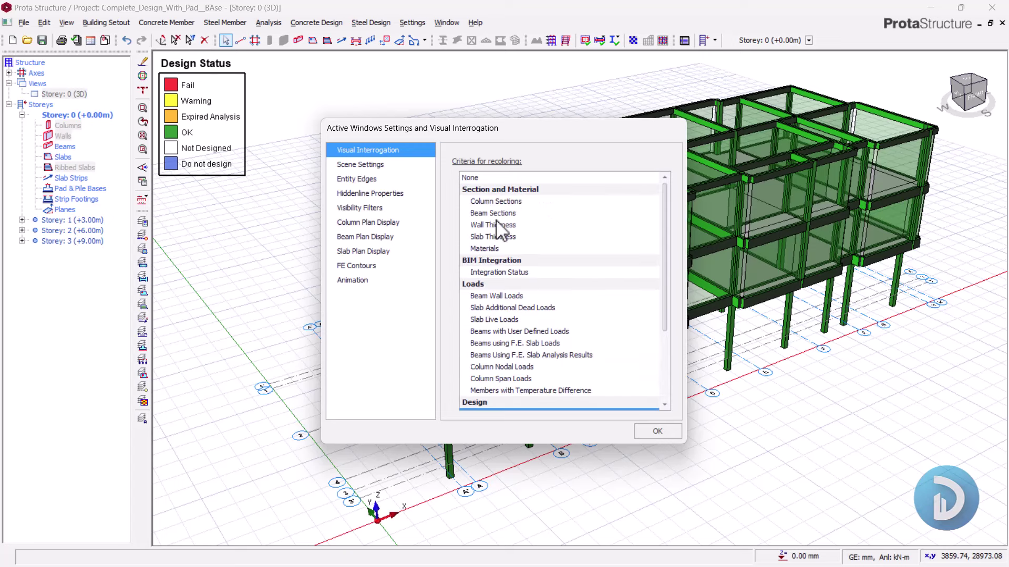
click(476, 178)
click(657, 432)
scroll(210, 176, down, 3)
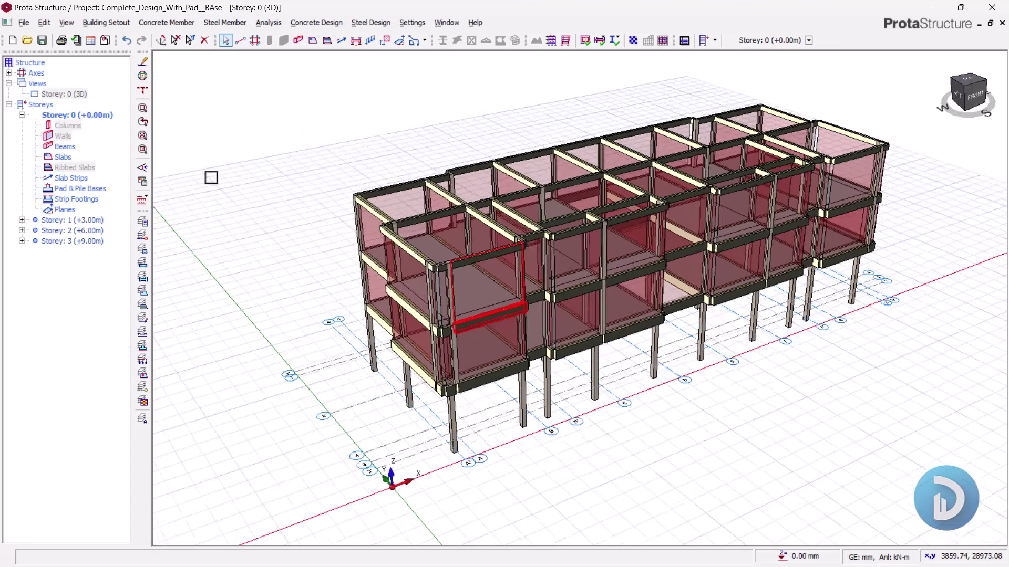
Step: Switch the Storey 0 view from 3D back to plan
click(73, 94)
right_click(79, 96)
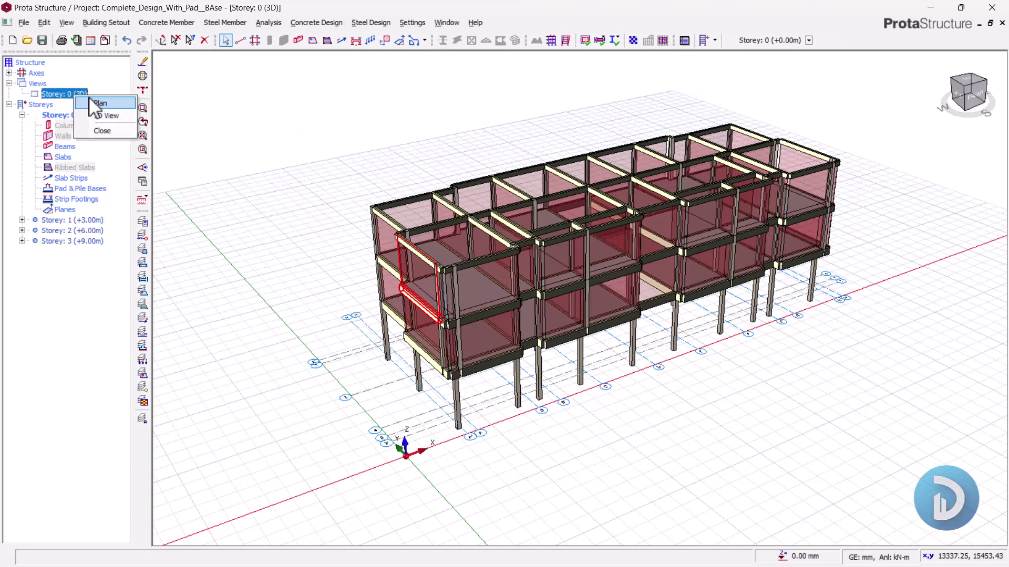
click(100, 116)
Step: Start inserting a pad base under column 1C1 at the crossing of axes A and 1
scroll(512, 320, up, 3)
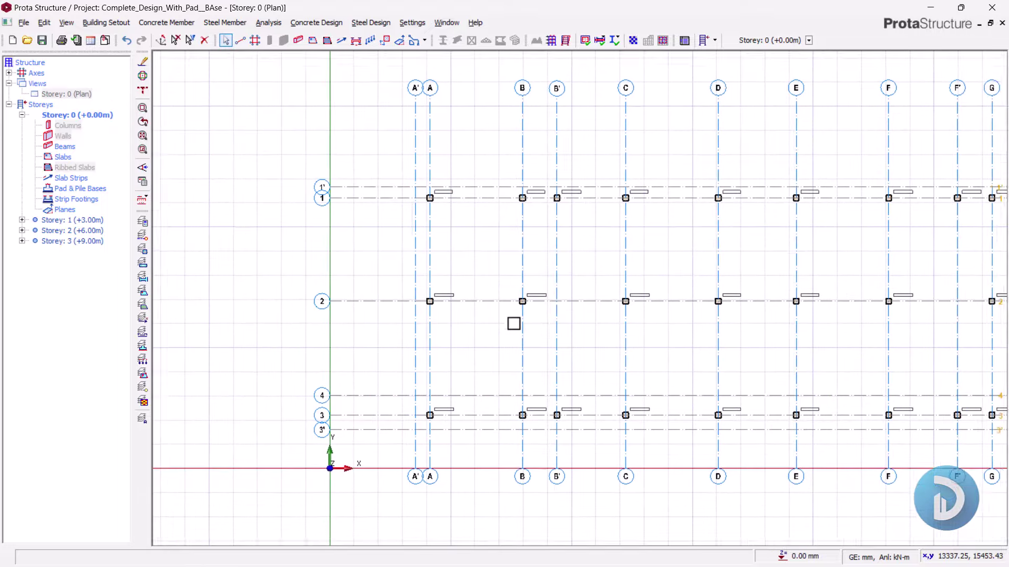
middle_drag(515, 317, 409, 342)
middle_drag(301, 419, 319, 280)
middle_drag(475, 213, 486, 272)
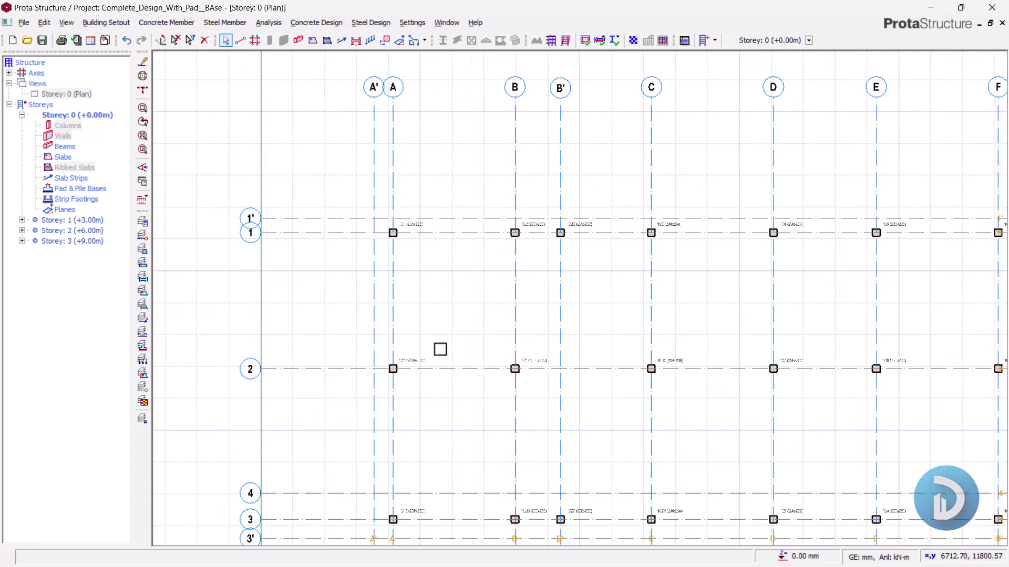
scroll(395, 262, up, 2)
middle_drag(333, 218, 366, 266)
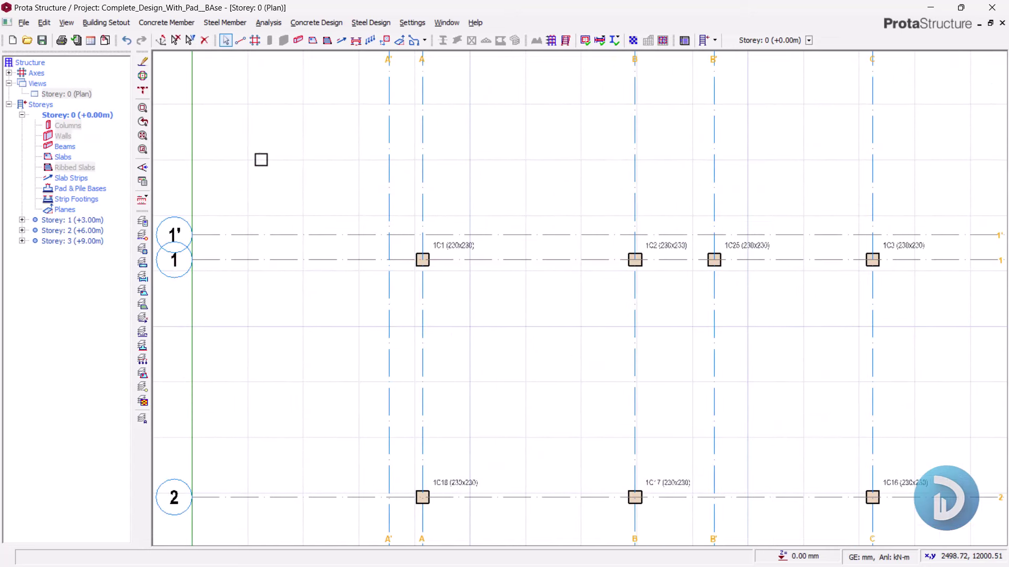
middle_drag(464, 298, 402, 286)
click(395, 248)
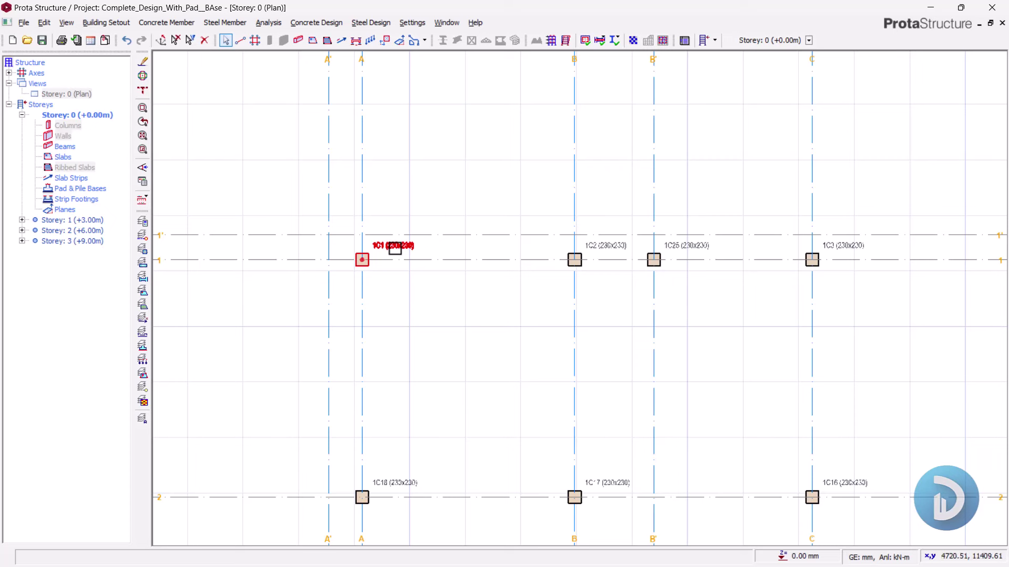
click(395, 248)
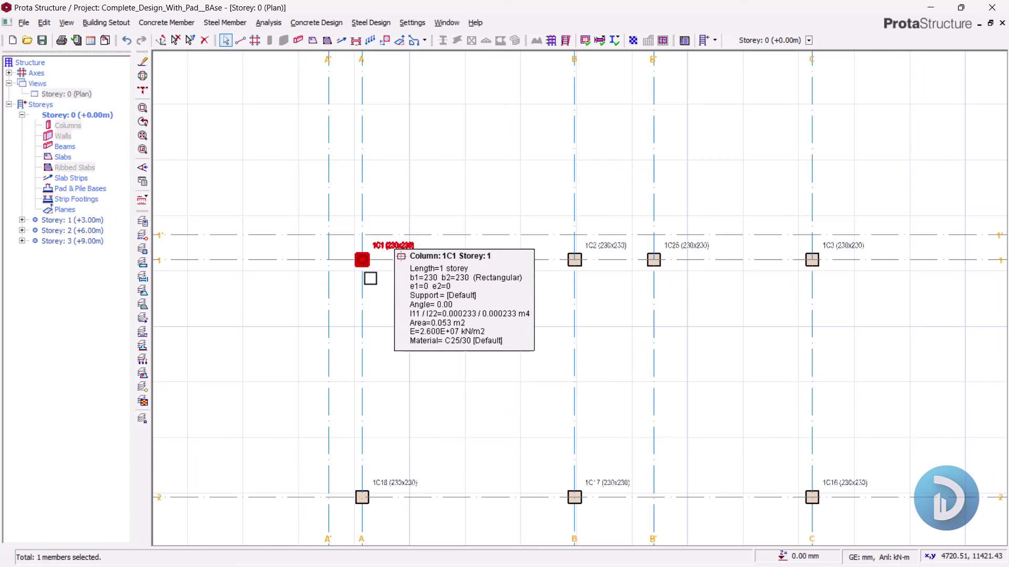
right_click(384, 282)
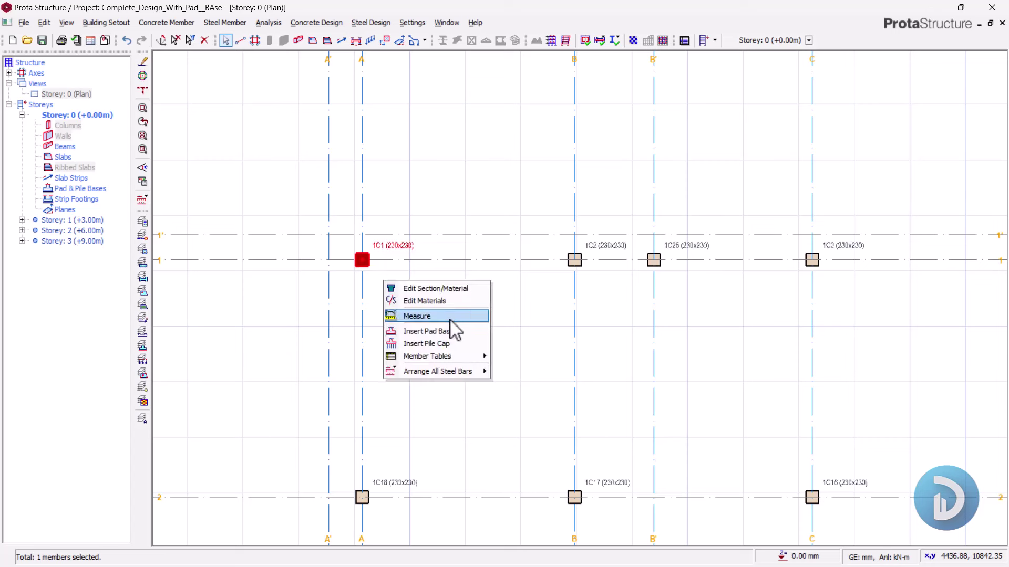
click(439, 332)
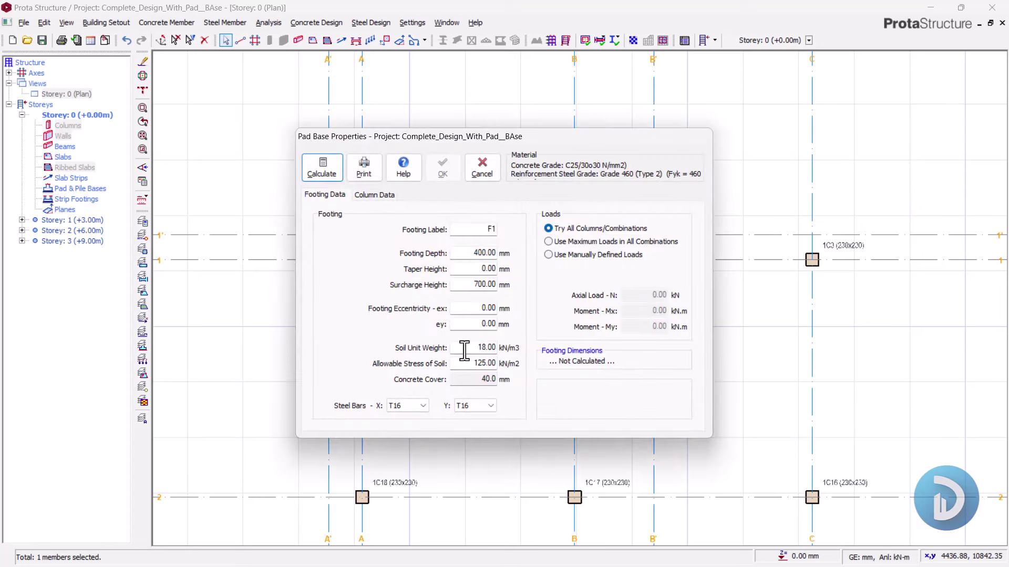
Step: Set the footing depth of pad base F1 to 350 mm and review its eccentricity, taper, soil stress and surcharge values
double_click(489, 255)
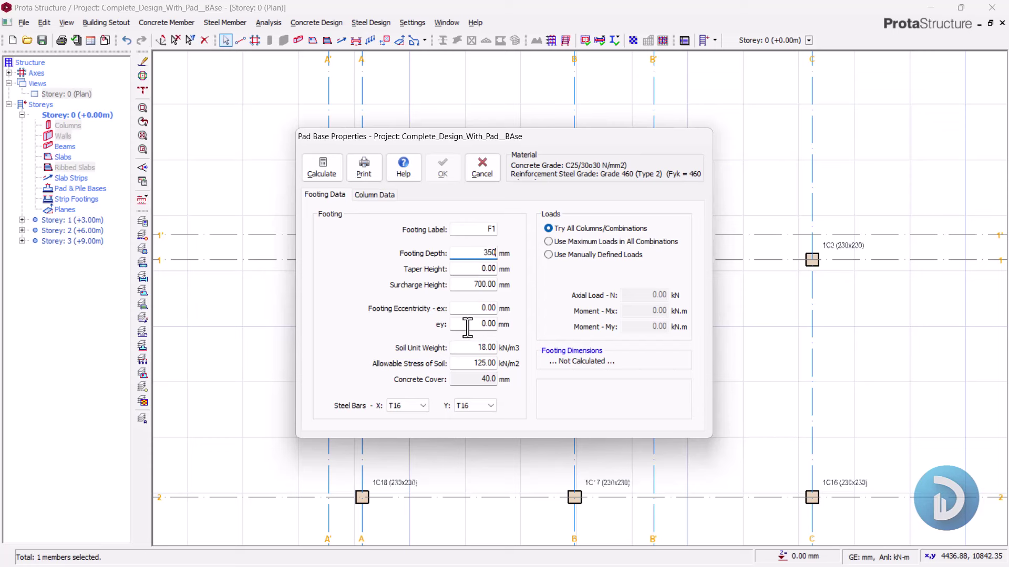
click(472, 309)
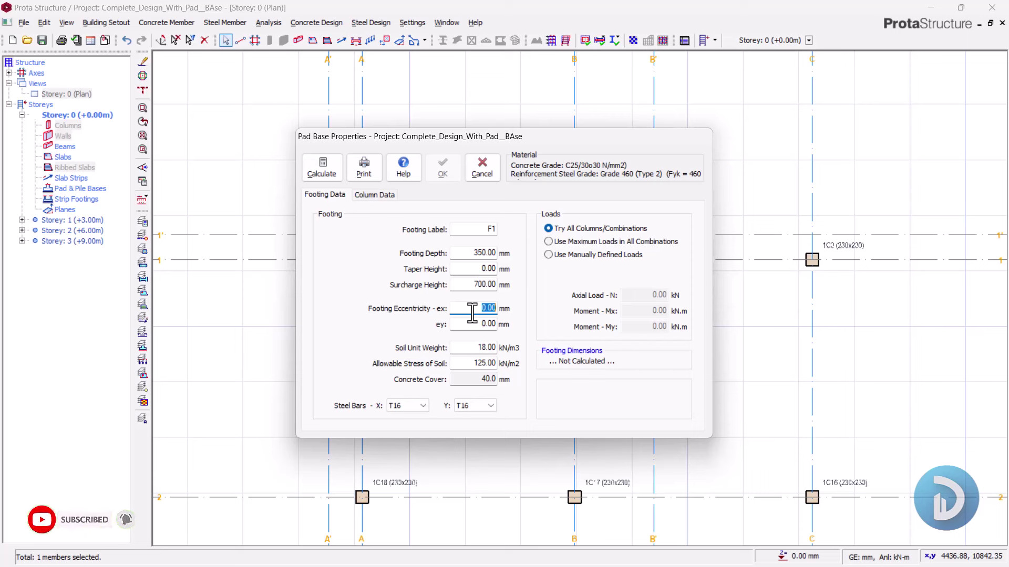
click(481, 269)
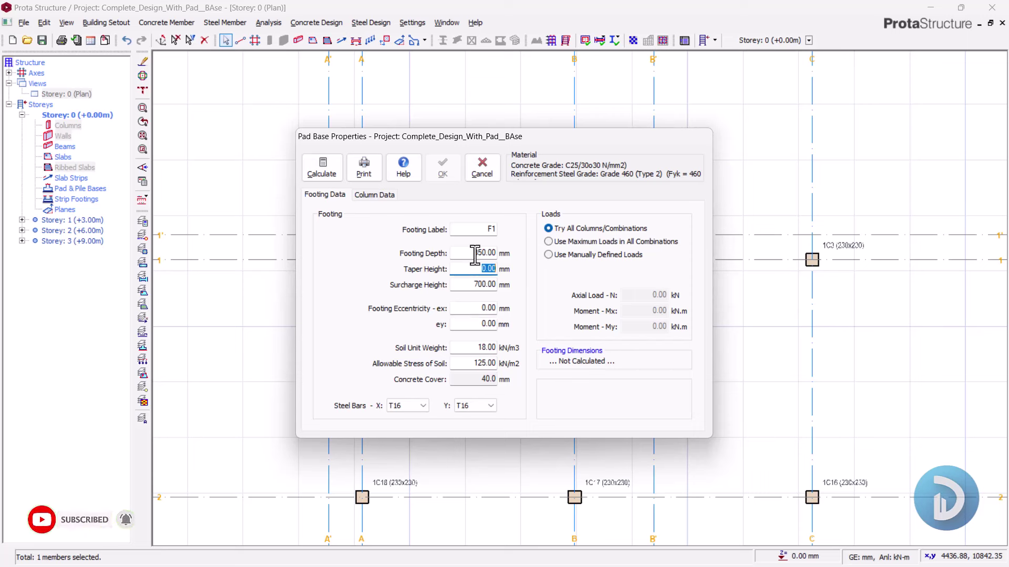
click(484, 253)
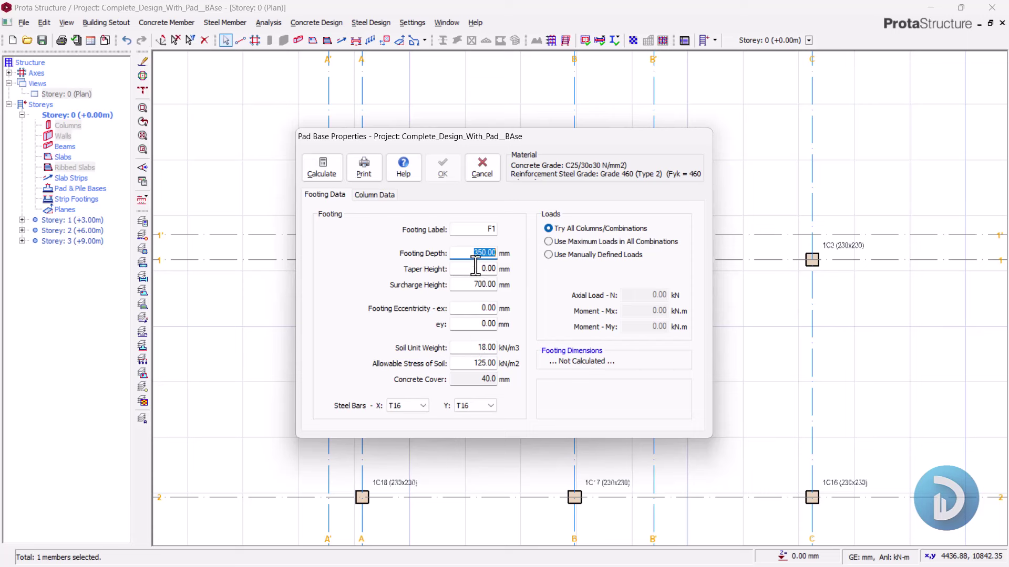
click(465, 364)
double_click(465, 363)
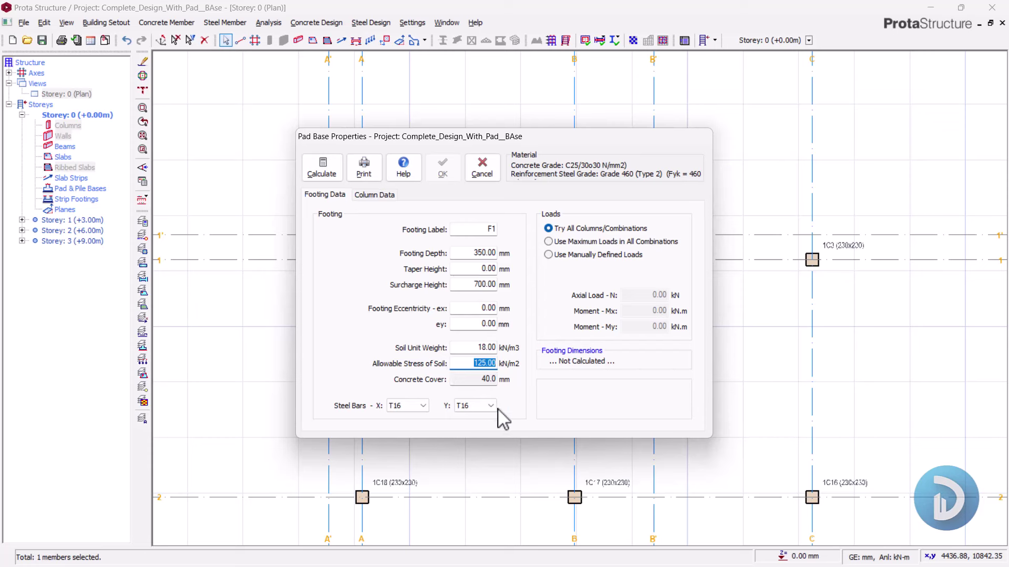
double_click(486, 286)
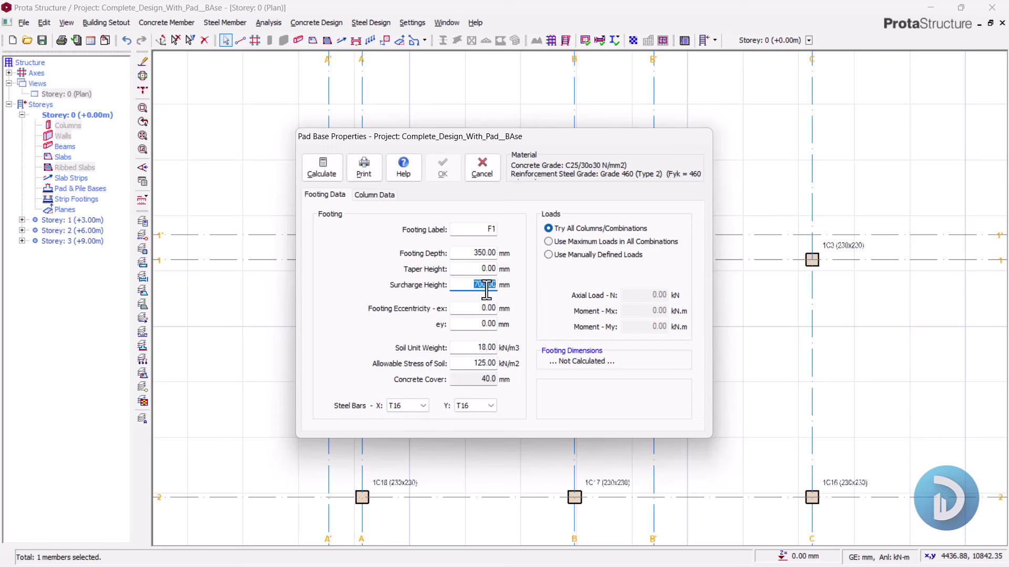
Step: Calculate pad base F1 with the Square Footing option enabled and place it under column 1C1
click(320, 174)
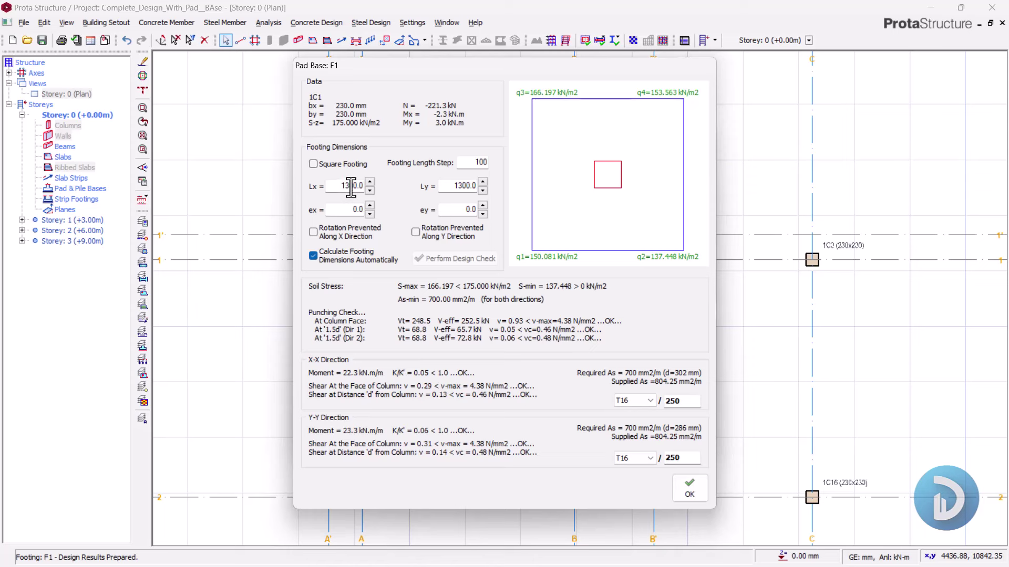
double_click(462, 187)
click(313, 164)
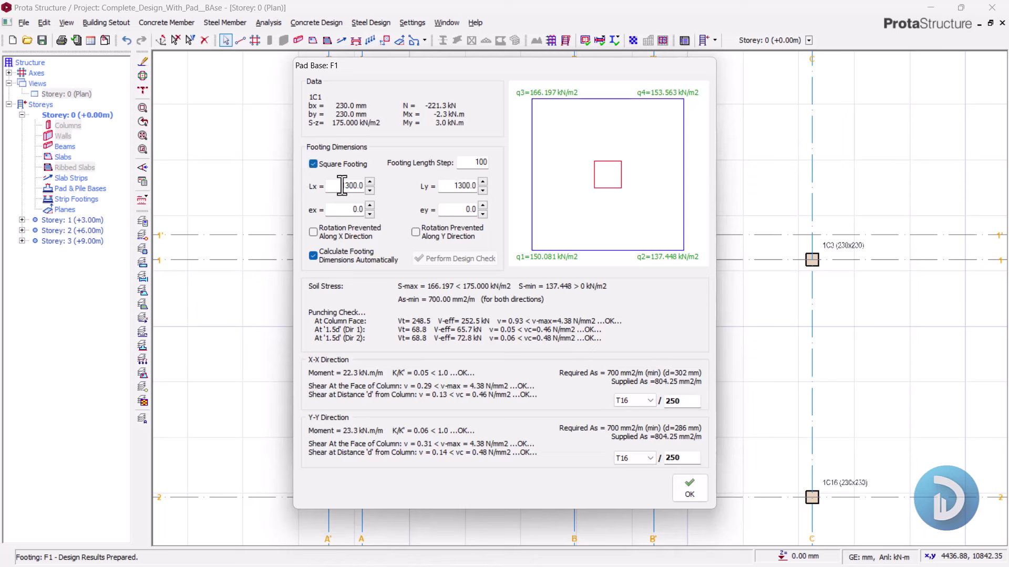
click(689, 494)
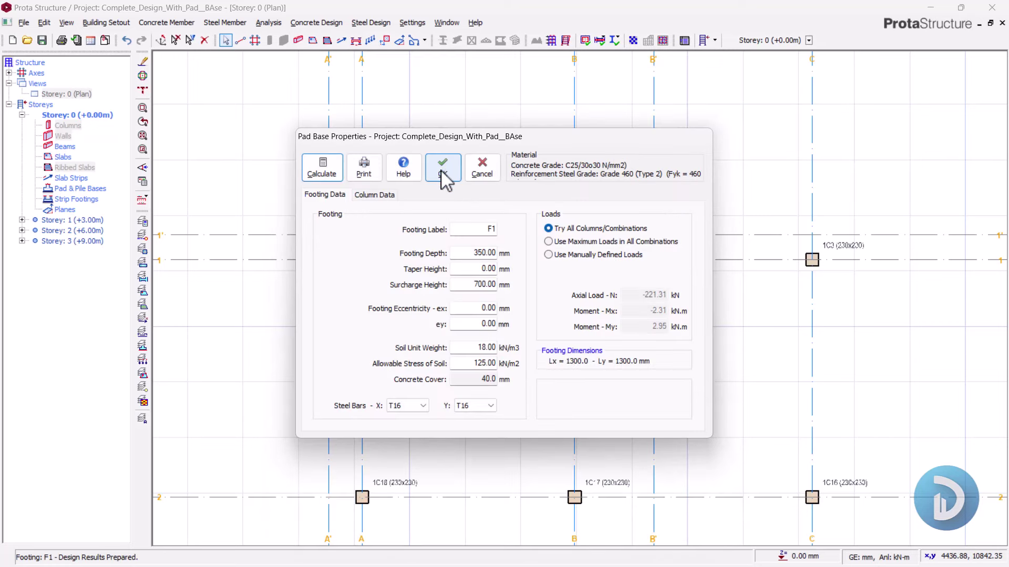
click(443, 176)
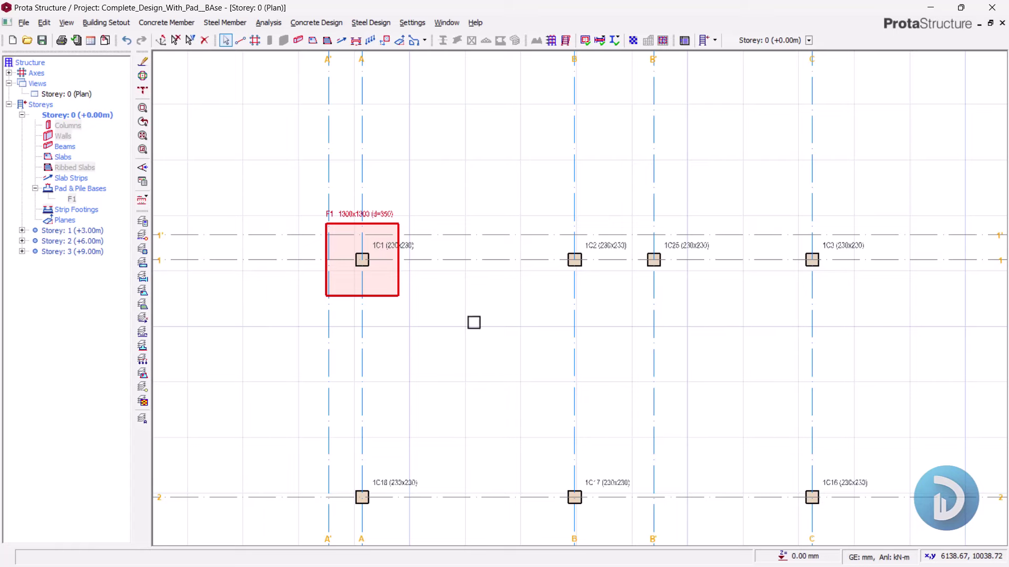
Step: Start inserting a pad base under column 1C18 at the crossing of axes A and 2
middle_drag(464, 361, 478, 273)
scroll(475, 326, down, 5)
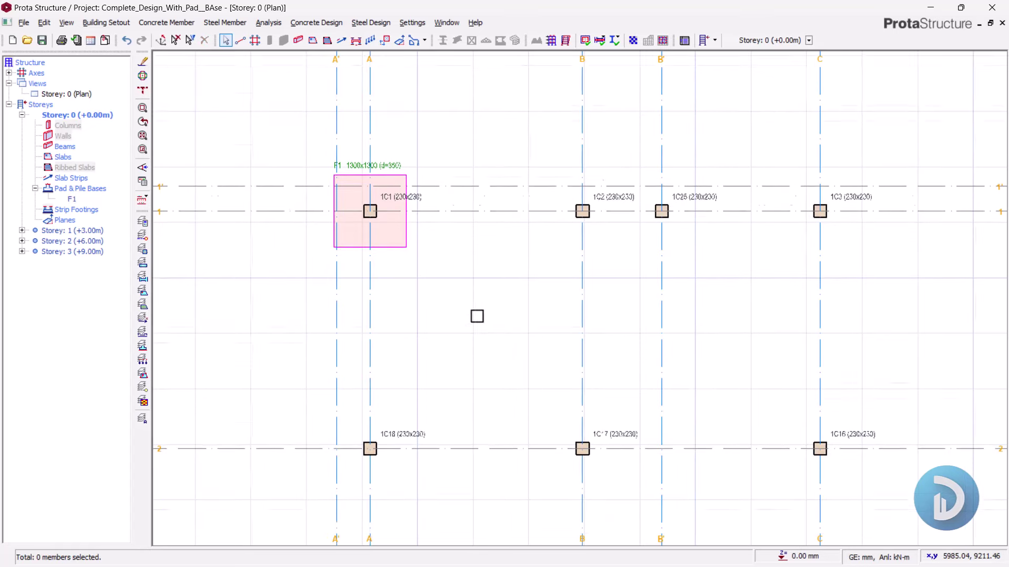
middle_drag(447, 313, 437, 331)
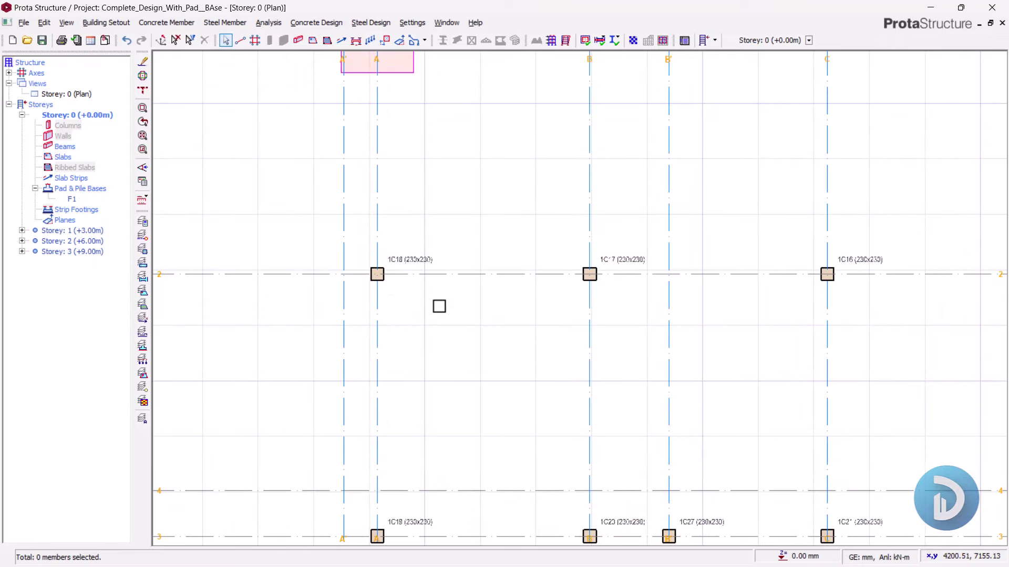
middle_drag(439, 306, 438, 393)
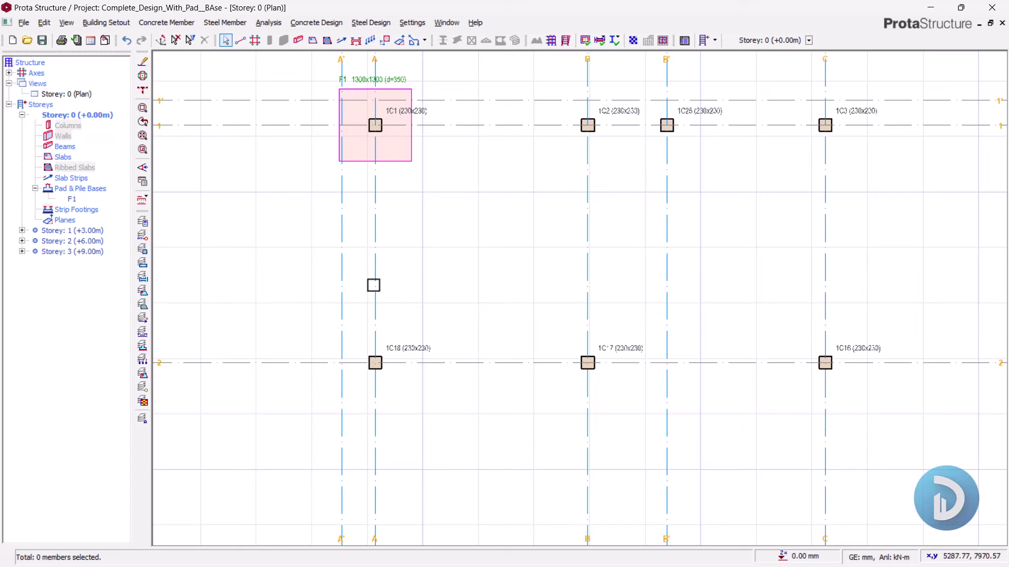
middle_drag(373, 285, 399, 257)
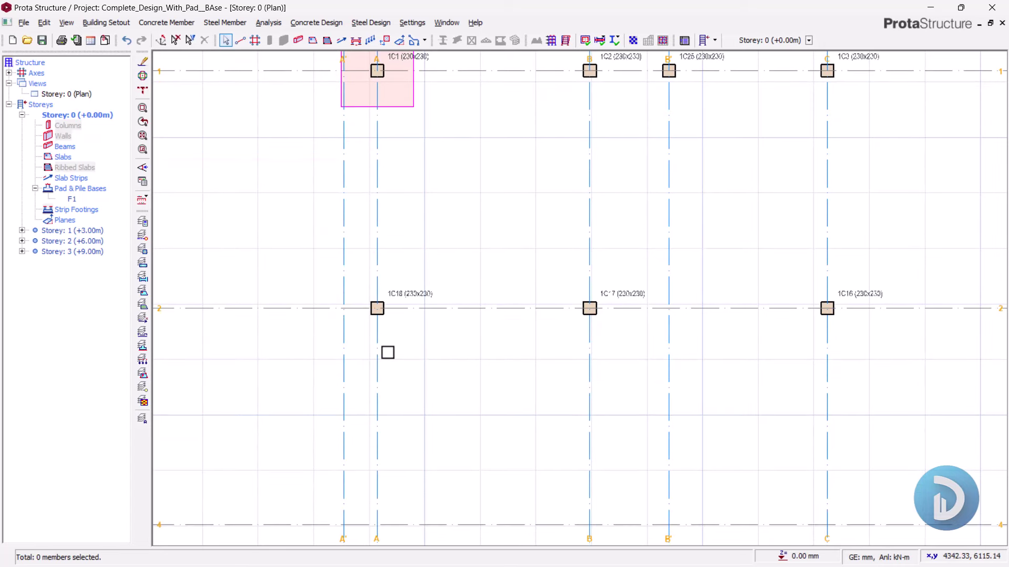
scroll(373, 354, up, 1)
middle_drag(371, 354, 434, 348)
click(472, 275)
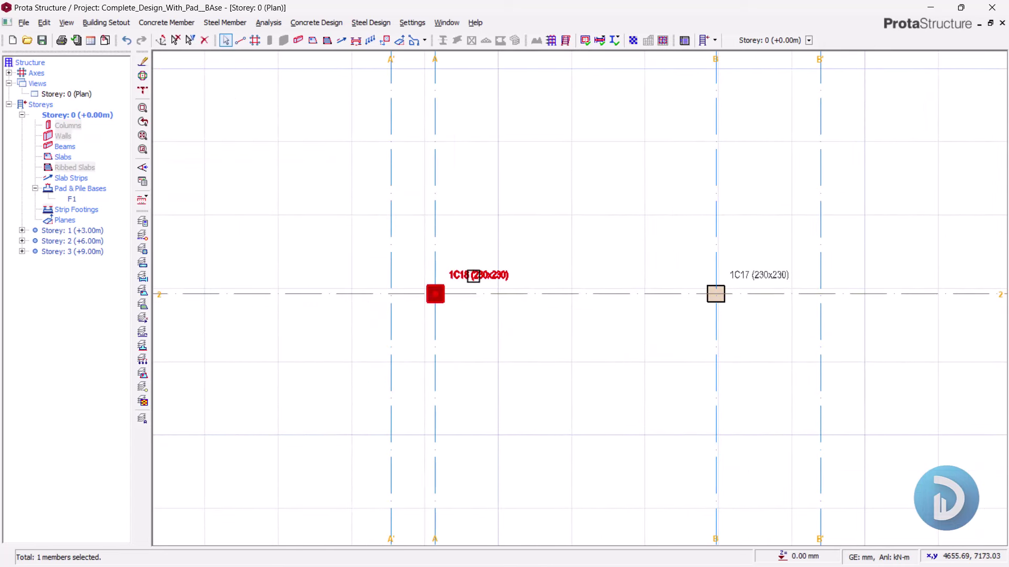
right_click(463, 179)
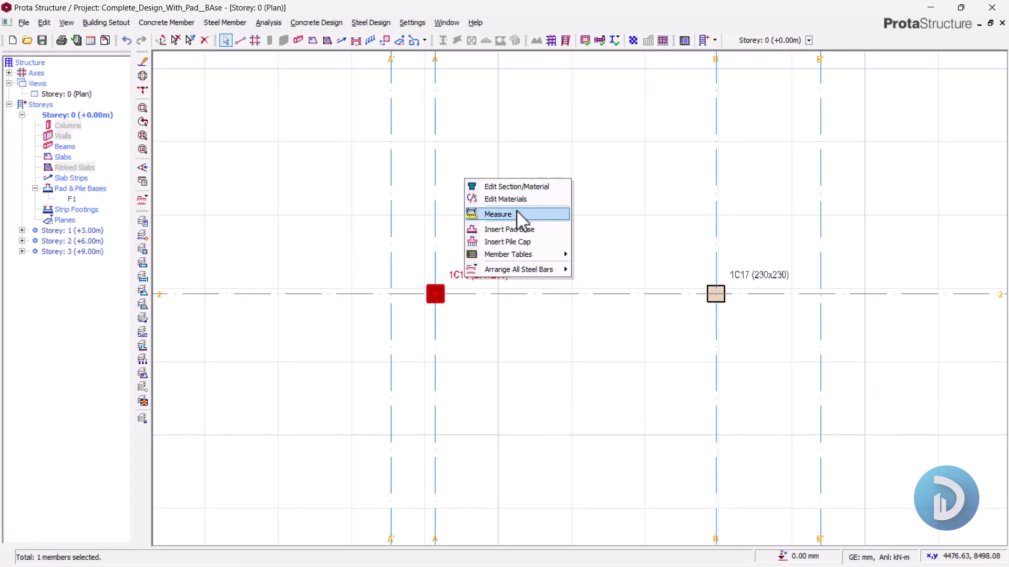
click(515, 229)
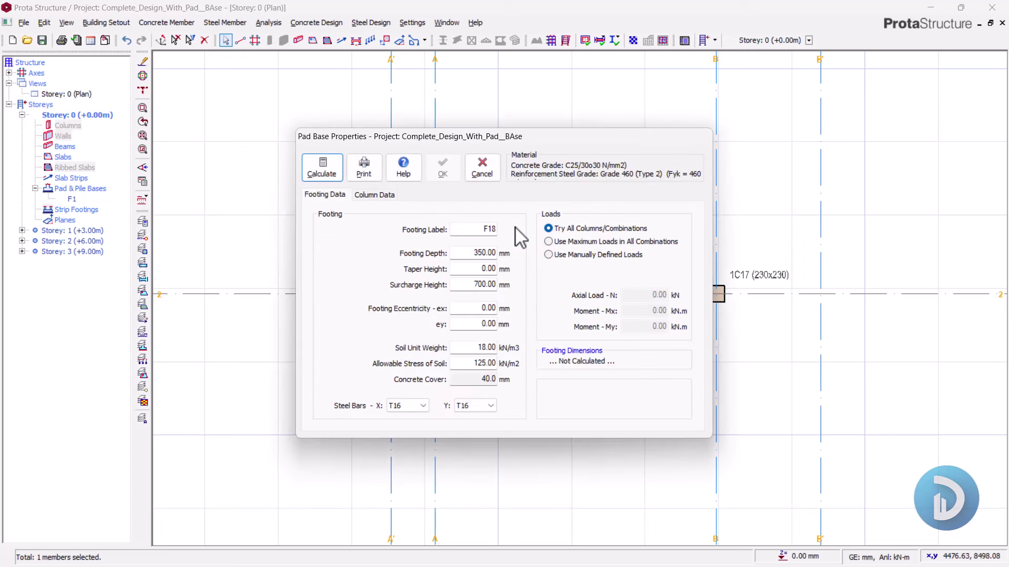
Step: Calculate pad base F18, increase its Lx to 2000 mm with automatic sizing, and place it under column 1C18
click(327, 167)
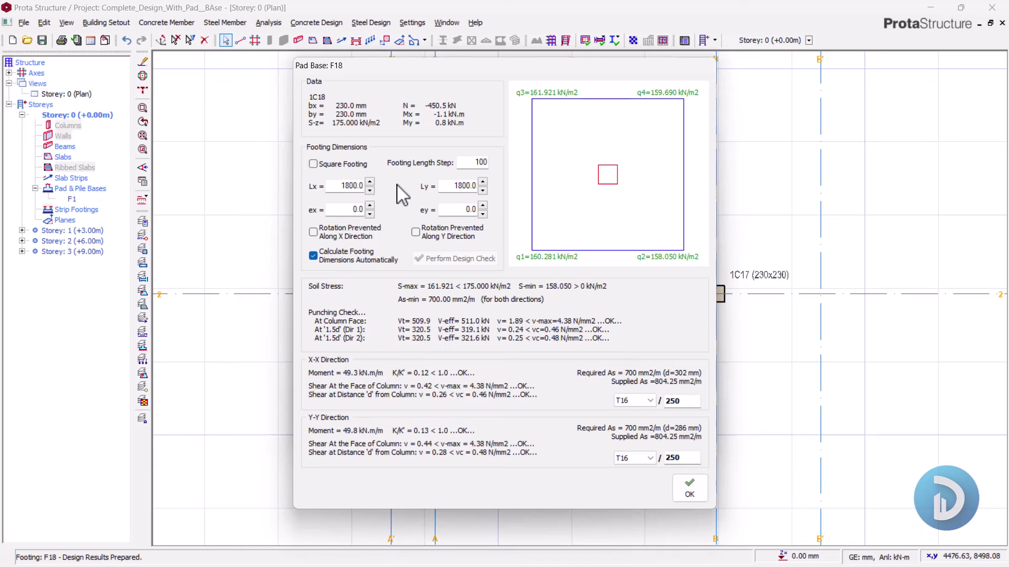
click(370, 182)
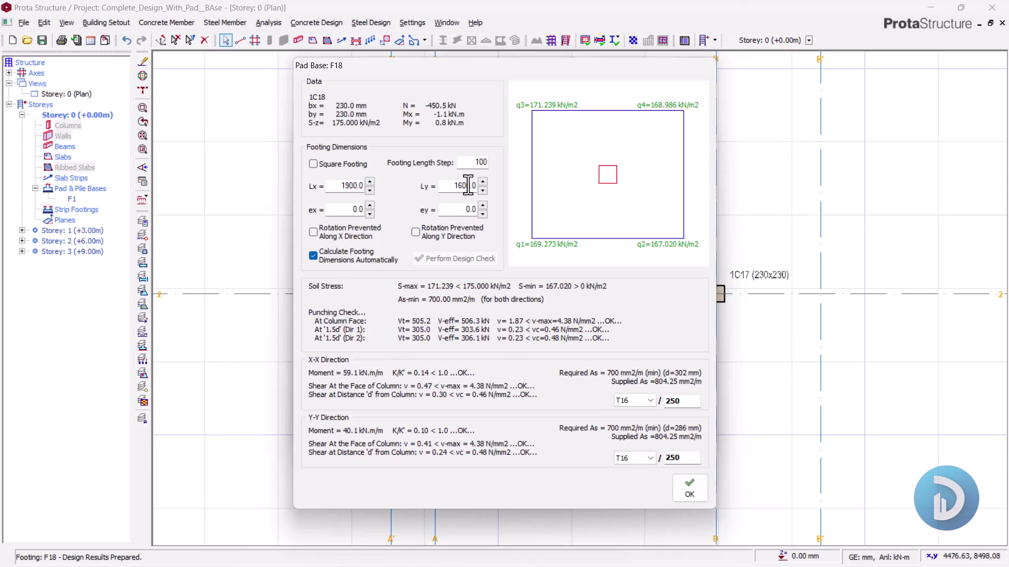
click(370, 182)
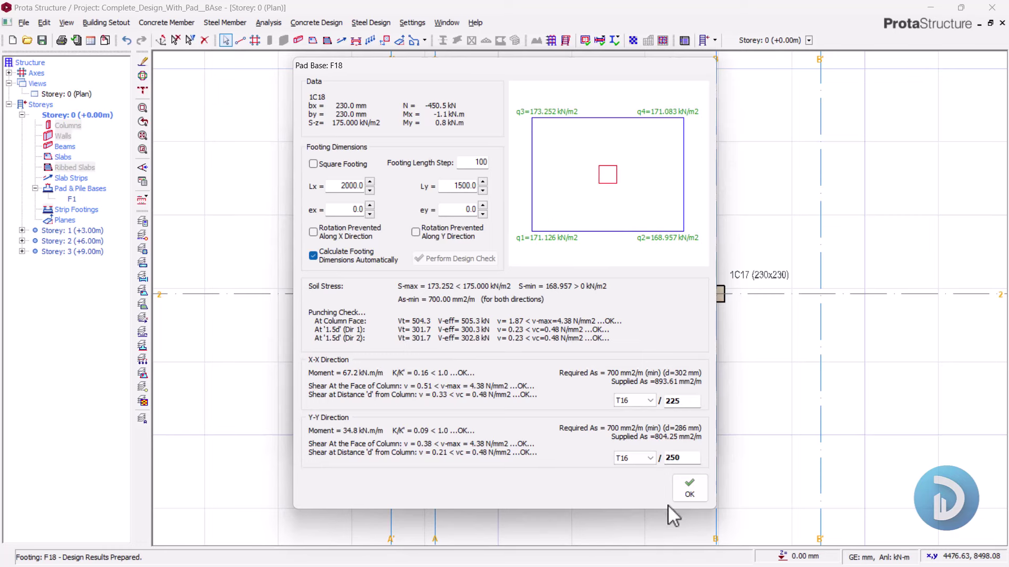
click(685, 486)
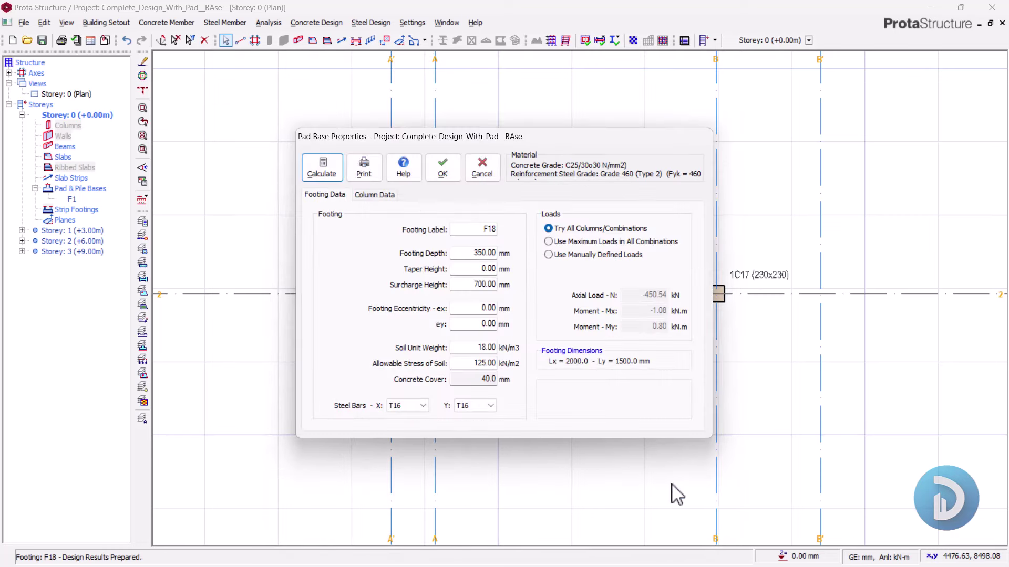
click(444, 169)
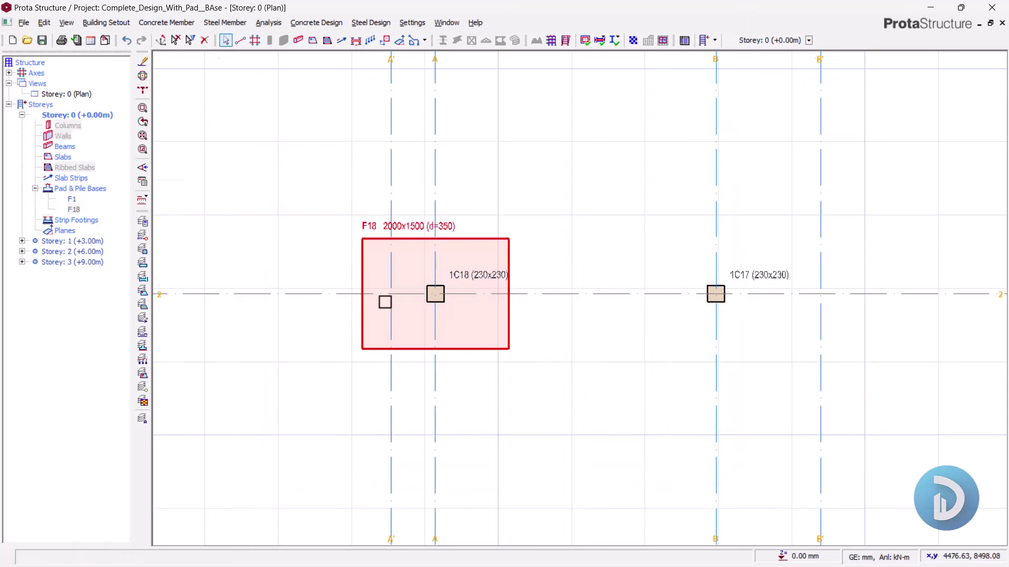
Step: Insert pad base F19 under column 1C19 at the crossing of axes A and 3, calculated with the Square Footing option enabled
scroll(385, 303, down, 2)
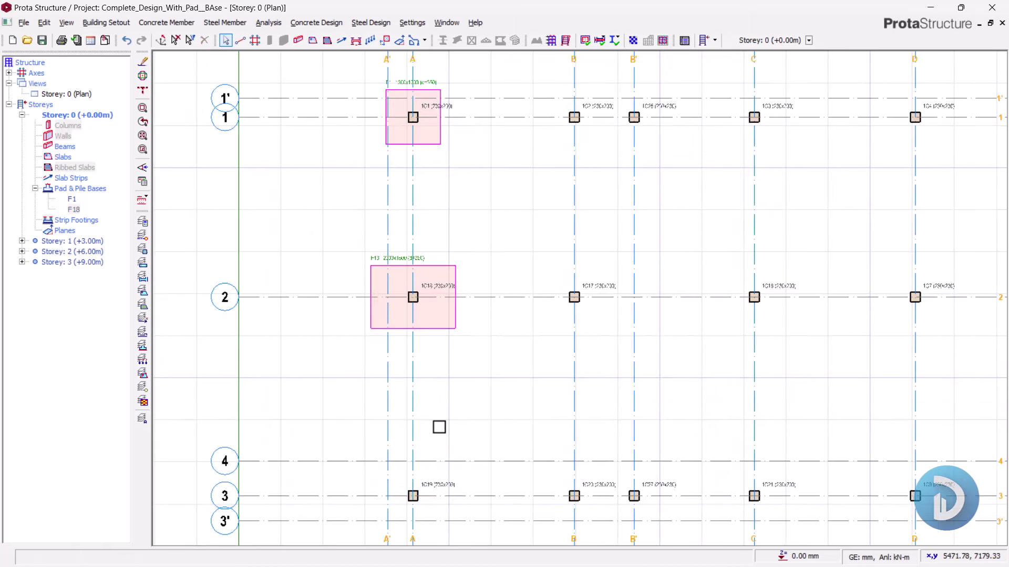
scroll(439, 428, up, 3)
click(443, 406)
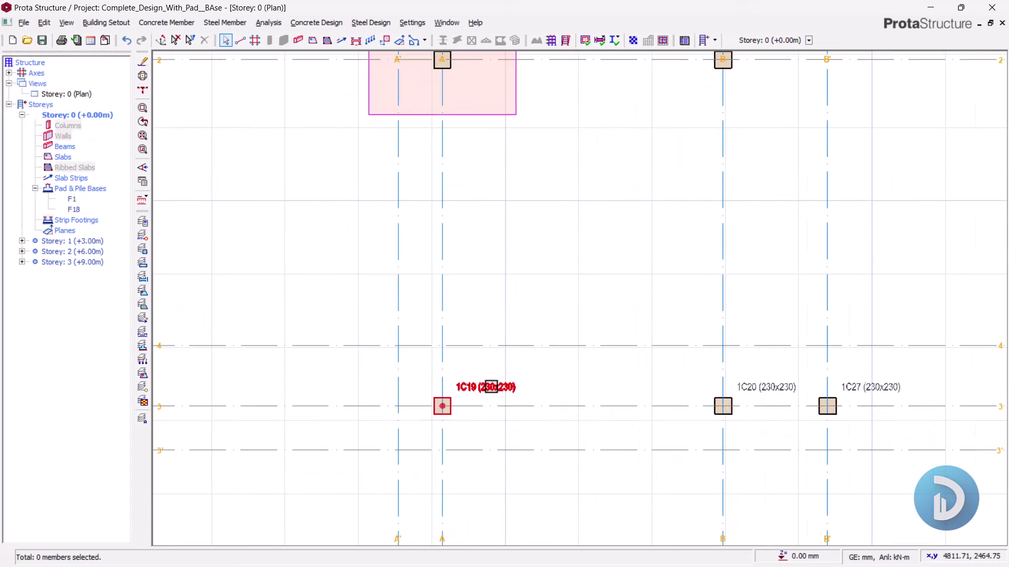
right_click(483, 288)
click(531, 338)
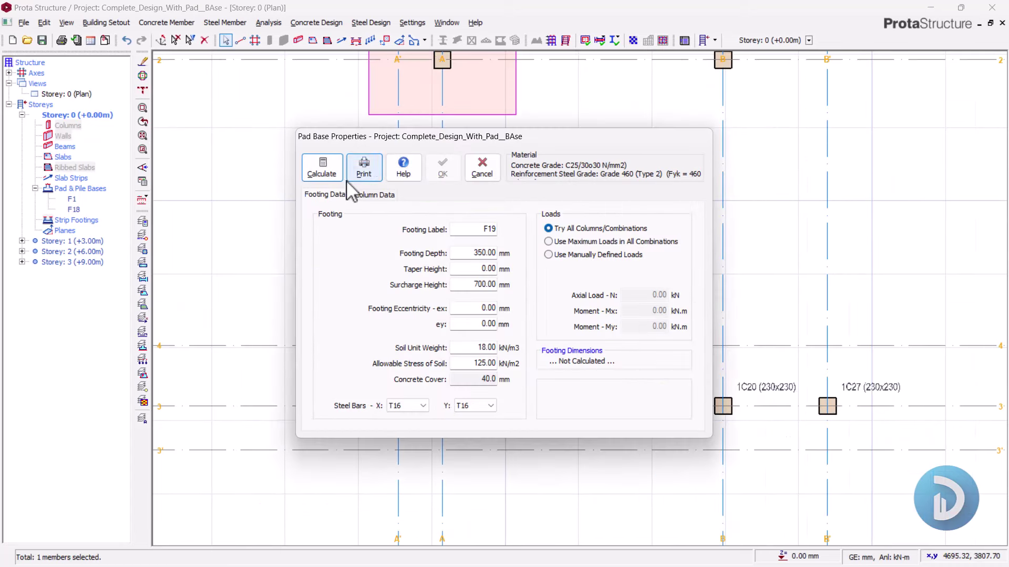
click(328, 174)
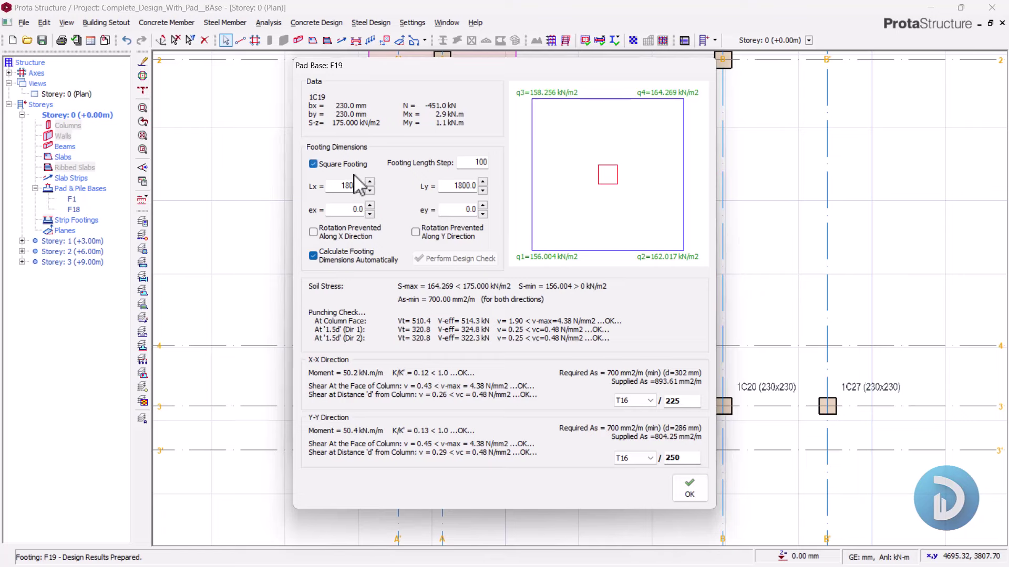
click(687, 489)
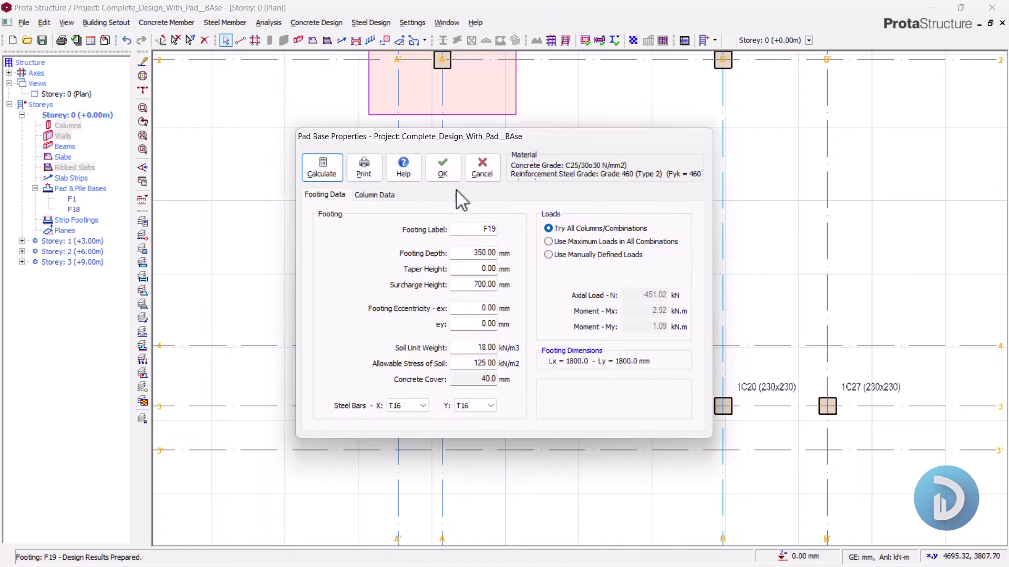
click(442, 167)
scroll(509, 386, down, 5)
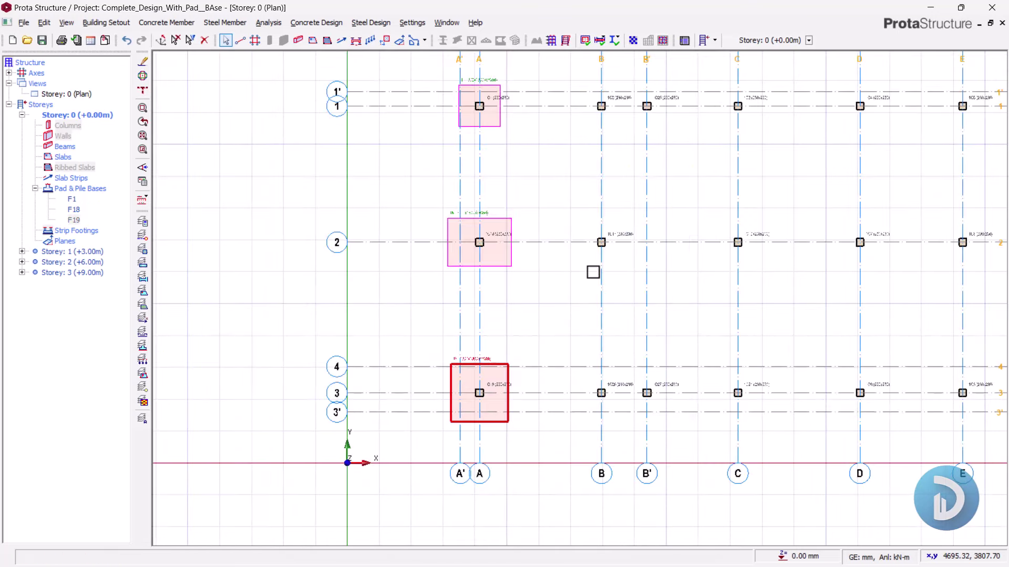
scroll(479, 220, up, 8)
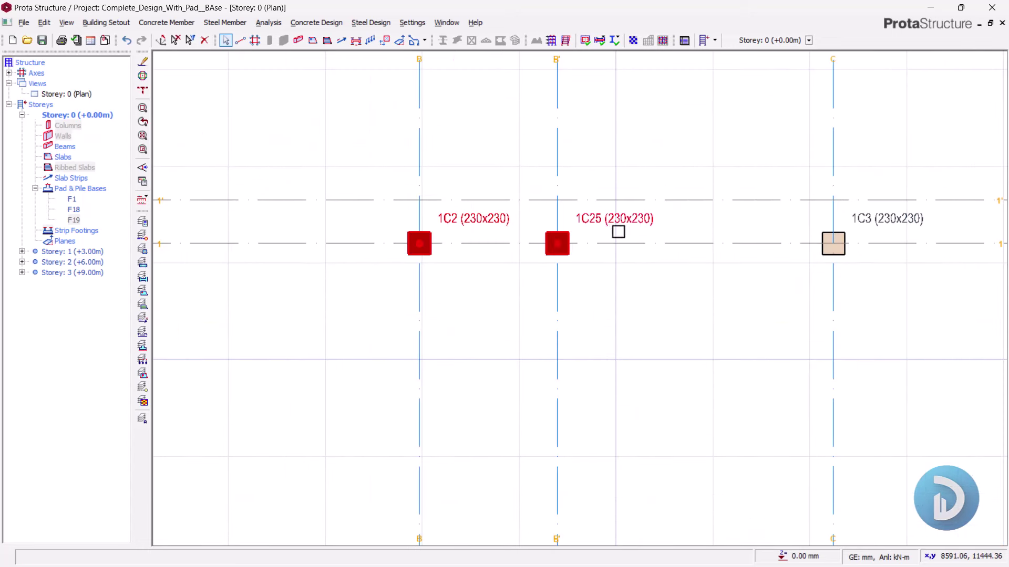
click(617, 226)
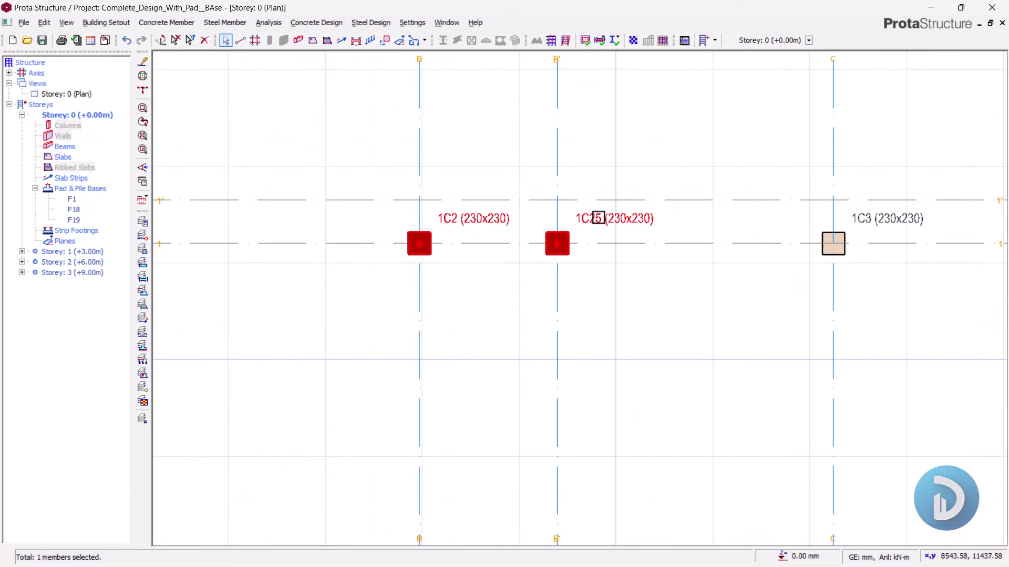
scroll(595, 258, down, 3)
key(Escape)
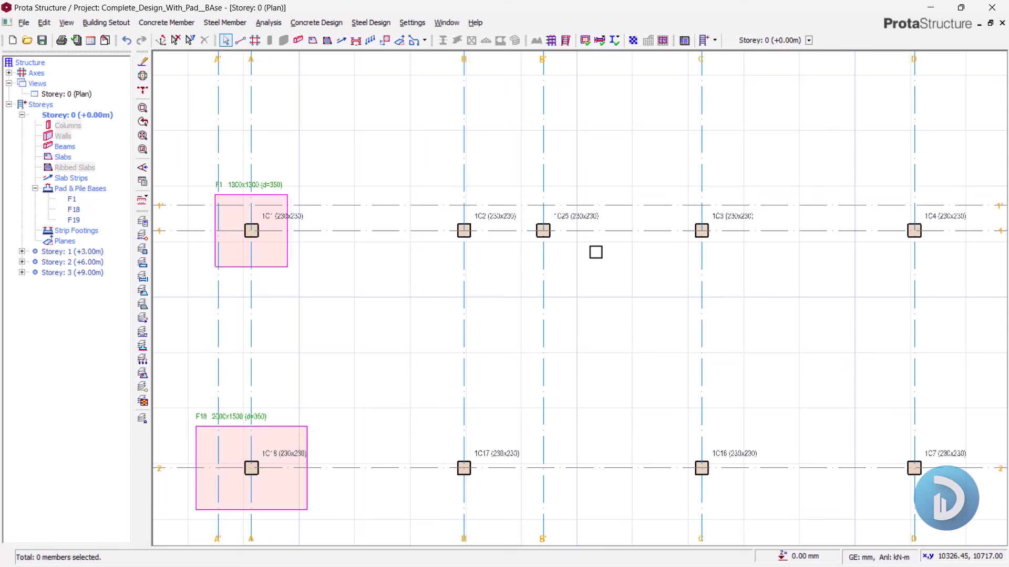
click(571, 212)
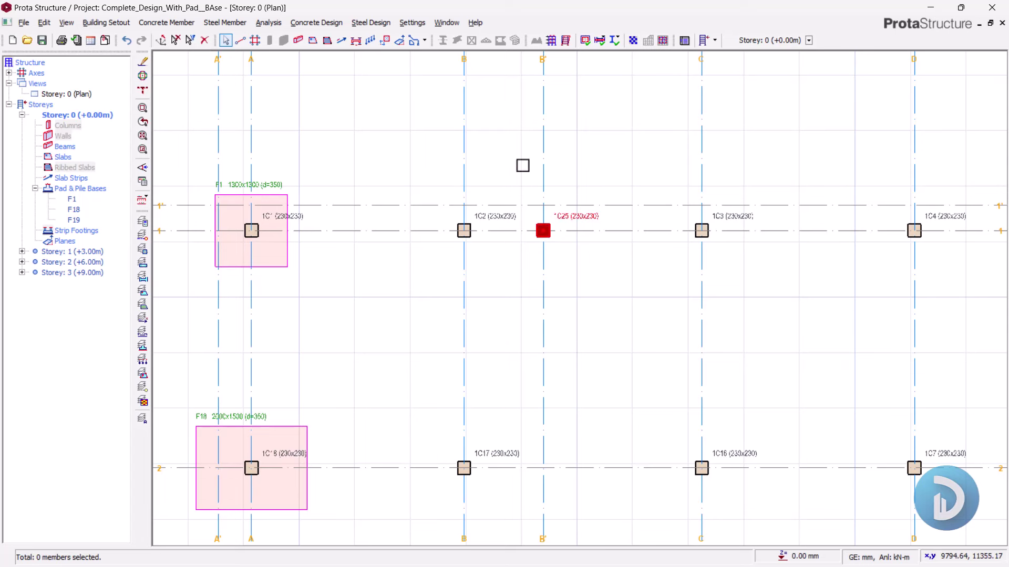
click(464, 230)
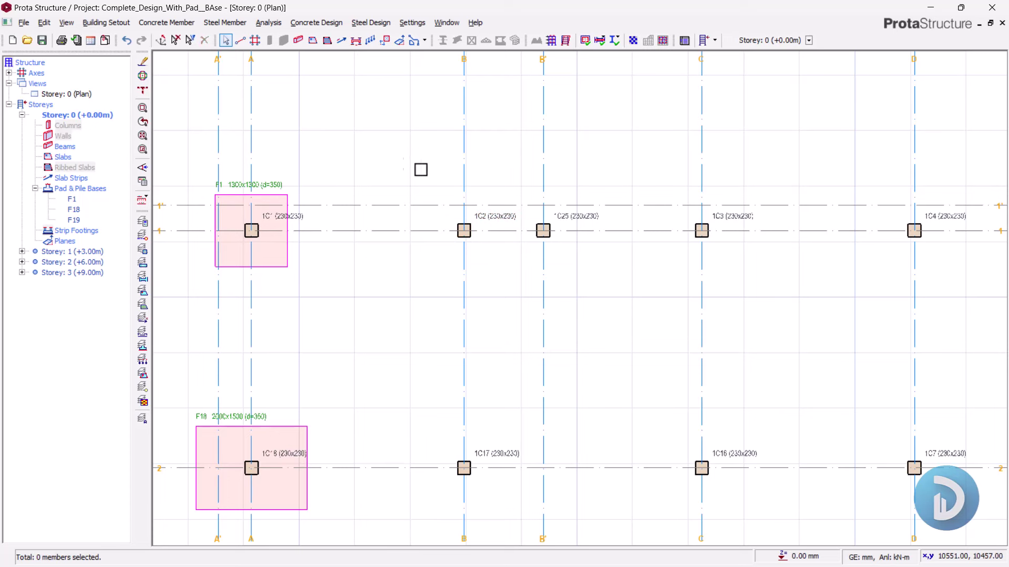
drag(410, 164, 642, 263)
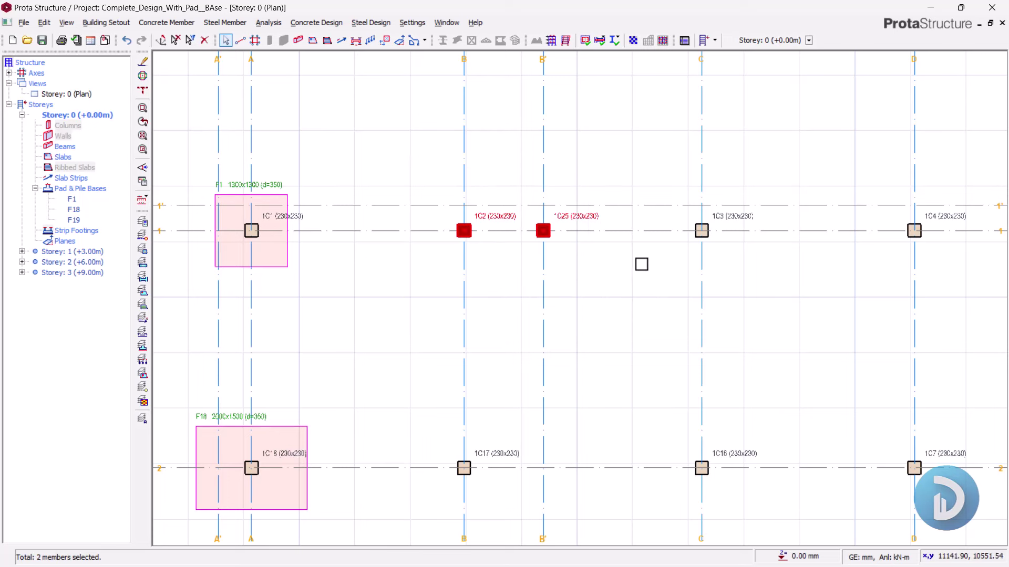
click(641, 263)
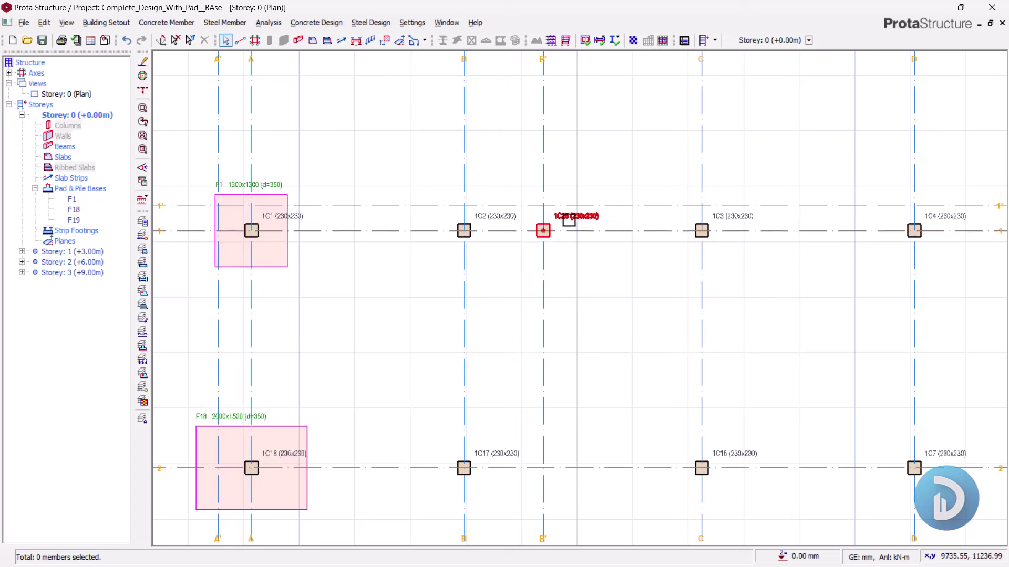
Step: Combine columns 1C2 and 1C25 on axis 1 into one group for shared foundation design, accepting the column separation
click(568, 219)
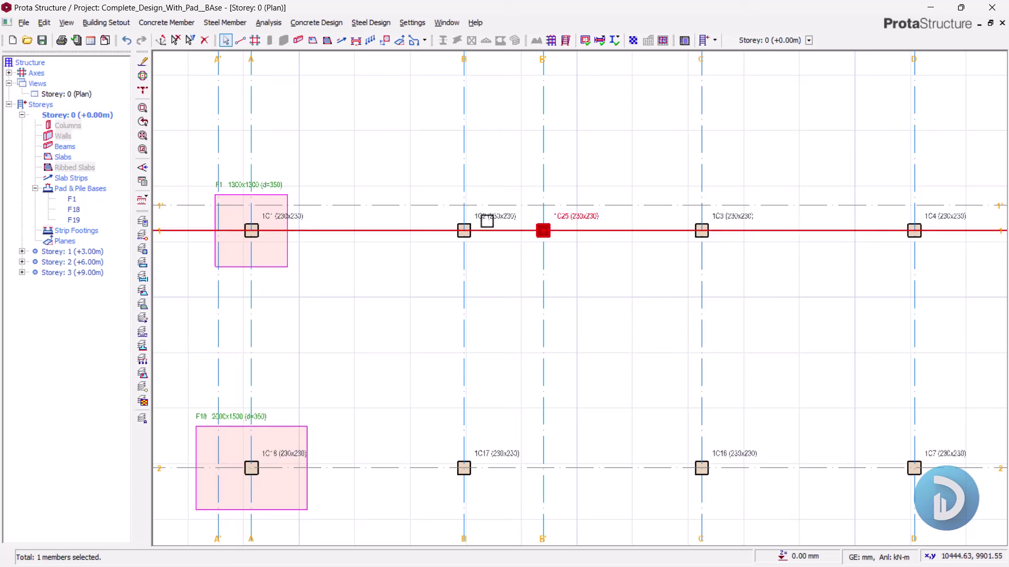
click(490, 201)
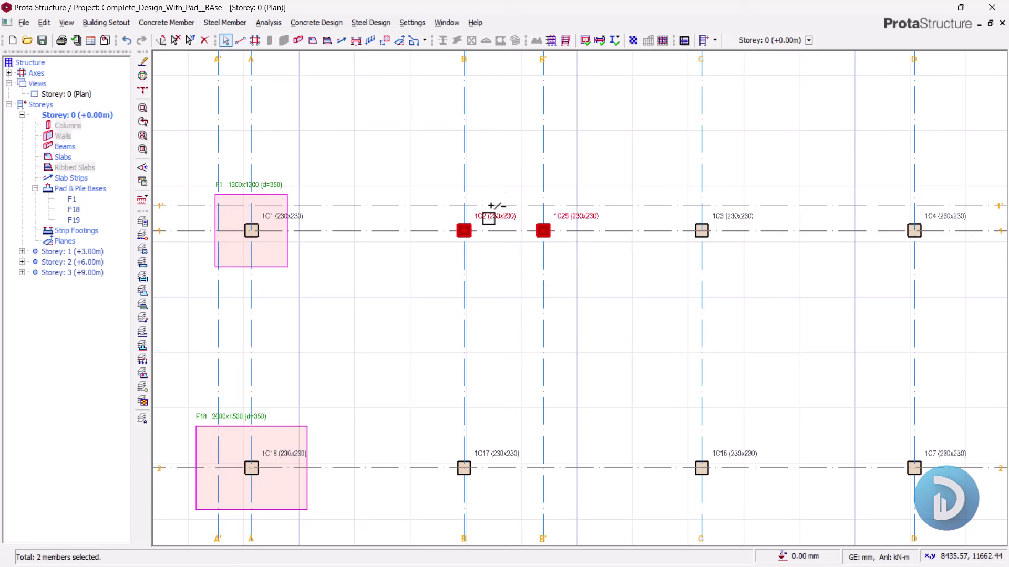
right_click(590, 257)
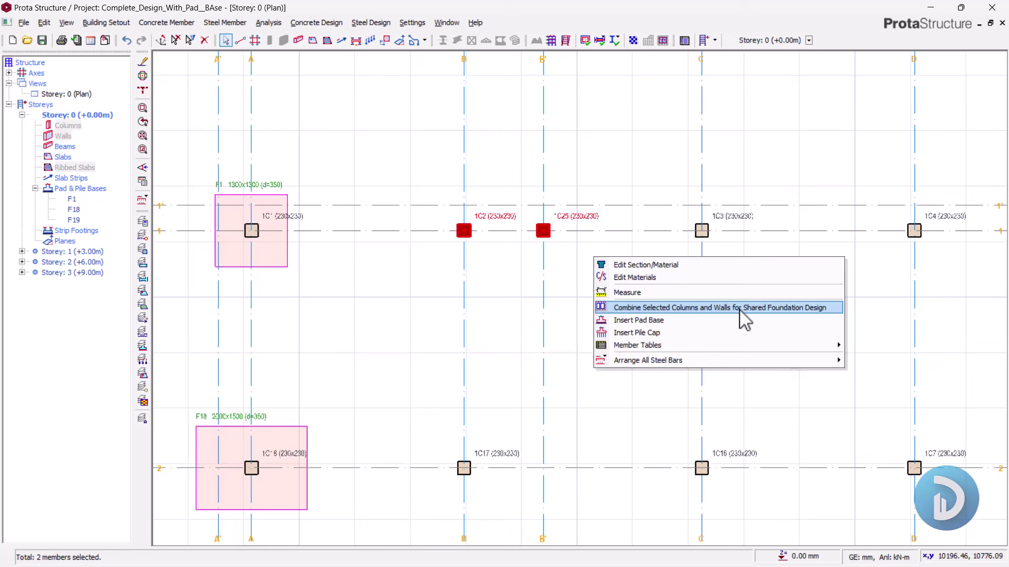
click(644, 309)
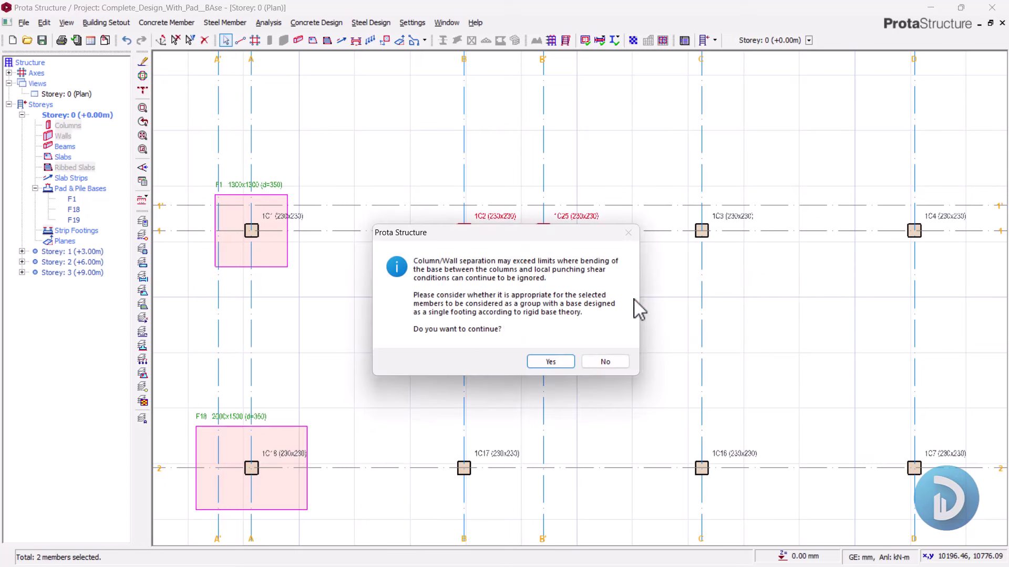
click(541, 358)
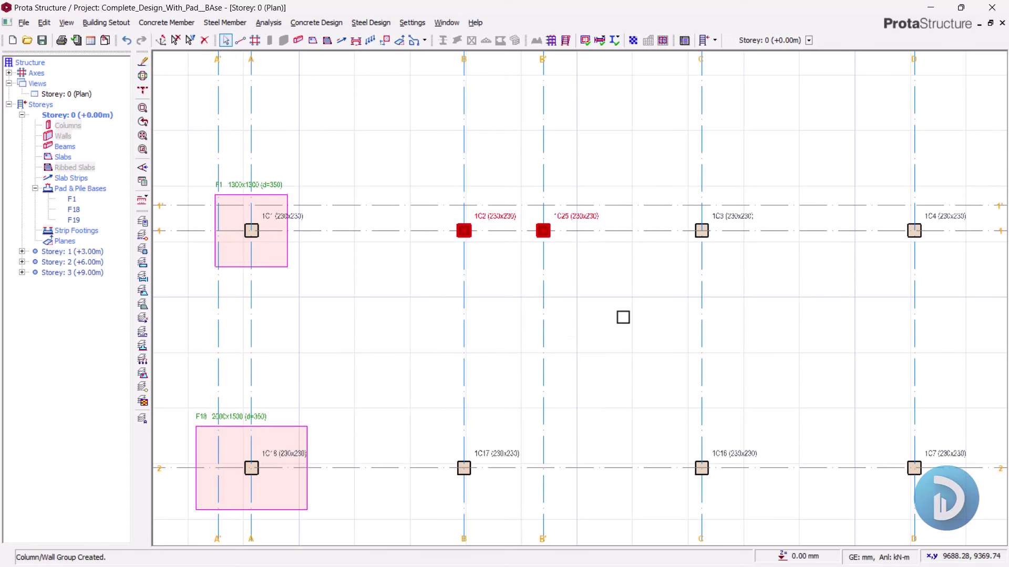
Step: Insert pad base F2 under the combined columns 1C2 and 1C25, calculated with the Square Footing option enabled
click(579, 293)
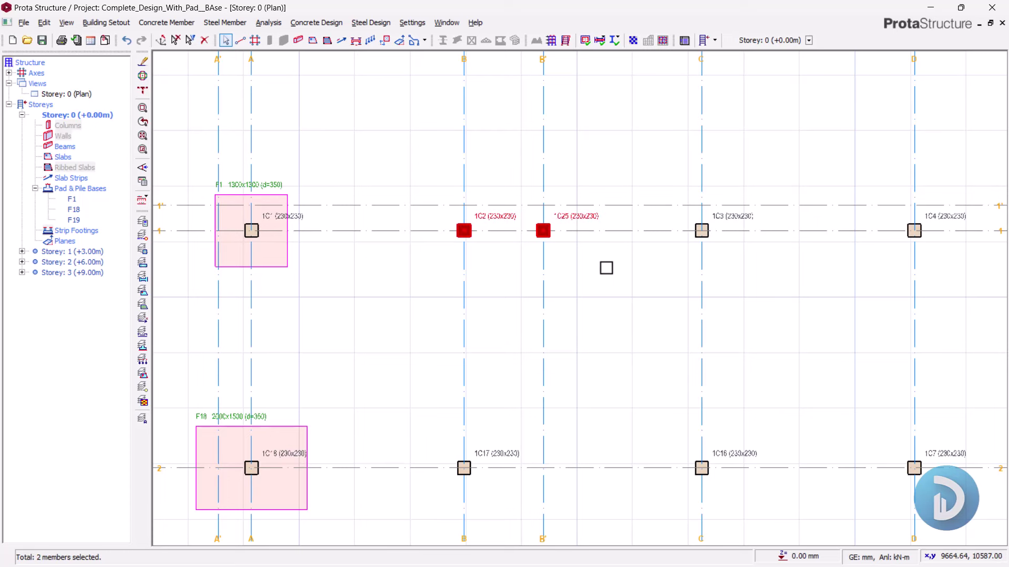
right_click(606, 268)
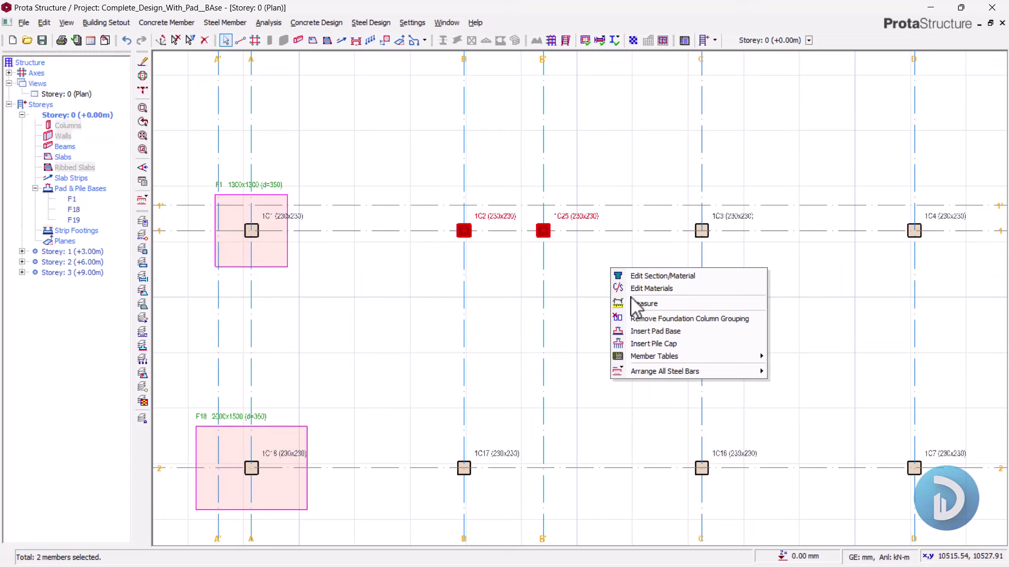
click(657, 331)
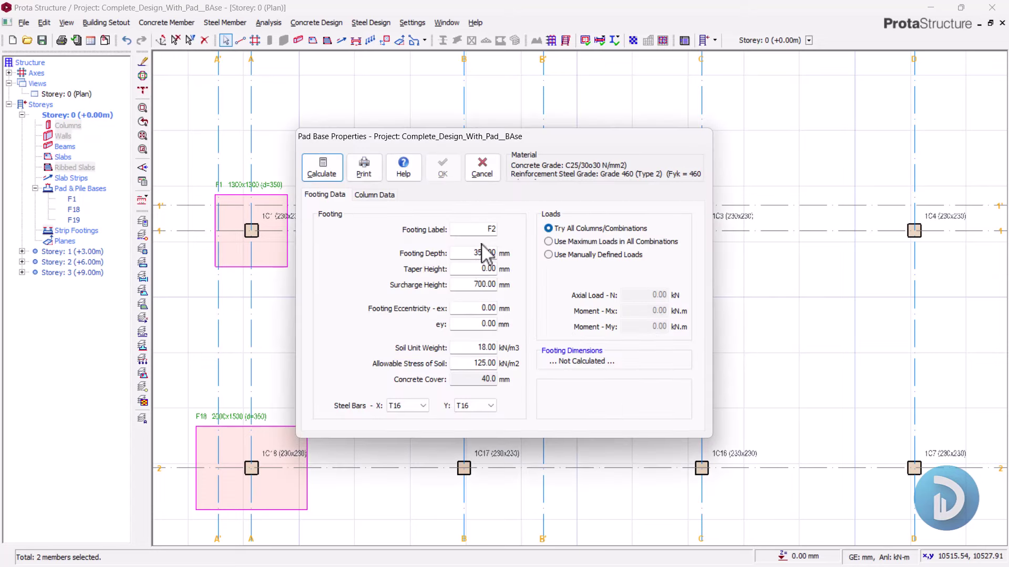
click(321, 168)
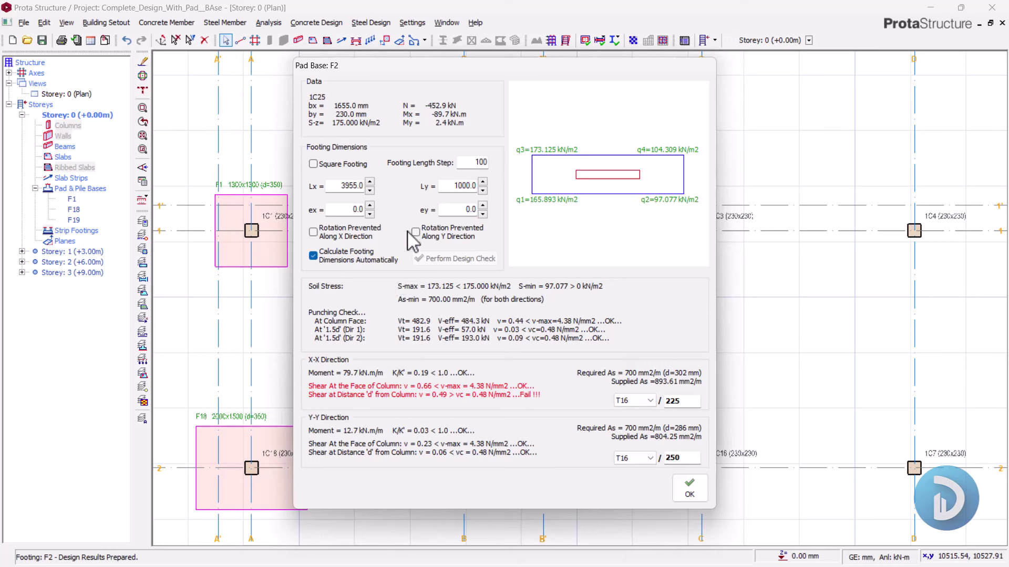
click(339, 163)
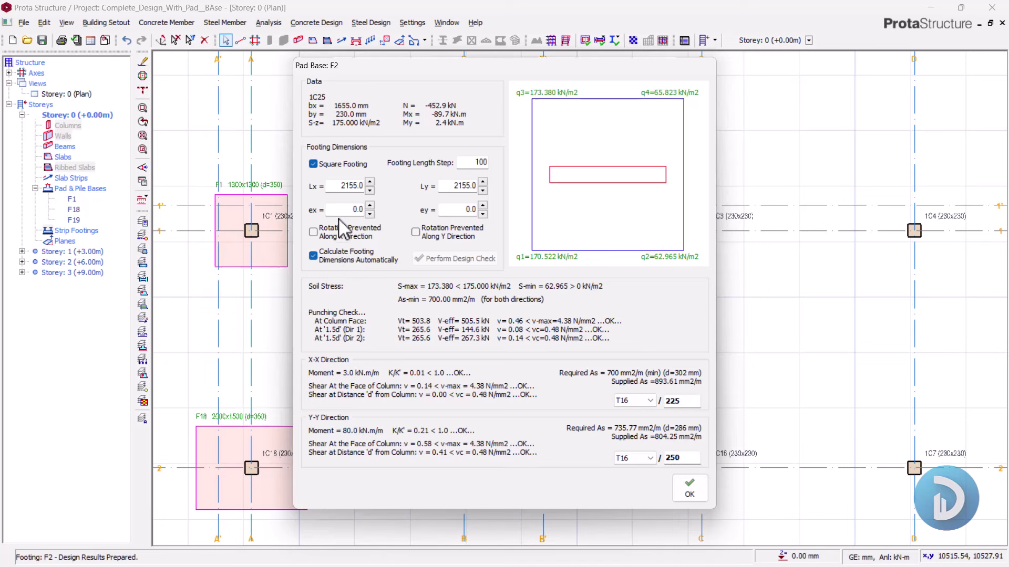
click(341, 166)
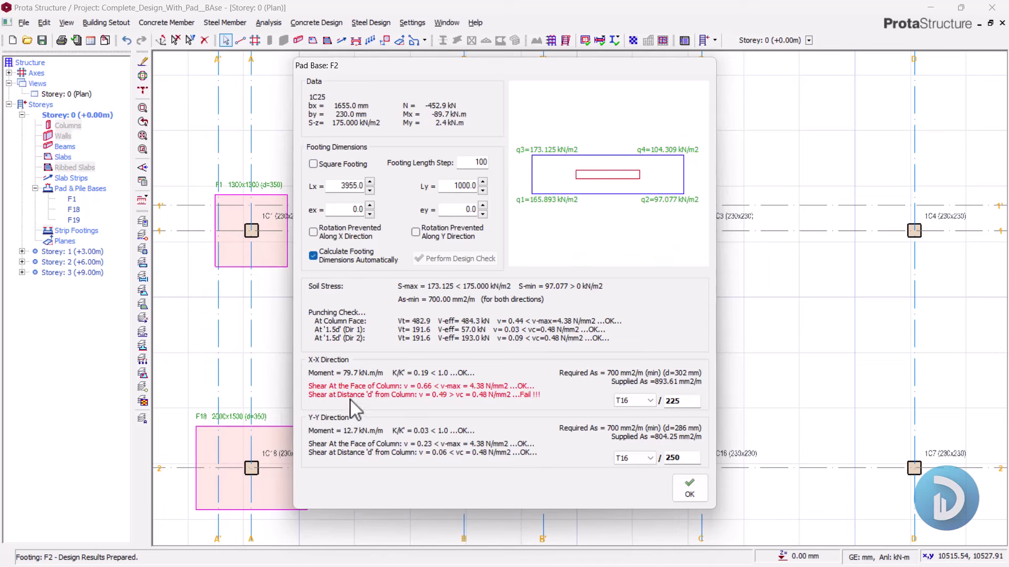
click(321, 165)
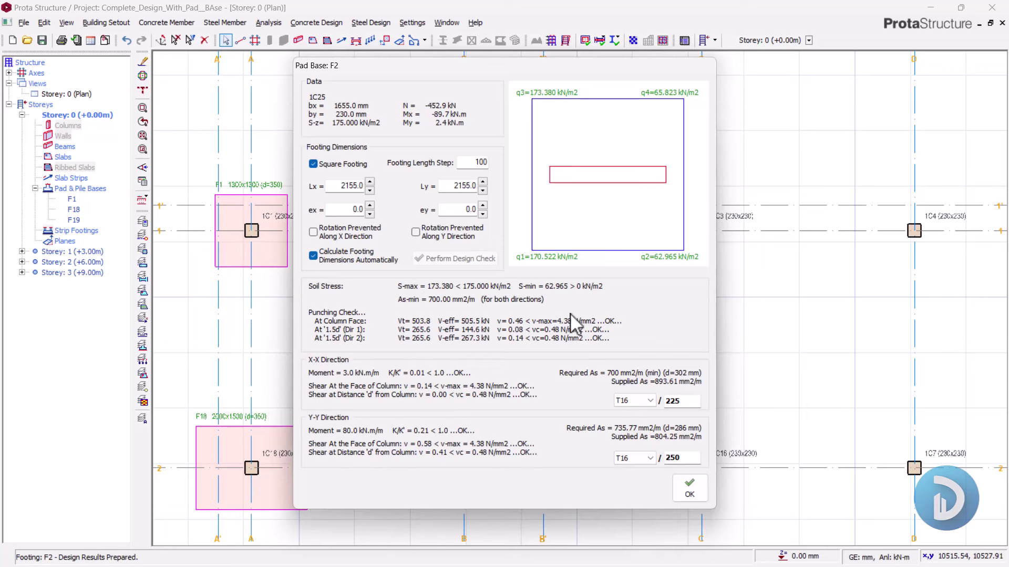
click(691, 493)
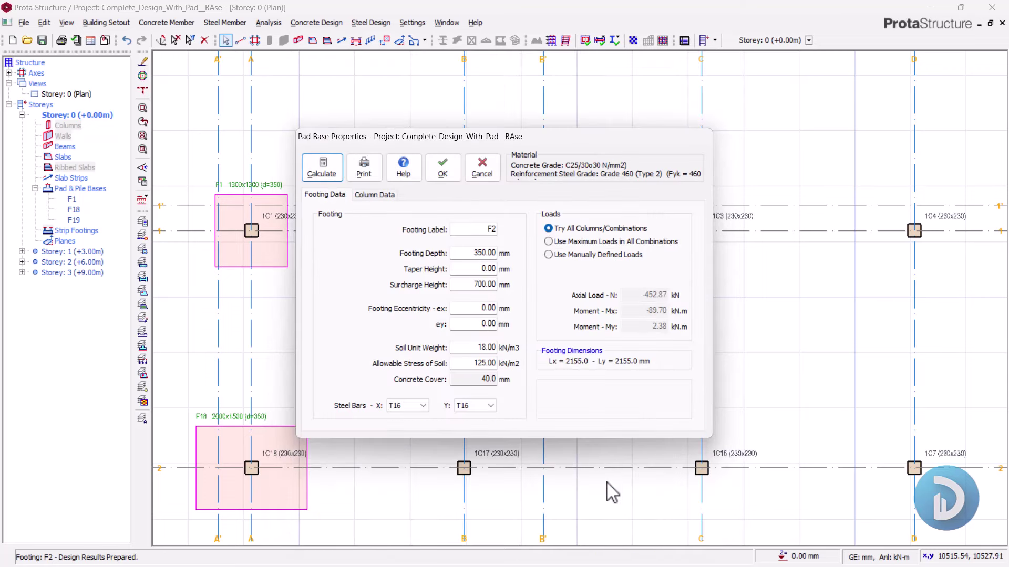
click(443, 167)
Step: Recalculate pad base F2 under the combined columns with its square footing length Lx set to 2200 mm
scroll(476, 202, up, 4)
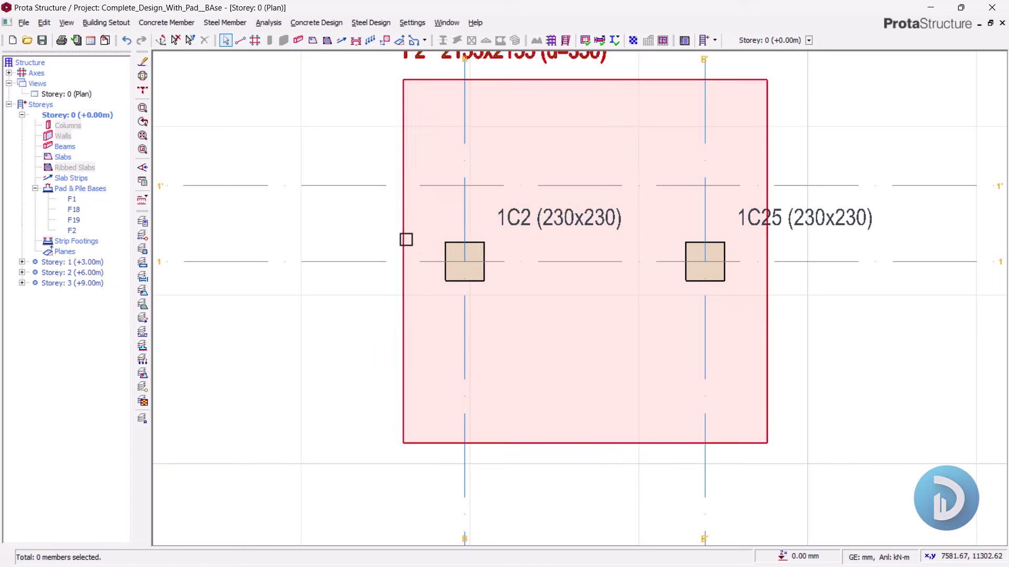
scroll(442, 246, down, 1)
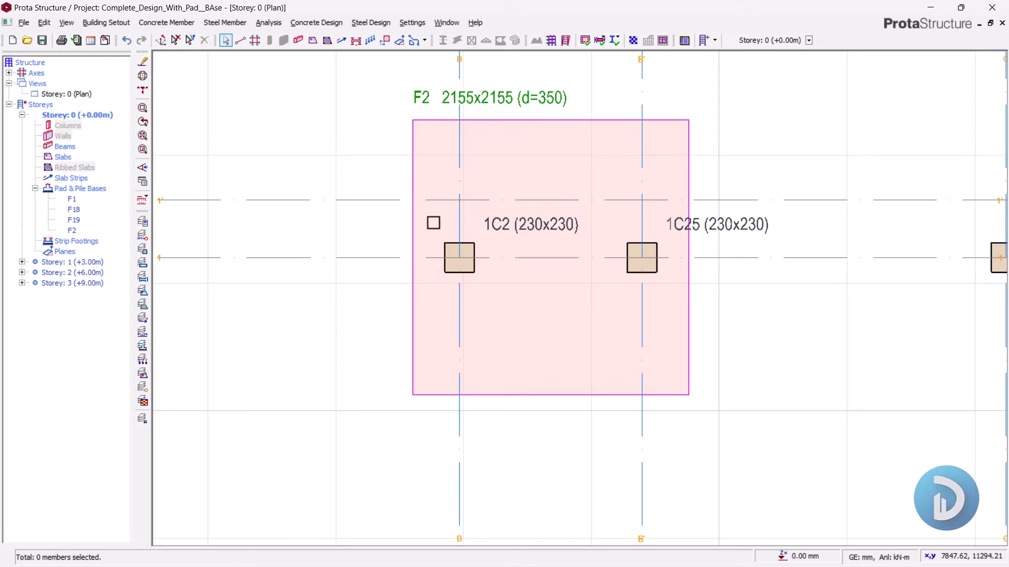
scroll(475, 237, down, 1)
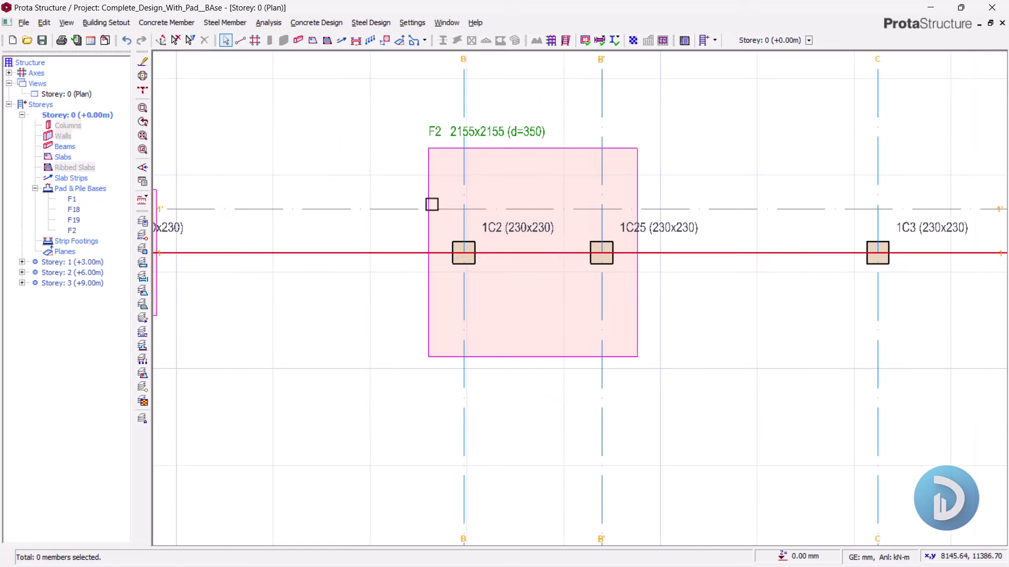
click(527, 135)
right_click(497, 95)
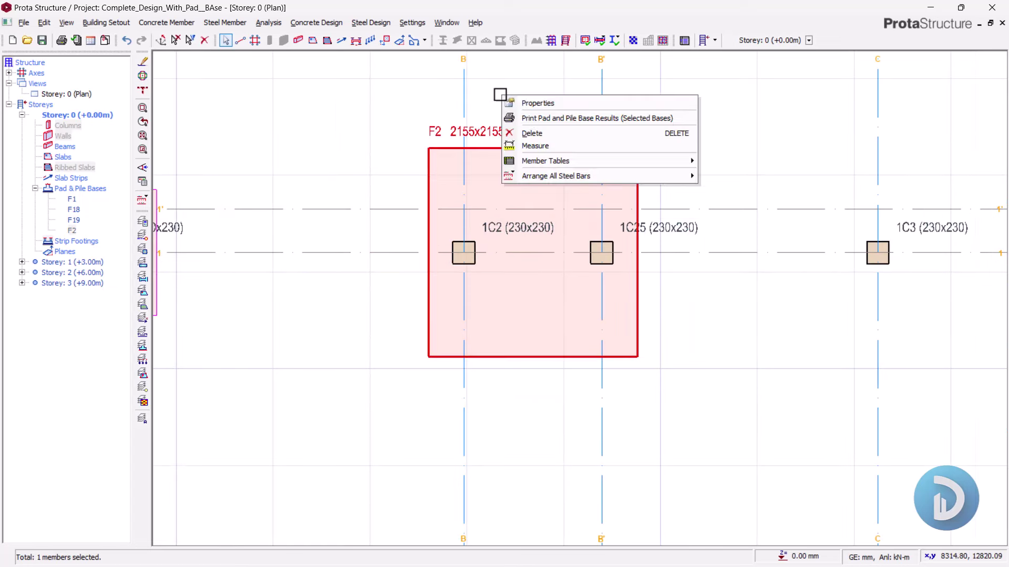
click(544, 103)
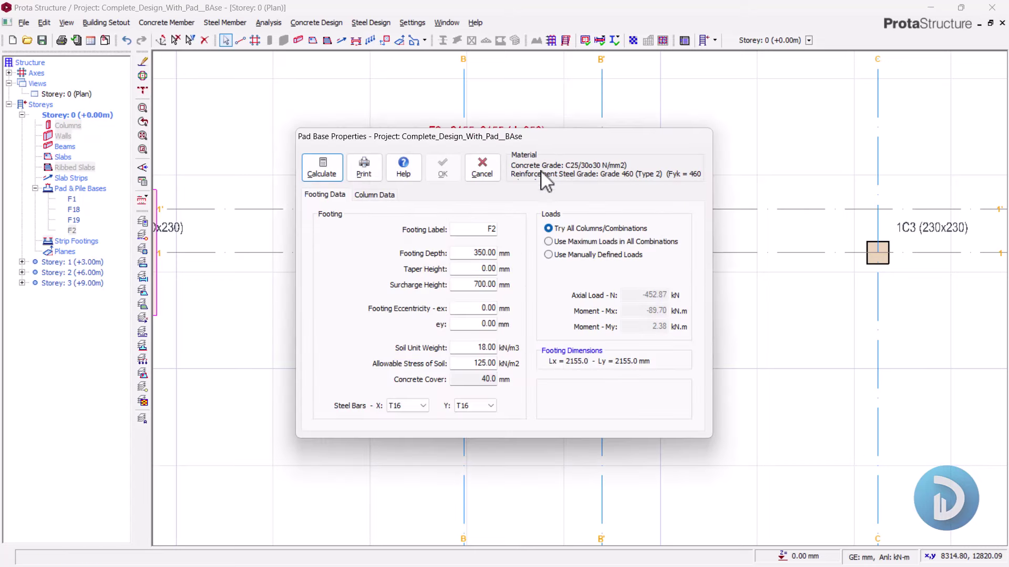
key(Return)
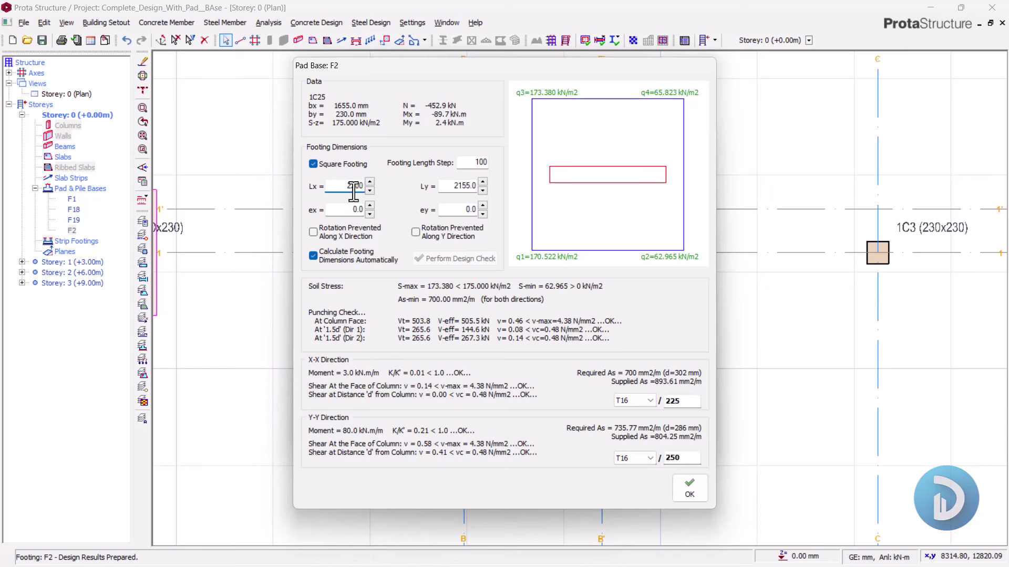
click(342, 210)
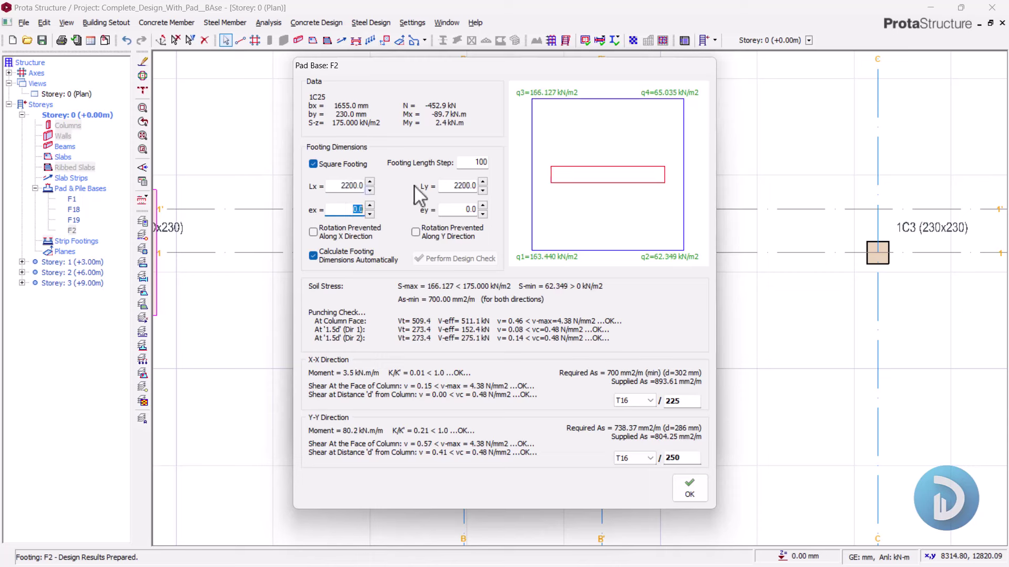
click(680, 483)
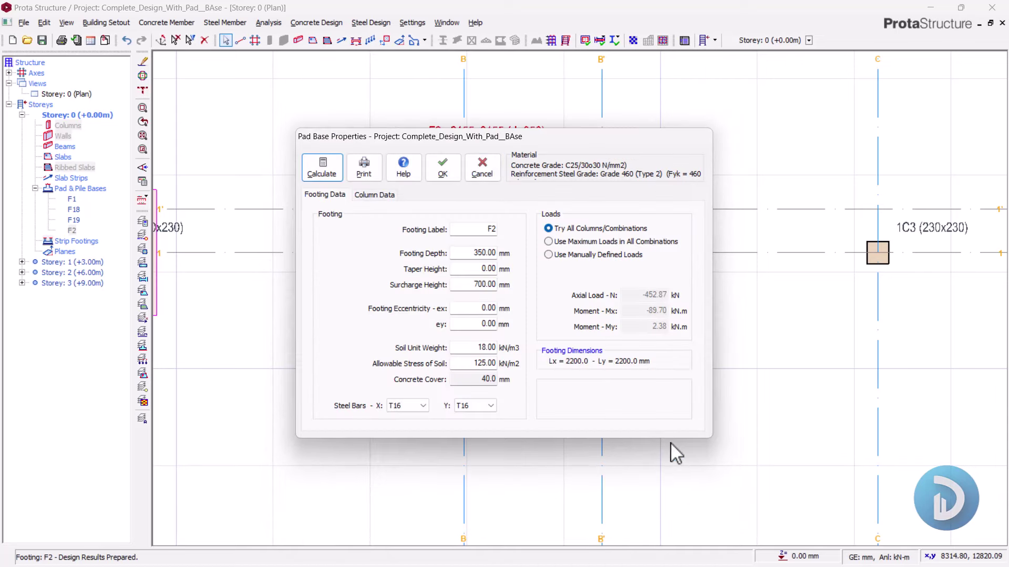
click(446, 166)
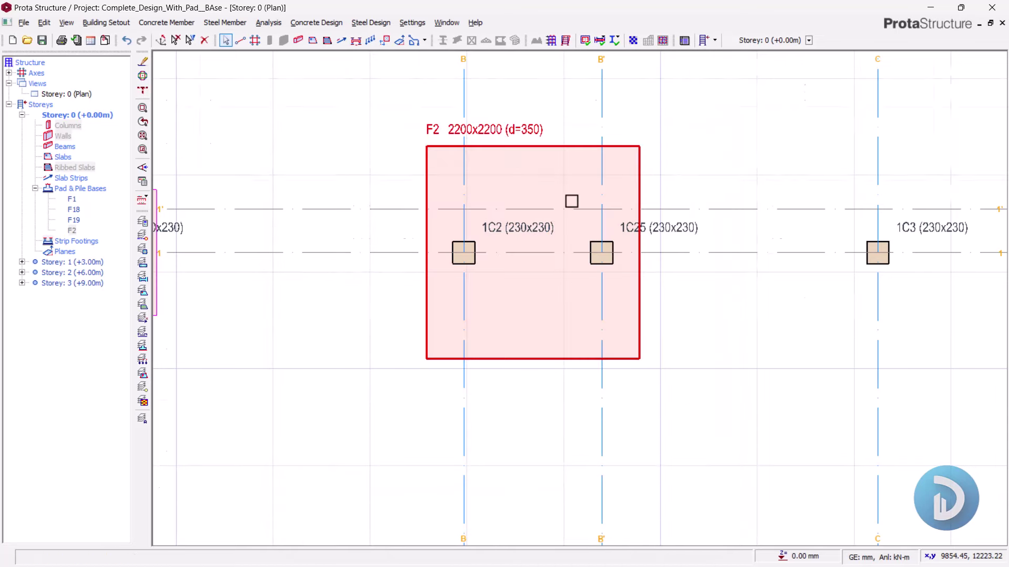
Step: Insert pad base F17 under column 1C17 at the crossing of axes B and 2, with its footing dimensions calculated automatically
scroll(571, 201, down, 3)
scroll(585, 180, up, 1)
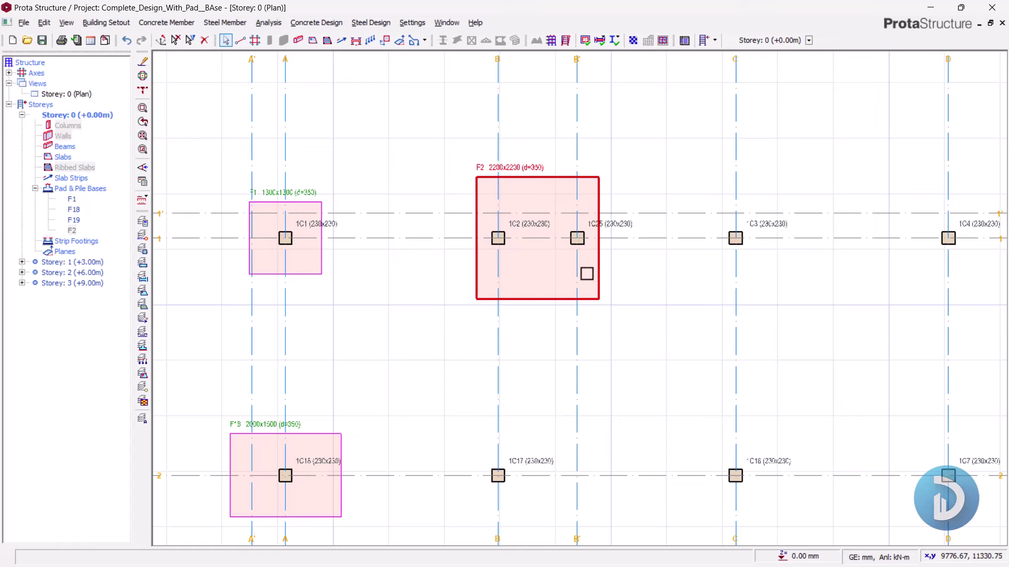
middle_drag(587, 345, 523, 204)
scroll(503, 341, down, 1)
middle_drag(503, 341, 509, 233)
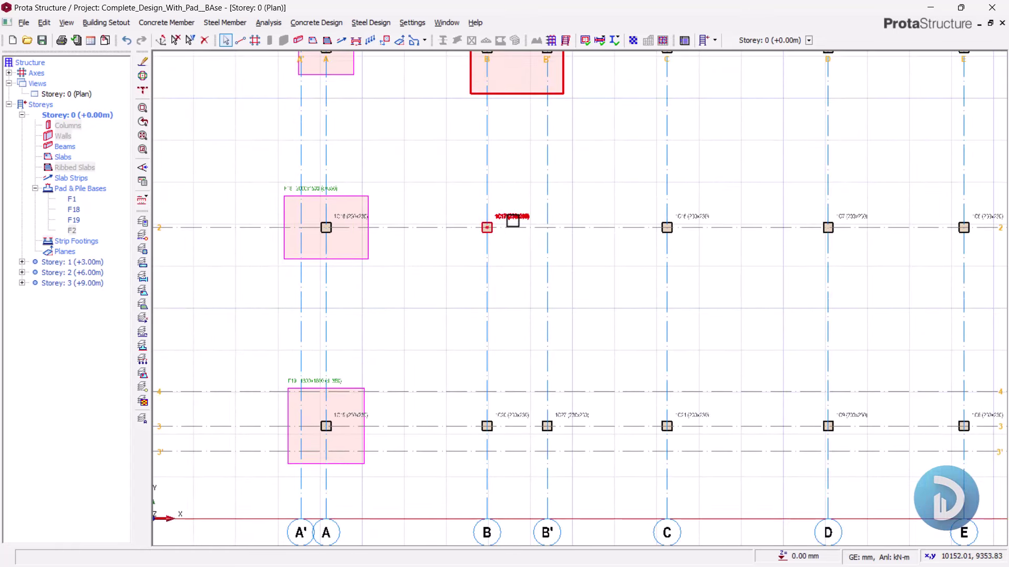
click(512, 221)
right_click(501, 160)
click(549, 211)
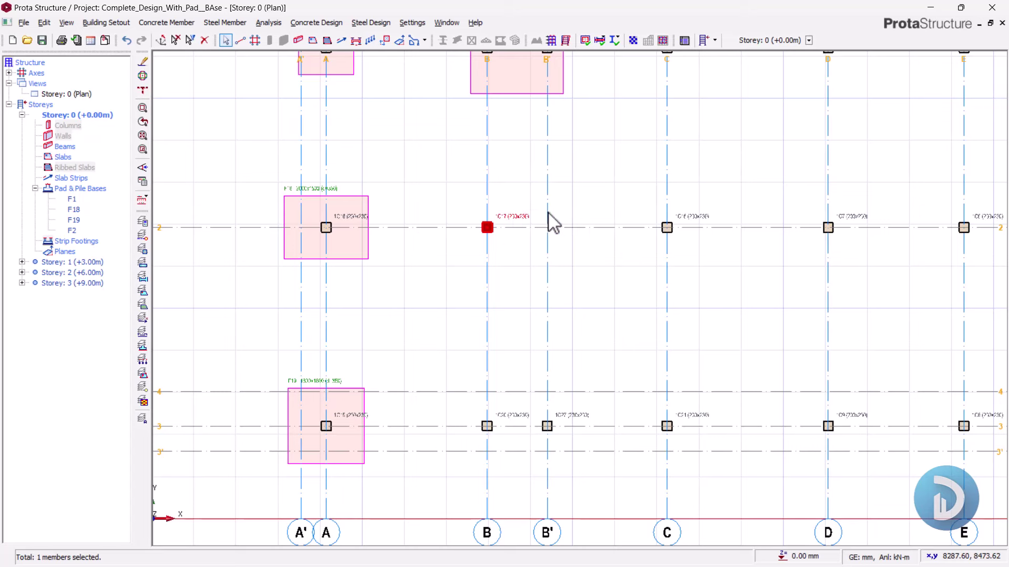
click(334, 178)
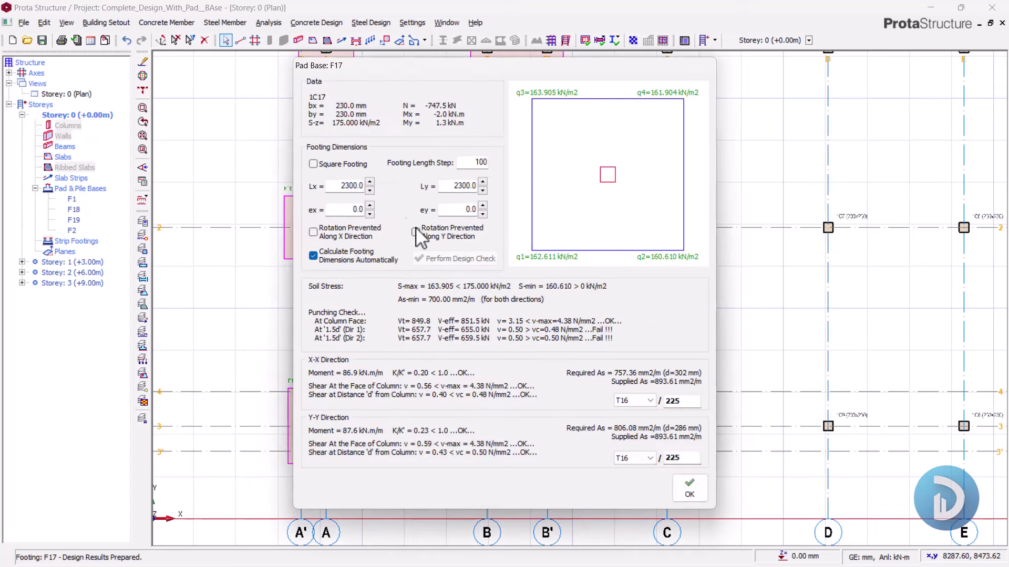
click(688, 487)
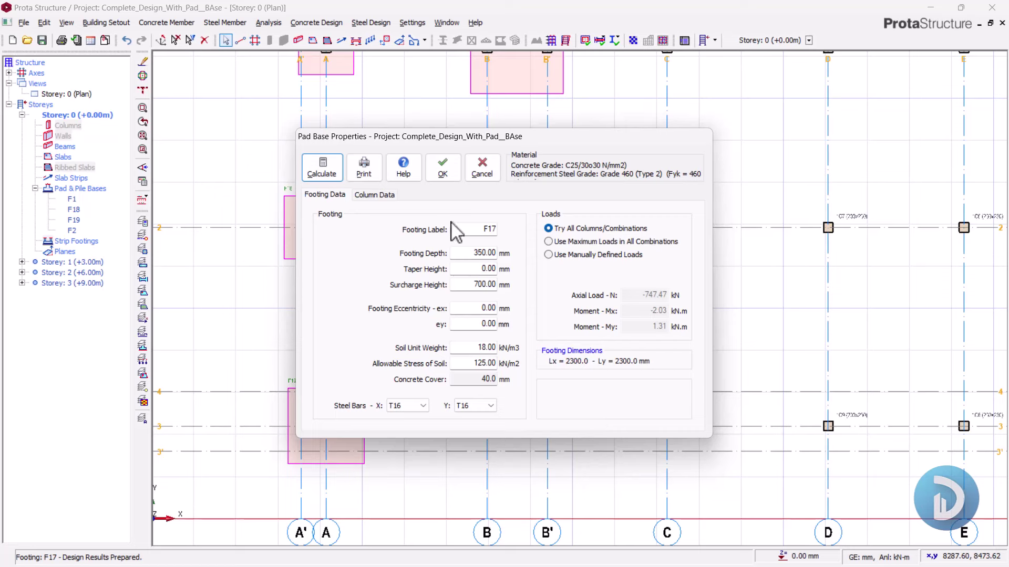
click(441, 167)
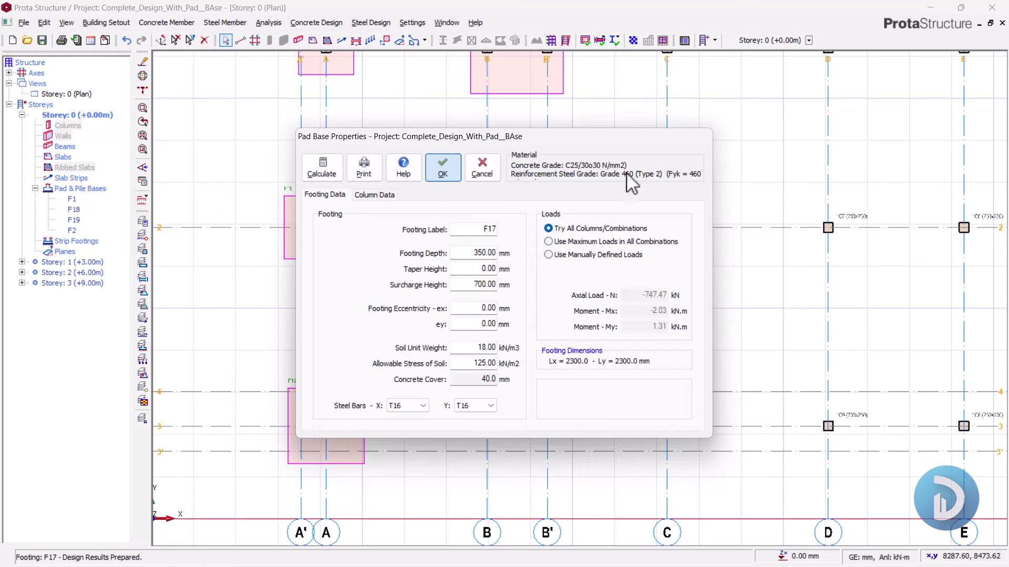
Step: Insert pad base F24 under the column at the crossing of axes H and 3, with its footing dimensions calculated automatically
scroll(404, 298, down, 2)
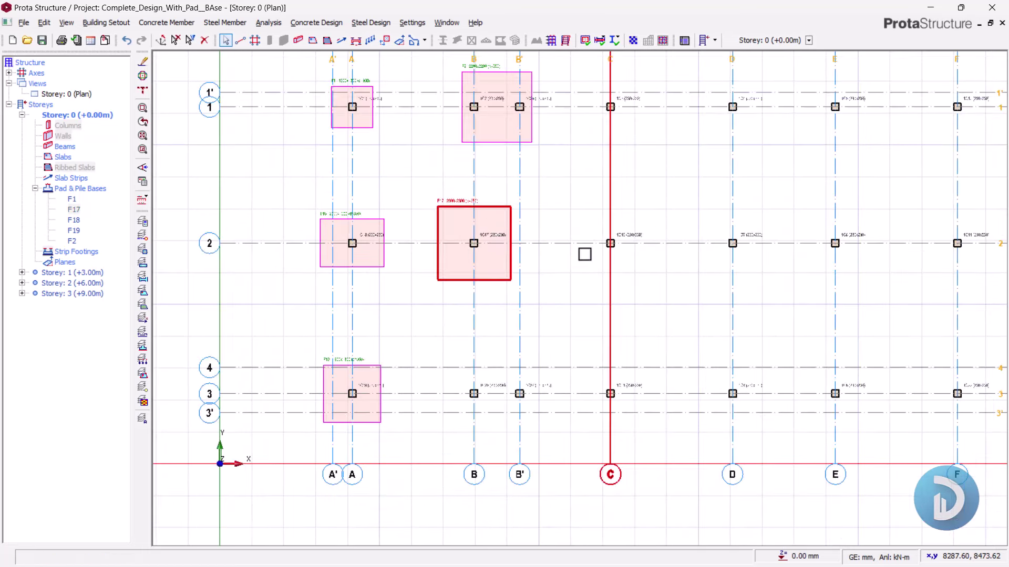
middle_drag(504, 219, 412, 275)
scroll(412, 275, down, 2)
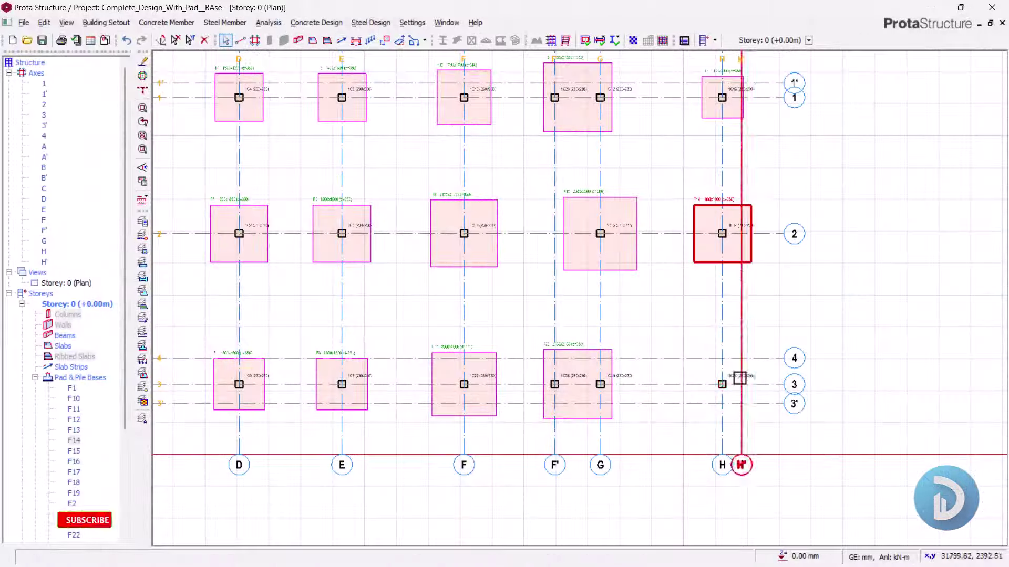
click(723, 383)
right_click(688, 322)
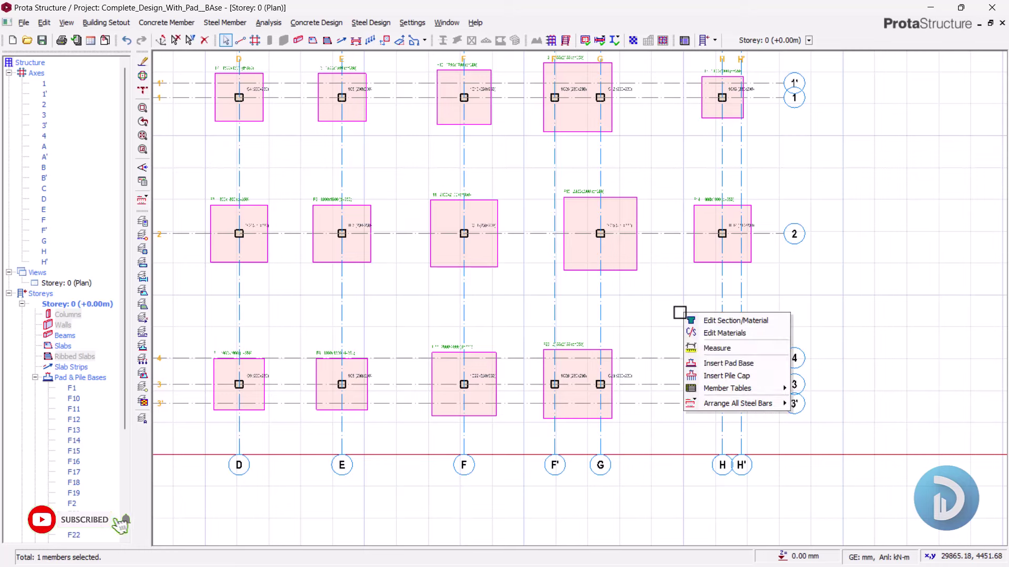
click(710, 362)
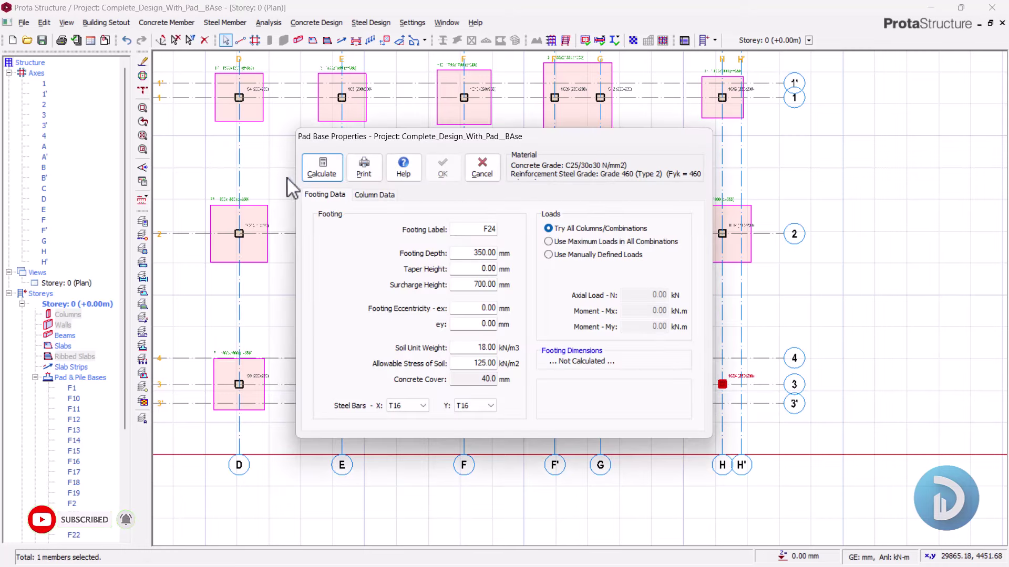
click(330, 174)
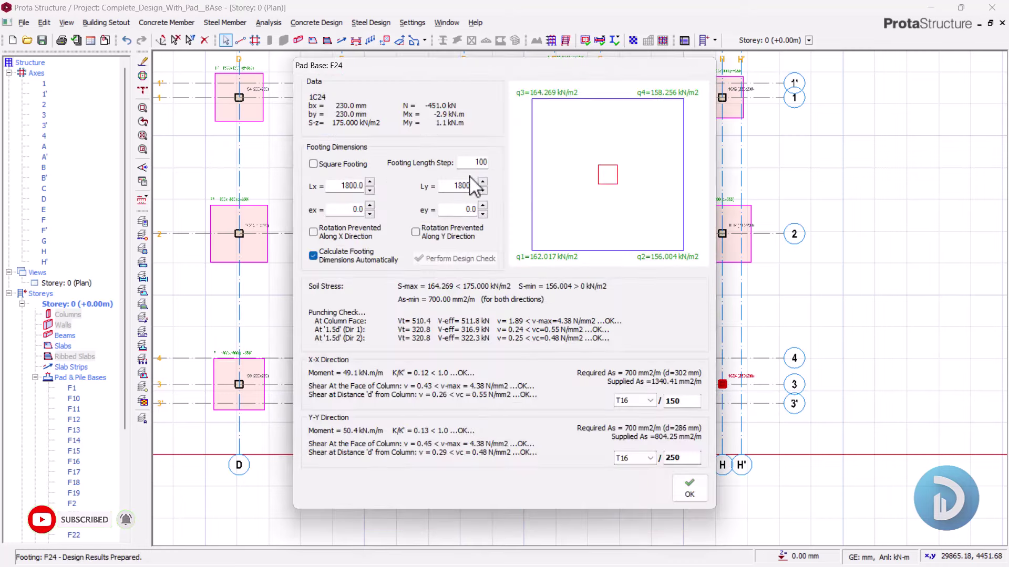
click(690, 489)
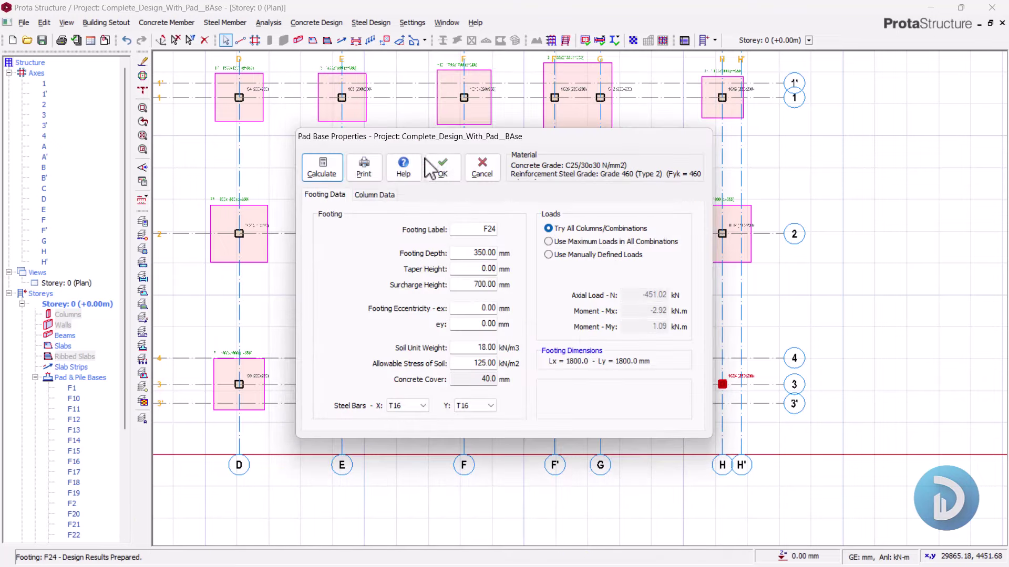
click(443, 168)
Step: Display Storey 0 in 3D to examine the building frame together with all its pad bases
scroll(799, 339, down, 4)
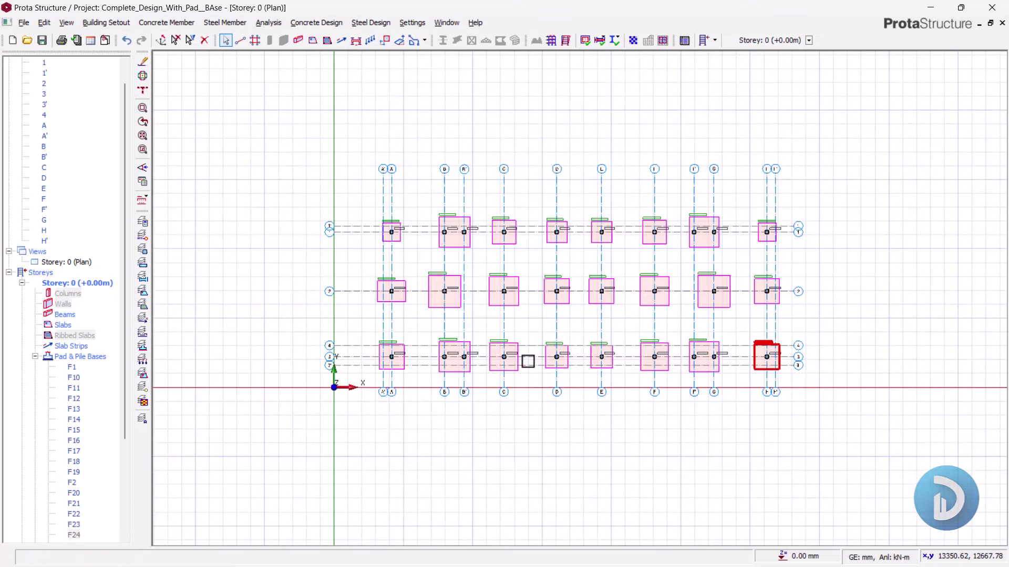
scroll(707, 329, up, 3)
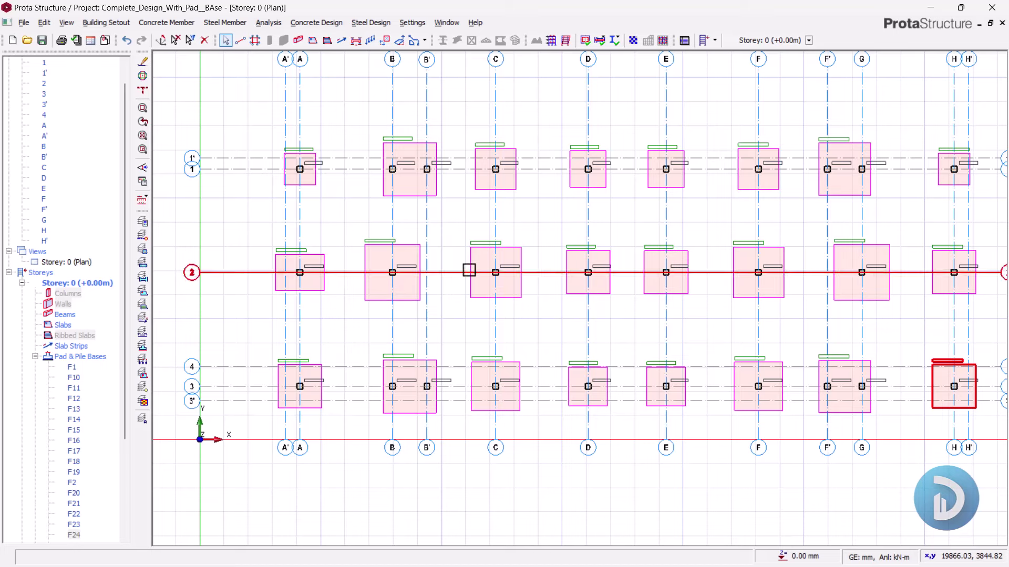
scroll(28, 179, up, 1)
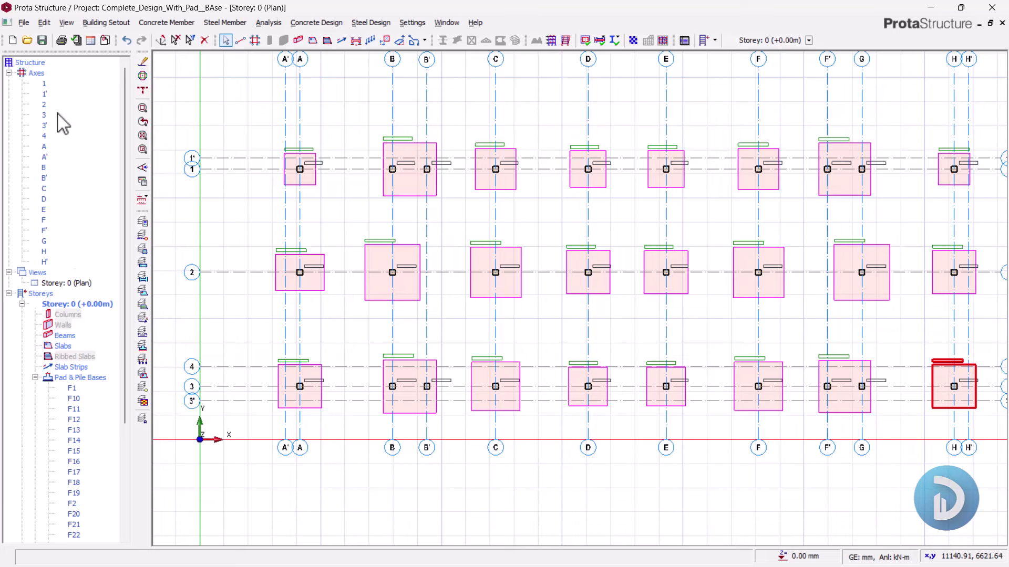
click(65, 282)
click(66, 283)
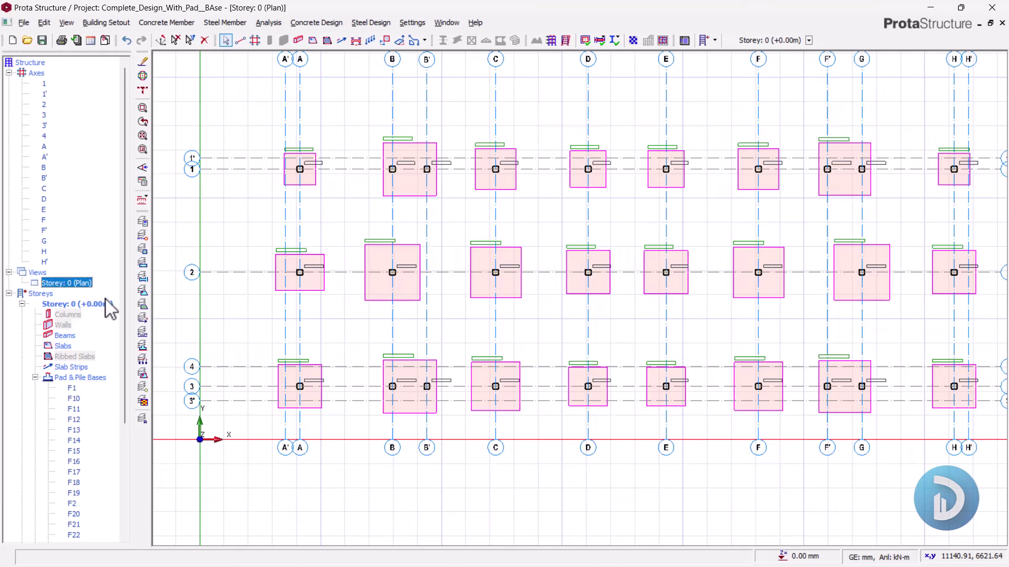
key(F4)
middle_drag(377, 394, 446, 389)
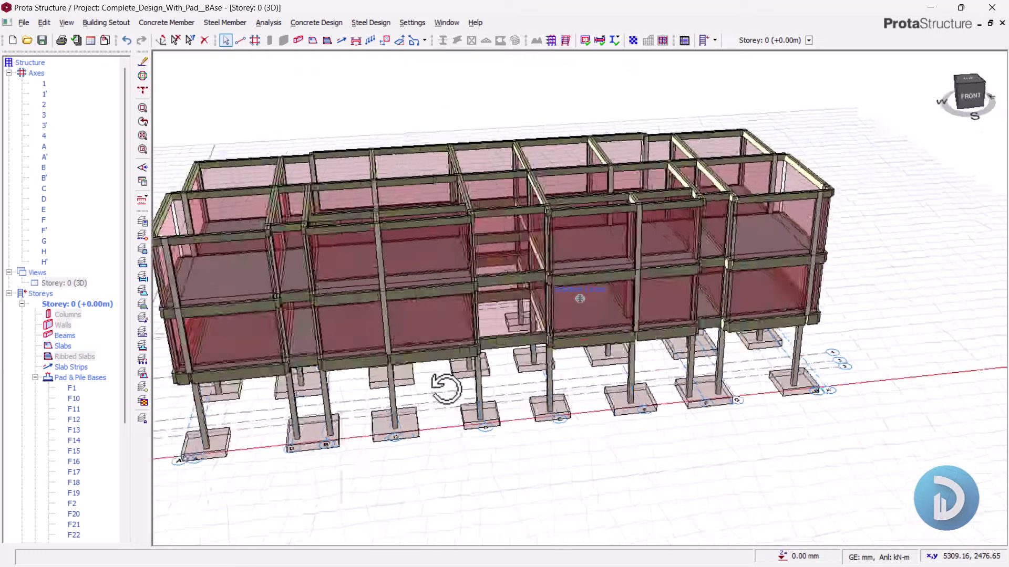
scroll(488, 455, down, 5)
middle_drag(489, 455, 667, 446)
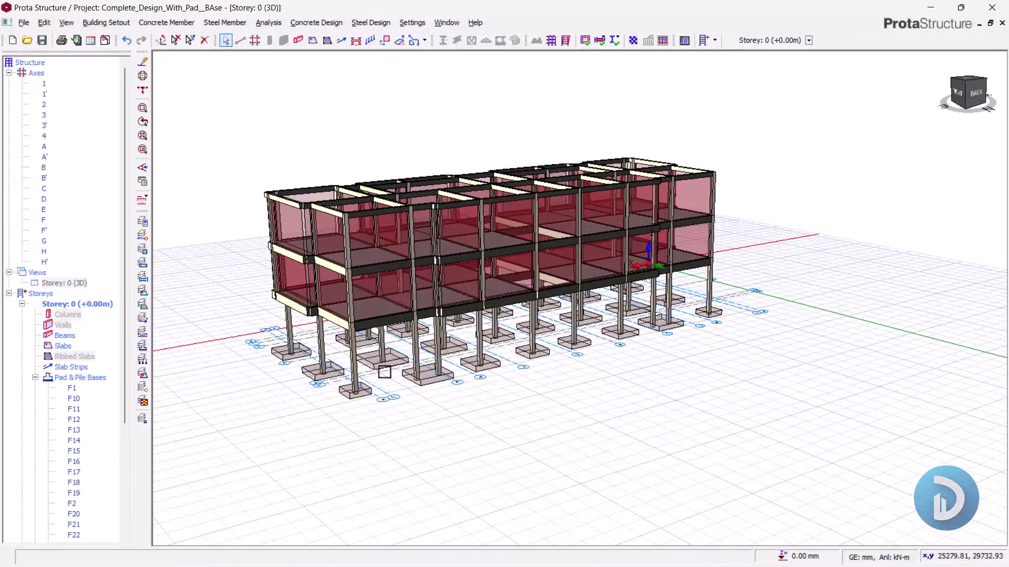
Step: Recolour the 3D model by the Design Status criterion
click(76, 284)
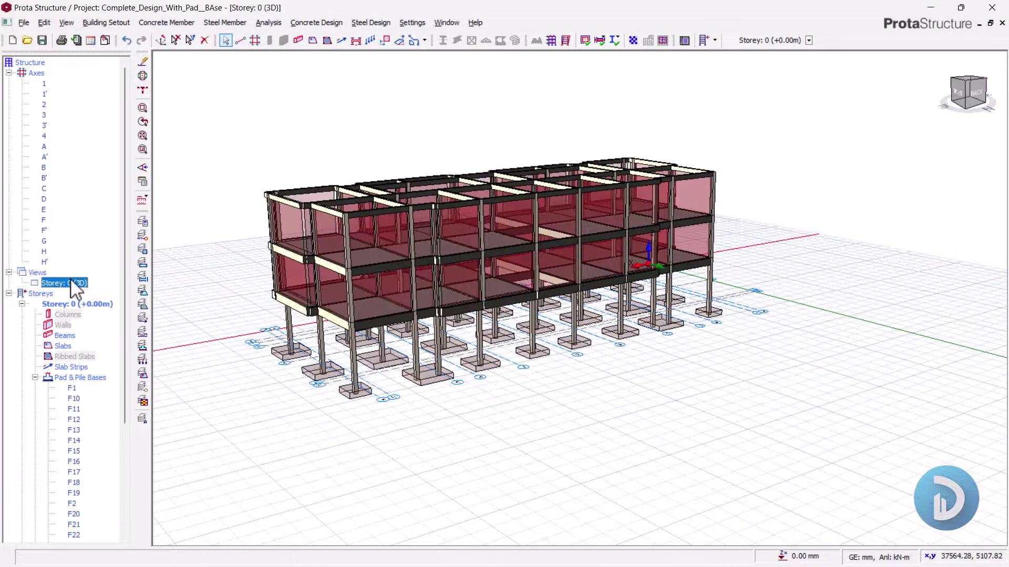
click(142, 182)
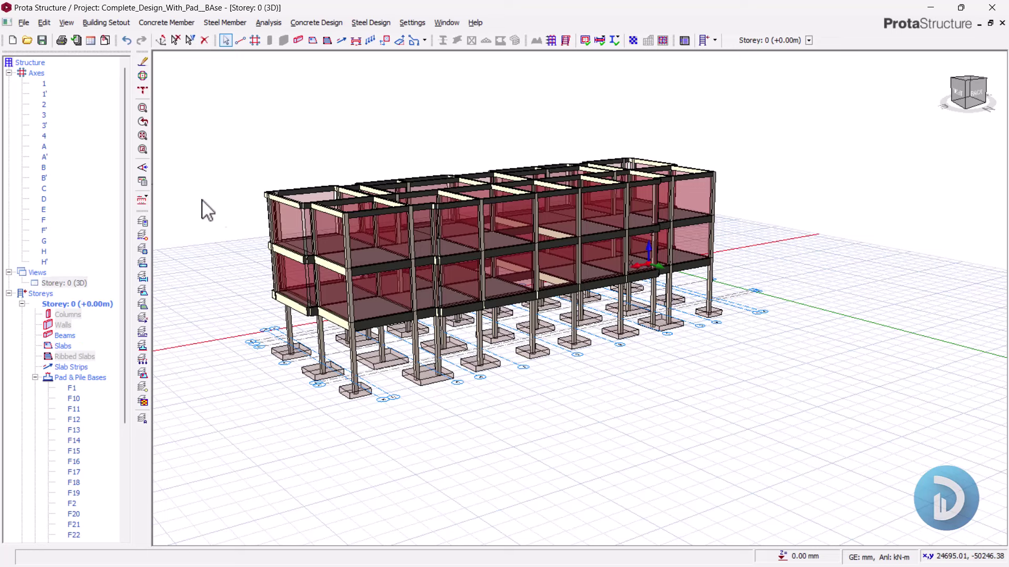
scroll(535, 391, down, 2)
click(491, 344)
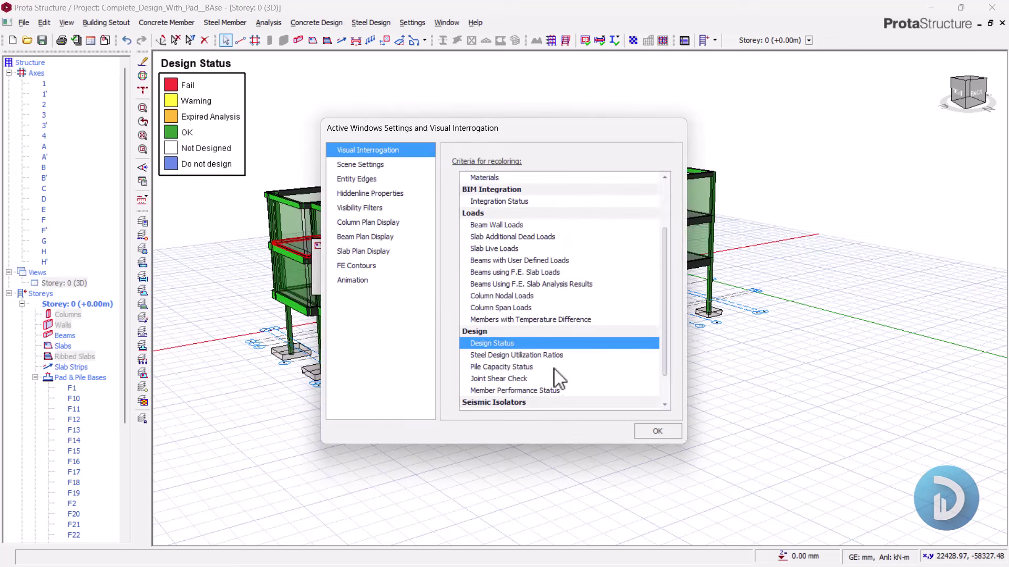
click(652, 433)
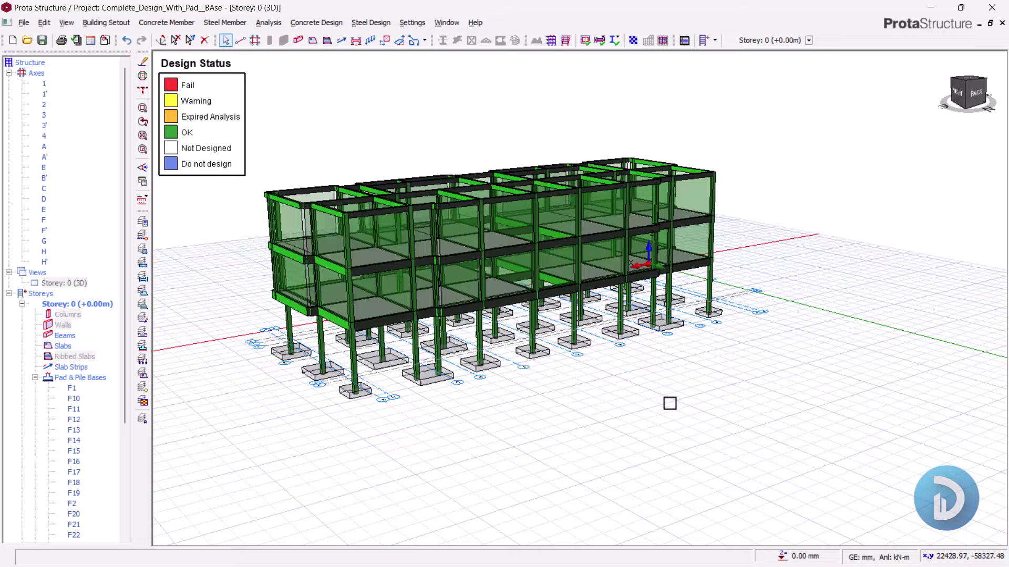
Step: Examine the design status colours of the beams, columns, slabs and pad bases in the 3D model
middle_drag(669, 404, 507, 418)
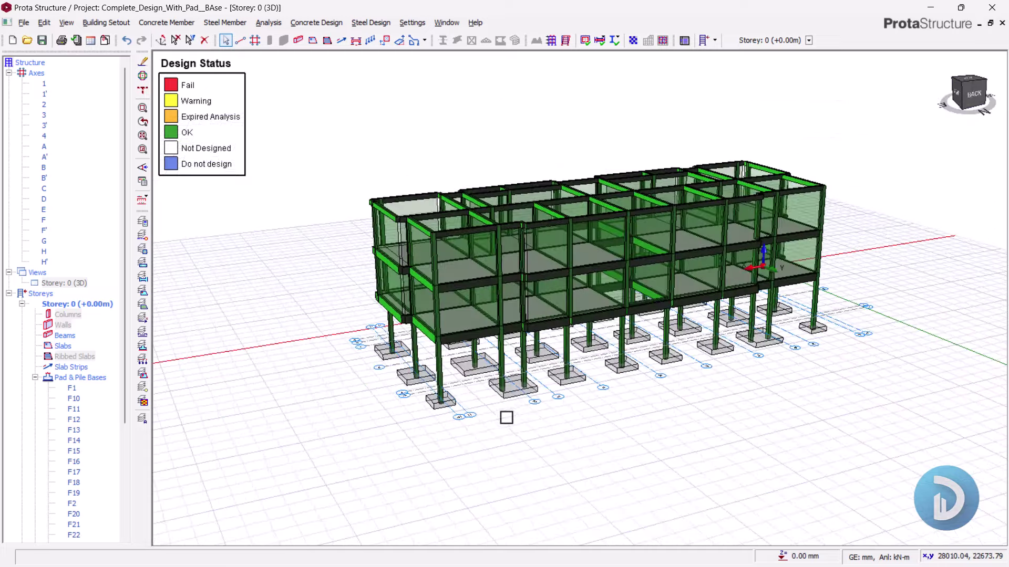
scroll(504, 415, up, 5)
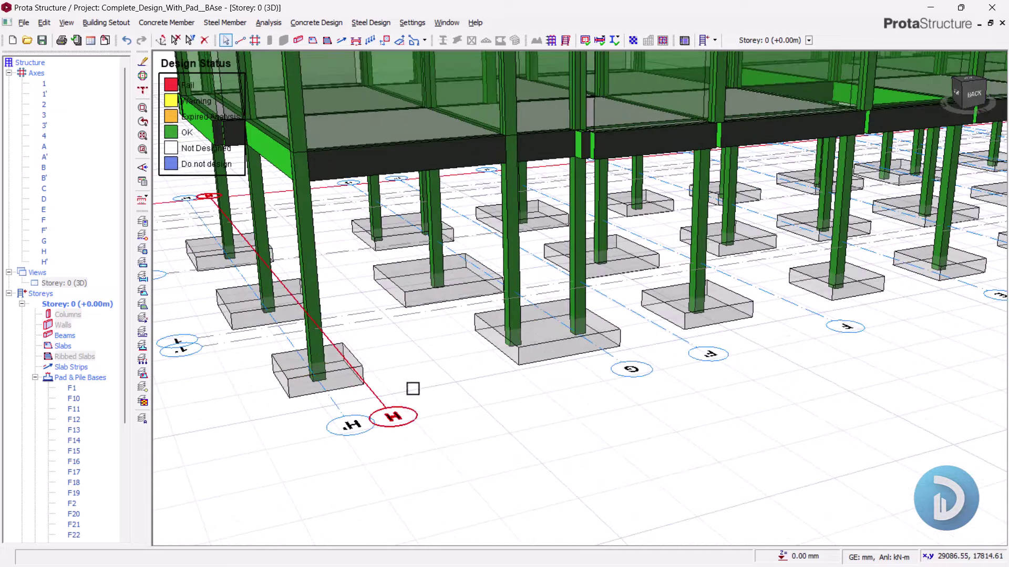
scroll(435, 413, down, 2)
middle_drag(502, 382, 508, 301)
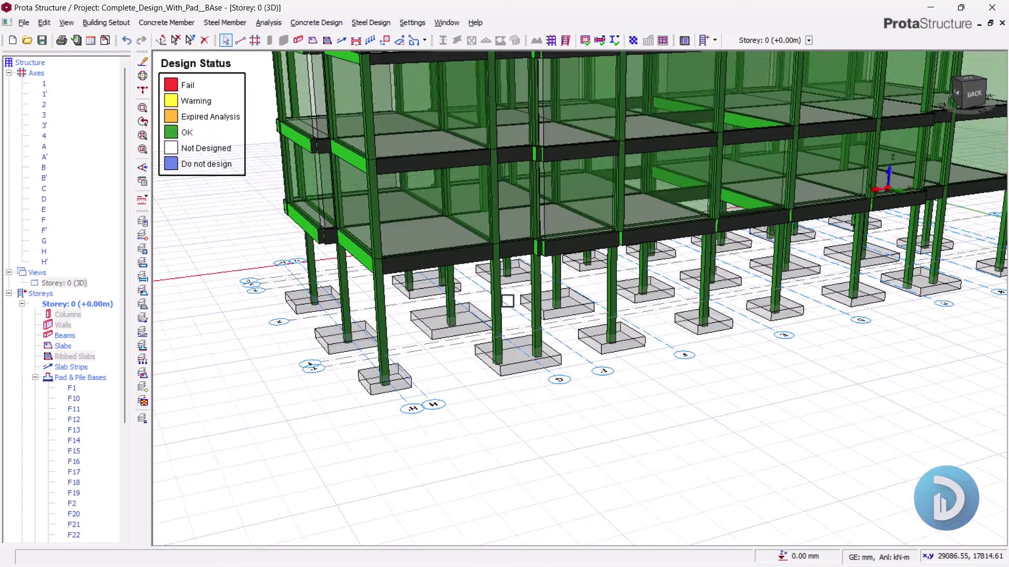
scroll(468, 363, down, 5)
middle_drag(541, 248, 525, 253)
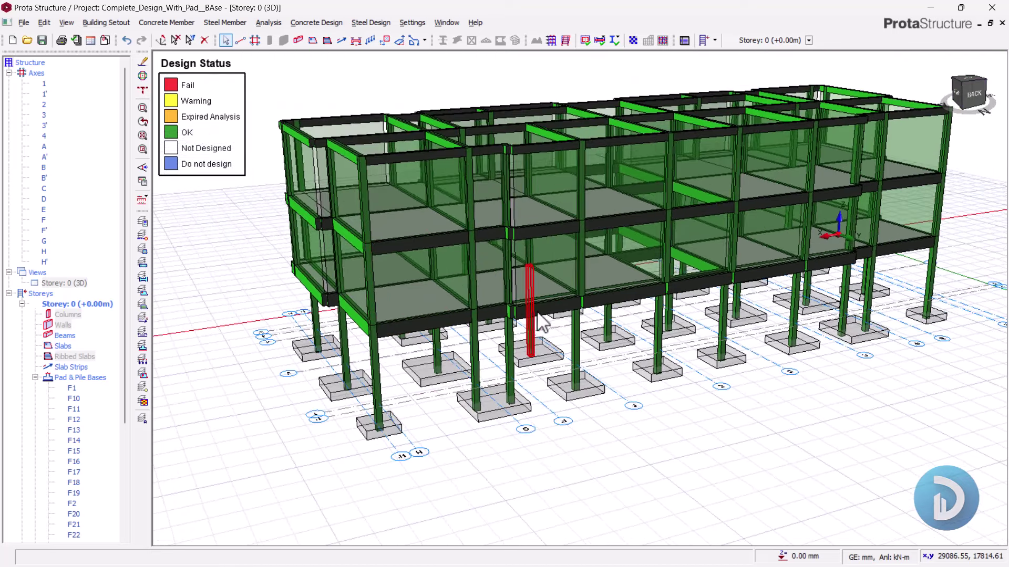
scroll(543, 273, up, 2)
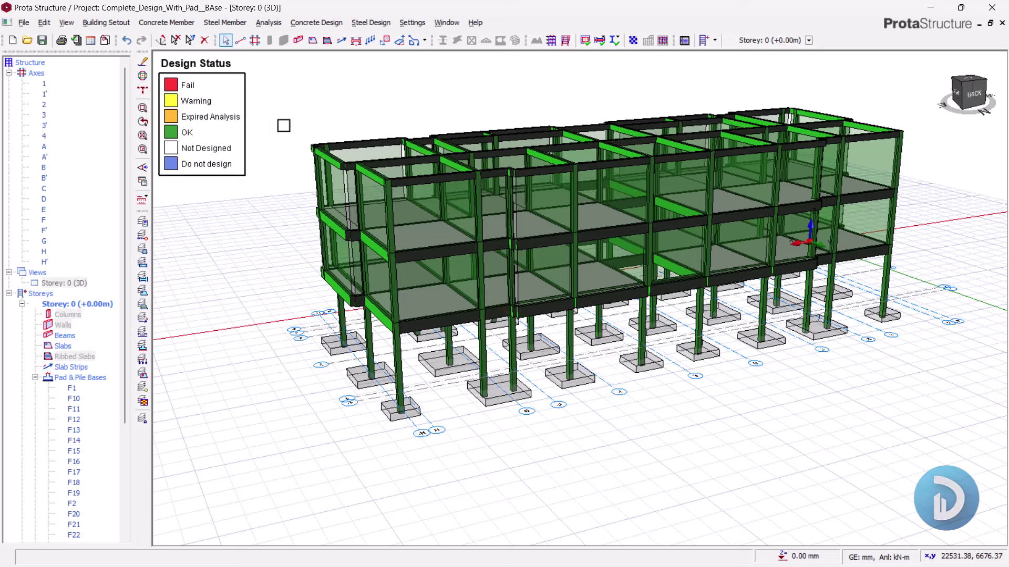
Step: Load the project into ProtaDetails, saving the current changes
click(318, 22)
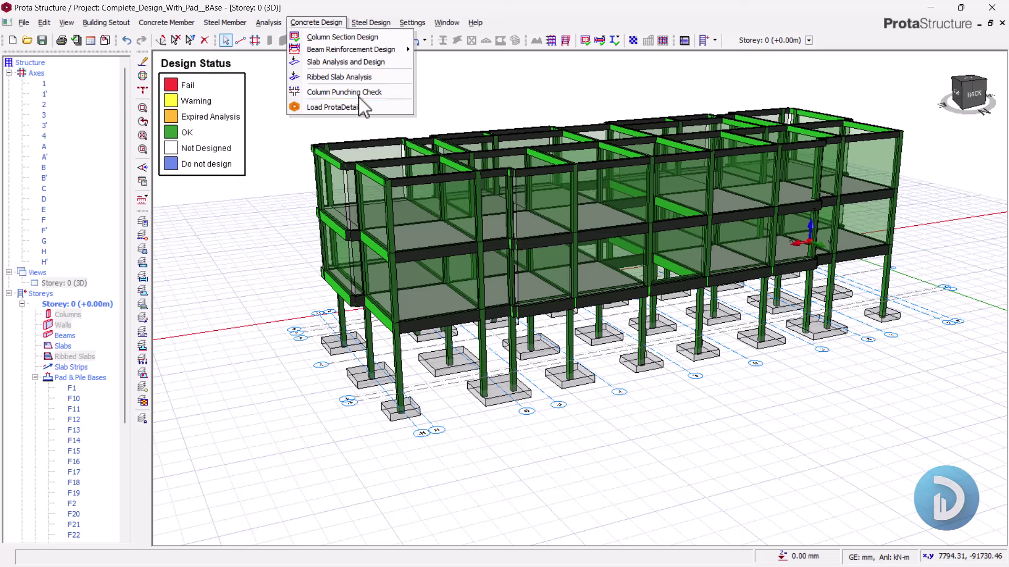
click(342, 108)
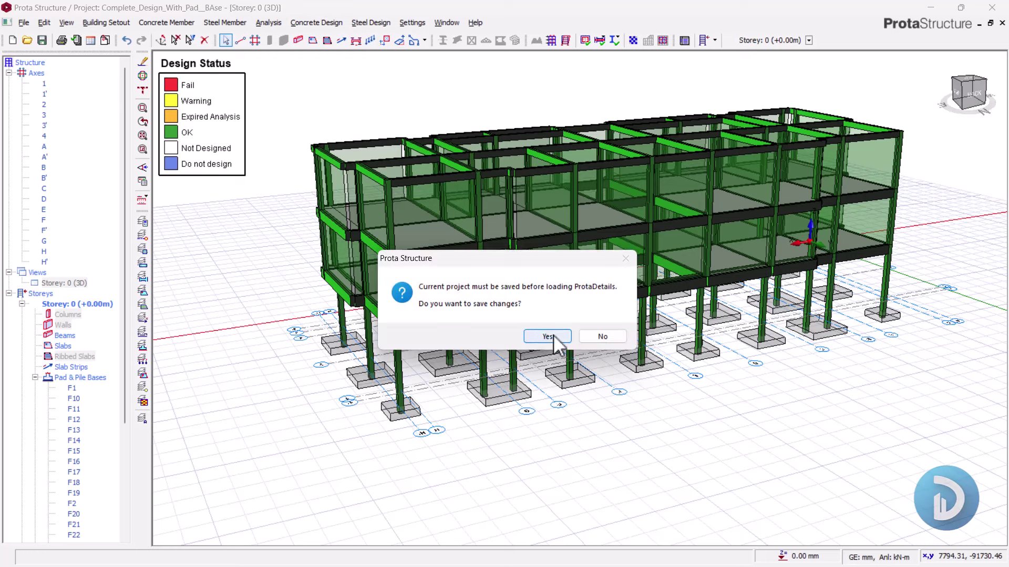
click(535, 332)
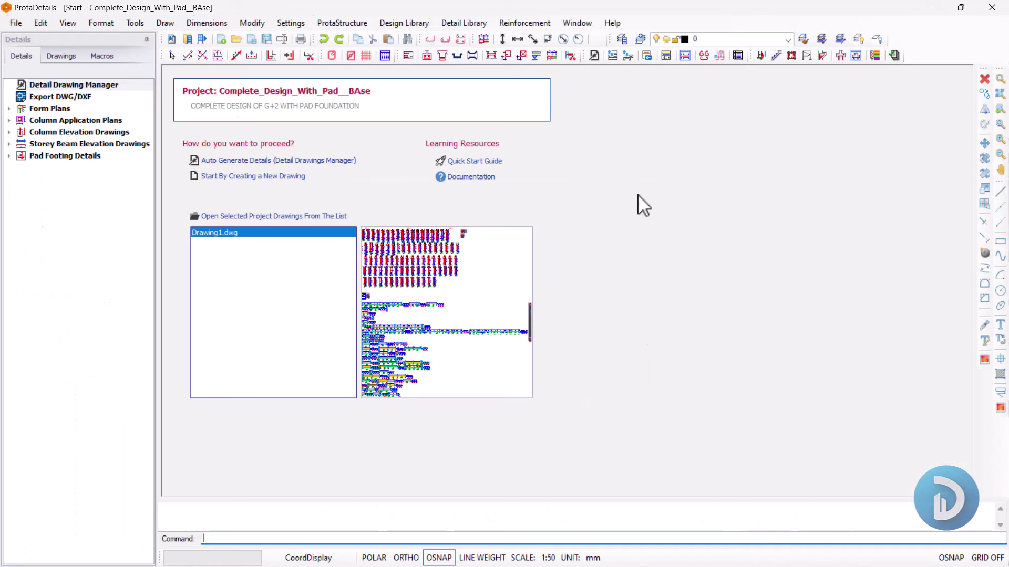
Step: Auto-generate the form plan, column, beam and pad footing details for all storeys at scale 1/50 and place them in the new drawing
click(265, 160)
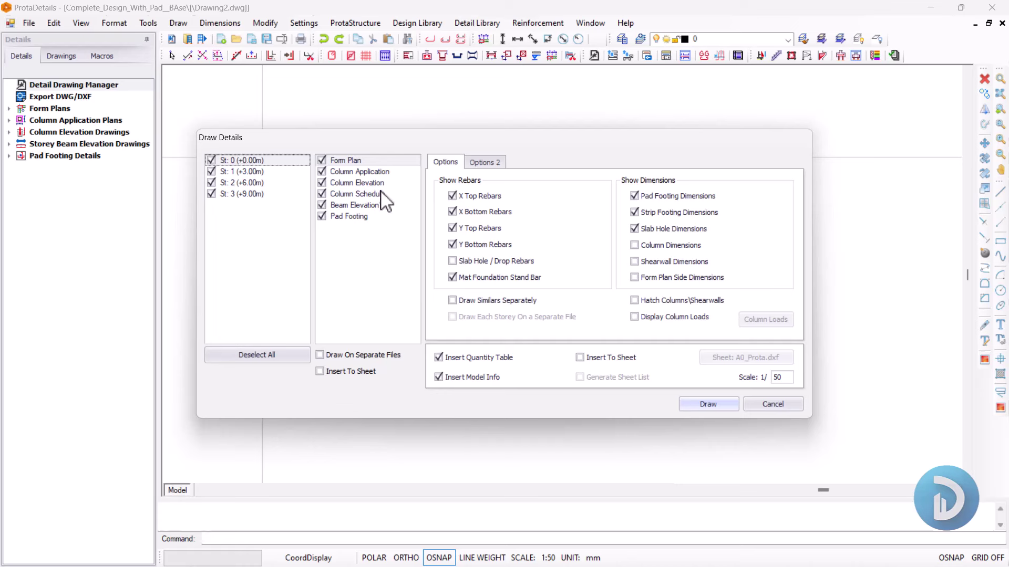
click(705, 407)
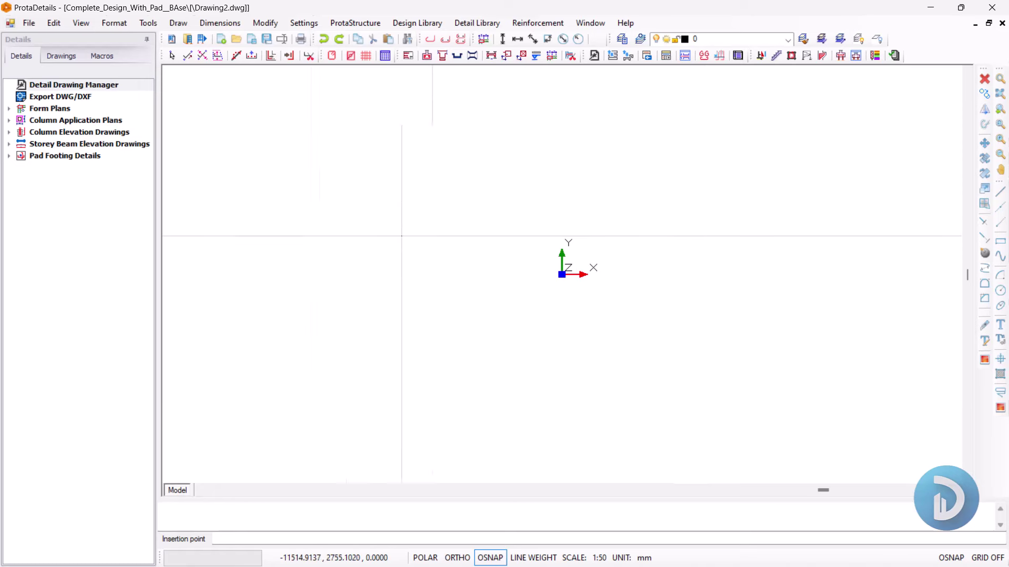
click(440, 184)
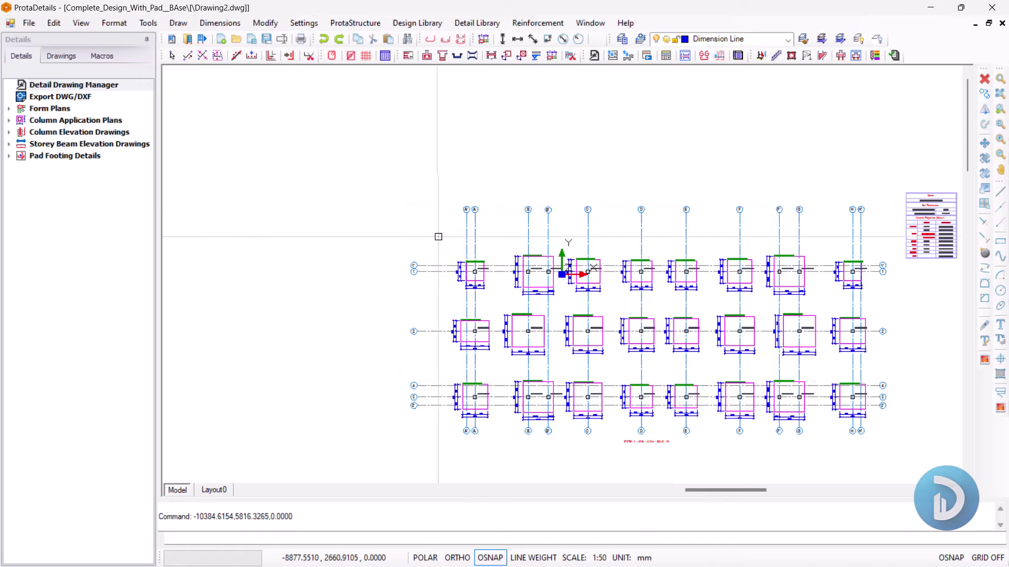
scroll(438, 236, down, 2)
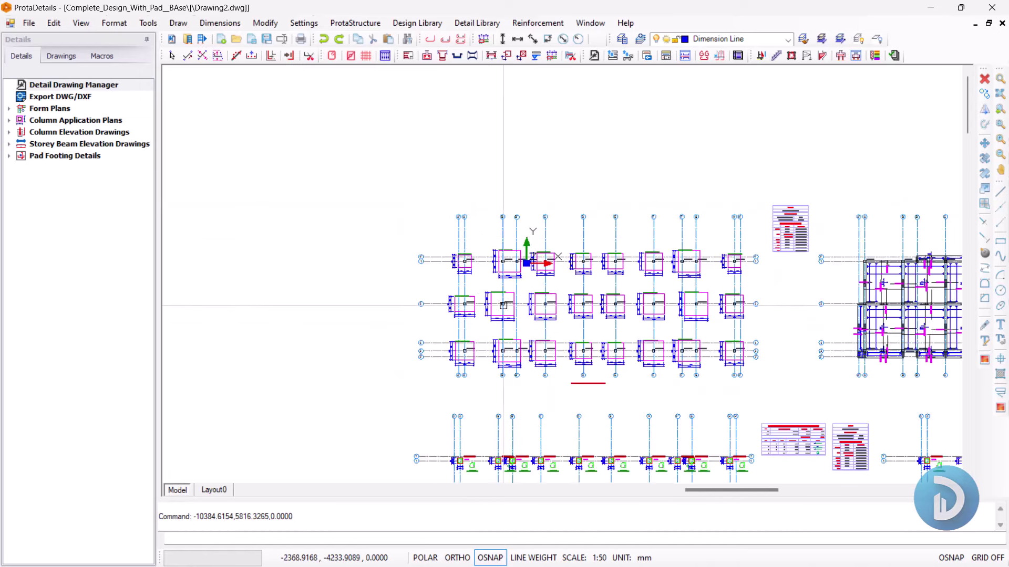
middle_drag(575, 289, 538, 301)
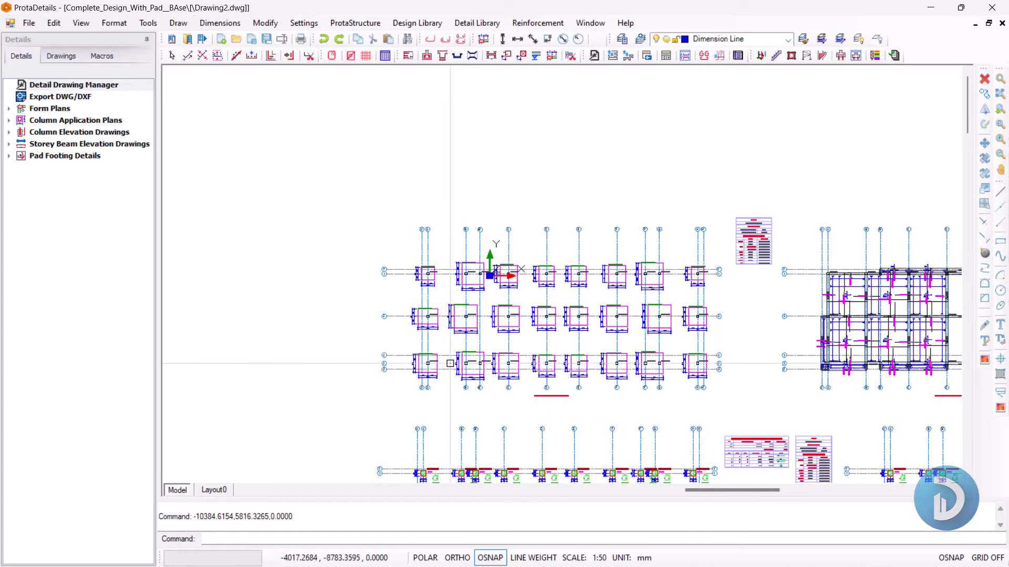
Step: Look over the pad foundation plan and examine the bar labels and dimensions in the plan detail of pad footing F1
scroll(538, 301, up, 3)
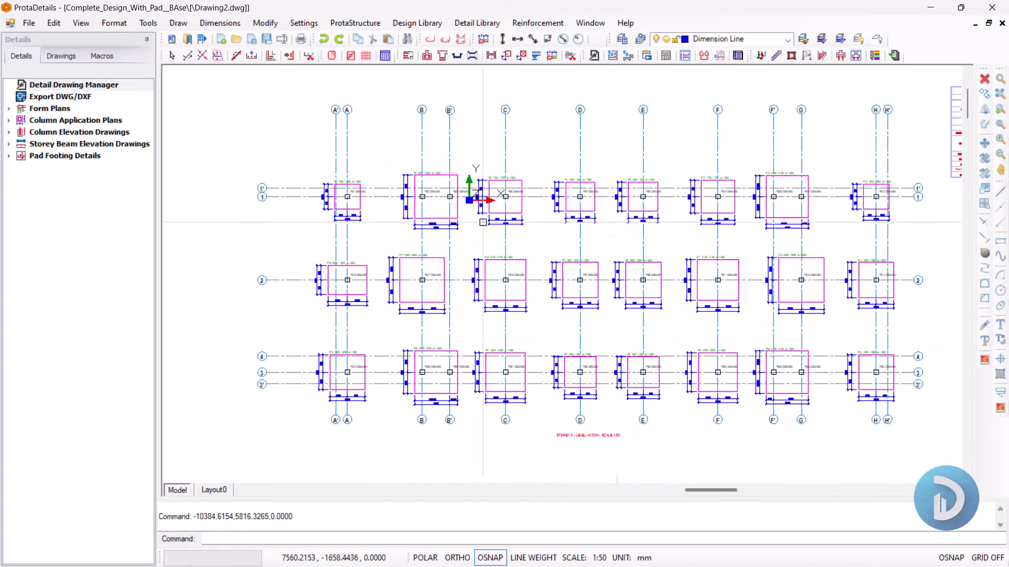
scroll(501, 201, down, 2)
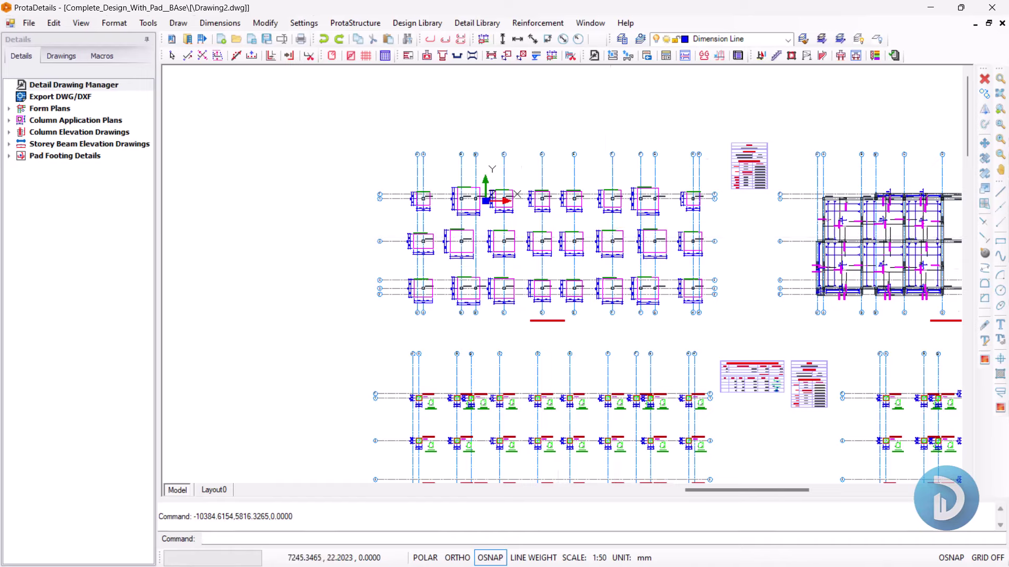
scroll(614, 238, down, 3)
mouse_move(580, 372)
middle_down()
mouse_move(552, 227)
mouse_move(554, 163)
mouse_move(590, 430)
middle_up()
scroll(568, 315, down, 2)
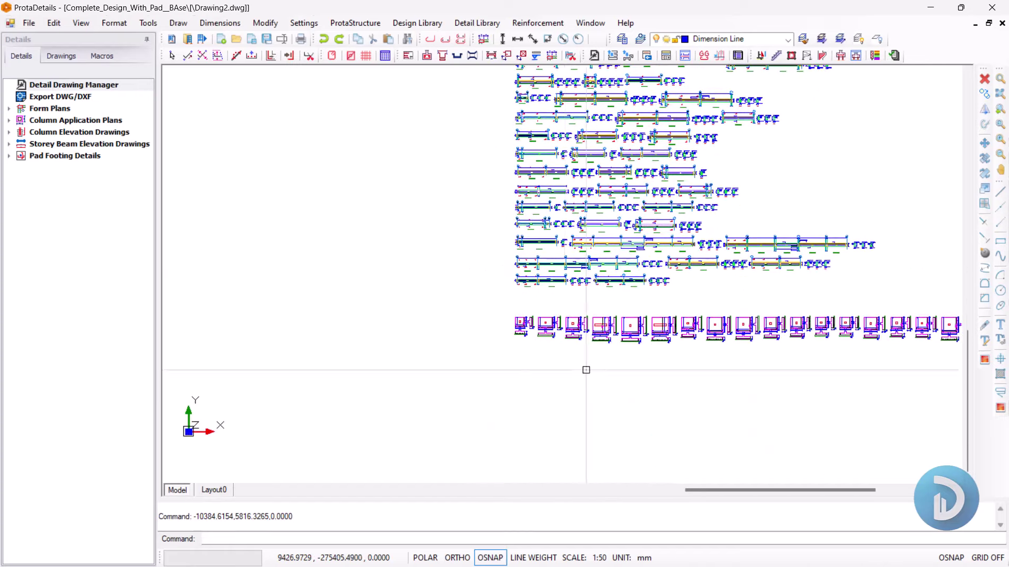
scroll(585, 430, up, 5)
scroll(480, 316, up, 6)
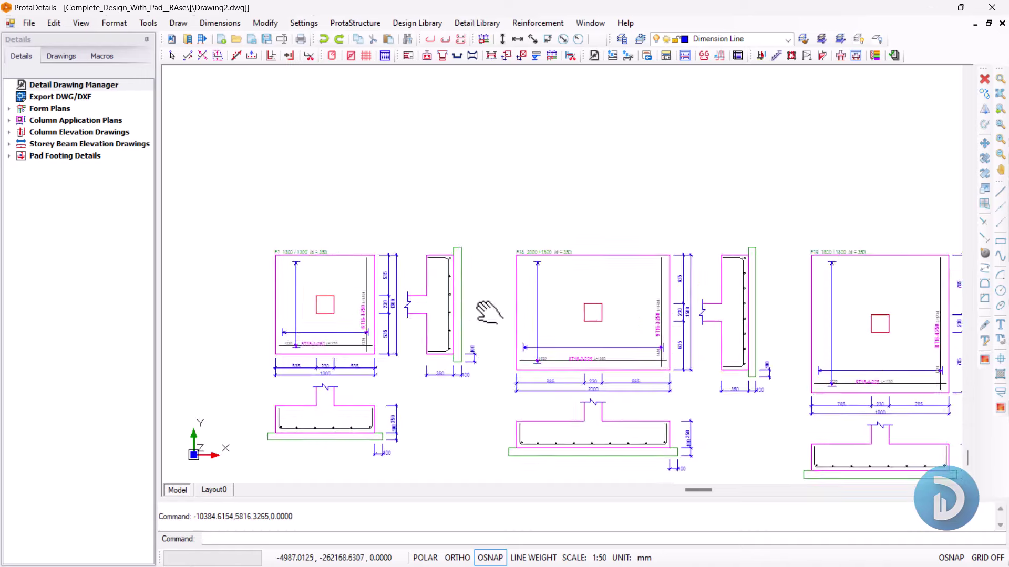
middle_drag(489, 308, 322, 300)
scroll(429, 308, up, 4)
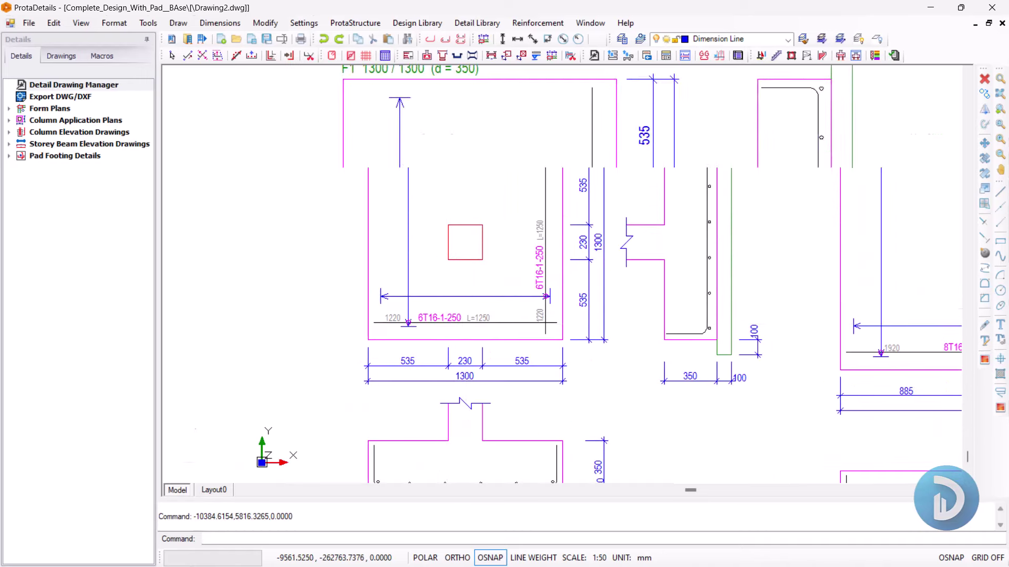
middle_drag(463, 323, 450, 356)
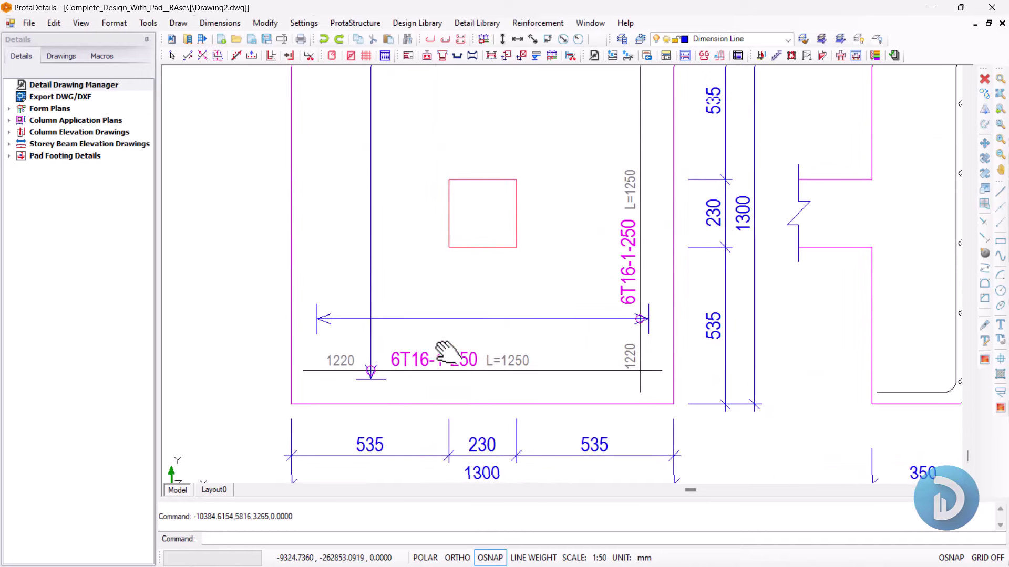
scroll(618, 333, down, 4)
scroll(618, 333, up, 2)
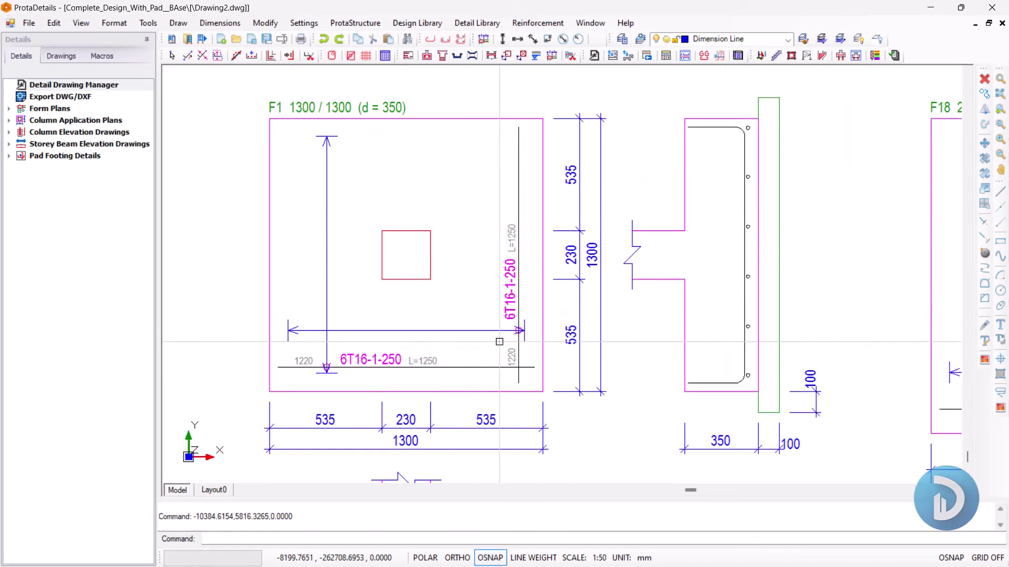
Step: Examine the bottom reinforcement, thickness and base layer dimensions in the cross-section of pad footing F1
scroll(497, 341, down, 2)
scroll(472, 268, down, 2)
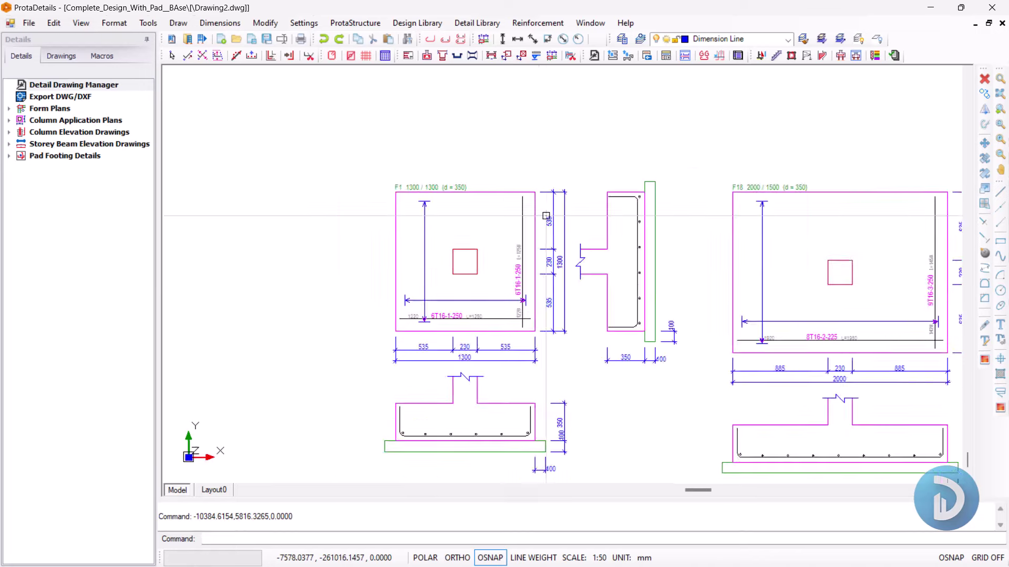
scroll(459, 258, up, 5)
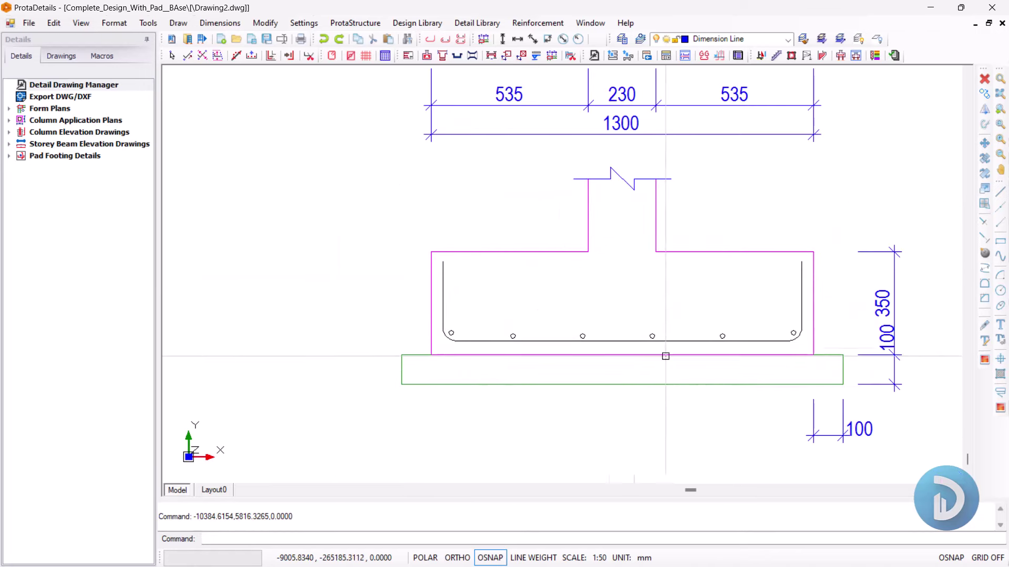
scroll(474, 298, down, 2)
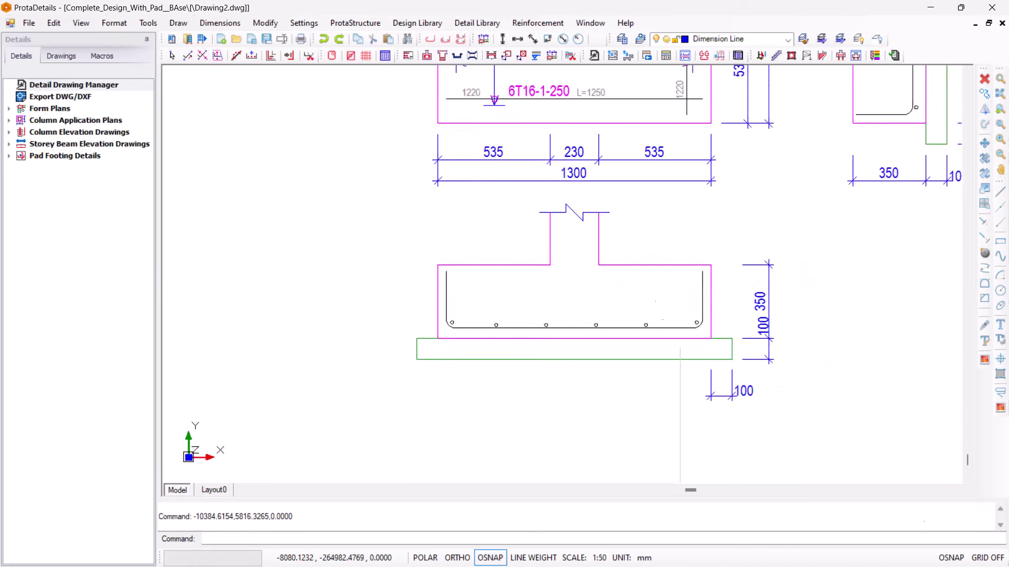
scroll(660, 321, up, 2)
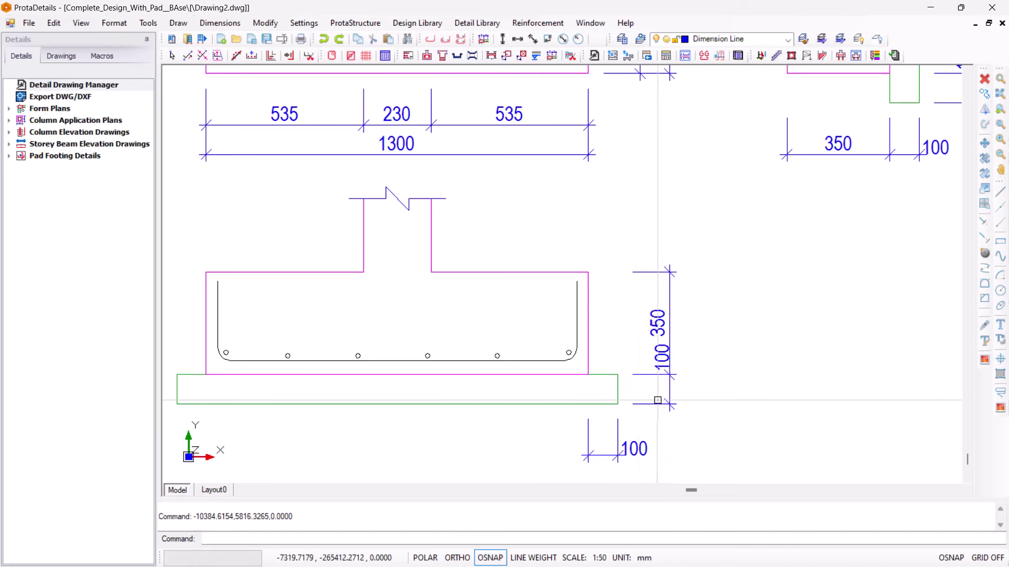
scroll(476, 344, down, 2)
scroll(488, 348, up, 2)
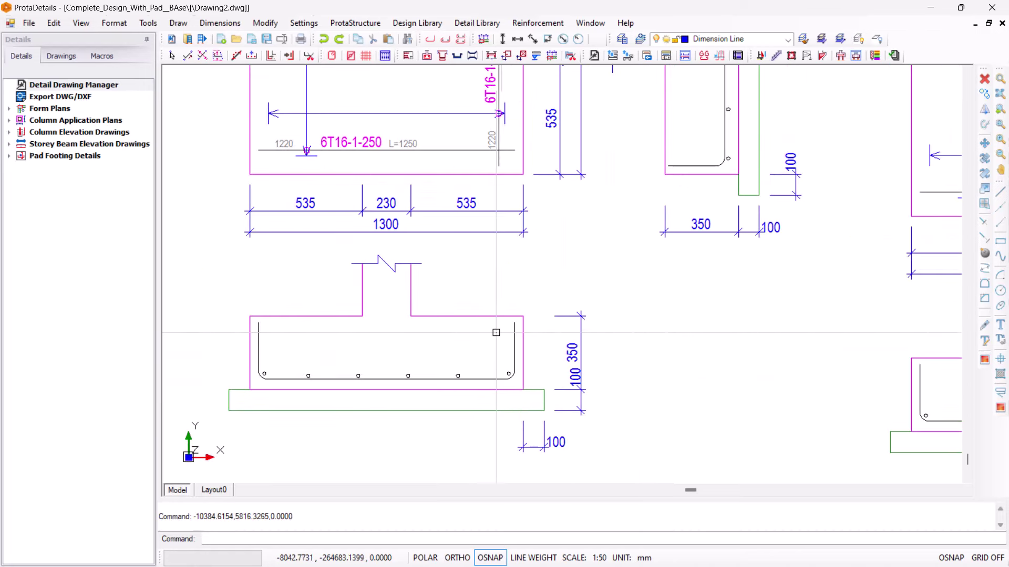
scroll(519, 345, up, 2)
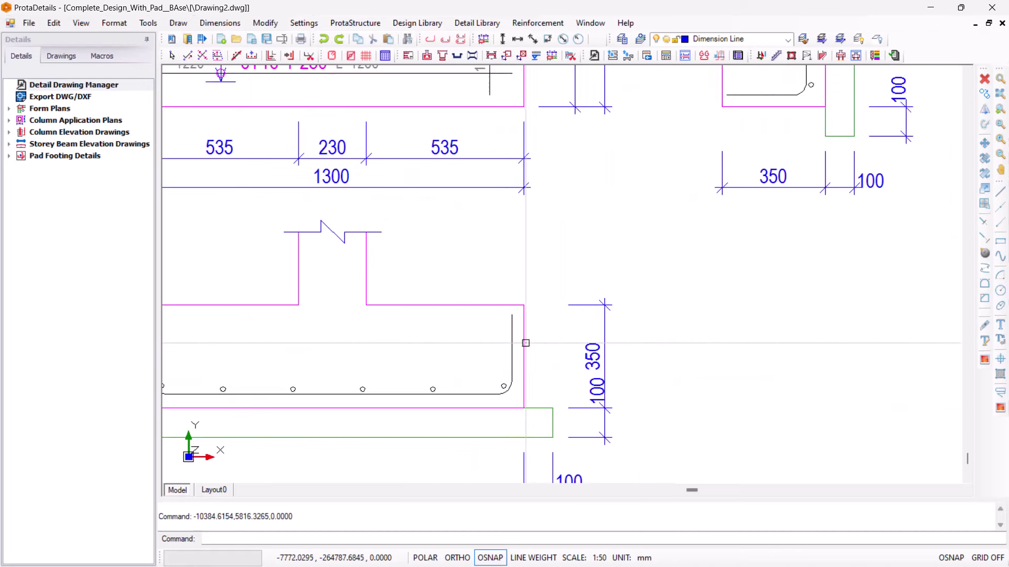
Step: Examine the plan dimensions and the reinforcement labels in both directions of pad footing F18
scroll(518, 345, down, 4)
middle_drag(623, 299, 423, 291)
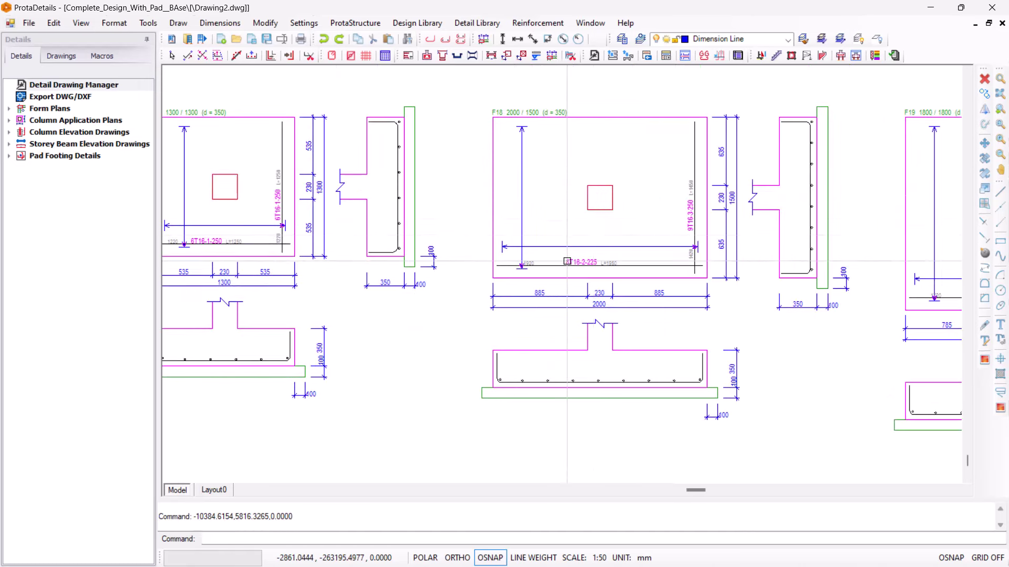
scroll(517, 295, up, 3)
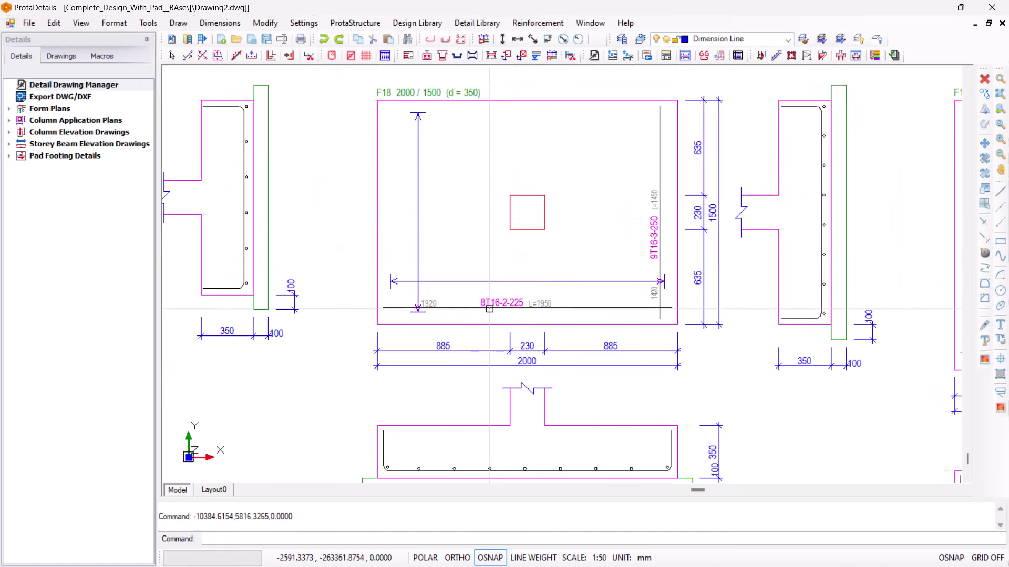
middle_drag(498, 304, 524, 300)
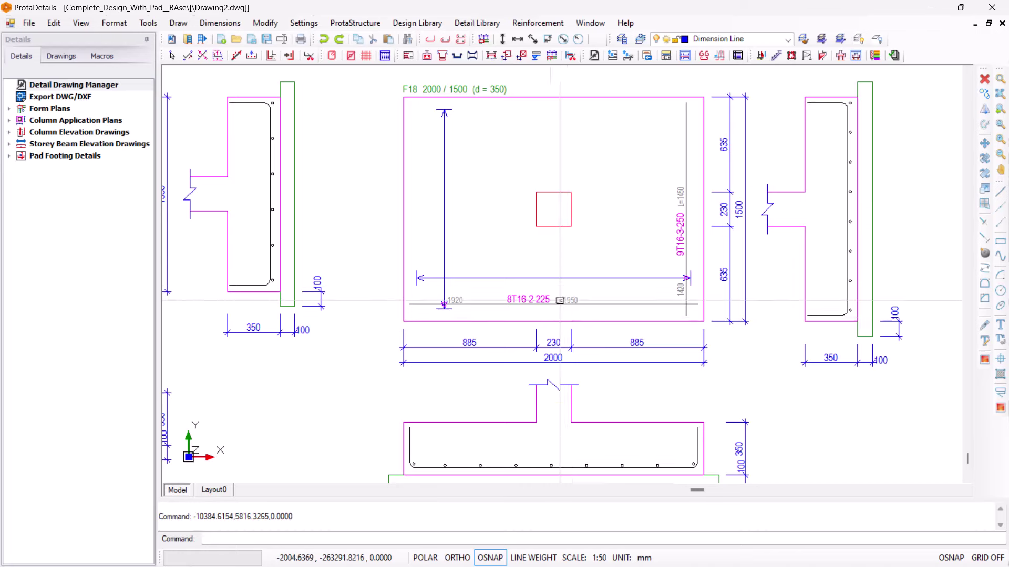
middle_drag(691, 305, 644, 322)
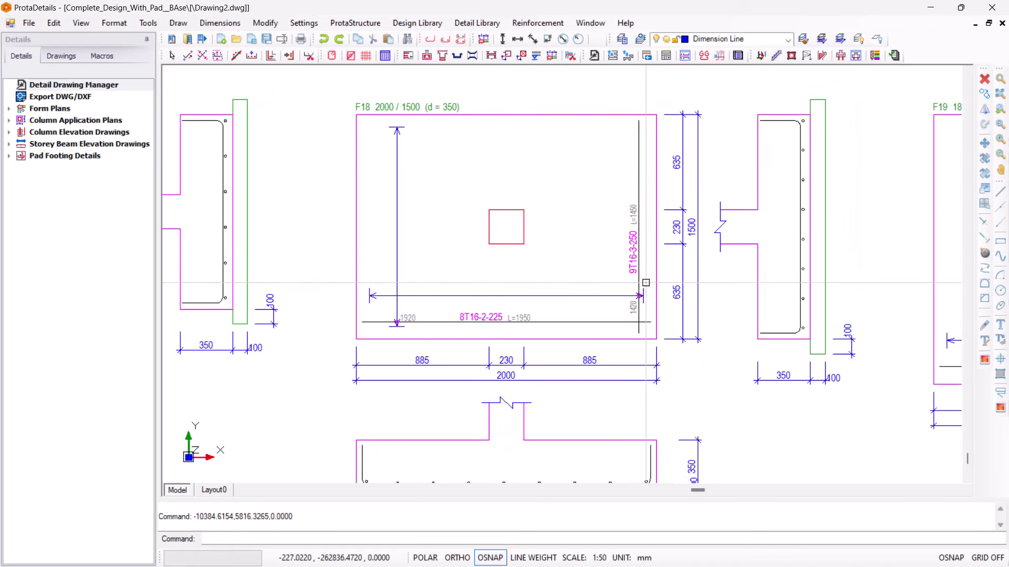
scroll(640, 268, up, 2)
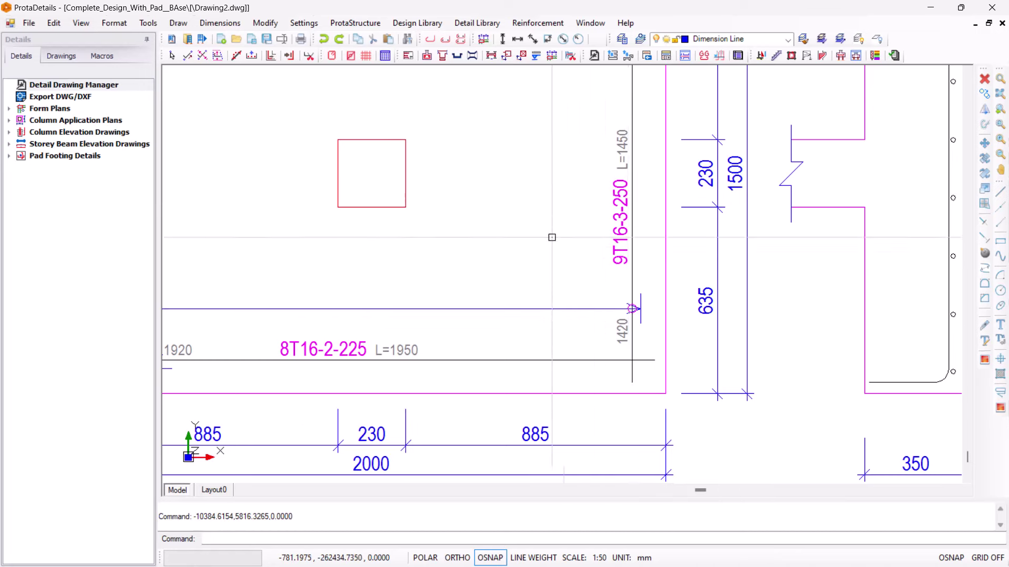
scroll(552, 235, down, 5)
scroll(723, 244, up, 1)
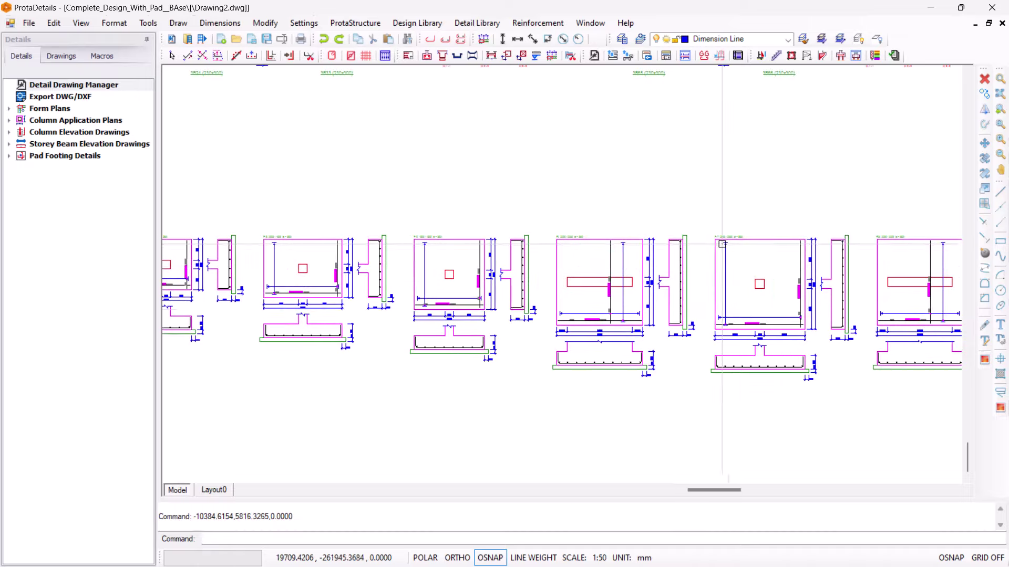
Step: Examine the slab reinforcement around slabs 1S1 and 1S2 in the storey 1 form plan
scroll(591, 303, down, 3)
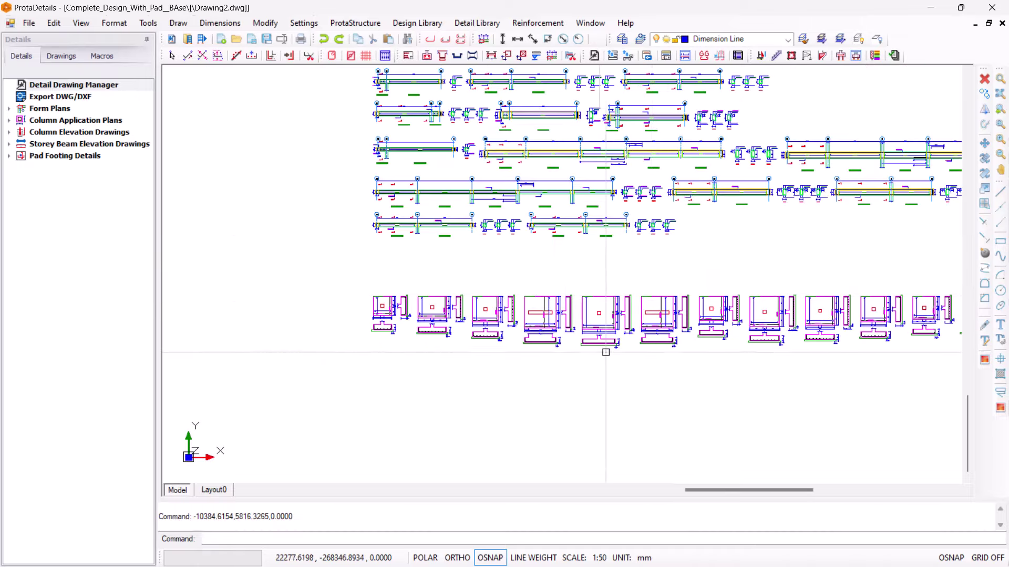
scroll(606, 352, down, 5)
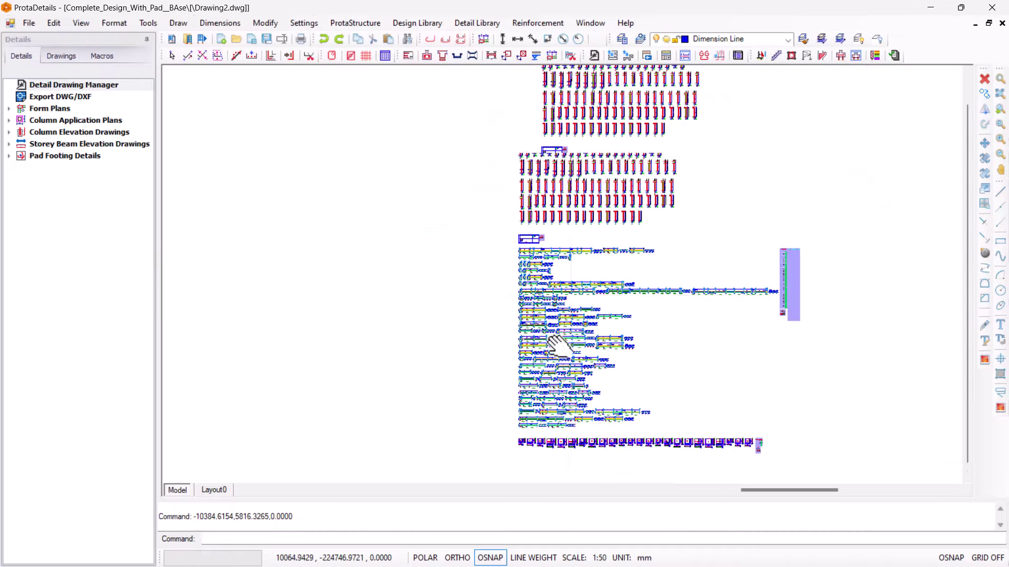
middle_drag(591, 112, 572, 209)
scroll(581, 165, up, 6)
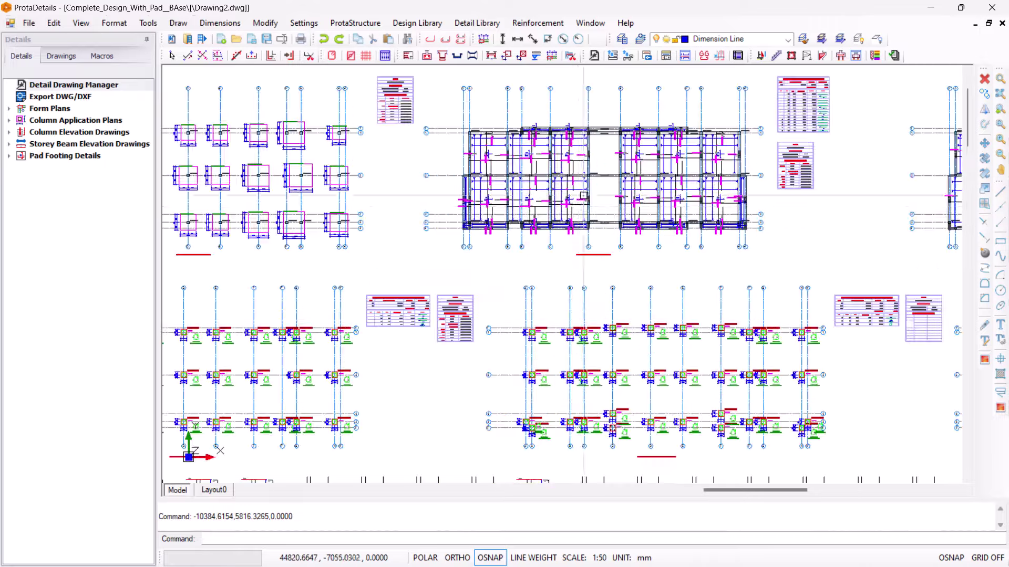
scroll(580, 164, up, 8)
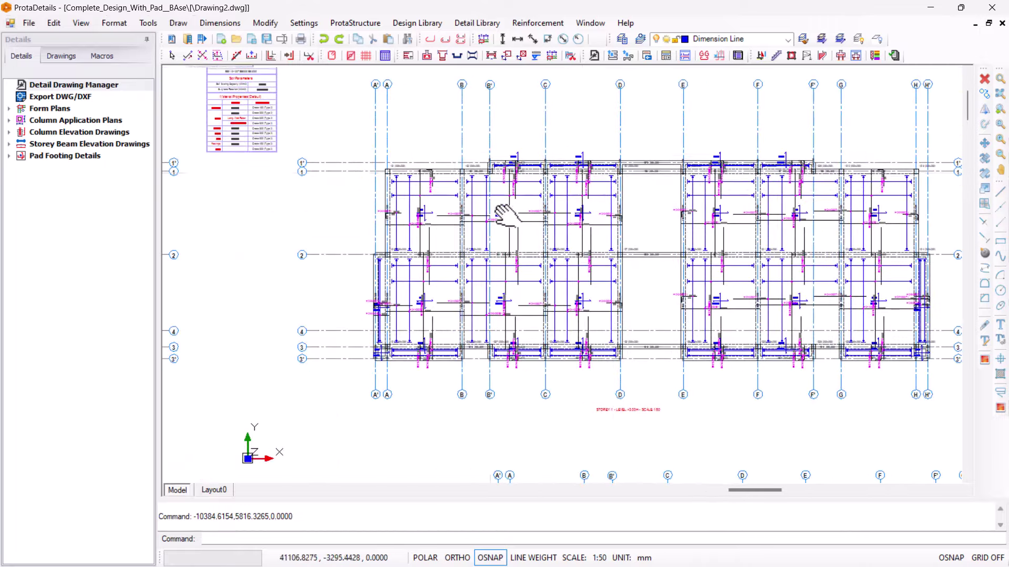
scroll(580, 256, up, 3)
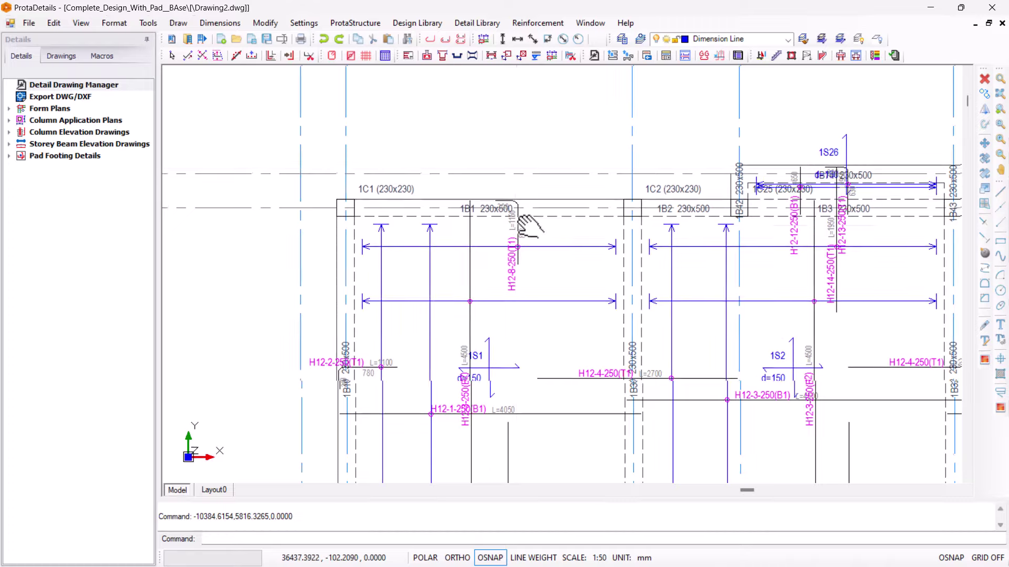
scroll(577, 254, down, 10)
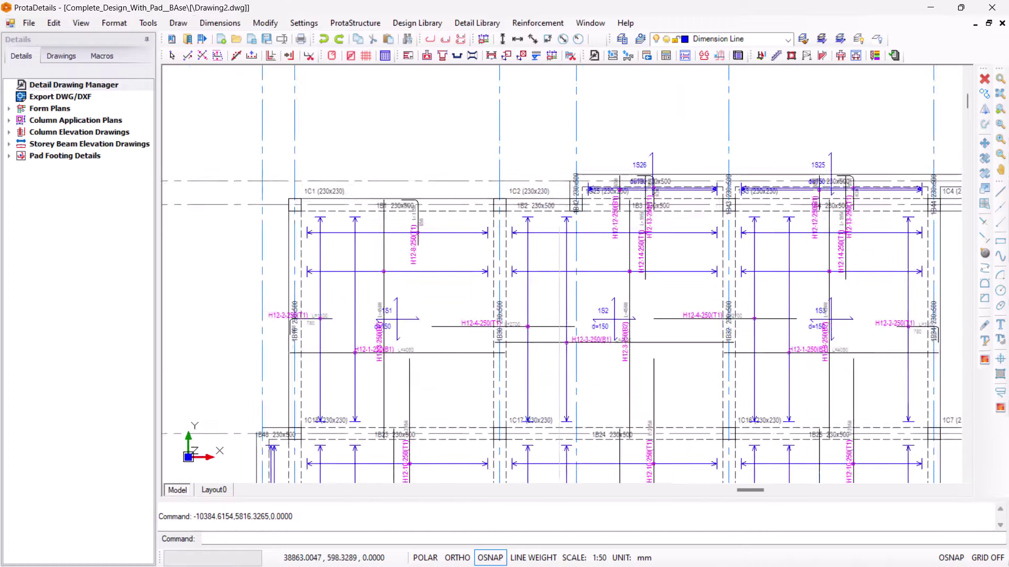
scroll(576, 254, down, 2)
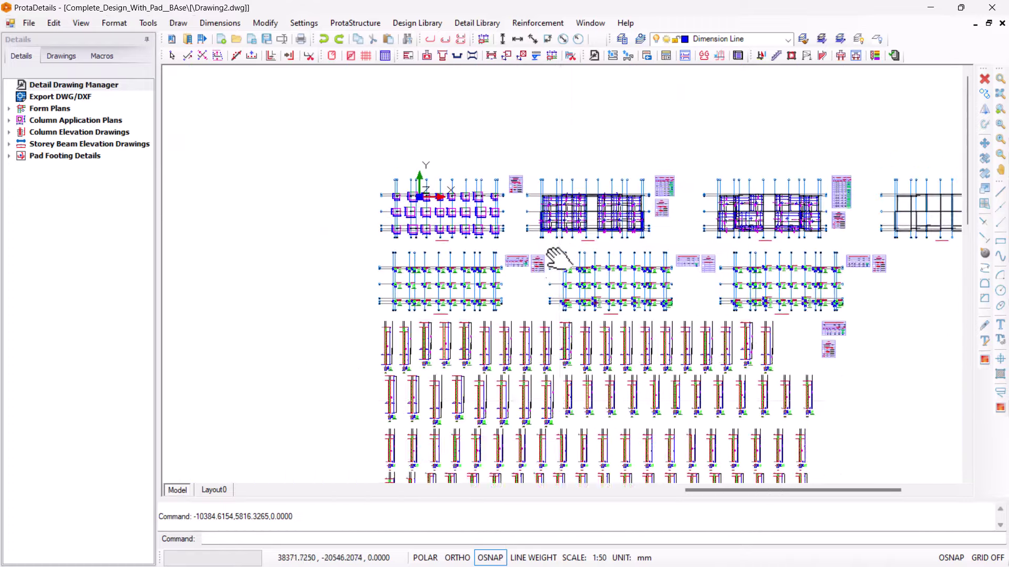
Step: Examine the storey 1 beam elevation starting at 1B1 and its cross-sections for main bars and links
middle_drag(604, 462, 585, 342)
scroll(406, 323, up, 5)
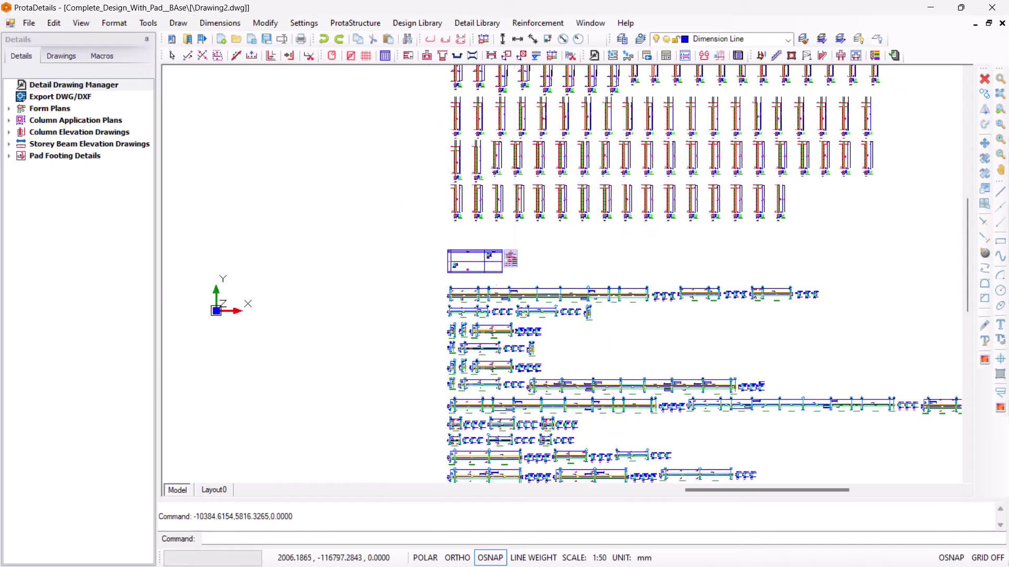
scroll(425, 293, up, 5)
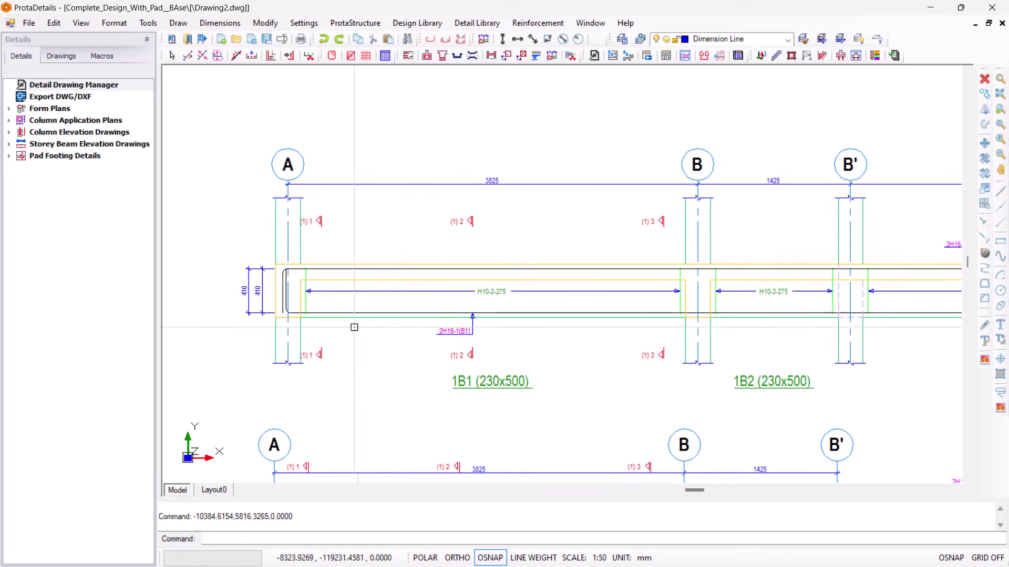
middle_drag(604, 339, 512, 331)
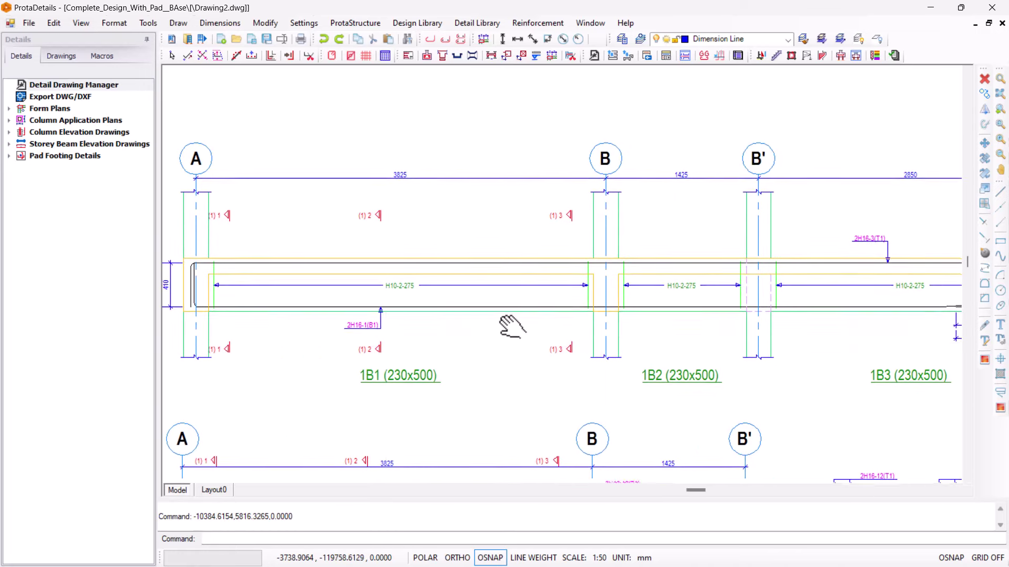
scroll(411, 335, down, 6)
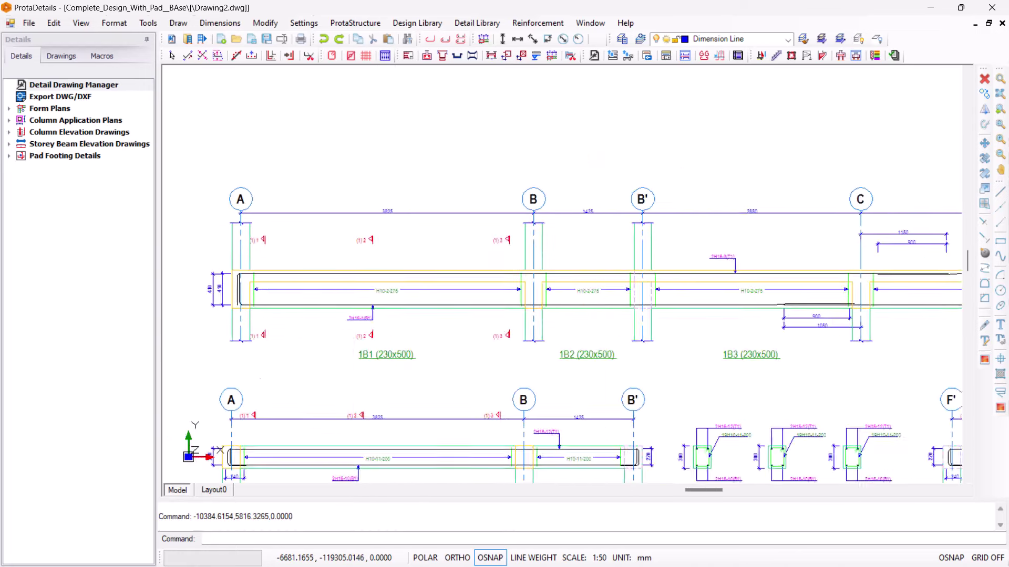
middle_drag(747, 332, 637, 314)
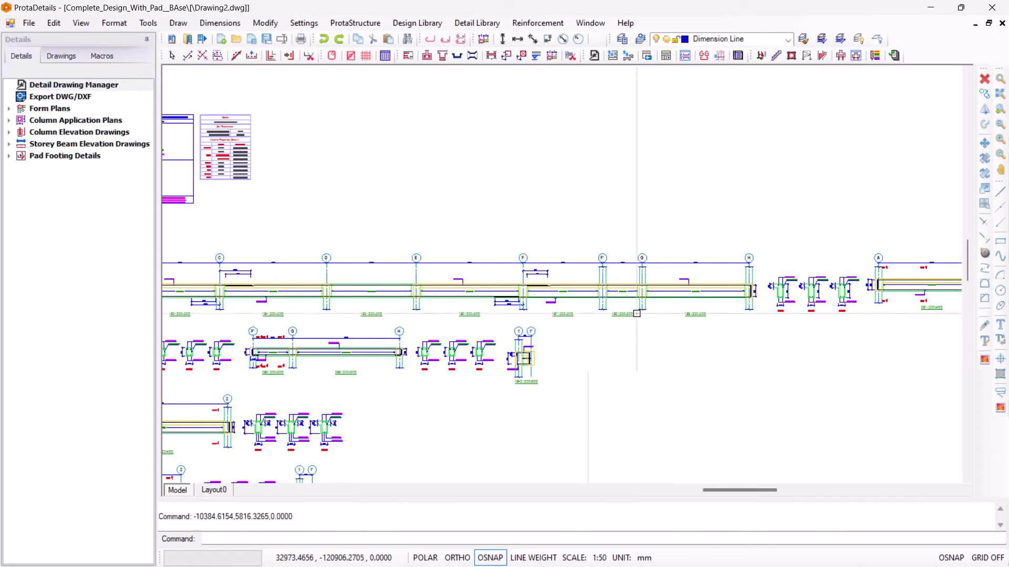
scroll(716, 288, up, 5)
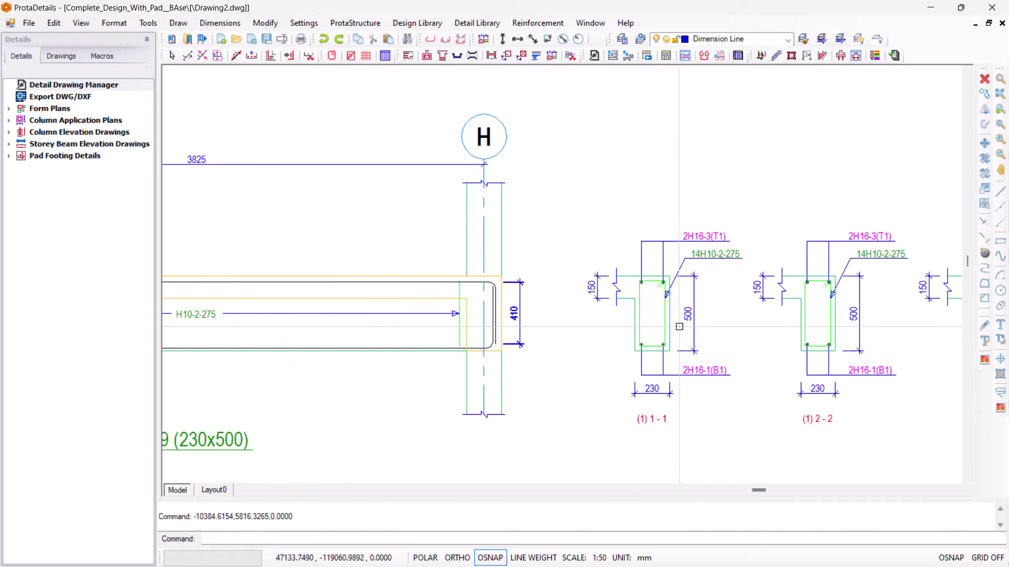
scroll(493, 275, down, 5)
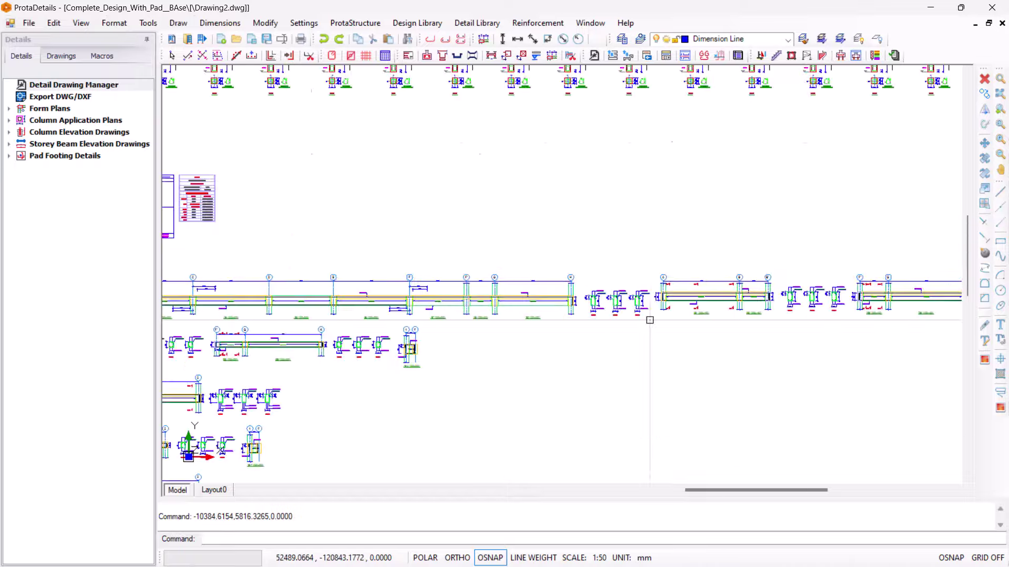
Step: Examine the bottom reinforcement labels, bar lengths and thickness of slab 1S4 in the storey 1 form plan
mouse_move(649, 318)
middle_down()
mouse_move(657, 256)
mouse_move(657, 402)
middle_up()
scroll(657, 403, up, 6)
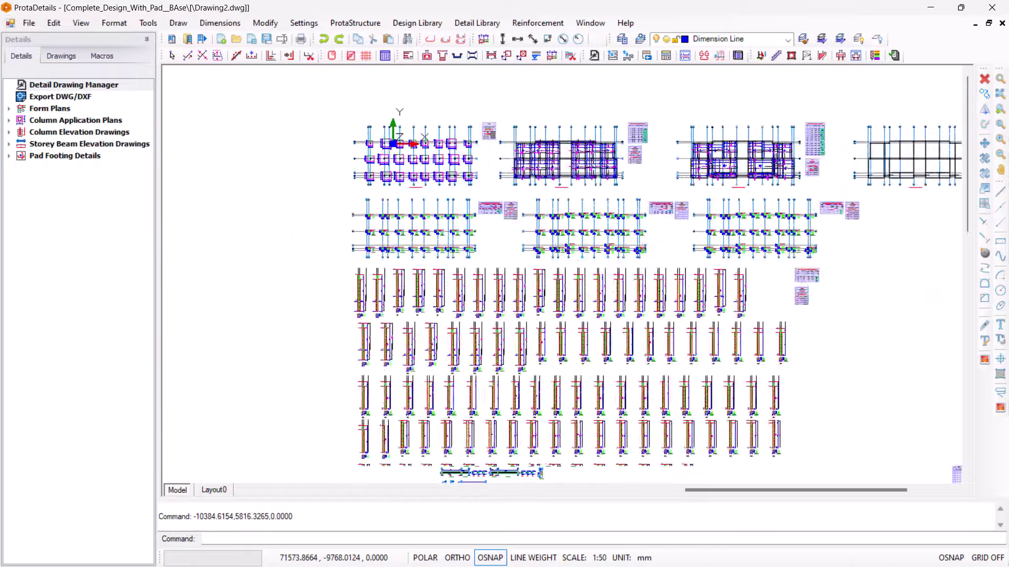
scroll(513, 187, up, 4)
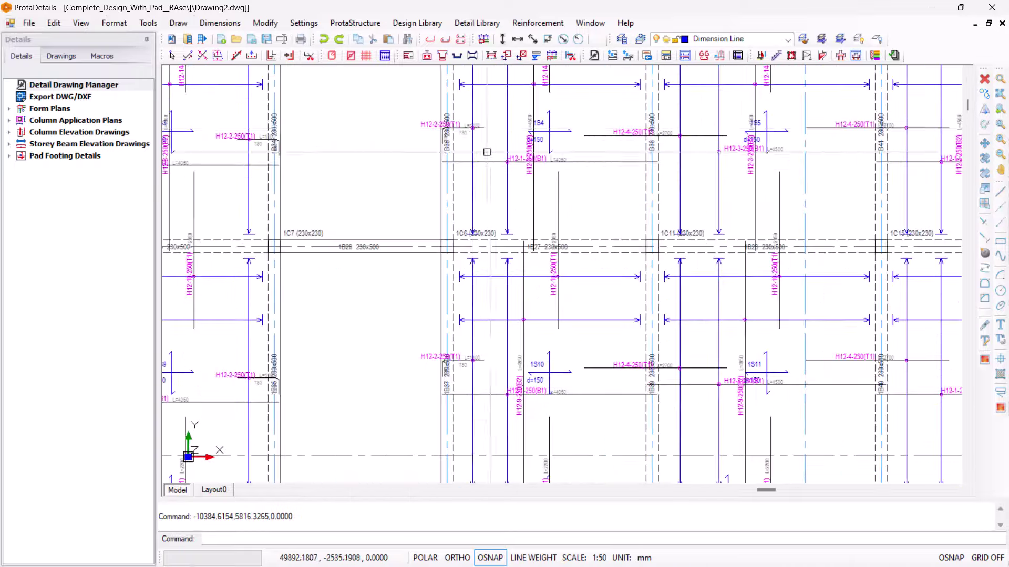
scroll(480, 223, up, 2)
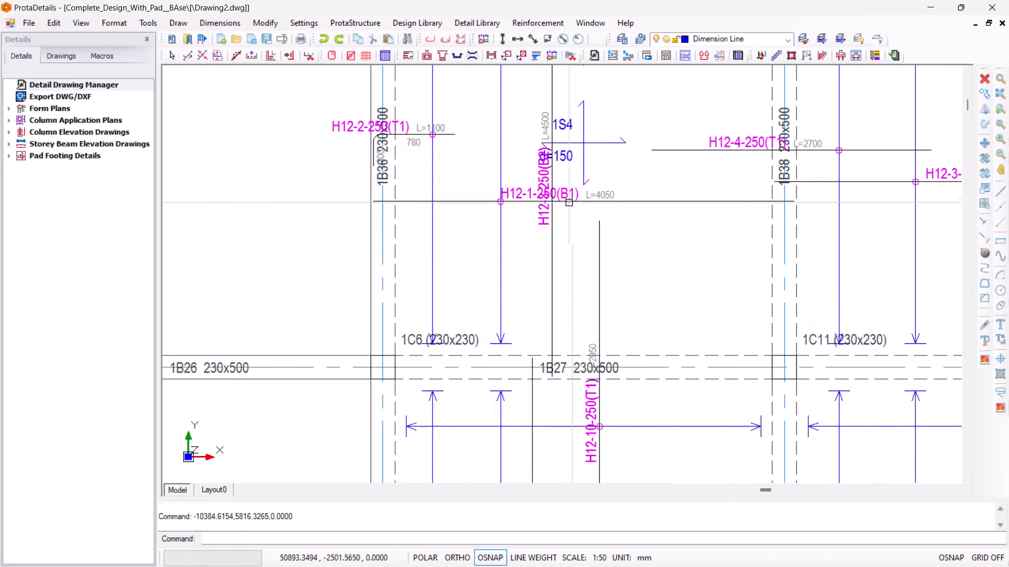
middle_drag(531, 308, 551, 282)
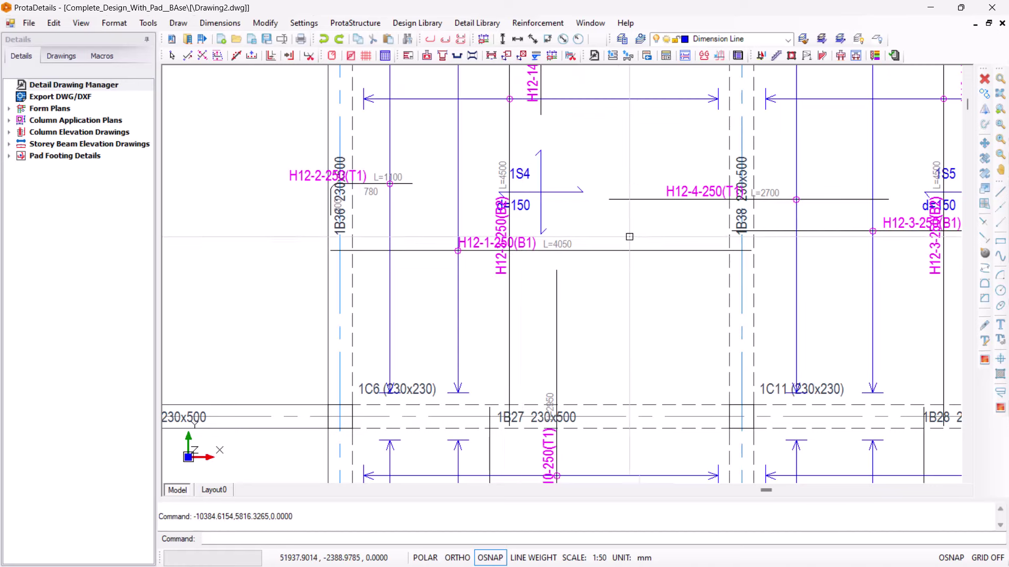
scroll(629, 236, down, 3)
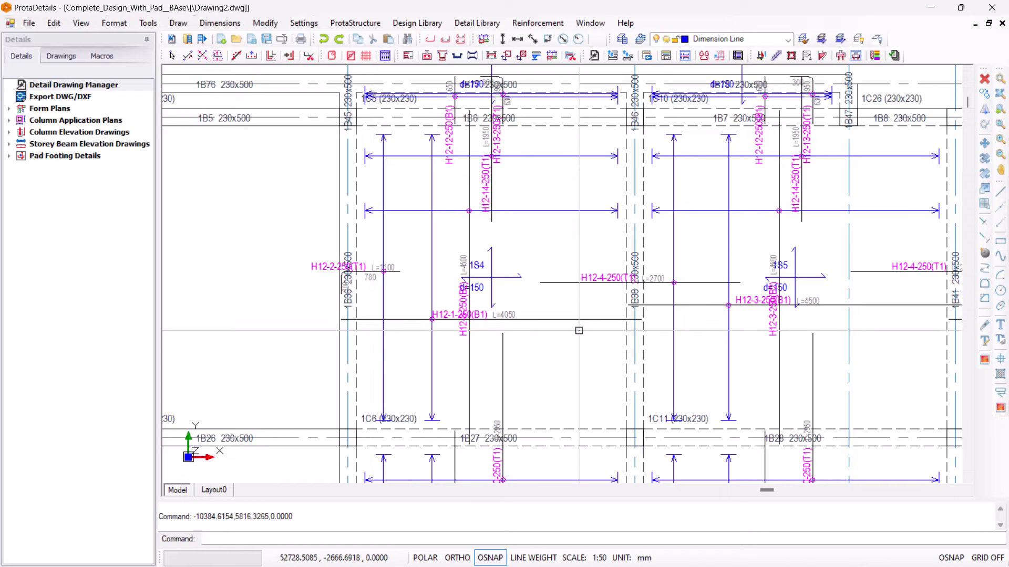
scroll(456, 299, up, 3)
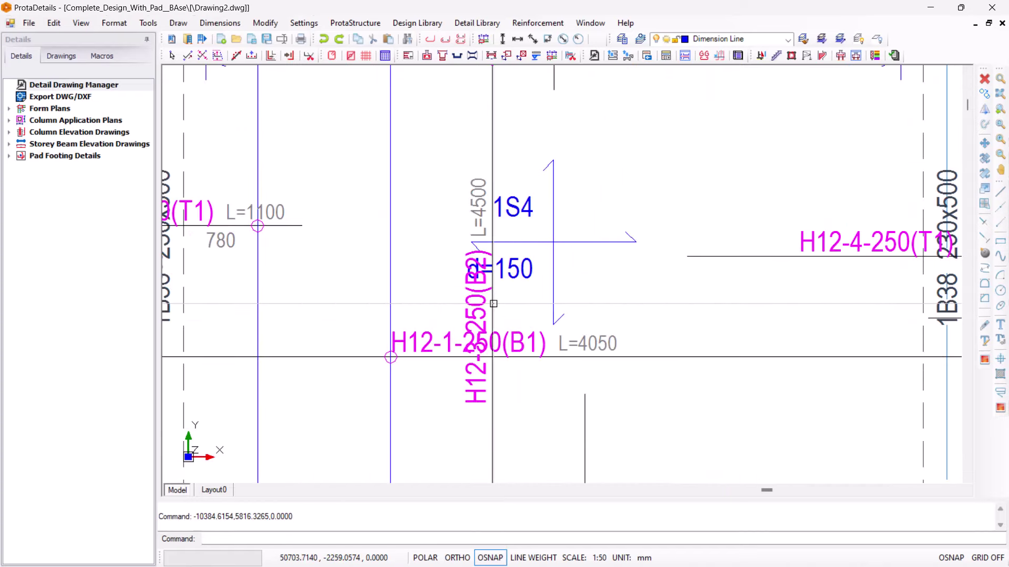
scroll(472, 186, down, 5)
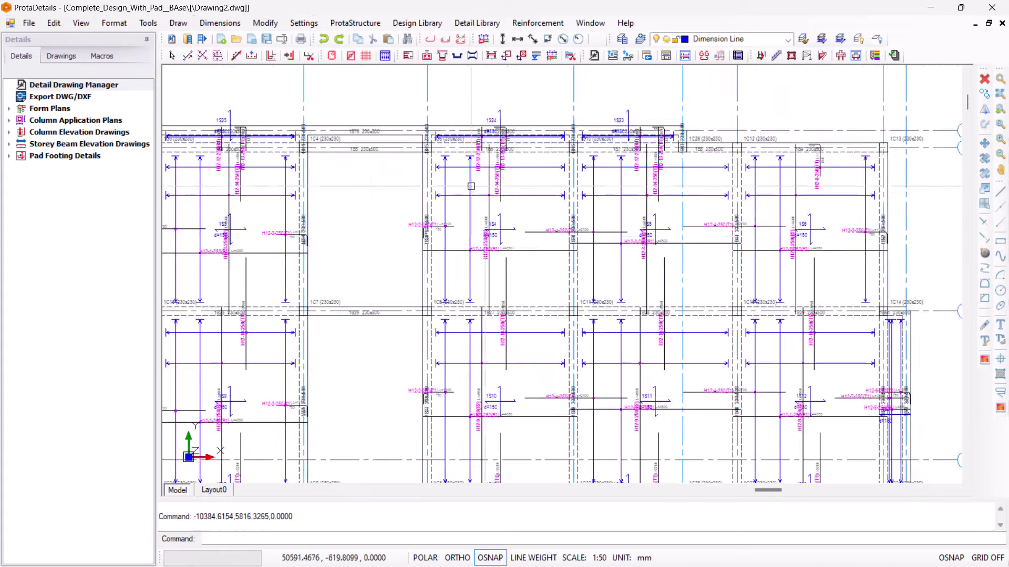
Step: Examine the top reinforcement over beams 1B36, 1B38 and 1B41 and at the edge of slab 1S6 in the storey 1 form plan
scroll(436, 231, up, 4)
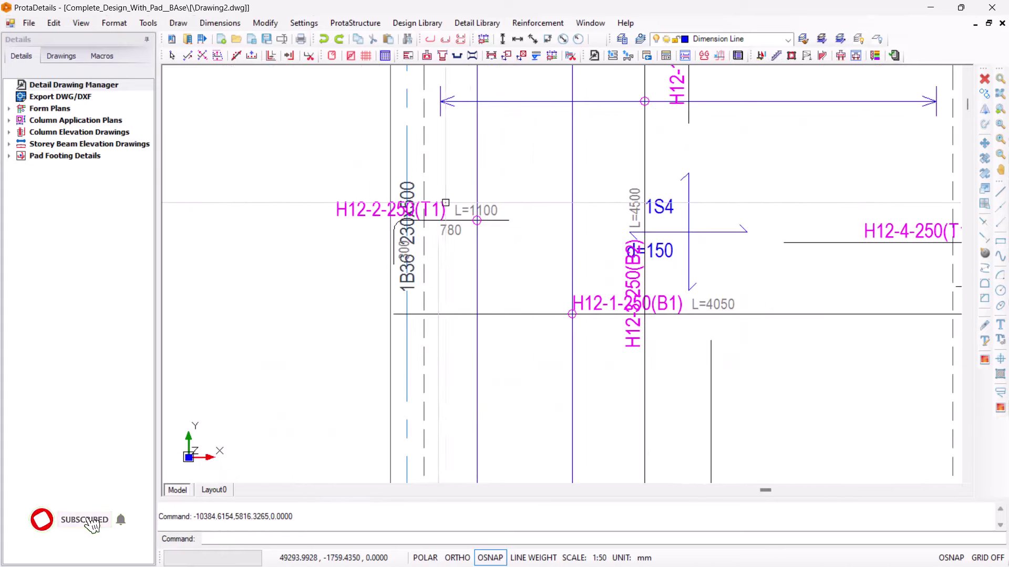
scroll(399, 220, down, 4)
scroll(663, 234, up, 3)
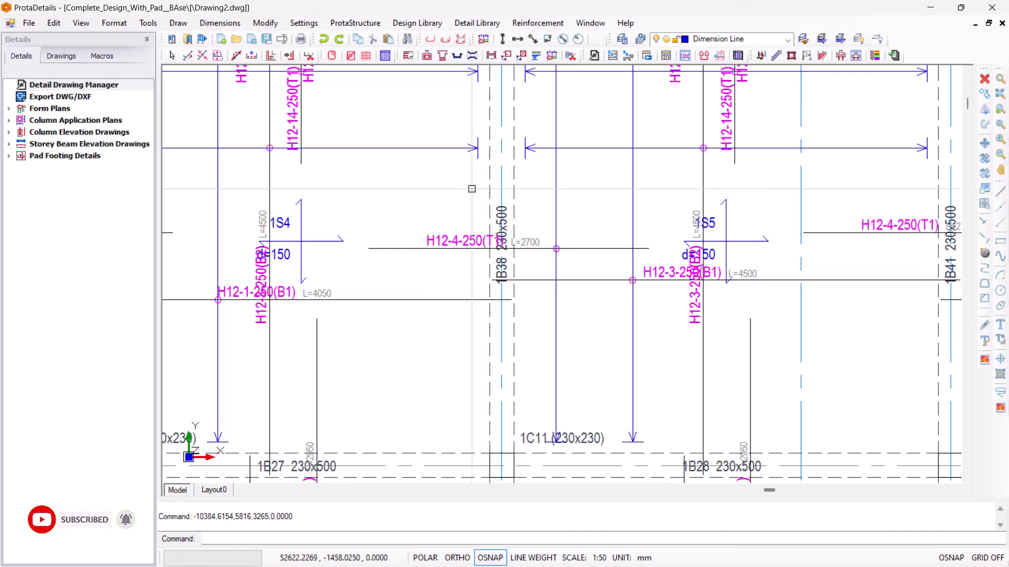
click(516, 286)
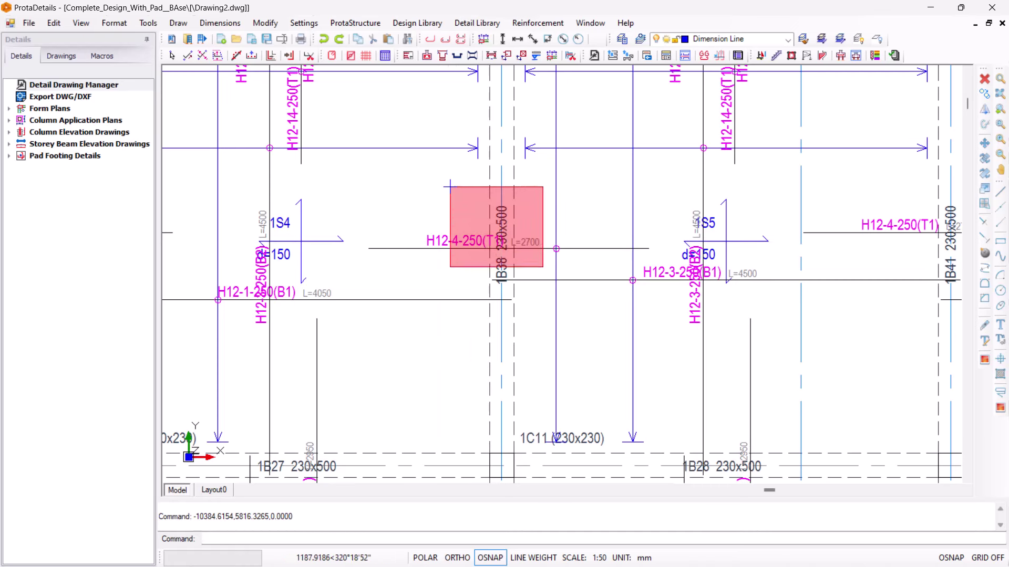
scroll(526, 262, down, 5)
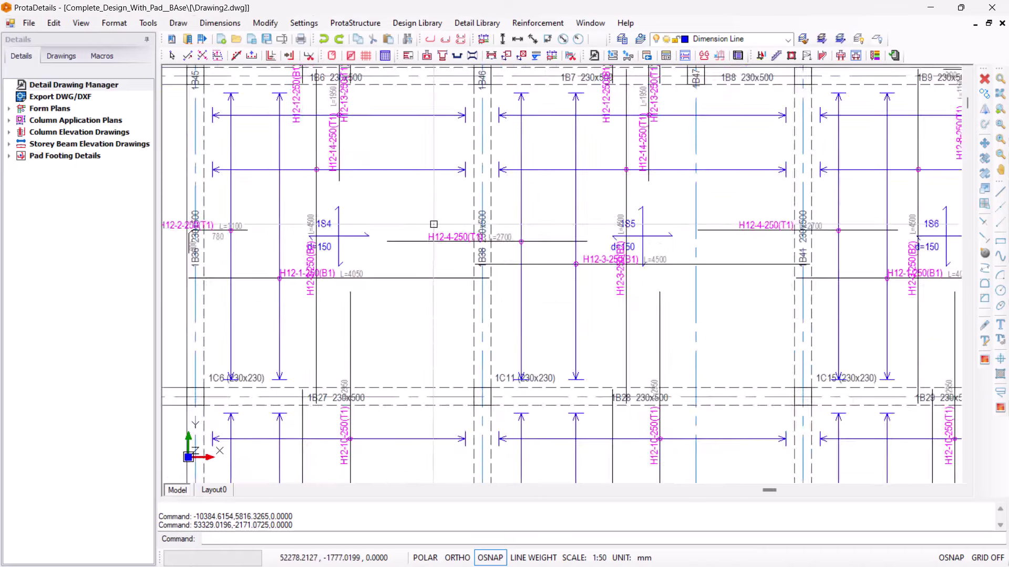
scroll(562, 212, up, 4)
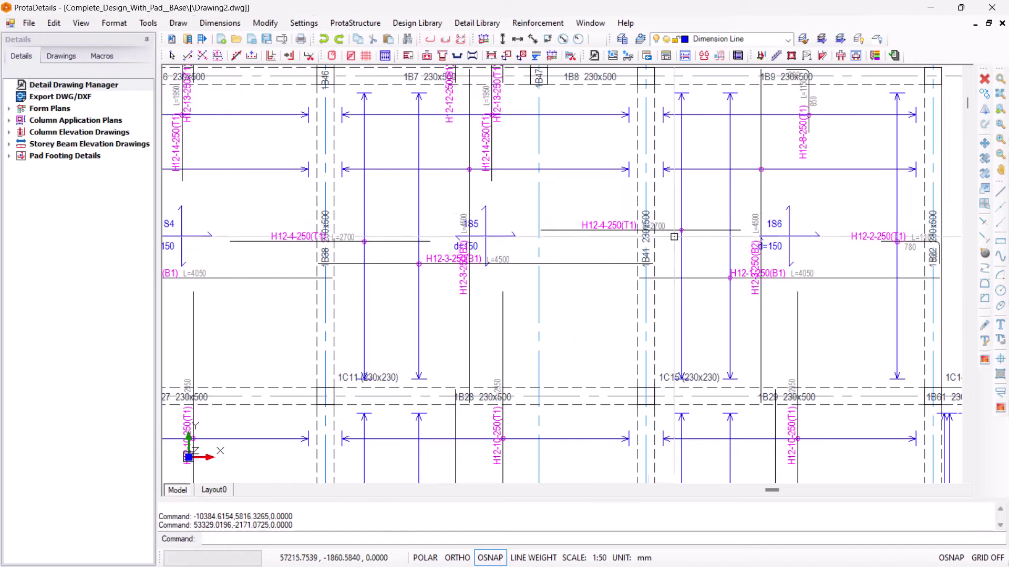
middle_drag(830, 288, 600, 262)
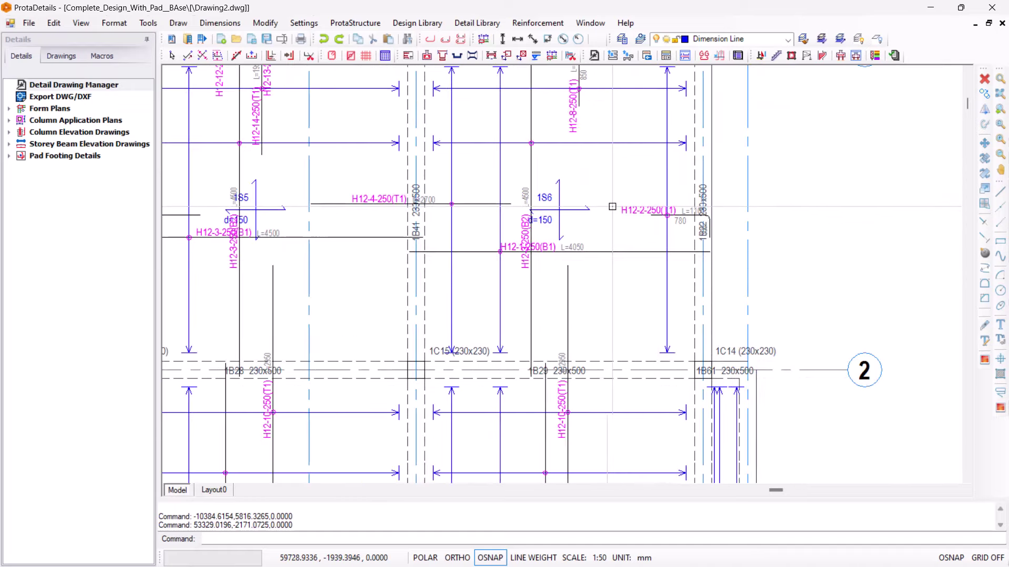
Step: Examine the column dimensions, main bars and links along axis 1 in the storey 1 column application plan, starting at 1C1
scroll(613, 206, down, 6)
mouse_move(683, 305)
middle_down()
mouse_move(719, 225)
mouse_move(809, 216)
middle_up()
scroll(609, 200, down, 3)
scroll(354, 225, up, 8)
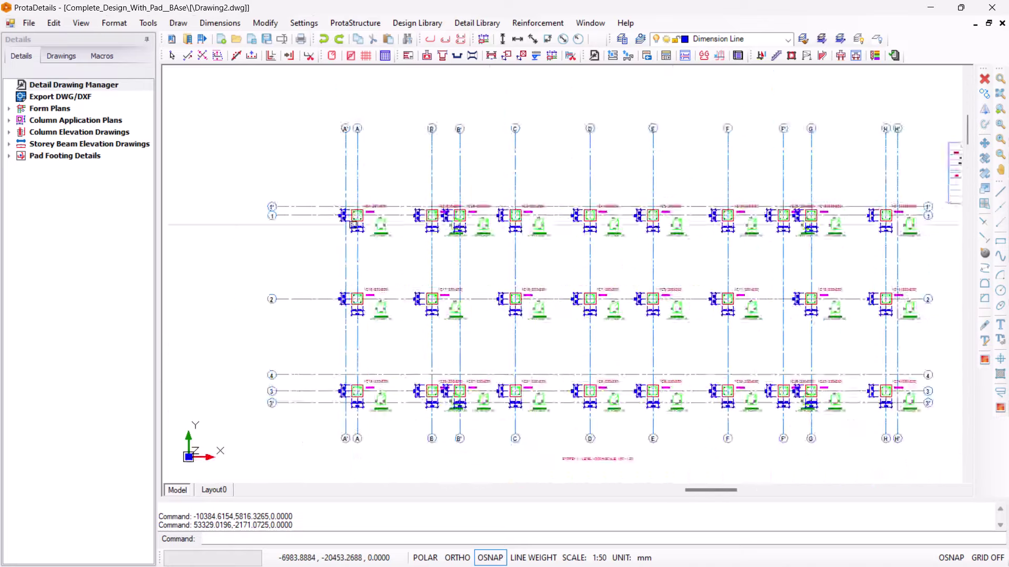
scroll(563, 243, up, 8)
middle_drag(510, 256, 634, 257)
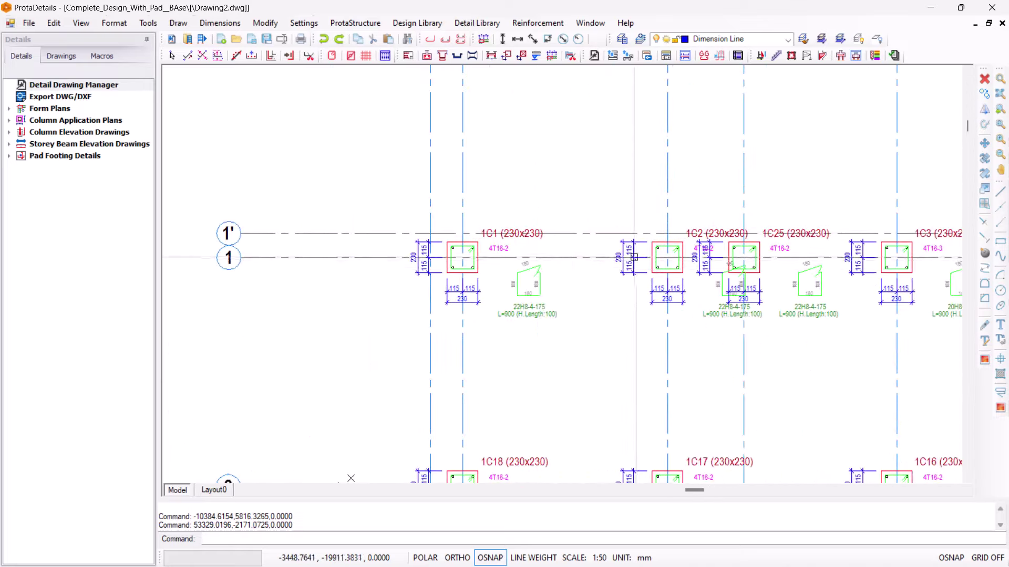
scroll(573, 285, down, 6)
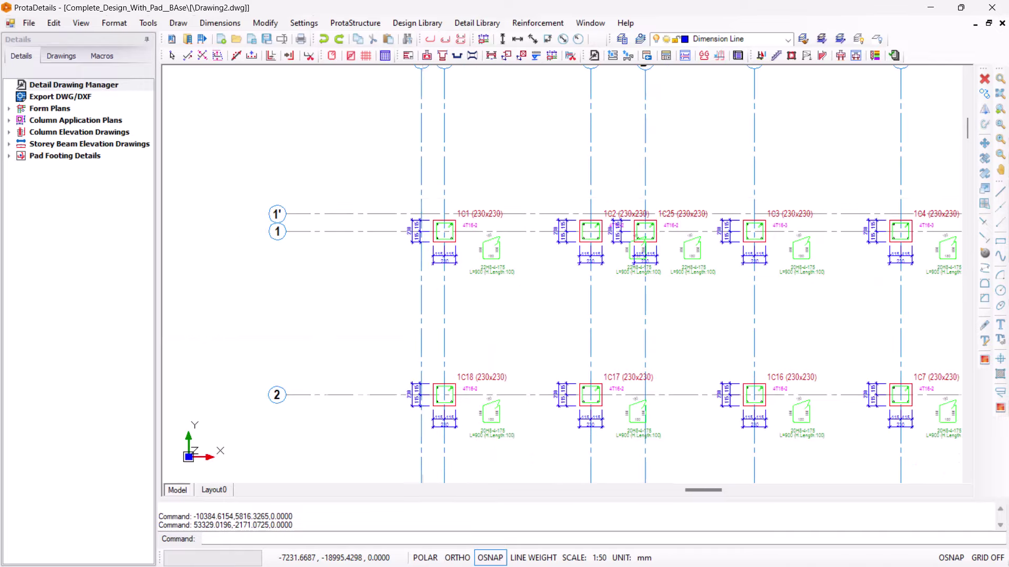
Step: Examine the first row of column elevation drawings with their cross-sections and link details
middle_drag(712, 336, 525, 249)
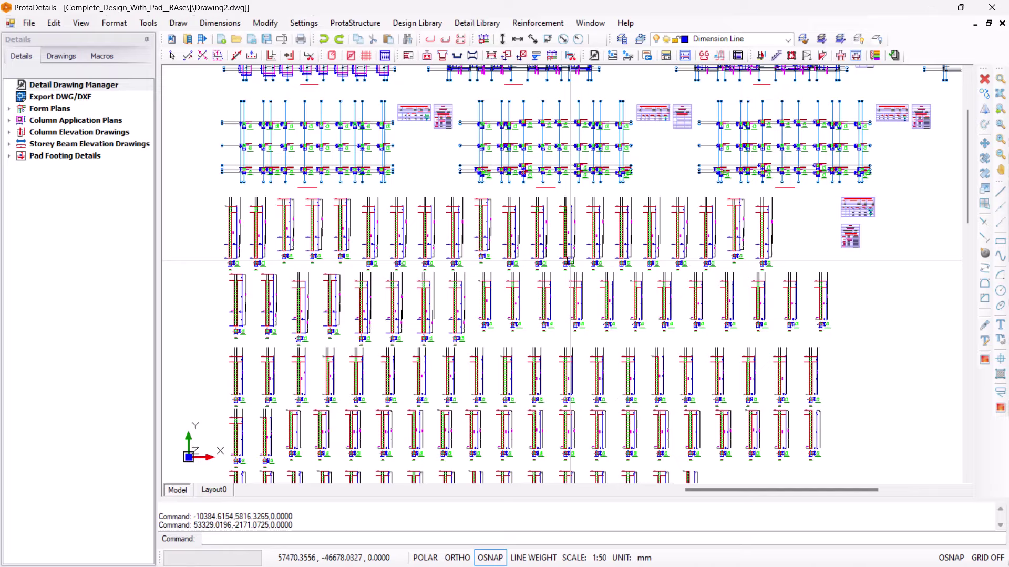
scroll(570, 260, down, 3)
middle_drag(570, 284, 564, 225)
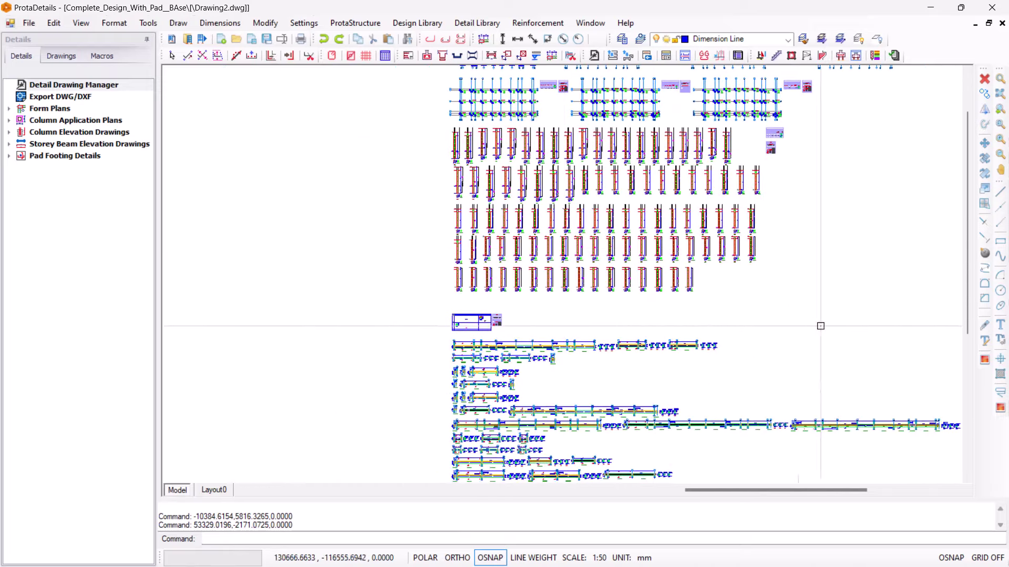
mouse_move(557, 420)
middle_down()
mouse_move(594, 350)
mouse_move(576, 404)
middle_up()
scroll(520, 148, up, 4)
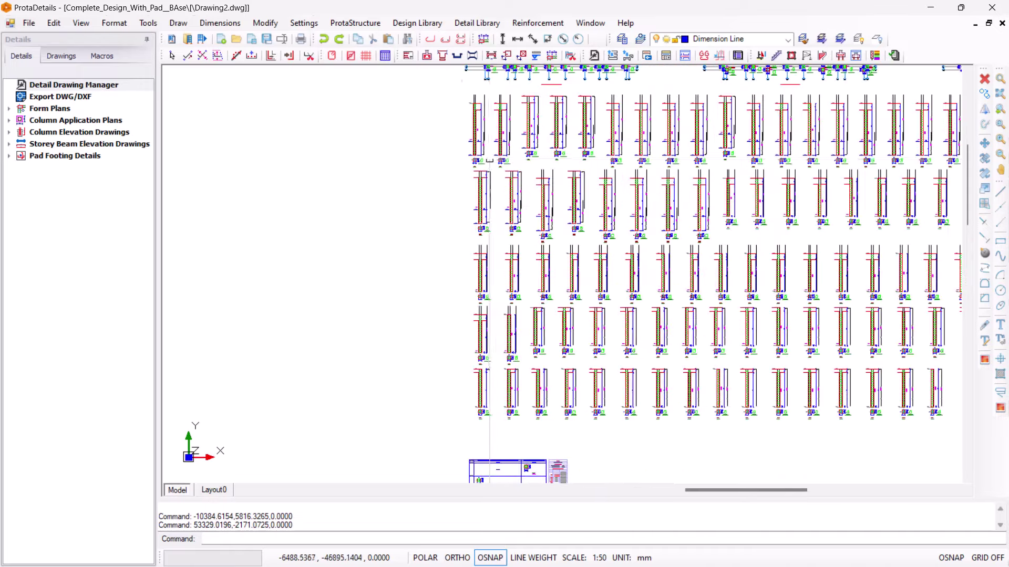
middle_drag(517, 145, 509, 226)
scroll(499, 284, up, 3)
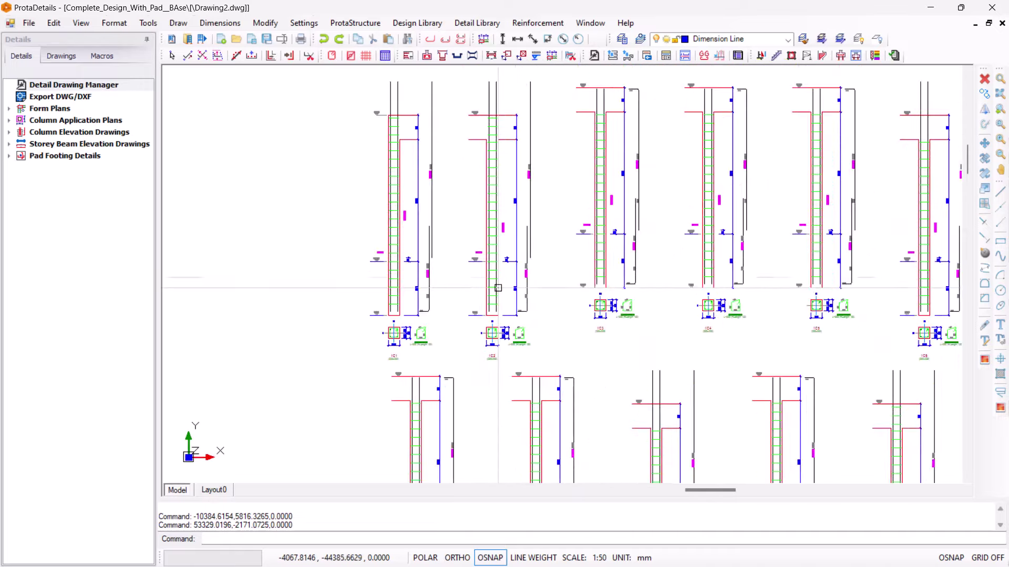
scroll(709, 298, down, 6)
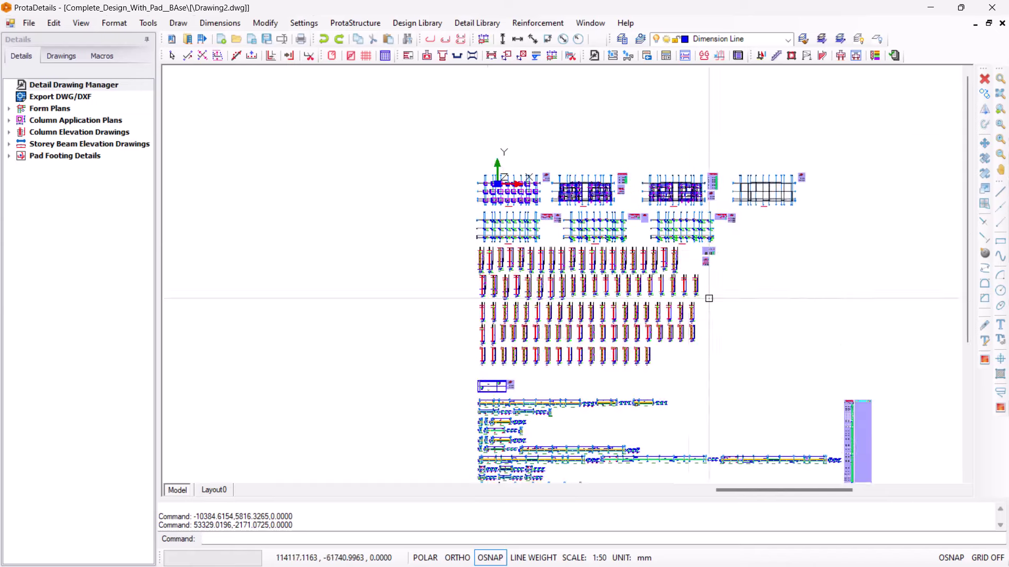
Step: Look over the storey beam elevation sheets and the row of pad footing details beneath them
mouse_move(709, 298)
middle_down()
mouse_move(557, 244)
mouse_move(550, 232)
middle_up()
middle_drag(667, 396, 676, 254)
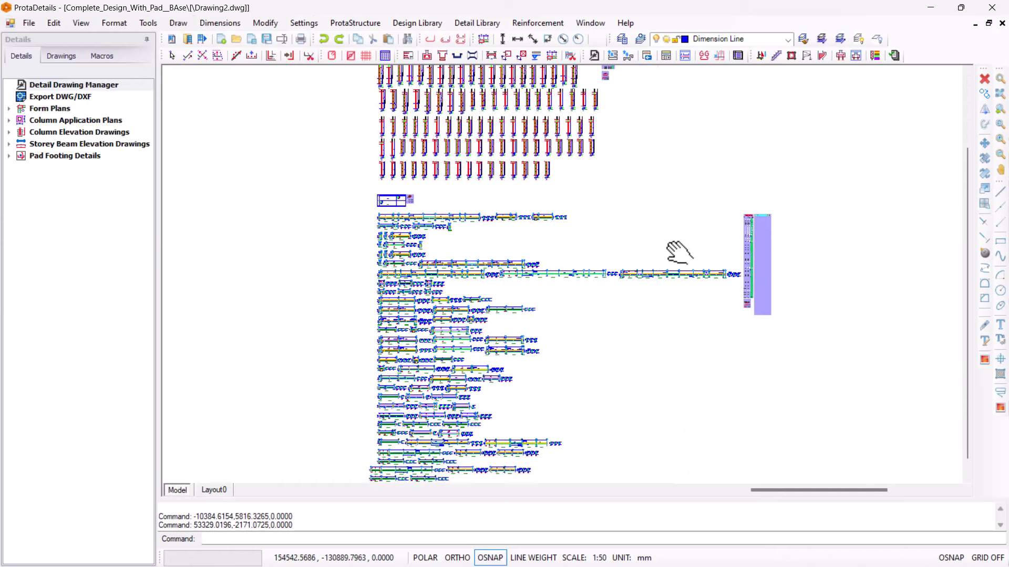
middle_drag(624, 405, 632, 241)
scroll(404, 318, up, 5)
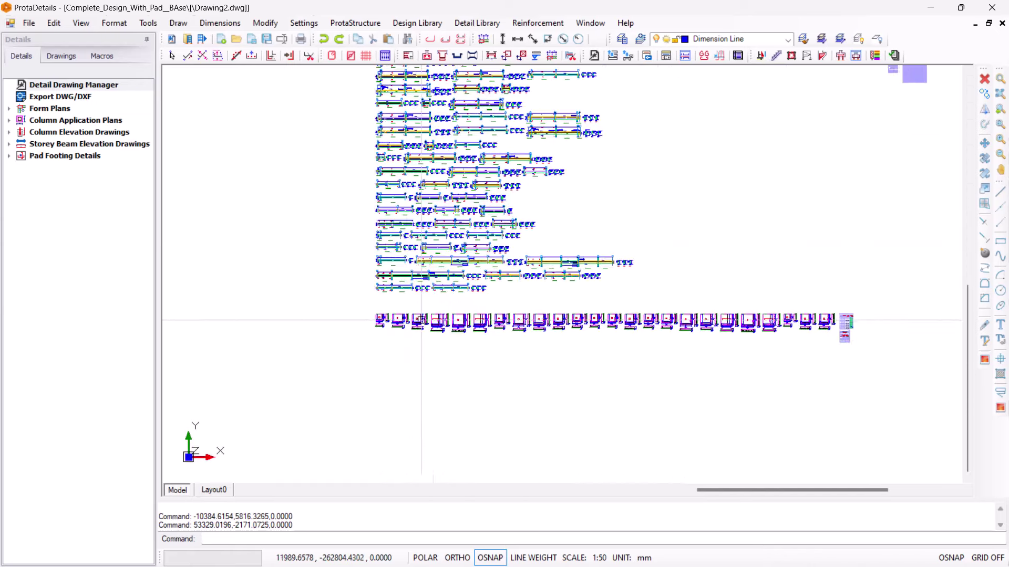